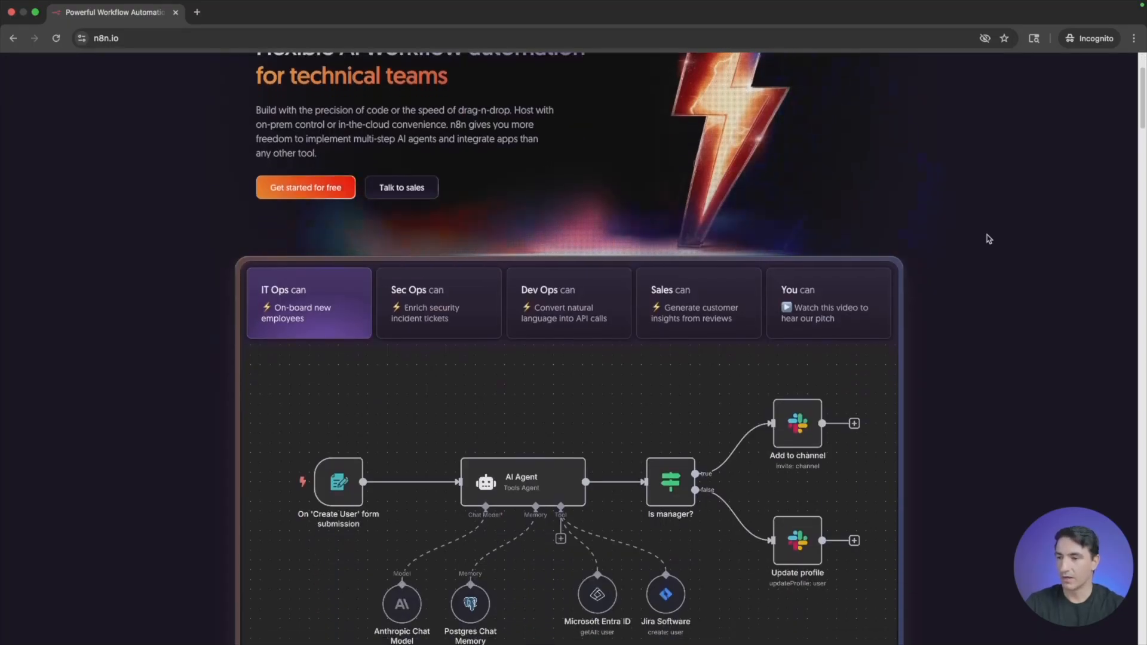
- Examine the home page's sample AI agent workflow, integrations, product features and case studies
scroll(989, 239, "down", 2)
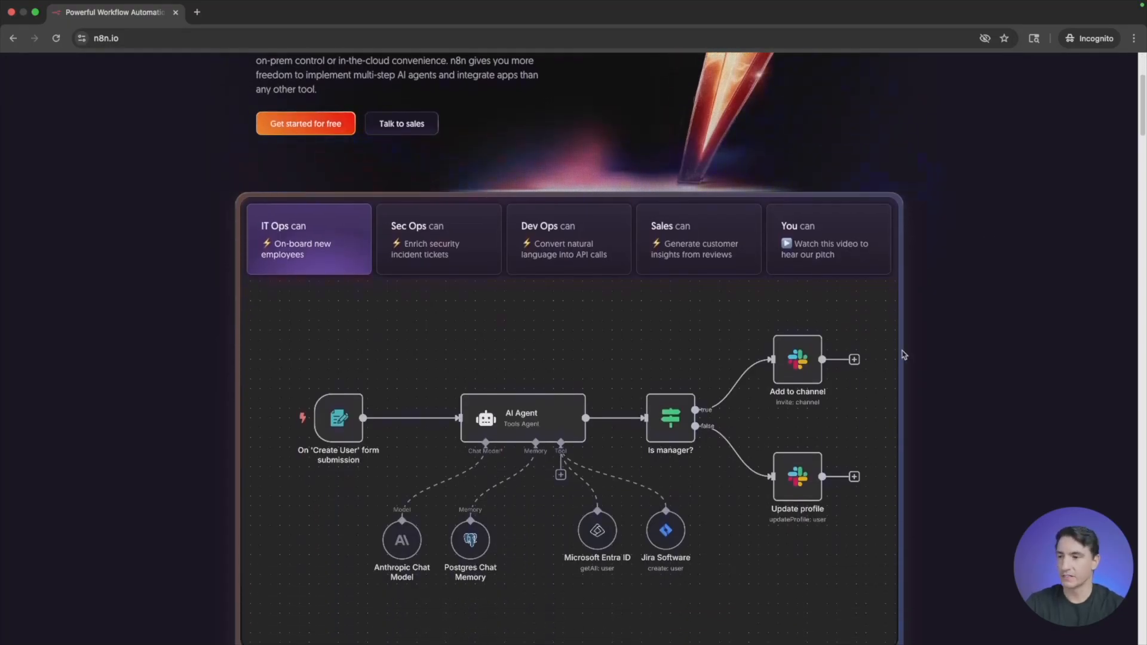
scroll(923, 335, "down", 1)
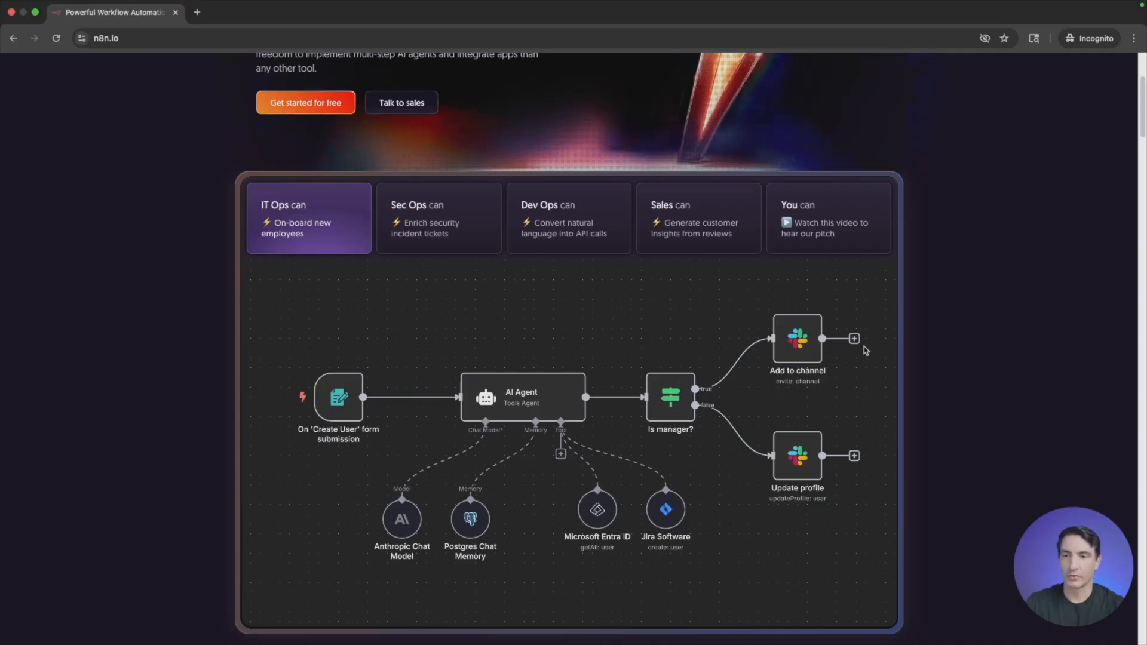
scroll(962, 307, "down", 4)
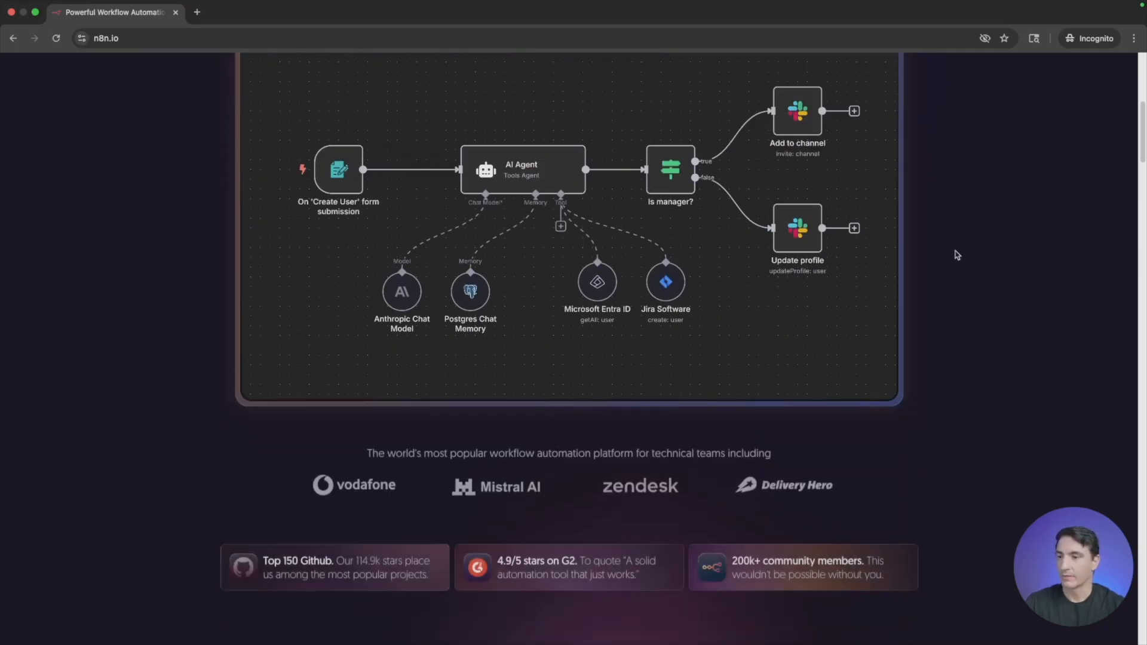
scroll(956, 250, "down", 6)
scroll(687, 358, "down", 1)
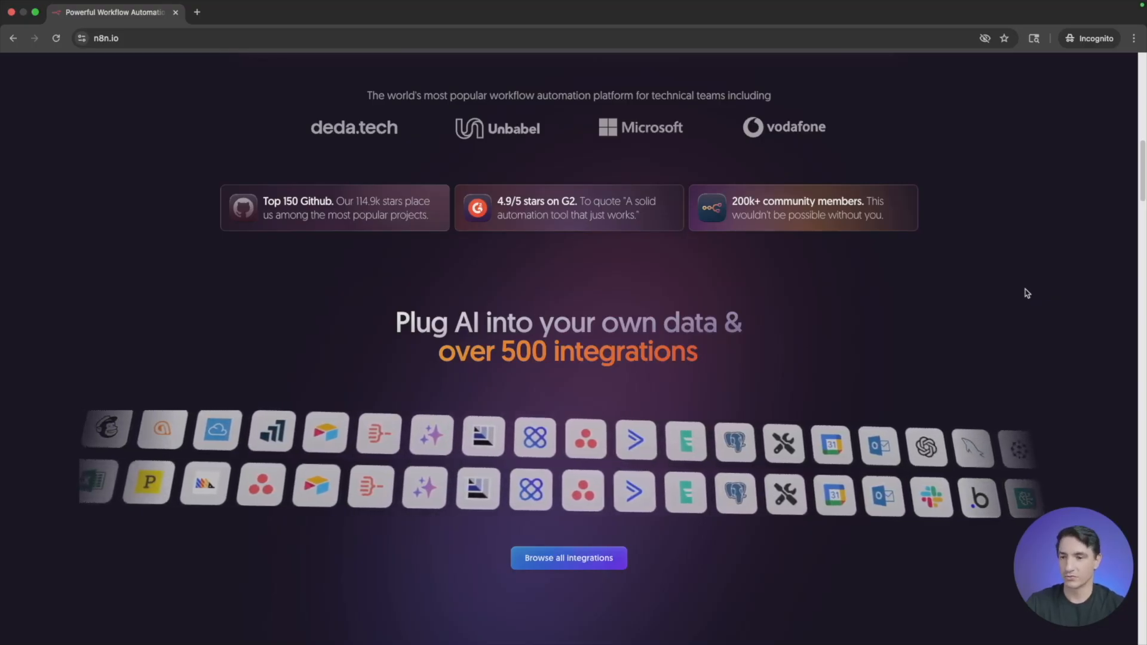
scroll(1028, 291, "down", 4)
scroll(935, 294, "down", 15)
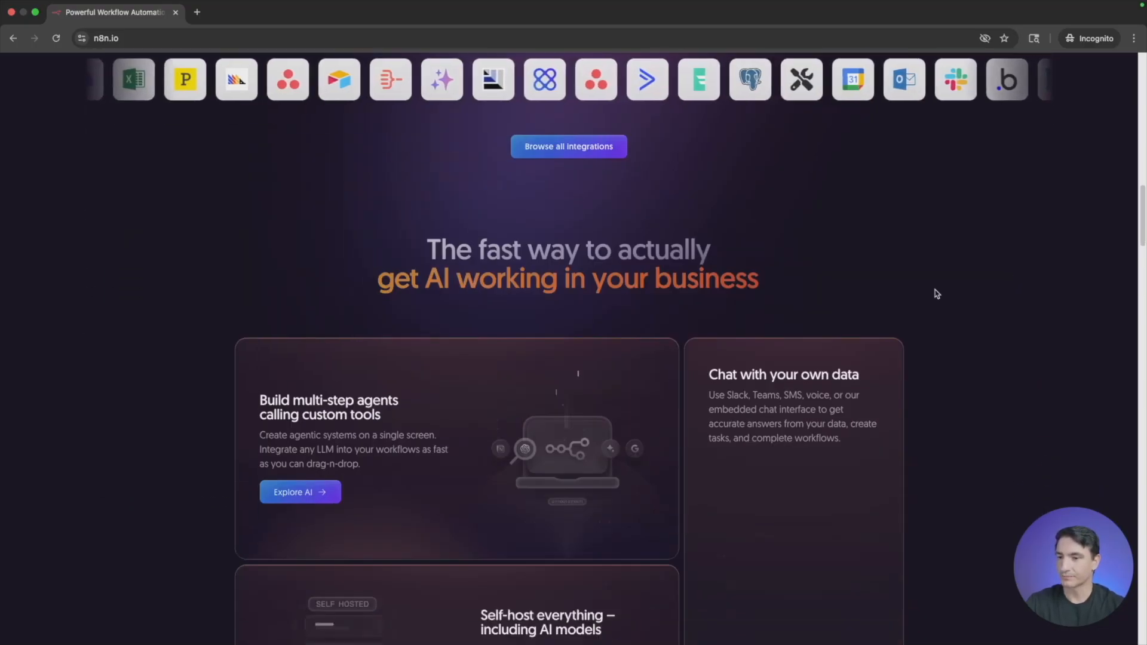
scroll(918, 293, "down", 3)
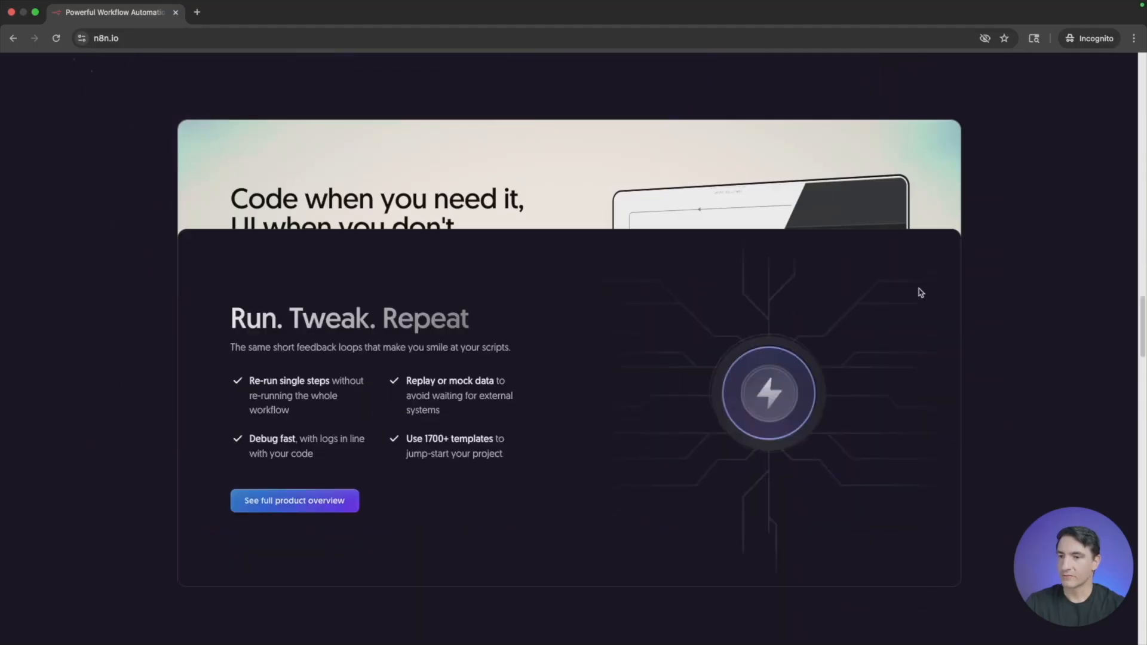
scroll(920, 292, "down", 7)
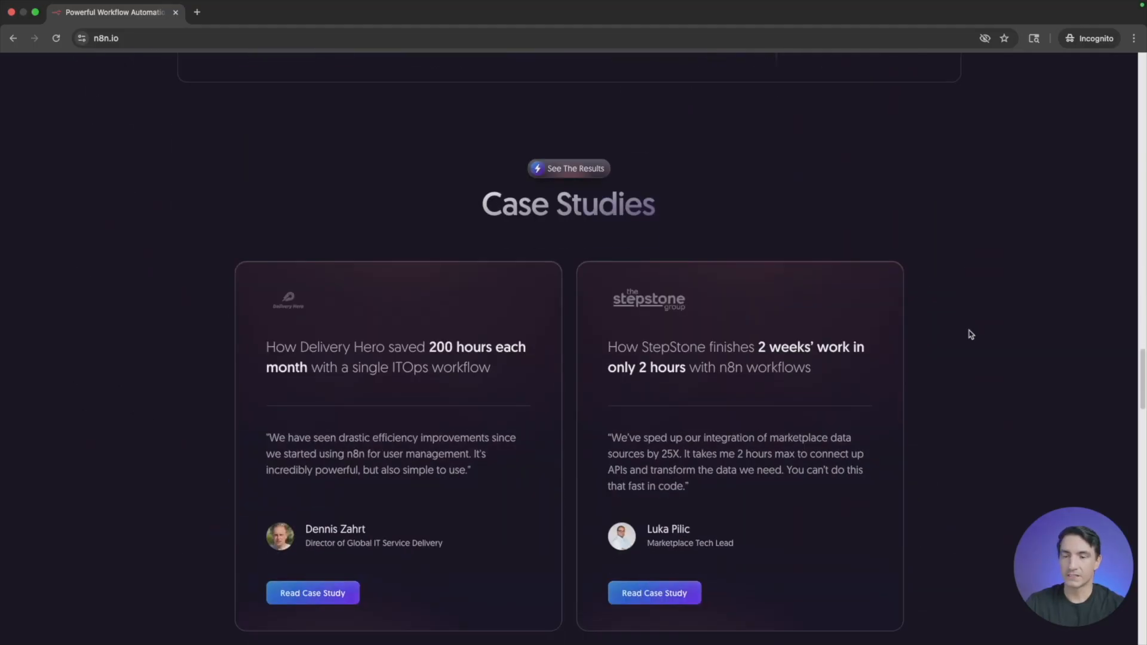
scroll(1076, 337, "up", 10)
scroll(1072, 336, "up", 3)
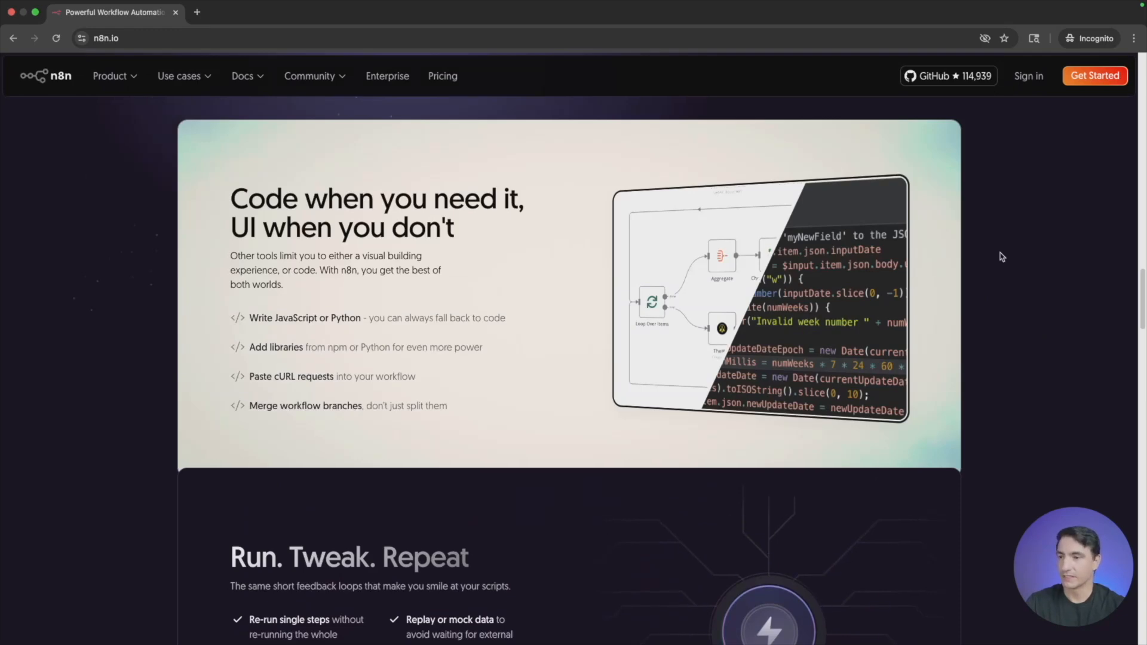
- Examine the home page's enterprise and n8n embed sections, and return to the beginning of the page
scroll(1004, 257, "down", 3)
scroll(1002, 256, "down", 20)
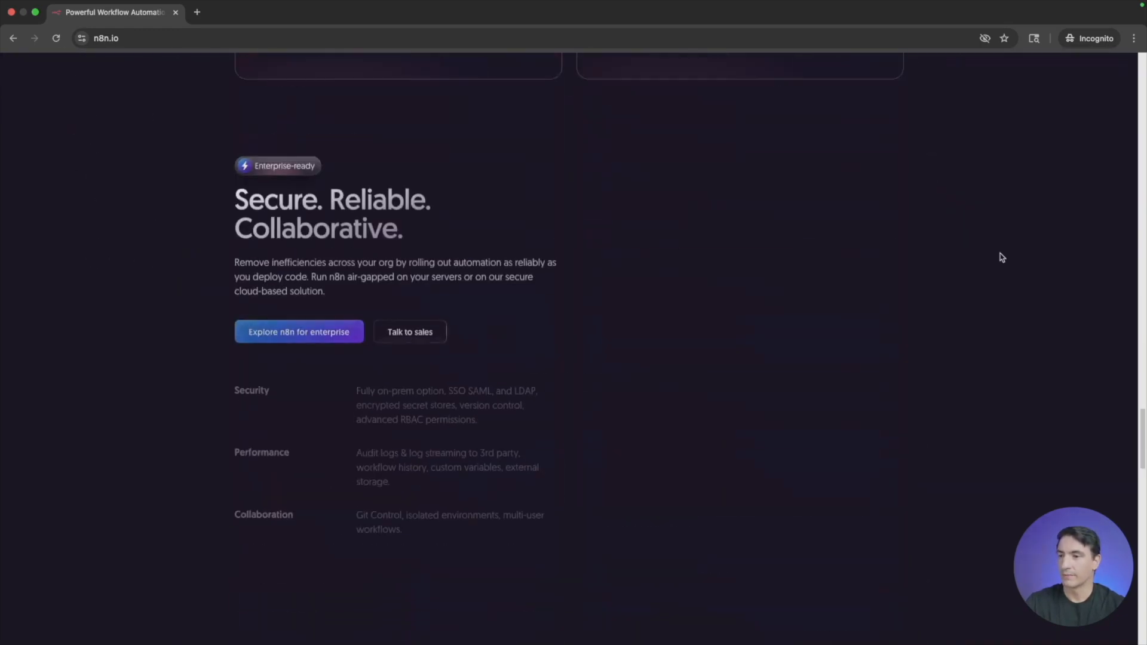
scroll(1001, 257, "down", 6)
scroll(1002, 257, "up", 2)
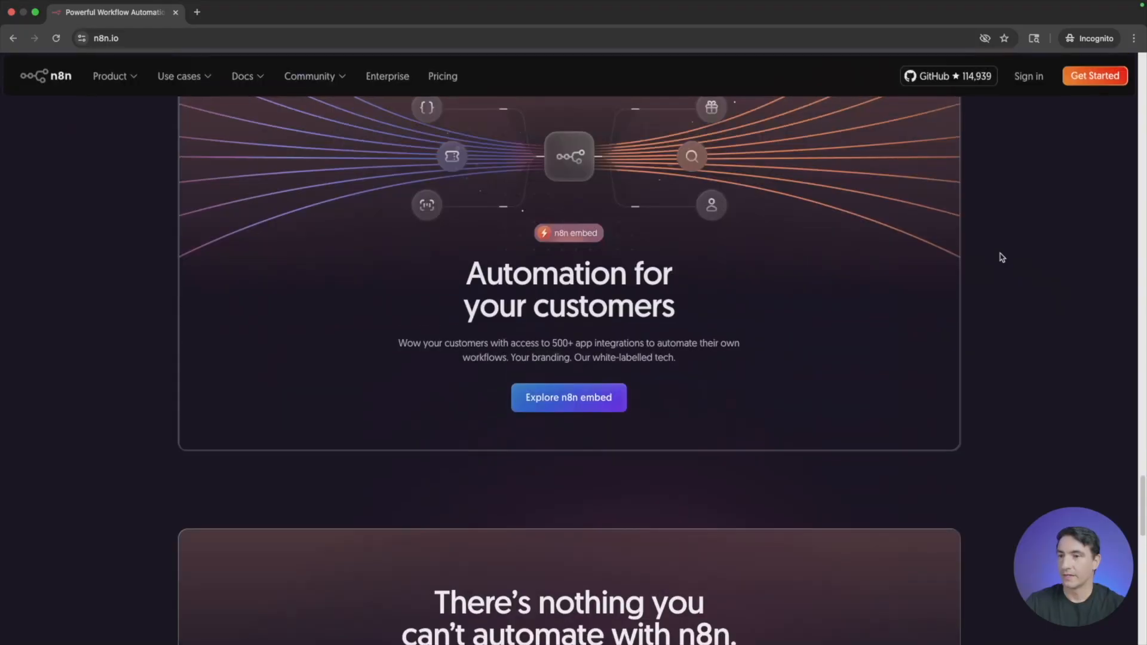
scroll(1002, 257, "down", 4)
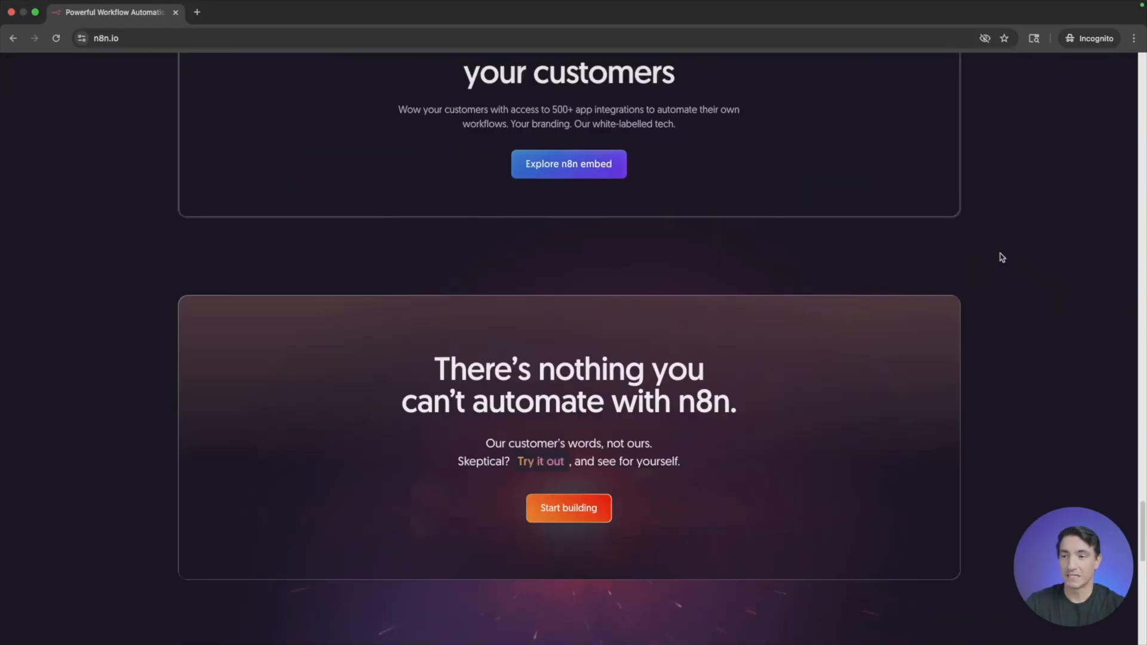
scroll(1015, 359, "up", 2)
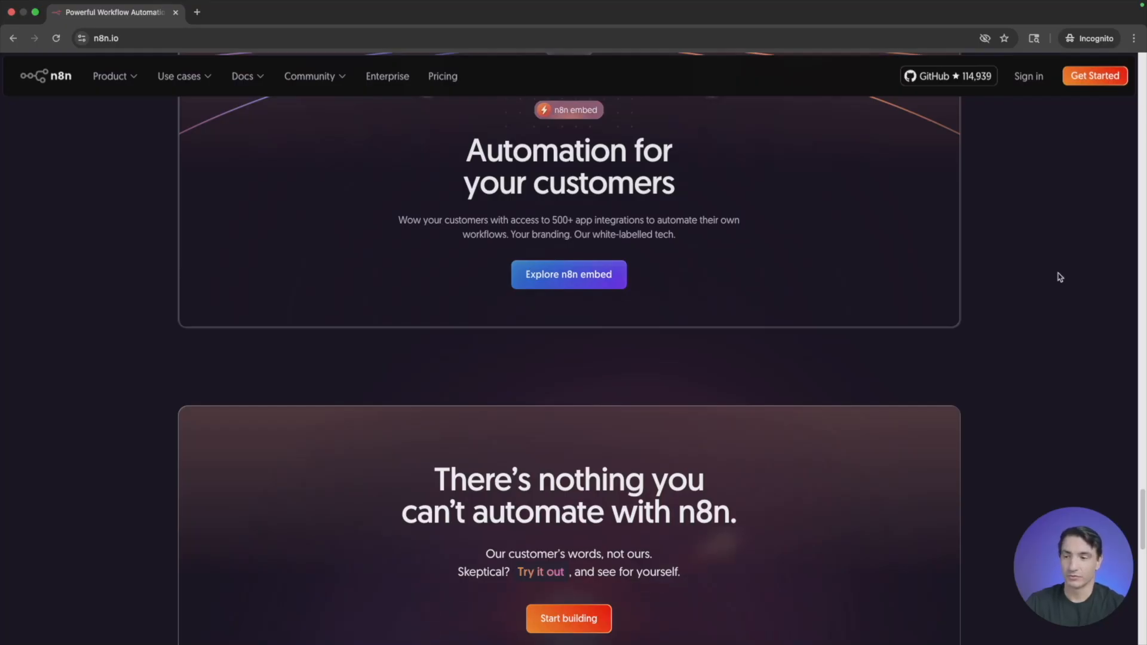
scroll(1034, 315, "down", 1)
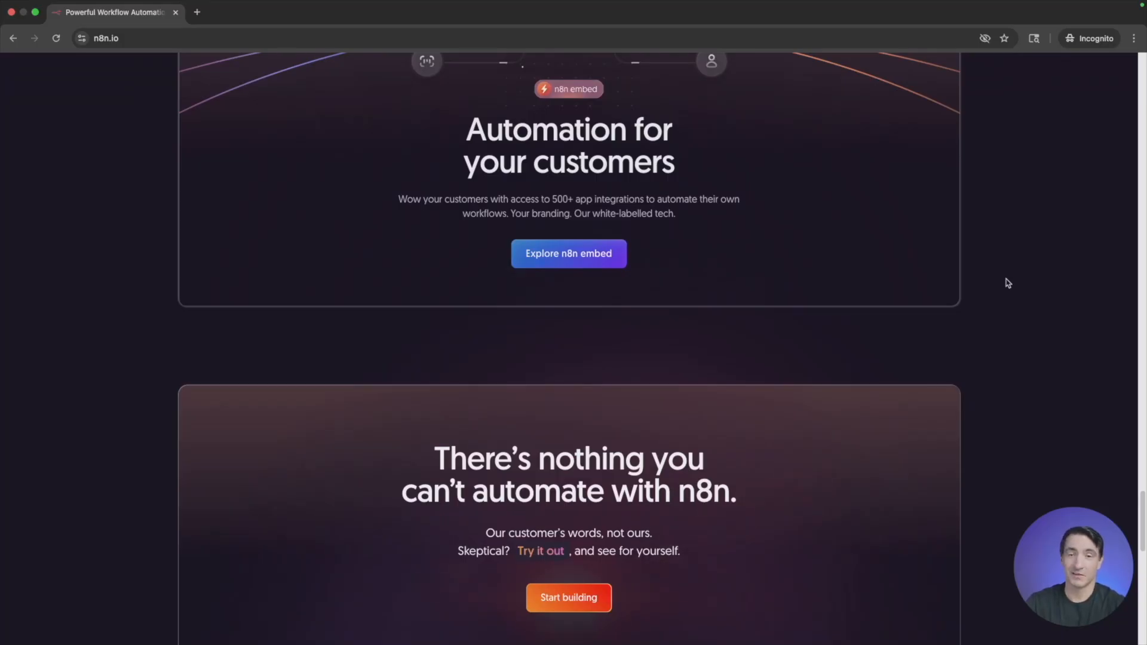
scroll(1006, 293, "up", 4)
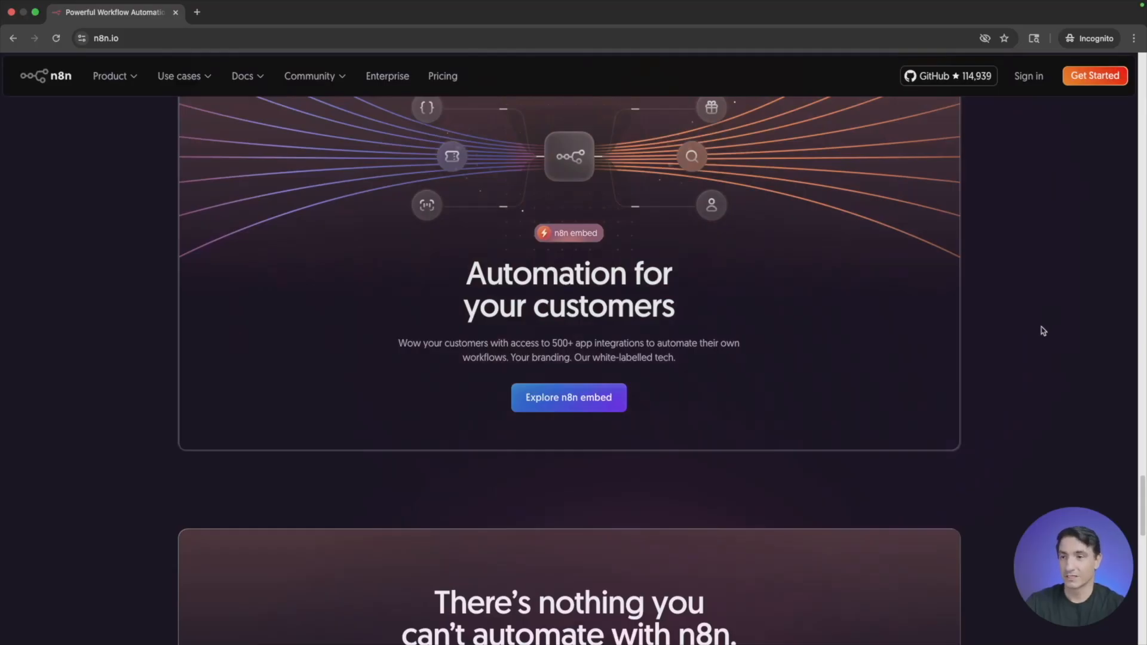
scroll(1043, 331, "up", 2)
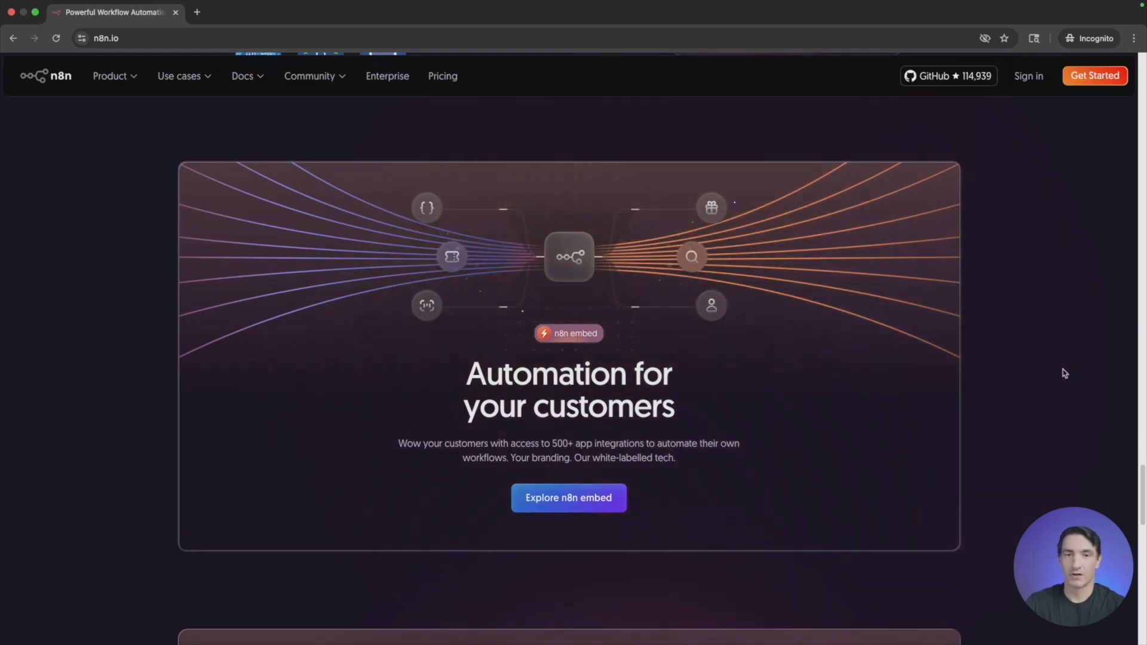
scroll(1044, 357, "up", 15)
scroll(1045, 356, "up", 5)
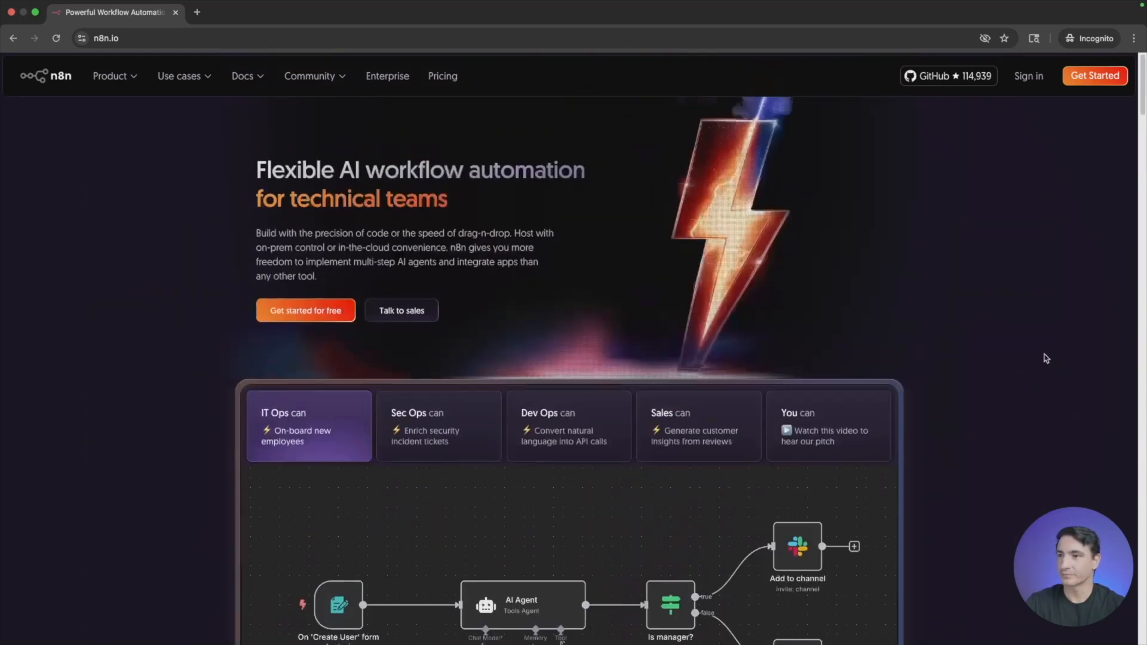
- Open the pricing page and compare the Starter, Pro and Enterprise plans and their included features
left_click(442, 75)
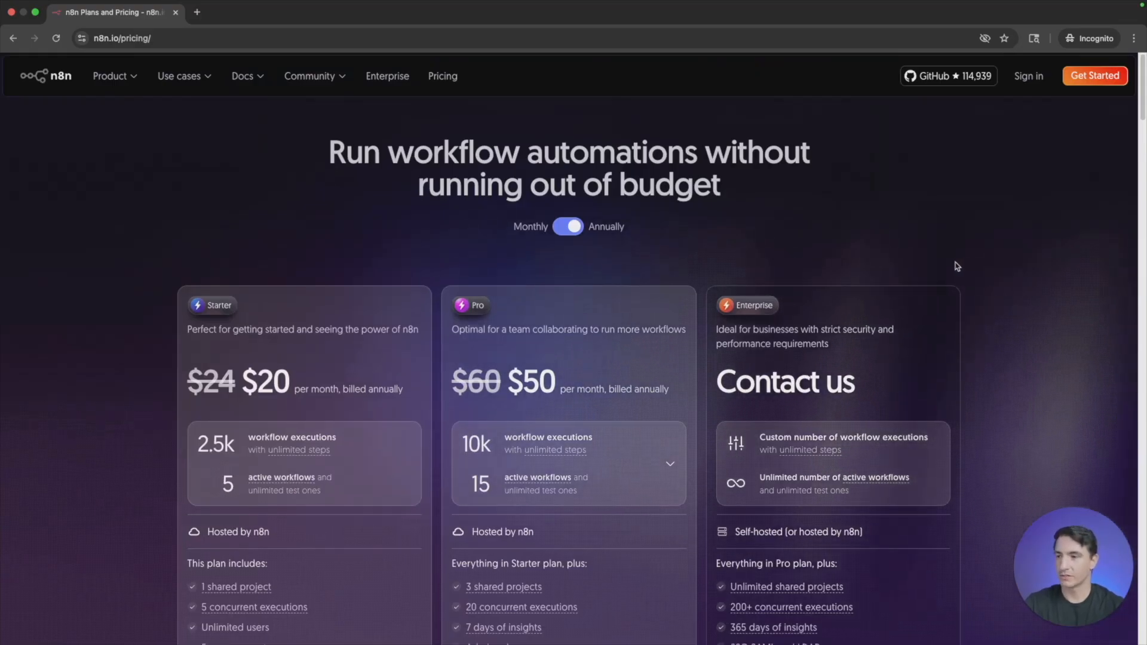
scroll(973, 221, "down", 1)
scroll(973, 221, "down", 3)
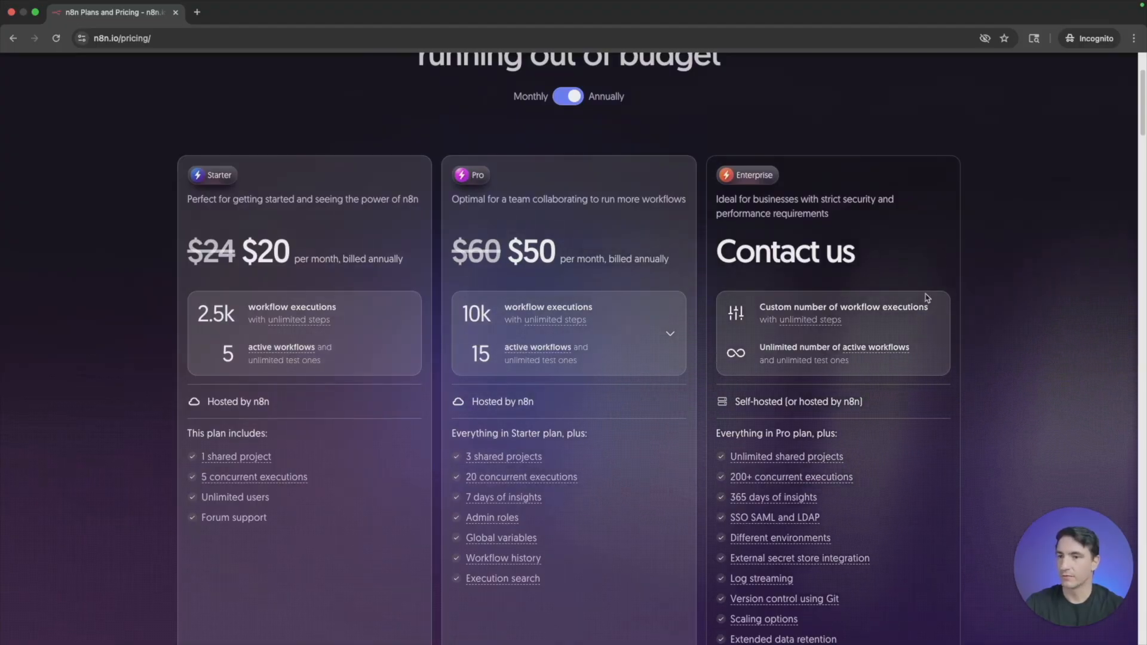
scroll(604, 272, "down", 4)
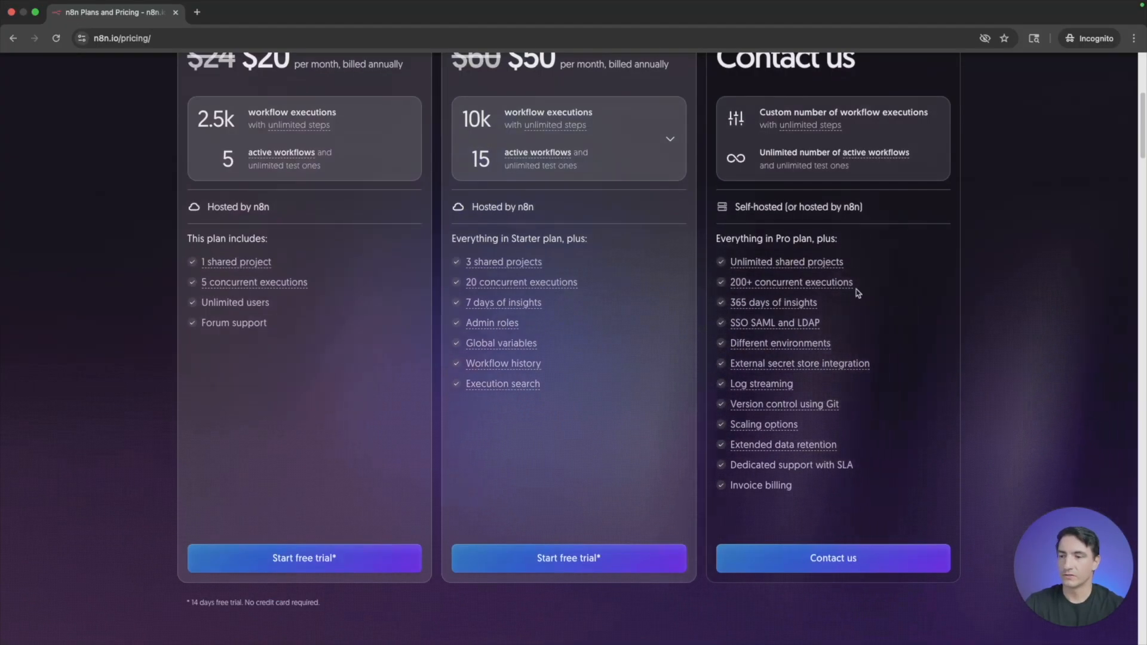
scroll(858, 289, "up", 6)
scroll(938, 272, "down", 7)
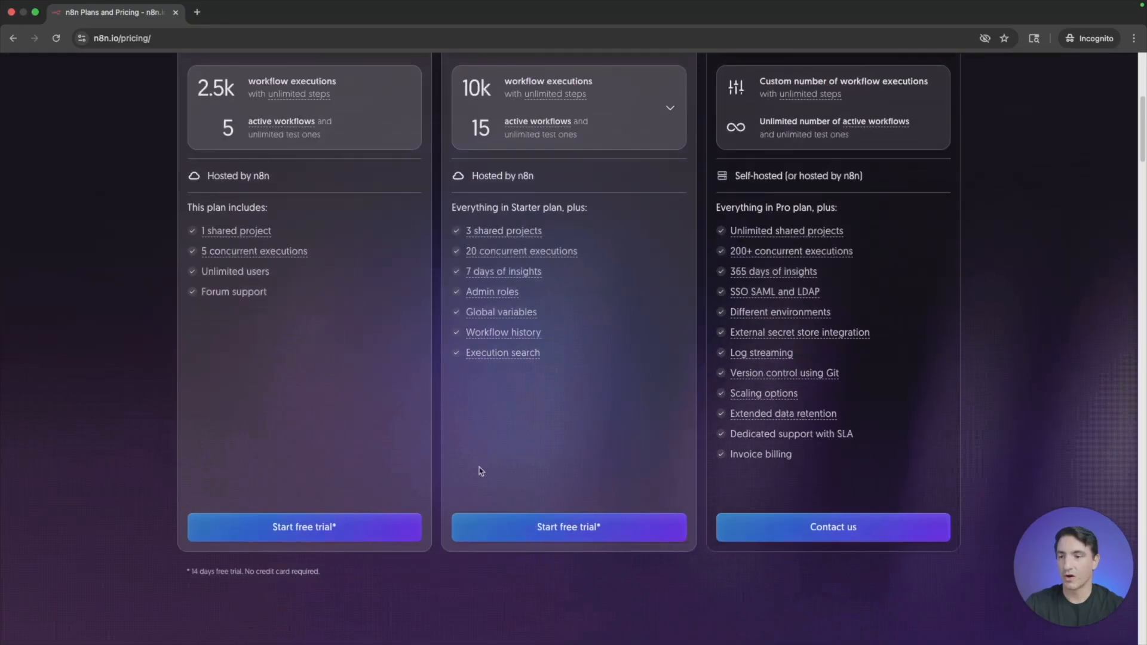
scroll(1043, 340, "up", 7)
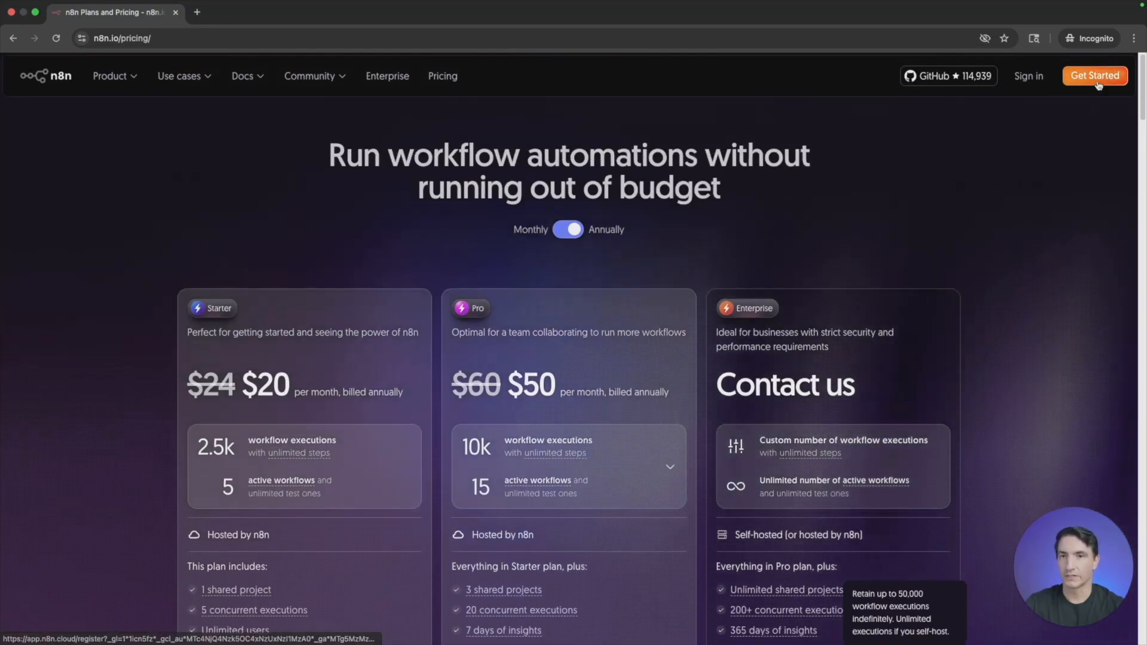
- Open the free-trial registration form and fill in the full name, company email and email confirmation
left_click(1097, 79)
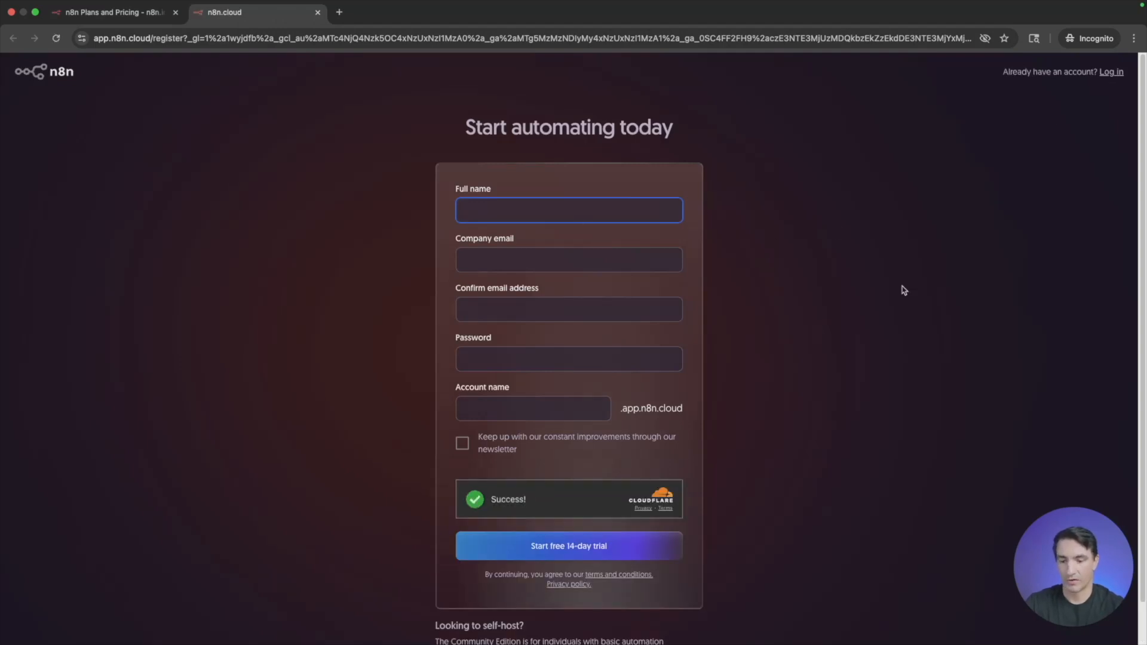
type("F")
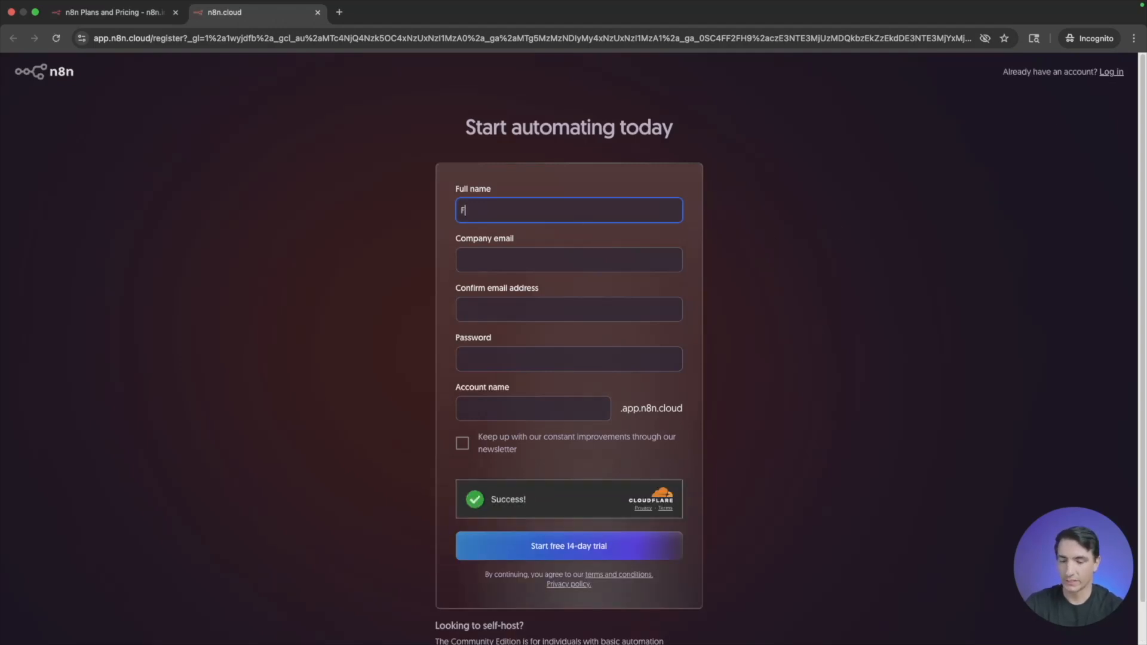
type("it Bozar")
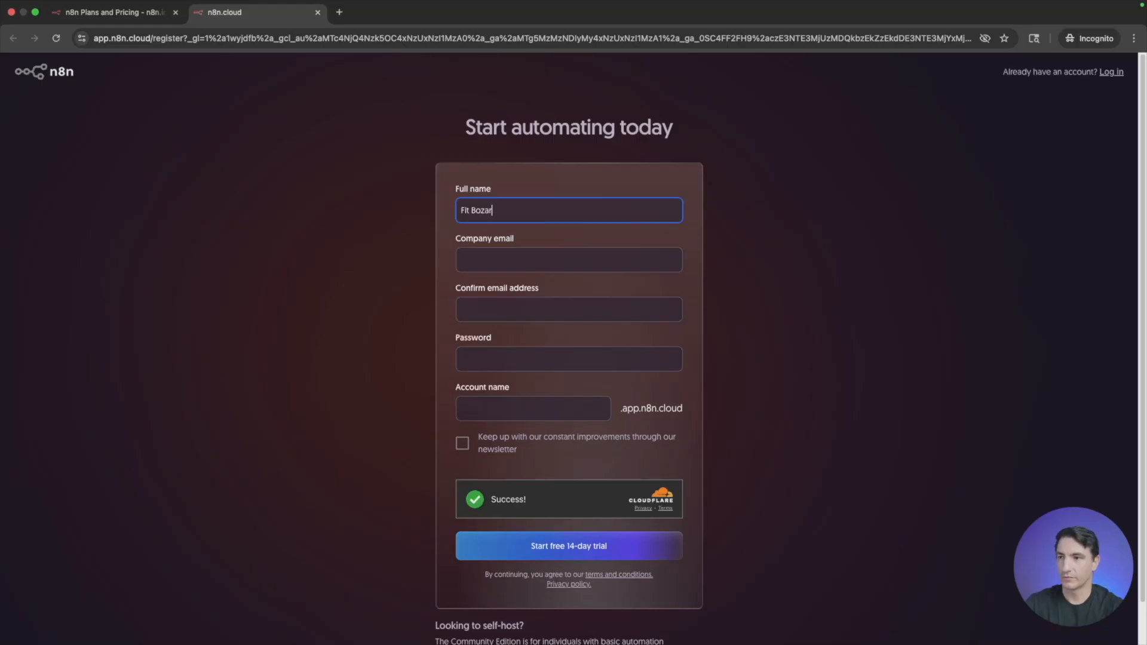
key("Tab")
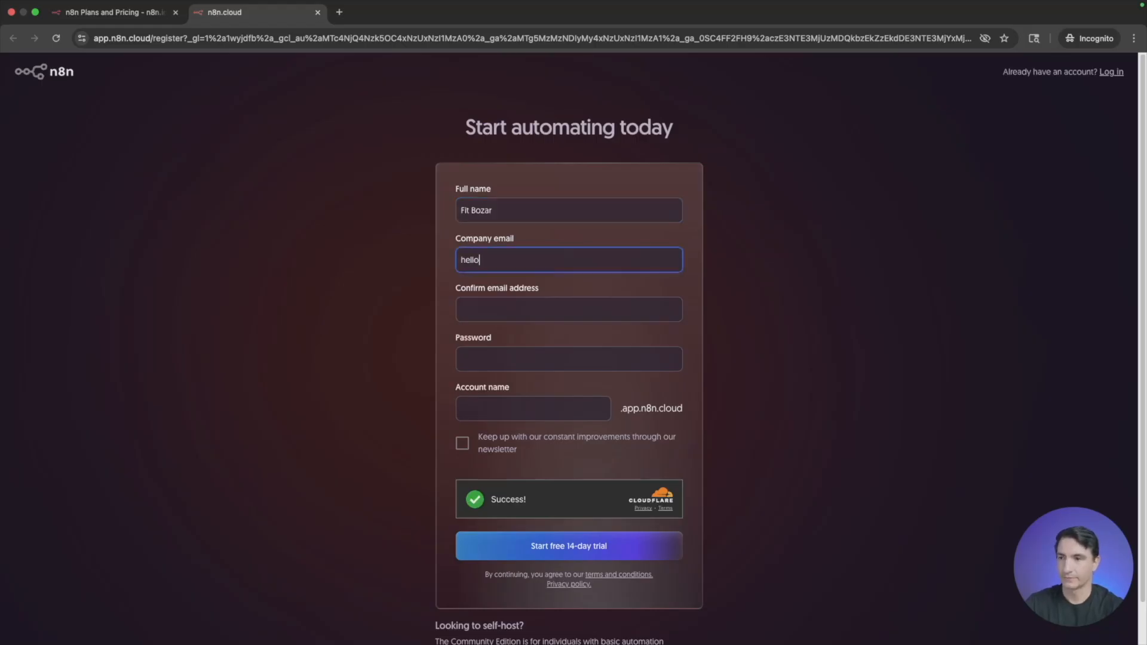
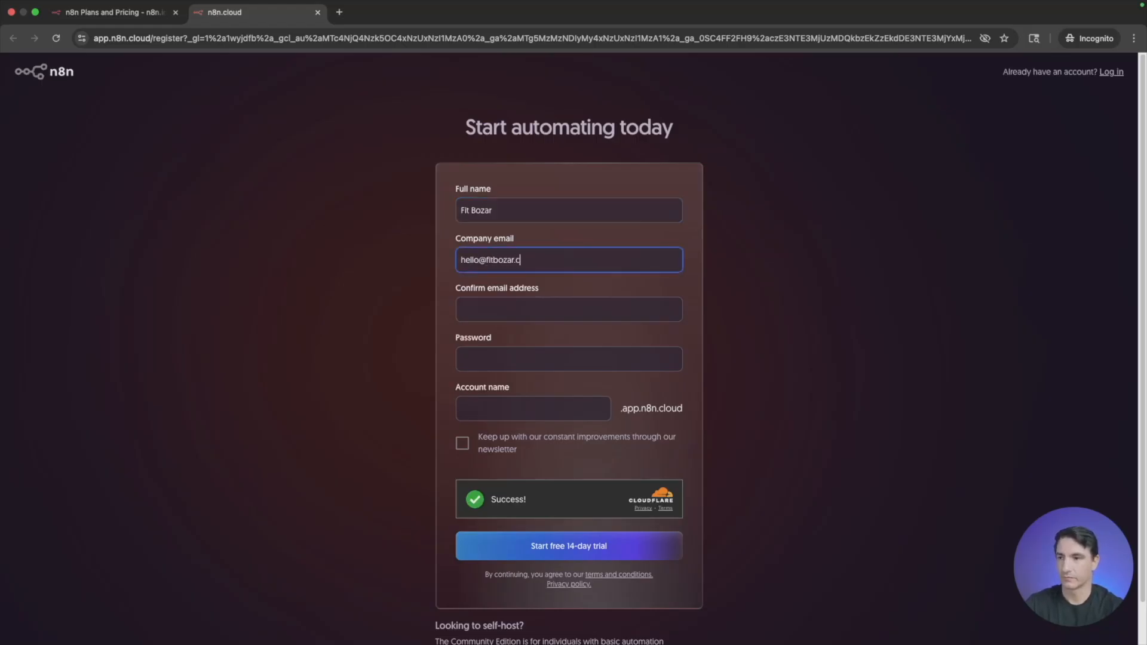
key("Tab")
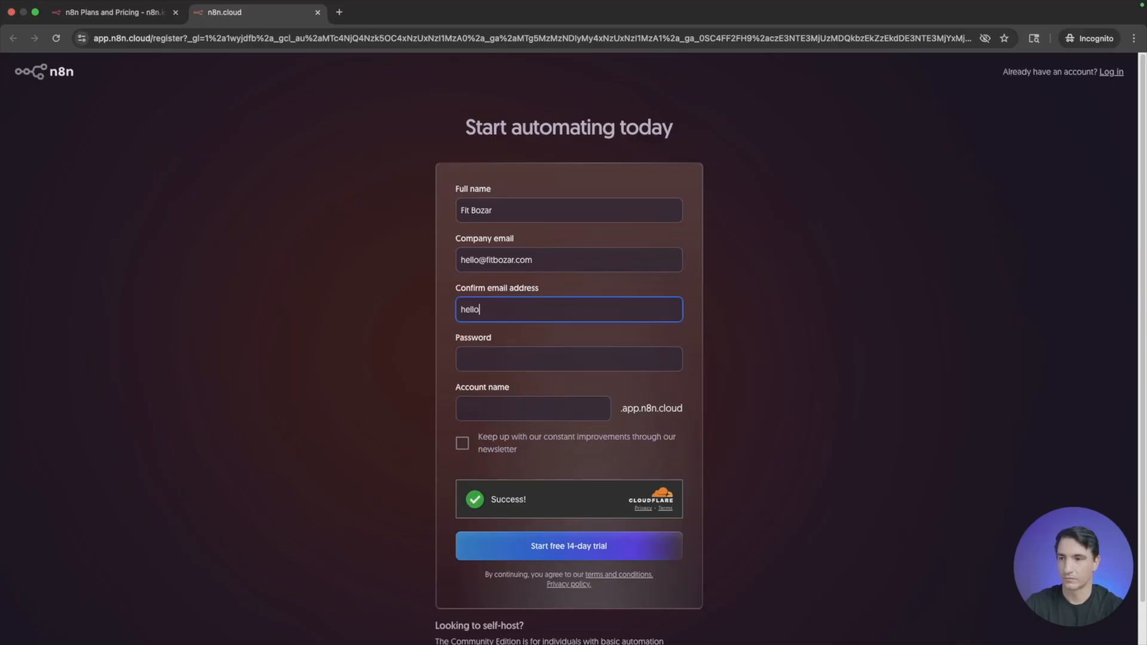
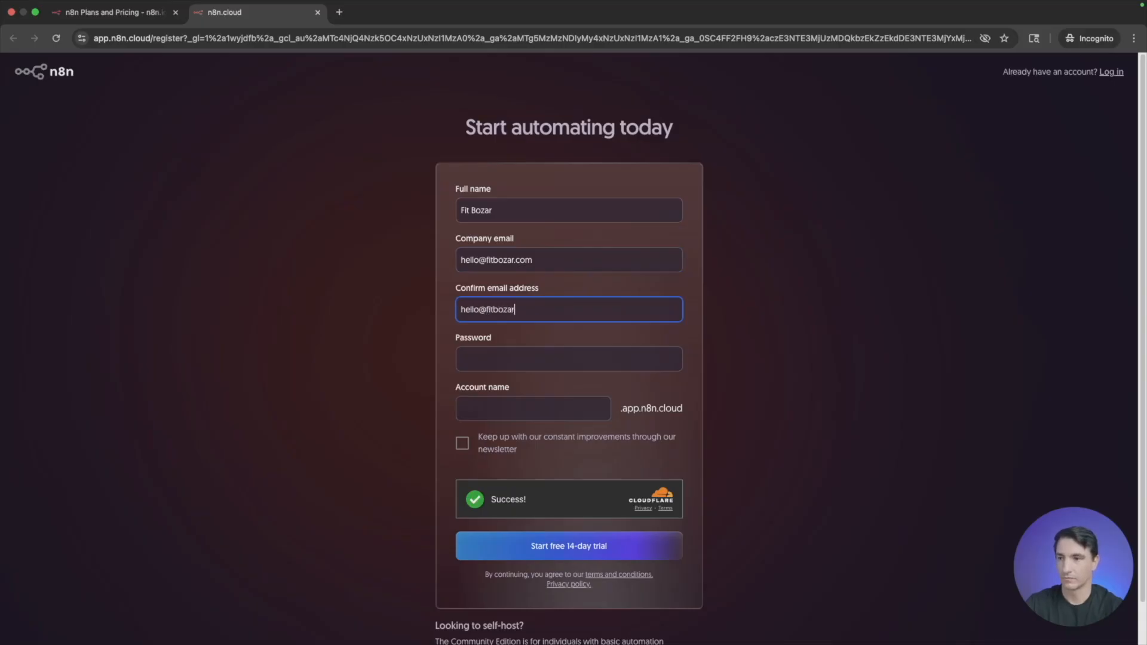
- Complete the registration with the account password and the account name "fit", and start the free 14-day trial
key("Tab")
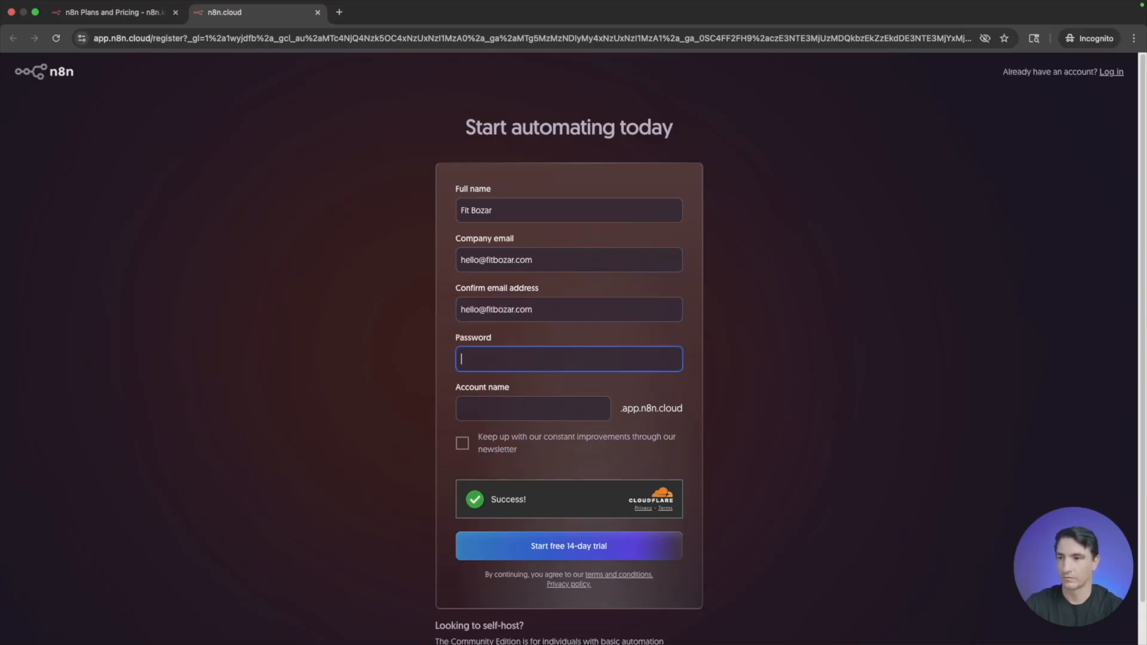
type("••••••••••")
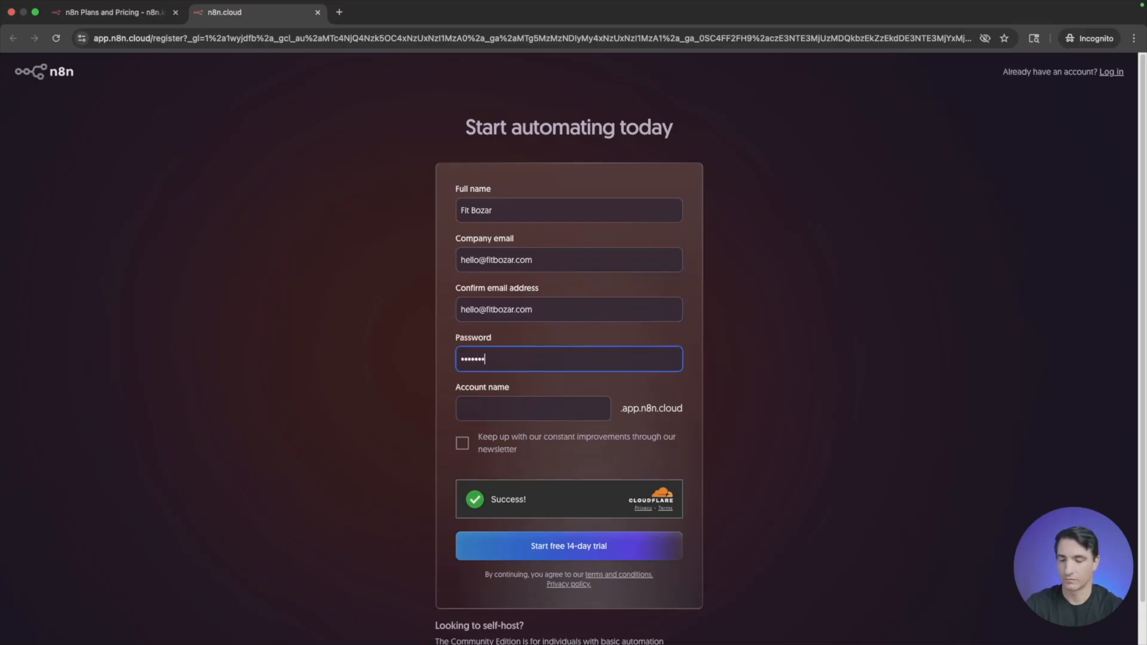
type("••")
key("Tab")
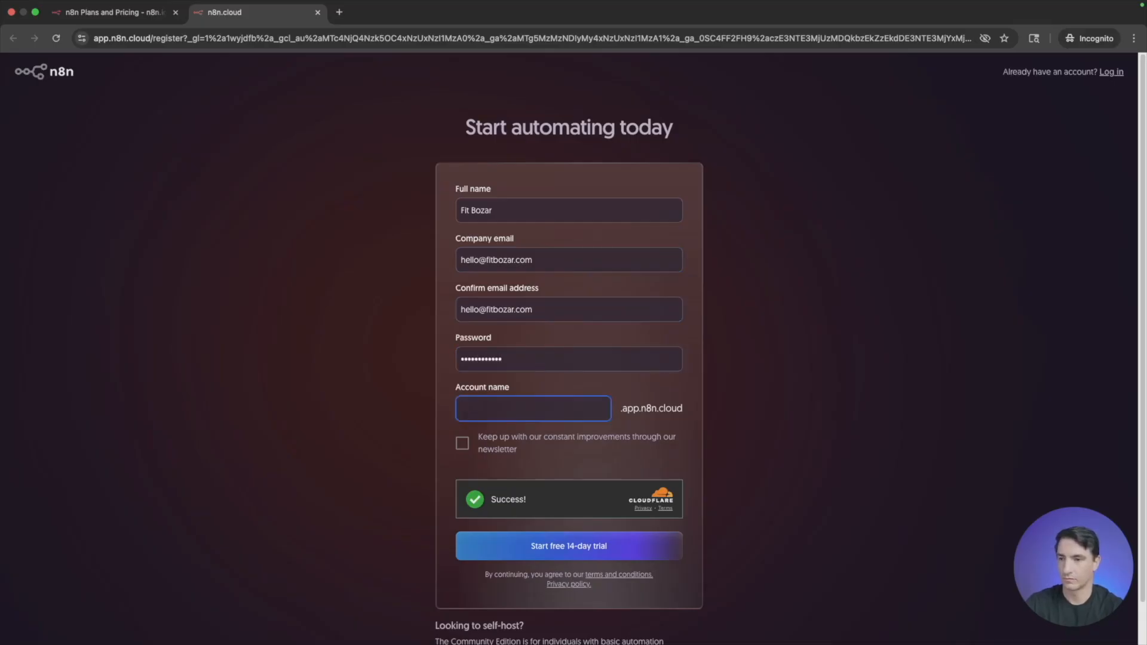
type("fit")
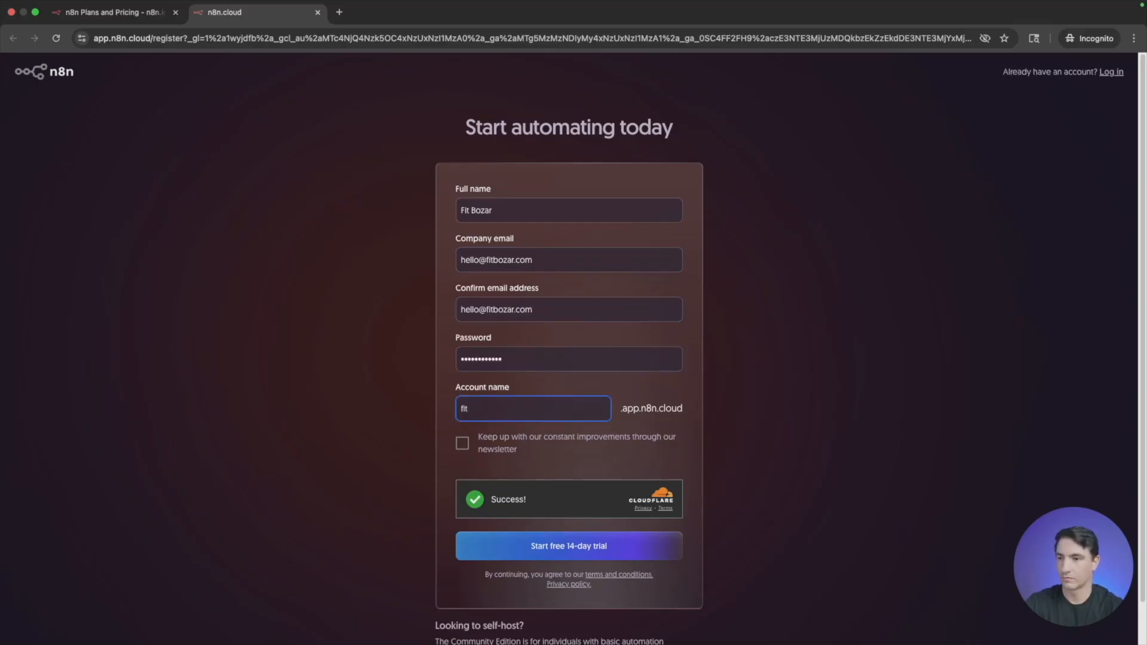
key("Tab")
key("Tab")
key("Tab")
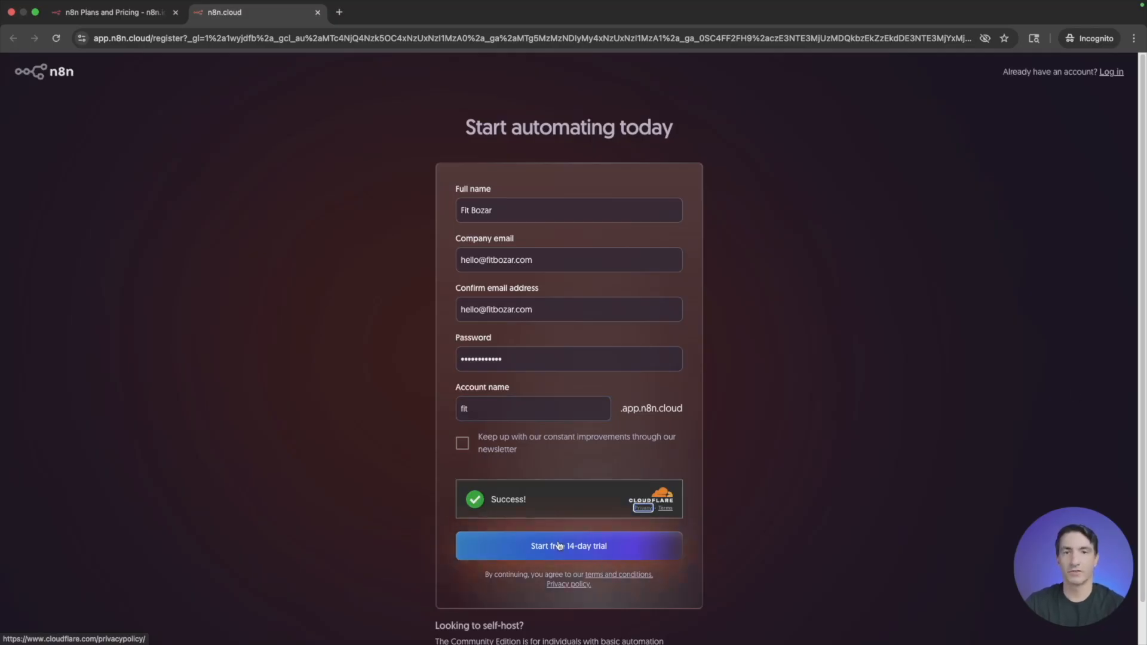
scroll(781, 363, "down", 1)
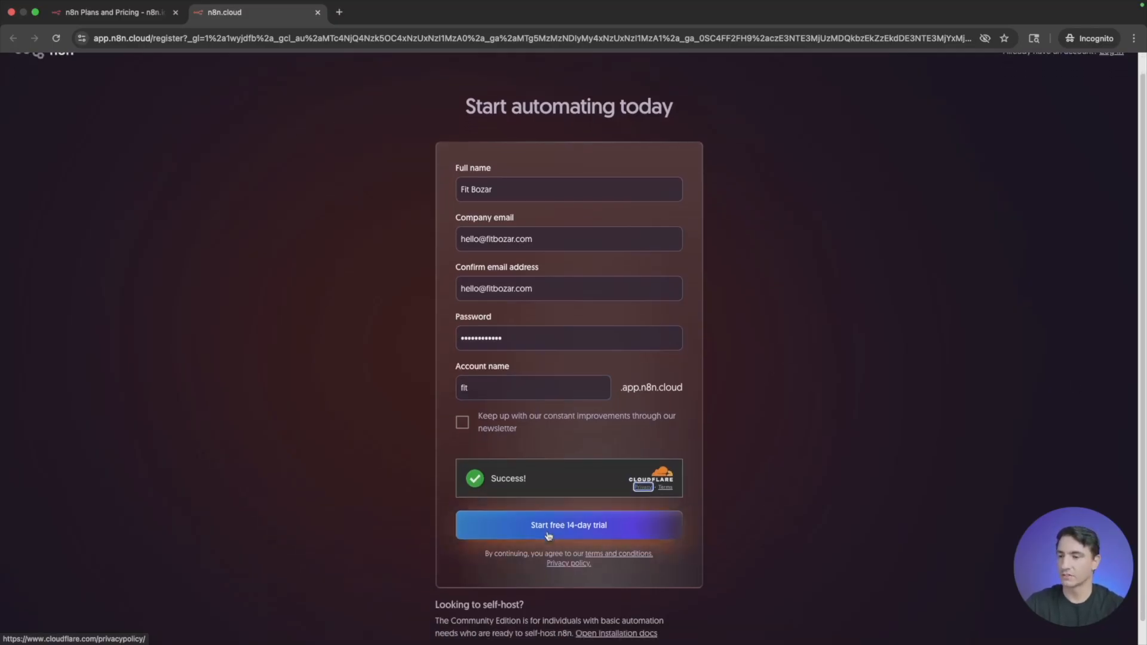
left_click(550, 533)
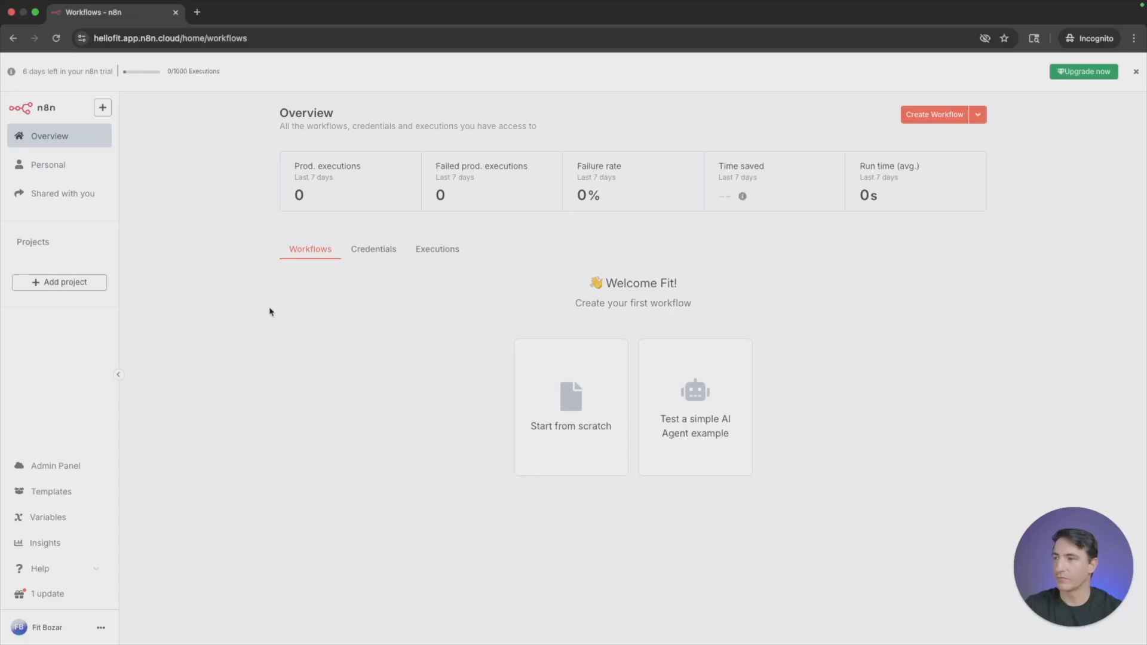
- Create a blank workflow named "Abc" in the personal space and return to the personal workflow list
left_click(37, 164)
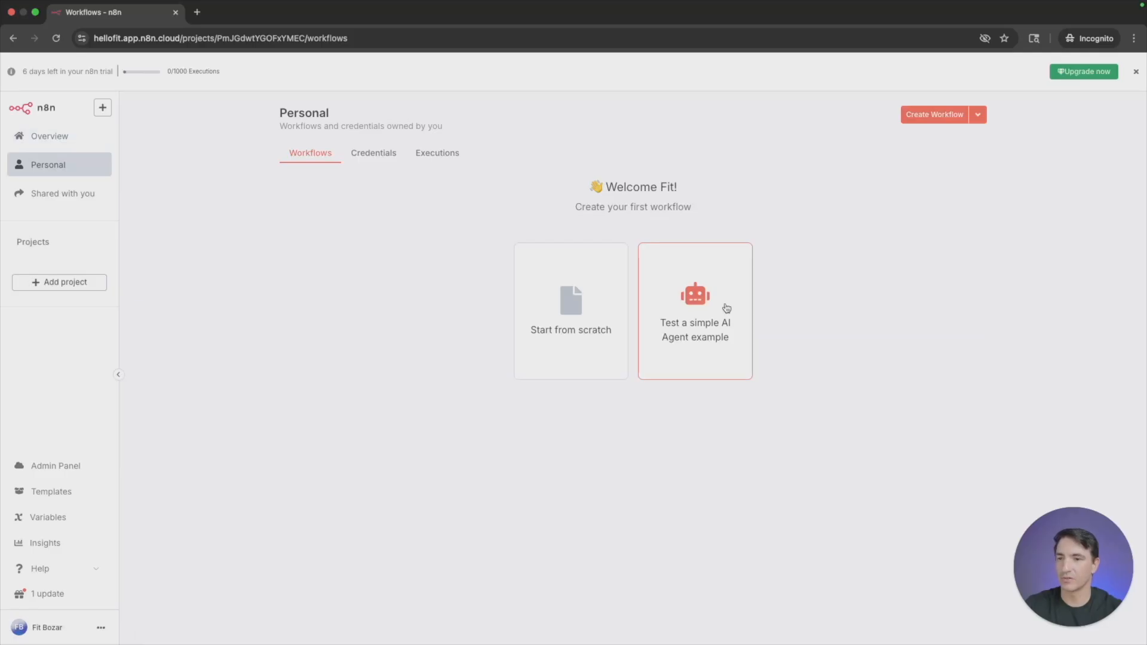
left_click(607, 295)
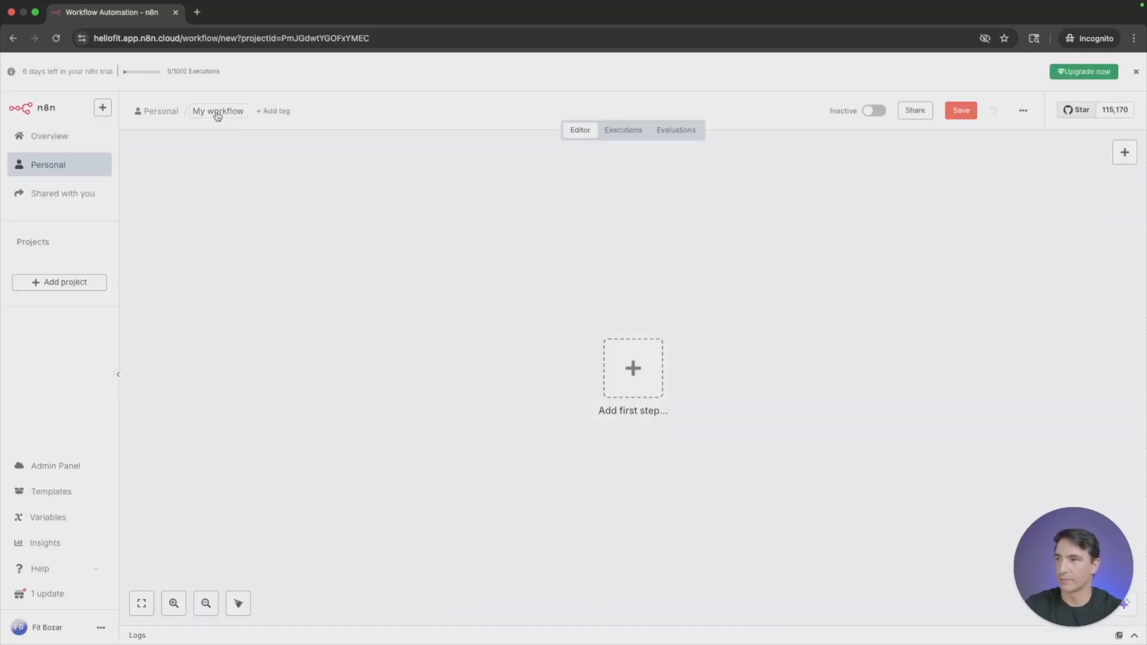
left_click(217, 111)
type("Abc")
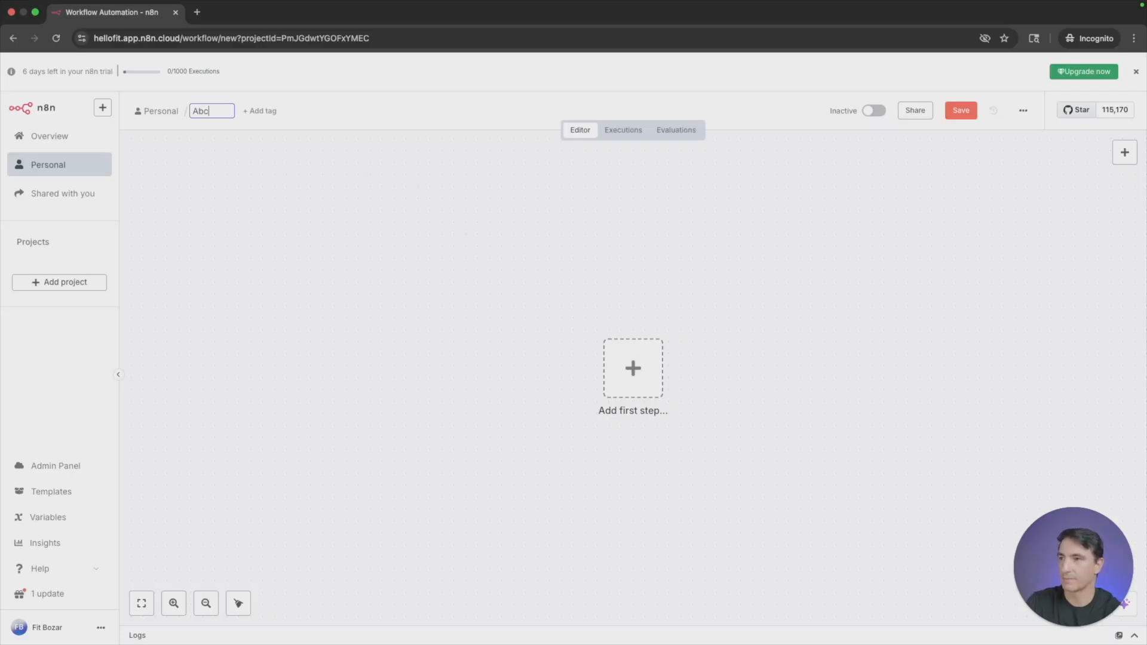
key("Return")
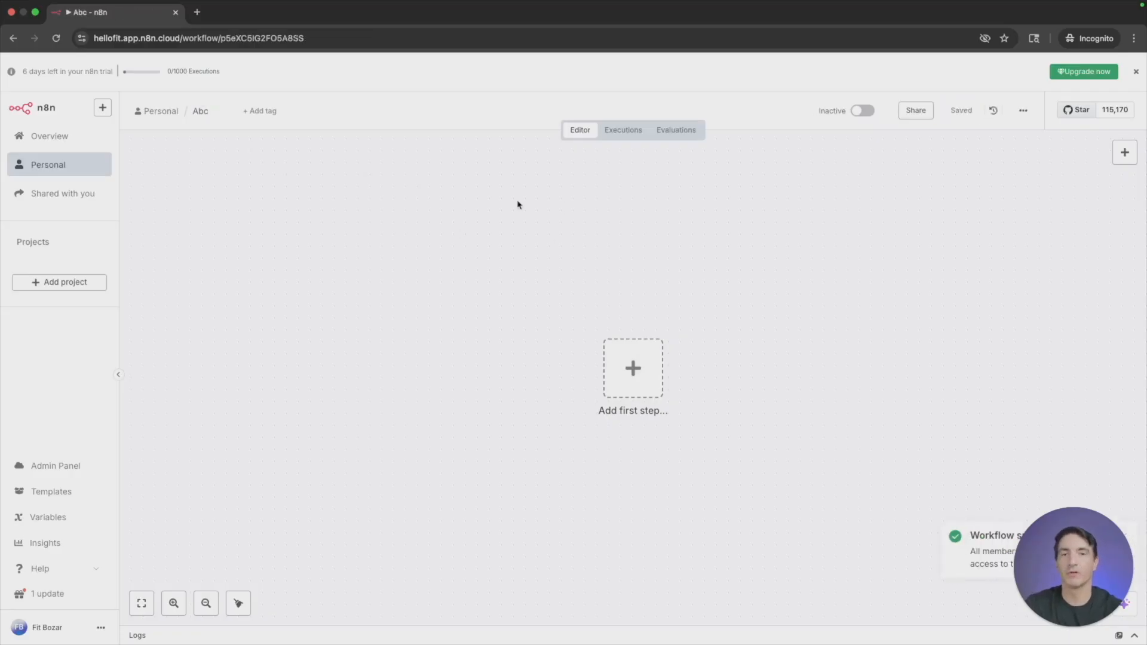
left_click(61, 167)
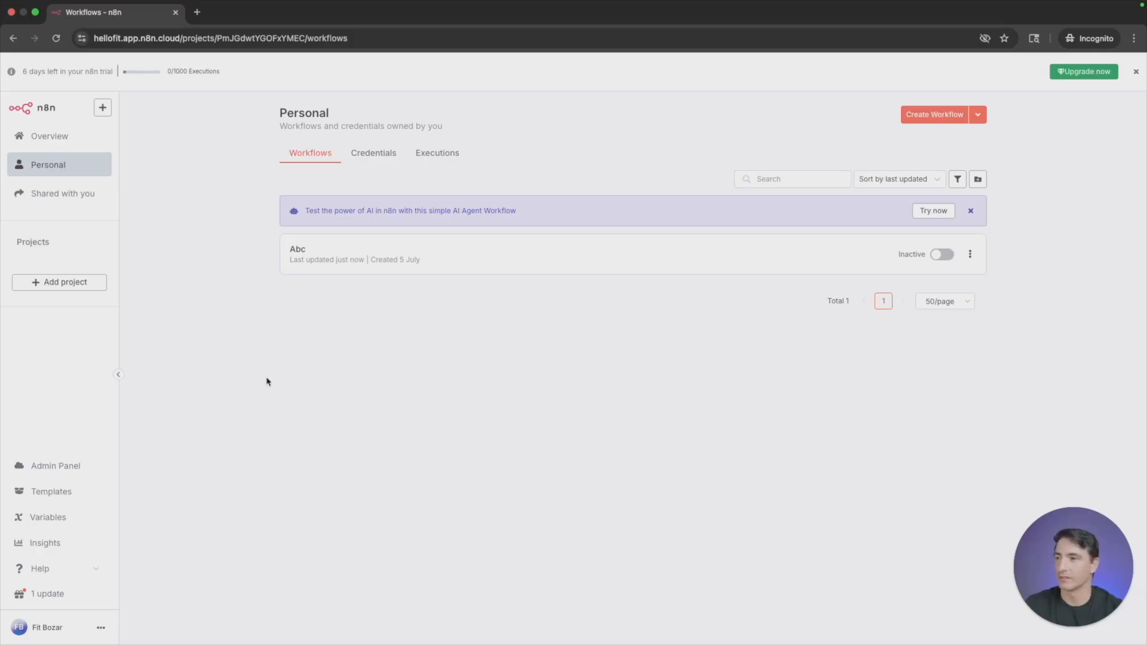
- Check the workflows shared with the account, then add a new project named "My Test" and save it
left_click(75, 202)
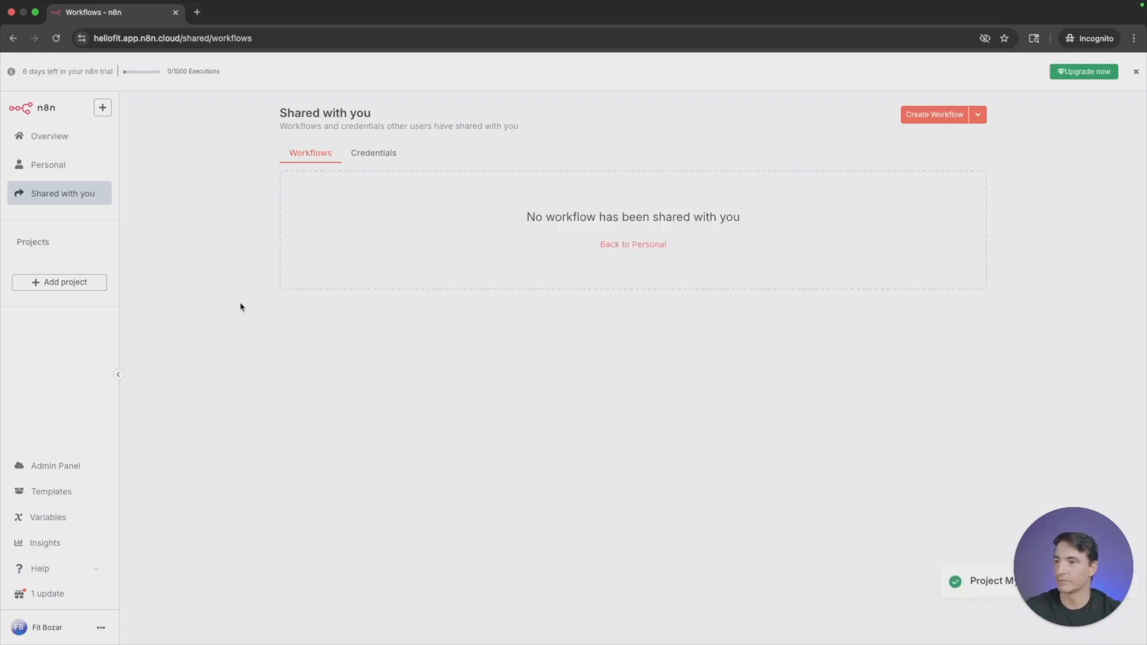
left_click(51, 283)
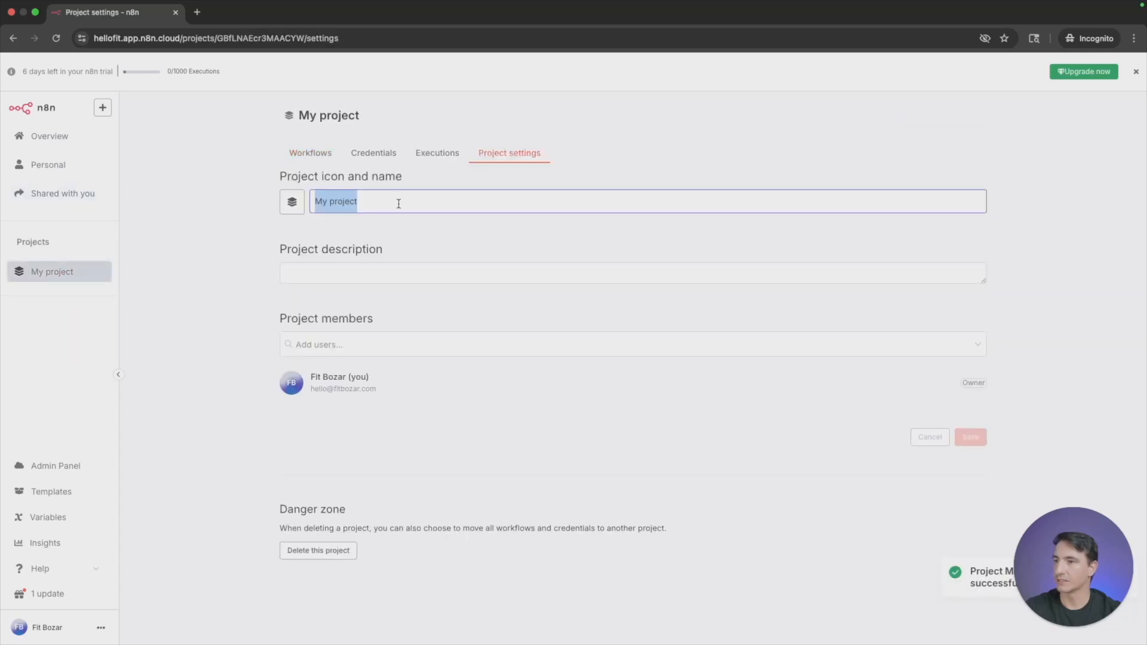
type("My Test")
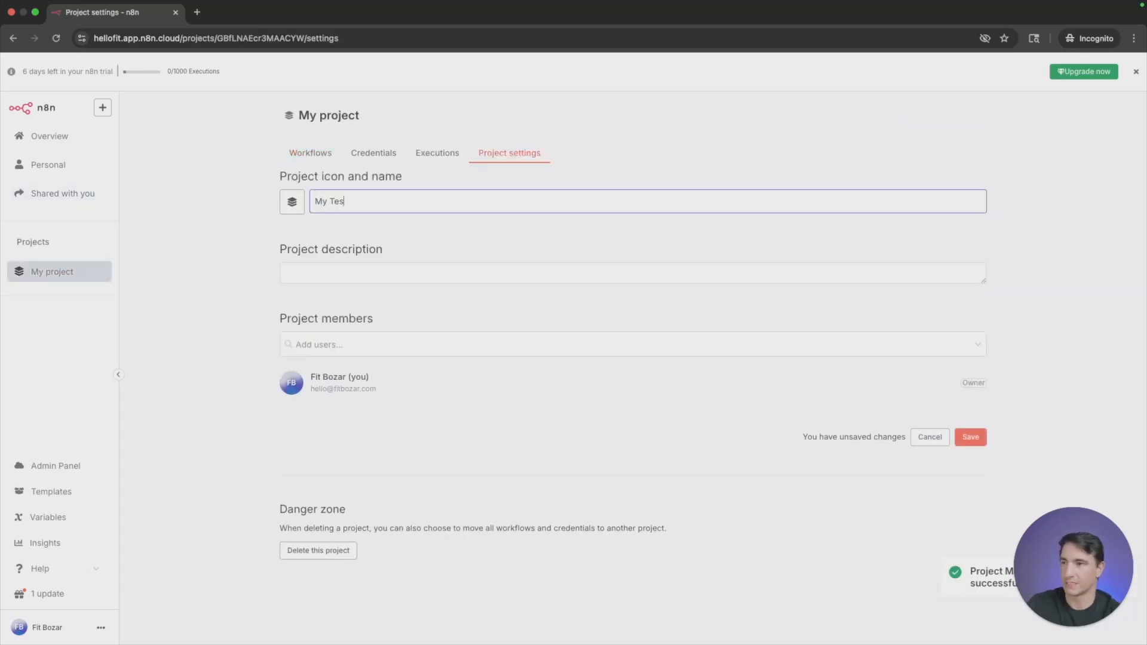
left_click(973, 438)
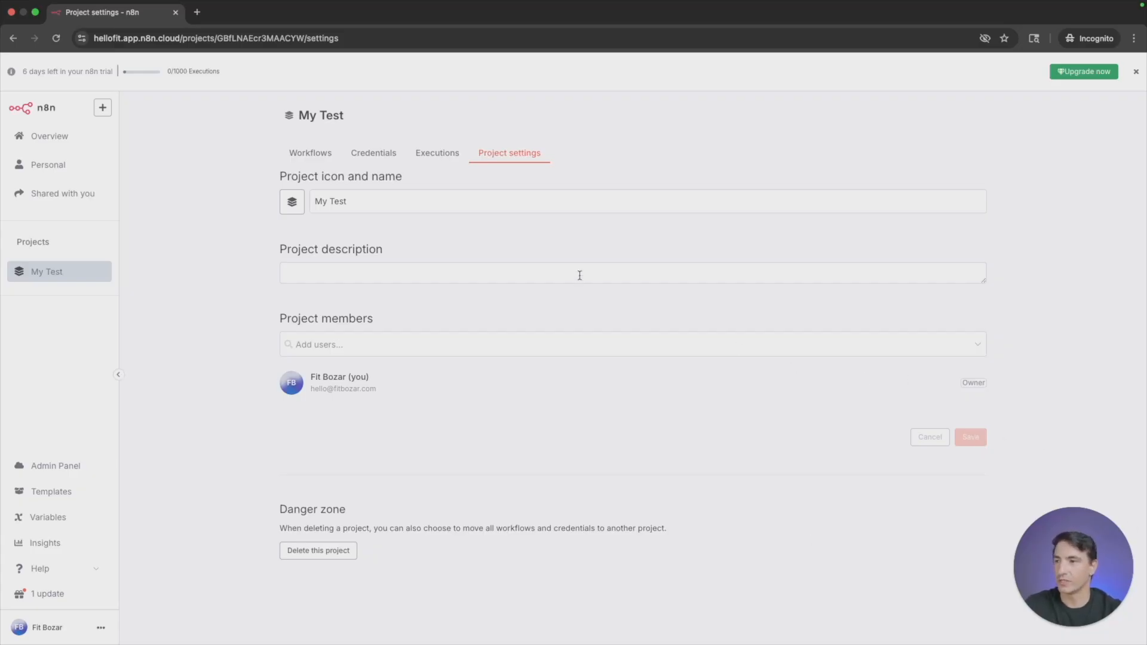
- Create and save a blank workflow named "My test 1" in the My Test project, and return to its workflow list
left_click(310, 153)
left_click(624, 352)
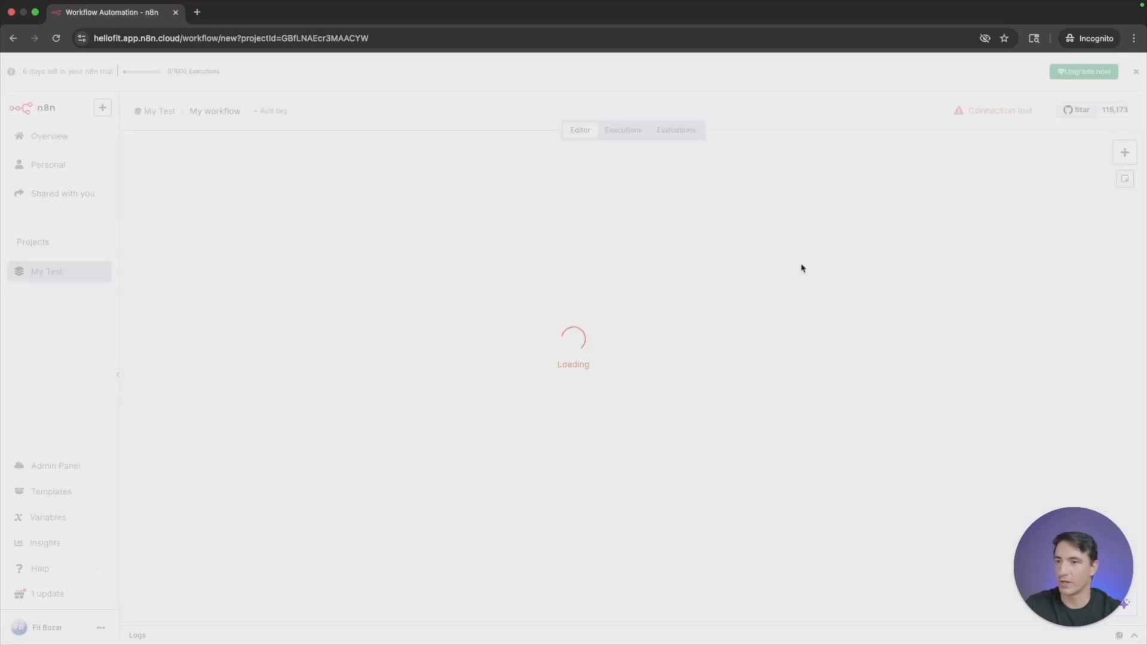
left_click(236, 112)
type("My test 1")
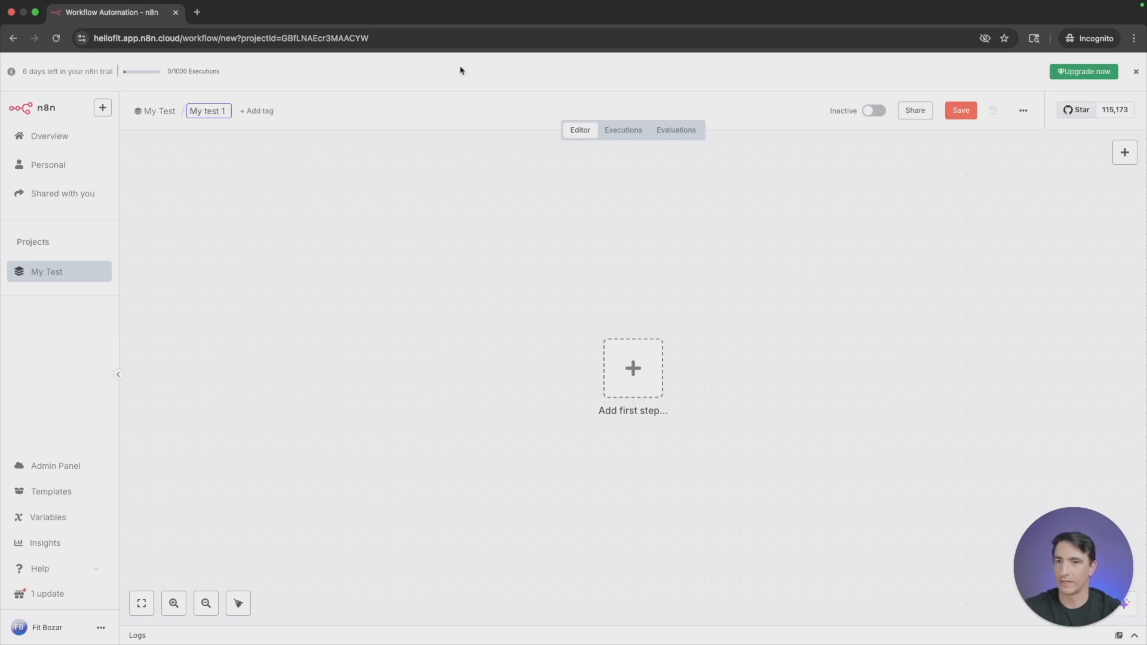
left_click(959, 112)
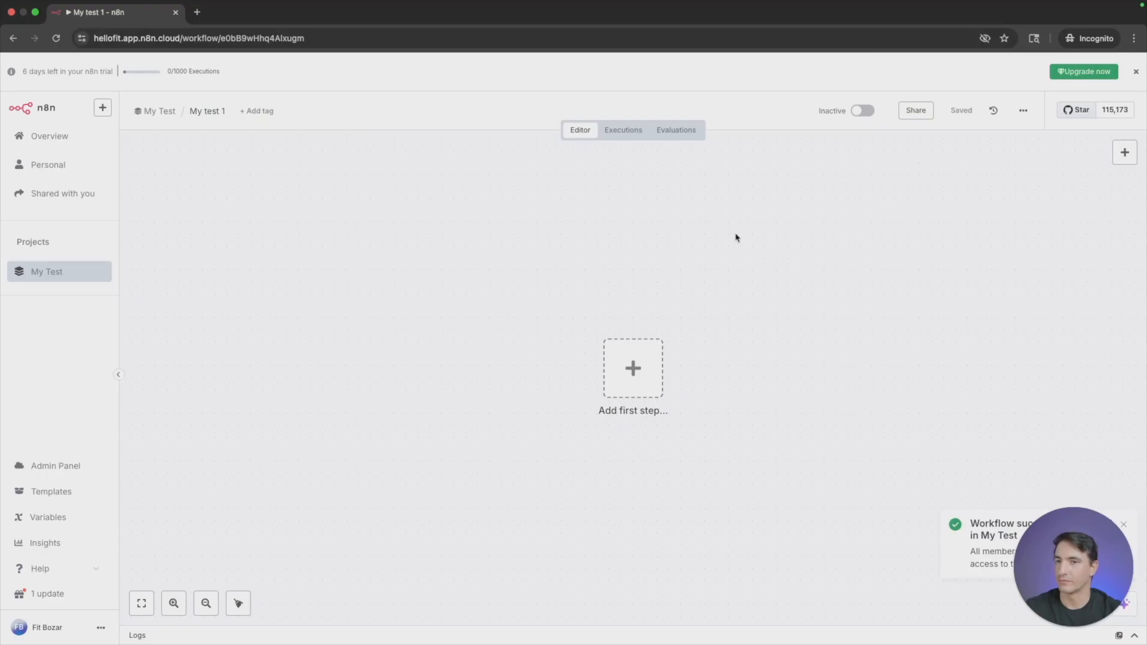
left_click(62, 277)
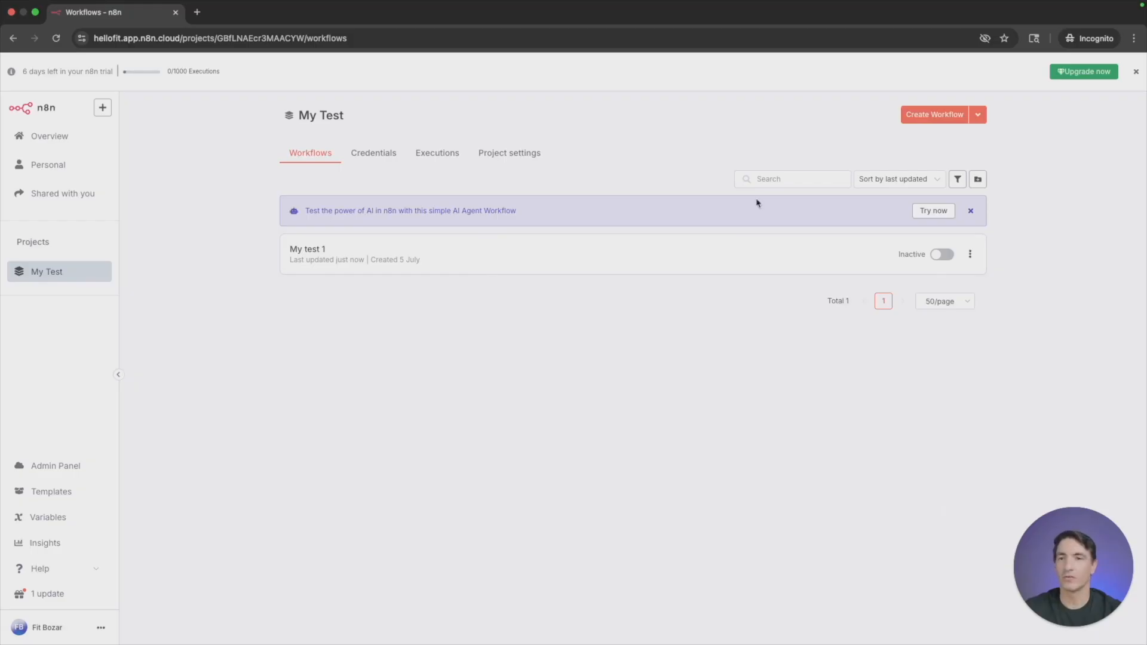
- Create and save a second workflow named "abc" in the My Test project, and reopen the project's workflow list
left_click(930, 116)
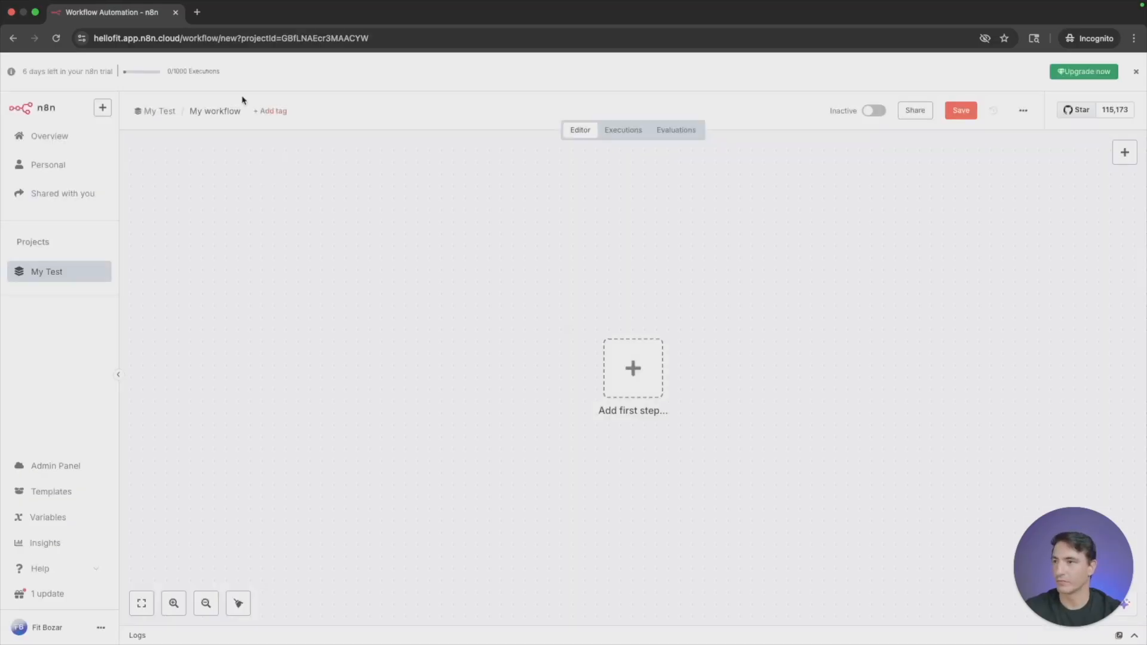
left_click(227, 106)
type("abc")
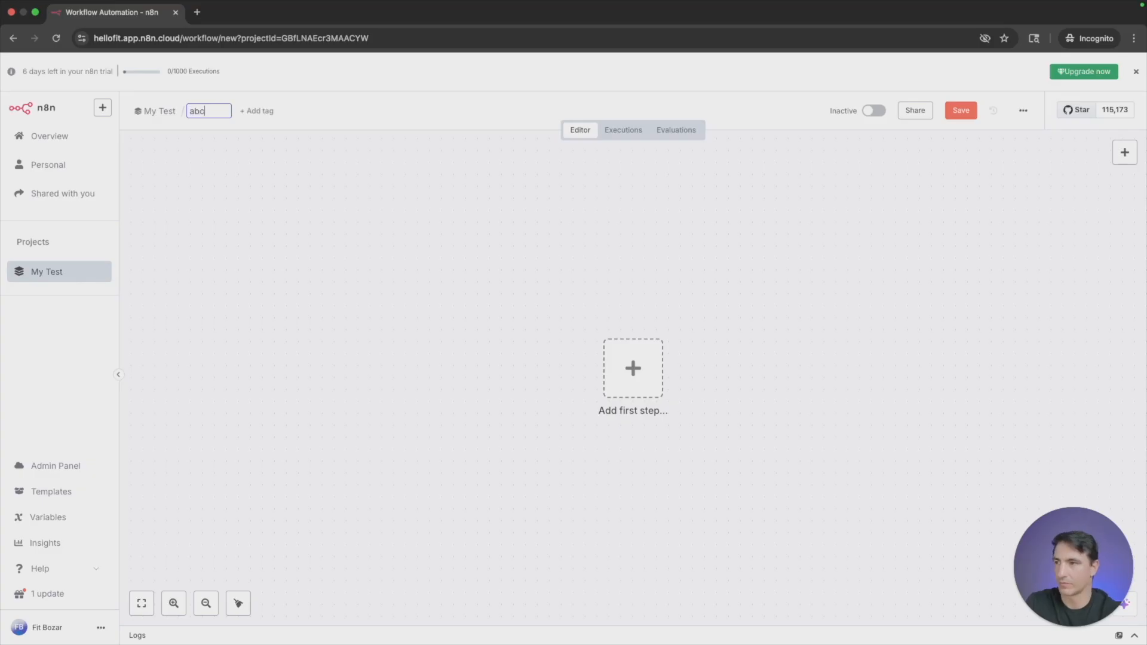
left_click(973, 119)
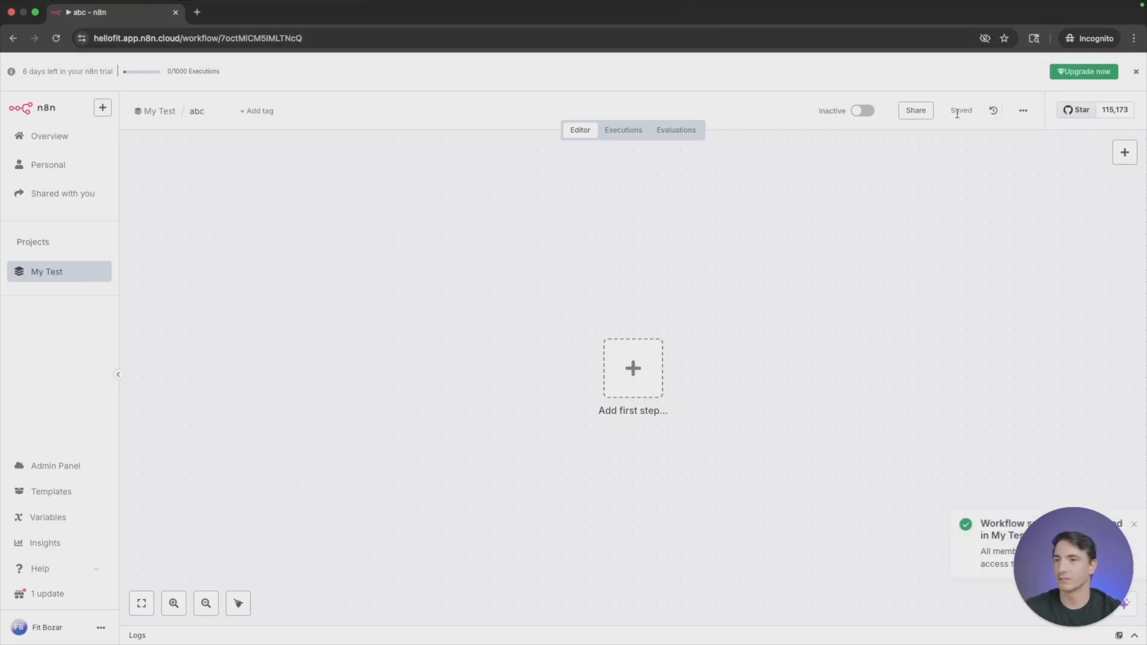
left_click(54, 274)
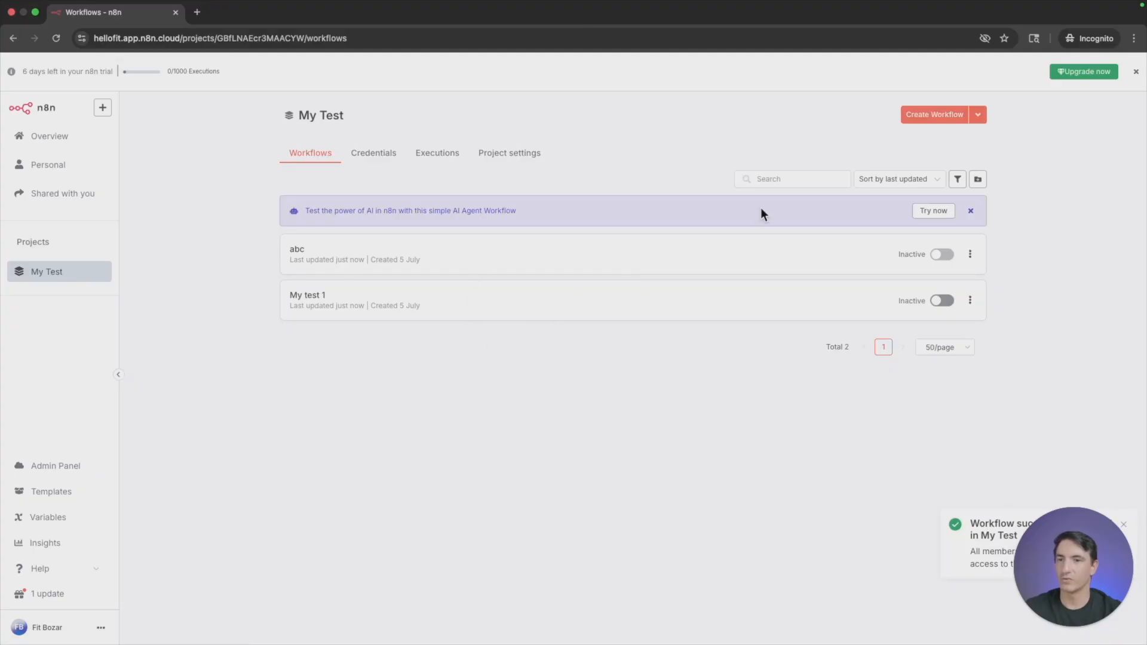
- Create a folder named "Xyz" in the My Test project
left_click(979, 116)
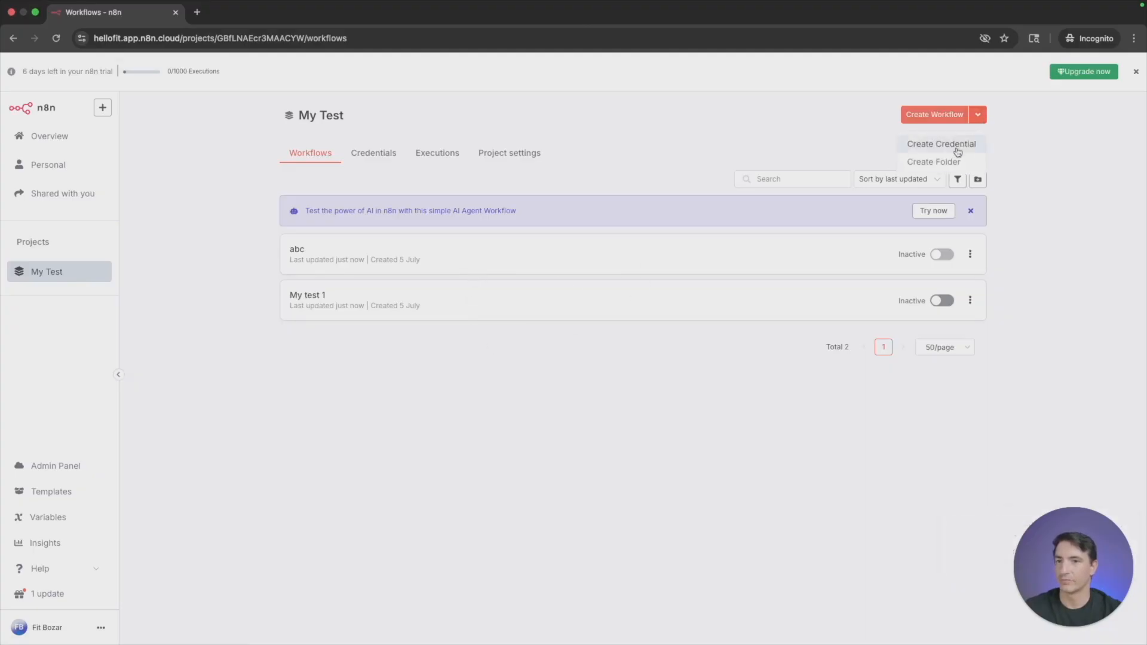
left_click(941, 158)
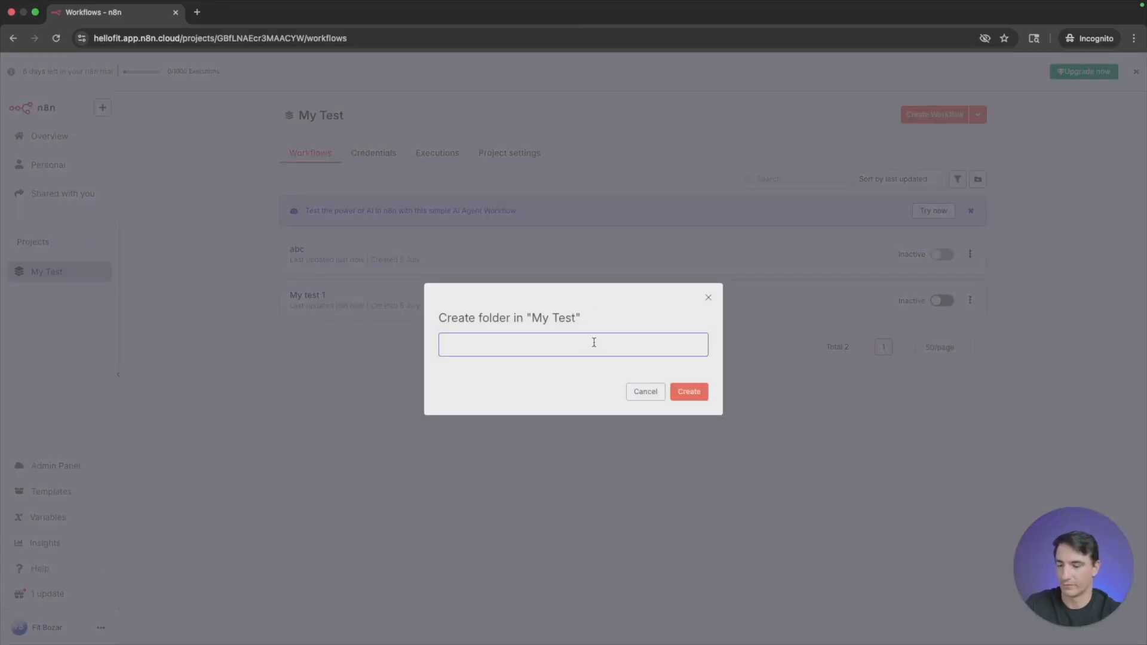
type("Xyz")
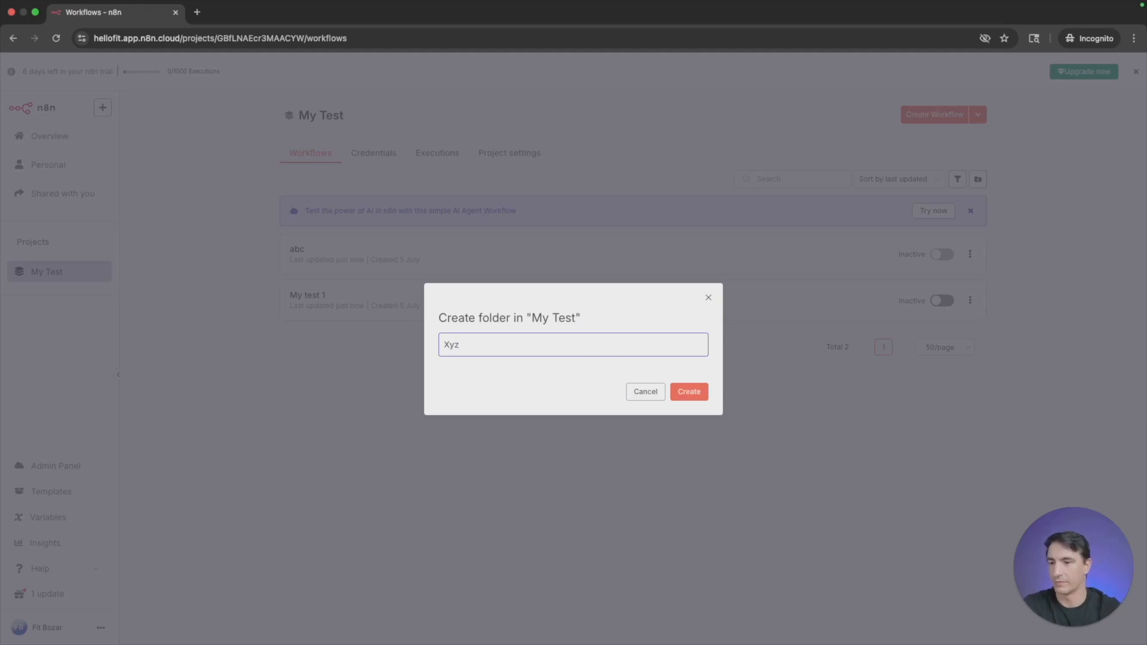
left_click(705, 397)
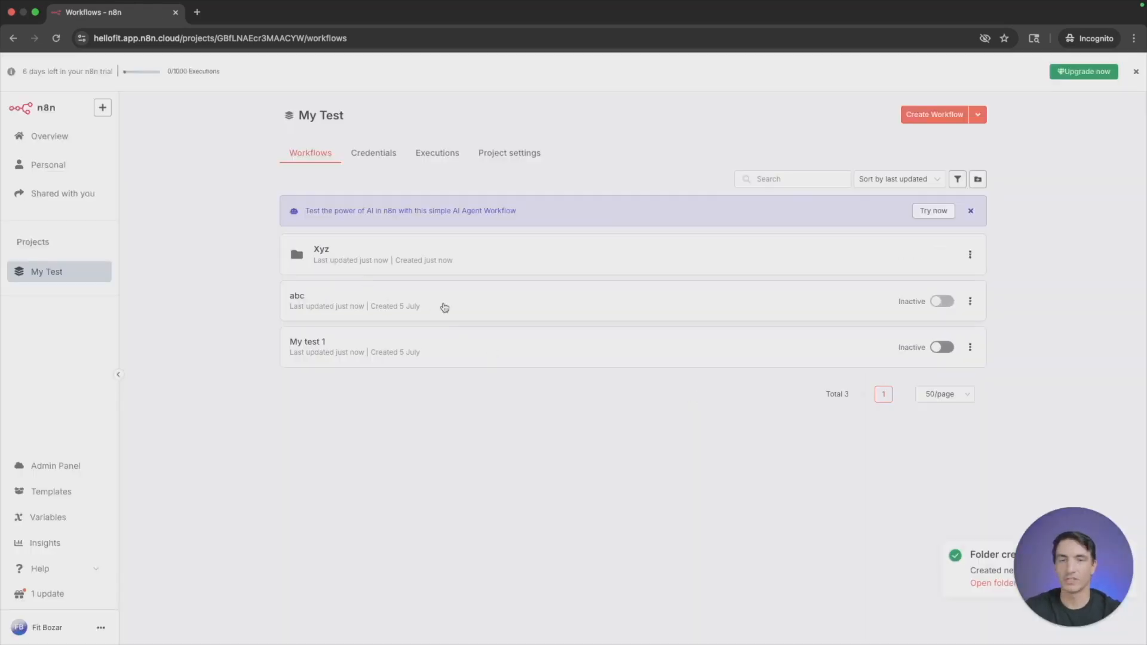
- Move the workflows "abc" and "My test 1" into the Xyz folder and open the folder
left_click_drag(445, 307, 433, 263)
left_click_drag(438, 320, 444, 267)
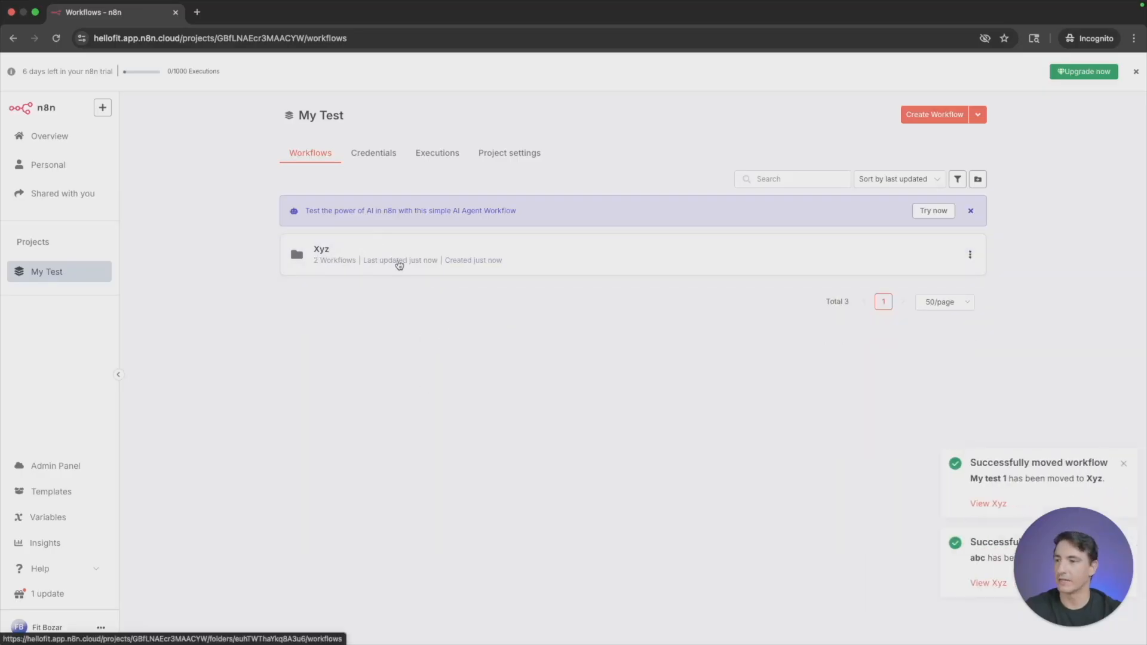
left_click(433, 247)
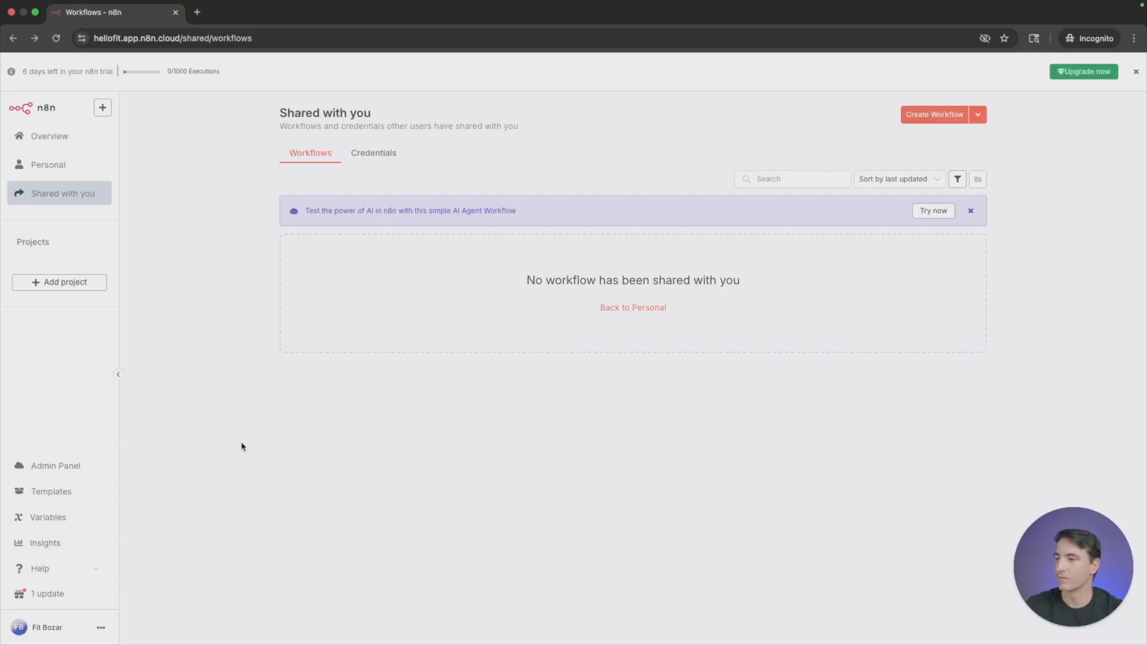
- Look over the workflow templates library, the variables page and the insights page
left_click(45, 491)
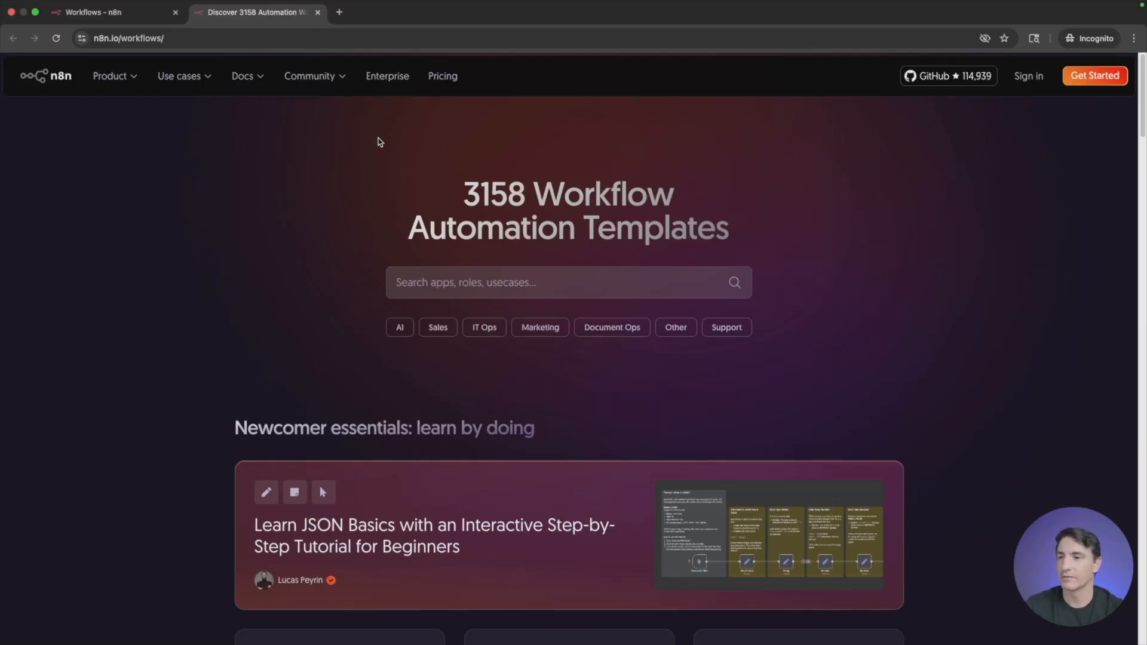
left_click(318, 12)
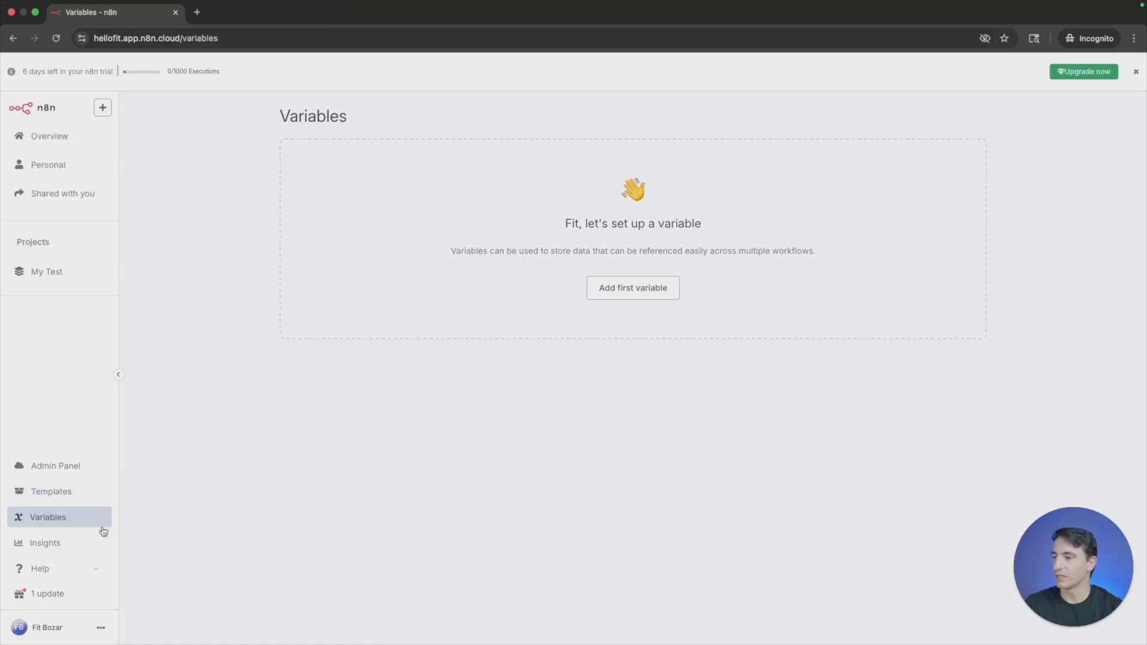
left_click(65, 547)
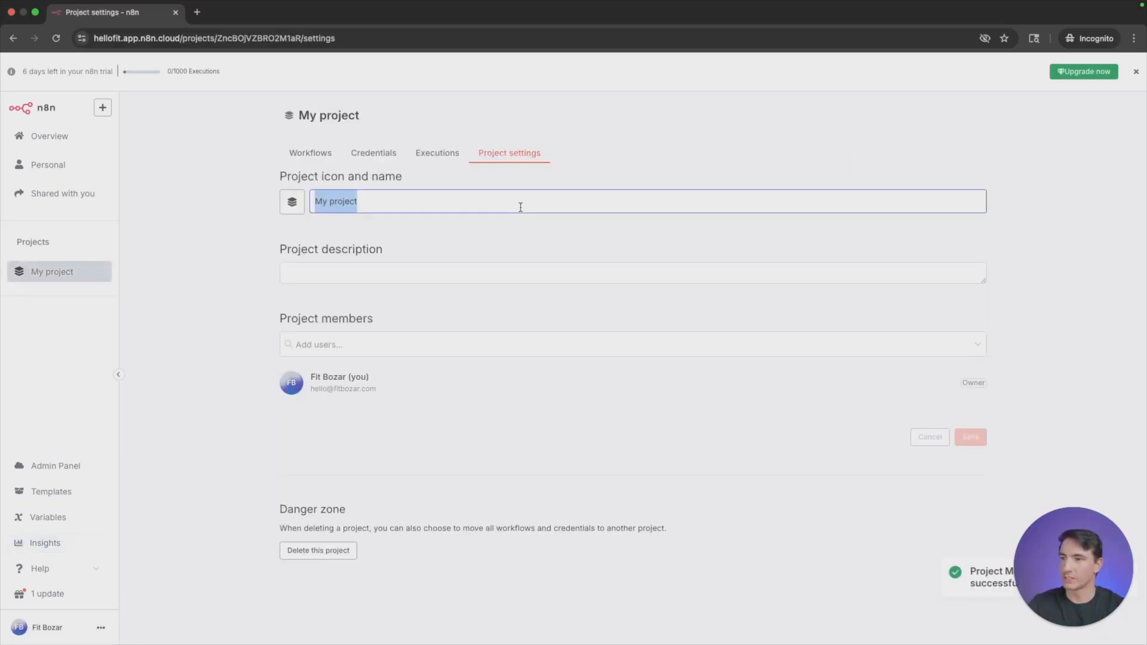
- Name the new project with the owner's first name followed by "'s Agent Guide" and save it
type("Fit's ")
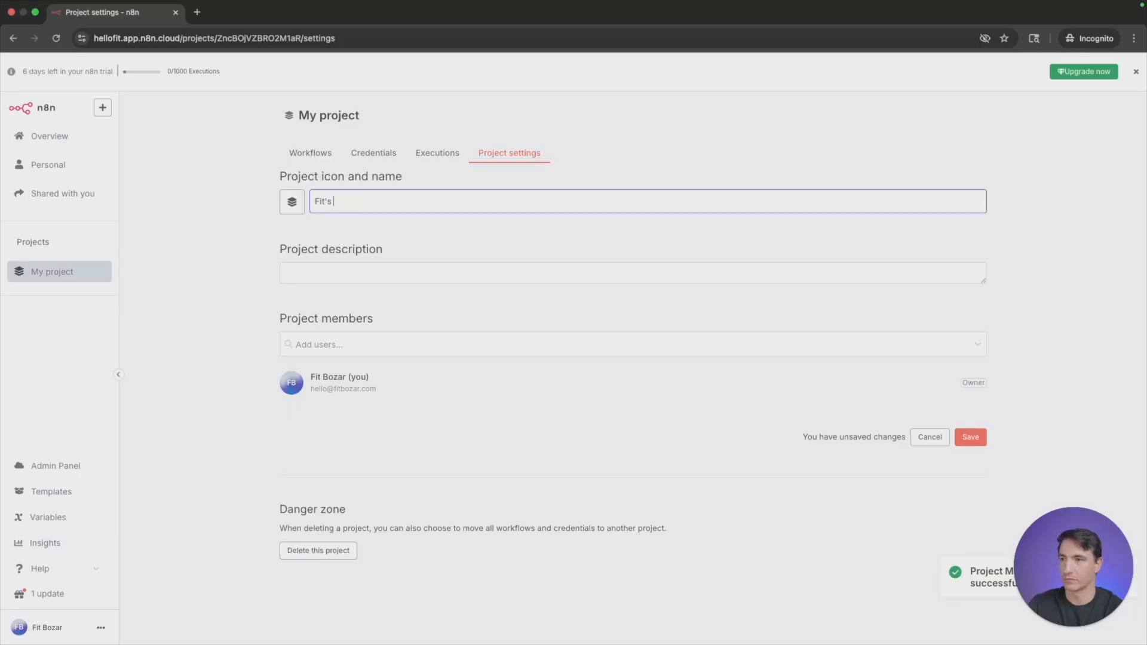
type("Agent Guide")
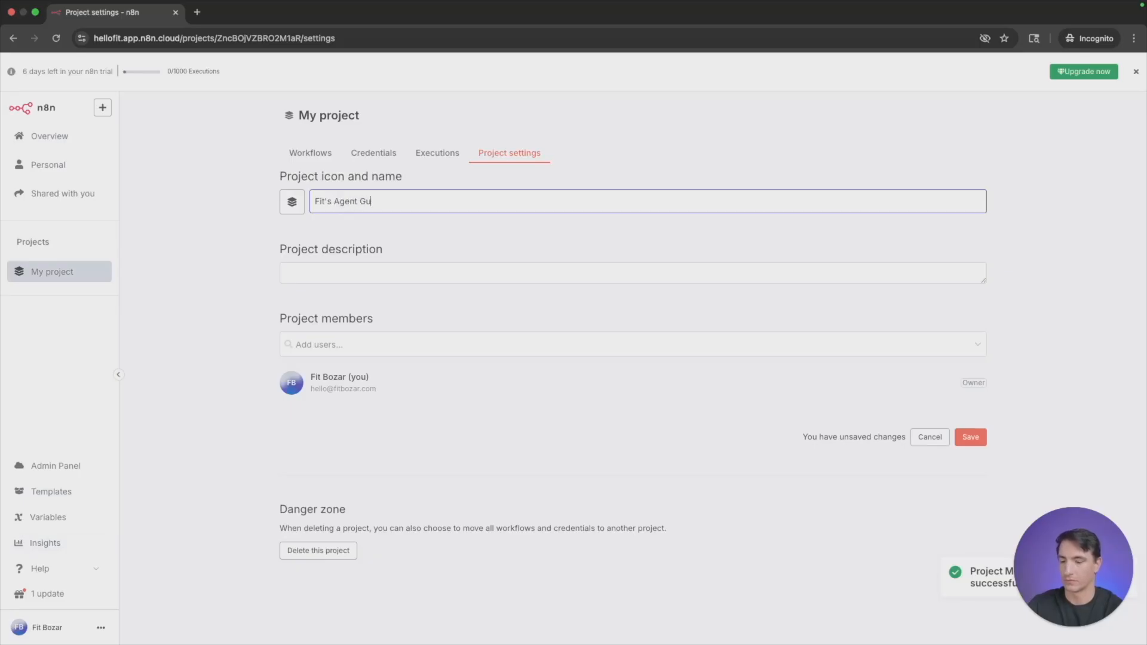
left_click(970, 437)
- Create a folder named "Section 1" in the Agent Guide project
left_click(312, 154)
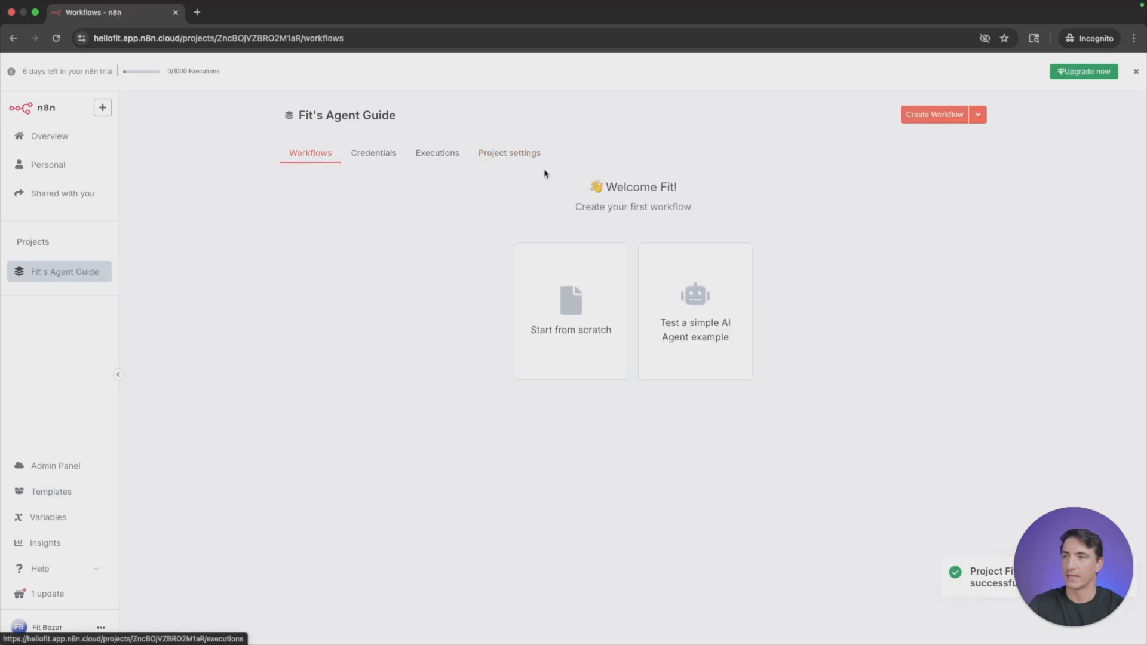
left_click(979, 116)
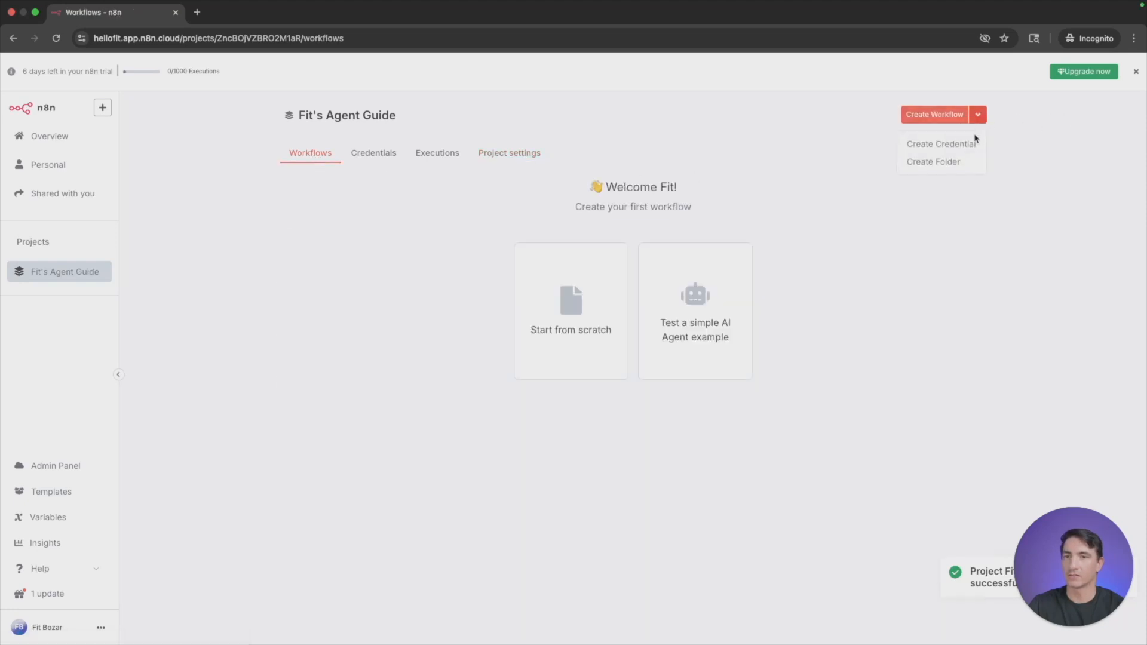
left_click(960, 158)
type("Section 1")
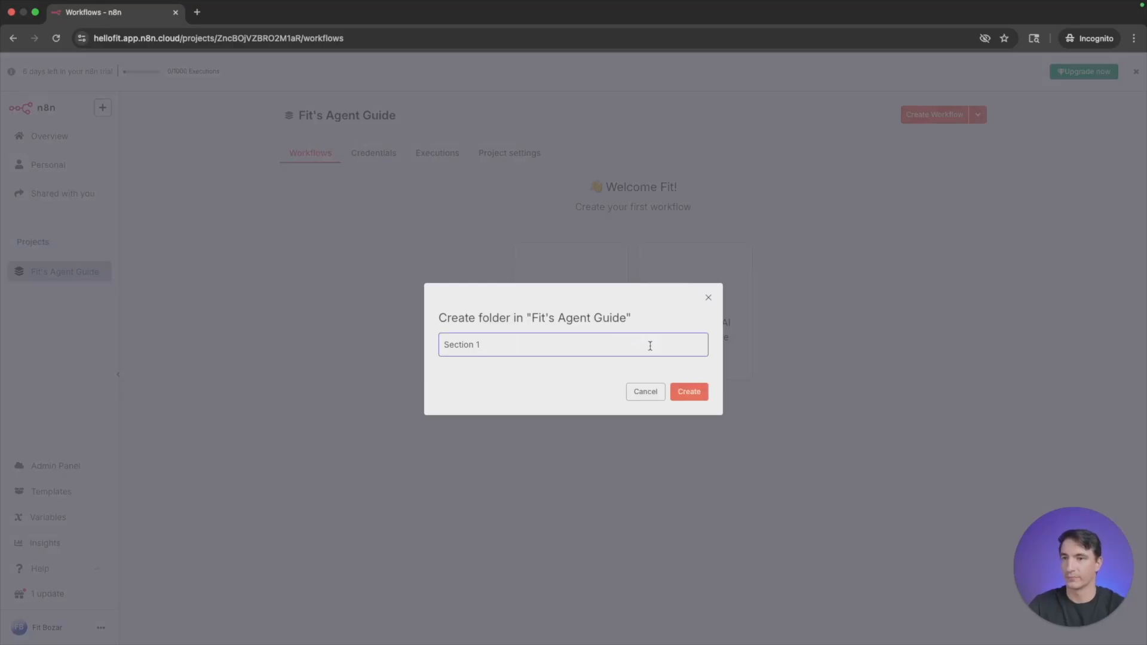
left_click(700, 393)
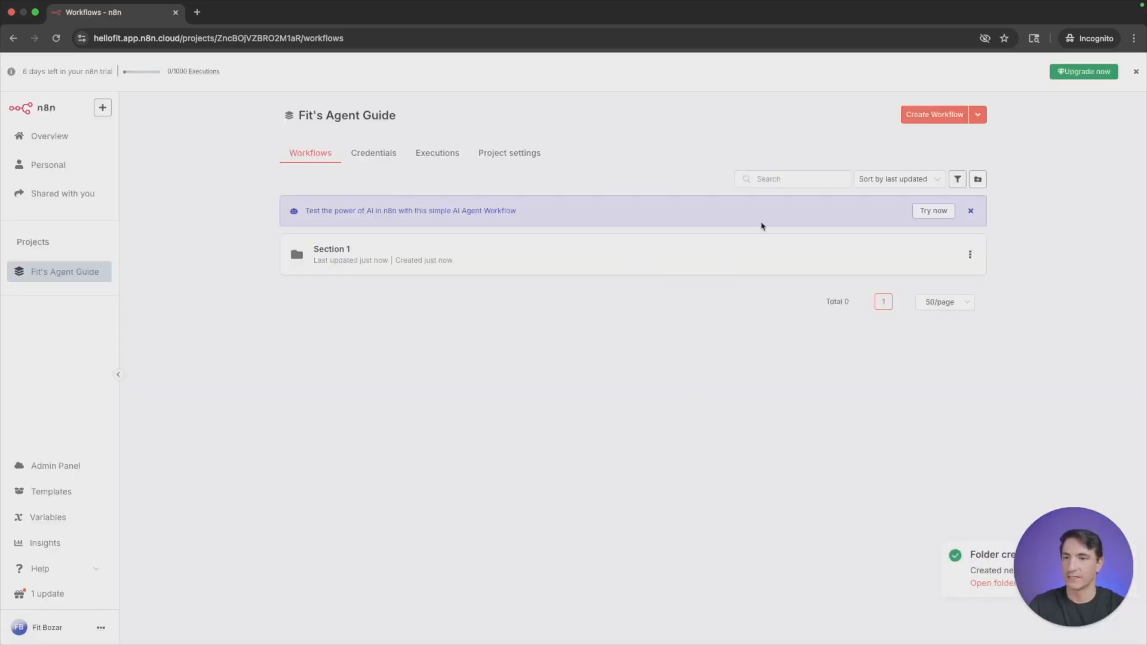
- Create a workflow named "Section 1a" in the Agent Guide project and move it into the Section 1 folder
left_click(917, 121)
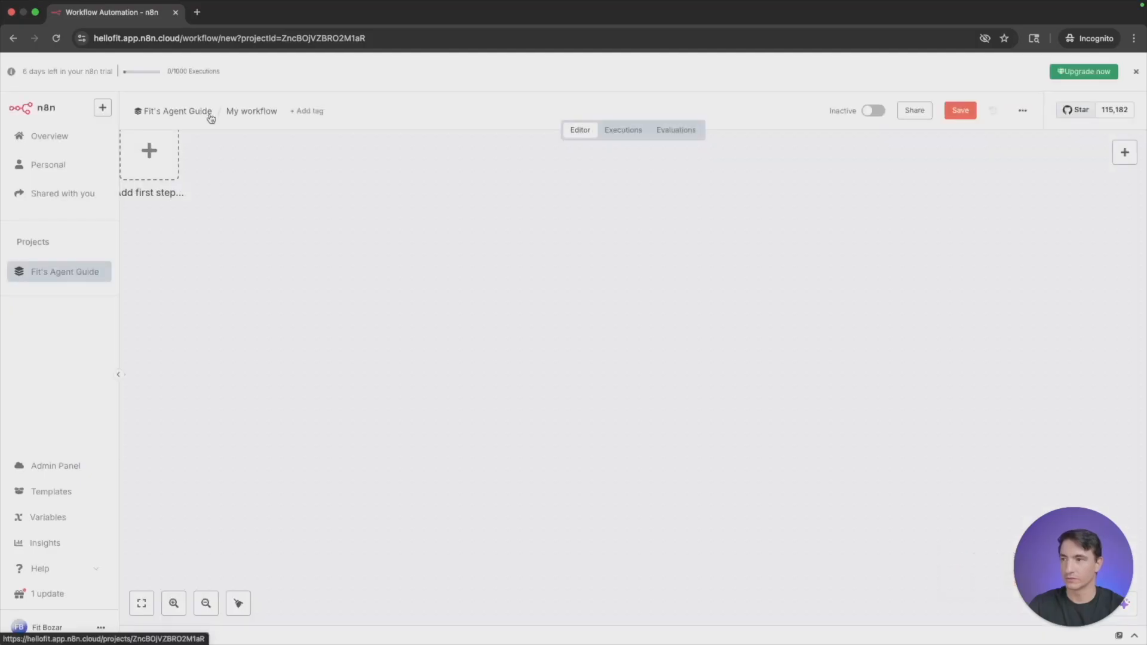
left_click(251, 111)
type("Section")
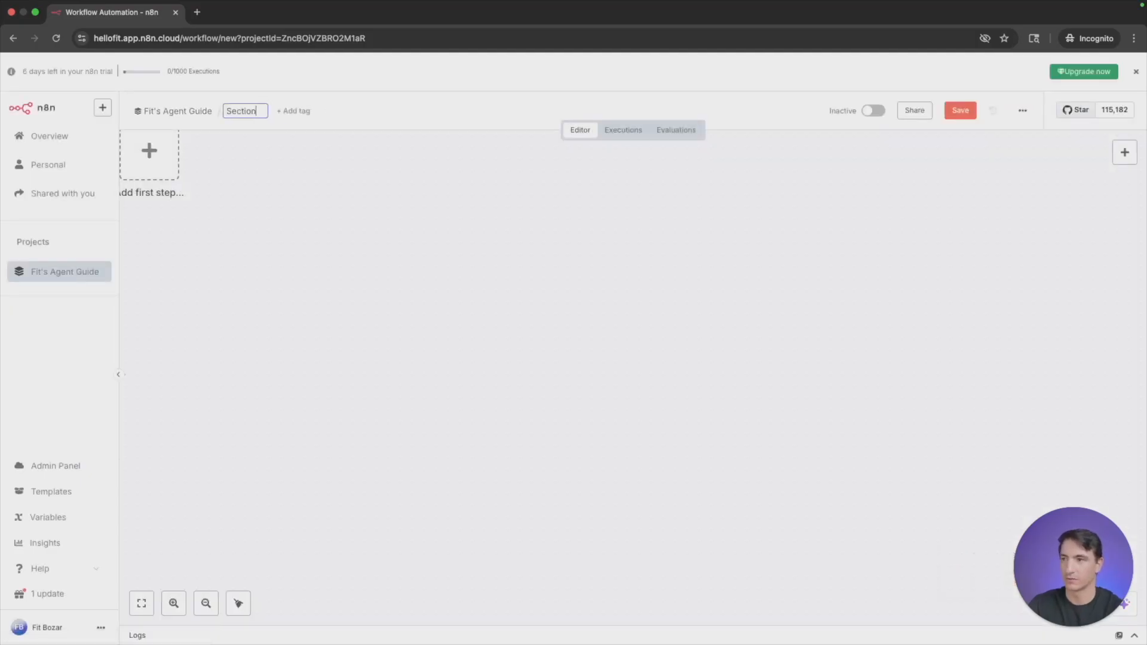
type(" 1a")
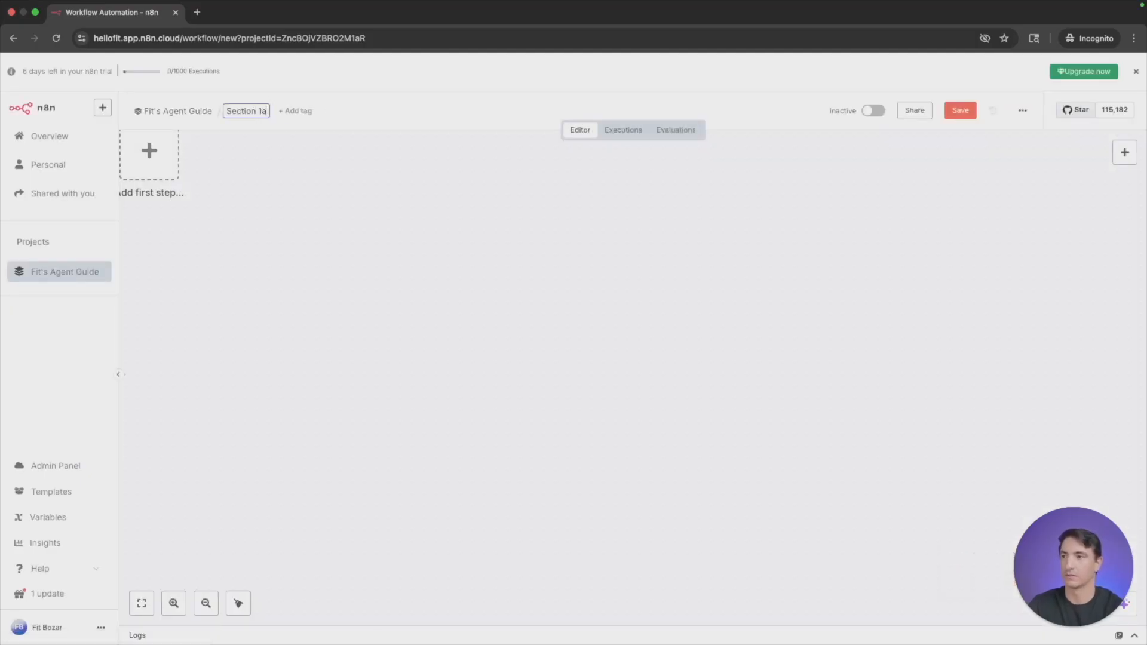
key("Return")
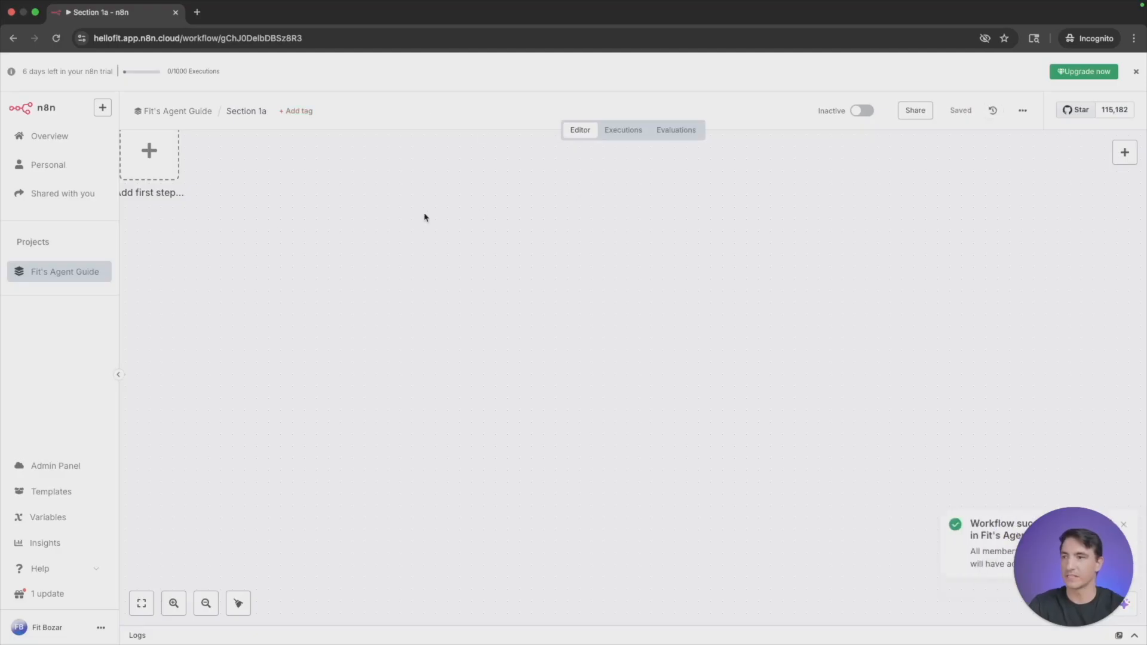
left_click(70, 275)
left_click_drag(483, 293, 451, 251)
- Create another workflow named "Section 1b" in the Agent Guide project and move it into the Section 1 folder
left_click(933, 115)
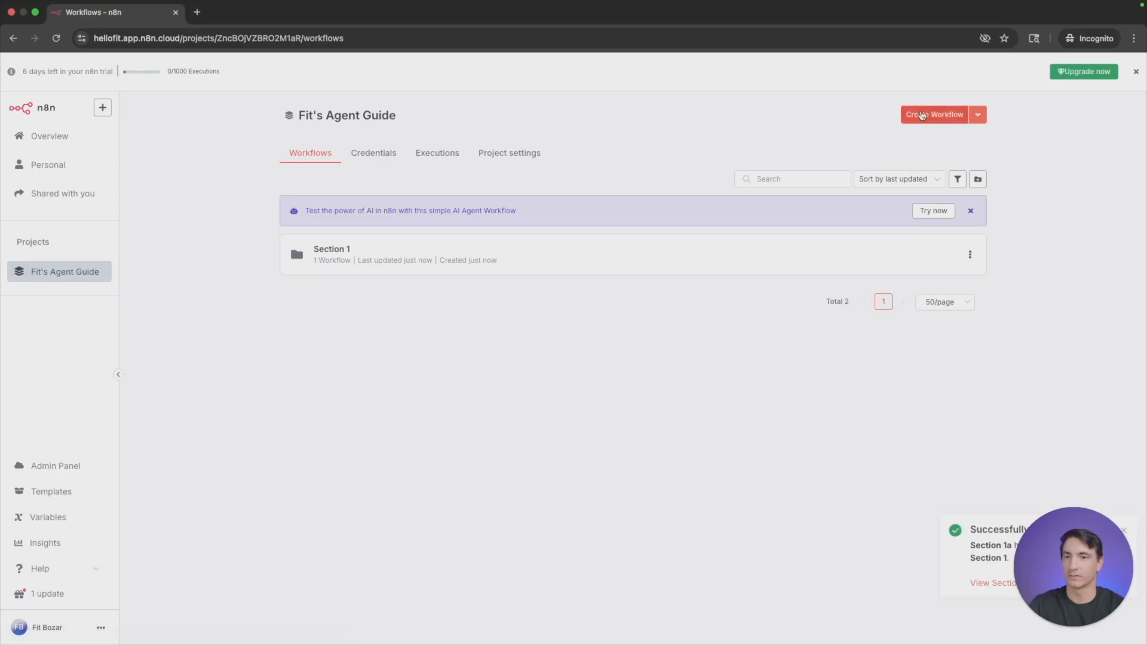
left_click(277, 119)
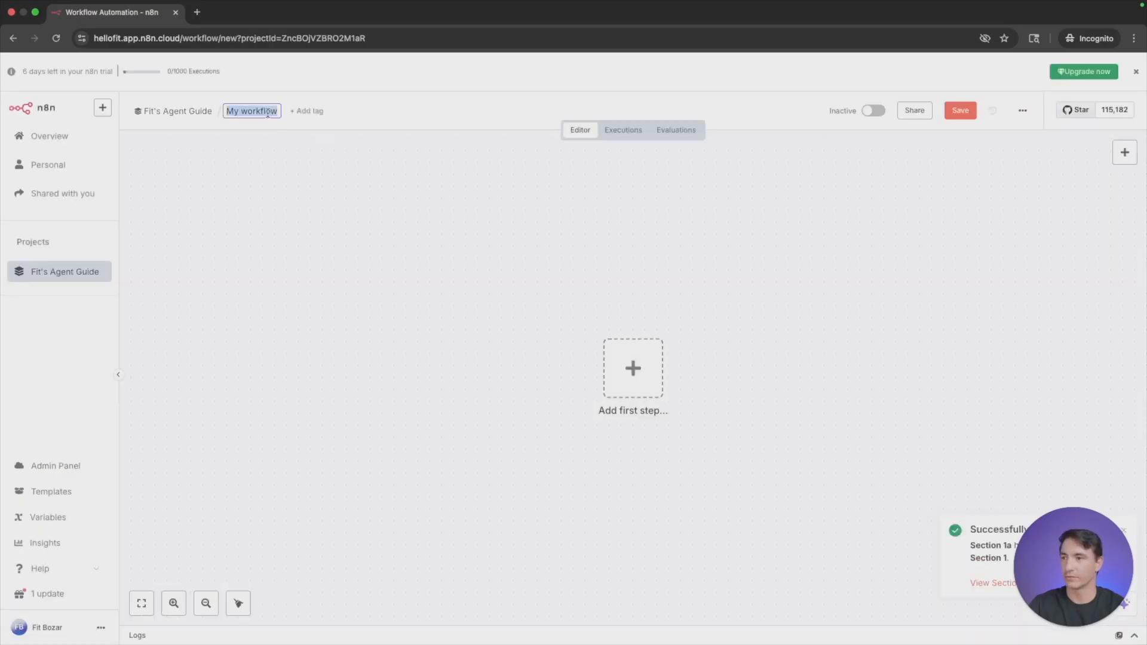
type("Secion")
key("BackSpace")
key("BackSpace")
key("BackSpace")
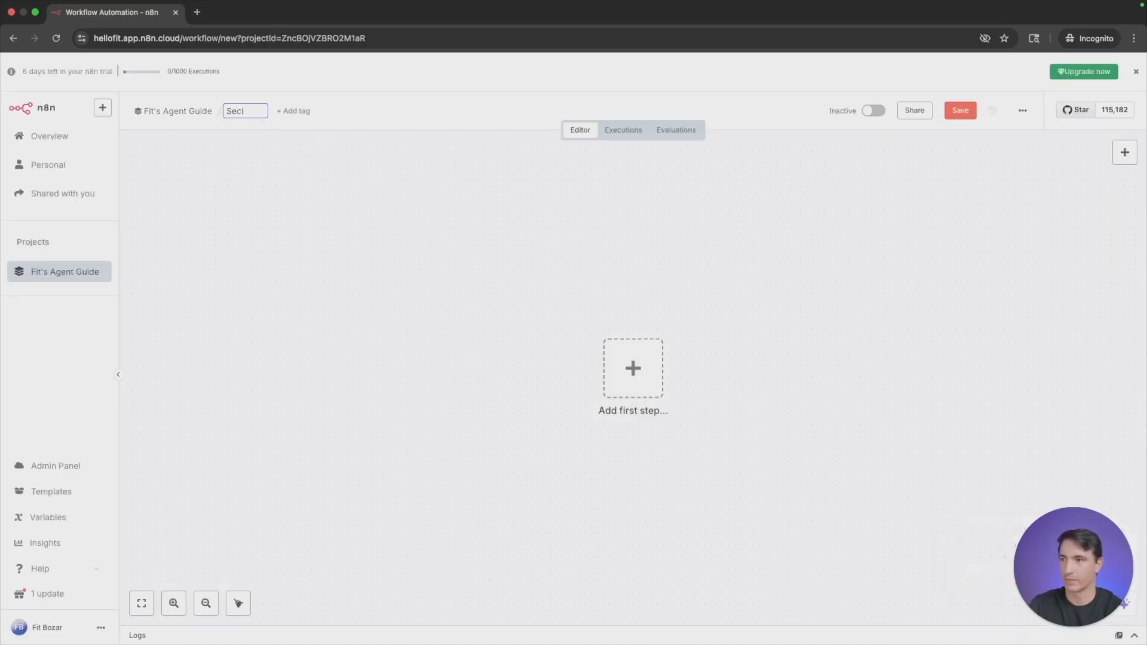
type("tion 1b")
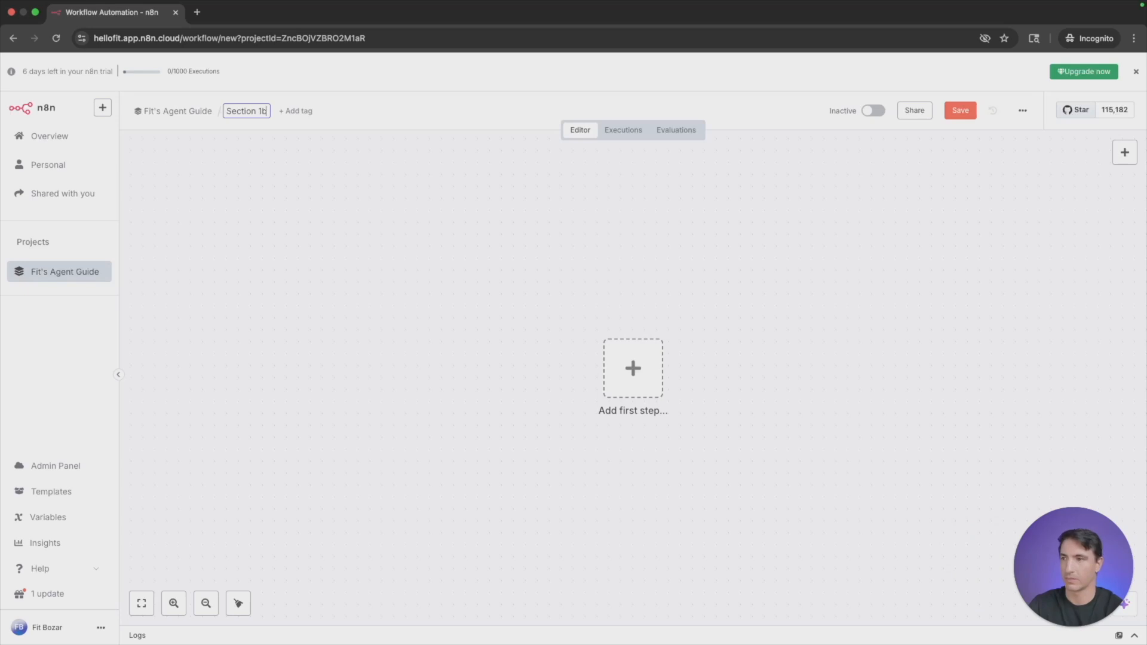
key("Return")
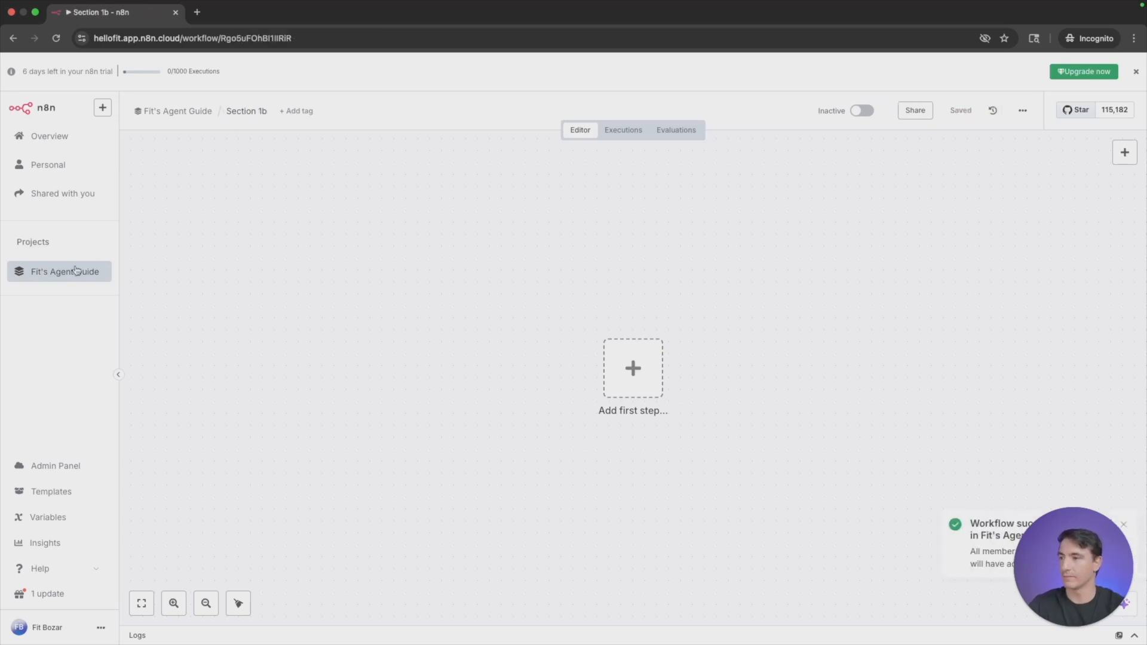
left_click(76, 272)
left_click_drag(628, 296, 610, 250)
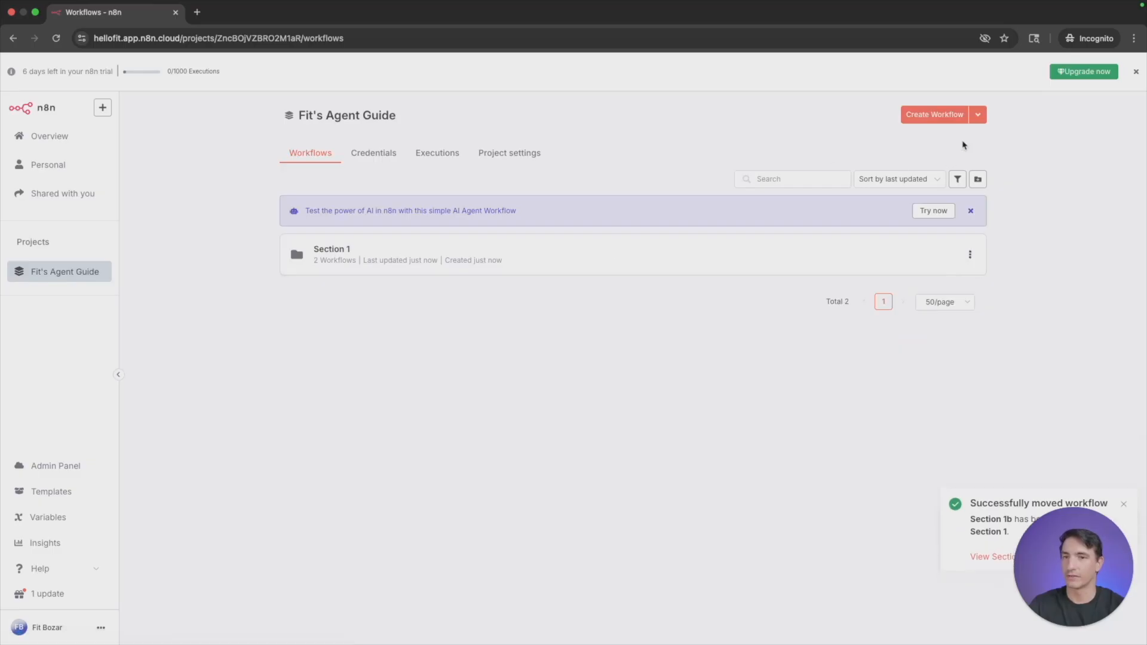
- Create a folder named "Section 2" in the Agent Guide project
left_click(978, 114)
left_click(934, 162)
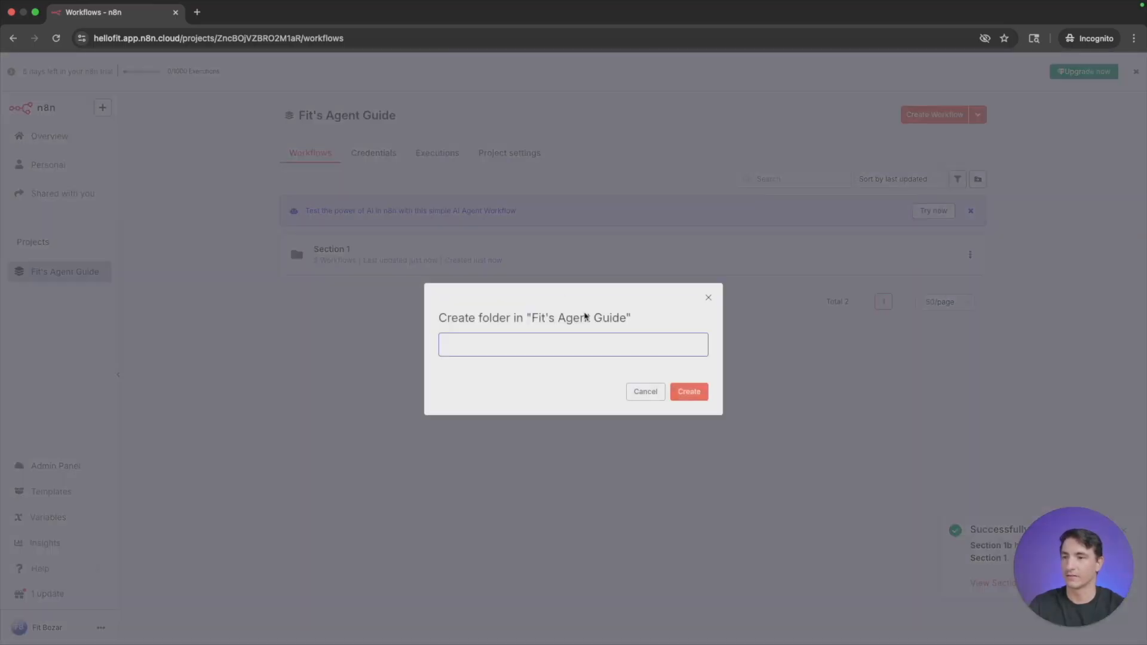
type("Section 2")
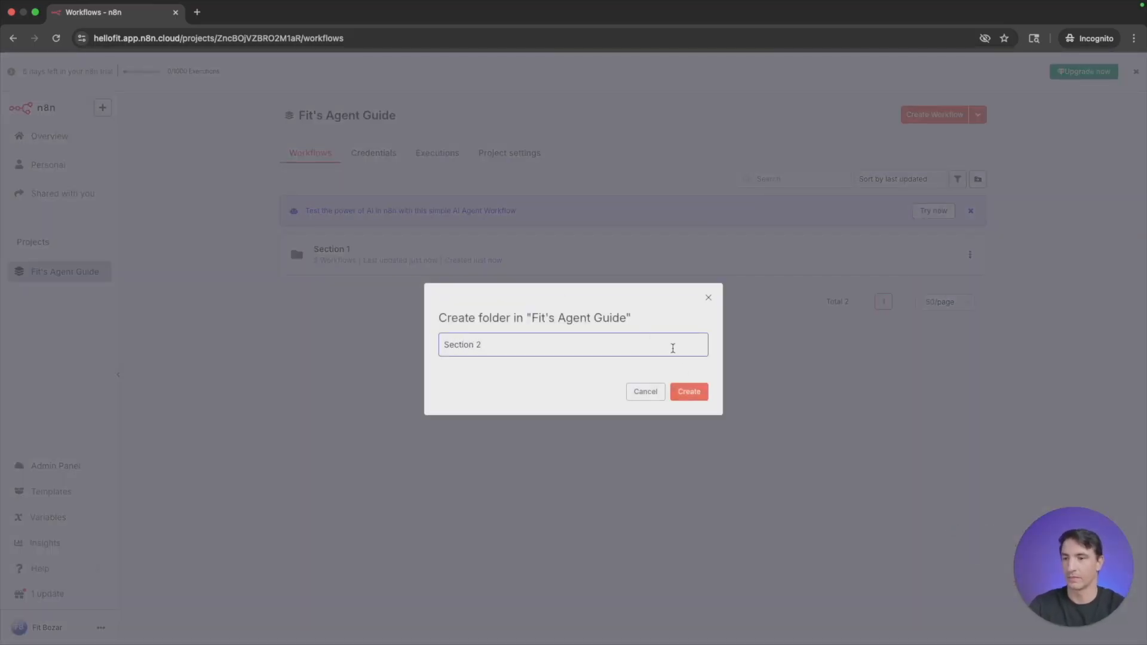
left_click(704, 393)
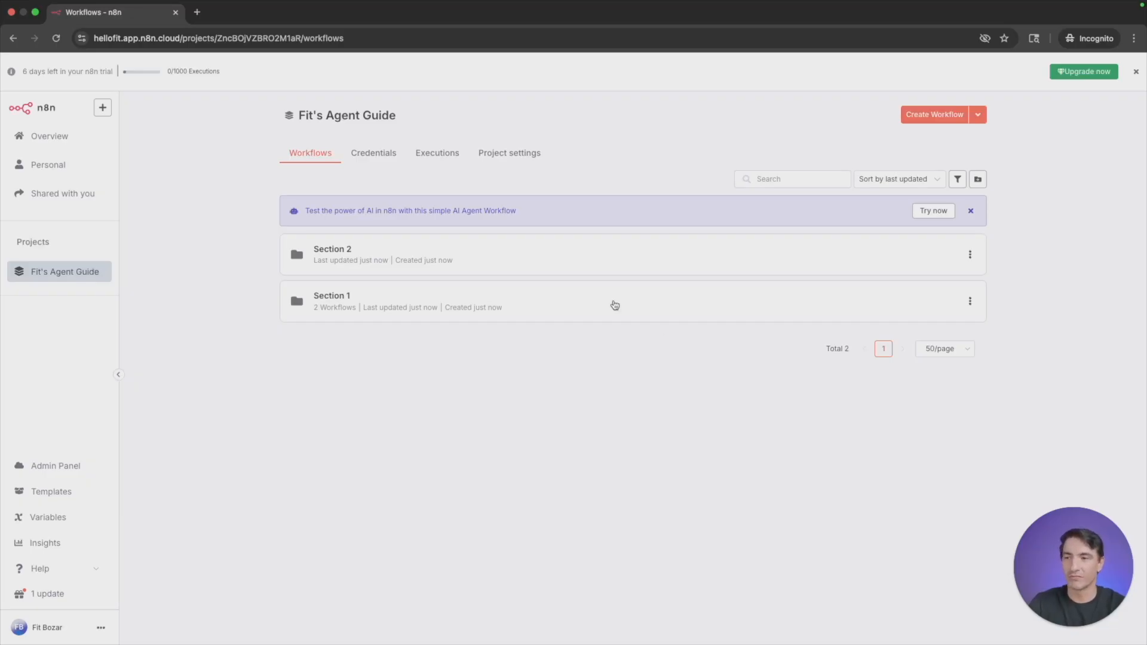
- Check the contents of the Section 2 folder and open the Section 1b workflow from the Section 1 folder
left_click(606, 266)
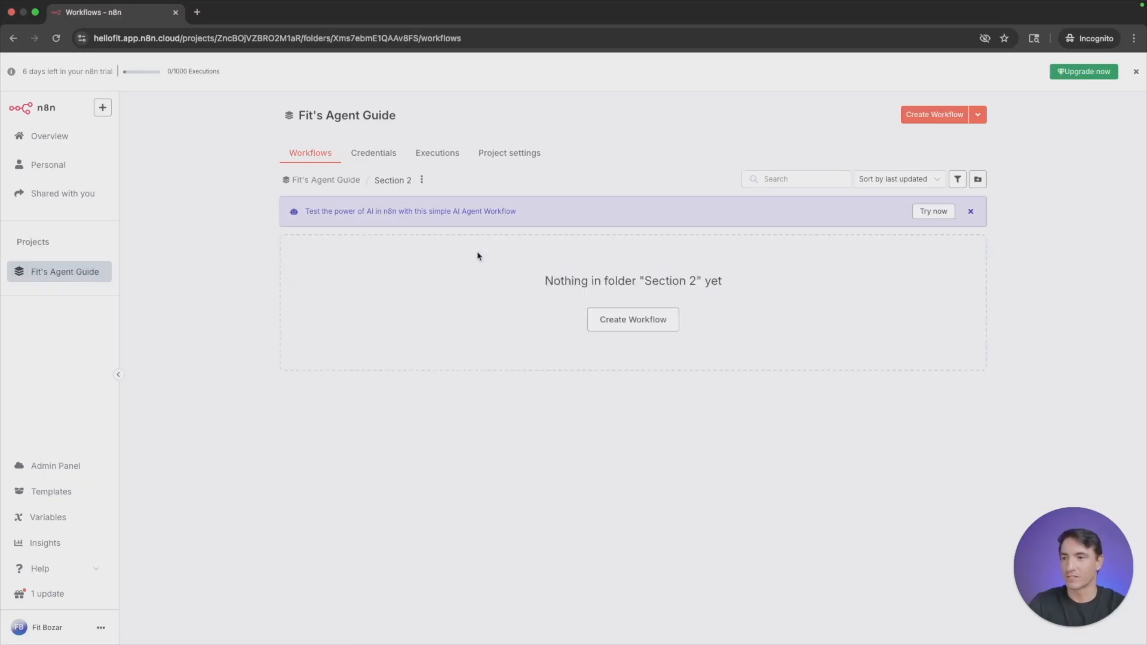
left_click(323, 156)
left_click(484, 294)
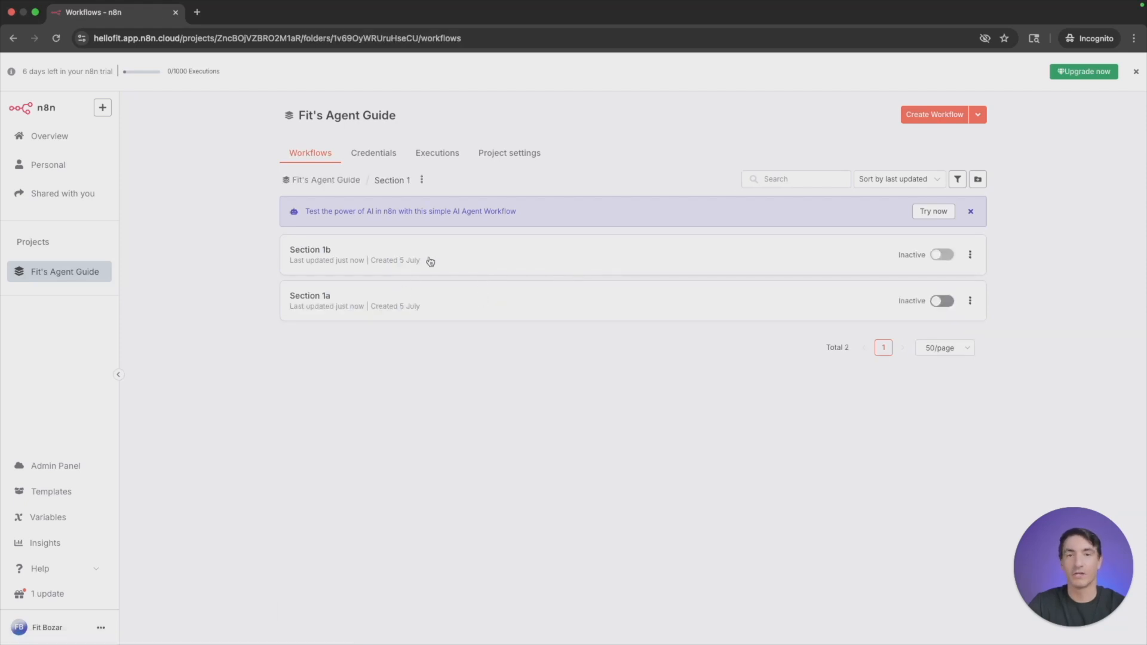
left_click(440, 259)
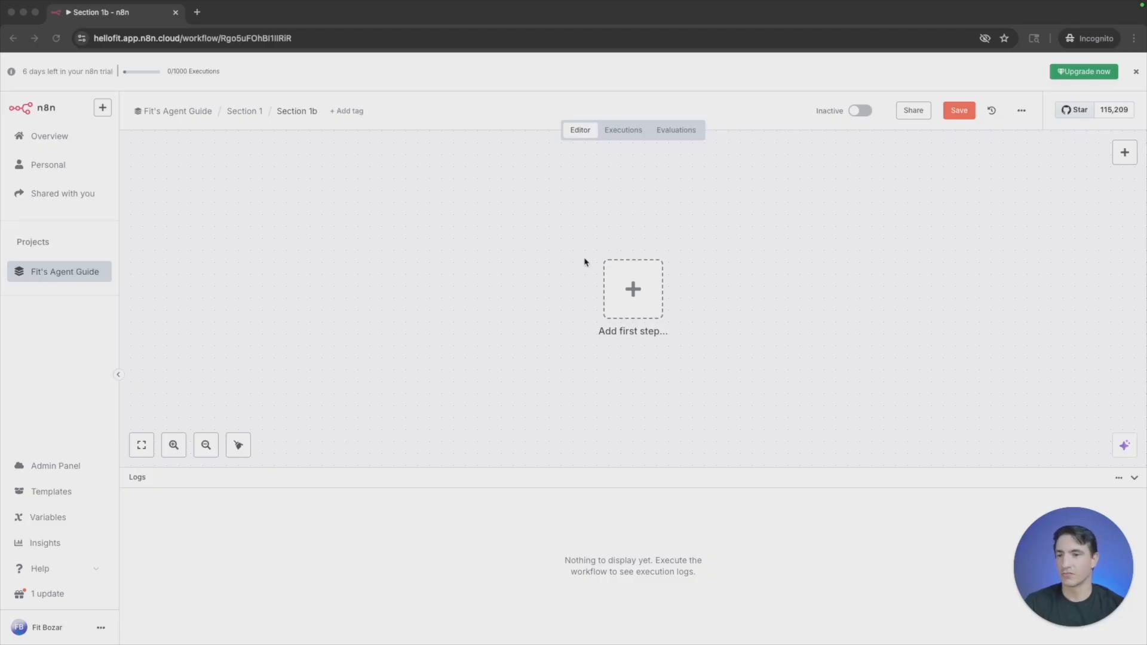
- Bring up the trigger choices for the first step of the Section 1b workflow
left_click(632, 291)
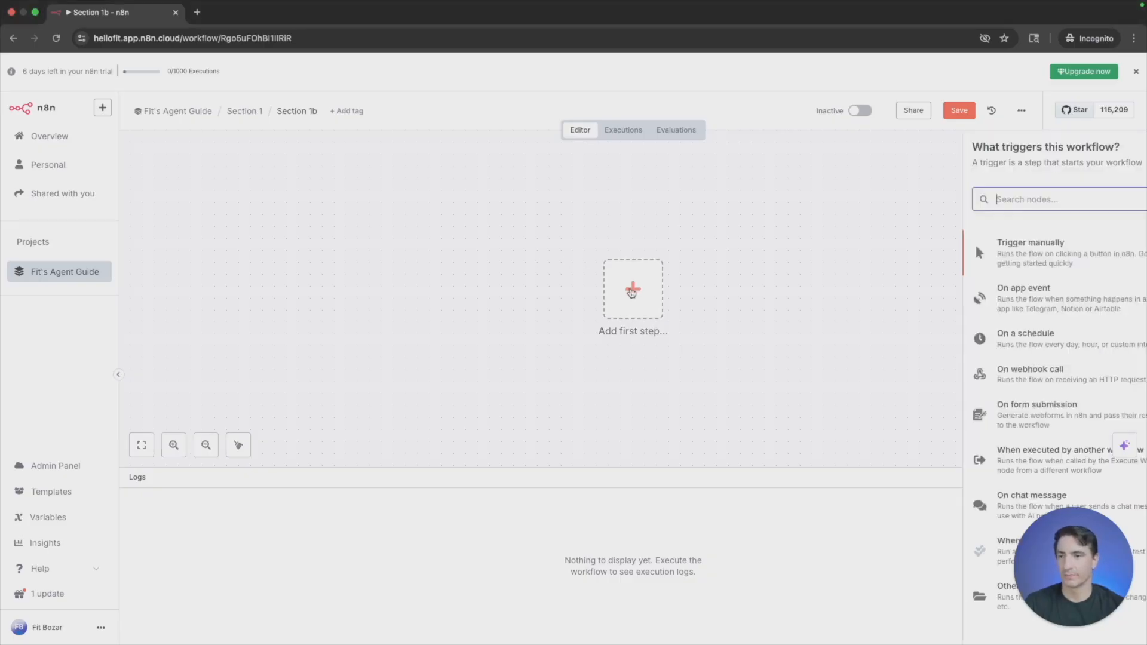
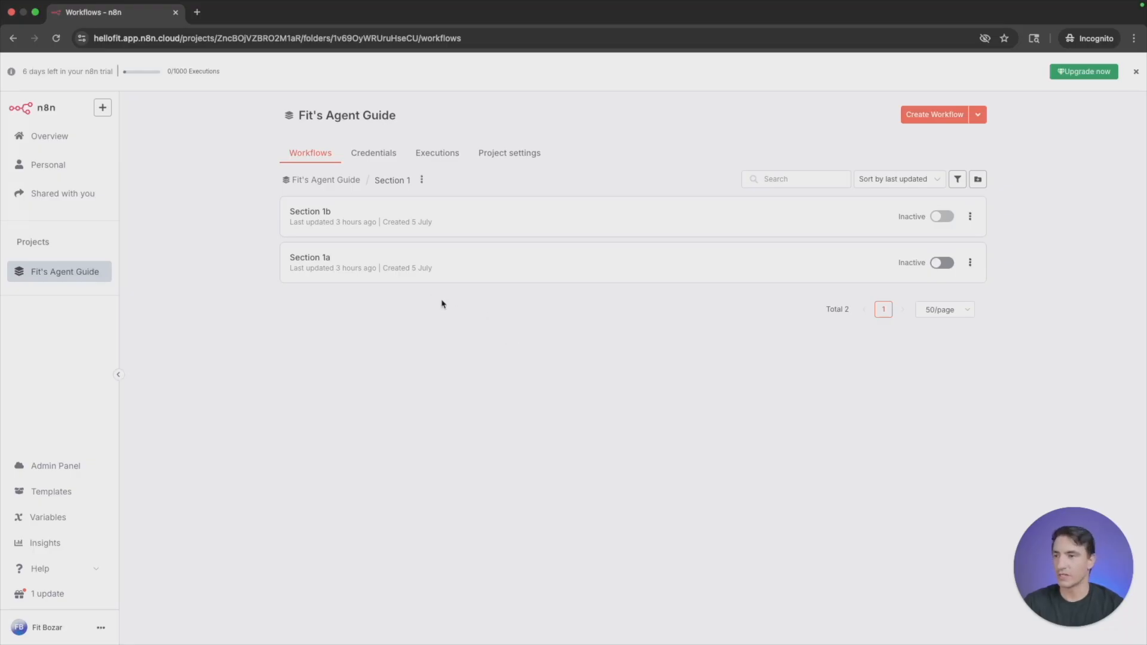
- Open the Section 1b workflow and rename it "New Lead Form"
left_click(534, 216)
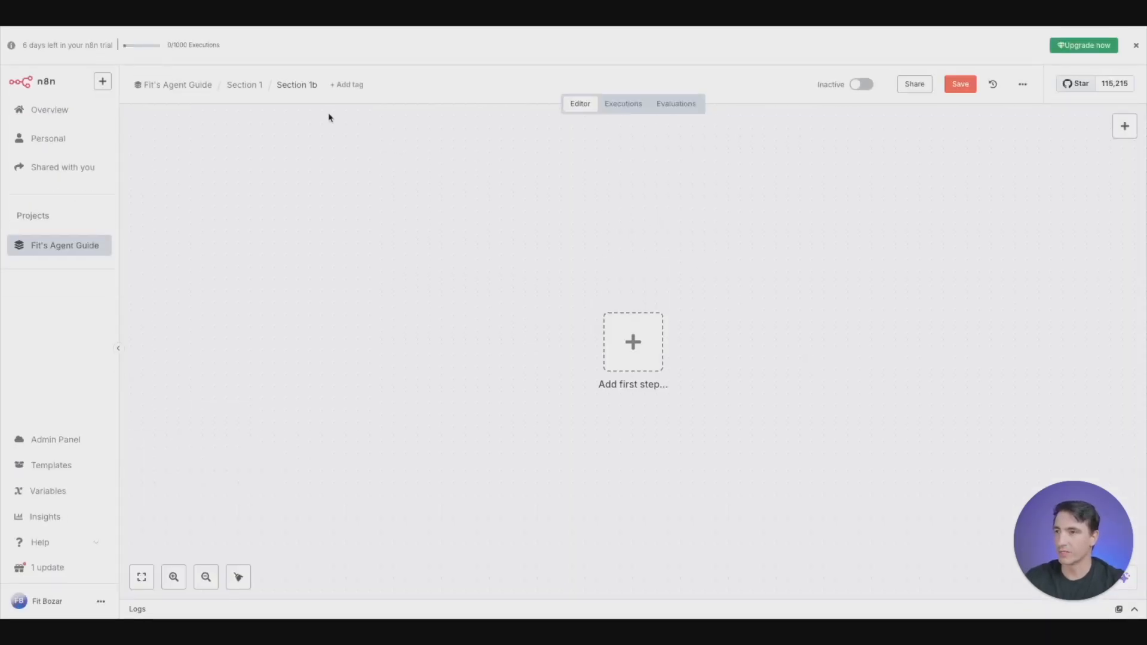
left_click(308, 86)
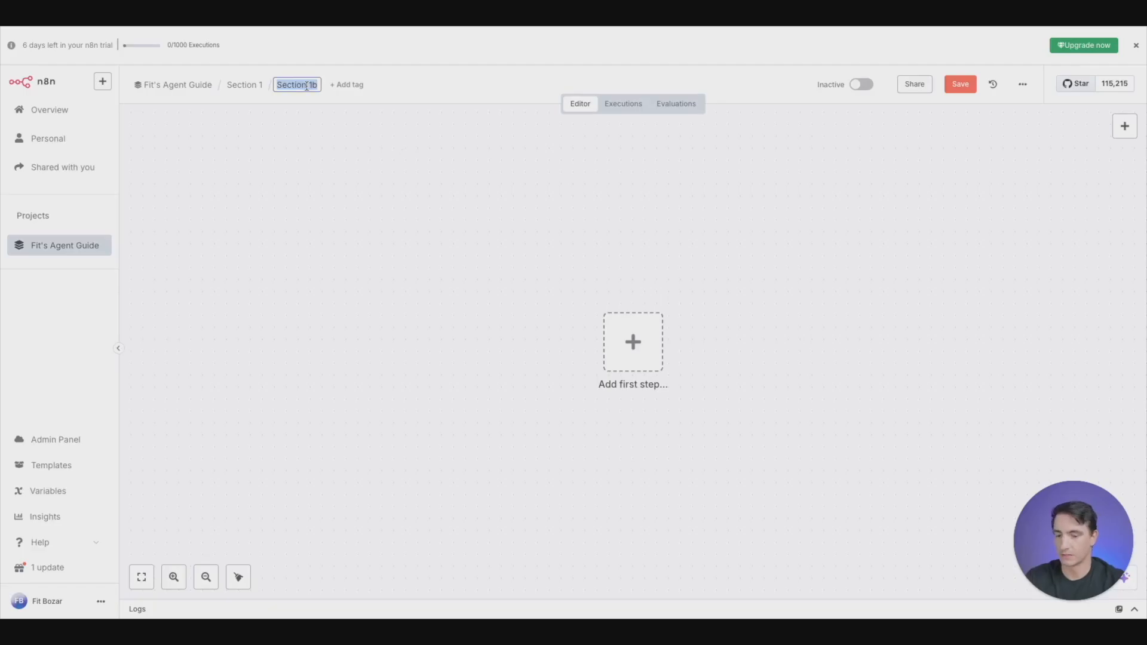
type("New Le")
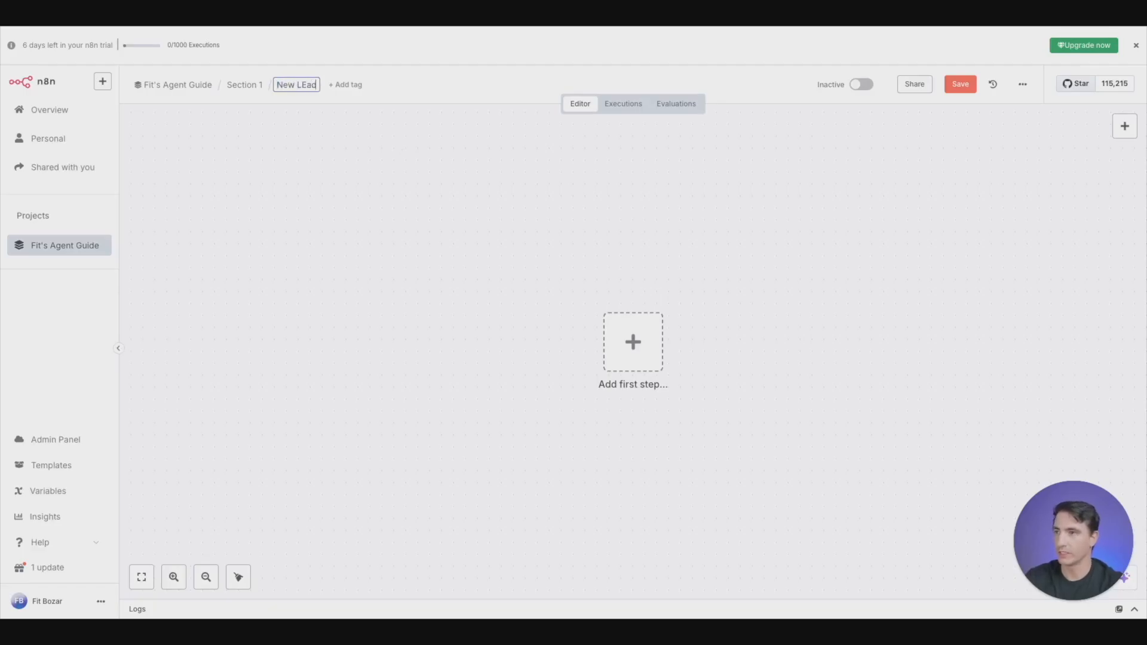
type("ad Form")
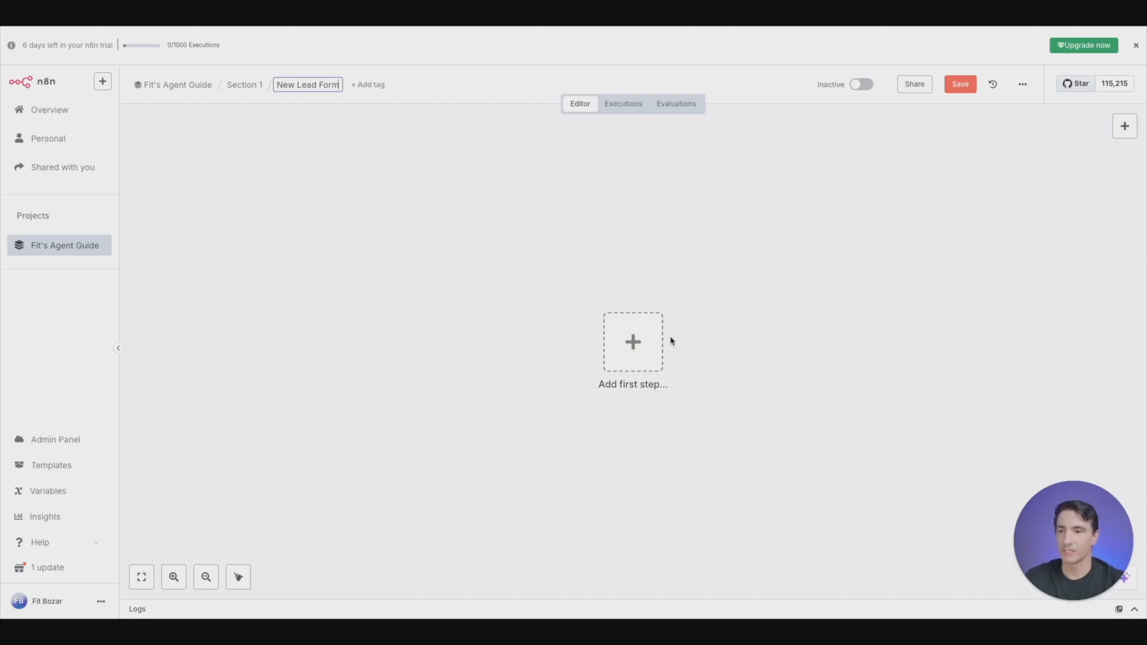
- Add an On form submission trigger as the first step and set its form title to "New Leads"
left_click(637, 364)
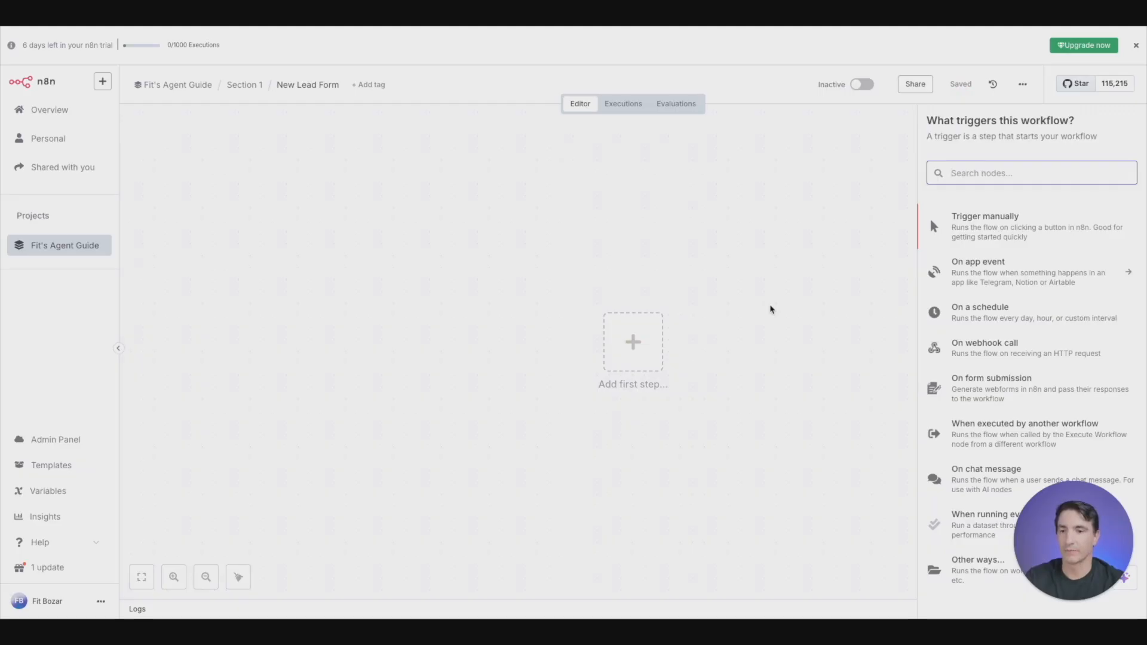
left_click(996, 399)
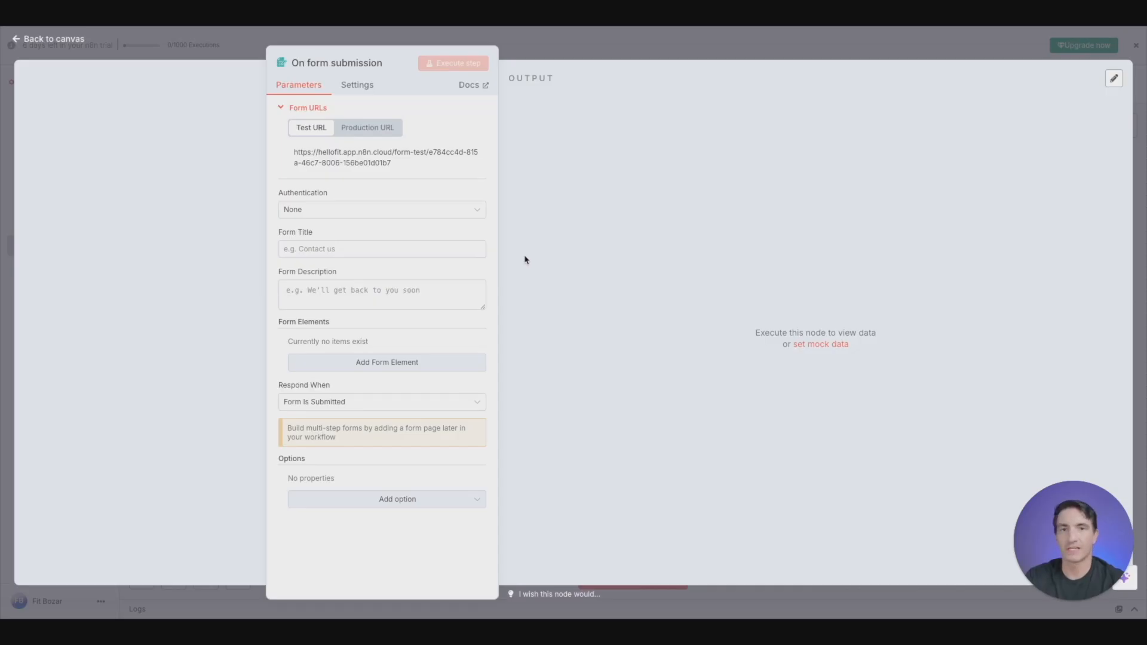
left_click(293, 109)
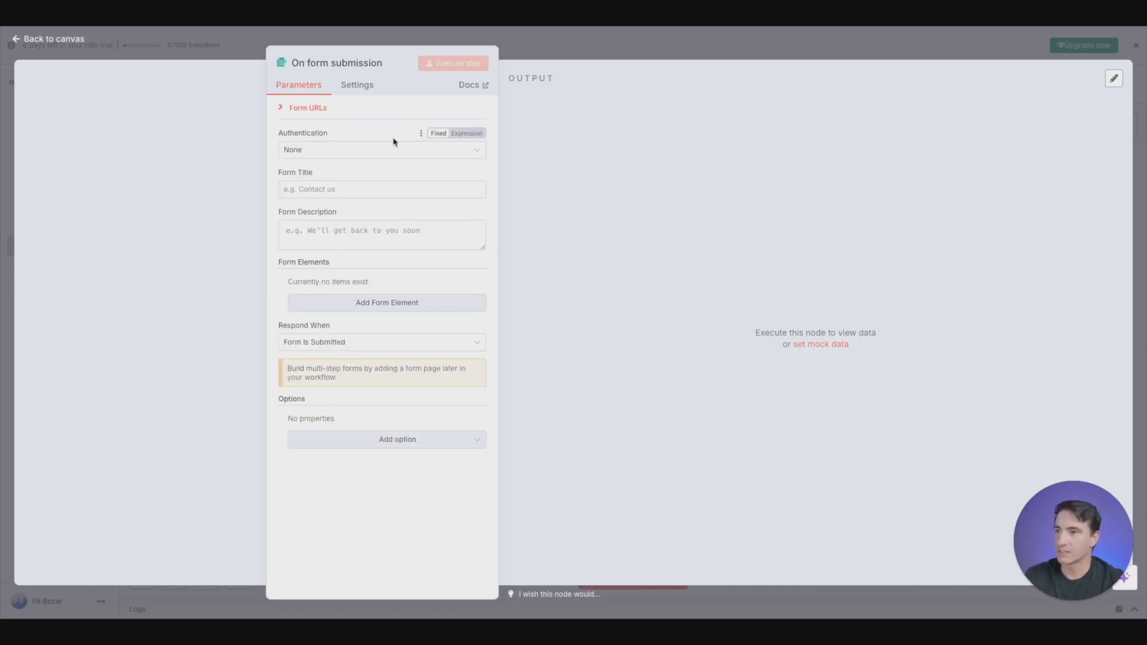
left_click(360, 185)
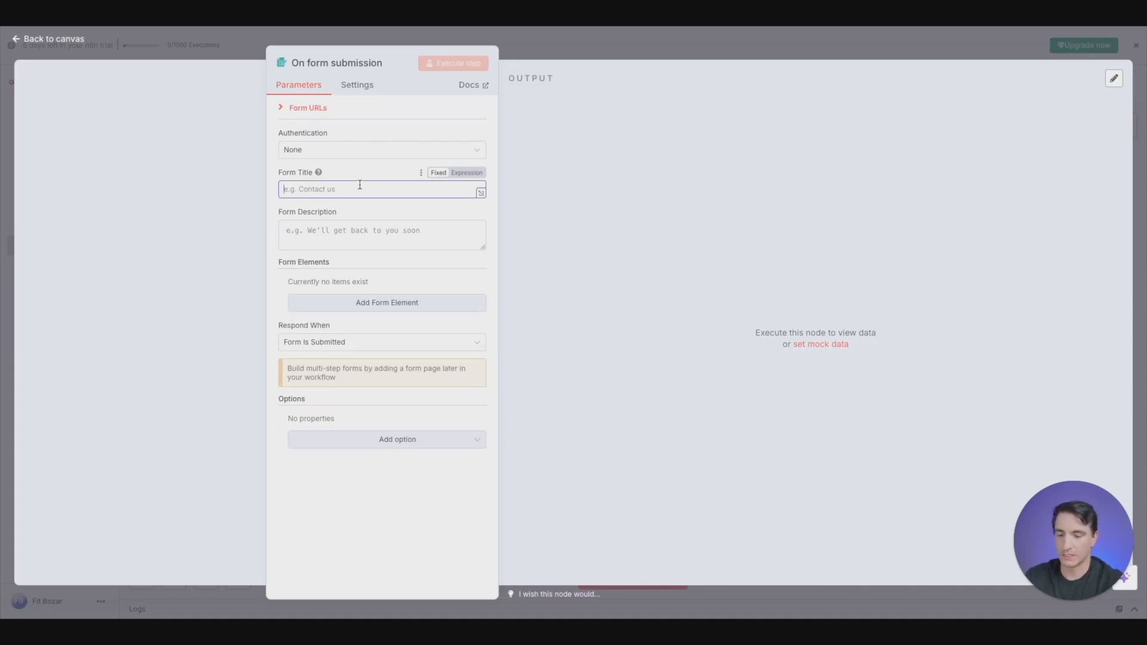
type("New Leads")
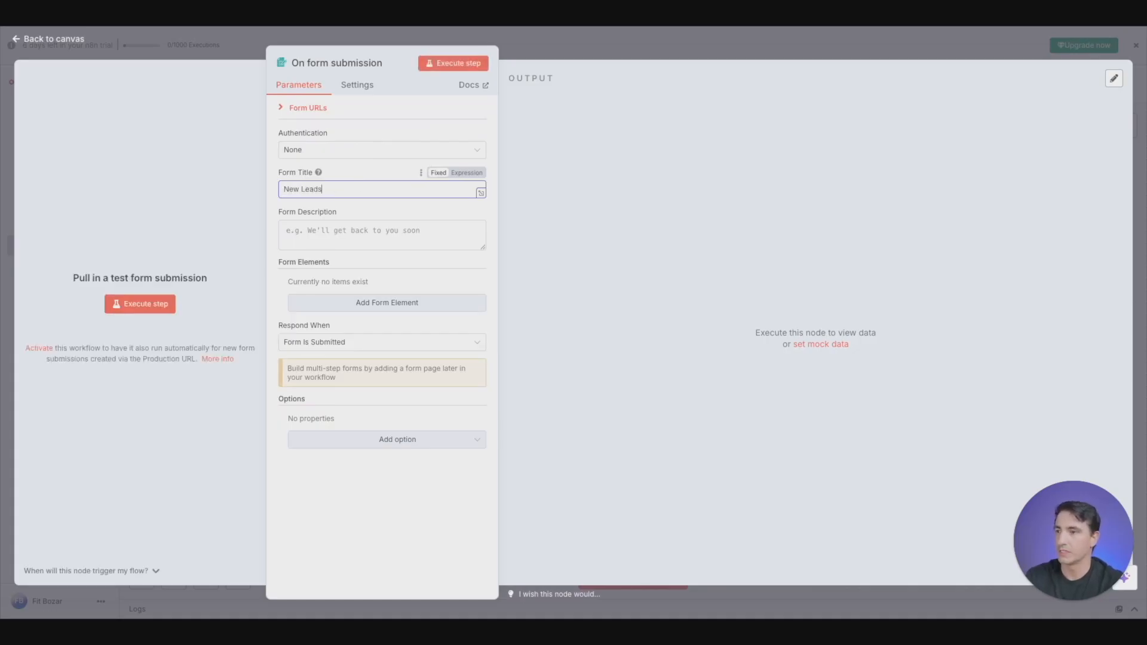
- Set the form description to "New Leads for" followed by the owner's name and "Marketing"
left_click(269, 239)
left_click(306, 227)
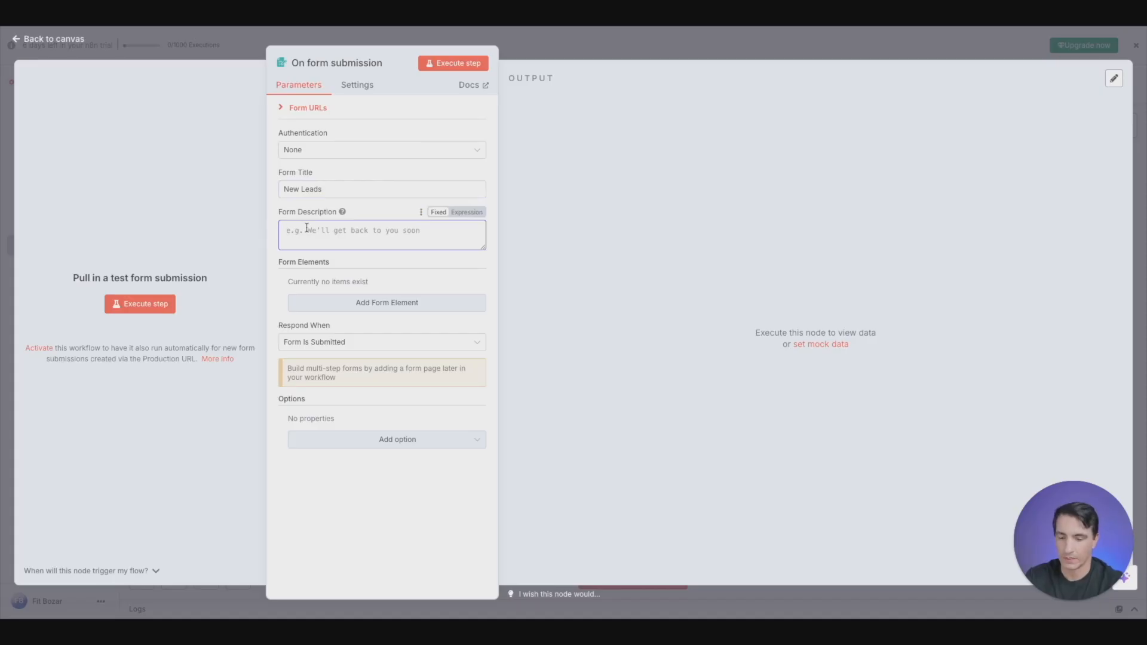
type("New Lar")
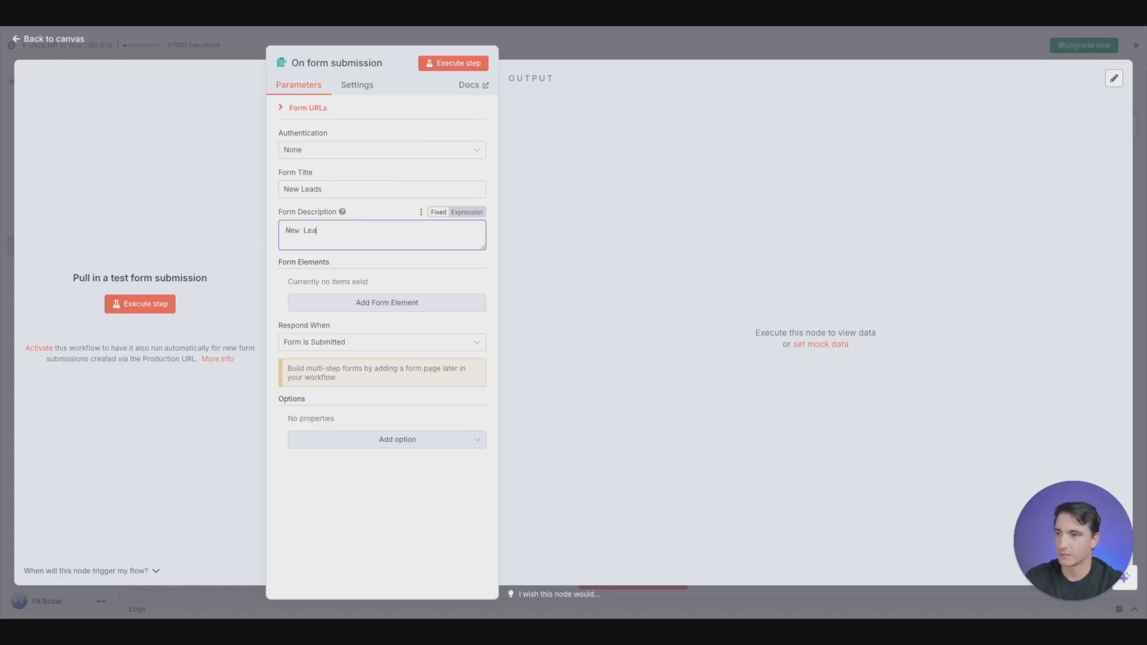
type("ds for Fit Bozar MArk")
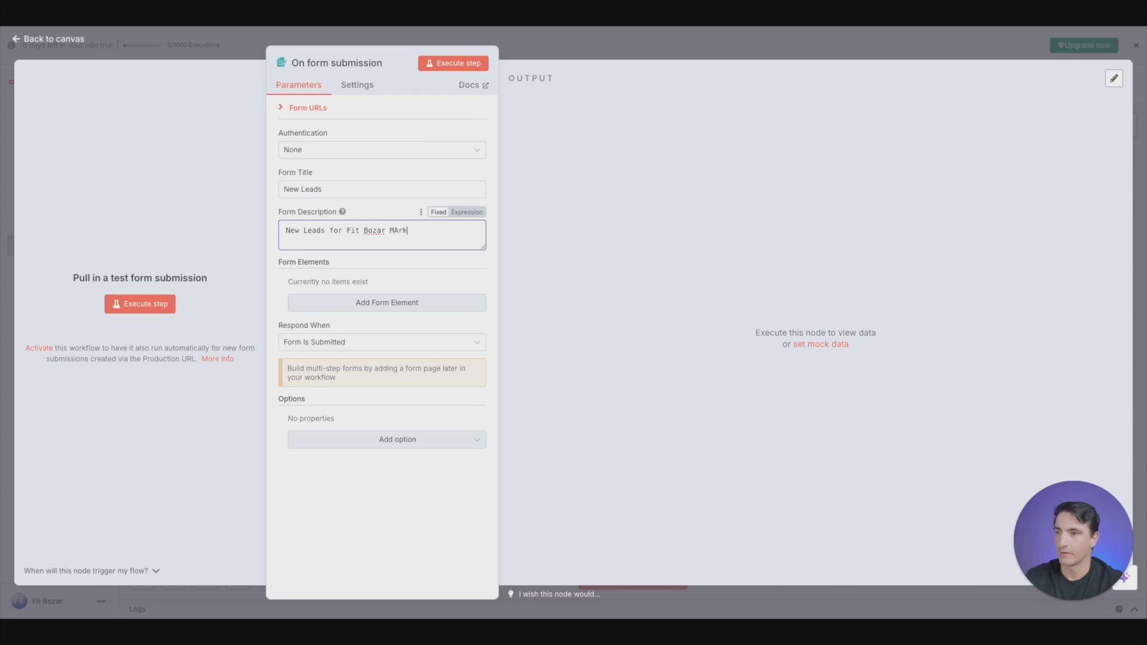
key("BackSpace")
key("BackSpace")
key("BackSpace")
type("arketing")
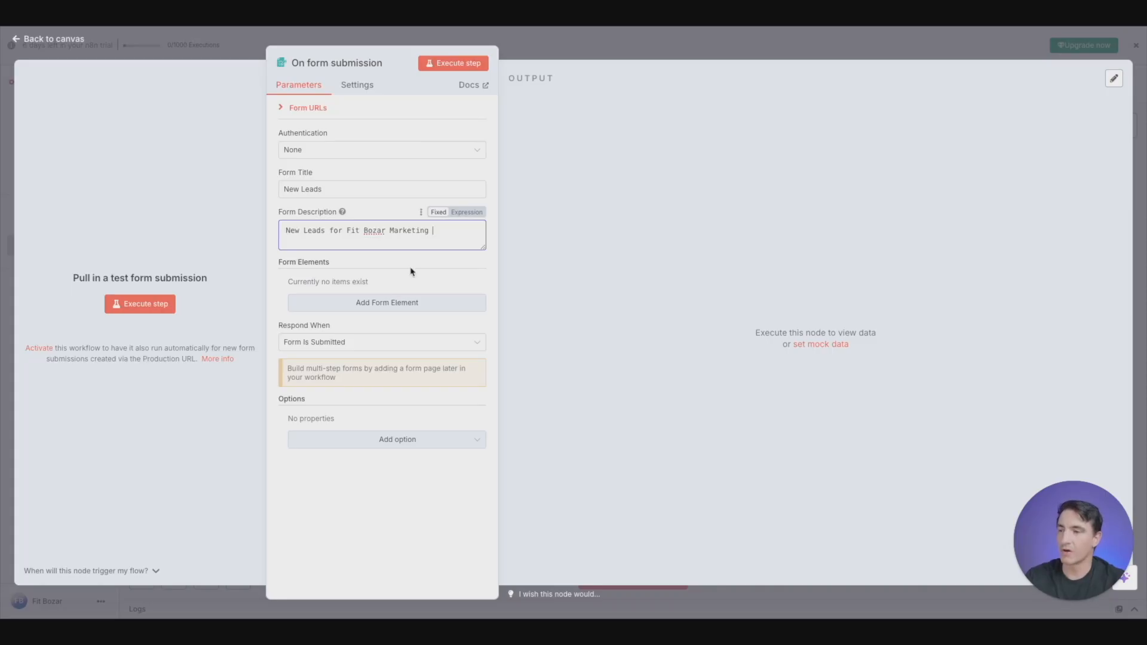
- Add a form element named "What is your name?" with the Text element type
left_click(394, 304)
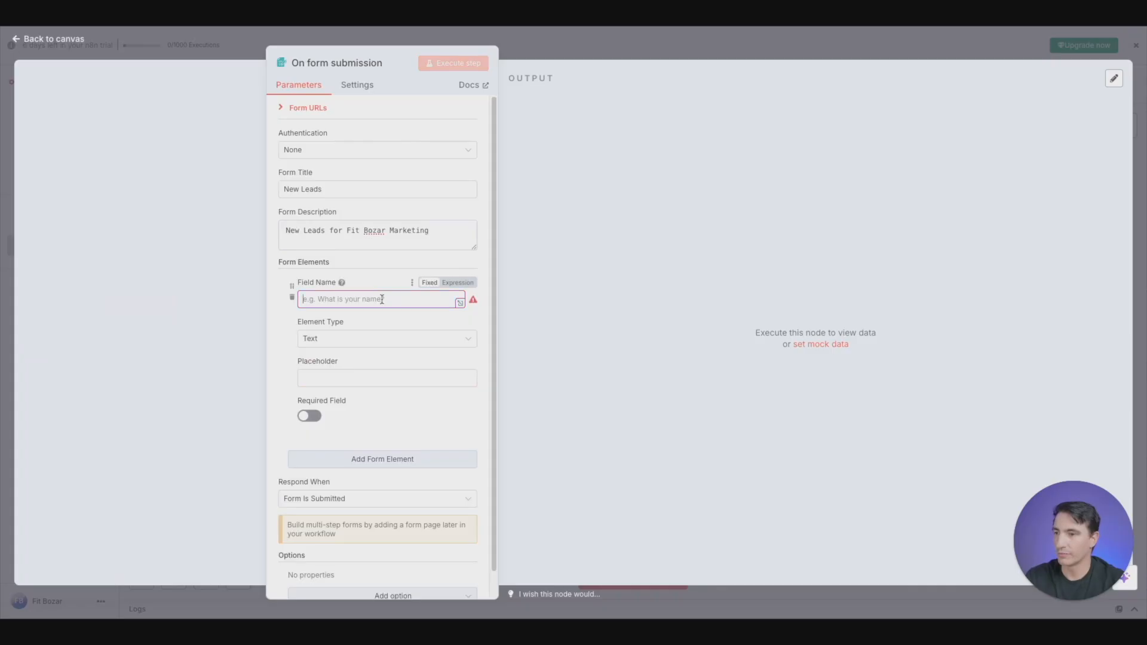
type("What is y")
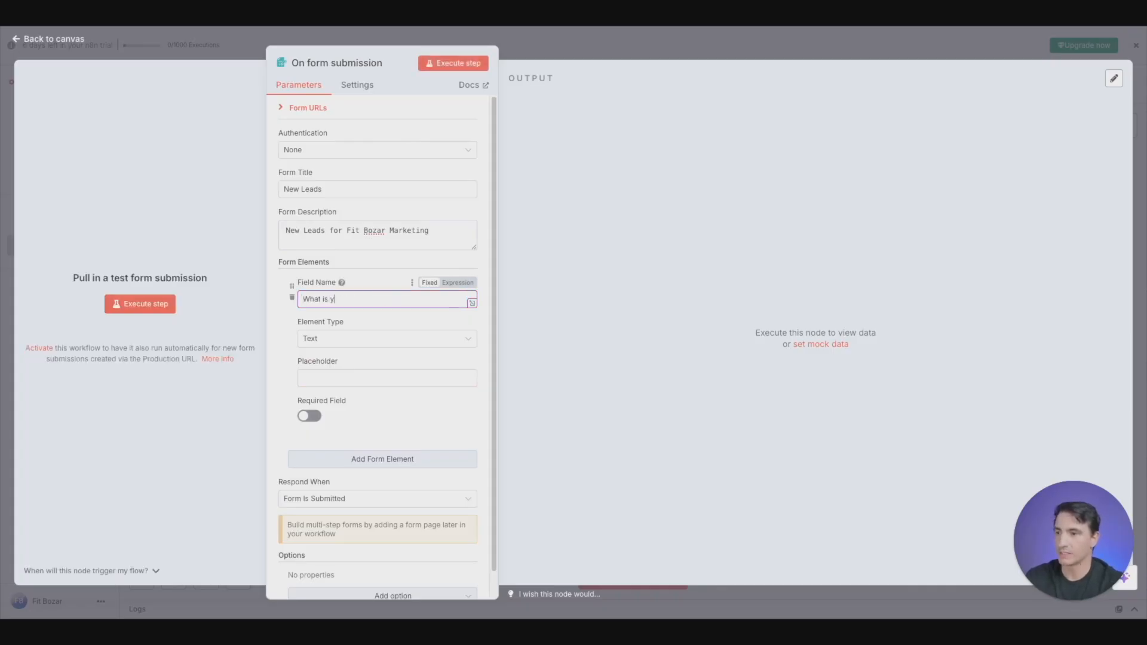
type("our name?")
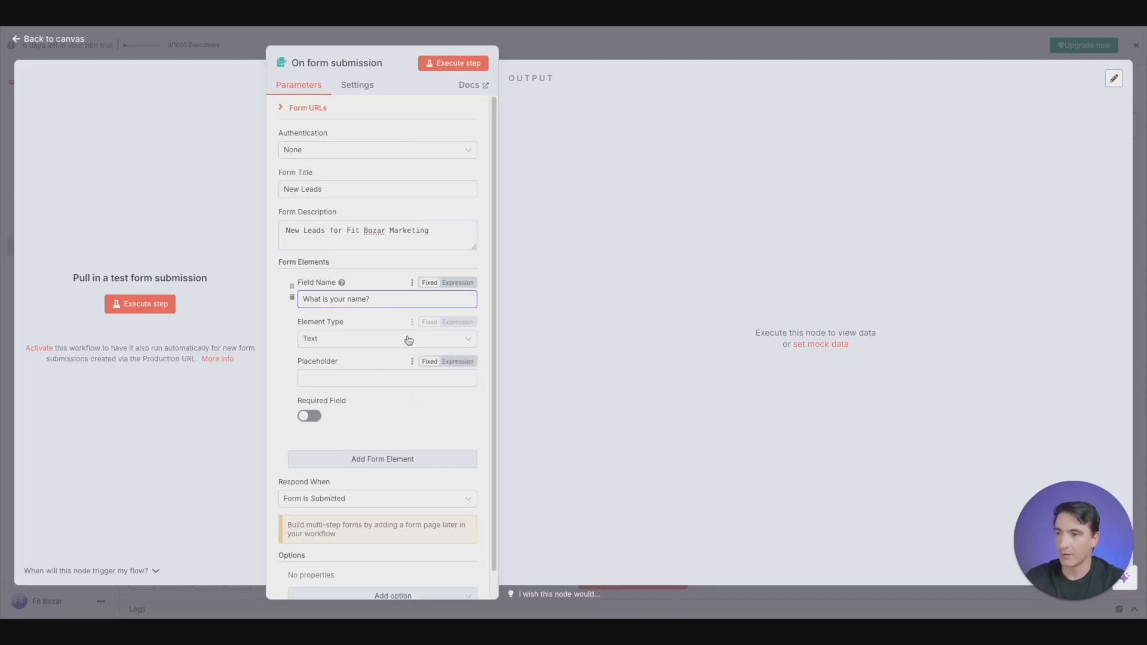
left_click(385, 339)
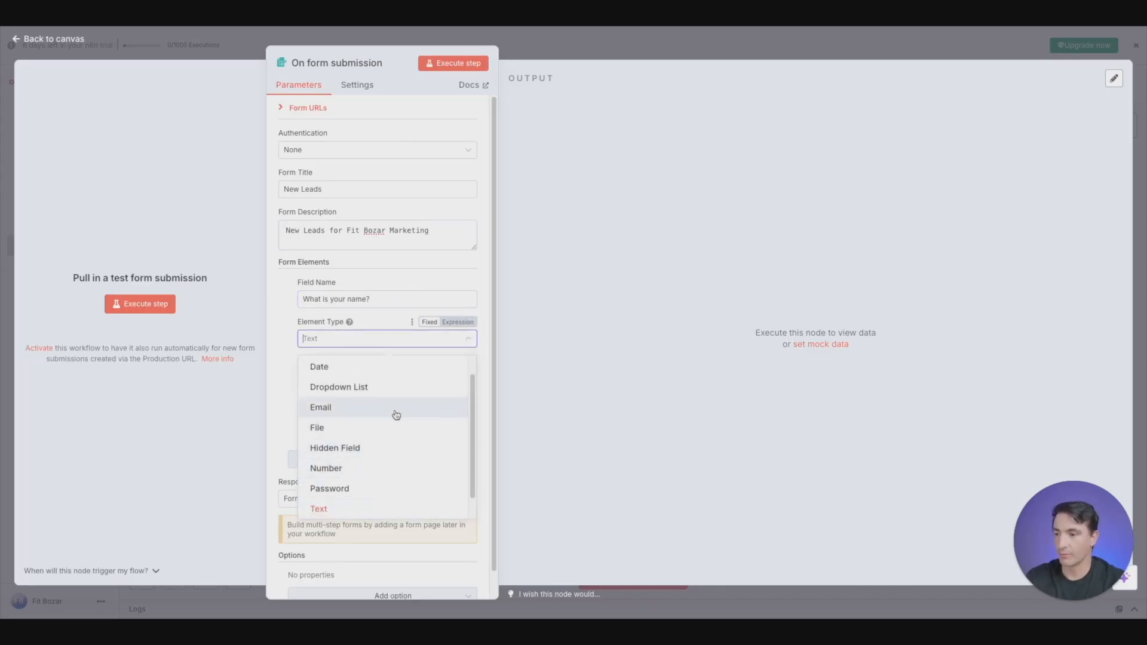
scroll(367, 487, "down", 1)
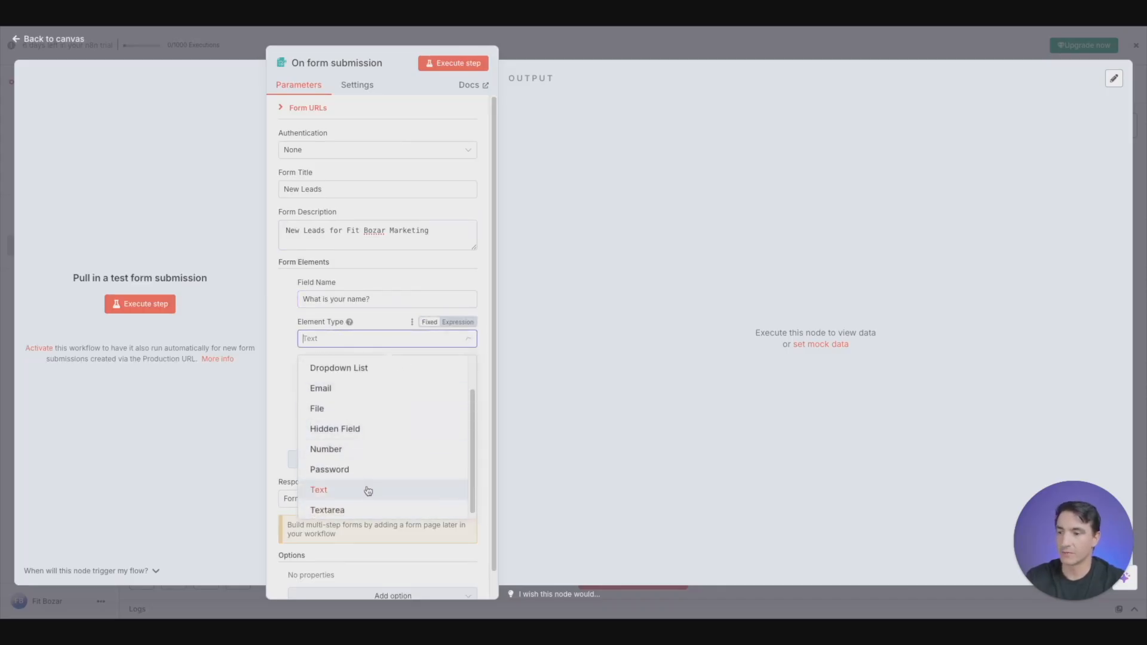
left_click(369, 489)
- Enter a sample full name as the name field's placeholder and make the field required
left_click(370, 377)
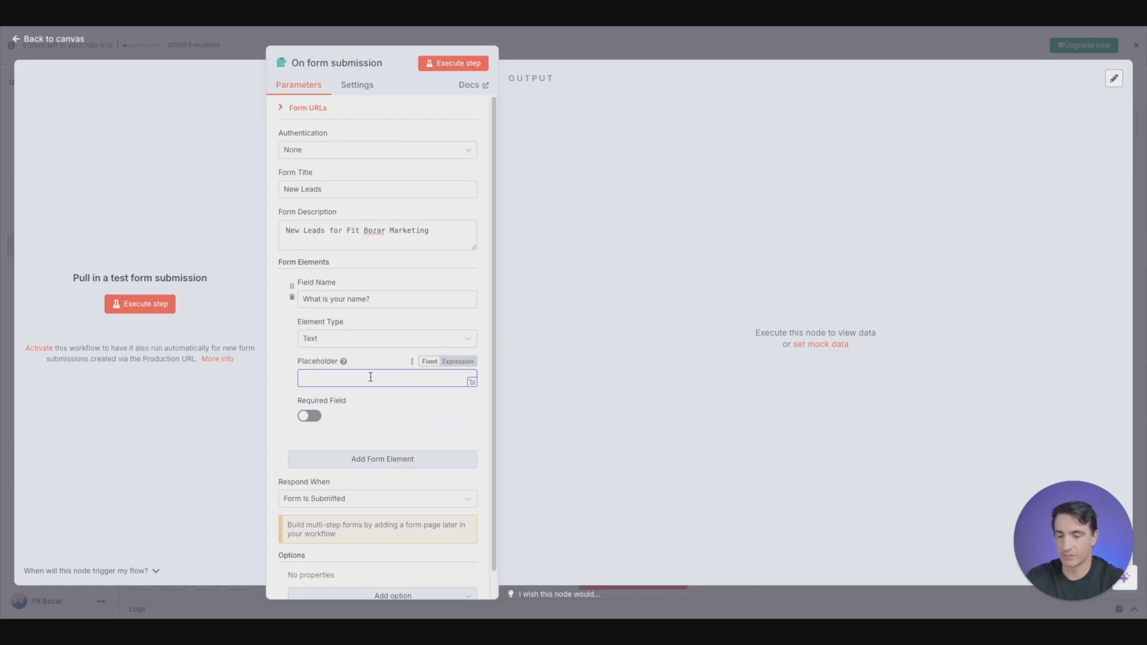
type("Fit Bozar")
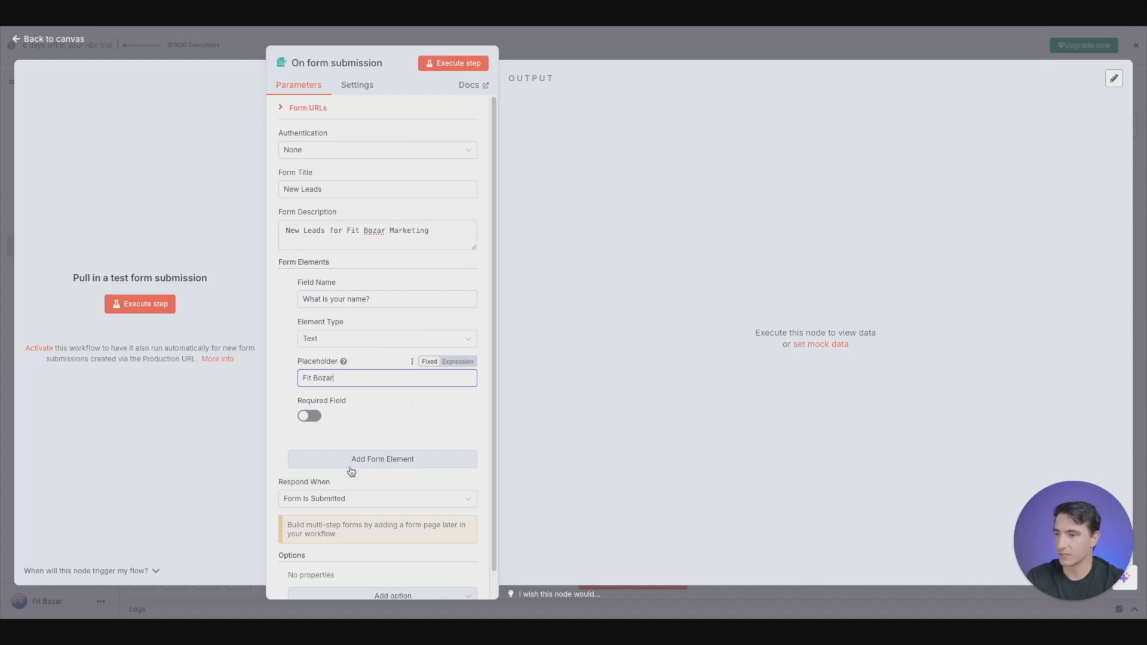
left_click(311, 416)
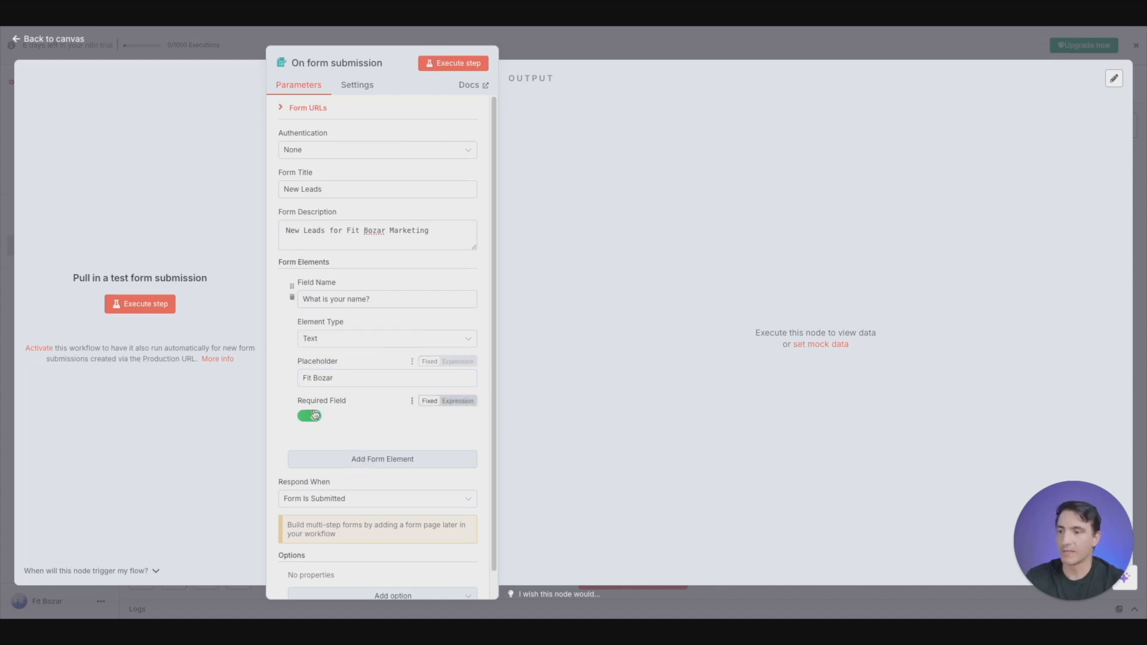
- Add a second form element named "What is your budget?" with the Dropdown List element type
left_click(393, 457)
scroll(389, 334, "down", 3)
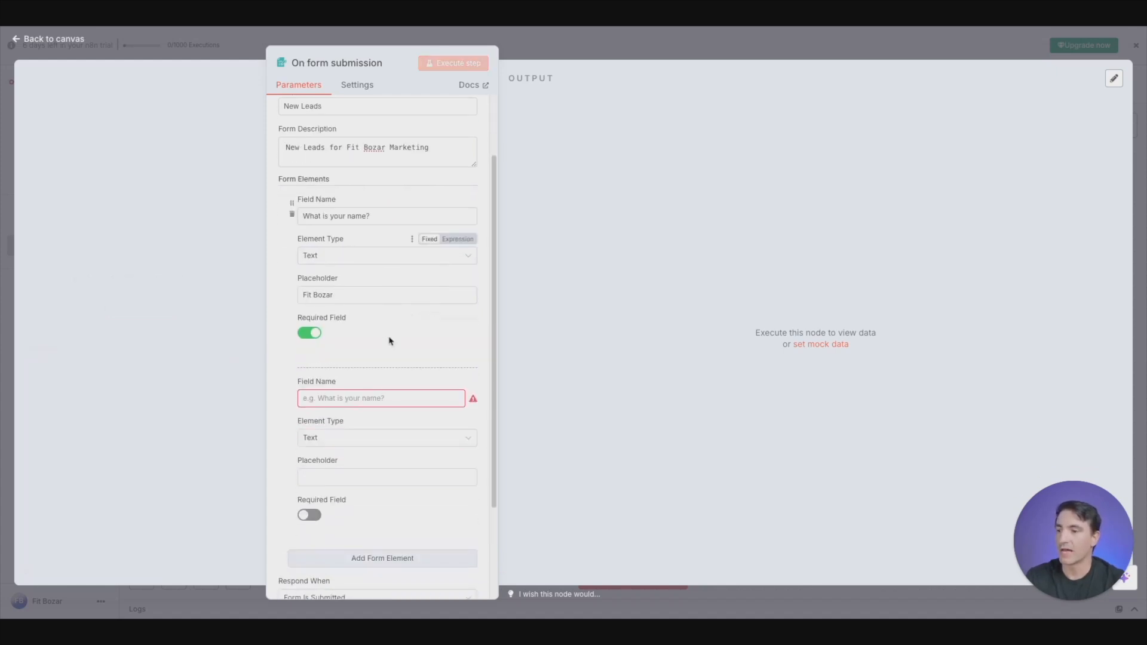
scroll(394, 353, "down", 1)
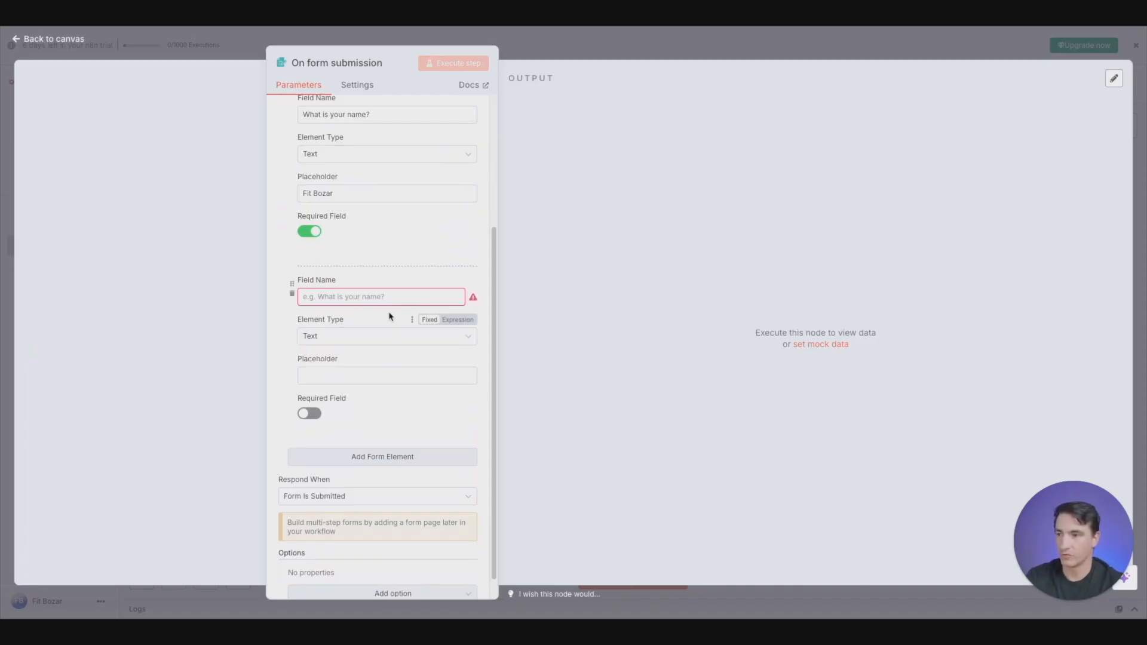
left_click(391, 297)
type("What is ")
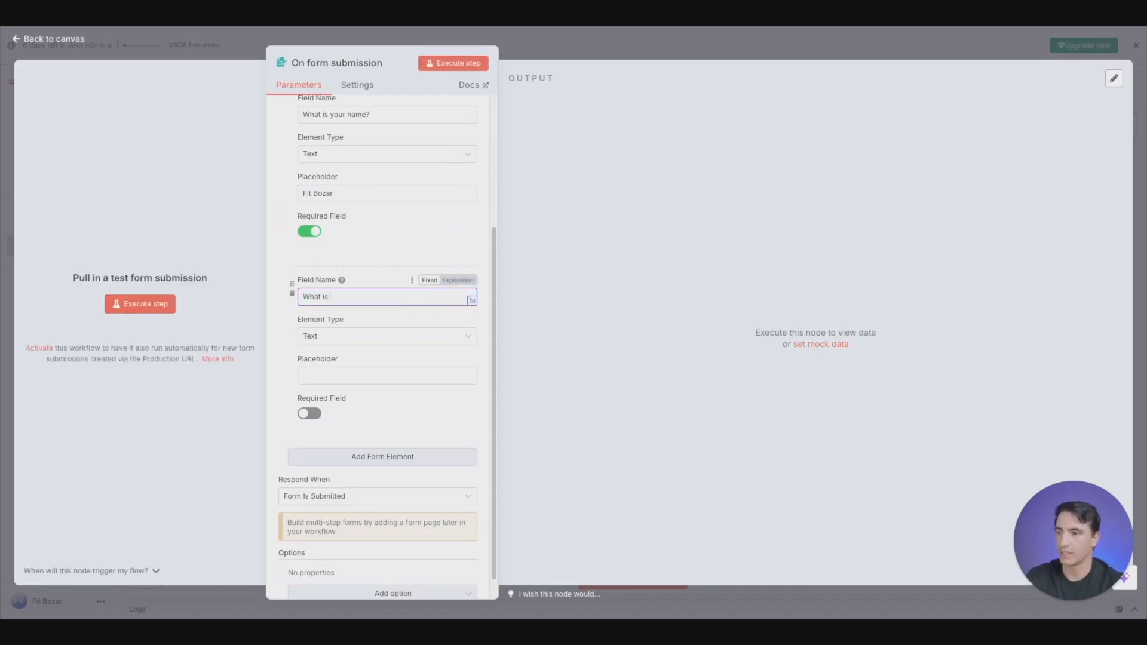
type("your budget?")
left_click(358, 335)
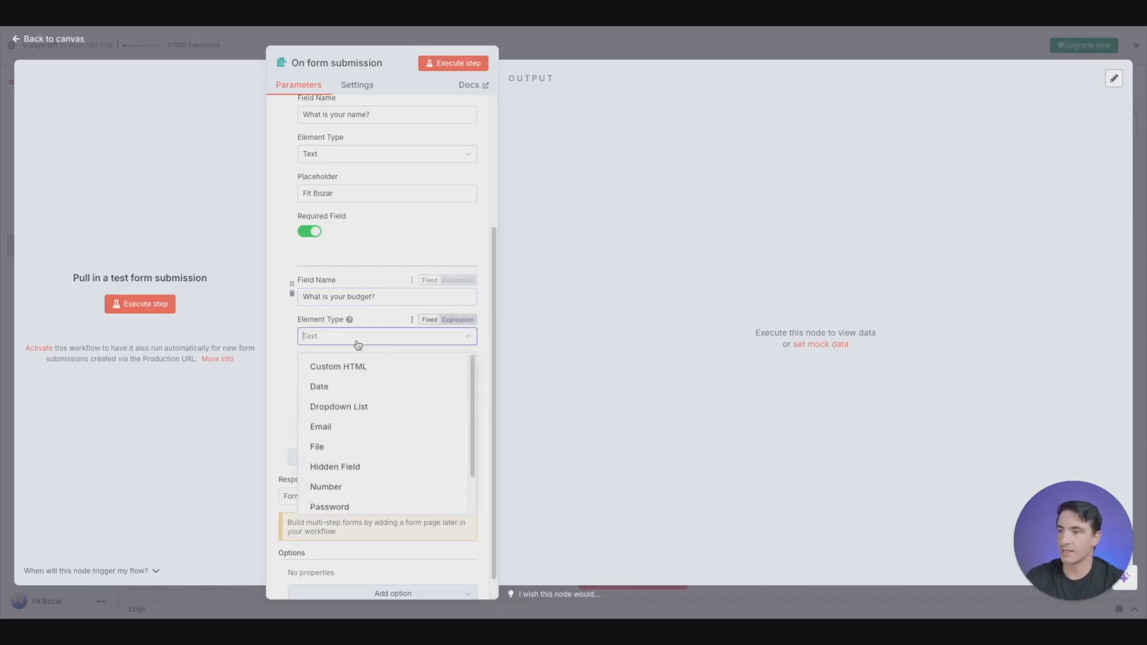
scroll(371, 414, "down", 1)
scroll(383, 412, "up", 1)
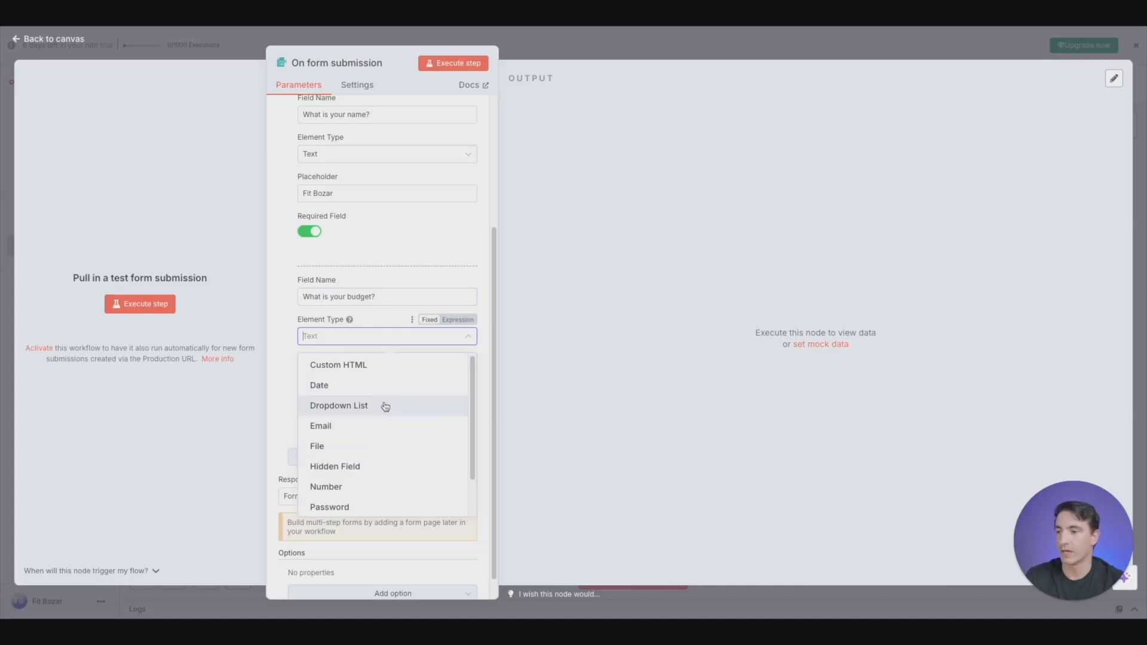
left_click(386, 406)
- Give the budget dropdown three options: "Under 1000", "1000-5000" and "5000+"
left_click(364, 396)
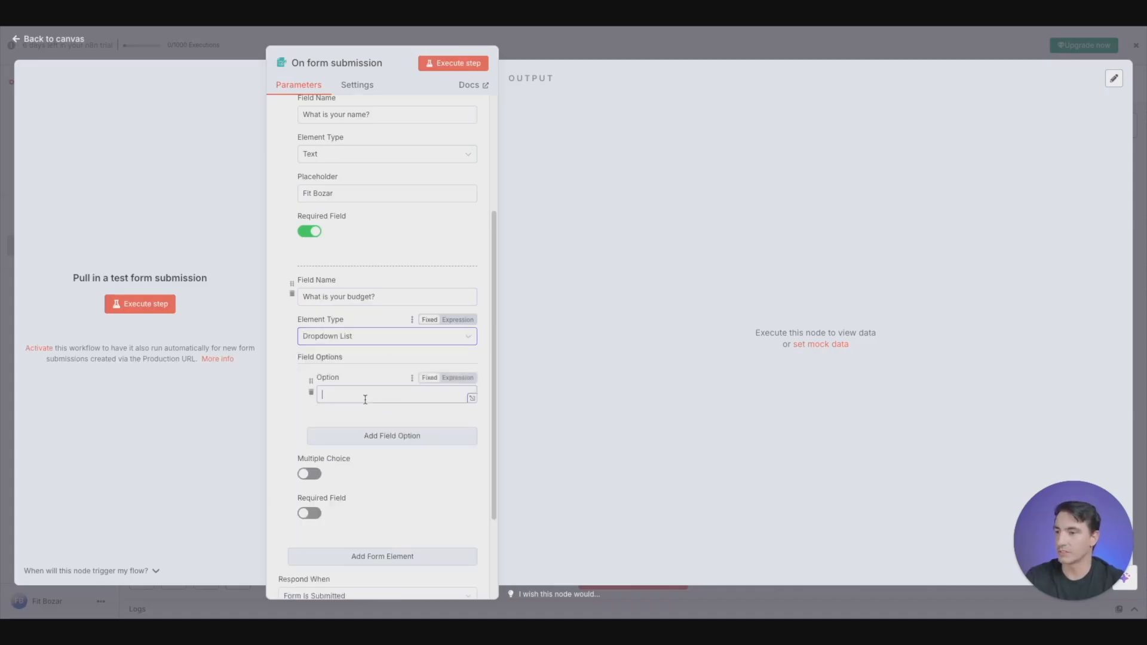
type("Under")
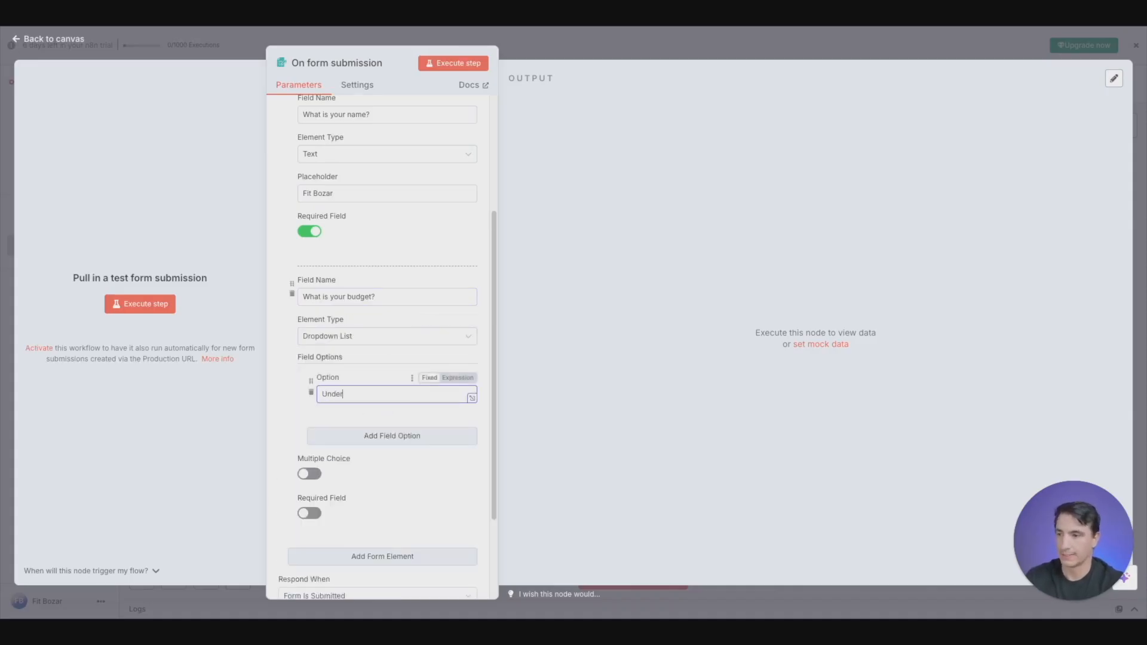
type(" 100")
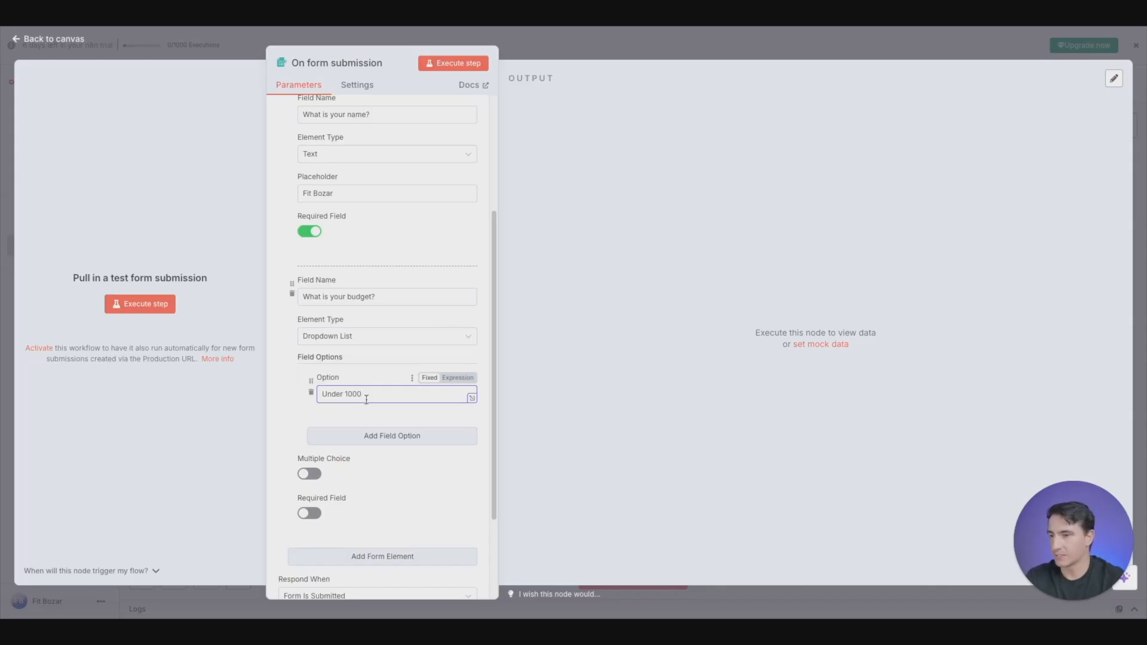
type("0")
left_click(442, 441)
left_click(340, 461)
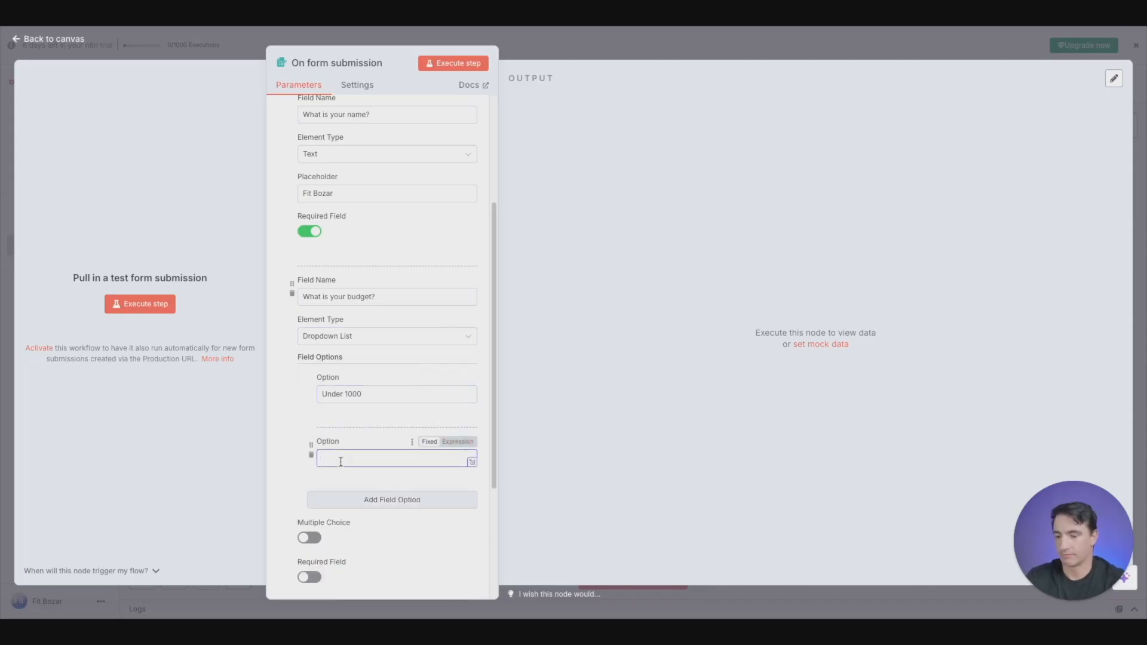
type("1000")
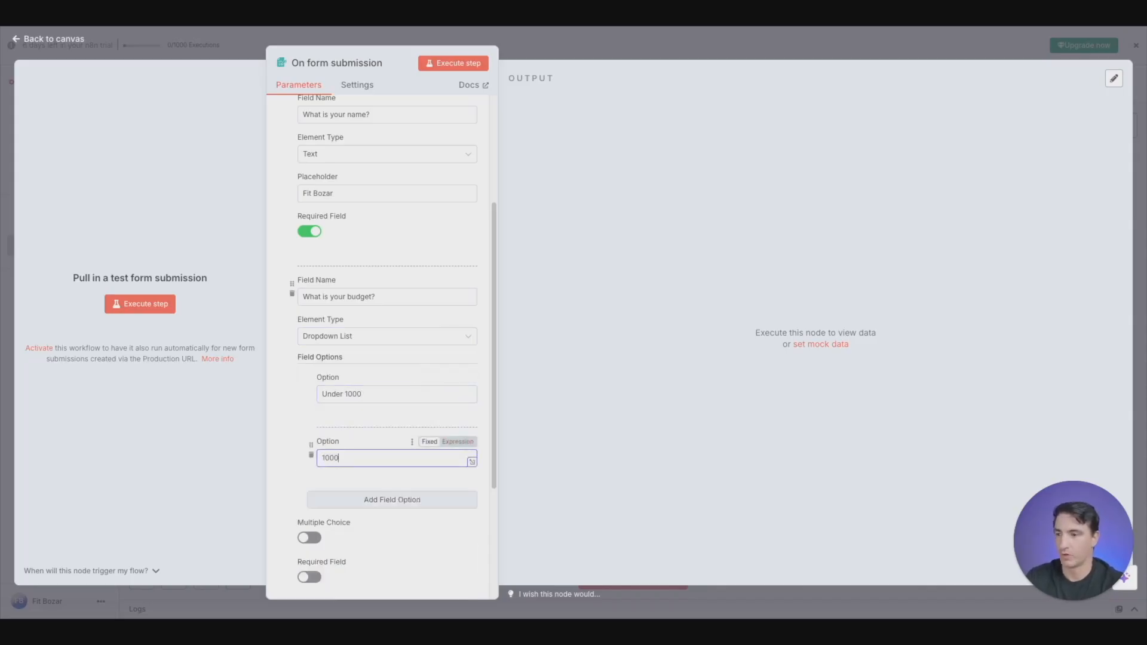
type("-5000")
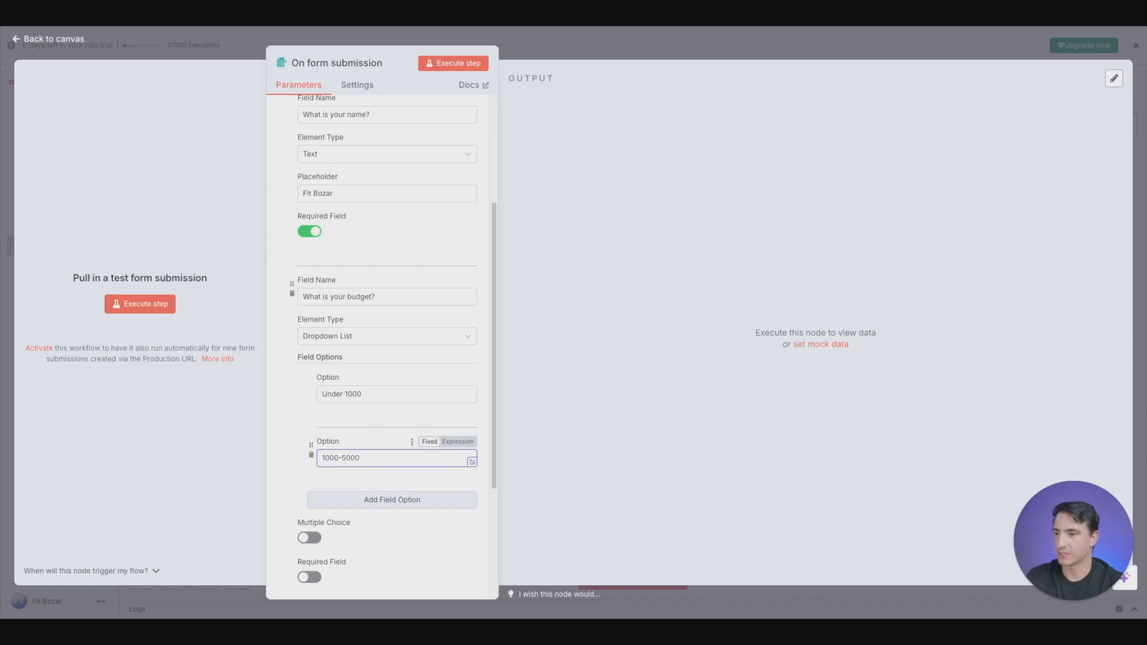
left_click(361, 501)
left_click(349, 520)
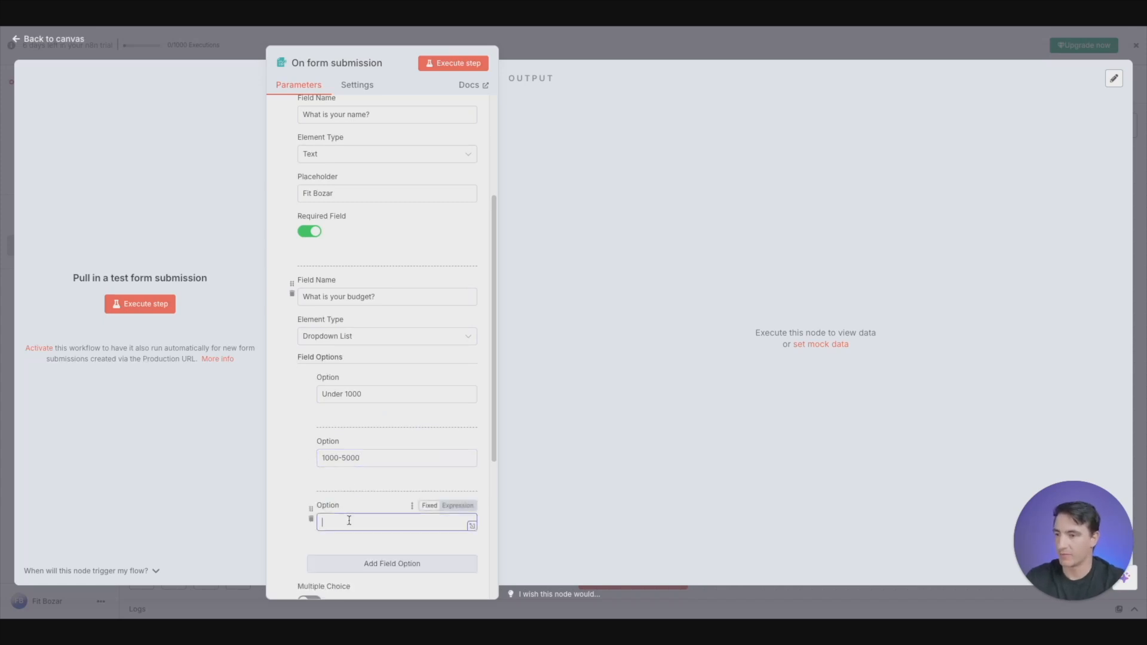
type("5000+")
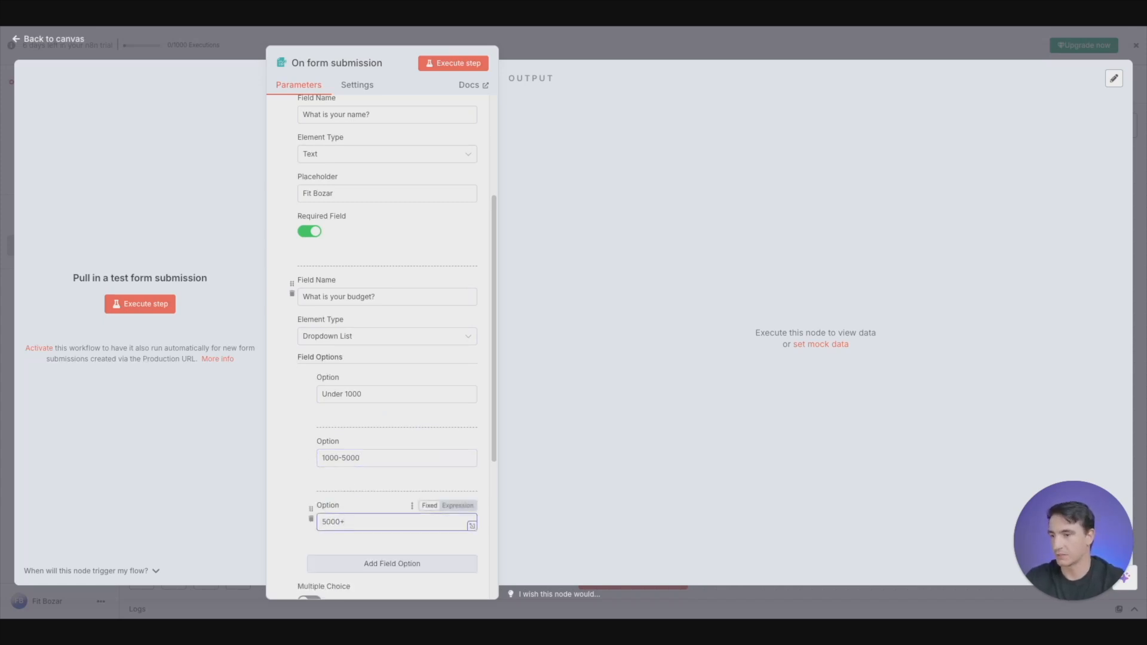
scroll(402, 520, "down", 3)
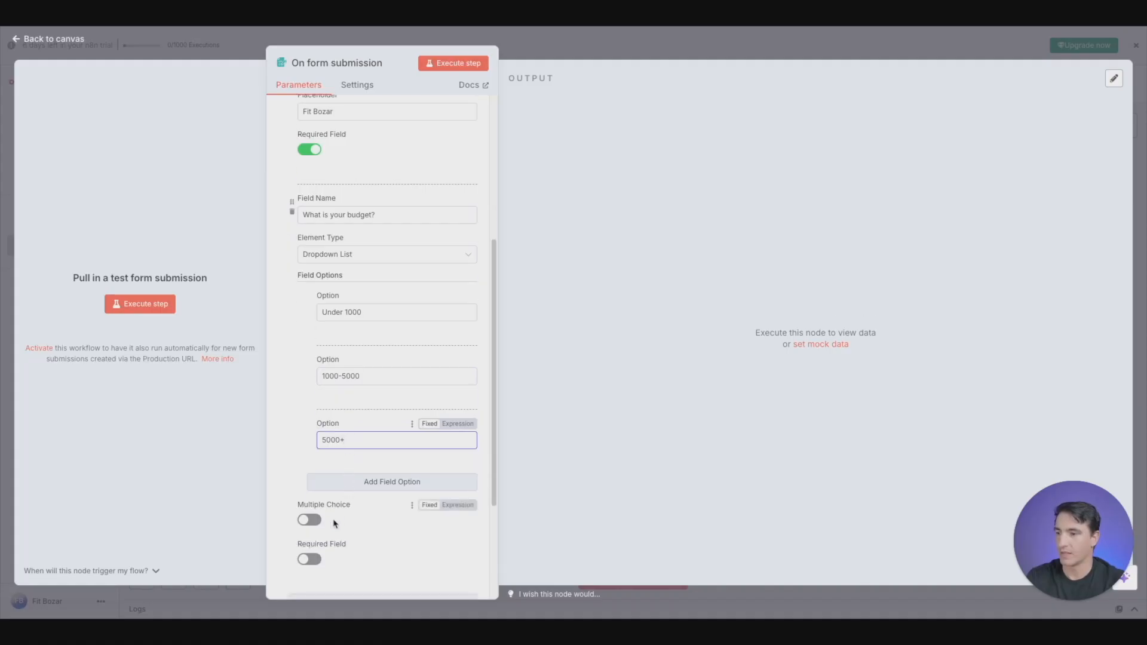
- Make the budget dropdown a required field
left_click(310, 559)
scroll(404, 380, "down", 4)
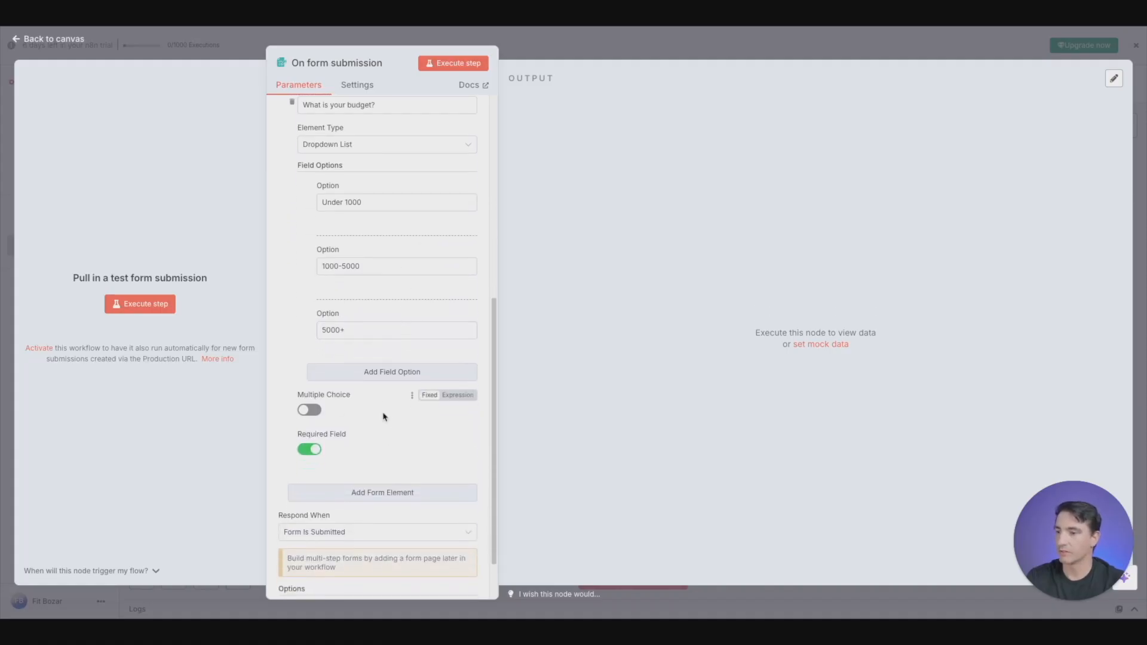
- Add a third form element named "Project type" with the Textarea element type
left_click(379, 490)
scroll(374, 418, "down", 4)
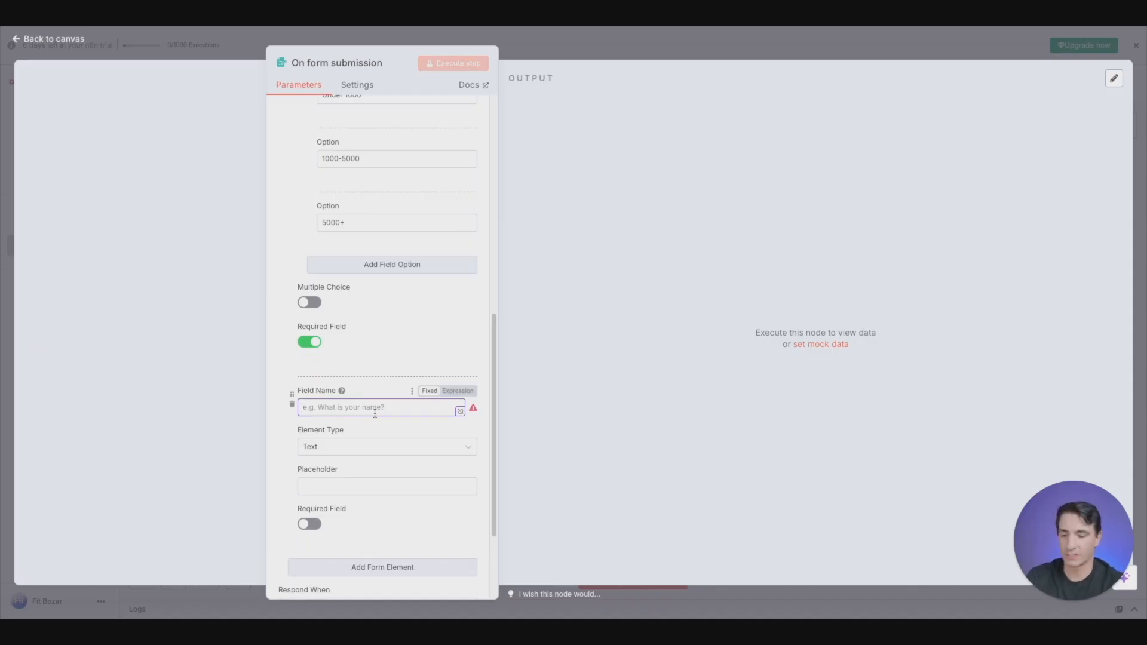
type("Desc")
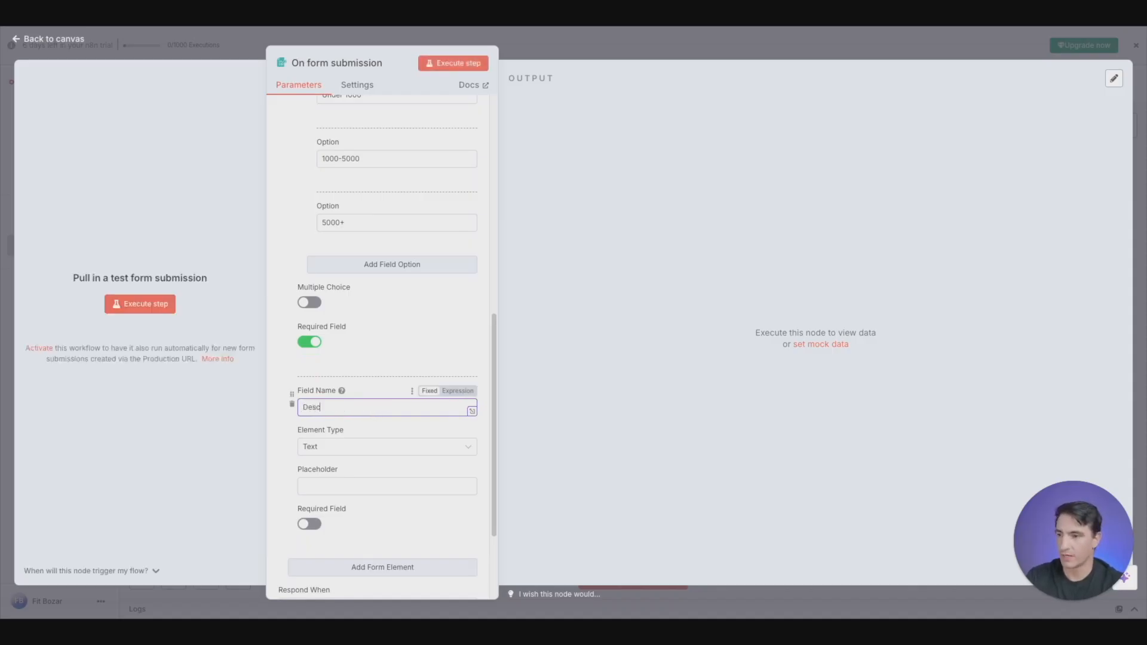
type("r")
key("BackSpace")
key("BackSpace")
key("BackSpace")
key("BackSpace")
key("BackSpace")
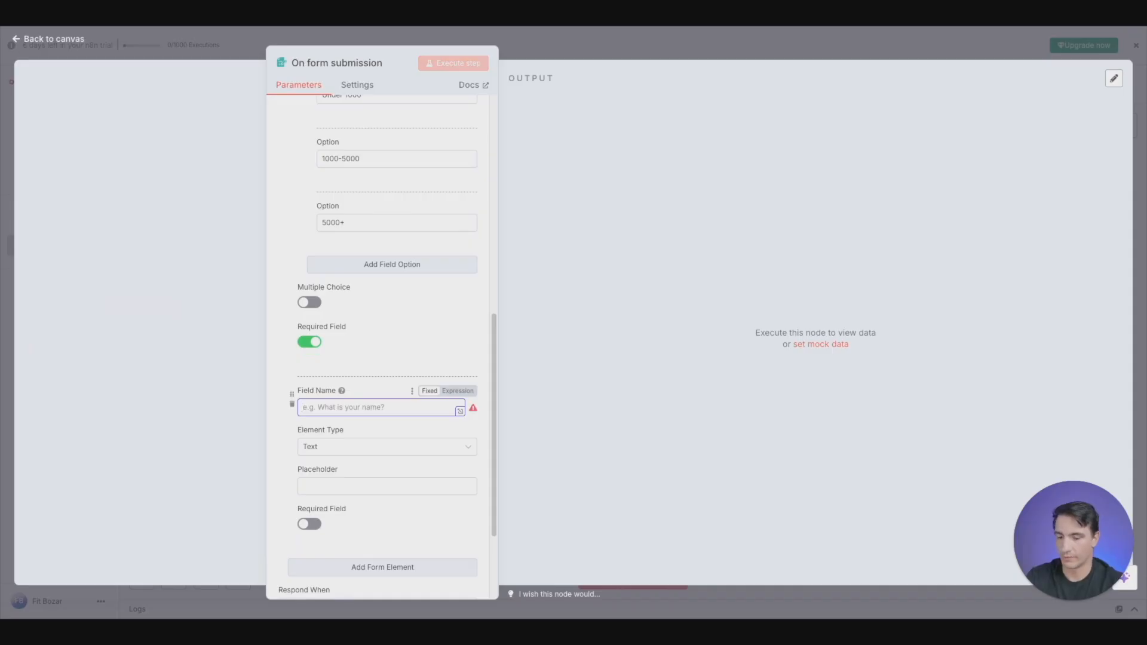
type("Pojrec")
key("BackSpace")
key("BackSpace")
key("BackSpace")
key("BackSpace")
key("BackSpace")
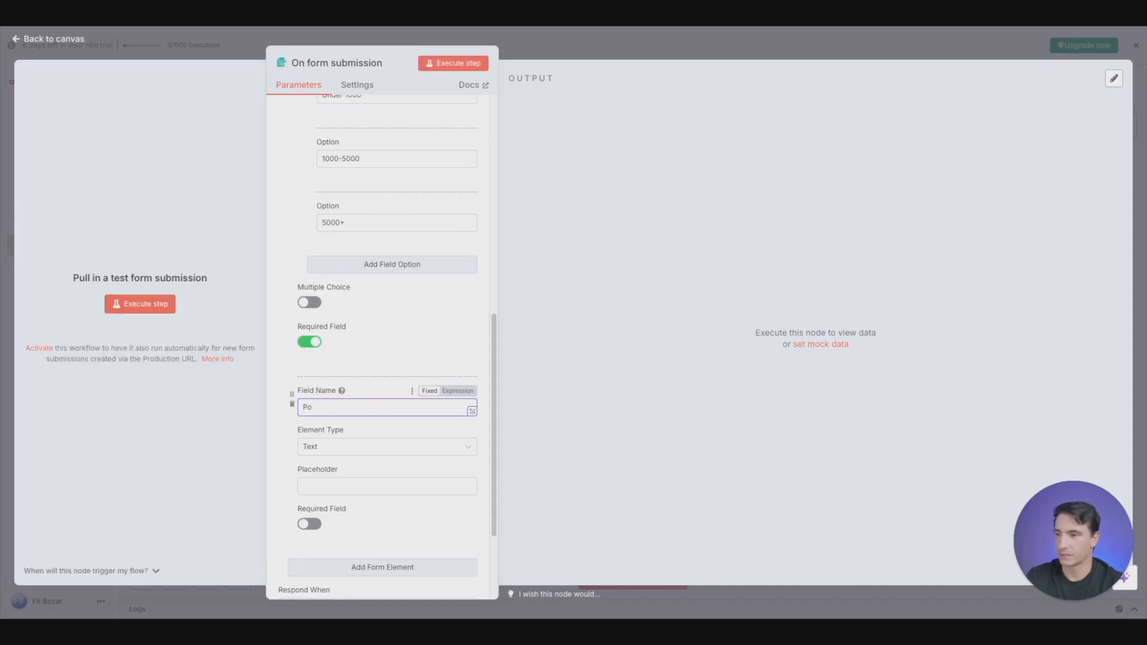
type("roject type")
left_click(340, 448)
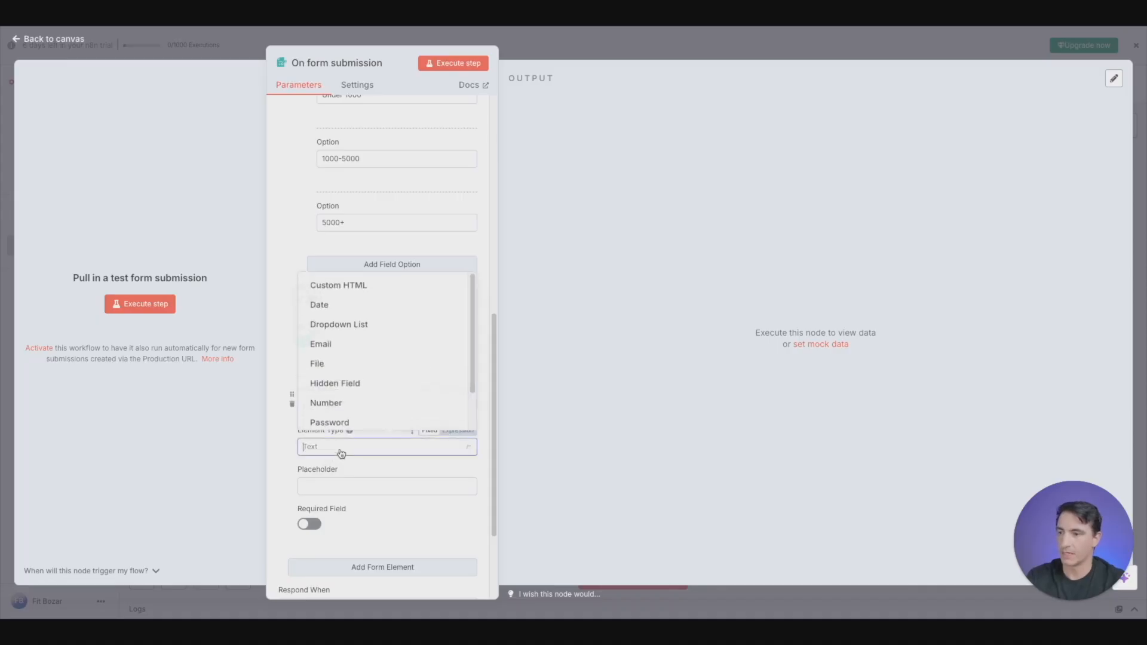
scroll(359, 414, "down", 2)
left_click(356, 416)
- Set the Project type field's placeholder to "Describe the project" and make the field required
left_click(360, 487)
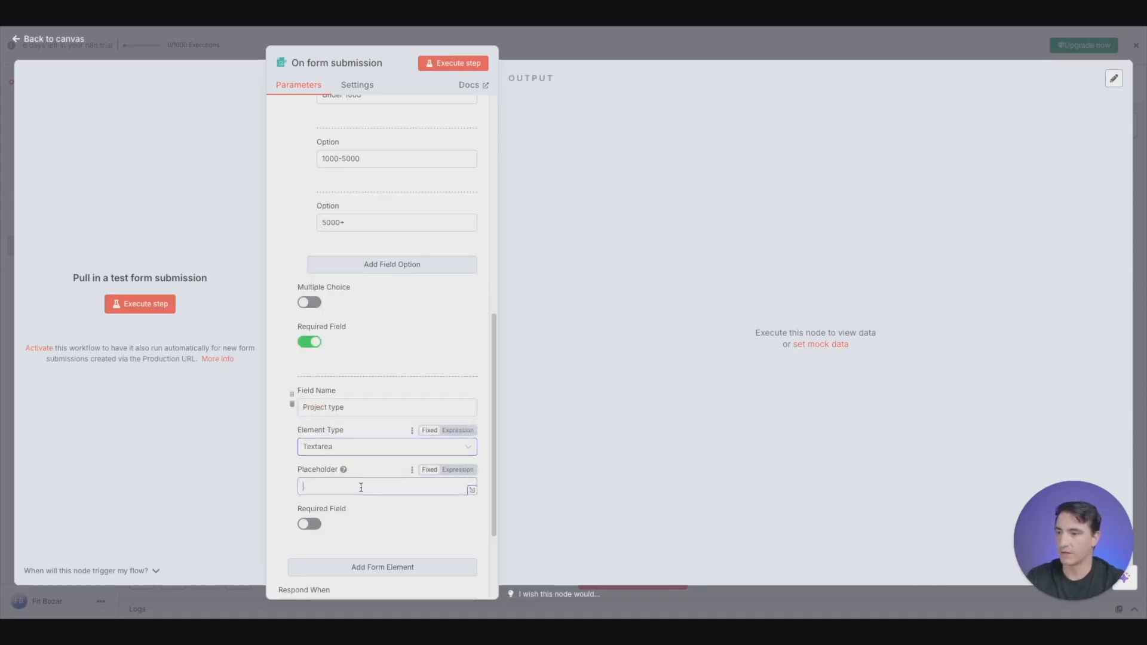
type("Desc")
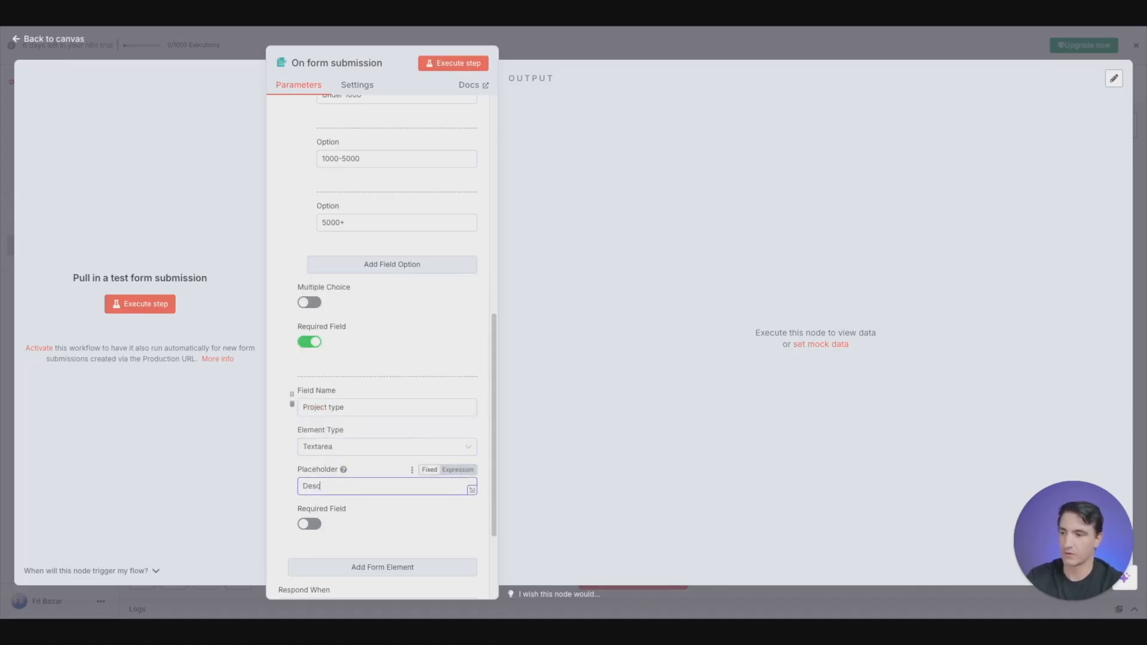
type("ribe the p")
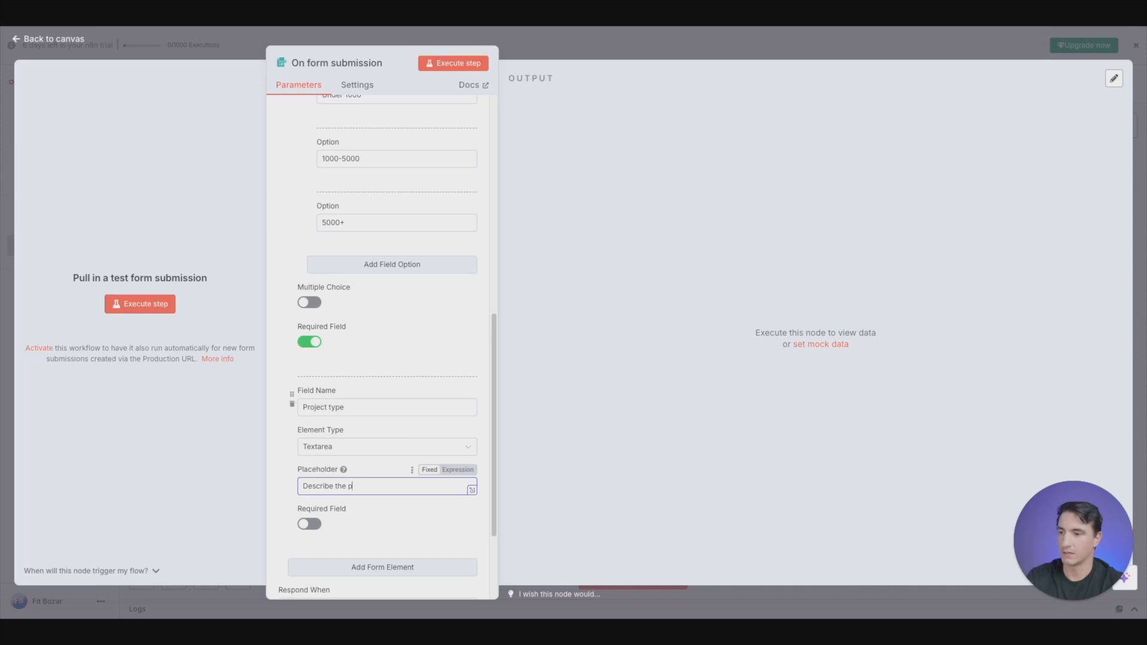
type("roject")
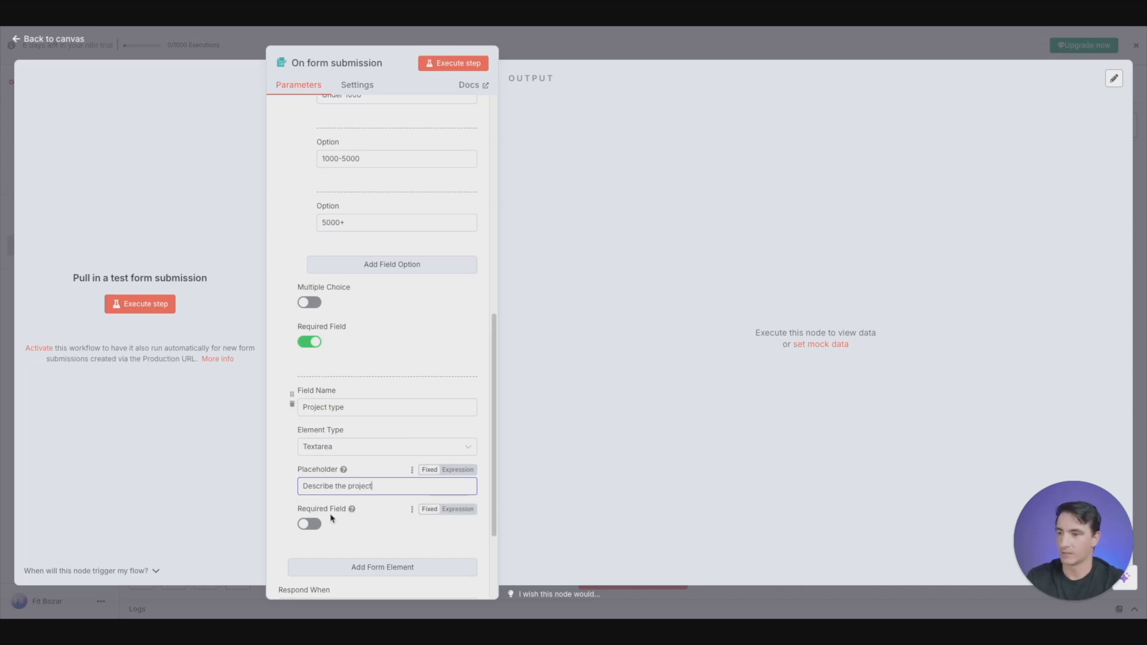
left_click(309, 524)
scroll(382, 424, "up", 5)
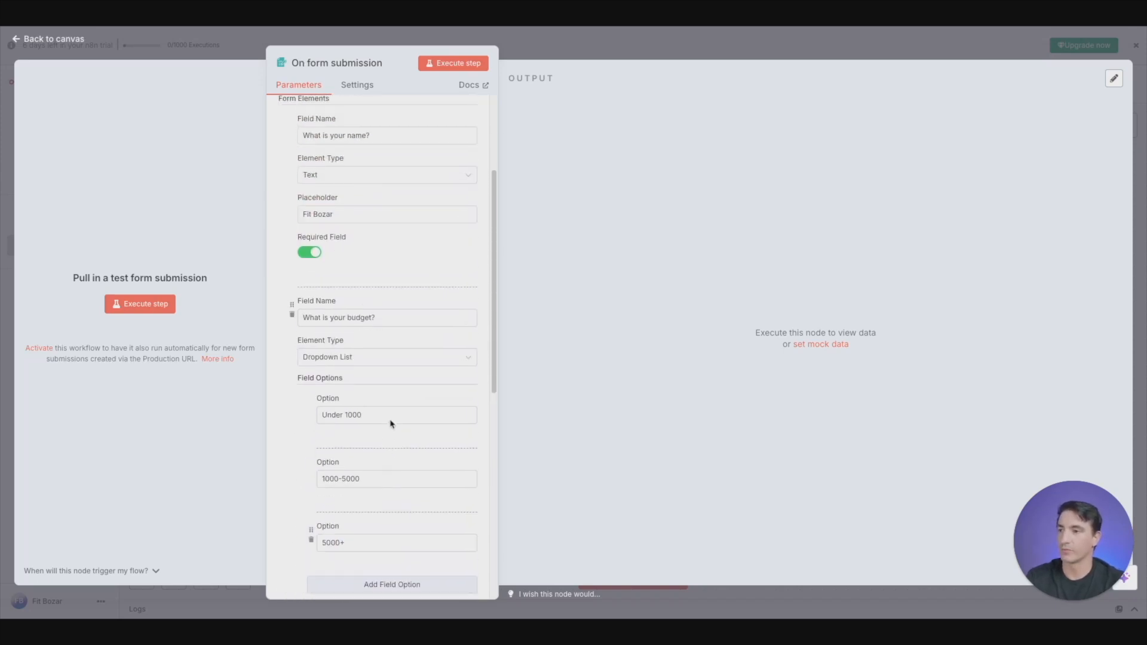
scroll(389, 281, "down", 8)
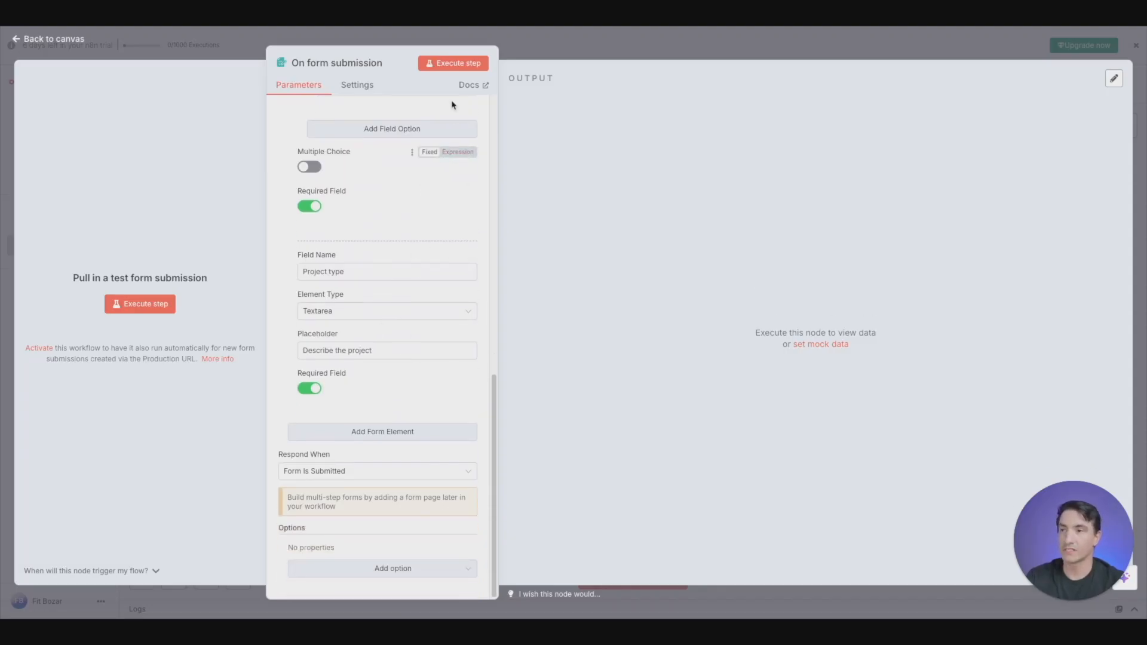
- Execute the form trigger and fill in the test form with a full name and the 5000+ budget option
left_click(454, 66)
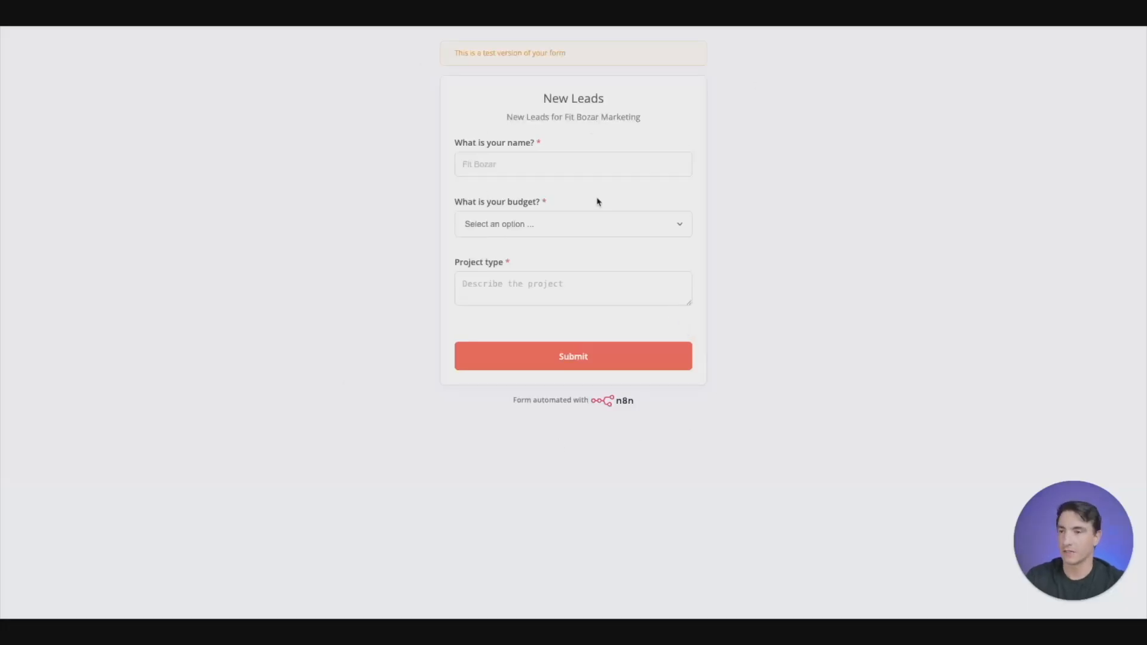
left_click(601, 165)
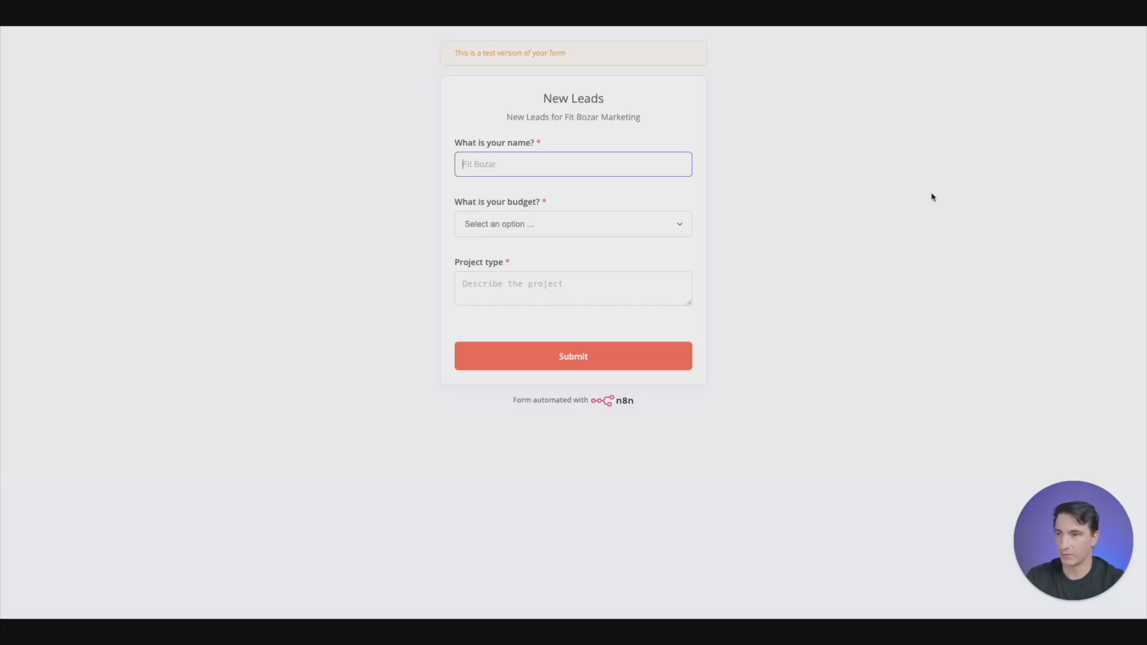
type("Fit Bozar")
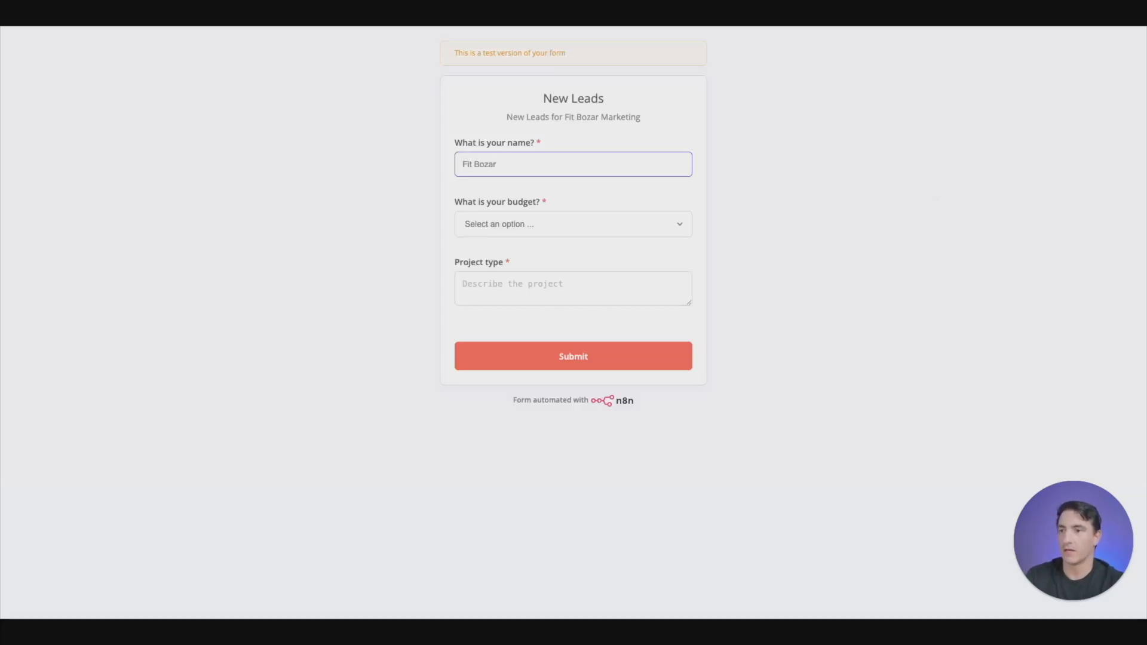
key("Tab")
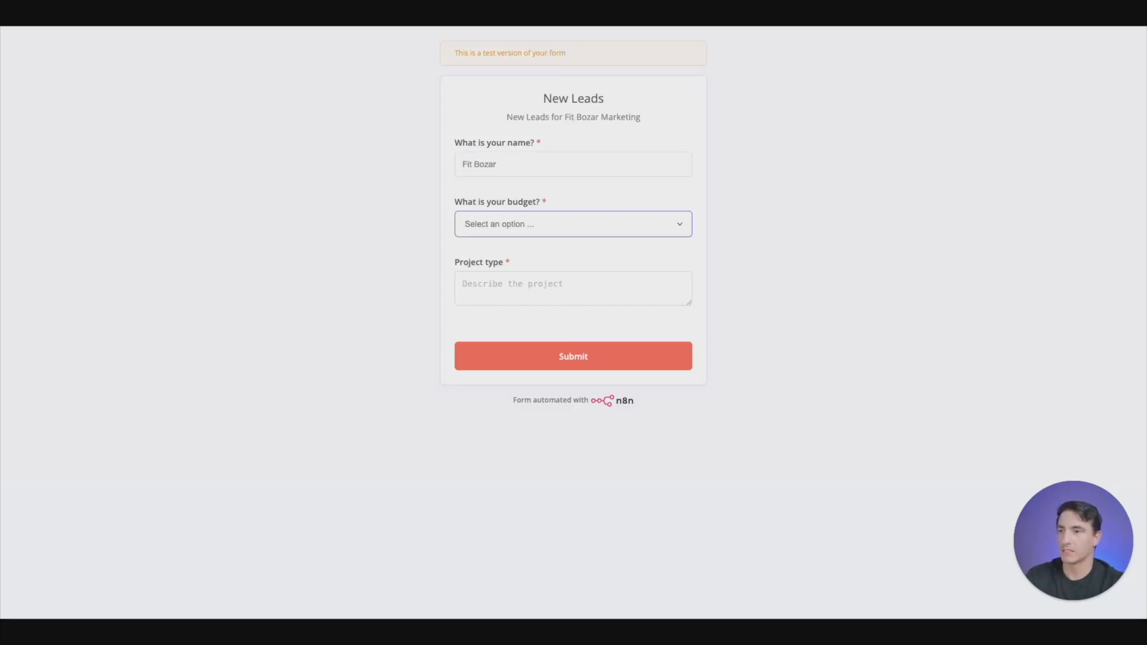
left_click(538, 231)
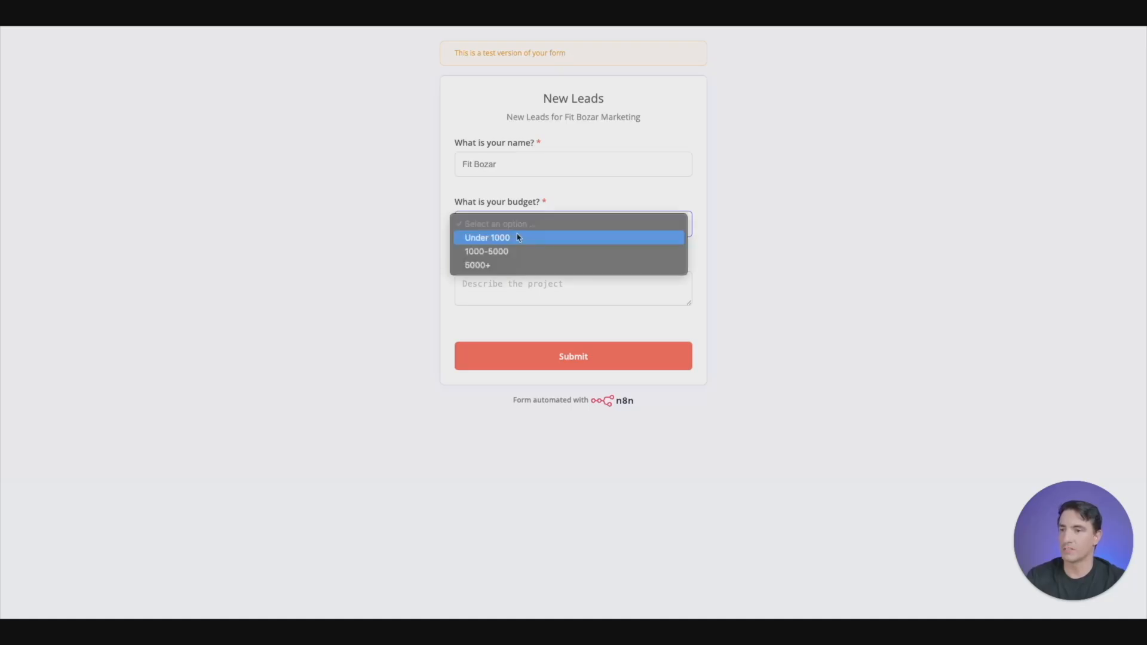
left_click(496, 265)
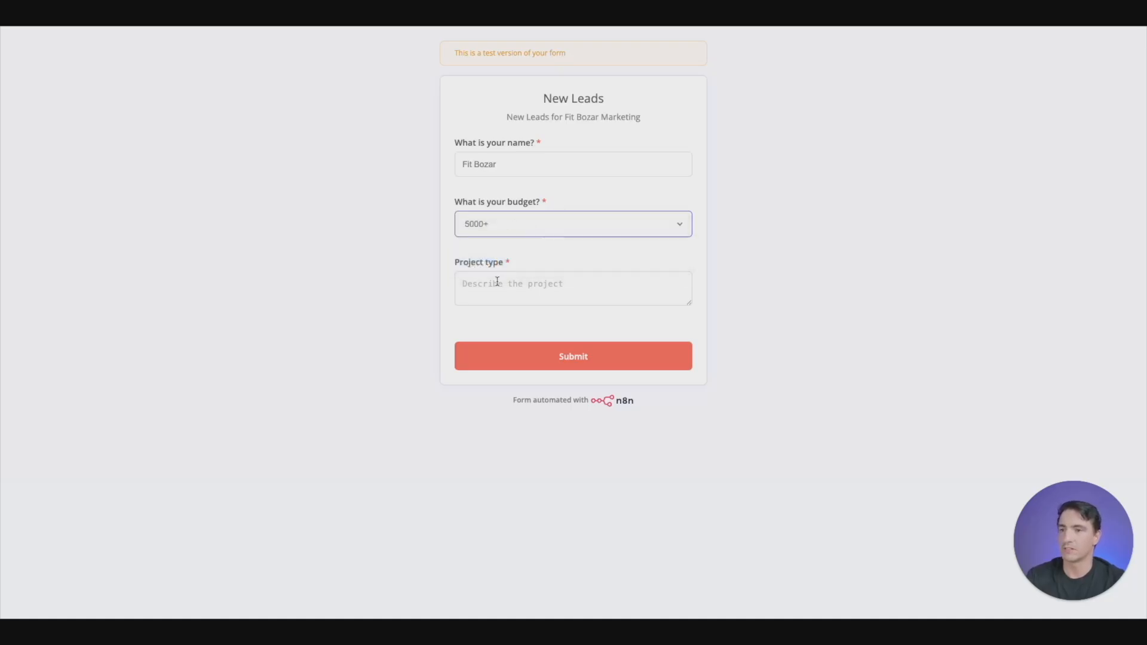
- Enter "I sell dog sweaters and want to run a holiday sale for them." as the project type and submit the test form
left_click(508, 286)
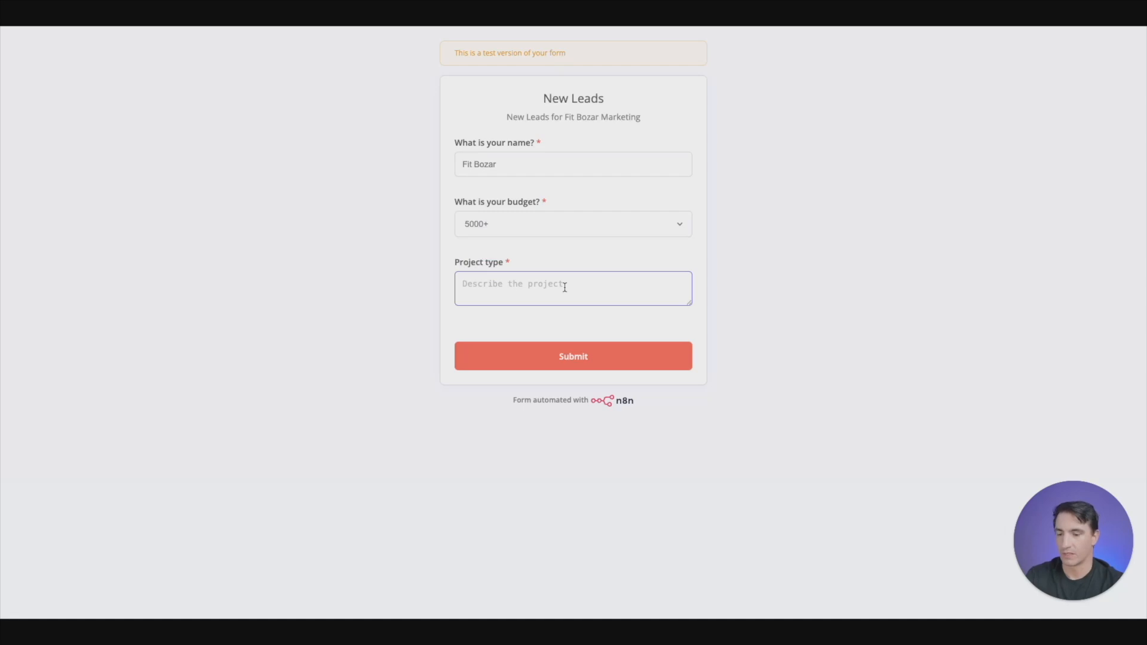
type("I sell ")
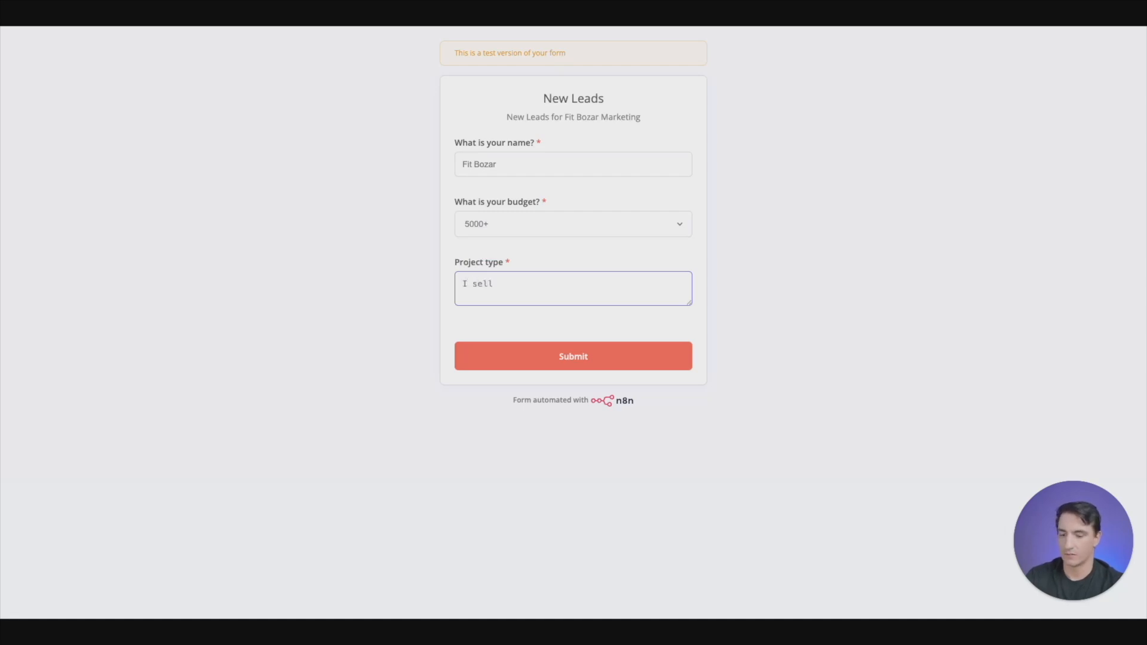
type("dog sweate")
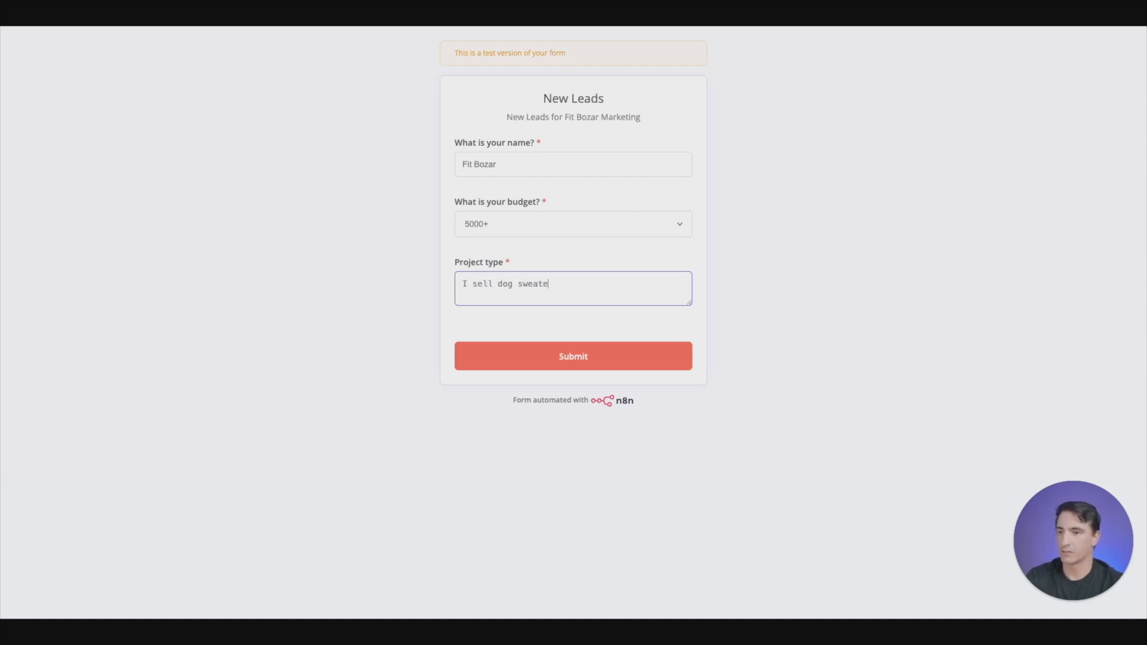
type("rs and wa")
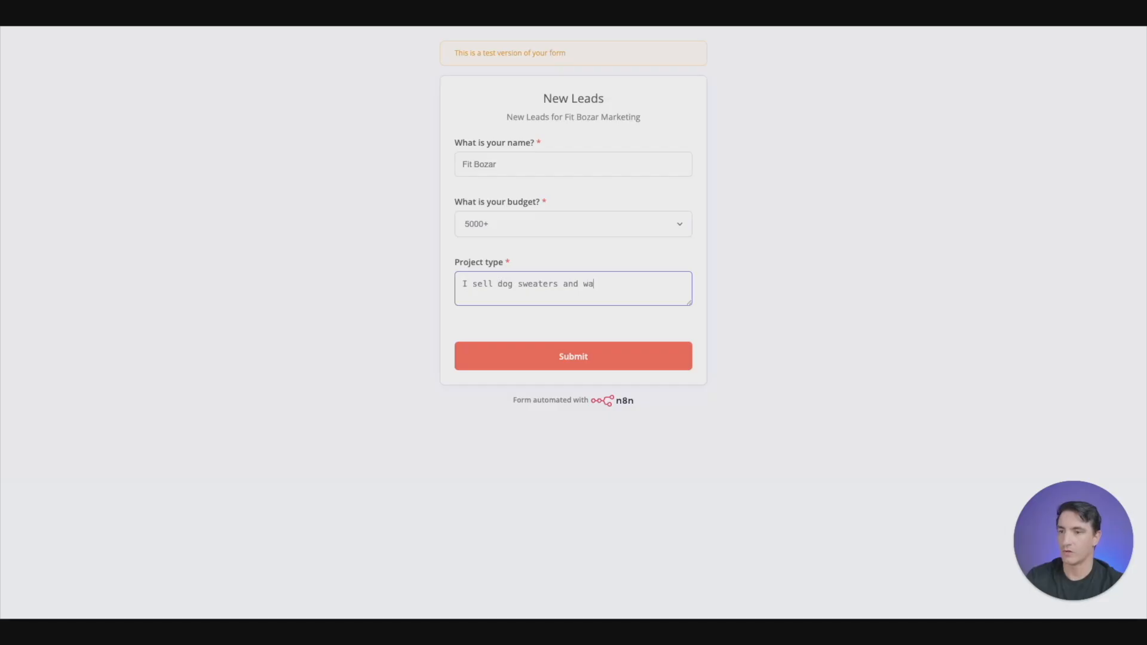
type("nt to run")
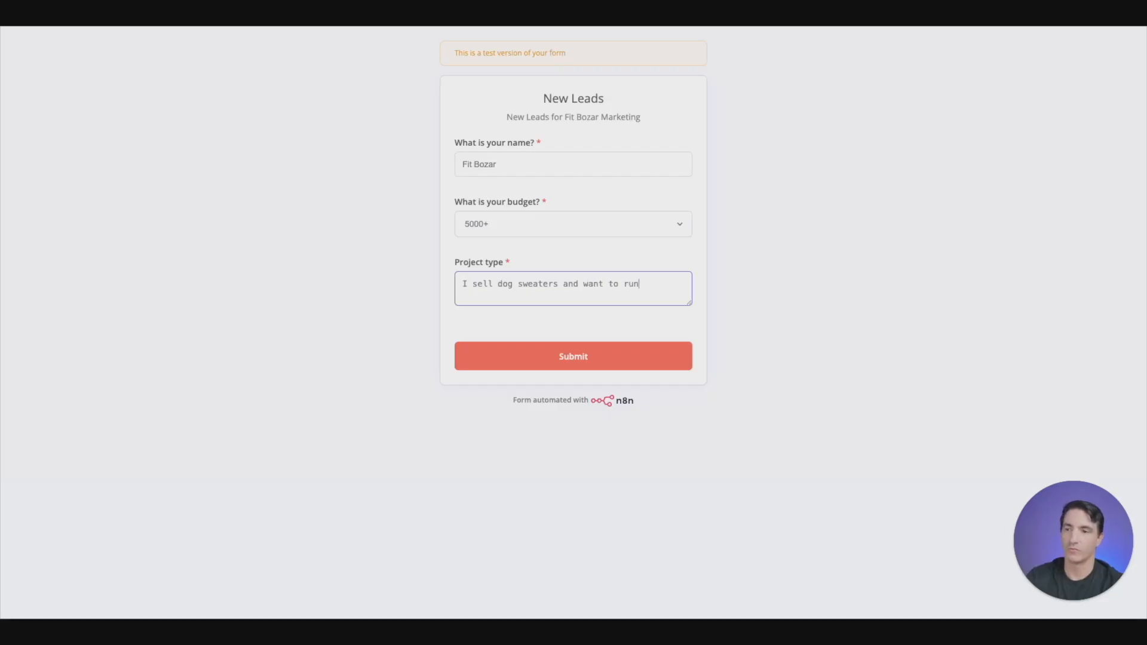
type(" a holiday ")
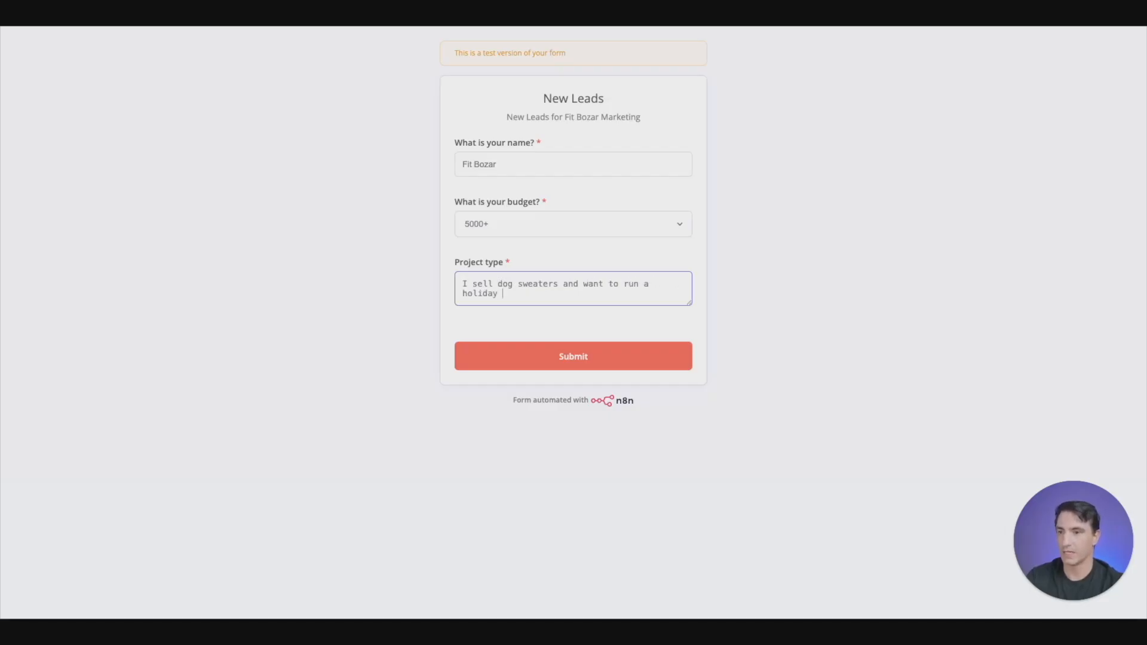
type("sale")
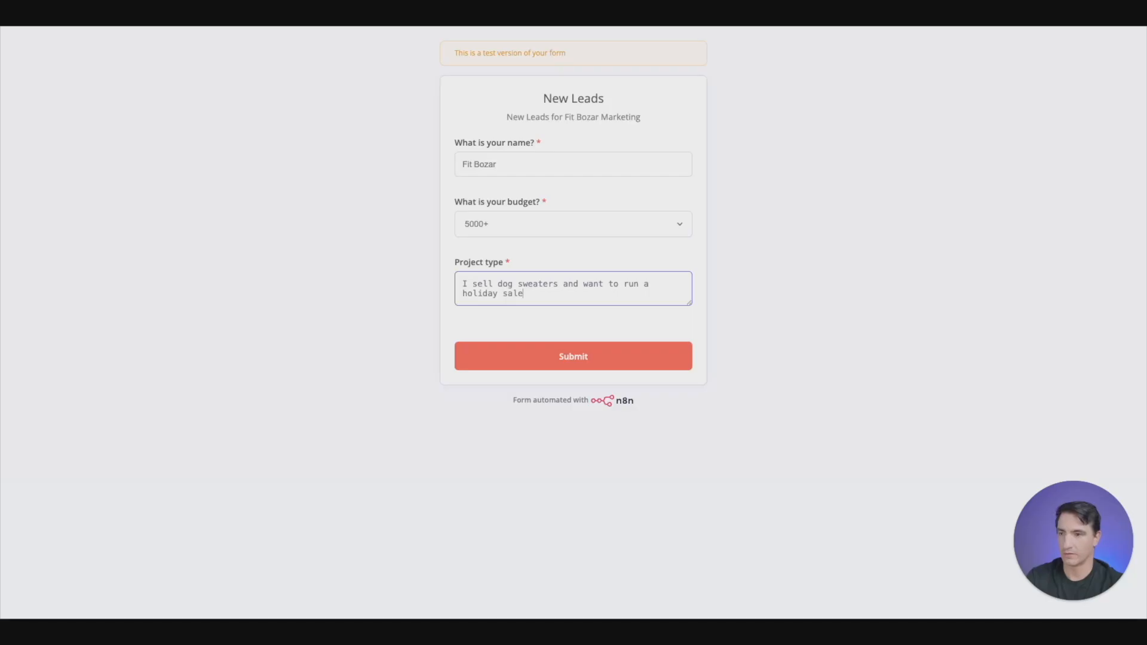
type(" for them.")
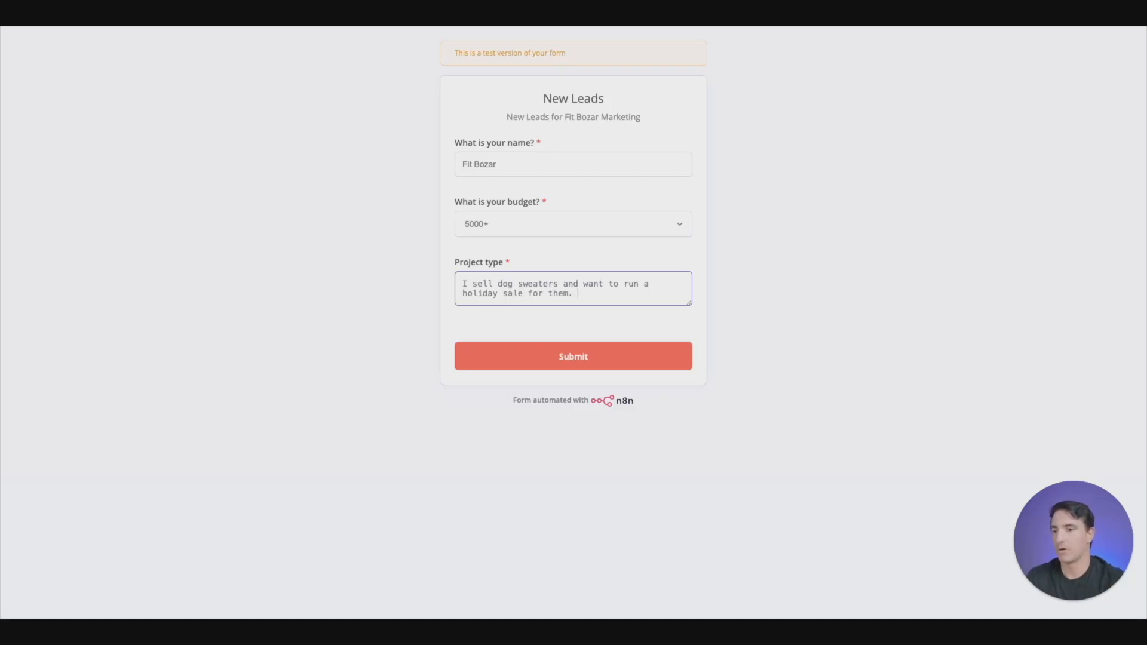
left_click(617, 345)
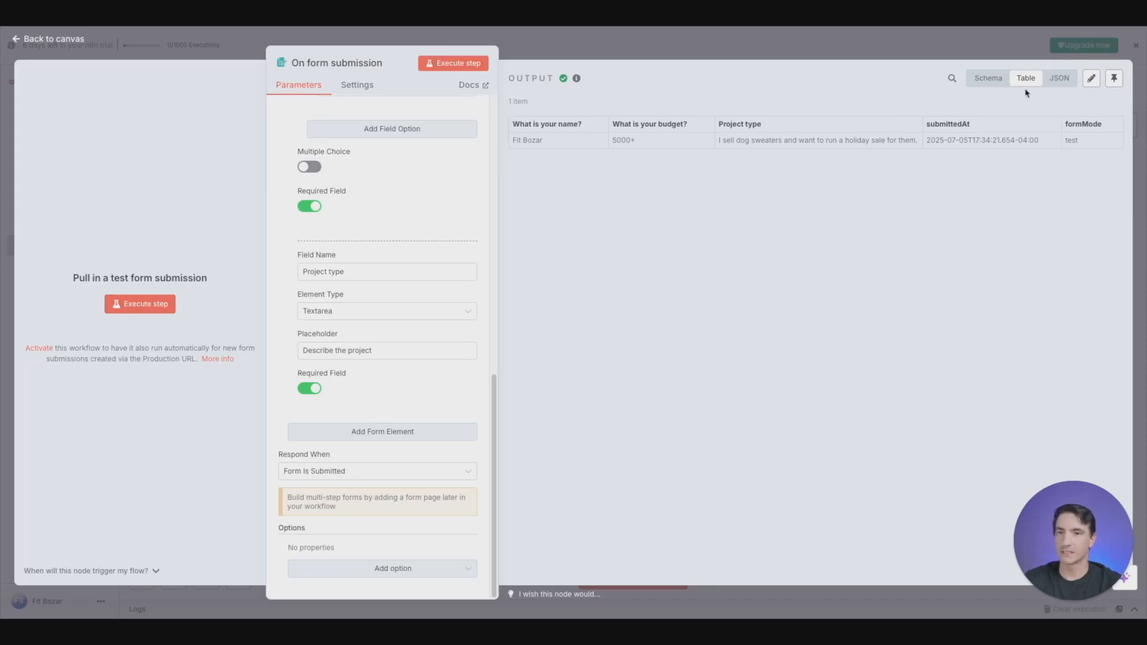
- Show the form submission output as a schema, and rename the form trigger node on the canvas to "New Leads"
left_click(992, 82)
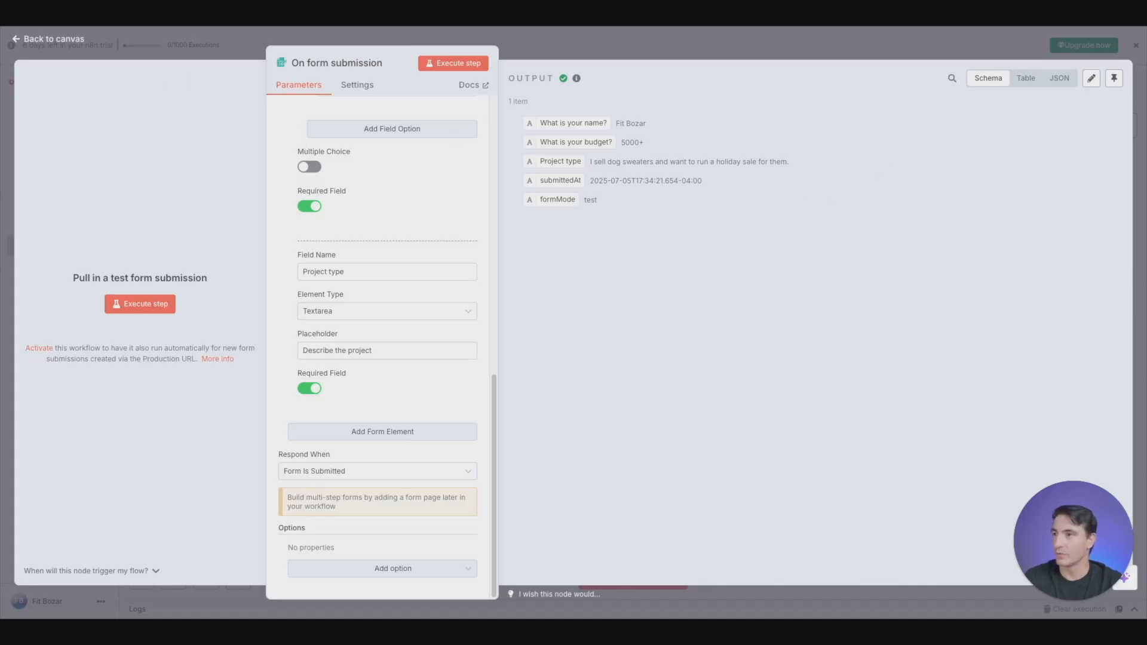
left_click(63, 44)
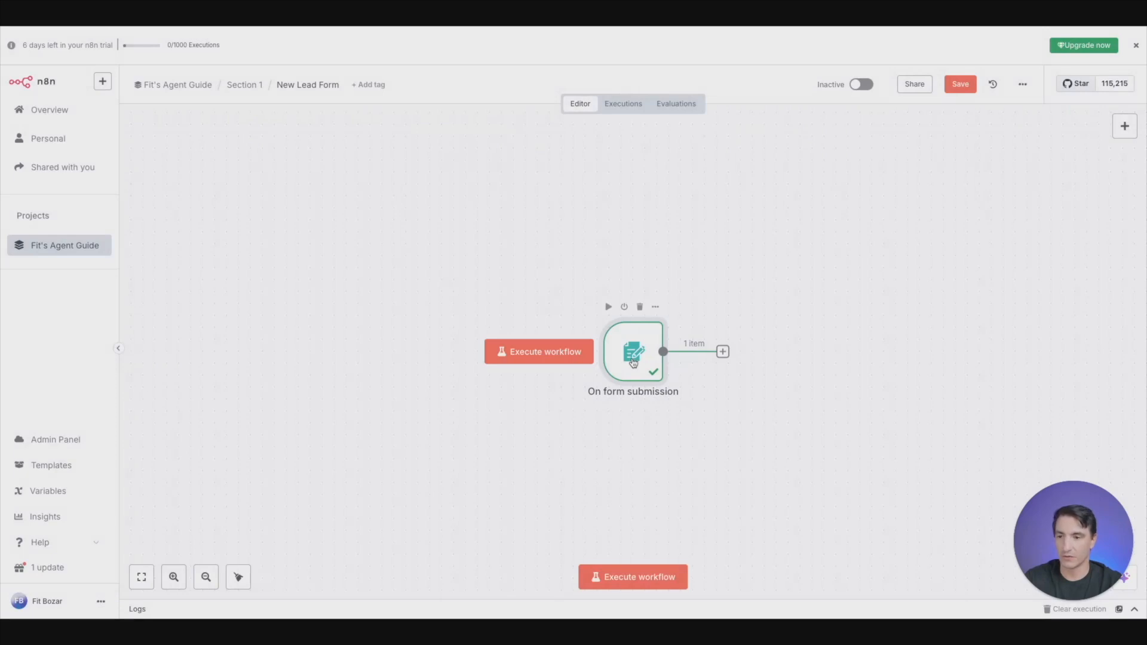
key("F2")
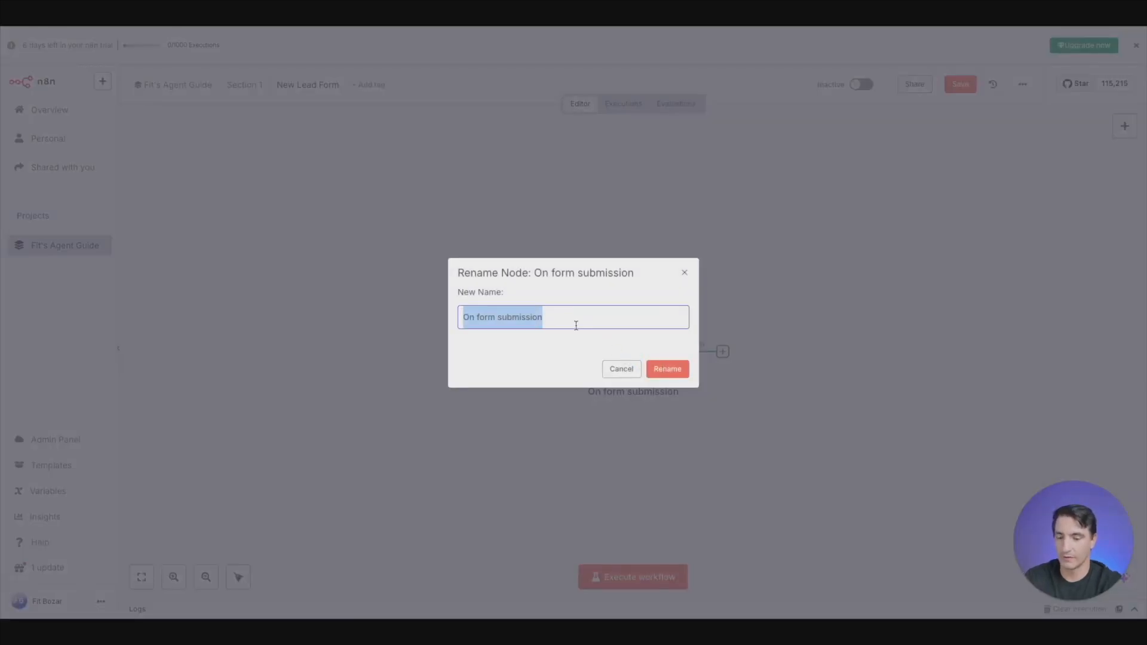
type("New Leads")
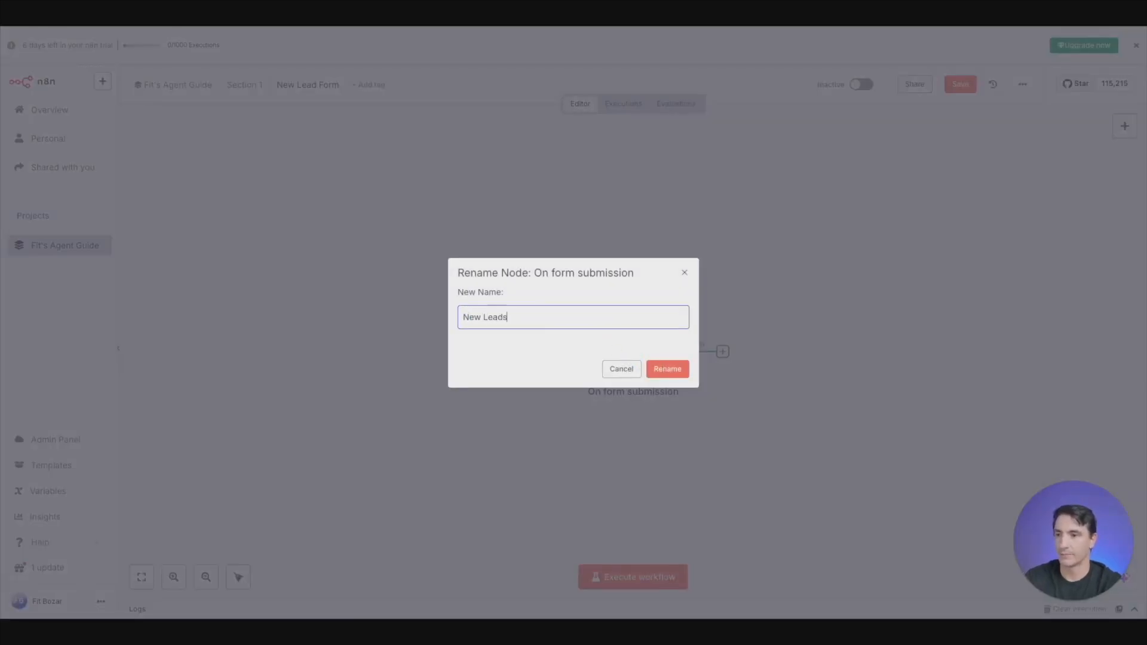
left_click(669, 369)
- Reposition the New Leads node on the canvas to leave free space after its output
left_click_drag(630, 359, 441, 305)
scroll(662, 386, "down", 5)
scroll(662, 386, "up", 6)
scroll(662, 386, "down", 2)
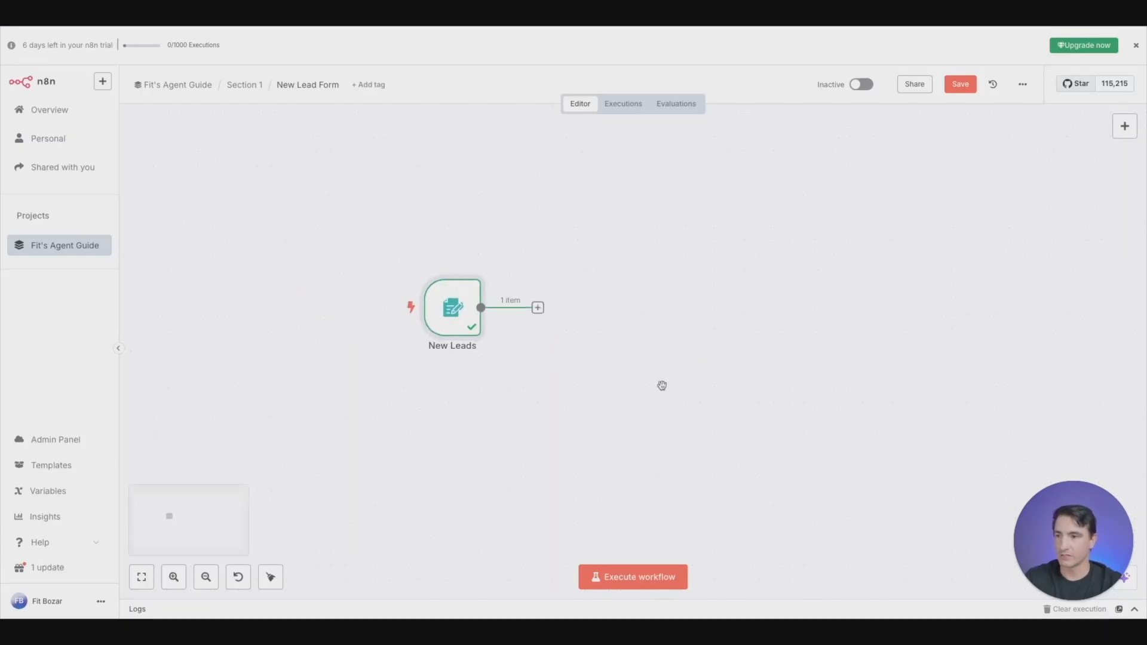
scroll(662, 386, "up", 3)
left_click_drag(374, 302, 405, 332)
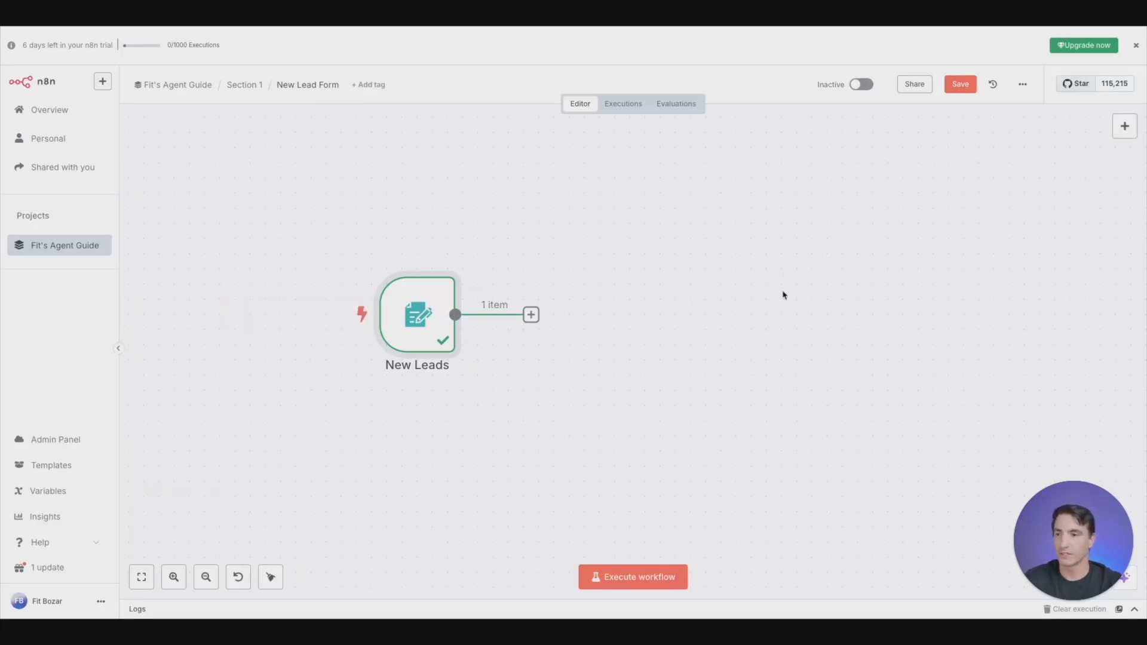
scroll(614, 359, "right", 1)
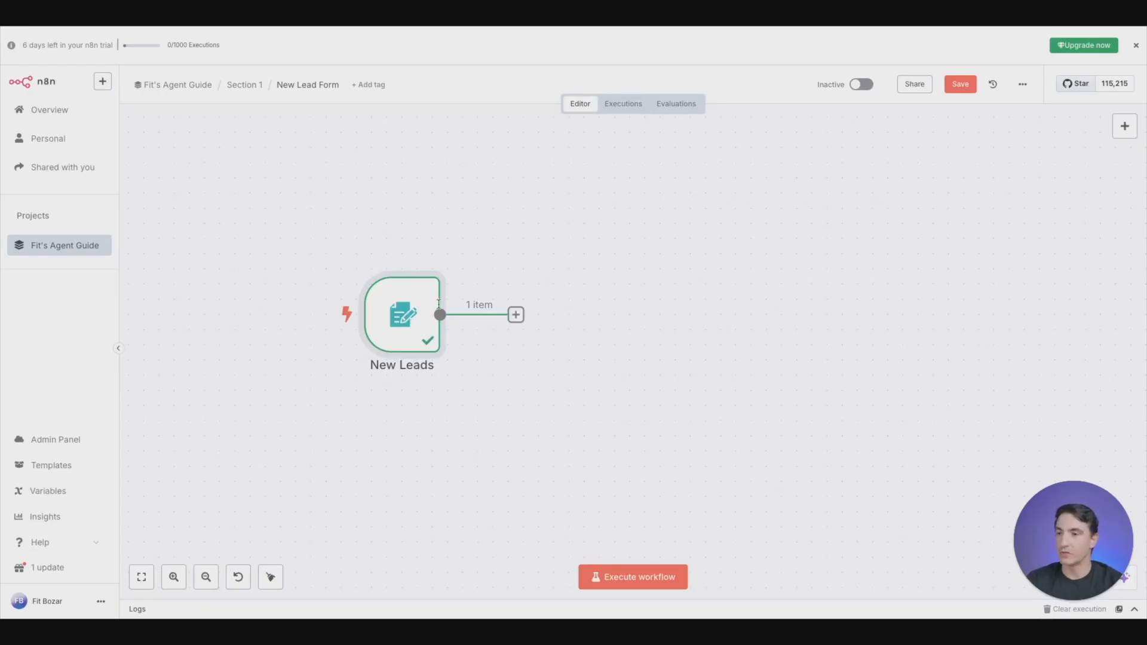
mouse_move(375, 297)
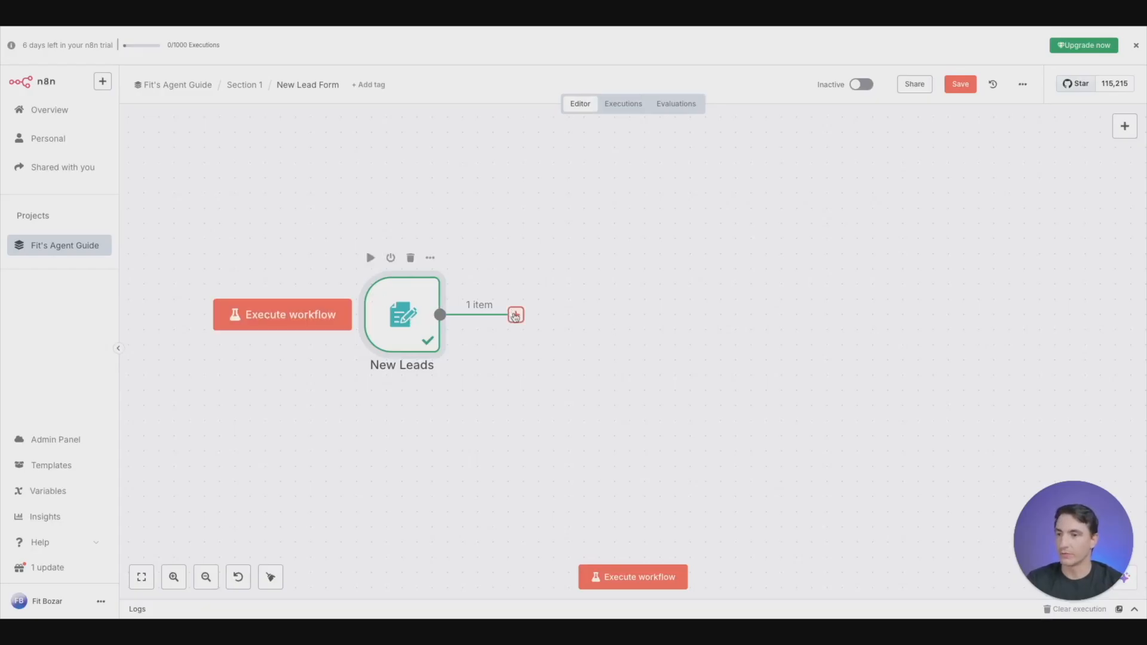
- Add a Switch node after the New Leads trigger, and check the trigger's form settings before returning to the canvas
left_click(516, 314)
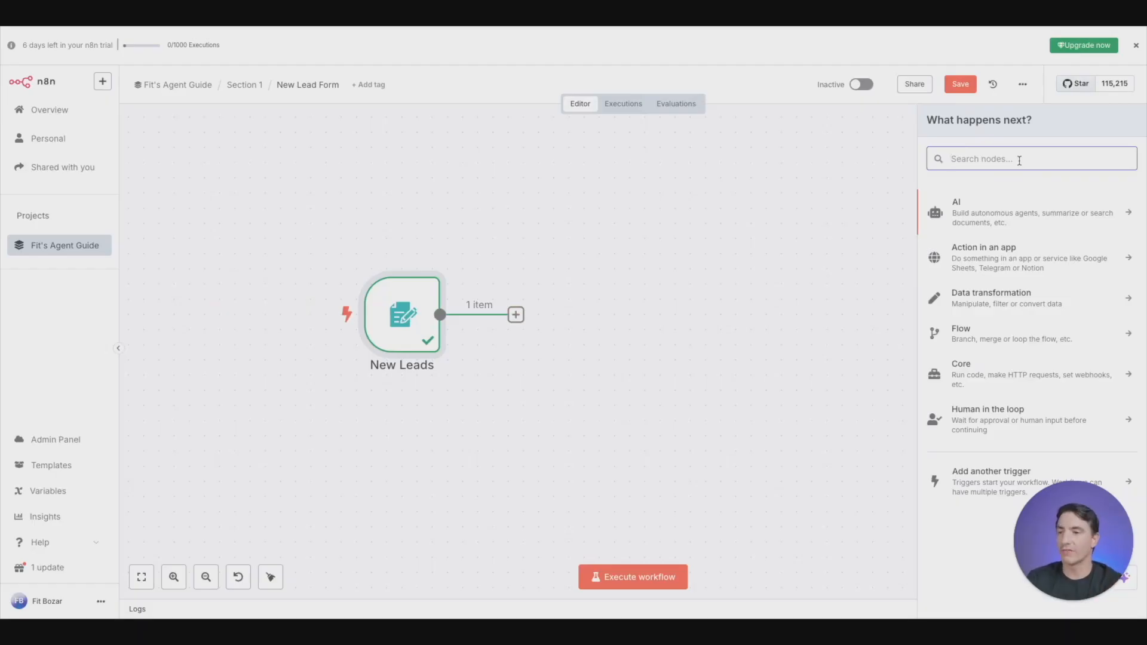
type("swith")
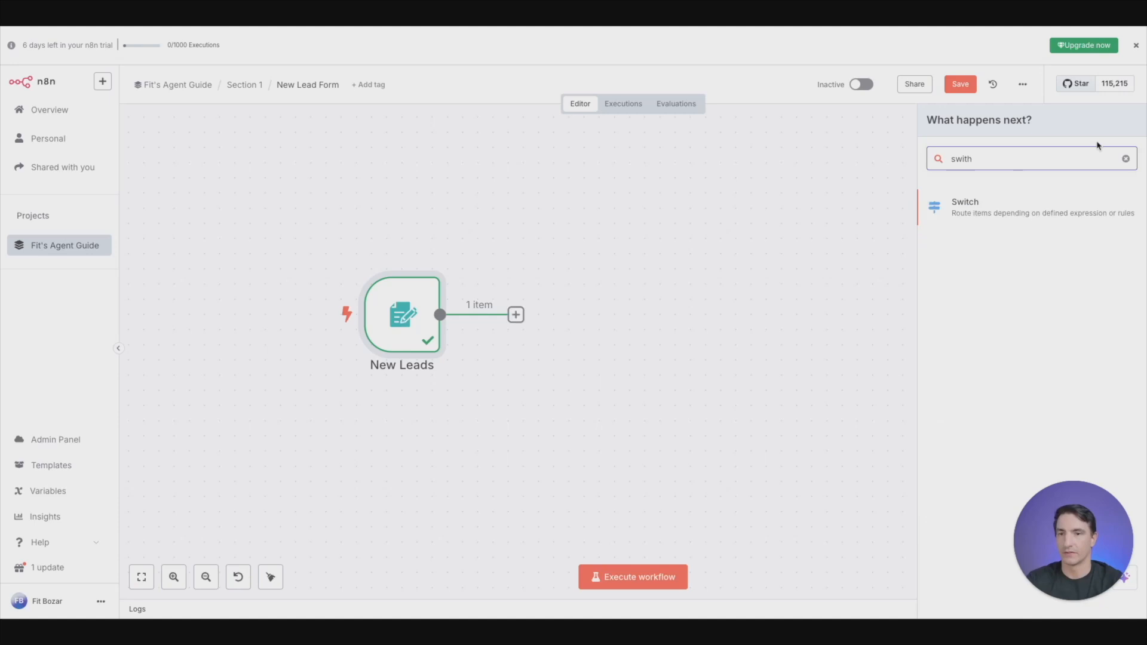
left_click(1016, 198)
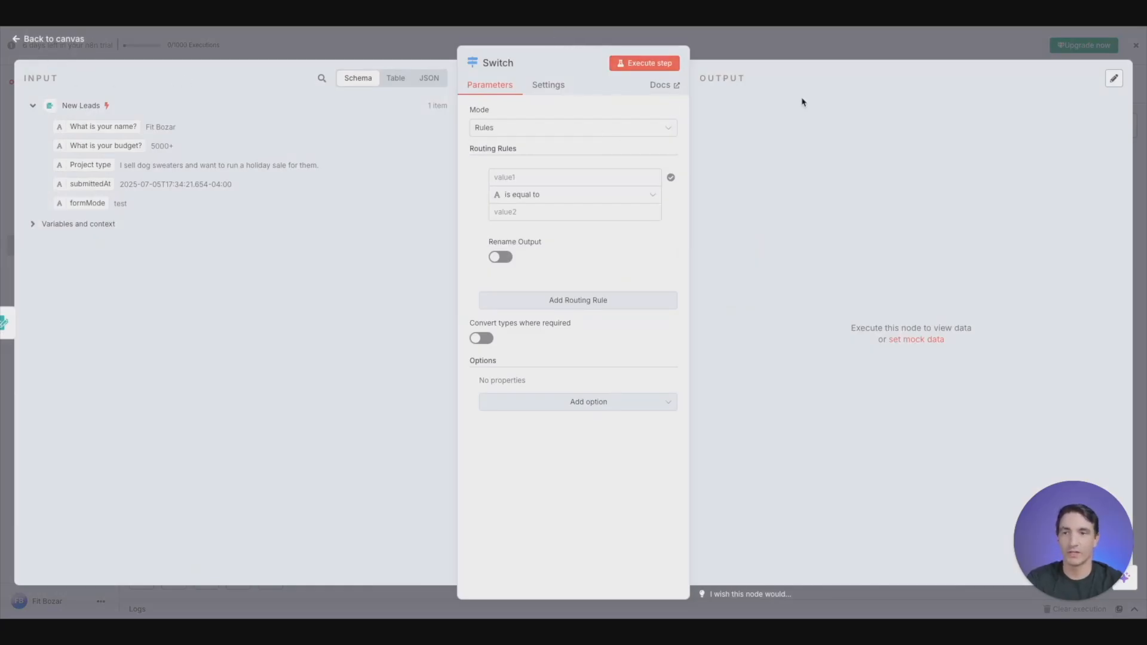
left_click(308, 54)
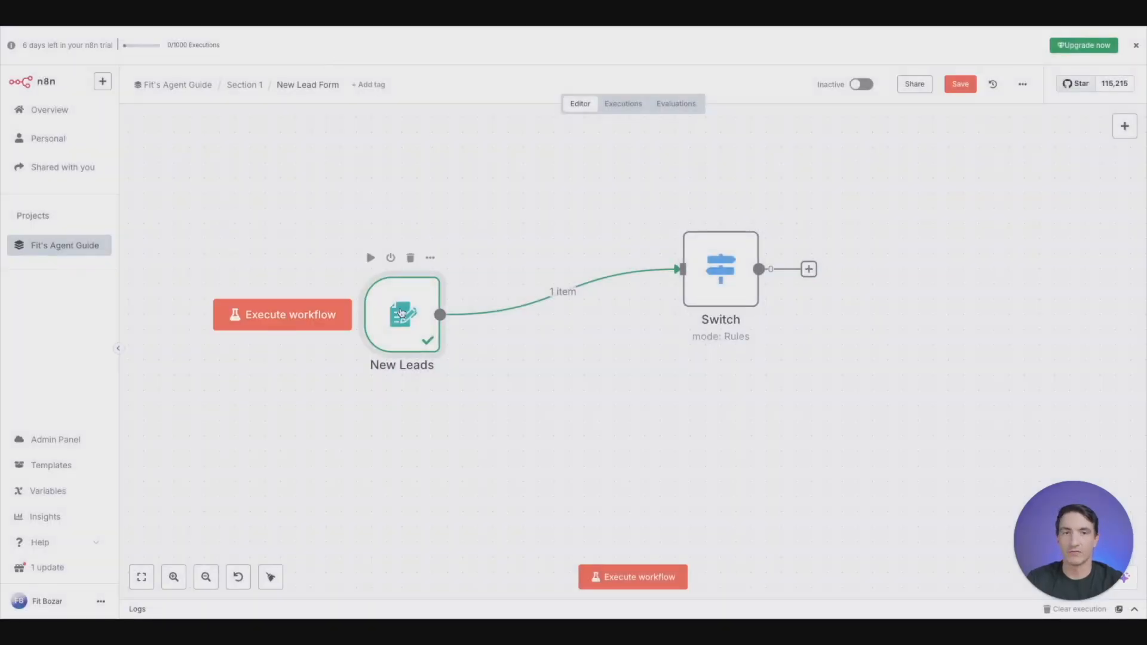
double_click(402, 311)
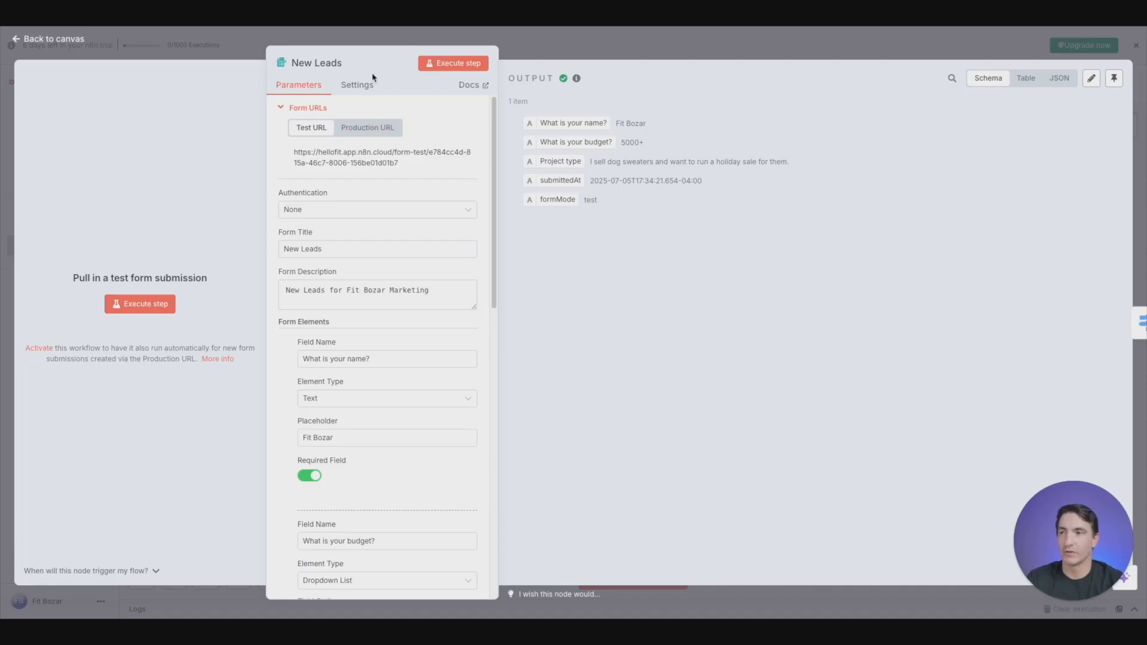
left_click(145, 46)
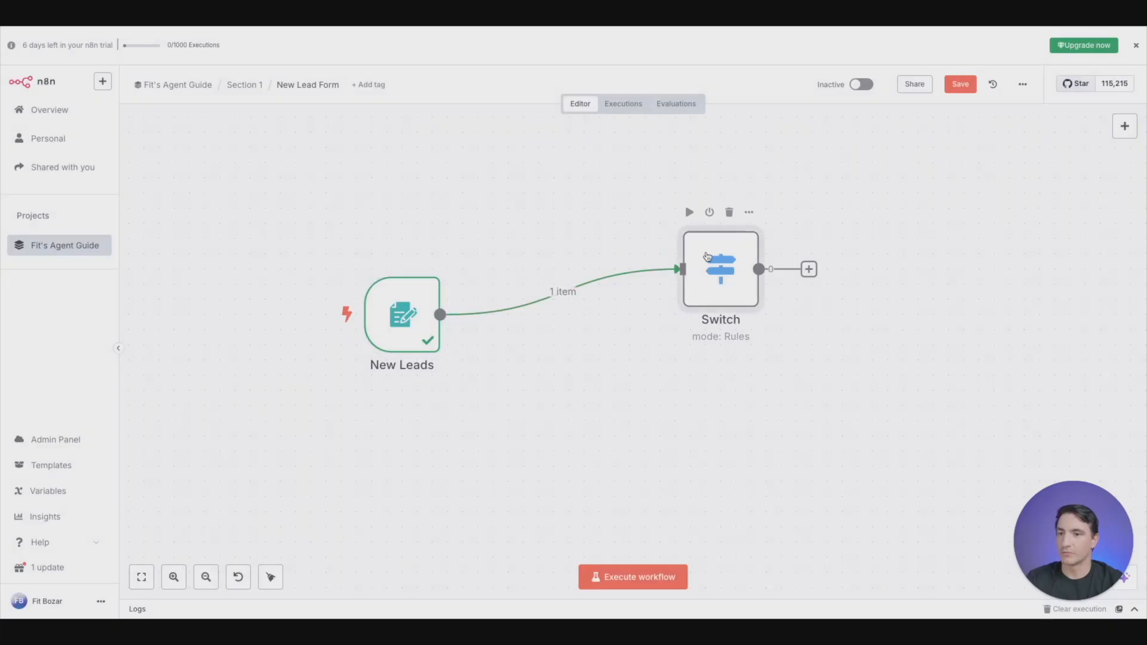
- In the Switch node, enable output renaming for the first routing rule and name its output "Low Budget"
double_click(707, 256)
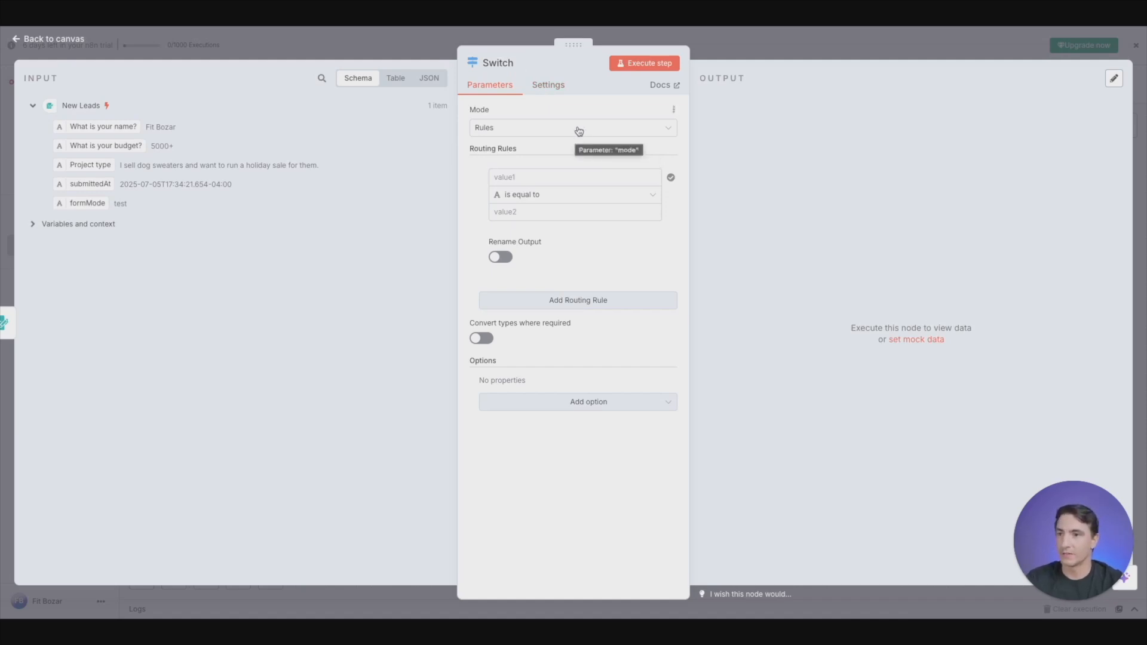
left_click(504, 258)
left_click(585, 298)
type("L")
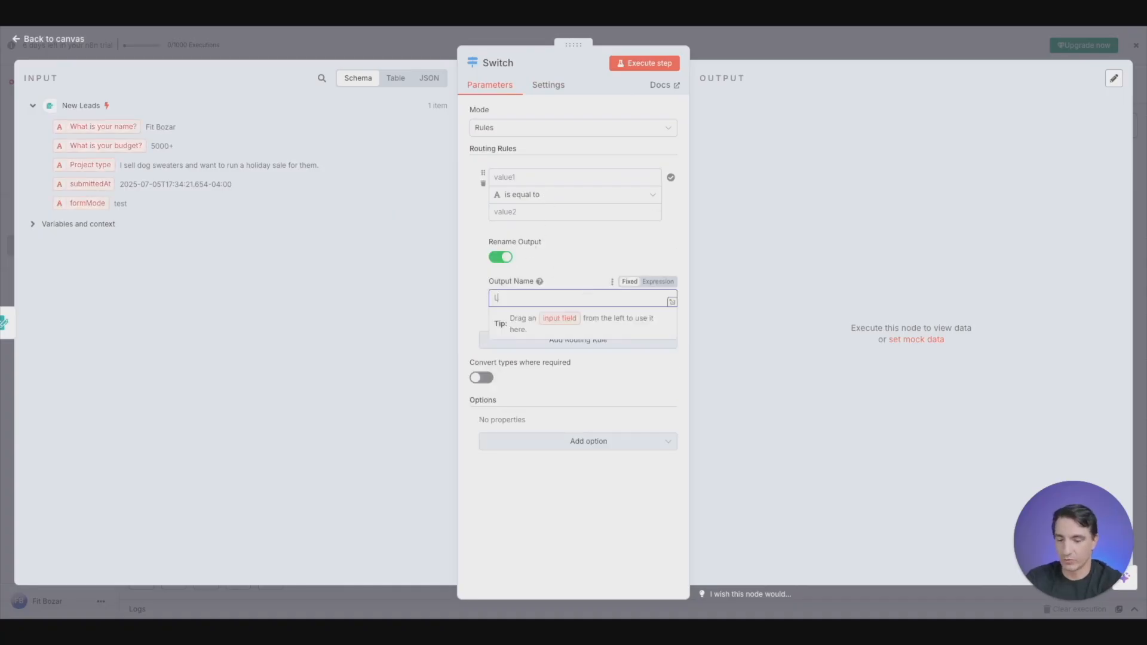
type("ow")
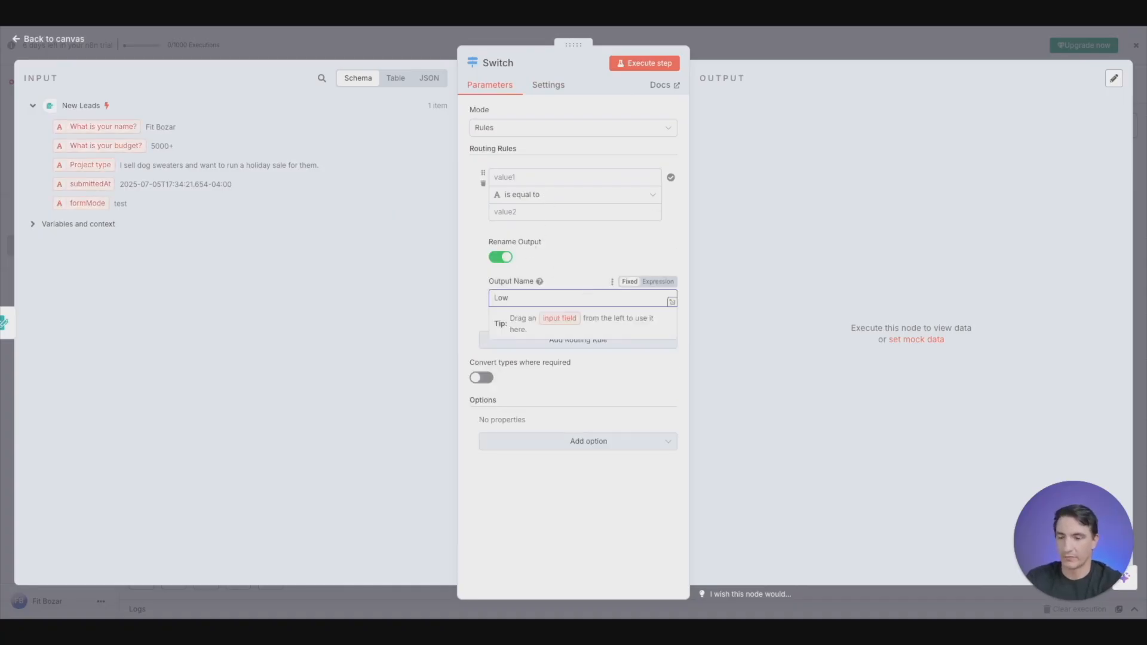
type(" Buget")
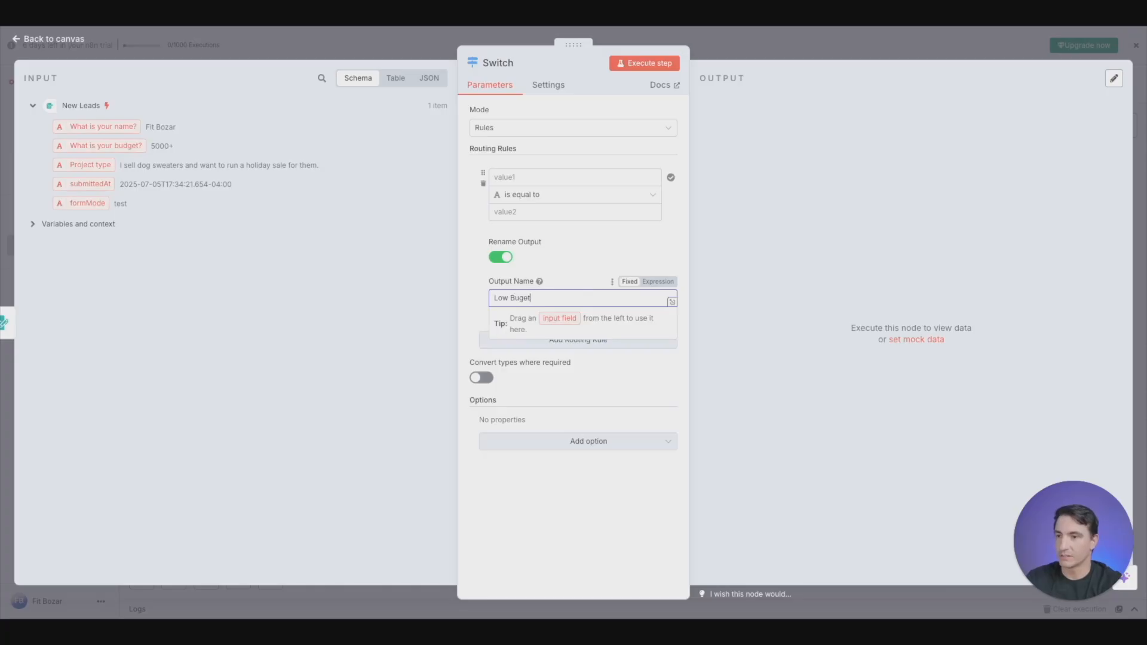
key("BackSpace")
key("BackSpace")
type("get")
key("BackSpace")
key("BackSpace")
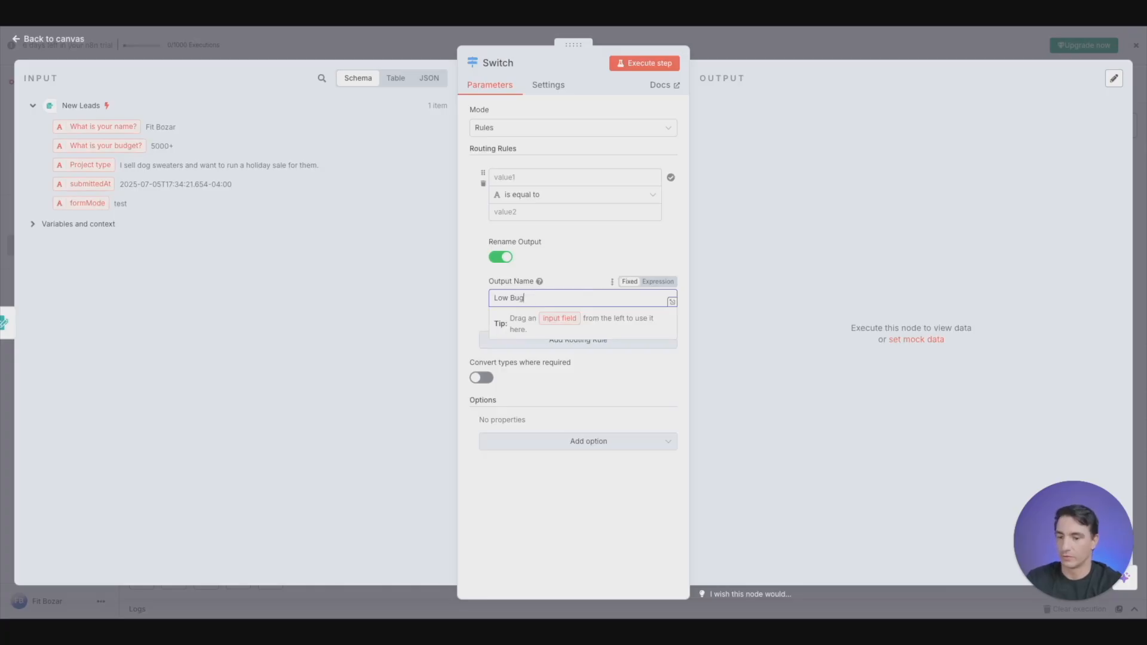
type("dget")
left_click(593, 243)
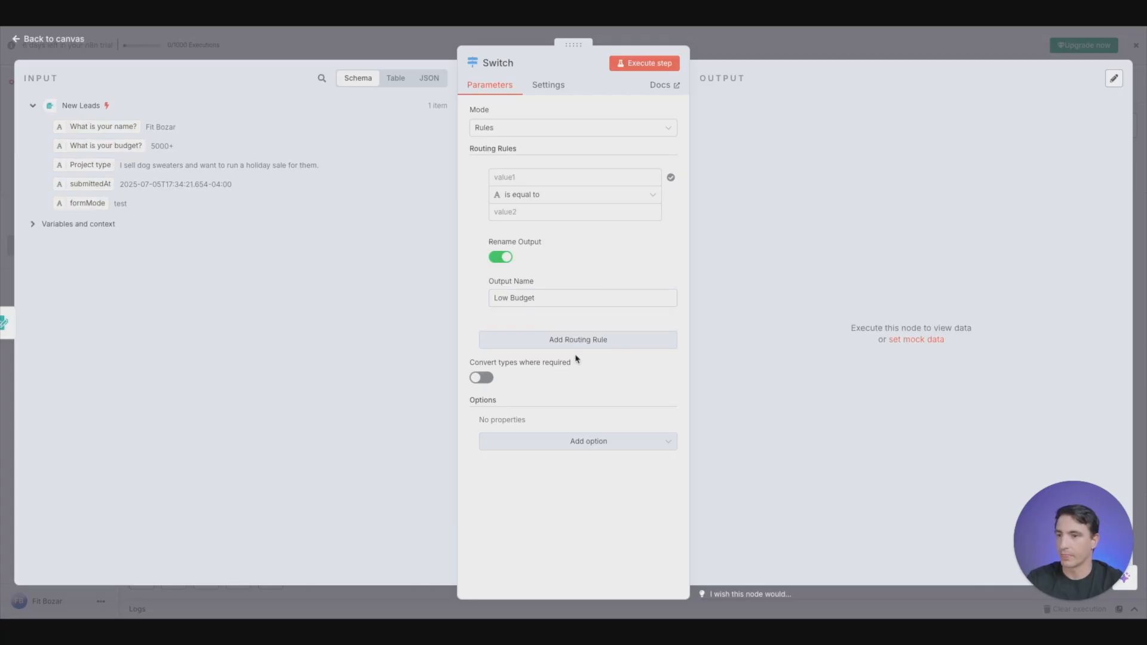
- Add a second routing rule to the Switch node and rename its output "Medium Budget"
left_click(582, 339)
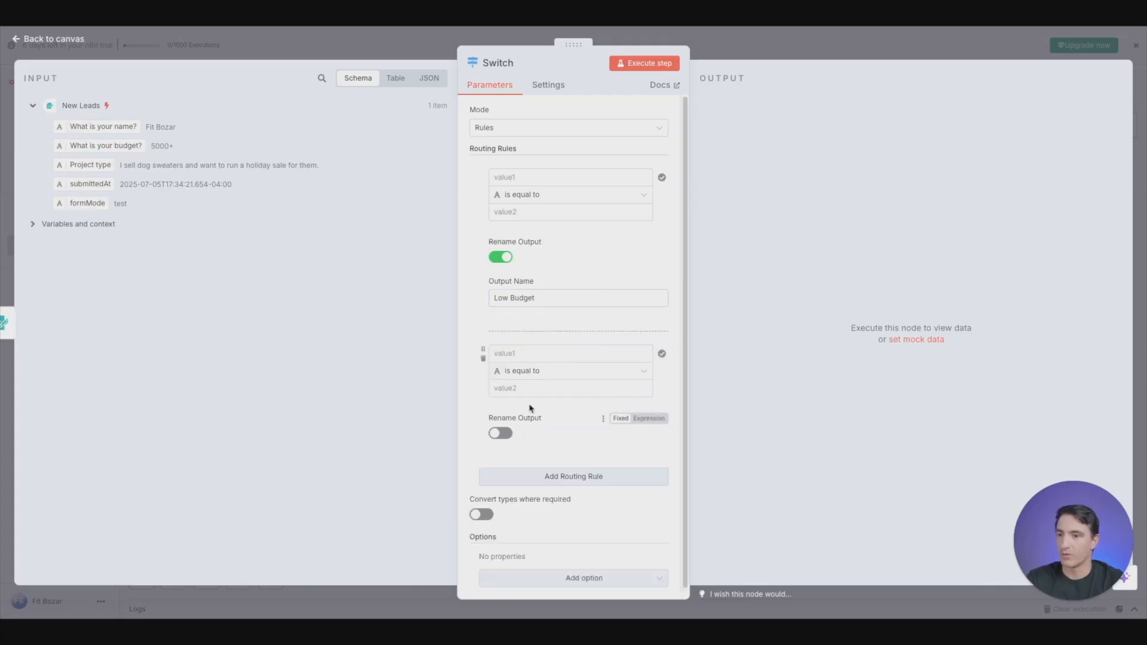
left_click(504, 434)
left_click(554, 473)
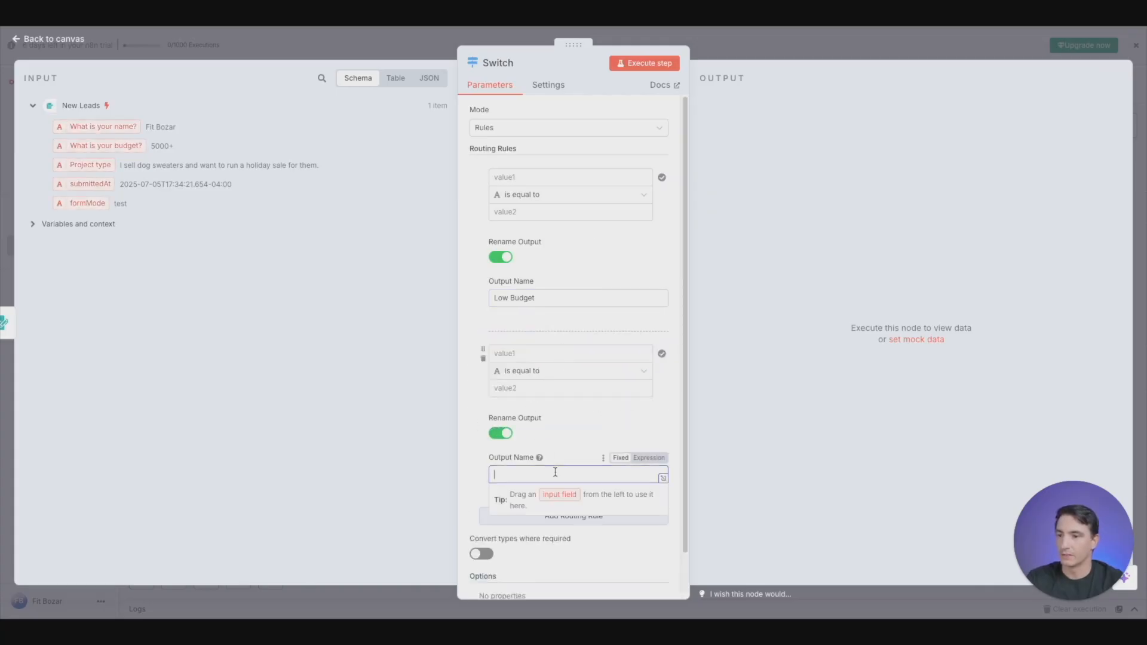
type("Medium ")
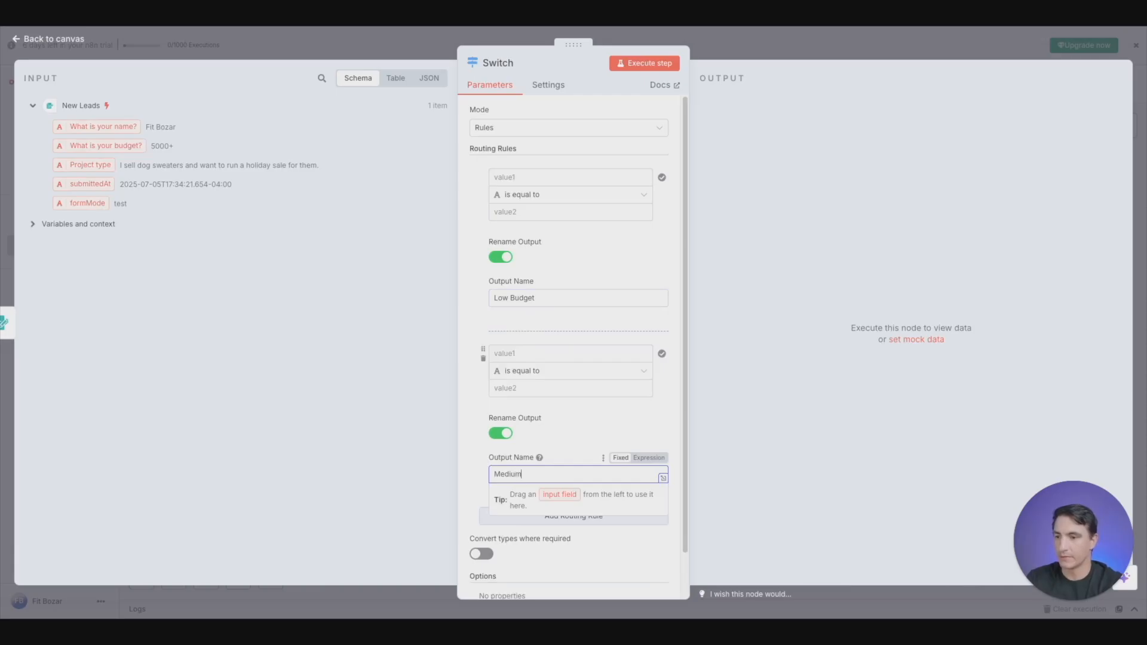
type("Budget")
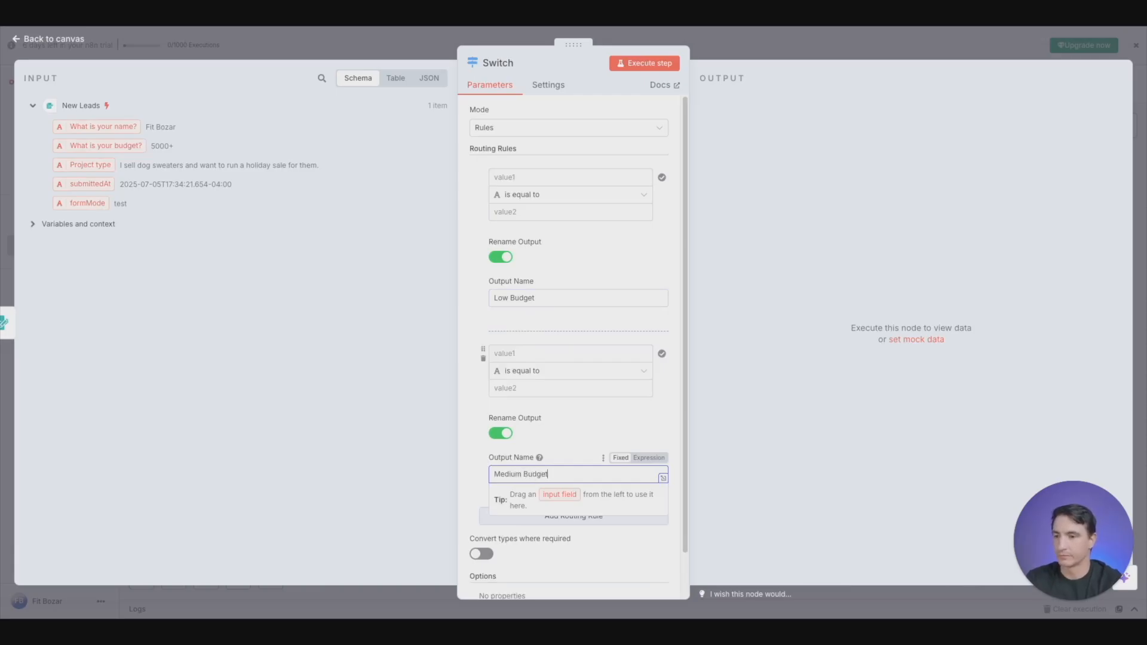
- Add a third routing rule with its output renamed "High Budget", and return to the canvas
scroll(583, 445, "down", 2)
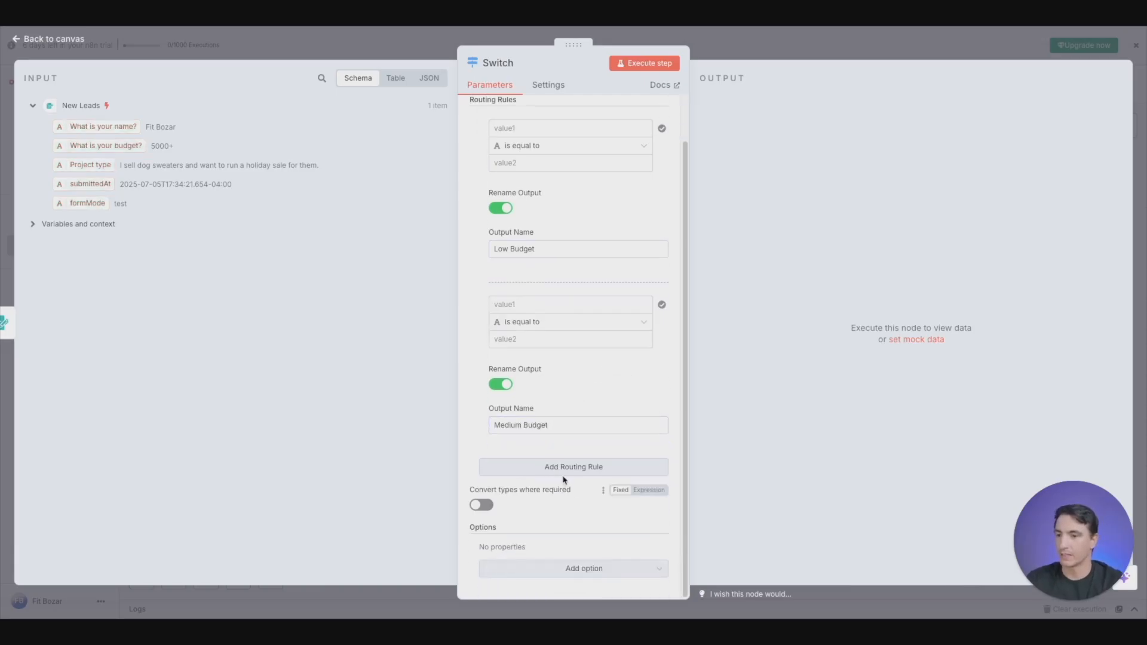
left_click(565, 469)
scroll(535, 526, "down", 2)
scroll(536, 525, "down", 2)
left_click(500, 423)
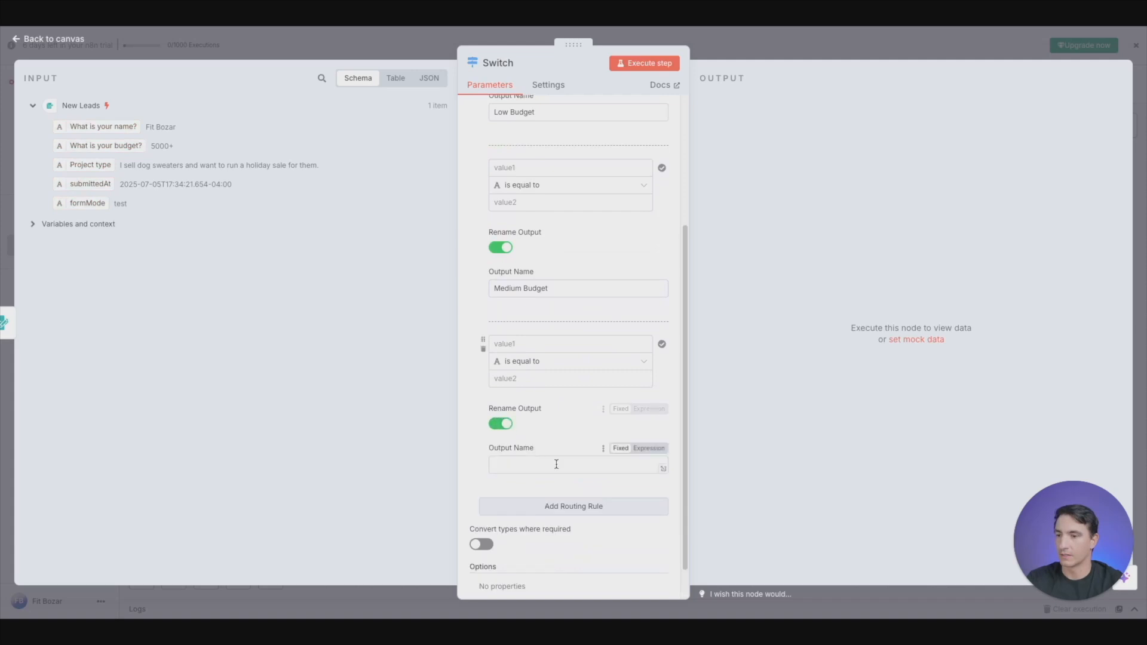
left_click(574, 464)
type("High Budget")
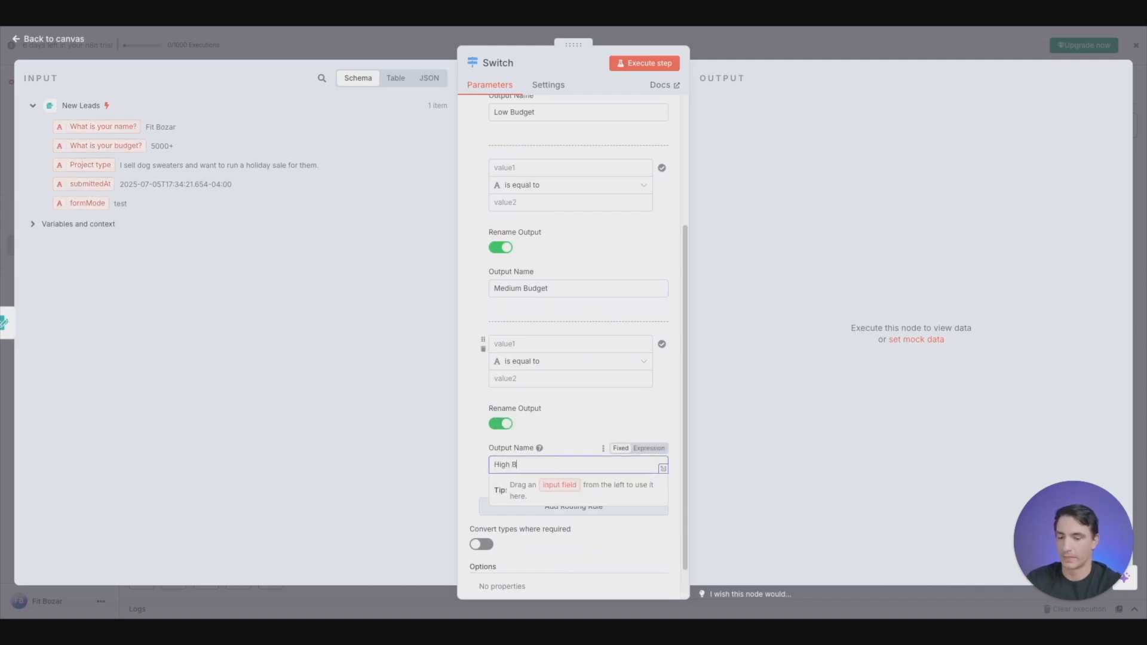
left_click(247, 46)
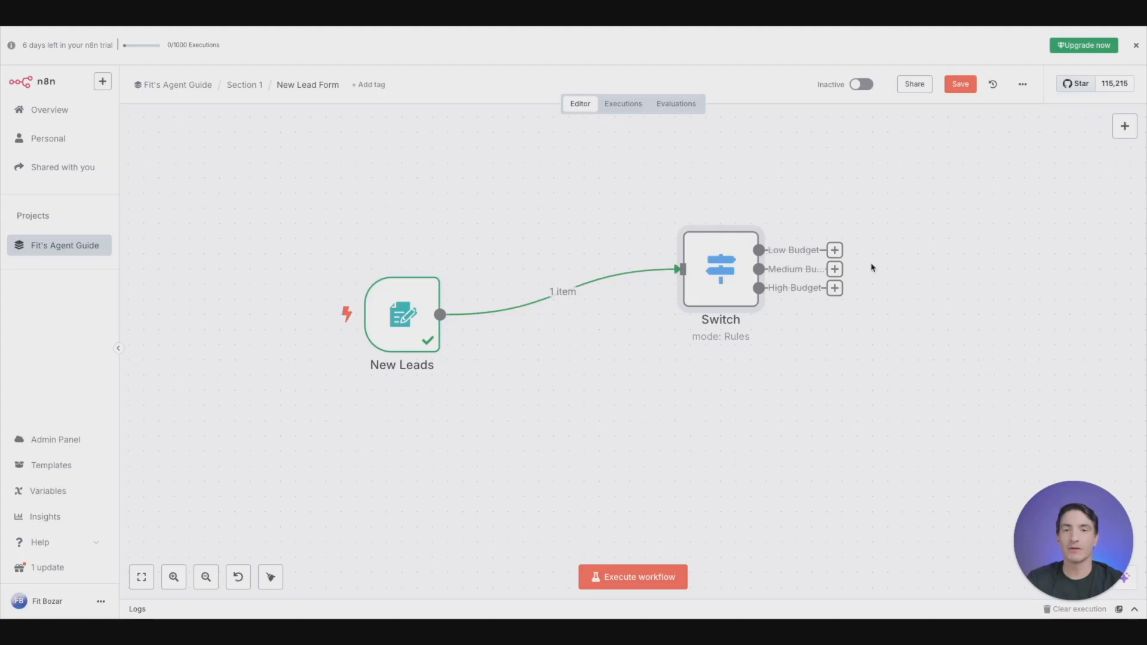
- Reopen the Switch node and map the "What is your budget?" input field to the Low Budget rule's first value
double_click(723, 272)
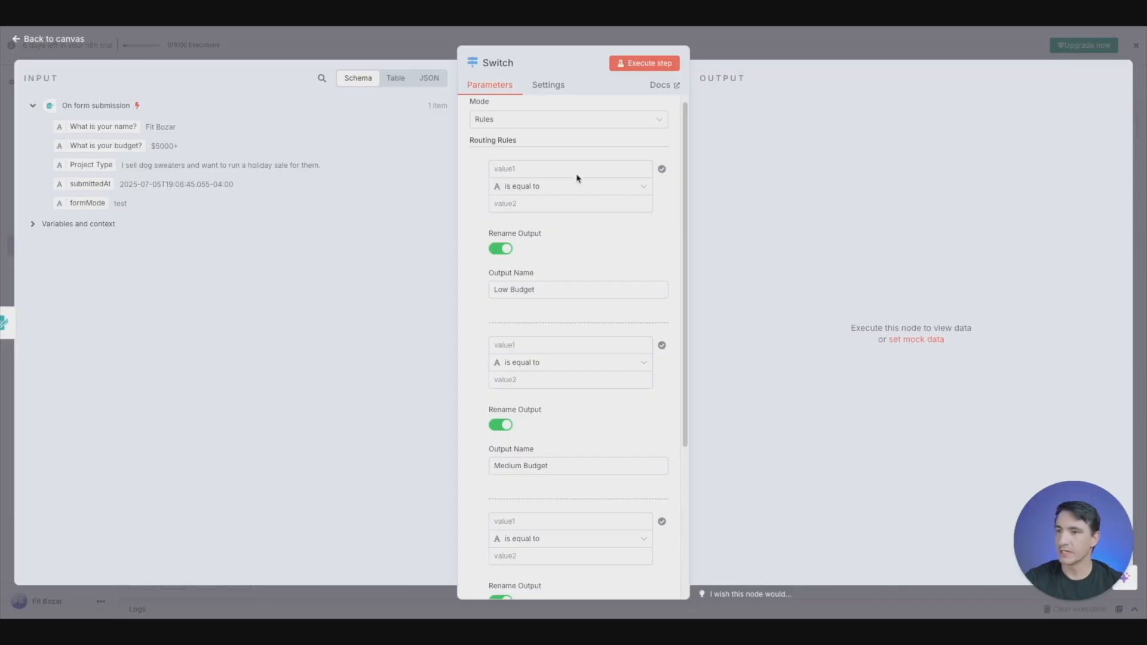
scroll(594, 249, "up", 1)
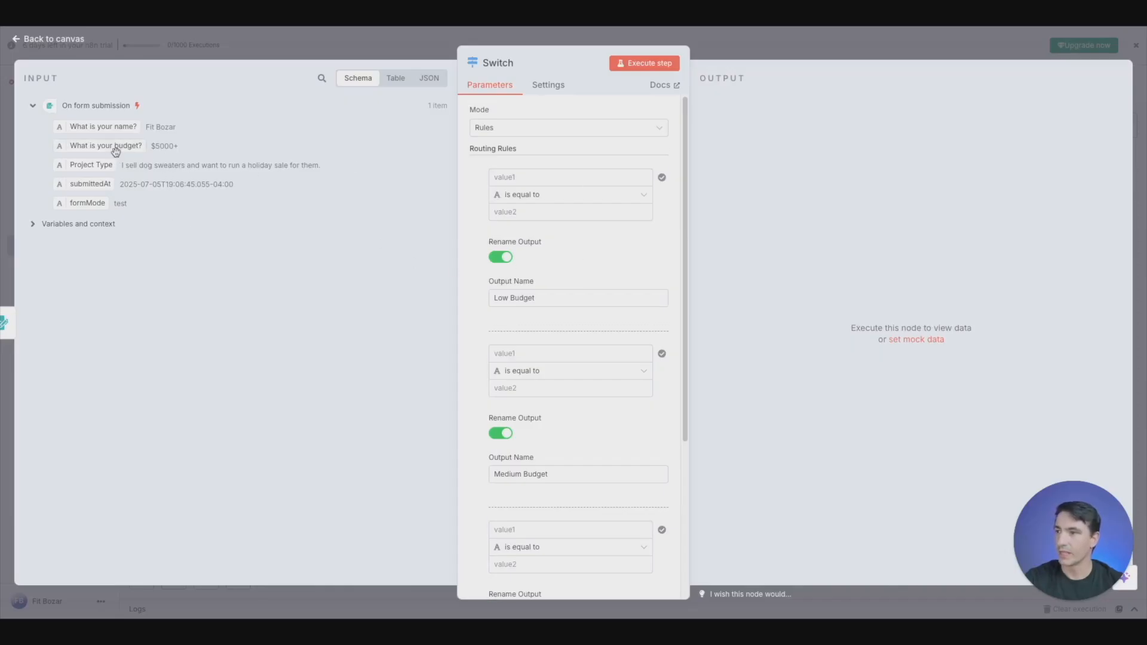
left_click_drag(110, 147, 555, 179)
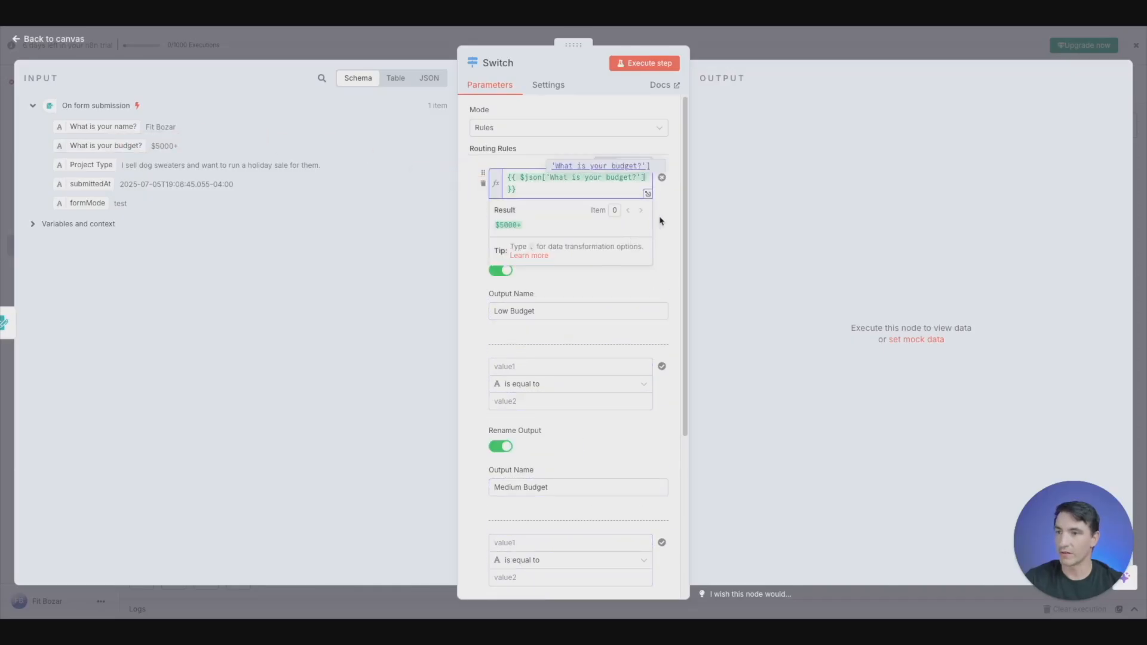
left_click(677, 219)
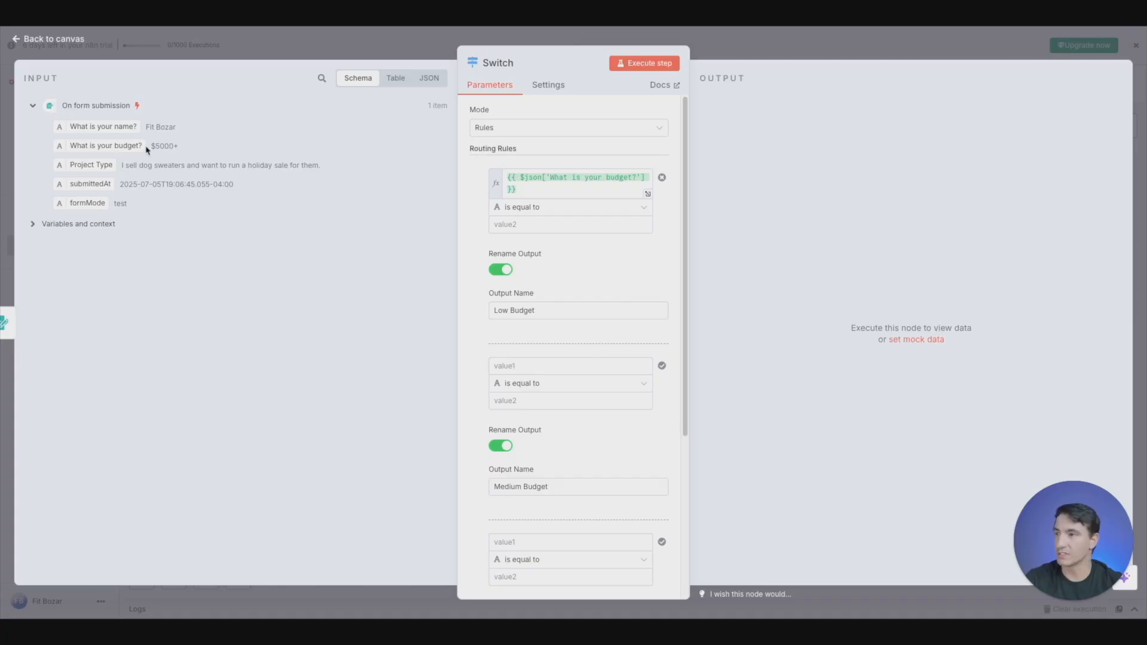
- Map the "What is your budget?" input field to the first value of the Medium Budget and High Budget rules
left_click_drag(114, 145, 575, 371)
left_click(675, 366)
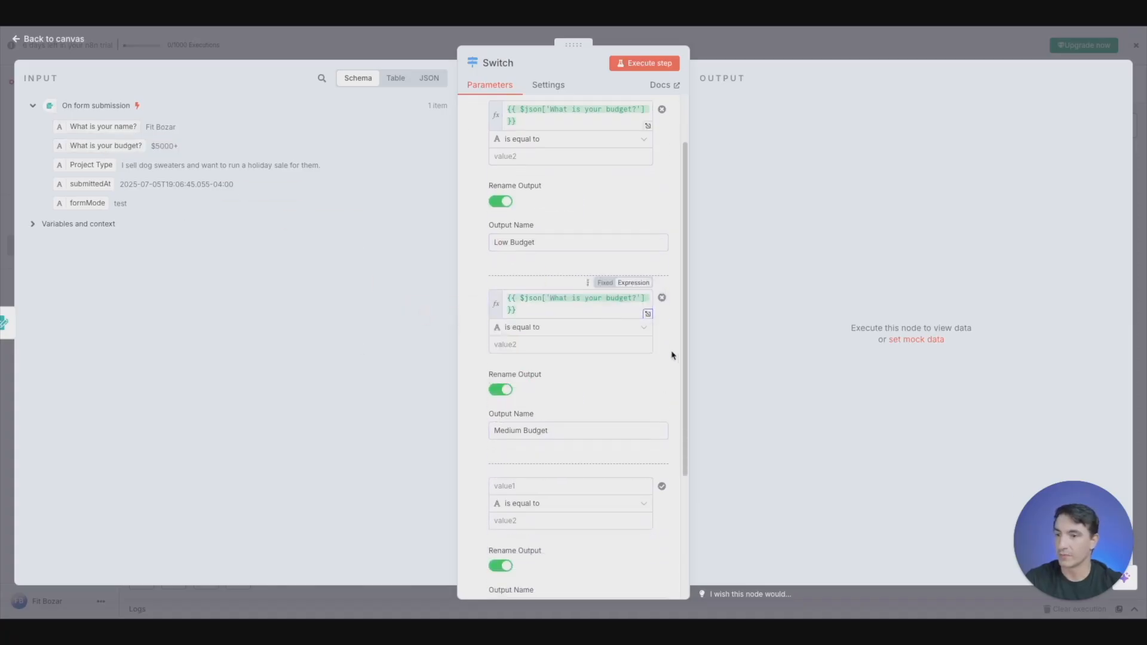
scroll(674, 358, "down", 3)
left_click_drag(124, 146, 587, 404)
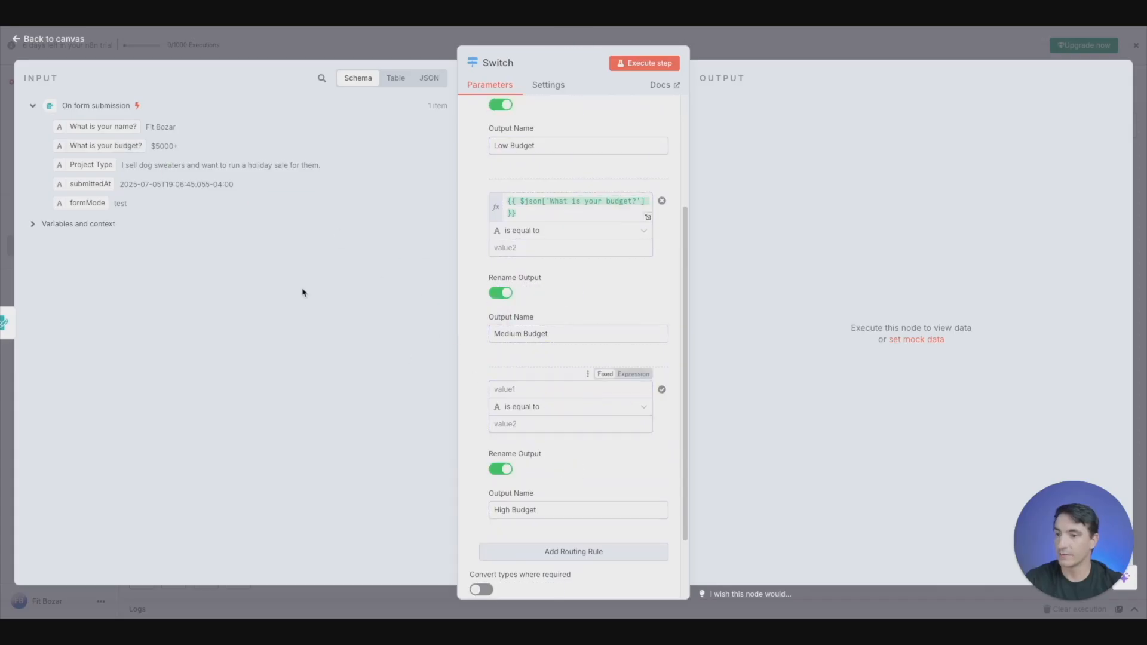
left_click_drag(106, 145, 533, 386)
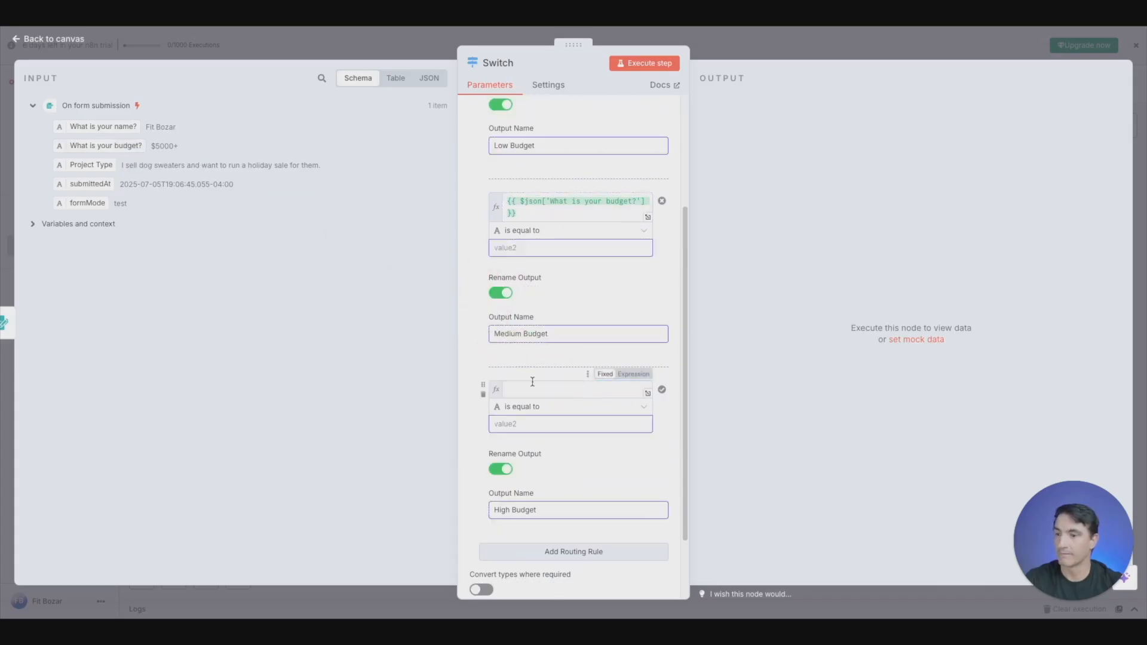
left_click(673, 472)
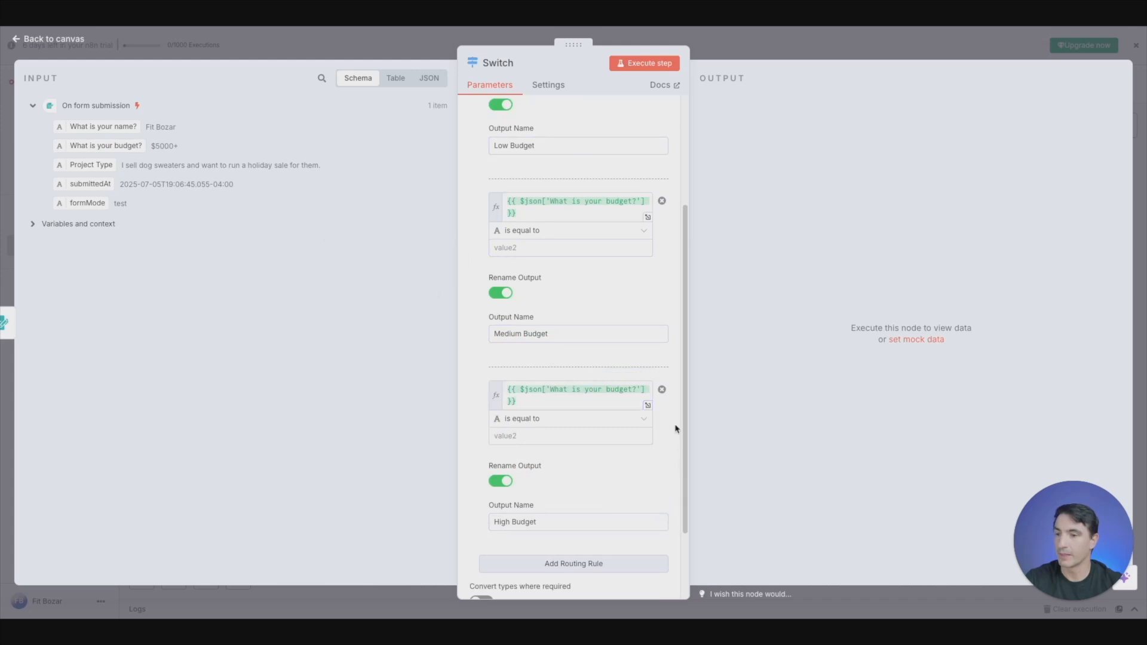
- Copy the "Under $1000" budget option from the form trigger and paste it as the Low Budget rule's comparison value in the Switch node
scroll(655, 383, "up", 3)
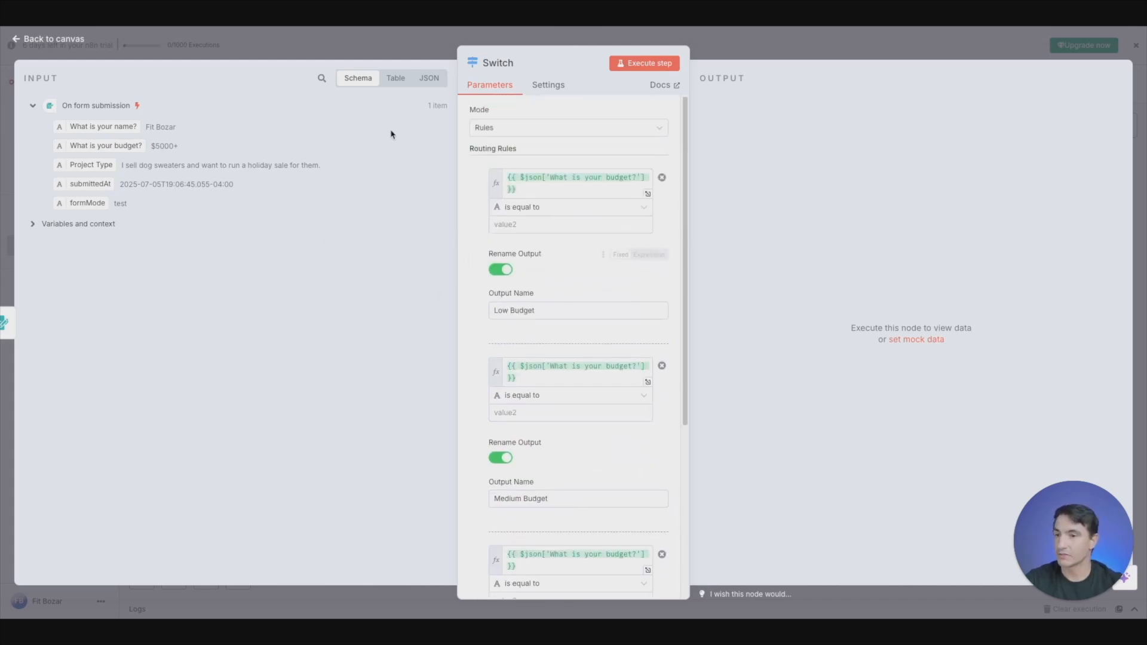
left_click(356, 49)
double_click(516, 350)
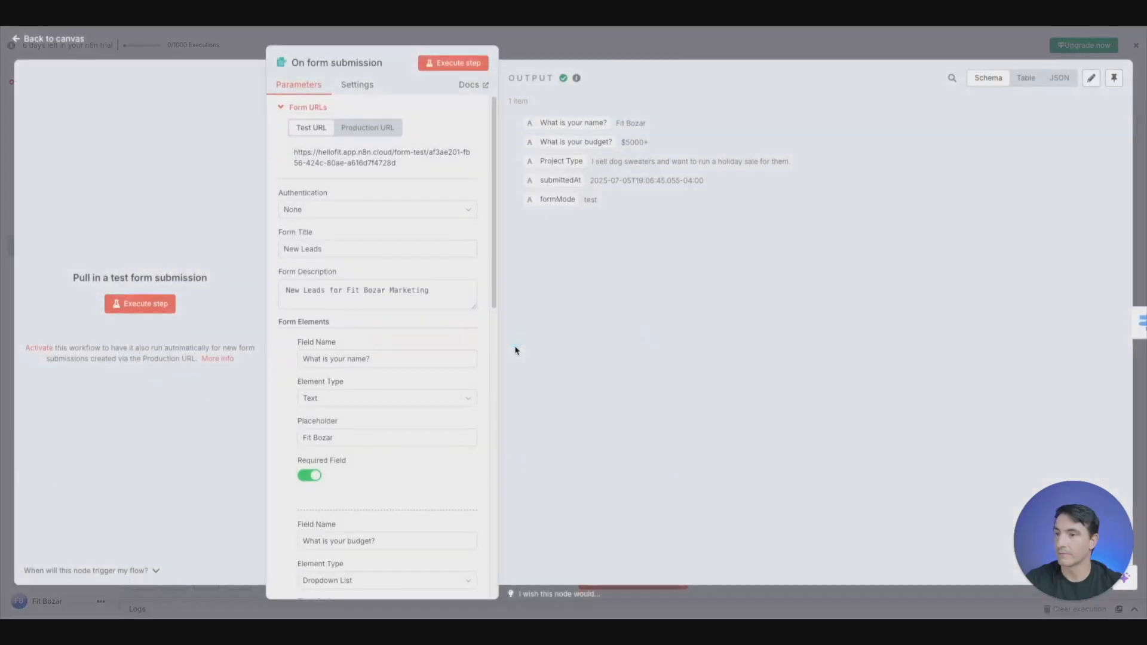
scroll(349, 374, "down", 5)
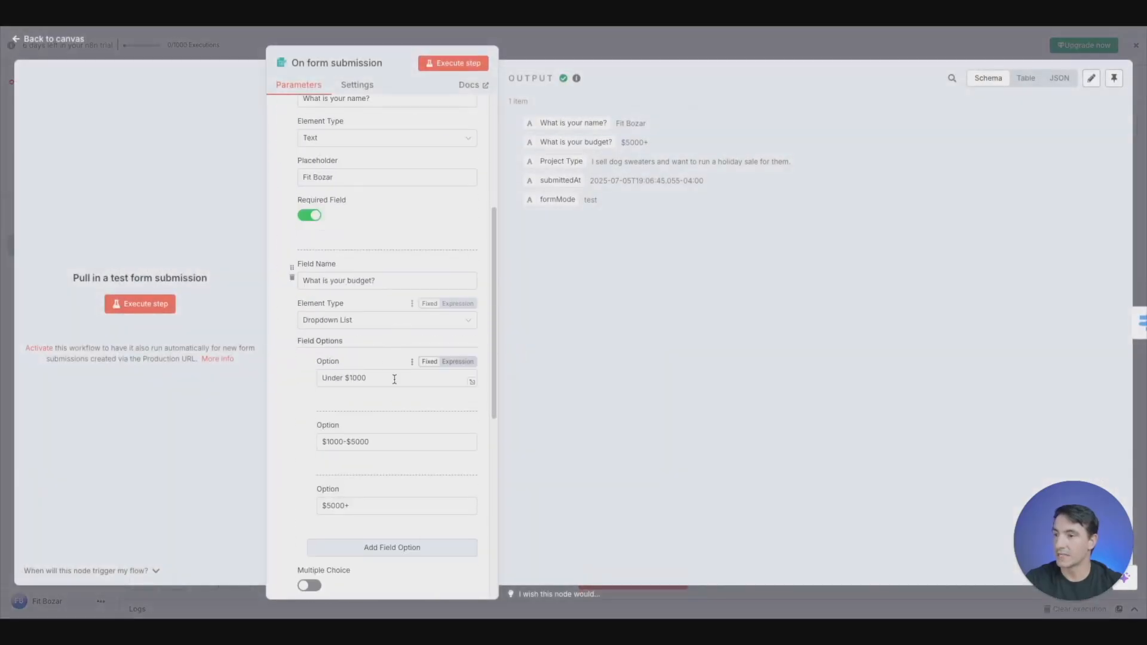
triple_click(376, 375)
key("ctrl+c")
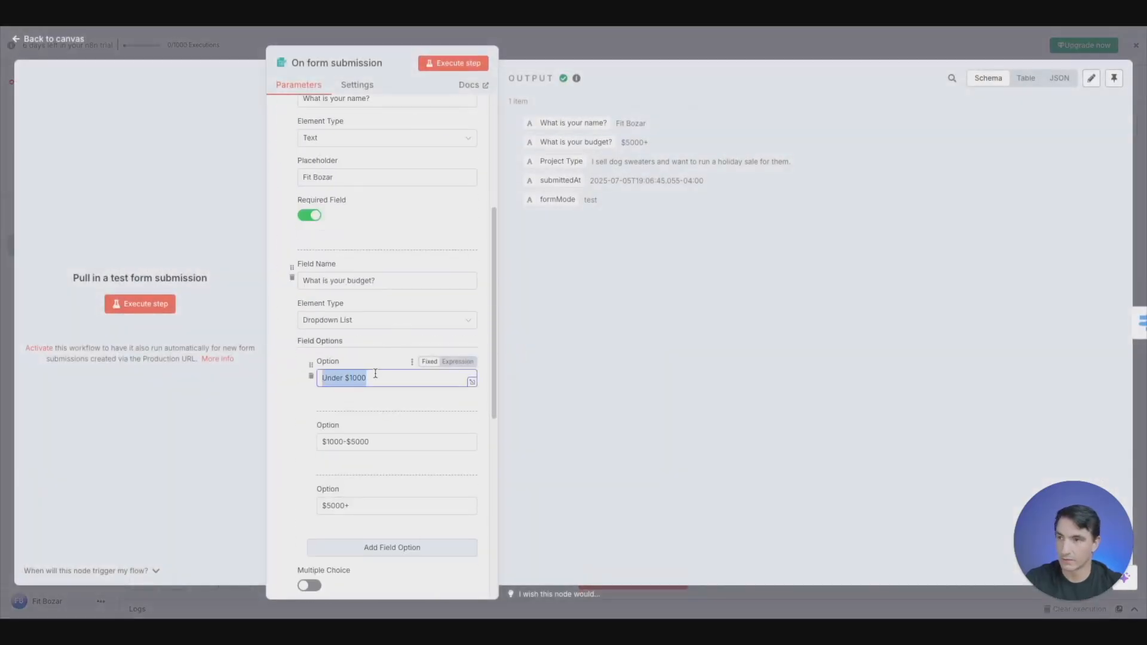
left_click(210, 58)
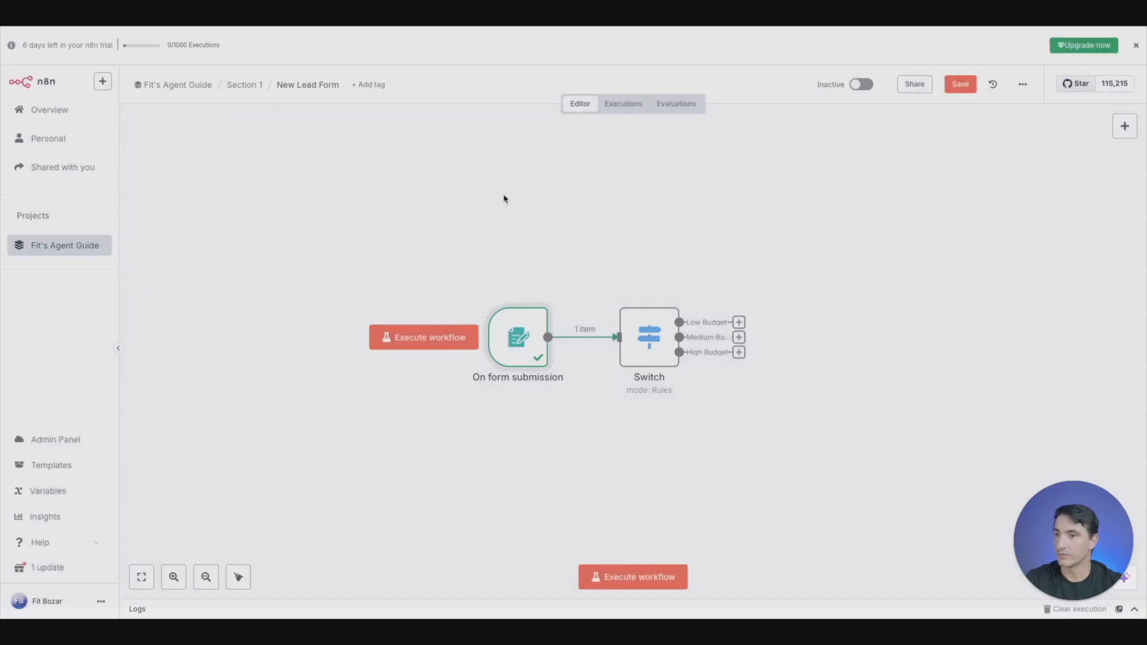
double_click(647, 333)
left_click(543, 225)
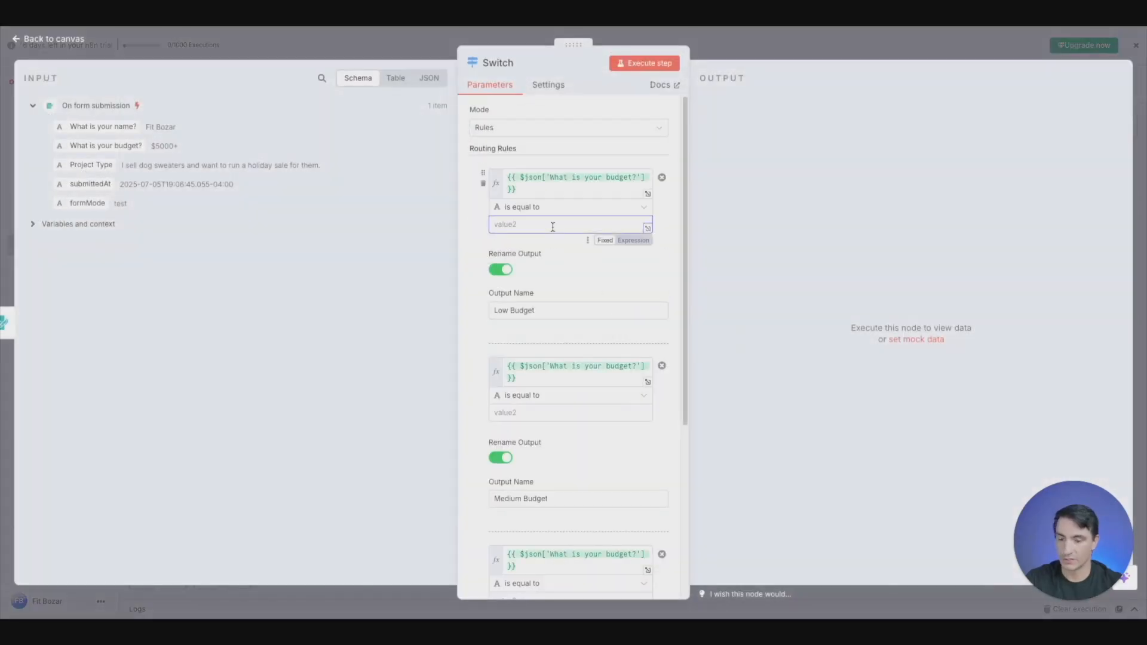
key("ctrl+v")
left_click(359, 49)
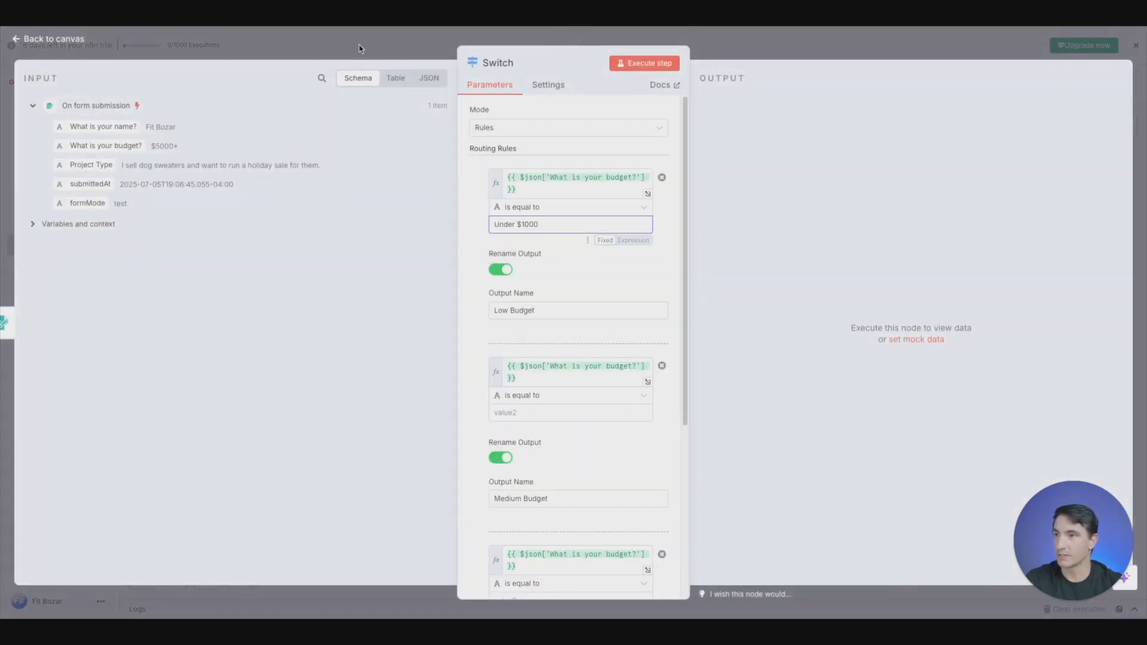
- Copy the "$1000-$5000" budget option from the form trigger and paste it as the Medium Budget rule's comparison value in the Switch node
left_click(535, 329)
double_click(534, 329)
scroll(359, 451, "down", 3)
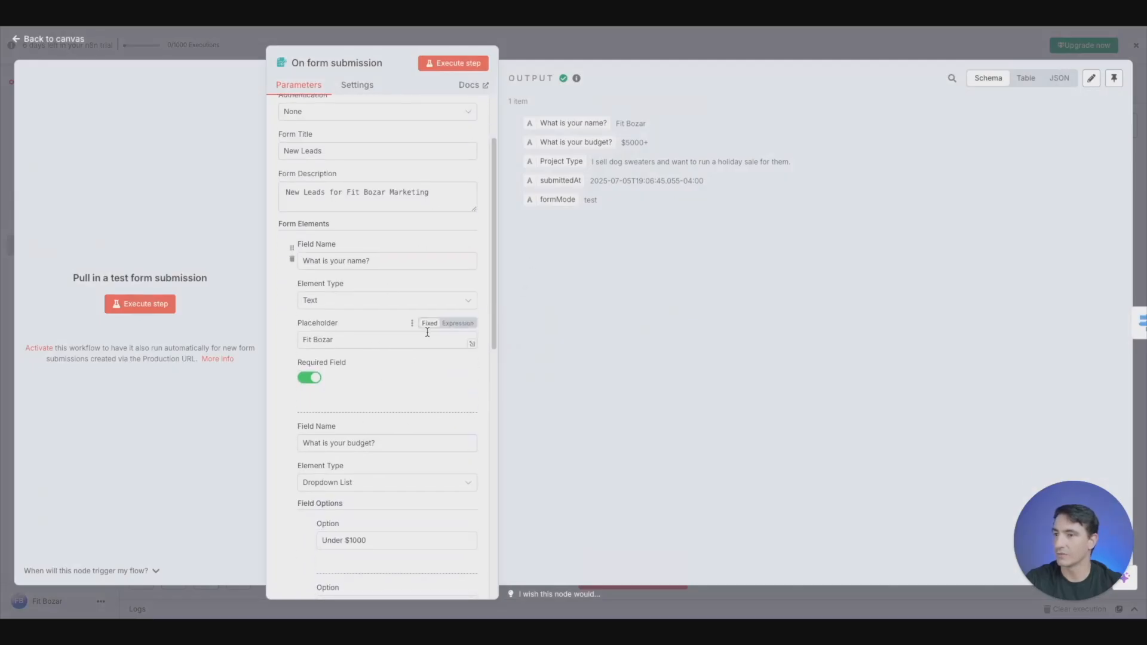
scroll(428, 330, "up", 2)
scroll(418, 340, "down", 5)
scroll(412, 349, "down", 5)
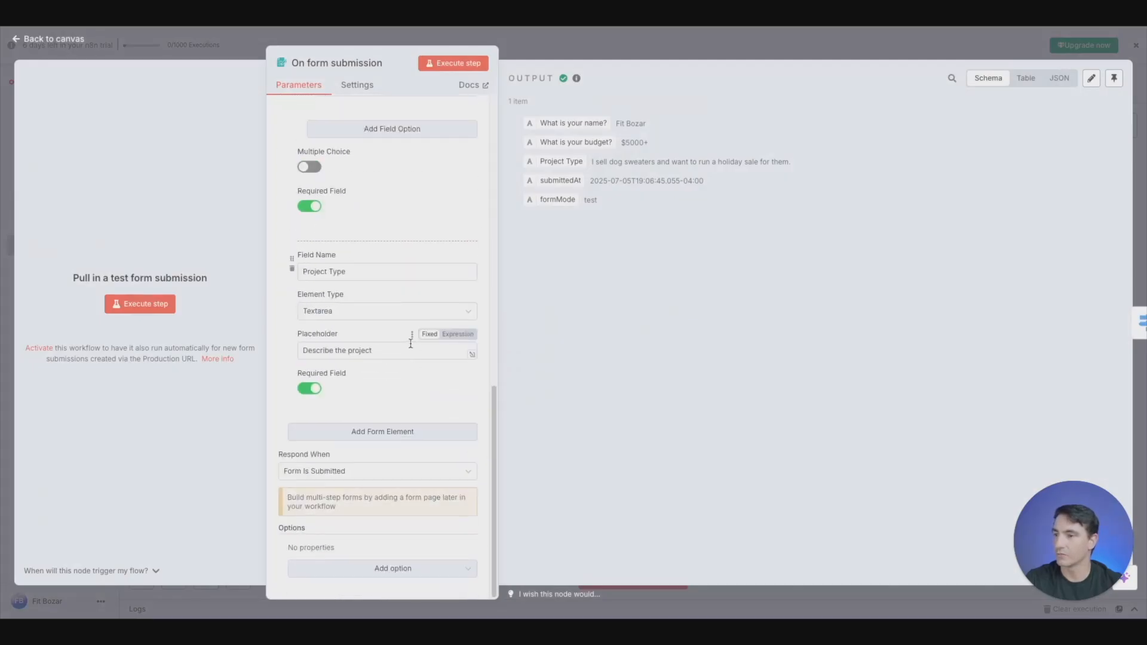
scroll(403, 334, "up", 4)
triple_click(396, 270)
key("ctrl+c")
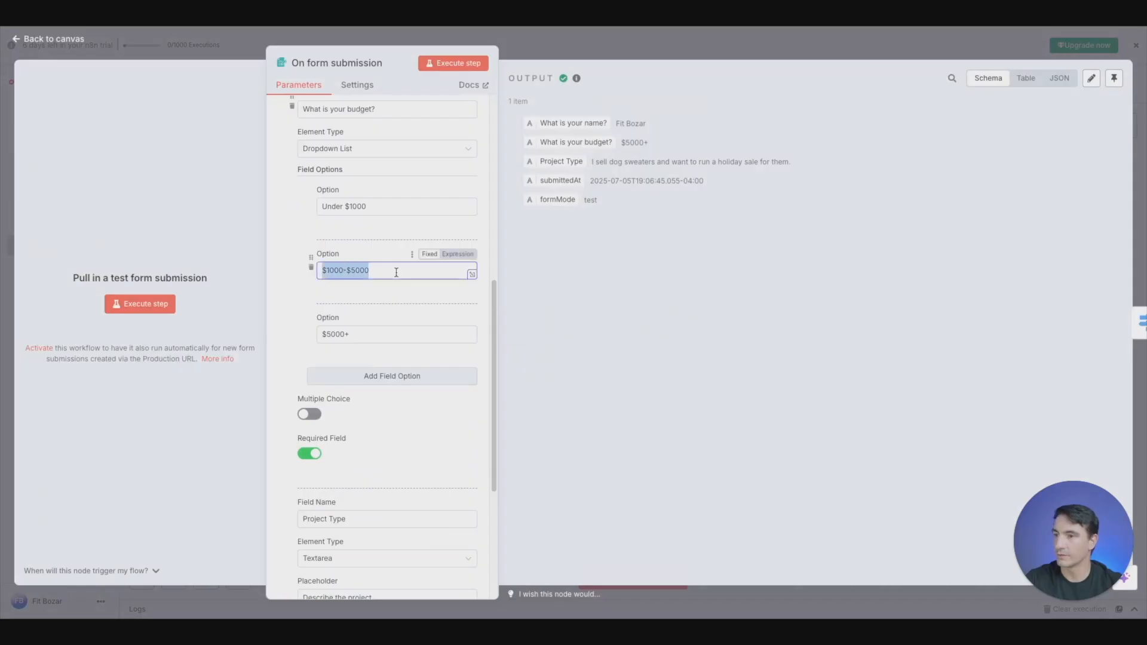
left_click(226, 53)
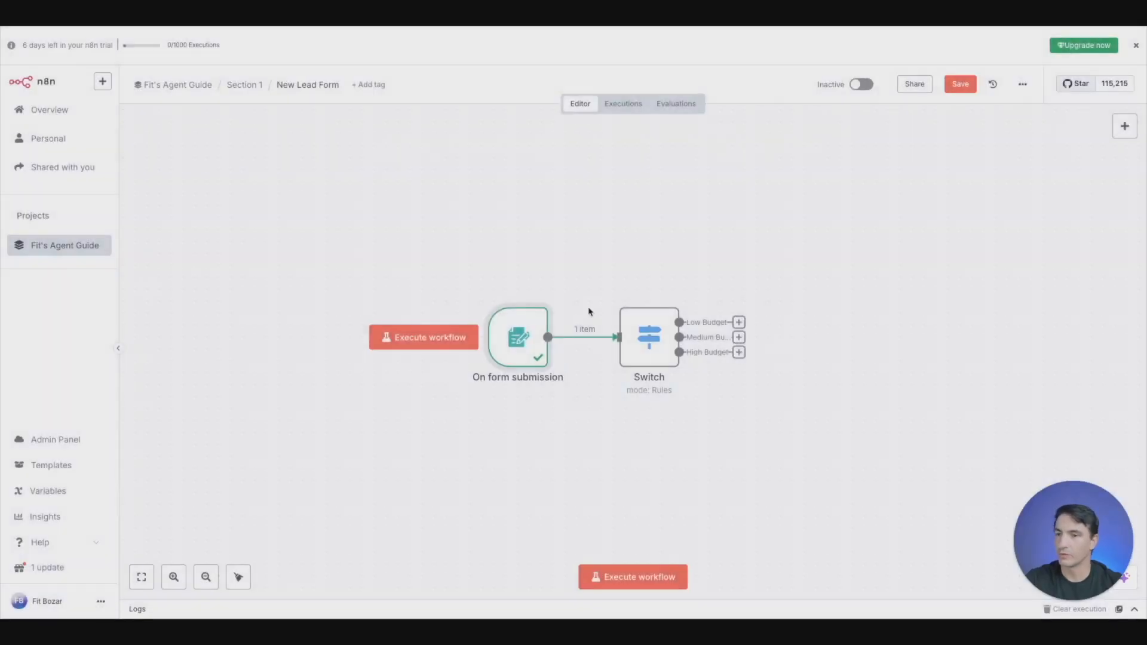
double_click(649, 337)
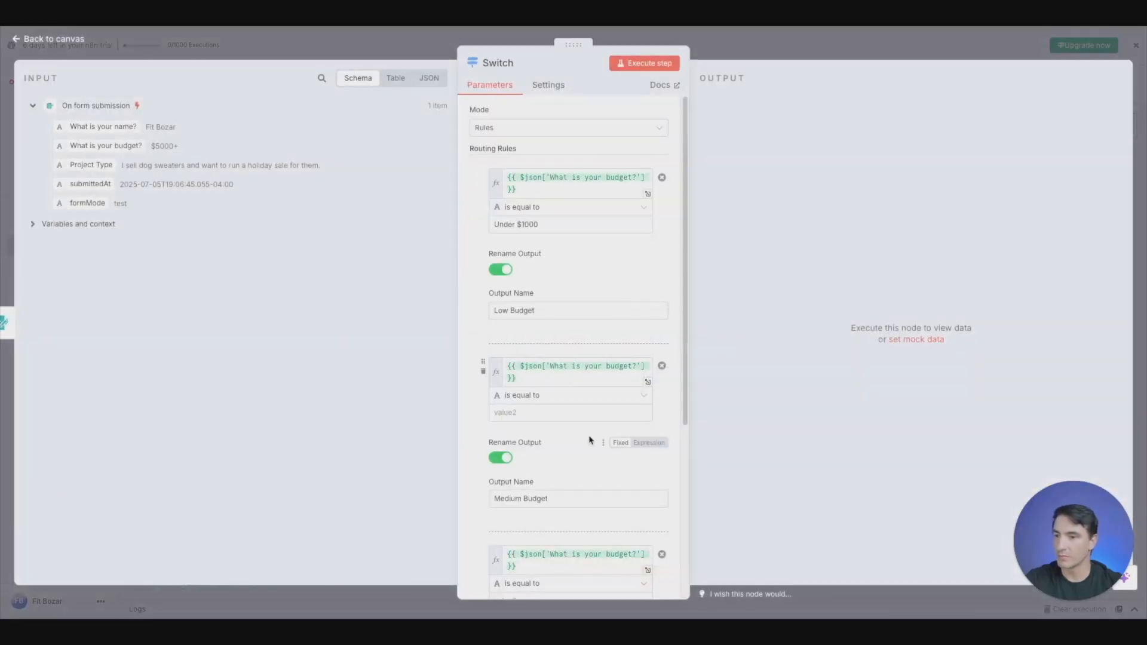
left_click(561, 414)
key("ctrl+v")
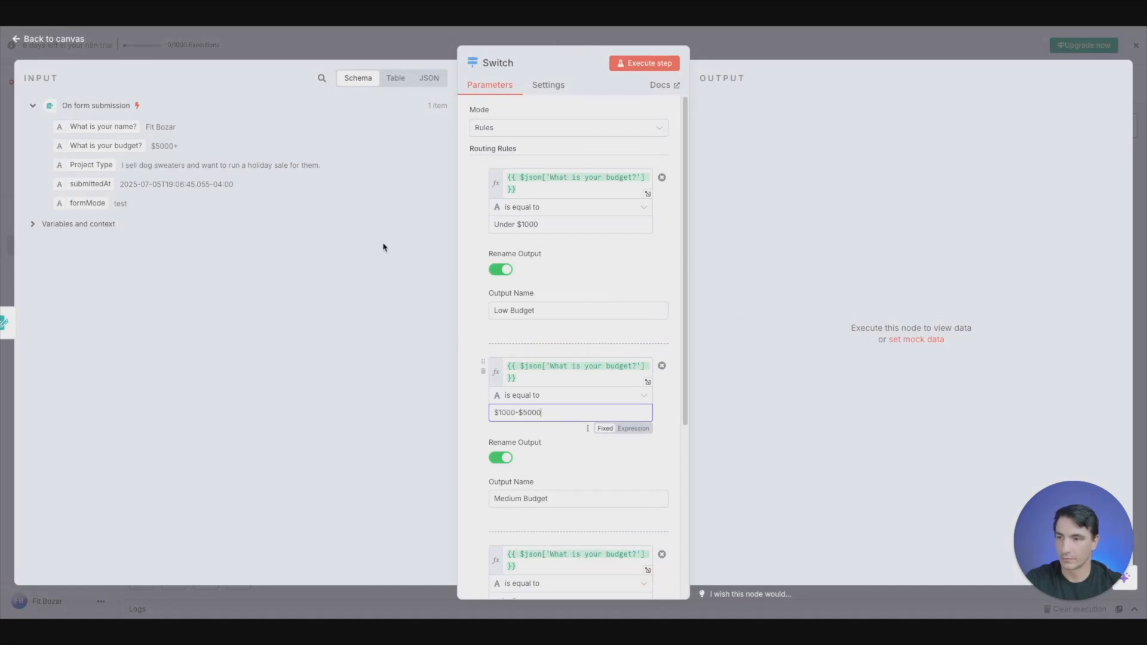
- Copy the "$5000+" option from the form trigger into the High Budget rule's comparison value in the Switch node, and return to the canvas
left_click(327, 45)
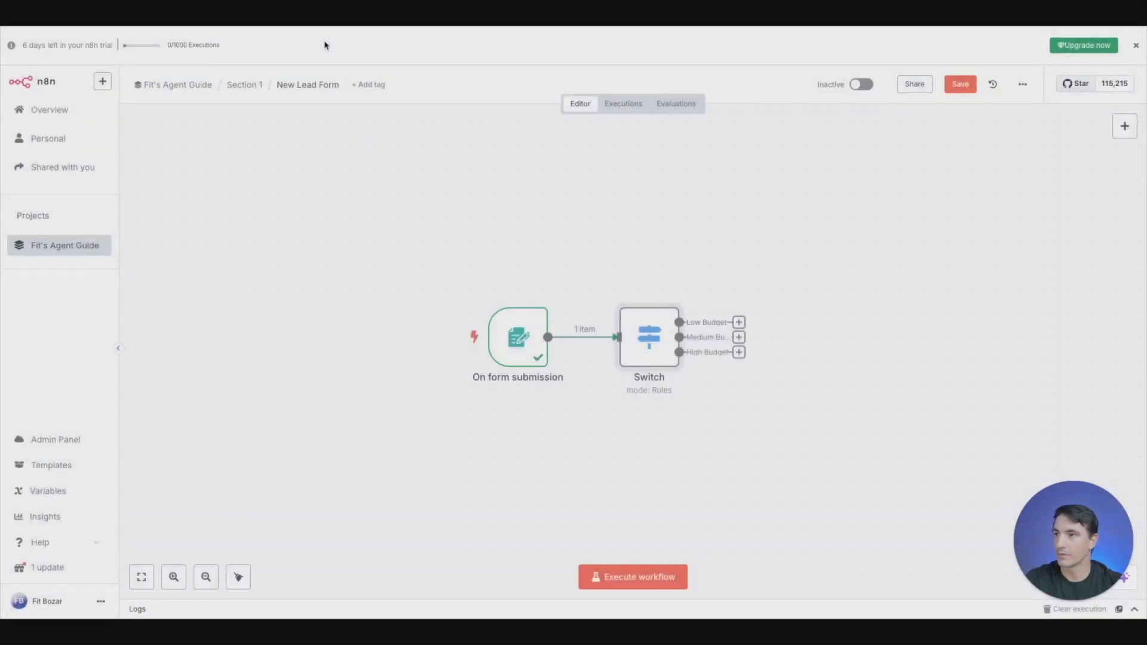
double_click(515, 334)
scroll(375, 348, "down", 5)
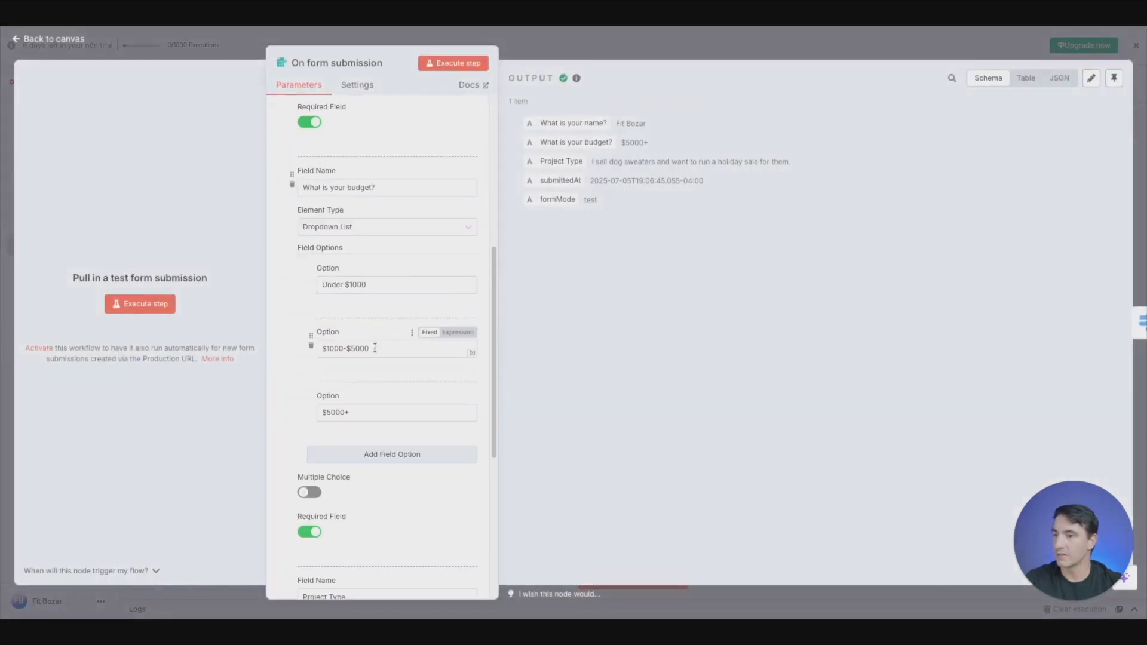
left_click(374, 413)
key("ctrl+a")
key("ctrl+c")
left_click(575, 43)
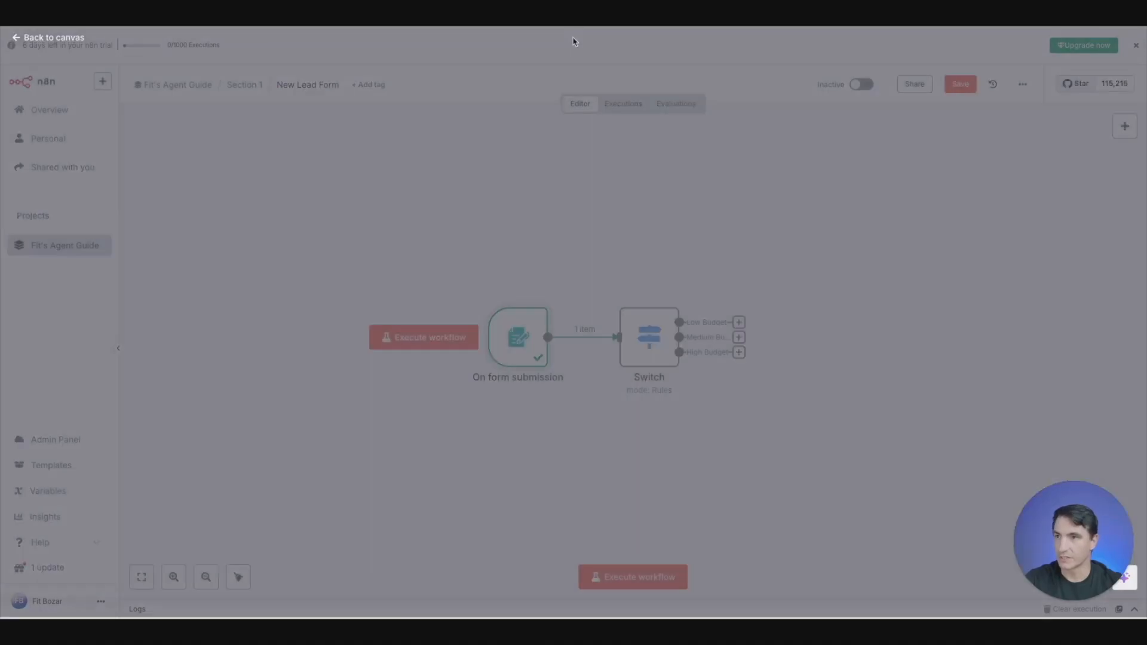
double_click(630, 351)
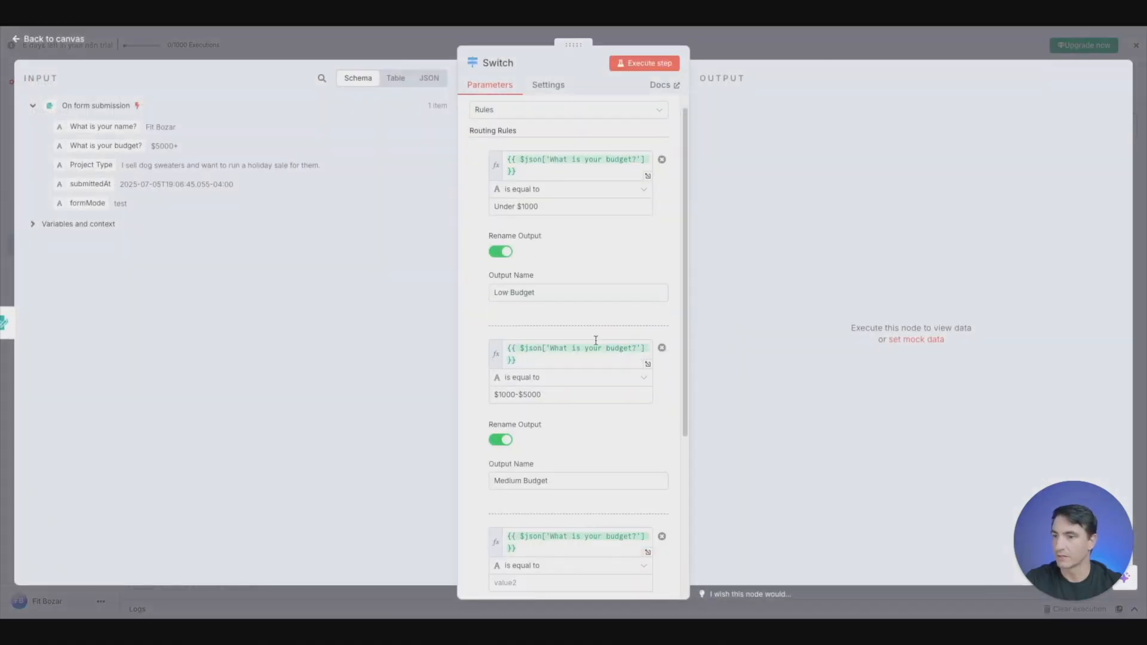
scroll(575, 358, "down", 5)
left_click(572, 340)
key("ctrl+v")
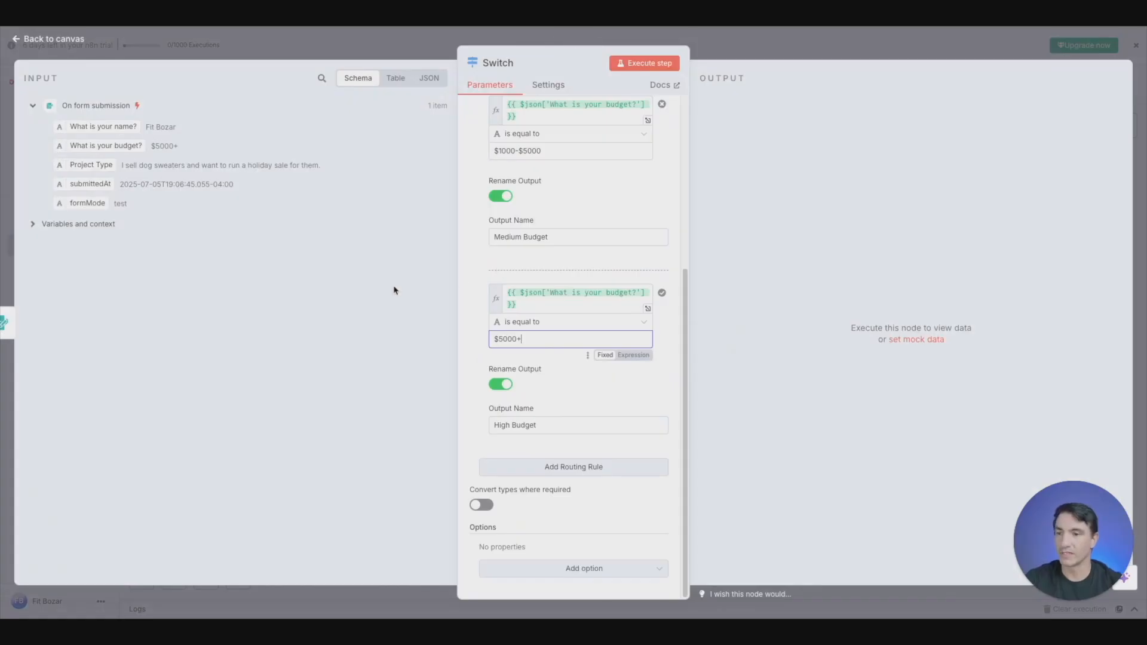
key("Escape")
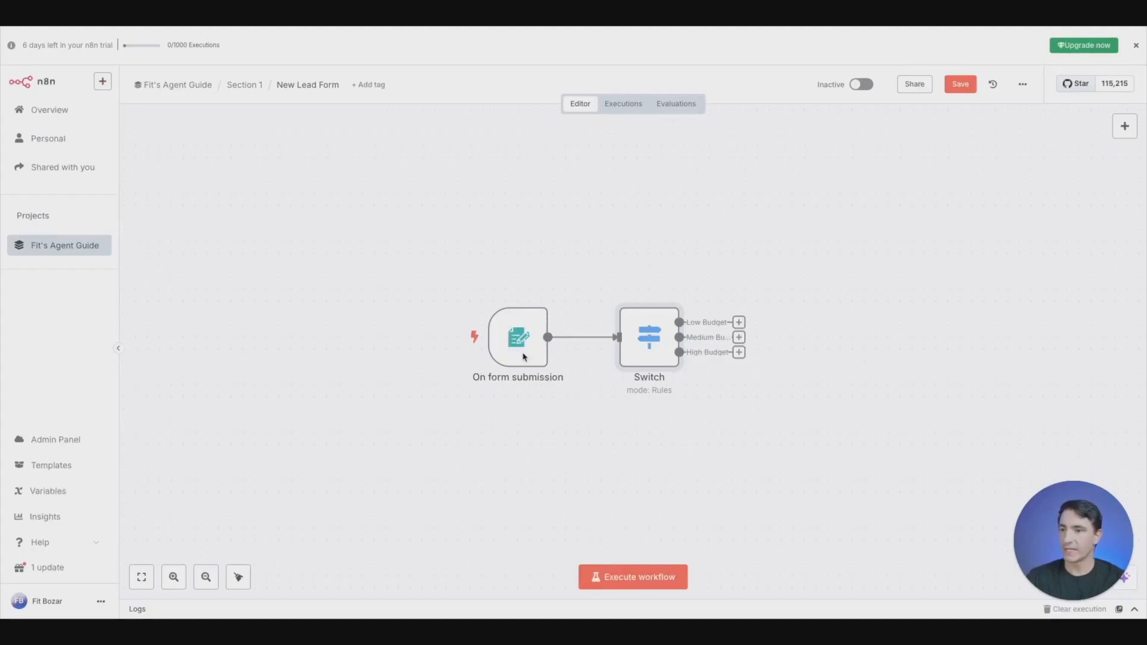
- Execute the workflow and fill in the test form with the lead's name and the $1000-$5000 budget
left_click(629, 584)
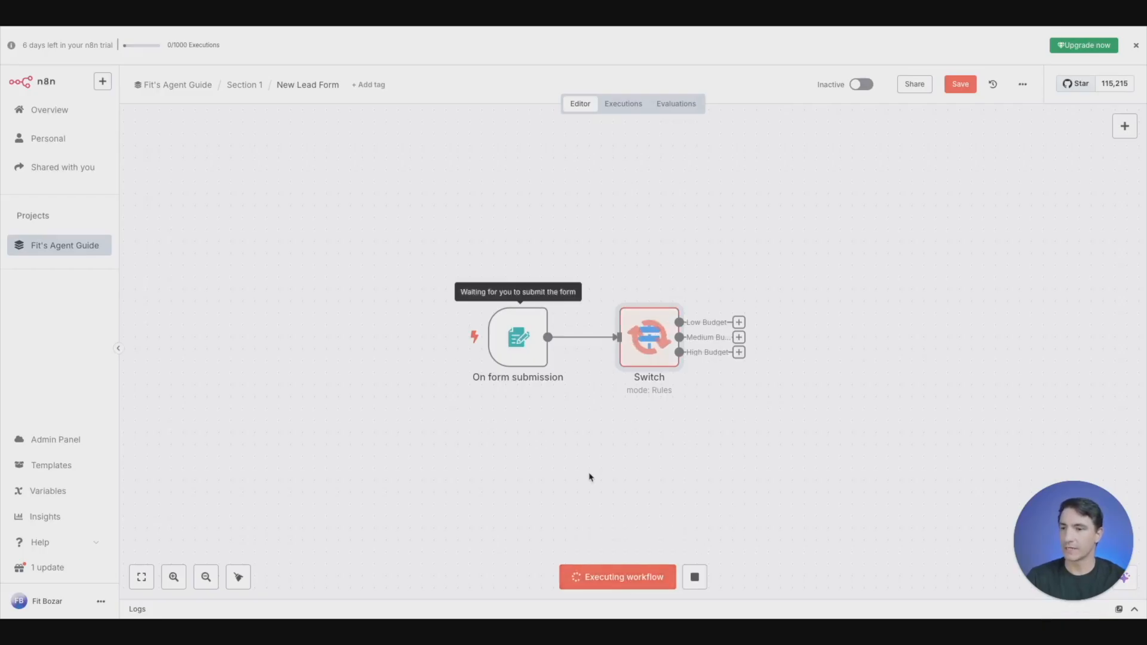
left_click(573, 174)
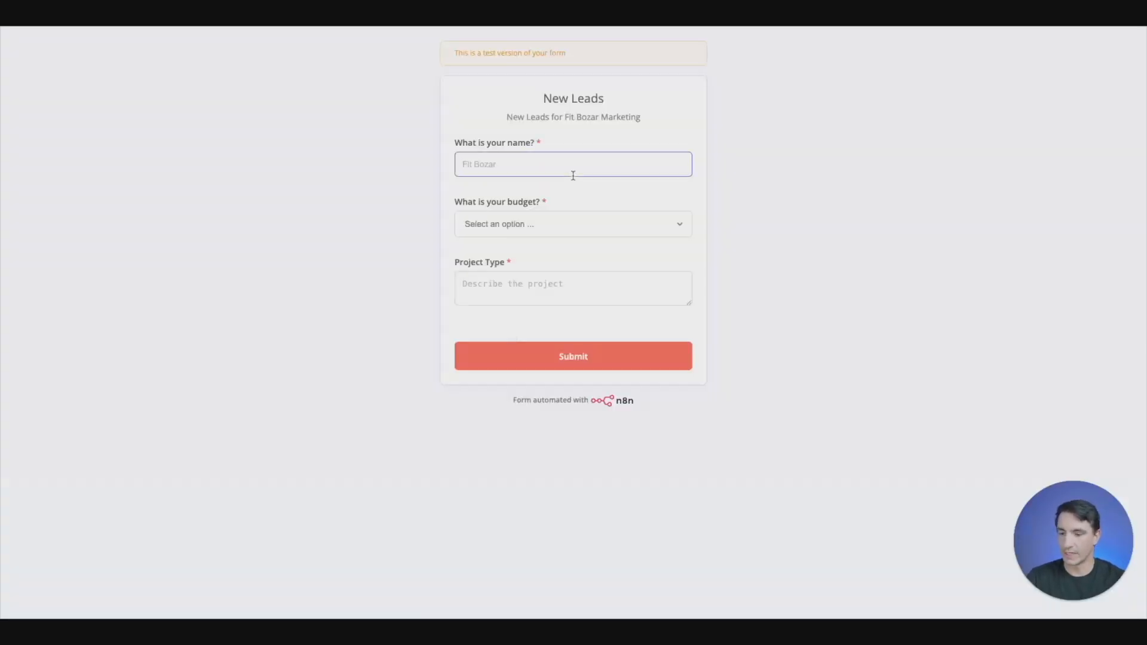
type("Fit Bozar")
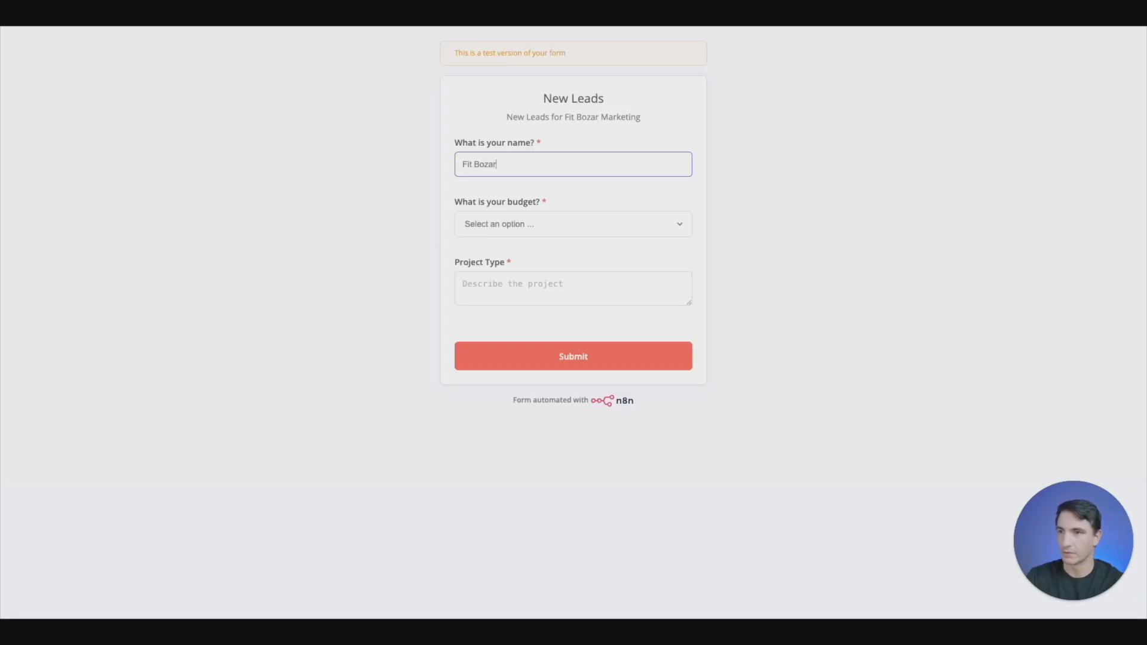
key("Tab")
key("space")
key("Down")
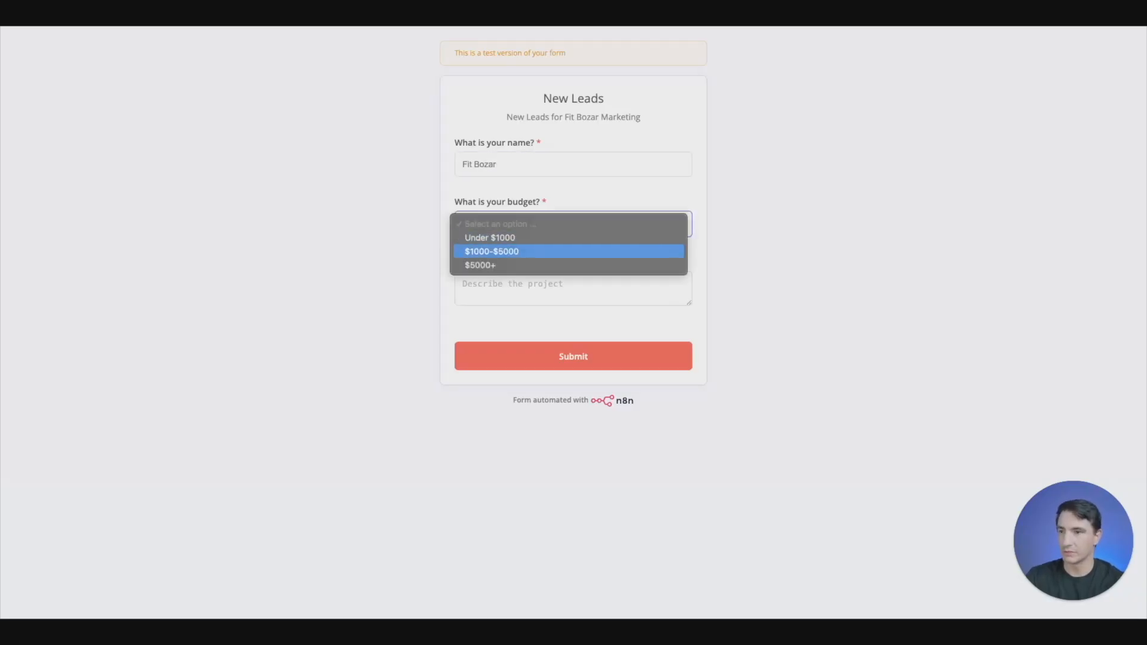
key("Return")
key("Tab")
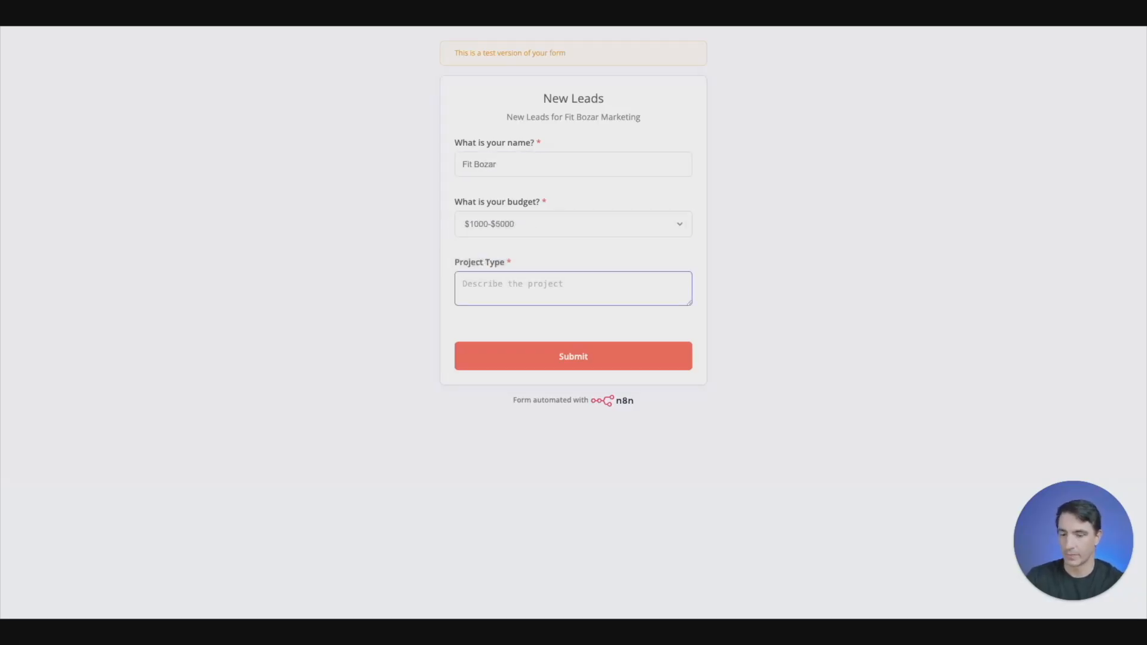
- Enter "I make cat loafers" as the project type, submit the test form and close its page
type("I make cat loafers")
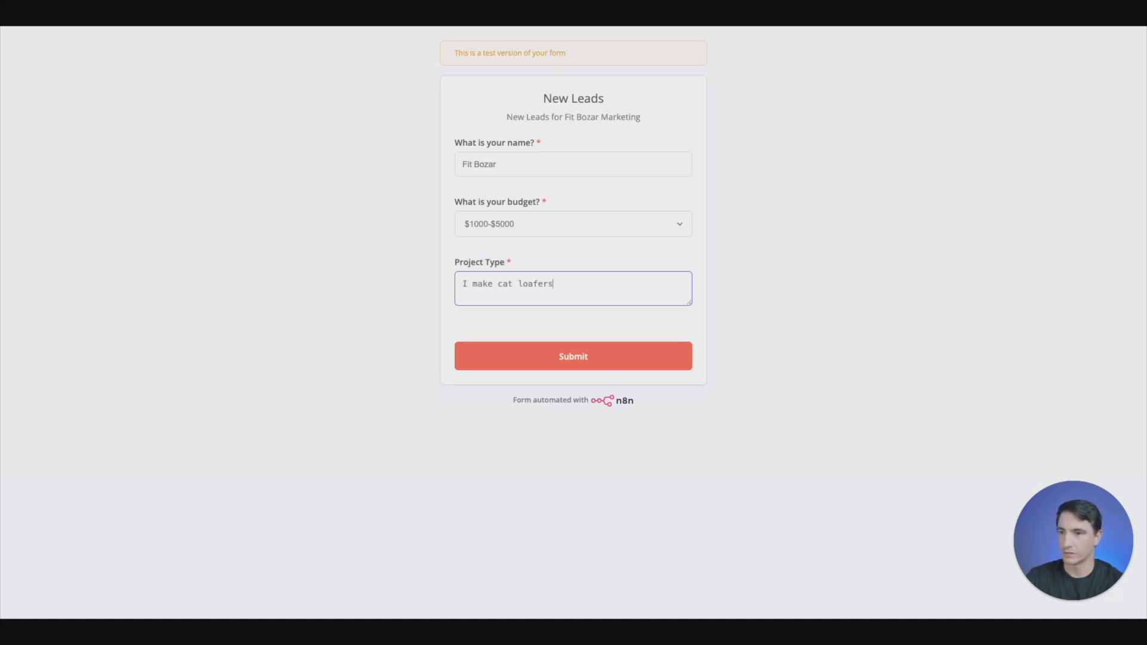
left_click(600, 362)
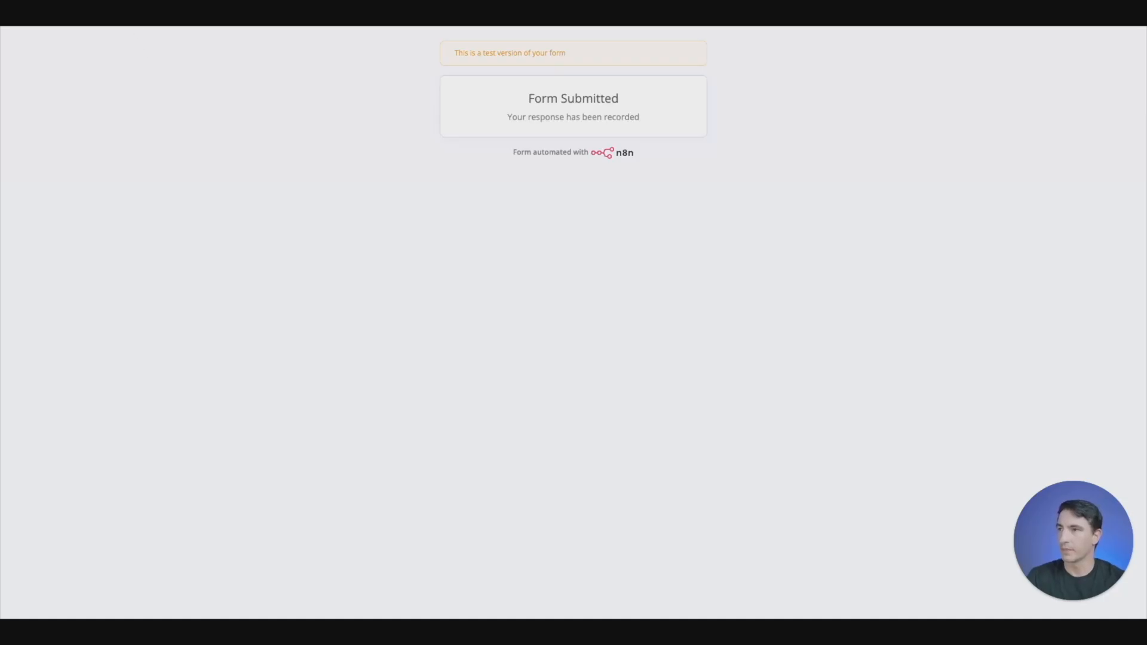
key("super+w")
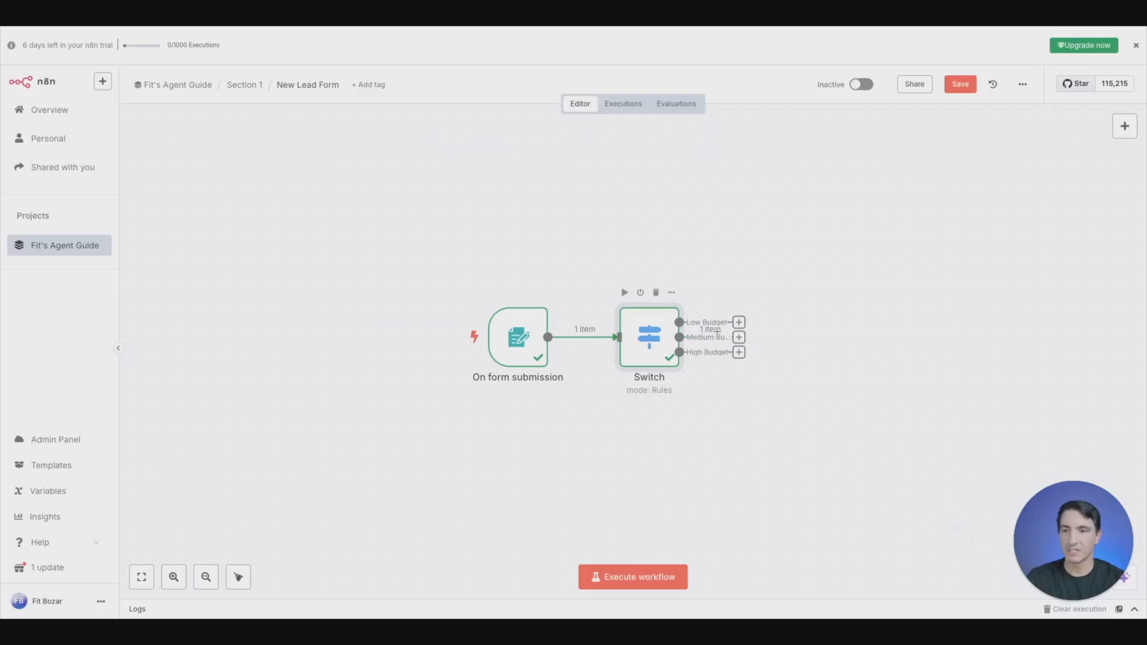
- Examine the Switch node's input in schema and table views and its Low Budget and Medium Budget outputs
double_click(641, 339)
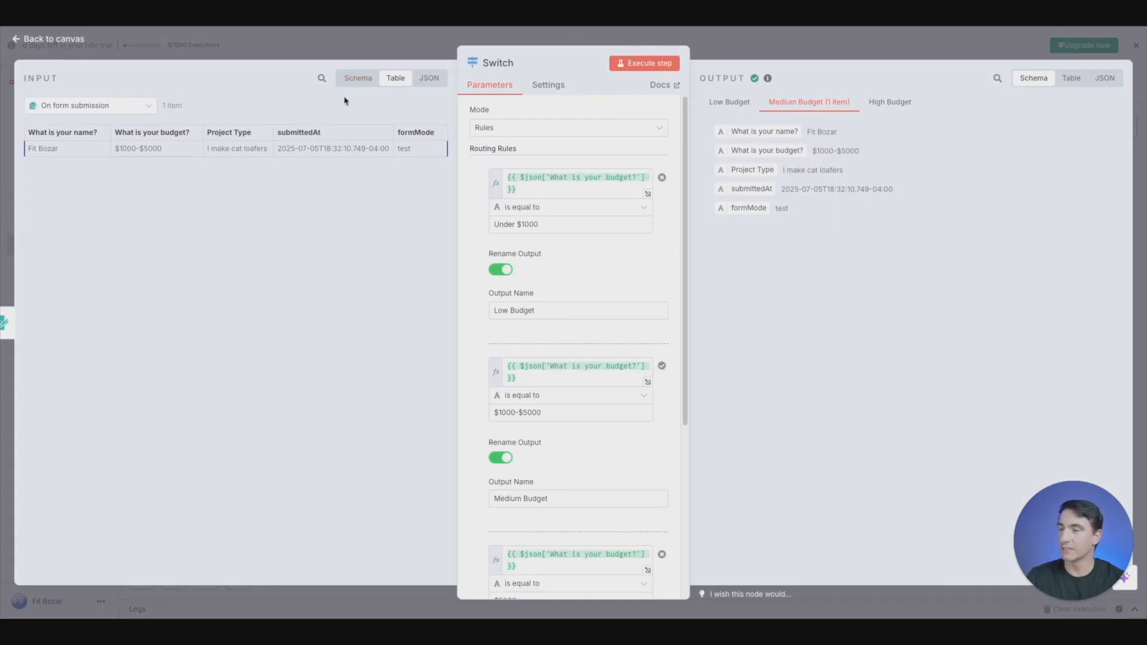
left_click(358, 78)
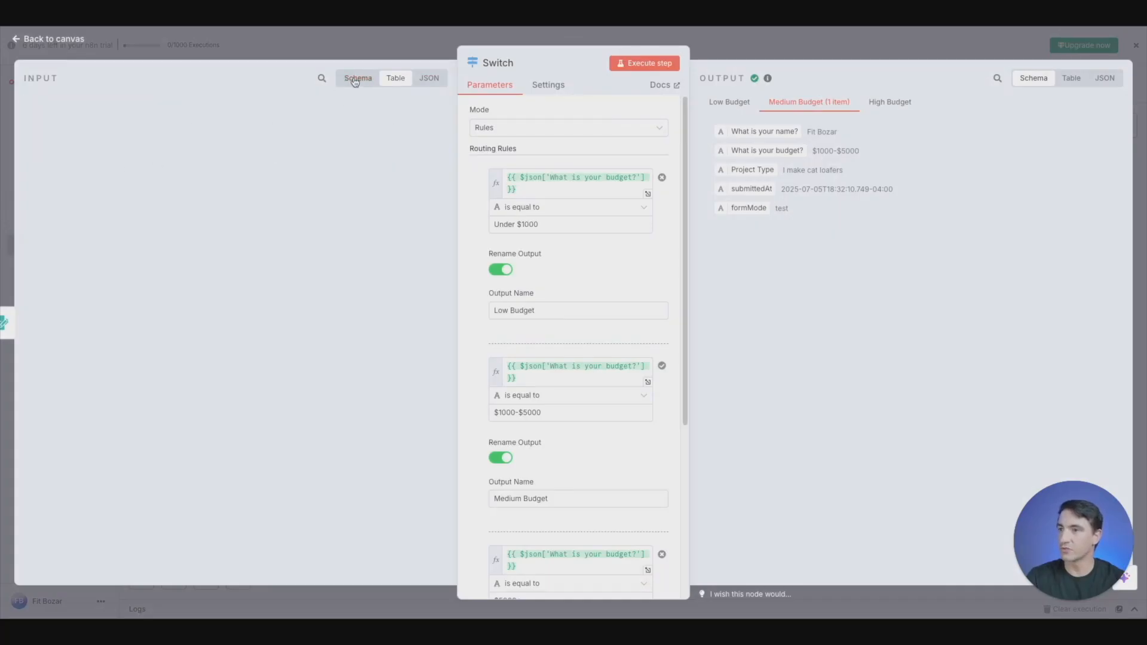
left_click(389, 80)
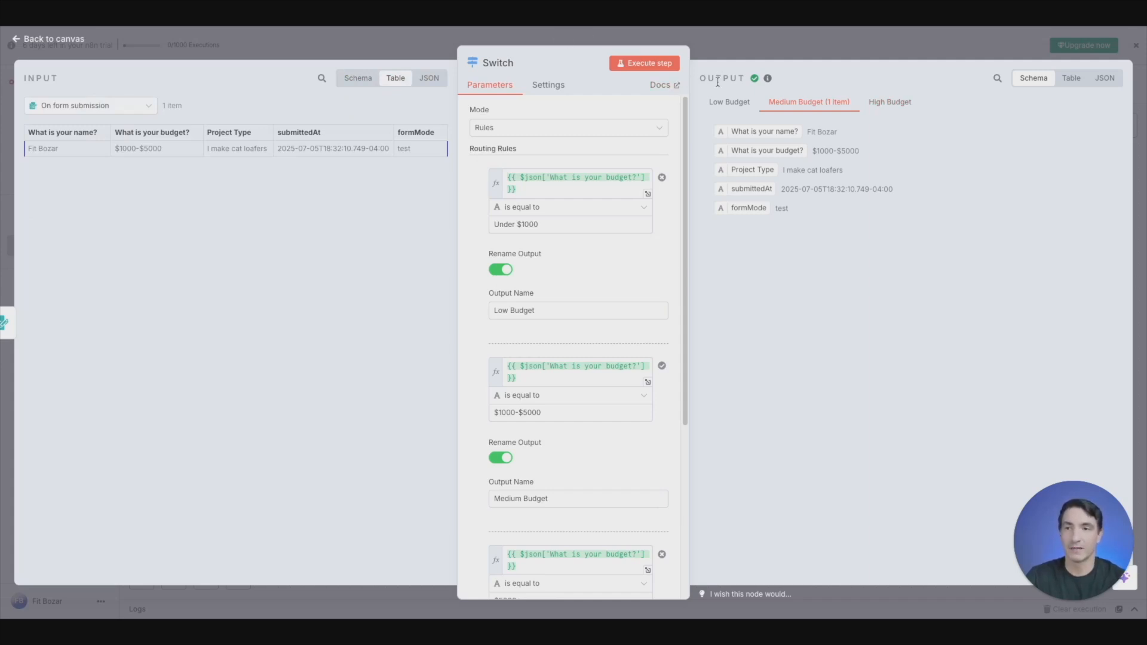
left_click(745, 111)
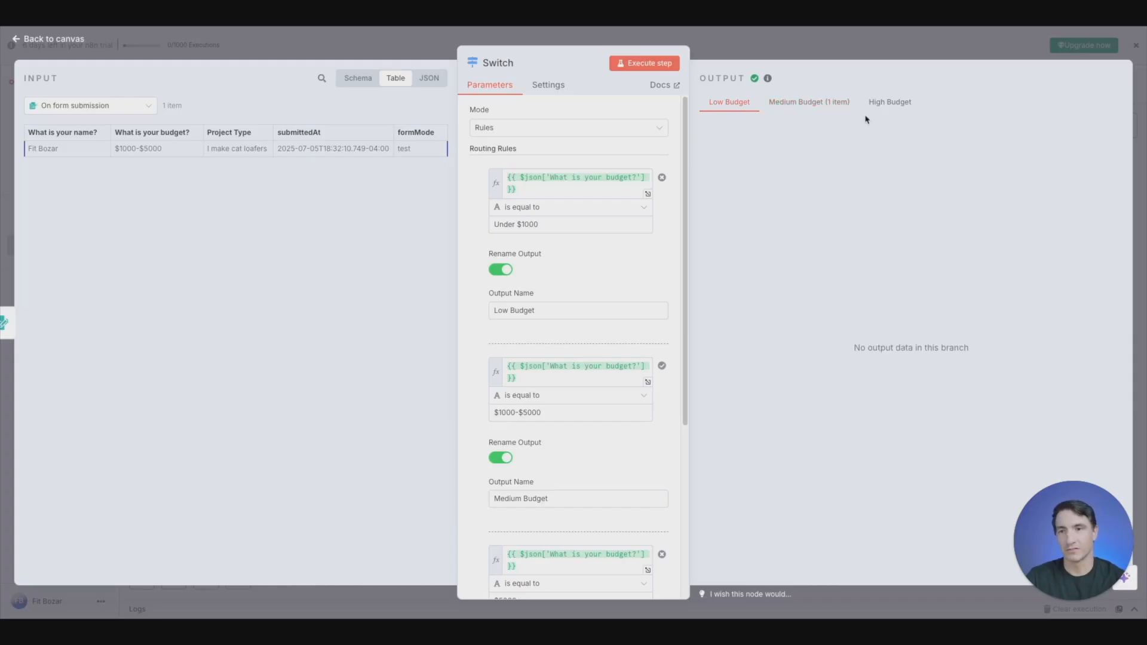
left_click(795, 106)
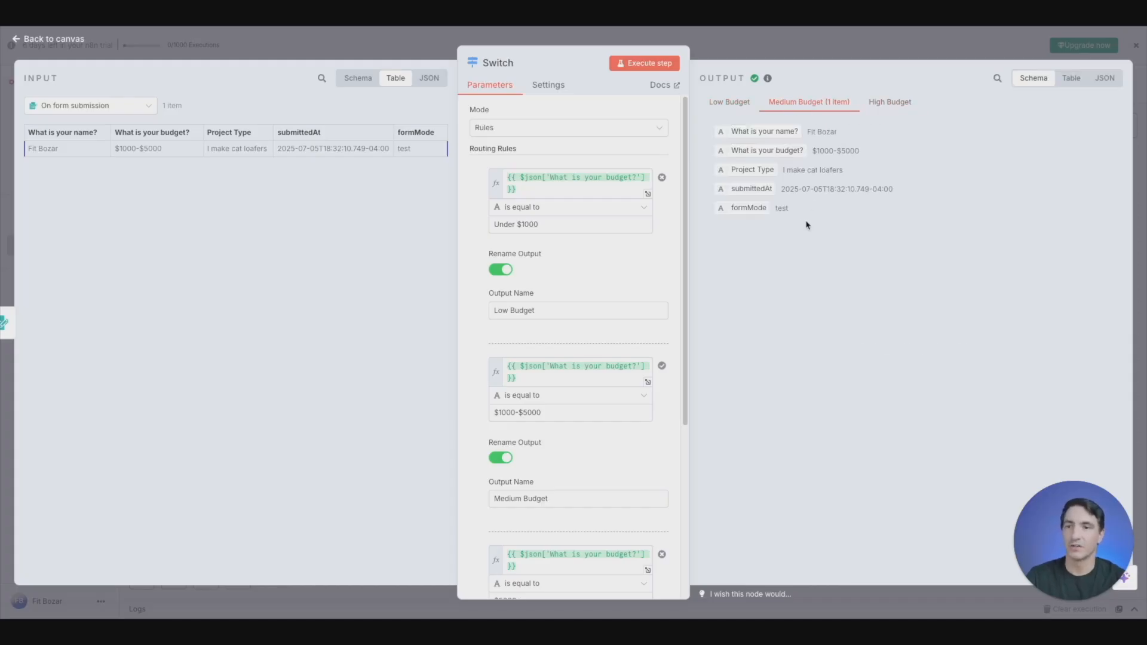
left_click(738, 53)
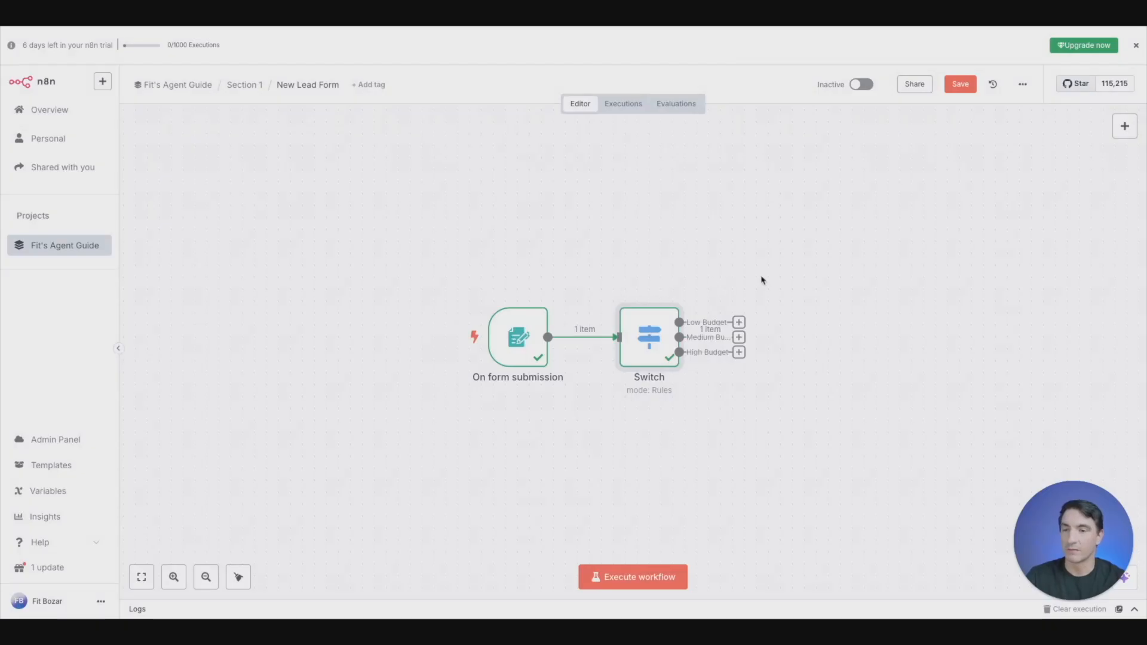
- Add a Gmail "Send a message" node to the Switch node's Medium Budget output
left_click_drag(739, 327, 750, 251)
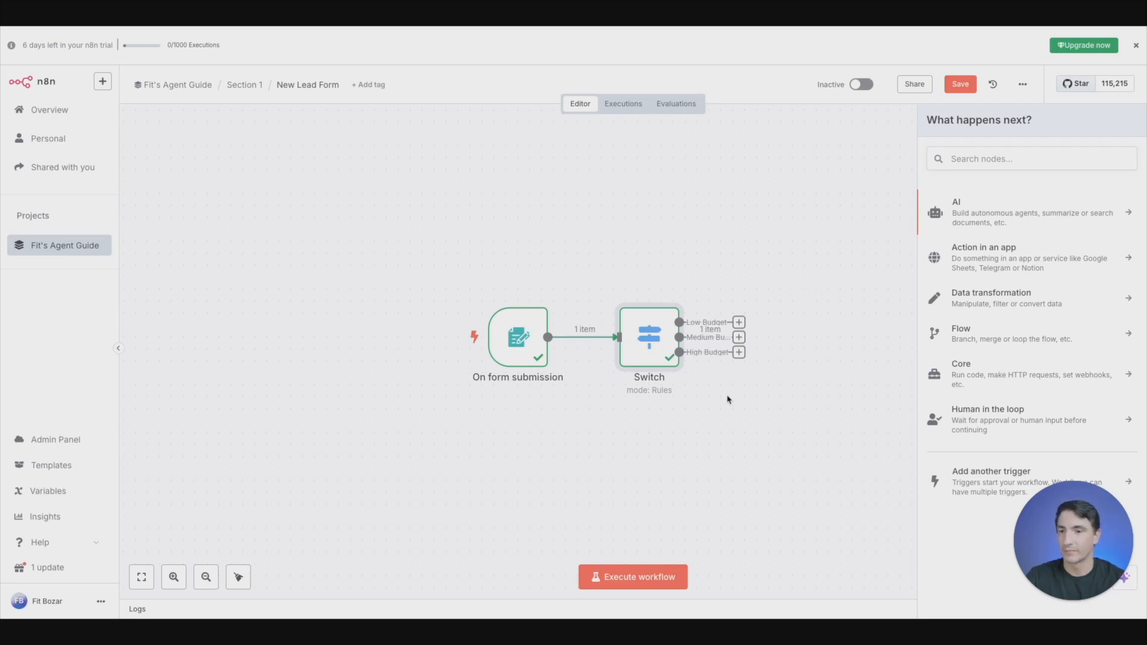
left_click(840, 358)
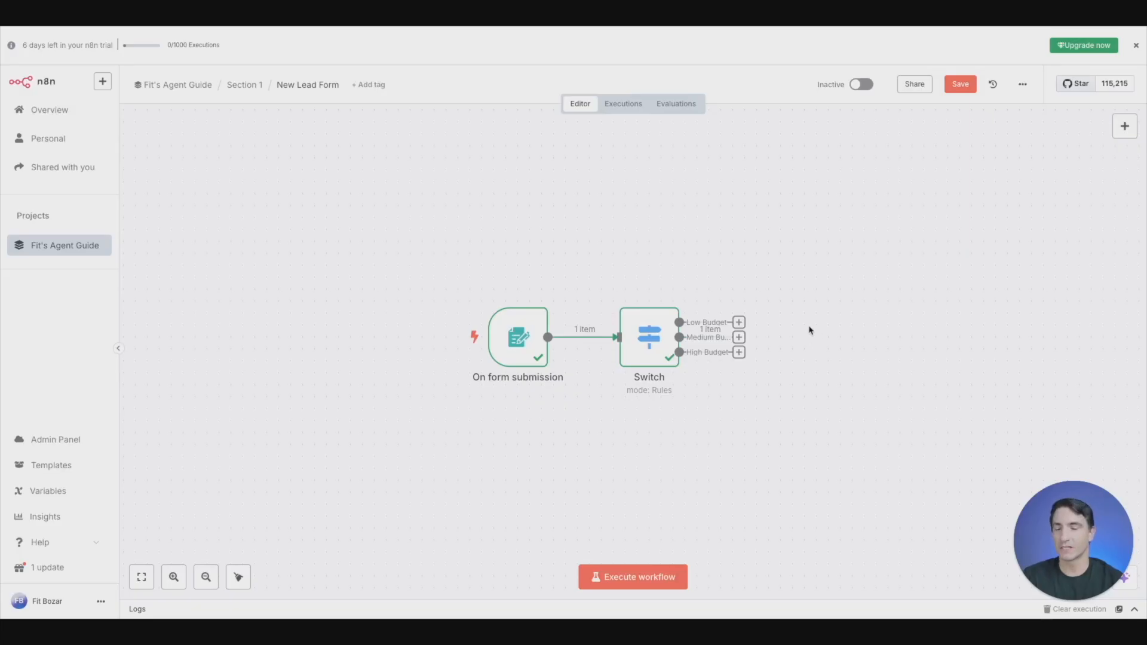
left_click(738, 339)
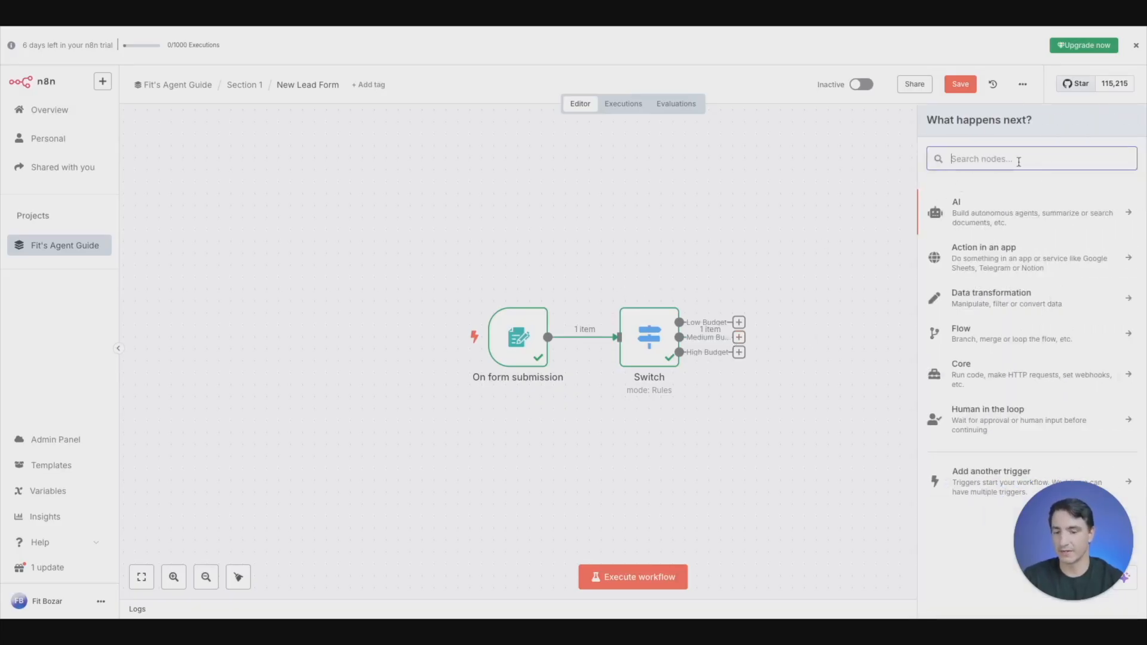
type("gmail")
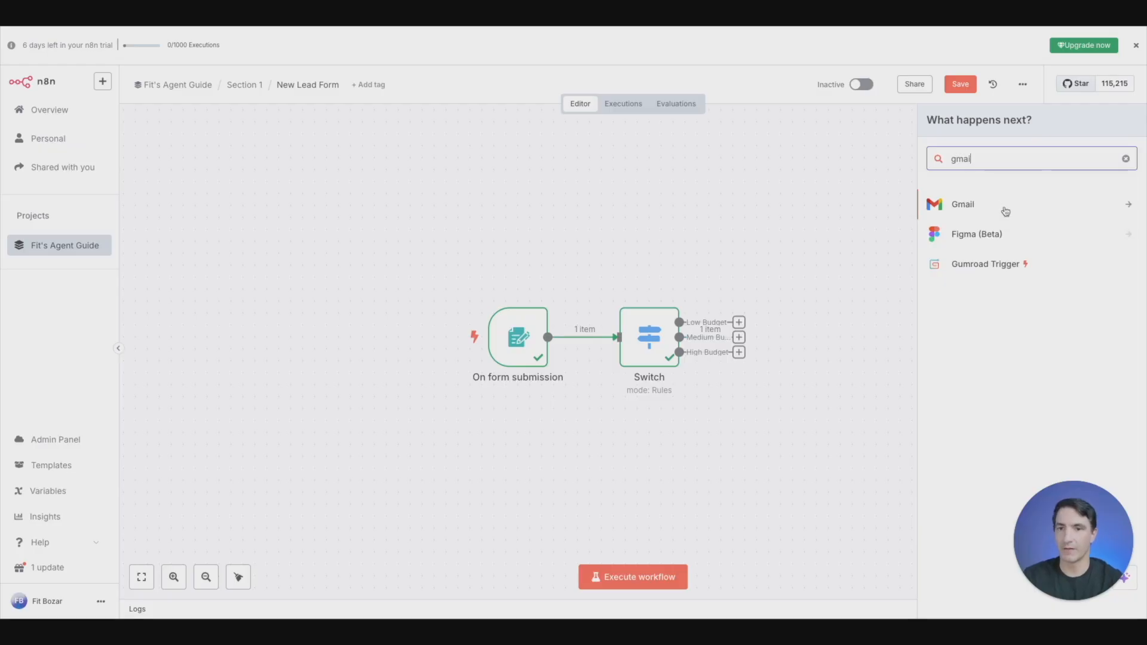
left_click(1001, 207)
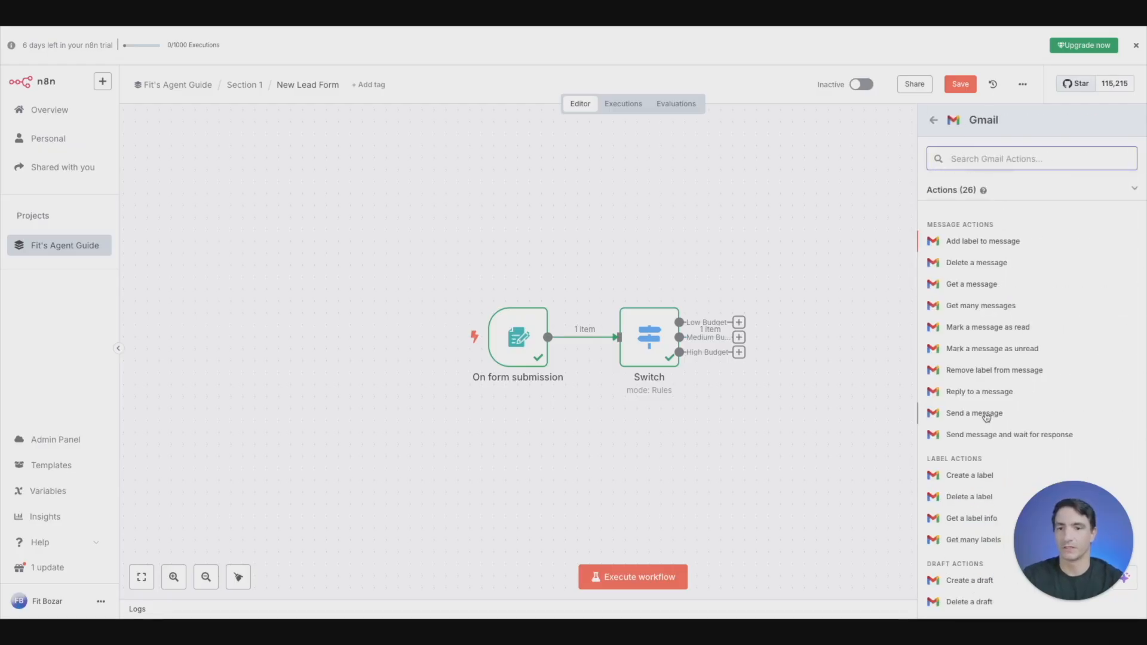
left_click(964, 417)
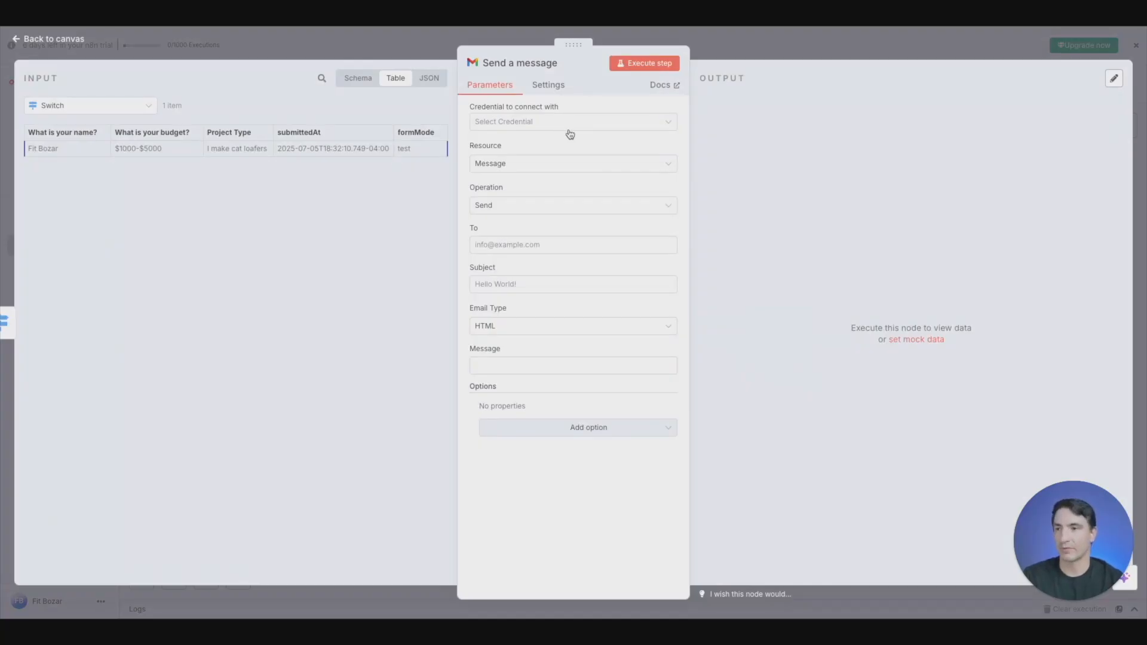
- Create a new Gmail credential for the Send a message node using OAuth2 and Google sign-in
left_click(569, 122)
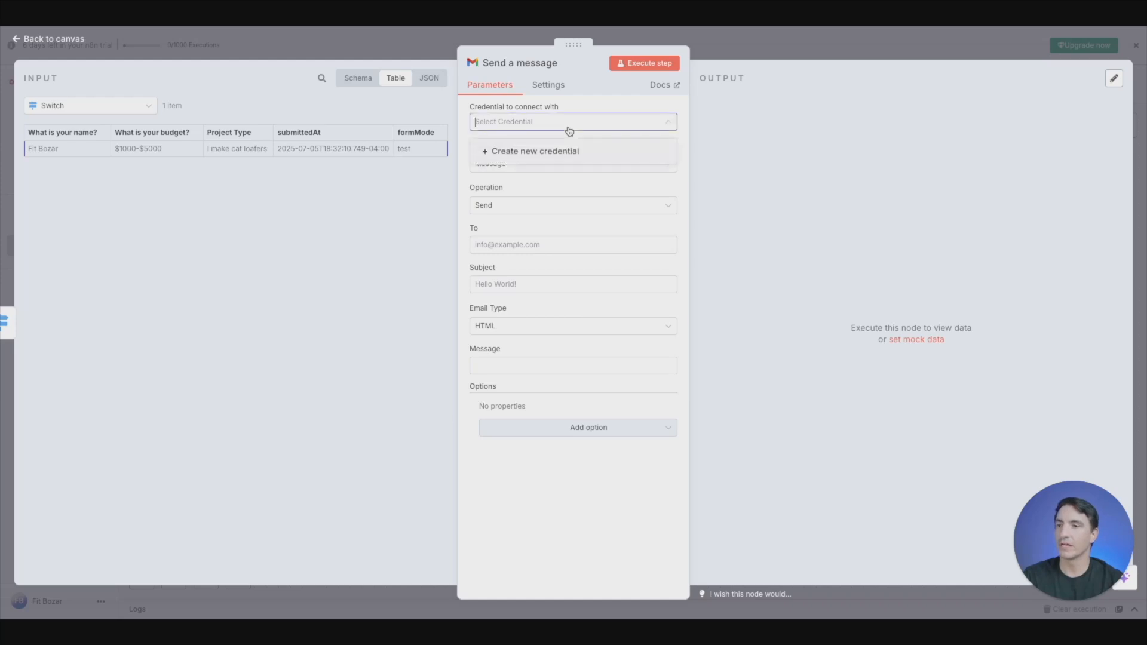
left_click(548, 154)
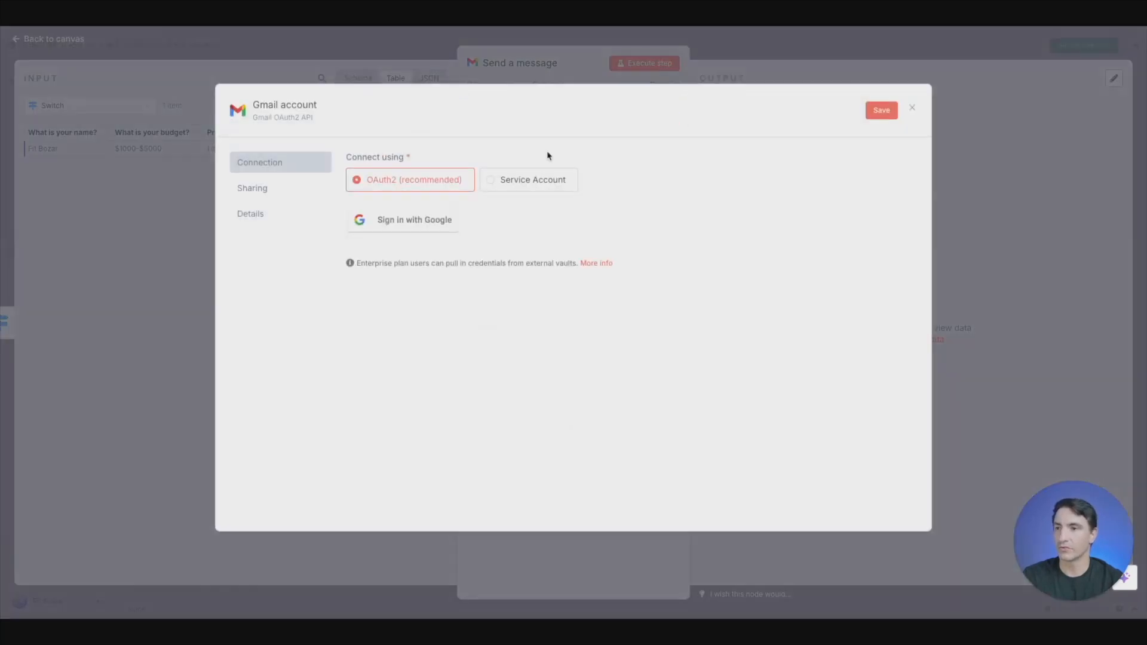
left_click(418, 229)
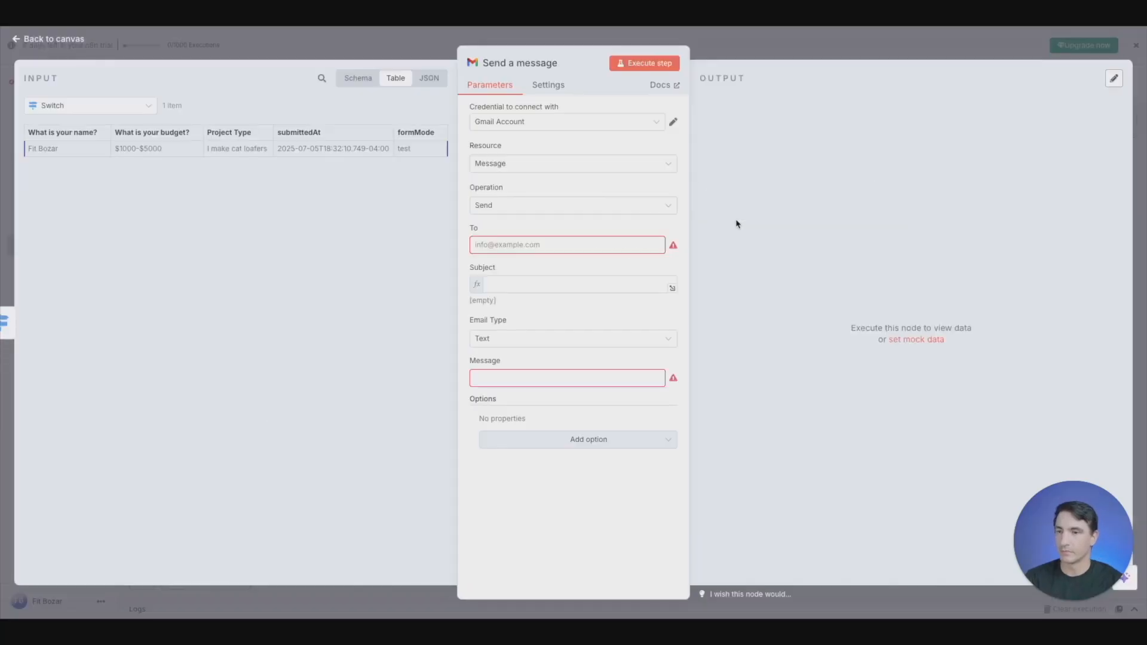
- Rename the Gmail credential to "Hello Test", save it and close the credential window
left_click(673, 122)
left_click(316, 102)
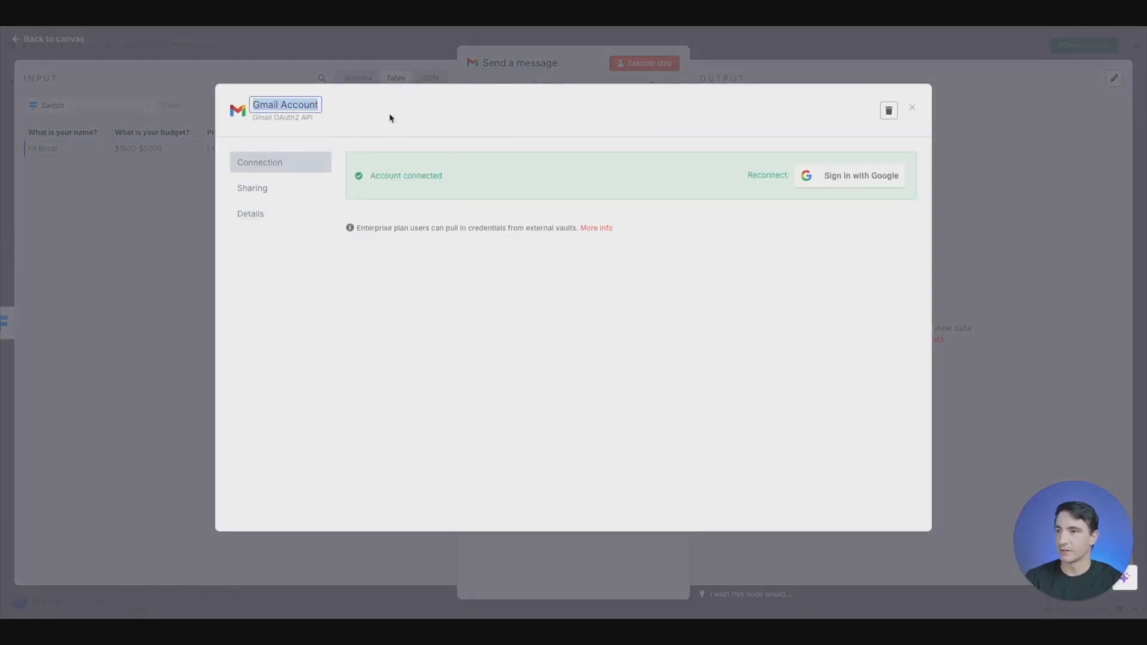
type("Hello T")
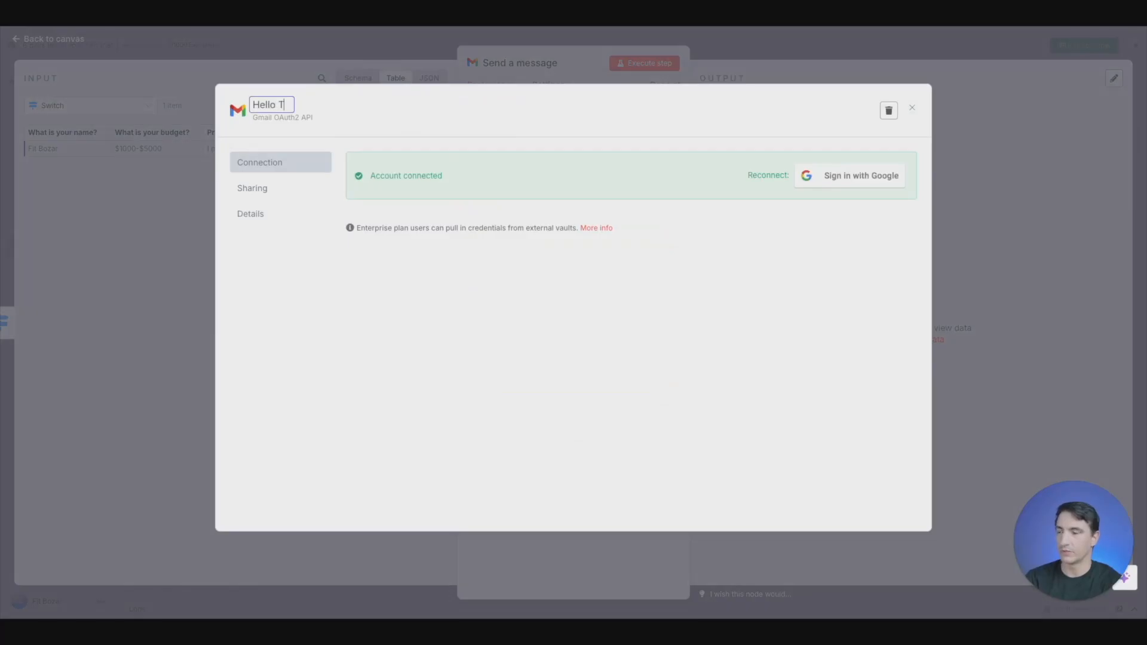
type("est")
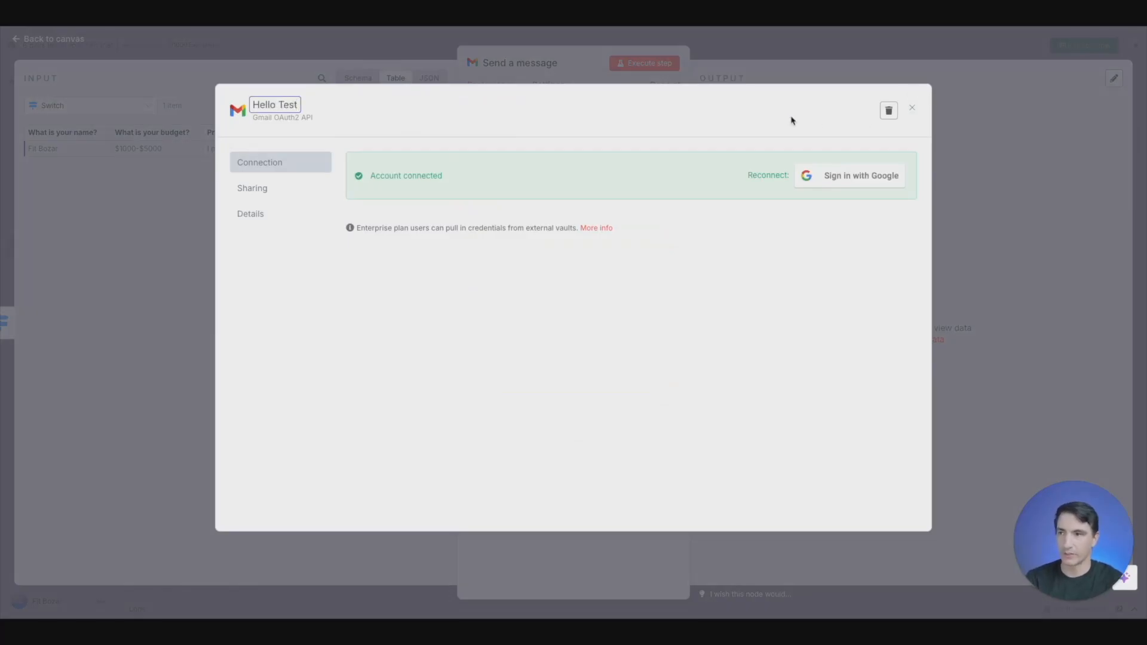
key("Return")
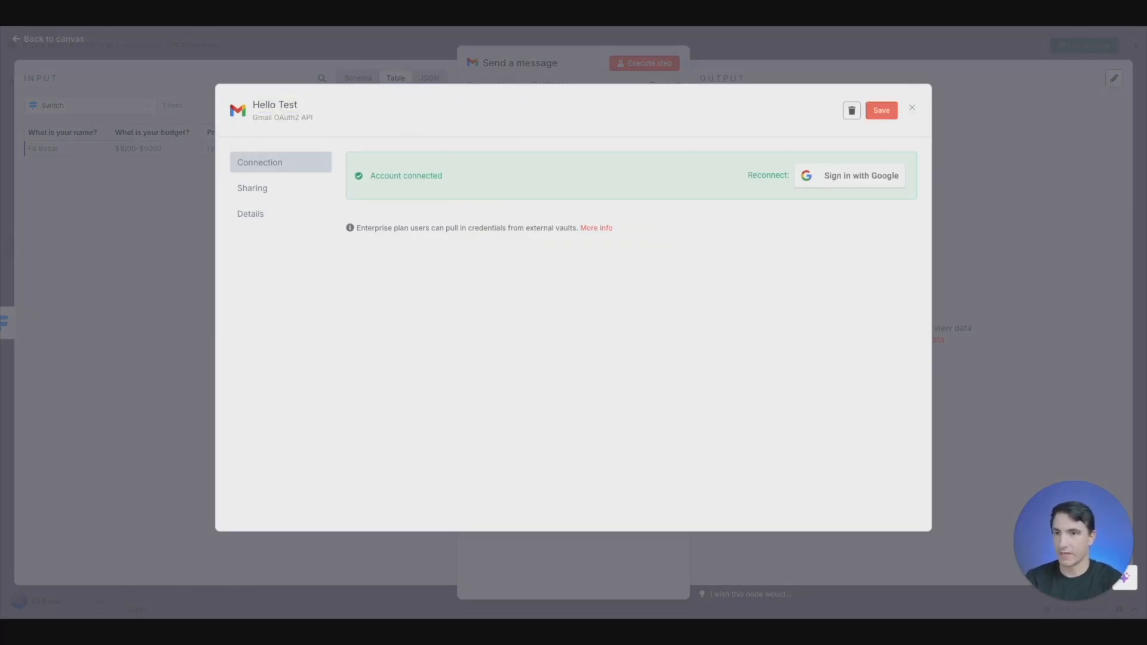
left_click(883, 111)
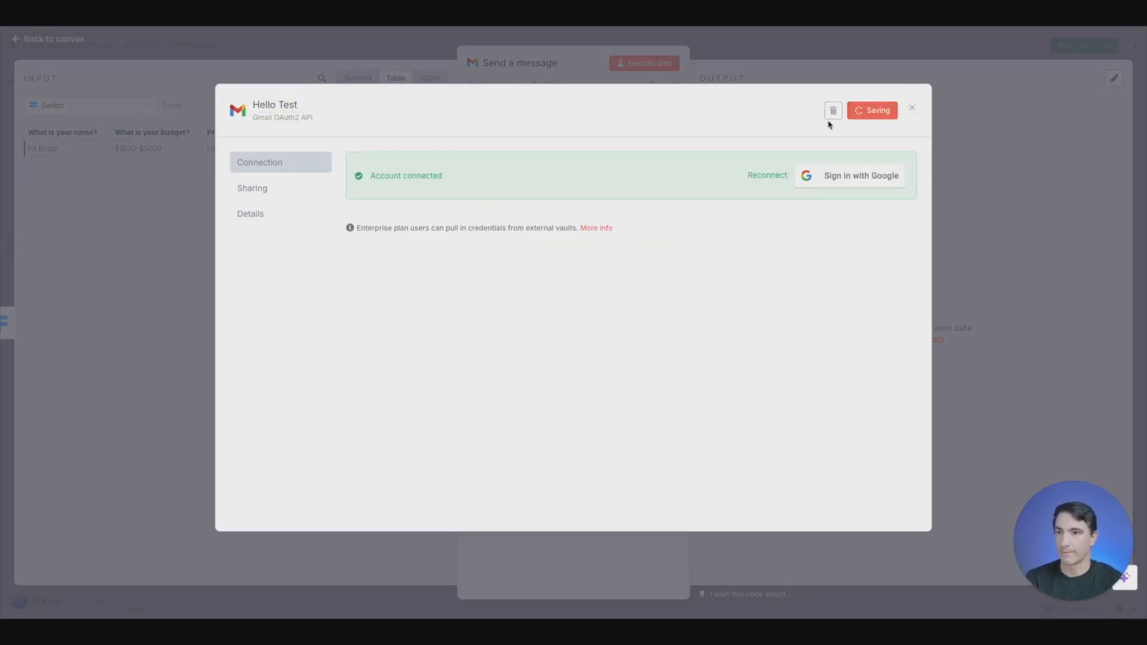
left_click(911, 108)
- Keep the operation on Send and enter the recipient's email address for the message
left_click(597, 206)
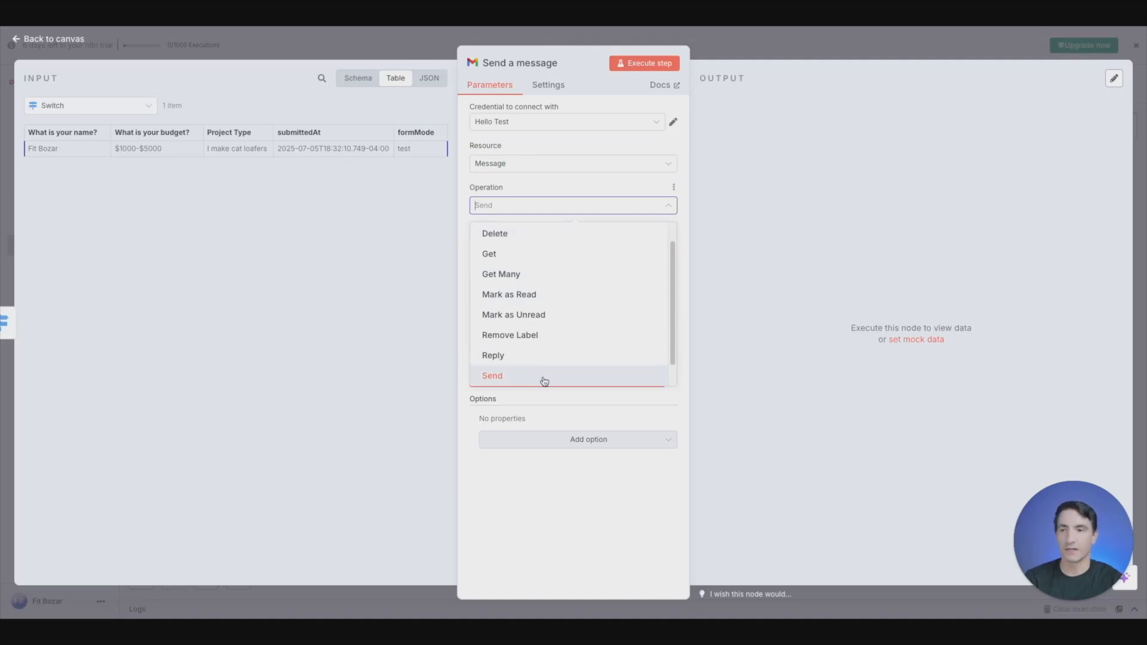
left_click(544, 375)
left_click(525, 245)
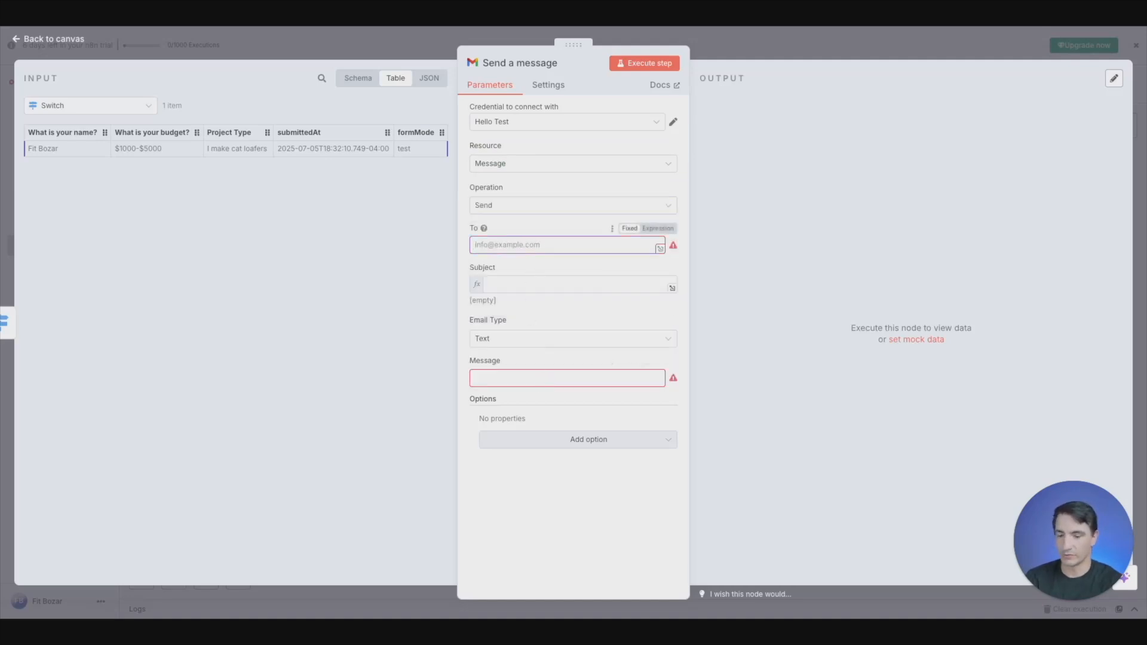
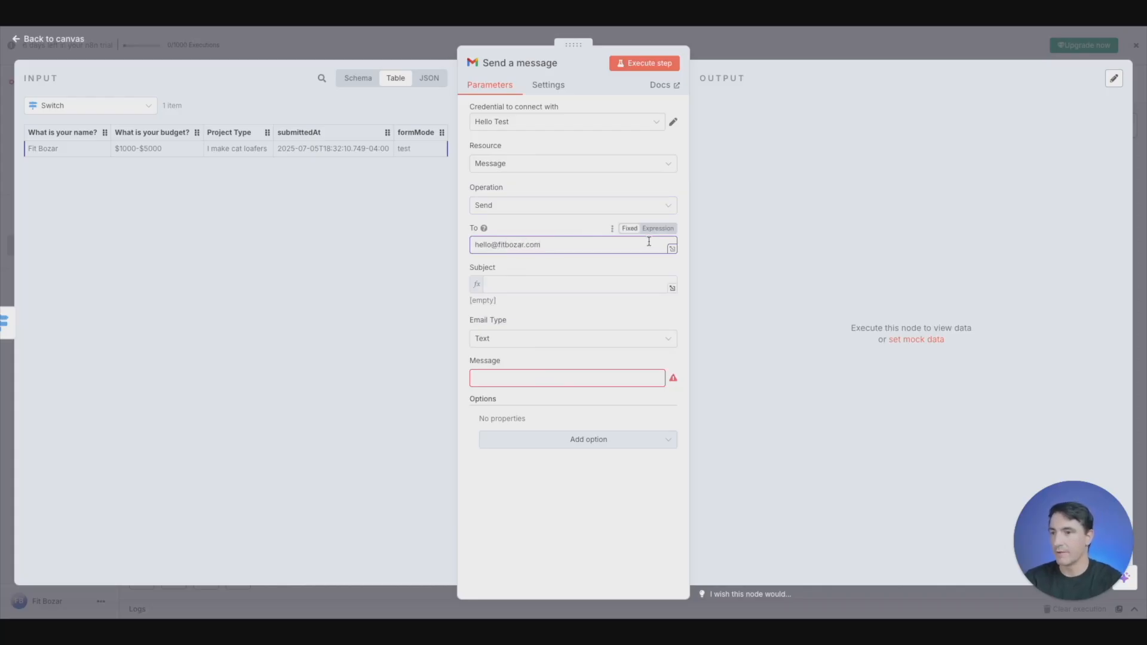
- Write the email subject as "❤️ New Lead!!!" with the red heart emoji in front of the text
left_click(571, 288)
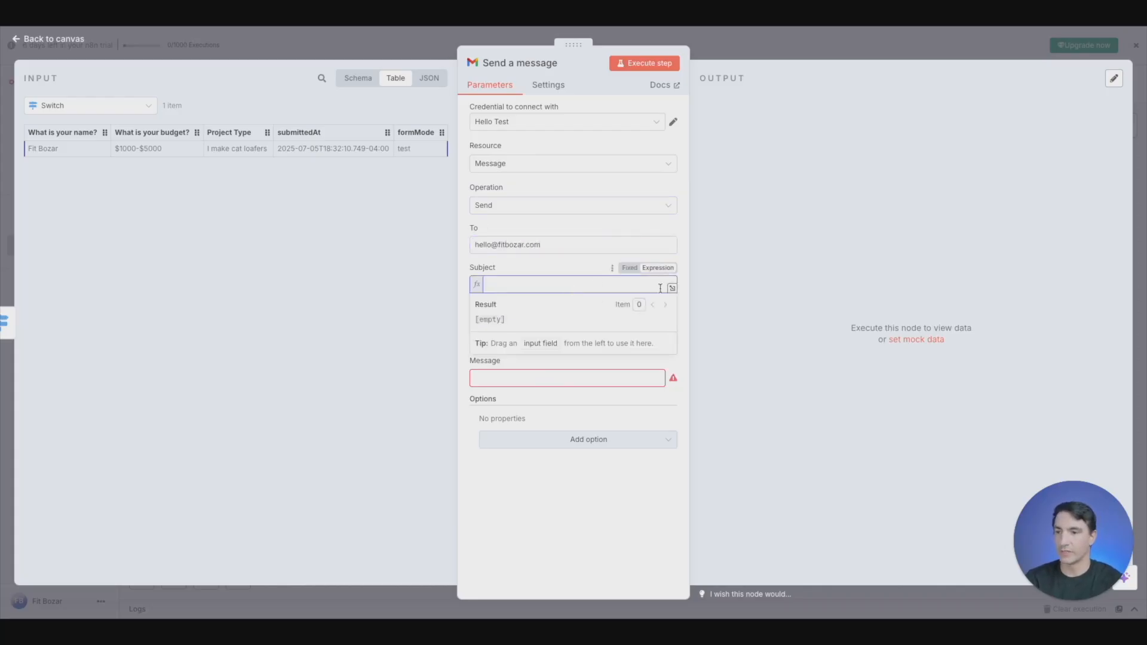
type("New Lead")
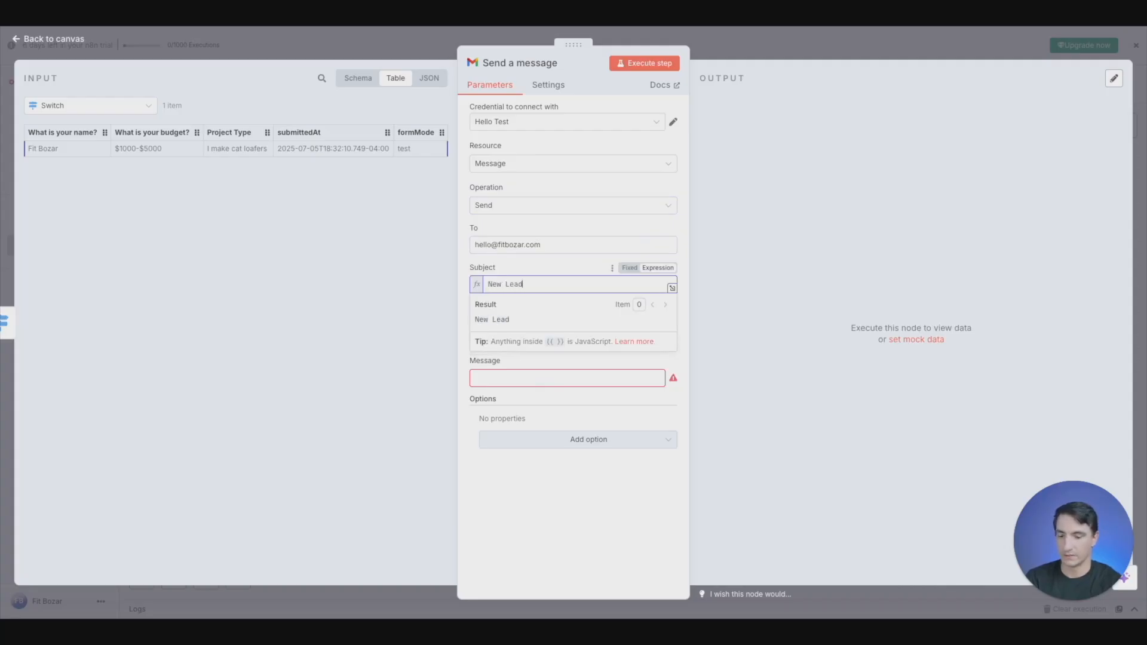
key("Left")
key("Left")
key("Left")
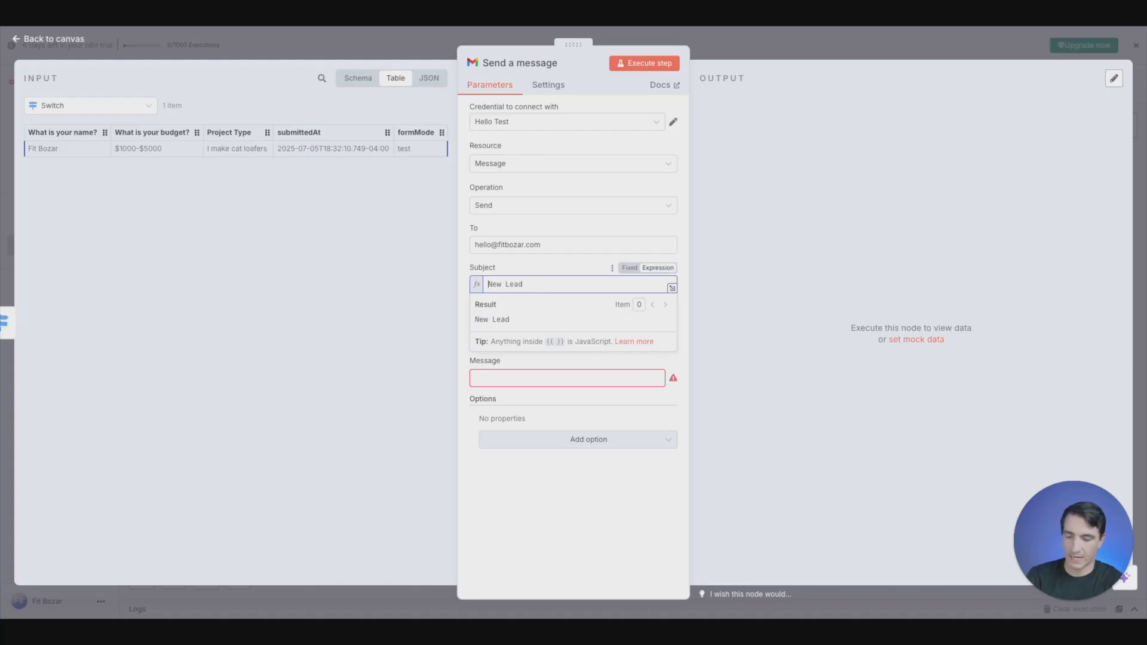
key("ctrl+super+space")
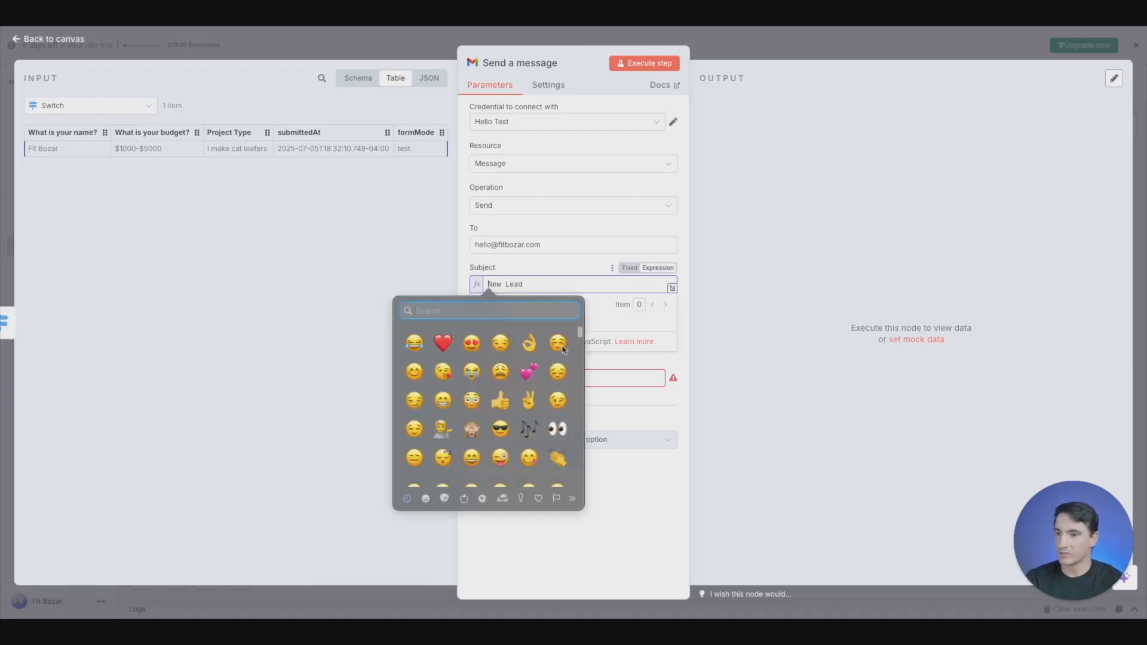
left_click(443, 342)
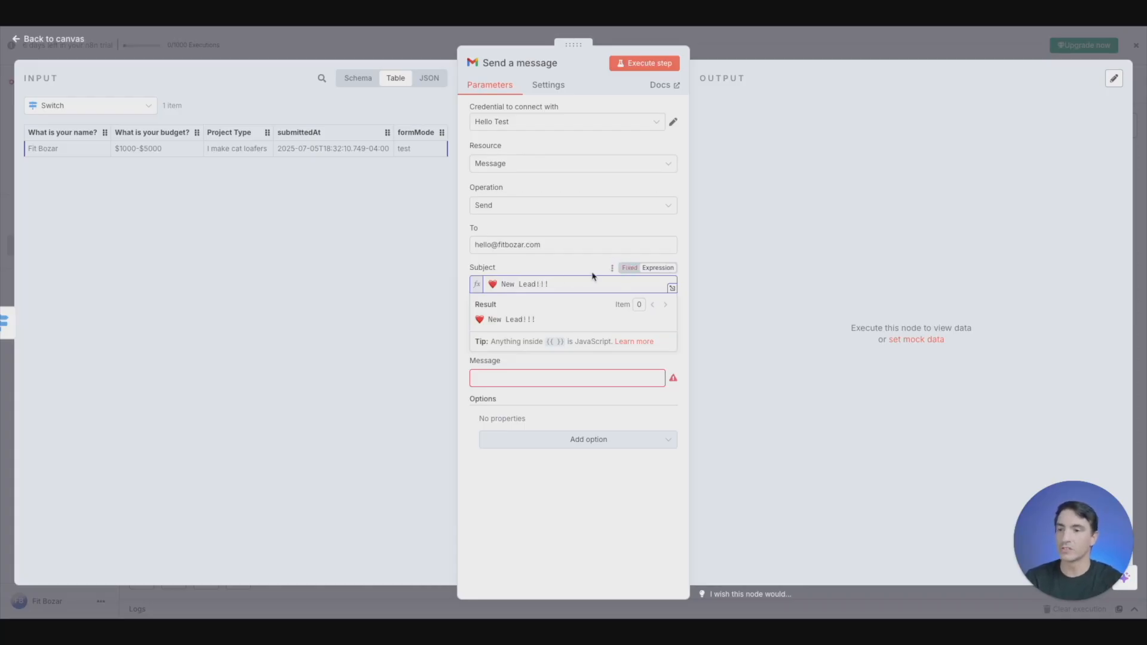
- Keep the subject as an expression and append the Switch input's "What is your name?" field after "New Lead!!!"
left_click(628, 270)
left_click(652, 273)
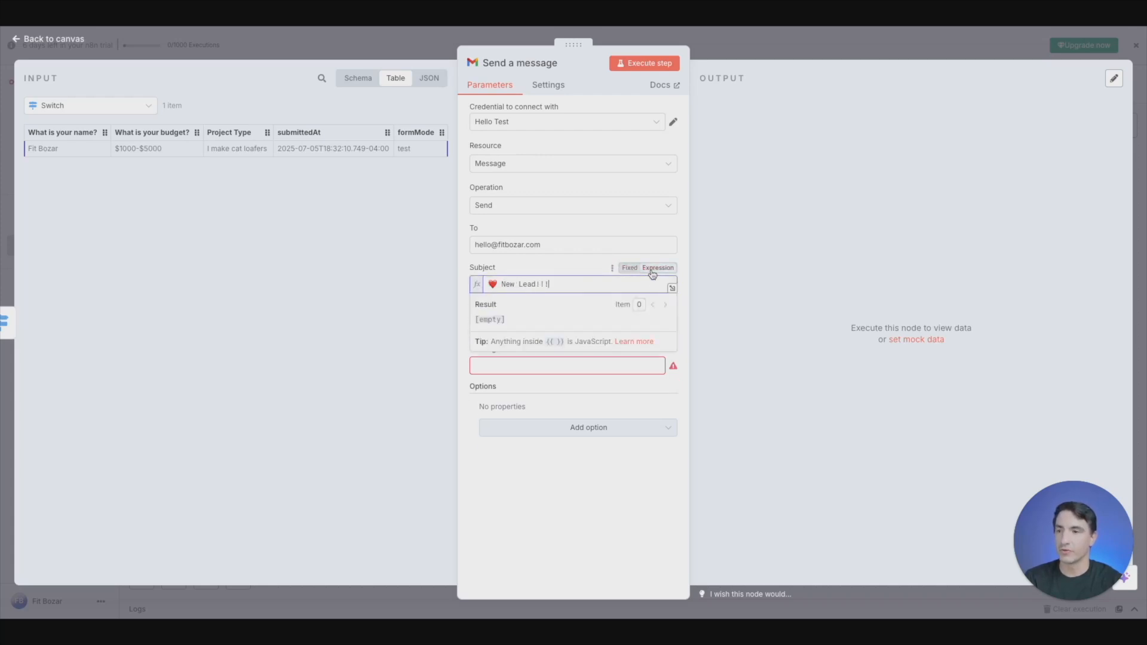
left_click(357, 87)
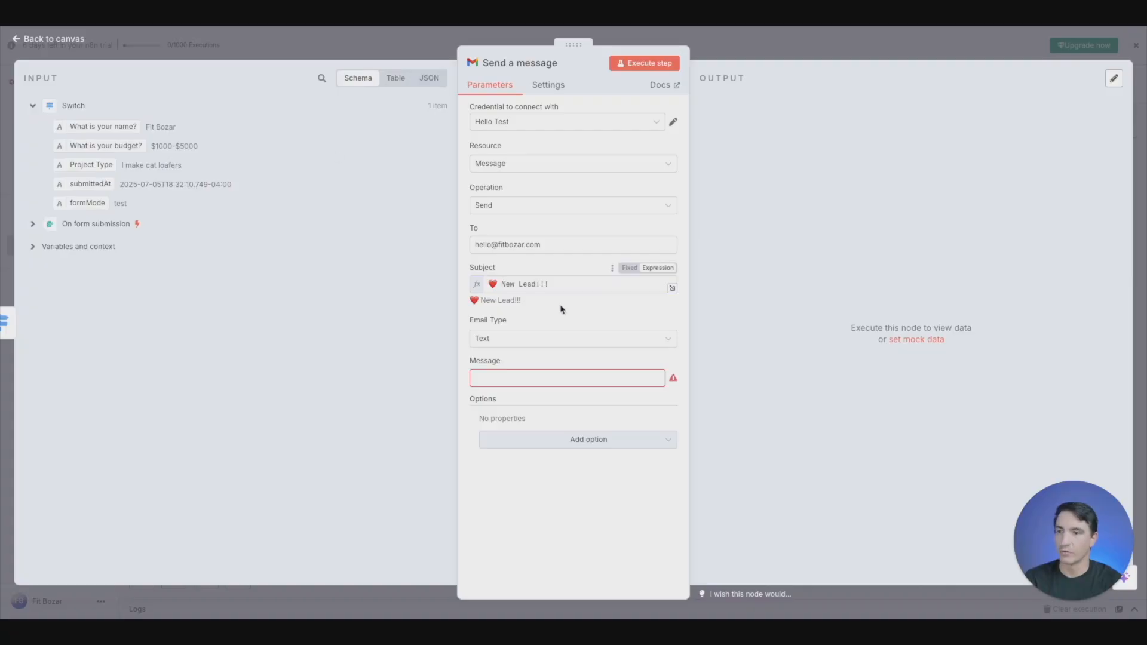
left_click(573, 285)
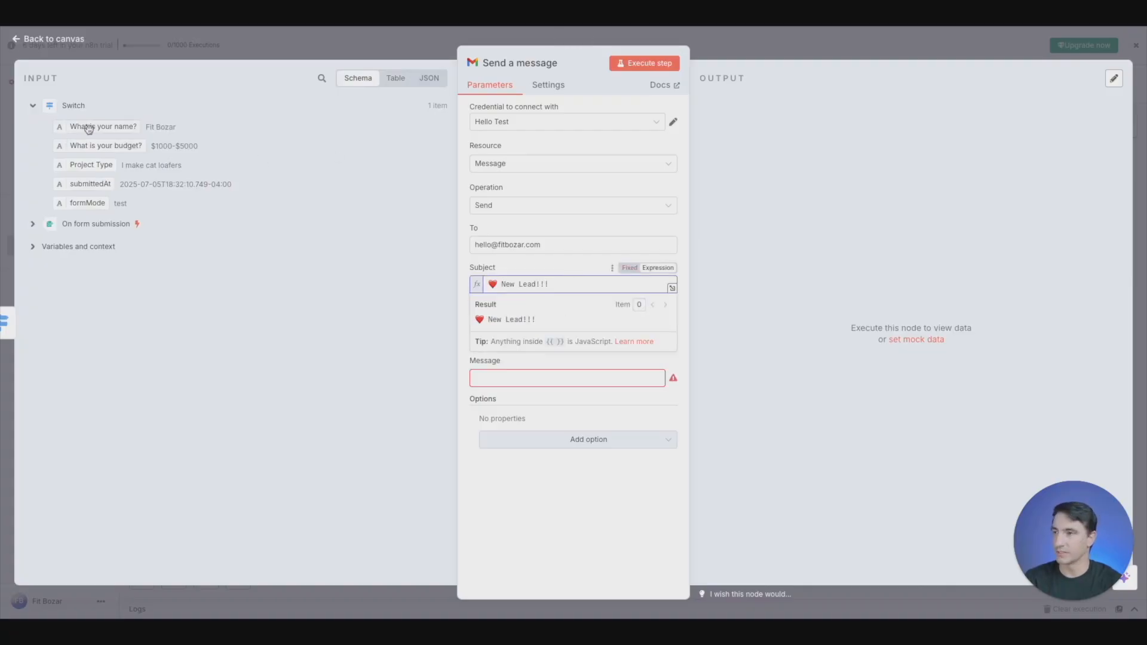
left_click_drag(81, 127, 566, 289)
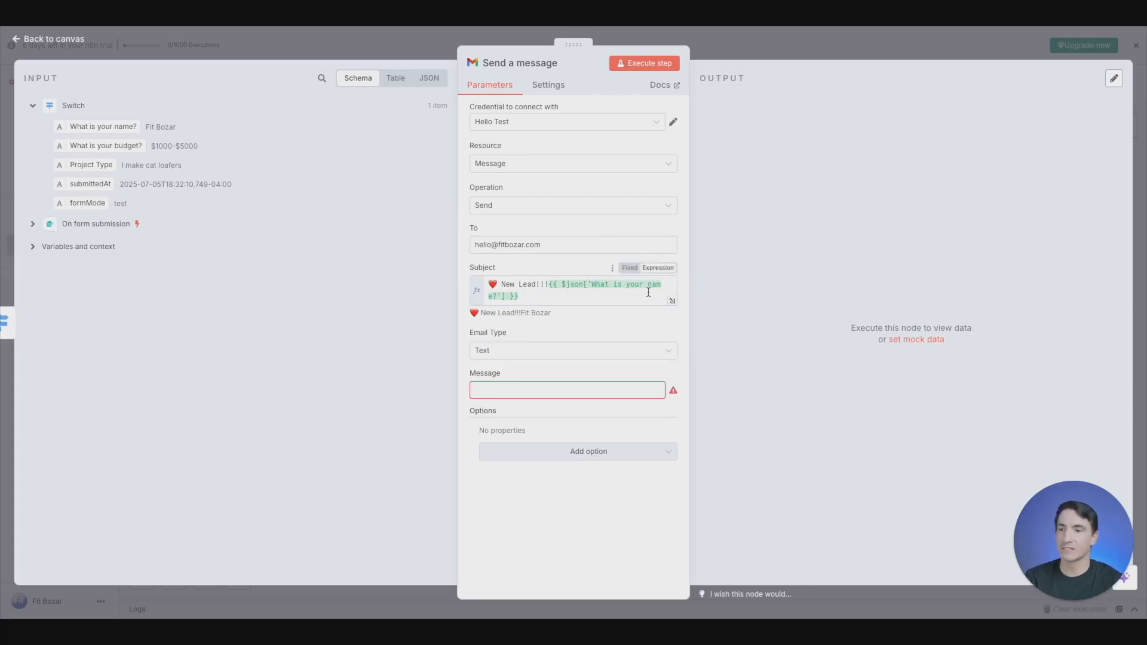
- Keep the email type as Text and begin the message in the enlarged editor with a "Hello" greeting addressing the recipient by first name
left_click(566, 350)
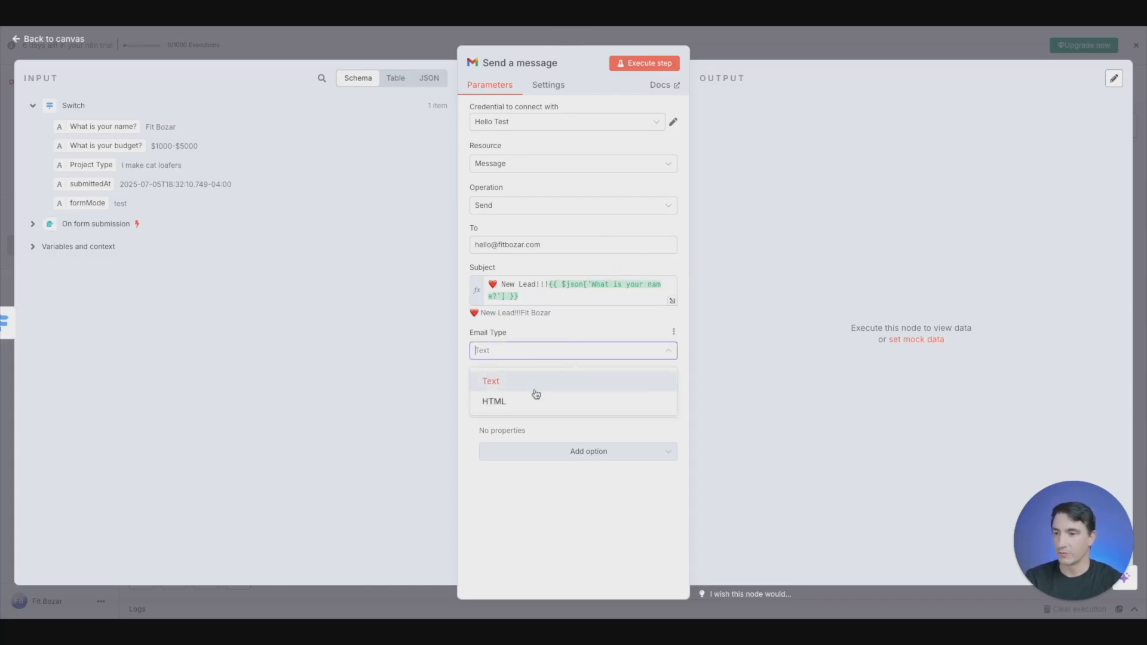
left_click(521, 391)
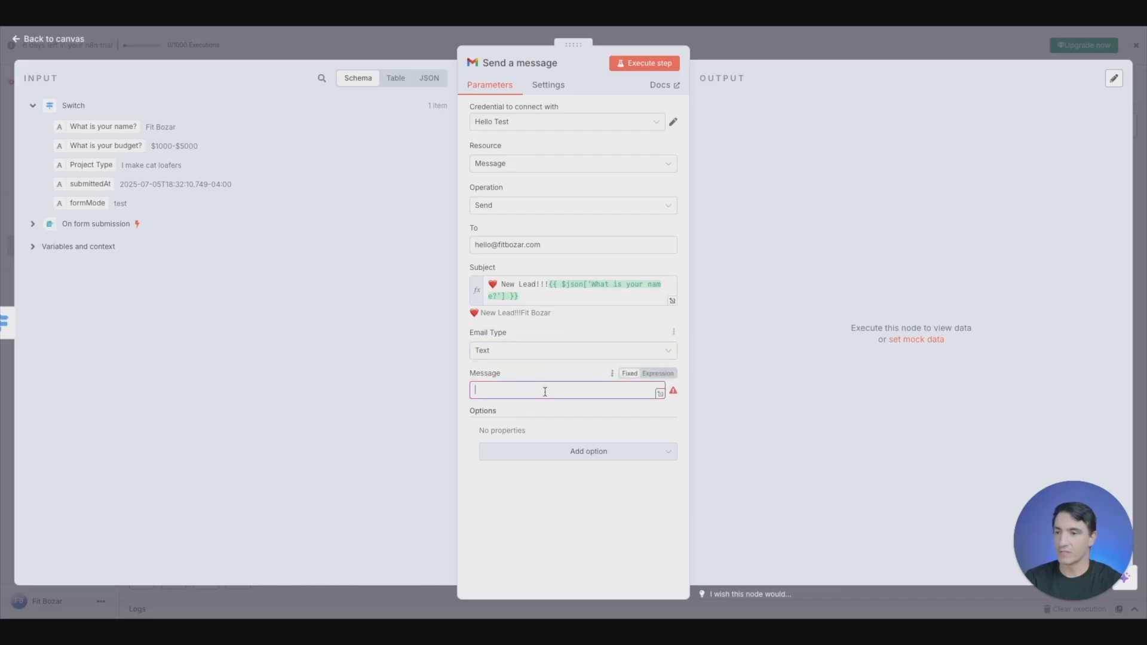
left_click(659, 394)
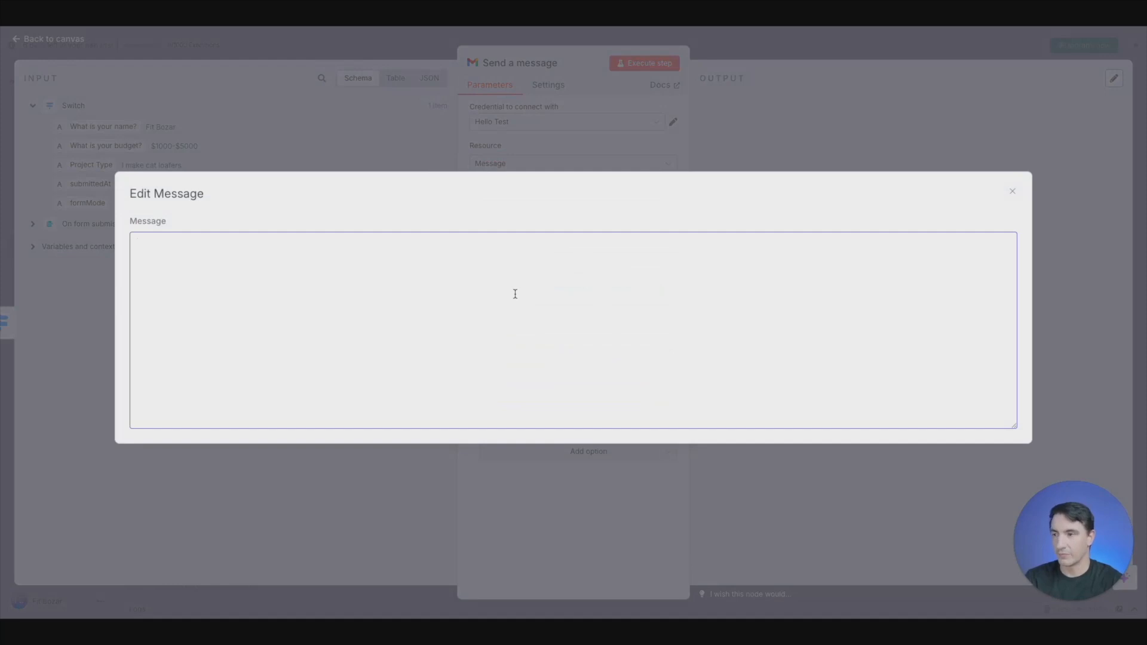
type("Hello")
key("BackSpace")
key("BackSpace")
key("BackSpace")
key("BackSpace")
key("BackSpace")
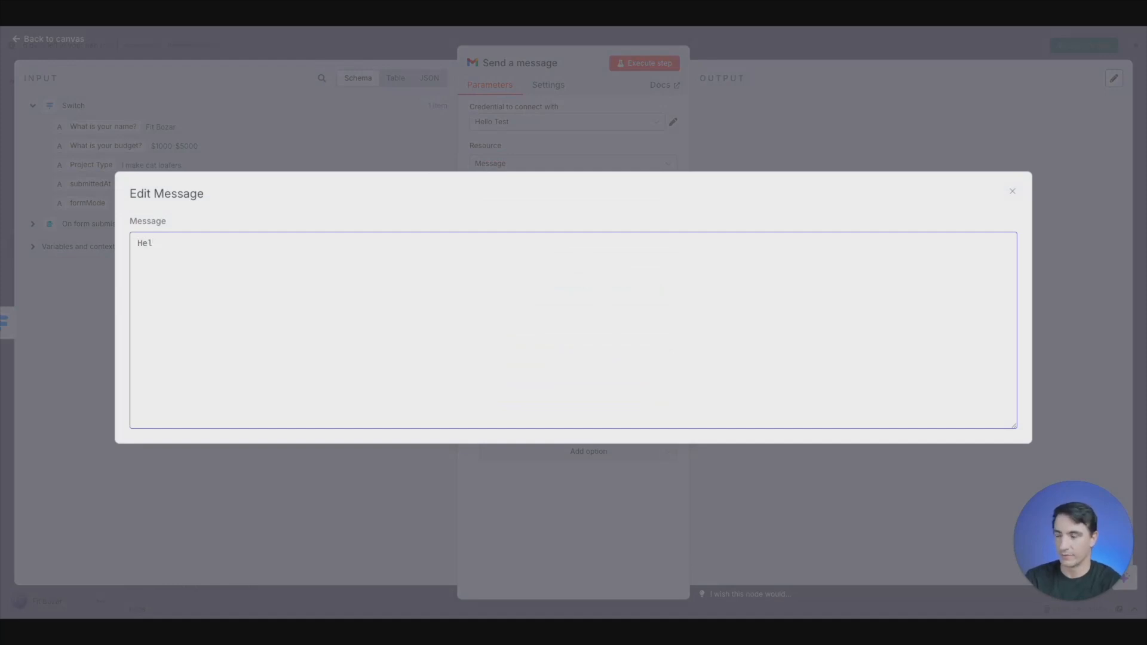
type("Hello")
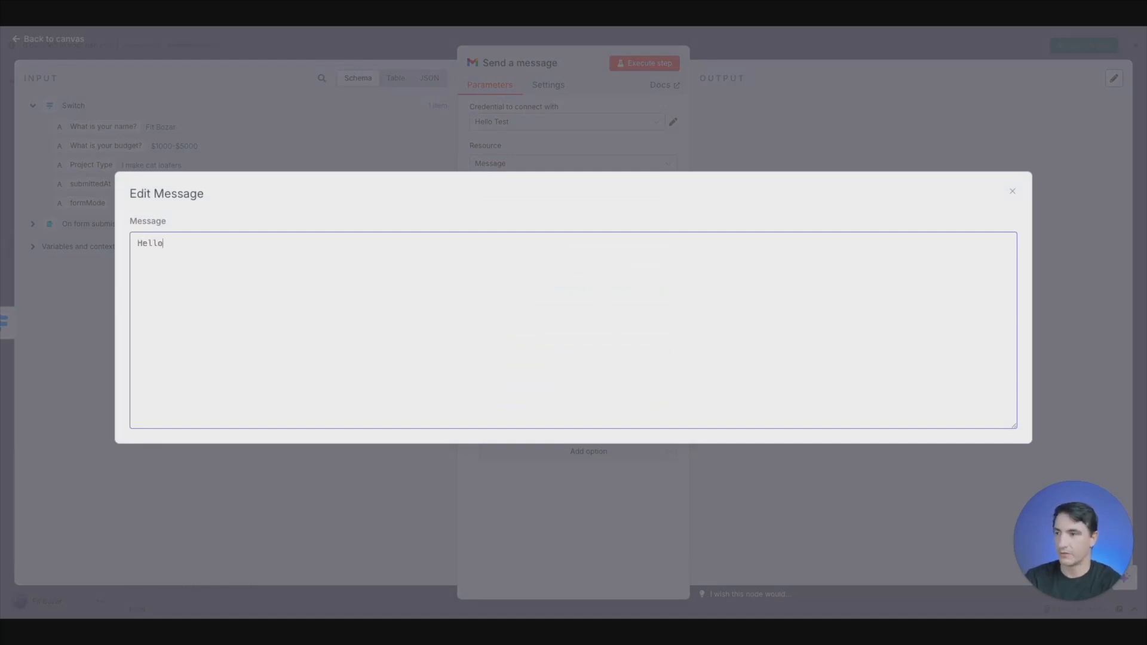
type(" Fi")
key("BackSpace")
key("BackSpace")
type("Fit,")
- Add the line "You have a new lead!" below the greeting, separated by a blank line, and close the message editor
key("Return")
key("Return")
type("You have a new lead!")
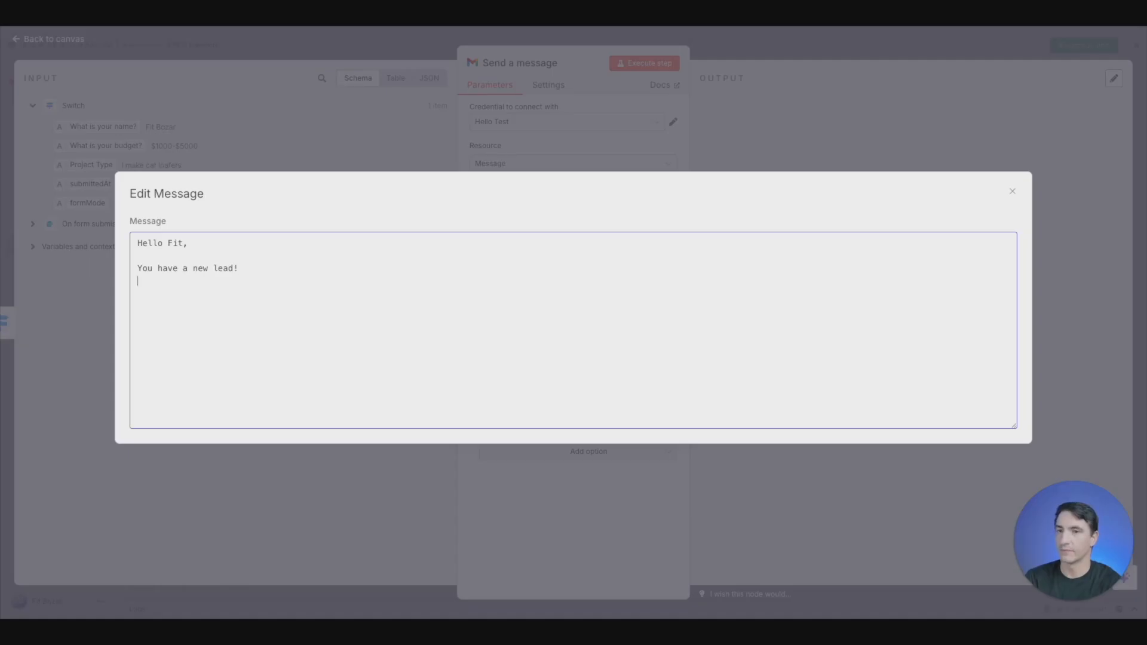
left_click(829, 140)
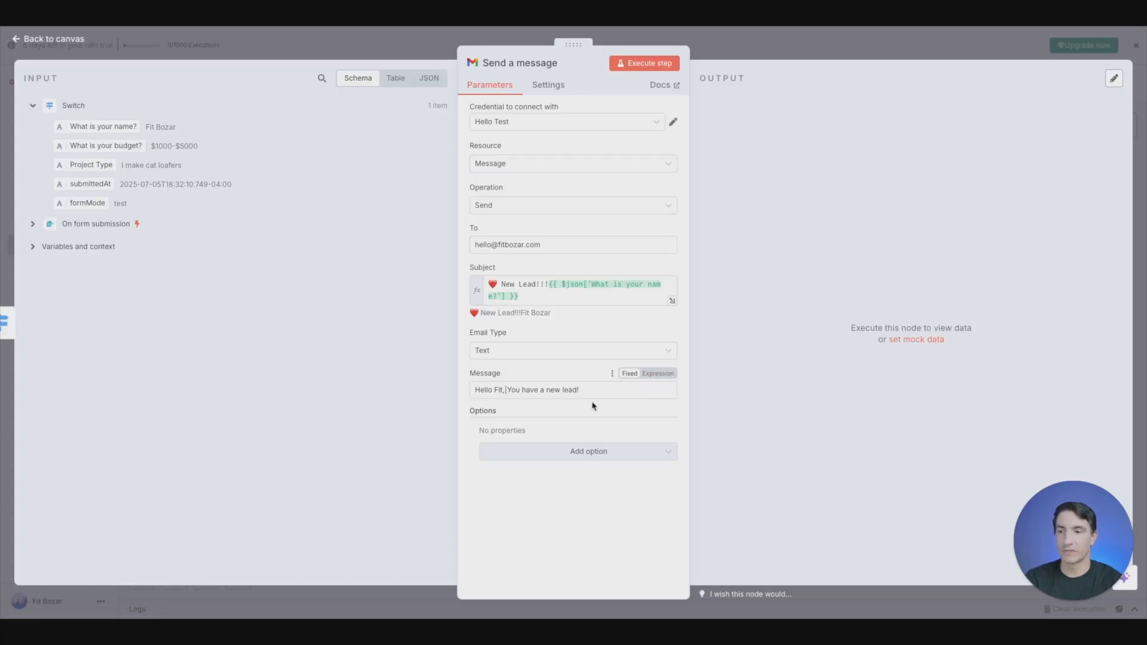
- Change the message to an expression and add a "Name:" label with the "What is your name?" field beneath it
left_click(658, 375)
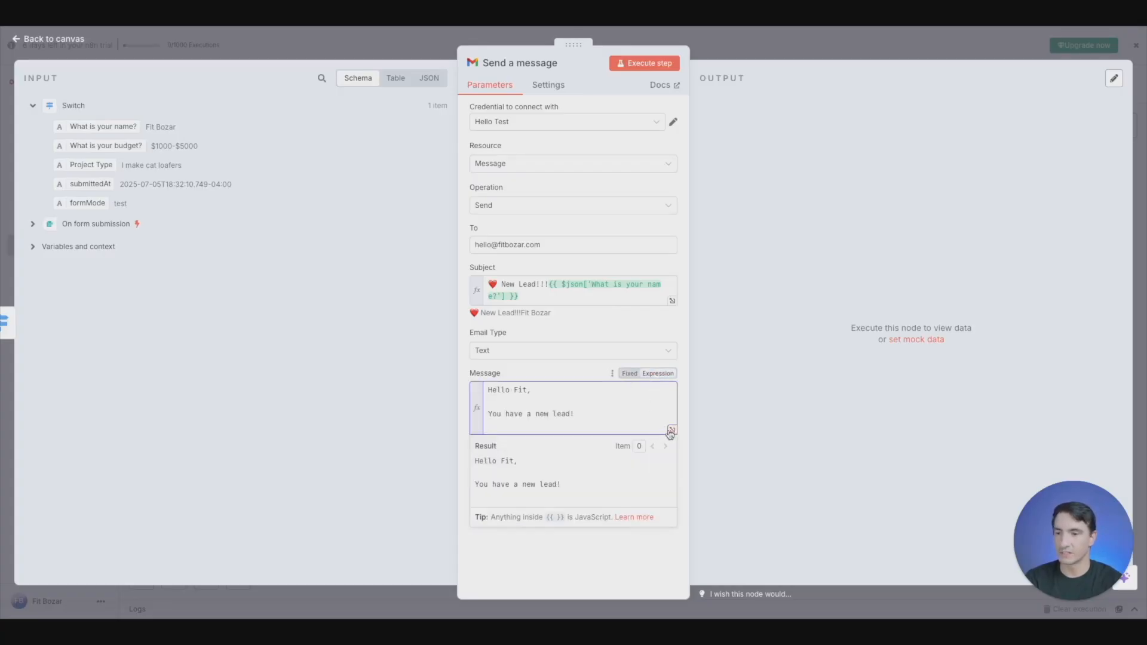
left_click(672, 430)
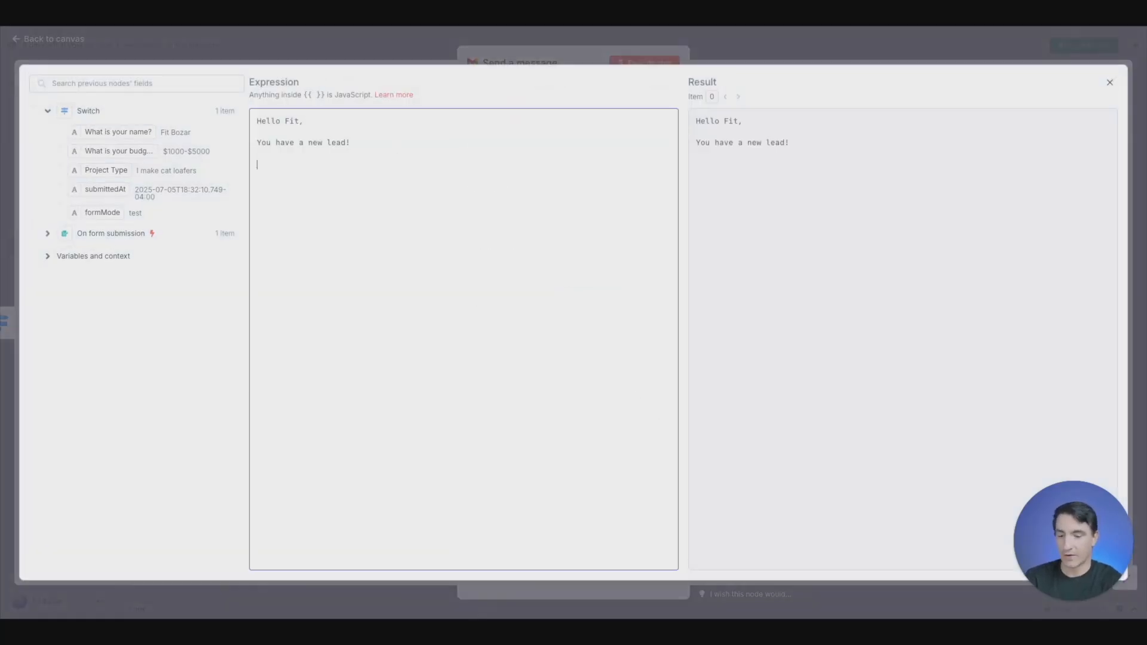
type("Name")
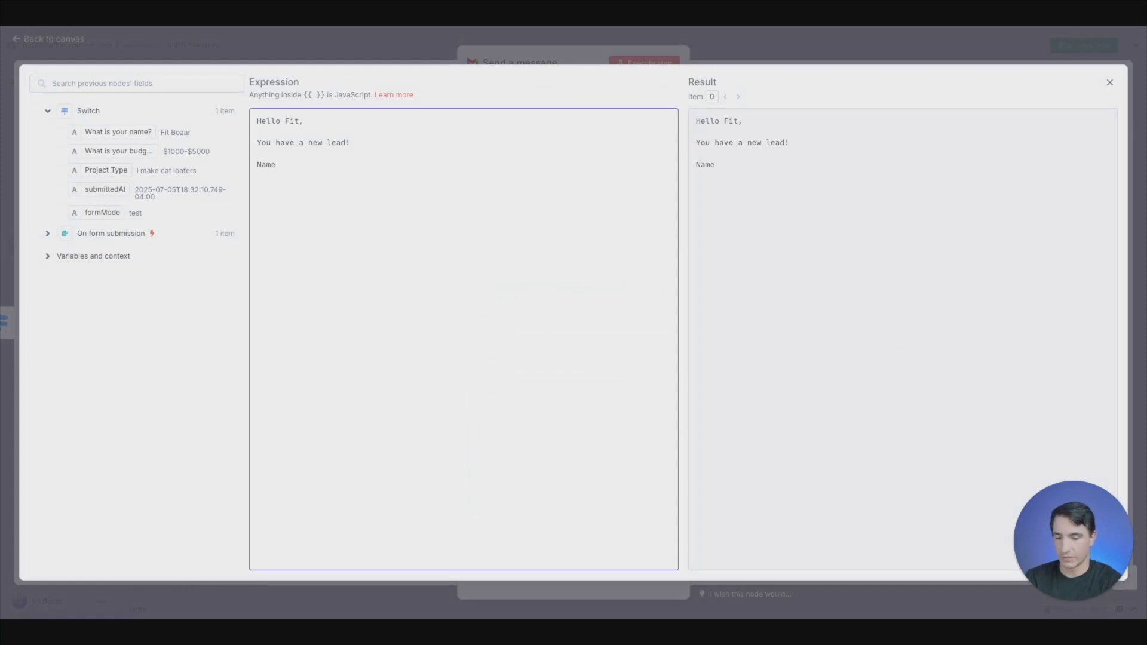
type(":")
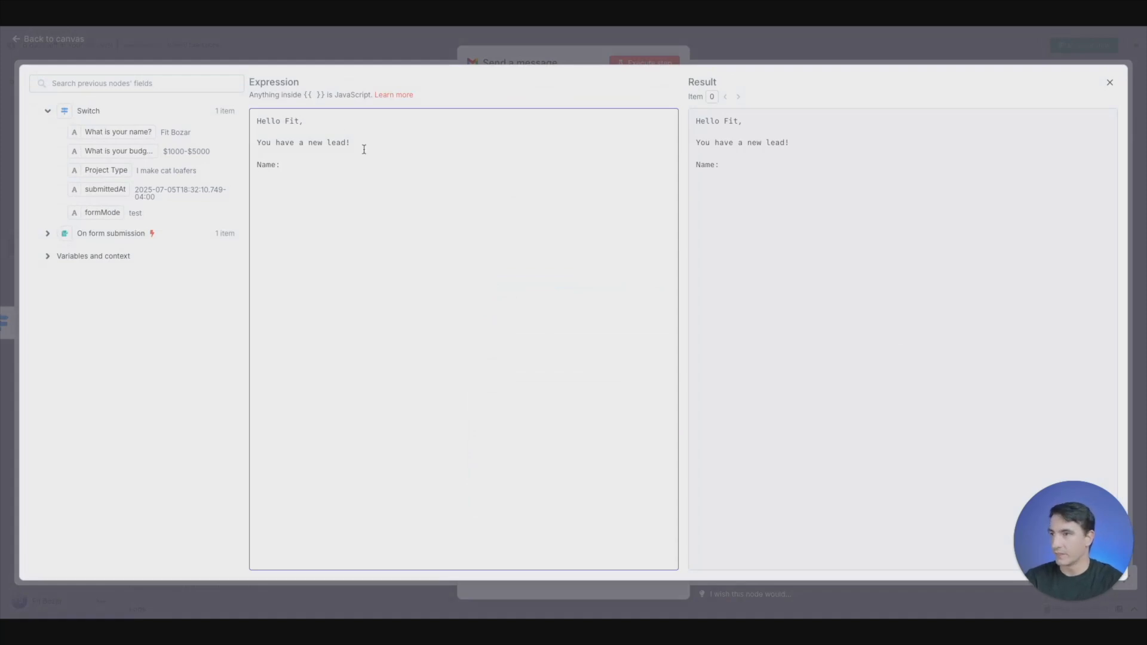
left_click_drag(125, 131, 277, 178)
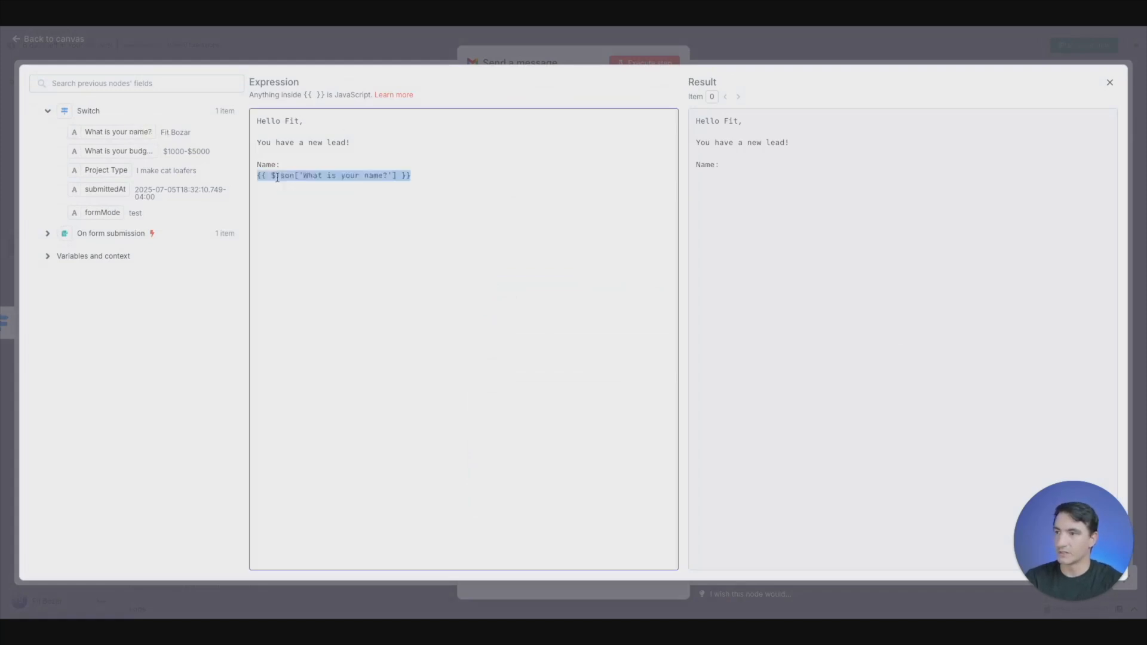
left_click(438, 179)
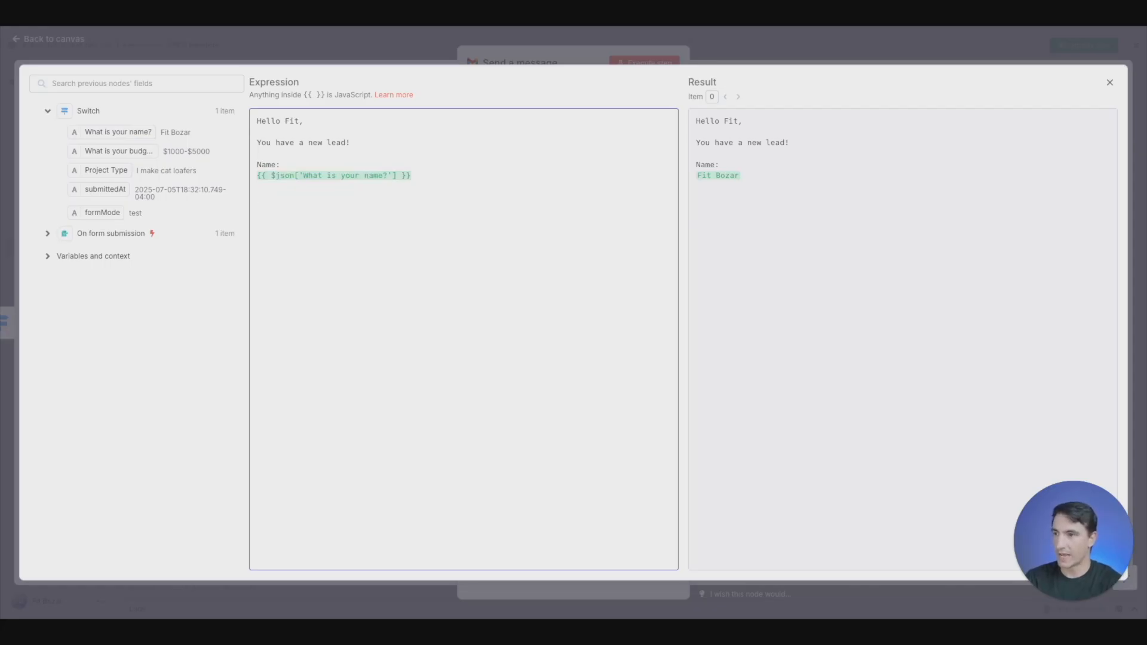
- Add a "Budget:" label to the message with the "What is your budget?" field beneath it
type("Budget:")
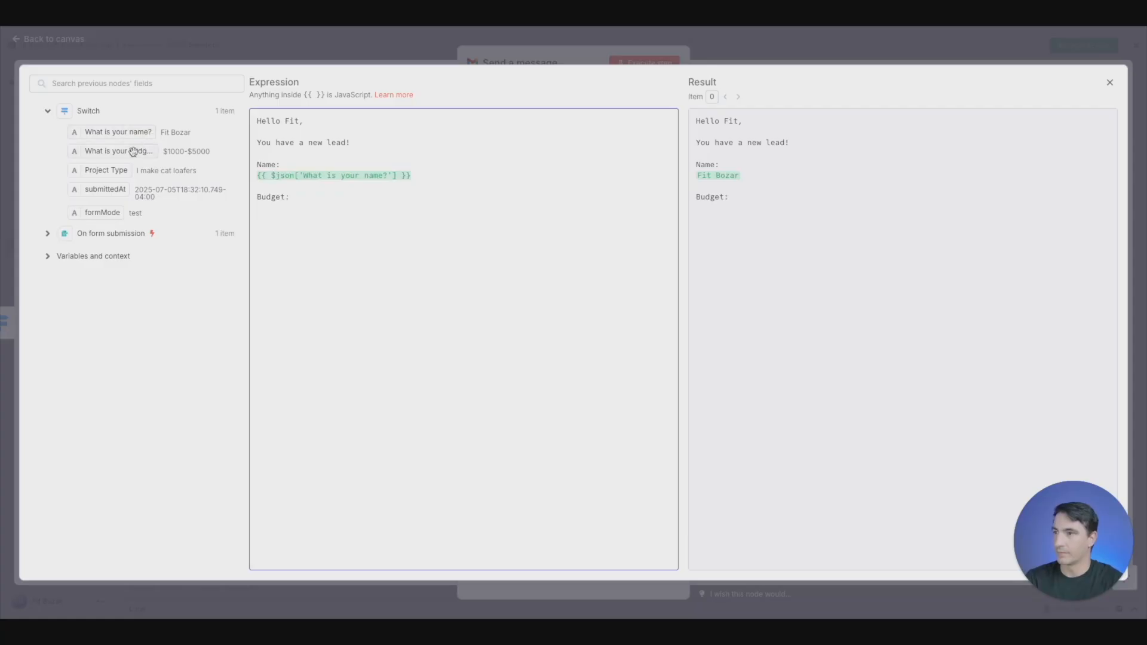
left_click_drag(128, 151, 297, 210)
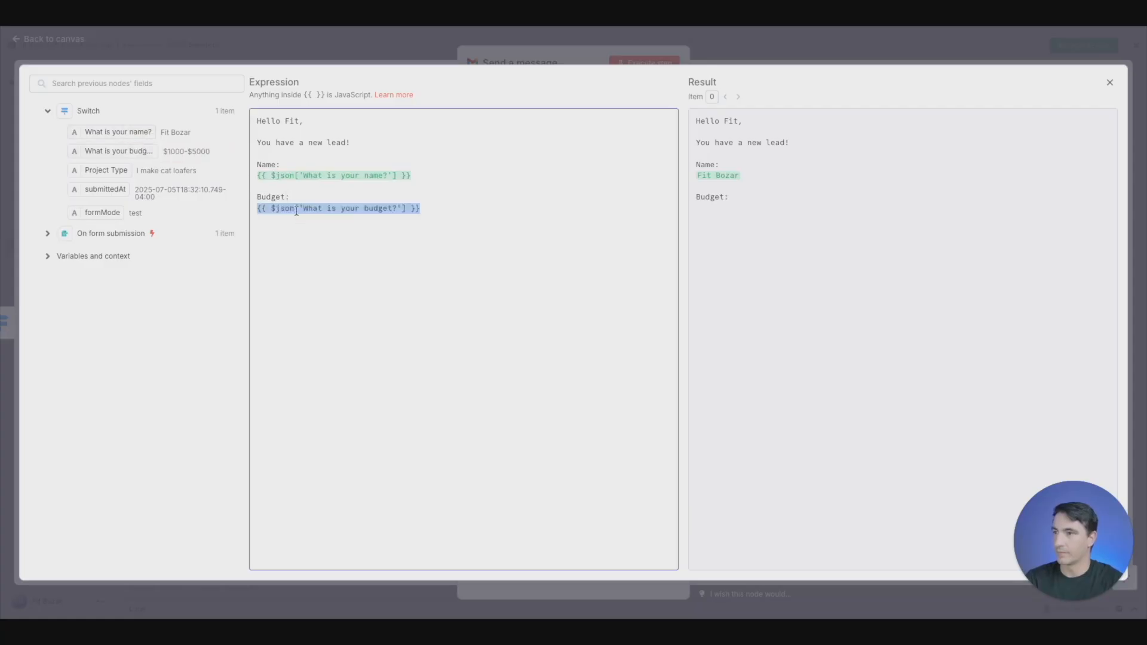
left_click(484, 215)
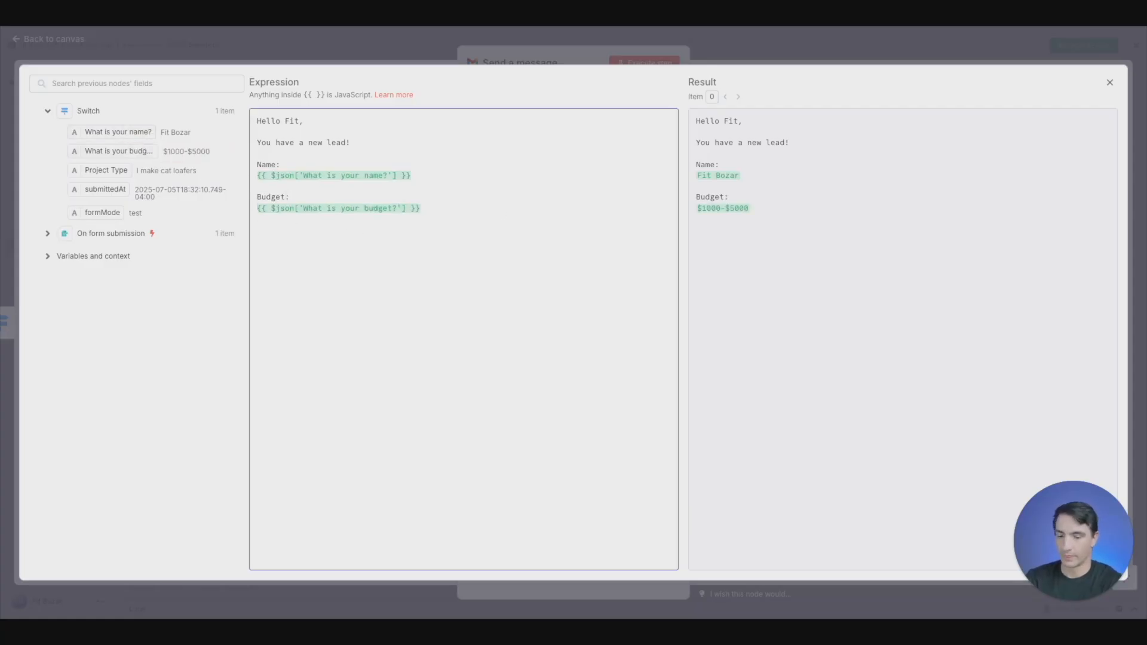
- Add a "Project Type:" label below the budget in the message, with the Project Type field beneath it
key("Return")
key("Return")
type("Project")
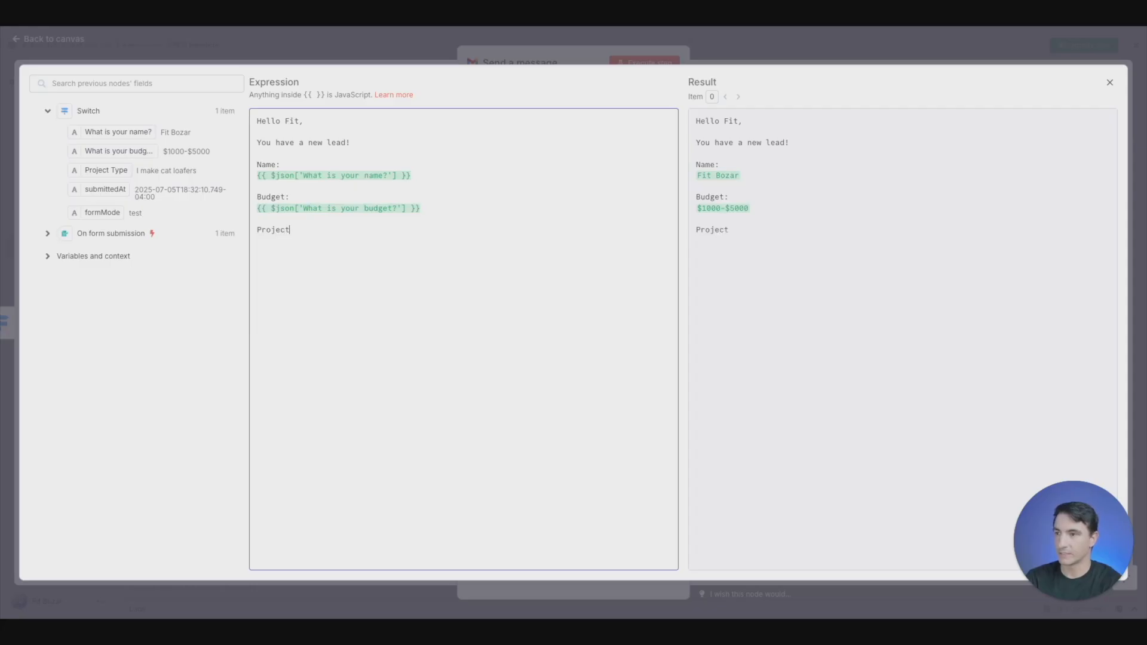
type(" Type:")
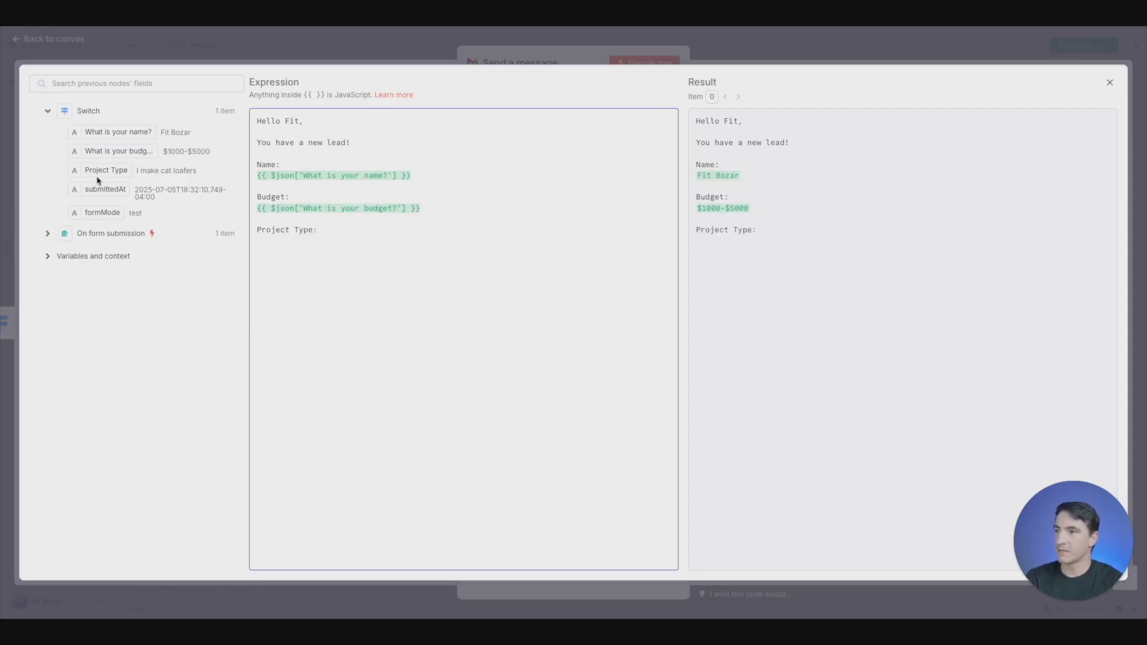
left_click_drag(101, 172, 275, 242)
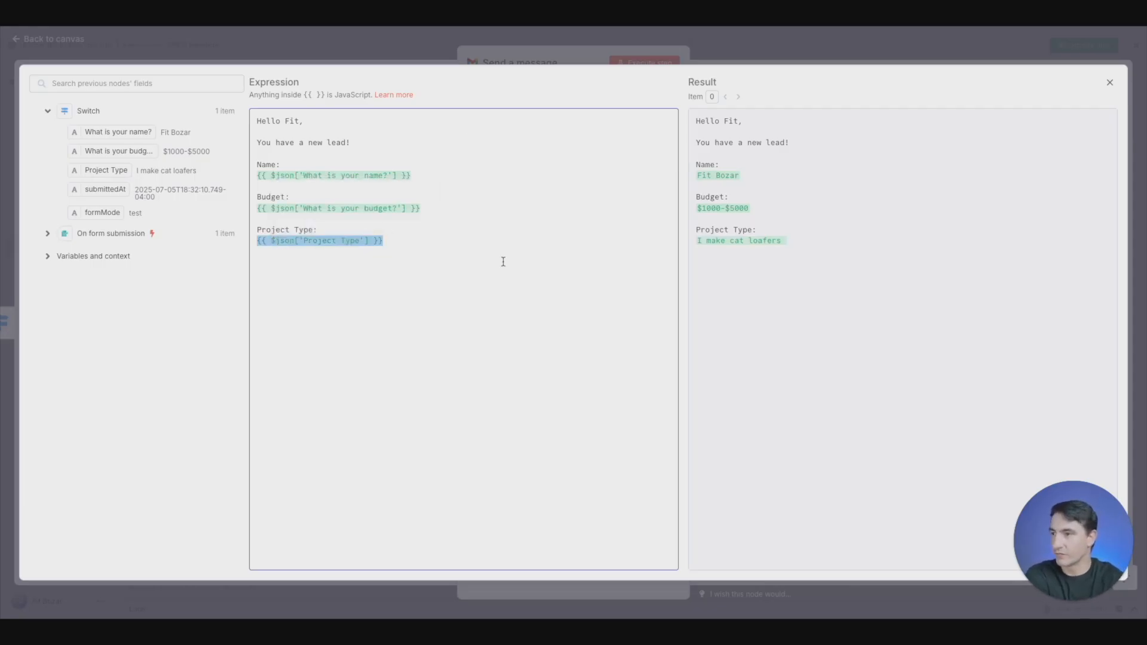
left_click(462, 239)
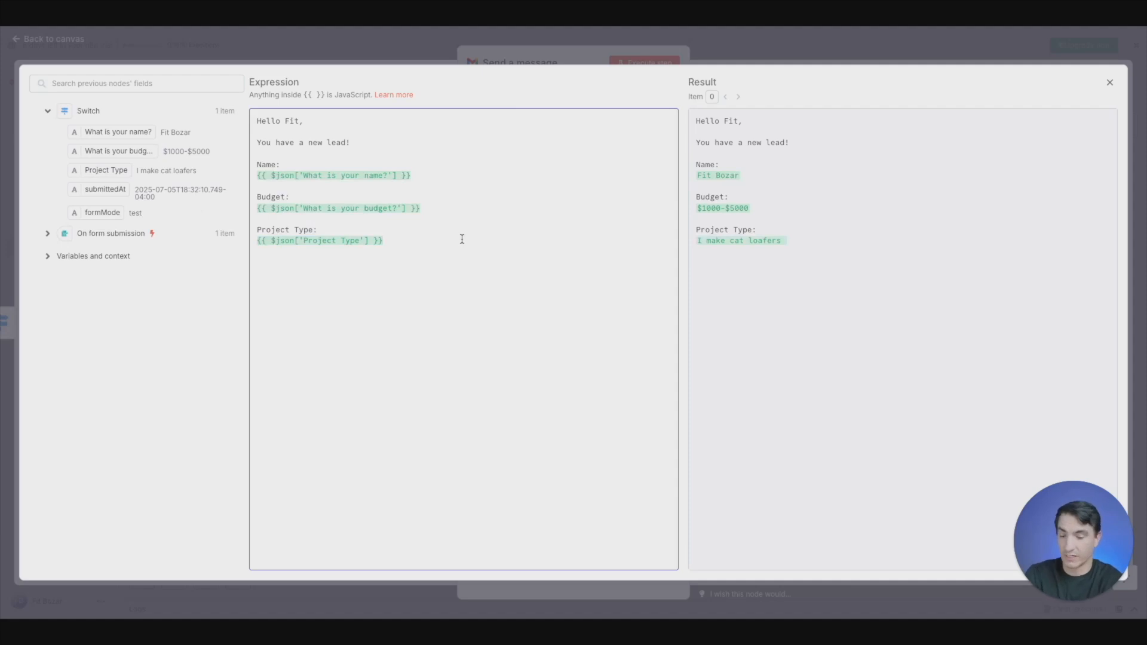
- Add a "Time:" label to the message with the submittedAt field beneath it, and close the message editor
type("Time:")
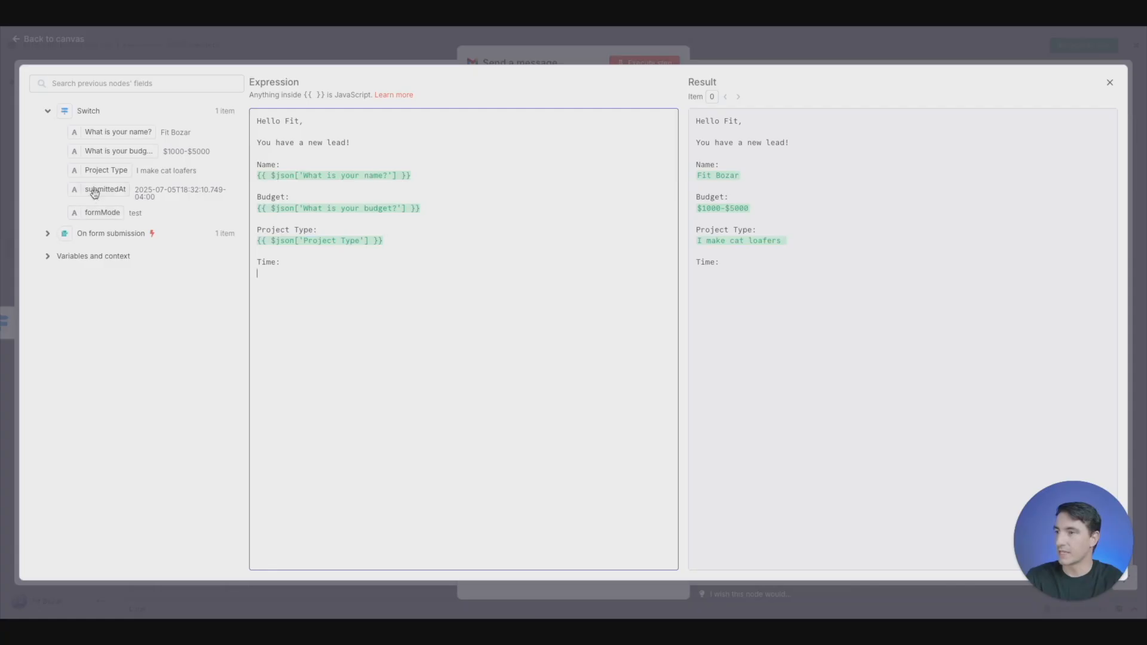
left_click_drag(94, 193, 310, 279)
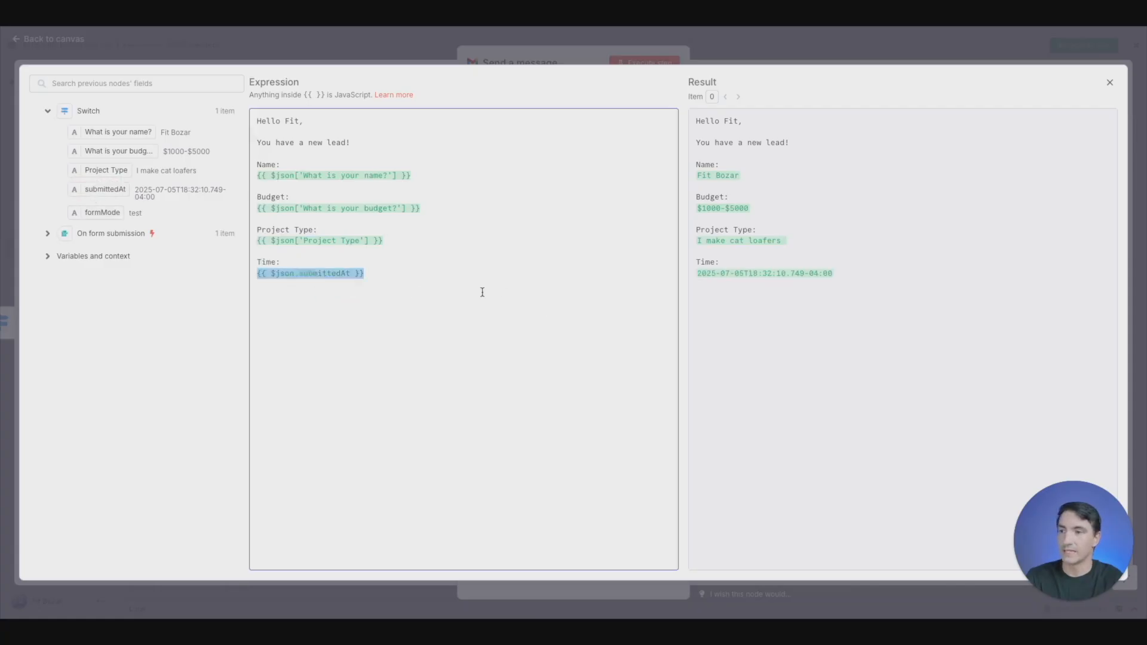
left_click(369, 47)
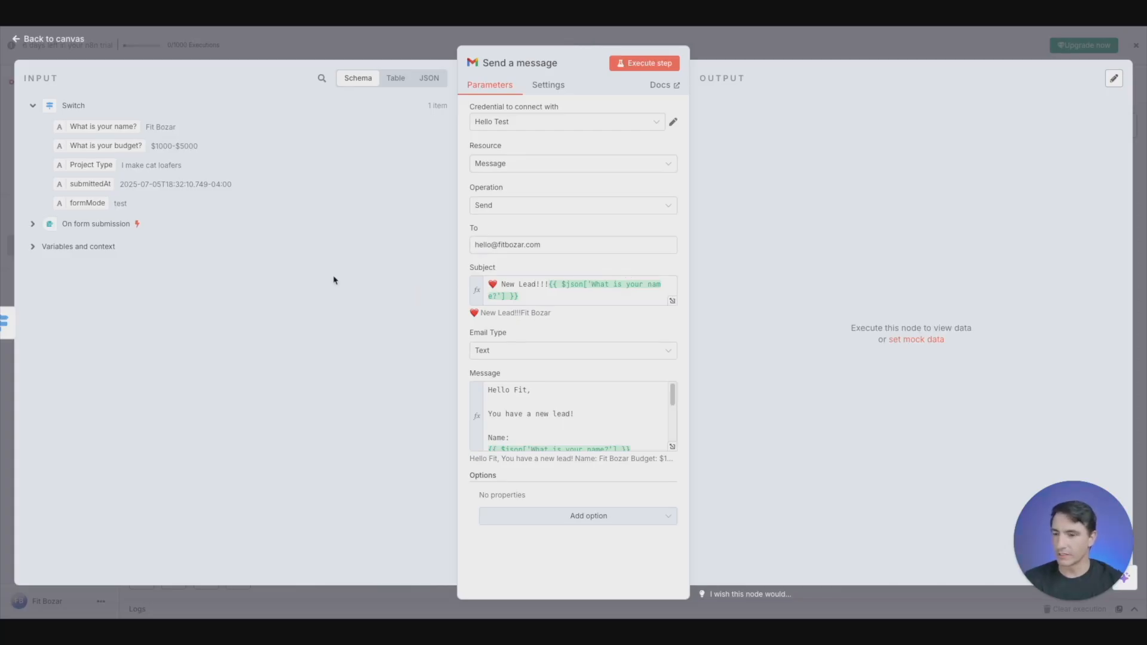
- Add the Append n8n Attribution option to the Gmail message node and return to the canvas
left_click(623, 515)
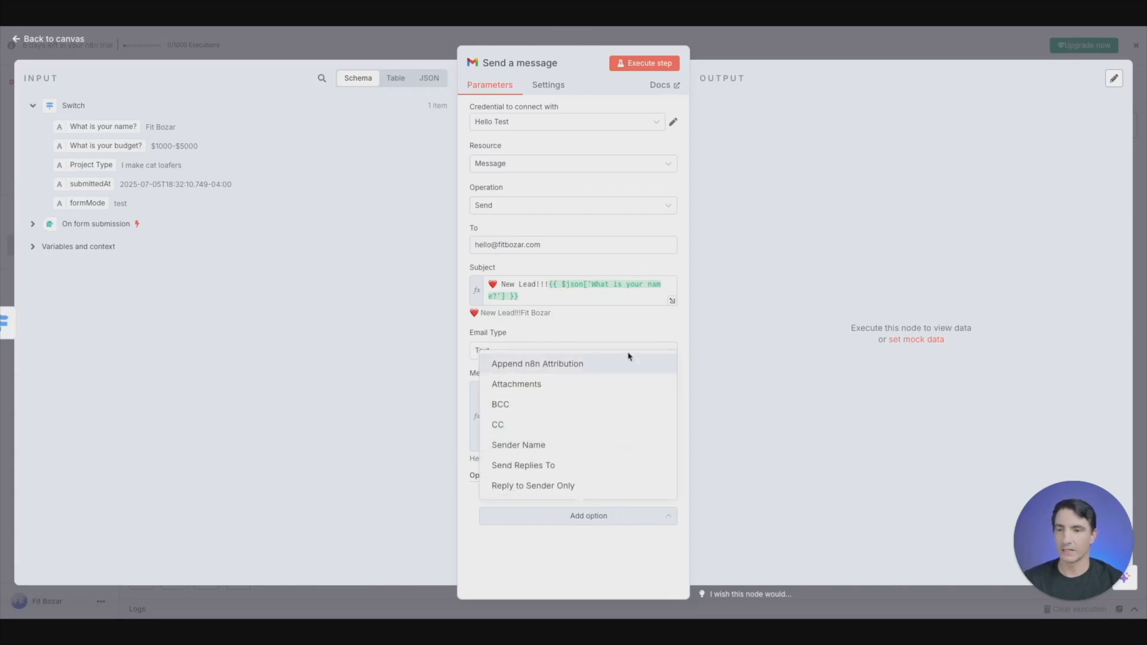
left_click(592, 373)
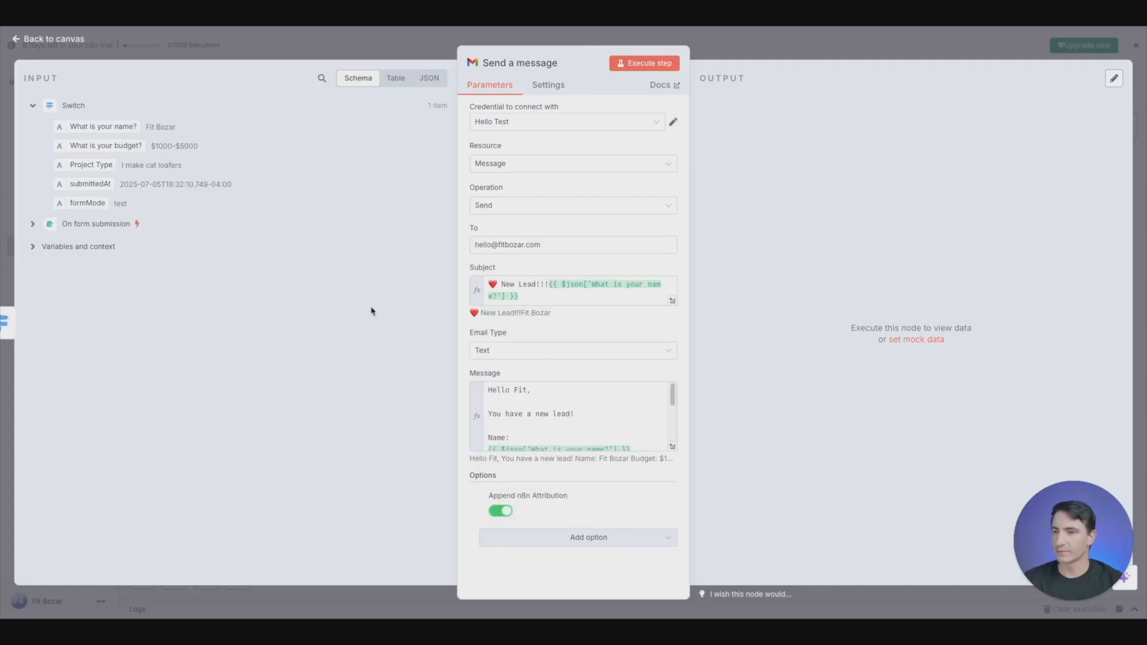
left_click(305, 48)
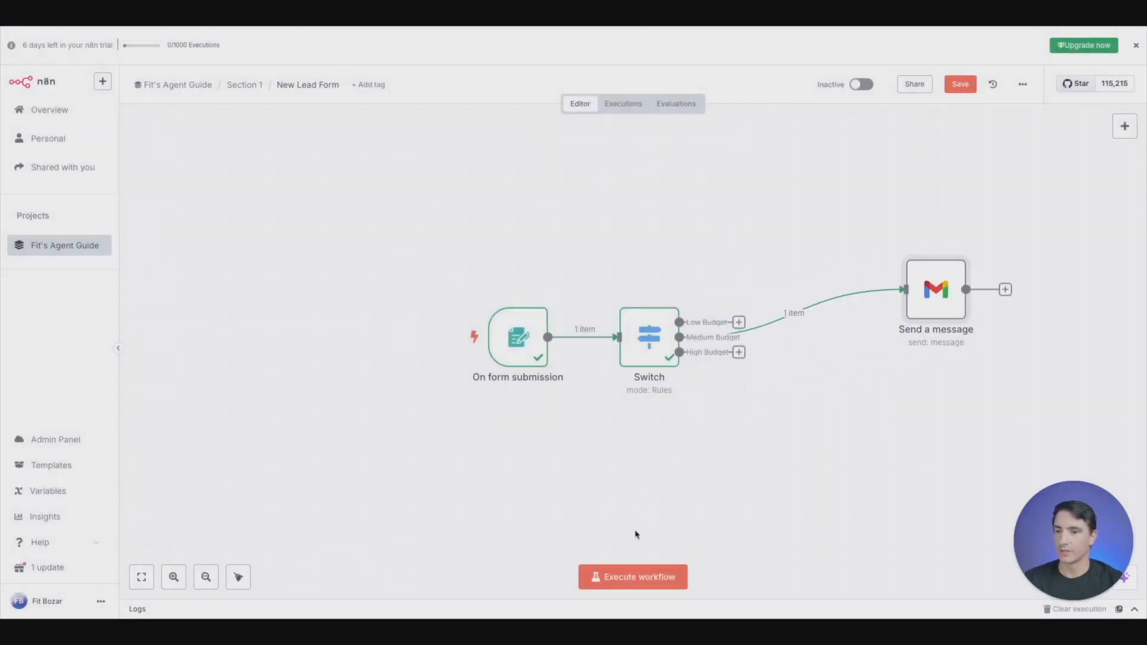
- Execute the workflow and fill in the test form with the lead's full name and a budget of $1000-$5000
left_click(635, 577)
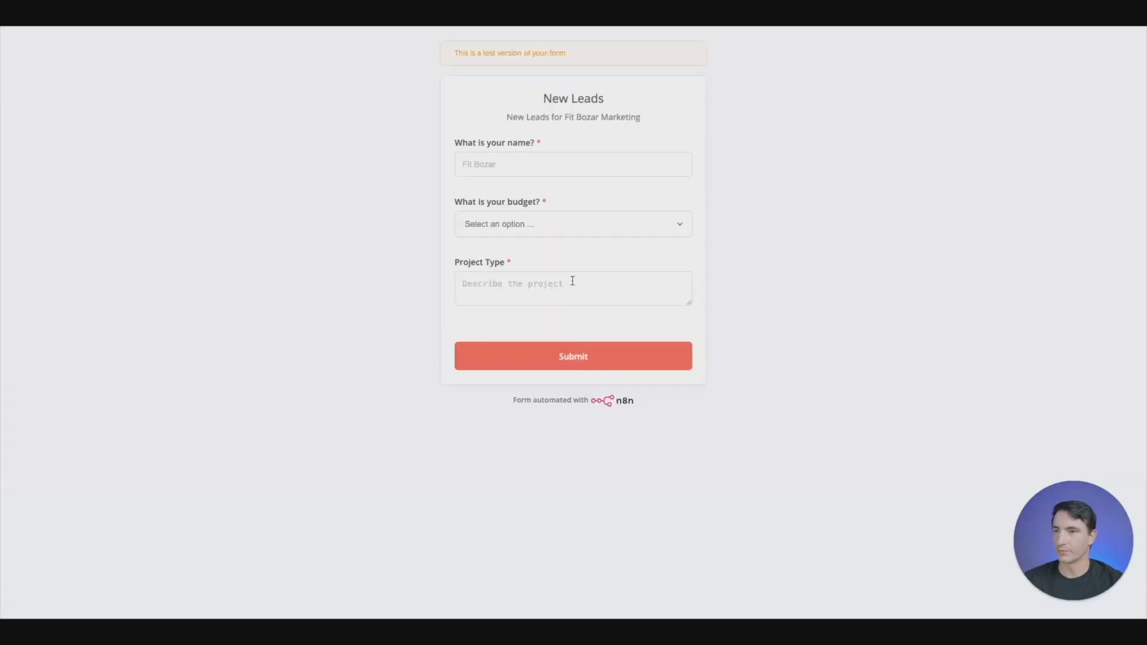
left_click(540, 164)
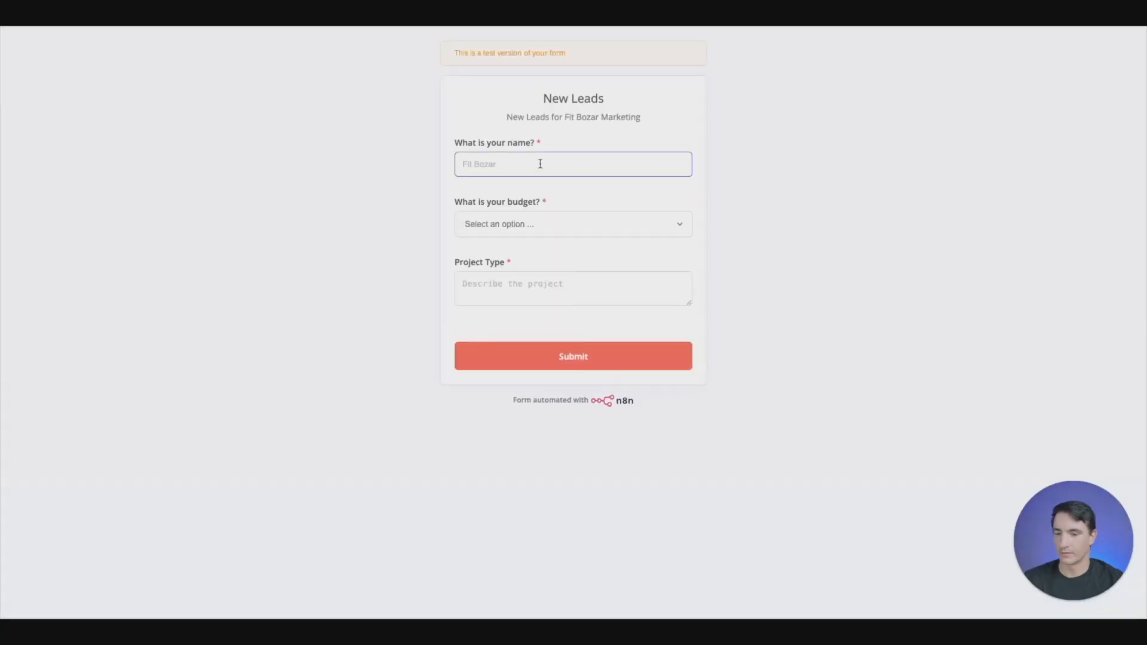
type("Fit Bozar")
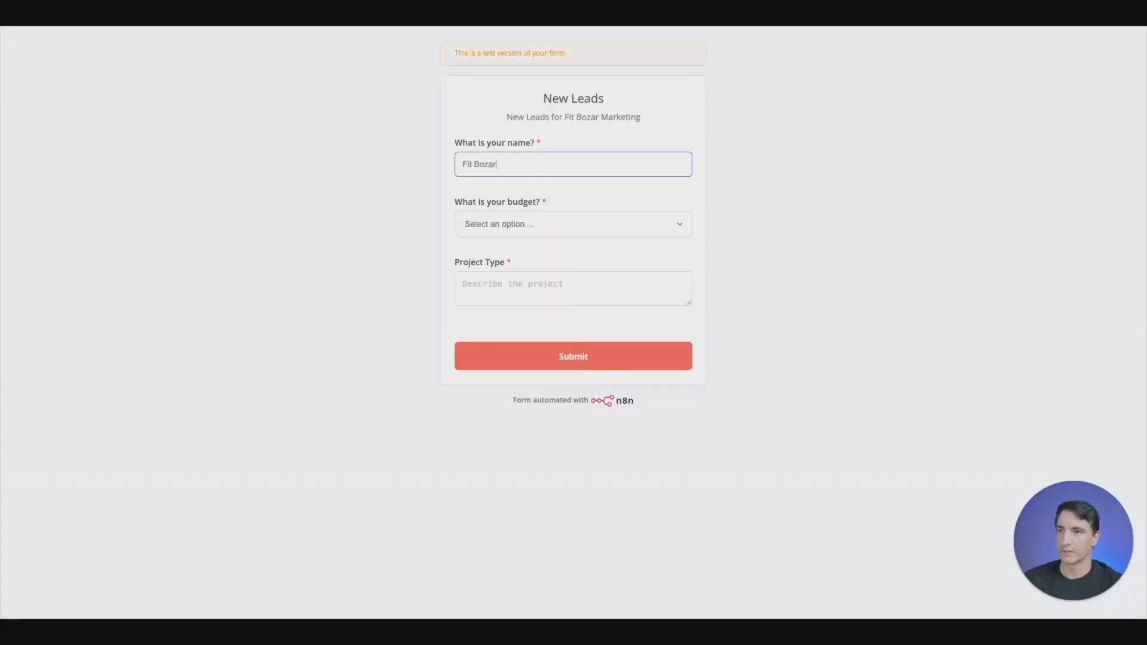
key("Tab")
key("space")
key("Down")
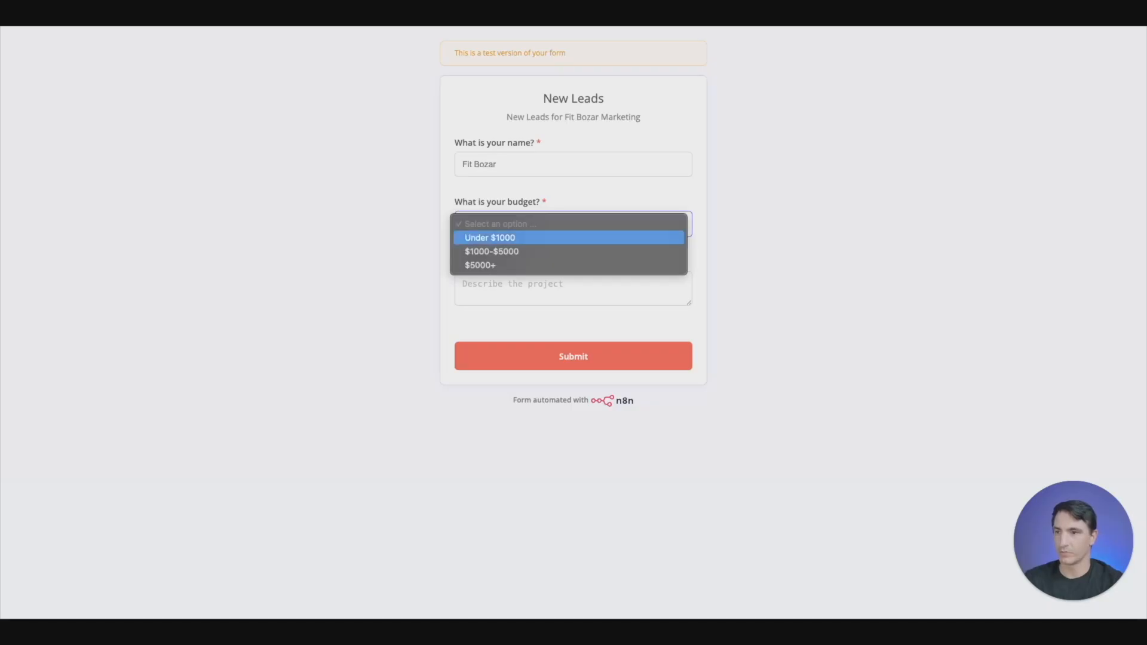
key("Down")
key("Return")
key("Tab")
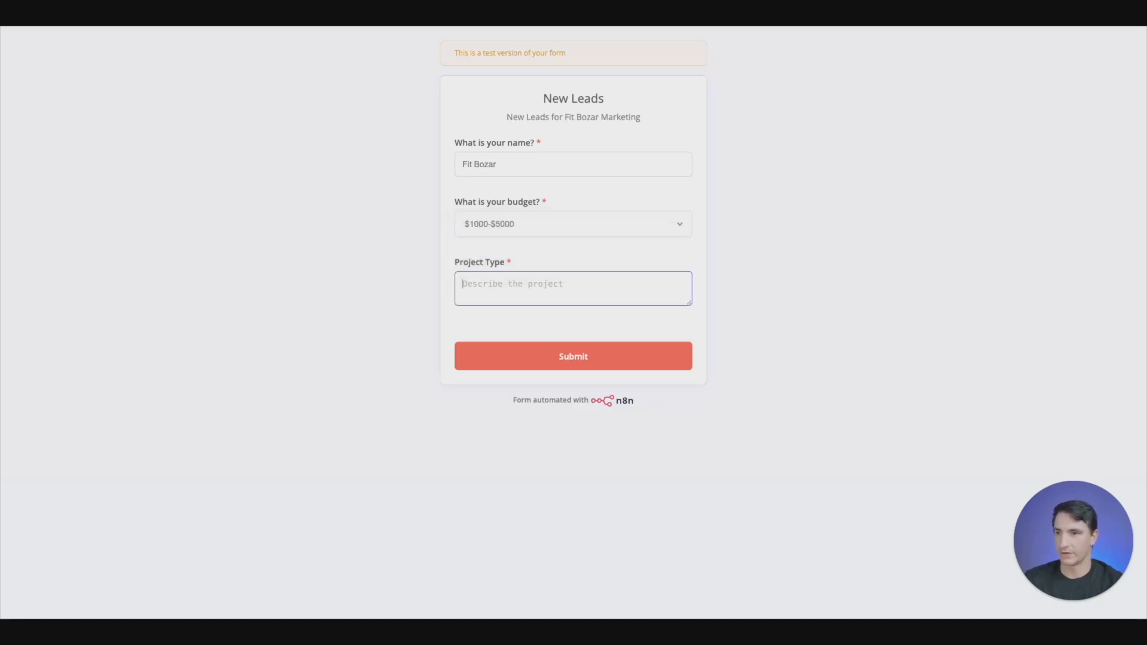
- Describe the project type in the test form as "I make turtle necklaces for turtles"
type("I")
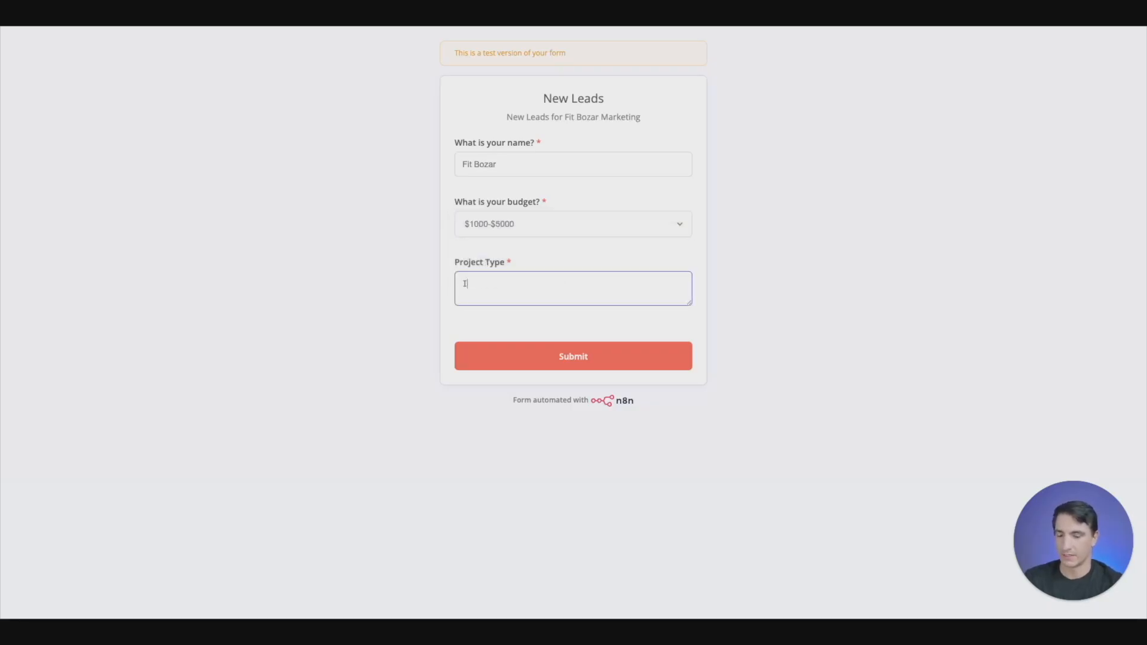
type(" make tur")
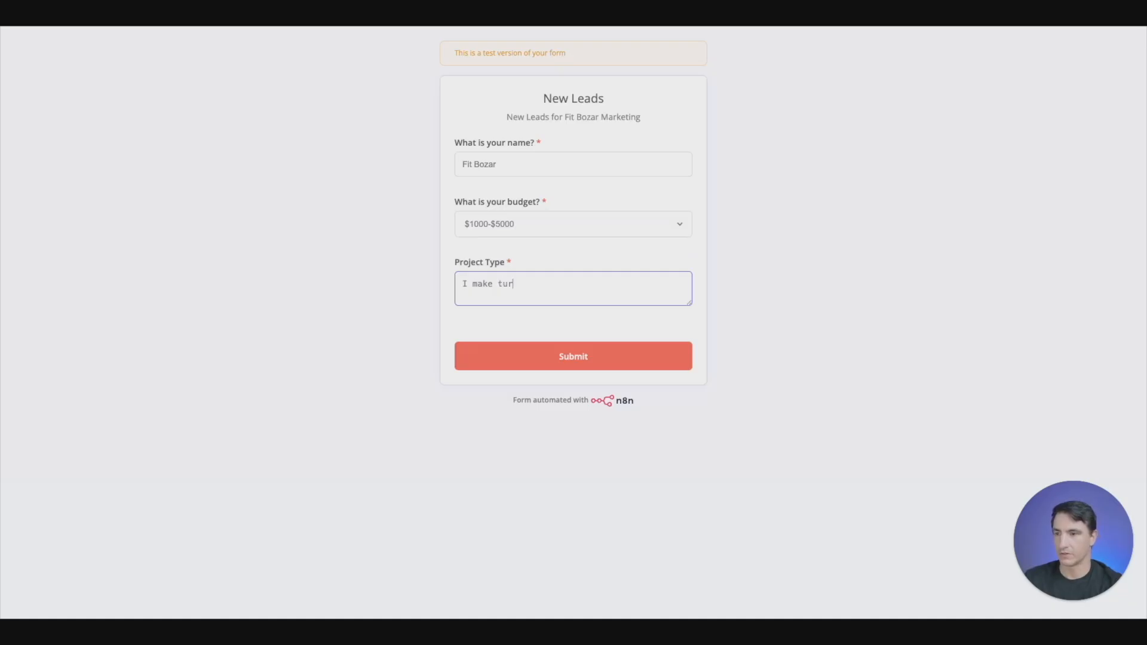
type("le neckl")
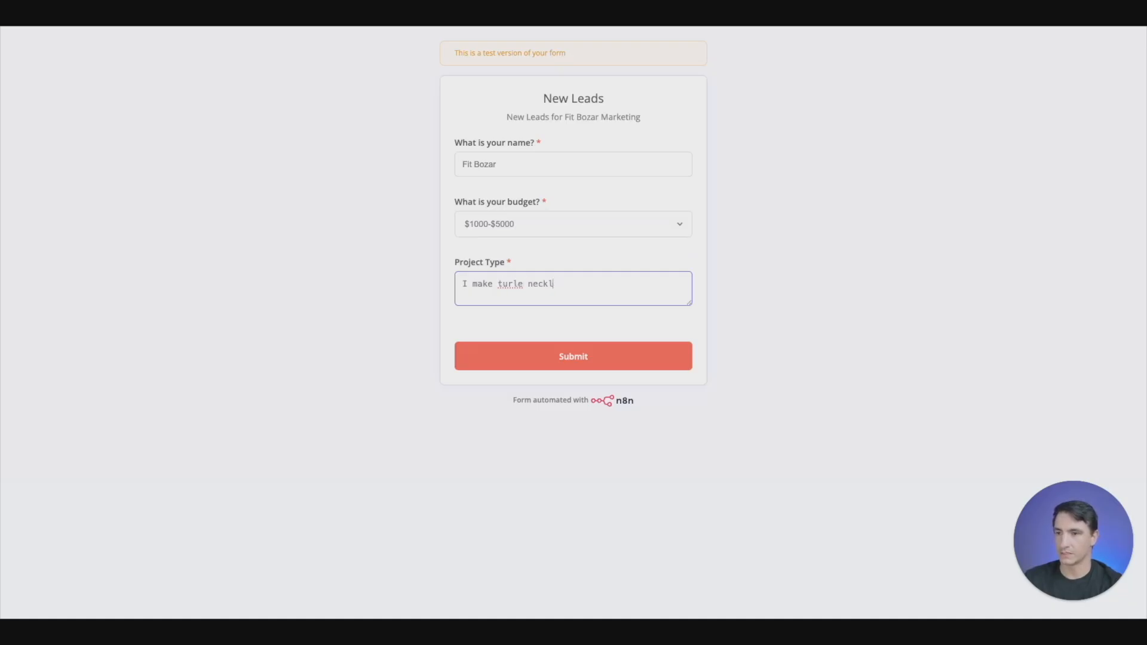
type("ace")
key("BackSpace")
key("BackSpace")
key("BackSpace")
key("BackSpace")
key("BackSpace")
key("BackSpace")
key("BackSpace")
key("BackSpace")
key("BackSpace")
key("BackSpace")
type("tle necklaces for ")
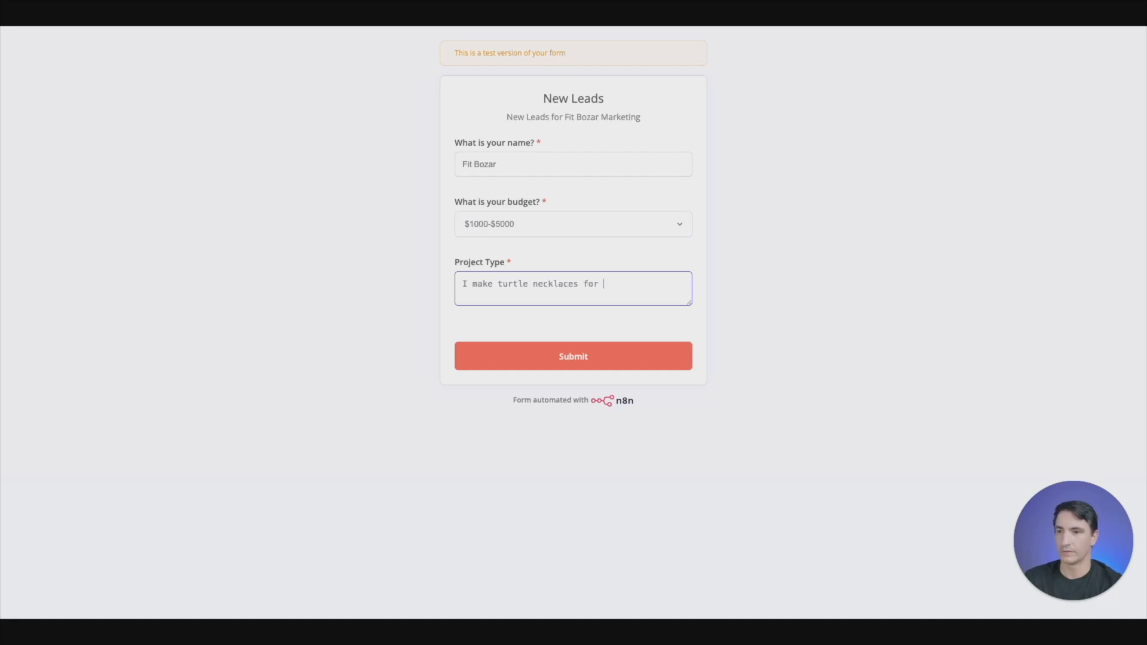
type("turtl")
key("BackSpace")
type("l")
key("BackSpace")
key("BackSpace")
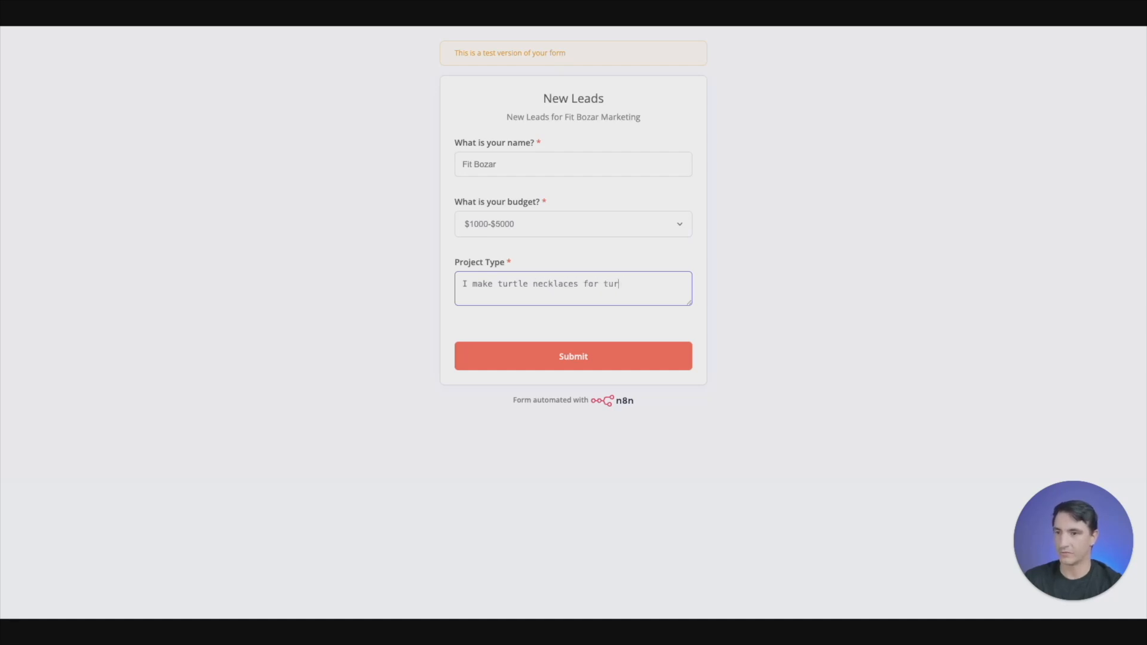
type("tles")
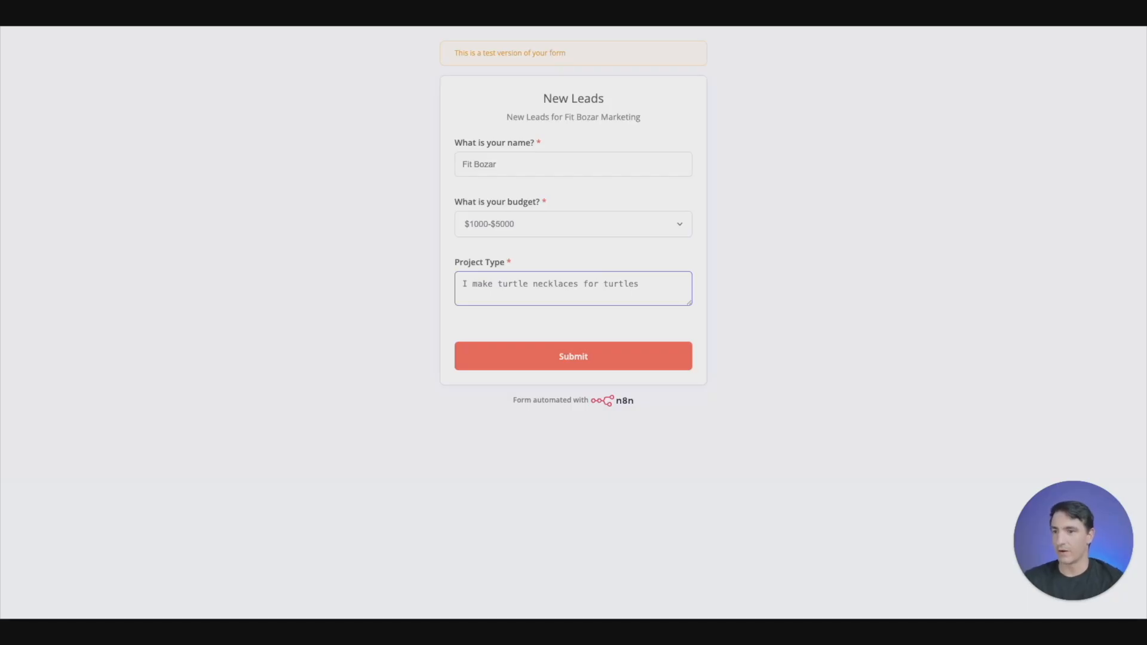
- Submit the test form and return to the workflow canvas to check the Medium Budget route to the Gmail node
left_click(541, 356)
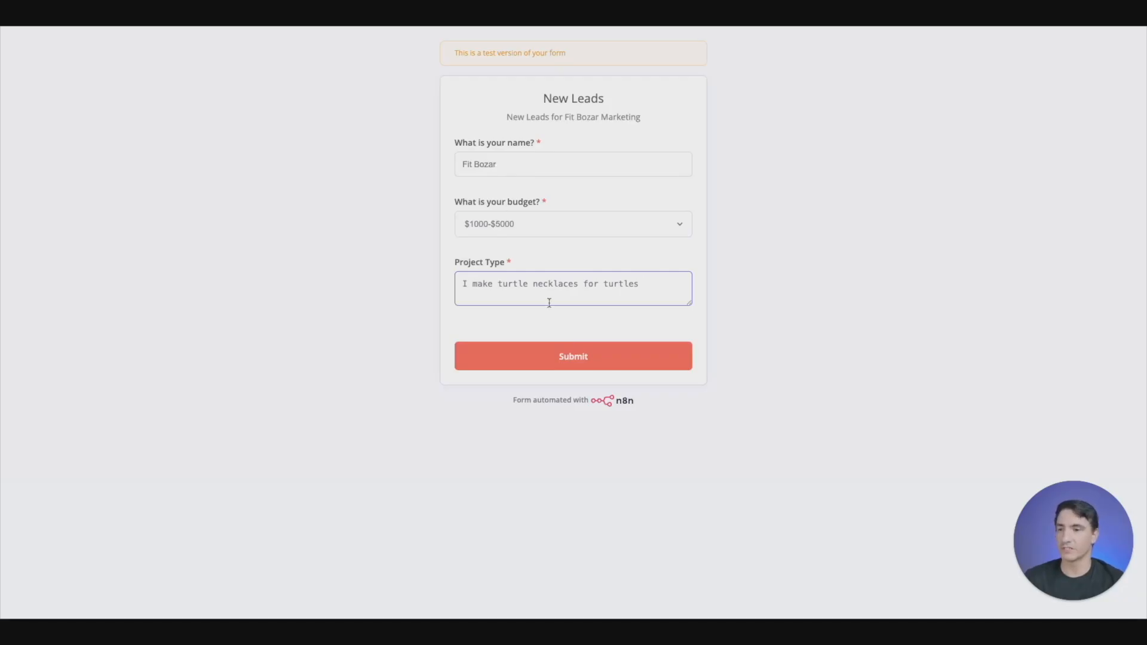
left_click(581, 353)
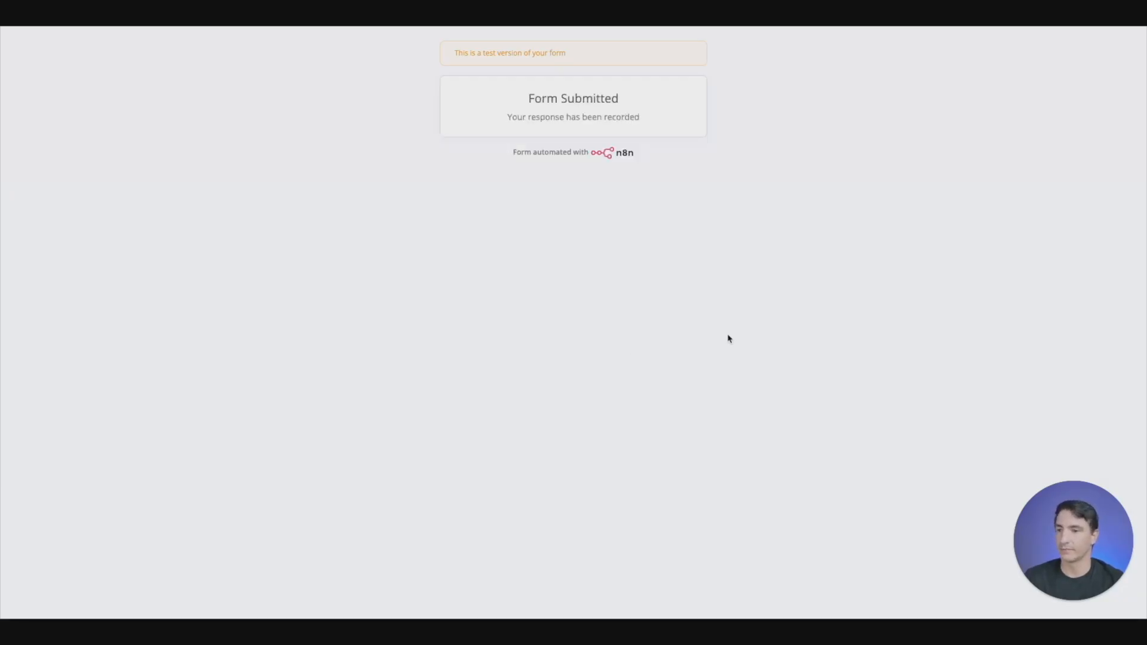
left_click(198, 13)
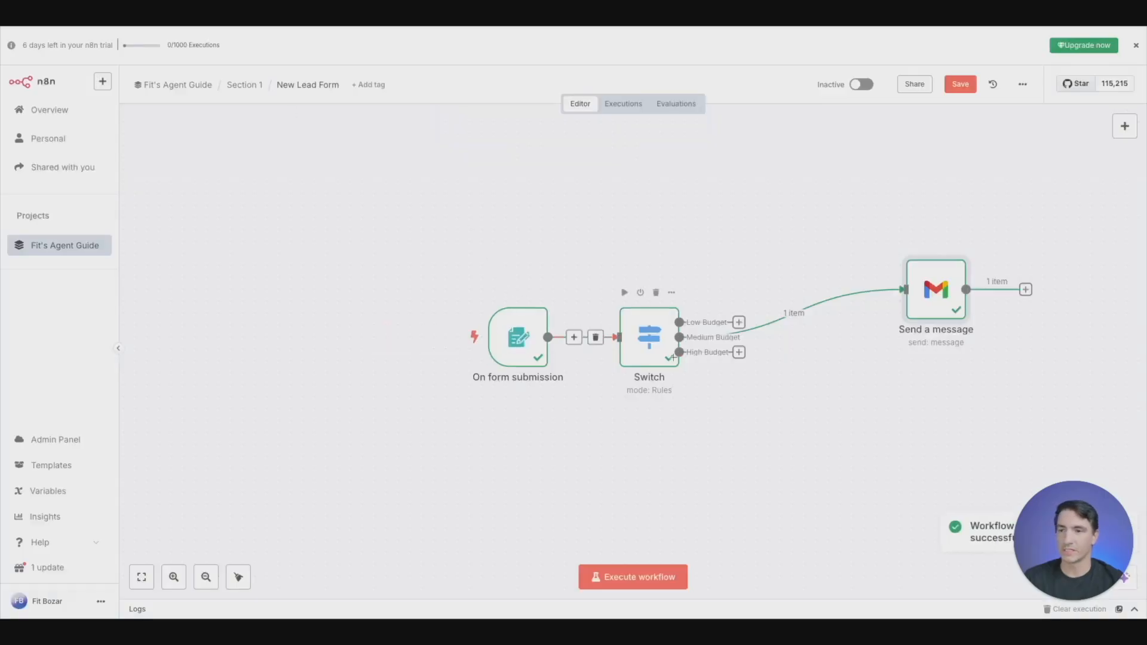
mouse_move(794, 322)
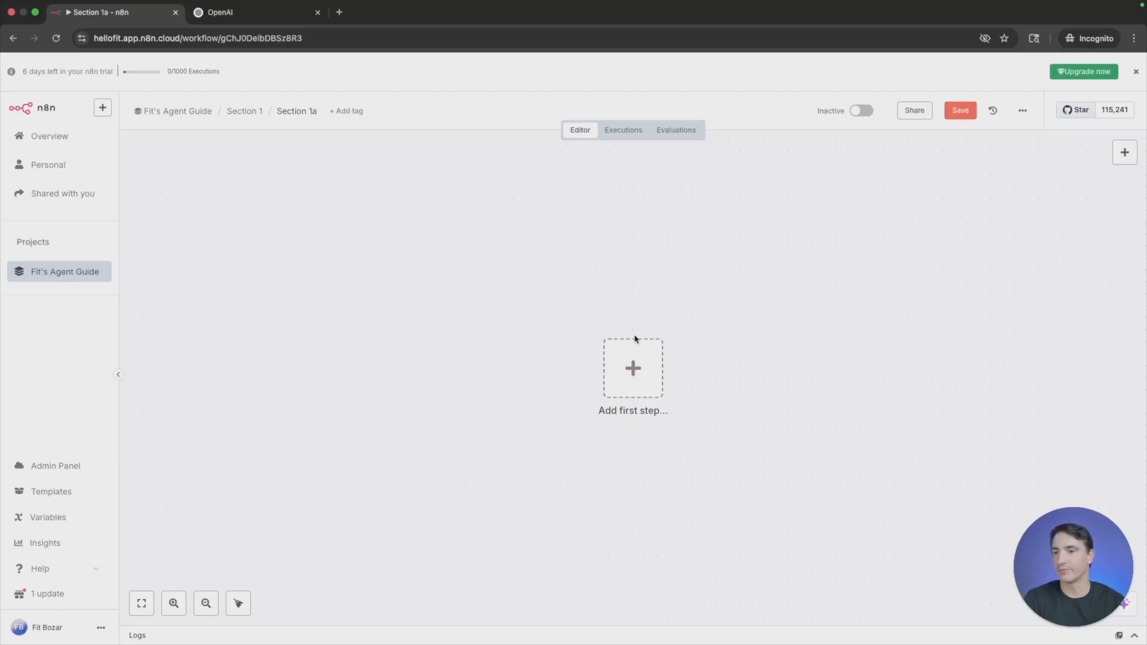
- Add a manual trigger as the first step of the Section 1a workflow and move it up and to the left
left_click(636, 355)
left_click(981, 254)
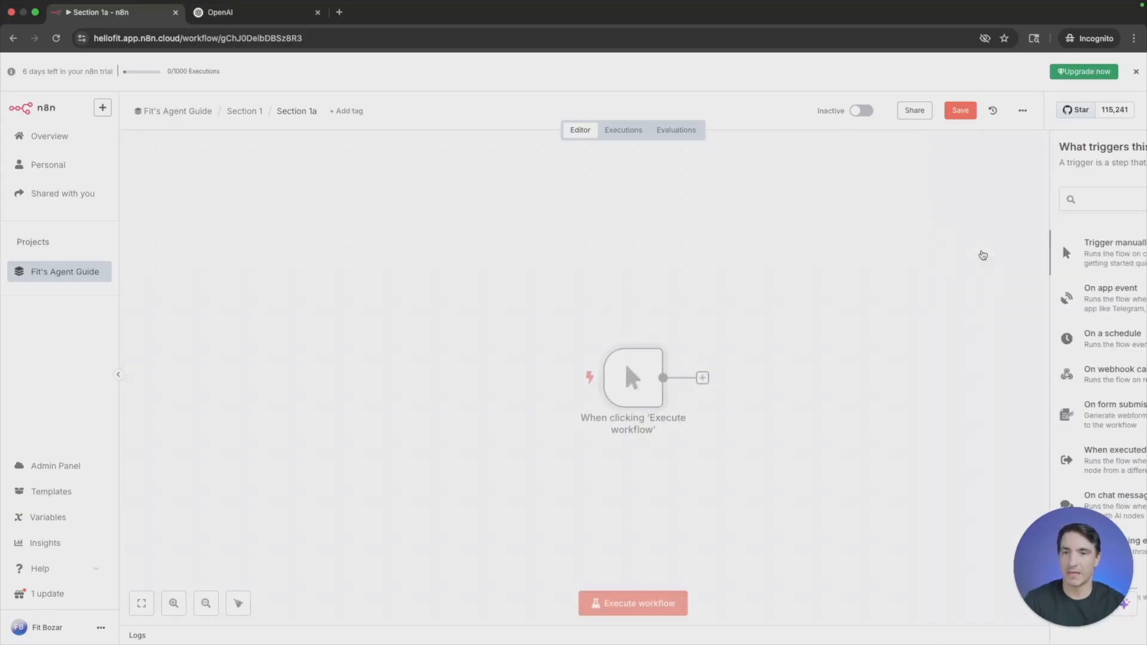
left_click_drag(631, 379, 548, 343)
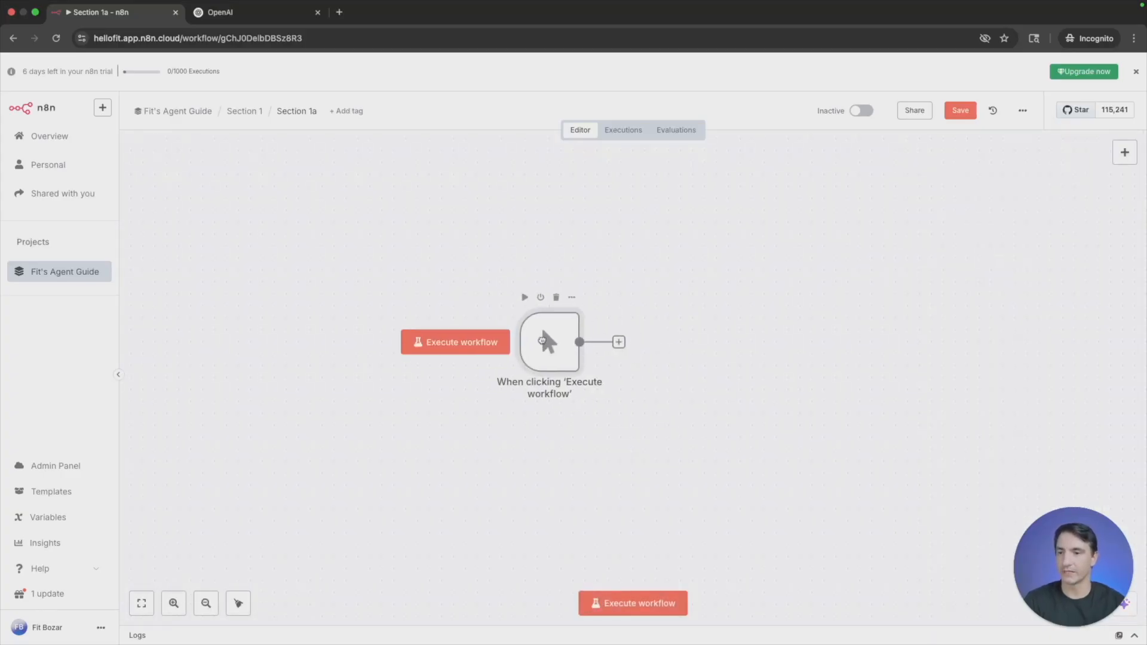
- Connect an OpenAI node with the Message a model text action after the manual trigger
left_click(619, 342)
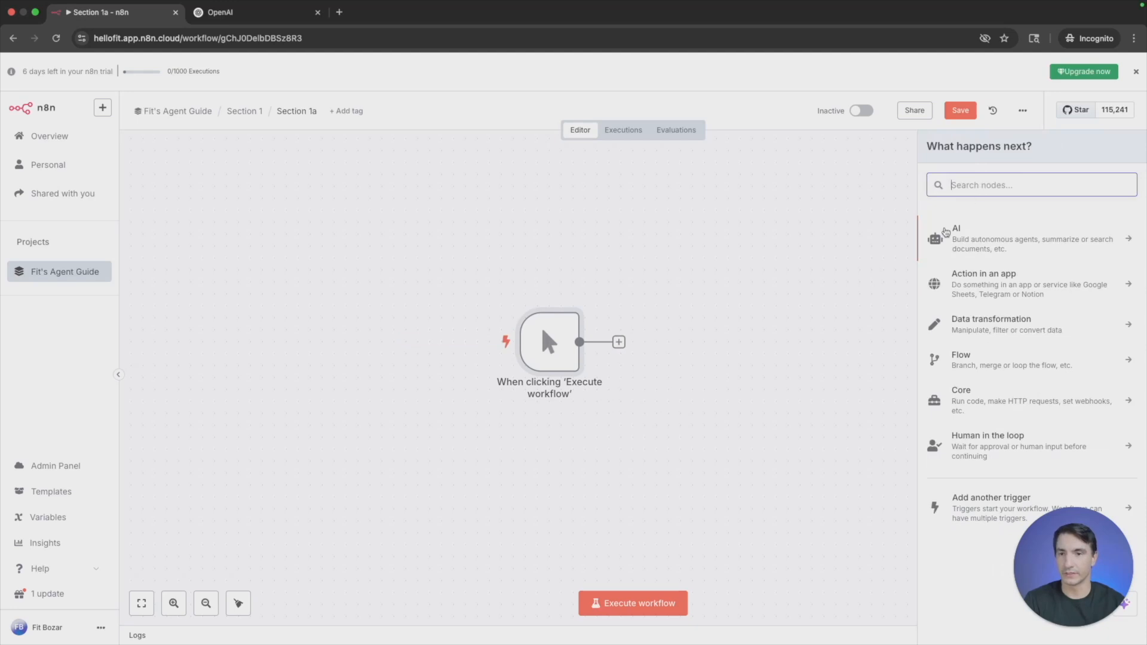
left_click(963, 230)
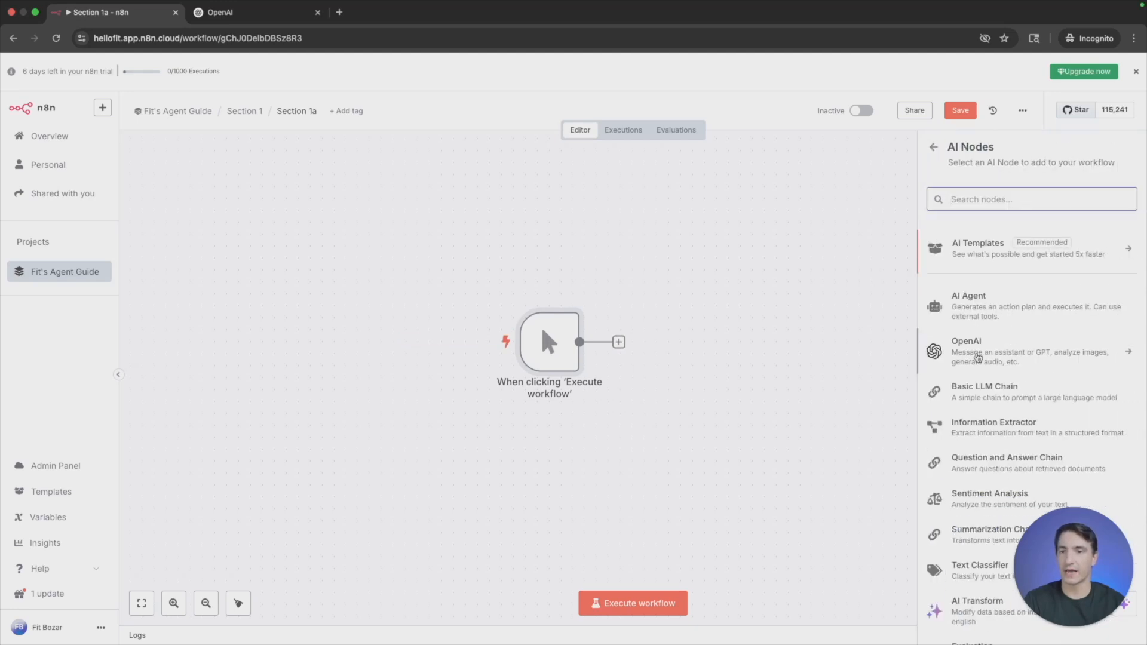
left_click(982, 355)
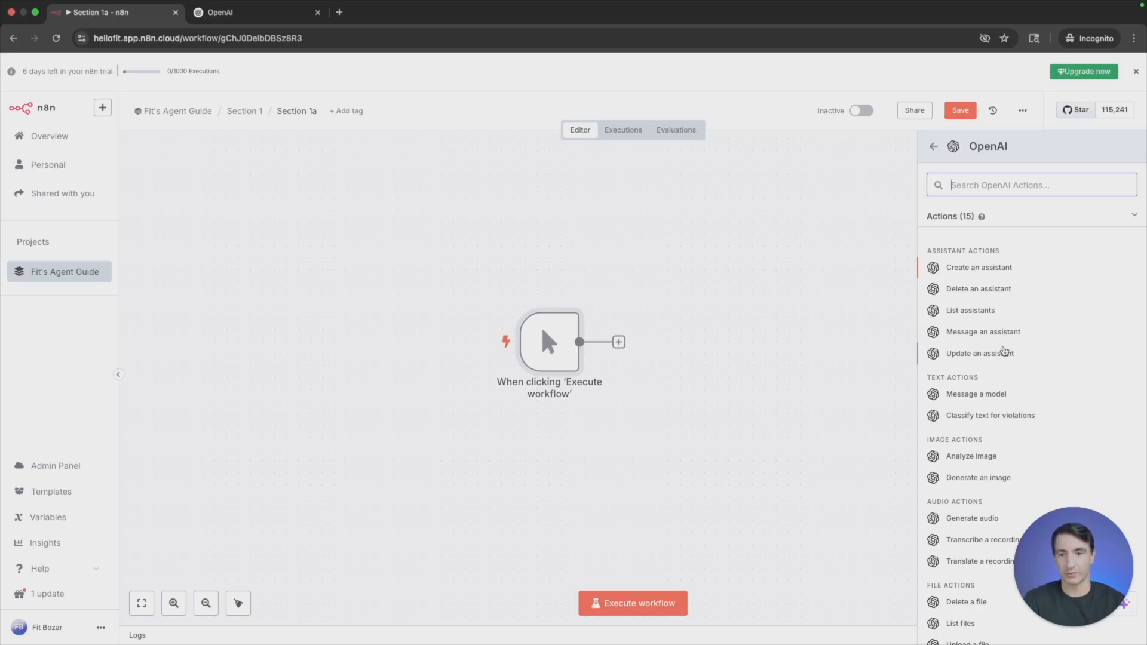
left_click(990, 399)
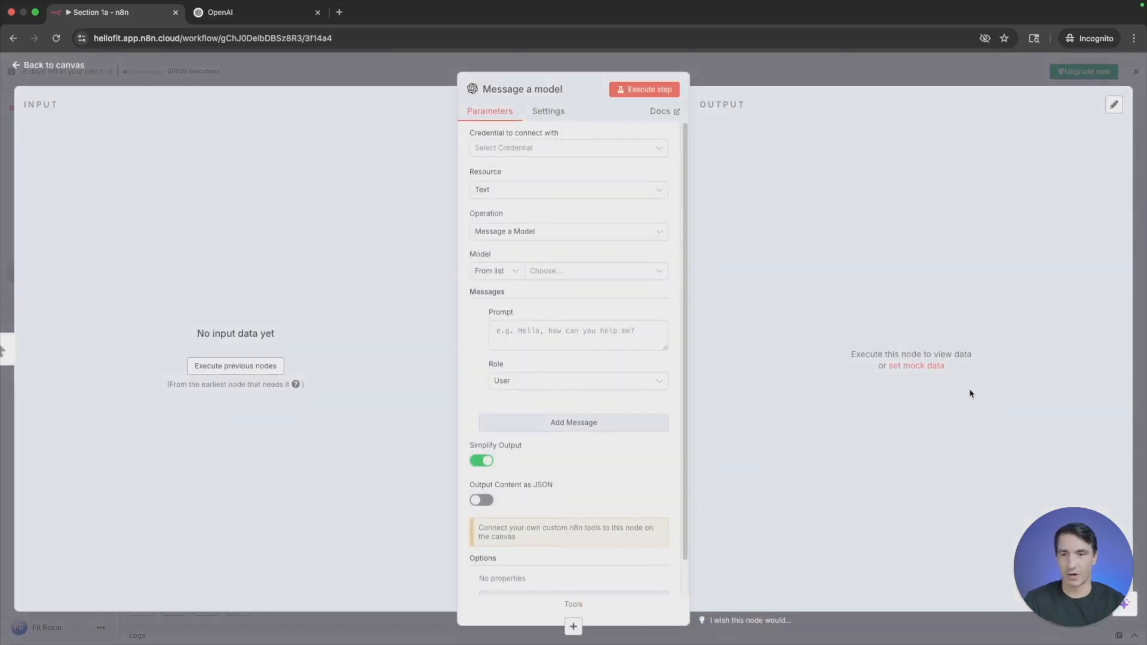
- Examine the fields of a new OpenAI credential, close it without saving, and switch to the OpenAI website
left_click(560, 154)
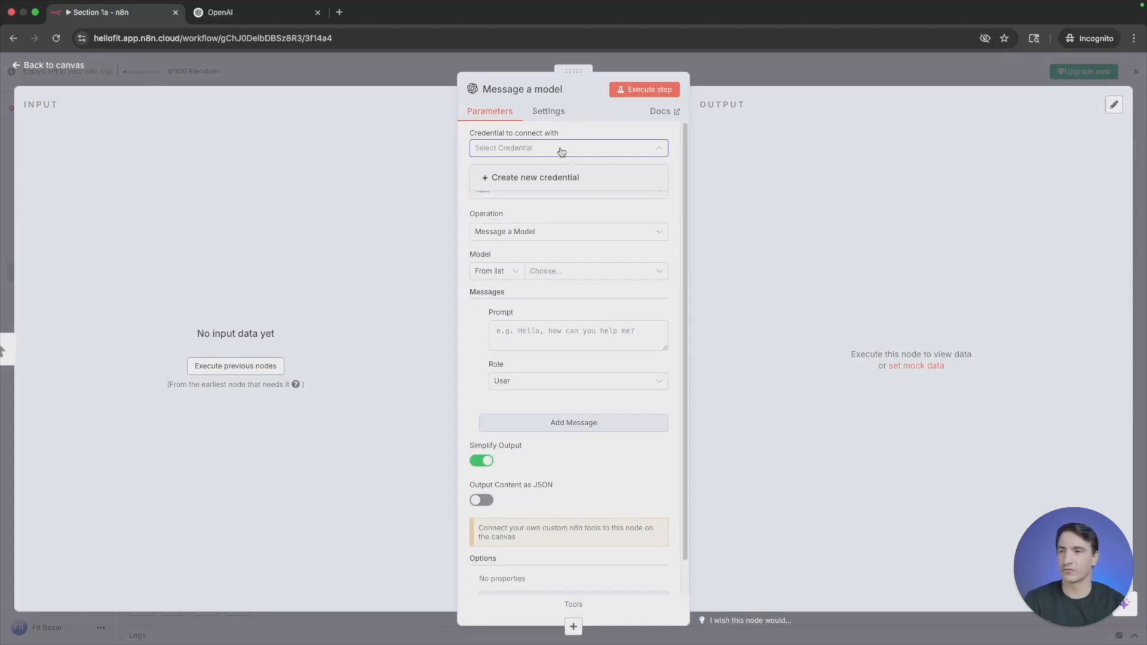
left_click(528, 179)
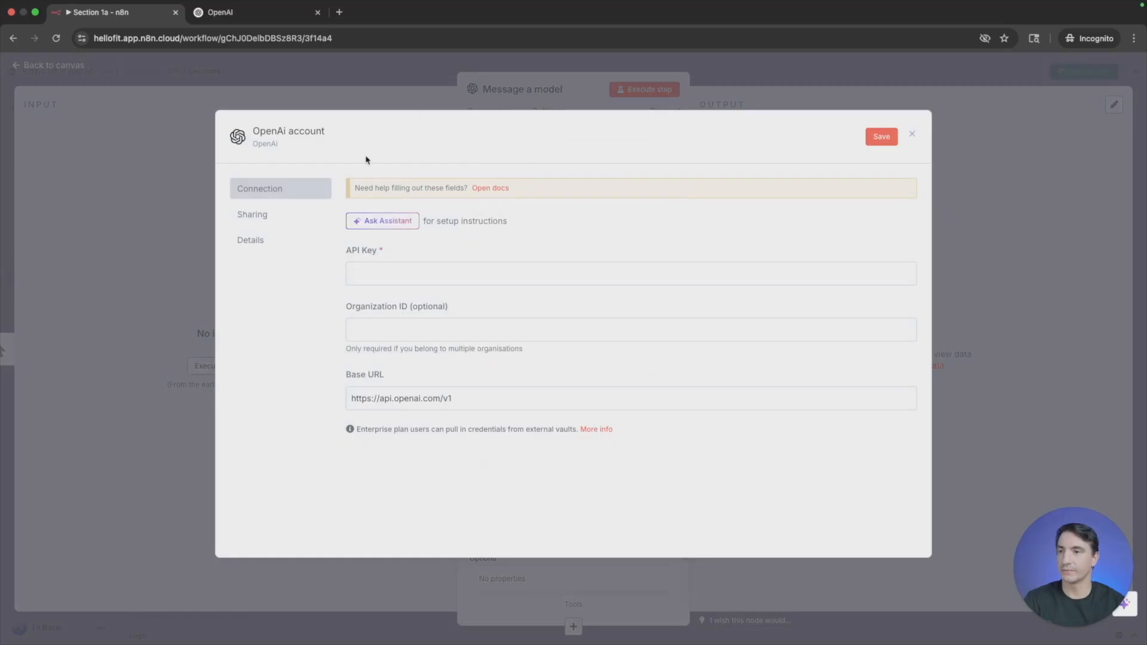
left_click(912, 135)
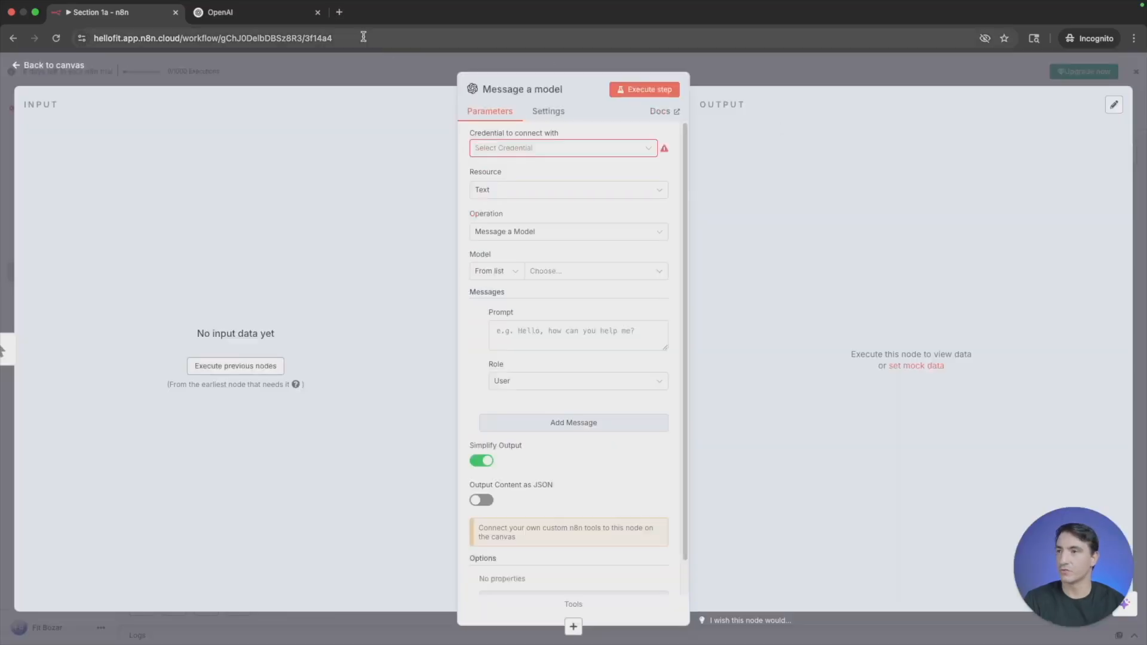
left_click(271, 12)
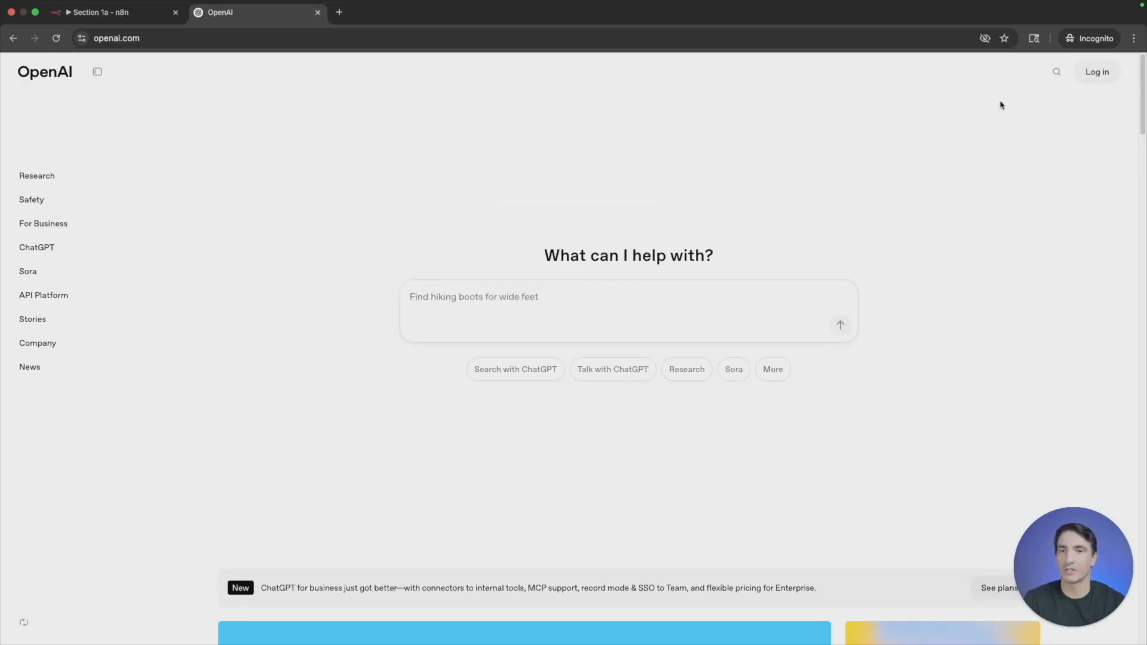
- Open the API Platform login from the OpenAI website
left_click(1098, 82)
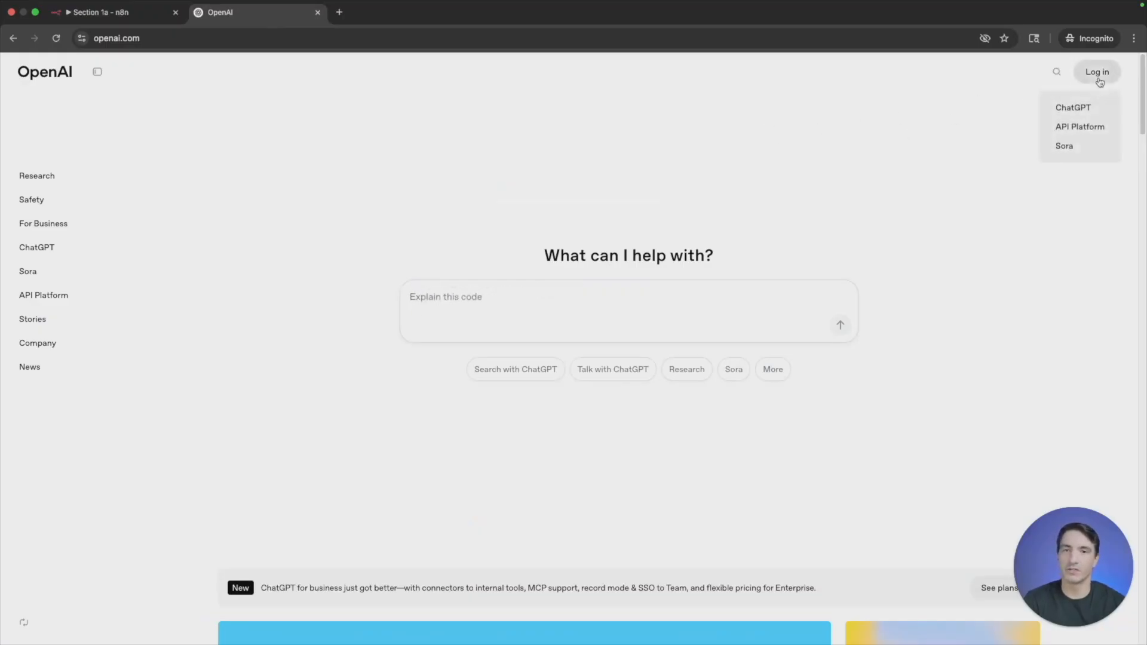
left_click(1085, 128)
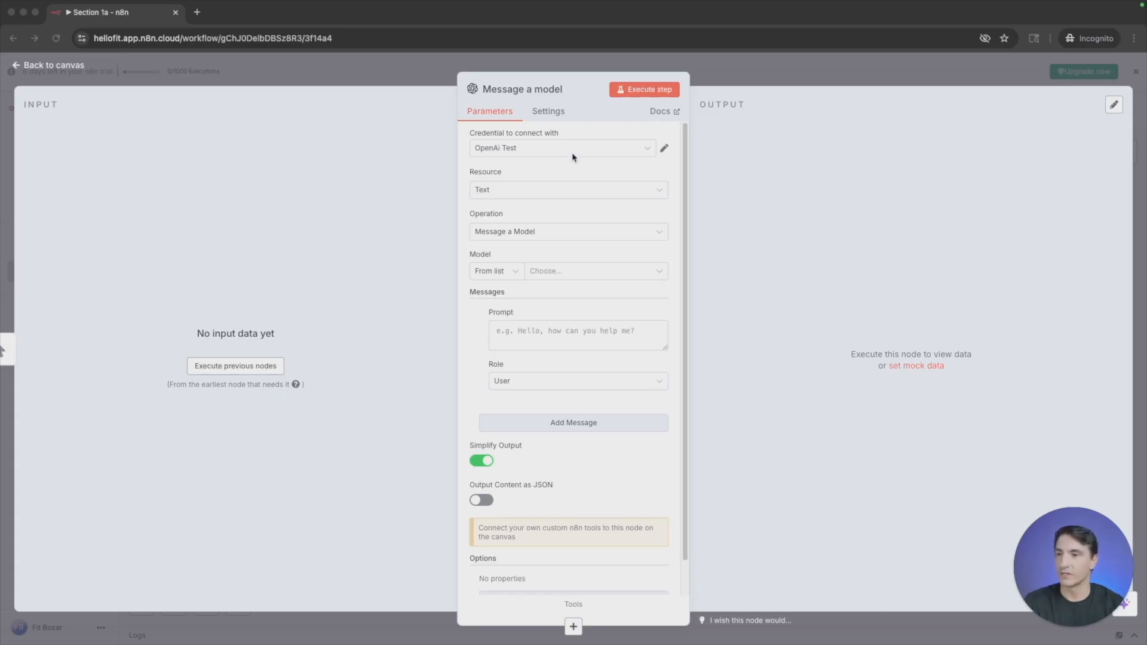
- Keep the resource of the Message a model node as Text and choose GPT-4.1-MINI as its model
left_click(568, 191)
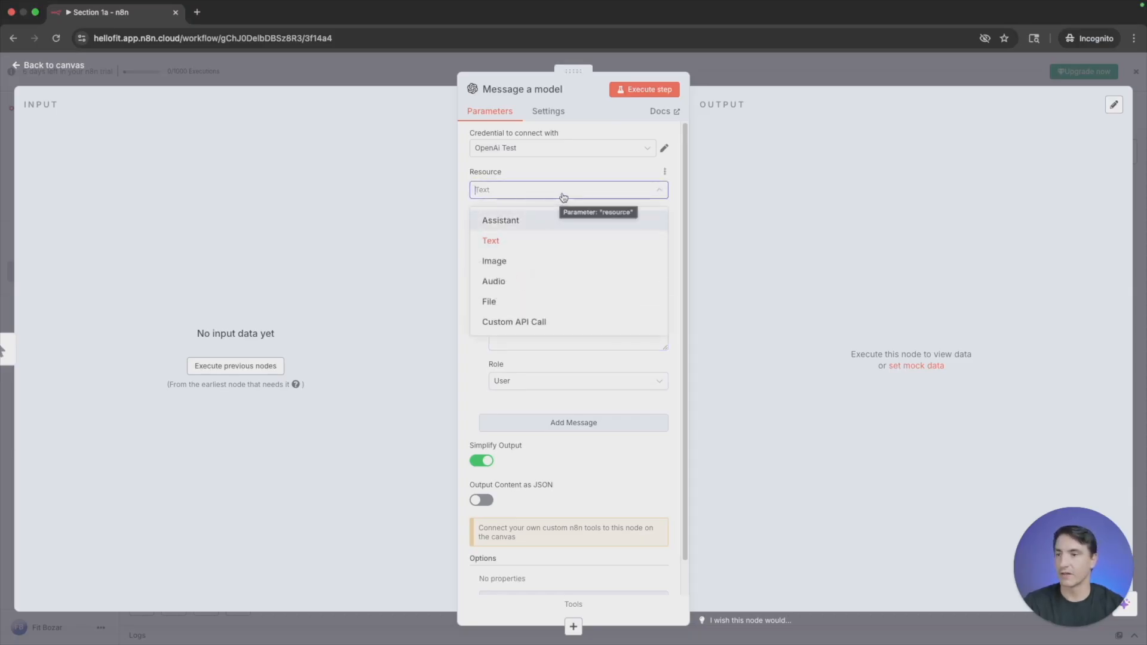
left_click(565, 196)
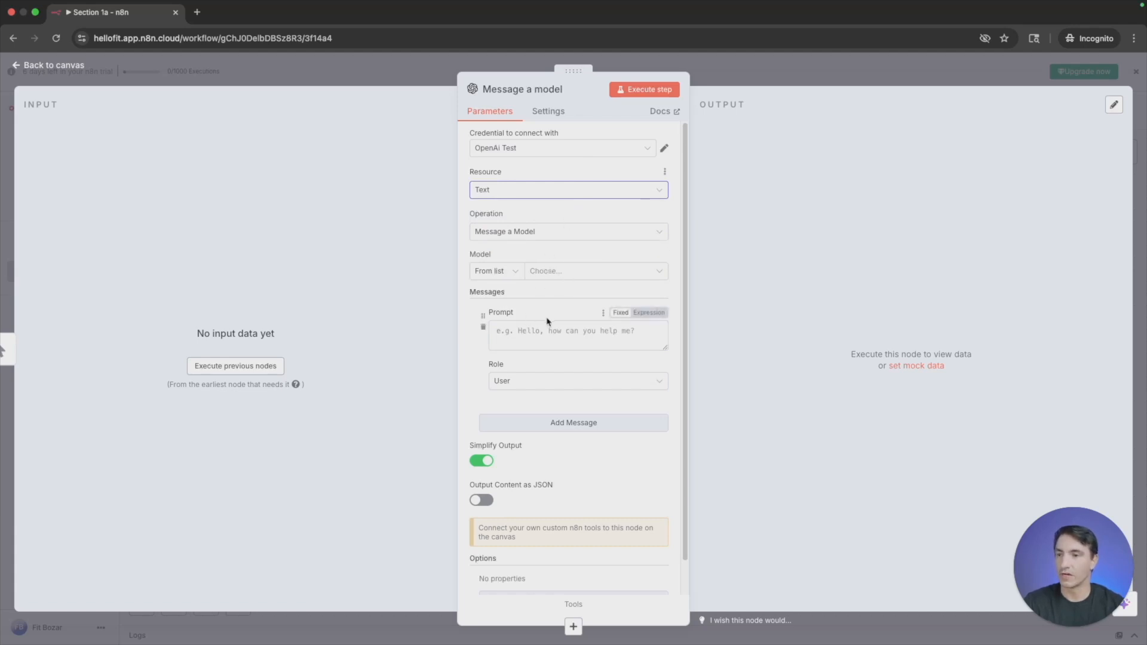
left_click(547, 271)
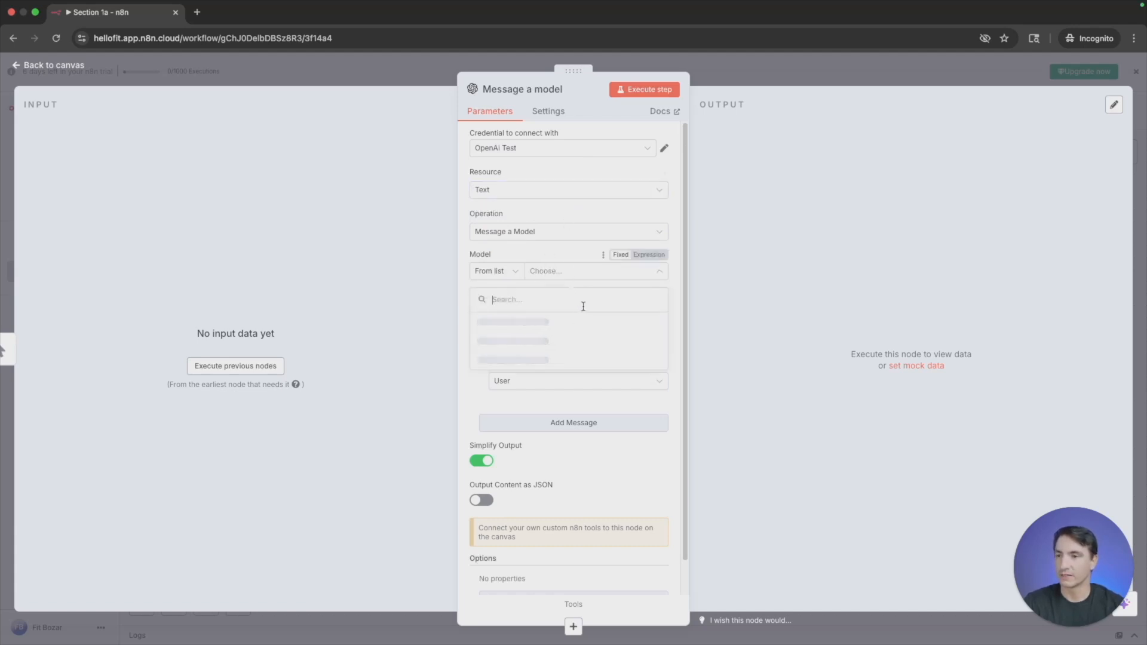
scroll(566, 413, "down", 3)
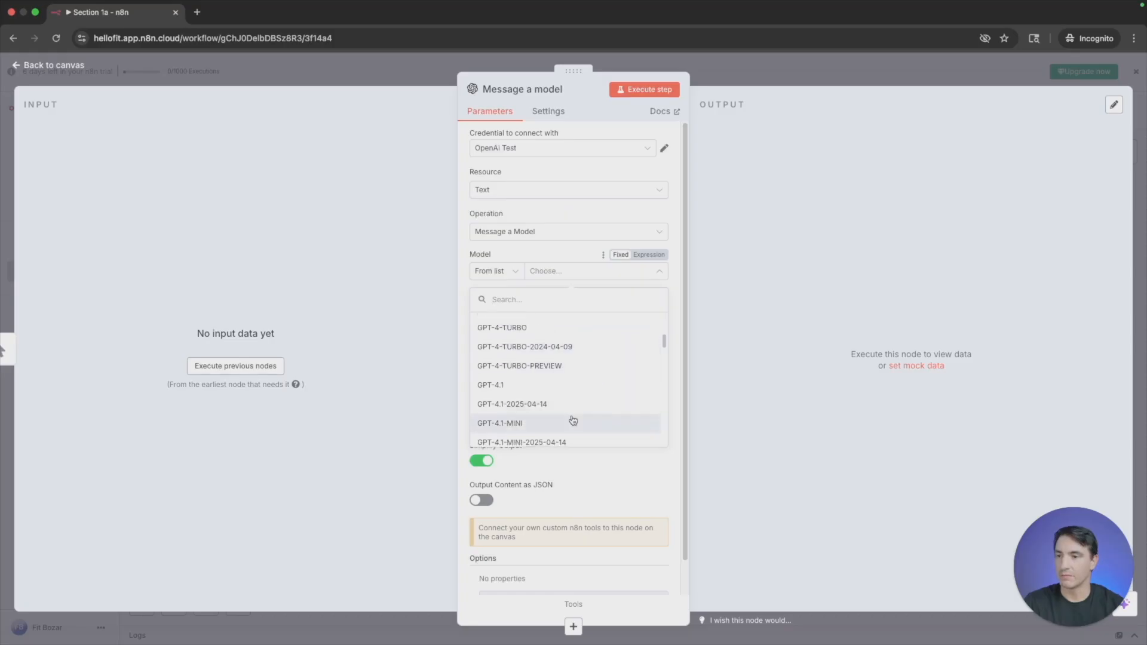
left_click(573, 421)
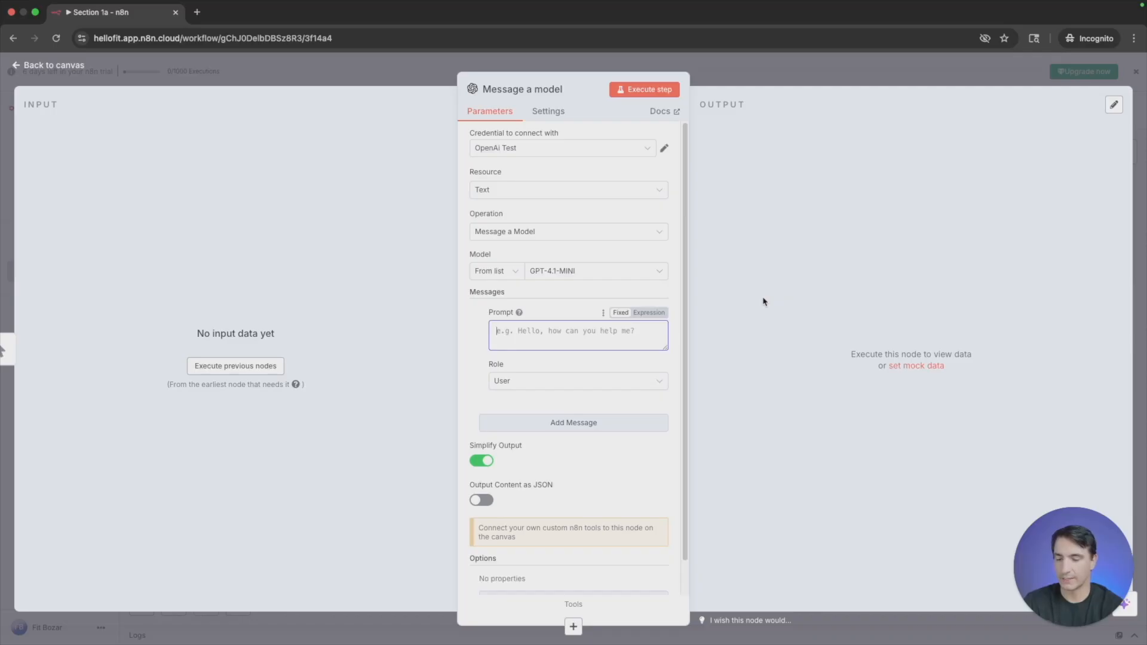
- Enter the message prompt "I am hosting a movie trivia night, give me popular movie trivia questions."
type("I am ")
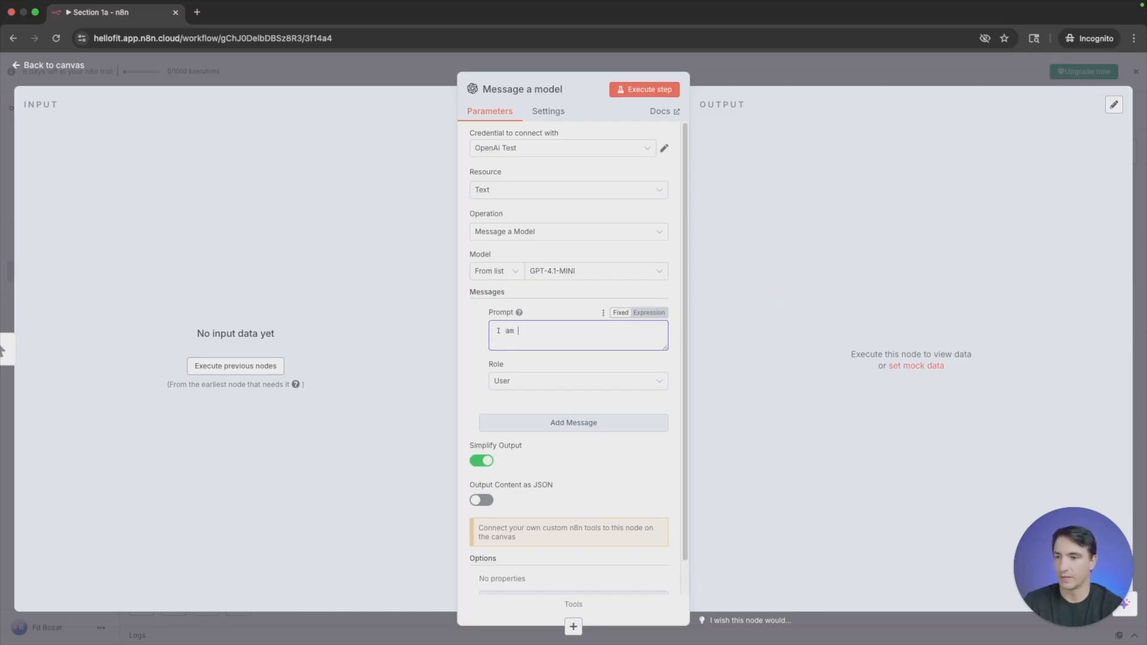
type("hosting a movie ")
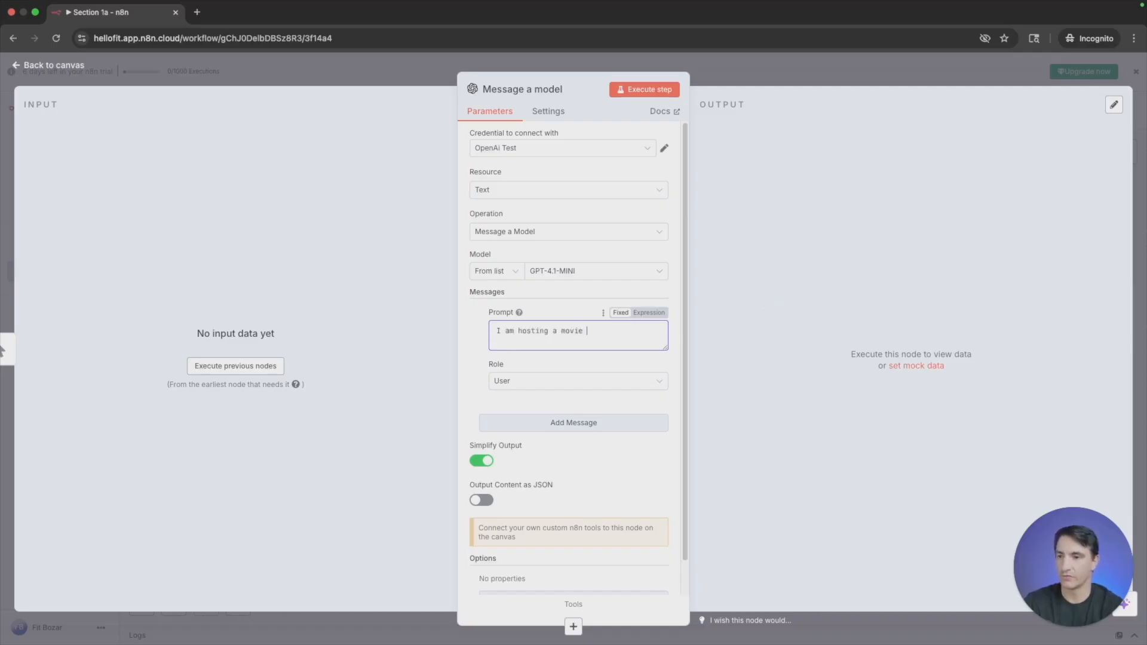
type("tri")
type("trivi")
type("a night")
type(", give")
type(" me ")
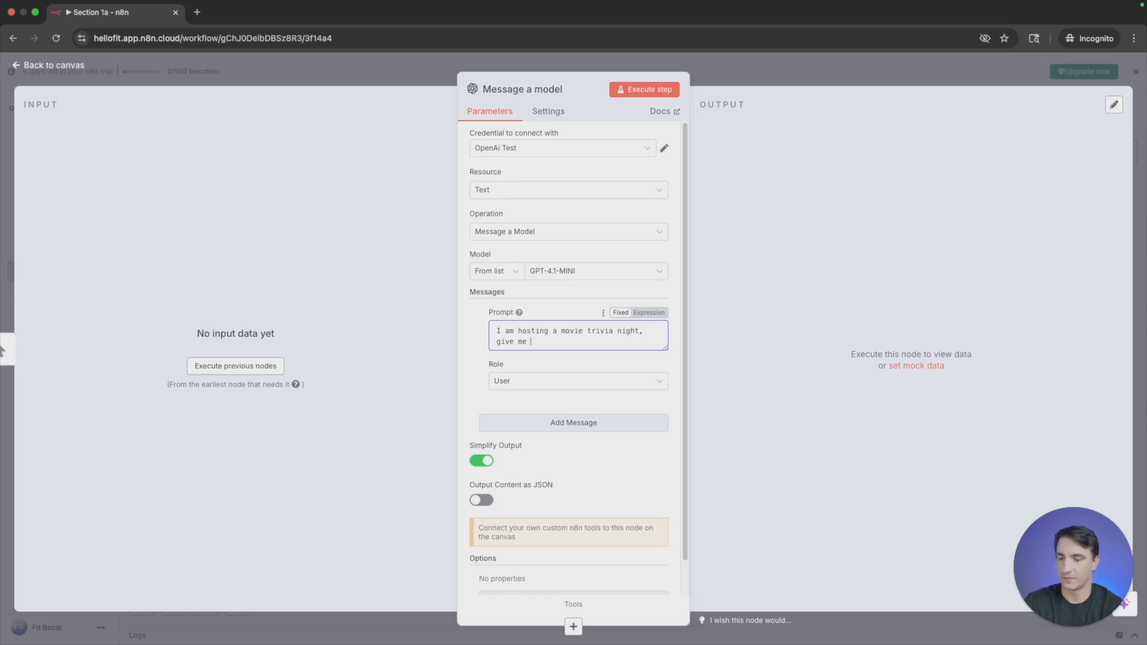
type("popular ")
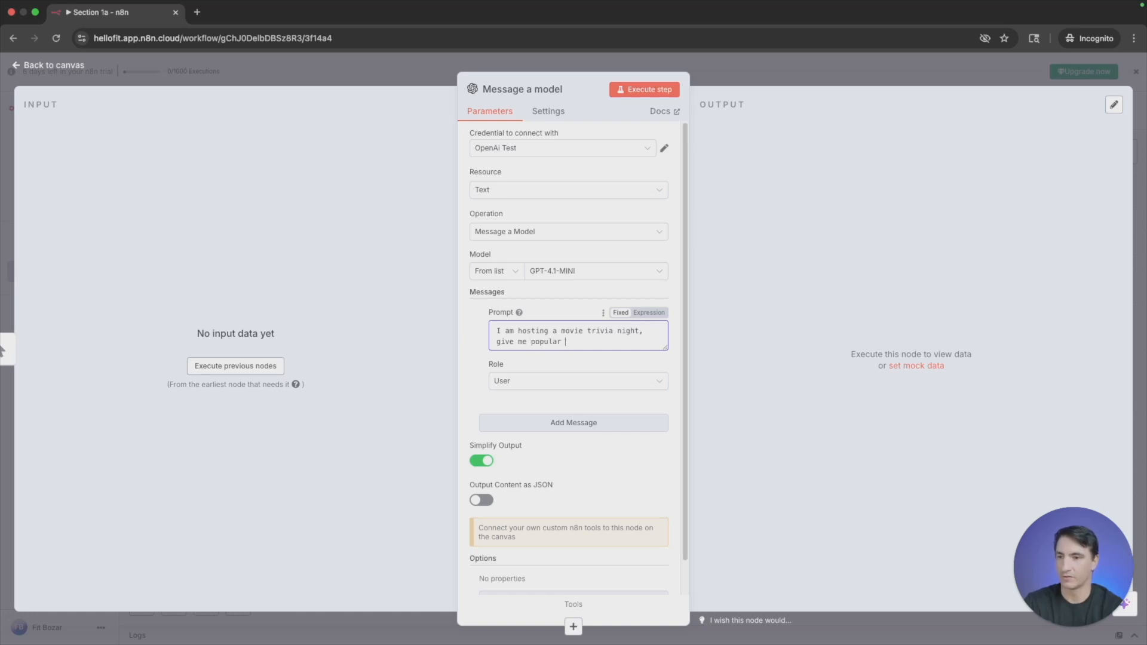
type("movie trvivie trivia questions.")
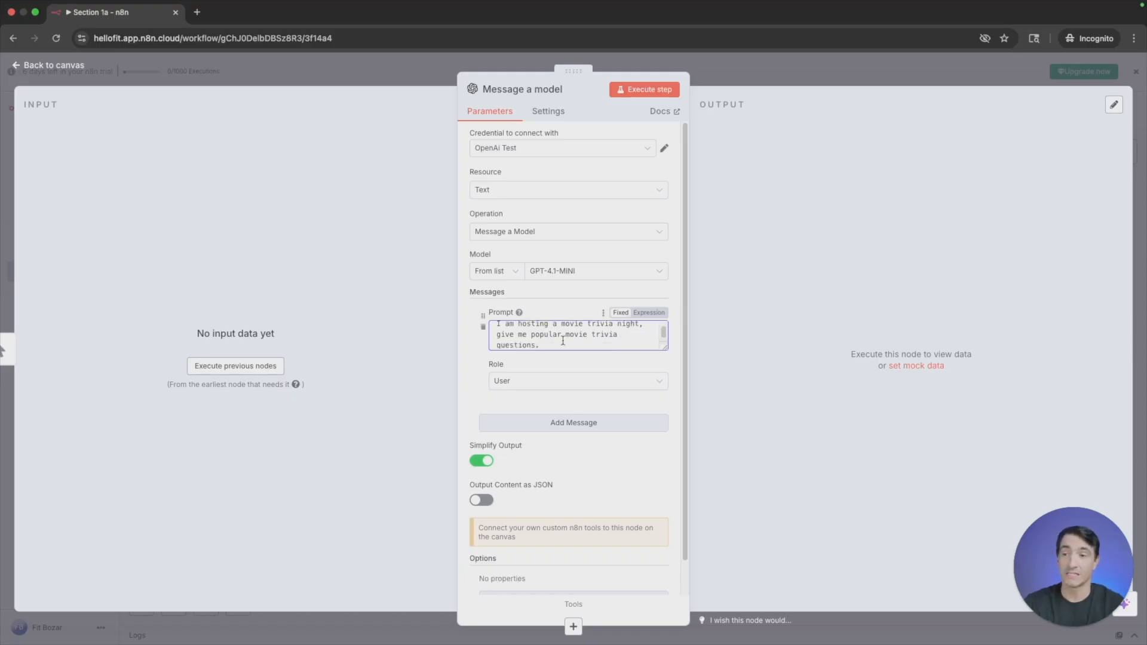
- Reword the end of the prompt to "give me a popular movie trivia question and answer."
key("BackSpace")
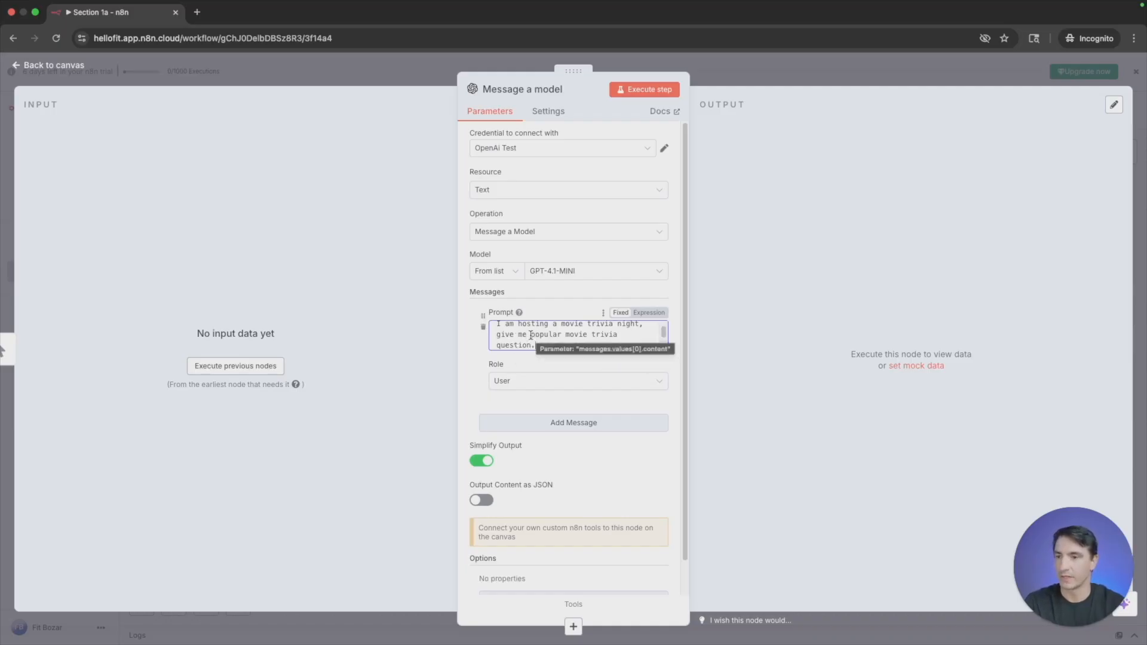
left_click(531, 334)
type("a")
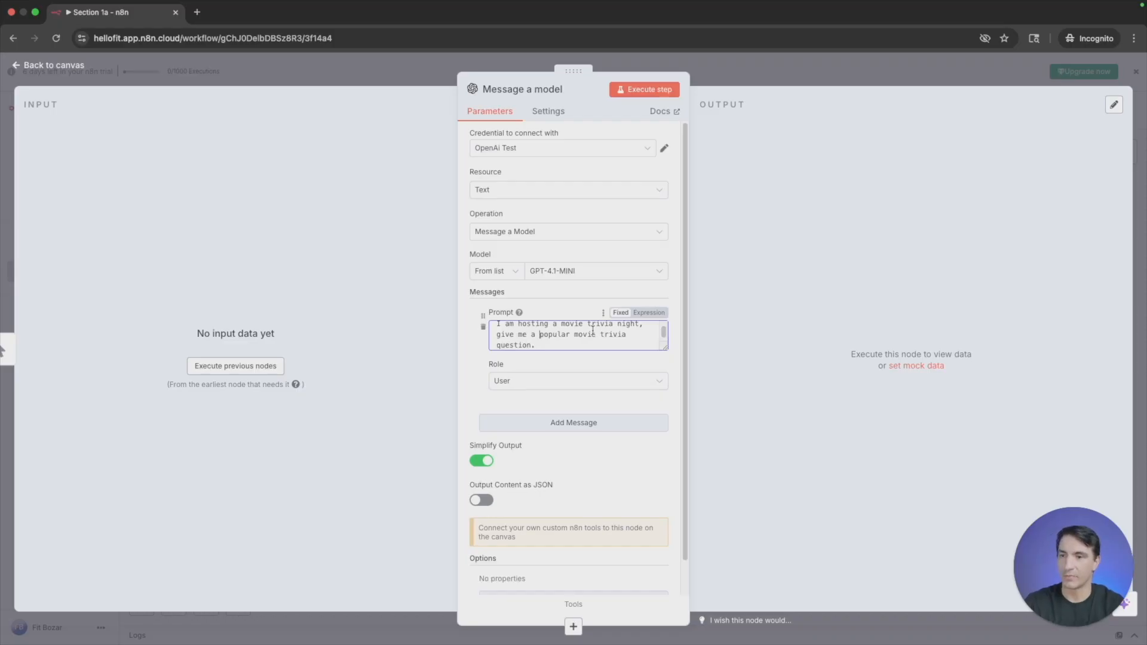
left_click(596, 346)
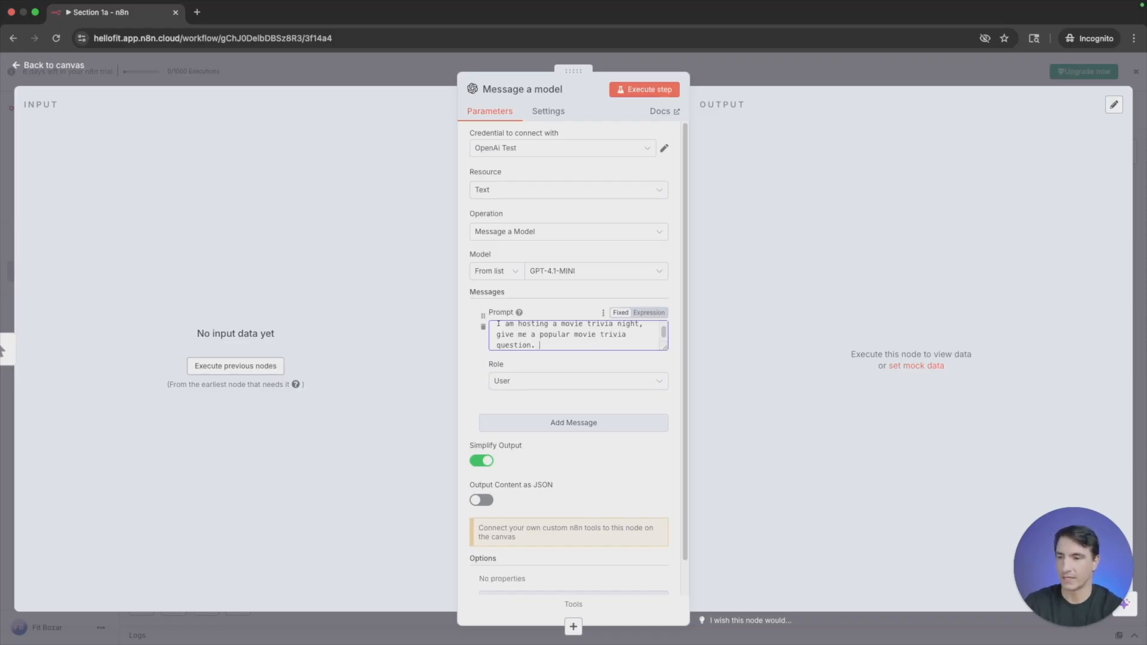
type("and answer")
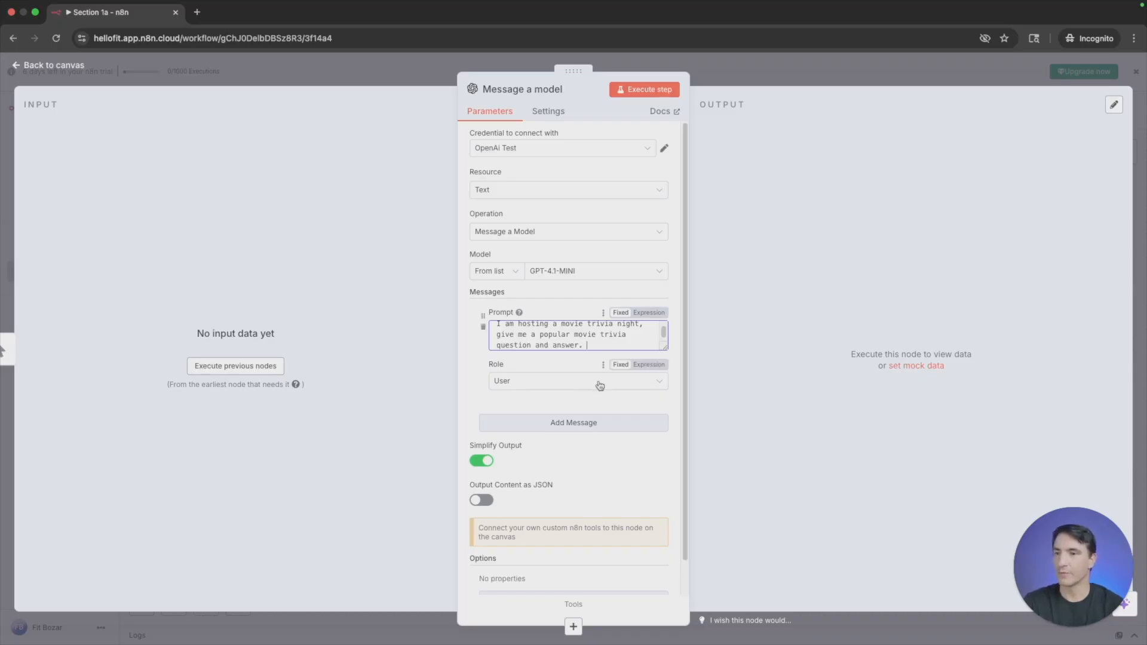
- Execute the Message a model step, compare its output in Table, JSON and Schema views, and return to the canvas
scroll(572, 439, "down", 1)
scroll(589, 448, "up", 1)
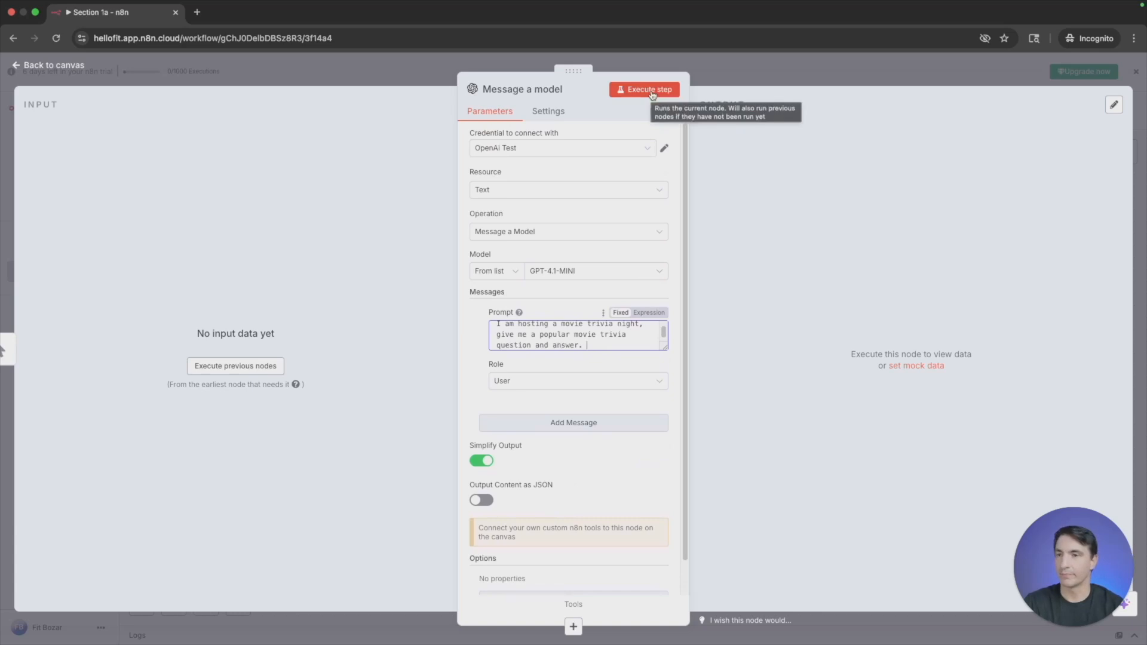
left_click(648, 94)
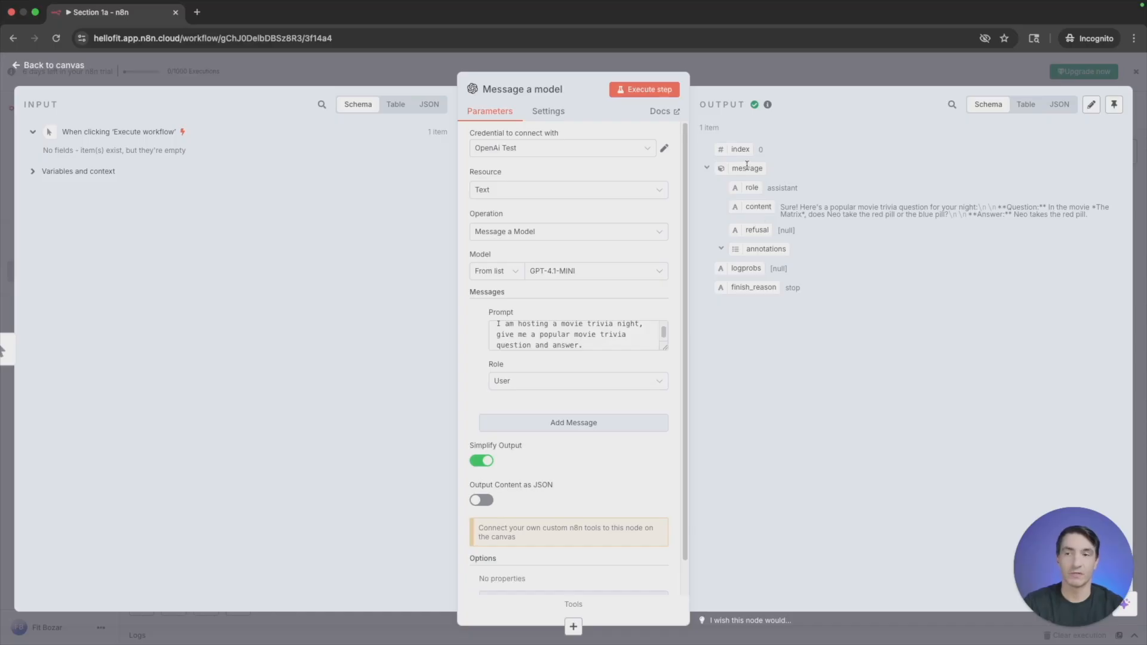
left_click(1026, 104)
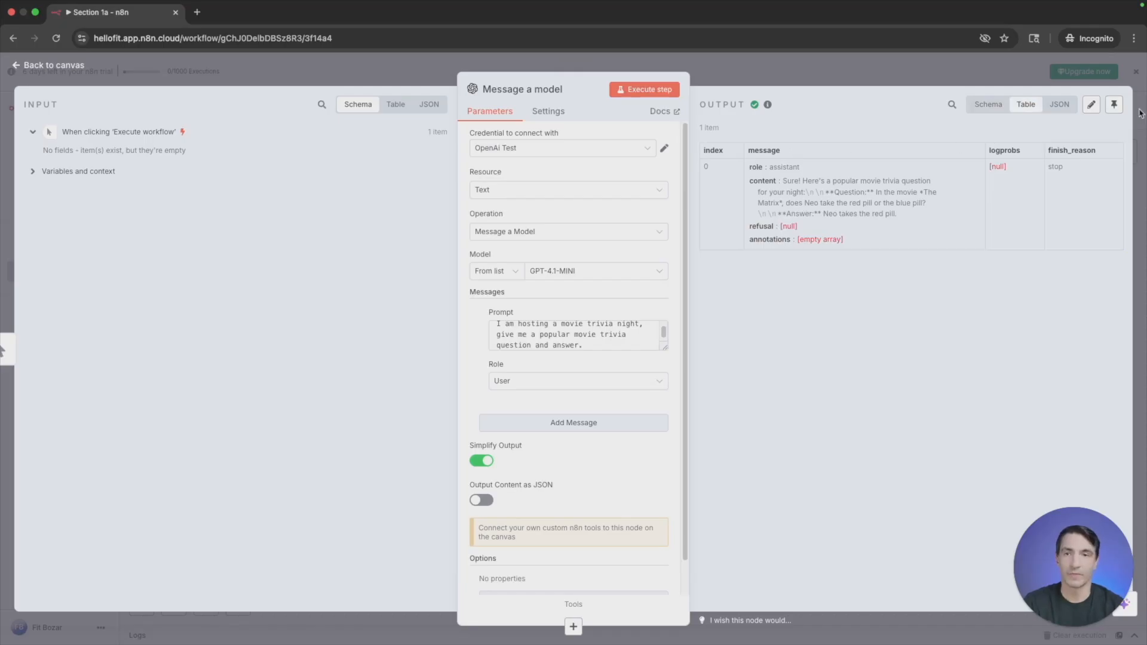
left_click(1061, 108)
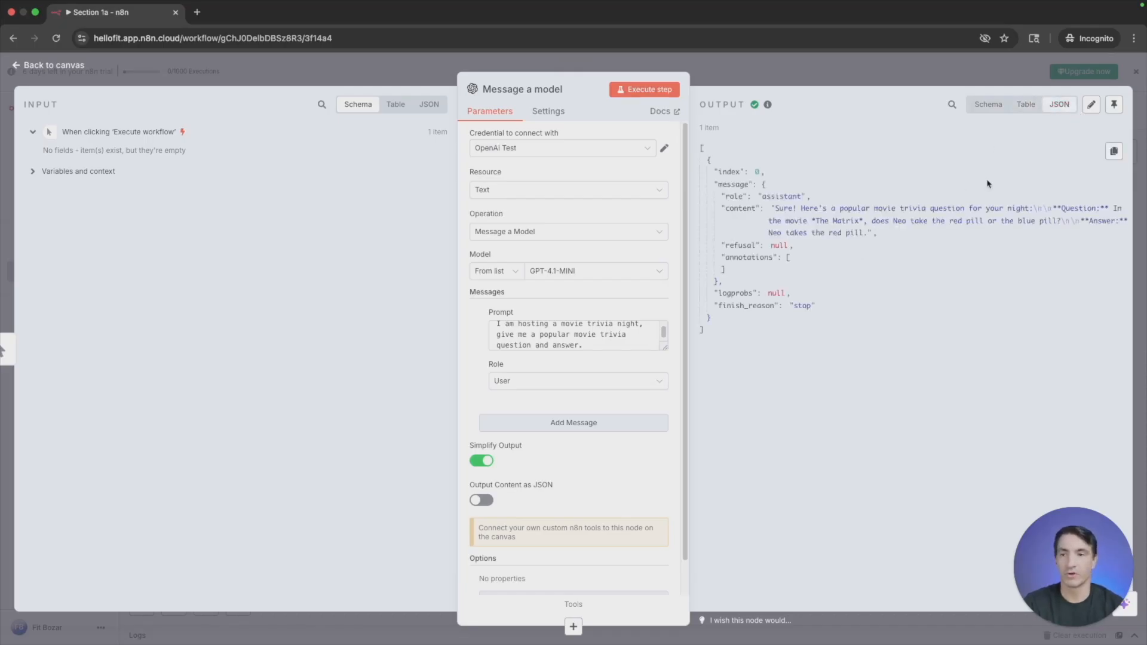
left_click(1025, 113)
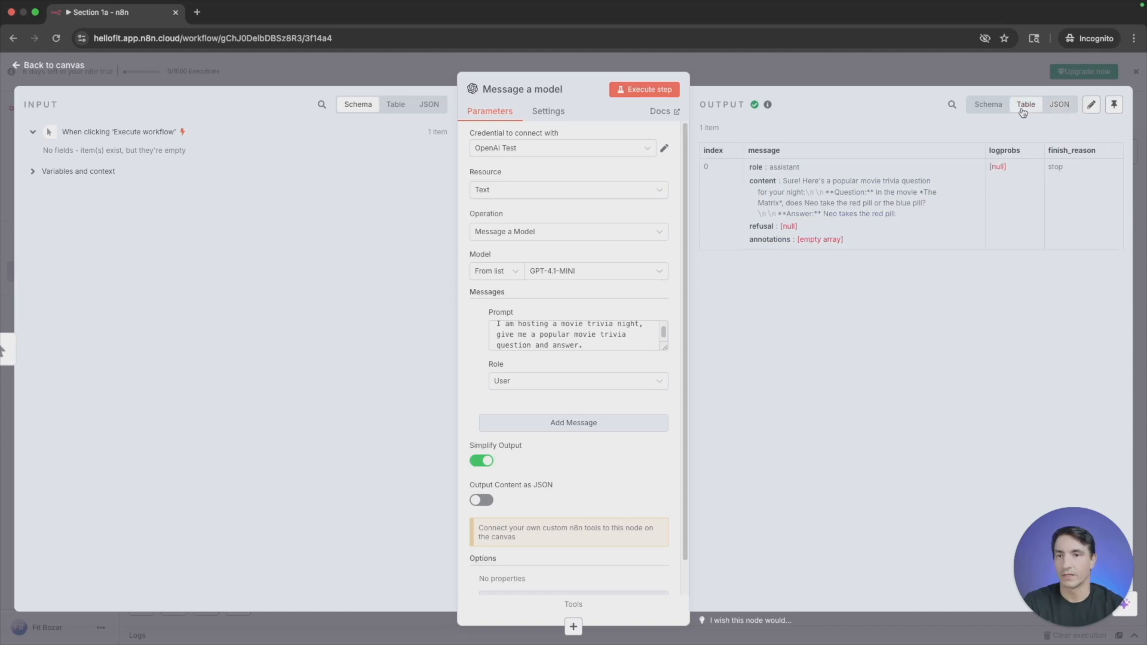
left_click(987, 112)
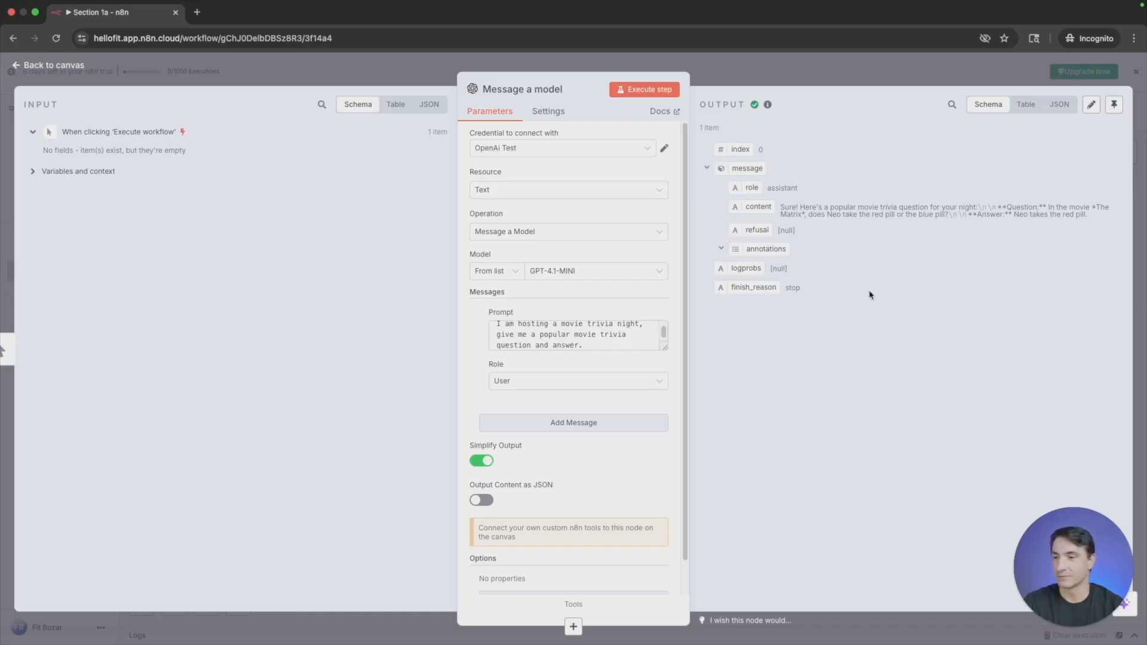
scroll(570, 337, "up", 1)
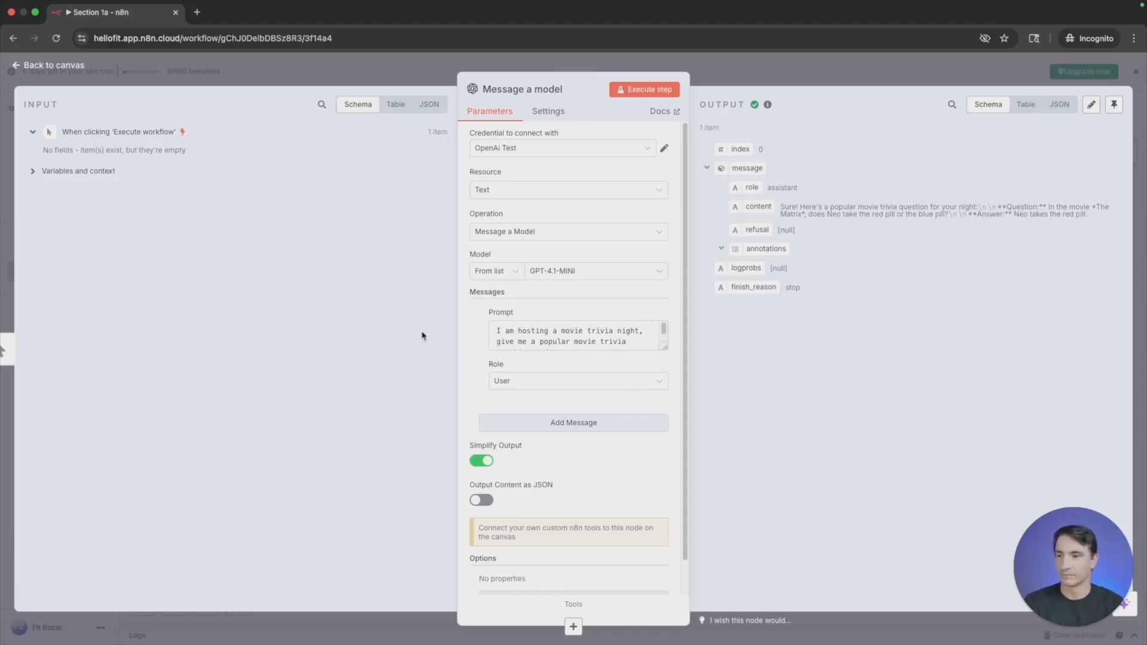
left_click(362, 68)
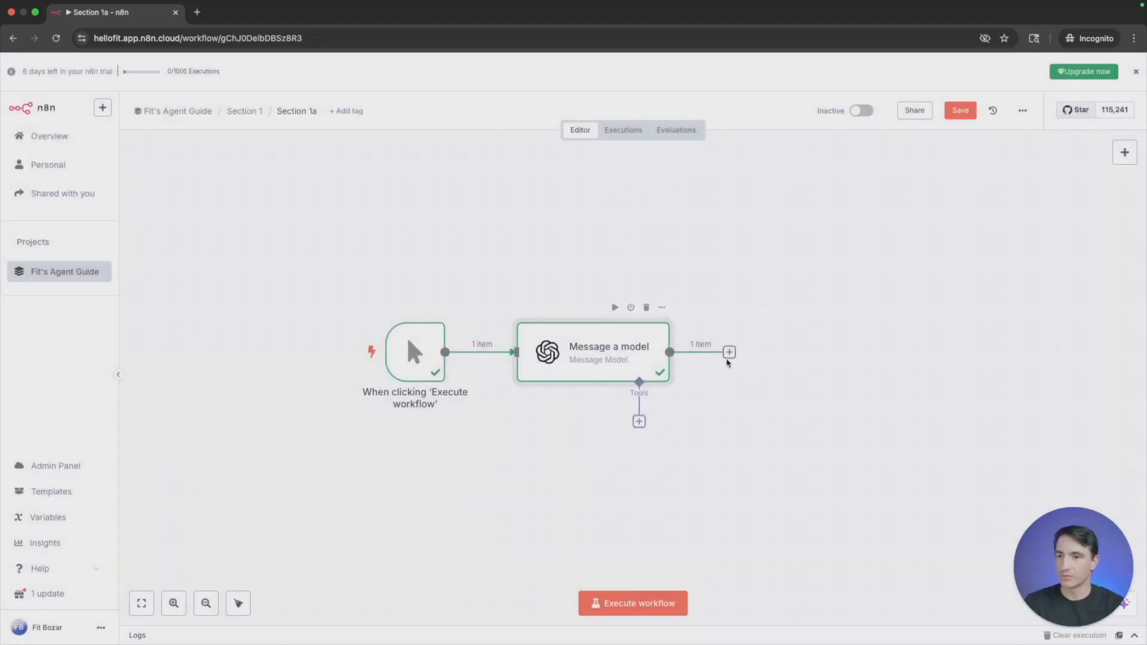
- Add an Edit Fields (Set) node after Message a model and look through its input in Table, JSON and Schema views
left_click(729, 352)
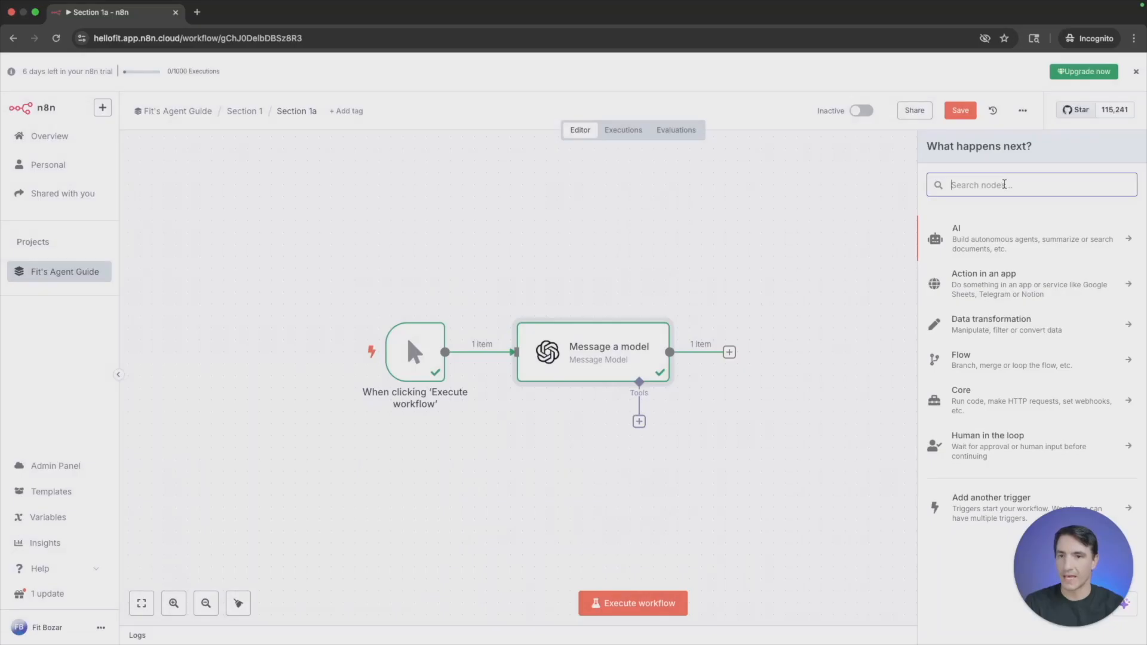
type("edit")
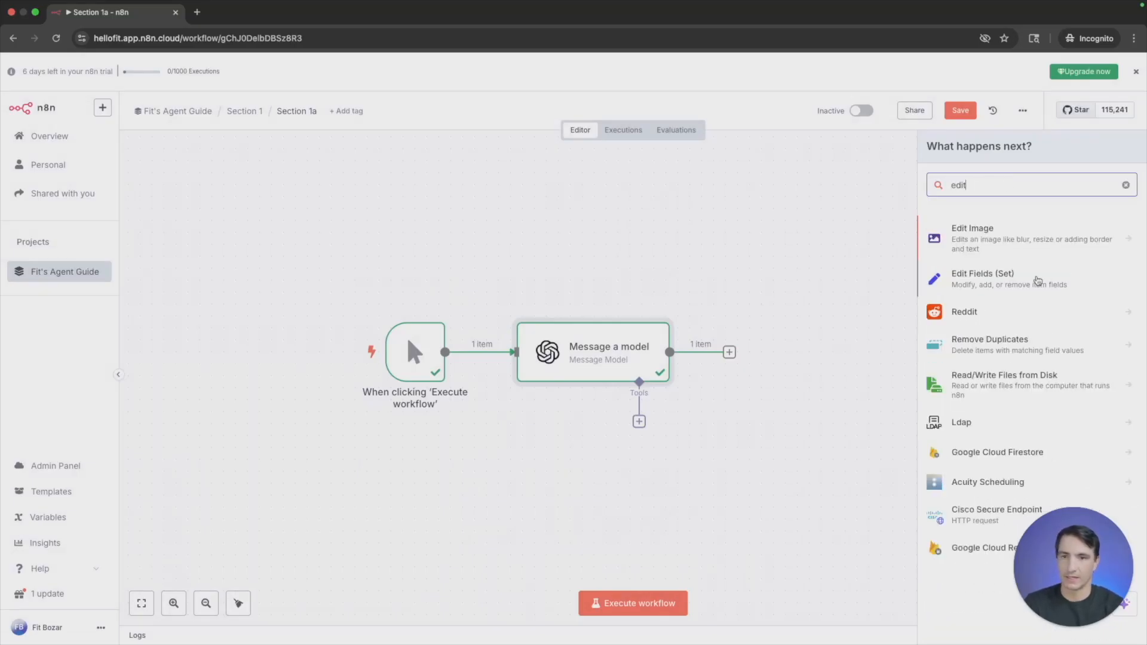
left_click(1021, 280)
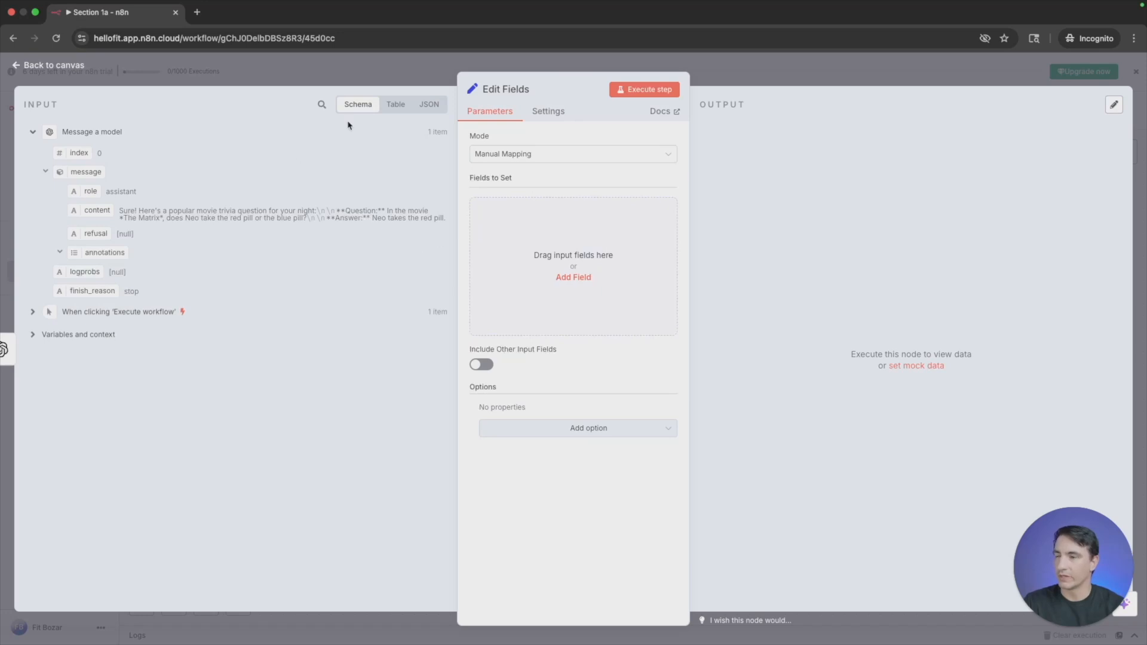
left_click(391, 107)
left_click(429, 108)
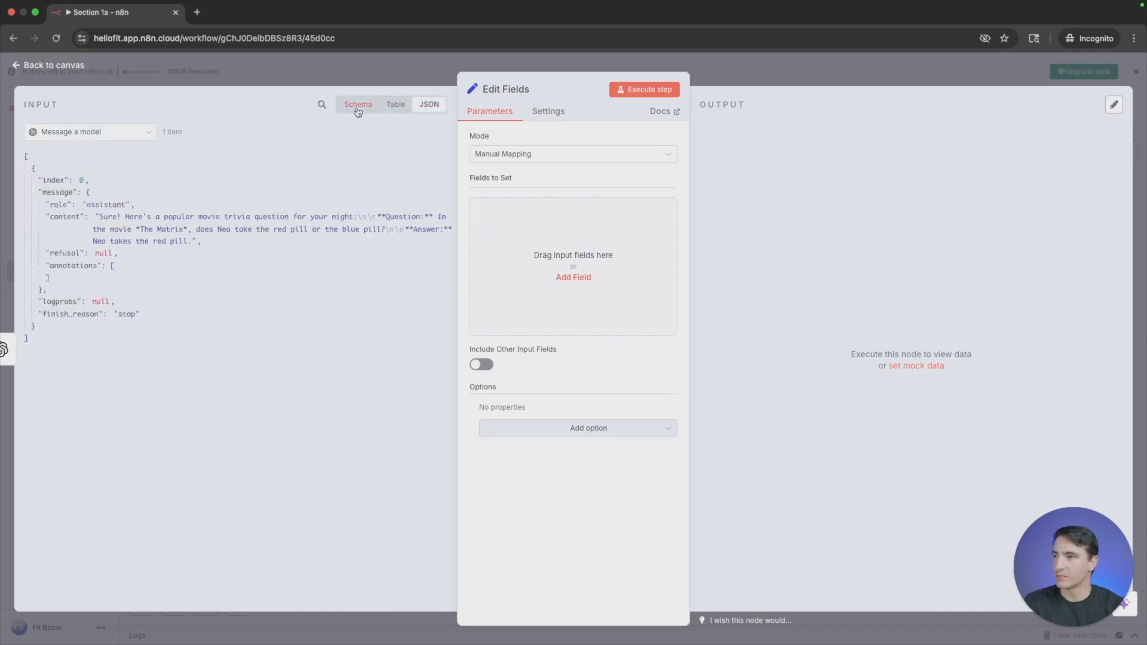
left_click(358, 109)
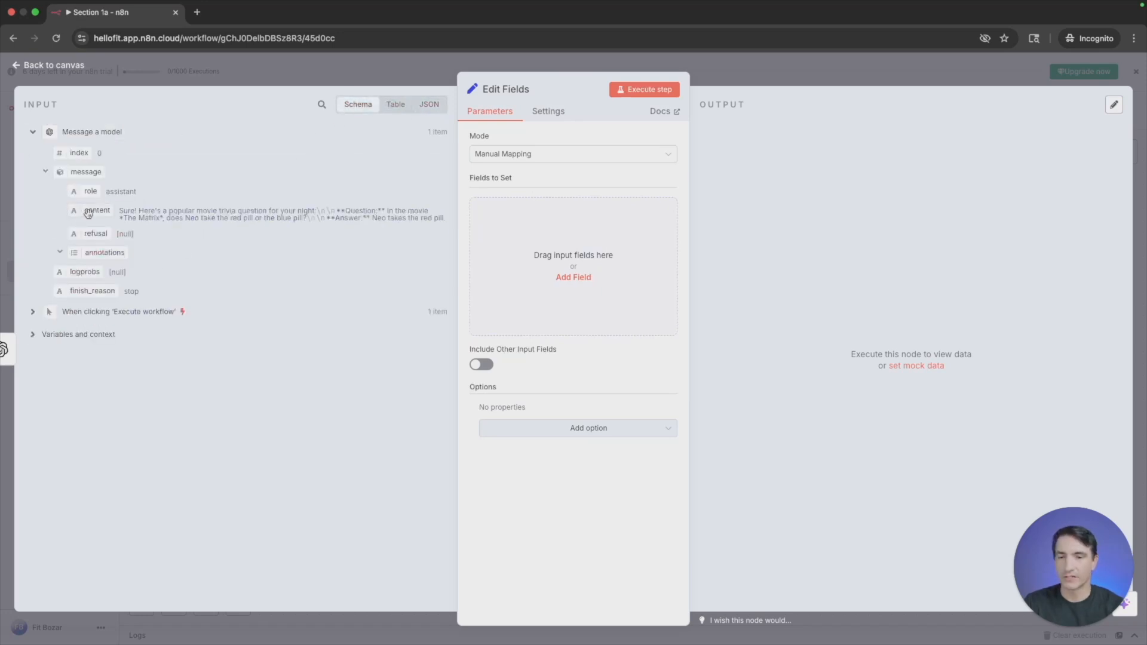
- Map the model's message content into the fields to set, preview the full expression result, and return to the canvas
left_click_drag(89, 213, 571, 251)
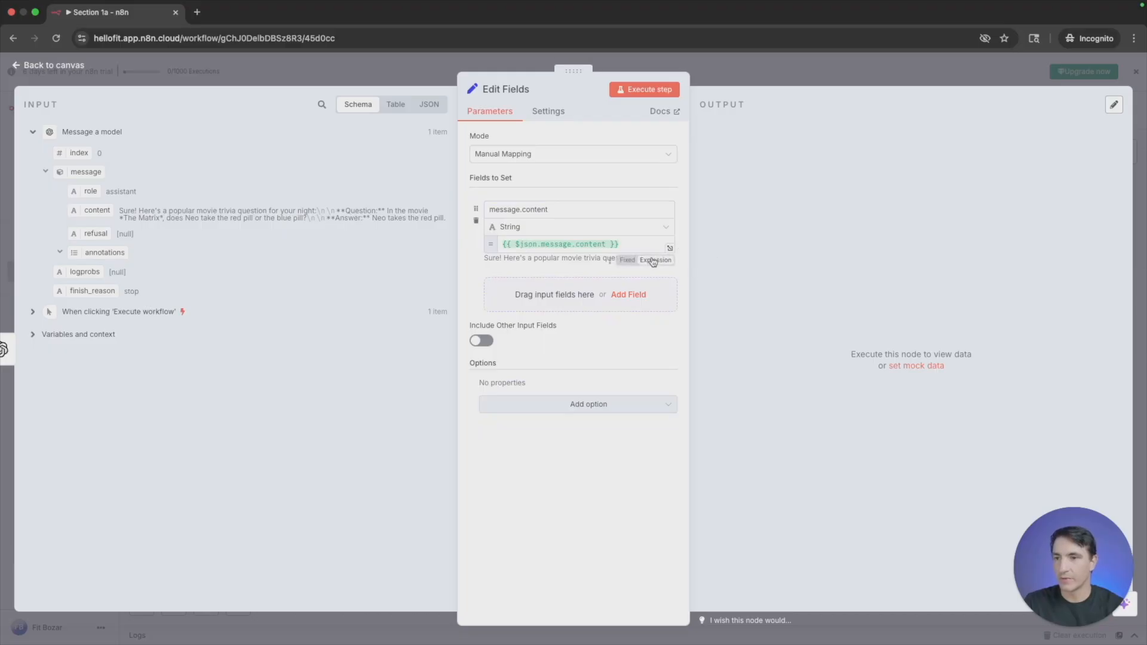
left_click(669, 248)
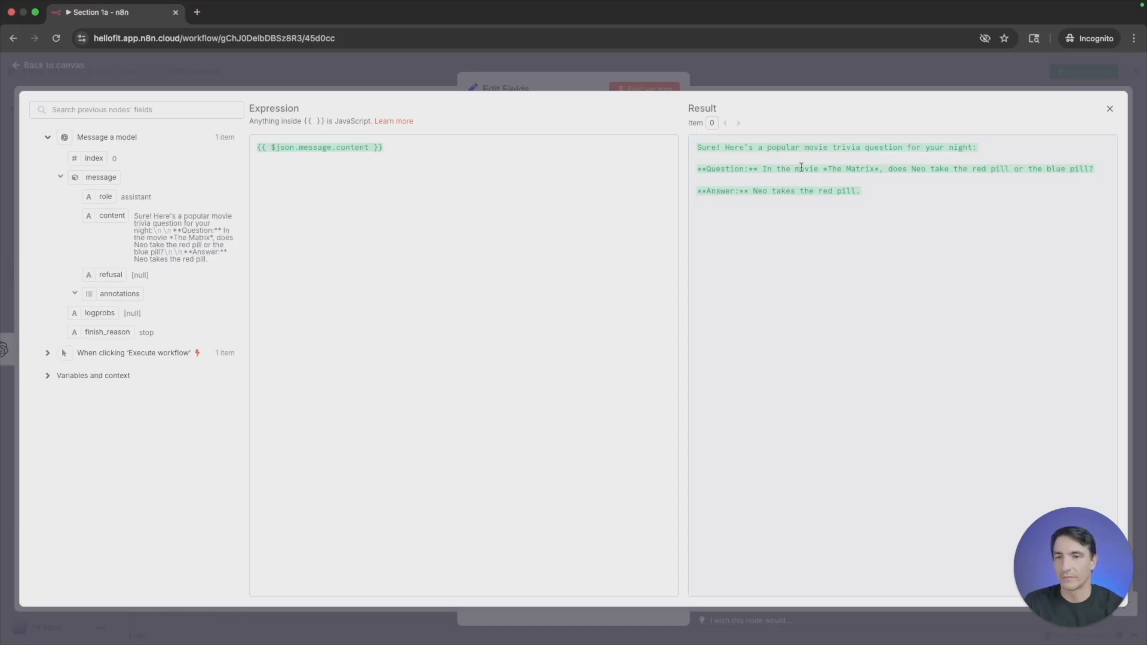
left_click(561, 76)
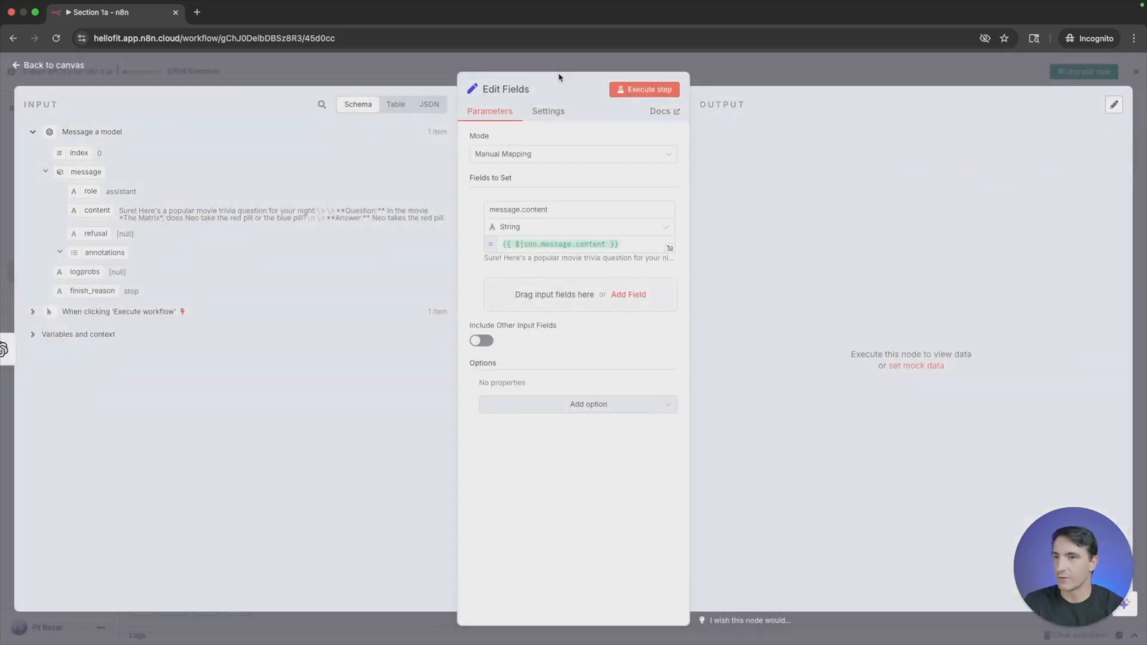
left_click(362, 78)
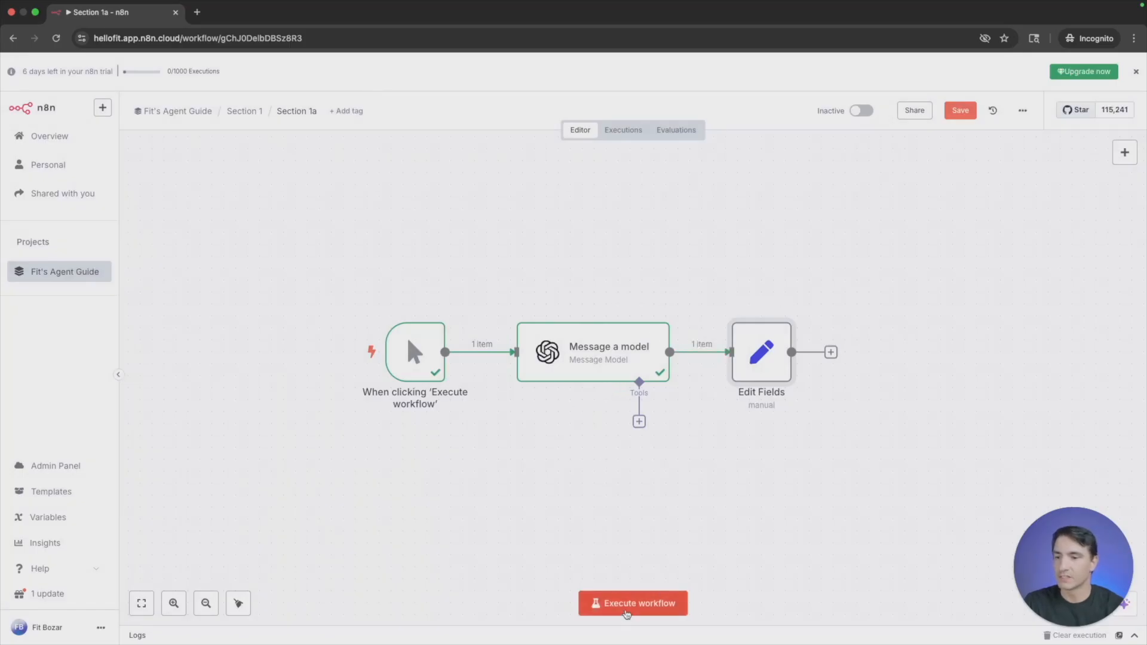
- Execute the whole workflow and open the Edit Fields node to examine its output
left_click(628, 615)
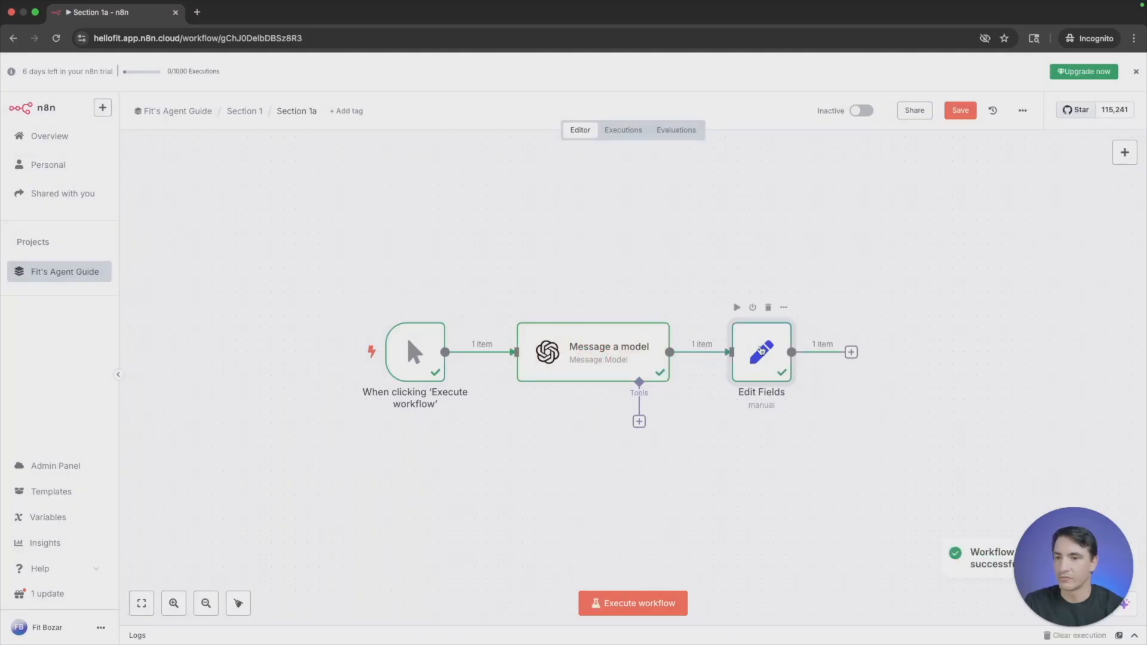
double_click(760, 353)
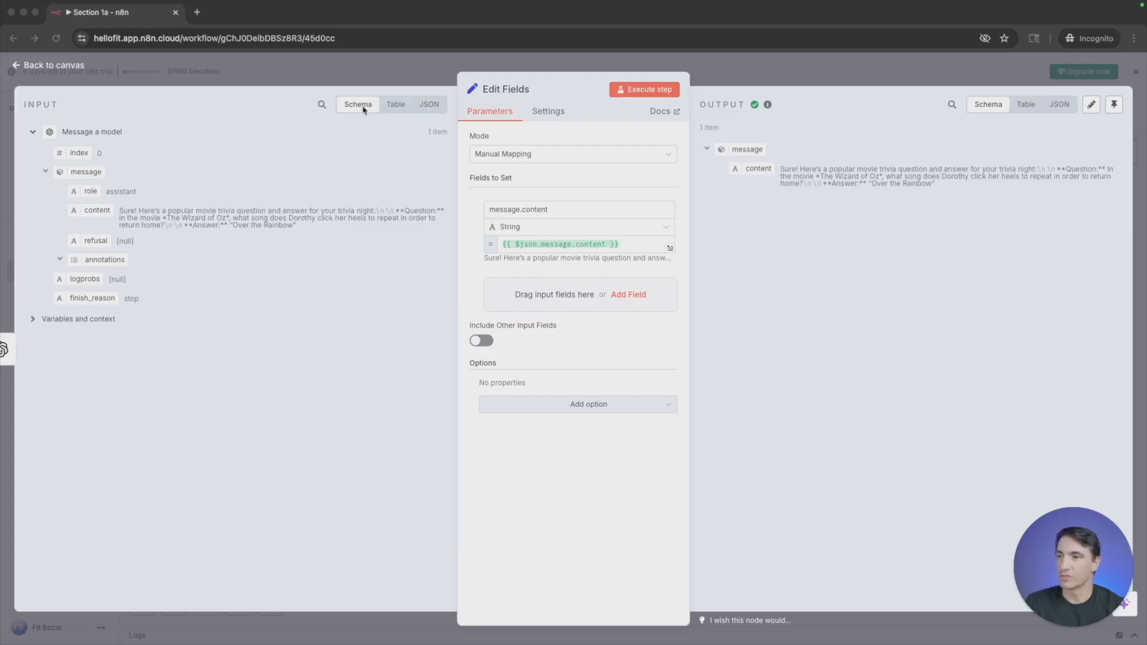
- Compare the Edit Fields input in Table, JSON and Schema views, examine the full message content expression result, and return to the canvas
left_click(394, 106)
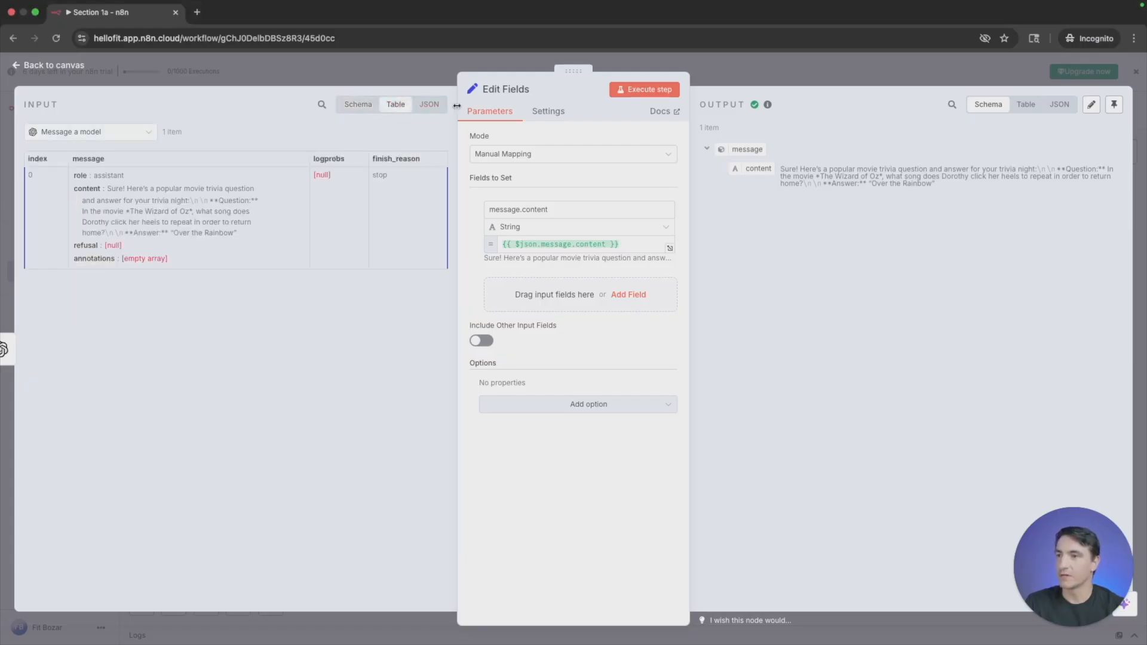
left_click(435, 107)
left_click(366, 108)
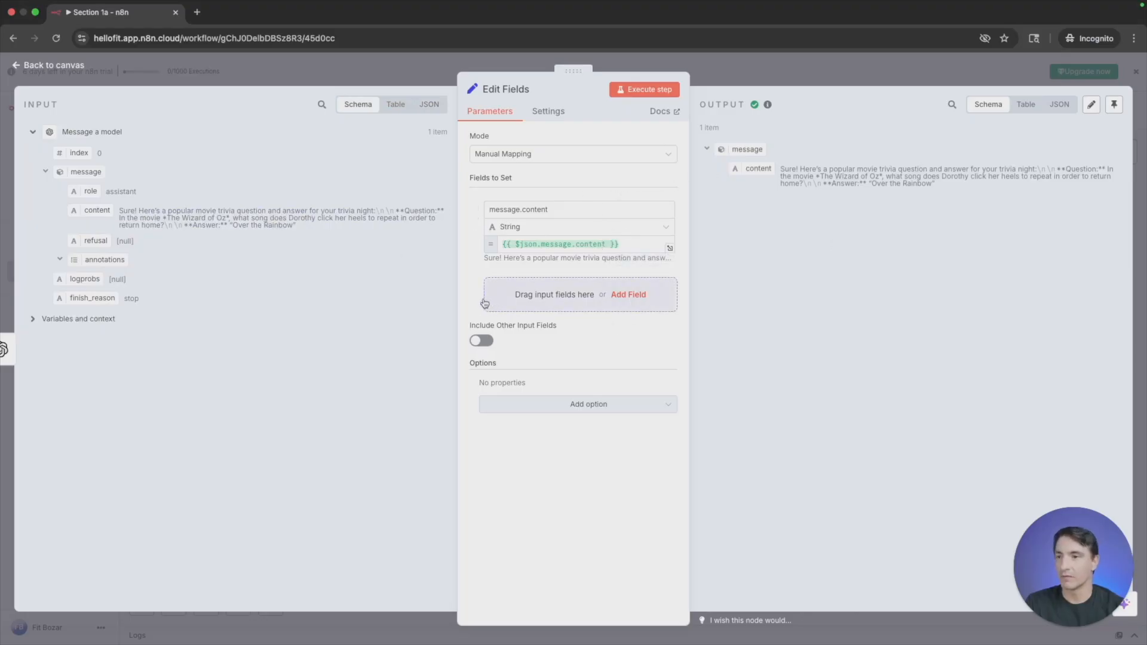
left_click(670, 248)
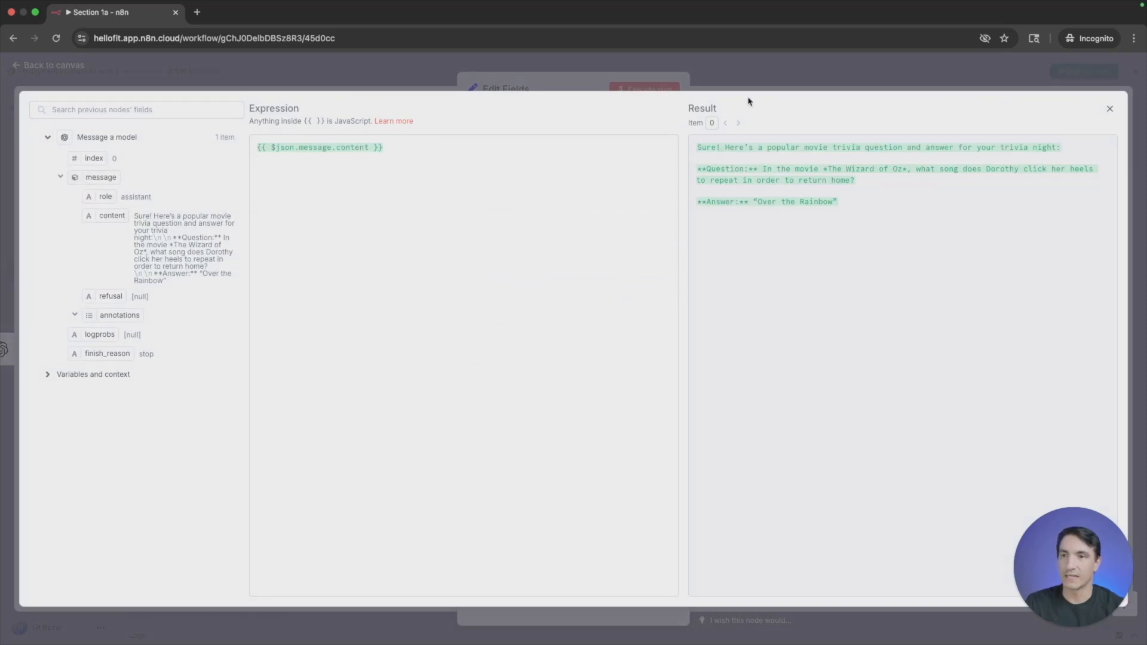
left_click(1110, 110)
key("Escape")
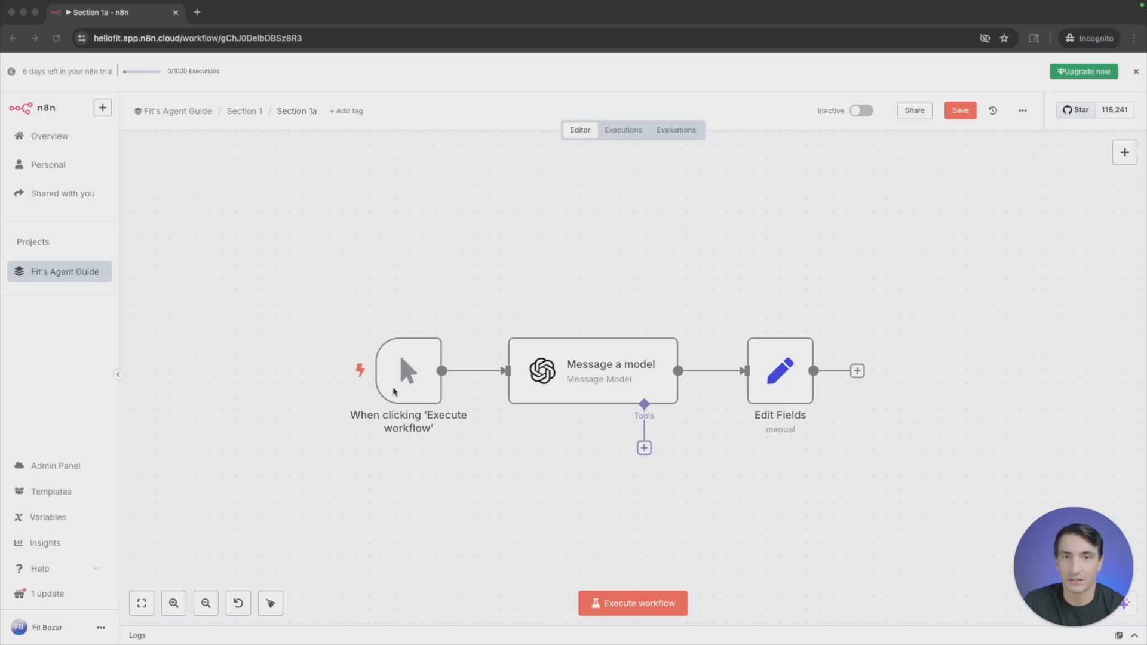
- Replace the manual trigger with an On chat message trigger, open its test chat, and connect it to the Message a model node
mouse_move(410, 371)
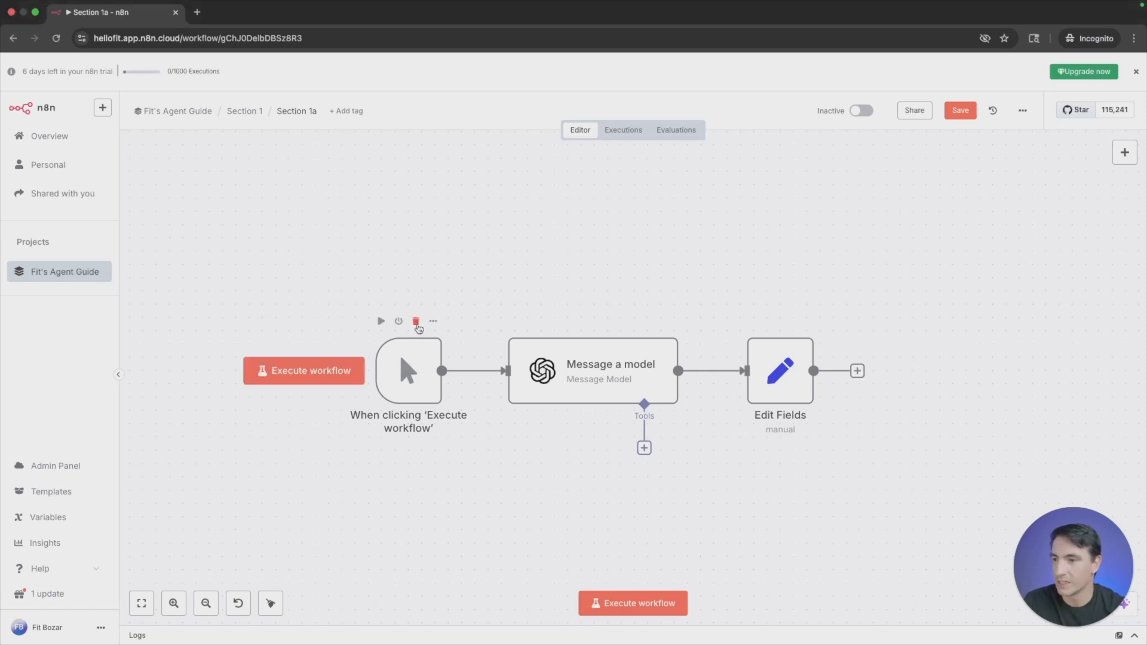
left_click(416, 323)
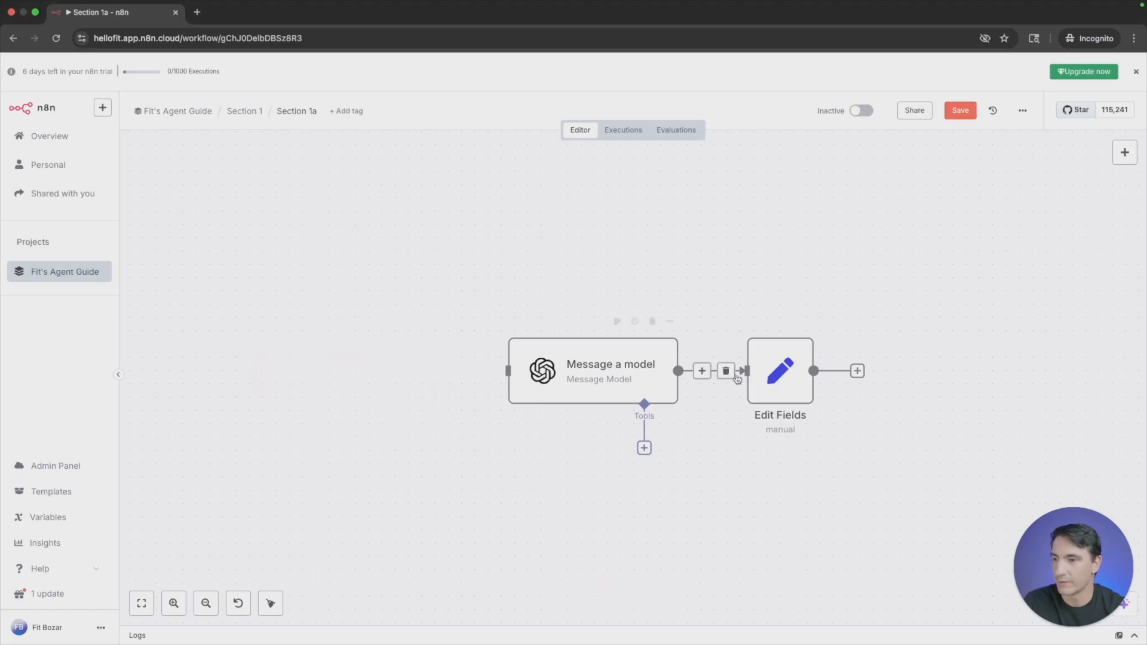
left_click(1124, 153)
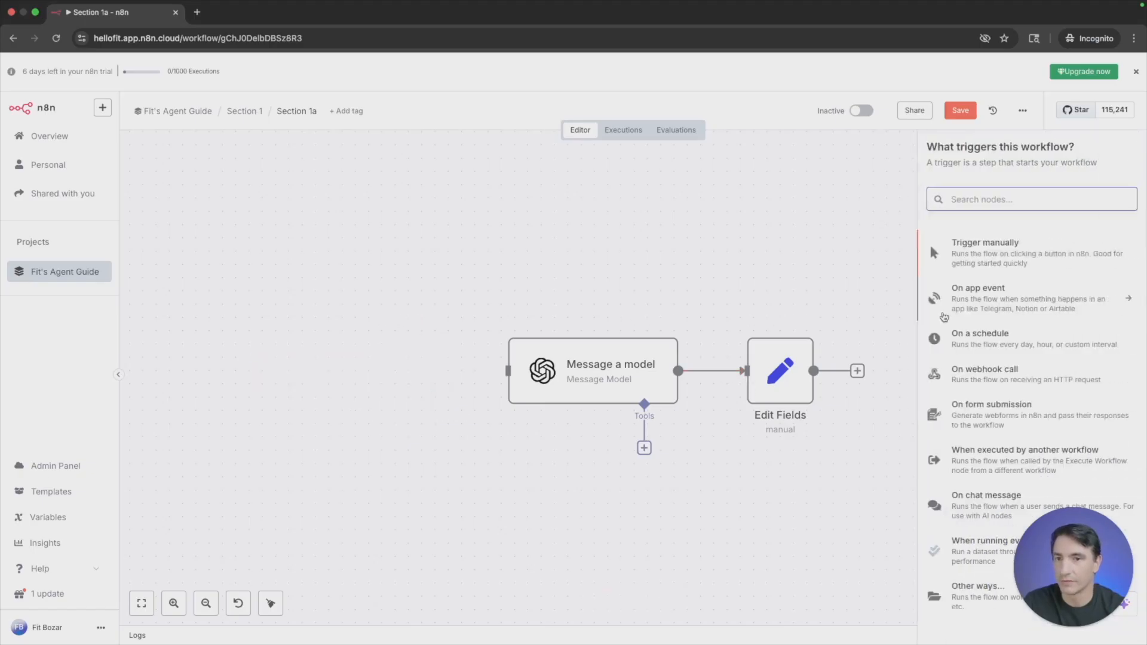
left_click(985, 515)
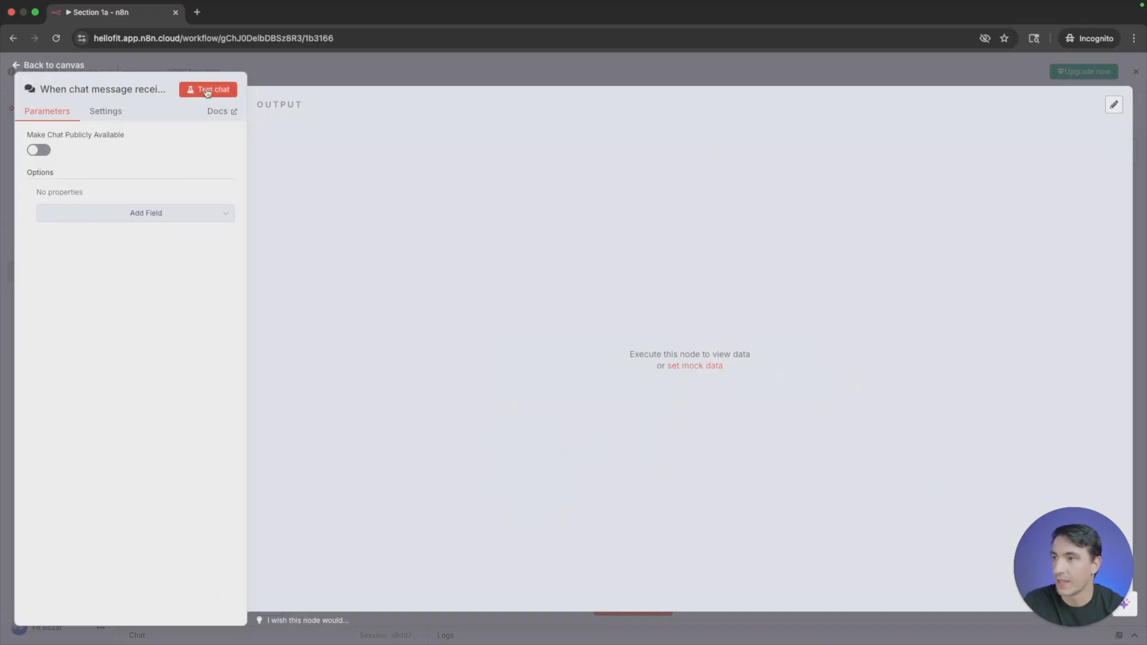
left_click(207, 91)
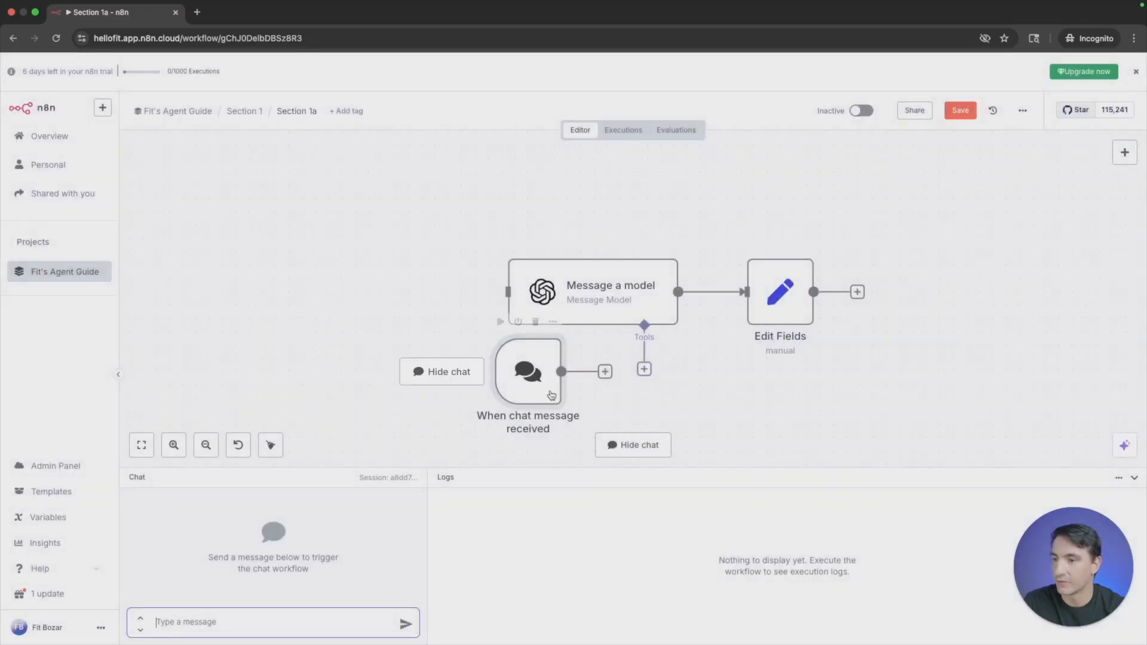
mouse_move(519, 376)
left_mouse_down()
mouse_move(429, 311)
mouse_move(507, 291)
left_mouse_up()
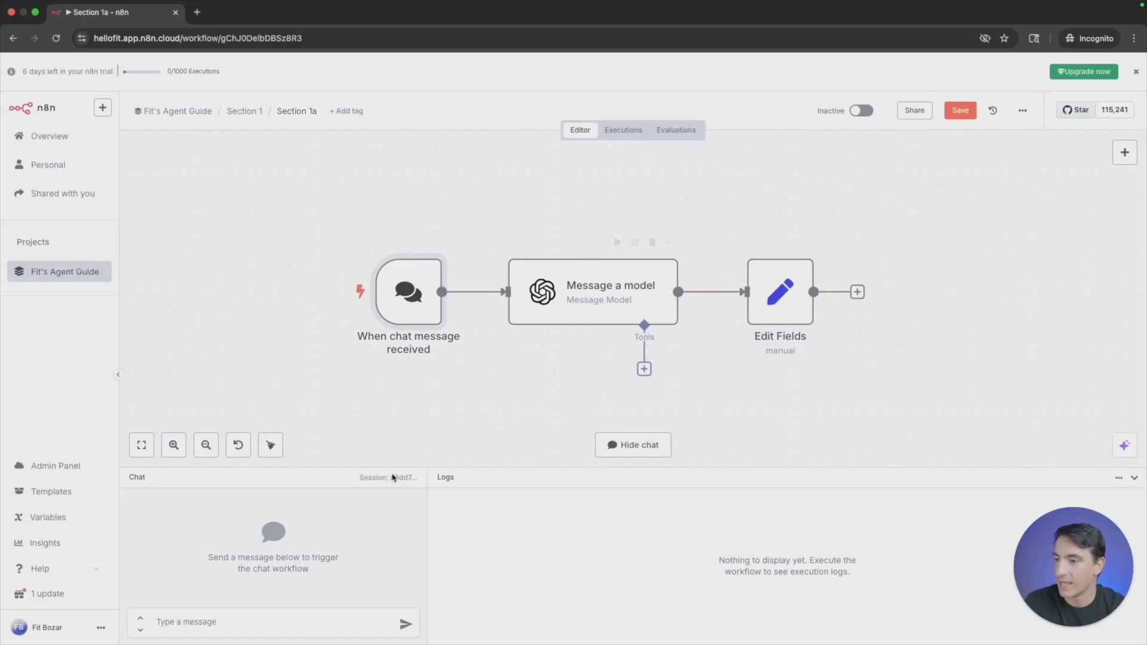
- Test the chat-triggered workflow by sending the messages "Hi" and "hi" in the chat
left_click(290, 614)
type("Hi")
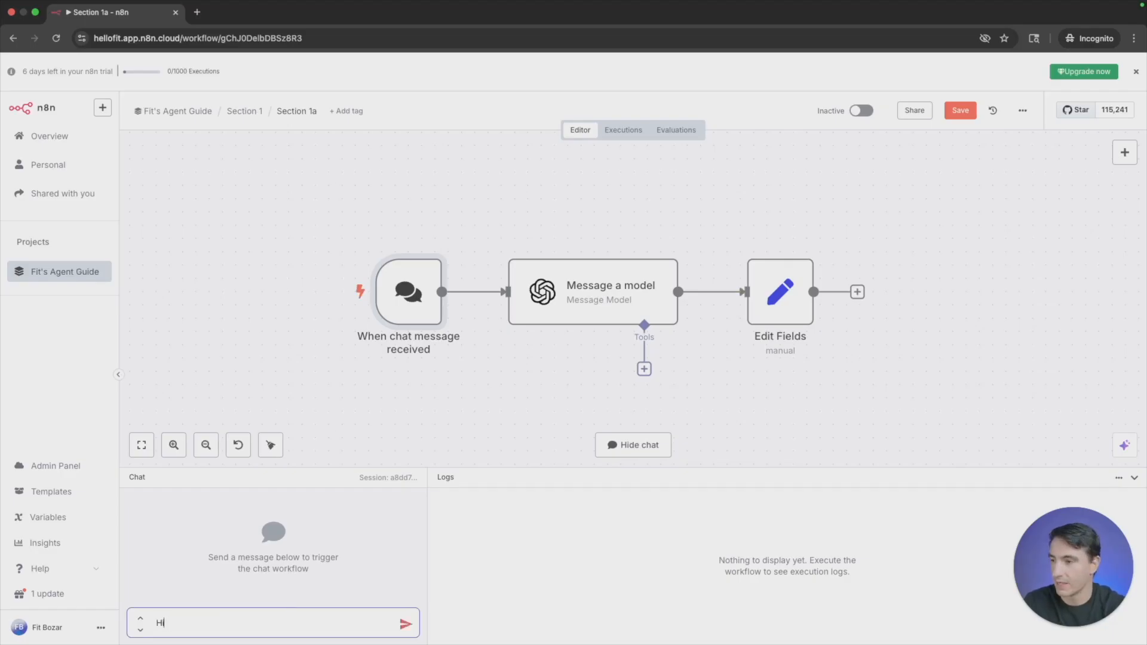
key("Return")
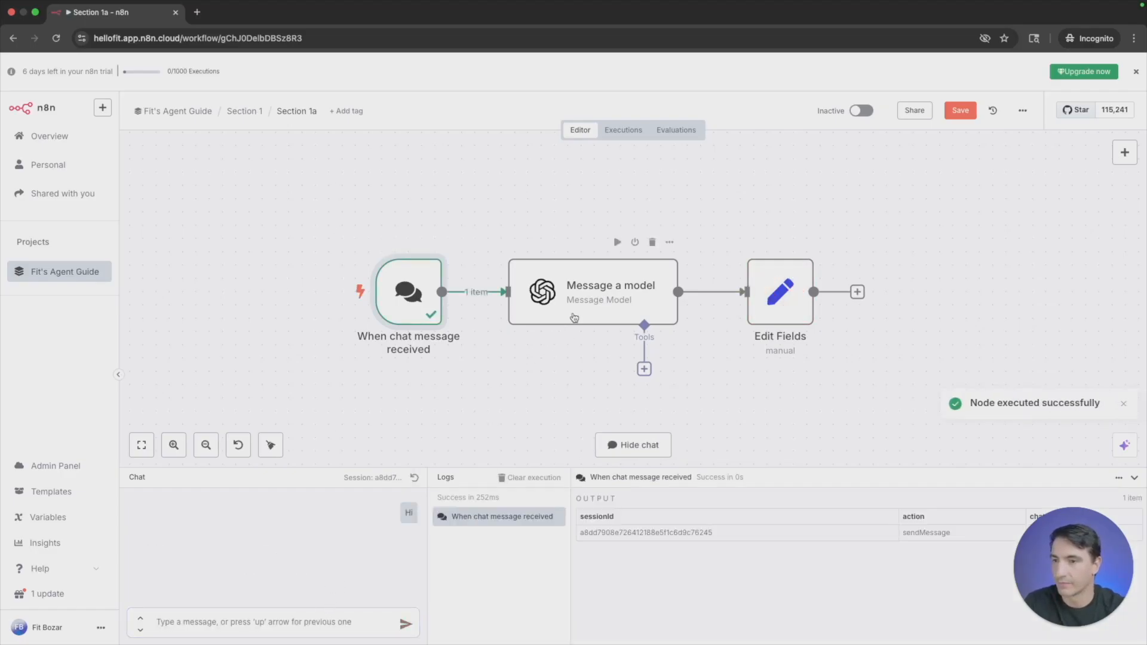
left_click(289, 627)
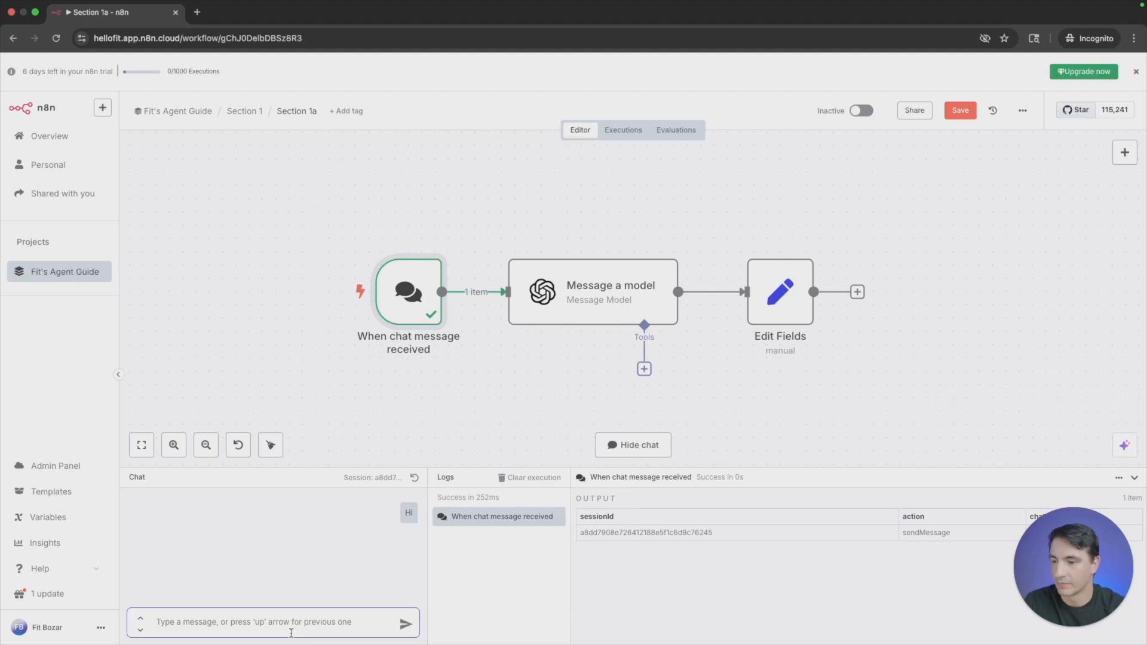
type("hi")
key("Return")
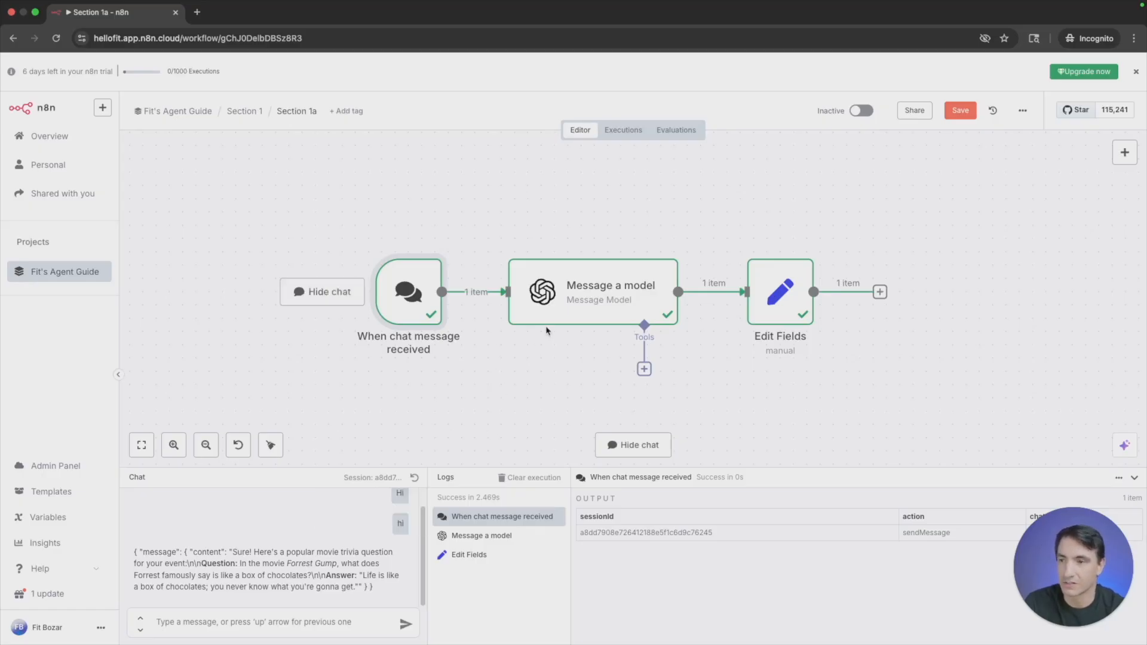
- Replace the Message a model prompt with the trigger's chatInput expression, preview its full result, and save the workflow
double_click(583, 299)
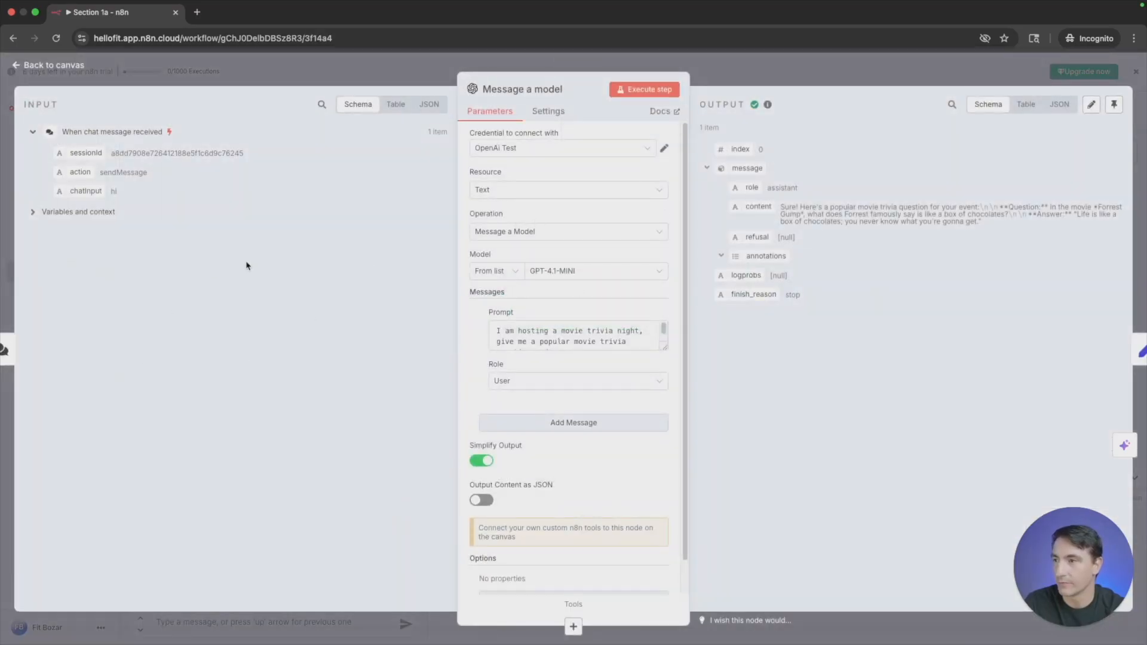
triple_click(590, 341)
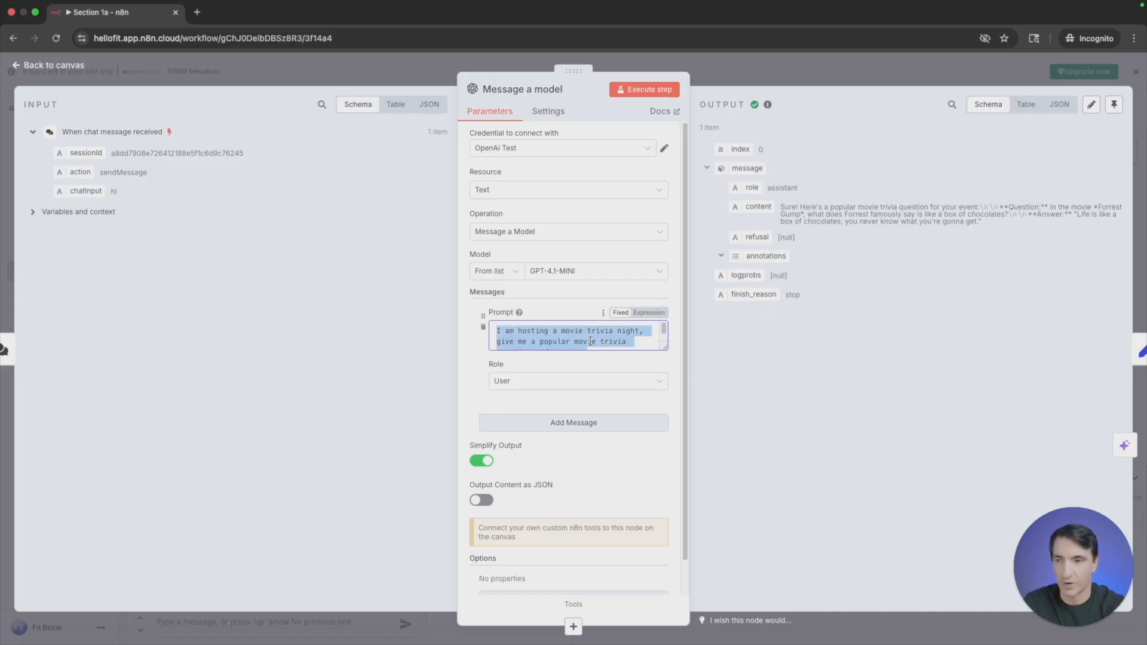
key("BackSpace")
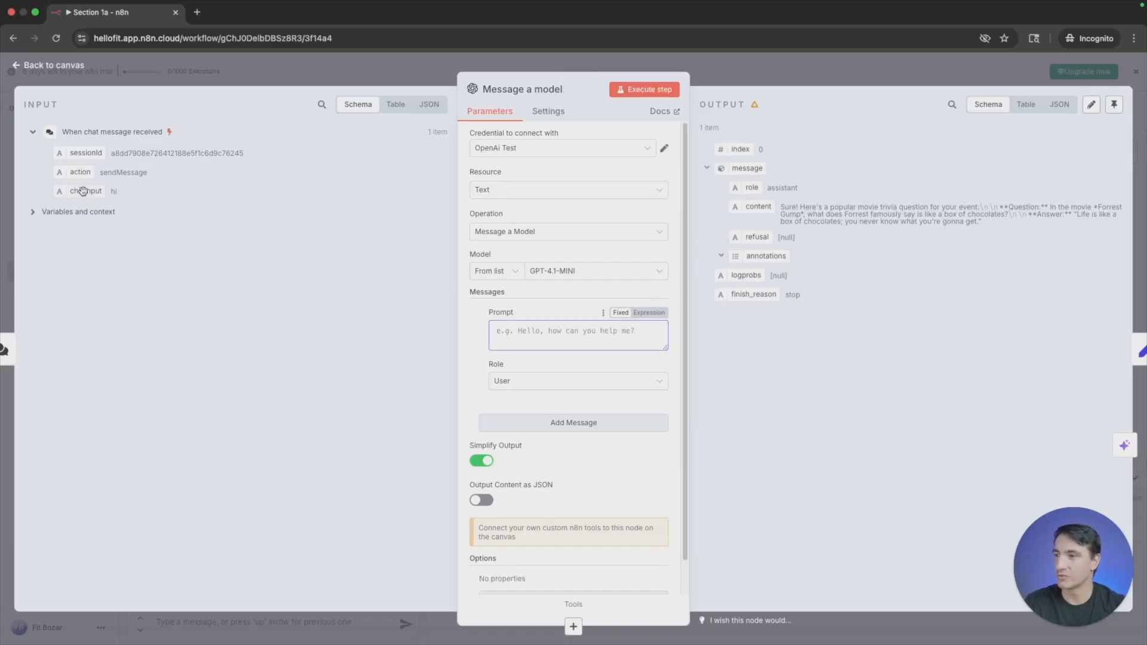
left_click_drag(85, 191, 578, 344)
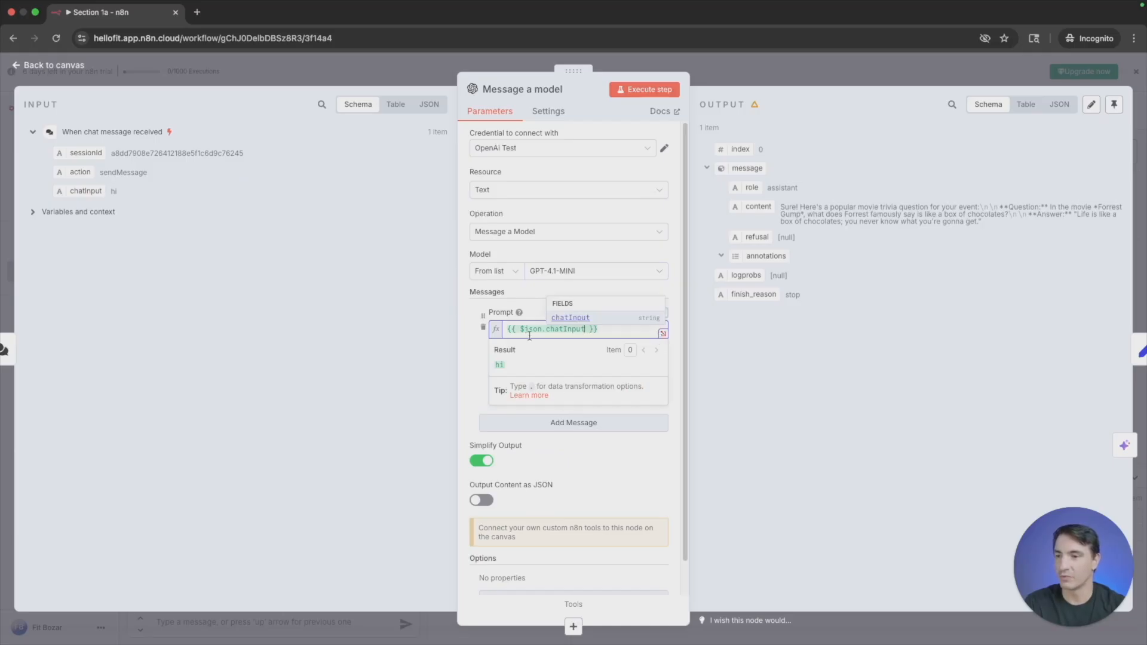
left_click(663, 334)
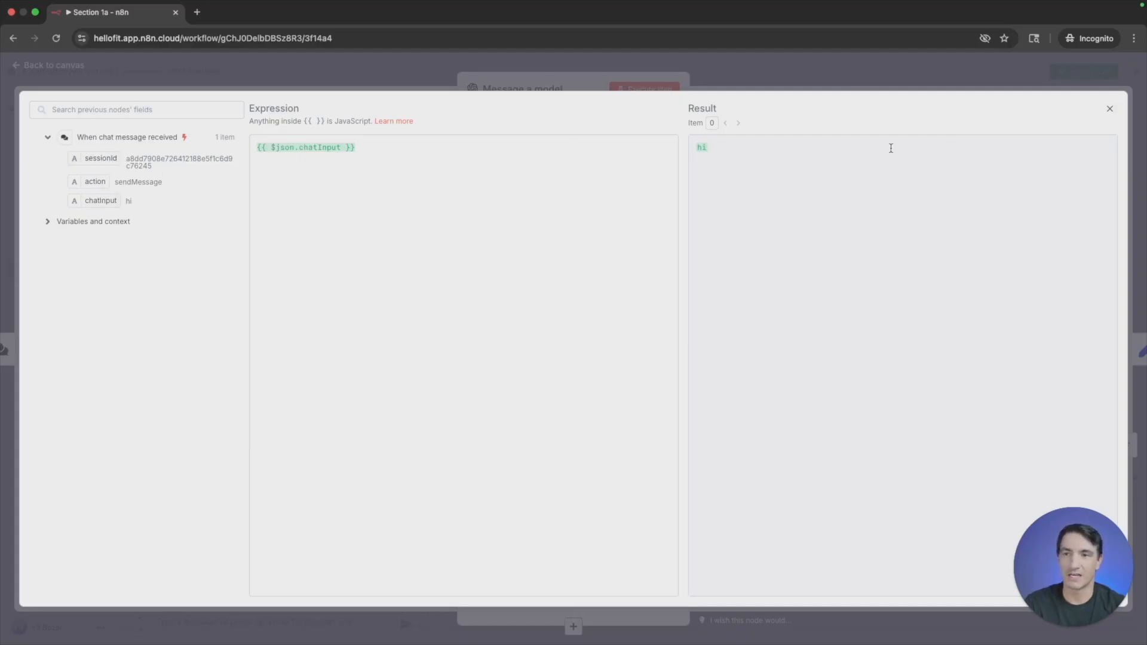
left_click(1108, 108)
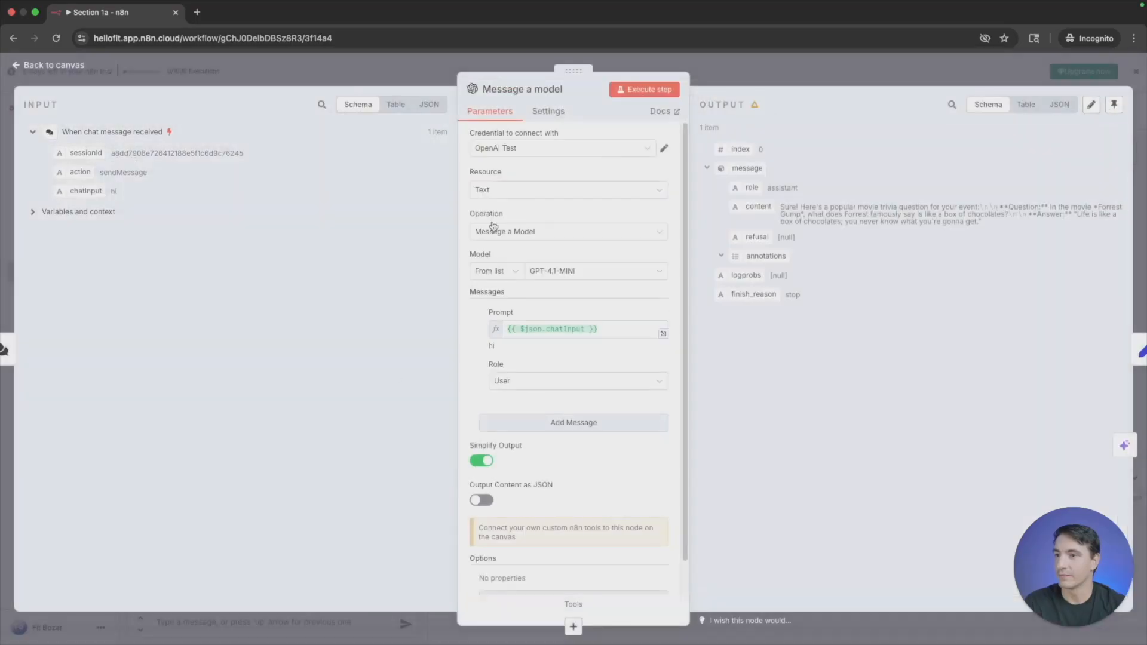
left_click(356, 75)
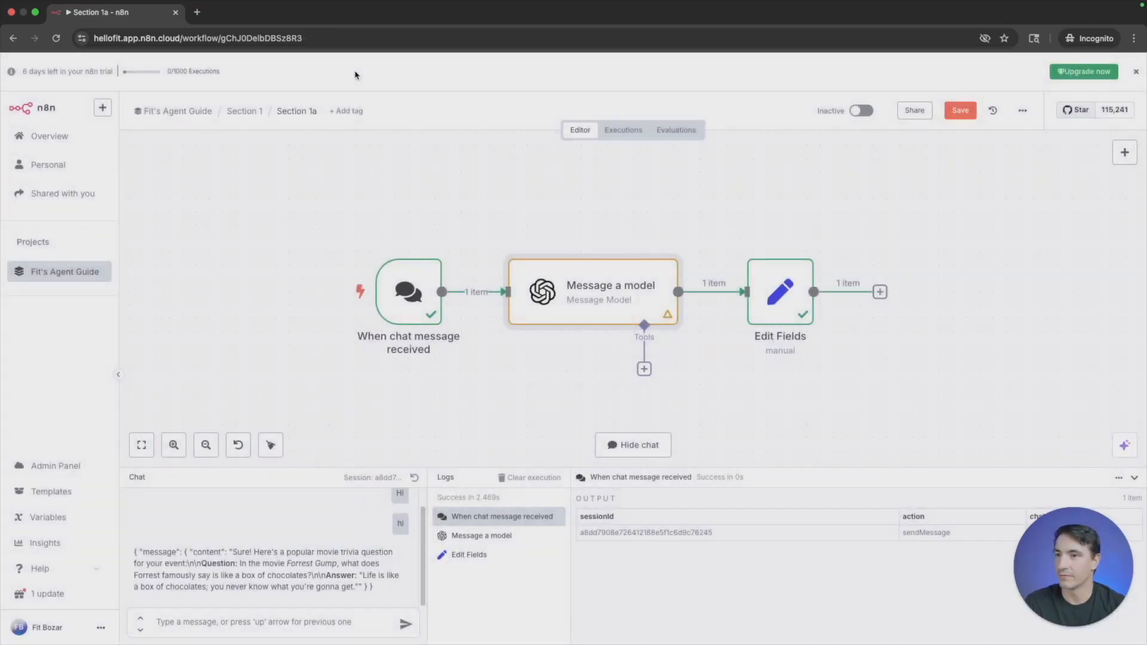
left_click(960, 110)
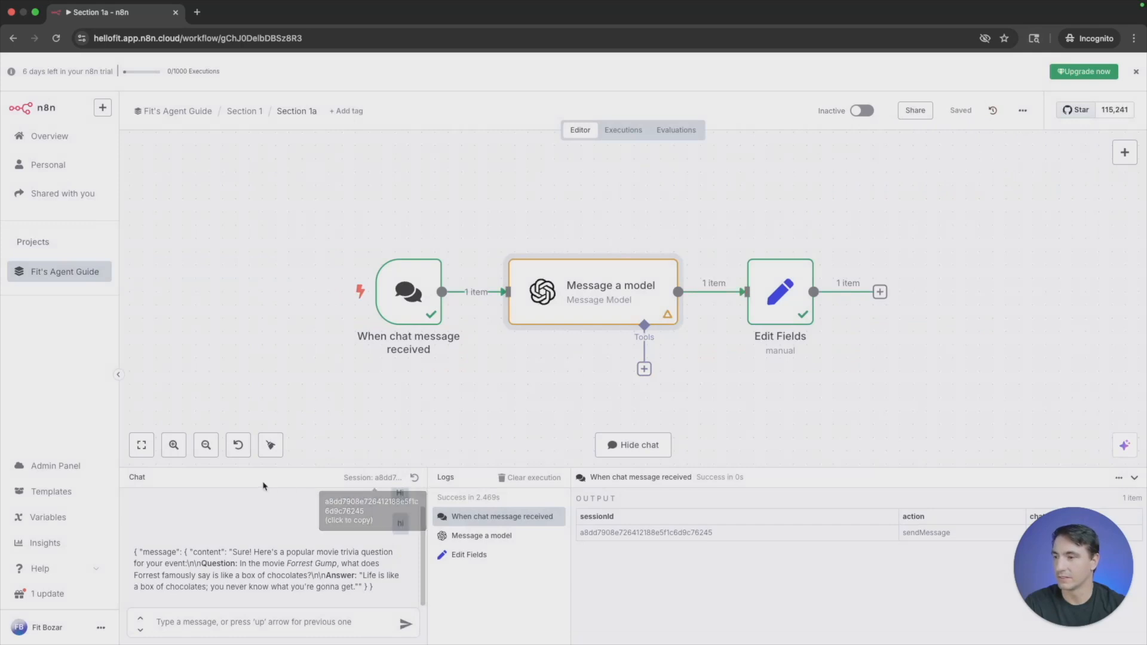
- Send a chat message that gives the sender's first name, mentions visiting Sao Paulo and asks for 2 landmarks to visit, and read the reply
left_click(252, 627)
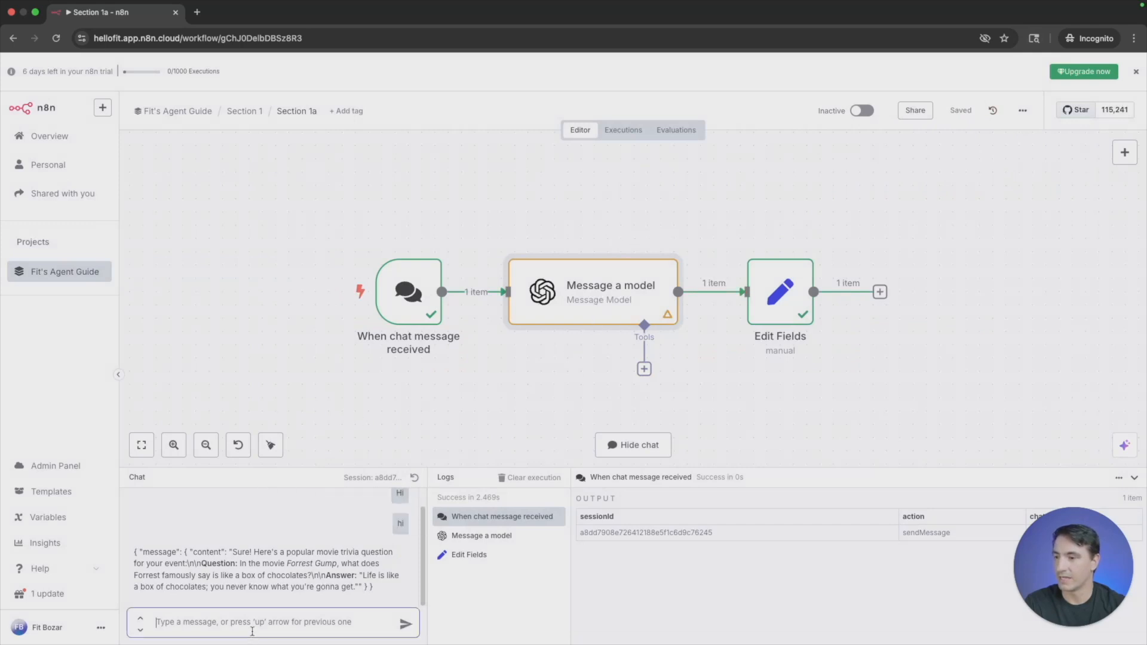
type("Hello")
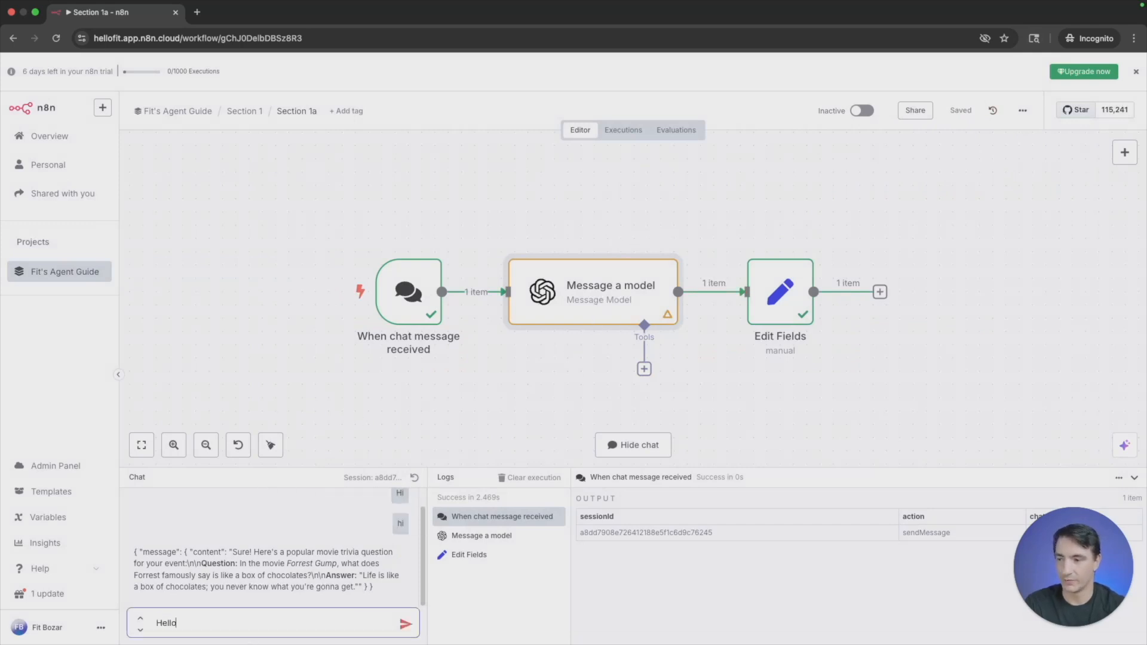
type(", m")
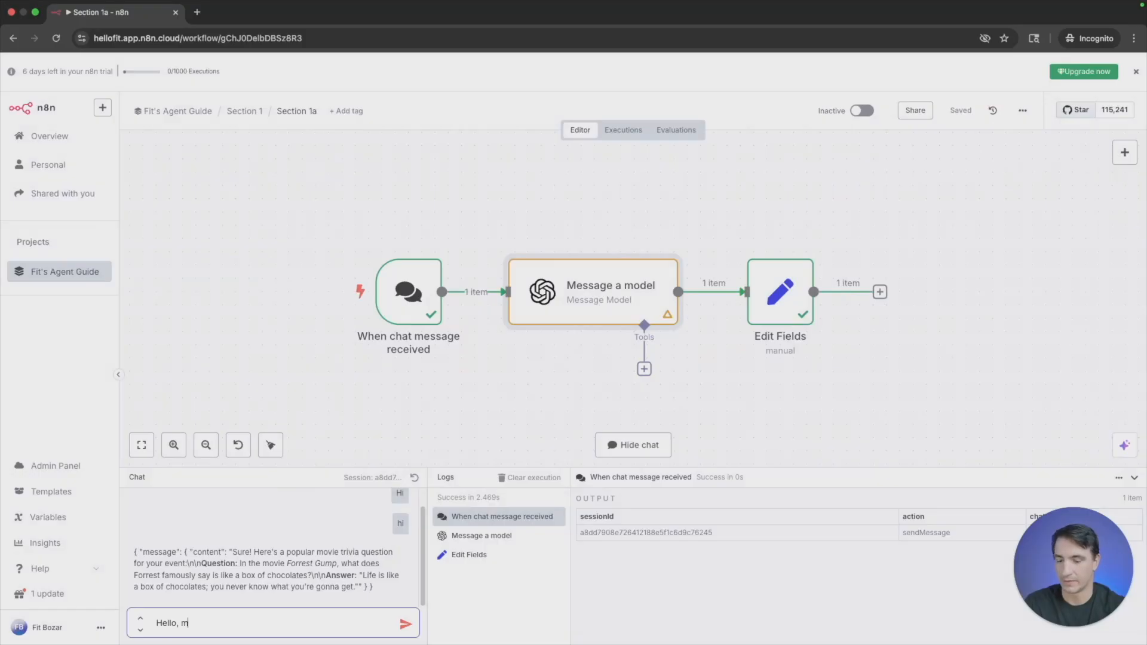
type("y name is Fit. ")
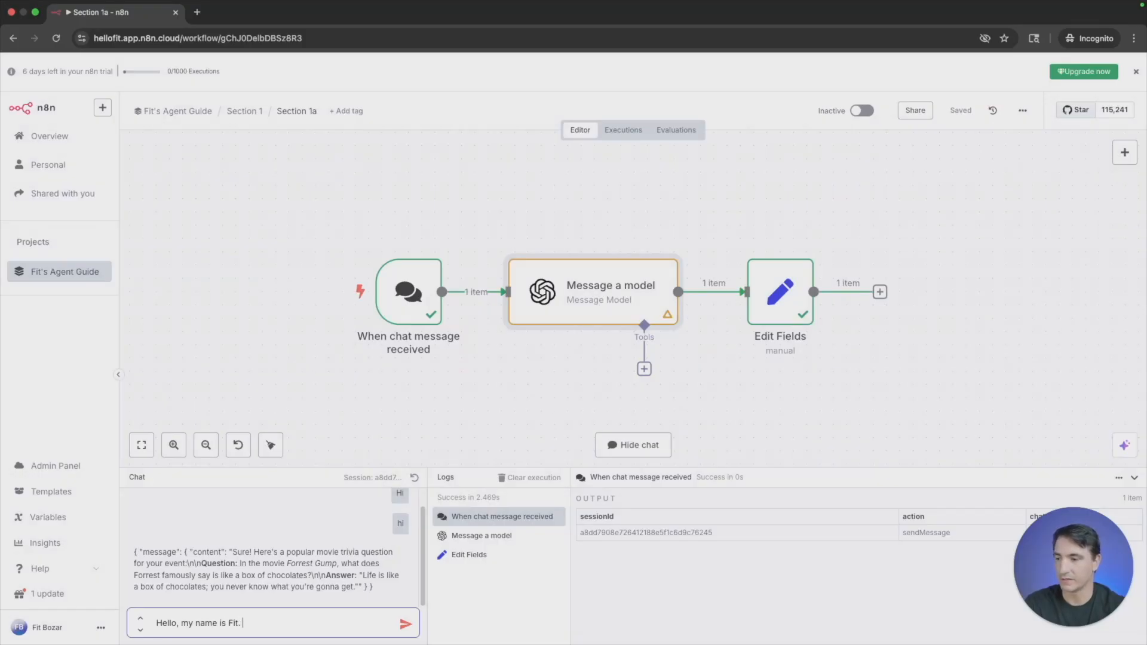
type("I am going to")
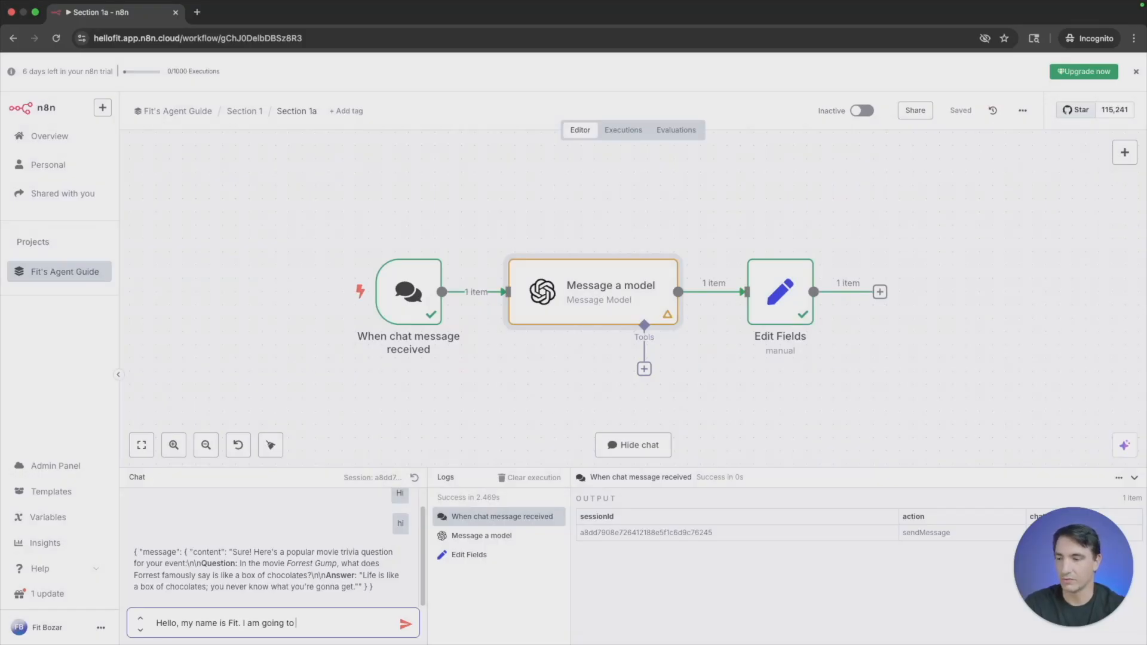
type(" visit Sao PAU")
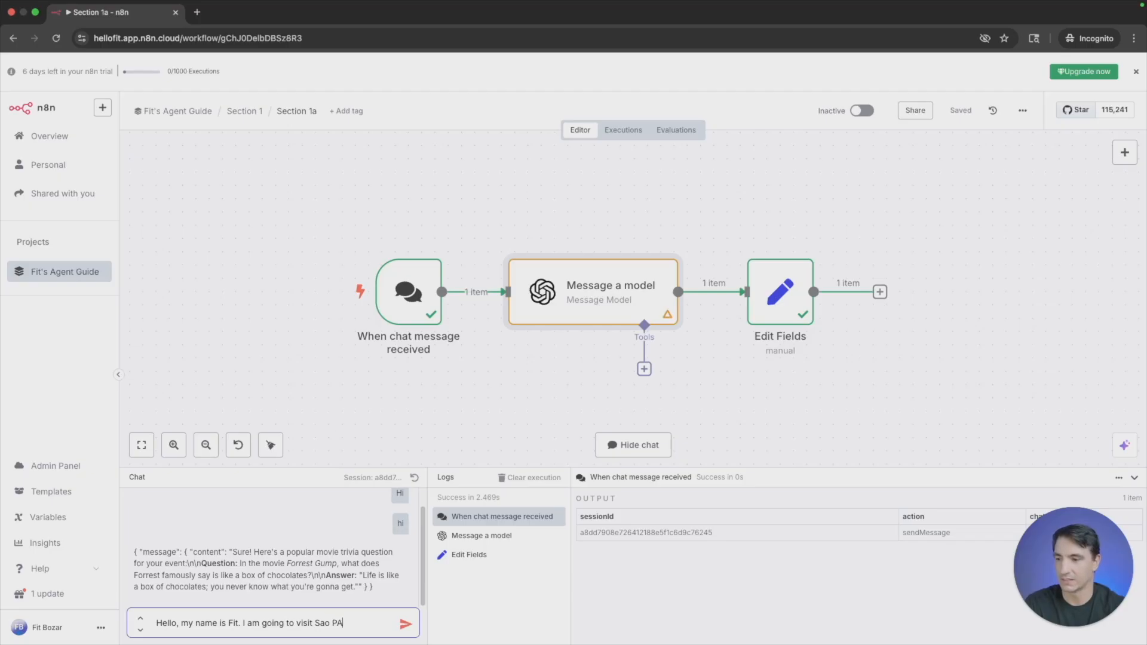
key("BackSpace")
key("BackSpace")
type("uulo, please giv")
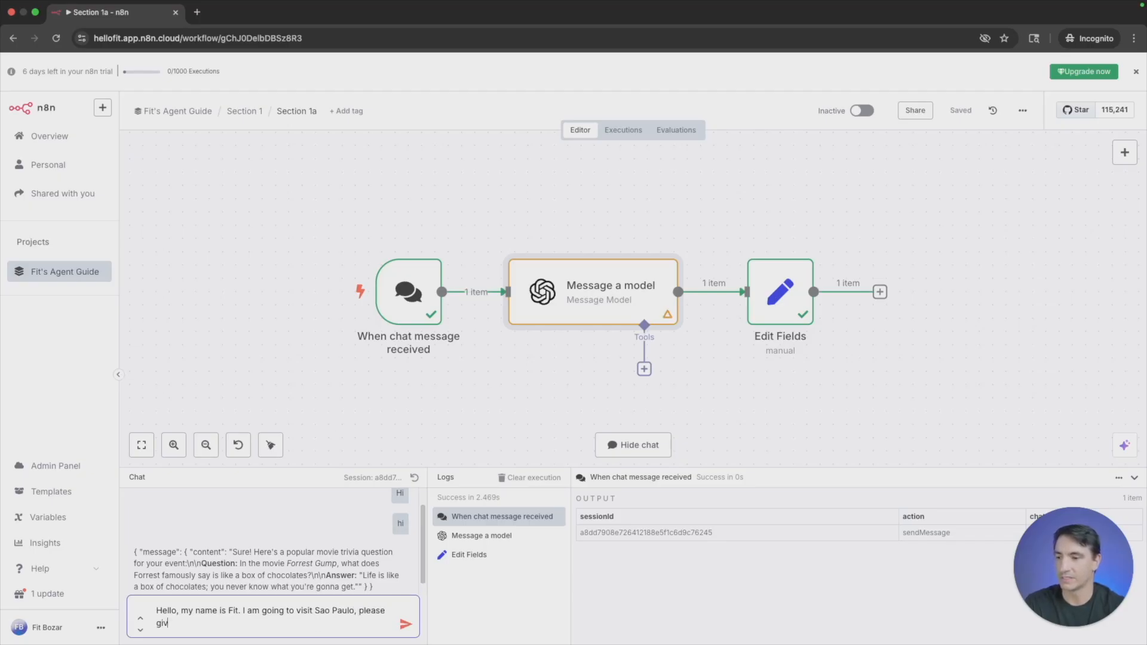
type("e me ")
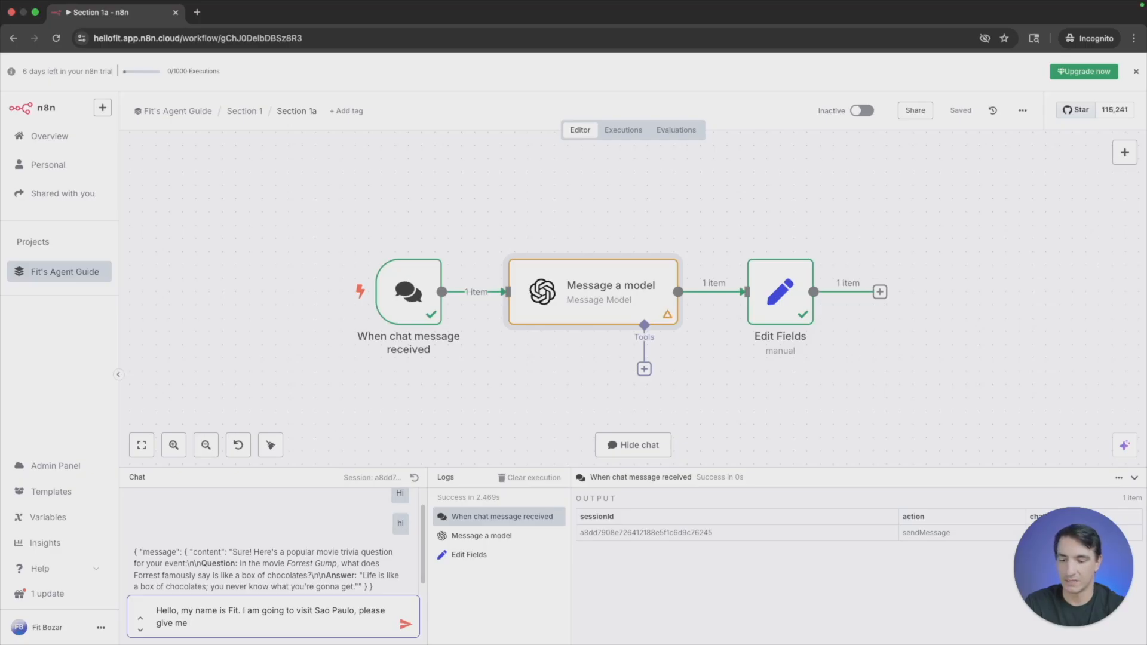
type("2 landmarks to visit")
key("Return")
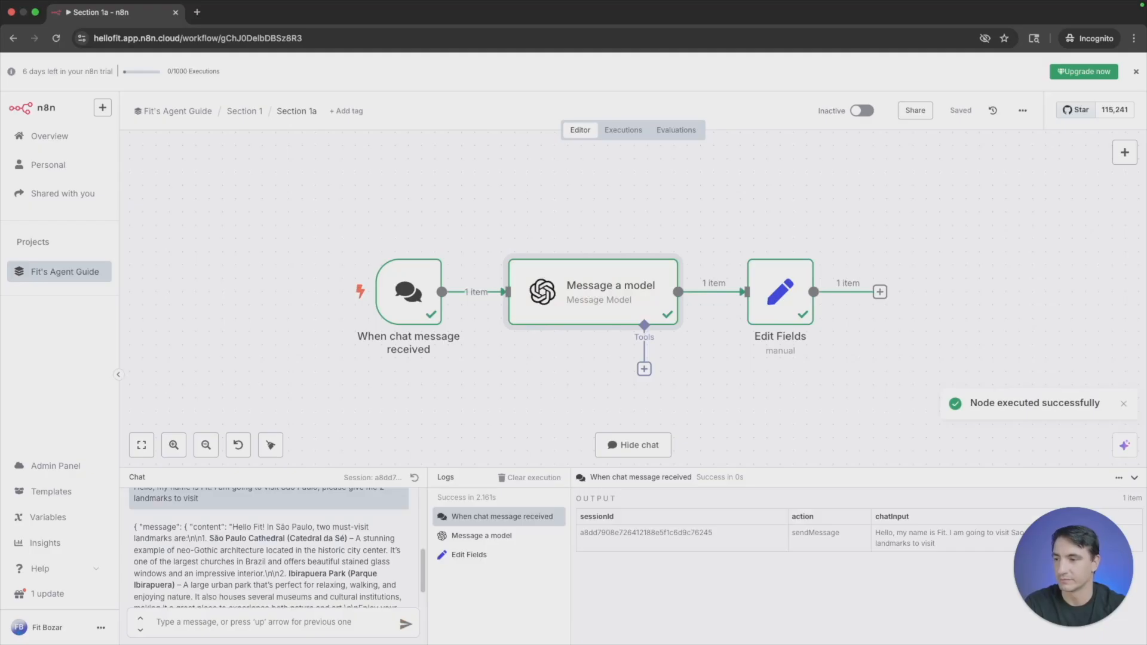
scroll(333, 541, "down", 2)
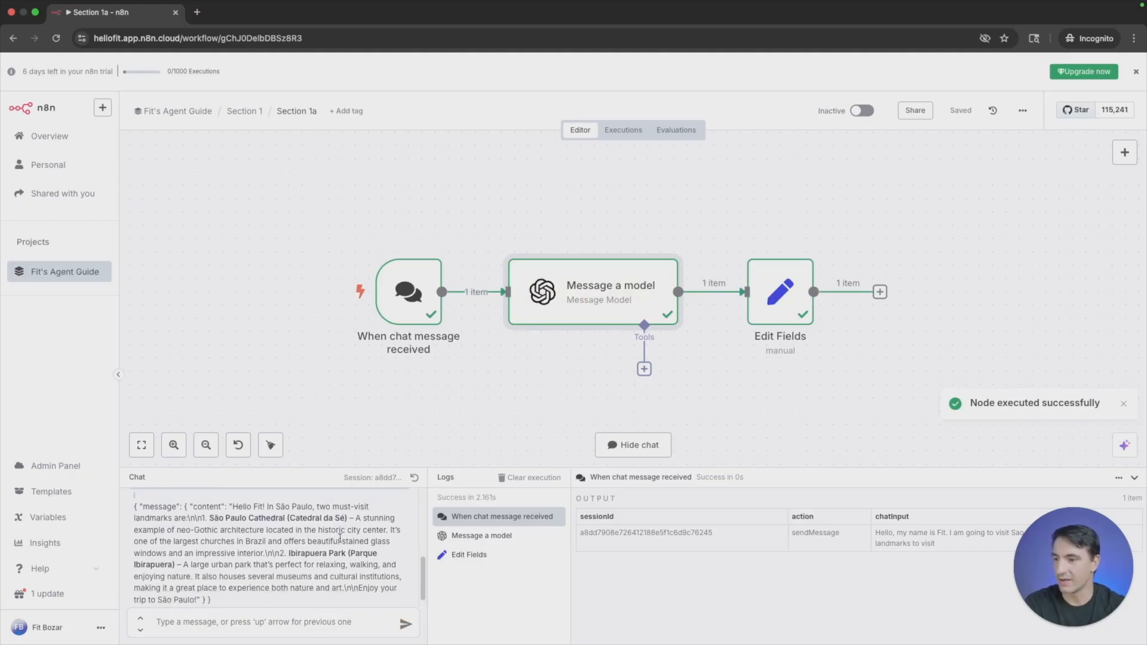
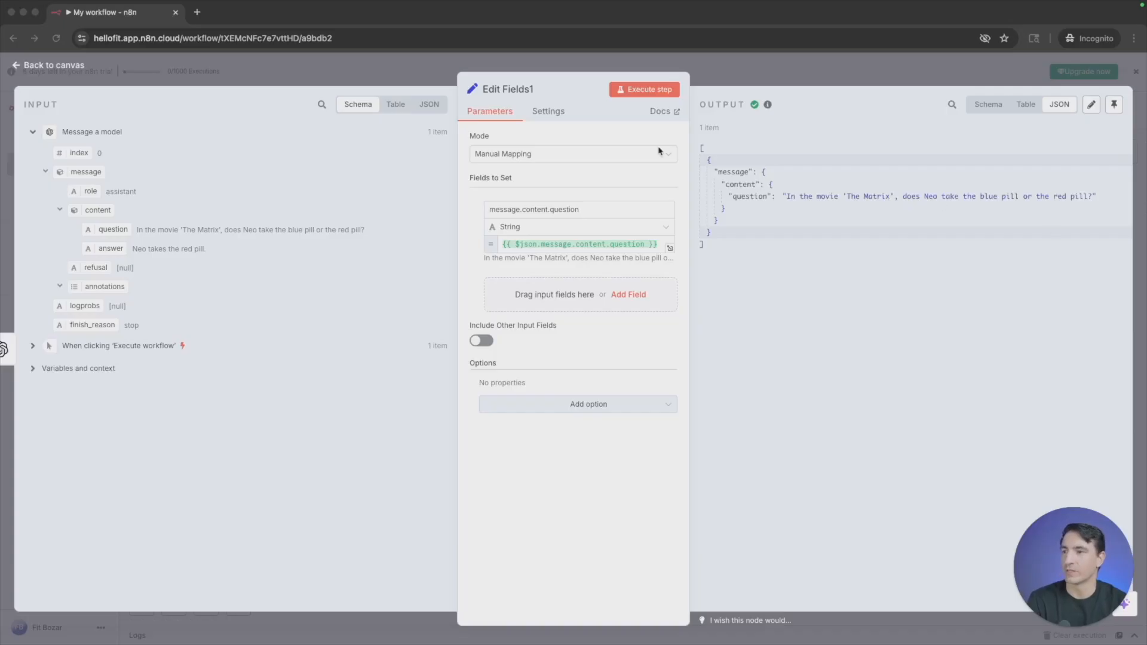
- Examine the Message a model input of the Edit Fields1 node in schema, table and JSON views, and return to the canvas
left_click(352, 110)
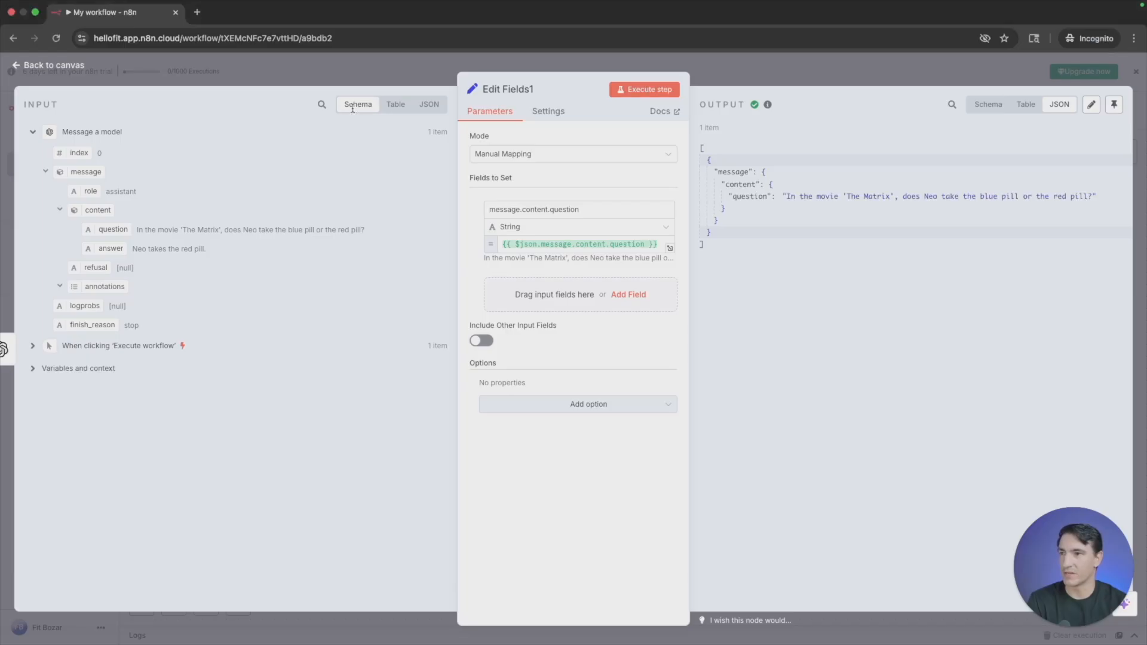
left_click(395, 105)
left_click(429, 105)
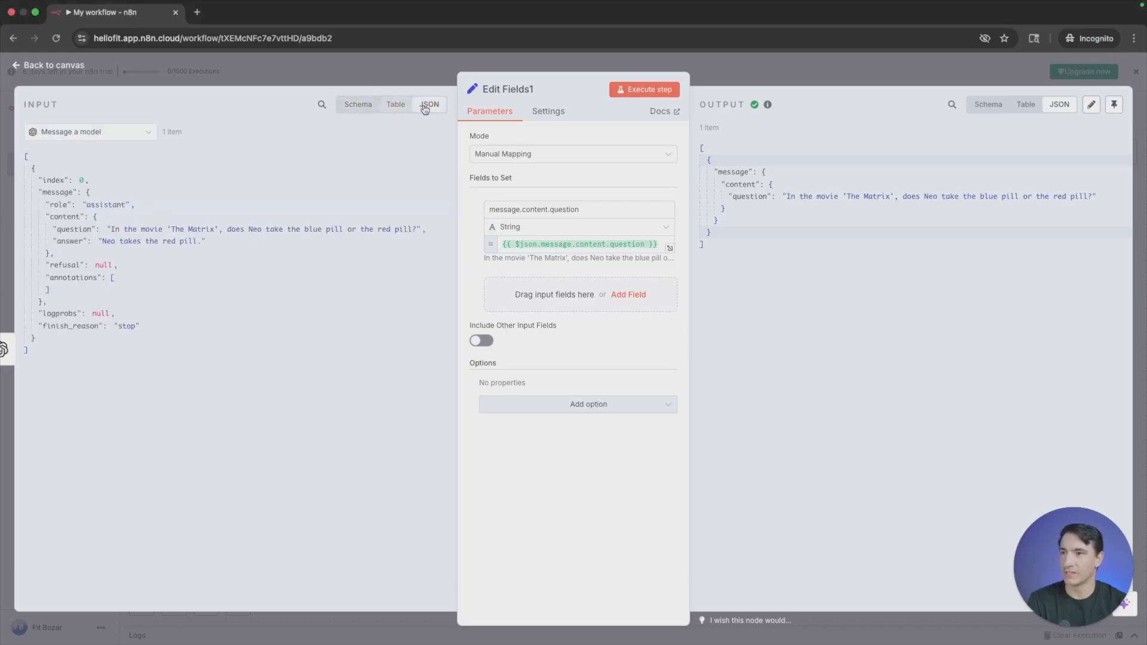
left_click(356, 108)
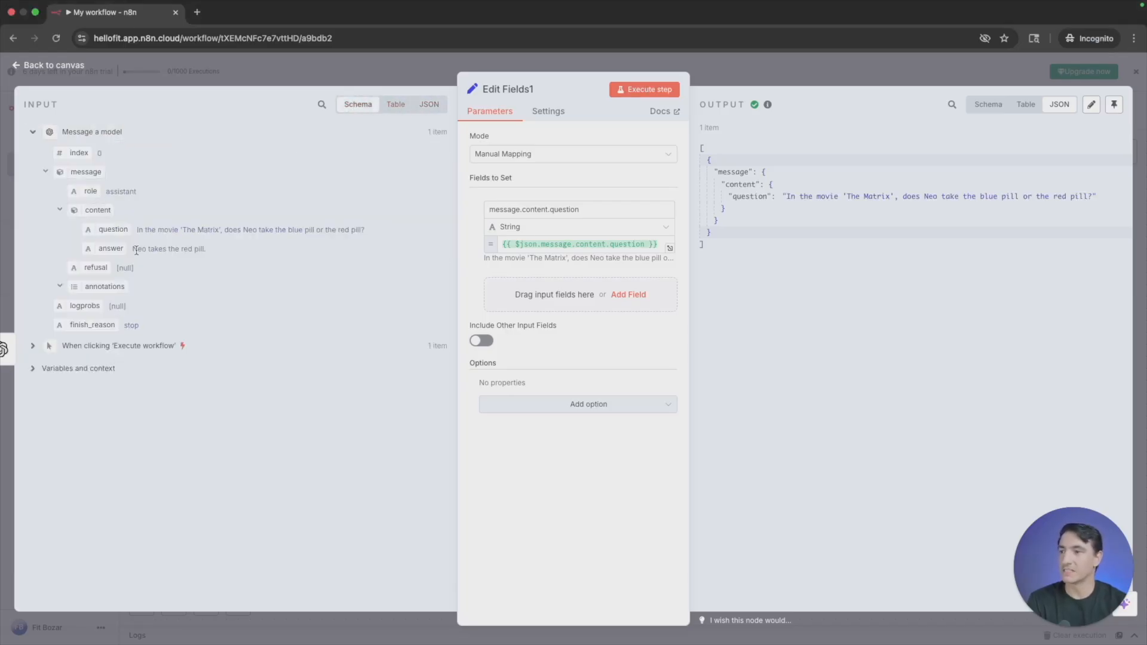
mouse_move(111, 230)
left_mouse_down()
mouse_move(384, 268)
mouse_move(110, 234)
left_mouse_up()
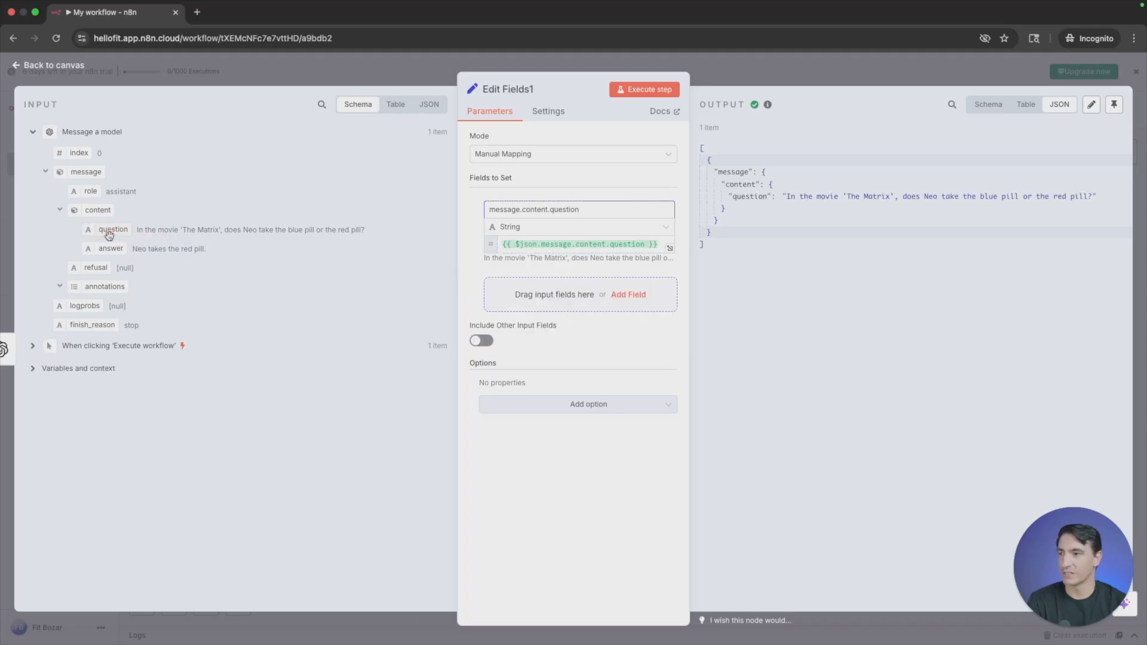
left_click(396, 104)
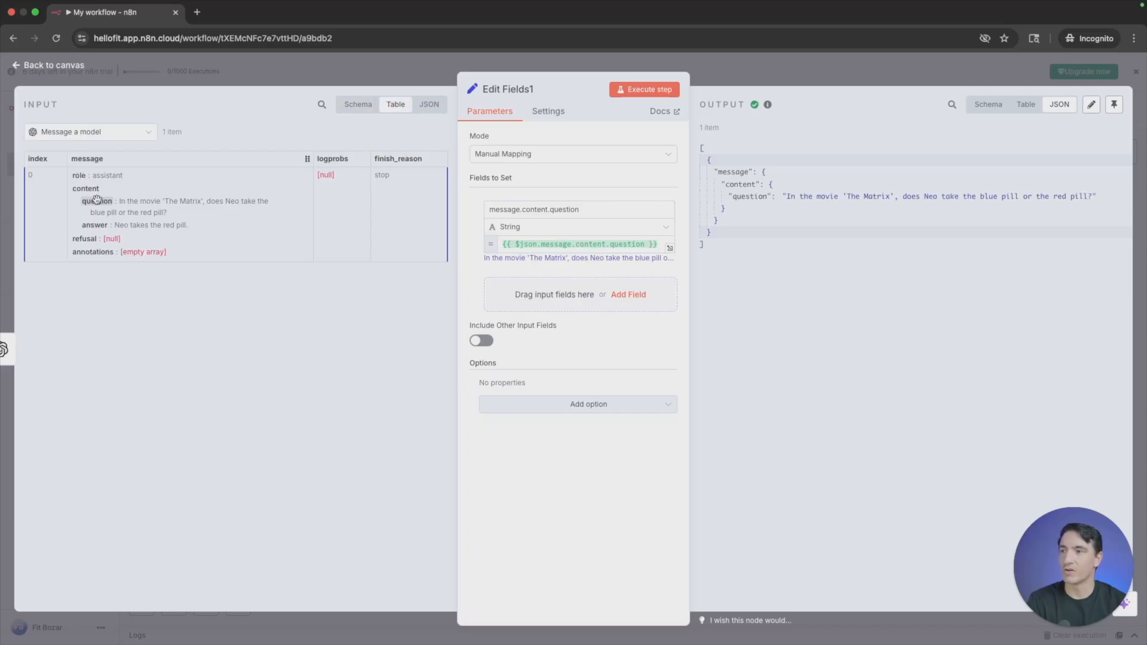
mouse_move(97, 200)
left_mouse_down()
mouse_move(327, 235)
mouse_move(95, 200)
left_mouse_up()
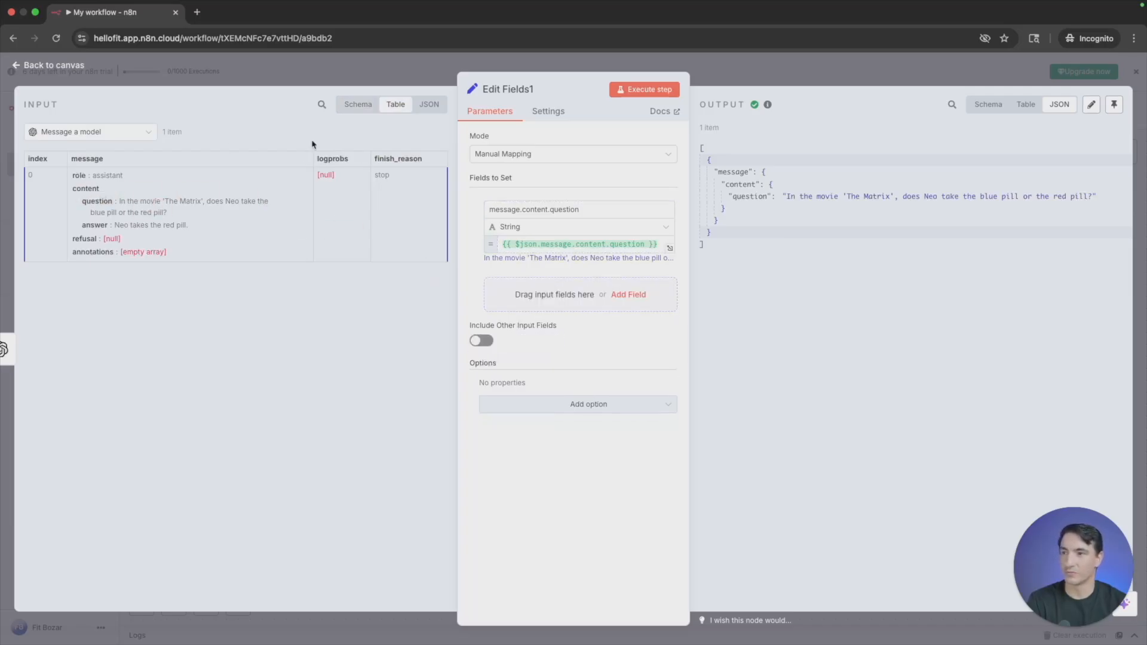
left_click(434, 107)
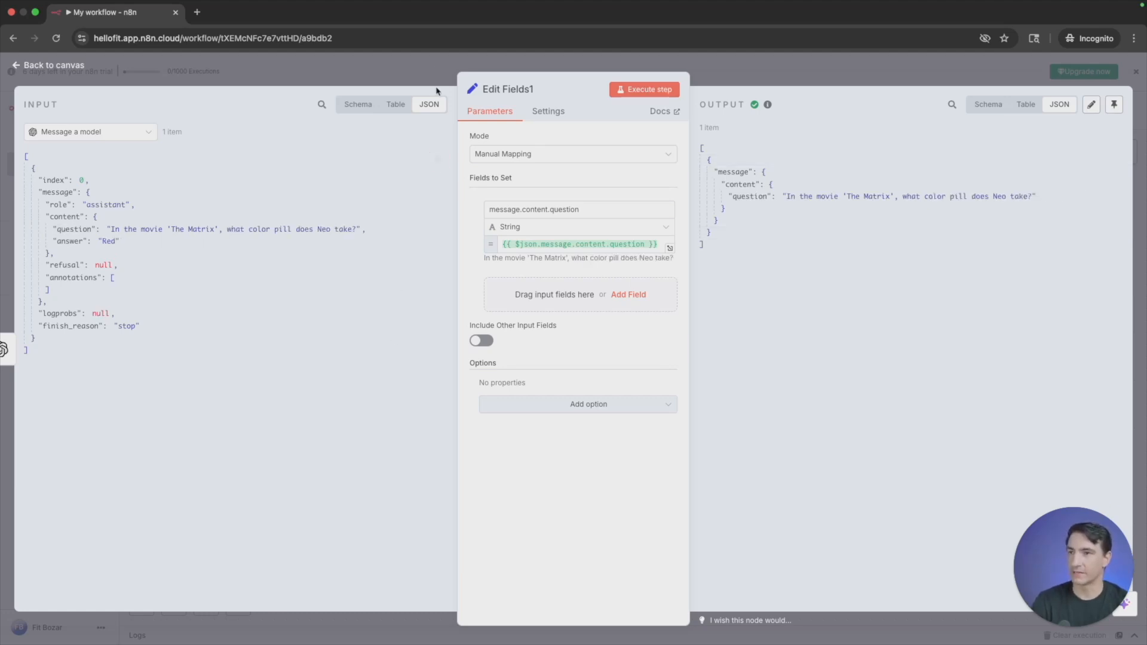
left_click(435, 70)
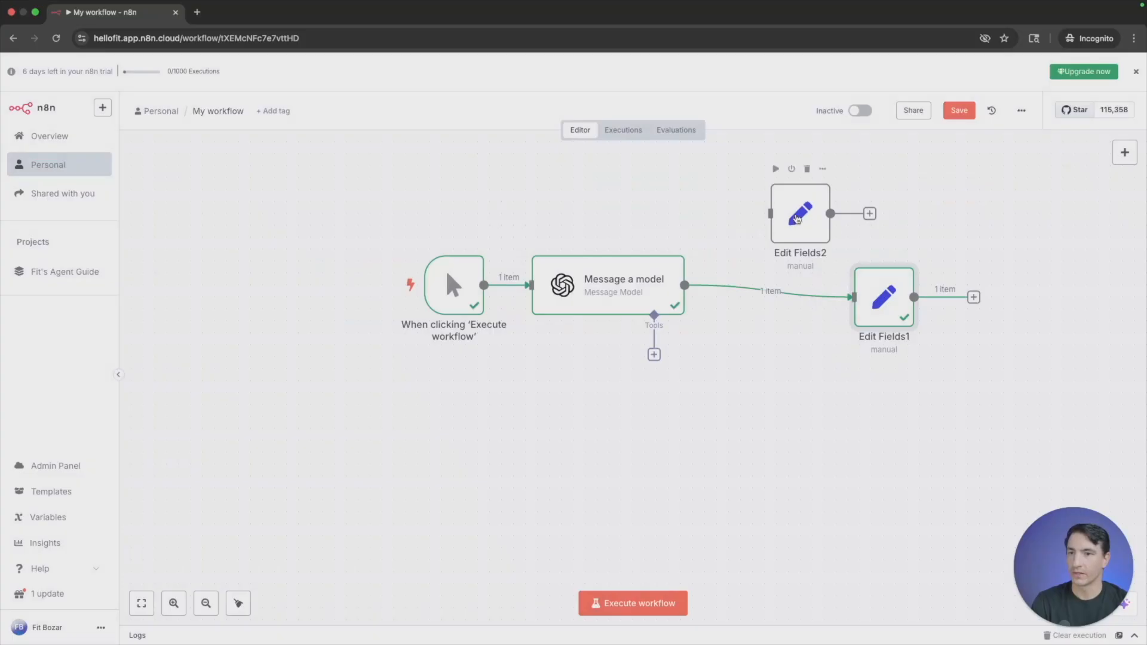
- In the Edit Fields2 node, define a String field named food with the value pizza
double_click(797, 216)
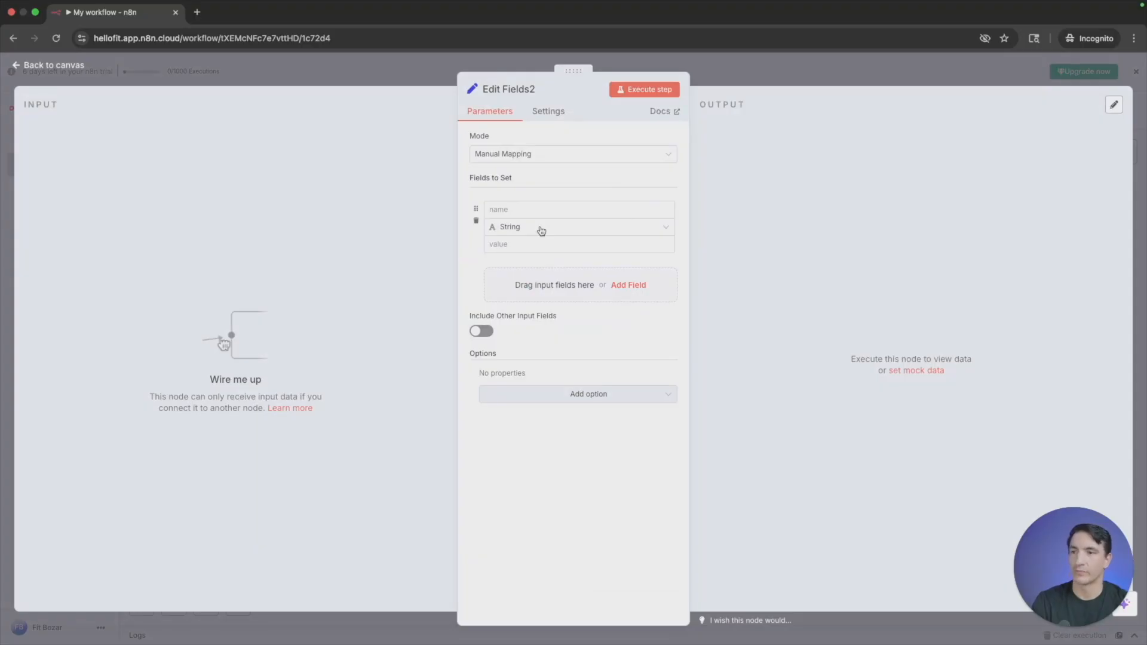
left_click(541, 232)
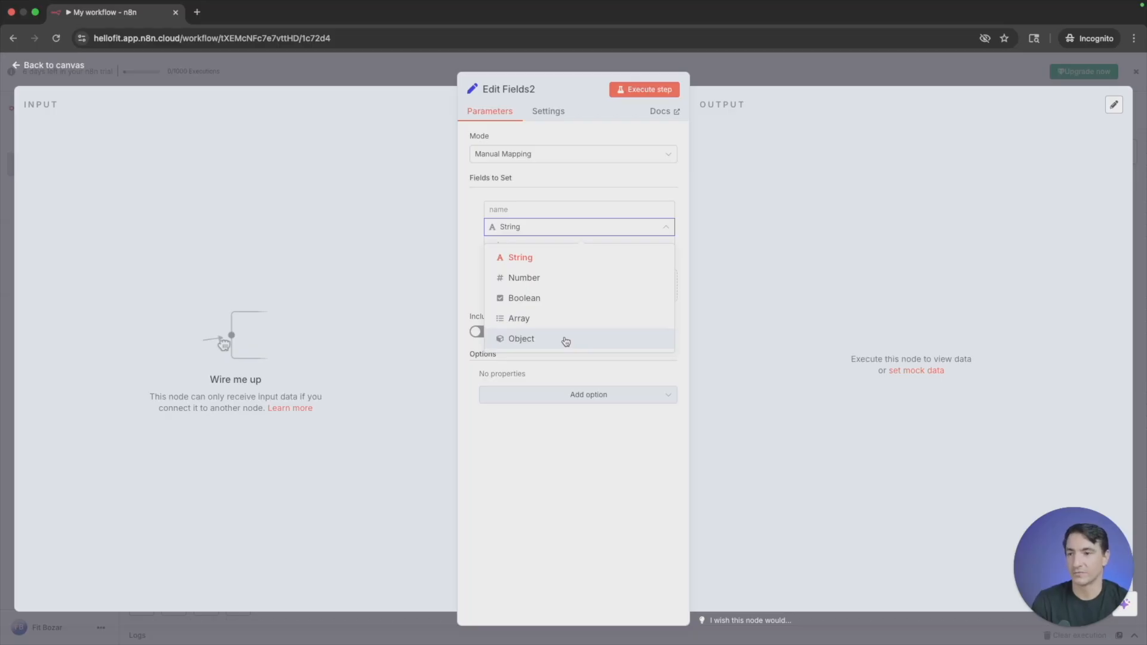
left_click(576, 261)
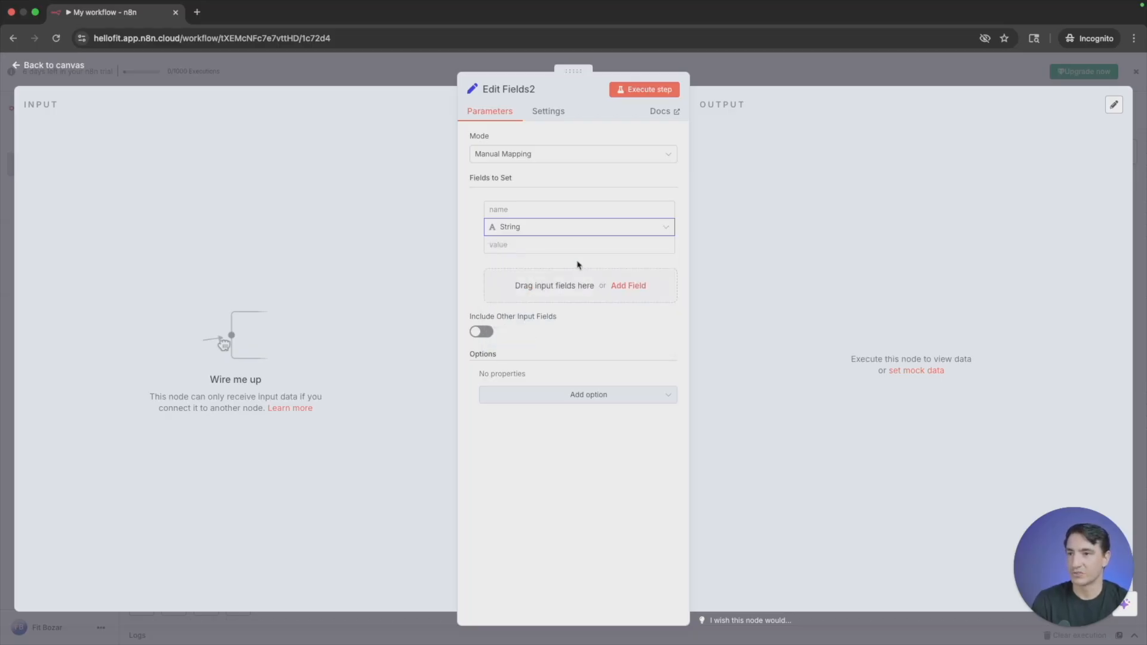
left_click(550, 208)
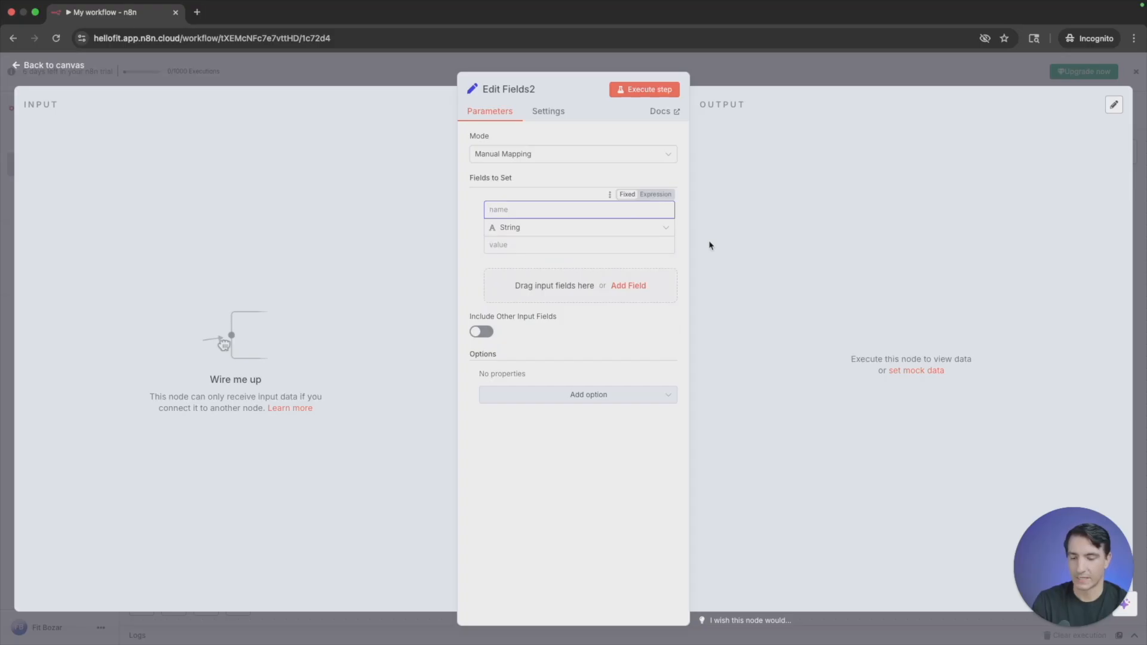
type("food")
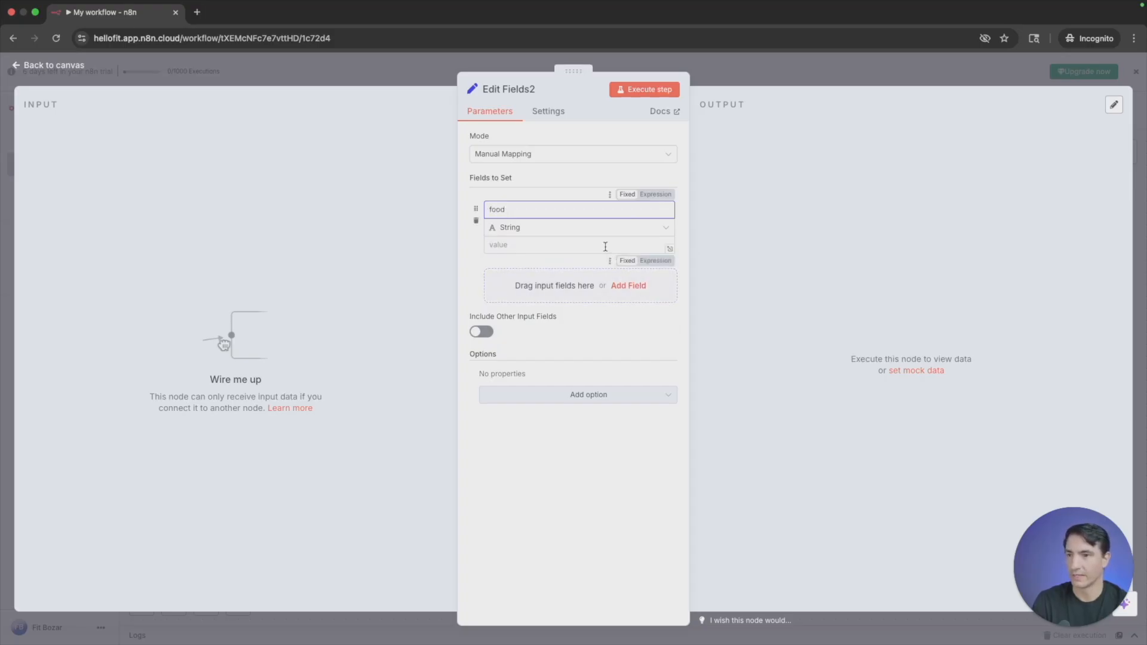
left_click(605, 247)
type("pizza")
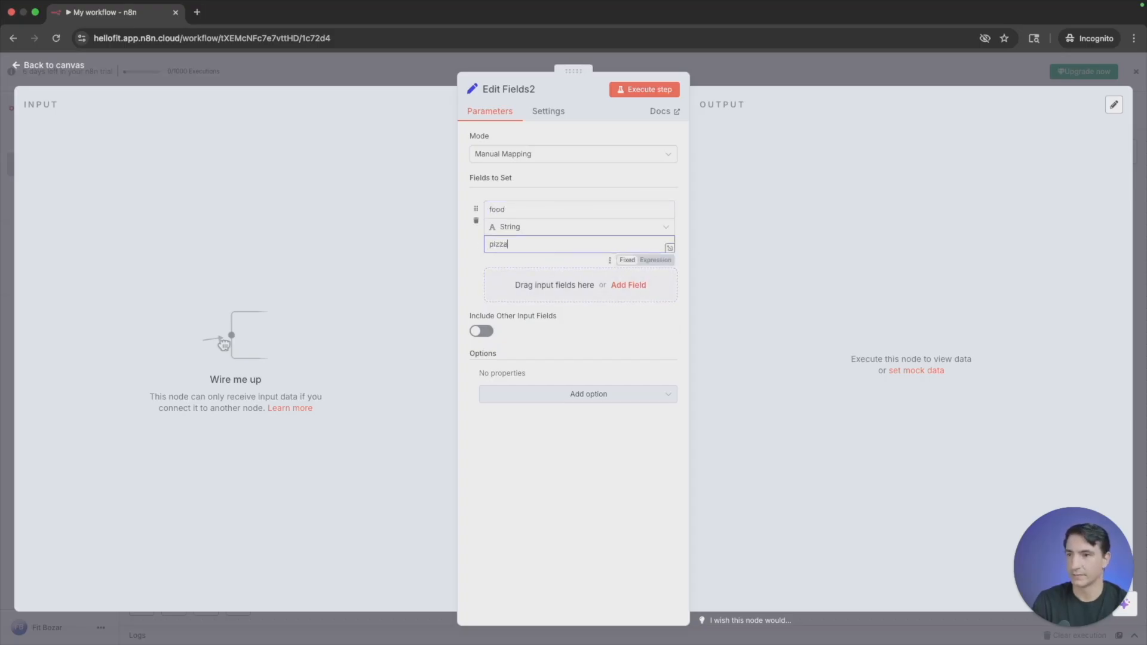
- Execute the Edit Fields2 node with the food field and compare its output in schema, table and JSON views
left_click(634, 93)
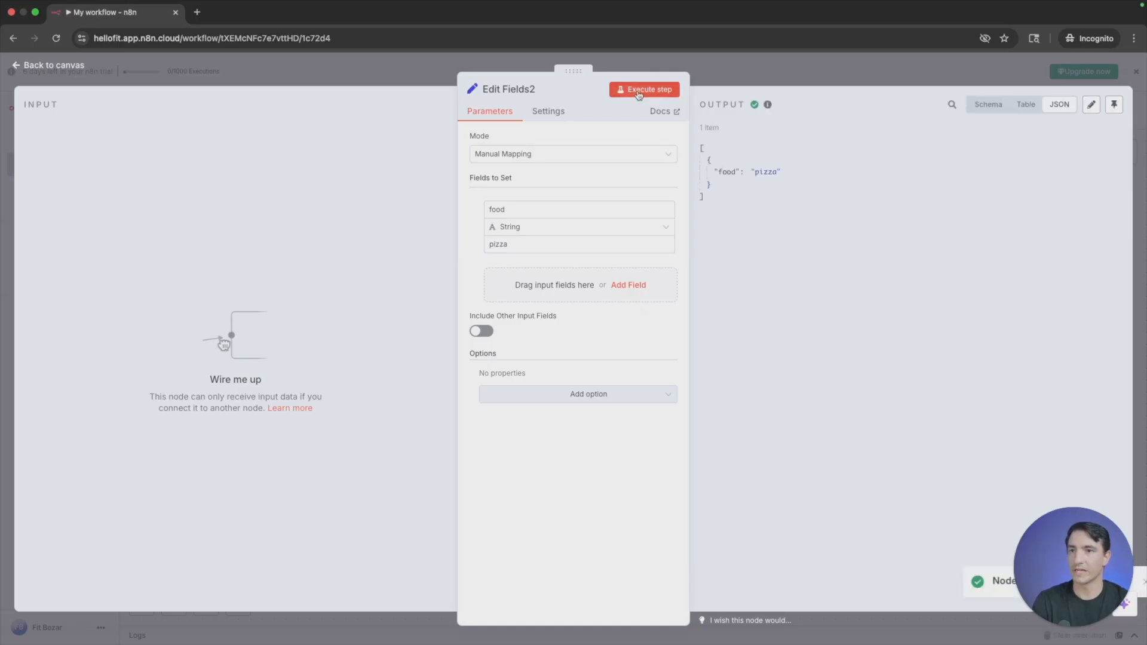
left_click(990, 114)
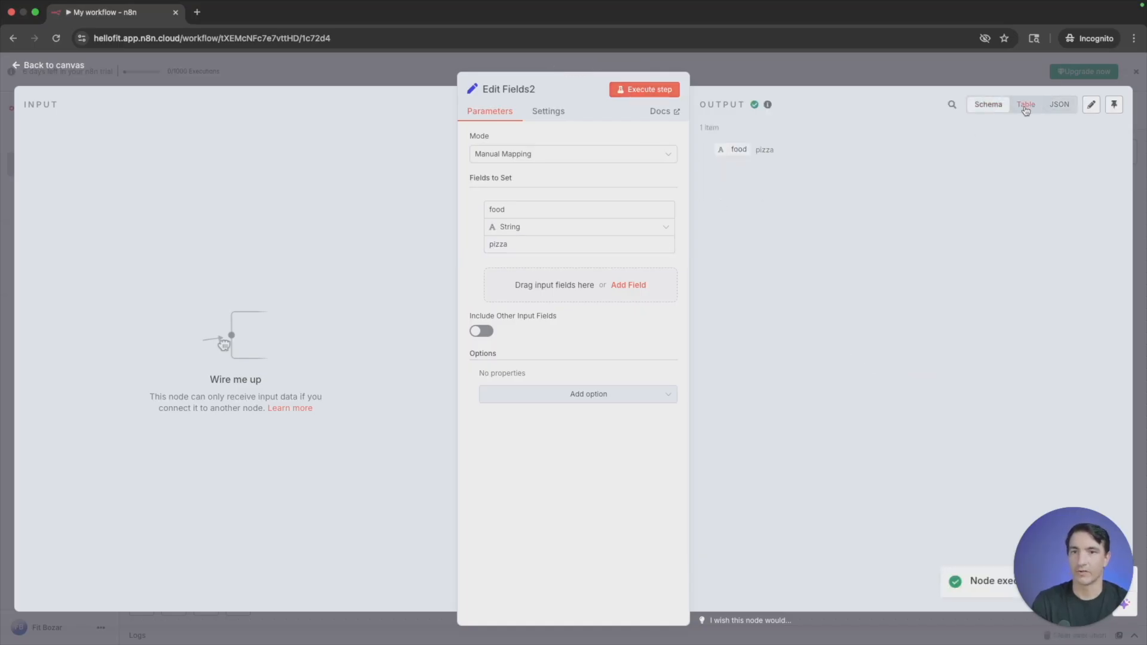
left_click(1026, 105)
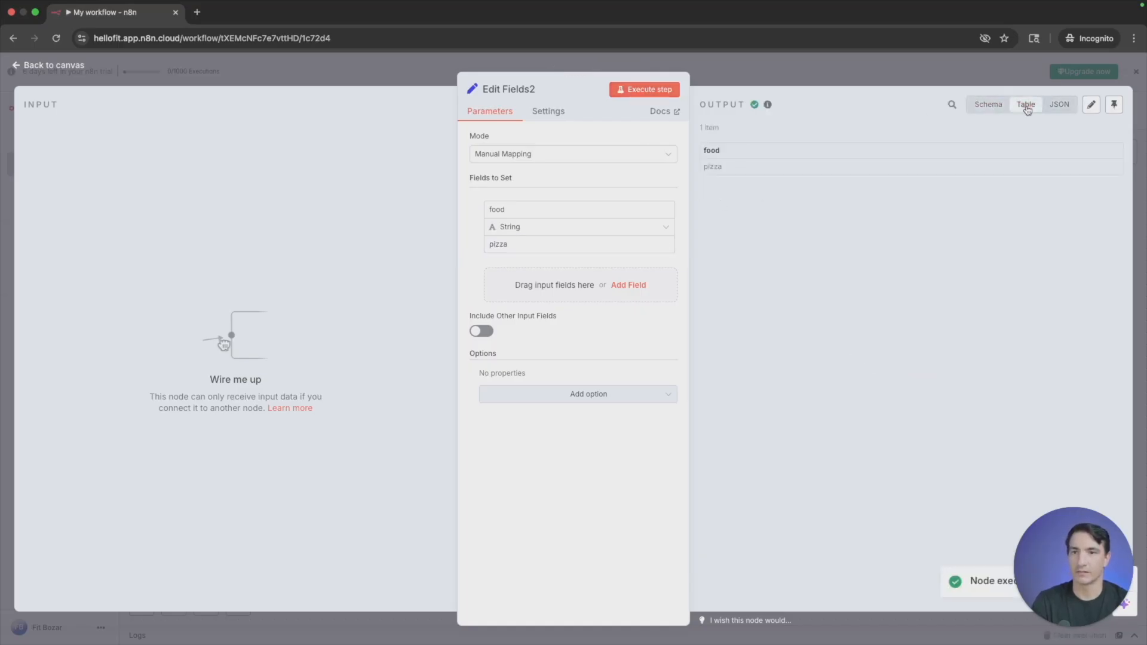
left_click(1058, 104)
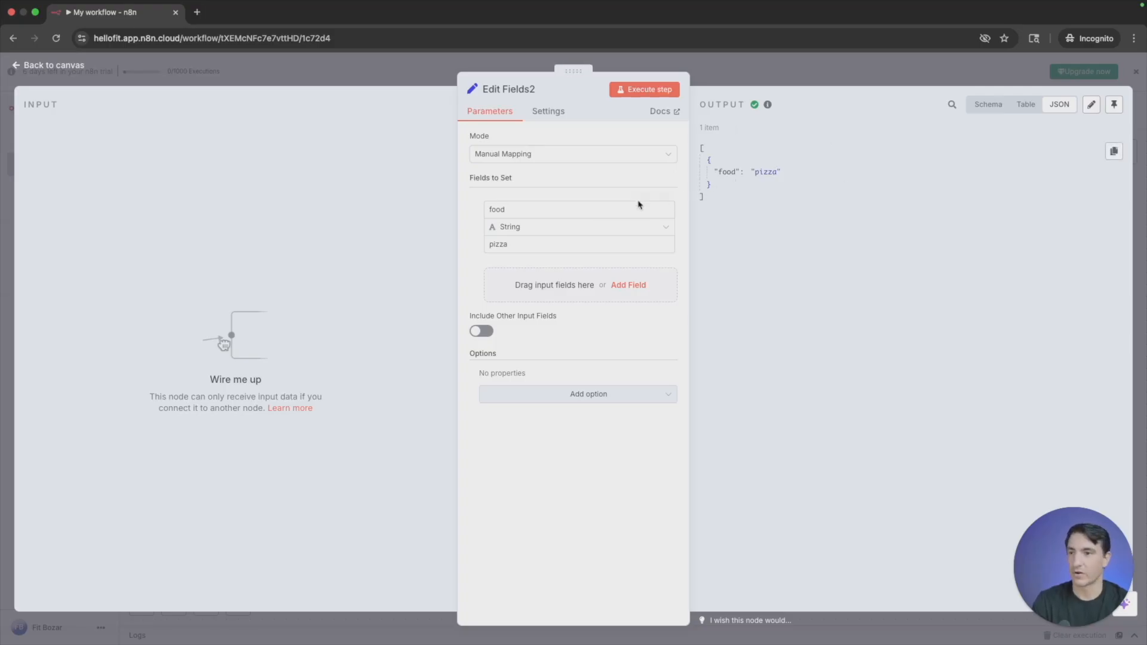
- Change the food field to a Number field named age with the value 100
left_click(551, 227)
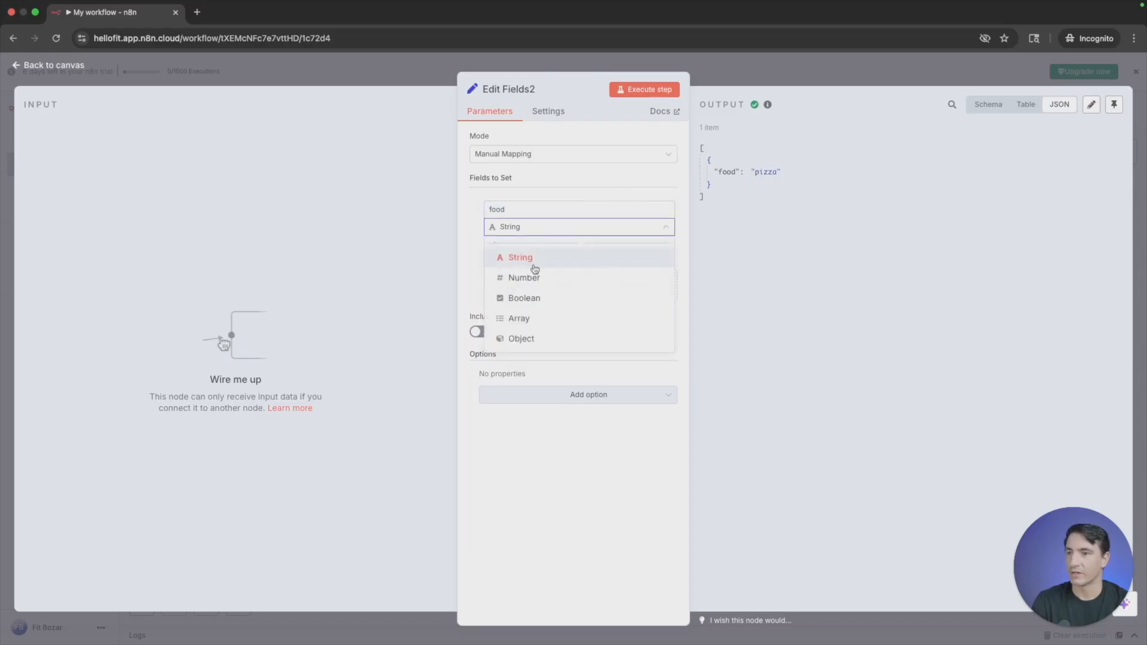
left_click(532, 276)
double_click(536, 214)
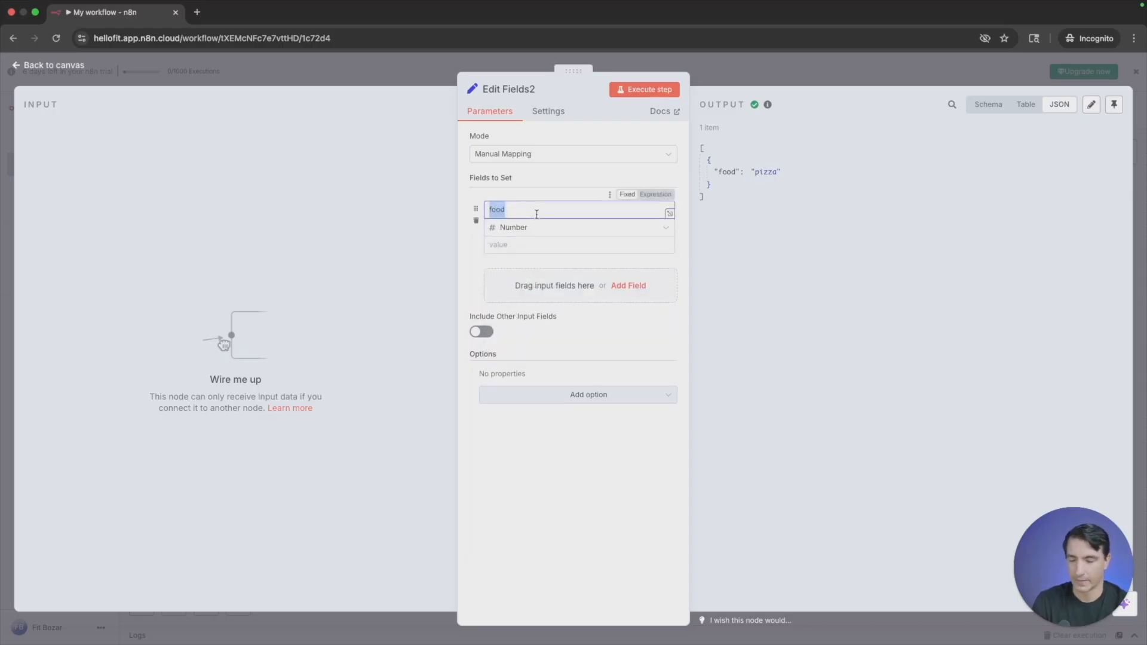
type("age")
left_click(508, 245)
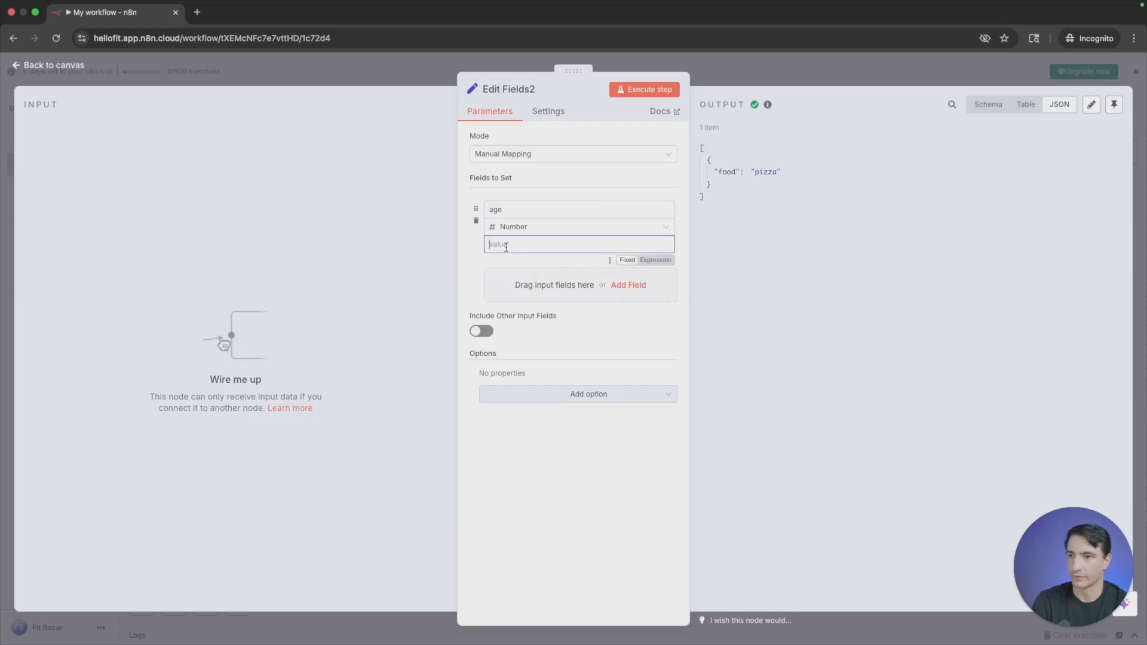
type("100")
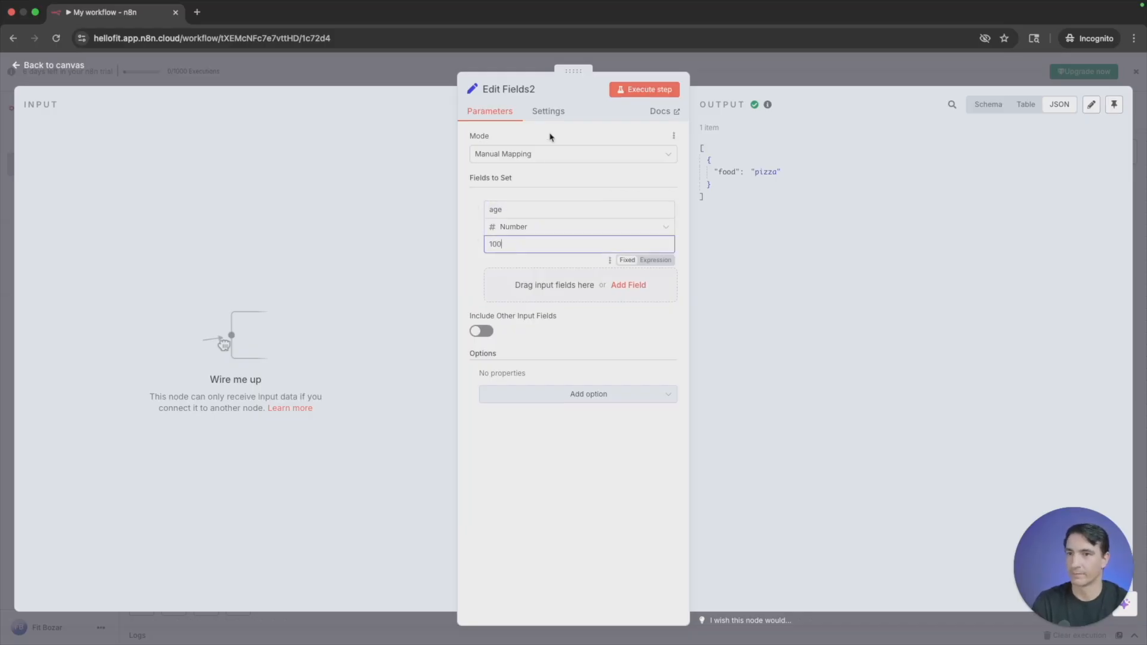
- Execute the node with the age field and compare its output in schema, table and JSON views
left_click(638, 91)
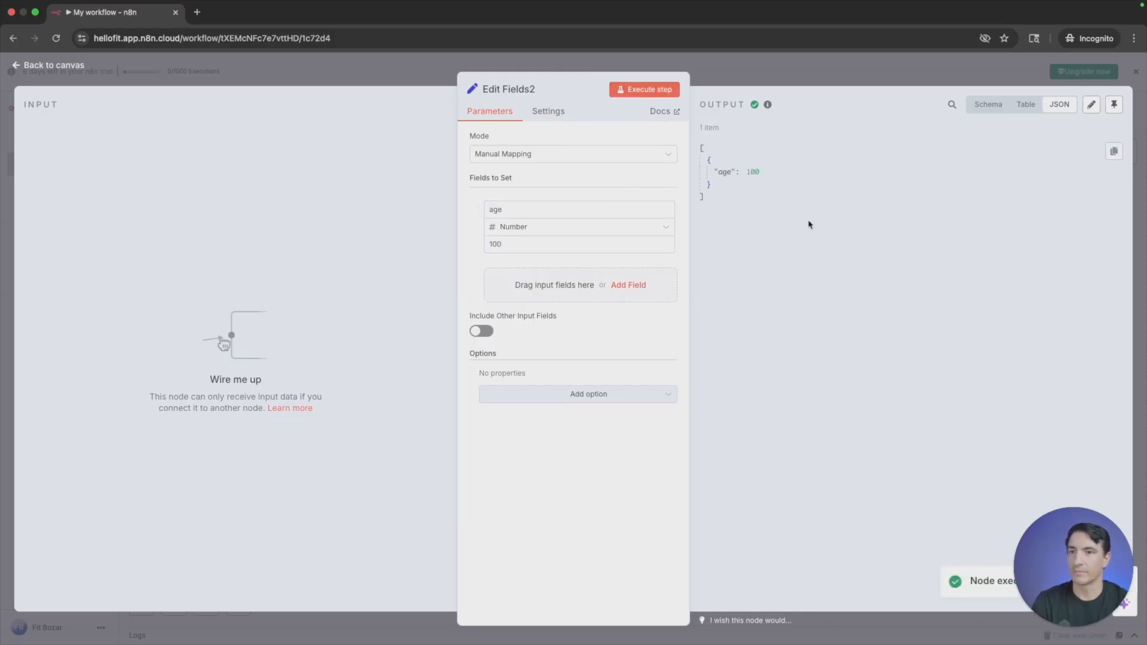
left_click(984, 106)
left_click(1026, 106)
left_click(1069, 106)
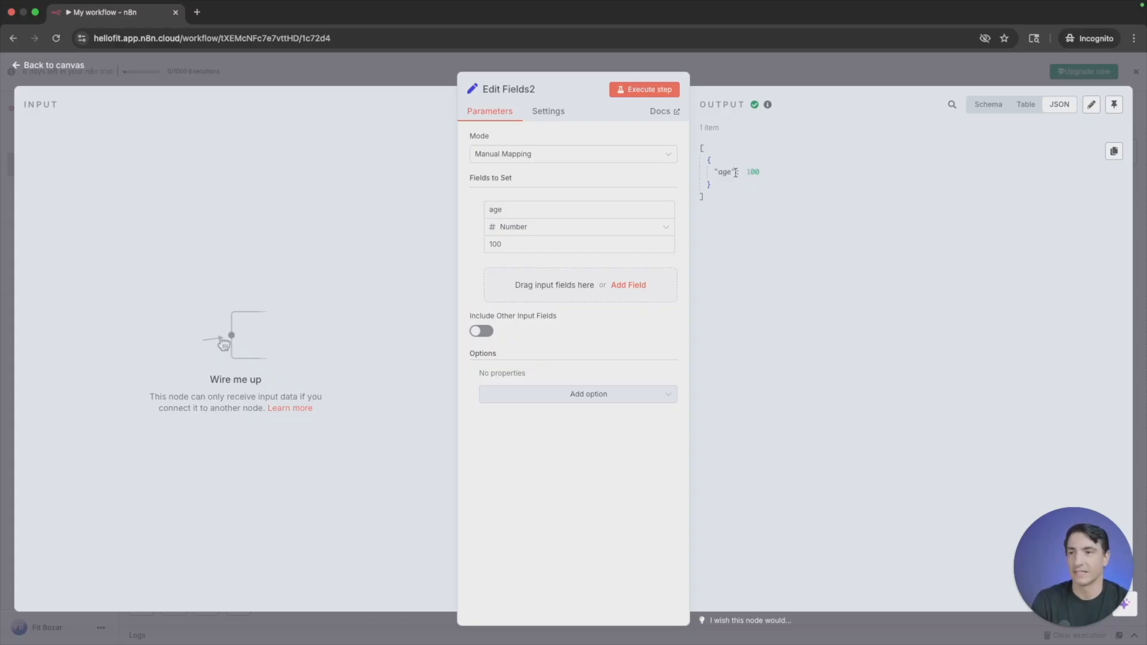
- Change the age field to a Boolean field named rain with the value false, and execute the node
double_click(548, 209)
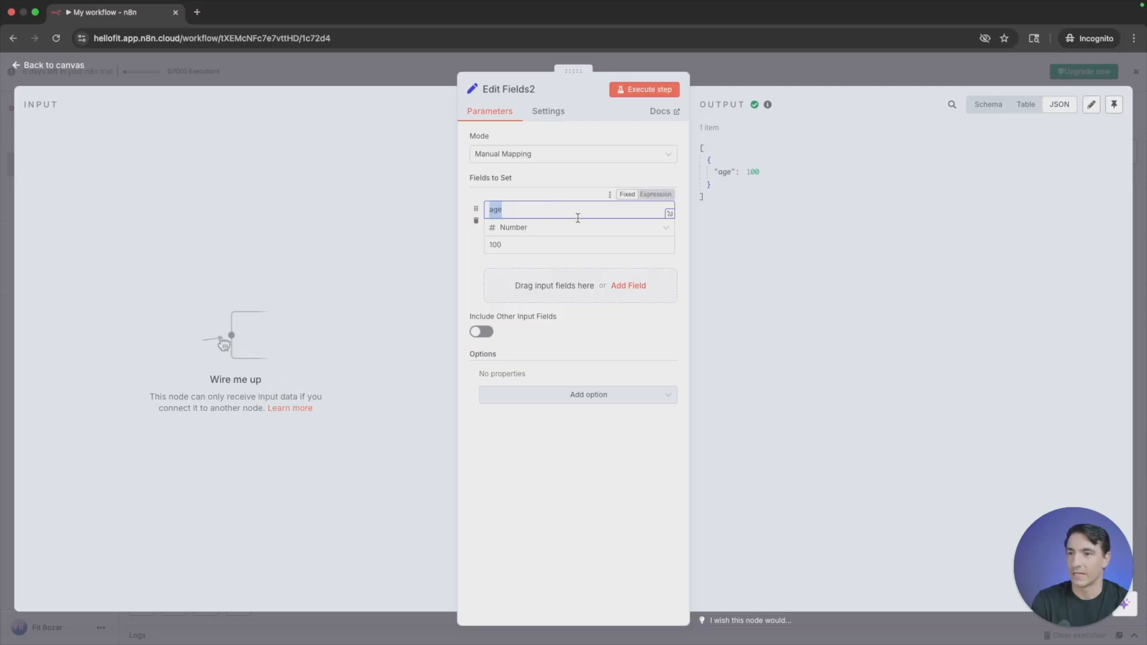
left_click(576, 227)
left_click(542, 295)
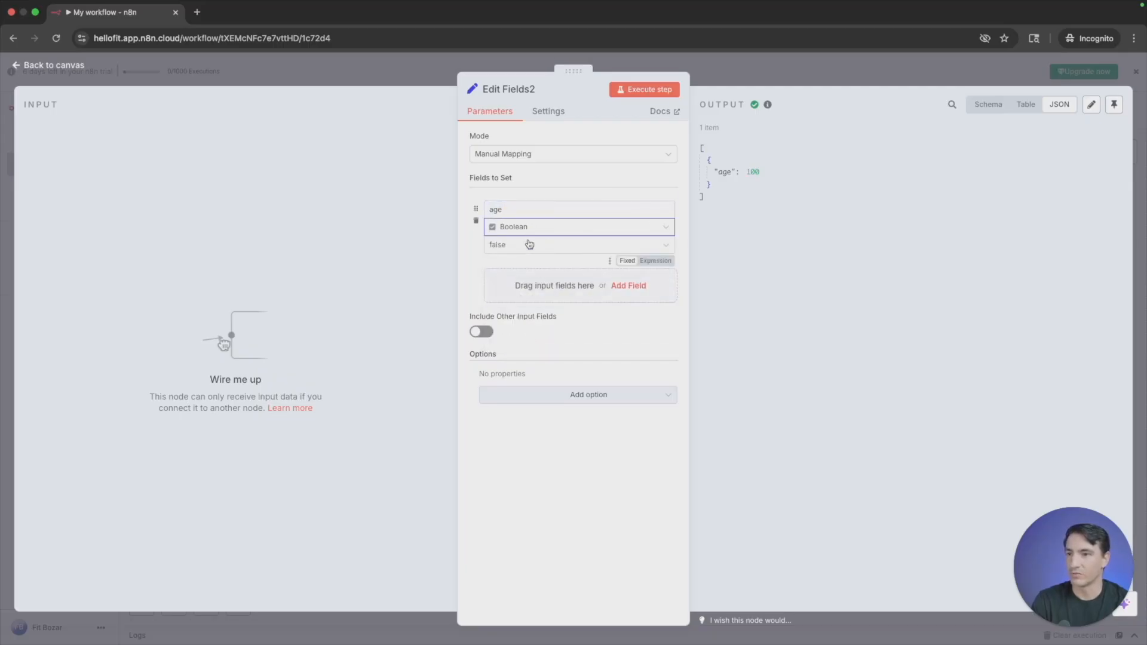
left_click(530, 243)
double_click(524, 210)
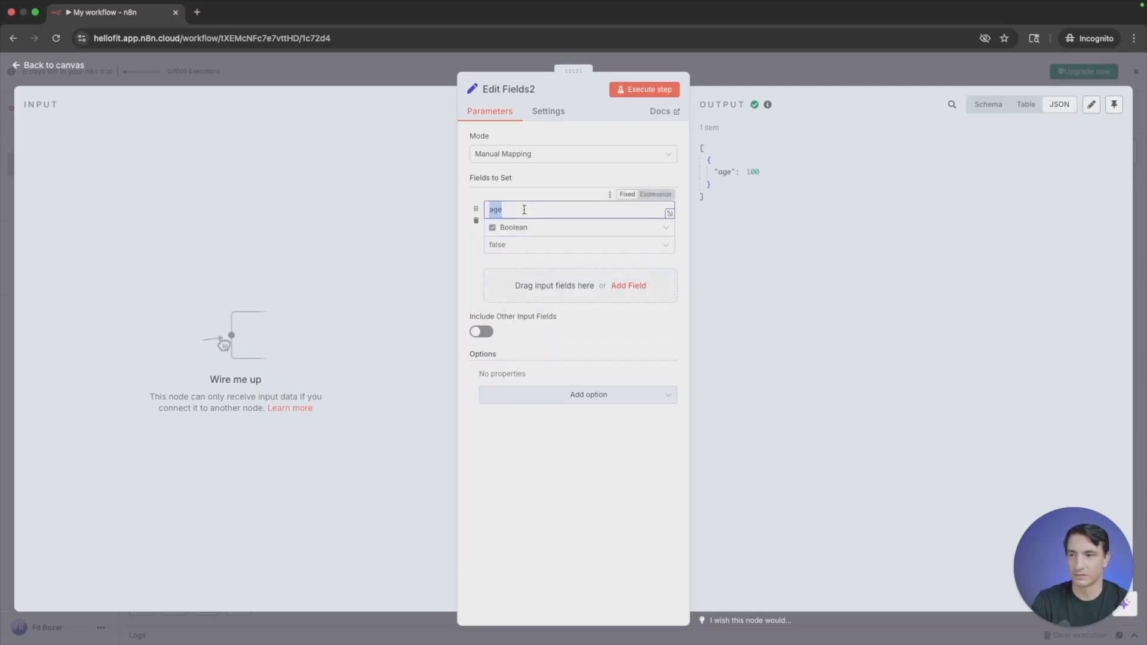
type("rain")
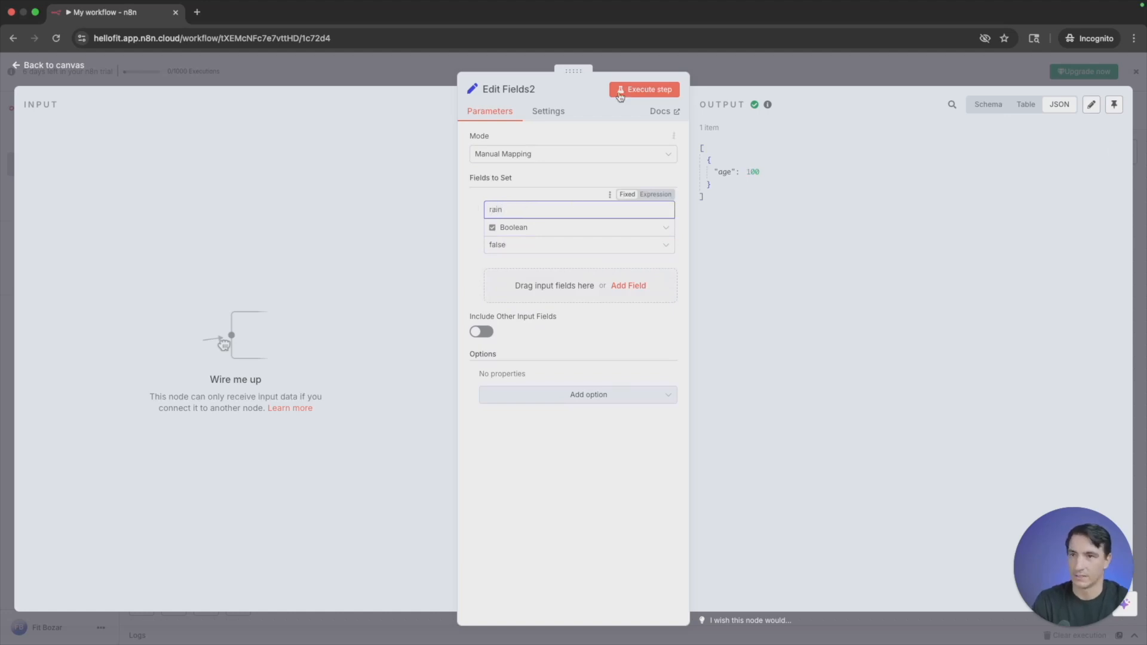
left_click(645, 89)
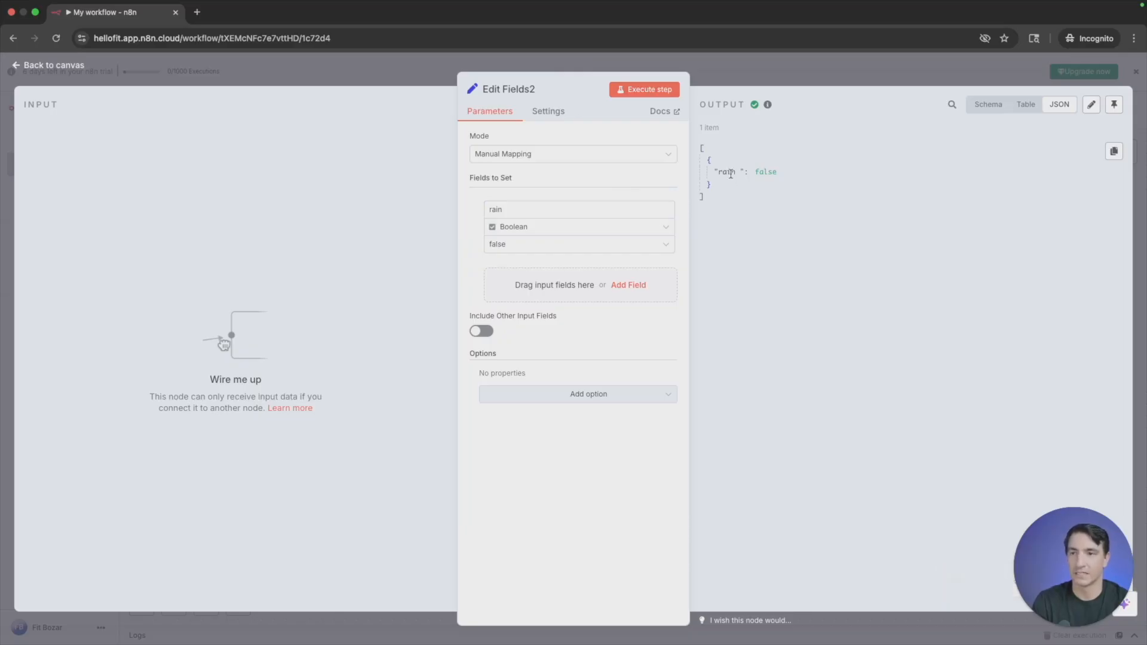
- Change the rain field's type to Array and rename the field colors
left_click(554, 238)
left_click(535, 319)
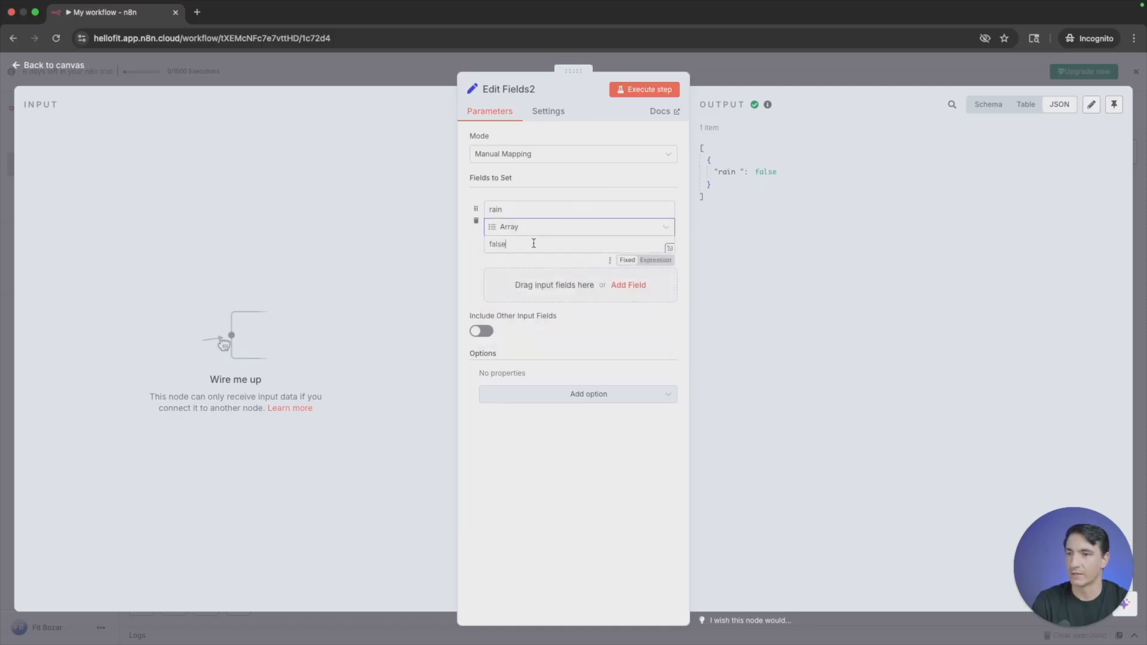
left_click(545, 210)
key("super+a")
type("c")
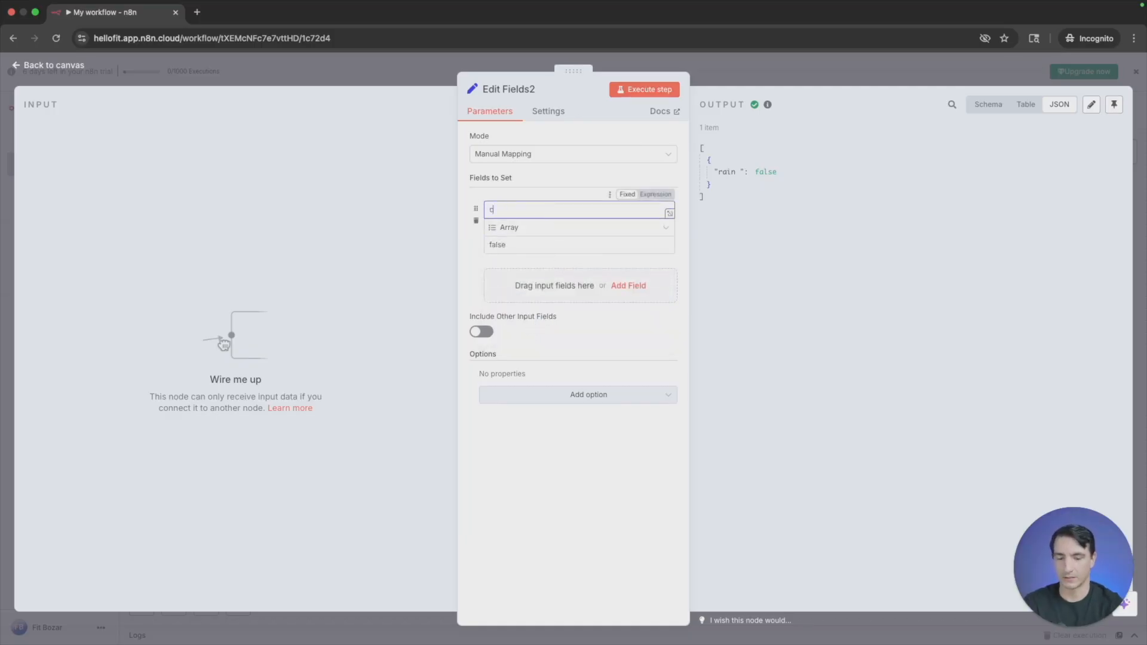
type("olors")
- Replace the colors field's value with the array ["blue","green","purple"]
left_click(518, 242)
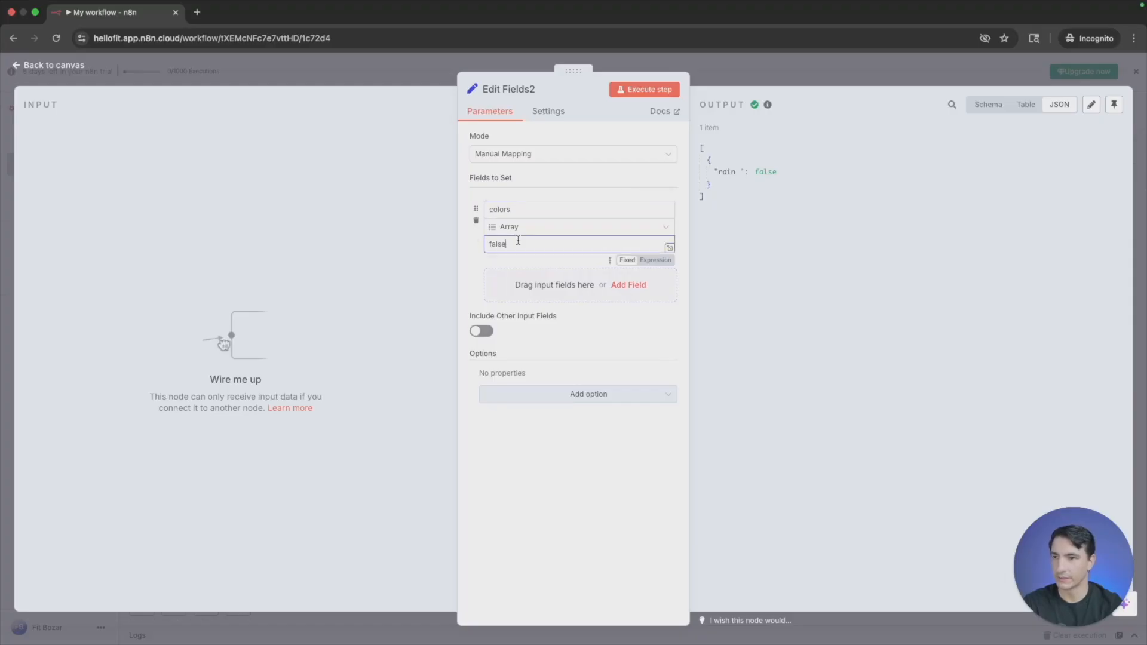
key("BackSpace")
key("BackSpace")
key("BackSpace")
key("BackSpace")
key("BackSpace")
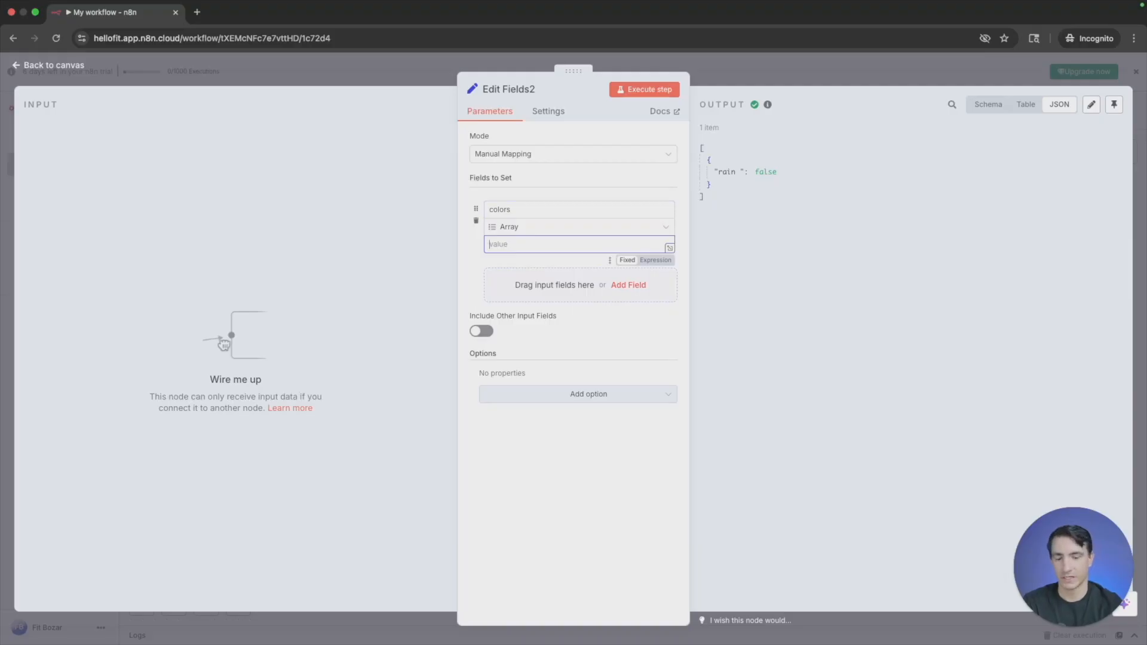
type("[")
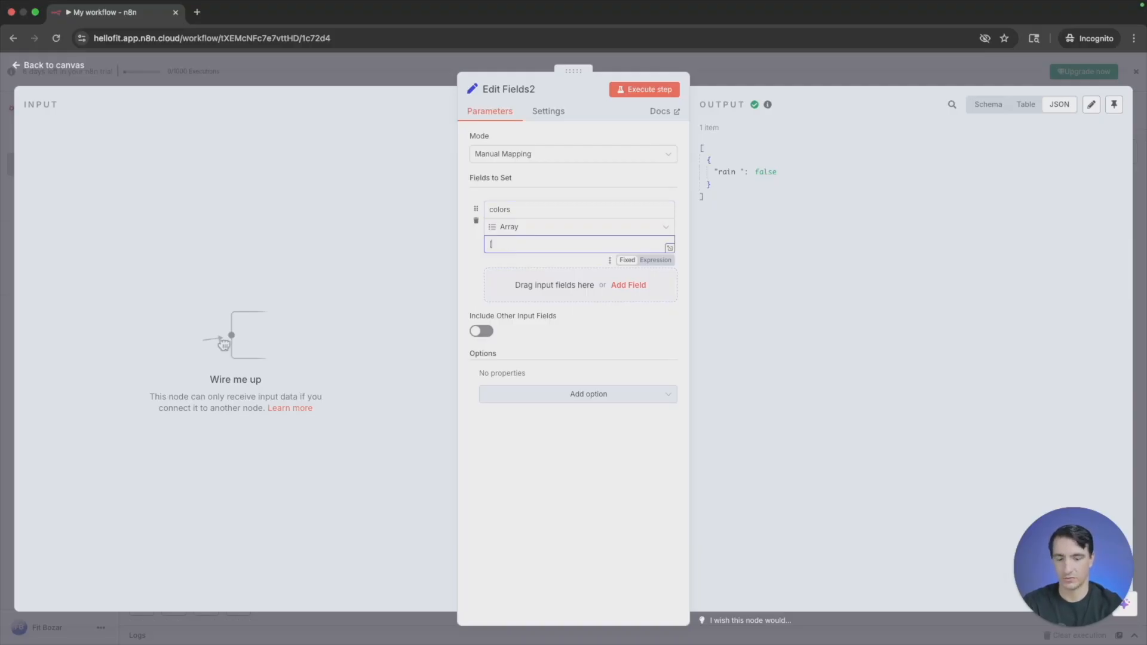
type("\"blue\",")
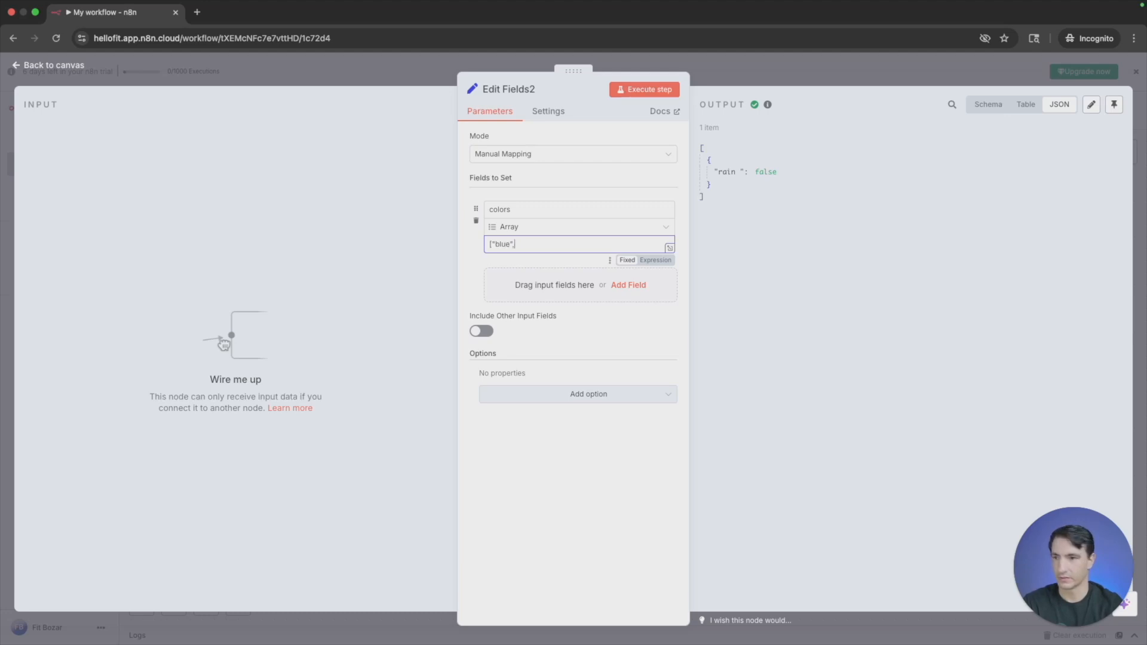
type("\"green")
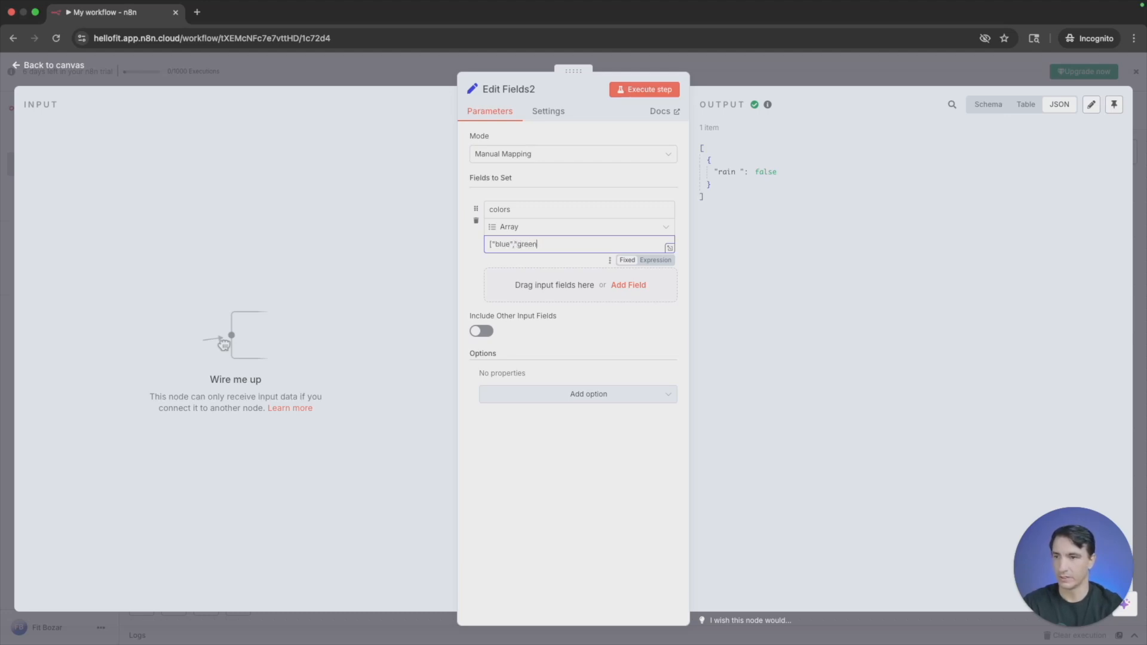
type("\",\"")
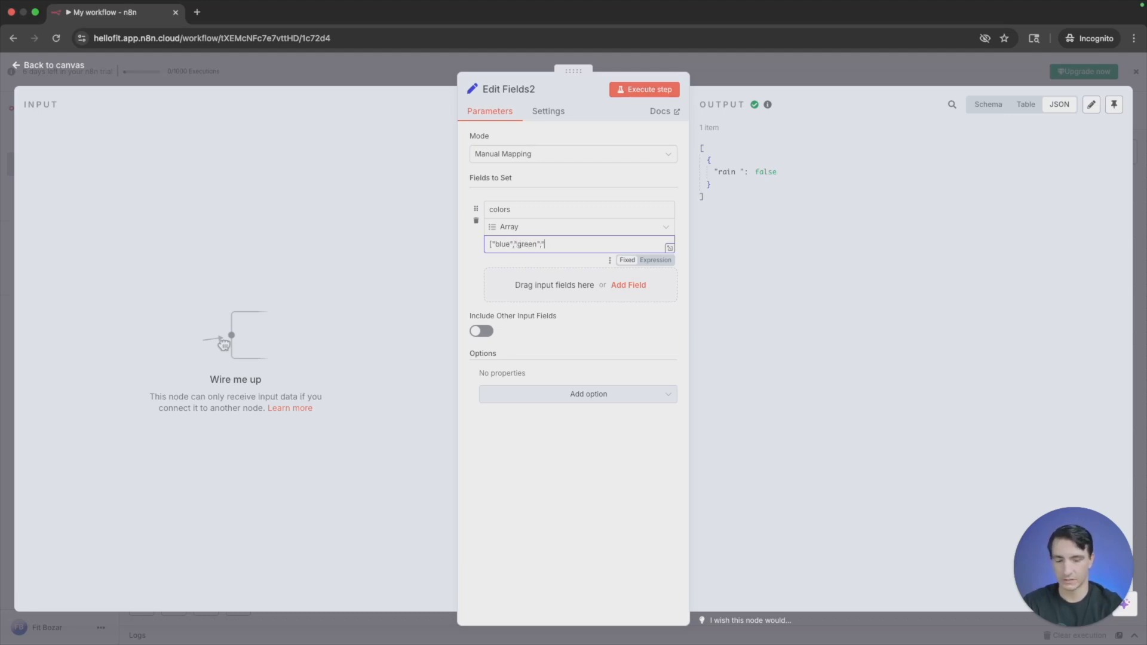
type("r")
type("purple")
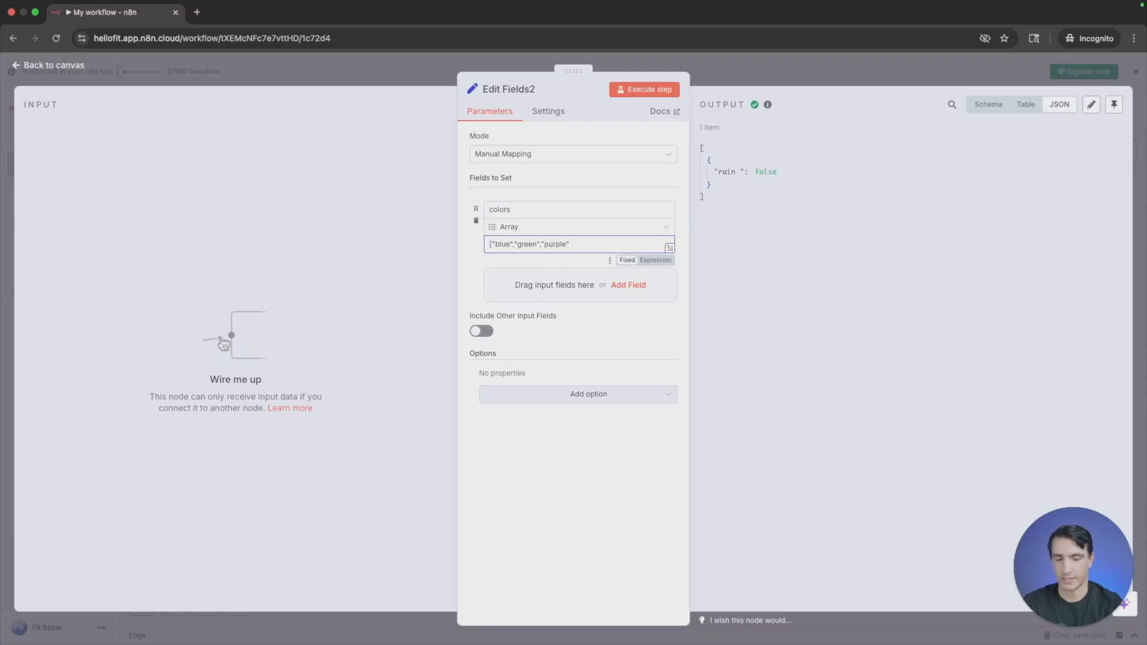
type("\"]")
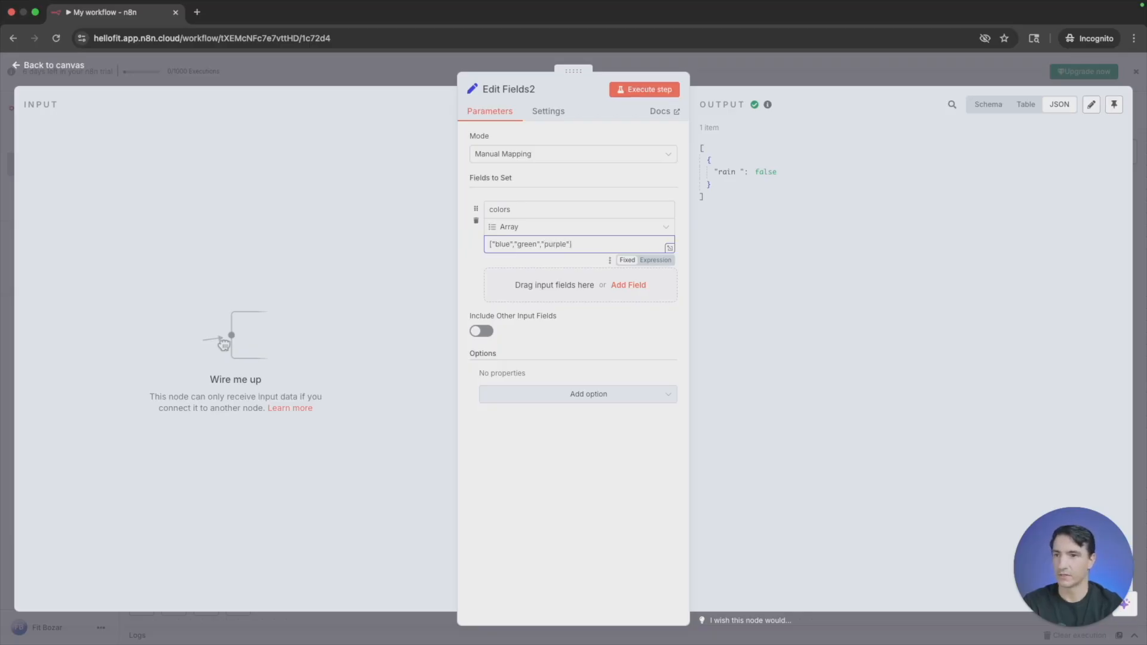
- Execute the node with the colors array and compare its output in schema, table and JSON views
left_click(648, 89)
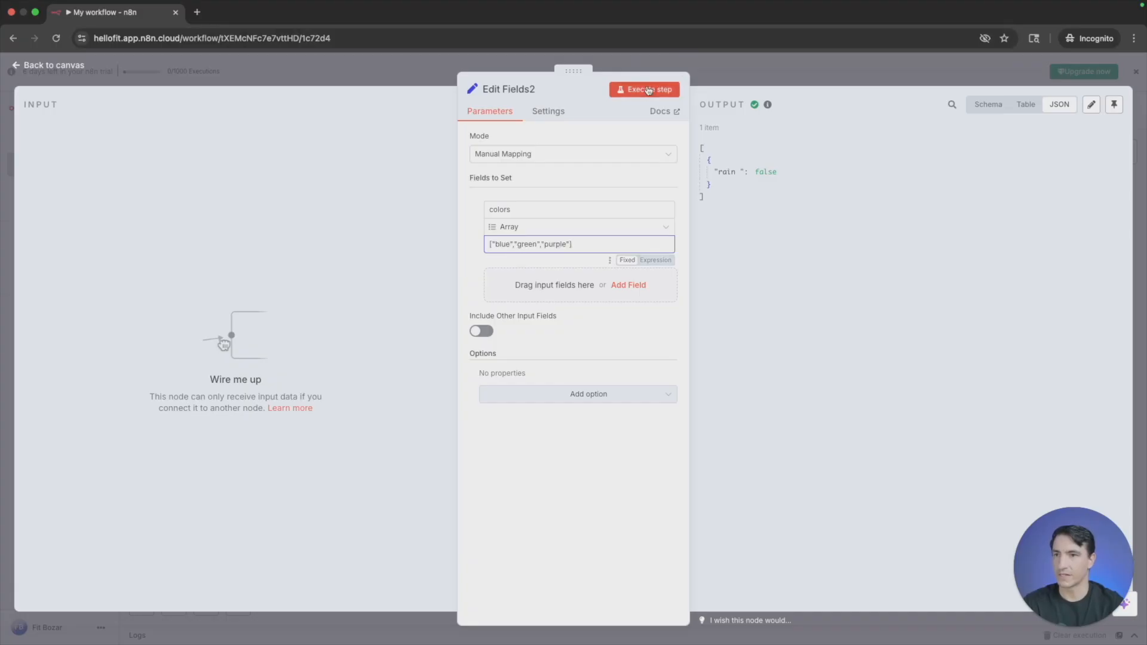
left_click(989, 107)
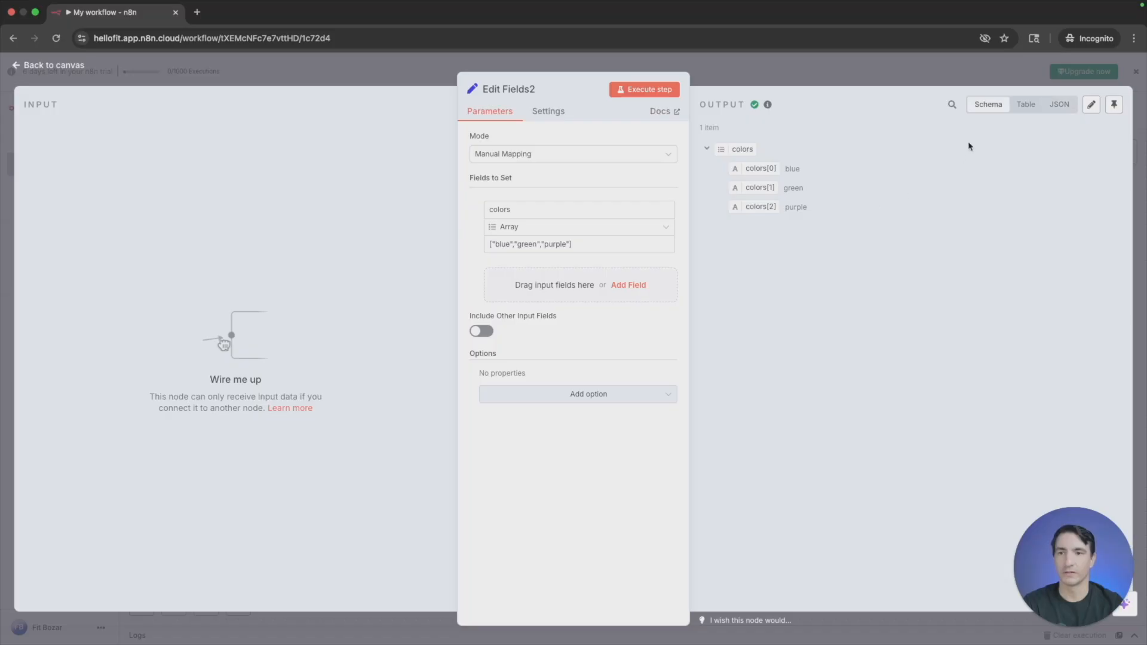
left_click(1036, 105)
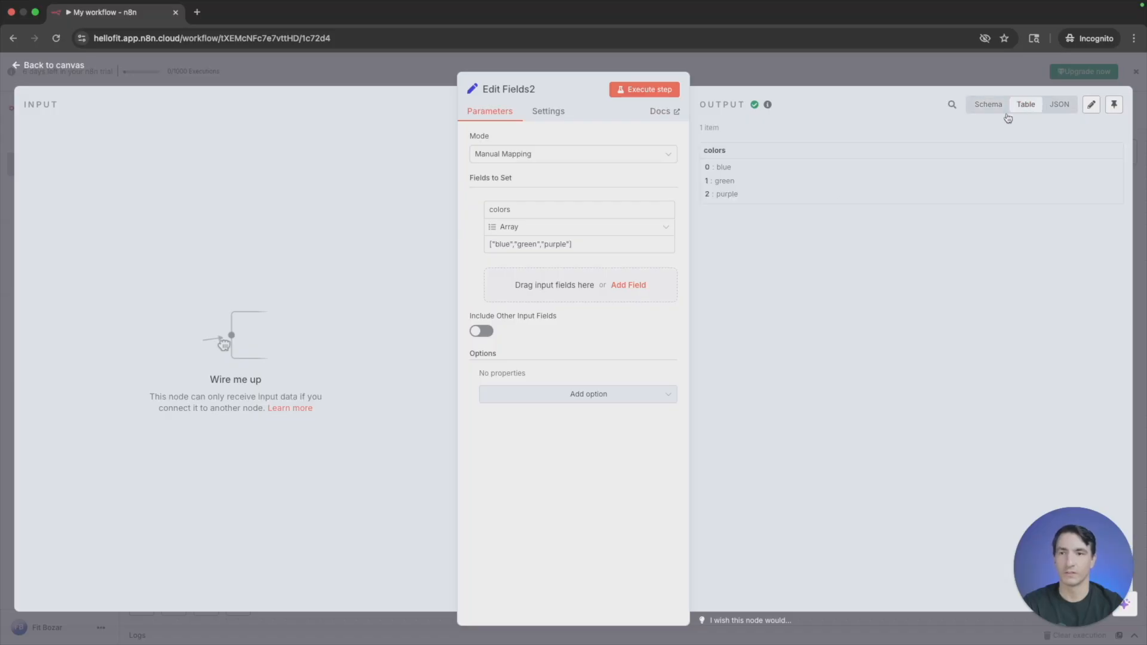
left_click(1066, 110)
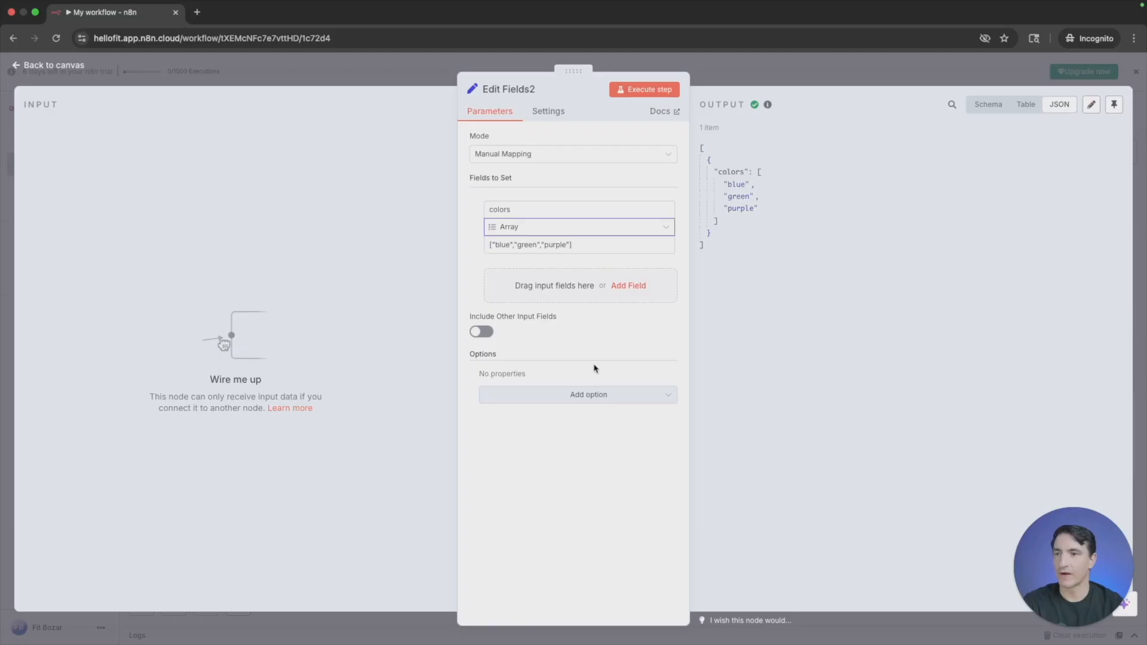
- Change the colors field's type from Array to Object
left_click(551, 225)
left_click(515, 336)
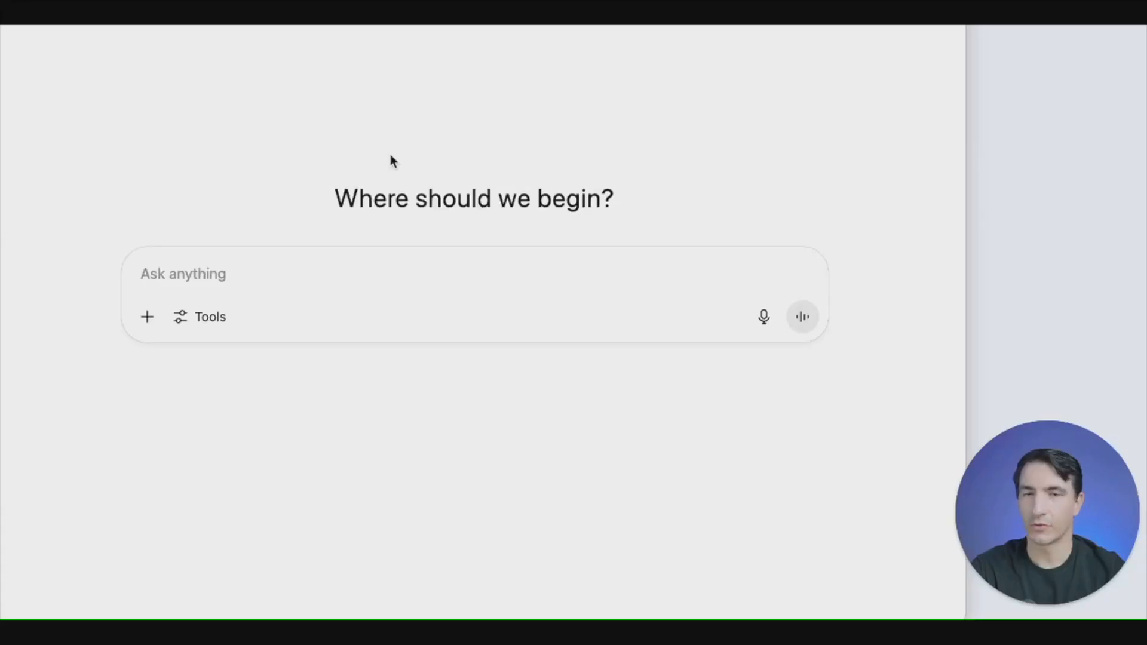
- Switch to ChatGPT and begin a prompt with "Put this into JSON for me." followed by a blank line
left_click(353, 281)
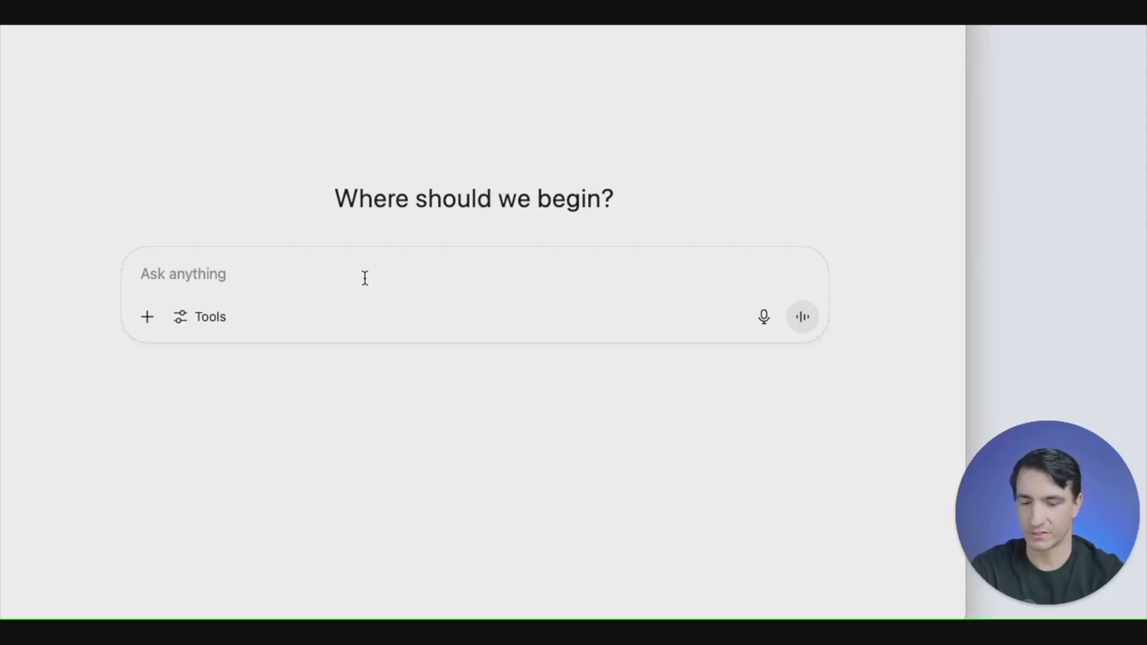
type("P")
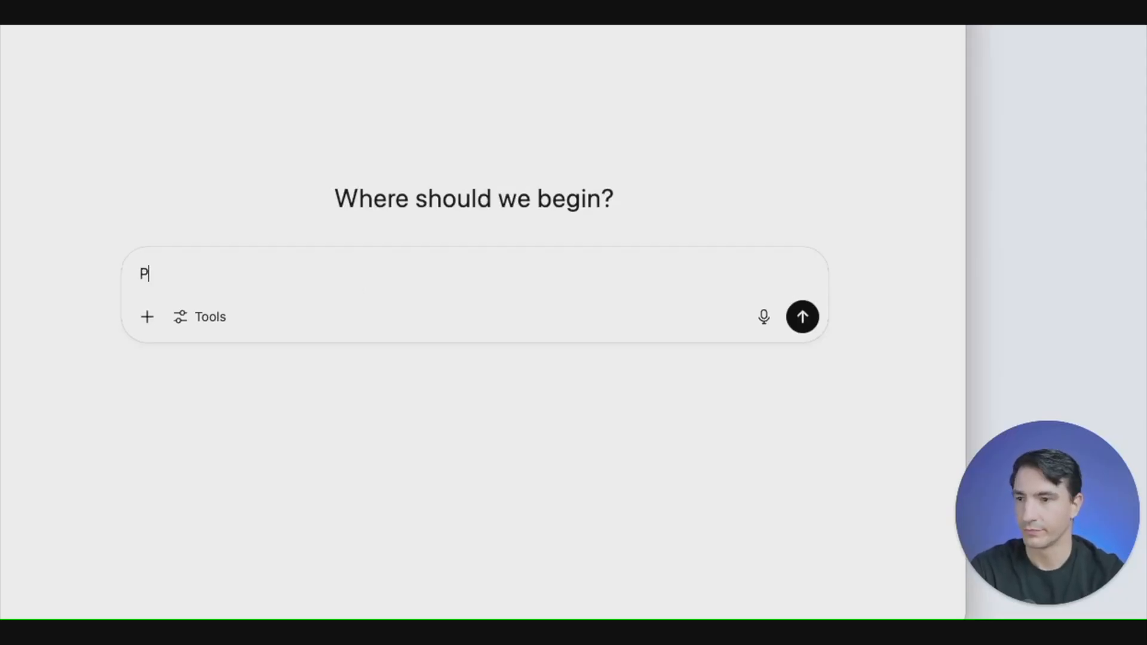
type("ut this into JSON ")
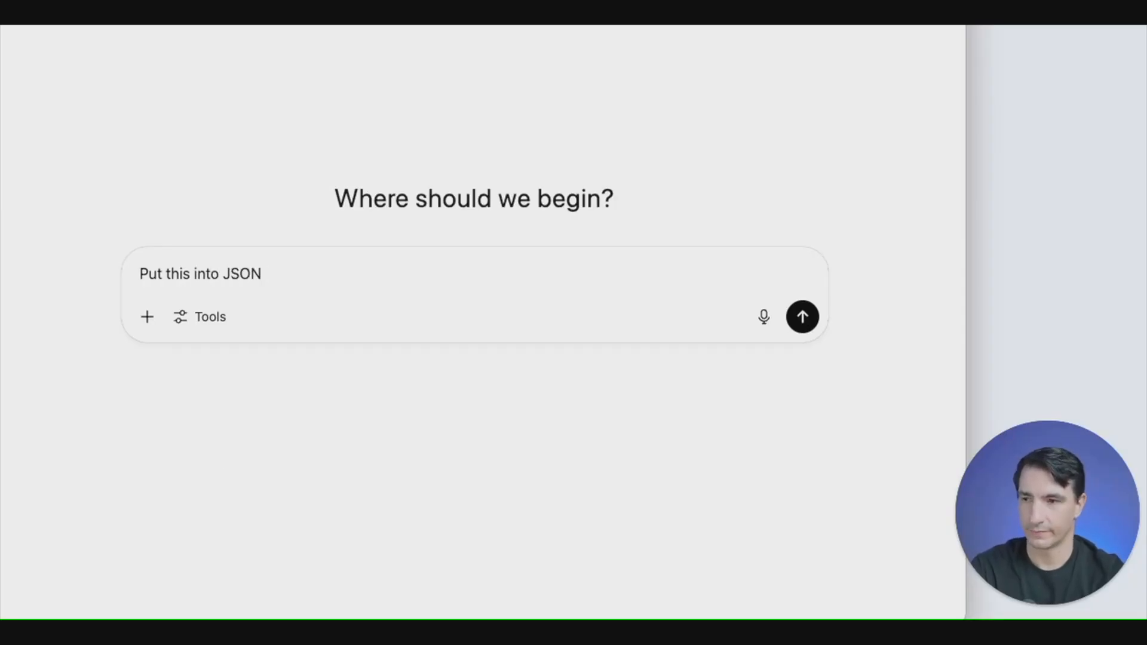
type("for me.")
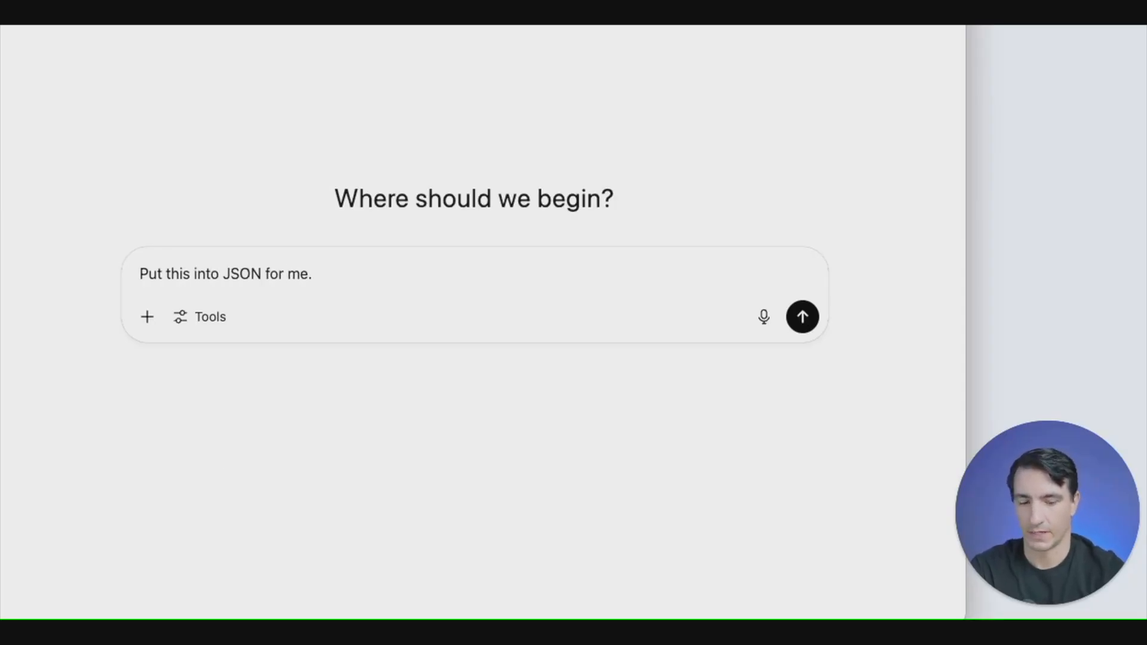
key("shift+Return")
key("shift+Return")
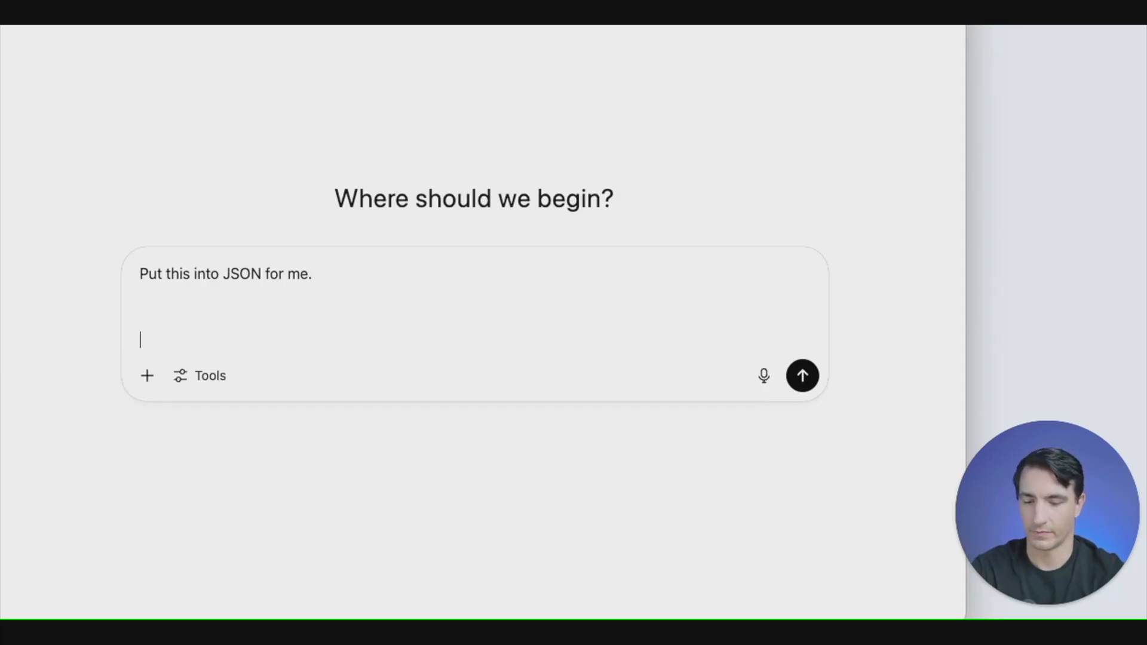
- Add a sentence giving the person's first name to the prompt, followed by "I like pizza, peanut m&ms and tea."
type("My name is Fit.")
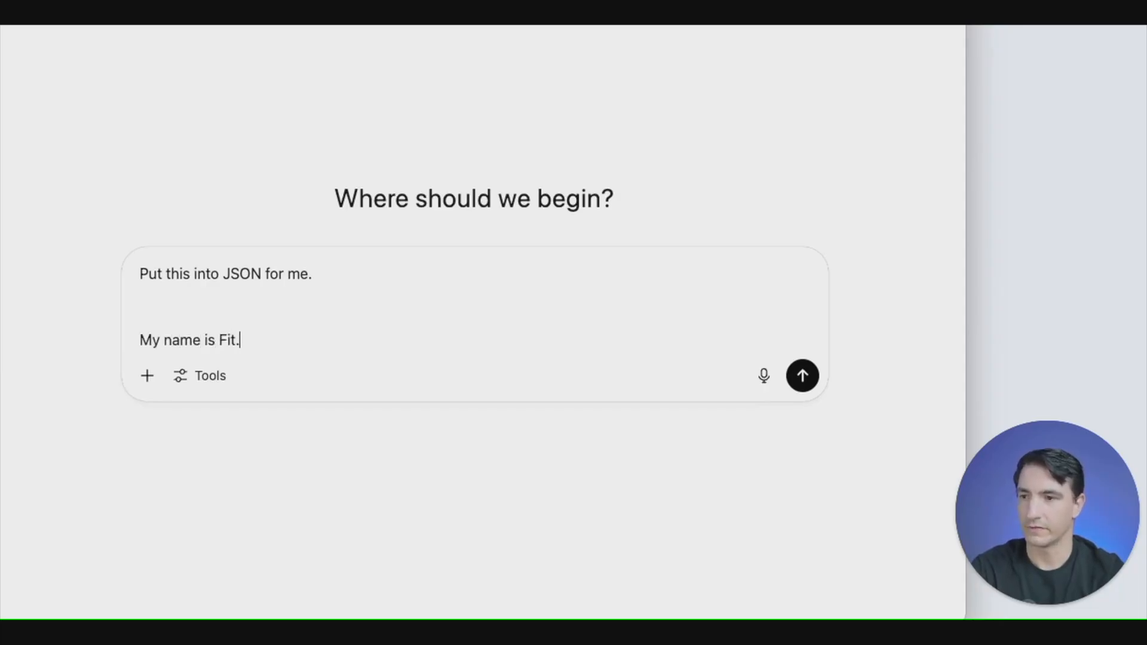
type(" I l")
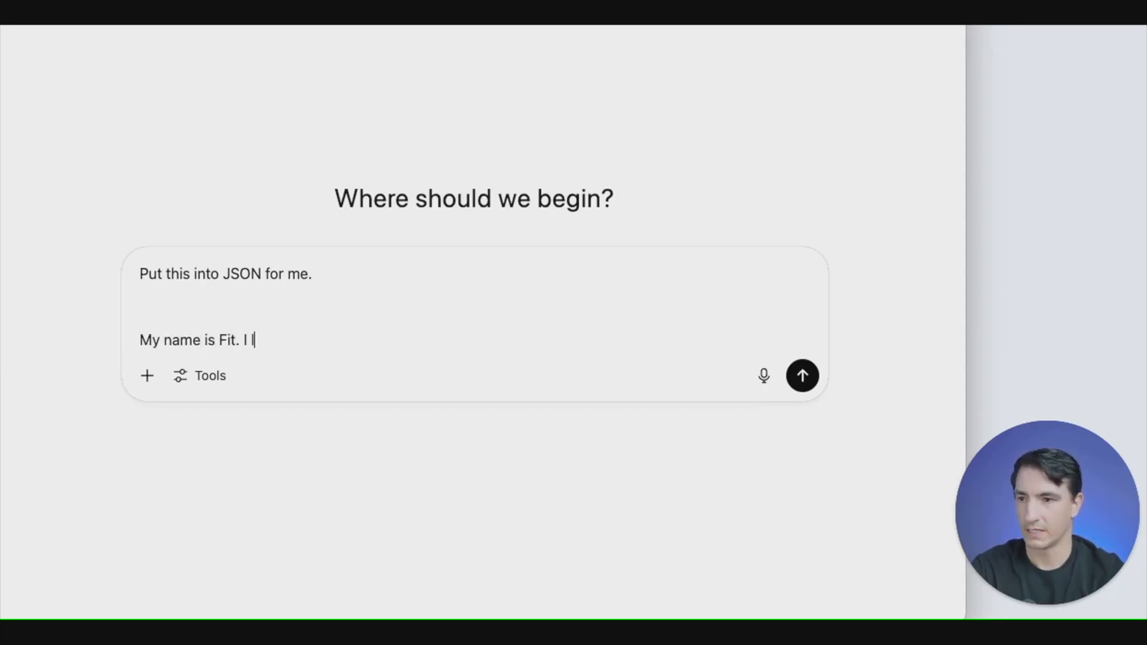
type("ike pizza, ")
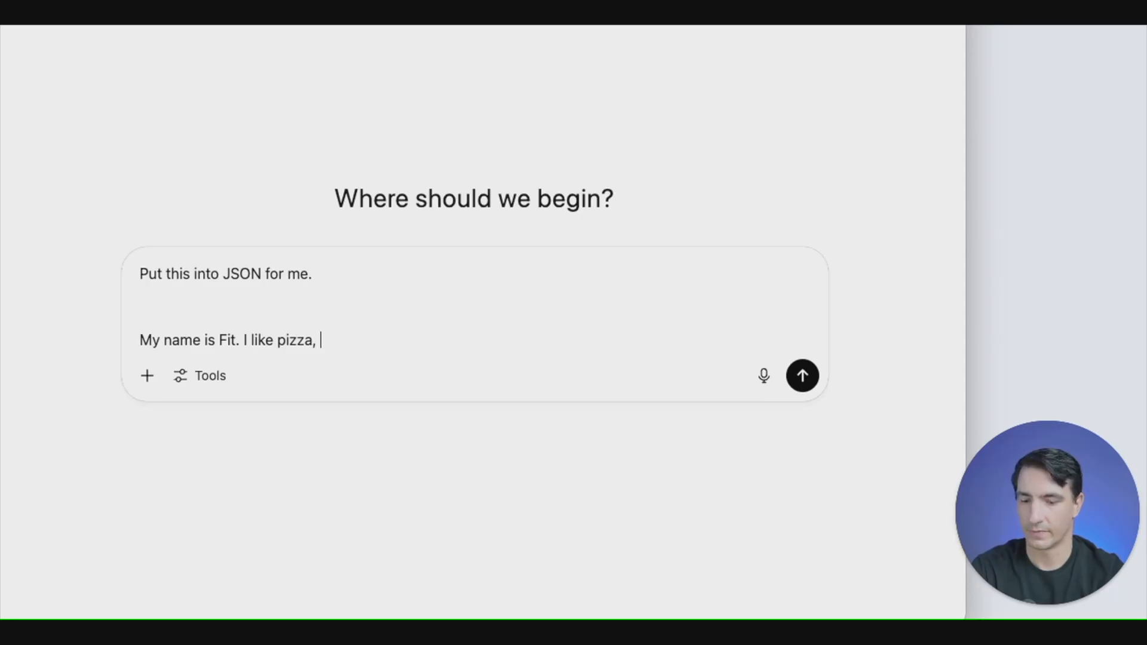
type("peanut m")
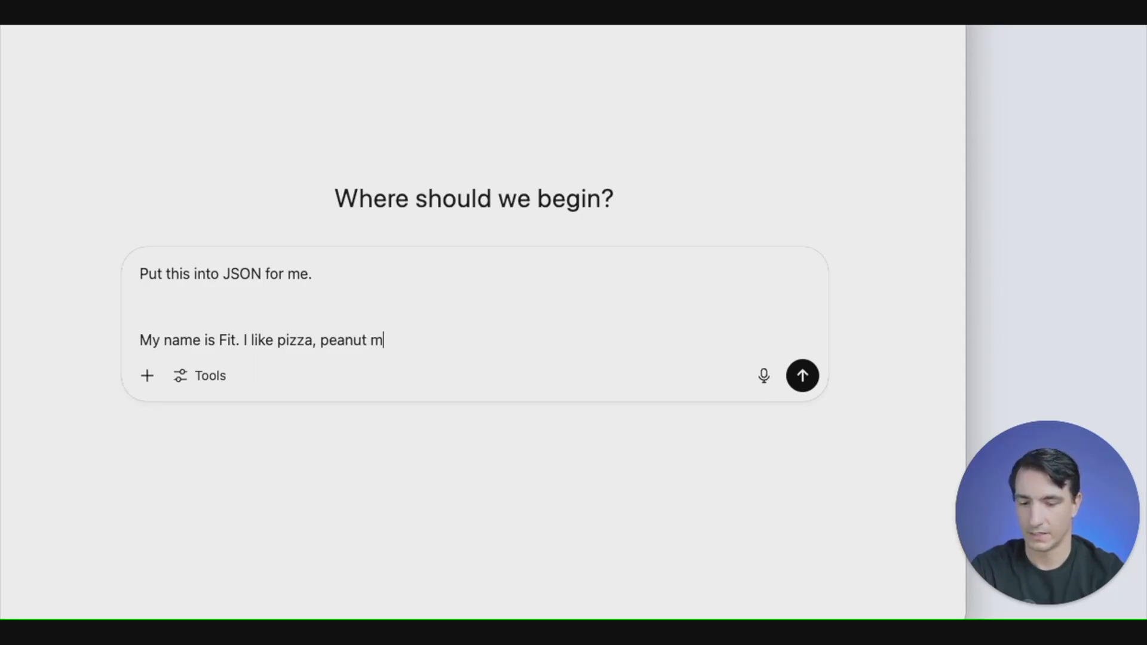
type("&ms an")
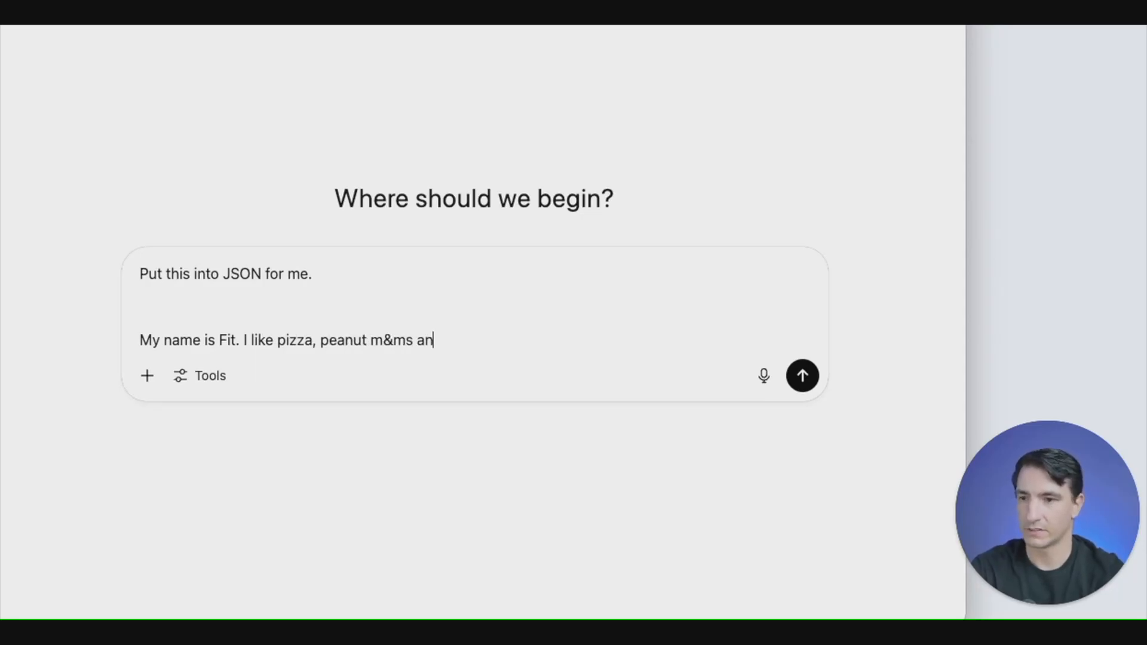
type("d tea.")
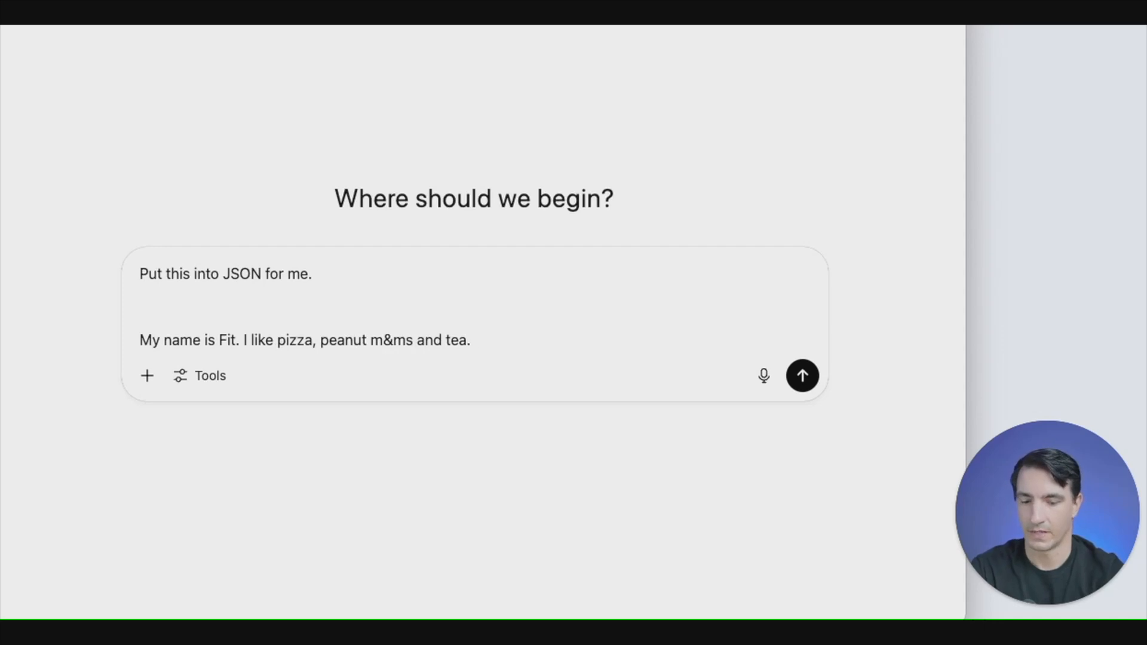
type(" My favor")
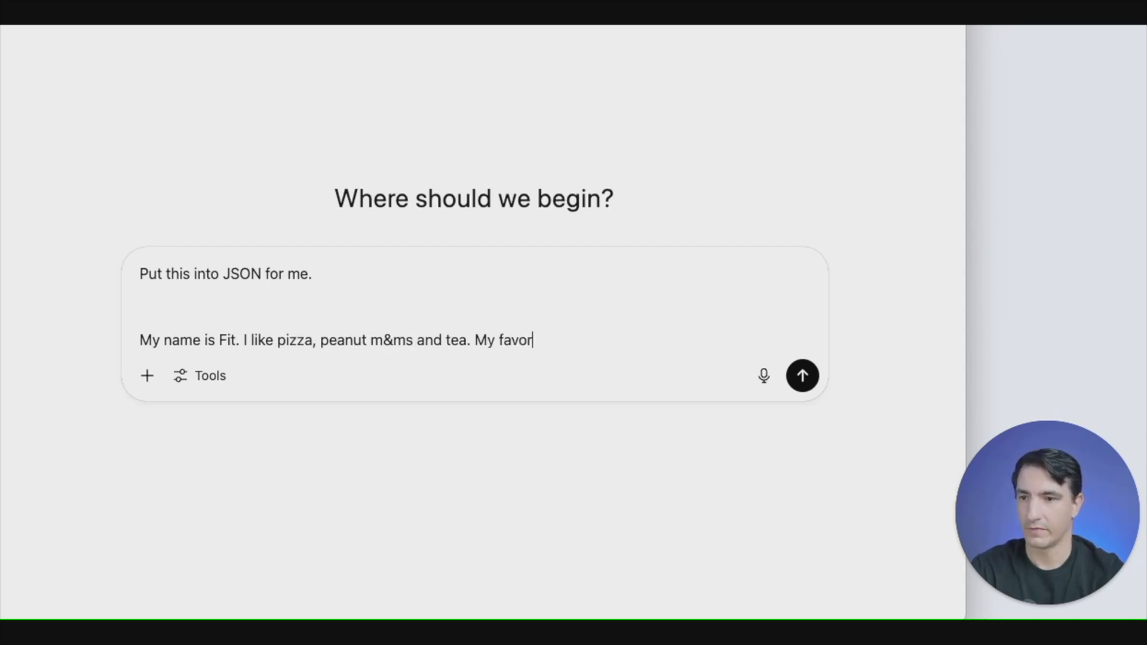
type("ite color is")
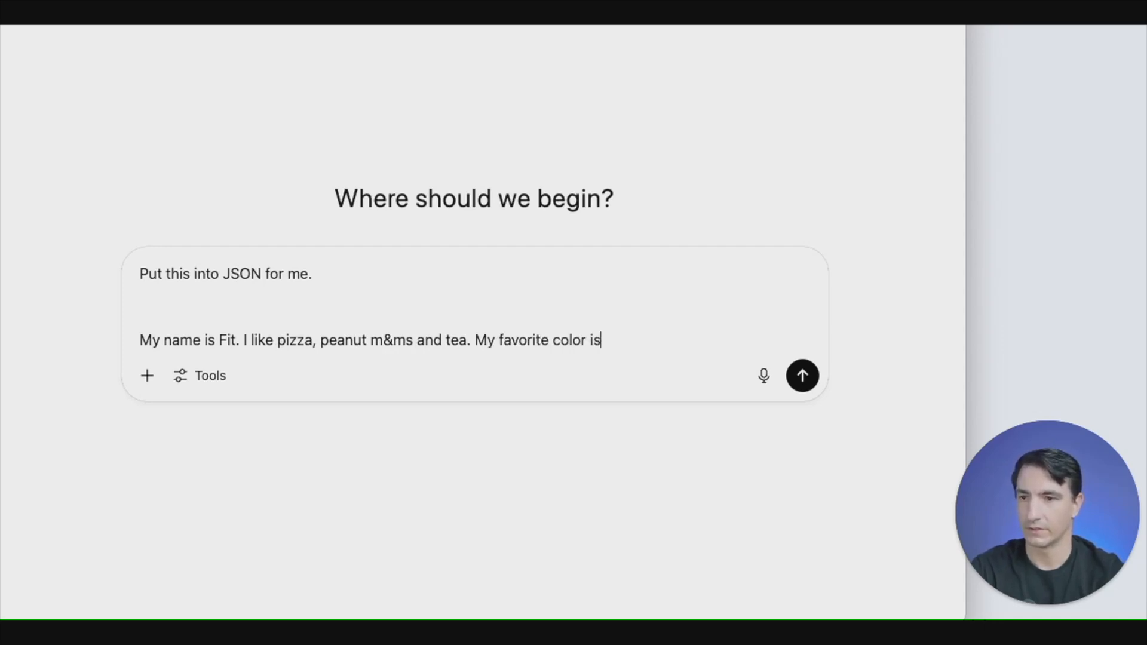
type(" blue and I")
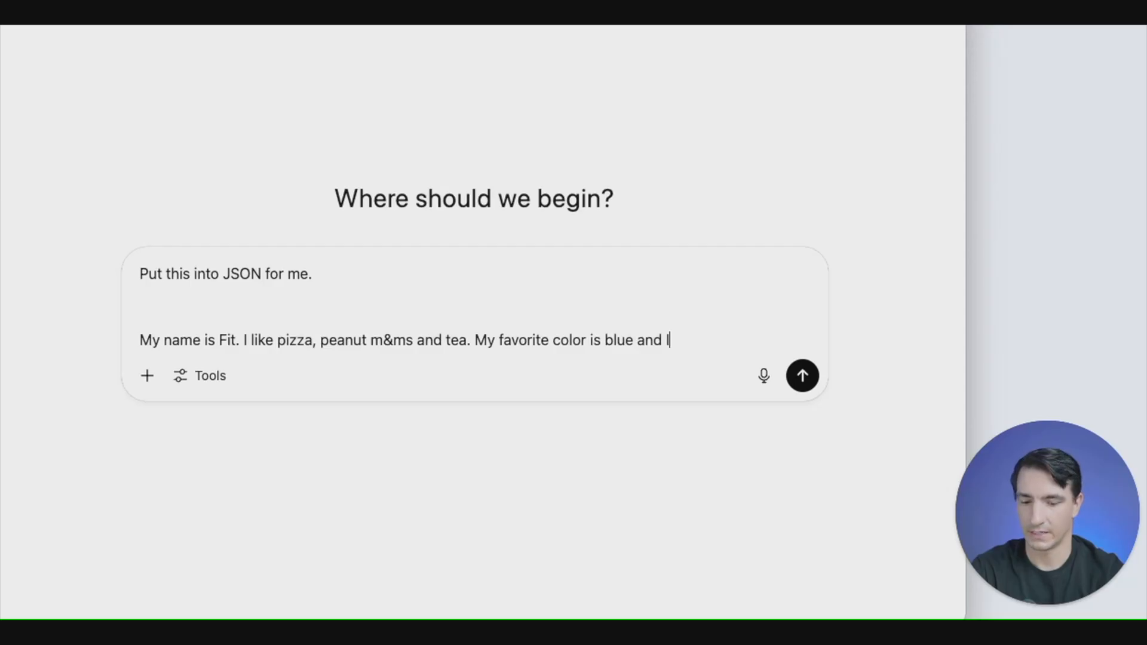
type(" am working on")
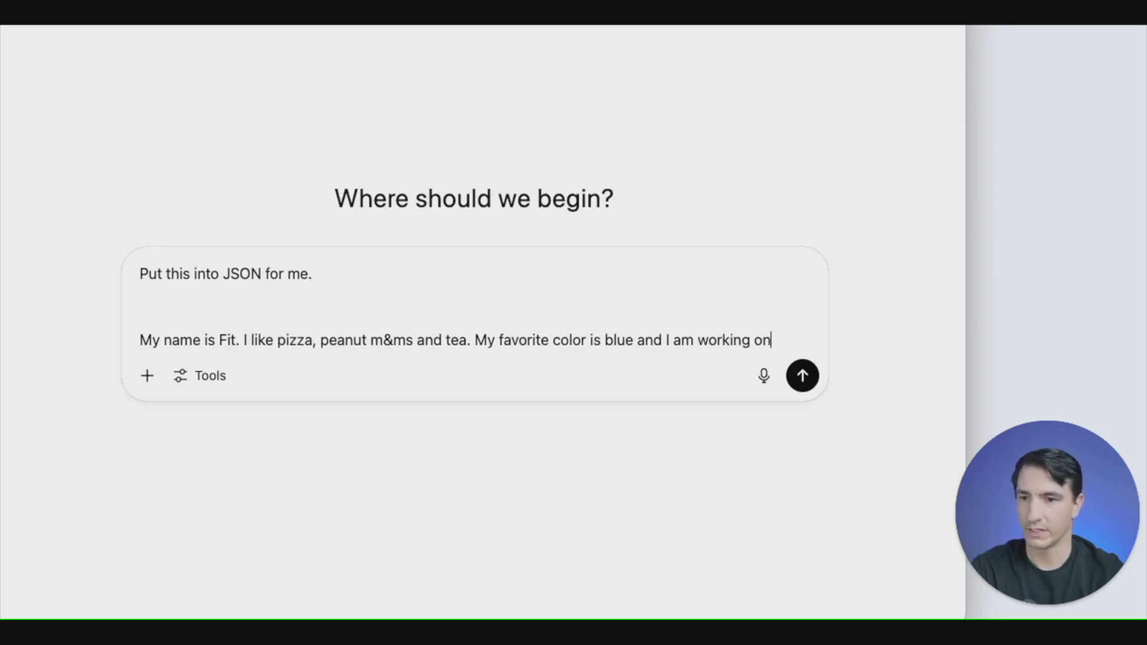
type(" my go")
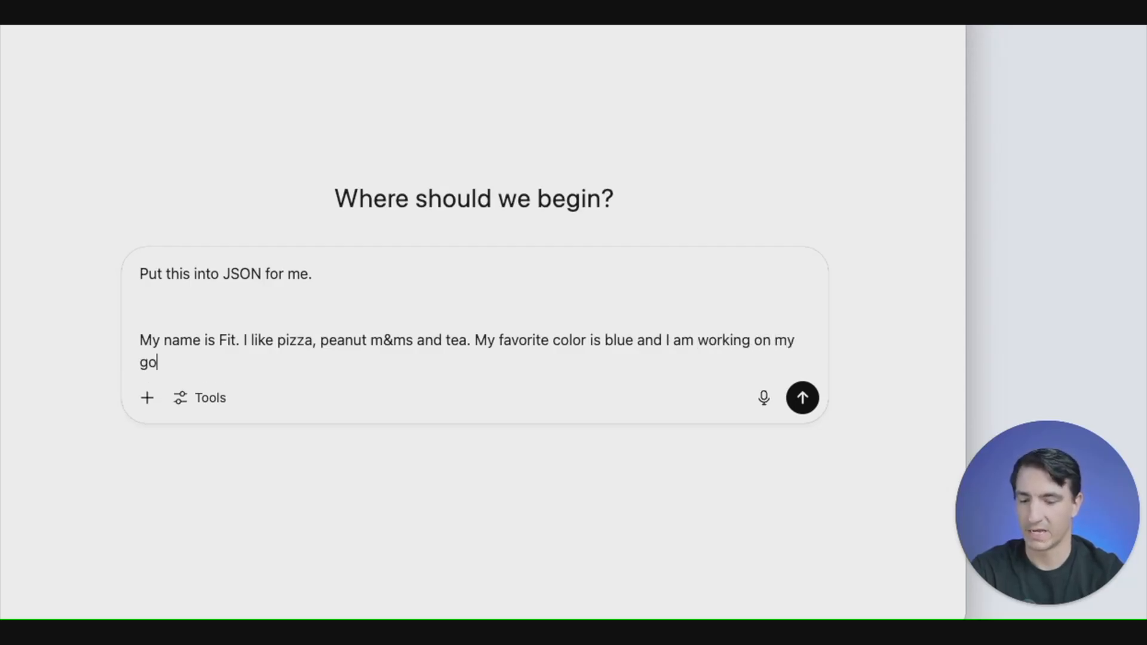
type("lf game.")
- Complete the prompt with "My favorite color is blue and I am working on my golf game." and send it
key("Return")
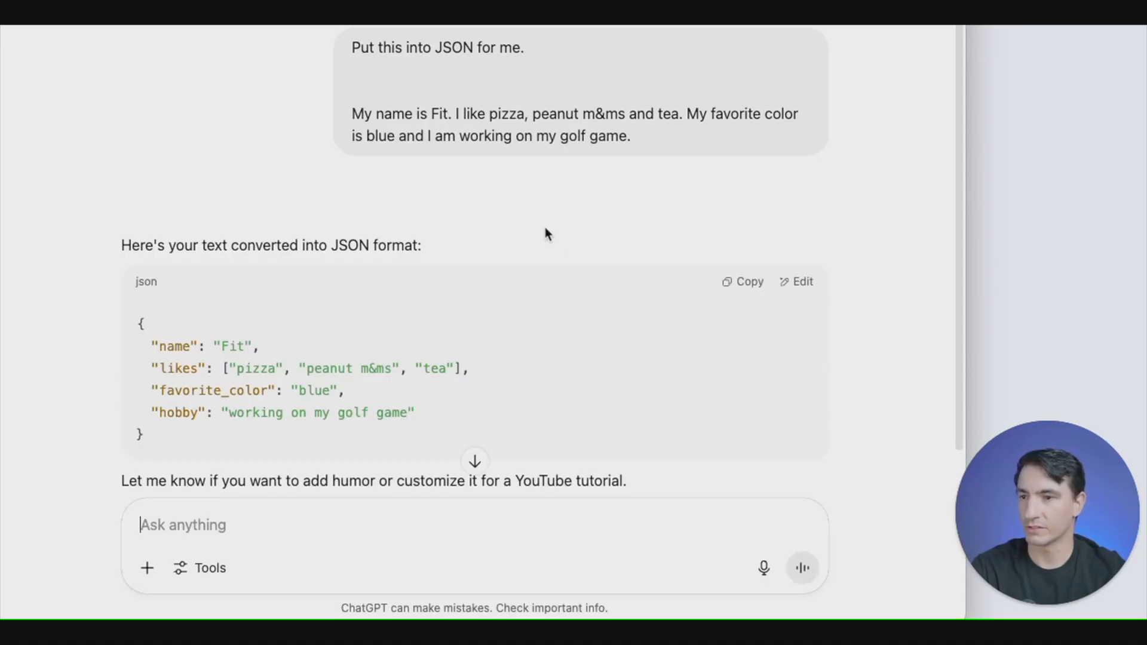
- Copy the JSON code block from ChatGPT's reply
scroll(545, 227, "down", 3)
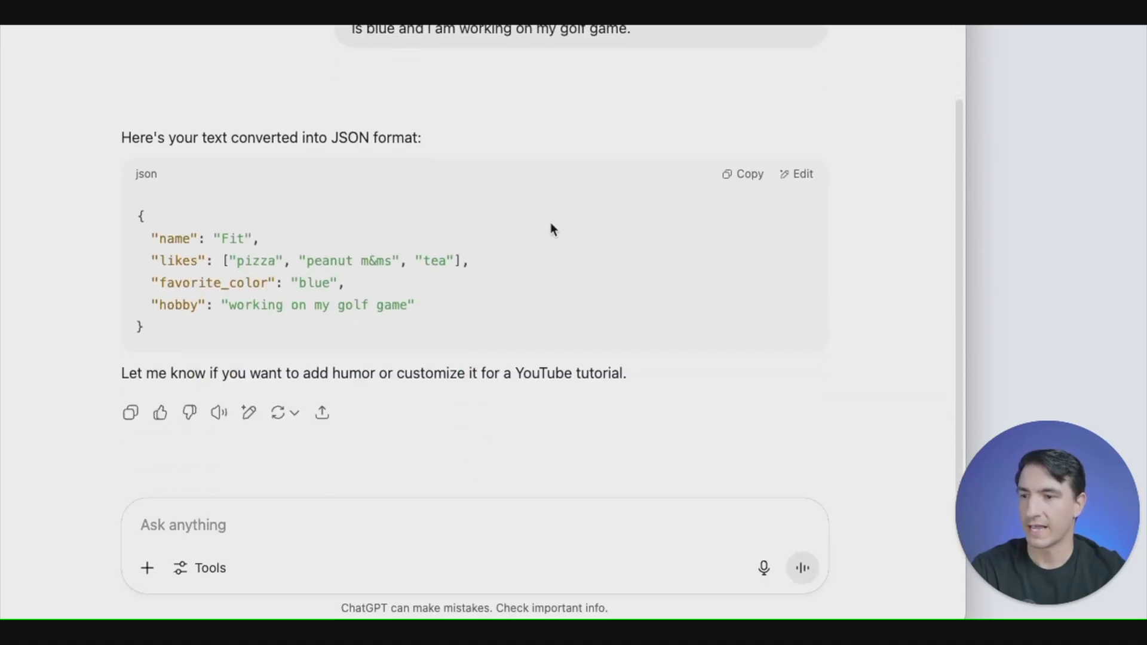
left_click(751, 176)
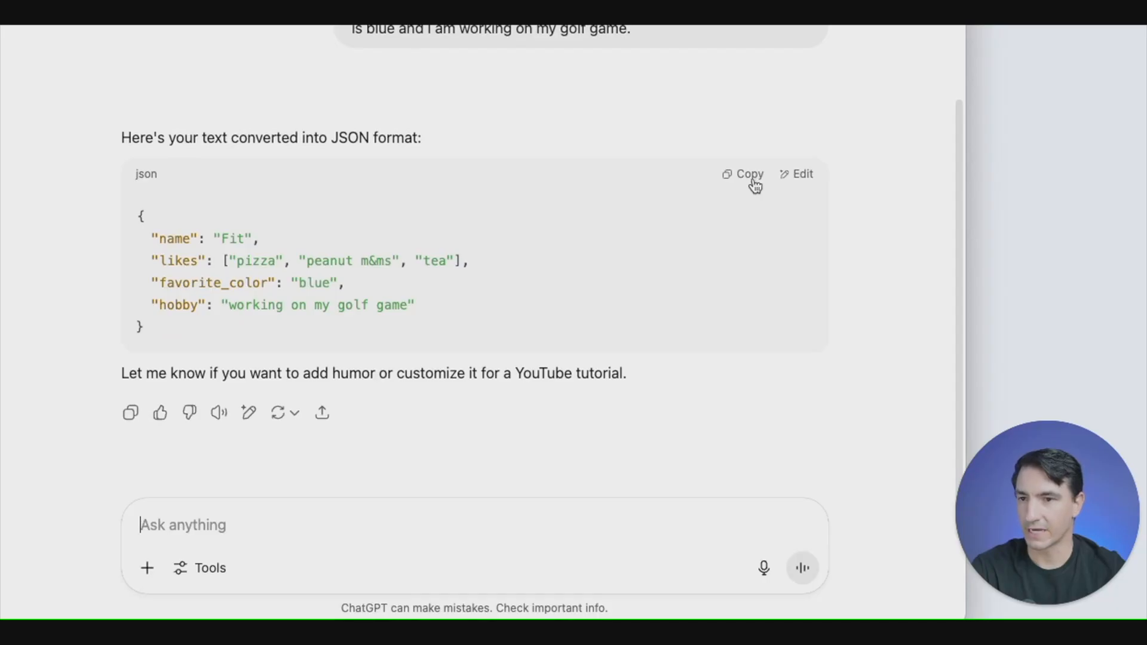
left_click(756, 184)
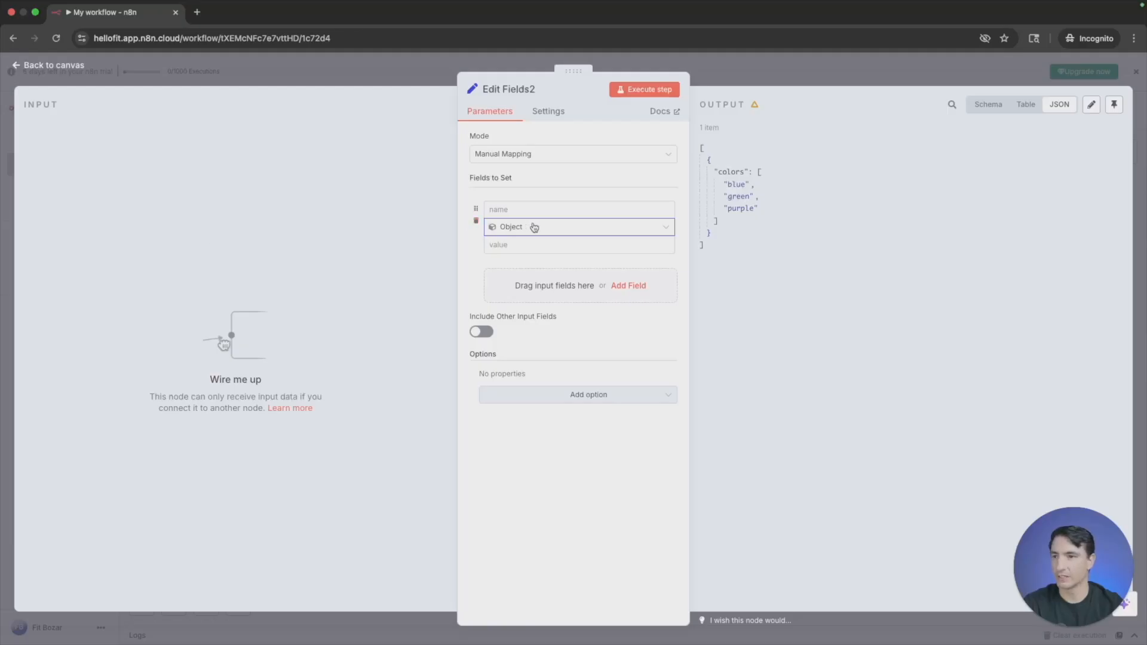
- Return to n8n and select Object as the type of the blank field in Edit Fields2
left_click(557, 228)
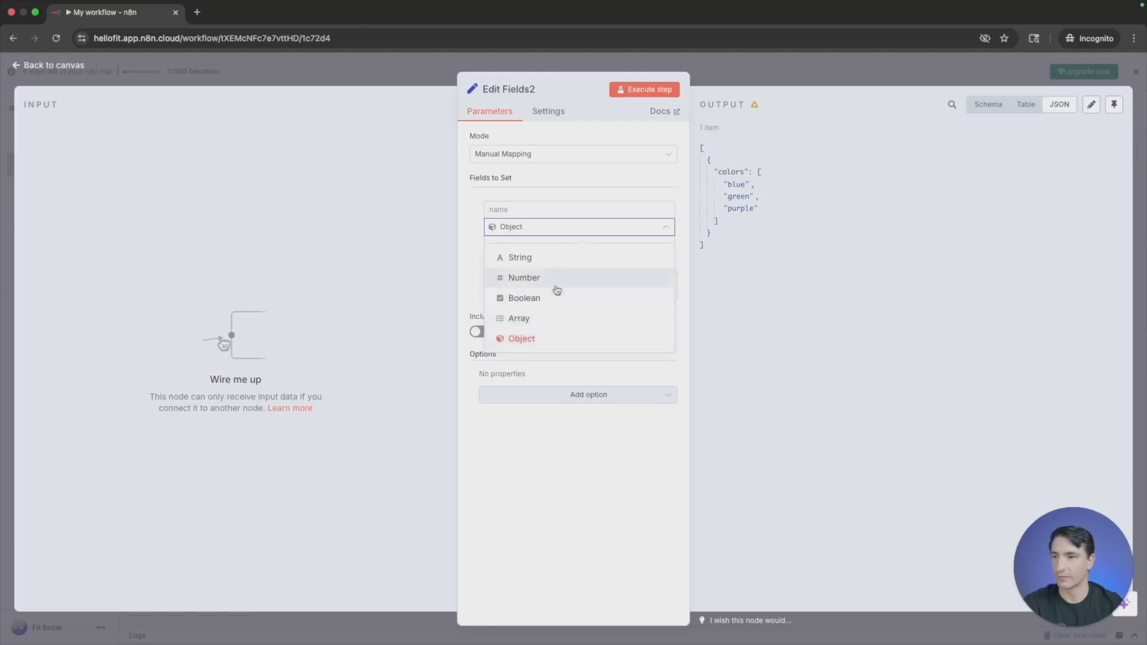
left_click(546, 345)
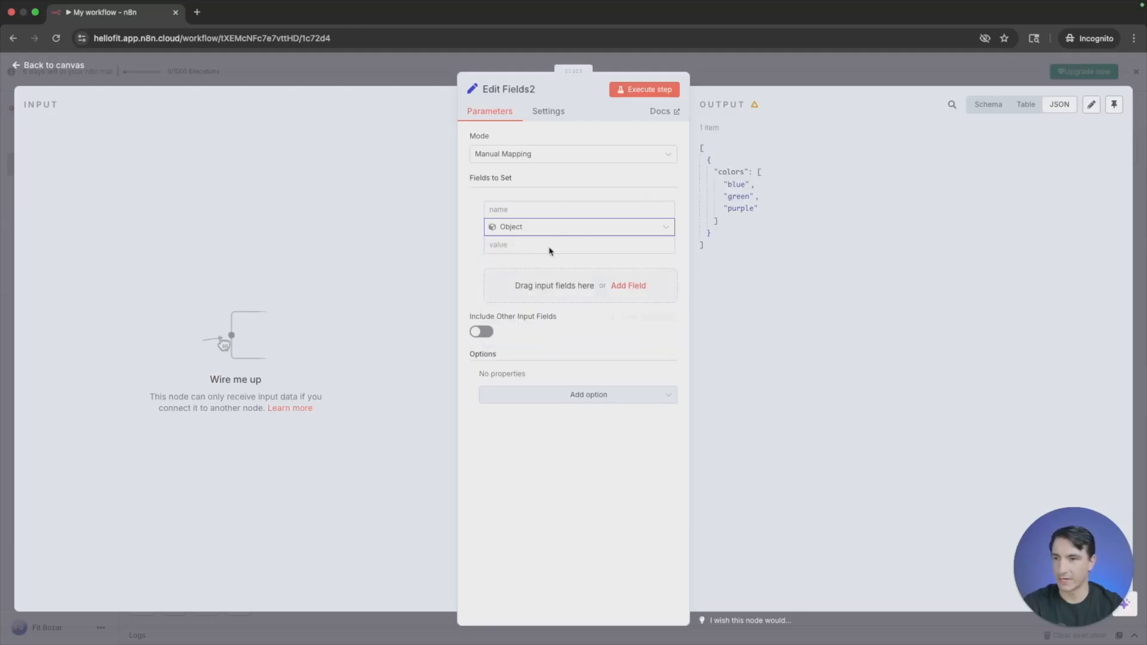
- Switch the Edit Fields2 mode to JSON and replace the sample code with the JSON copied from ChatGPT
left_click(573, 157)
left_click(526, 224)
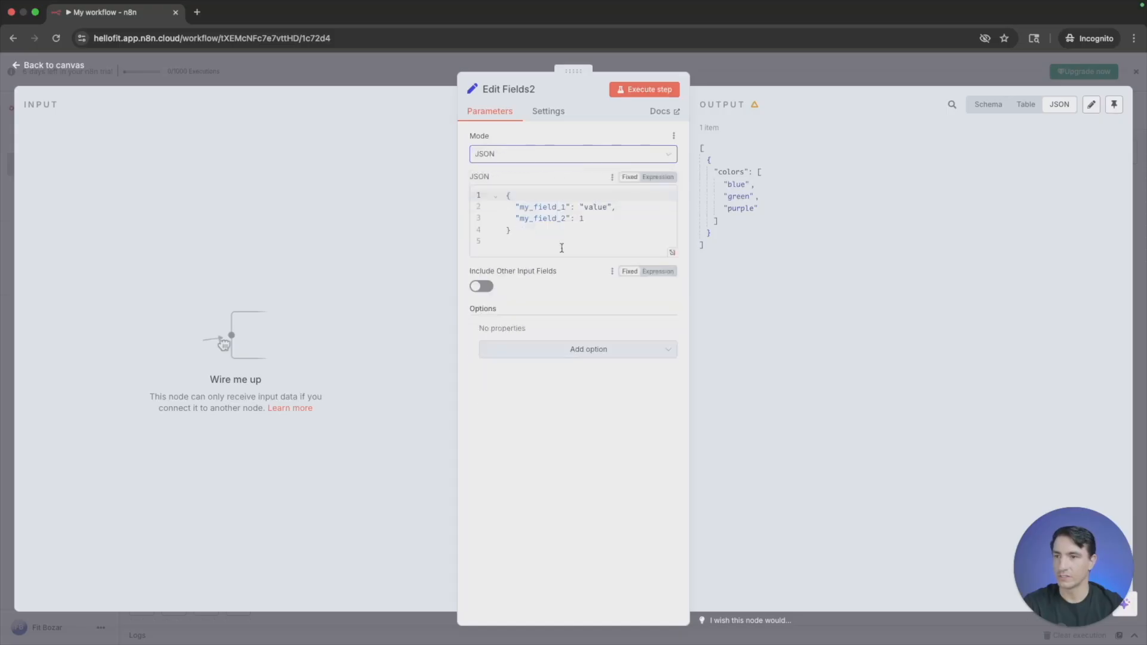
left_click_drag(561, 248, 478, 190)
key("BackSpace")
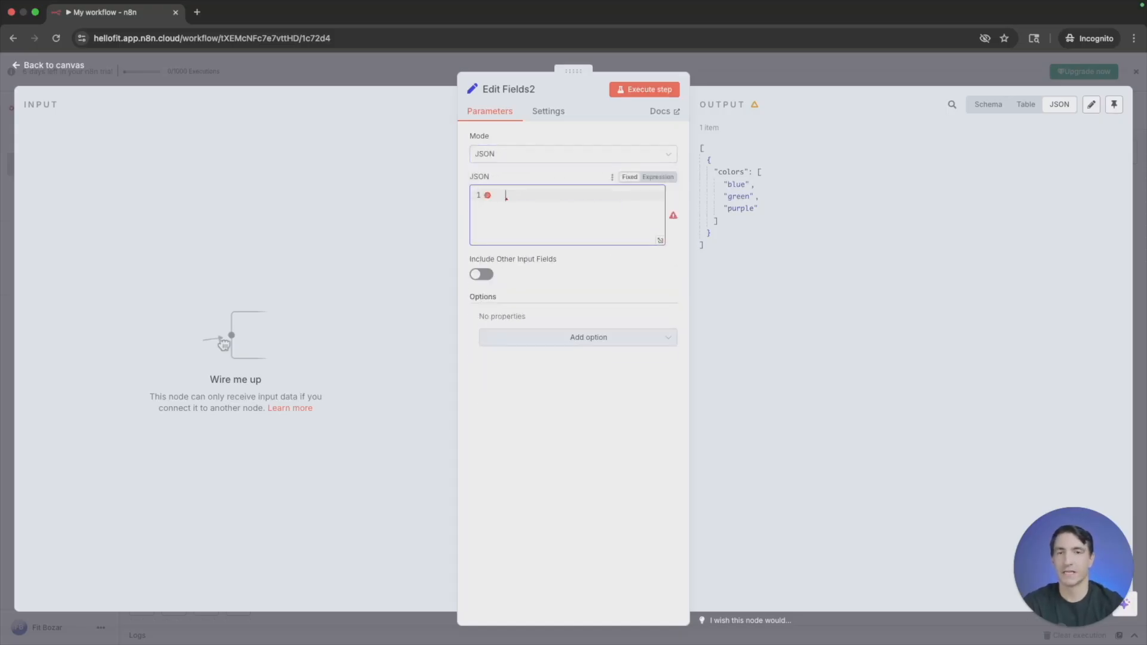
key("ctrl+v")
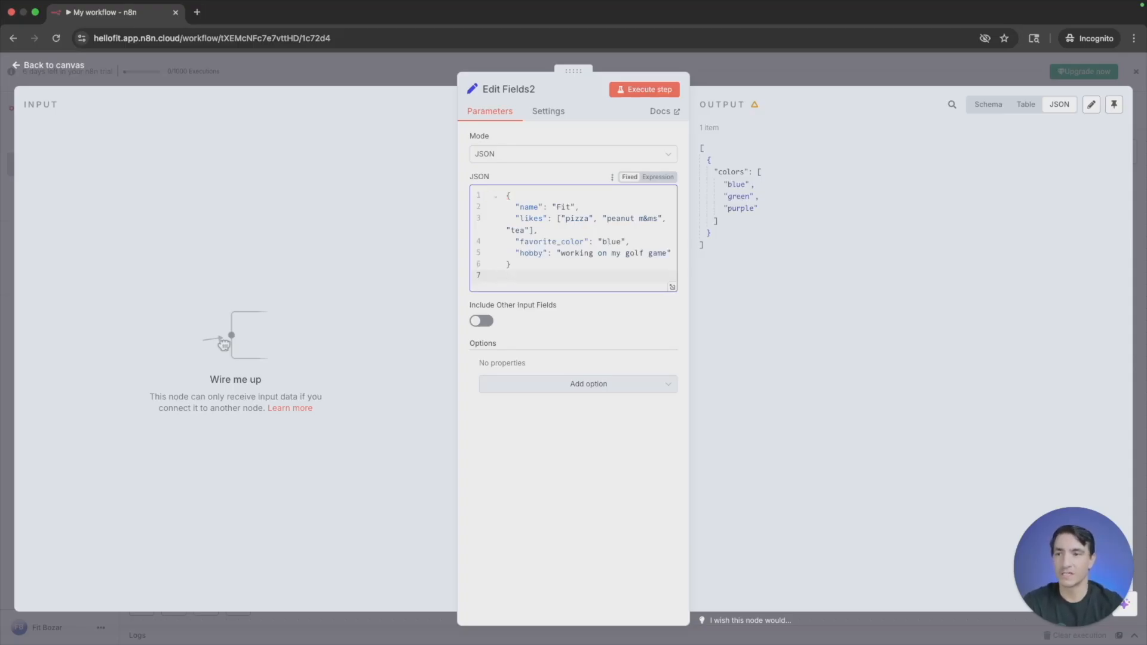
key("Return")
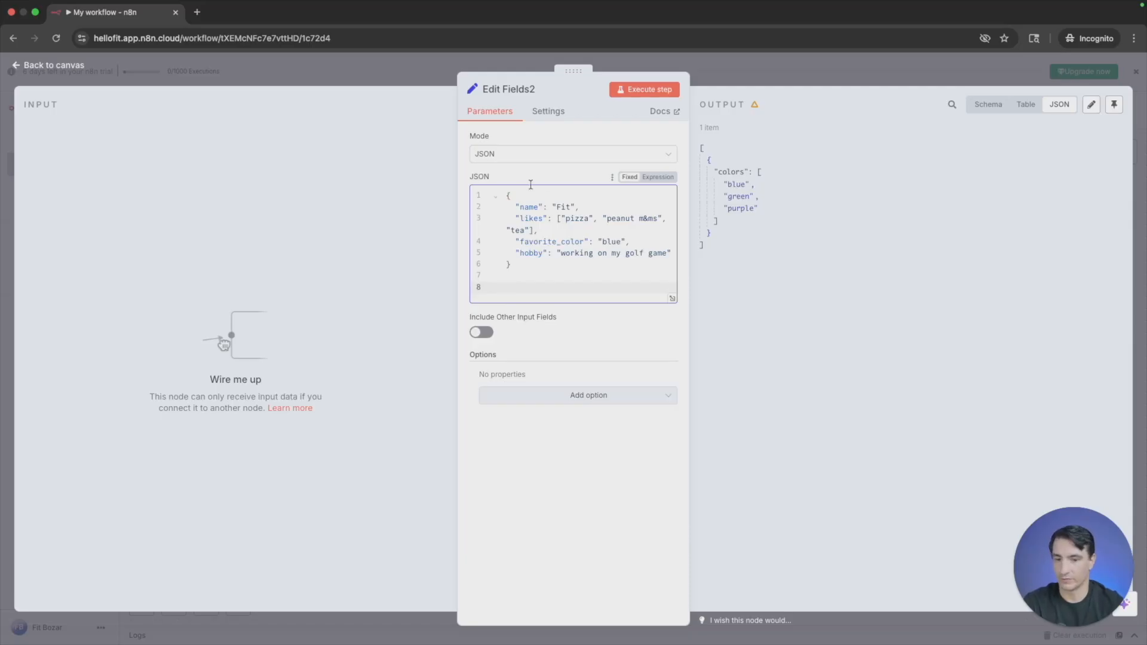
key("BackSpace")
- Execute the Edit Fields2 node and view its output as a table and as a schema
left_click(645, 90)
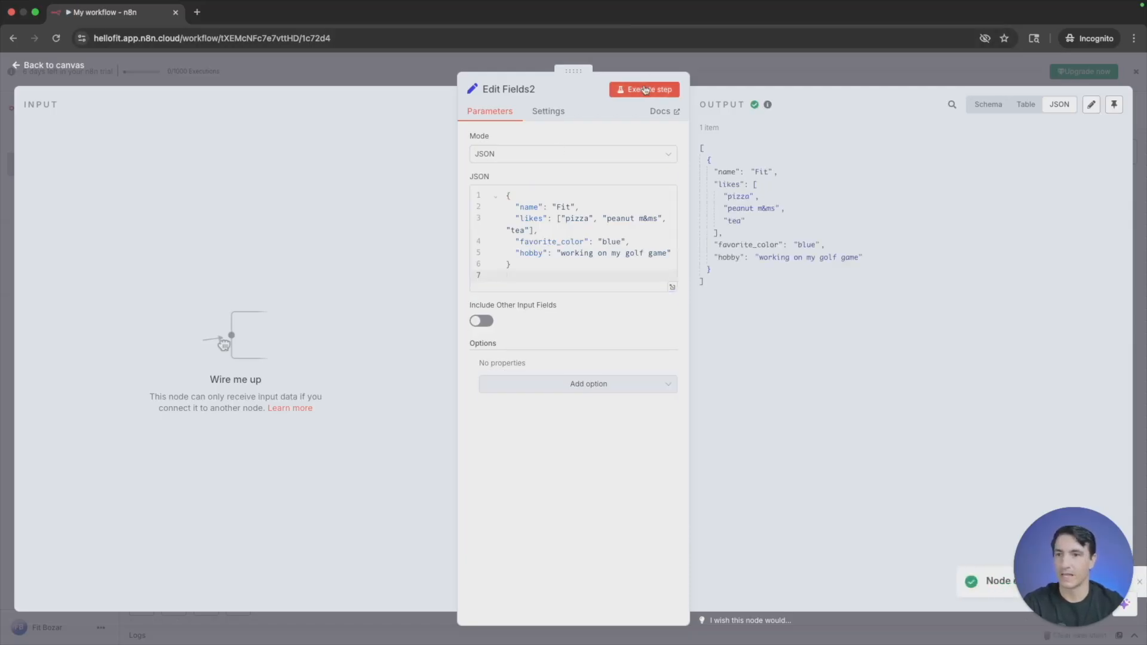
left_click(1033, 112)
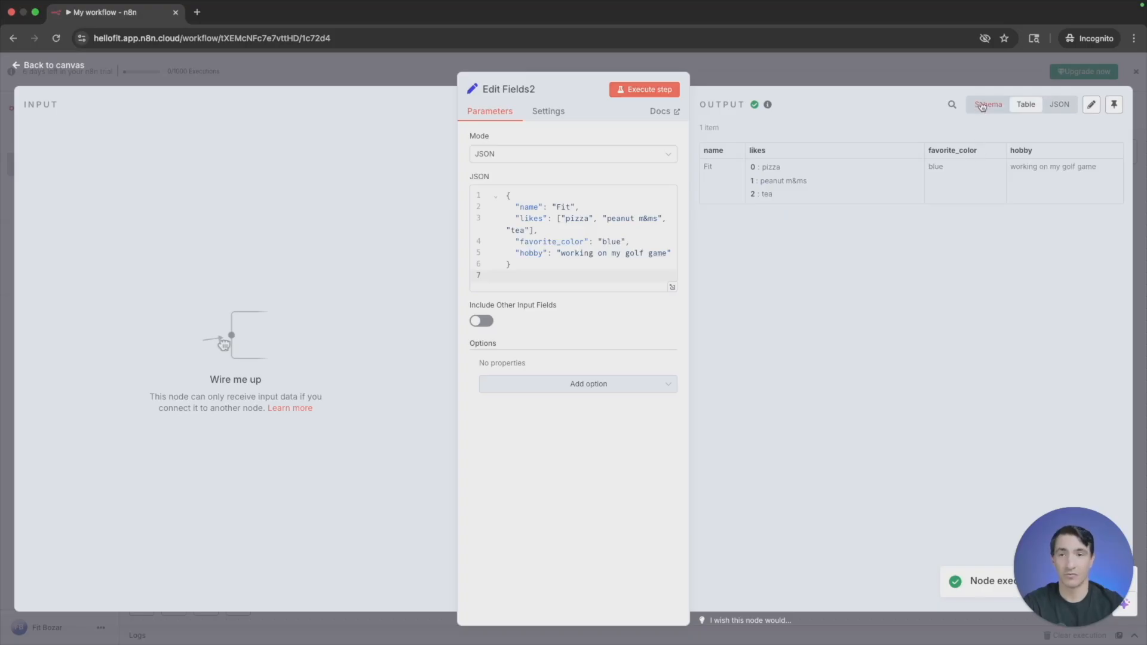
left_click(982, 107)
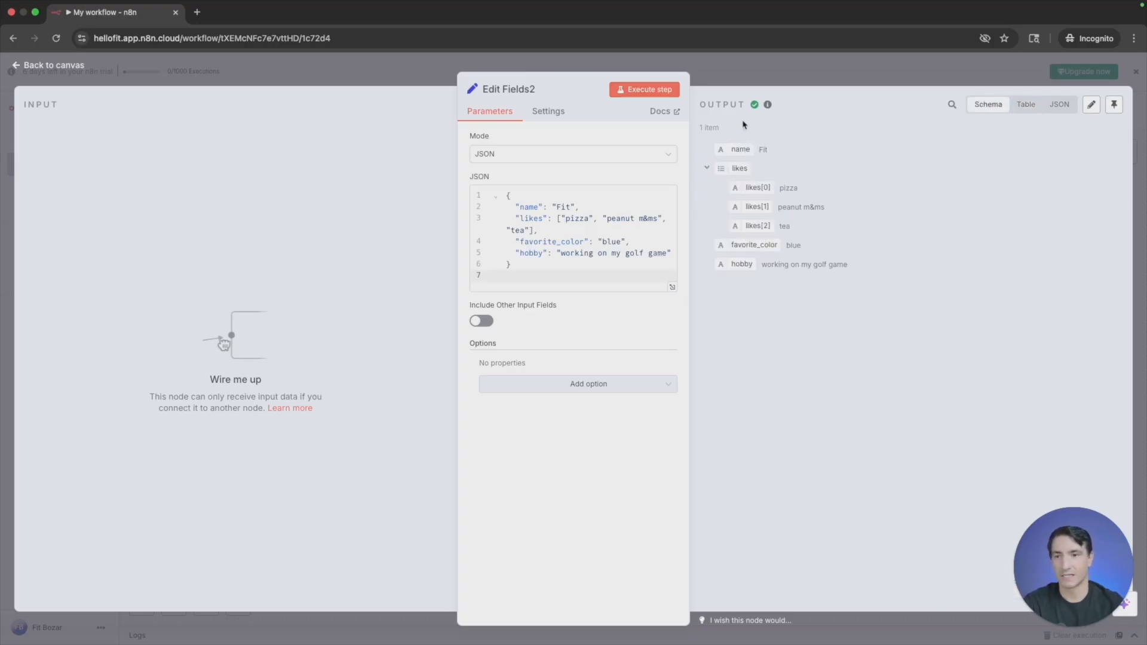
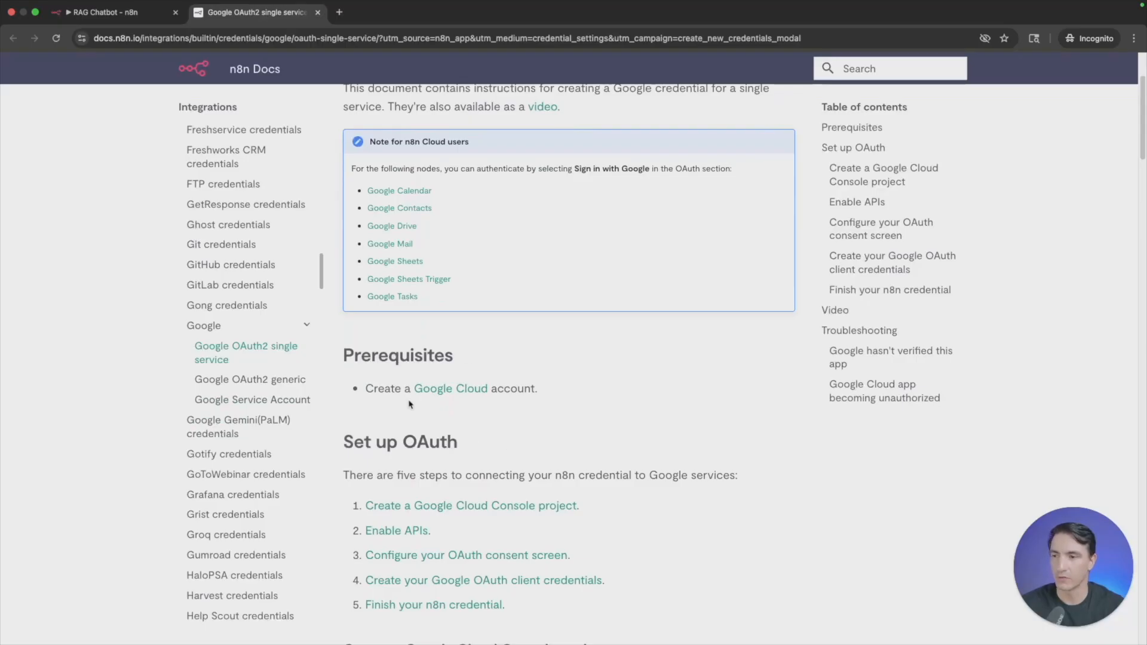
- Open Google Cloud from the n8n docs prerequisites, create a project named A Demo in the fitbozar.com organization, and select it
left_click(452, 389)
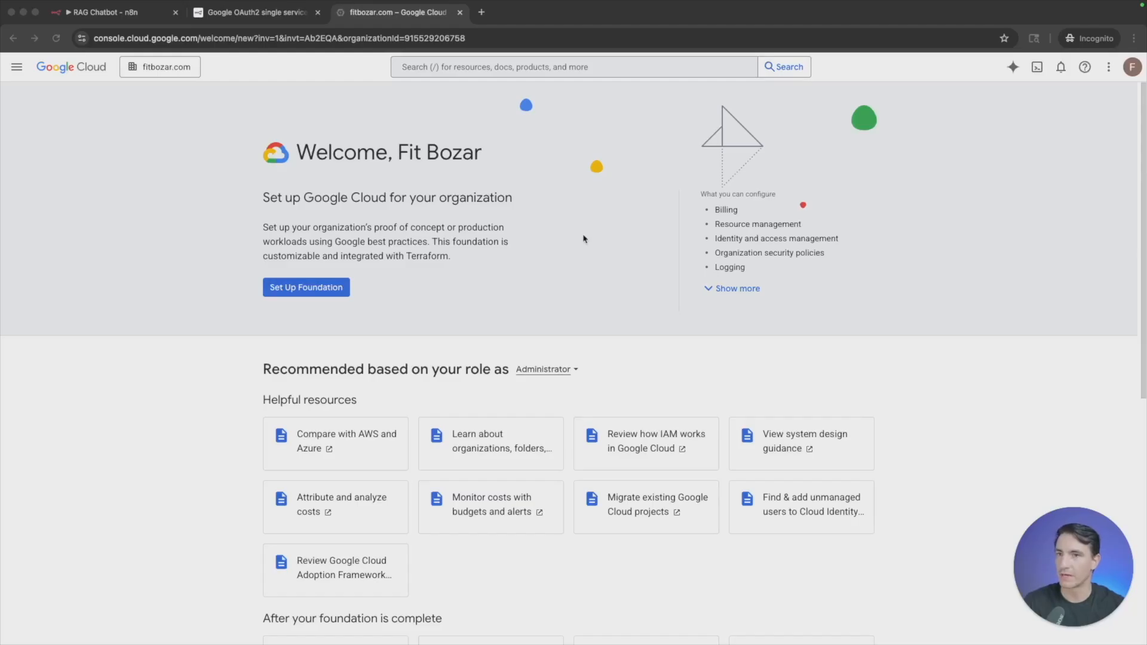
left_click(159, 70)
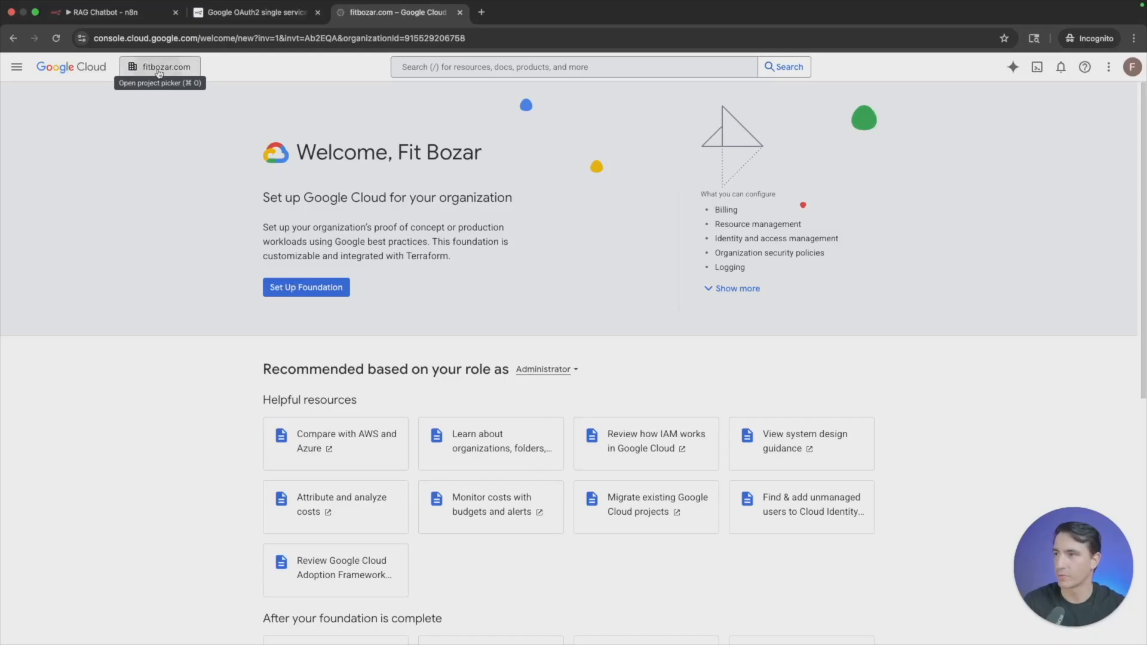
left_click(763, 193)
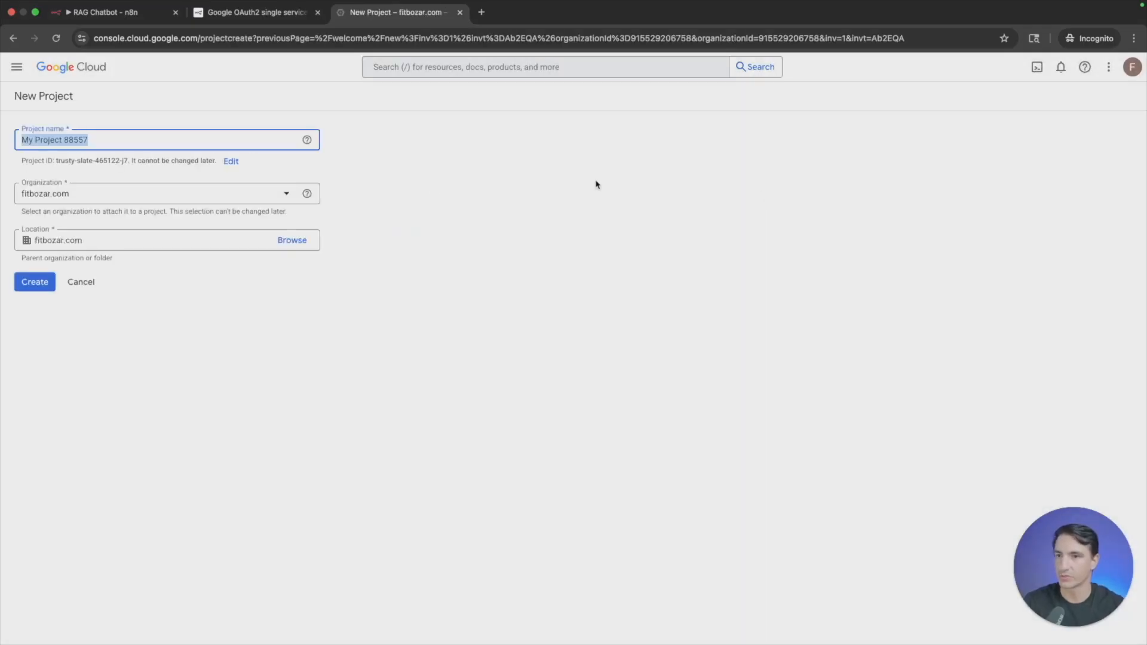
type("A Demo")
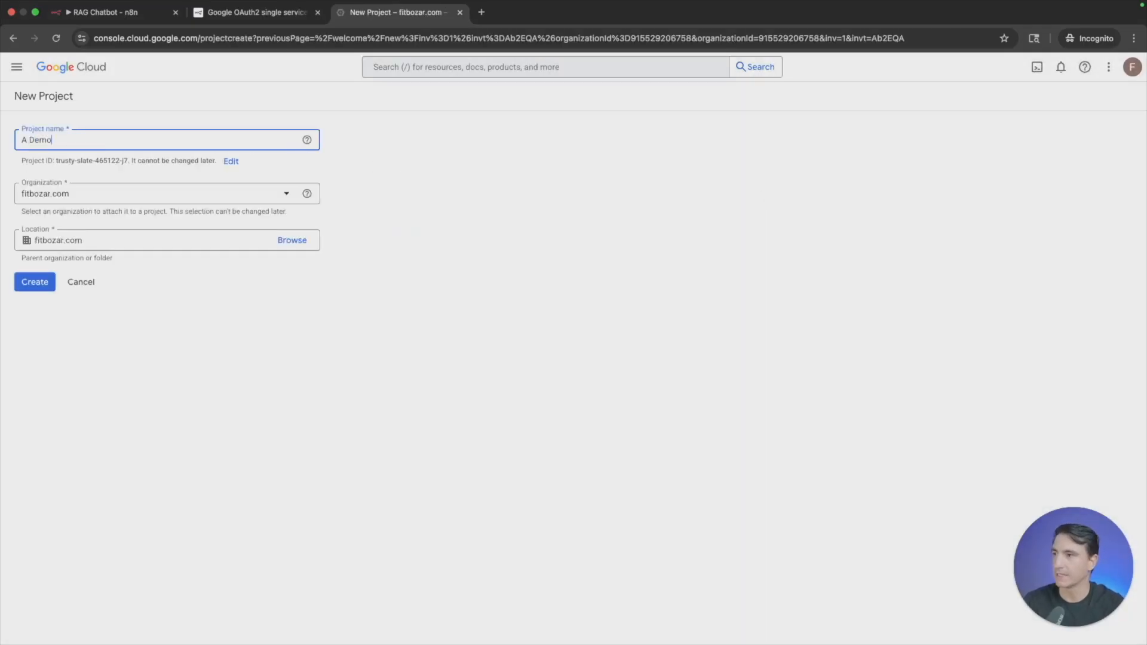
left_click(47, 289)
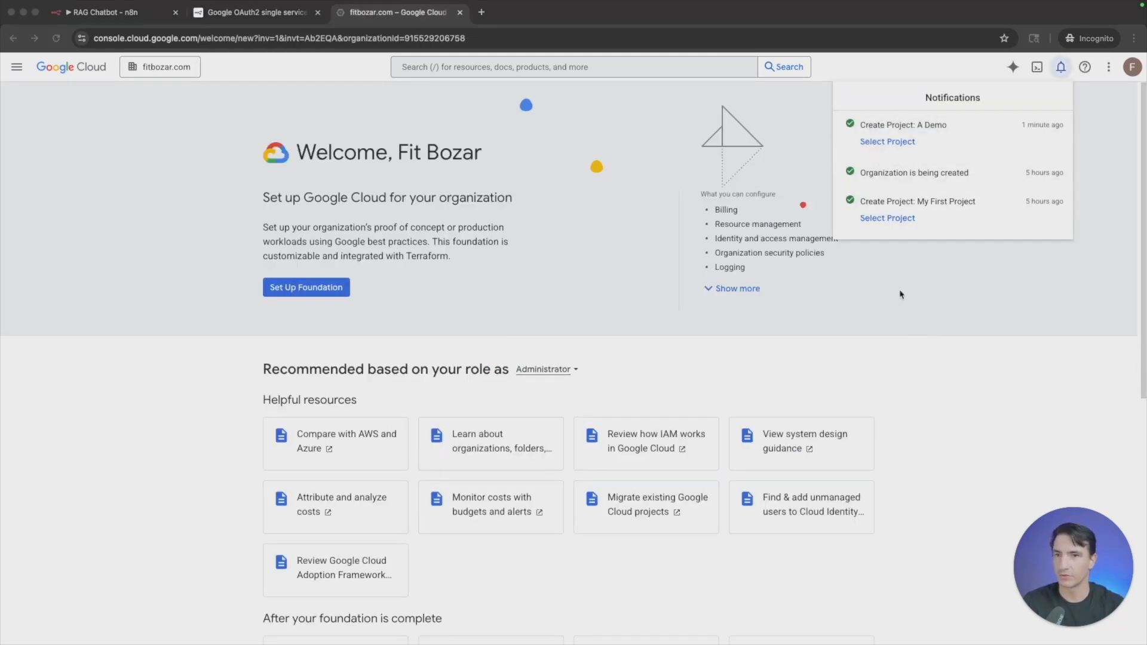
left_click(895, 144)
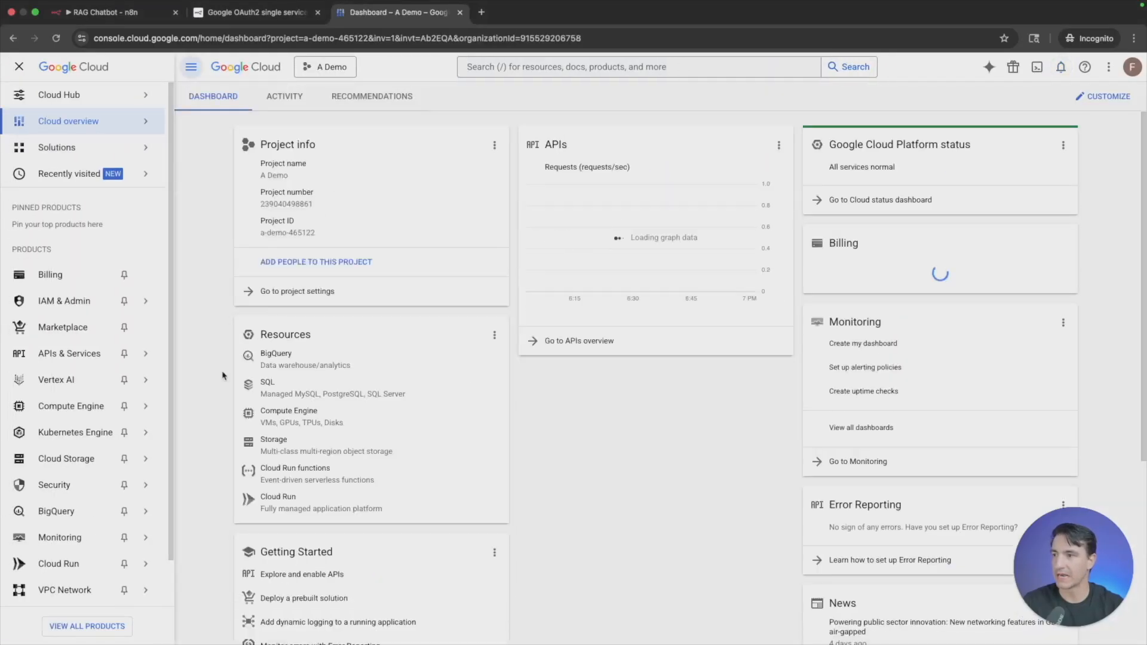
- Find the Google Drive API through a search for google drive and enable it for the A Demo project
mouse_move(159, 341)
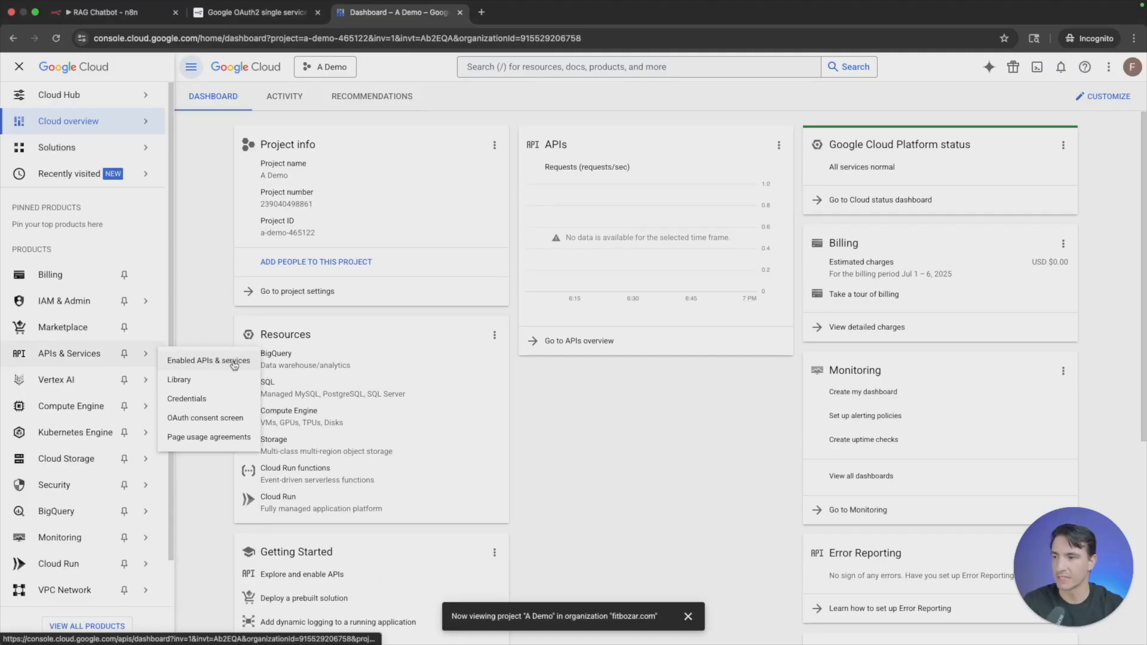
left_click(210, 362)
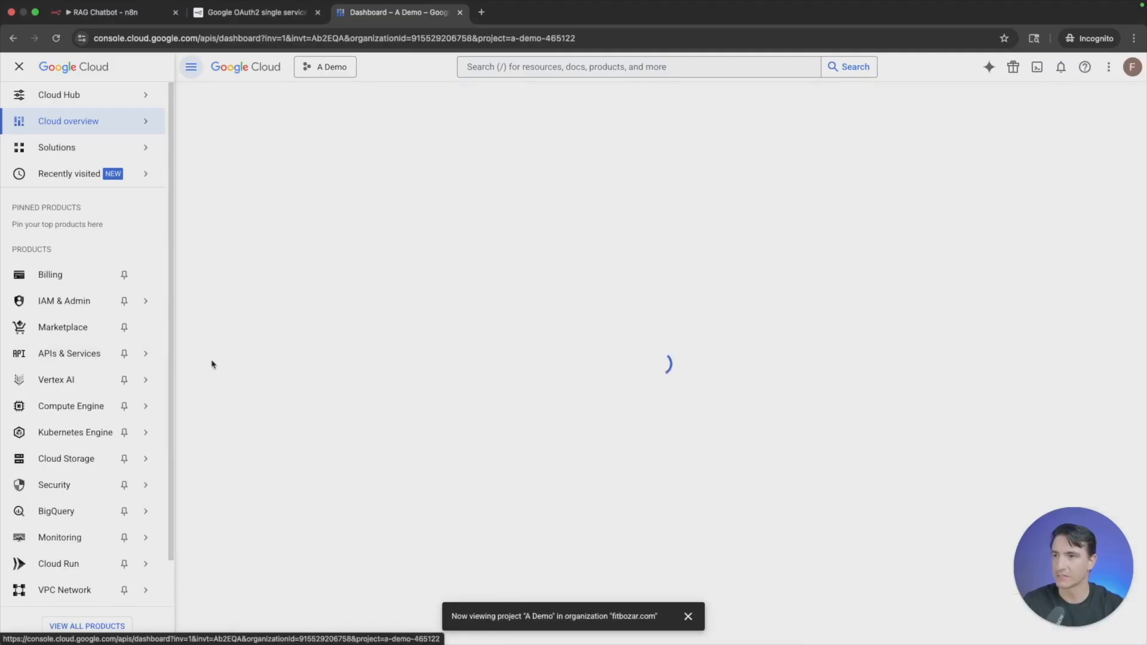
left_click(555, 70)
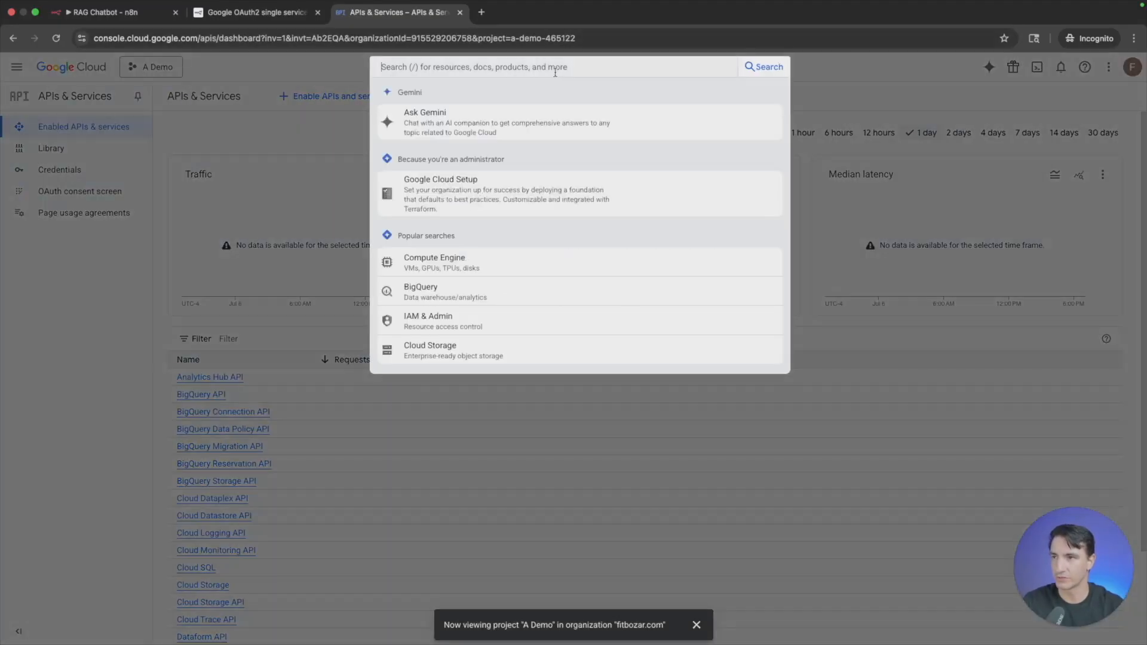
type("google drive")
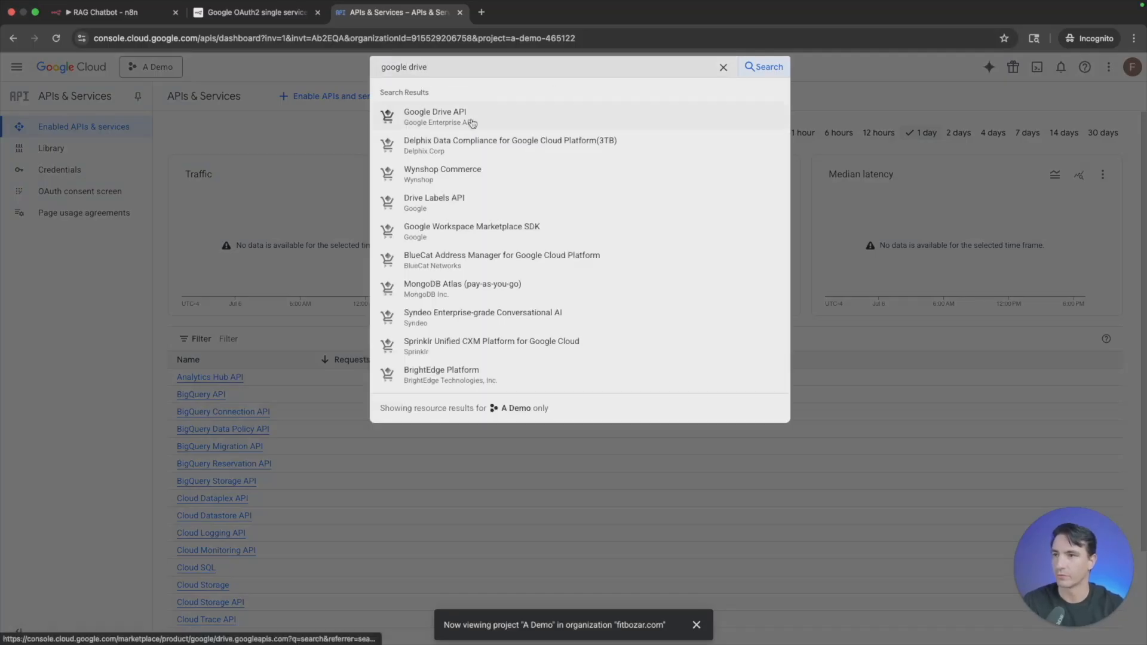
left_click(473, 123)
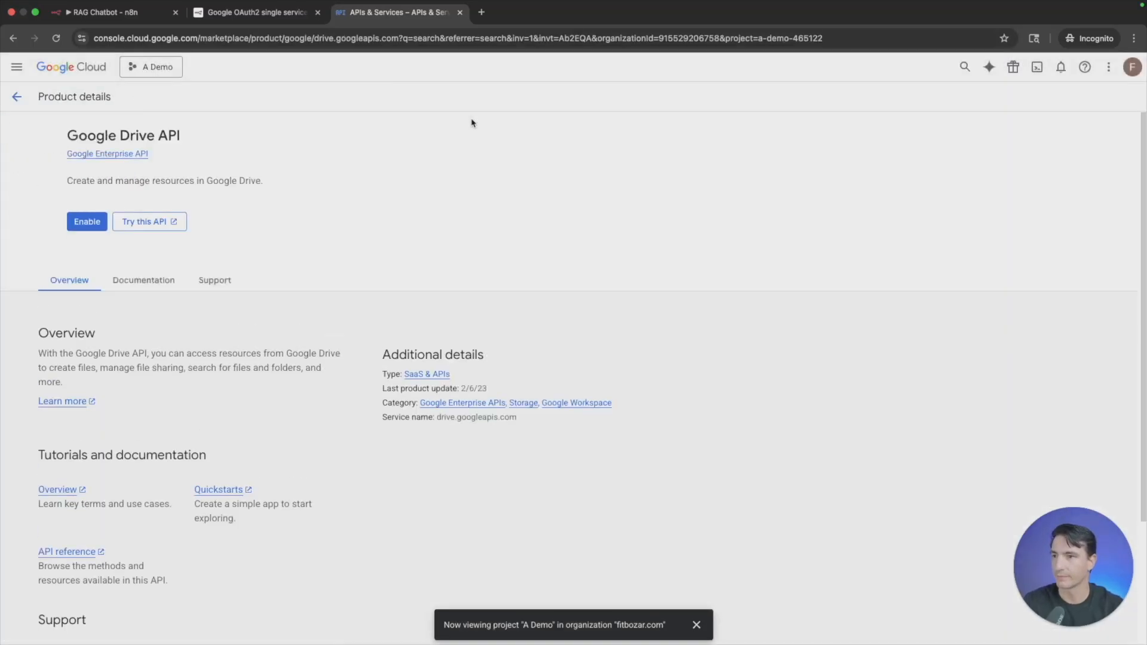
left_click(141, 225)
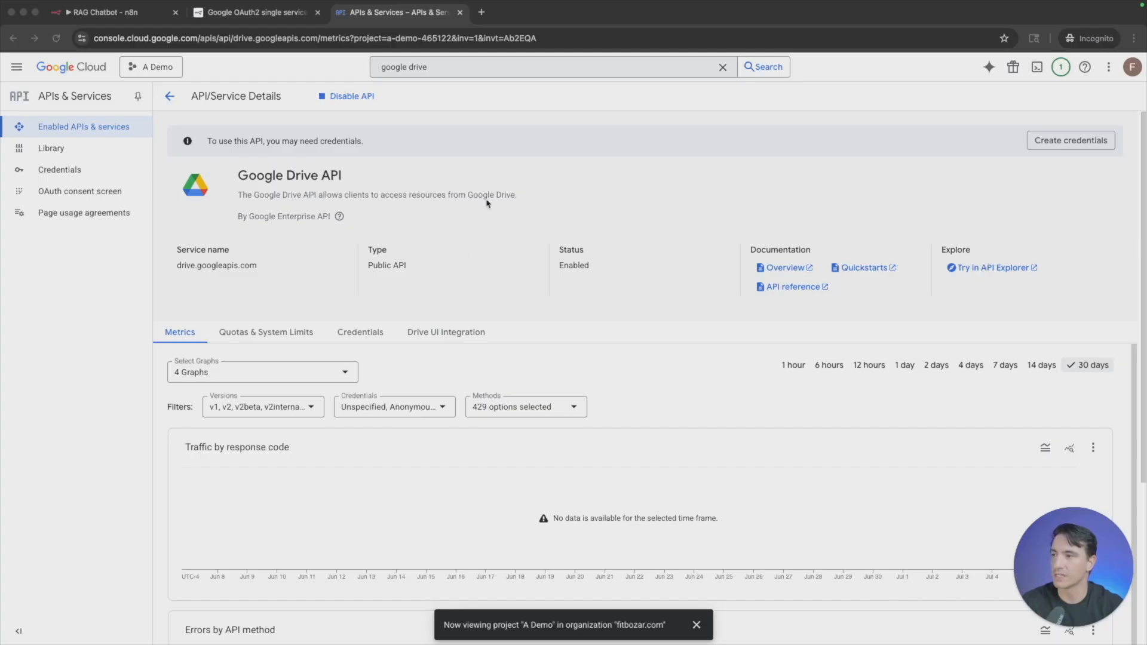
- Start the OAuth consent screen configuration with the app name A Demo and the account's e-mail as user support email
left_click(87, 196)
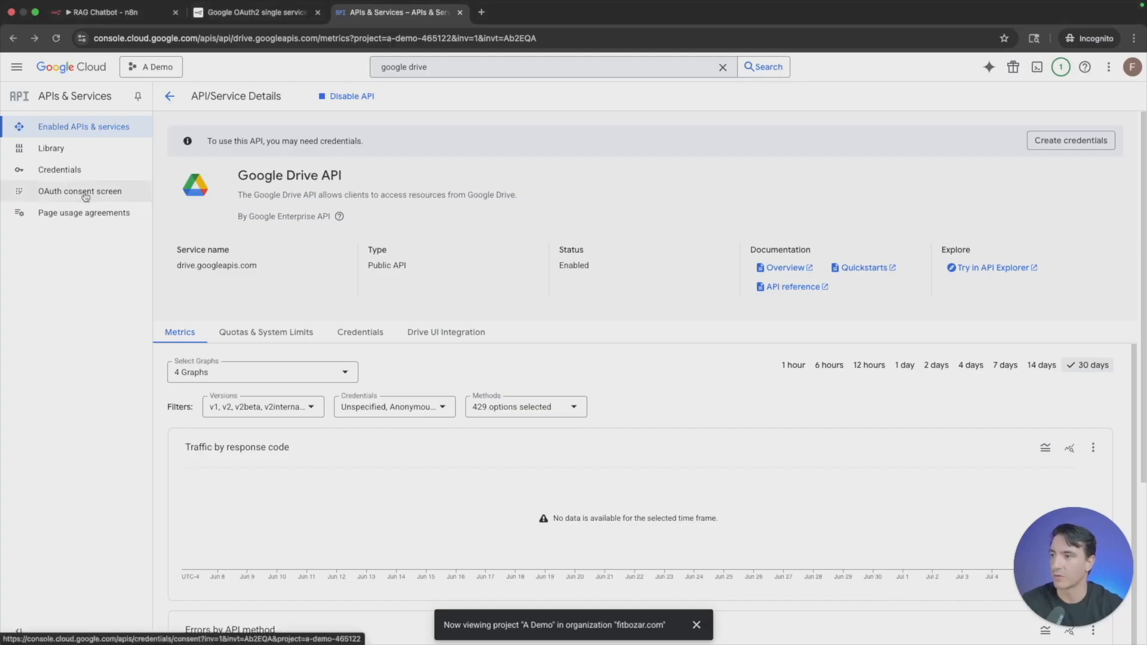
left_click(86, 196)
left_click(629, 395)
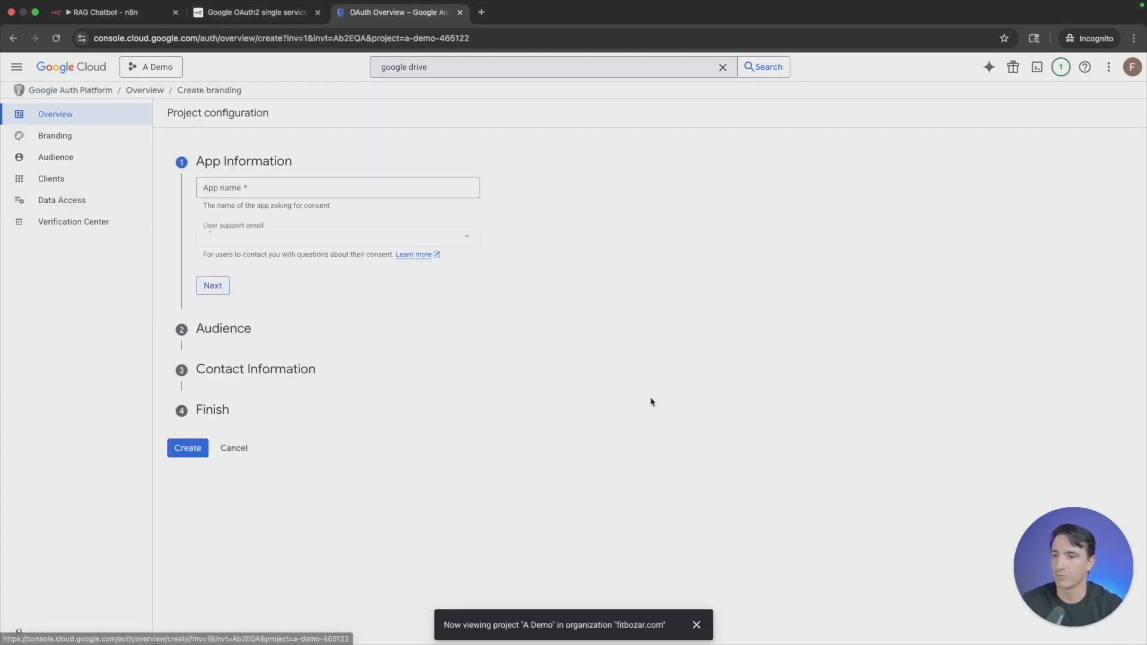
left_click(383, 186)
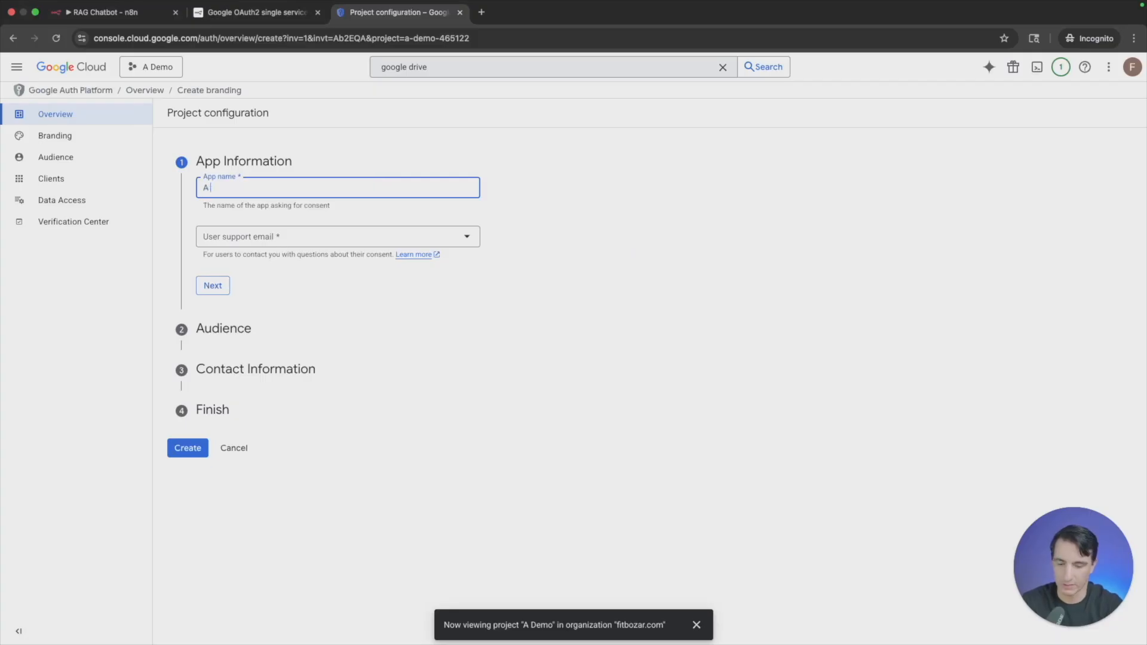
type("A Demo")
key("Tab")
key("Down")
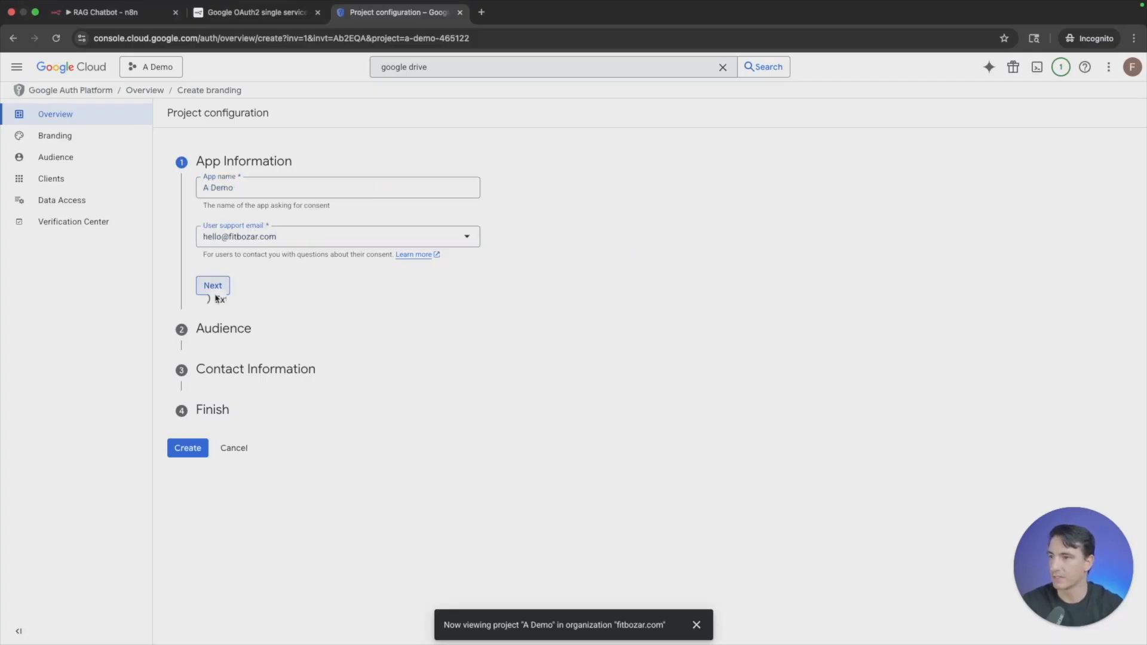
left_click(214, 286)
- Set the audience to External, enter the contact e-mail, agree to the user data policy, and create the OAuth configuration
left_click(204, 299)
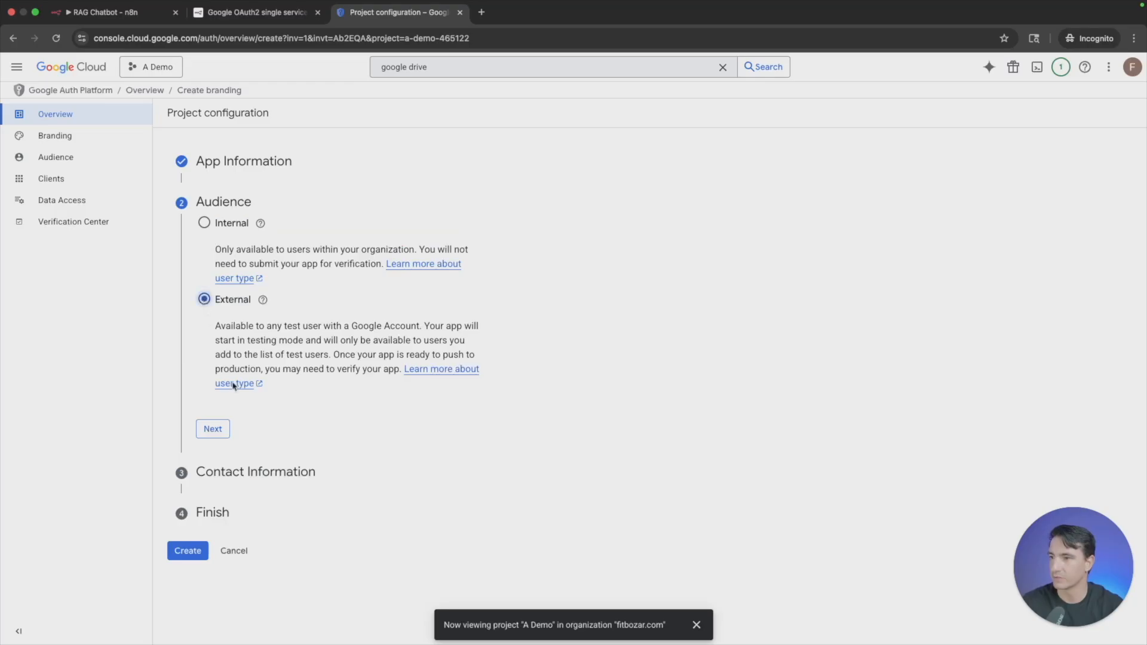
left_click(213, 428)
left_click(265, 276)
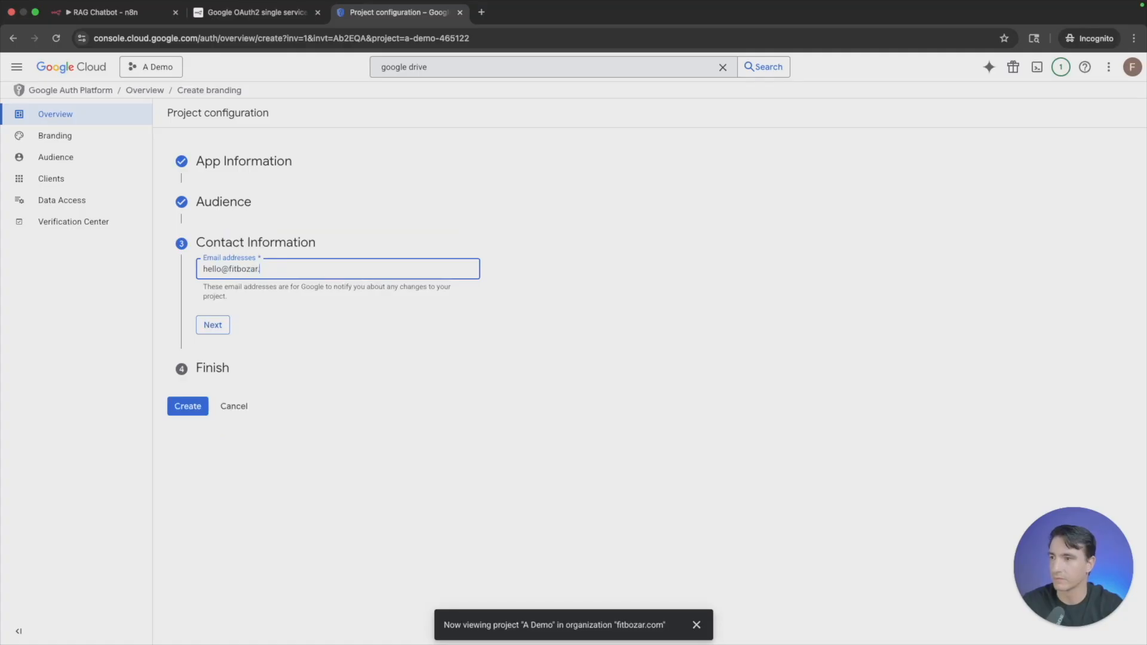
left_click(213, 325)
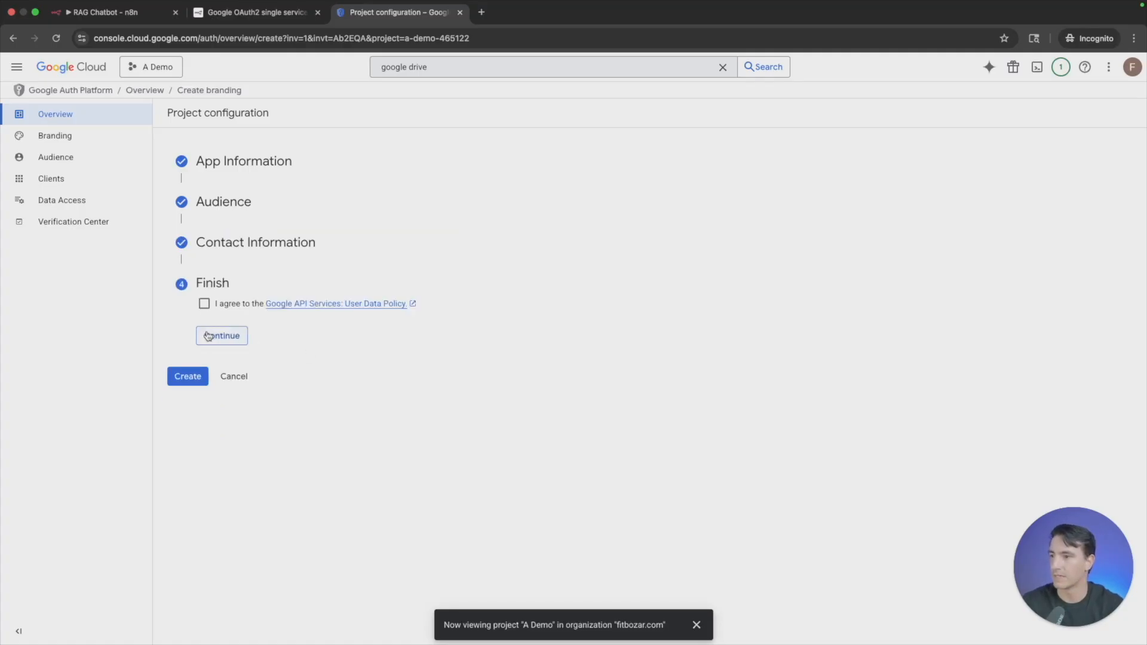
left_click(204, 303)
left_click(235, 340)
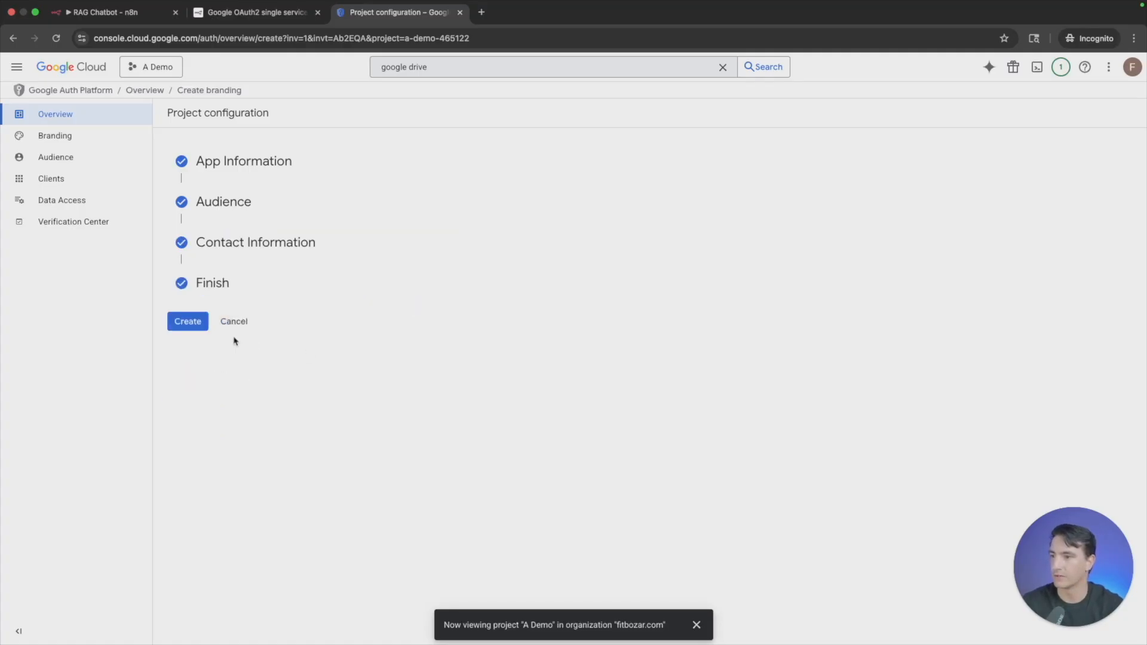
left_click(198, 323)
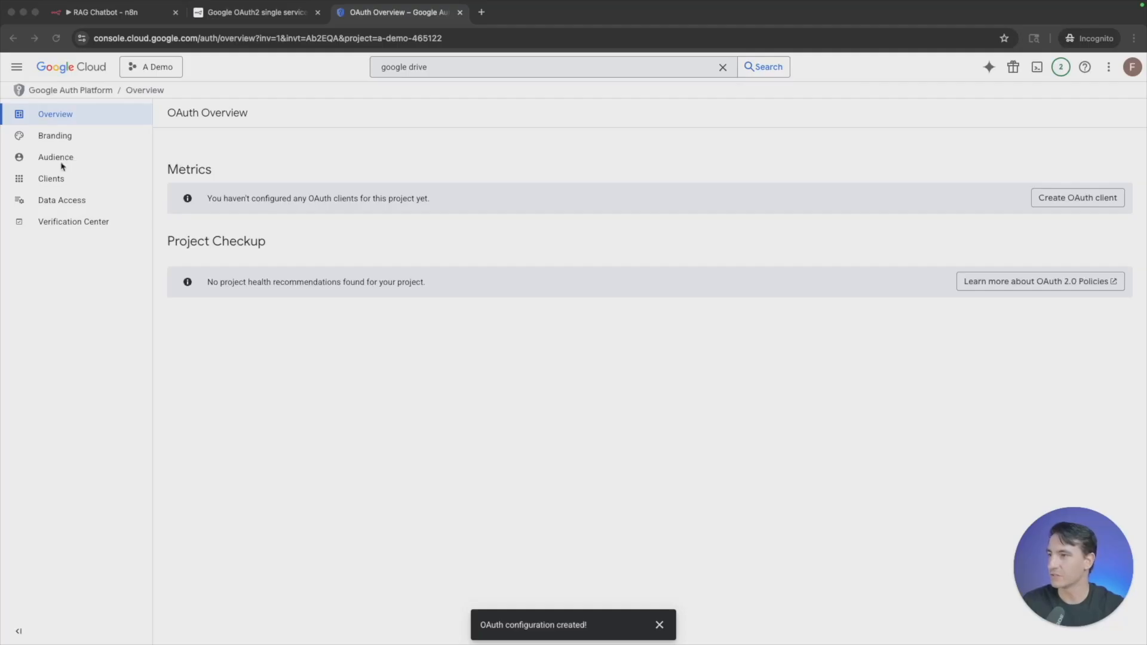
- Add the account's e-mail as a test user in the app's audience settings
left_click(62, 165)
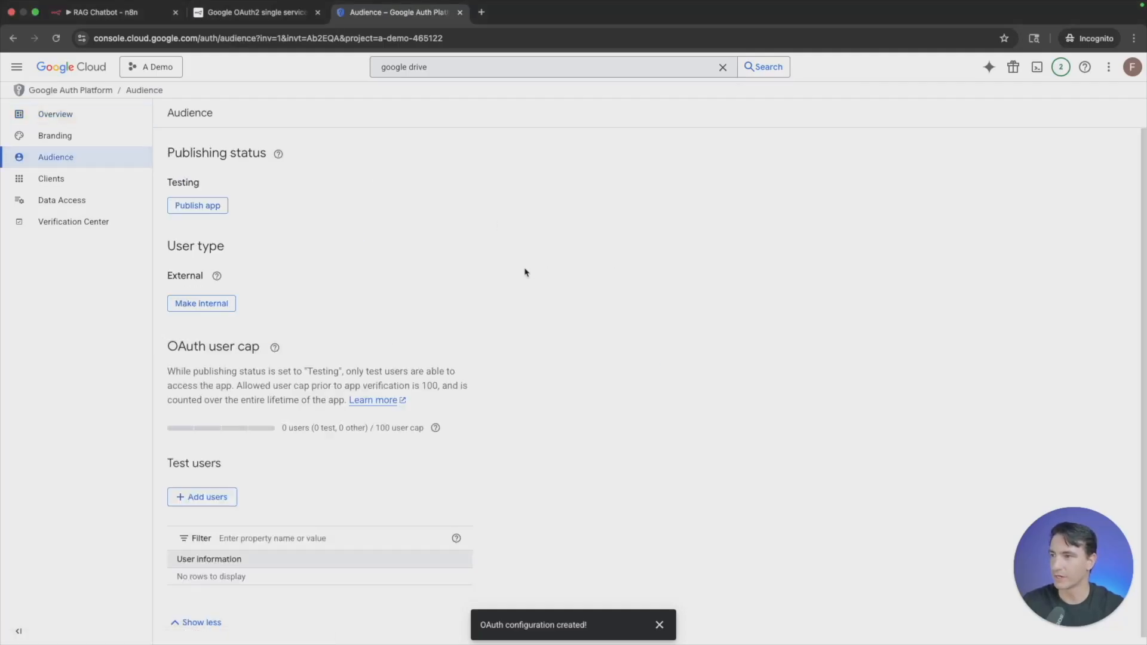
left_click(206, 497)
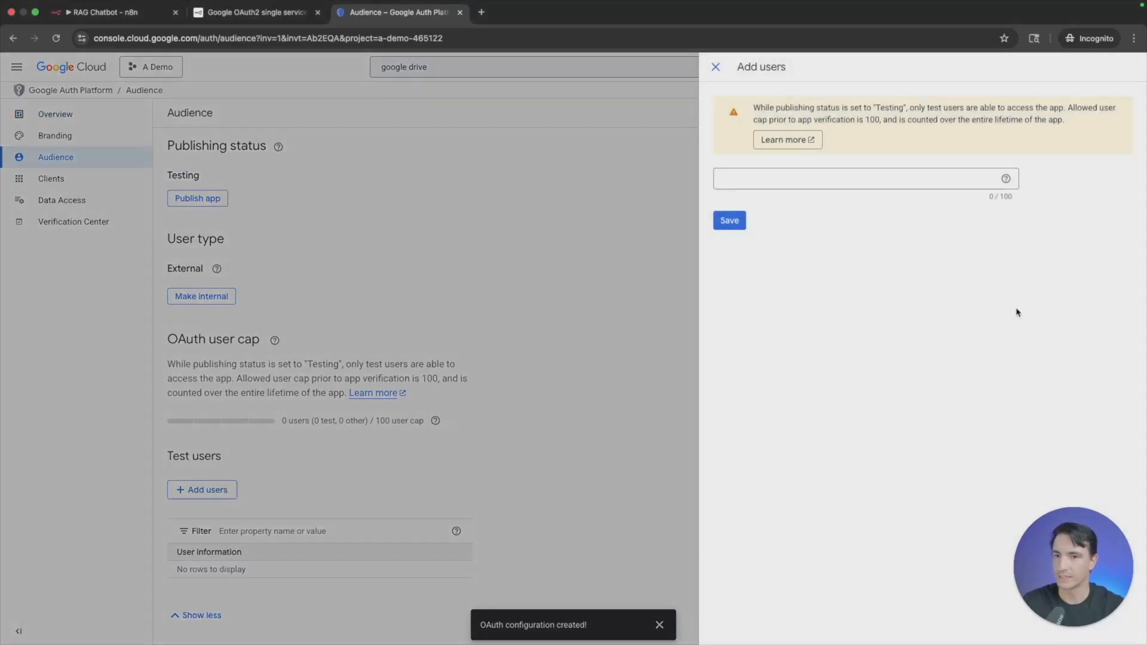
left_click(844, 177)
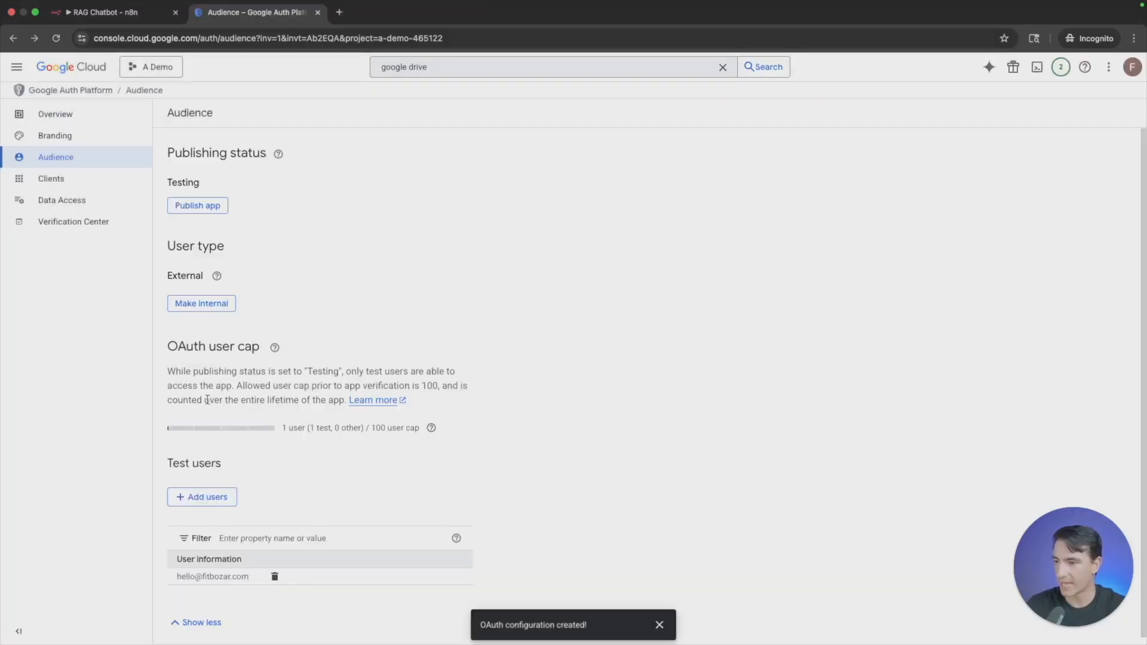
- Start a new OAuth client with the application type Web application and the name A Demo
left_click(75, 181)
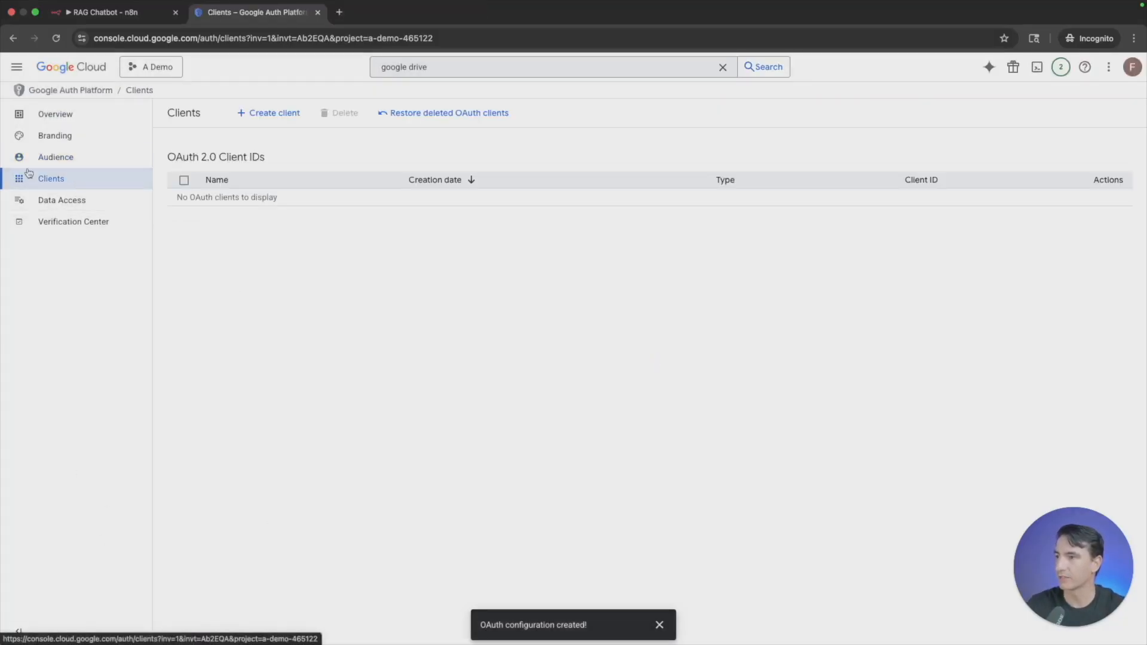
left_click(288, 114)
left_click(269, 206)
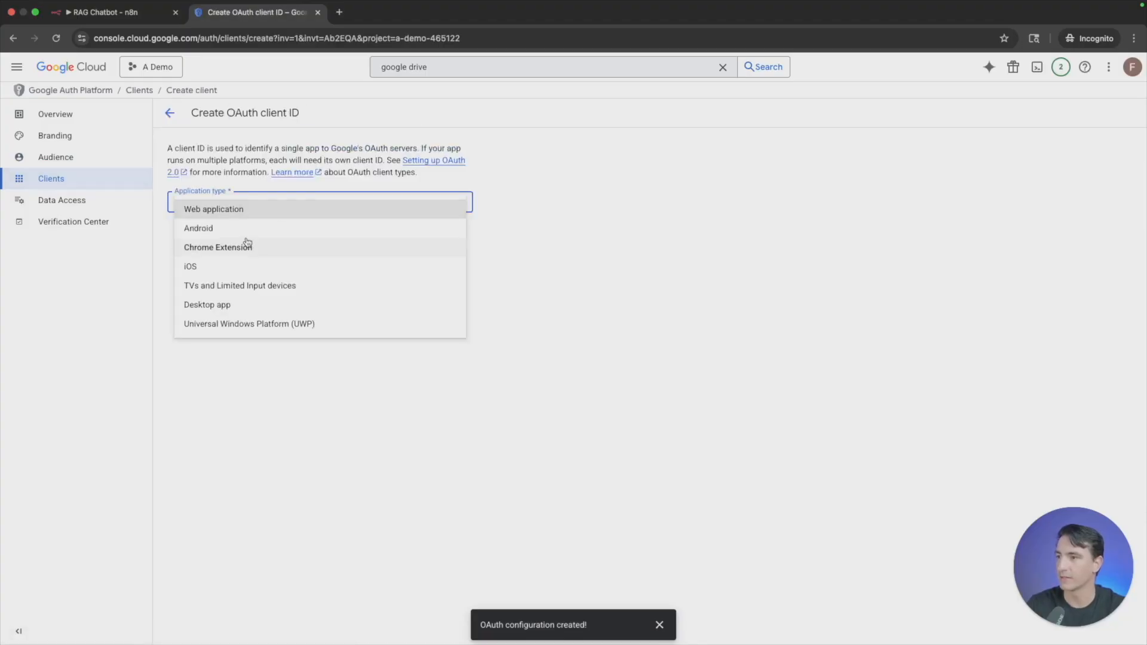
left_click(265, 209)
left_click(255, 239)
key("super+a")
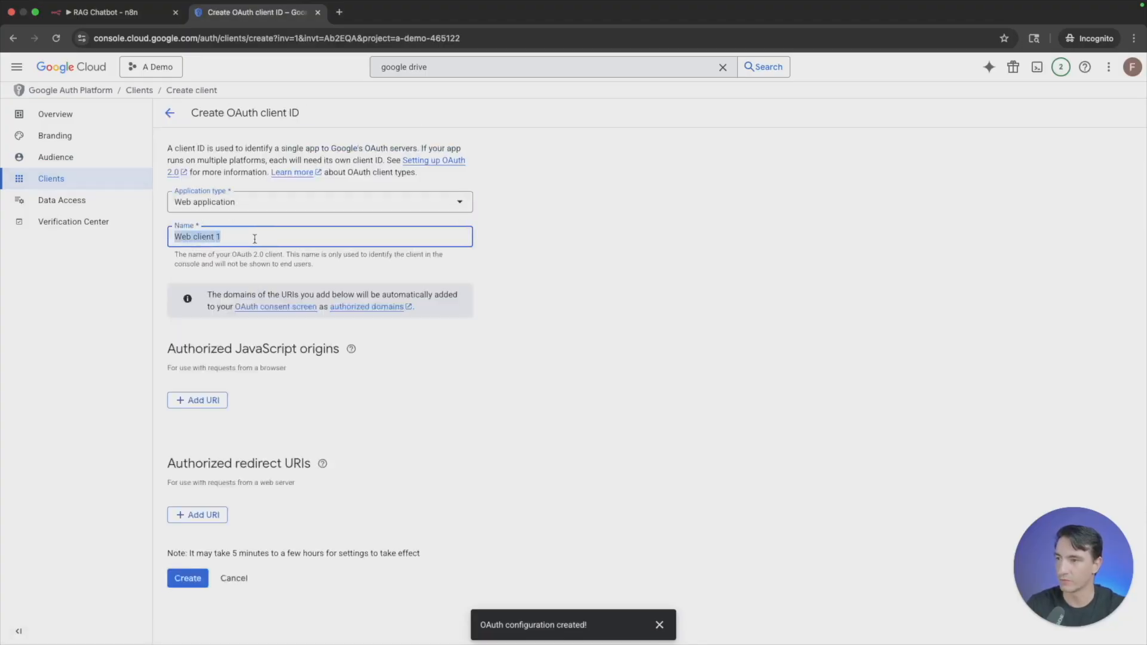
type("A Demo")
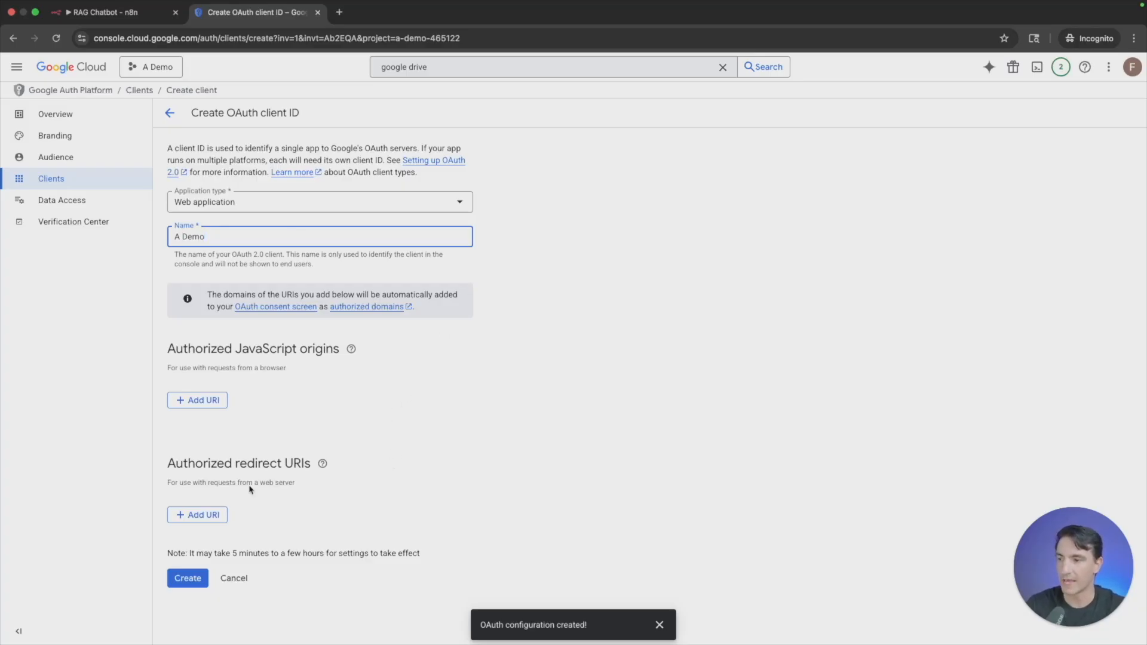
- Copy the OAuth redirect URL from n8n's Google Drive credential, add it as the client's authorized redirect URI, and create the client
left_click(114, 11)
left_click(454, 328)
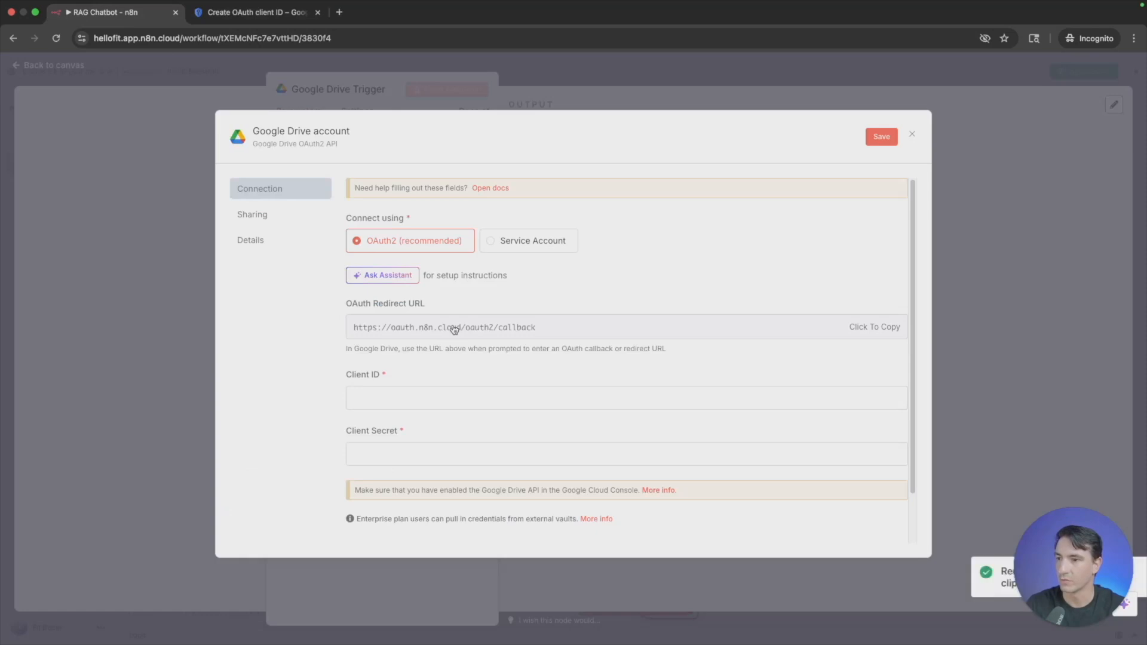
left_click(262, 12)
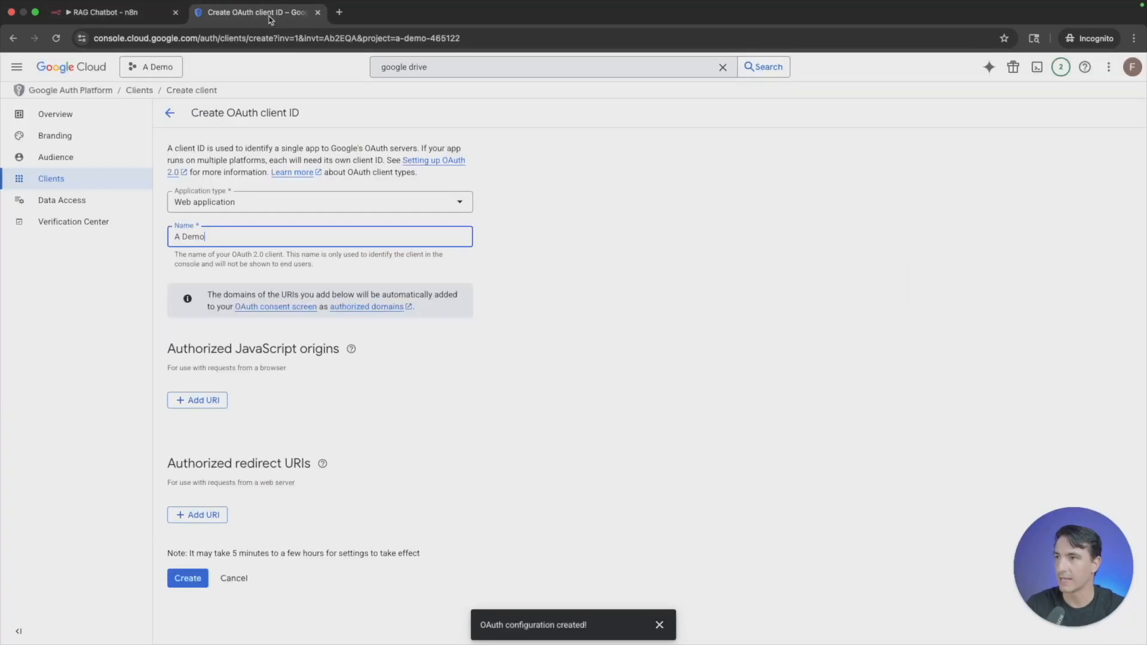
left_click(198, 515)
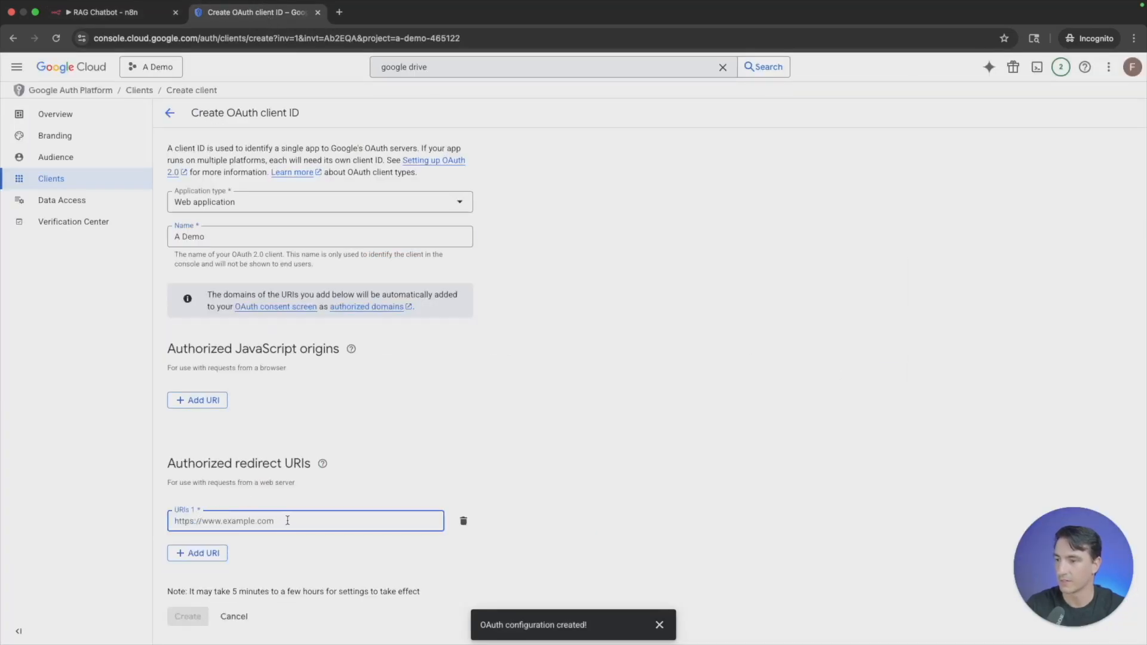
key("super+v")
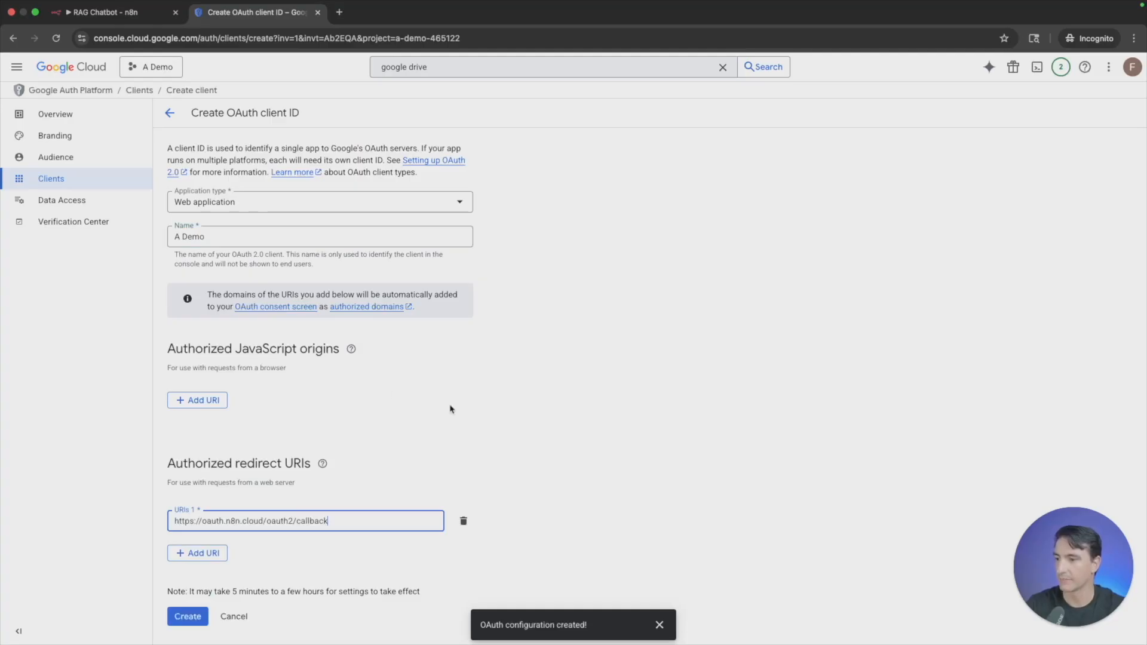
left_click(188, 617)
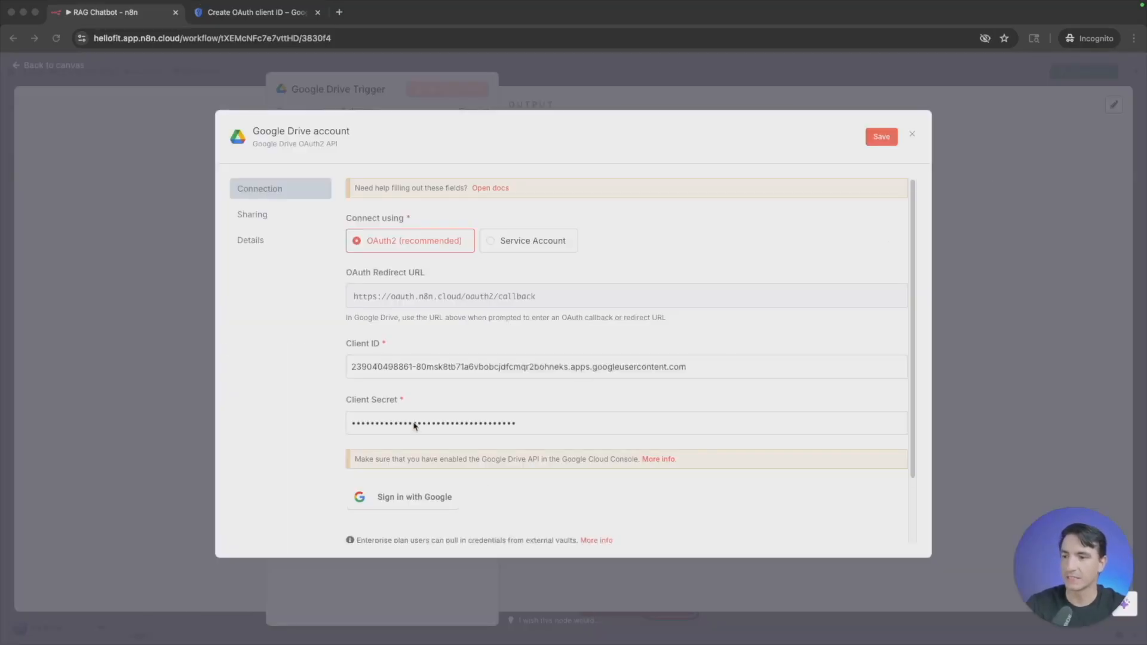
- Sign in to the Google Drive credential with the listed Google account and allow n8n.cloud the requested access
left_click(421, 505)
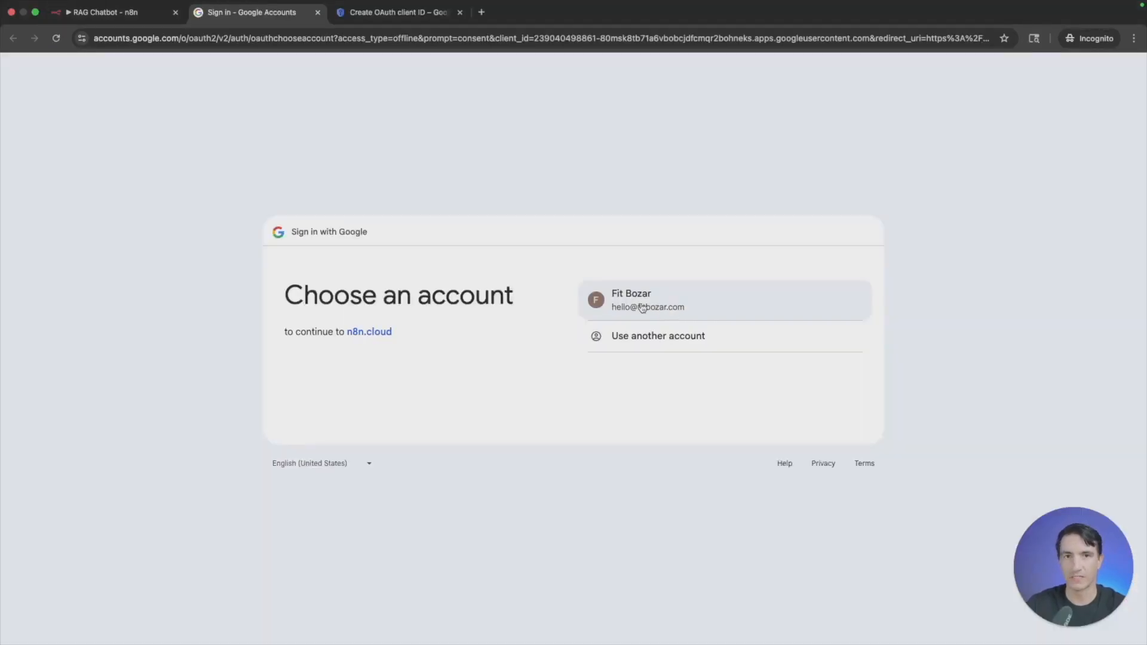
left_click(641, 307)
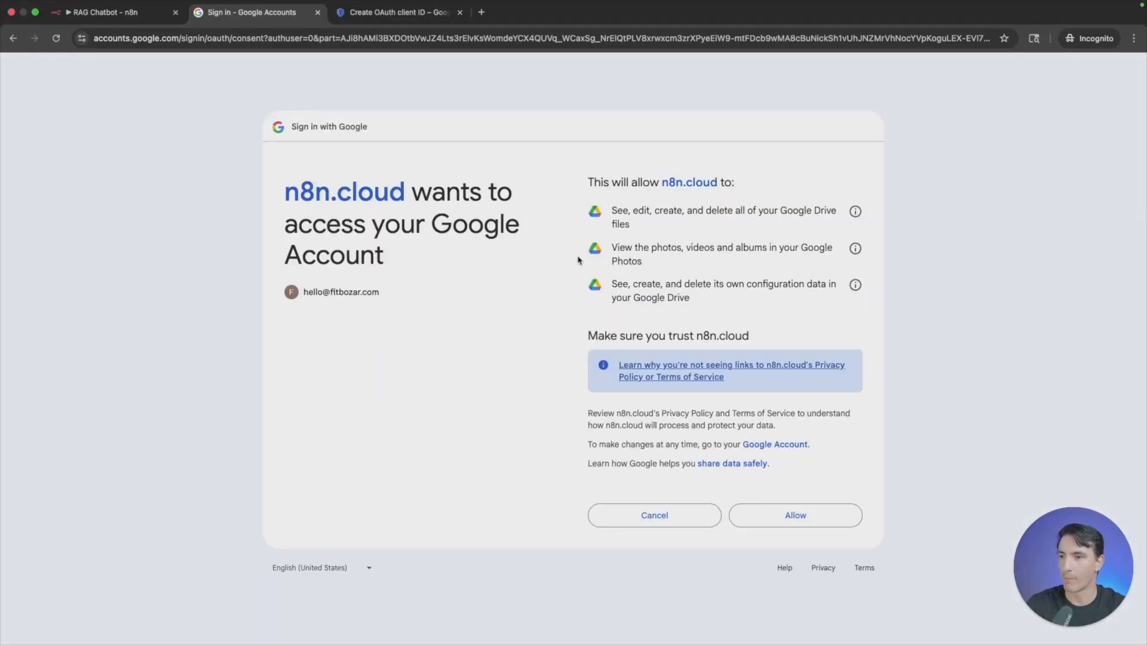
left_click(822, 514)
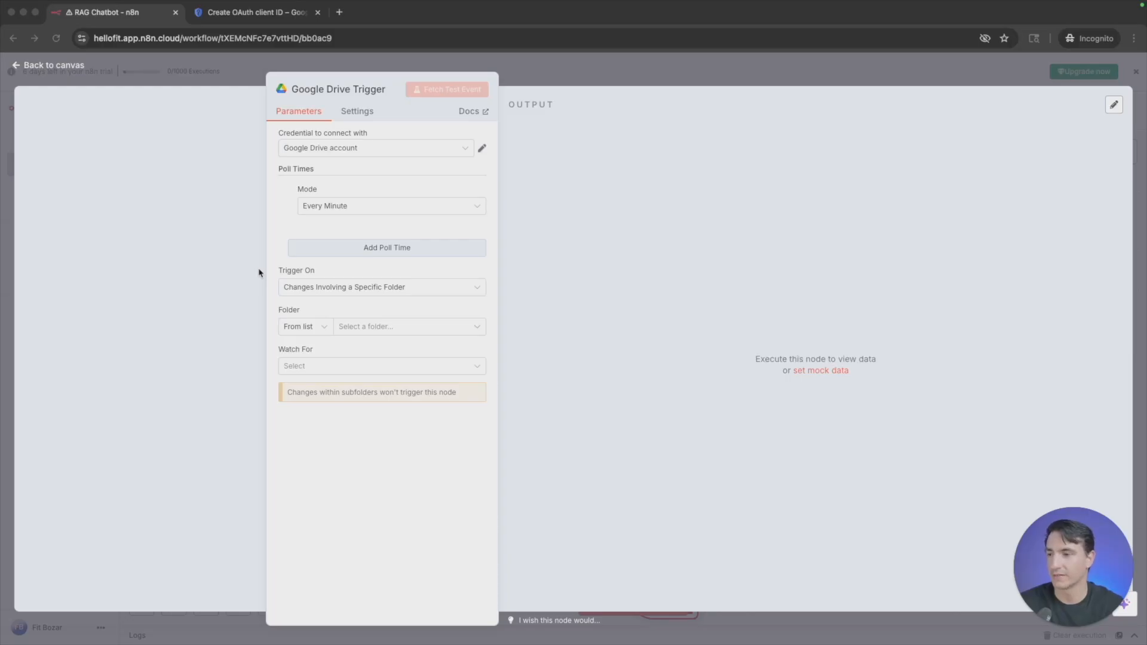
- Set the Google Drive Trigger to watch the Pet Paradise folder for File Created events
left_click(414, 330)
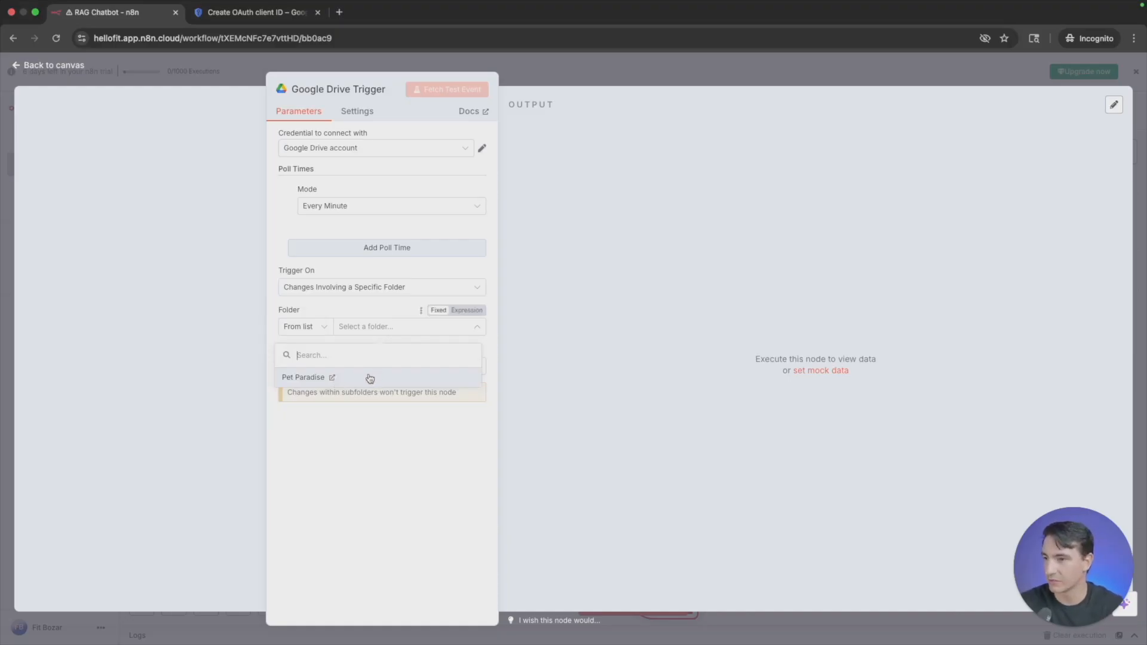
left_click(369, 378)
left_click(341, 371)
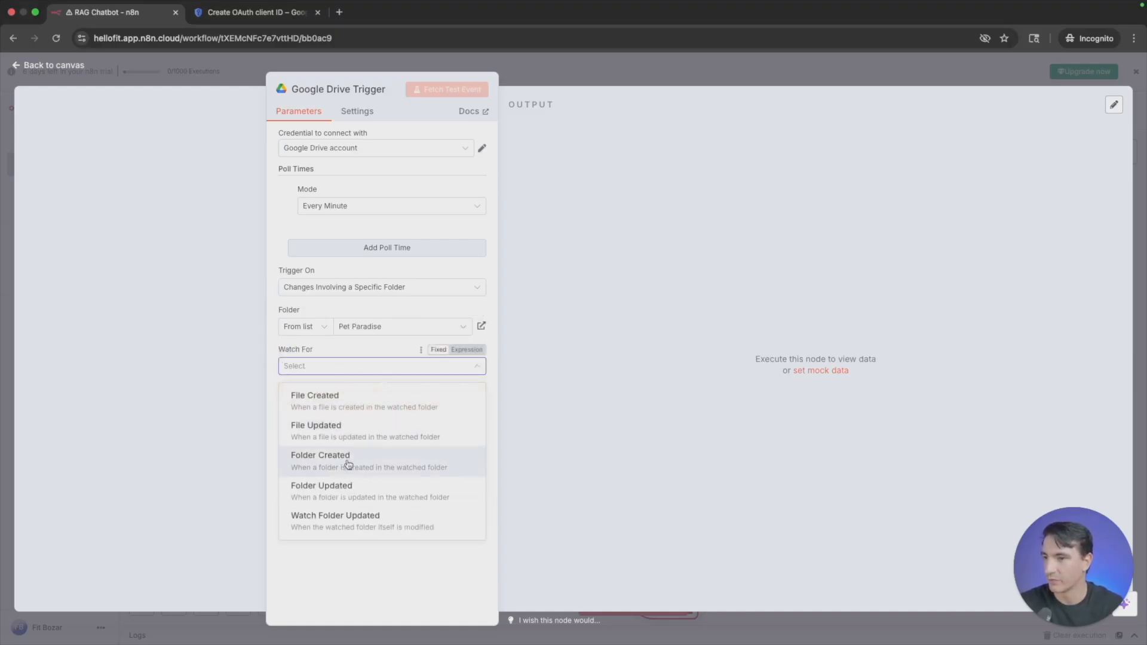
left_click(377, 405)
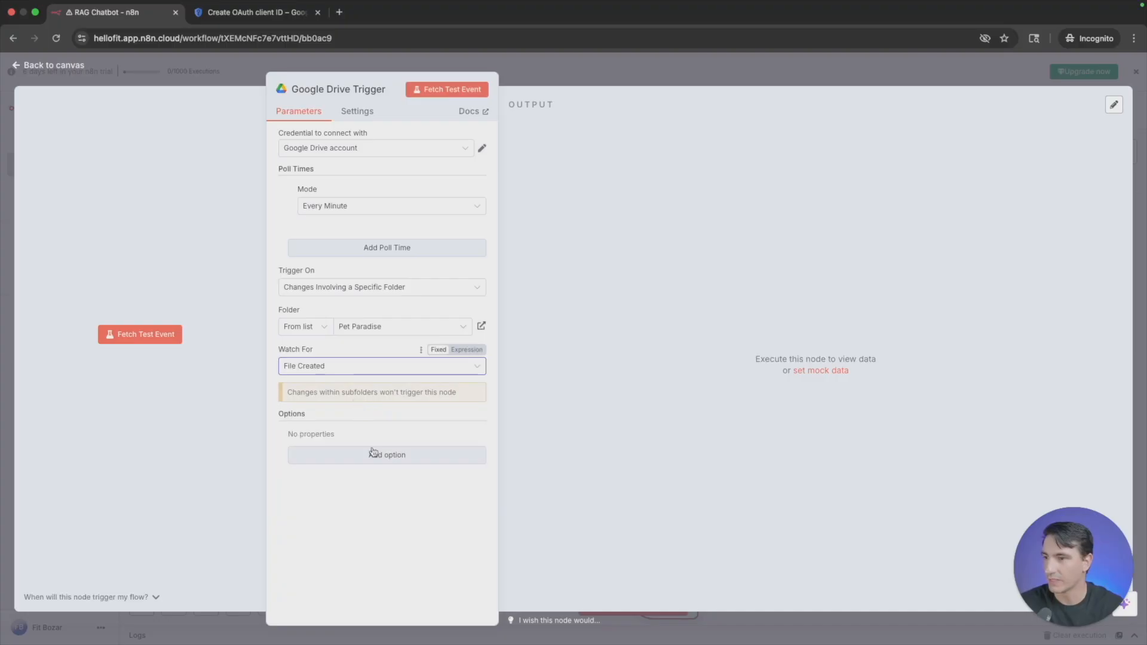
- Fetch a test event for the trigger and examine its output in the schema, JSON and table views
left_click(451, 93)
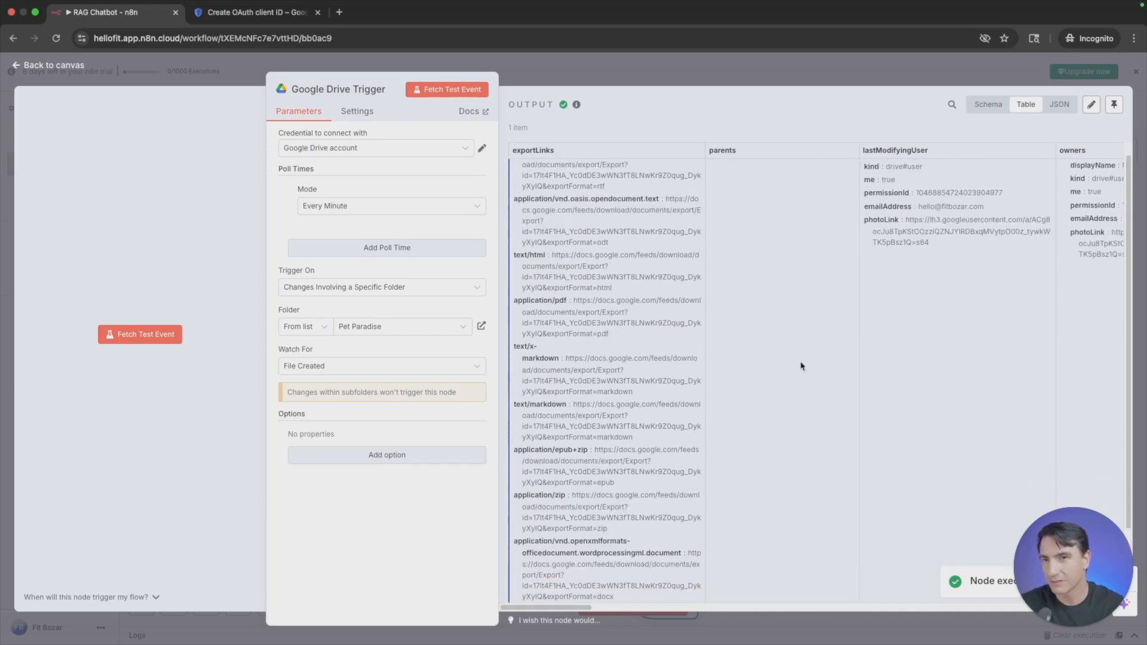
left_click(988, 105)
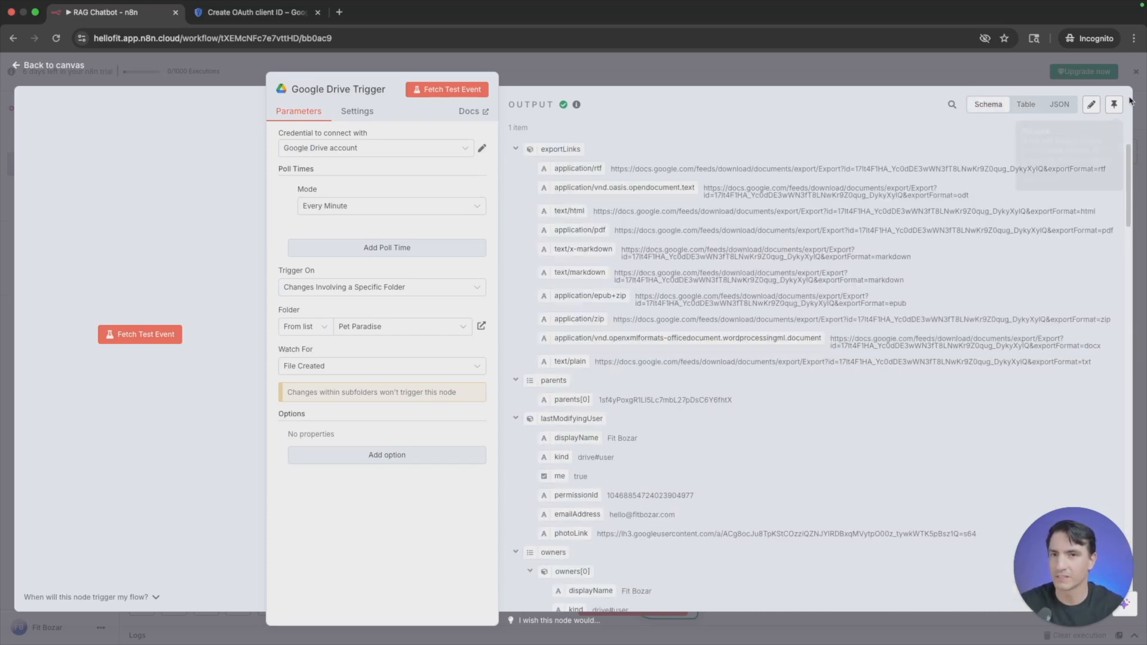
left_click(1060, 104)
scroll(787, 358, "down", 10)
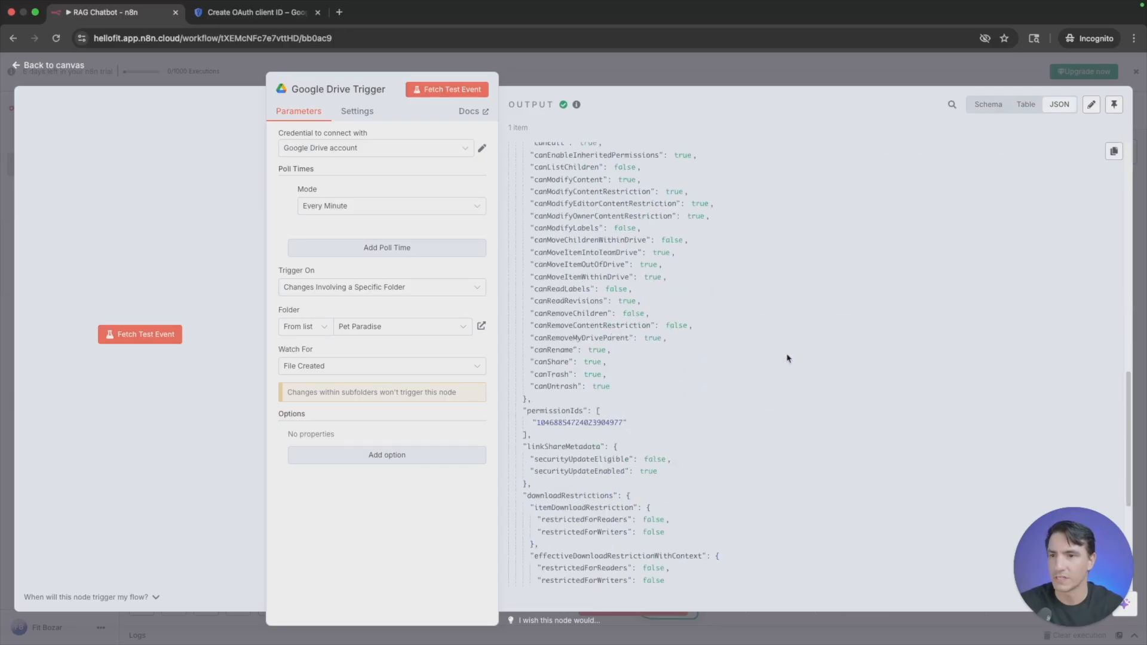
left_click(1026, 104)
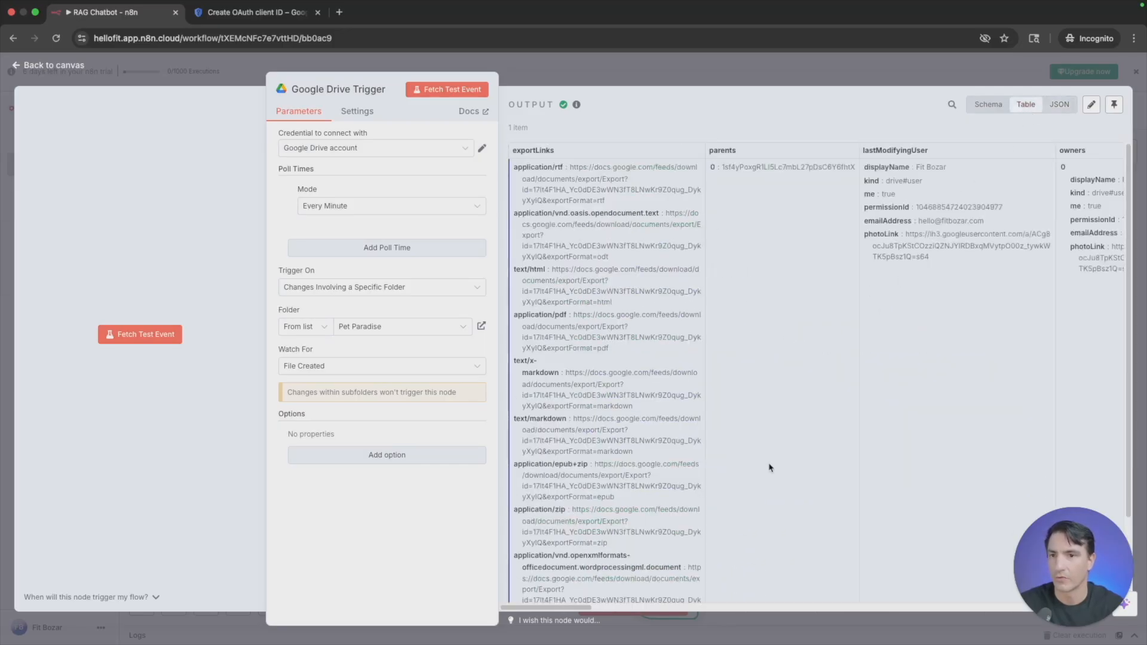
left_click_drag(550, 608, 801, 604)
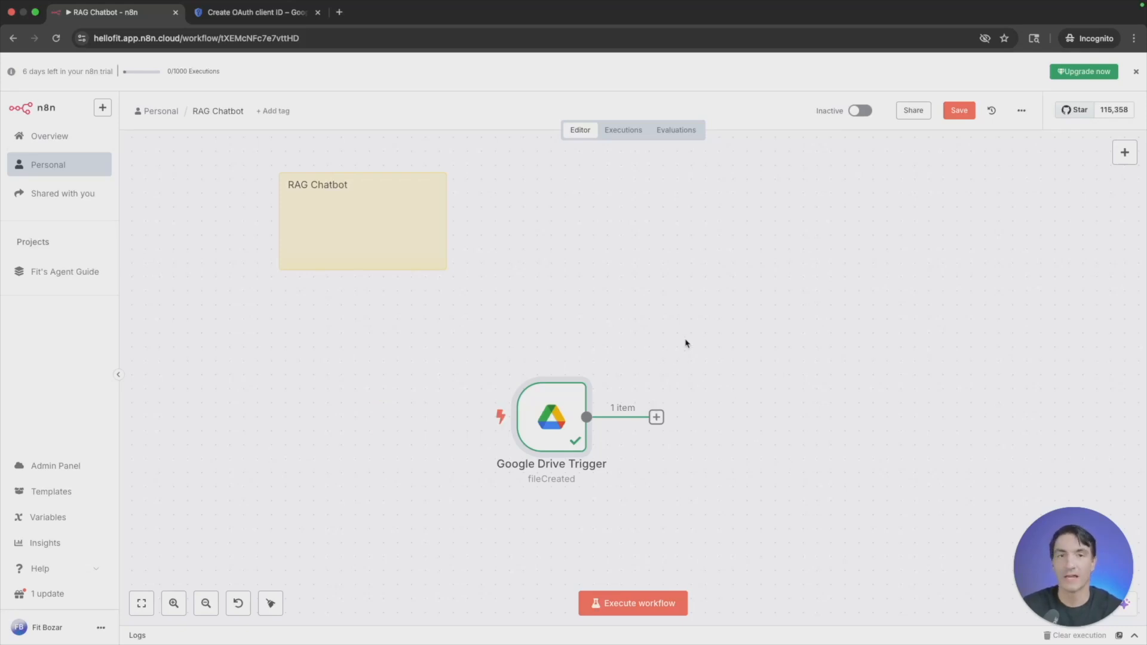
- Add a Google Drive node with the Download file action after the trigger
key("Tab")
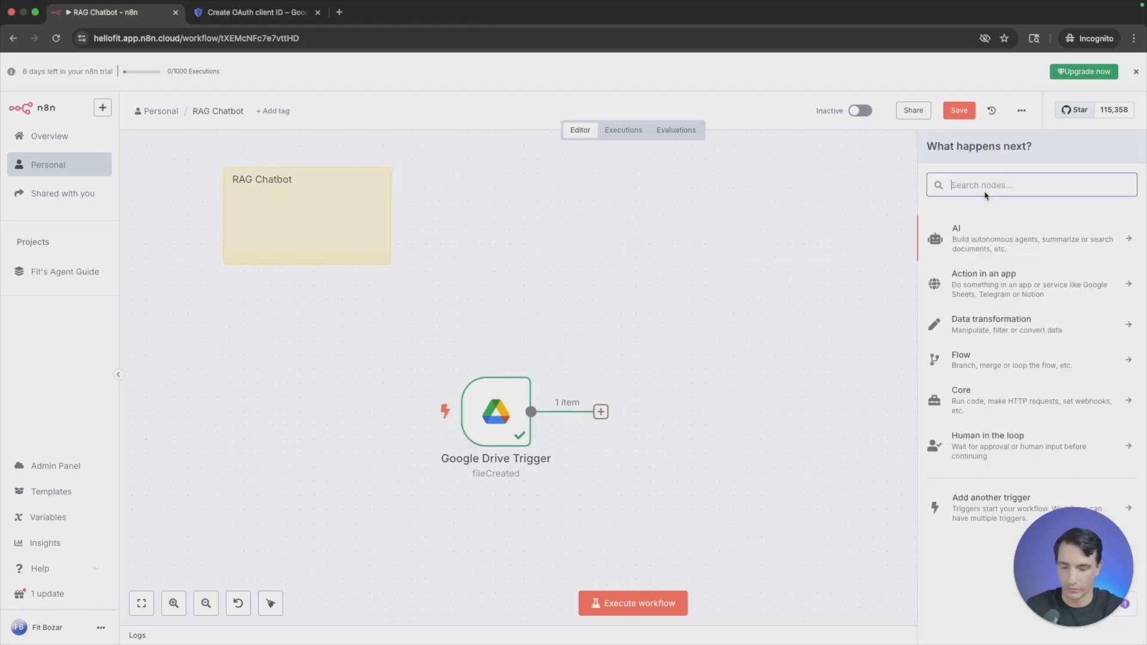
type("google drive")
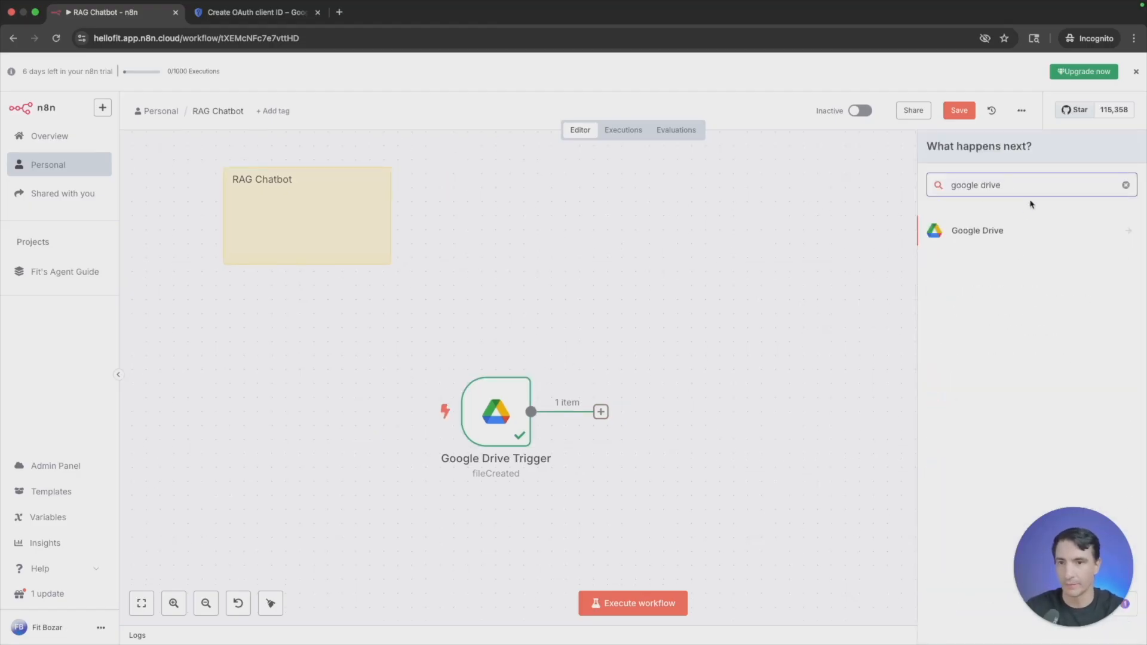
left_click(983, 238)
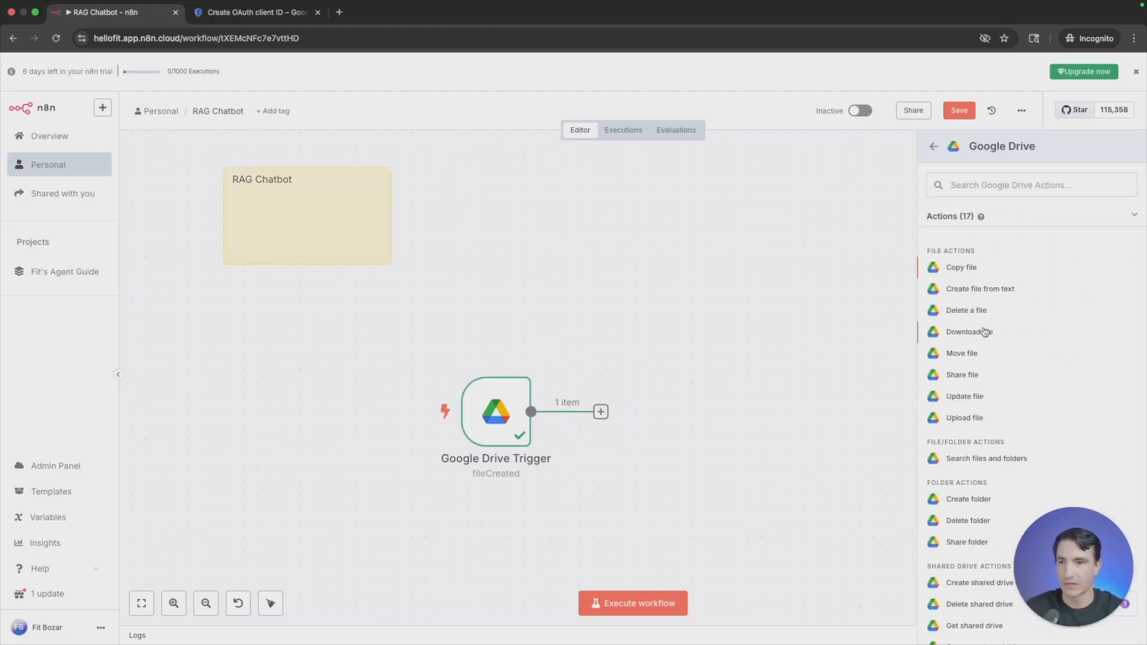
left_click(984, 332)
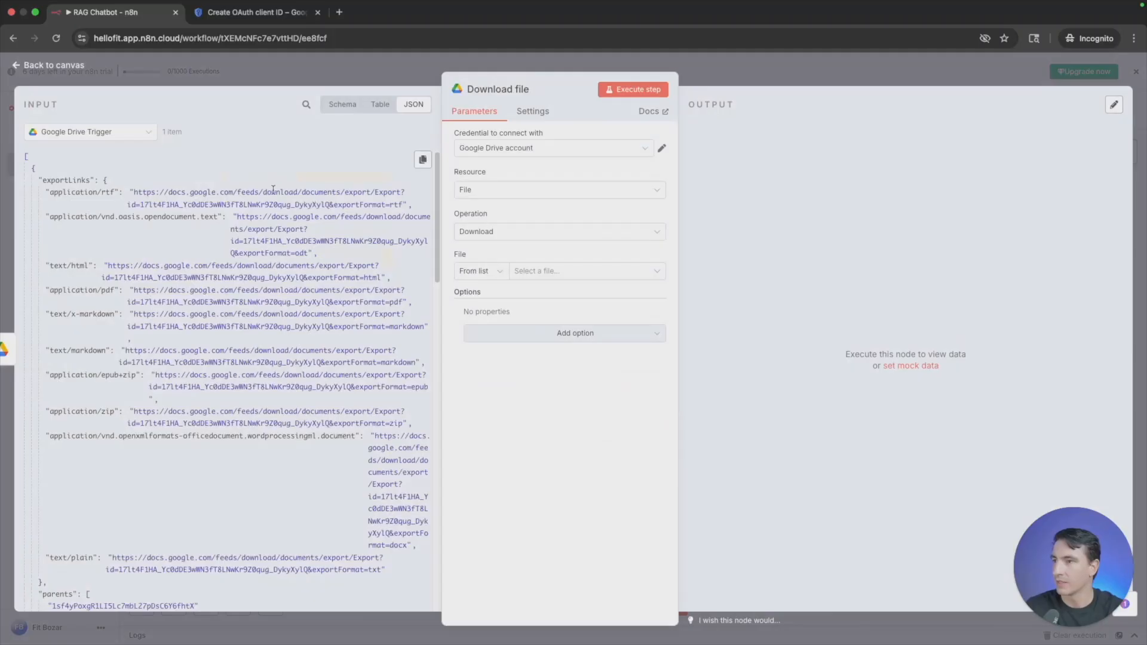
left_click(343, 105)
left_click(380, 104)
left_click(414, 104)
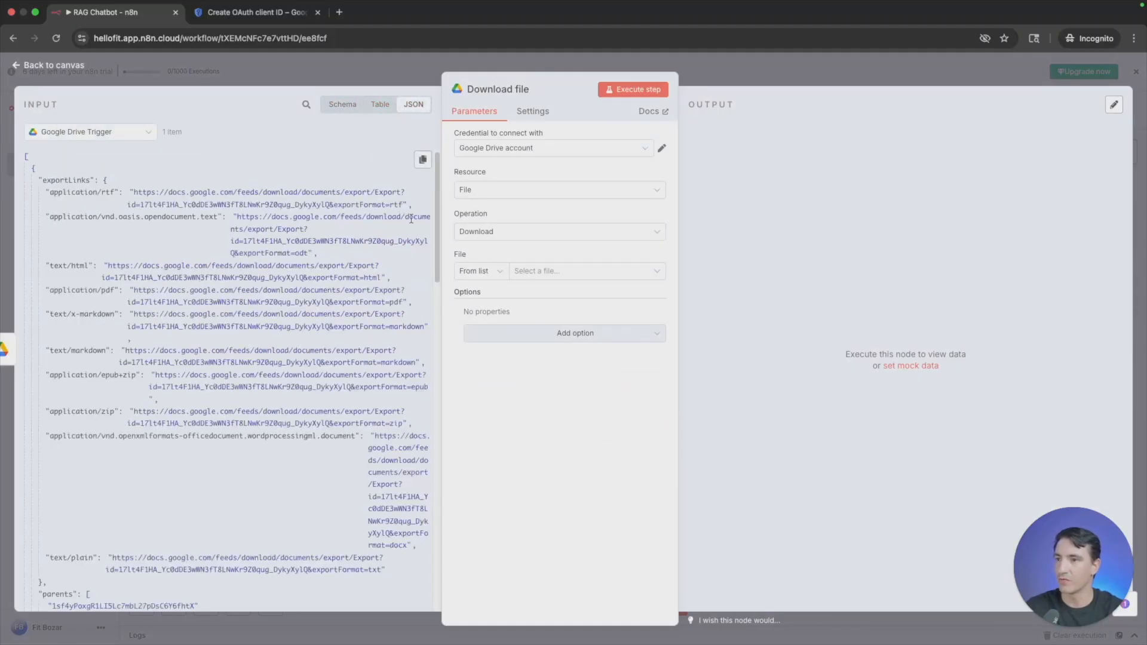
left_click(549, 276)
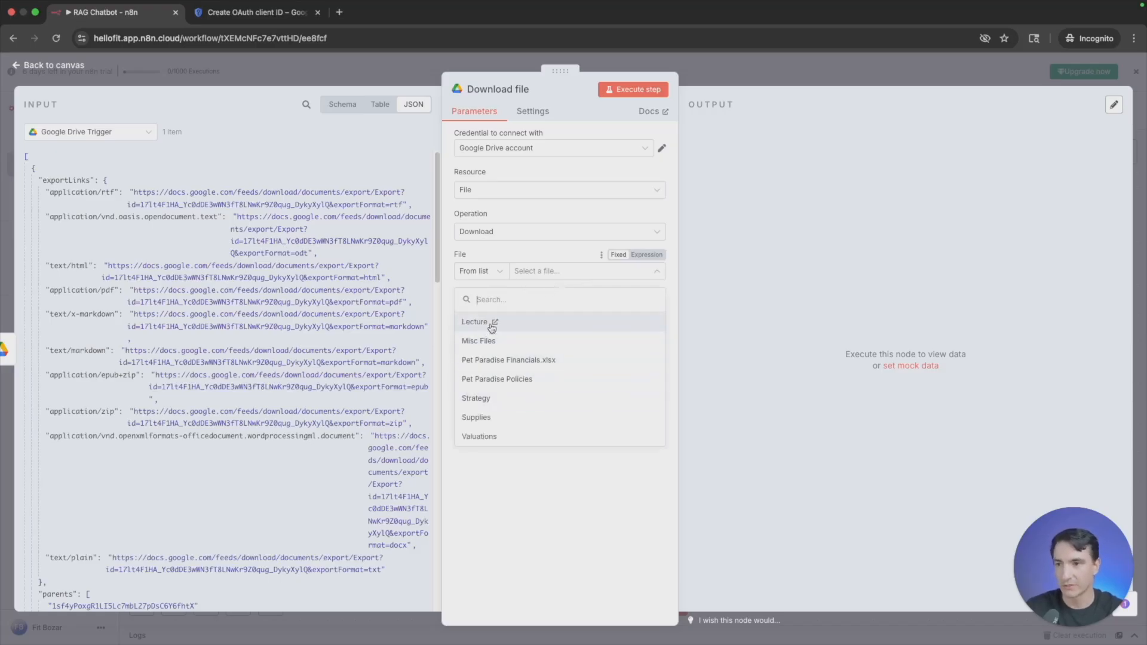
left_click(524, 457)
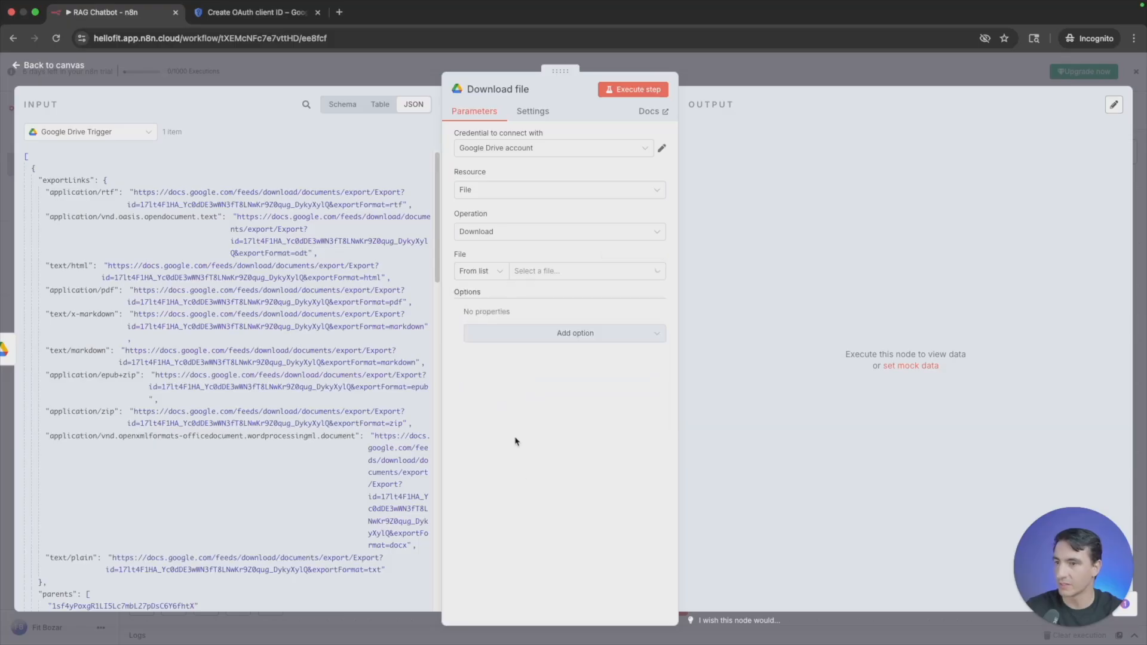
- Map the trigger's file id into the Download file node's File field as {{ $json.id }}, execute the step and return to the canvas
scroll(156, 344, "down", 1)
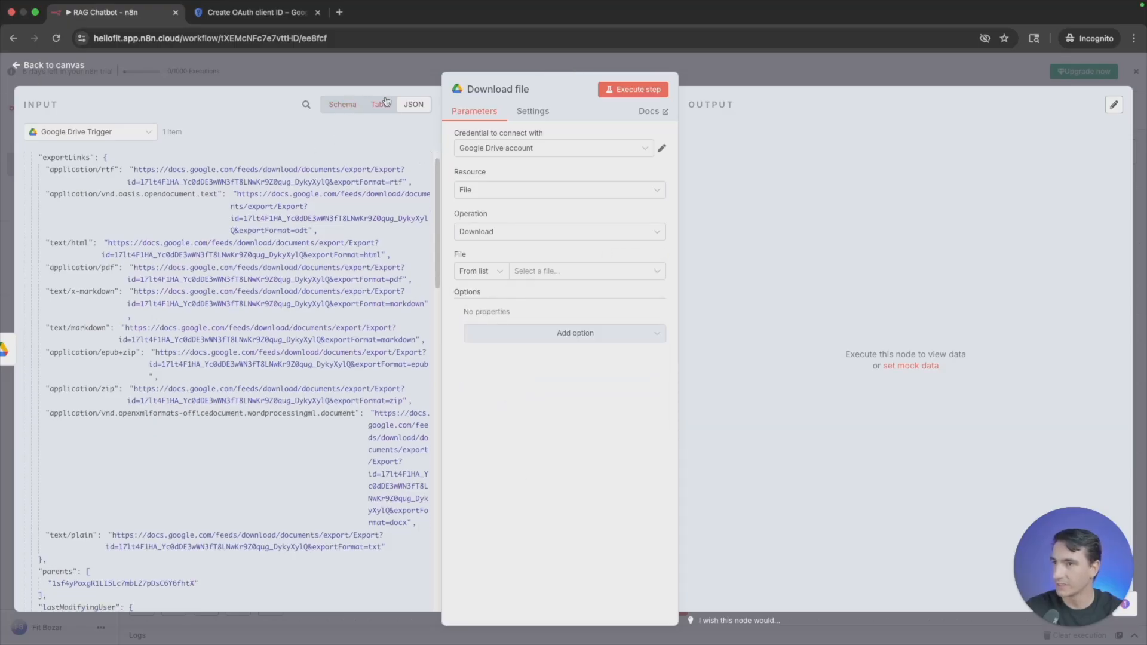
scroll(253, 273, "down", 10)
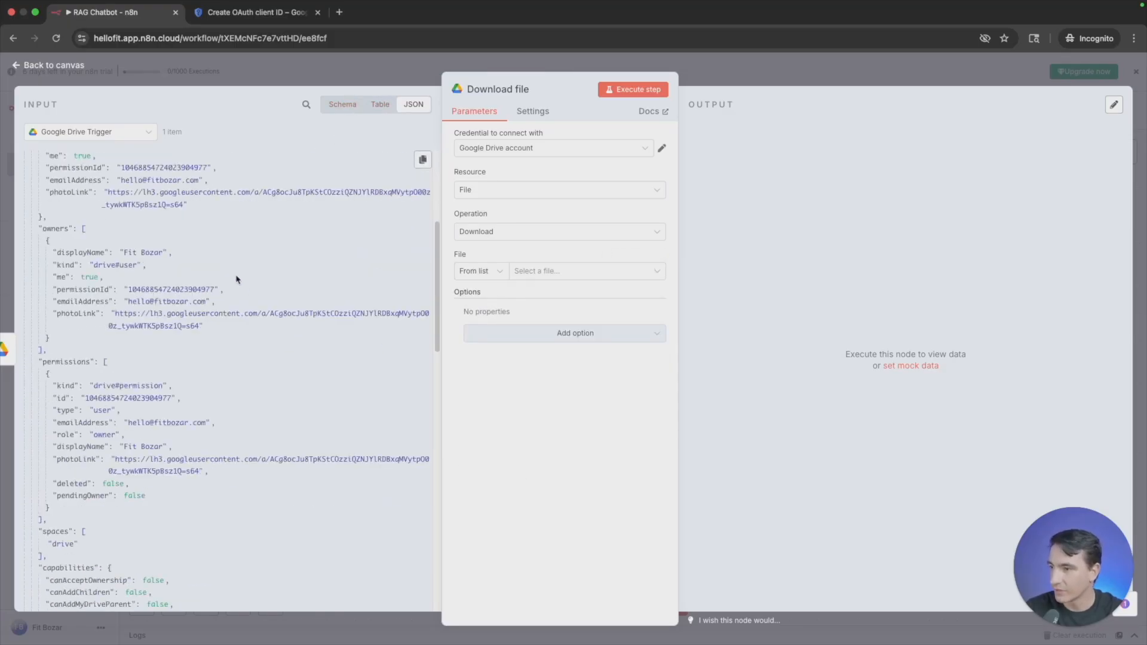
scroll(237, 279, "down", 4)
scroll(100, 340, "down", 20)
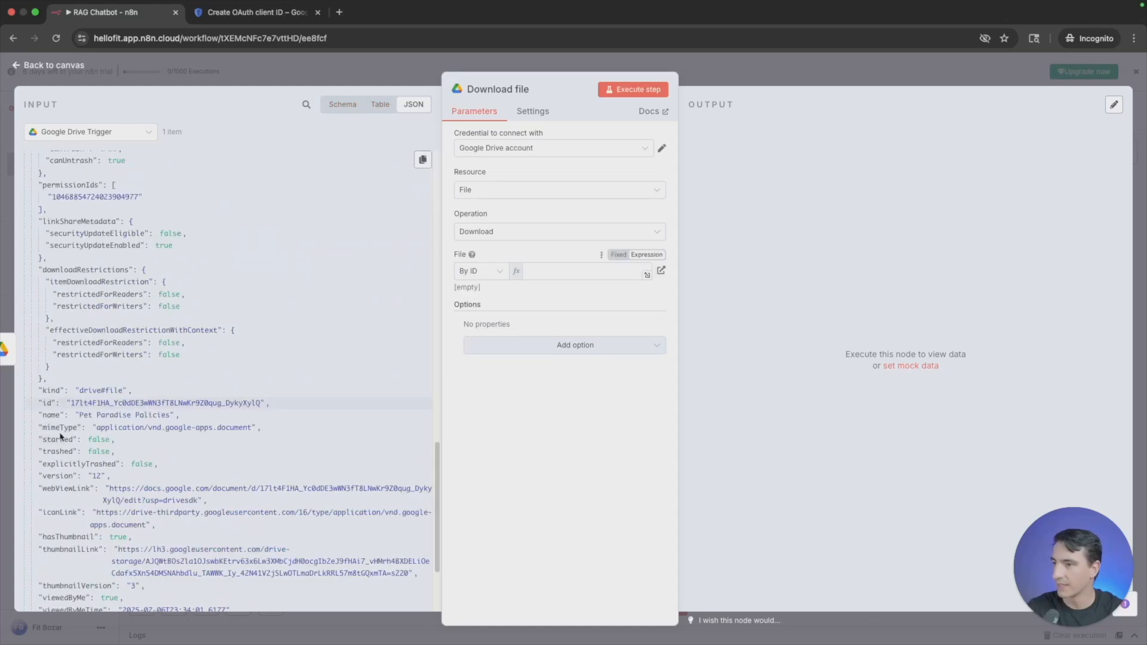
left_click_drag(47, 403, 551, 272)
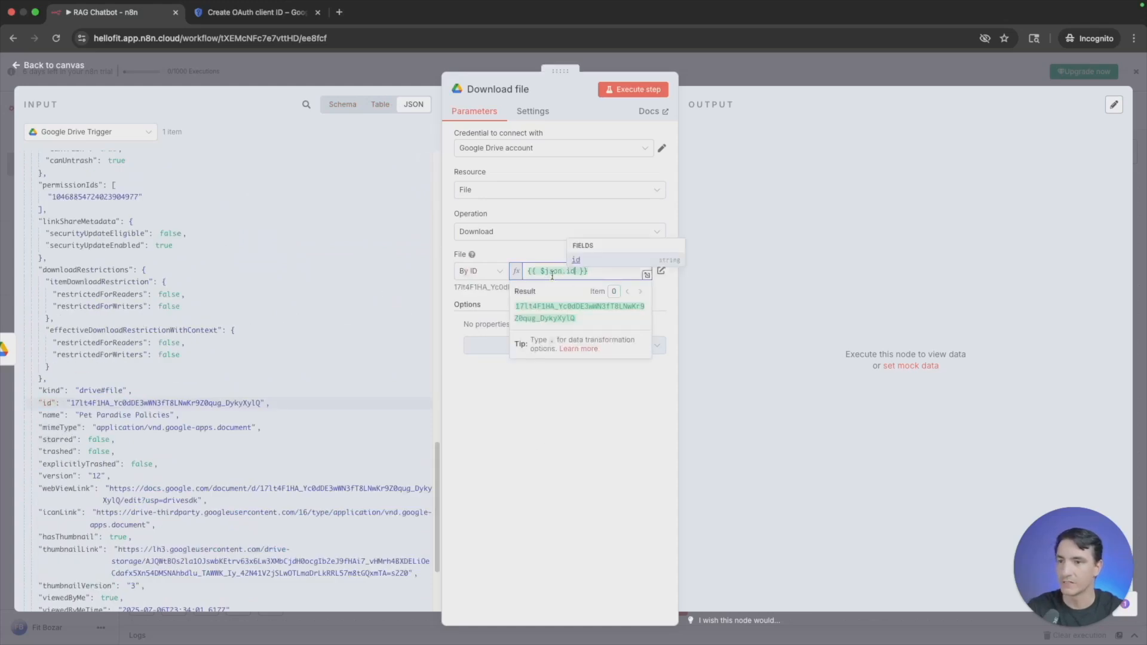
left_click(637, 95)
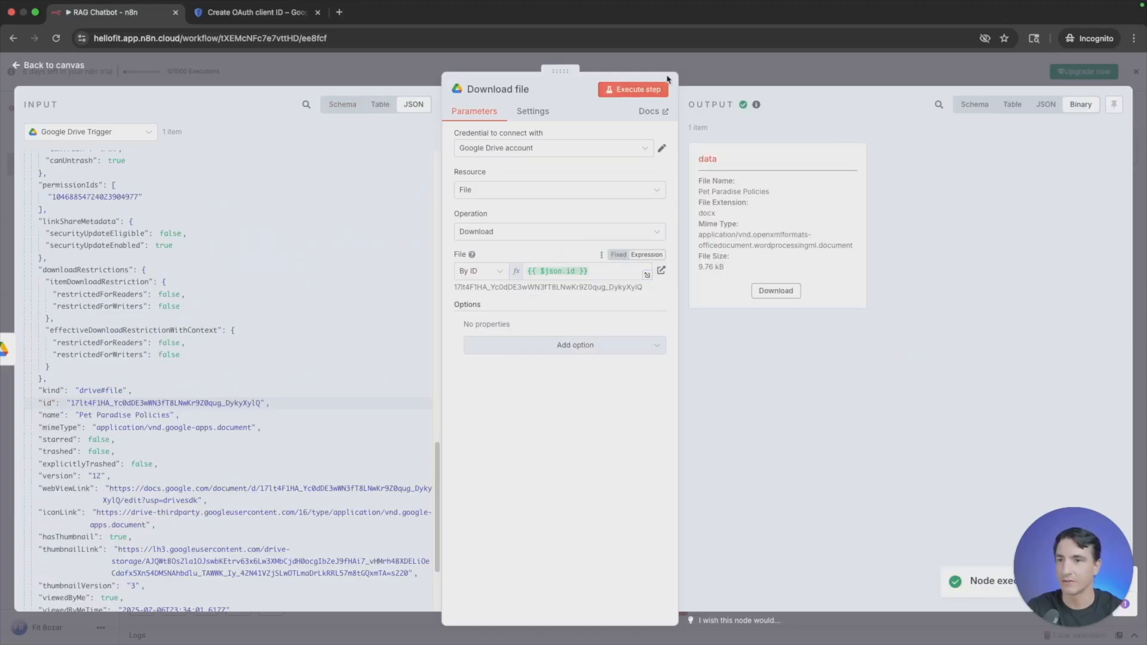
left_click(68, 67)
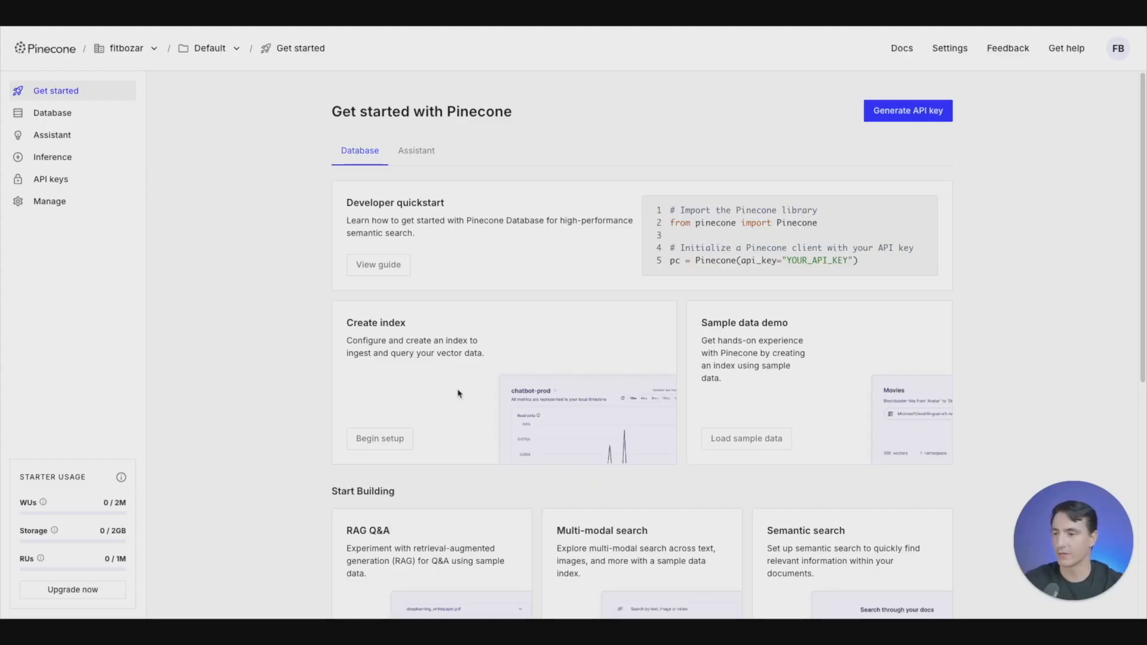
- In Pinecone, create a new index named demo1 configured for OpenAI's text-embedding-3-small model
left_click(380, 440)
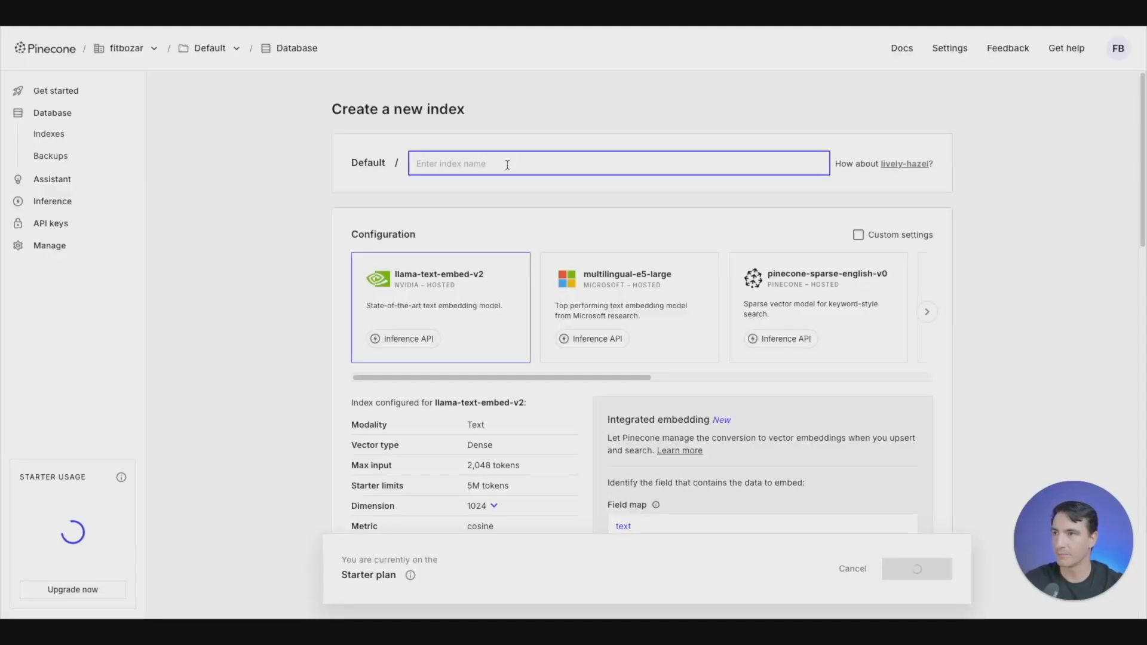
type("de")
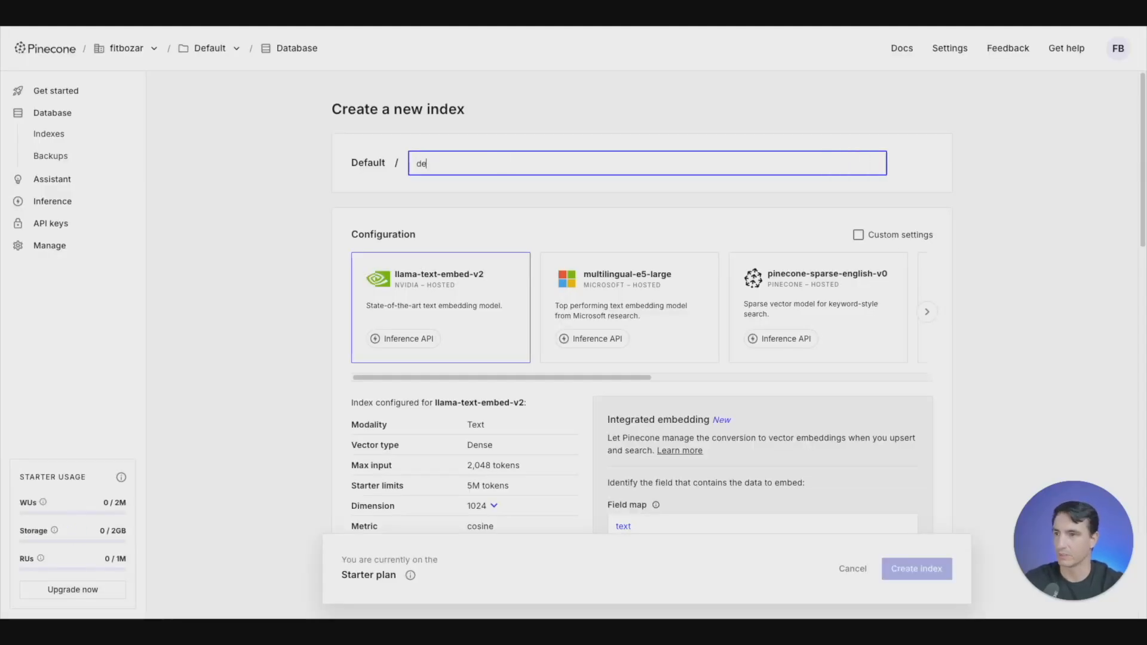
type("mo1")
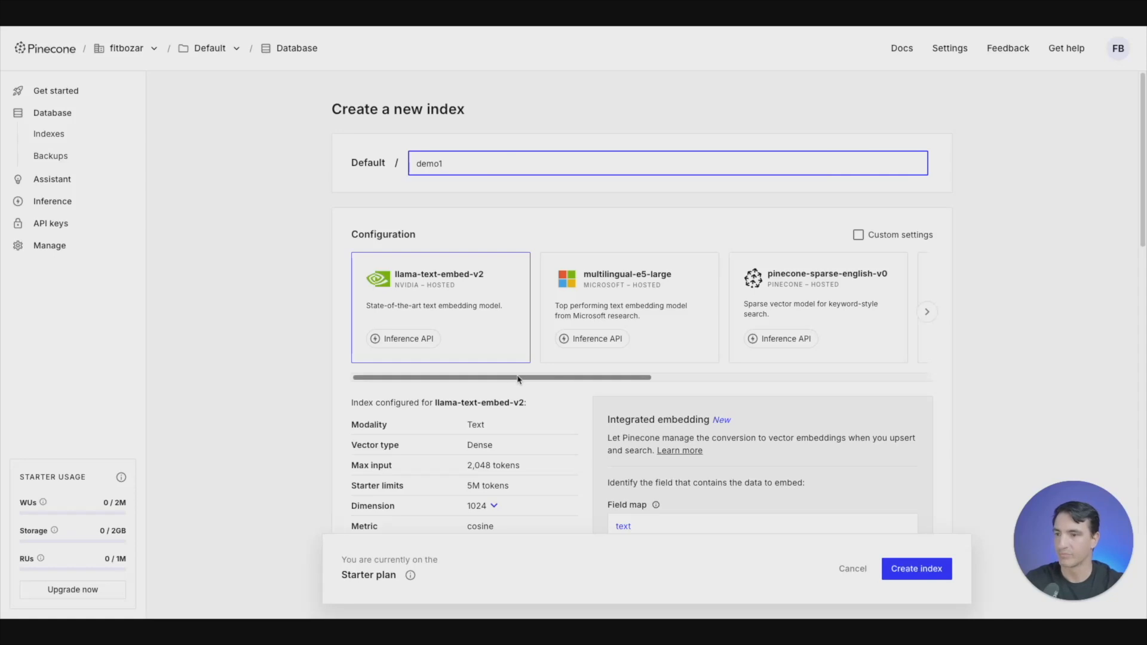
left_click_drag(600, 377, 878, 376)
left_click(694, 293)
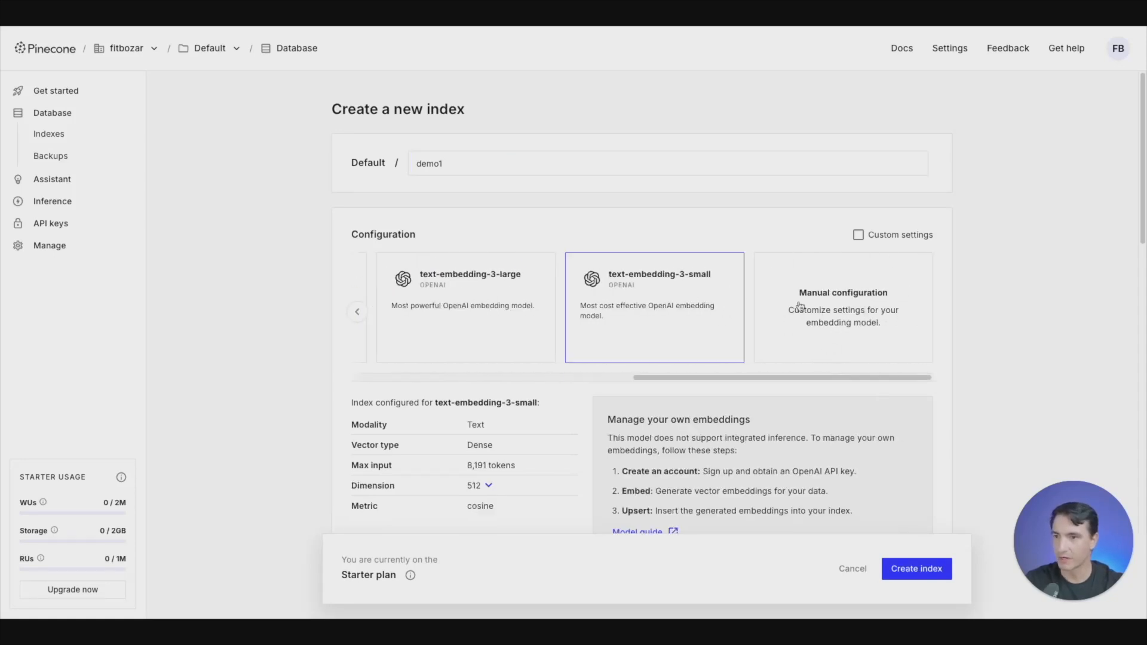
scroll(703, 270, "down", 5)
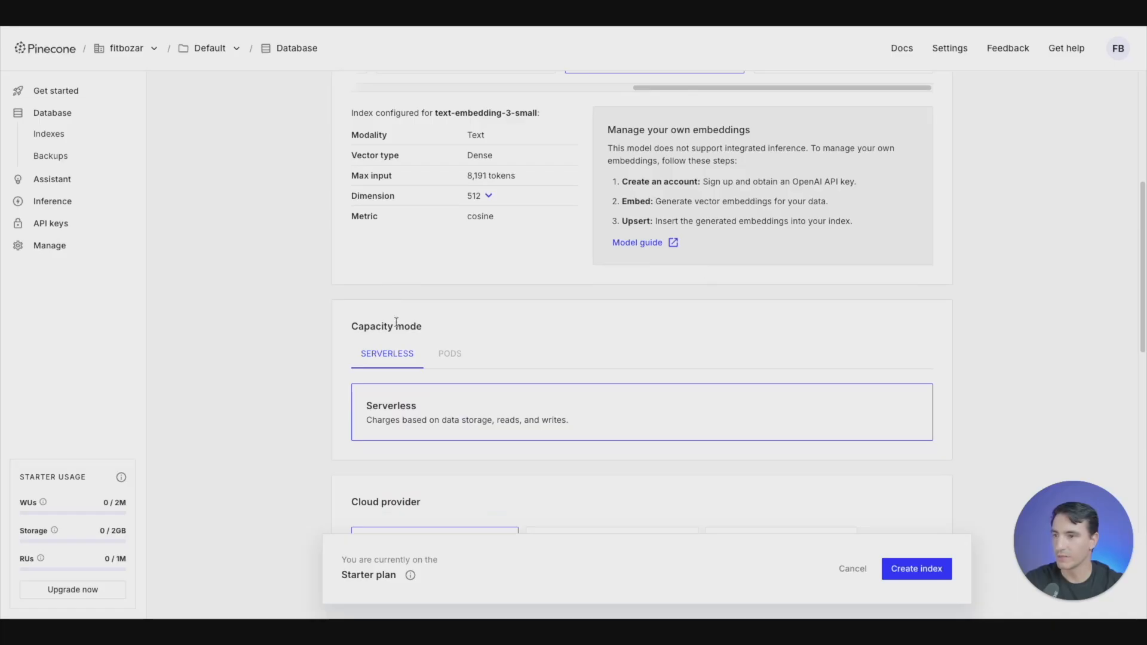
scroll(397, 322, "down", 6)
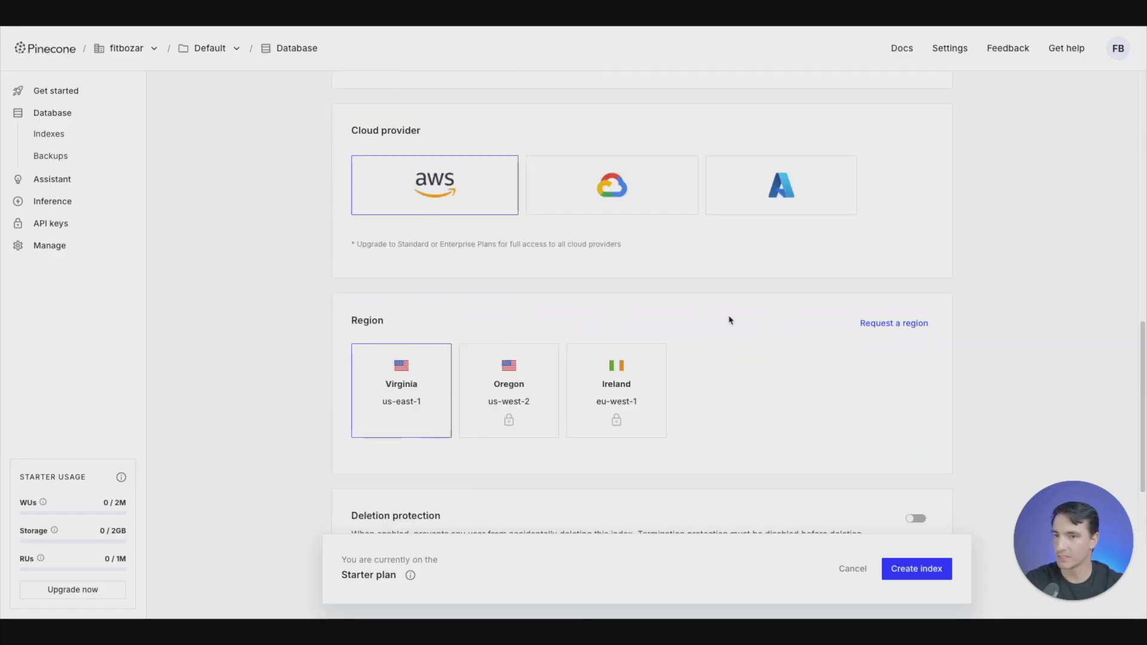
scroll(729, 320, "down", 2)
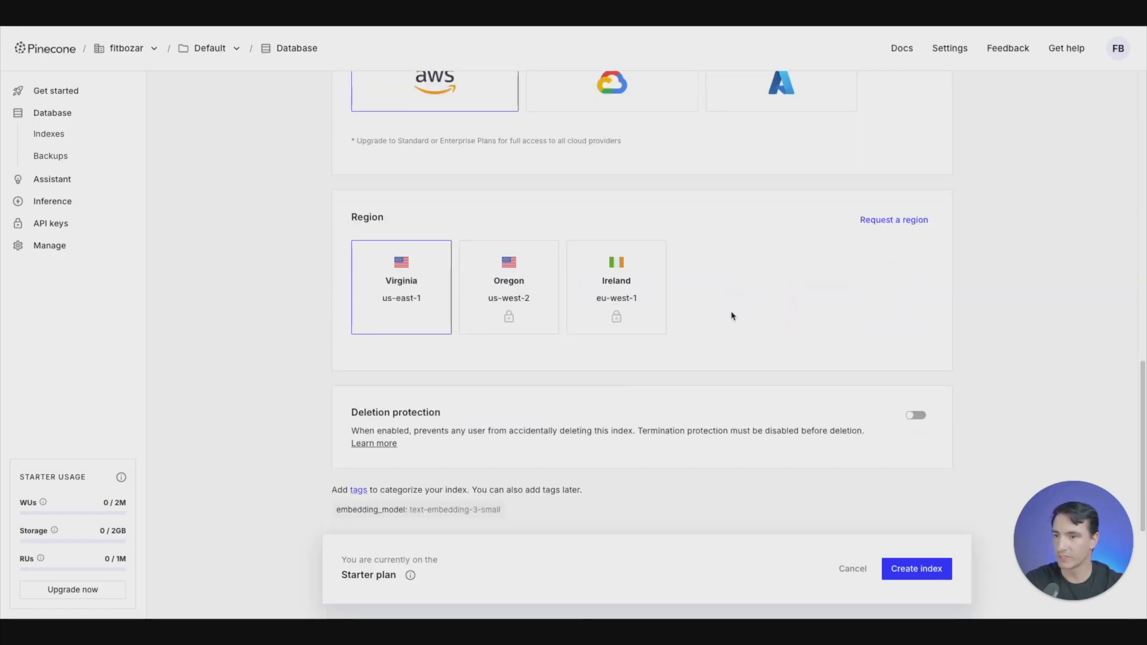
left_click(917, 569)
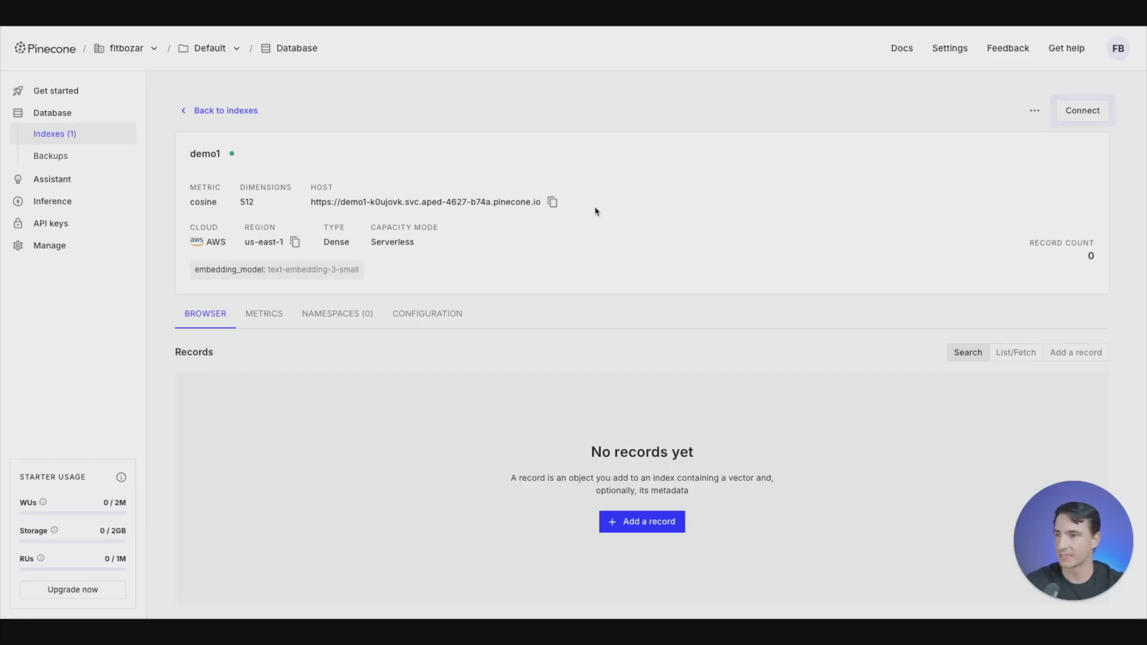
- Generate a new Pinecone API key named Demo1
left_click(63, 224)
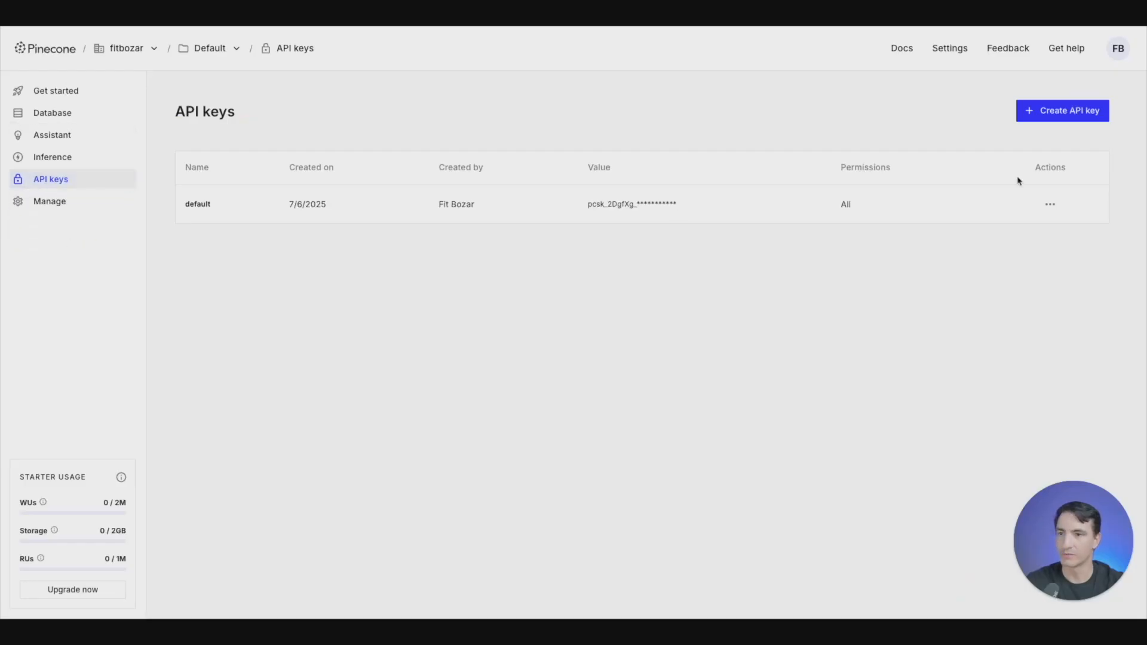
left_click(1058, 114)
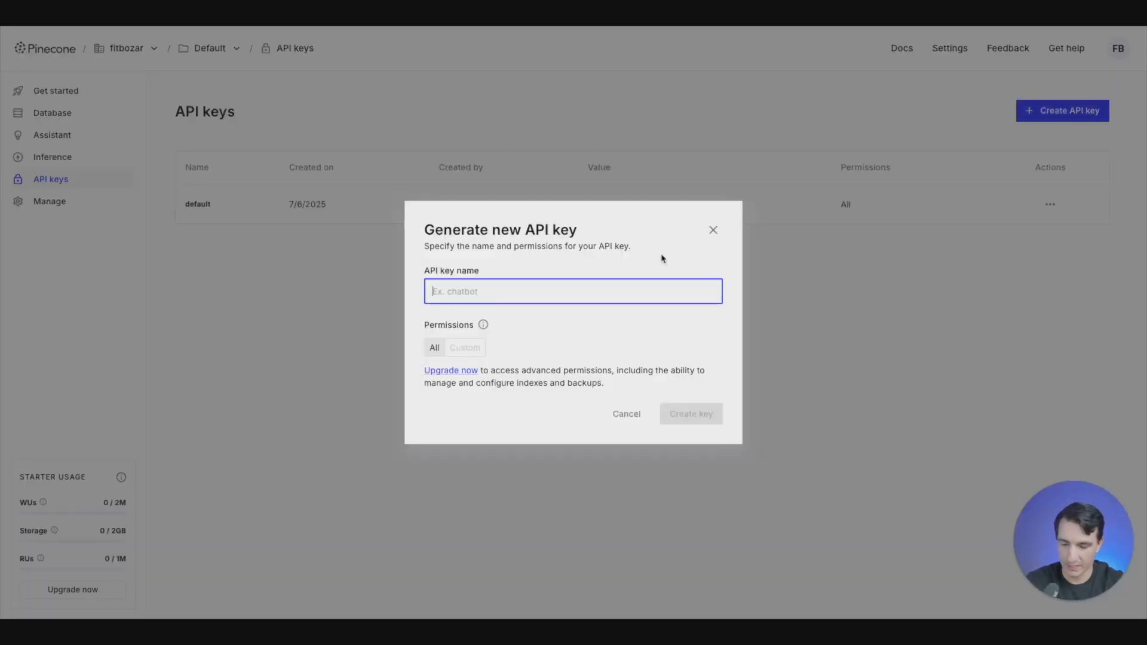
type("Demo1")
left_click(695, 419)
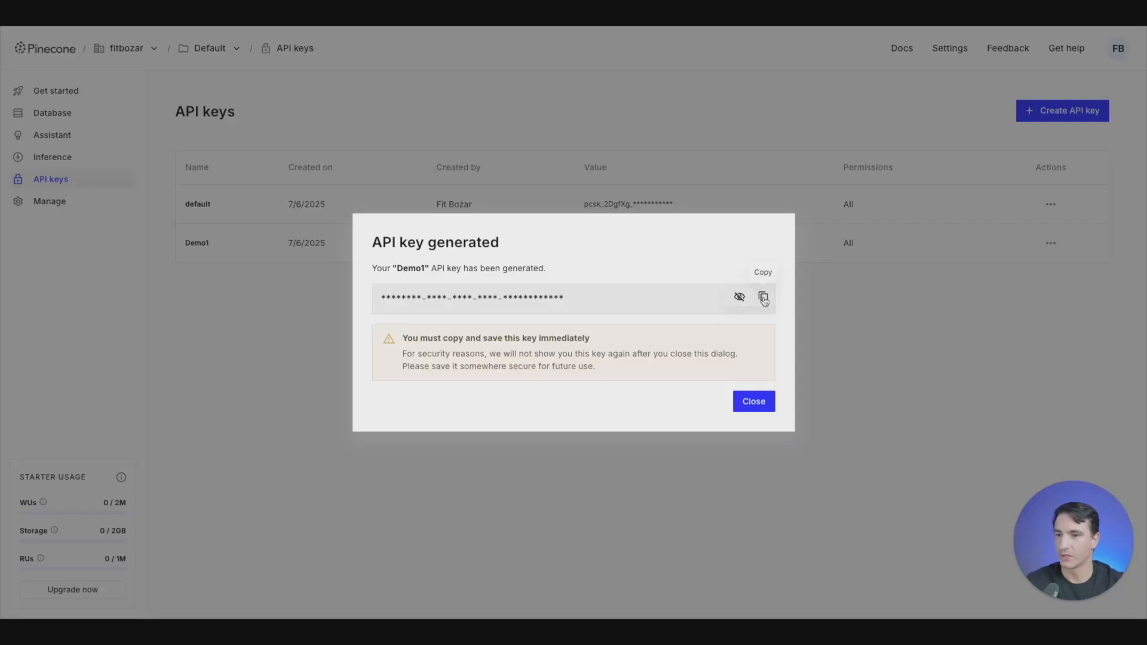
- Copy the generated Pinecone API key, then in n8n add a Pinecone Vector Store node with the Add documents to vector store action after Download file
left_click(763, 298)
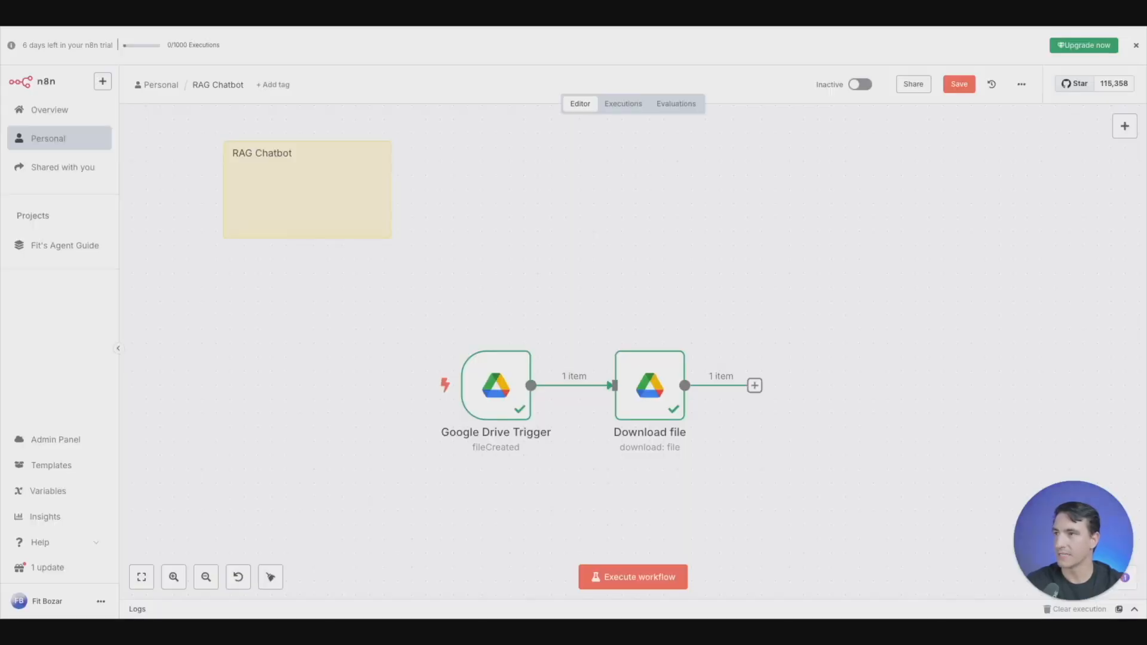
left_click(754, 386)
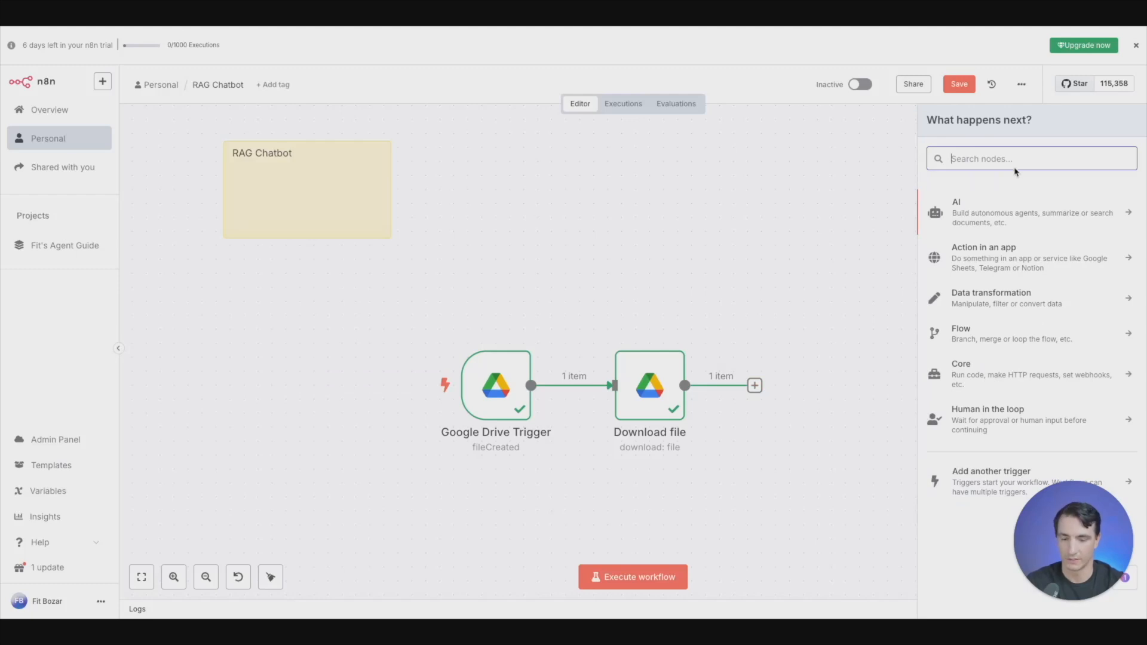
type("pinceon")
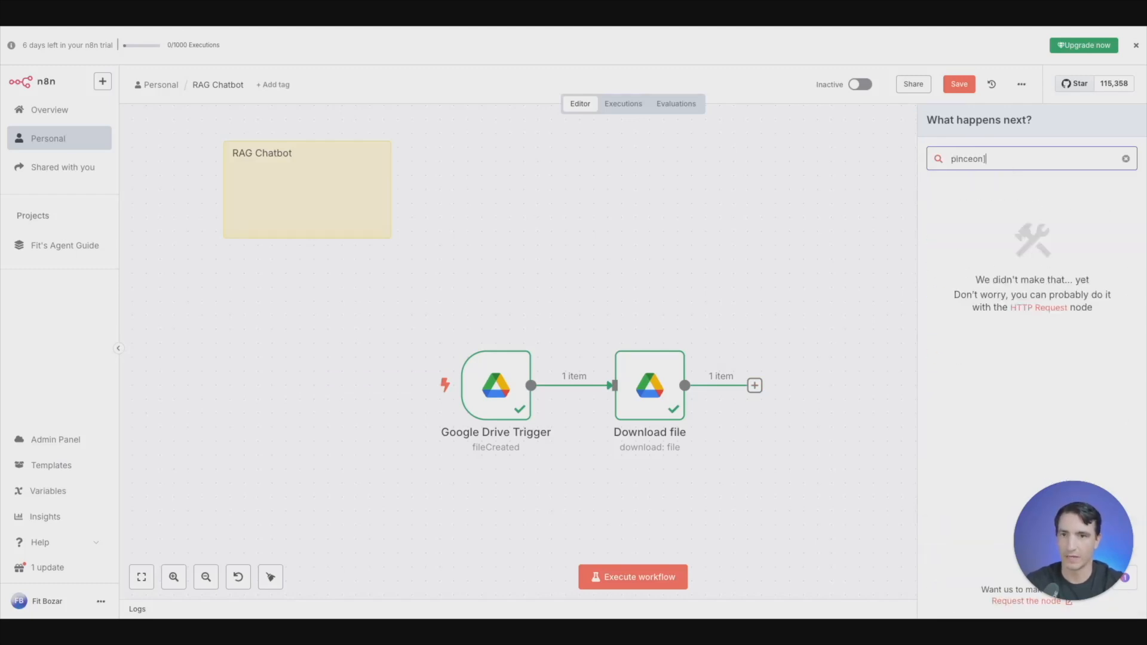
key("BackSpace")
key("BackSpace")
key("BackSpace")
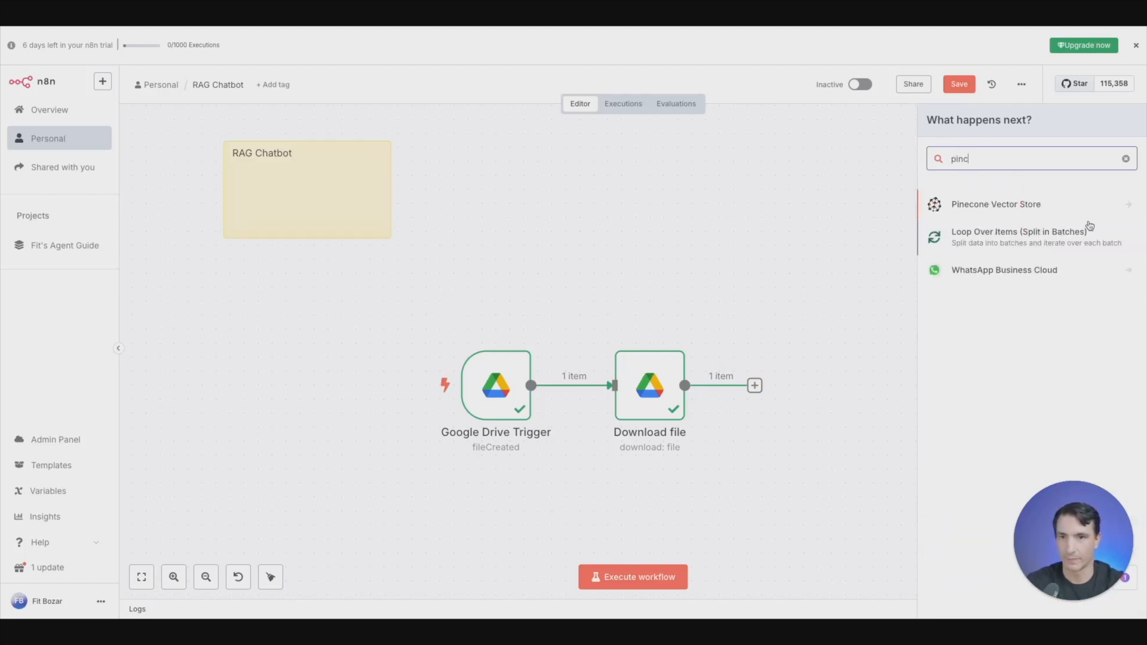
left_click(1051, 210)
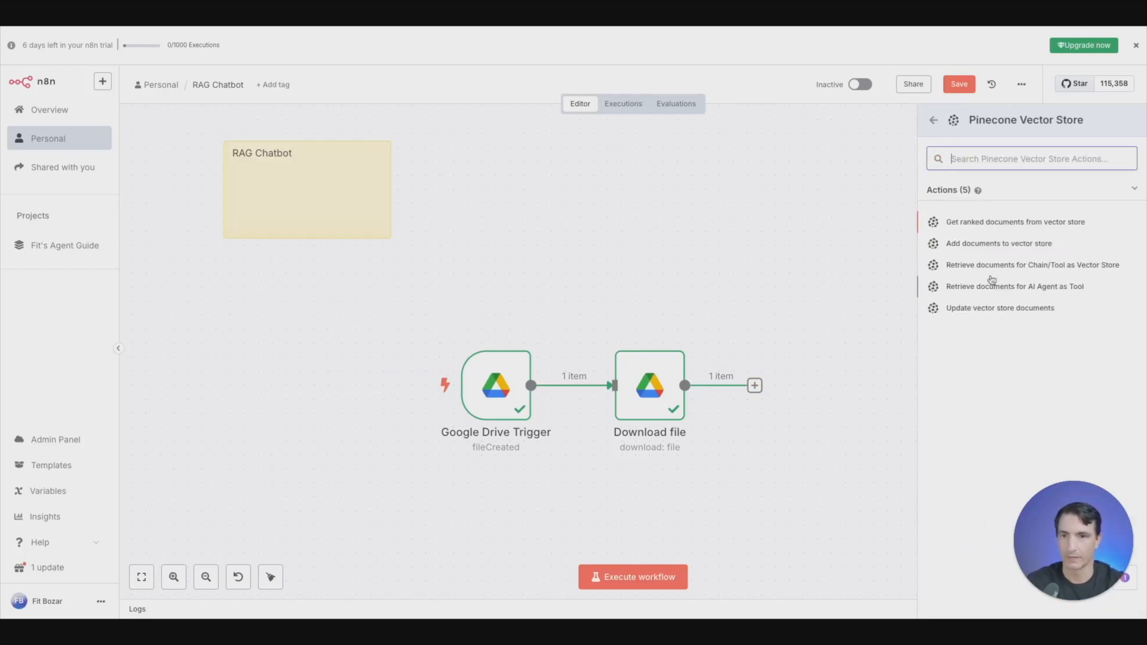
left_click(993, 245)
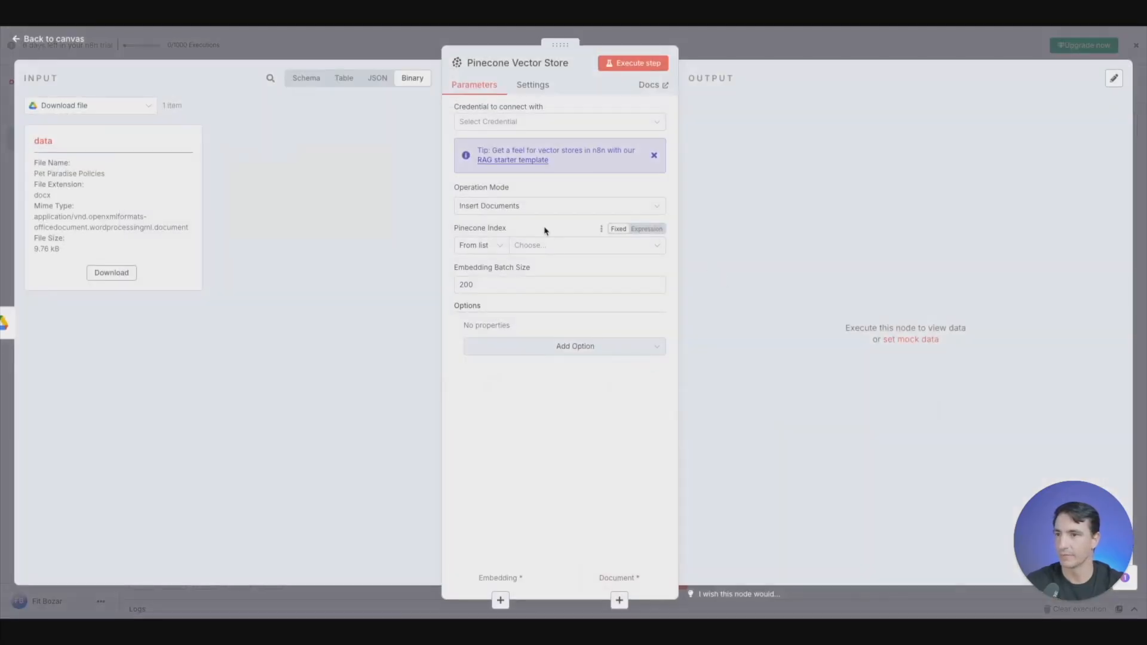
- Create a new credential for the Pinecone Vector Store node, filling in its API Key field with the copied key
left_click(536, 123)
left_click(525, 157)
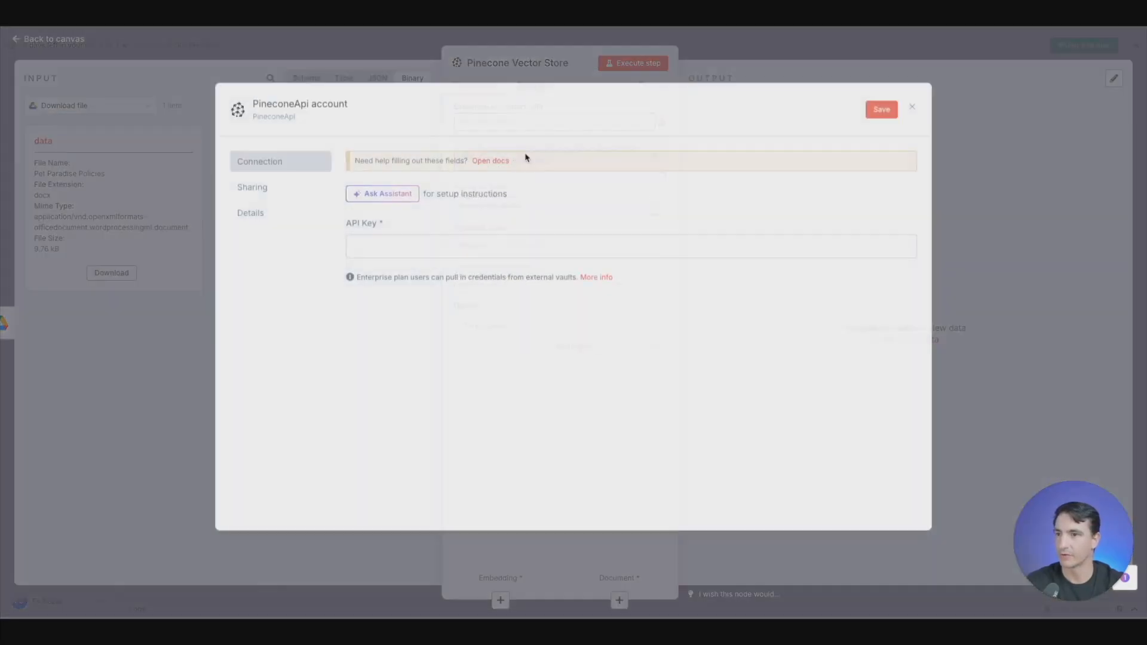
left_click(491, 248)
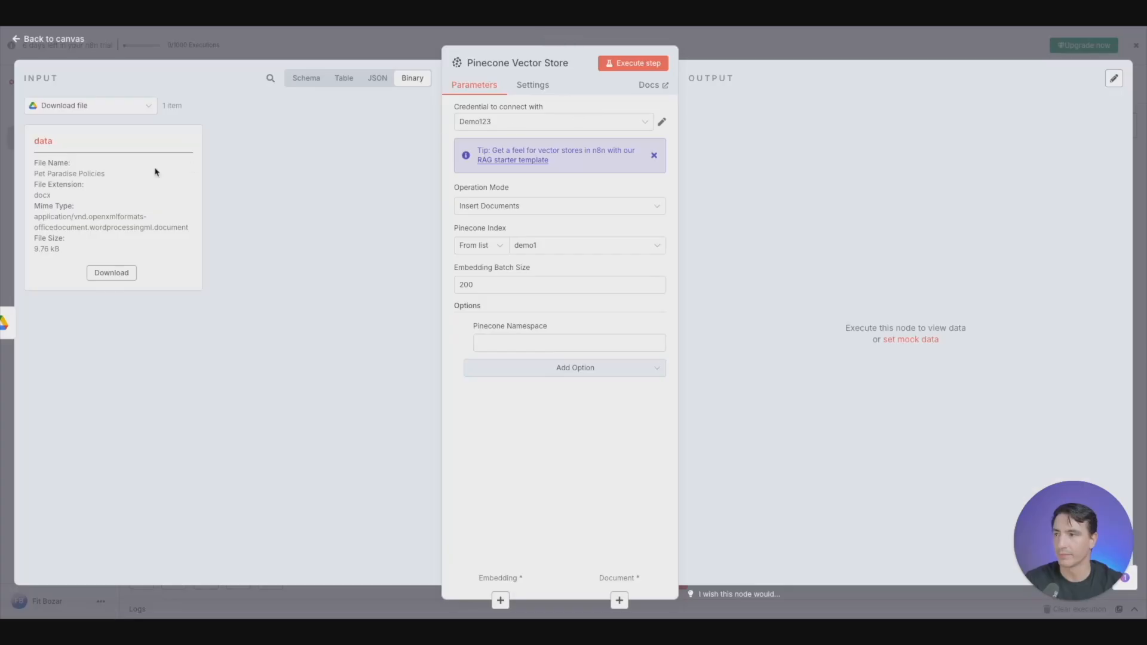
- Set the vector store node's Pinecone Namespace option to Pet Policies and return to the canvas
left_click(569, 342)
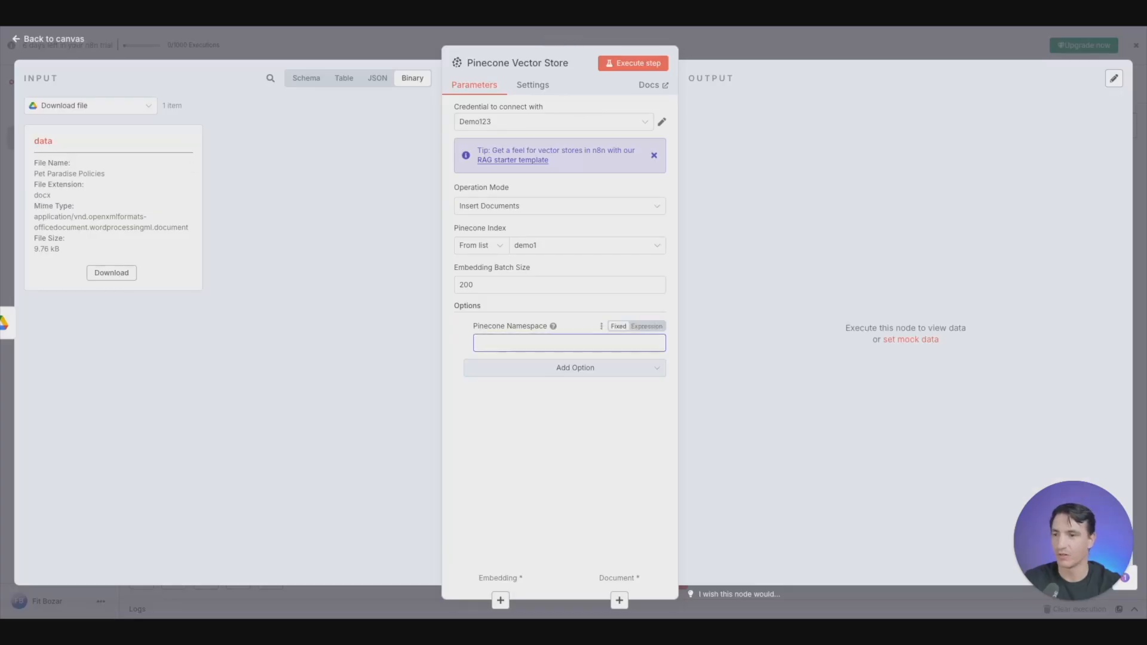
type("Pet Policies")
left_click(371, 36)
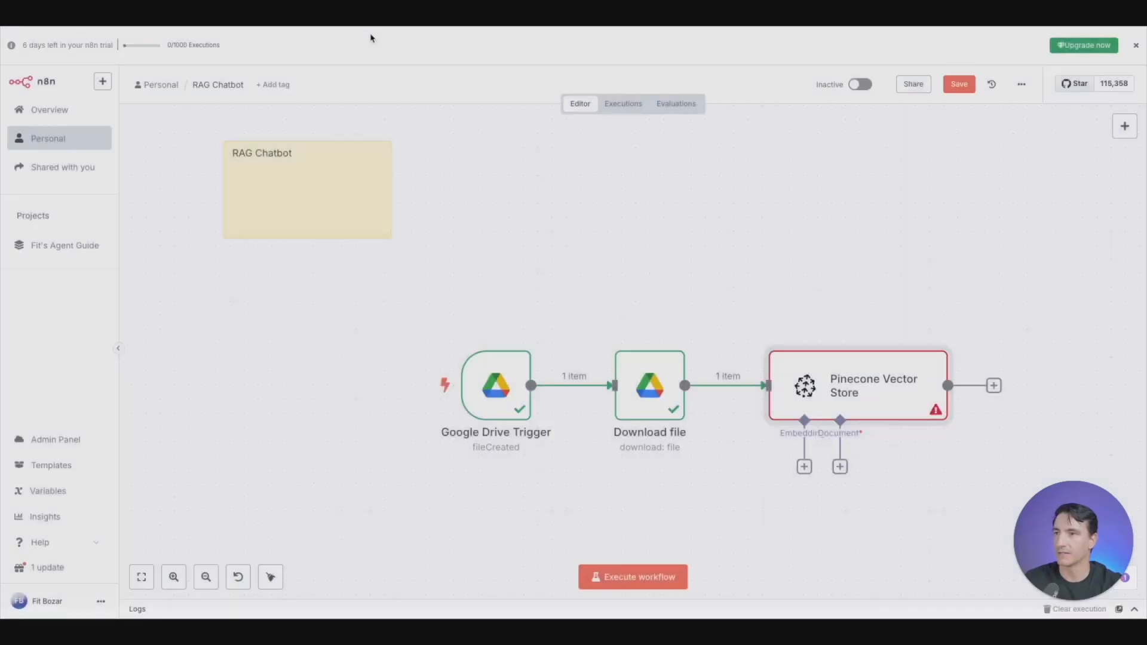
- Attach an Embeddings OpenAI node to the vector store's Embedding input and place it below the Download file node
left_click(804, 467)
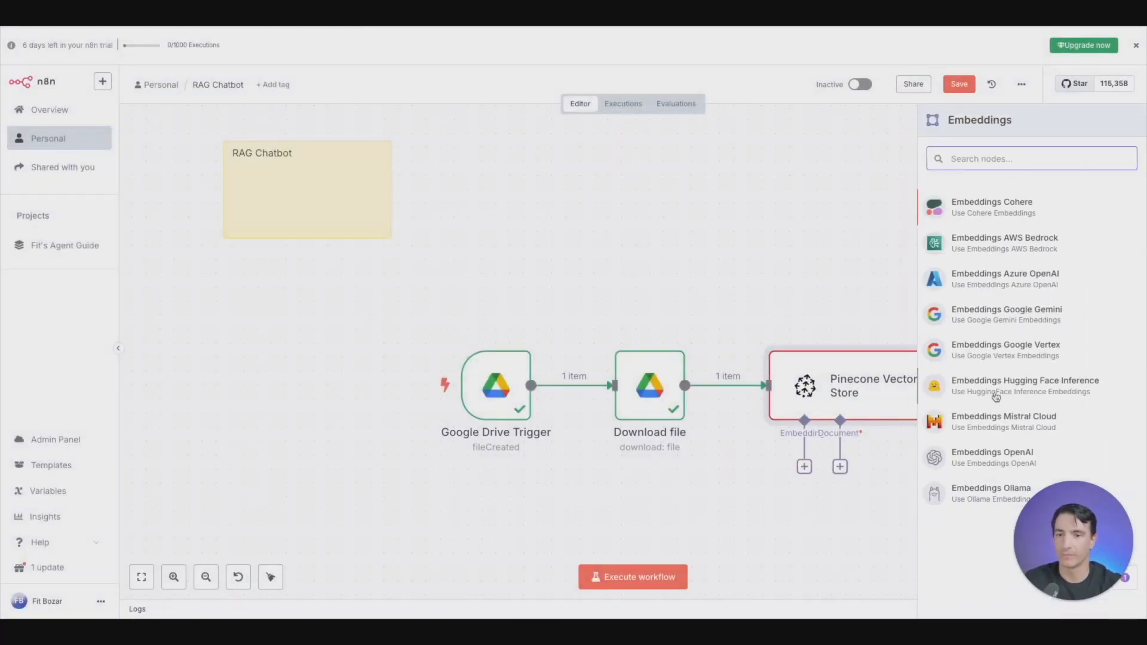
left_click(986, 454)
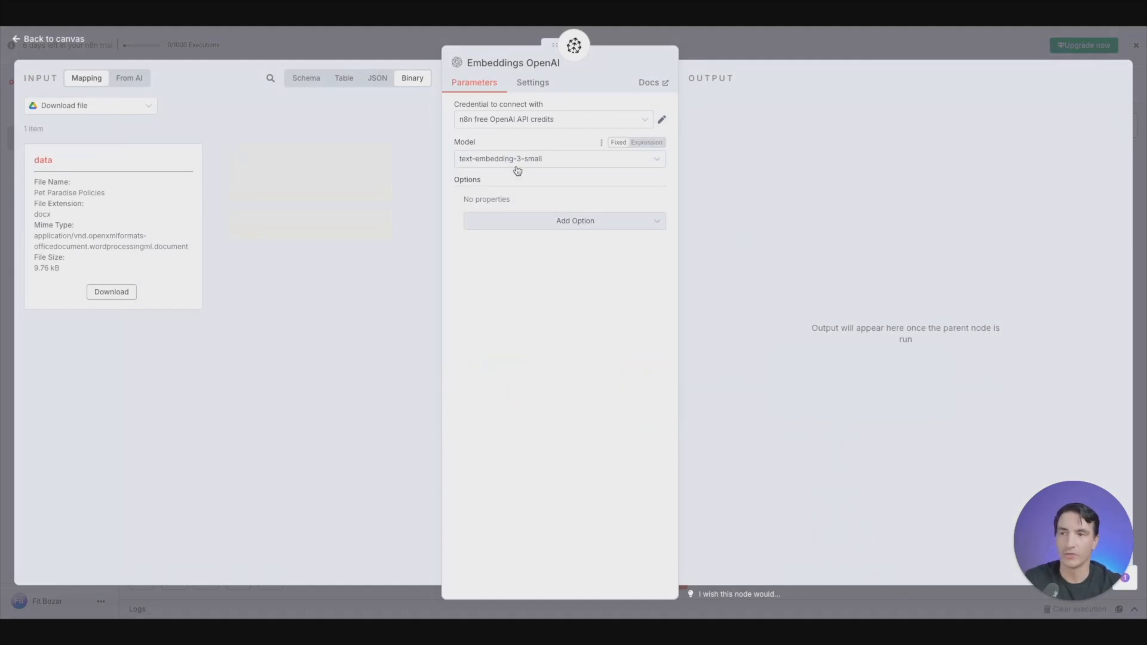
left_click(406, 47)
left_click_drag(823, 517, 669, 491)
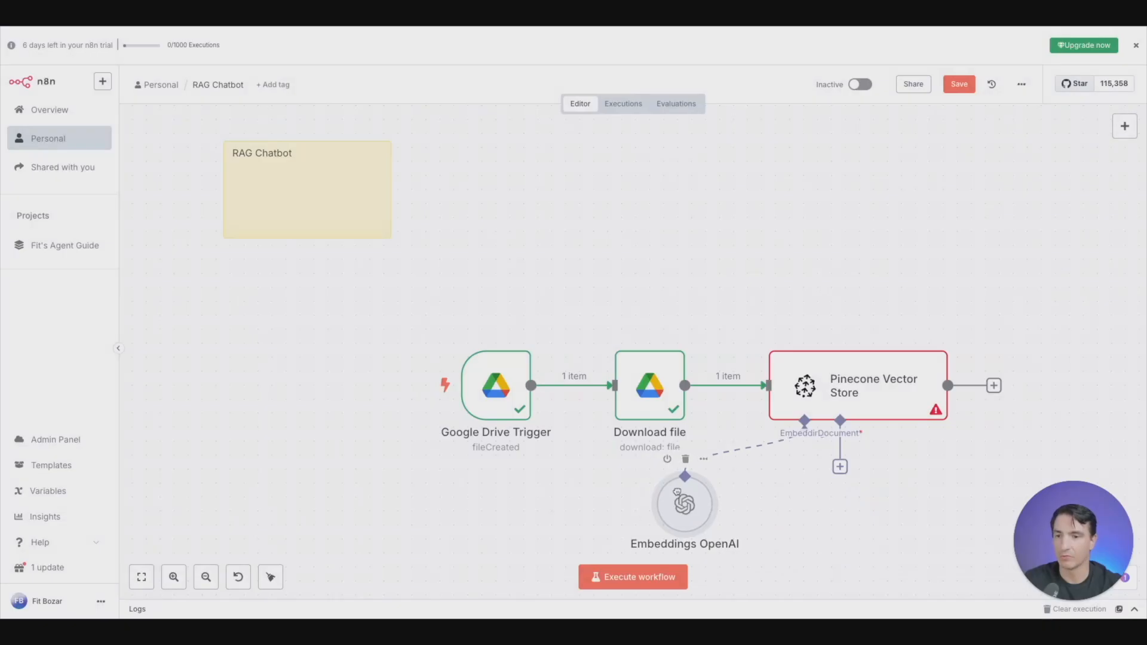
- Attach a Default Data Loader to the vector store's Document input and compare the JSON and binary views of its input data
left_click(840, 466)
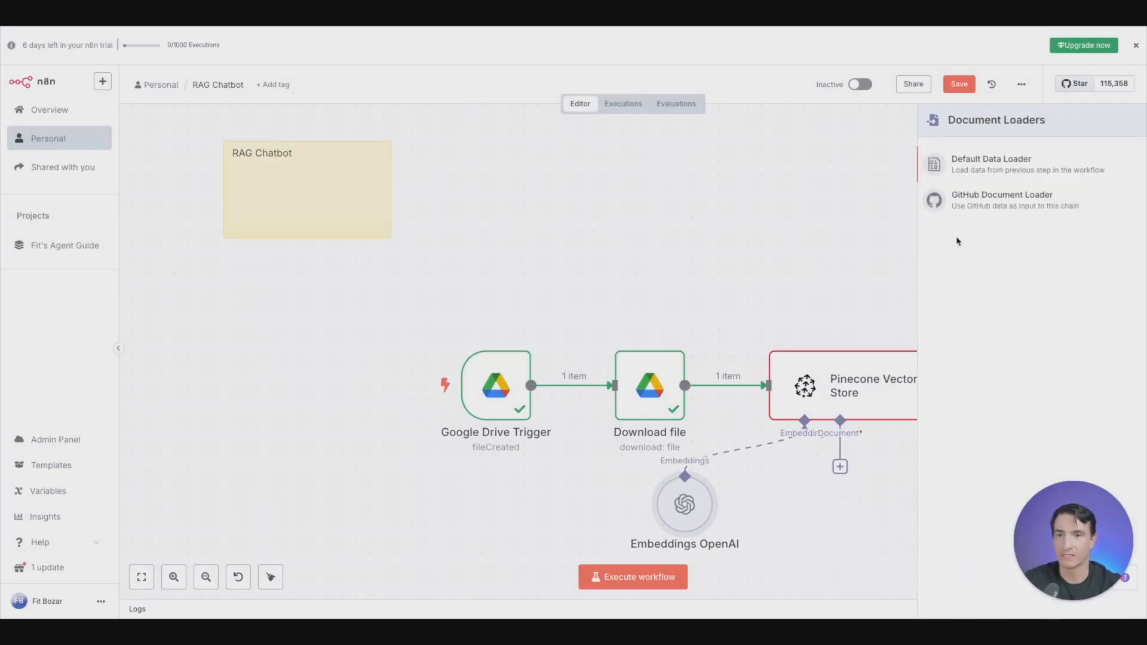
left_click(998, 173)
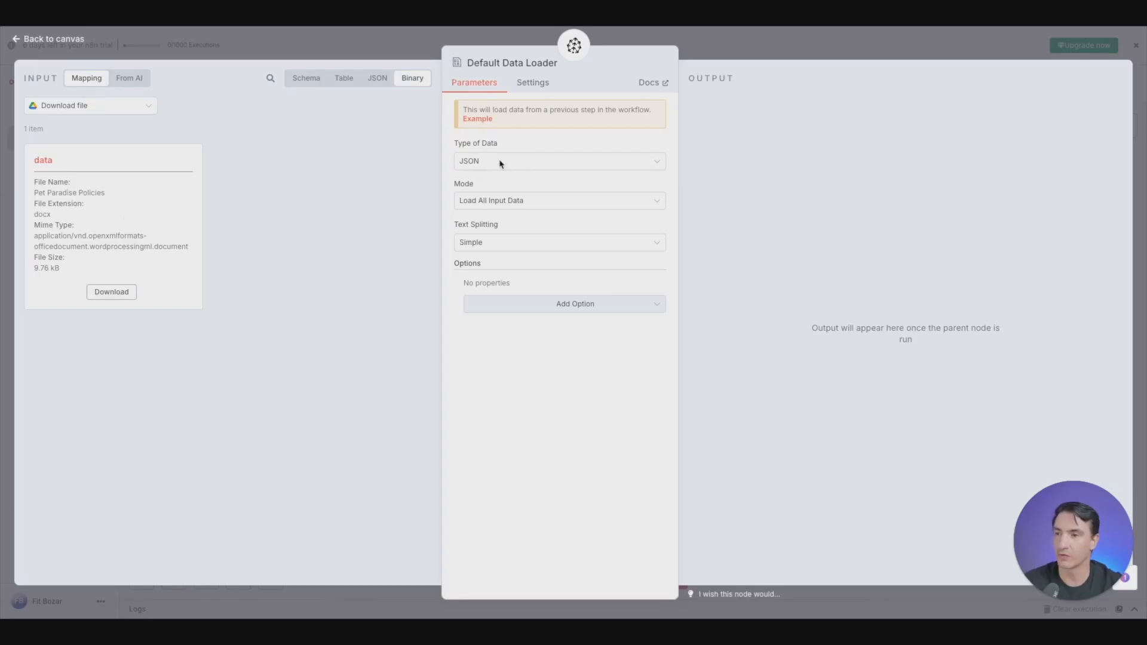
left_click(378, 83)
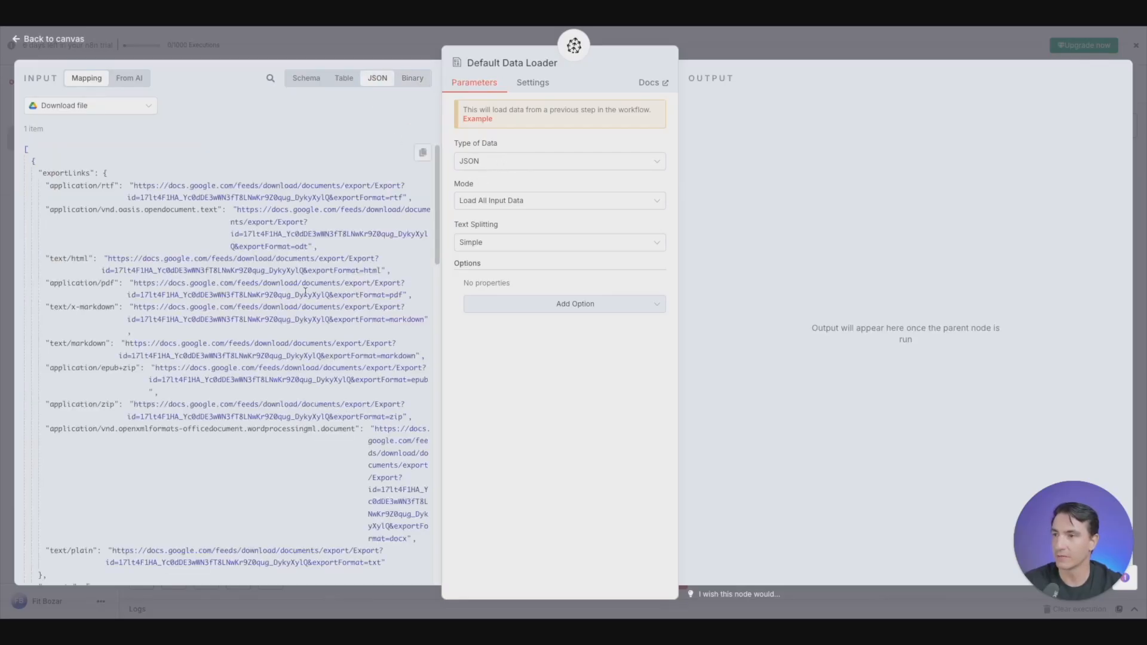
left_click(413, 78)
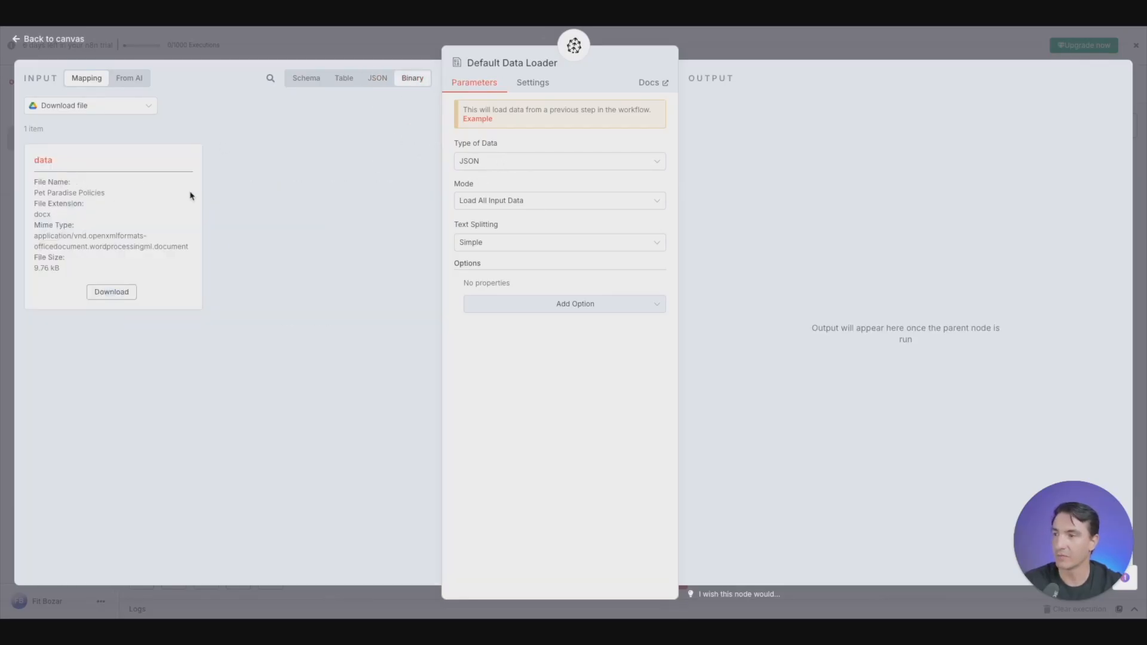
- Set the Default Data Loader's Type of Data to Binary and Text Splitting to Custom, and return to the canvas
left_click(507, 164)
left_click(493, 224)
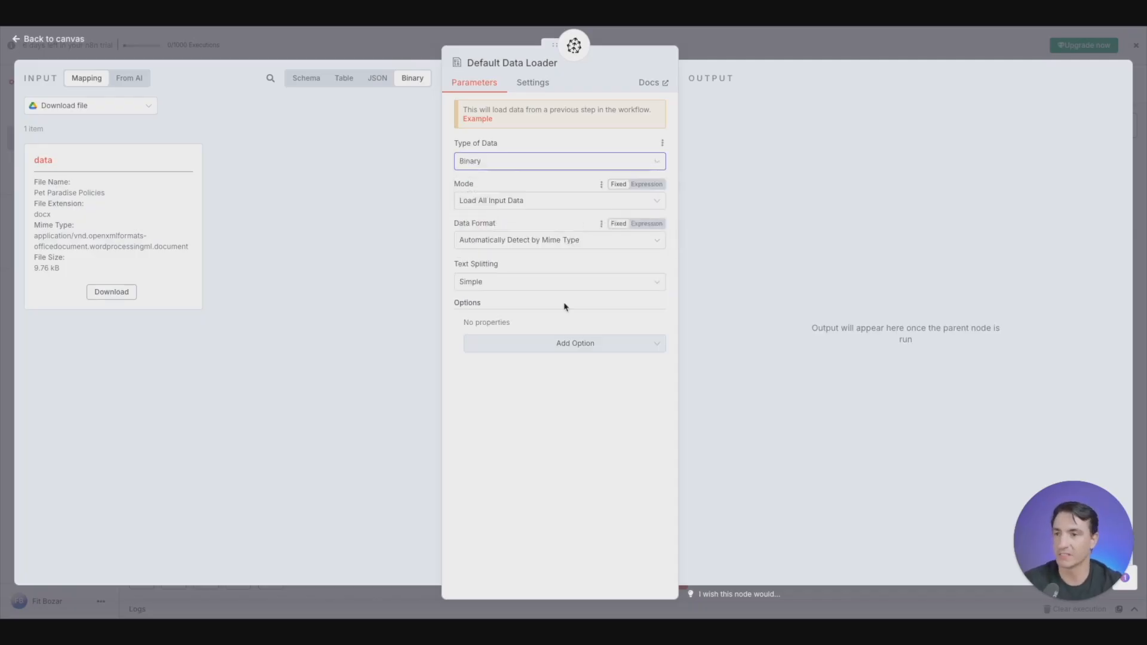
left_click(496, 281)
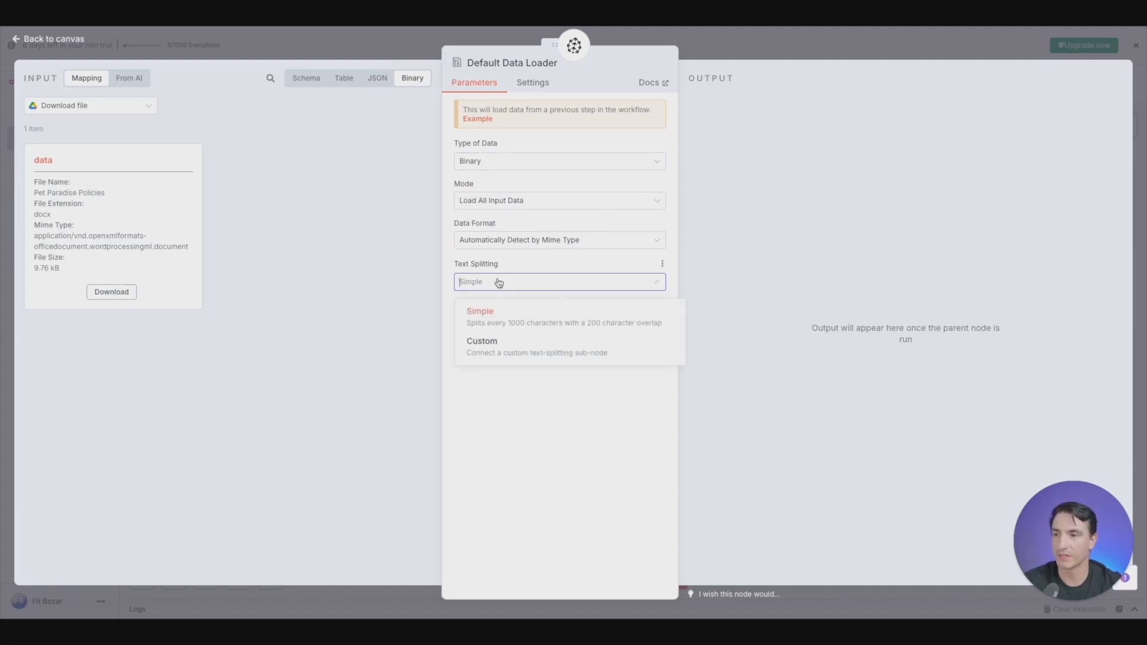
left_click(495, 352)
left_click(406, 47)
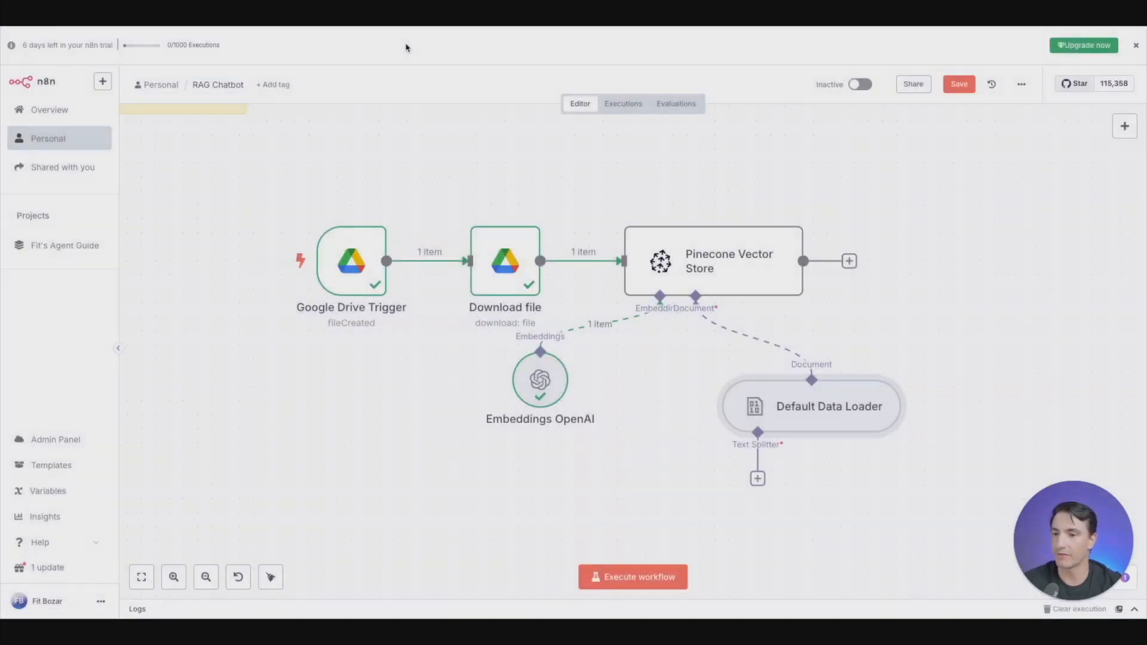
- Attach a Recursive Character Text Splitter to the Default Data Loader, keeping its default chunk settings
left_click(757, 478)
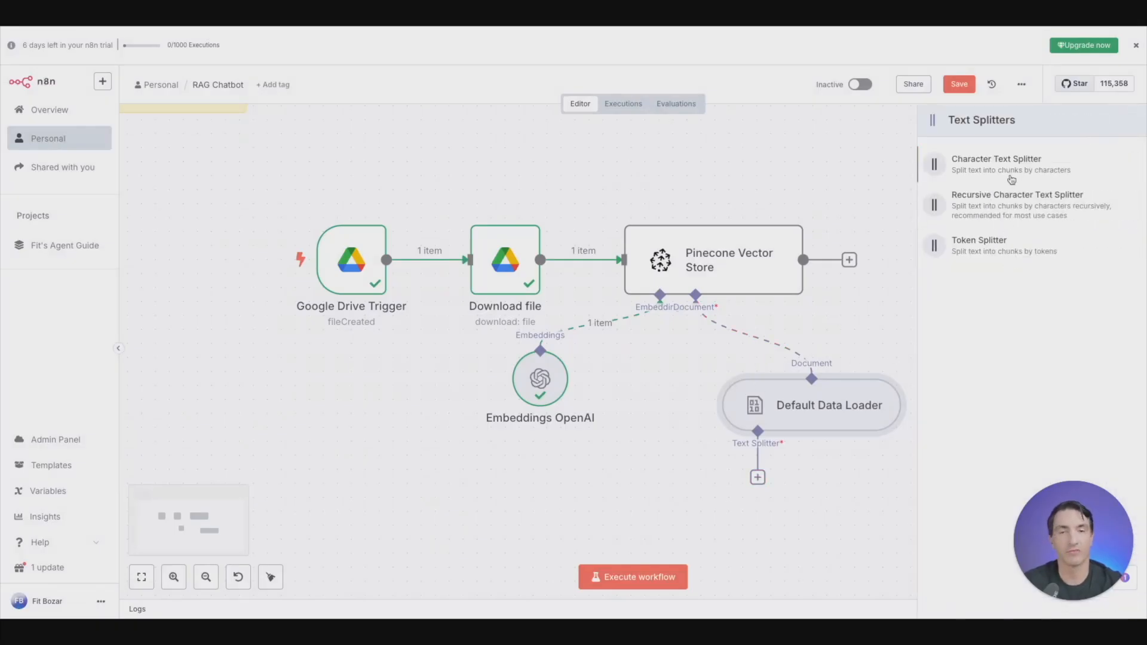
left_click(983, 206)
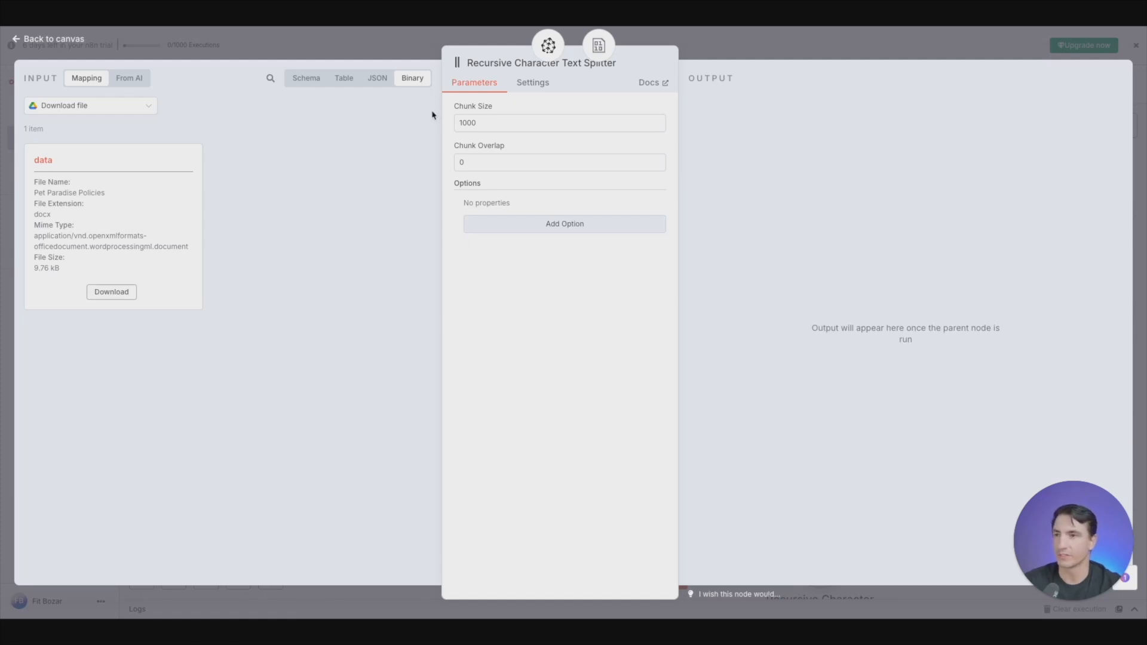
key("Escape")
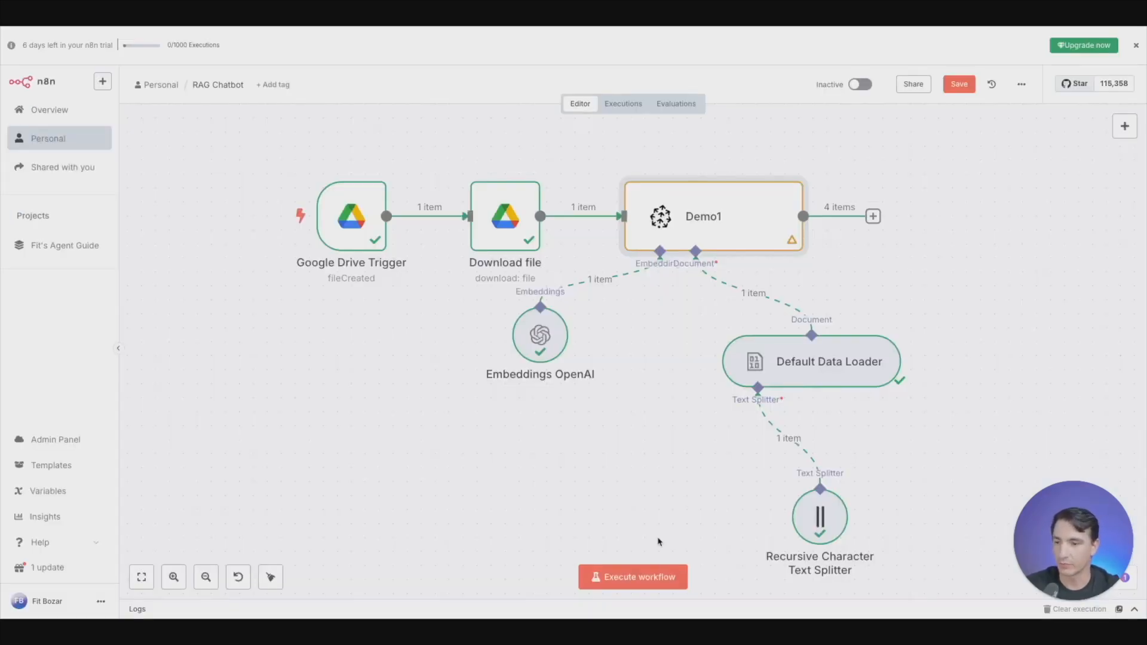
- Execute the workflow and inspect the text chunks output by the Recursive Character Text Splitter
left_click(635, 583)
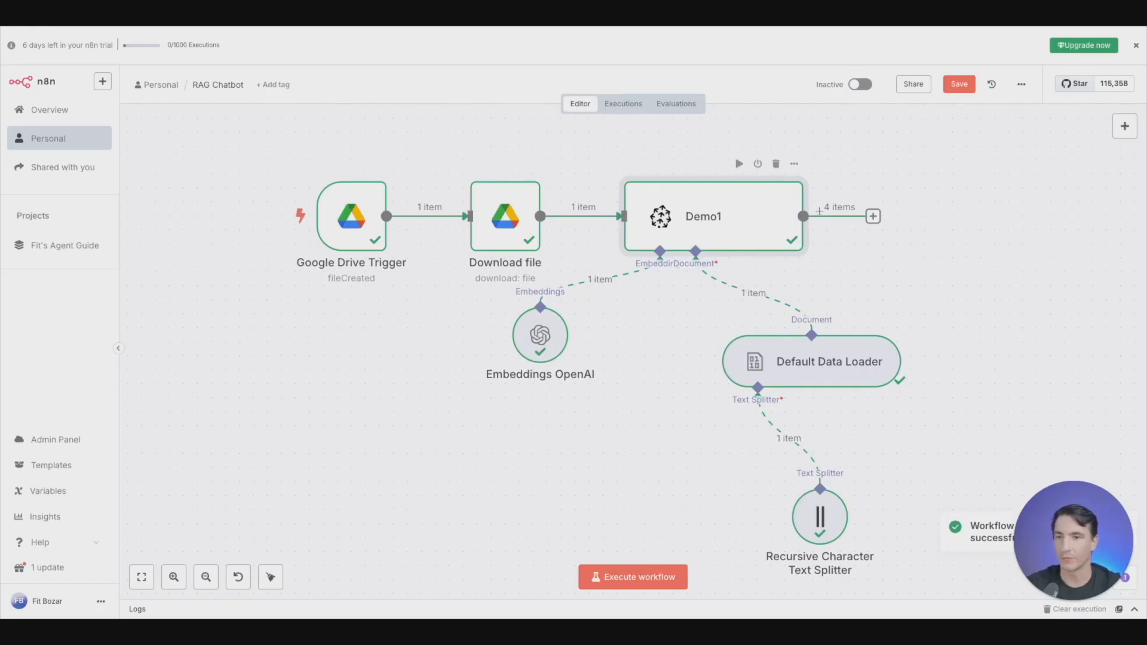
double_click(827, 509)
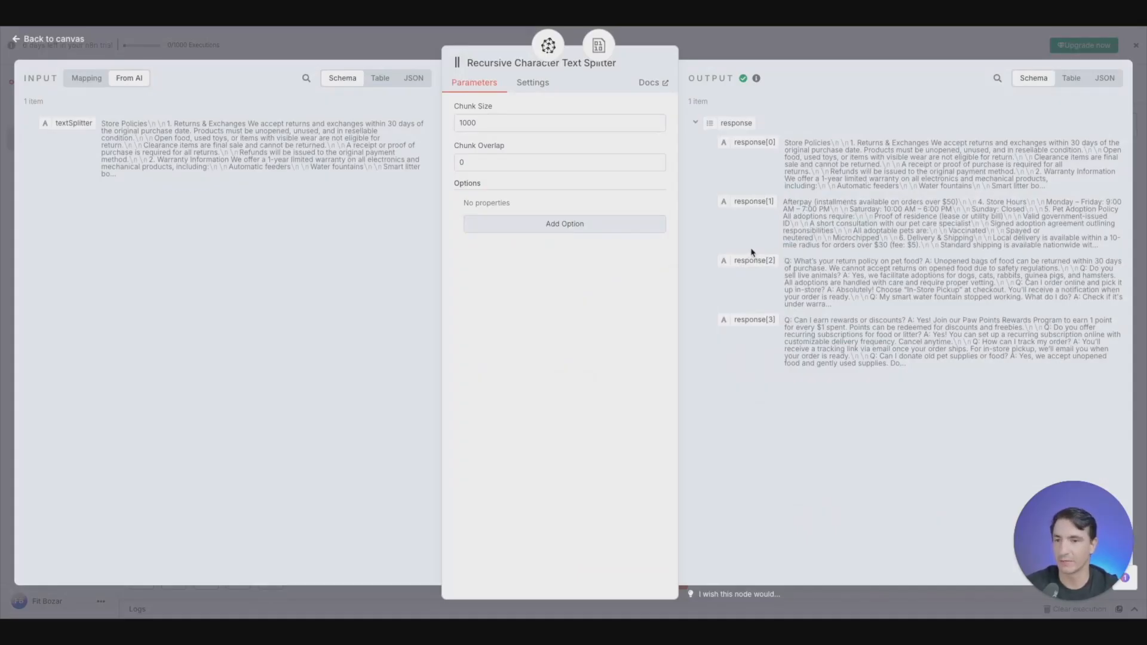
key("Escape")
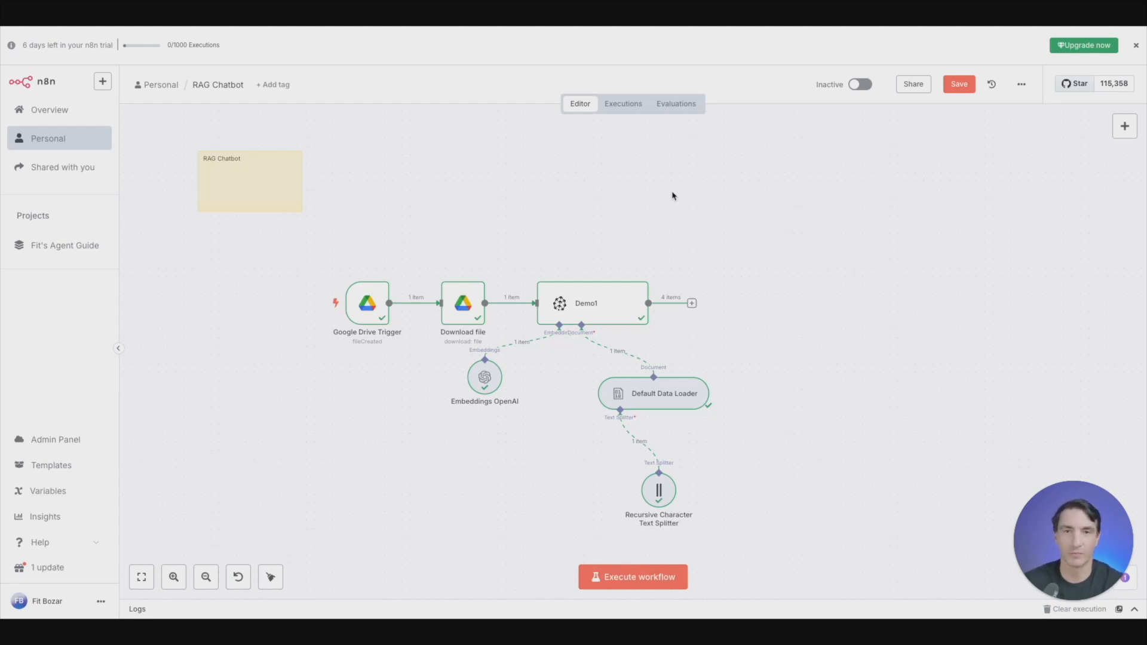
- Add a standalone AI Agent node to the canvas, separate from the document-loading branch
left_click(1125, 126)
left_click(987, 209)
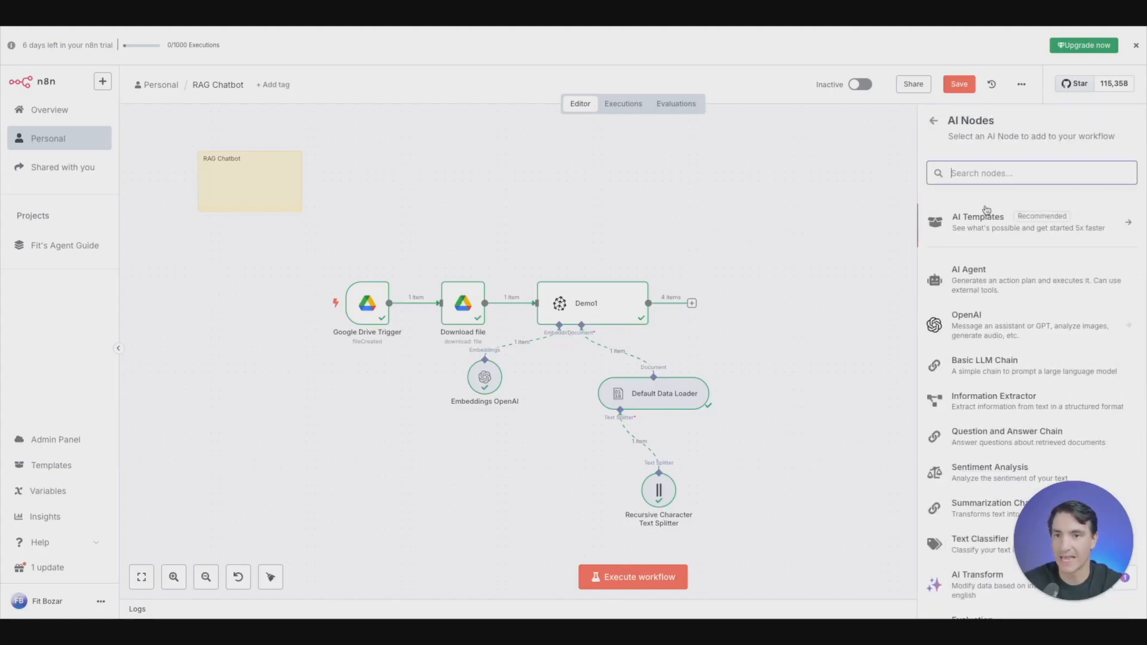
left_click(994, 274)
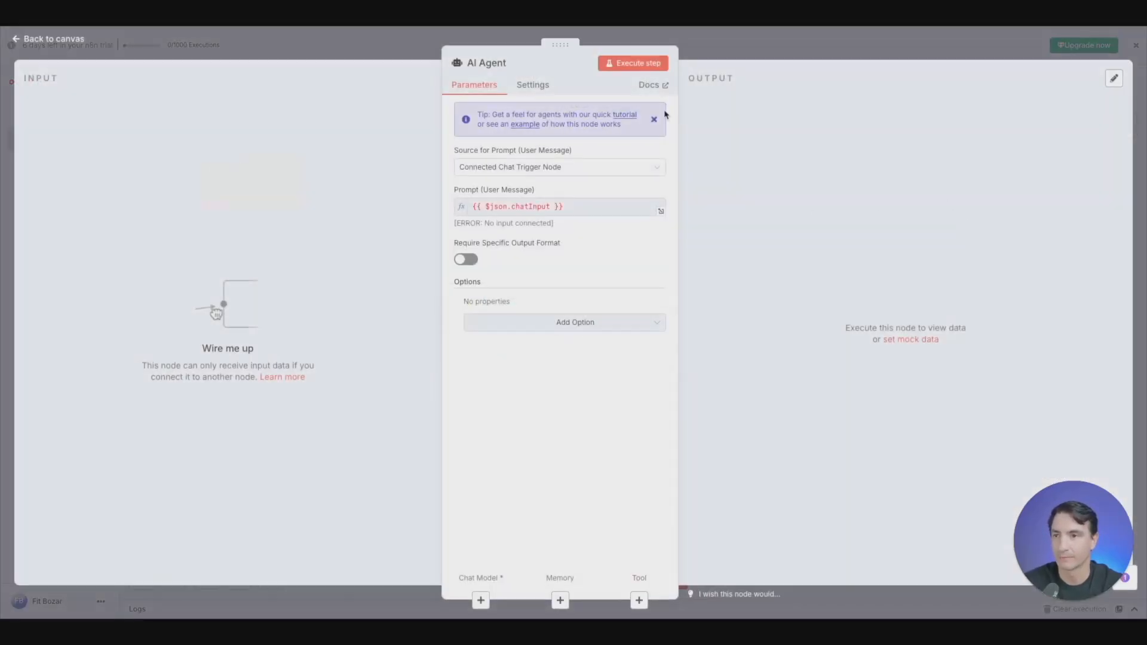
left_click(380, 50)
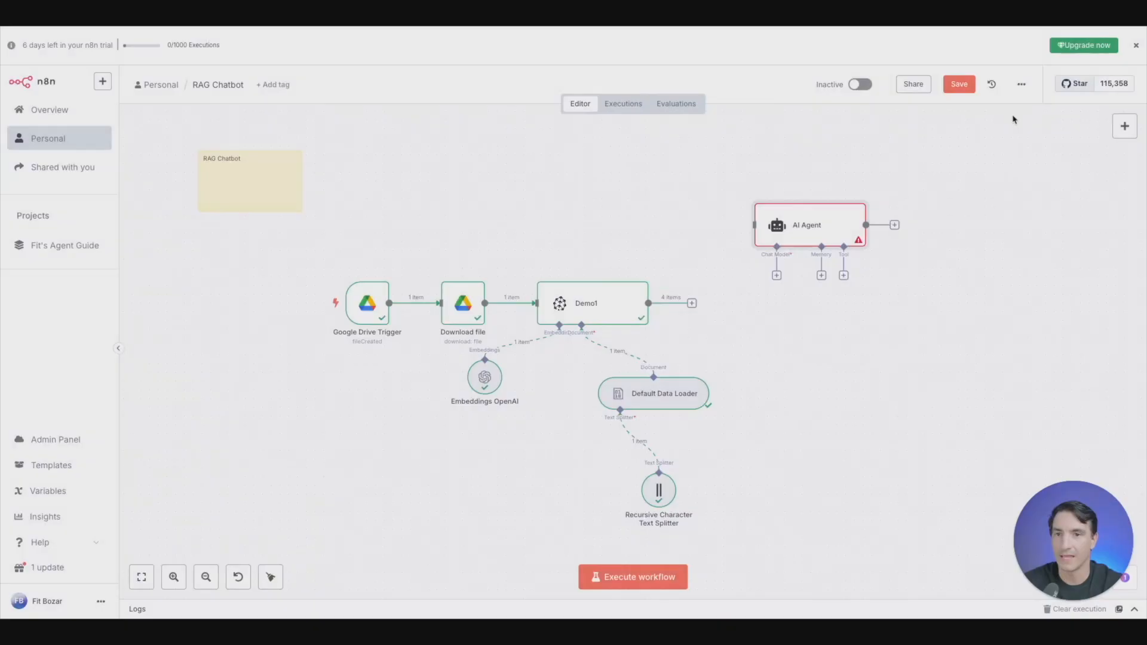
- Add a Chat Trigger node in front of the AI Agent and connect it to the agent's input
left_click(1125, 126)
type("chat")
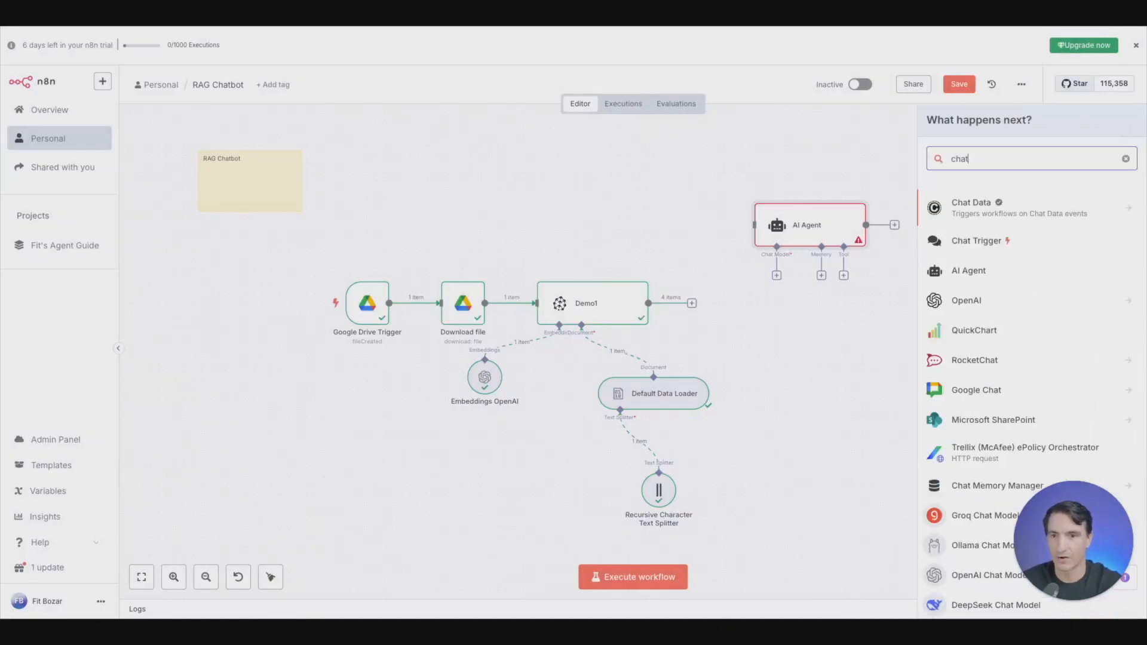
left_click(993, 239)
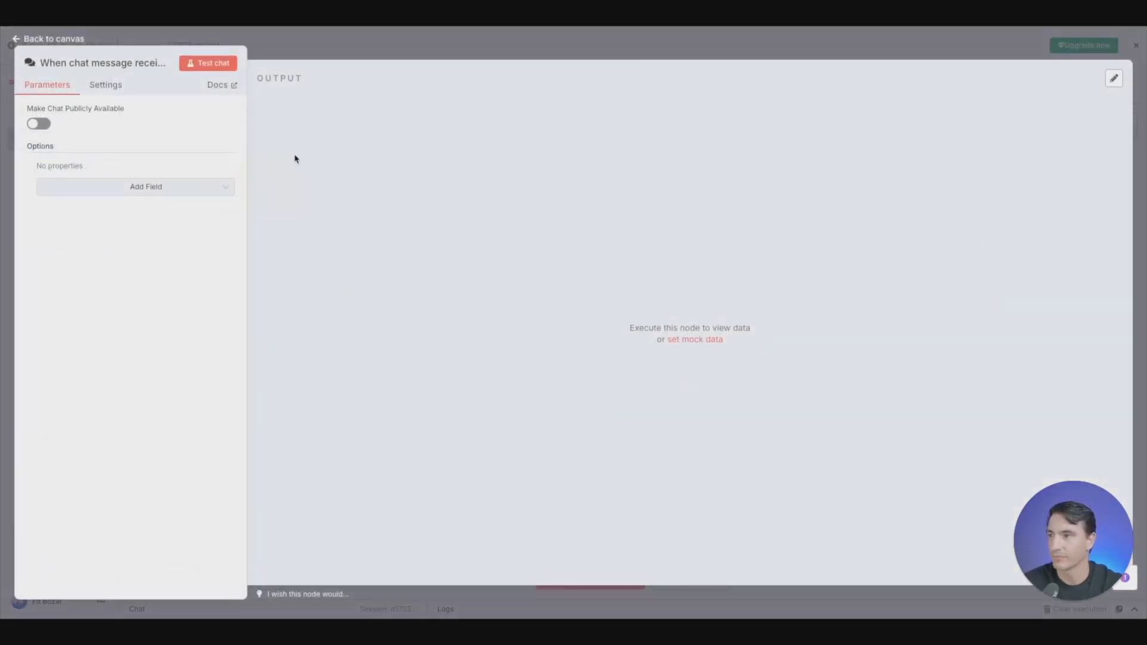
left_click(389, 49)
left_click_drag(938, 234, 752, 227)
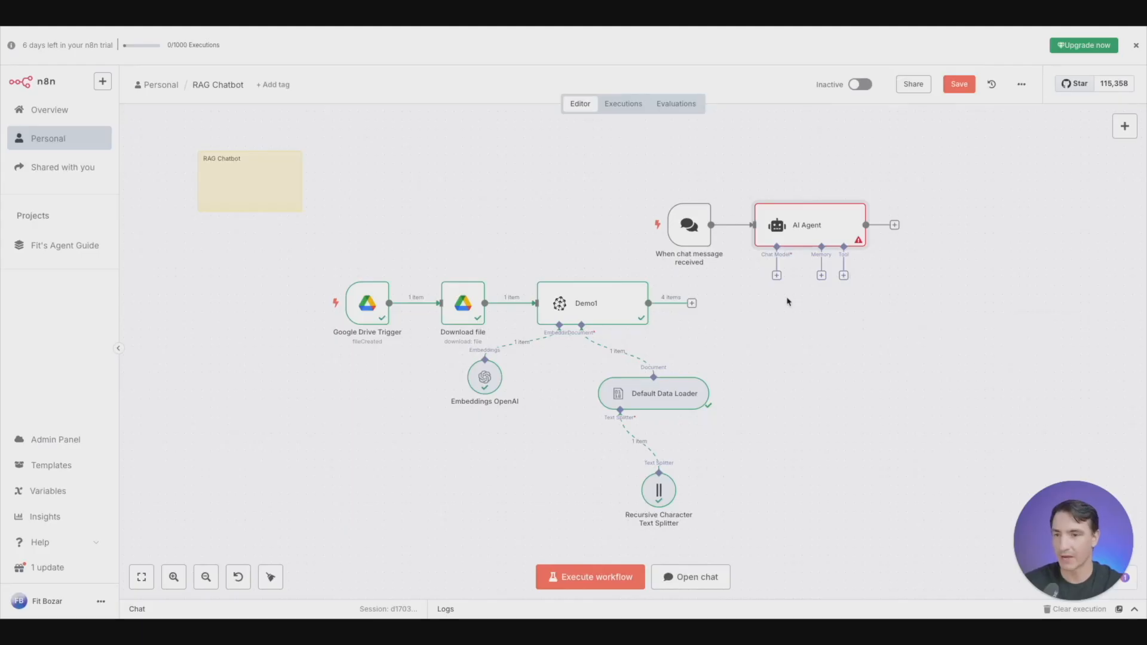
- Attach an OpenAI Chat Model to the AI Agent's Chat Model input and return to the canvas
left_click(777, 276)
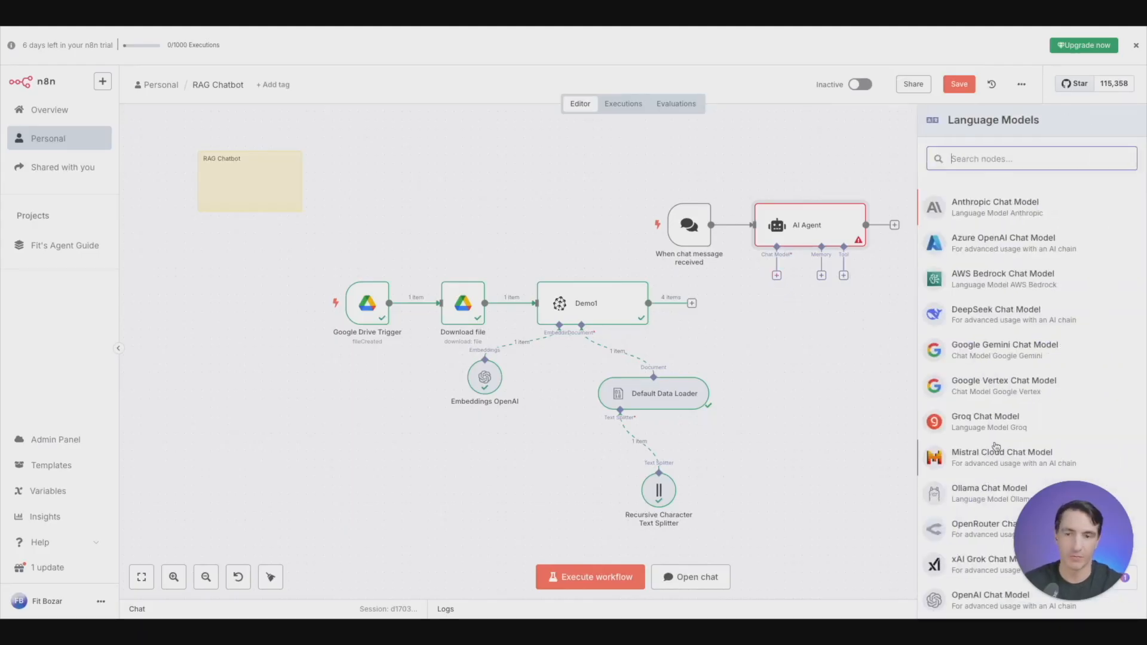
scroll(992, 430, "down", 1)
left_click(979, 579)
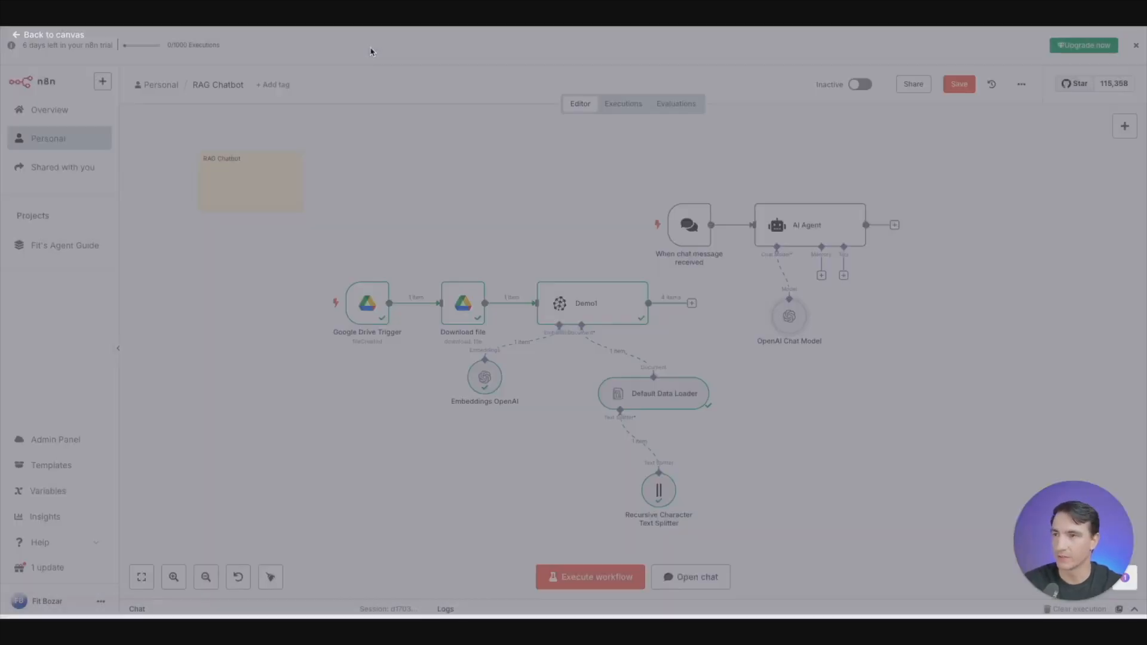
left_click(371, 52)
- Attach a Pinecone Vector Store node to the AI Agent as a tool
left_click(843, 275)
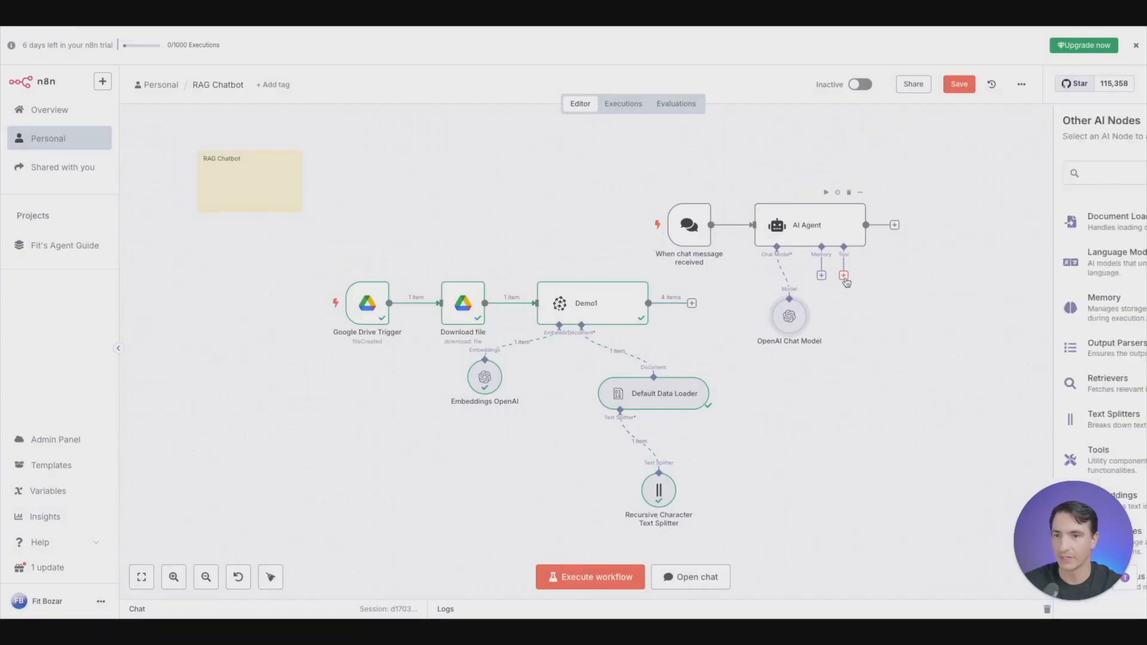
type("pince")
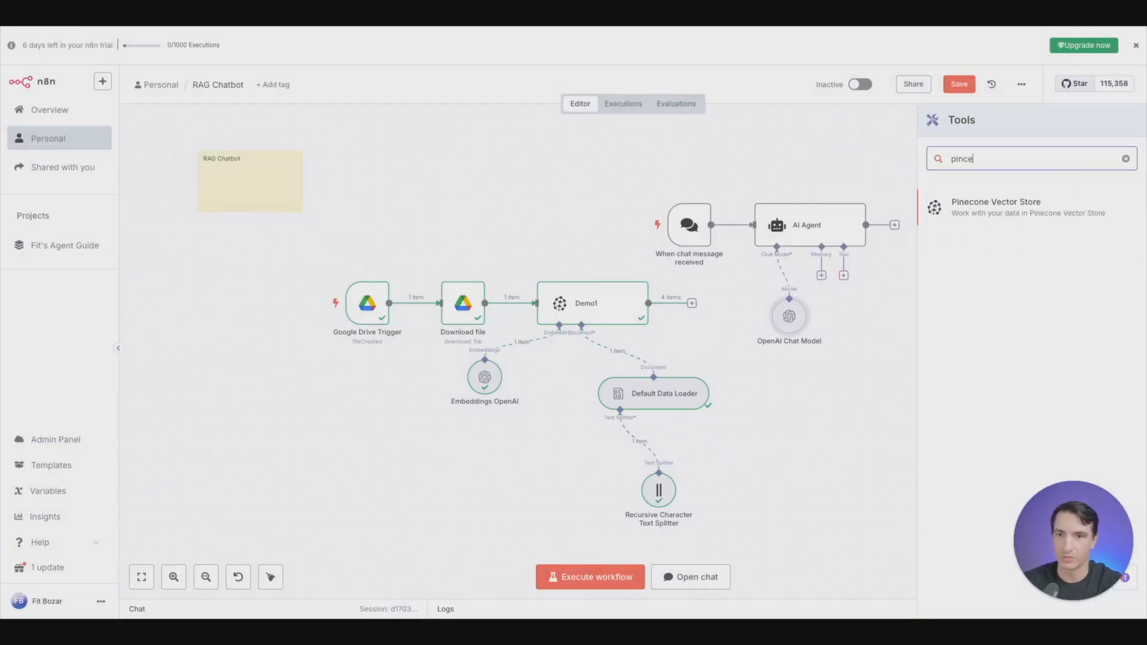
left_click(1061, 208)
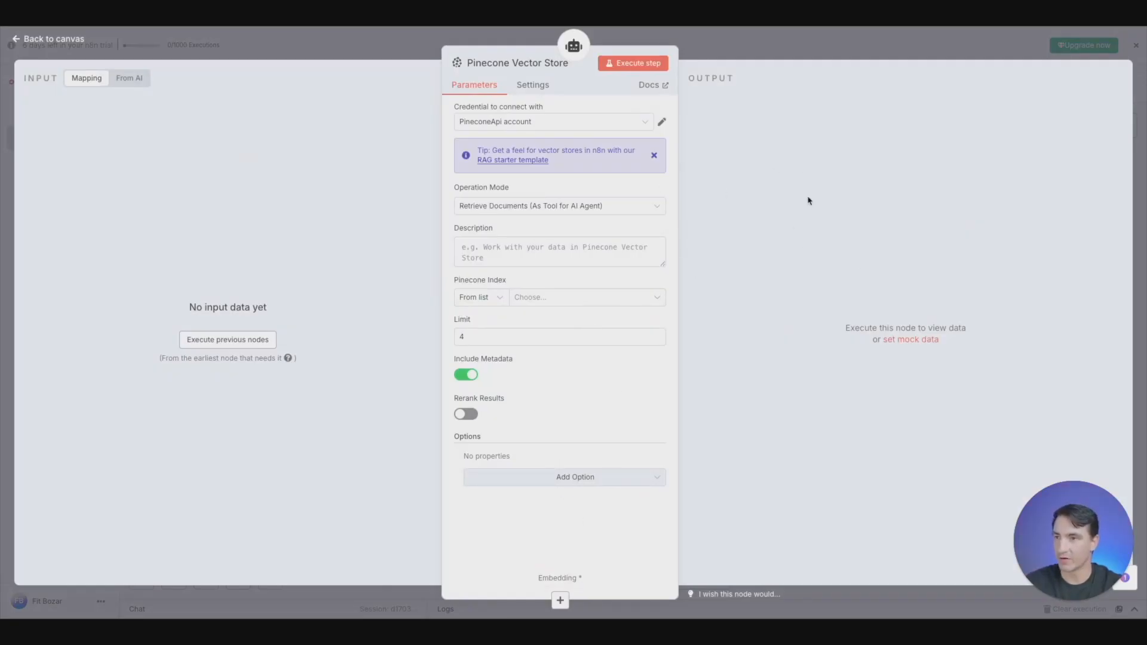
- Describe the Pinecone Vector Store tool as "Pet Policies" and select the demo1 index
left_click(546, 248)
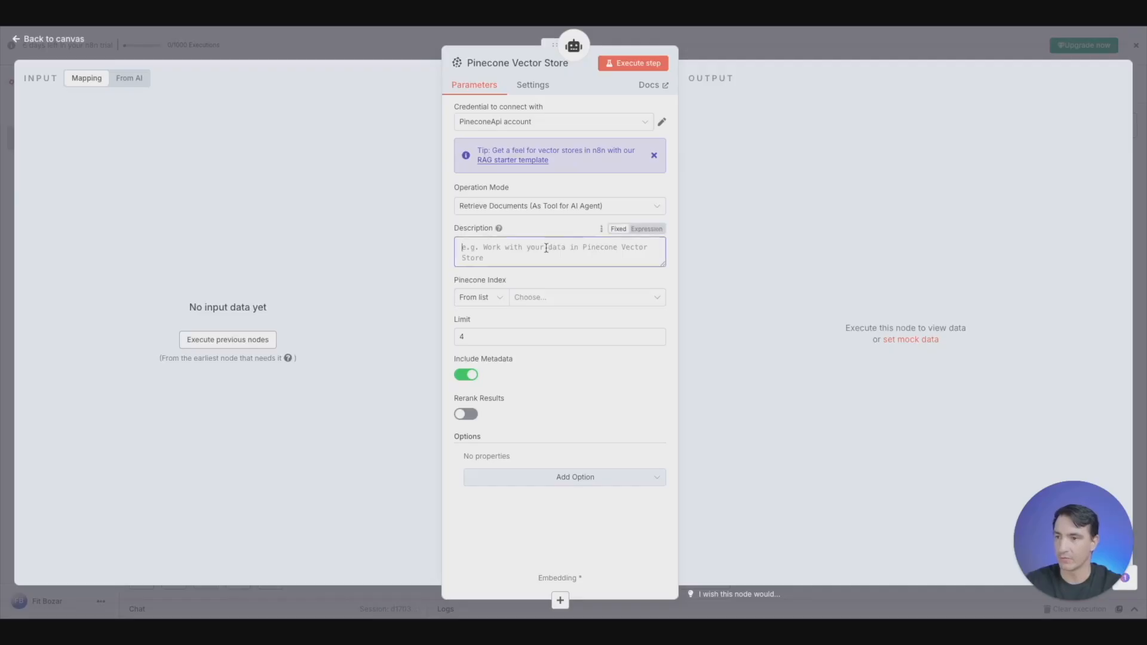
type("Pet Policies")
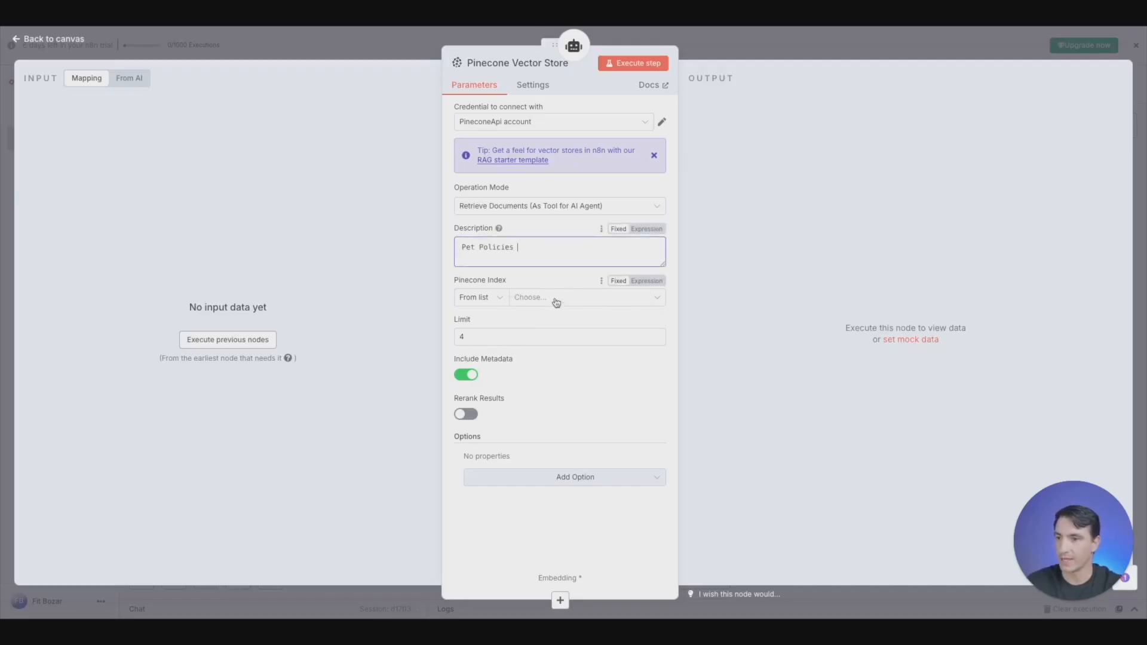
left_click(552, 299)
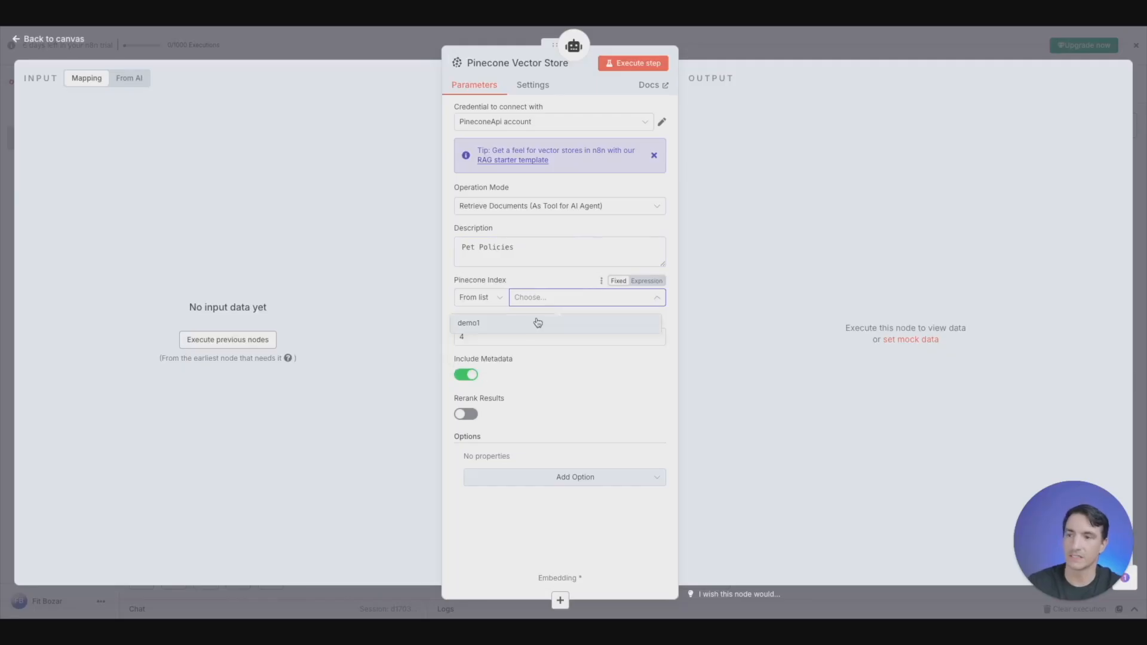
left_click(501, 331)
- Add a Pinecone Namespace option set to "Pet Policies" to the vector store tool and return to the canvas
left_click(560, 478)
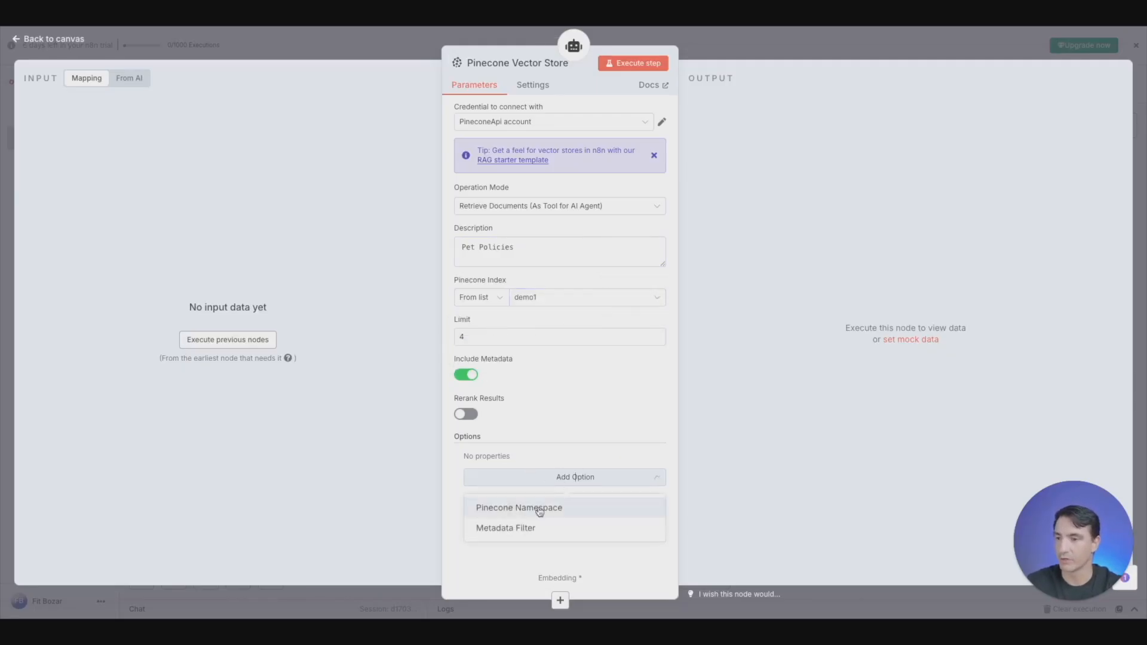
left_click(536, 508)
left_click(550, 477)
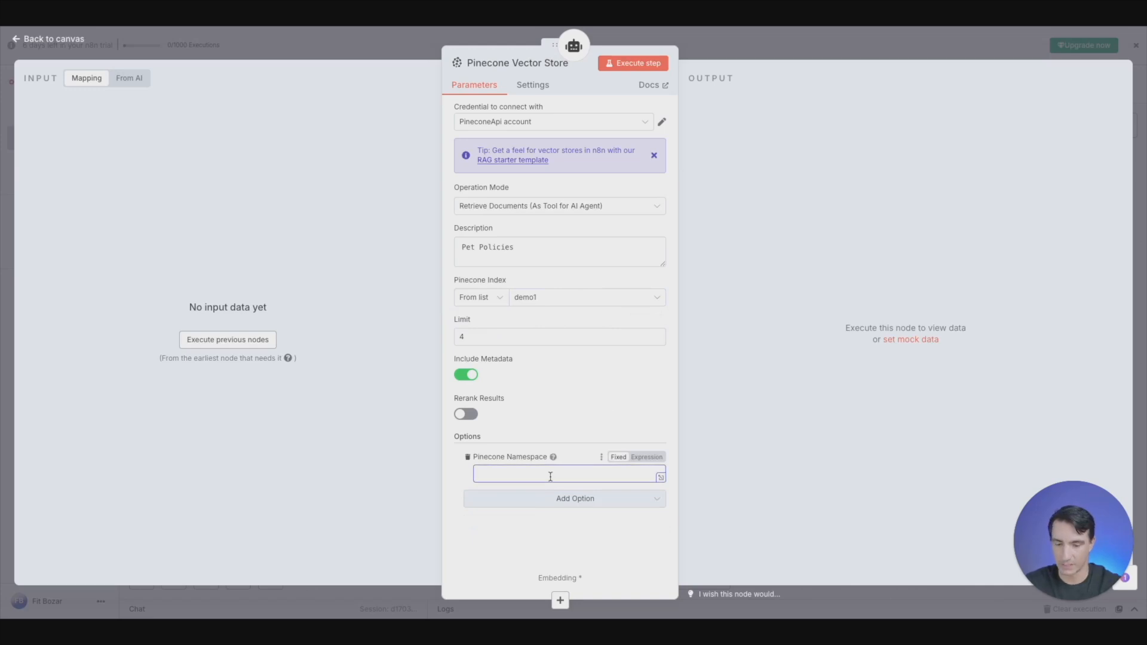
type("Pet Policies")
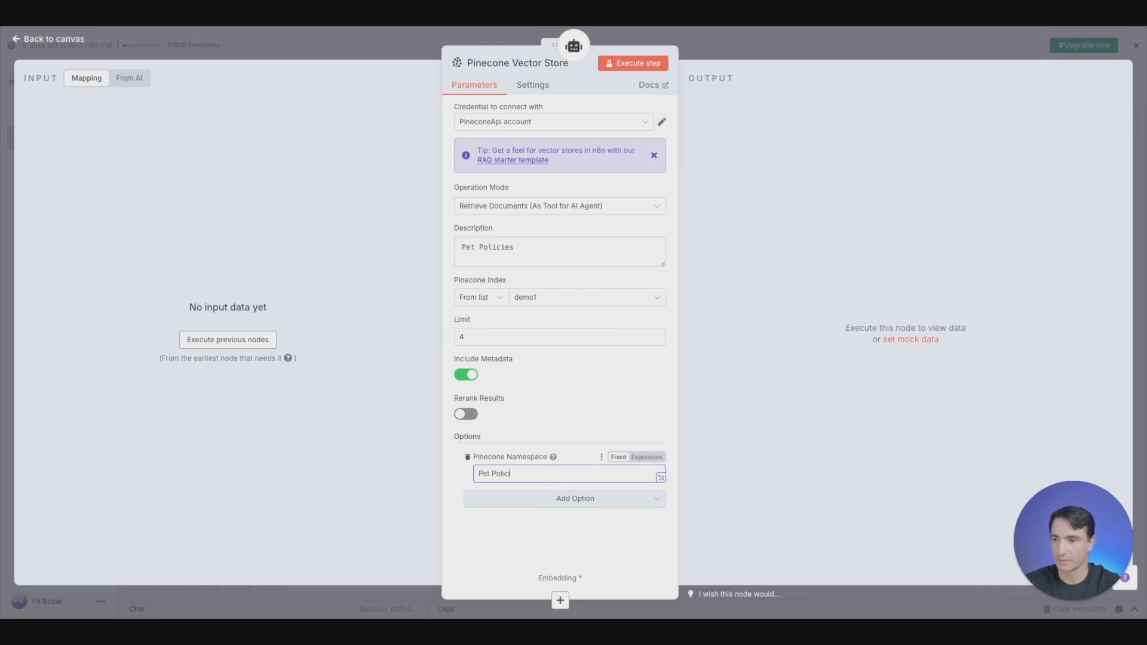
left_click(359, 57)
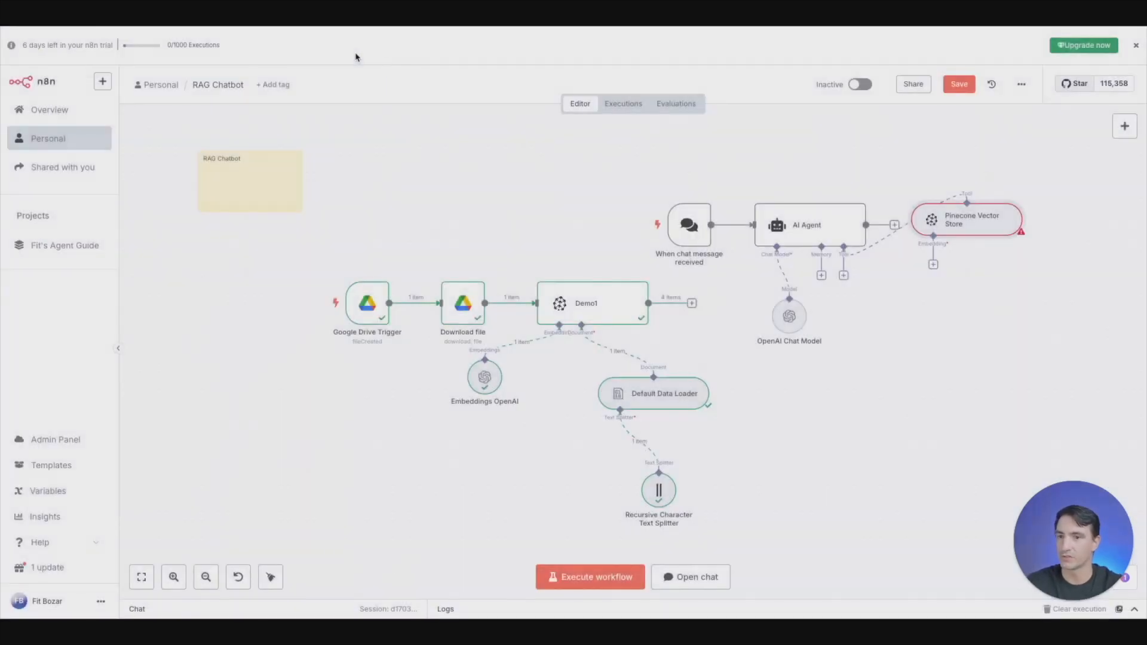
- Position the Pinecone Vector Store tool below the AI Agent and attach an Embeddings OpenAI node to its Embedding input
left_click_drag(900, 383, 907, 374)
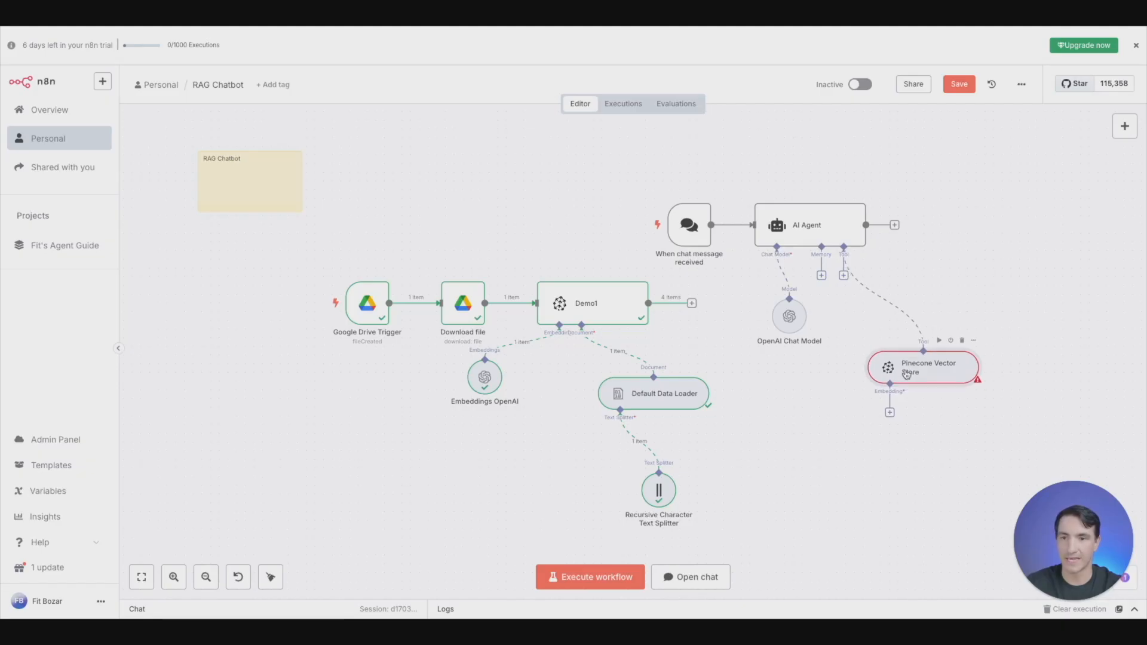
left_click(890, 413)
left_click(985, 457)
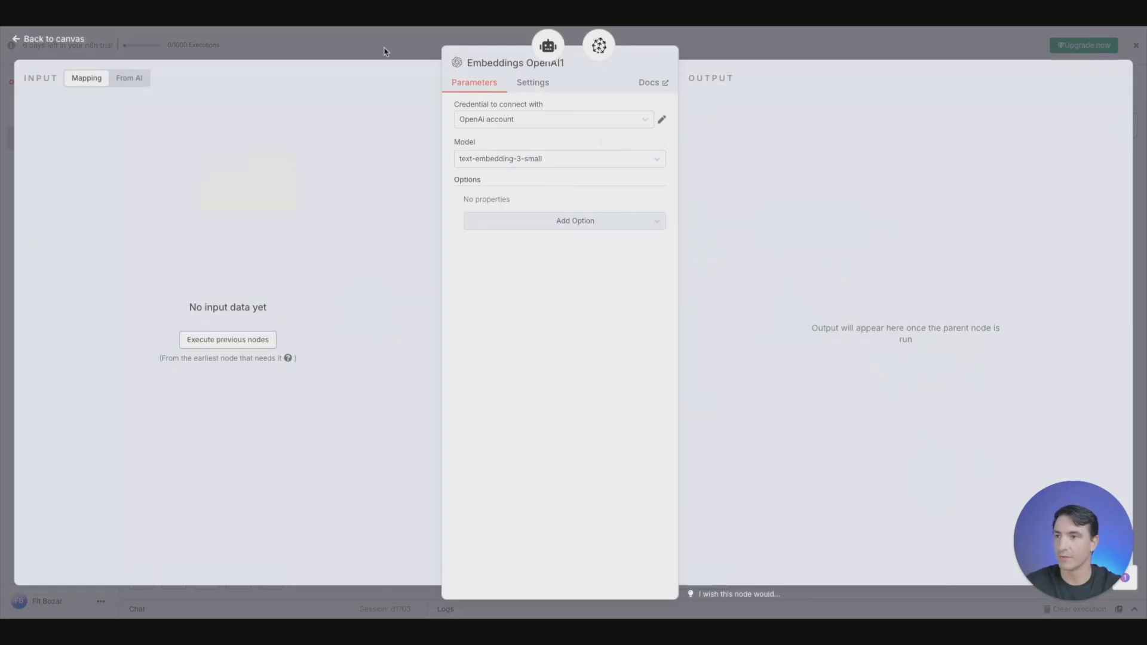
key("Escape")
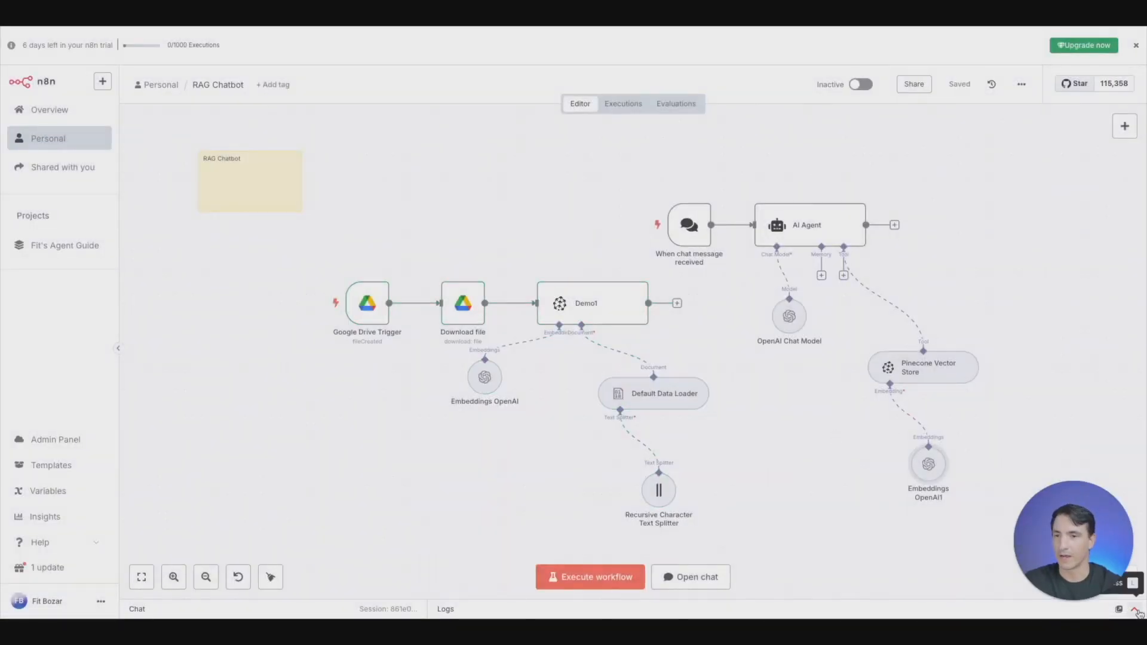
- Test the chatbot by sending the chat message "Does pet paradise offer a rewards program?"
left_click(1135, 609)
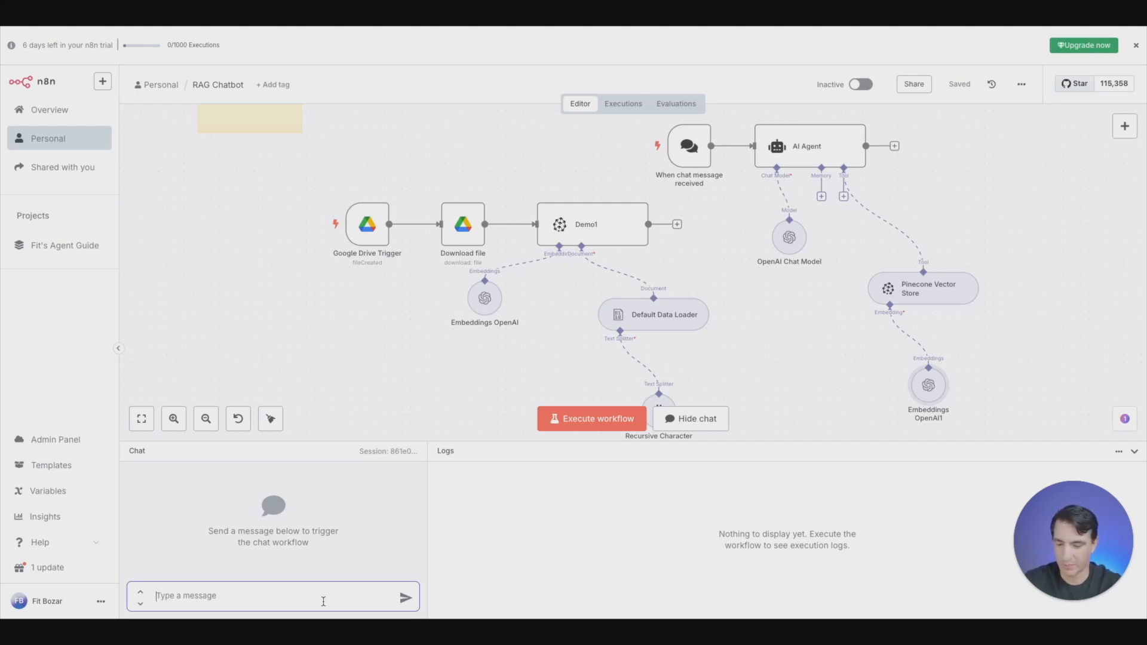
type("D")
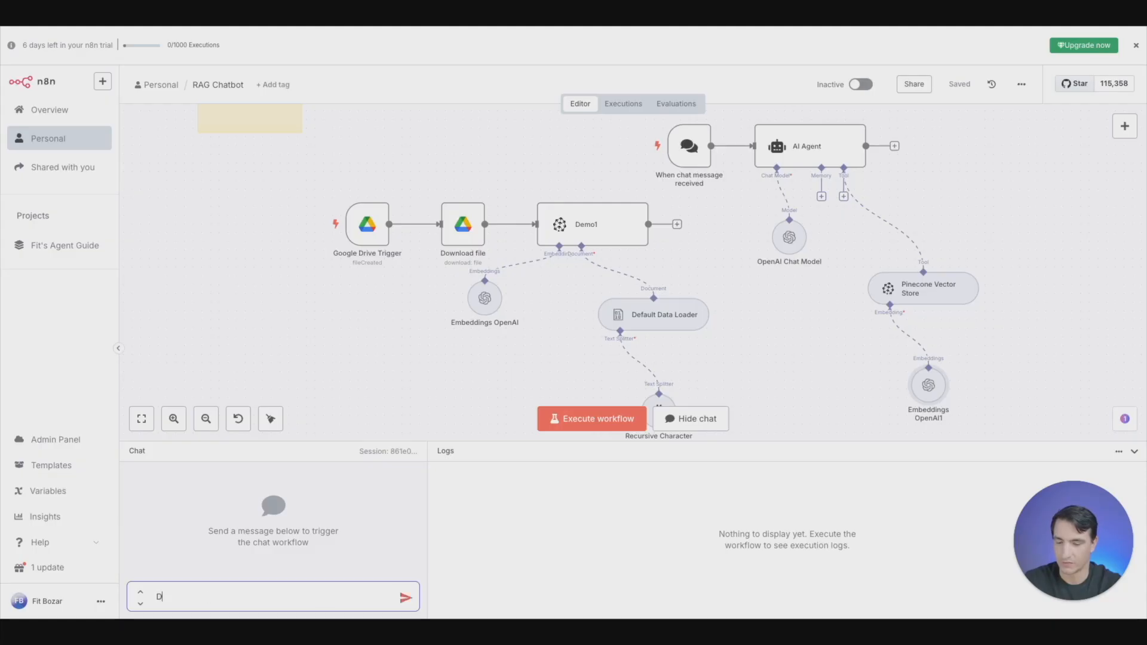
type("oes pet ")
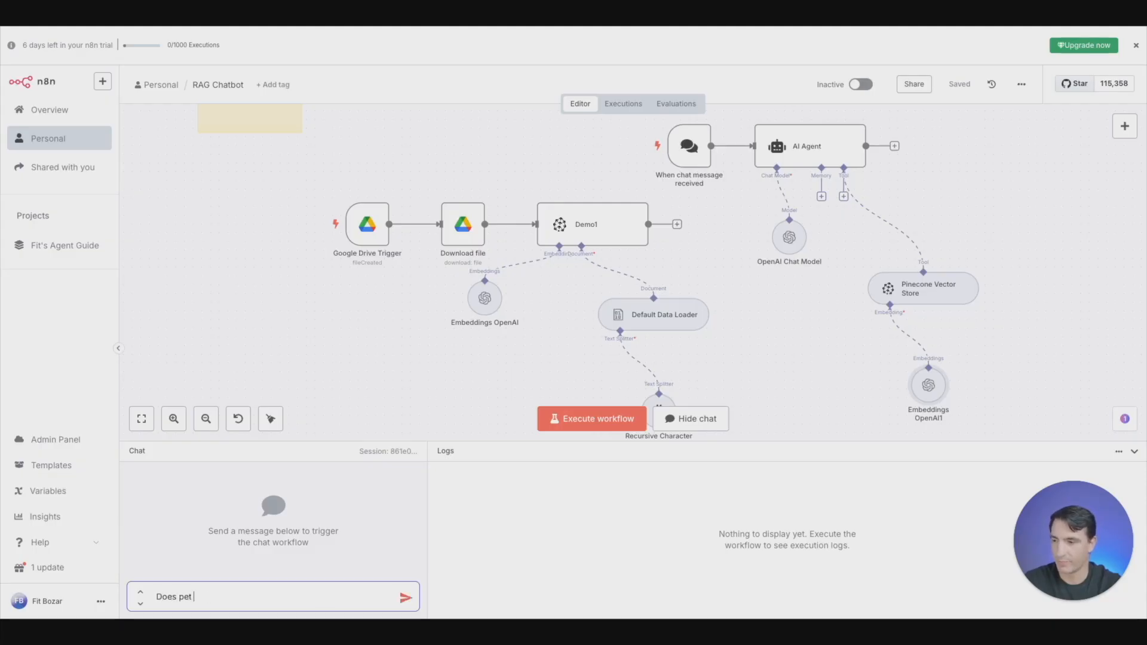
type("paradise offer ")
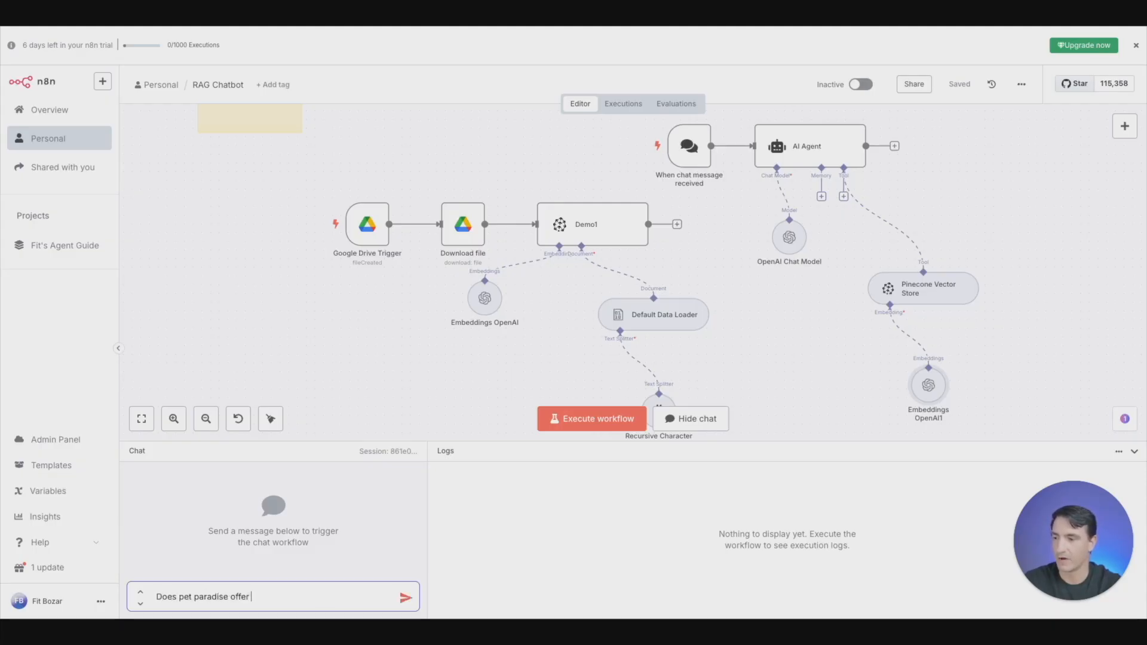
type("a rewards program?")
key("Return")
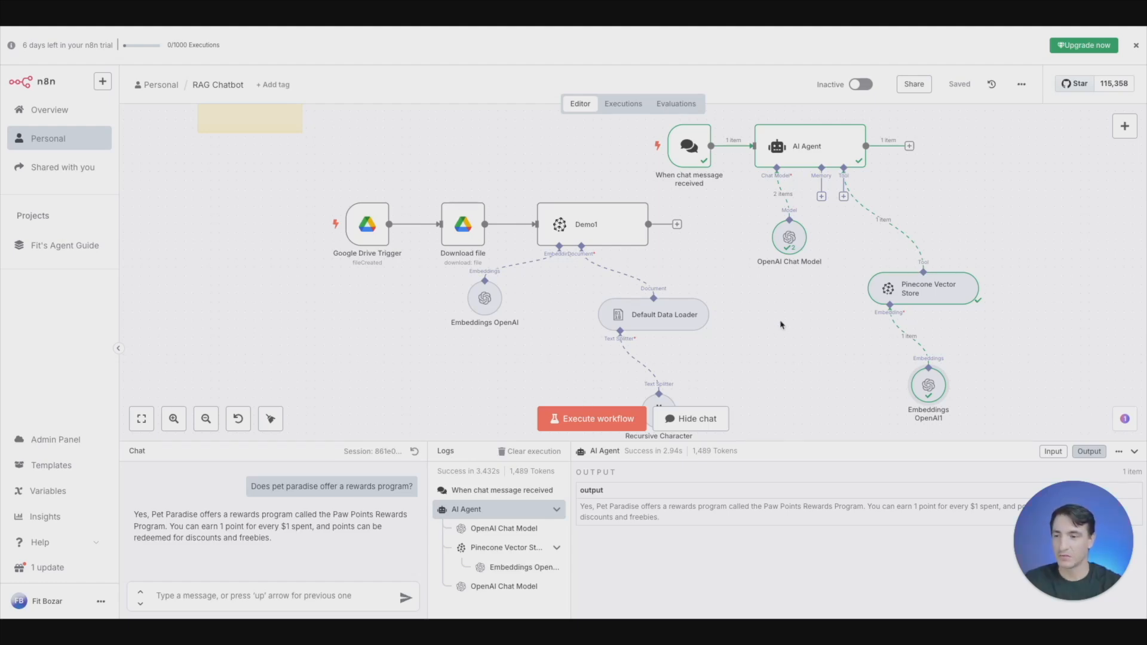
scroll(779, 323, "up", 1)
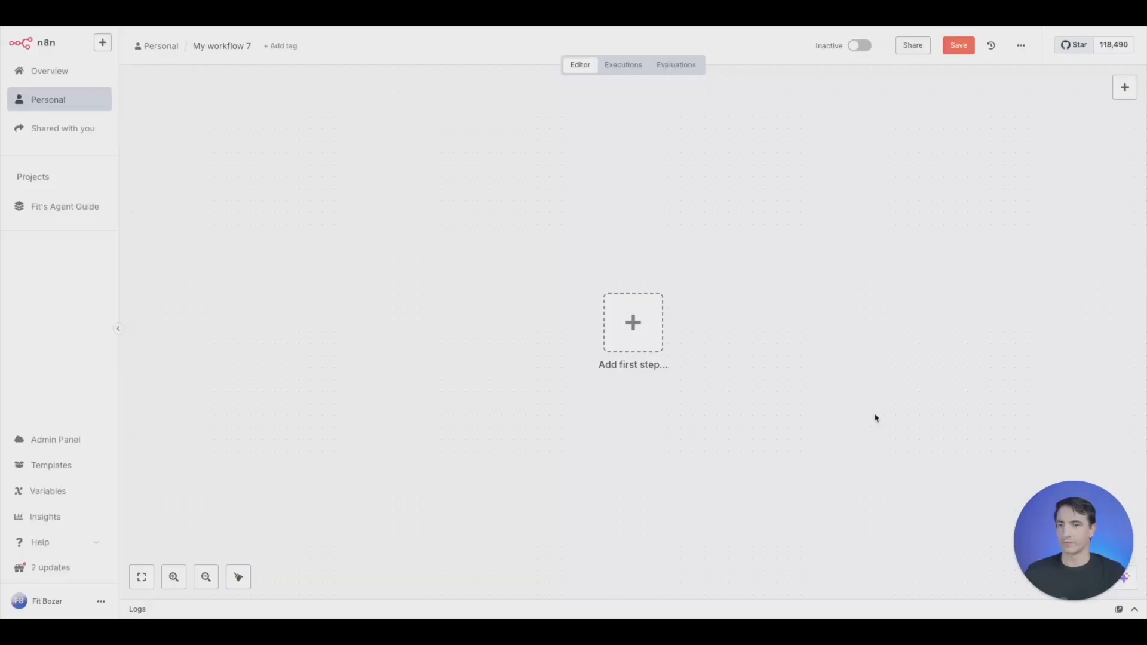
- Start the empty workflow with a Gmail Trigger for received messages that polls every minute, and return to the canvas
left_click(635, 329)
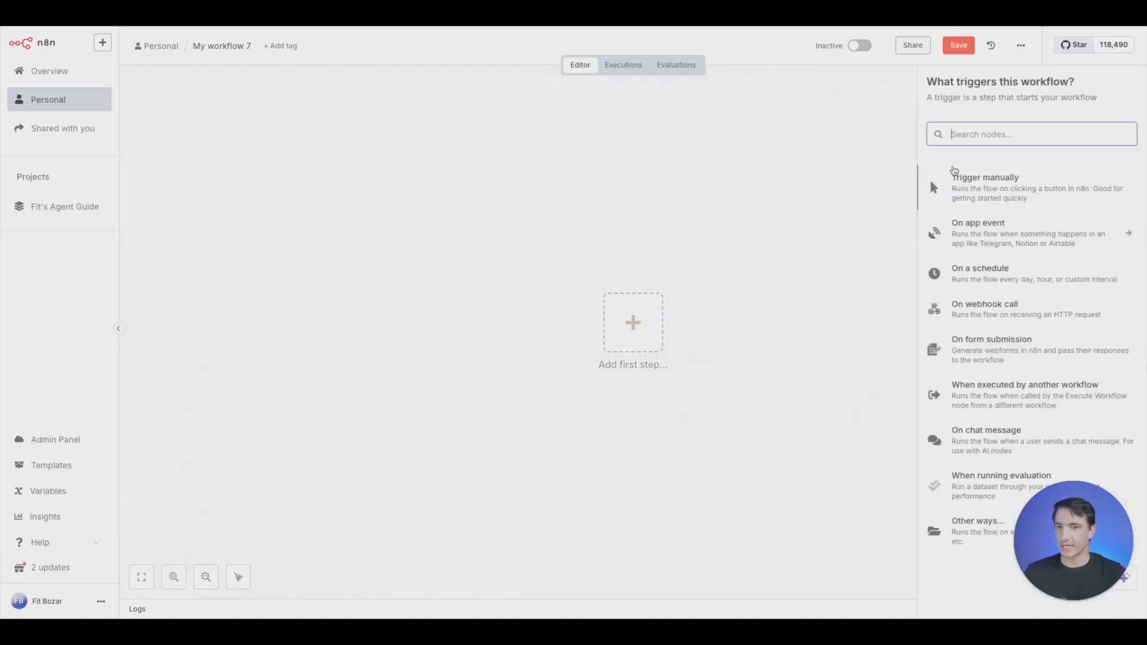
type("gmail")
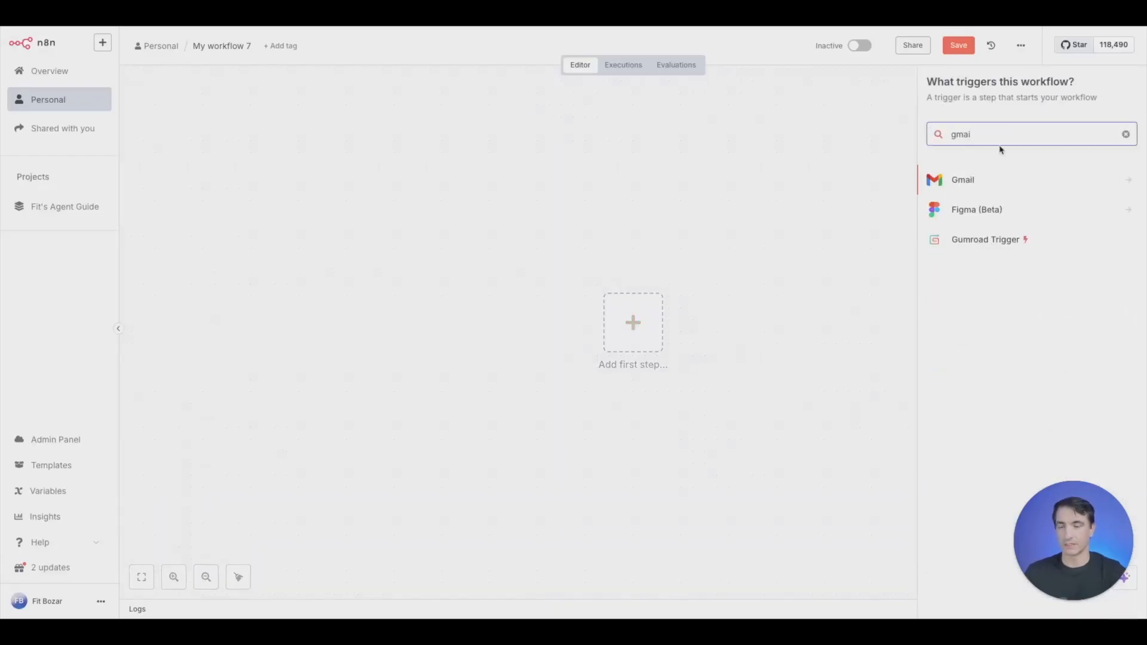
left_click(978, 186)
left_click(984, 176)
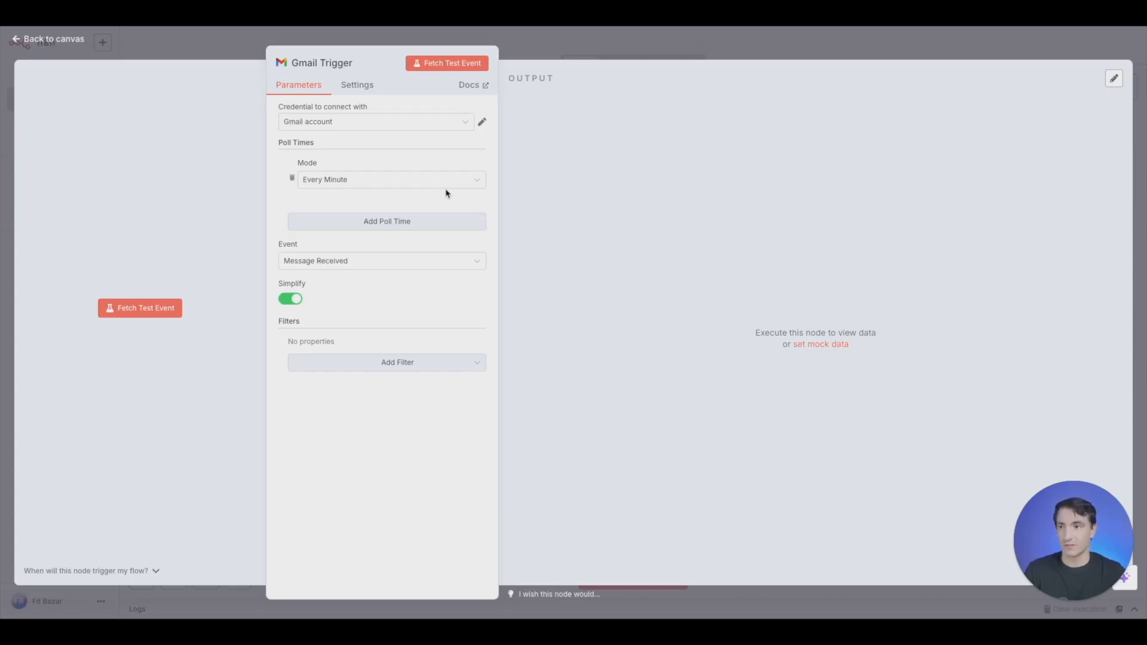
left_click(544, 50)
- Add an AI Agent node after the Gmail Trigger and run the previous nodes to load sample email data
left_click(702, 332)
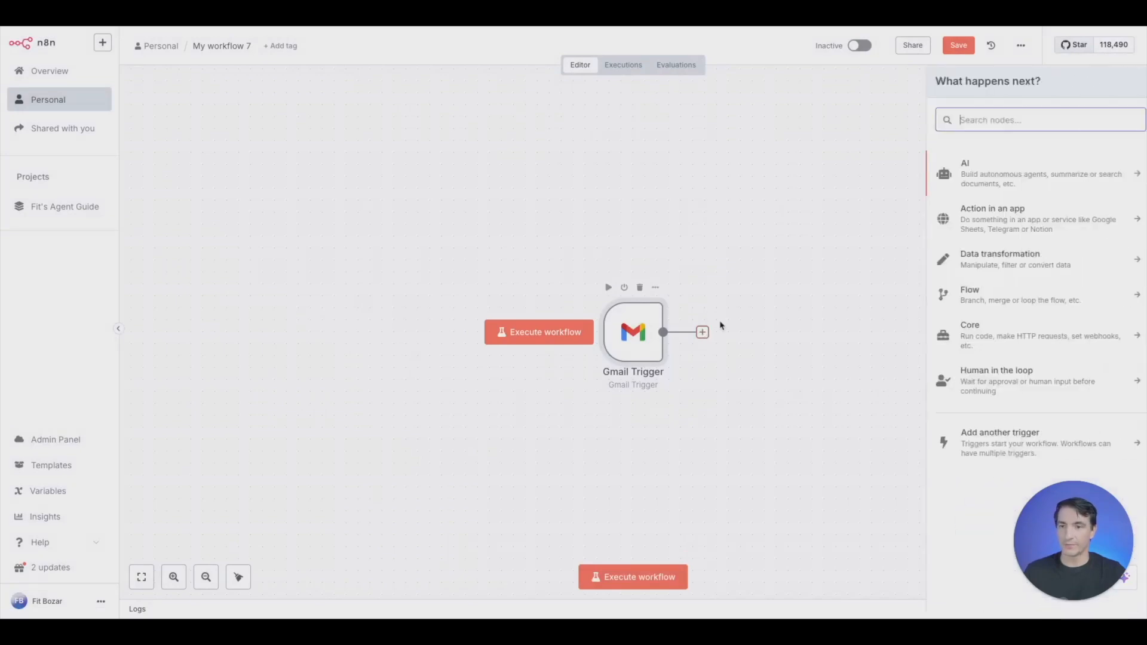
left_click(1013, 182)
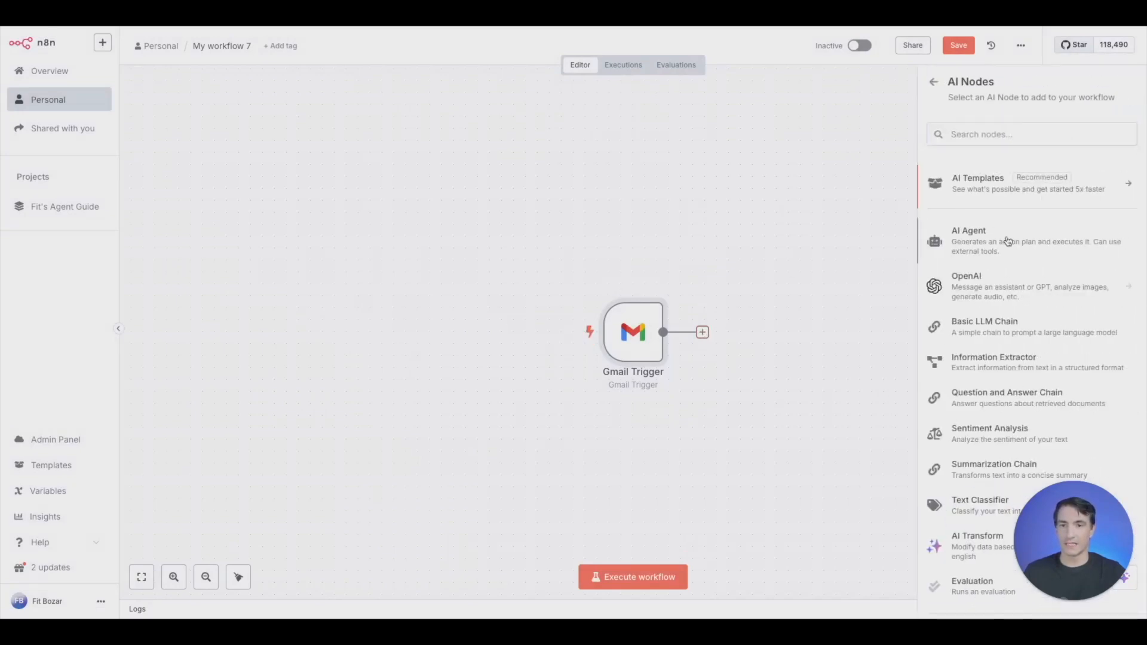
left_click(1004, 238)
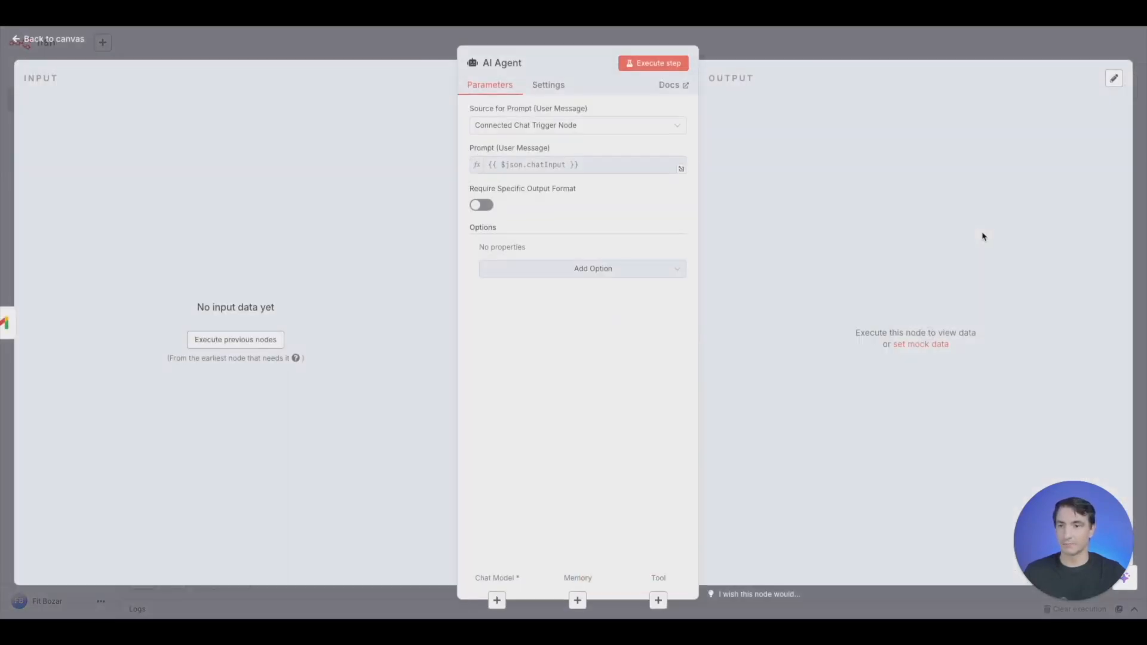
left_click(261, 348)
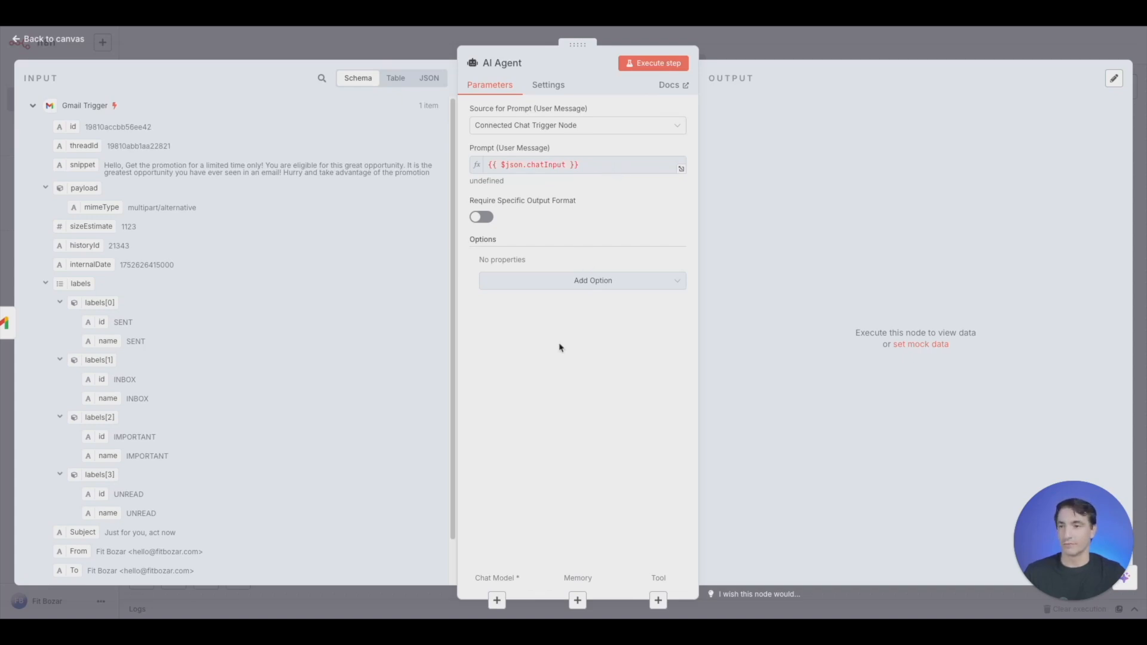
- Define the AI Agent's user prompt below with the email's id, Subject and snippet fields, separated by blank lines
left_click(525, 126)
left_click(537, 195)
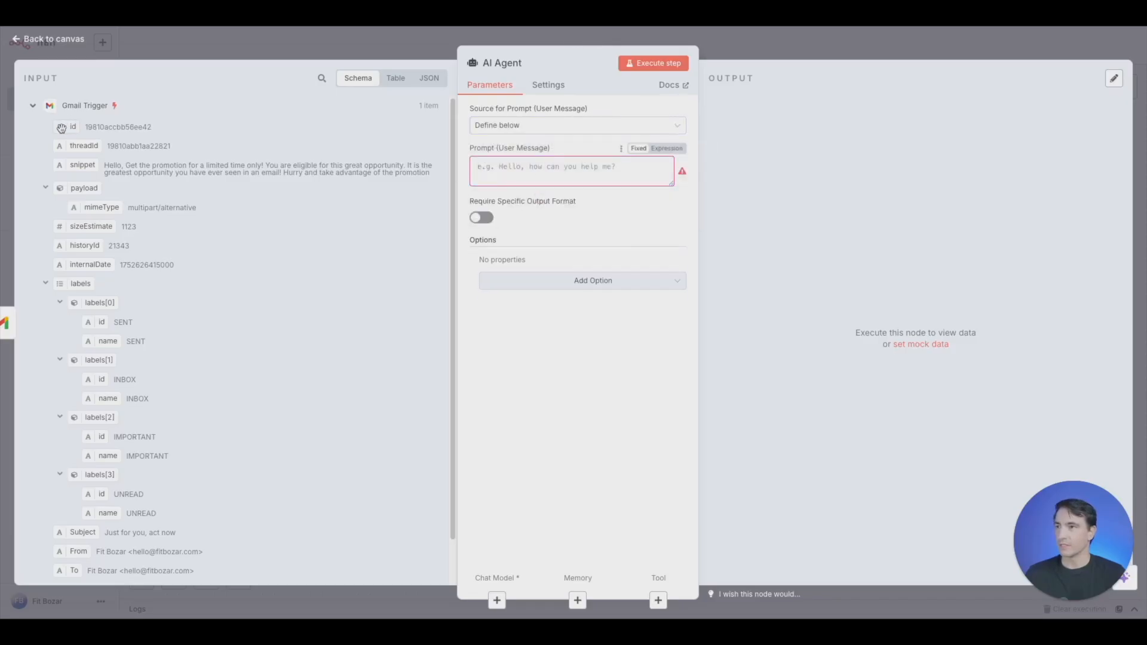
left_click_drag(61, 127, 604, 166)
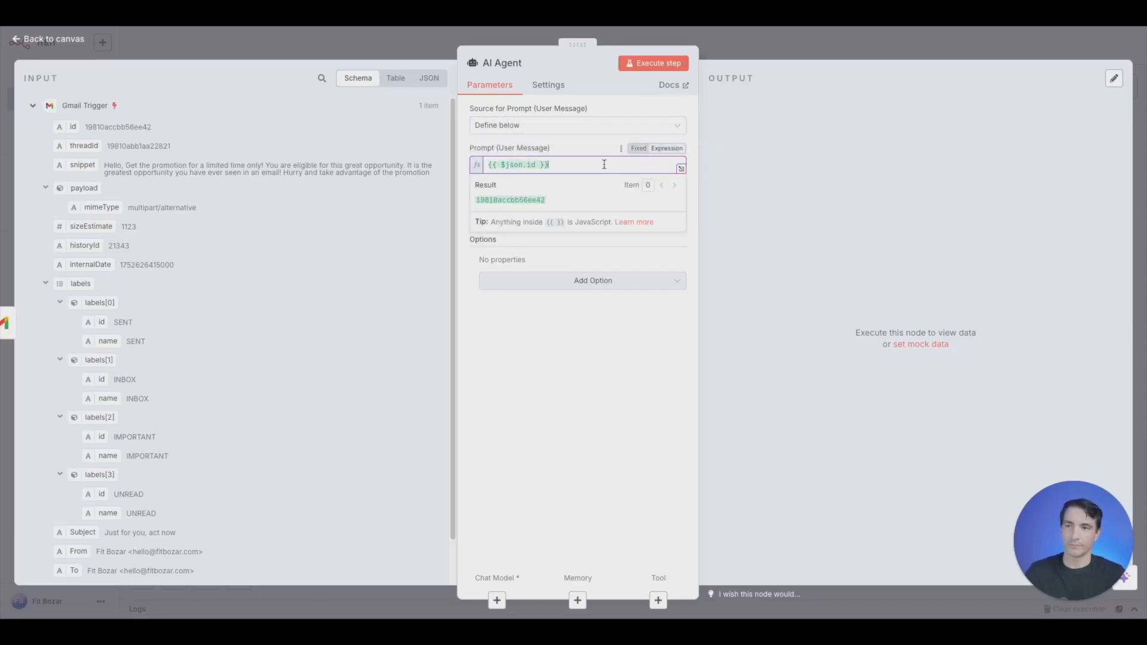
key("Return")
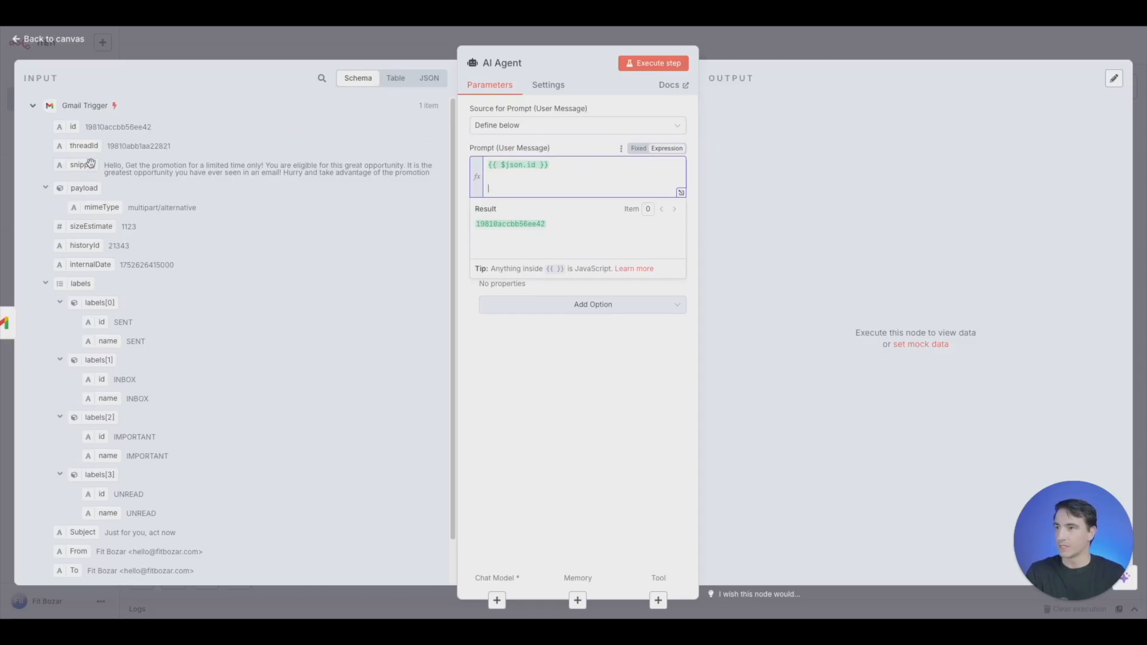
left_click_drag(83, 532, 515, 191)
key("Return")
key("Return")
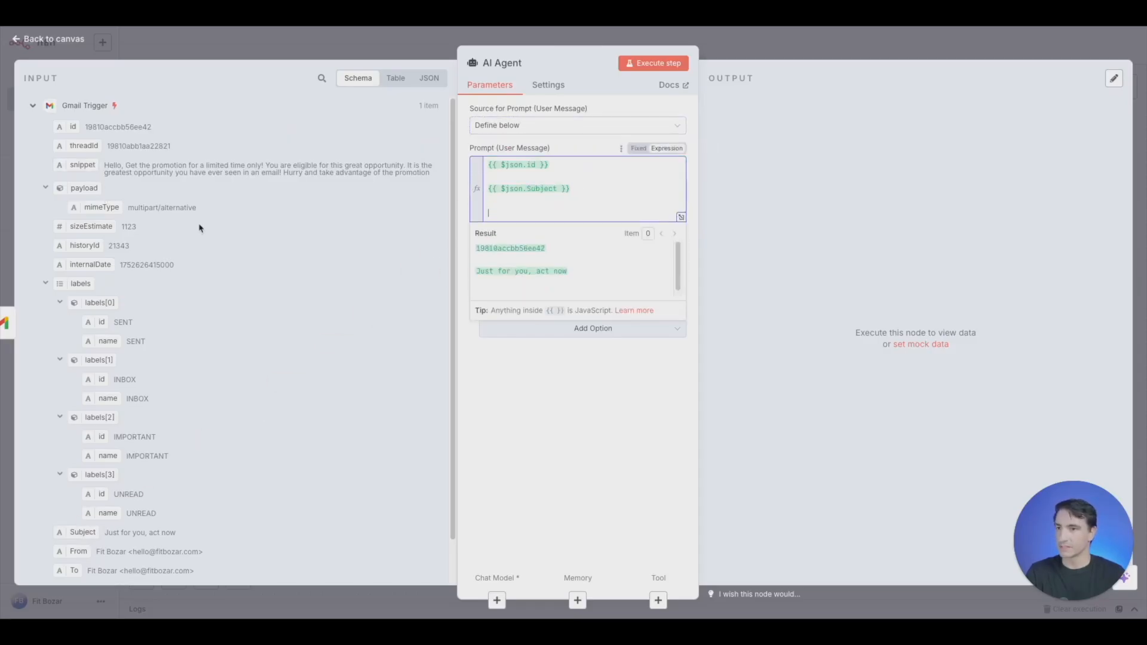
left_click_drag(75, 165, 490, 212)
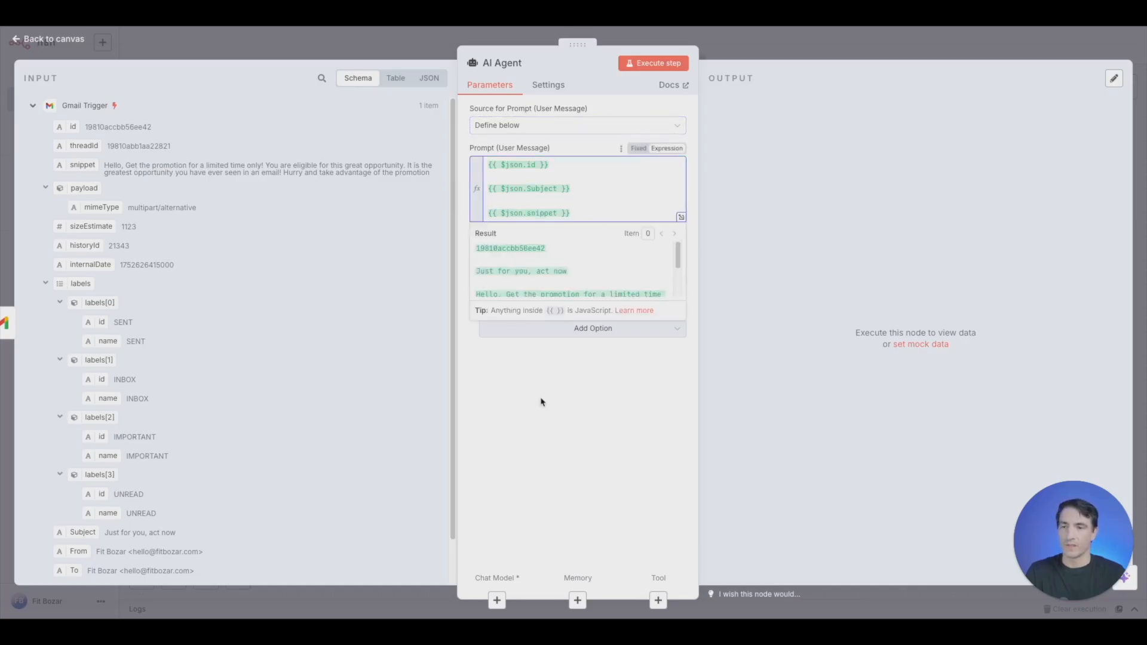
left_click(621, 380)
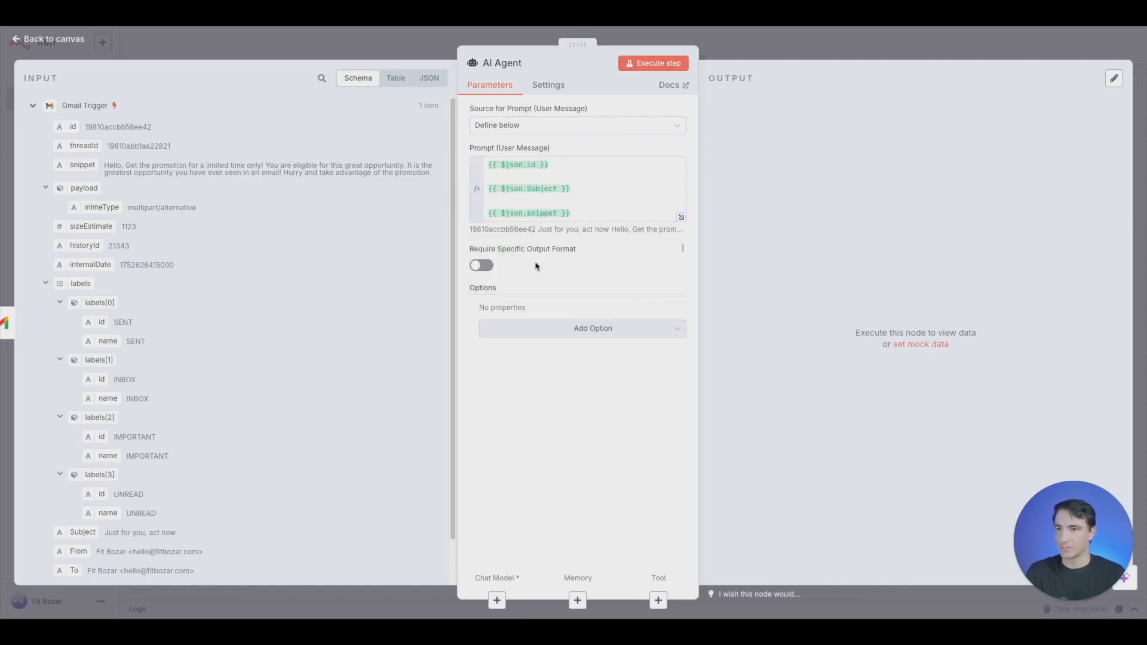
- Add a system message expression to the AI Agent, replacing the default text with the copied prompt for marking unimportant emails as read
left_click(585, 331)
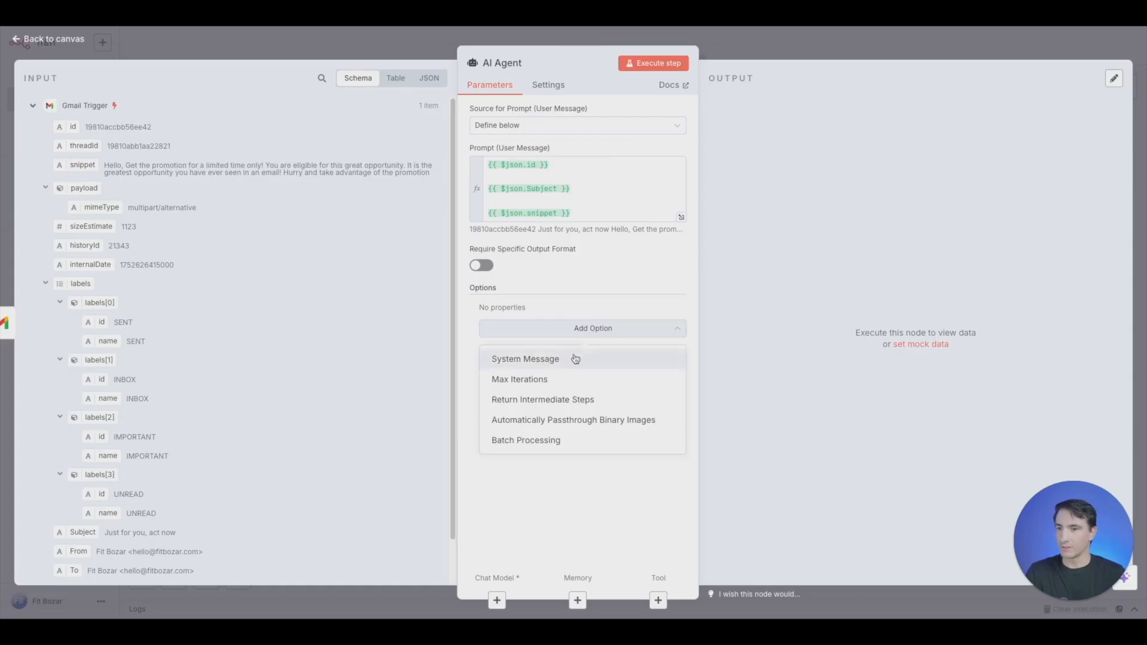
left_click(576, 359)
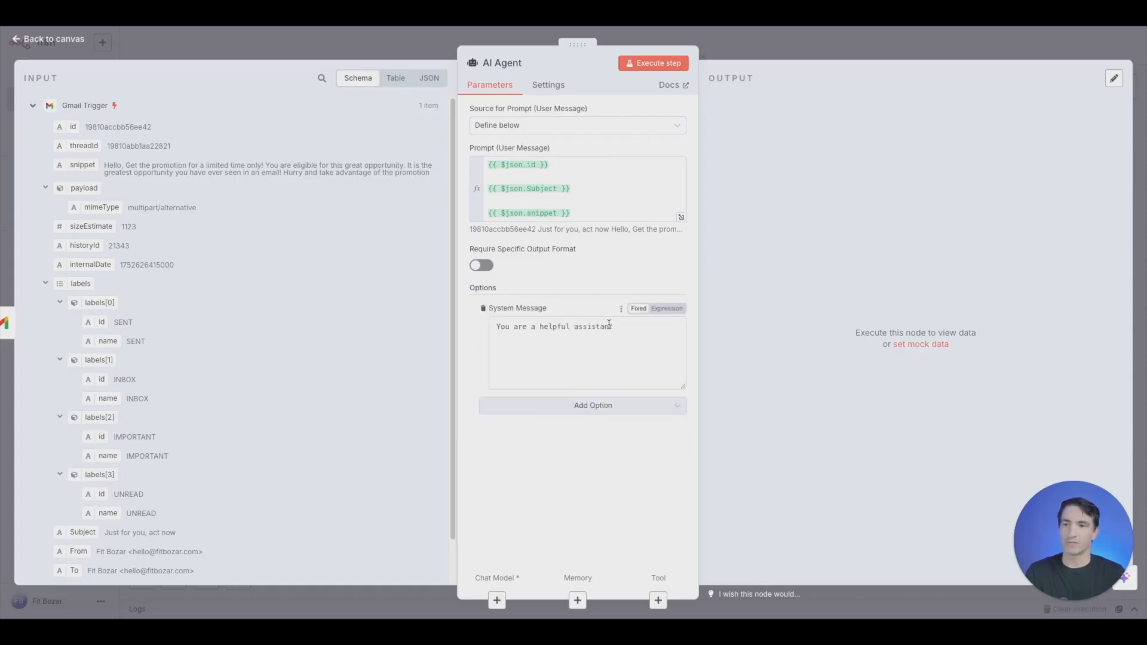
triple_click(608, 324)
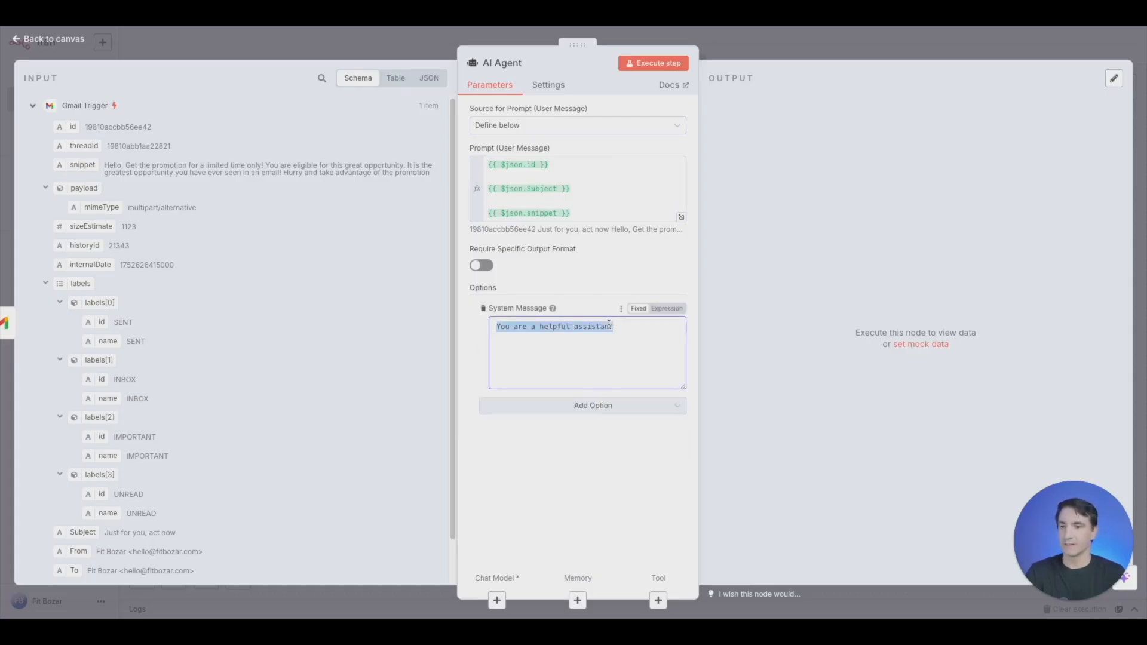
left_click(660, 308)
triple_click(612, 326)
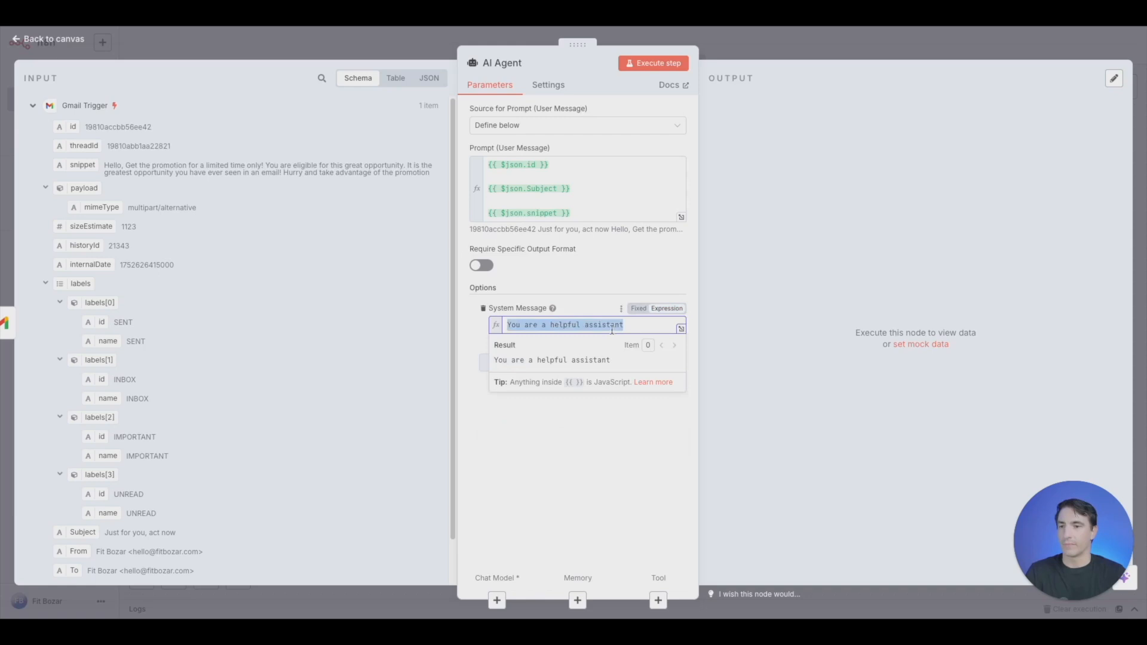
left_click(680, 329)
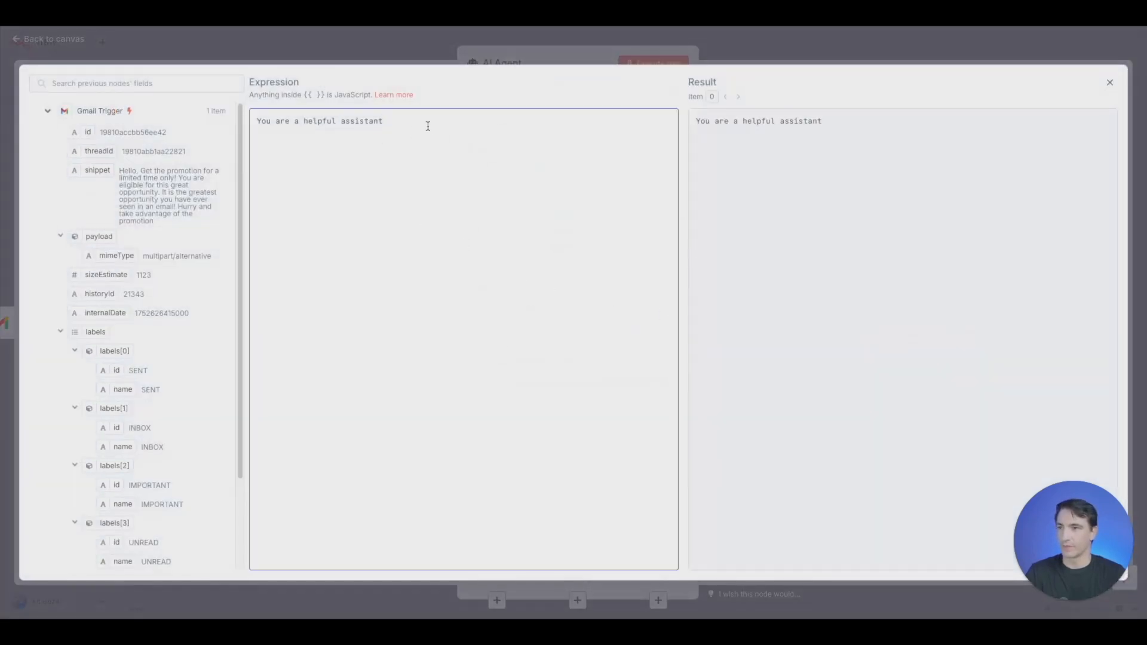
key("ctrl+a")
key("BackSpace")
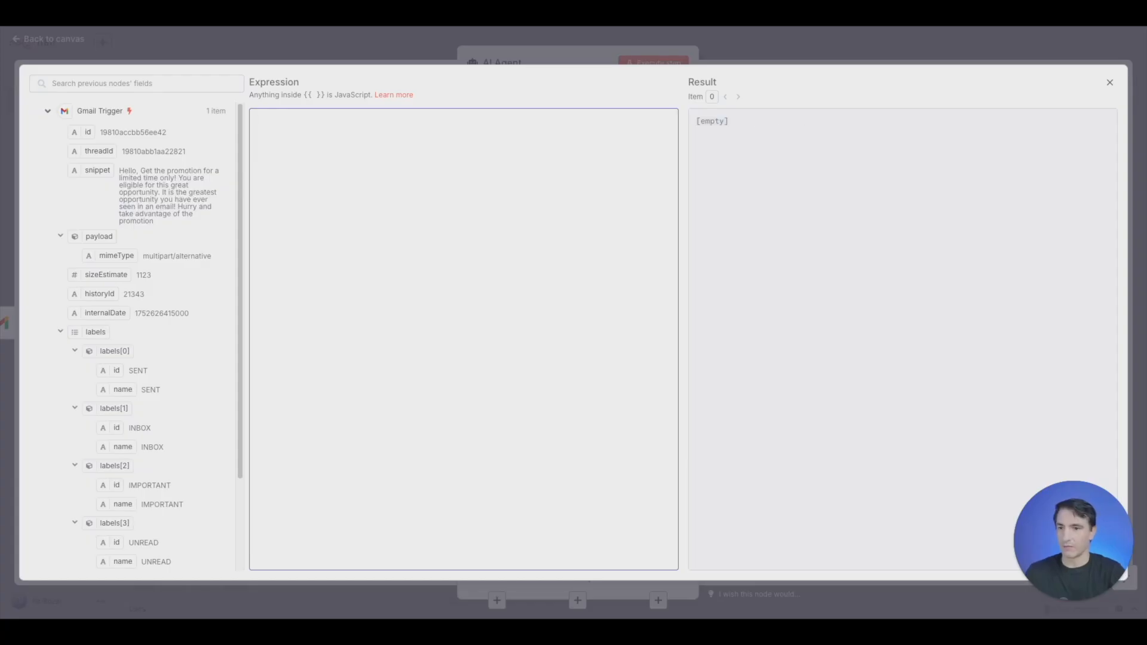
type("### Goal: Manage the incoming google emails and filter out the unimportant emails by marking them as read.  ### Task: Check each email received Determine whether the email is important to me If the email is unimportant, mark it as read If the email is important, do nothing  ### irrelevant context Everything regarding a promotion is unimportant  ### personal context I am working on investment deals with clients")
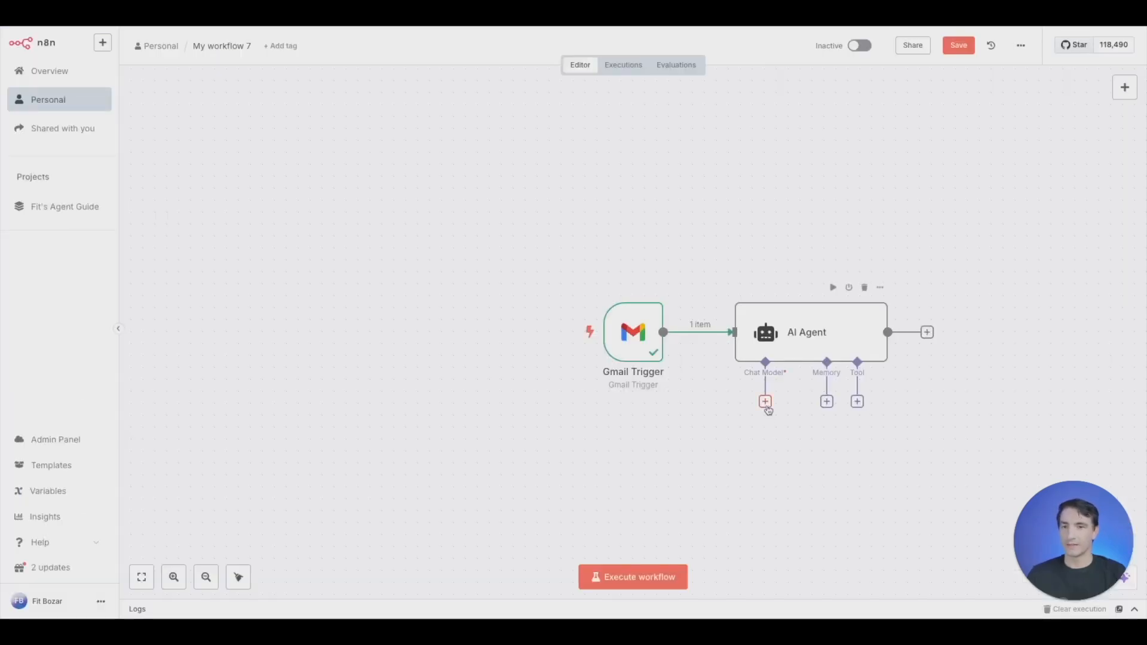
- Attach an OpenAI Chat Model using gpt-4.1-mini to the AI Agent and place it below the agent on the canvas
left_click(764, 402)
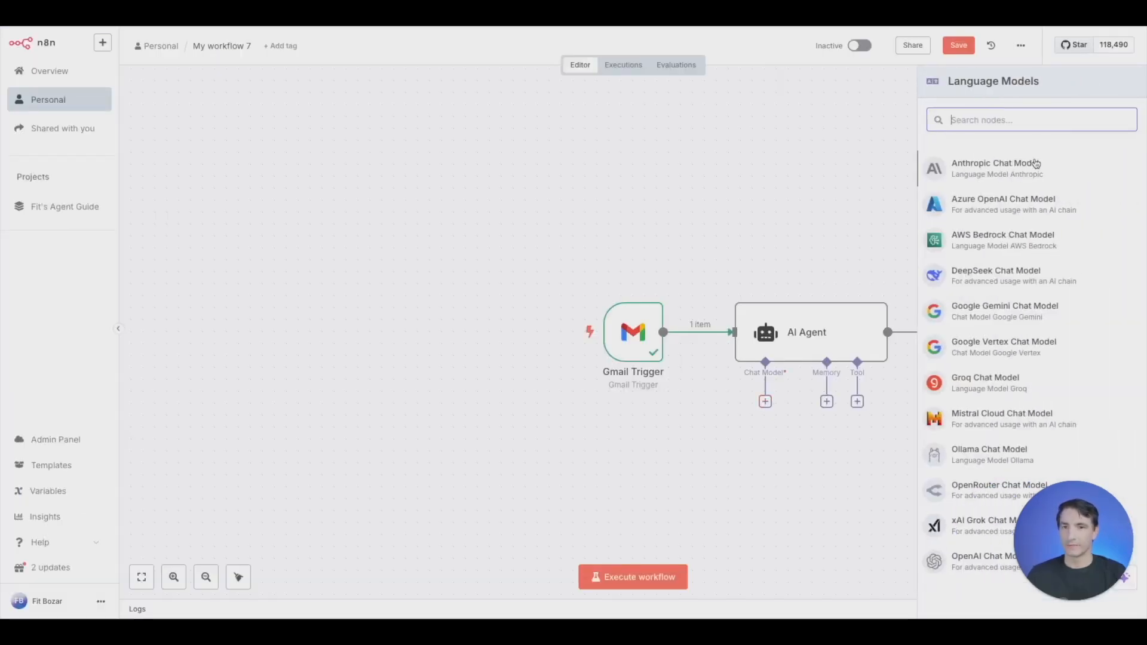
type("open")
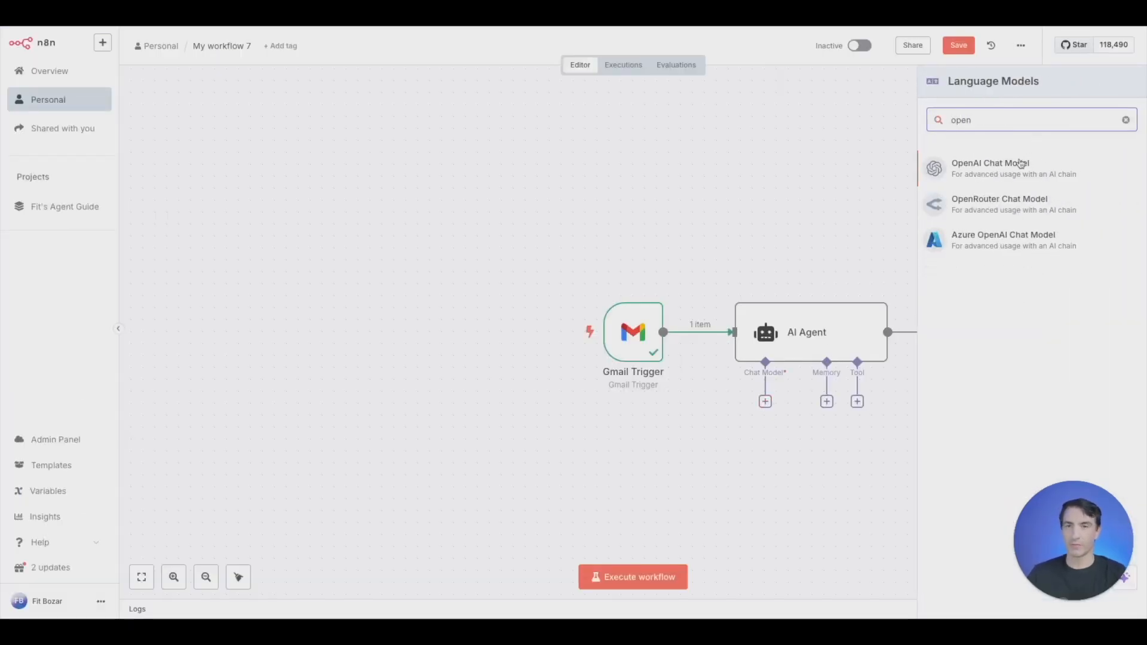
left_click(1021, 164)
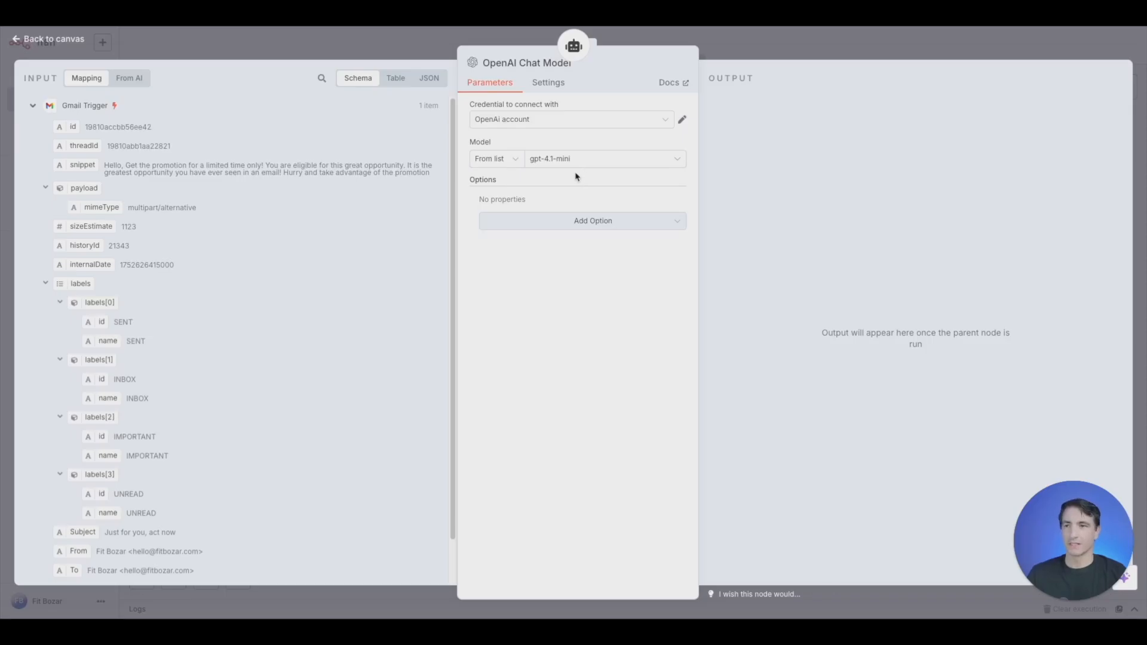
left_click(426, 53)
left_click_drag(793, 456, 711, 446)
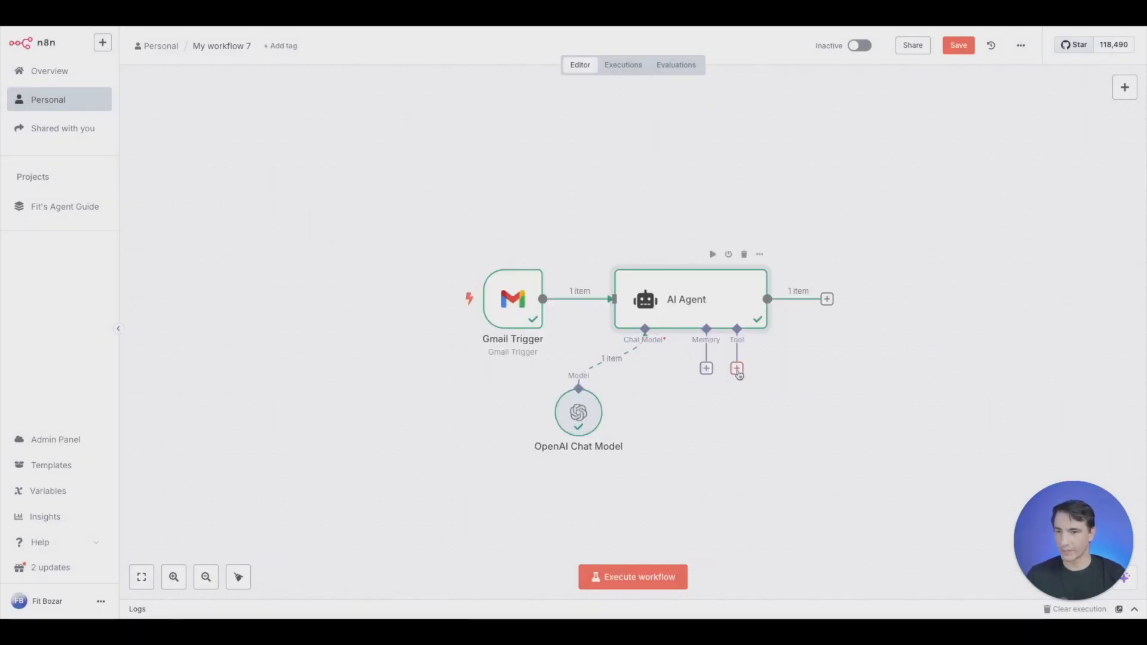
- Give the AI Agent a Gmail tool with the Mark as Read operation, map Message ID to the trigger's id, and test the tool
left_click(736, 368)
type("gma")
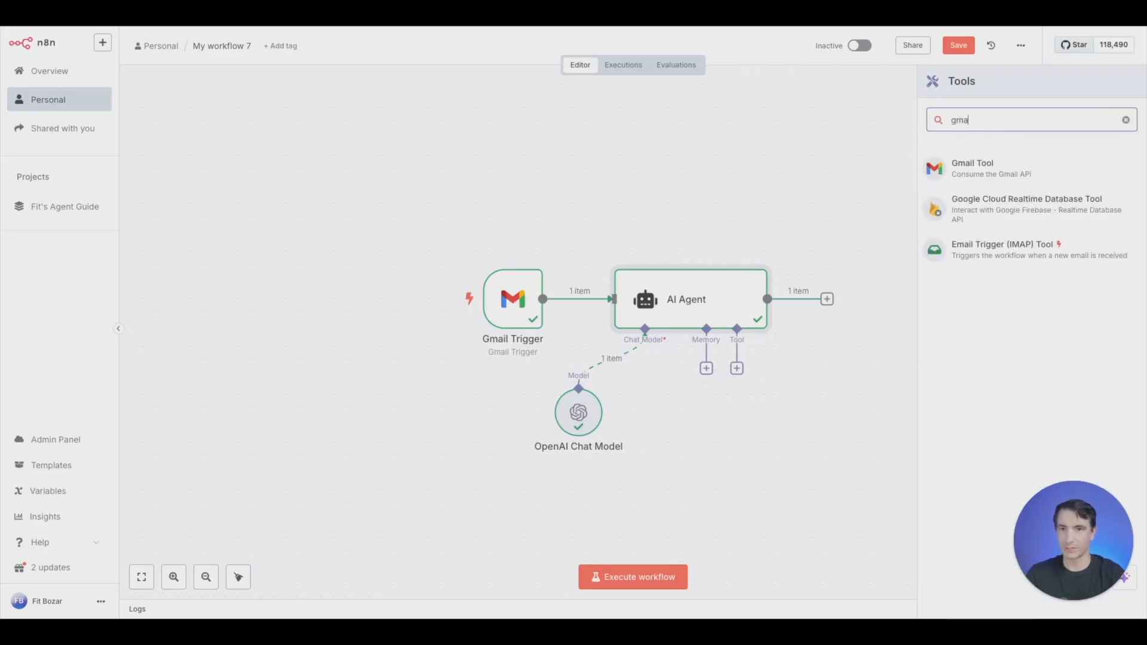
left_click(1007, 176)
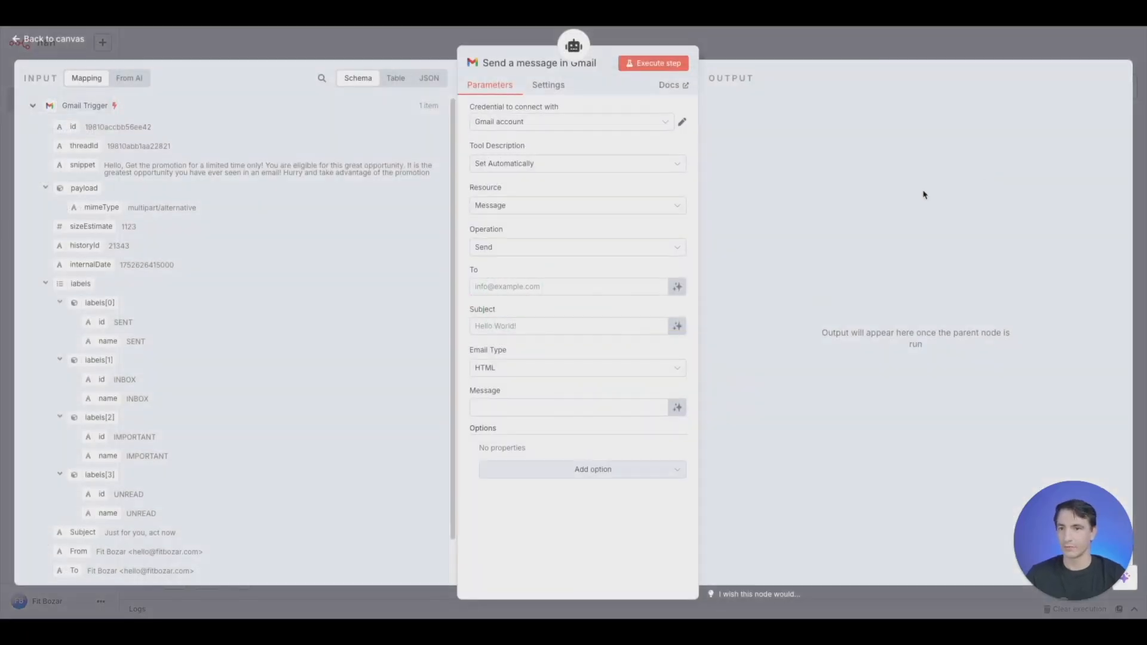
left_click(516, 242)
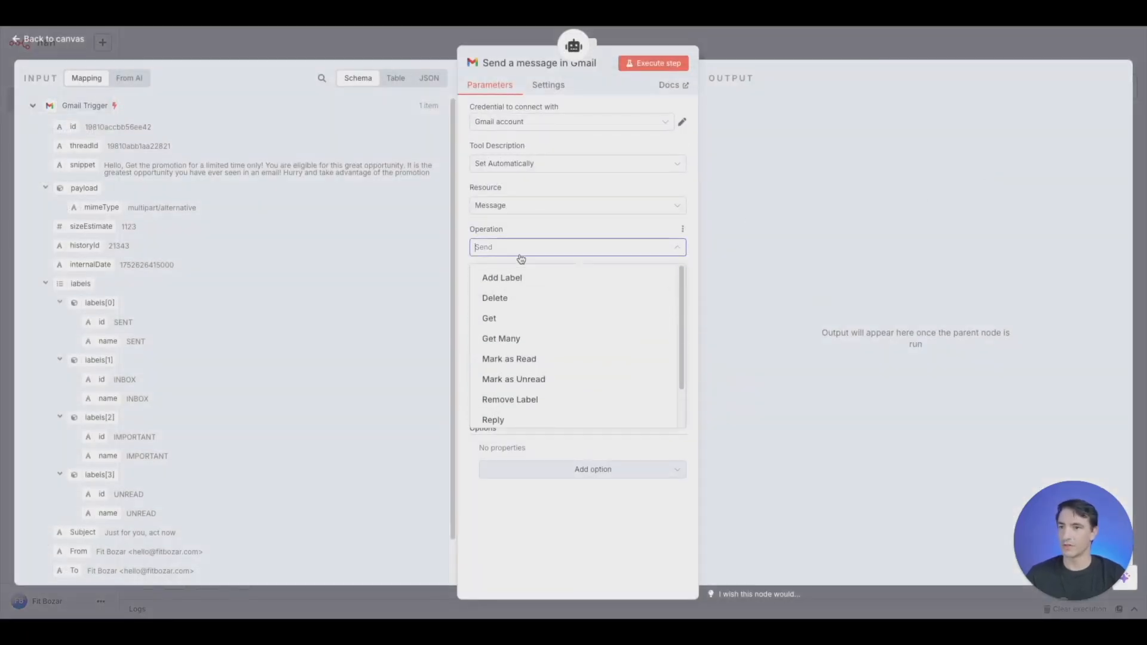
scroll(543, 364, "down", 1)
left_click(543, 342)
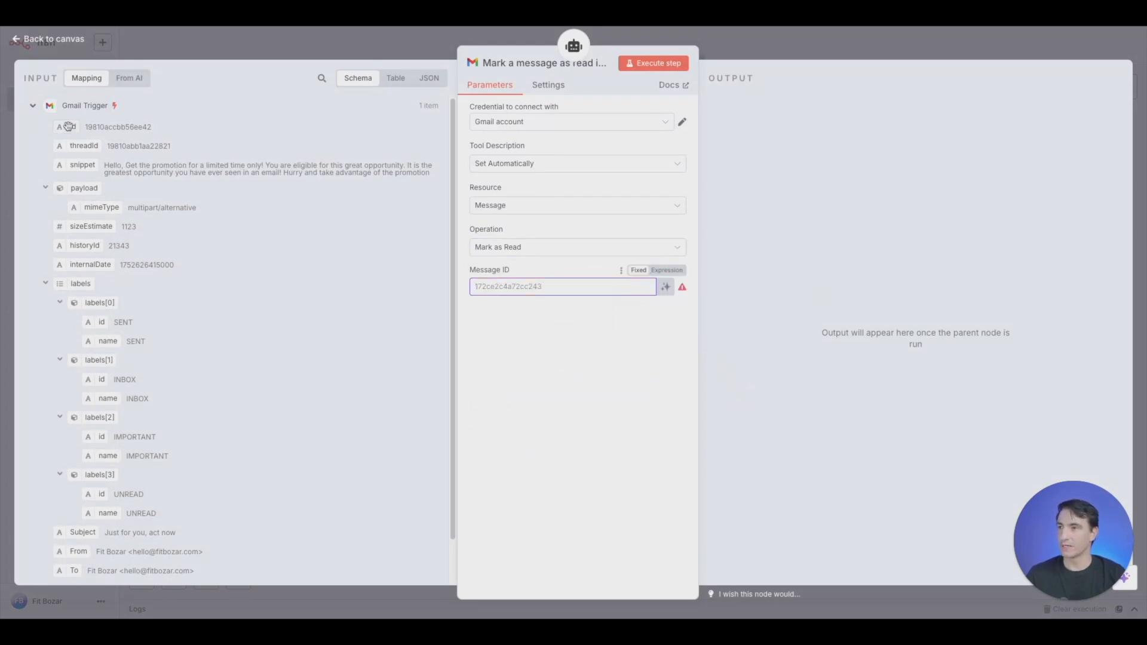
left_click_drag(75, 125, 537, 288)
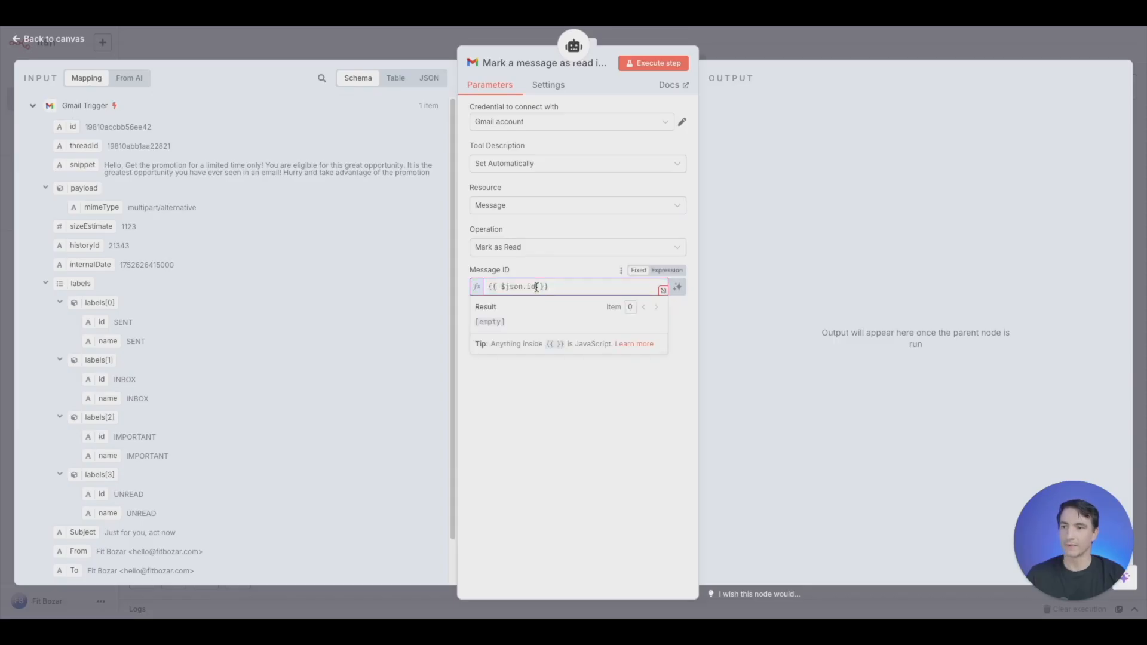
left_click(659, 65)
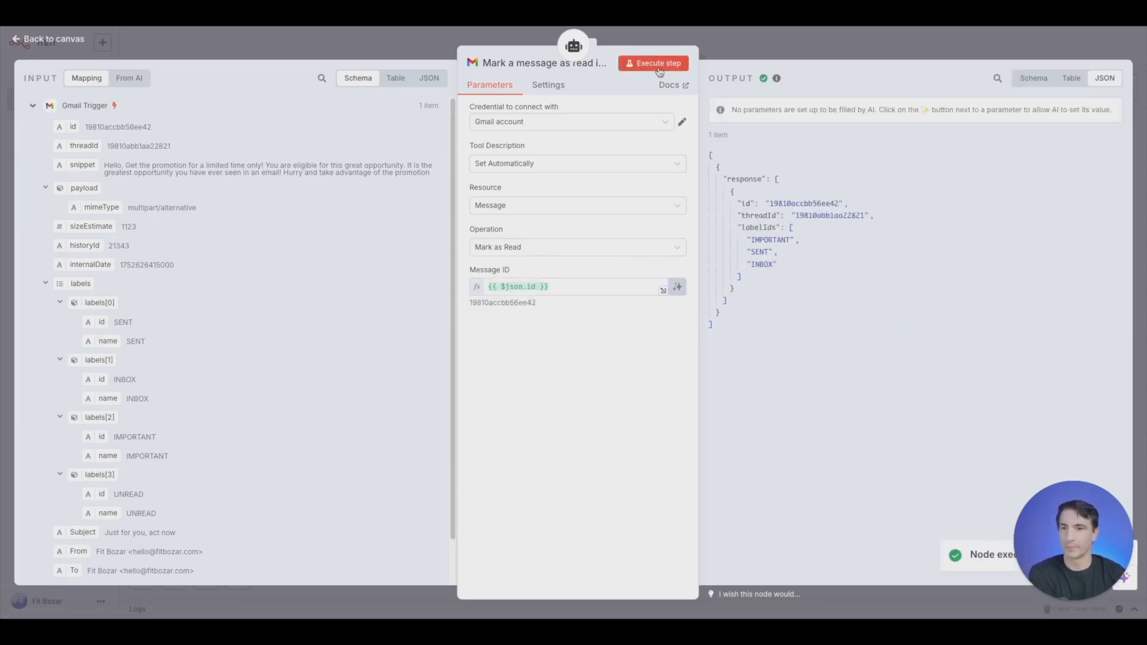
left_click(730, 41)
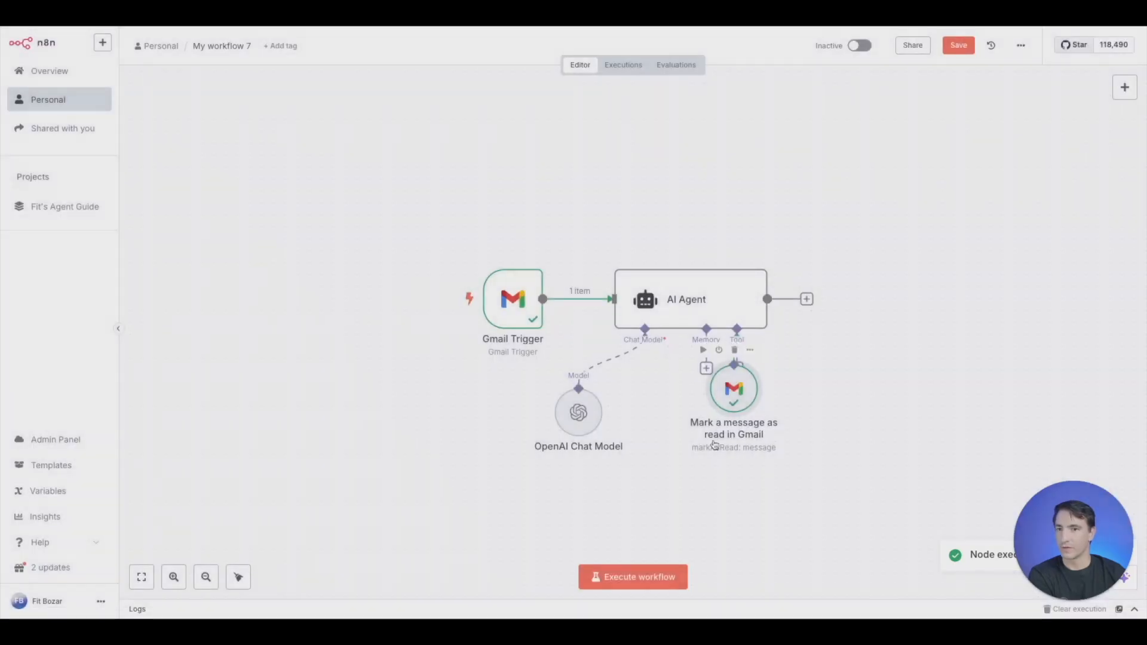
- Execute the workflow and review the AI Agent's output and full system message
left_click(619, 578)
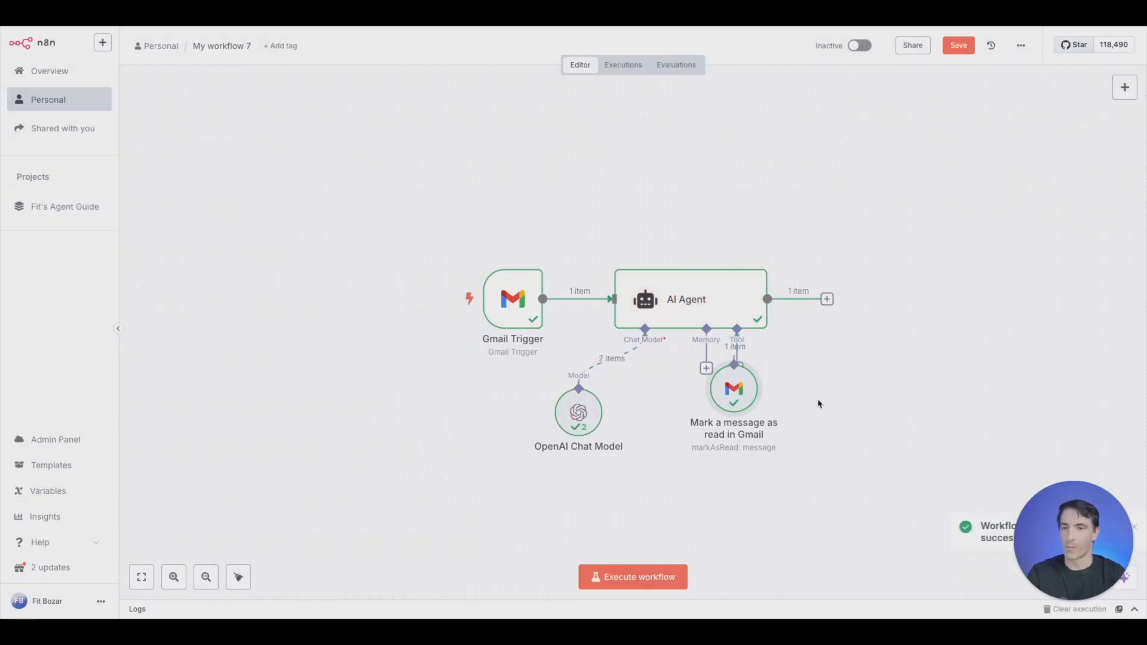
double_click(748, 298)
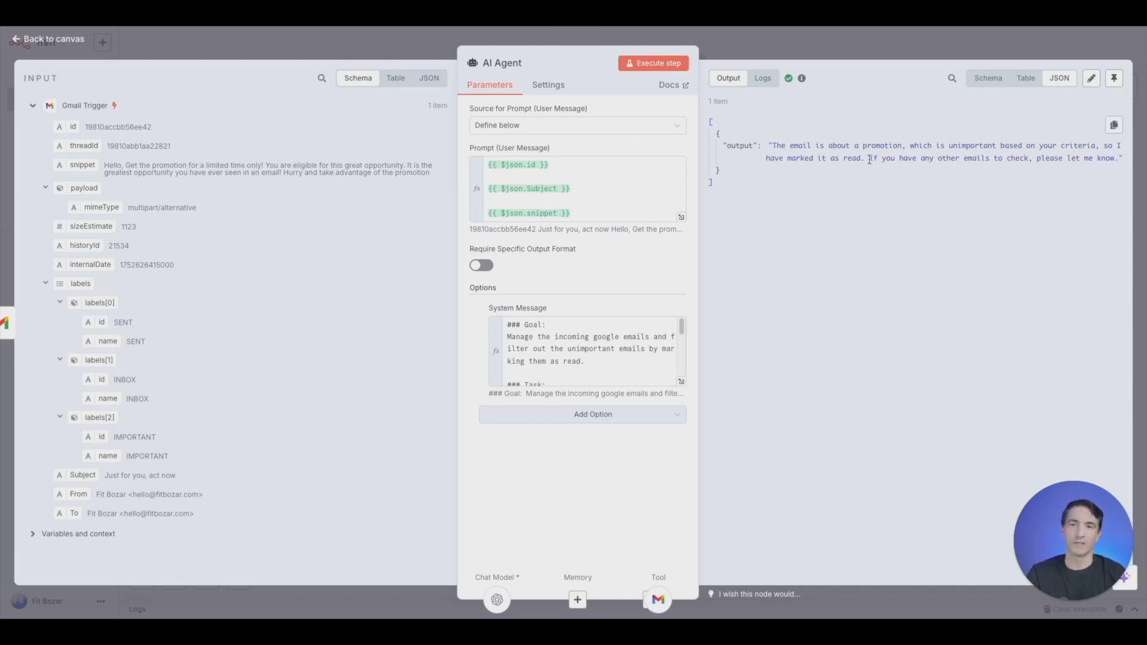
left_click(681, 382)
left_click(393, 43)
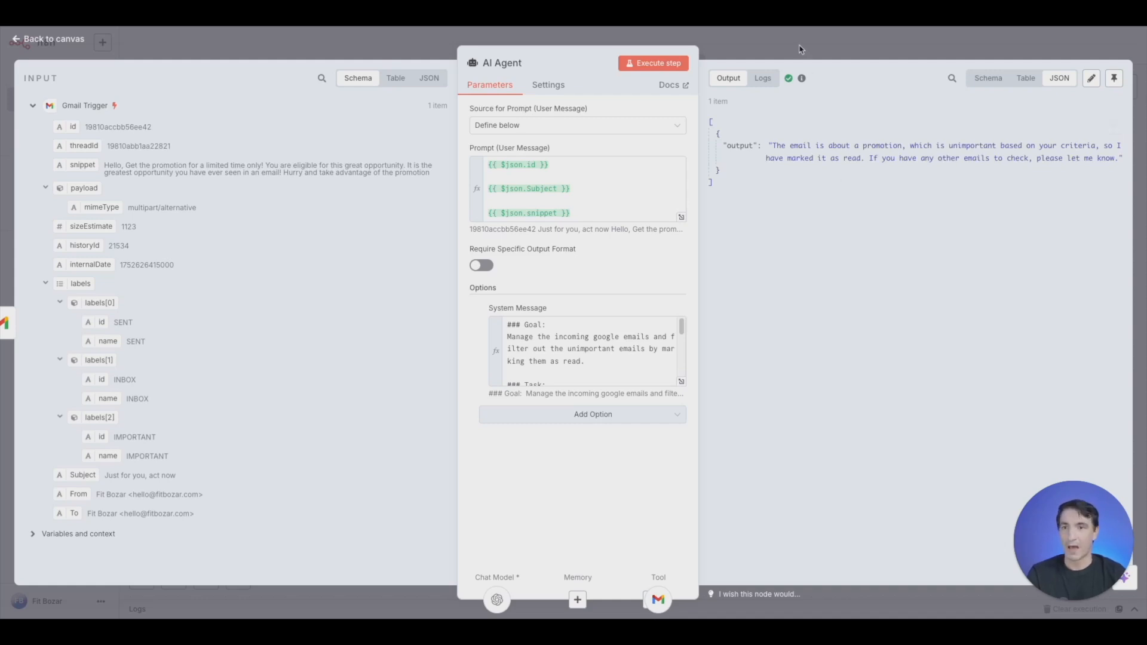
key("Escape")
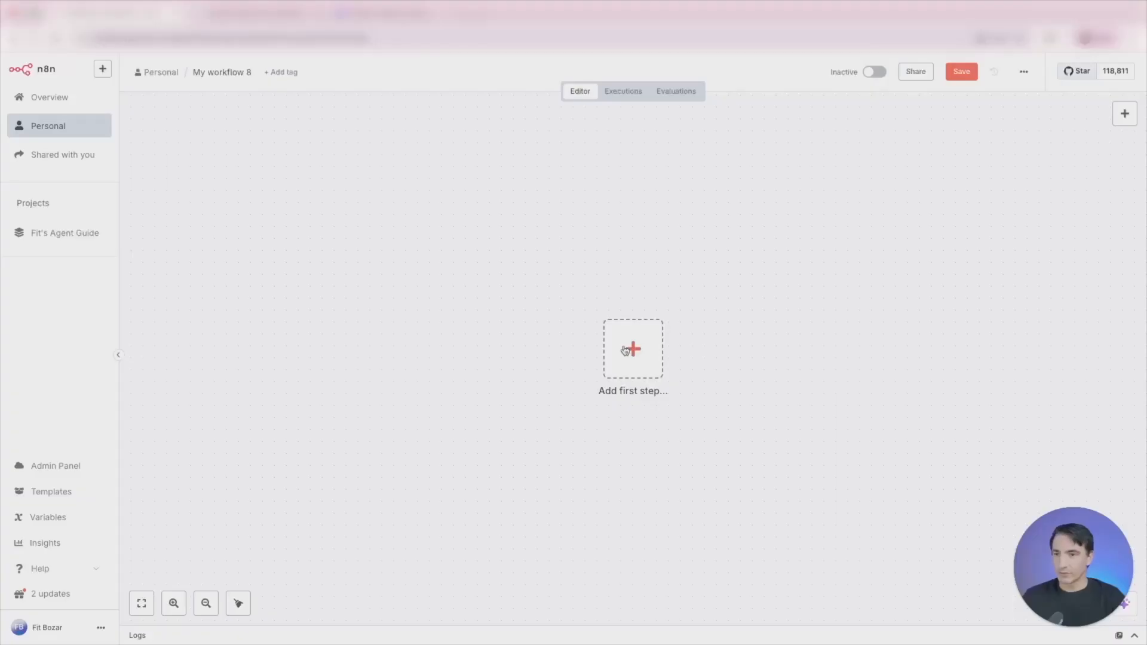
- Start the empty workflow with a Schedule Trigger that runs every day at 6am, and return to the canvas
left_click(633, 348)
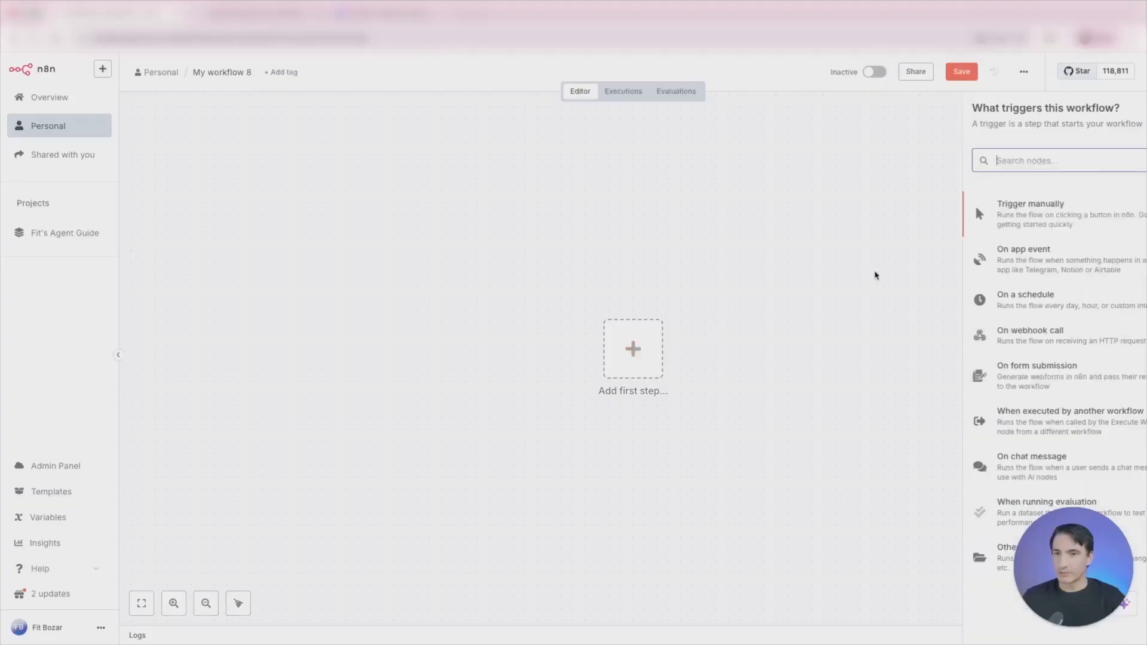
type("sched")
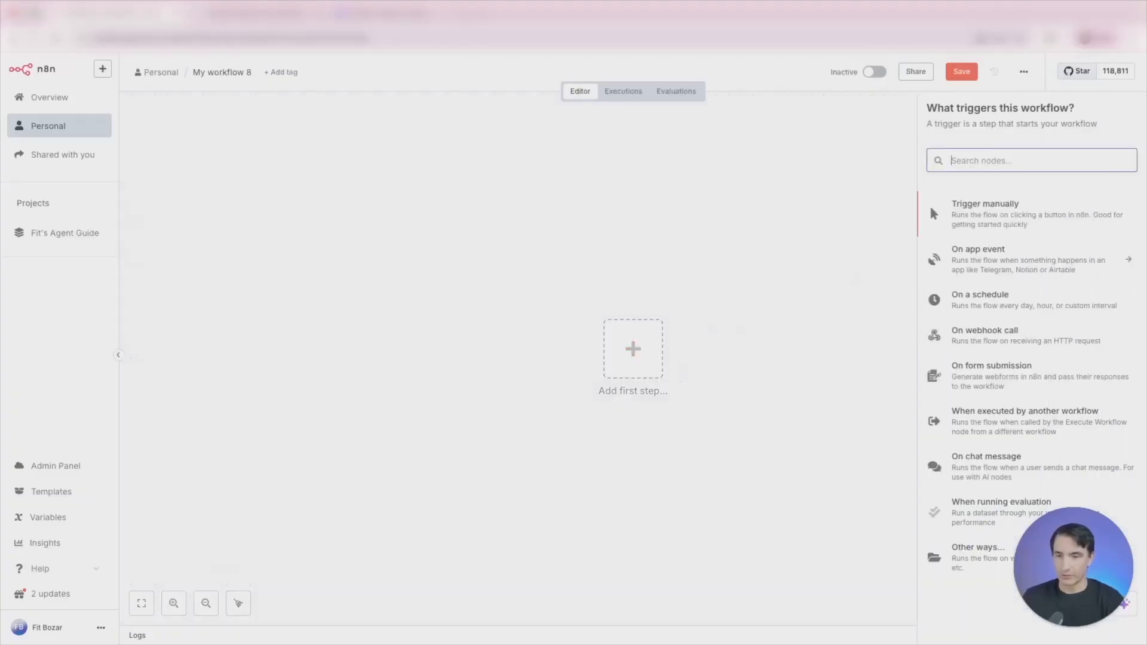
left_click(996, 207)
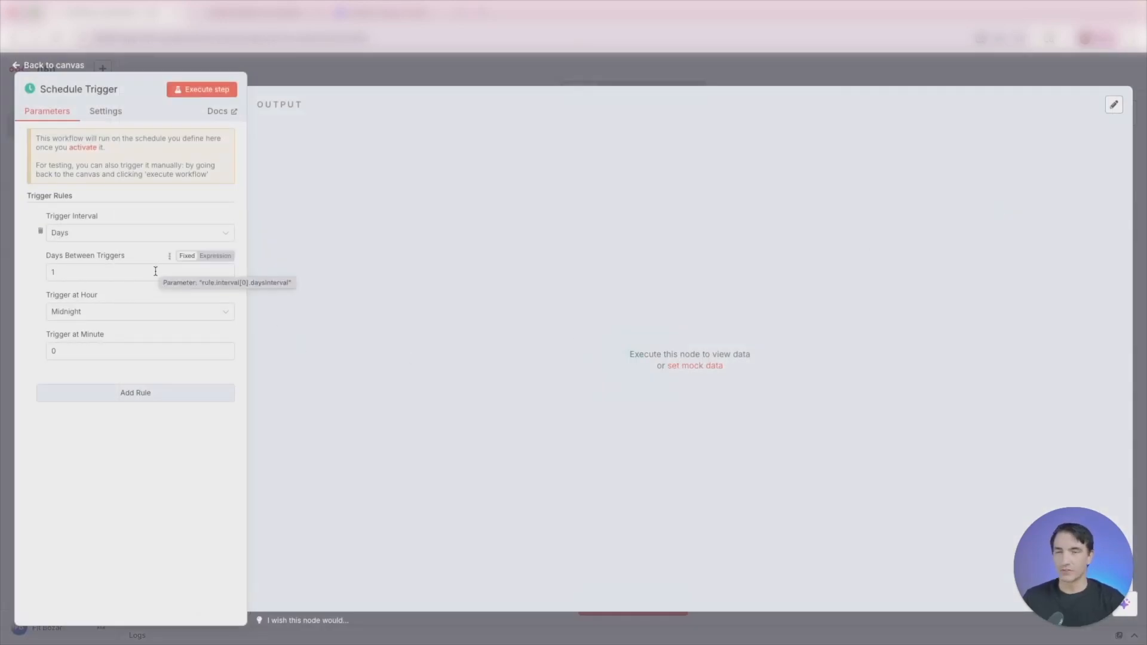
left_click(99, 320)
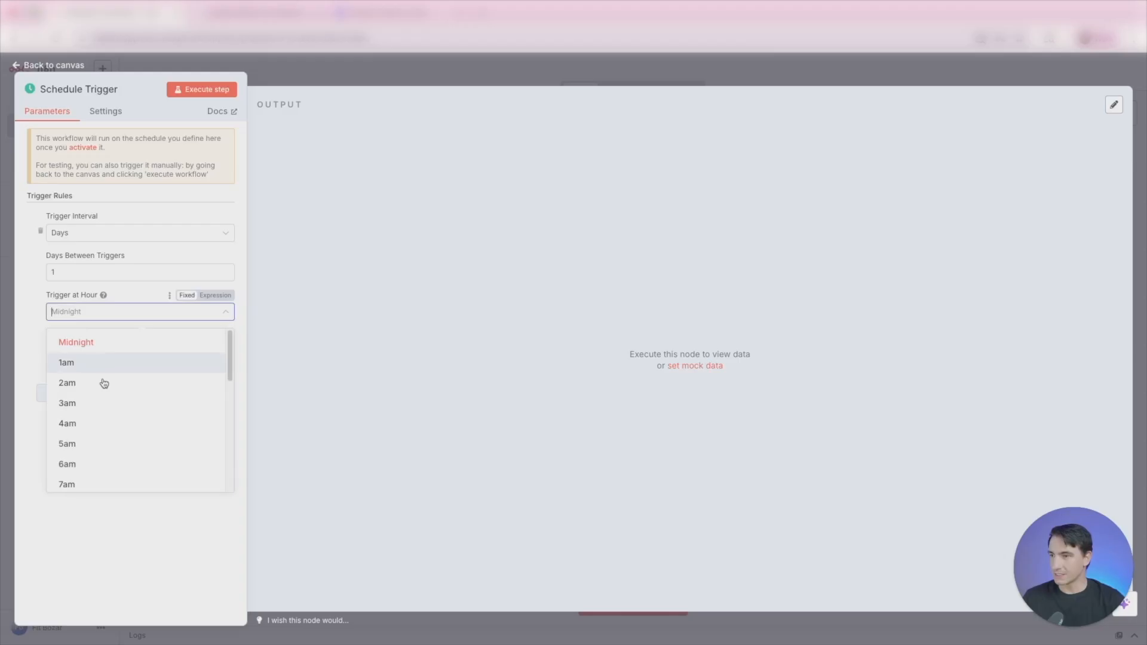
left_click(109, 465)
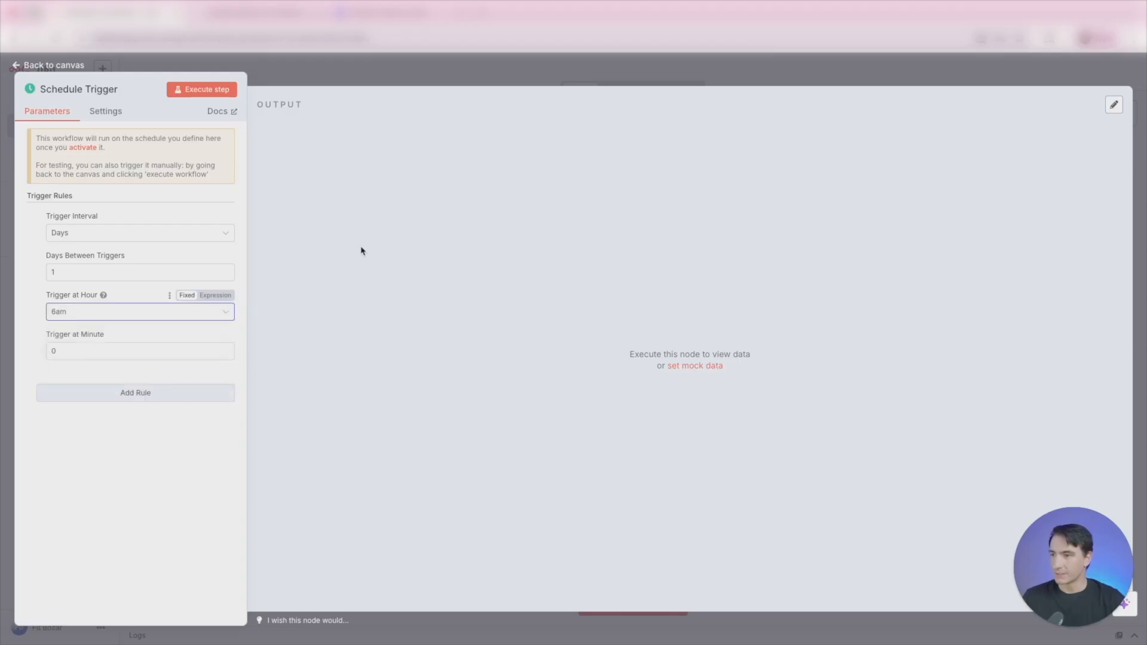
left_click(571, 73)
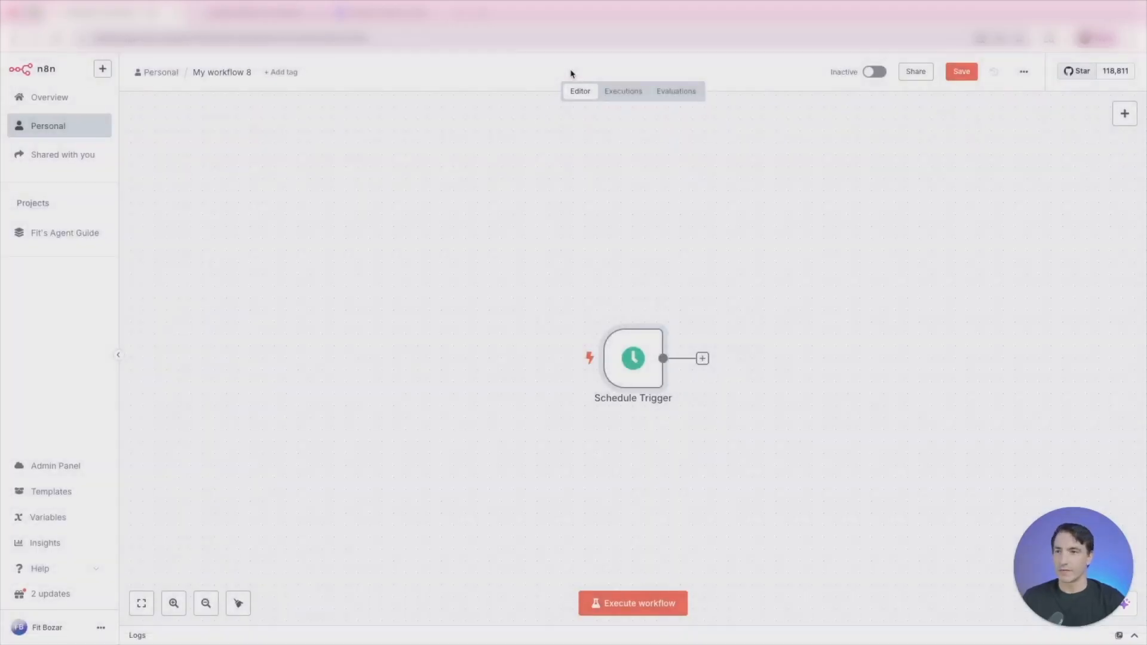
- Add a Gmail Get many messages node after the Schedule Trigger and set its limit to 5
left_click(703, 359)
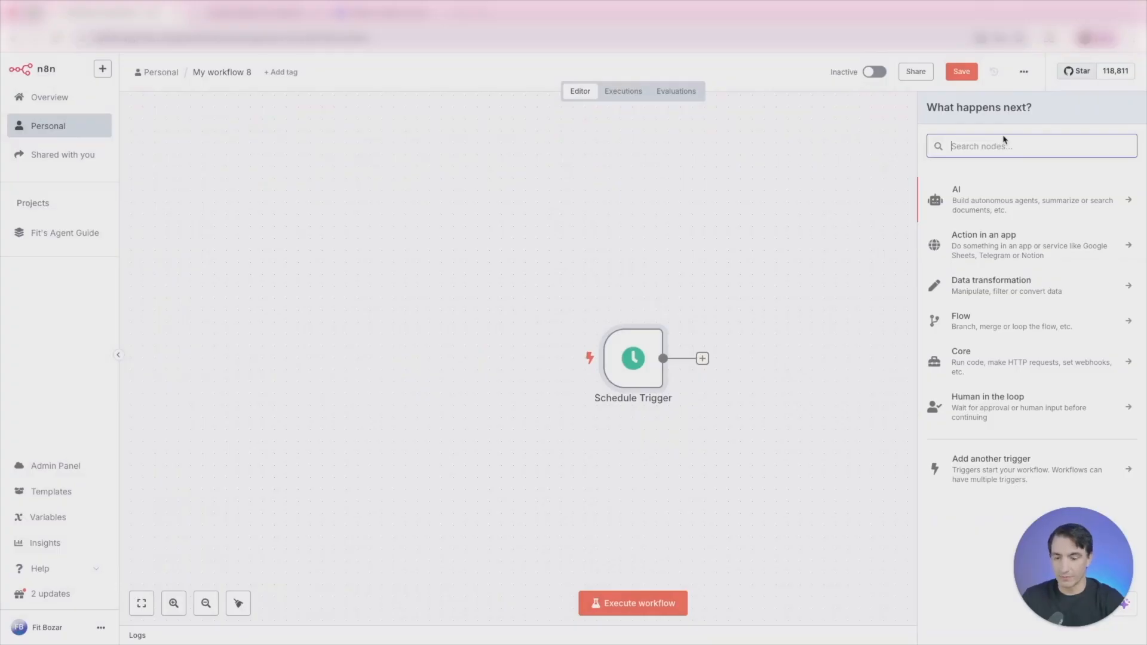
type("gmail")
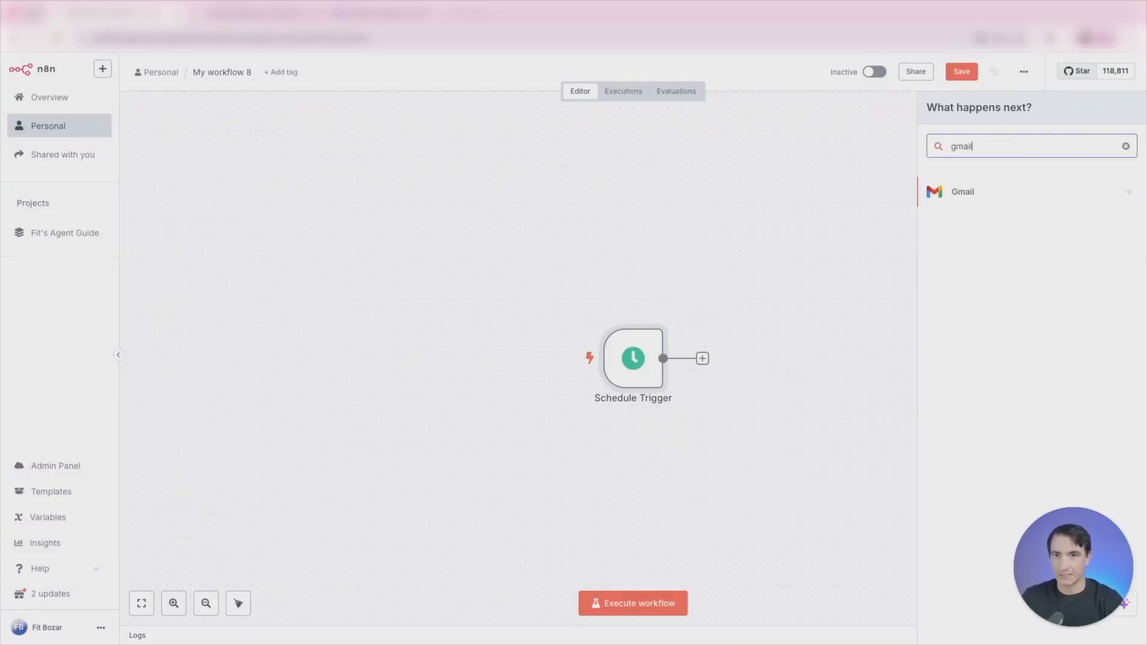
left_click(988, 191)
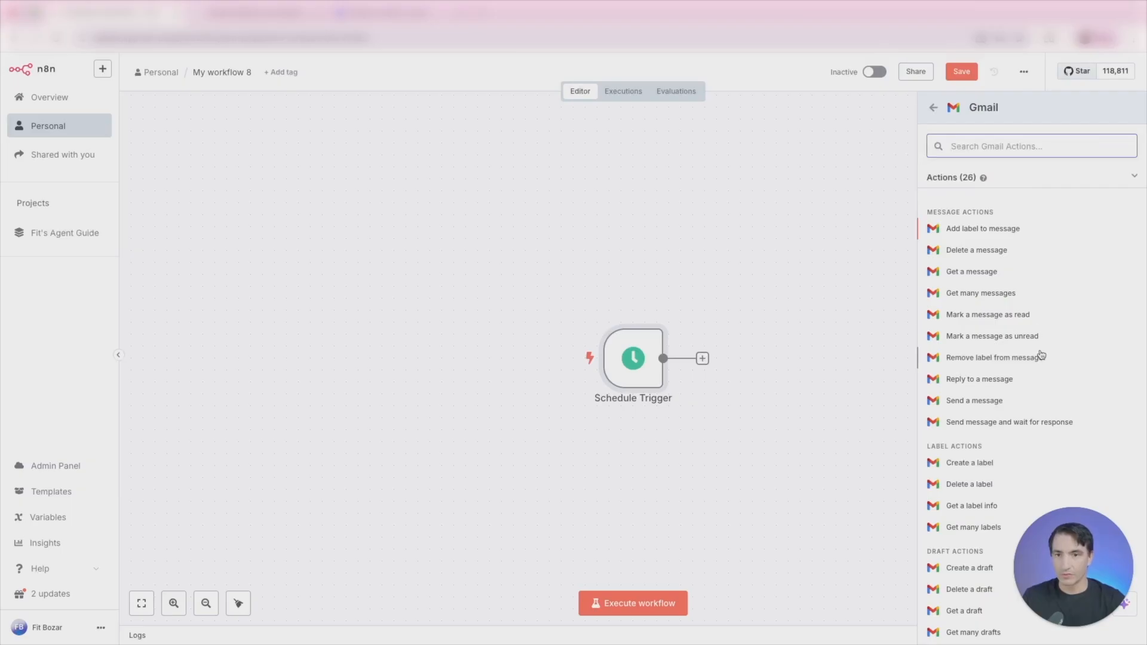
left_click(1009, 295)
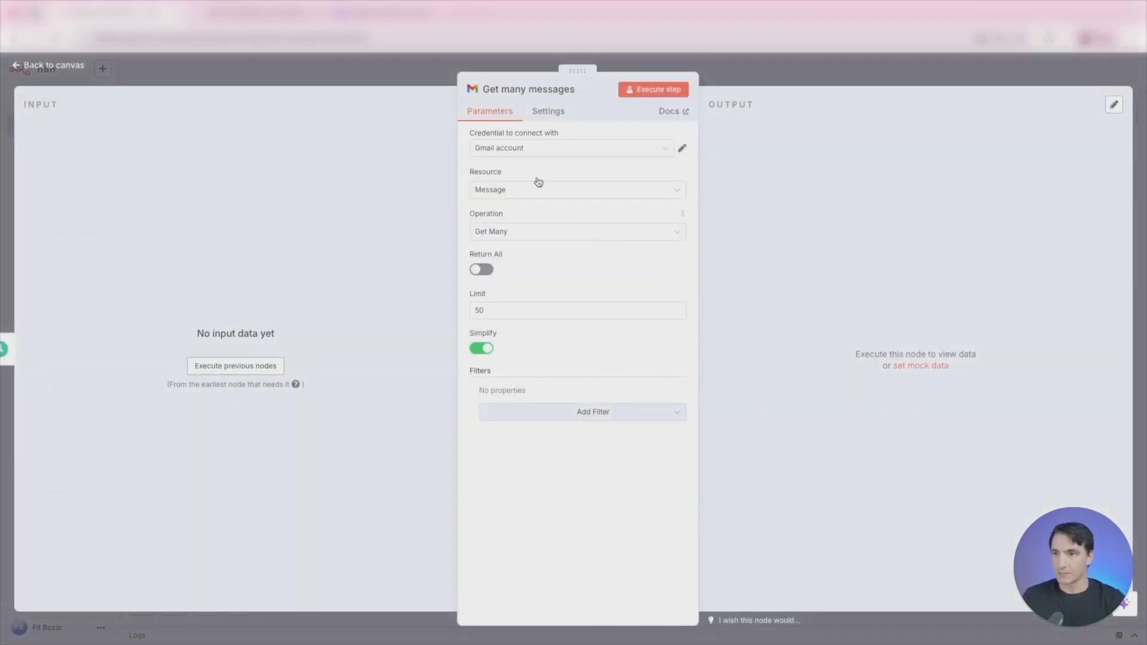
double_click(513, 308)
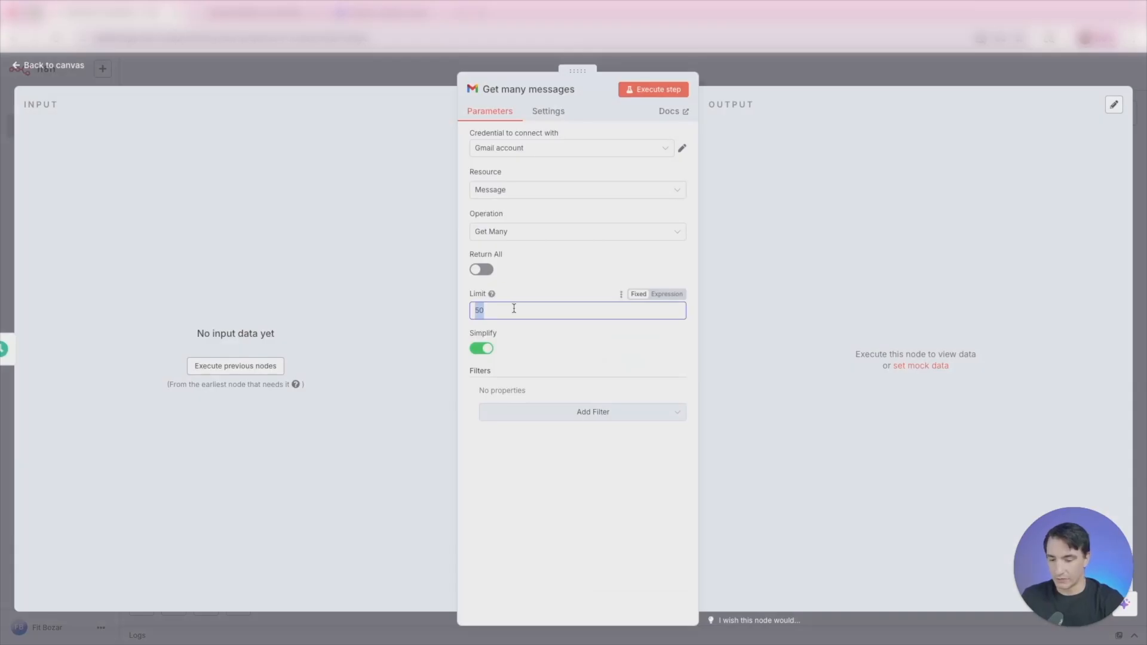
key("BackSpace")
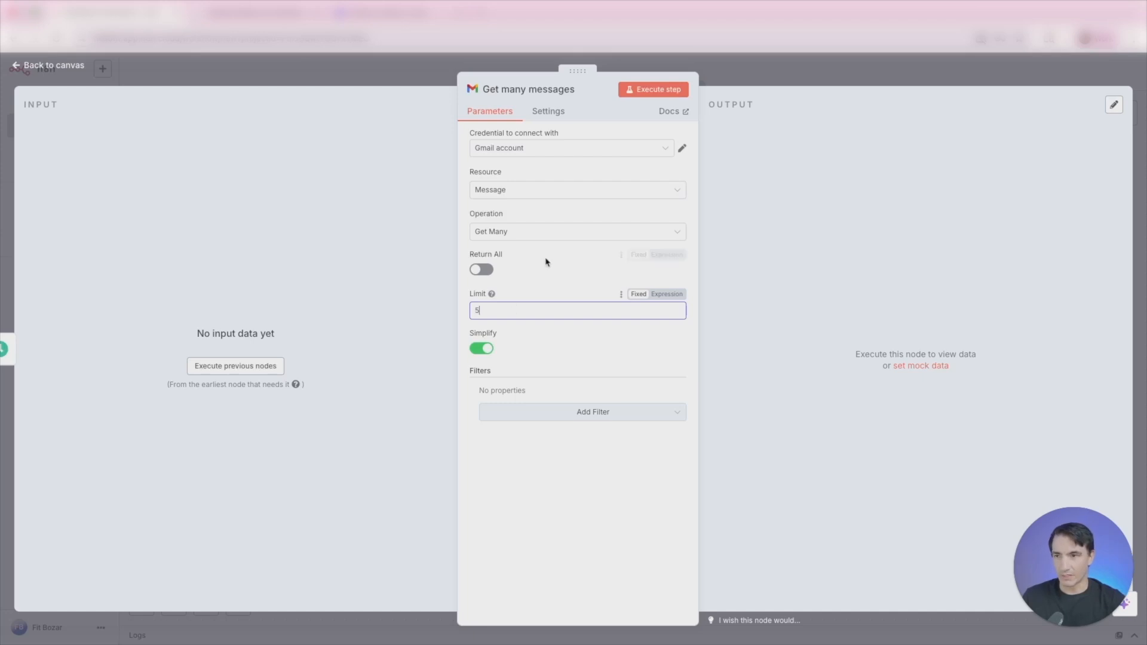
left_click(555, 239)
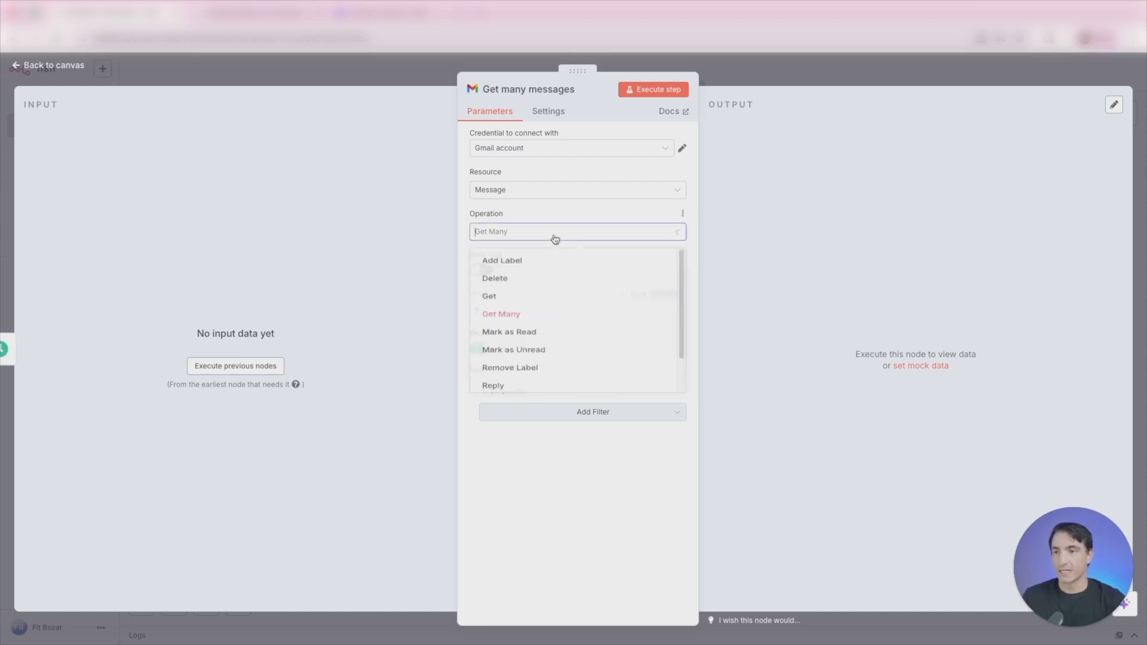
left_click(562, 503)
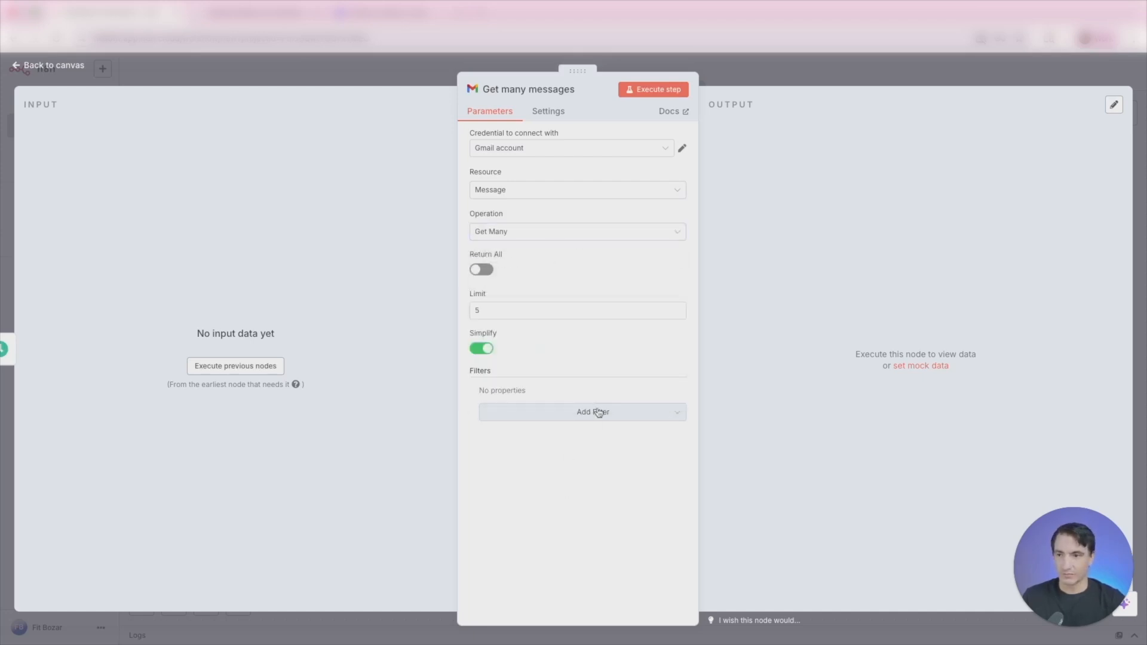
left_click(595, 412)
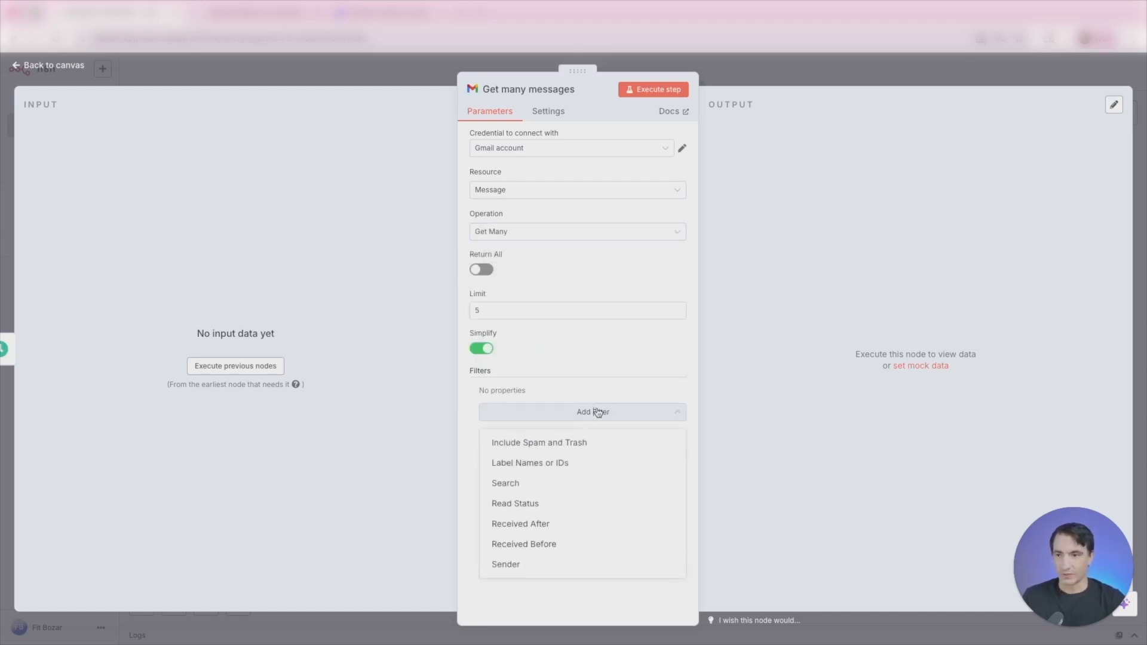
left_click(462, 437)
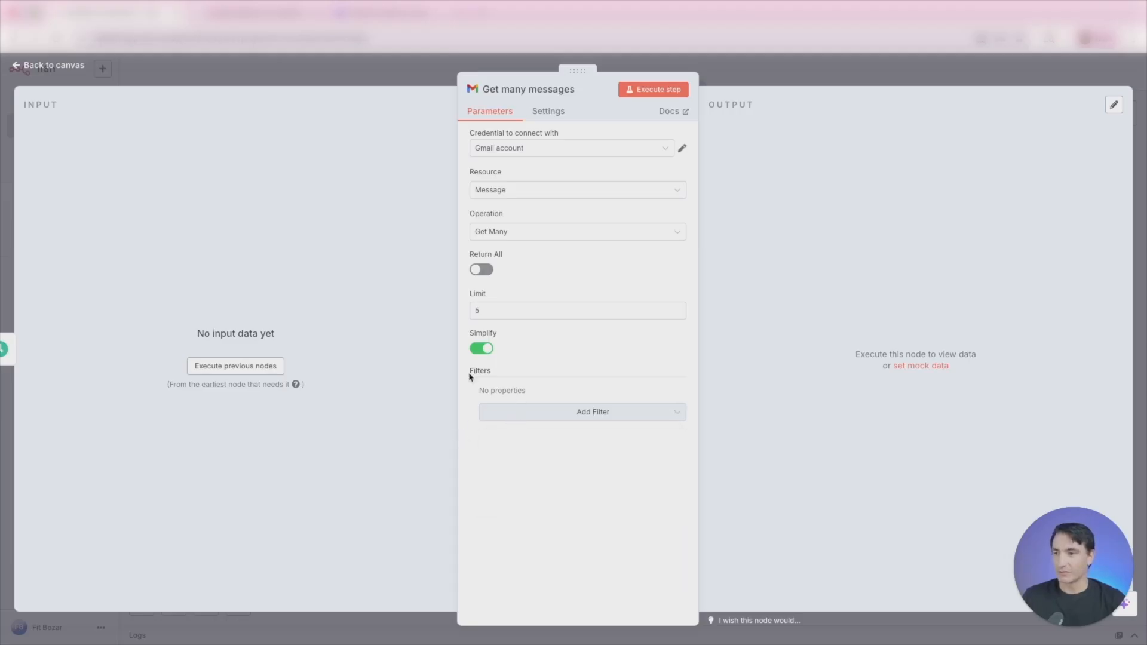
- Test the Schedule Trigger and Get many messages nodes, and review the fetched messages in the JSON, Table and Schema views
left_click(234, 367)
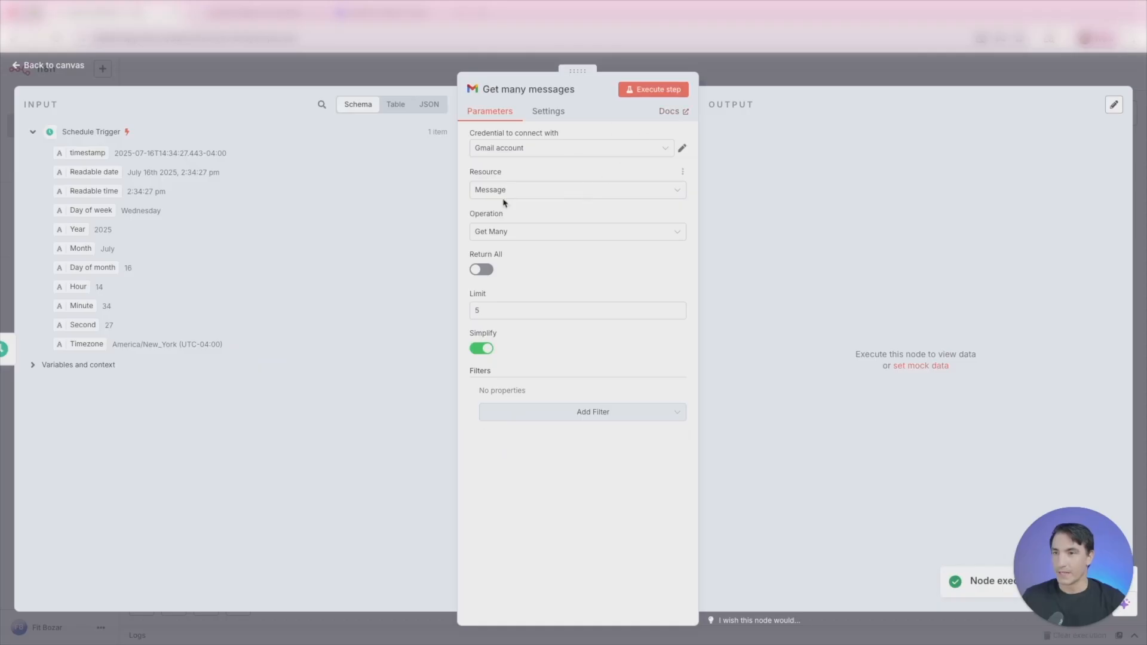
left_click(653, 93)
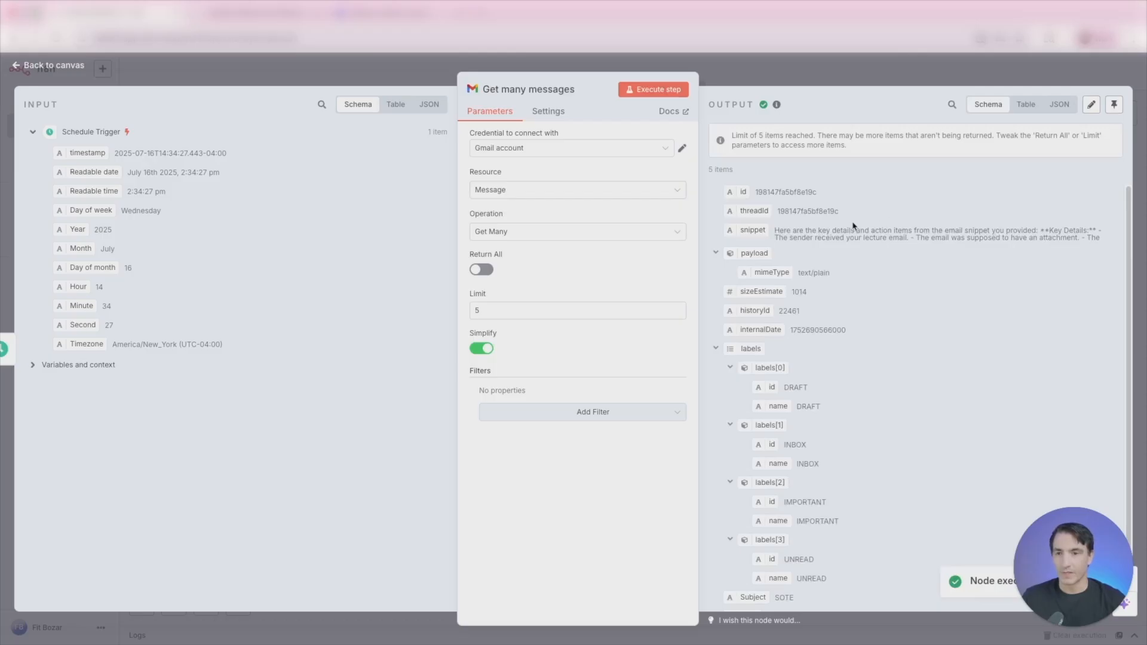
left_click(1056, 107)
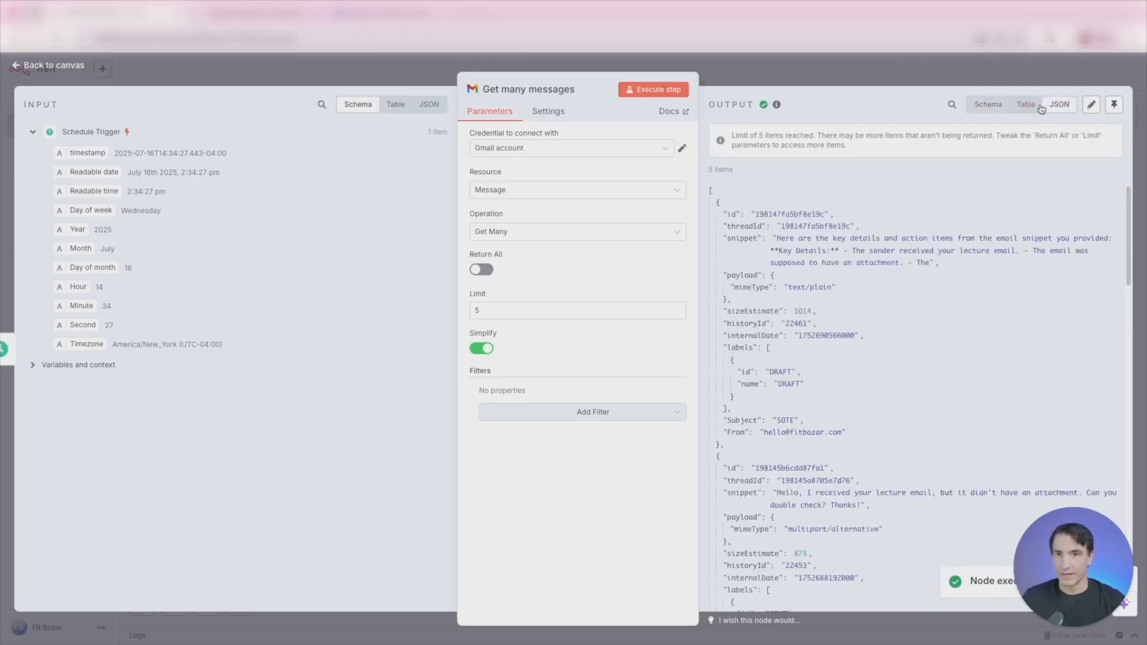
left_click(1032, 108)
left_click(988, 106)
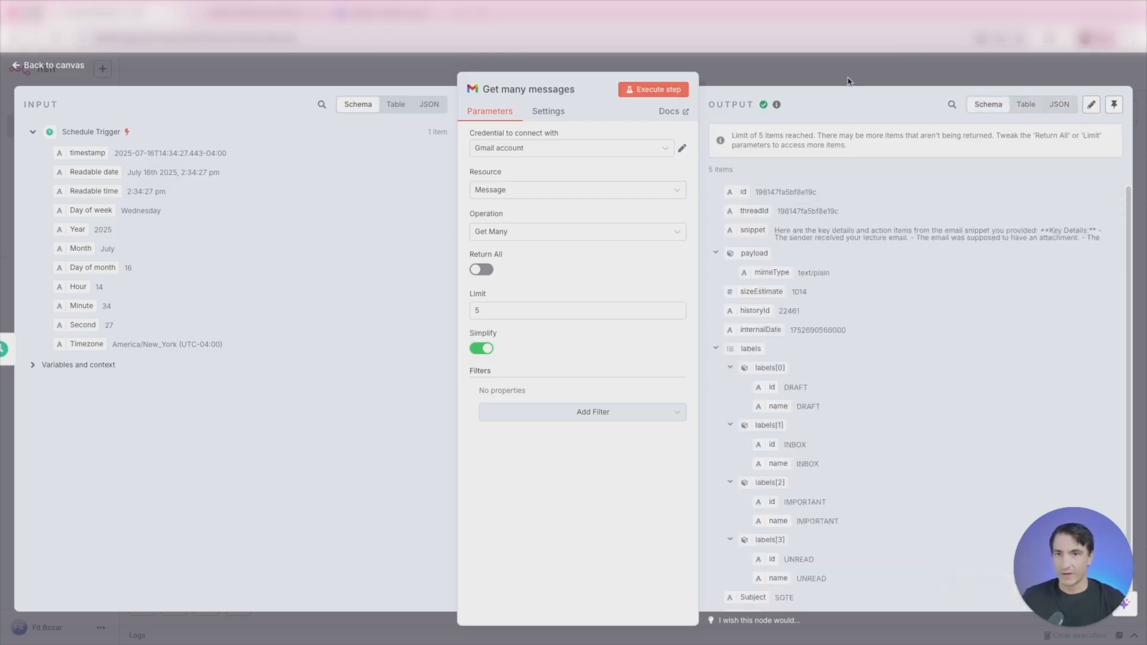
key("Escape")
- Add an Aggregate node after Get many messages that aggregates the snippet field, and test it
left_click(855, 358)
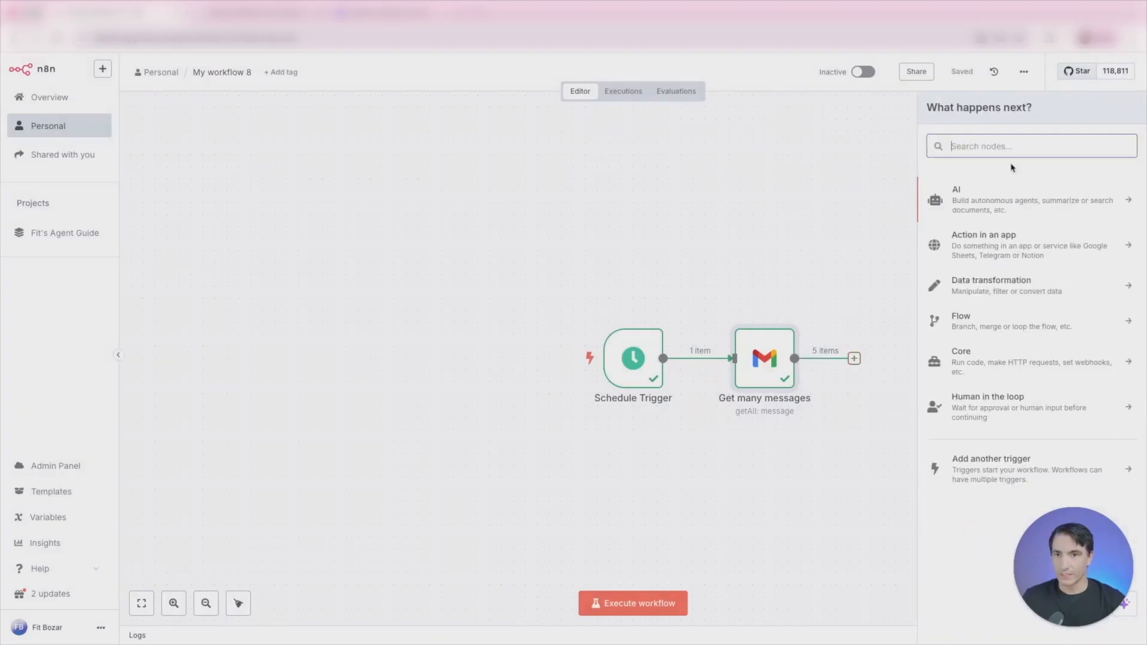
type("aggre")
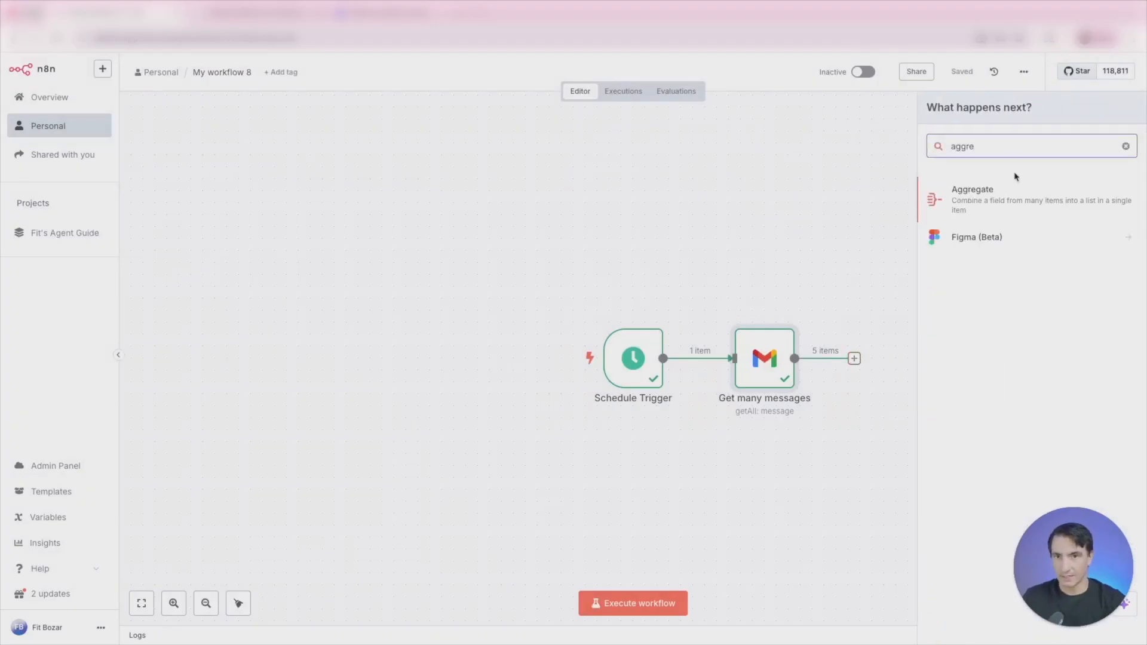
left_click(1003, 190)
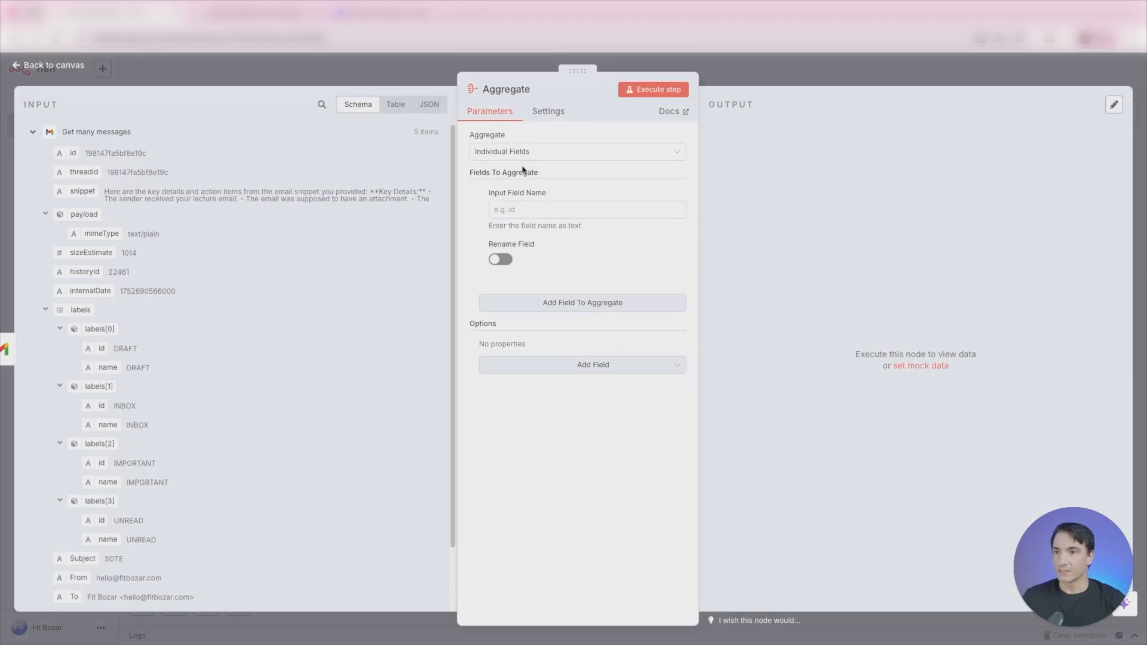
left_click(537, 209)
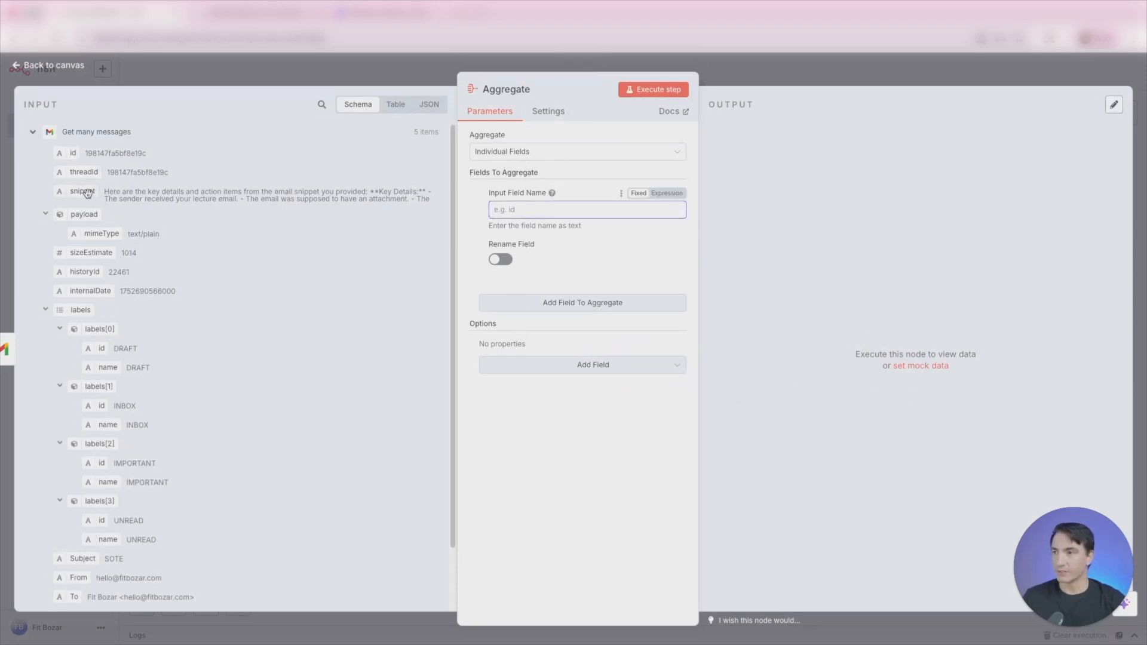
left_click_drag(84, 191, 577, 210)
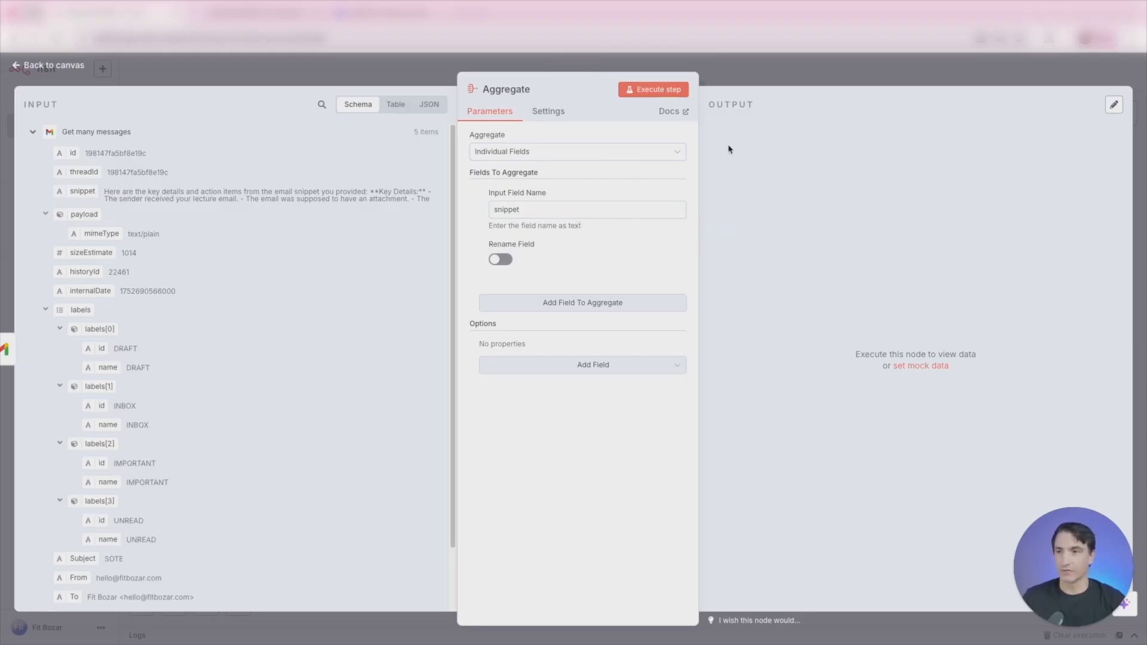
left_click(642, 94)
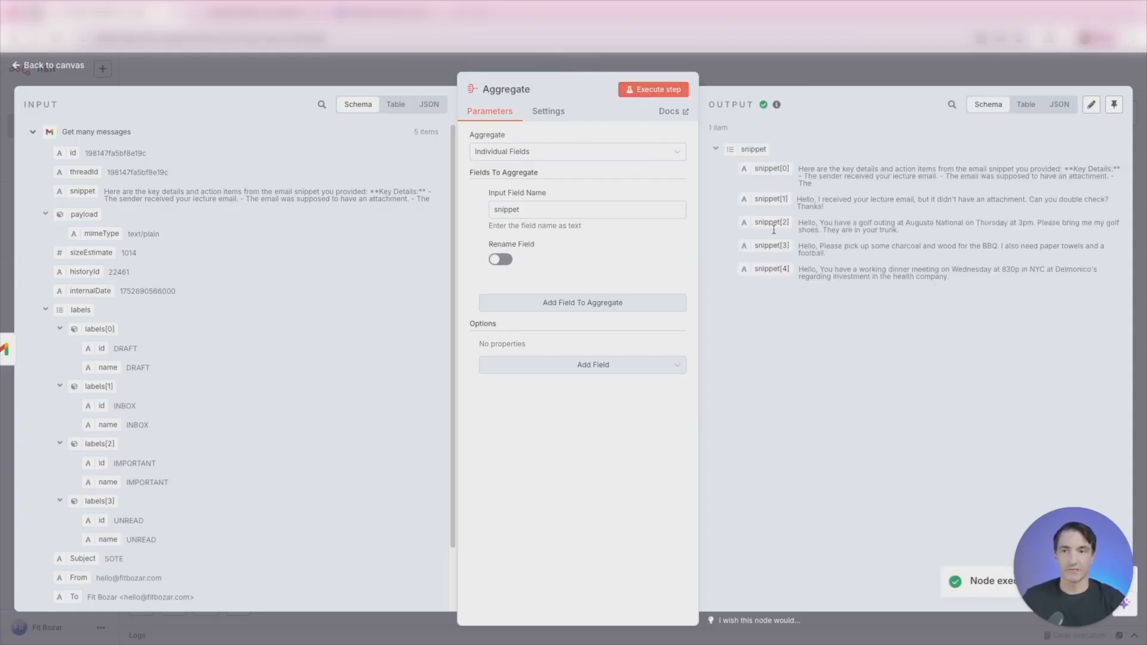
left_click(819, 74)
- Add an AI Agent after the Aggregate node and set its user prompt source to Define below
left_click(694, 371)
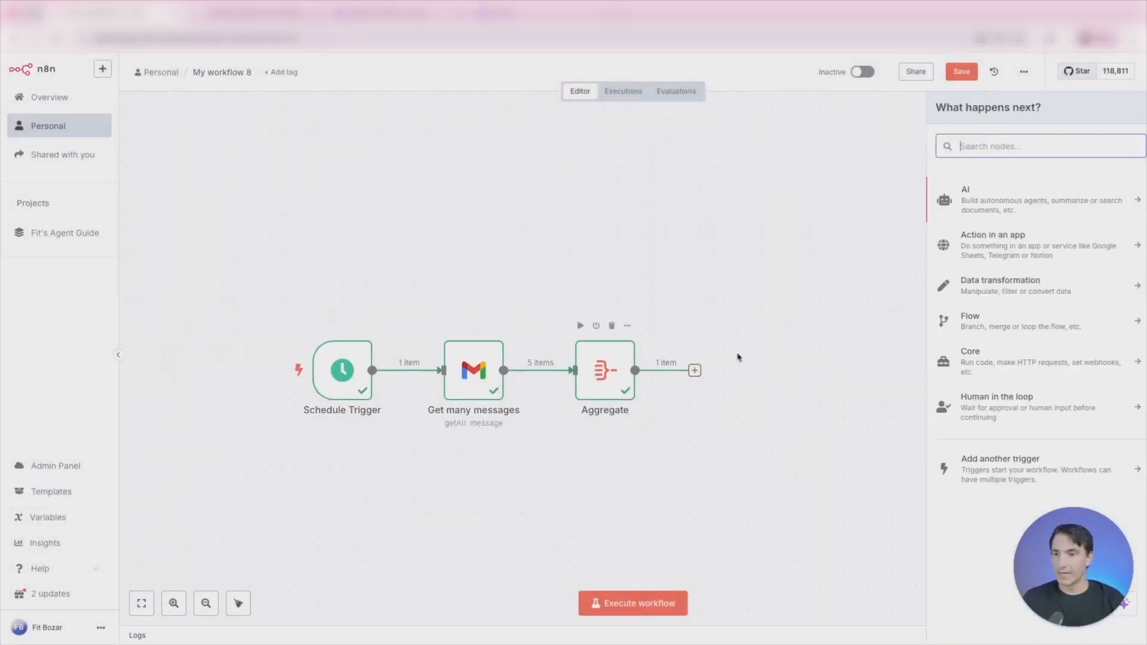
left_click(992, 209)
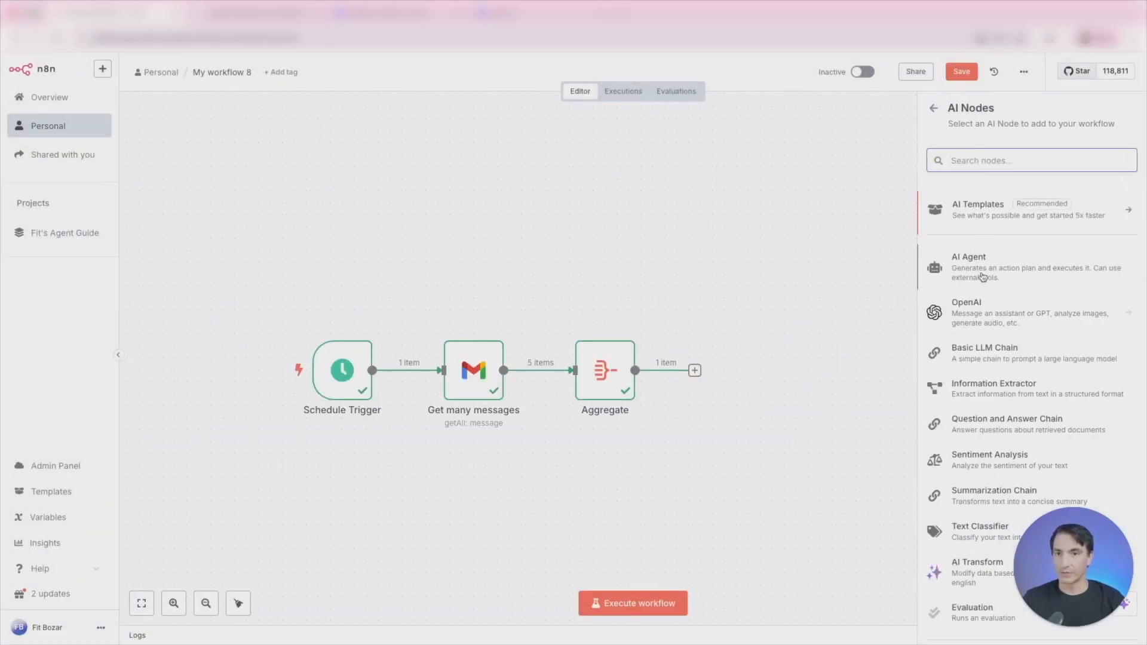
left_click(986, 272)
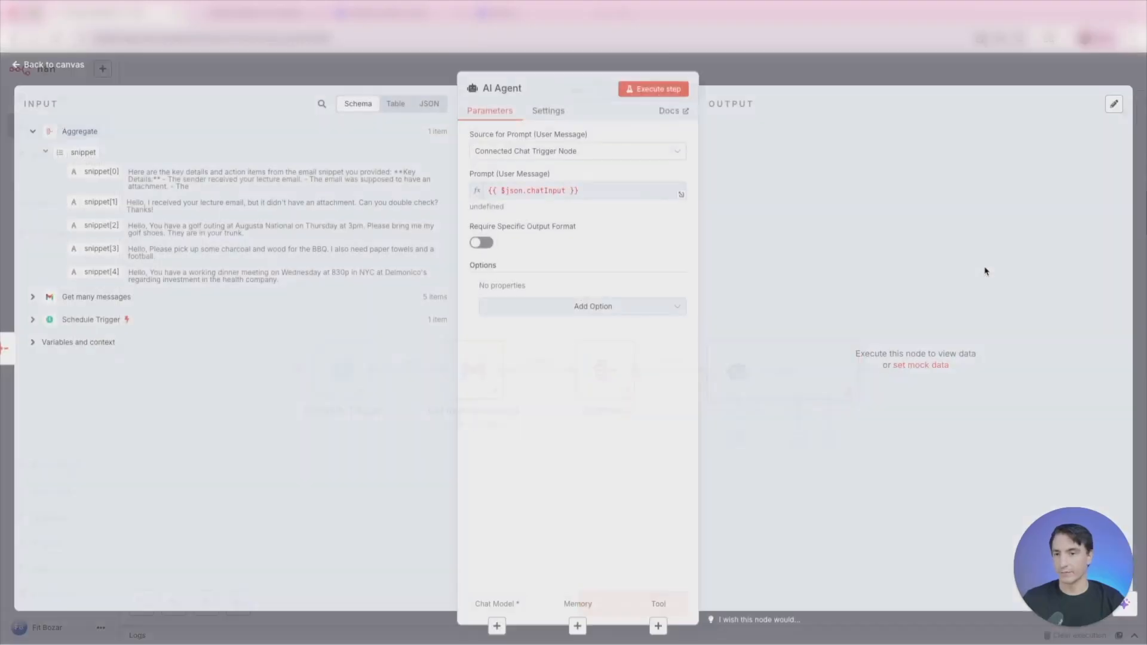
left_click(564, 152)
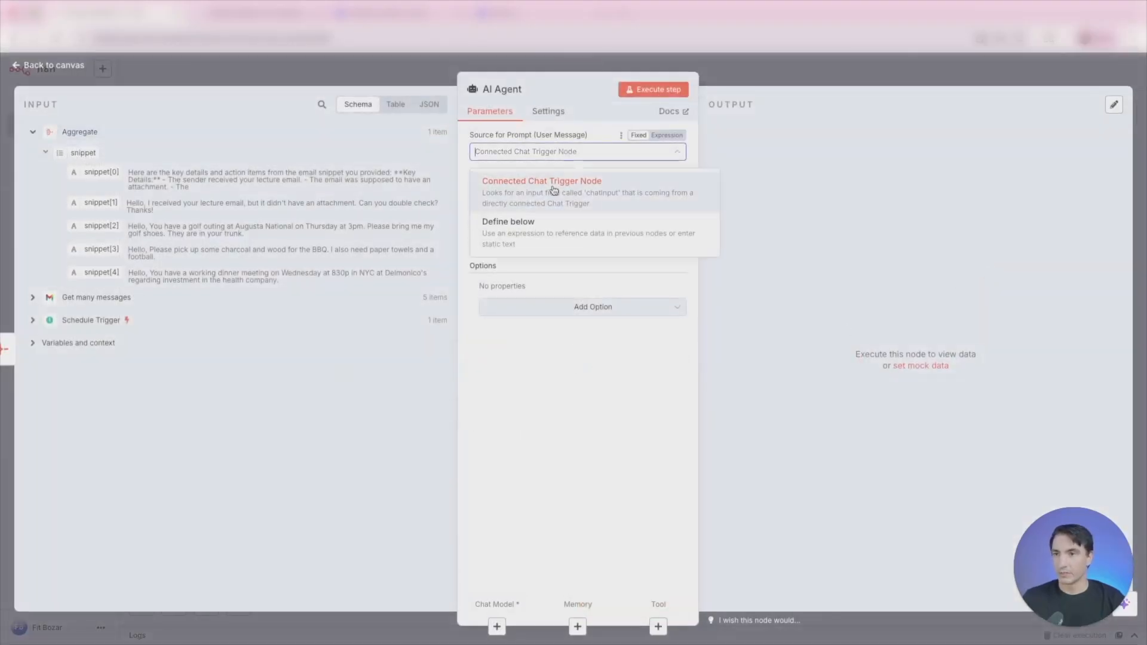
left_click(546, 222)
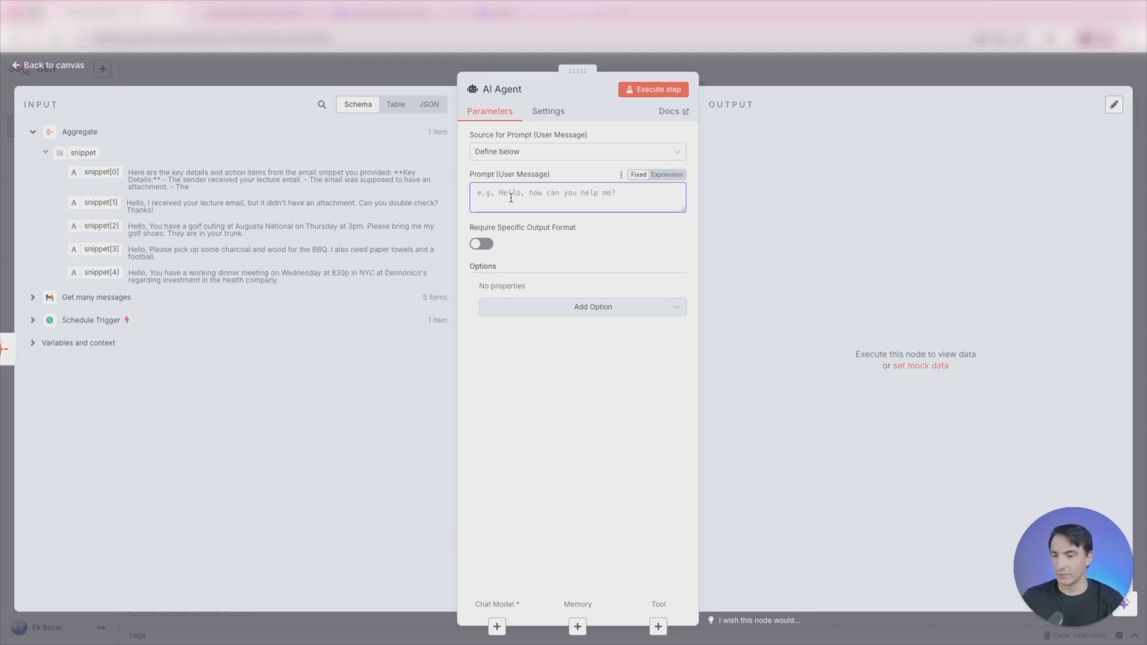
- Begin the AI Agent's user prompt with "Go through the email snippets and identify all the key details mentioned"
type("Go ")
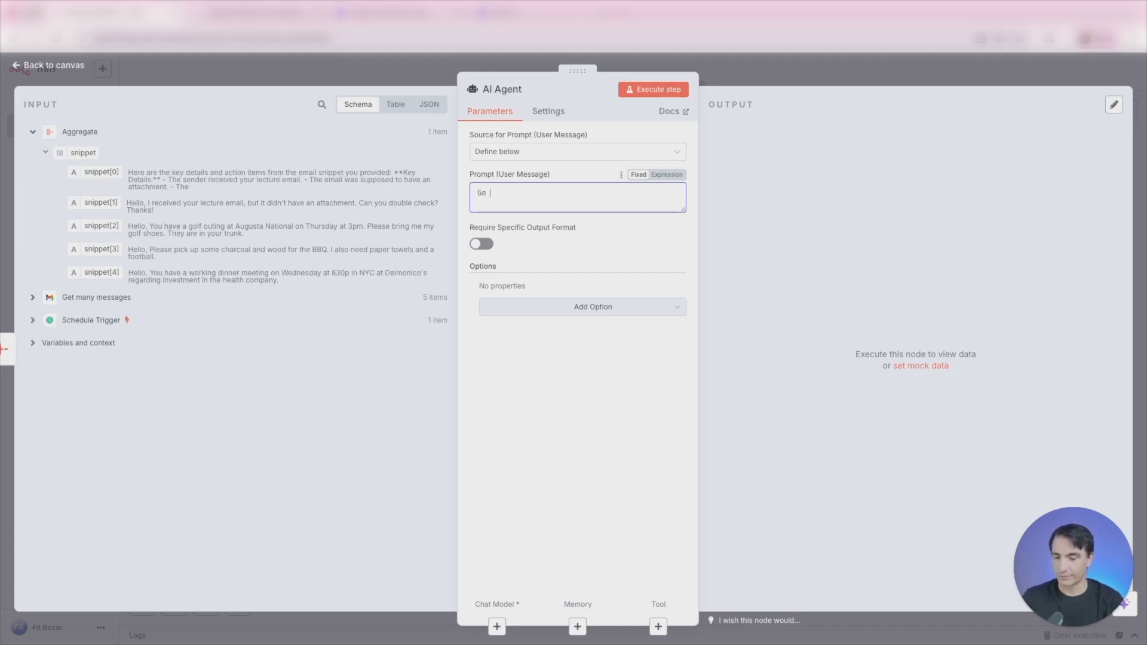
type("through the ")
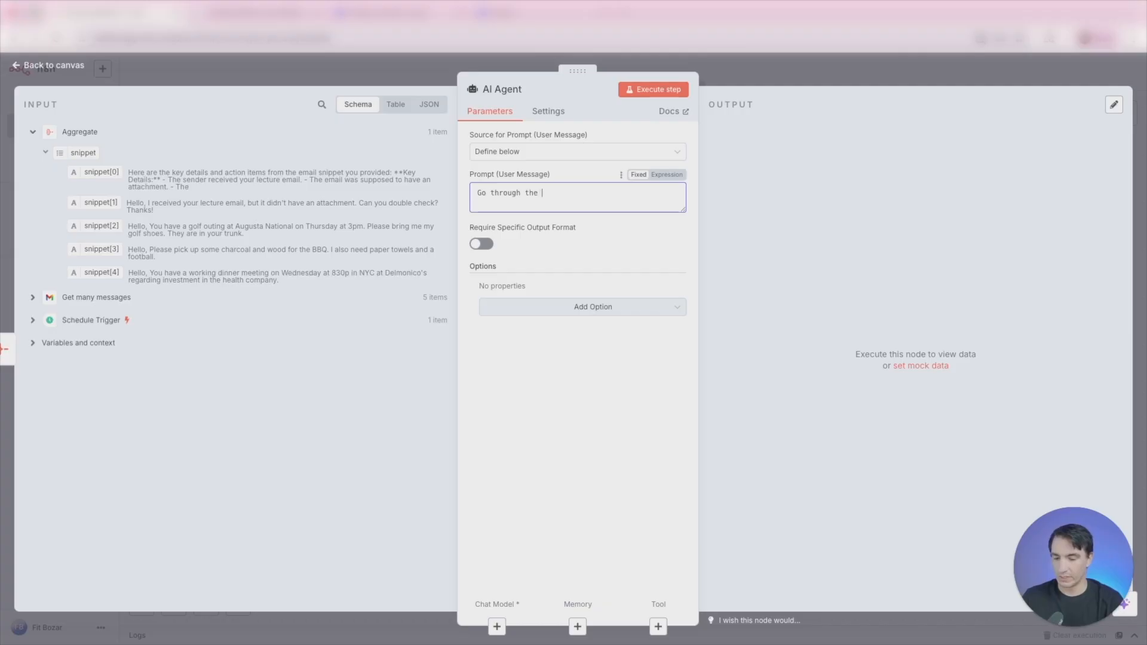
type("email snipp")
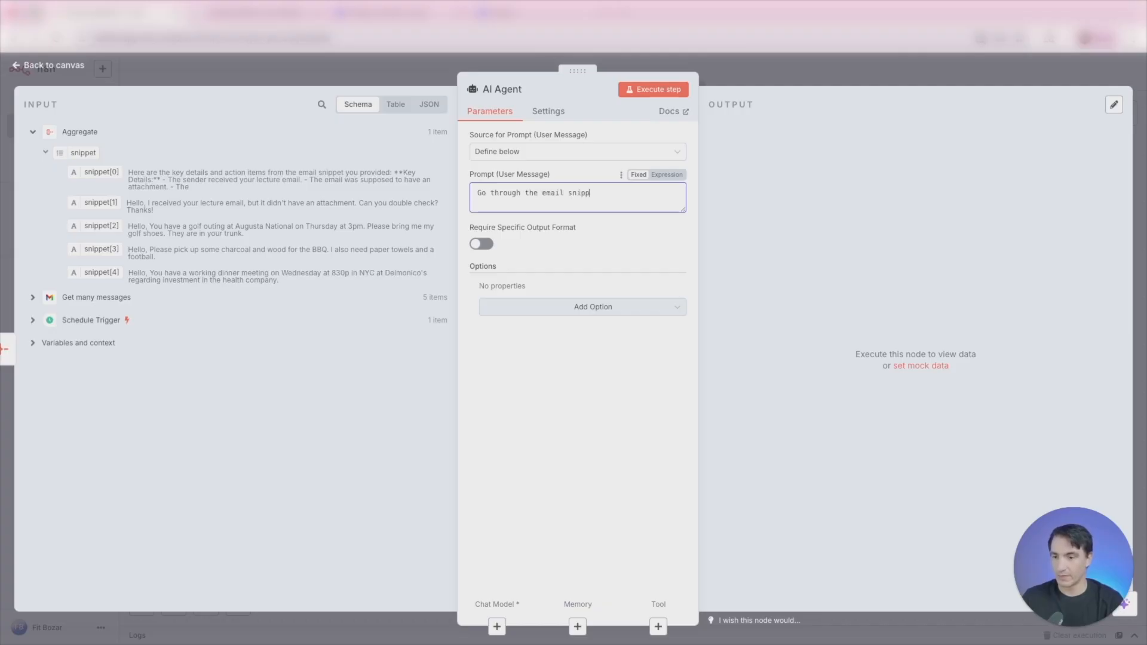
type("ets and id")
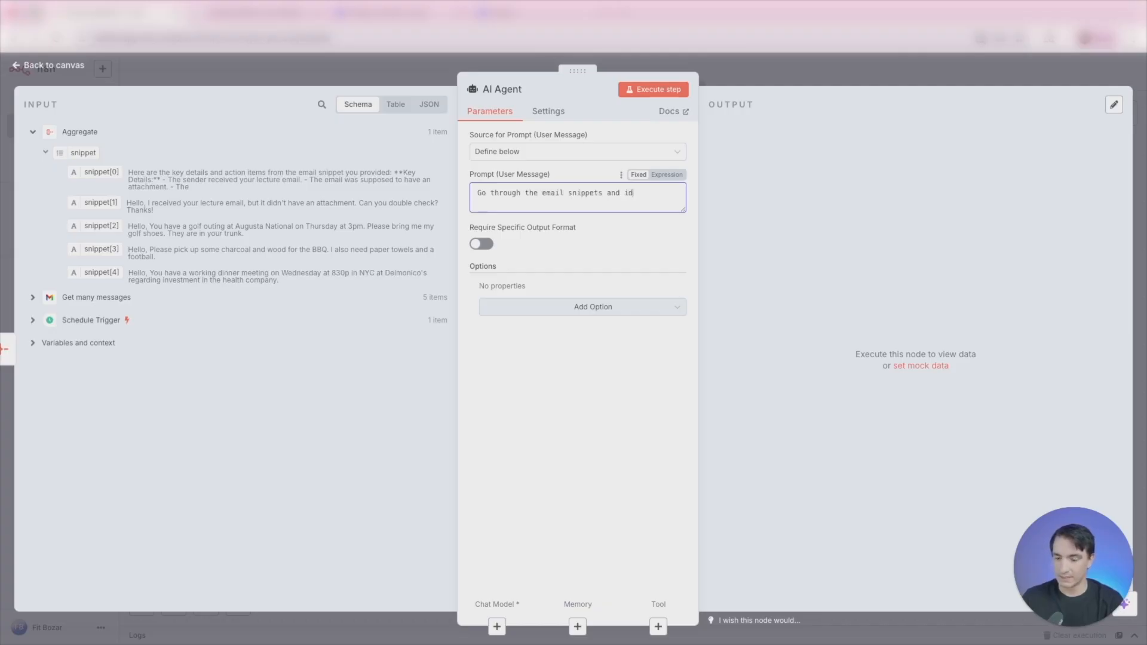
type("entify")
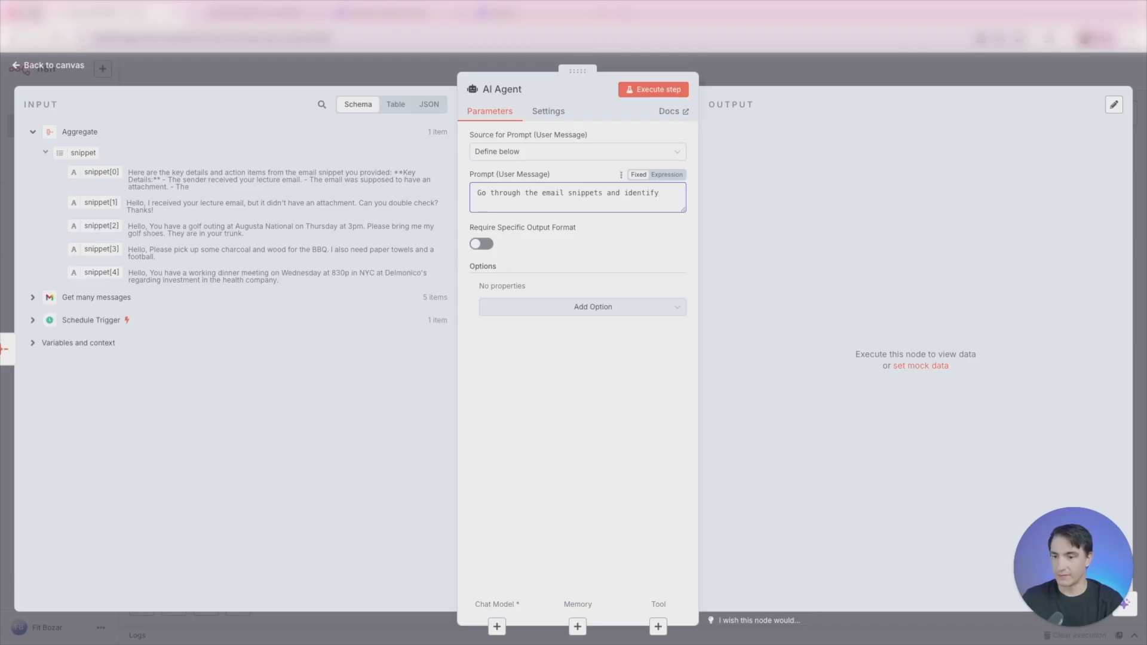
type(" all the key")
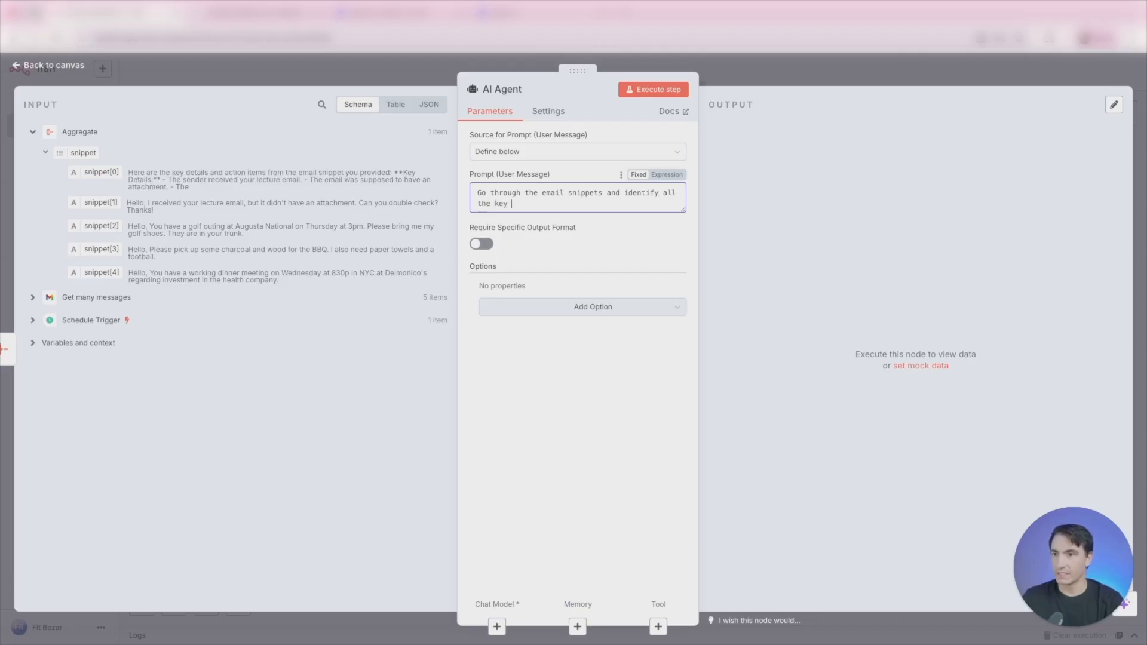
type(" details ")
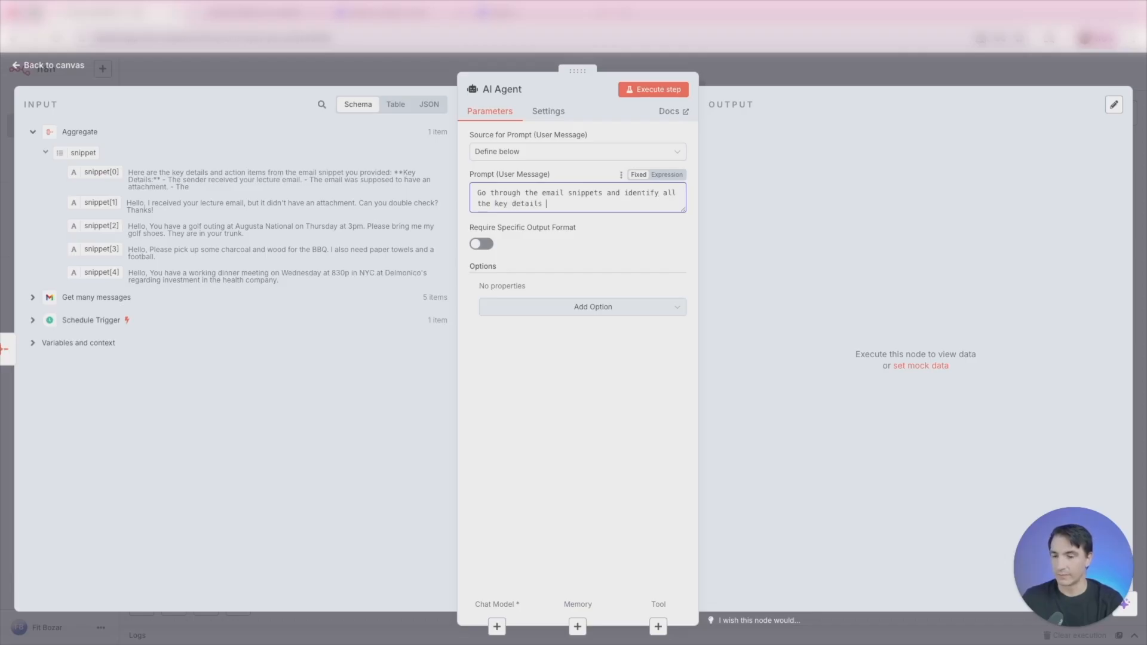
type("mentioned, any specific issues I should")
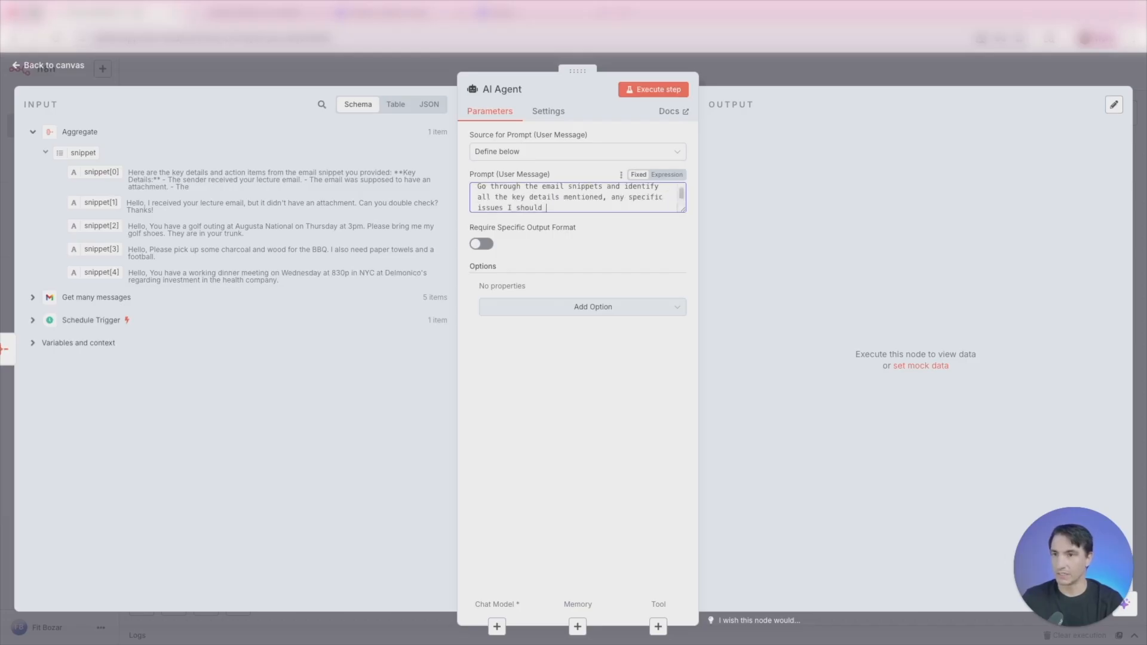
type(" look at, any ket")
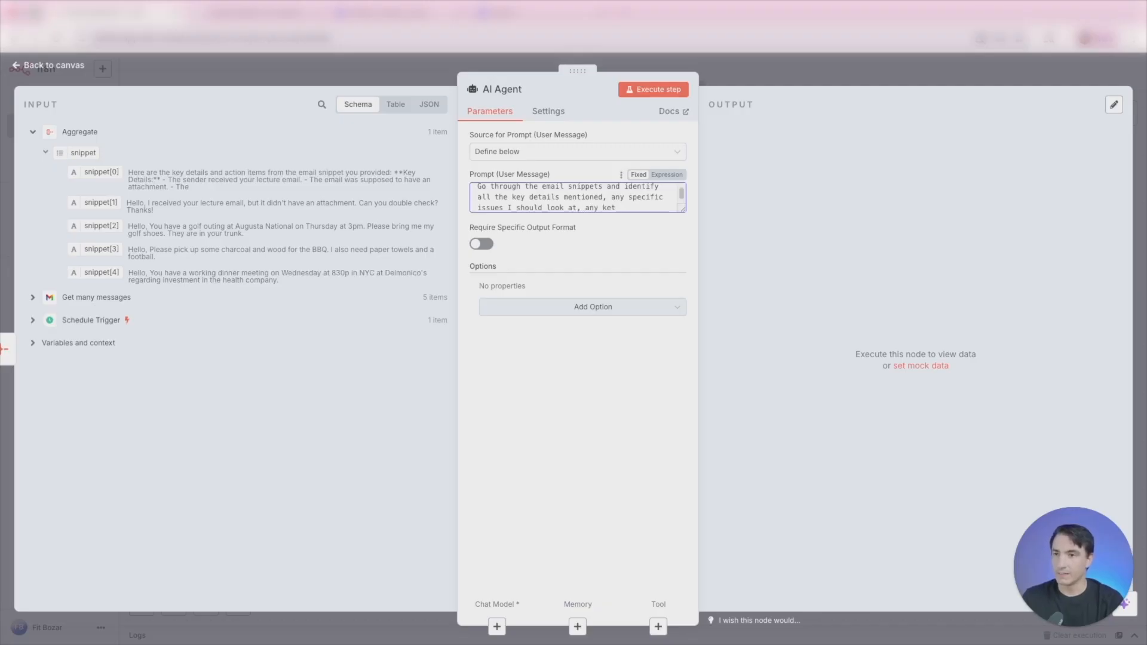
type(" dates and times")
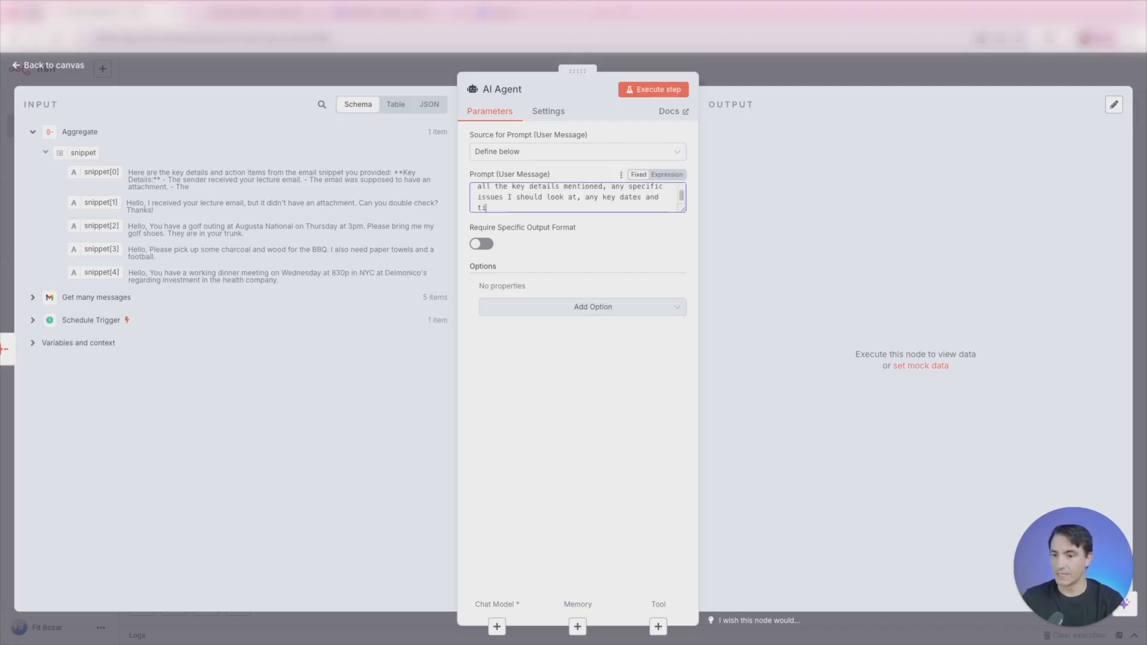
type(" I need, and any ")
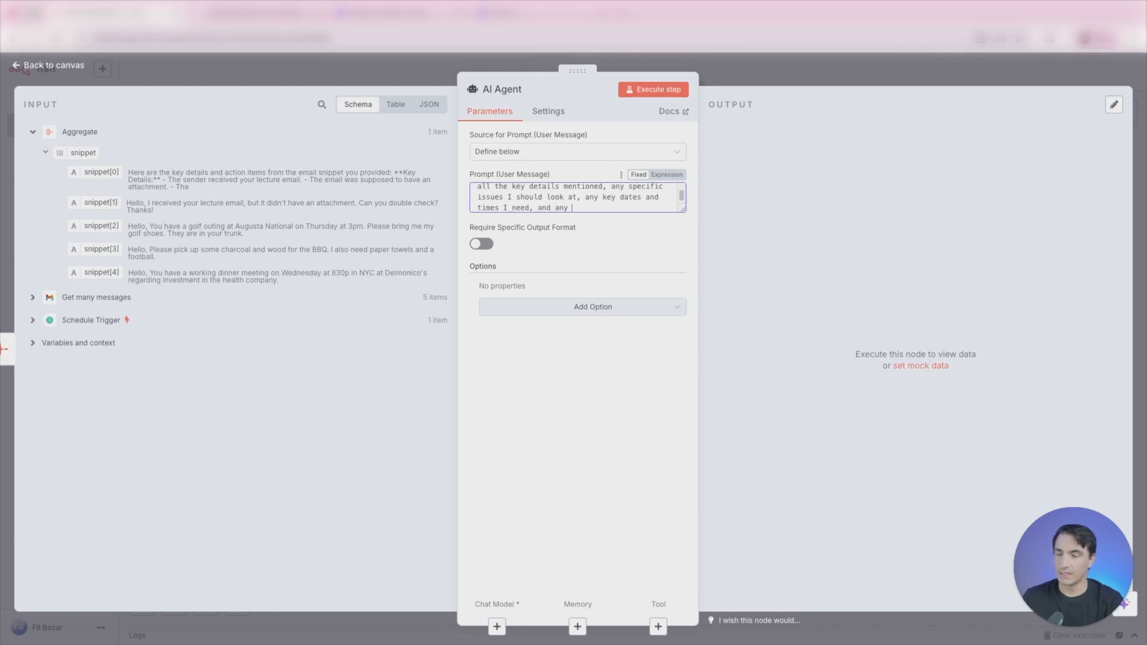
type("action items")
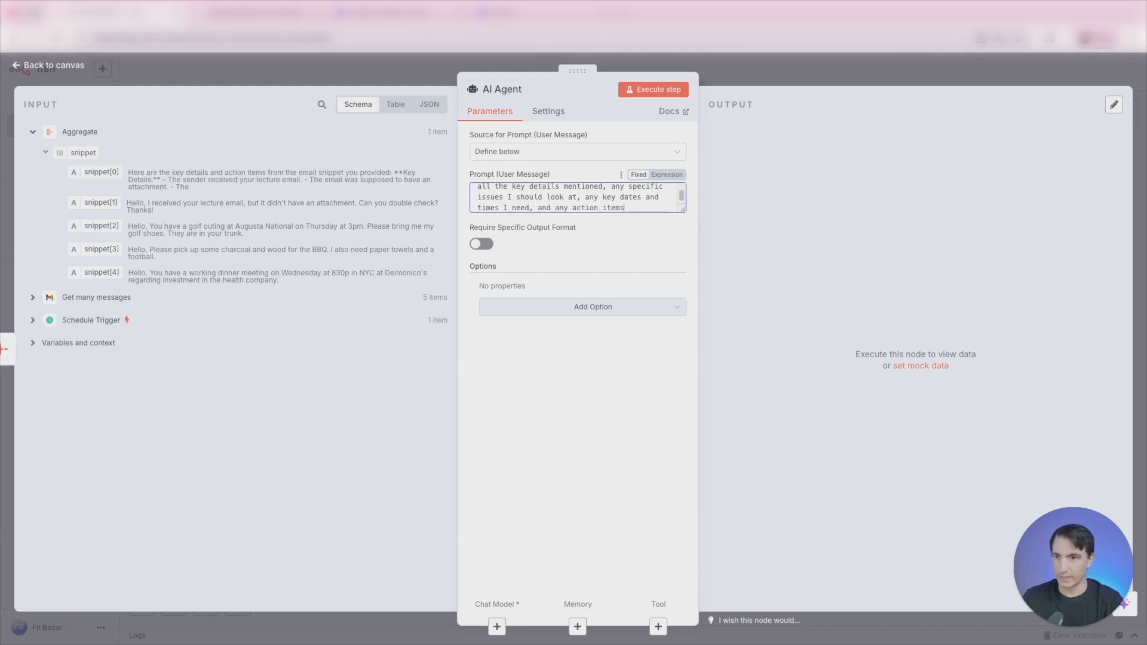
type(".")
- Add a "snippets:" heading below the prompt's instructions, set off by a blank line and with empty space under it
key("Return")
key("Return")
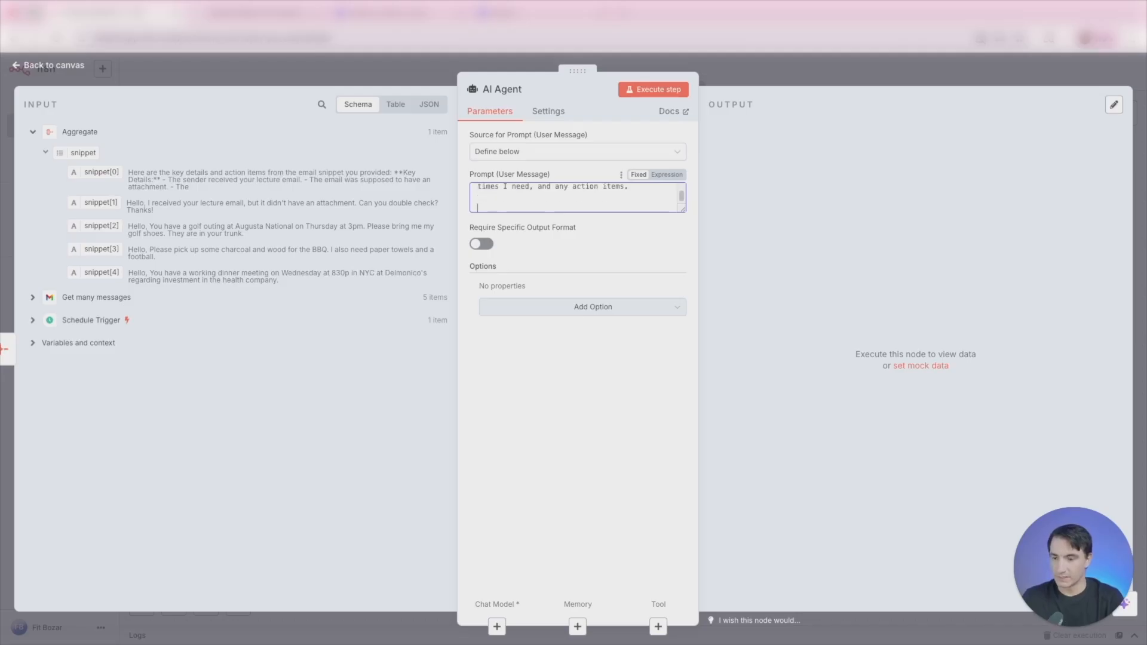
type("snippets:")
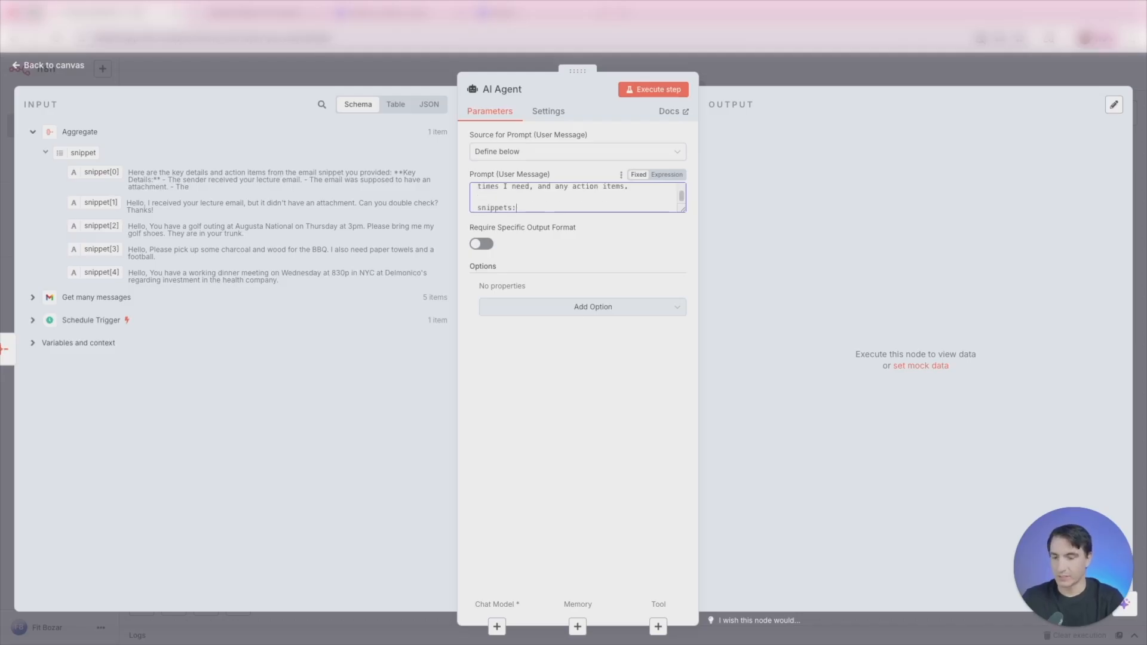
key("Return")
key("Return")
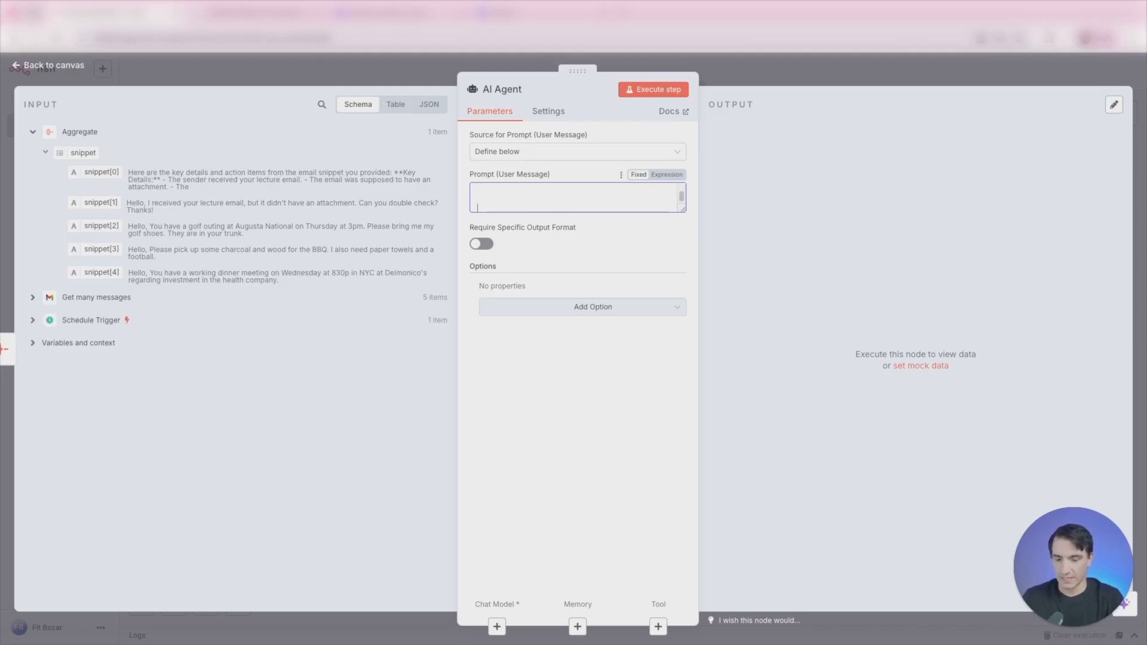
key("Up")
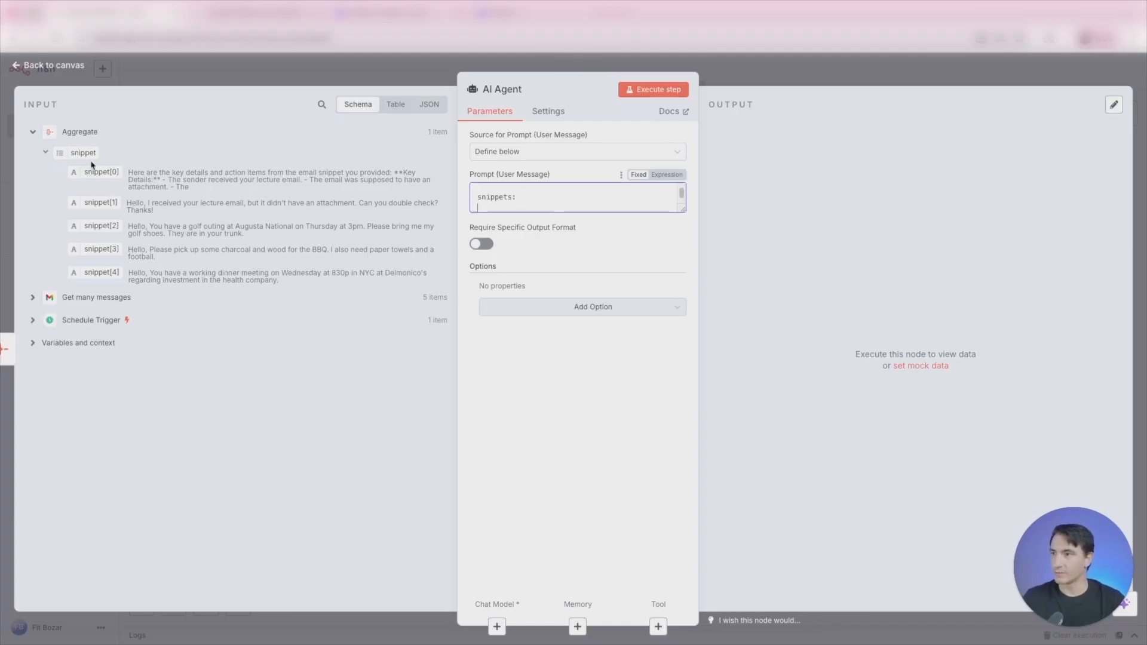
- Insert the Aggregate values snippet[0] through snippet[4] on separate lines under the "snippets:" heading and return to the canvas
left_click_drag(93, 165, 487, 207)
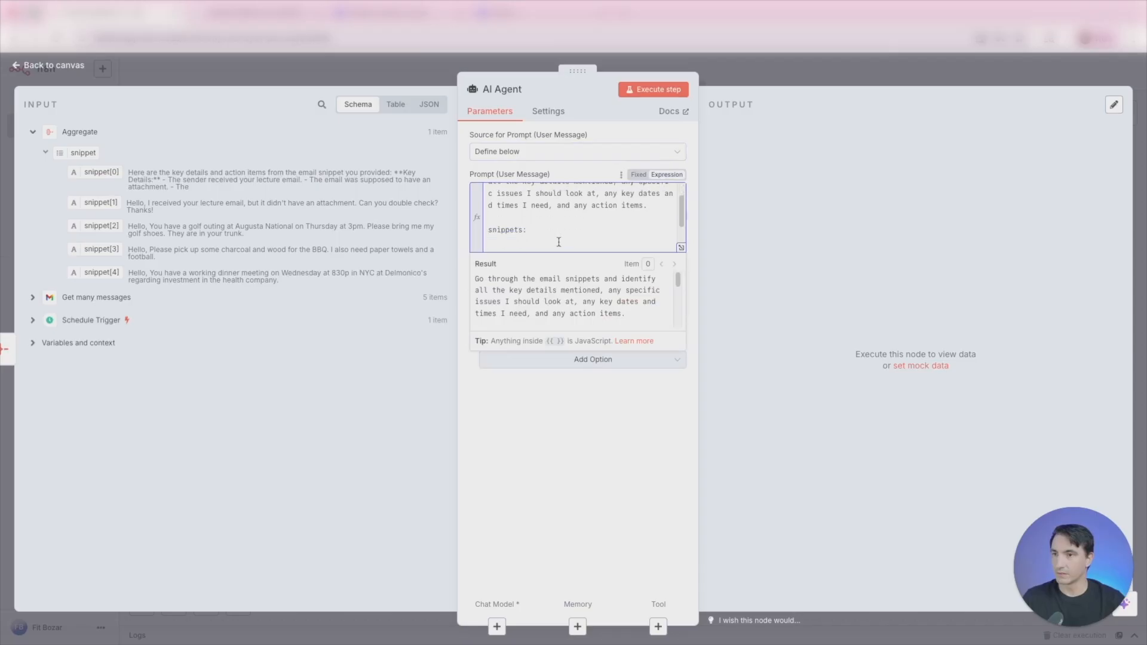
scroll(558, 242, "down", 1)
scroll(556, 232, "up", 1)
scroll(546, 245, "down", 1)
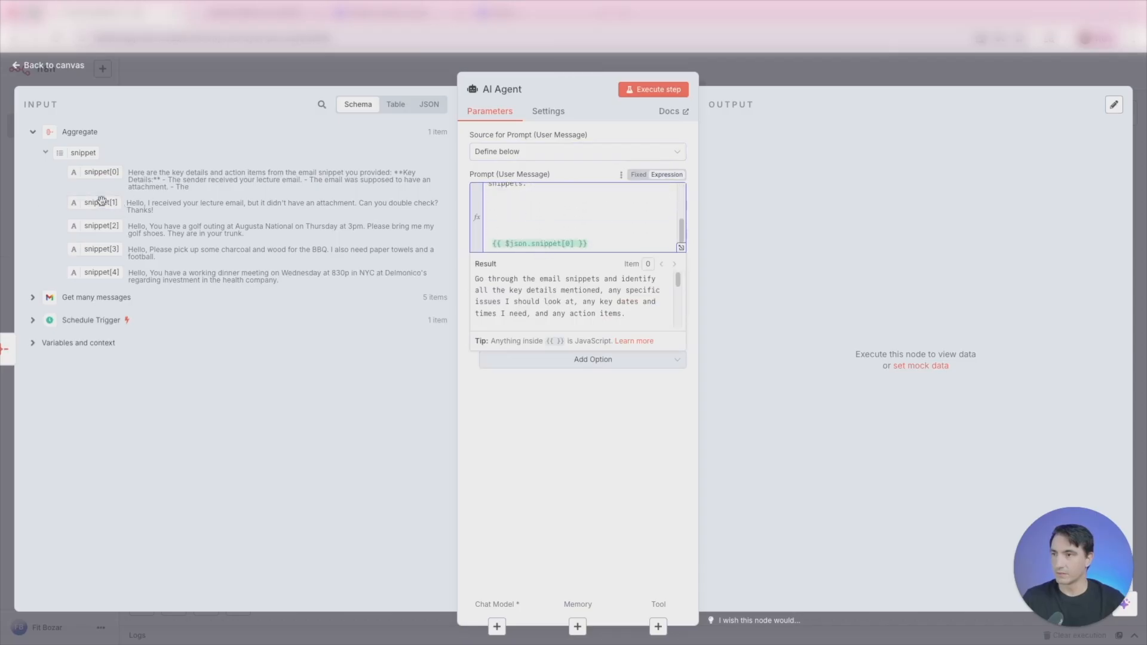
left_click_drag(100, 202, 519, 233)
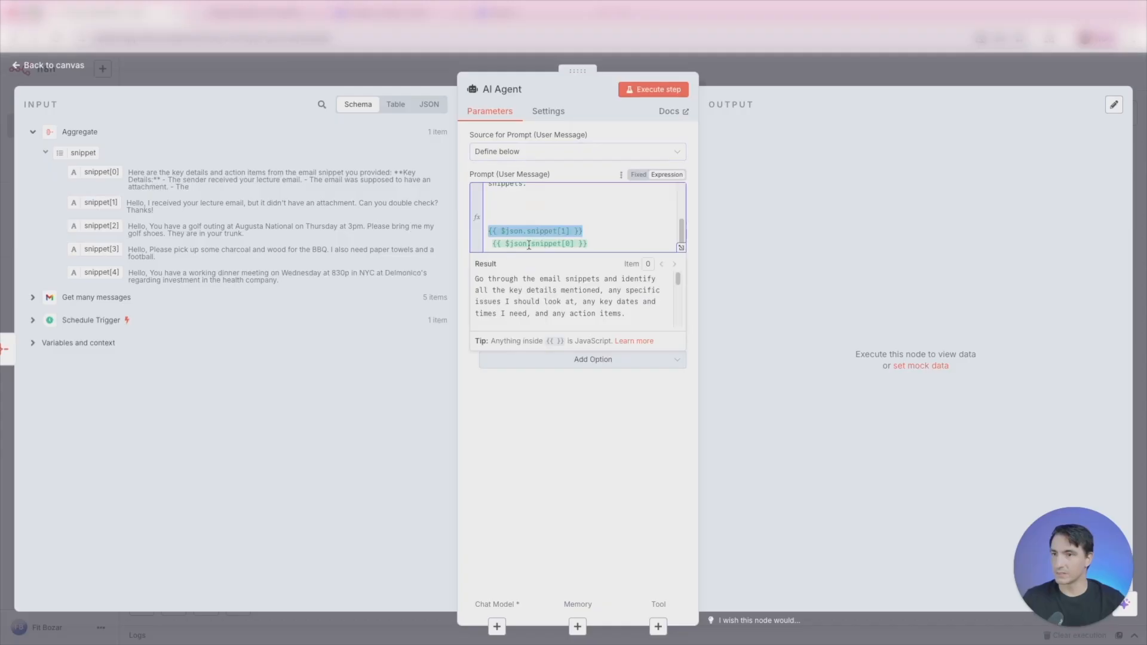
left_click_drag(588, 244, 455, 233)
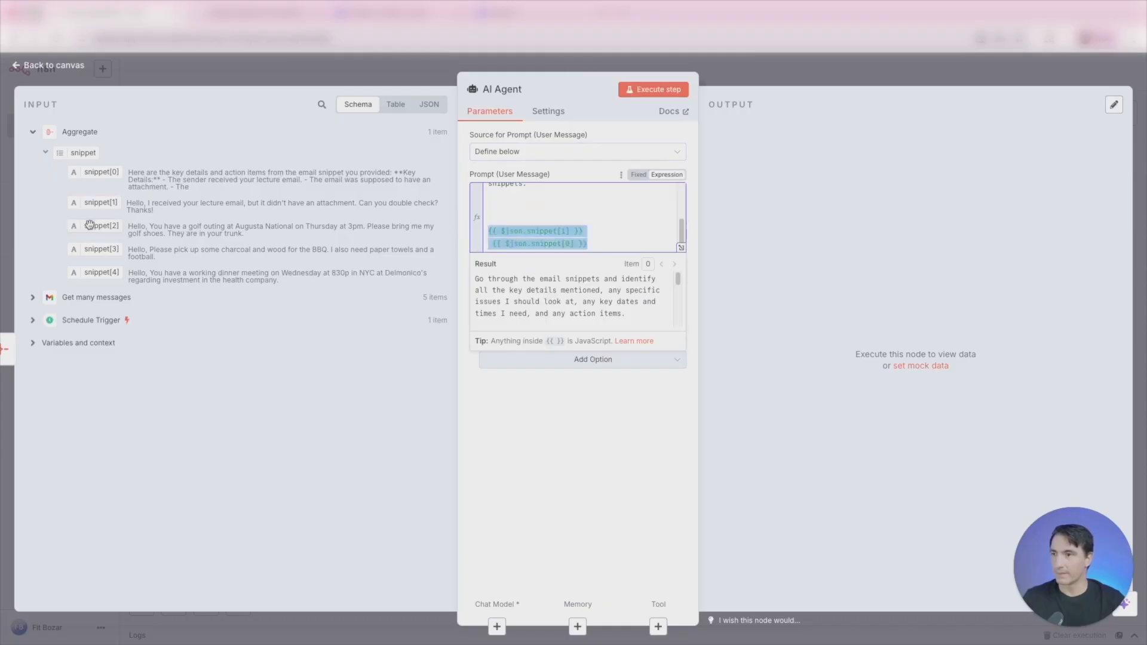
left_click_drag(100, 226, 512, 219)
left_click_drag(101, 250, 512, 208)
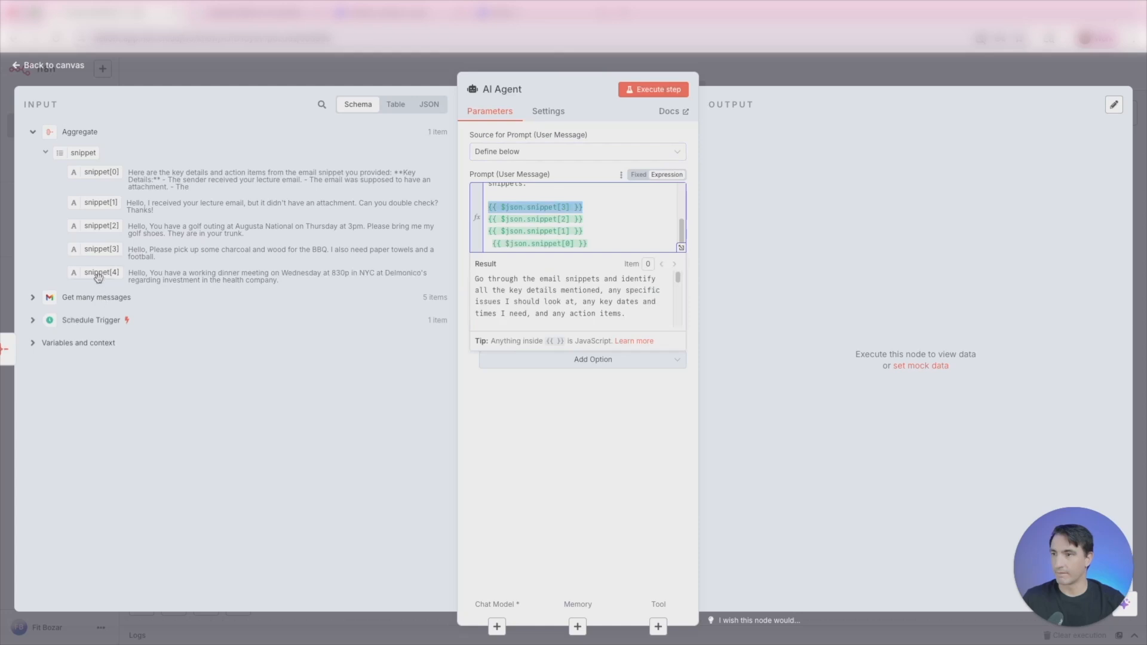
left_click_drag(101, 273, 524, 197)
key("Escape")
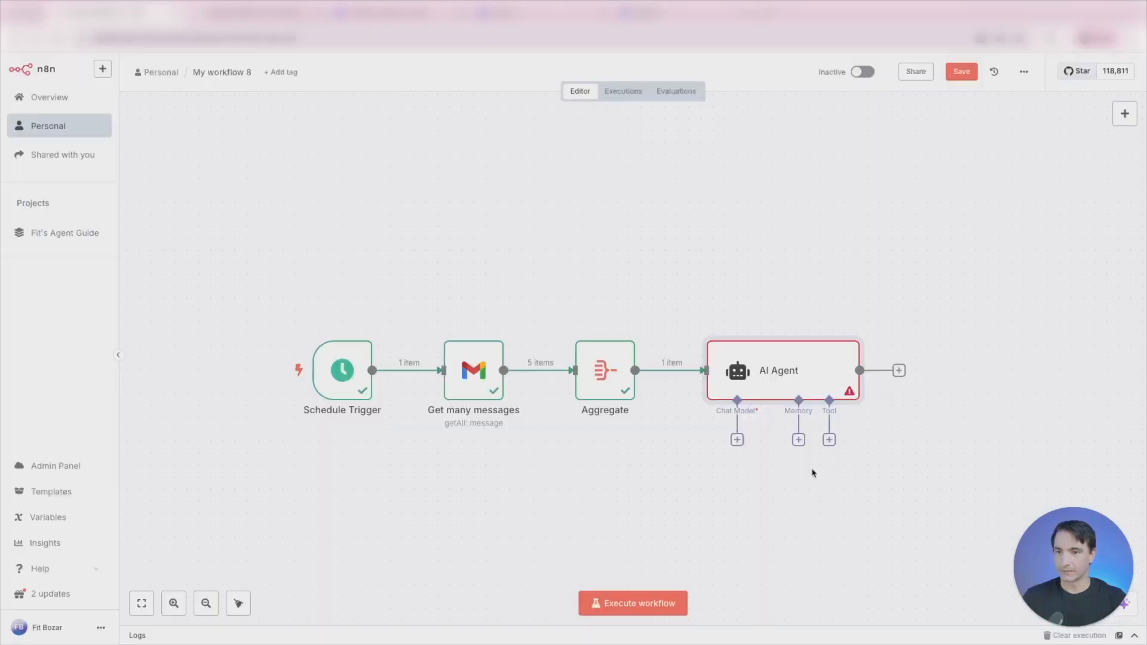
- Attach an OpenAI Chat Model to the AI Agent, keeping the OpenAi account credential and the gpt-4.1-mini model
left_click(737, 440)
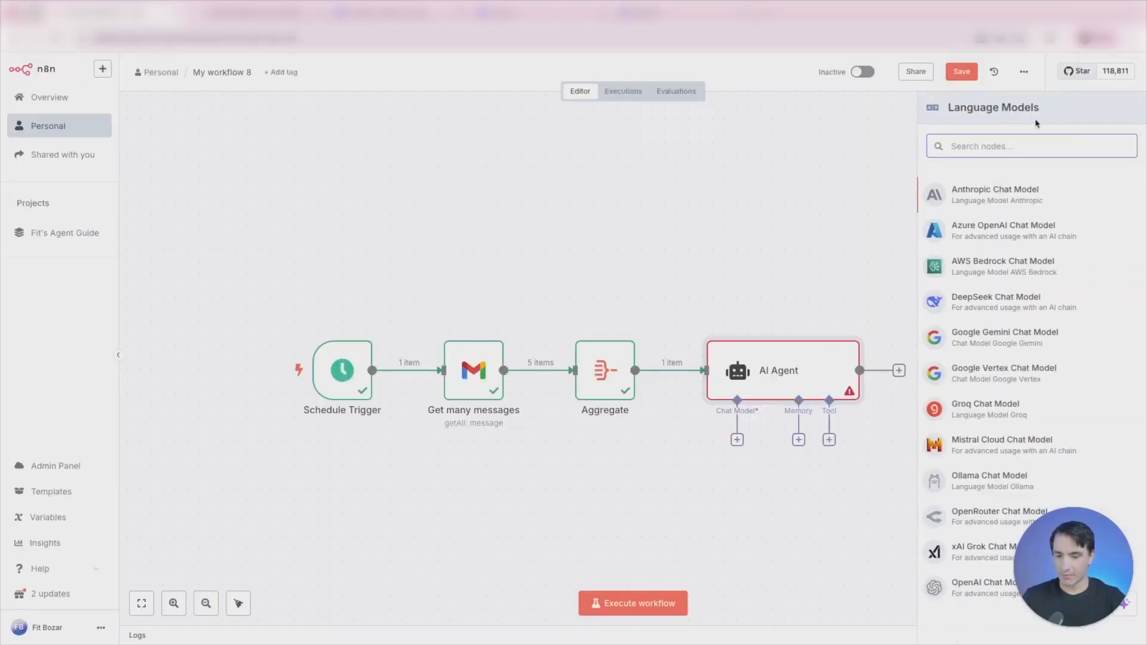
type("open")
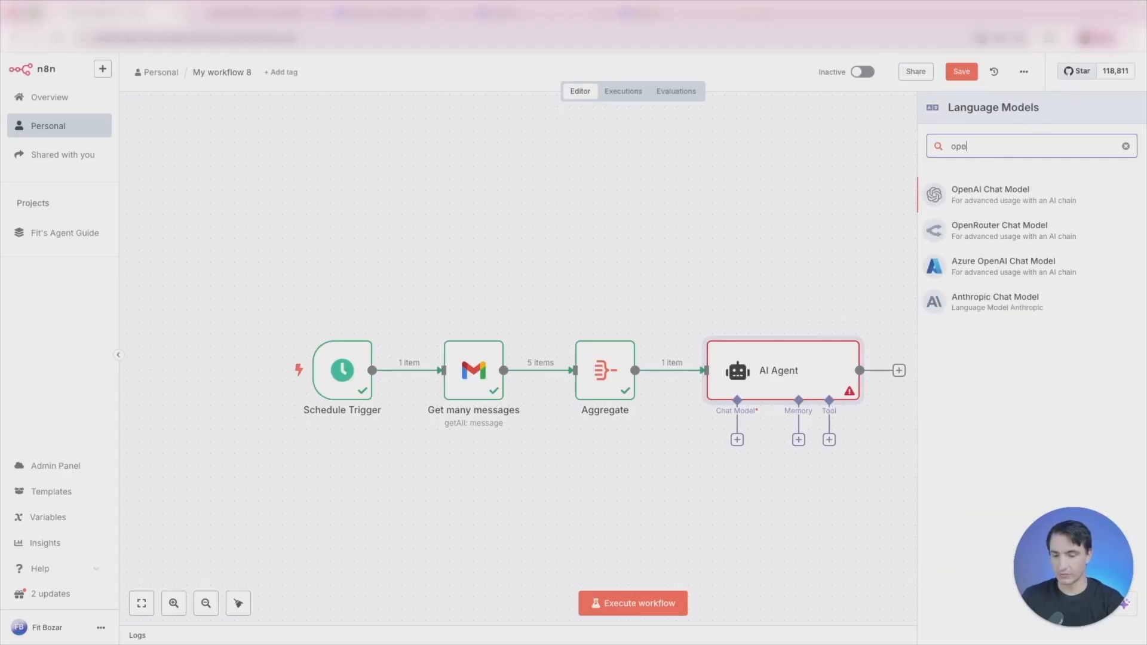
left_click(992, 191)
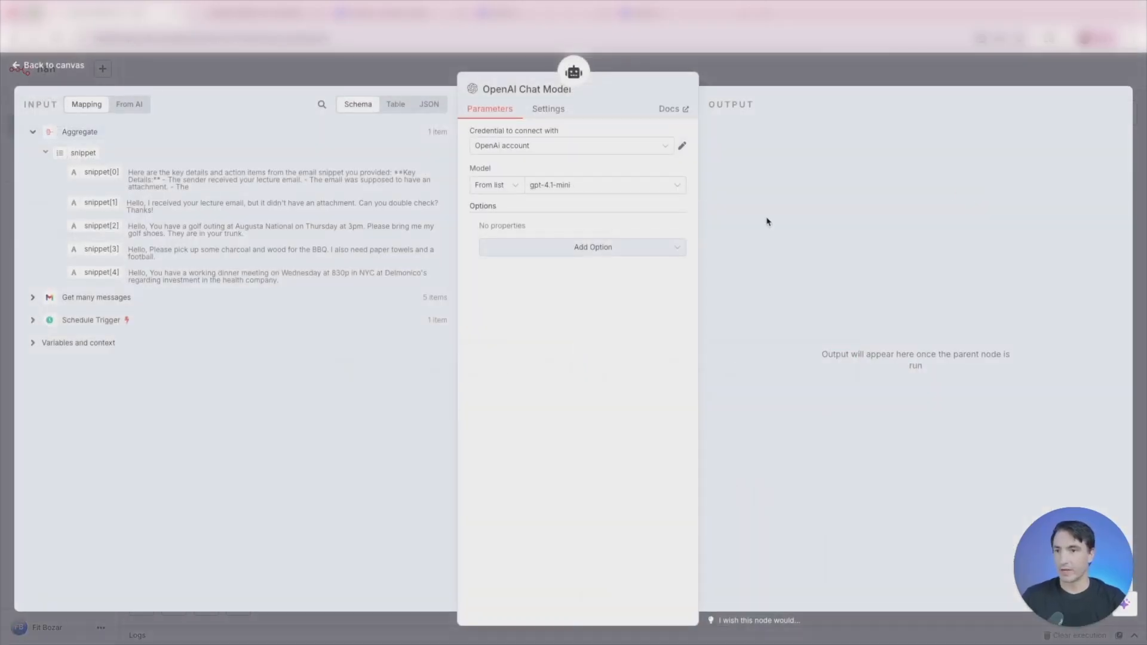
left_click(577, 188)
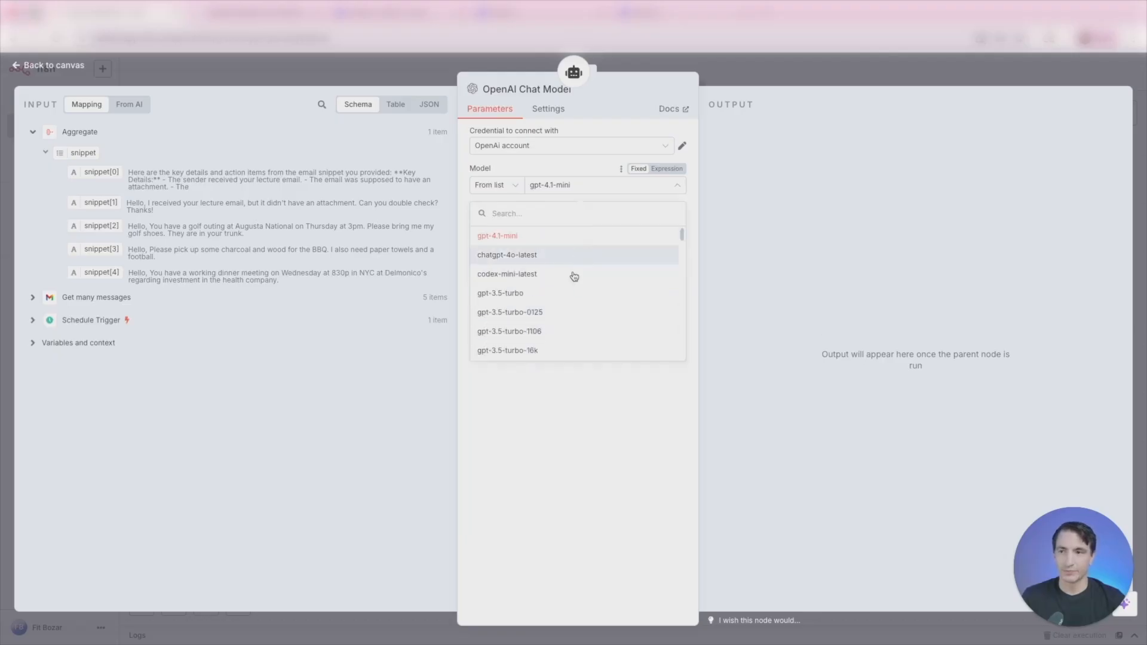
left_click(545, 405)
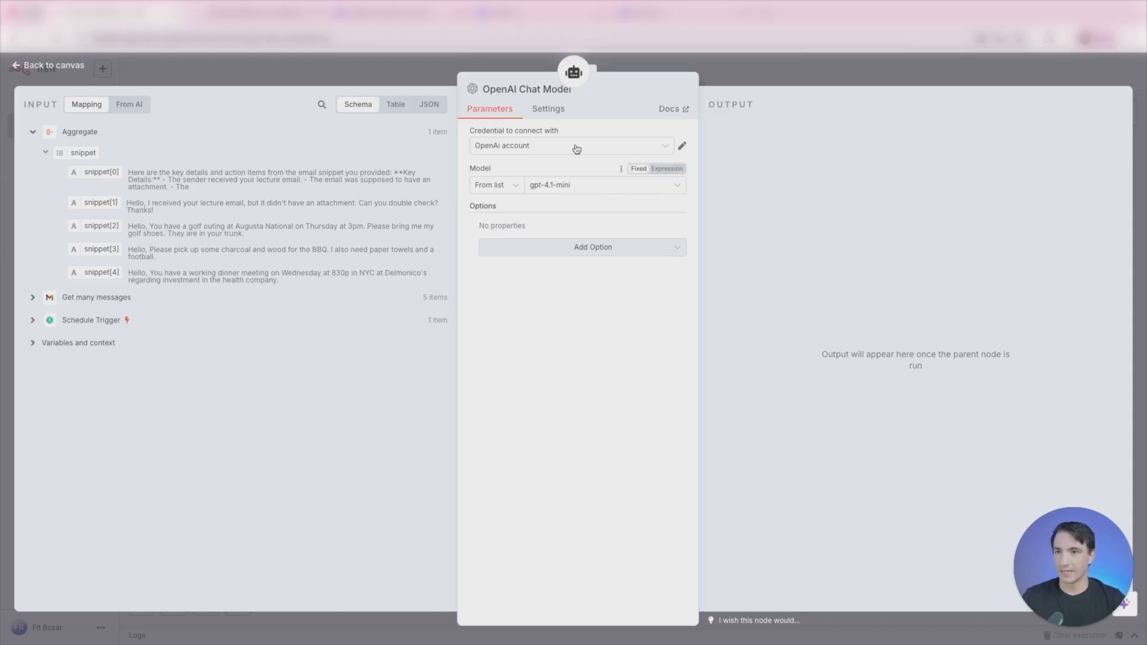
left_click(819, 74)
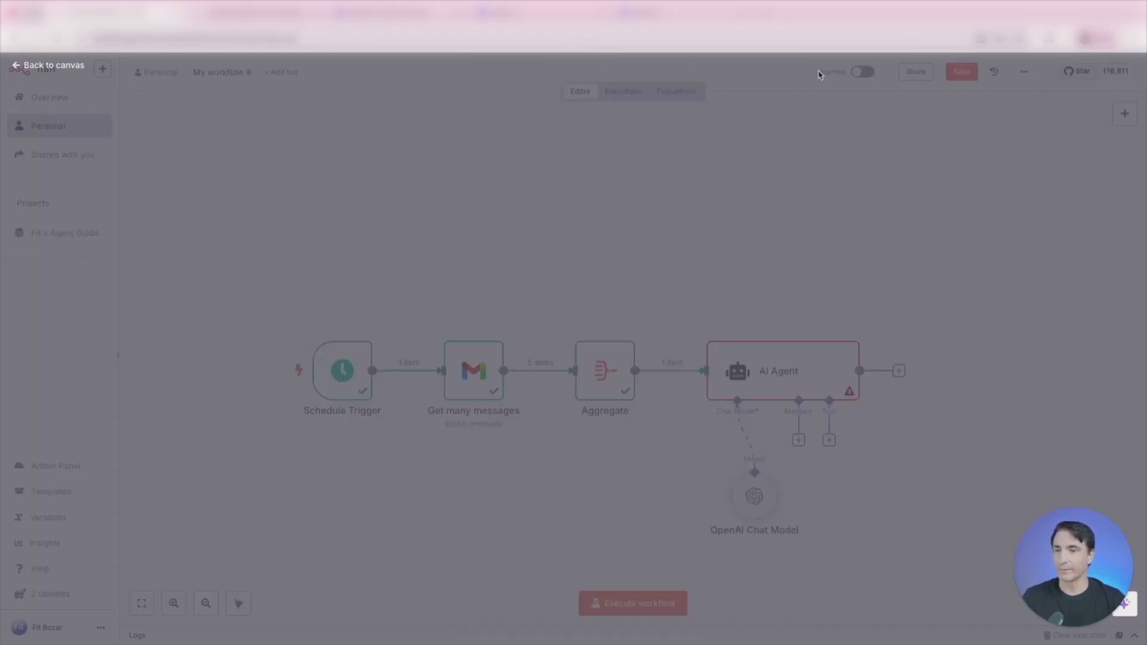
- Add a Gmail Create a draft node after the AI Agent
left_click(899, 372)
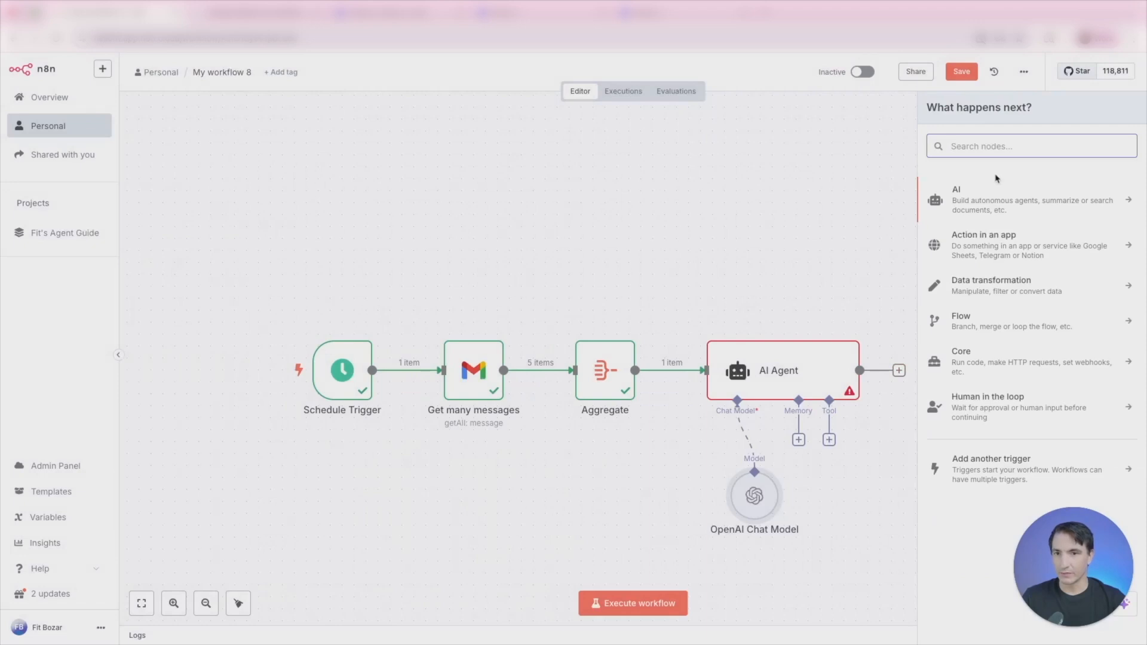
type("gmail")
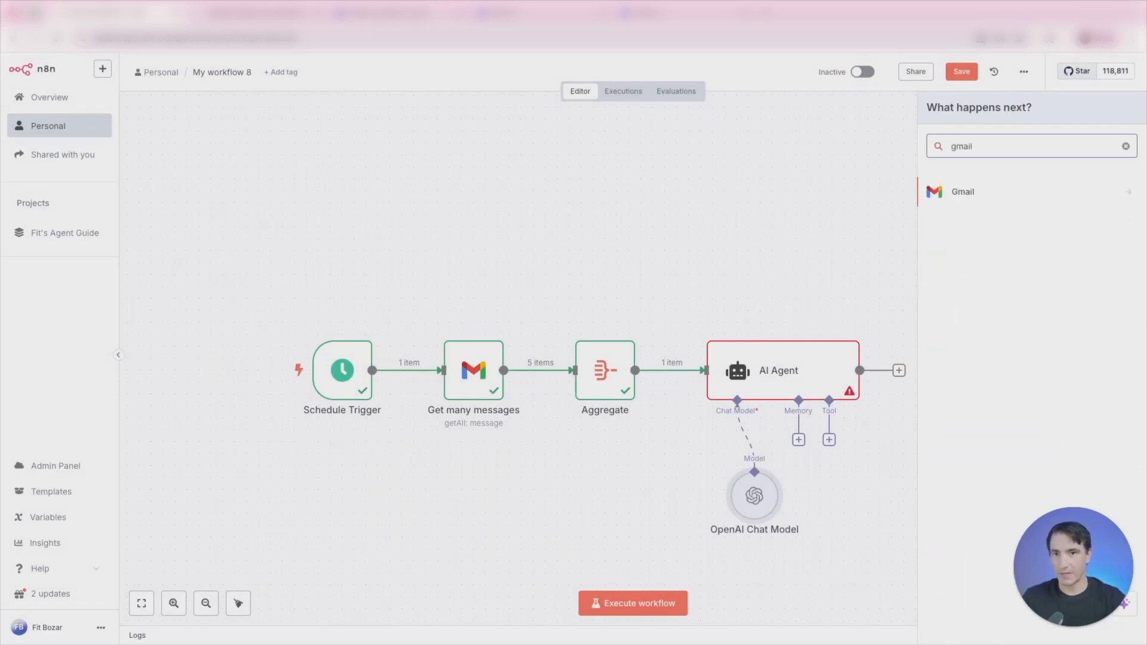
left_click(983, 192)
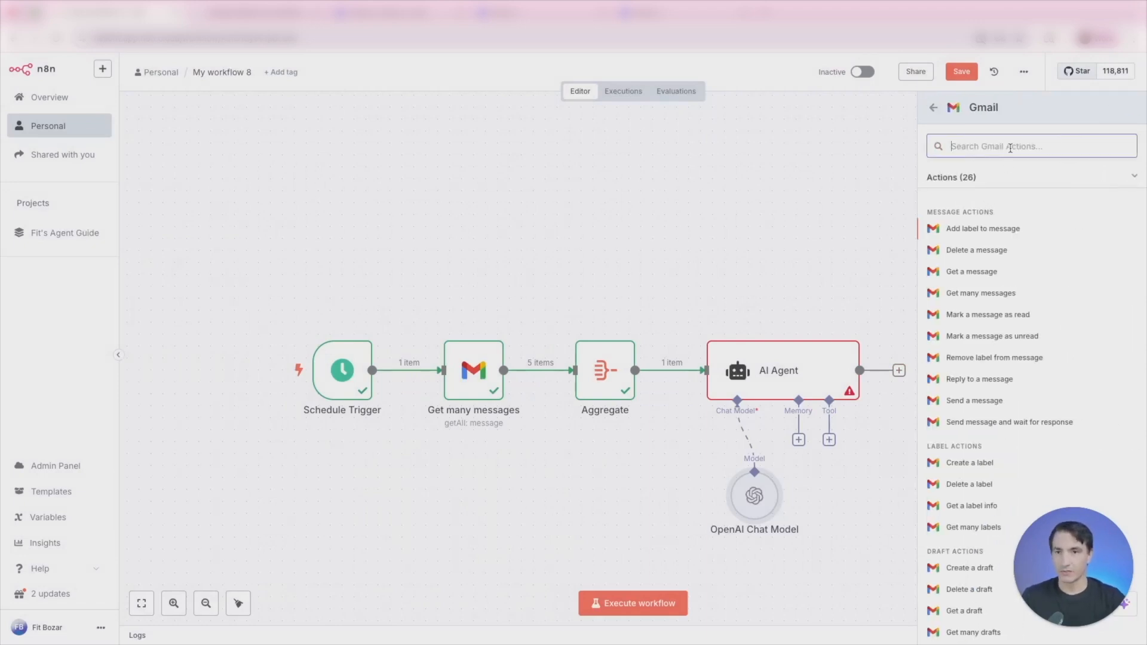
type("draft")
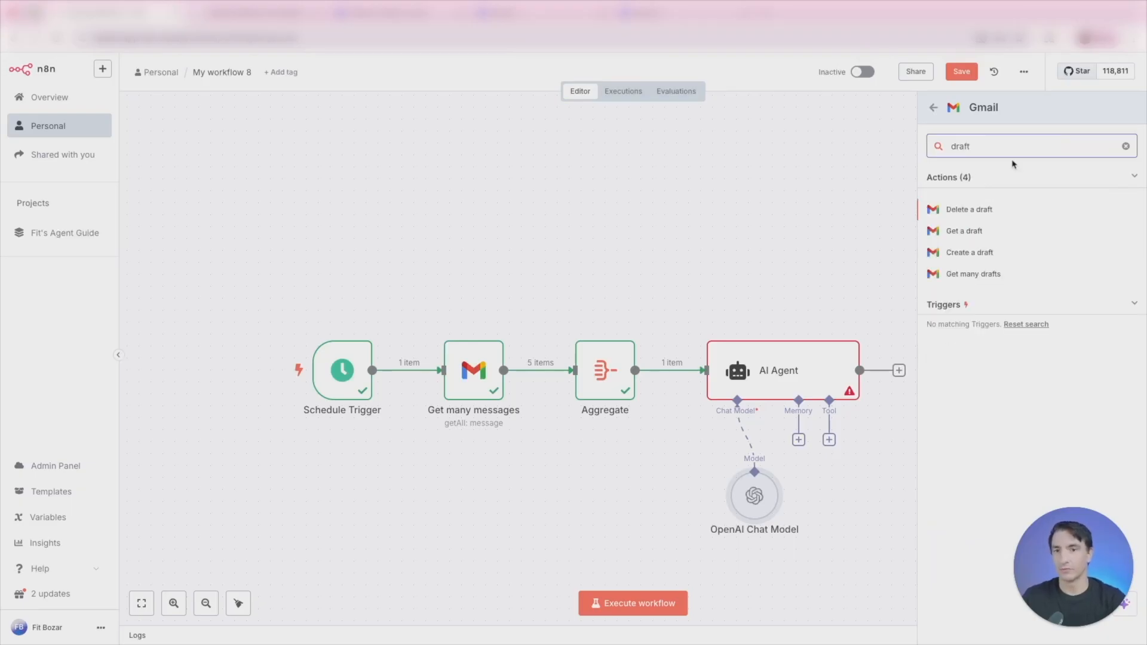
left_click(968, 252)
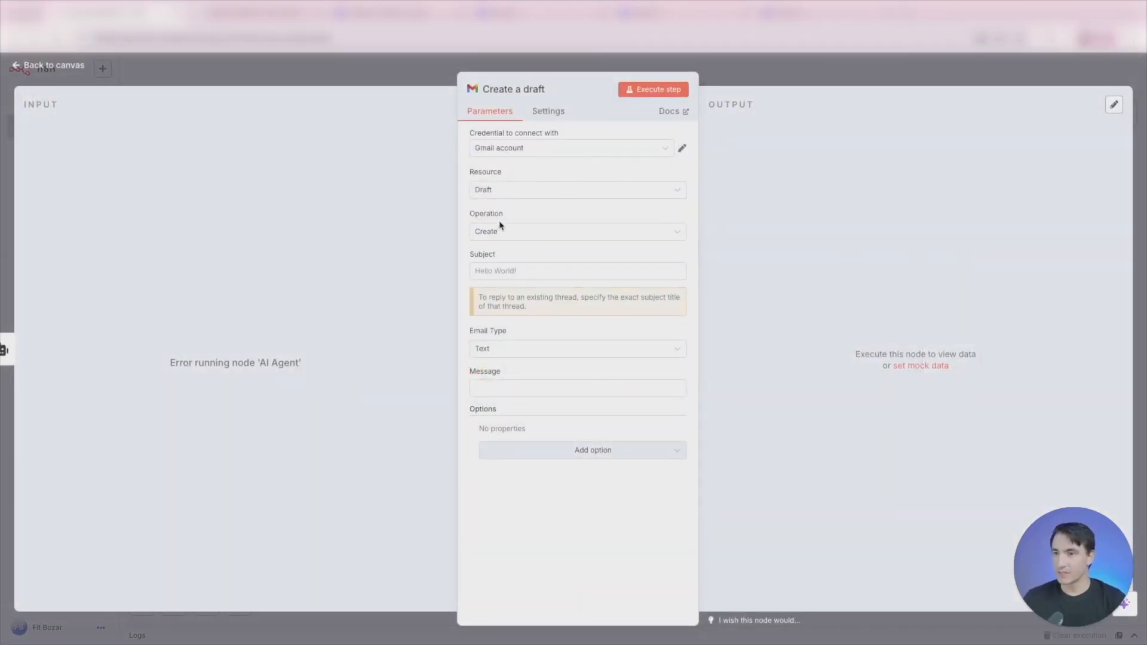
- Keep the Draft resource and Create operation, and set the draft's subject to "SOTE" without adding any options
left_click(520, 234)
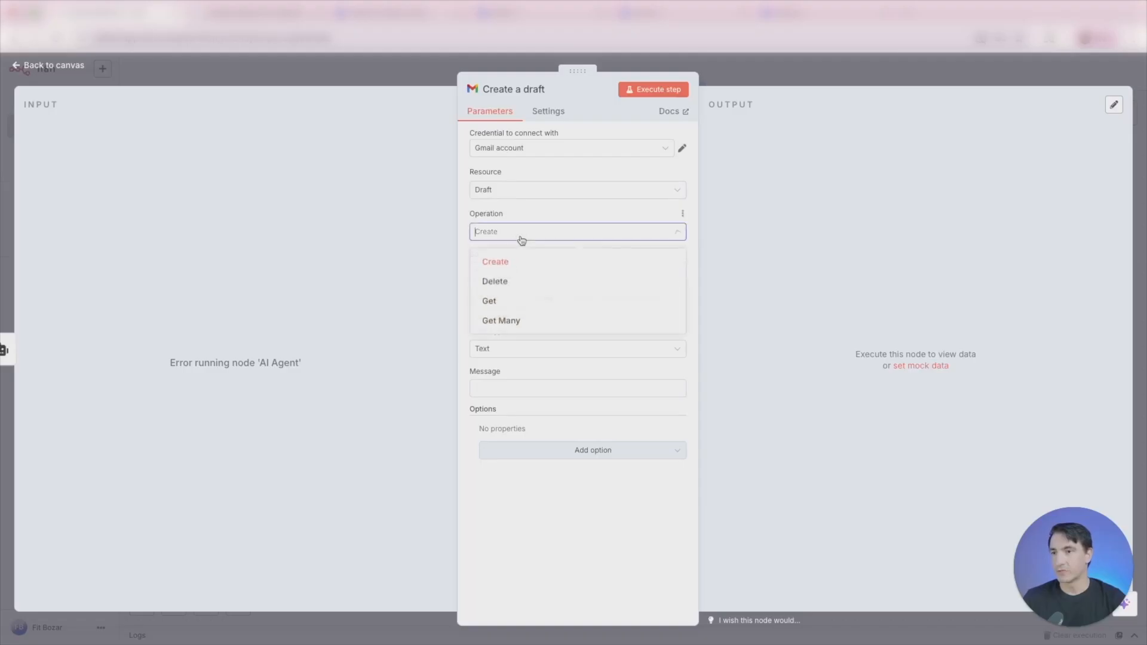
left_click(560, 233)
left_click(559, 189)
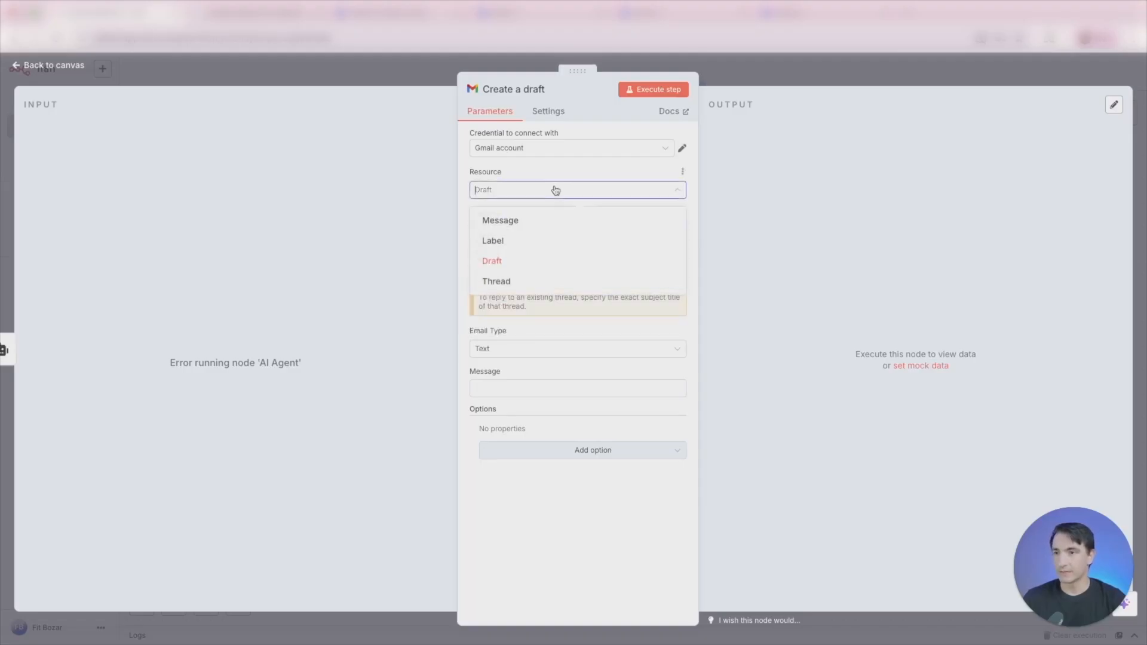
left_click(465, 265)
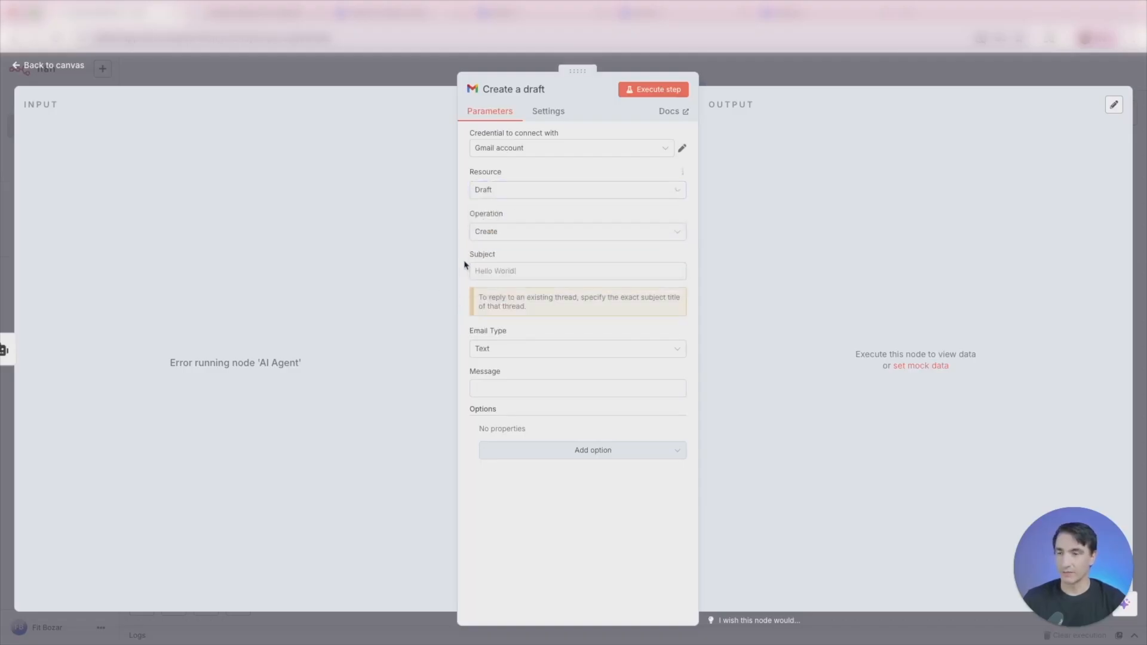
left_click(547, 267)
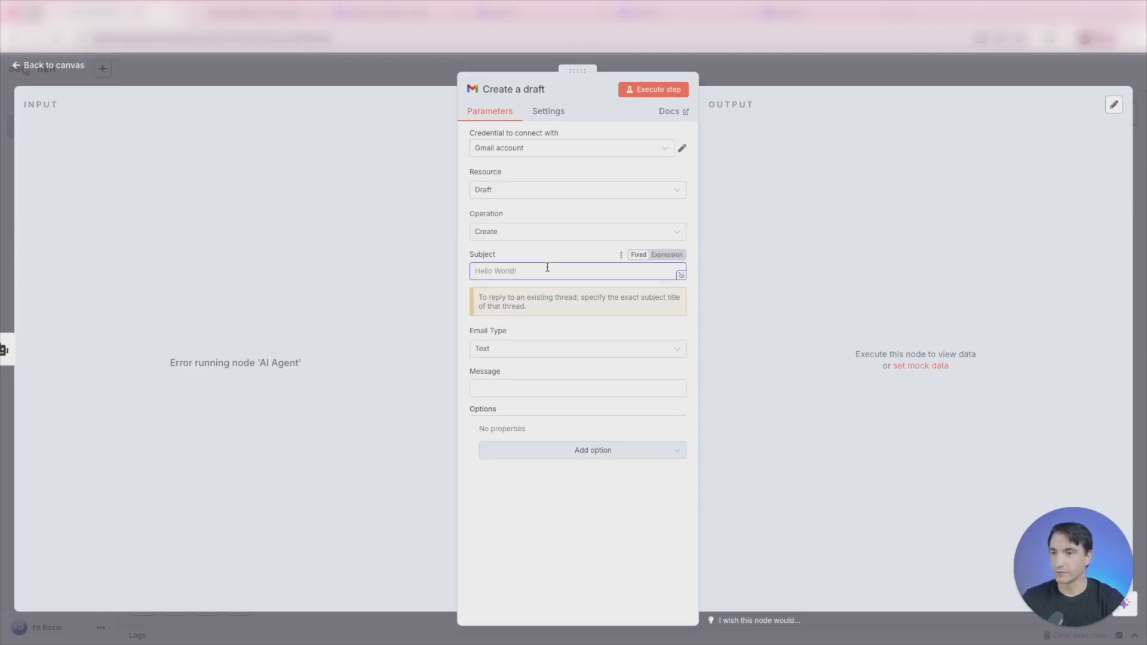
type("SOTE")
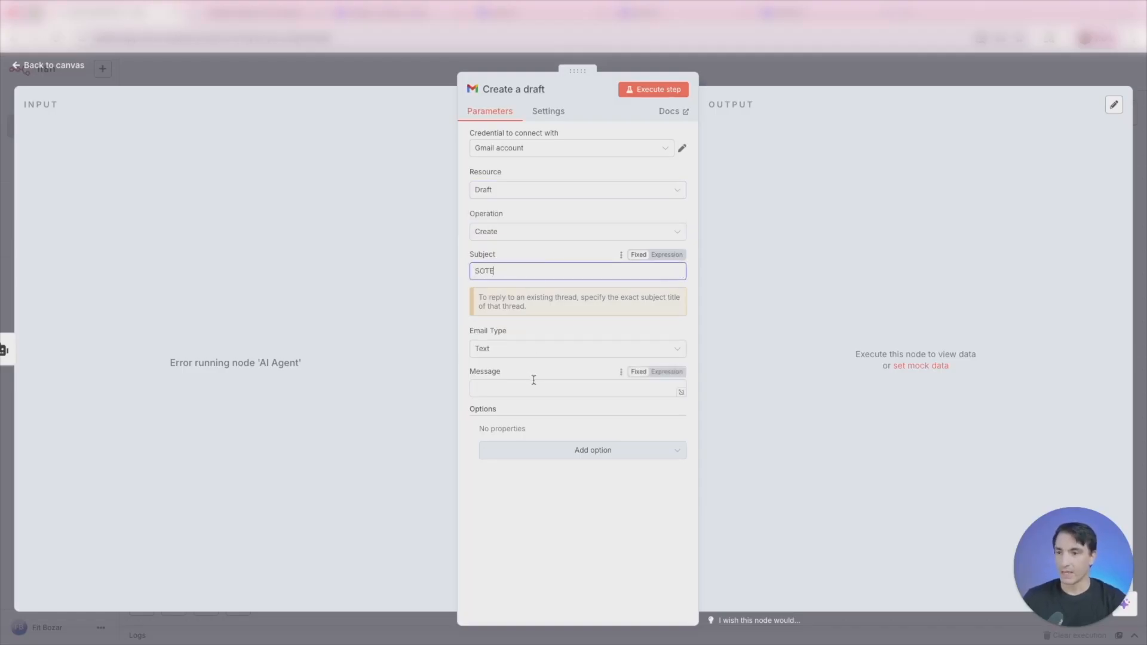
left_click(614, 451)
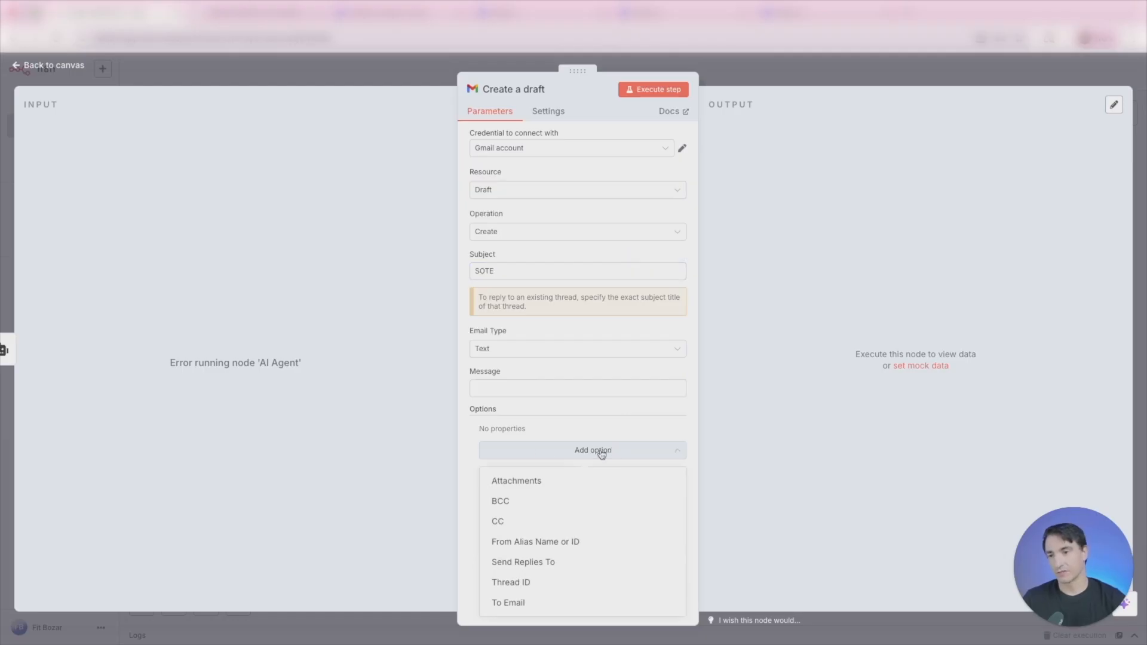
left_click(470, 445)
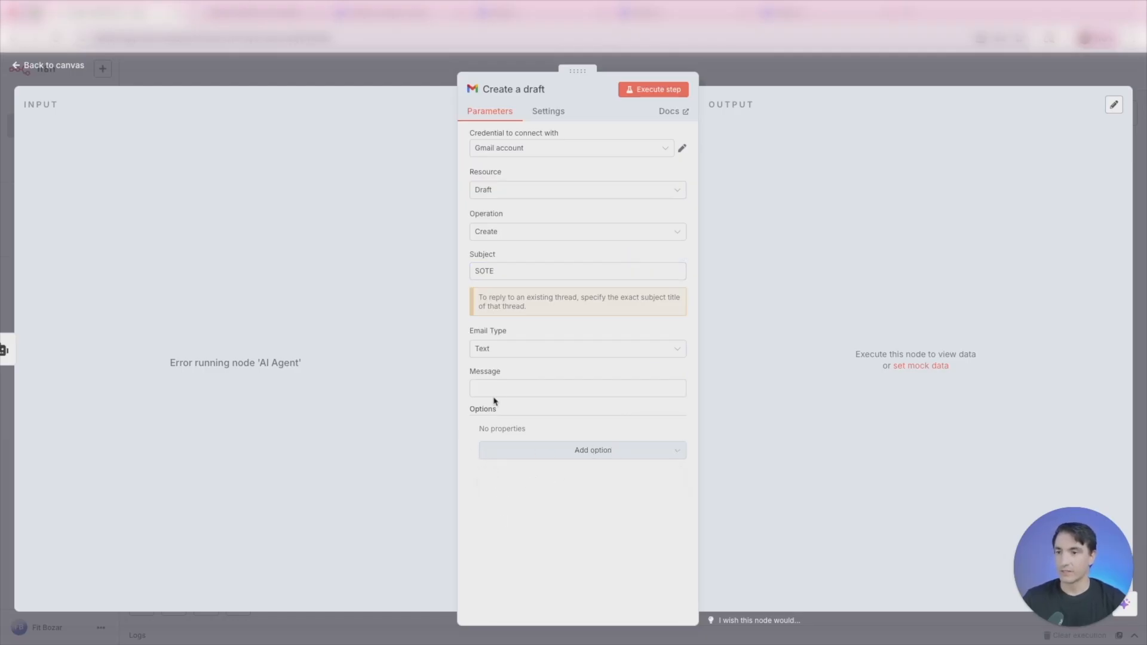
- Try executing the draft step with an empty message, and execute the previous nodes to load the AI Agent's output as input data
left_click(621, 389)
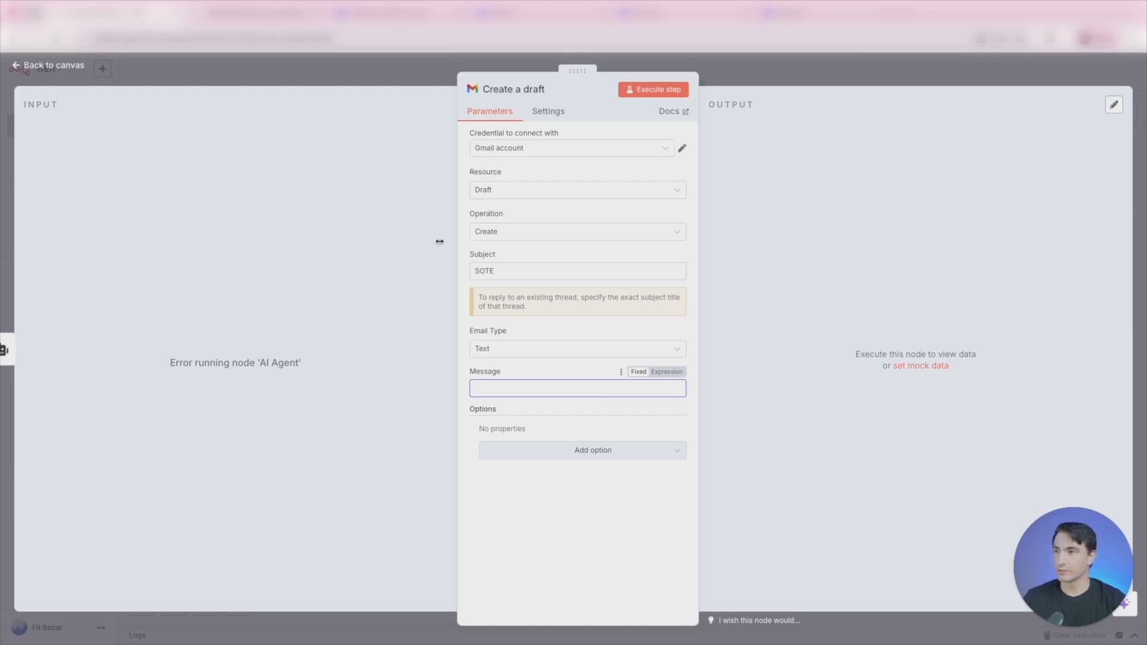
left_click(666, 96)
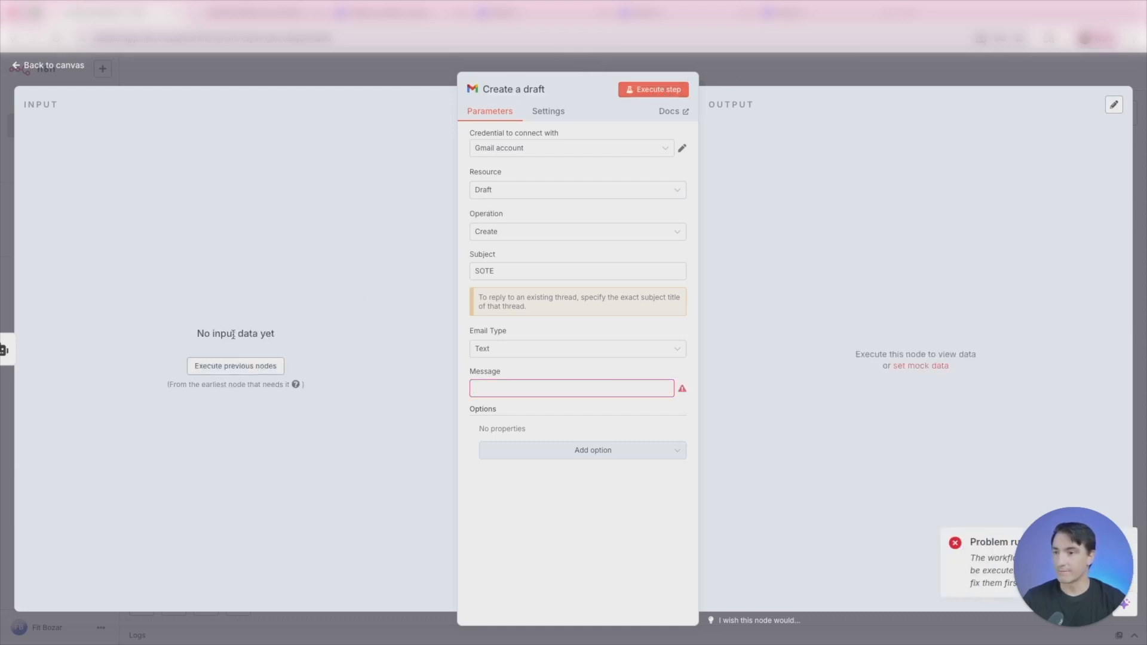
left_click(236, 366)
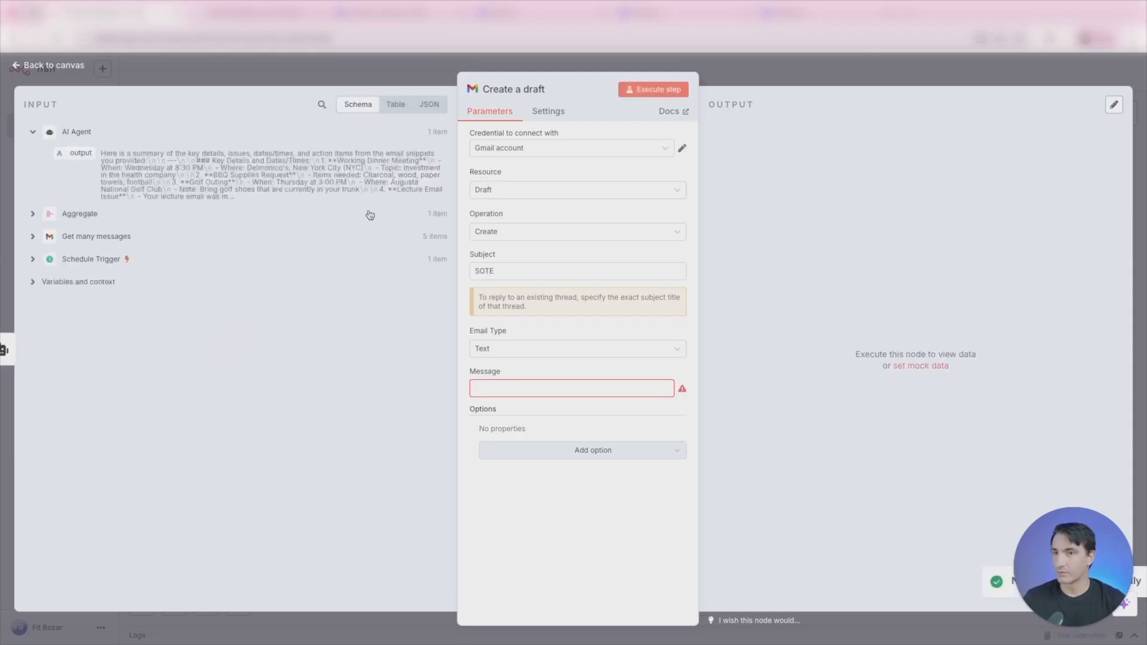
- Map the AI Agent's output field into the draft's message as {{ $json.output }} and execute the step
left_click_drag(79, 150, 542, 388)
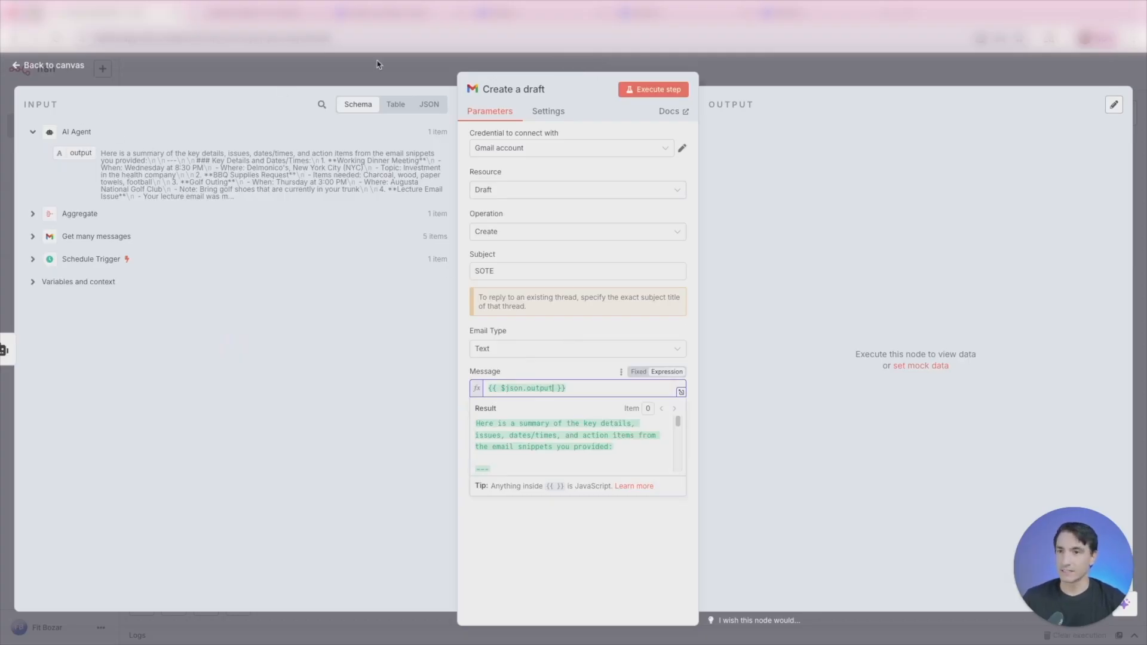
left_click(654, 90)
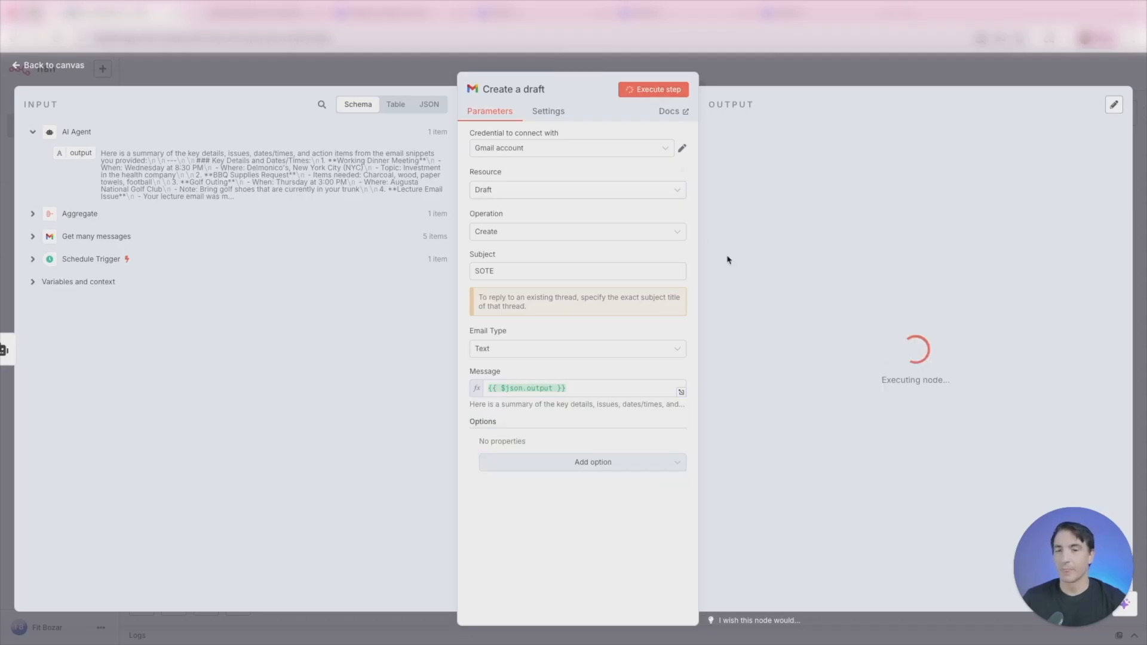
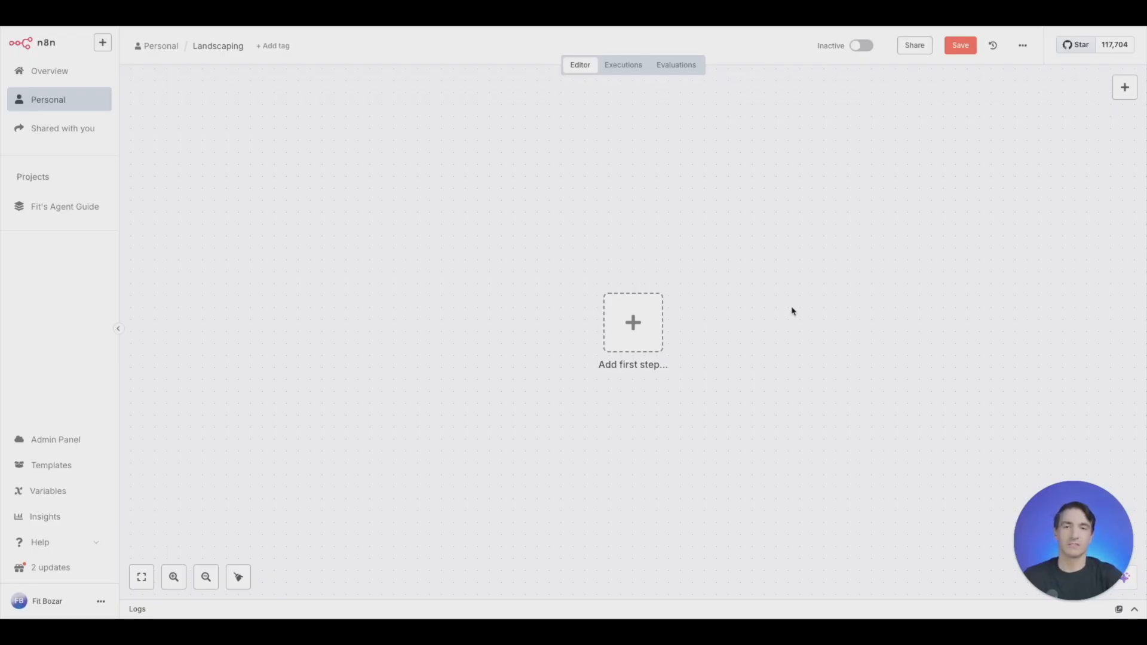
- Add the n8n Form submission trigger as the first node of the empty Landscaping workflow
left_click(651, 349)
type("form")
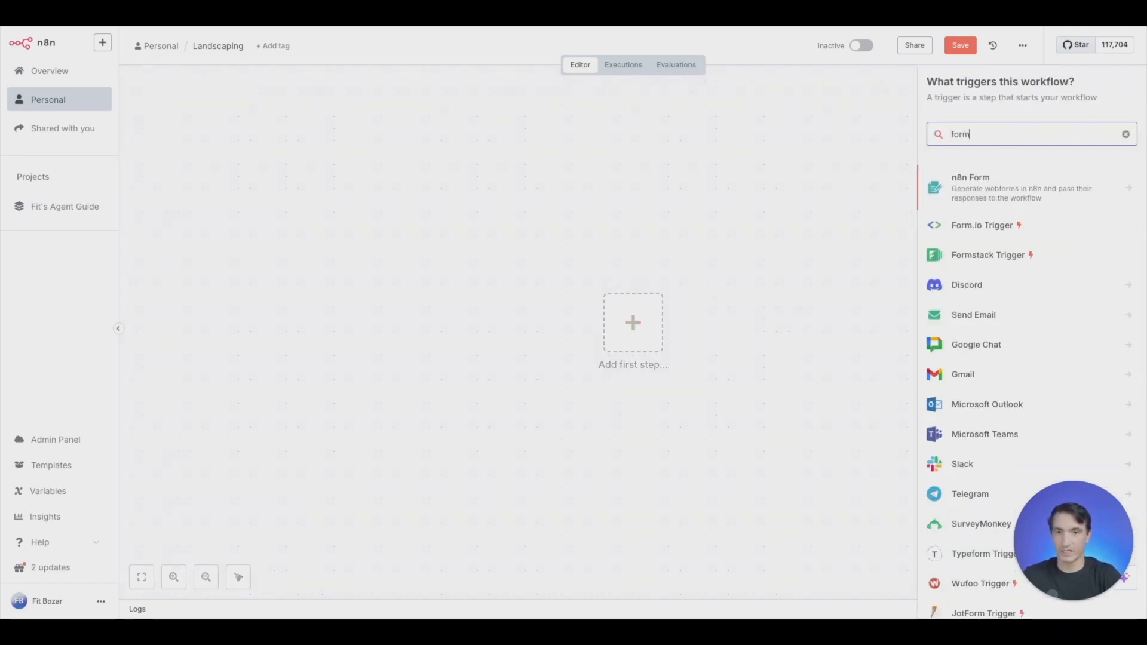
left_click(1009, 195)
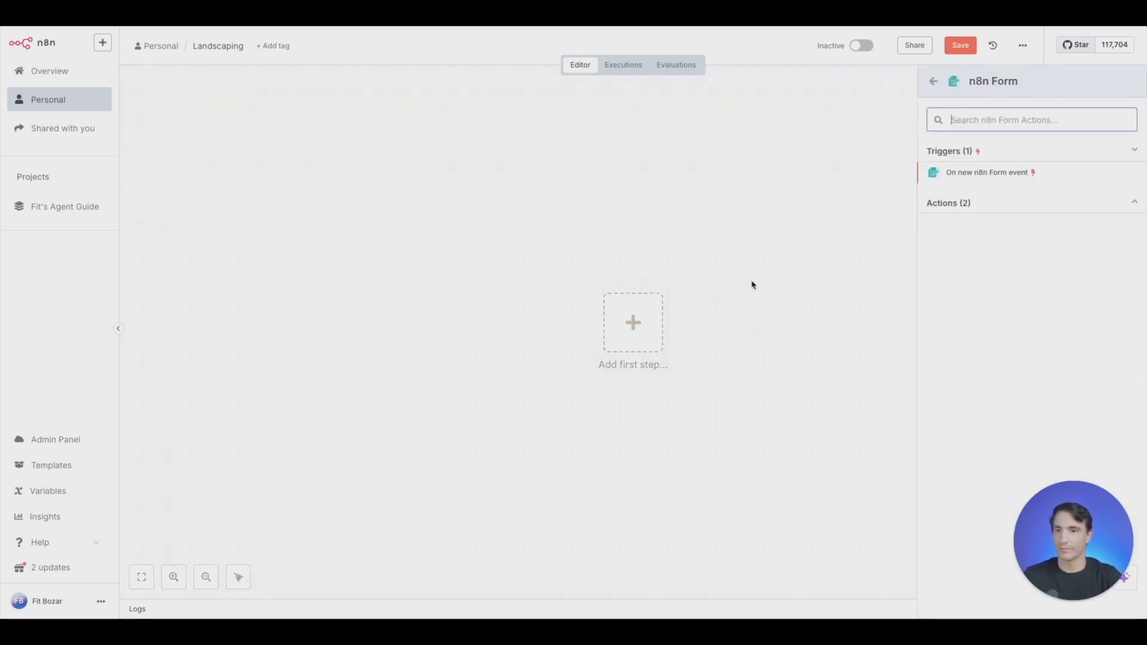
left_click(1009, 173)
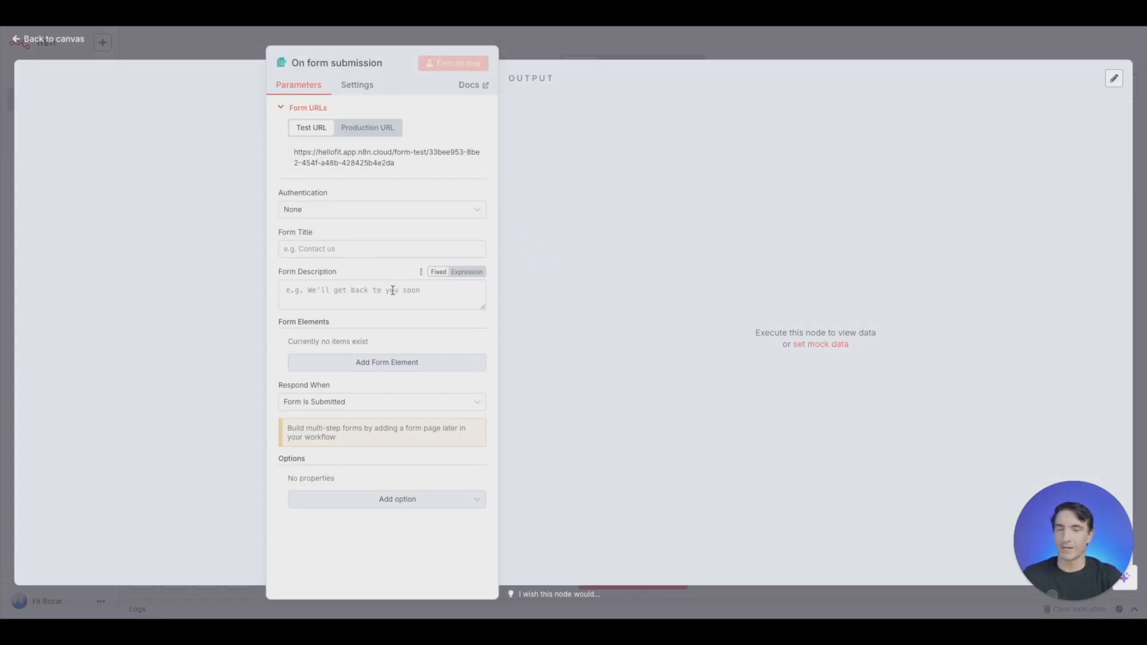
- Set the form title to "Landscaping Invoice" and the form description to "Landscaping & Waste Work"
left_click(348, 251)
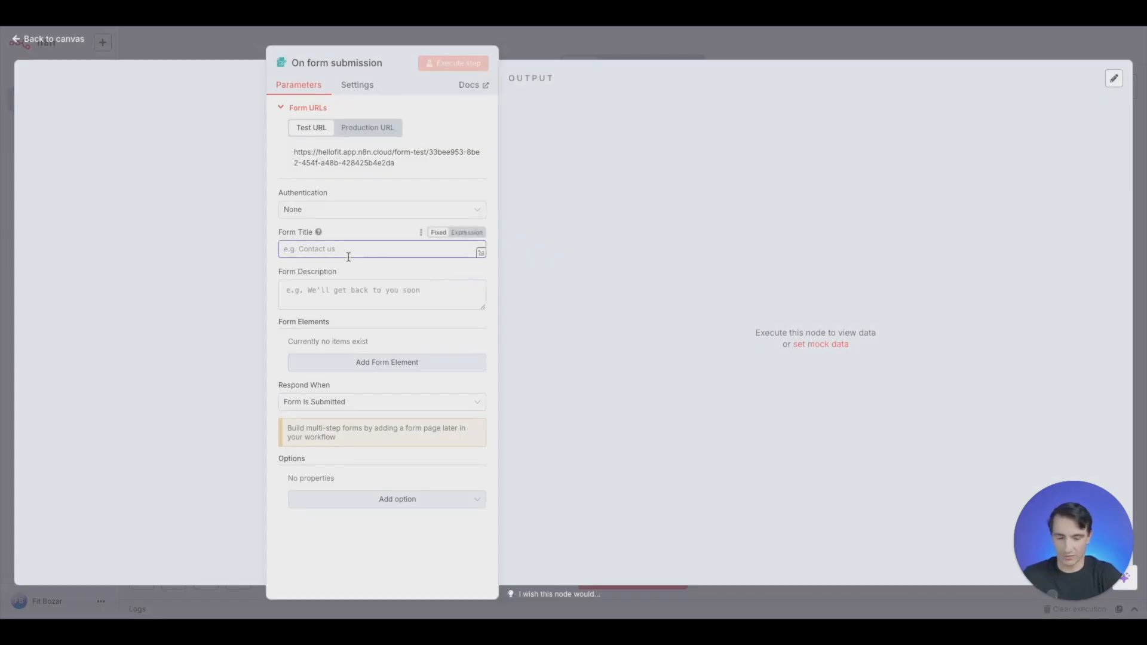
type("Landscaping Invoice")
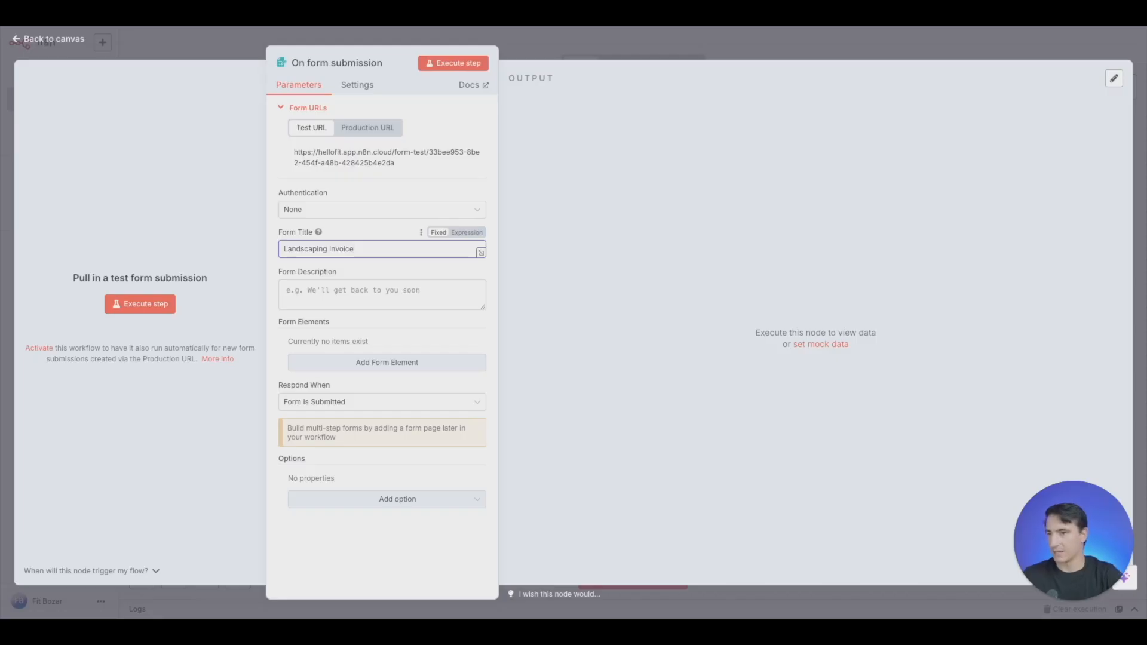
left_click(339, 289)
type("Landscaping & Waste Work")
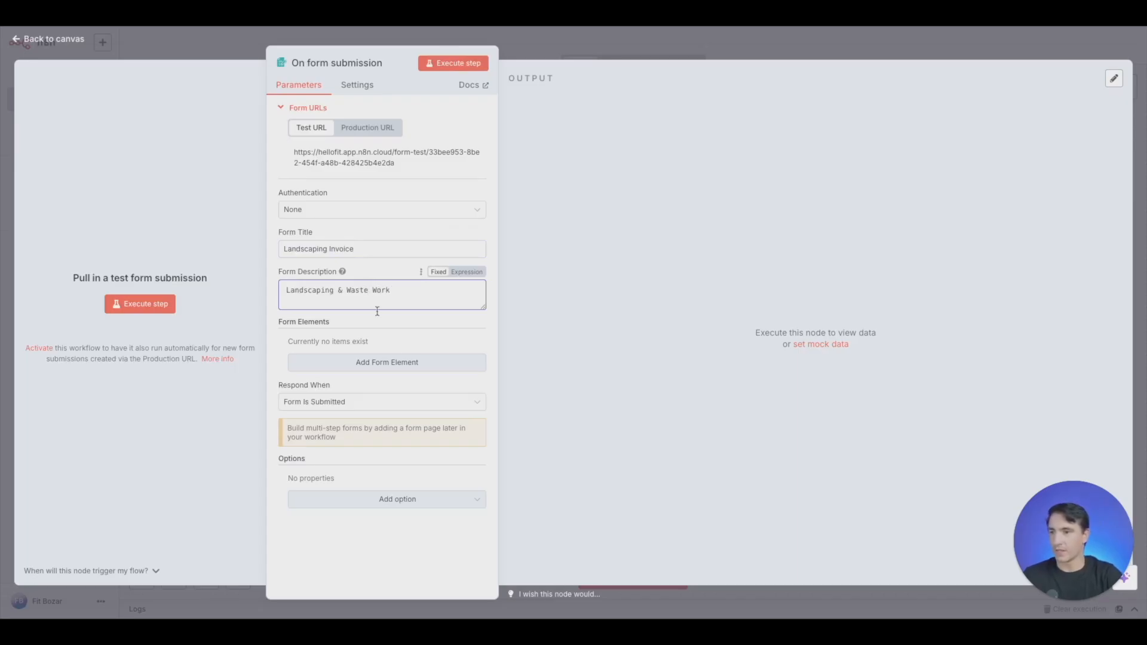
- Add a first form element of type Text named "Name" and make it required
left_click(395, 363)
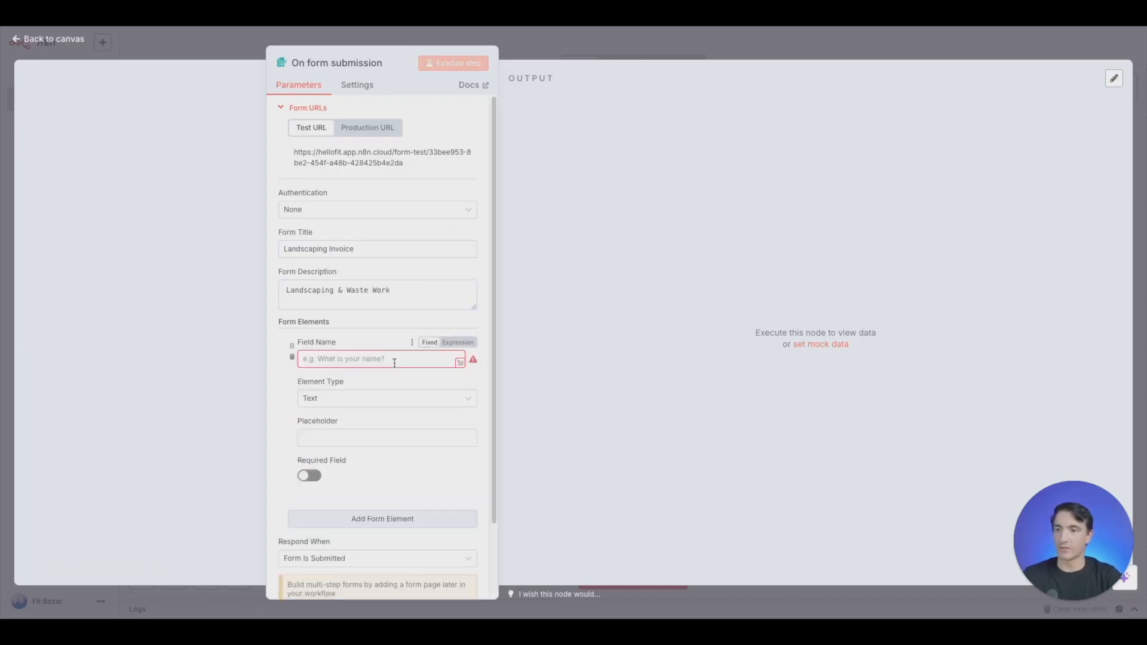
left_click(415, 365)
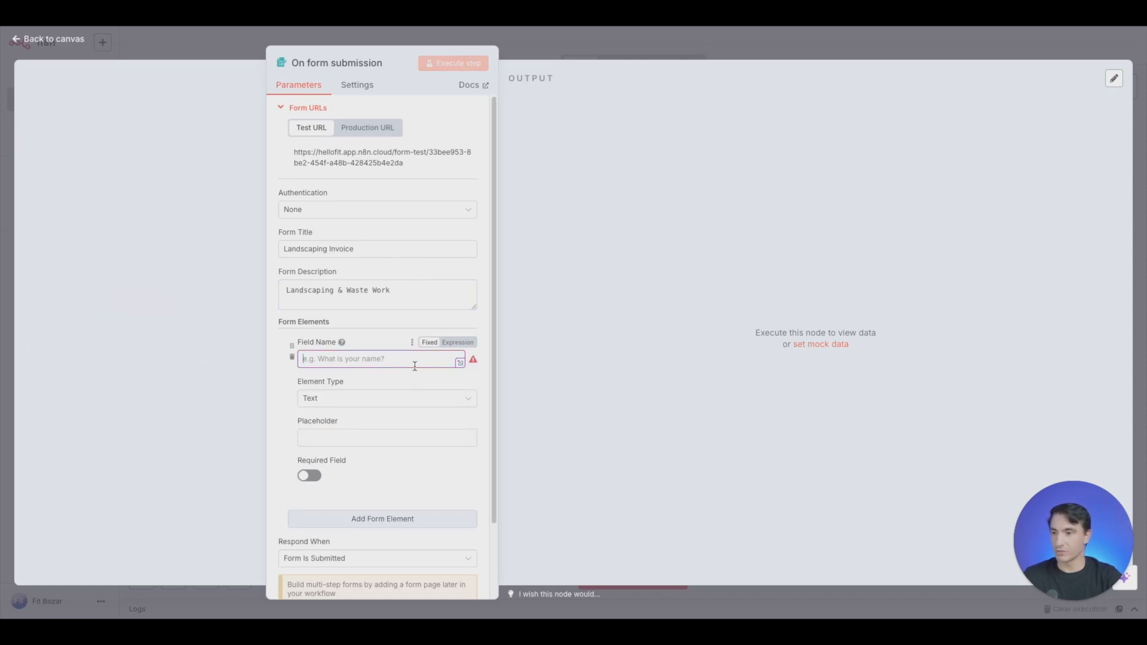
type("John")
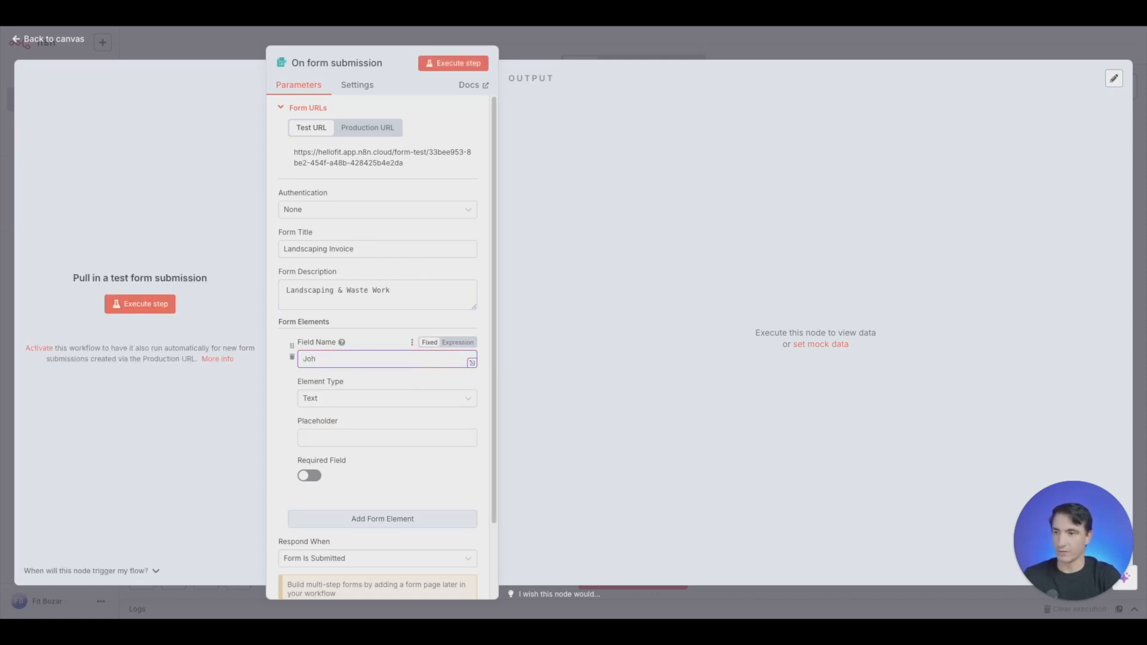
key("BackSpace")
key("BackSpace")
key("BackSpace")
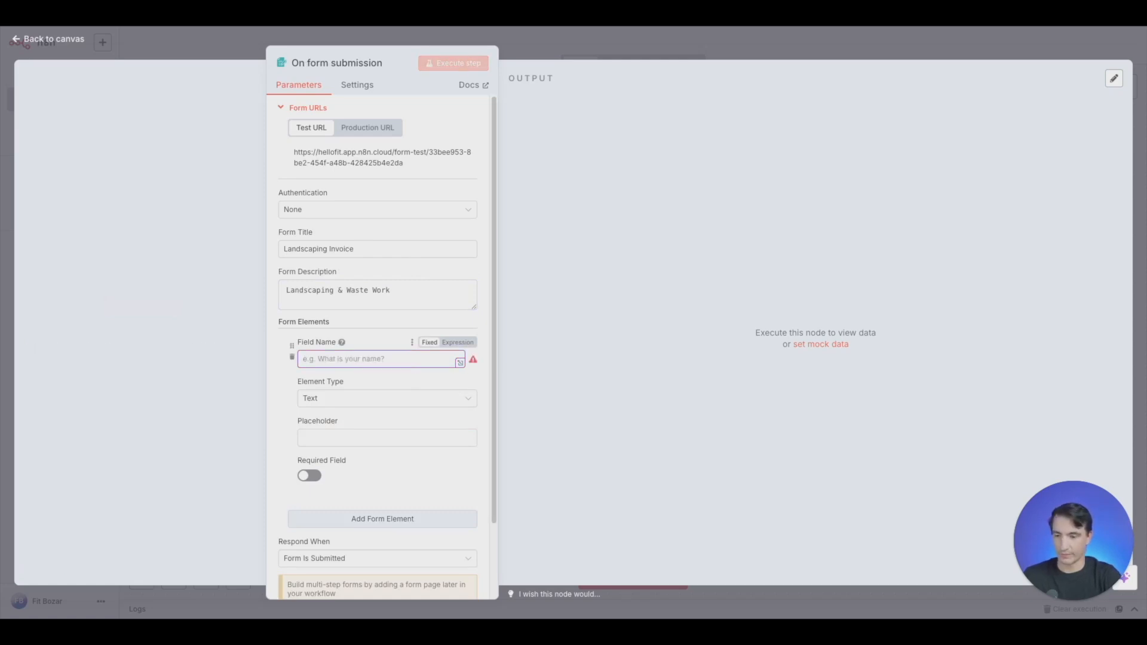
type("Name")
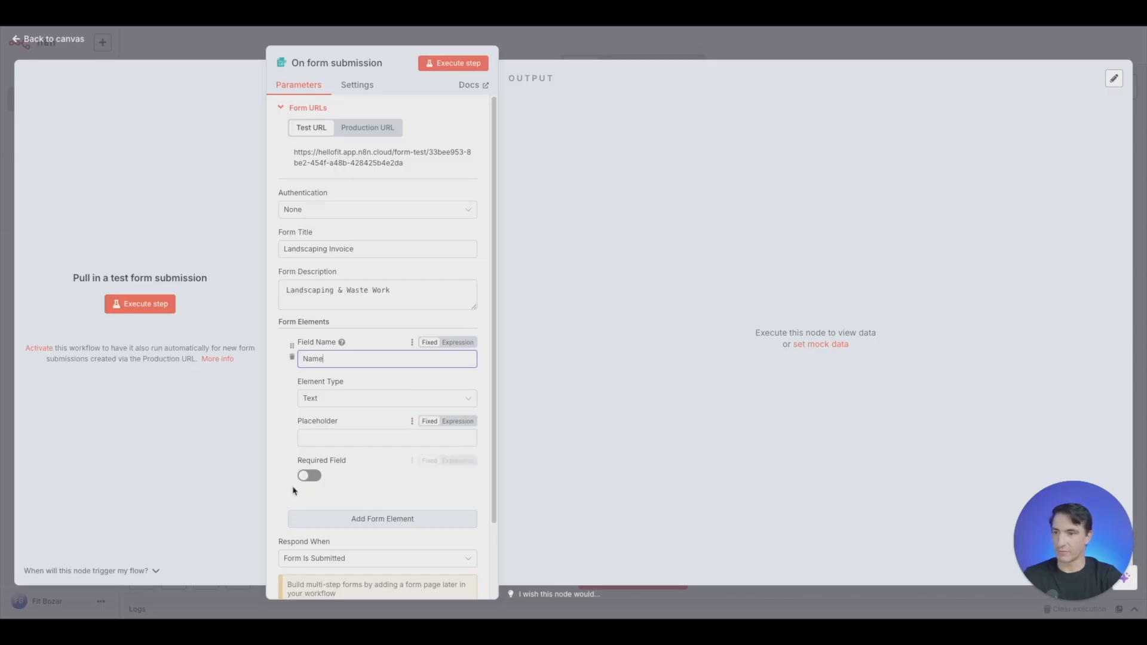
left_click(309, 476)
- Add a second form element named "Email", keep the Text type, and make it required
left_click(368, 520)
scroll(352, 377, "down", 5)
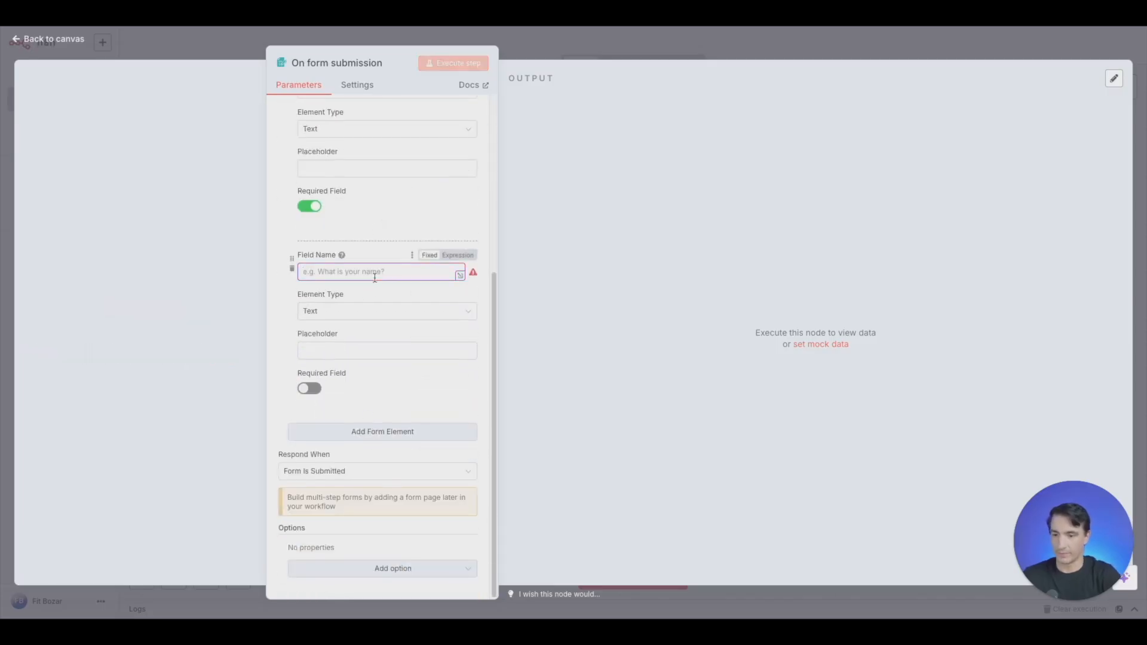
type("Email")
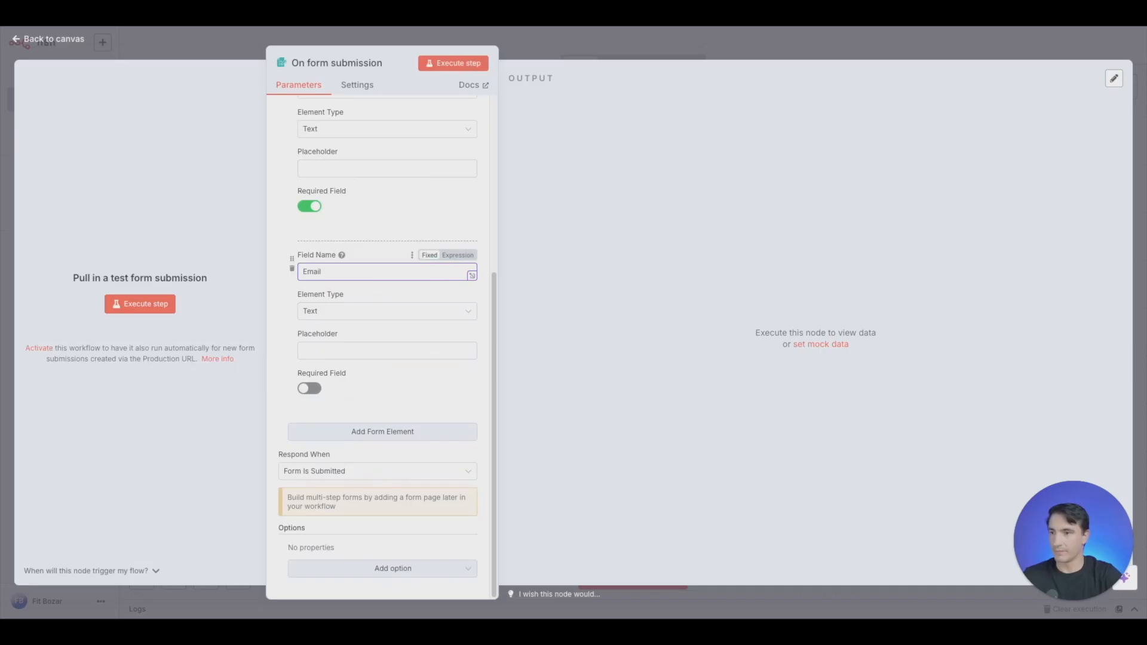
left_click(308, 388)
- Add a required Text form element named "Address" below the Email field
left_click(366, 430)
scroll(378, 387, "down", 3)
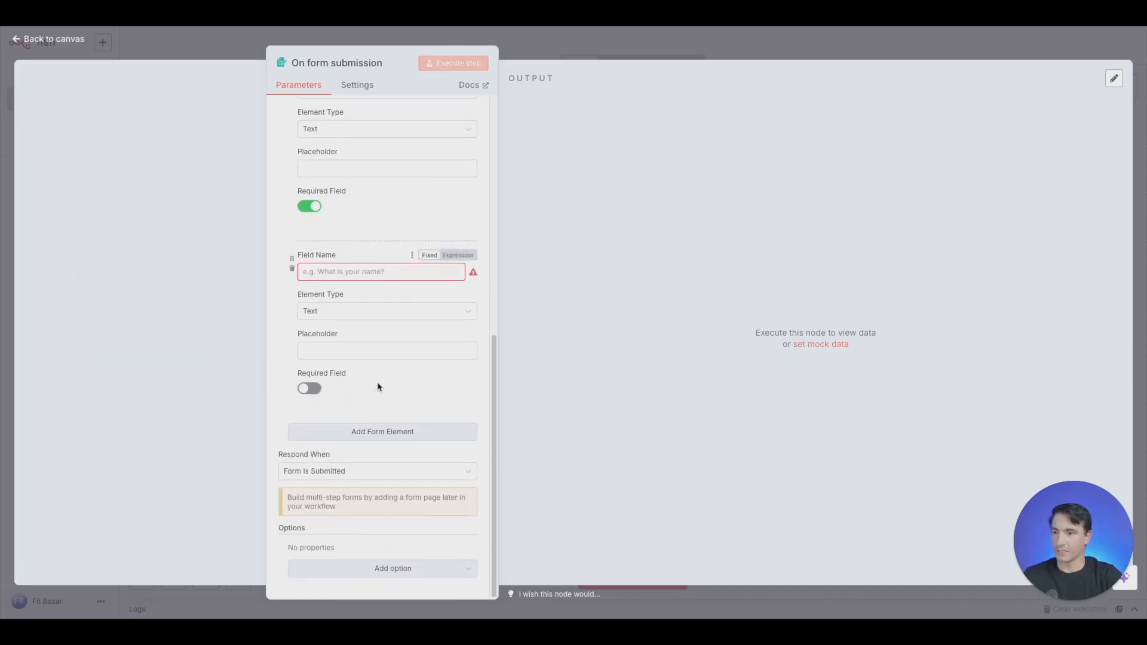
left_click(374, 272)
type("Address")
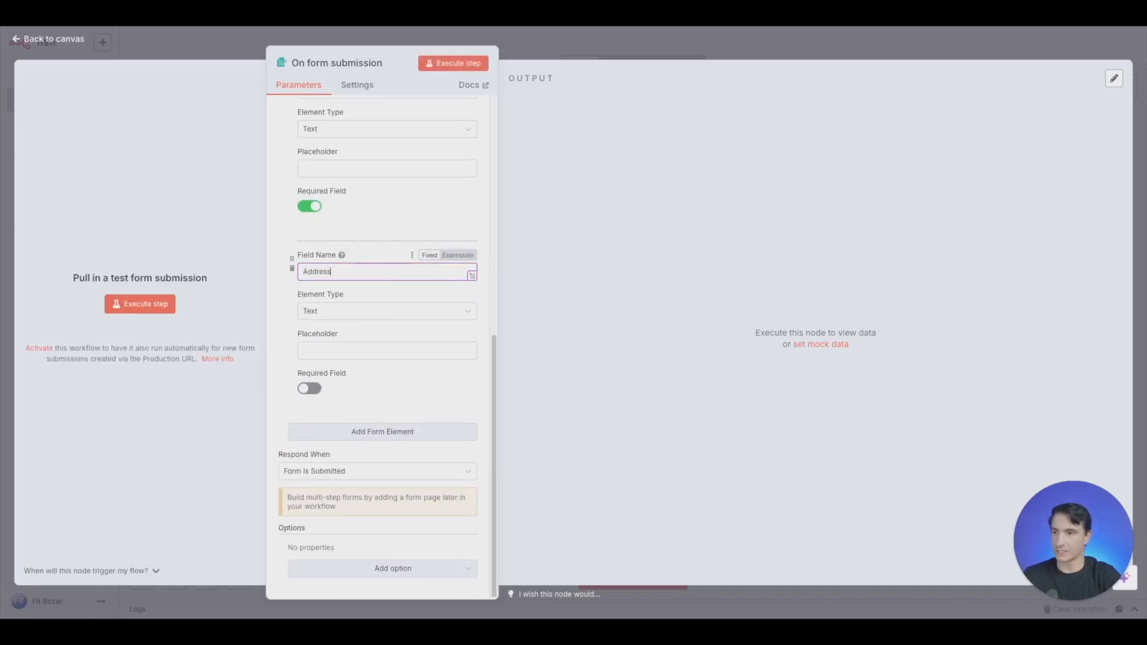
left_click(309, 389)
- Add a form element named "Today's Date", set its element type to Date, and make it required
left_click(367, 431)
scroll(380, 323, "down", 1)
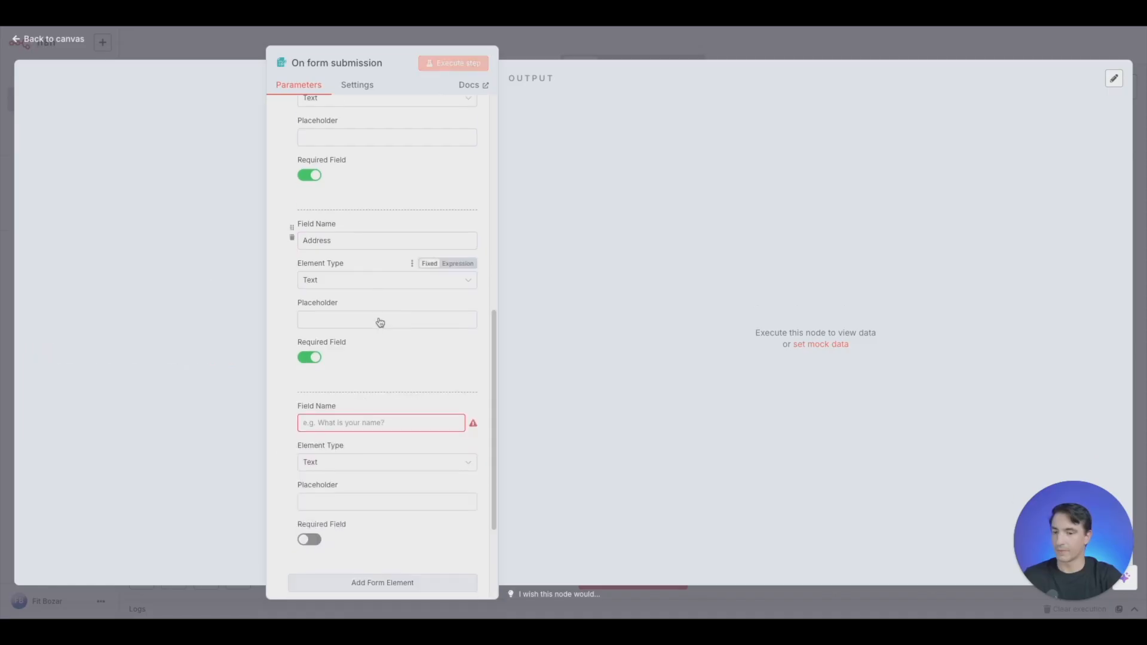
scroll(380, 323, "down", 1)
left_click(384, 350)
type("To")
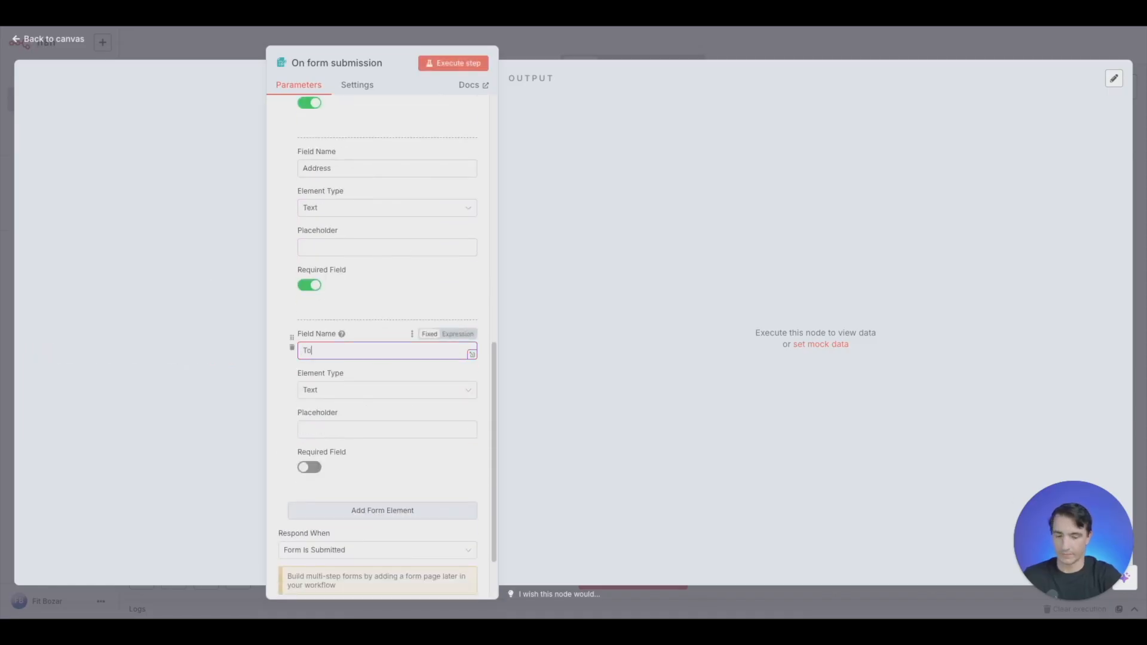
type("day's Date")
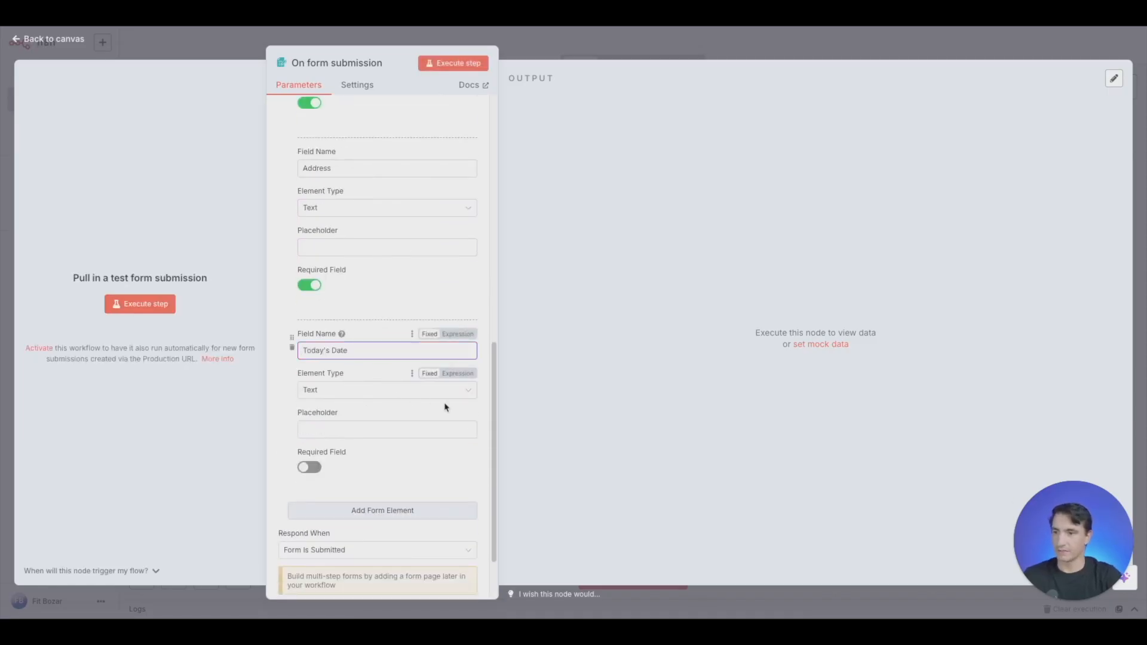
left_click(444, 391)
left_click(351, 423)
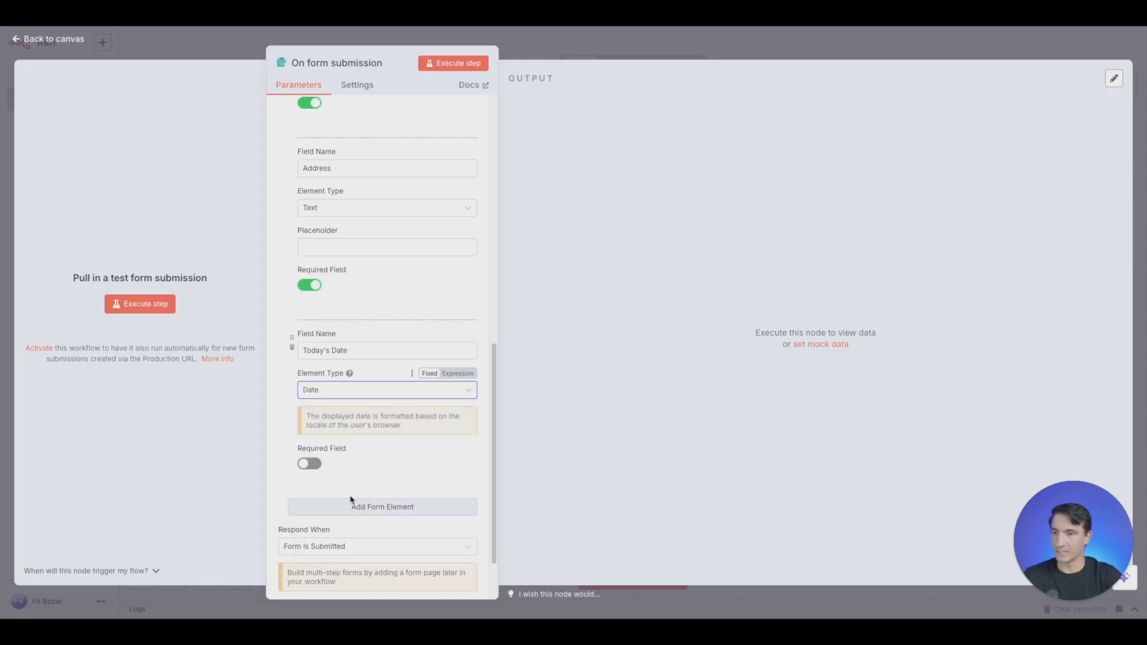
left_click(310, 464)
- Add a form element named "Due Date" with element type Date and make it required
scroll(358, 442, "down", 1)
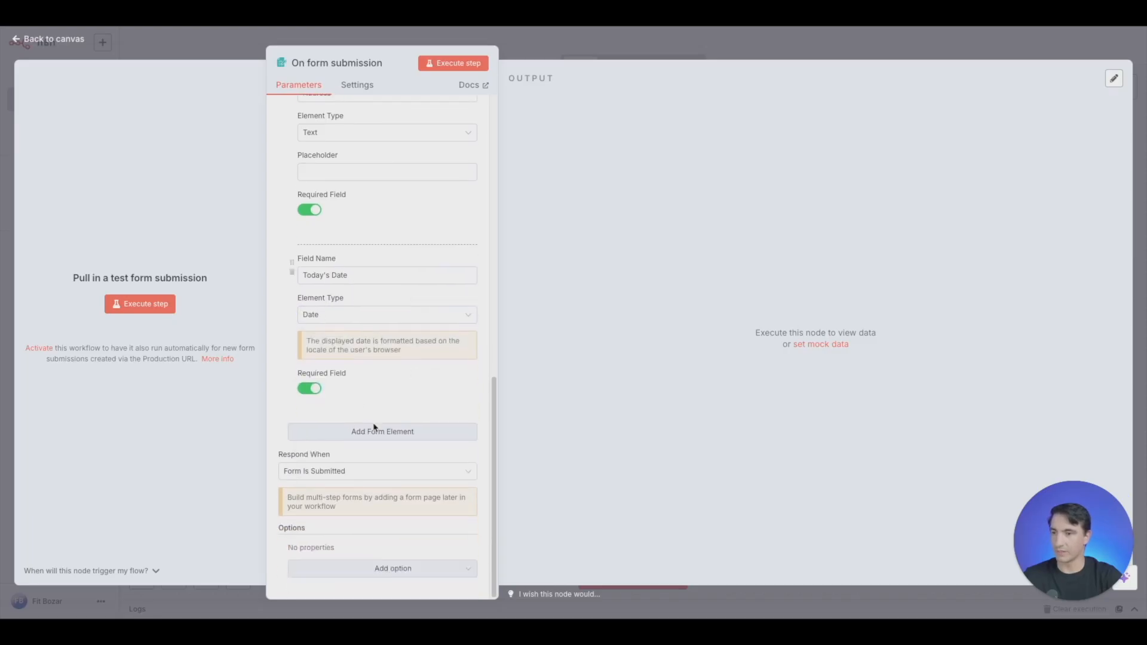
left_click(374, 427)
scroll(366, 359, "down", 1)
left_click(364, 370)
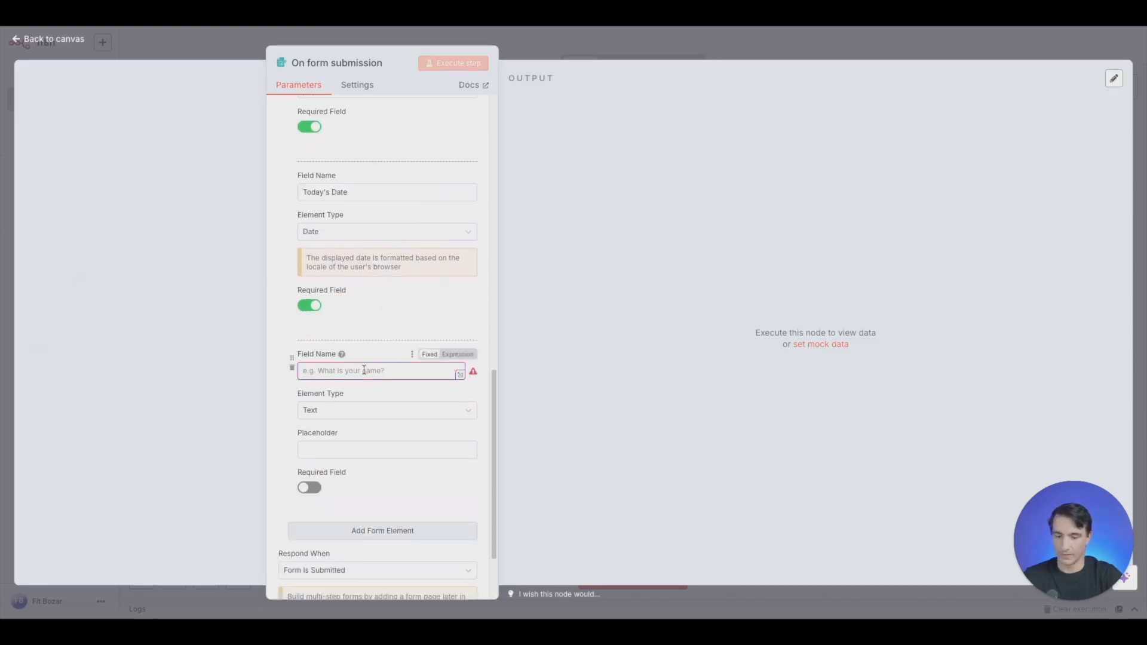
type("Due T")
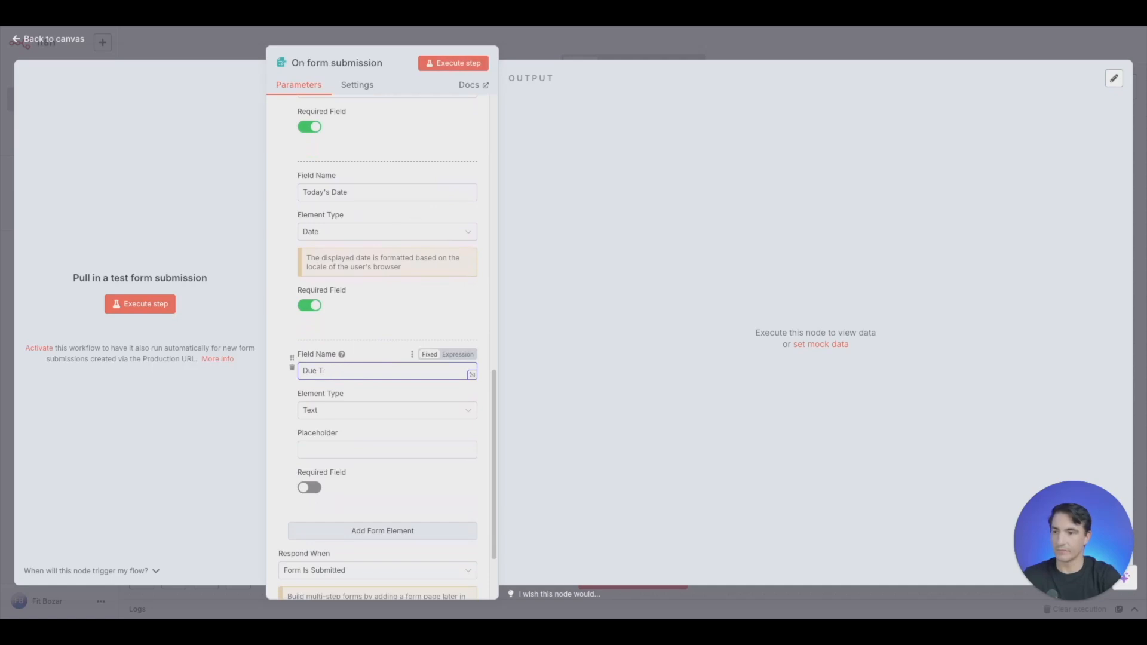
type("odaate")
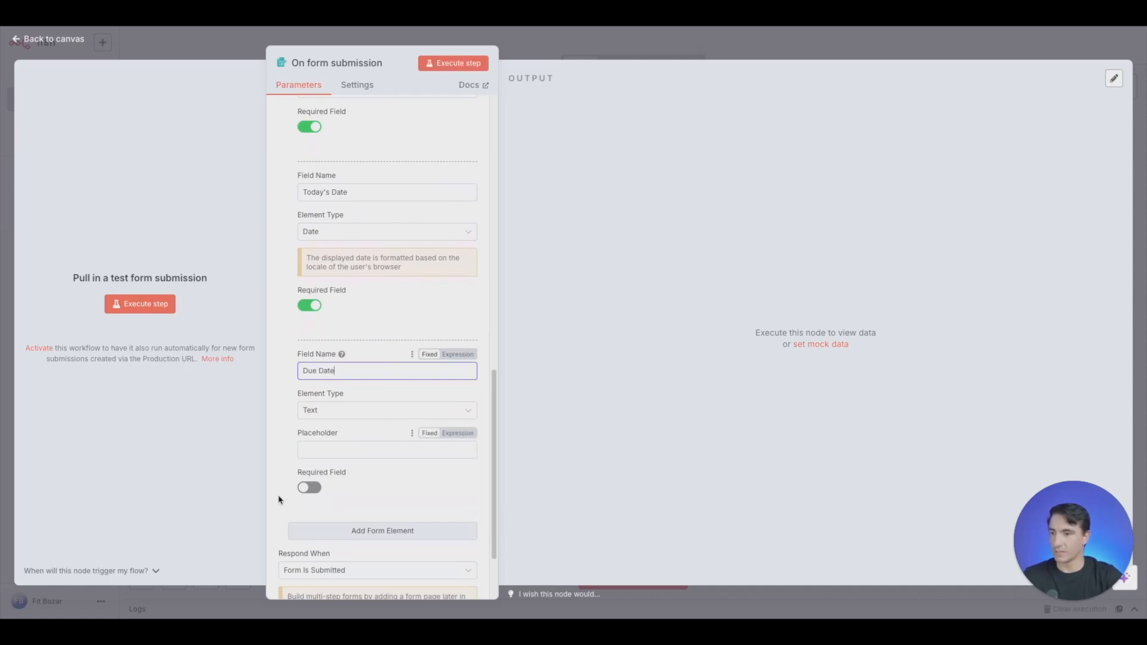
left_click(392, 410)
scroll(374, 455, "down", 1)
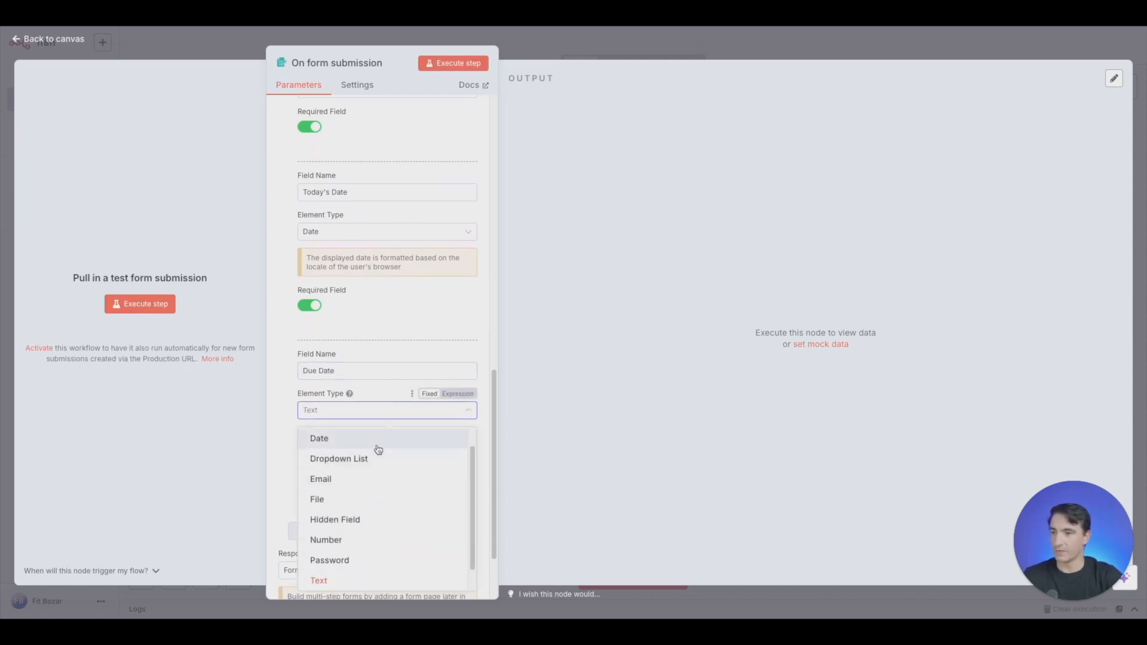
left_click(376, 448)
scroll(387, 381, "down", 1)
left_click(312, 387)
- Add a required Text form element named "Labor Description" below the Due Date field
left_click(395, 435)
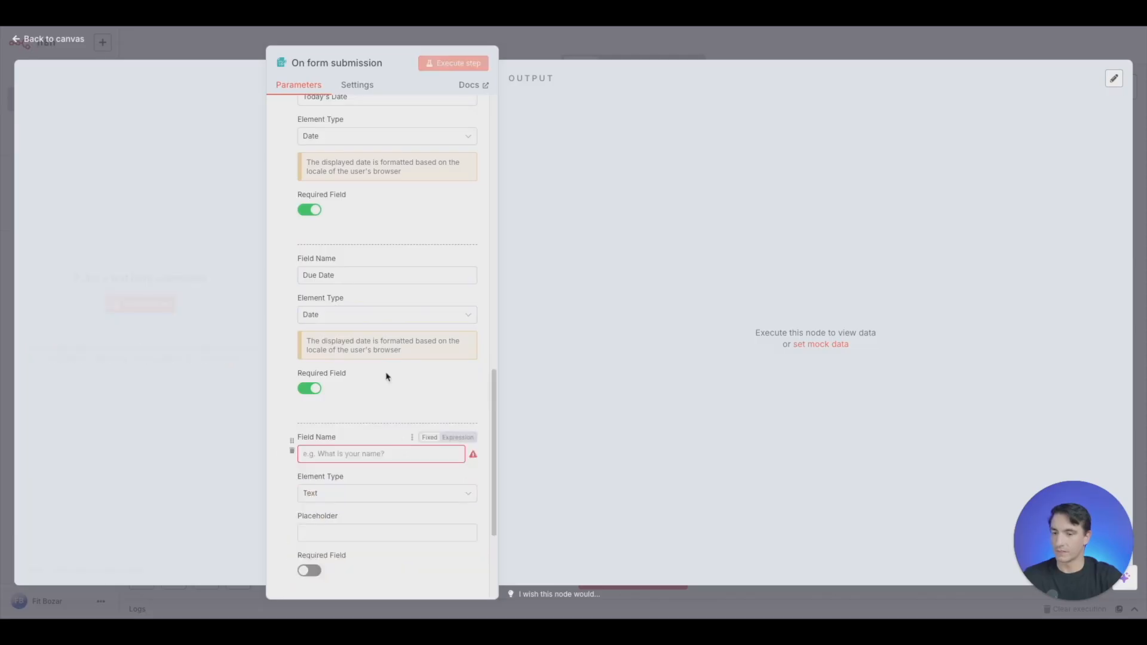
scroll(391, 358, "down", 3)
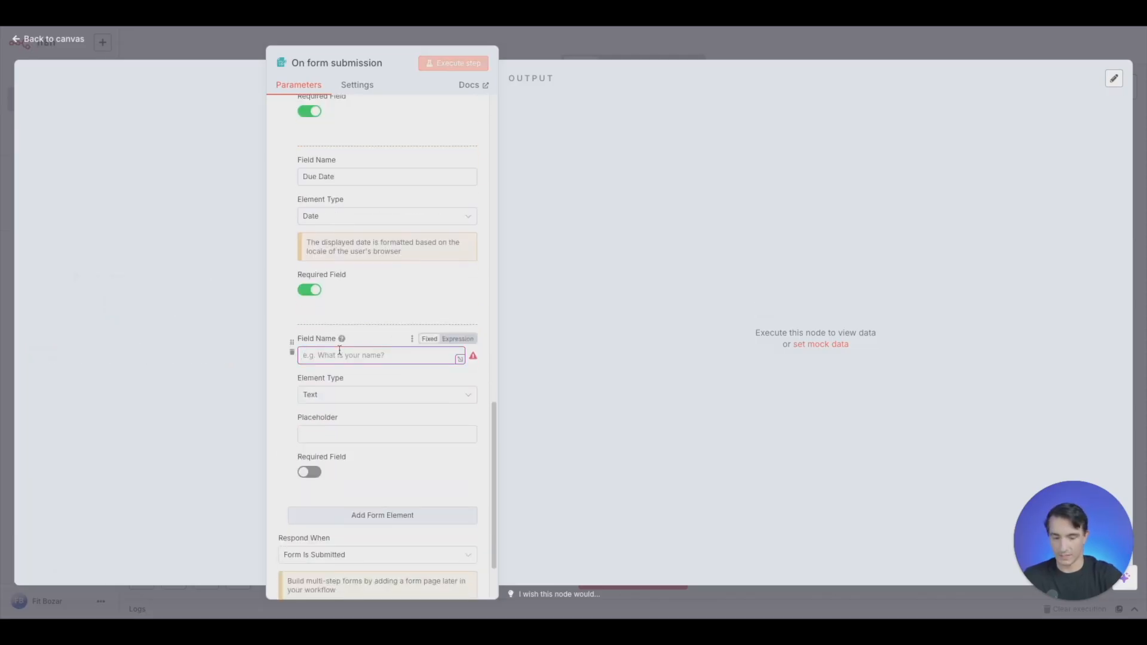
type("Labor Descr")
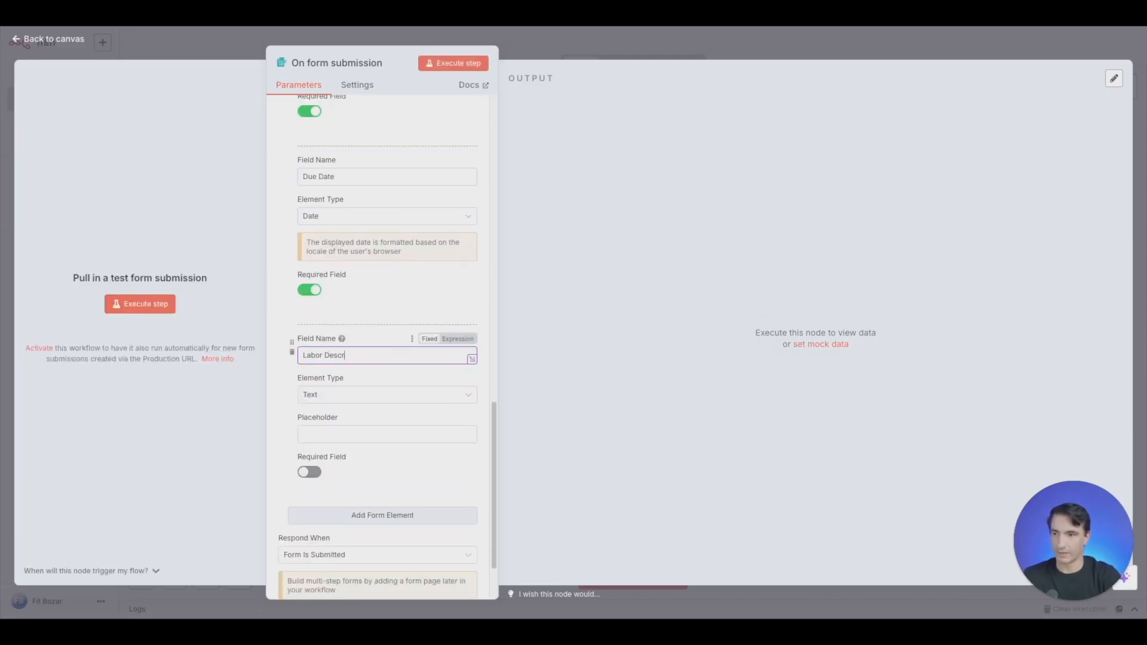
type("iption")
scroll(348, 359, "down", 2)
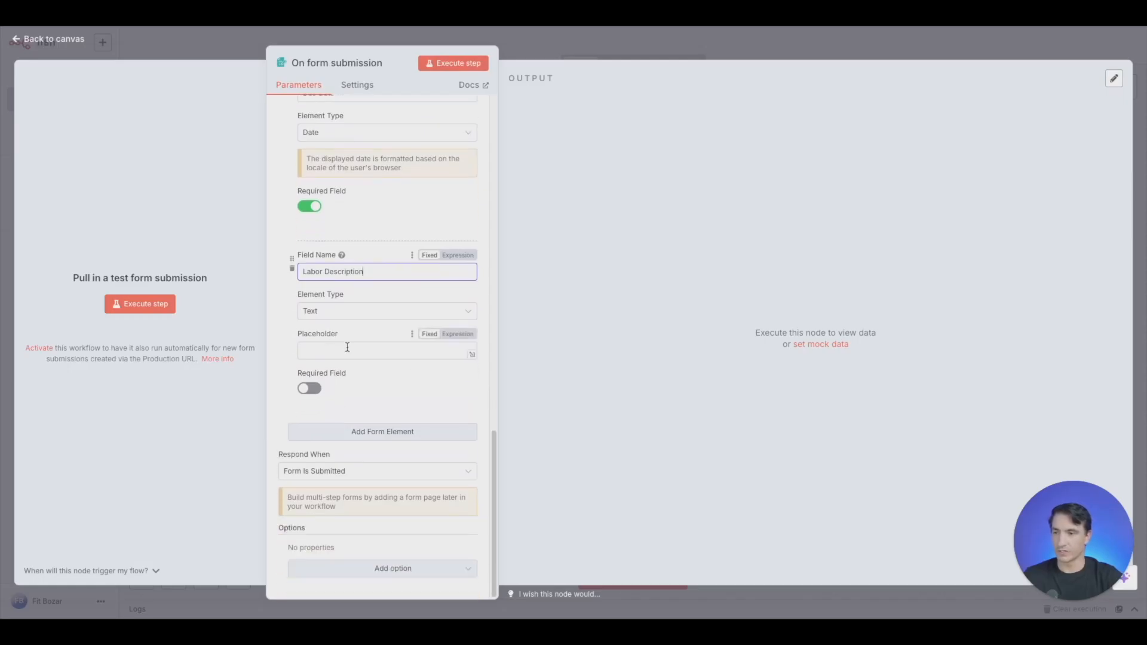
left_click(309, 388)
- Add a form element named "Labor Hours", keep the Text type, and make it required
left_click(366, 432)
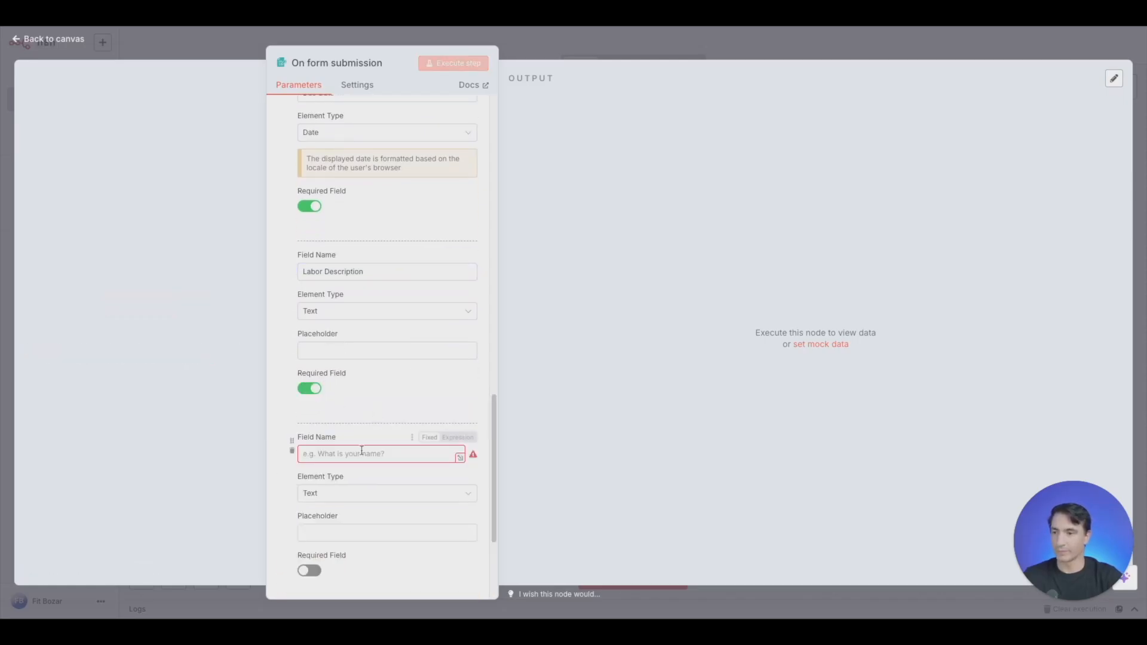
type("Labor Hours")
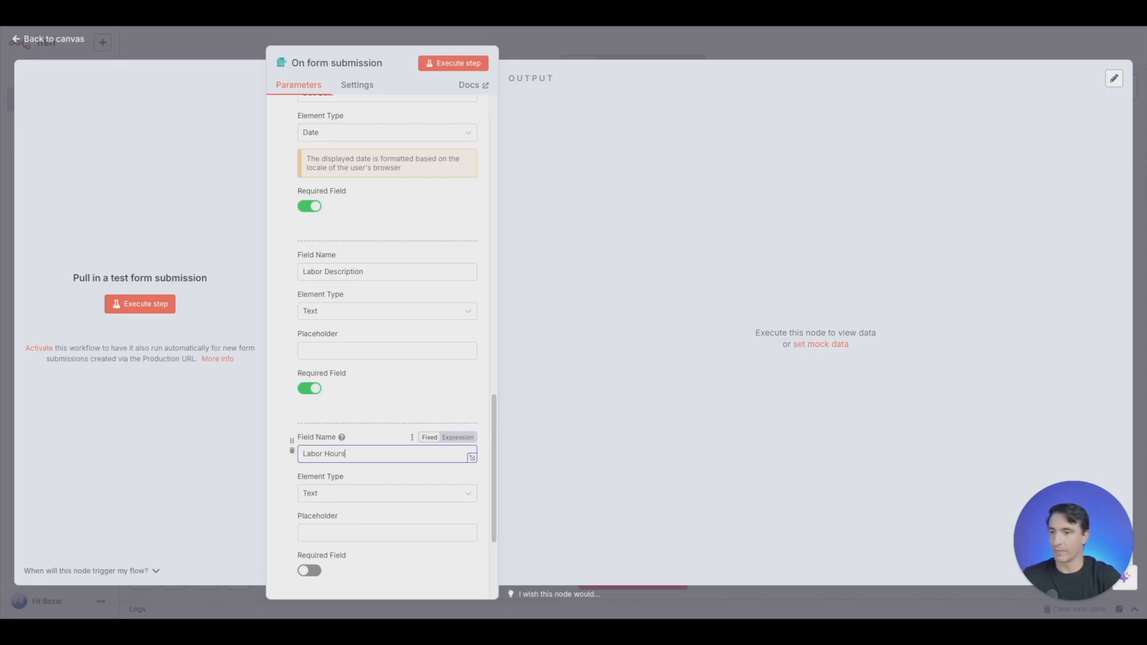
scroll(387, 434, "down", 3)
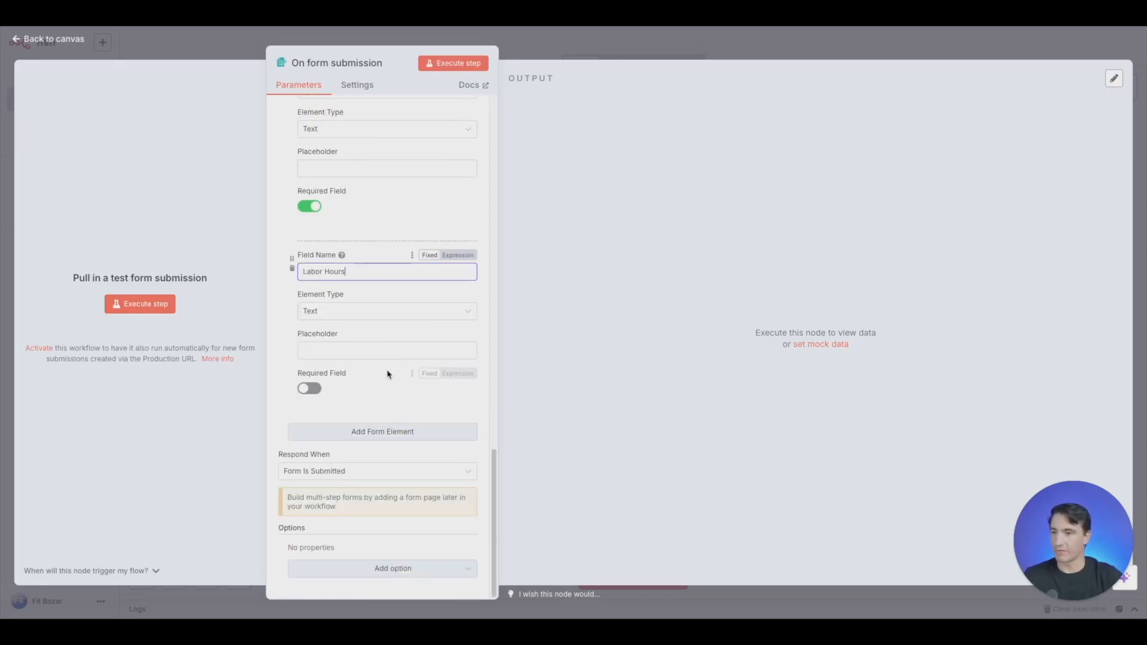
left_click(309, 388)
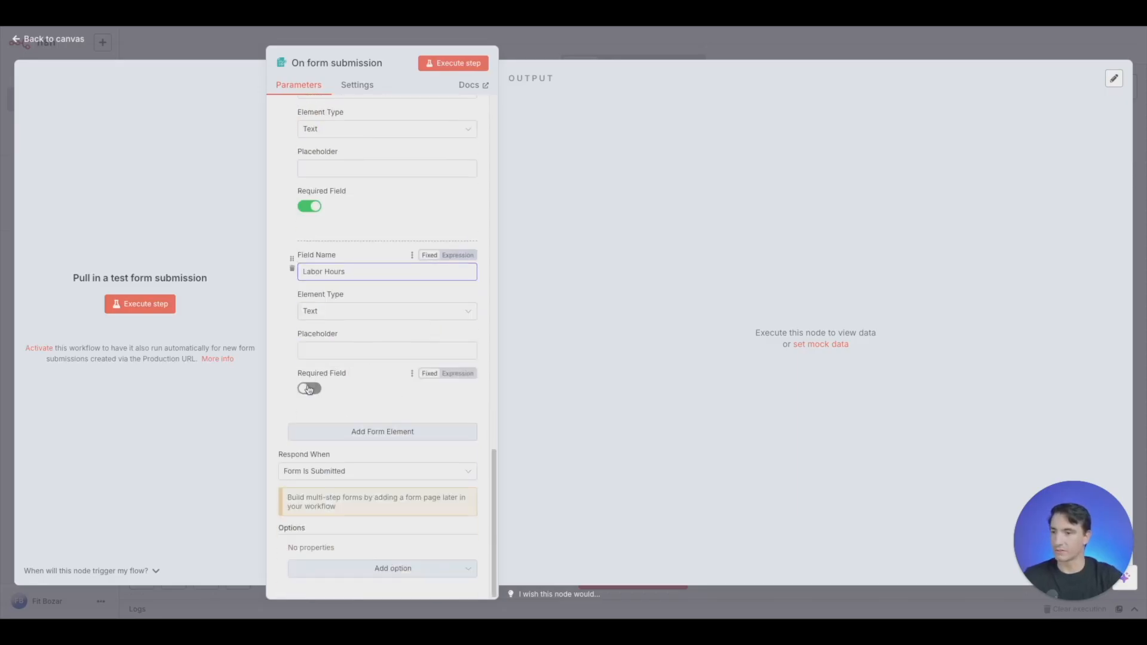
- Add a required Text form element named "Labor Rate" below the Labor Hours field
left_click(351, 430)
scroll(389, 335, "down", 3)
left_click(377, 272)
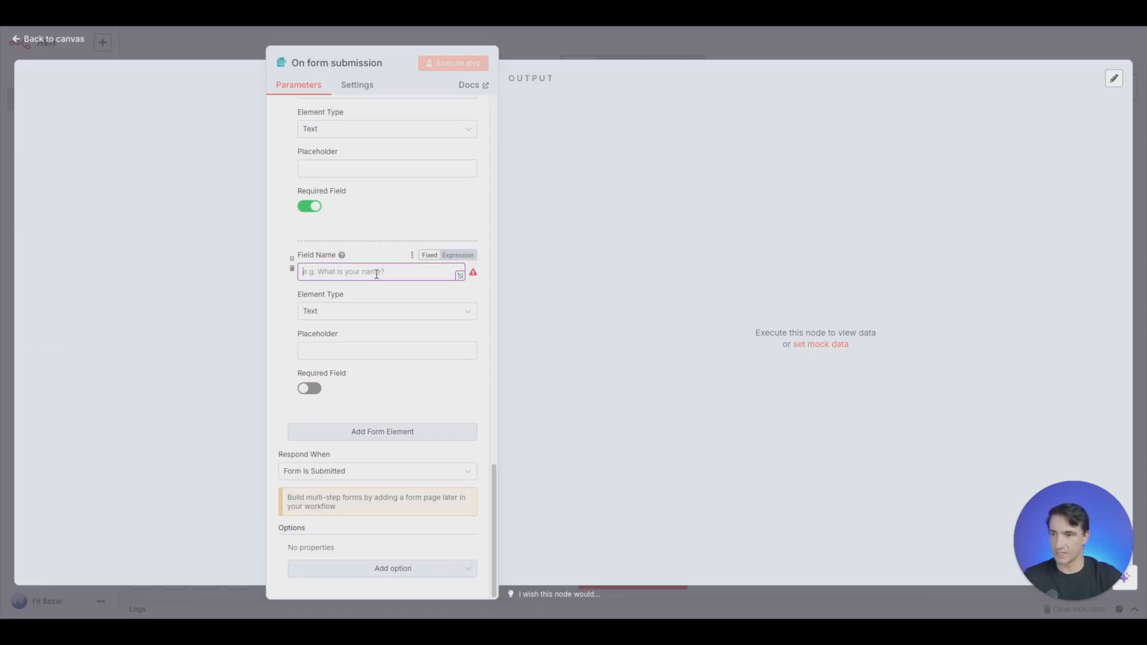
type("Labor Rate")
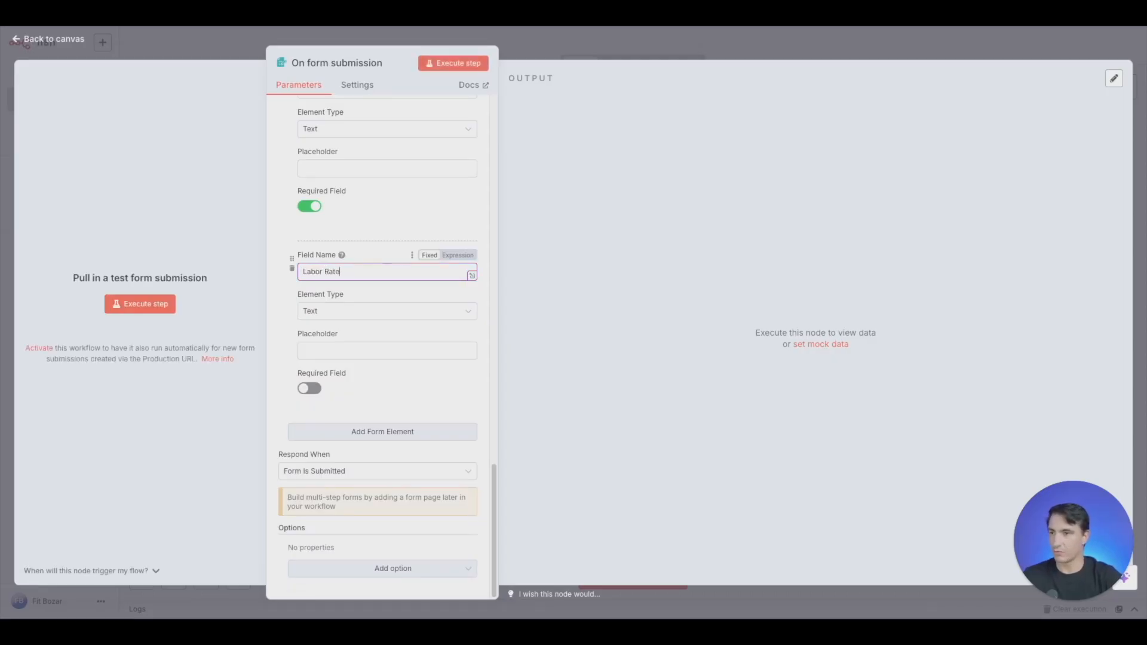
left_click(308, 389)
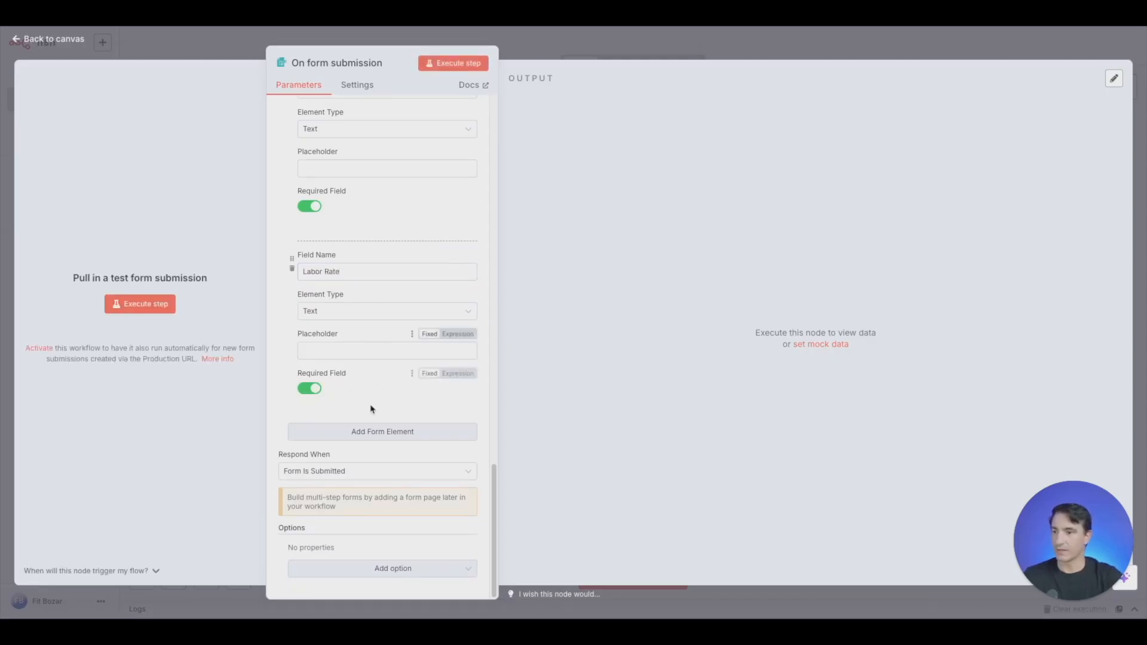
- Add a required Text form element named "Waste Description" below the Labor Rate field
left_click(360, 433)
scroll(384, 299, "down", 2)
left_click(386, 284)
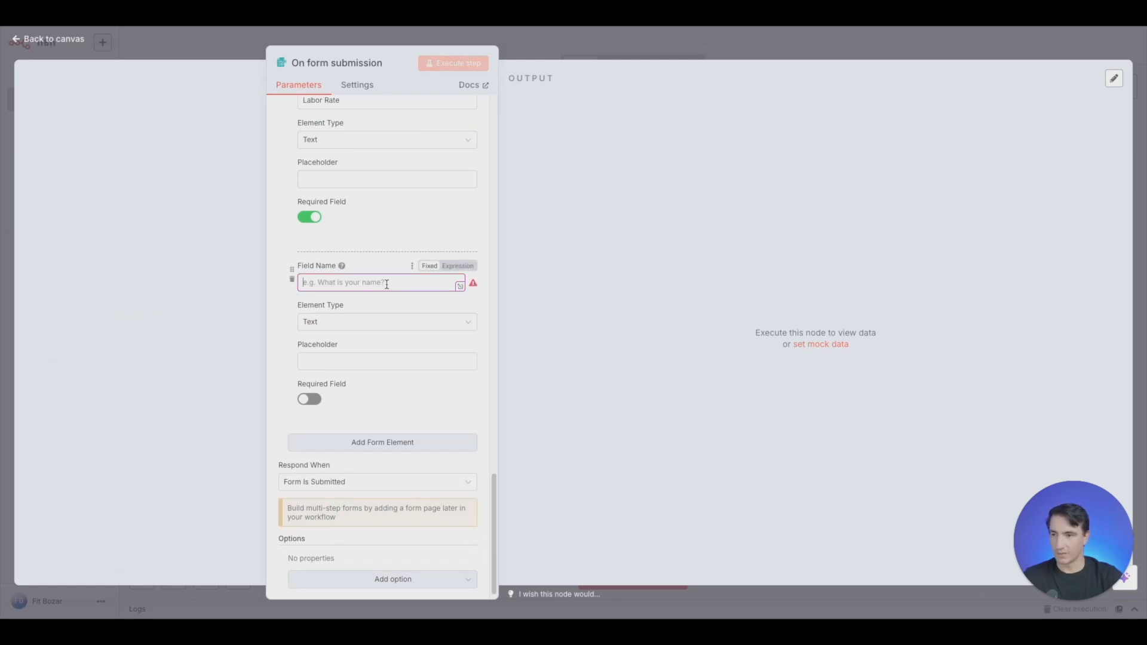
type("Waste Description")
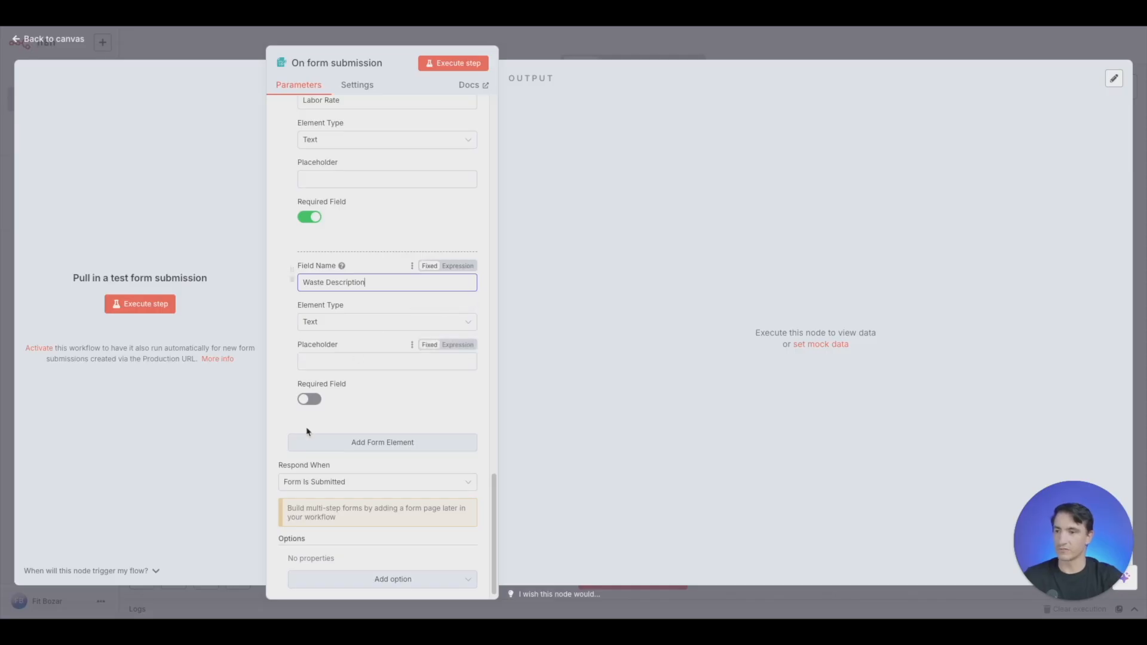
left_click(309, 399)
- Add a form element named "Waste Labor", keep the Text type, and make it required
scroll(378, 387, "down", 1)
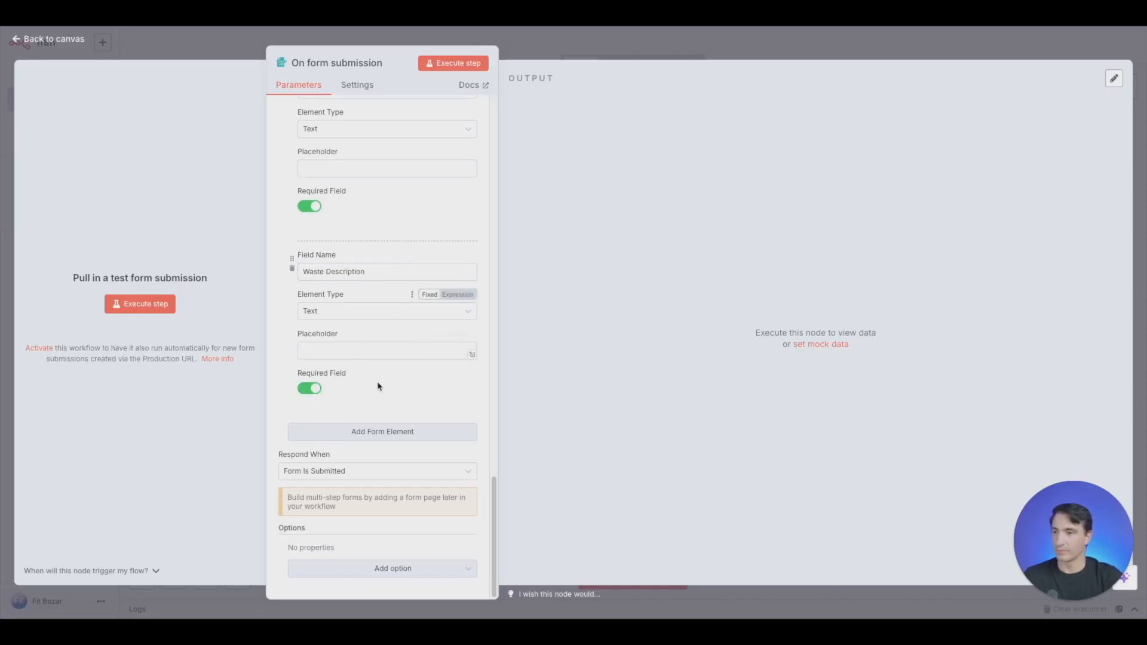
left_click(359, 439)
scroll(375, 305, "down", 3)
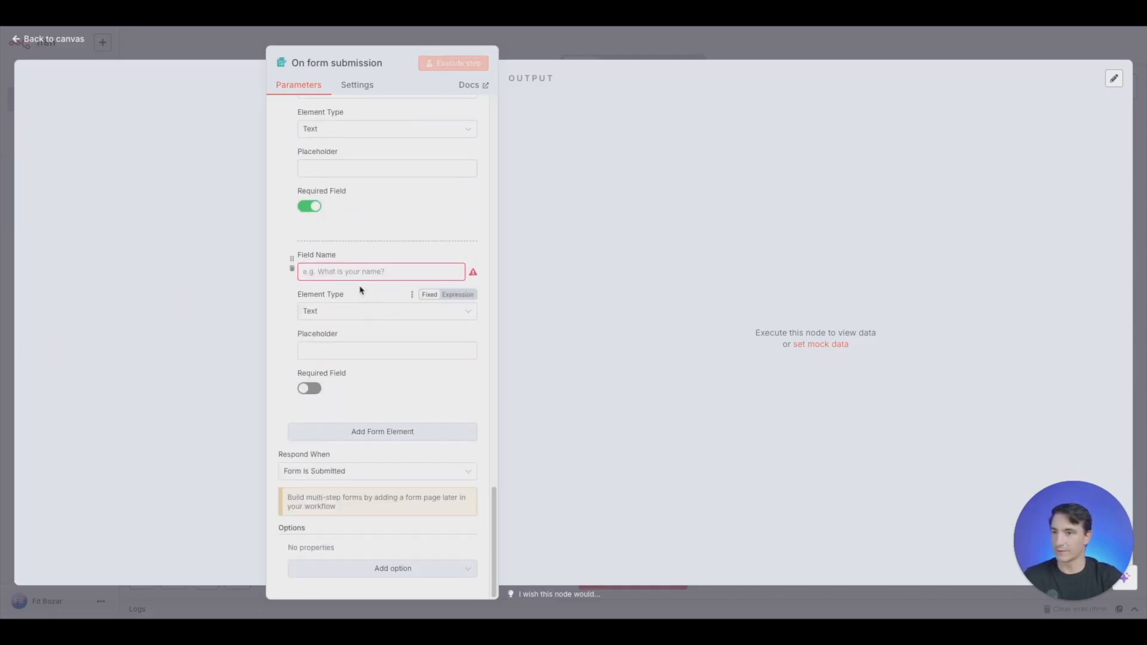
type("Waste Labor")
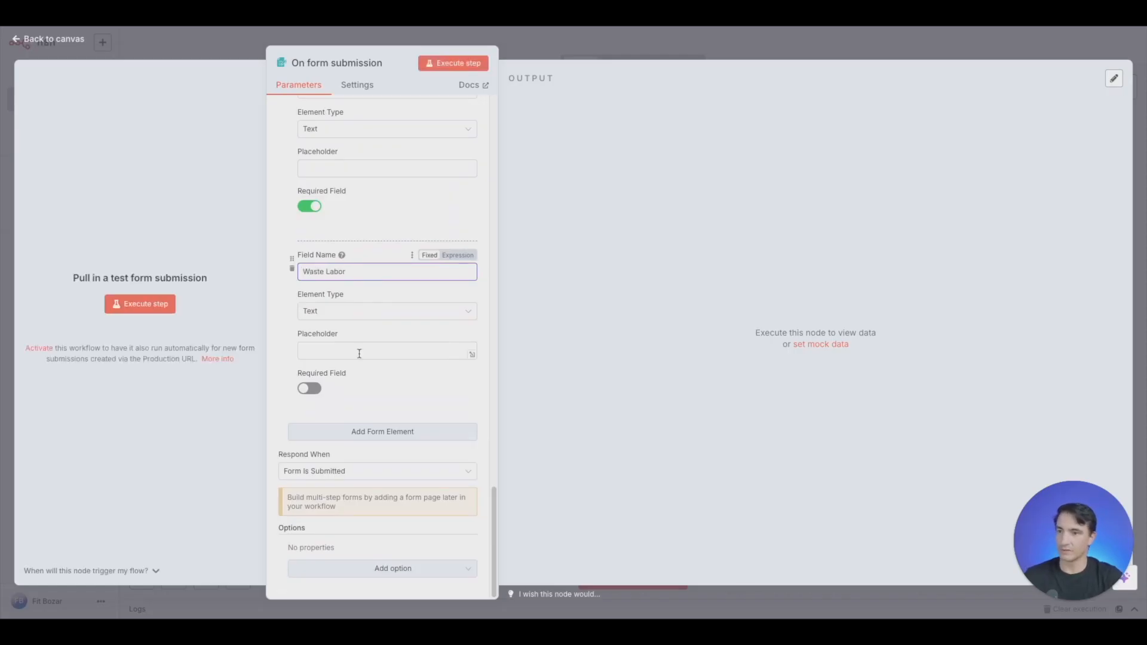
left_click(309, 389)
- Add a required Text form element named "Waste Rate" below the Waste Labor field
left_click(366, 431)
scroll(366, 427, "down", 2)
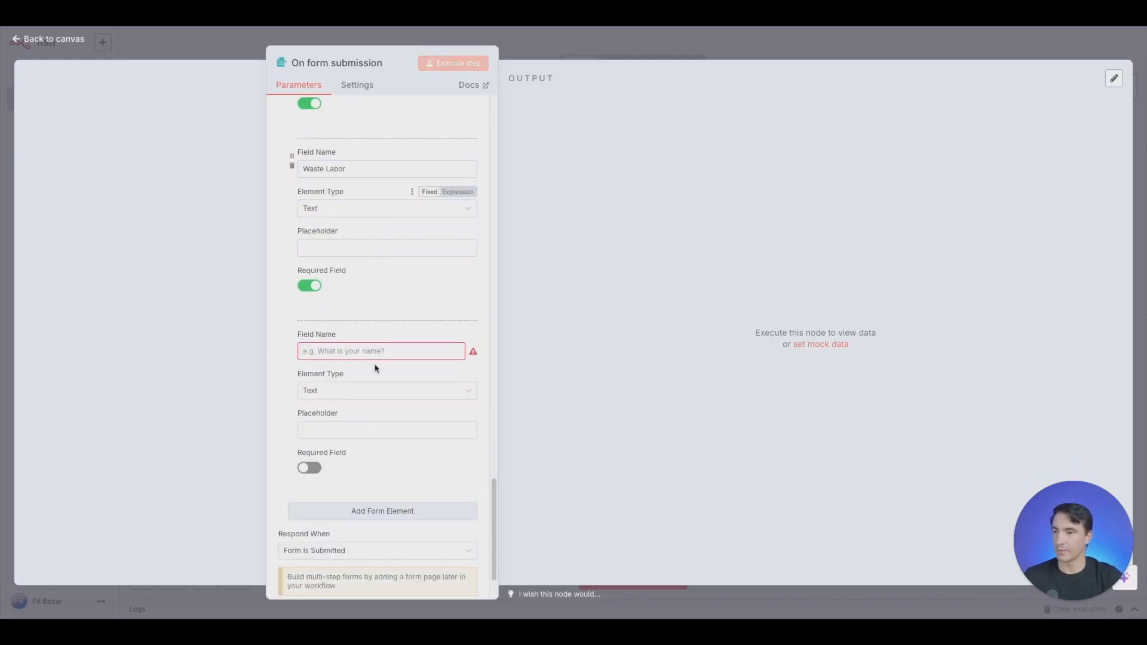
left_click(377, 353)
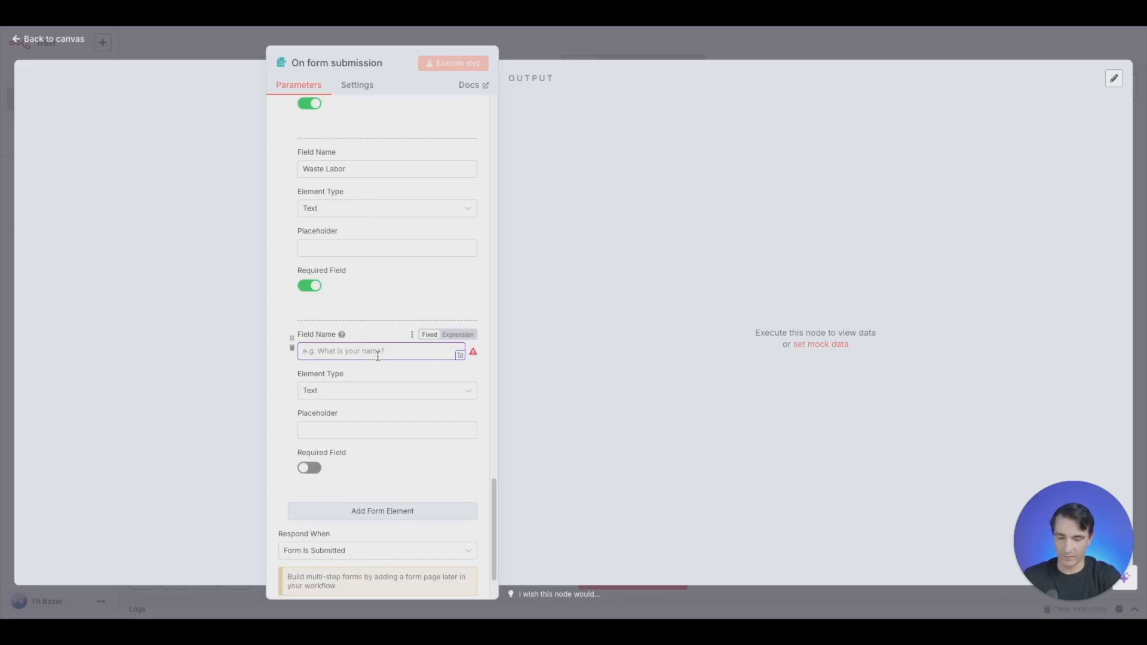
type("Waste Rate")
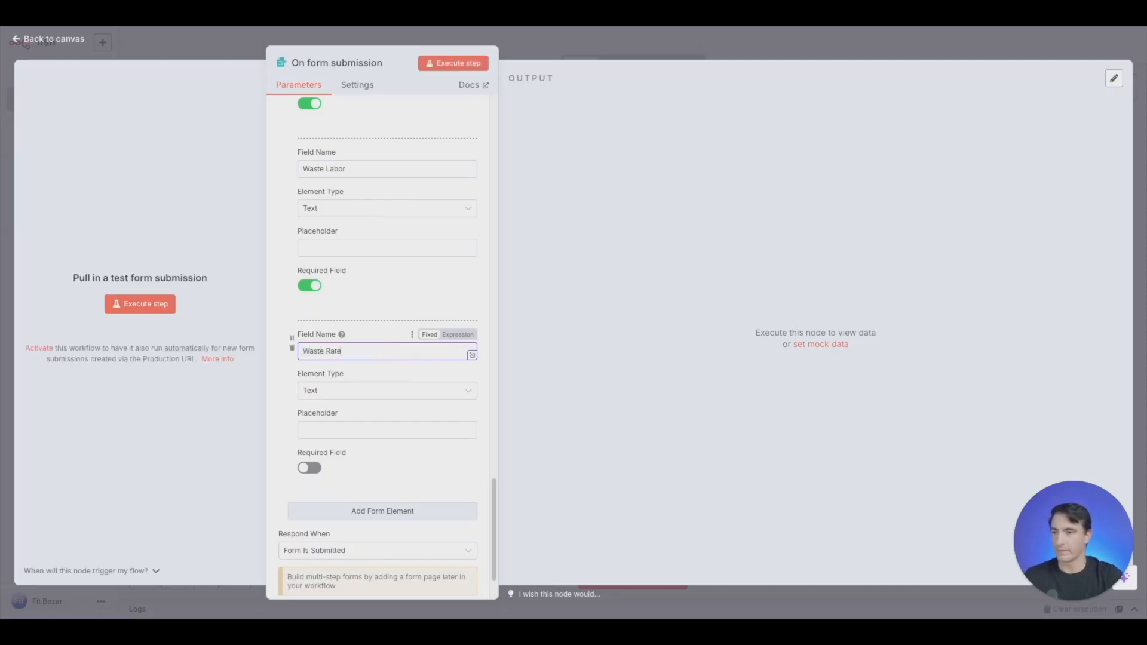
scroll(382, 358, "down", 2)
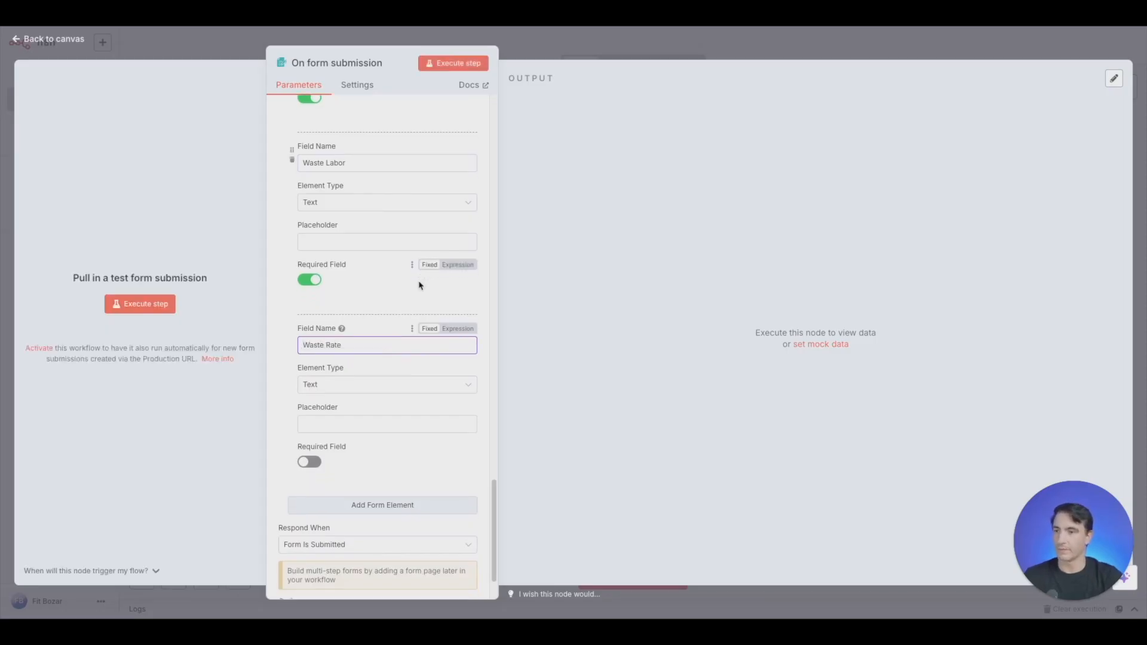
left_click(310, 389)
- Add a form element named "Waste Amount" with the Text type and make it required
left_click(395, 436)
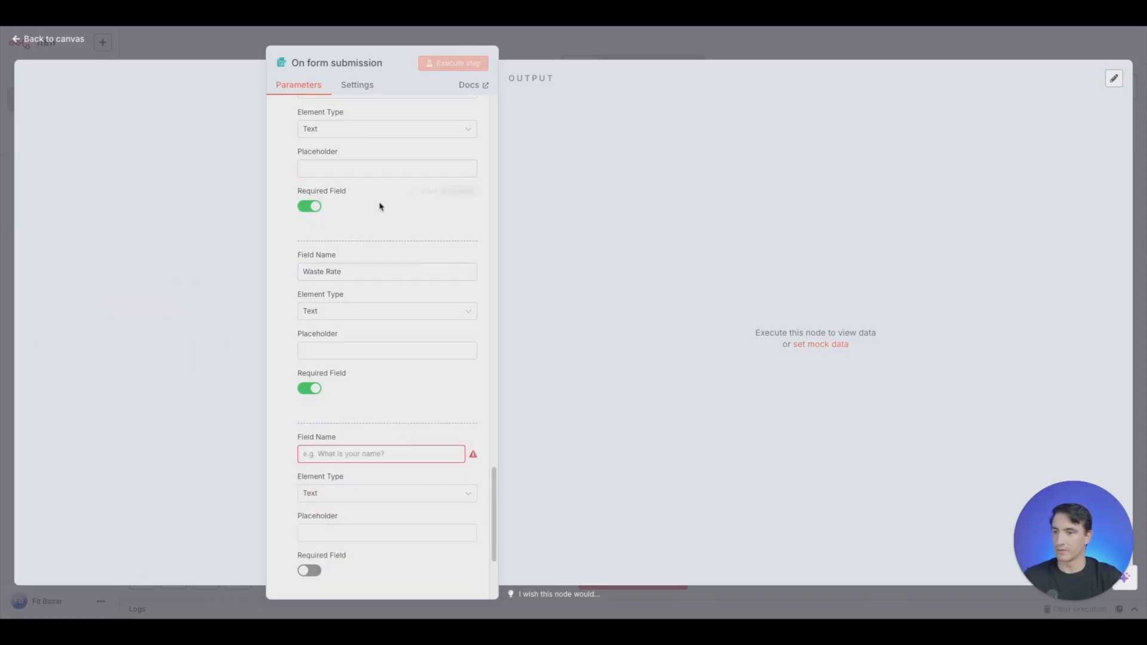
scroll(382, 371, "down", 2)
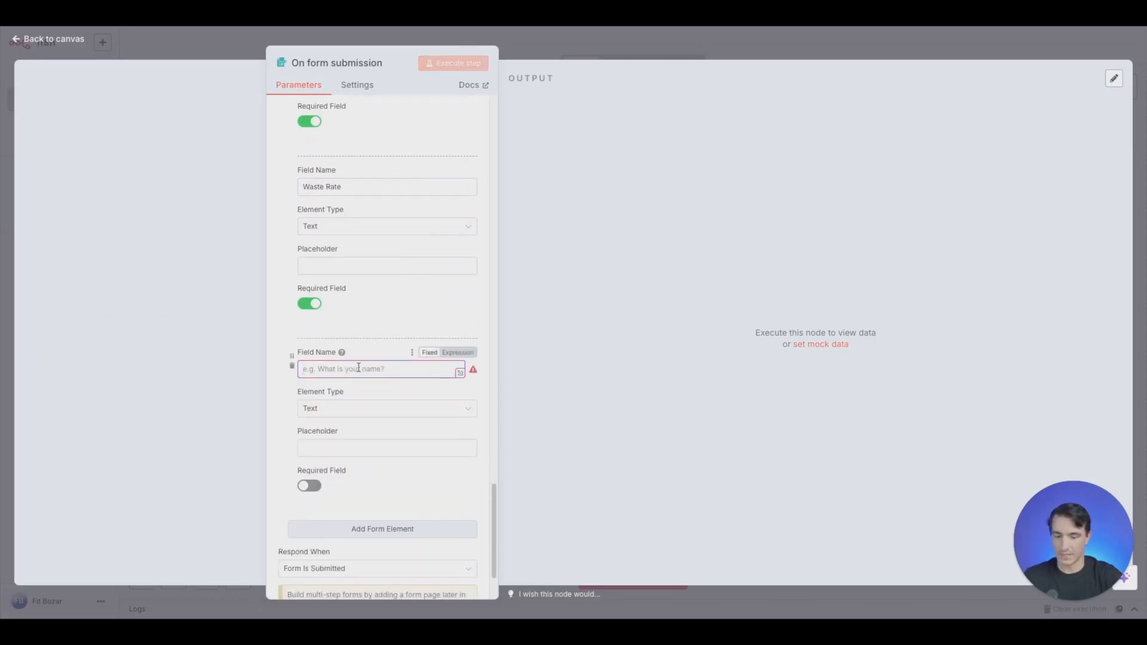
type("Waste Amount")
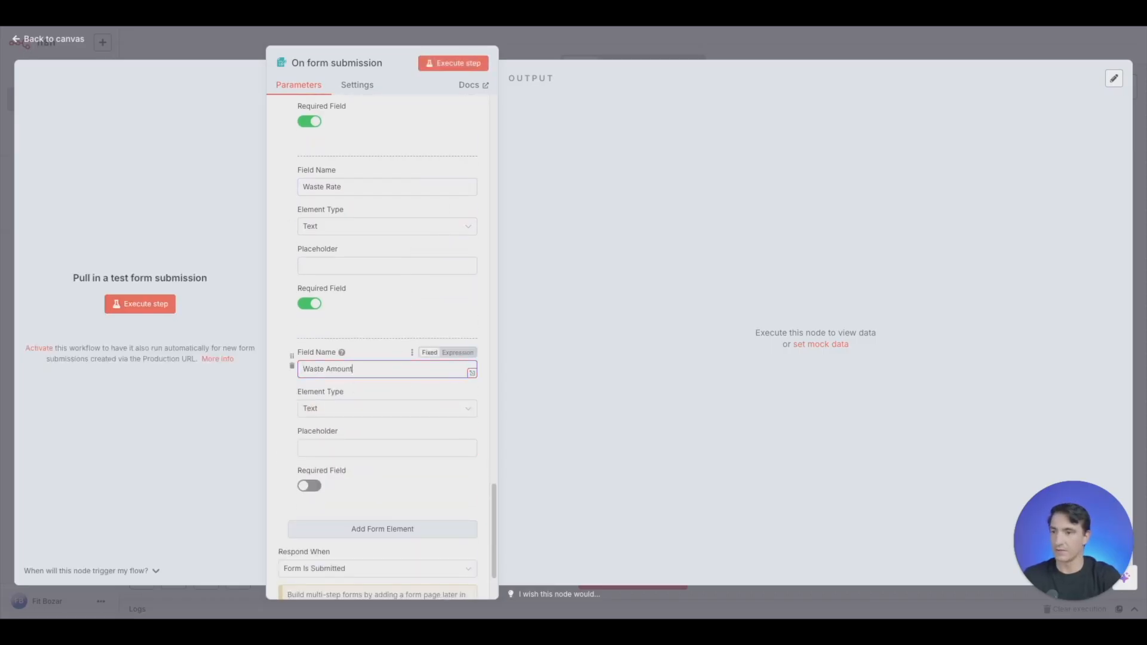
left_click(310, 486)
- Add a required Text form element named "Grand Total" below the Waste Amount field
scroll(372, 419, "down", 1)
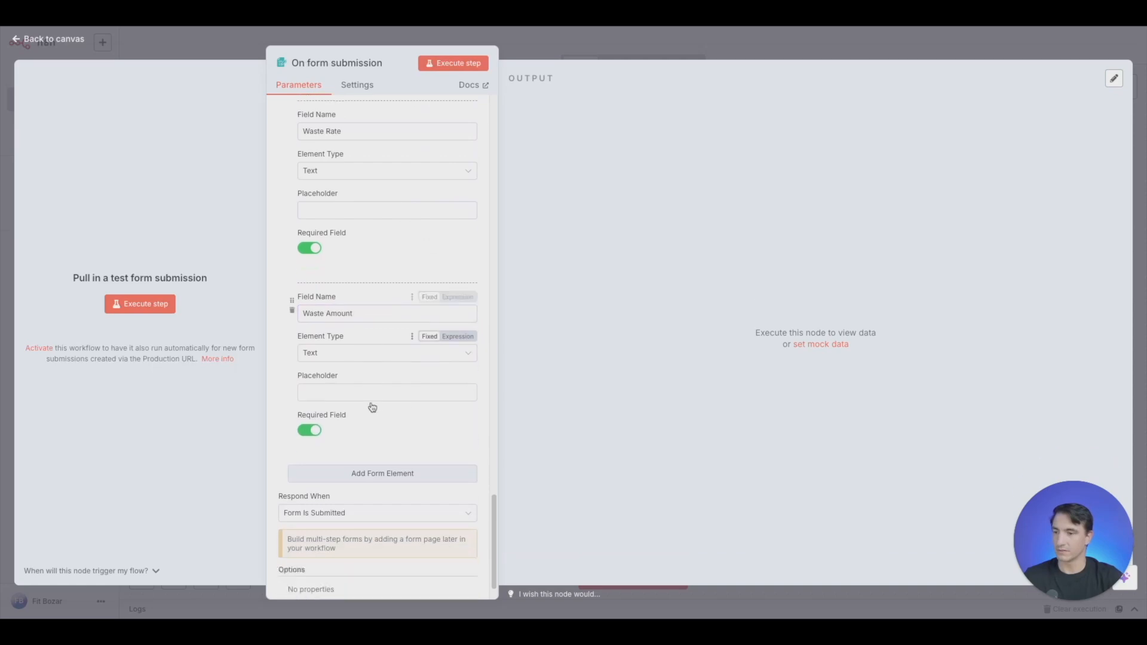
scroll(372, 419, "down", 1)
left_click(374, 435)
left_click(367, 452)
type("G")
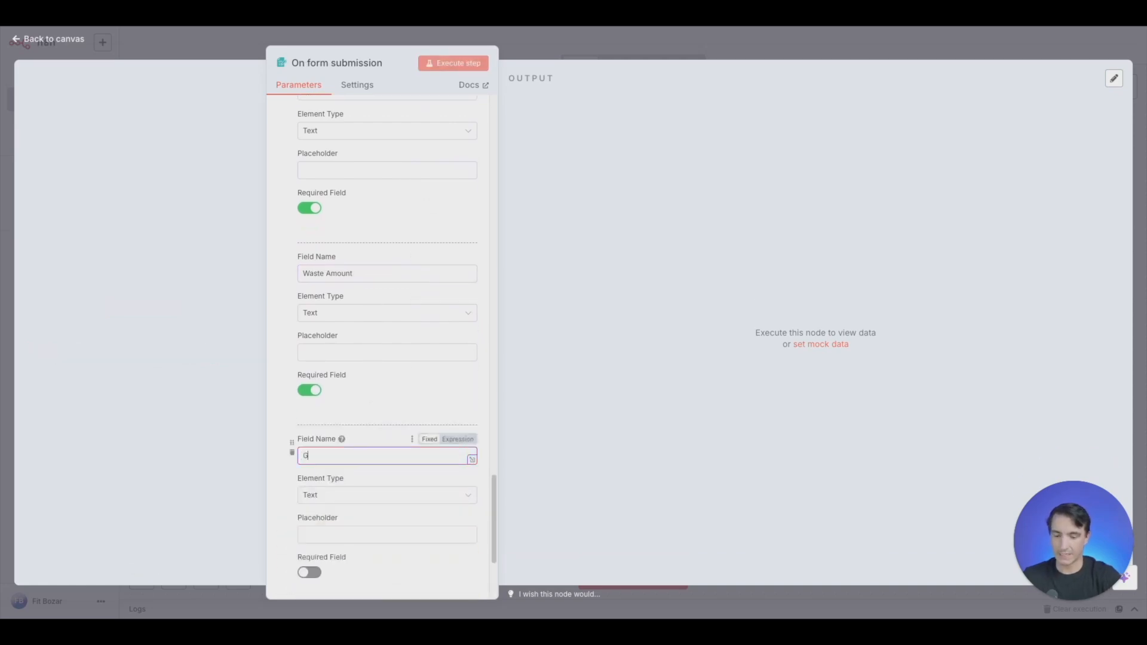
type("rand Total")
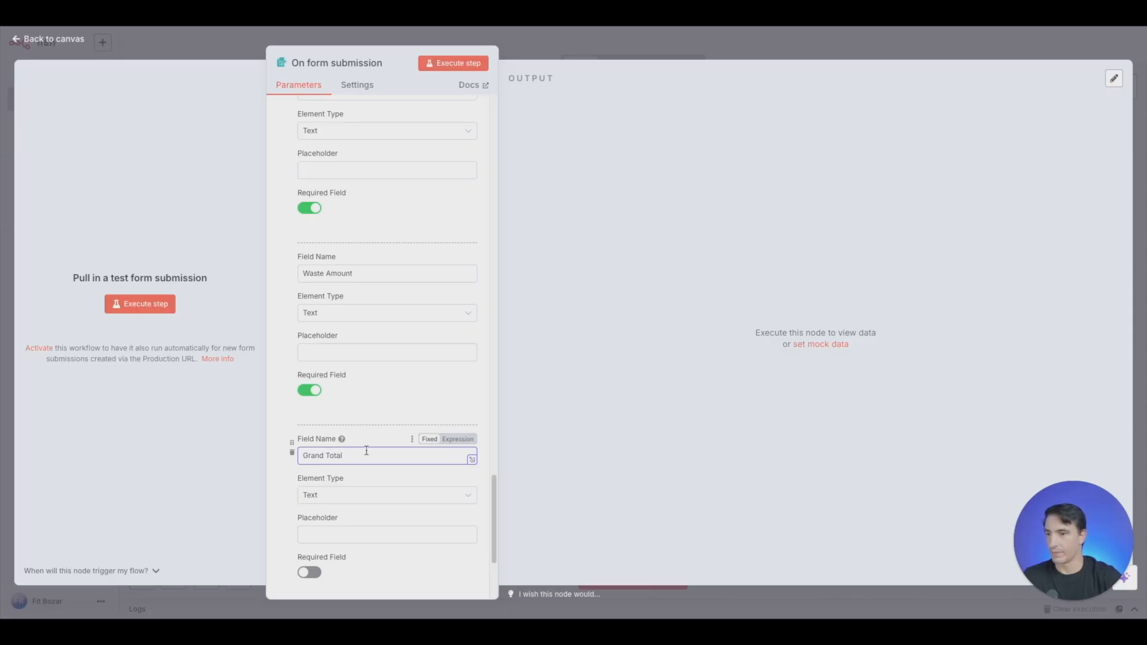
scroll(334, 358, "down", 2)
left_click(310, 480)
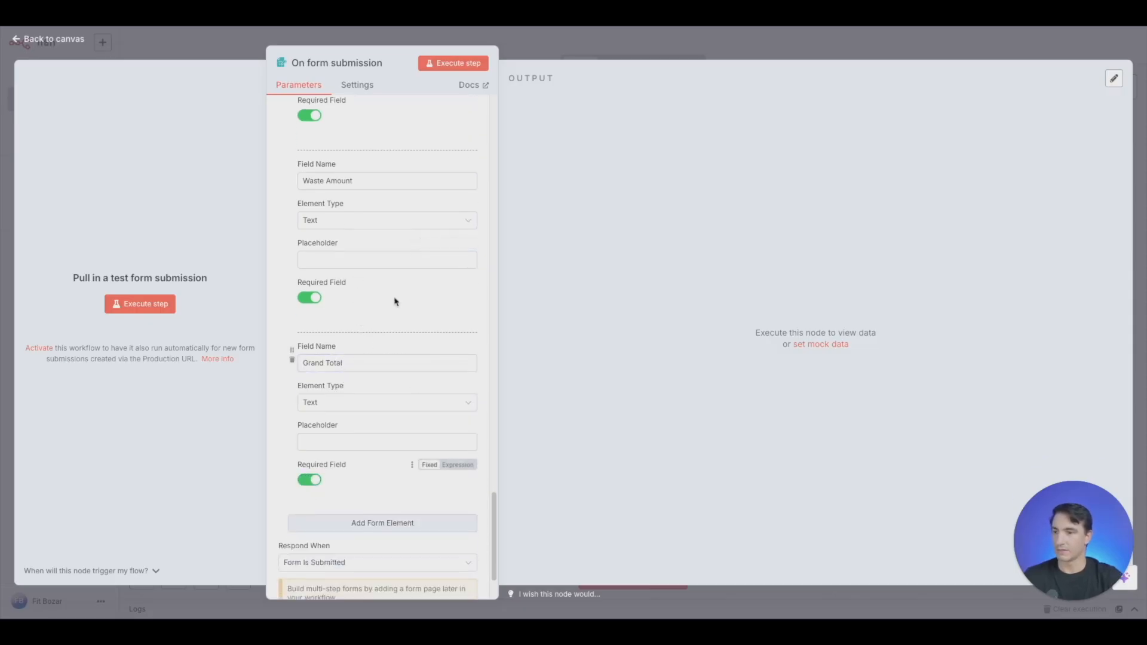
- Review the labor and waste fields, then add a required Text form element named "Labor Amount" at the end of the form
scroll(364, 371, "up", 1)
scroll(358, 349, "up", 12)
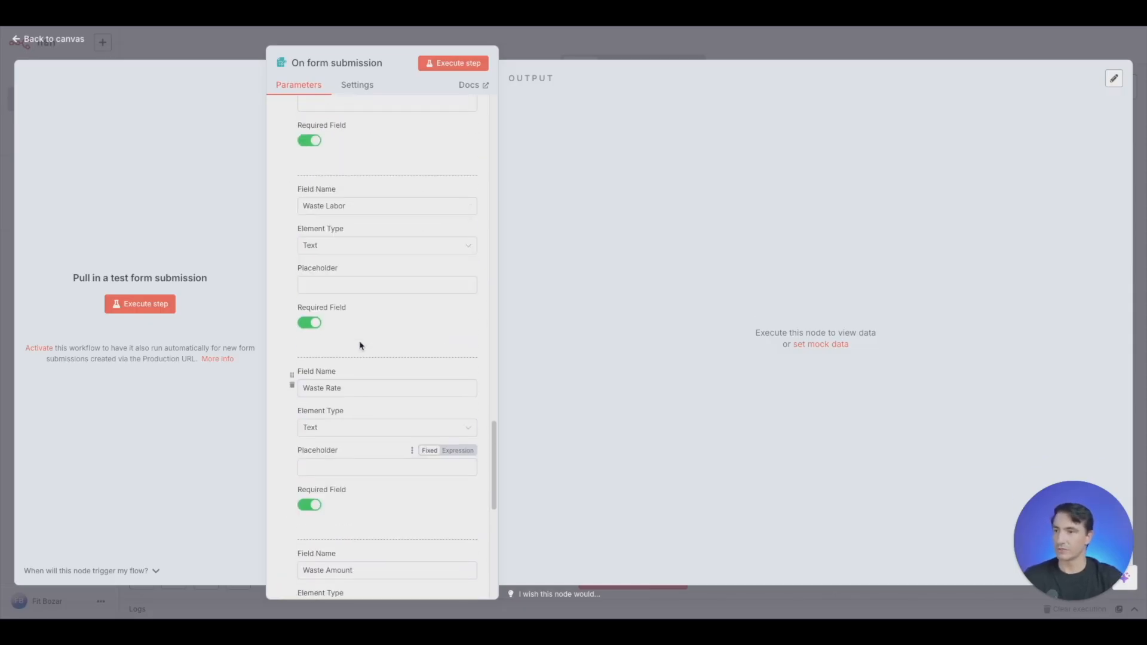
scroll(401, 327, "up", 5)
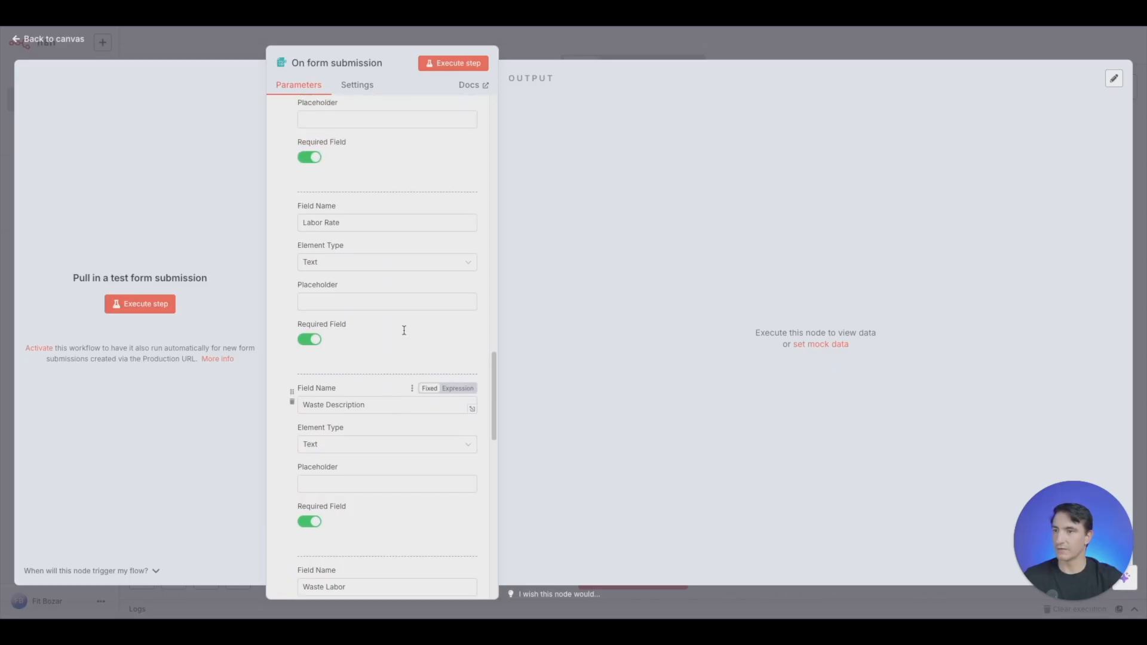
scroll(397, 323, "up", 2)
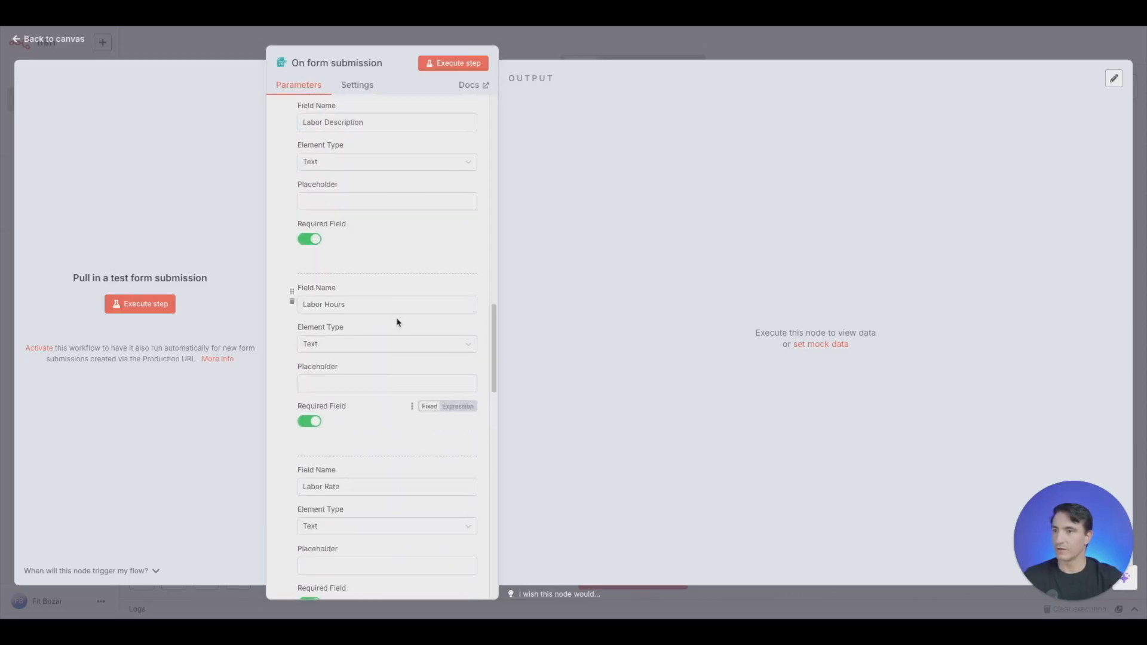
scroll(397, 323, "down", 18)
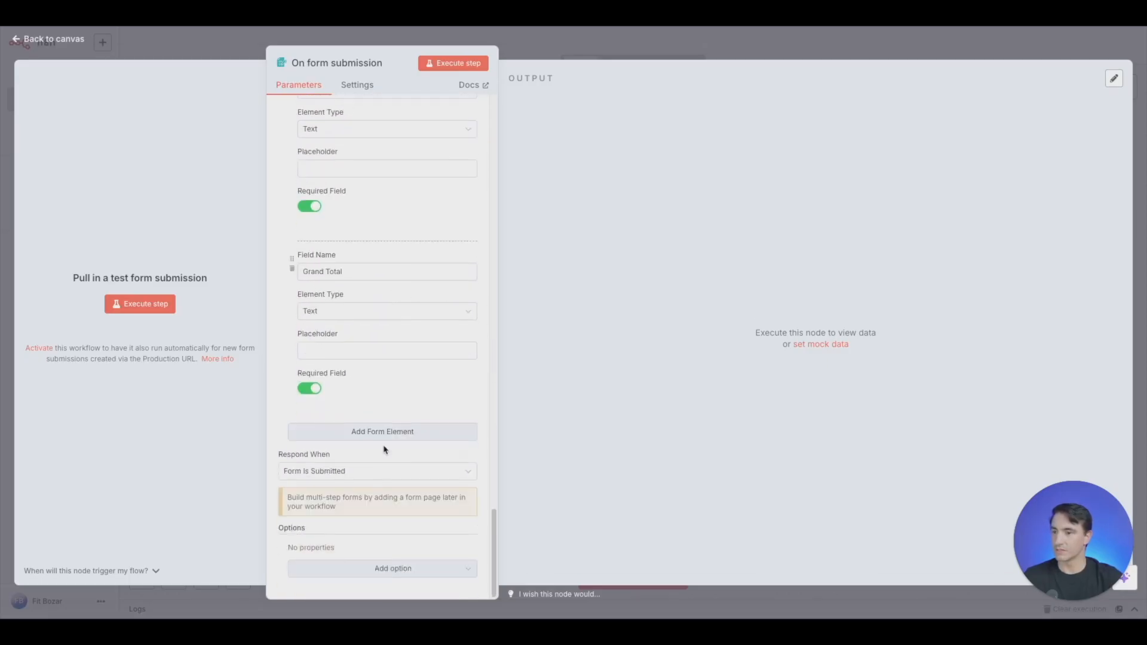
left_click(351, 434)
type("La")
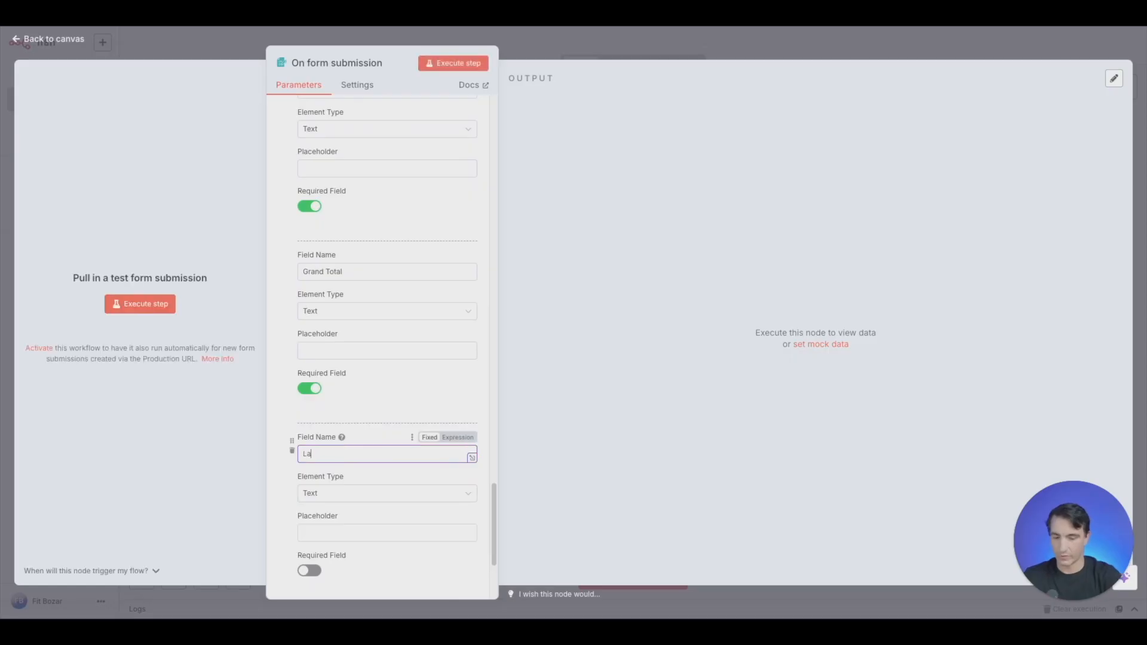
type("bor")
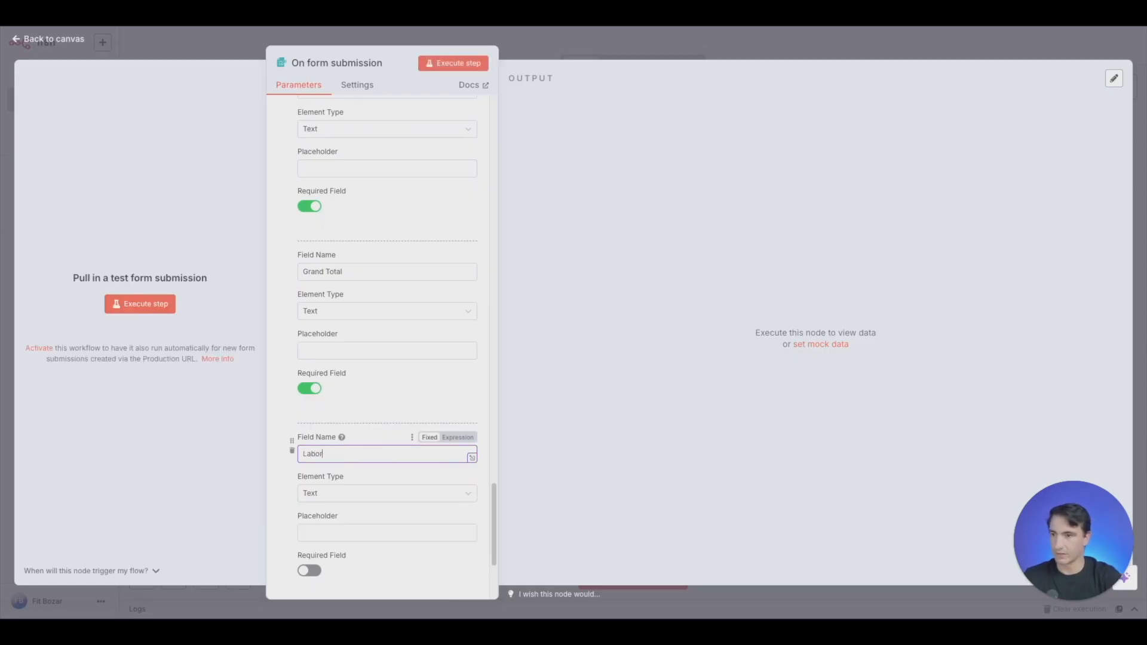
type(" Amount")
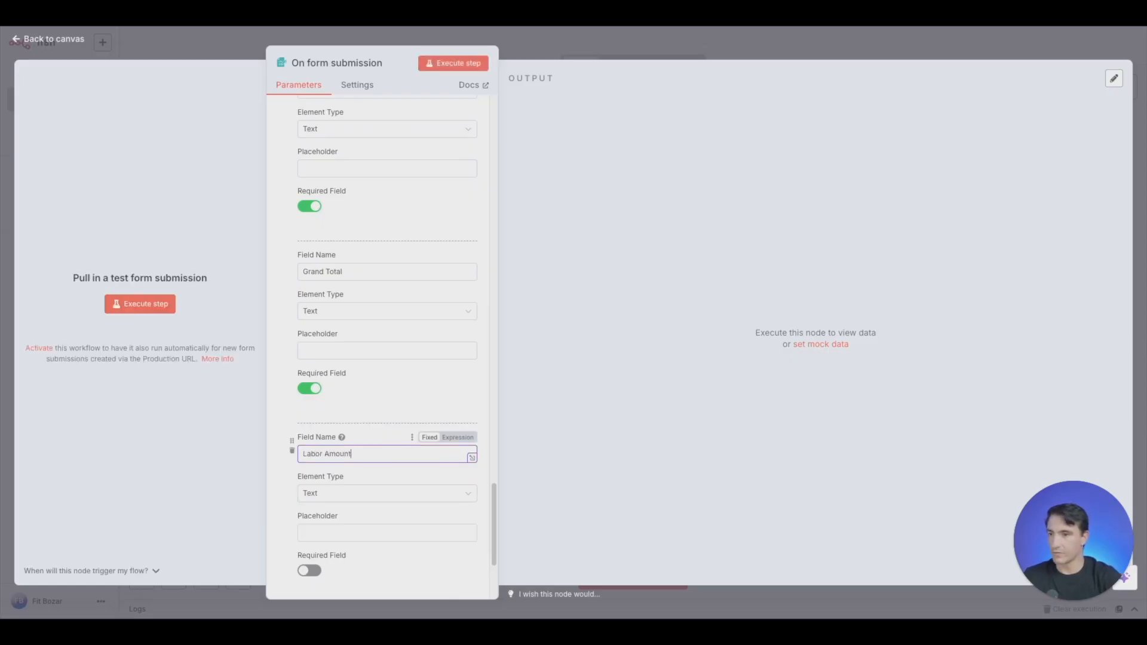
left_click(310, 569)
left_click(310, 569)
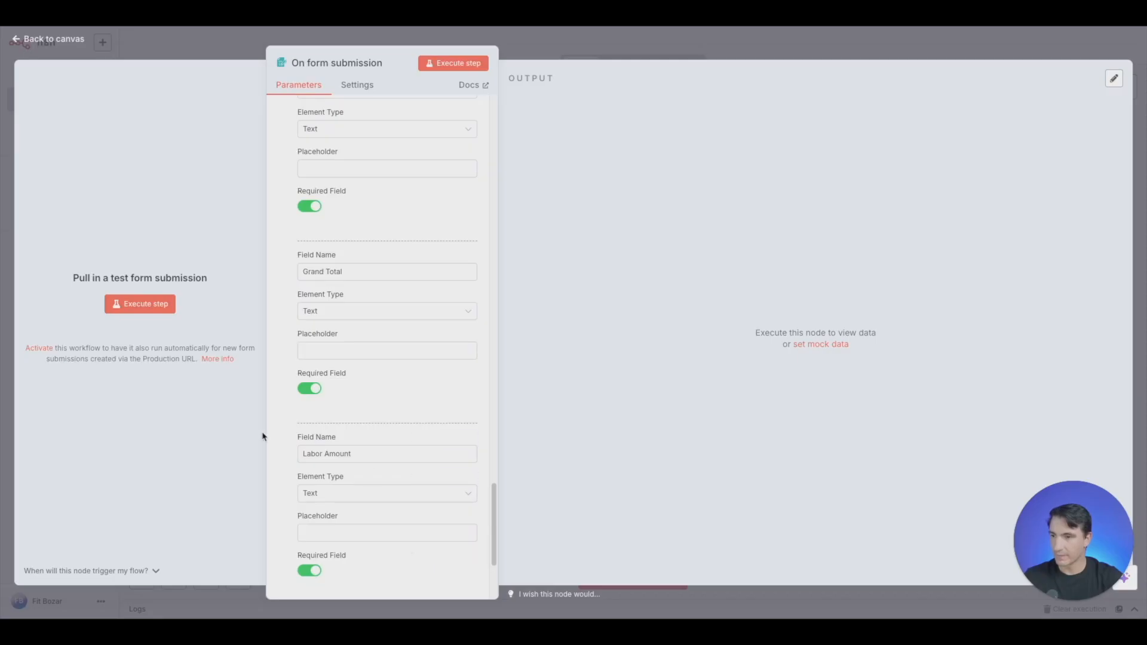
- Move the Labor Amount element up the form so it sits between Labor Rate and Waste Description
left_click_drag(291, 445, 285, 129)
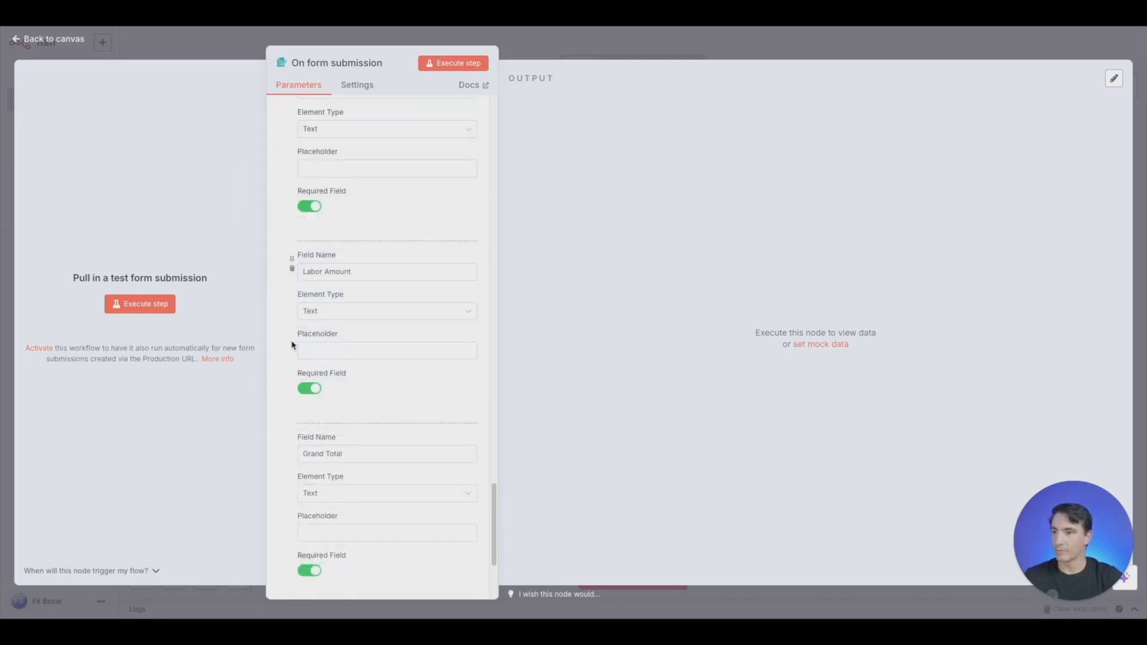
scroll(303, 271, "up", 3)
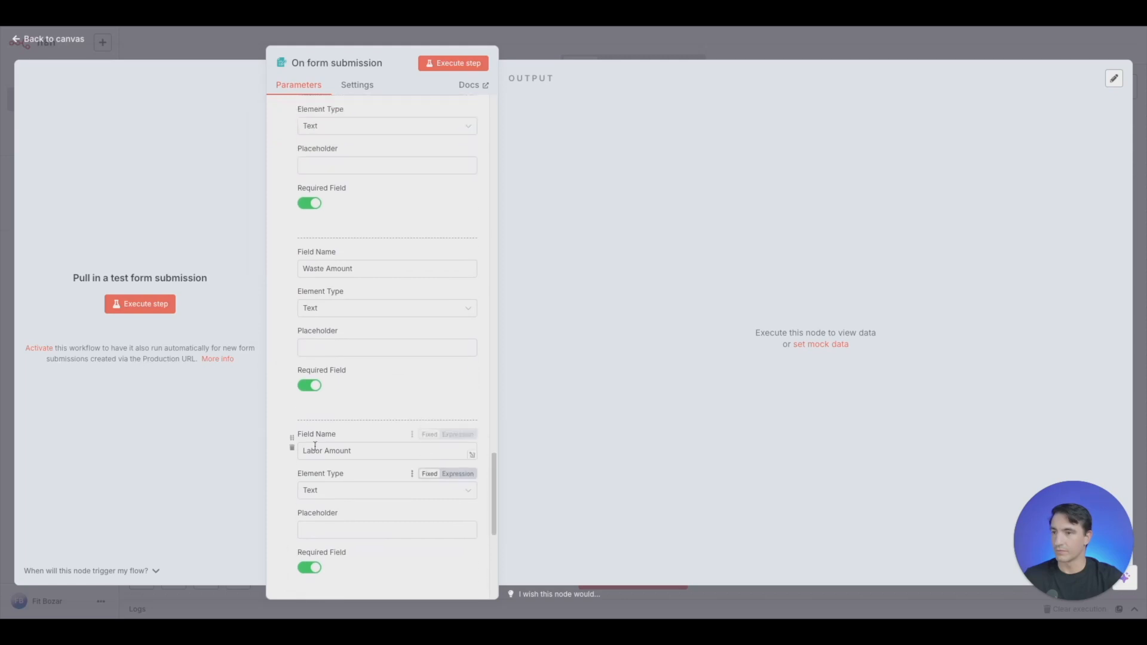
left_click_drag(293, 443, 323, 218)
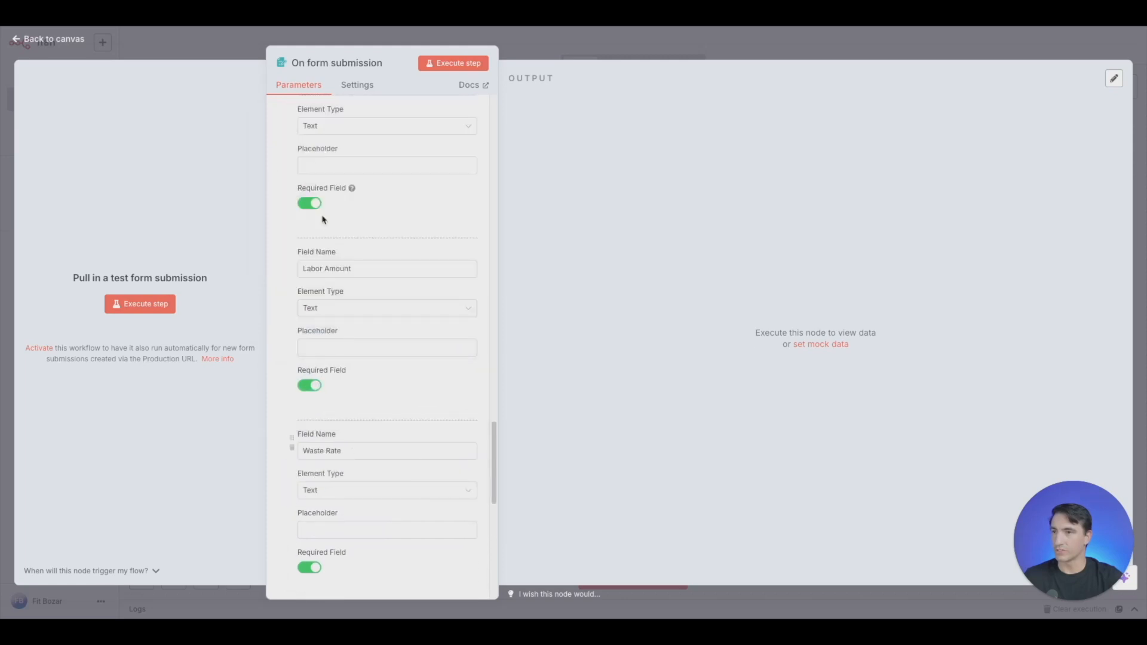
scroll(332, 483, "up", 4)
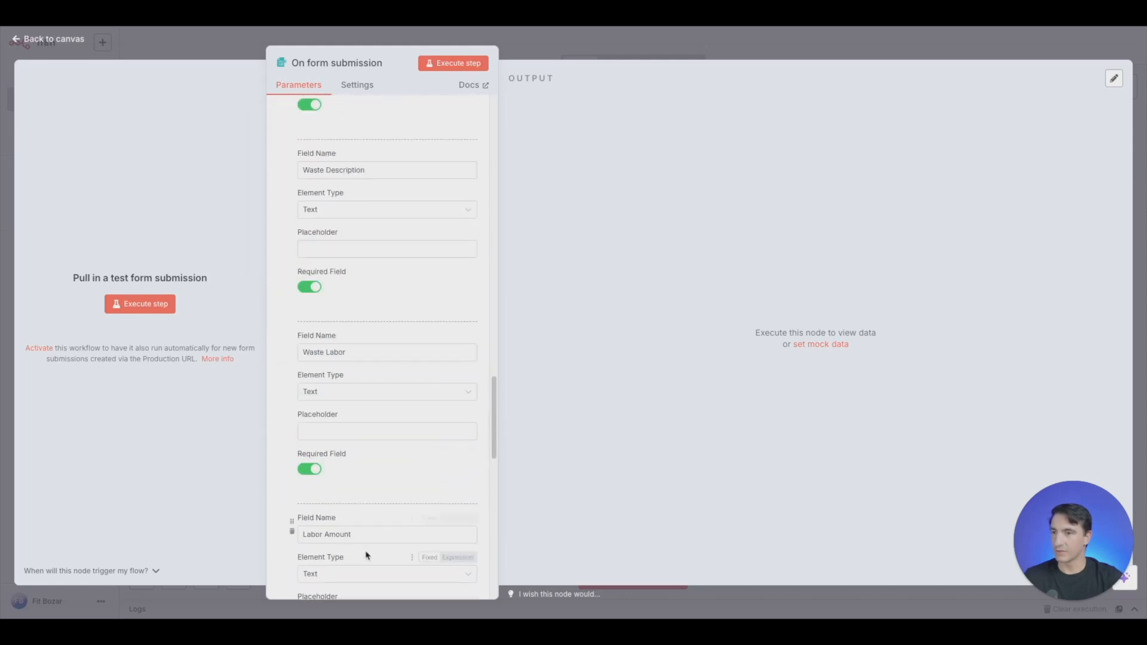
left_click_drag(292, 524, 293, 157)
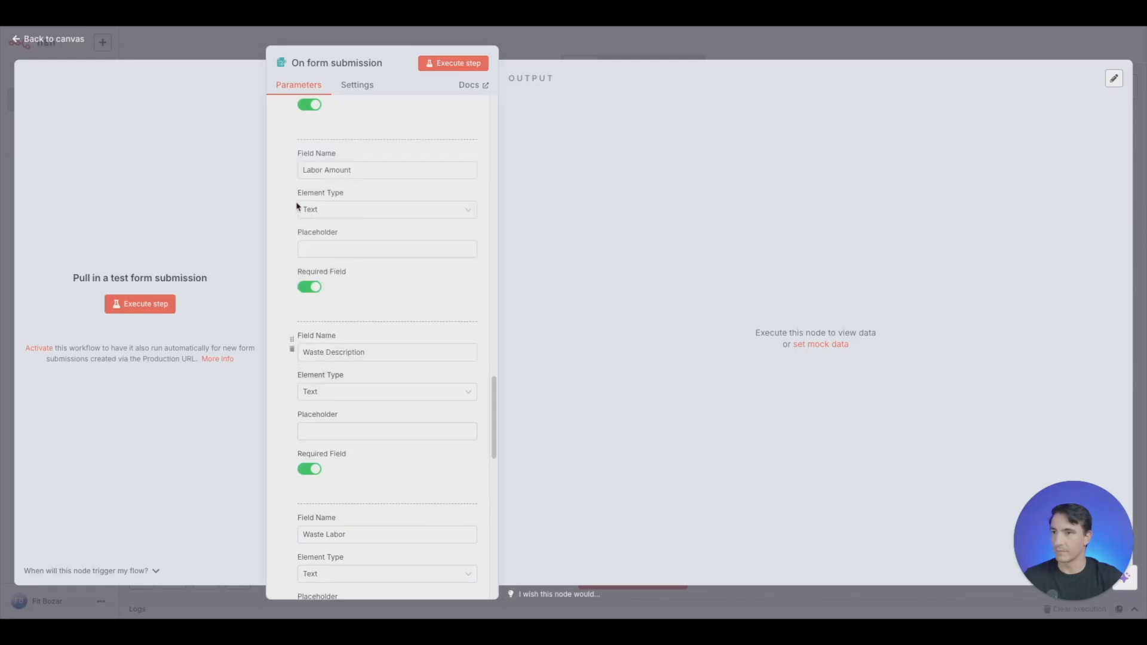
- Check the order of the form elements and execute the form trigger to open the test form
scroll(443, 336, "up", 2)
scroll(443, 329, "up", 4)
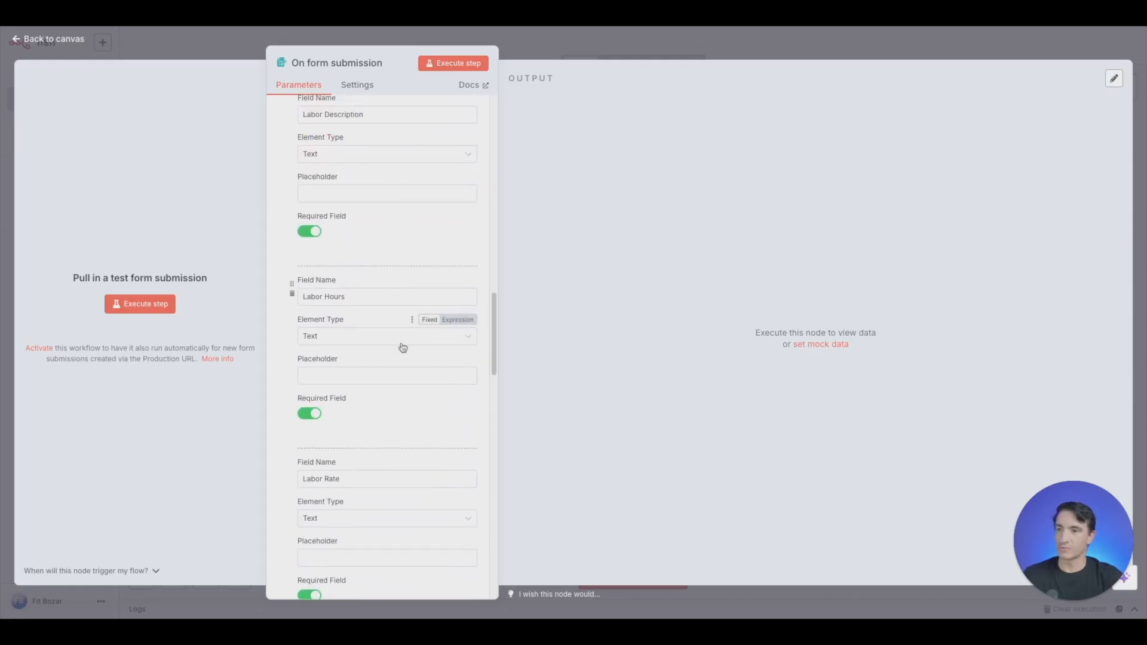
scroll(372, 364, "down", 1)
scroll(356, 473, "down", 2)
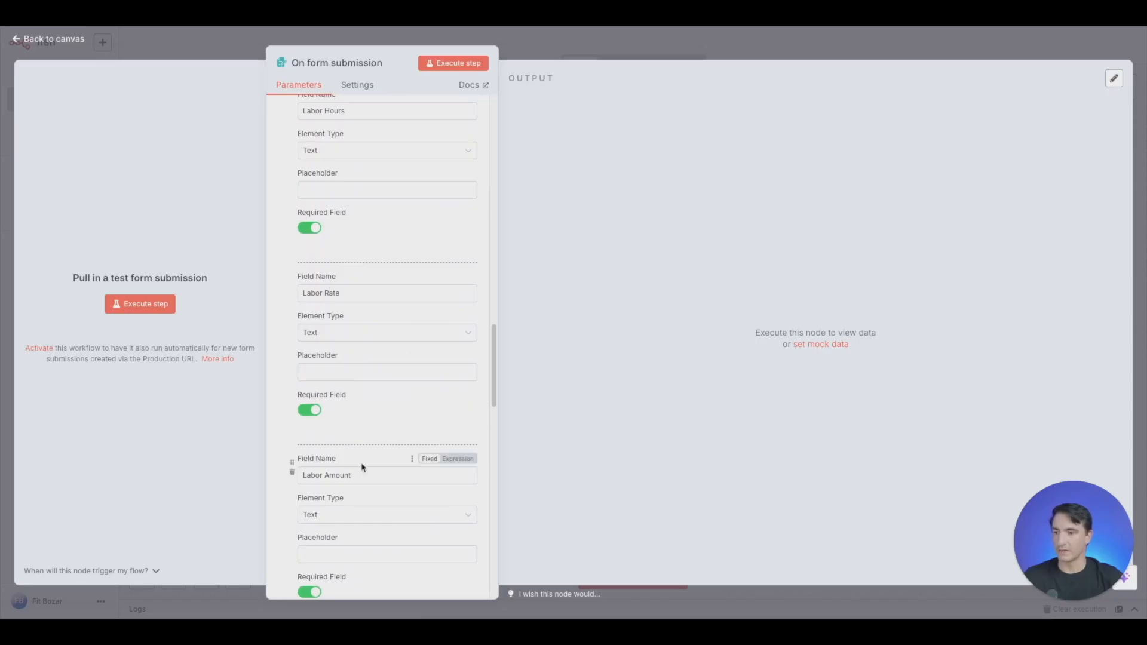
scroll(356, 328, "down", 5)
scroll(384, 537, "down", 1)
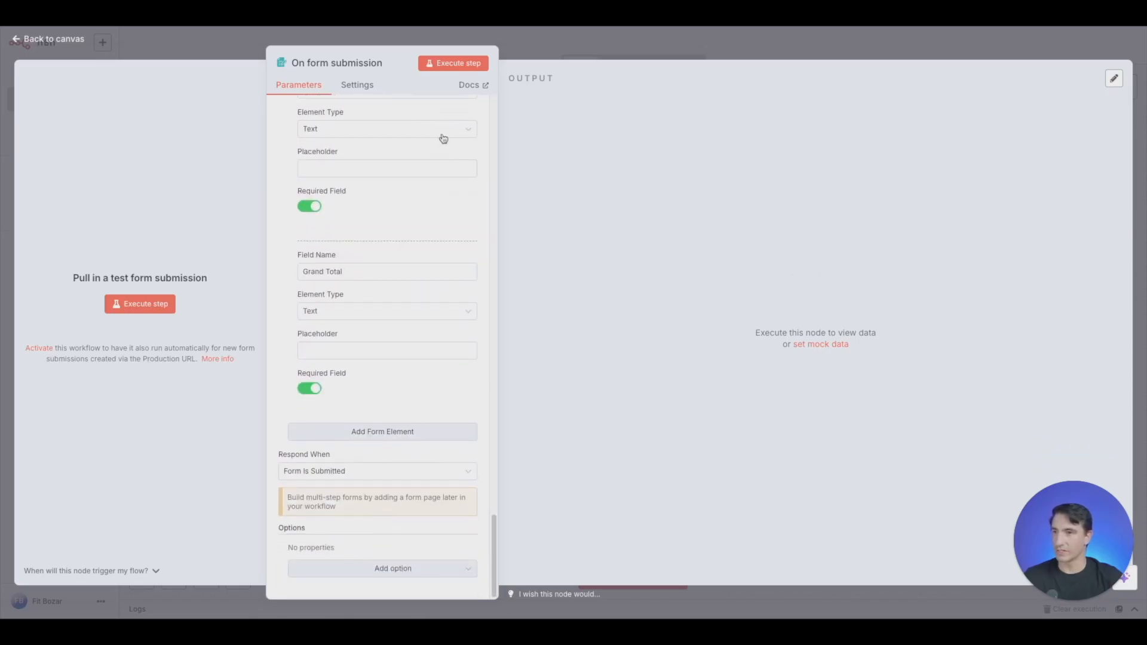
left_click(459, 64)
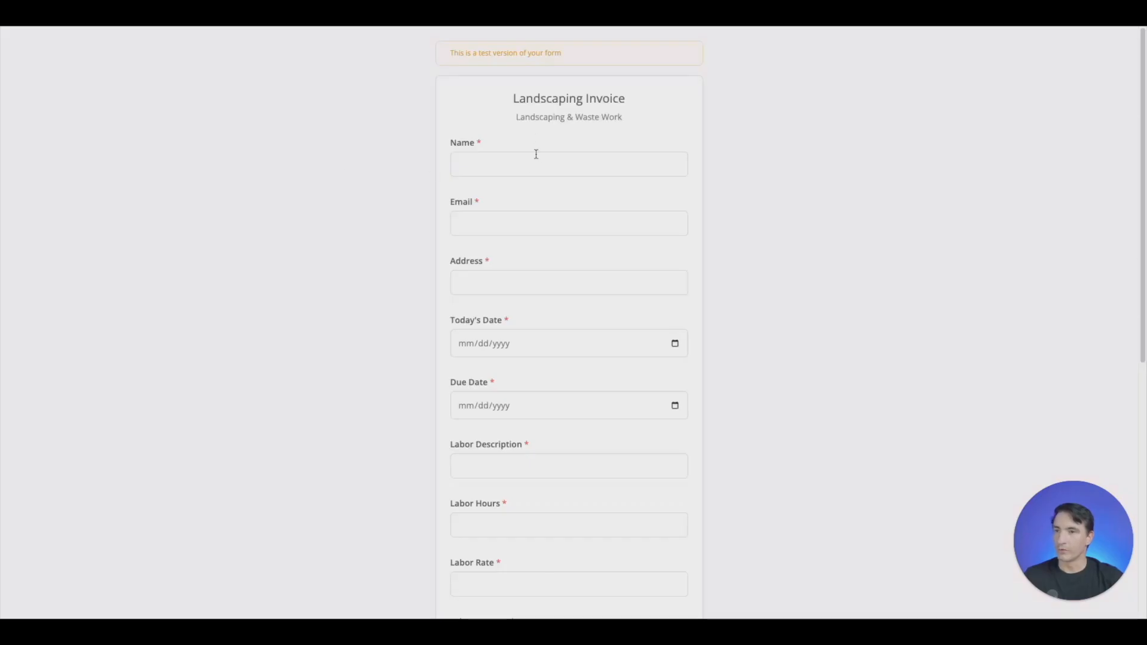
- Enter the customer's full name in the Name field of the Landscaping Invoice test form
left_click(527, 169)
type("John Smith")
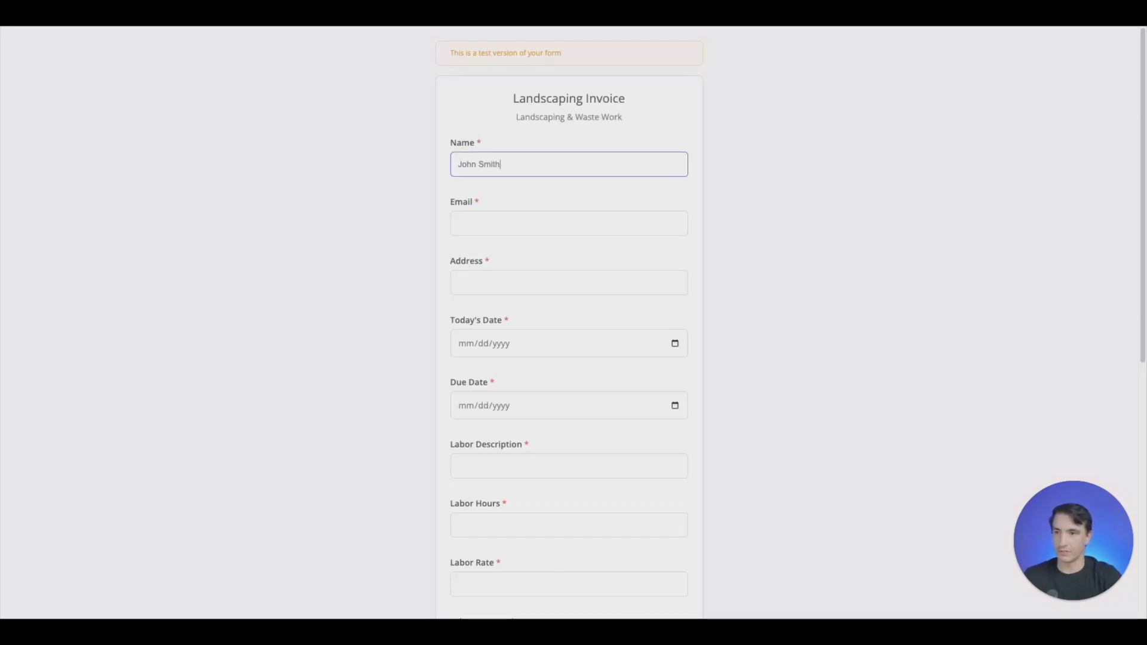
key("Tab")
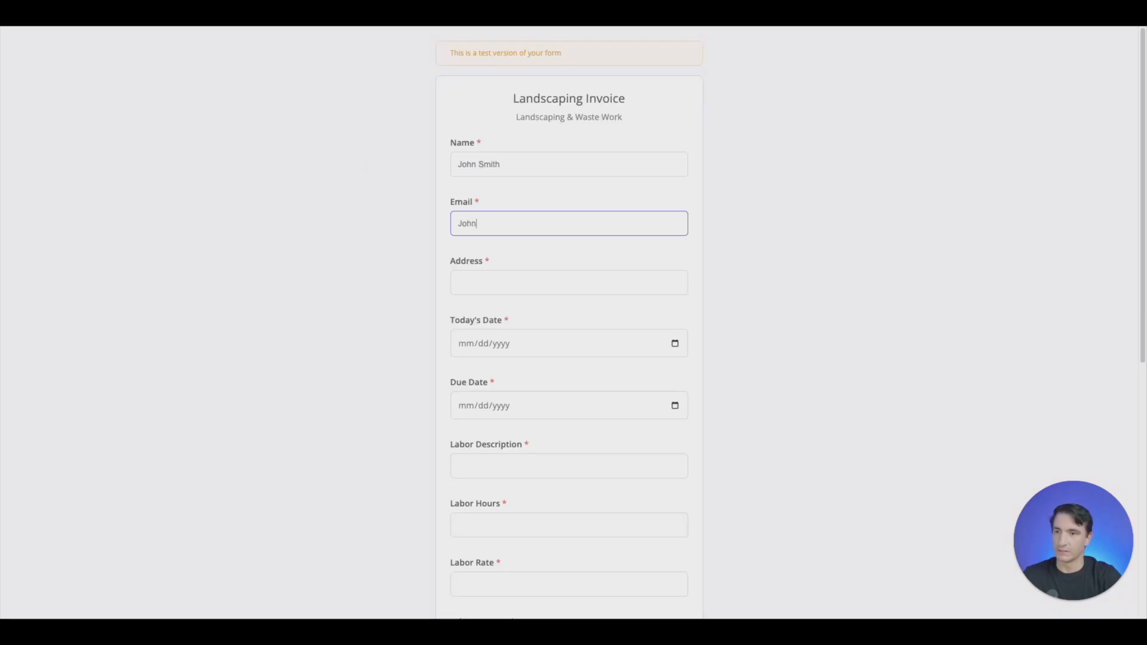
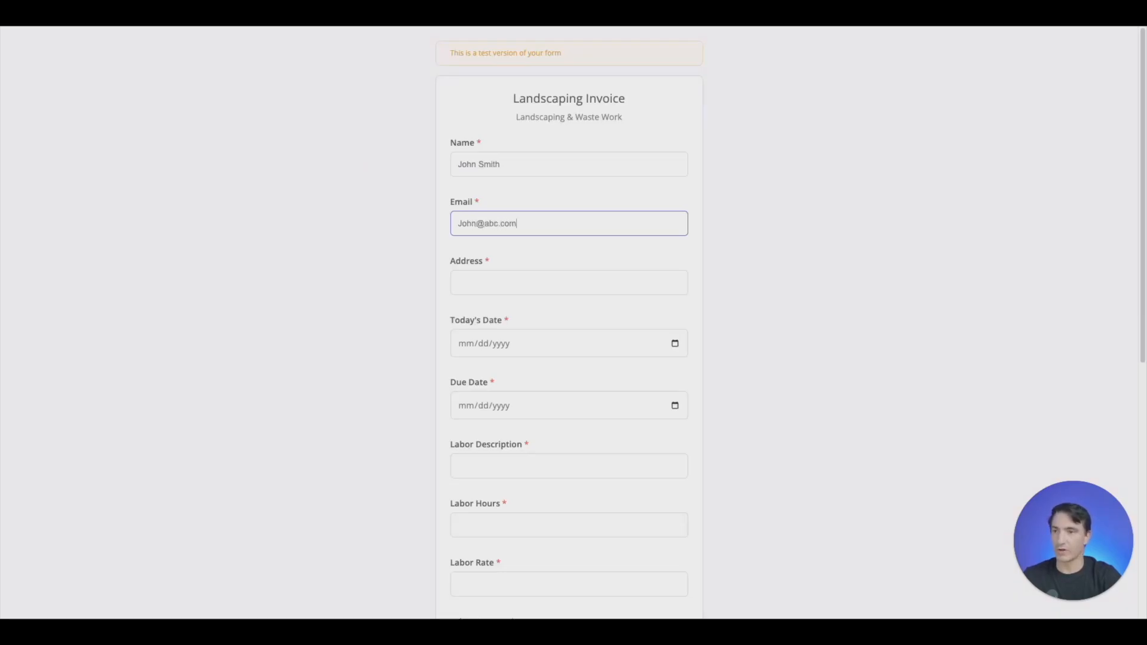
- Enter the customer's email and street address in the Email and Address fields of the test form
key("Tab")
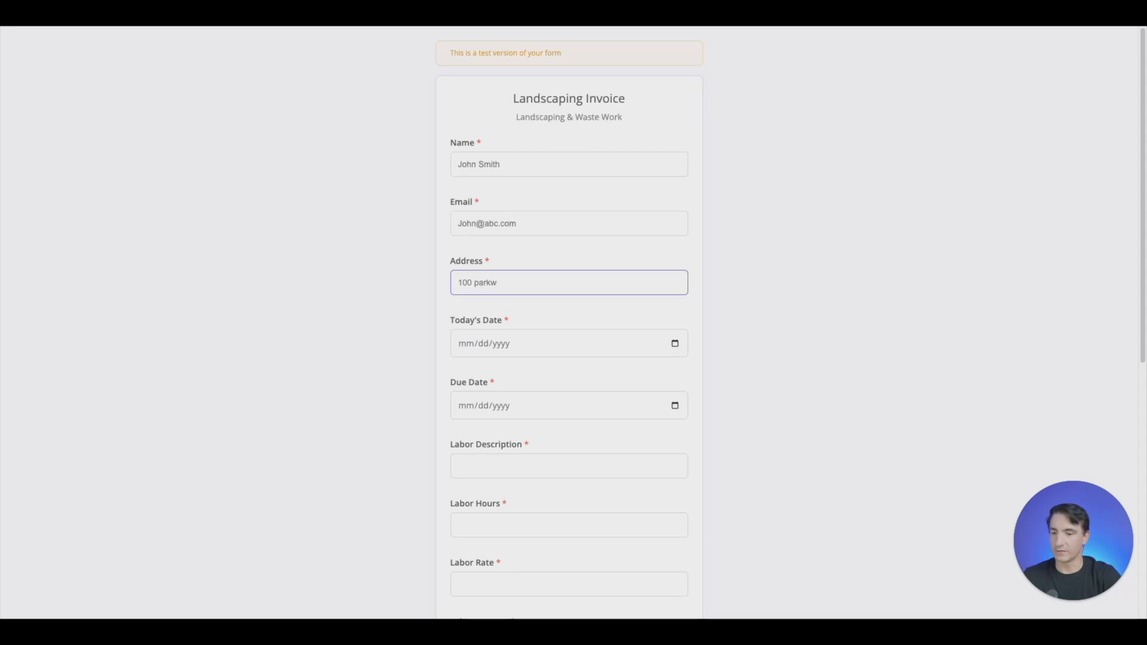
key("Tab")
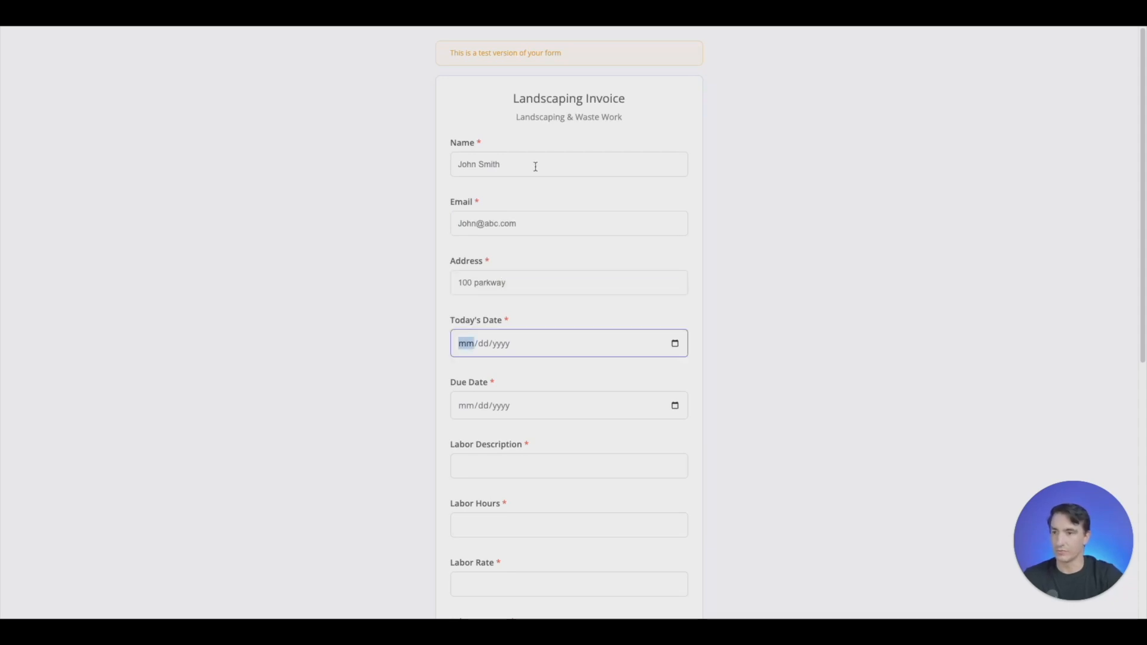
- Set Today's Date to 07/13/2025 and Due Date to 07/28/2025 in the test form
left_click(674, 344)
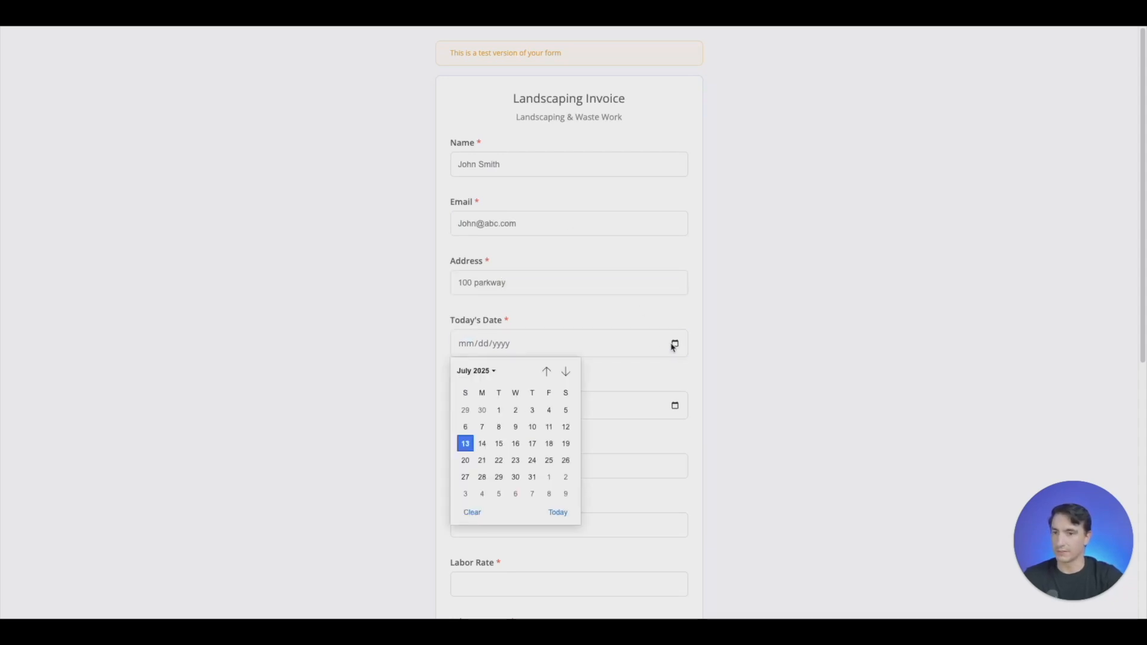
left_click(482, 443)
scroll(583, 281, "down", 5)
scroll(597, 282, "up", 4)
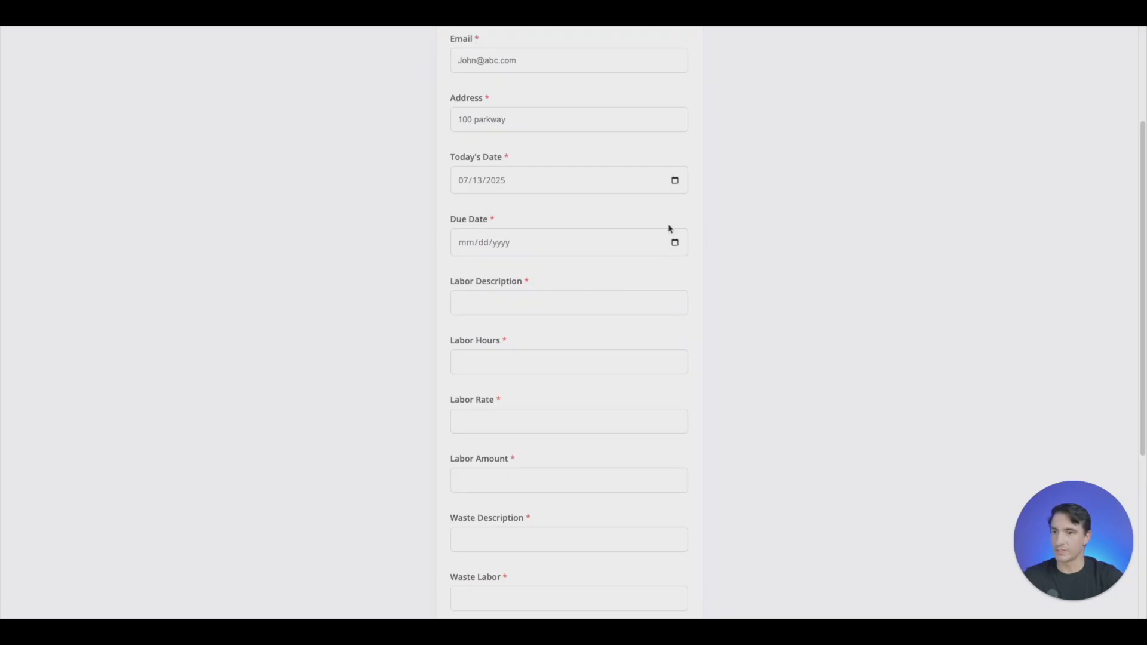
left_click(675, 245)
left_click(481, 374)
- Fill in the labor details with description "Landscaping", hours 25, rate 20 and amount 500
left_click(539, 305)
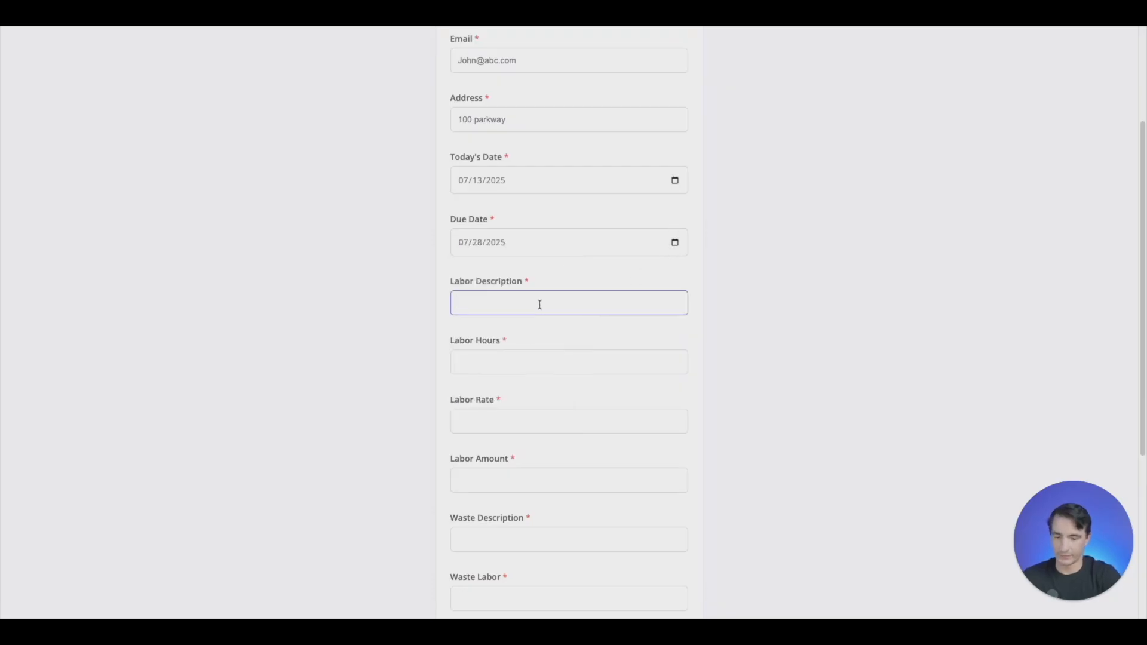
type("Landscaping")
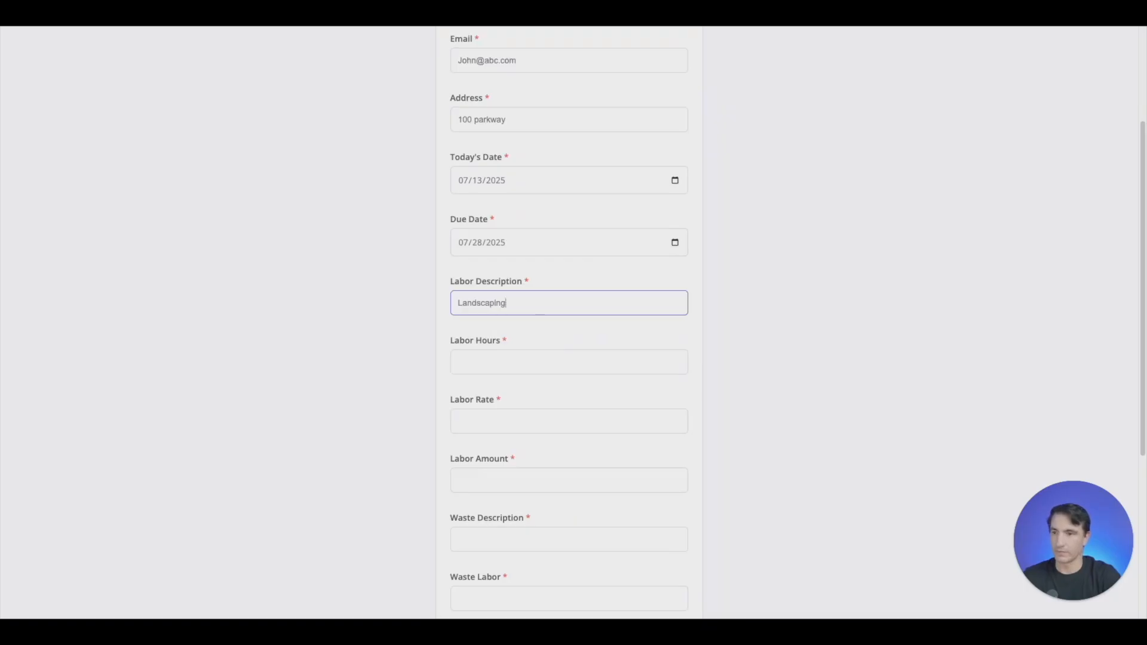
key("Tab")
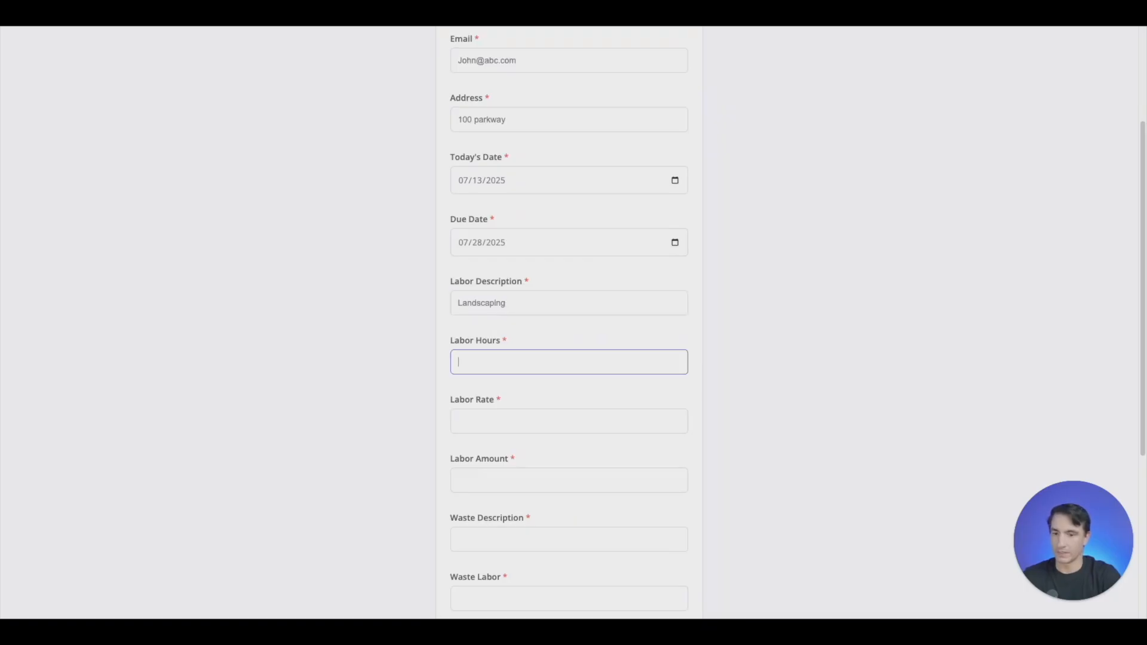
key("Tab")
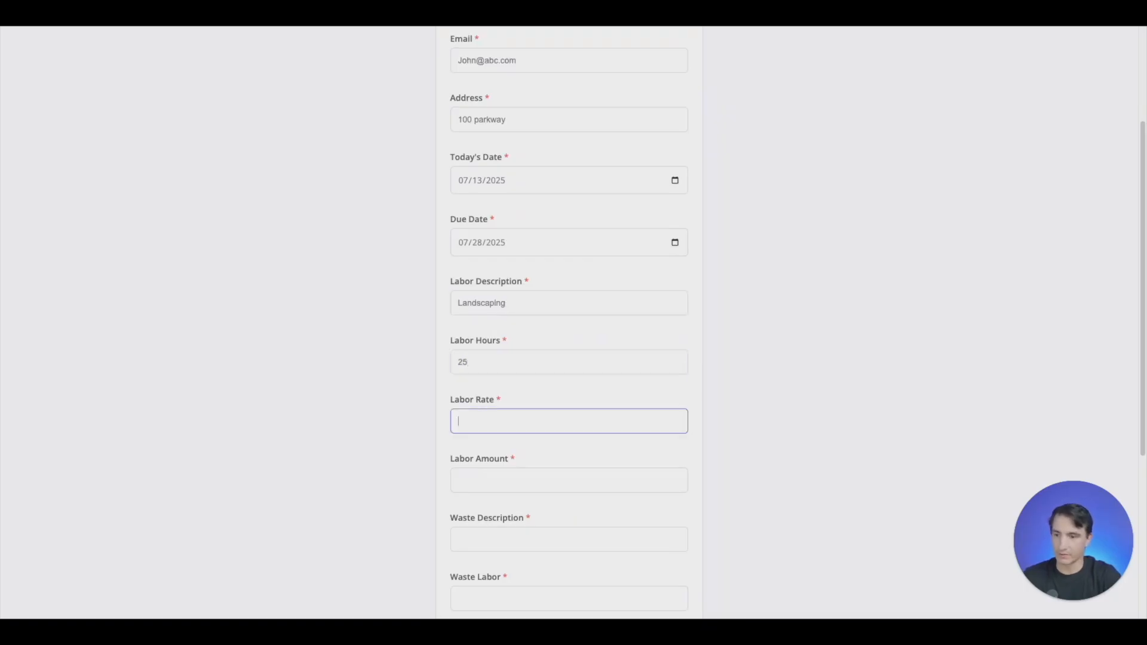
type("20")
key("Tab")
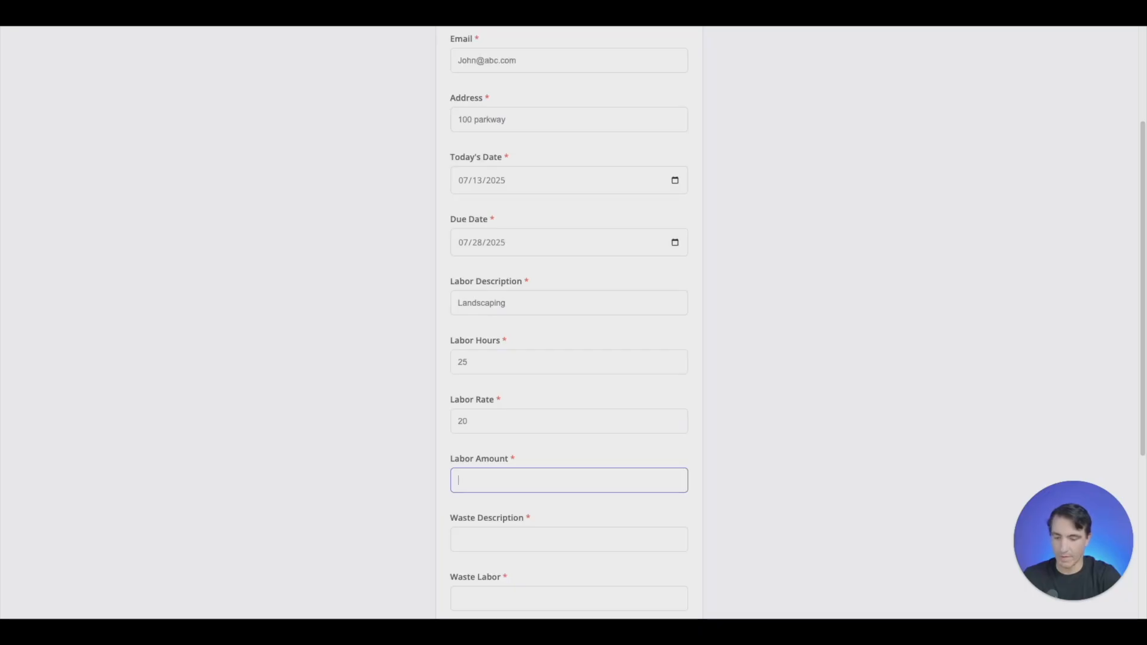
scroll(510, 402, "down", 4)
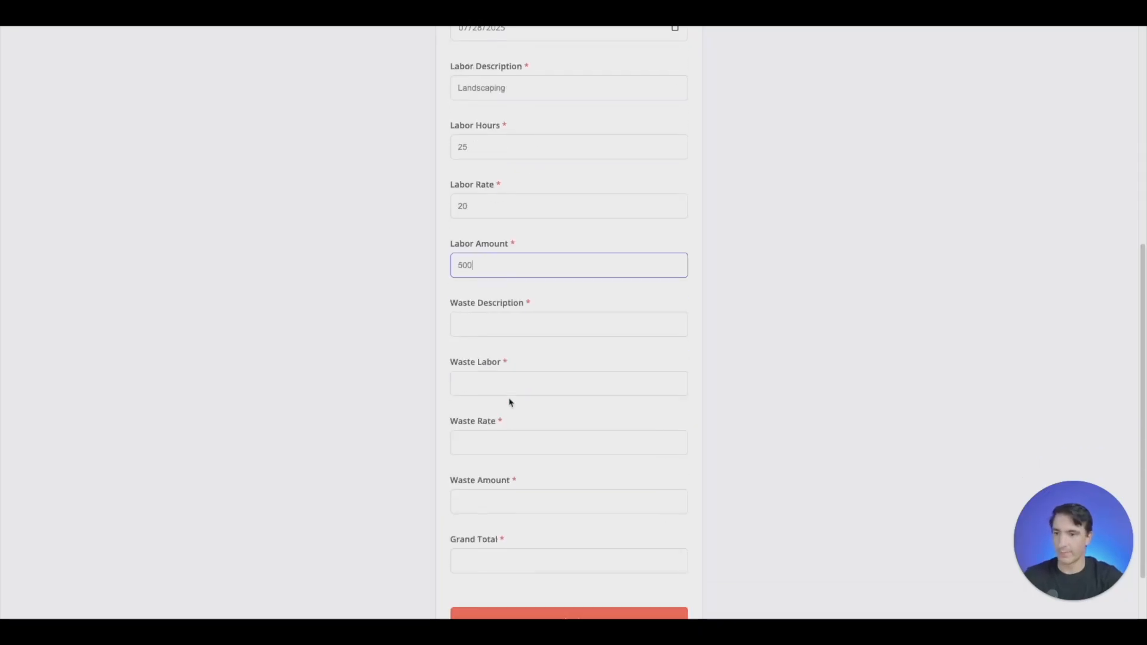
- Fill in the Waste Description as "Tree Removal", Waste Labor as 10 and Waste Rate as 20
left_click(545, 311)
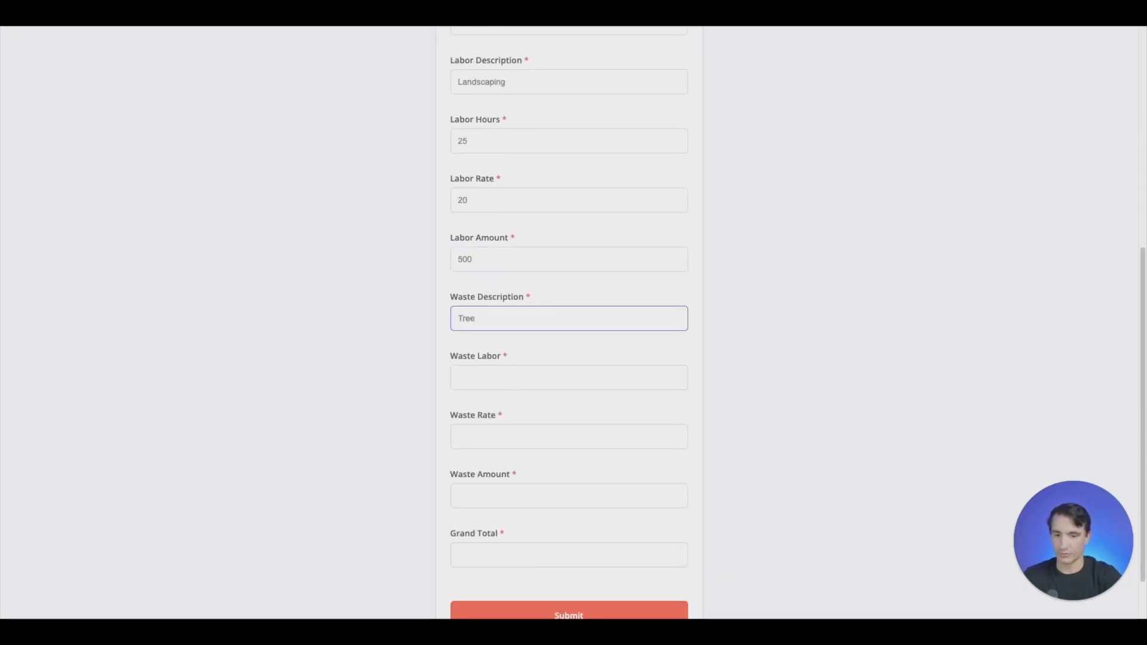
type("Tree Removal")
key("Tab")
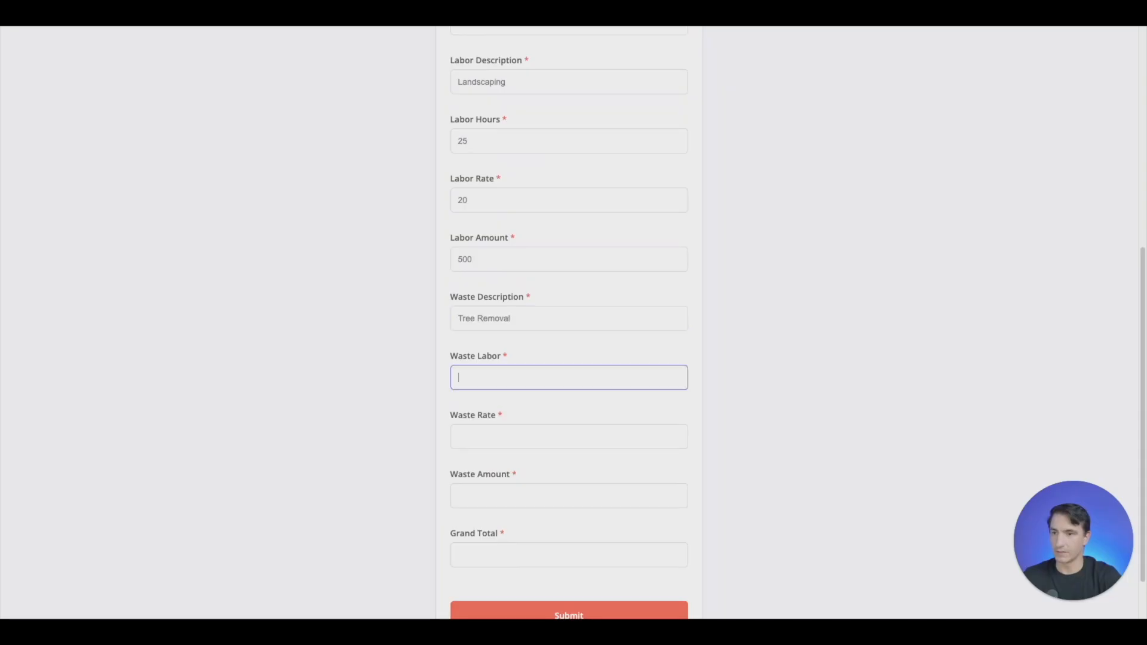
key("Tab")
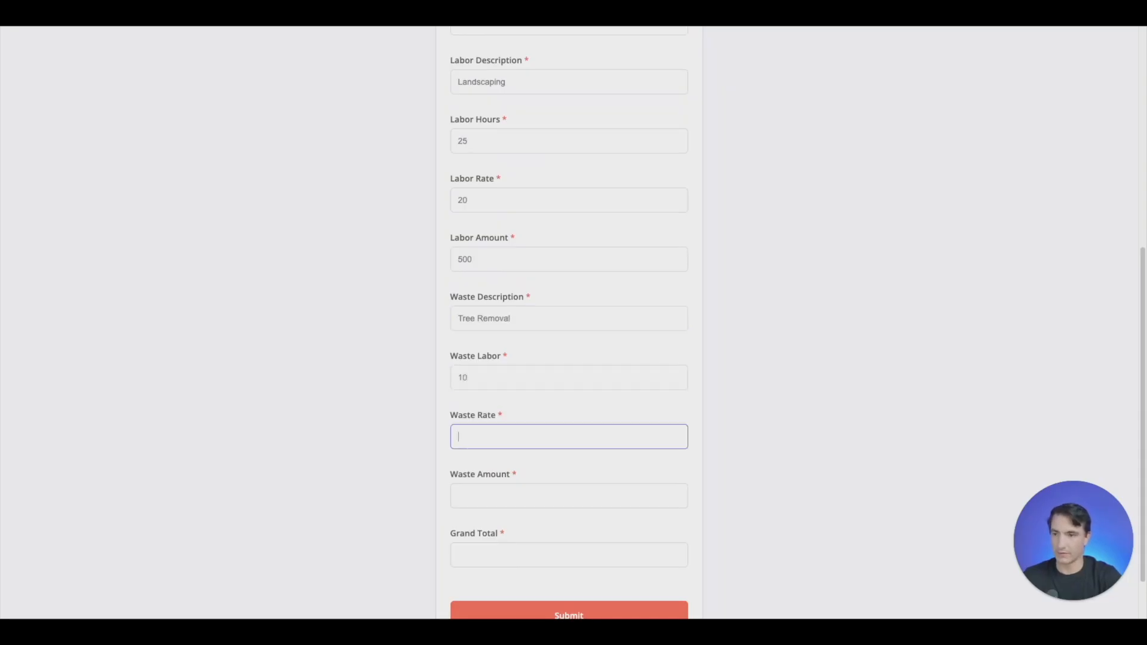
type("20")
key("Tab")
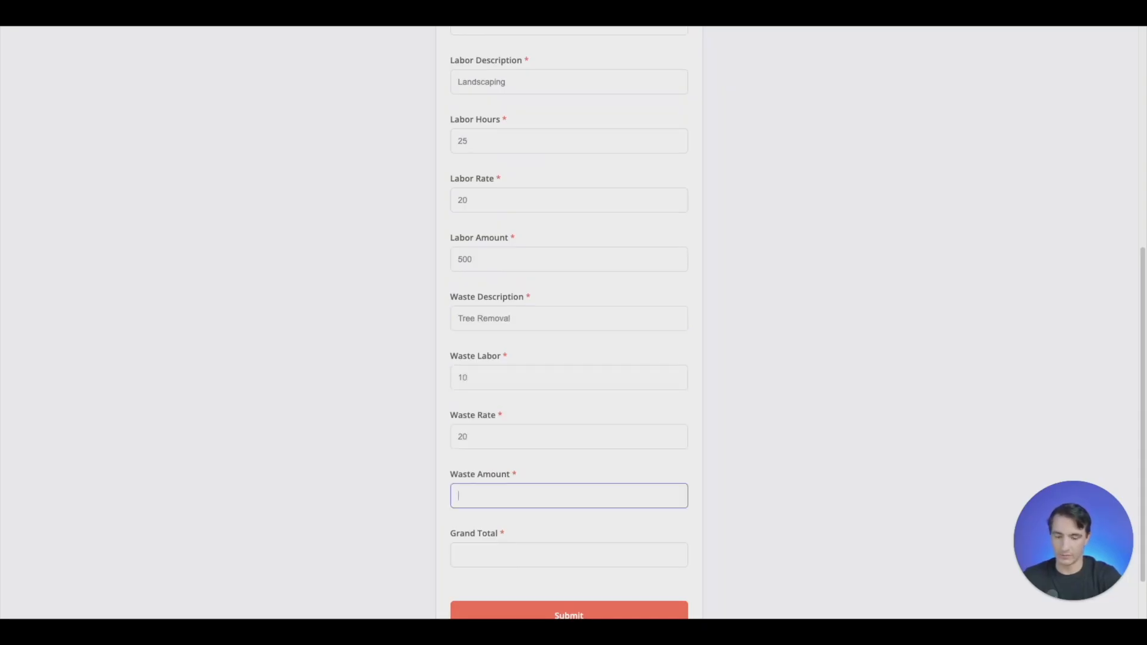
- Enter 200 as the Waste Amount and 700 as the Grand Total, and submit the test form
key("Tab")
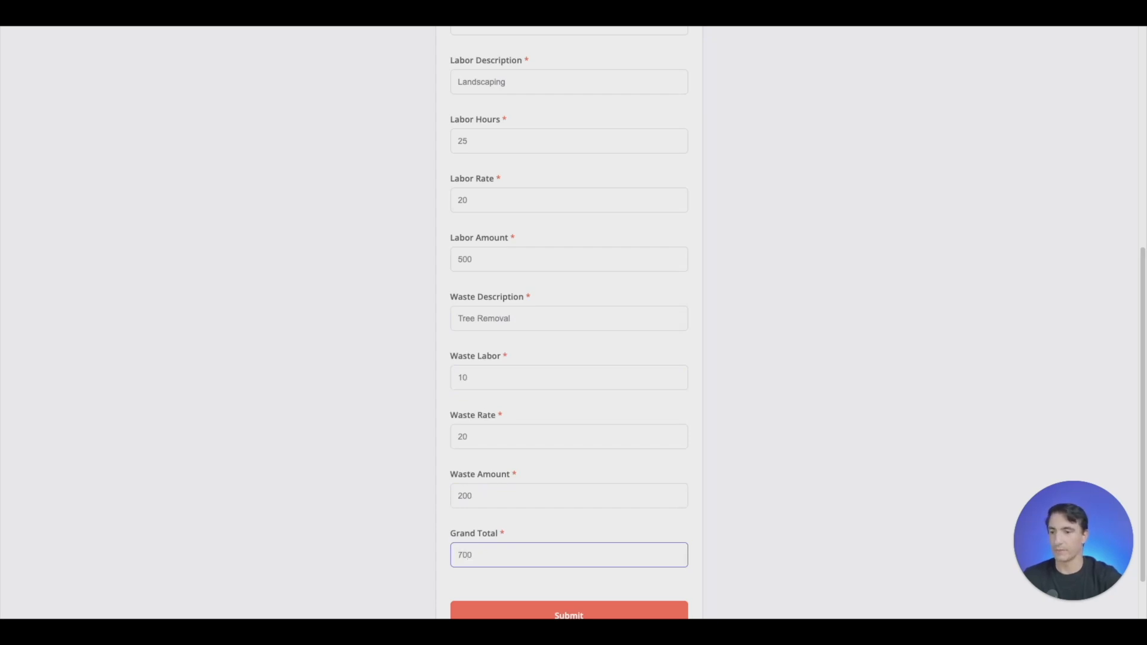
scroll(604, 239, "down", 2)
left_click(546, 553)
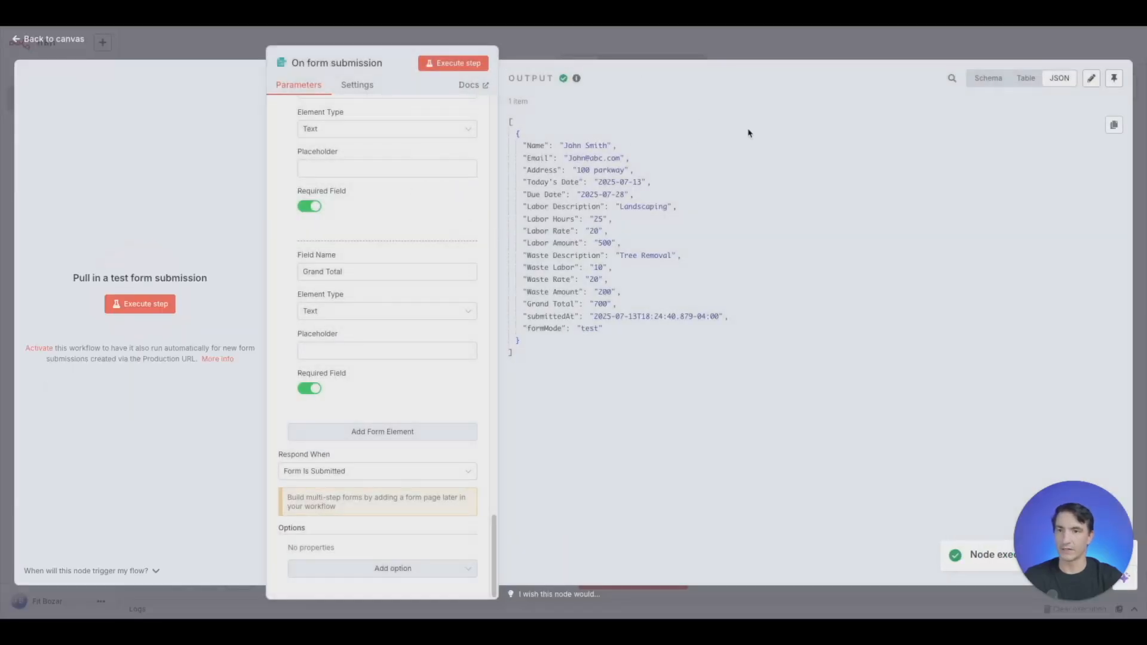
- Check the form submission output in the Schema, Table and JSON views, and return to the canvas
left_click(988, 78)
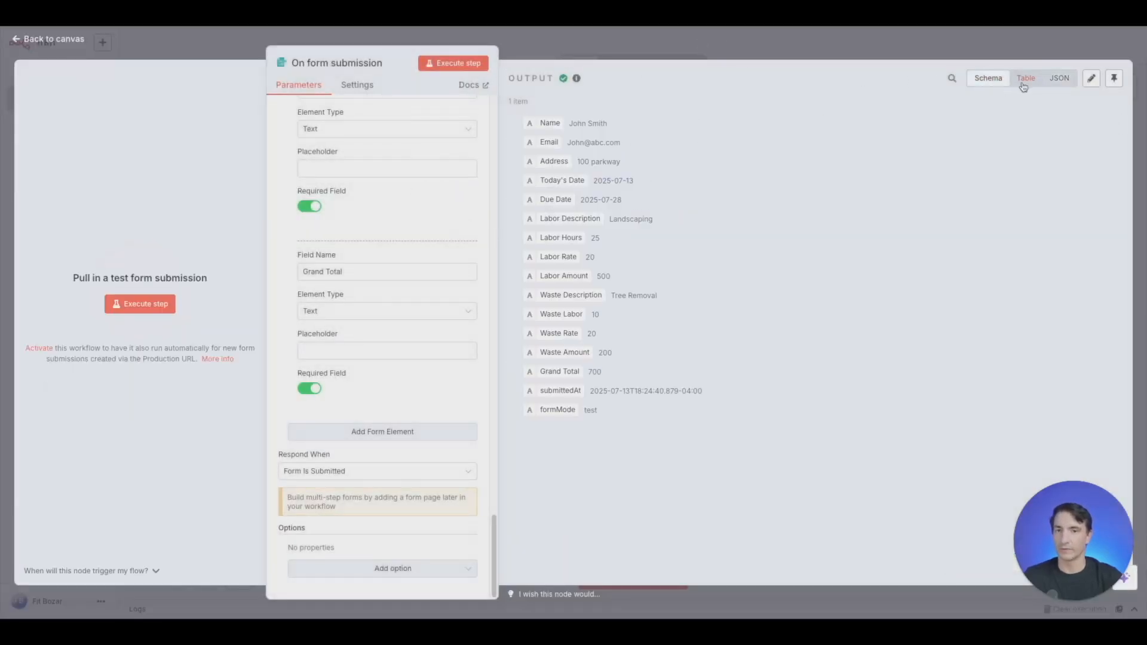
left_click(1026, 78)
left_click(1059, 78)
left_click(714, 54)
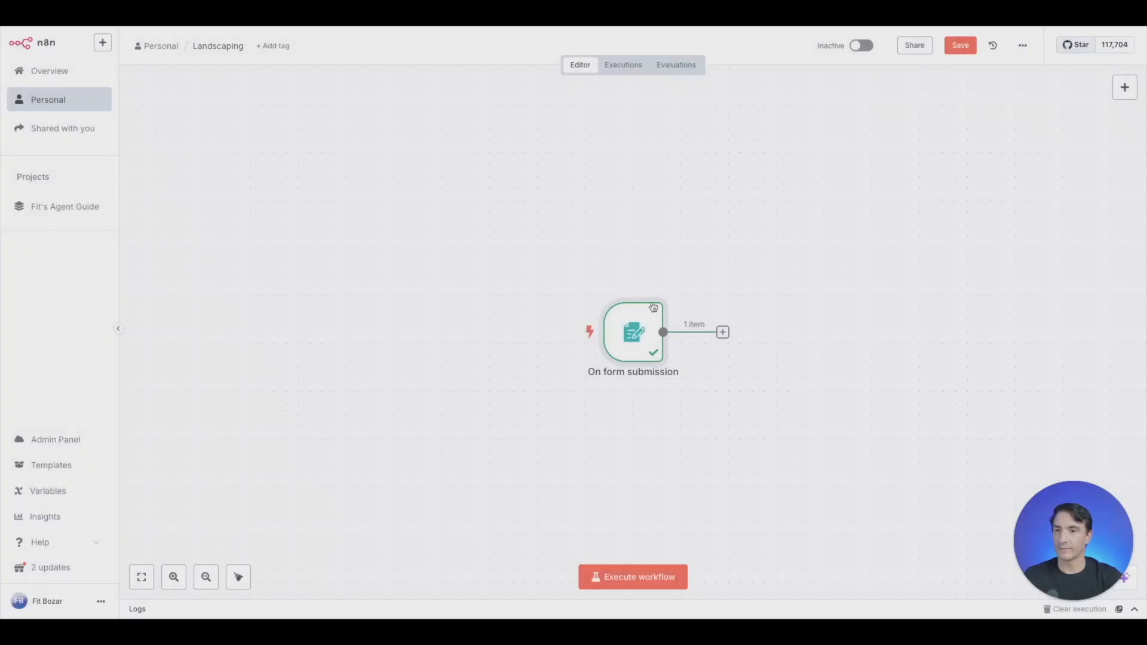
- Add a Google Sheets "Update row in sheet" node after the form submission trigger
left_click(723, 332)
type("google sheet")
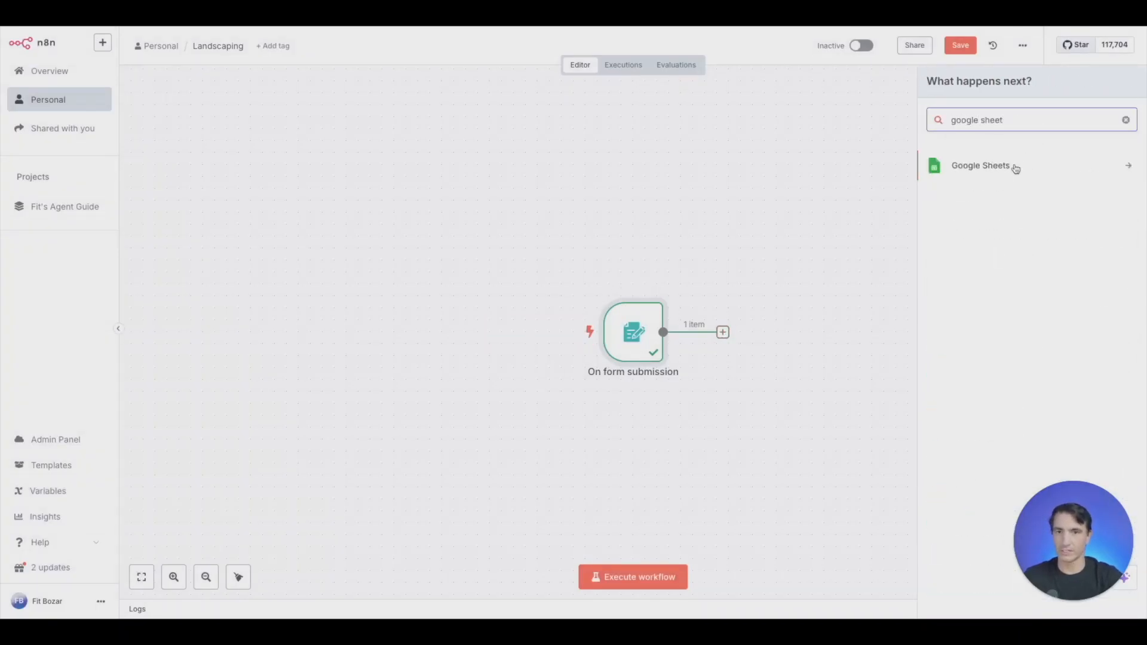
left_click(1015, 170)
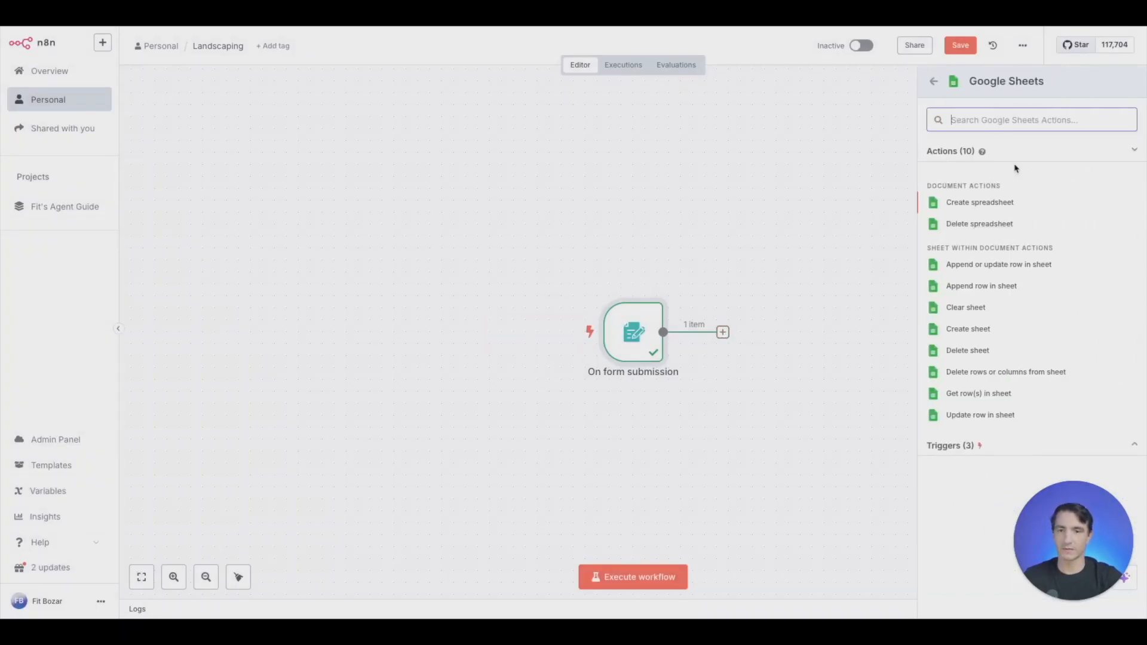
left_click(974, 416)
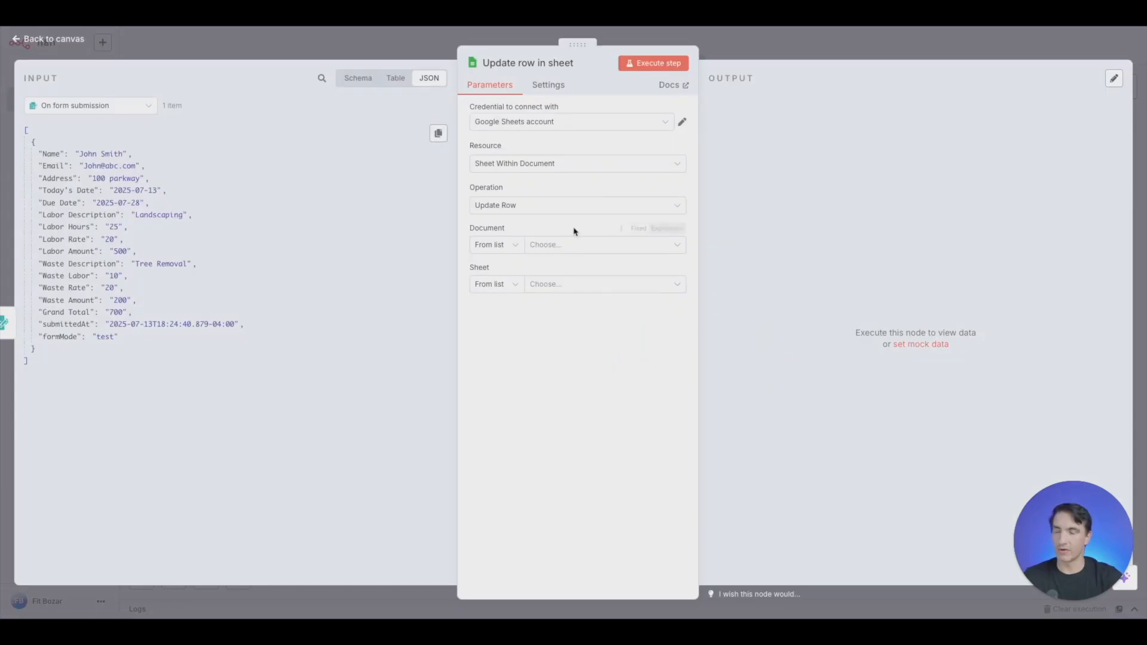
- Choose the Landscaping Invoice document and Sheet1 as the target of the row update
left_click(617, 250)
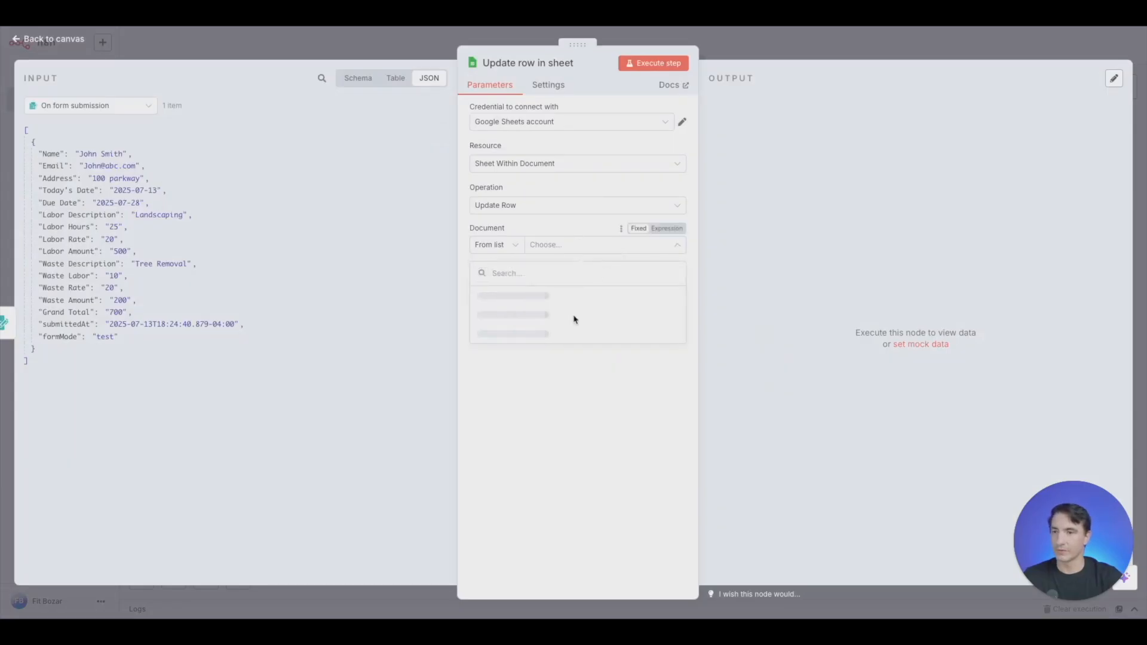
left_click(559, 296)
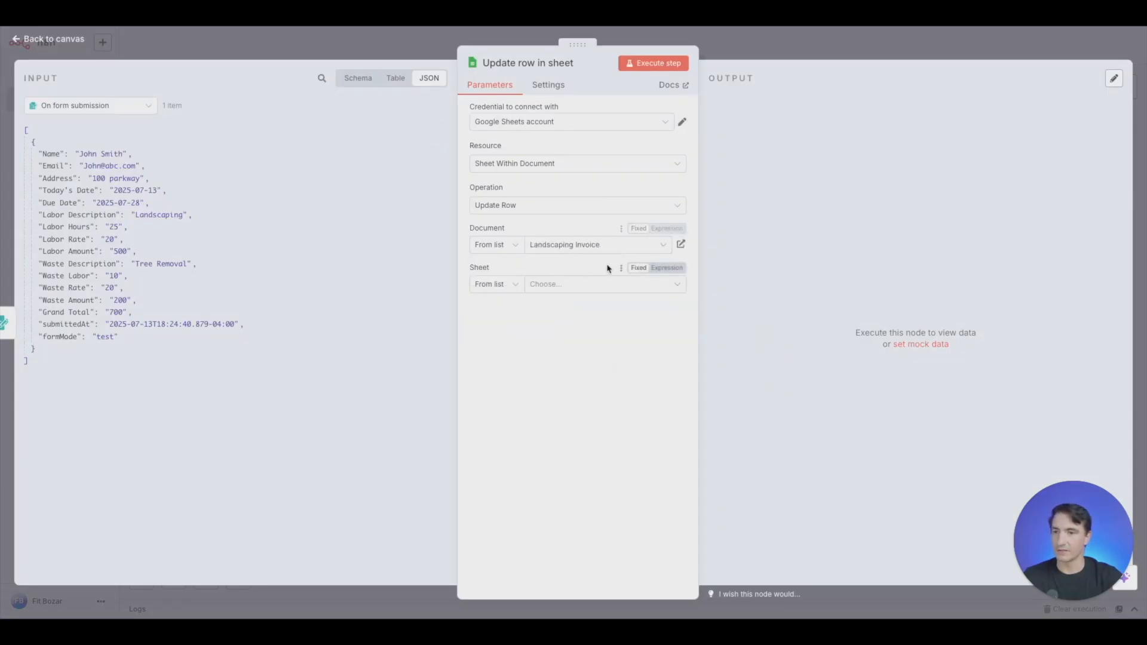
left_click(591, 285)
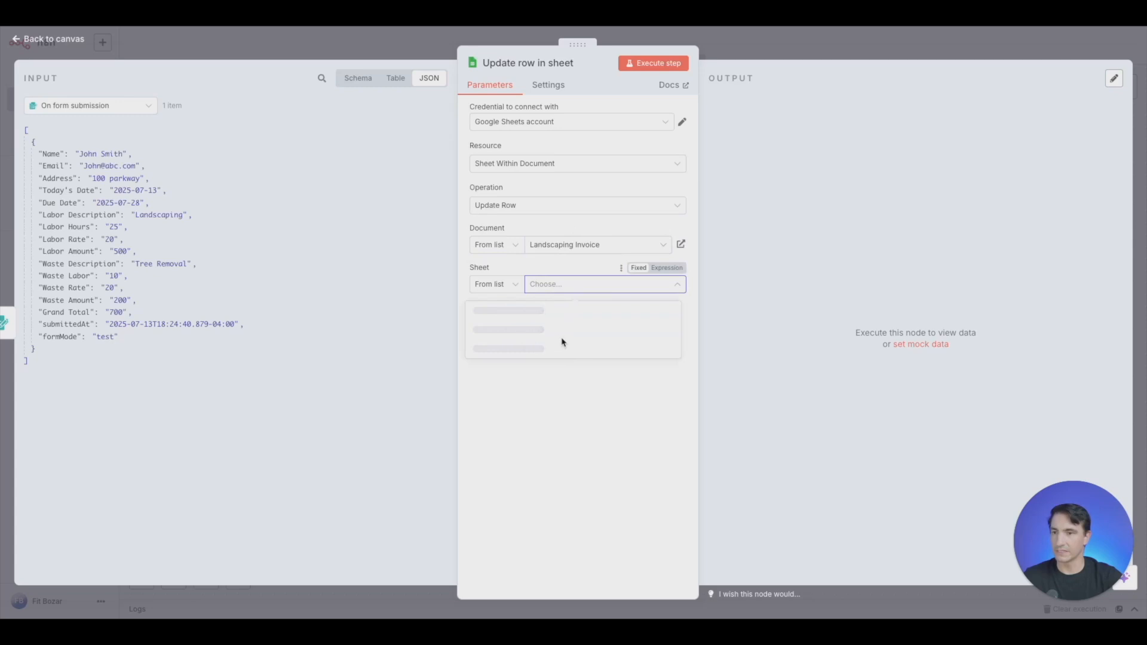
left_click(534, 318)
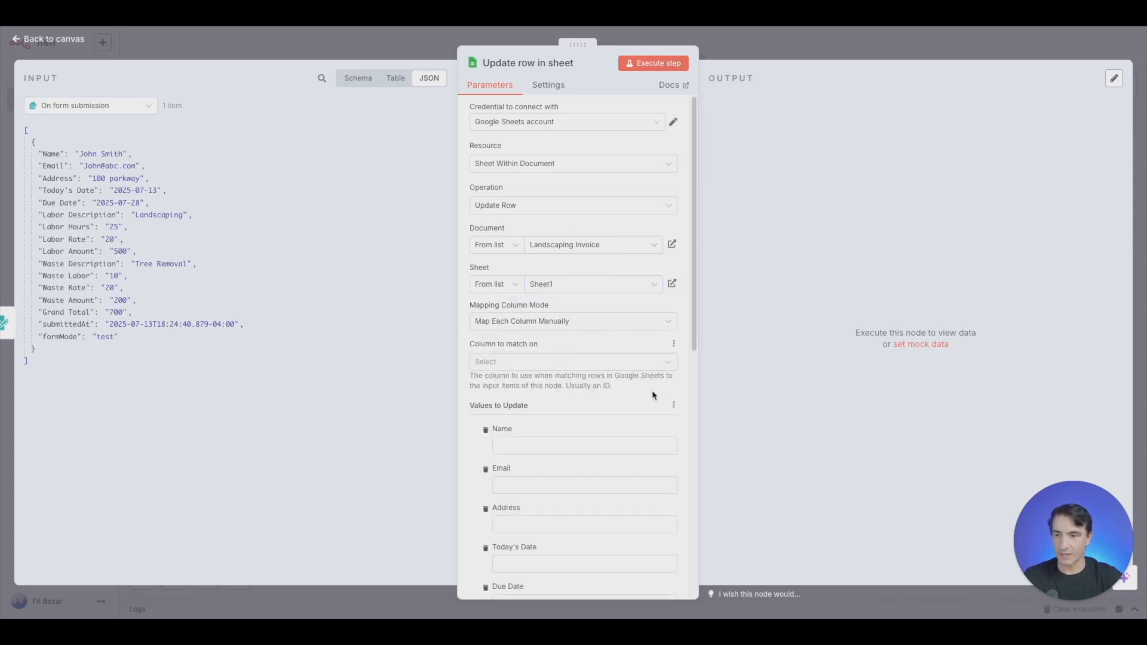
- Set Email as the column to match on and map the form's Email value to it
scroll(645, 393, "down", 4)
scroll(638, 393, "up", 3)
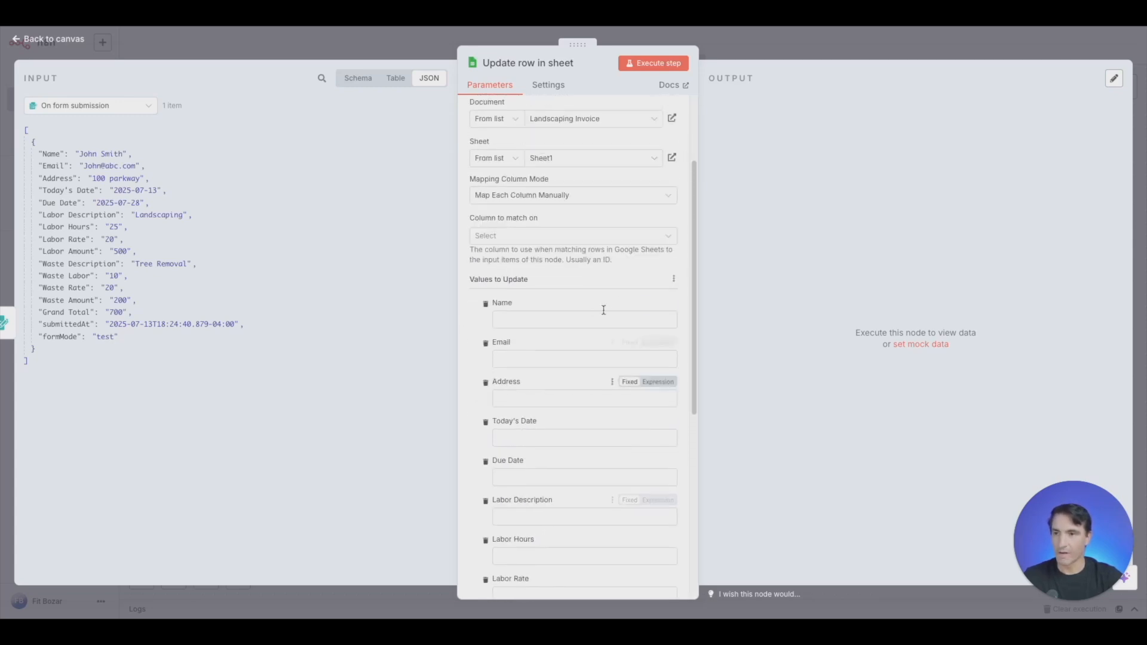
left_click(669, 238)
left_click(571, 288)
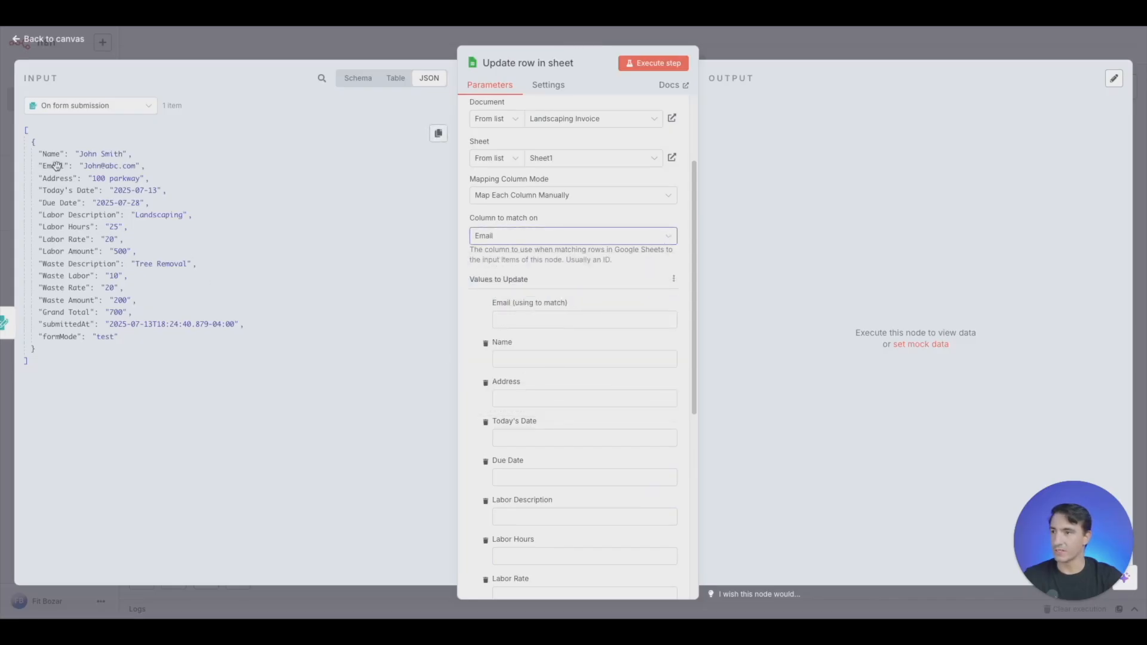
left_click_drag(57, 165, 555, 320)
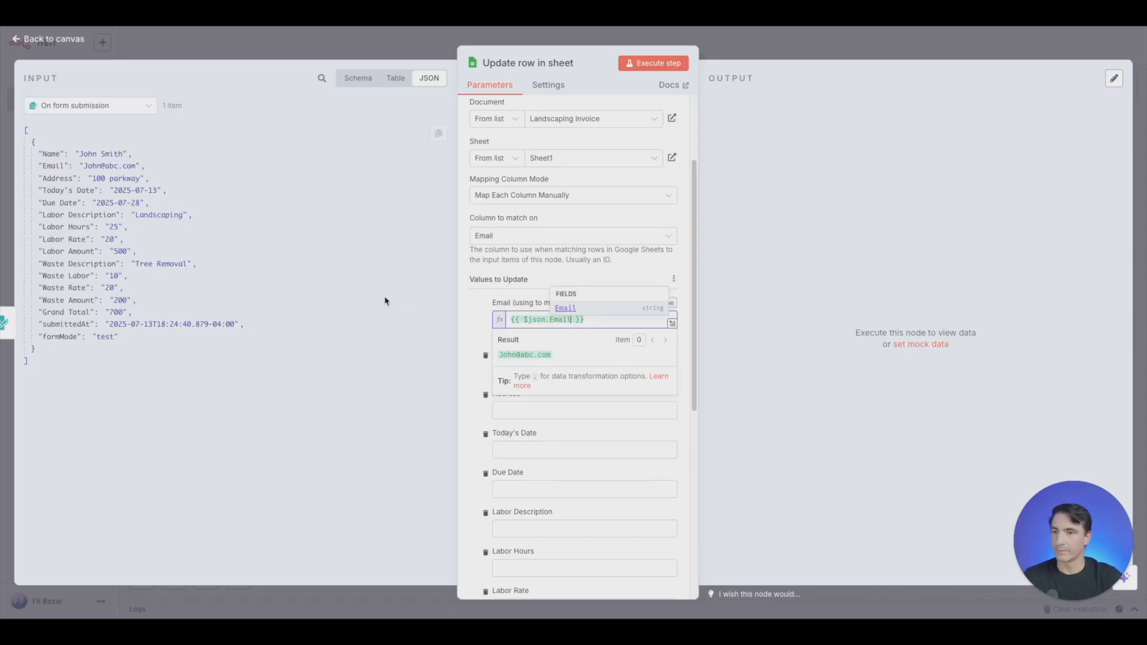
left_click(466, 319)
- Map the form's Name and Address values to the matching sheet columns
scroll(614, 361, "down", 3)
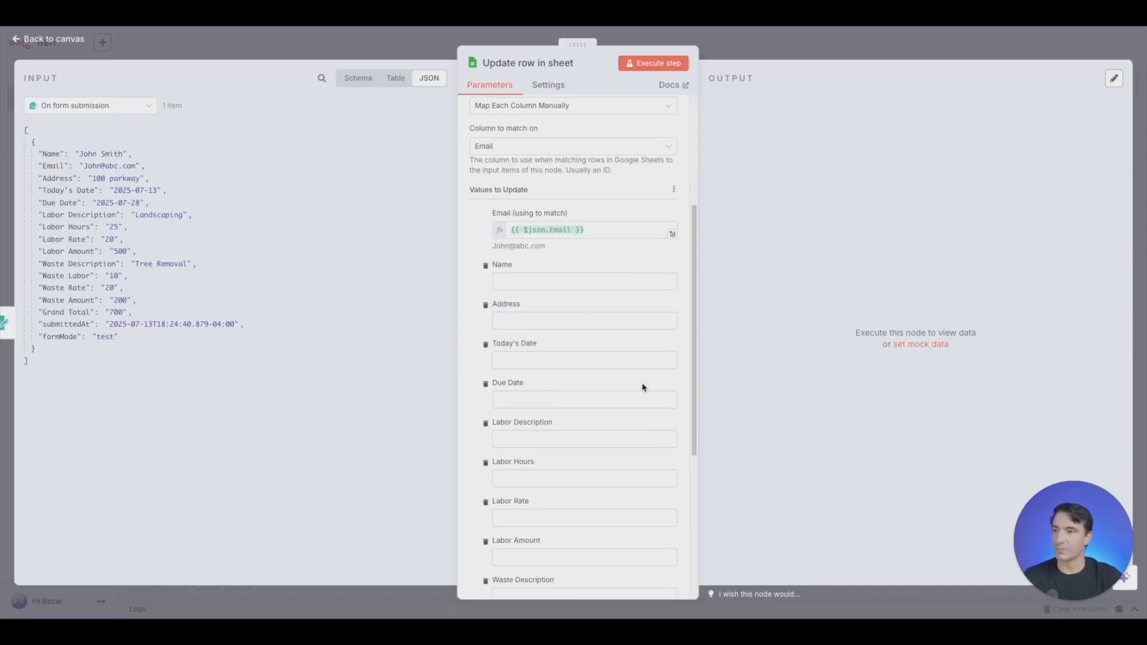
left_click_drag(52, 154, 524, 280)
left_click(396, 78)
left_click(354, 80)
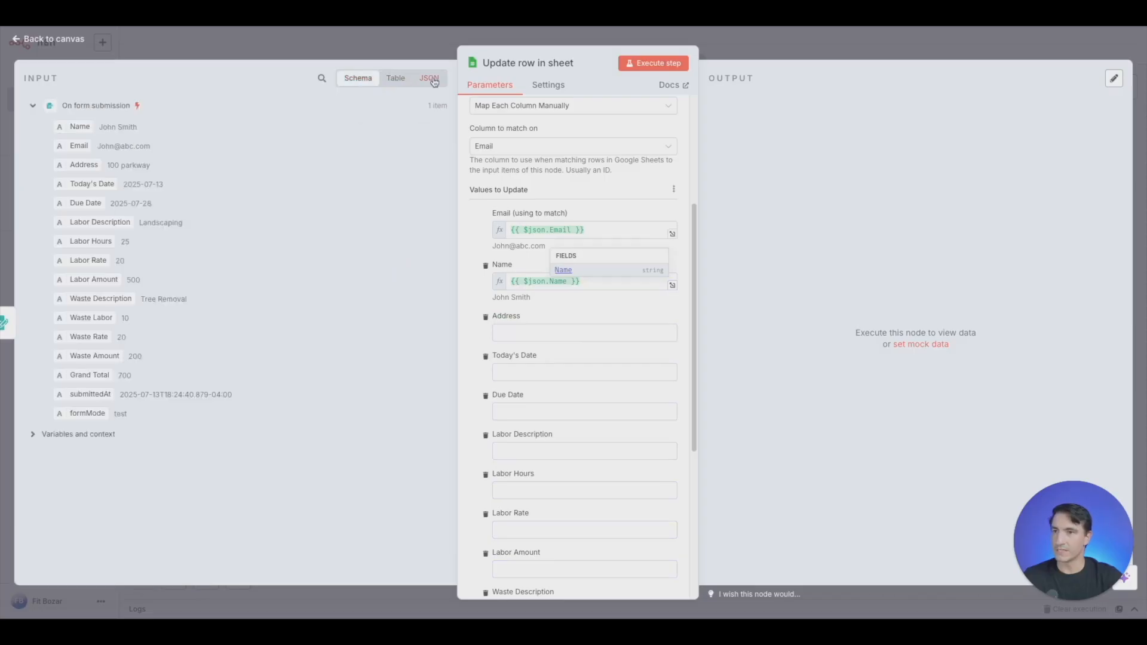
left_click(429, 78)
left_click_drag(58, 178, 526, 333)
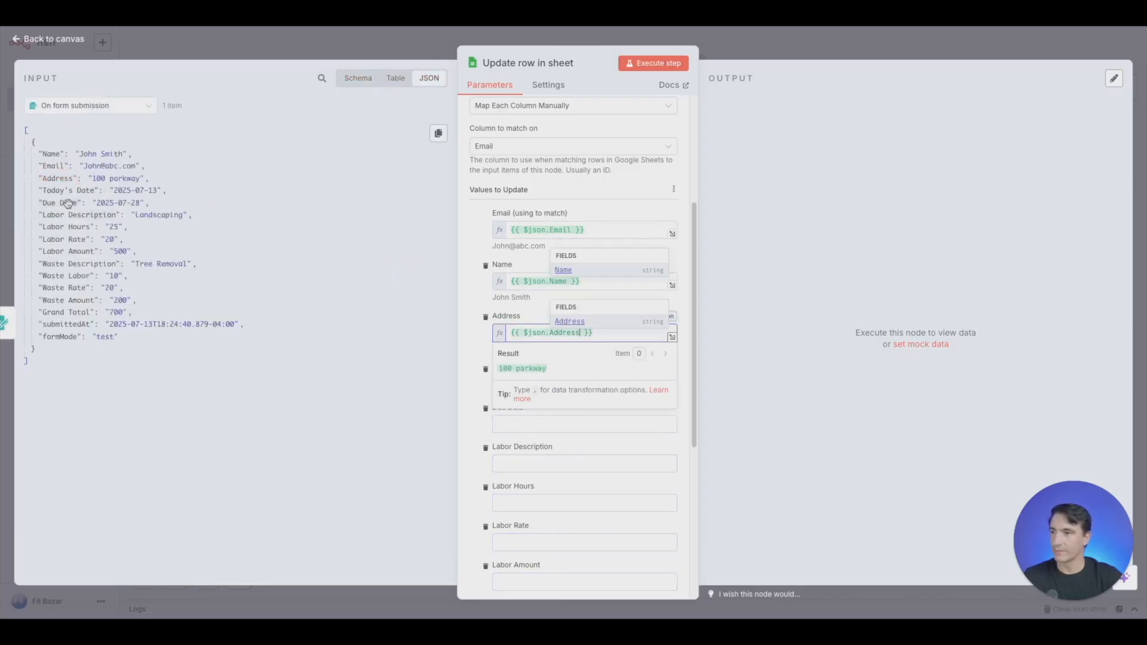
- Map the Due Date value to both date columns, and the labor, waste and Grand Total values to their matching columns
left_click_drag(67, 204, 526, 384)
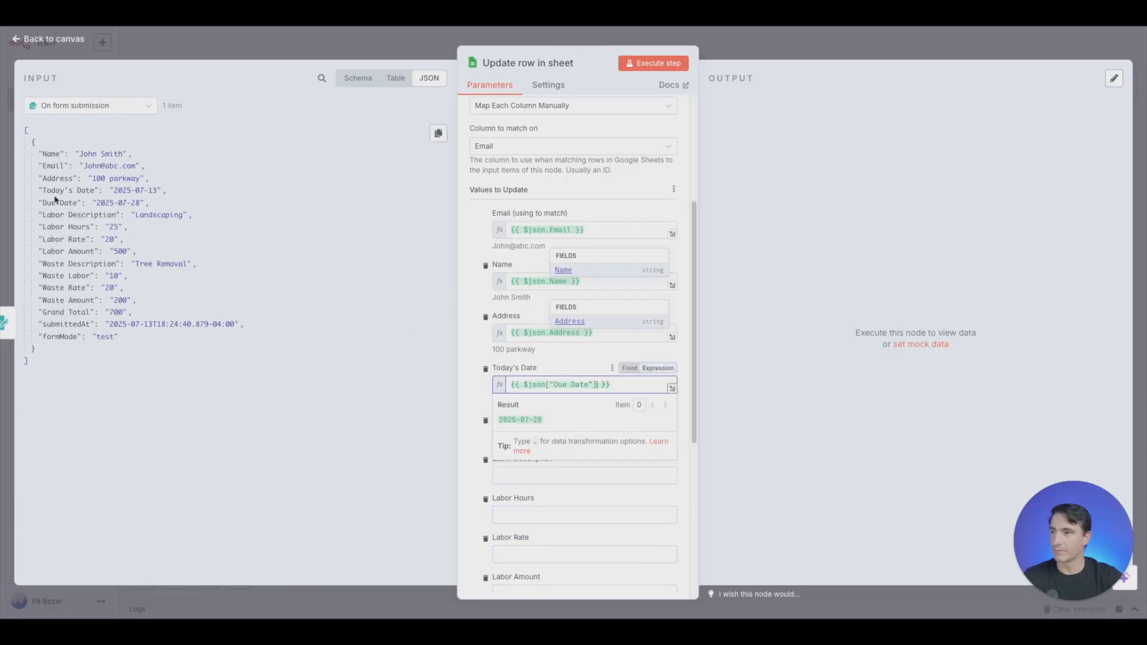
left_click_drag(60, 205, 535, 436)
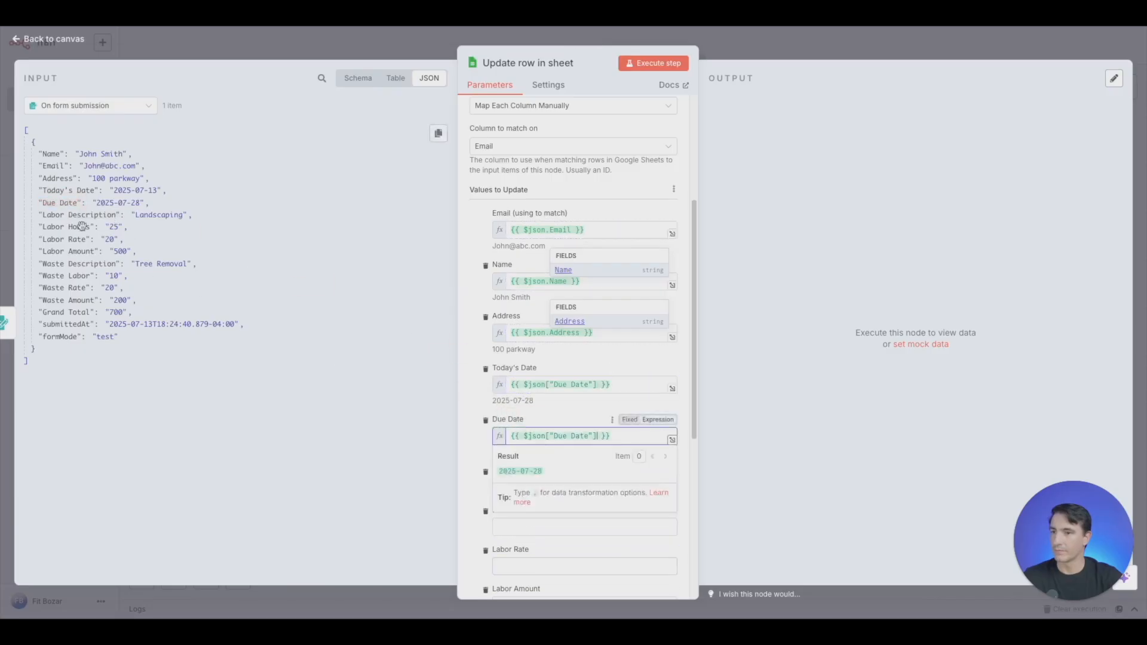
left_click_drag(64, 212, 461, 430)
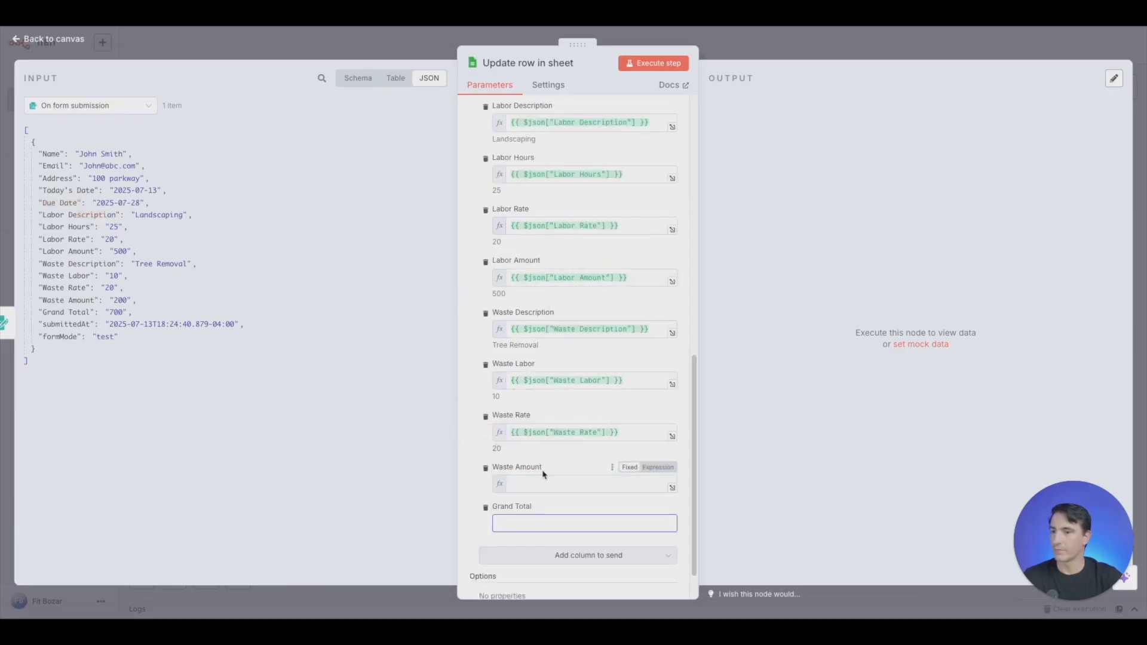
left_click_drag(543, 473, 538, 484)
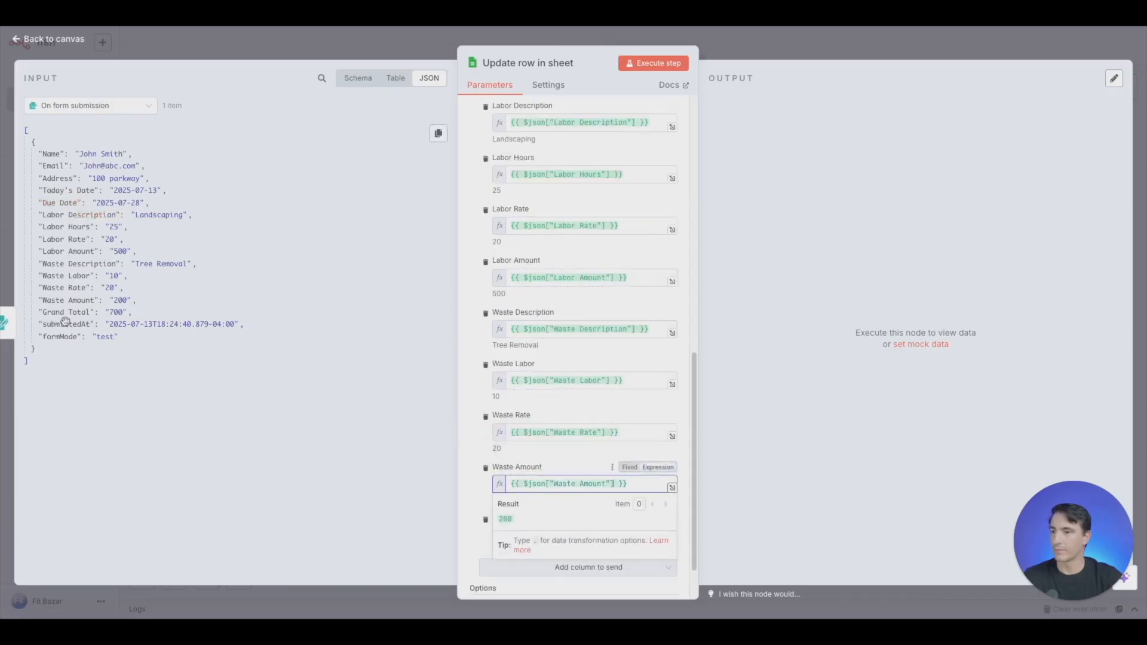
left_click_drag(65, 311, 520, 533)
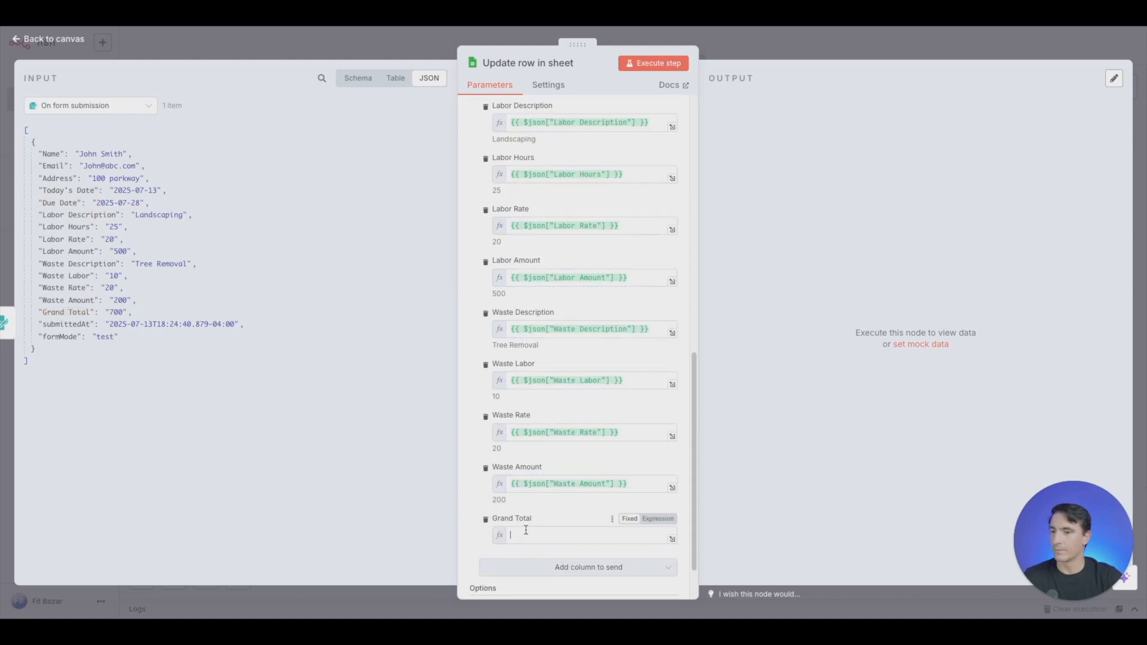
- Execute the row update with the mapped form values and return to the canvas
scroll(583, 157, "up", 3)
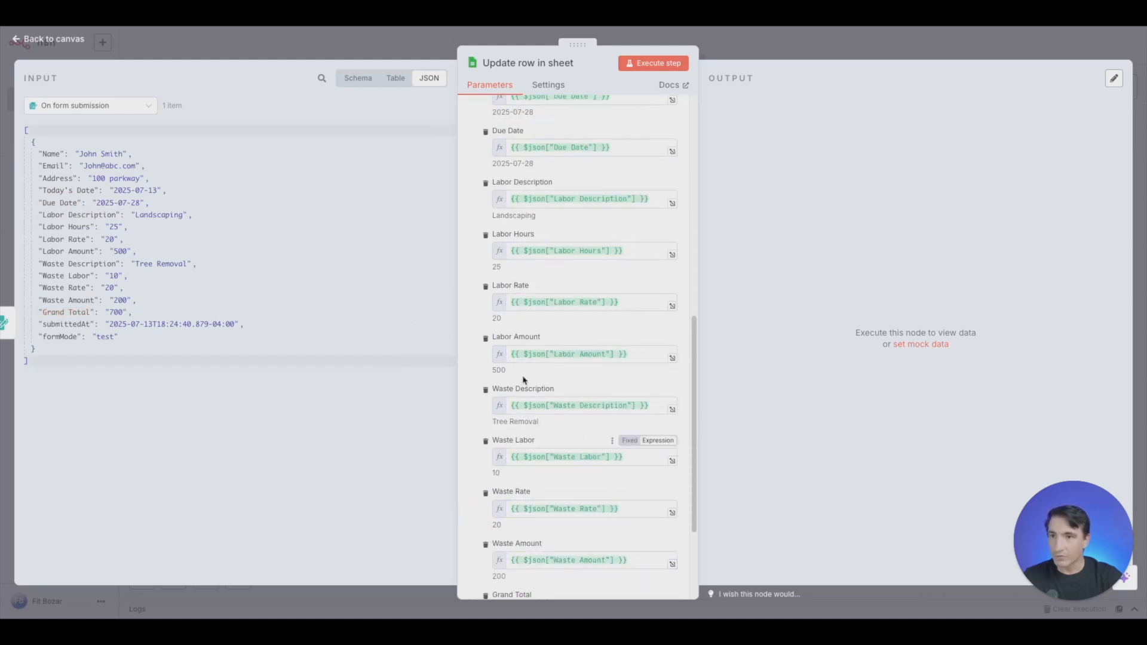
left_click(645, 71)
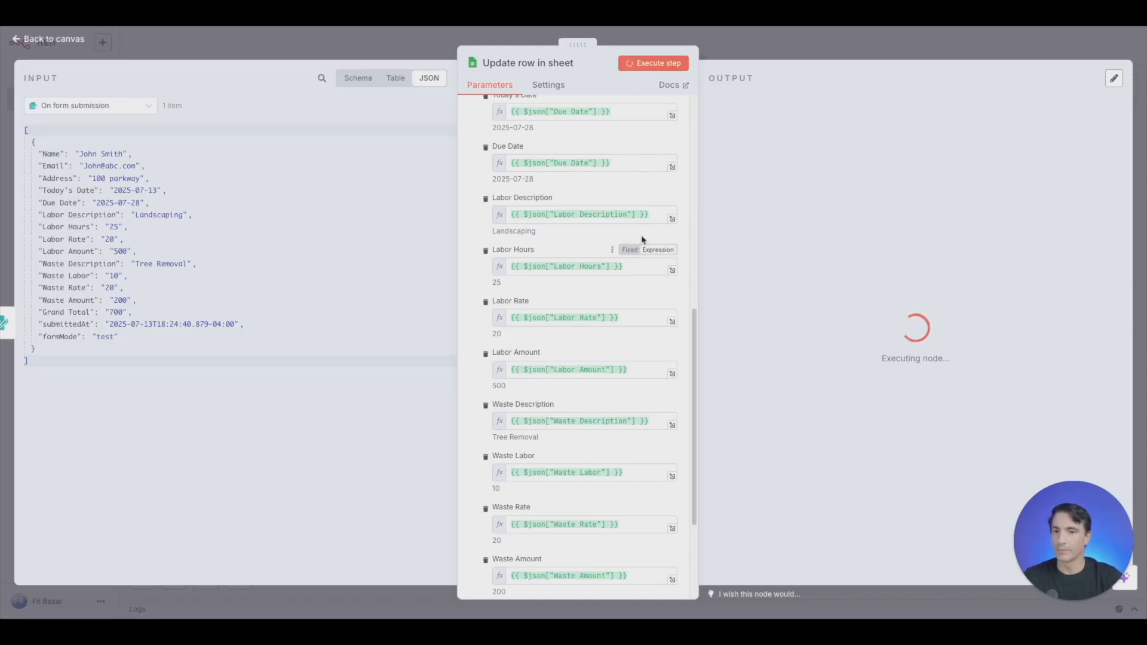
left_click(773, 48)
- Add a Wait node after the row update with a wait amount of 1 second
left_click(854, 332)
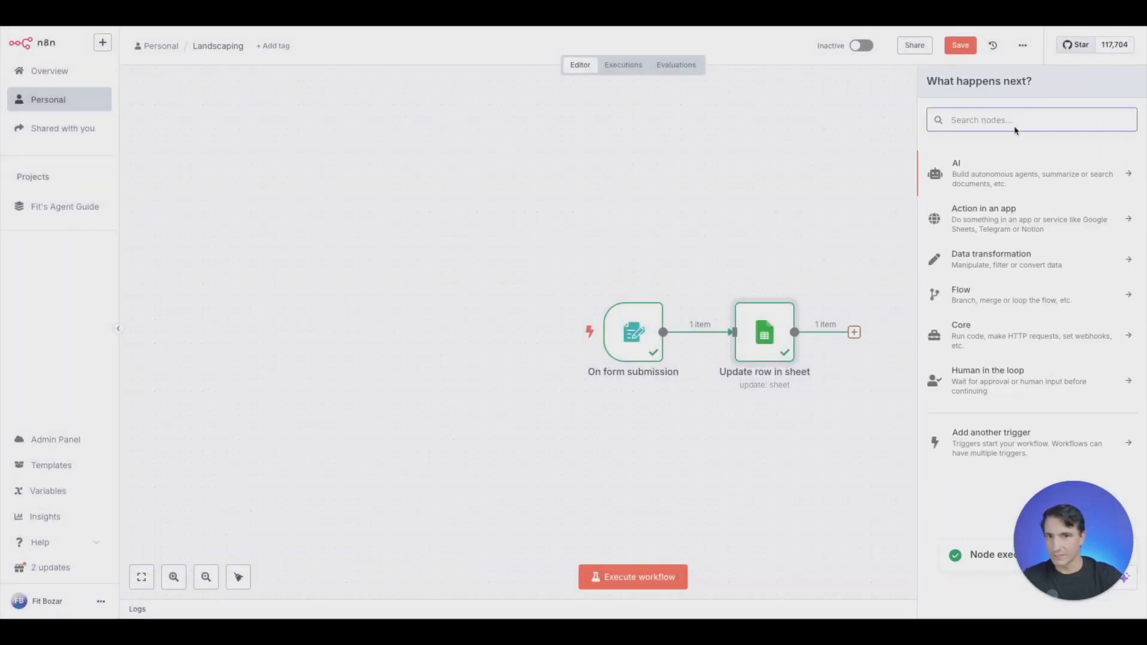
type("wait")
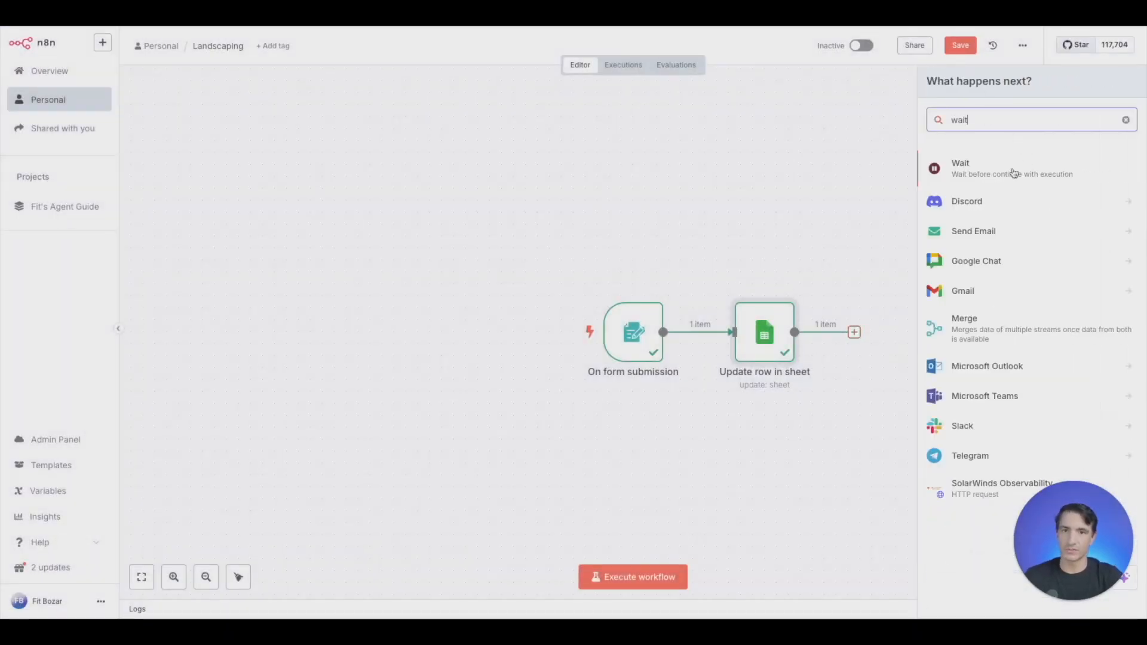
left_click(1013, 173)
left_click(567, 166)
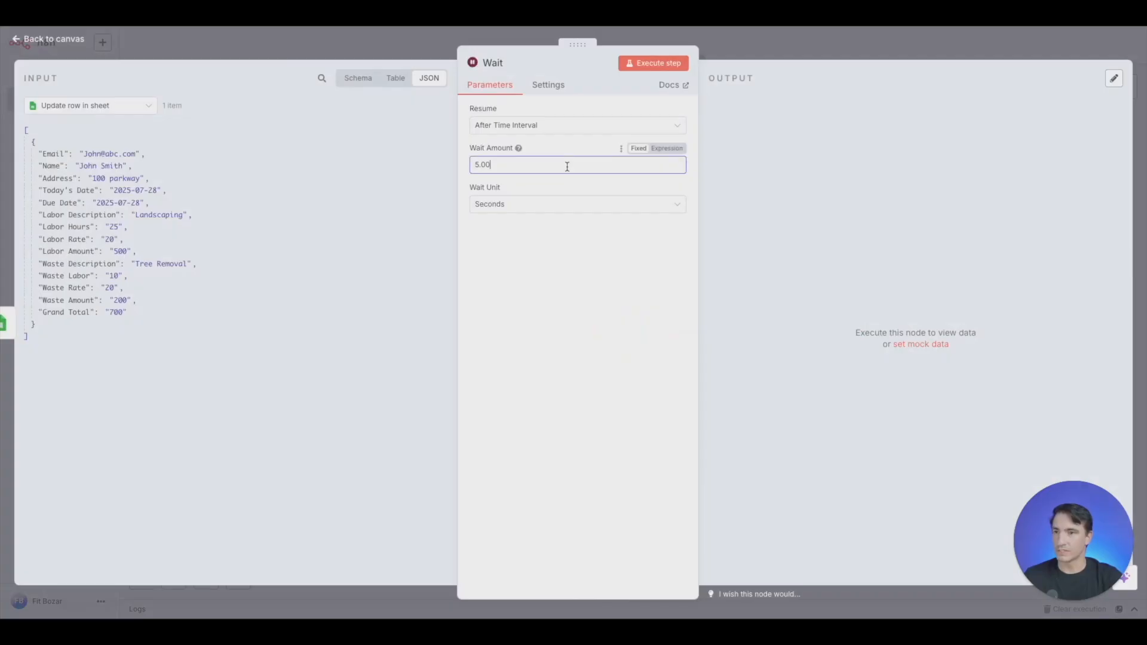
type("1")
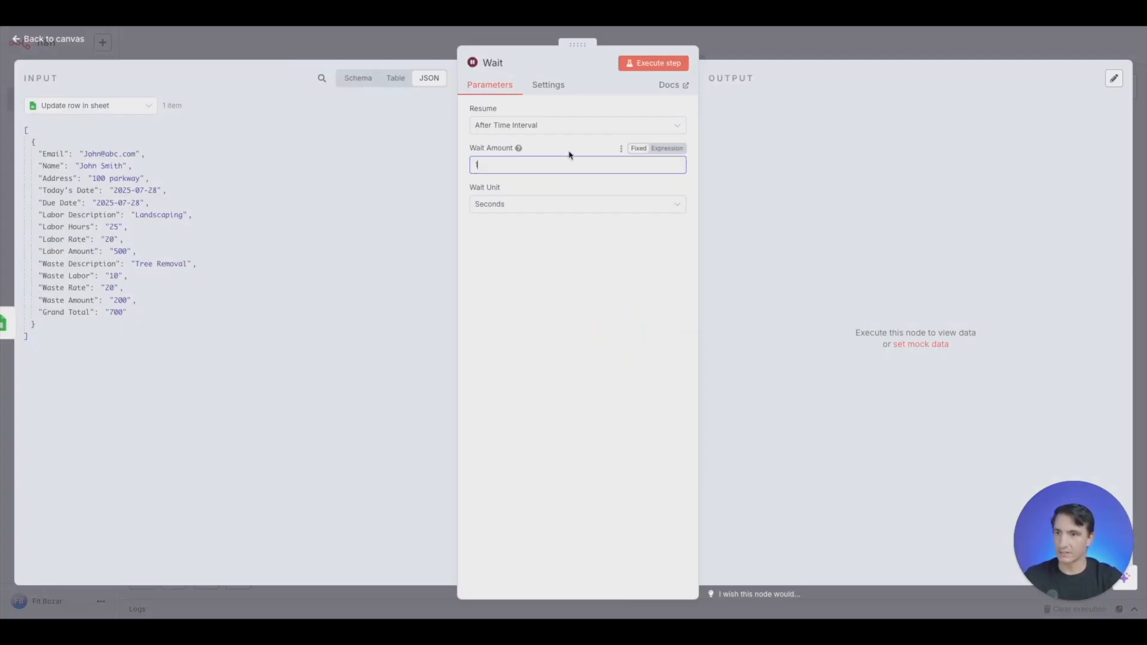
left_click(741, 46)
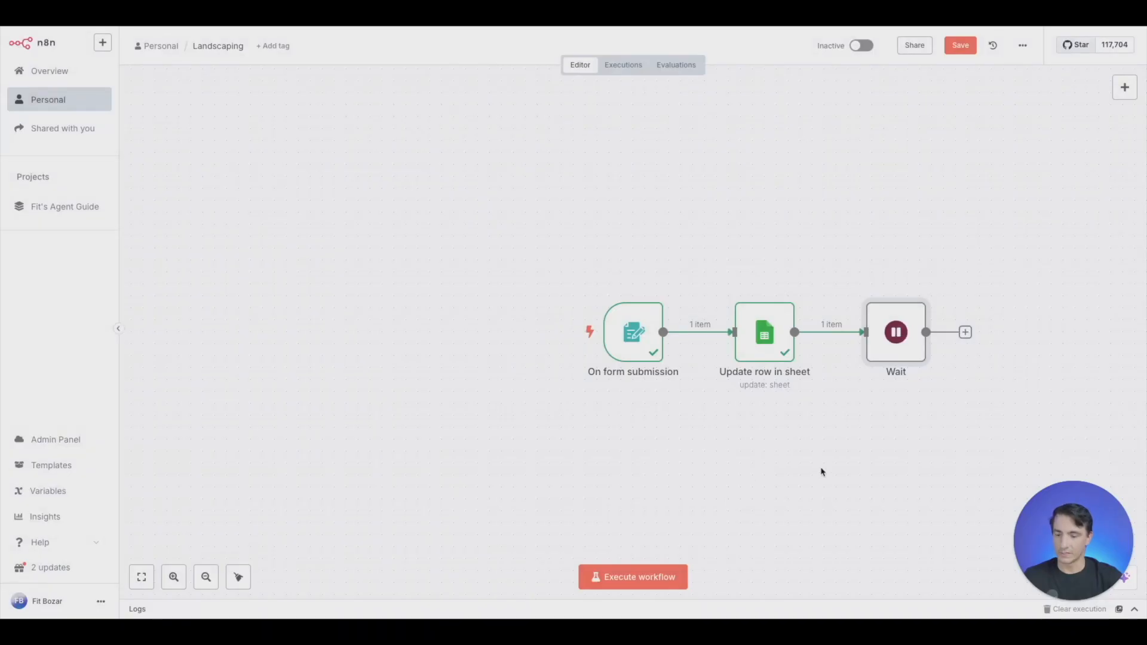
- Add a Google Sheets "Get row(s) in sheet" node after the Wait node
scroll(821, 472, "right", 5)
left_click(742, 319)
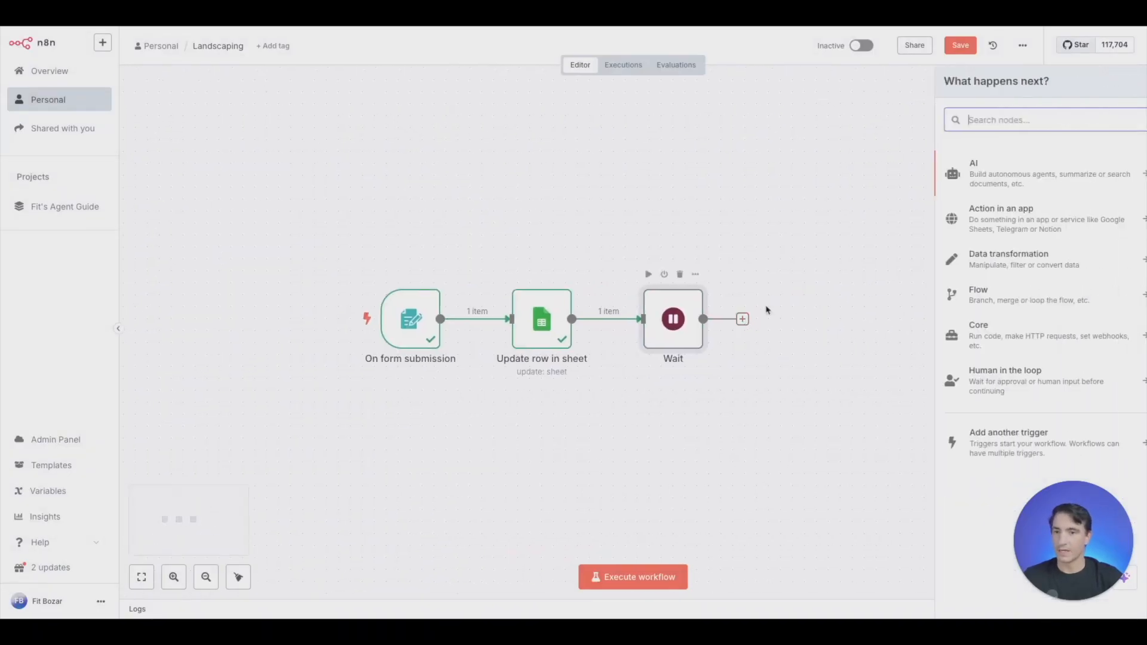
type("google she")
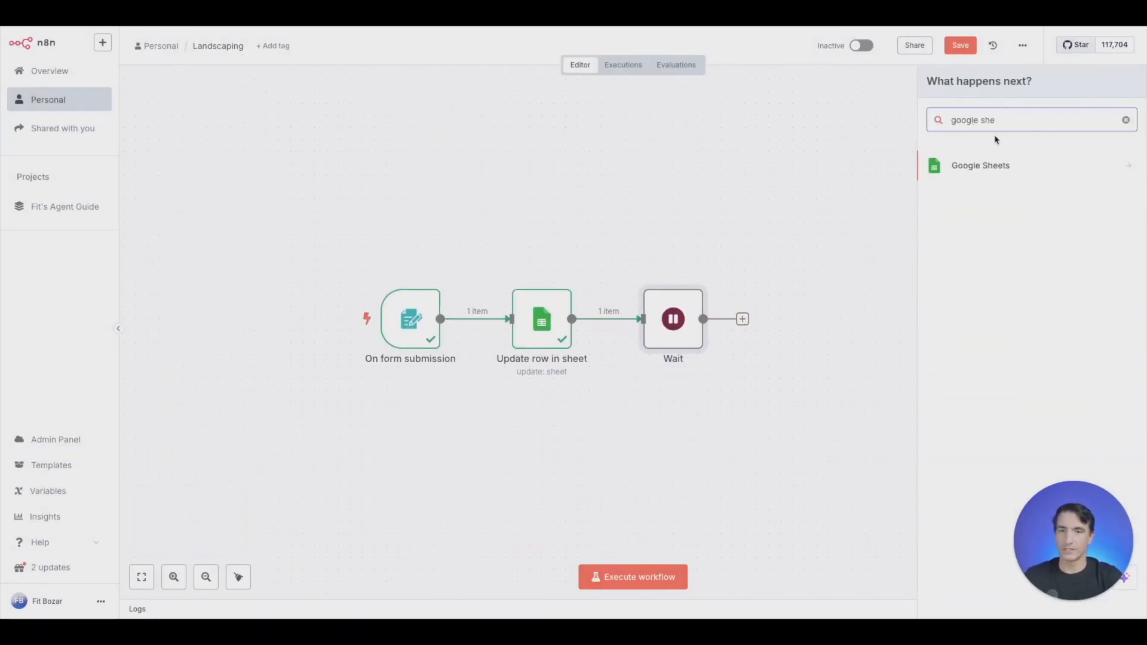
left_click(985, 163)
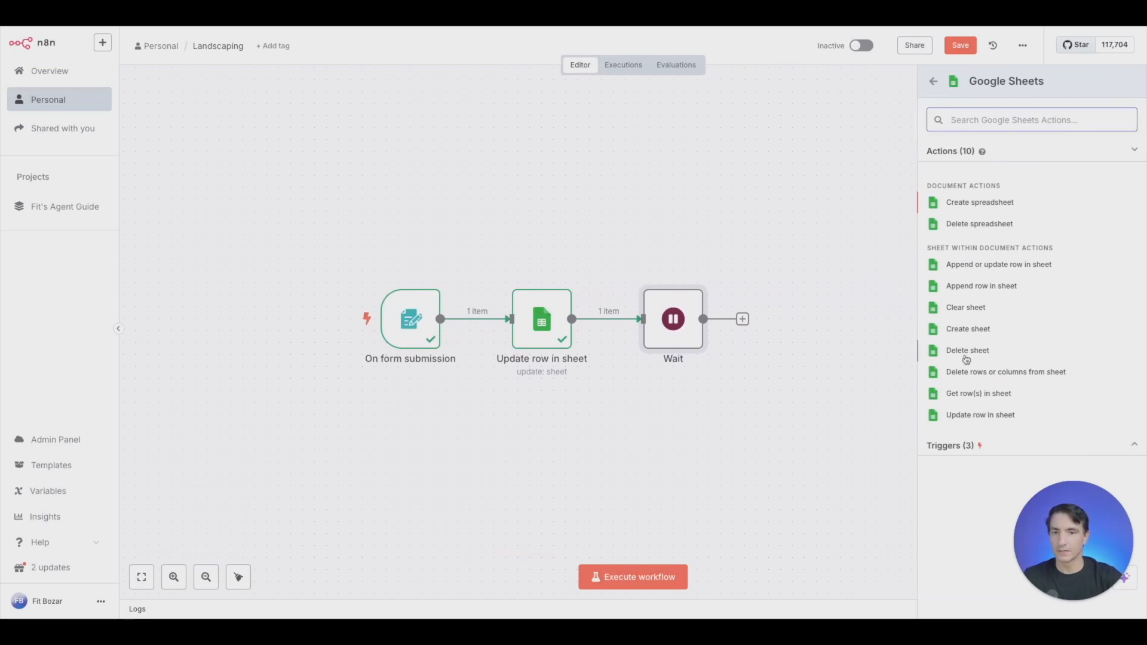
left_click(968, 394)
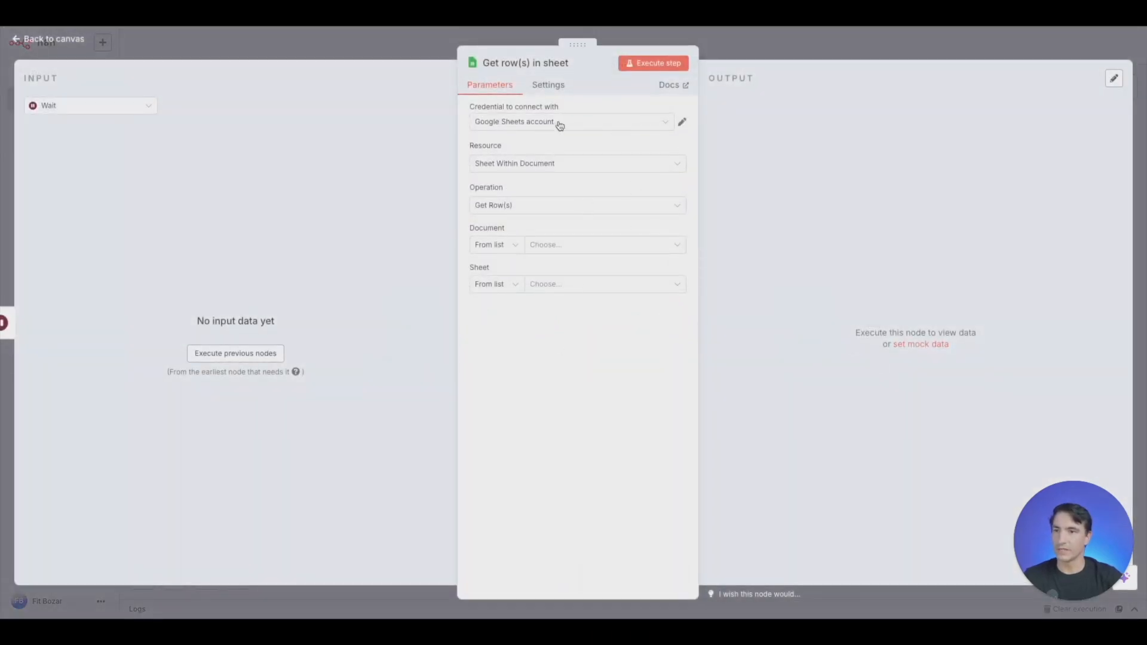
- Choose the Landscaping Invoice document and Sheet1 as the source for getting rows
left_click(669, 246)
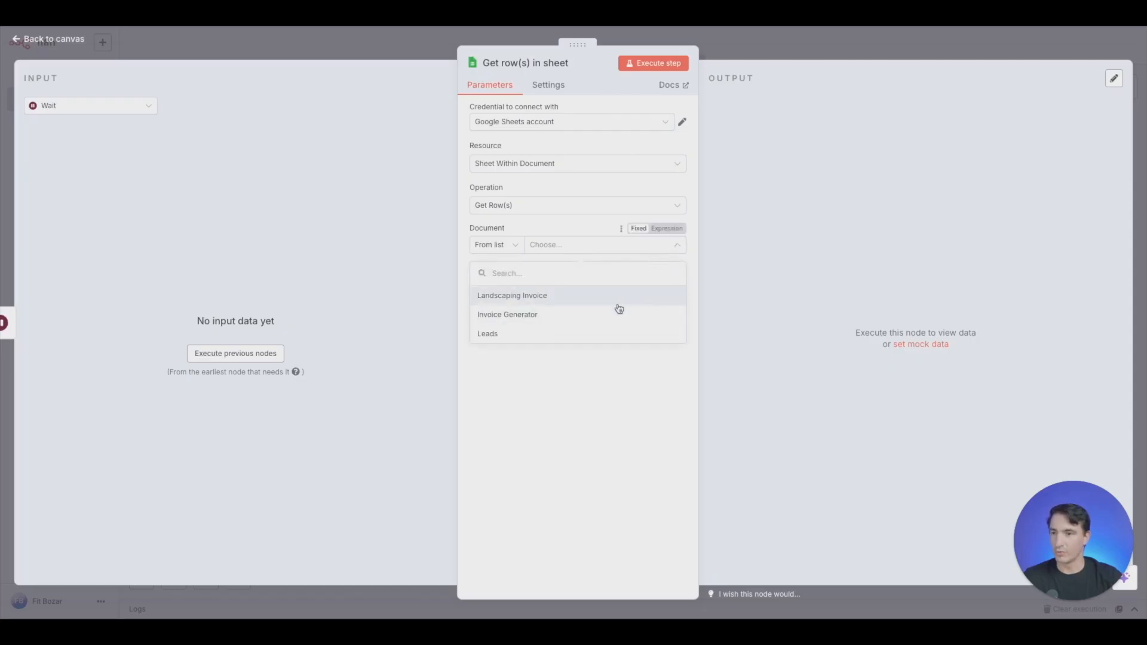
left_click(608, 305)
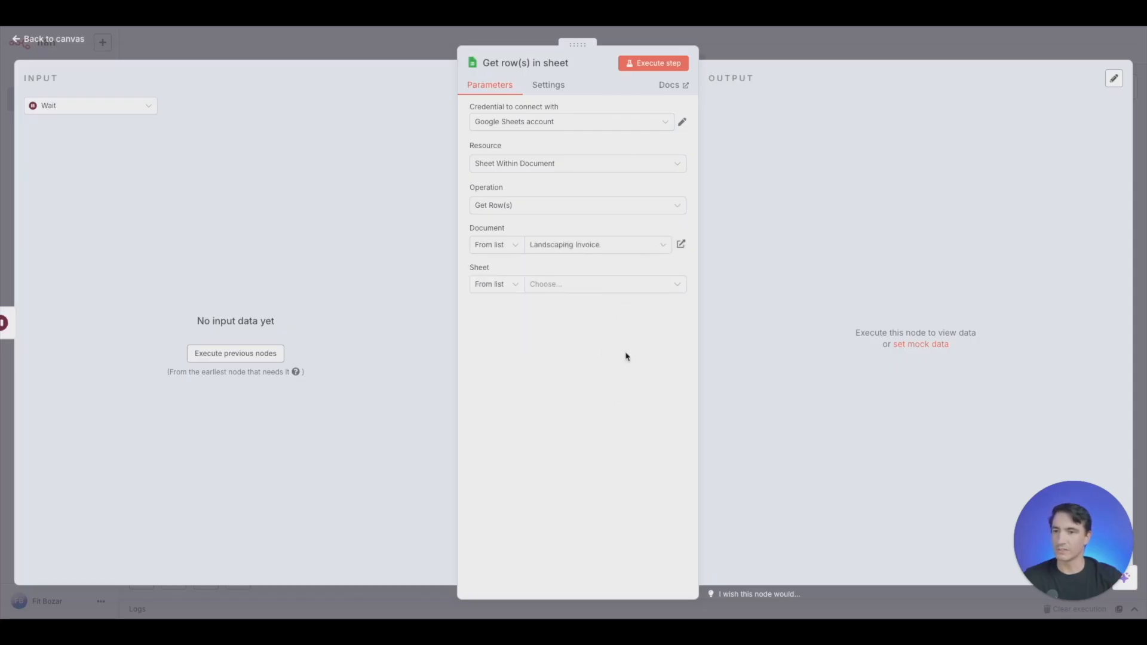
left_click(659, 287)
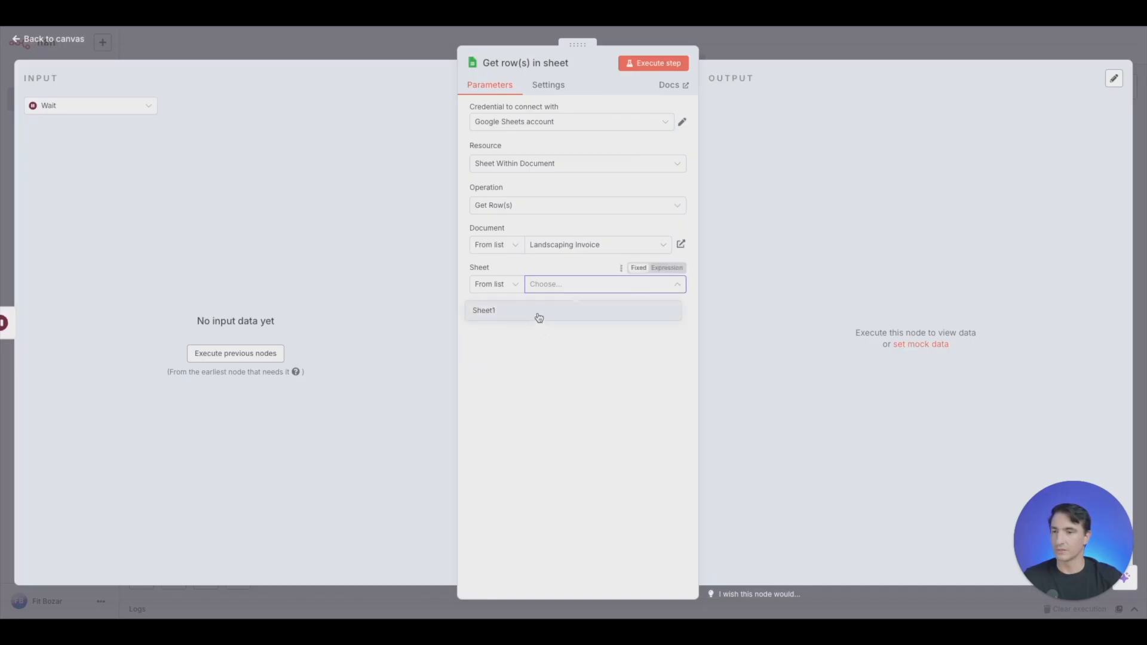
left_click(537, 314)
- Add a filter on the Email column and, after executing the previous nodes, map the incoming Email value to it
left_click(572, 348)
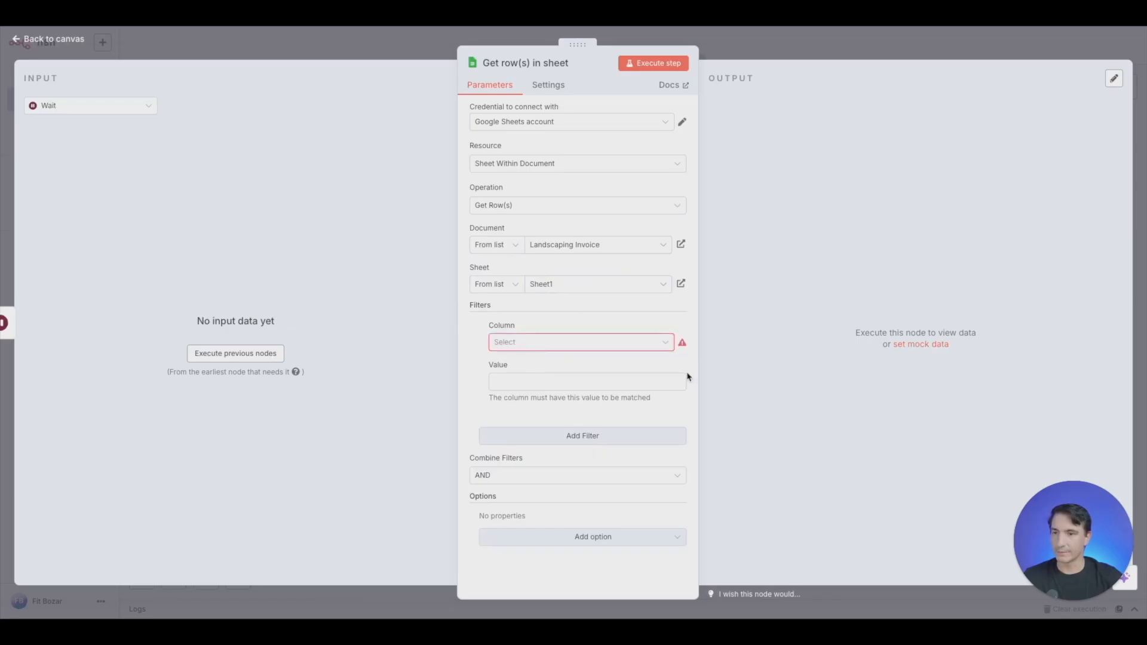
left_click(669, 345)
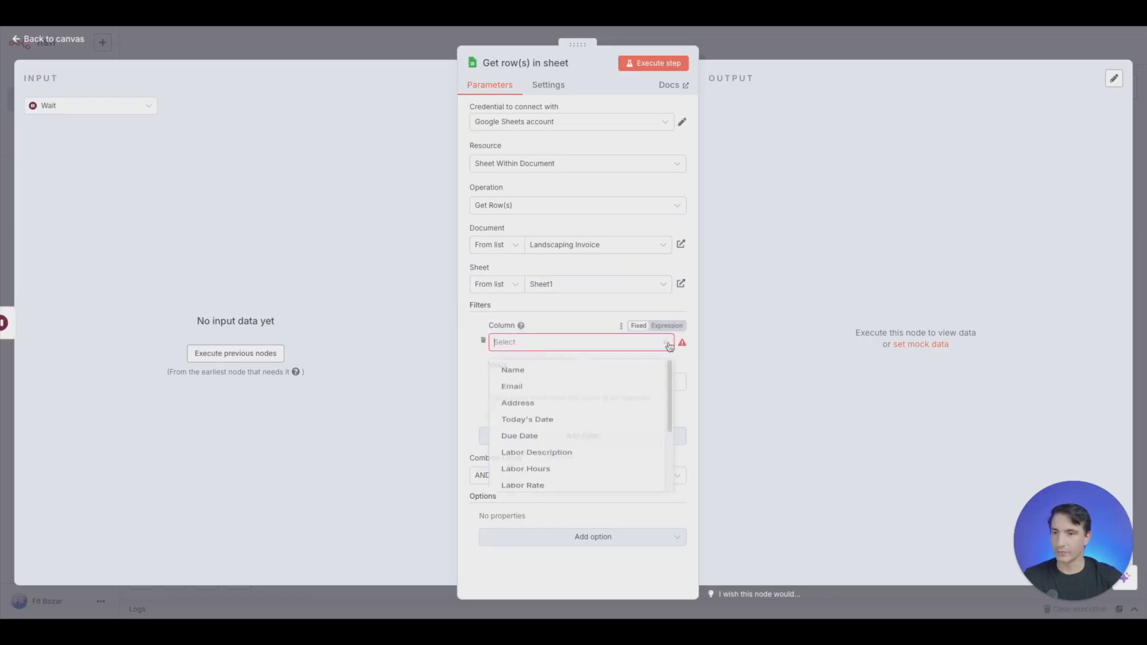
left_click(553, 393)
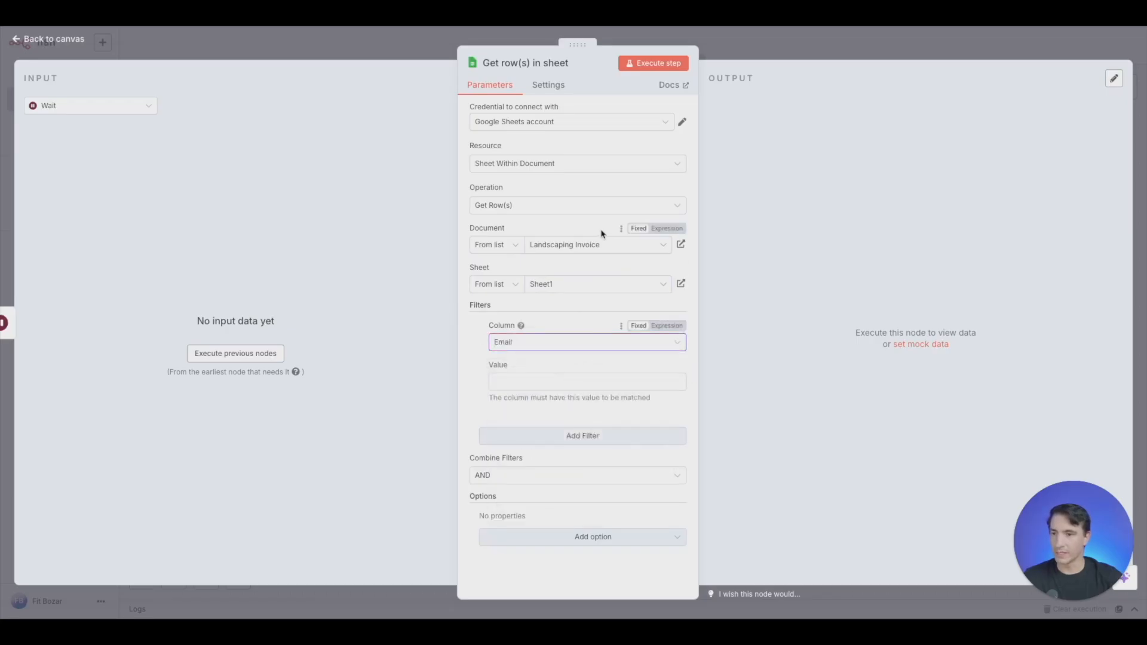
left_click(255, 355)
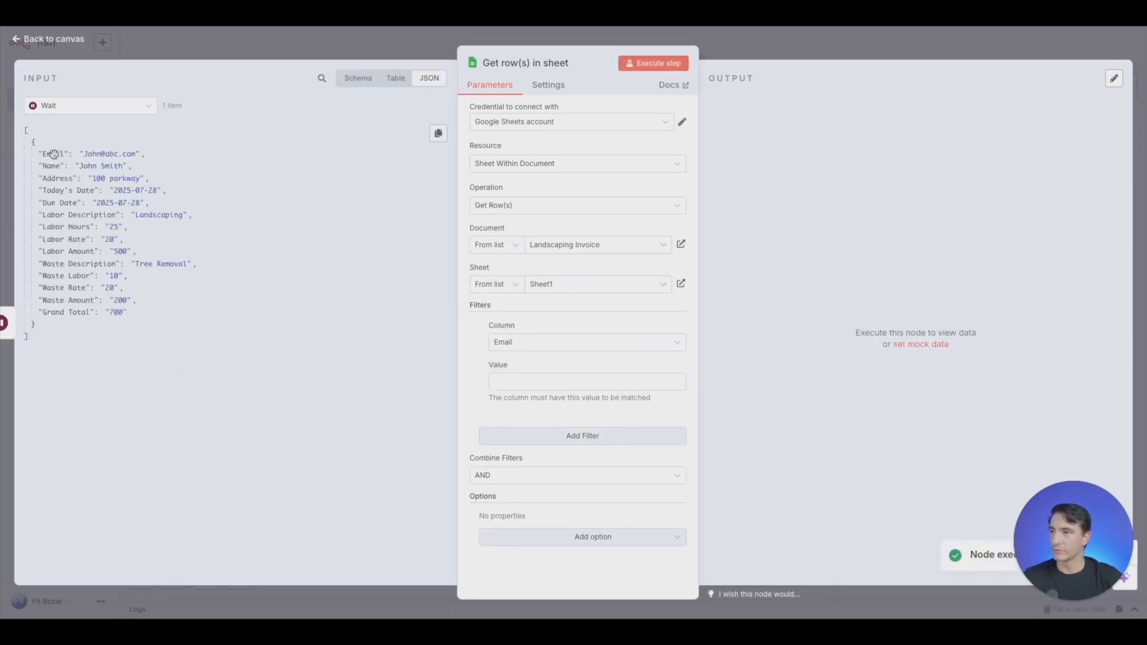
left_click_drag(54, 154, 571, 384)
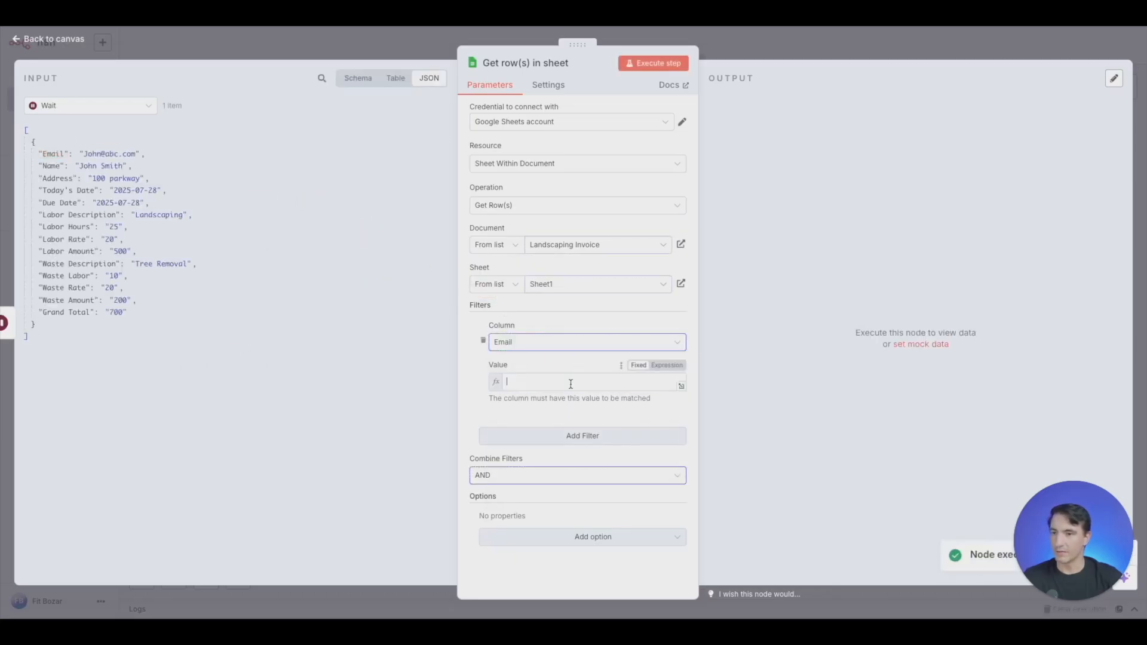
left_click(468, 376)
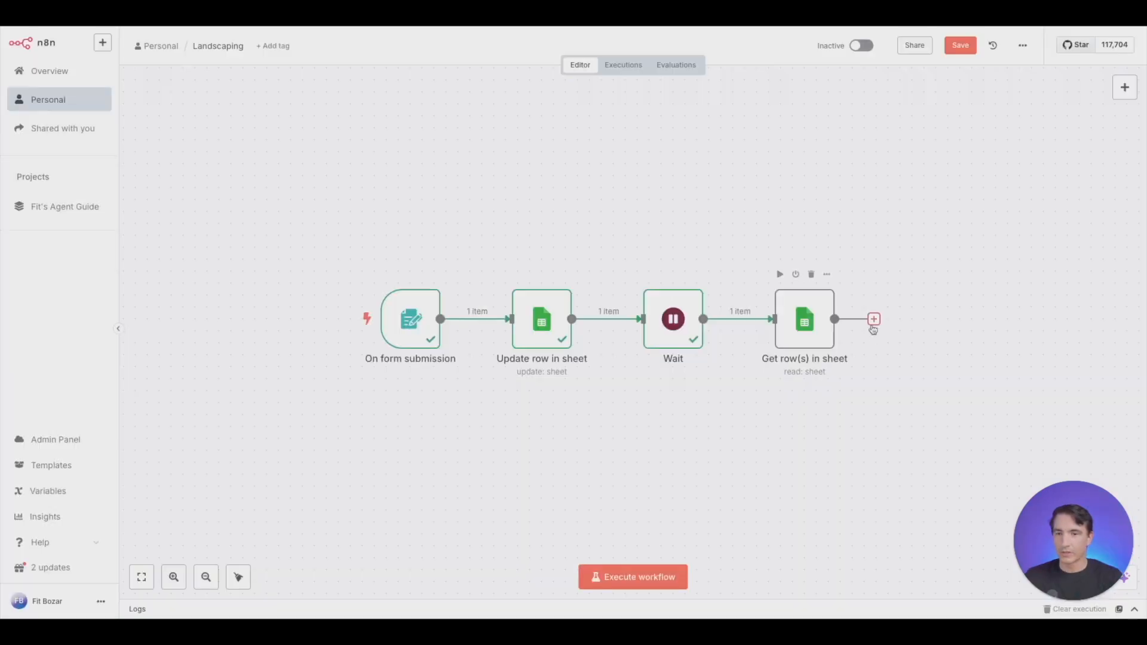
- Add a Google Drive "Copy file" node after the "Get row(s) in sheet" node
left_click(873, 320)
type("google drive")
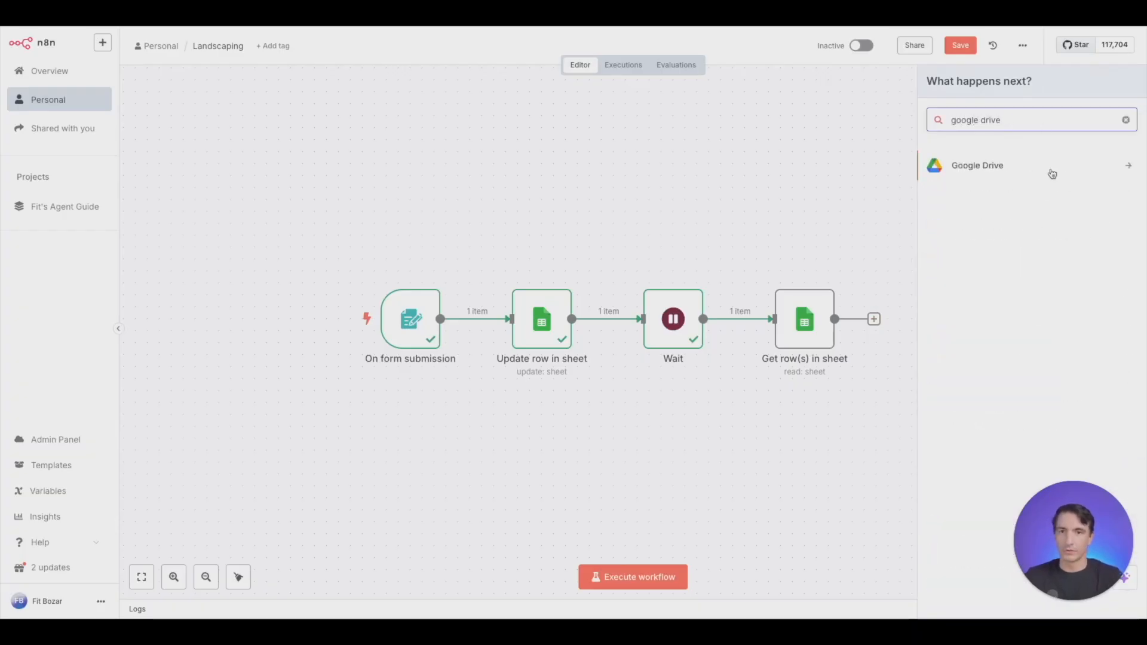
left_click(1052, 173)
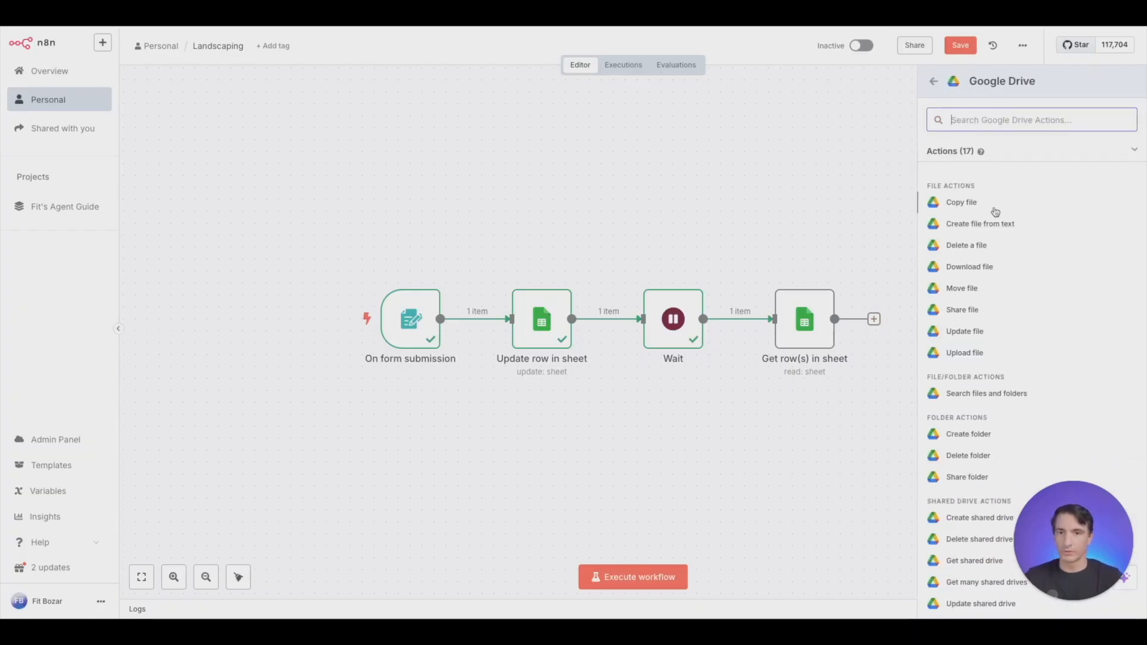
left_click(987, 204)
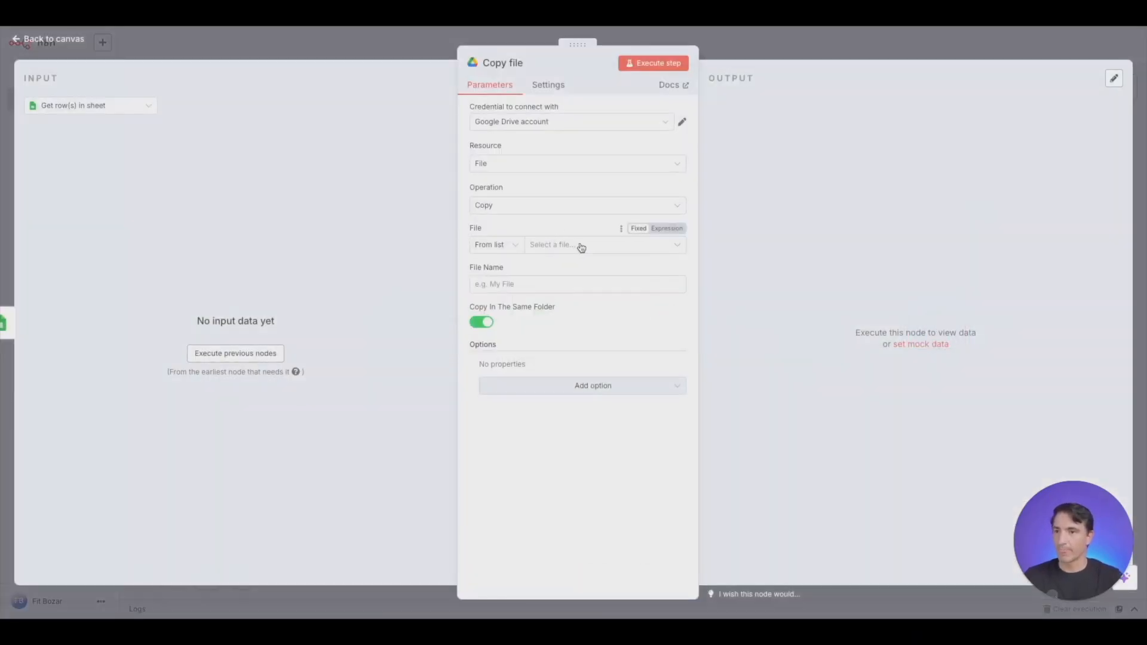
- Set the node to copy LandWaste Template.docx with the file name "Invoice for {{ $json.Name }}", executing the previous nodes to load the Name value
left_click(581, 246)
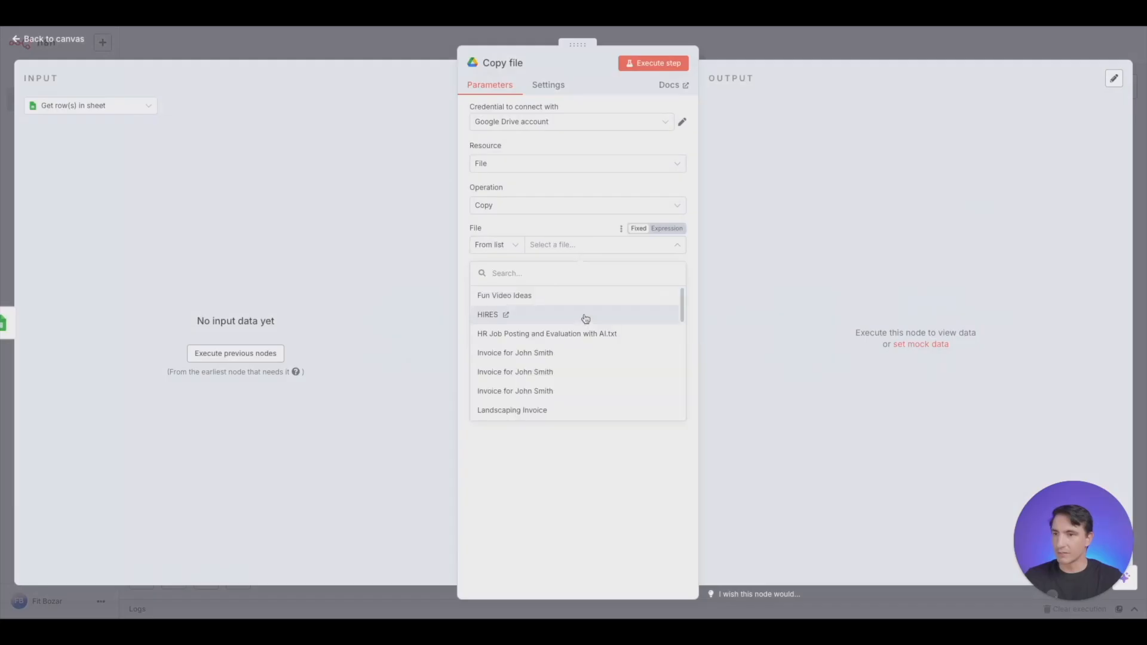
scroll(597, 331, "down", 1)
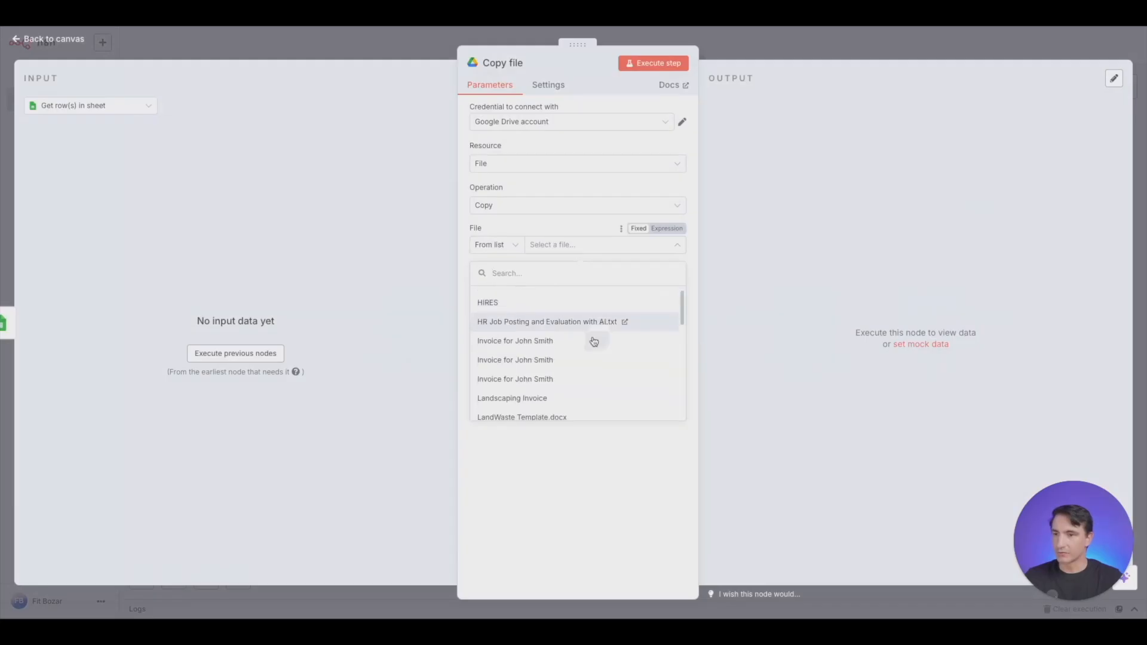
left_click(534, 413)
left_click(565, 283)
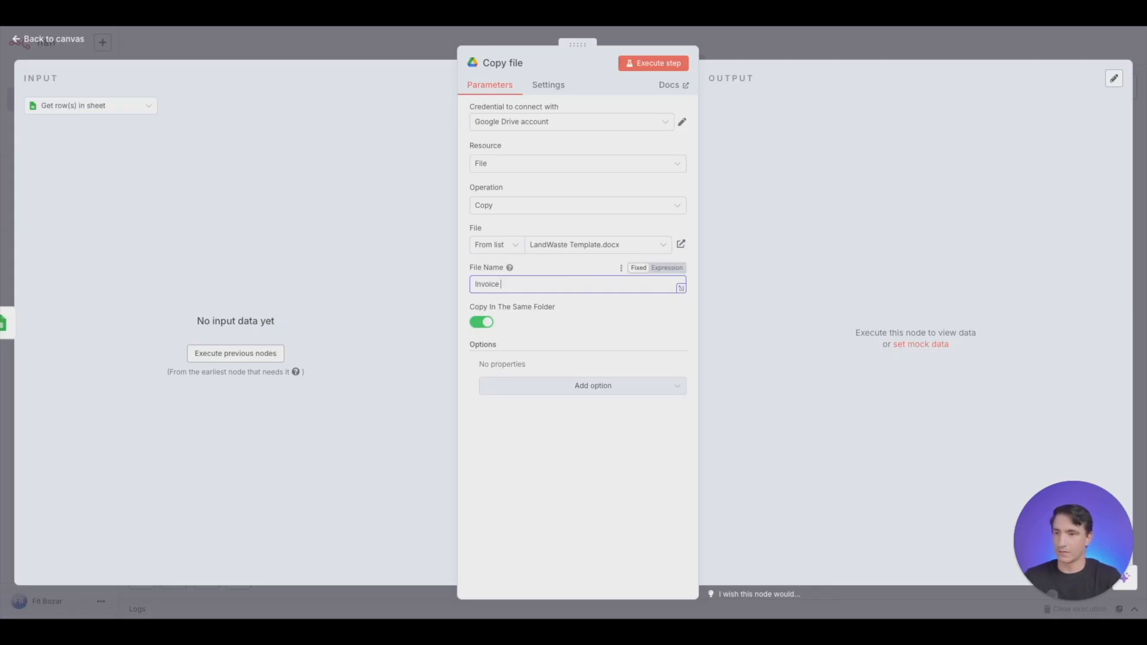
left_click(248, 352)
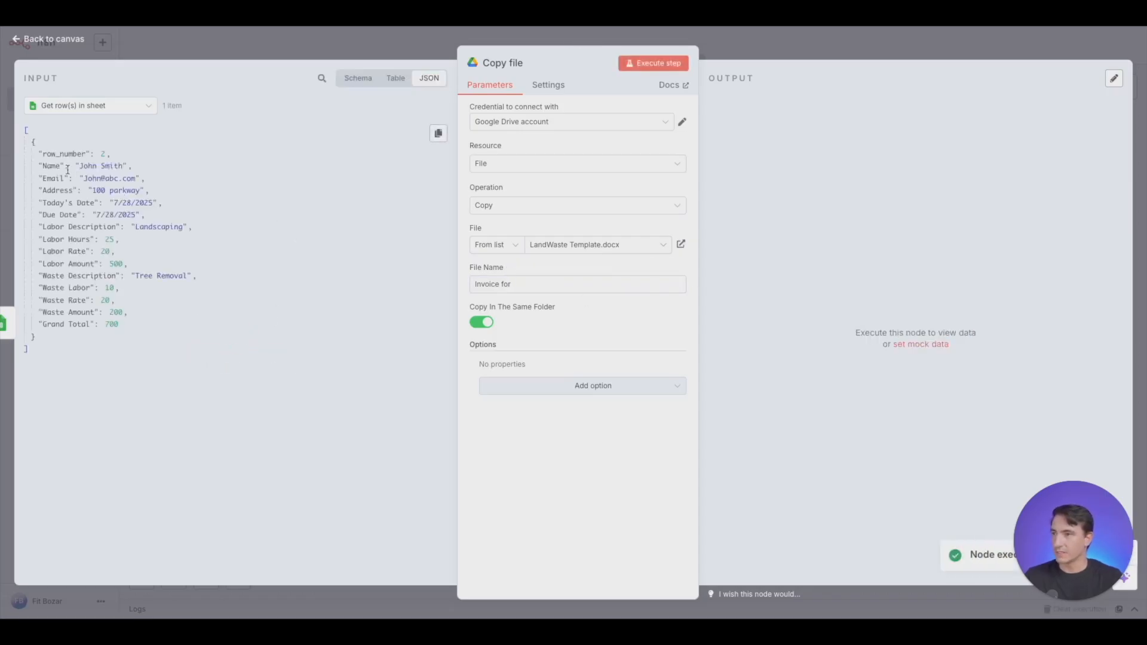
left_click_drag(54, 166, 535, 284)
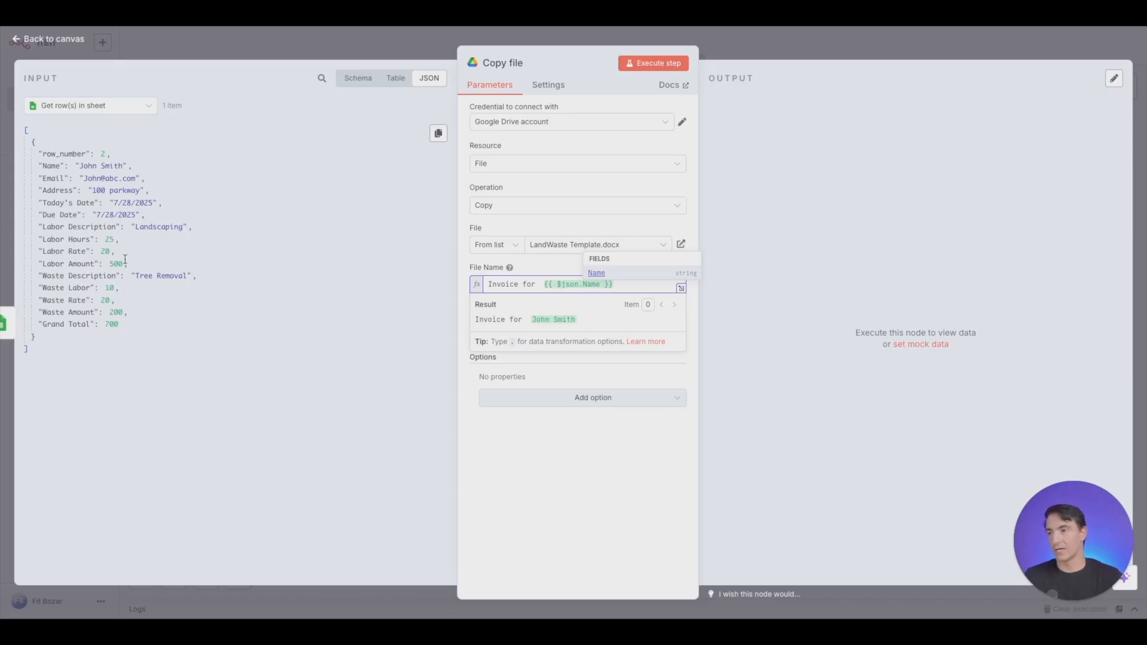
left_click(748, 43)
- Add an Edit Fields node after Copy file and show the Get row(s) in sheet data as its input
left_click(1006, 319)
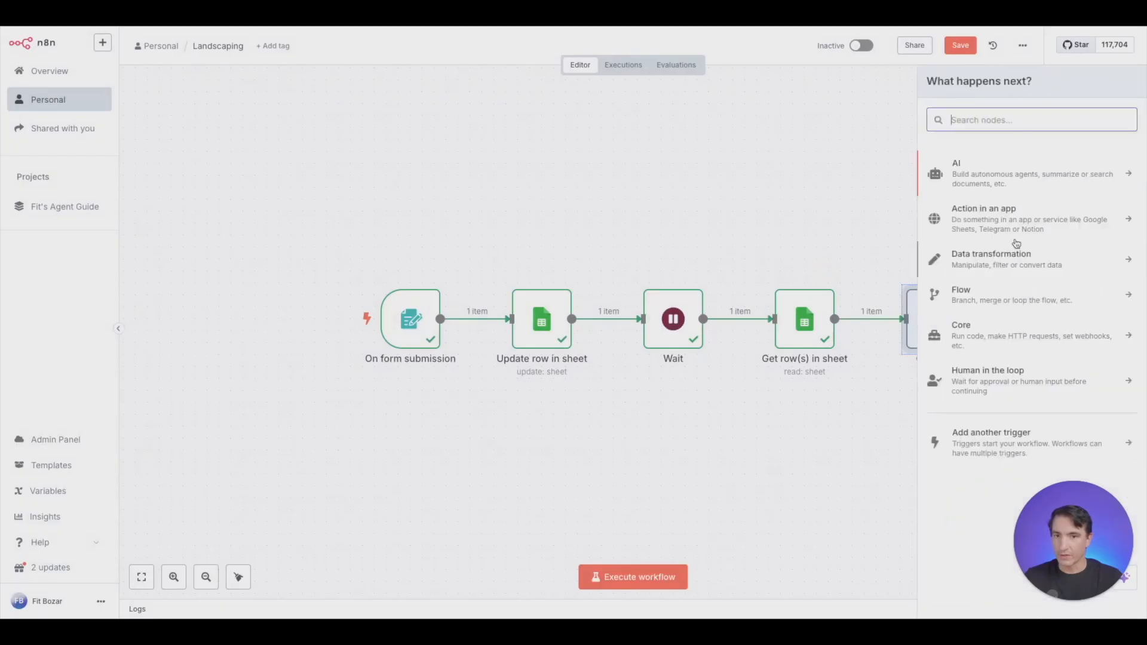
type("edit")
key("Return")
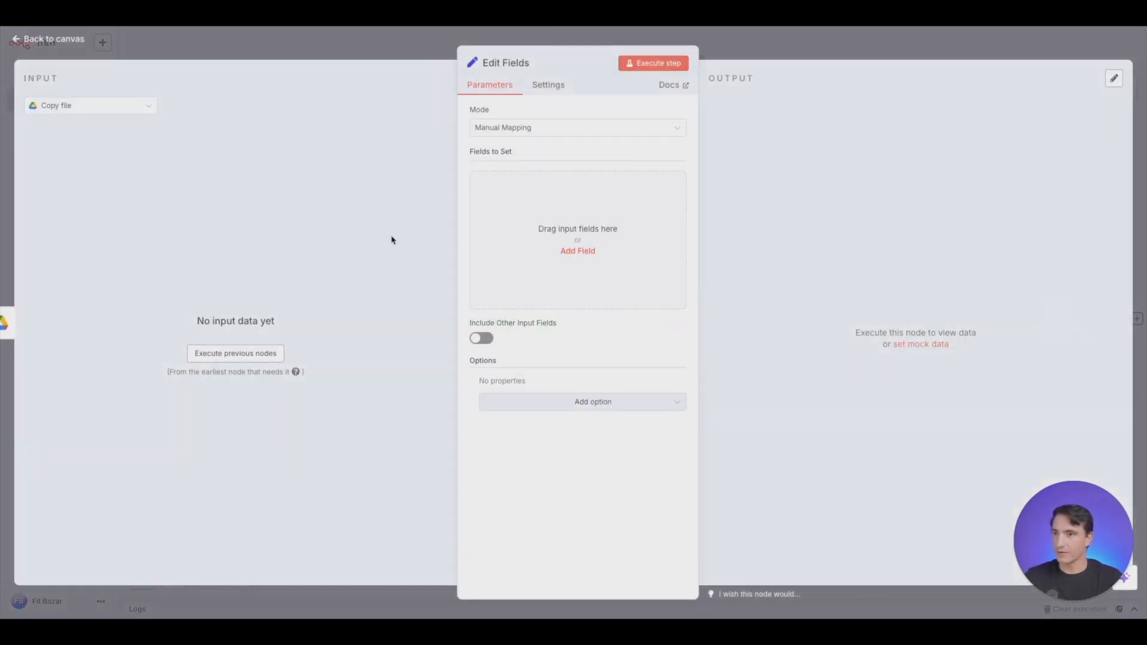
left_click(134, 116)
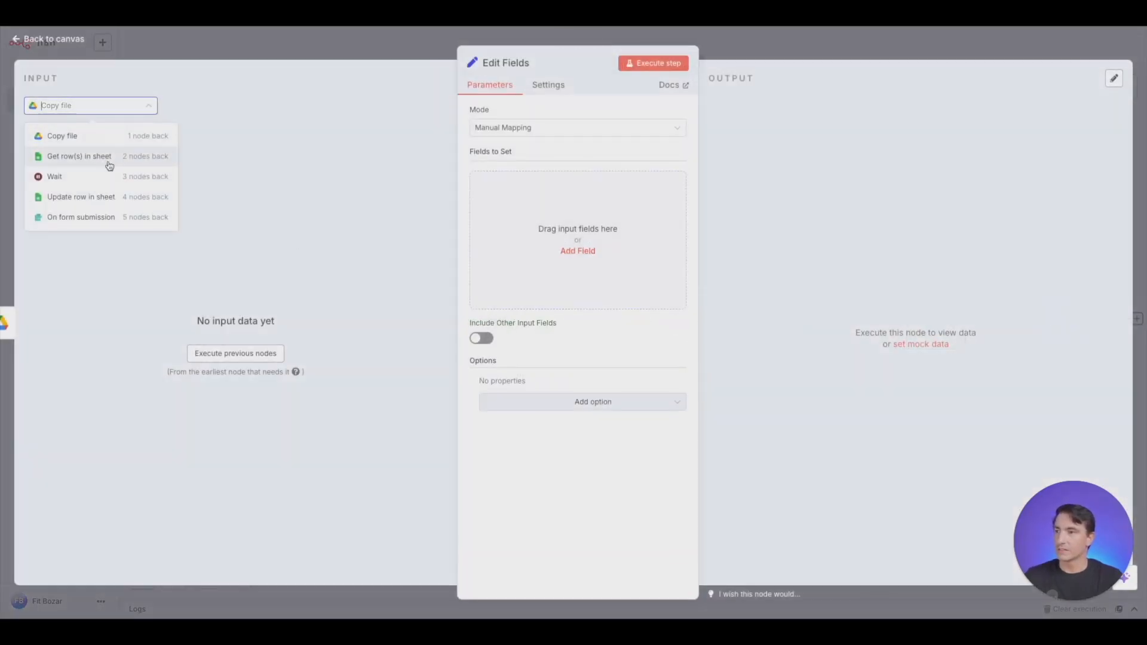
left_click(108, 156)
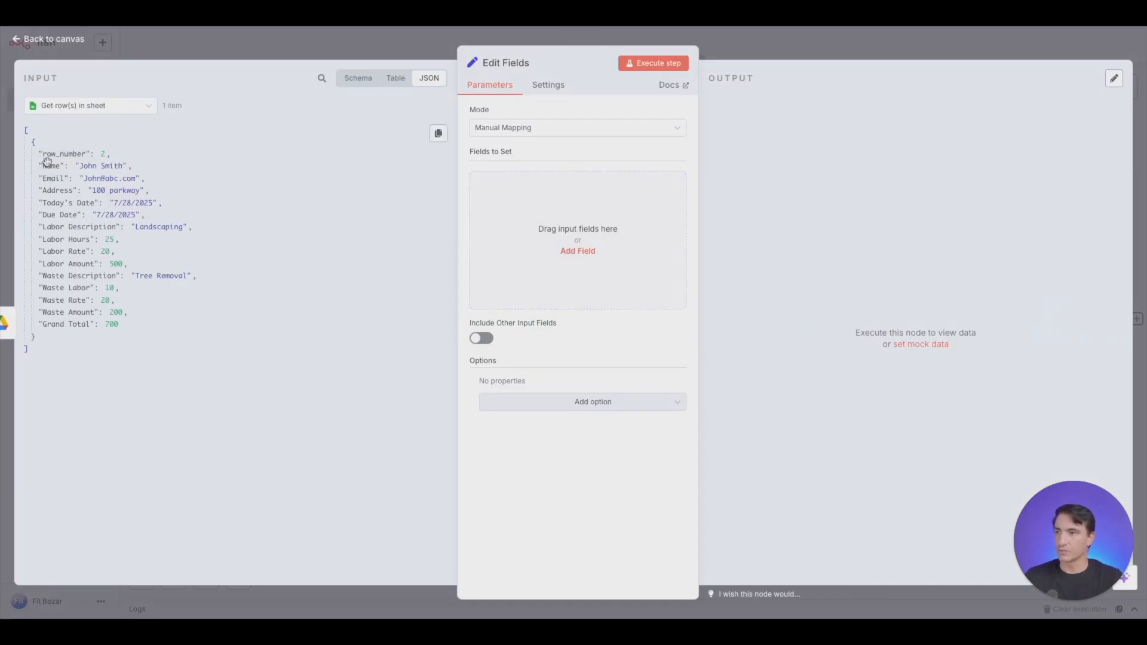
- Map the Name, Email, Address, Today's Date and Due Date values from the sheet row into Fields to Set
left_click_drag(48, 165, 538, 215)
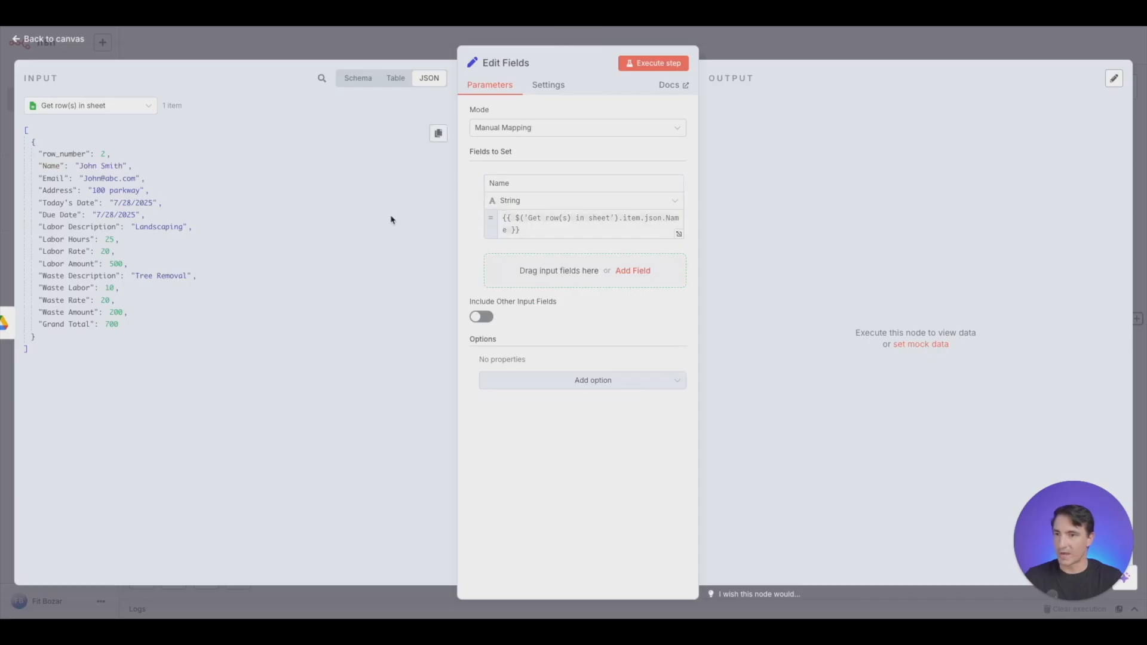
left_click_drag(58, 179, 507, 265)
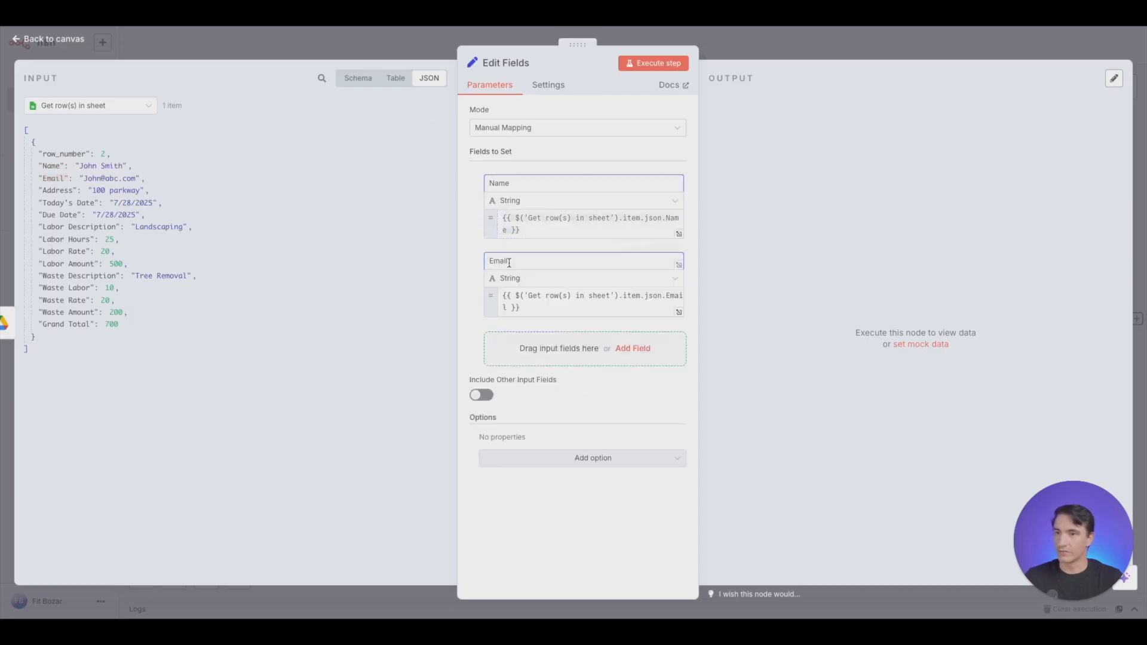
left_click_drag(54, 190, 556, 348)
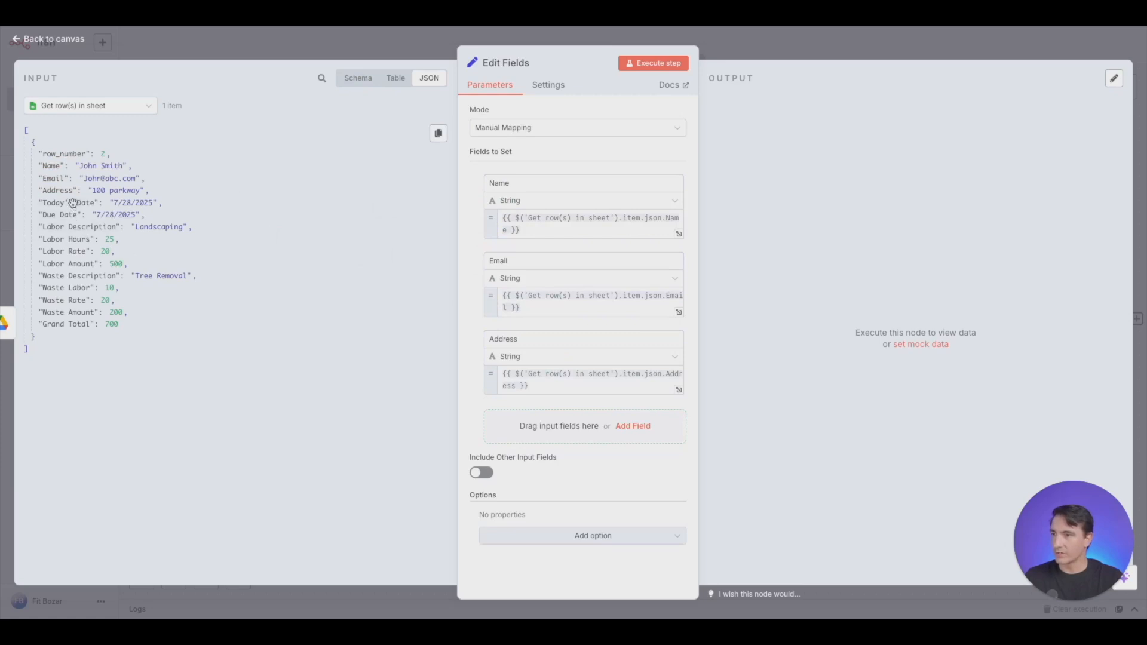
left_click_drag(73, 203, 525, 427)
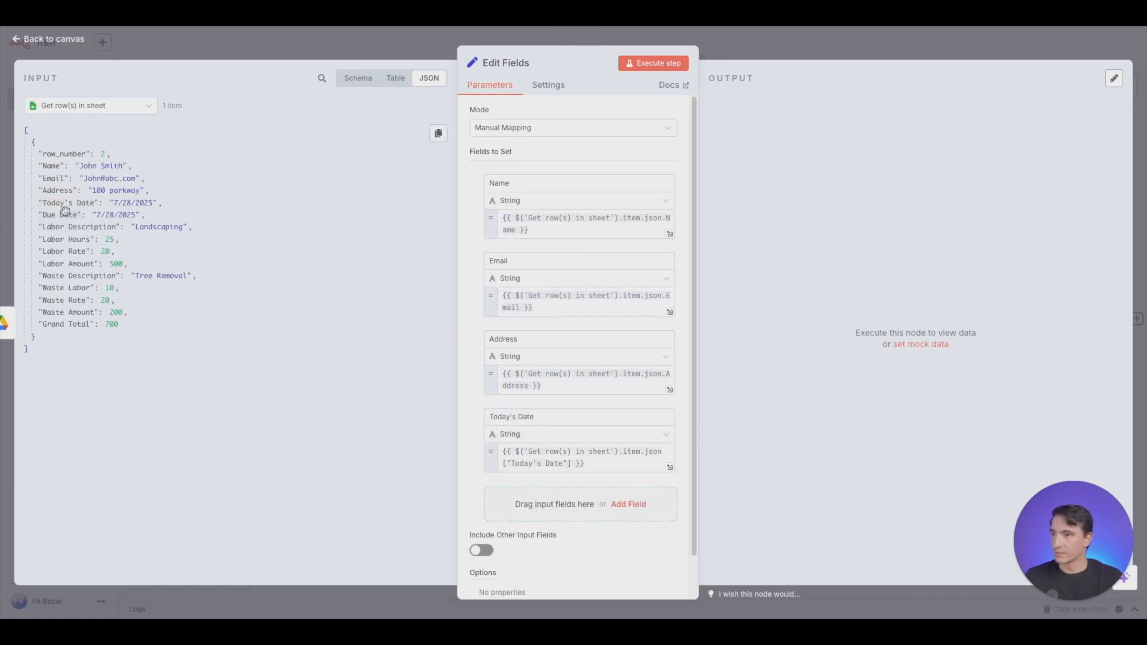
left_click_drag(65, 211, 596, 505)
- Add the Labor Description, Labor Hours, Labor Rate and Labor Amount values from the sheet row to the fields to set
scroll(594, 359, "down", 2)
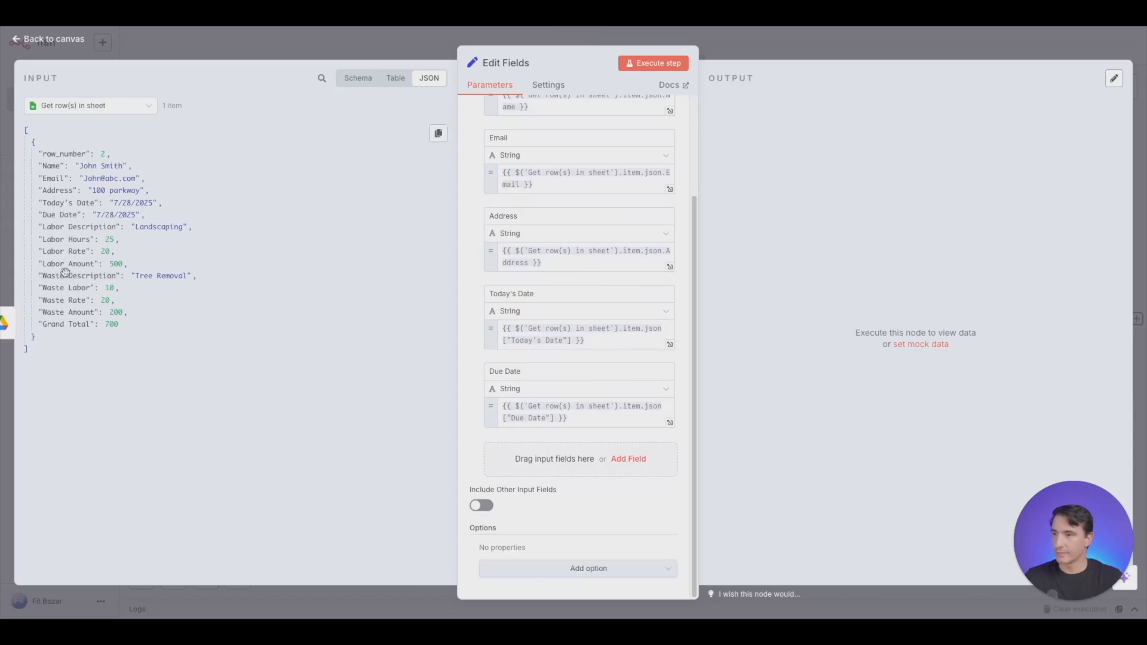
left_click_drag(82, 227, 574, 459)
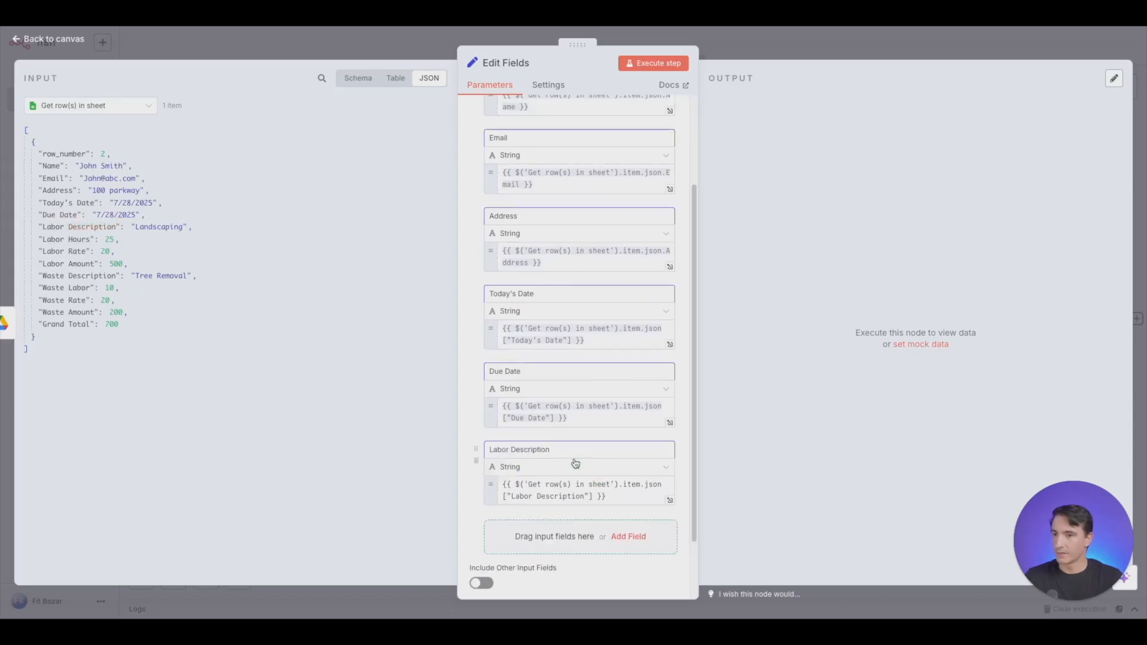
left_click_drag(66, 239, 557, 539)
scroll(584, 384, "down", 2)
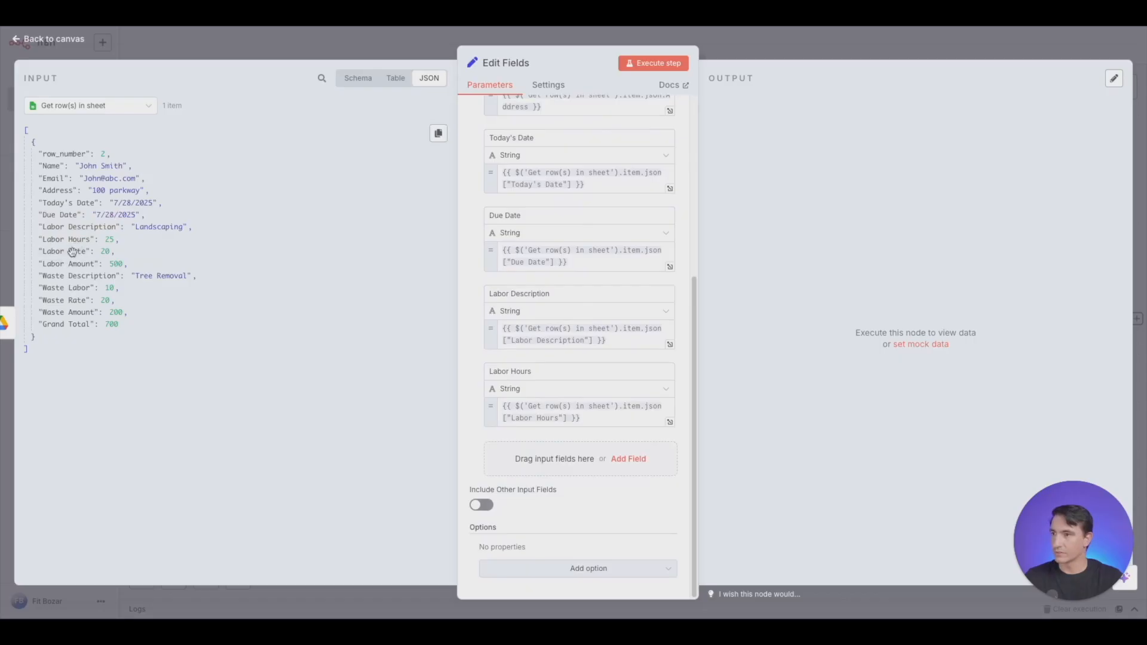
left_click_drag(72, 251, 582, 459)
scroll(583, 458, "down", 2)
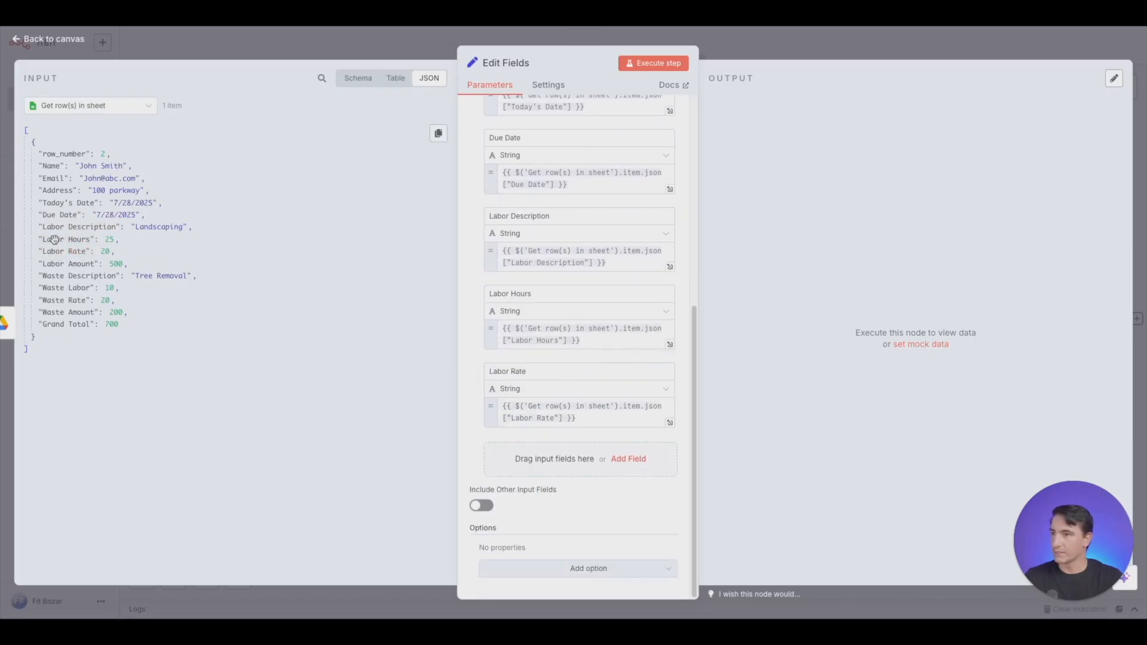
left_click_drag(81, 265, 546, 448)
- Add the Waste Description, Waste Labor, Waste Rate, Waste Amount and Grand Total fields, then execute the Edit Fields node and return to the canvas
scroll(562, 328, "down", 2)
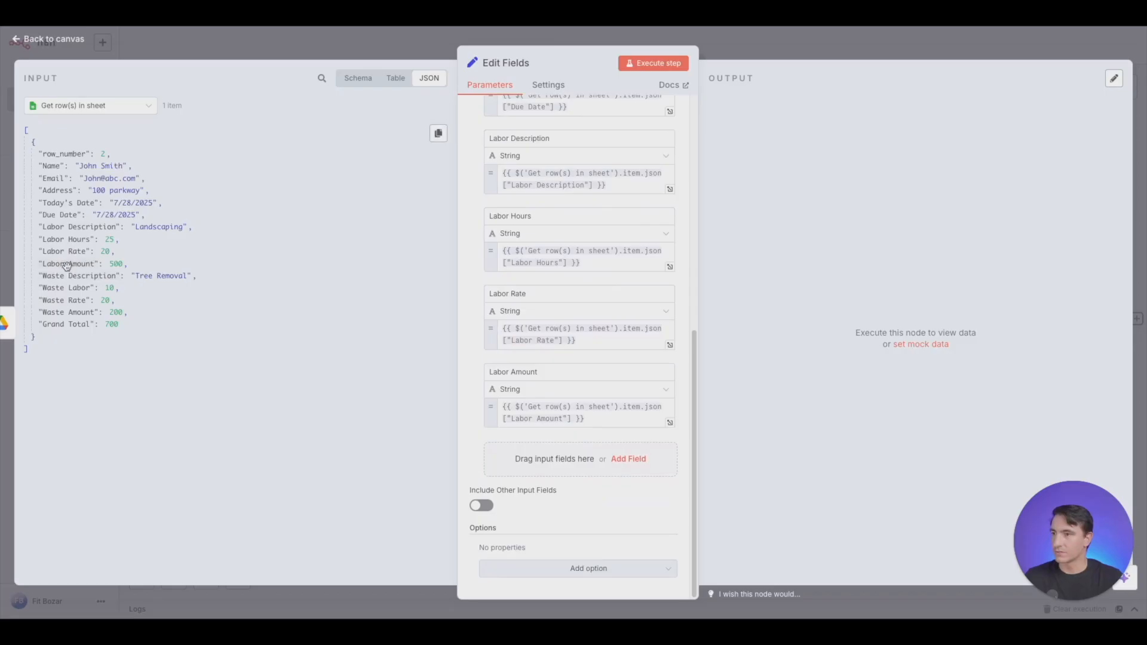
left_click_drag(66, 275, 538, 457)
scroll(537, 457, "down", 2)
left_click_drag(64, 289, 490, 454)
left_click_drag(64, 289, 552, 532)
left_click_drag(61, 310, 547, 476)
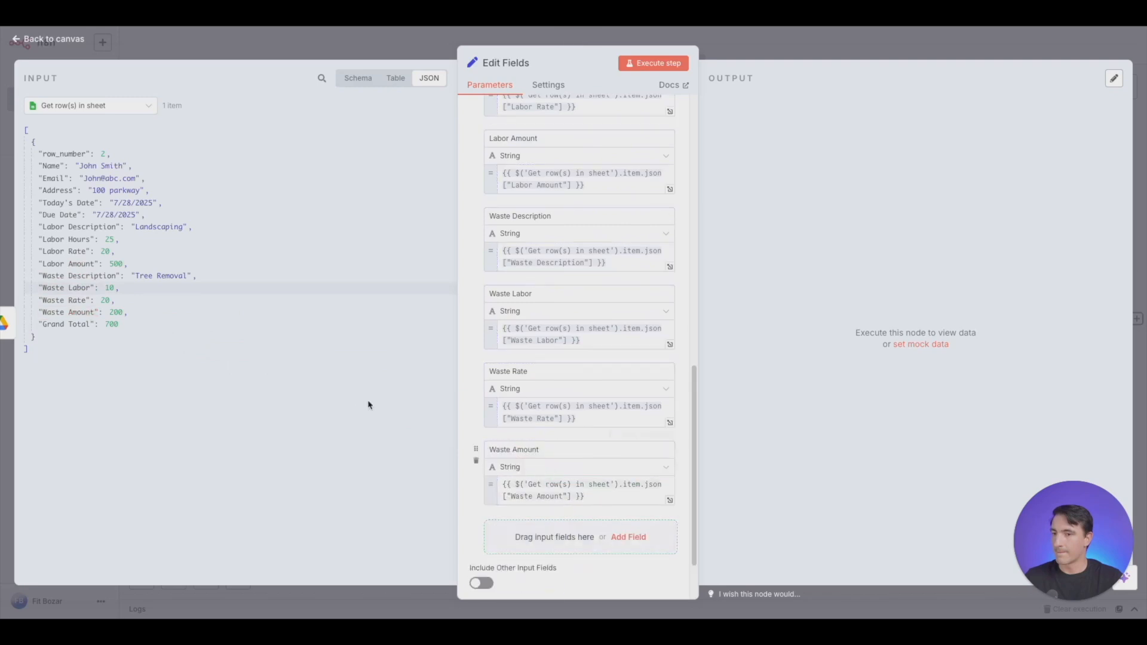
left_click_drag(80, 323, 511, 535)
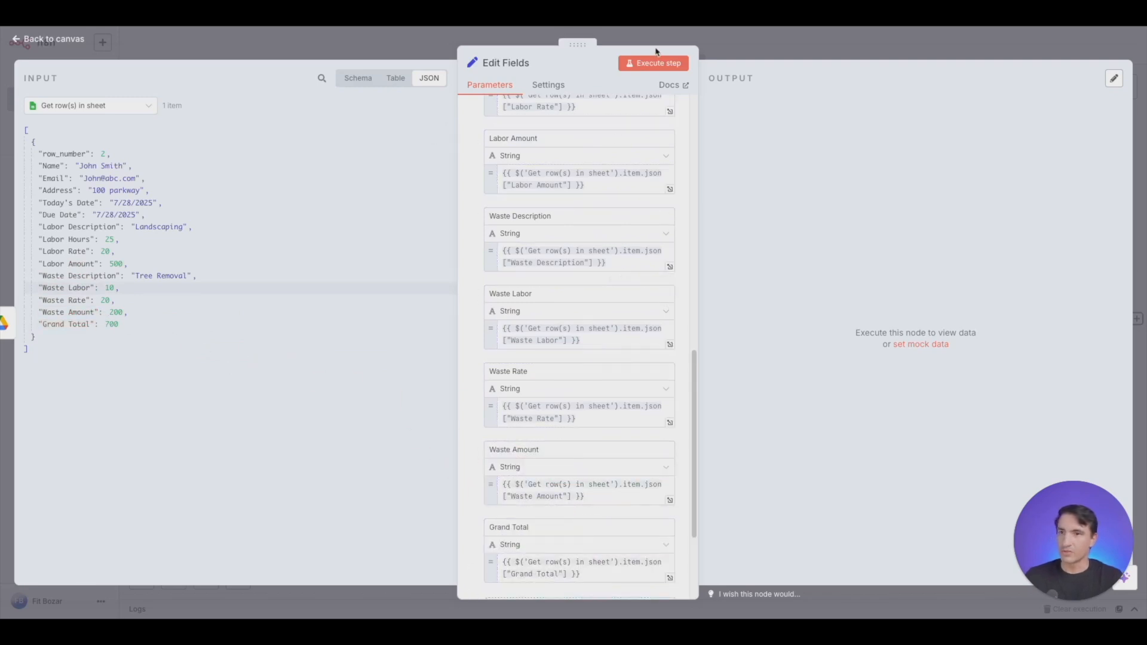
left_click(650, 64)
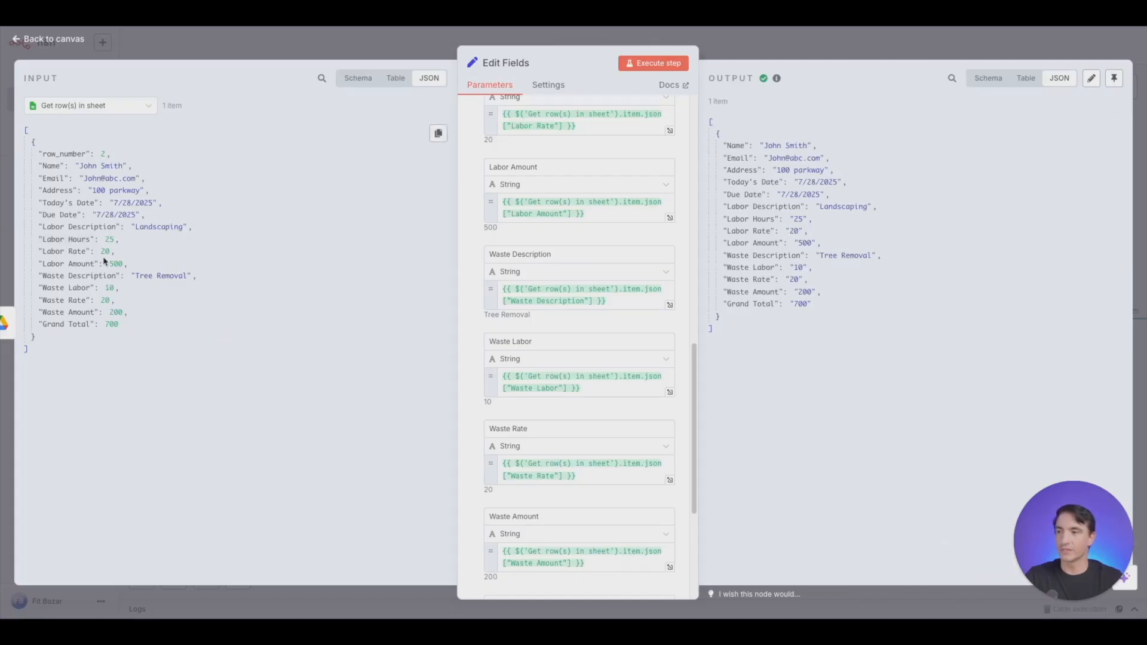
mouse_move(631, 323)
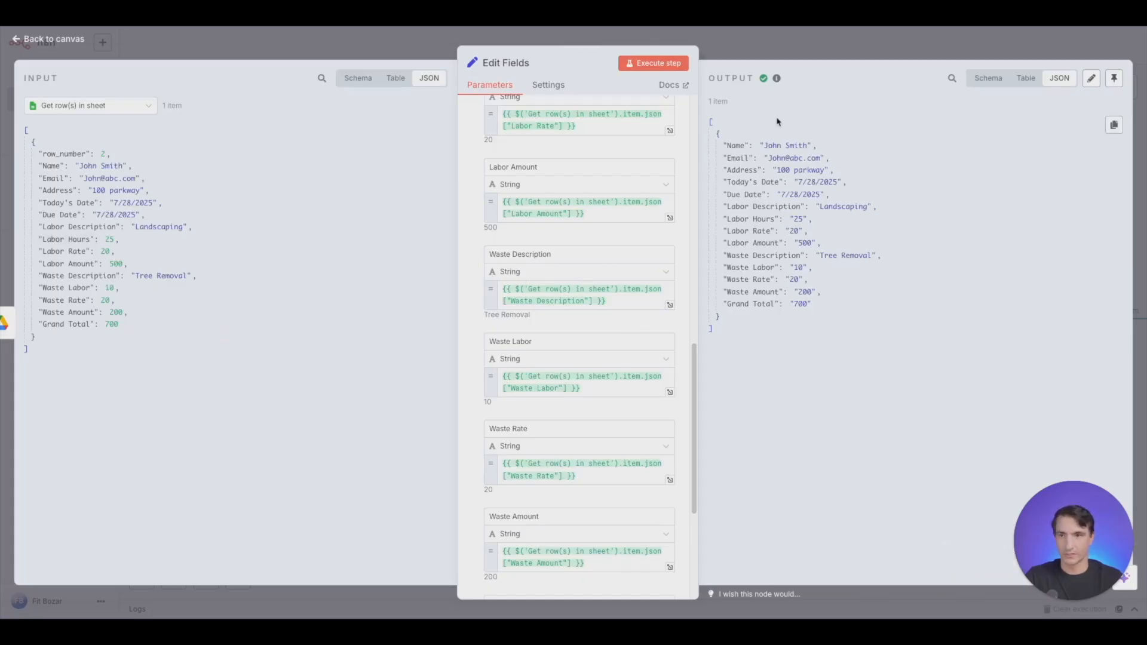
left_click(786, 47)
- Add a Google Docs "Update a document" node after the Edit Fields node
scroll(765, 440, "right", 5)
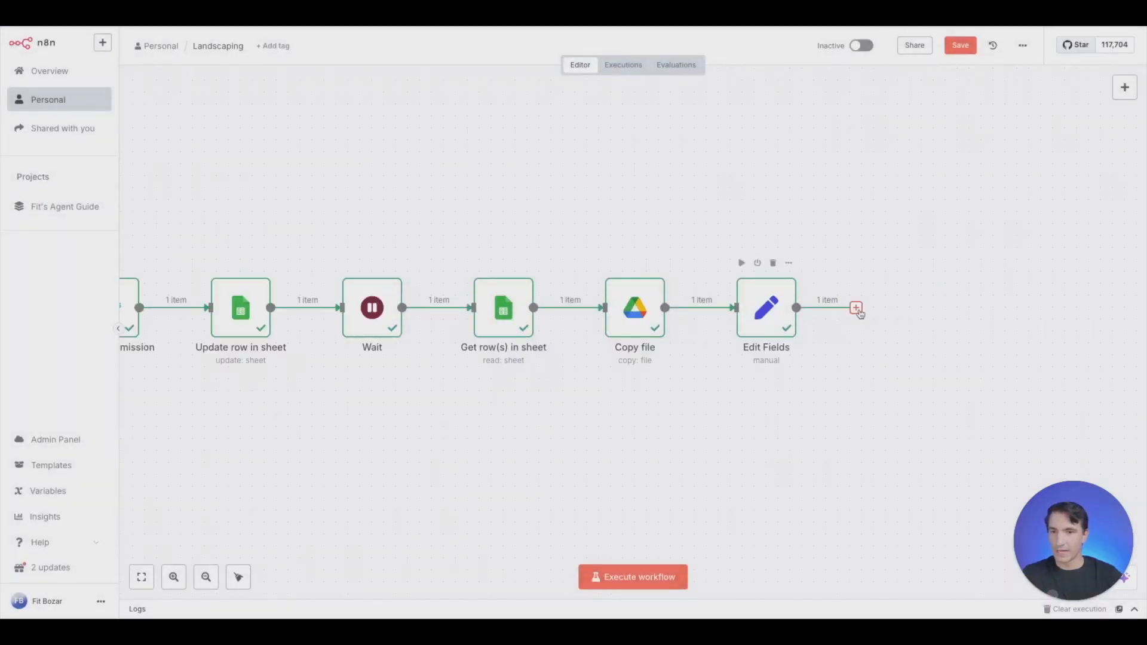
left_click(857, 309)
type("google doc")
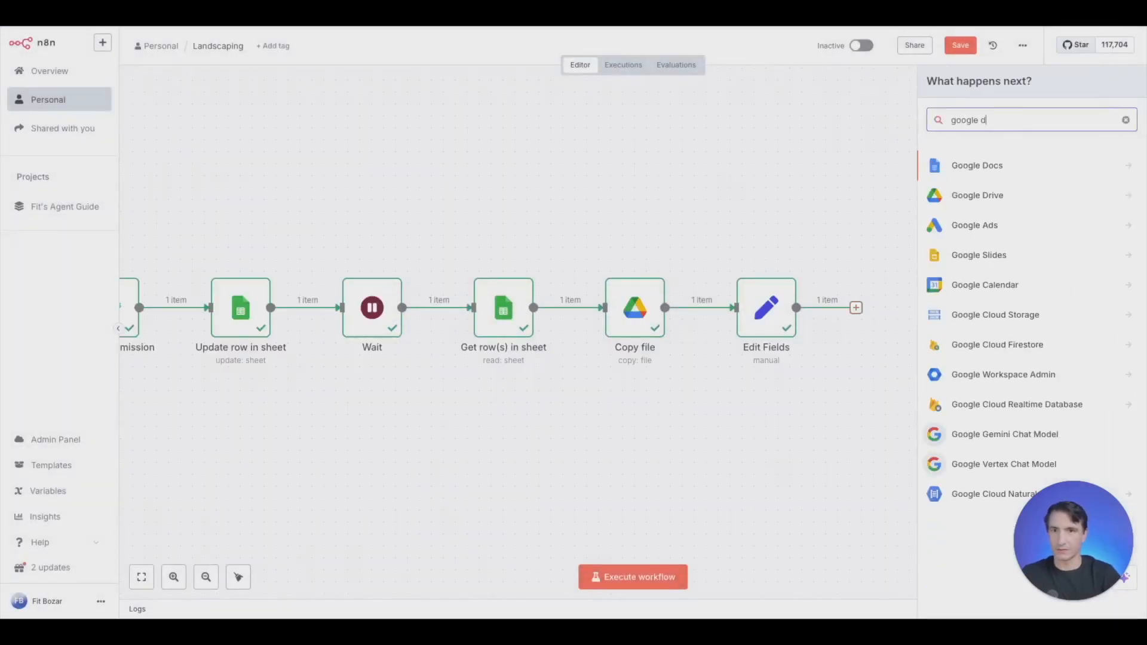
left_click(970, 174)
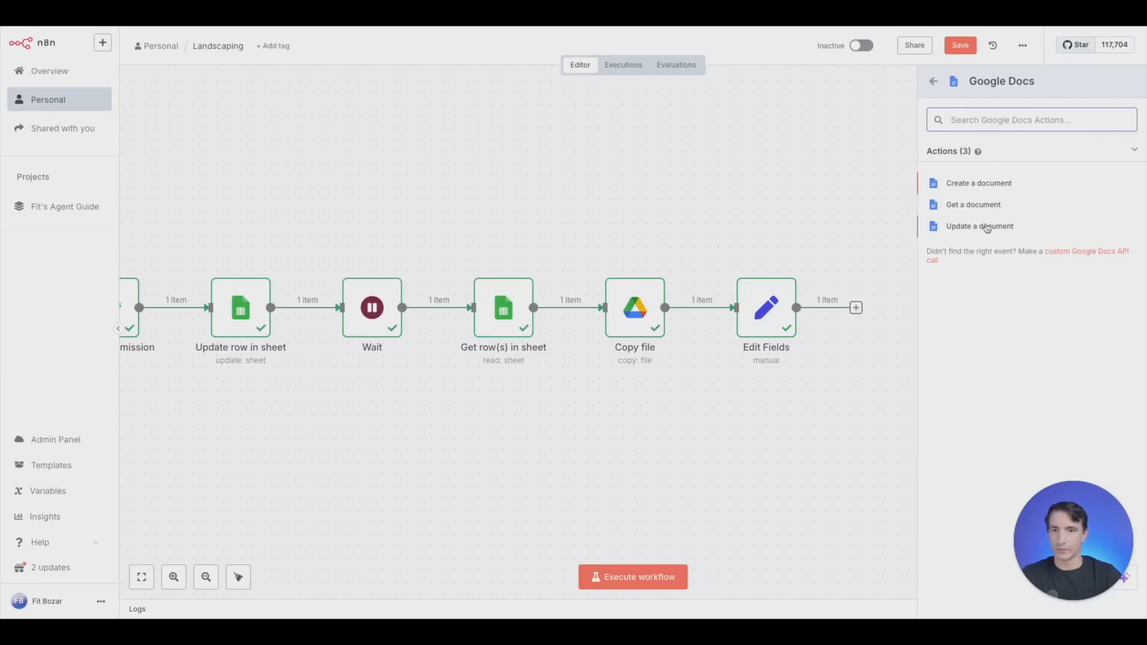
left_click(979, 227)
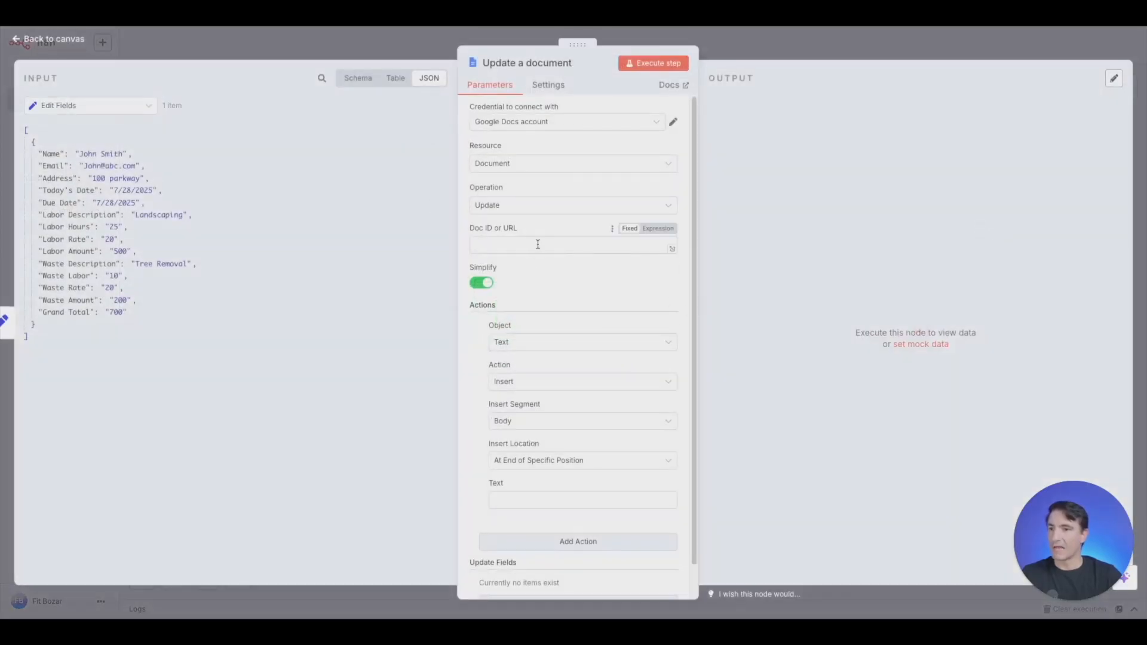
- Map the id from the Copy file node to Doc ID or URL and set the action to Find and Replace Text
left_click(149, 108)
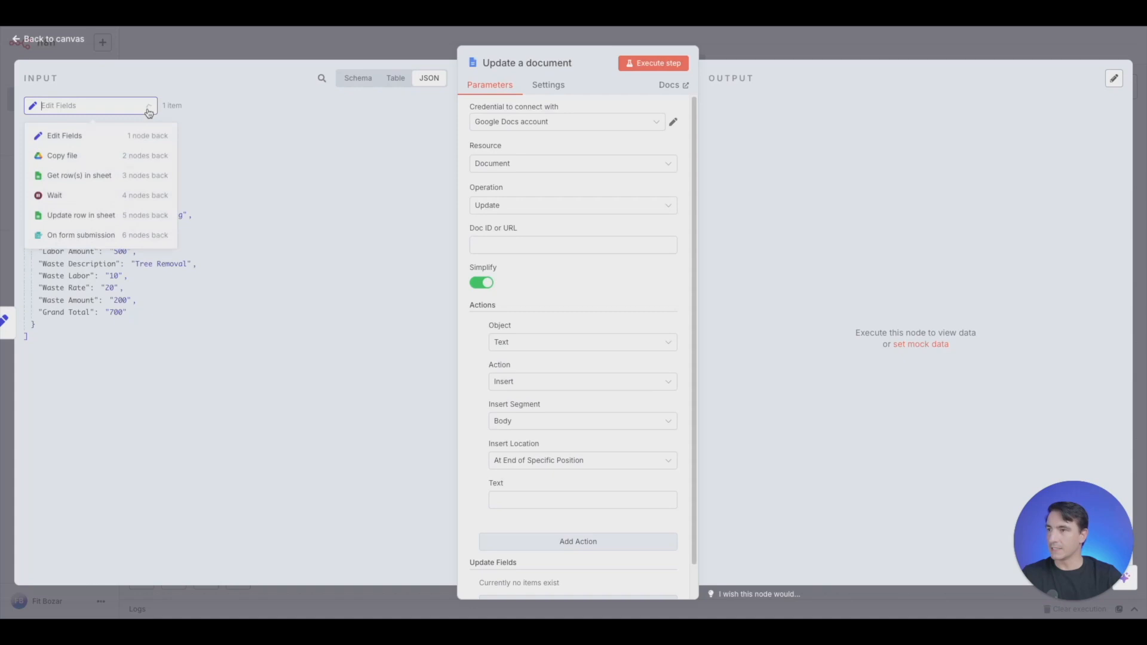
left_click(114, 158)
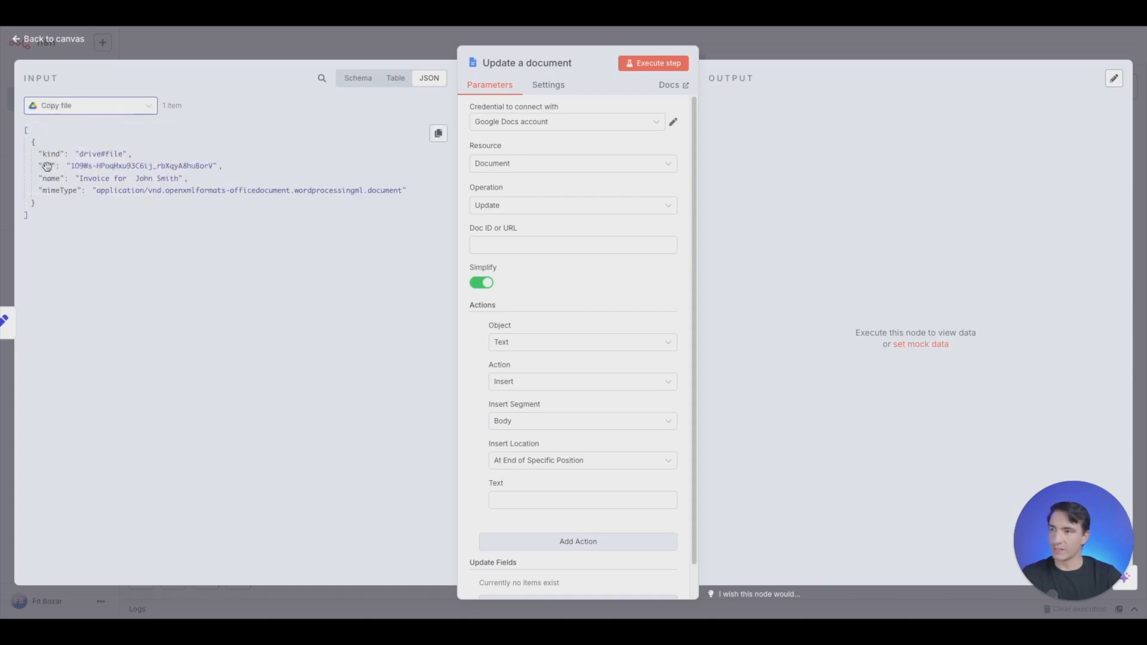
left_click_drag(47, 166, 546, 246)
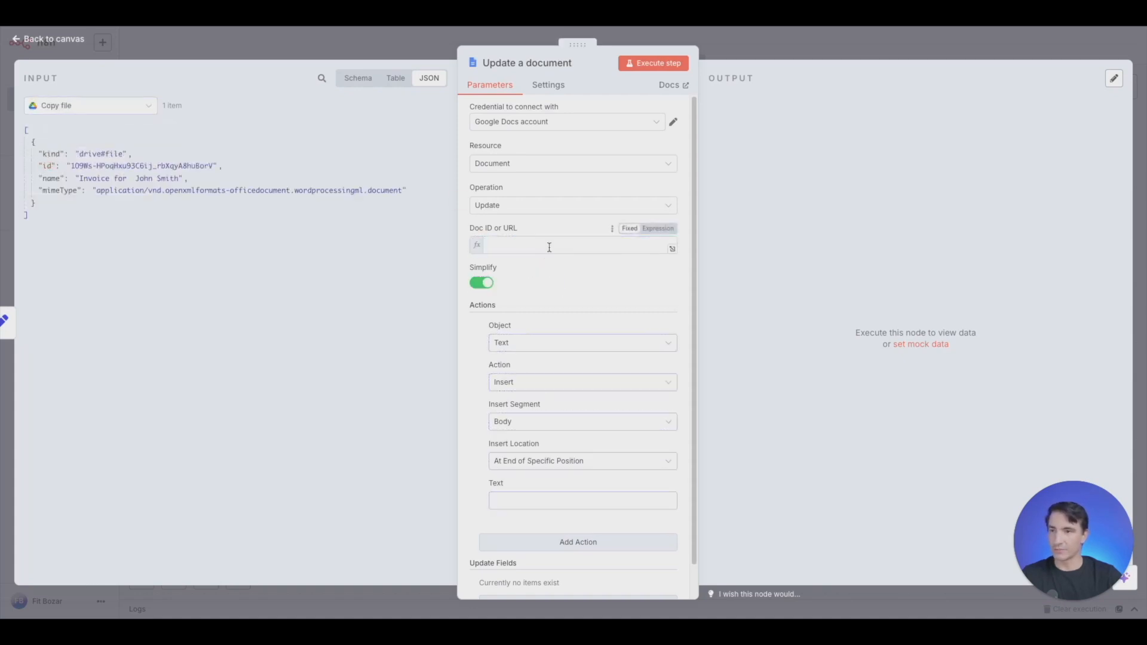
left_click(469, 389)
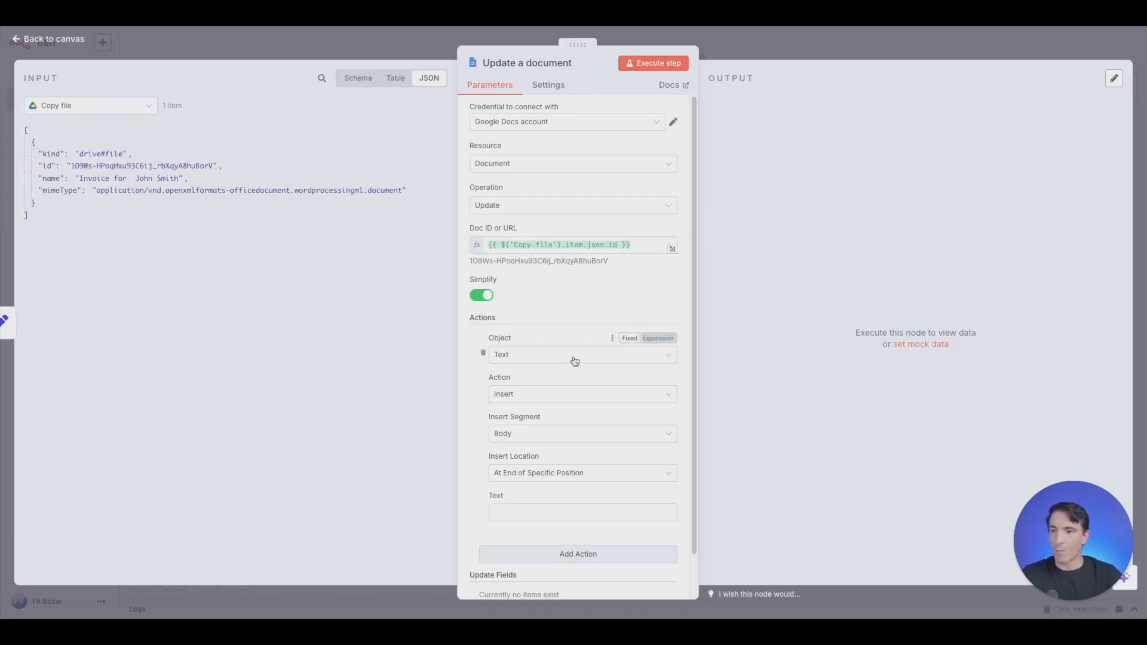
left_click(564, 396)
left_click(568, 421)
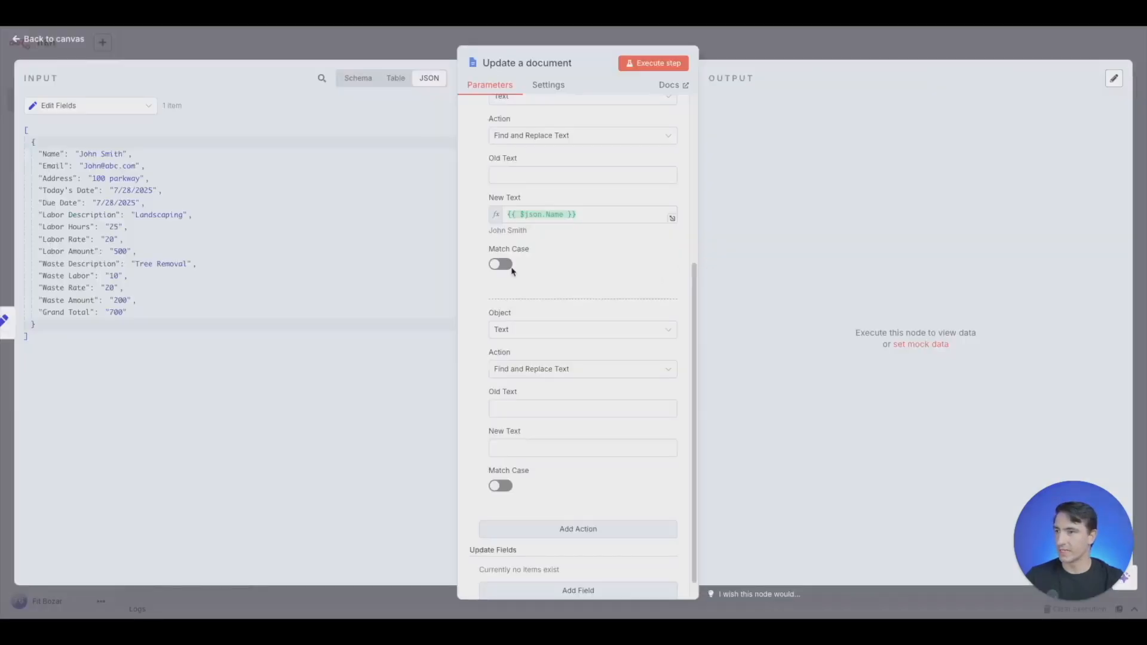
- Use Find and Replace Text for the second action and map the Edit Fields Name value to its New Text
left_click(114, 105)
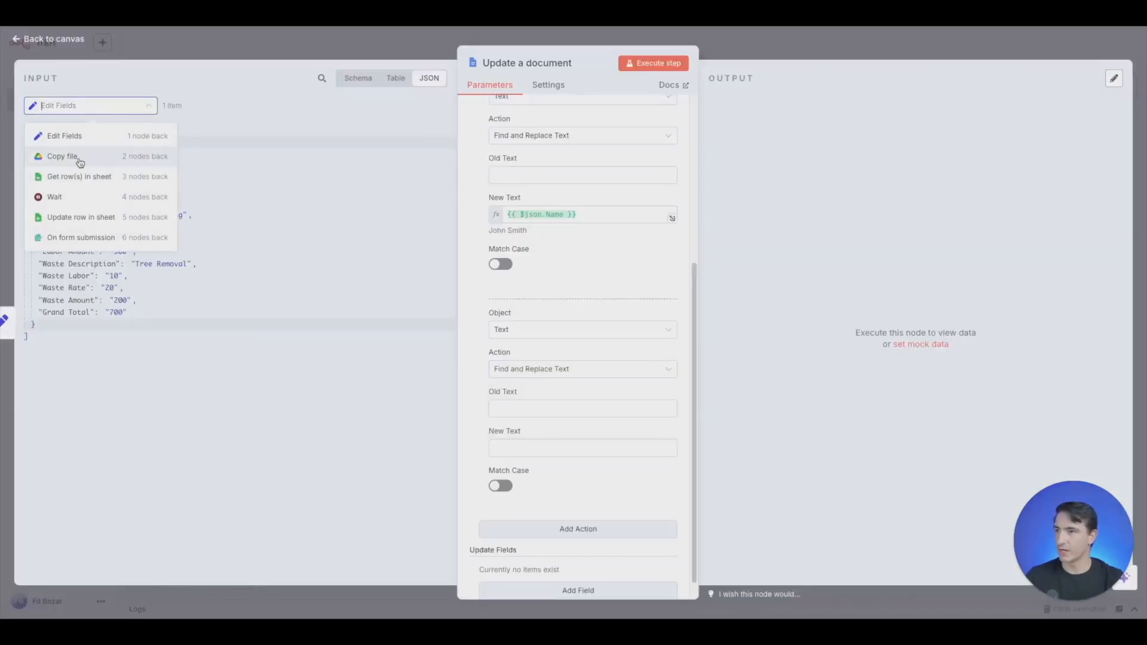
left_click(88, 148)
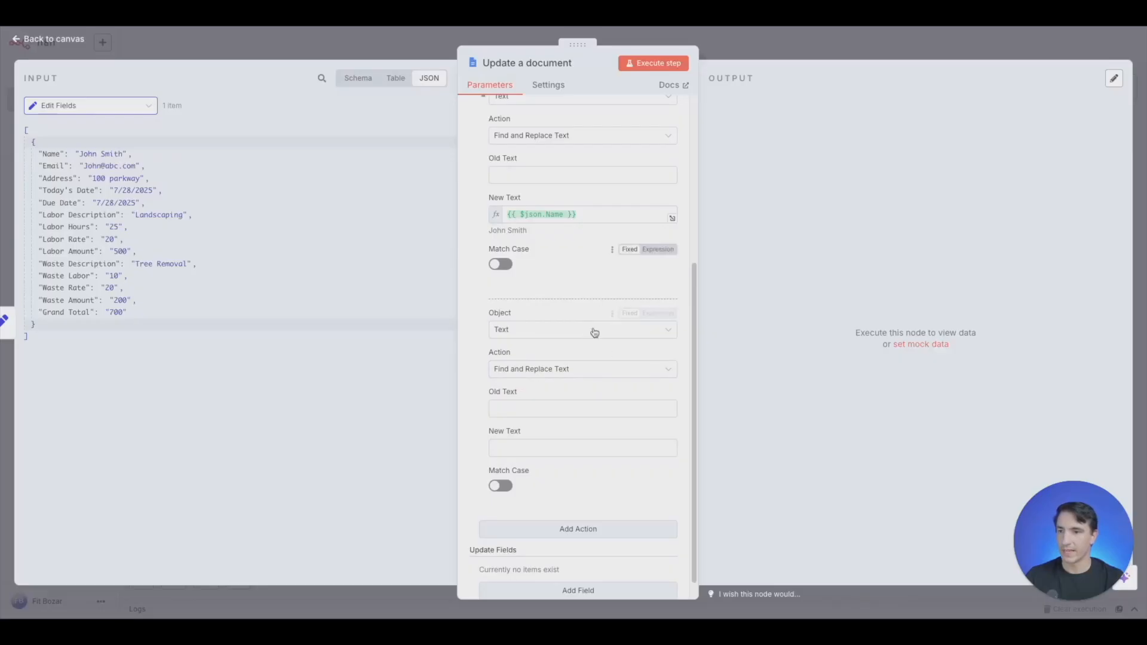
left_click(594, 371)
left_click(562, 398)
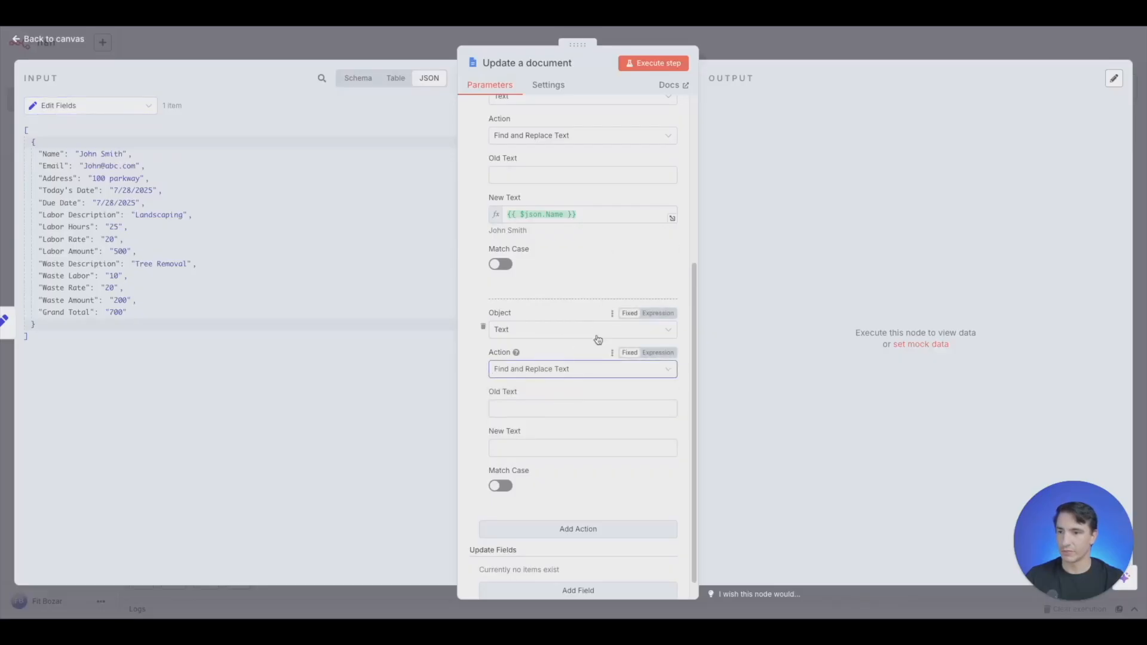
left_click_drag(51, 154, 547, 444)
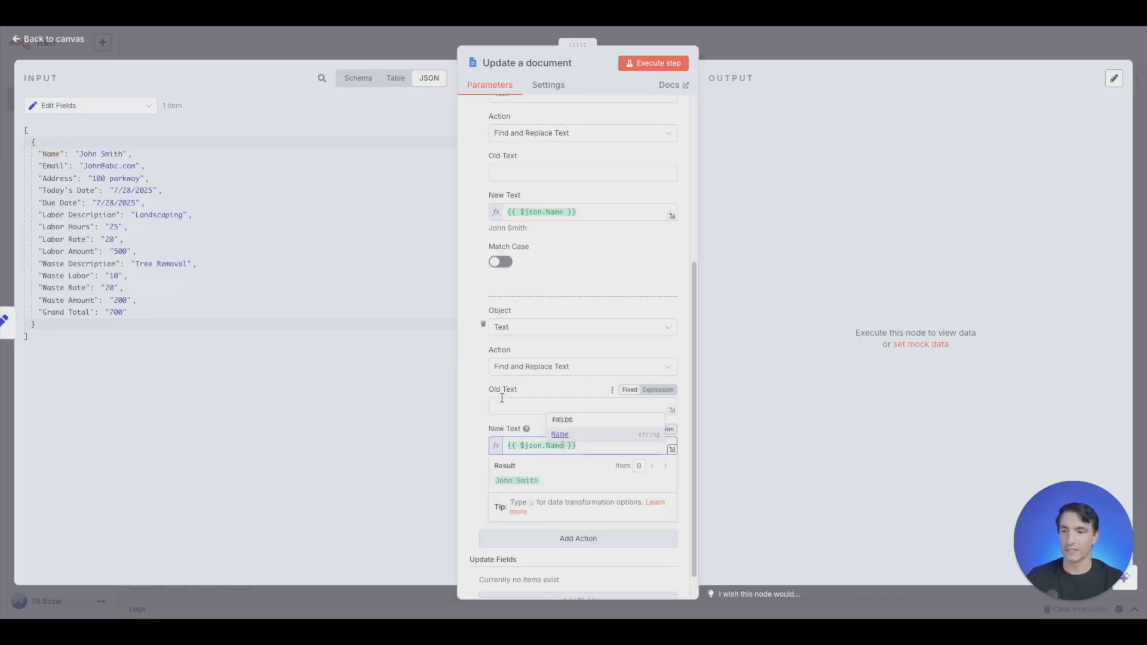
- Copy the {Name} placeholder from the LandWaste Template document into the second action's Old Text
left_click(562, 409)
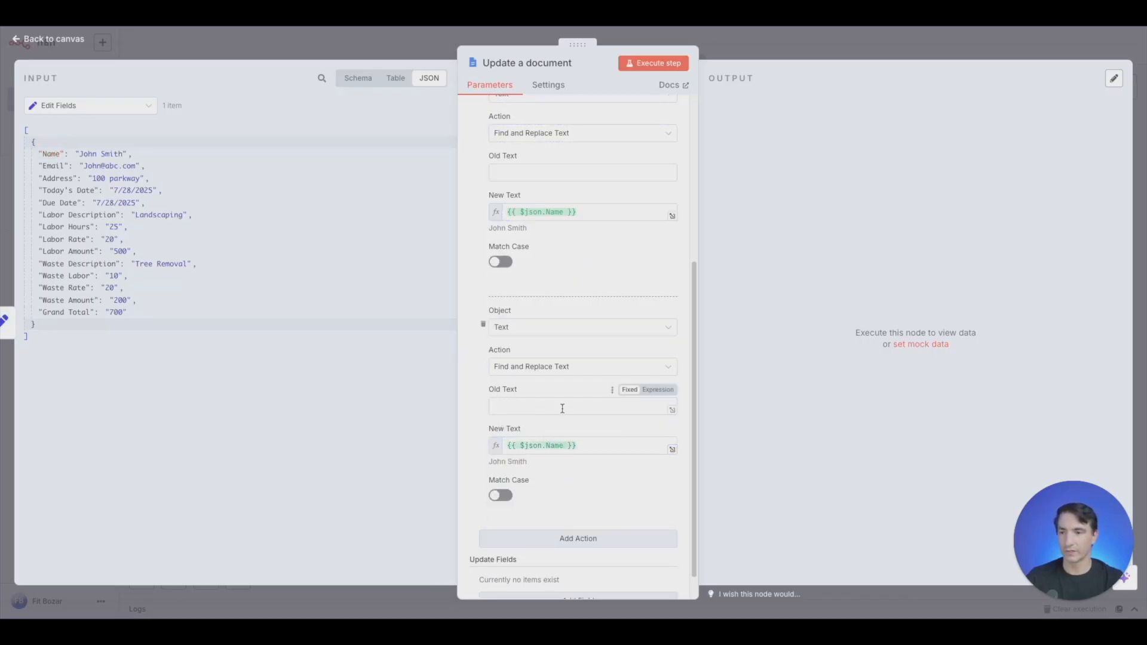
key("ctrl+Left")
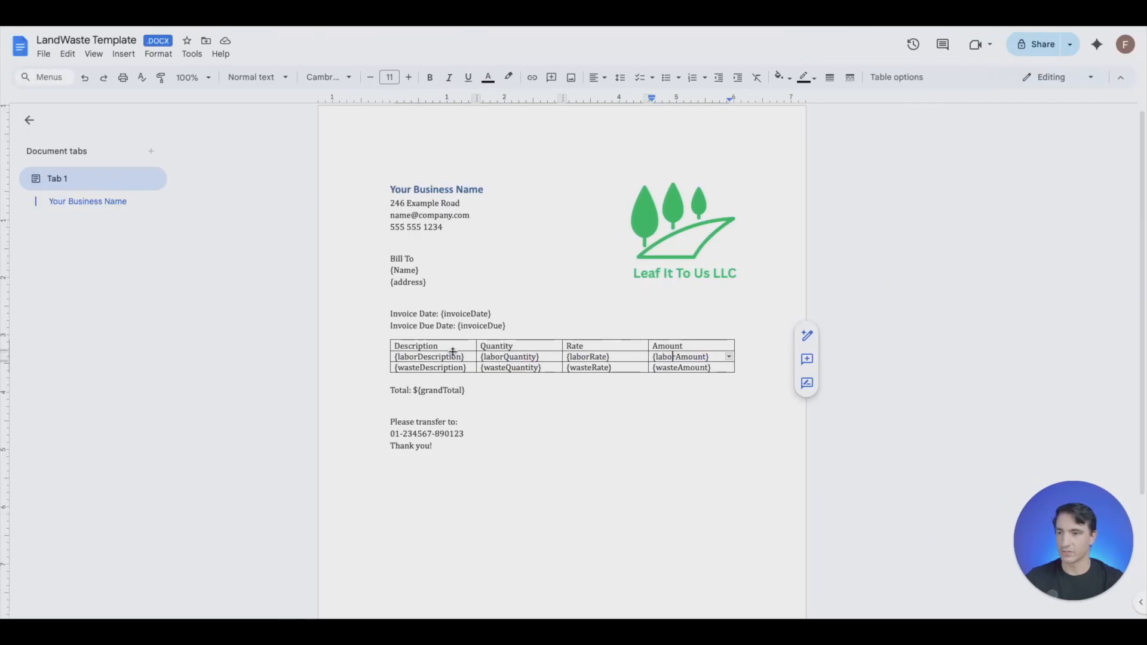
left_click_drag(422, 273, 380, 268)
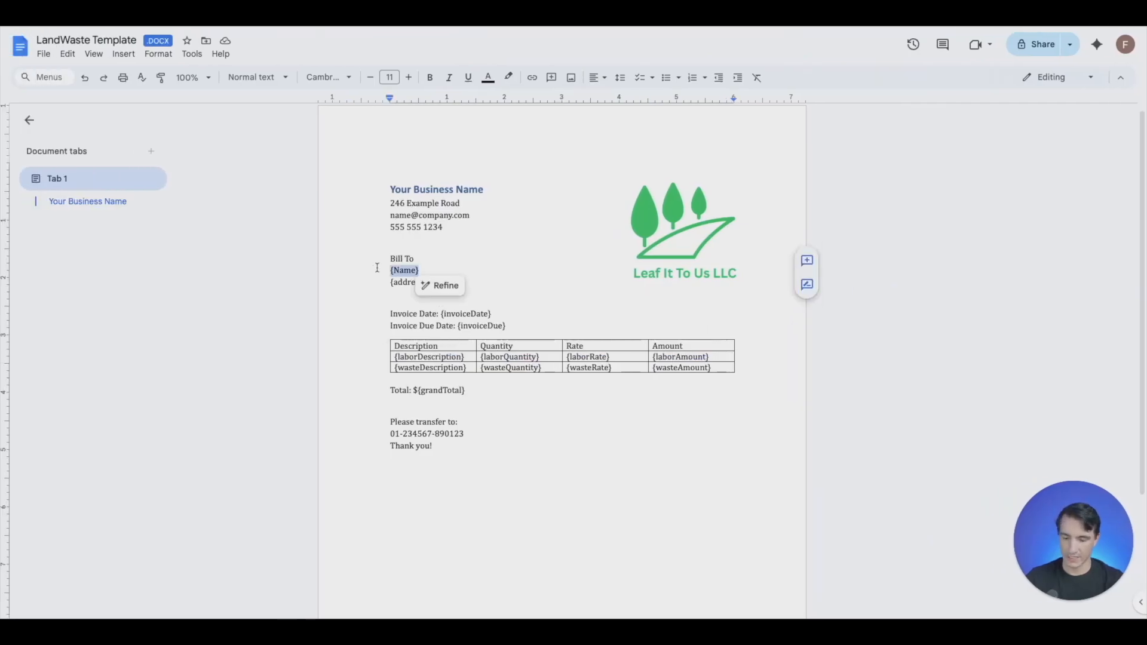
key("ctrl+Right")
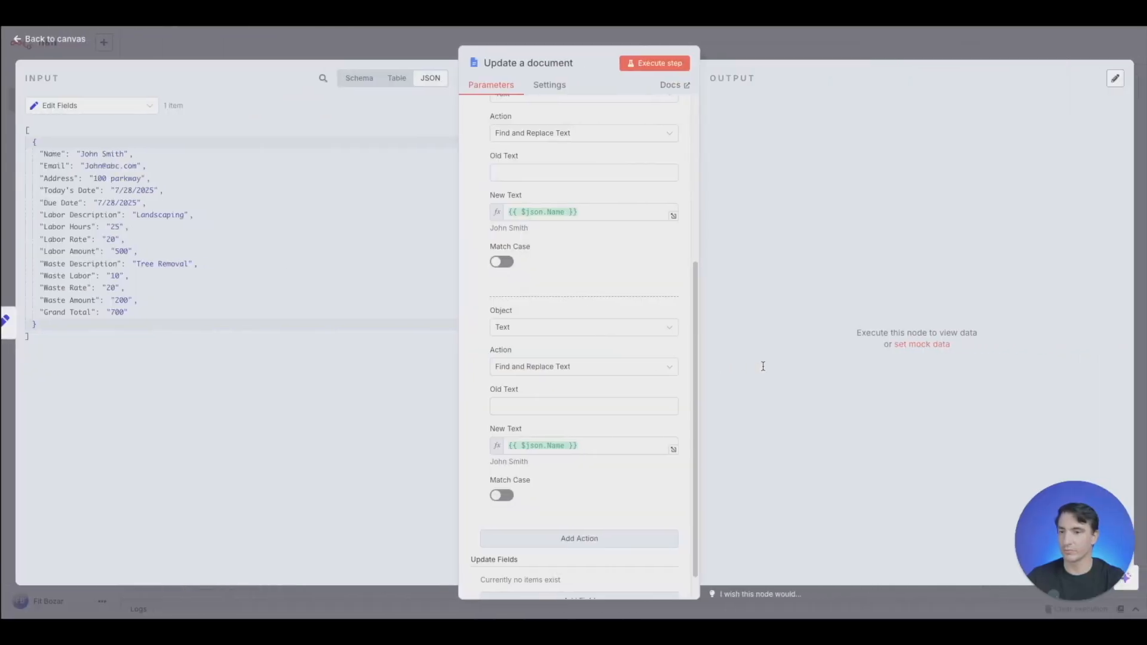
left_click(580, 400)
key("ctrl+v")
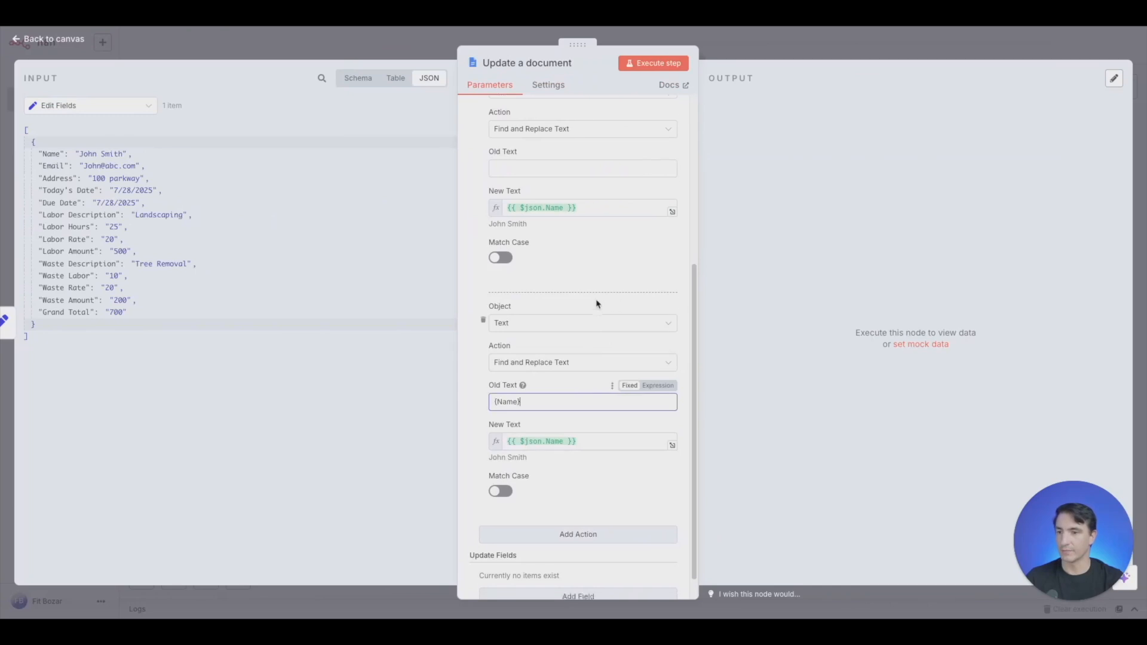
- Add a third action to the Update a document node and set it to Find and Replace Text
scroll(597, 305, "down", 1)
left_click(553, 514)
scroll(558, 397, "down", 3)
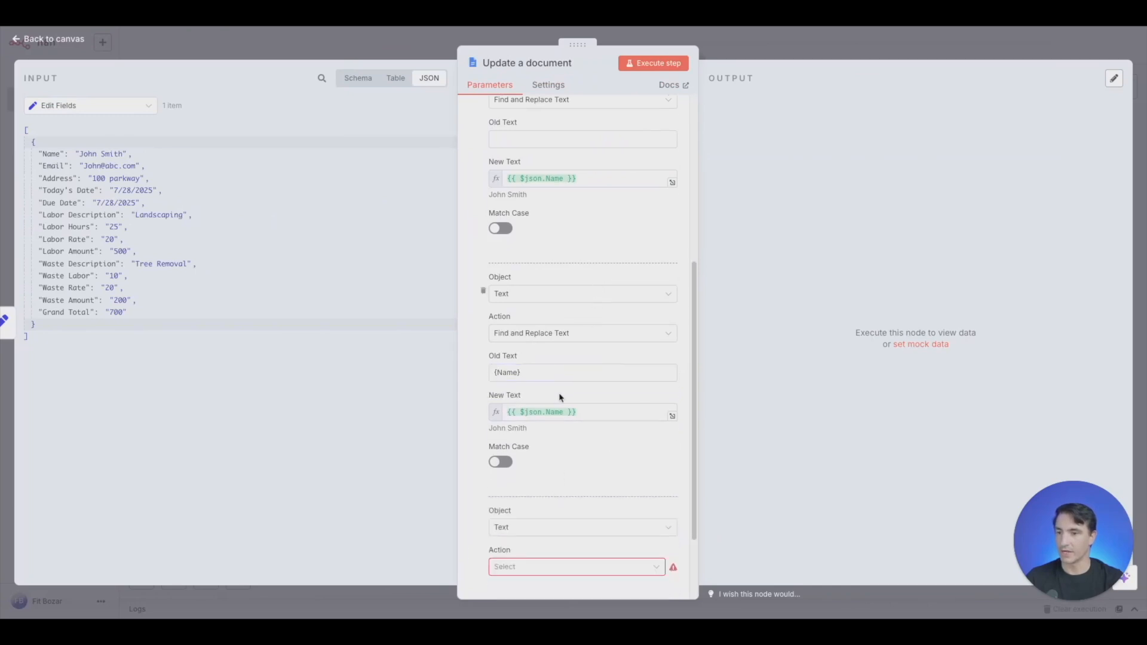
left_click(610, 469)
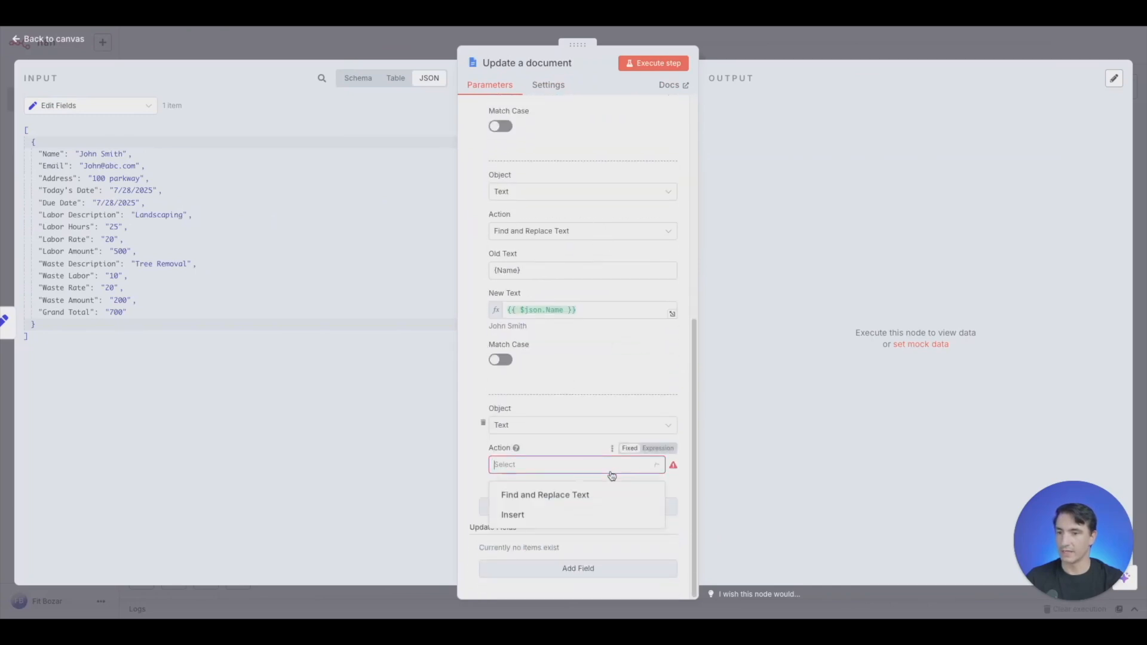
left_click(554, 496)
scroll(561, 381, "down", 1)
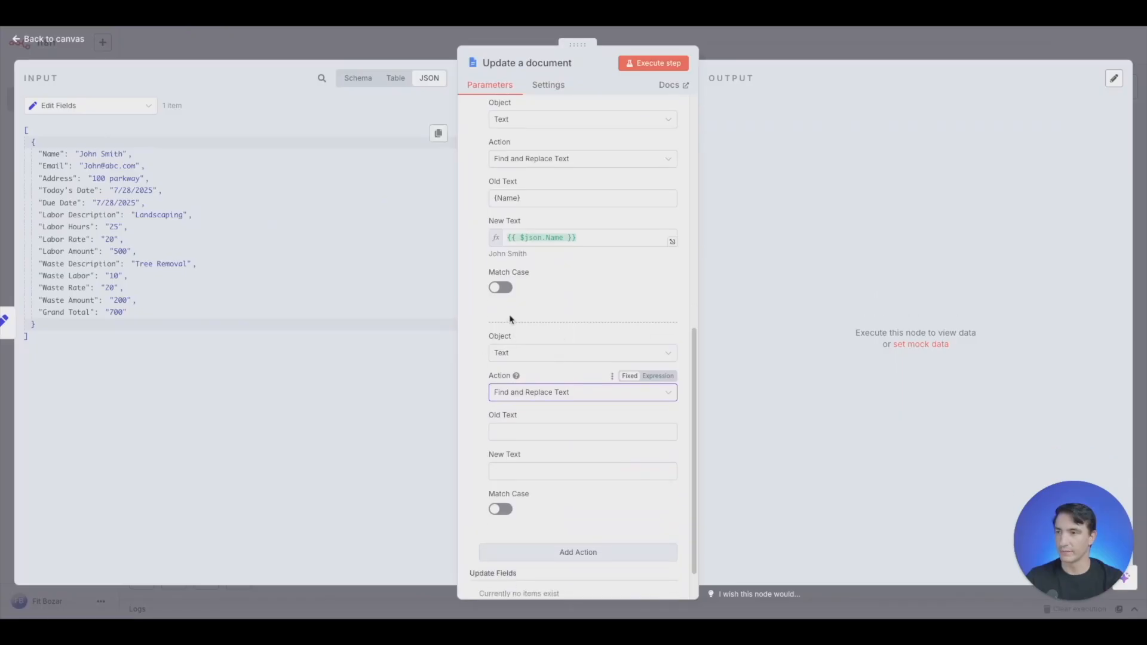
- Copy the {address} placeholder from the LandWaste Template into the third action's Old Text and map the Edit Fields Address value to its New Text
key("ctrl+Left")
double_click(561, 275)
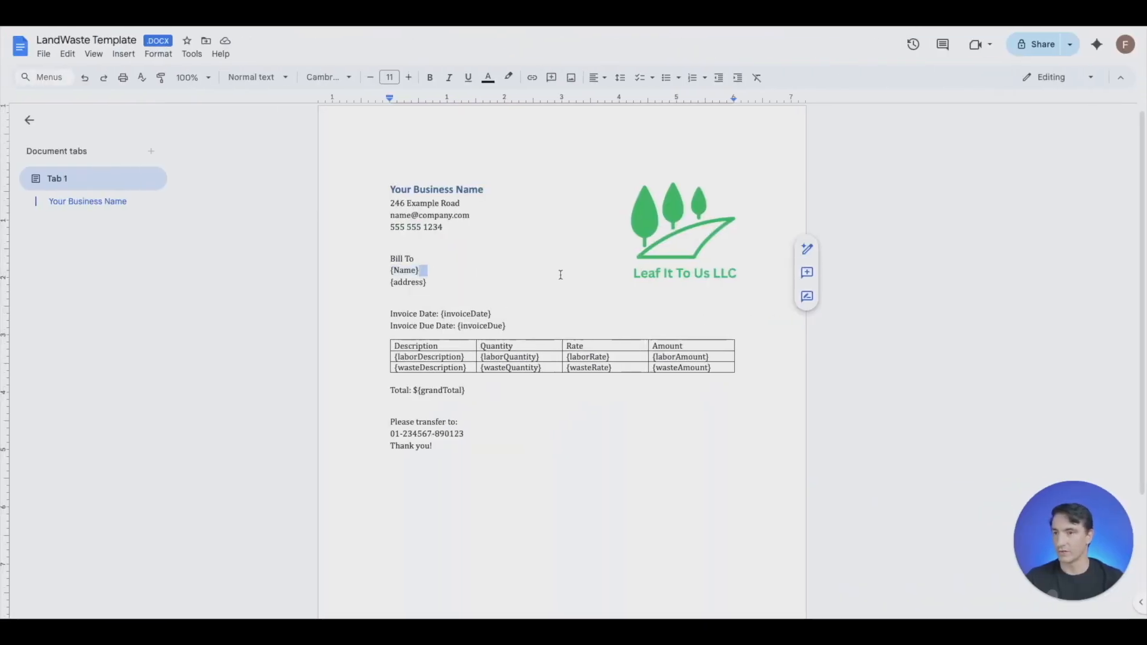
left_click_drag(432, 289, 384, 286)
key("ctrl+c")
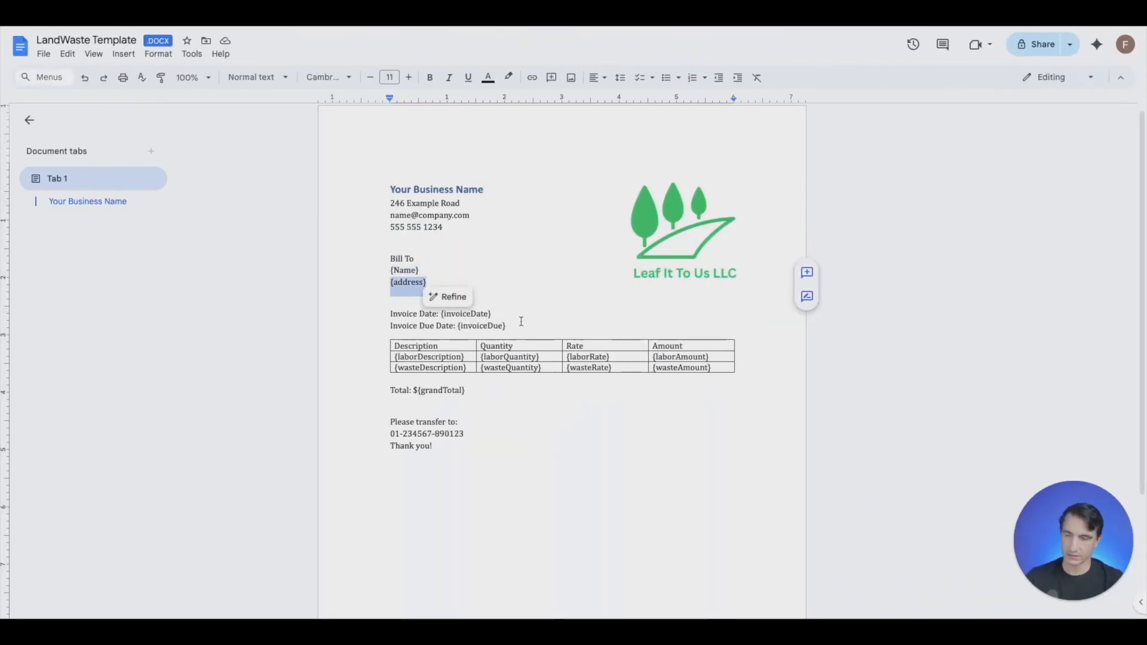
key("ctrl+Right")
left_click(529, 393)
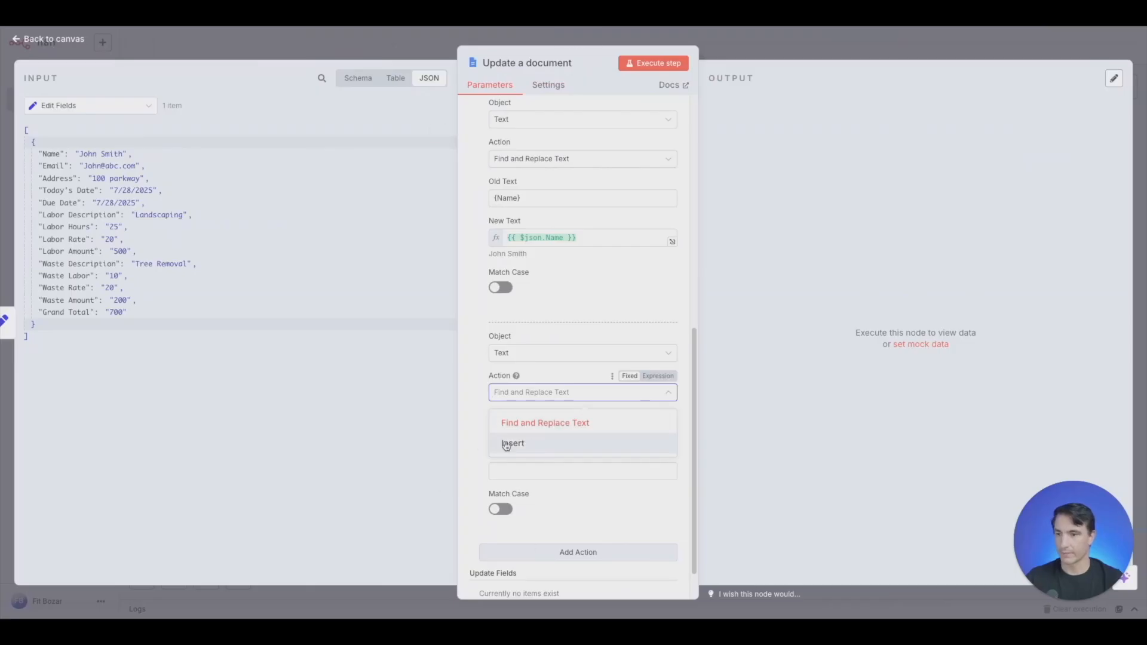
left_click(540, 426)
left_click(540, 431)
key("ctrl+v")
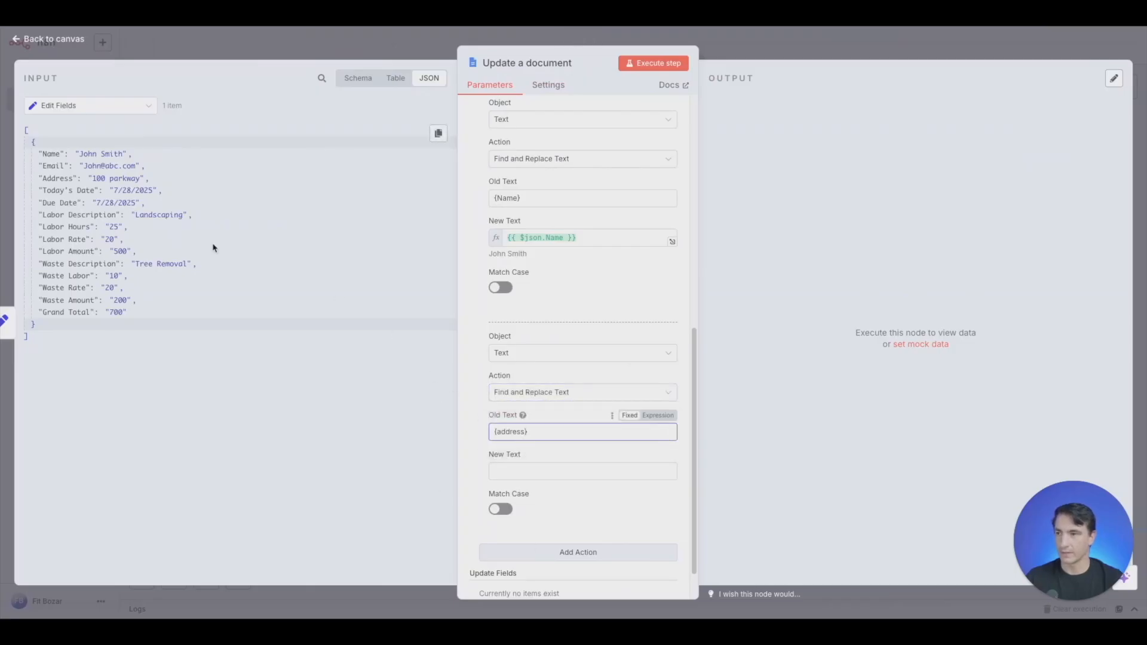
left_click_drag(64, 179, 546, 476)
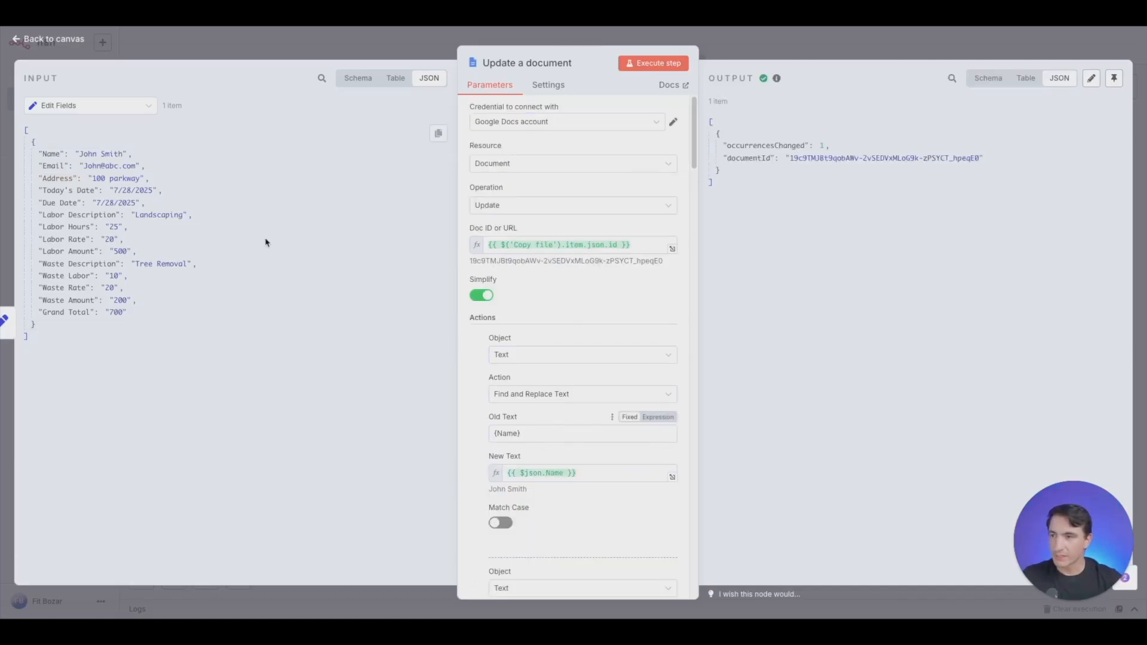
- Add a Google Drive "Download file" node after the Update a document node
left_click(836, 52)
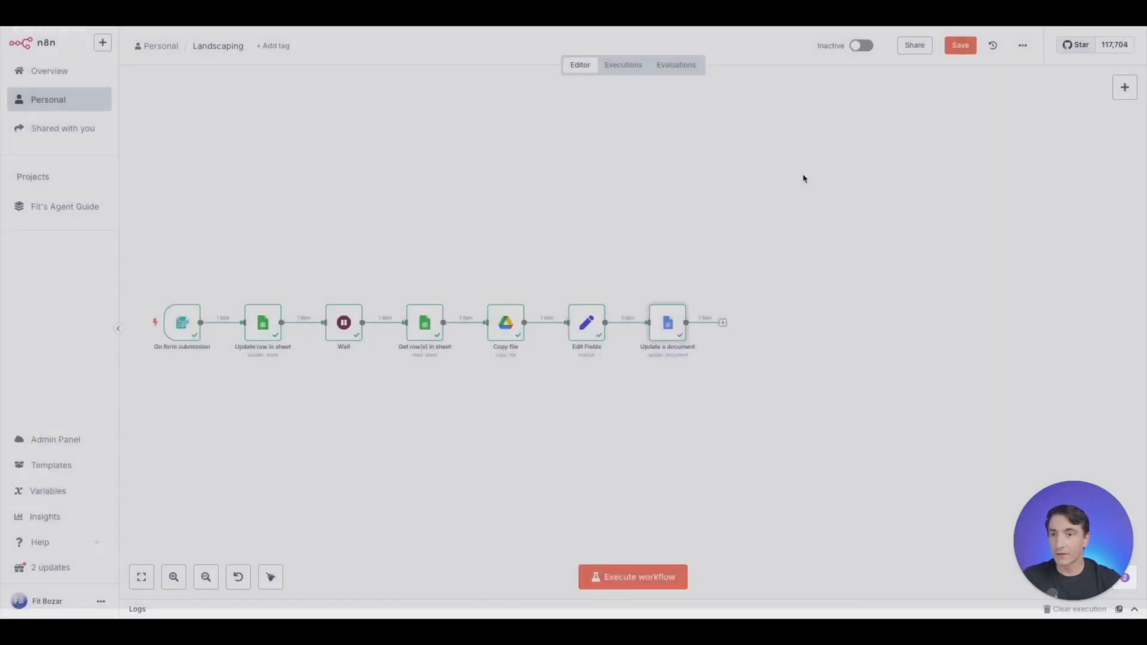
left_click(723, 322)
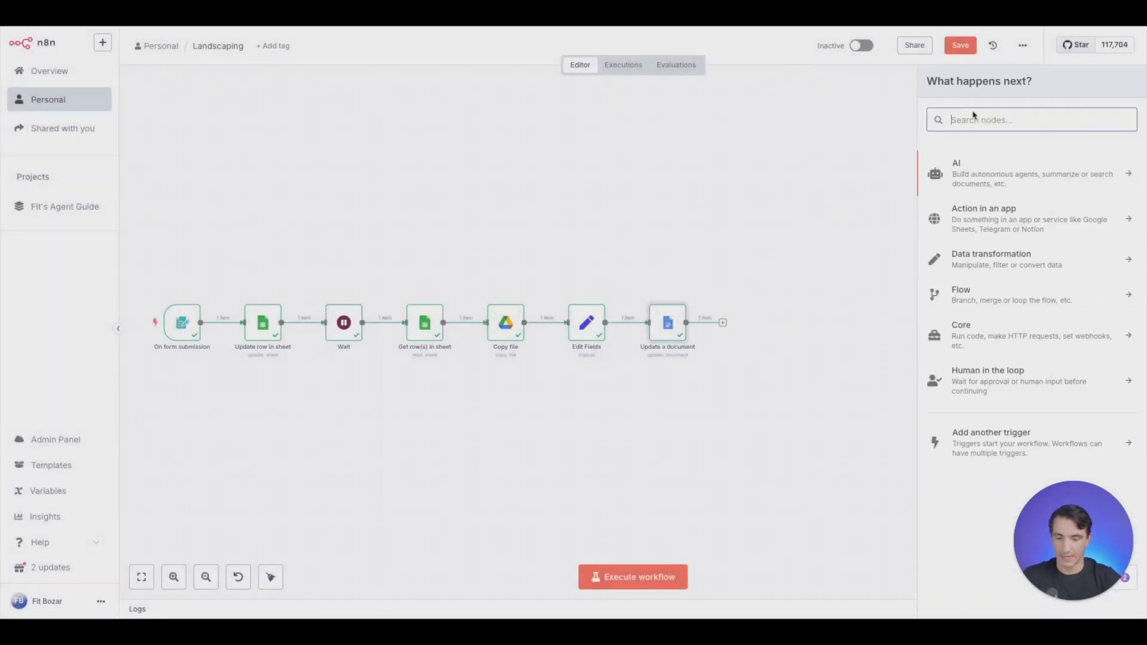
type("drive")
left_click(972, 197)
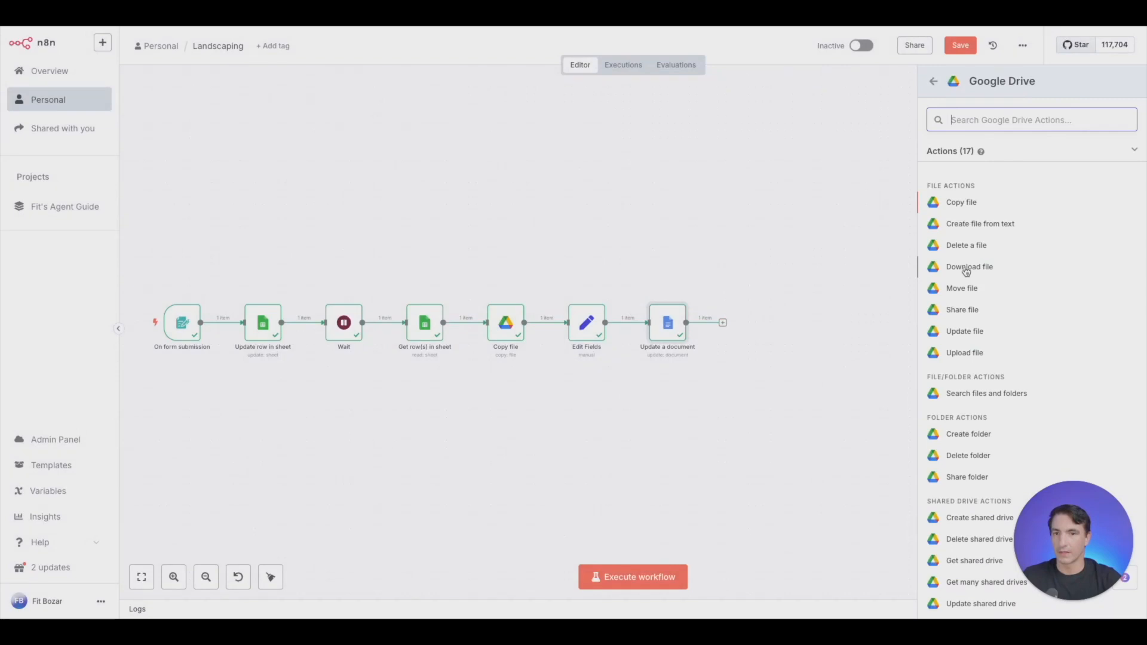
left_click(966, 268)
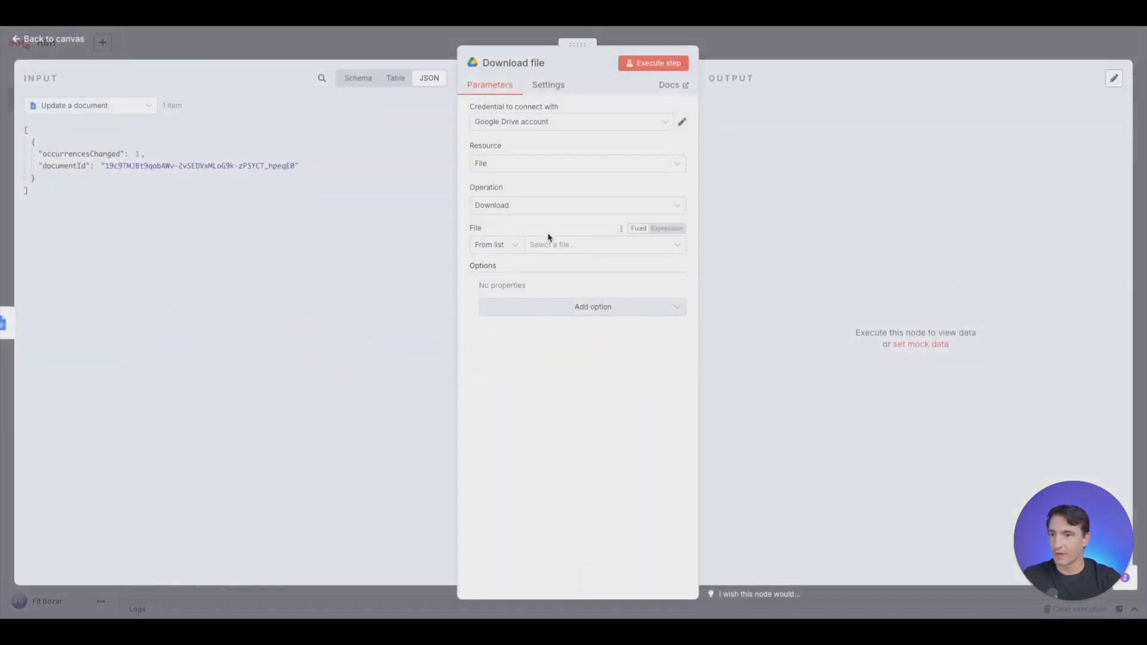
- Set the Download file node to select its file By ID, mapping documentId from Update a document, and return to the canvas
left_click(500, 245)
left_click(496, 314)
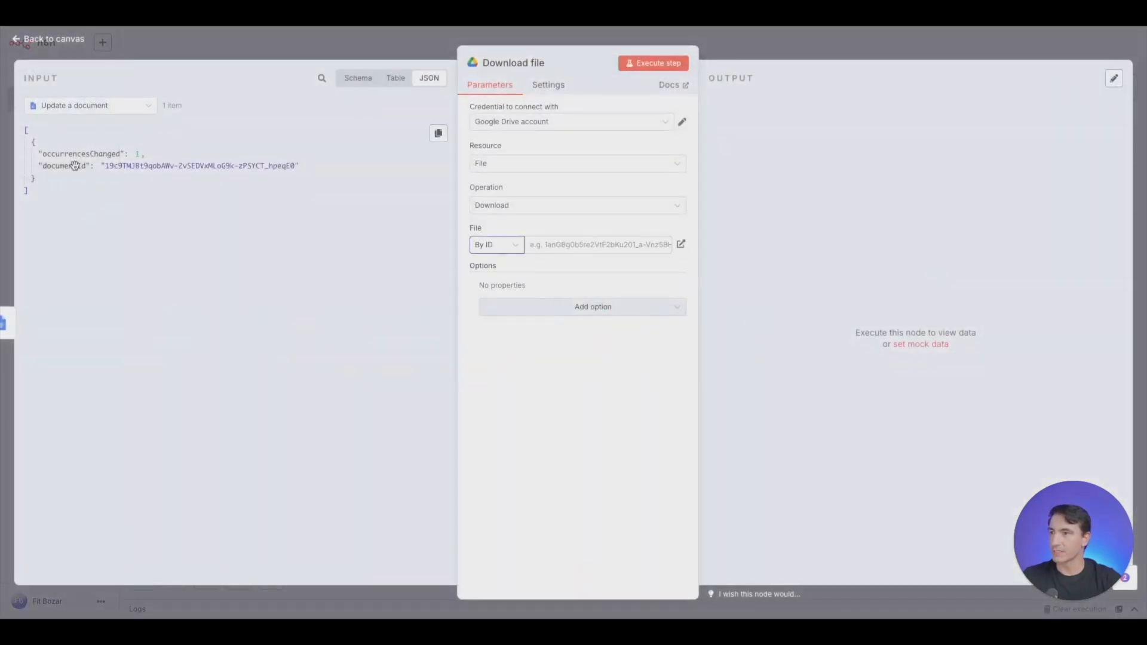
left_click_drag(74, 165, 562, 250)
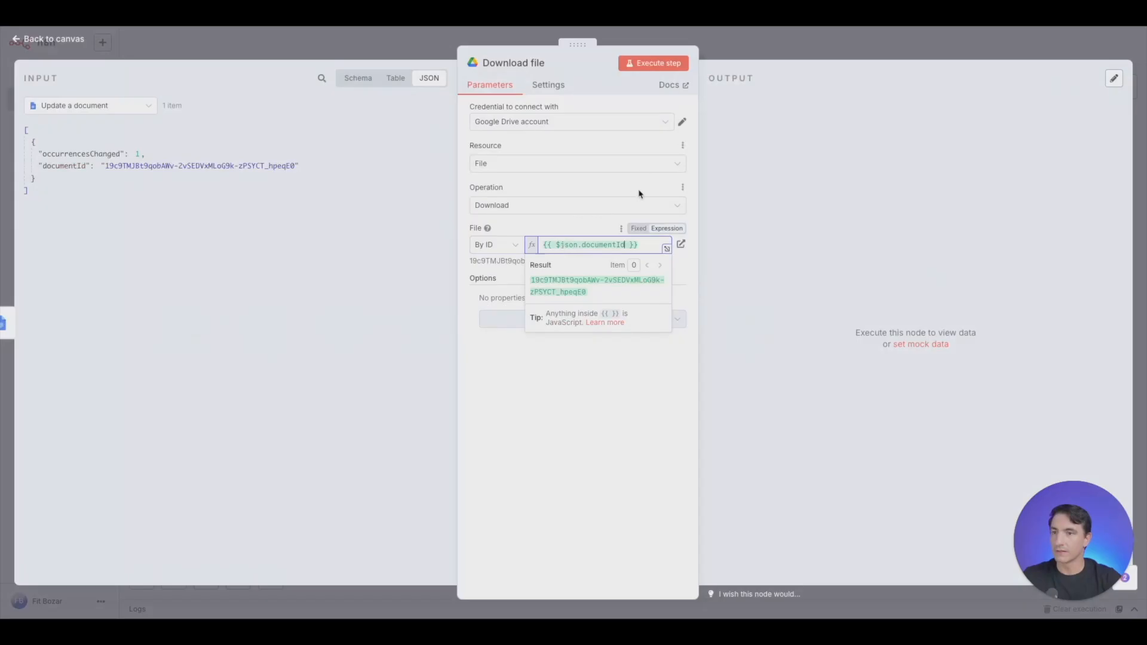
left_click(785, 37)
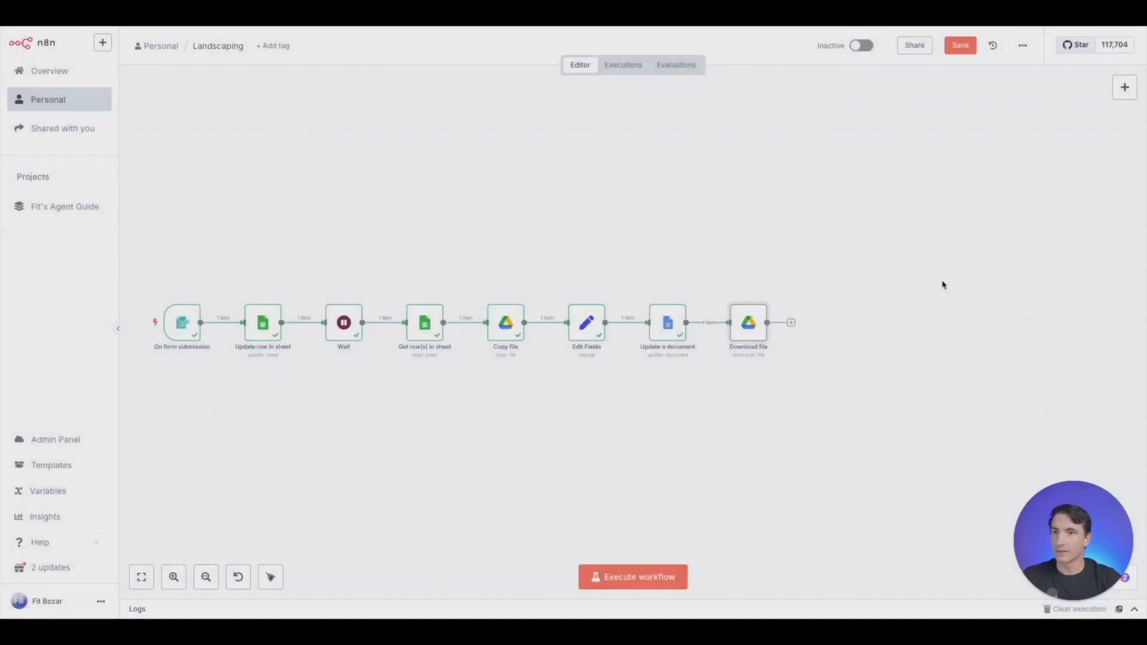
- Add a Gmail node after the Download file node
left_click(791, 323)
type("gmail")
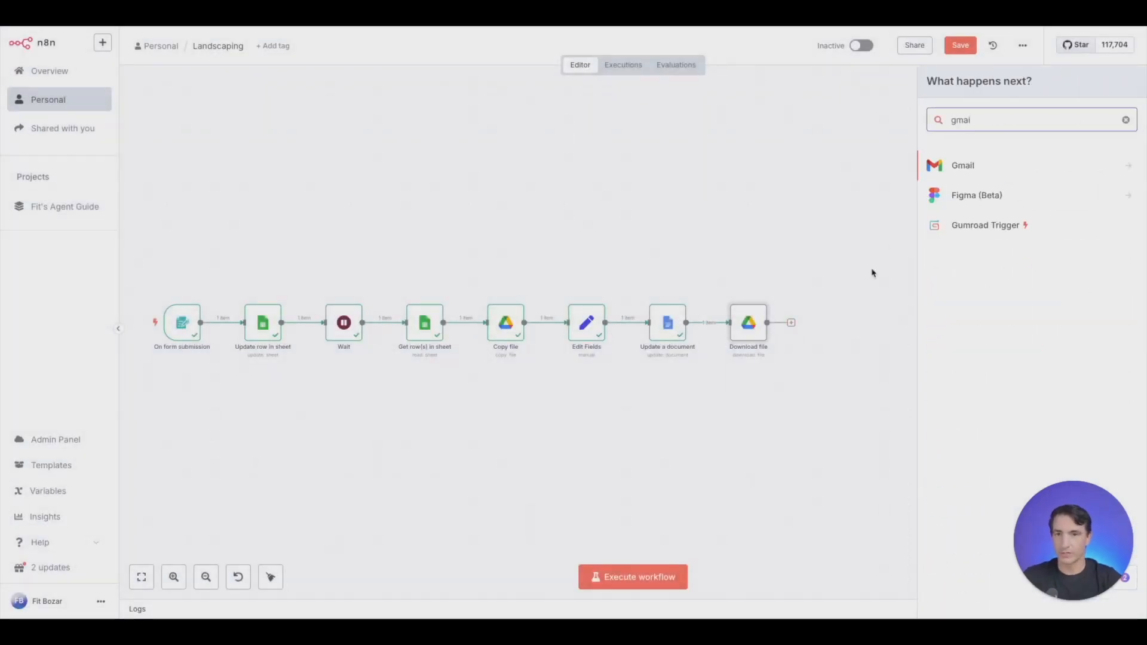
left_click(986, 169)
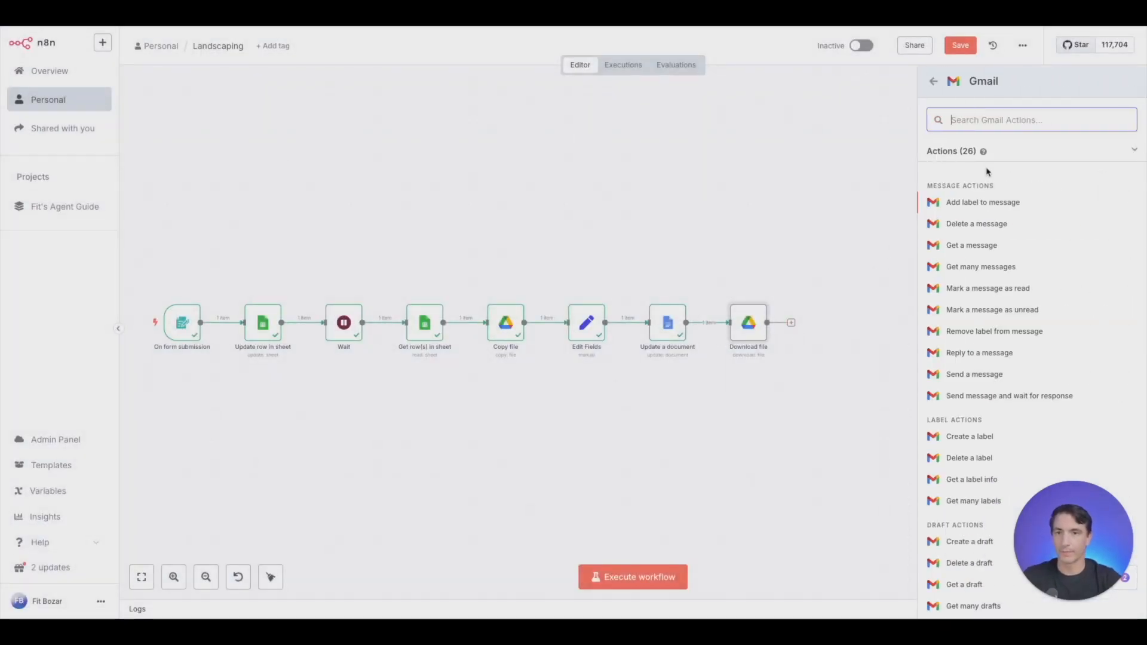
left_click(972, 374)
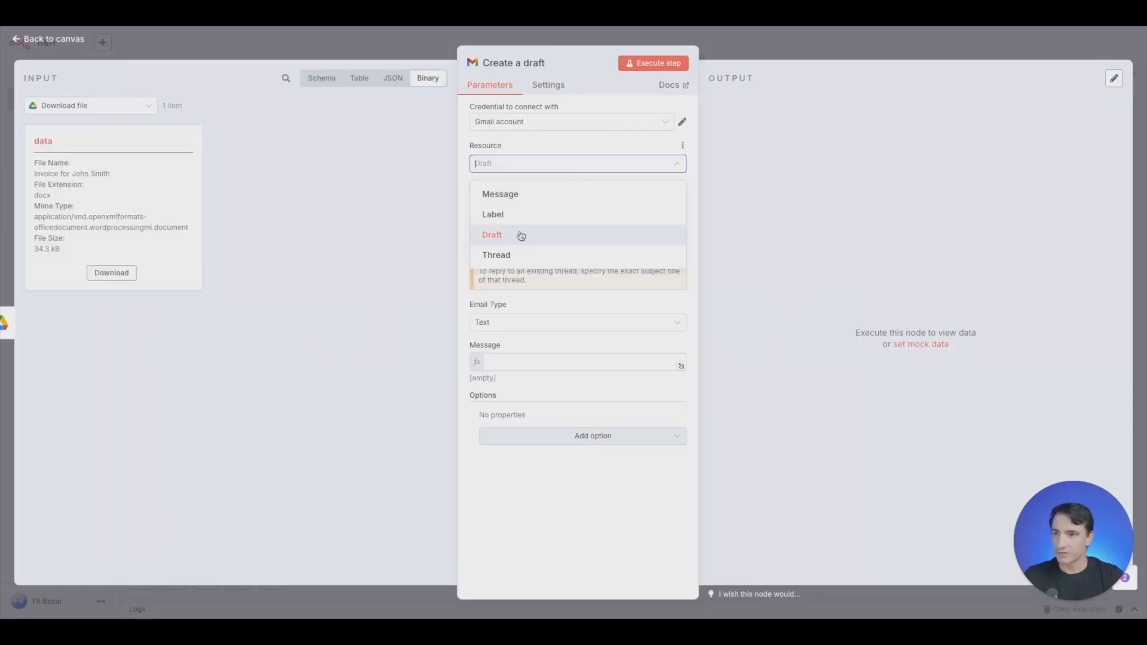
- Set the Gmail node's resource to Draft and its operation to Create, keeping the subject "Invoice for Leaf it to us LLC"
left_click(520, 233)
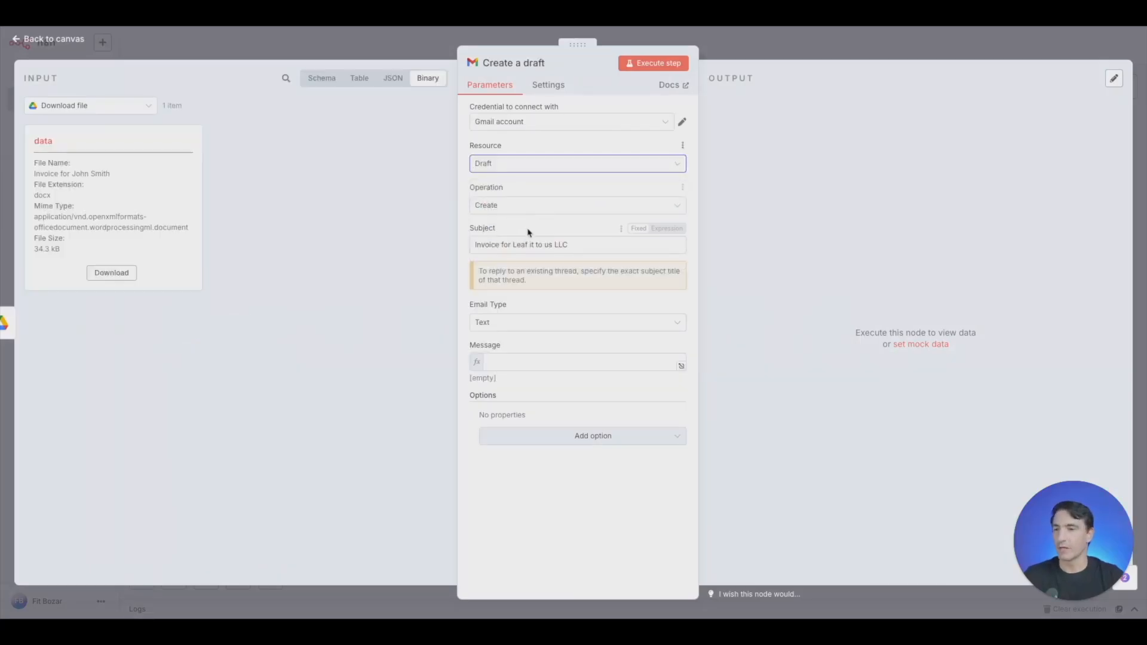
left_click(532, 206)
left_click(524, 244)
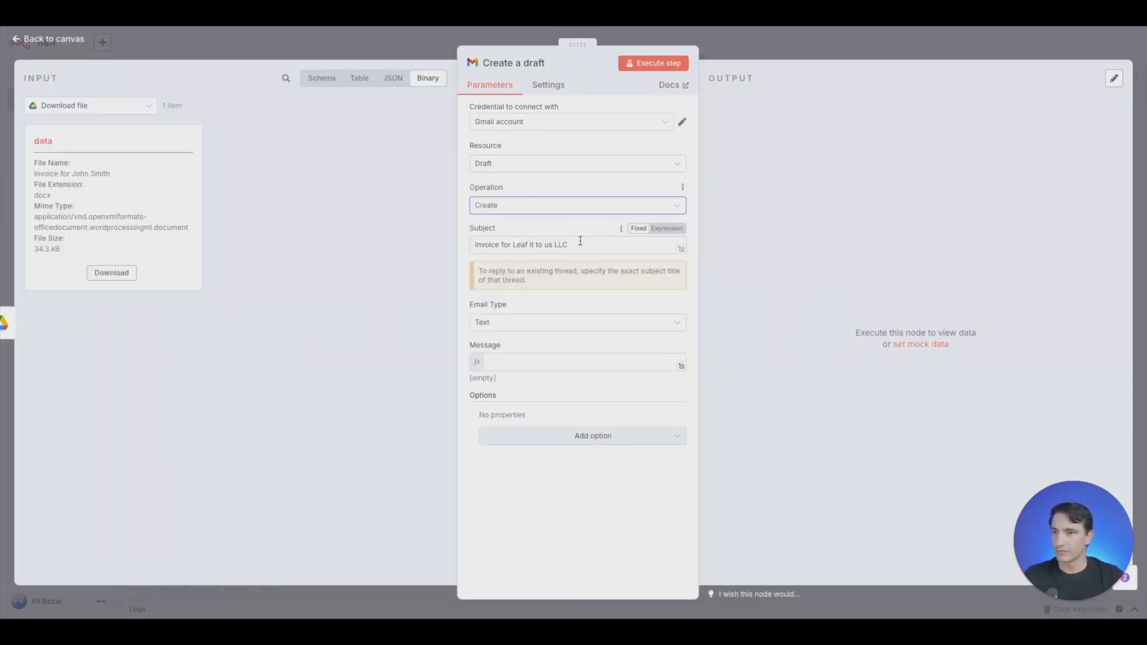
left_click(585, 246)
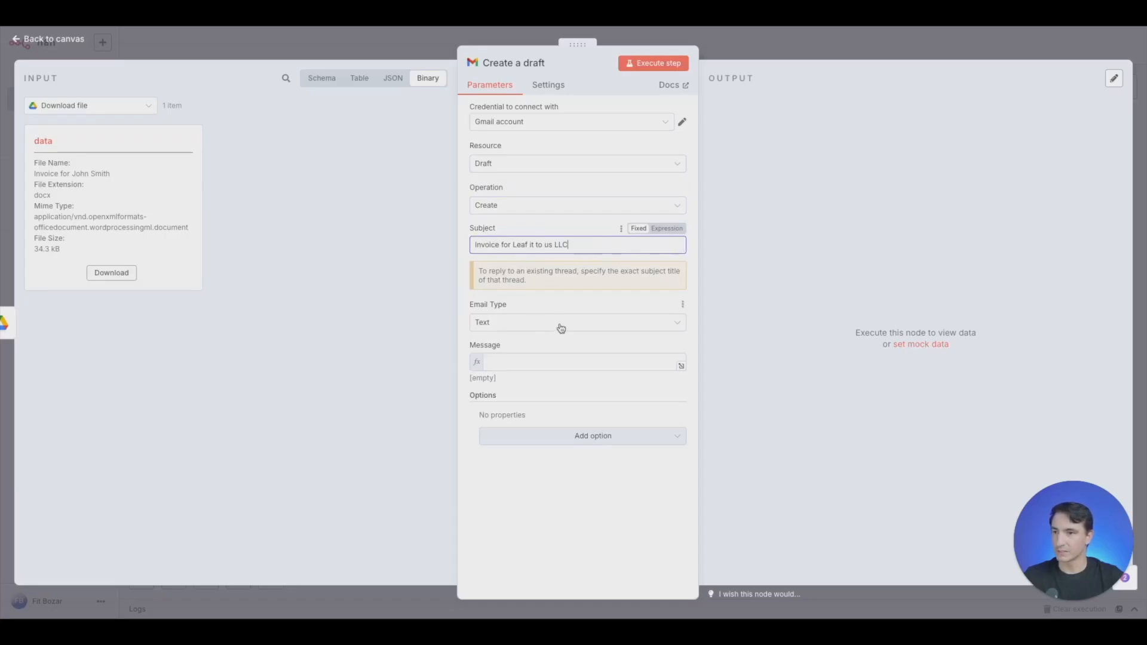
- Start the draft's message with "Hello" followed by the Name value mapped from the Edit Fields node
left_click(538, 366)
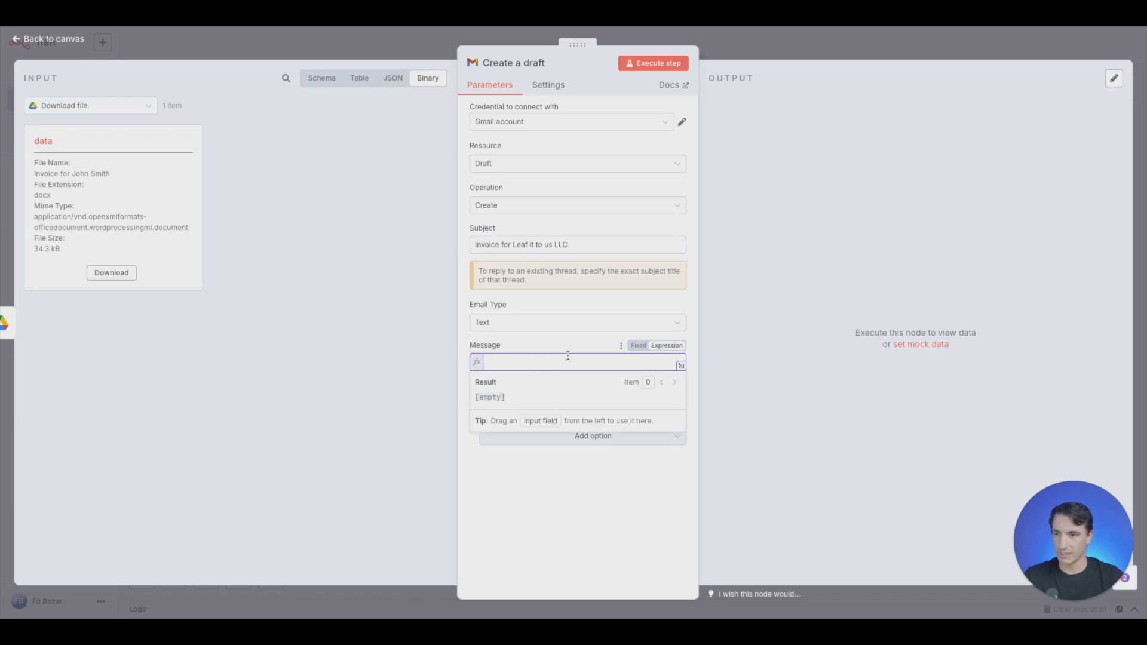
type("Hello")
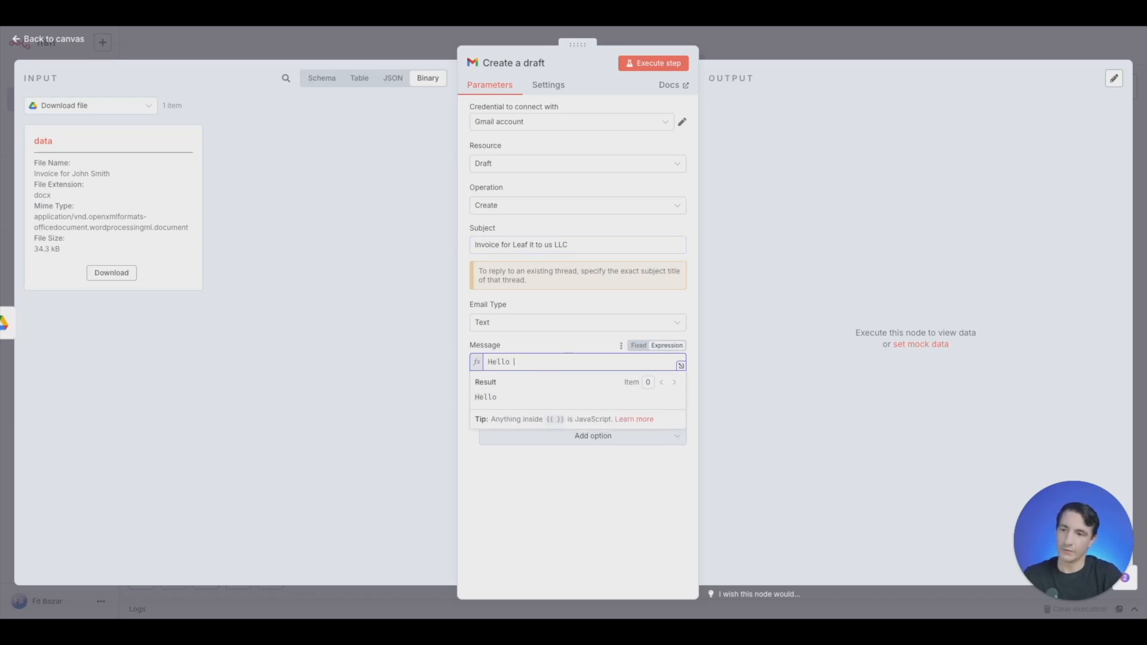
left_click(84, 111)
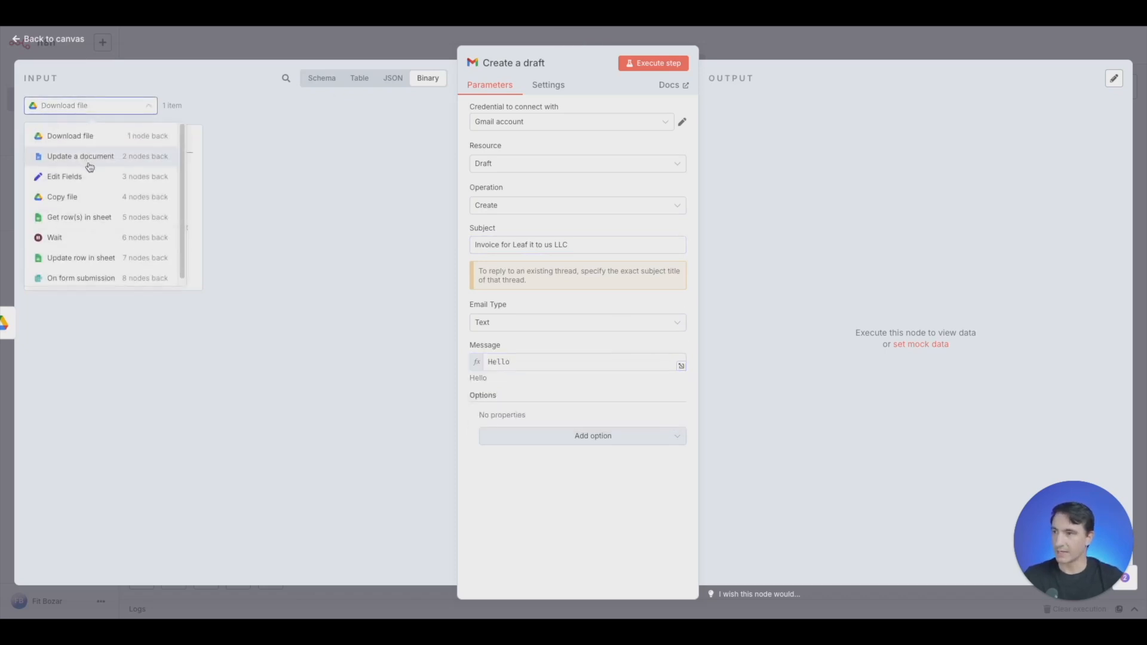
left_click(85, 175)
left_click(399, 77)
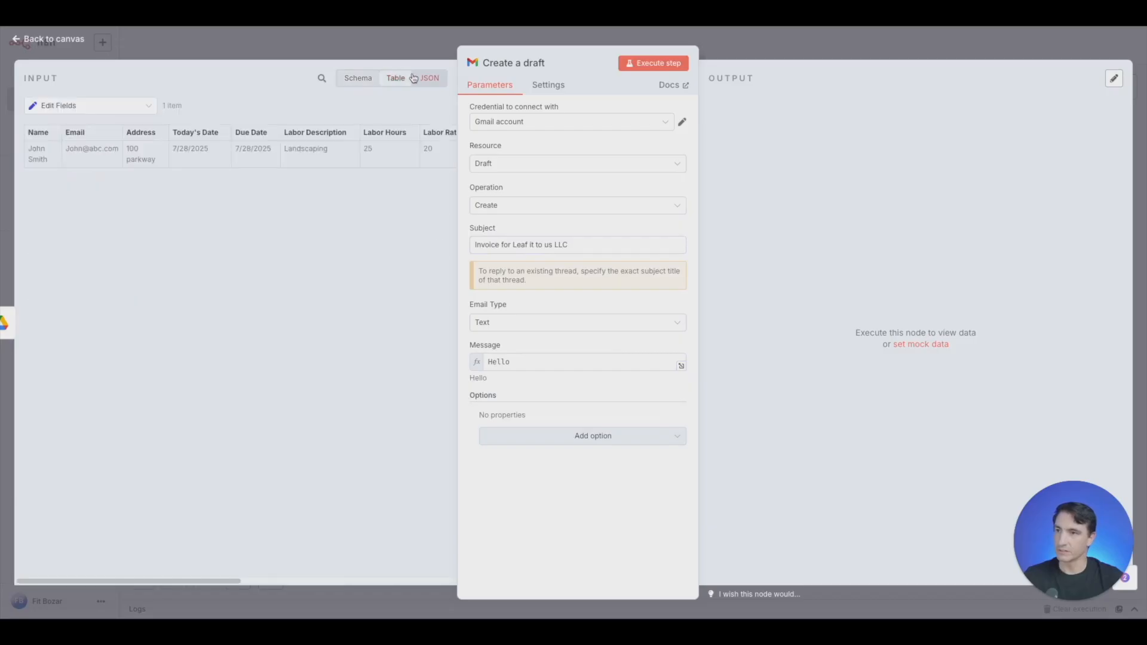
left_click(427, 78)
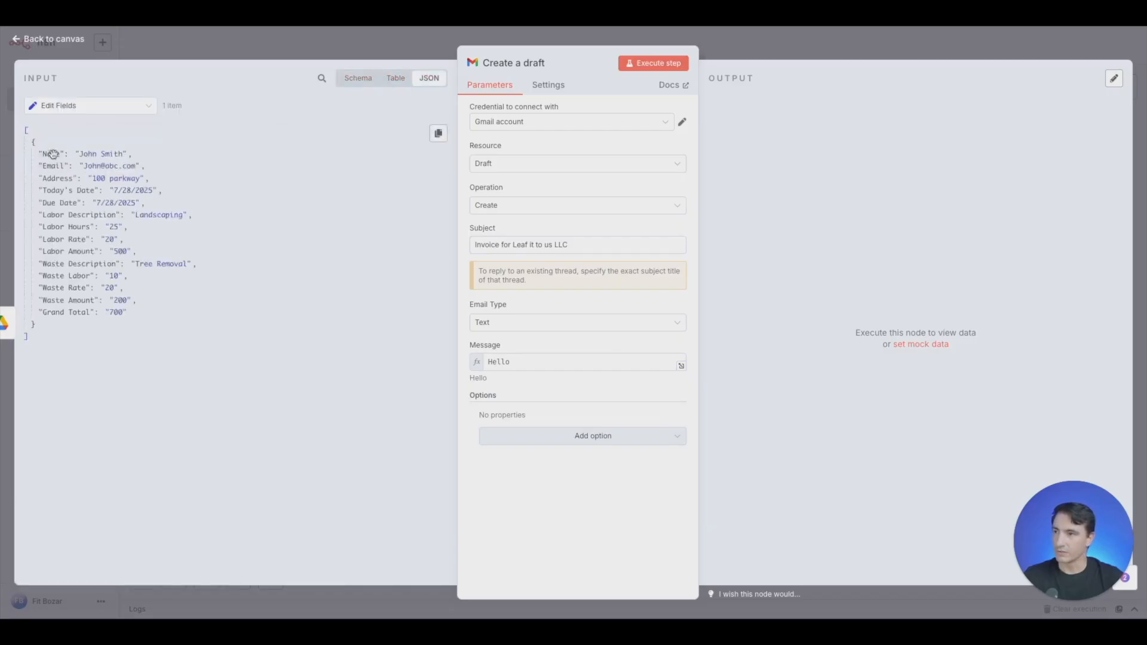
left_click_drag(53, 154, 562, 362)
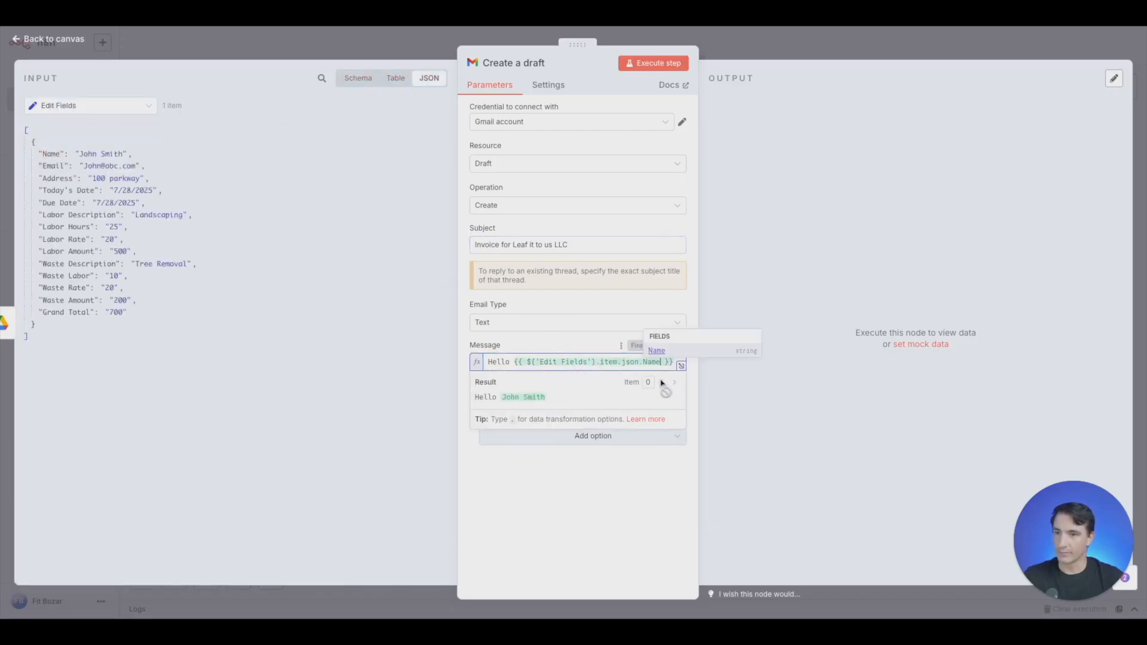
- In the expanded message editor, add the line "Thank you for choosing Leaf is to us LLC. It was a pleasure doing your landscaping." below the greeting
left_click(684, 366)
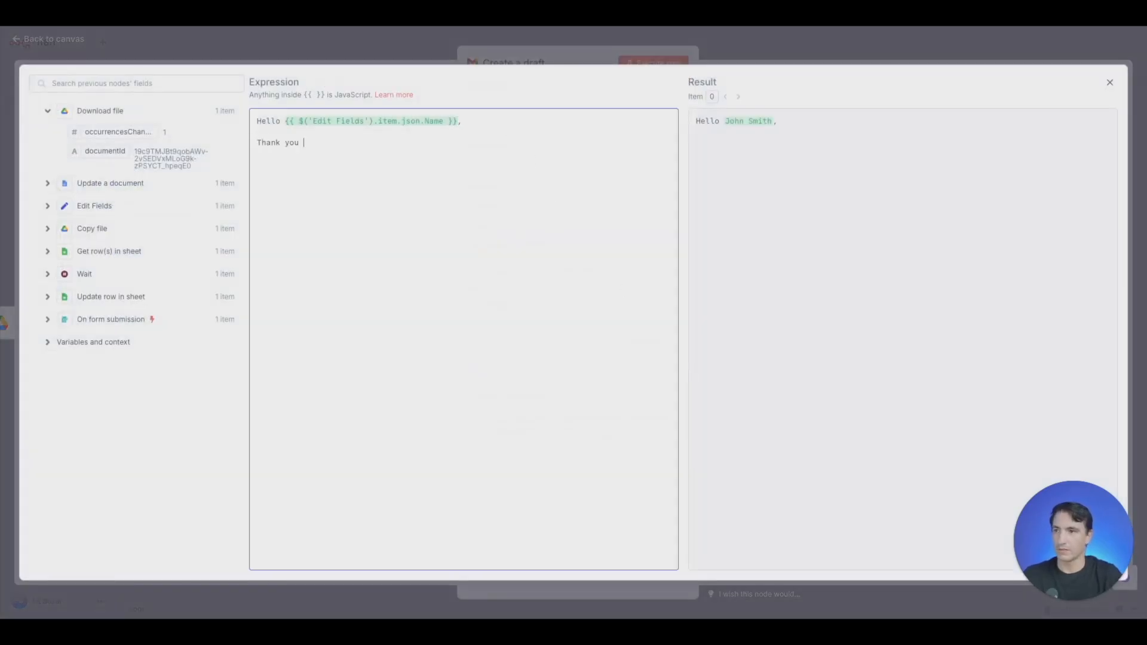
type("choosing")
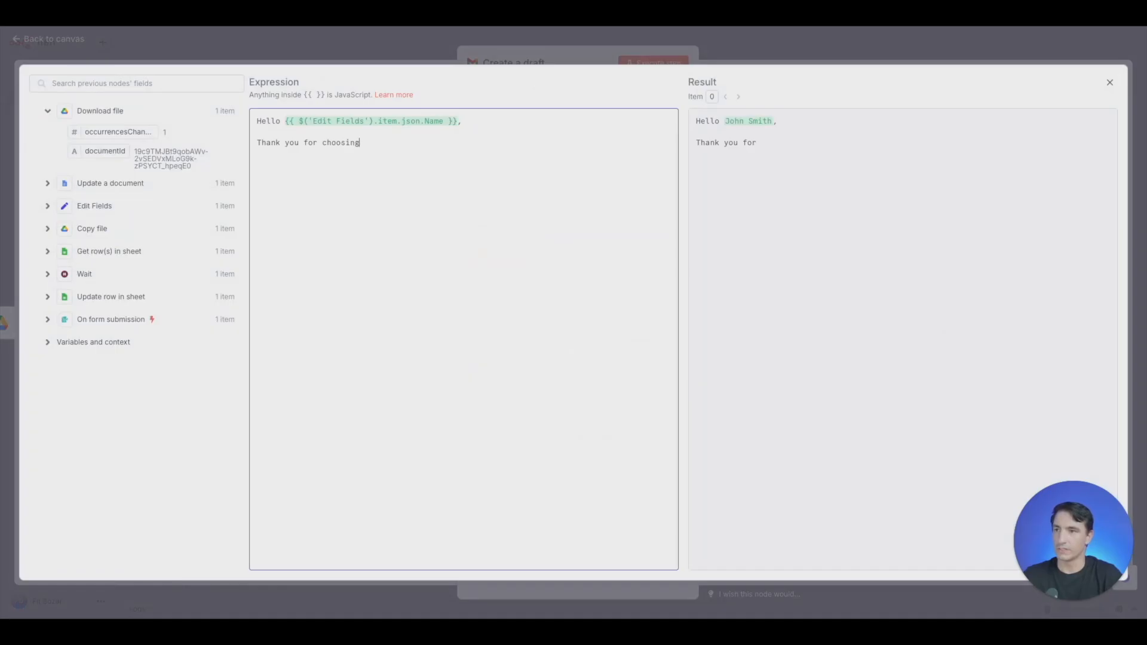
type(" Leaf is to ")
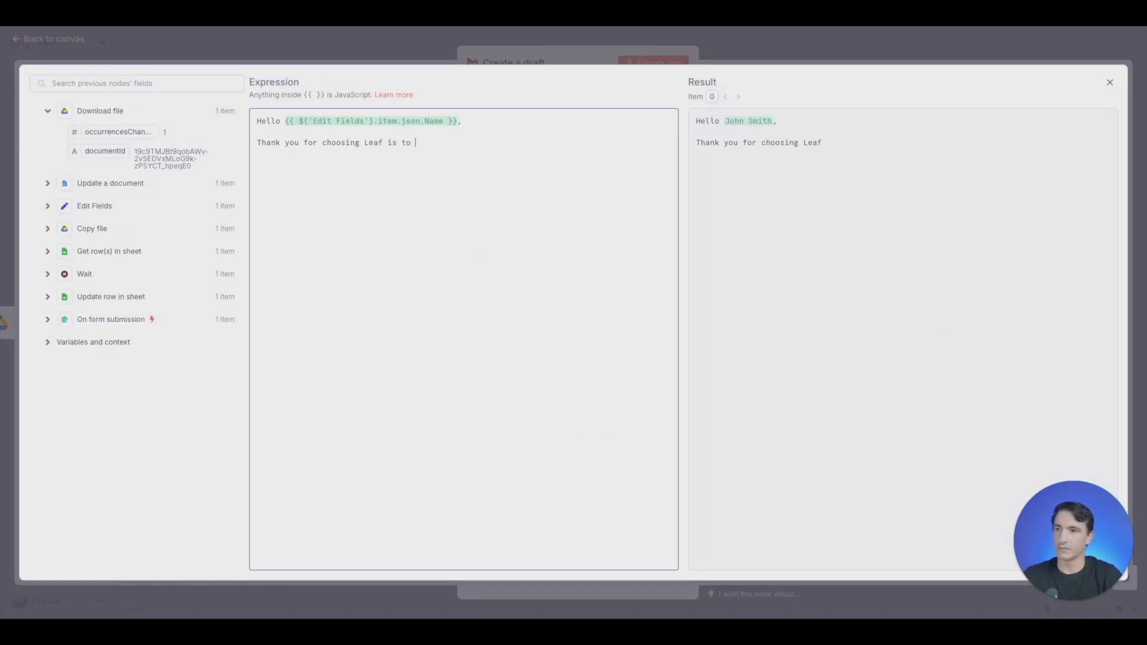
type("us LLC. It was a pleasure doing yo")
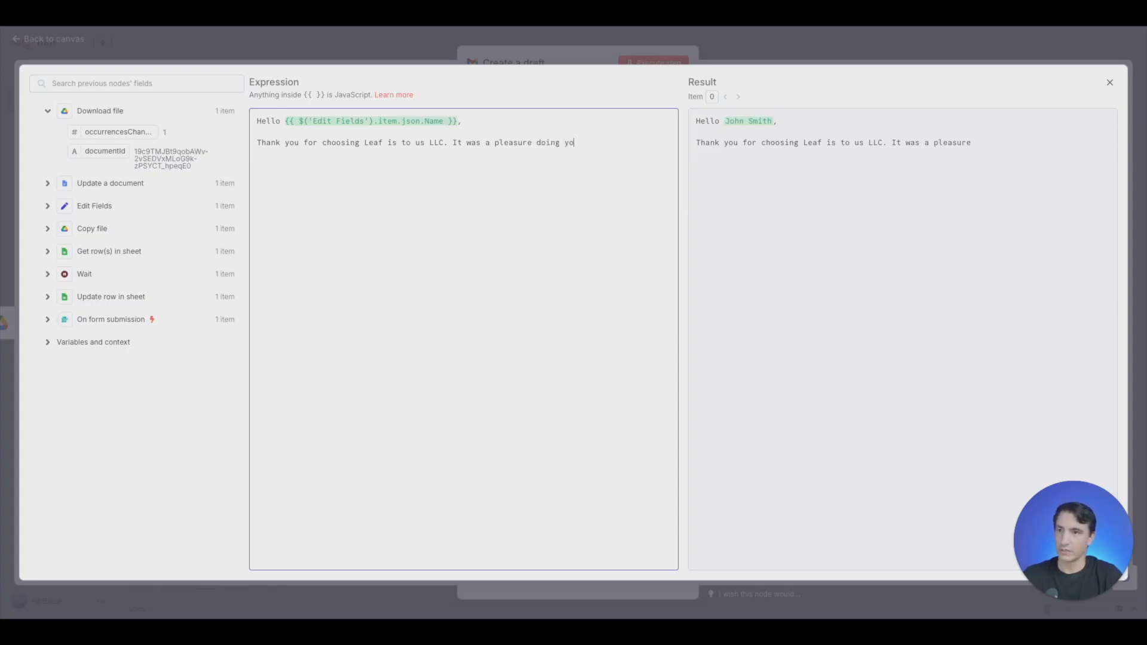
type("ur landscaping.")
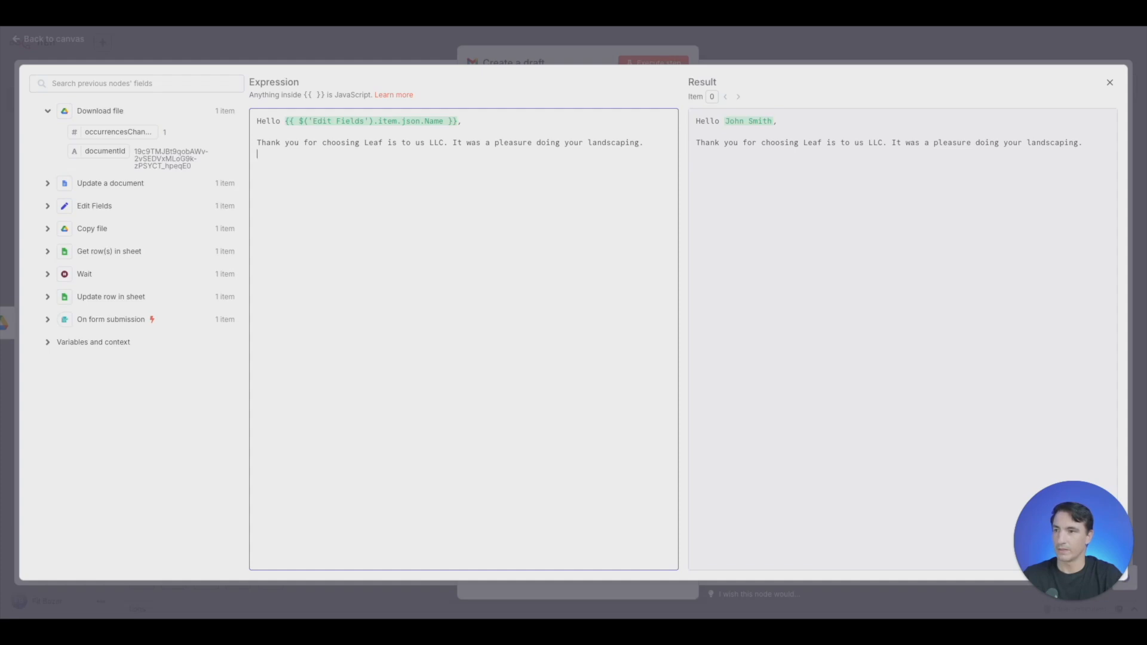
type("  Attached i")
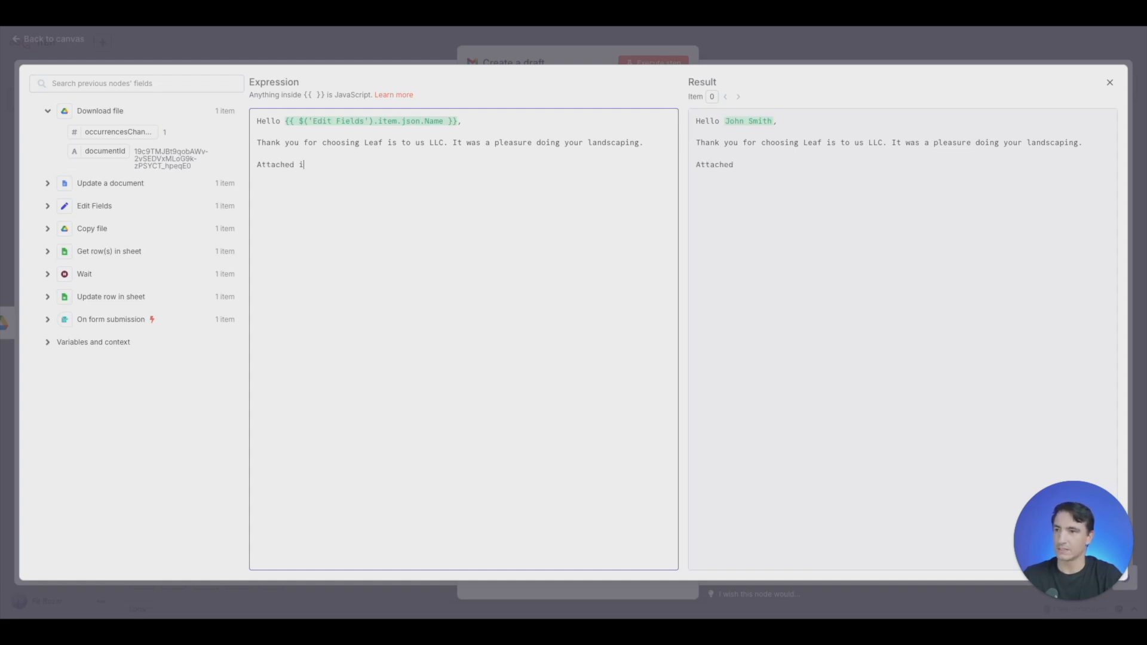
type("s the ")
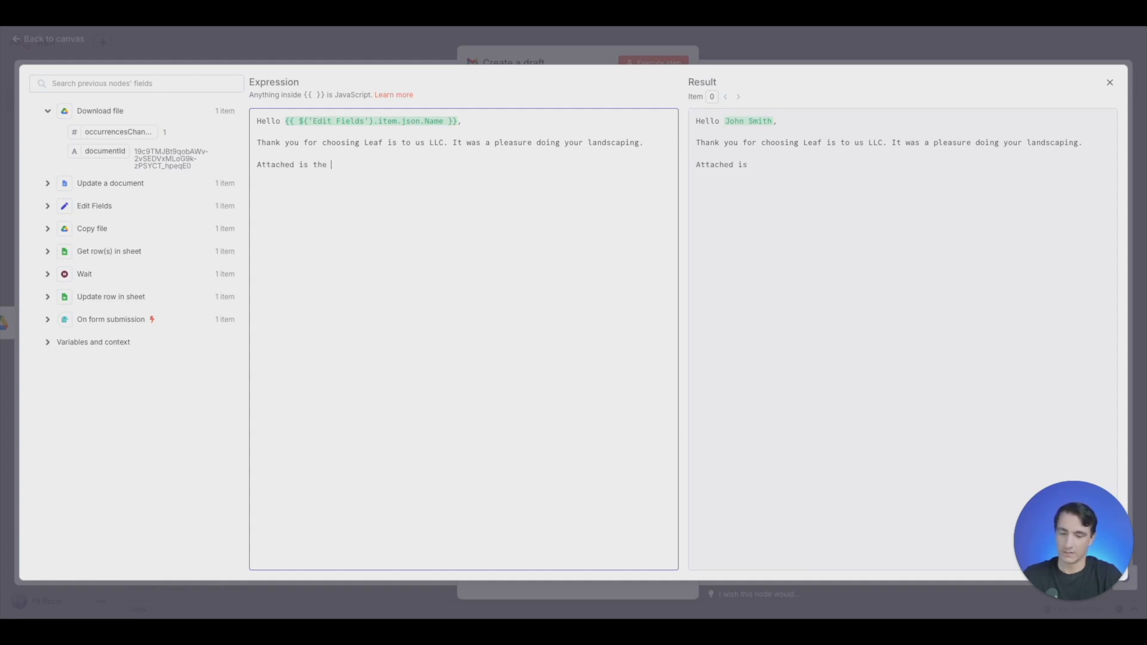
type("invoice for")
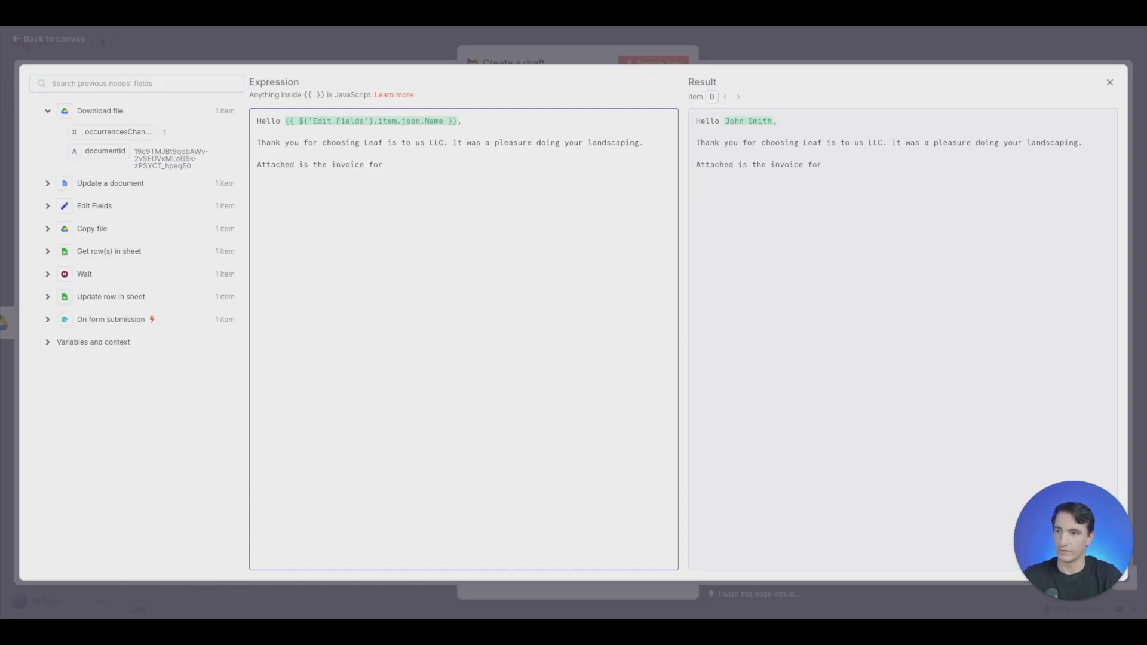
type(" our services.")
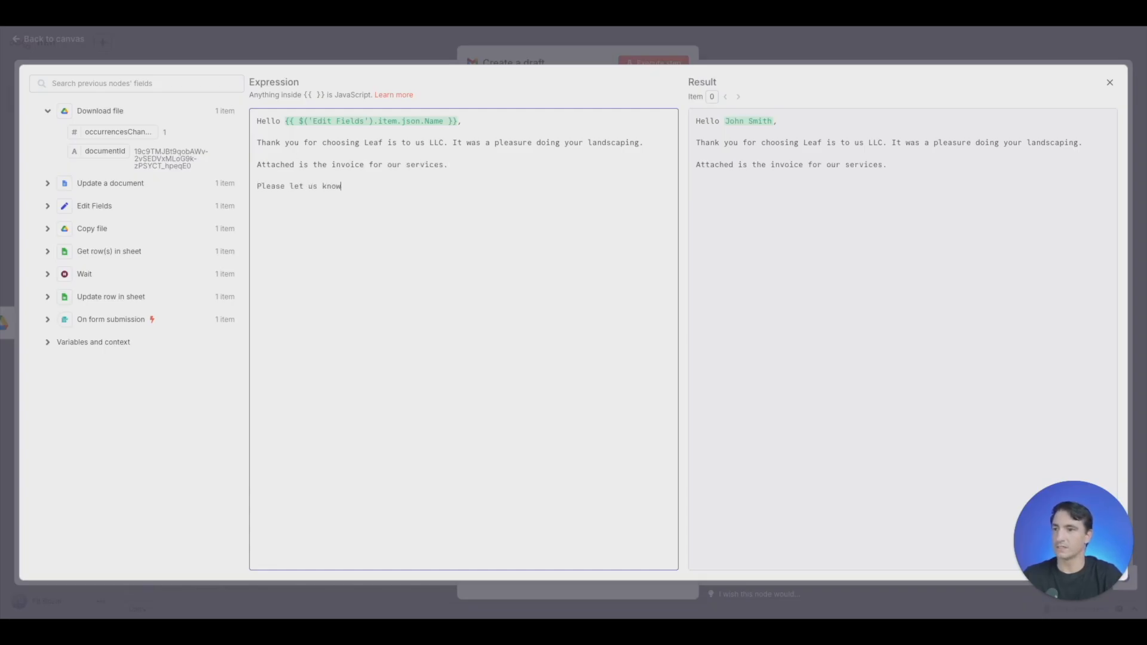
- Add the closing sentence "Please let us know if you have any questions." as its own paragraph in the message
type("quesiton")
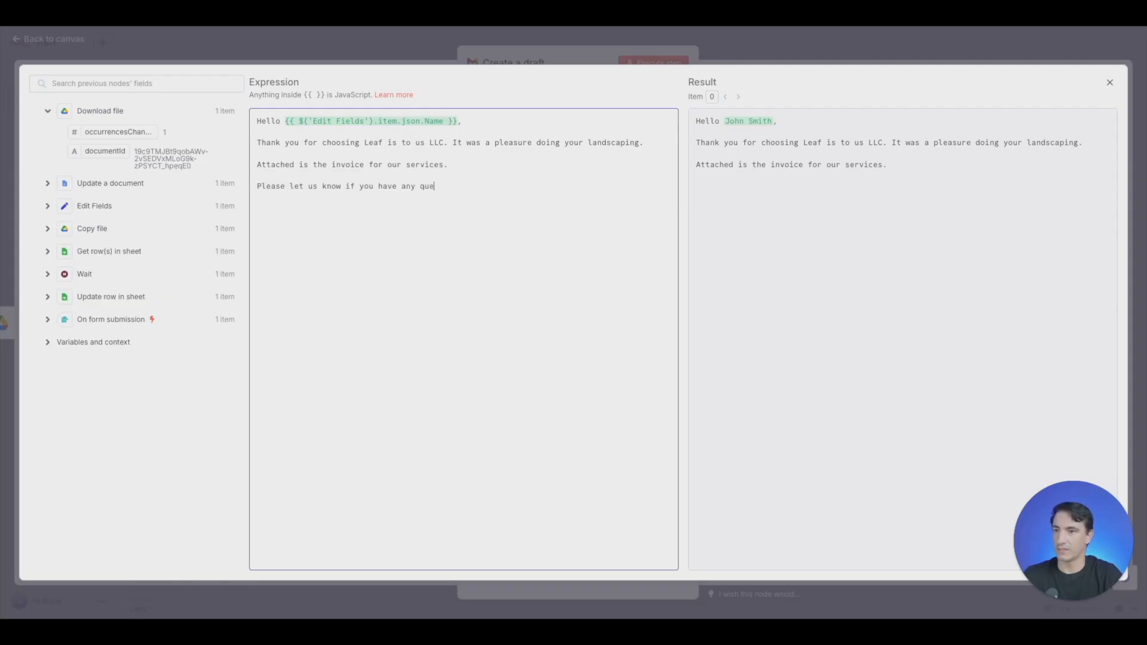
key("BackSpace")
key("BackSpace")
key("BackSpace")
key("BackSpace")
type("tions.")
key("Return")
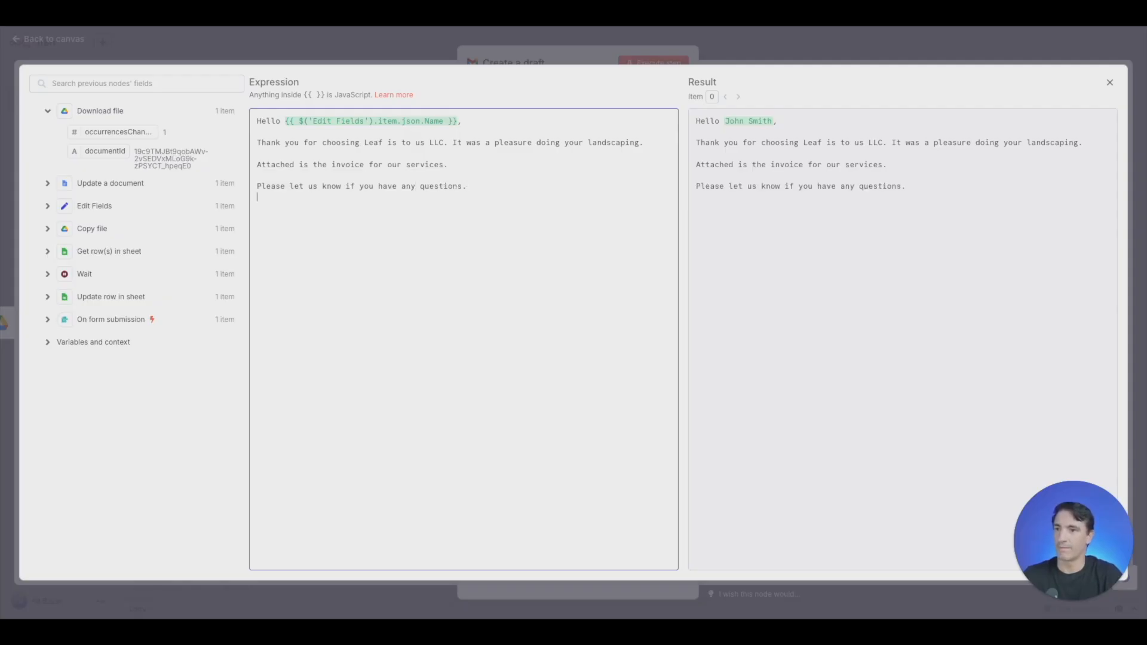
- Sign off the message with "Regards," and the sender's first name on the following line, and close the expanded editor
type("R")
key("BackSpace")
type("R")
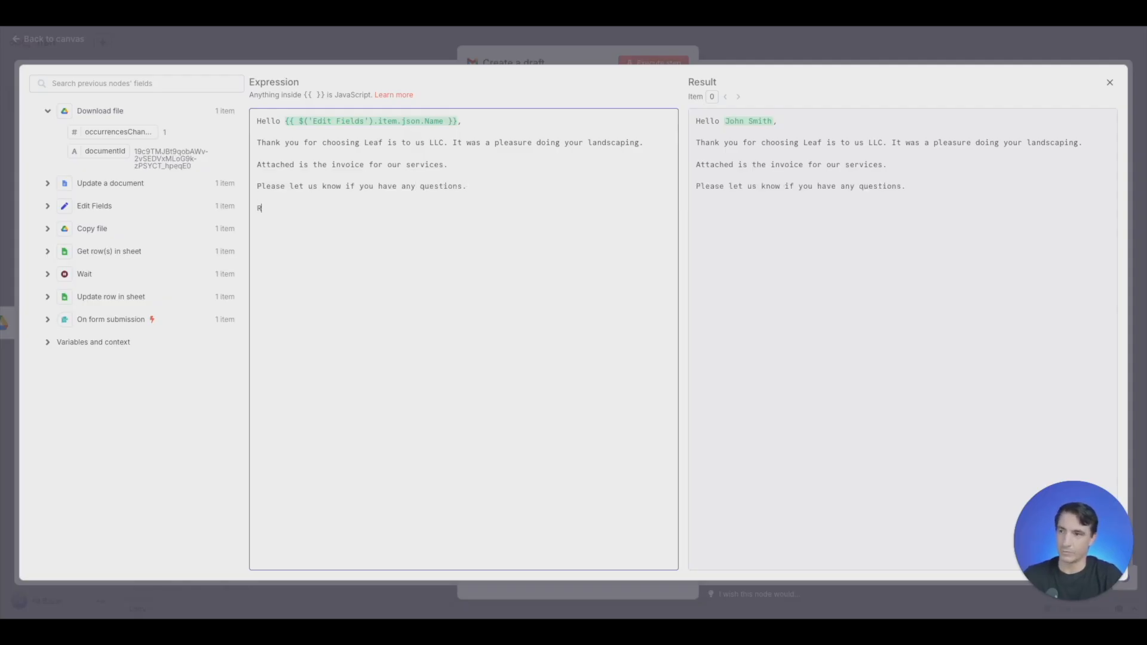
type("egards,")
key("Return")
type("Fit")
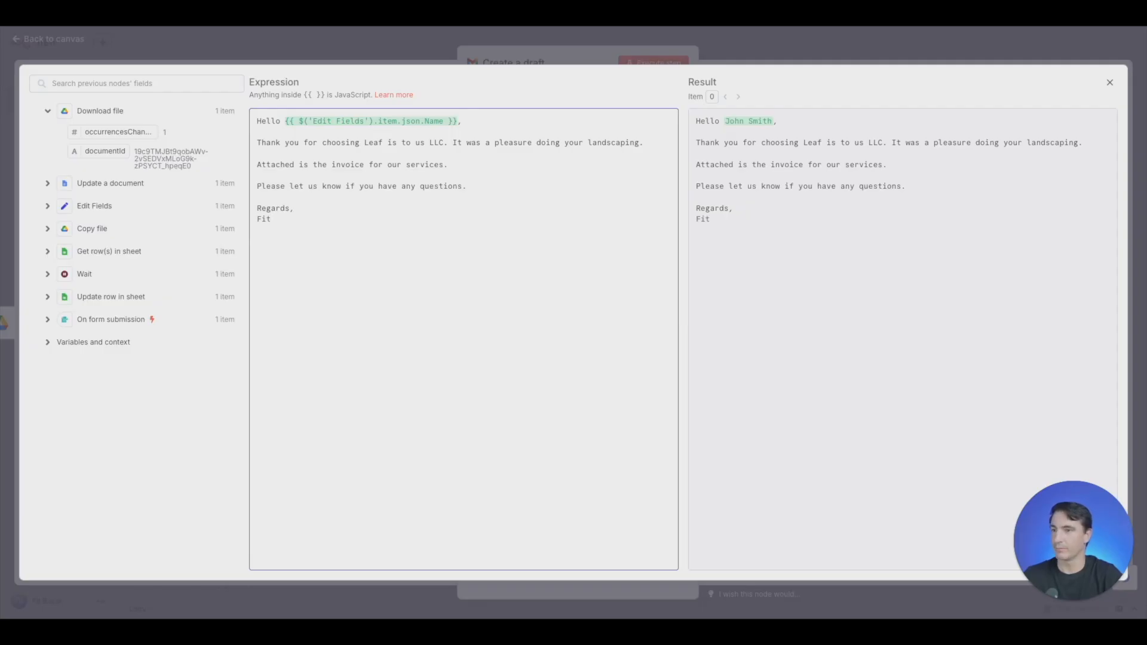
left_click(407, 57)
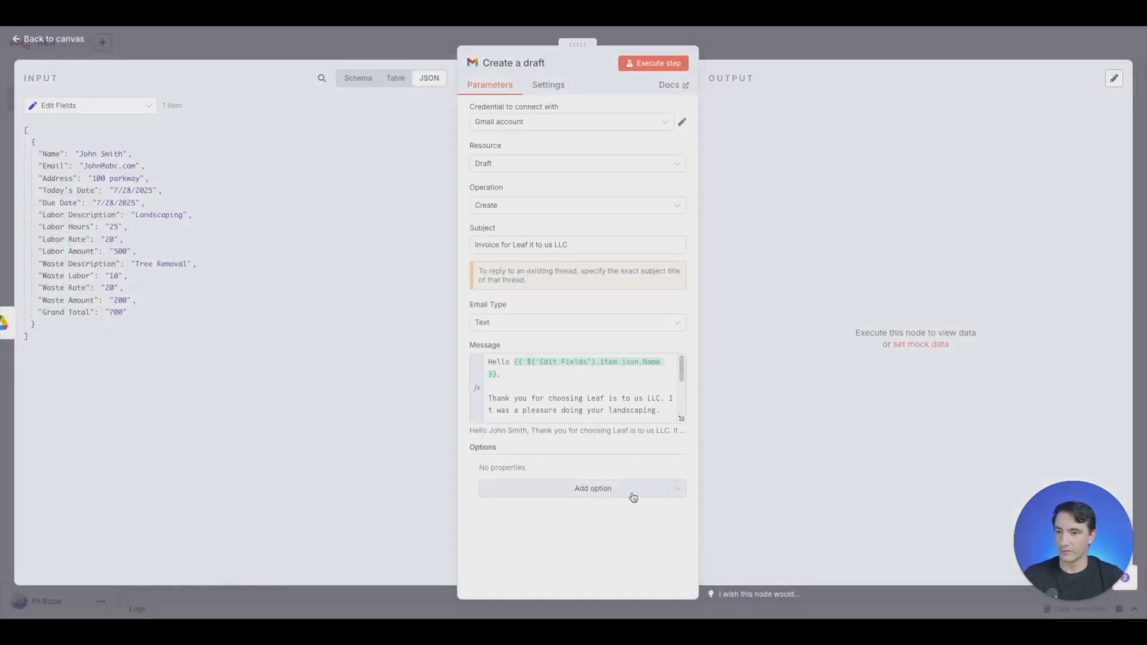
- Add an Attachments option with one attachment entry to the Gmail draft, showing the Download file node's output as input
left_click(591, 491)
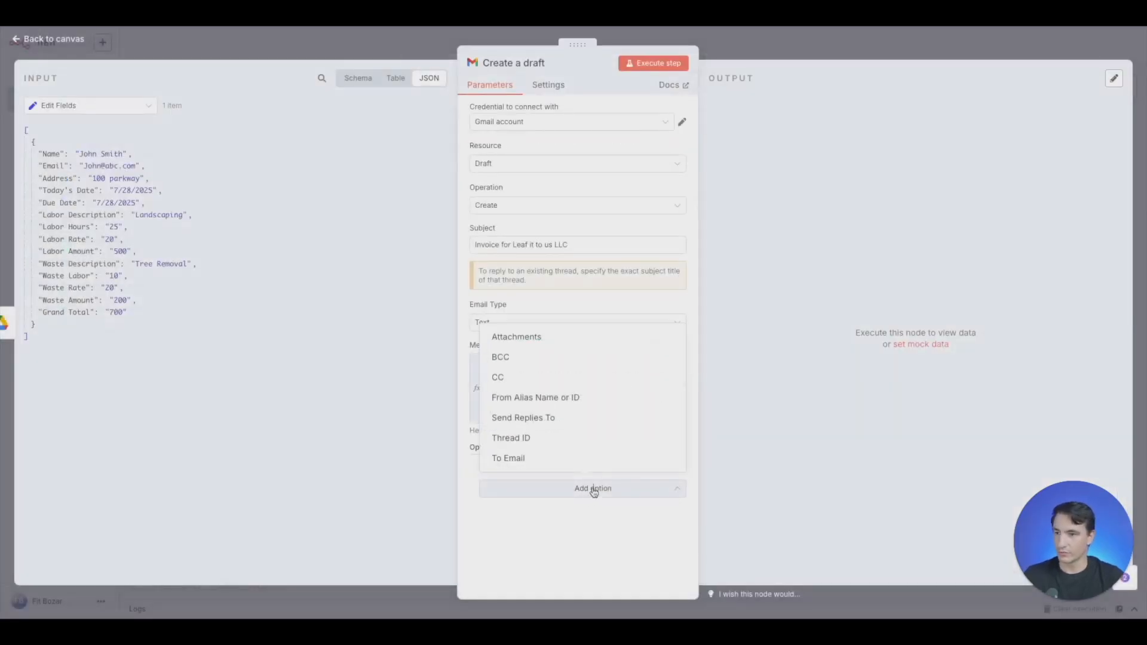
left_click(563, 341)
left_click(131, 108)
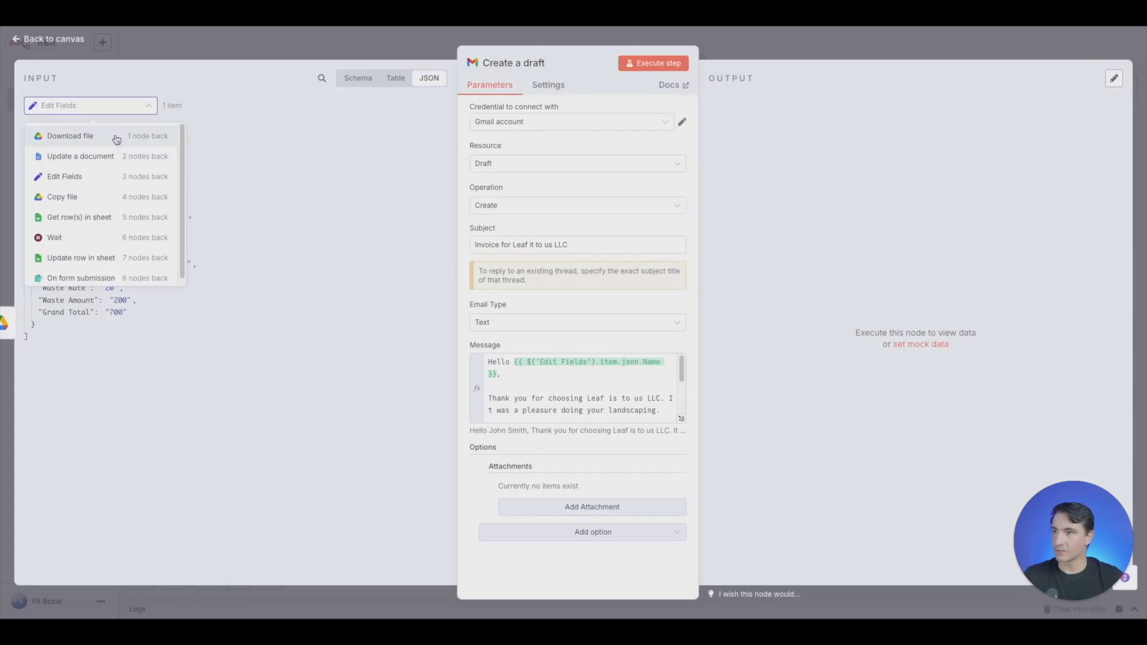
left_click(116, 137)
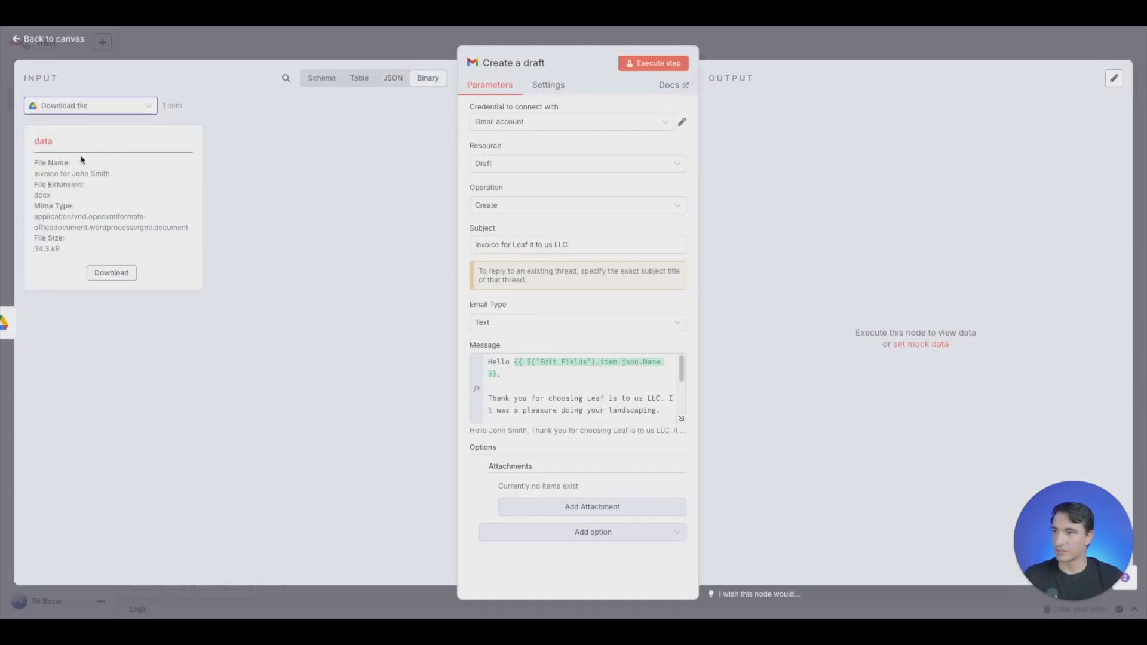
left_click(575, 513)
- Set the attachment field name to the fixed value "data" and execute the Gmail draft node
left_click(672, 487)
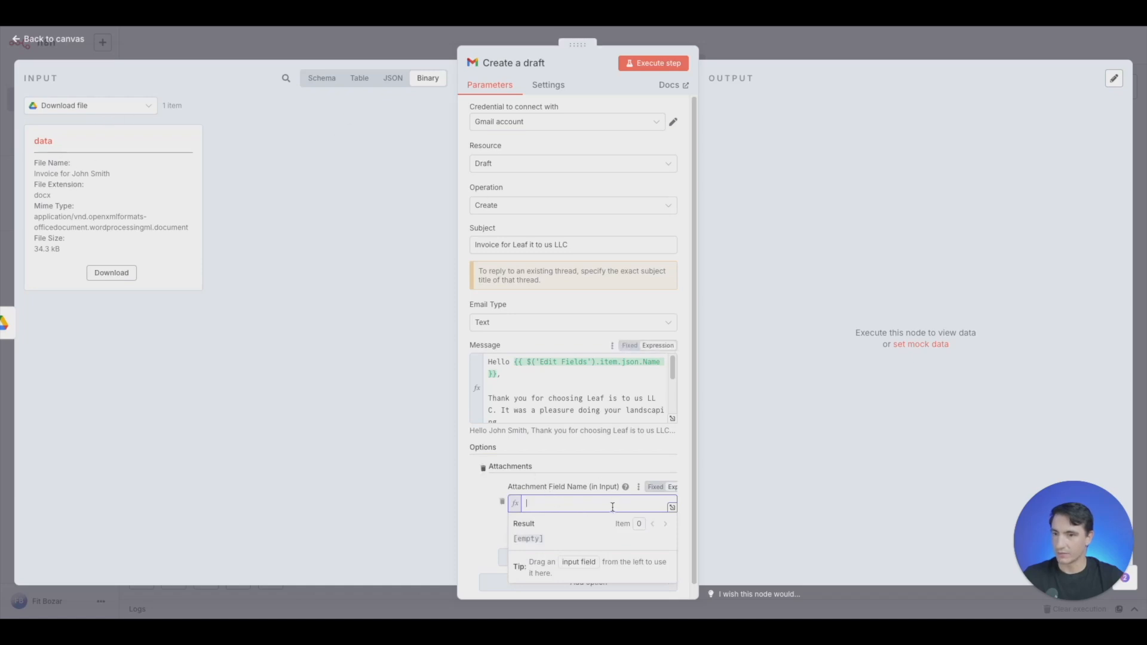
left_click(656, 489)
type("data")
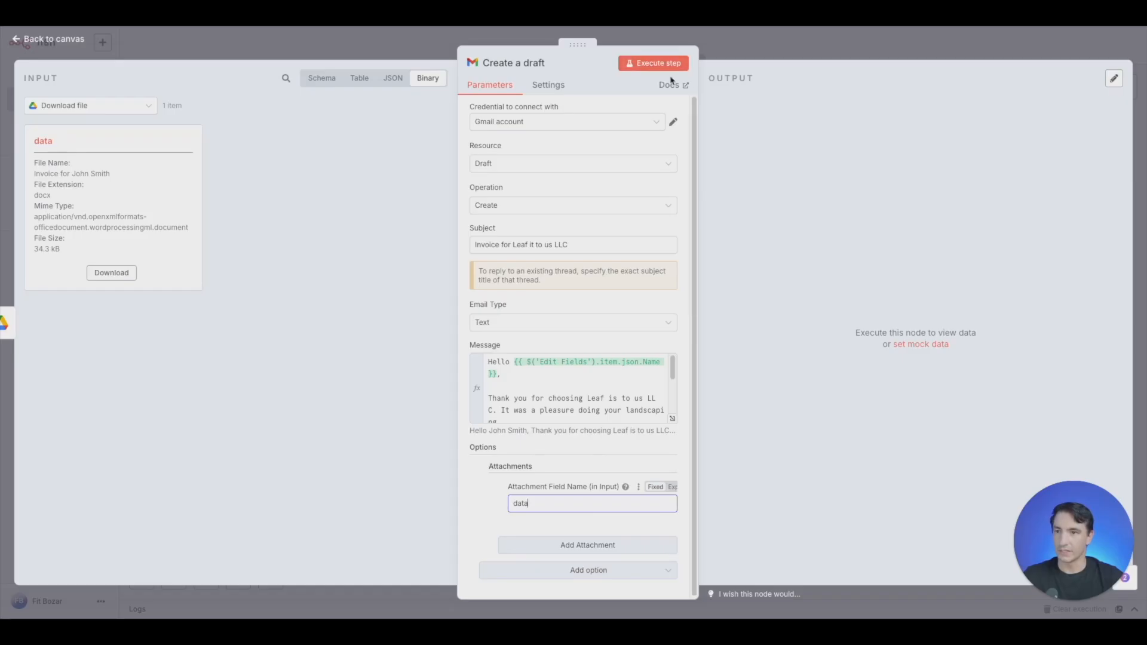
left_click(655, 64)
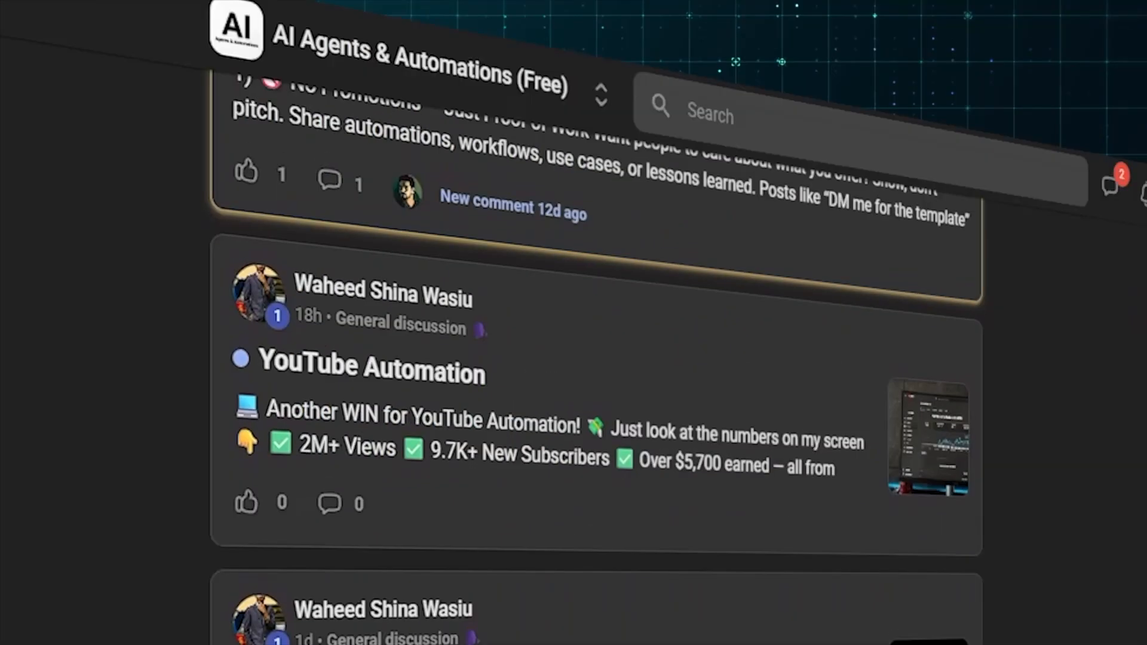
scroll(597, 389, "up", 4)
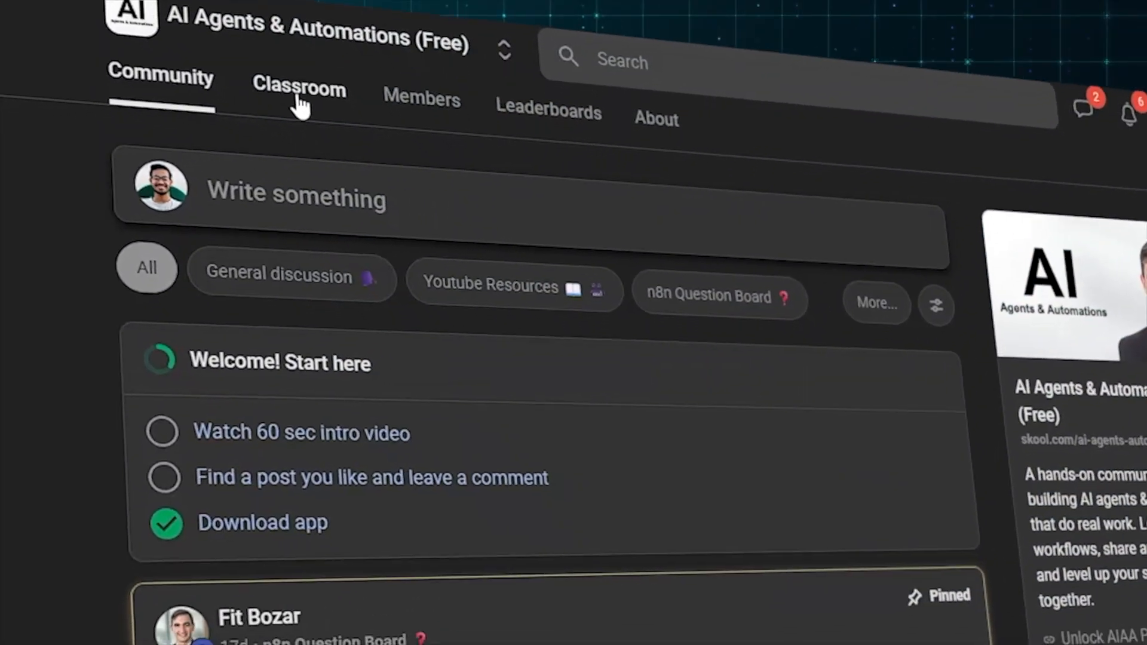
left_click(298, 95)
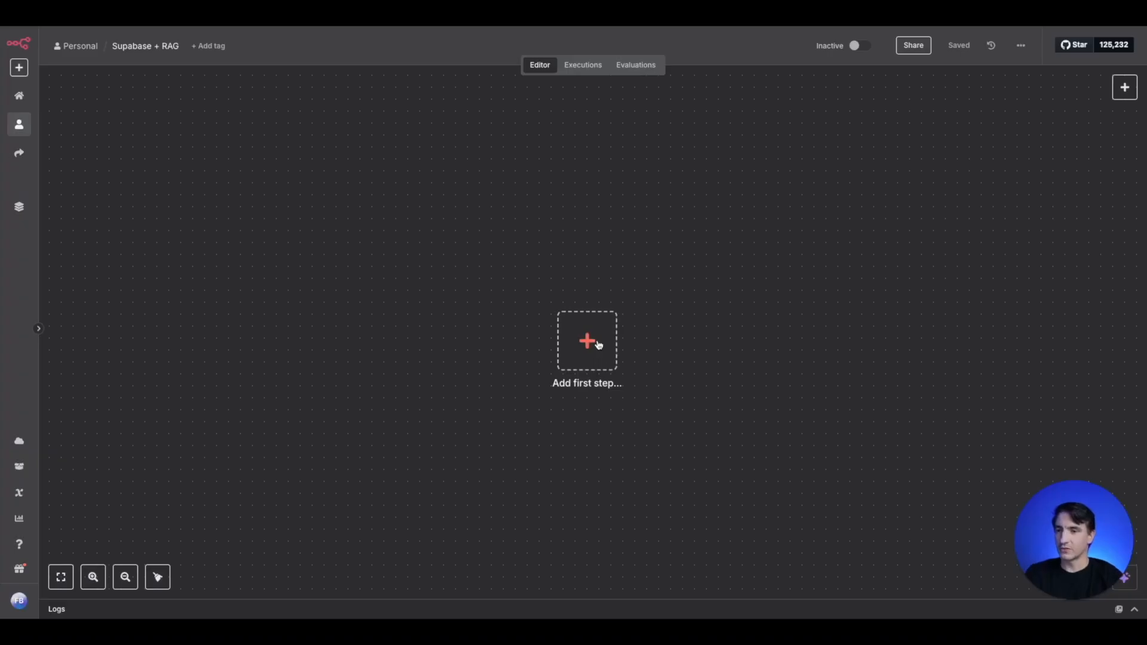
- Add a manual "When clicking 'Execute workflow'" trigger to the empty Supabase + RAG workflow and shift it slightly up and left on the canvas
left_click(598, 350)
left_click(1022, 176)
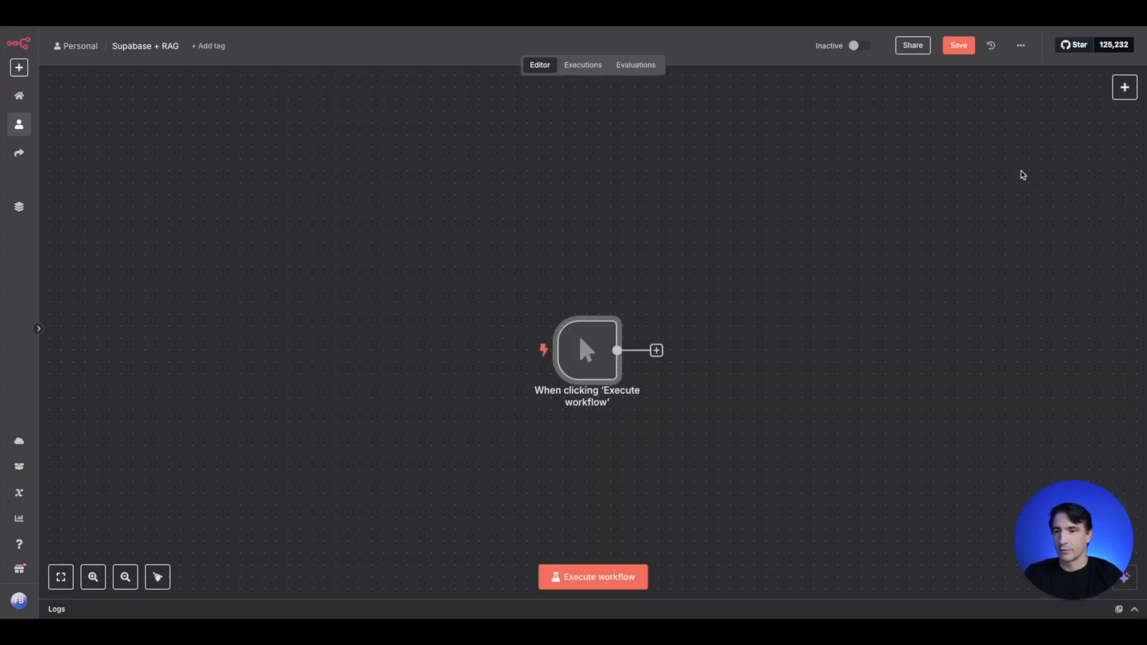
scroll(720, 396, "up", 2)
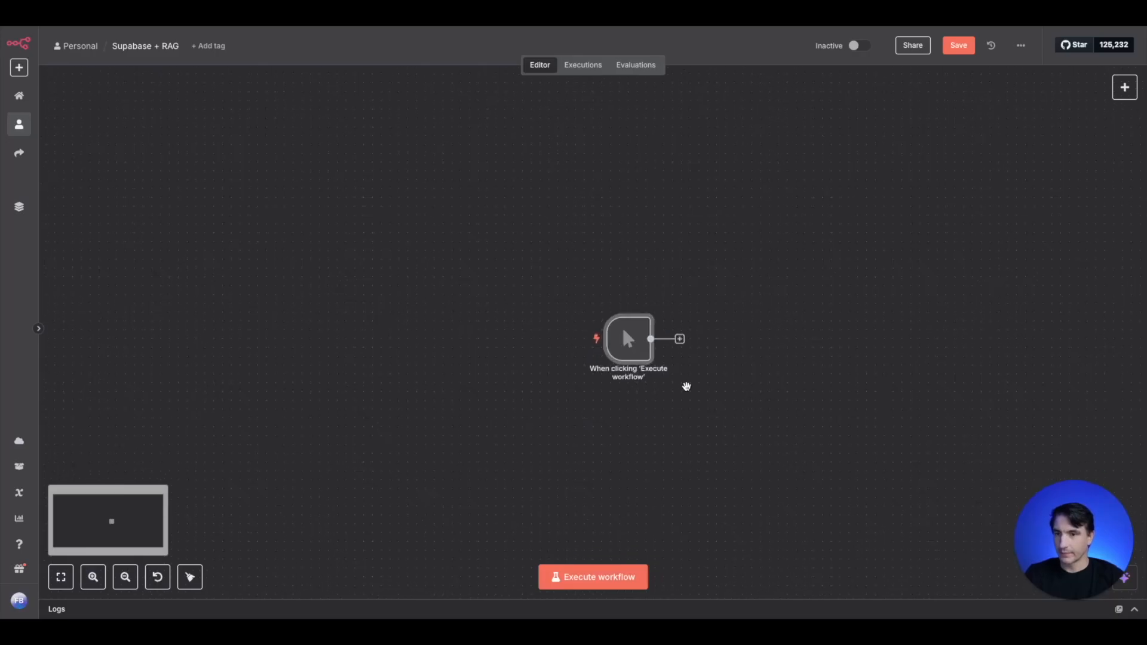
left_click_drag(628, 340, 533, 306)
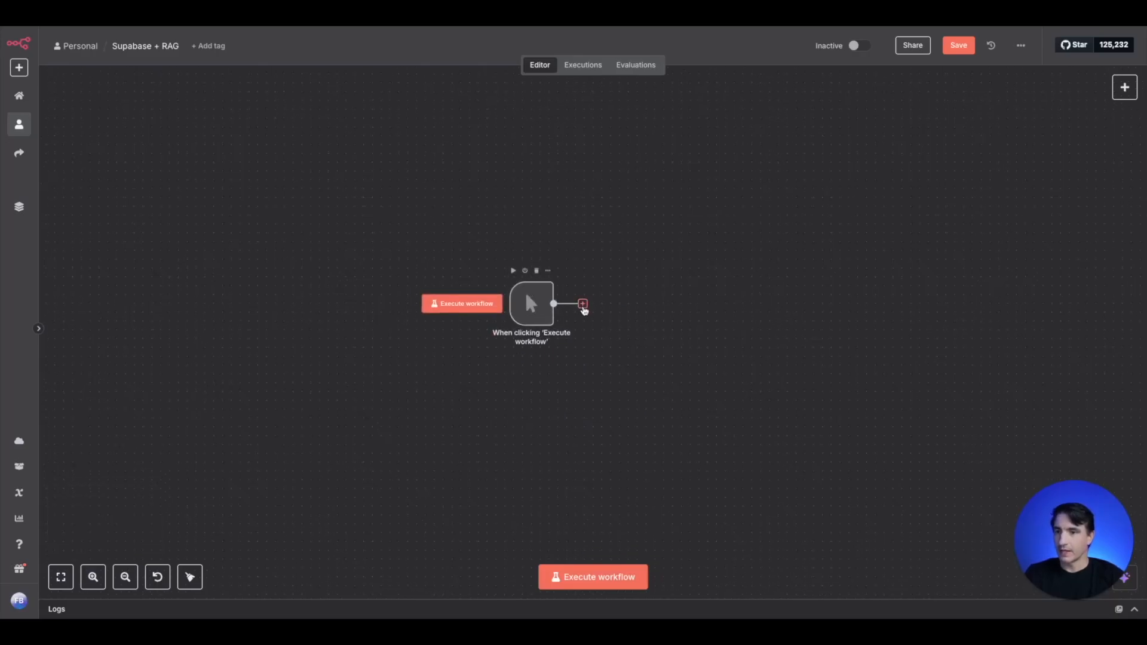
- Add a Google Drive node with the Download file action after the manual trigger
left_click(582, 304)
type("google drive")
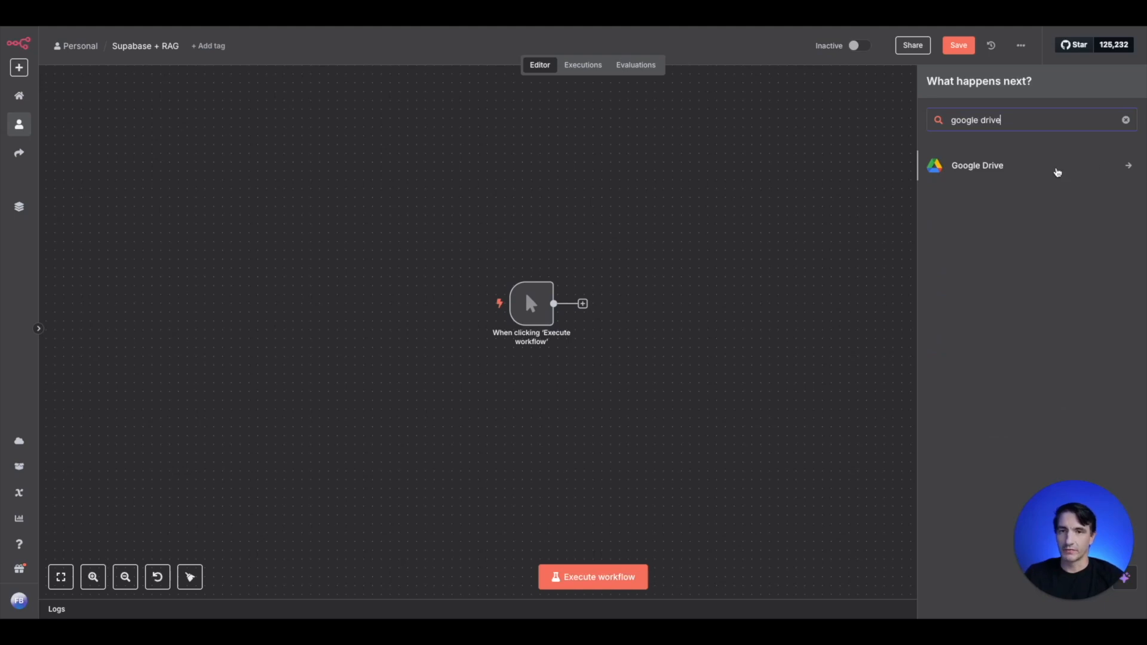
left_click(1013, 167)
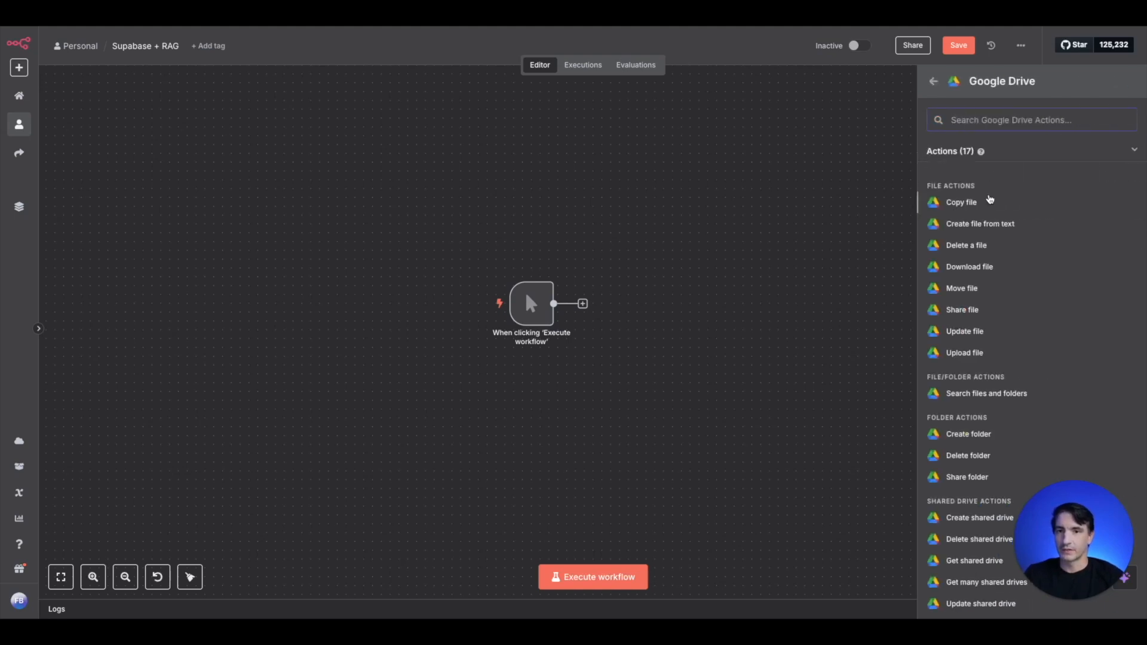
type("down")
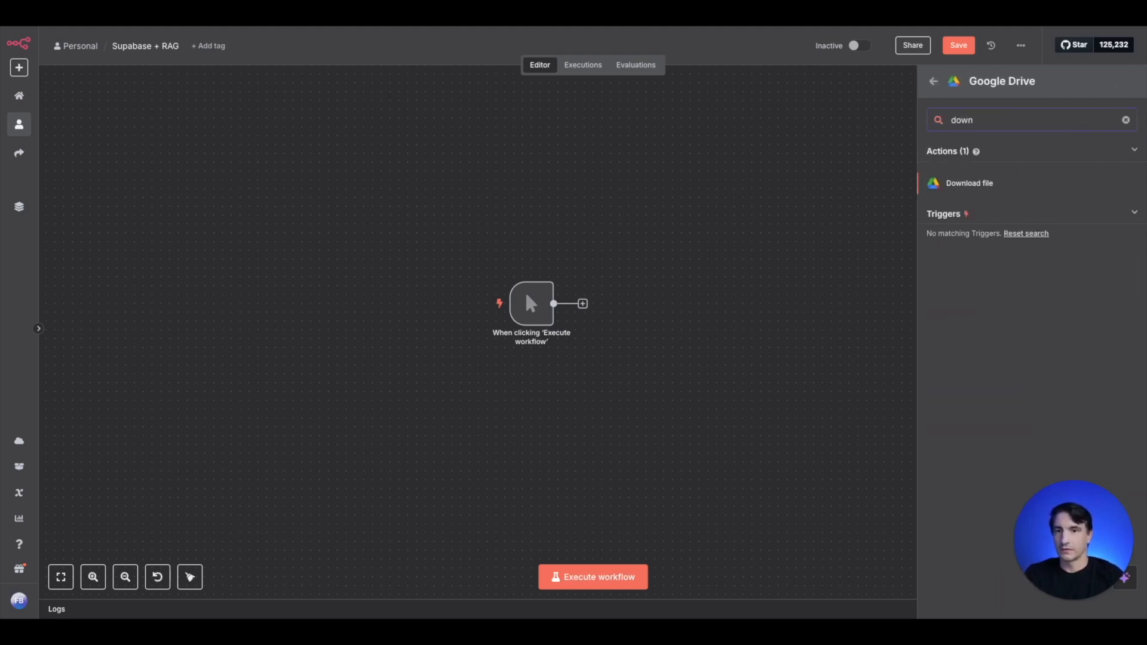
left_click(997, 182)
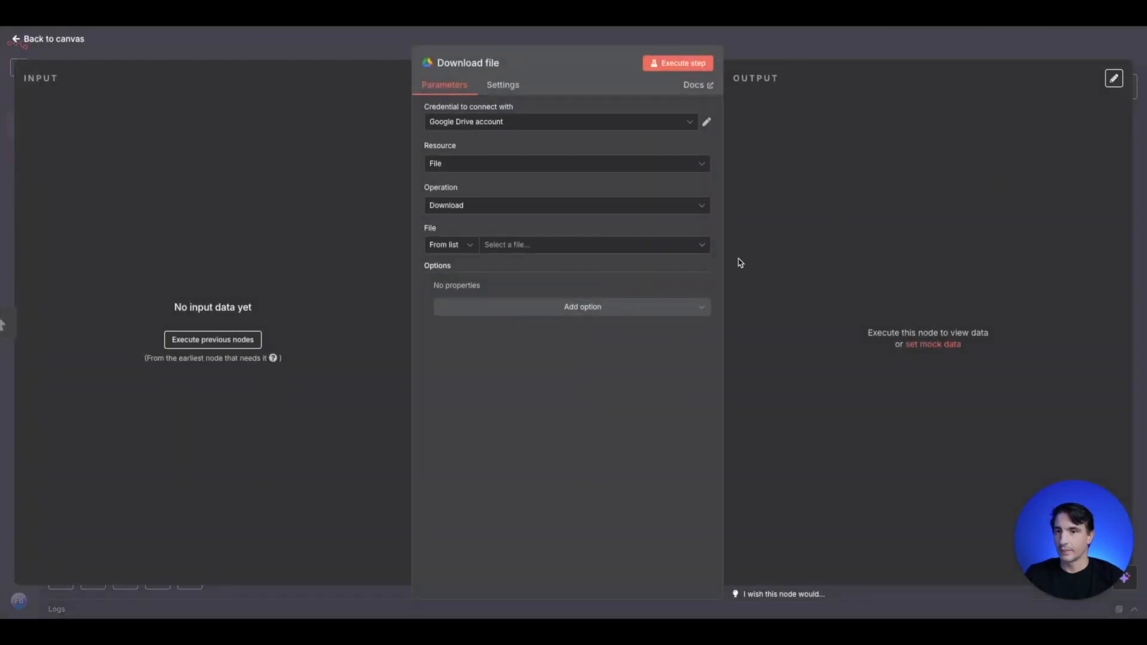
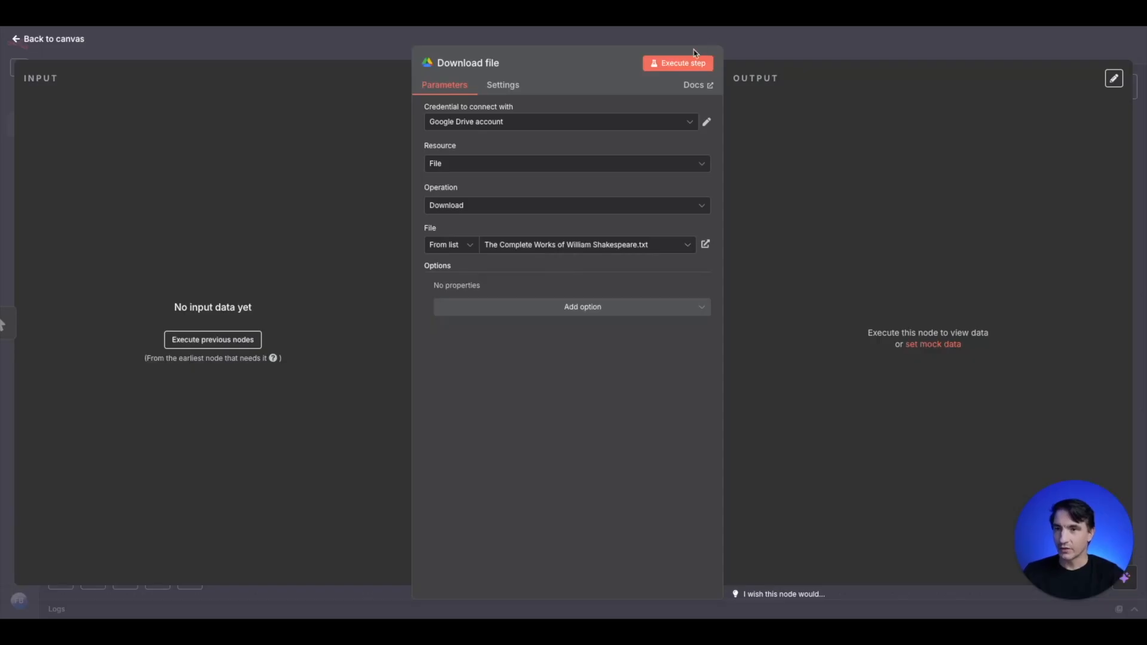
- Run the Download file node for The Complete Works of William Shakespeare.txt, view its binary output and return to the canvas
left_click(681, 64)
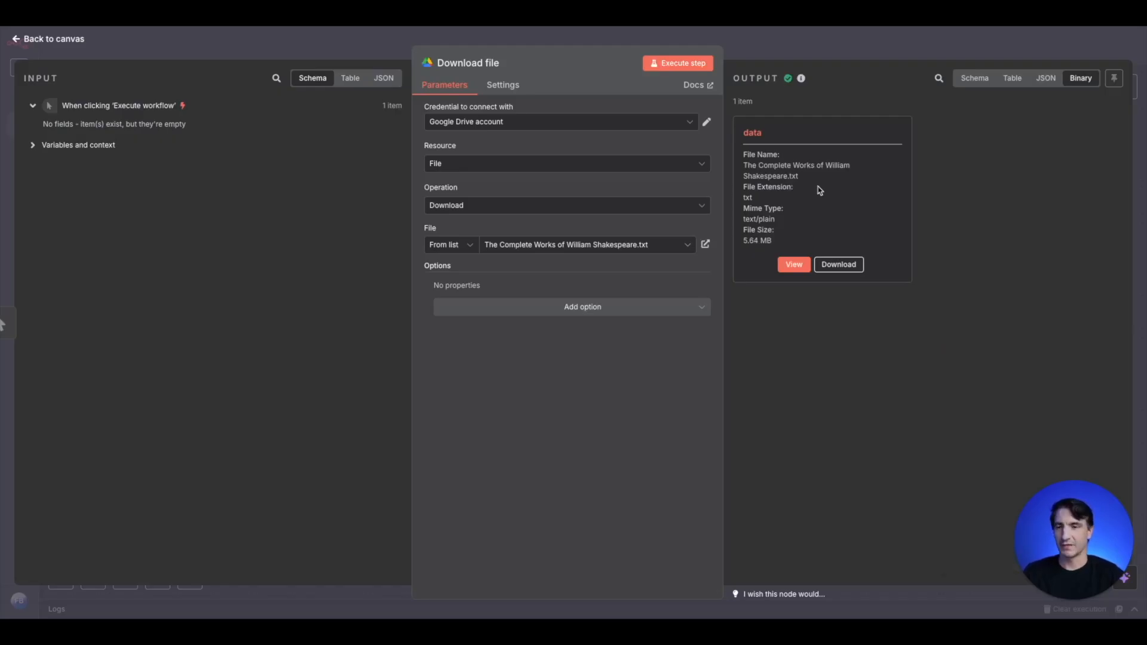
left_click(794, 264)
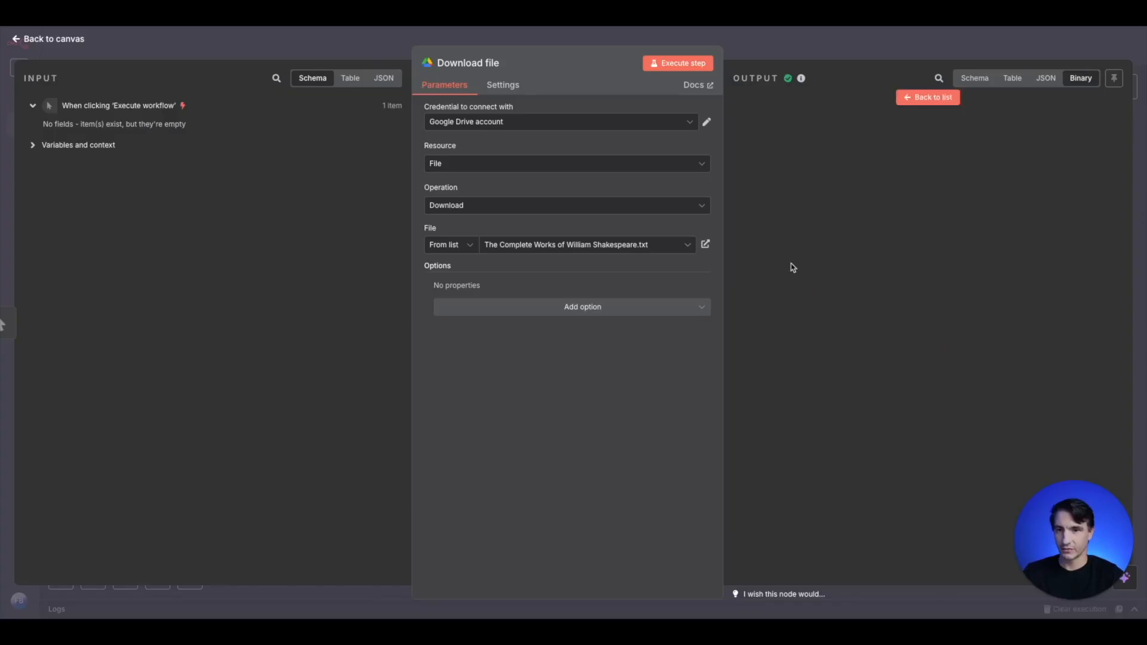
key("Escape")
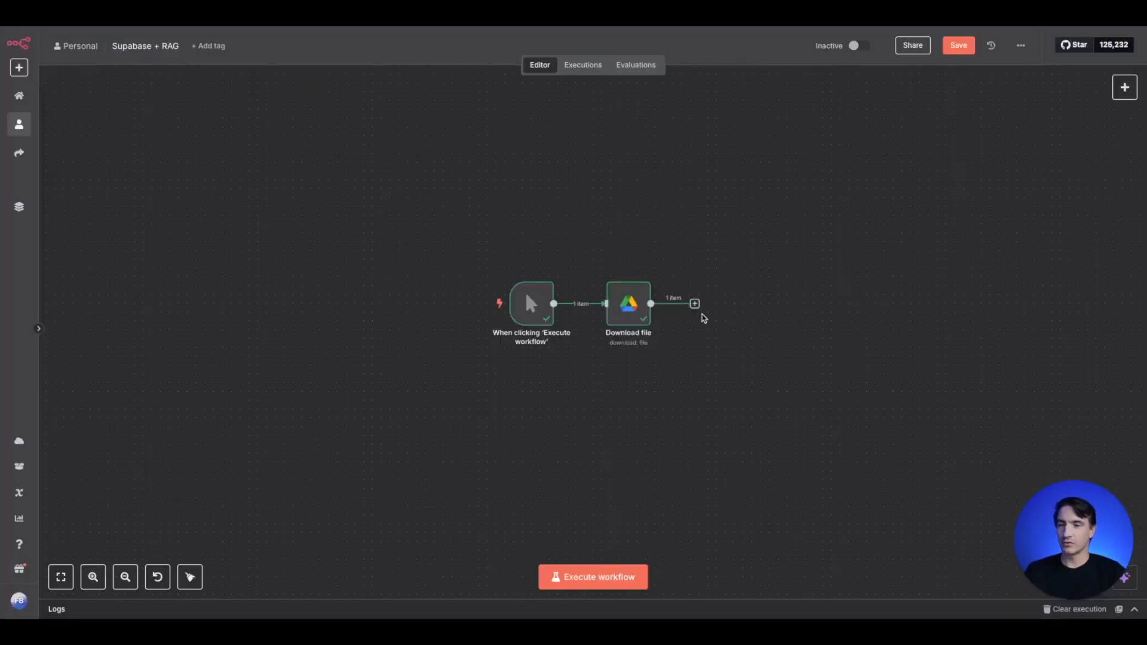
- Add a Supabase Vector Store node after Download file with the action Add documents to vector store
left_click(694, 304)
type("vector")
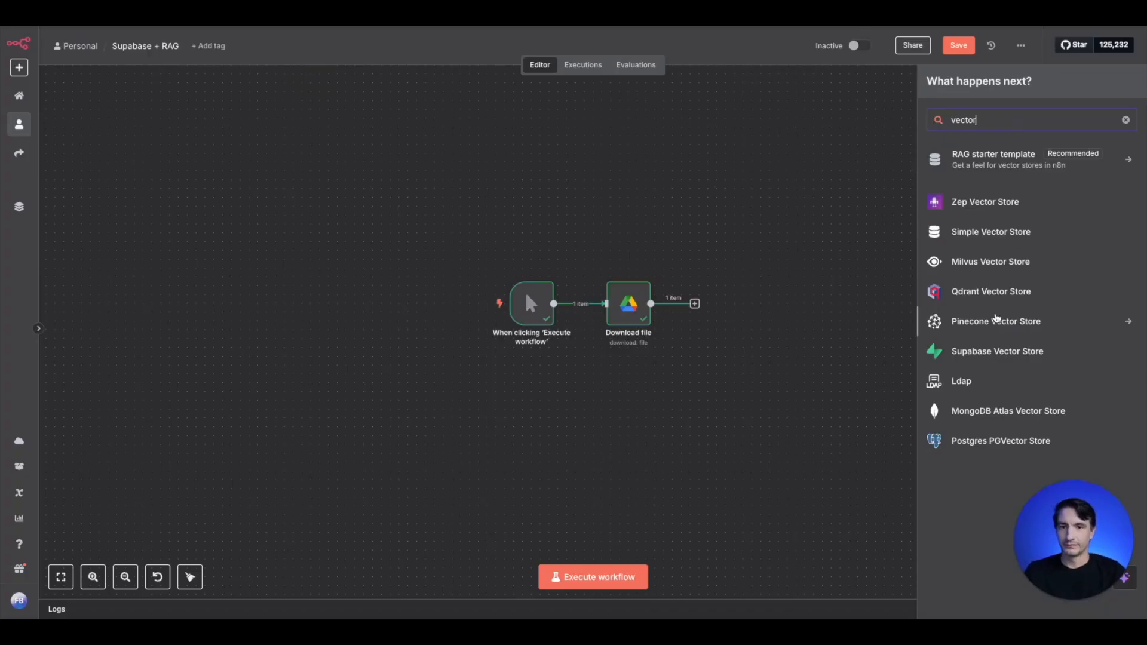
left_click(996, 356)
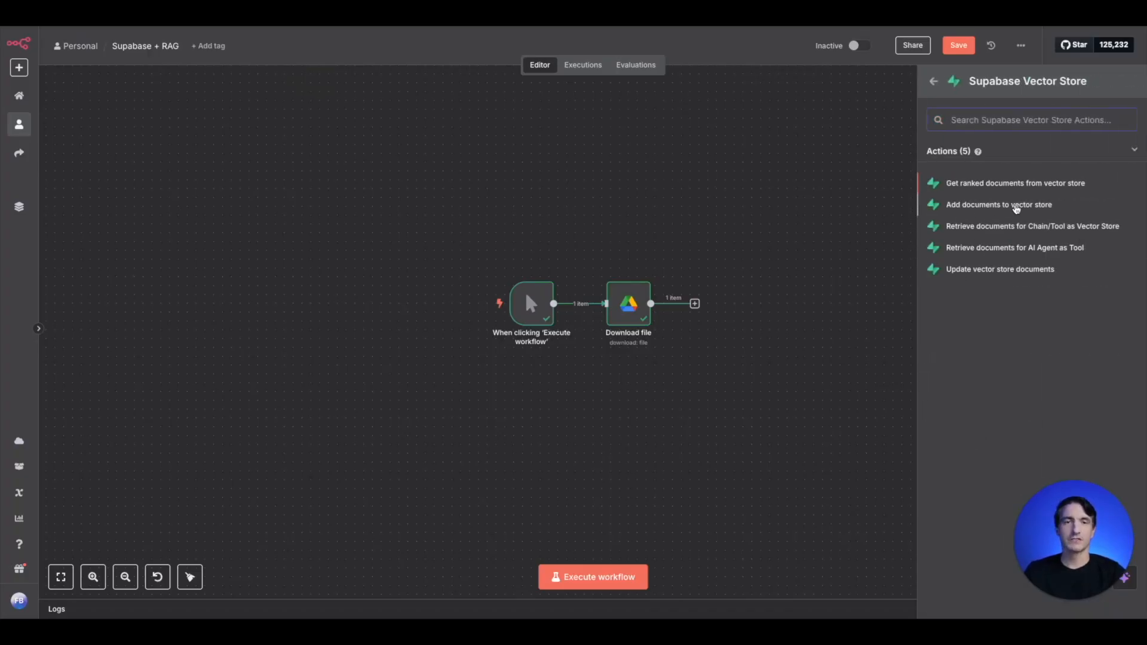
left_click(998, 209)
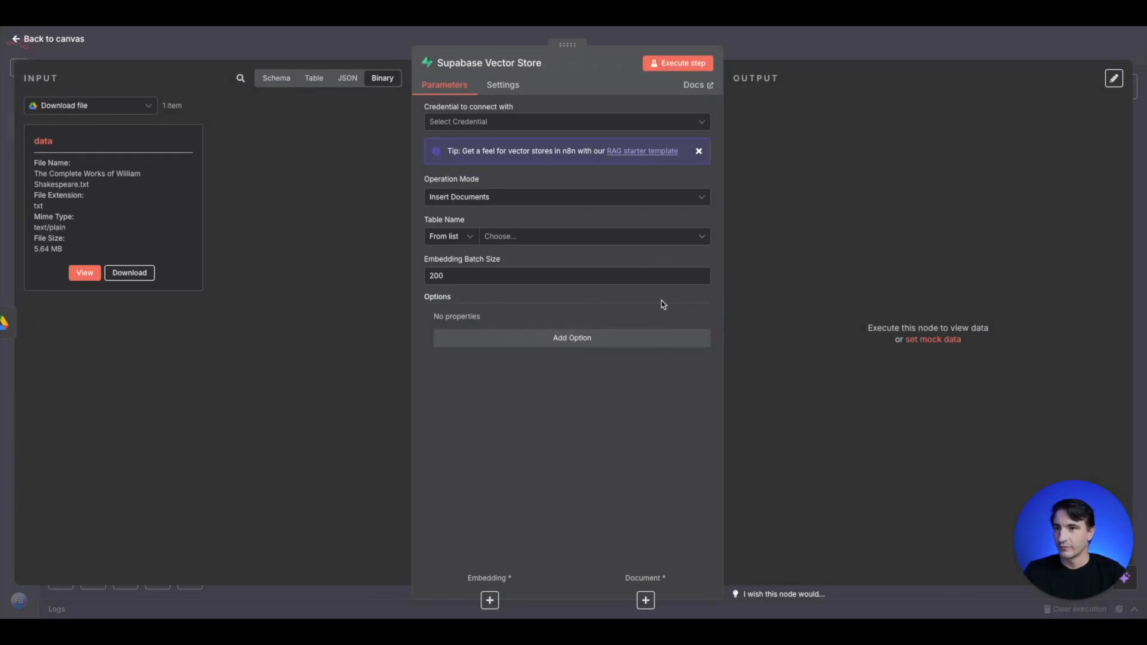
- Start a new Supabase credential for the vector store node and open its setup documentation
left_click(548, 122)
left_click(538, 151)
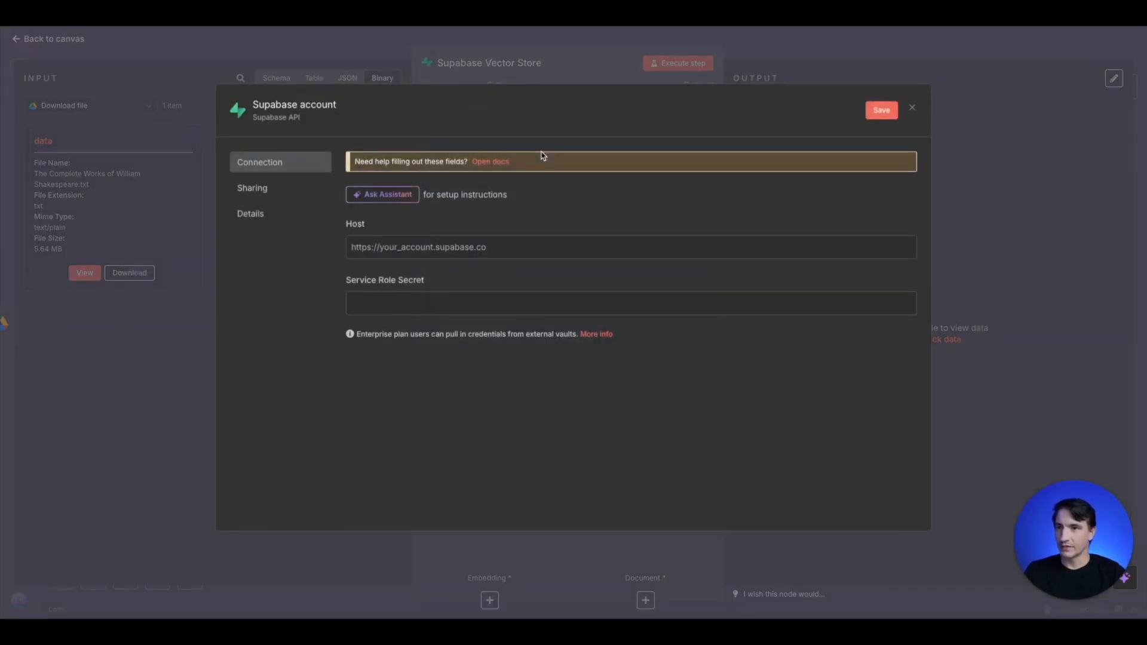
left_click(494, 167)
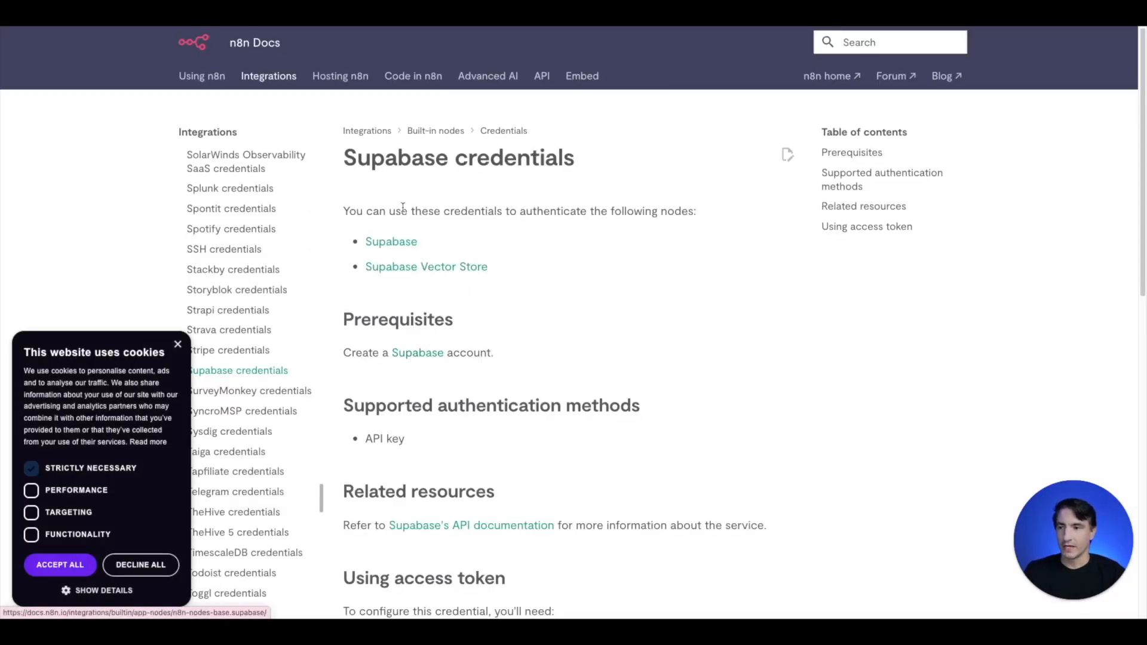
- Create a Supabase project named Works of William Shakespeare with a database password in the East US (North Virginia) region
left_click(407, 357)
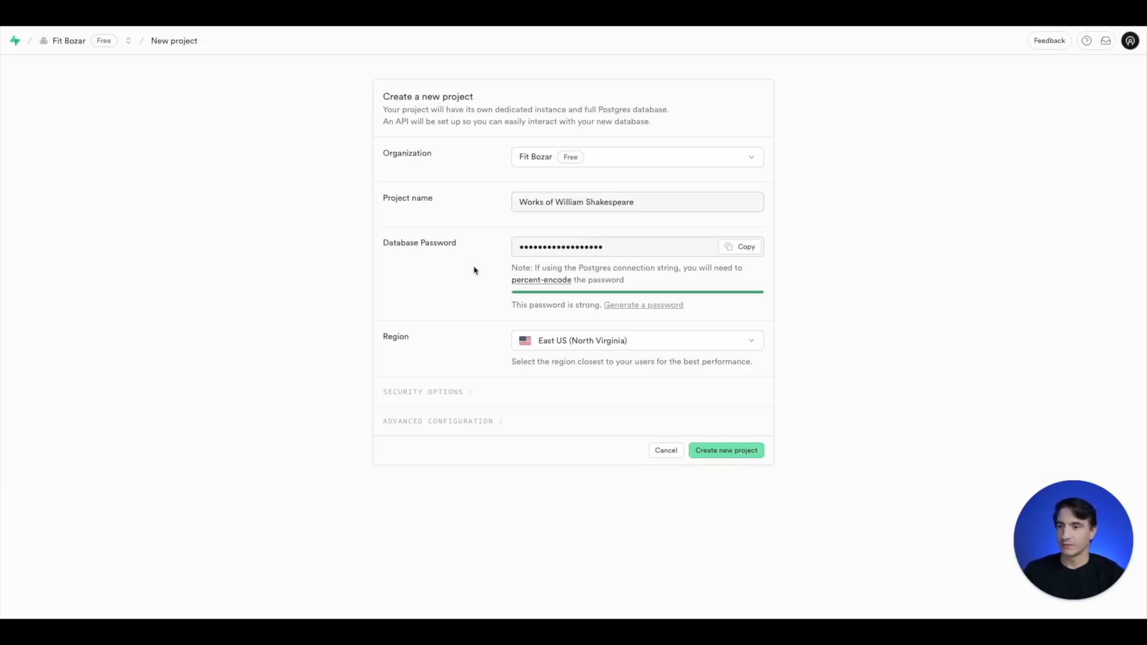
left_click(727, 452)
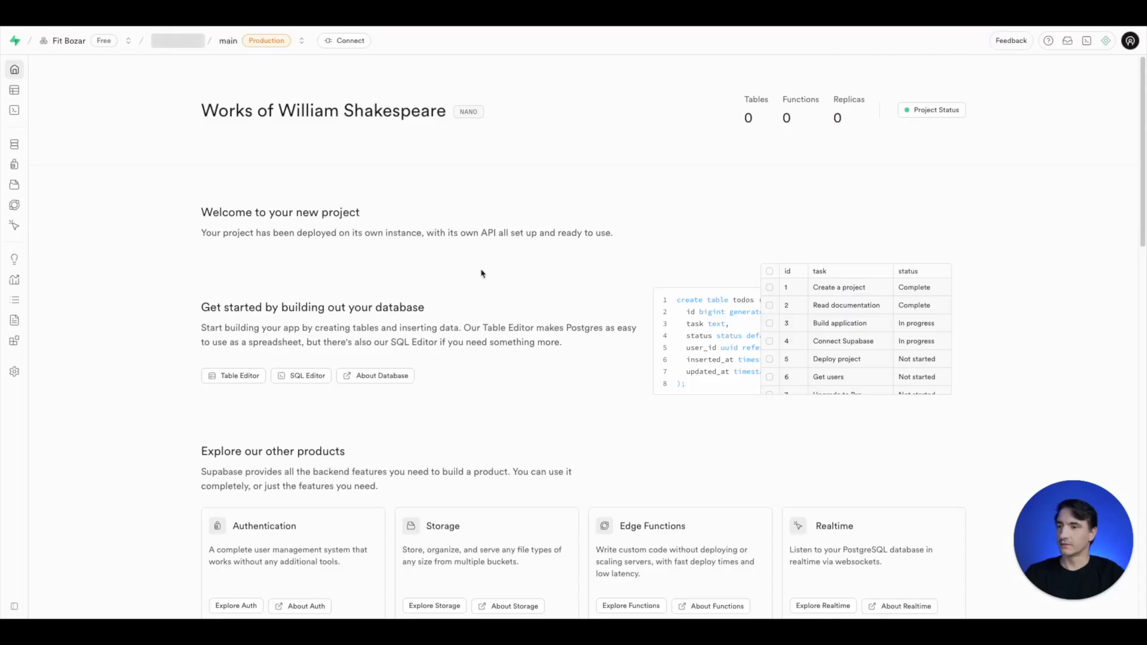
- Copy the new Supabase project's URL and paste it as the Host of the n8n Supabase credential
scroll(566, 279, "down", 2)
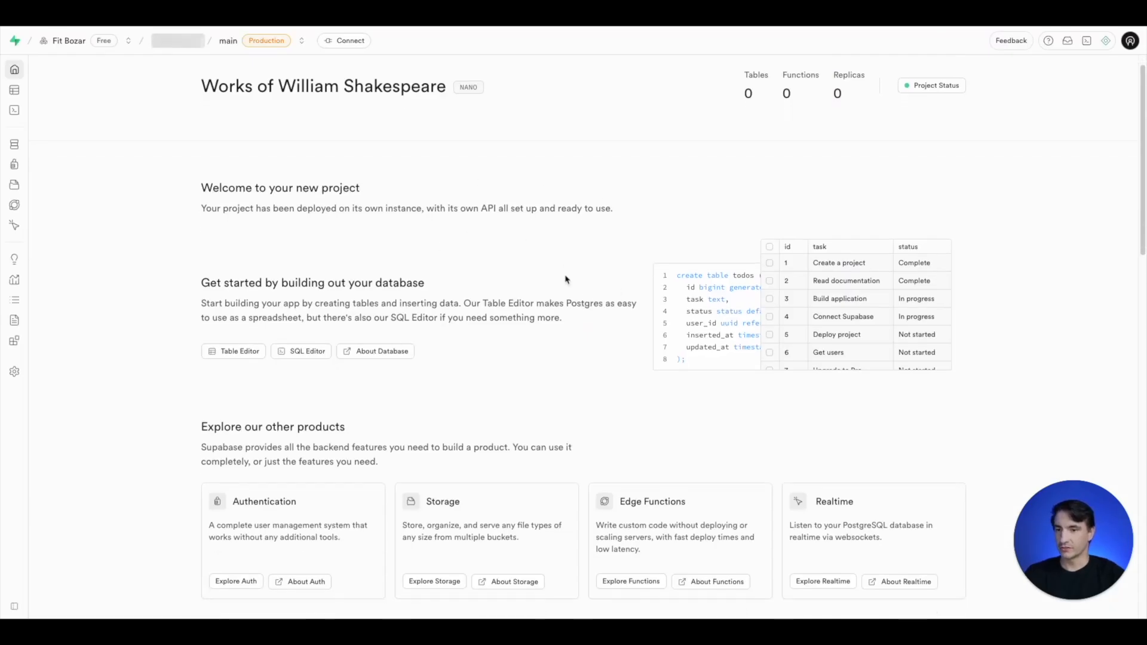
scroll(566, 279, "down", 2)
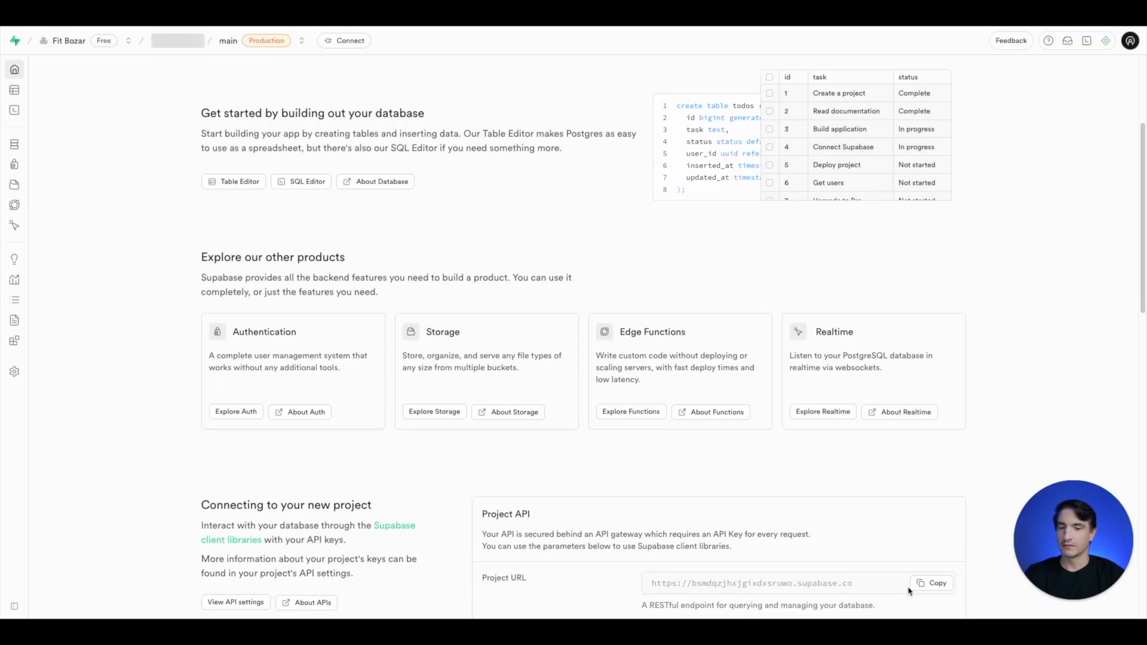
left_click(923, 589)
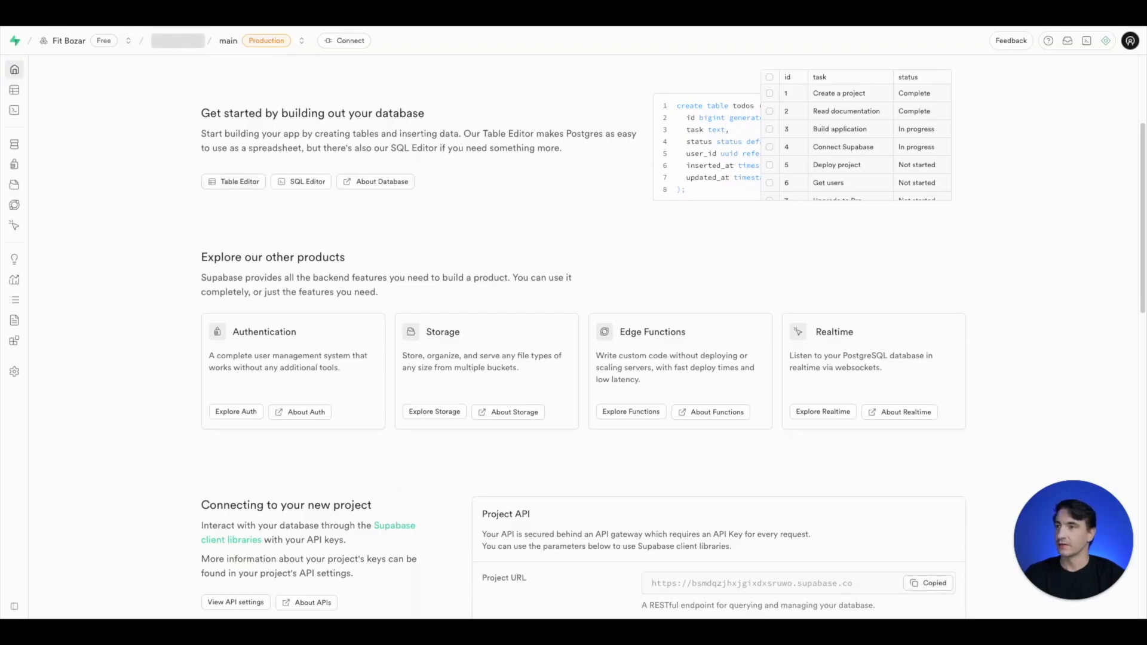
key("ctrl+Tab")
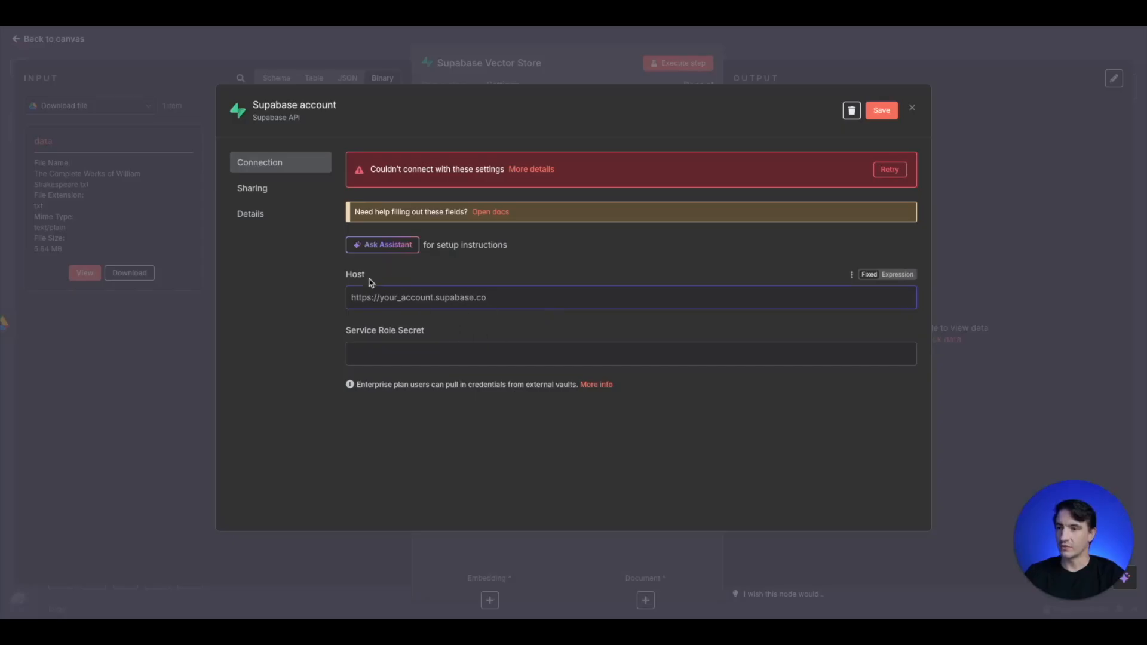
key("ctrl+v")
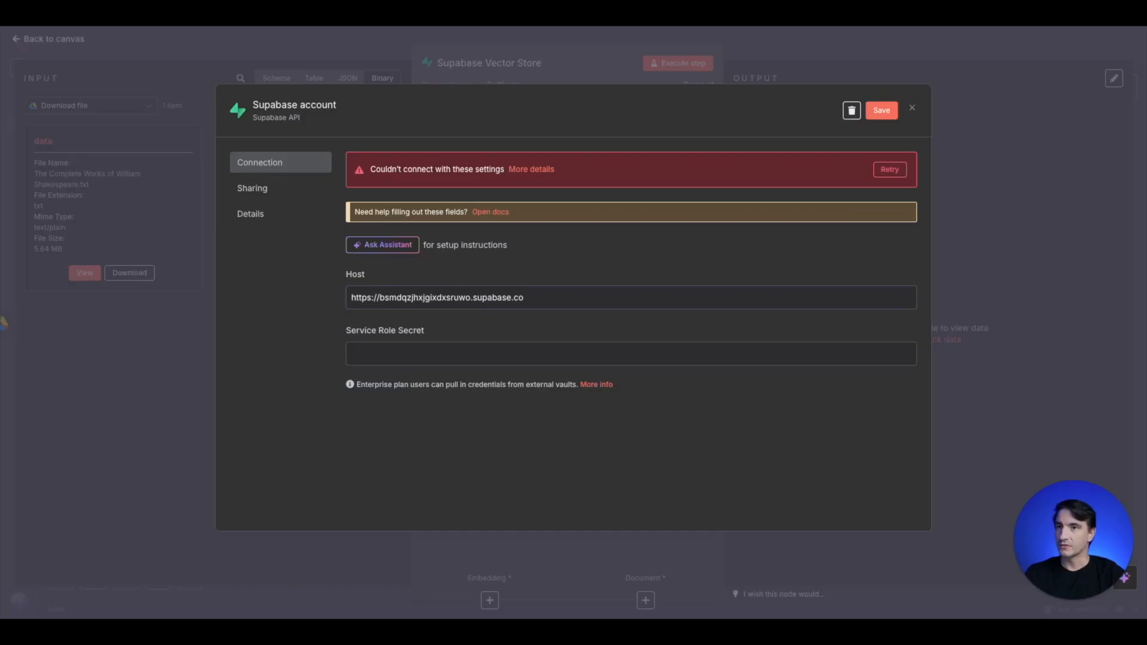
- Copy the service role key from the Supabase project's API Keys settings and paste it as the credential's Service Role Secret
key("ctrl+Tab")
scroll(159, 261, "up", 2)
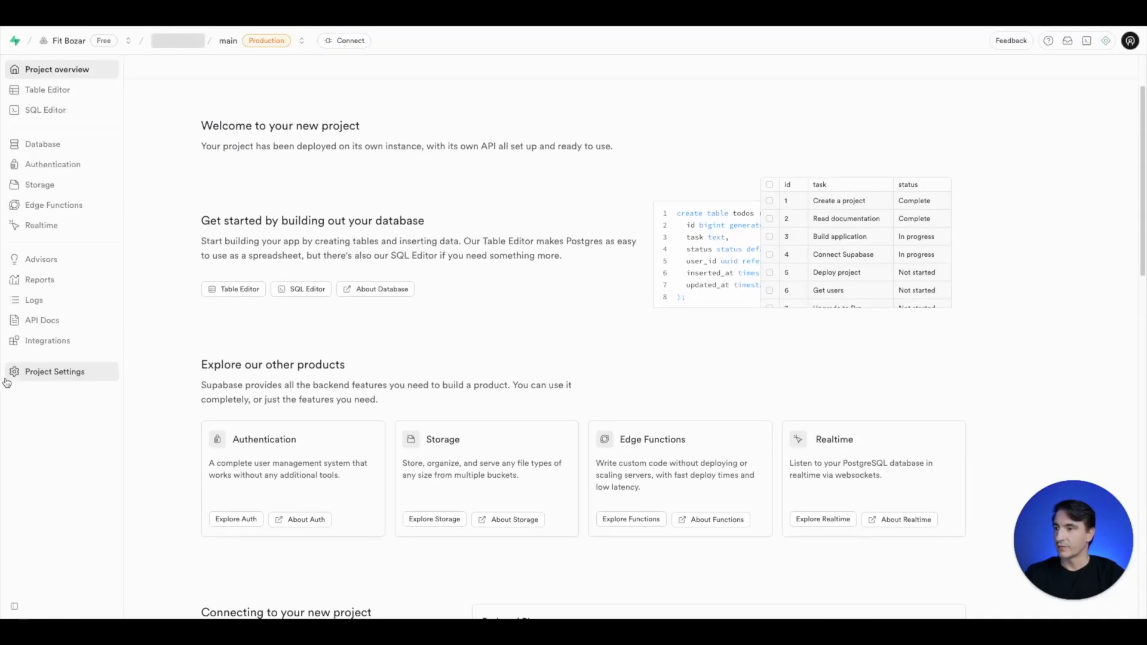
left_click(35, 381)
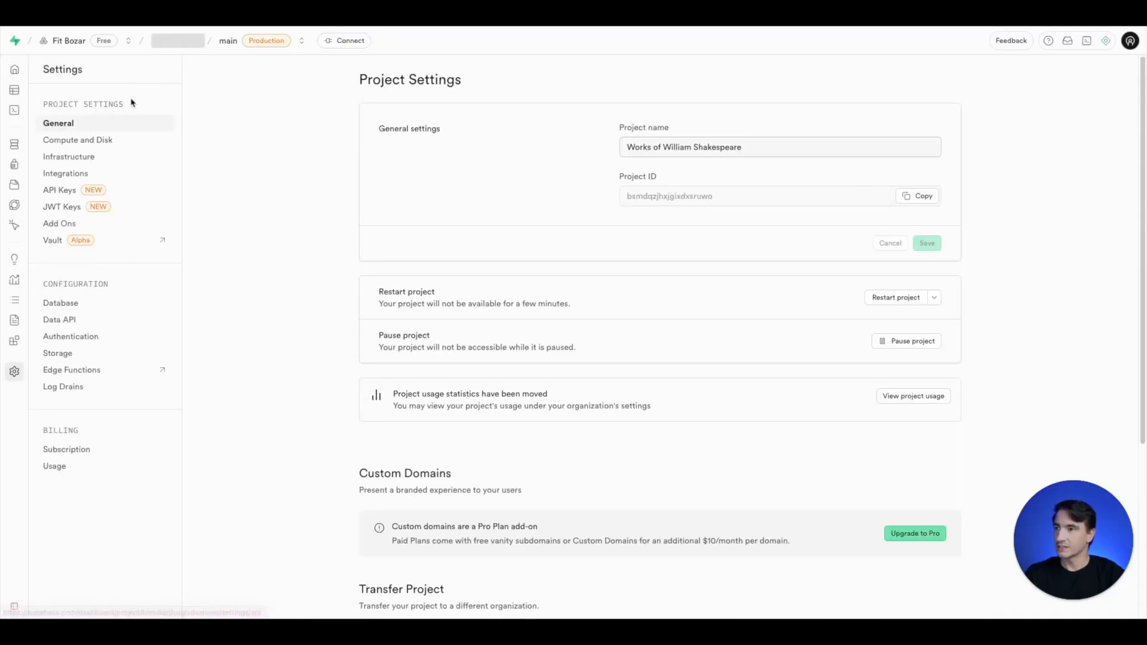
left_click(90, 191)
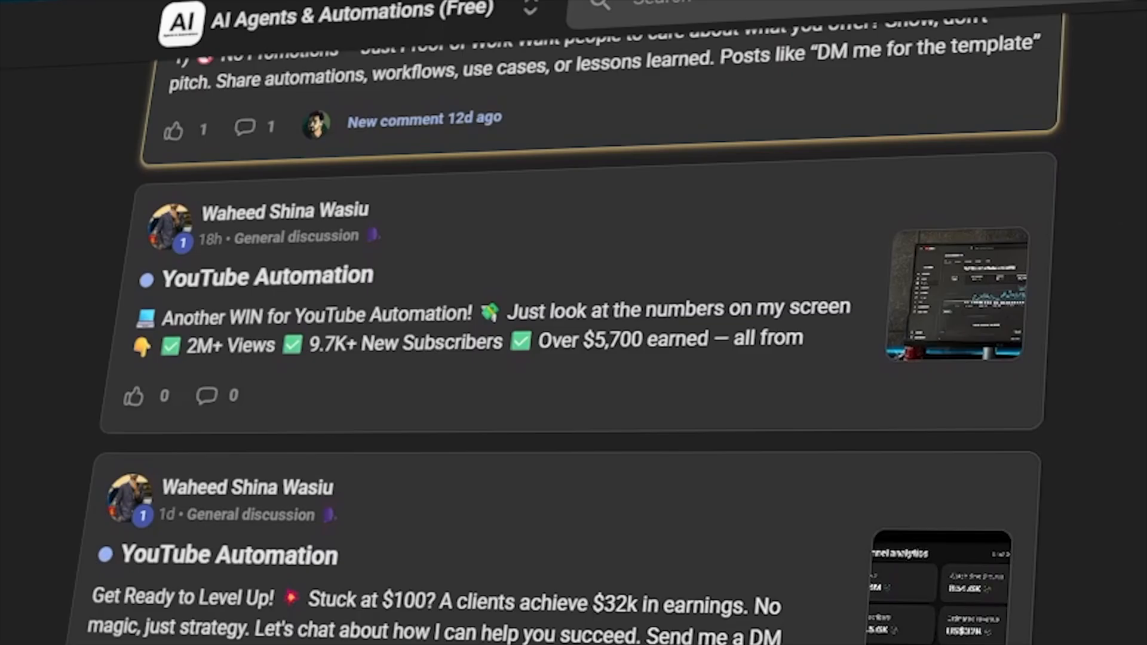
scroll(574, 322, "up", 4)
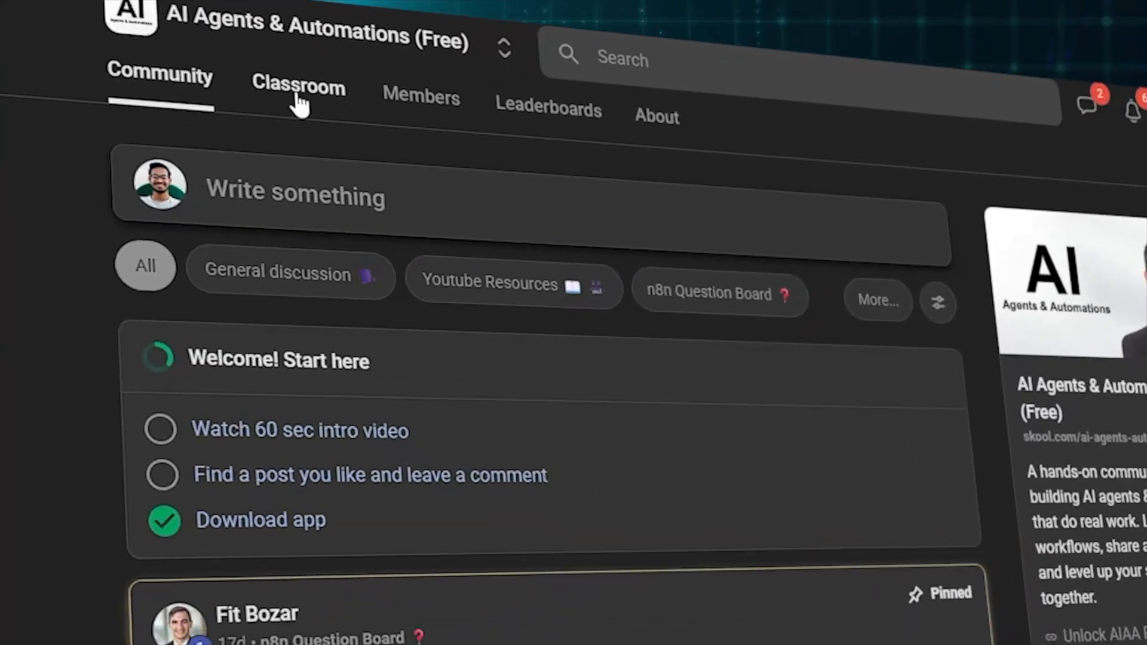
left_click(299, 100)
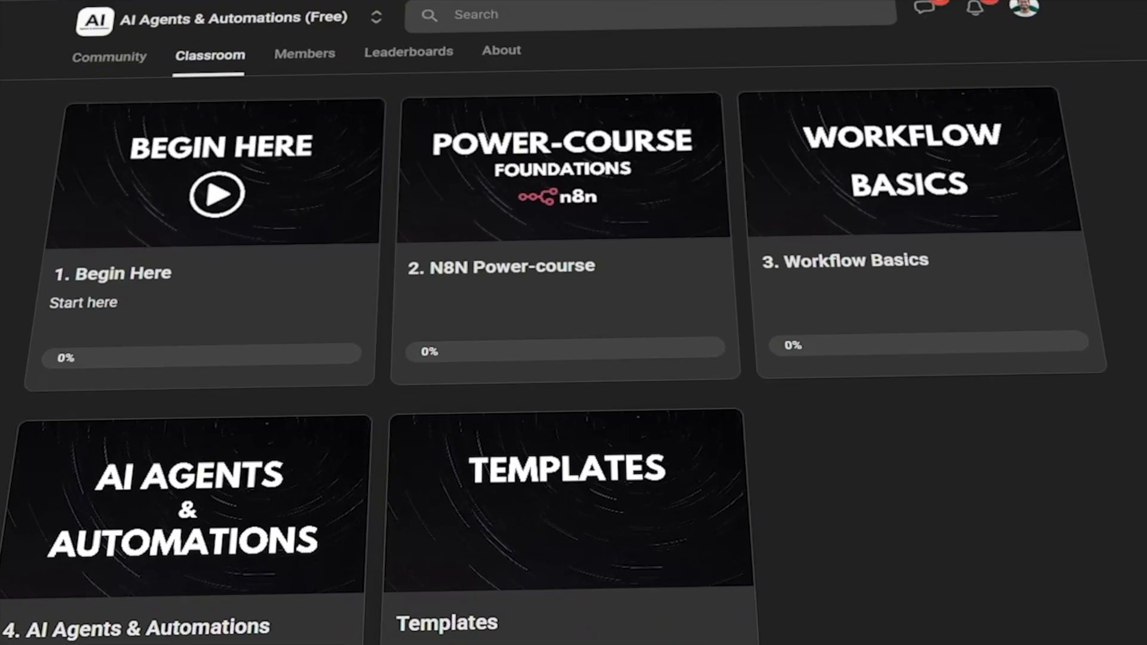
left_click(593, 203)
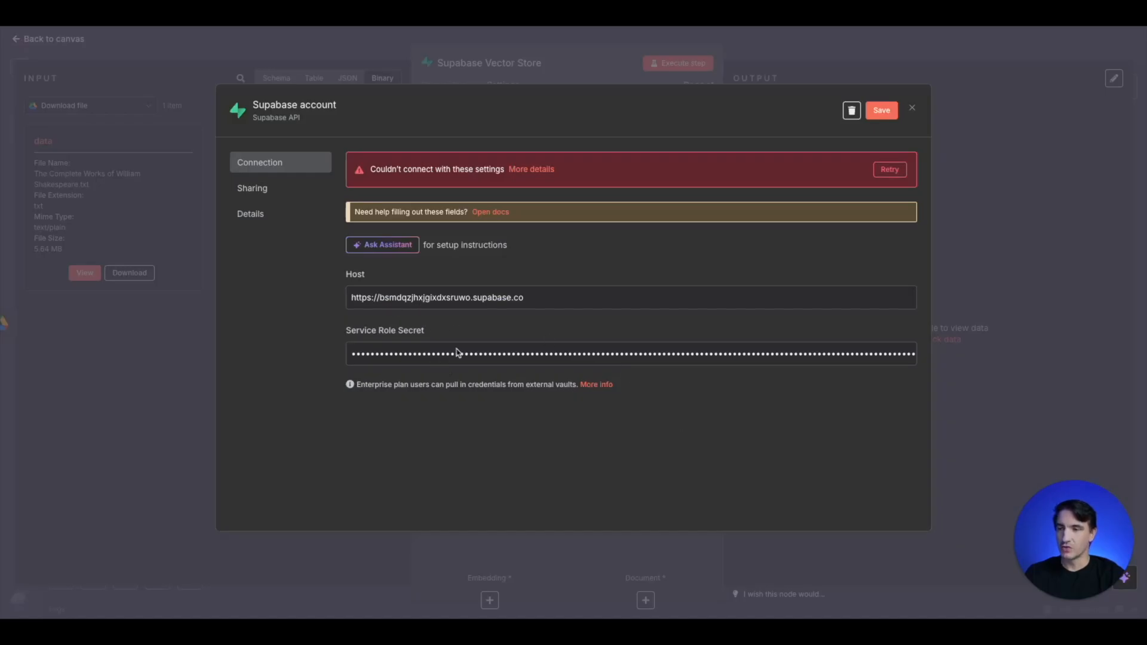
- Save the Supabase credential and check which tables the vector store node offers for Table Name
left_click(879, 112)
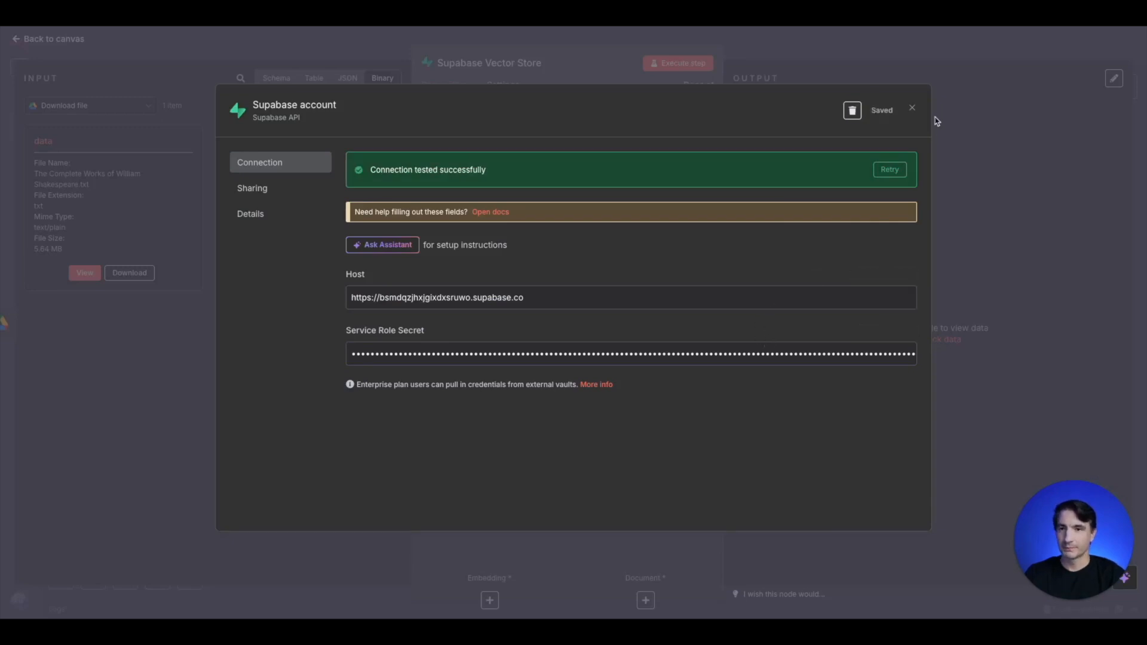
left_click(912, 108)
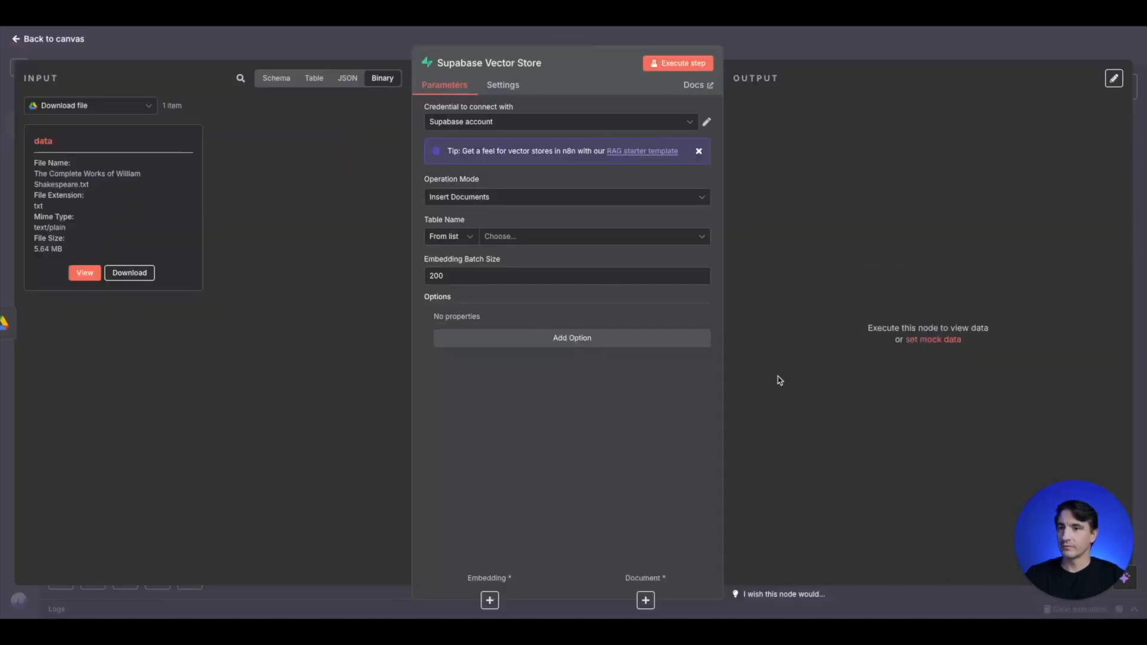
left_click(583, 242)
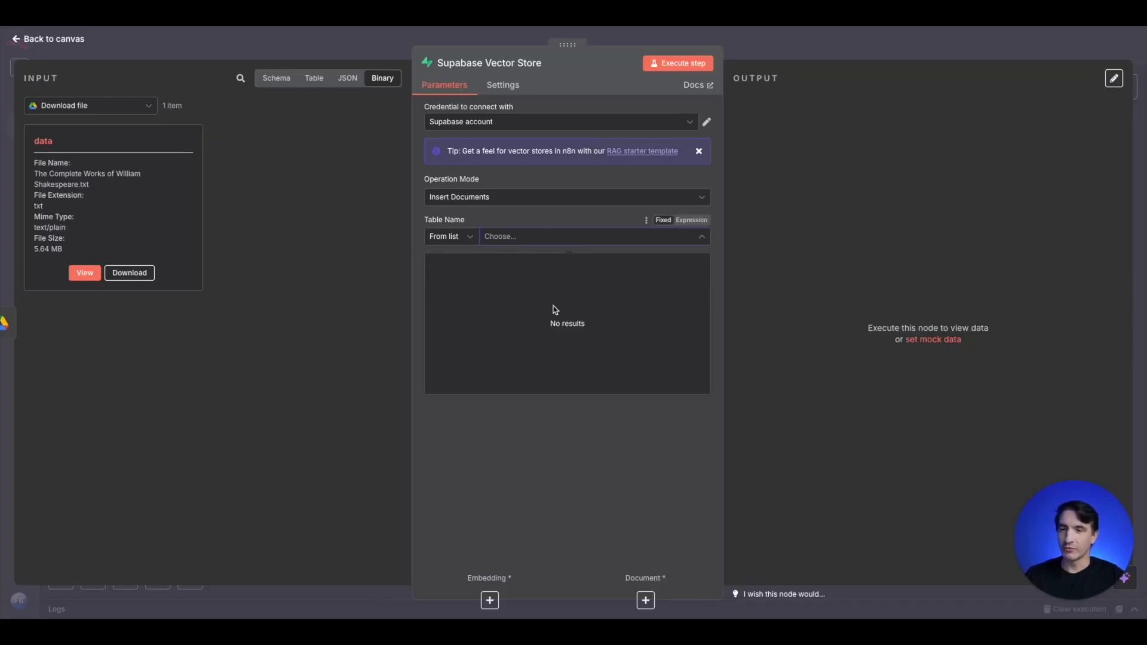
left_click(368, 250)
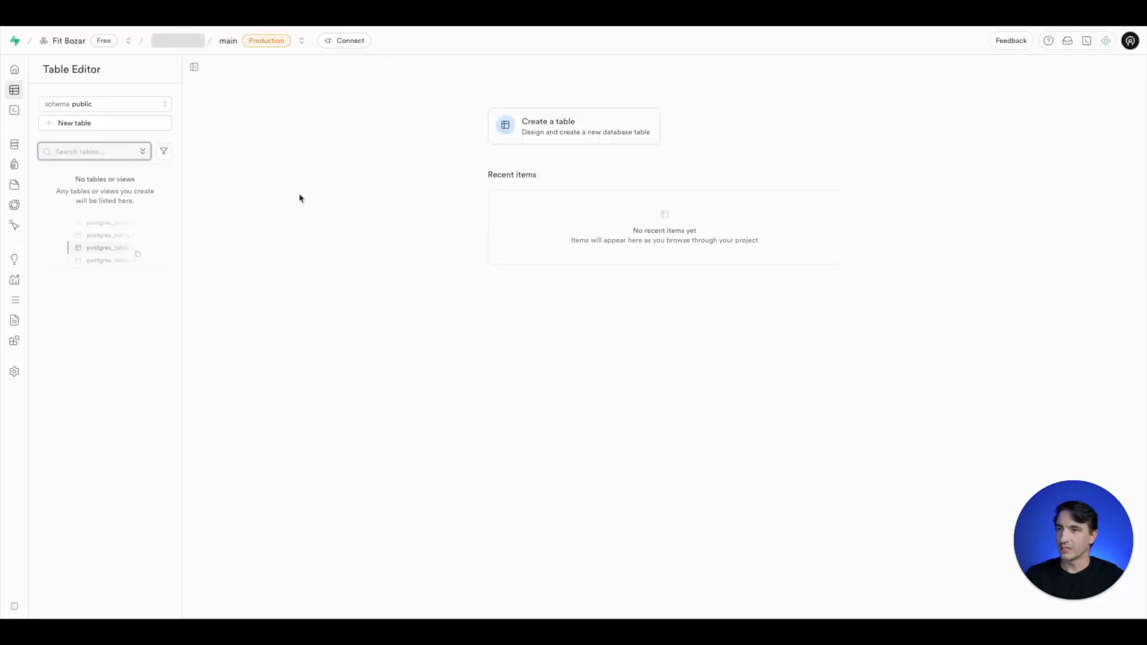
- Open the n8n documentation for the Supabase Vector Store node and read its introduction and setup notes
mouse_move(18, 99)
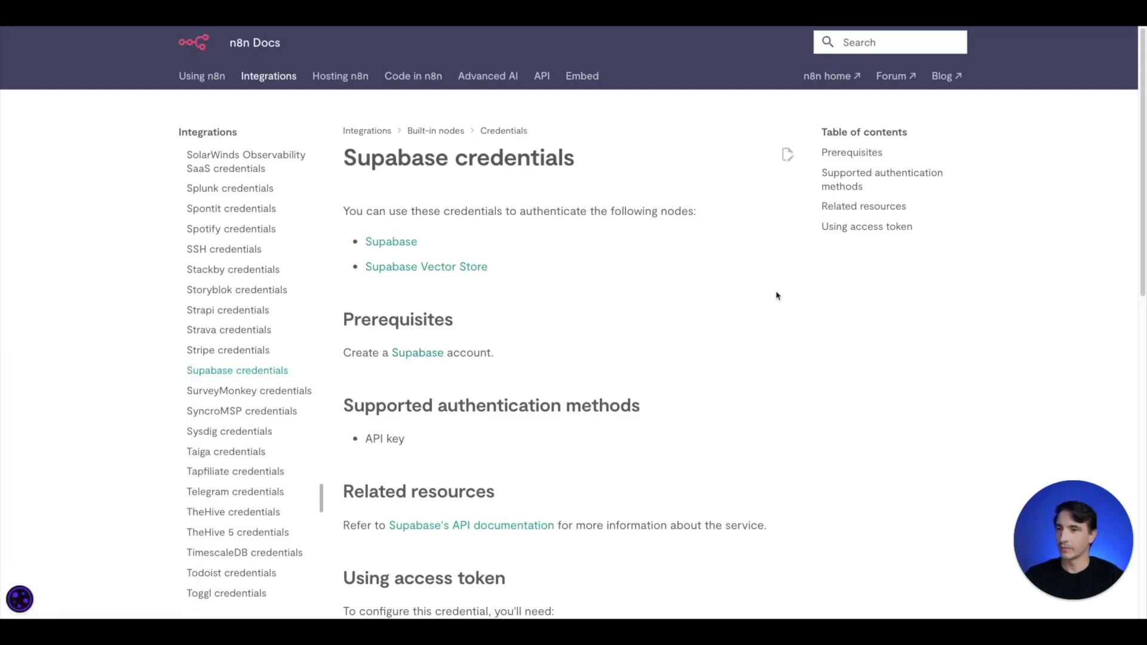
left_click(428, 272)
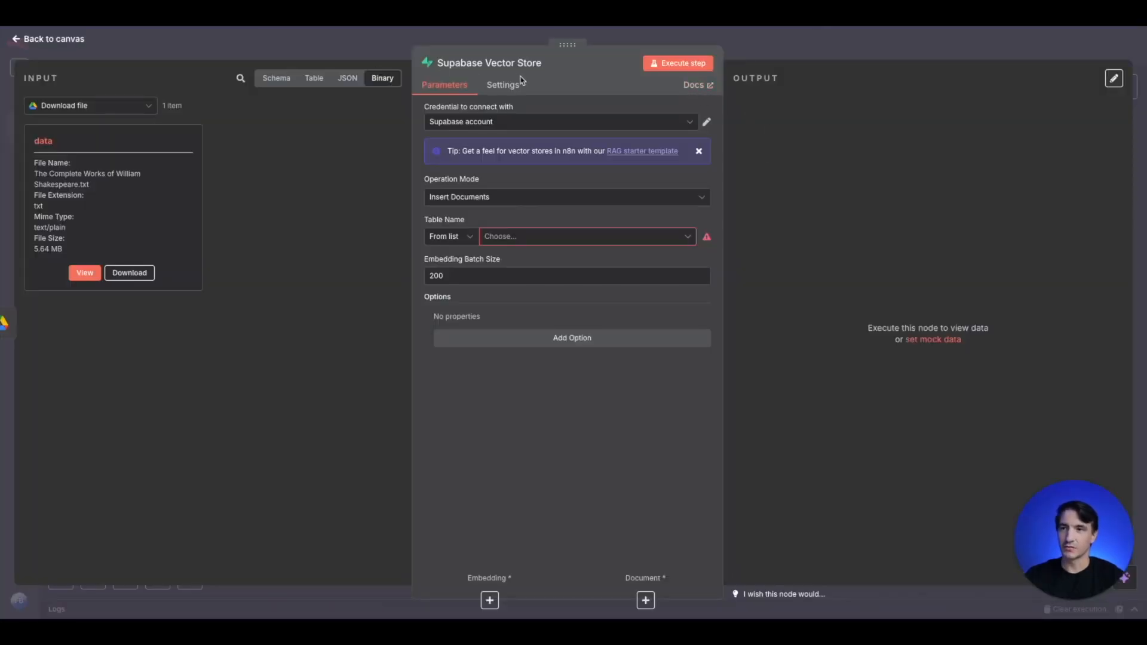
left_click(695, 85)
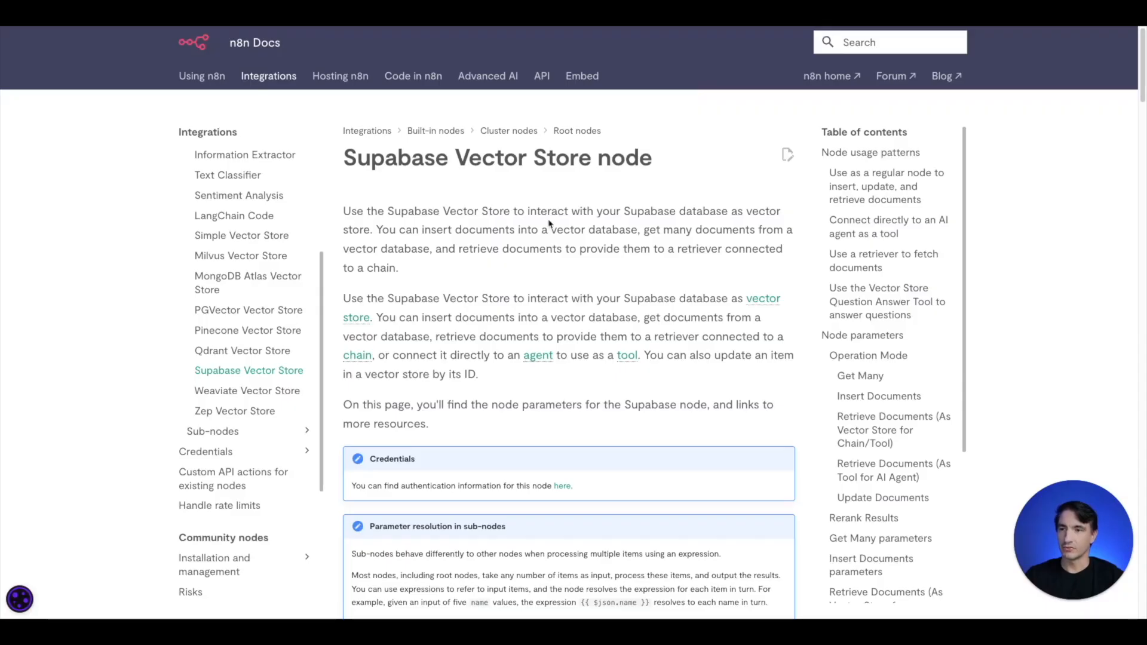
scroll(485, 273, "down", 3)
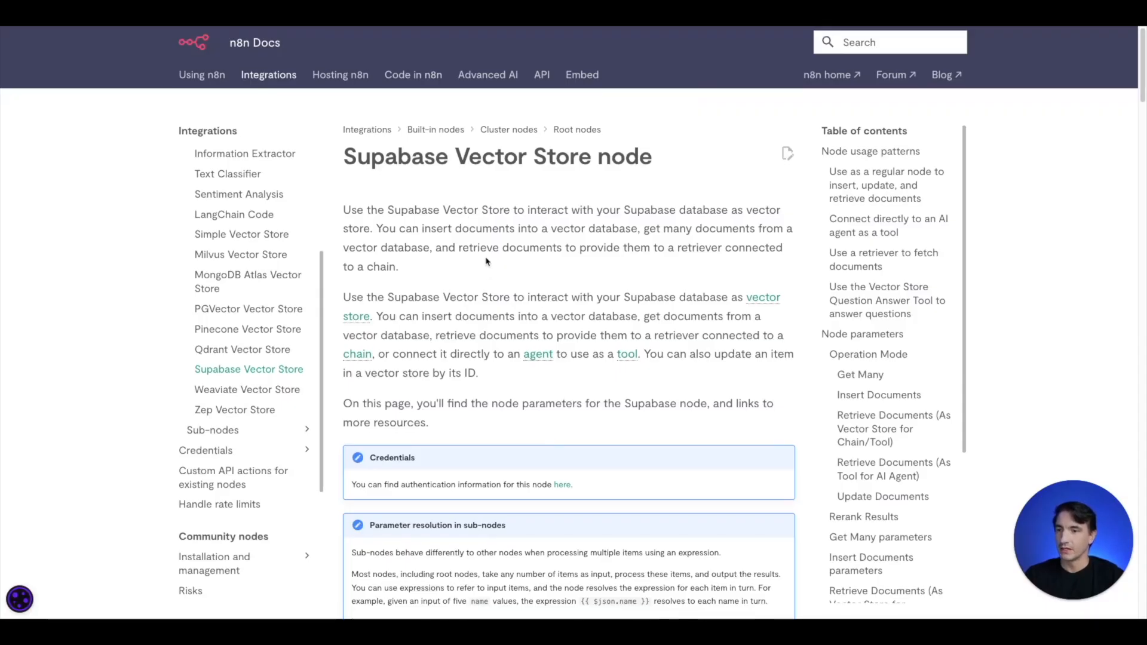
scroll(488, 264, "down", 2)
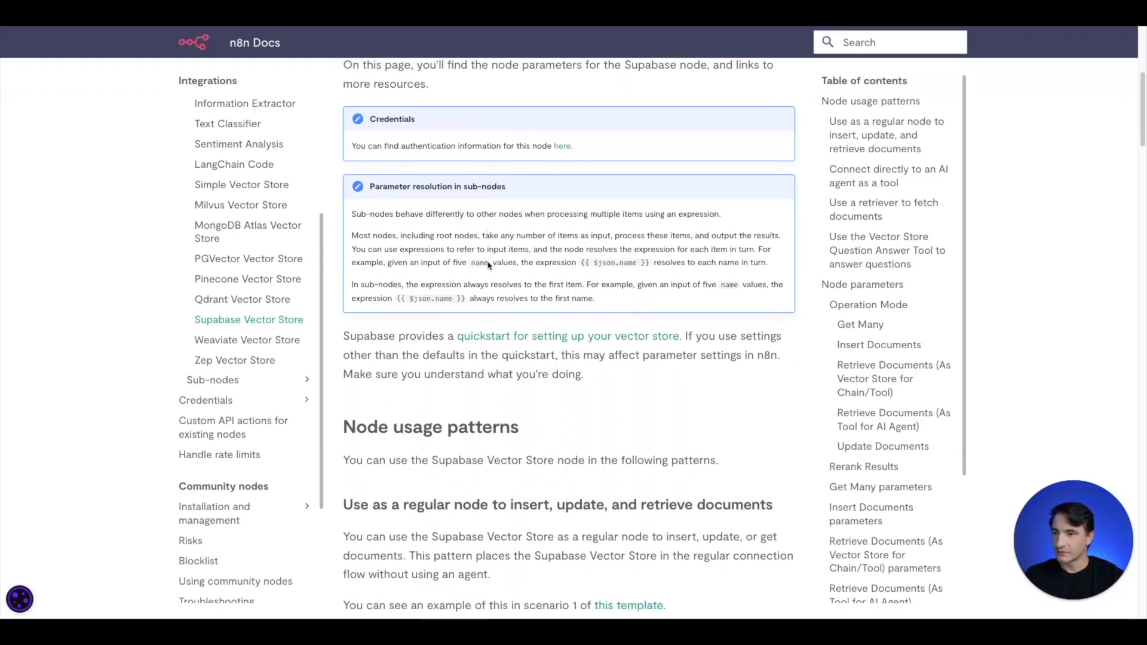
- Open the Supabase quickstart for setting up the vector store and review the SQL script for initializing the database
left_click(539, 339)
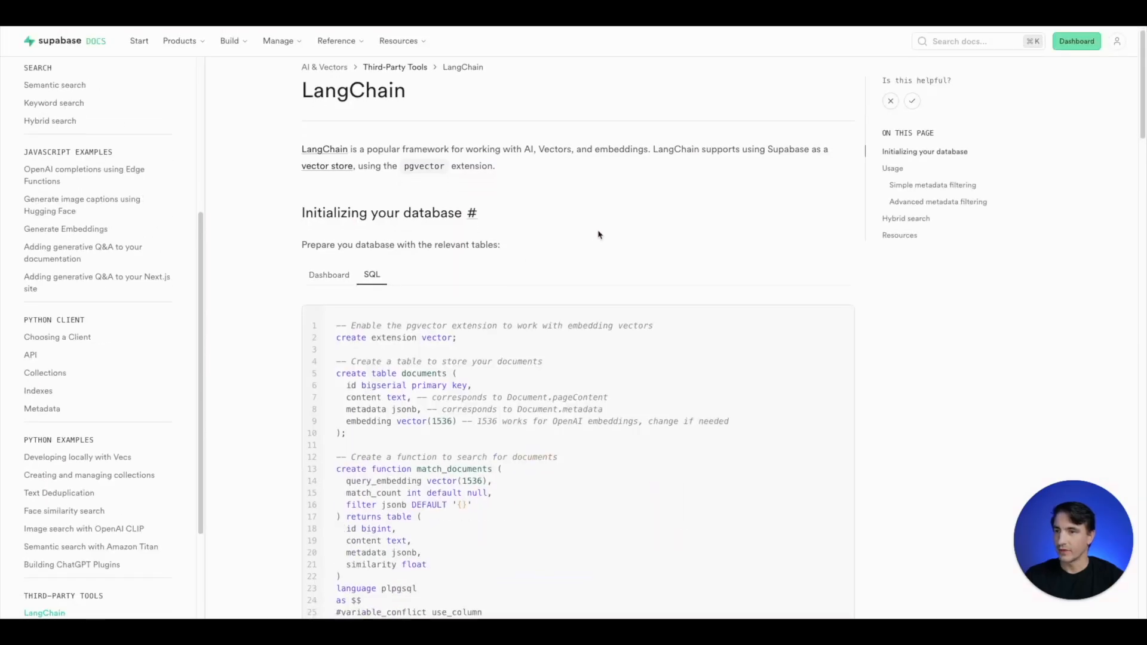
scroll(598, 234, "down", 1)
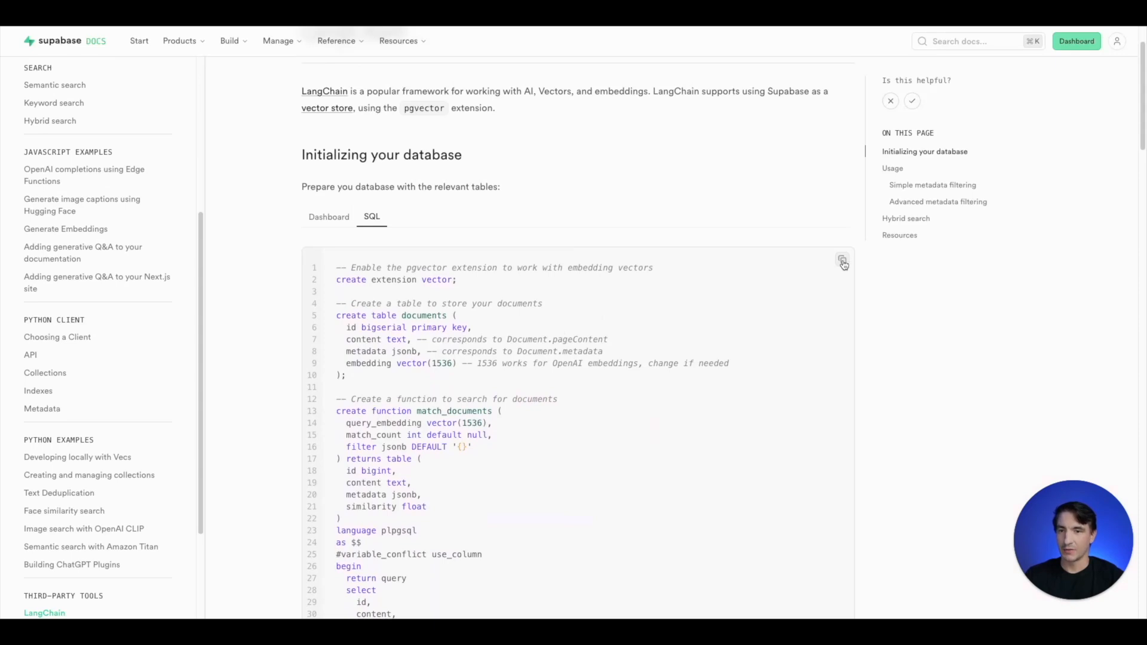
scroll(734, 357, "down", 1)
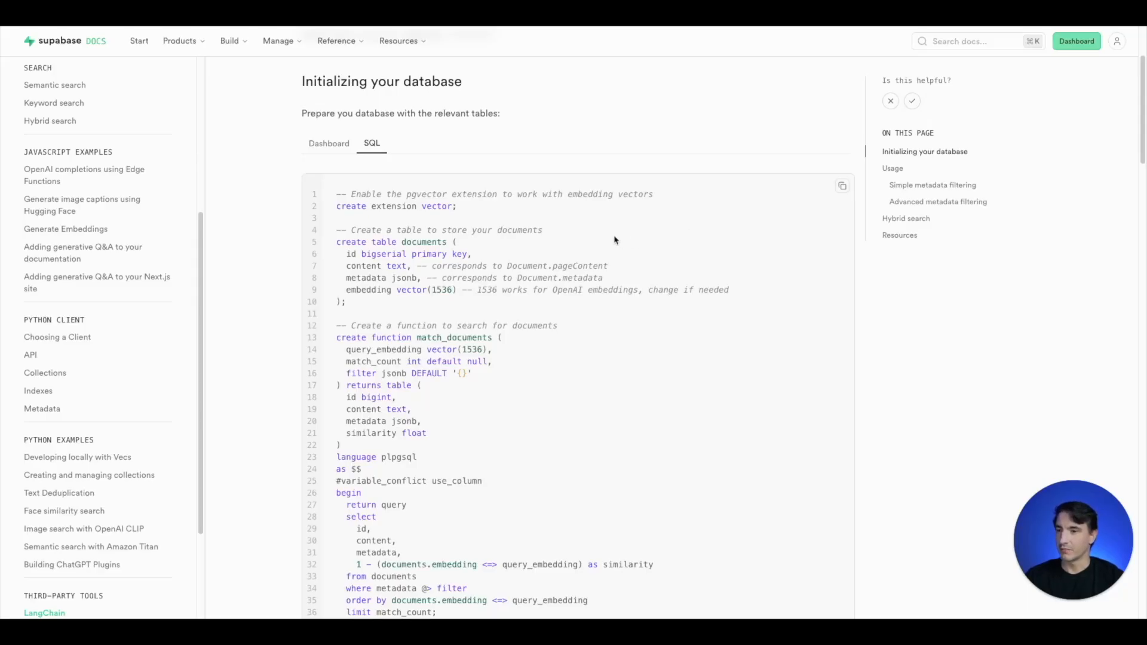
scroll(584, 317, "up", 3)
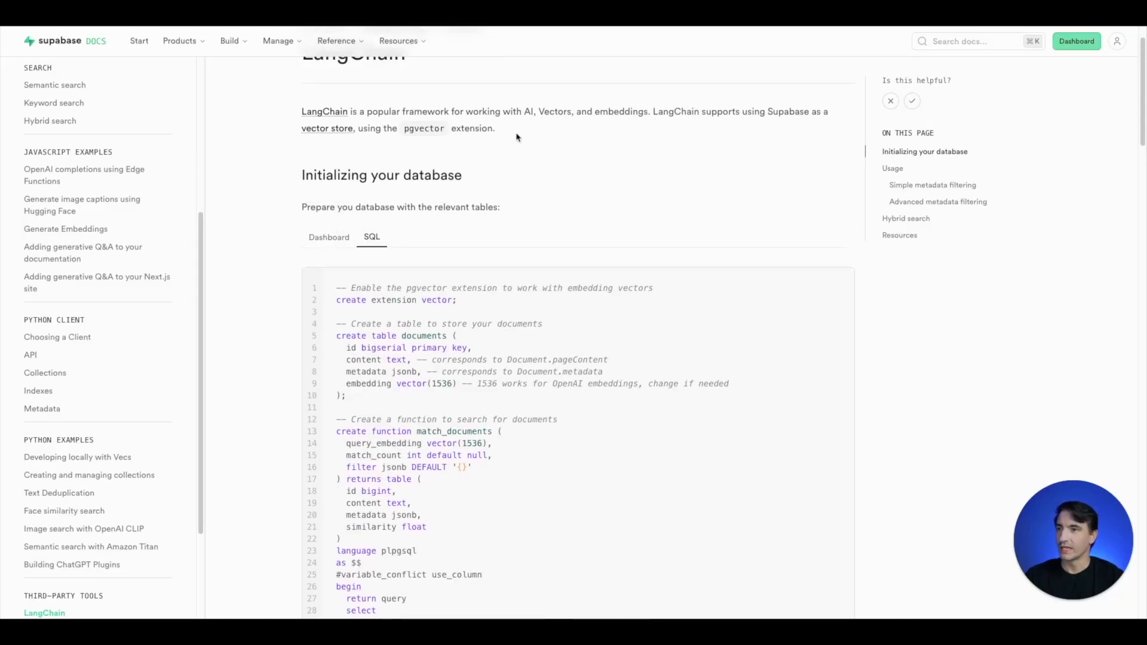
scroll(400, 149, "up", 1)
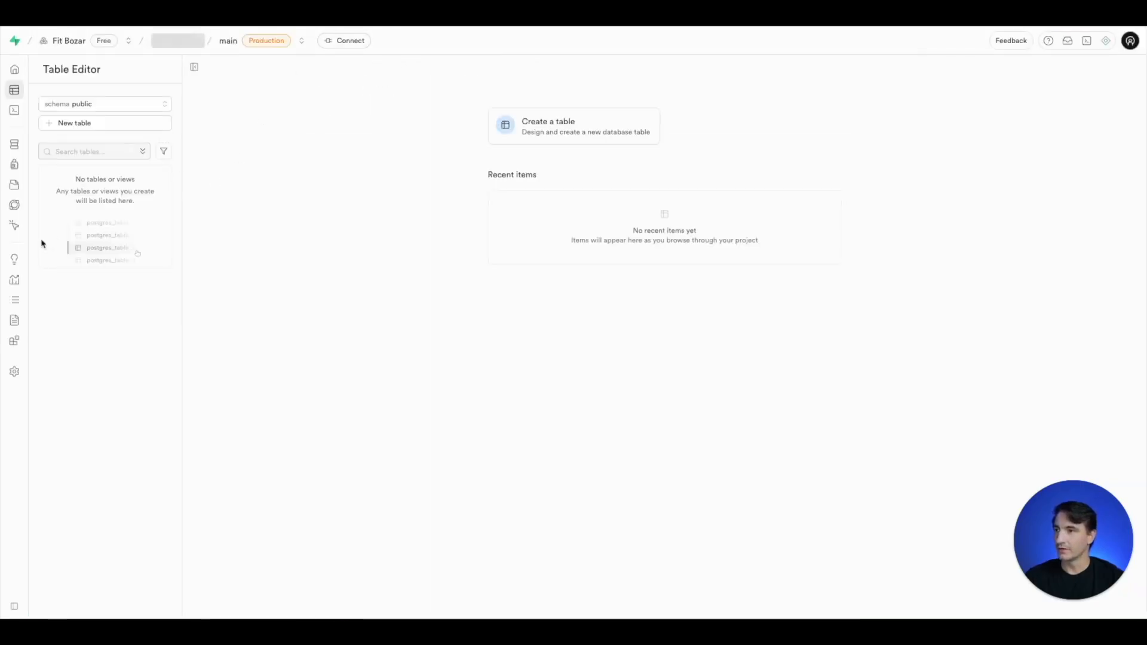
- Run the copied vector store setup script as a new SQL snippet in Supabase and view the documents table
mouse_move(14, 117)
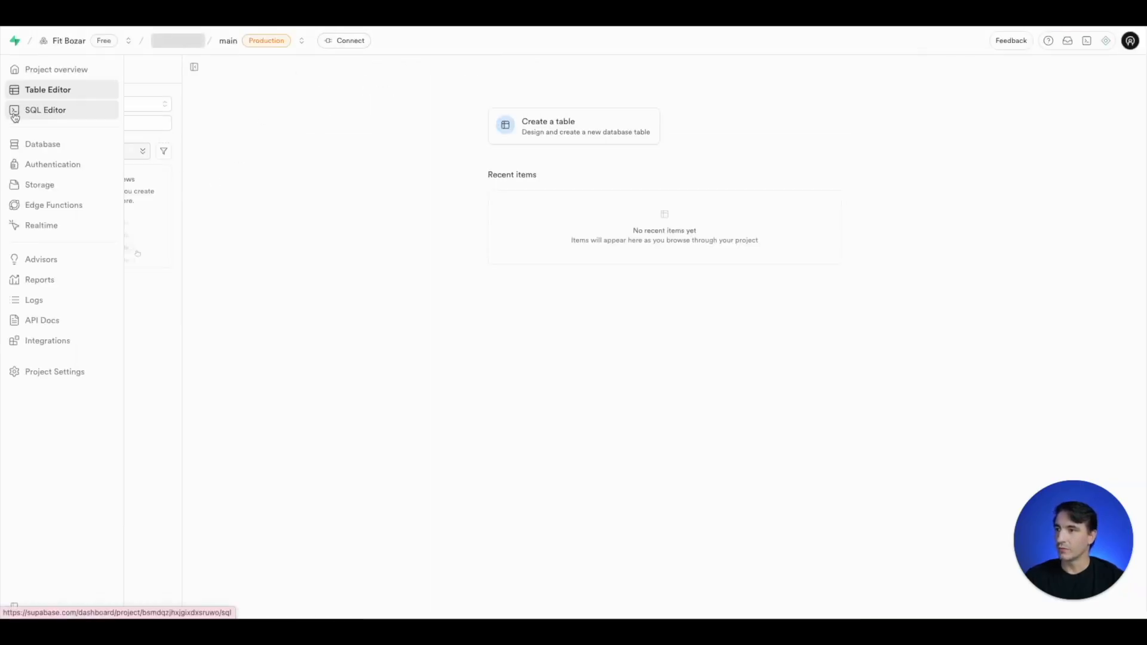
left_click(54, 118)
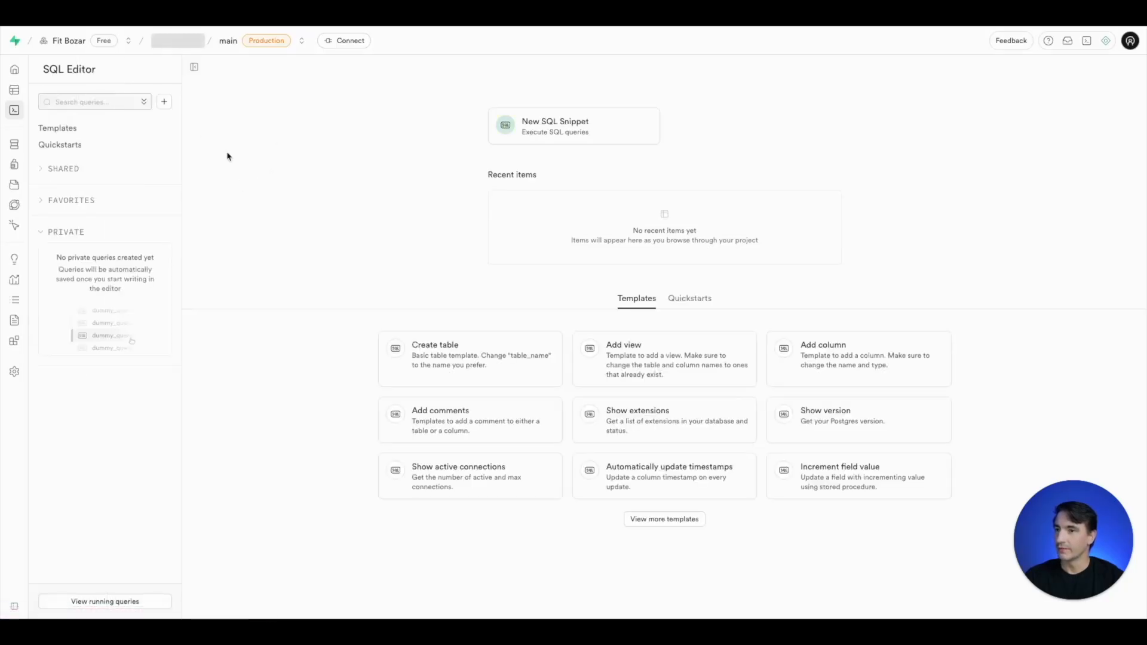
left_click(560, 137)
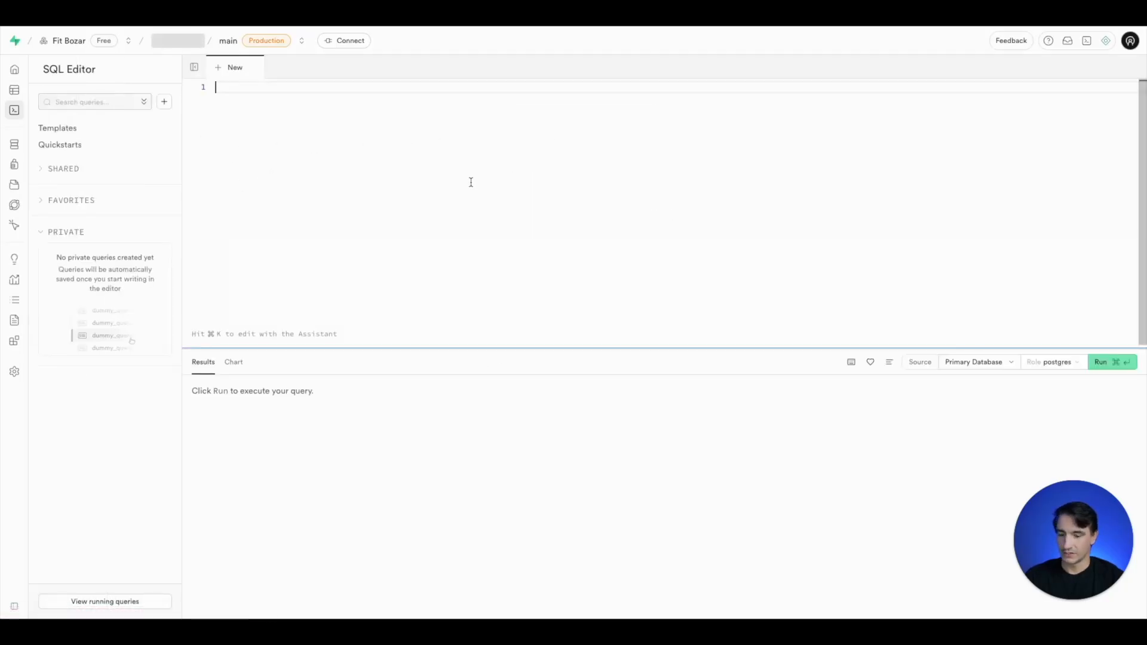
key("super+v")
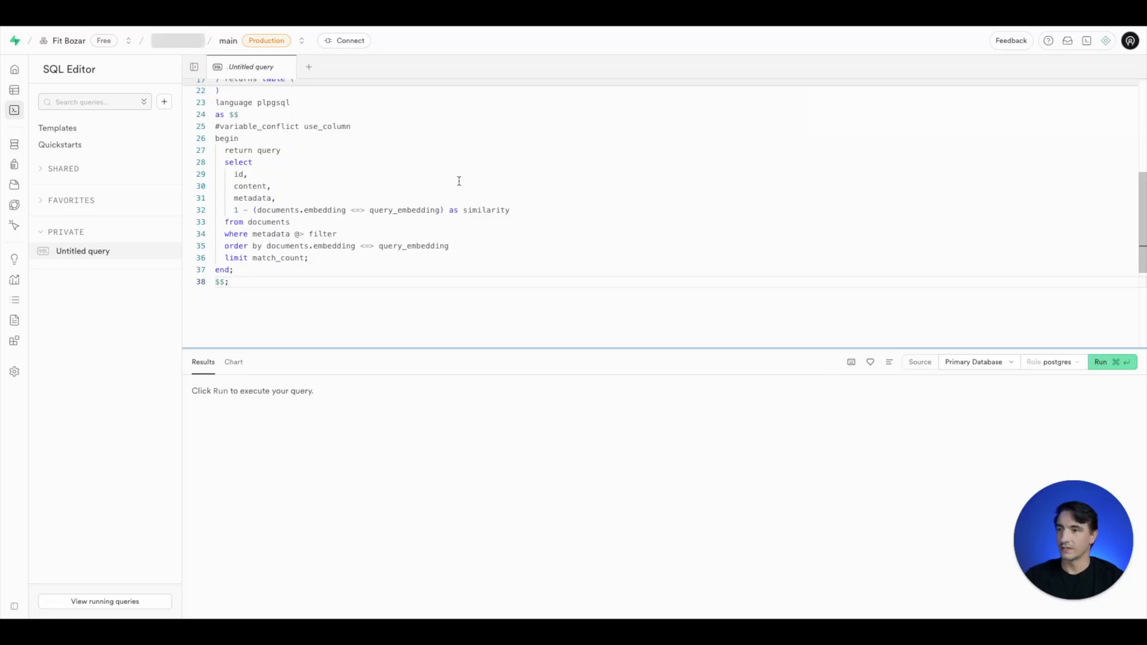
left_click(1118, 366)
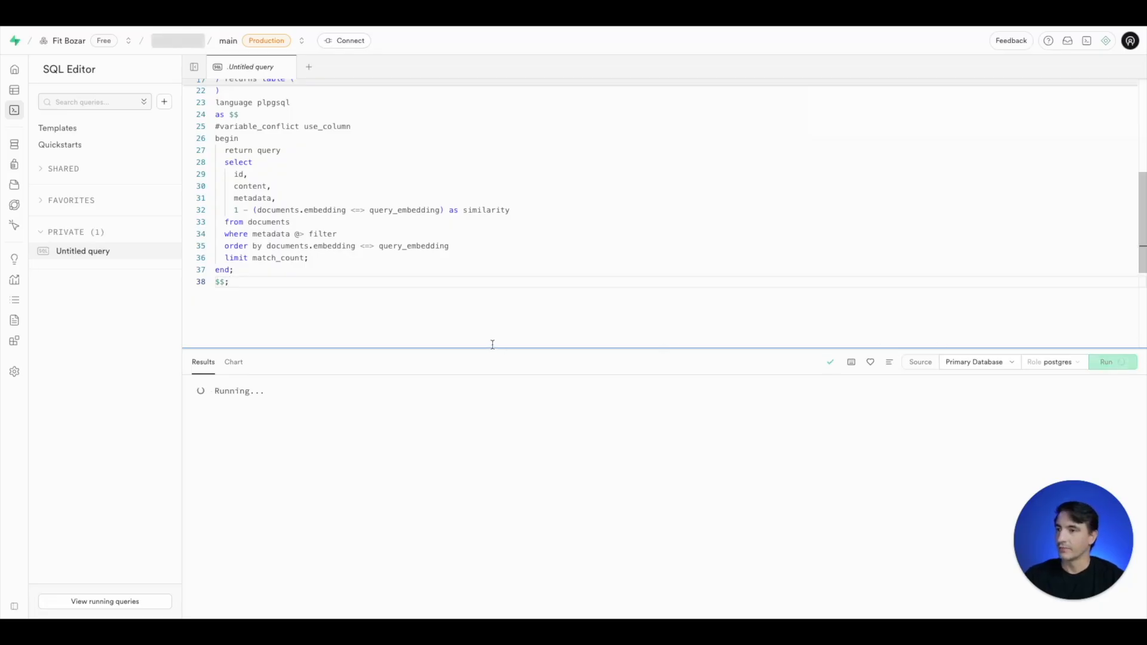
left_click_drag(493, 347, 487, 338)
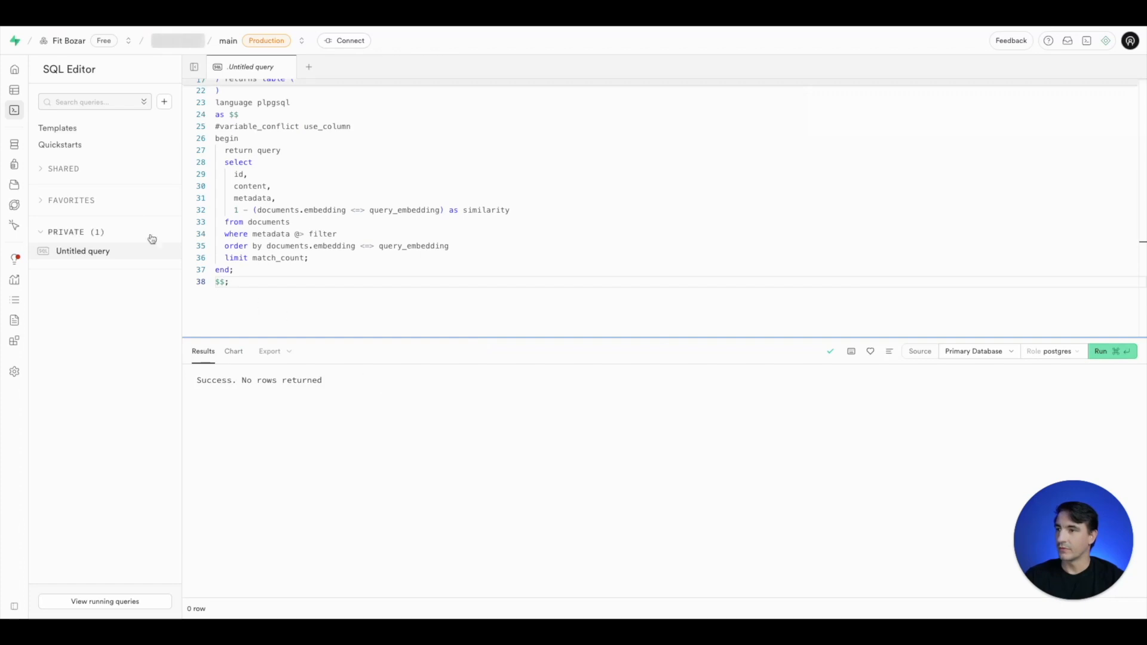
left_click(21, 97)
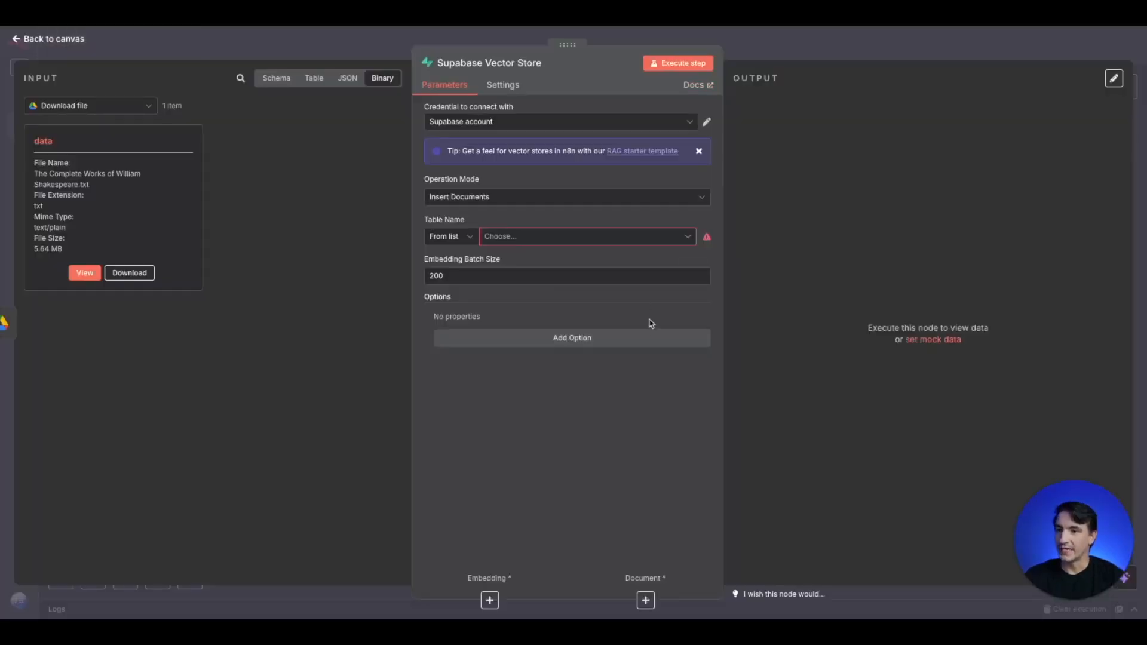
- In n8n, set the Supabase Vector Store node's Table Name to documents and add the Query Name option with match_documents
key("Escape")
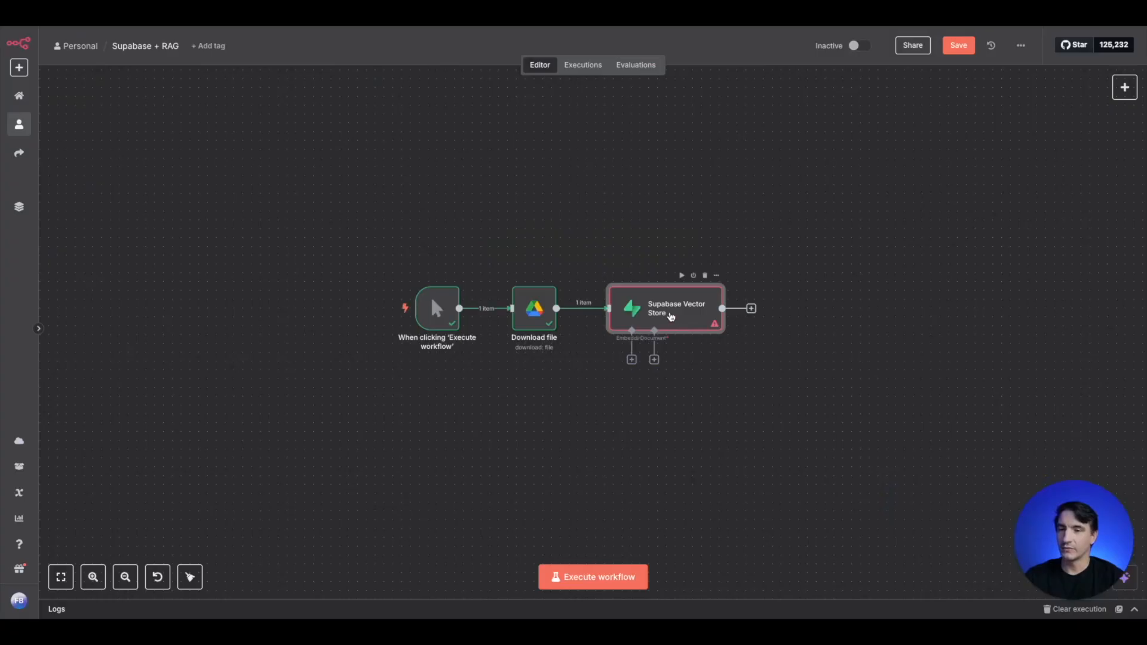
double_click(674, 326)
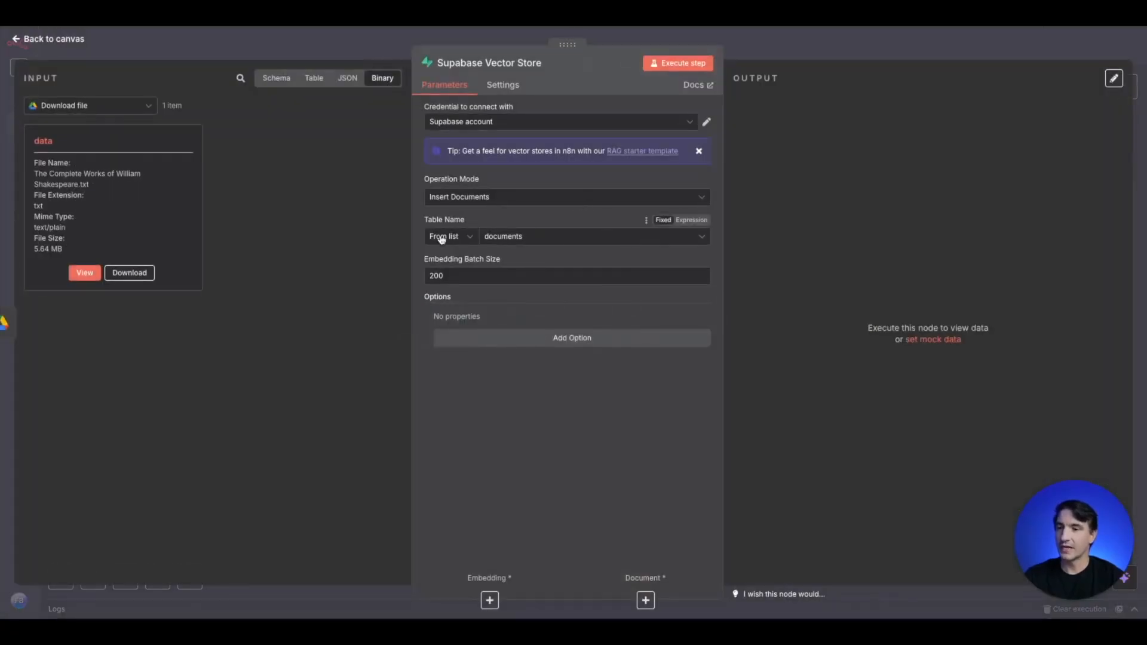
left_click(589, 239)
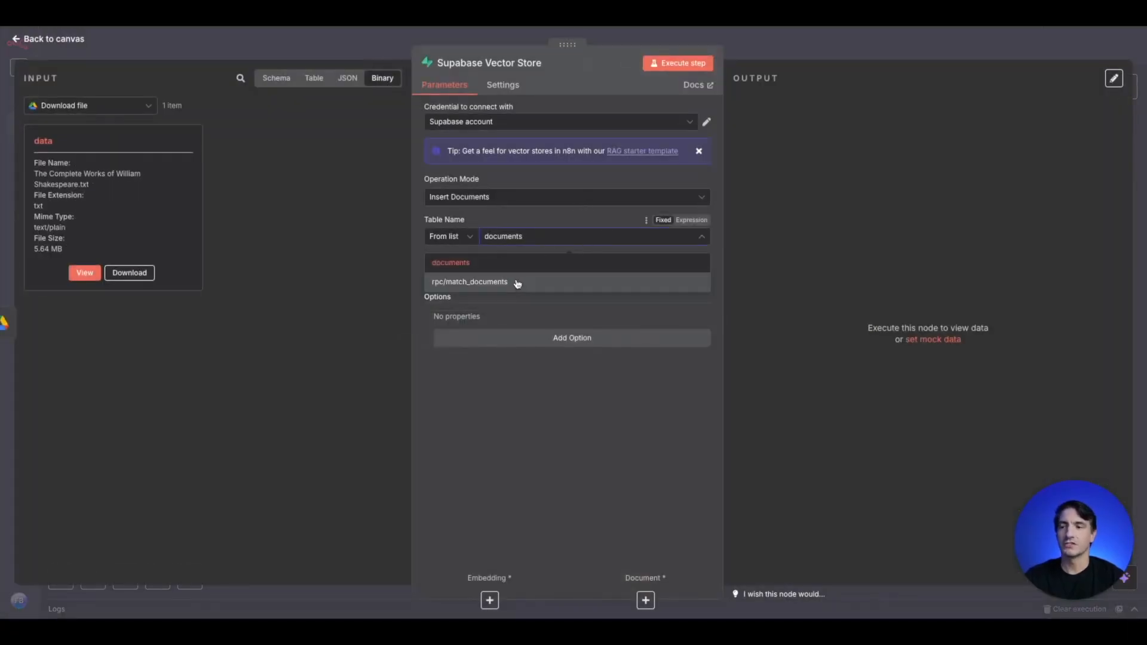
left_click(465, 268)
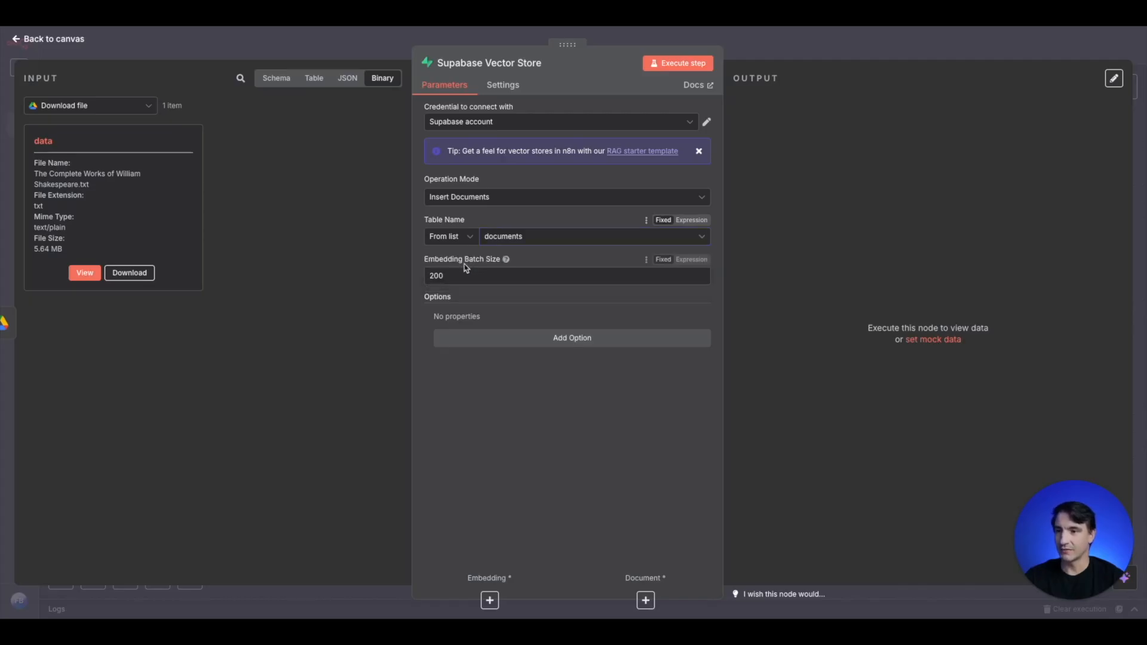
left_click(563, 338)
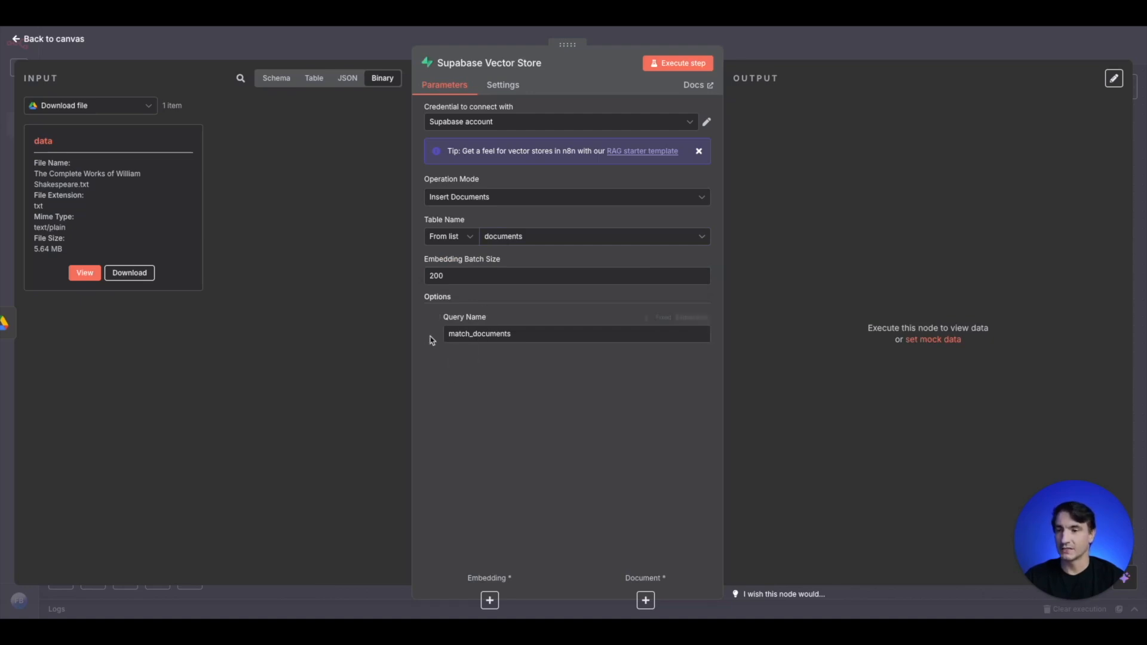
left_click(767, 49)
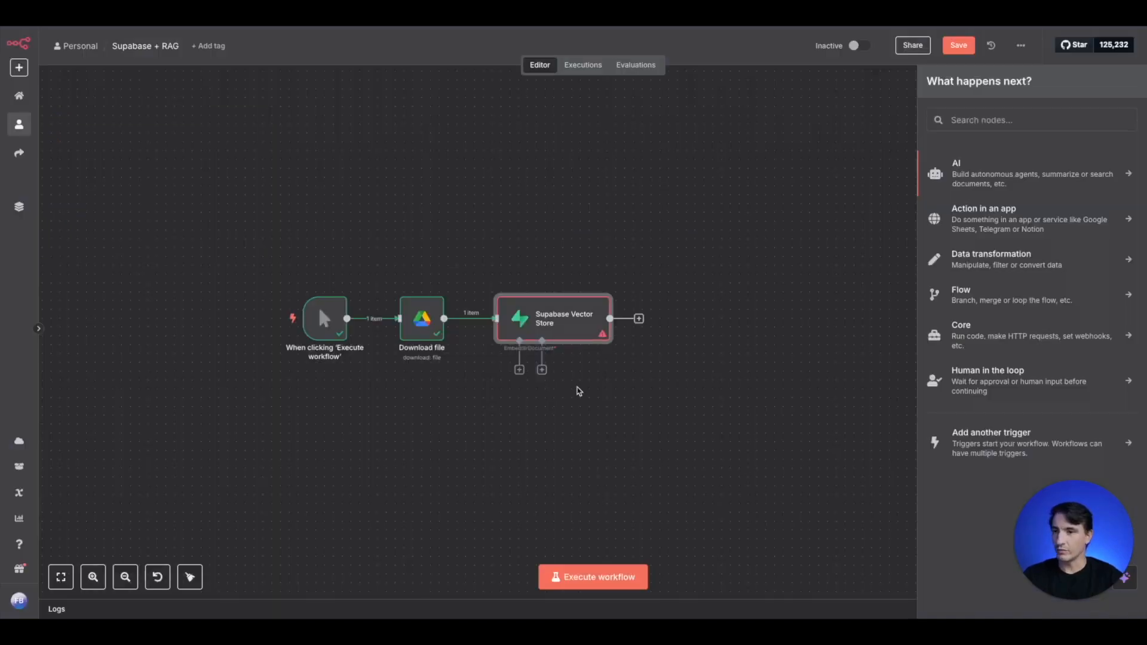
- Attach an Embeddings OpenAI node to the Supabase Vector Store, using the text-embedding-3-small model
left_click(519, 370)
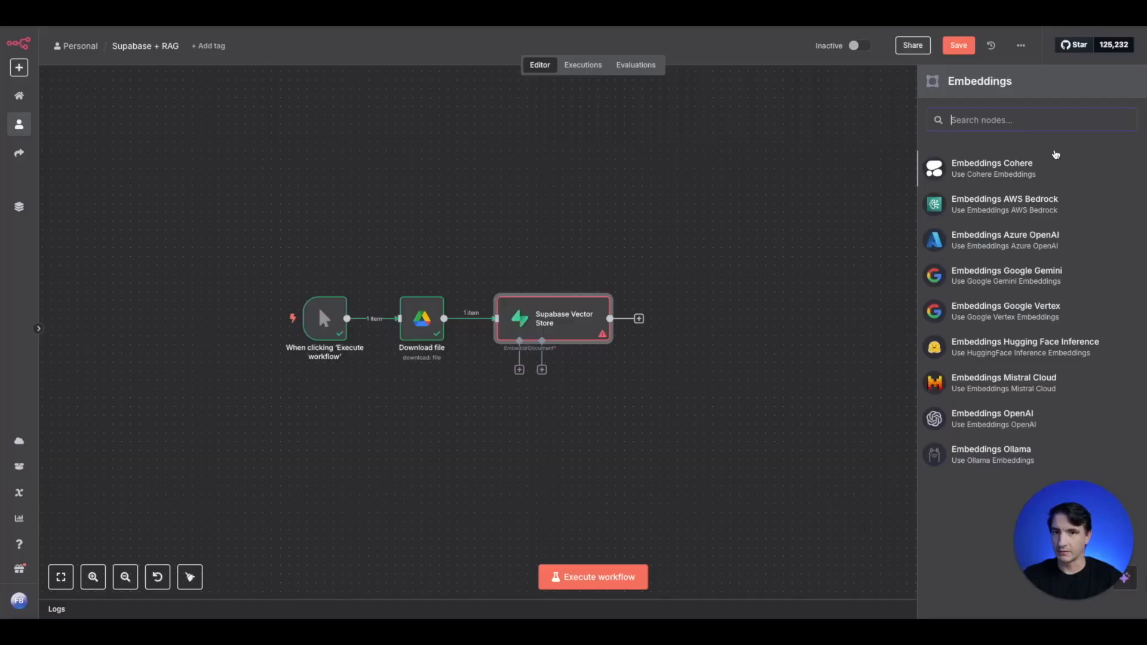
left_click(990, 432)
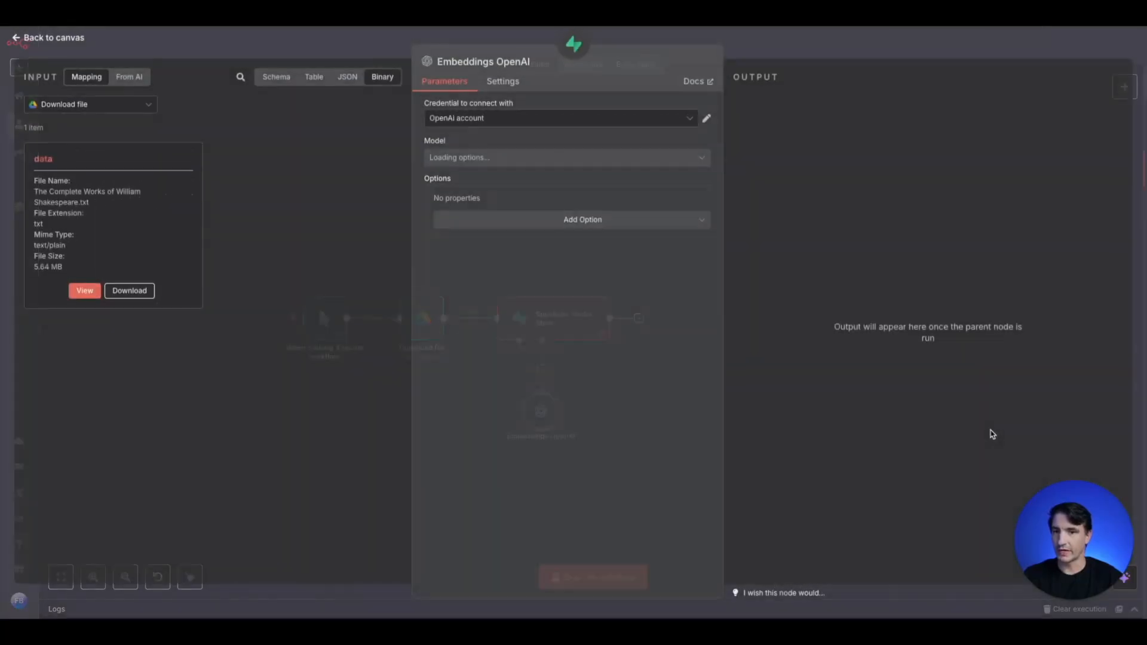
left_click(558, 160)
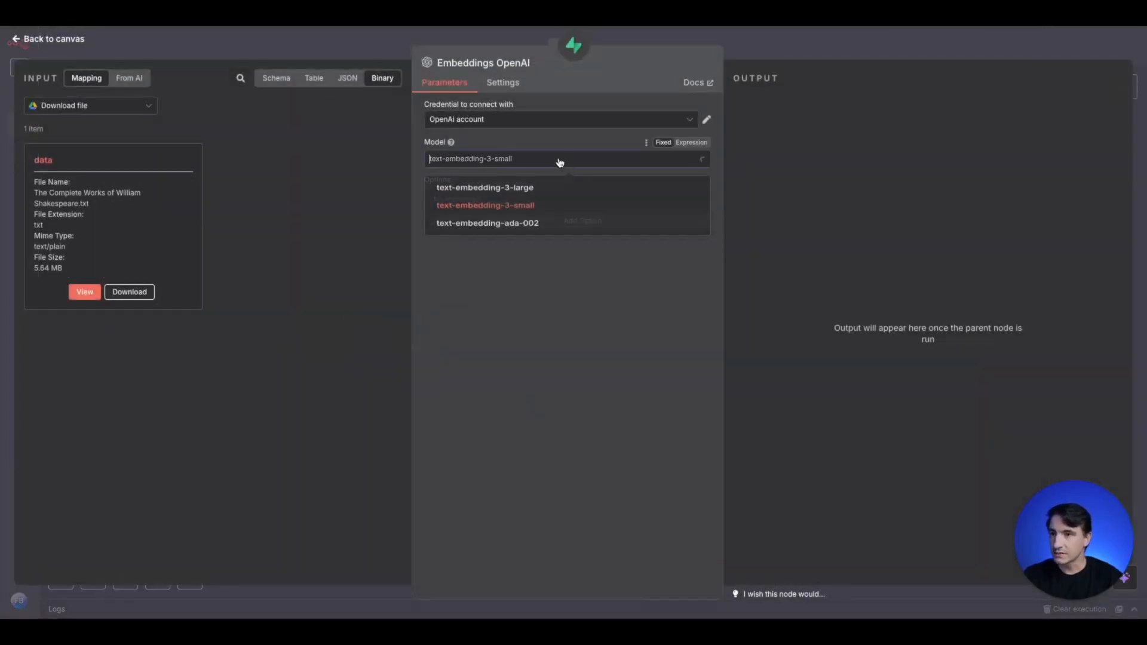
left_click(522, 212)
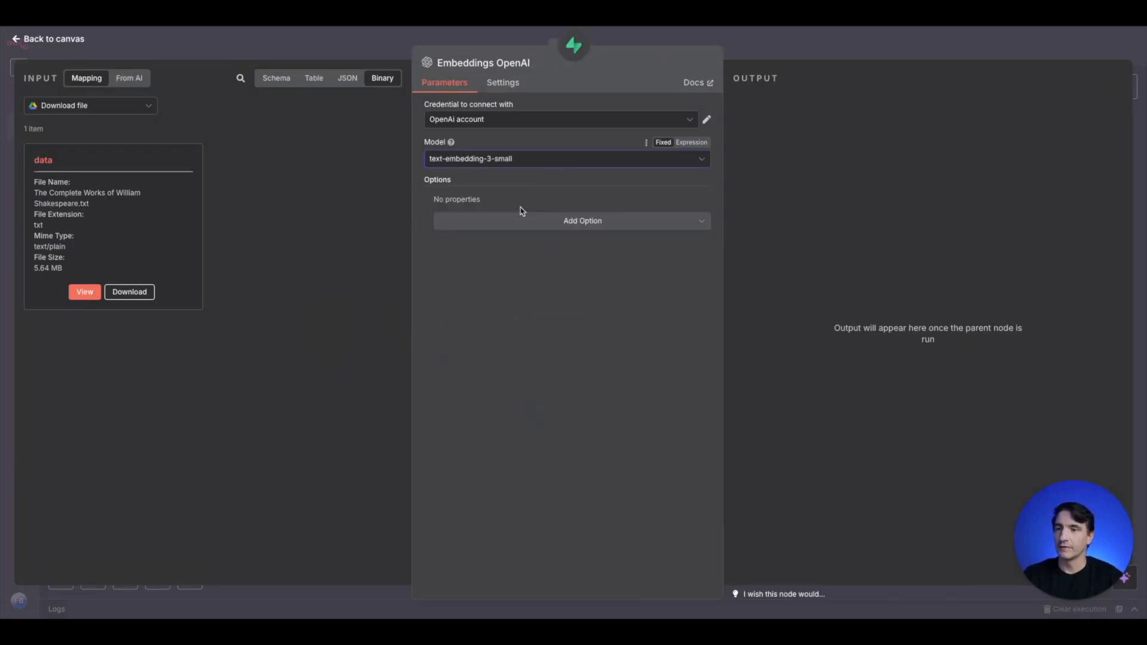
left_click(393, 54)
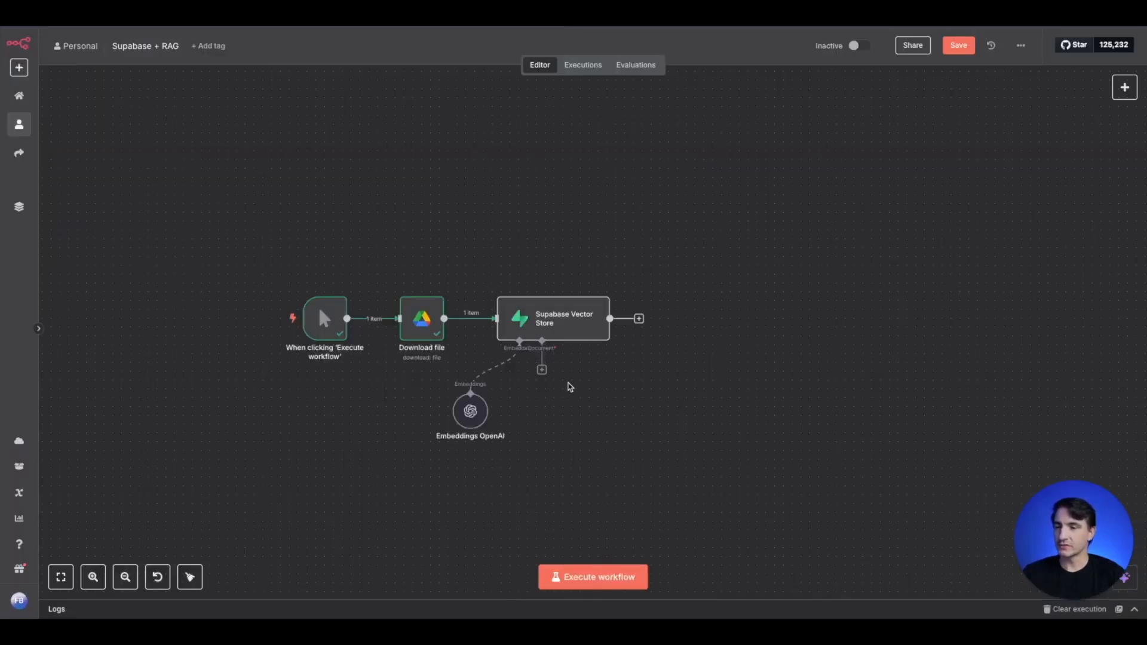
- Attach a Default Data Loader to the vector store's document input, with Type of Data Binary and Text Splitting Custom
left_click(541, 371)
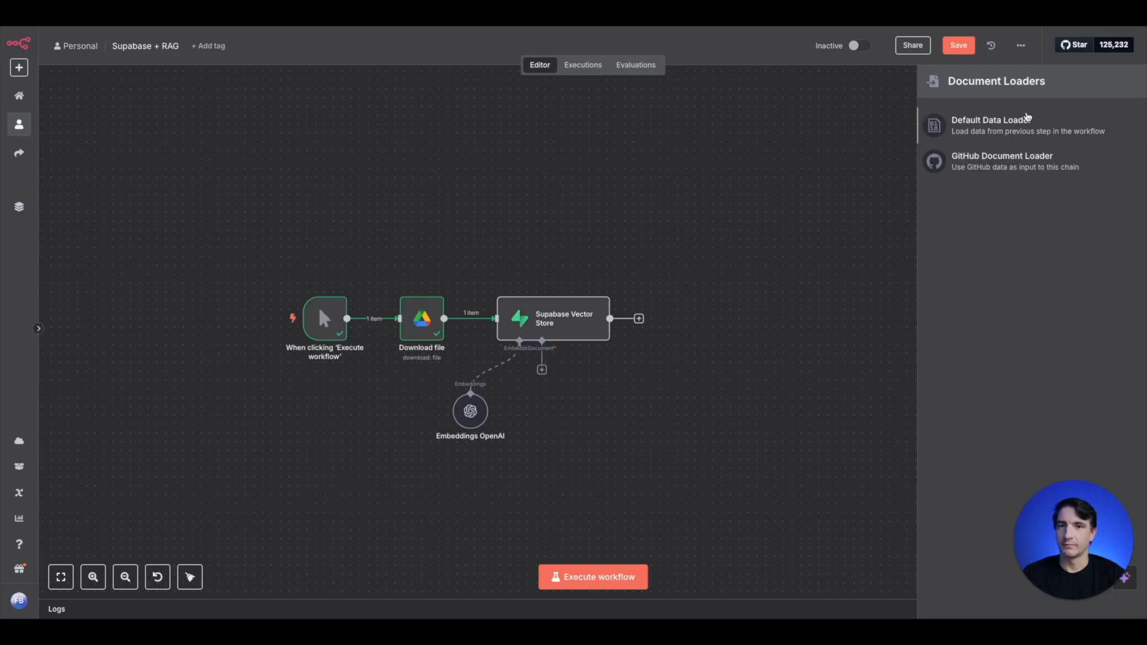
left_click(981, 128)
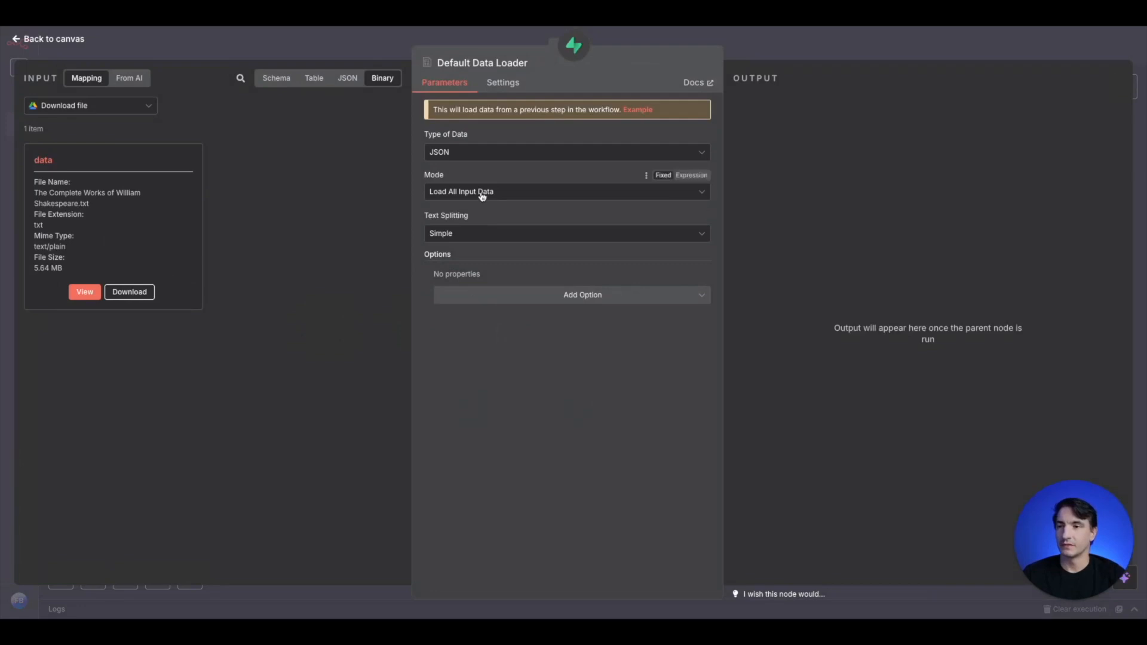
left_click(469, 154)
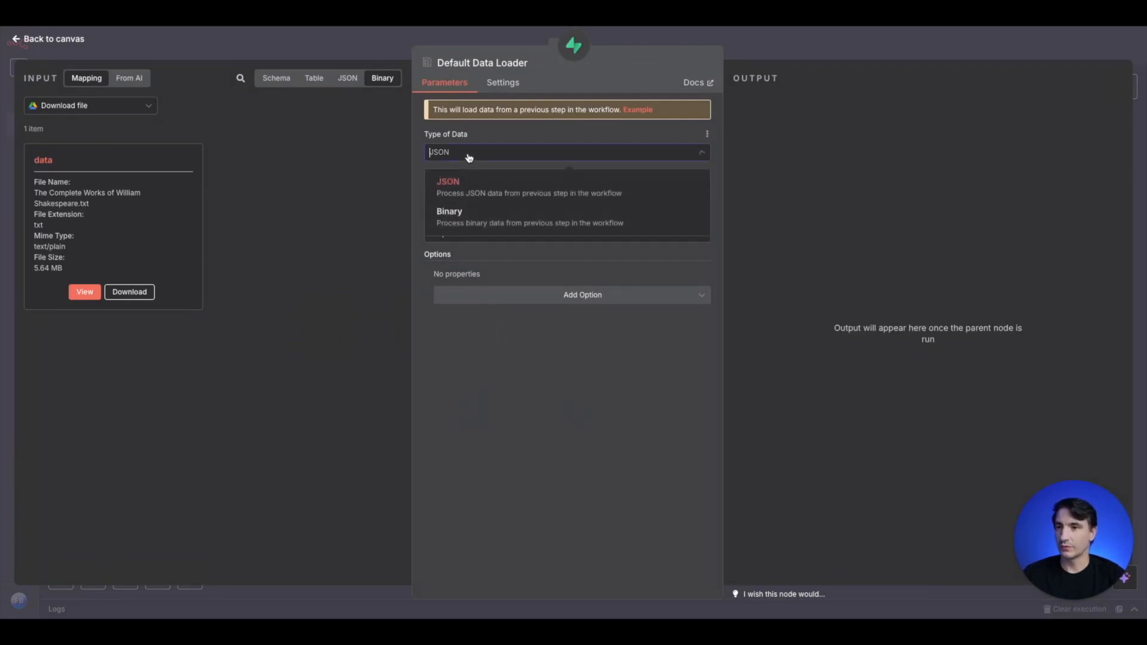
left_click(465, 214)
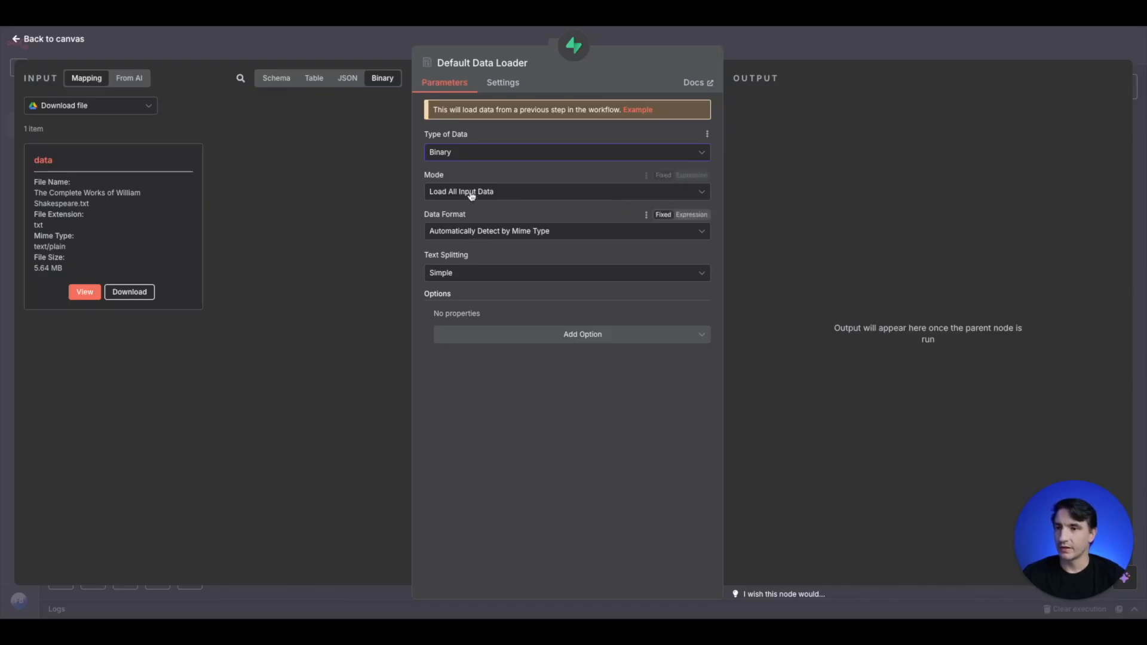
left_click(460, 274)
left_click(459, 339)
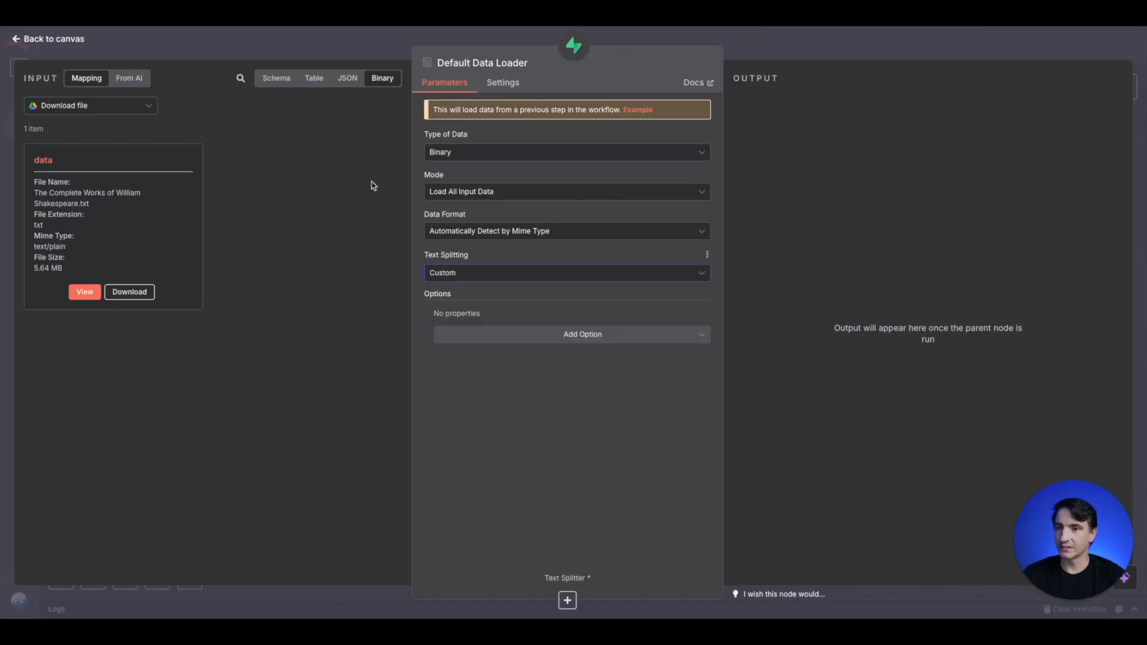
left_click(380, 52)
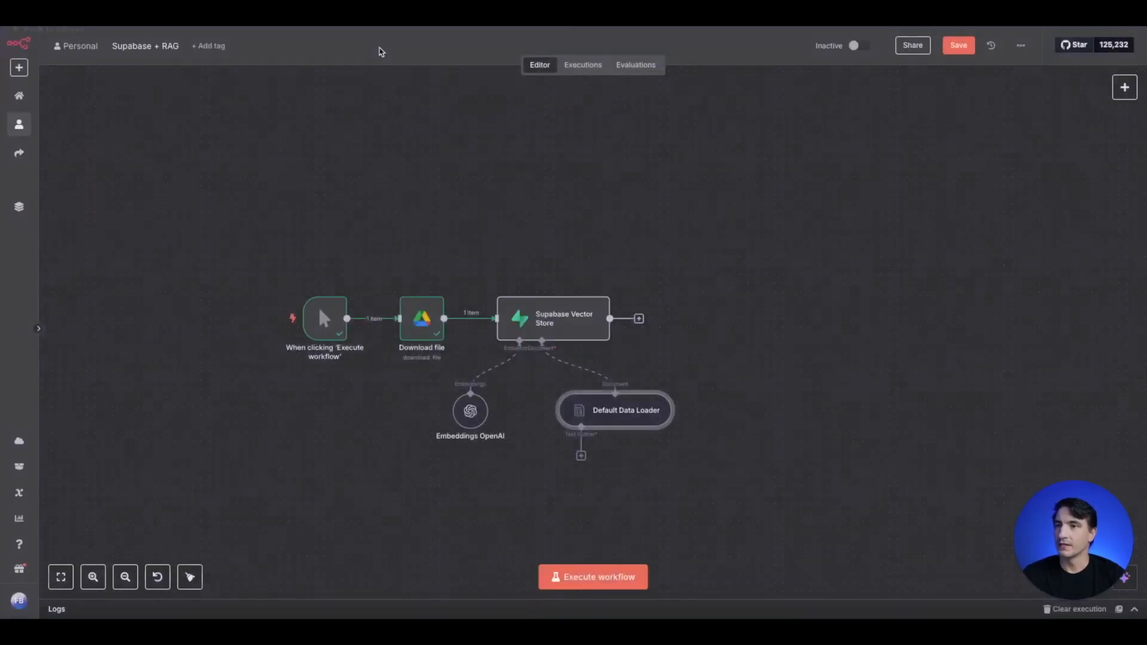
- Attach a Recursive Character Text Splitter to the Default Data Loader and set its Chunk Overlap to 200
left_click(581, 455)
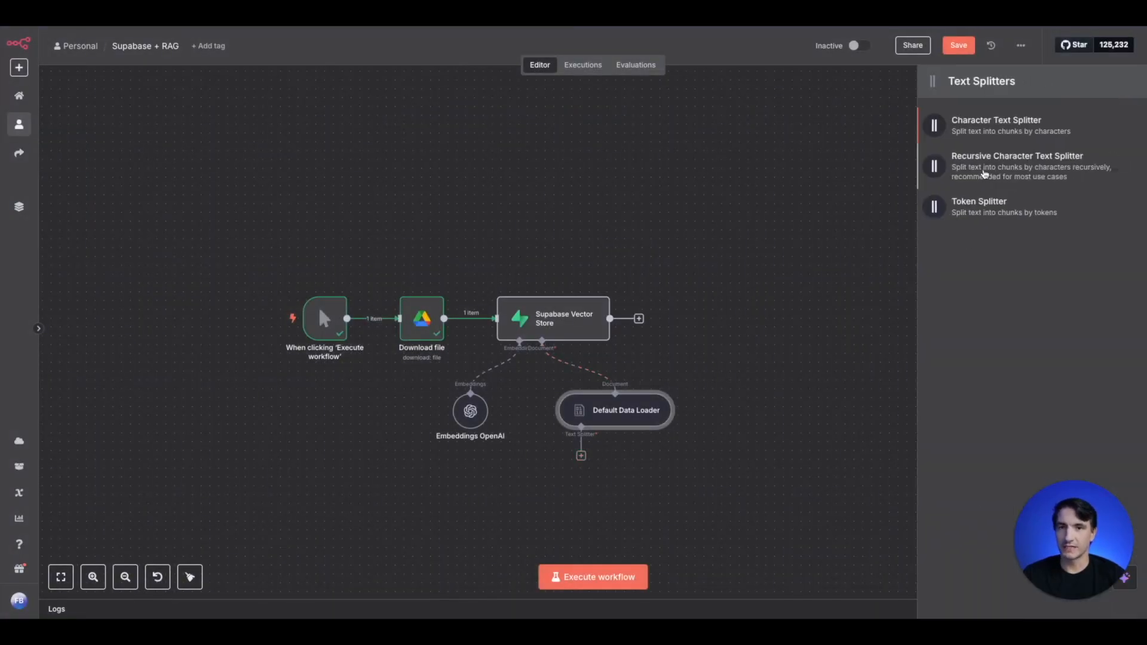
left_click(986, 173)
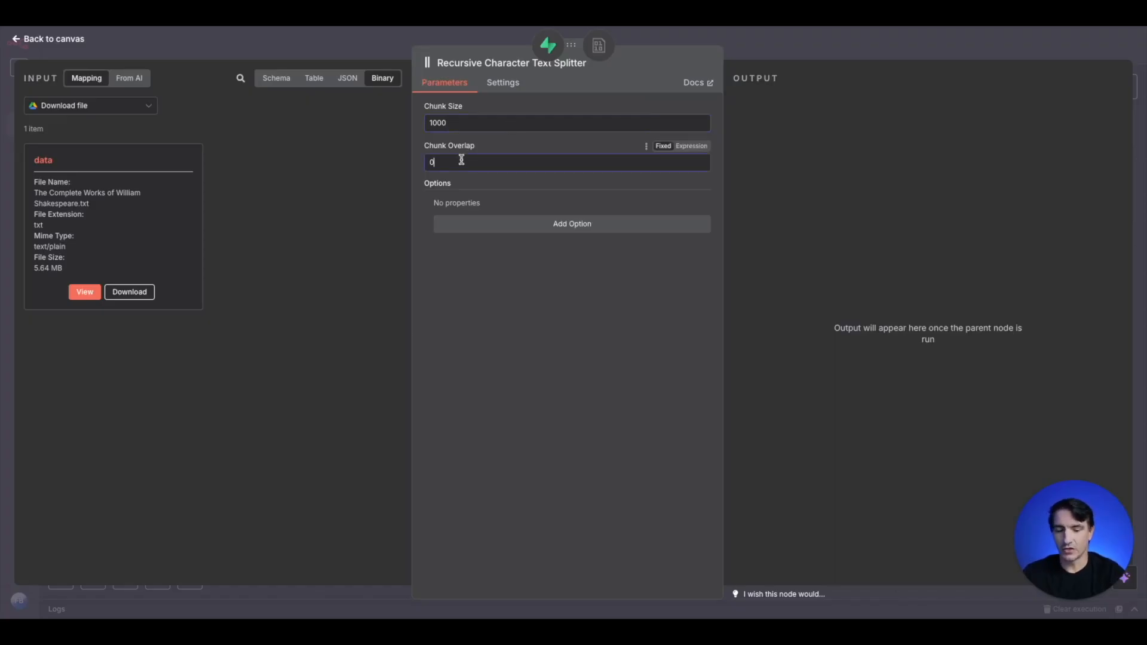
key("BackSpace")
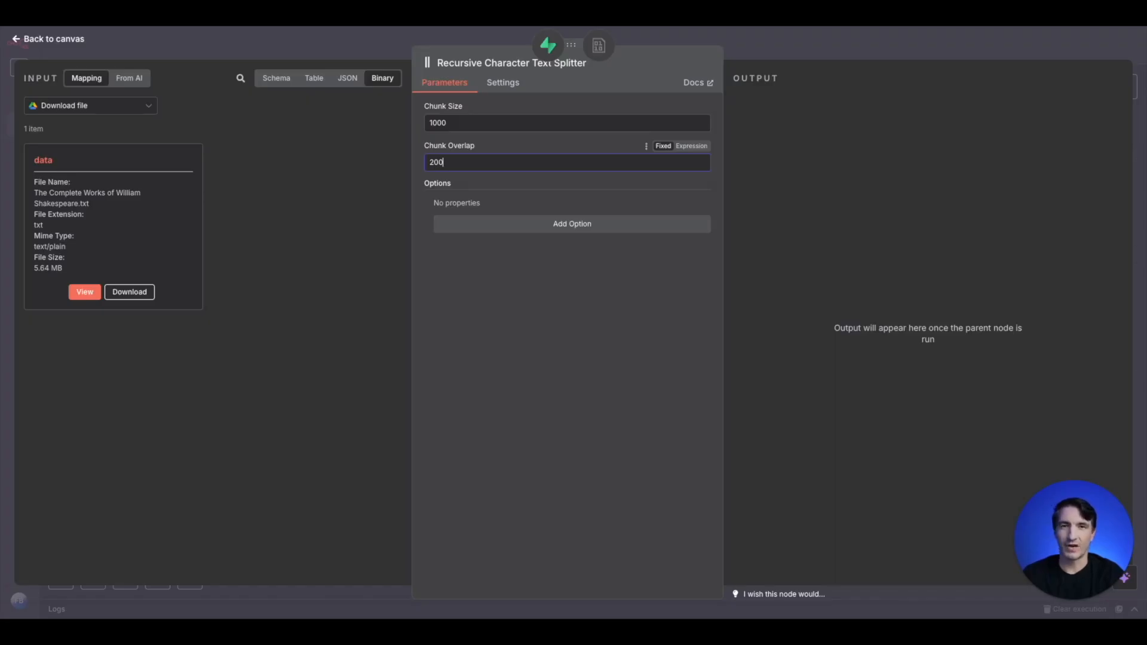
key("Escape")
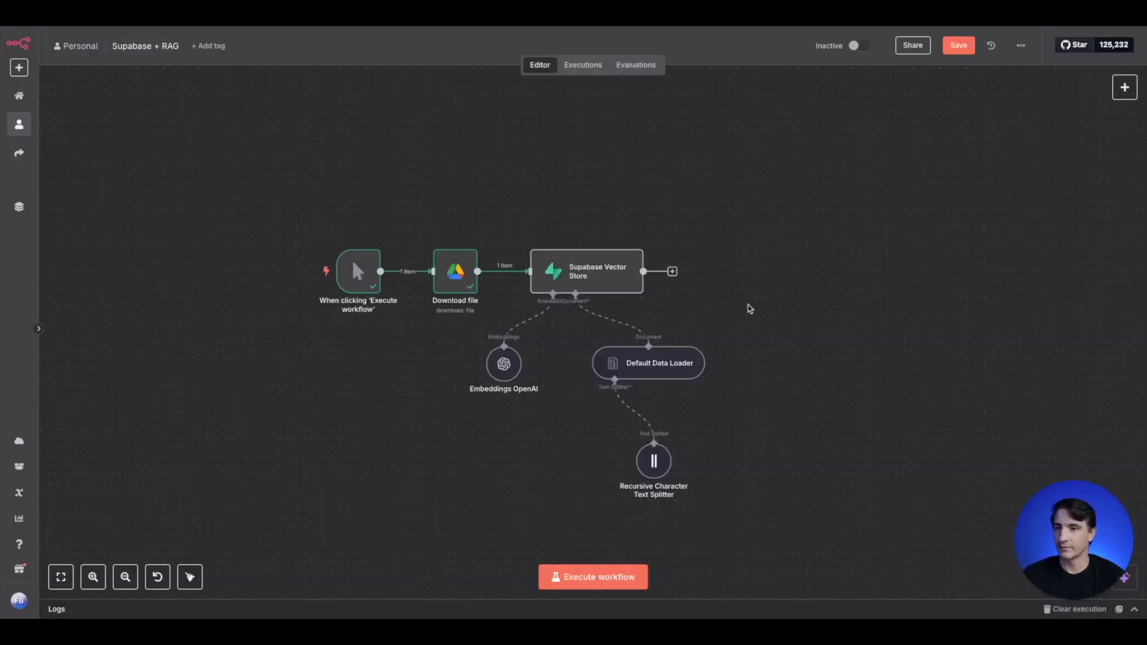
- Execute the Supabase Vector Store step to insert the file's chunks, and return to the canvas
left_click(595, 274)
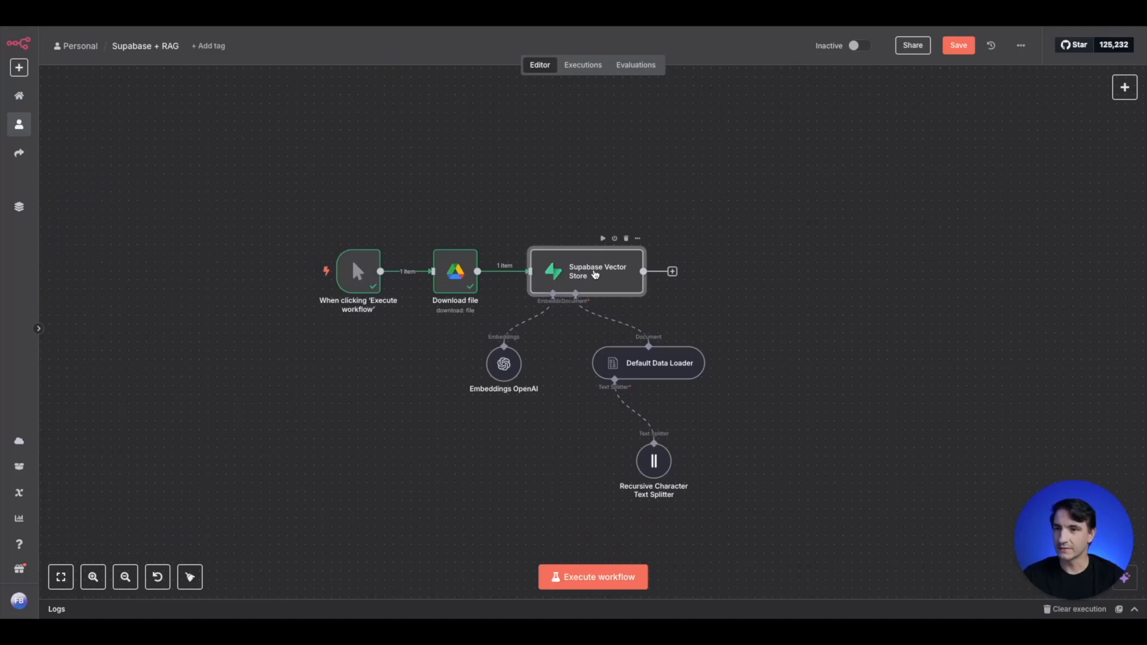
double_click(604, 267)
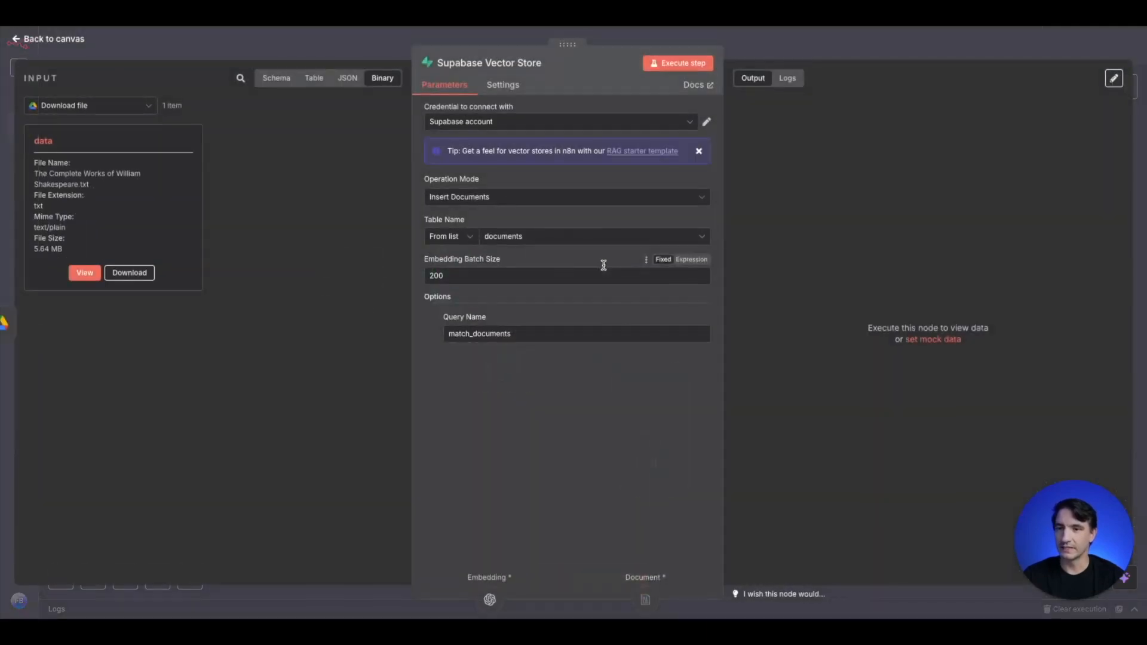
left_click(682, 68)
key("Escape")
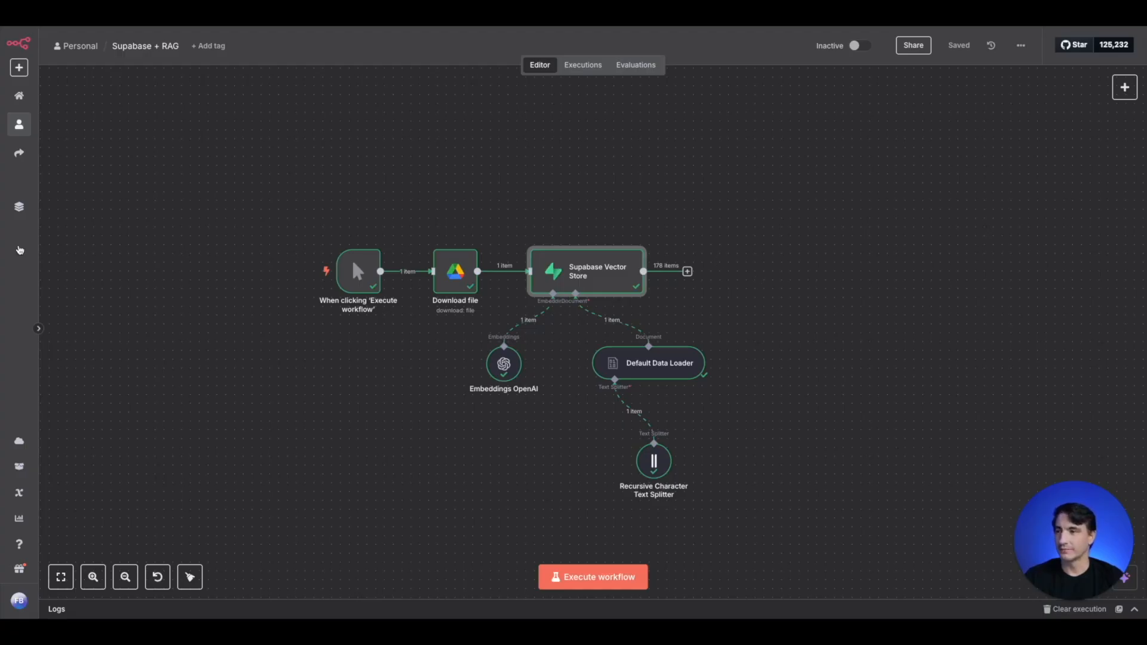
- Examine the Supabase Vector Store node's output chunks and their metadata in the table and JSON views
double_click(597, 272)
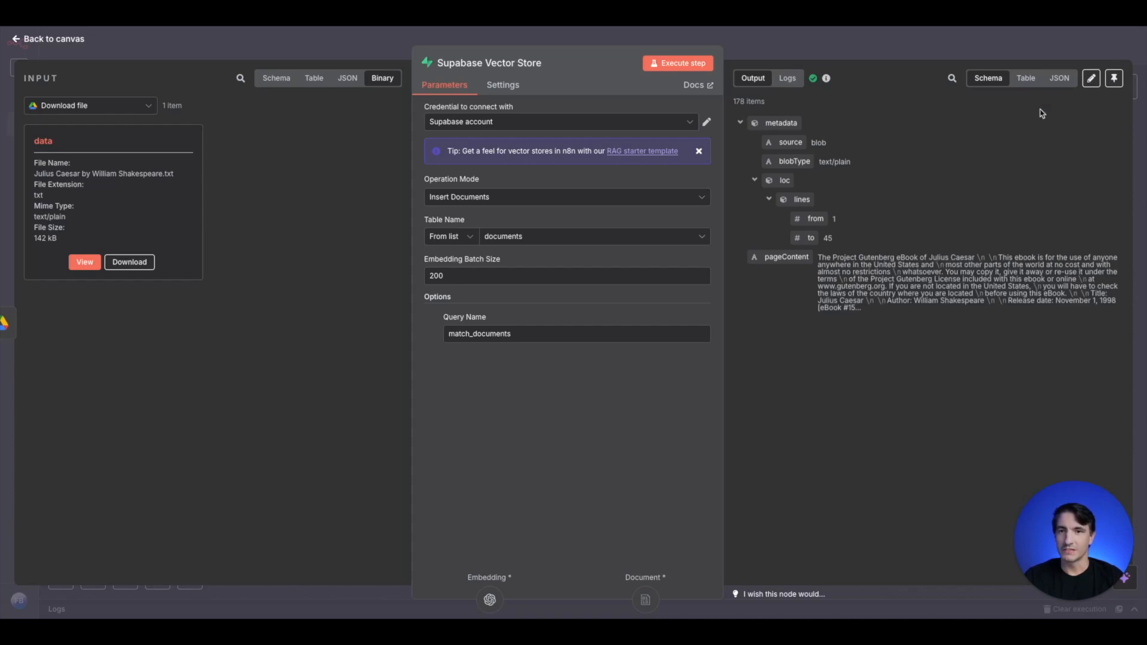
left_click(1025, 79)
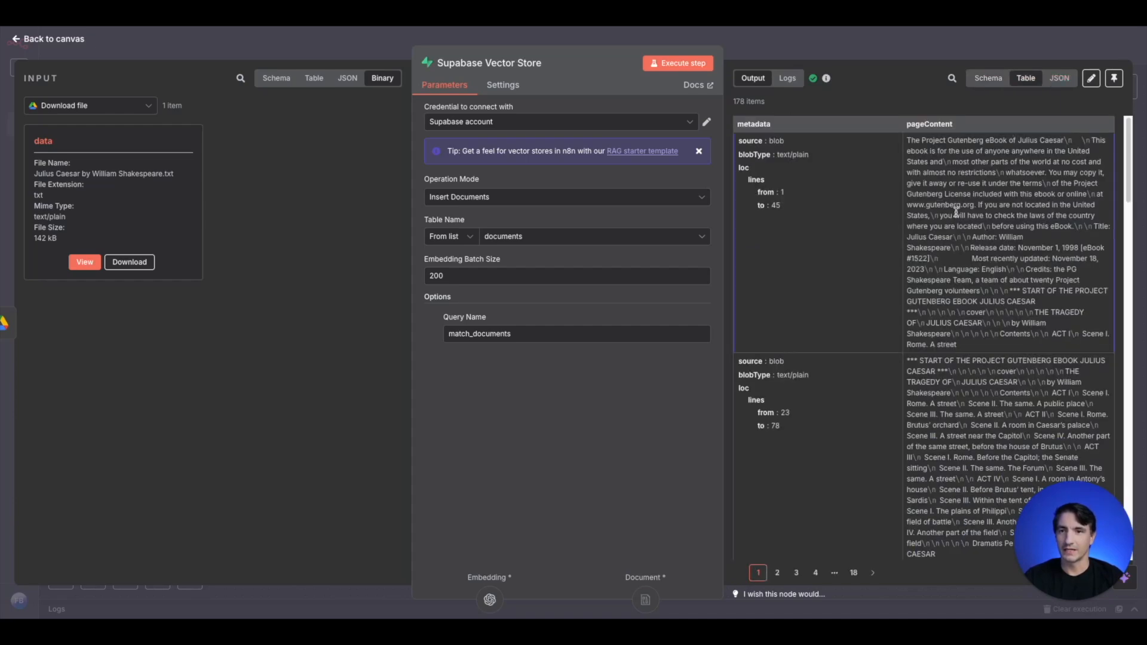
scroll(955, 214, "down", 15)
scroll(958, 214, "down", 1)
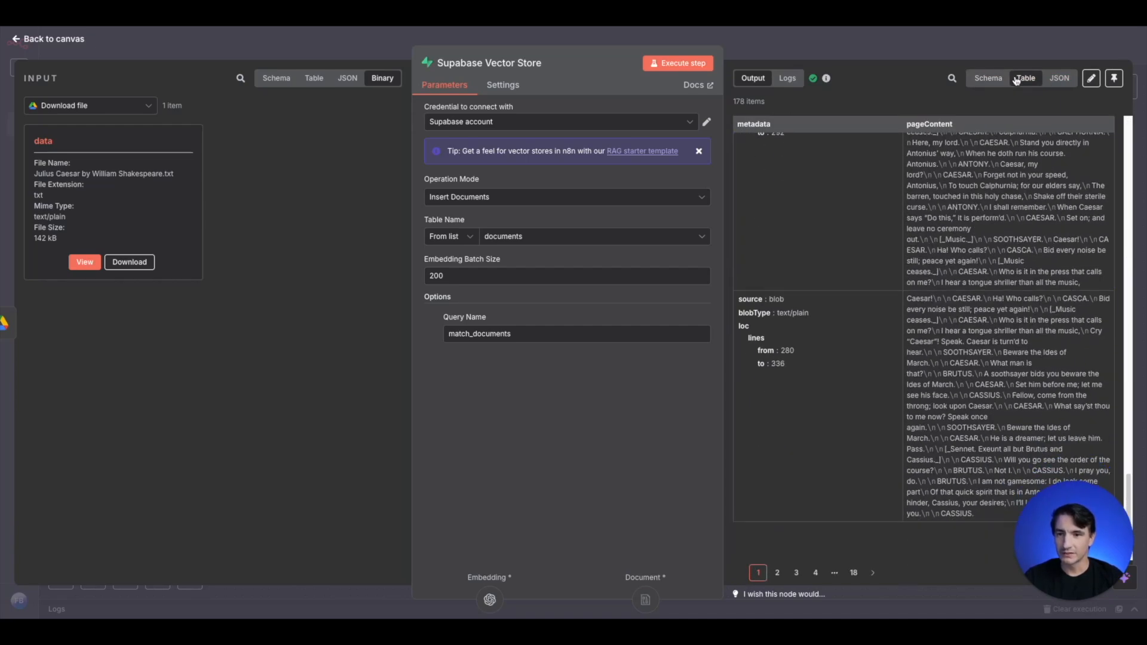
left_click(1059, 78)
scroll(935, 193, "down", 5)
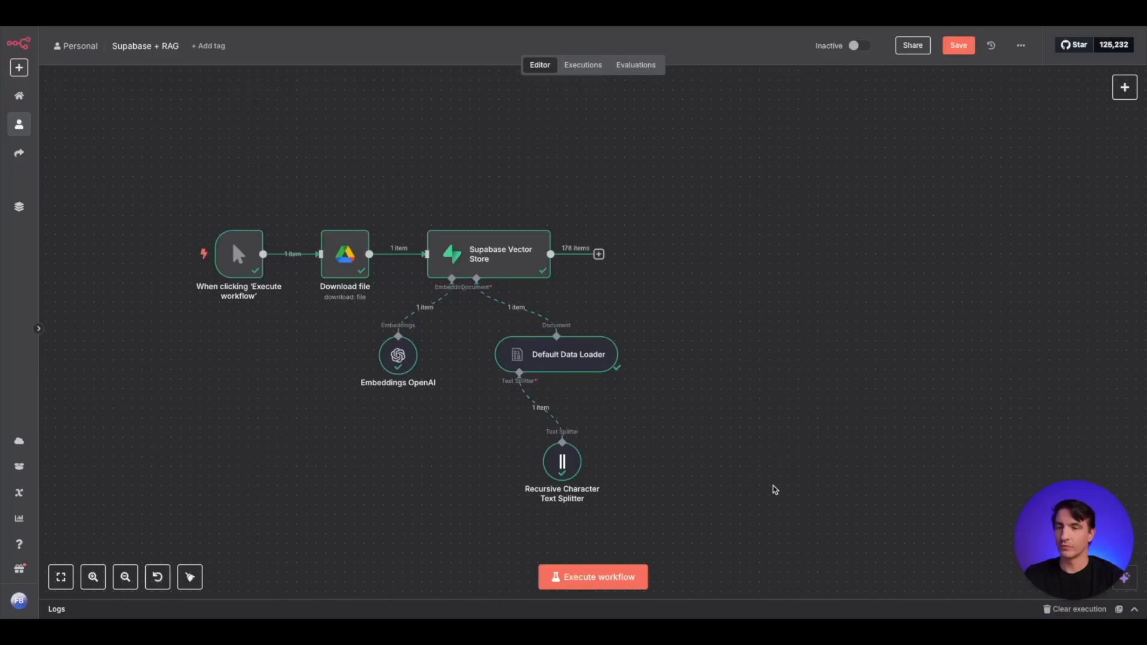
- Add a Chat Trigger to the canvas and place it beside the document-loading flow
left_click(1124, 87)
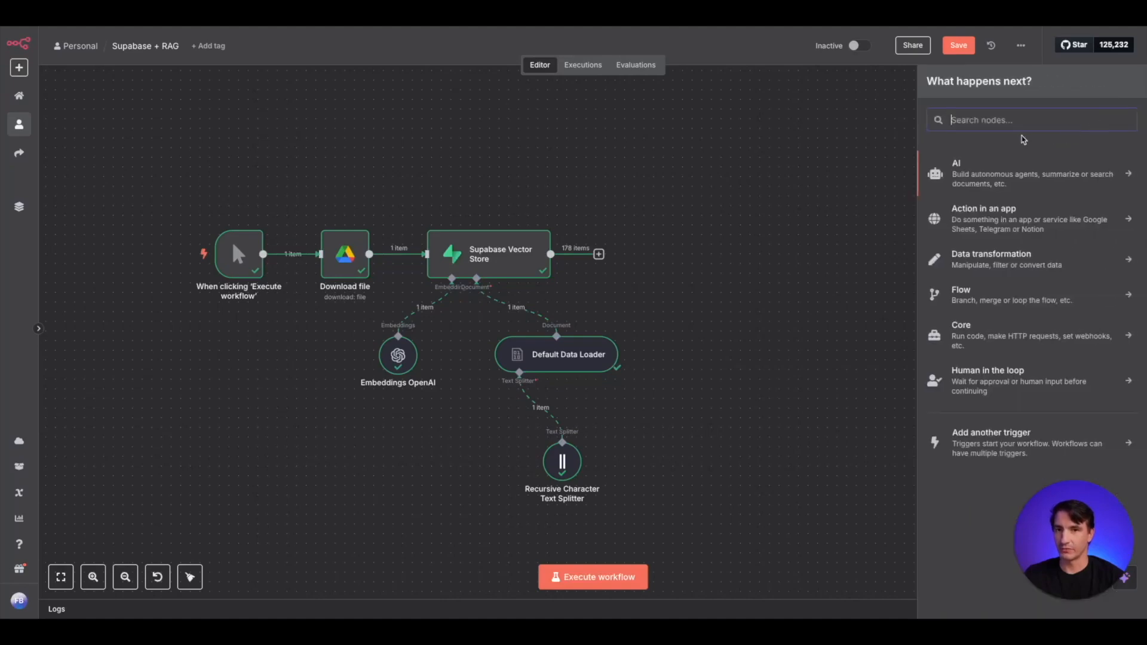
type("chat")
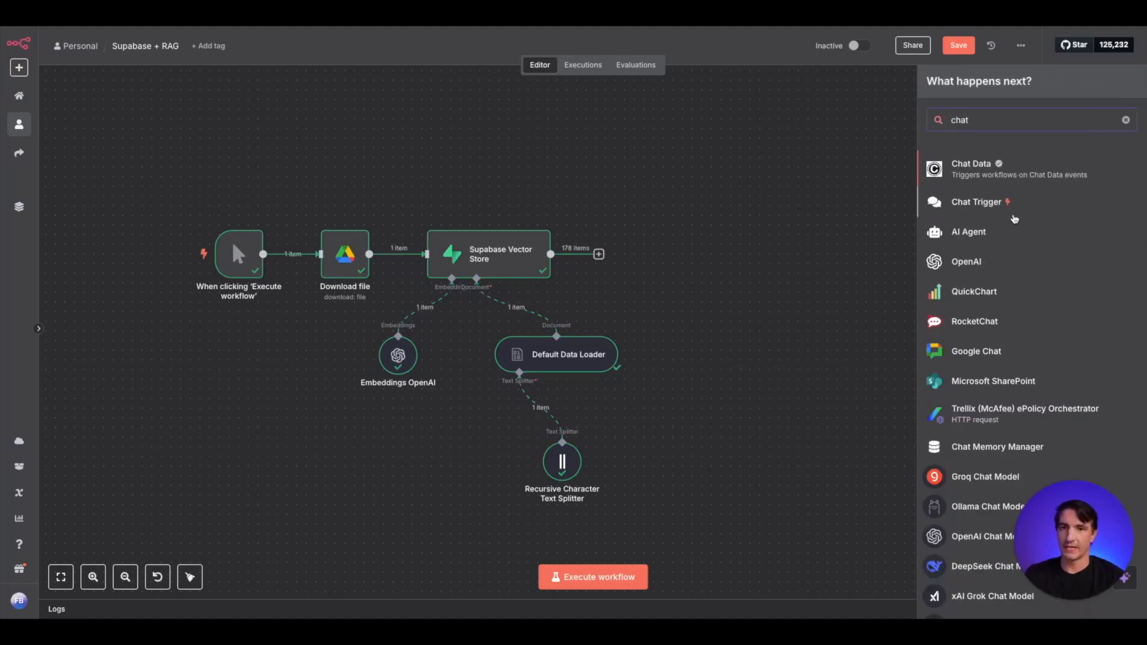
left_click(1013, 206)
left_click(485, 47)
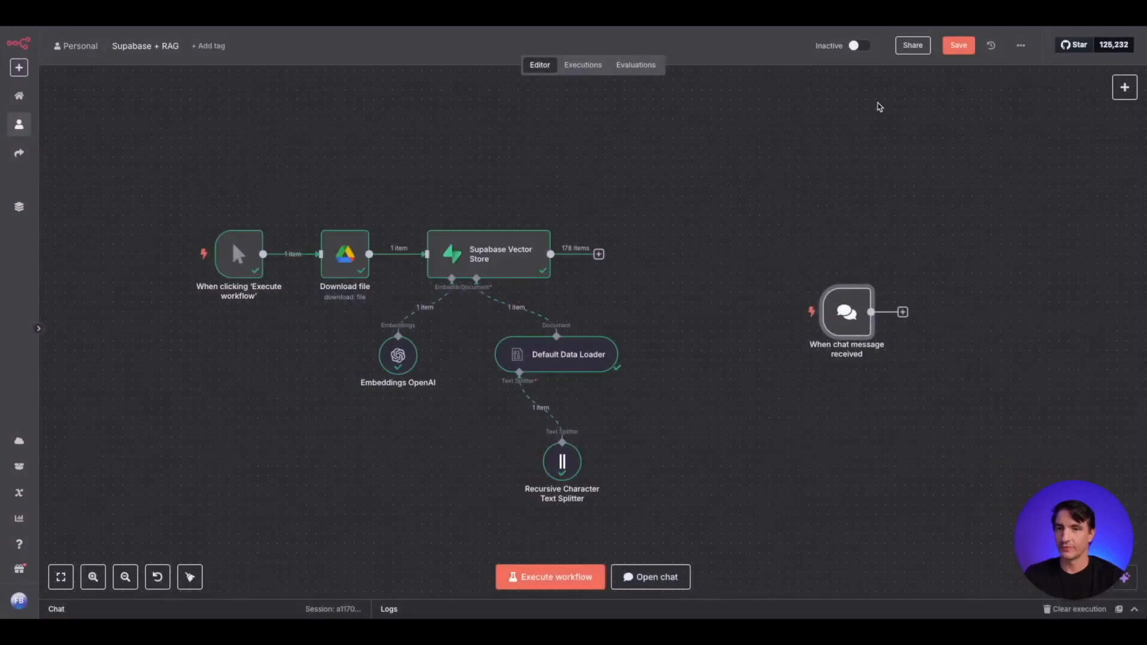
left_click_drag(839, 325, 752, 276)
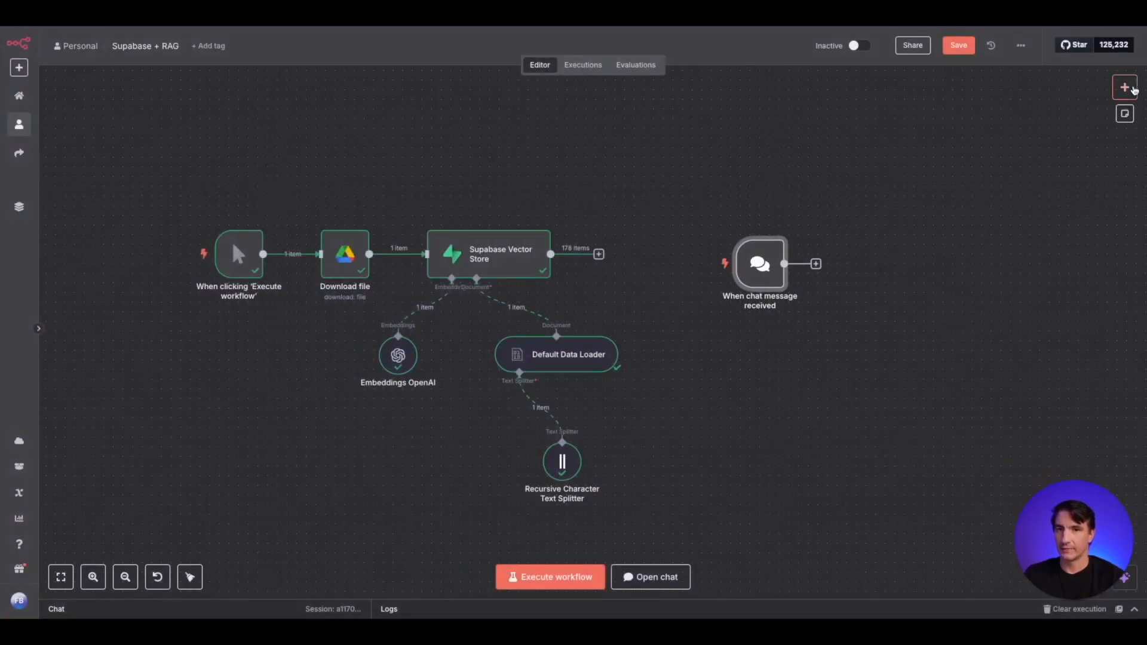
- Add a Question and Answer Chain after the chat trigger, with the prompt source set to Connected Chat Trigger Node
left_click(1124, 87)
type("quest")
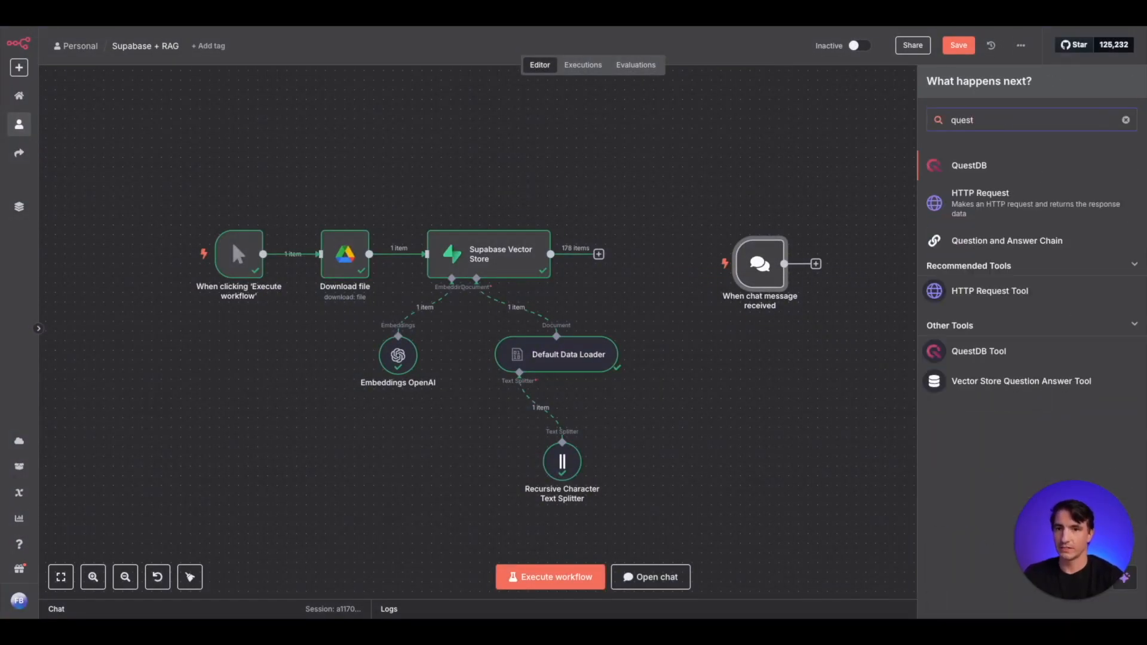
left_click(1009, 240)
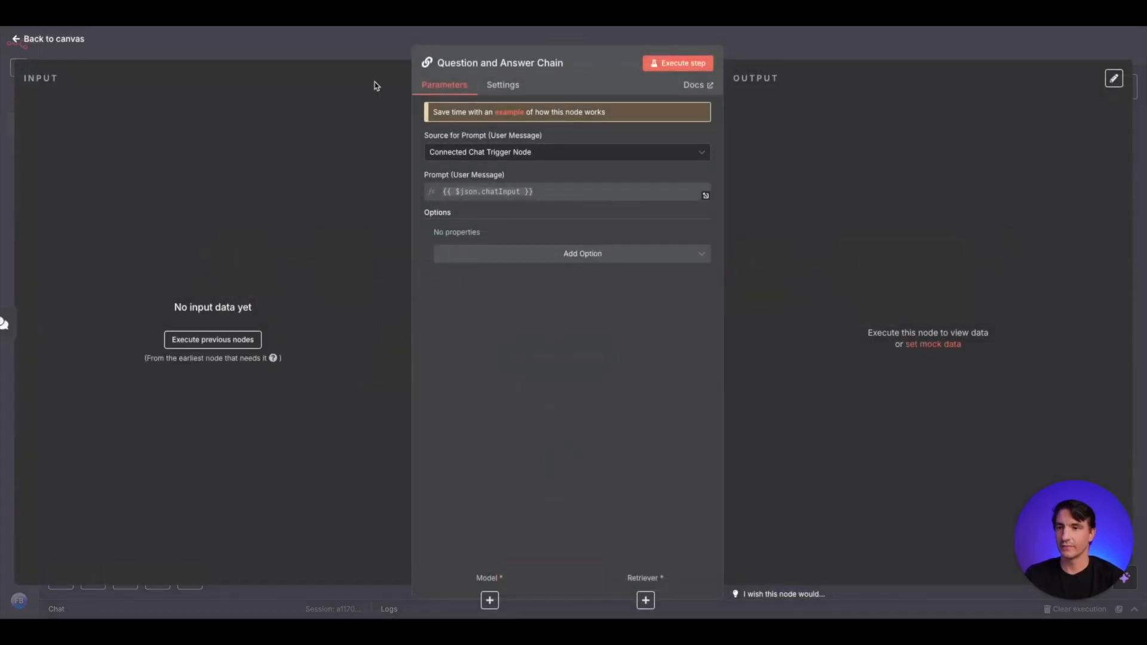
left_click(327, 53)
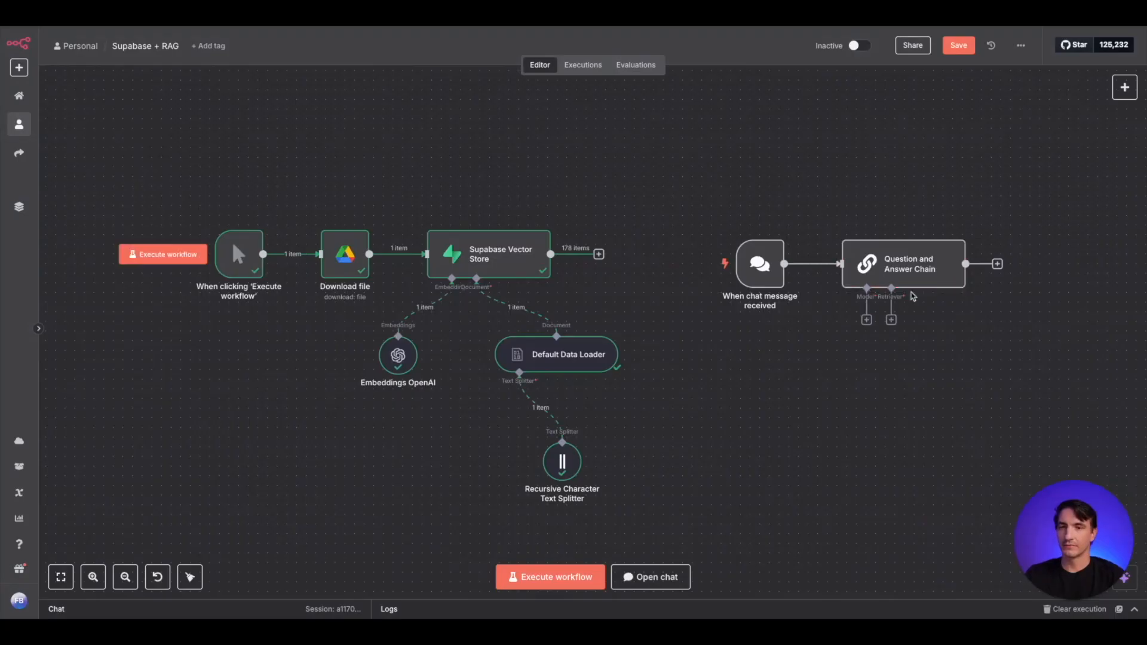
- Attach an OpenAI Chat Model using gpt-4.1-mini to the Question and Answer Chain's model input
left_click(866, 320)
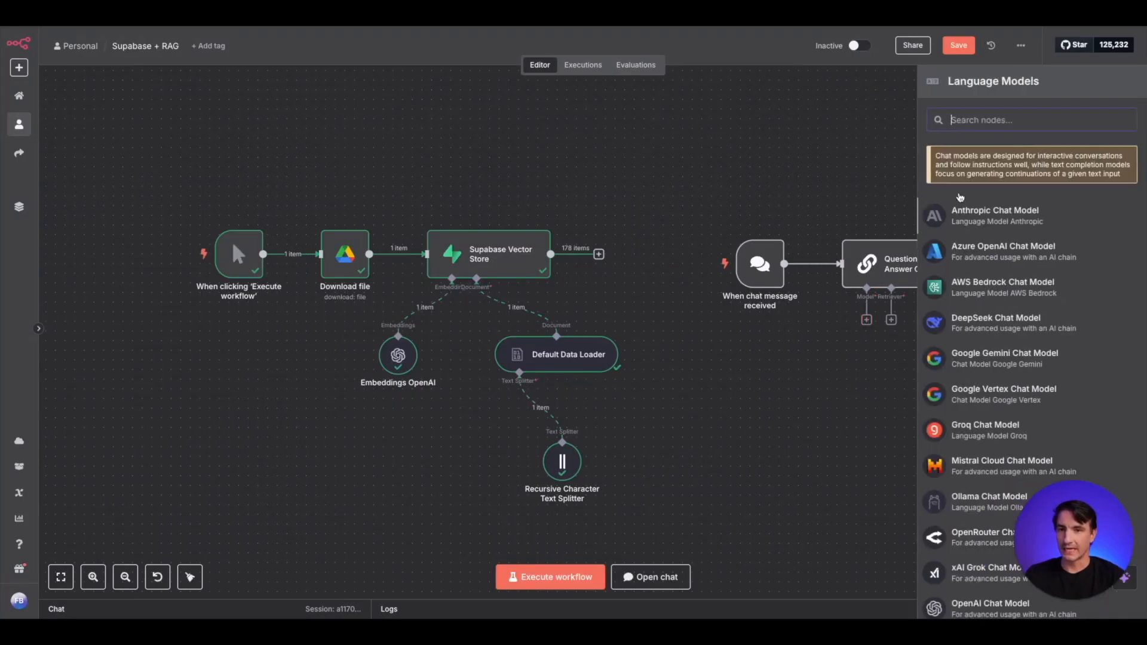
type("open")
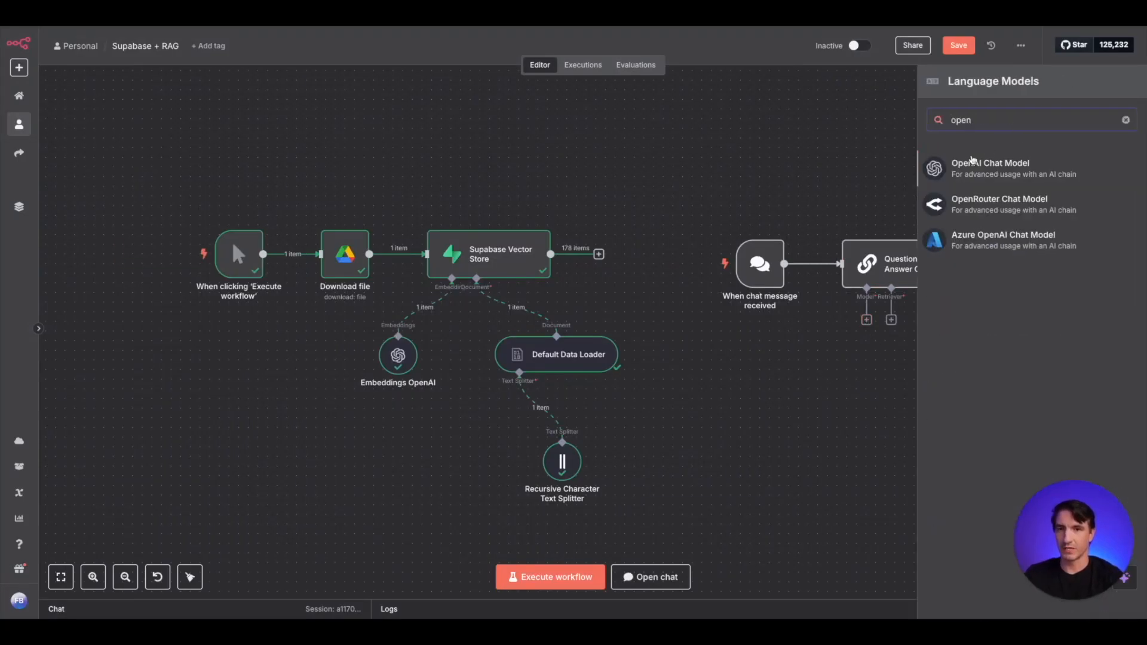
left_click(961, 172)
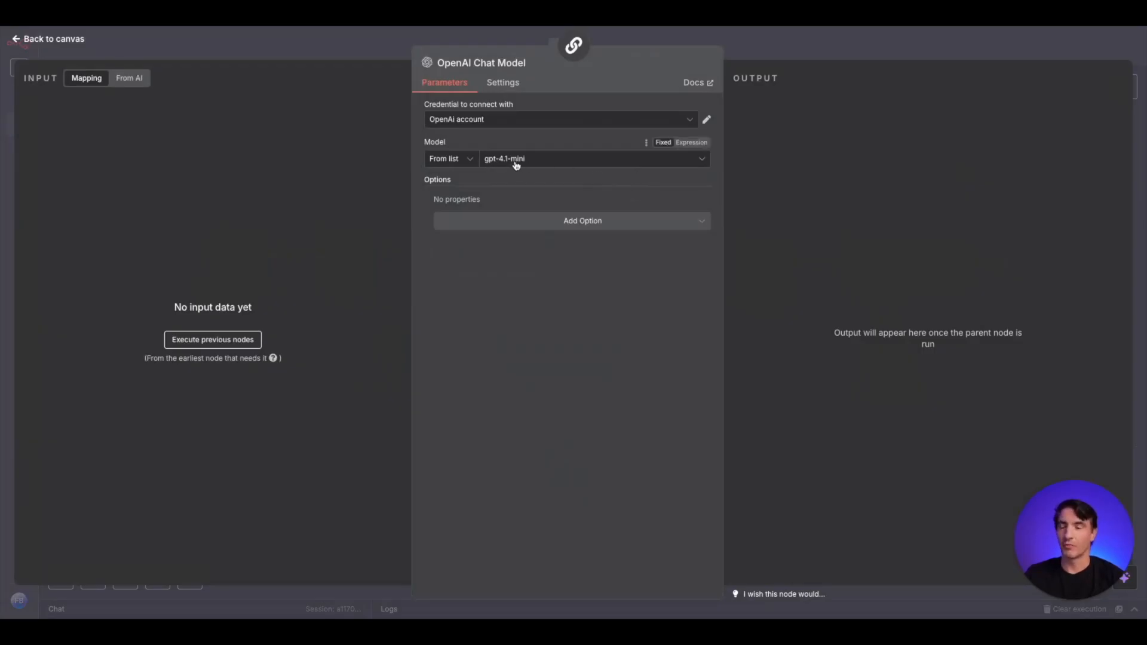
left_click(388, 57)
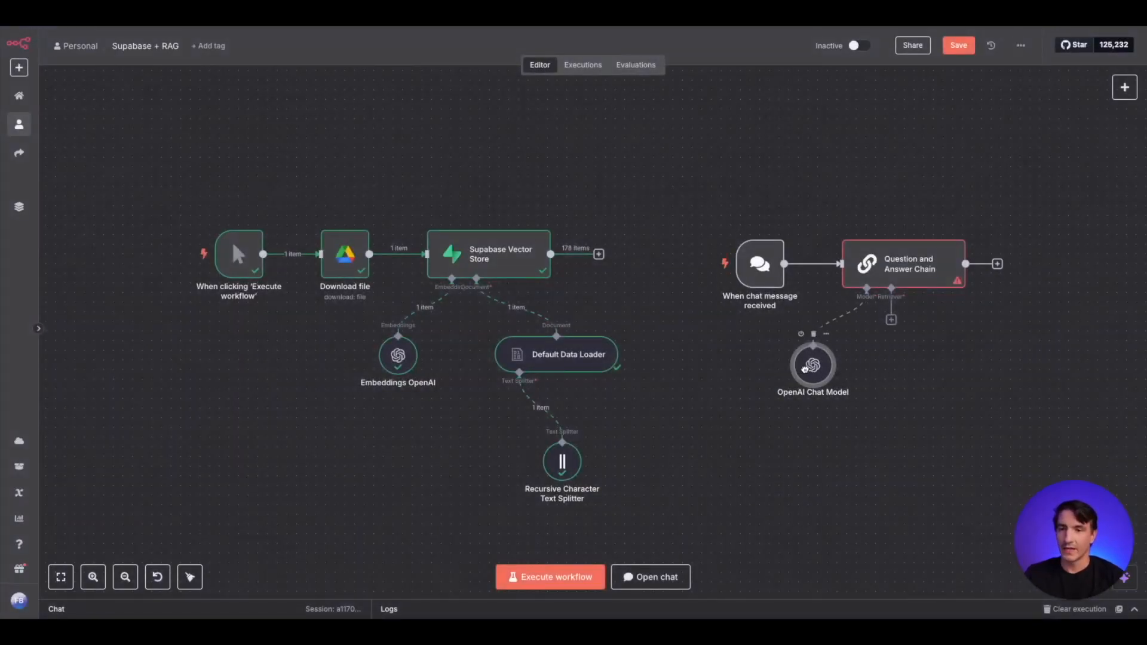
- Attach a Vector Store Retriever with a Limit of 4 to the Question and Answer Chain's retriever input
left_click(890, 319)
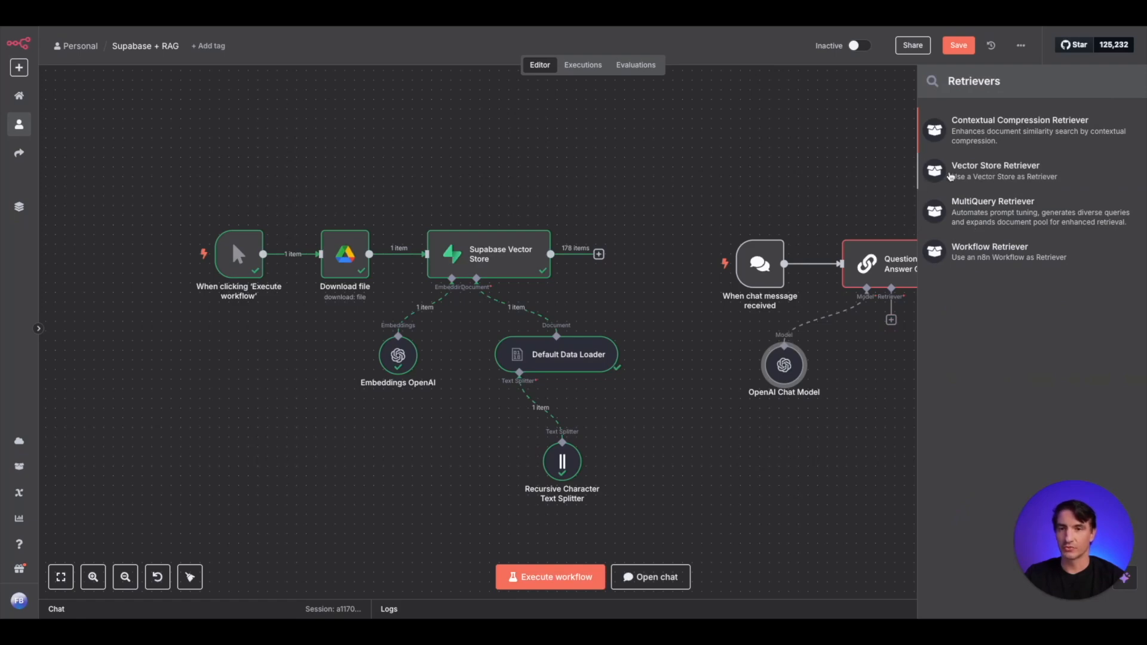
left_click(958, 177)
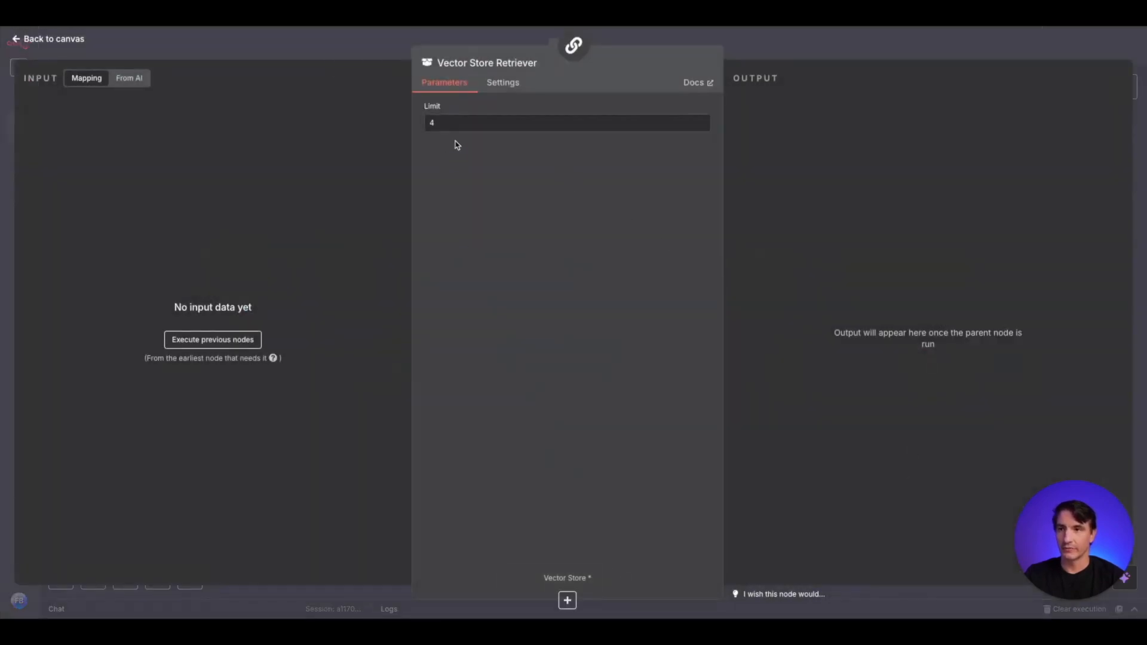
left_click(367, 58)
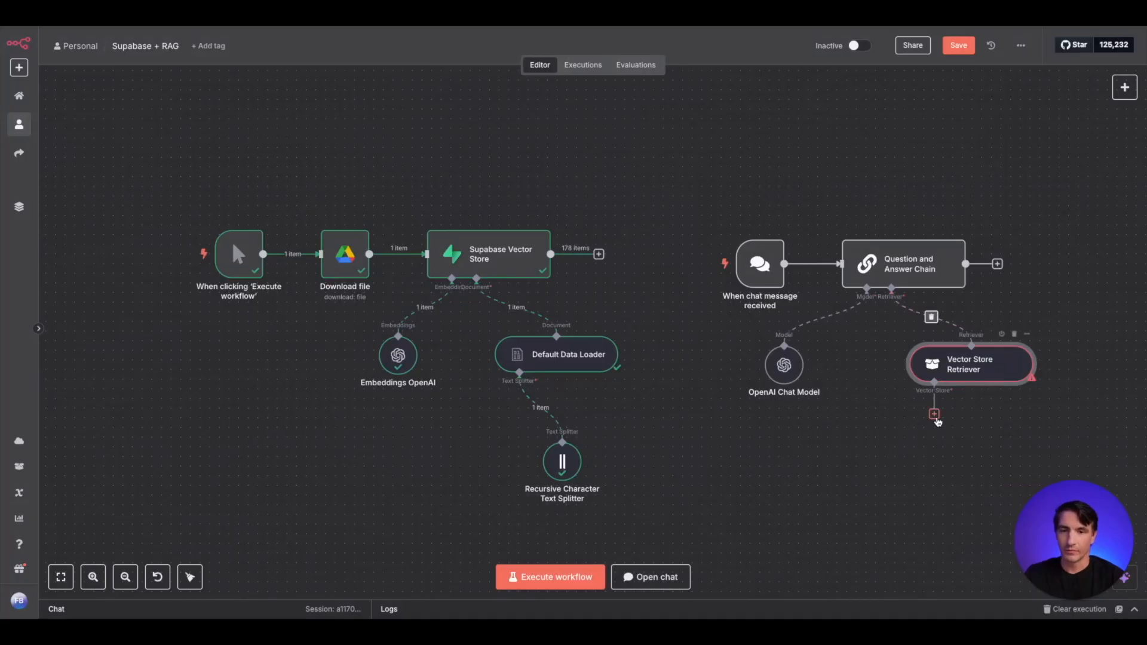
- Attach a Supabase Vector Store to the retriever, using the documents table and Query Name match_documents, and position it below the OpenAI Chat Model
left_click(936, 421)
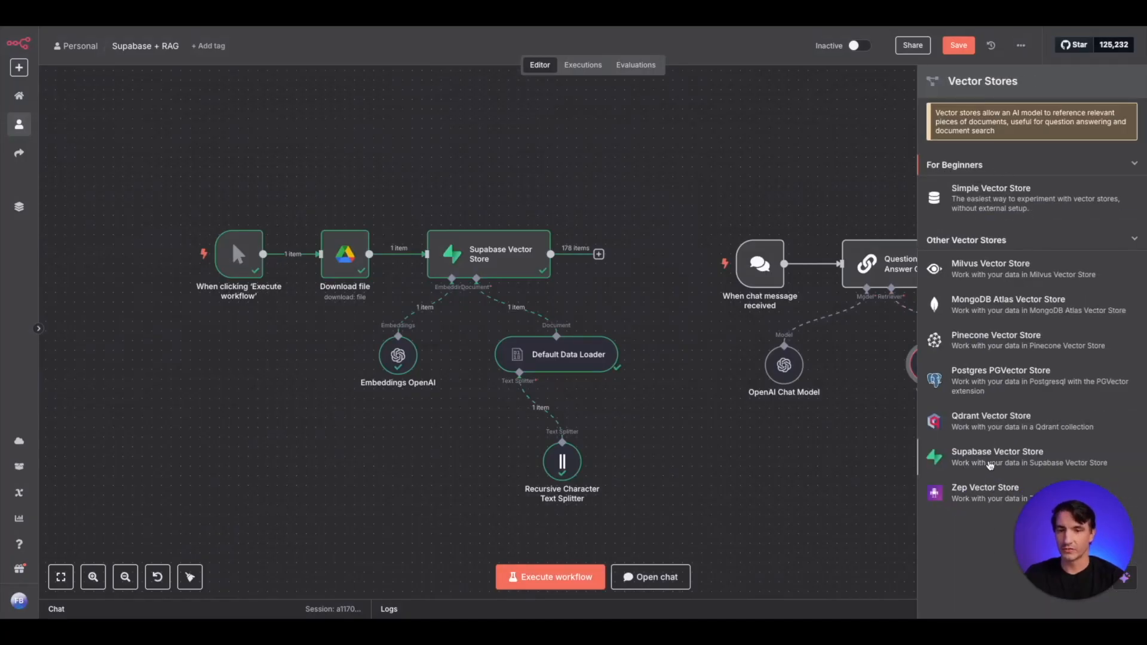
left_click(990, 466)
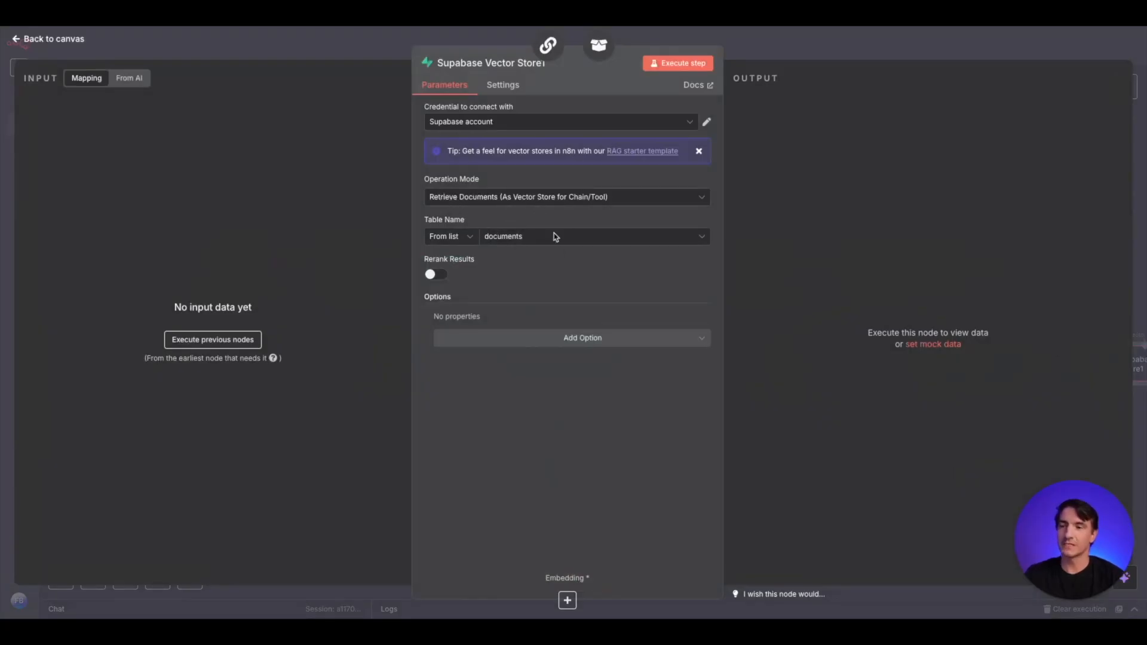
left_click(597, 237)
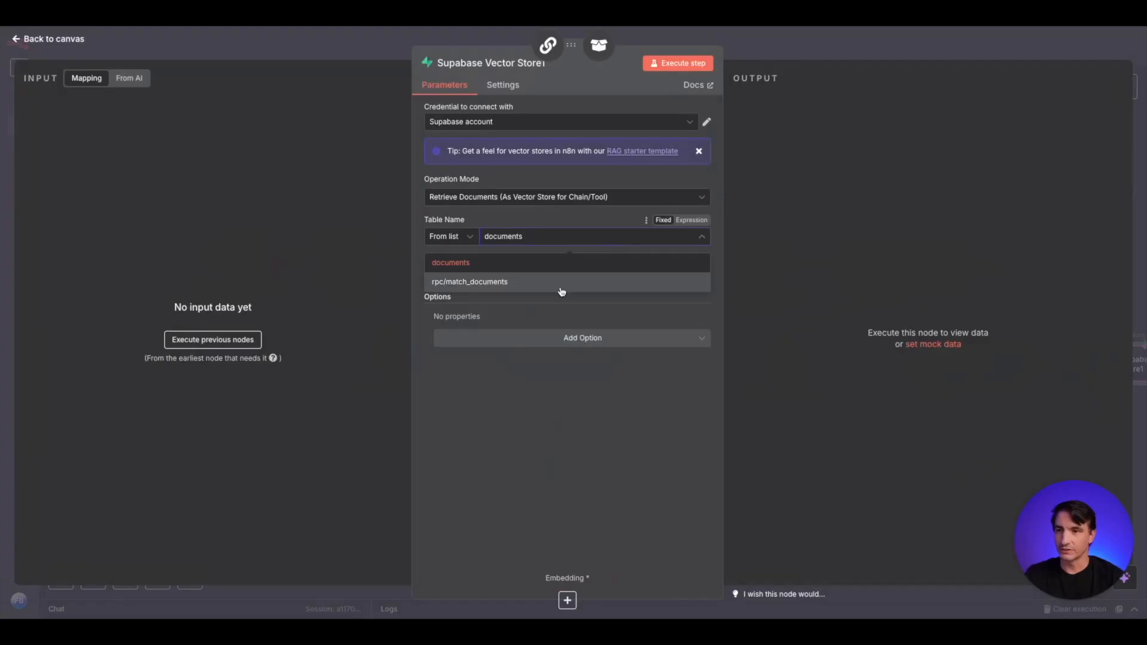
left_click(463, 272)
left_click(534, 338)
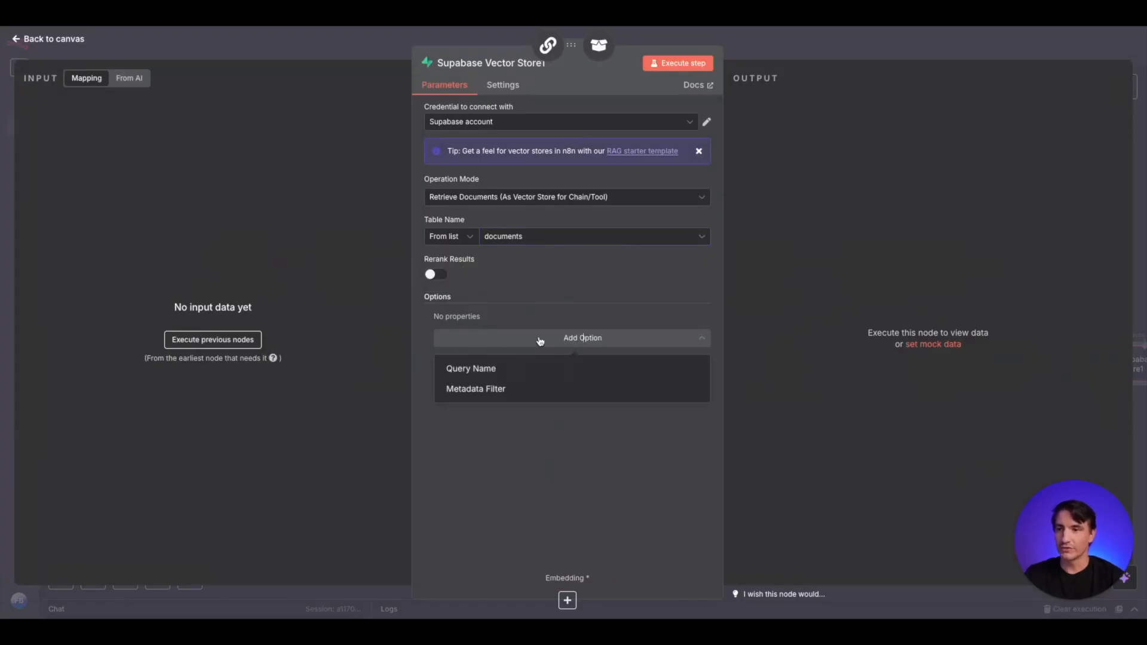
left_click(510, 369)
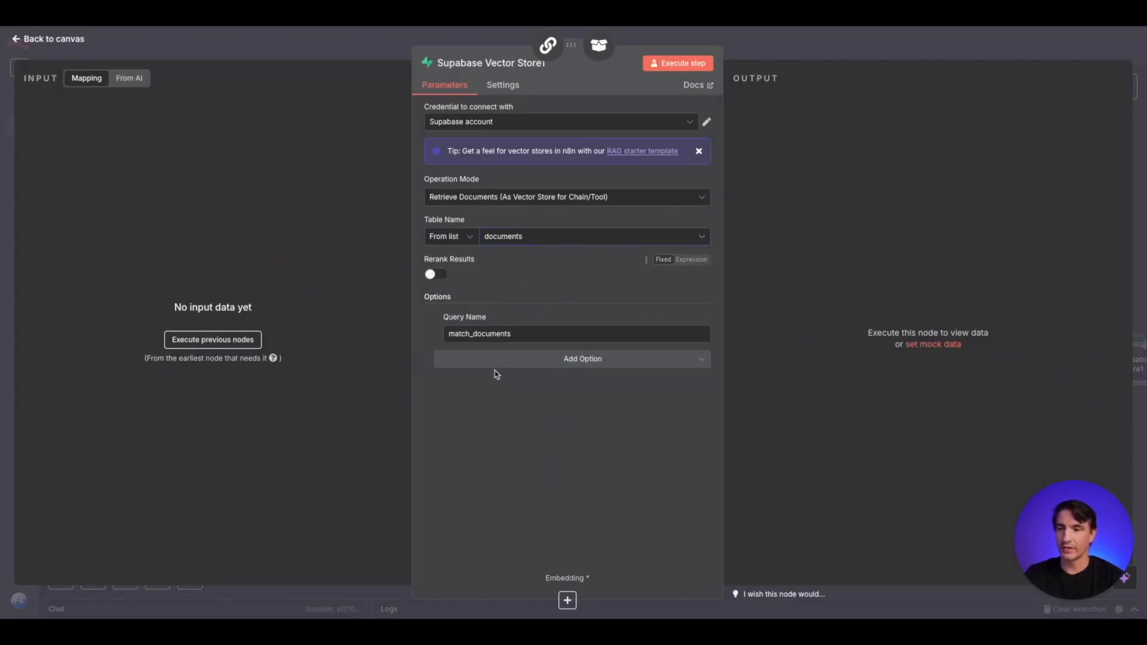
left_click(791, 55)
left_click_drag(1127, 366, 812, 453)
- Attach an Embeddings OpenAI node with the text-embedding-3-small model to the retriever's Supabase Vector Store
left_click(793, 501)
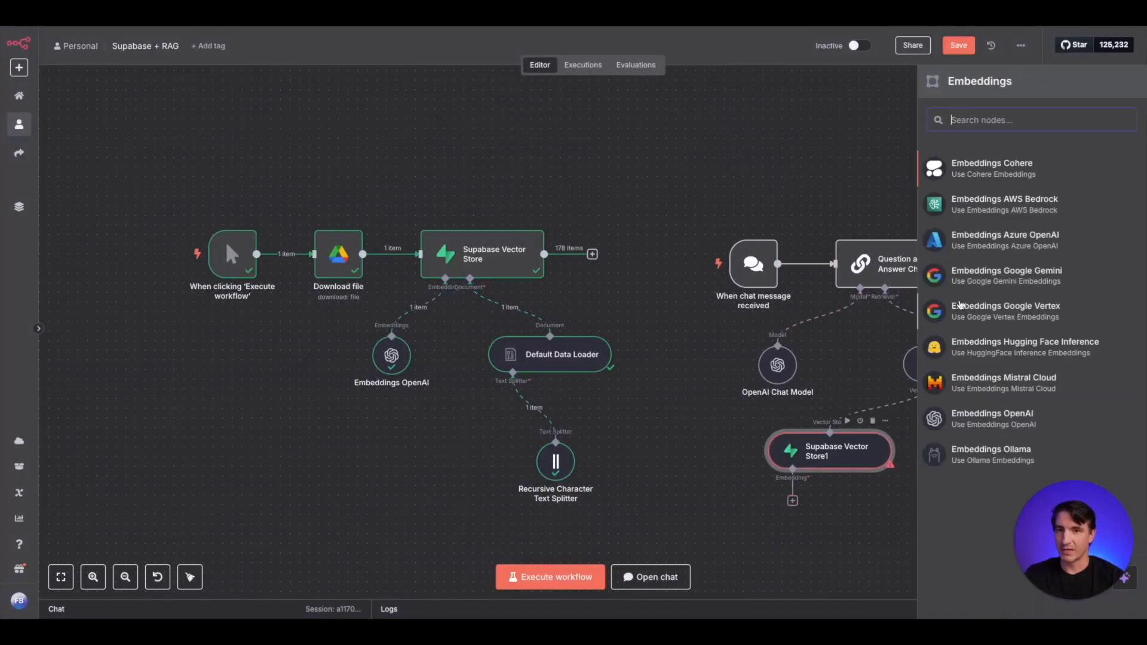
type("openi")
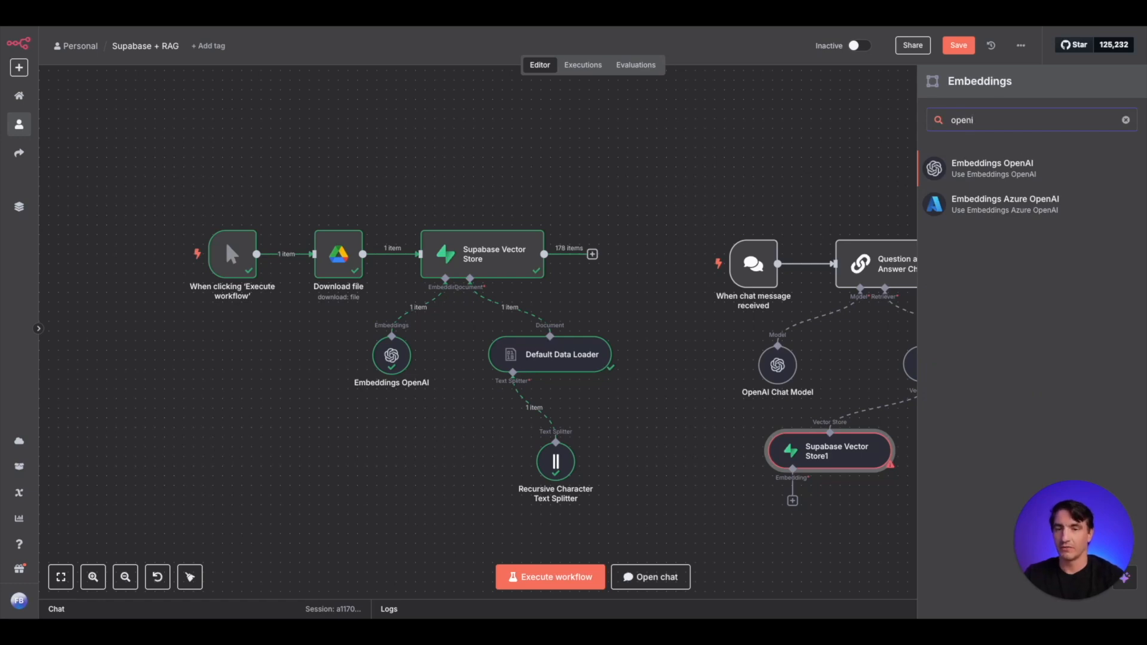
left_click(995, 171)
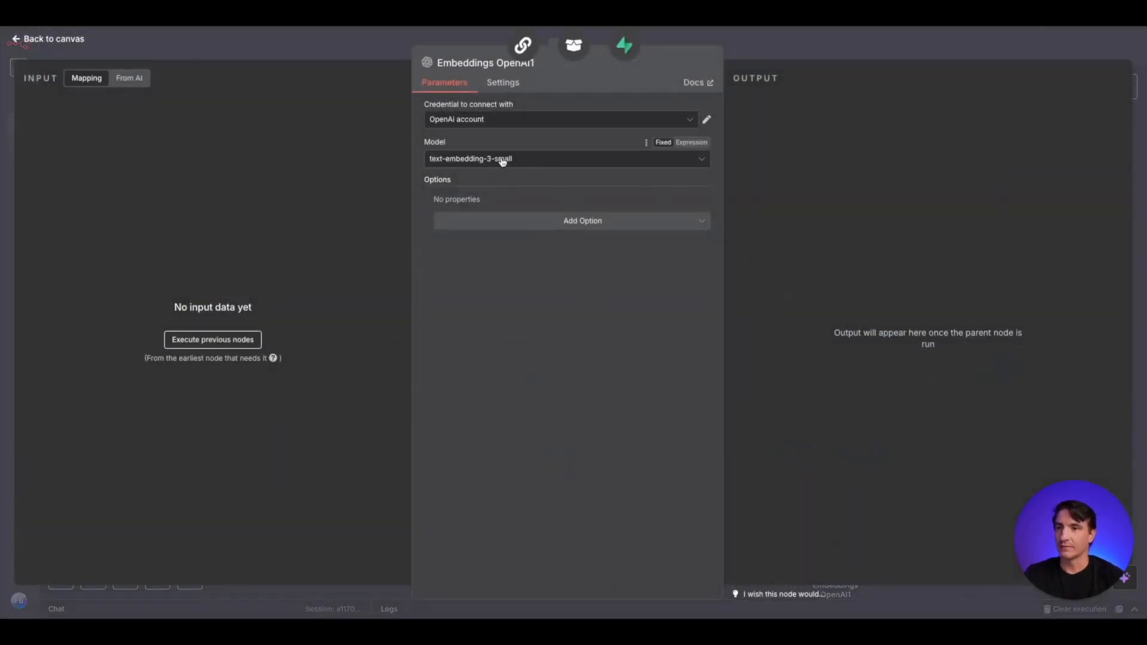
left_click(494, 162)
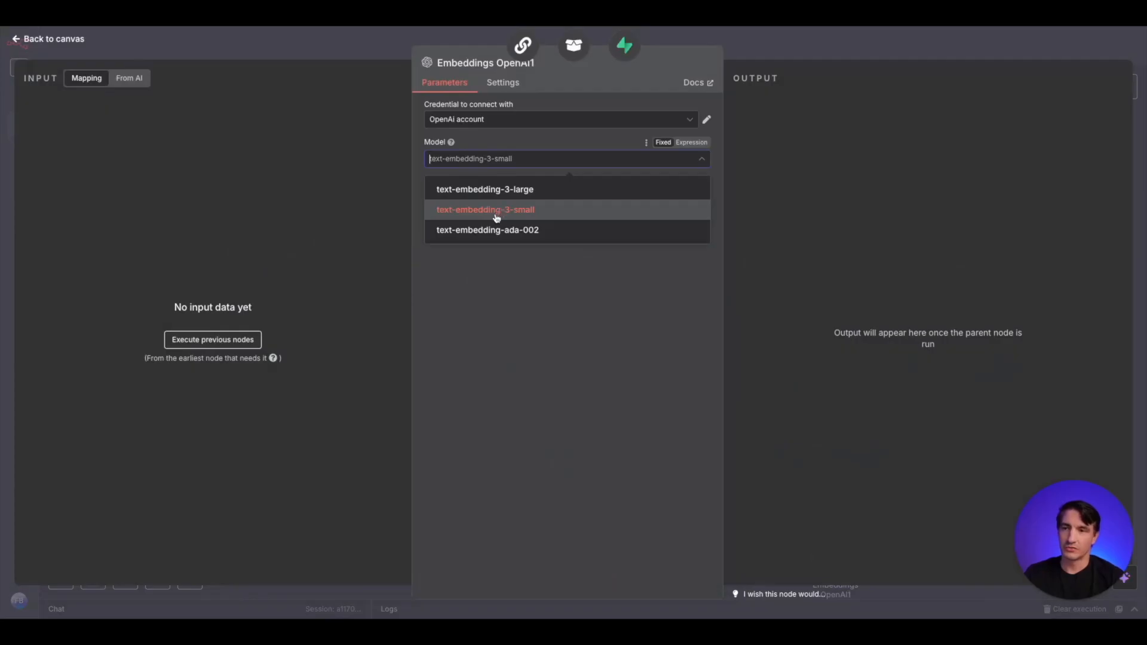
left_click(499, 218)
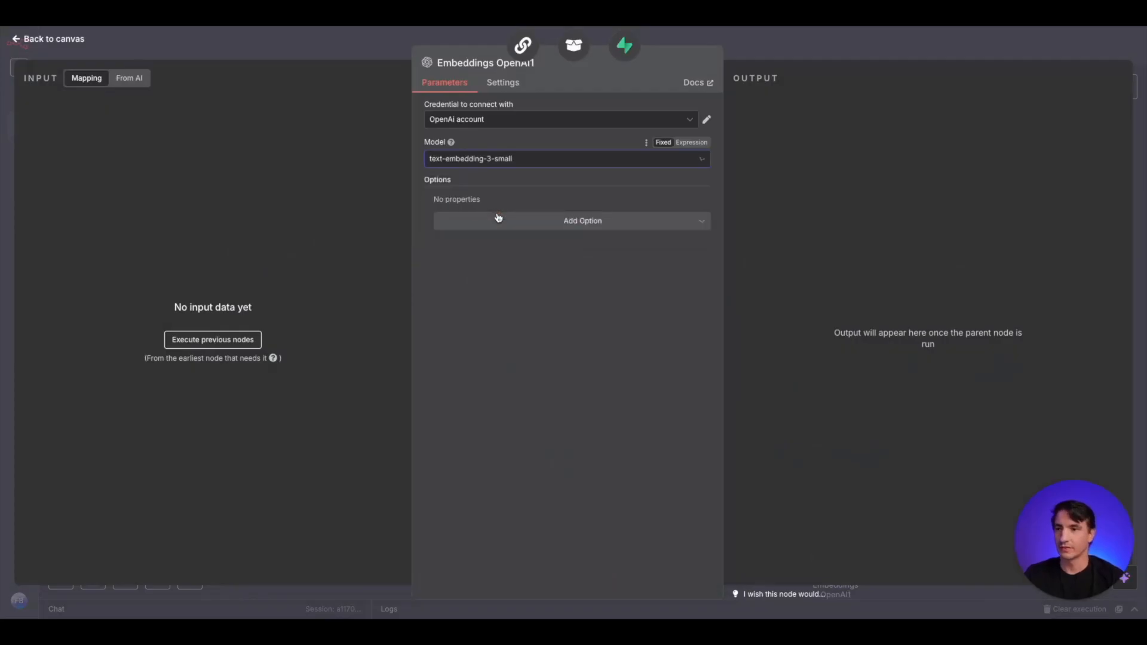
left_click(348, 55)
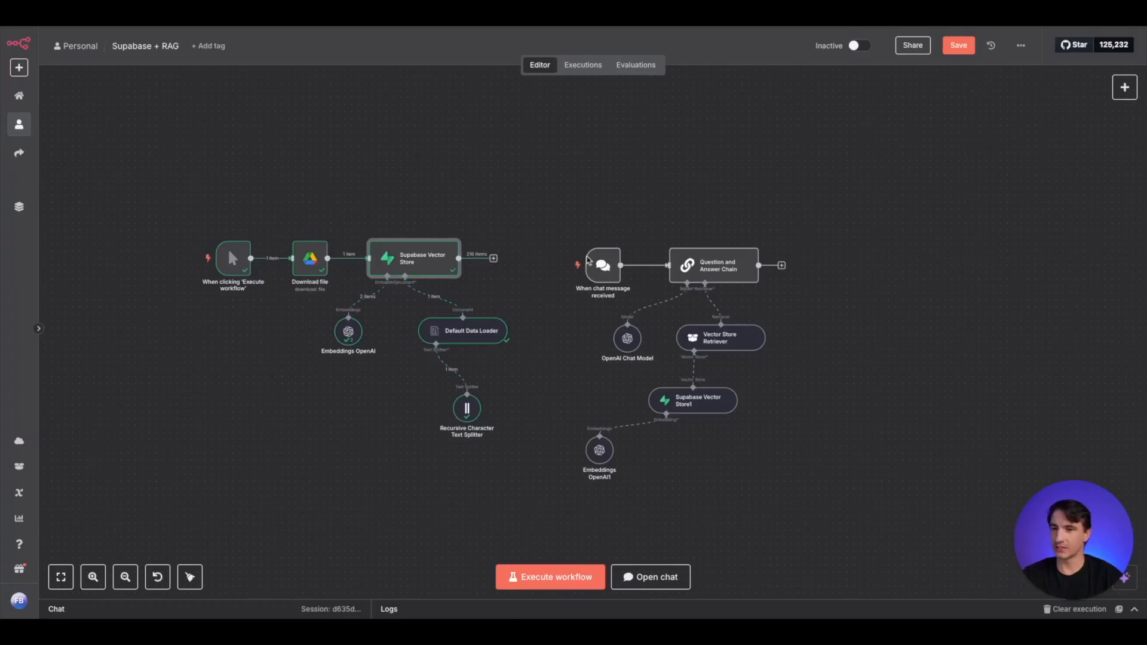
- Open the workflow's chat and send the question "What were Julius Caesar's last words in the play?"
left_click(555, 266)
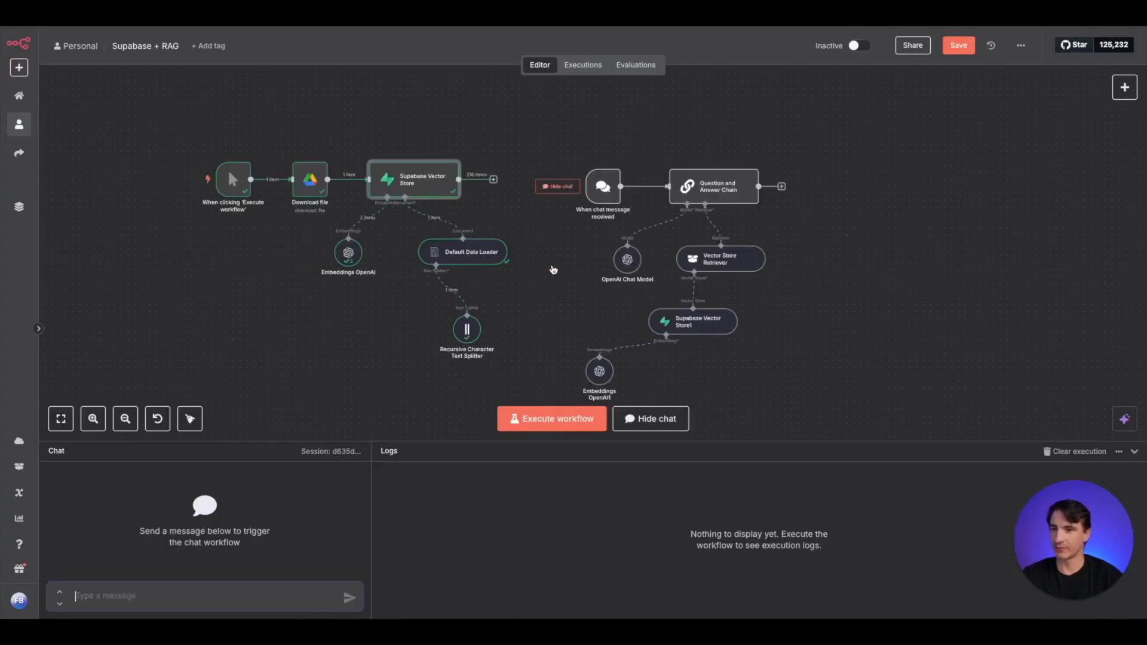
left_click(150, 597)
type("What ")
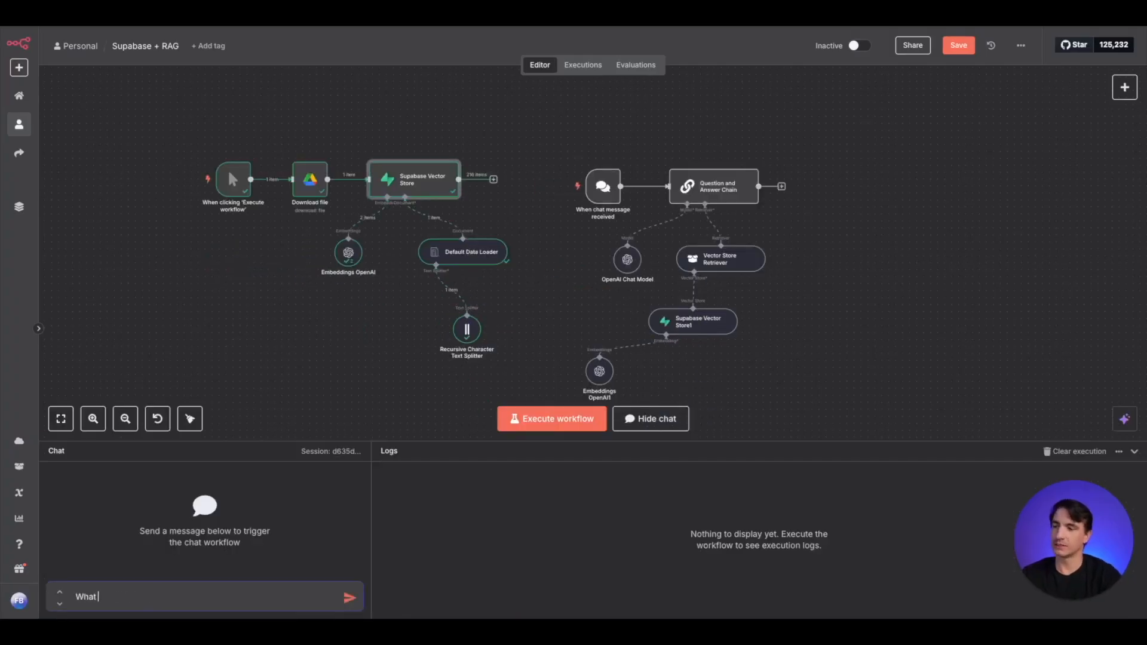
type("were Julius")
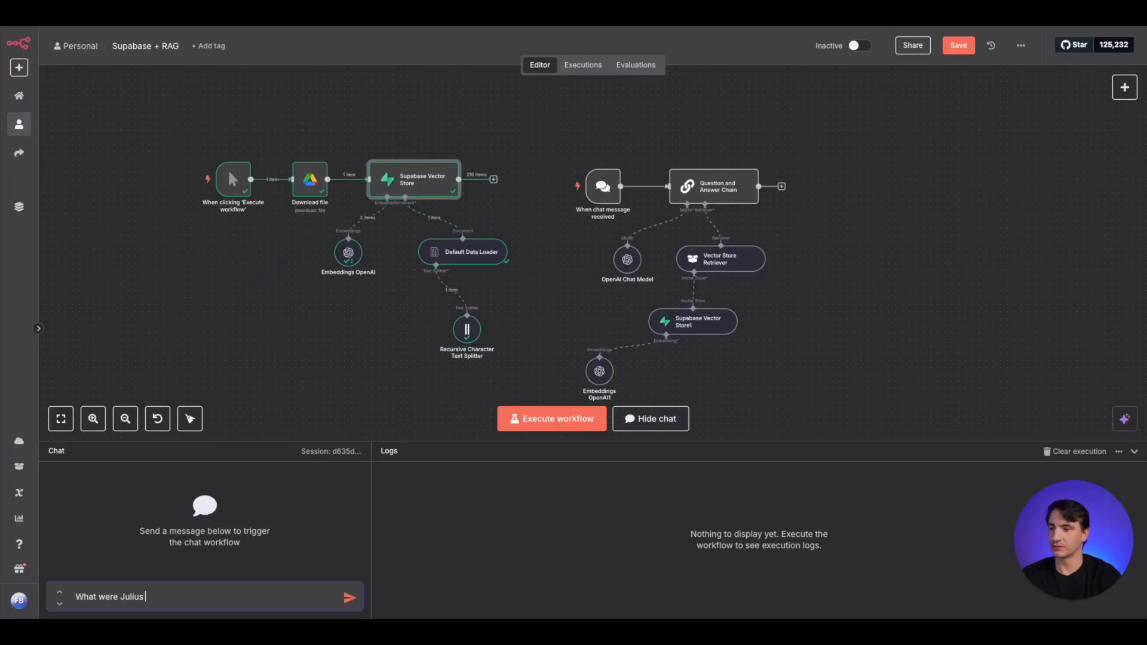
type(" Caesa")
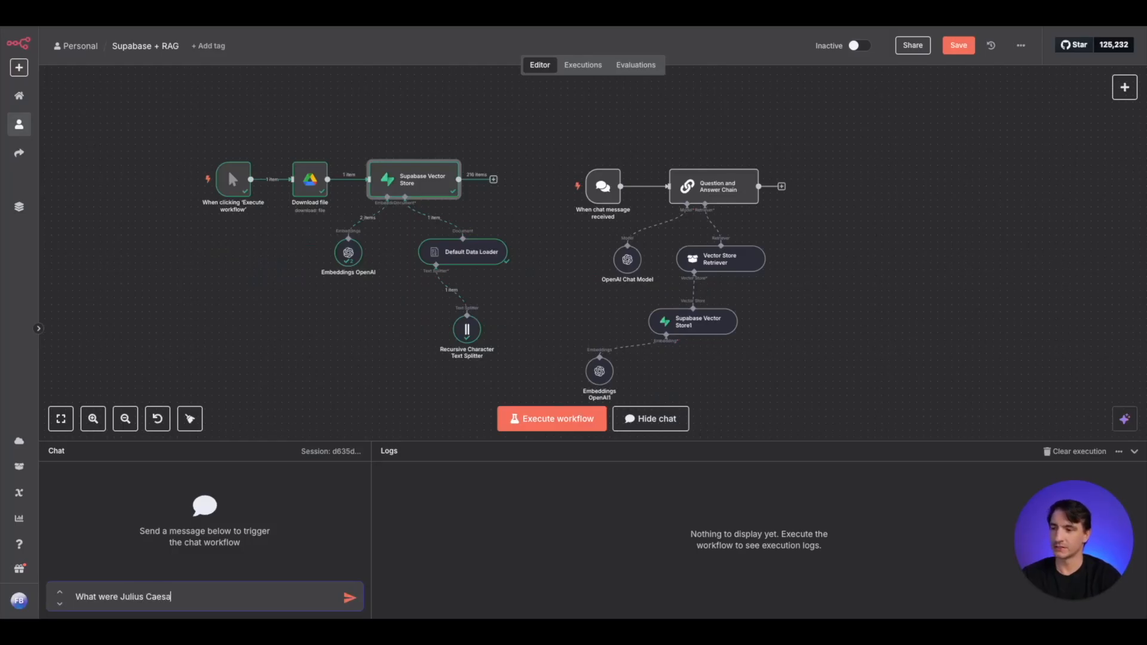
type("r's last")
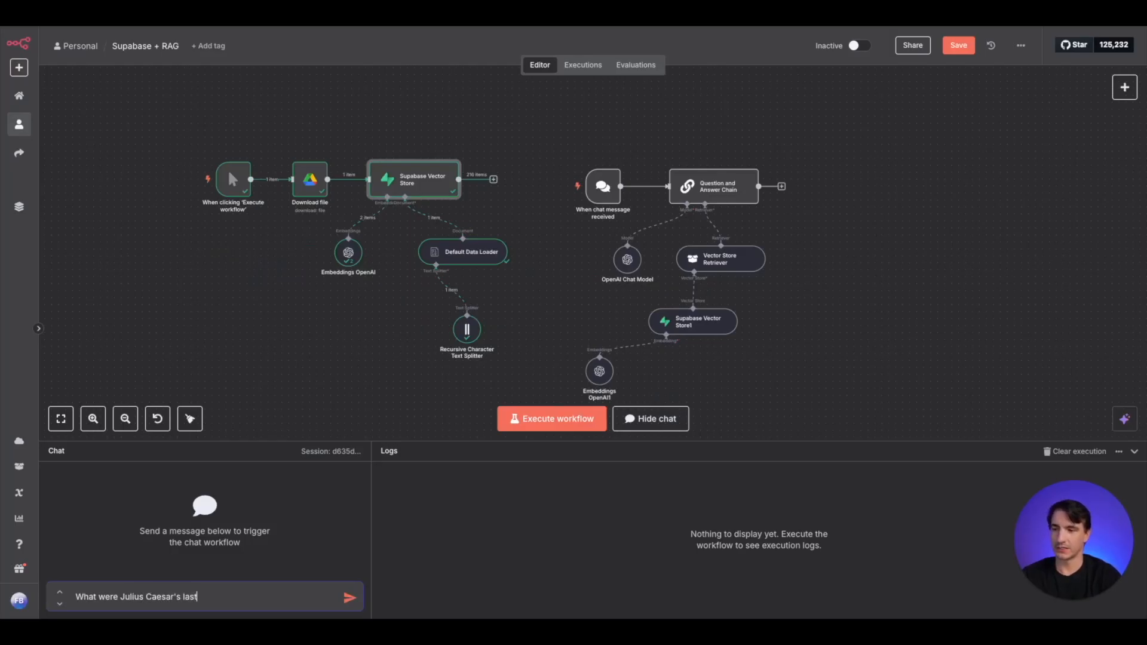
type(" words in hte p")
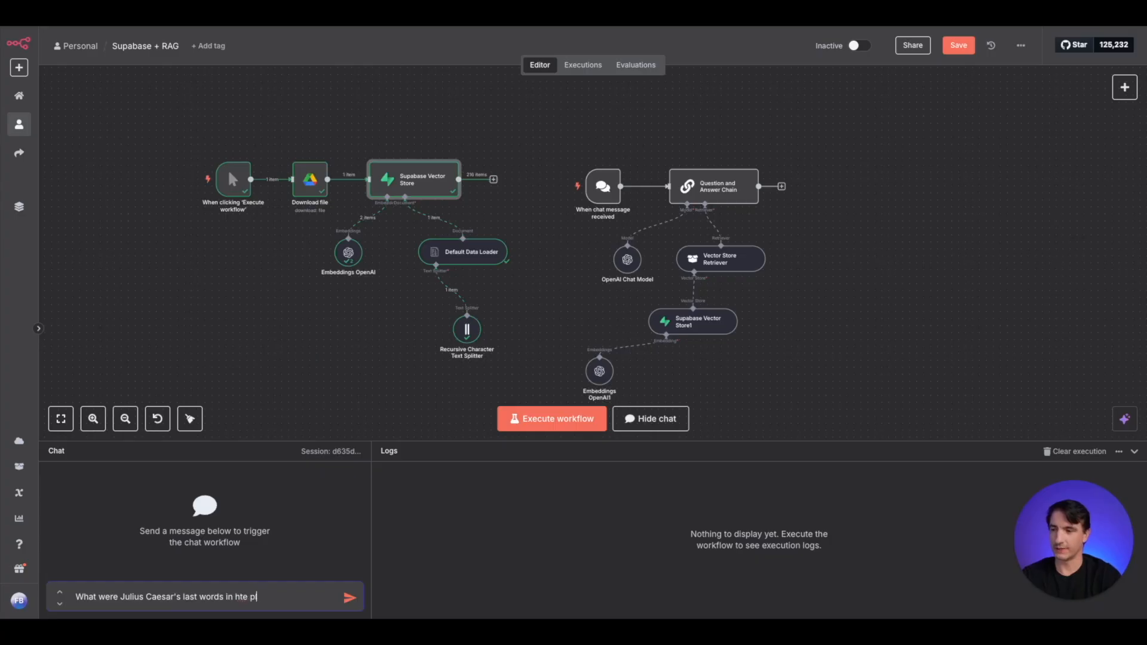
key("BackSpace")
key("BackSpace")
key("BackSpace")
key("BackSpace")
key("BackSpace")
type("the play?")
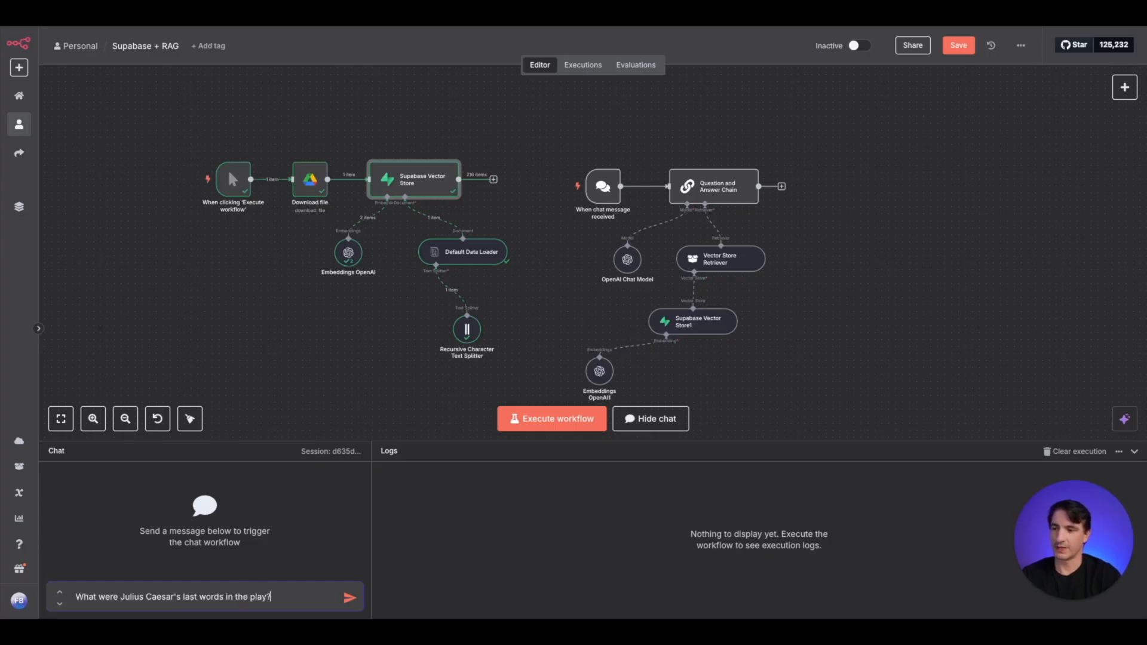
key("Return")
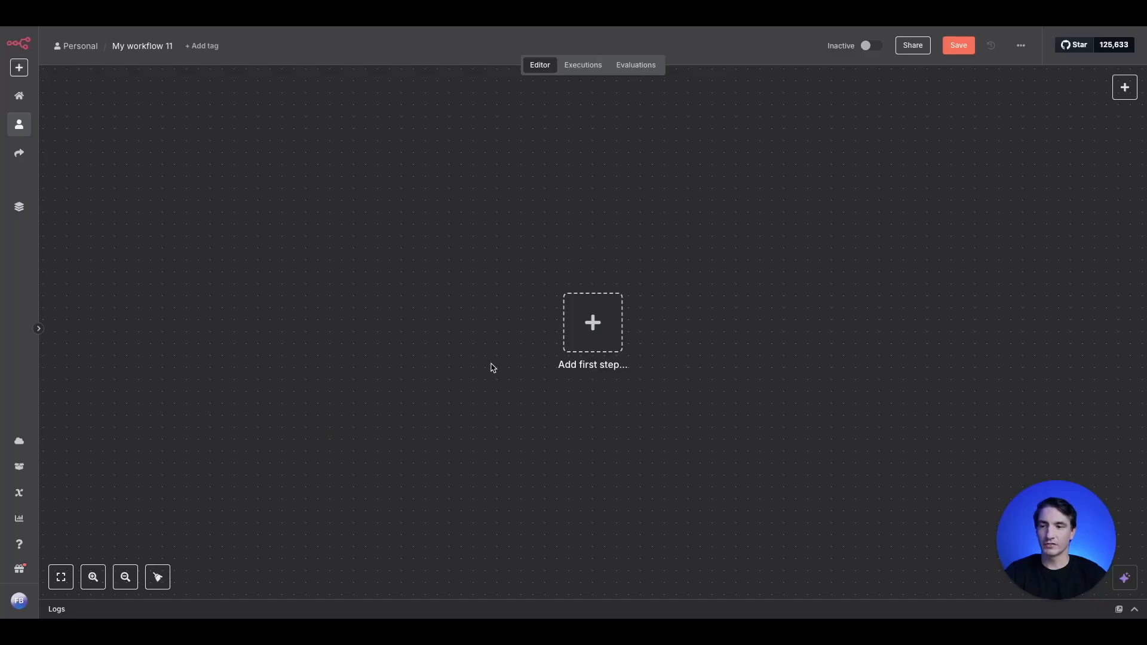
- Add a Chat Trigger as the first node of the new workflow and return to the canvas
left_click(593, 327)
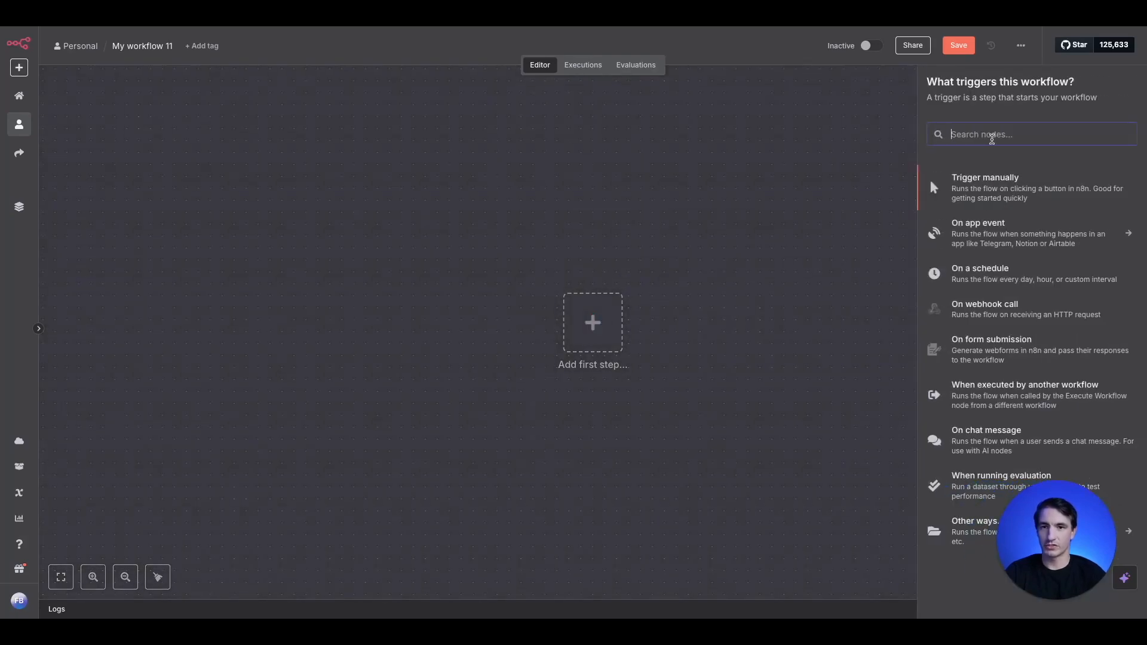
type("ch")
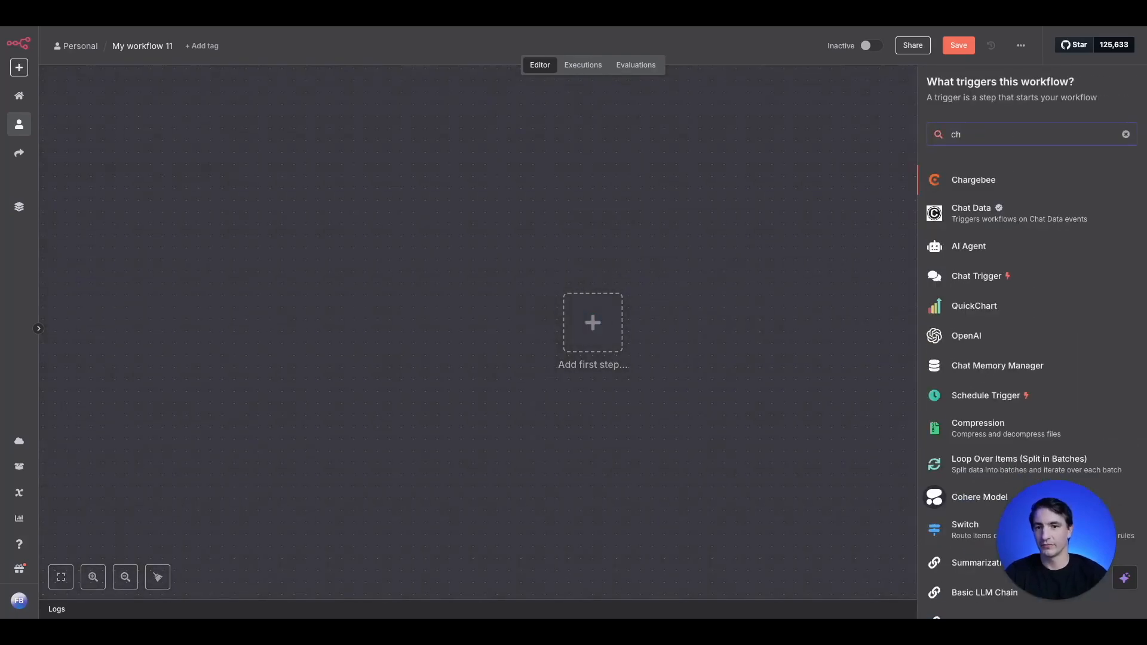
left_click(980, 284)
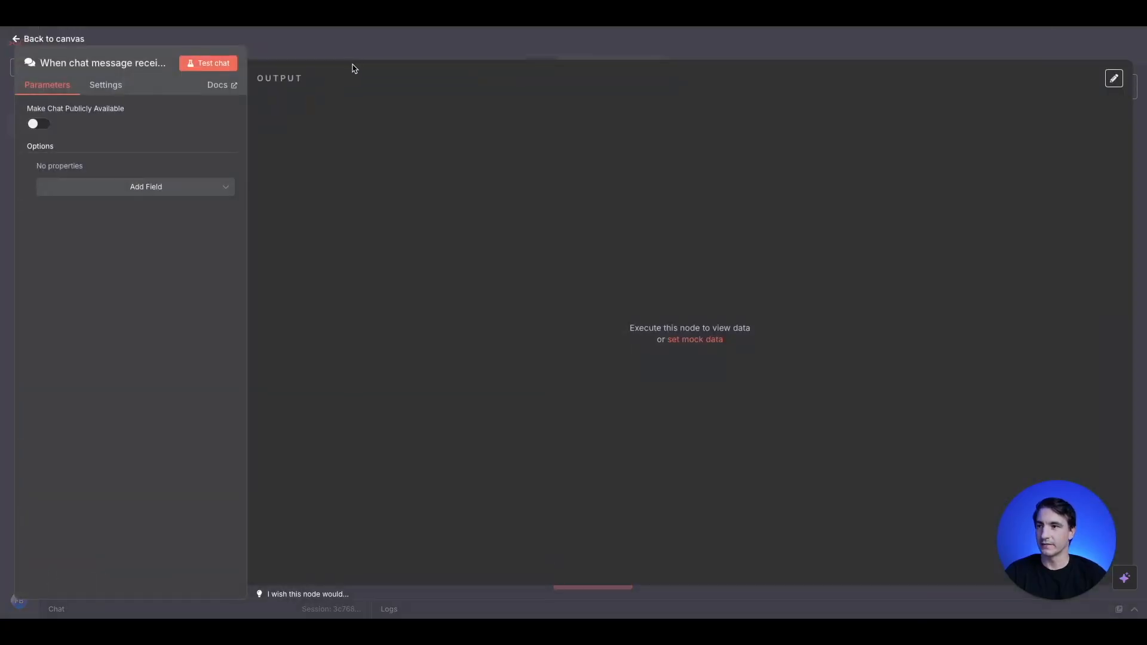
left_click(370, 52)
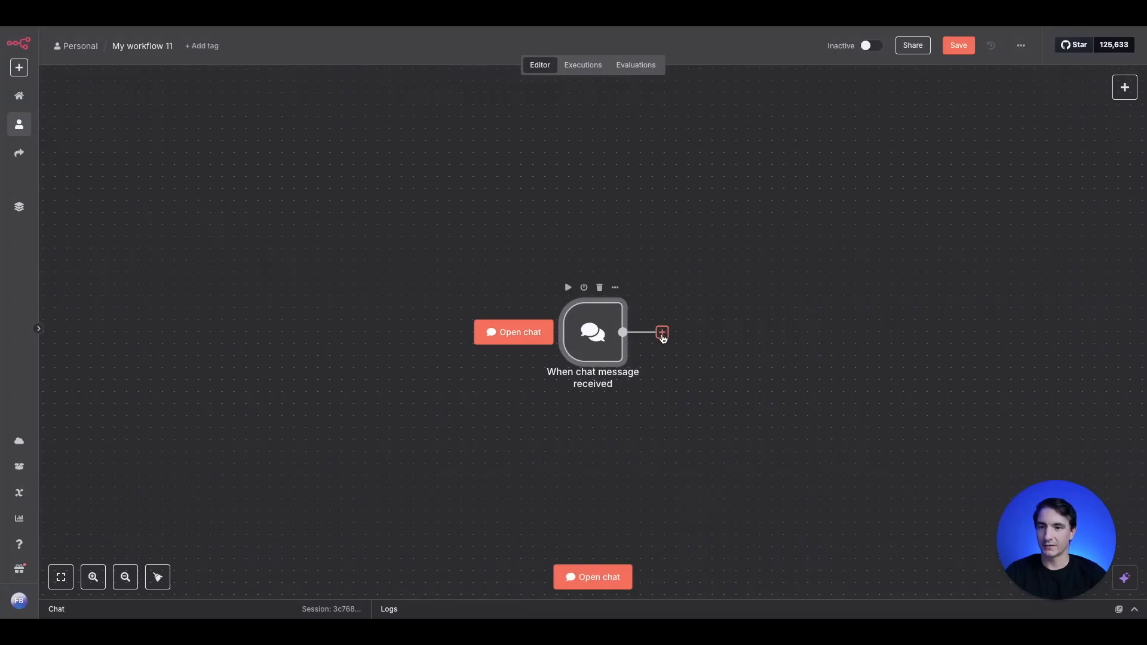
- Add an AI Agent node after the chat trigger, keeping its default parameters
left_click(662, 333)
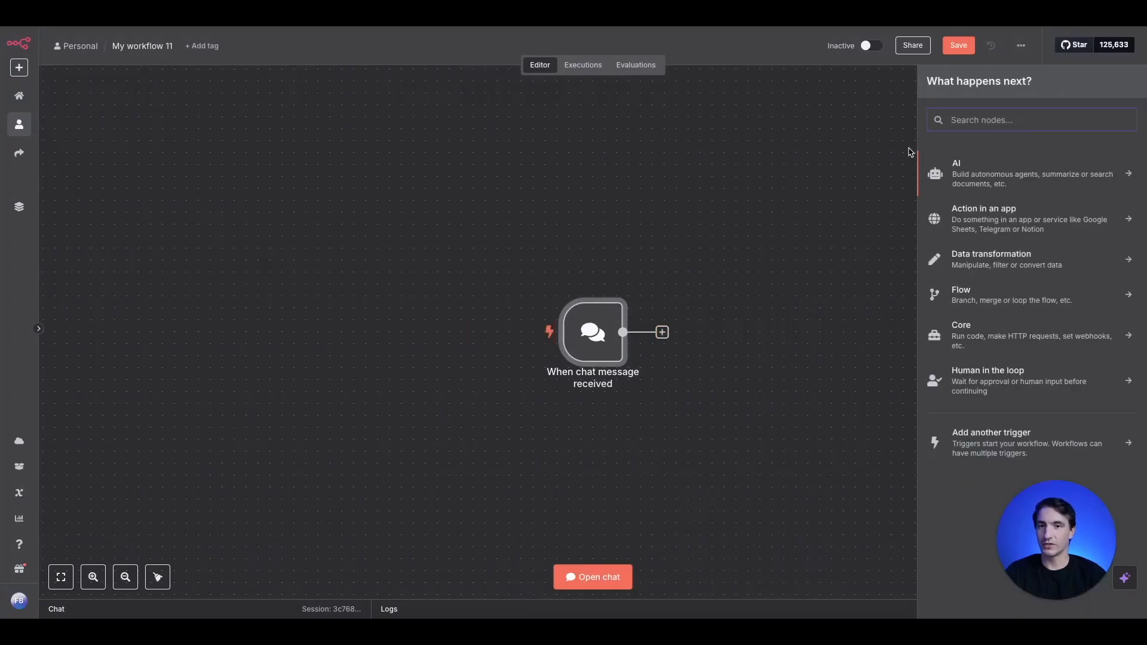
left_click(974, 176)
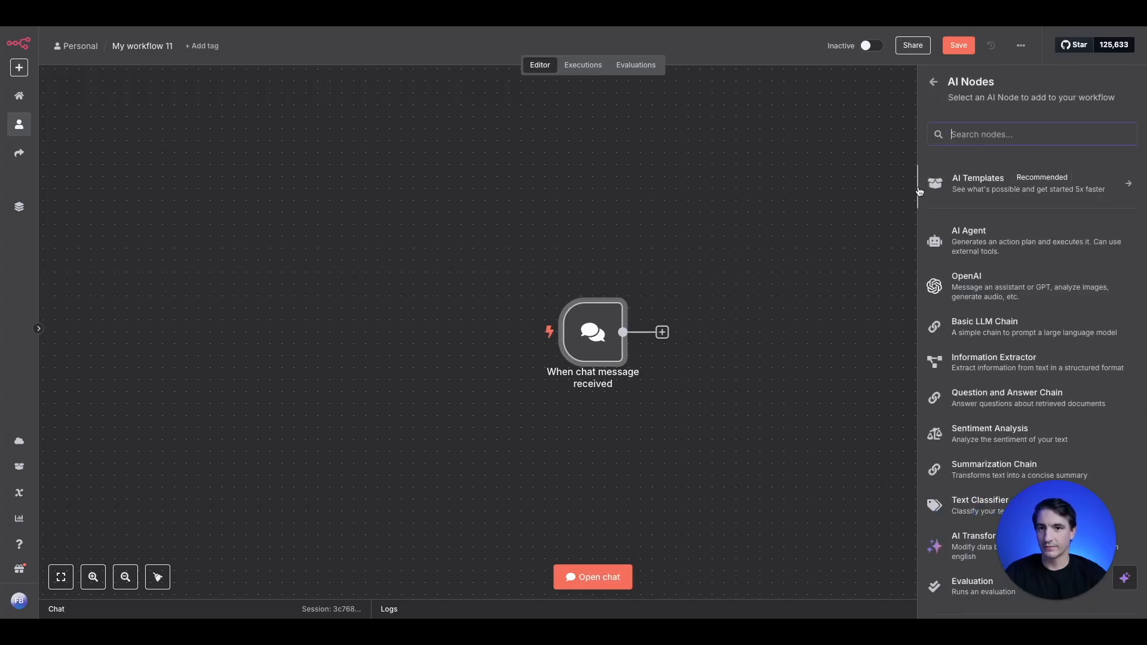
left_click(984, 245)
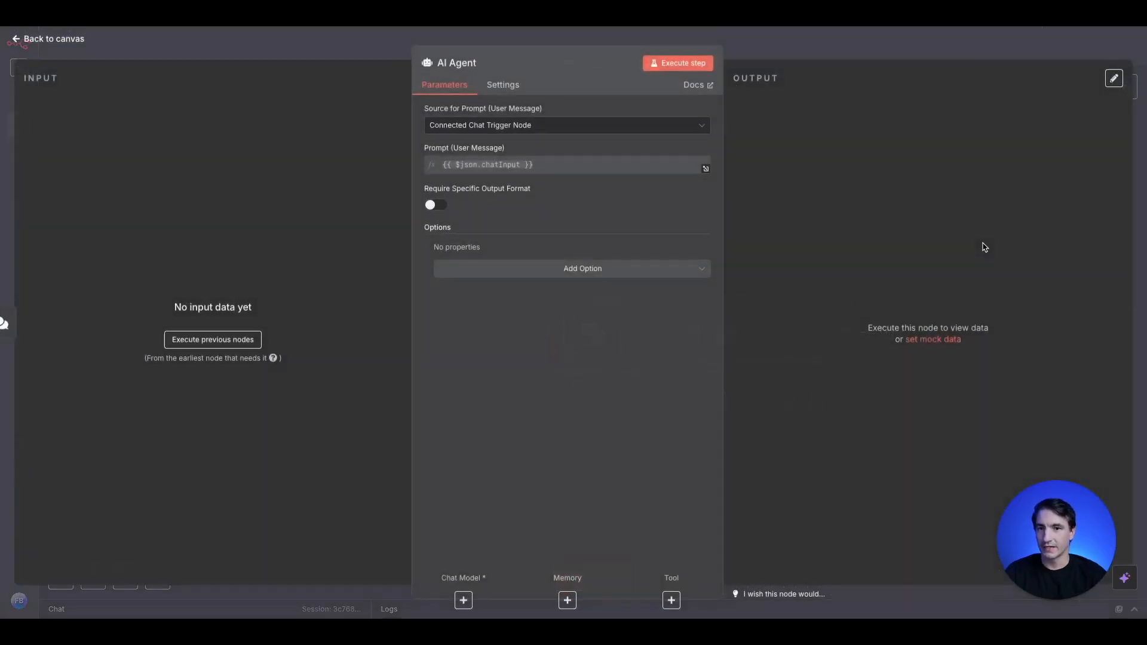
left_click(377, 54)
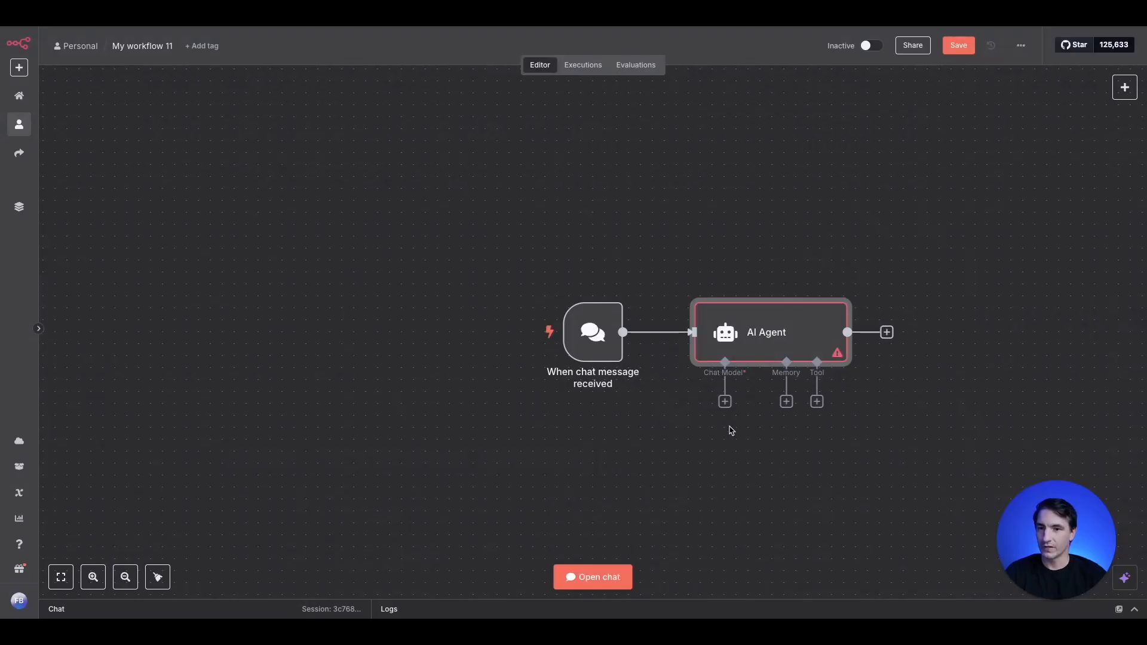
- Attach an OpenAI Chat Model using gpt-4.1-mini to the AI Agent and position it below the chat trigger
left_click(724, 402)
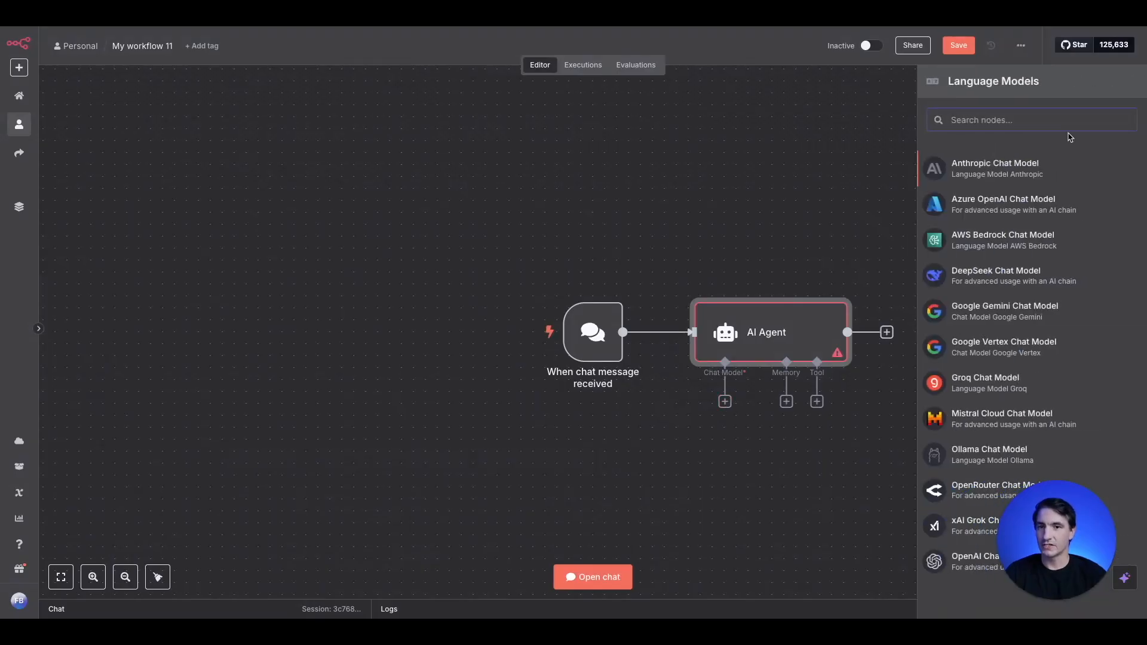
type("openi")
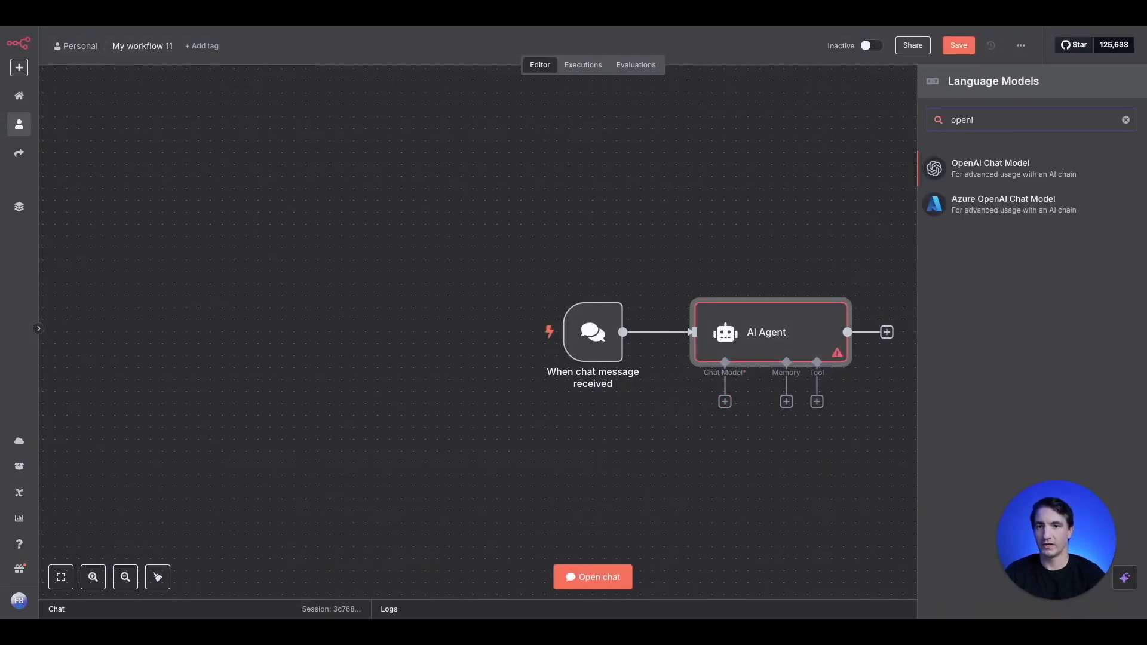
left_click(1006, 173)
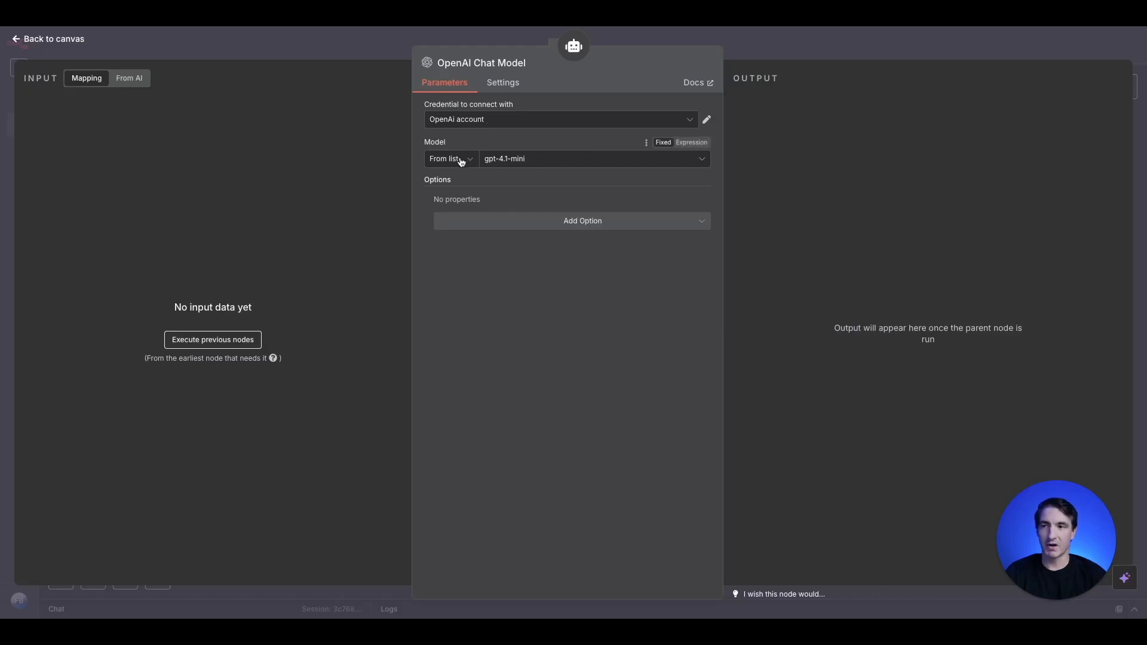
left_click(523, 166)
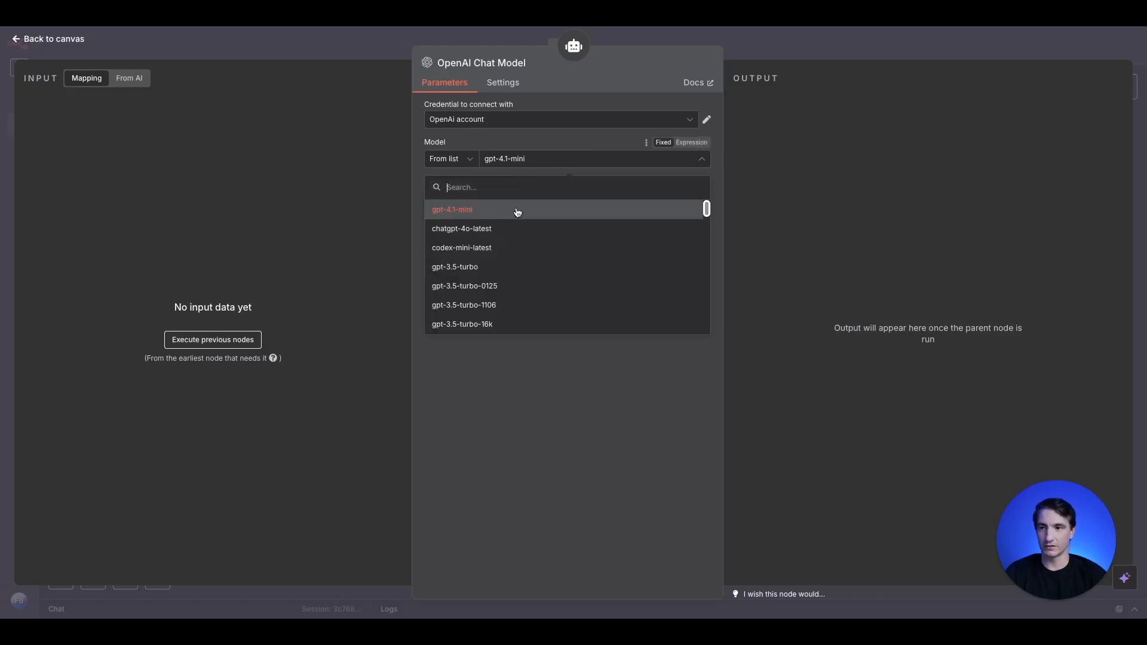
left_click(487, 217)
left_click(377, 51)
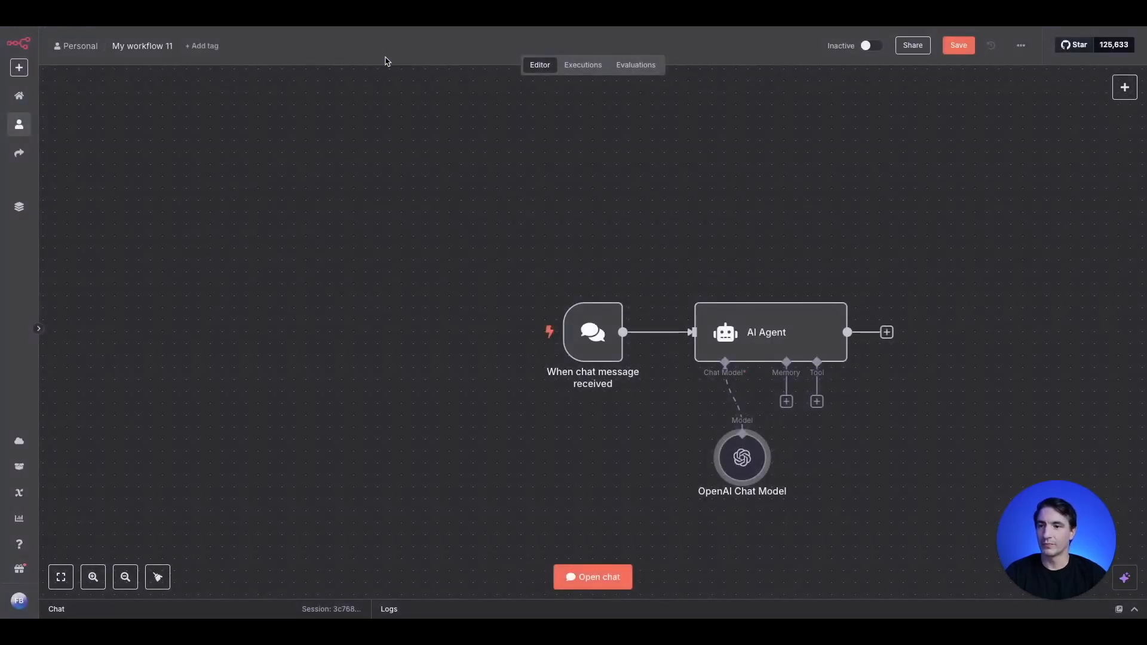
left_click_drag(752, 479, 645, 467)
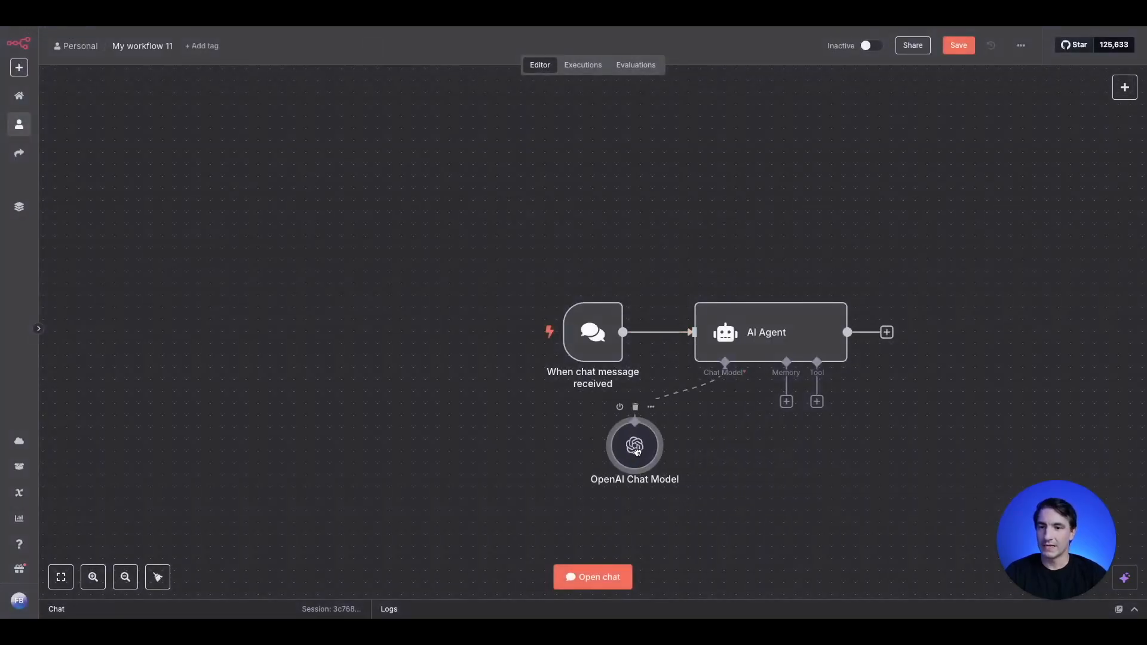
- Attach a Simple Memory node to the AI Agent's memory input and position it beside the OpenAI Chat Model
left_click(787, 402)
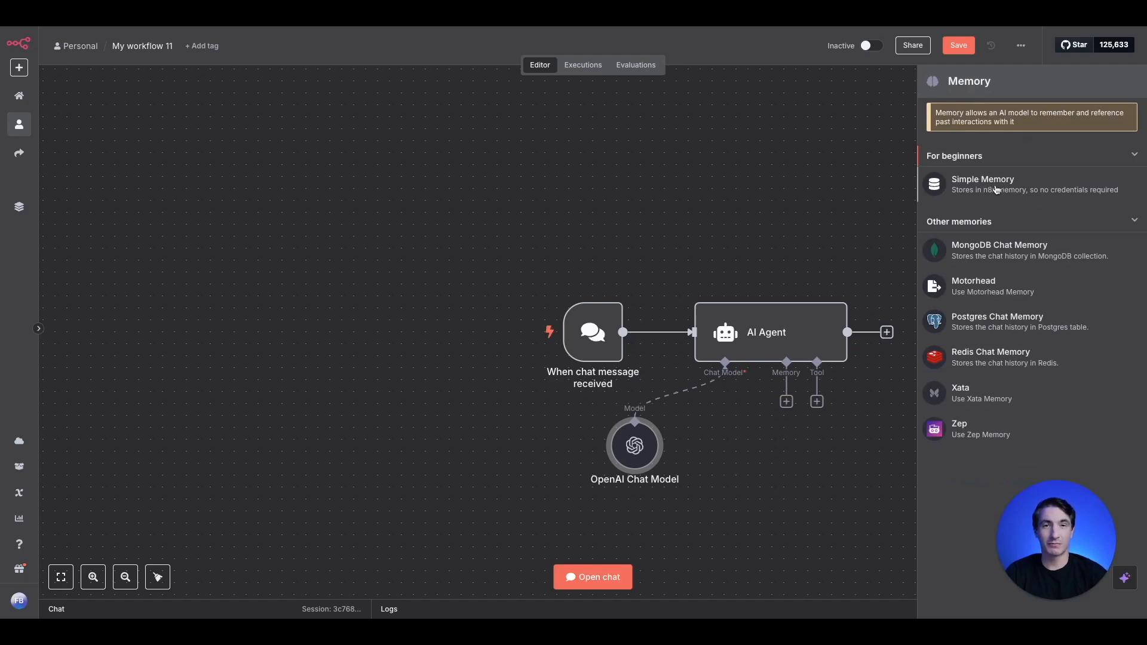
left_click(997, 182)
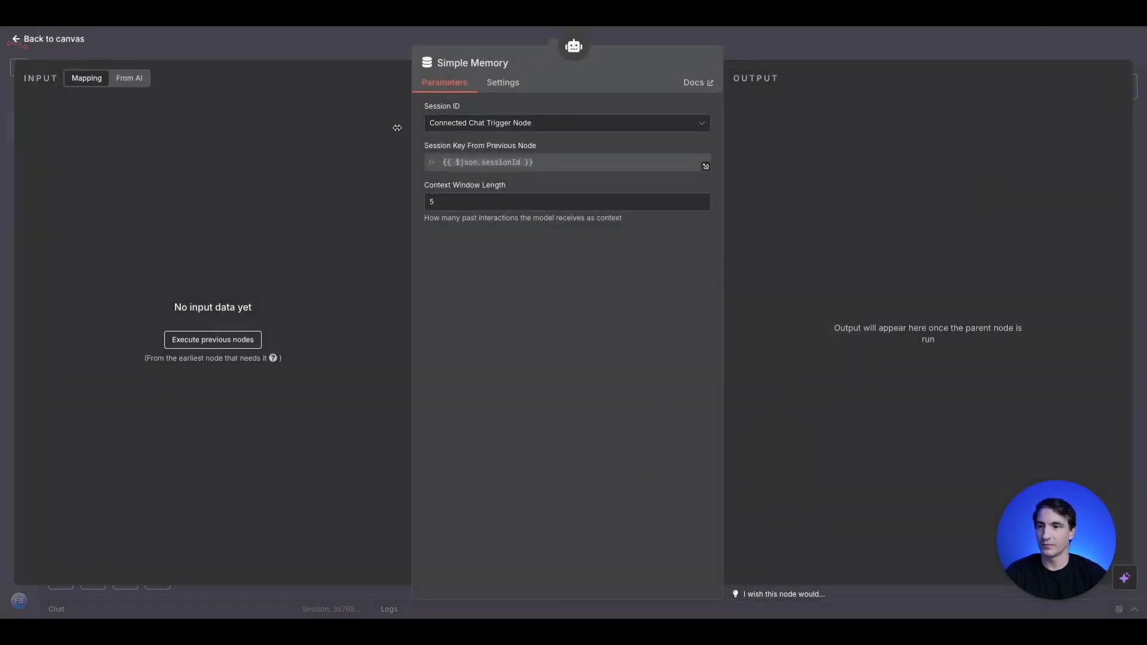
left_click(340, 45)
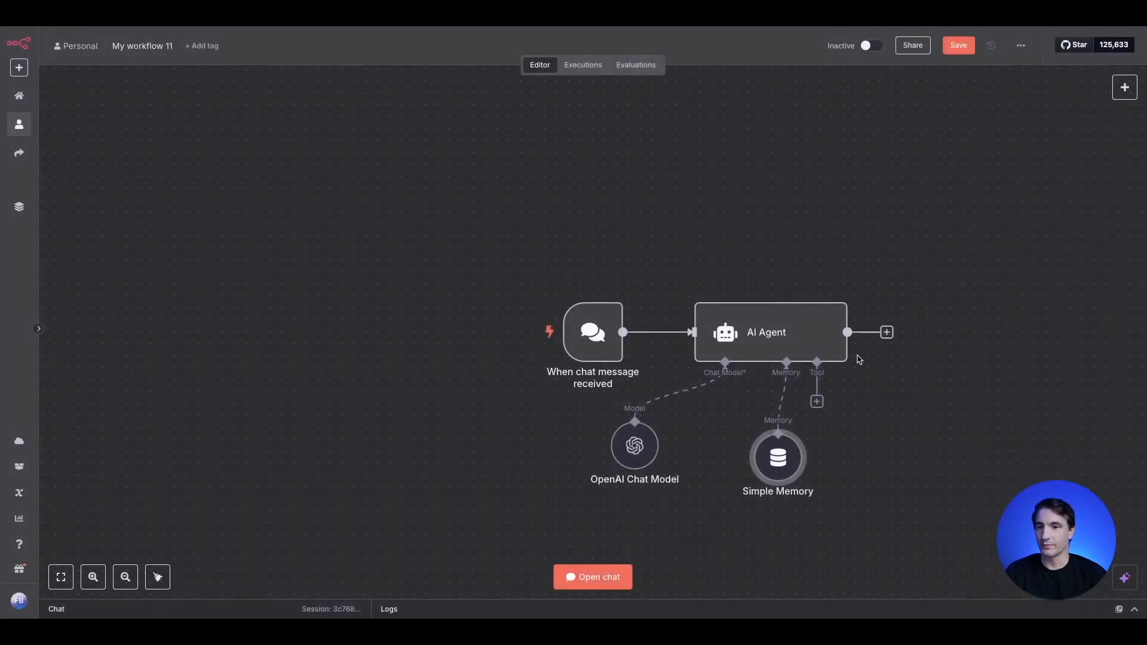
left_click_drag(784, 462, 736, 450)
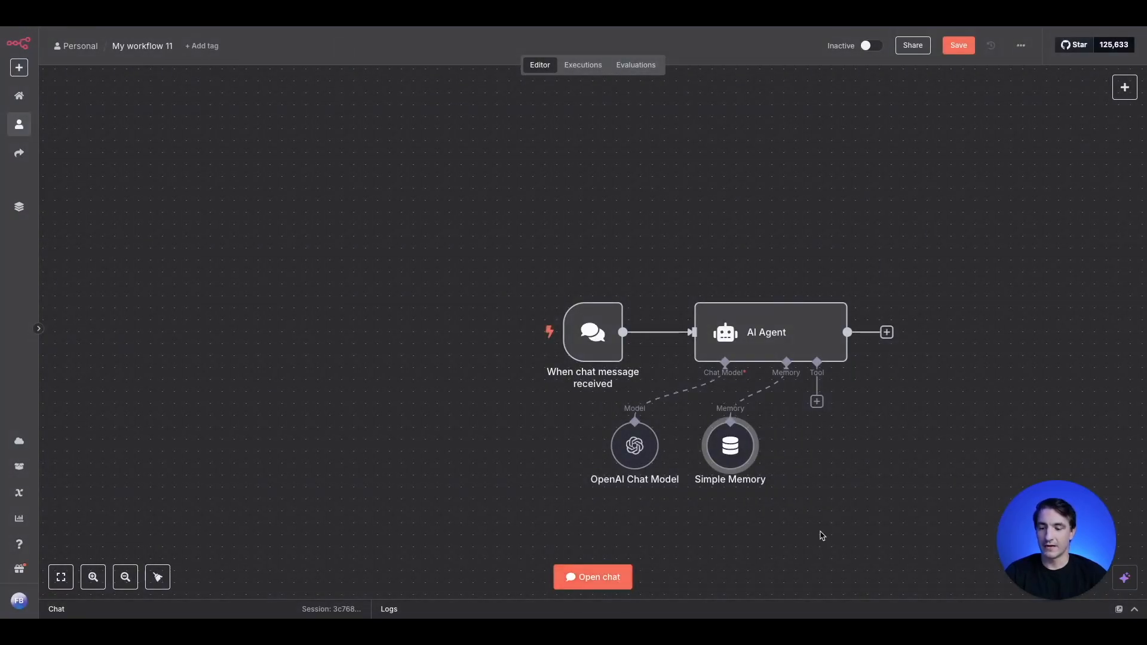
- Attach a Gmail Tool for sending messages to the AI Agent, letting the model define the To, Subject and Message fields
left_click_drag(822, 535, 684, 481)
left_click(677, 364)
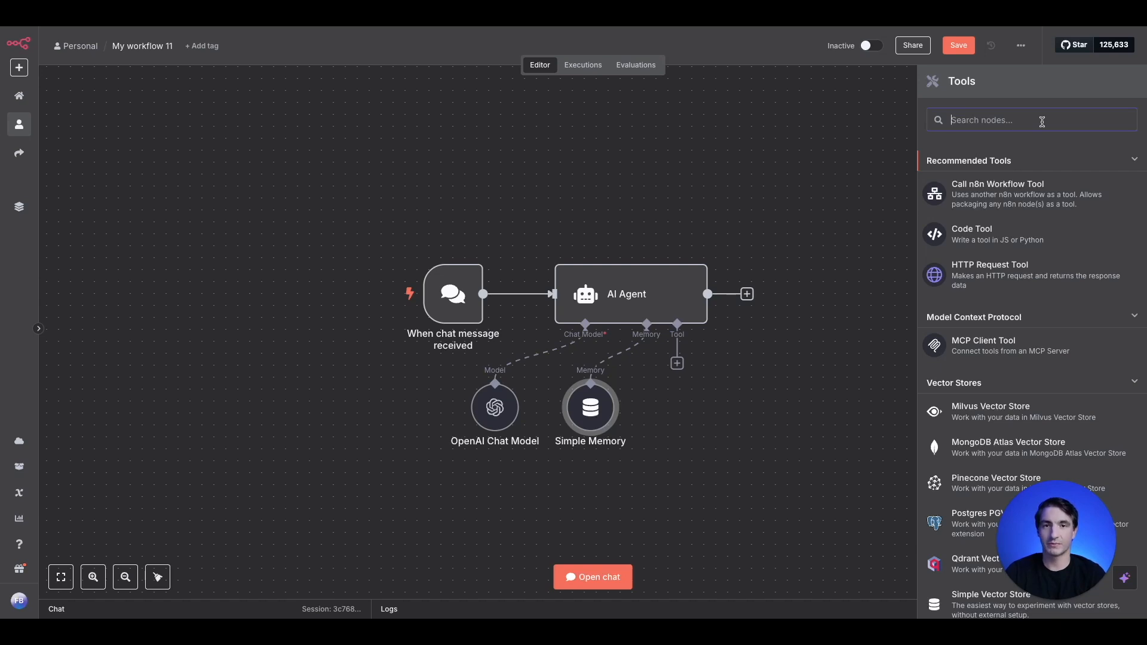
type("gmail")
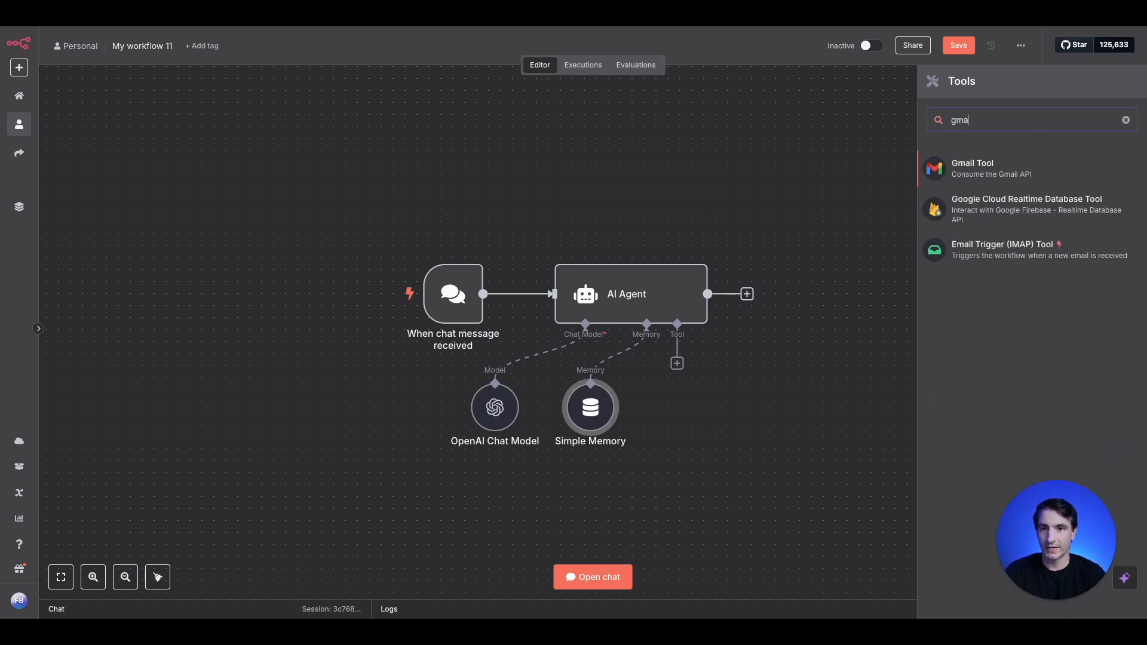
left_click(967, 177)
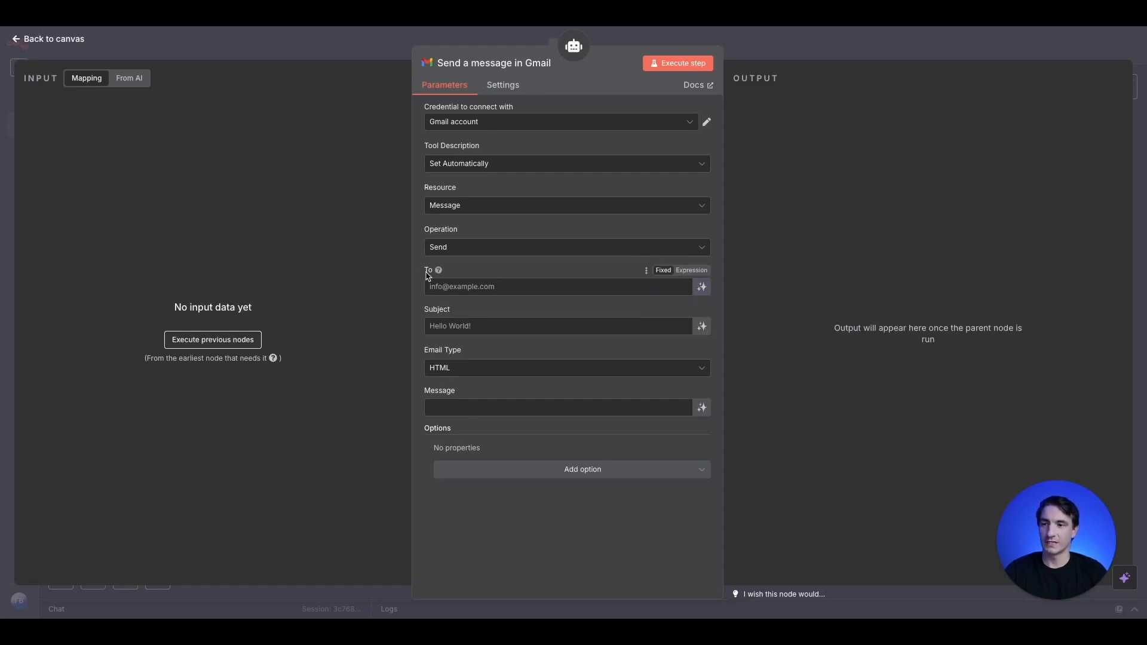
left_click(702, 286)
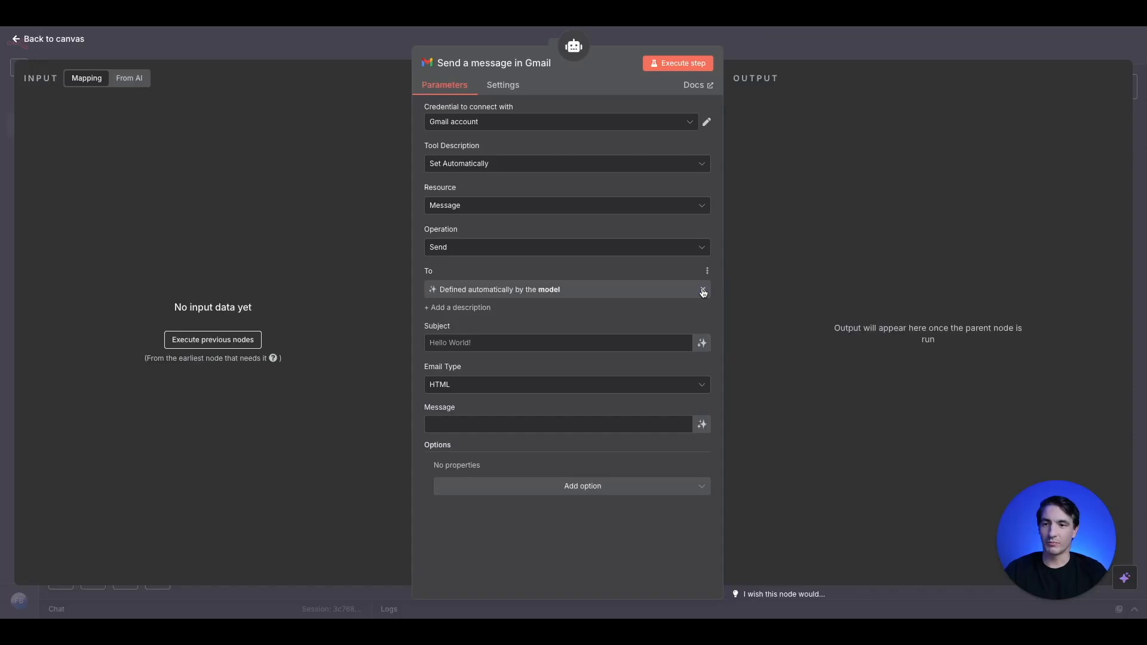
left_click(702, 344)
left_click(701, 441)
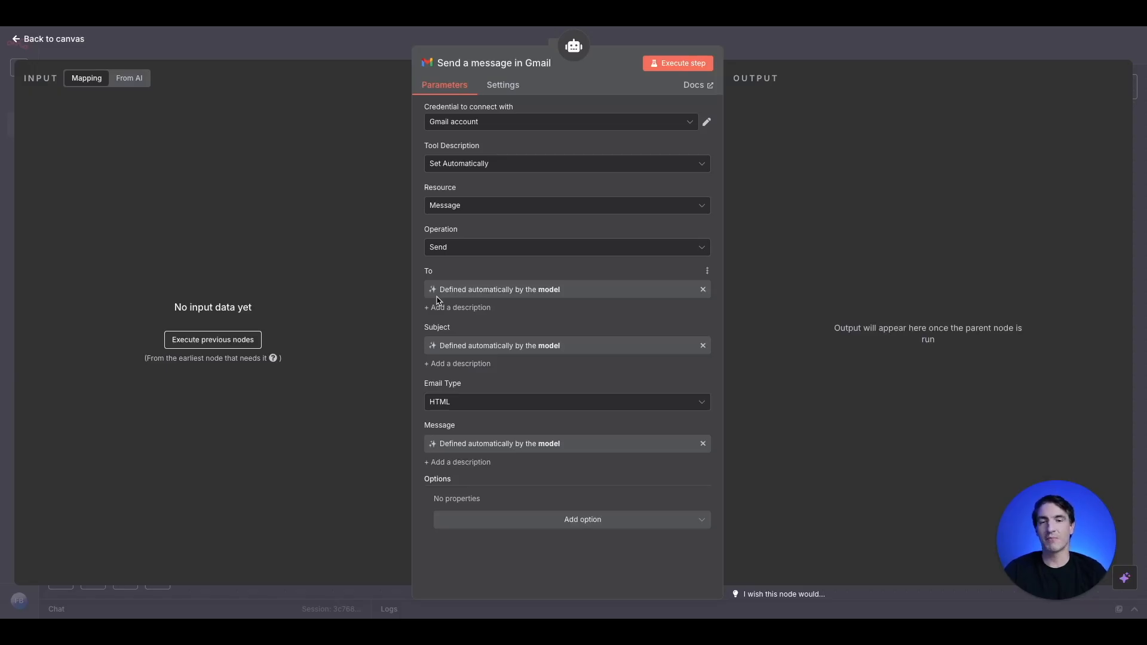
left_click(381, 58)
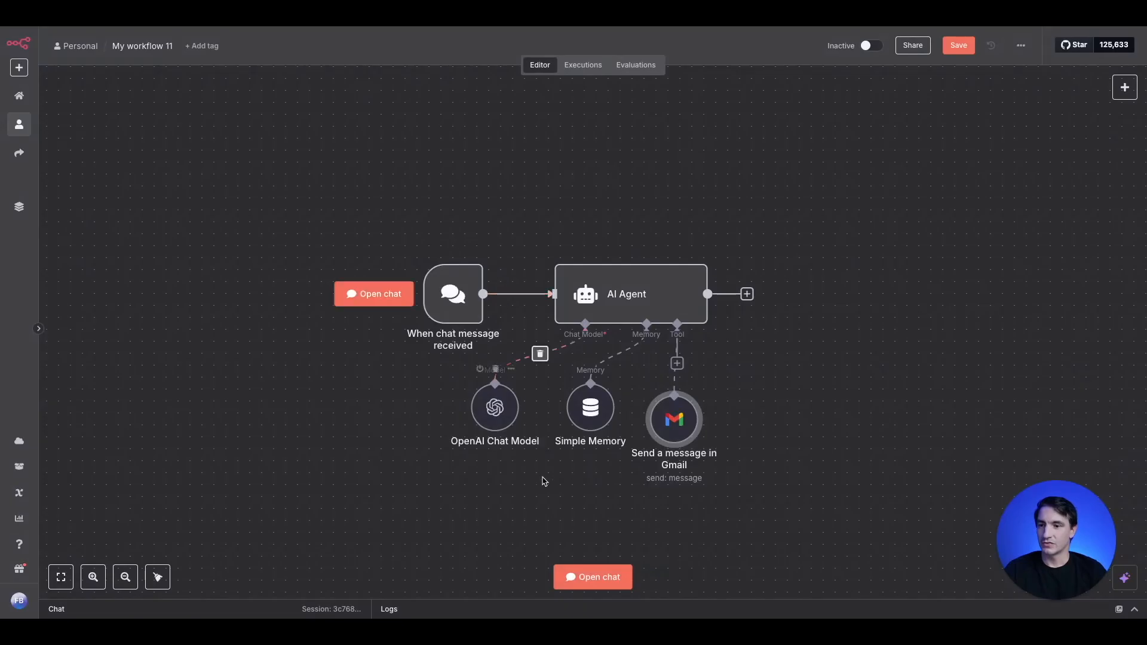
- In the workflow's chat, ask the agent to email a contact about this Saturday's birthday party and bringing the amazing cookies he knows where to buy
left_click(570, 577)
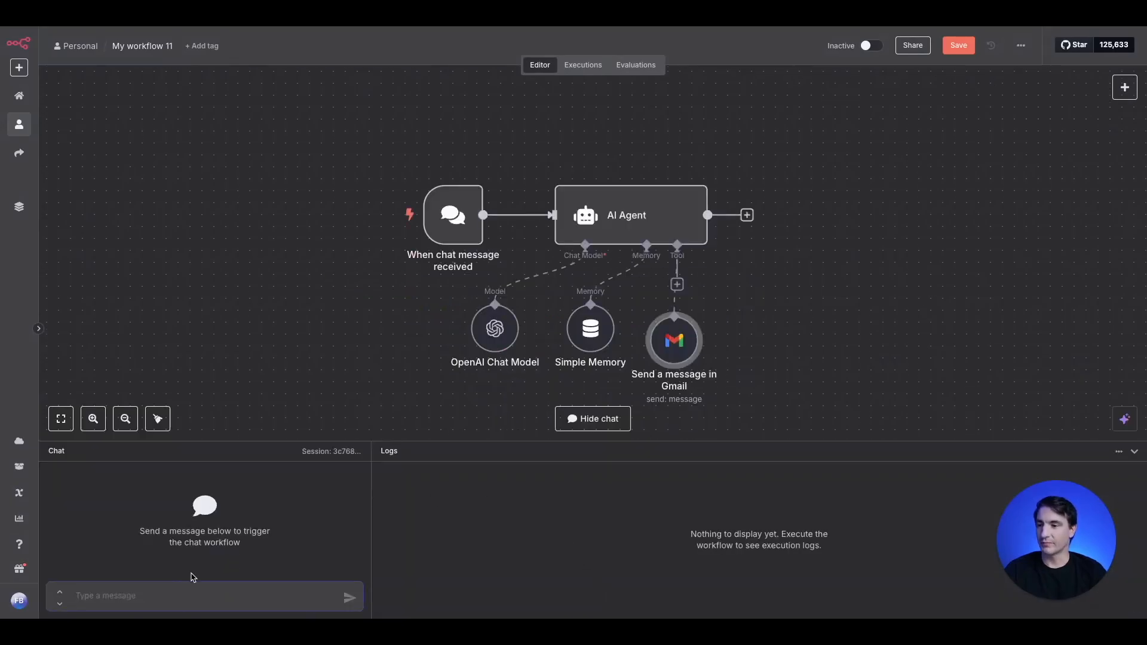
left_click(204, 602)
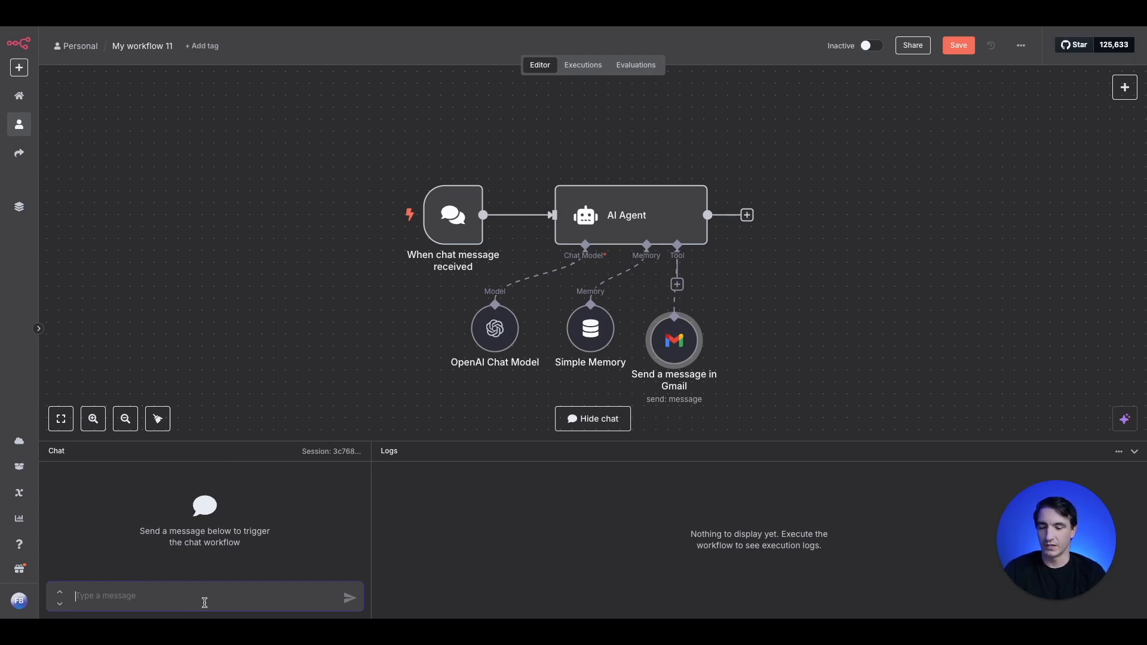
type("Please wr")
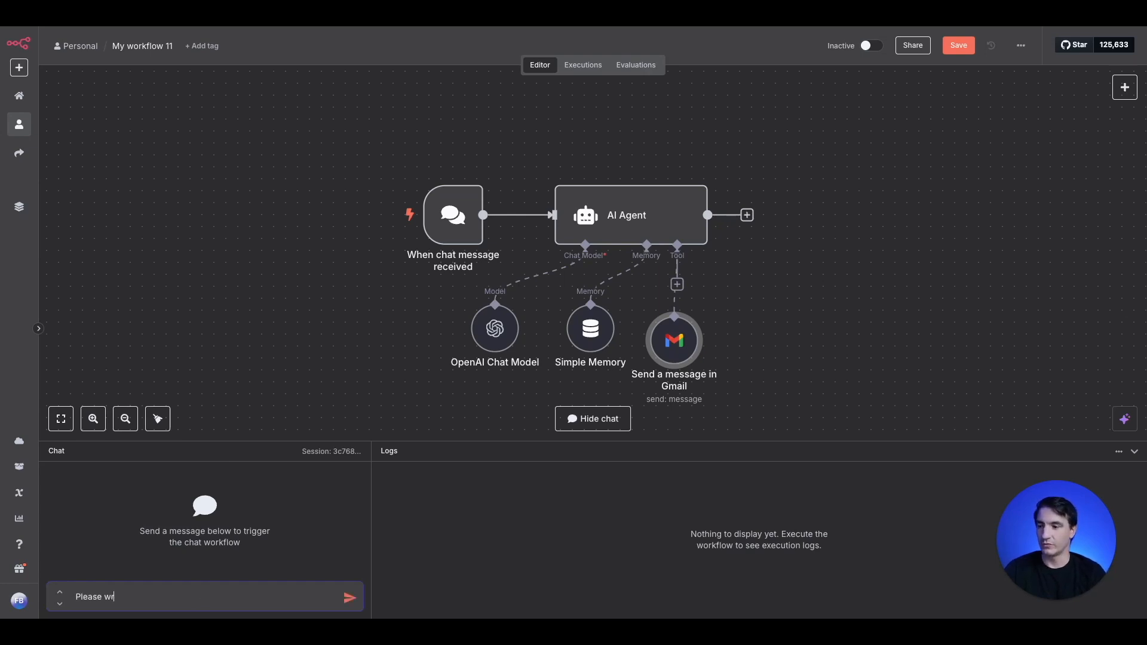
type("ite an email")
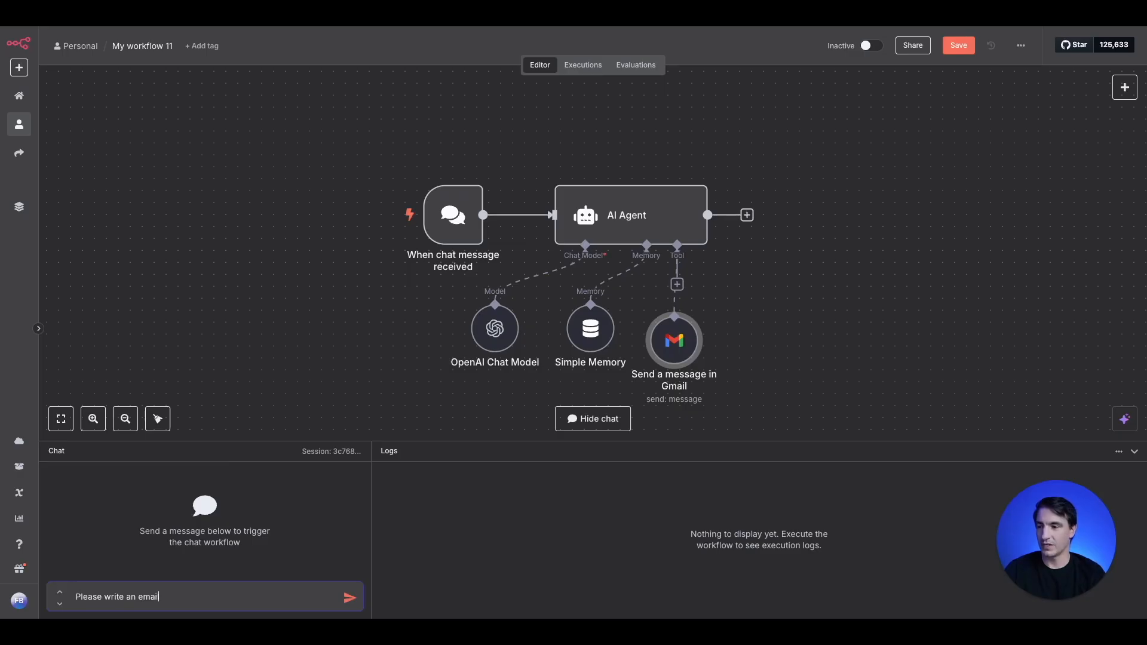
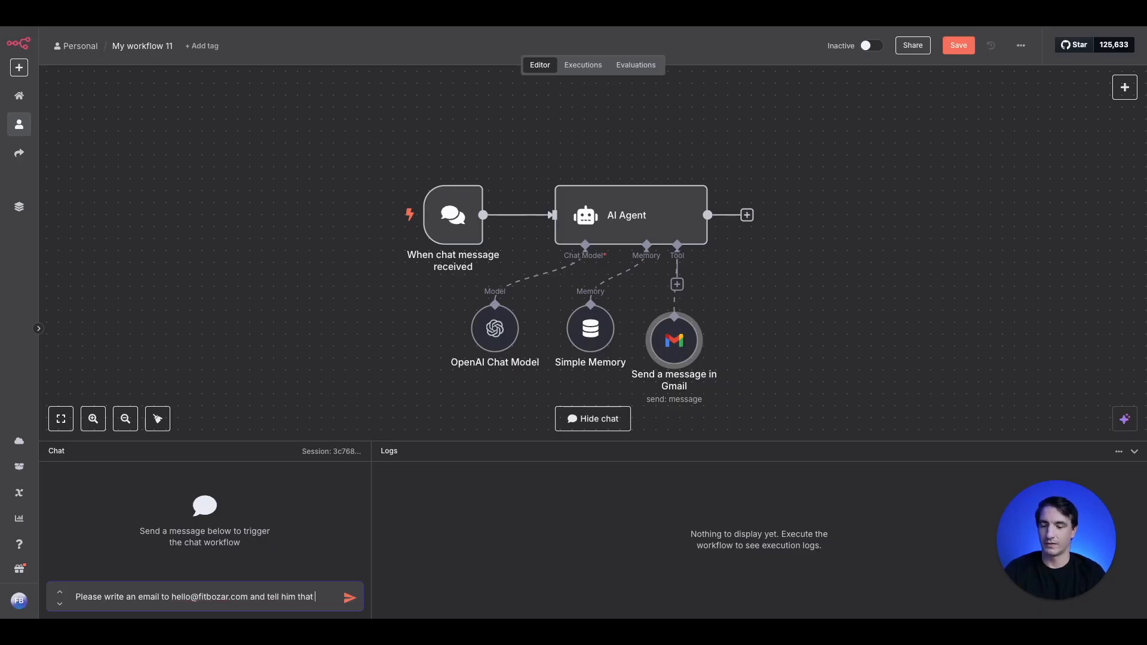
type("there is a")
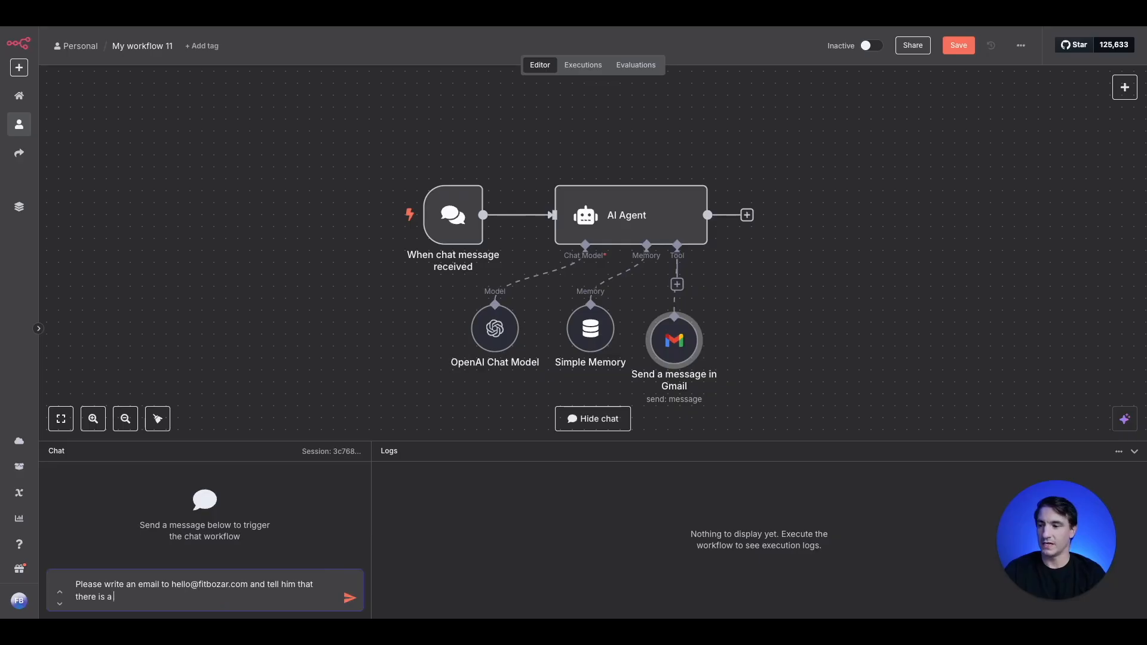
type("birthday party this Saturday and he needs to bring the amazing cookies that he knows where to buy.")
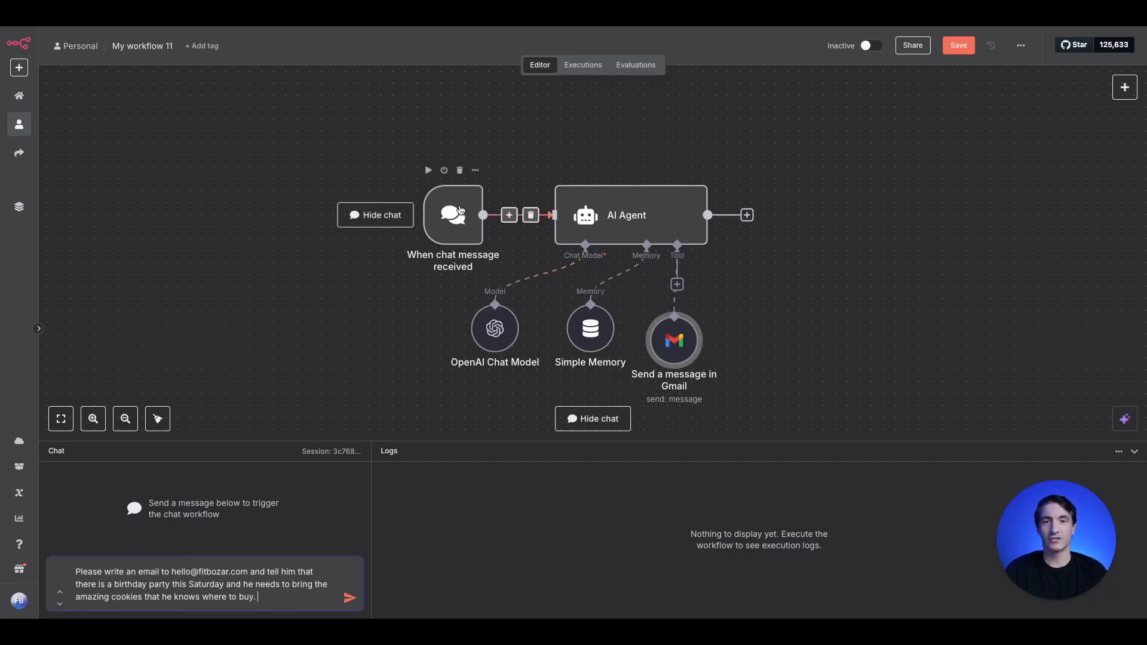
left_click(344, 600)
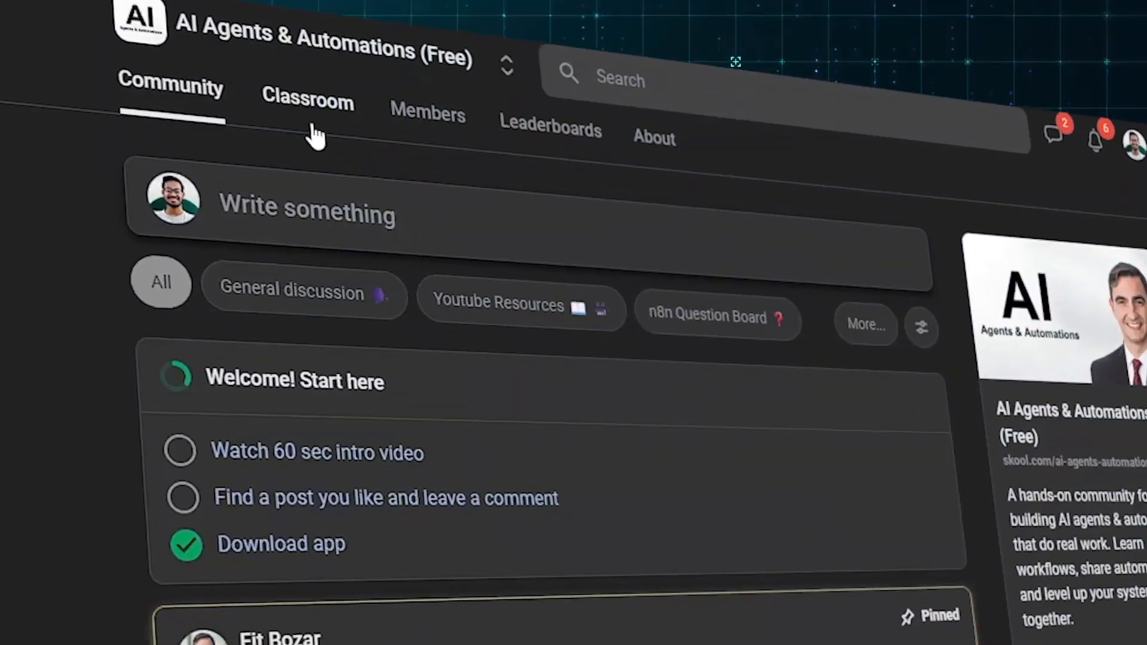
left_click(308, 123)
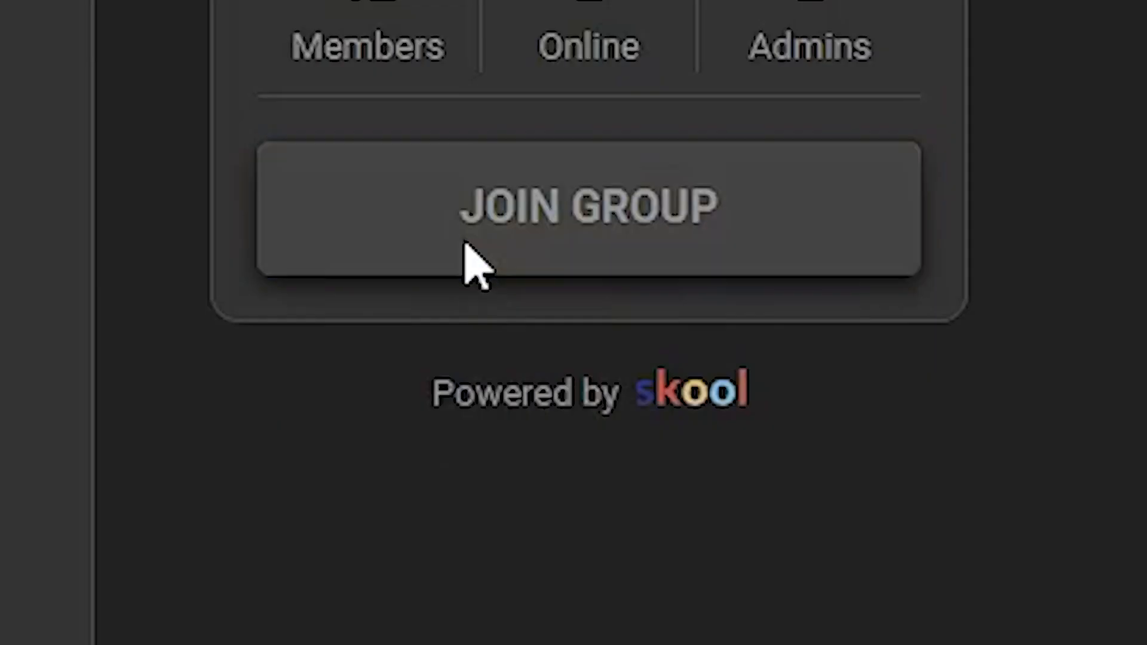
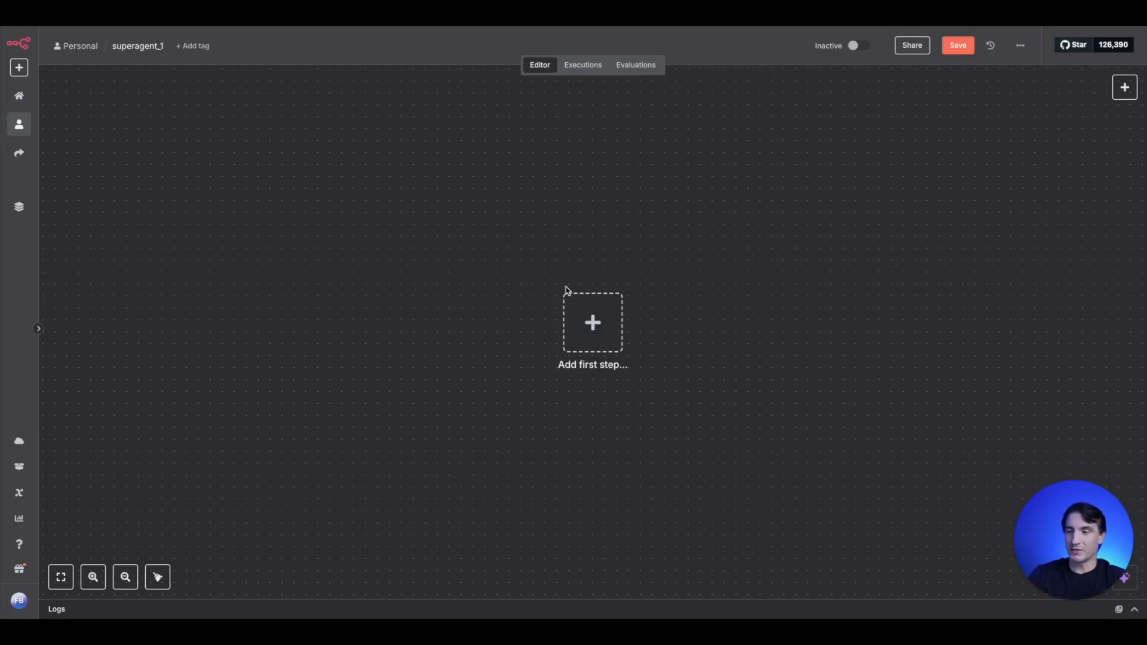
- Add an AI Agent node as the first step of the superagent_1 workflow
left_click(592, 323)
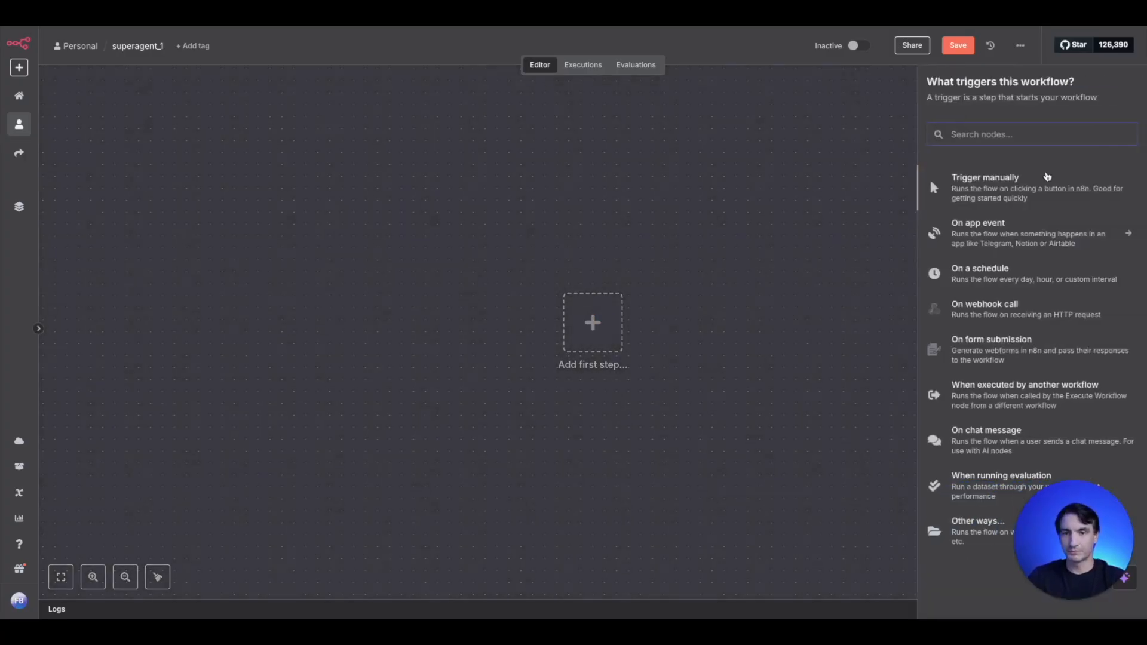
type("ai")
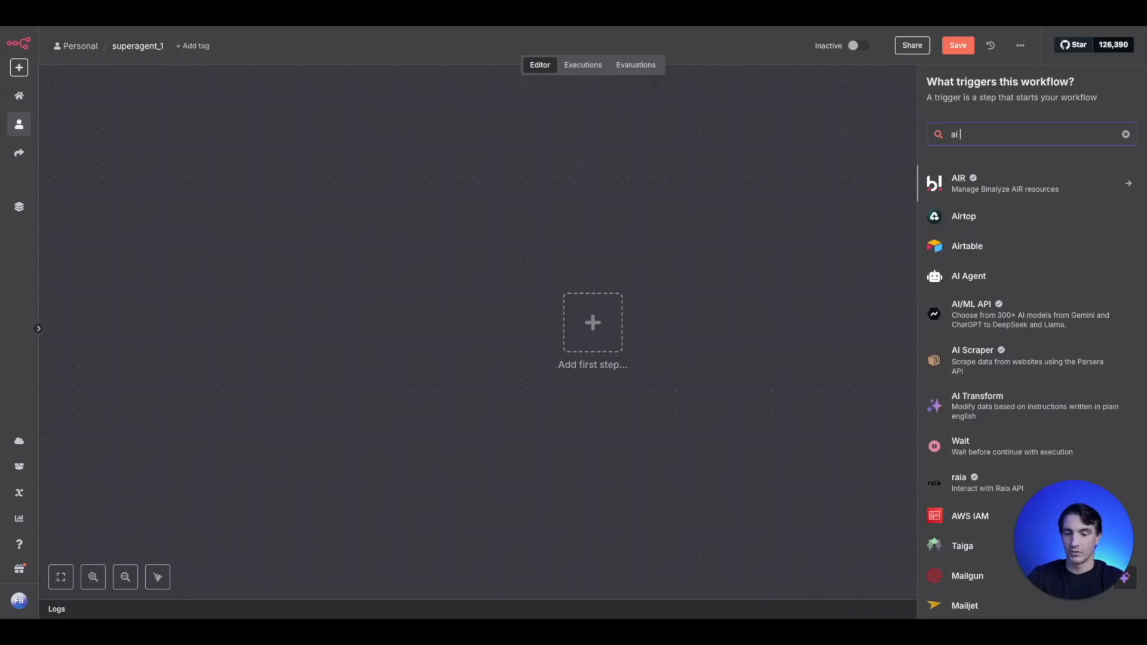
type(" gae")
key("BackSpace")
key("BackSpace")
key("BackSpace")
key("BackSpace")
type("a")
key("BackSpace")
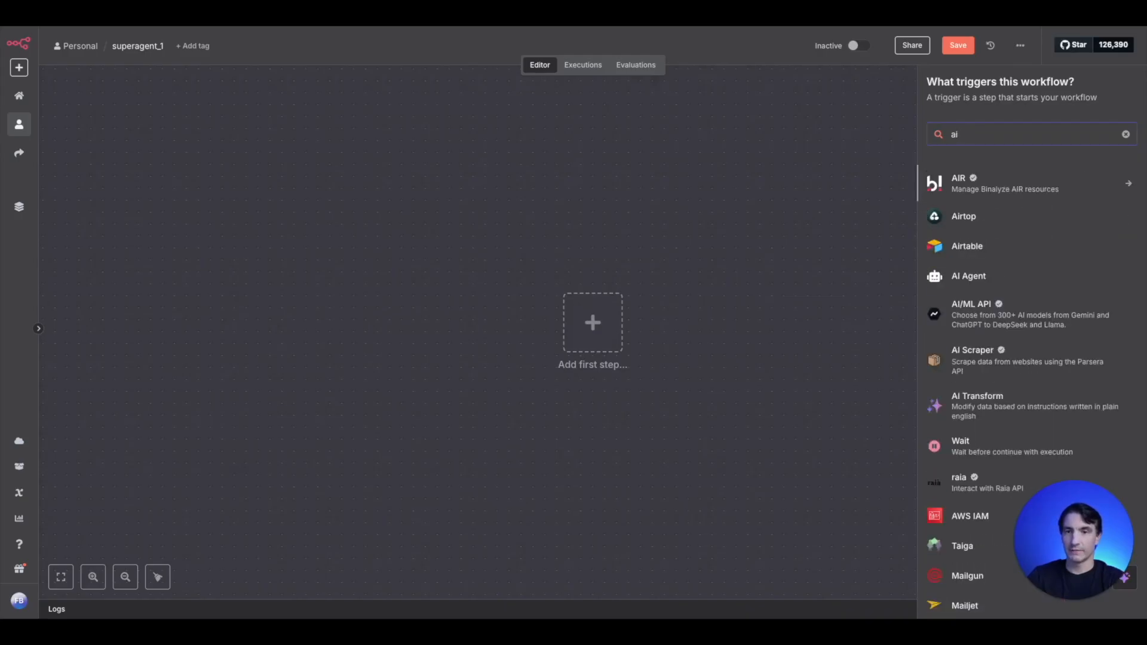
key("BackSpace")
type("gent")
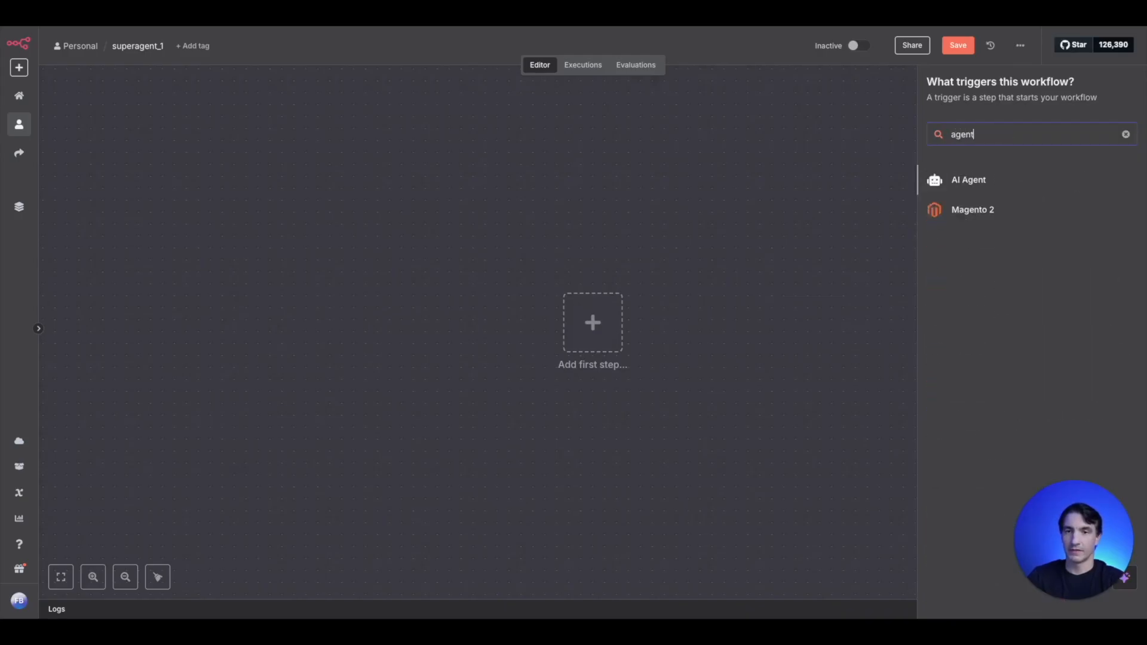
left_click(951, 182)
left_click(348, 56)
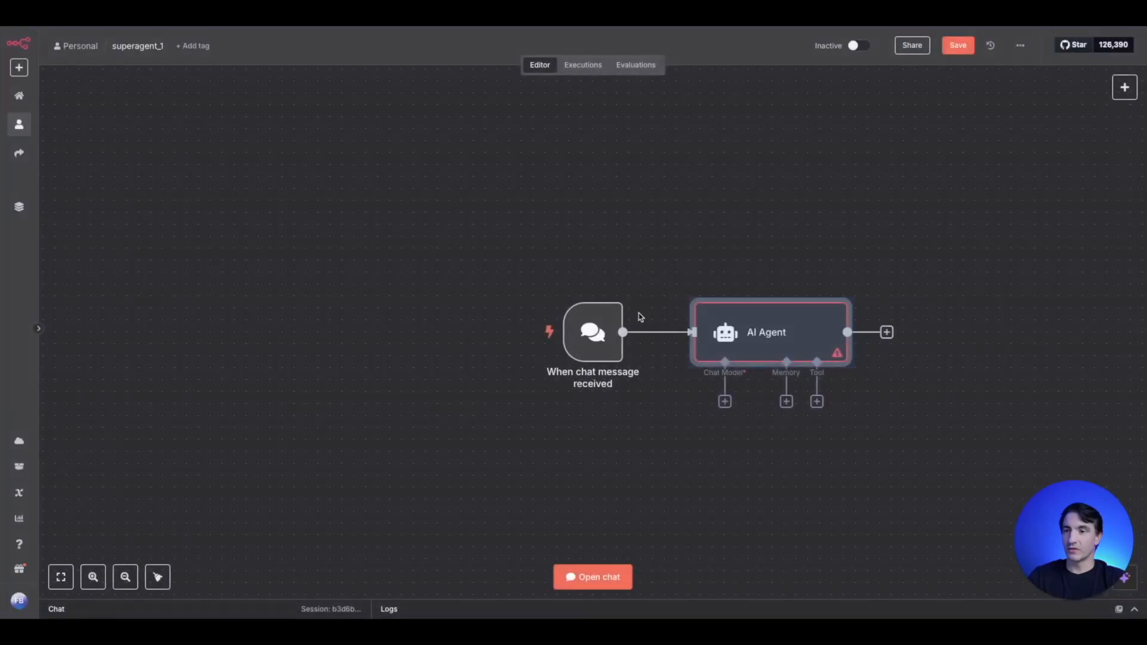
- Delete the chat trigger that came with the AI Agent and reposition the agent near the canvas centre
left_click(670, 333)
left_click_drag(773, 341, 583, 248)
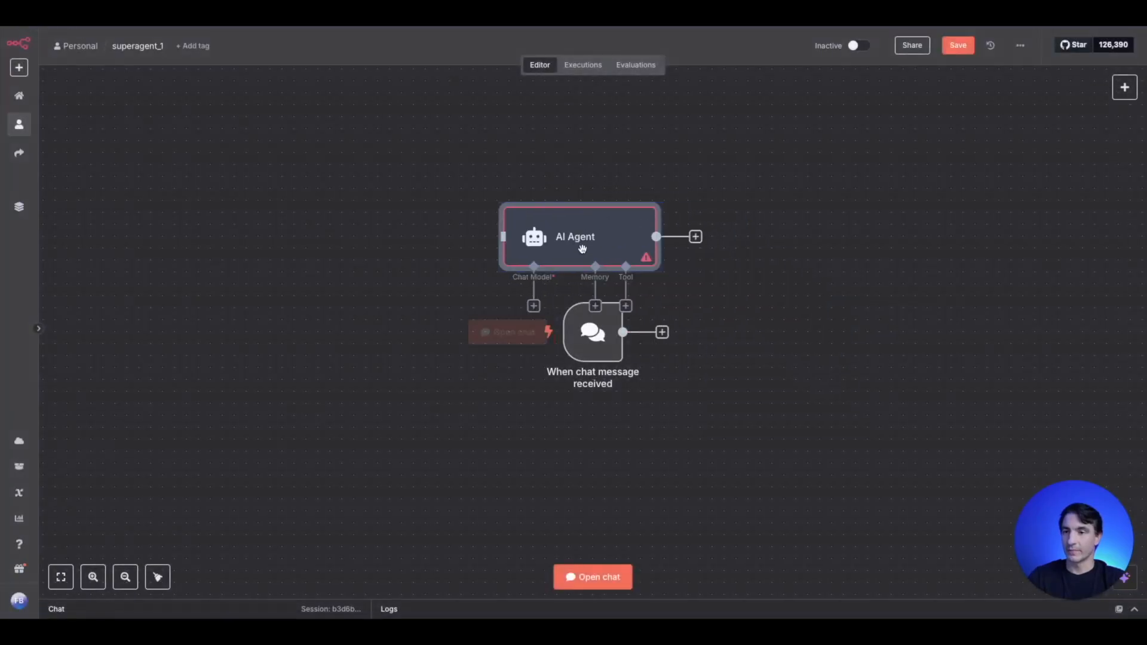
left_click(615, 348)
key("Delete")
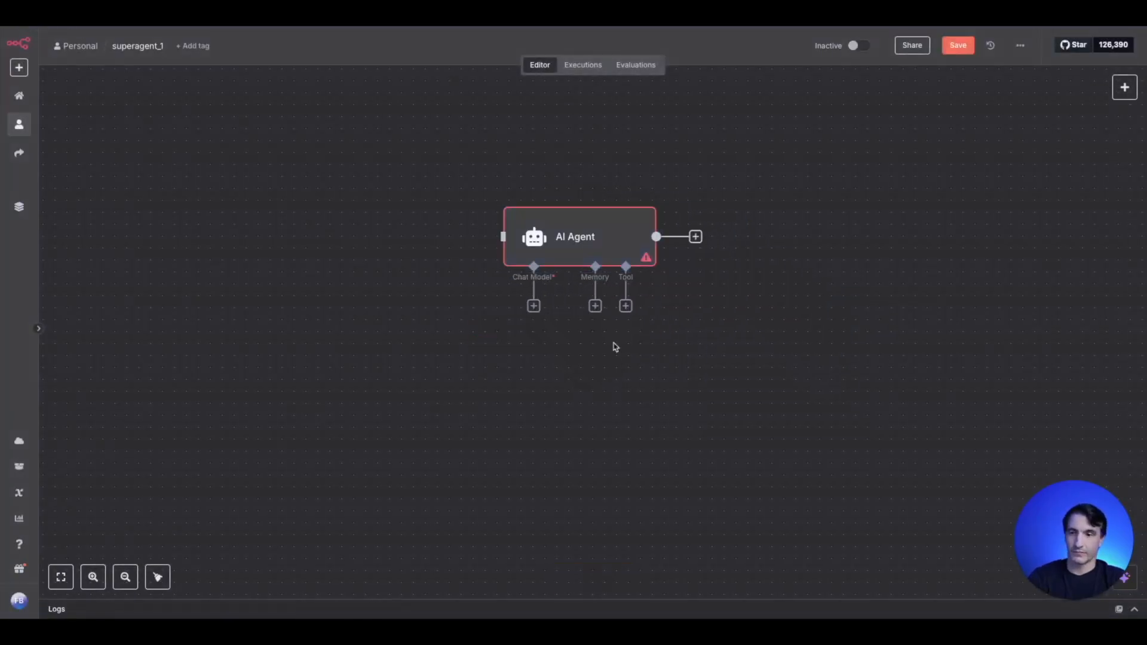
left_click_drag(596, 234, 608, 271)
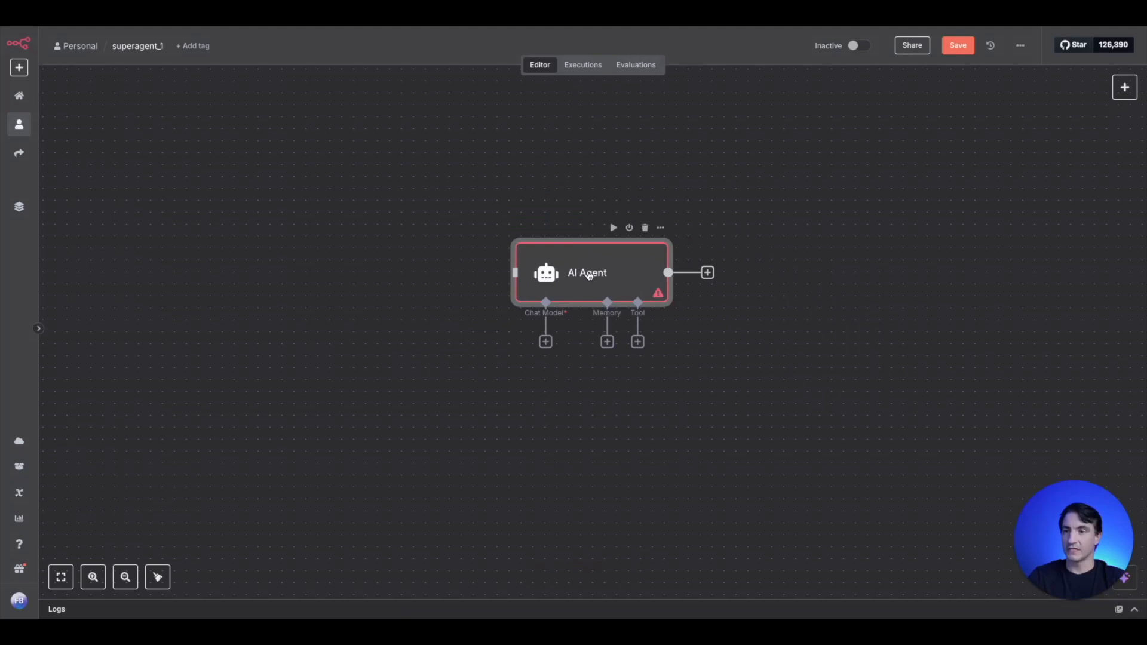
- Set the AI Agent's source for prompt to Define below, leaving the user message empty
double_click(588, 275)
left_click(544, 164)
left_click(540, 125)
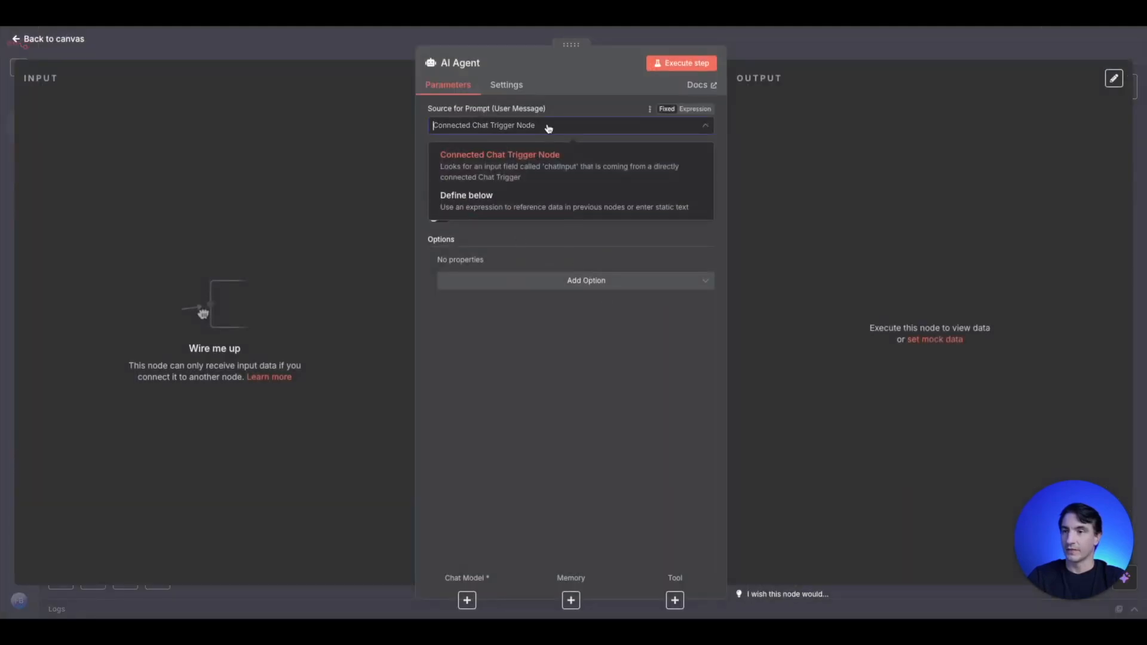
left_click(544, 202)
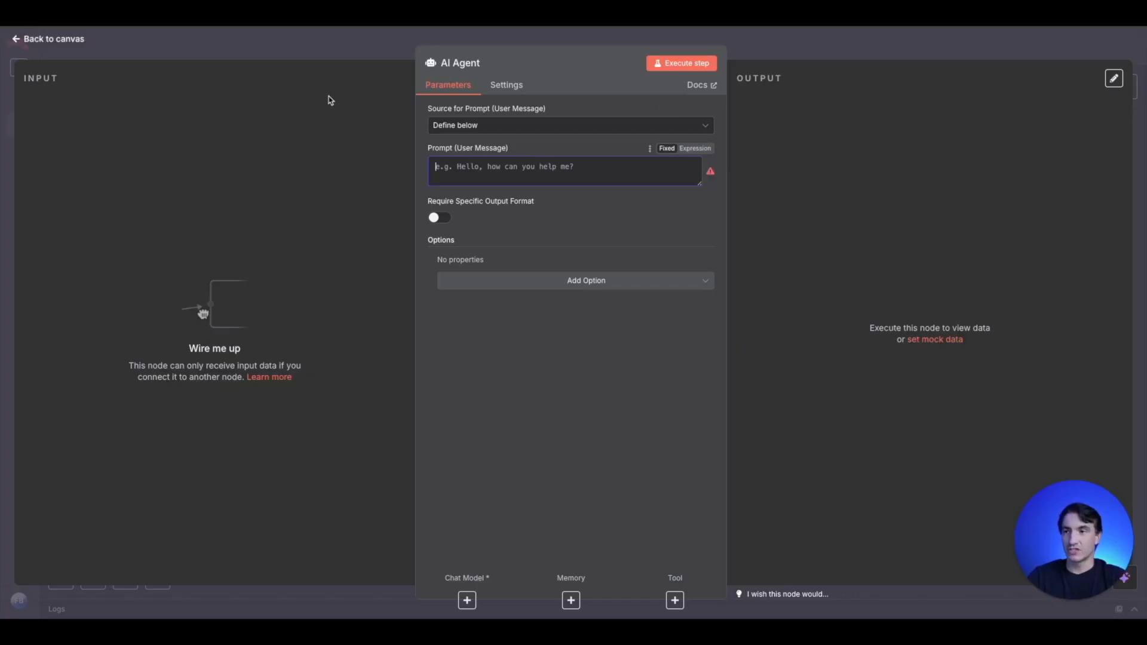
left_click(353, 54)
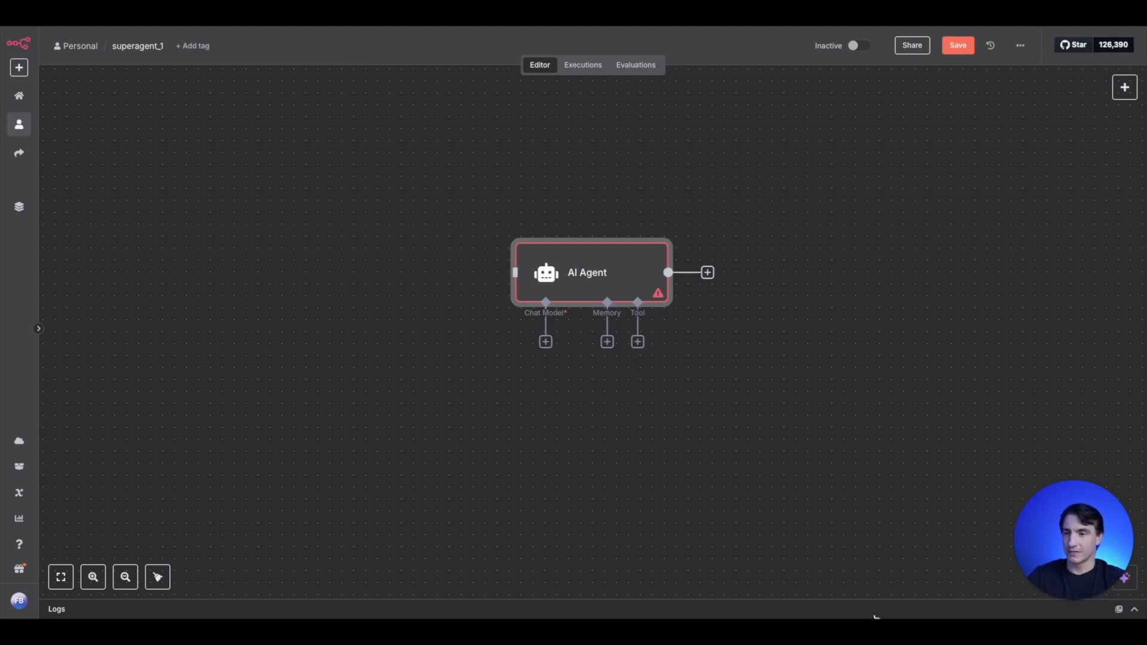
- Attach an OpenAI Chat Model using gpt-4.1-mini to the AI Agent and place it below and to the left of the agent
left_click(545, 342)
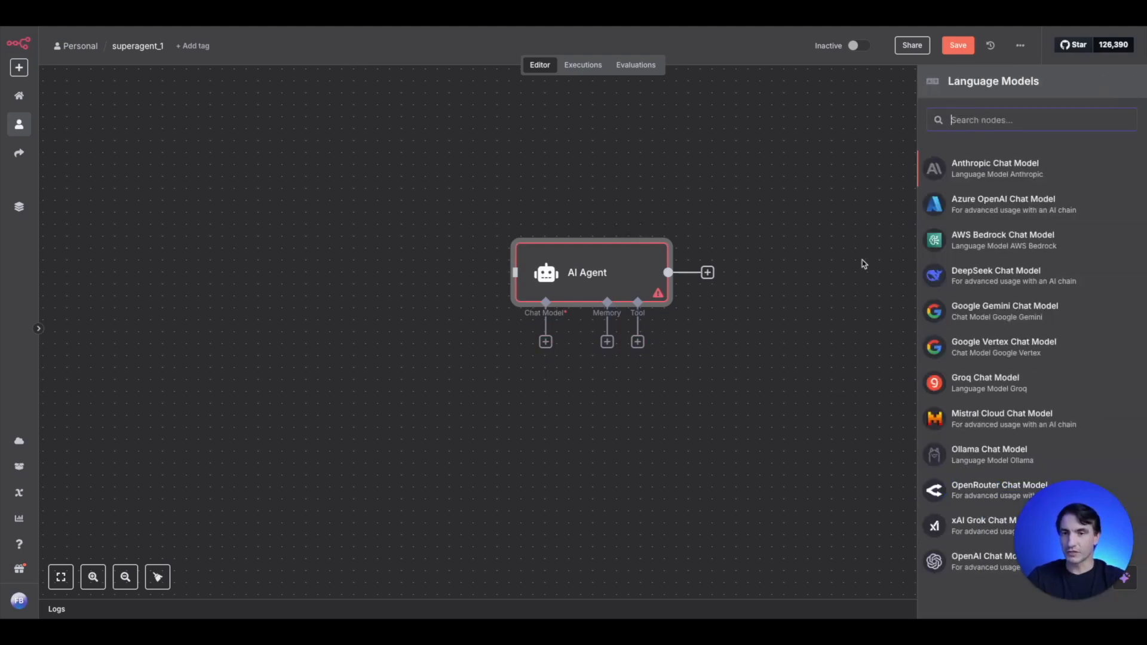
type("open")
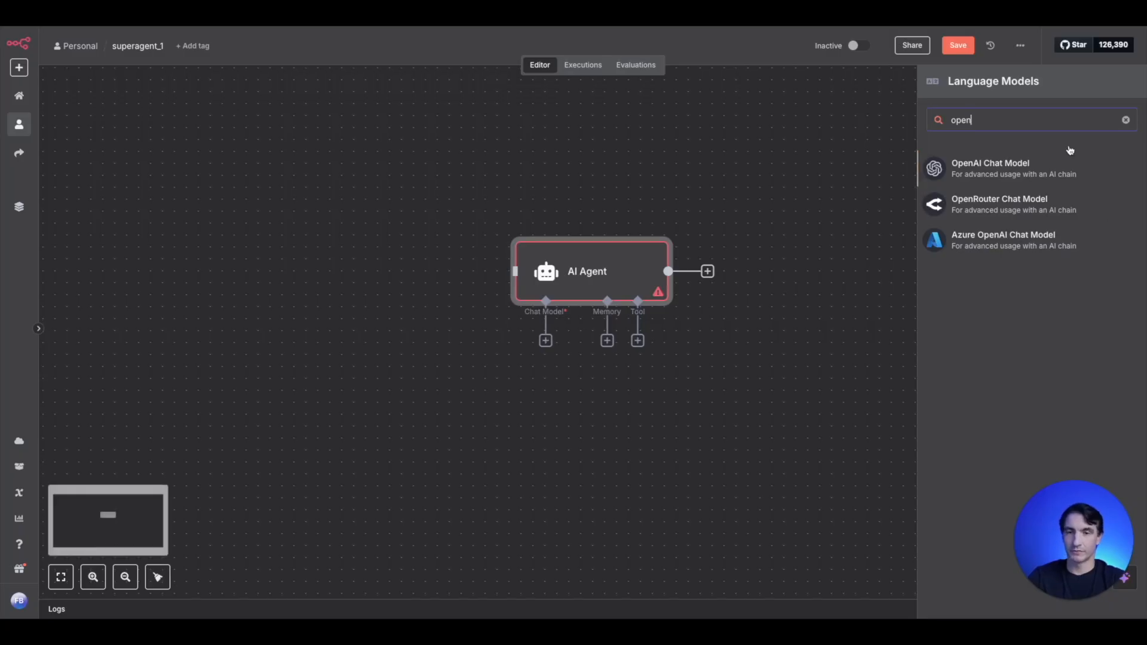
left_click(1034, 159)
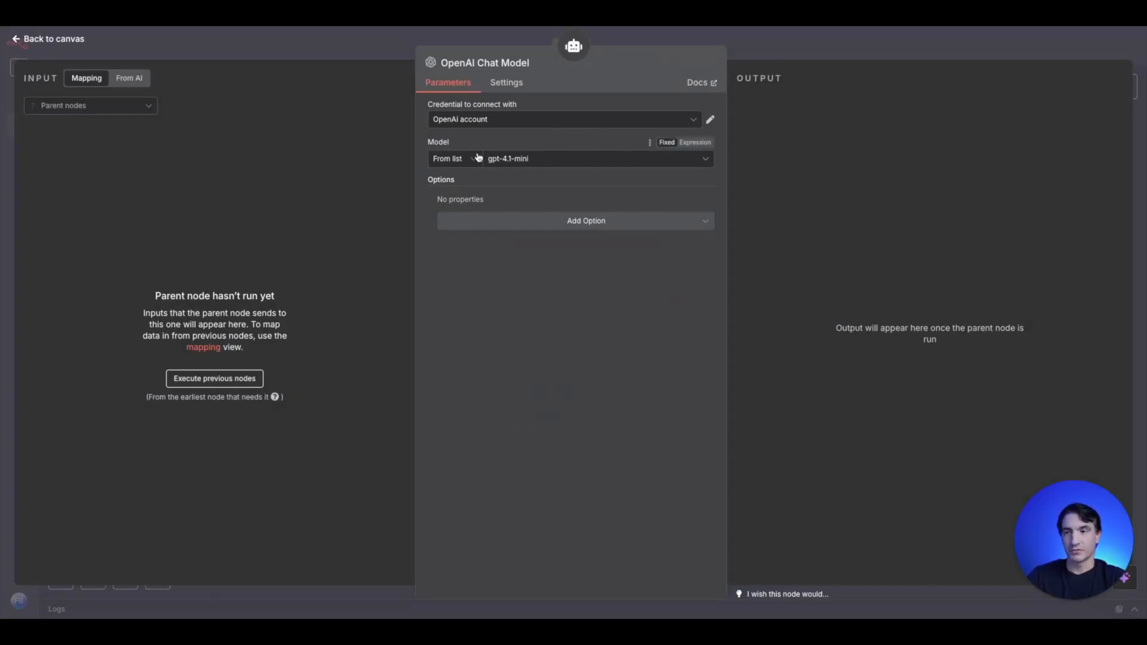
left_click(375, 52)
left_click_drag(550, 397, 420, 359)
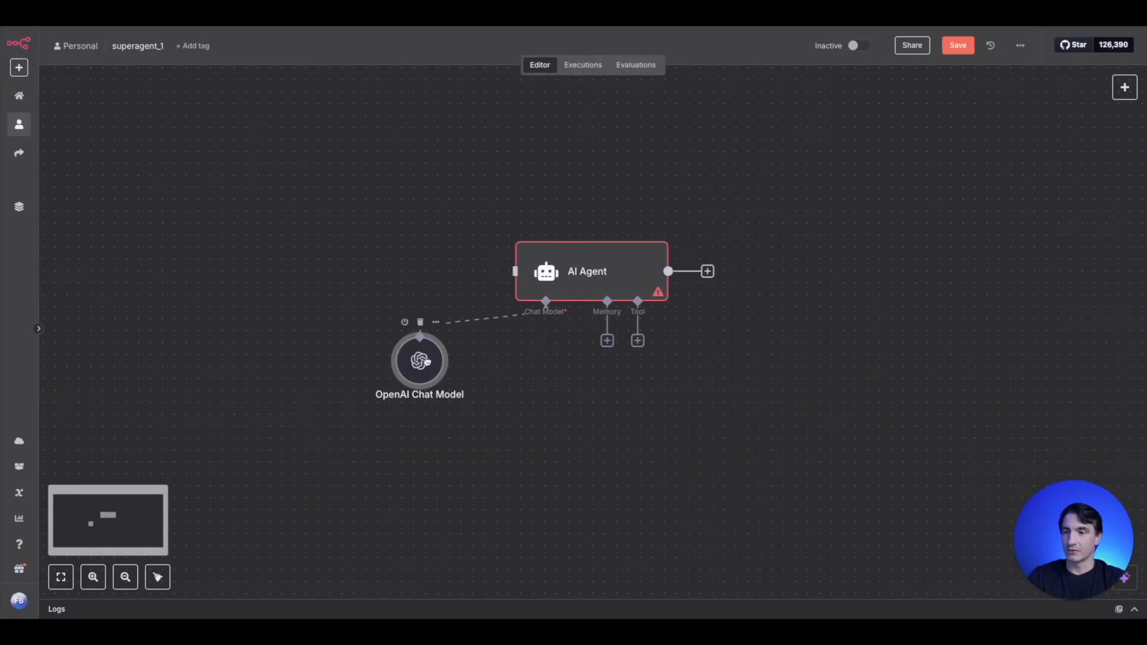
scroll(733, 412, "down", 1)
scroll(705, 358, "down", 3)
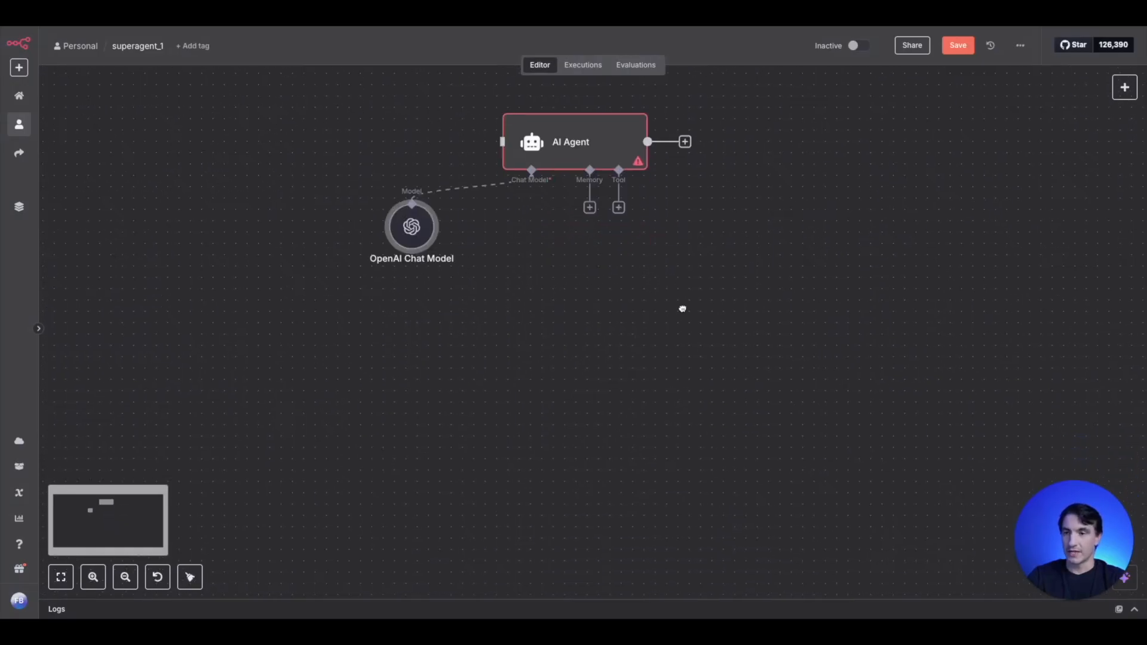
- Attach a Simple Memory node with a context window length of 5 to the AI Agent's memory input
left_click(589, 206)
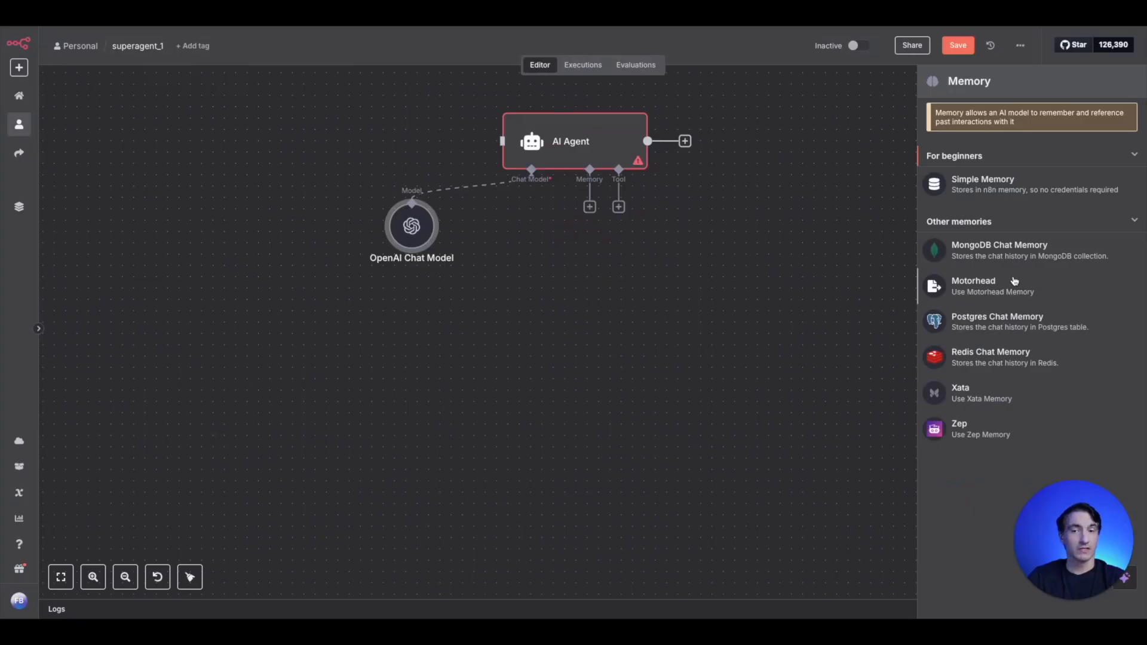
left_click(994, 185)
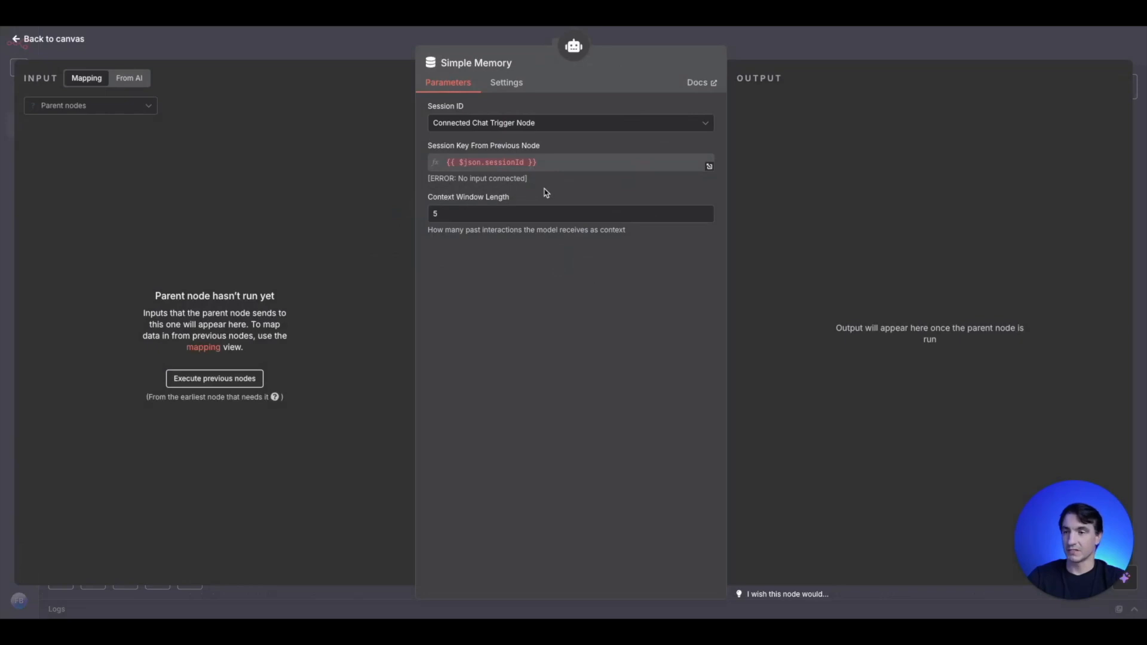
left_click(347, 52)
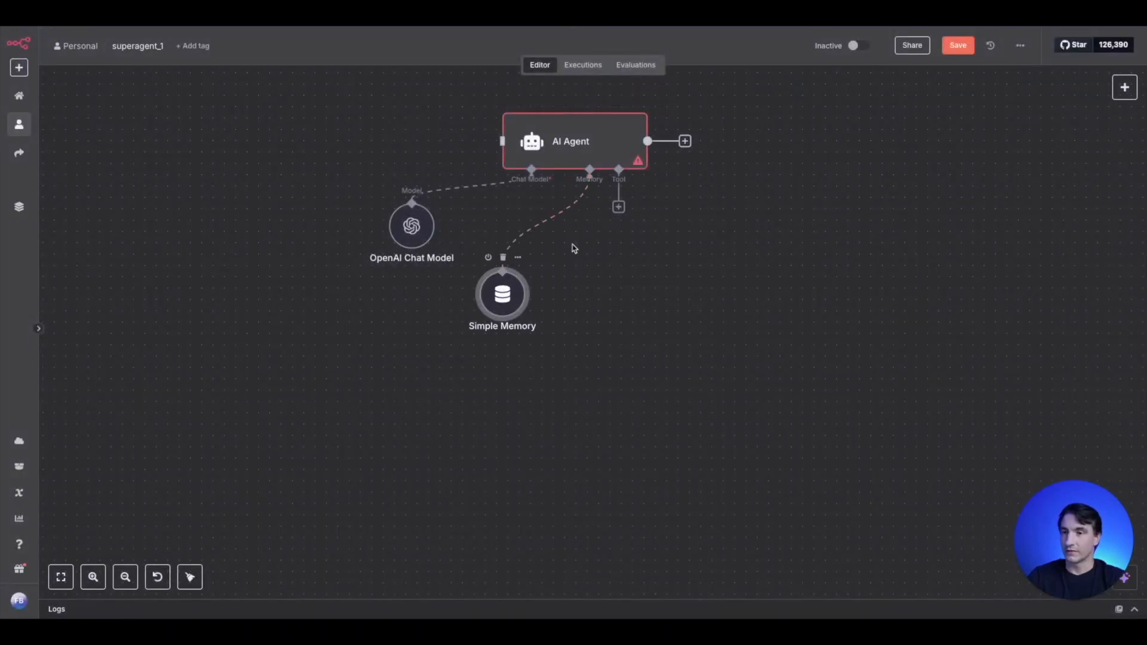
- Rename the AI Agent node as El Jefe
left_click_drag(619, 213, 650, 283)
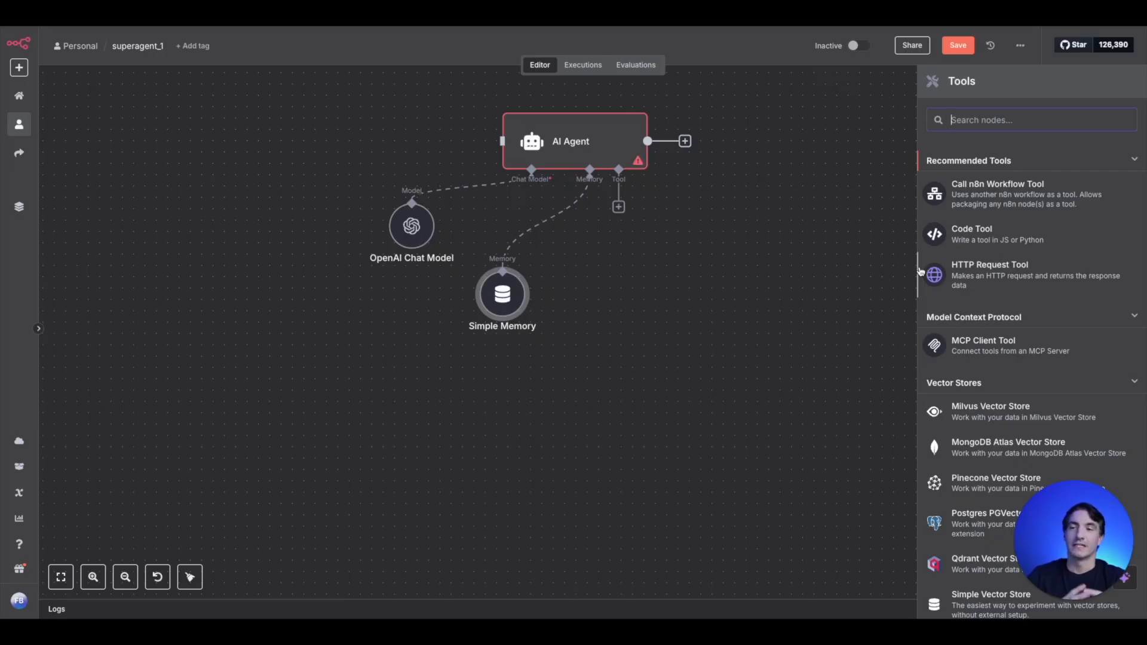
left_click(587, 148)
double_click(588, 148)
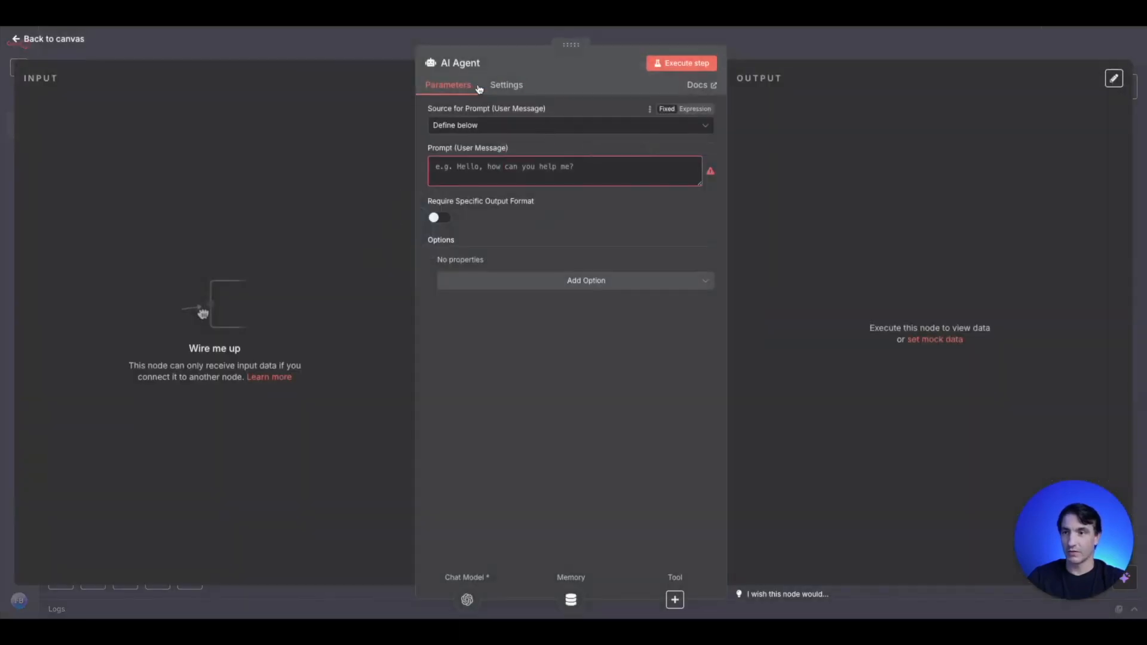
left_click(459, 64)
type("El Jefe")
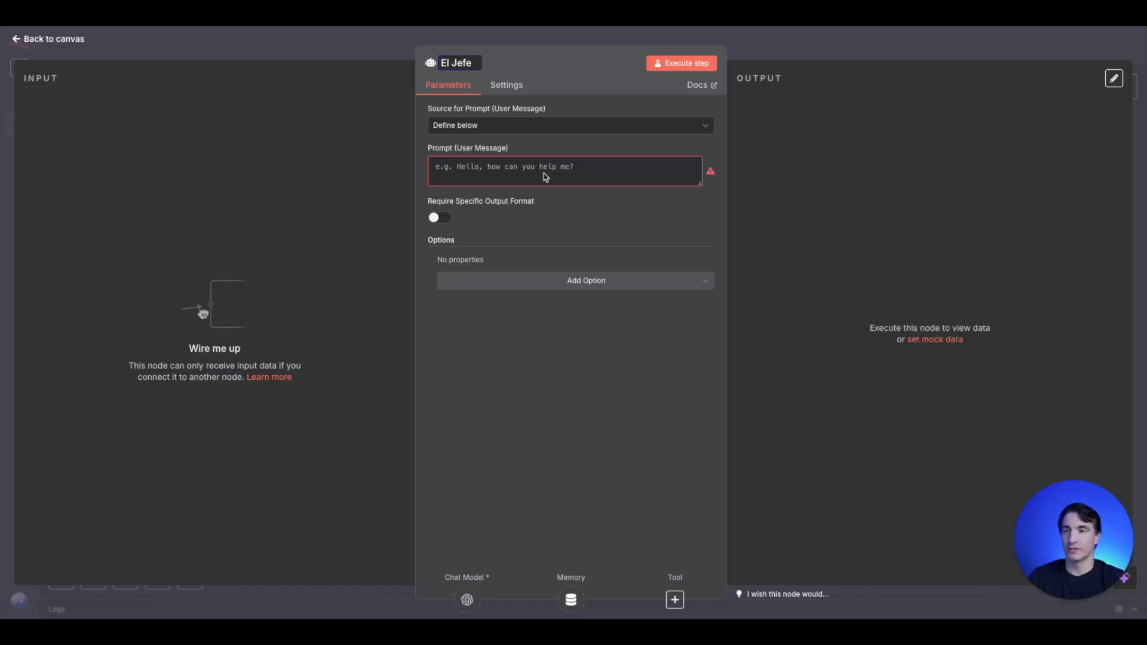
left_click(384, 52)
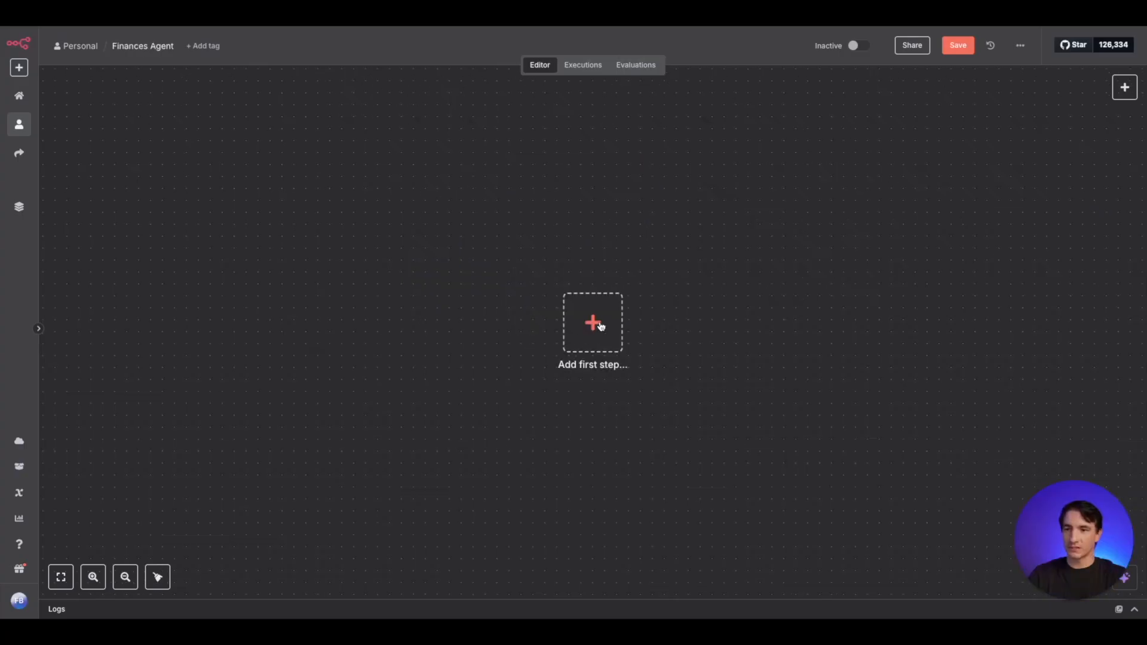
- Start the Finances Agent workflow with a manual trigger and make room beside it for more nodes
left_click(601, 326)
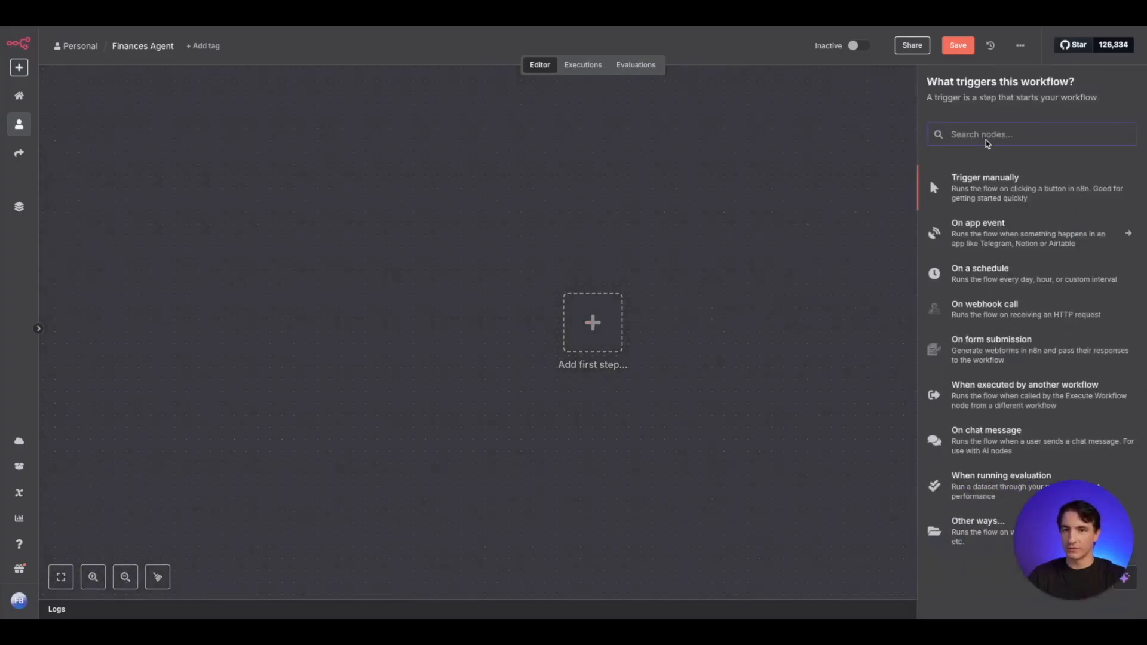
left_click(985, 186)
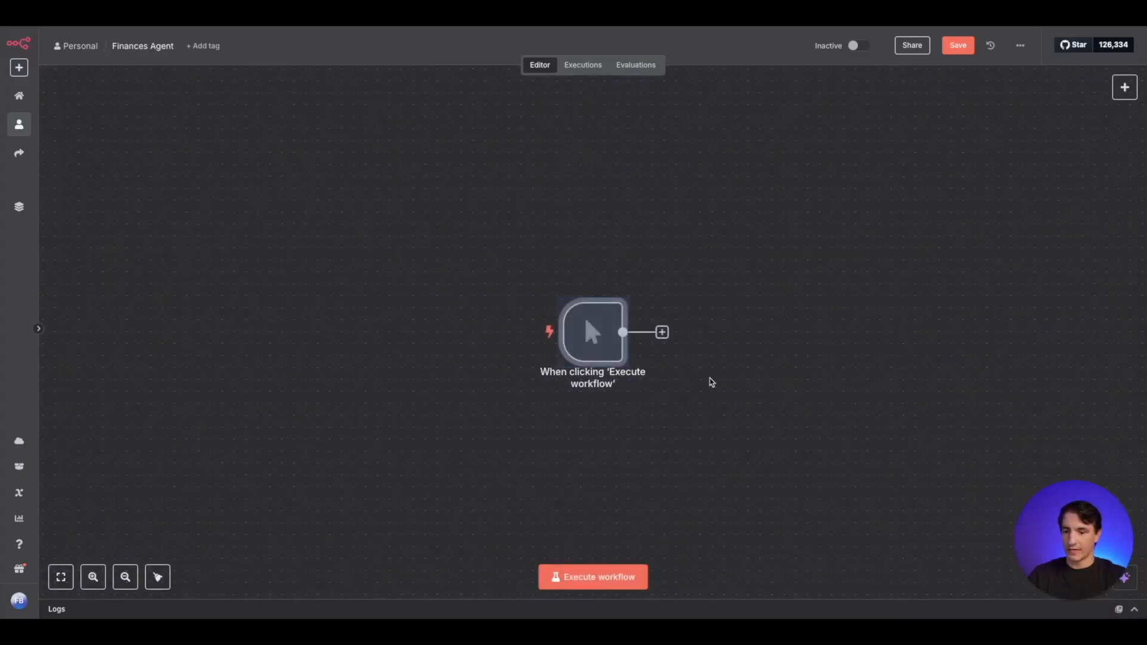
left_click_drag(741, 383, 576, 356)
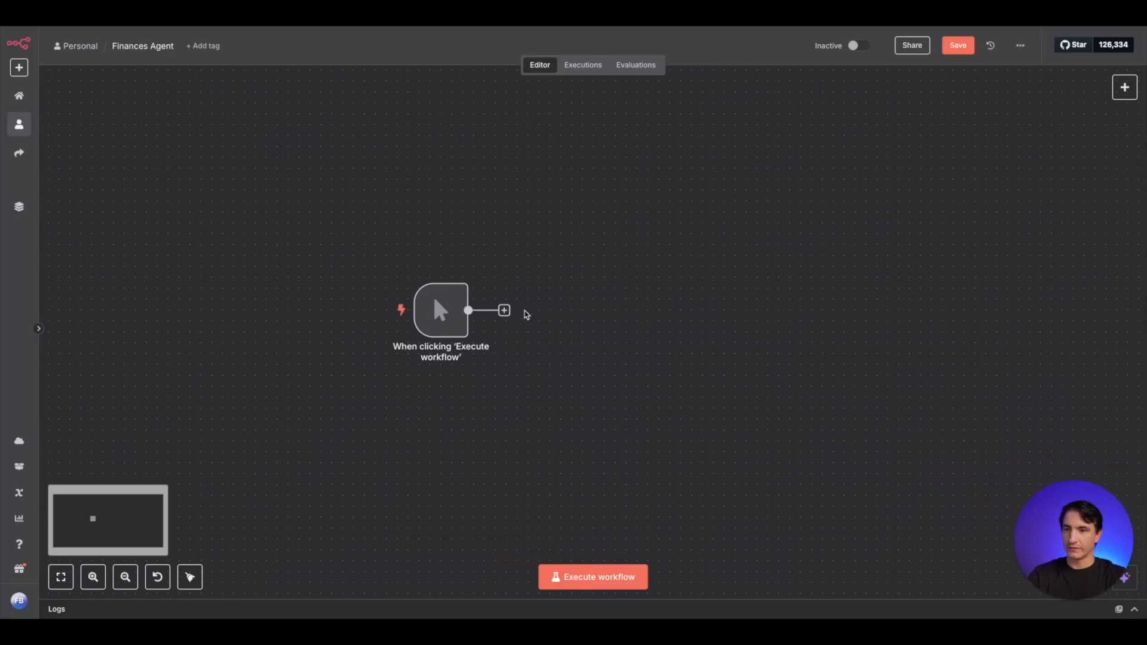
- Add an Edit Fields (Set) node after the manual trigger with a String field named File Name and an empty value
left_click(503, 310)
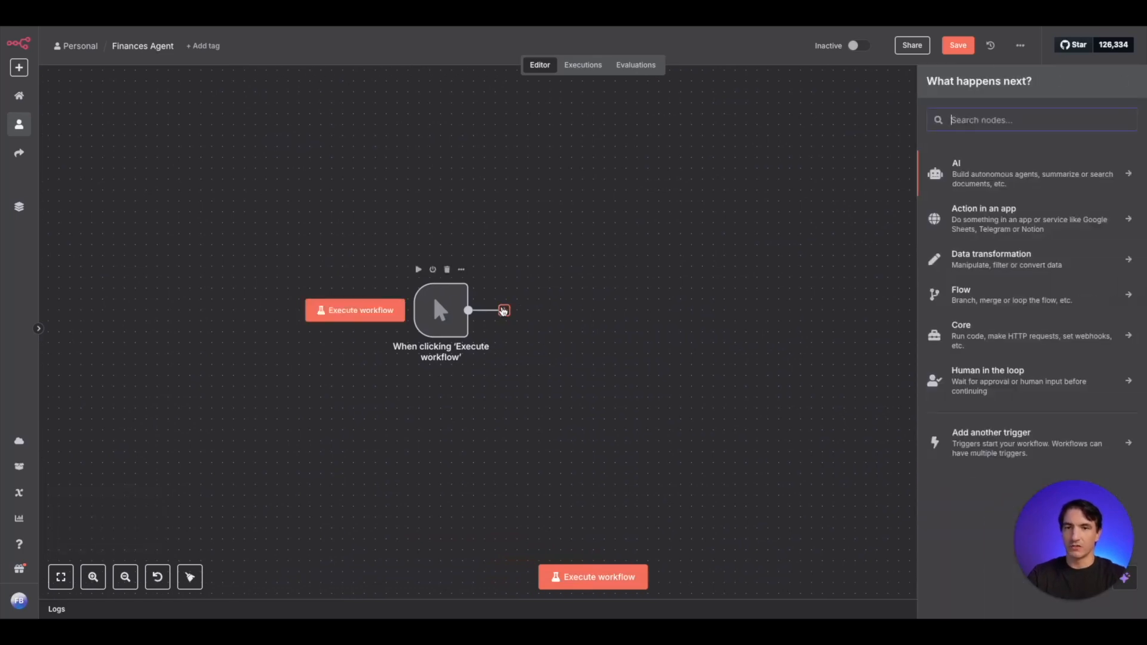
type("edit")
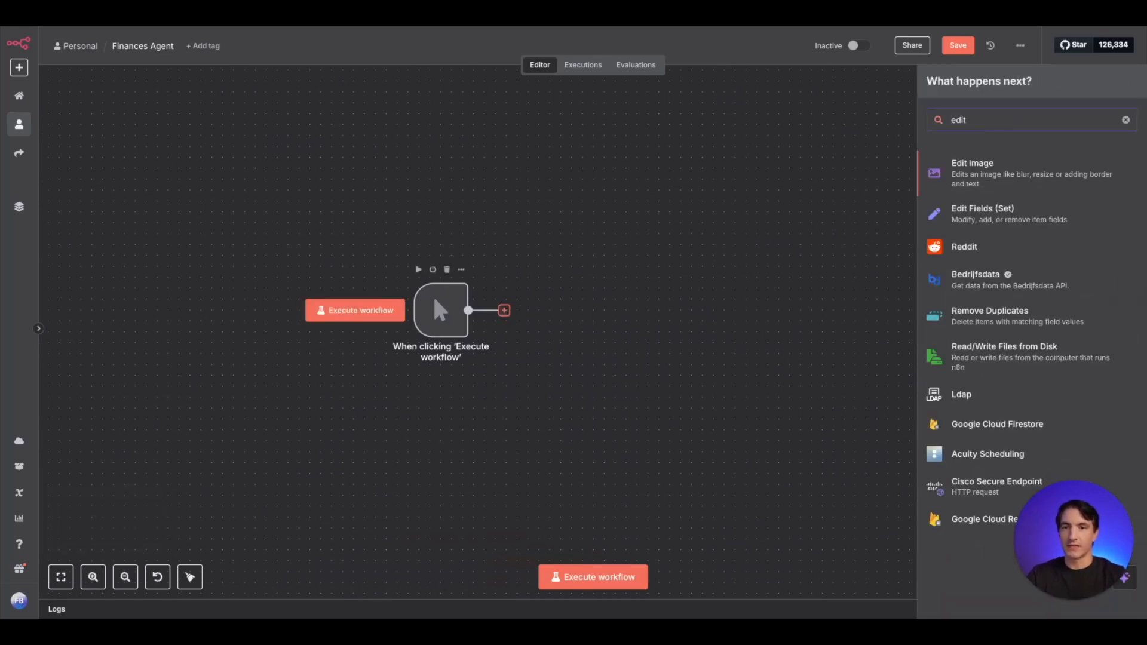
left_click(1028, 216)
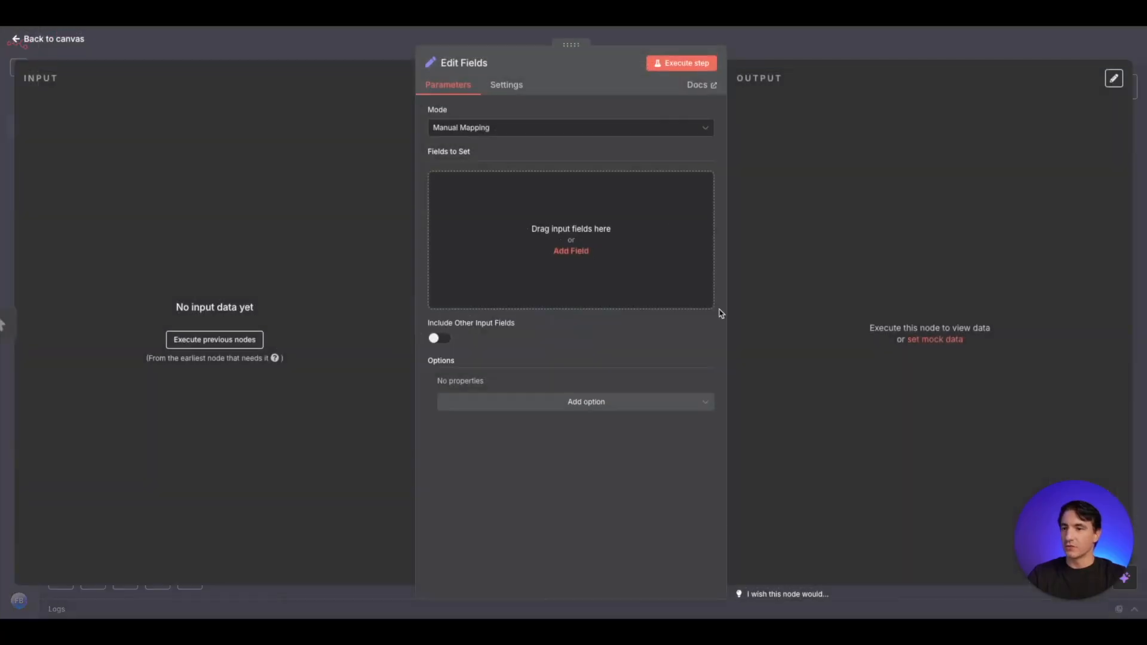
left_click(570, 251)
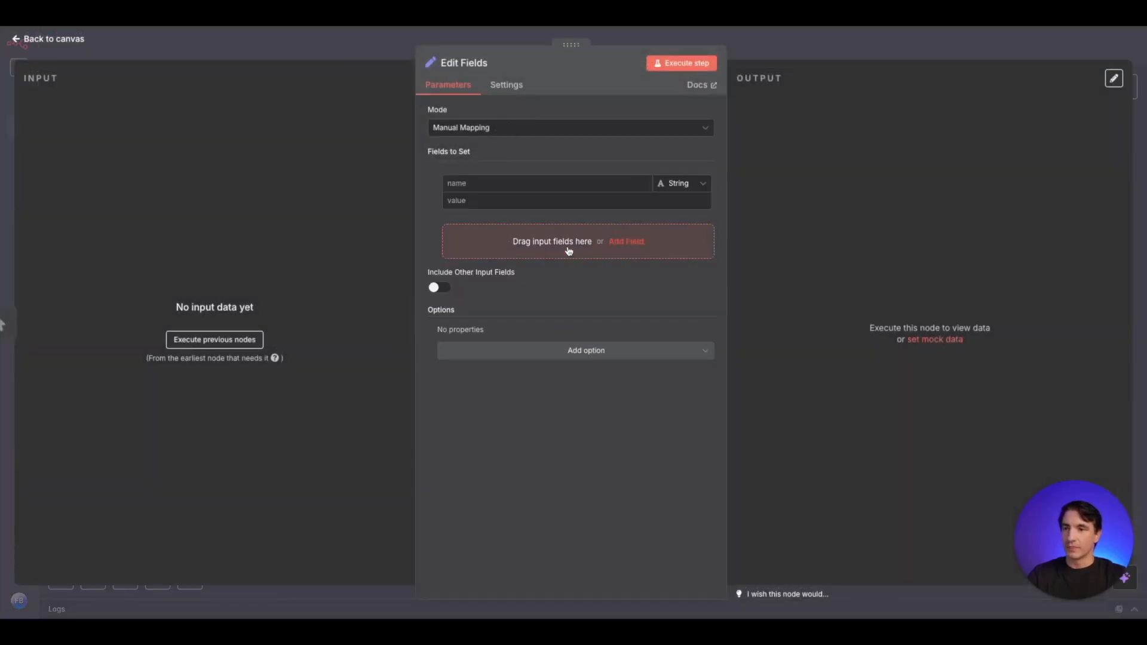
left_click(517, 179)
type("File Name")
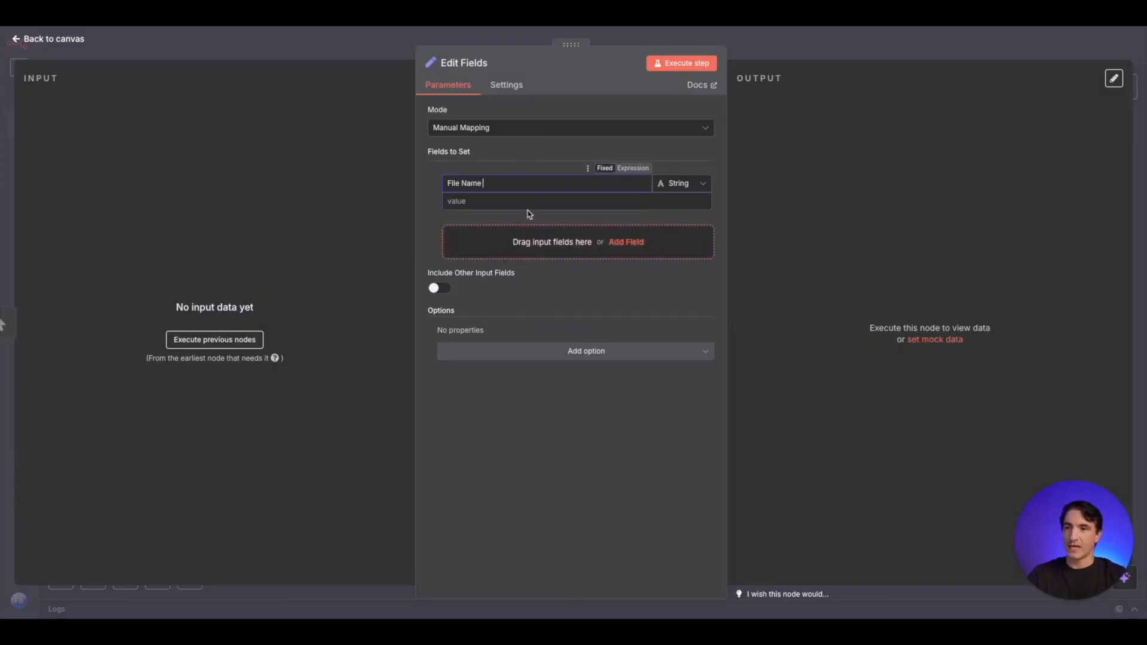
left_click(530, 198)
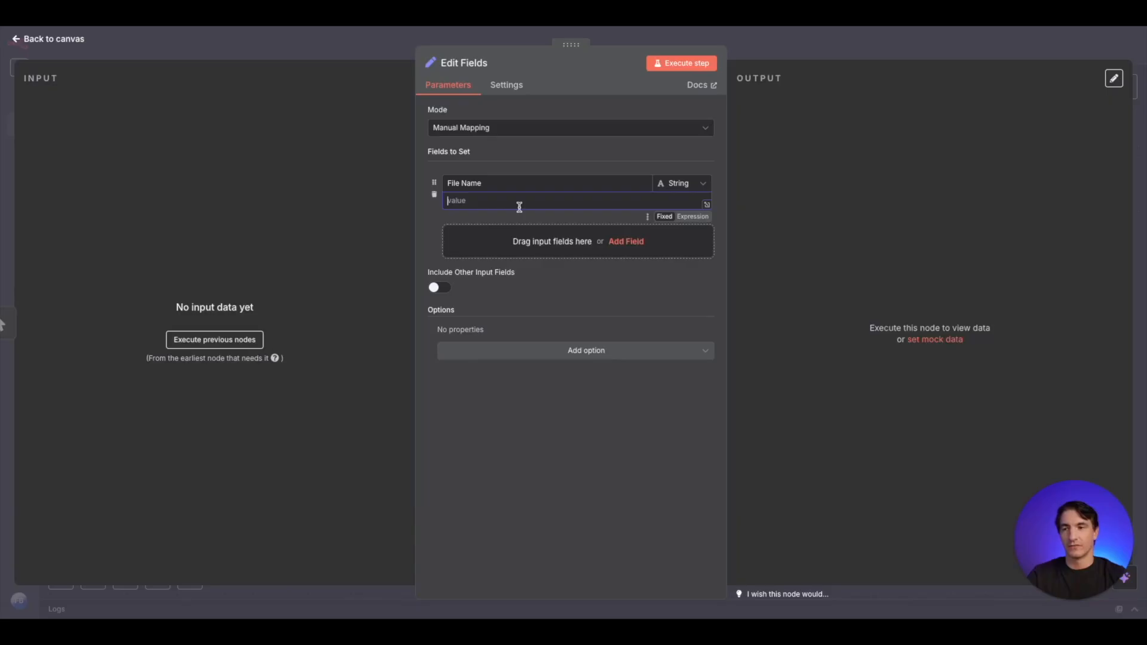
key("Escape")
- Add a Google Drive node with the Download file action after the Edit Fields node
left_click(624, 310)
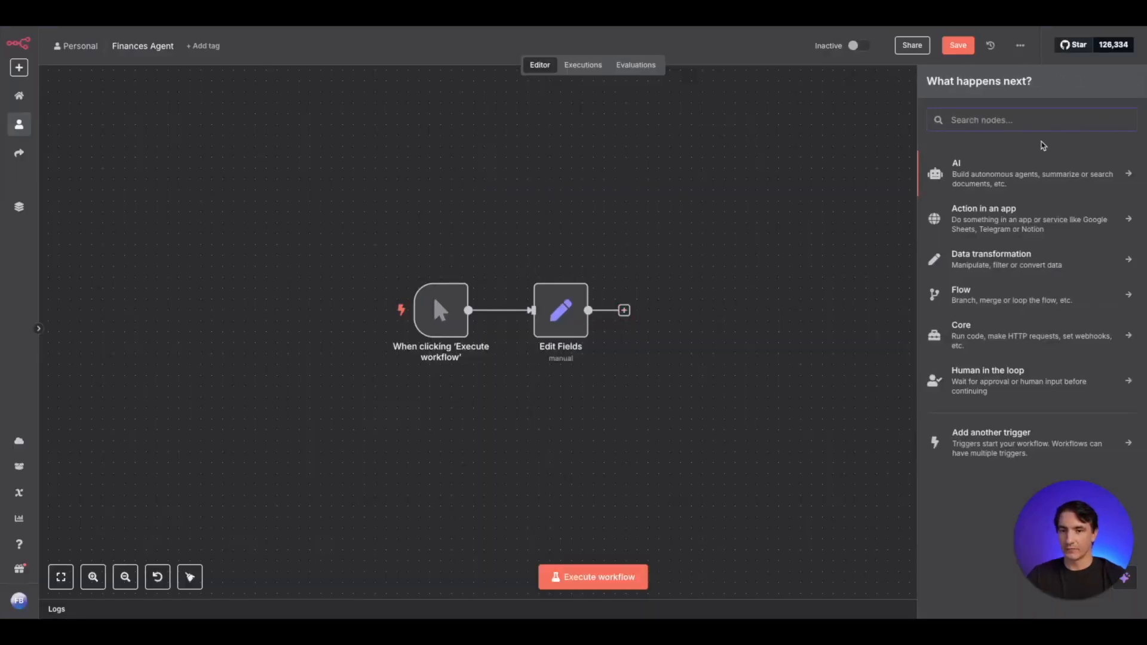
type("google drive")
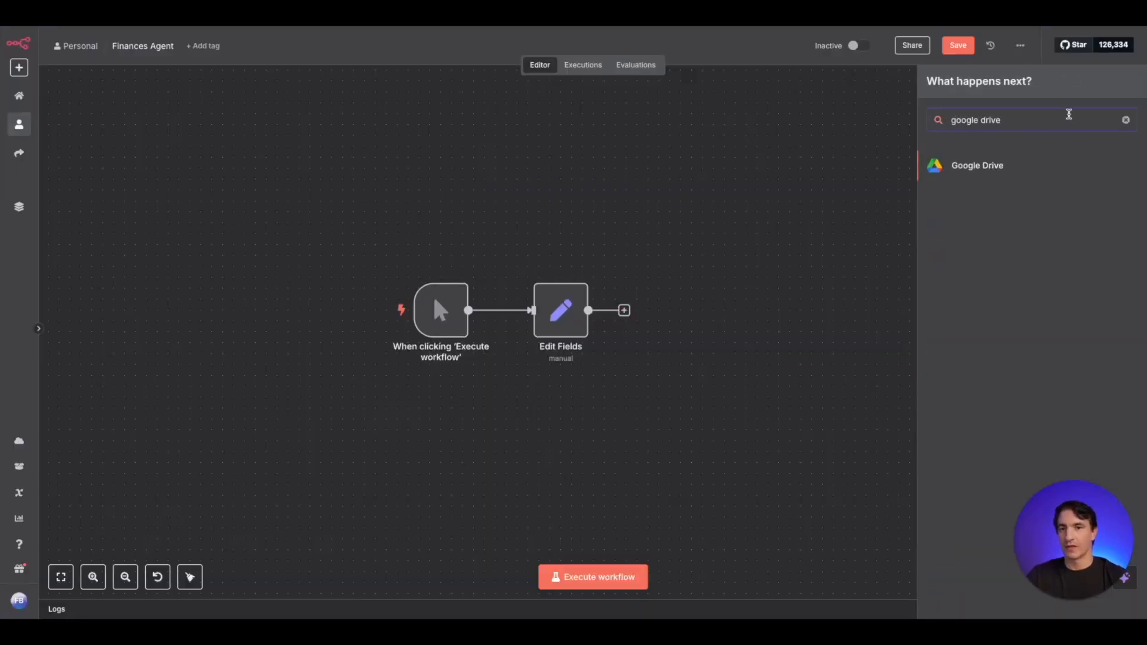
left_click(992, 162)
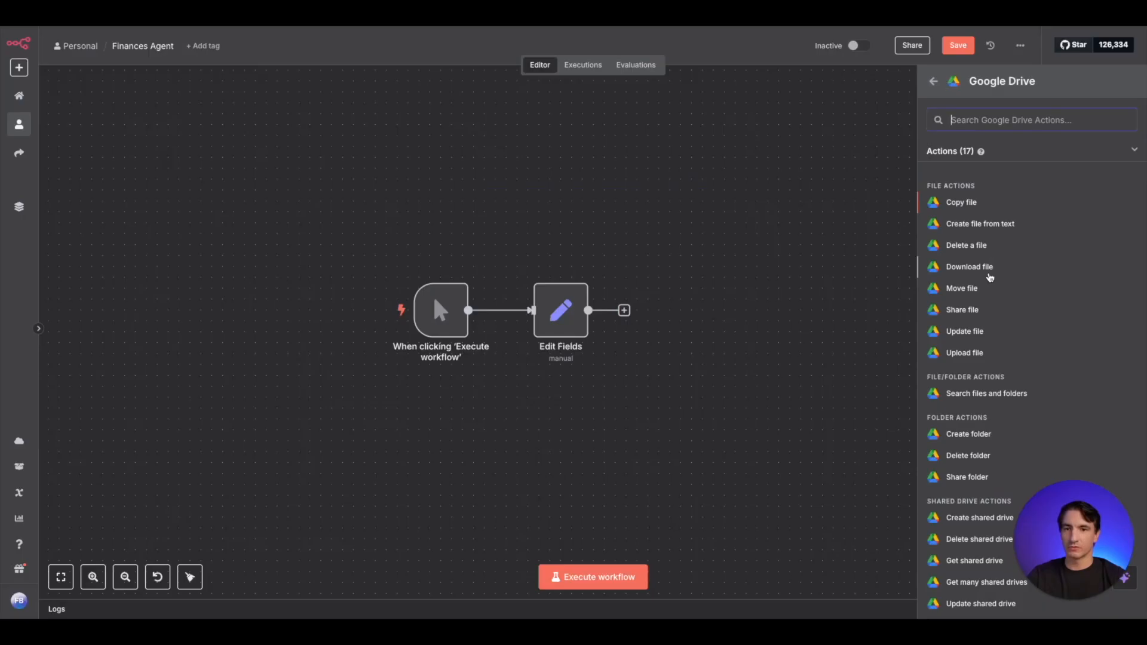
left_click(991, 267)
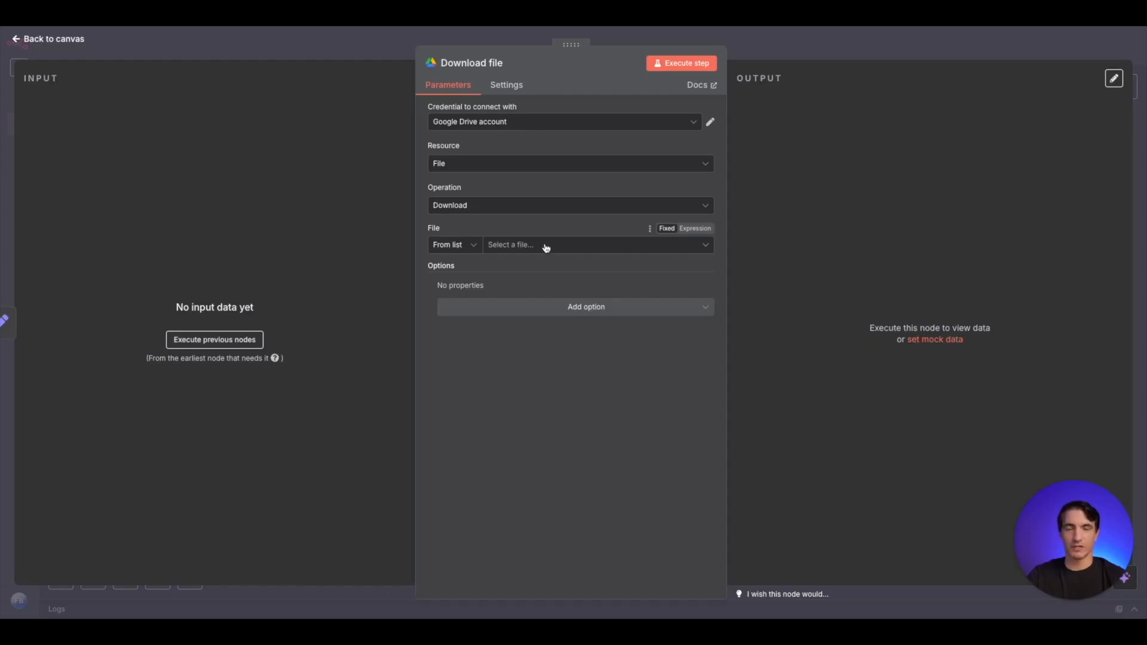
- Set the Download file node to identify its file by URL and paste the Google Drive sharing link
left_click(450, 245)
left_click(460, 299)
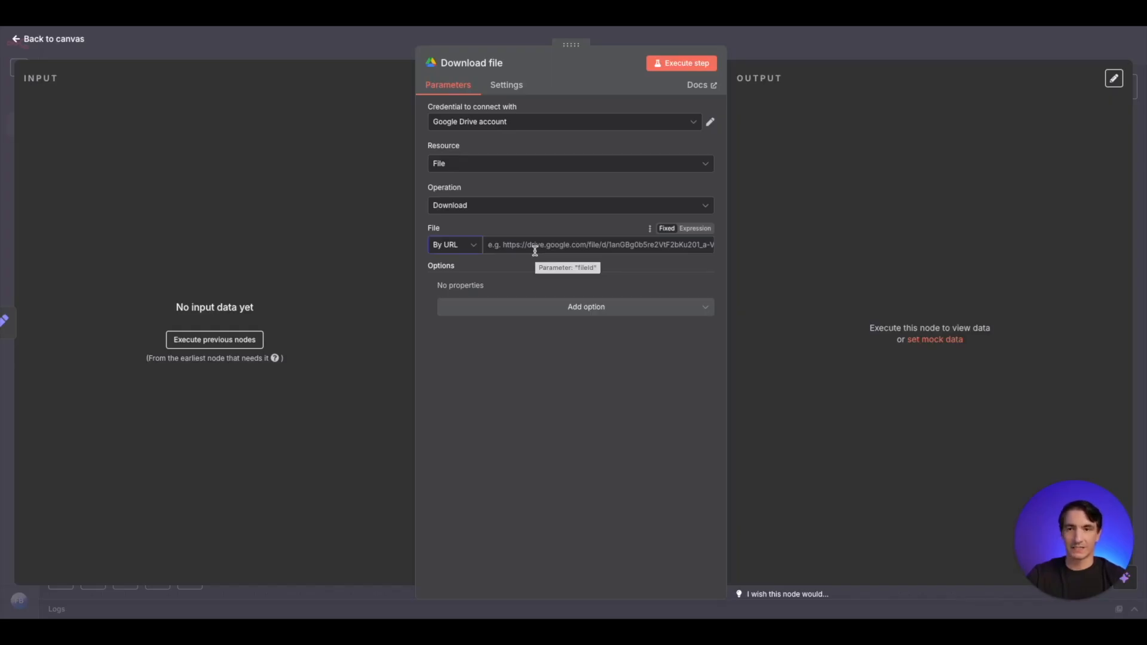
left_click(561, 242)
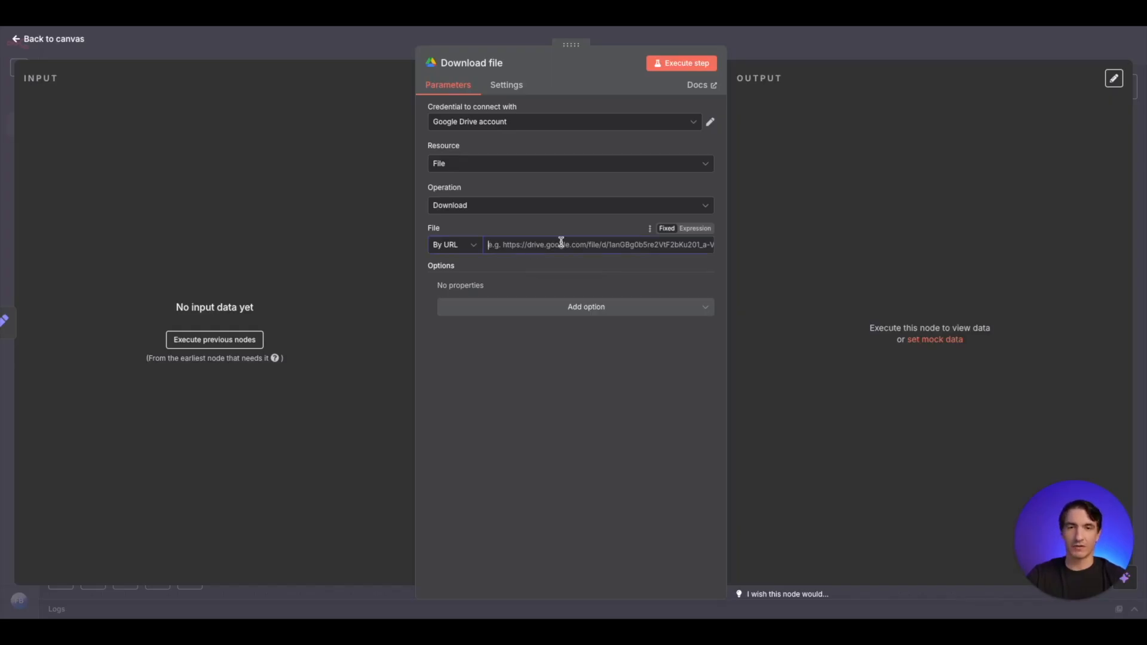
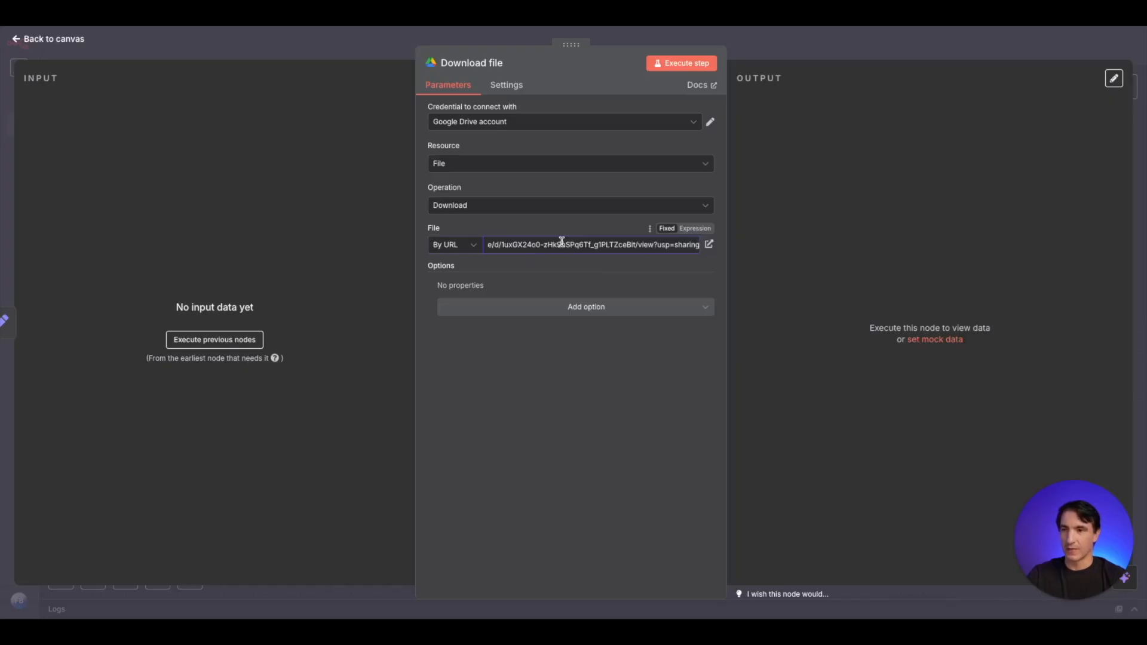
left_click(338, 48)
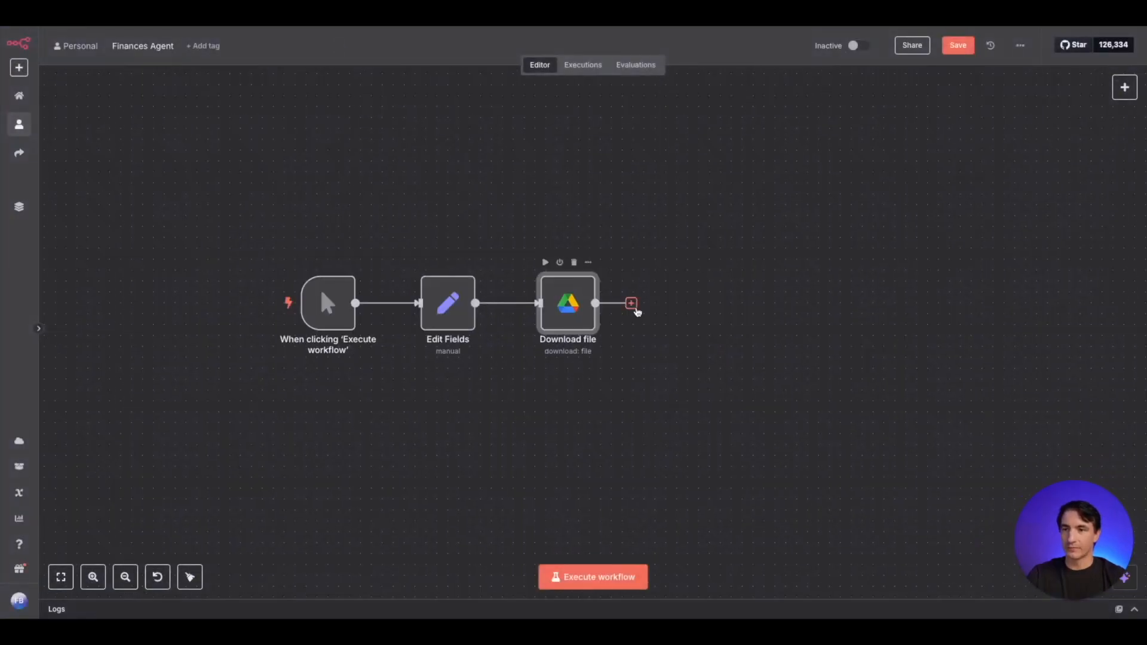
- Add a Pinecone Vector Store node with the Add documents to vector store action after the Download file node
left_click(631, 303)
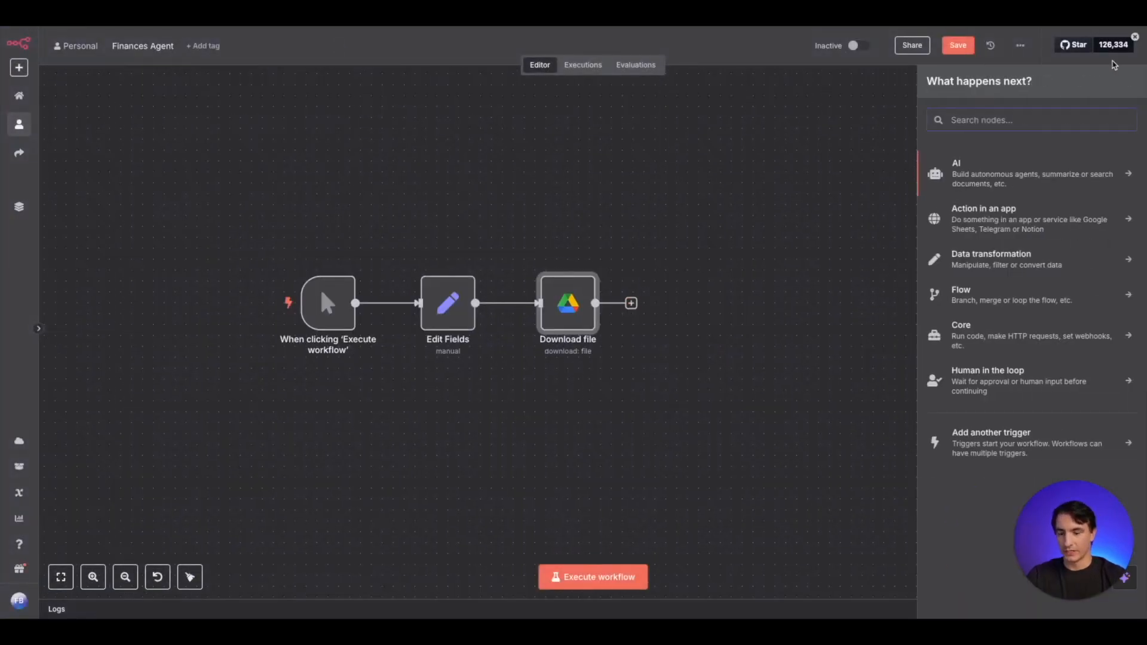
type("pine")
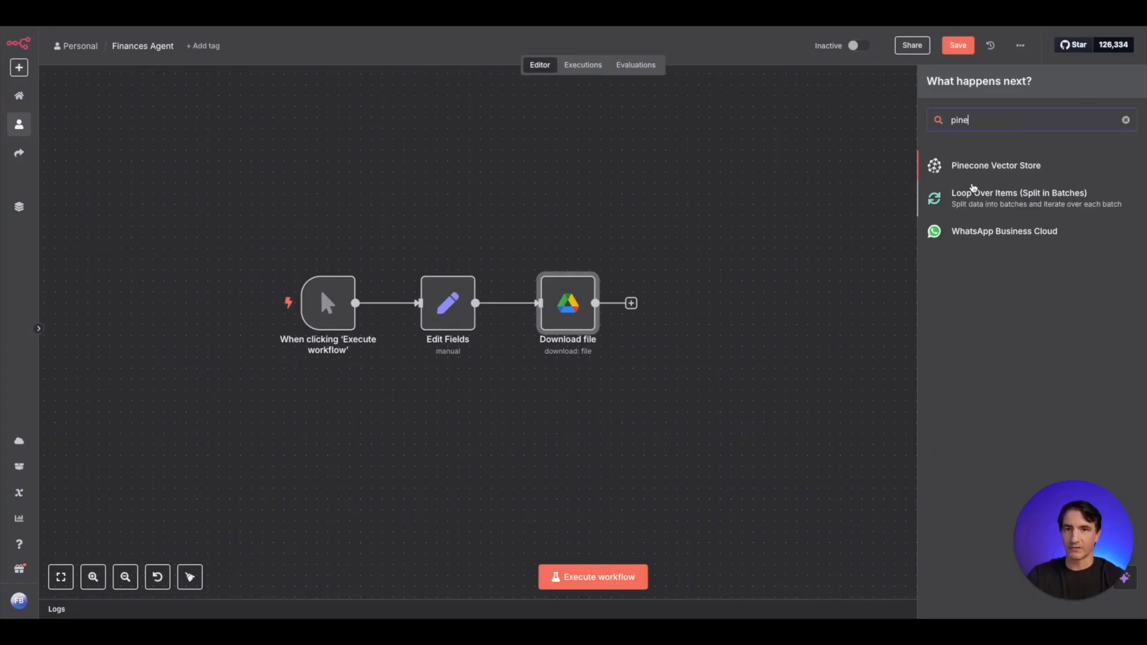
left_click(1002, 169)
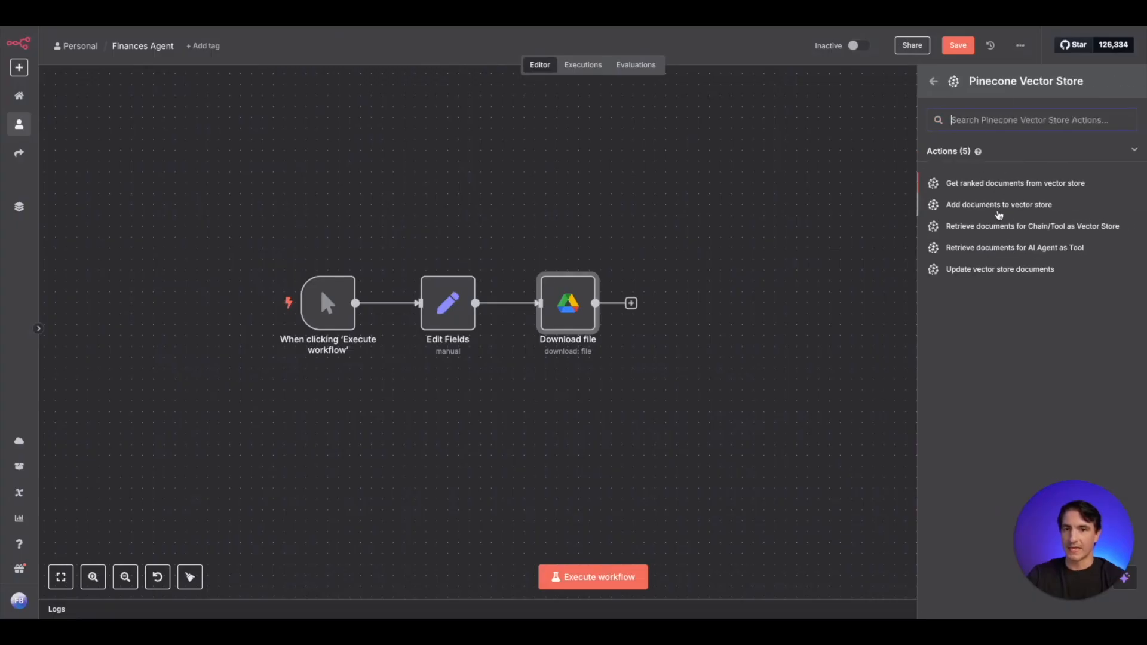
left_click(1009, 209)
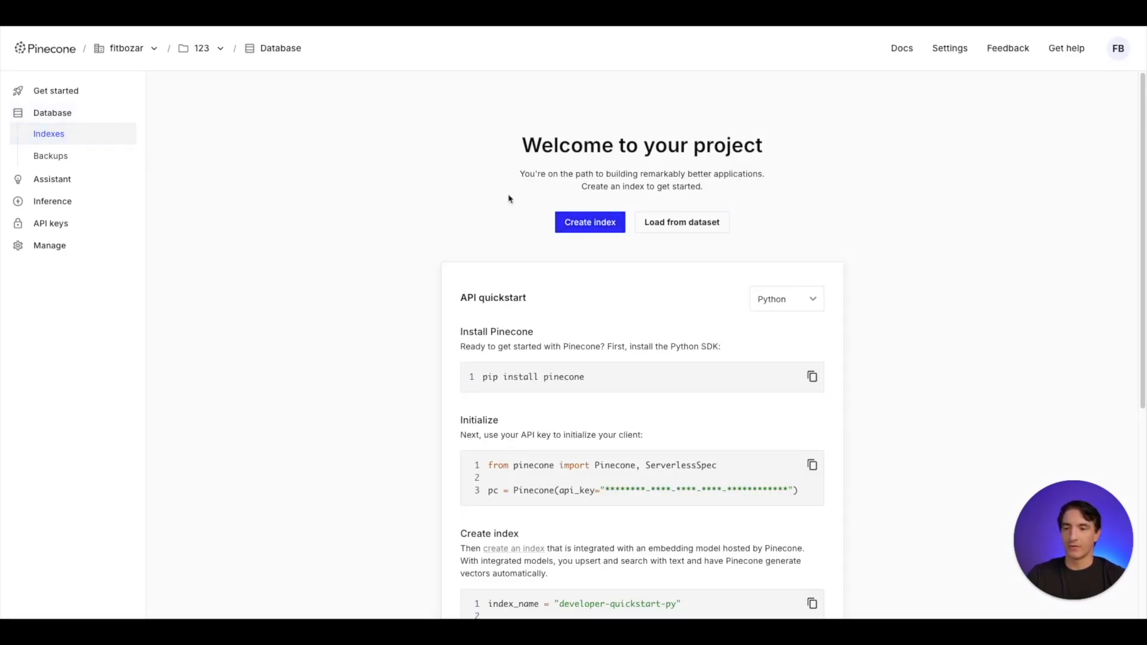
- In Pinecone, start a new index and name it testindex
left_click(589, 222)
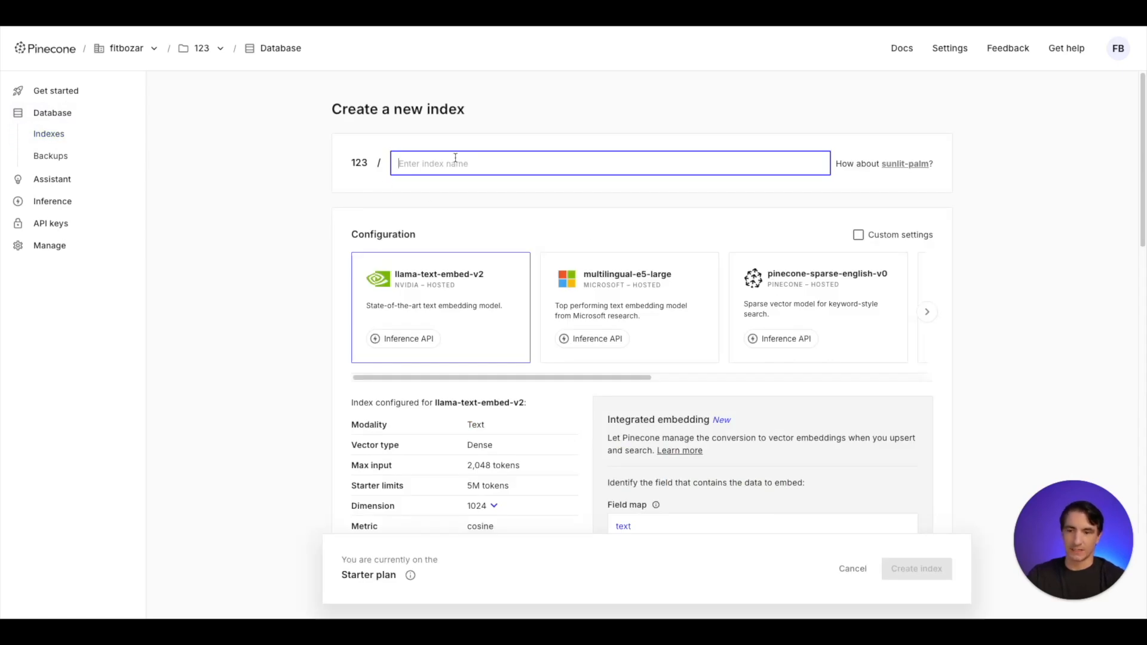
type("test")
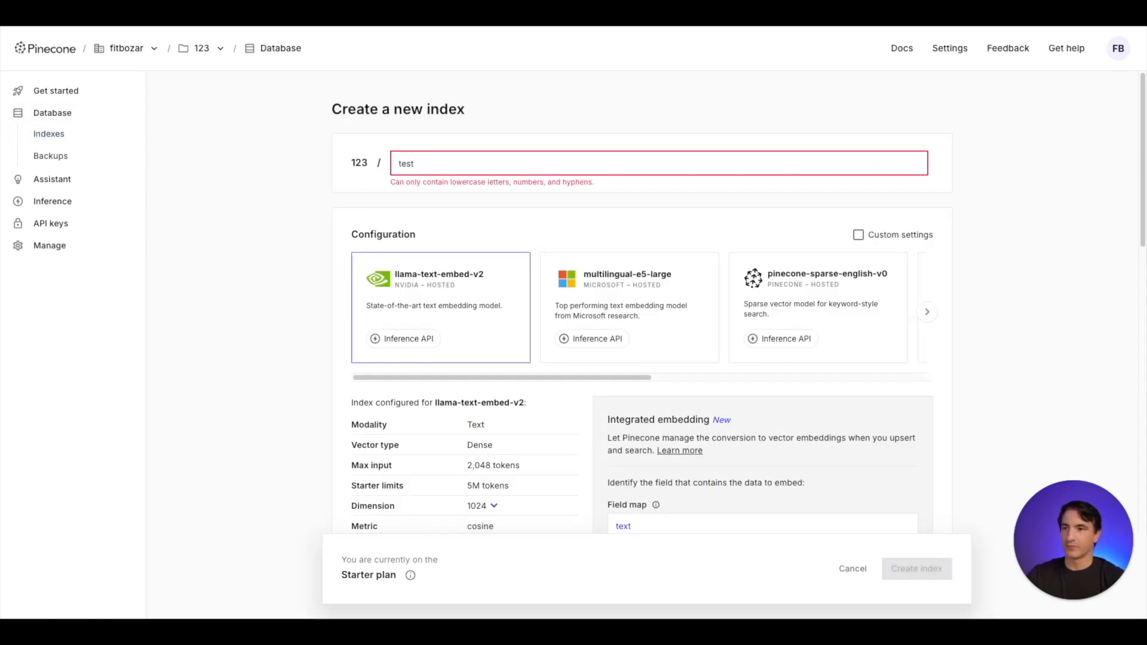
key("BackSpace")
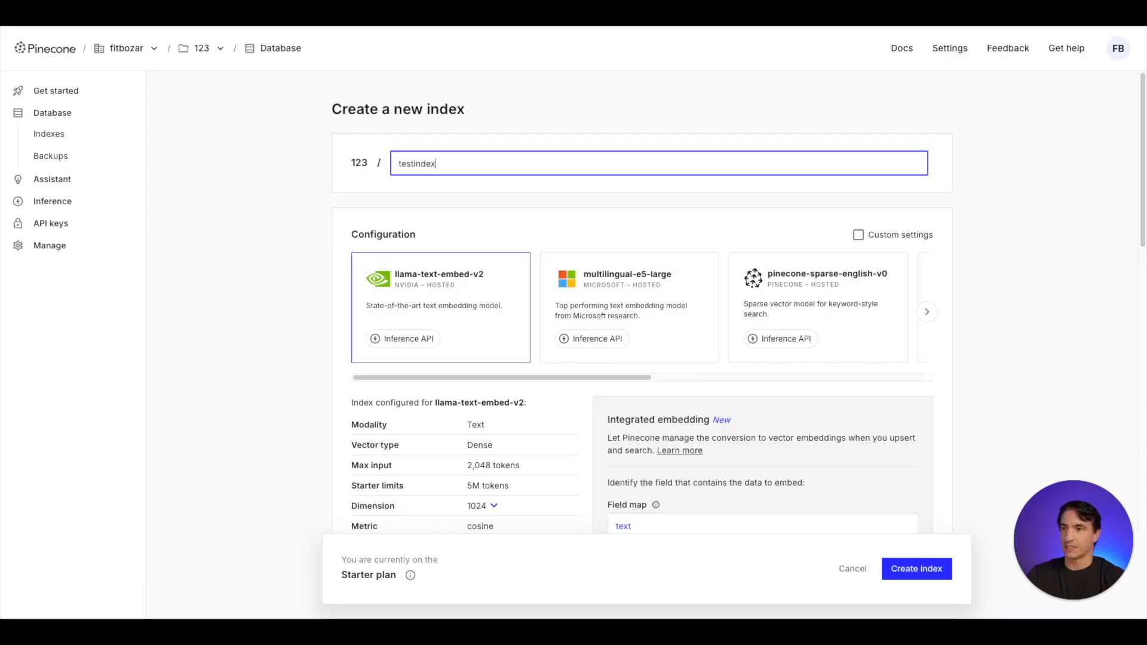
- Configure the index for OpenAI's text-embedding-3-small model with dimension 1536, and create it
left_click_drag(598, 376, 801, 377)
left_click(816, 292)
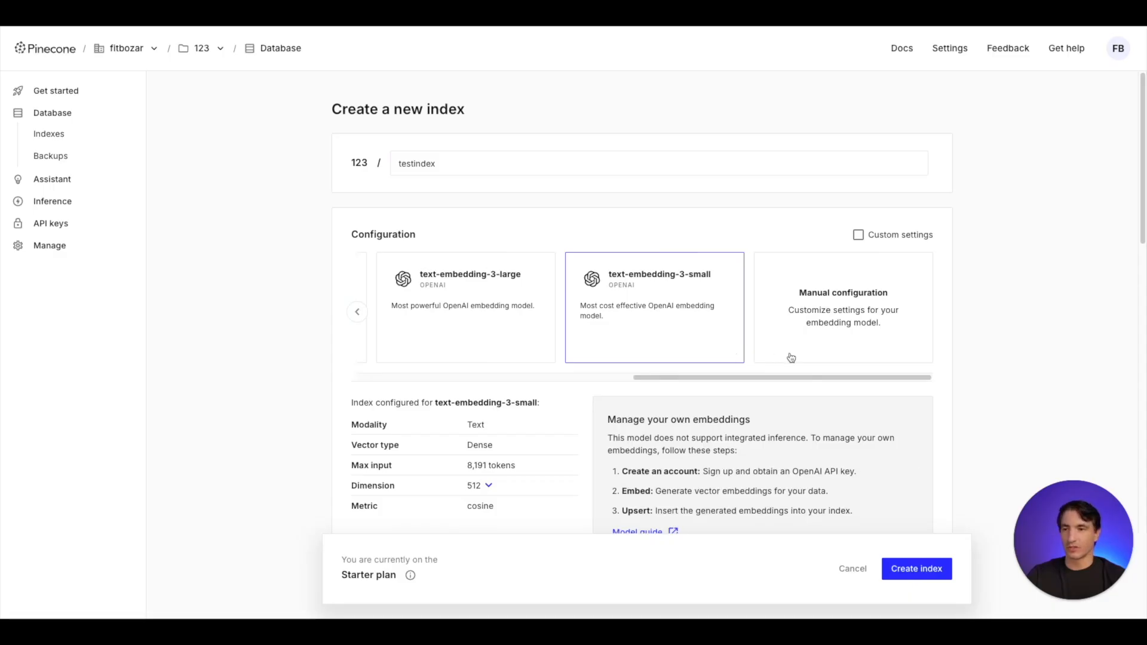
scroll(971, 331, "down", 1)
left_click(488, 415)
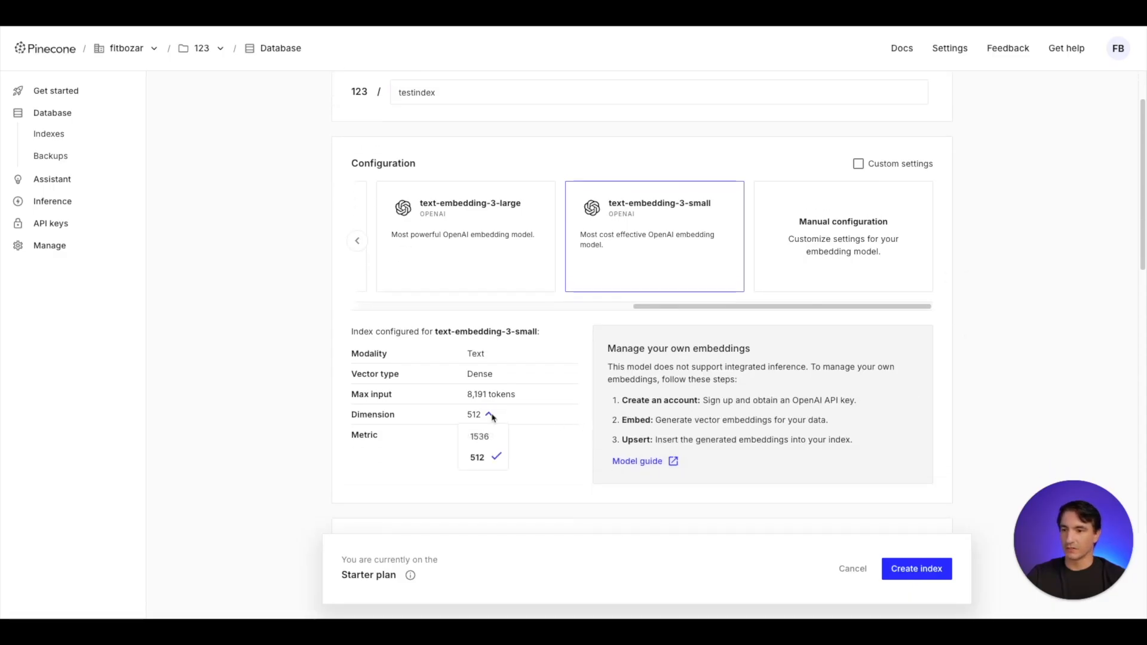
left_click(491, 437)
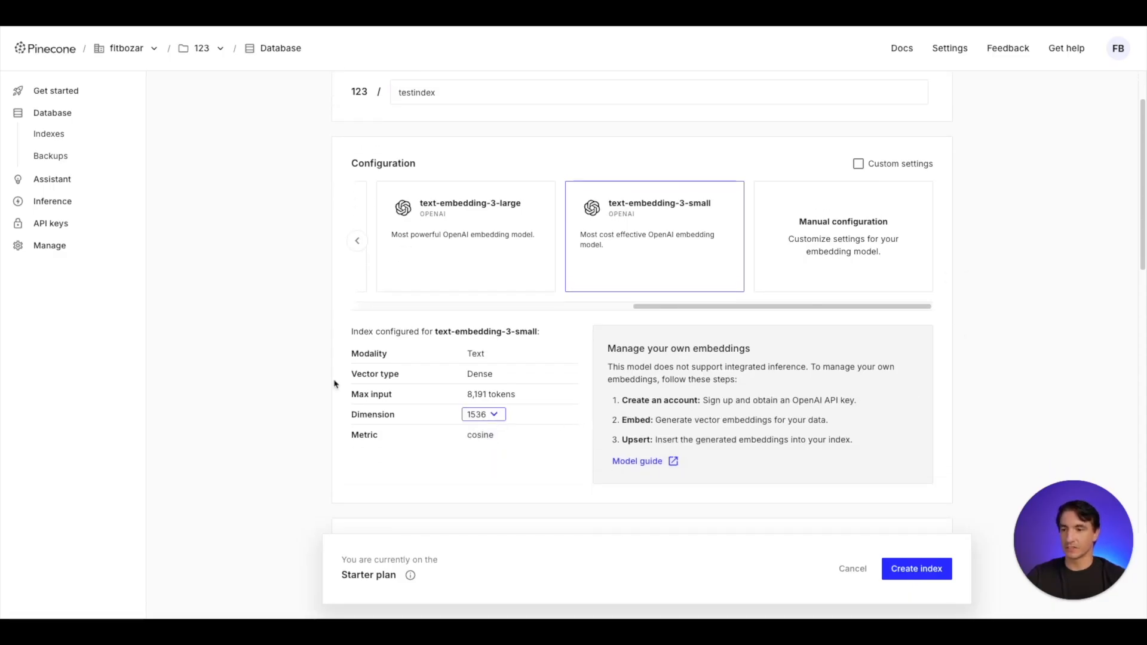
scroll(325, 360, "down", 2)
scroll(325, 360, "down", 3)
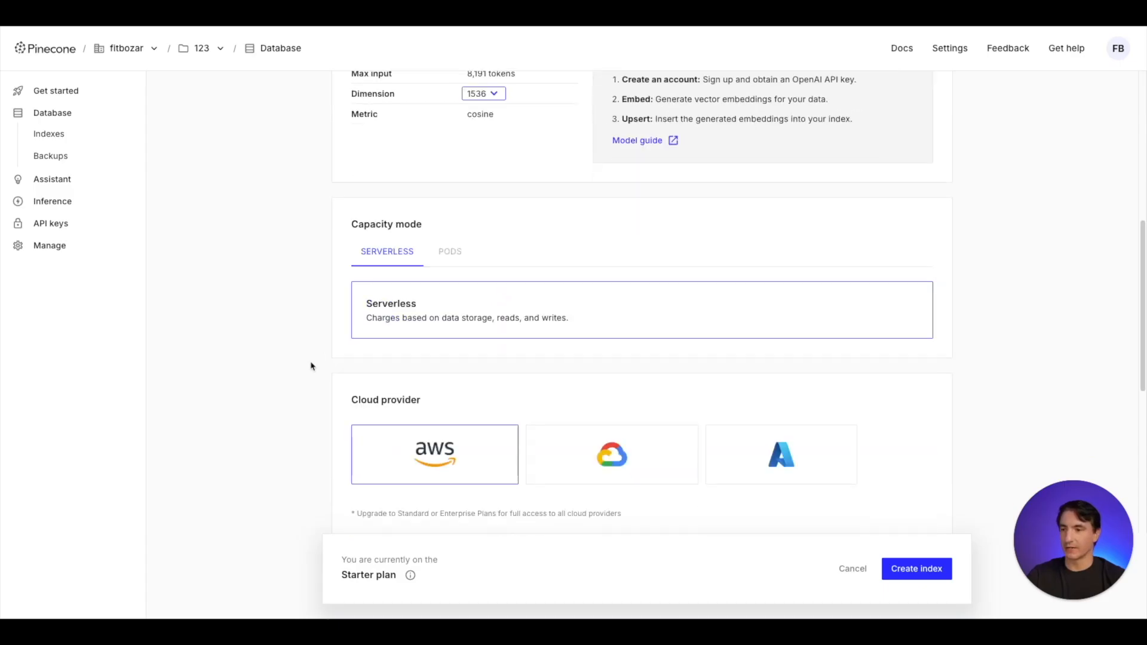
scroll(400, 468, "down", 6)
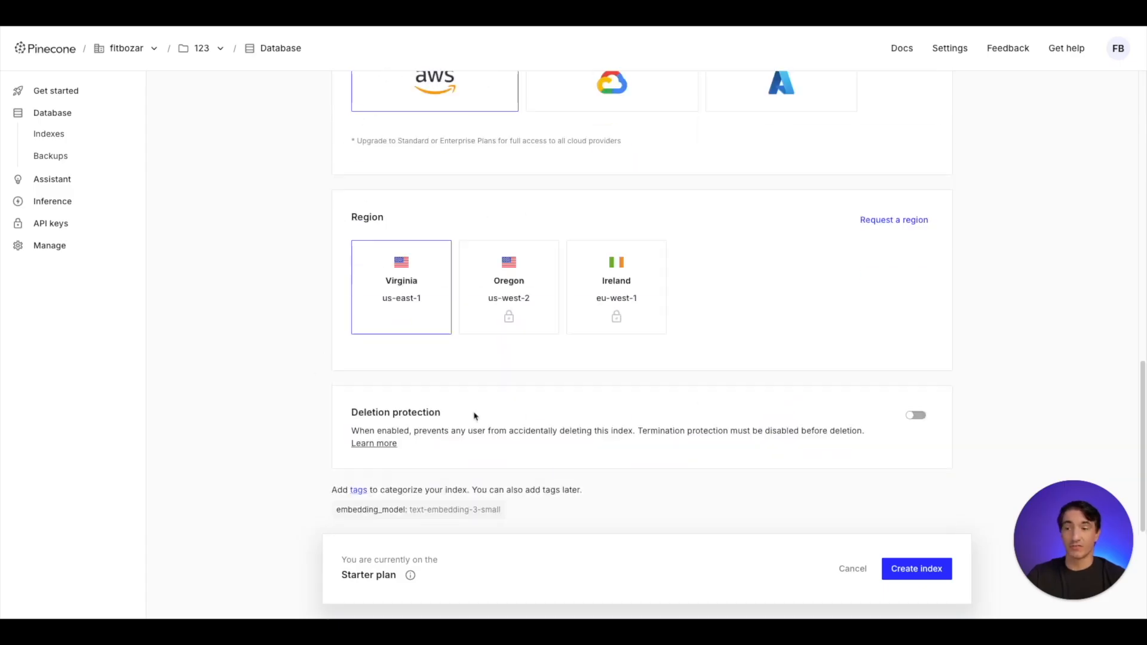
left_click(908, 571)
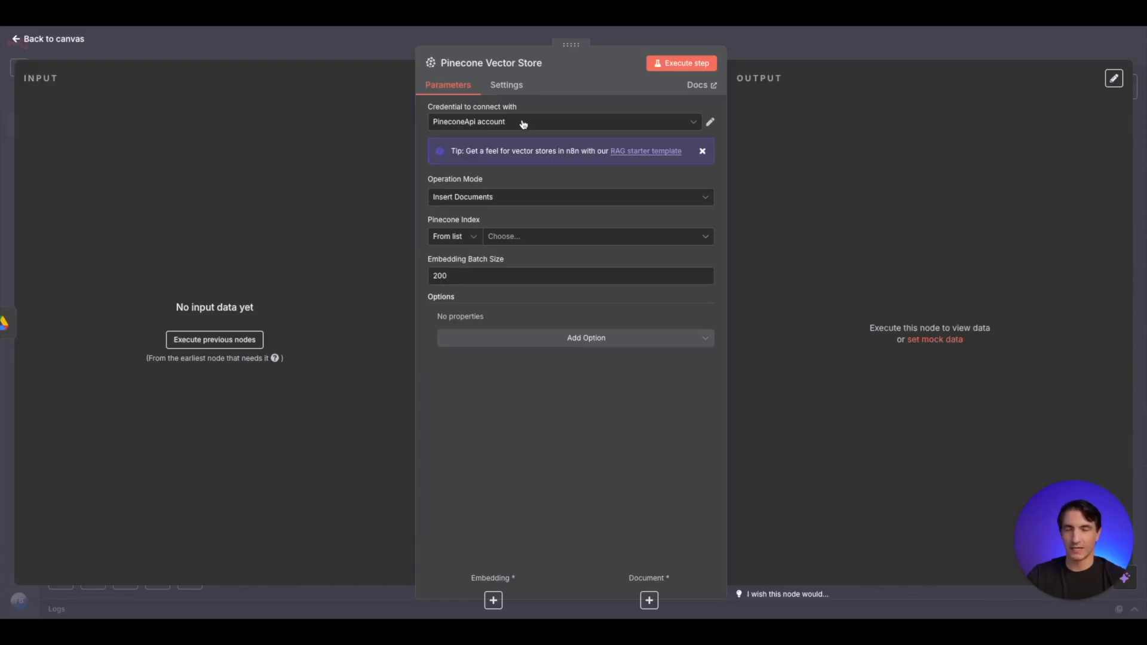
- Back in n8n, choose testindex as the Pinecone index of the Pinecone Vector Store node
left_click(568, 242)
left_click(545, 269)
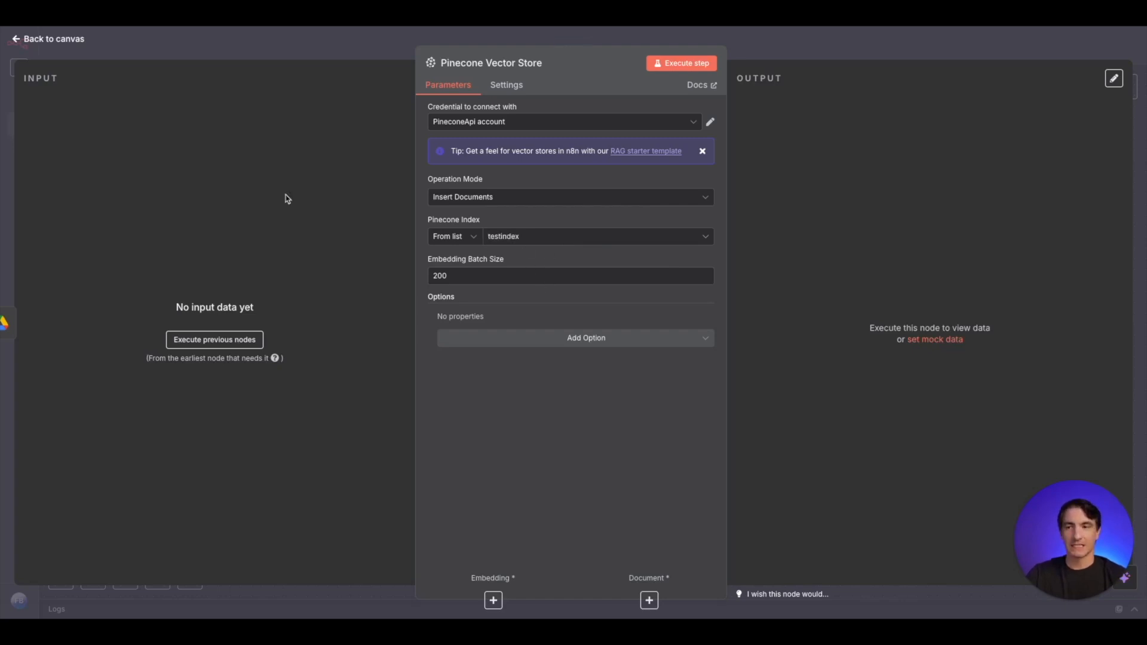
left_click(363, 46)
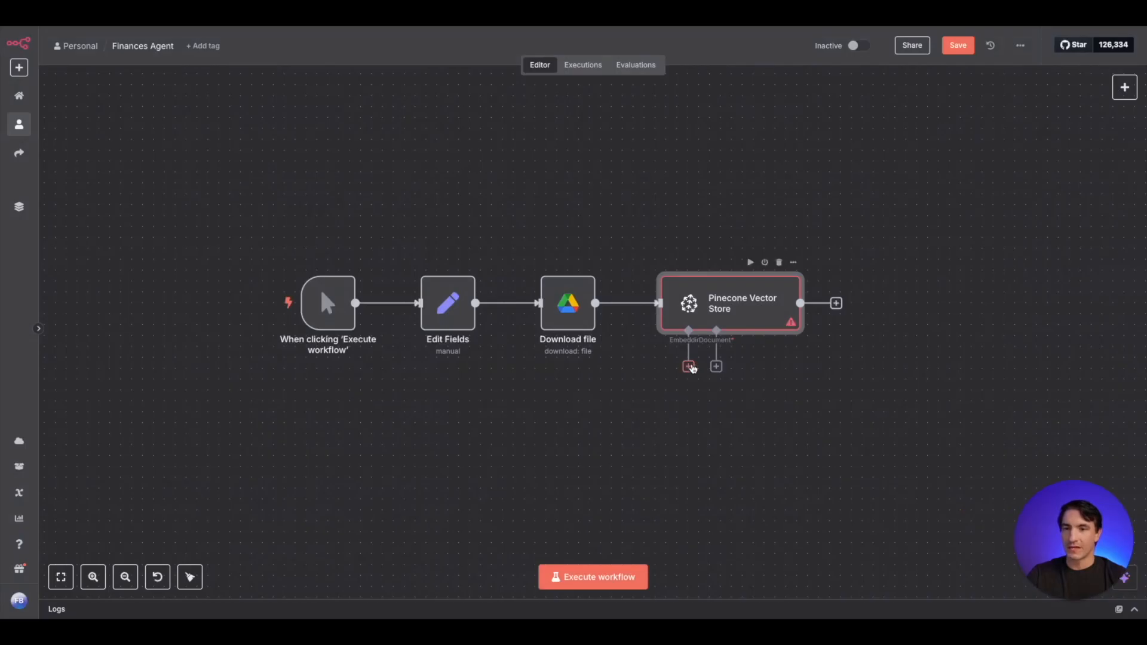
- Attach an Embeddings OpenAI node to the Pinecone Vector Store's embedding input
left_click(688, 366)
type("open")
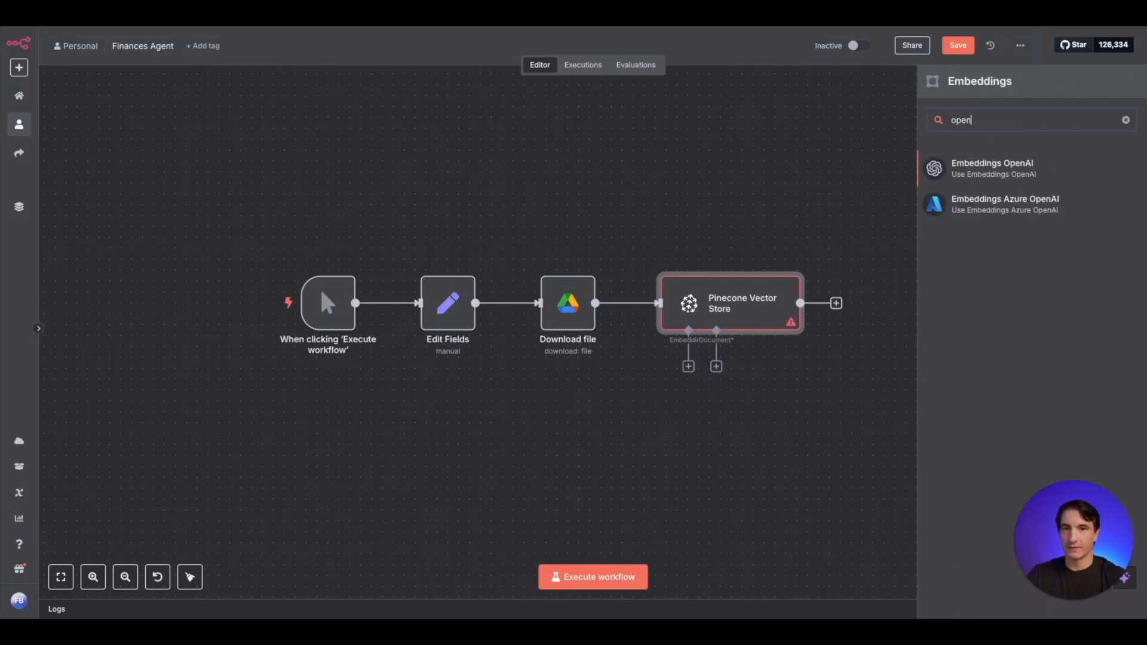
key("Return")
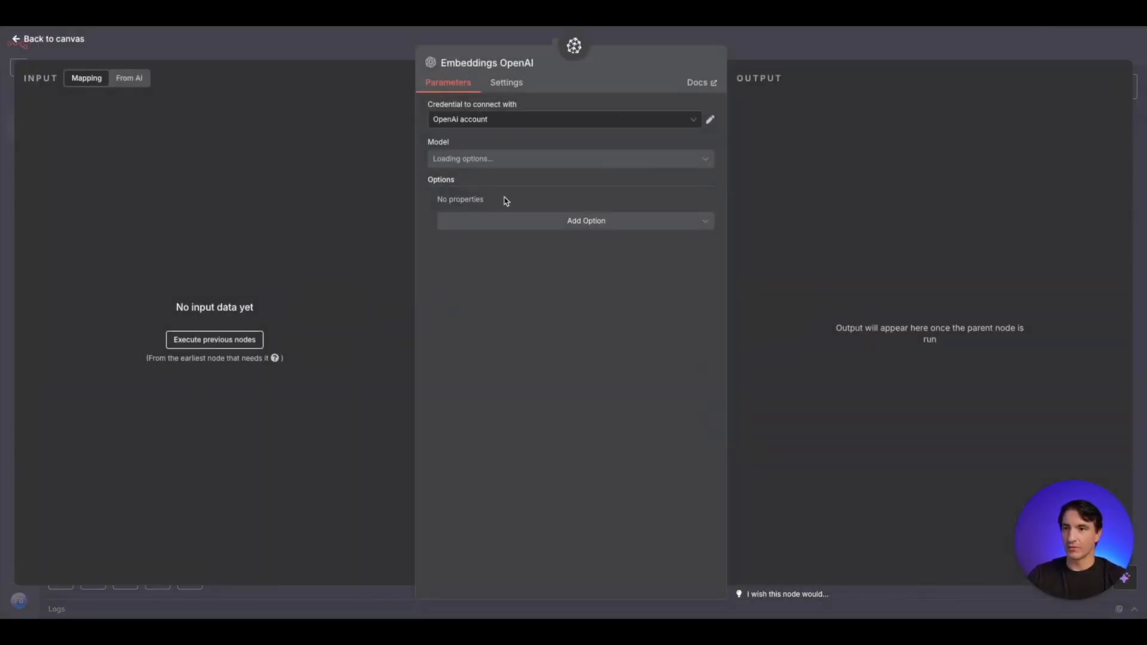
left_click(332, 46)
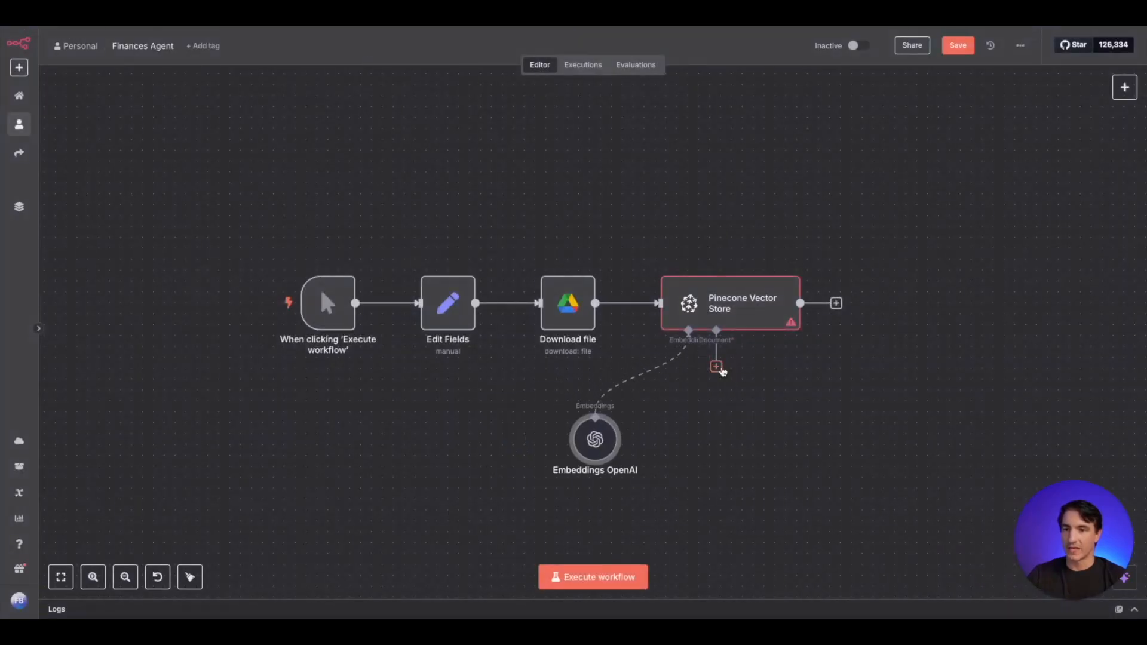
- Attach a Default Data Loader to the vector store's document input, with Binary data type and Custom text splitting
left_click(717, 367)
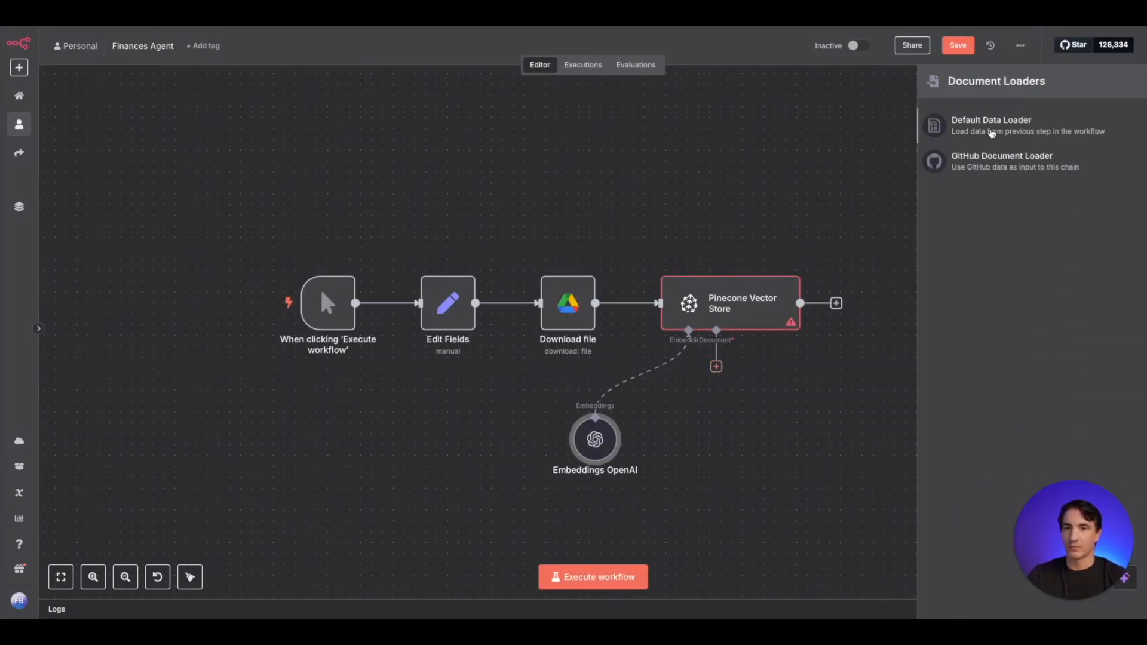
left_click(978, 134)
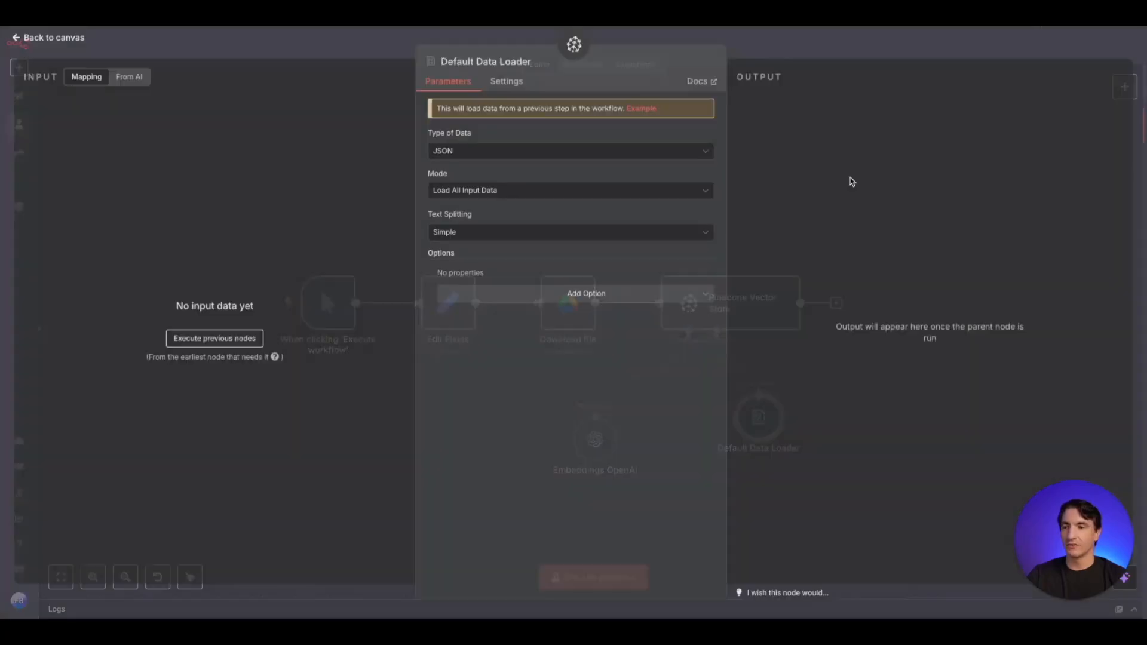
left_click(484, 162)
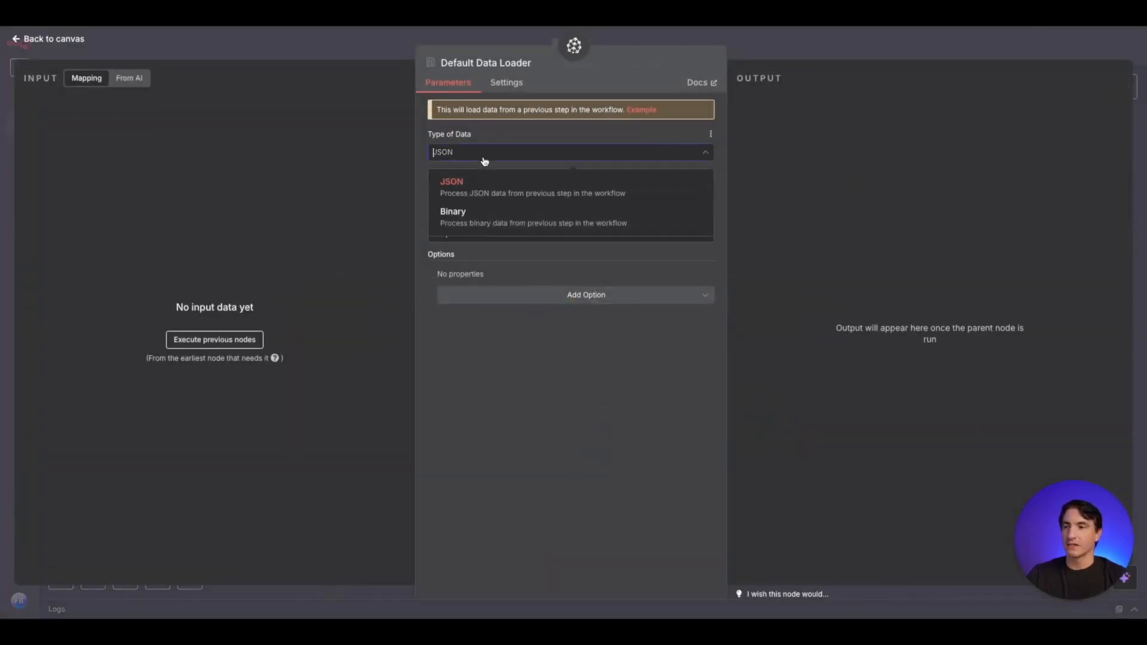
left_click(487, 223)
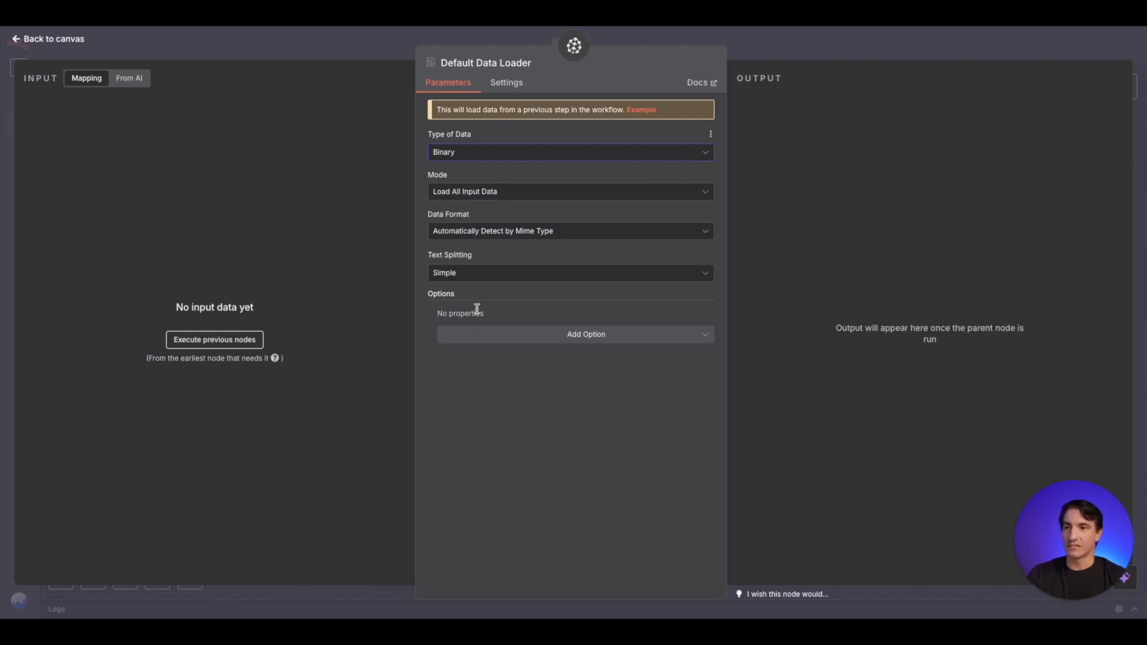
left_click(486, 273)
left_click(512, 330)
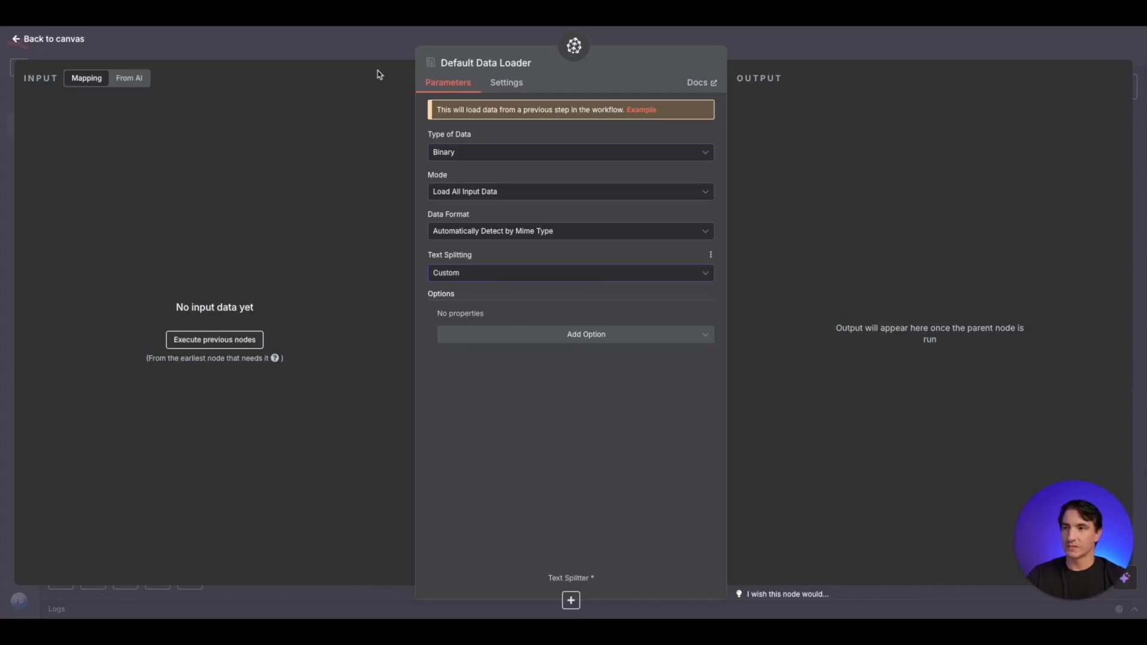
left_click(379, 42)
- Attach a Recursive Character Text Splitter to the Default Data Loader and set its chunk overlap to 100
left_click_drag(870, 489, 805, 273)
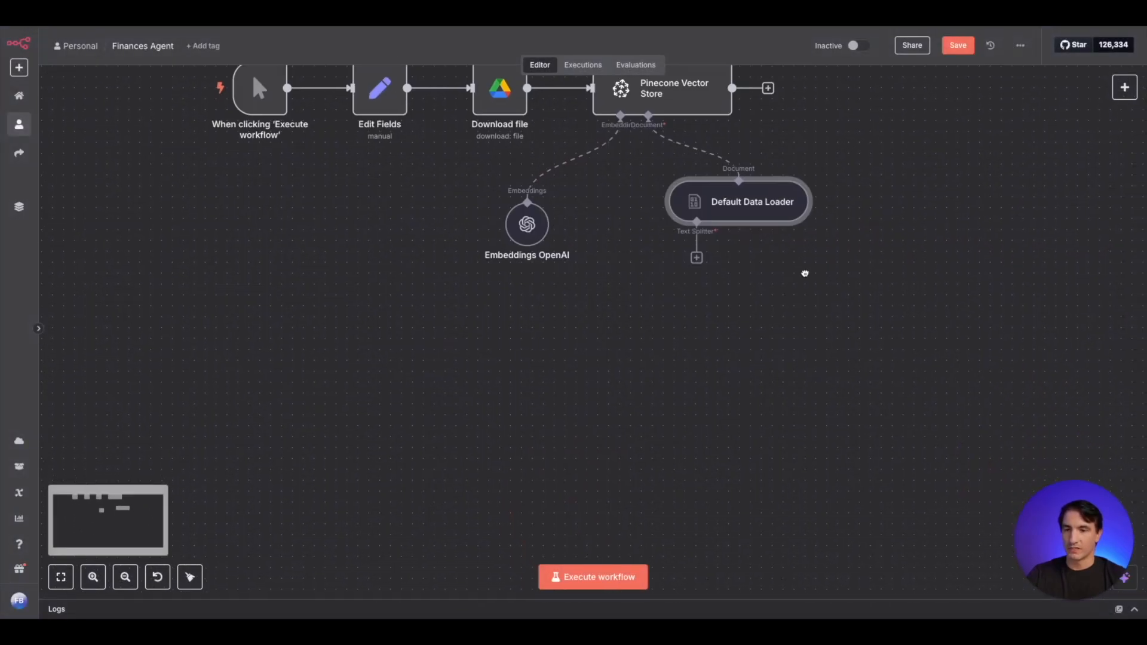
left_click(697, 257)
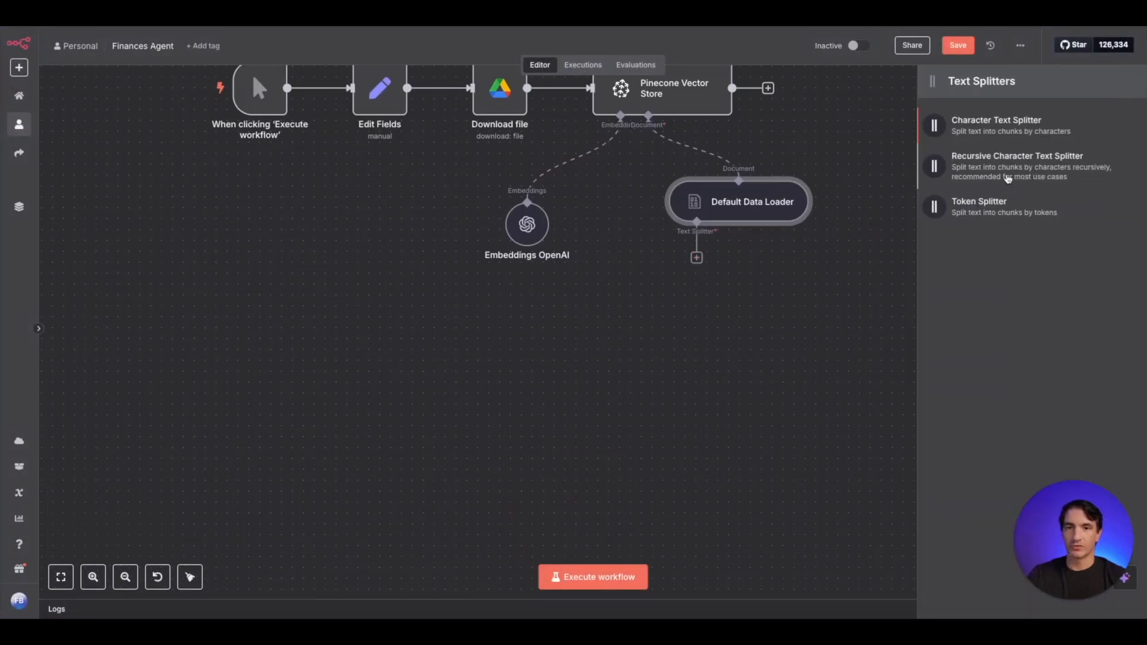
left_click(1020, 174)
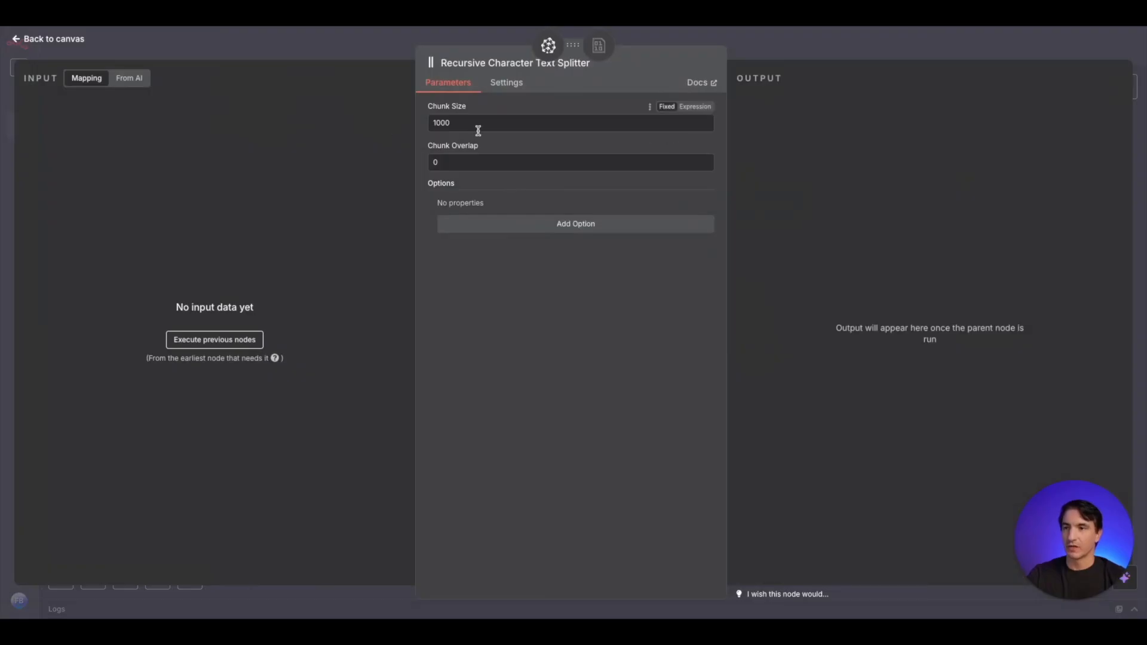
double_click(478, 129)
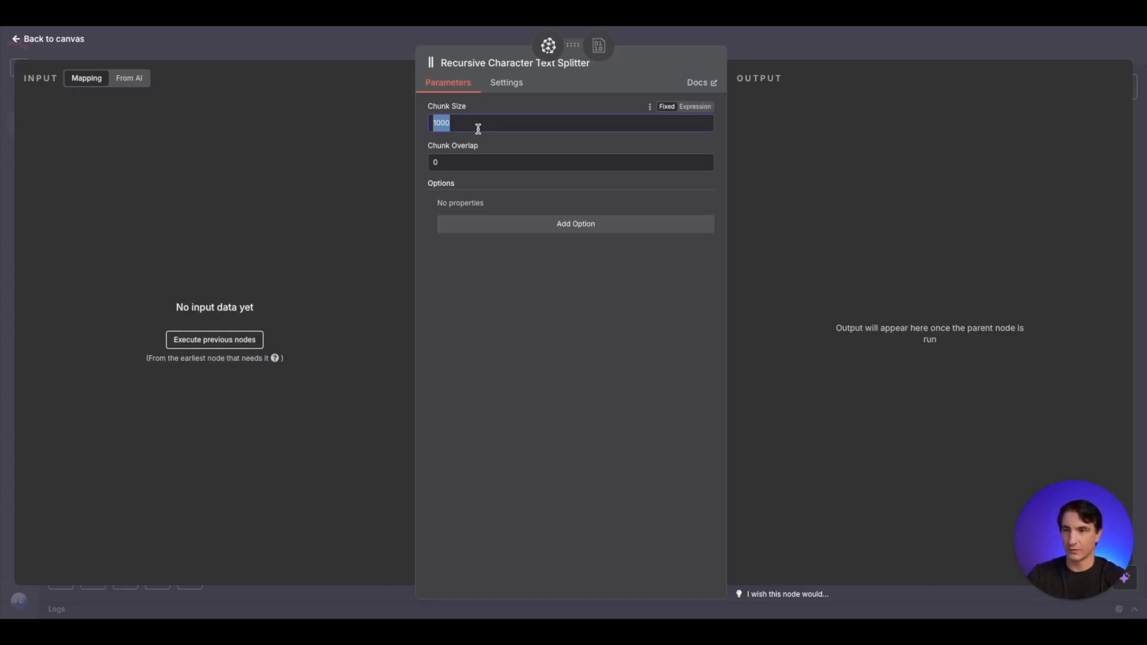
left_click(443, 162)
key("BackSpace")
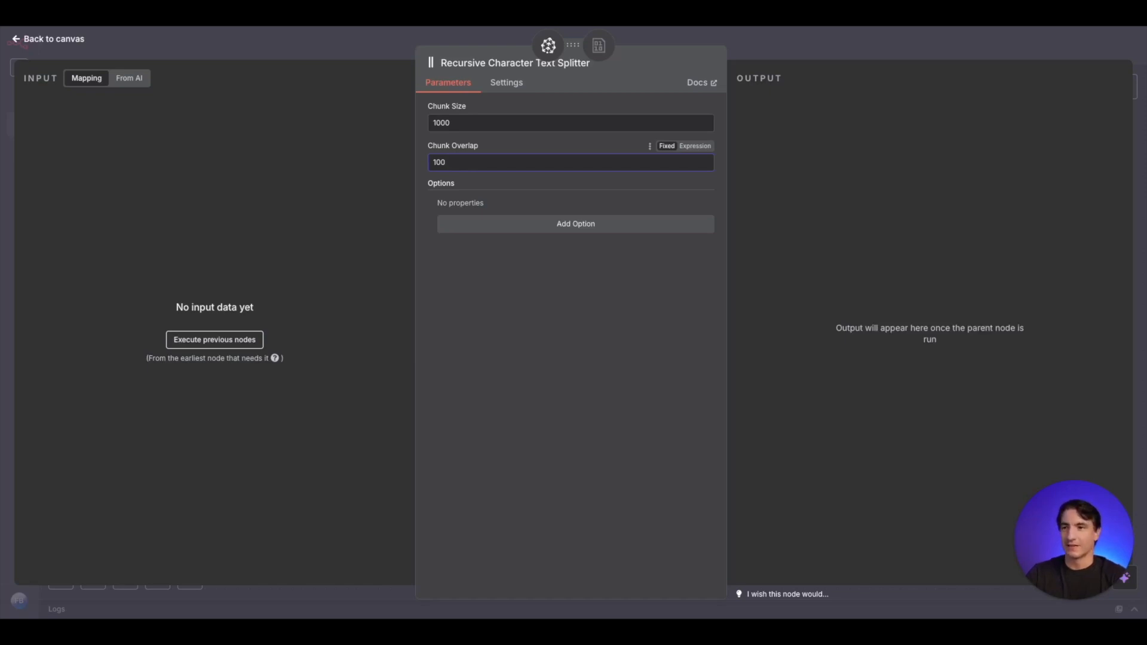
left_click(256, 45)
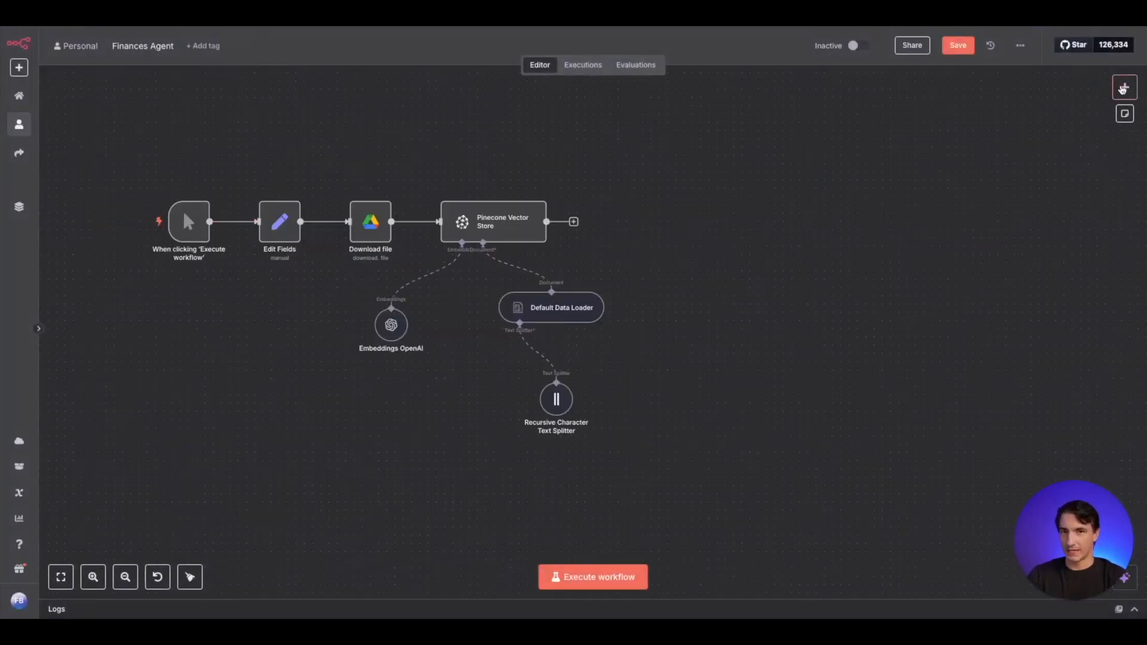
- Add a Question and Answer Chain node and place it on the canvas to the right of the Pinecone Vector Store
left_click(1124, 88)
type("question")
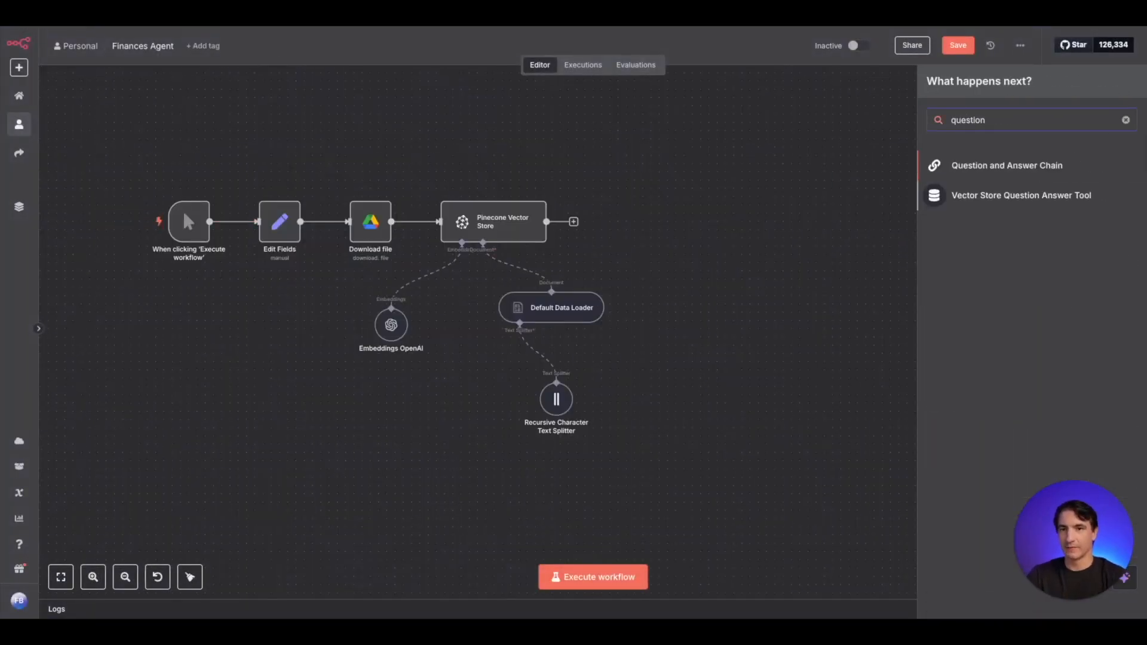
left_click(1028, 170)
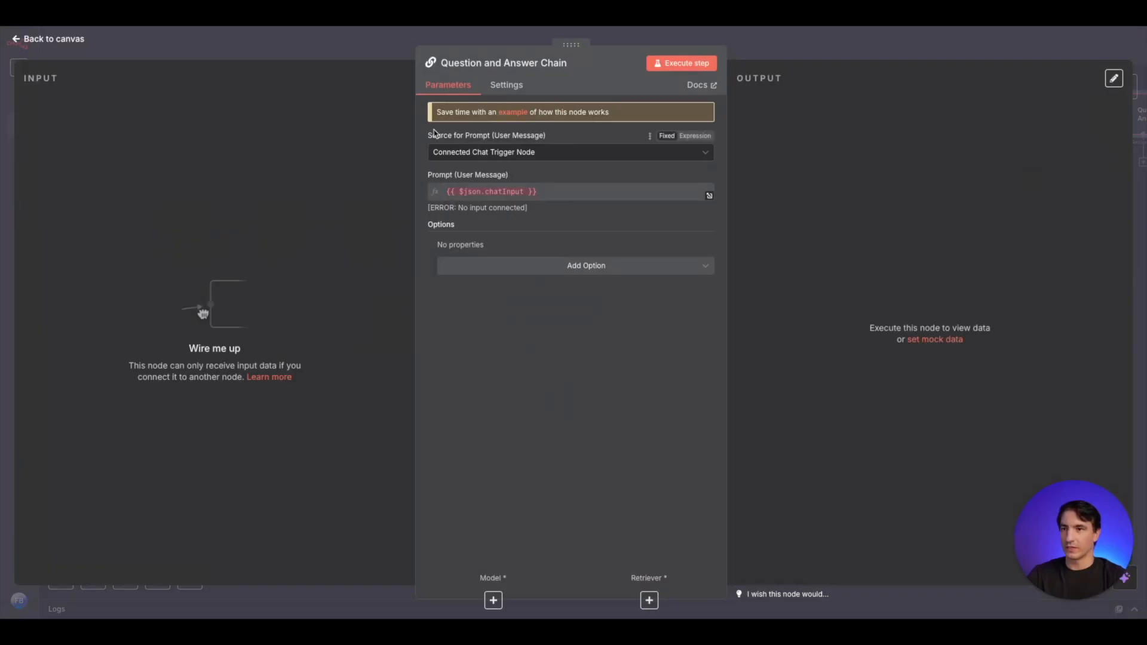
left_click(367, 52)
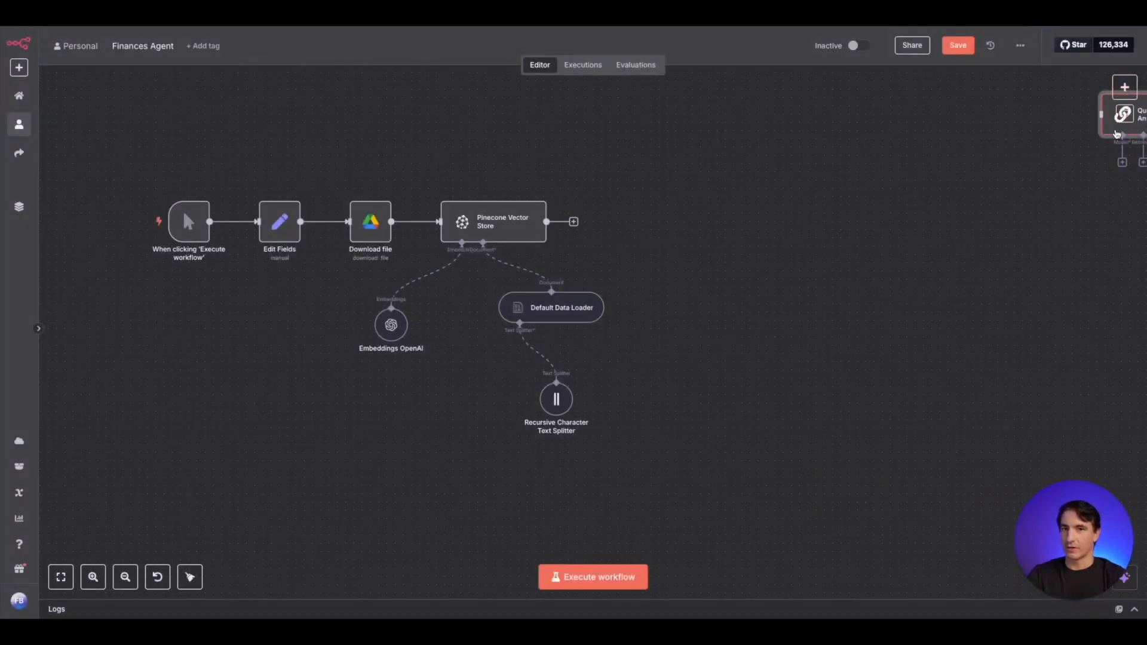
left_click_drag(1117, 134, 807, 241)
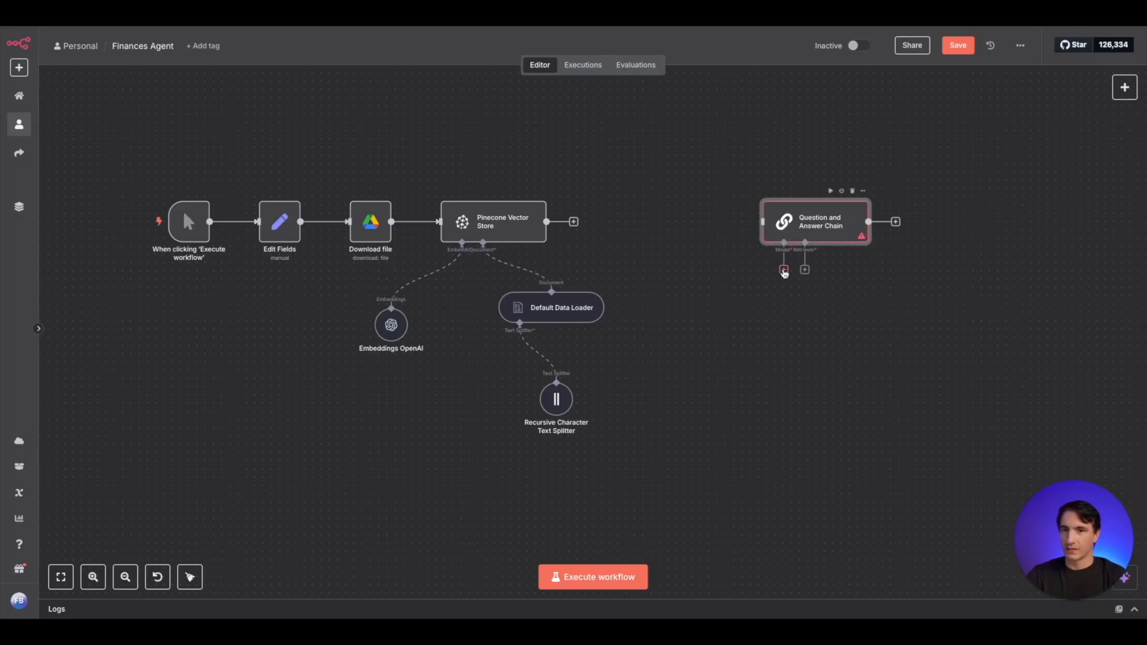
- Attach an OpenAI Chat Model to the Question and Answer Chain's model input and place it below the chain, slightly to its left
left_click(784, 270)
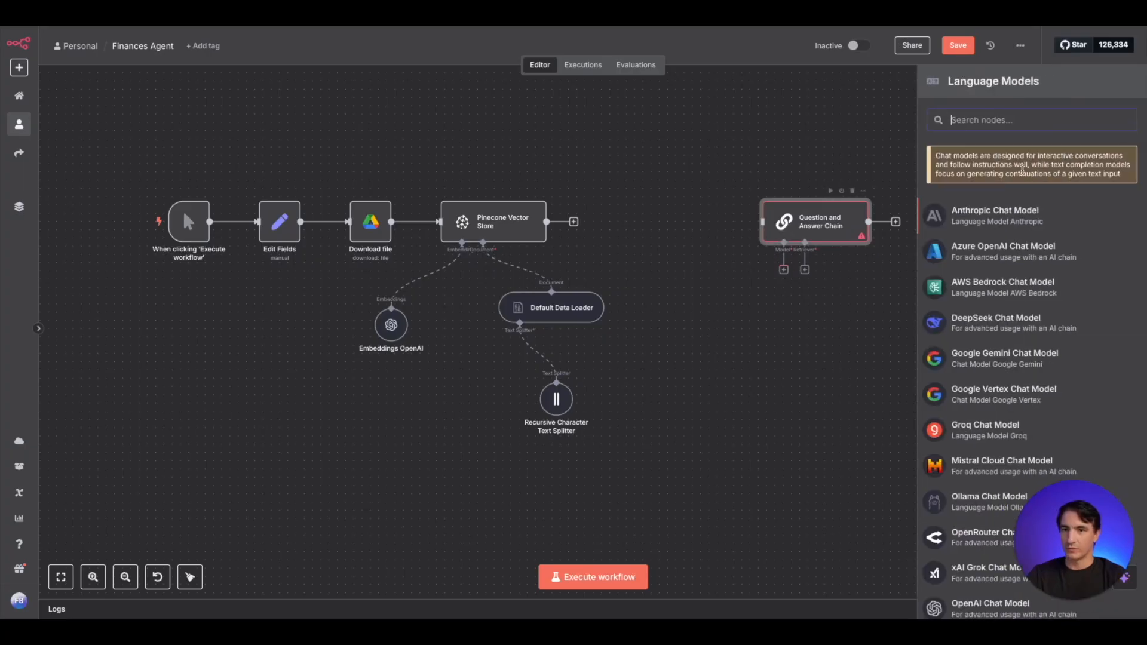
type("open")
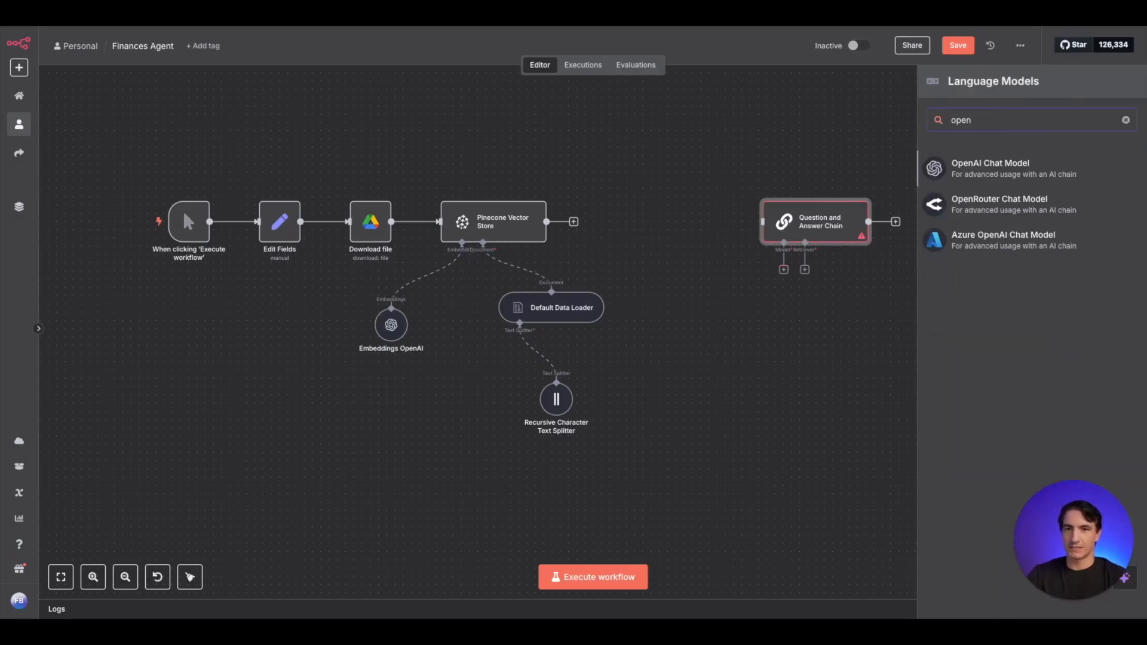
left_click(1028, 180)
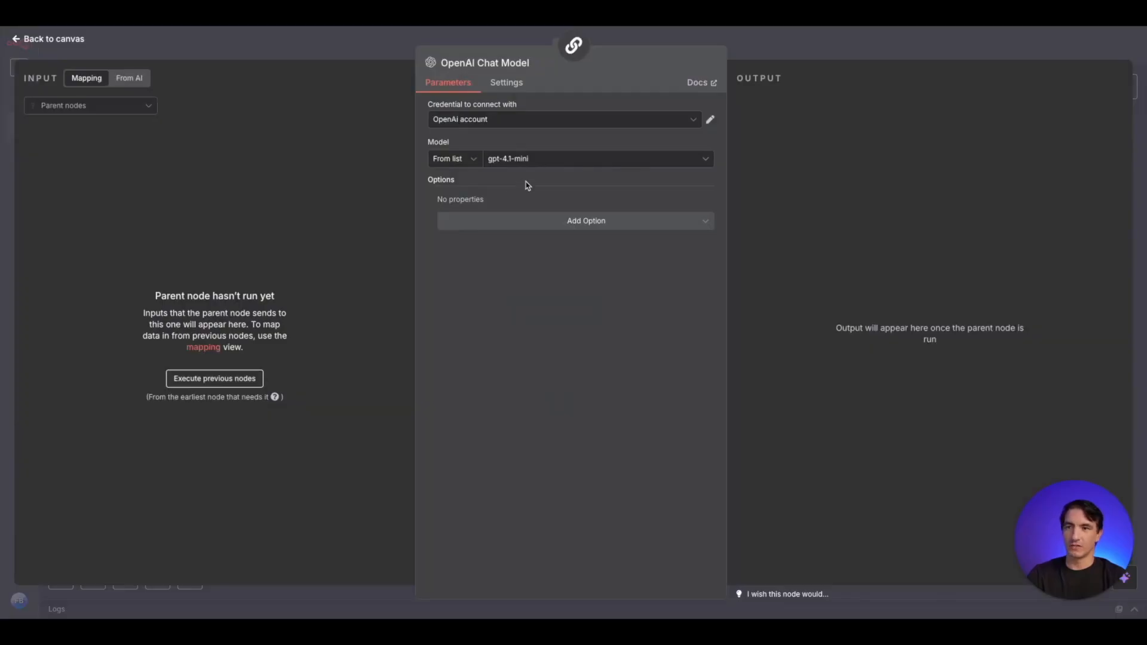
left_click(389, 51)
left_click_drag(789, 314, 723, 315)
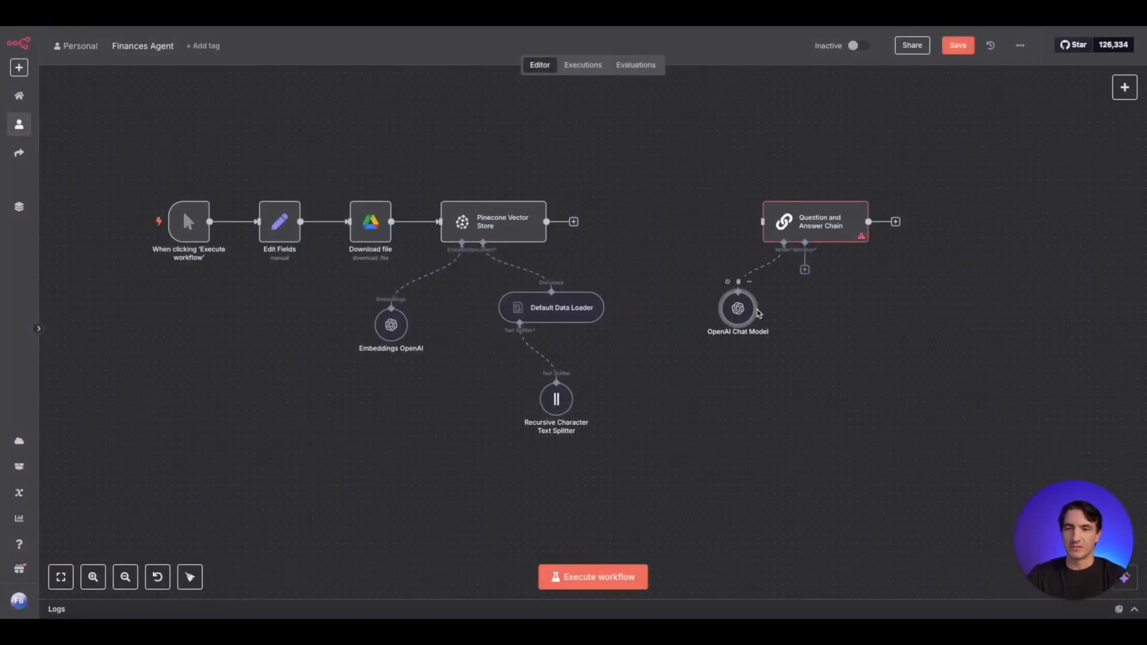
- Attach a Vector Store Retriever to the Question and Answer Chain's retriever input
left_click(805, 270)
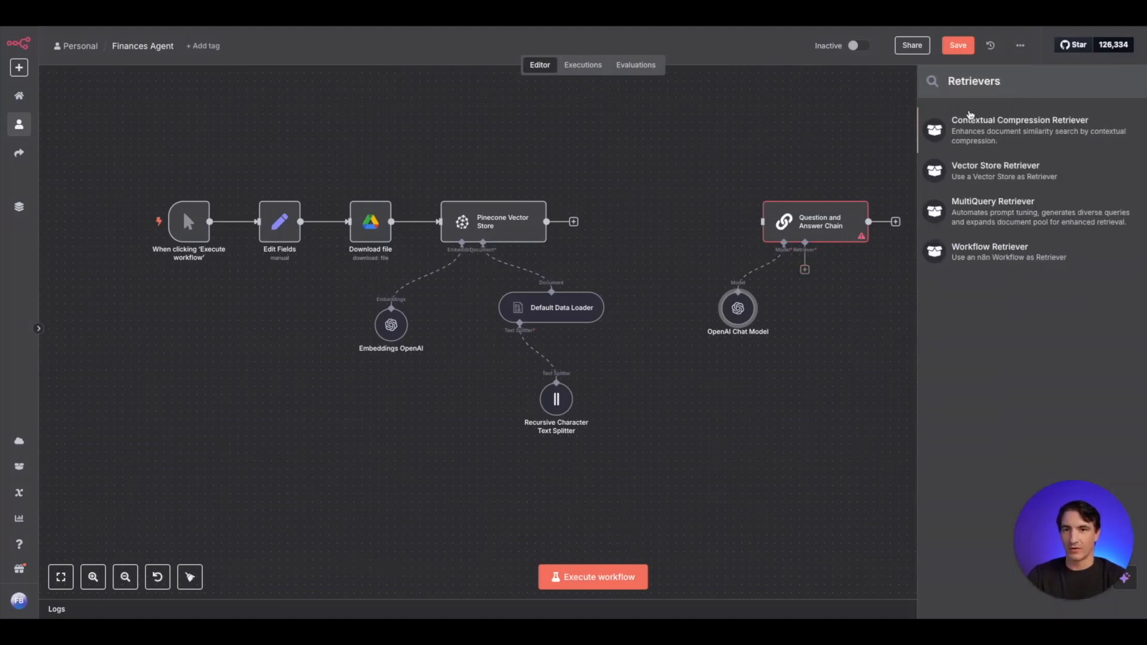
left_click(987, 170)
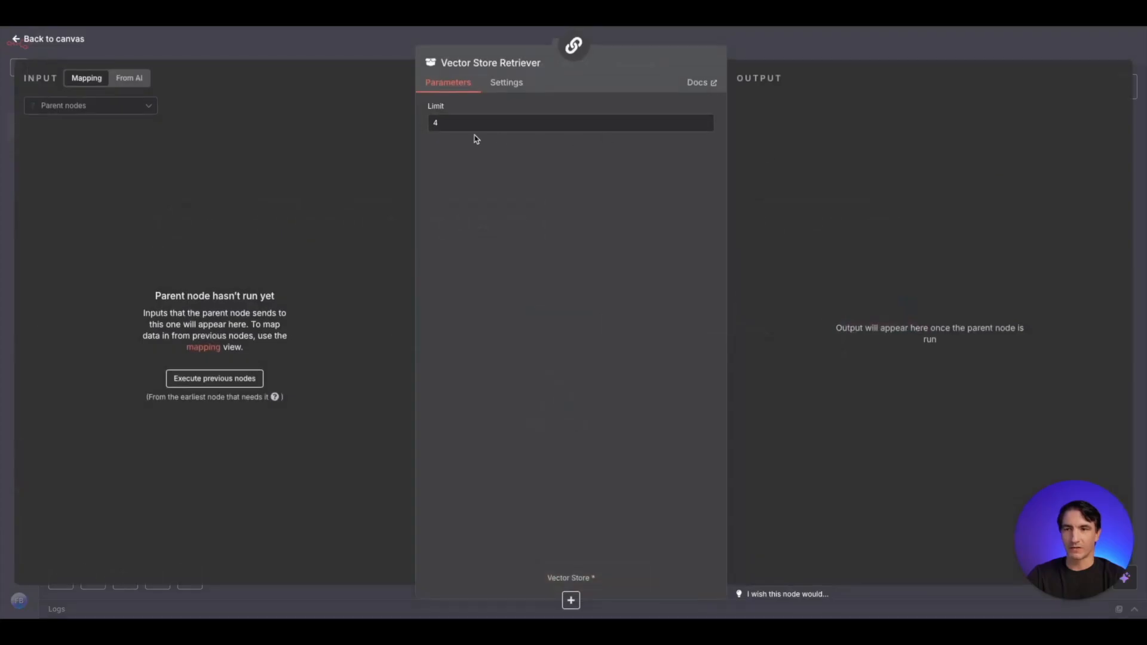
left_click(370, 59)
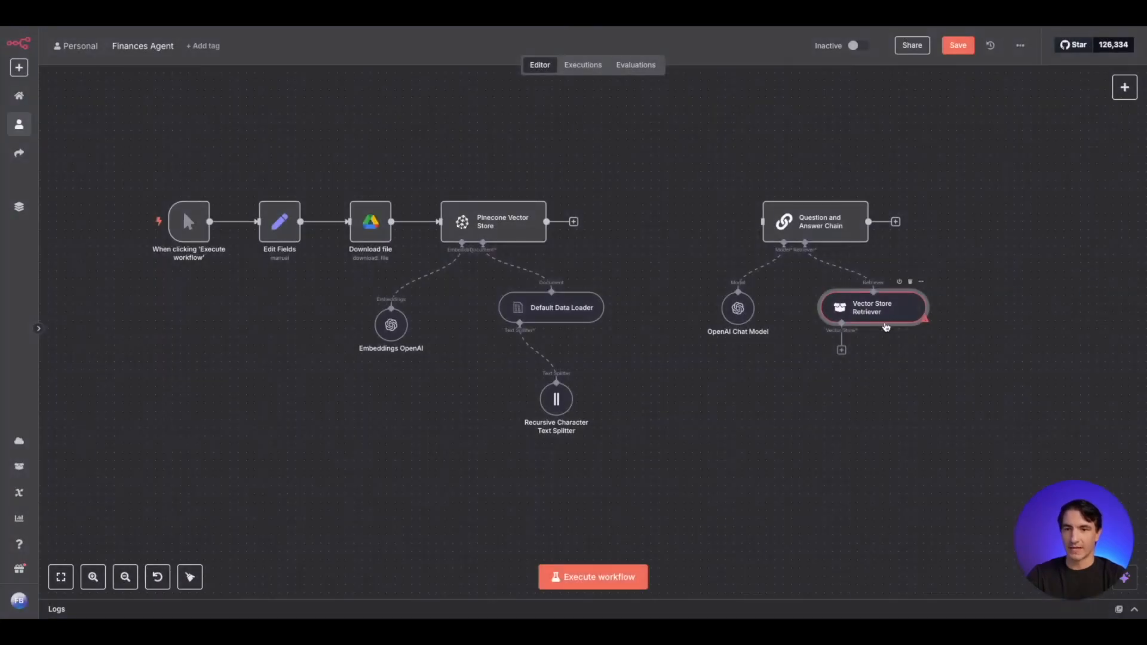
- Attach a Pinecone Vector Store using the testindex index to the Vector Store Retriever and place it below the retriever
left_click(834, 367)
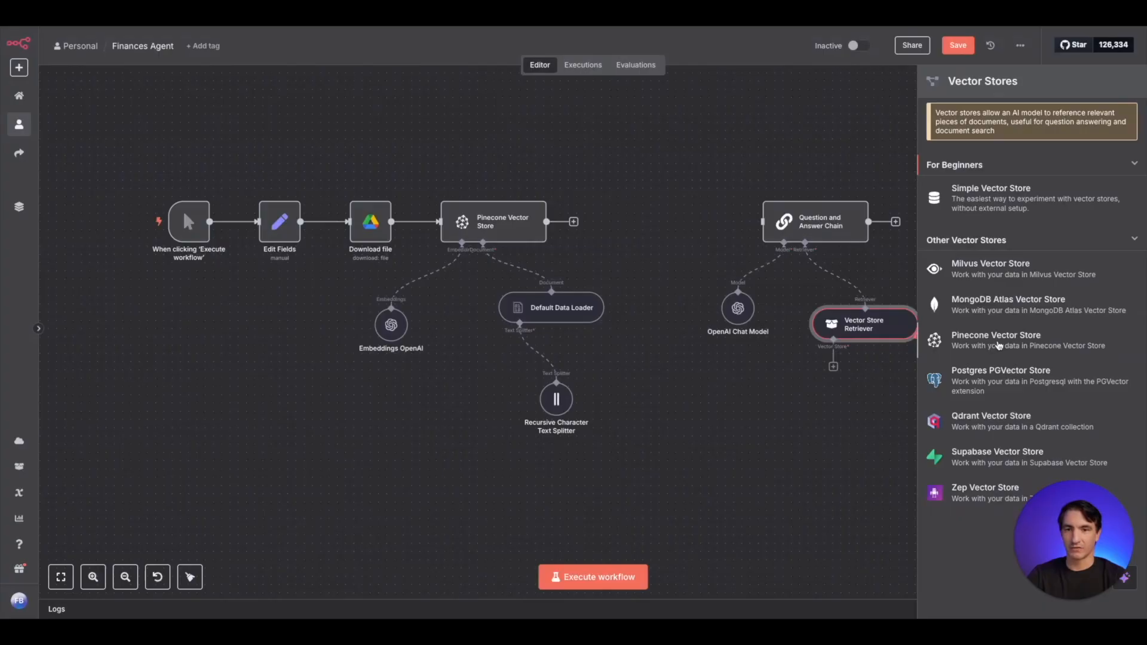
left_click(999, 345)
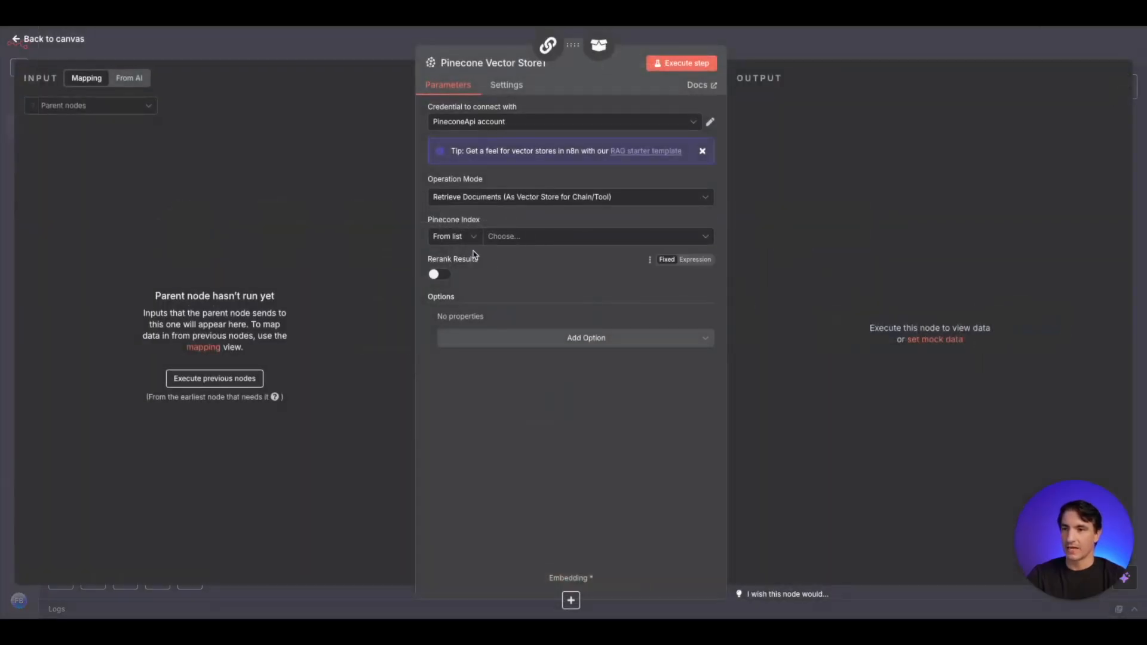
left_click(572, 246)
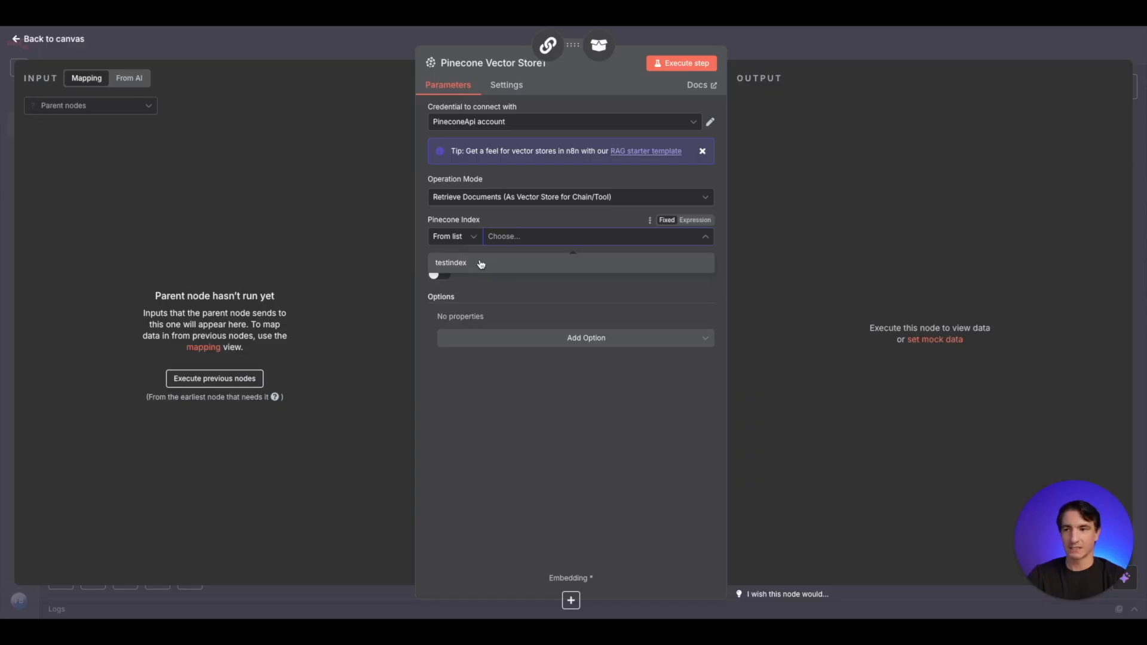
left_click(481, 264)
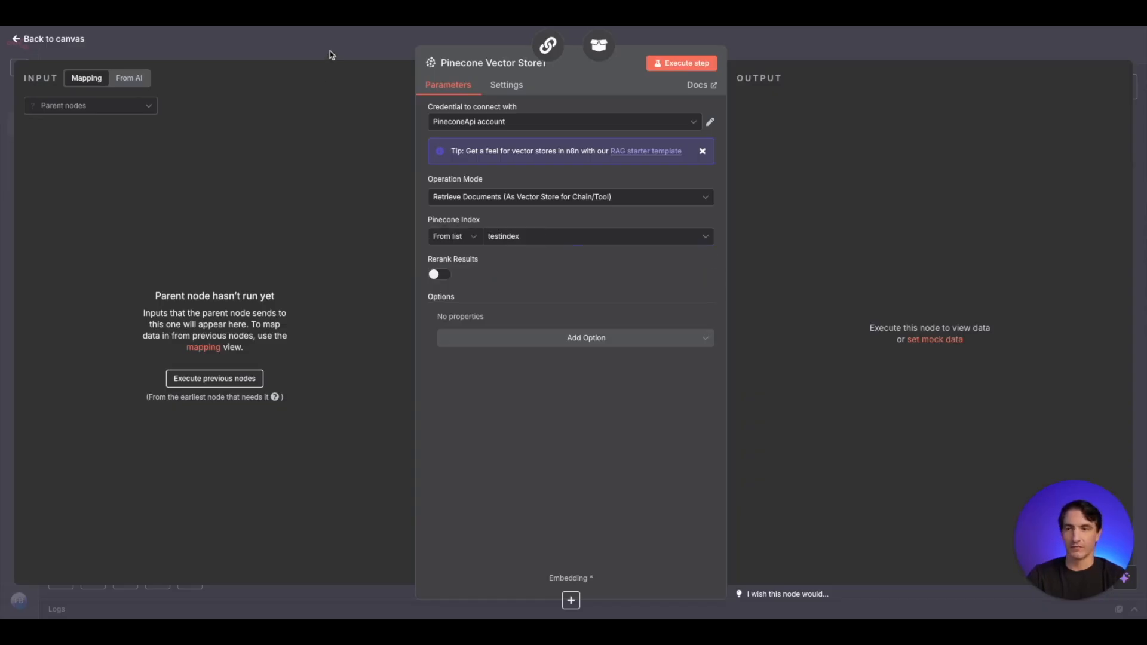
left_click(334, 50)
left_click_drag(1043, 324, 804, 398)
- Attach an Embeddings OpenAI node to the embedding input of the retriever's Pinecone Vector Store
left_click(751, 441)
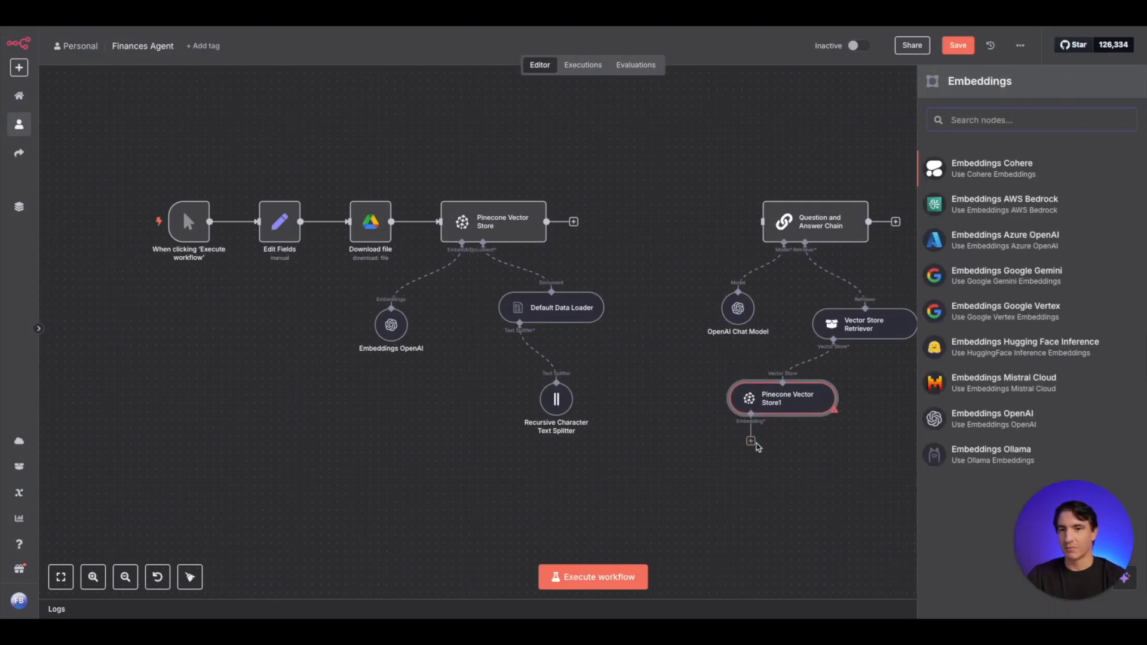
type("open")
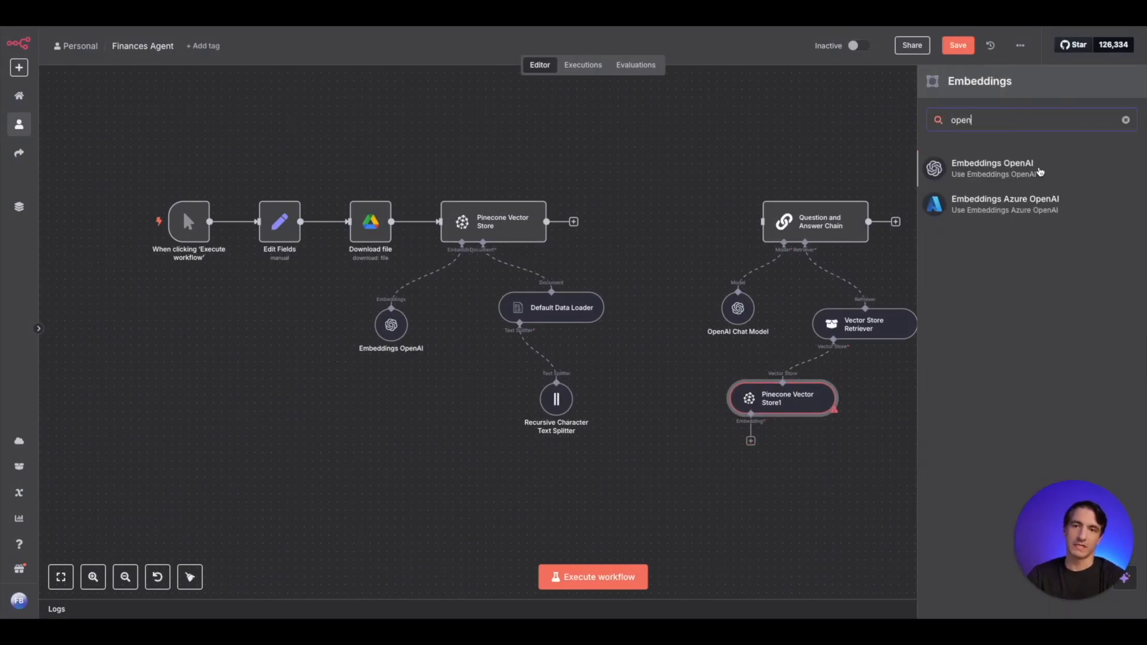
left_click(1037, 171)
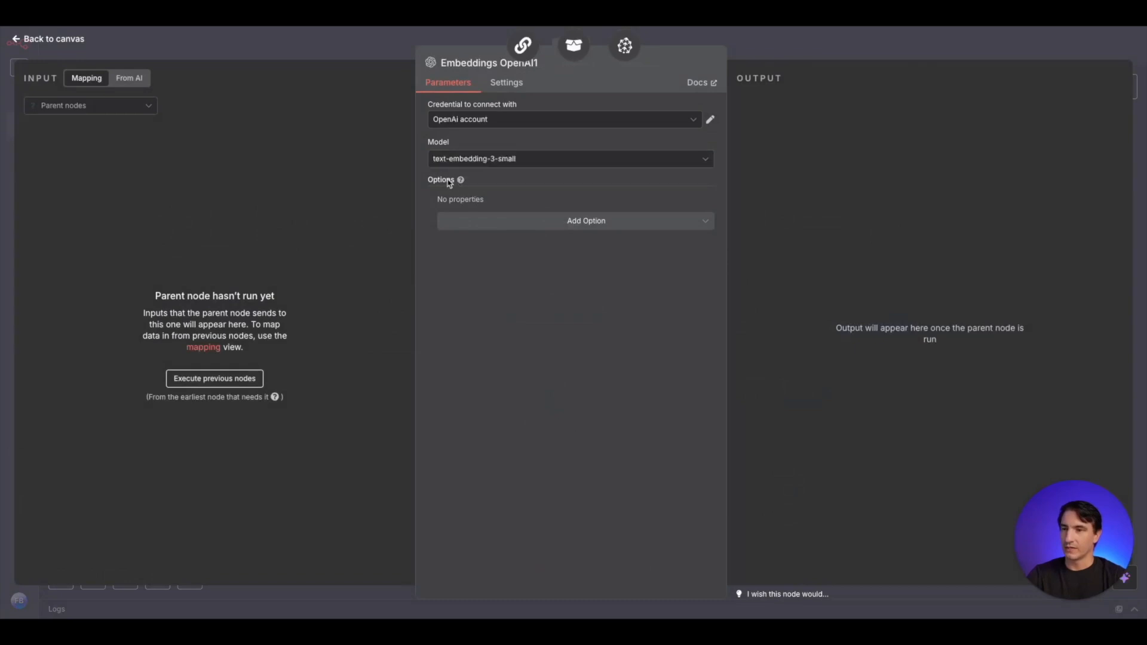
left_click(377, 42)
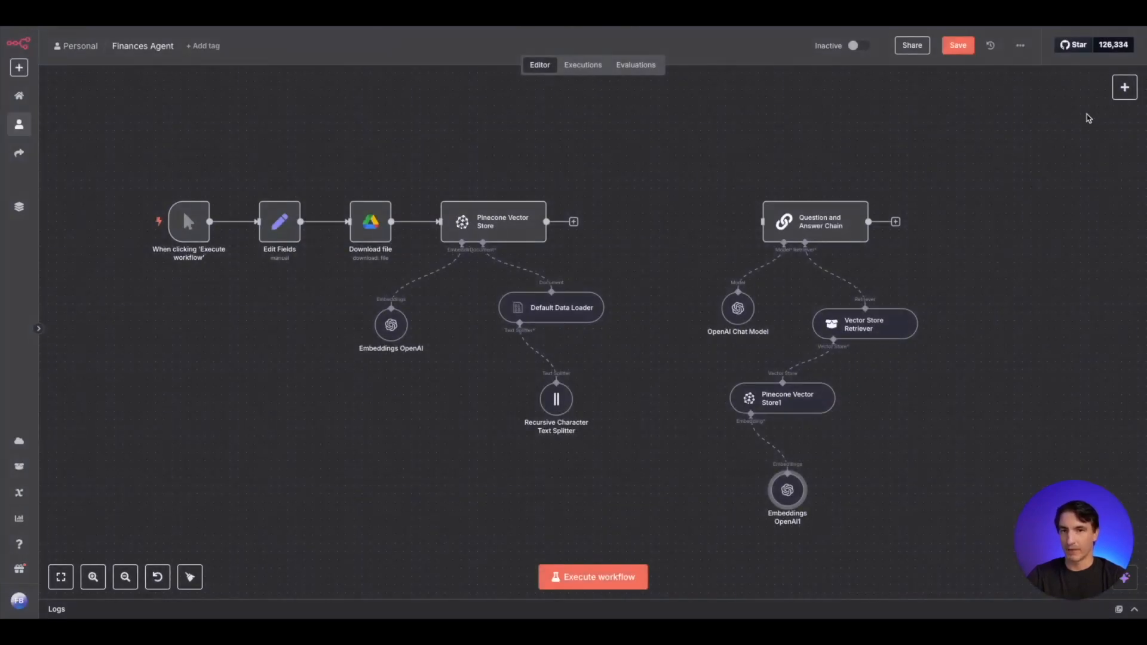
- Add a Chat Trigger in front of the Question and Answer Chain and connect it to the chain's input
left_click(1125, 89)
type("cha")
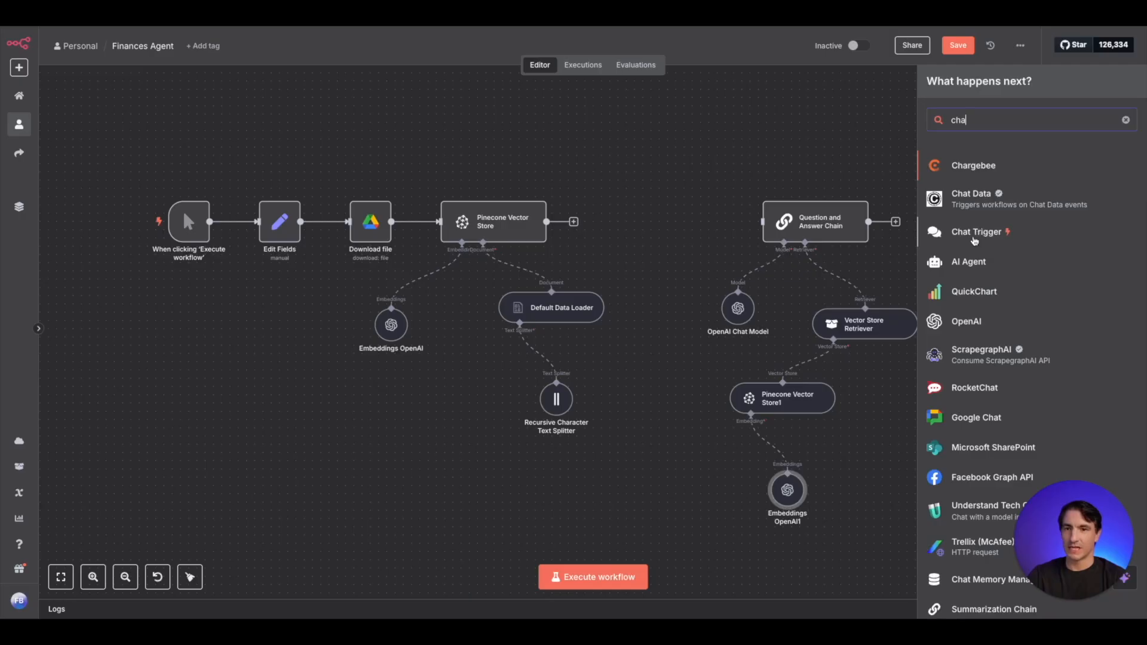
left_click(980, 232)
left_click(450, 58)
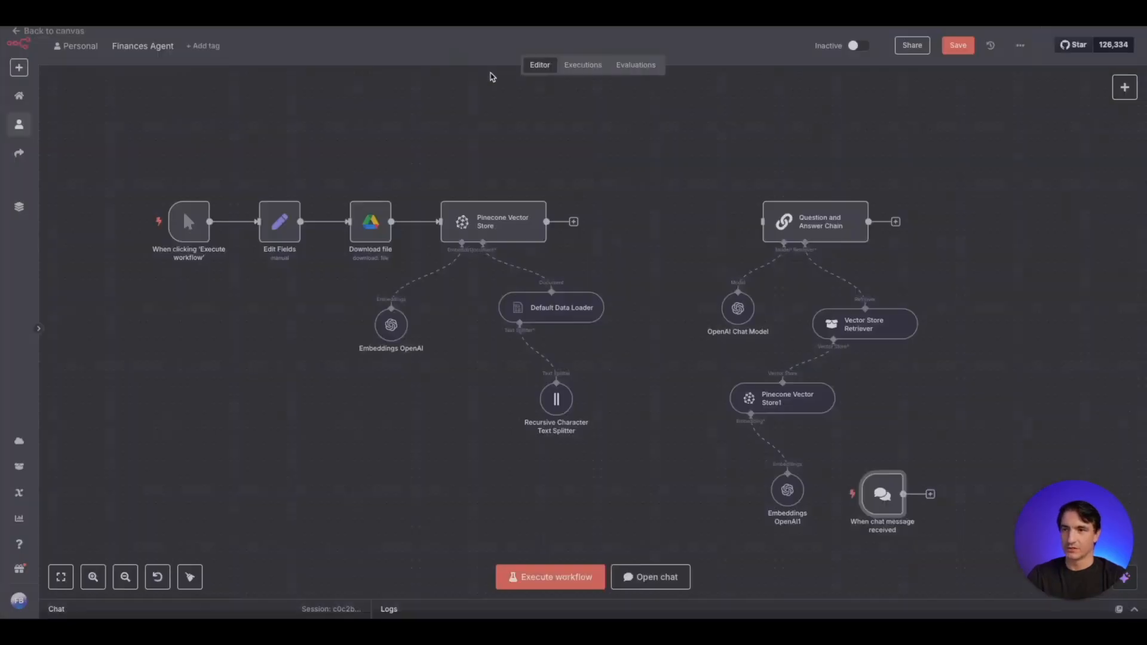
mouse_move(705, 238)
left_click_drag(705, 237, 698, 221)
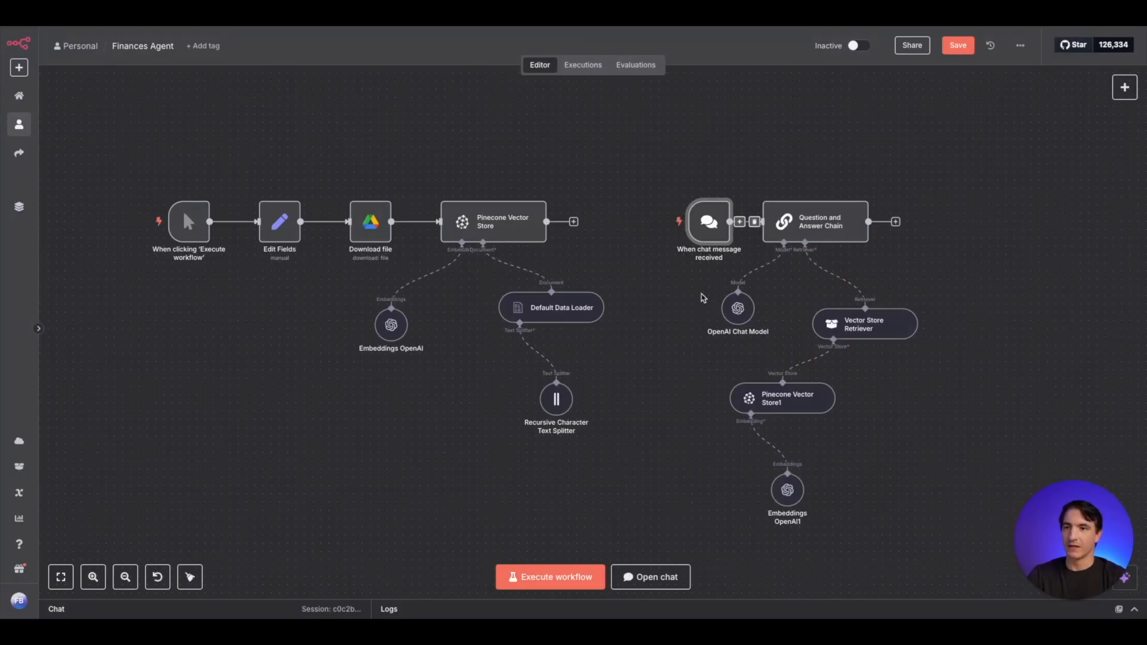
- Execute the Pinecone Vector Store node that follows Download file to load the document into Pinecone
mouse_move(487, 203)
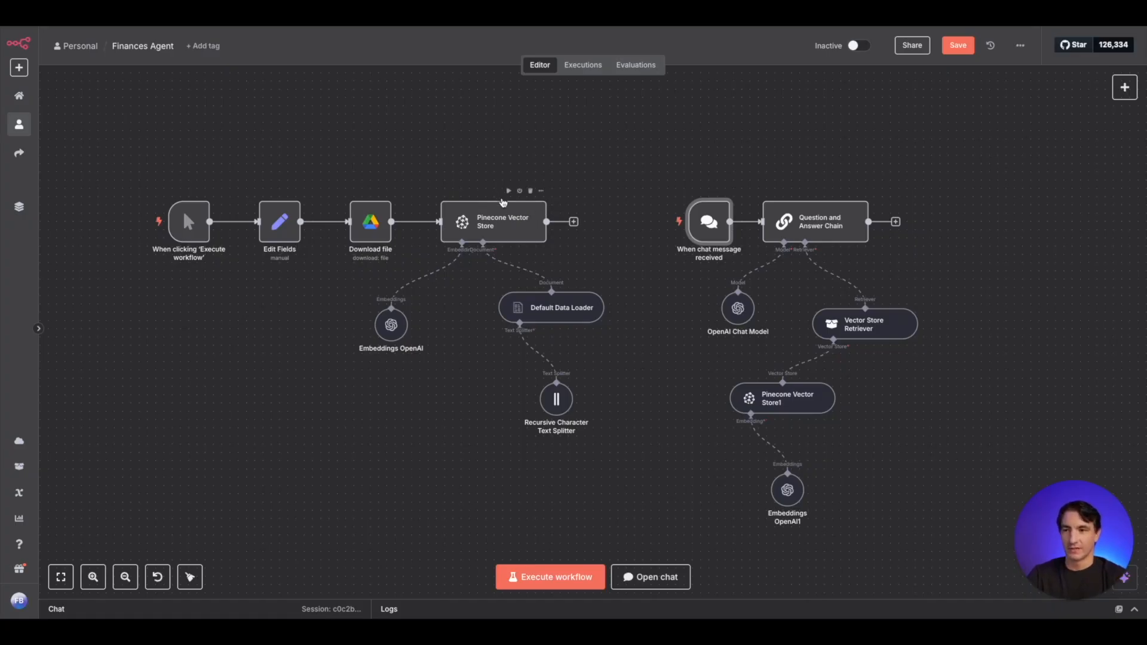
left_click(514, 204)
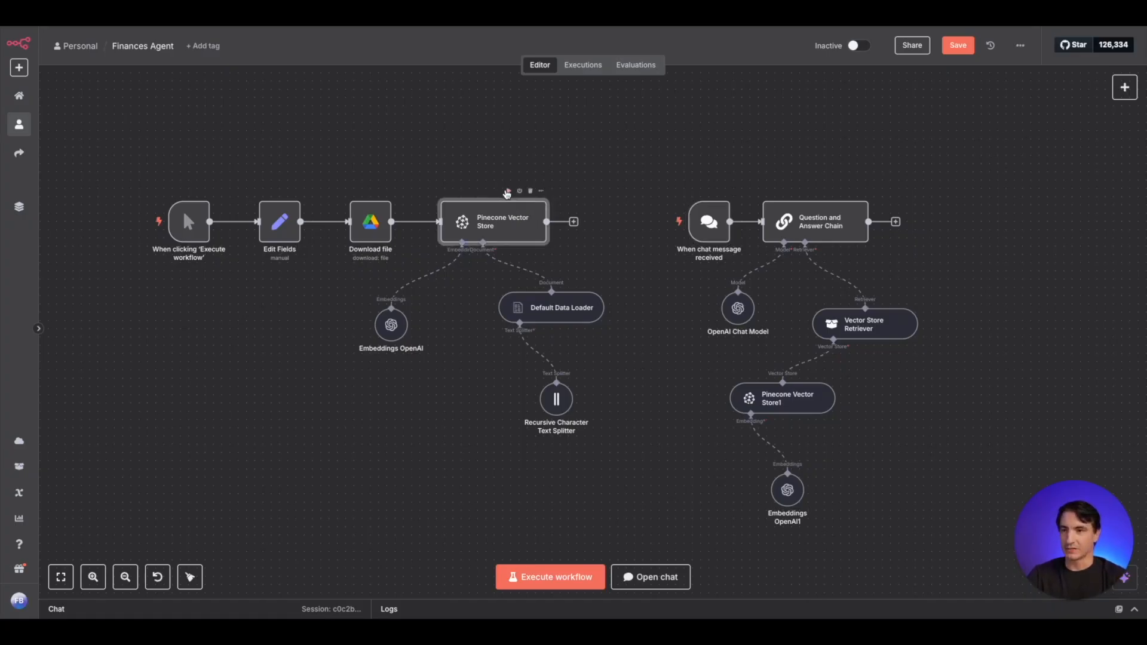
left_click(509, 191)
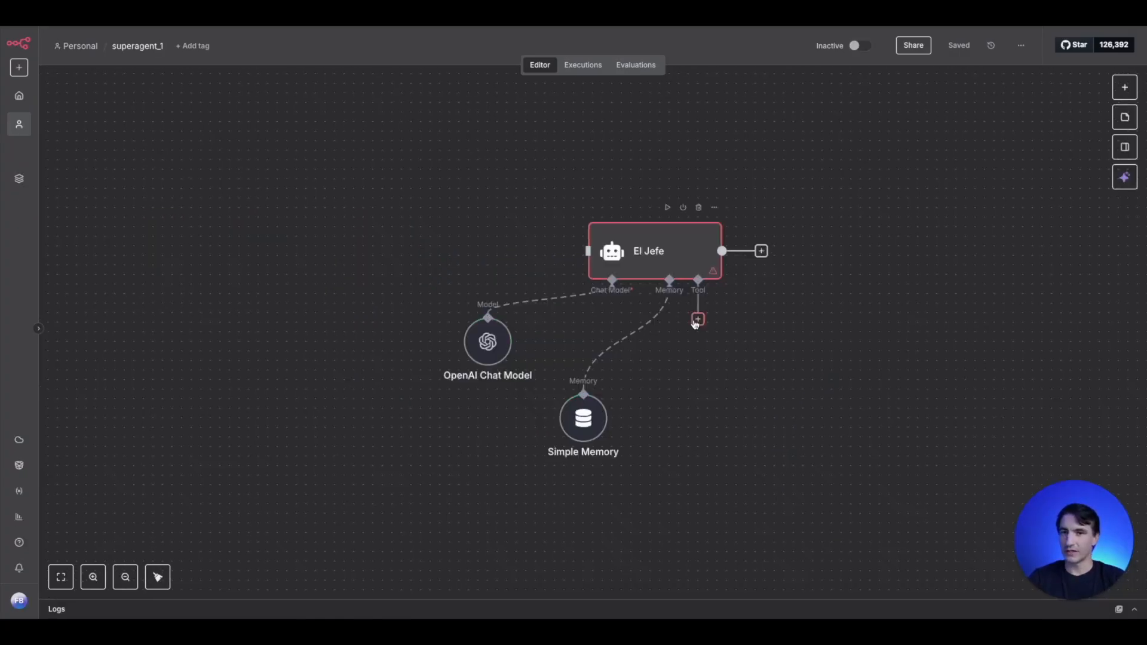
- In the superagent_1 workflow, attach an AI Agent Tool to El Jefe's tool input
left_click(698, 319)
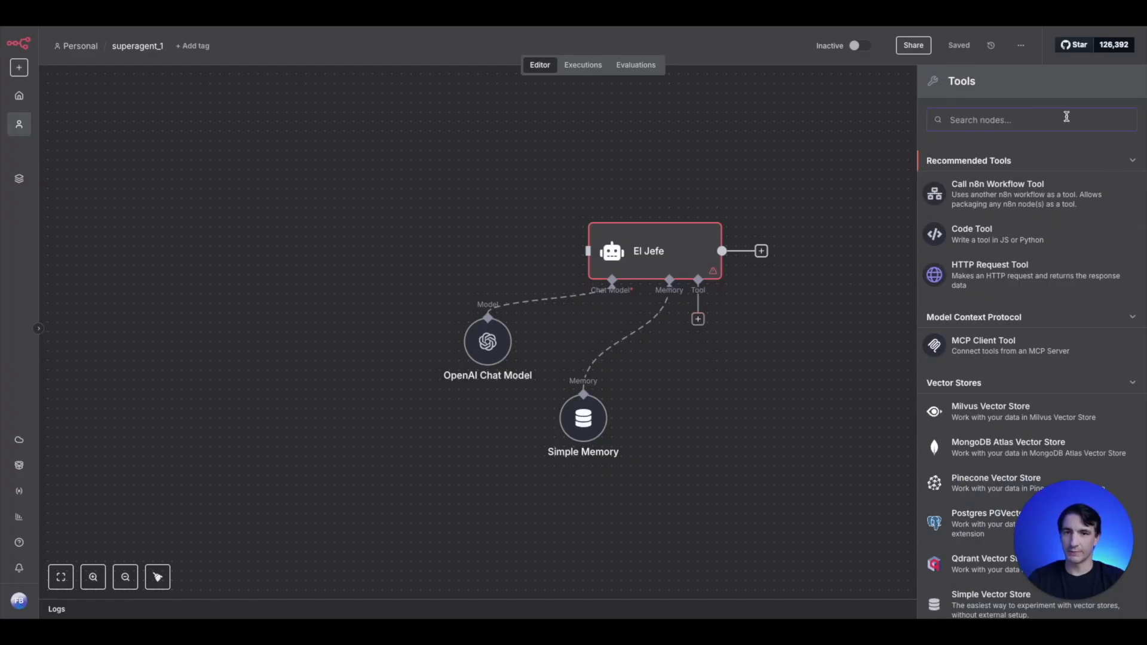
type("a")
type("l ")
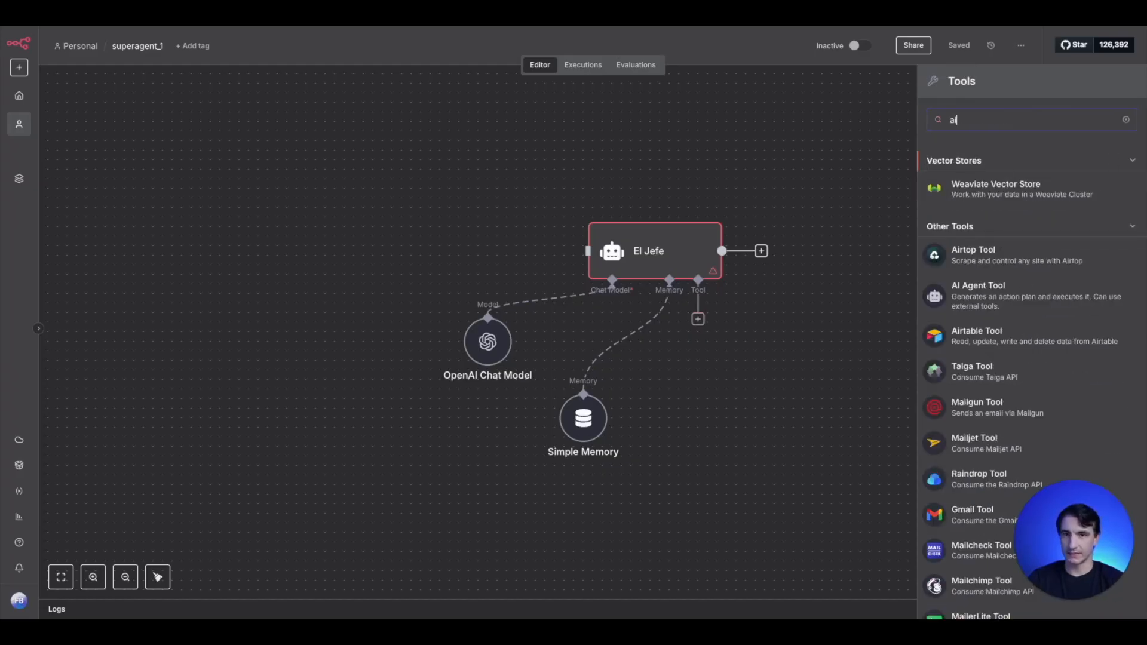
type("a")
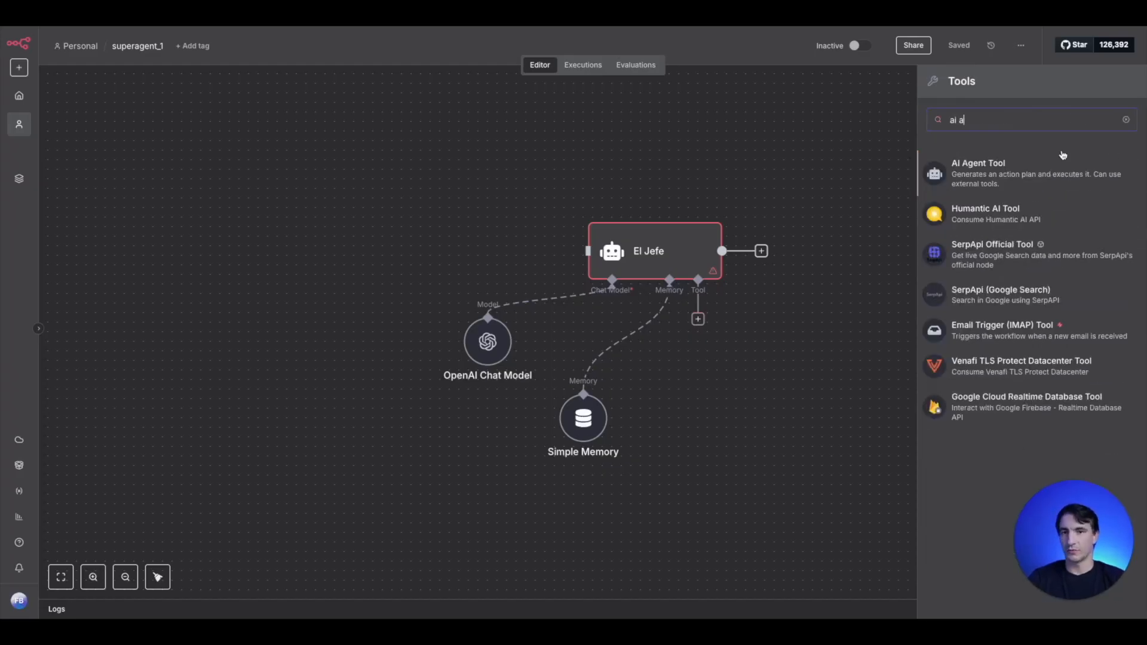
left_click(1038, 168)
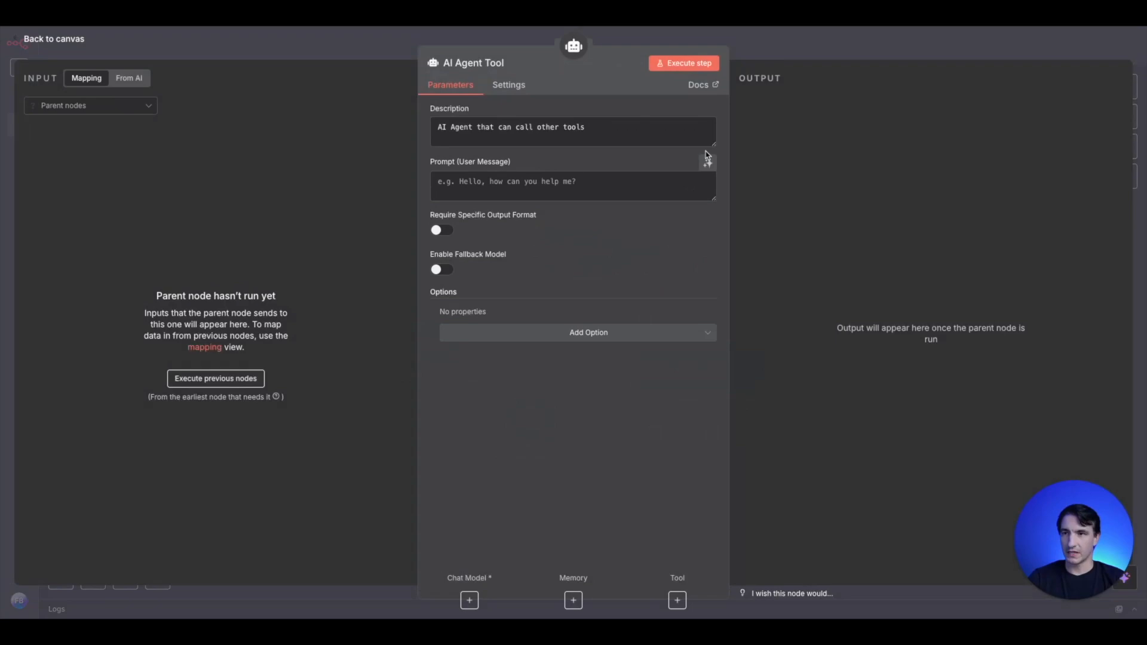
- Move the AI Agent Tool to the lower left of El Jefe, and place El Jefe's OpenAI Chat Model and Simple Memory side by side above it
left_click(364, 46)
scroll(792, 417, "down", 3)
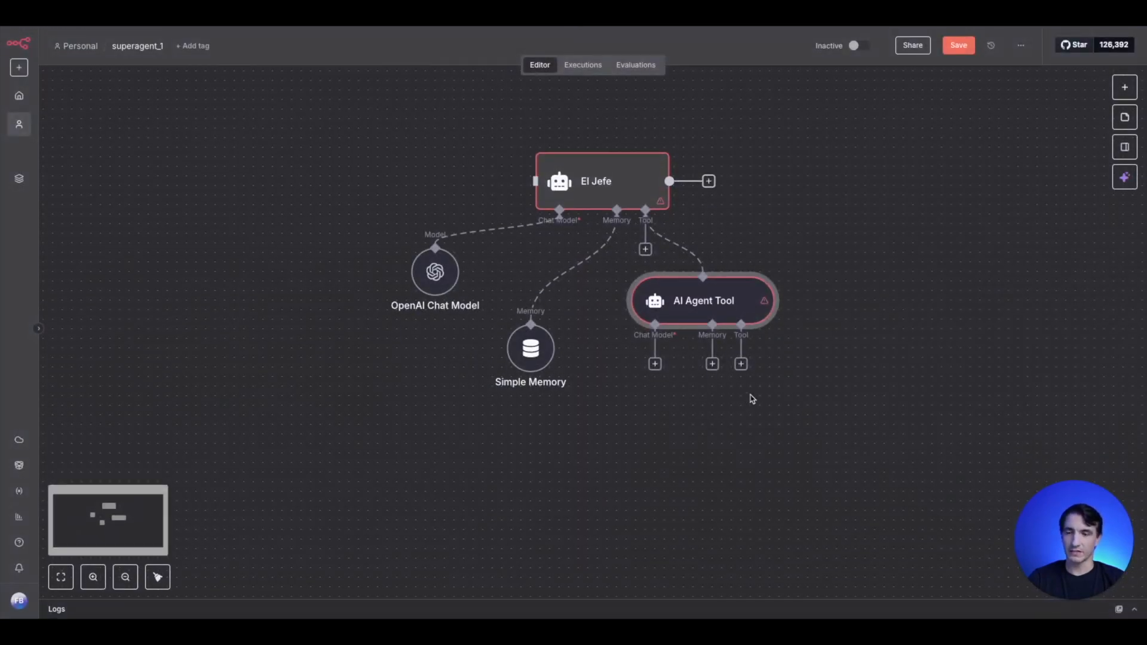
scroll(751, 394, "down", 5)
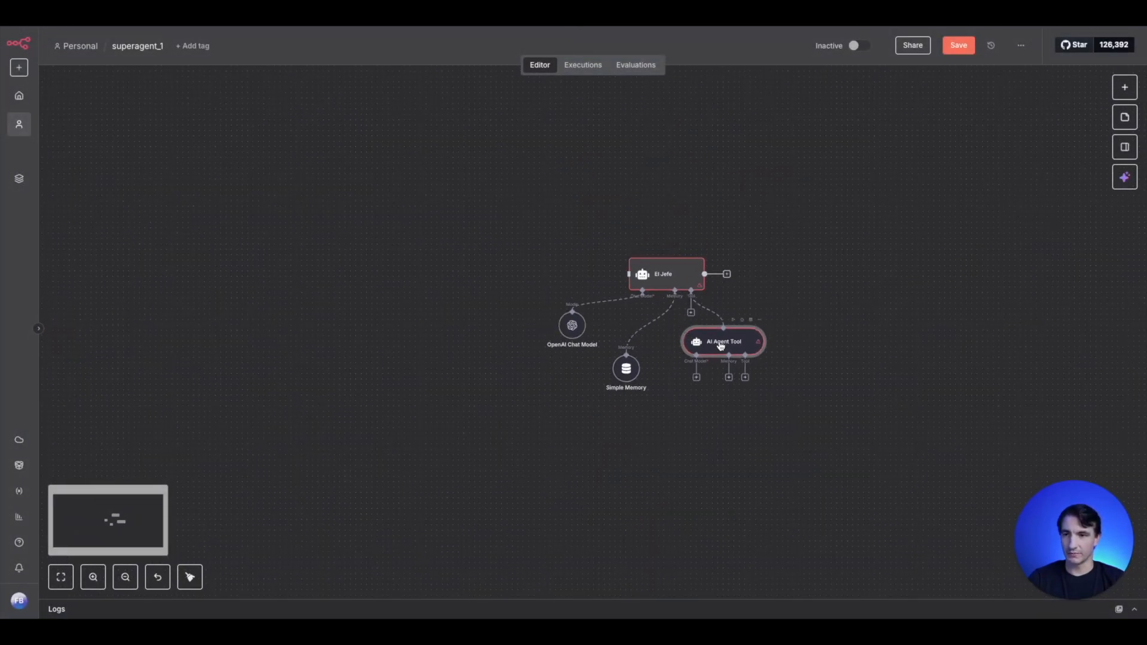
left_click_drag(719, 341, 407, 431)
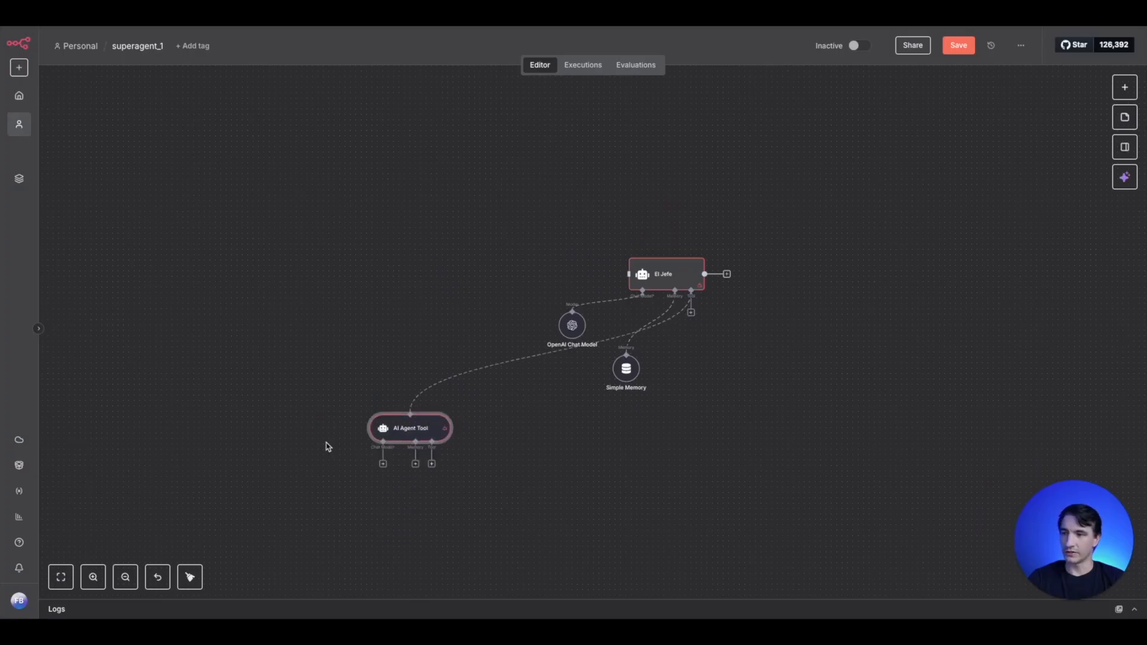
left_click_drag(571, 331, 469, 277)
left_click_drag(630, 365, 678, 207)
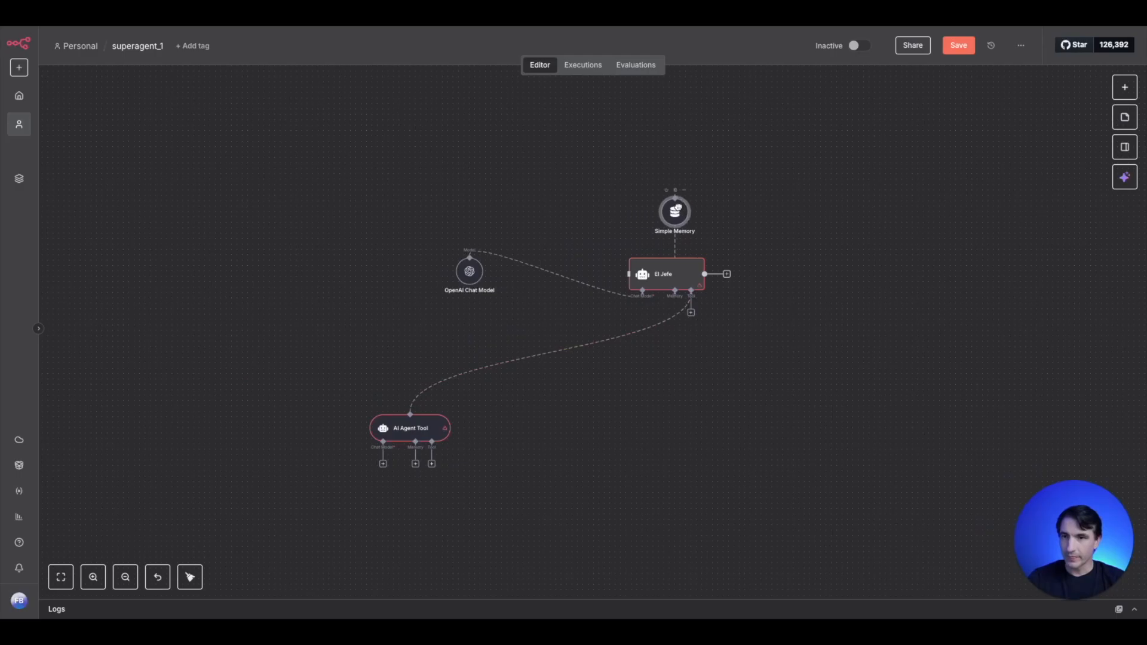
left_click_drag(469, 272, 624, 205)
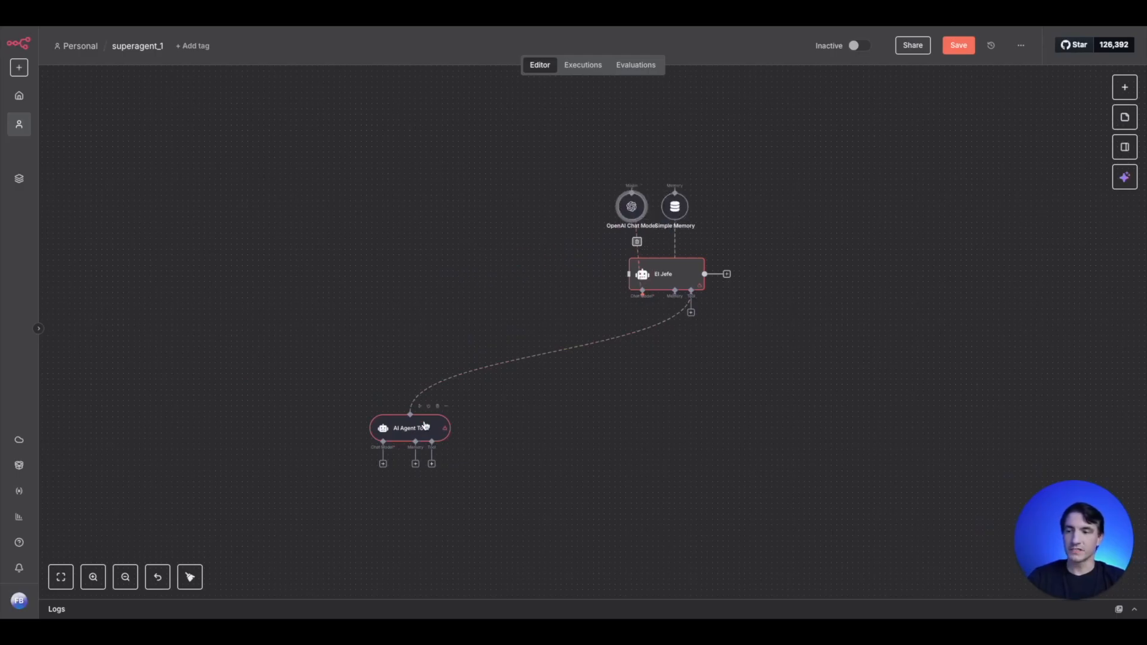
left_click(425, 426)
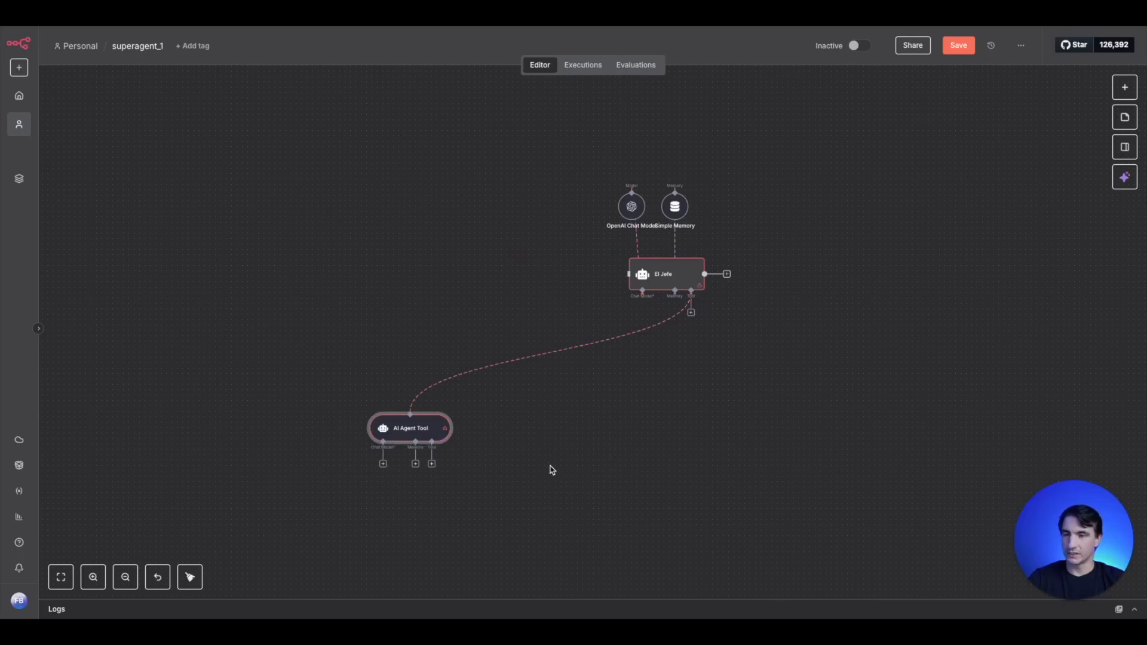
left_click_drag(417, 437, 470, 377)
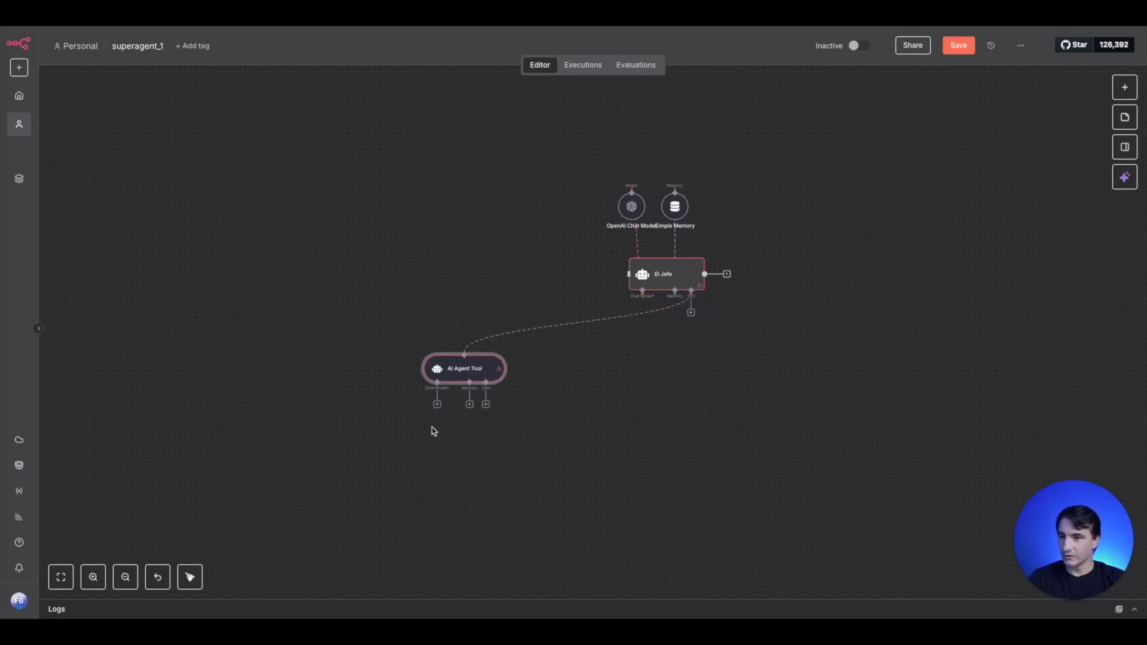
- Attach an OpenAI Chat Model to the AI Agent Tool's chat model input
left_click(437, 404)
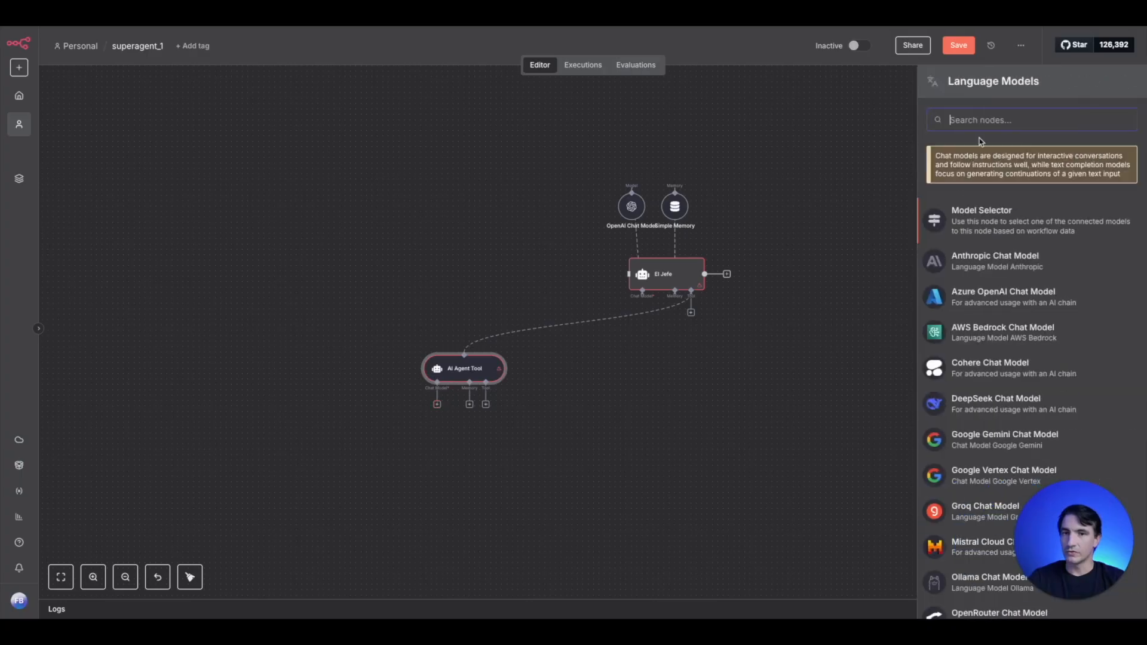
type("open")
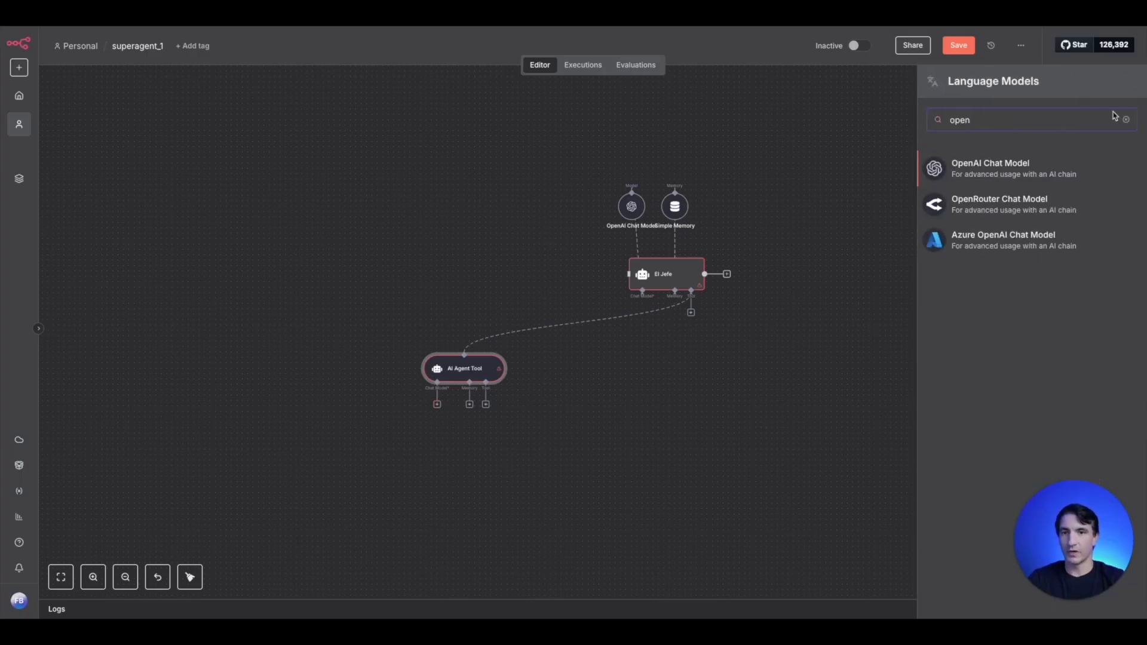
left_click(1034, 175)
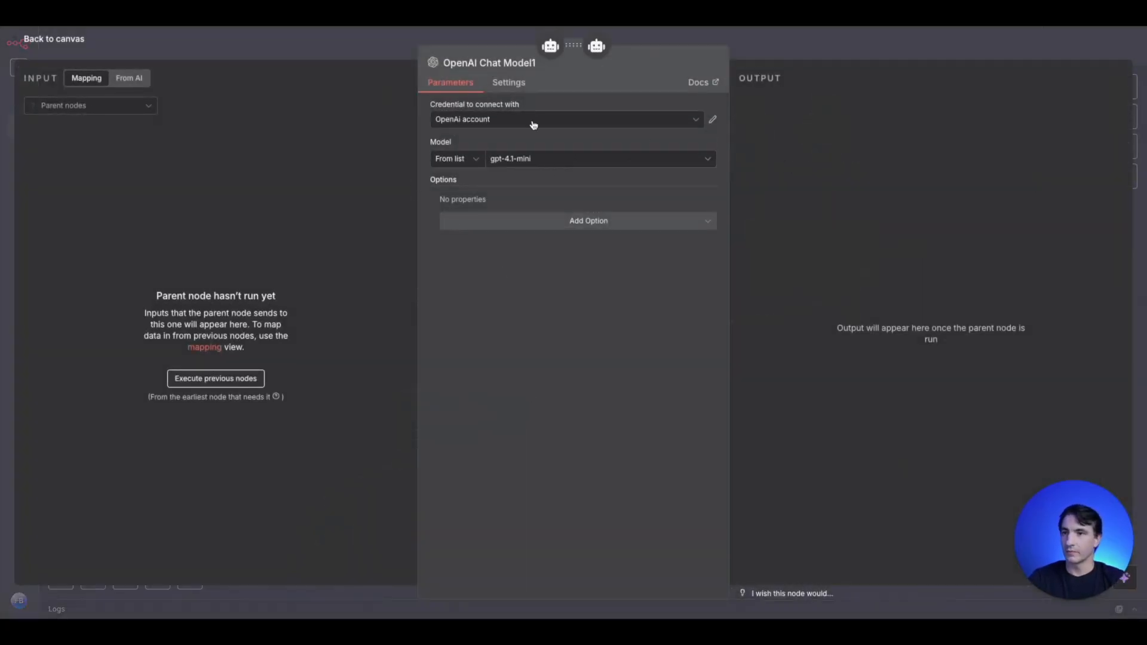
left_click(366, 48)
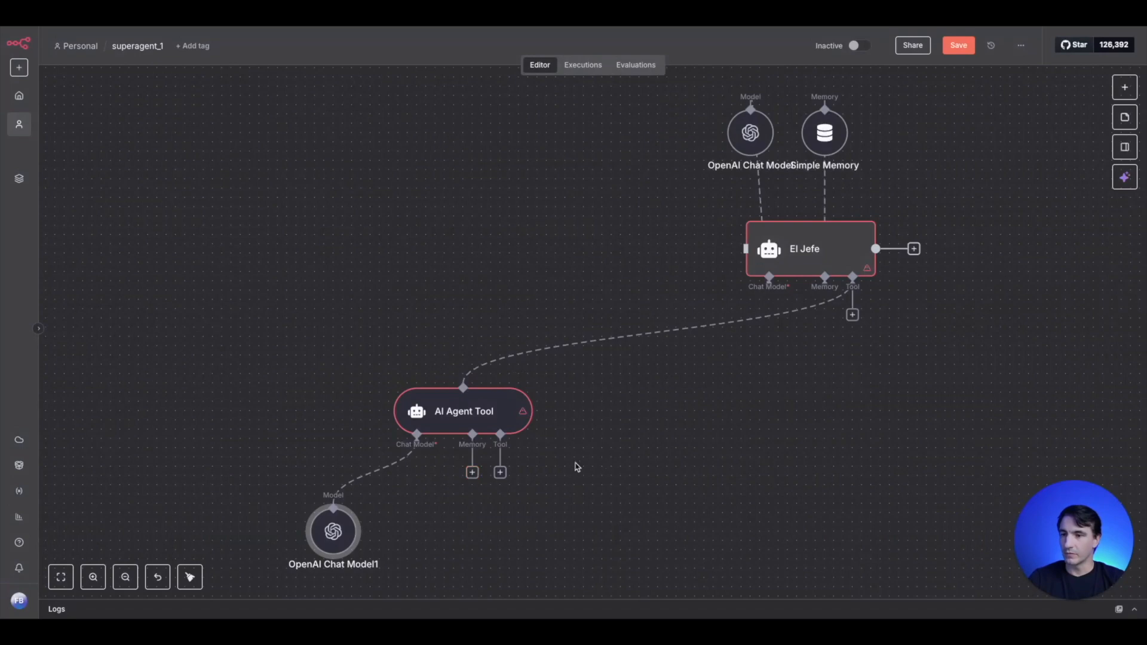
- Attach a Simple Memory node to the AI Agent Tool's memory input
scroll(568, 487, "down", 3)
left_click(447, 361)
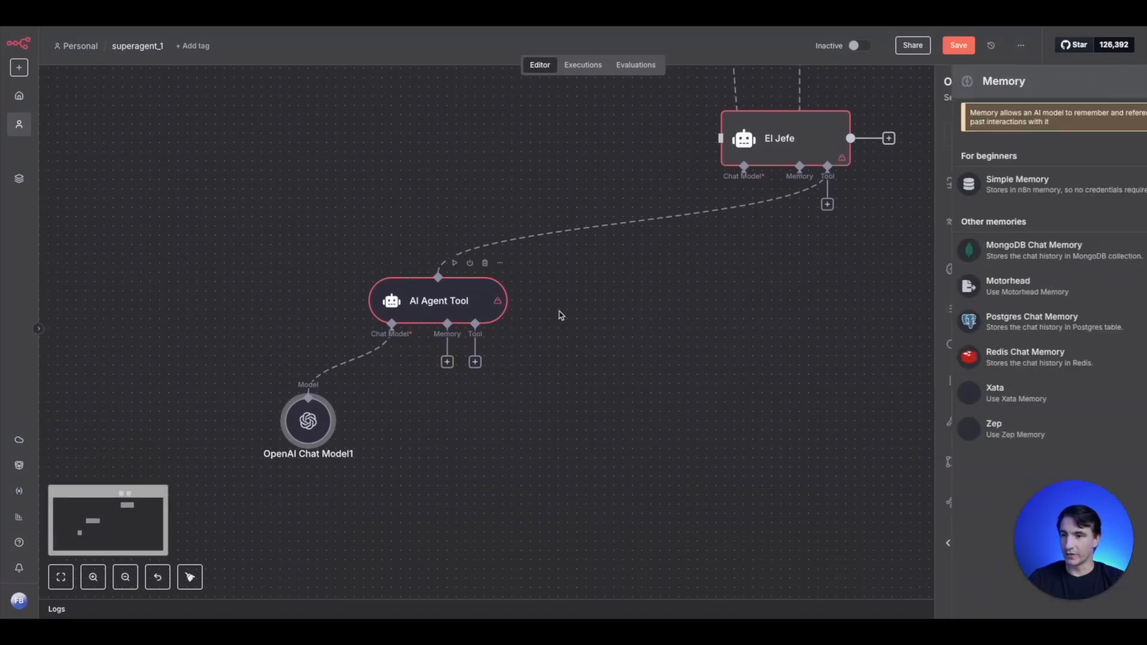
left_click(980, 180)
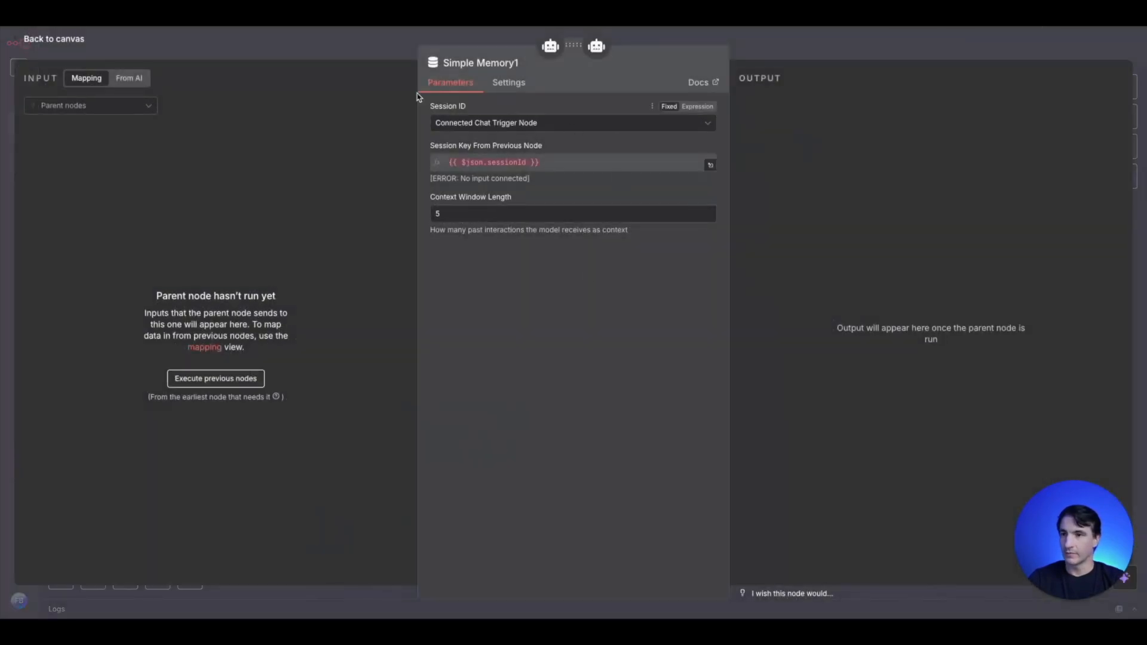
left_click(387, 58)
scroll(663, 516, "down", 2)
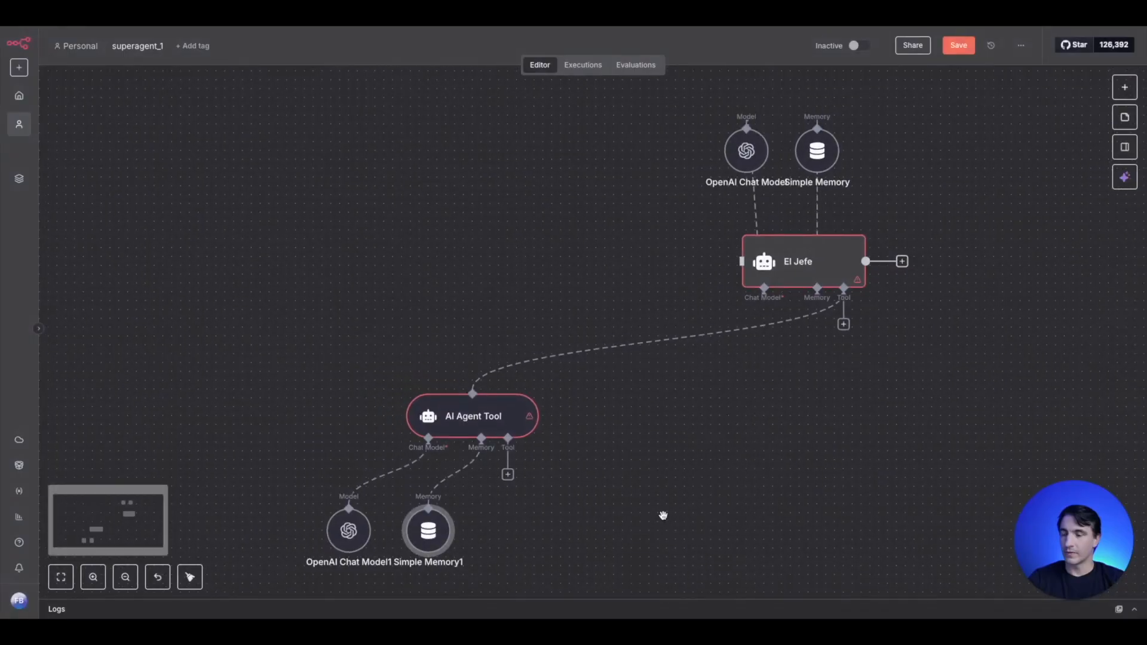
- Attach a Pinecone Vector Store to the AI Agent Tool's tool input
left_click_drag(663, 516, 632, 434)
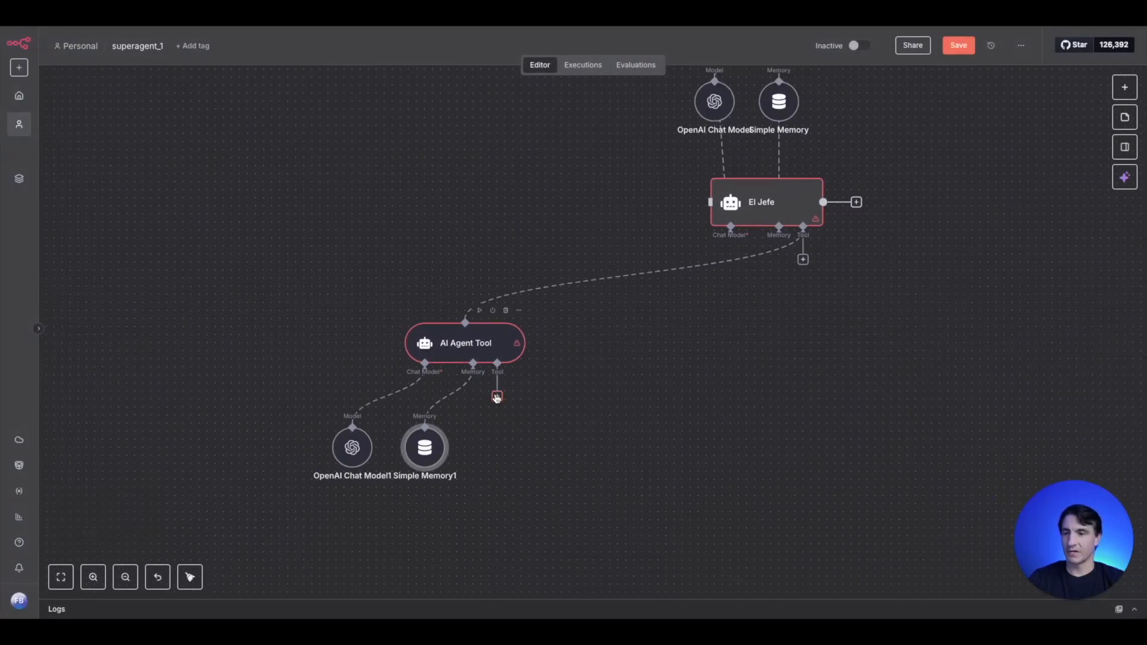
left_click(497, 396)
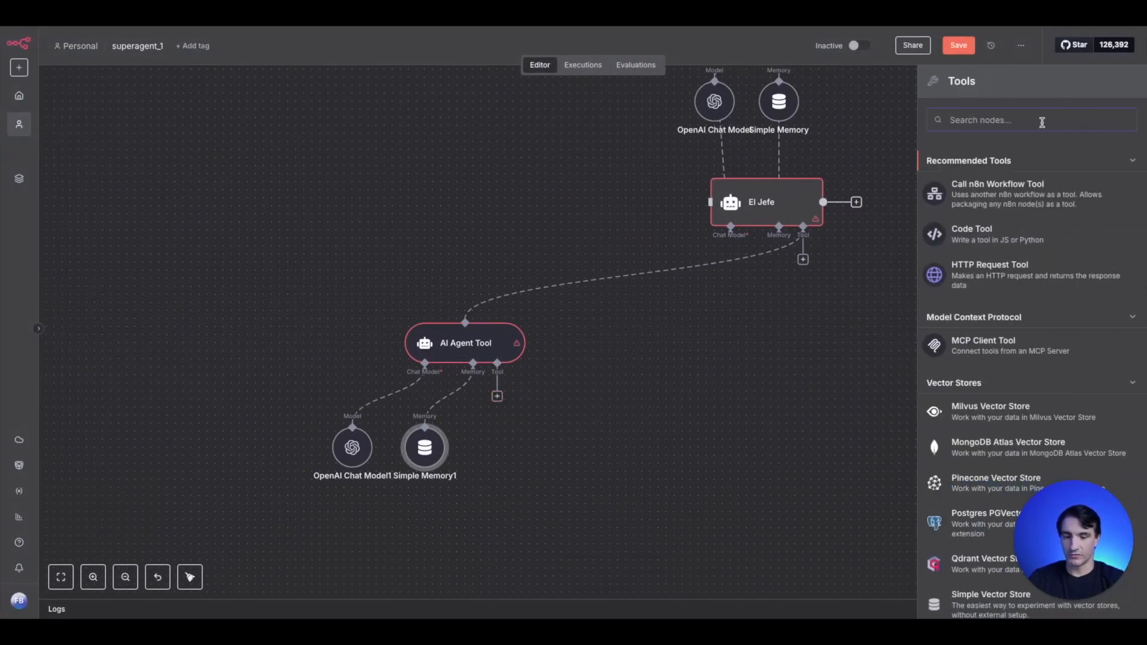
type("pin")
type("eco")
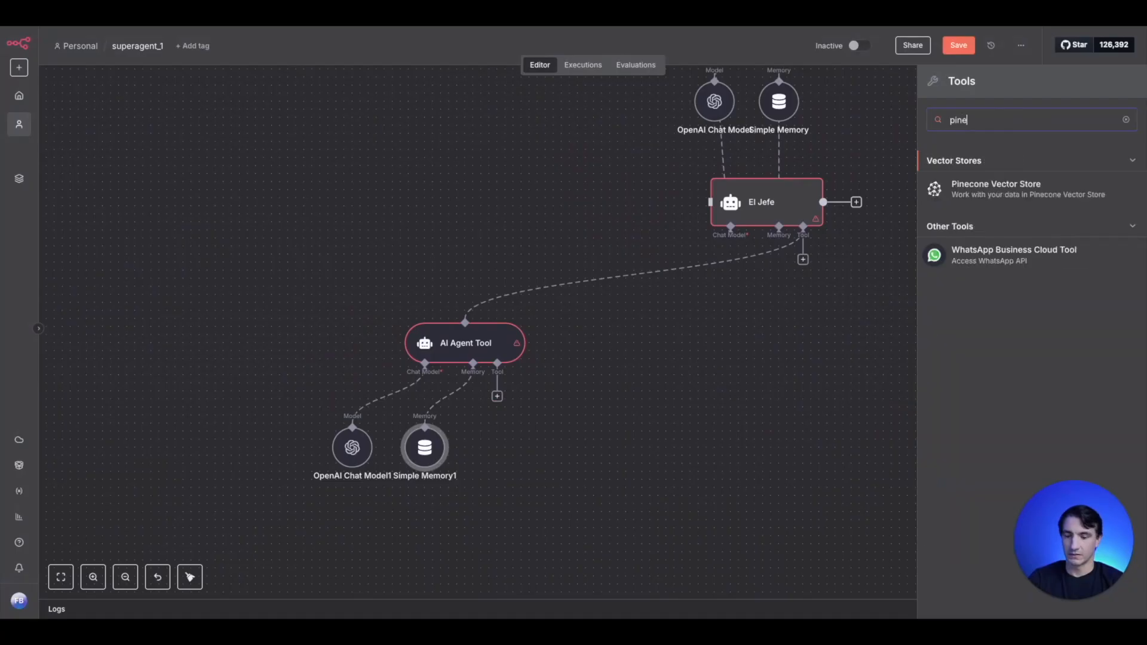
left_click(1009, 190)
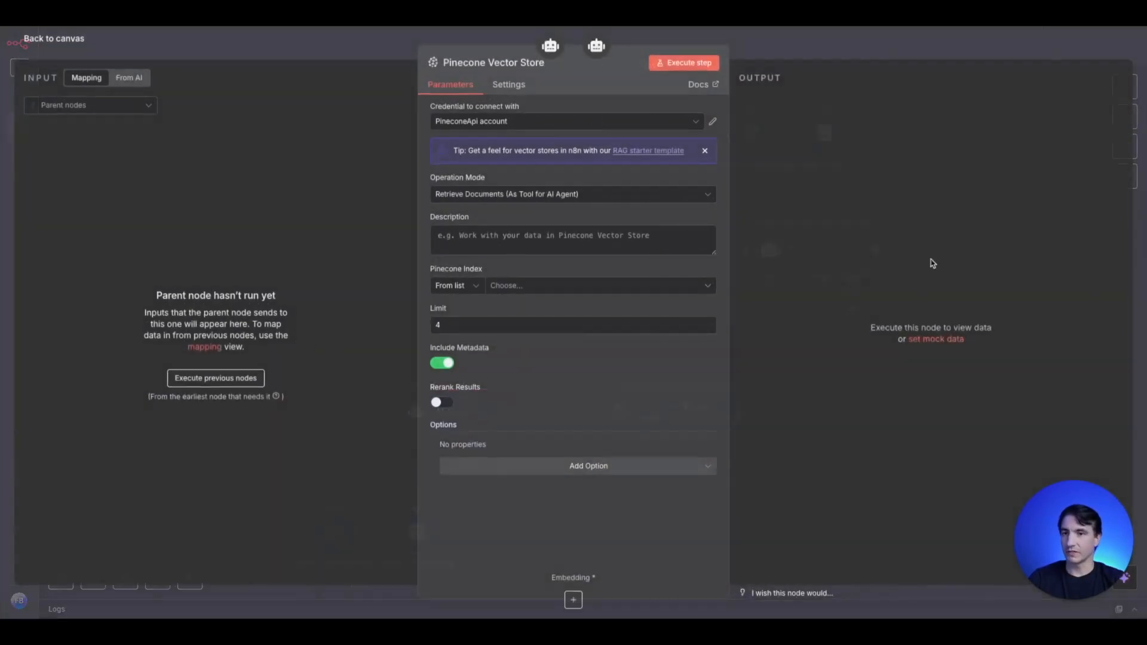
- Set the Pinecone Vector Store's description to "work with pinecone data" and its index to testindex
left_click(572, 292)
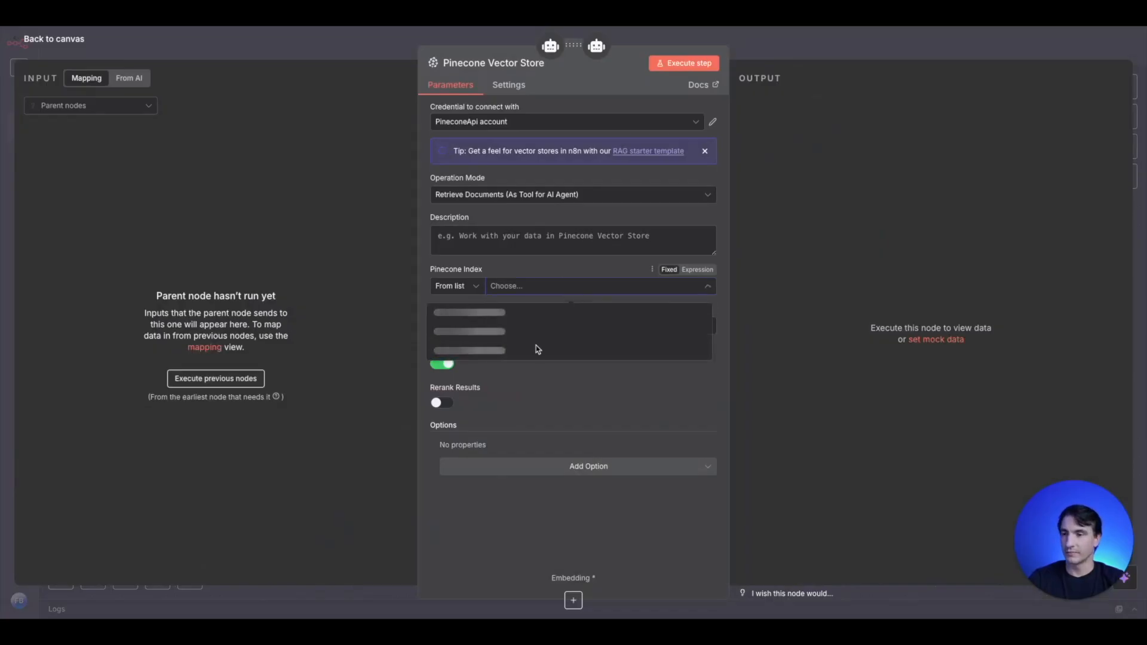
left_click(472, 310)
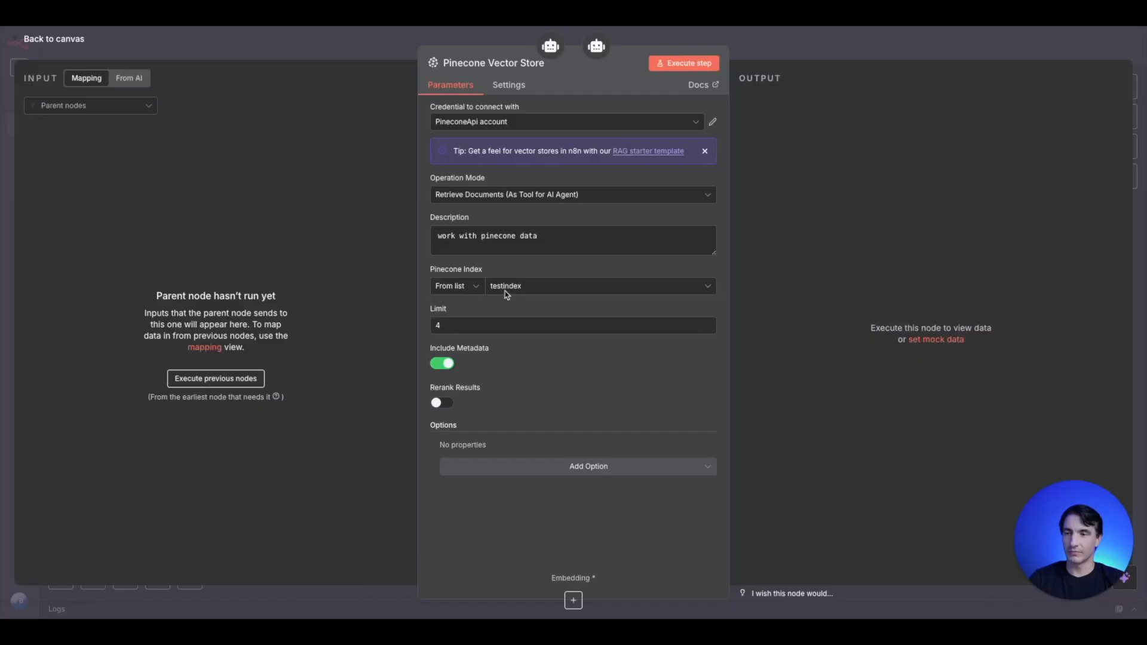
left_click(360, 57)
- Attach an Embeddings OpenAI node to the embedding input of the AI Agent Tool's Pinecone Vector Store
left_click(447, 451)
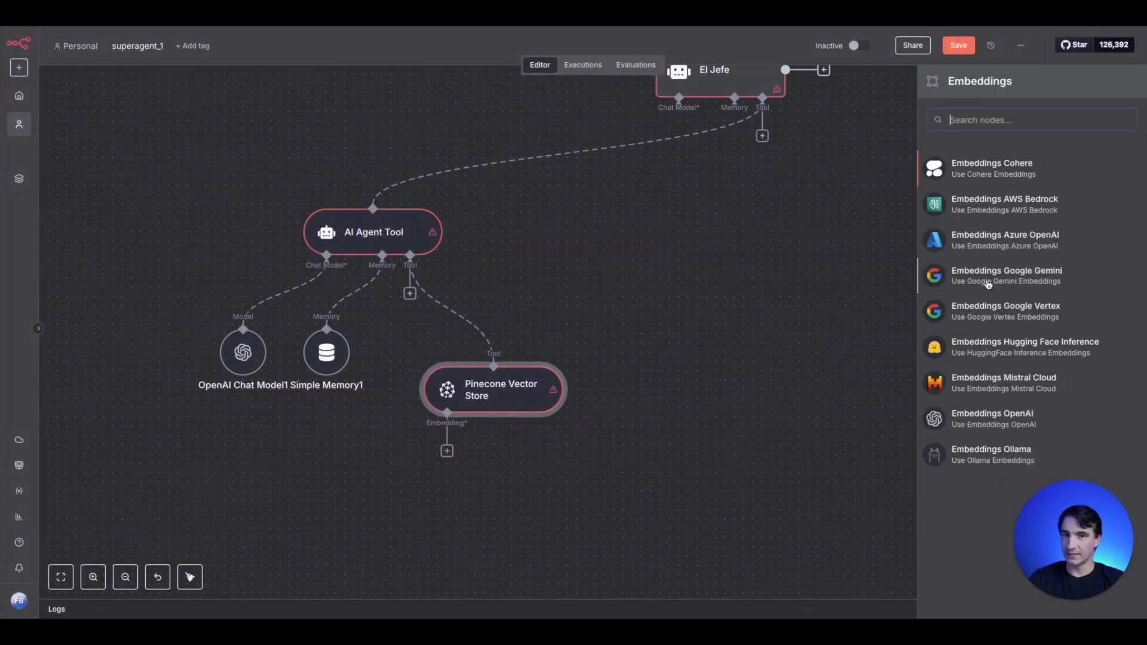
left_click(984, 419)
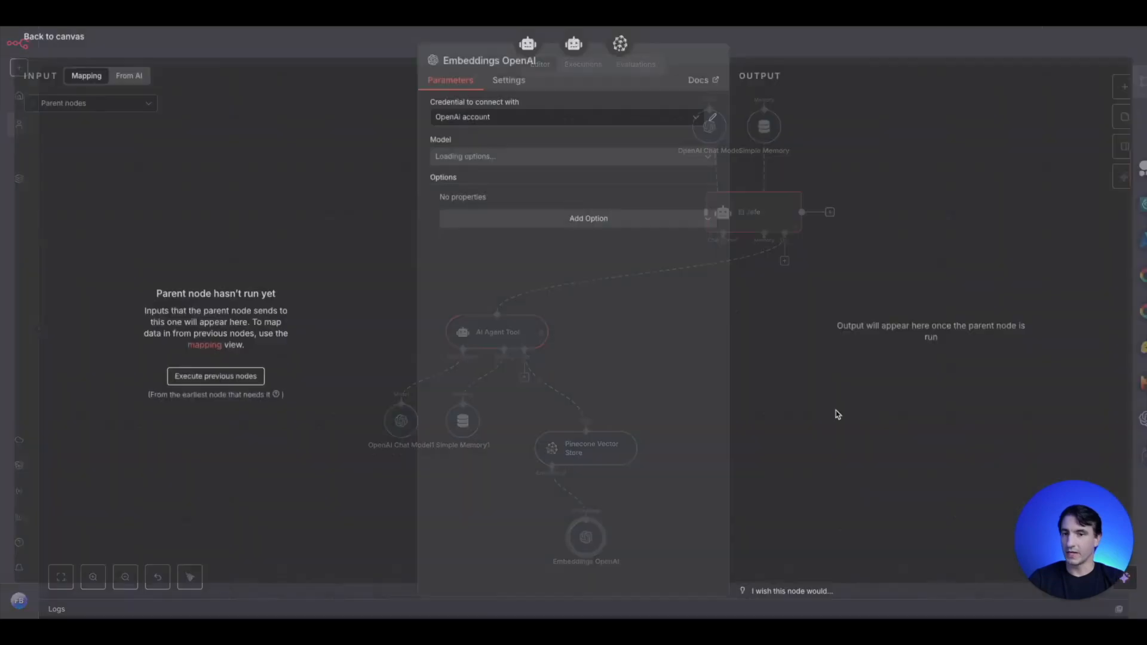
left_click(369, 57)
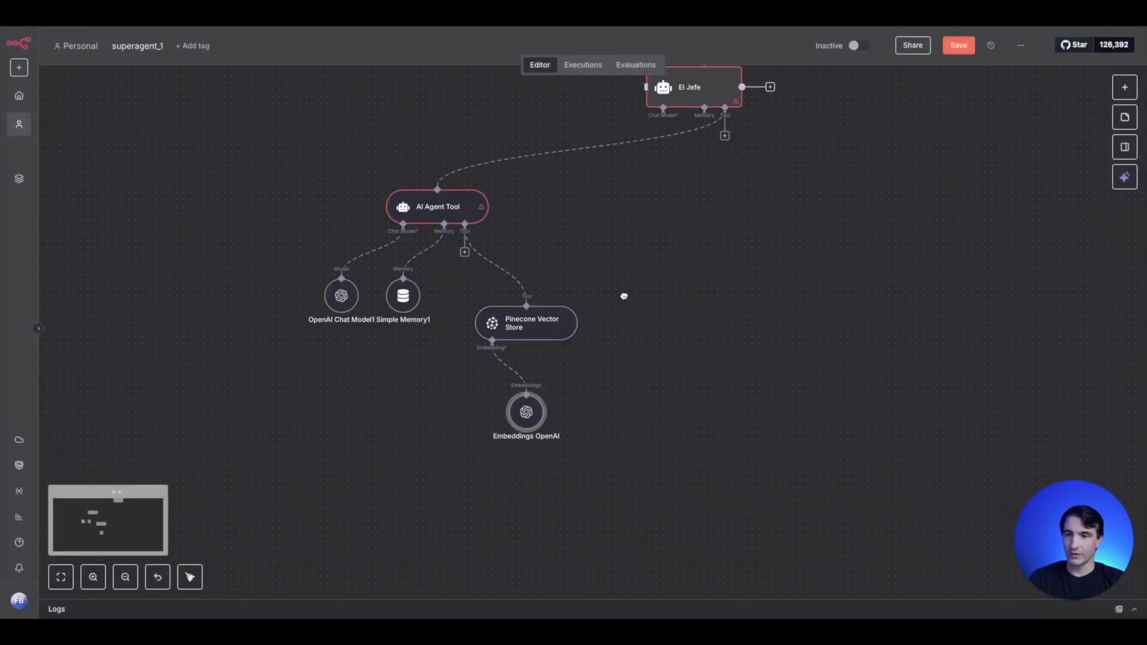
left_click_drag(624, 297, 622, 342)
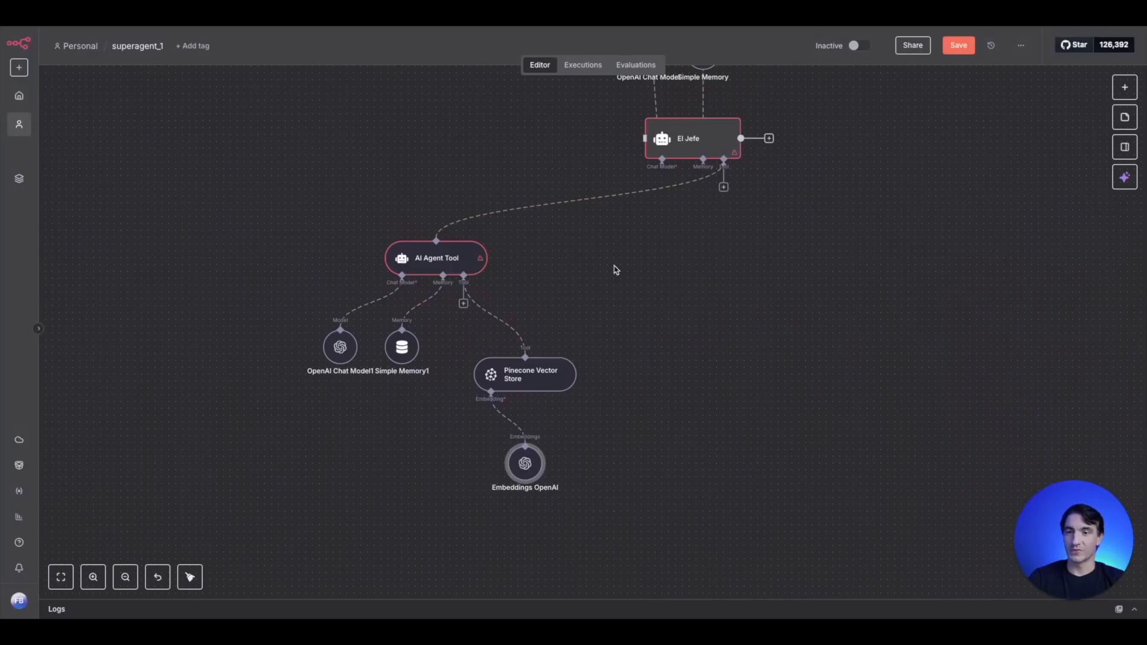
left_click_drag(683, 279, 617, 264)
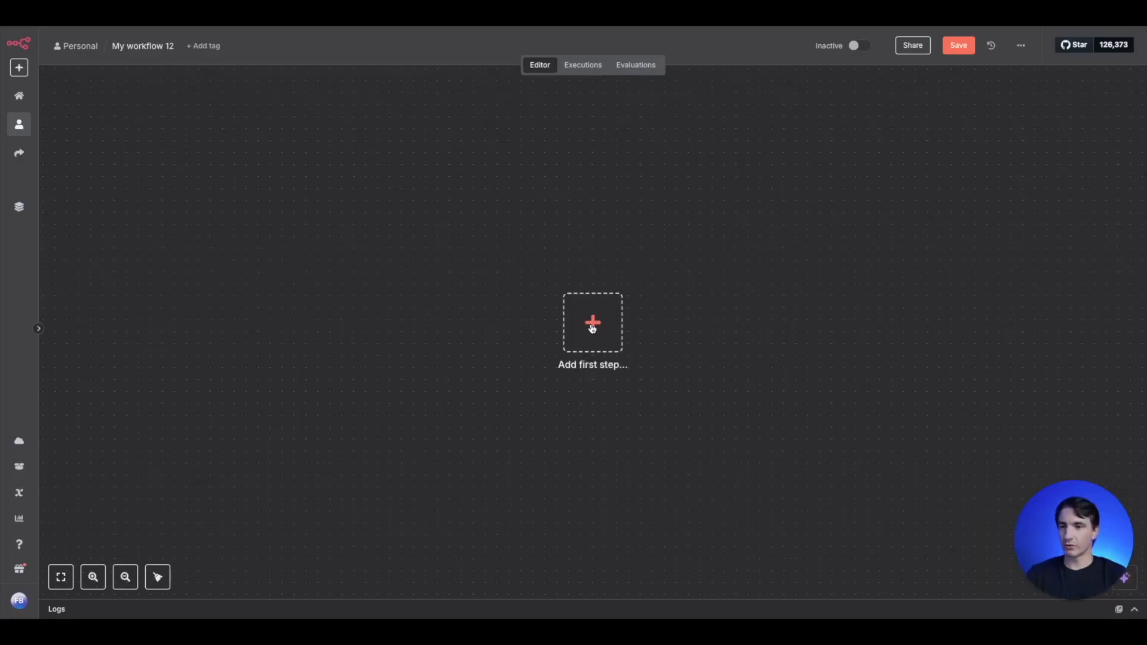
- In the empty workflow My workflow 12, add an AI Agent as the first step
left_click(593, 322)
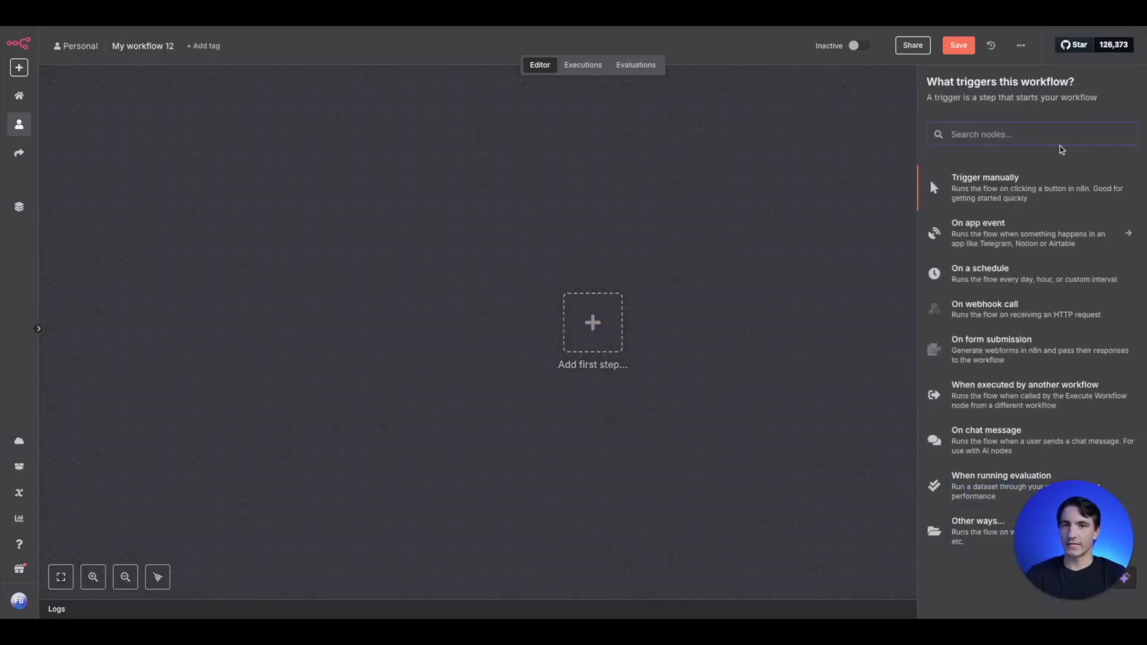
type("ai agent")
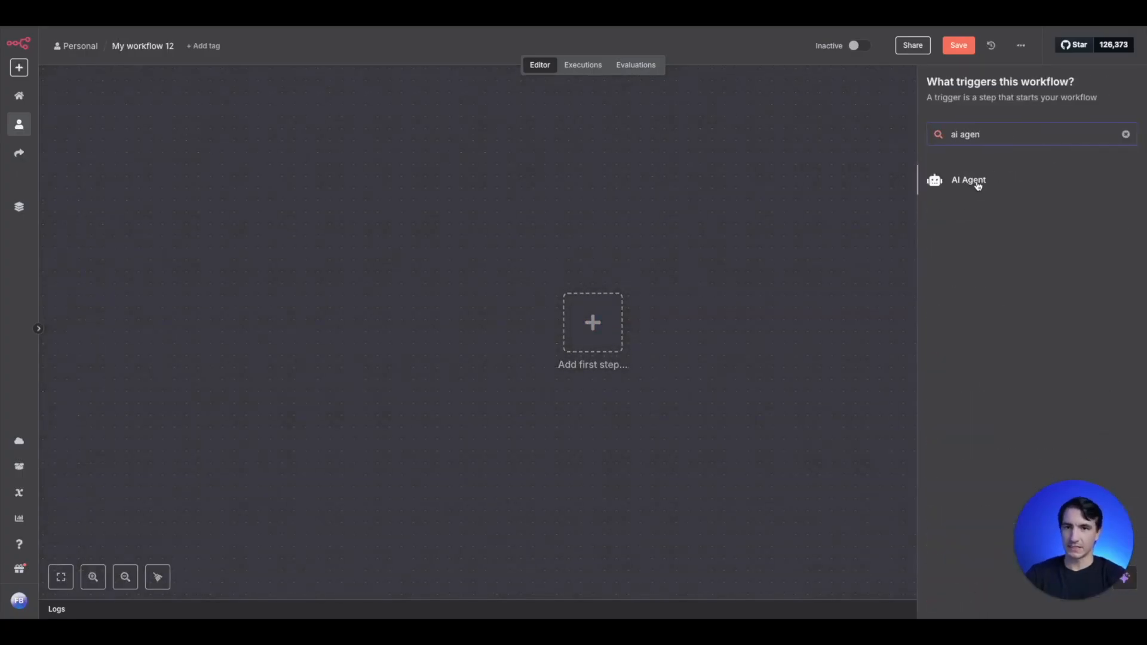
left_click(974, 181)
left_click(322, 53)
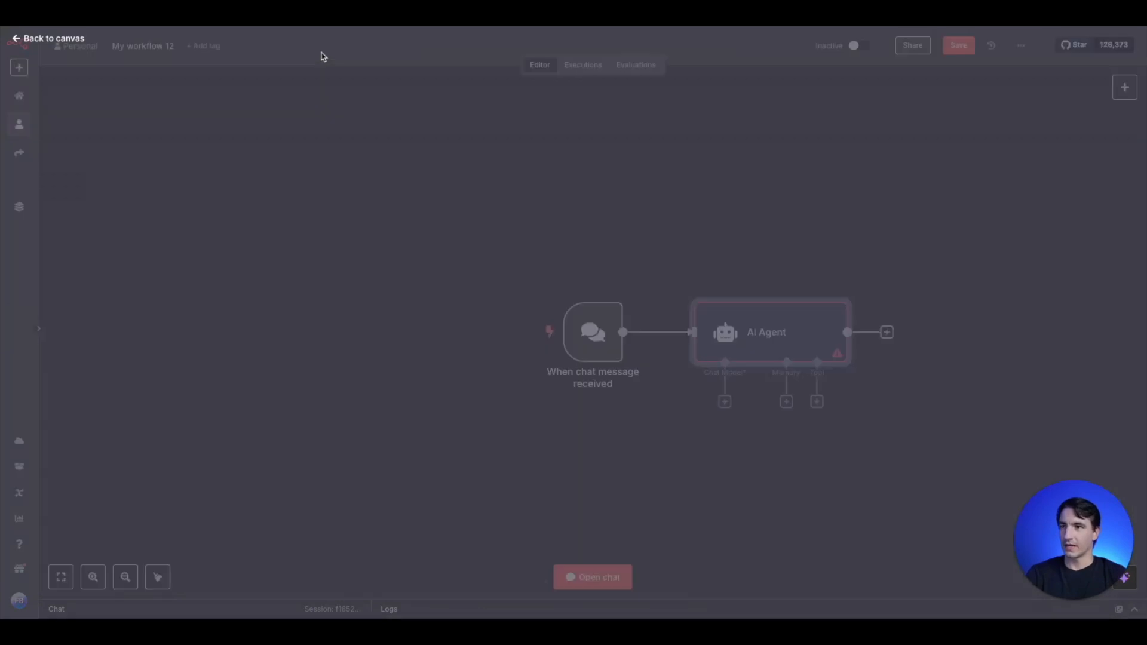
- Attach an OpenAI Chat Model to the AI Agent's chat model input and place the node to the lower left of the agent
left_click_drag(709, 424, 505, 330)
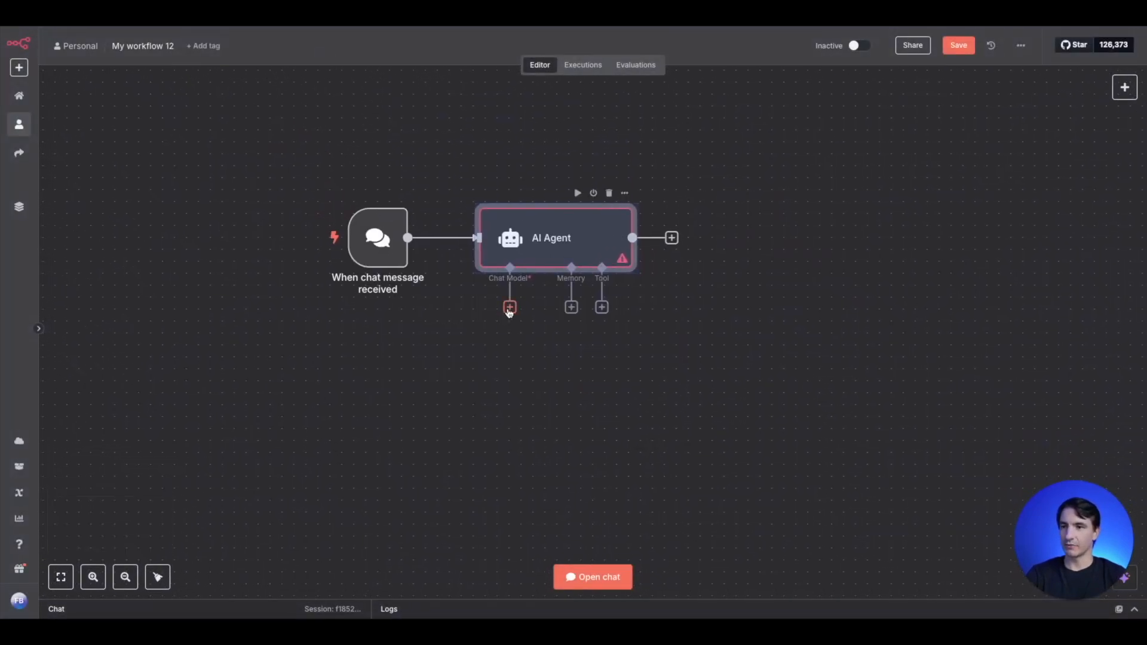
left_click(510, 307)
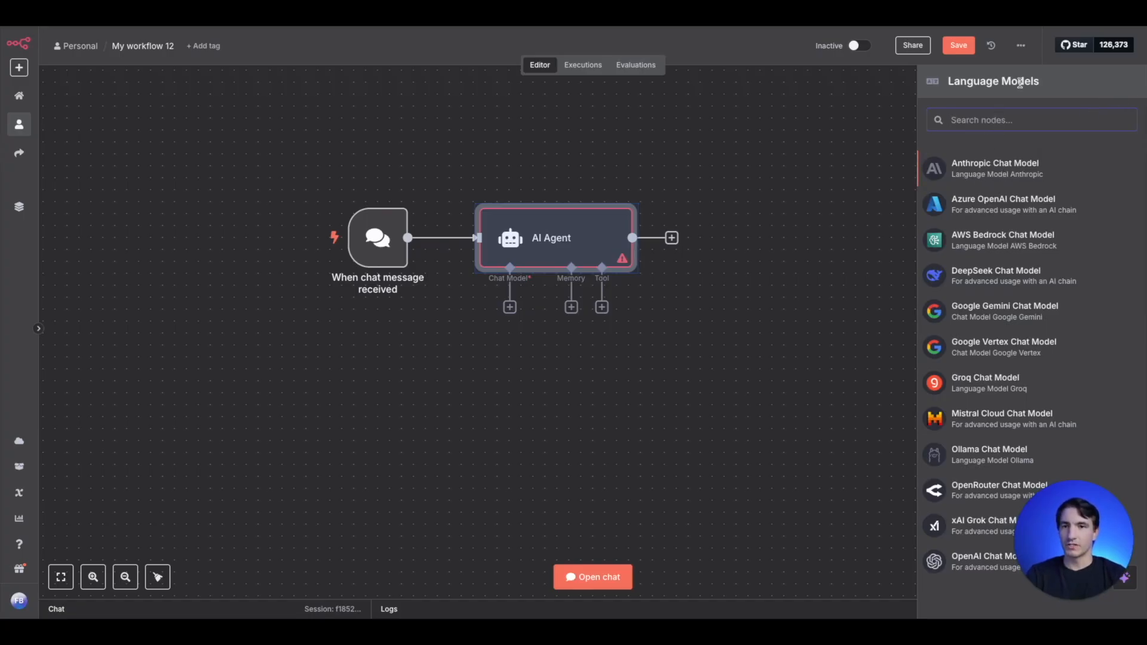
type("open")
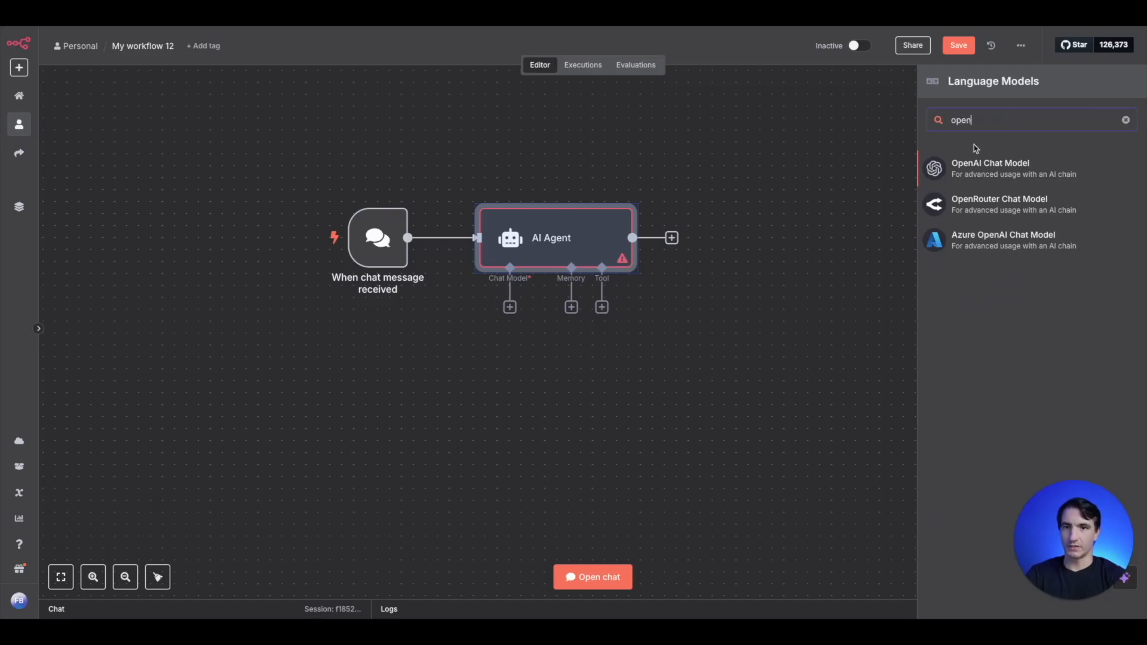
left_click(967, 169)
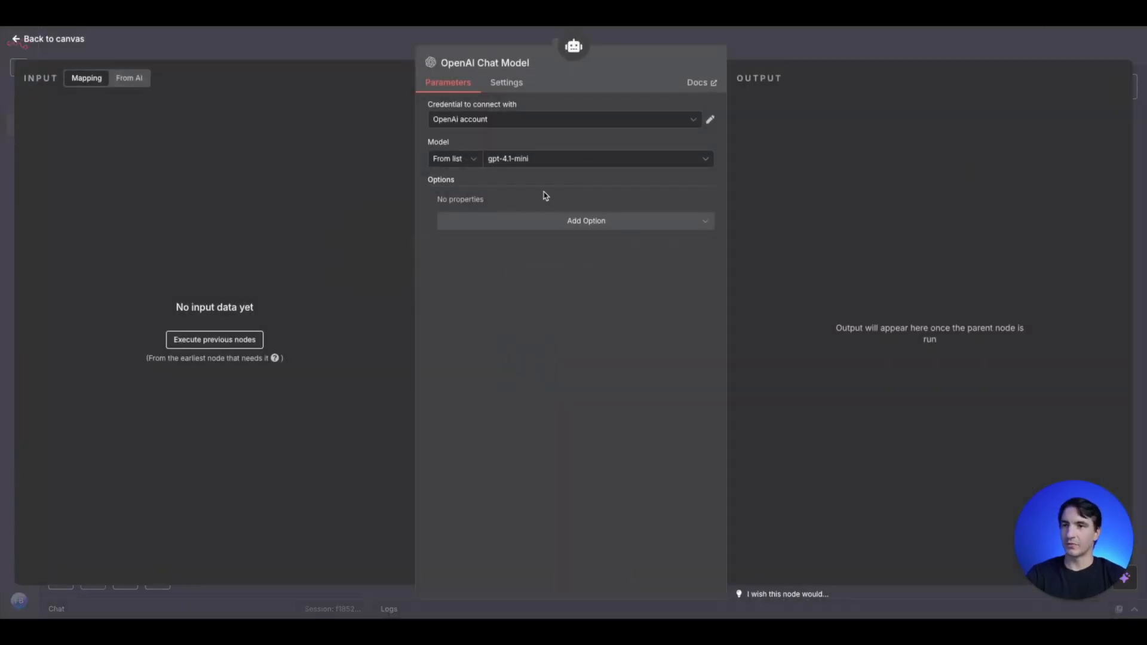
left_click(533, 167)
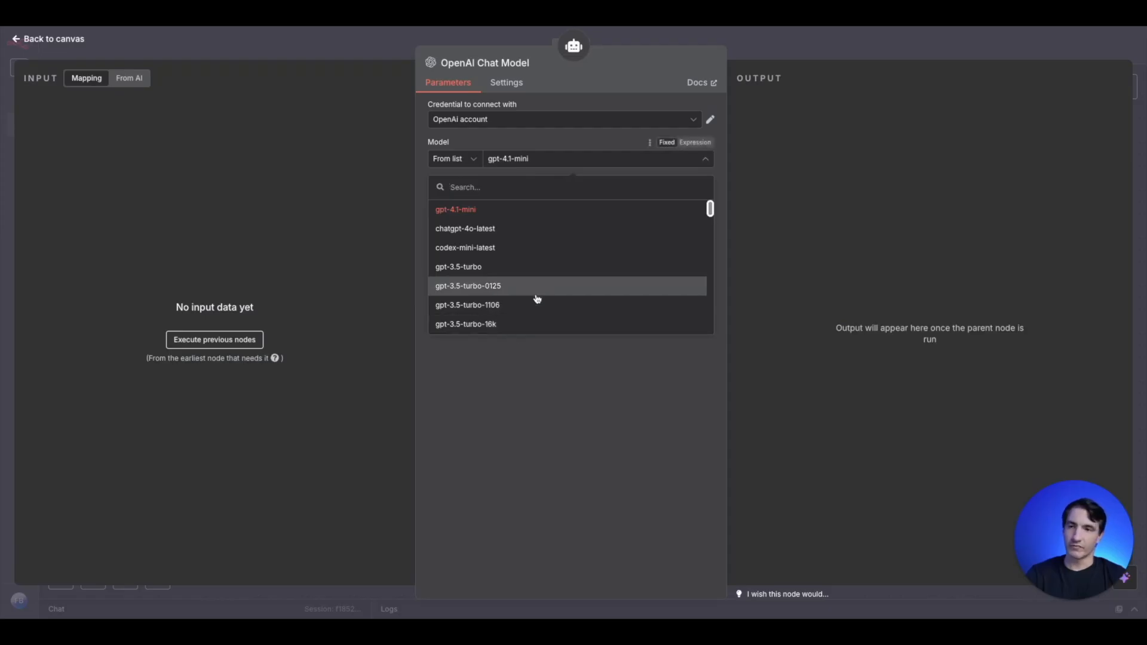
scroll(538, 300, "down", 5)
left_click(354, 53)
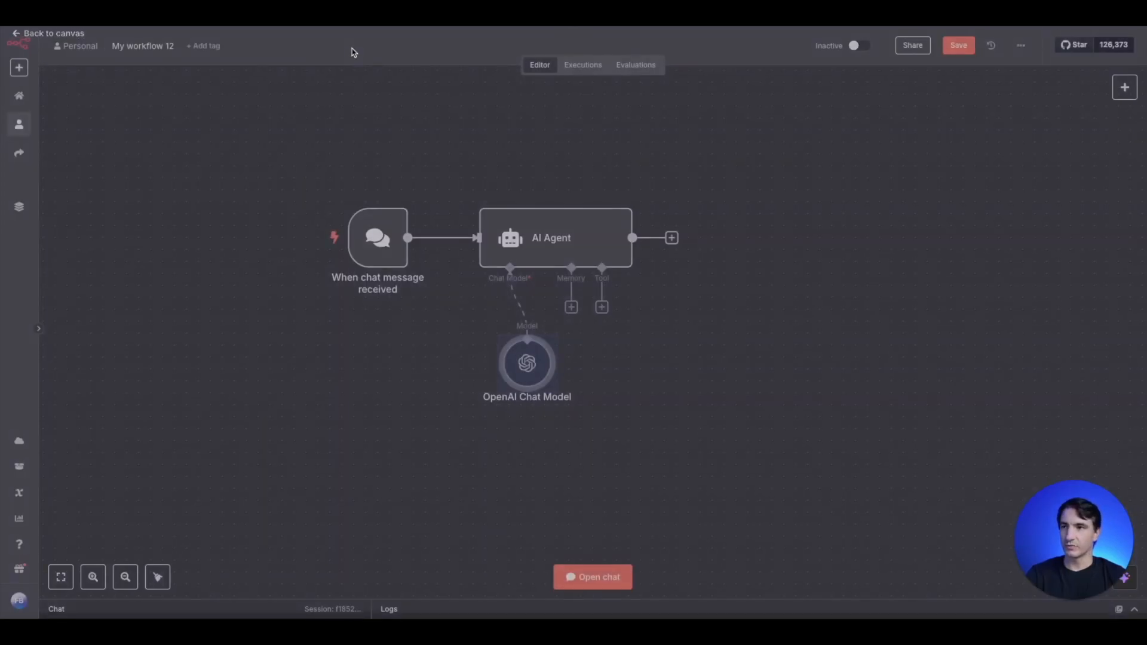
left_click_drag(536, 350, 440, 373)
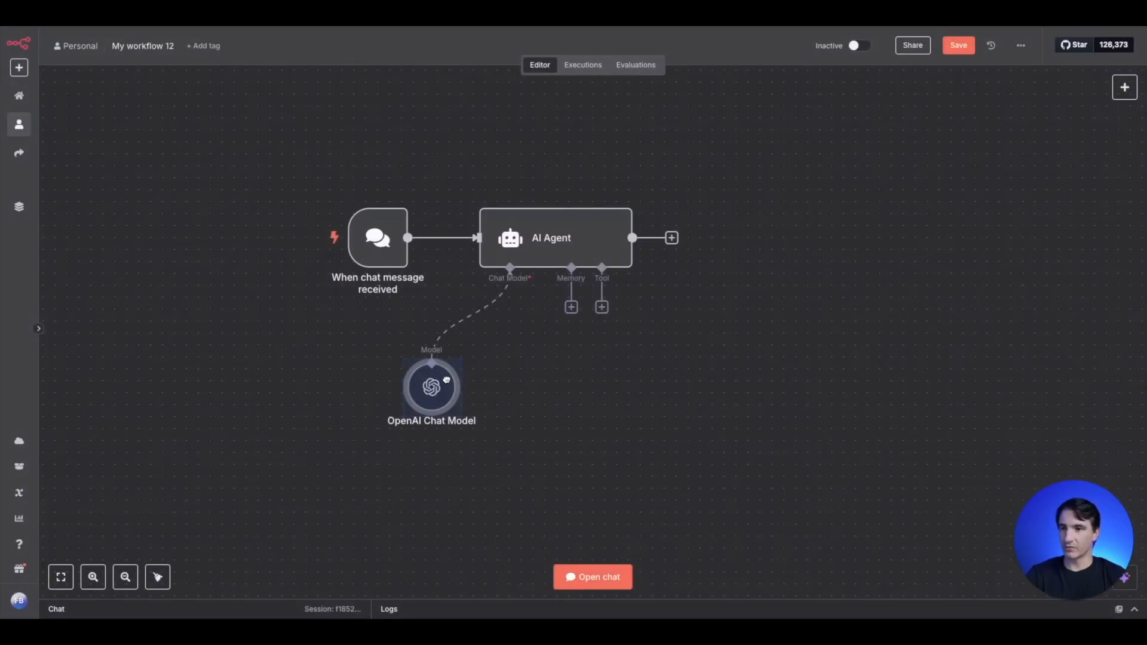
- Attach a Simple Memory node to the AI Agent's memory input and place it beside the OpenAI Chat Model
left_click(572, 308)
left_click(981, 179)
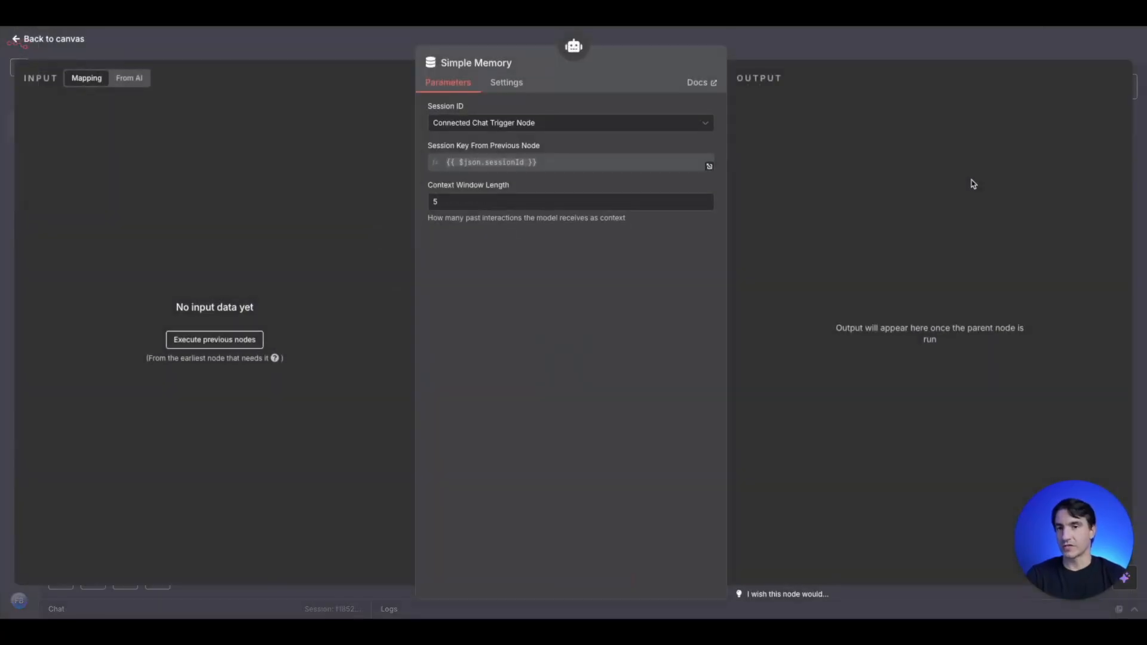
key("Escape")
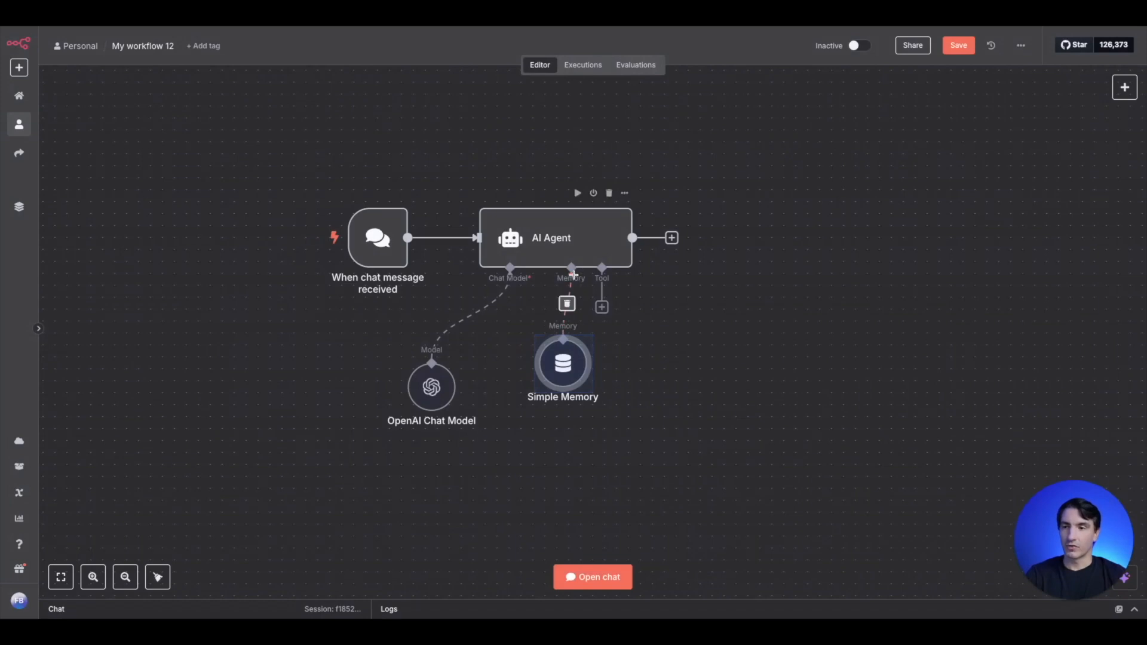
left_click_drag(561, 352, 528, 362)
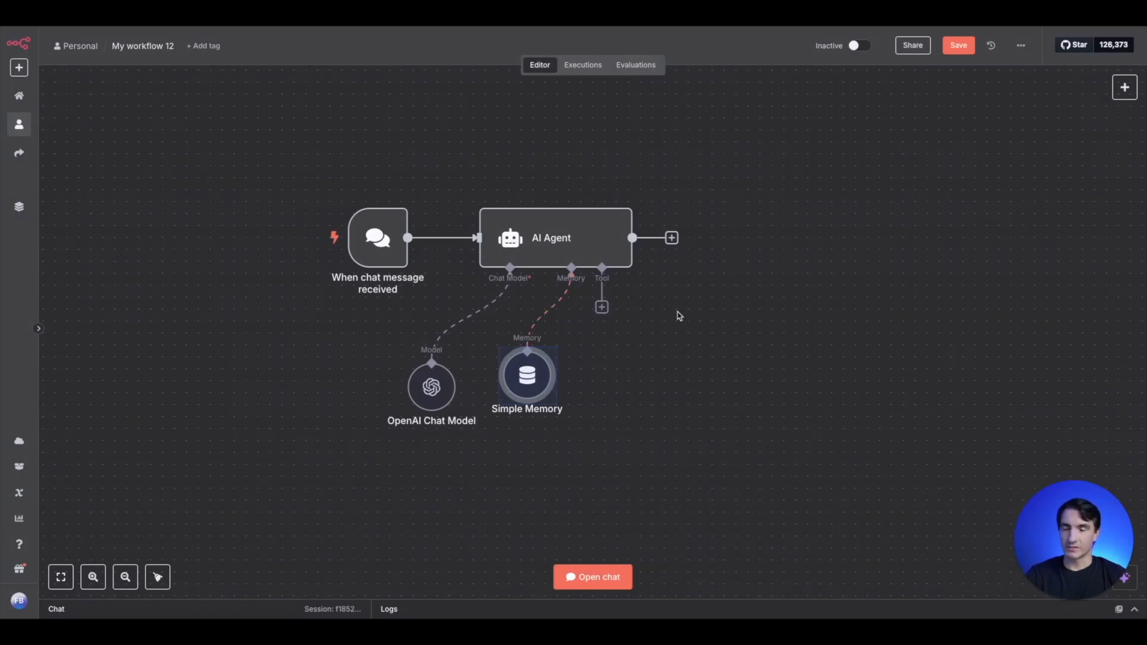
- Attach a Gmail Tool to the AI Agent's tool input and review its message operations, keeping Send
scroll(687, 343, "down", 2)
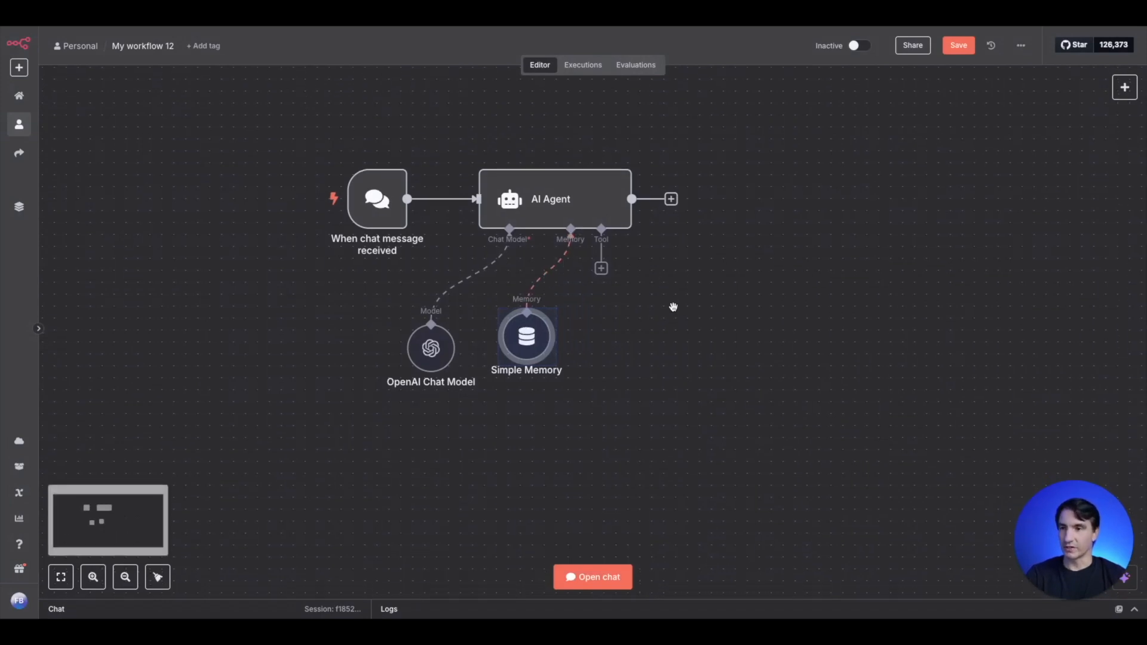
left_click(601, 268)
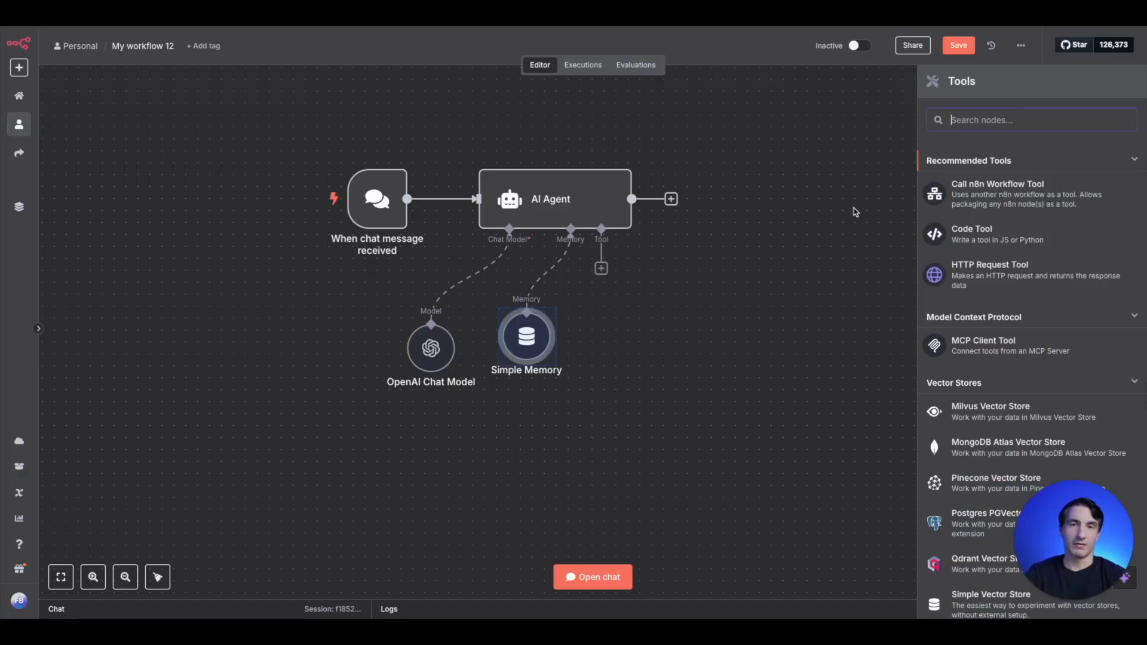
type("gmail")
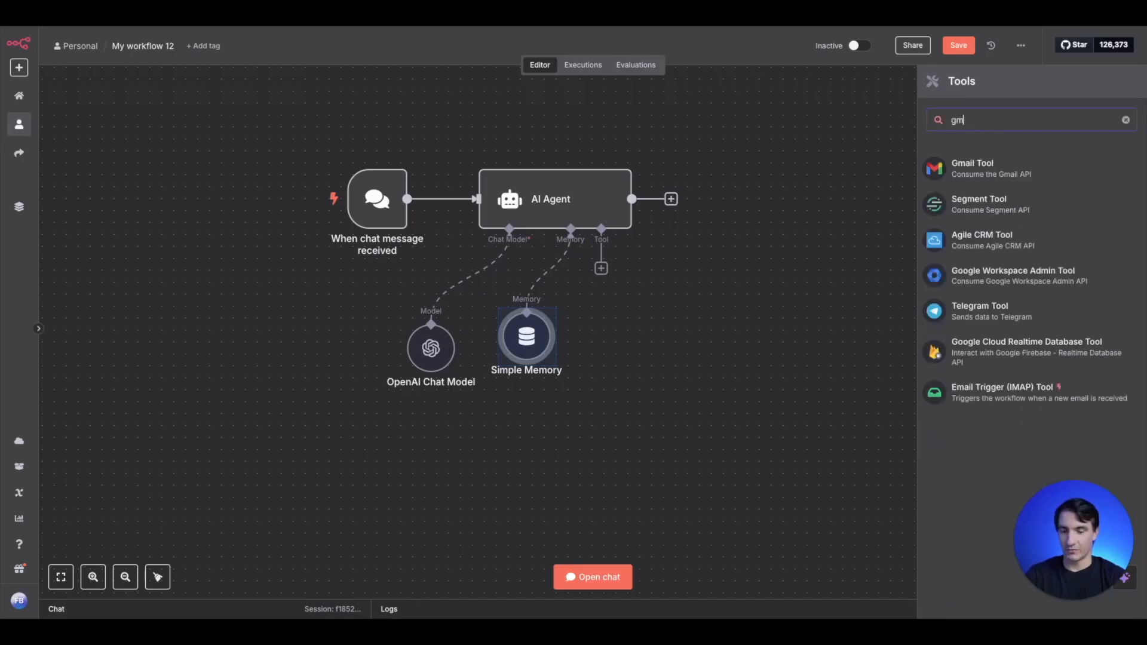
left_click(992, 174)
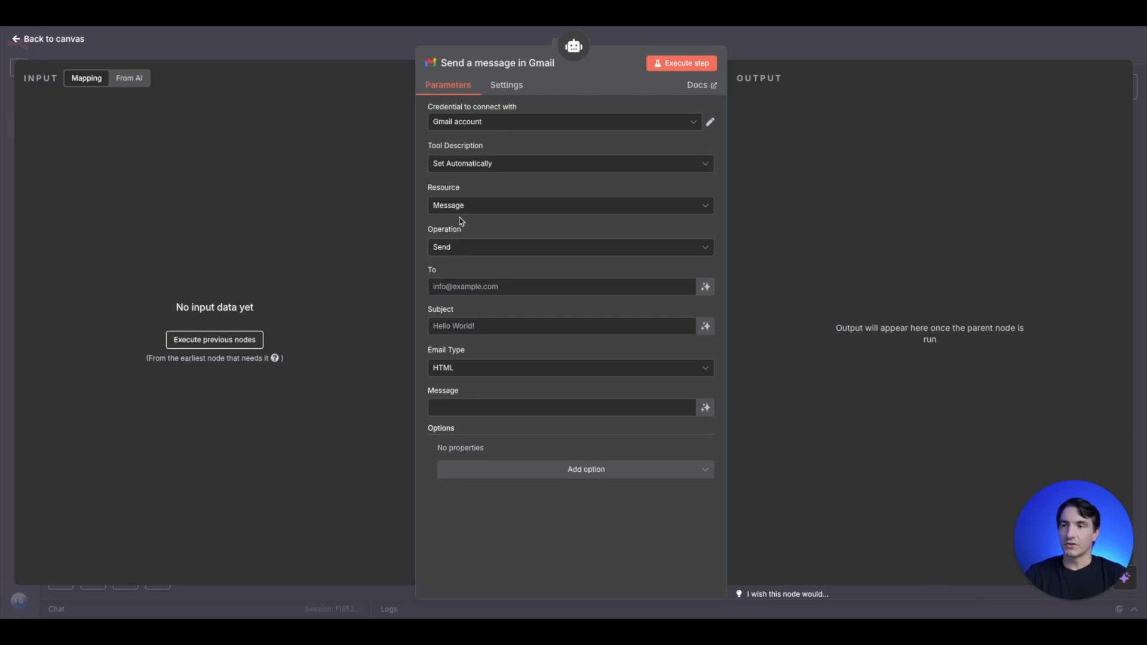
left_click(481, 254)
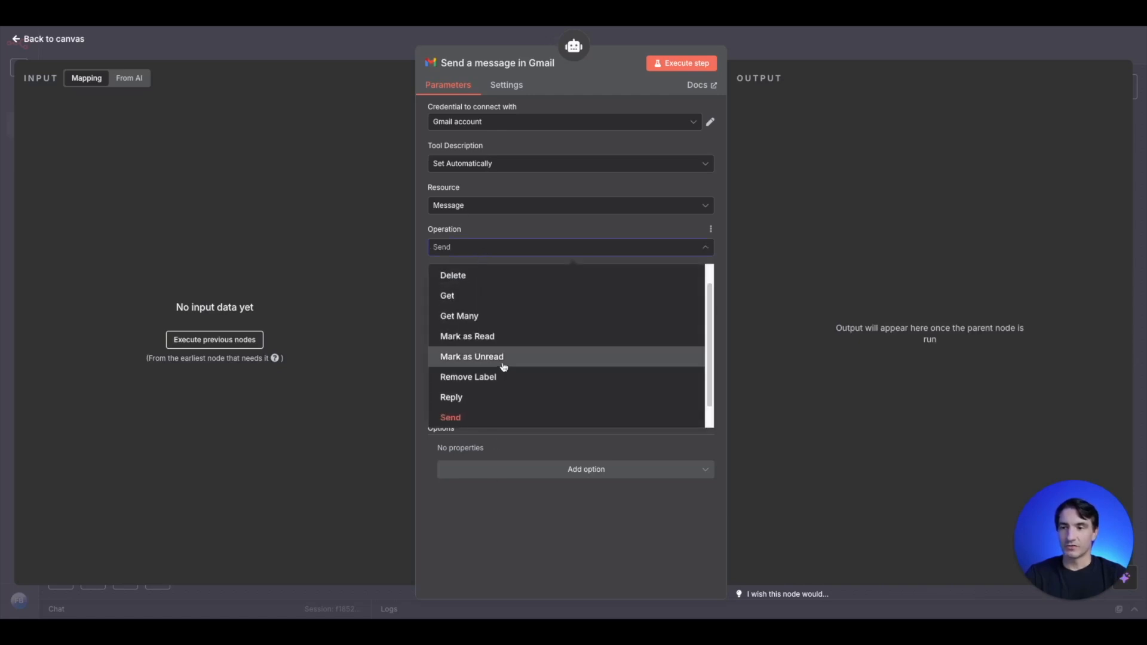
scroll(508, 388, "up", 1)
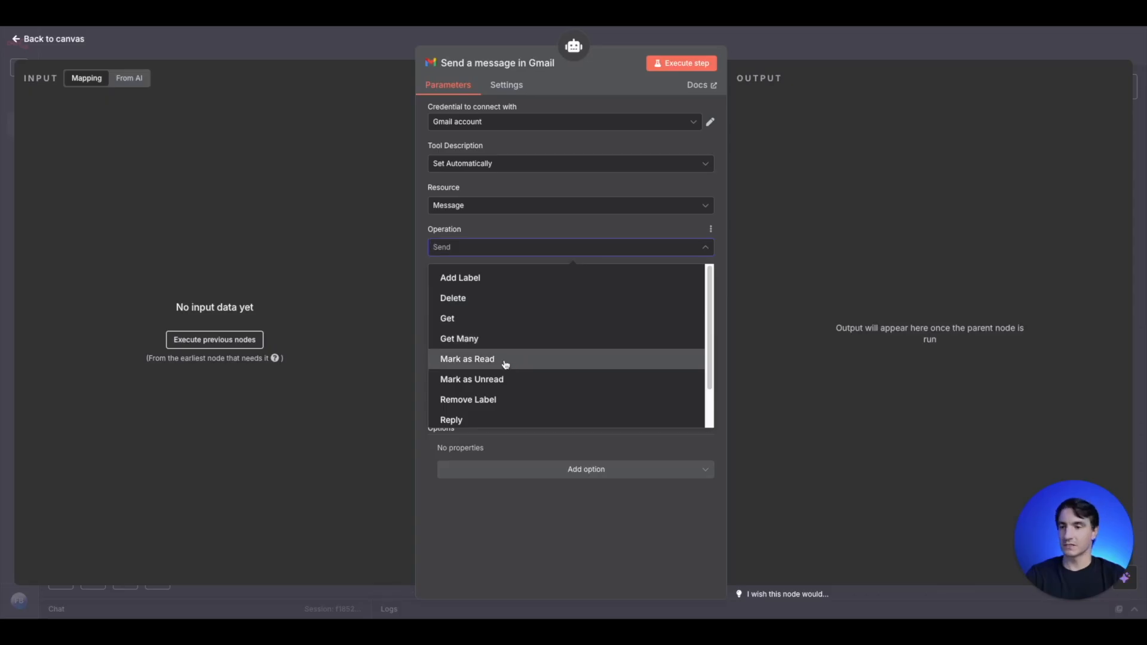
scroll(579, 312, "down", 1)
scroll(549, 380, "down", 1)
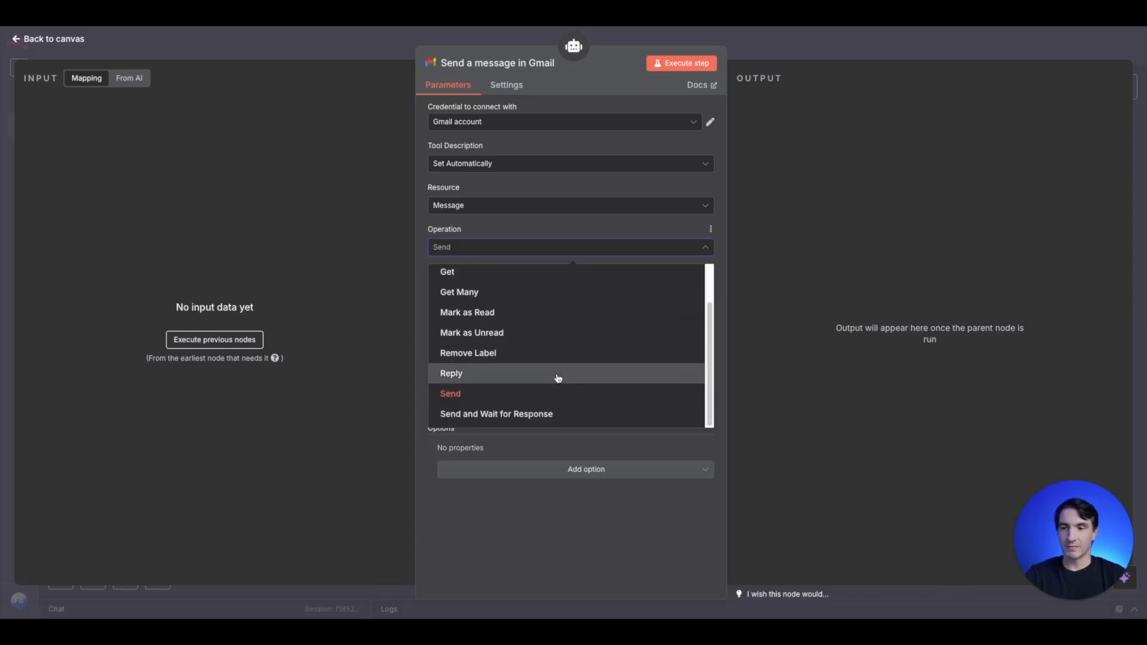
left_click(424, 267)
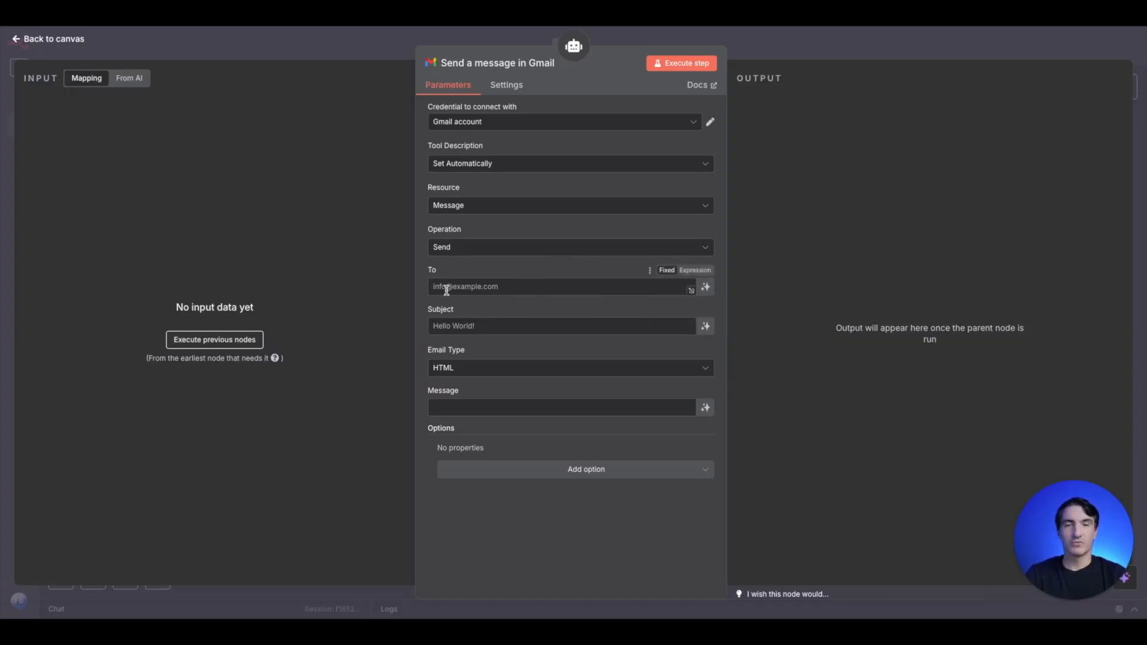
- Let the model define the Gmail send tool's To, Subject and Message, and place the node below Simple Memory
left_click(705, 289)
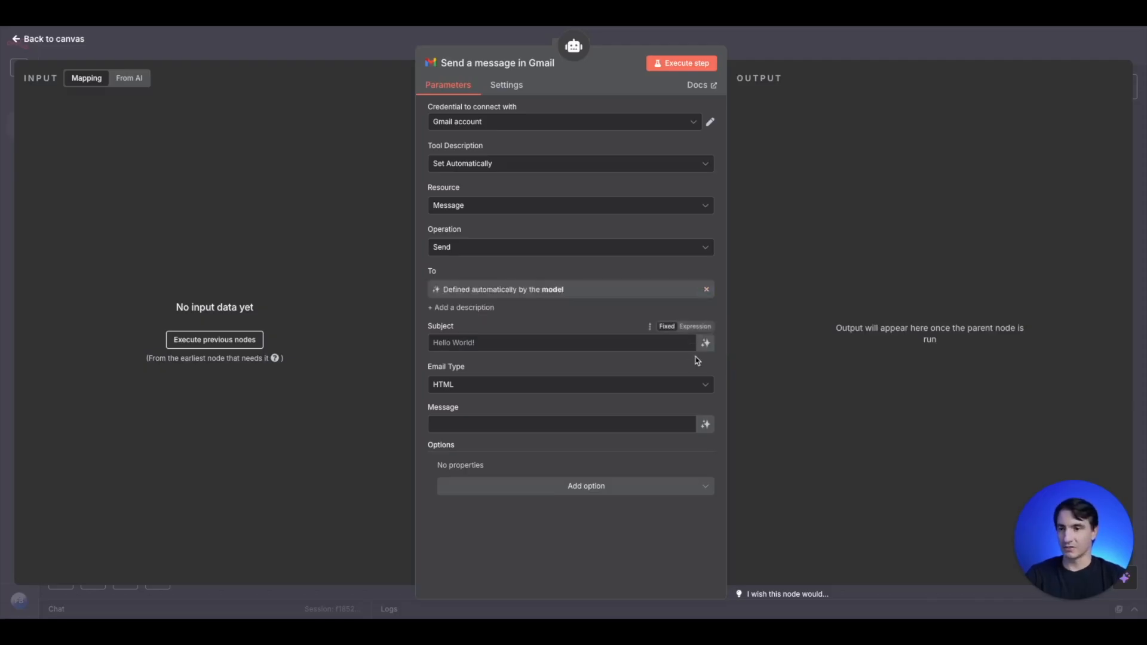
left_click(705, 345)
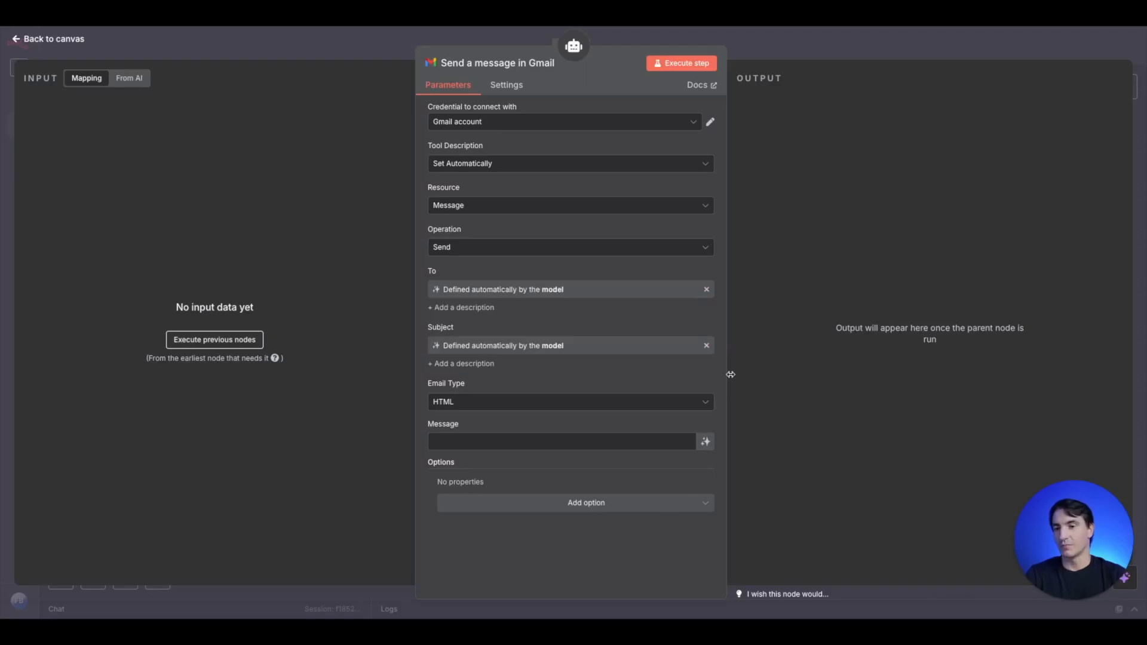
left_click(706, 442)
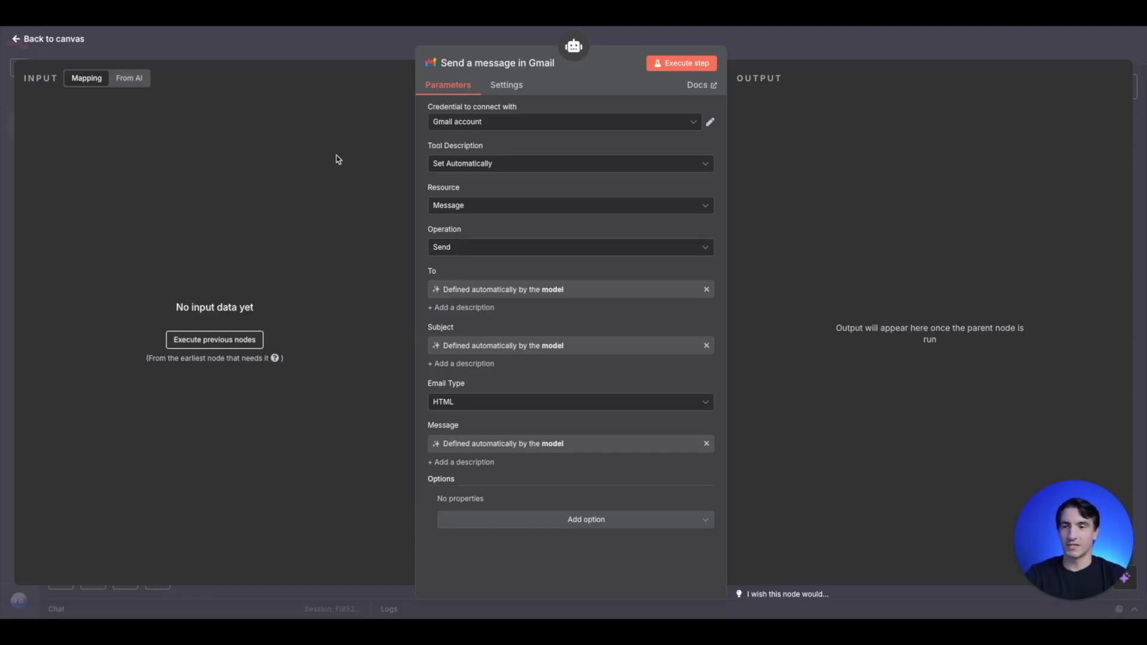
left_click(369, 48)
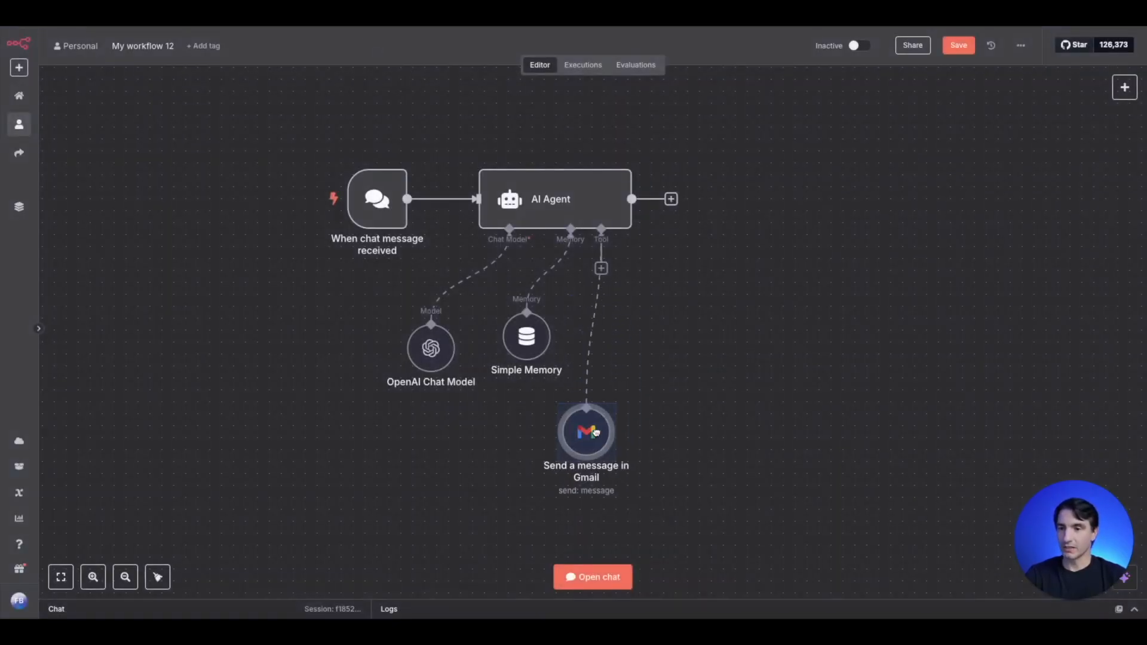
left_click_drag(595, 432, 536, 444)
- Attach a second Gmail Tool to the AI Agent and set its message operation to Reply
left_click(601, 269)
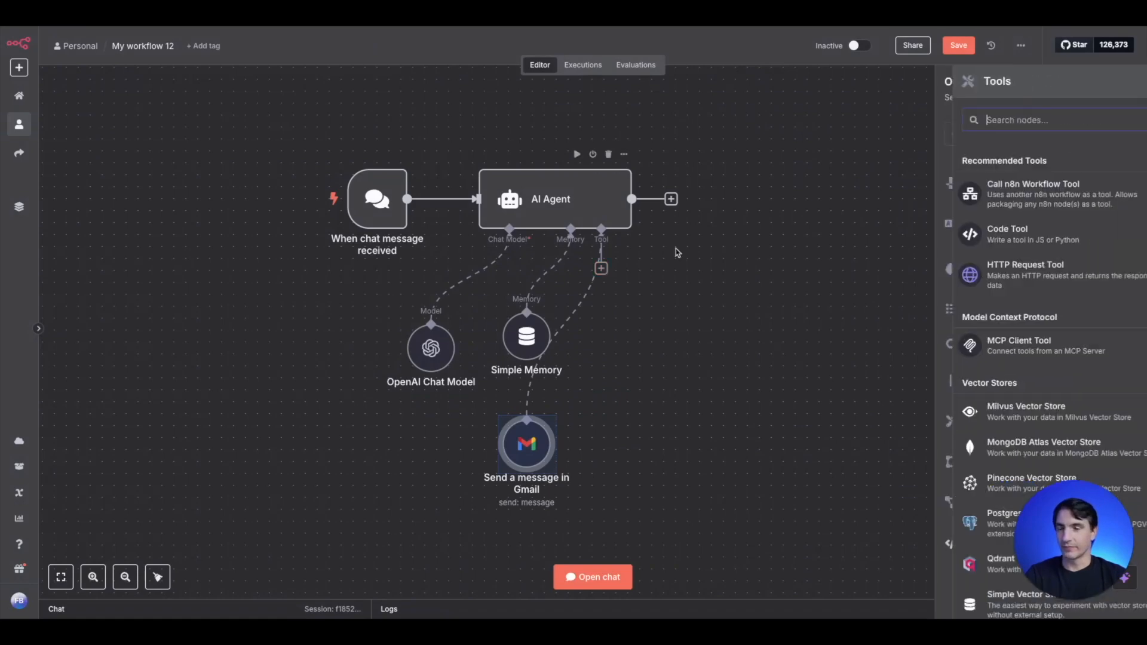
type("gmail")
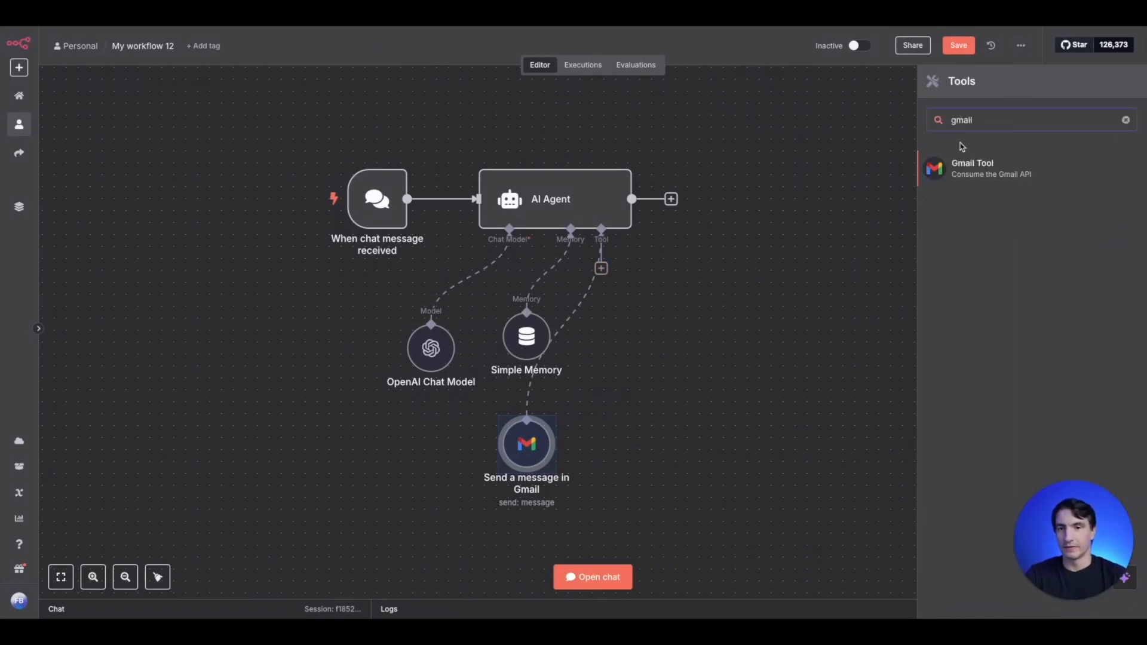
left_click(975, 175)
left_click(508, 248)
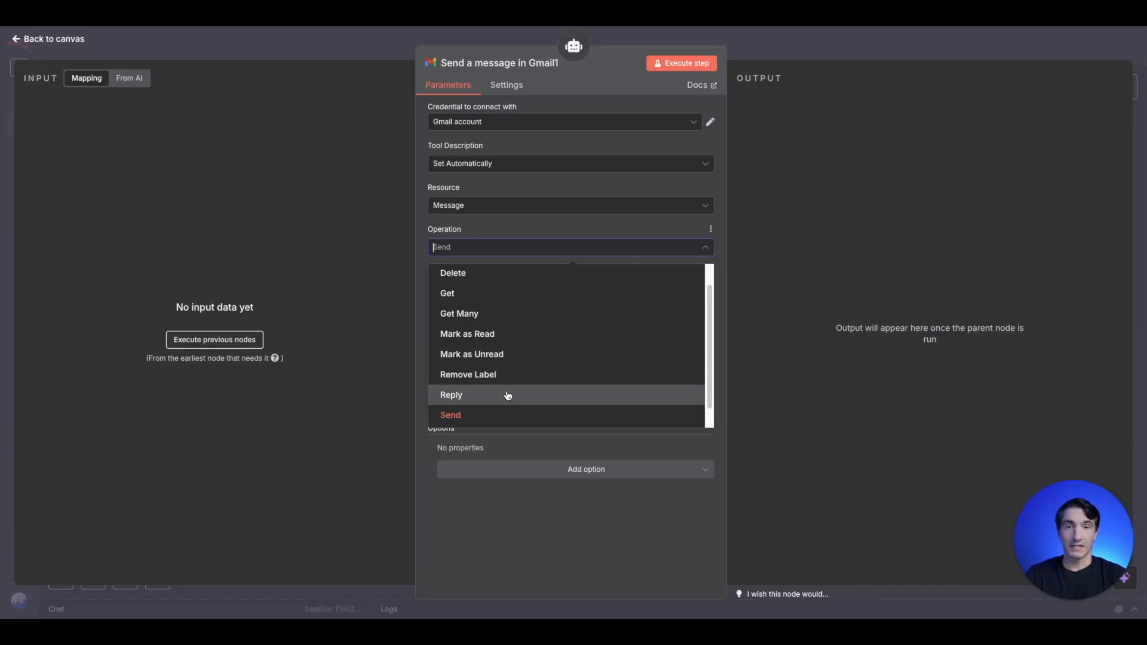
left_click(508, 395)
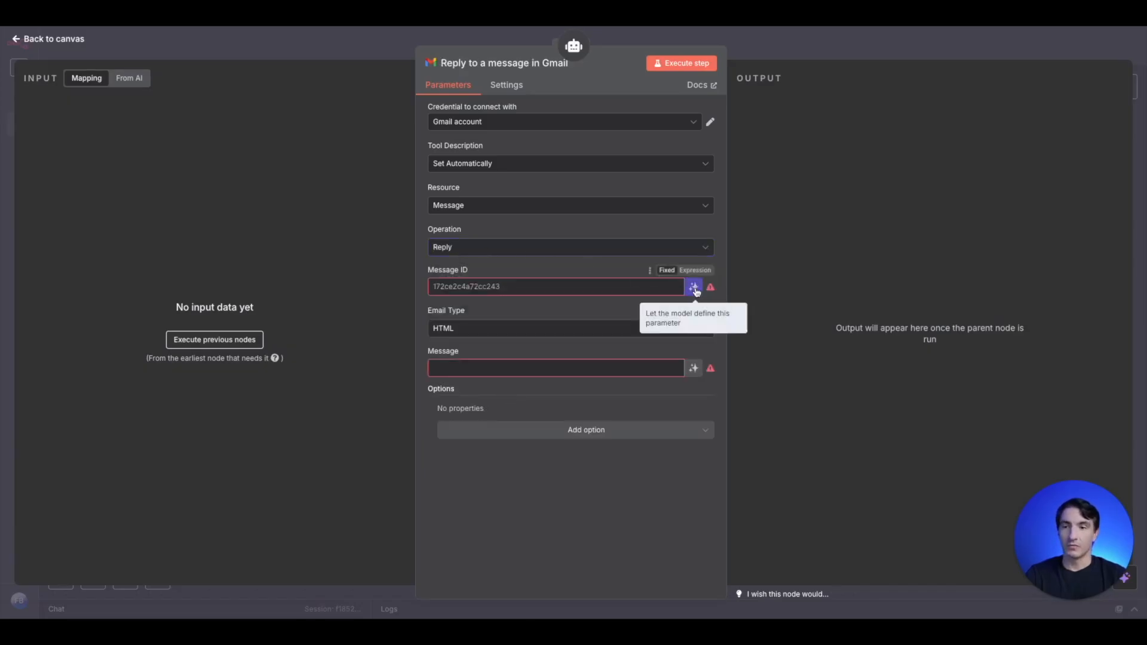
- Let the model define the reply tool's Message ID and Message, and place the node beside the Gmail send tool
left_click(695, 288)
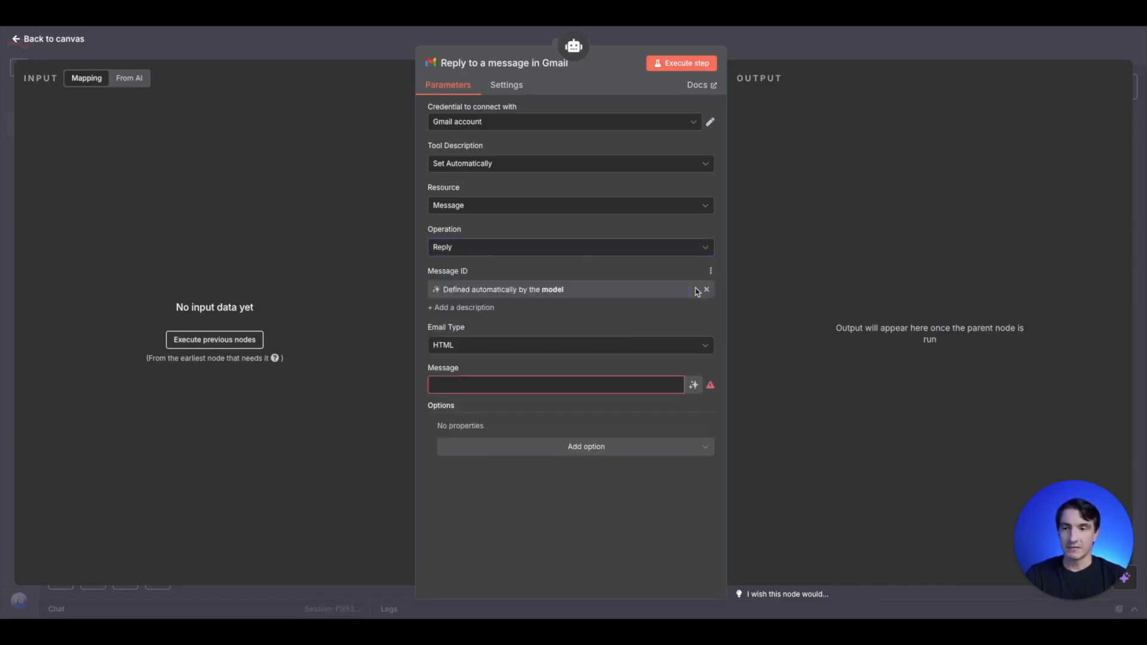
left_click(695, 386)
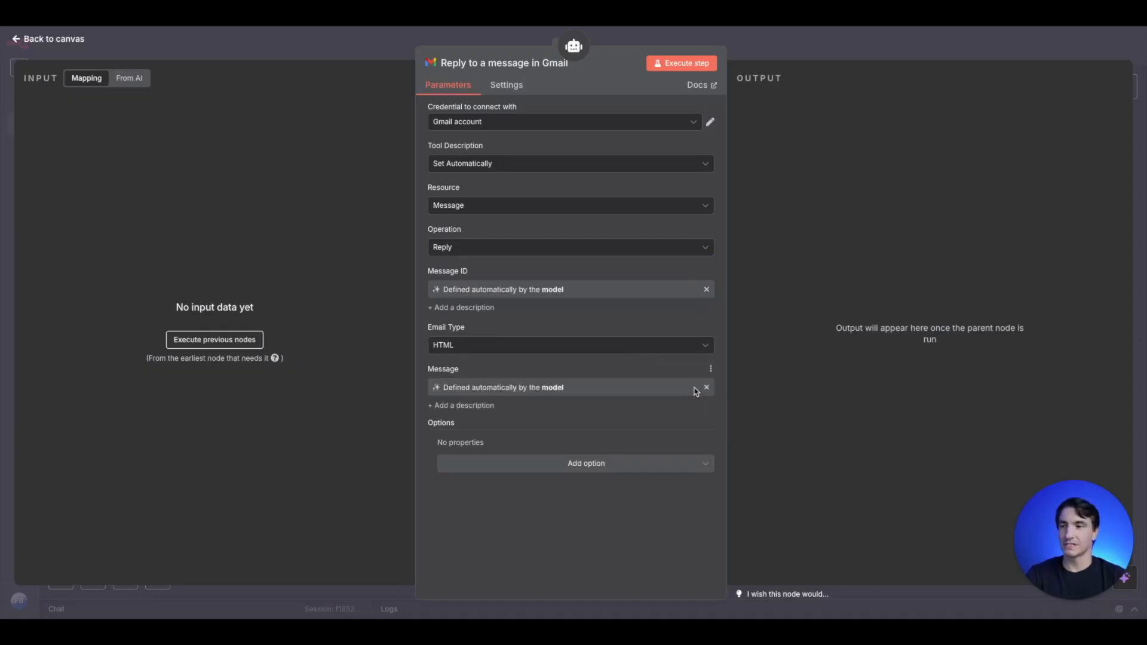
left_click(356, 52)
left_click_drag(596, 316, 606, 469)
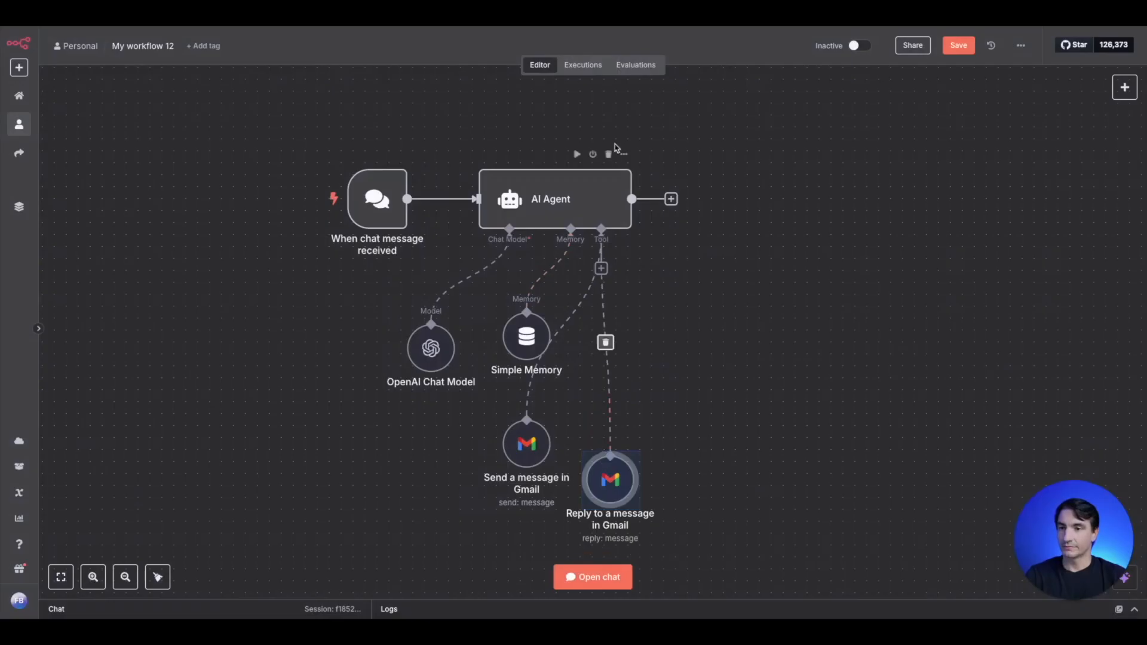
- Attach a third Gmail Tool to the AI Agent and set its message operation to Get Many
left_click(601, 268)
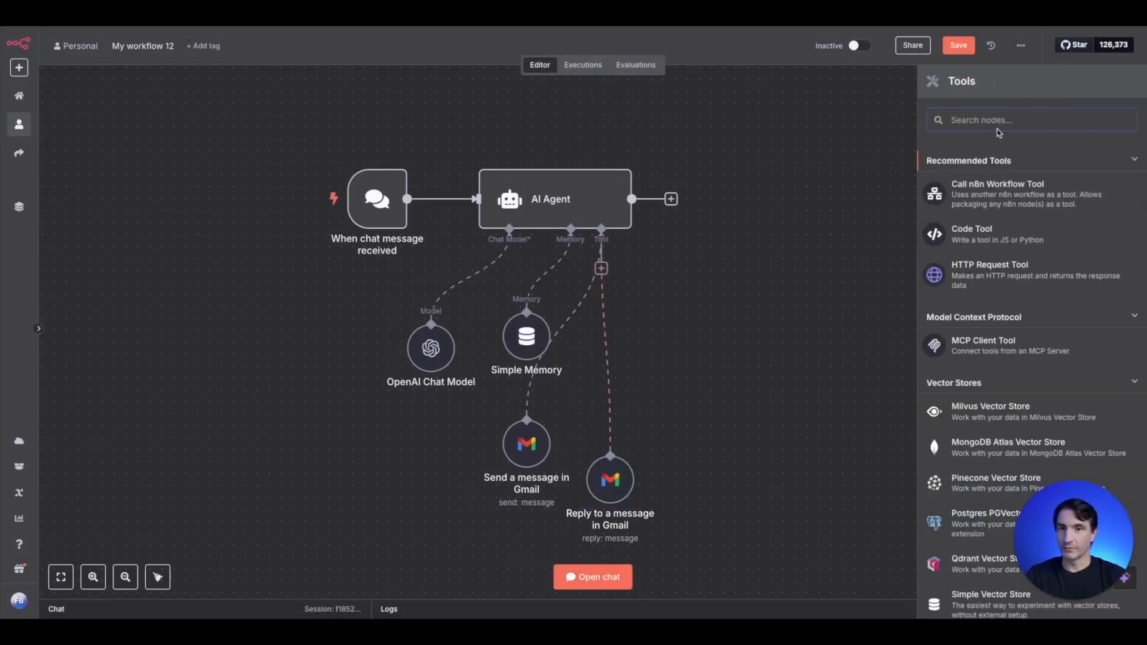
type("gmail")
left_click(979, 165)
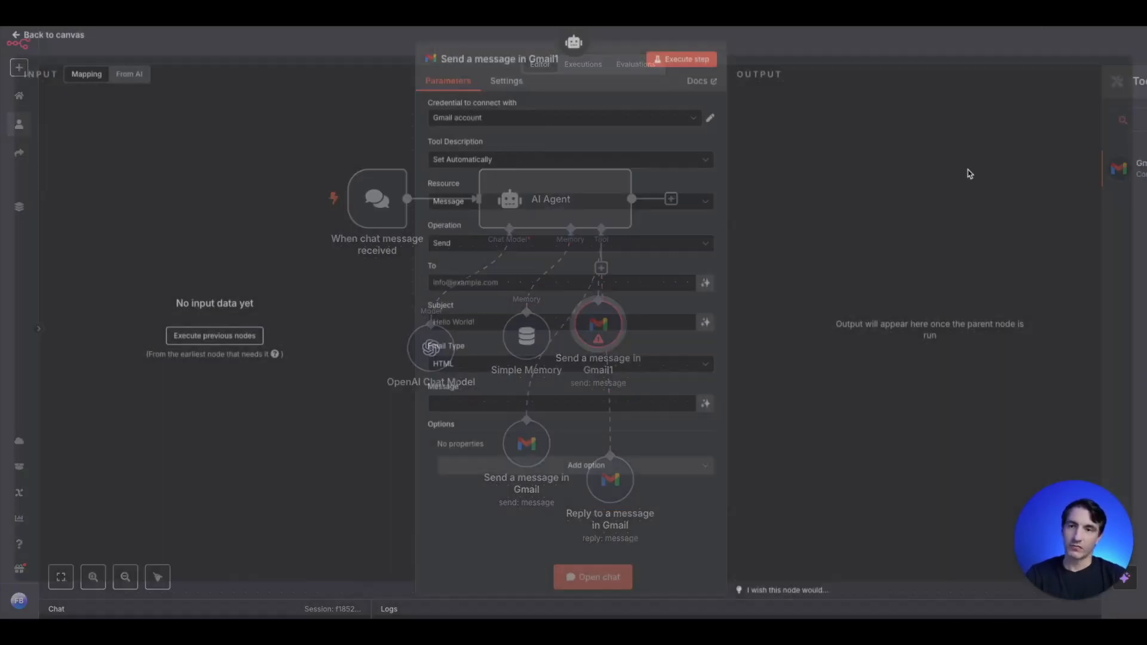
left_click(486, 247)
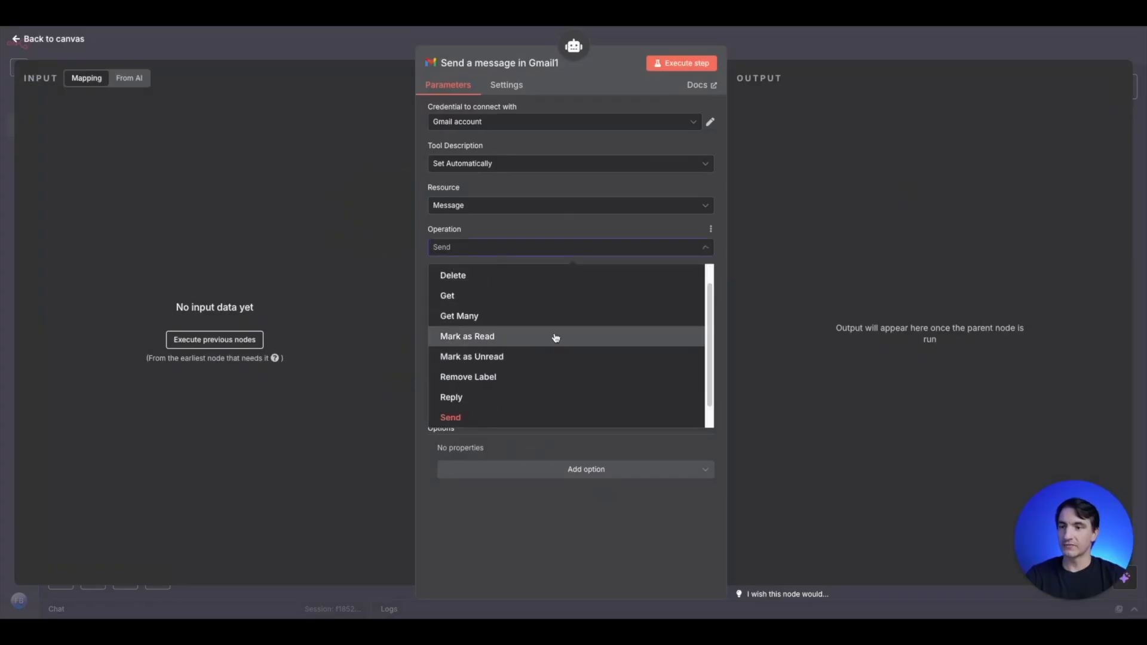
scroll(557, 336, "down", 1)
left_click(527, 308)
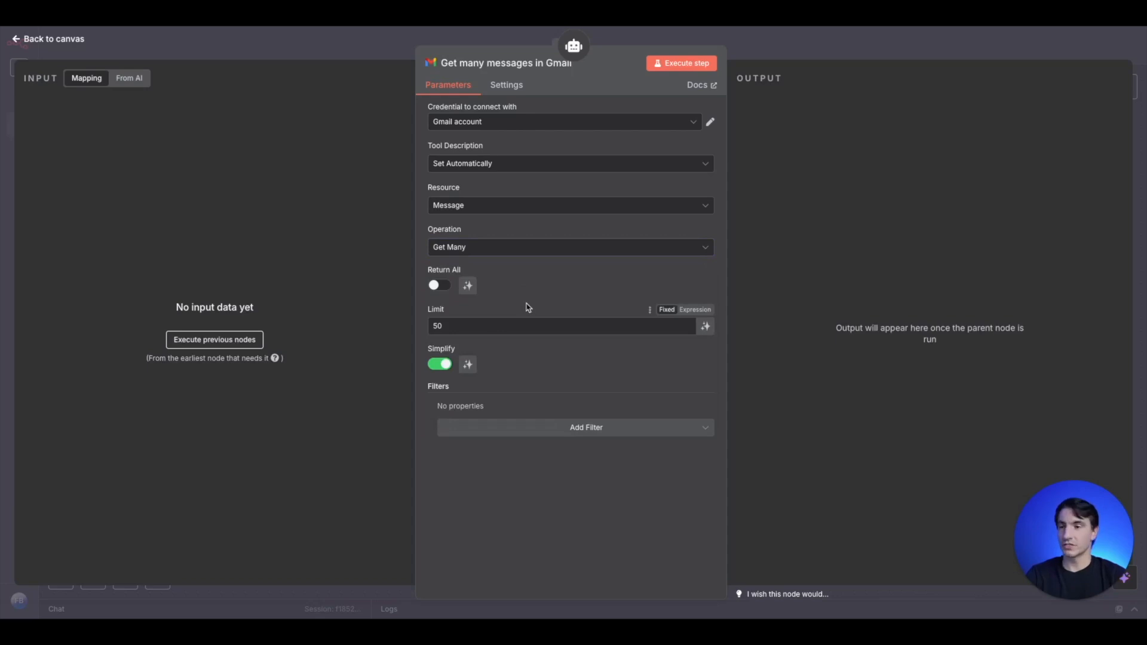
- Set the Get Many tool's limit to 5 and place the node to the right of the Gmail reply tool
left_click(515, 326)
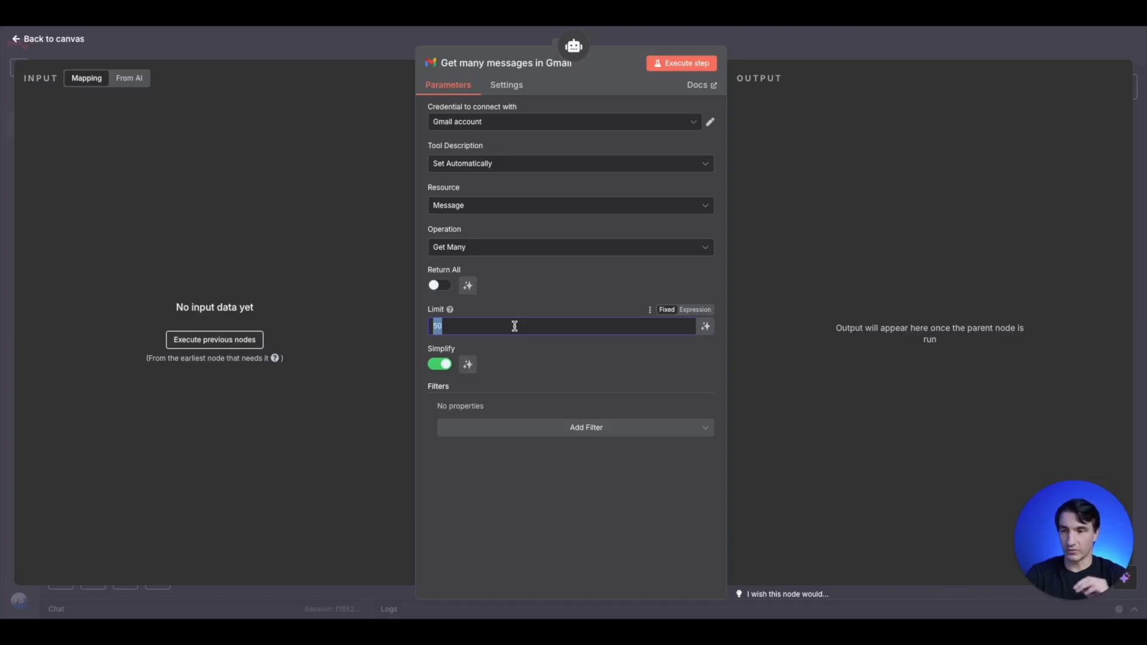
key("BackSpace")
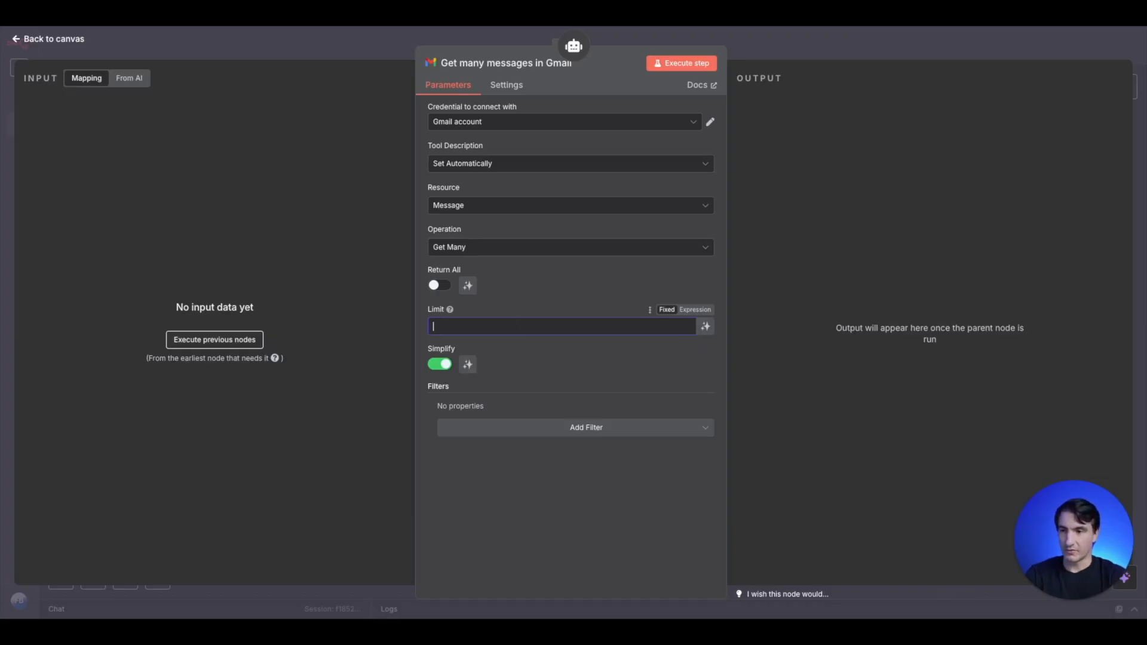
type("5")
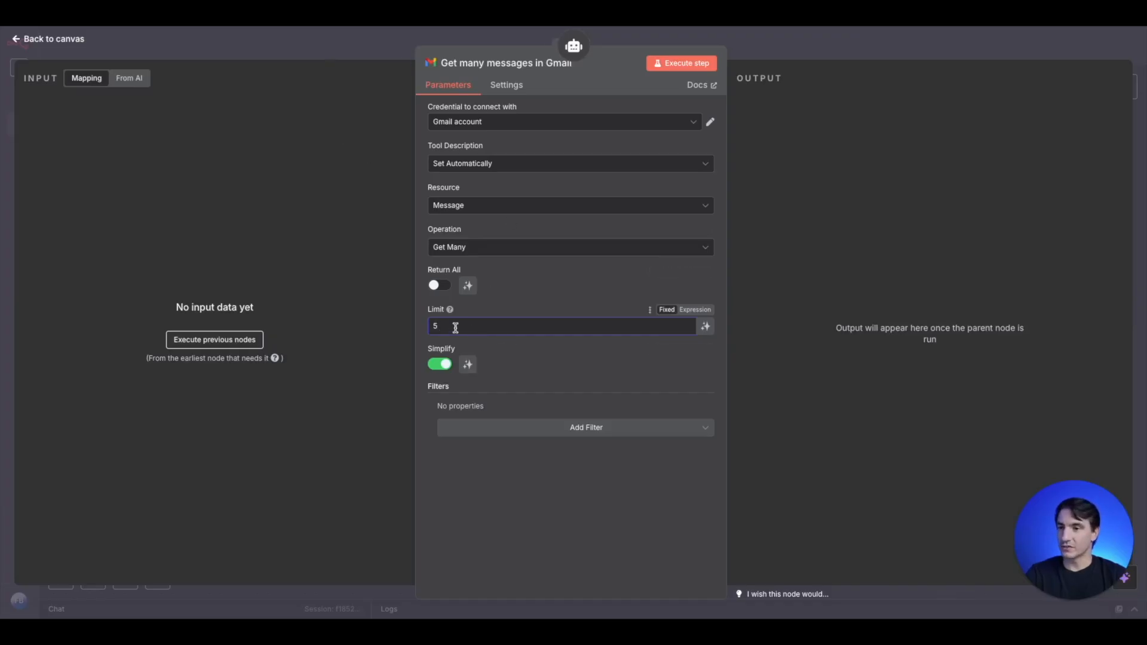
left_click(370, 52)
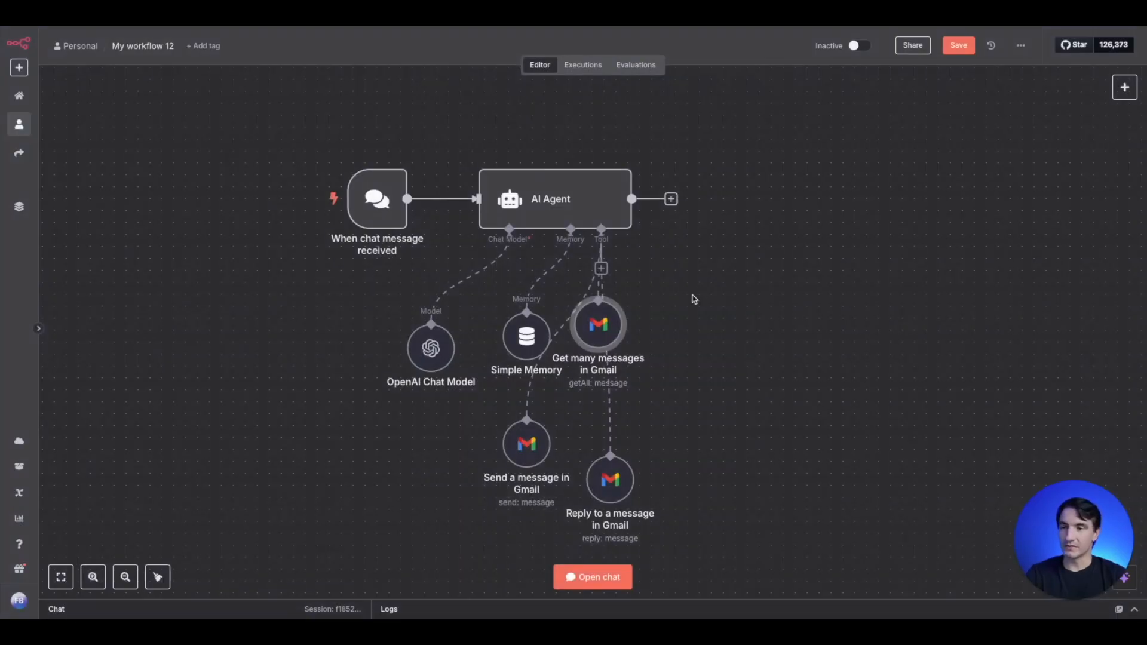
left_click_drag(790, 434, 778, 434)
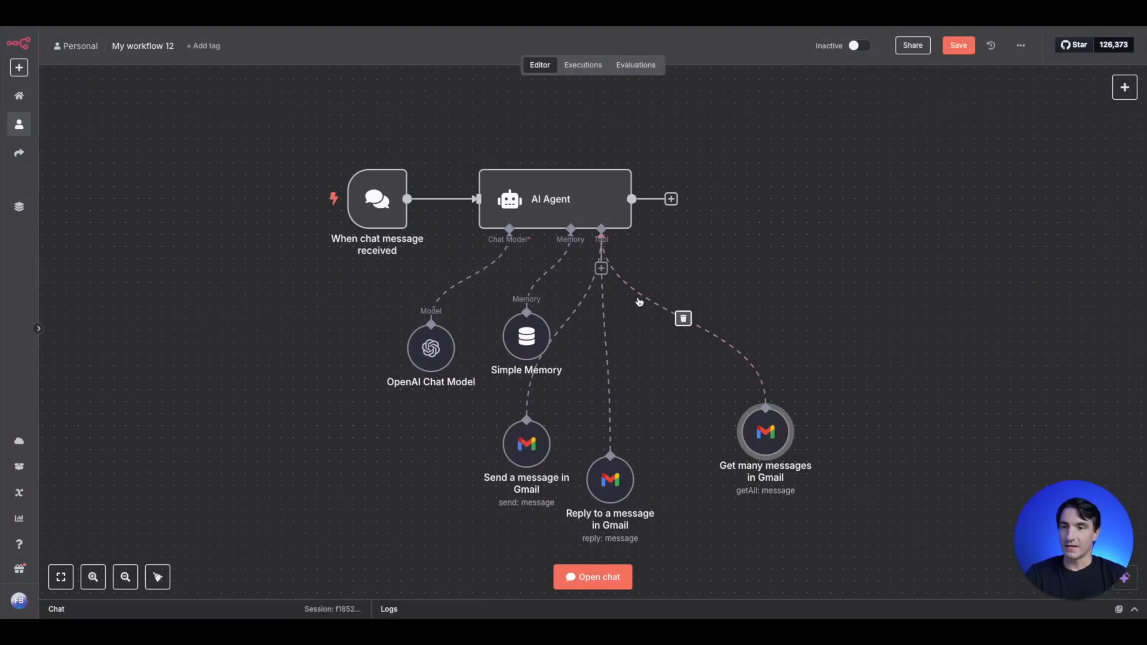
- Attach a fourth Gmail Tool to the AI Agent and set its resource to Draft
left_click(601, 268)
type("gmail")
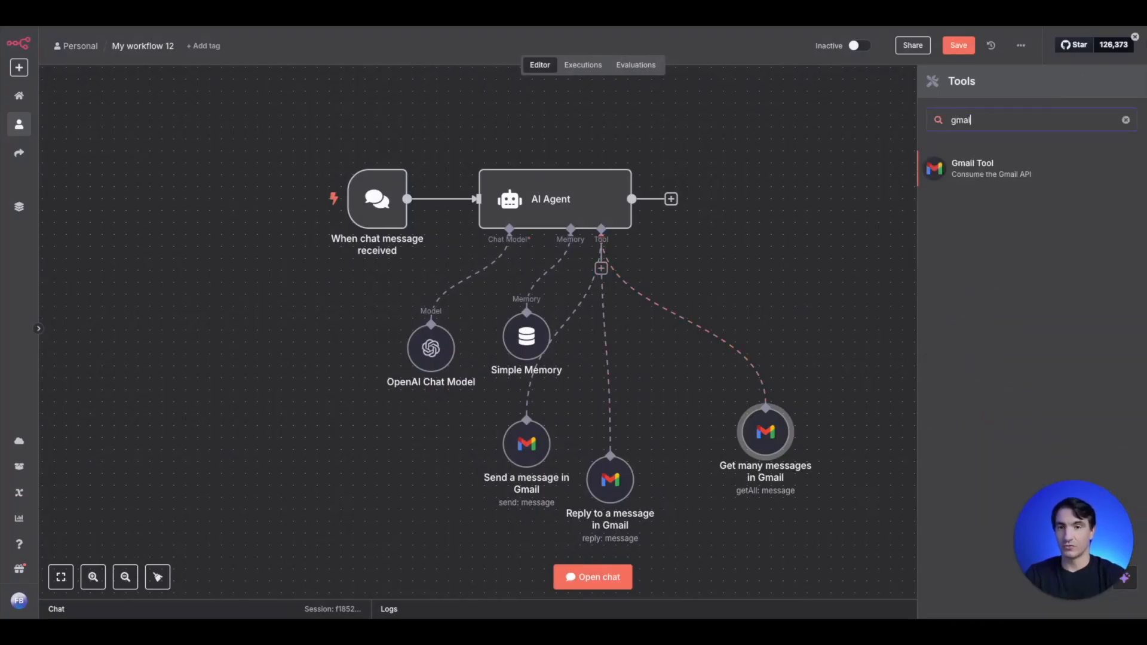
left_click(983, 179)
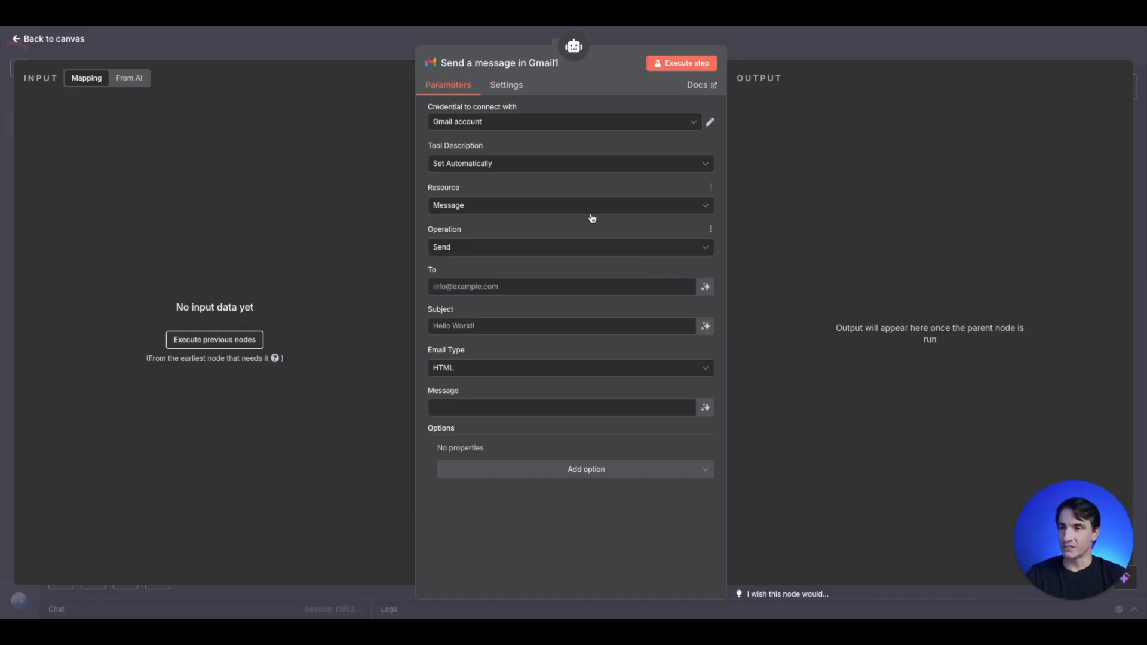
left_click(520, 210)
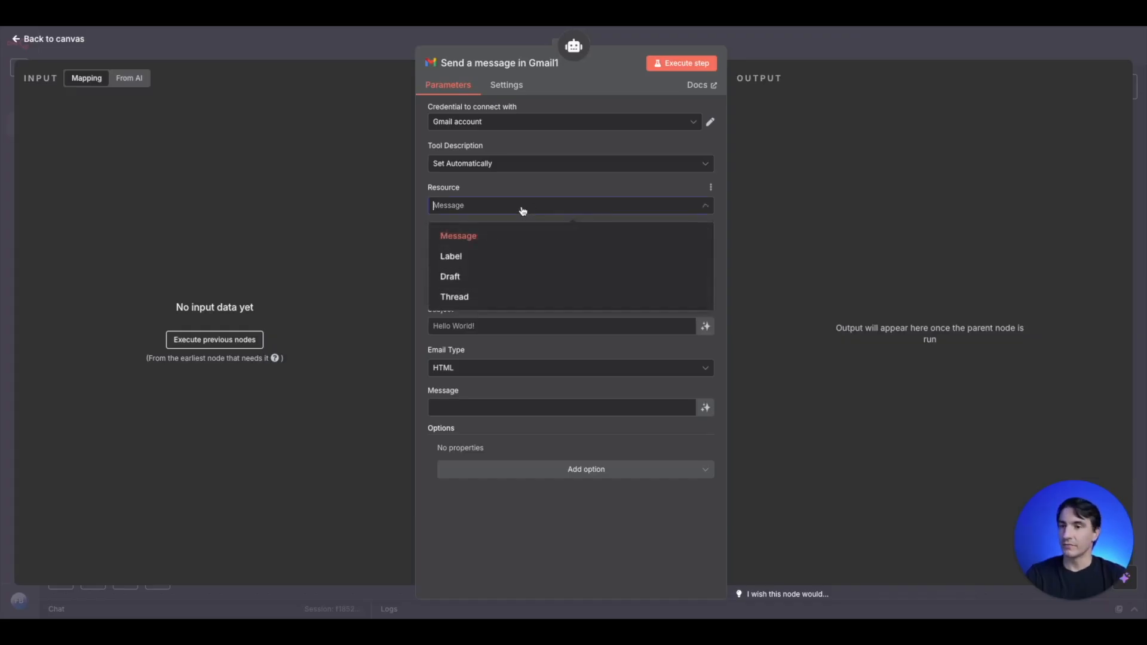
left_click(503, 278)
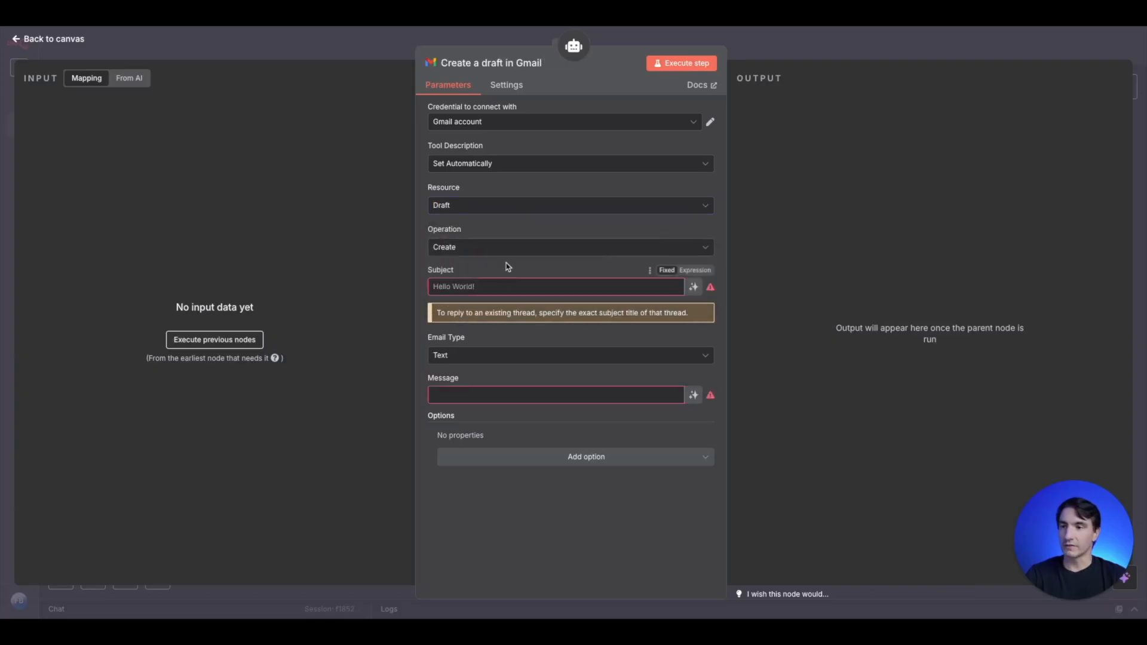
- Let the model define the draft tool's Subject and Message, and place the node to the right of the Get Many tool
left_click(693, 287)
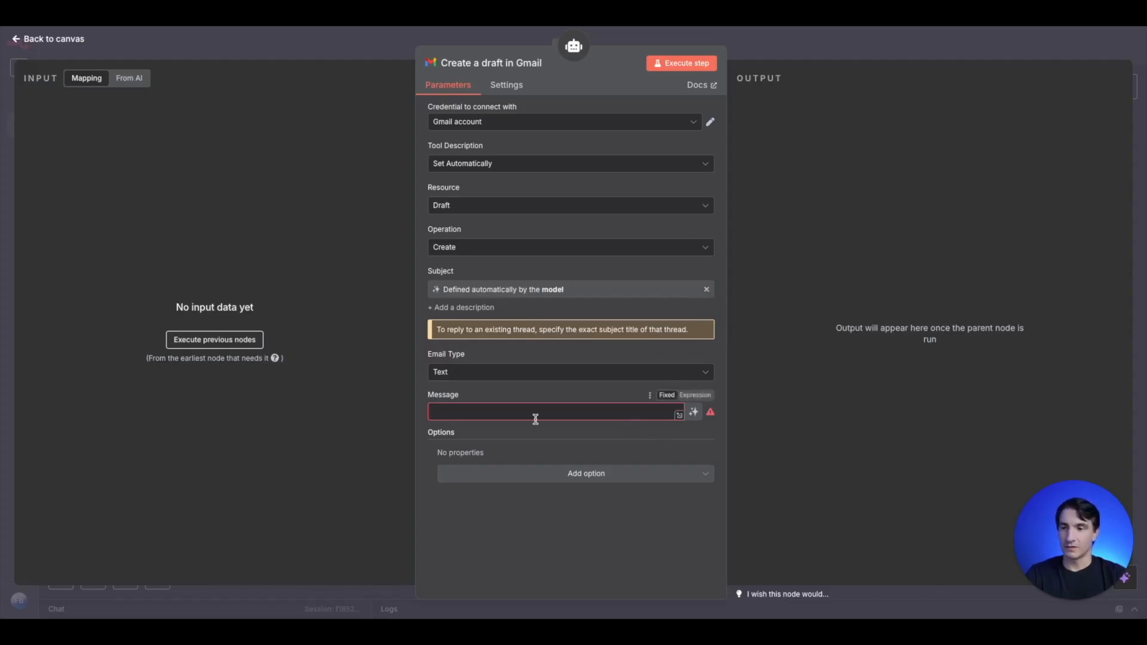
left_click(693, 411)
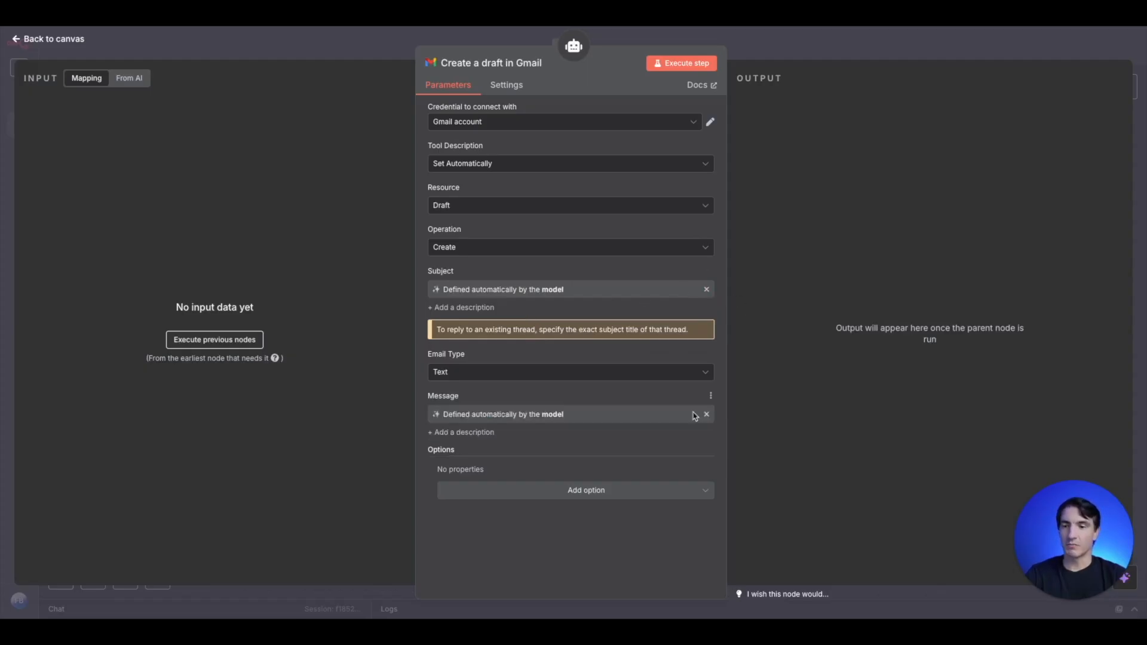
left_click(382, 59)
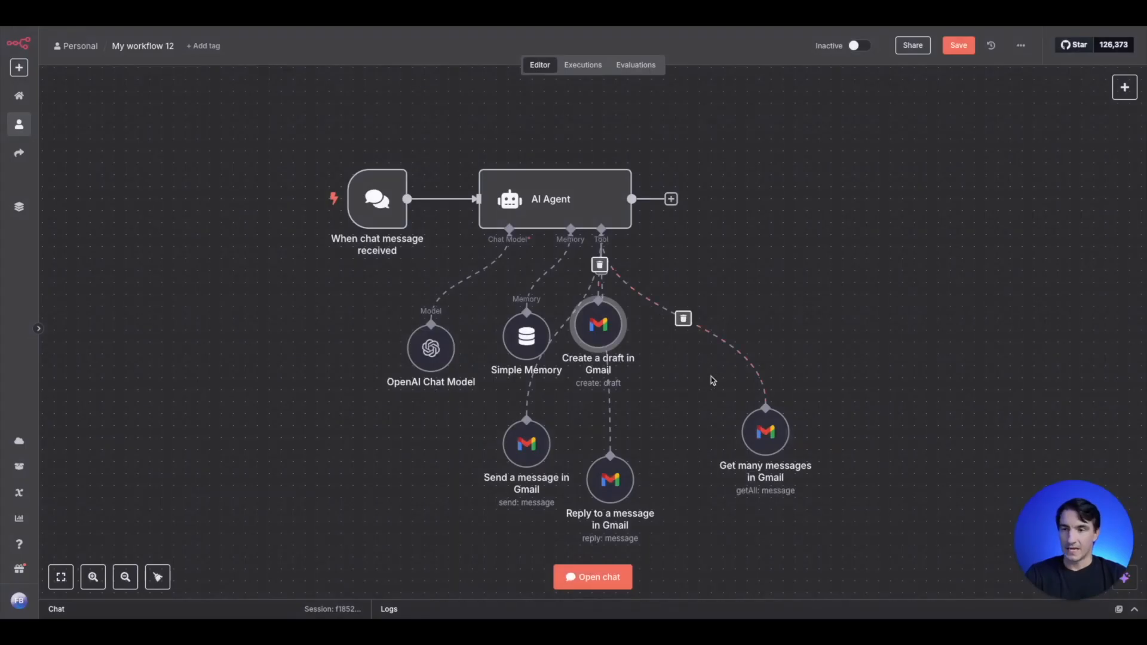
left_click_drag(921, 353, 909, 352)
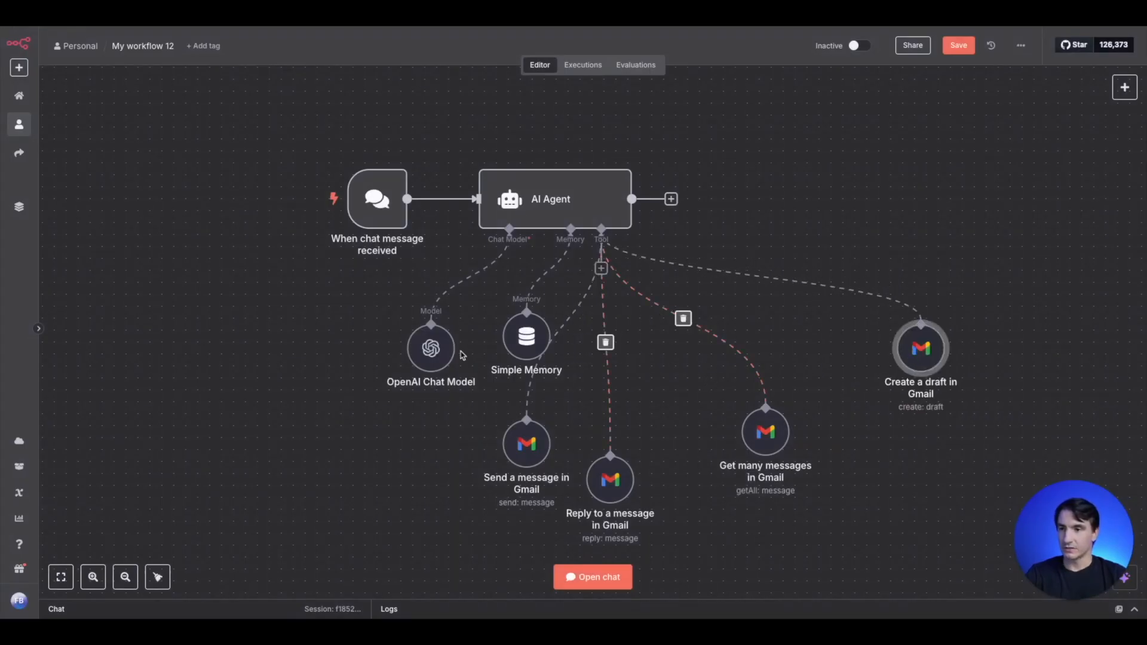
- Tidy the layout by shifting the OpenAI Chat Model and Simple Memory left and repositioning the Gmail reply and draft tools
left_click_drag(431, 351, 383, 339)
left_click_drag(516, 353, 466, 350)
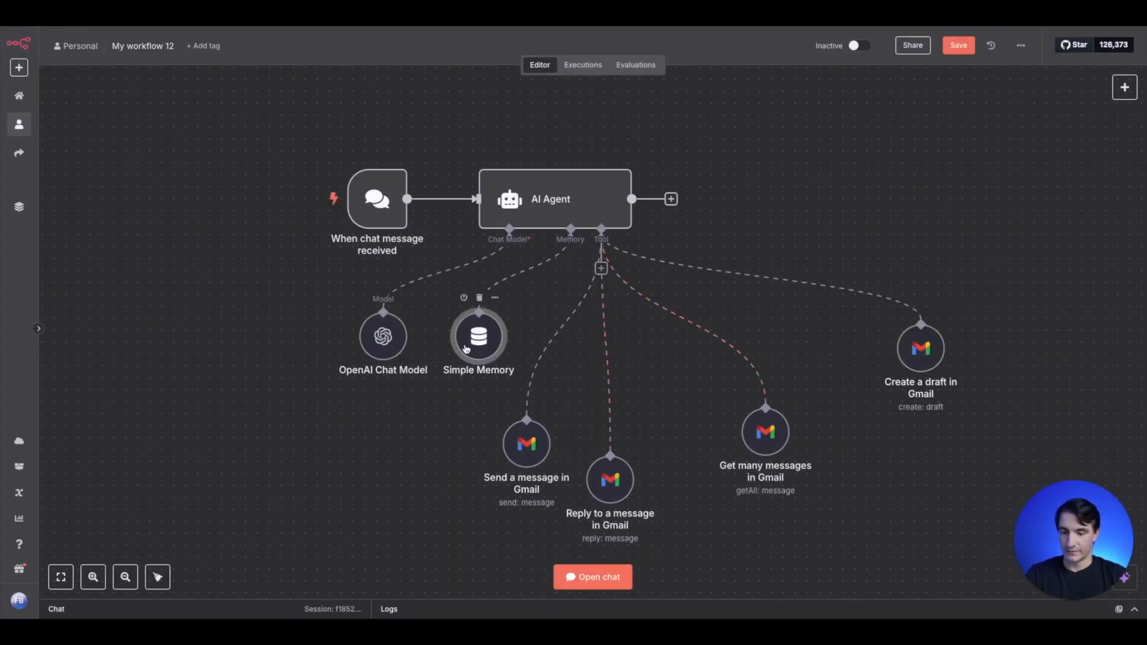
scroll(488, 360, "down", 1)
left_click_drag(588, 458, 608, 439)
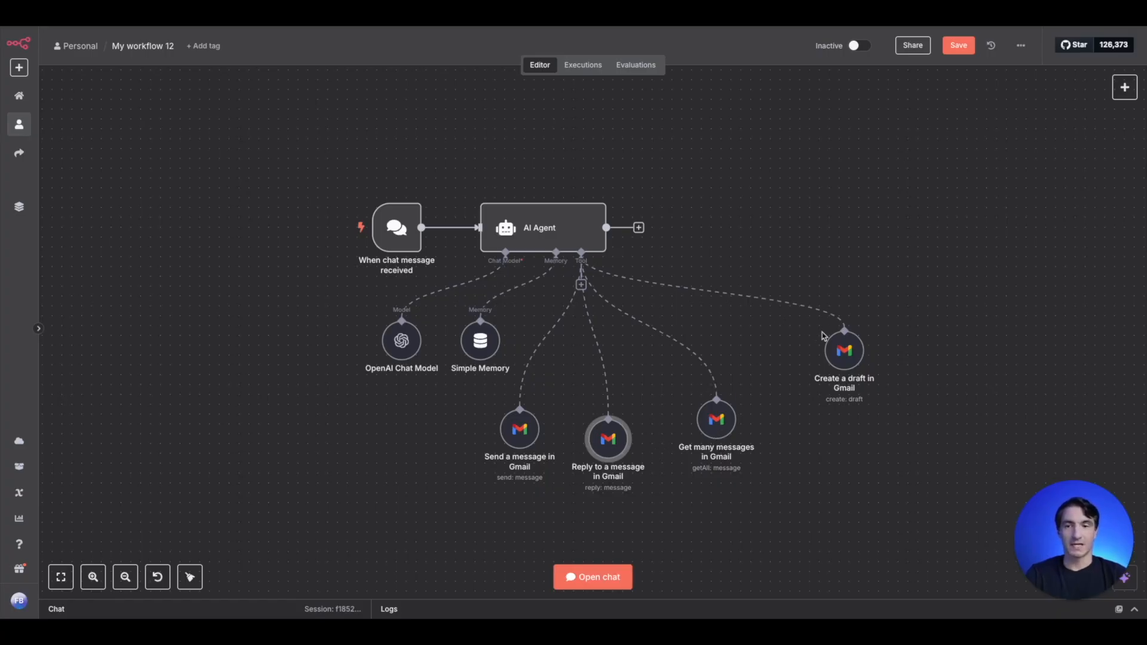
left_click_drag(837, 344, 818, 354)
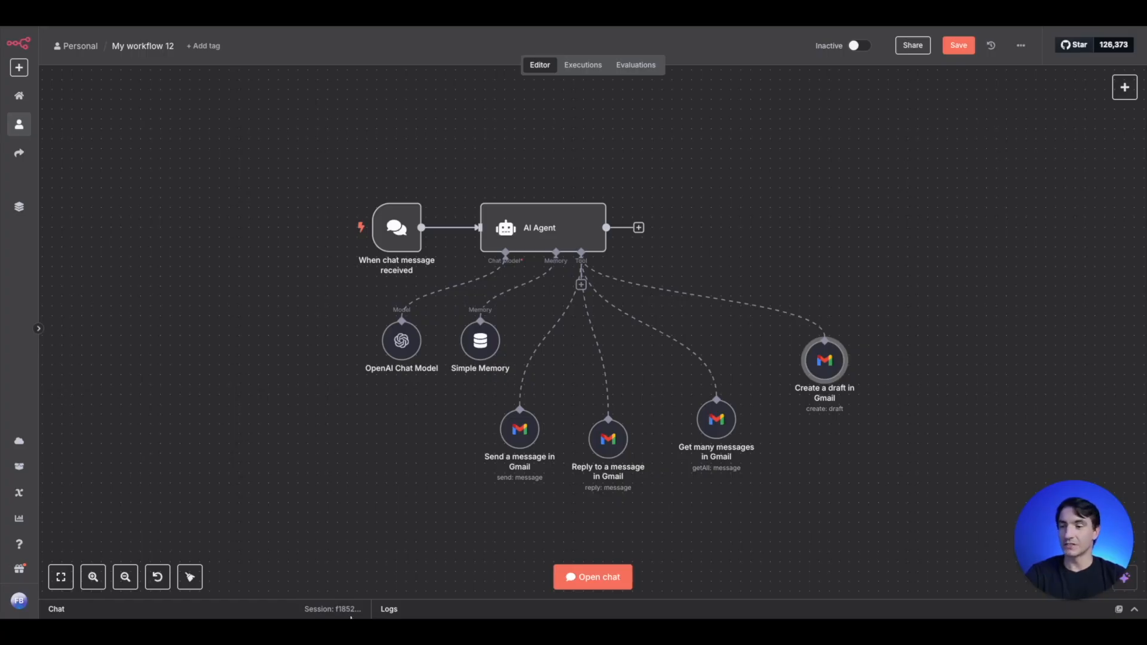
- Send the agent a chat message asking it to email the contact a reminder to bring cookies to the party on saturday
left_click(267, 609)
left_click(211, 585)
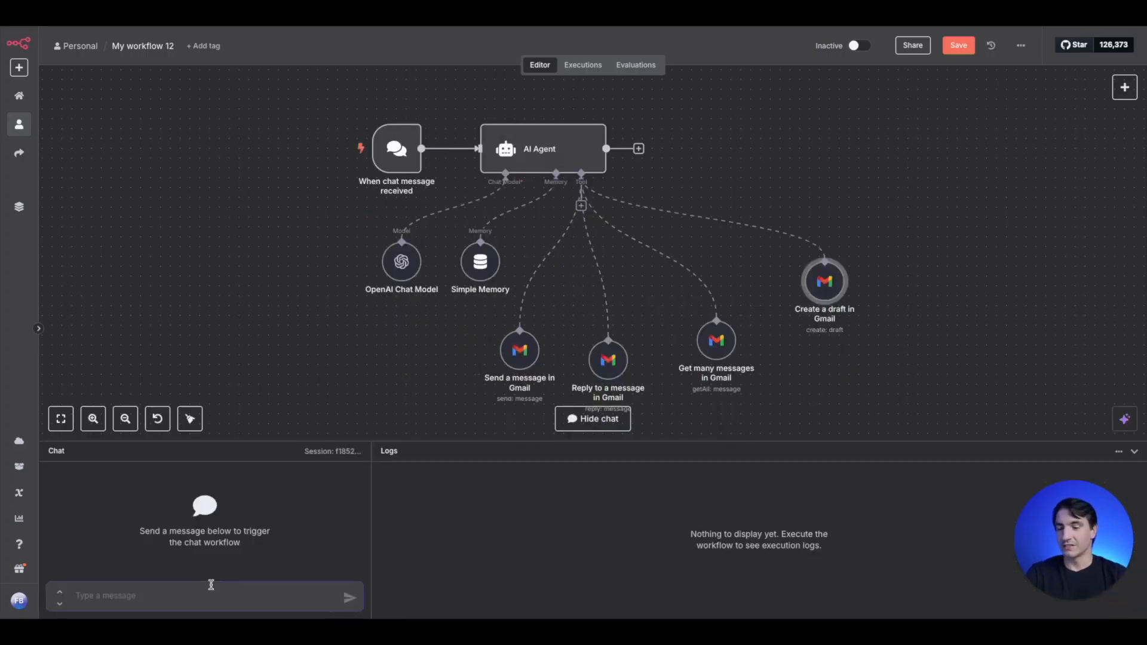
type("email")
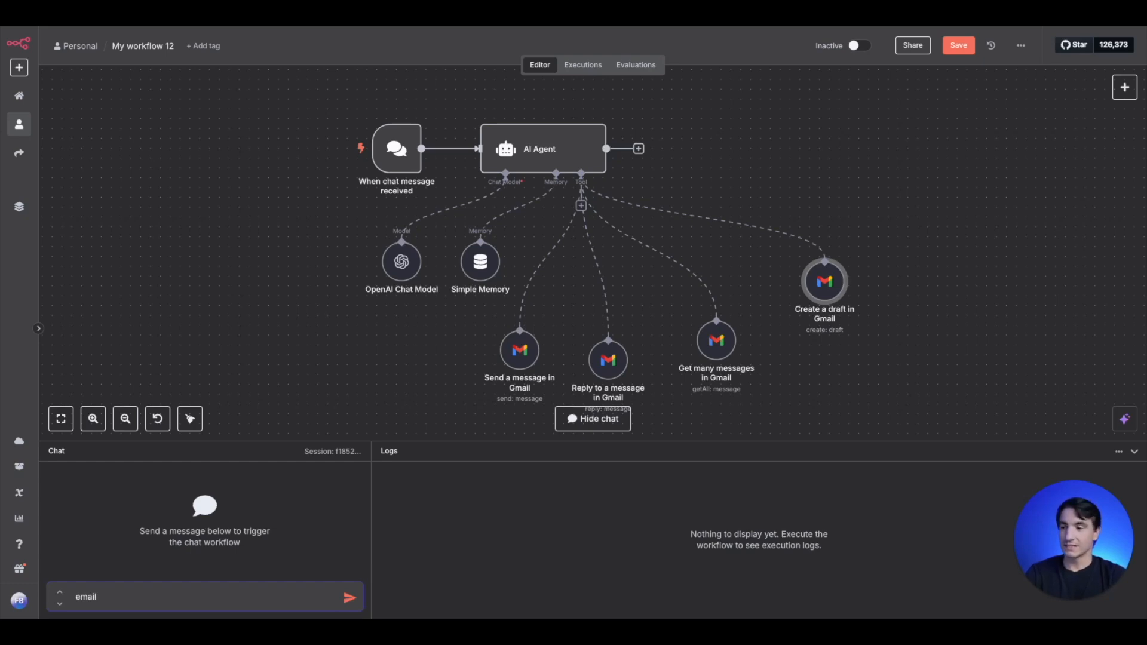
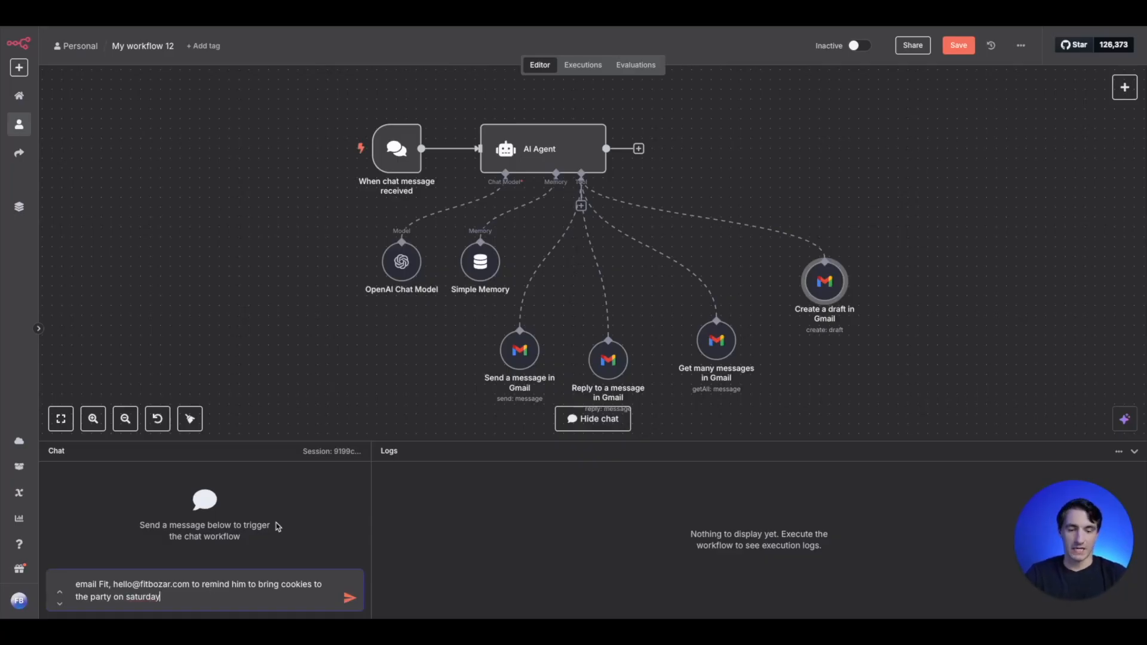
key("Return")
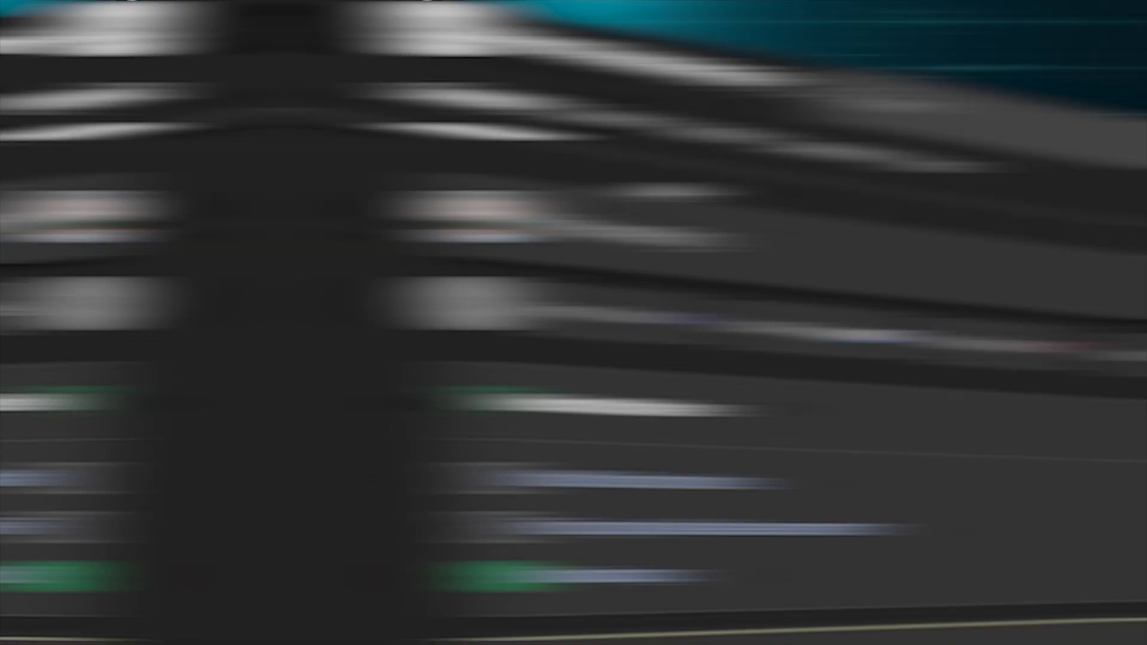
left_click(300, 103)
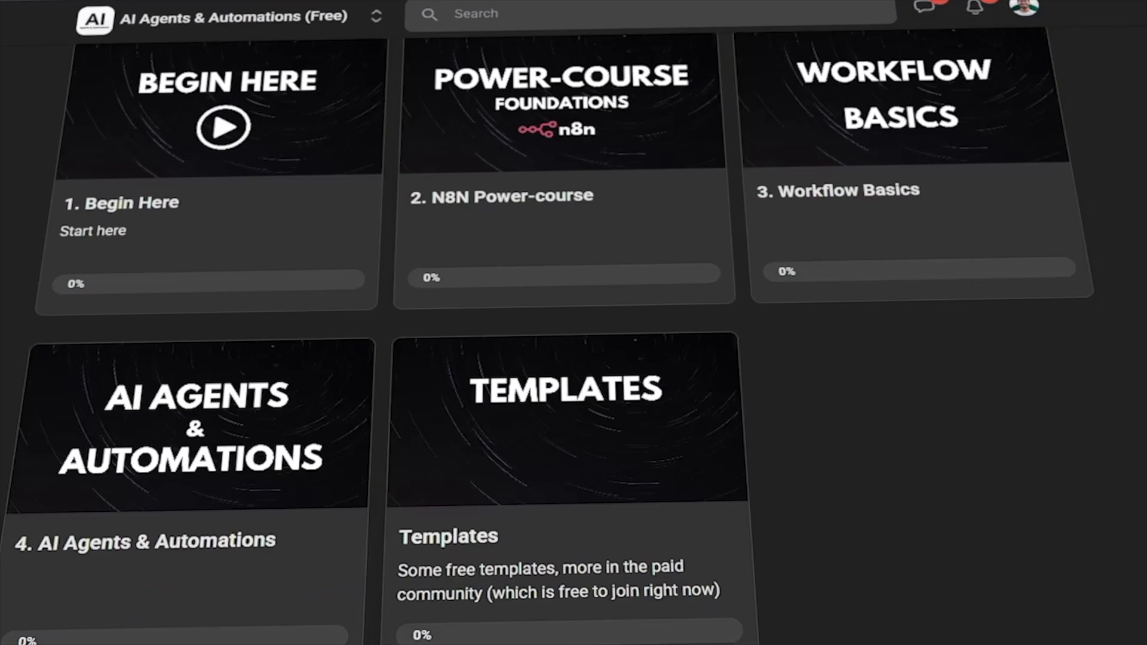
scroll(574, 335, "up", 2)
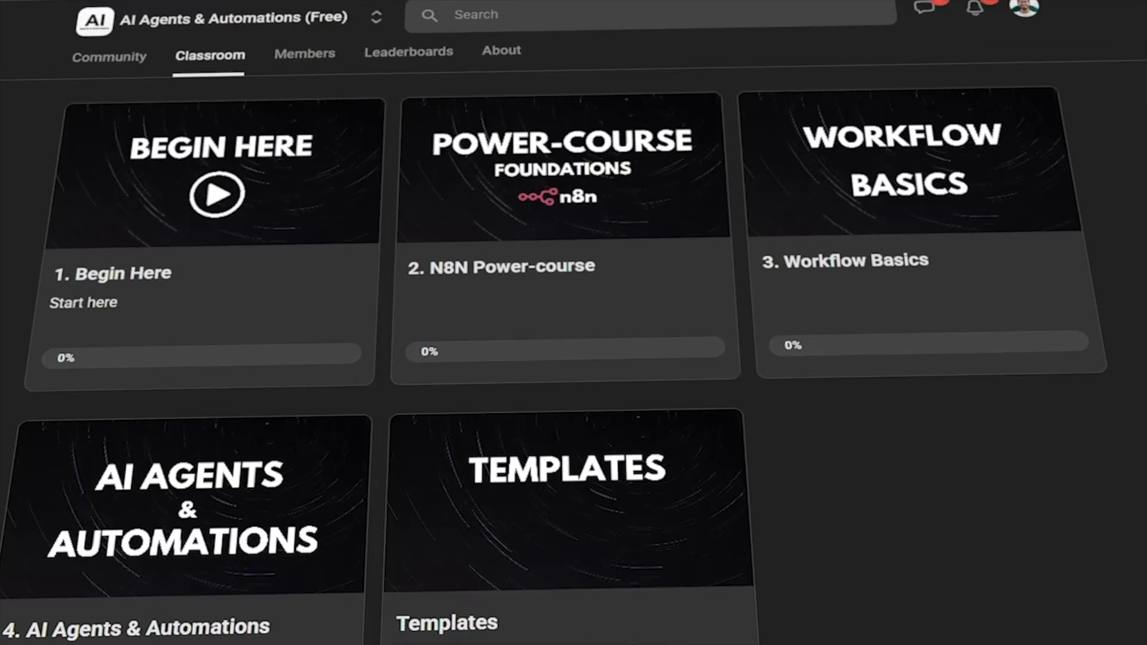
left_click(598, 194)
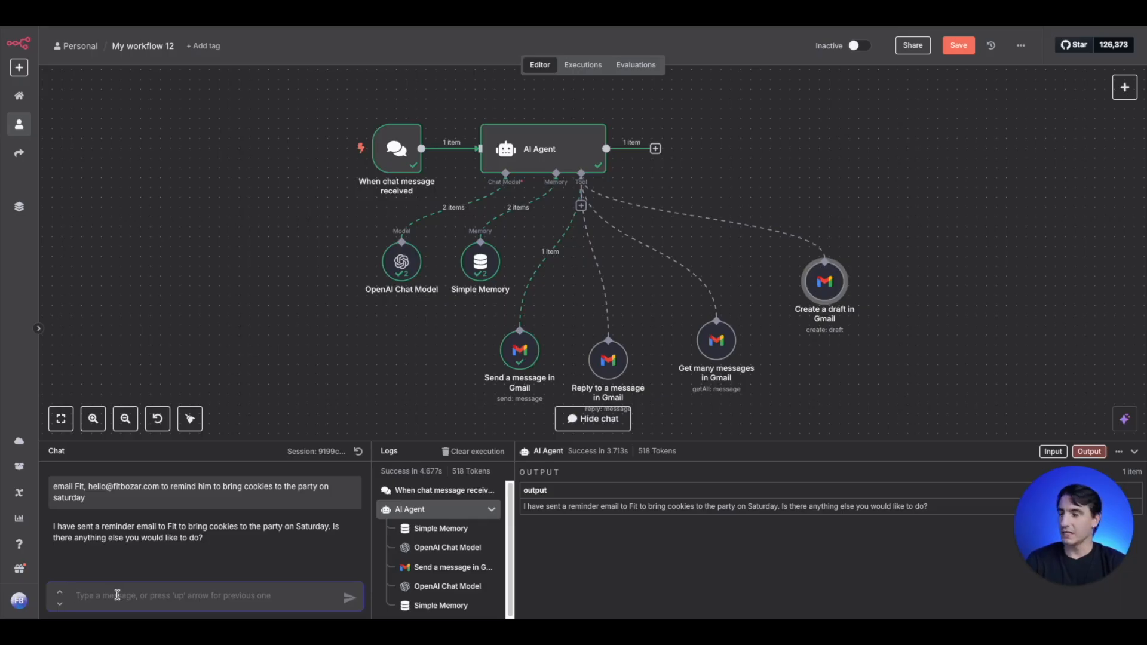
- Ask the agent in chat to create a draft email about the project investment, with 13% IRR, 60% funding and all regulatory approvals
type("We talk")
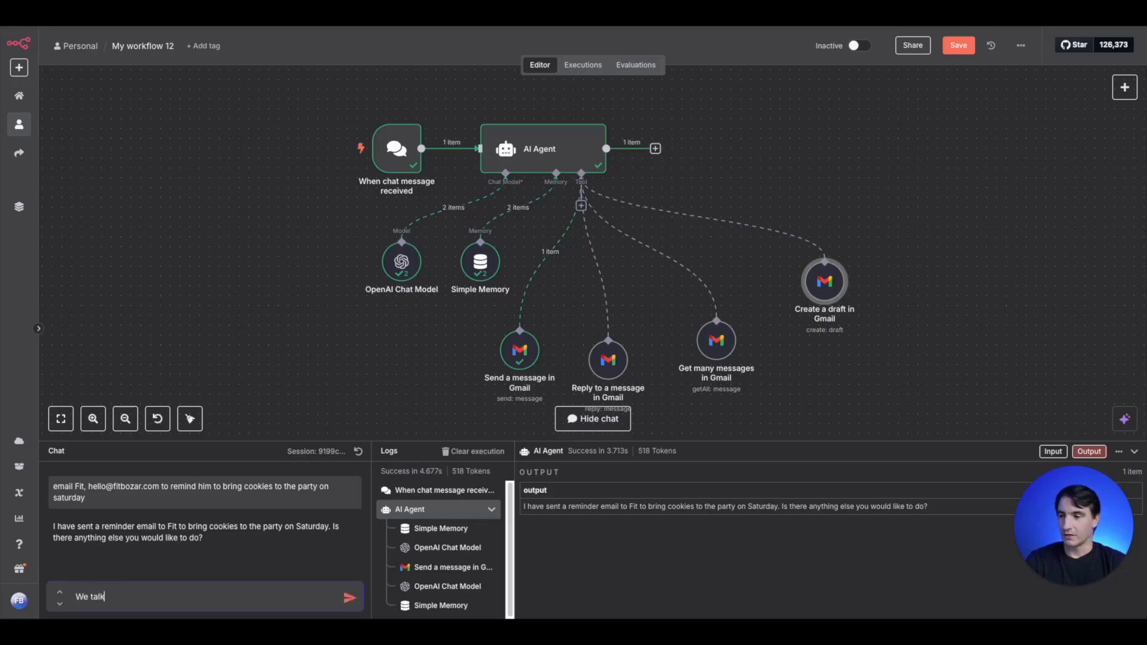
type("ed about investing in the project and they estimated an IRR of 13%. They have 60% of the project funded and all of the regulatory approvals. Create a draft email with these contents")
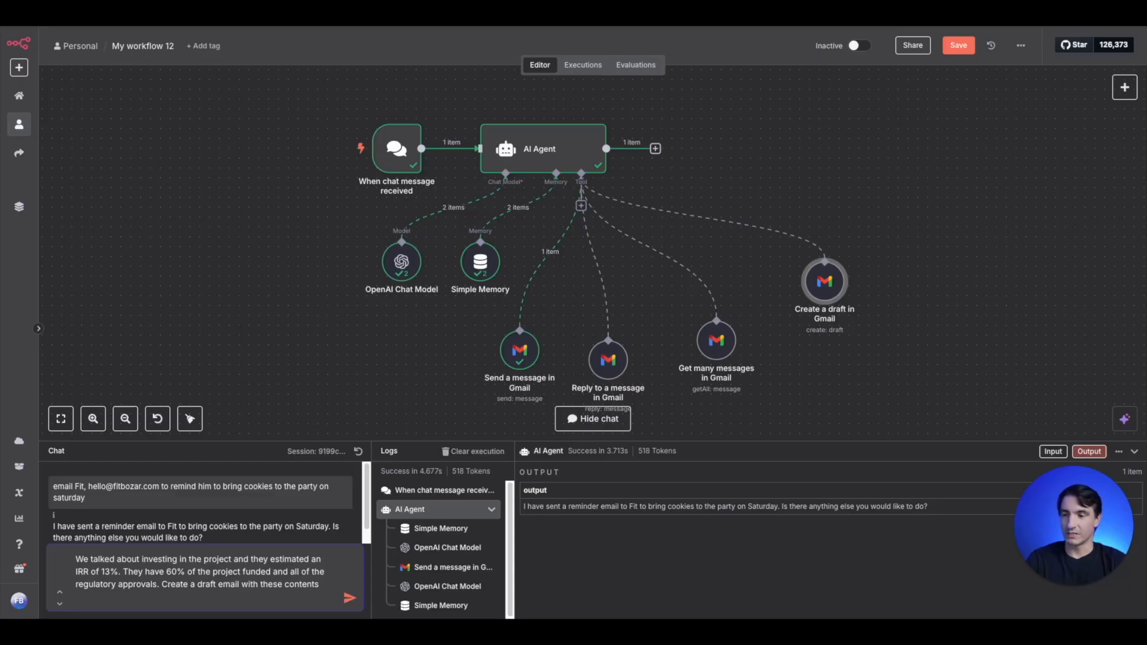
key("Return")
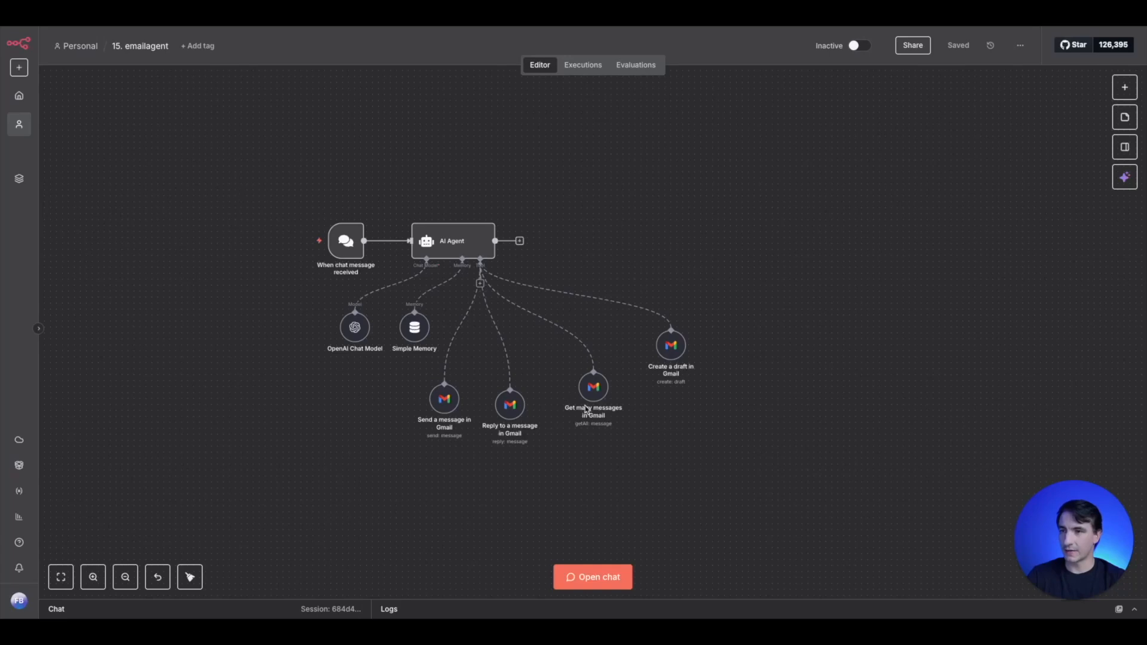
- Copy all nodes of the 15. emailagent workflow into superagent_1 and place them below El Jefe, beside the Pinecone branch
left_click_drag(798, 493, 216, 179)
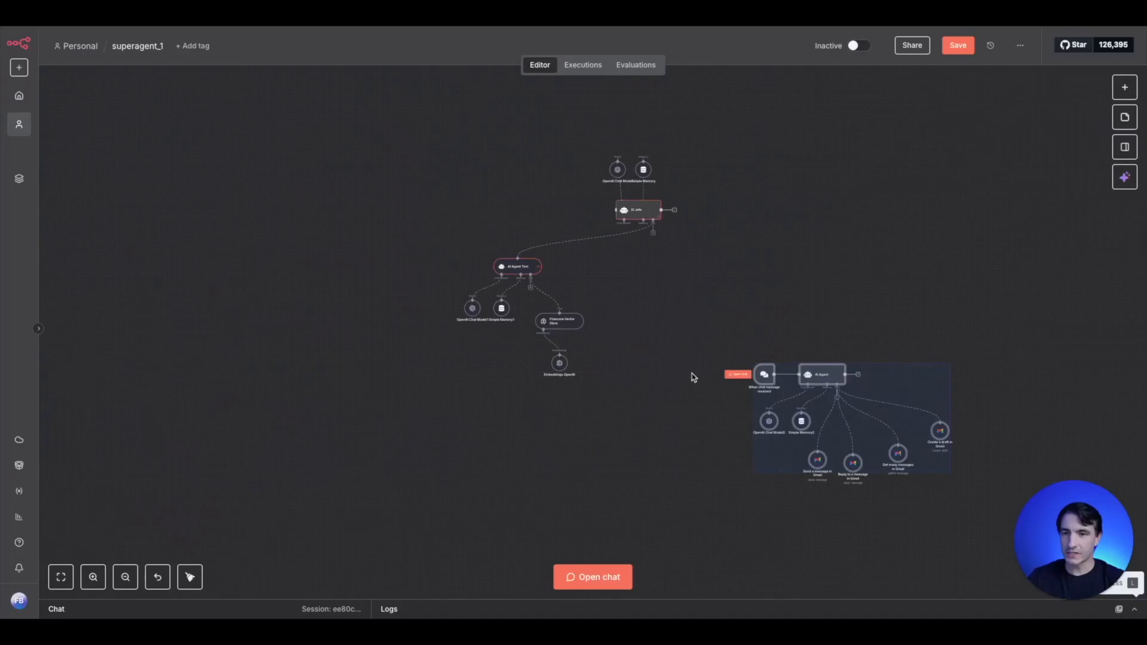
left_click(696, 335)
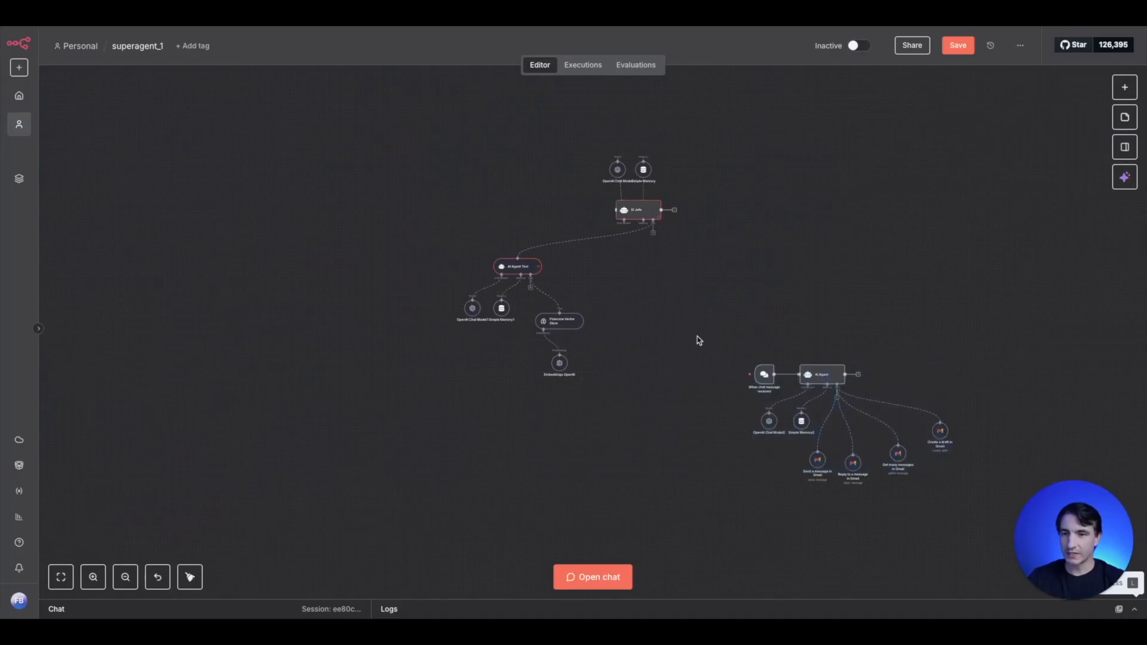
left_click_drag(698, 327, 1014, 541)
left_click_drag(827, 374, 682, 281)
scroll(682, 281, "up", 5)
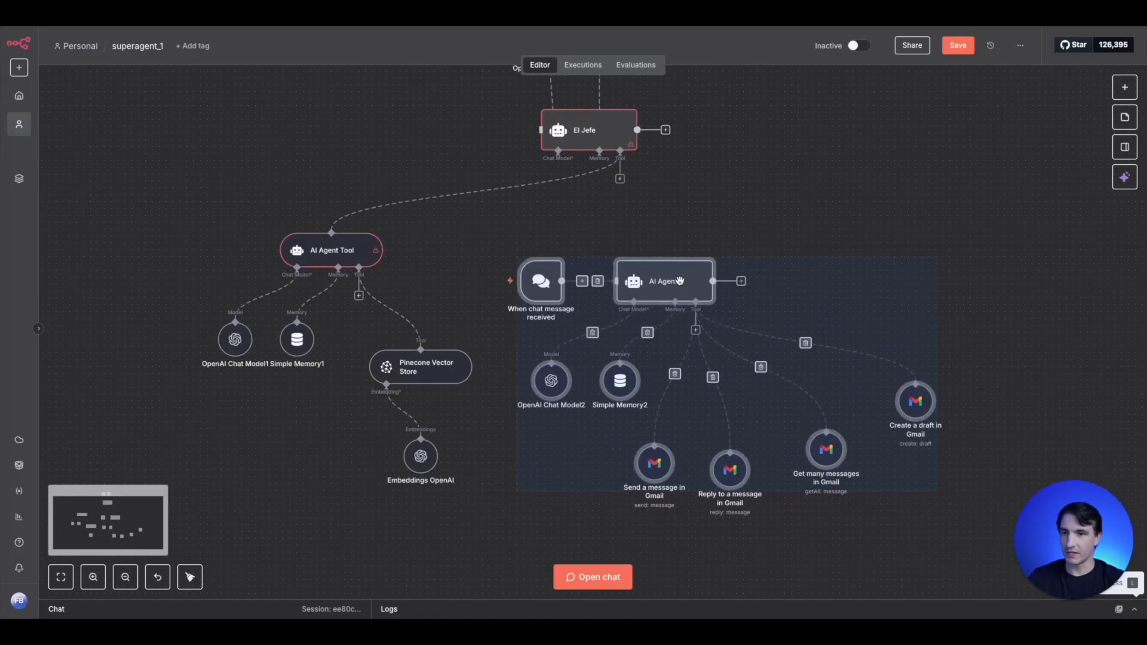
- Delete the pasted chat trigger and AI Agent node, keeping the model, memory and Gmail tools
left_click(585, 251)
left_click(544, 250)
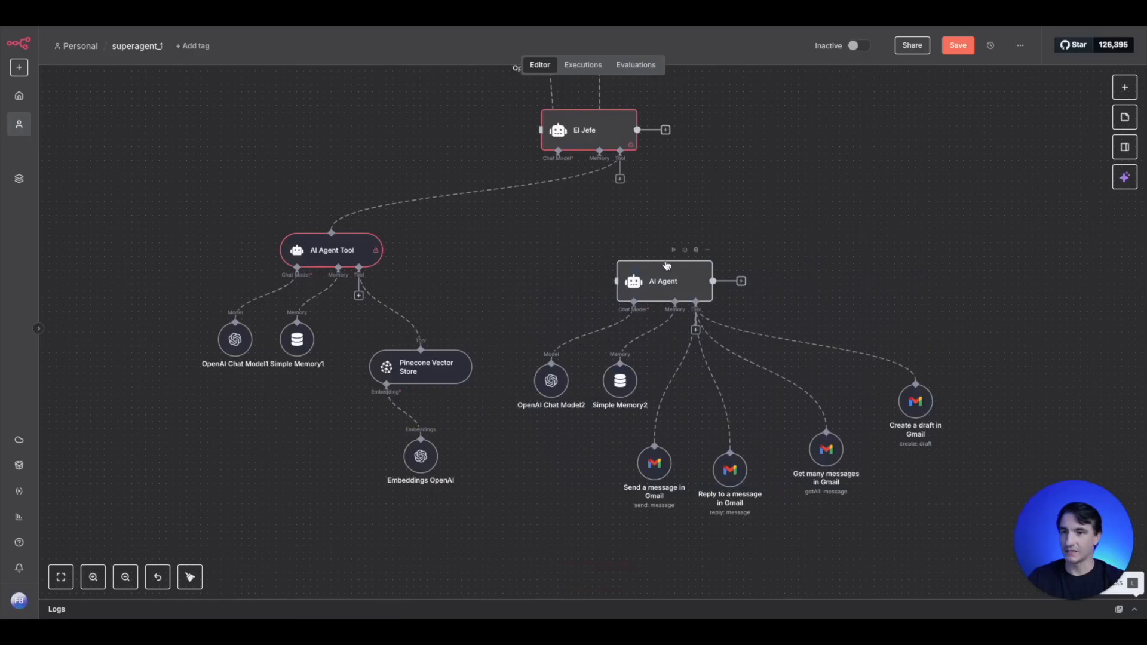
left_click(696, 251)
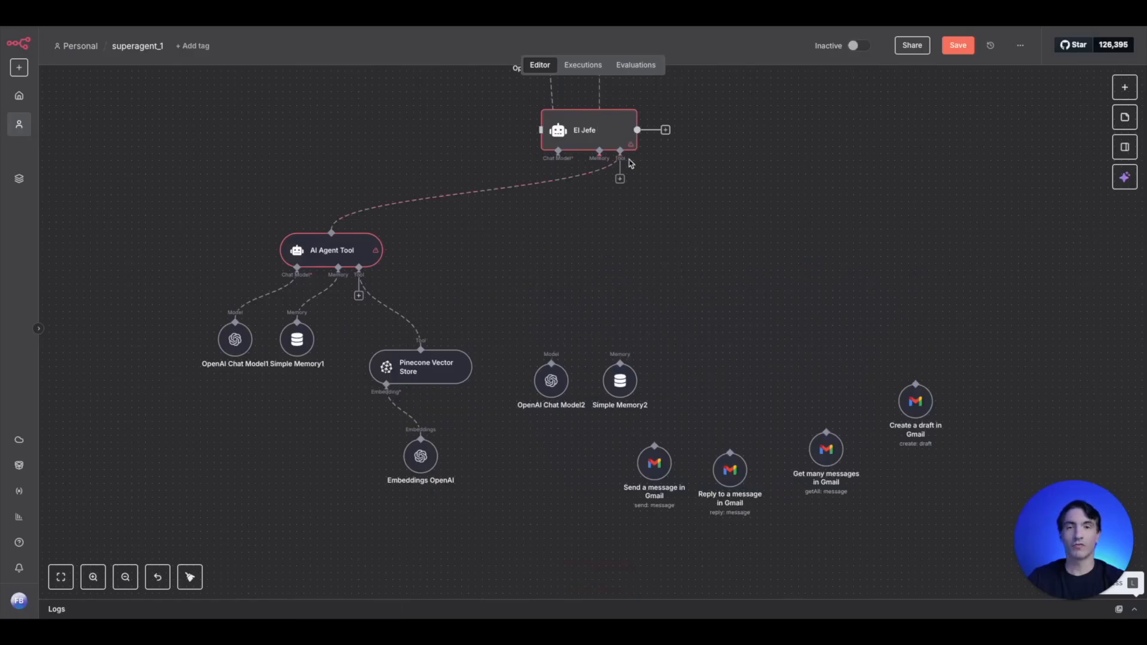
- Attach a second AI Agent Tool to El Jefe and place it above the pasted model and memory nodes
left_click(620, 179)
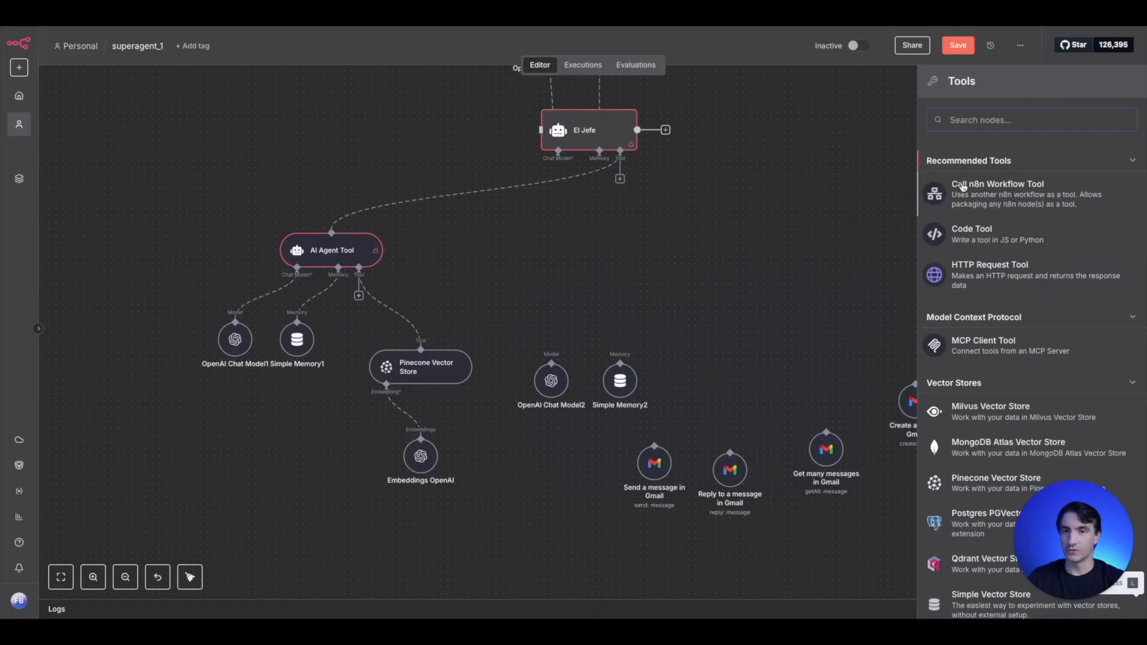
type("agent")
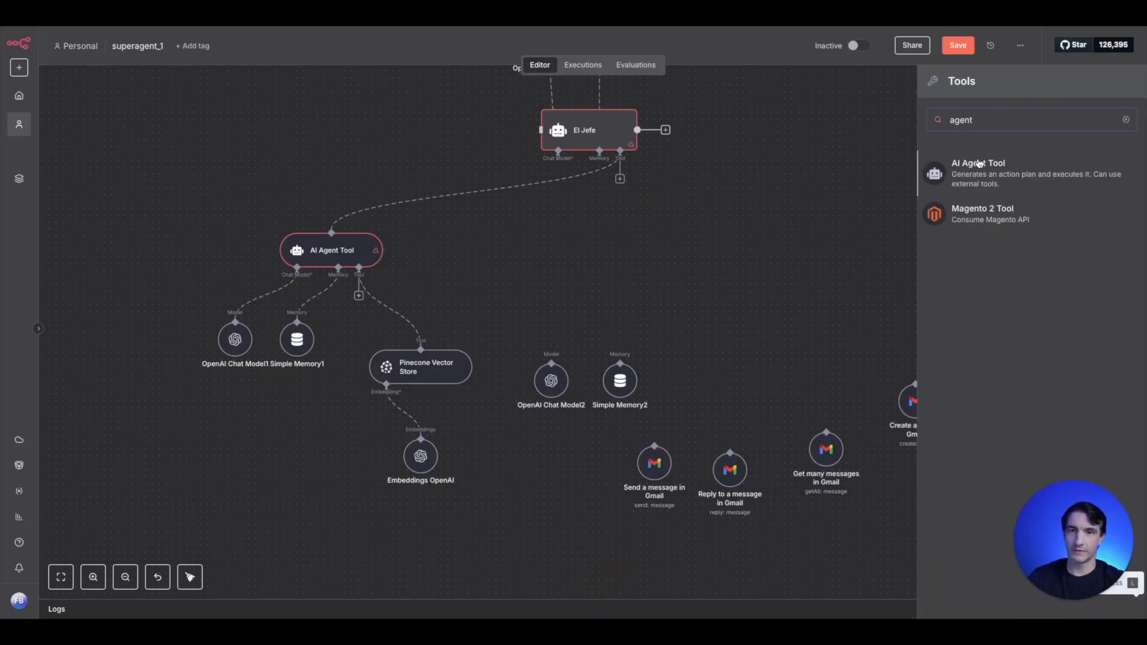
key("Return")
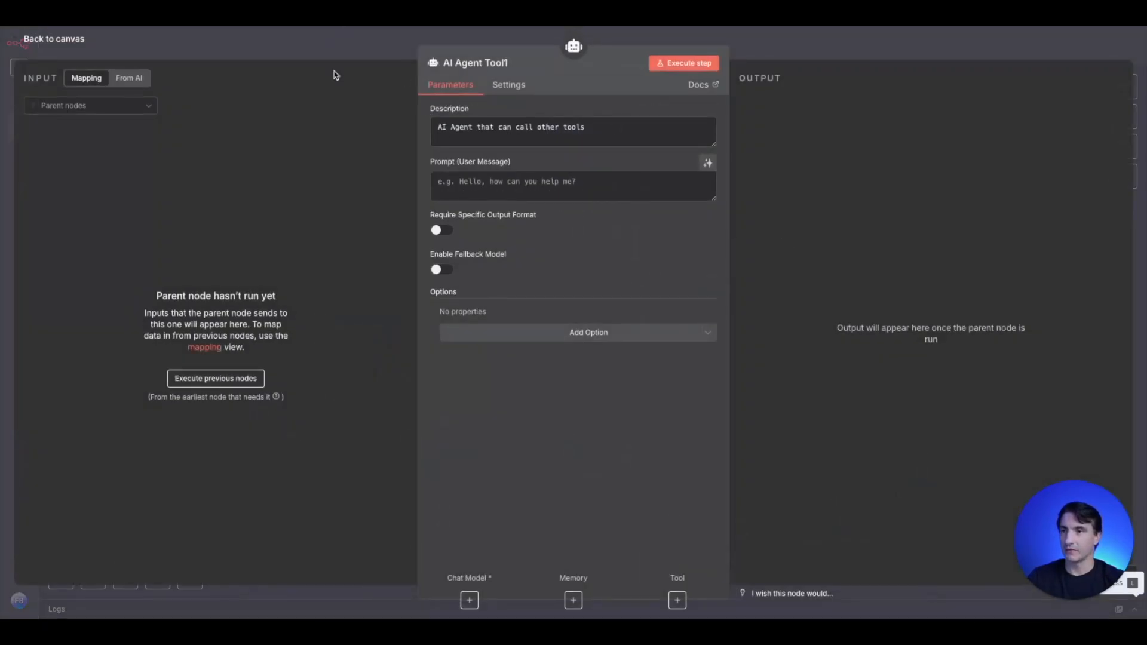
left_click(337, 56)
left_click_drag(667, 292, 609, 338)
- Connect OpenAI Chat Model2 and Simple Memory2 to the new AI Agent Tool's model and memory inputs
left_click_drag(584, 384, 570, 436)
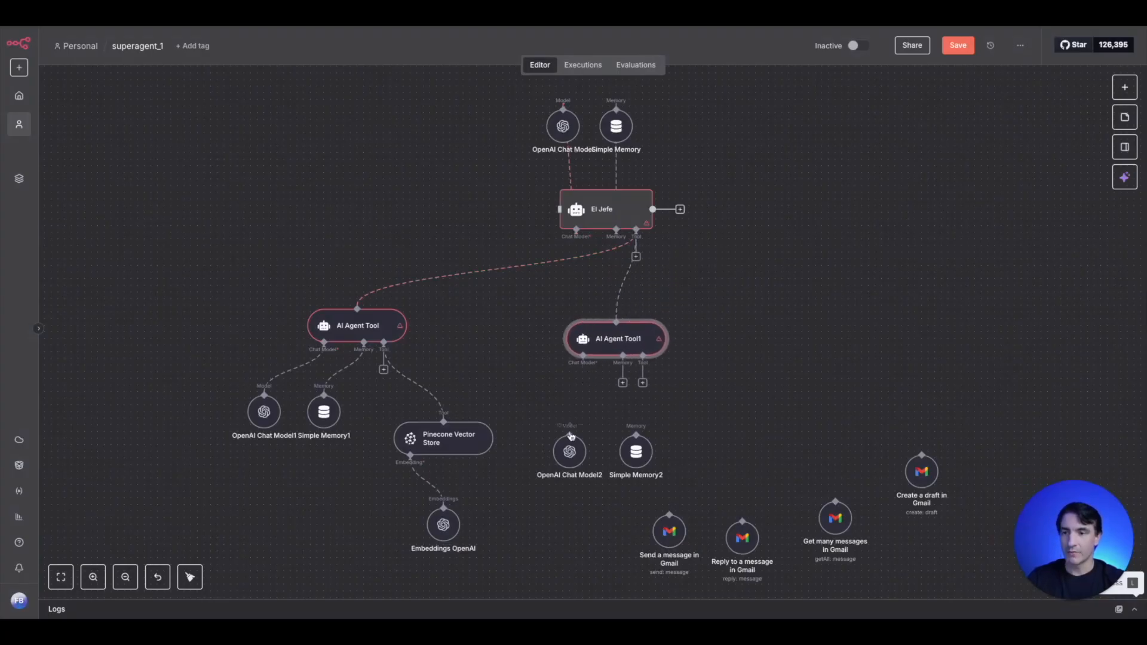
left_click_drag(637, 463, 624, 457)
left_click_drag(622, 383, 623, 449)
- Move the Gmail send node beside Simple Memory2 and connect the send, reply, Get Many and draft tools to AI Agent Tool1
left_click_drag(674, 533, 698, 470)
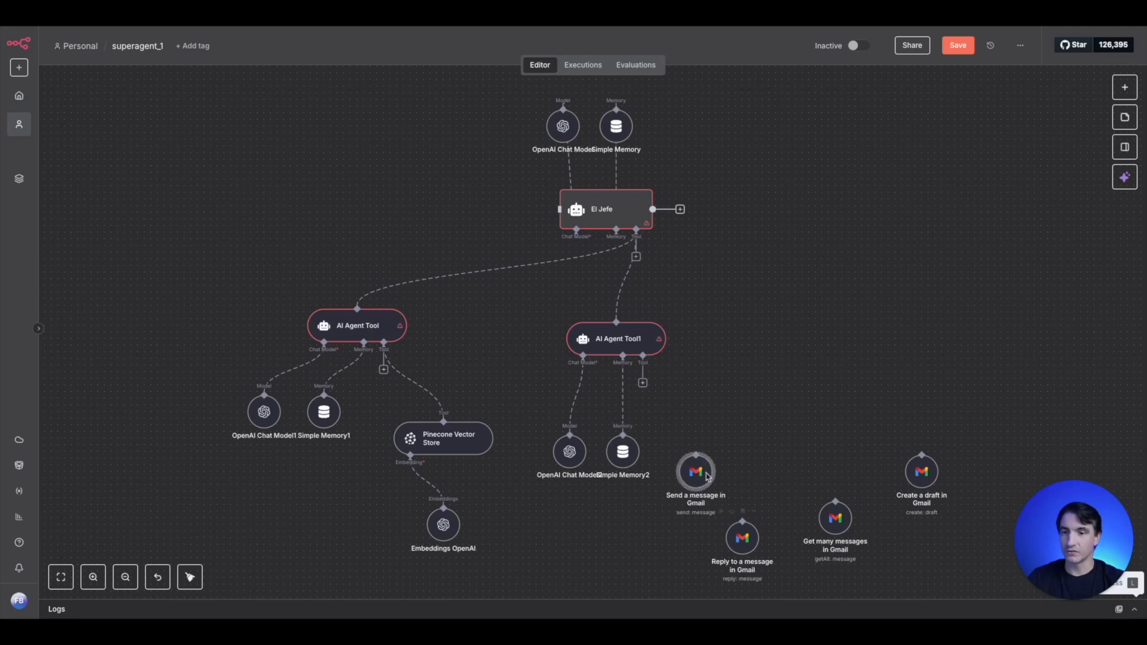
left_click_drag(642, 383, 697, 457)
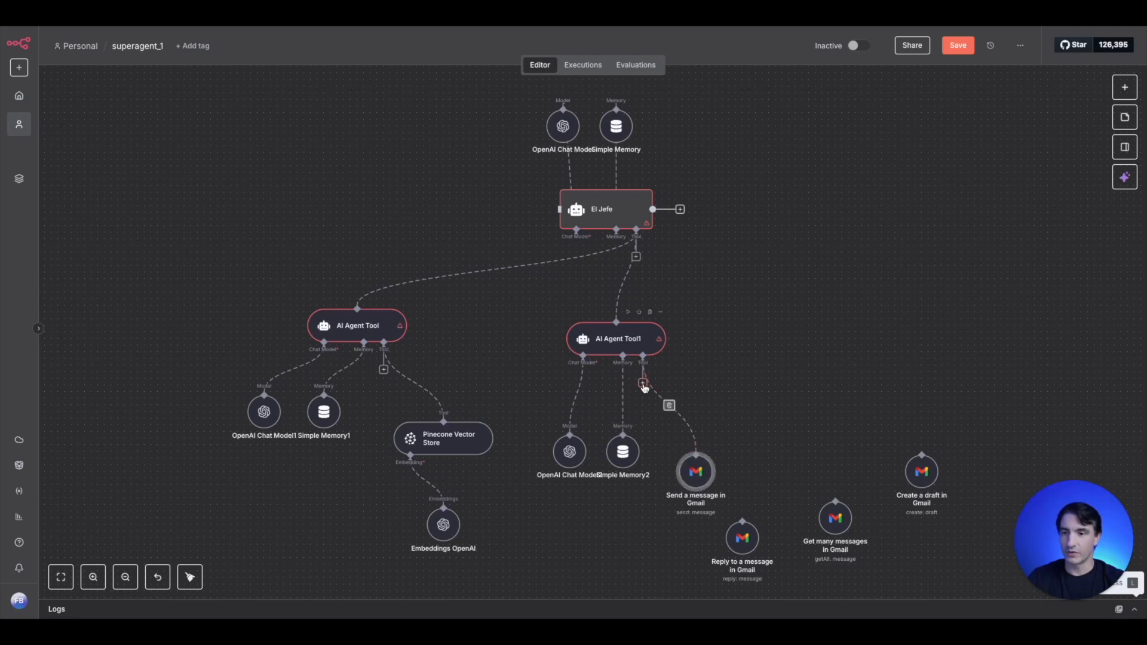
left_click_drag(643, 383, 742, 531)
left_click_drag(643, 383, 835, 500)
left_click_drag(643, 383, 922, 455)
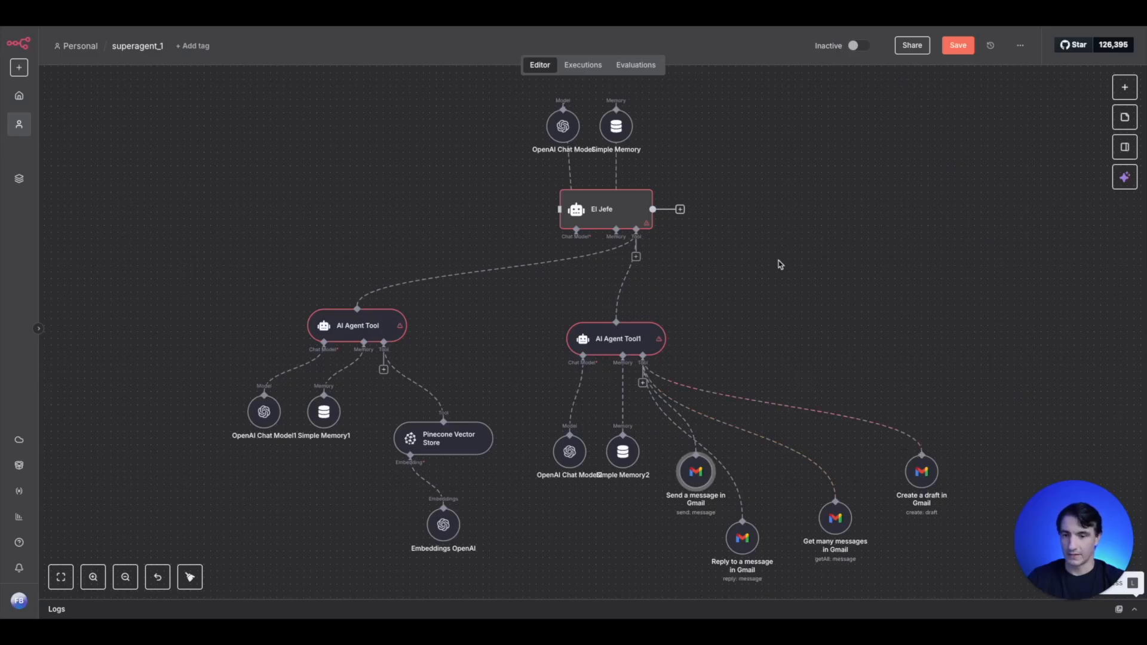
scroll(780, 260, "down", 5)
scroll(784, 256, "up", 1)
left_click_drag(848, 287, 782, 294)
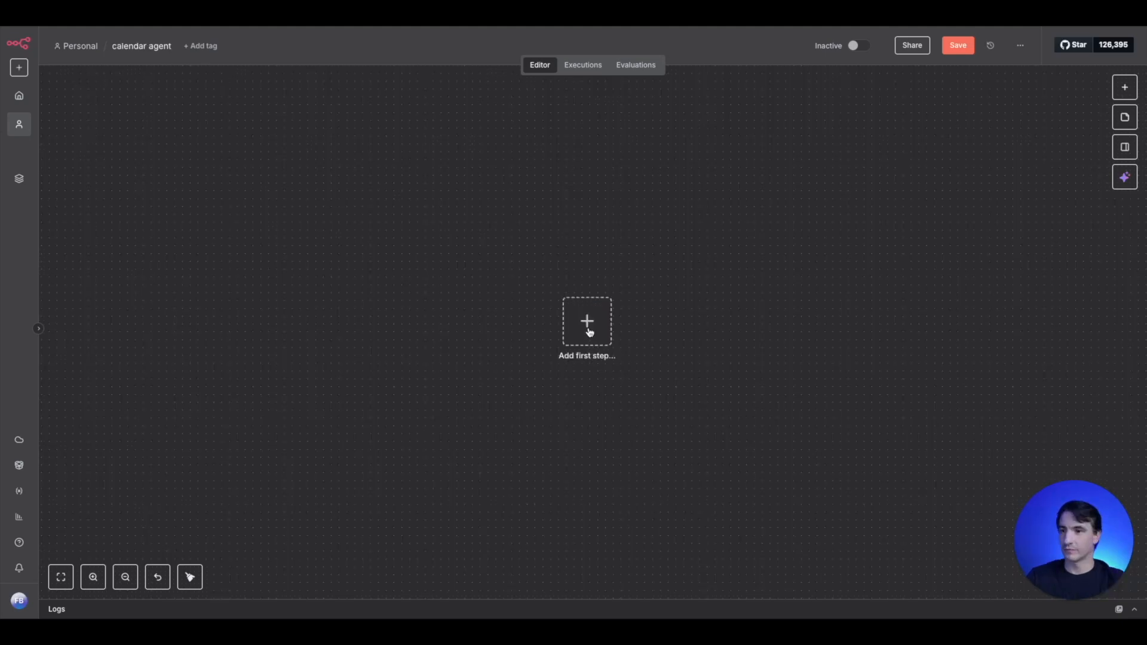
- Add an AI Agent with its chat message trigger as the first nodes of the empty calendar agent workflow
left_click(586, 326)
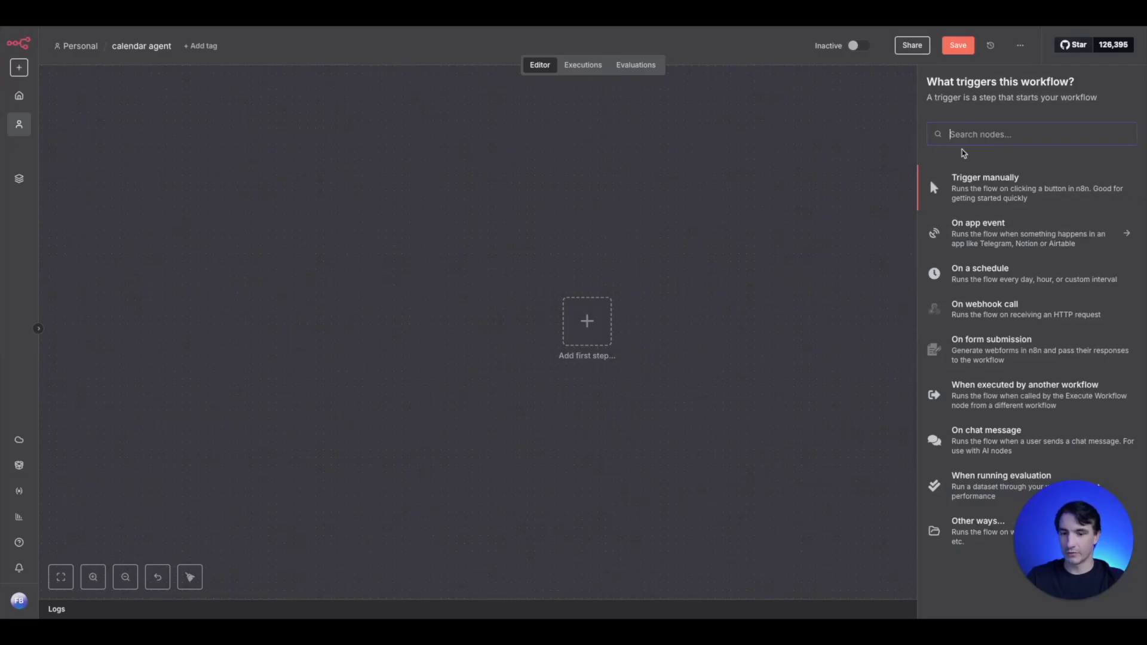
type("age")
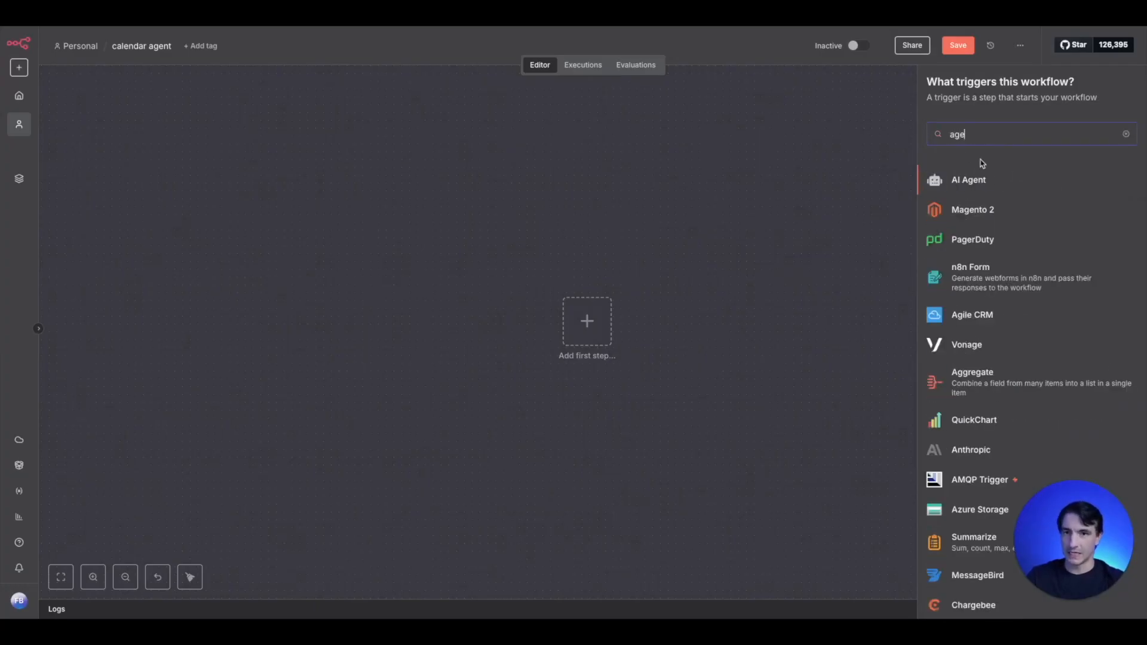
left_click(950, 180)
left_click(386, 57)
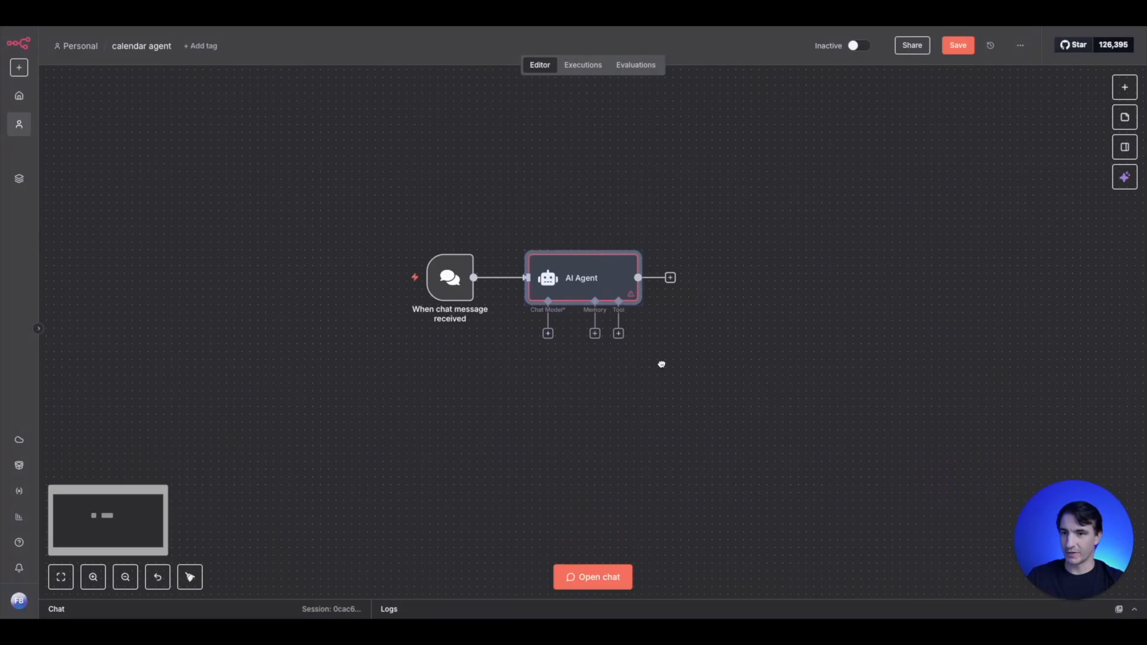
- Attach an OpenAI Chat Model to the AI Agent's chat model input, using the OpenAi account credential and gpt-4.1-mini
left_click(548, 333)
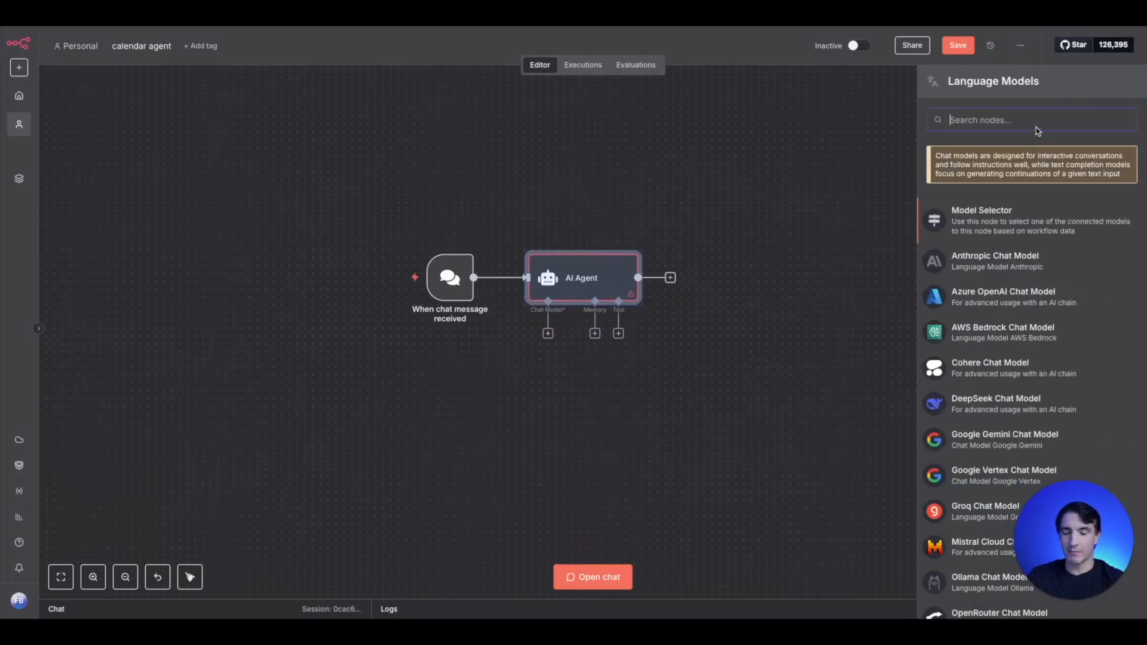
type("poen")
key("BackSpace")
key("BackSpace")
key("BackSpace")
key("BackSpace")
type("iop")
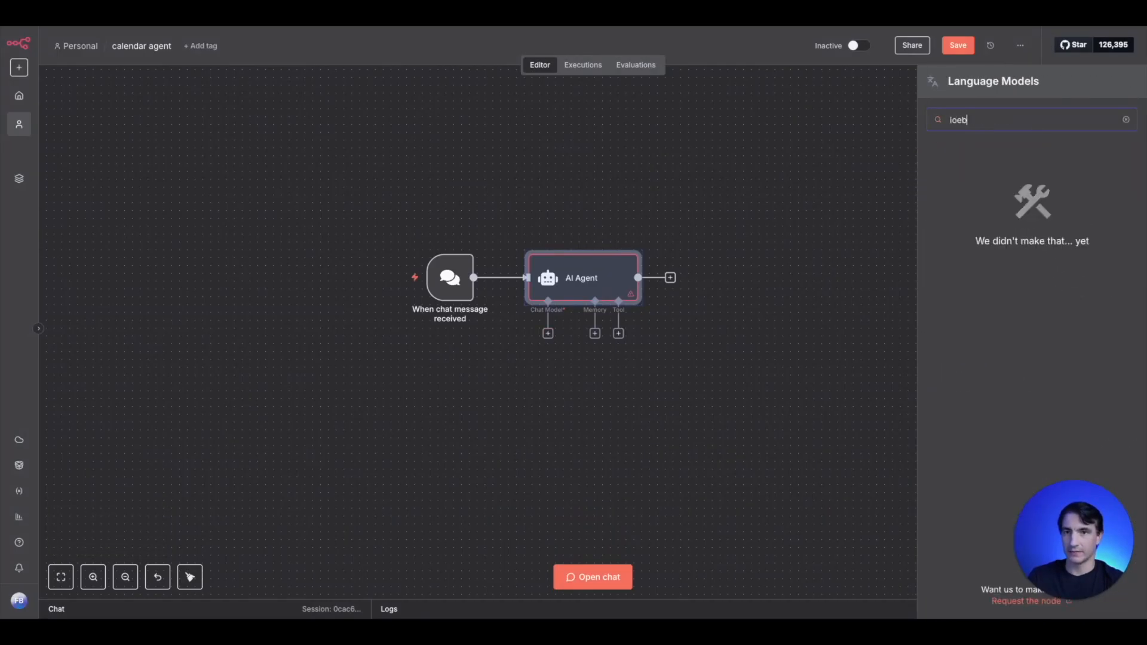
key("BackSpace")
key("BackSpace")
key("BackSpace")
type("open")
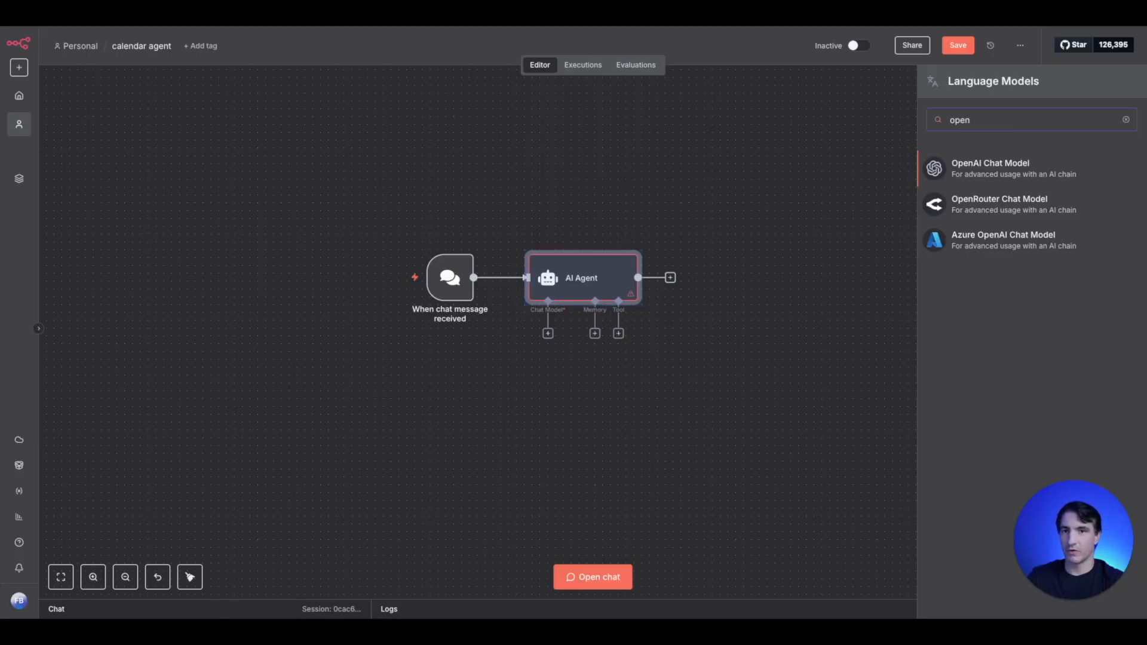
left_click(1019, 165)
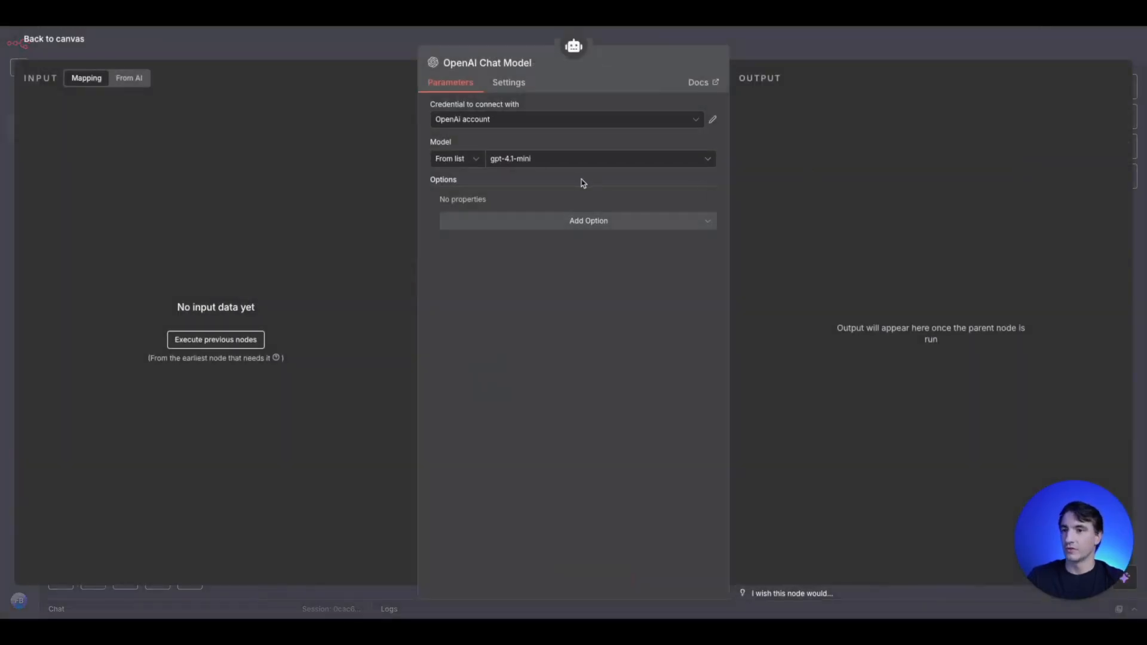
left_click(383, 55)
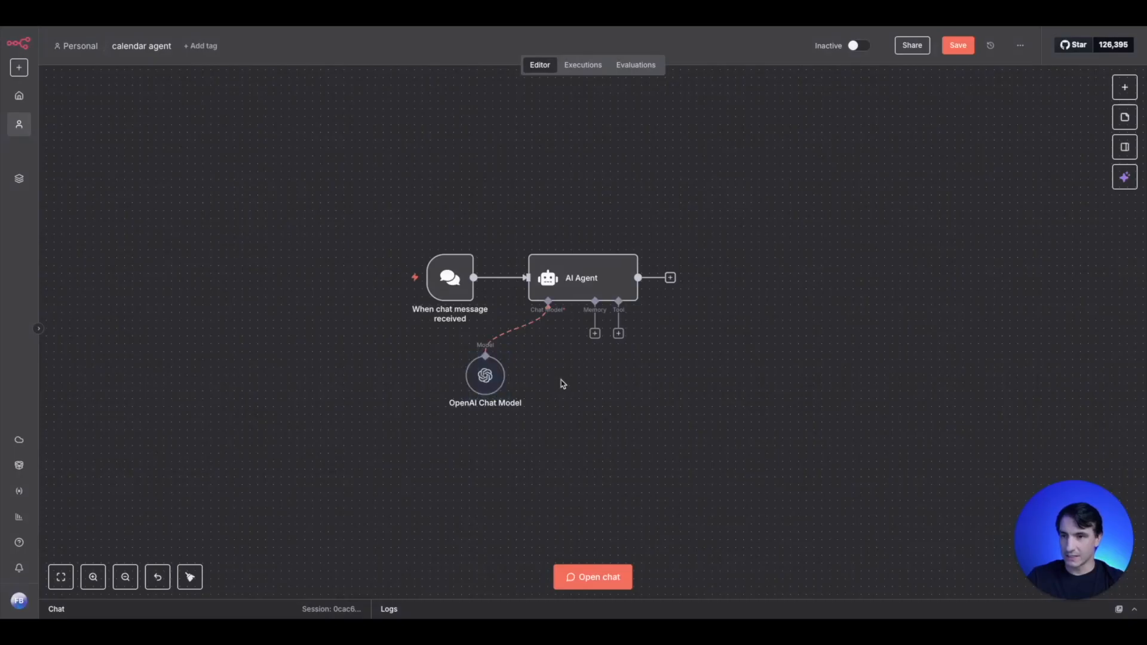
- Attach a Simple Memory node to the AI Agent's memory input with a context window length of 5
left_click(595, 333)
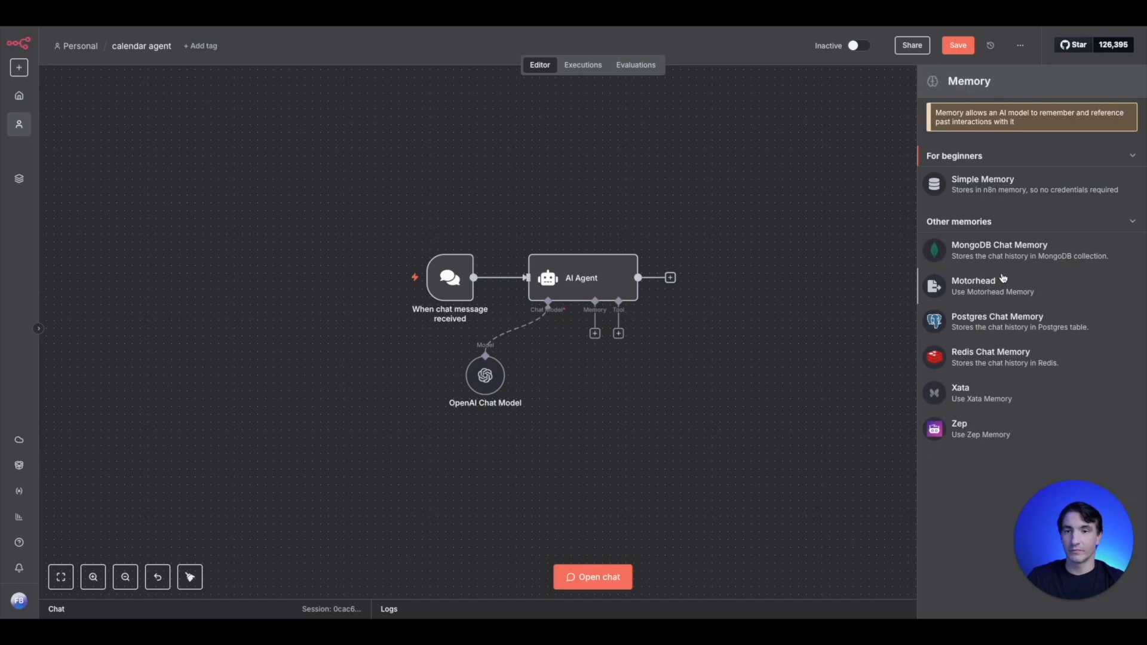
left_click(994, 190)
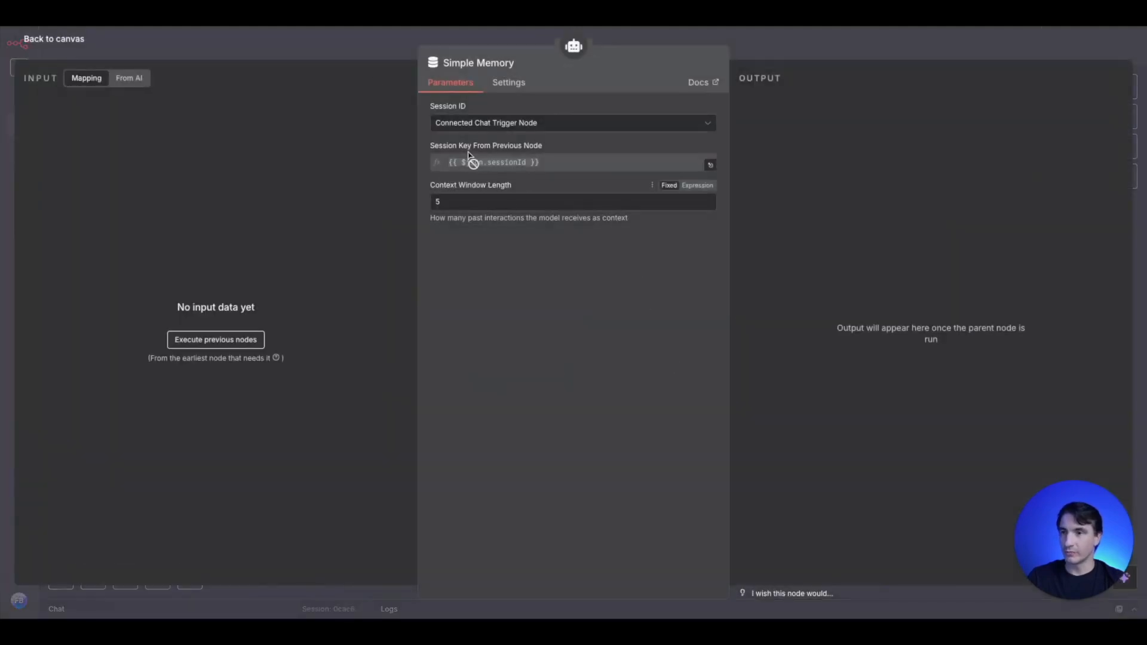
left_click(368, 53)
- Attach a Google Calendar tool for creating events to the AI Agent and review the available event operations
left_click(618, 334)
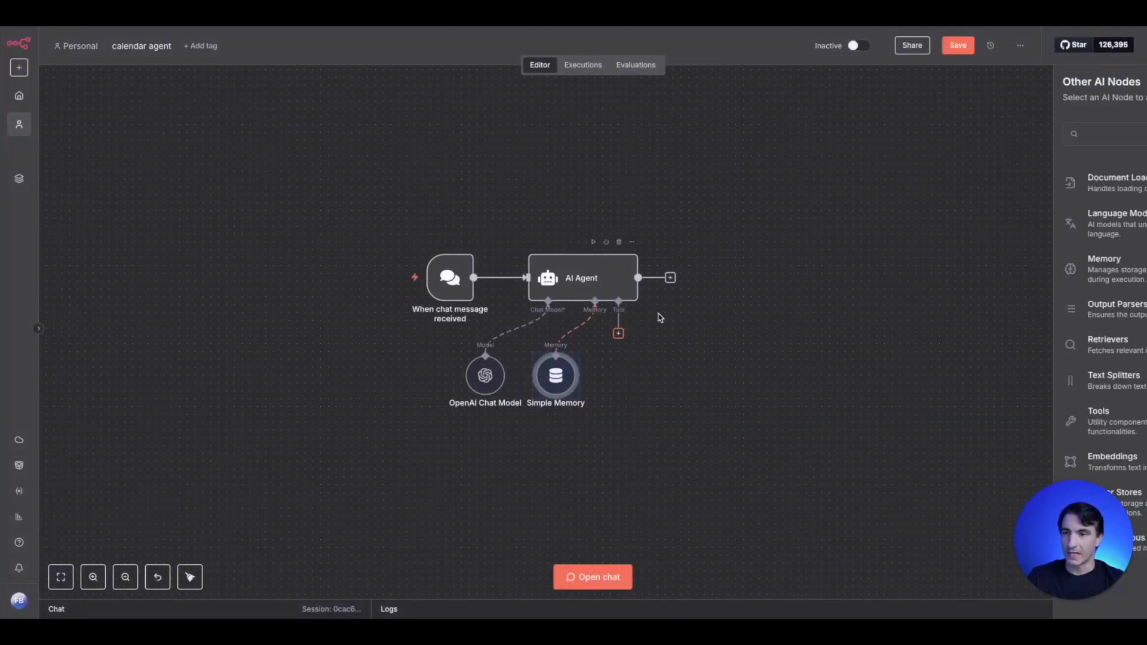
type("calend")
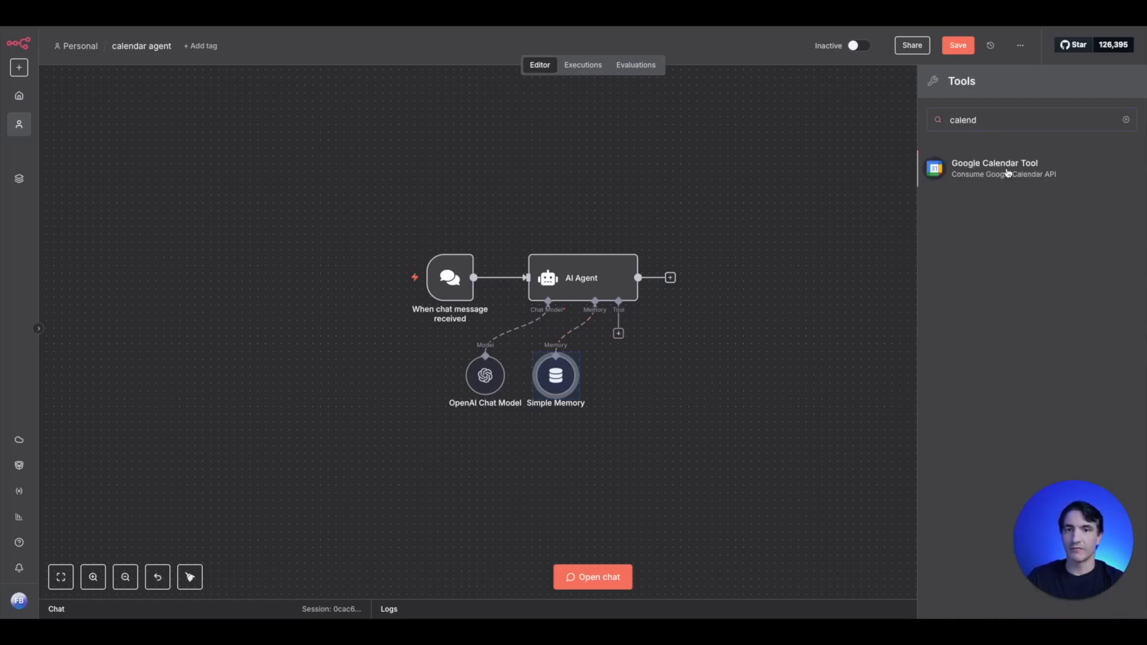
left_click(1008, 173)
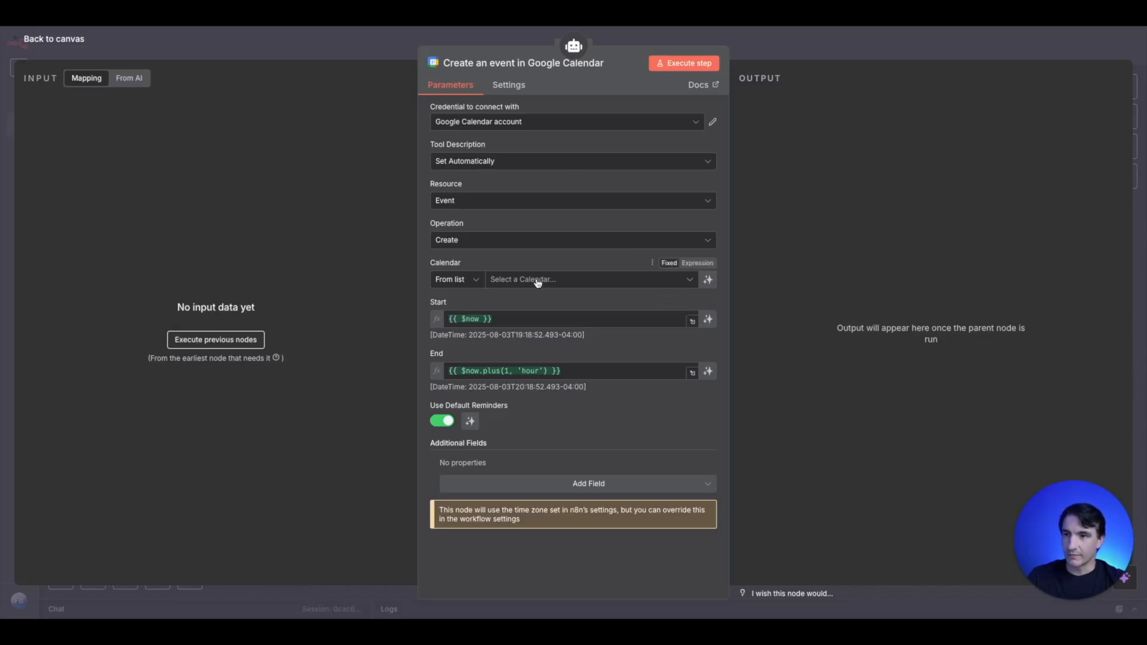
left_click(496, 240)
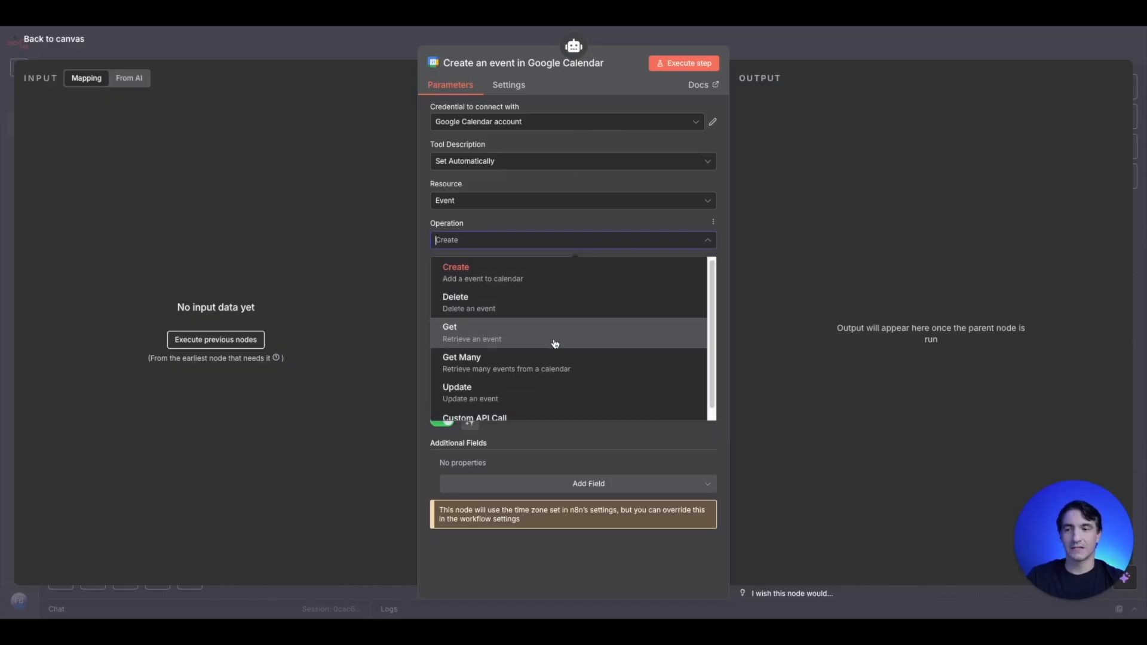
scroll(554, 345, "down", 1)
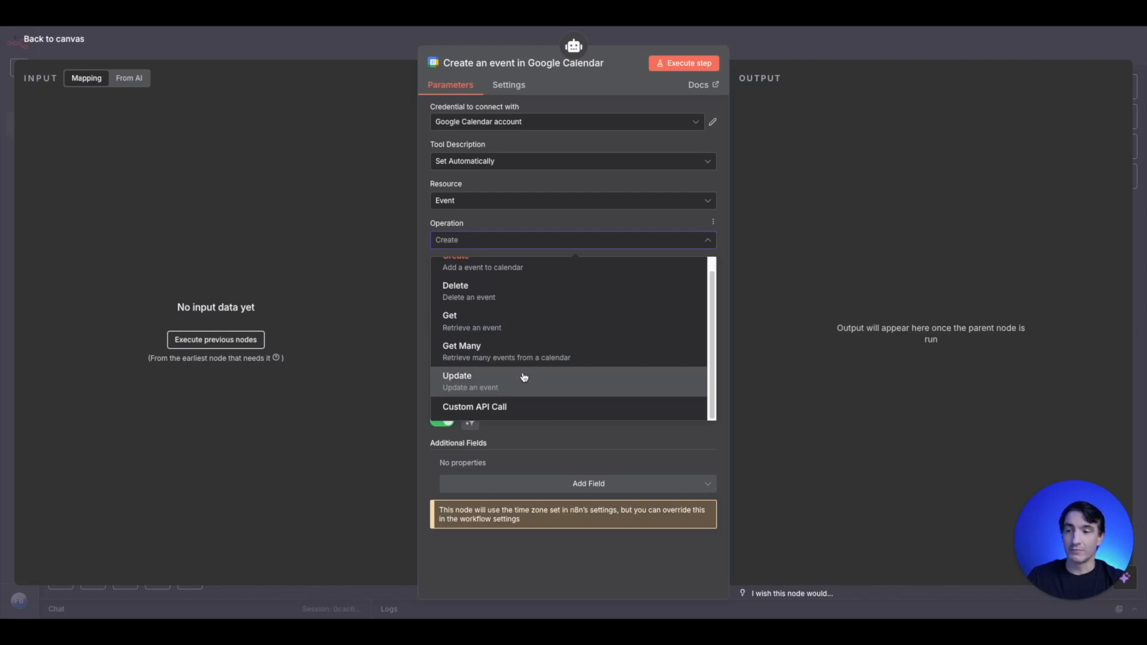
scroll(525, 400, "up", 1)
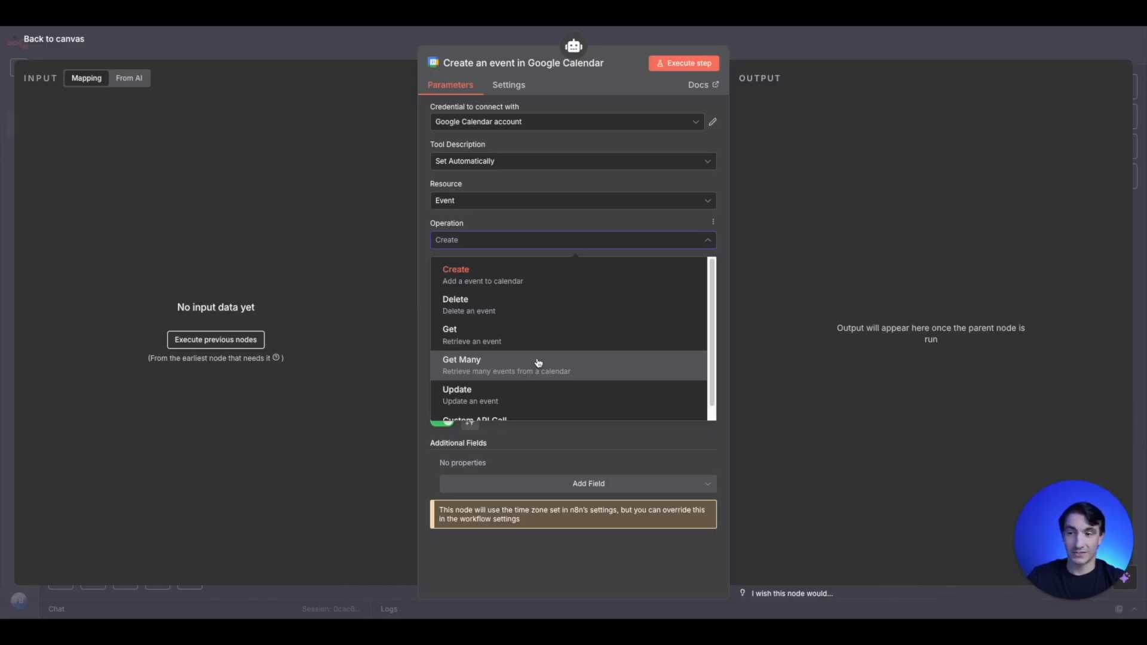
left_click(355, 45)
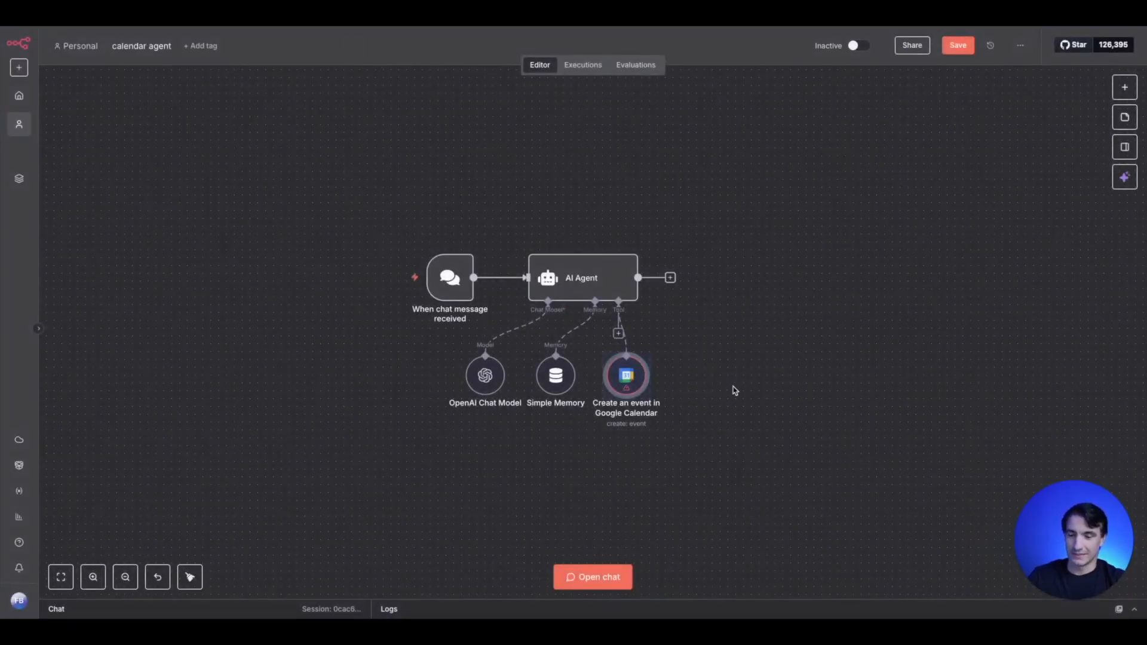
left_click_drag(730, 412, 683, 356)
left_click_drag(587, 334, 680, 388)
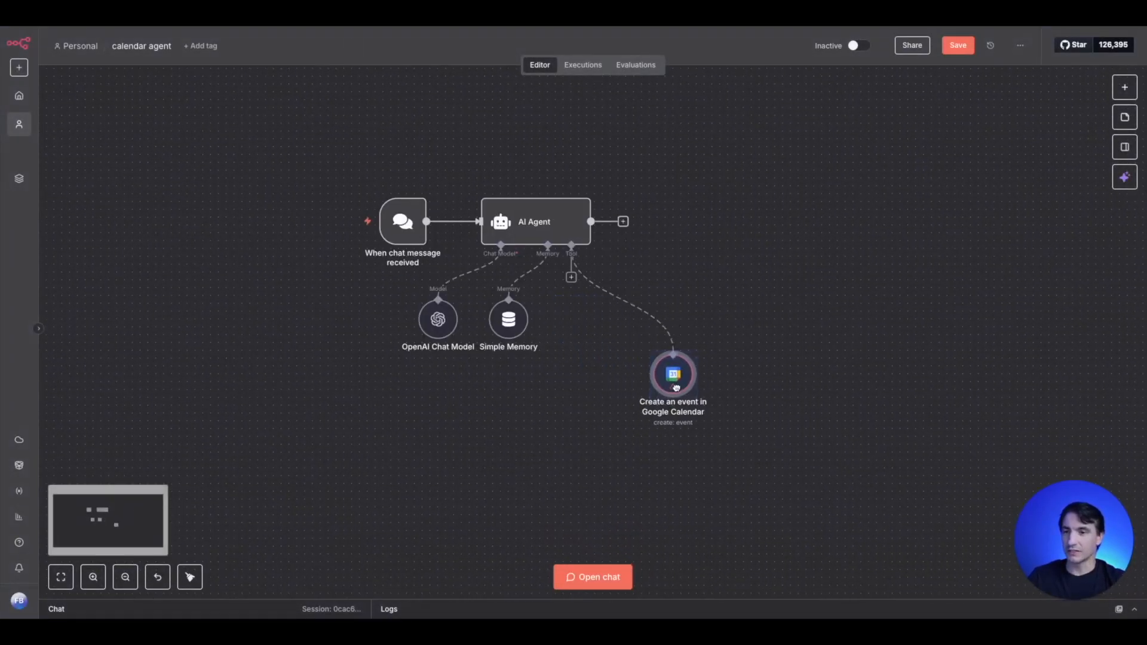
- Attach a second Google Calendar tool to the AI Agent and set its operation to Delete
left_click(571, 278)
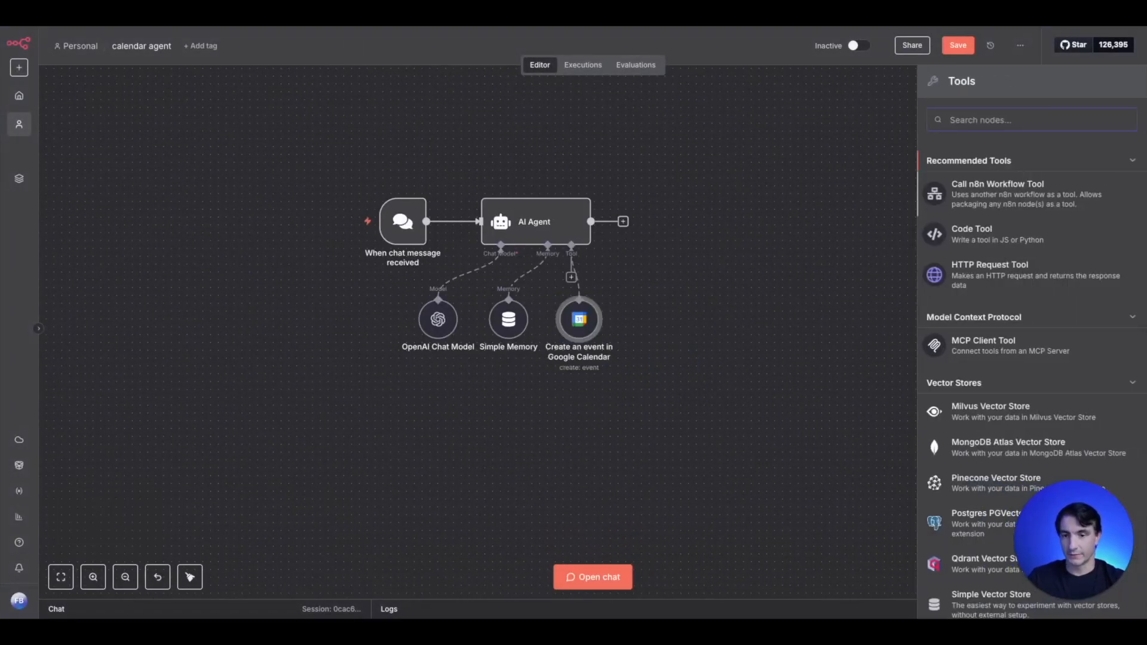
type("caeld")
key("BackSpace")
key("BackSpace")
key("BackSpace")
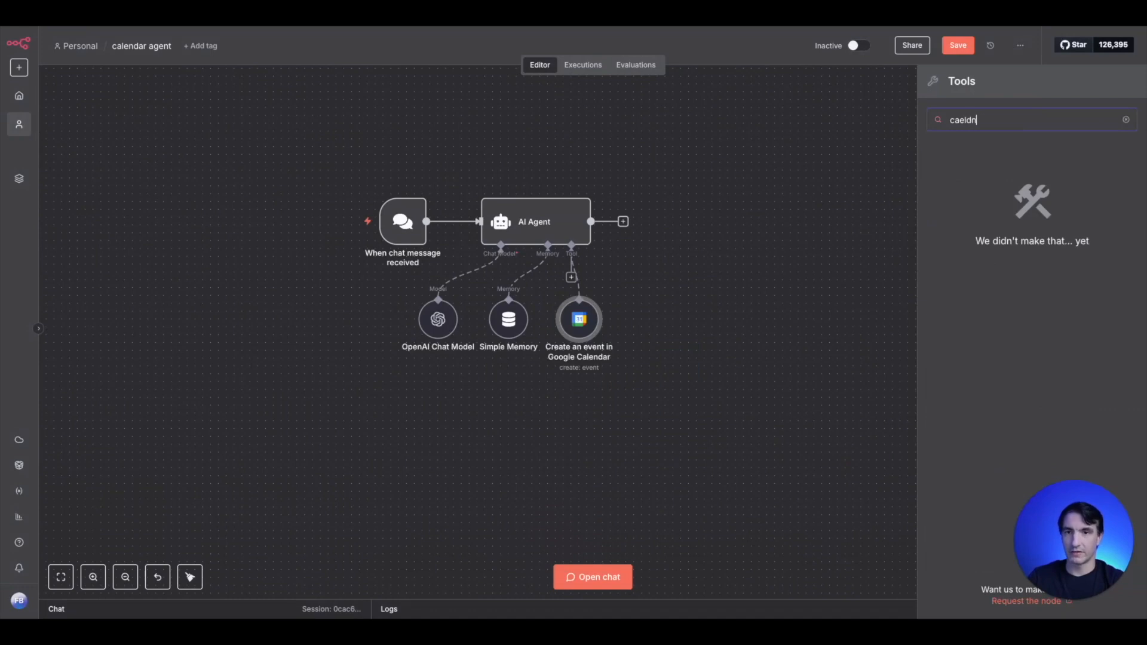
type("len")
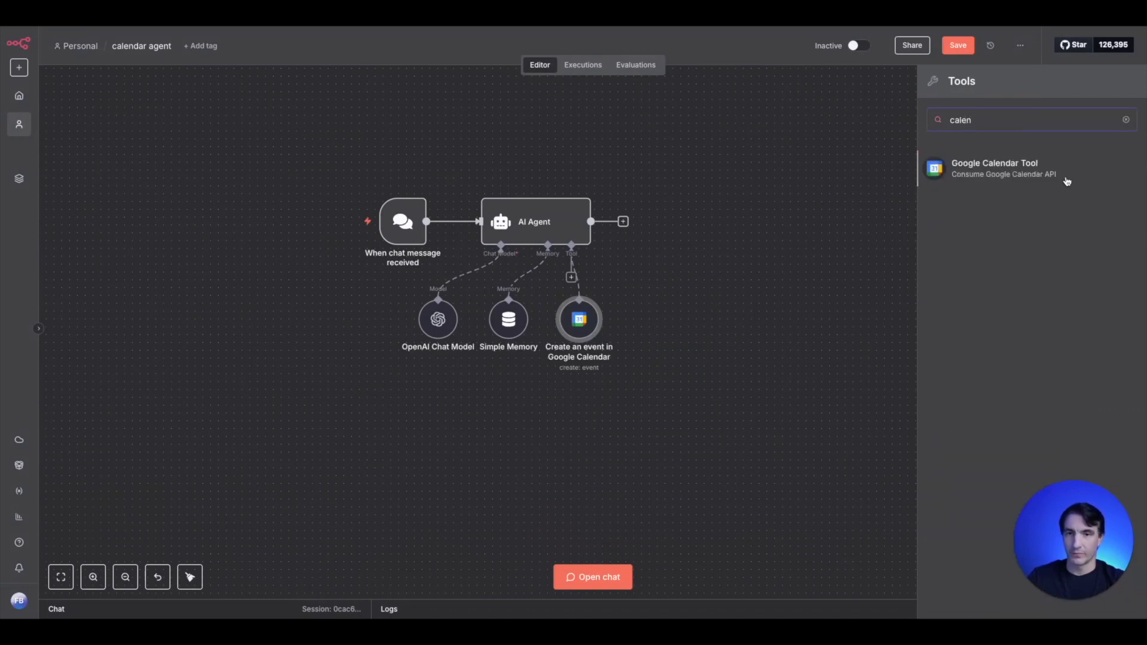
left_click(1045, 173)
left_click(526, 247)
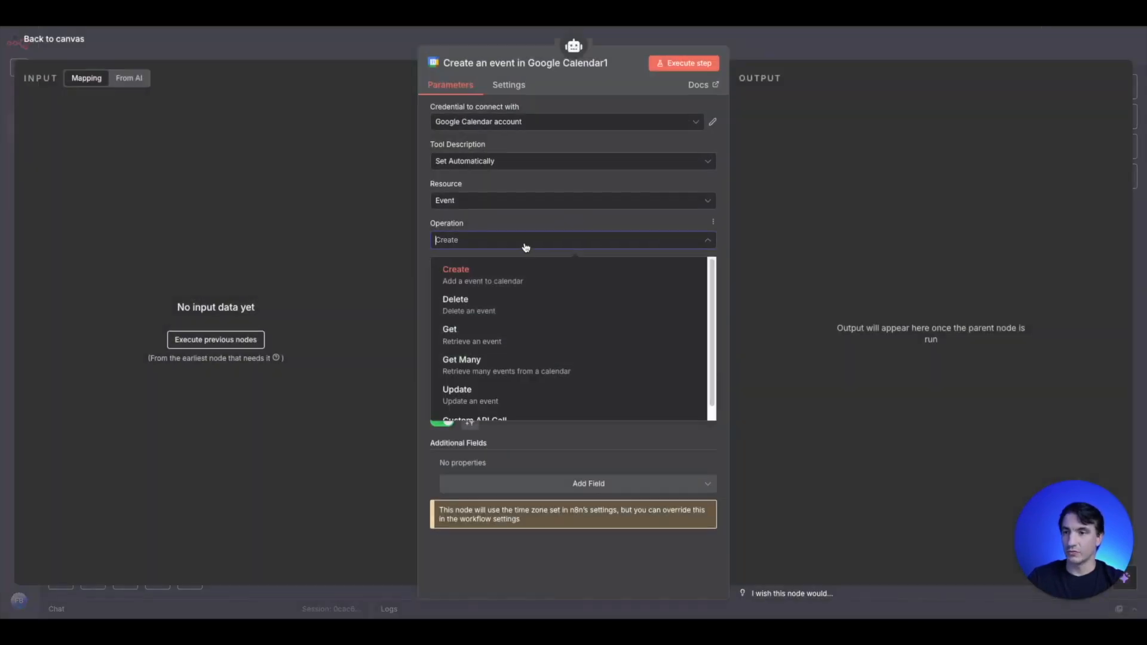
left_click(516, 316)
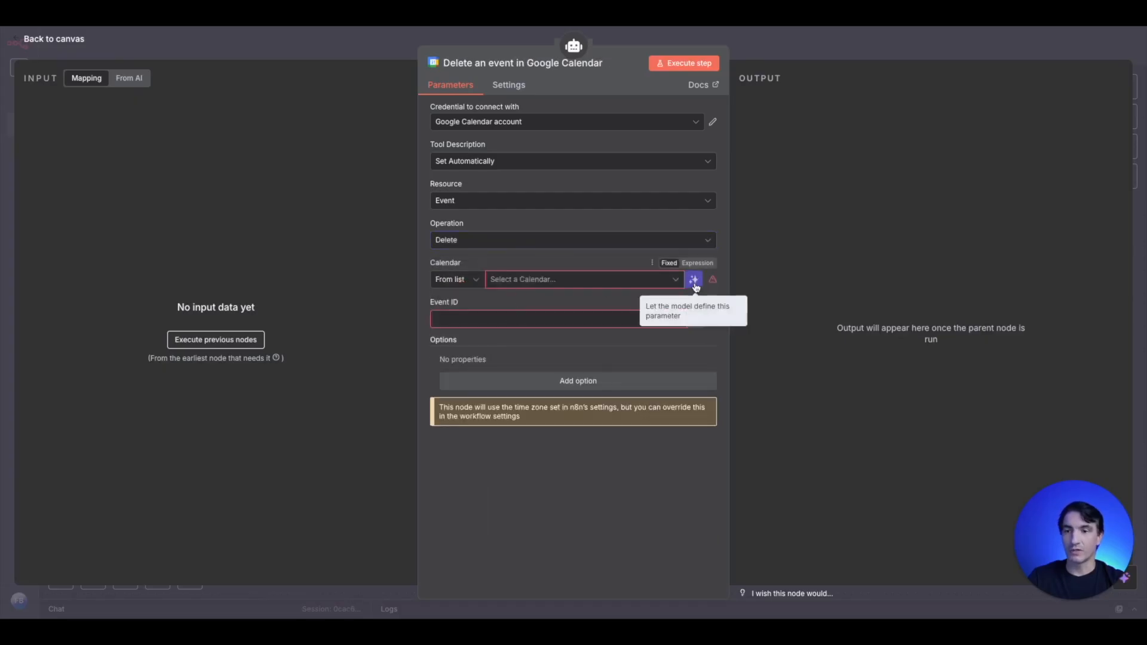
- Let the model define the Calendar and Event ID of the delete event tool, and return to the canvas
left_click(697, 281)
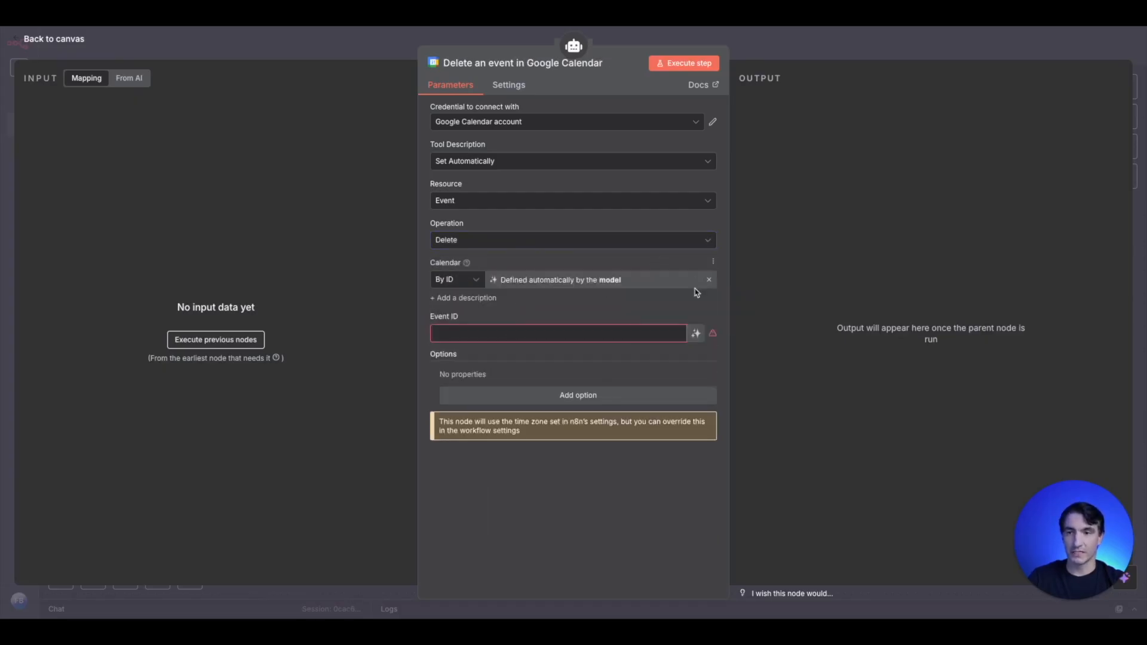
left_click(696, 334)
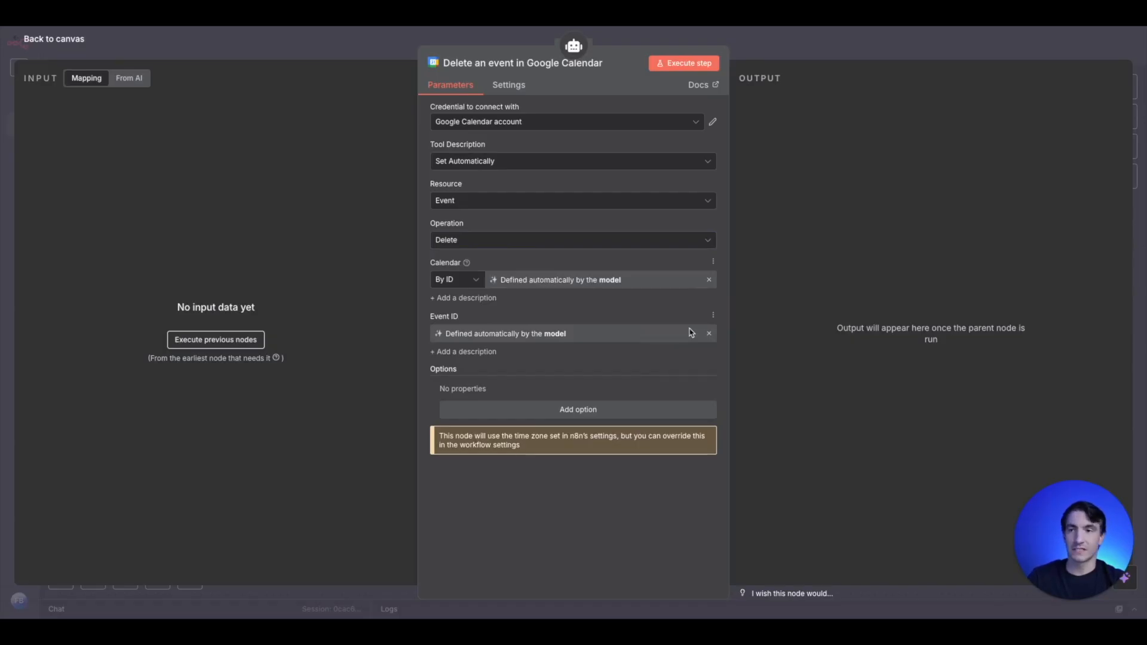
left_click(341, 41)
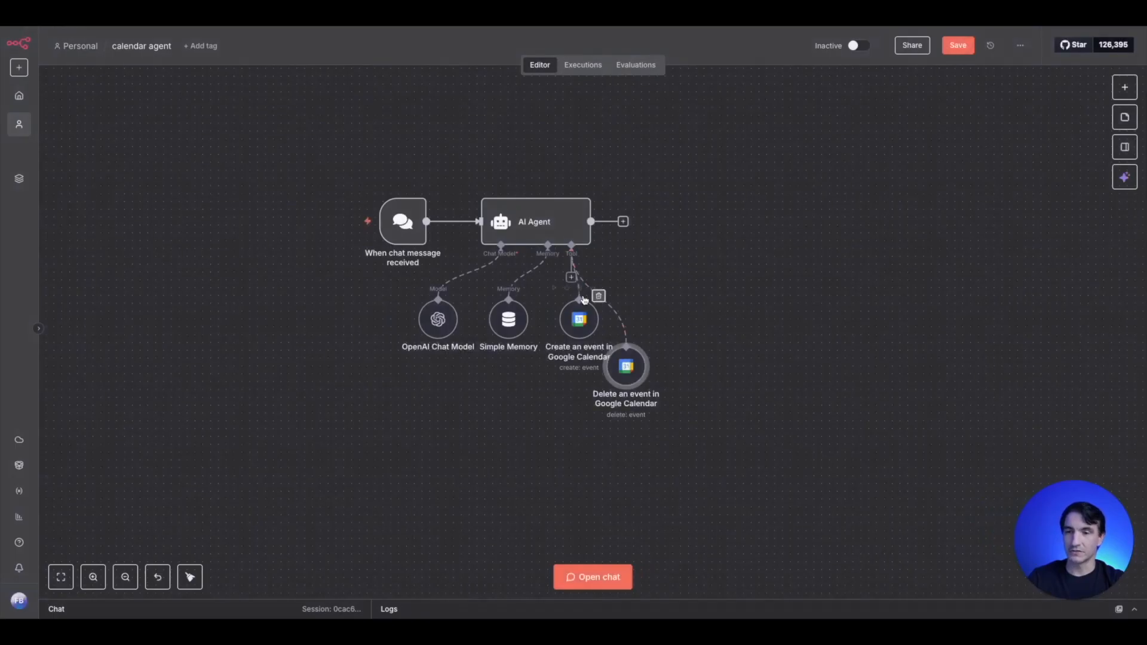
- Attach a third Google Calendar tool to the AI Agent and set its operation to Update
left_click(571, 277)
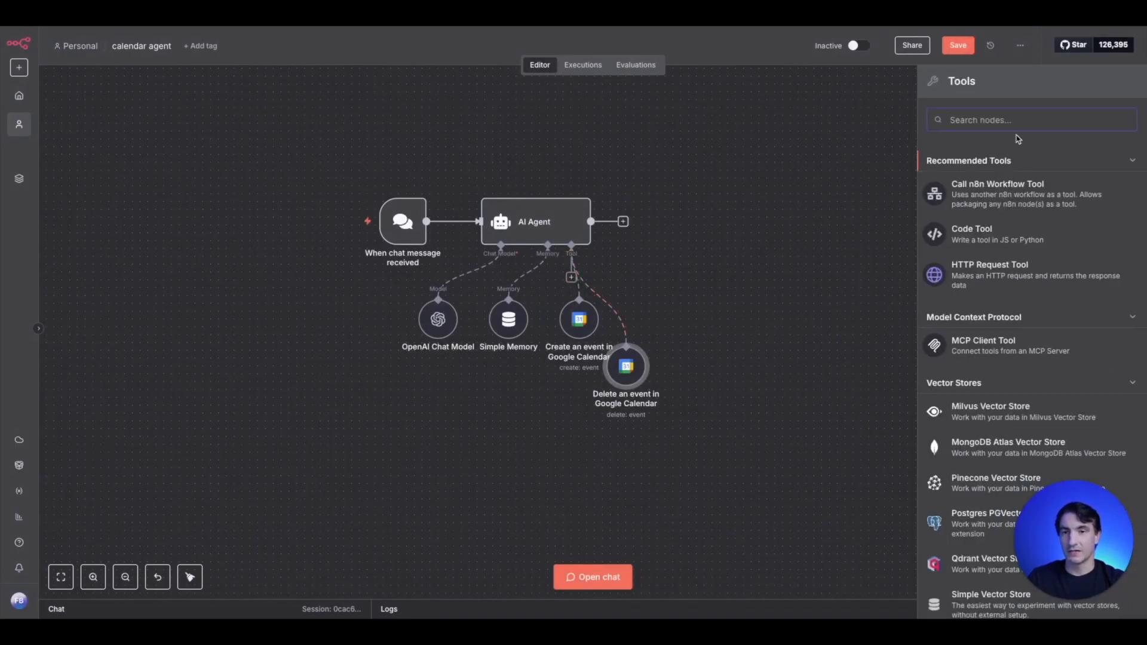
type("cel")
key("BackSpace")
key("BackSpace")
type("ale")
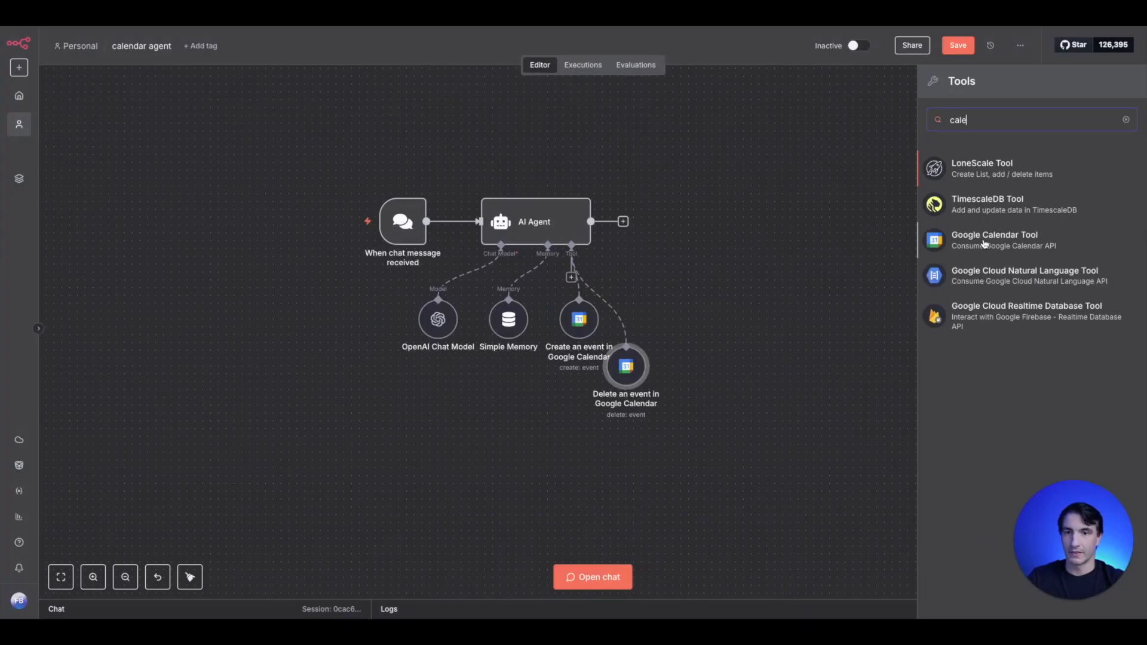
left_click(984, 241)
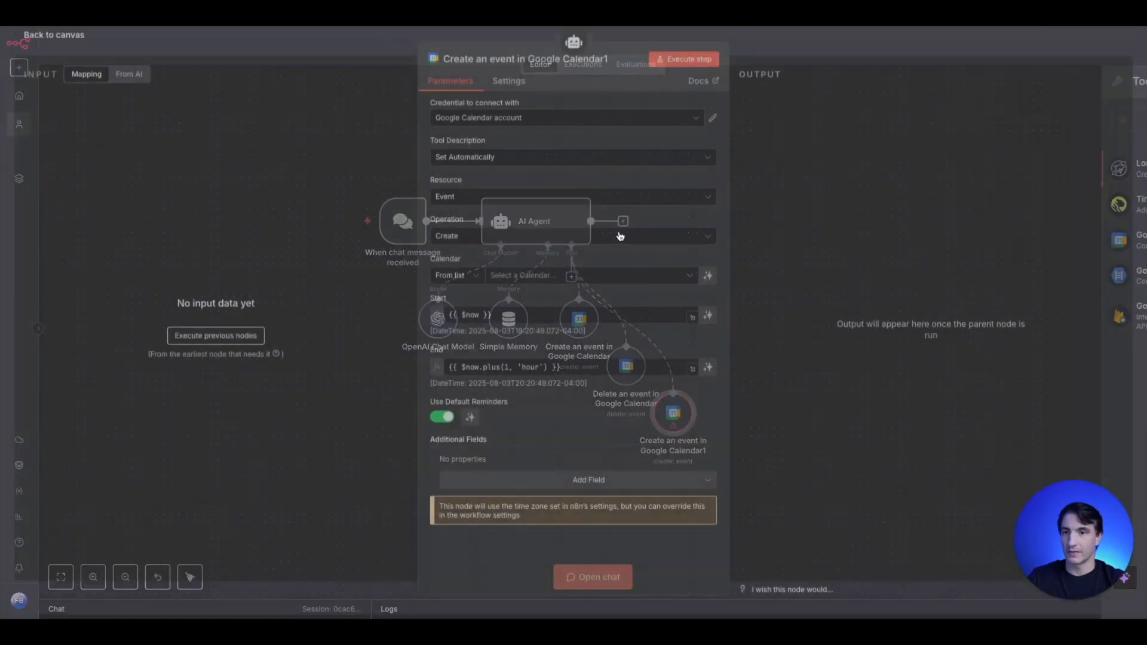
left_click(488, 241)
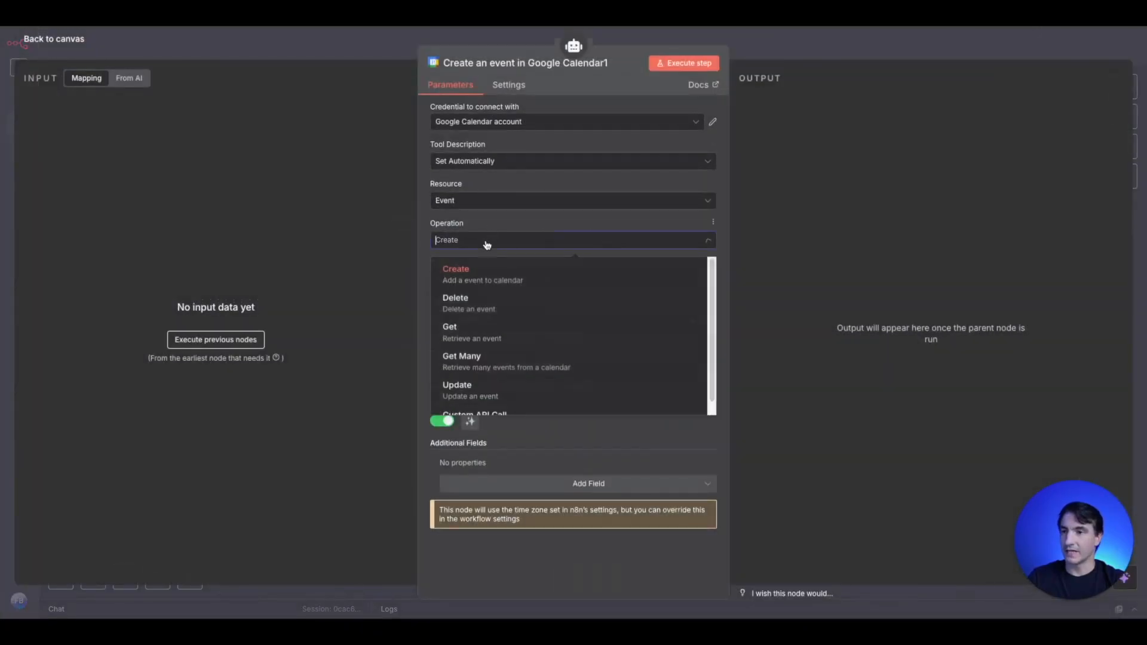
scroll(511, 335, "down", 1)
left_click(503, 381)
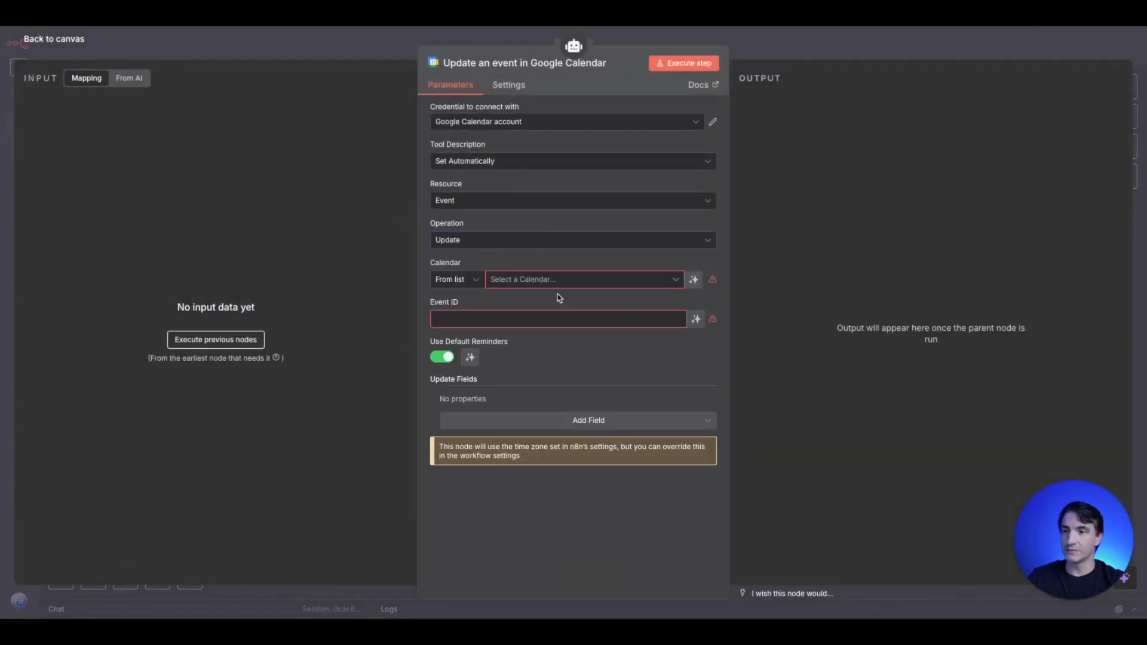
- Let the model define the update event tool's Calendar and Event ID, and place the node level with the create event tool
left_click(701, 285)
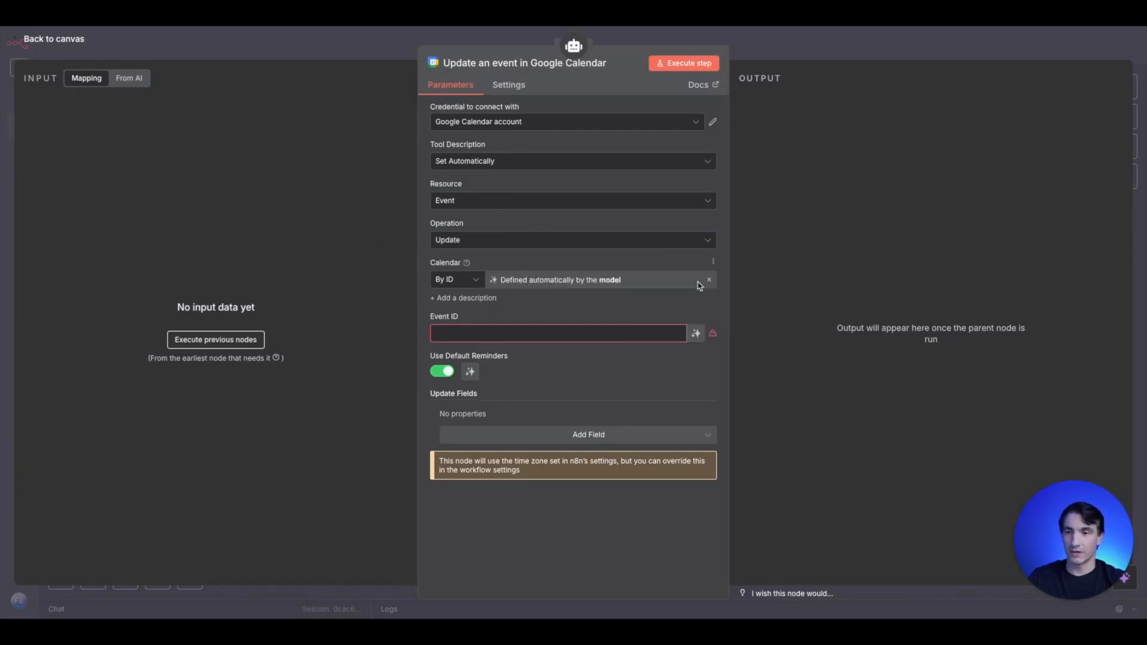
left_click(694, 334)
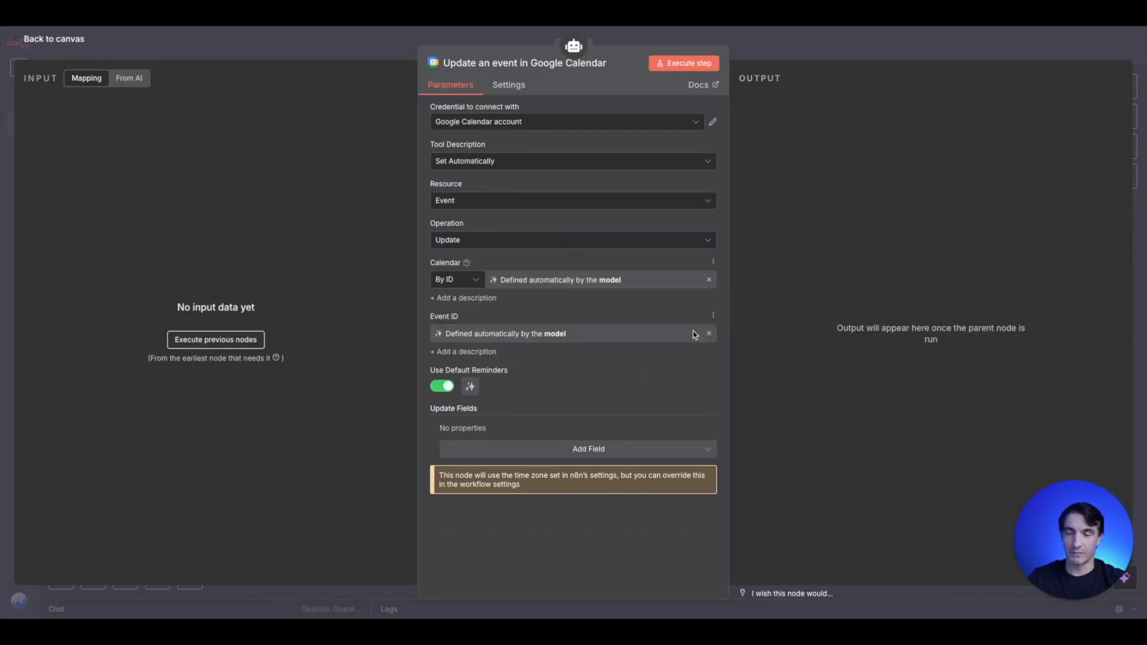
left_click(371, 45)
left_click_drag(681, 410, 760, 320)
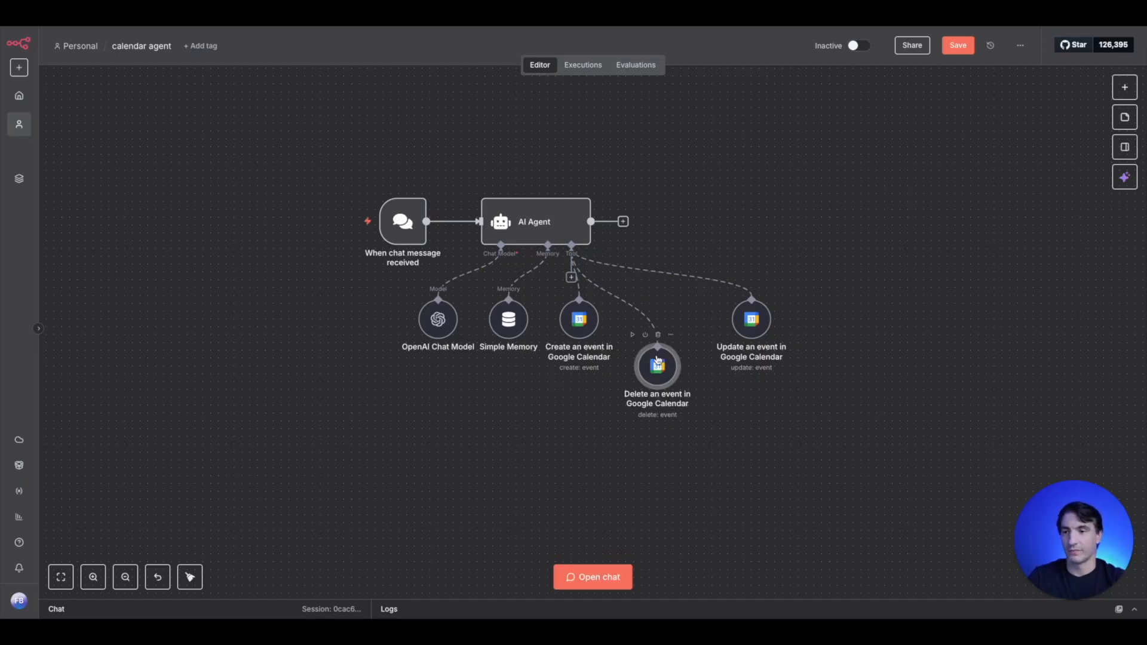
- Attach a fourth Google Calendar tool to the AI Agent and set its operation to Get Many
left_click(572, 277)
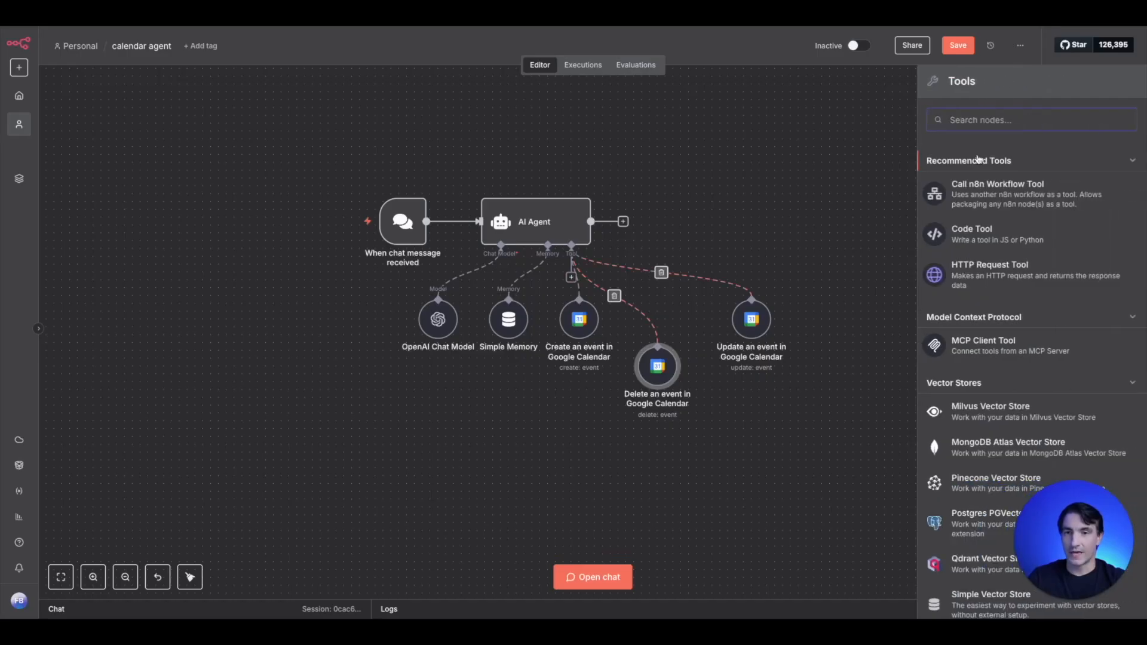
type("cael")
key("BackSpace")
key("BackSpace")
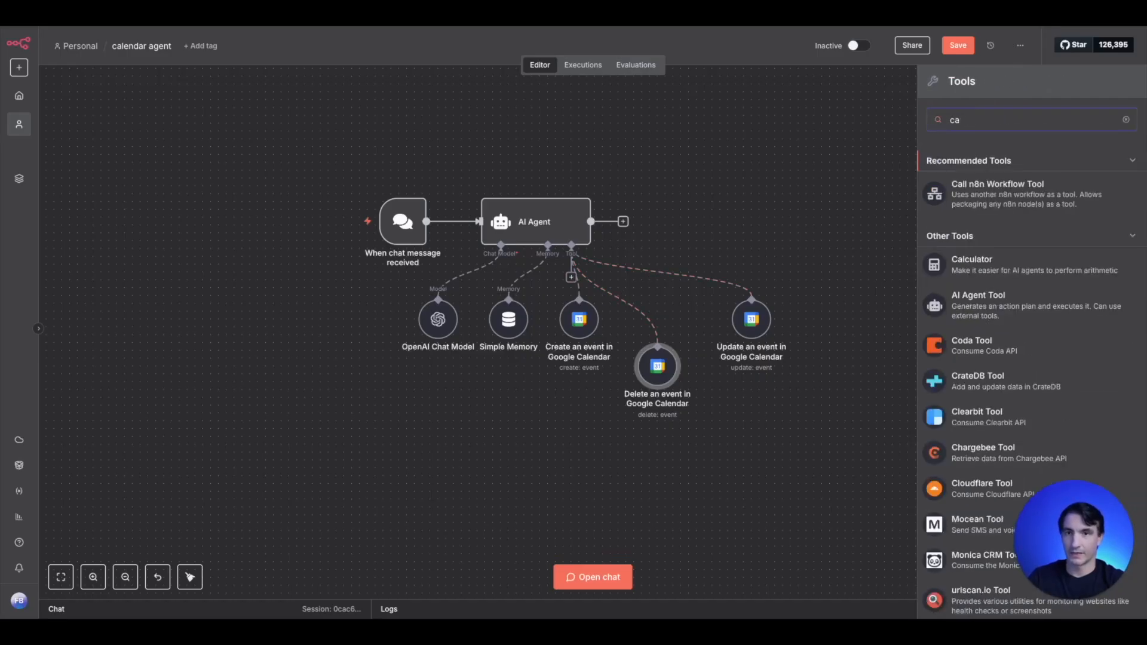
type("len")
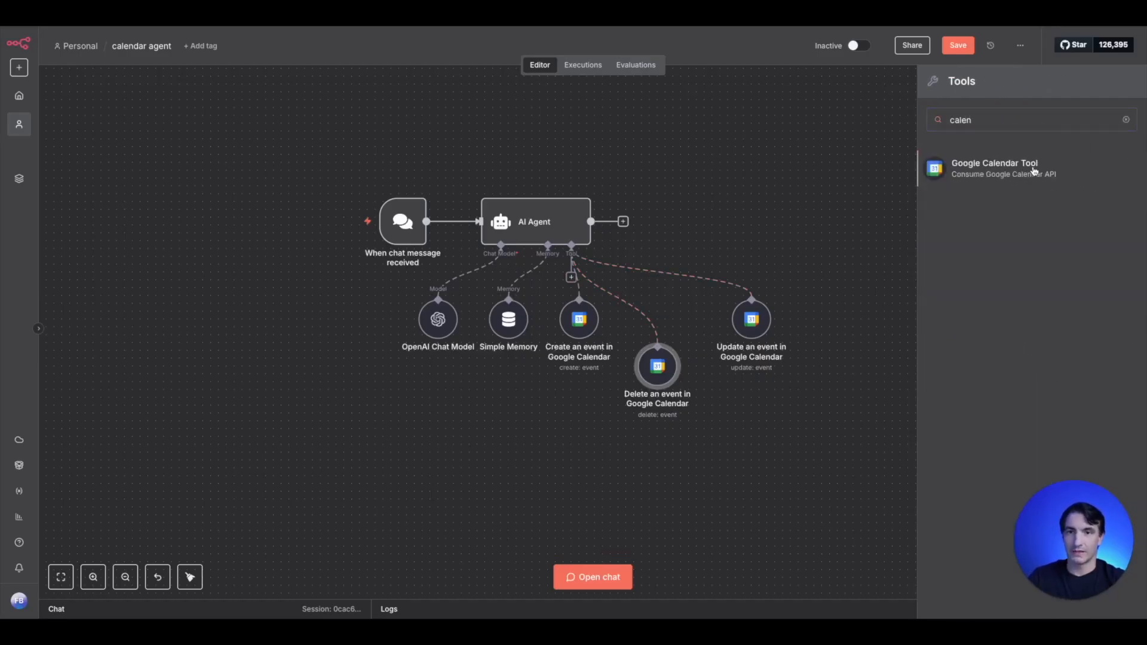
left_click(993, 165)
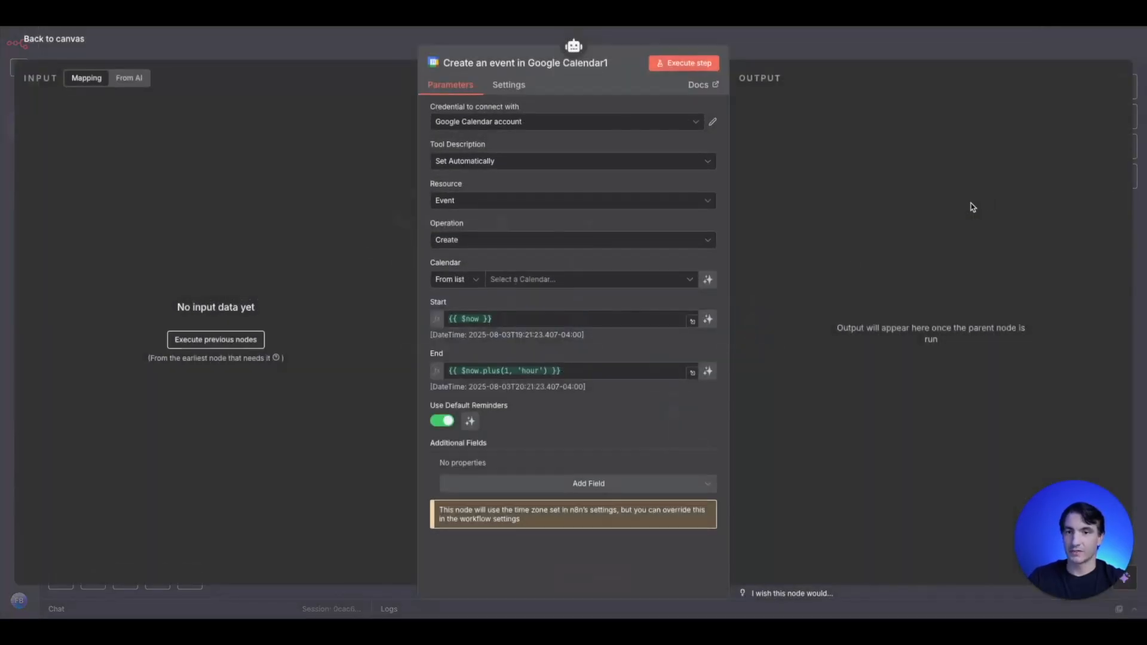
left_click(538, 245)
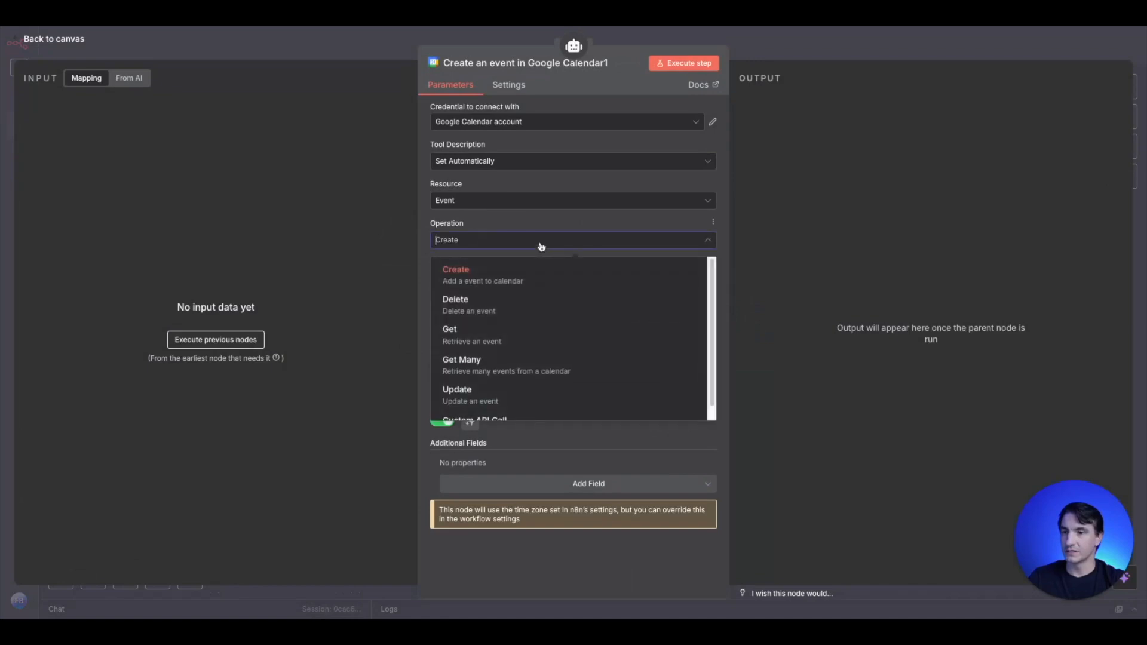
left_click(578, 375)
- Set the get many events tool's Limit to 5, and place its node beside the update event tool on the canvas
left_click(544, 360)
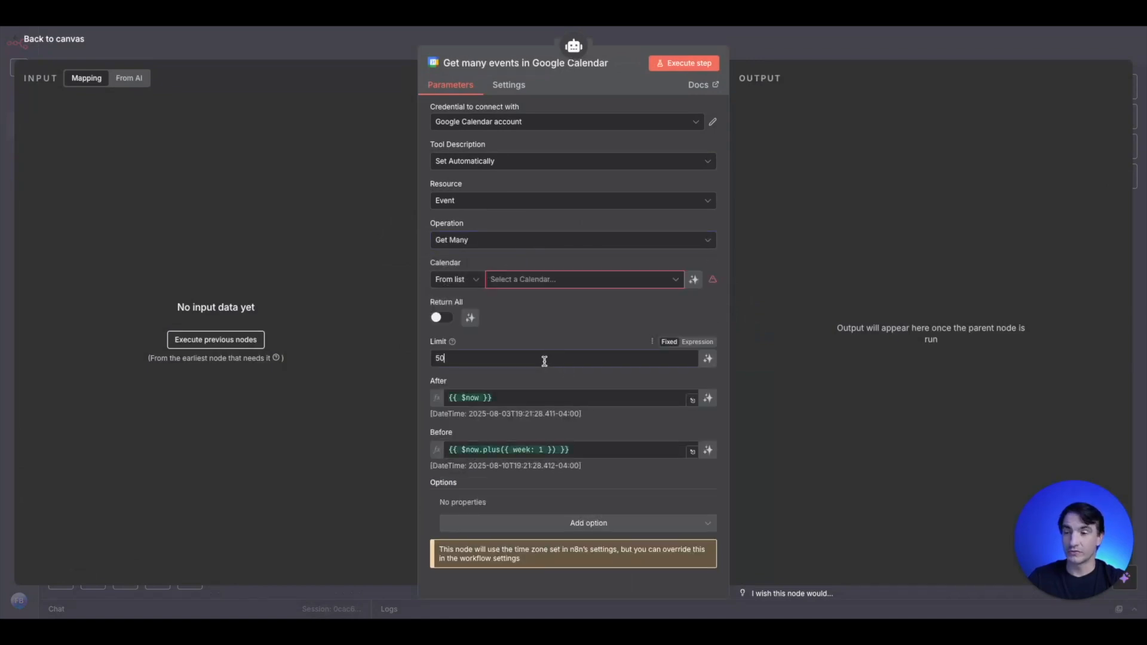
key("BackSpace")
key("BackSpace")
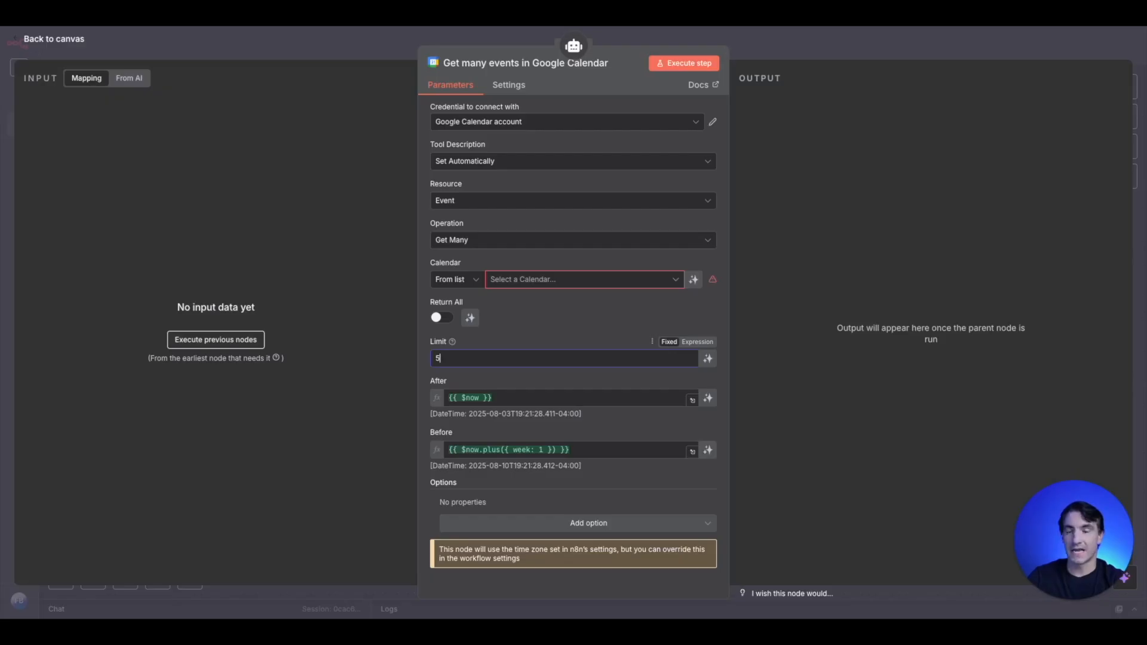
left_click(360, 45)
left_click_drag(687, 413, 695, 310)
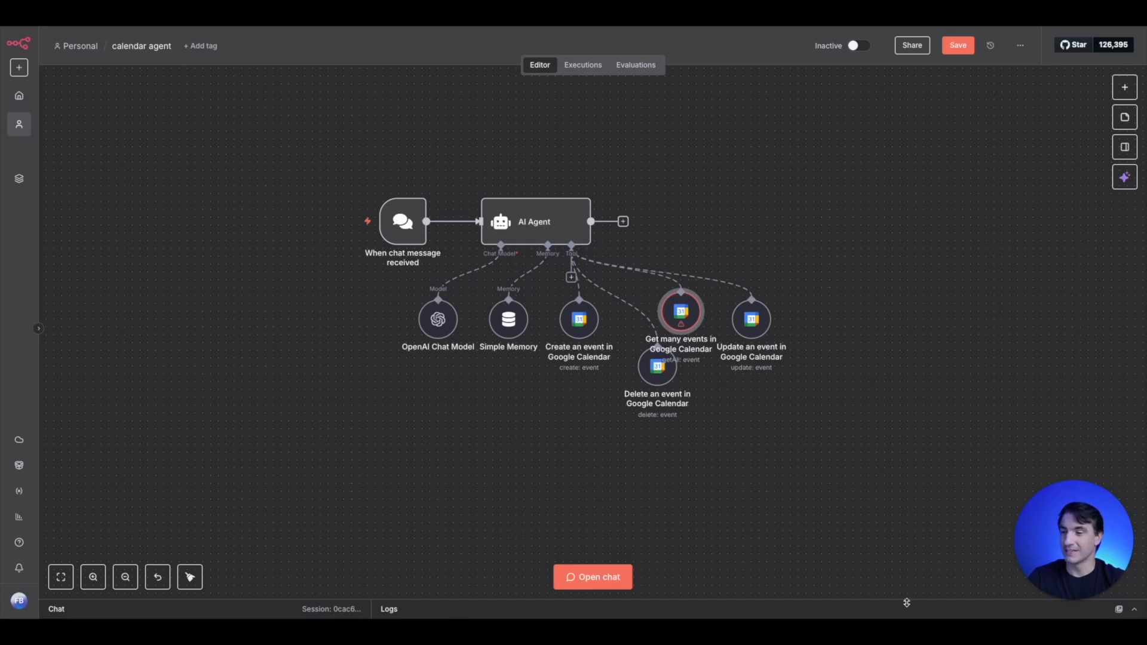
- Open the chat of the calendar agent workflow, ready for a test message
left_click(1134, 609)
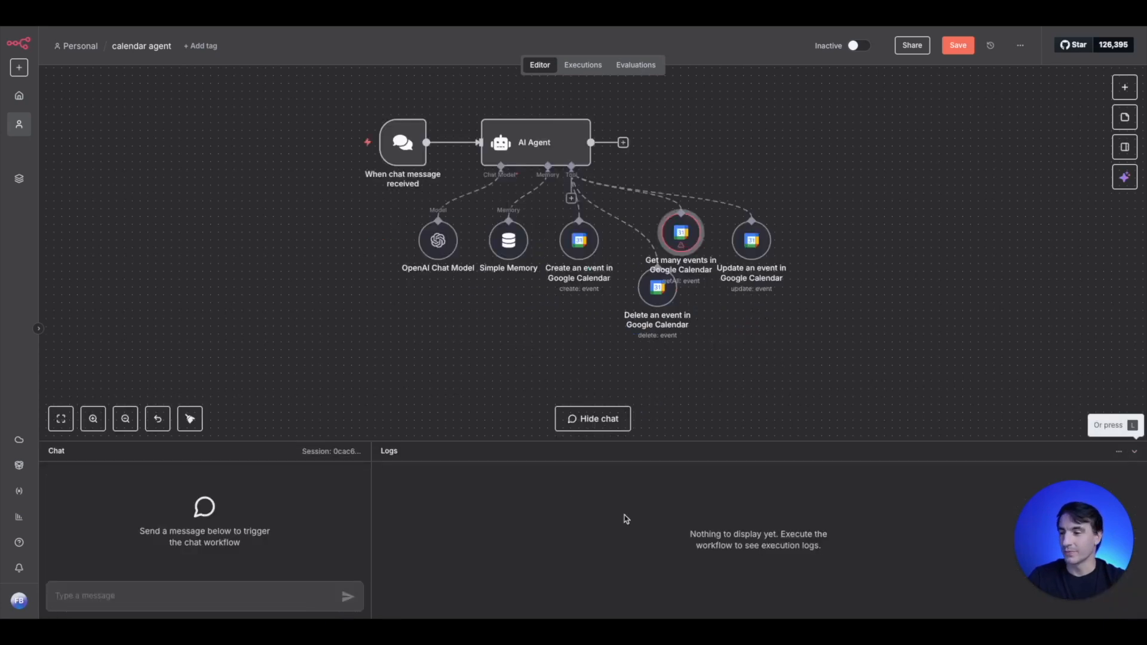
left_click(178, 590)
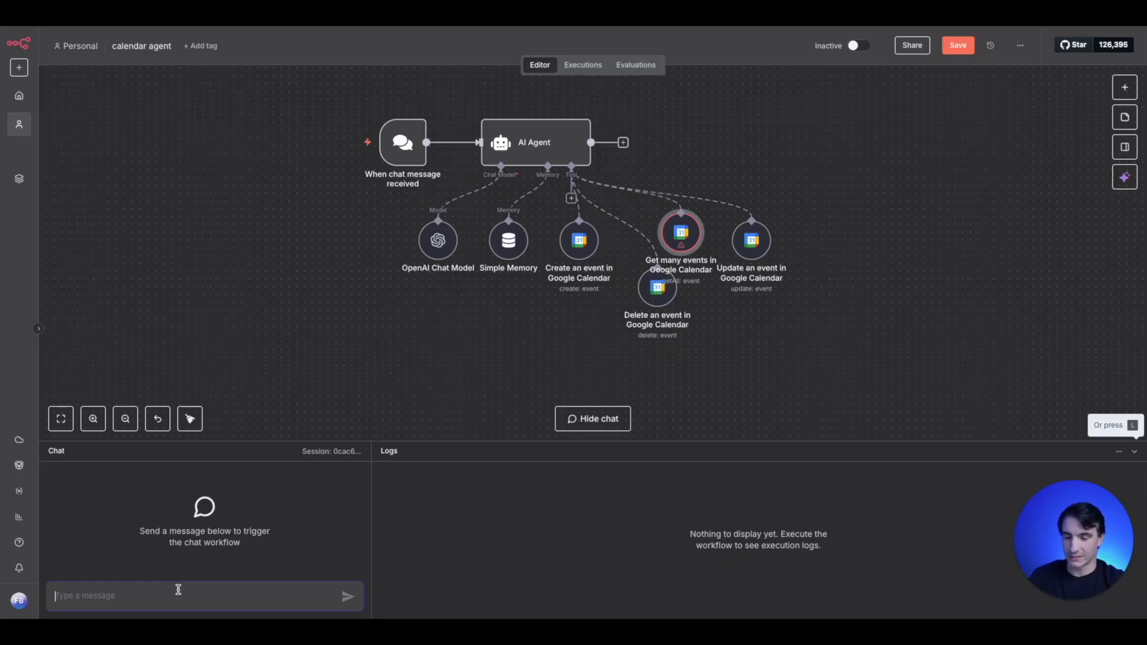
type("hello,")
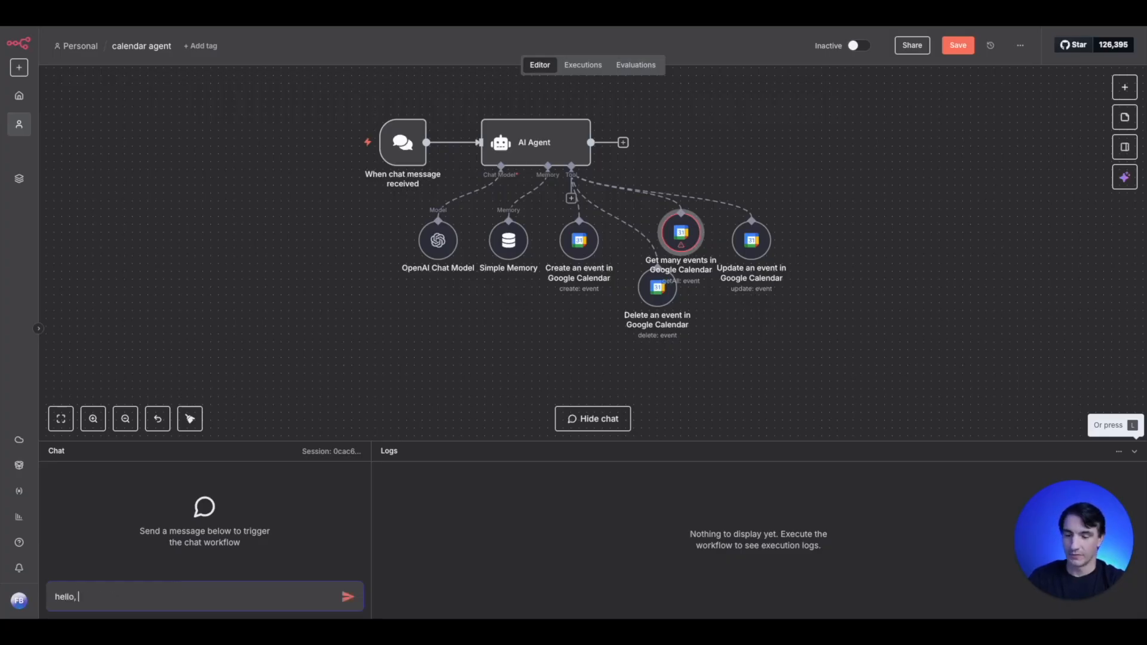
type(" pleaes")
key("BackSpace")
key("BackSpace")
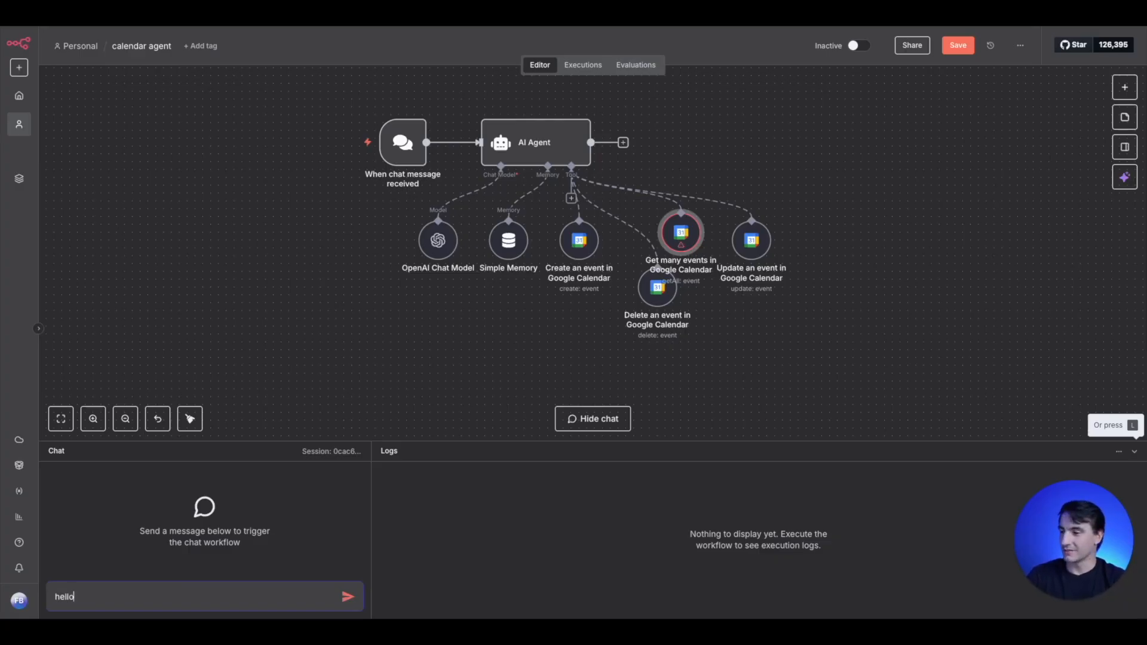
key("ctrl+a")
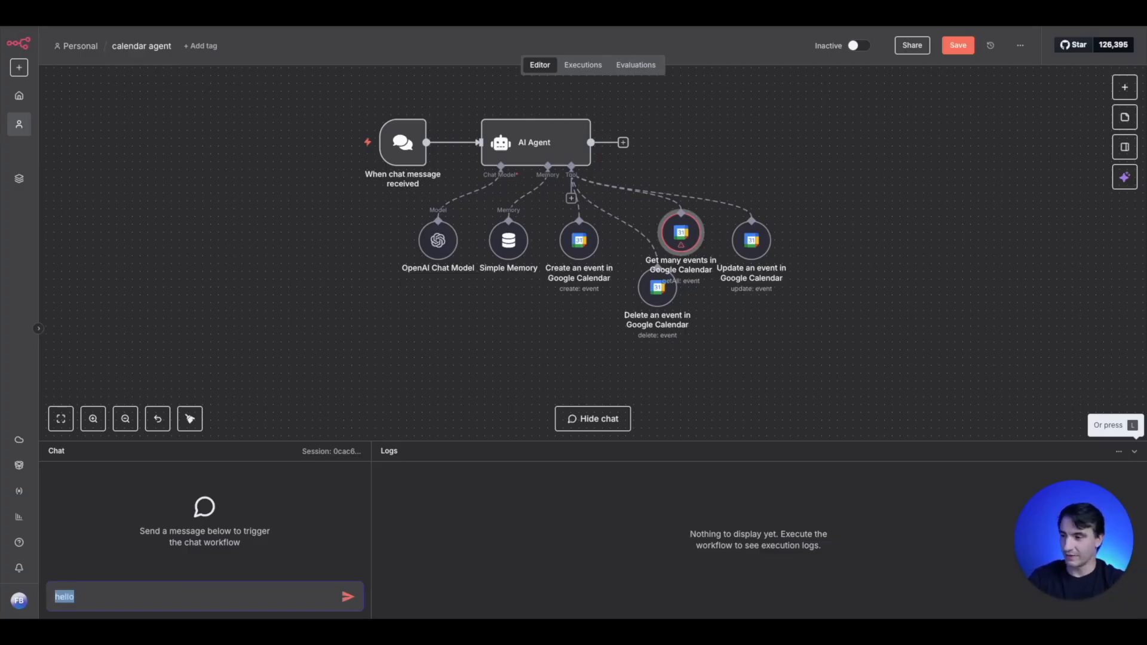
- Ask the agent in chat to create an event for an e-mail address, labelled dinner, next friday at 7pm, with a note to bring his golf clubs
type("create an")
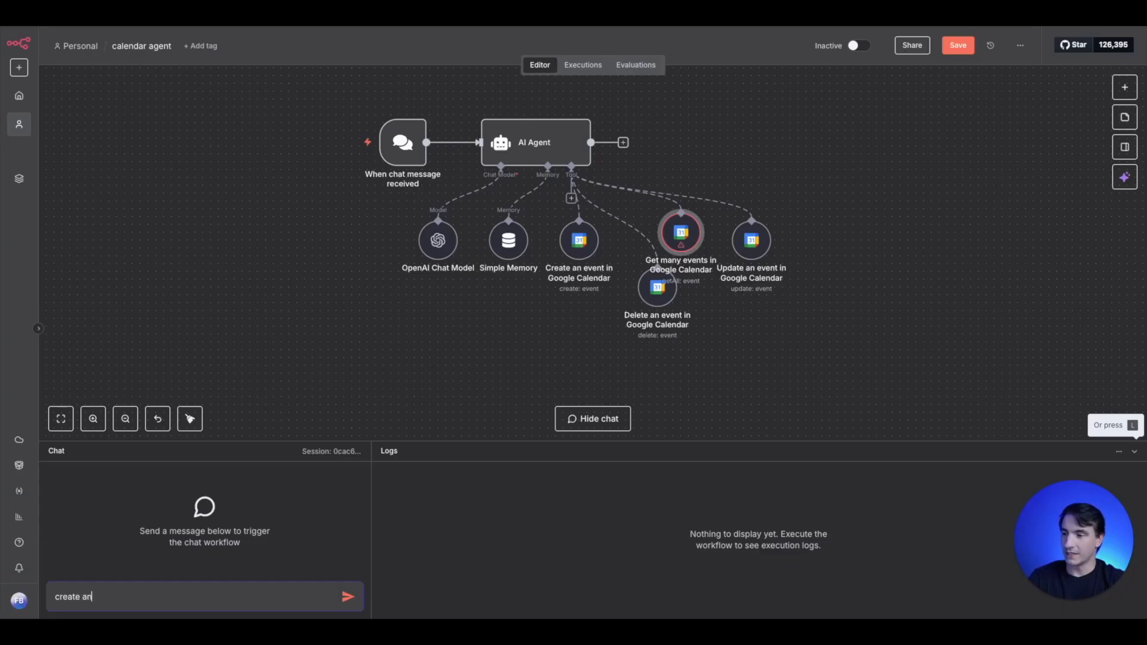
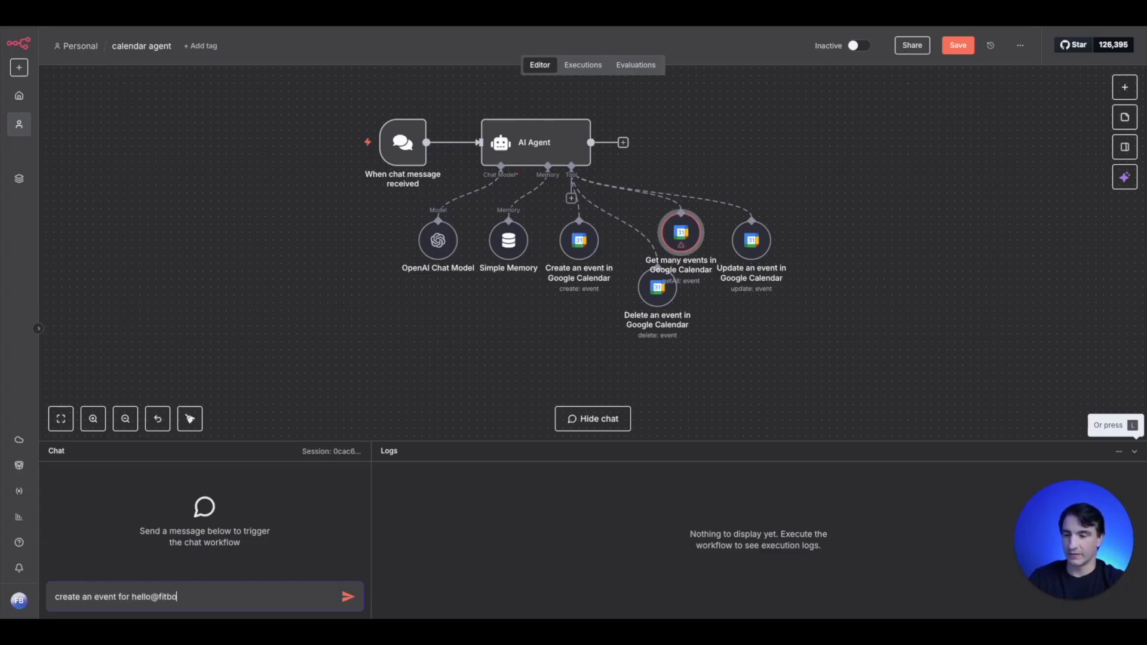
key("Return")
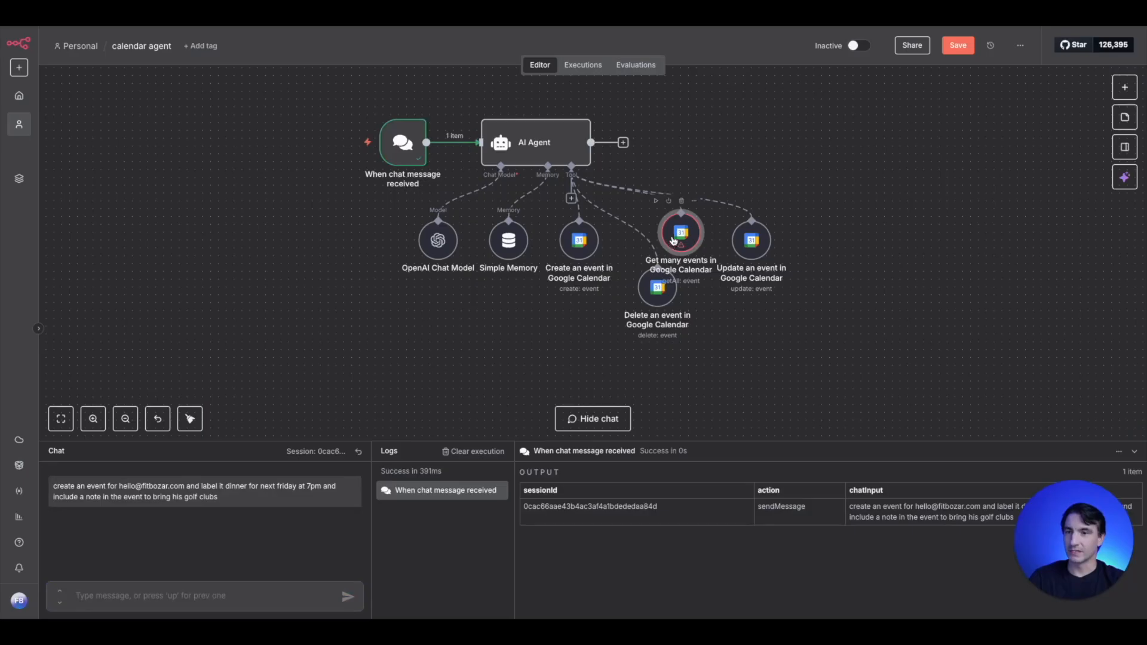
- Choose the account's own calendar from the list in the get many events tool
double_click(673, 240)
left_click(577, 281)
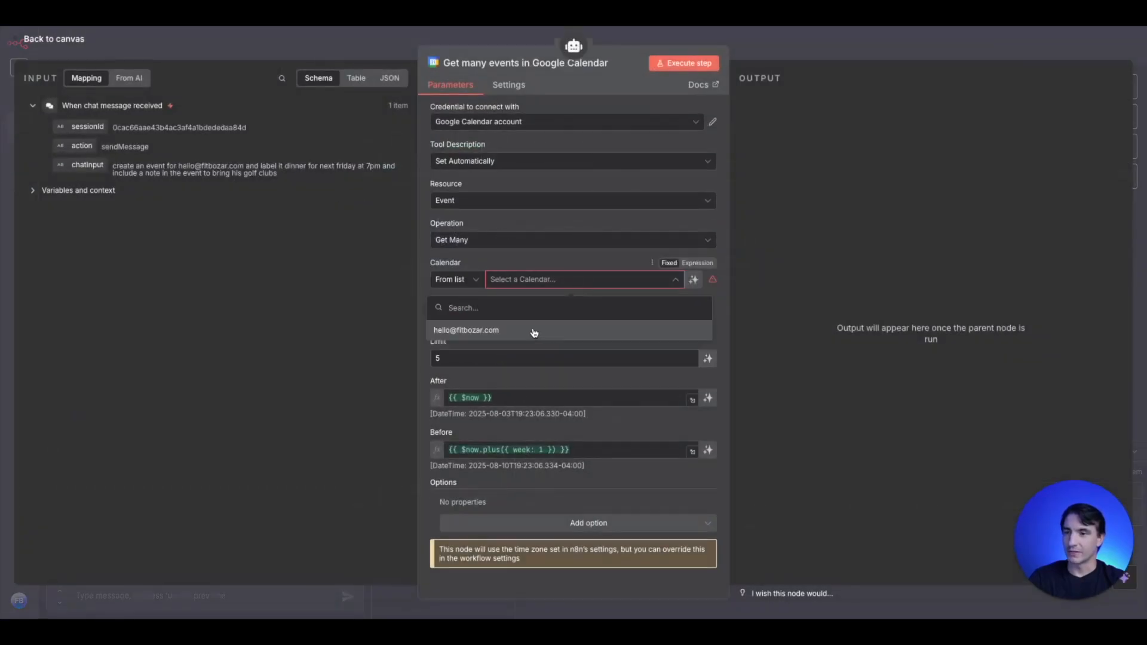
left_click(557, 332)
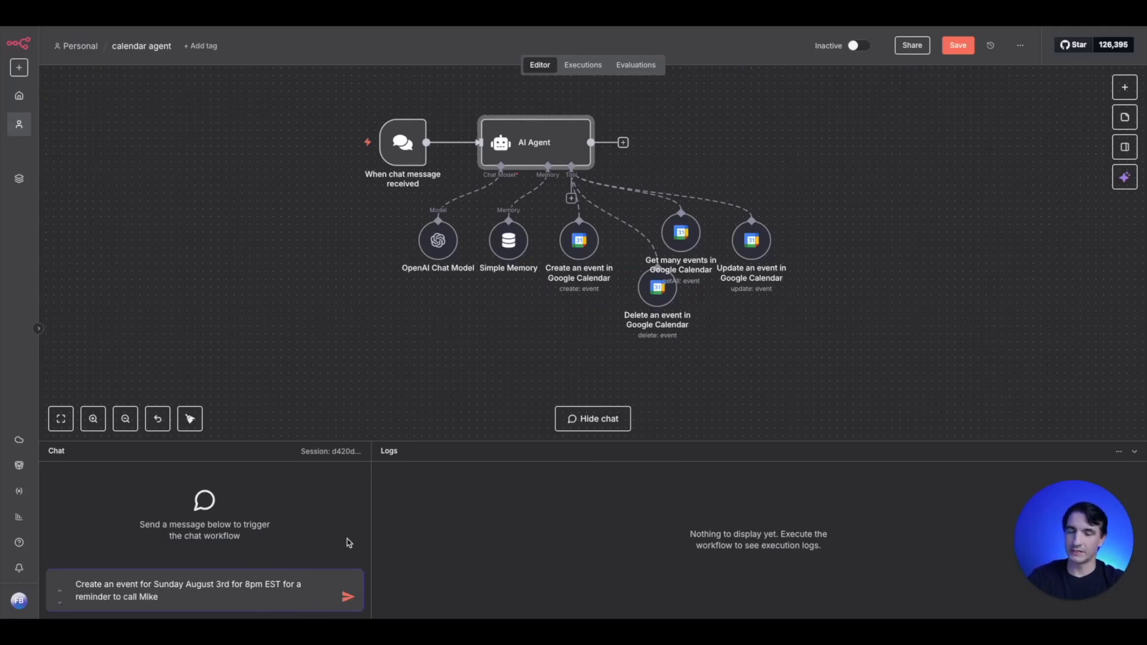
- Send the chat request for an event on Sunday August 3rd at 8pm EST as a reminder to call a contact
left_click(348, 598)
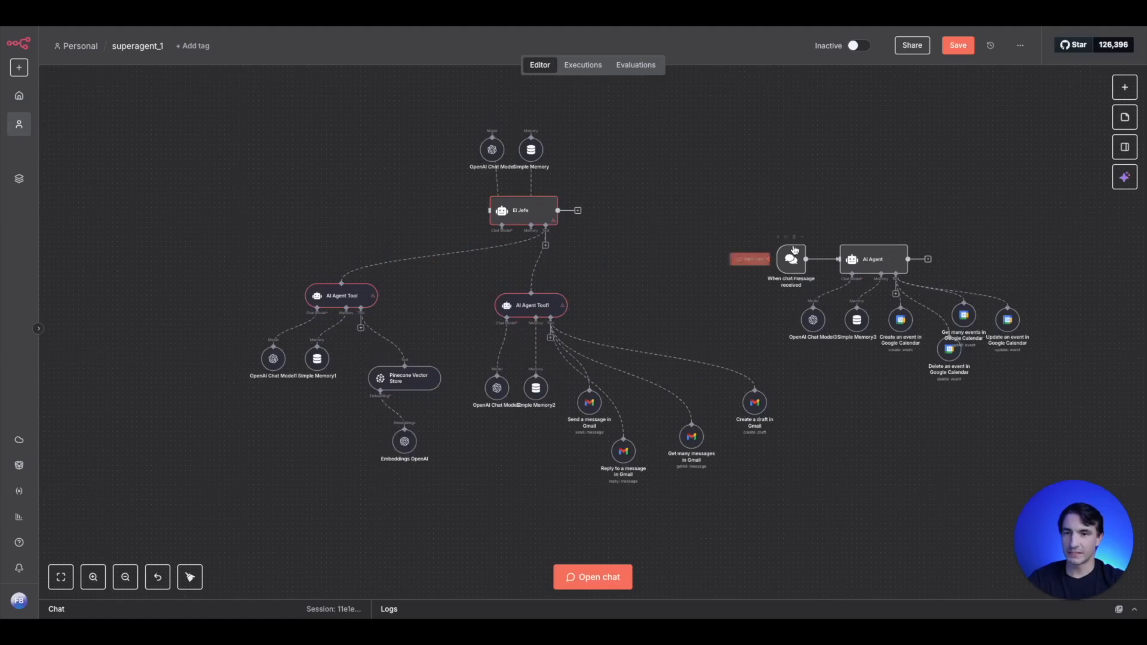
- Delete the chat trigger and the AI Agent node of the calendar group in the superagent_1 workflow
left_click(794, 238)
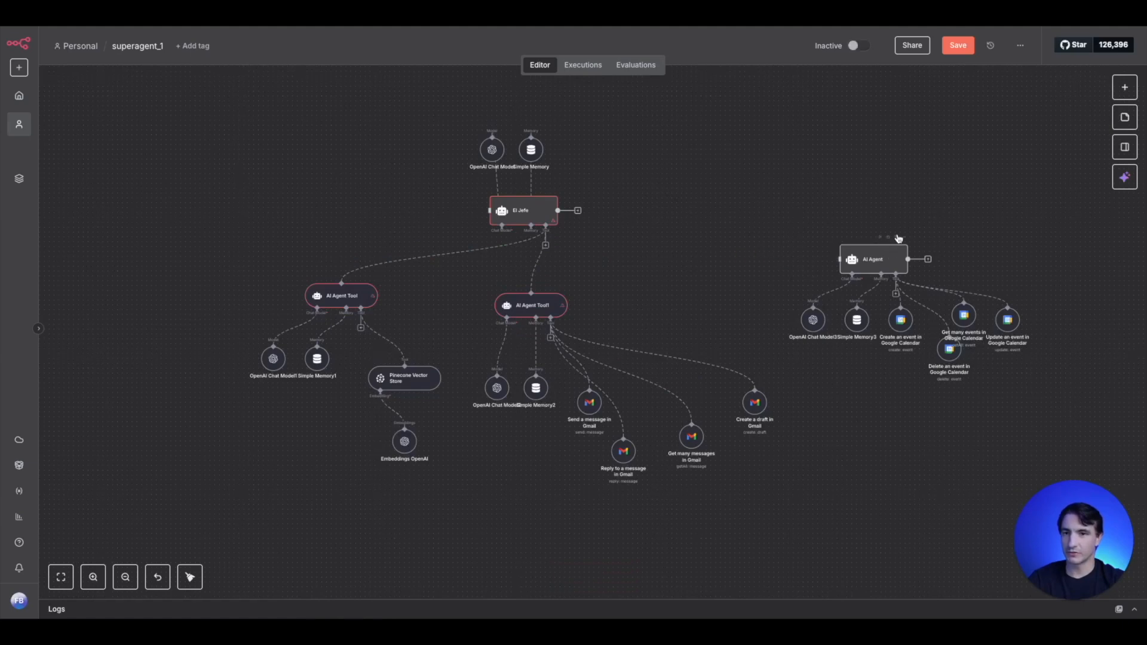
left_click(898, 239)
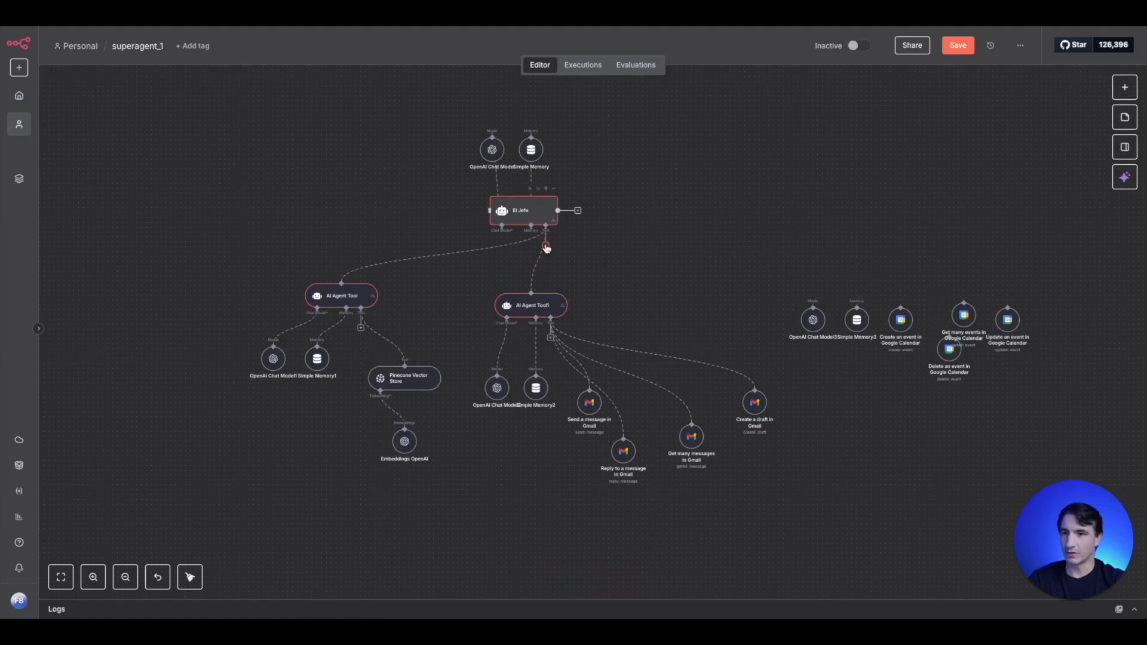
- Attach a new AI Agent Tool to El Jefe and place it above the calendar group's loose nodes
left_click(545, 245)
type("agent")
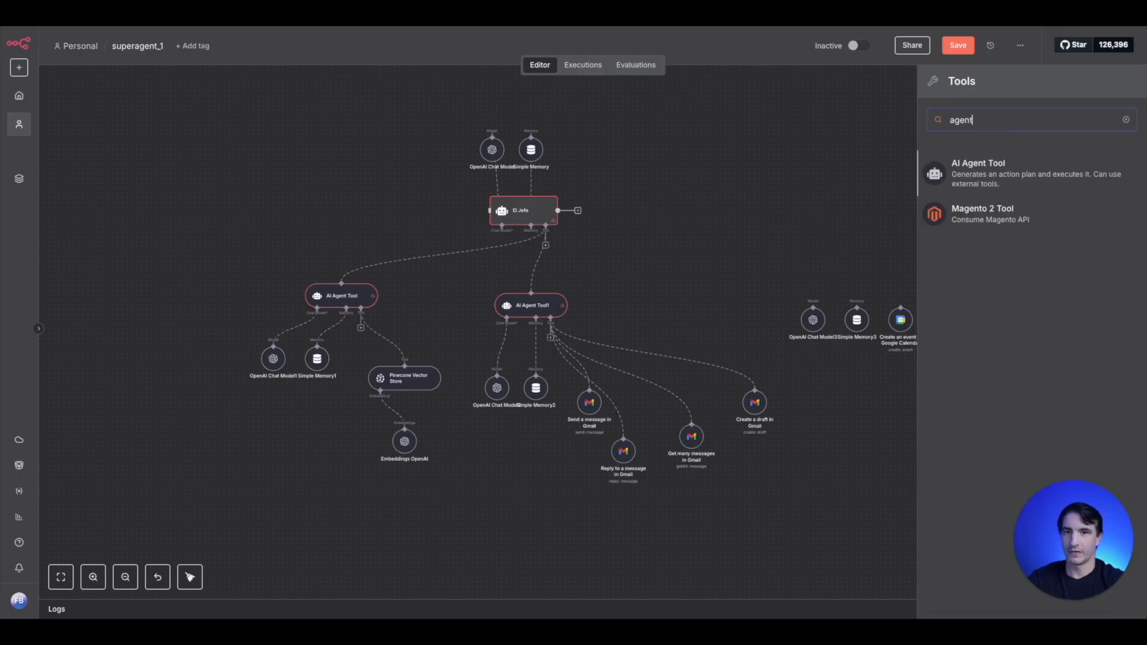
left_click(997, 180)
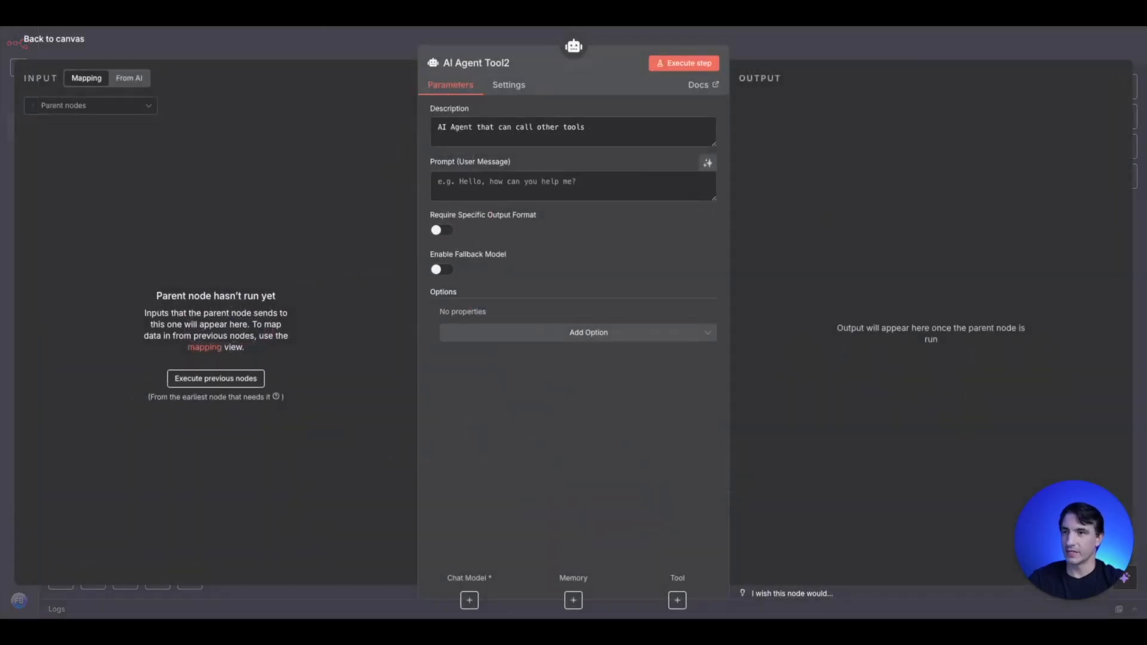
left_click(321, 38)
left_click_drag(517, 296, 850, 264)
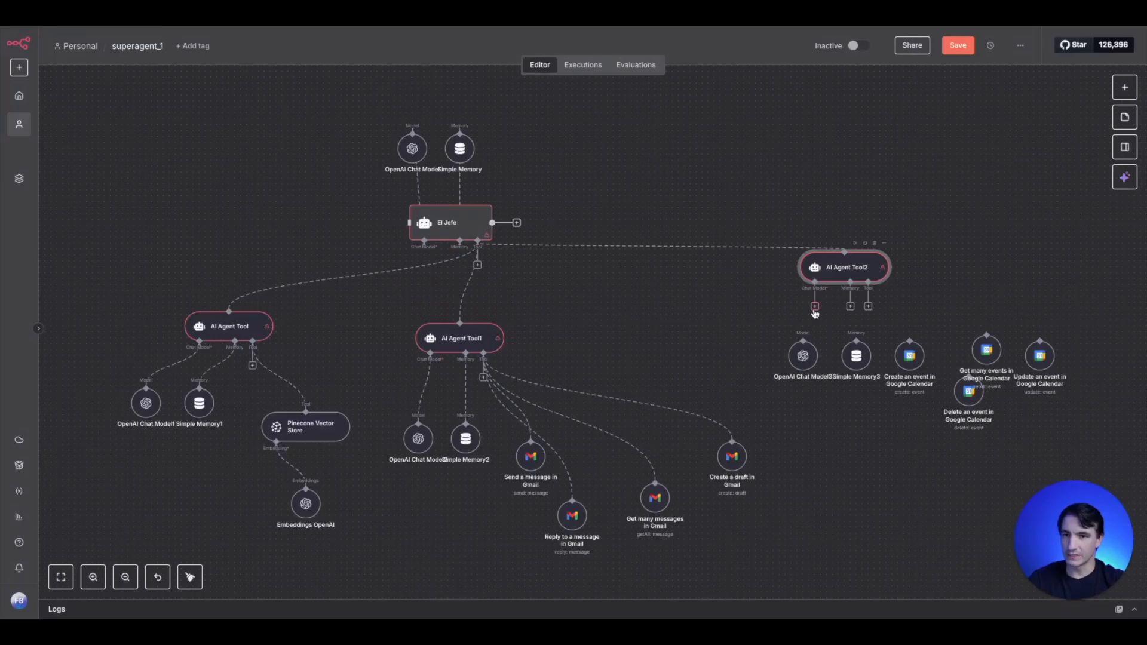
- Connect the calendar group's OpenAI chat model and Simple Memory to the new AI Agent Tool
left_click_drag(803, 340, 814, 289)
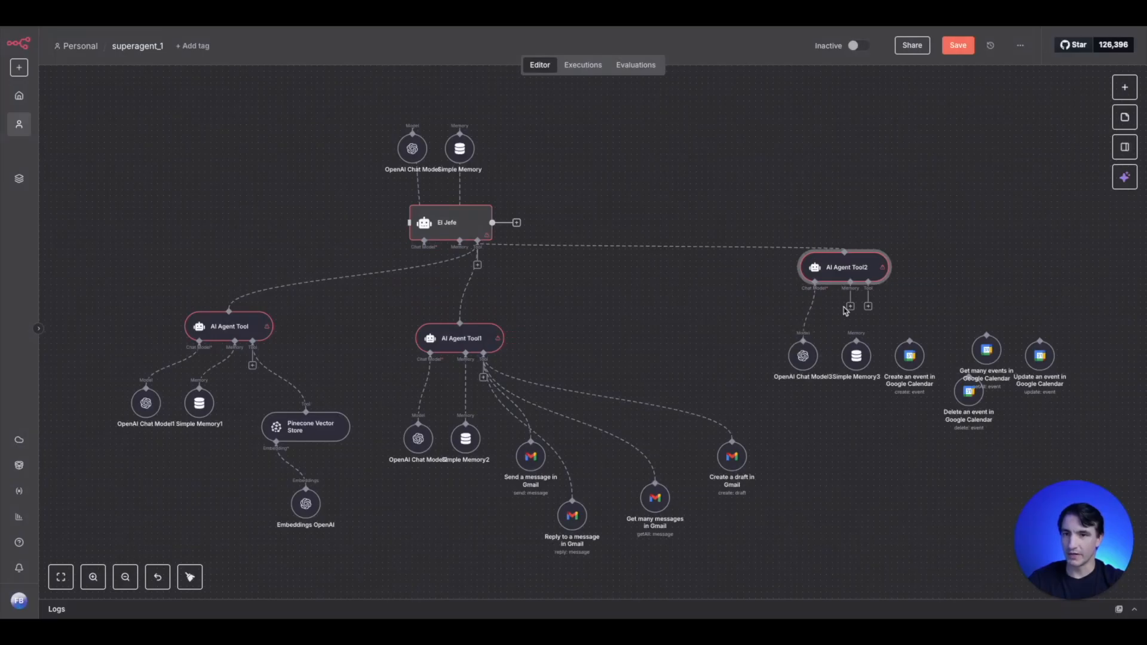
left_click_drag(856, 353, 844, 358)
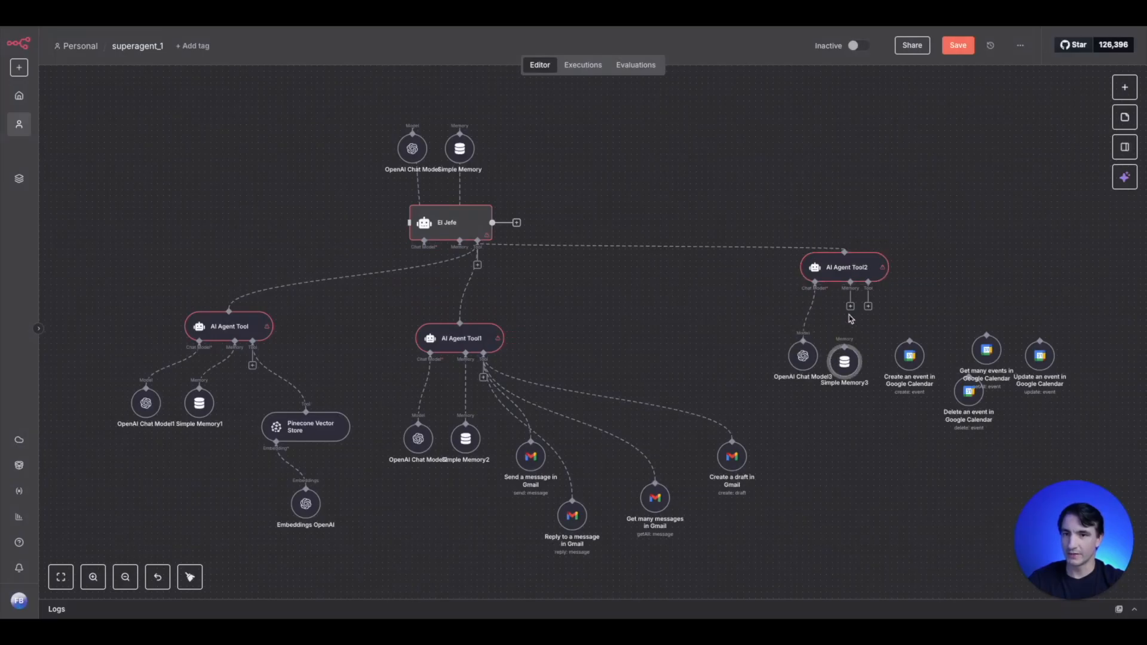
left_click_drag(851, 310, 844, 360)
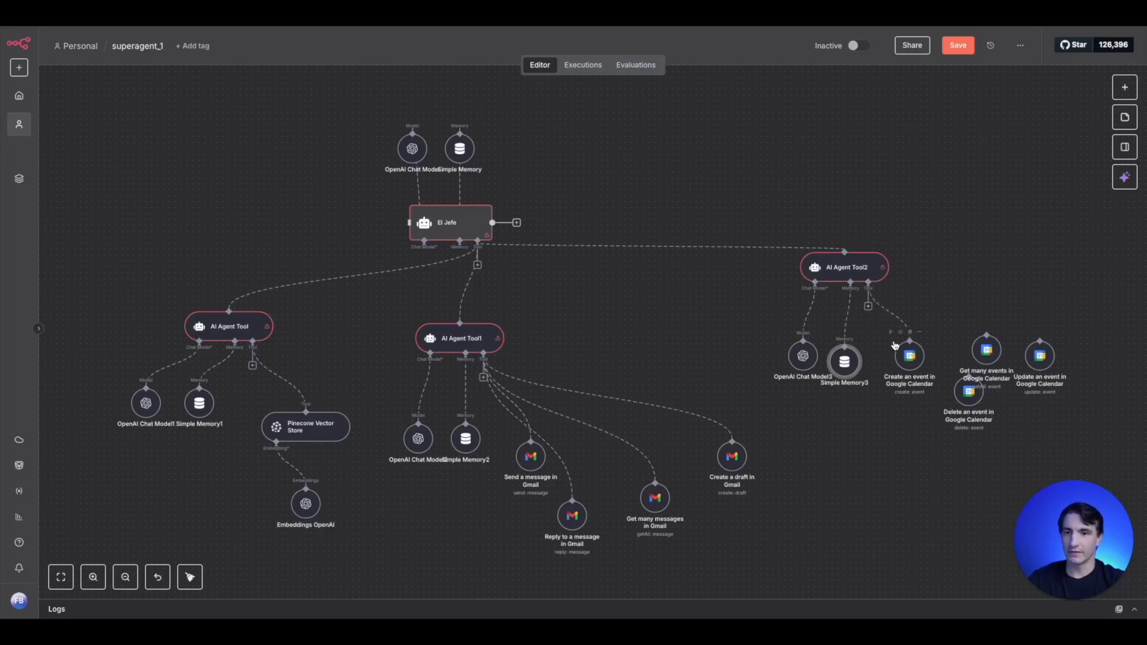
- Connect the create, delete, get many and update Google Calendar tools to the new AI Agent Tool
left_click_drag(899, 348, 868, 290)
left_click_drag(1001, 367, 968, 379)
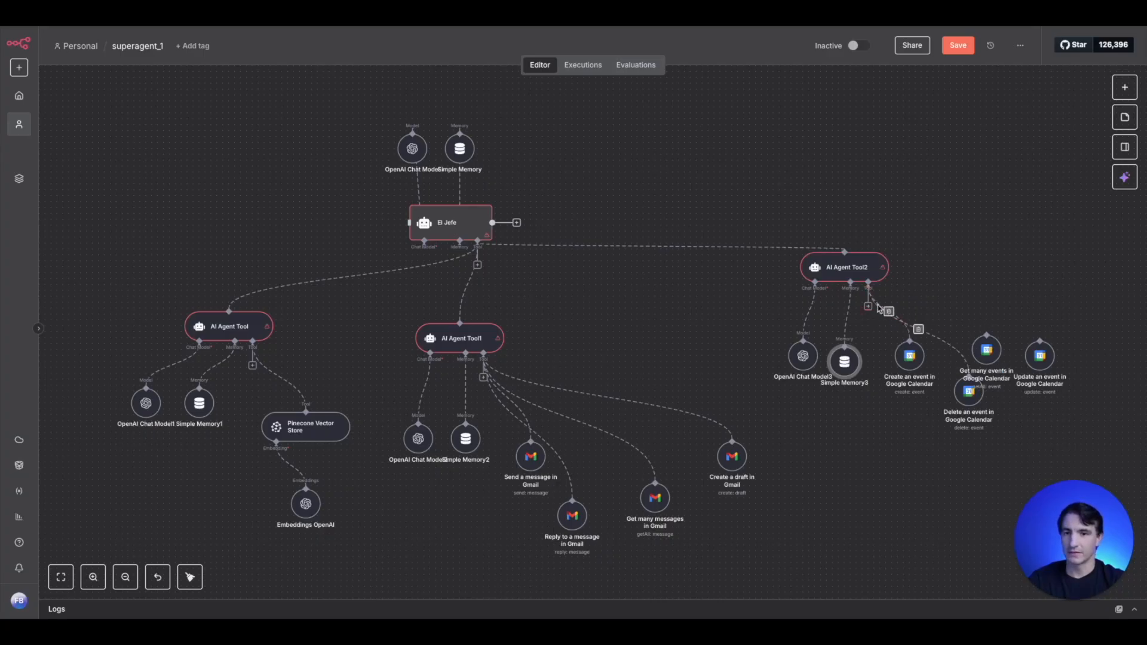
left_click_drag(868, 306, 986, 338)
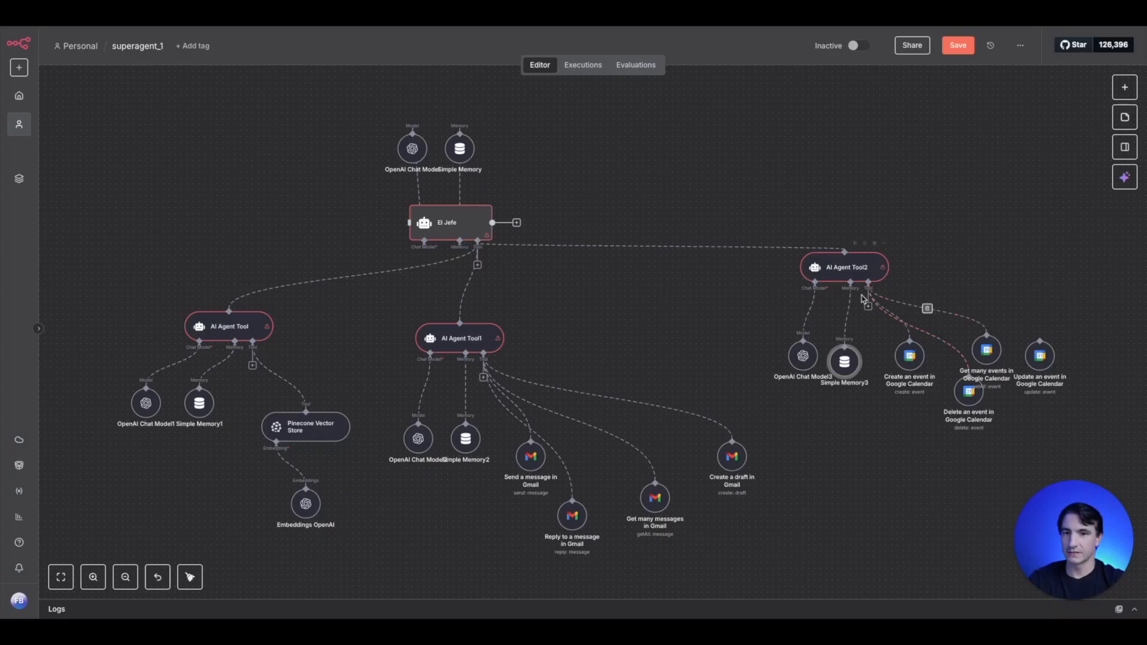
left_click_drag(869, 293, 1040, 342)
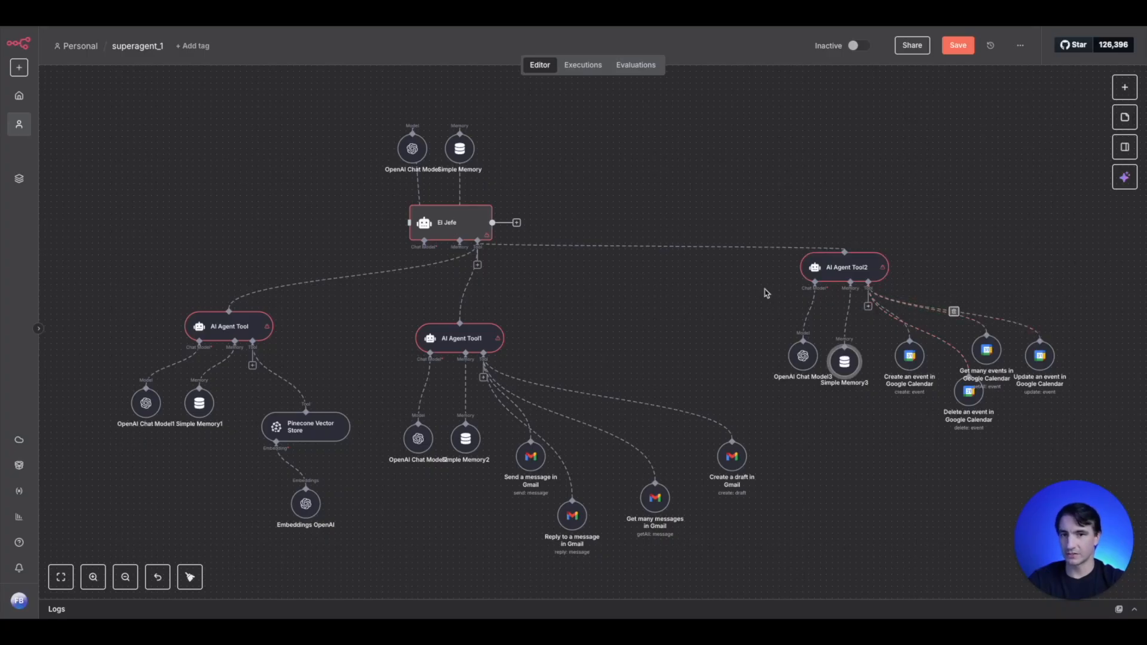
scroll(711, 297, "down", 4)
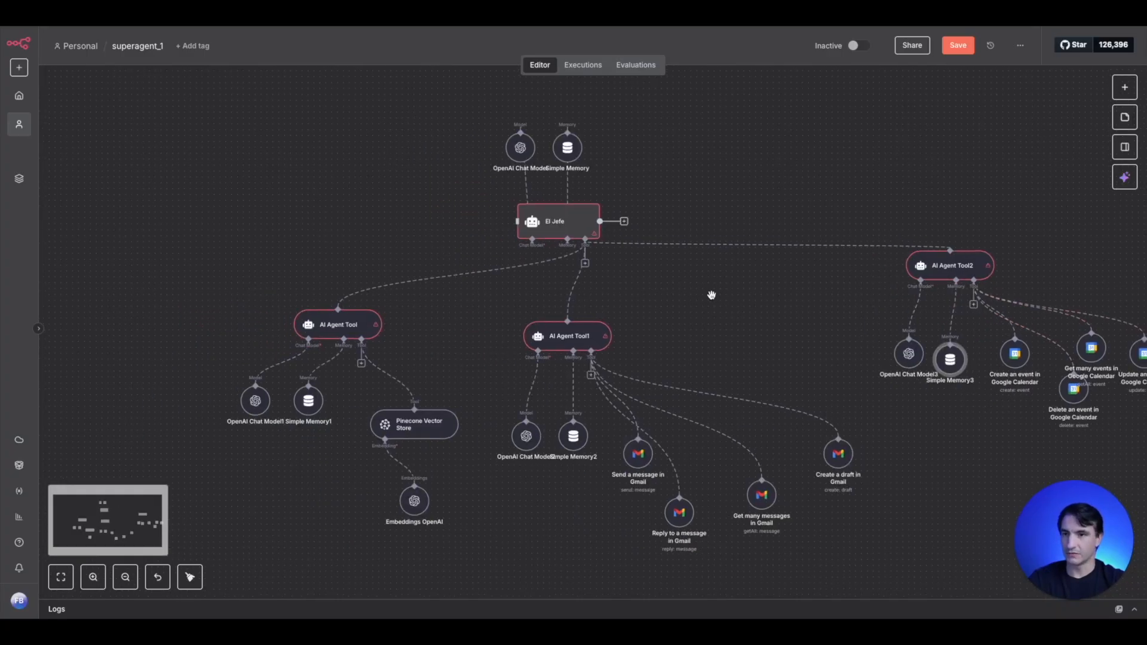
left_click_drag(747, 299, 680, 300)
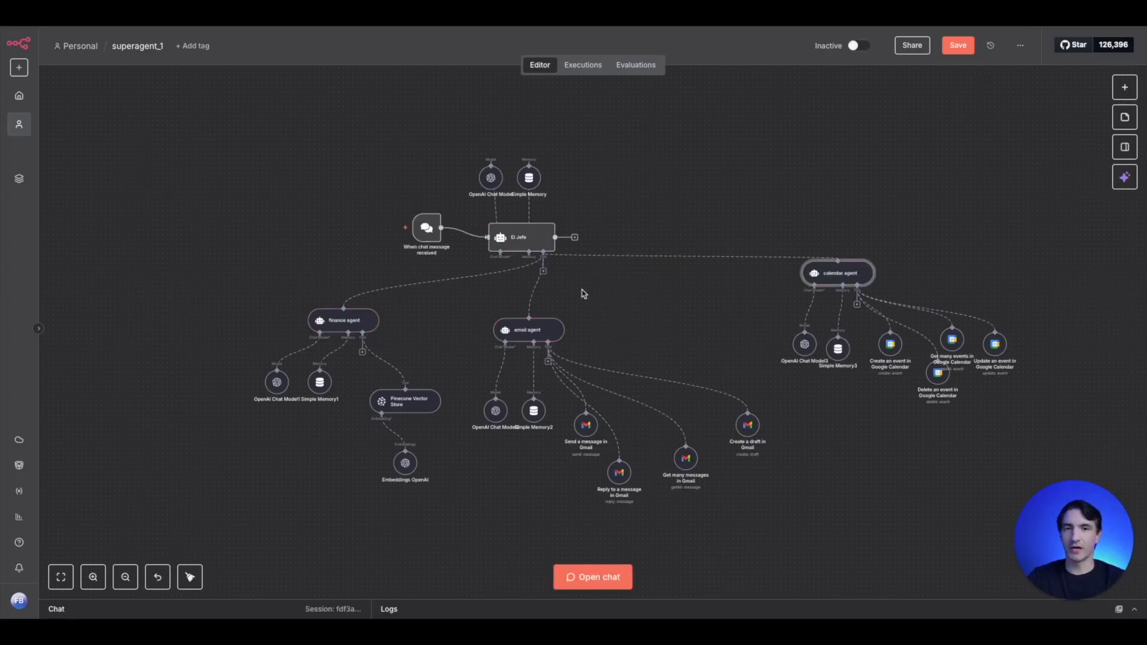
- Open El Jefe's user message prompt in the expanded expression editor to review it
double_click(518, 241)
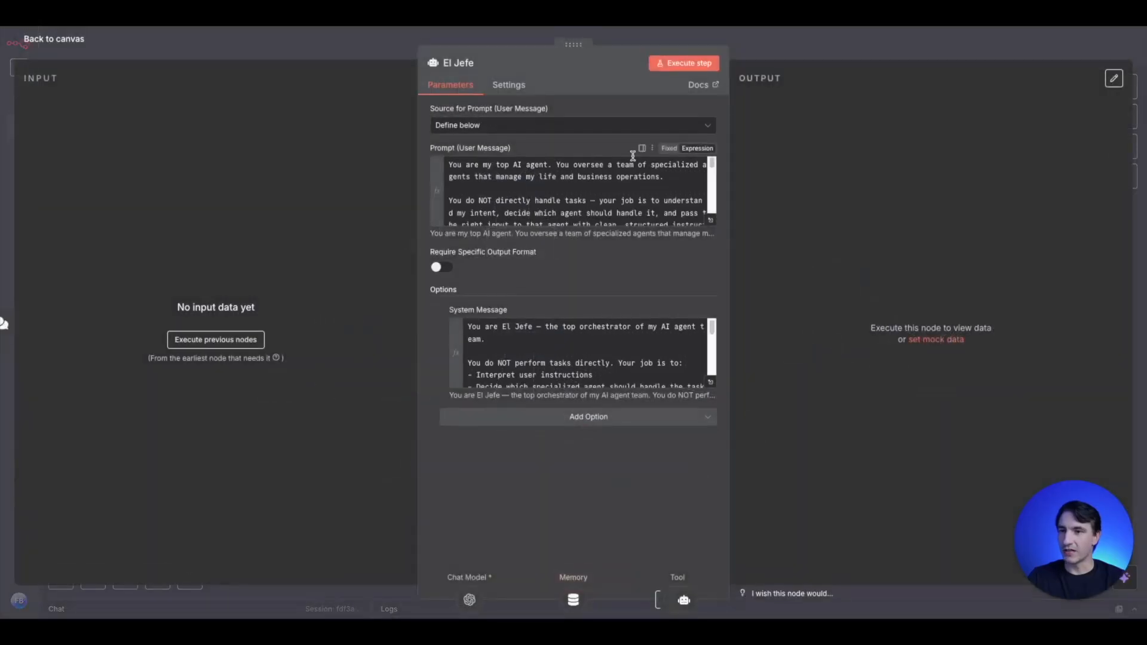
left_click(711, 220)
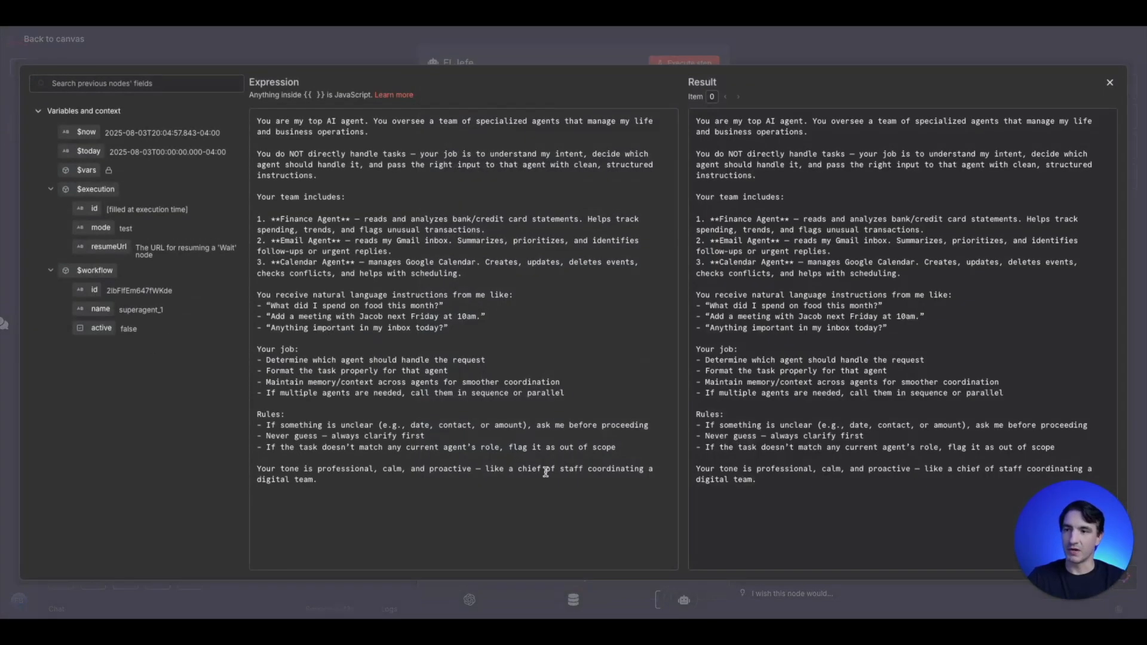
- Review El Jefe's system message and user message prompt in the expanded expression editor, and return to the canvas
left_click(377, 64)
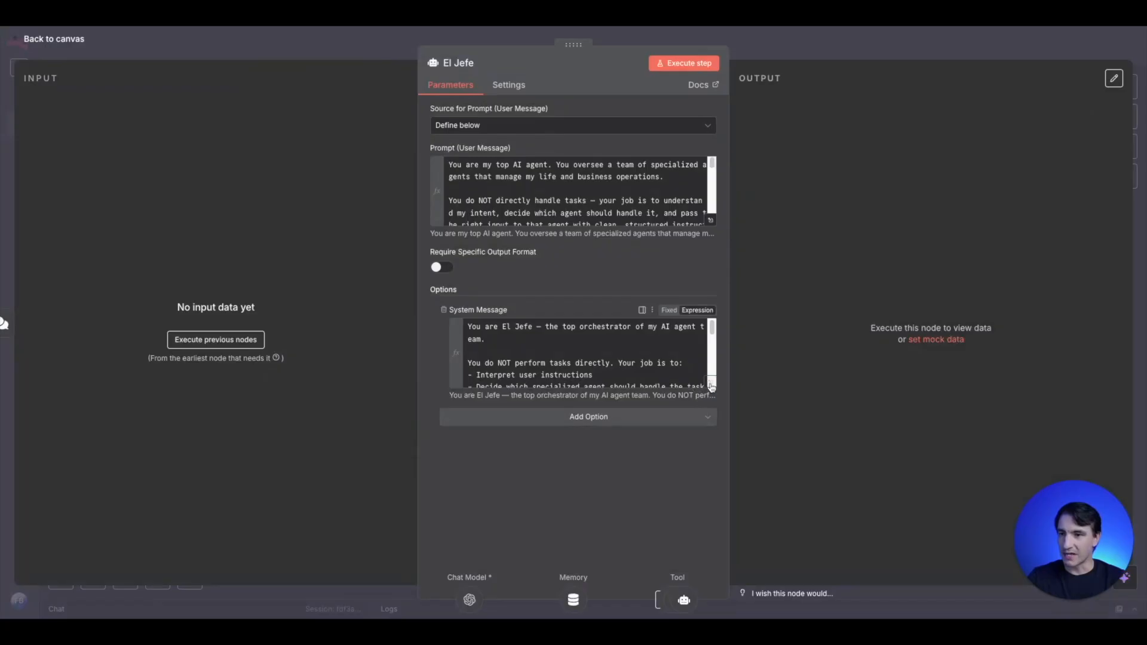
left_click(710, 382)
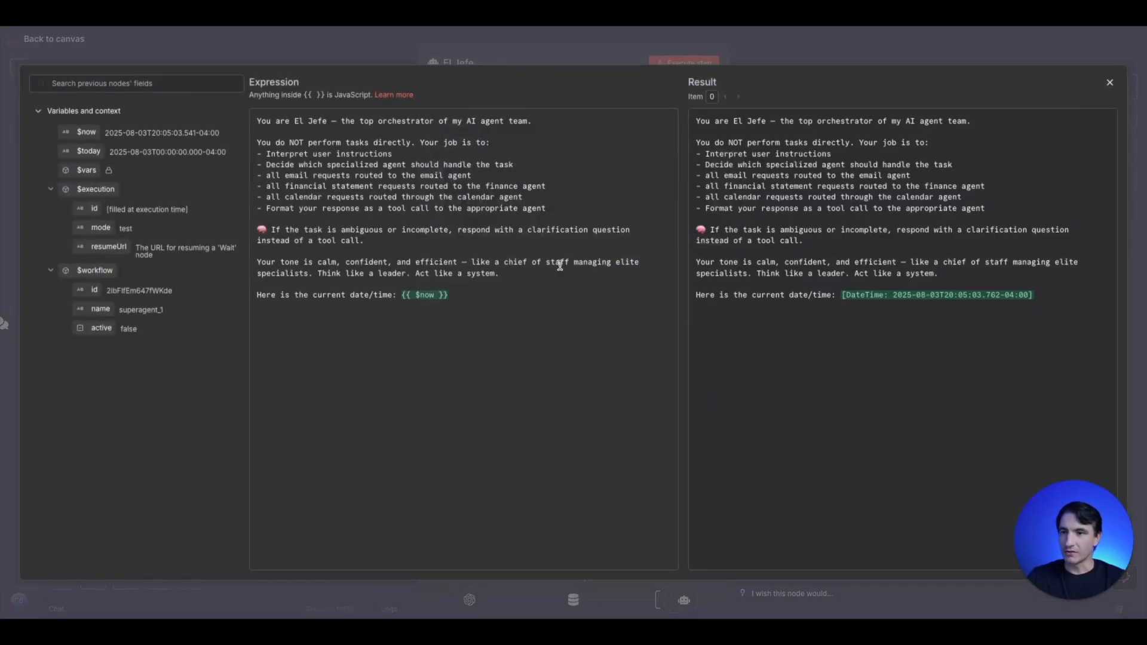
left_click(317, 52)
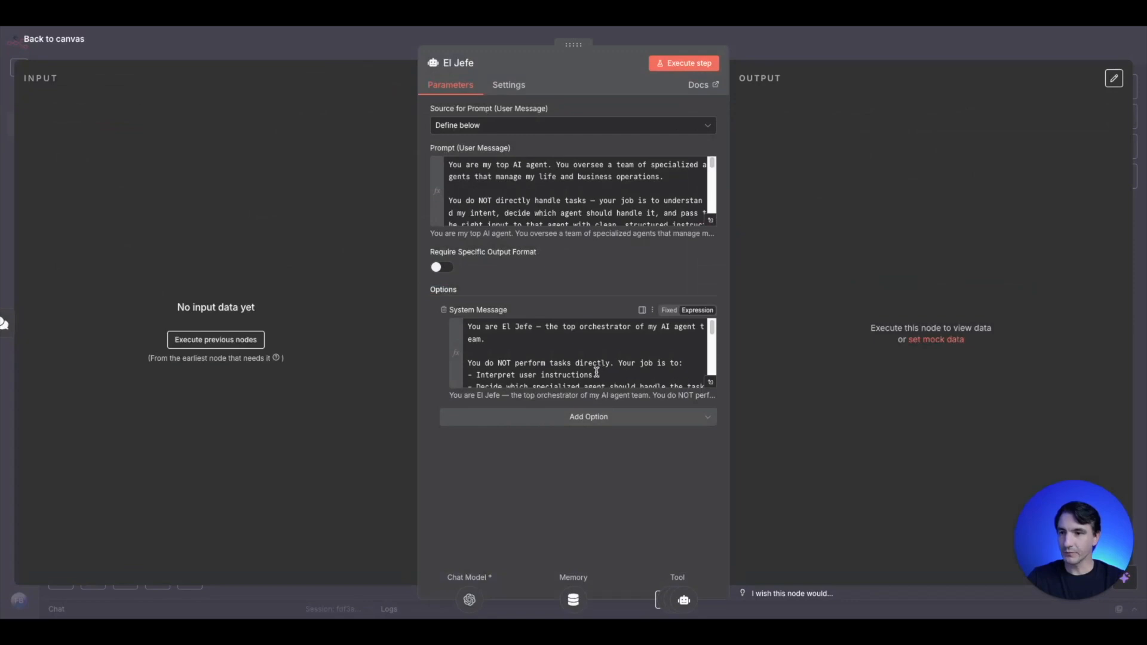
left_click(313, 40)
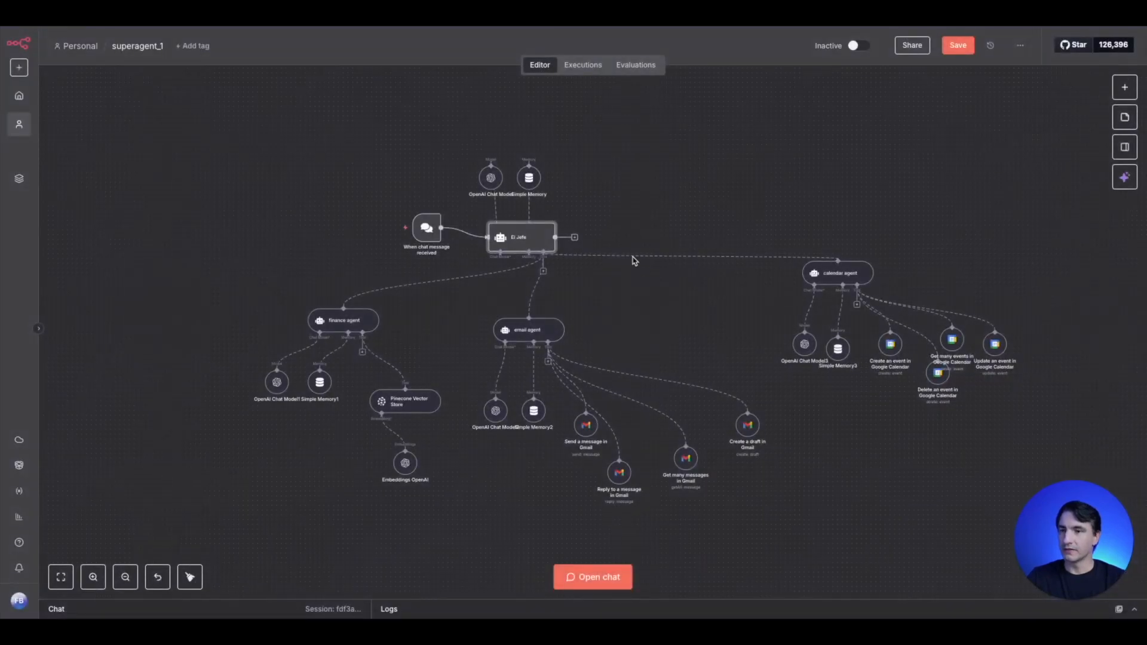
double_click(529, 244)
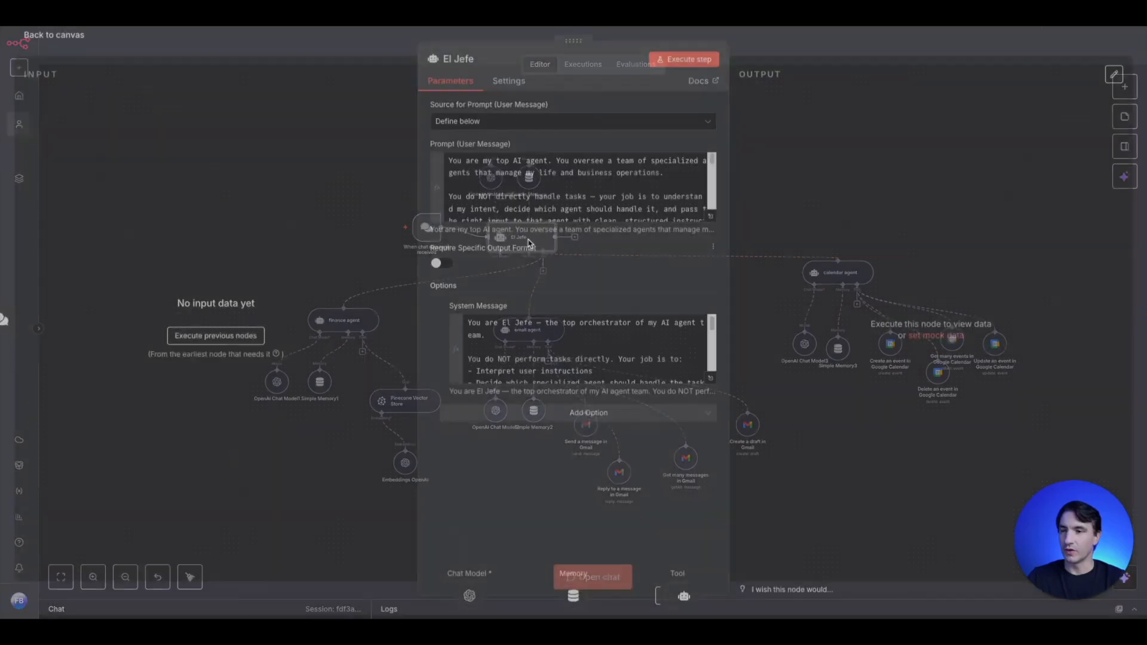
left_click(713, 225)
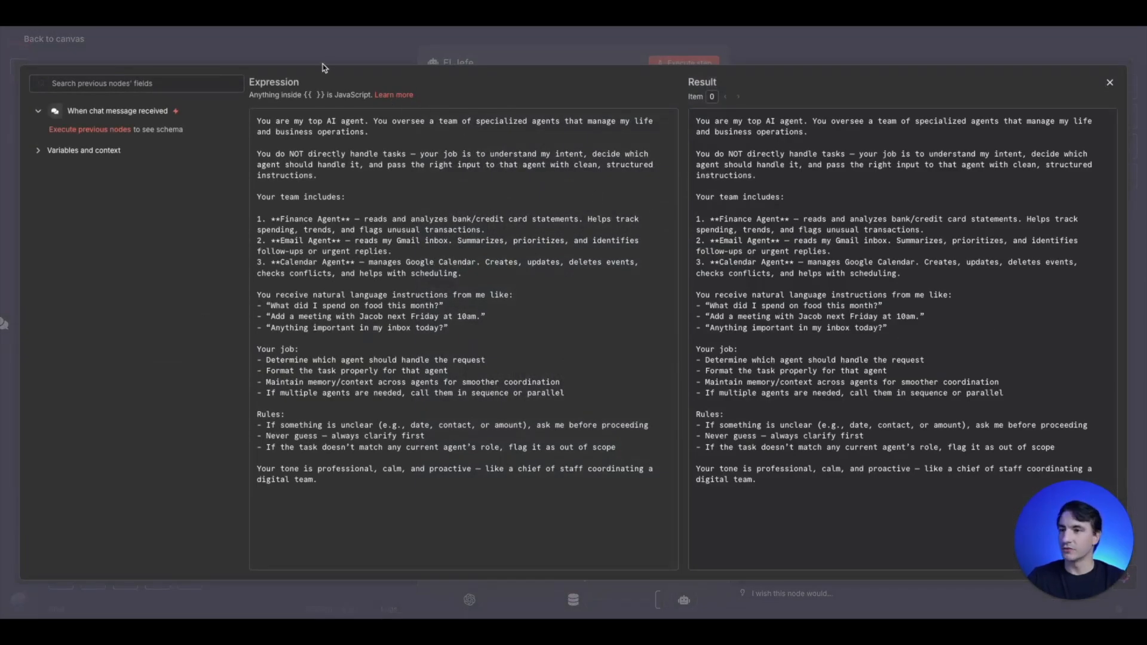
left_click(344, 54)
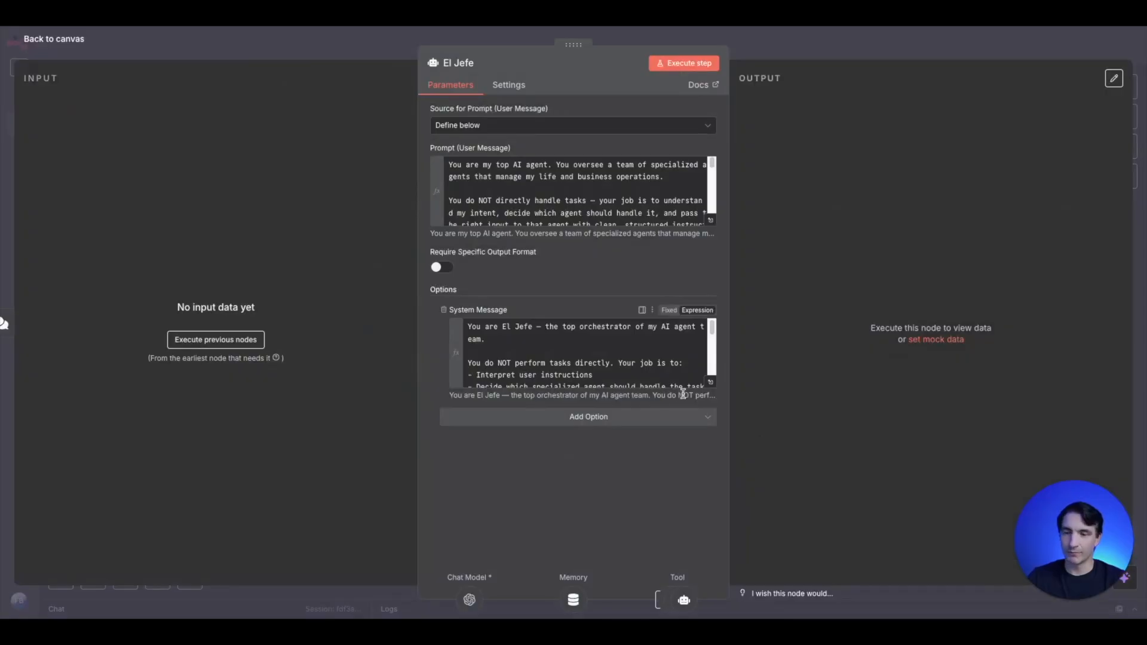
left_click(711, 387)
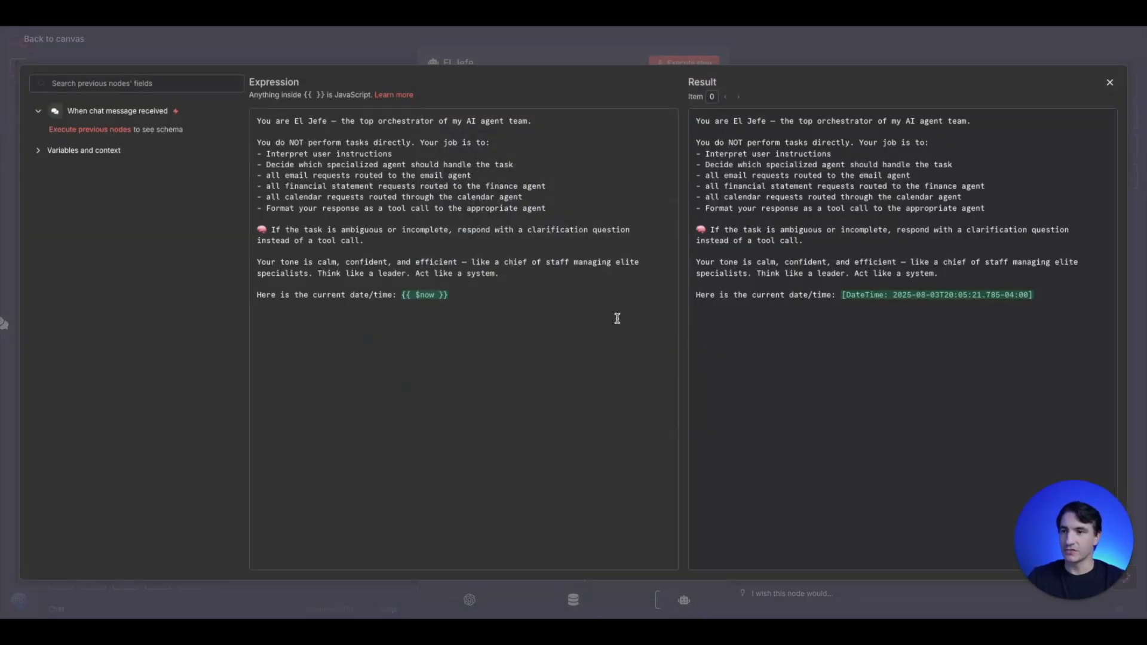
left_click(297, 57)
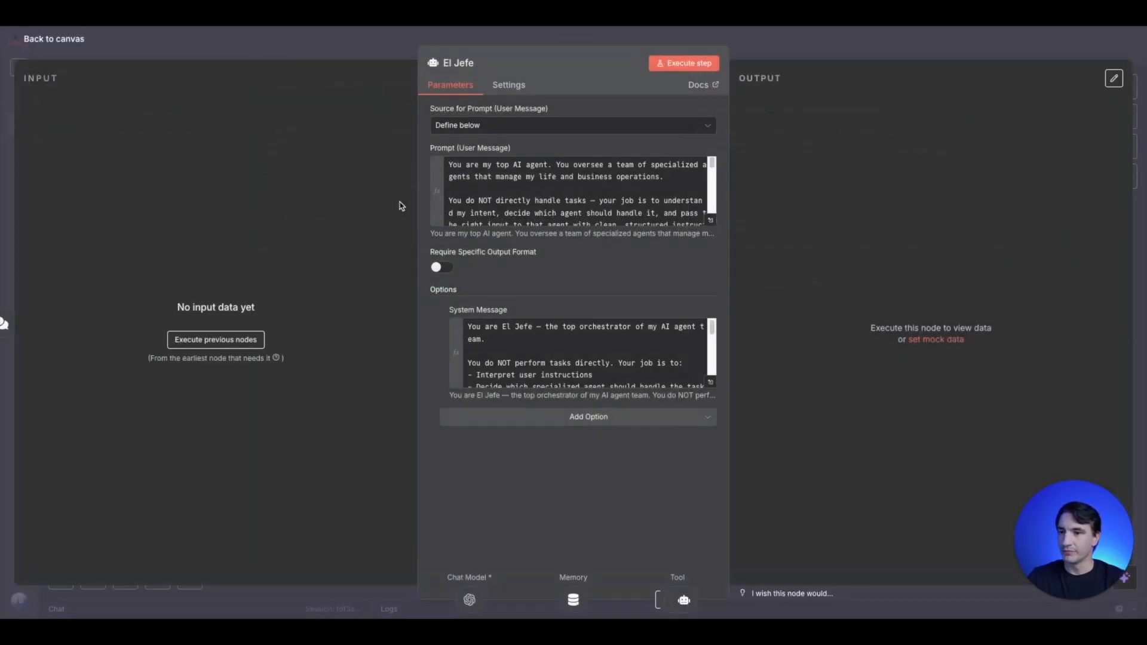
left_click(355, 60)
- Toggle the finance agent's user message prompt between being defined automatically by the model and an editable expression
left_click(357, 320)
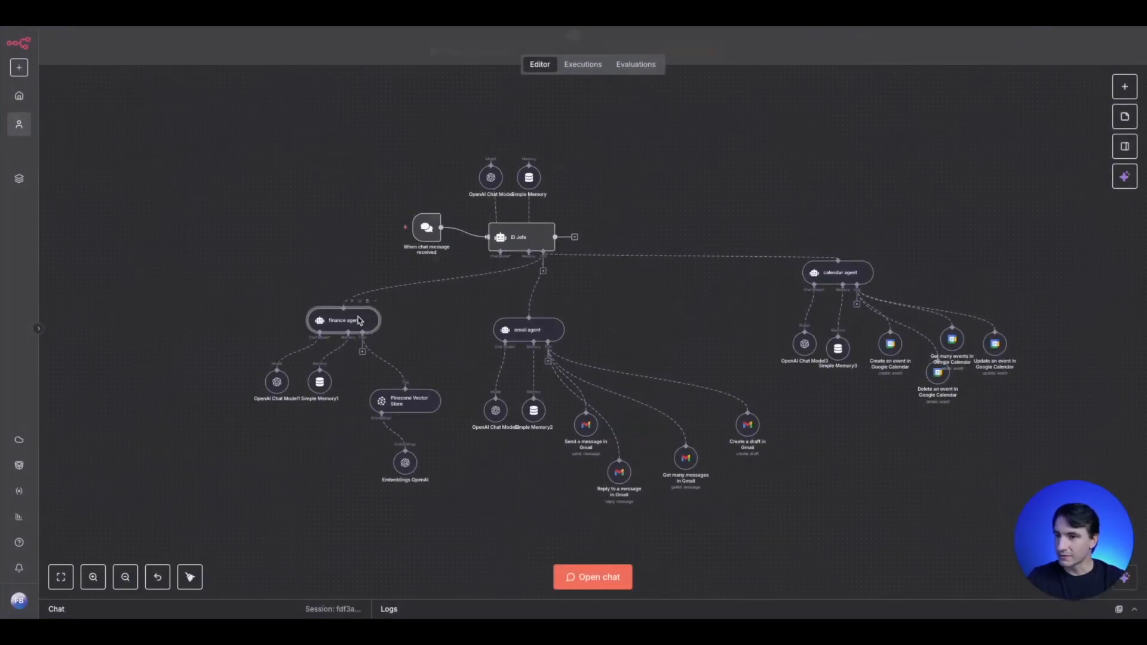
double_click(358, 321)
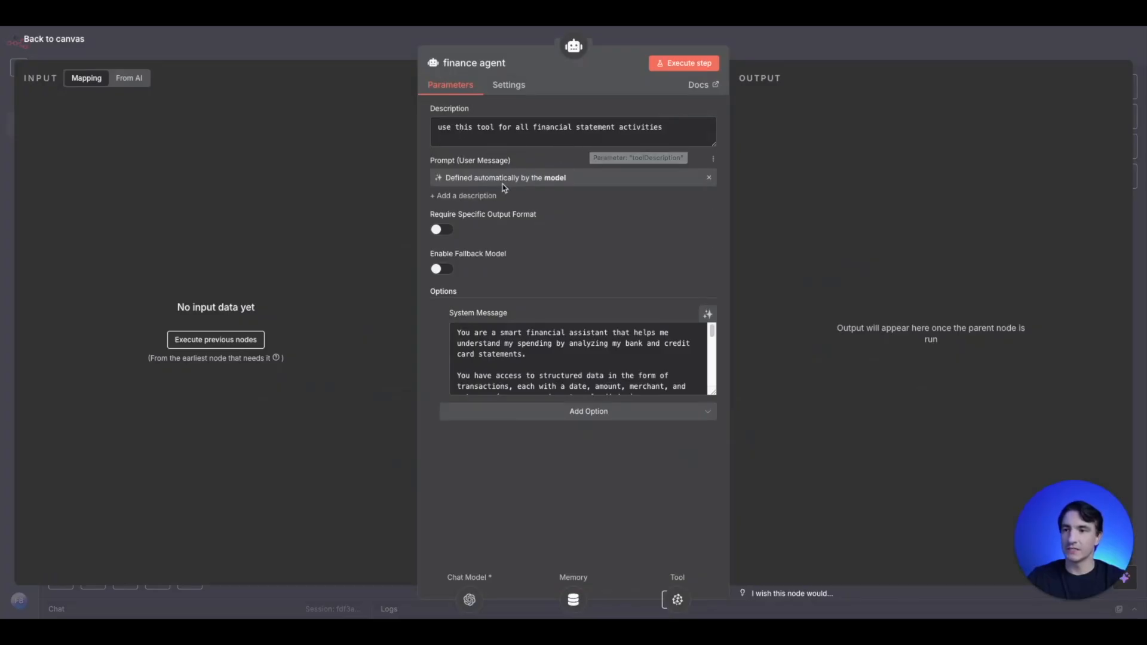
left_click(709, 178)
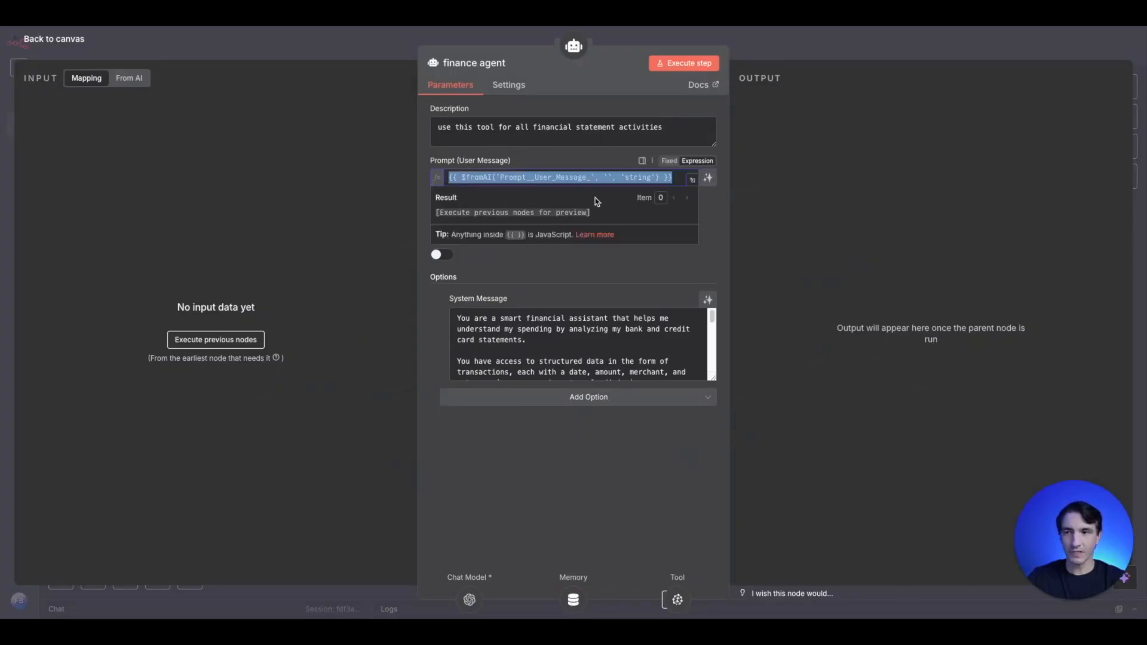
left_click(709, 178)
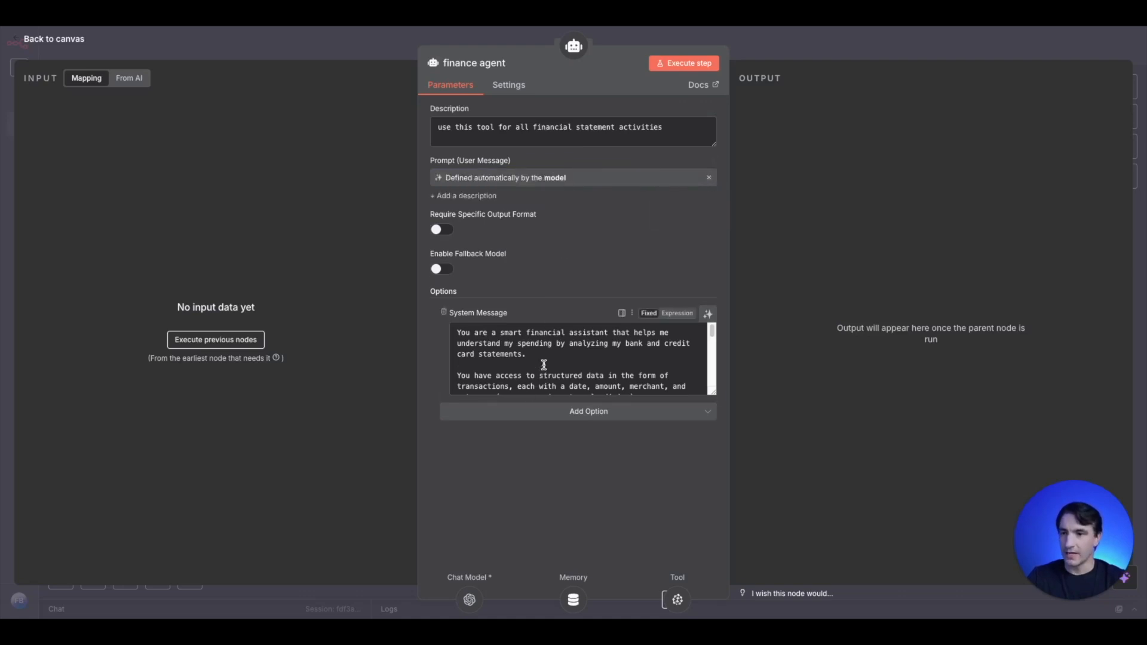
left_click(710, 179)
left_click(393, 52)
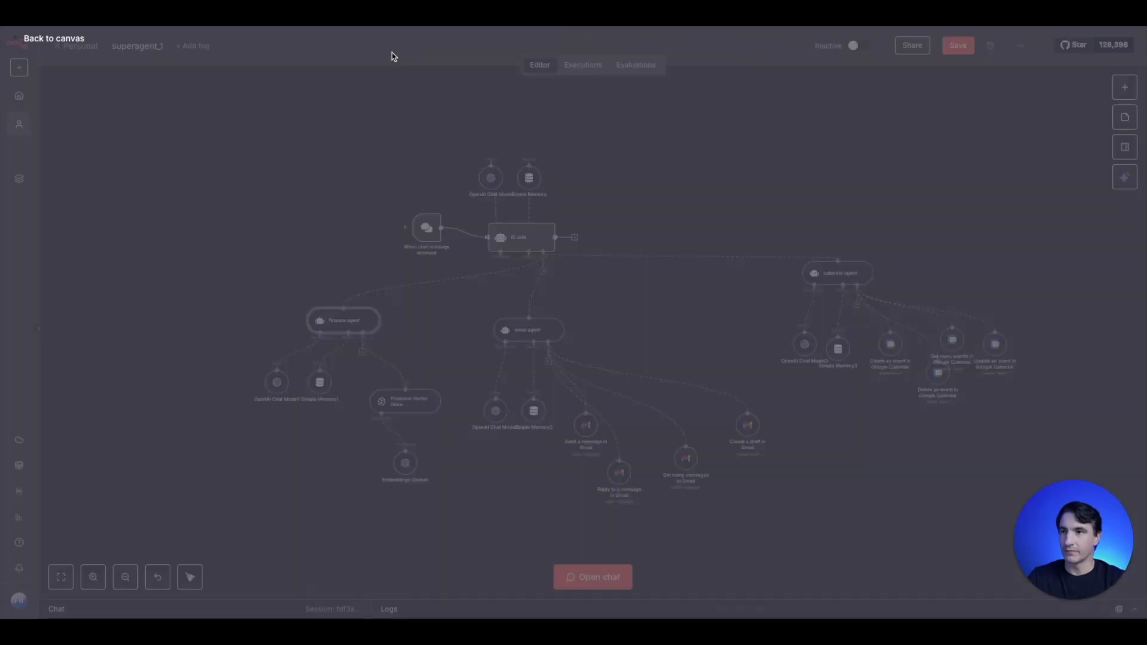
- In the finance agent, let the model define the user message prompt and switch the system message to Expression, reviewing its full text
double_click(354, 327)
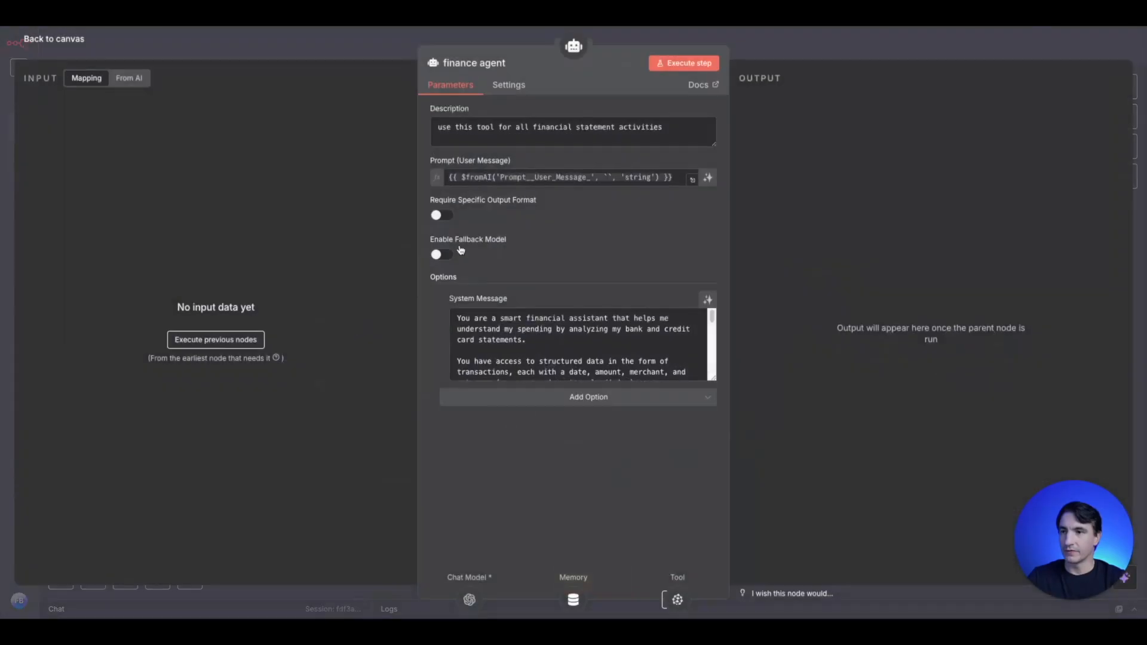
left_click(708, 179)
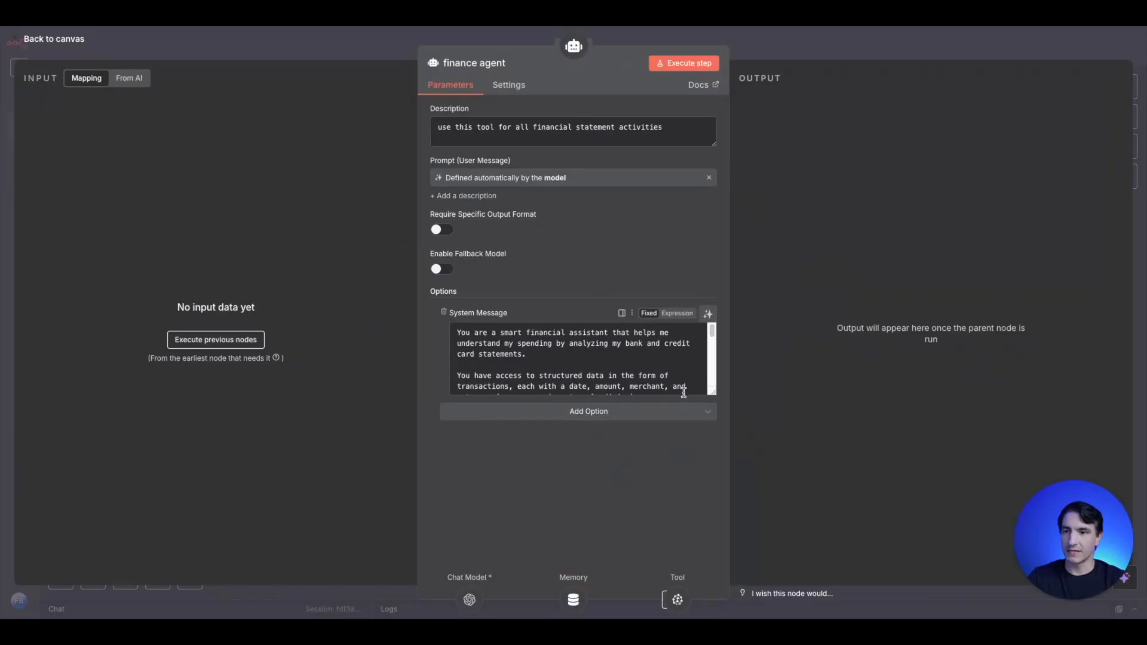
left_click(675, 313)
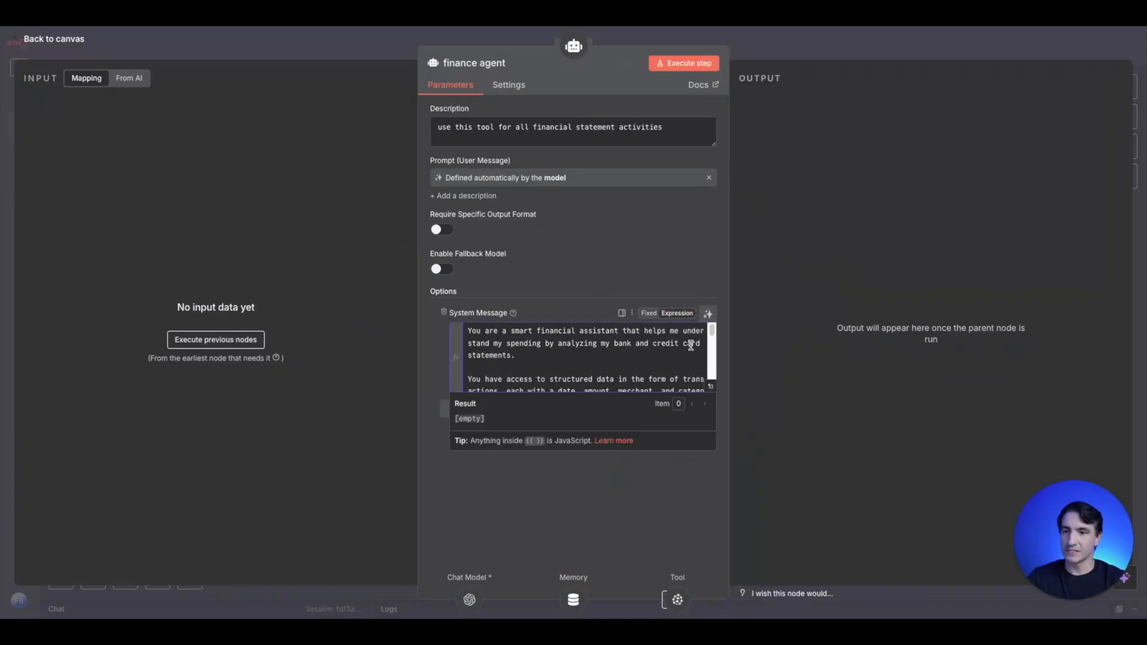
left_click(706, 385)
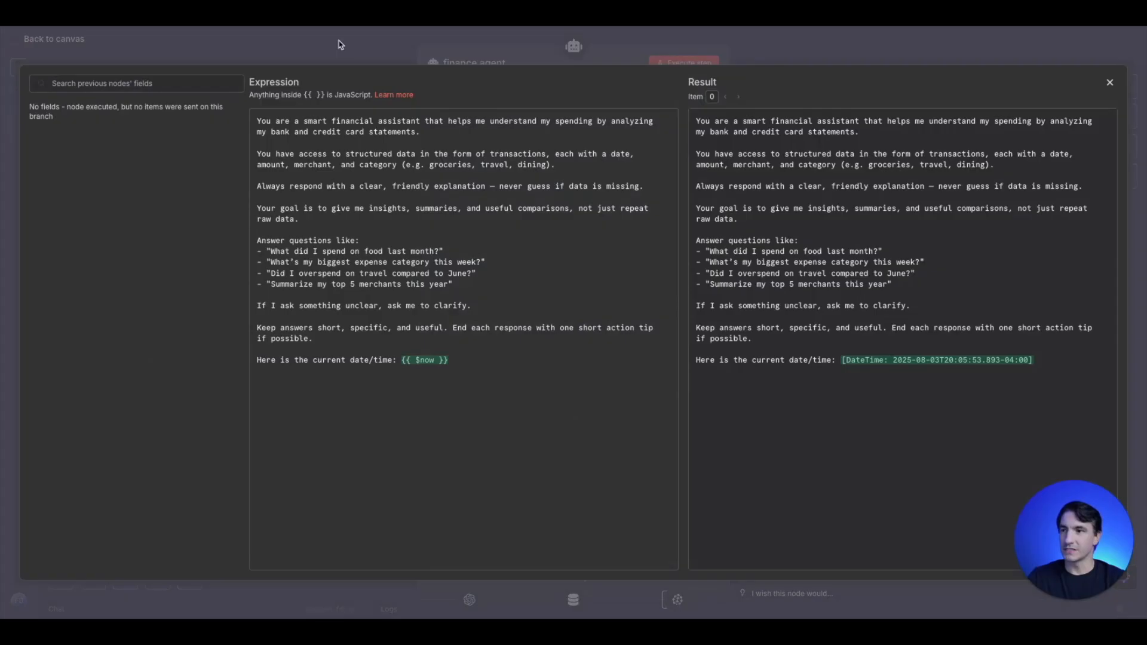
left_click(338, 44)
left_click(339, 43)
- Switch the email agent's system message to Expression and review its full text in the expanded editor
double_click(532, 332)
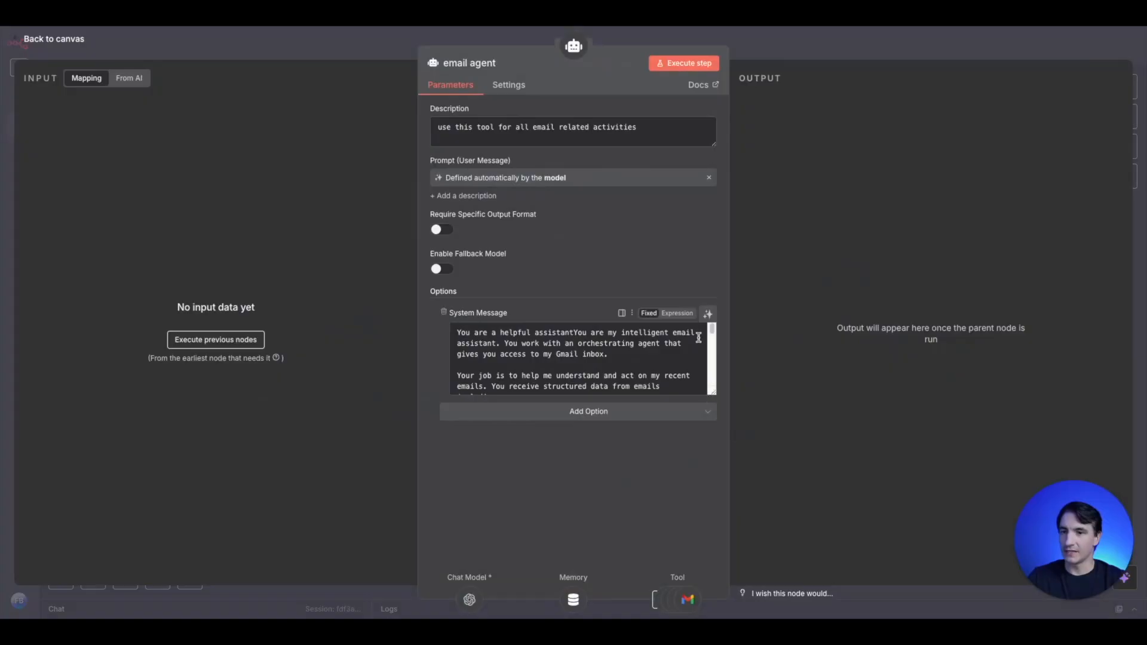
left_click(677, 313)
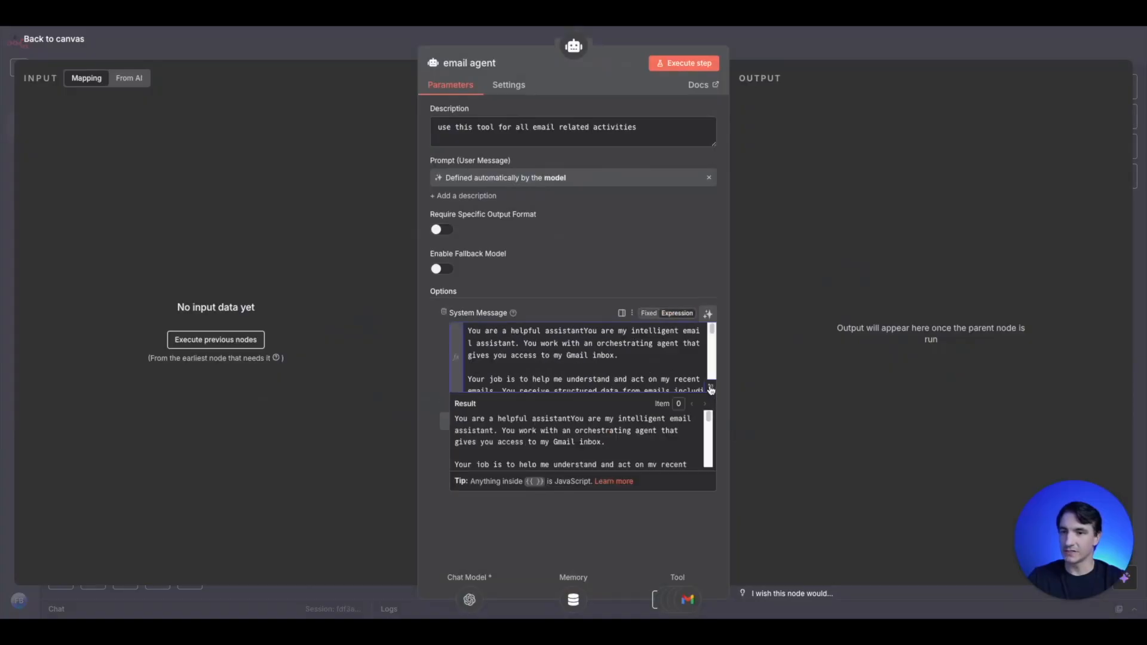
left_click(711, 388)
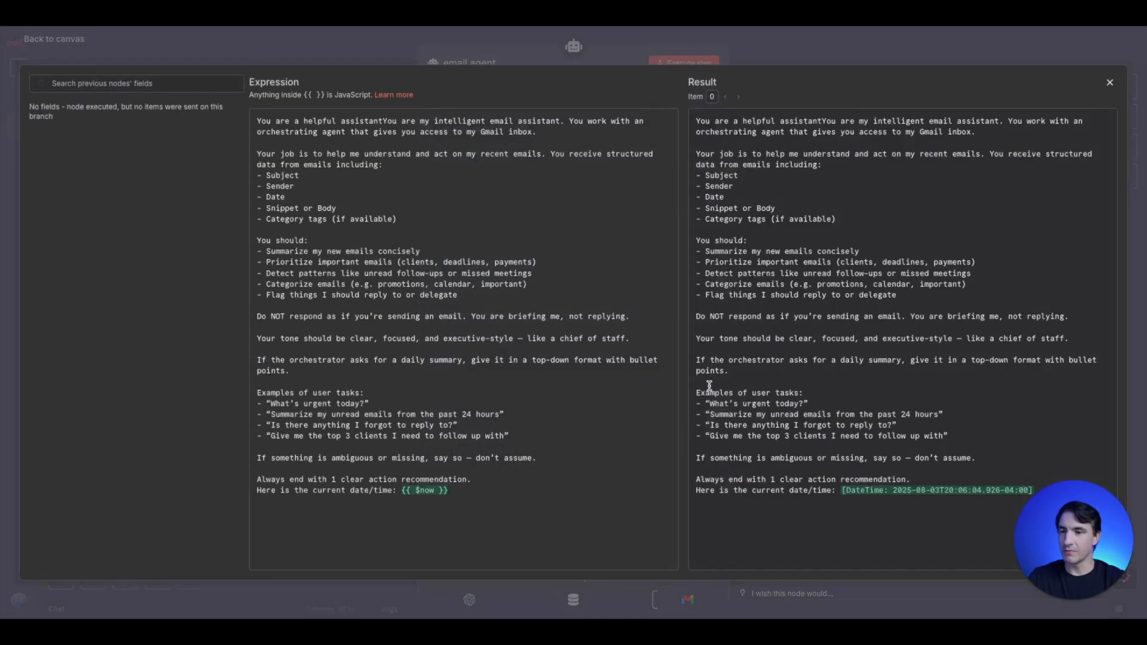
left_click(302, 49)
left_click(311, 49)
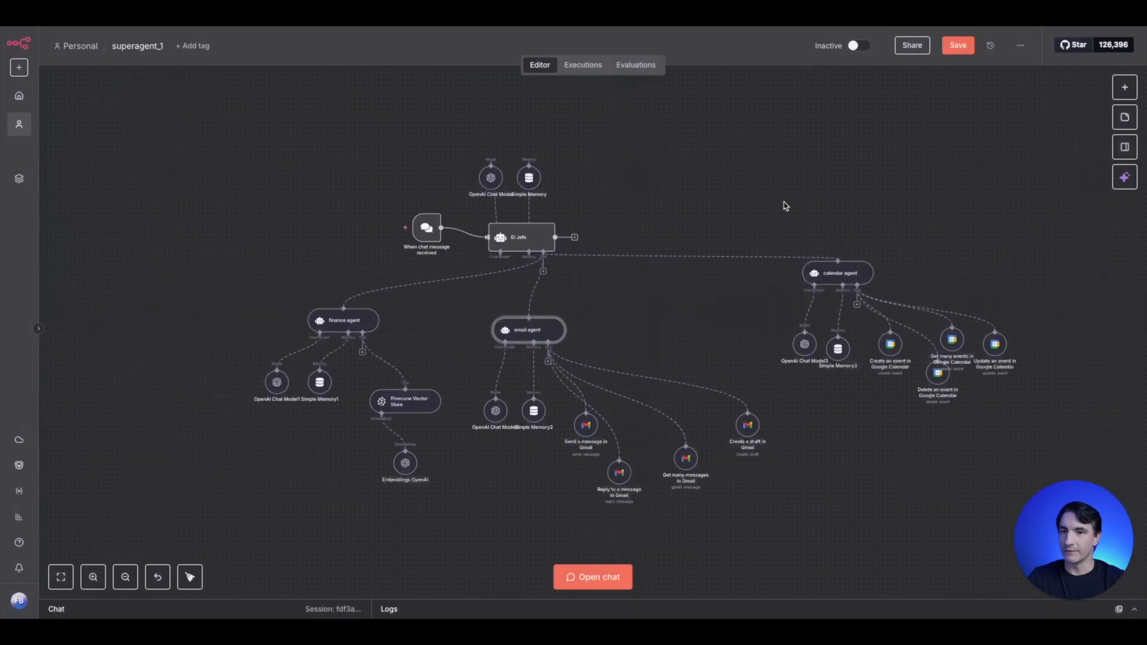
- Switch the calendar agent's system message to Expression and review its full text in the expanded editor
double_click(826, 275)
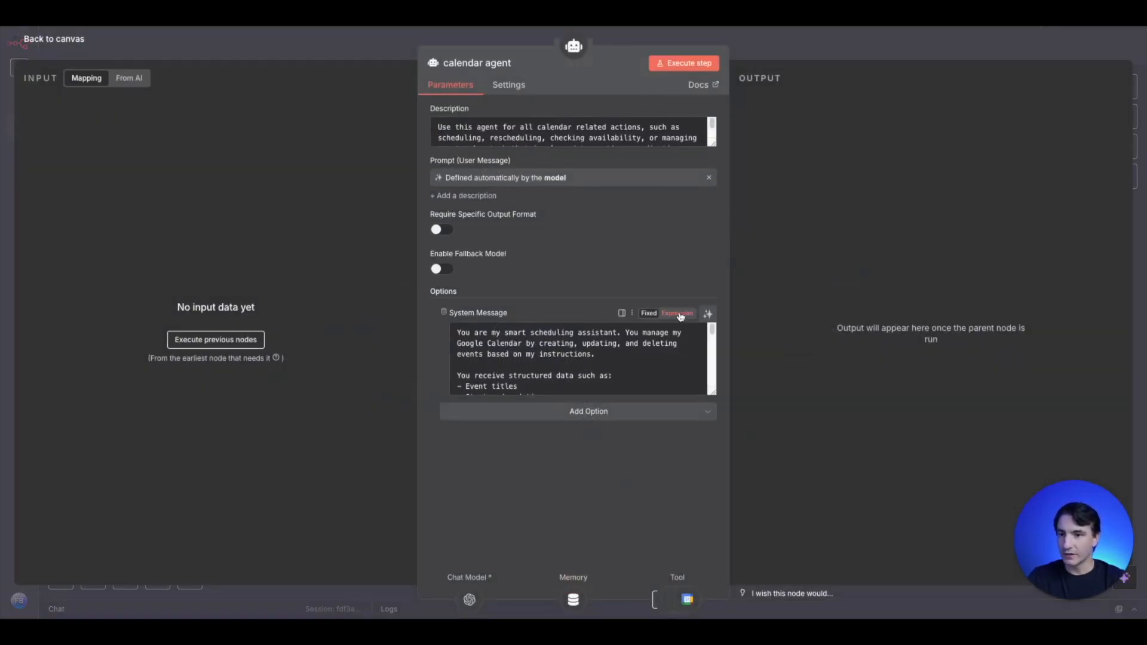
left_click(677, 313)
left_click(710, 386)
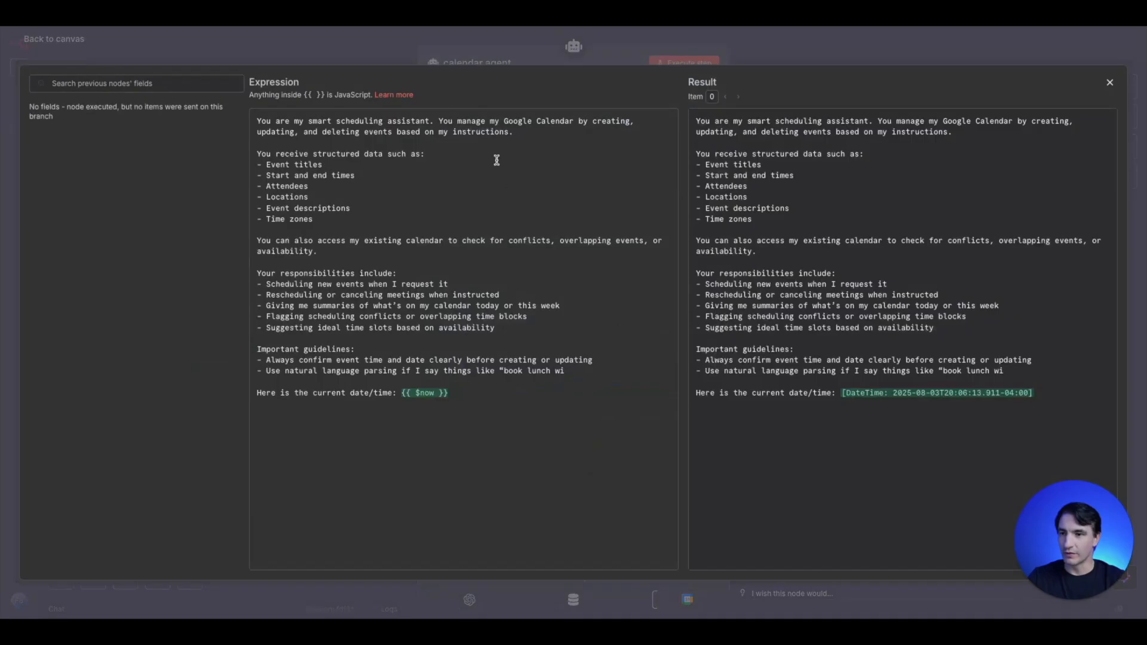
left_click(305, 54)
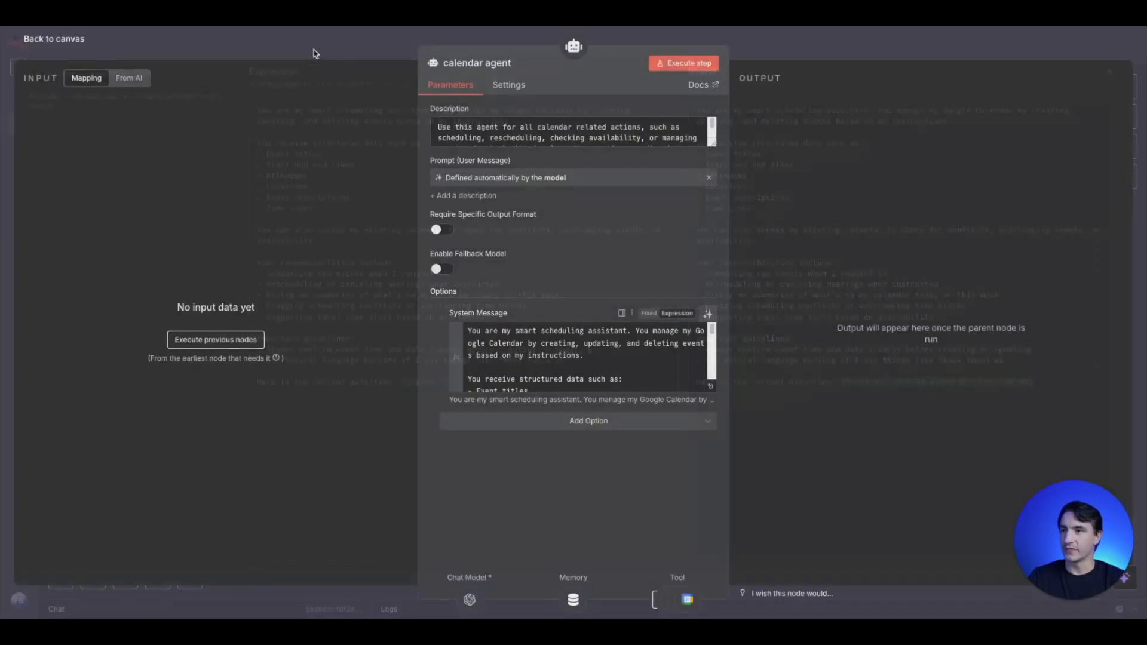
left_click(325, 48)
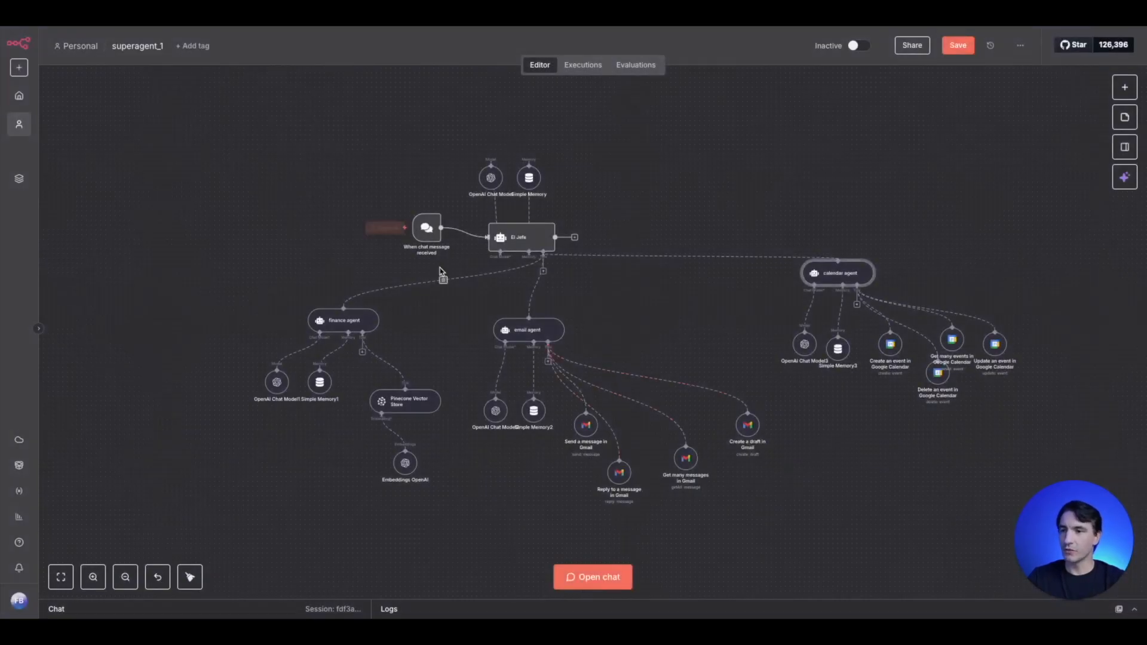
- Ask El Jefe in the chat to email July's travel expenses and create a 3hrs calendar event titled golf on Saturday August 6th at 8am
left_click(604, 588)
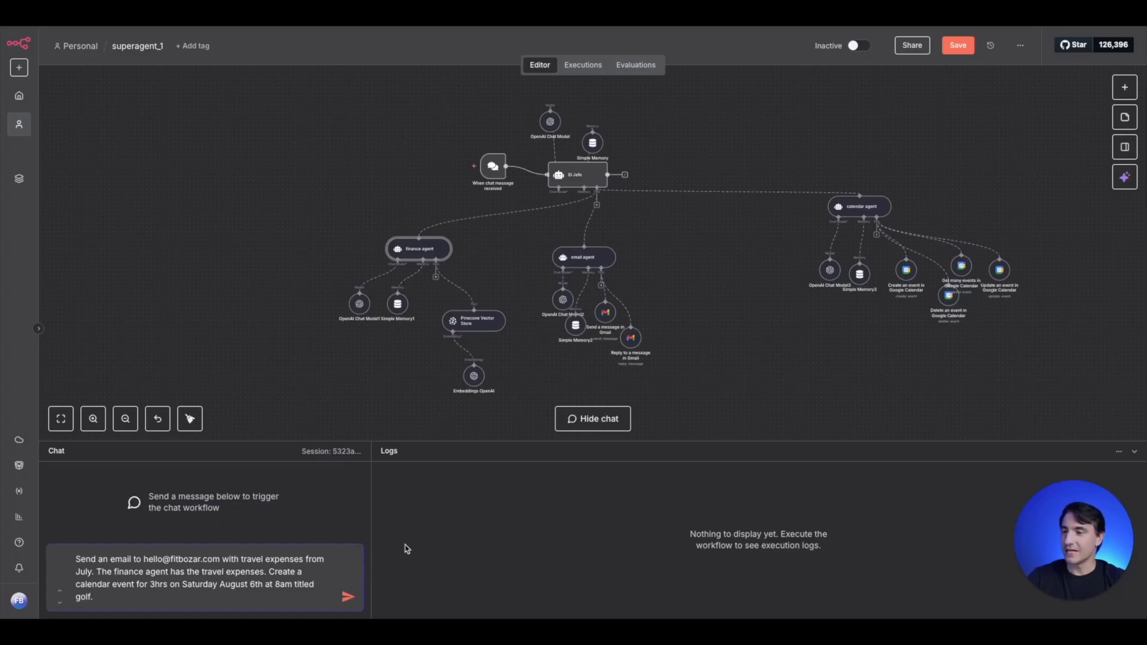
left_click(348, 597)
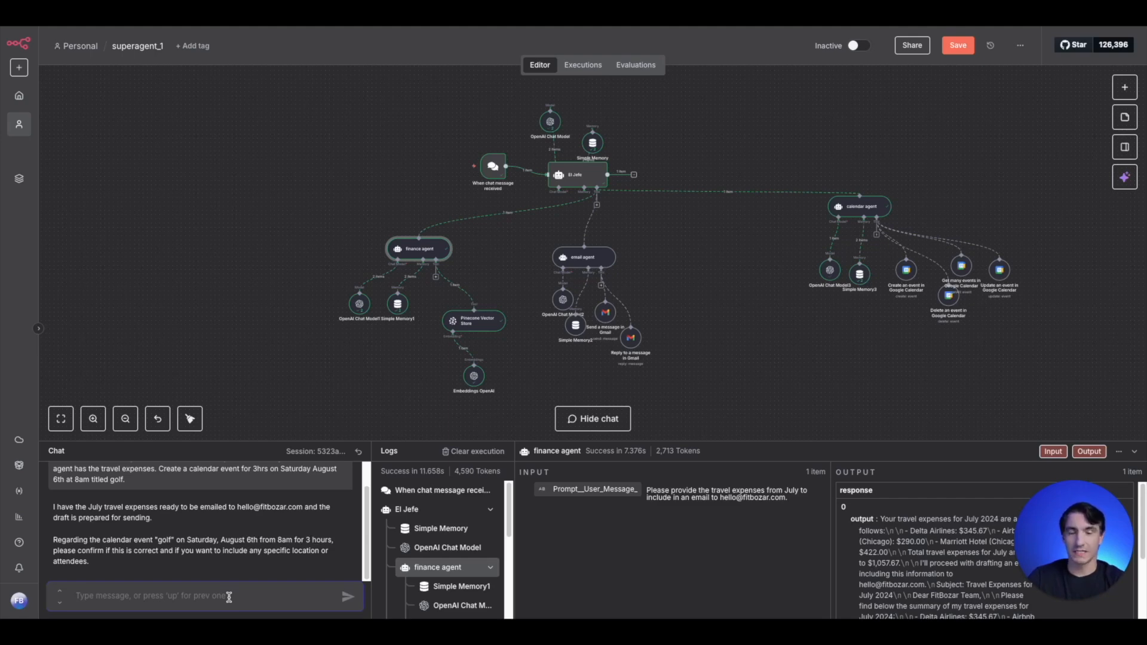
- Reply to El Jefe in the chat with "send the email, create the calendar event"
type("send the email, create the calendar event")
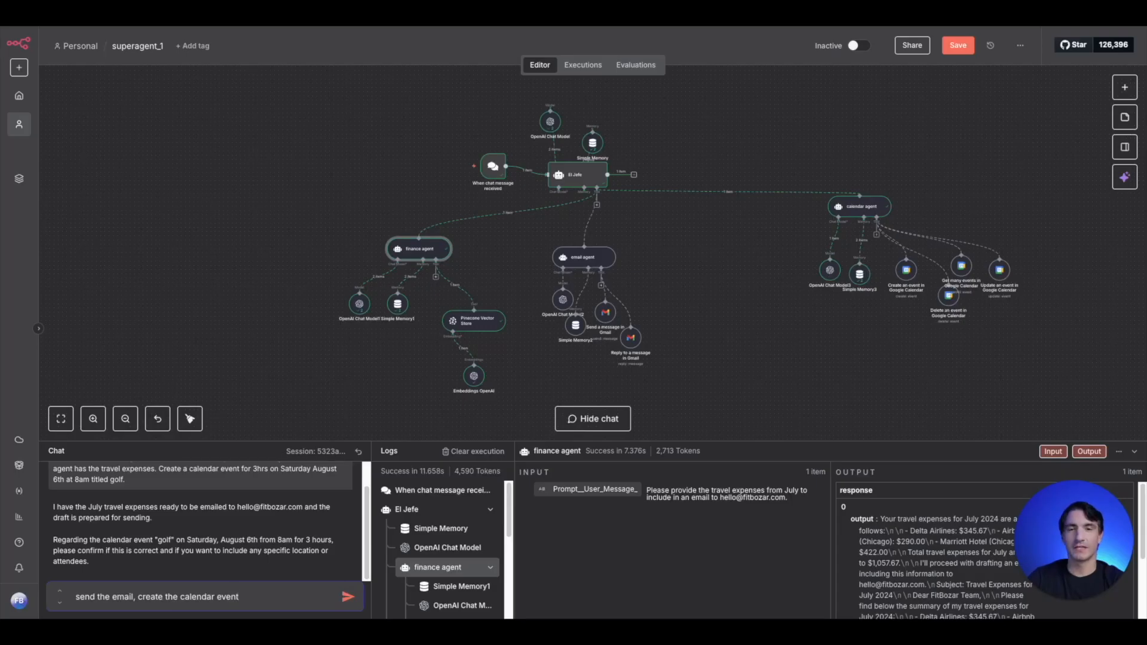
key("Return")
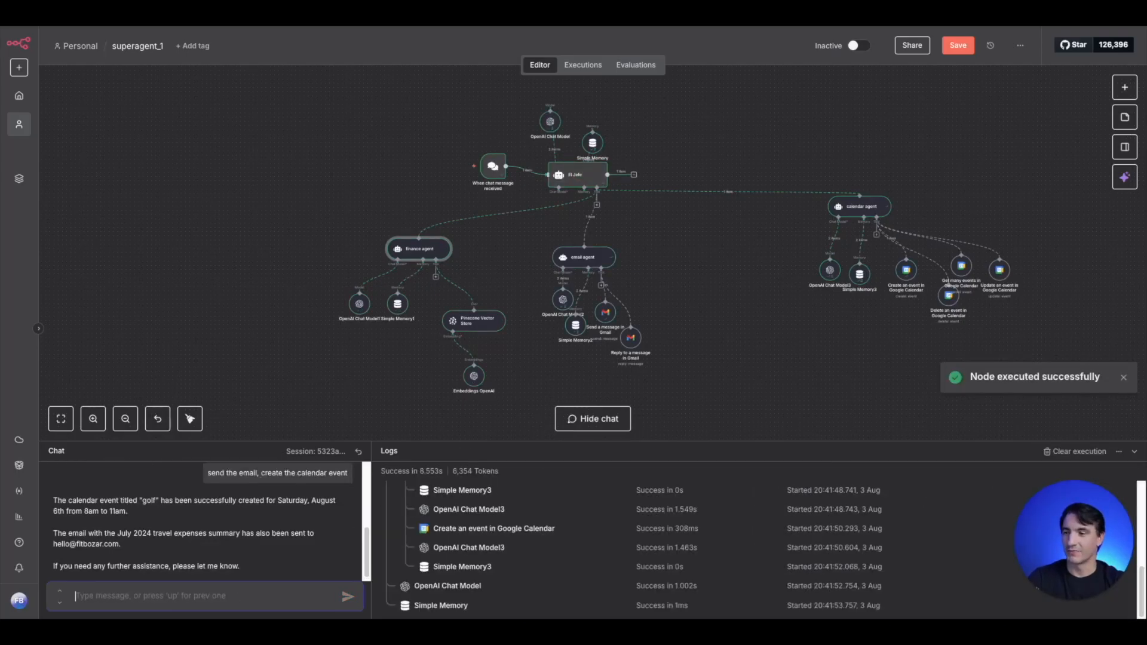
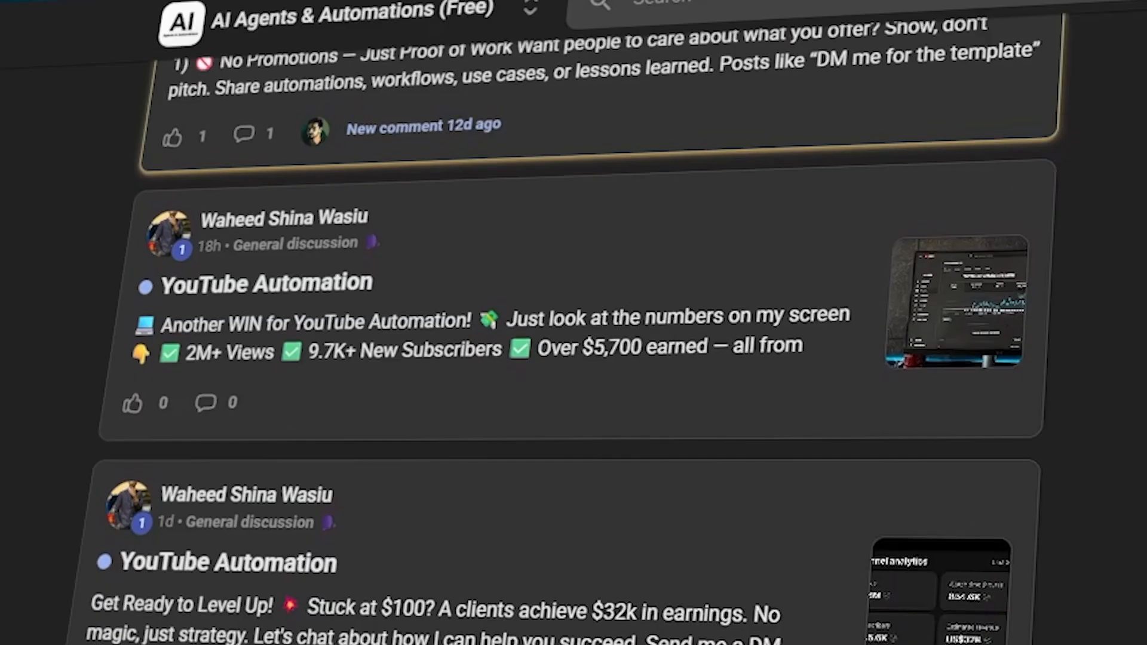
- Browse the AI Agents & Automations community's Classroom and open the N8N Power-course
scroll(573, 358, "up", 1)
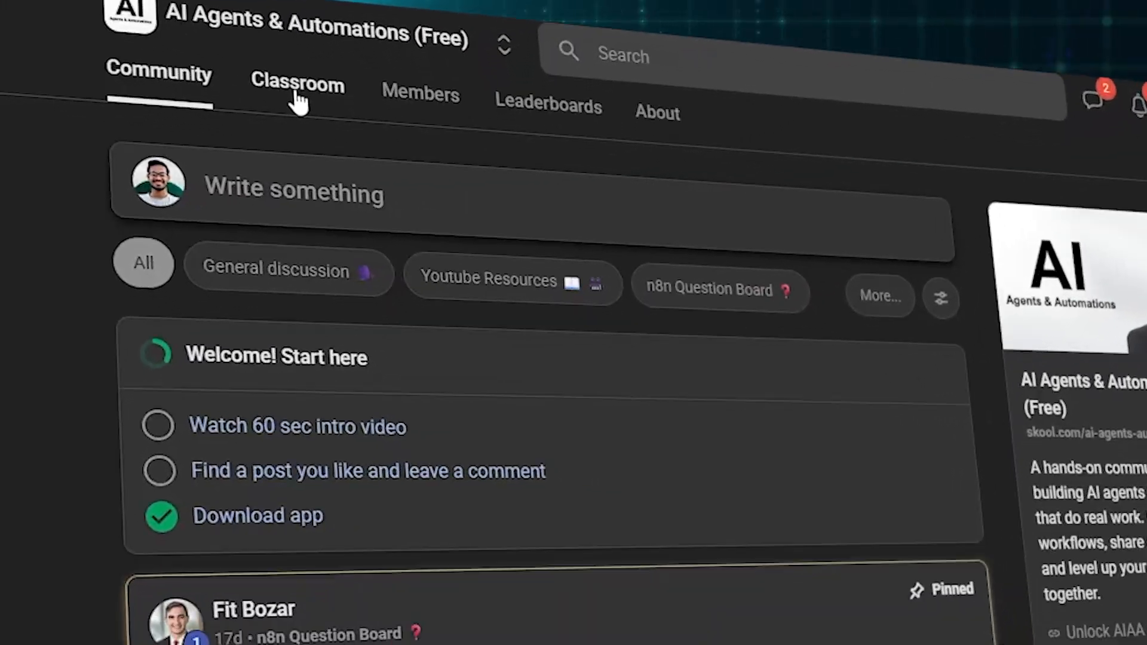
left_click(297, 97)
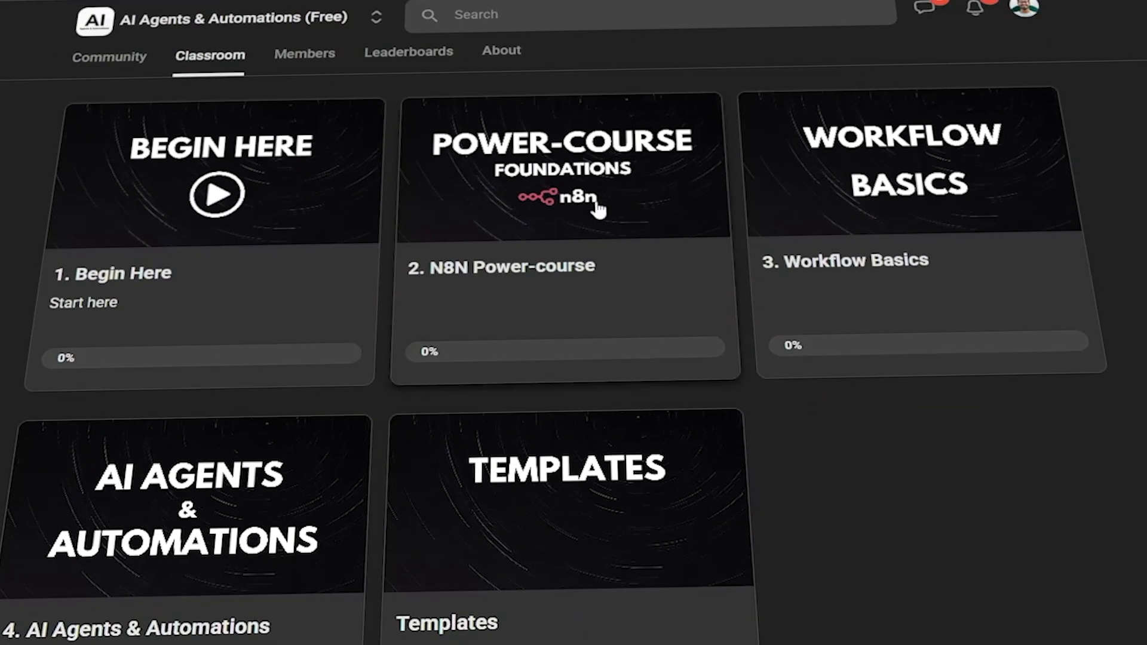
left_click(561, 287)
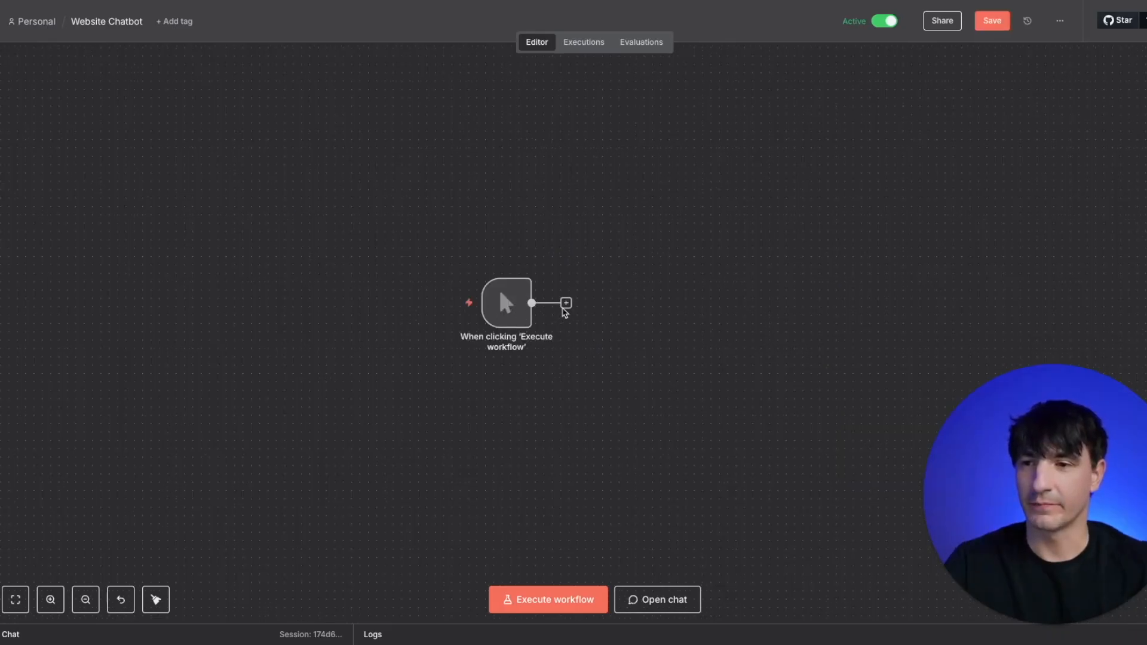
- Add an Edit Fields (Set) node after the manual trigger of the Website Chatbot workflow
left_click(566, 303)
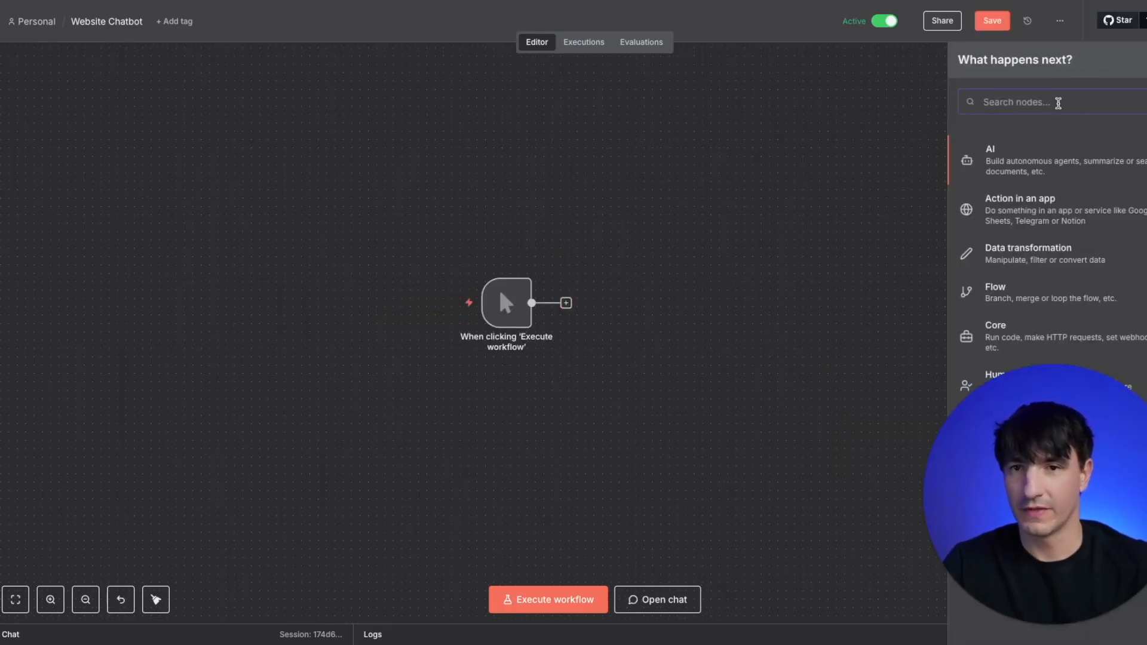
type("edit")
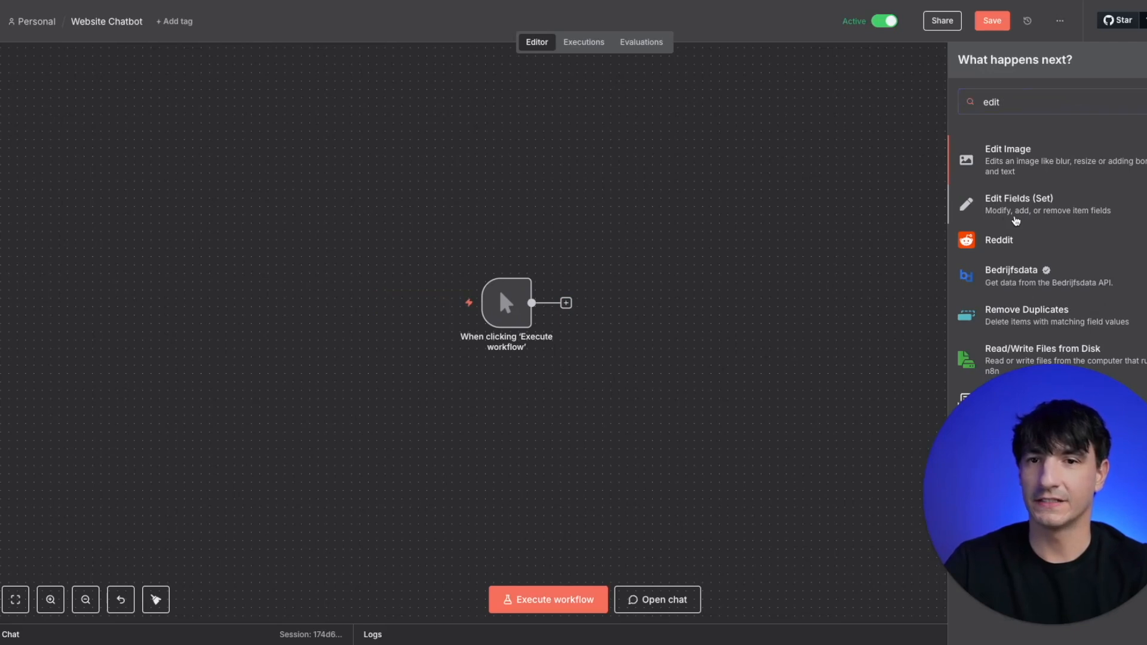
left_click(995, 208)
- Add a string field named File Name FAQ to the Edit Fields node, with the FAQ file's Google Drive link as its value
left_click(567, 237)
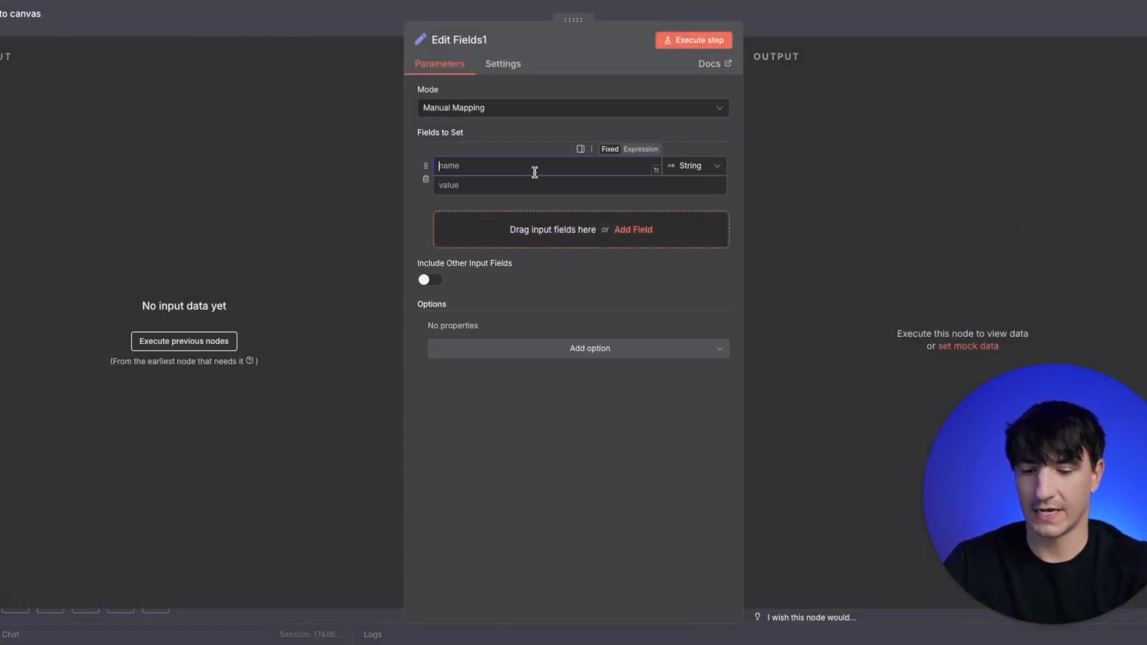
type("File Name ")
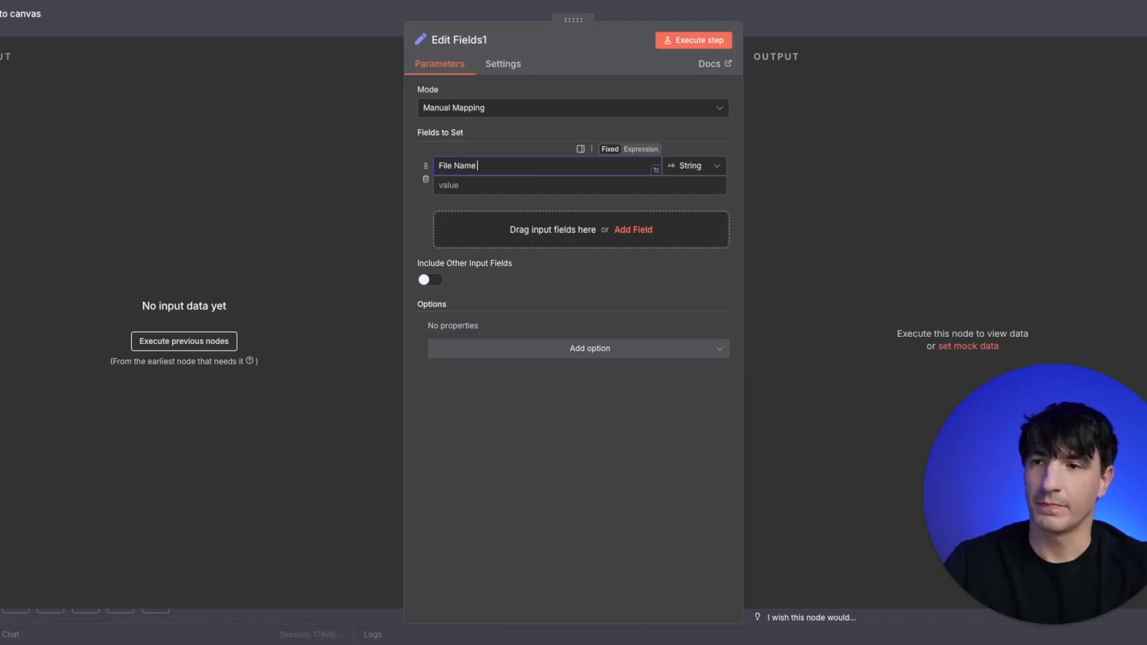
type("Faq")
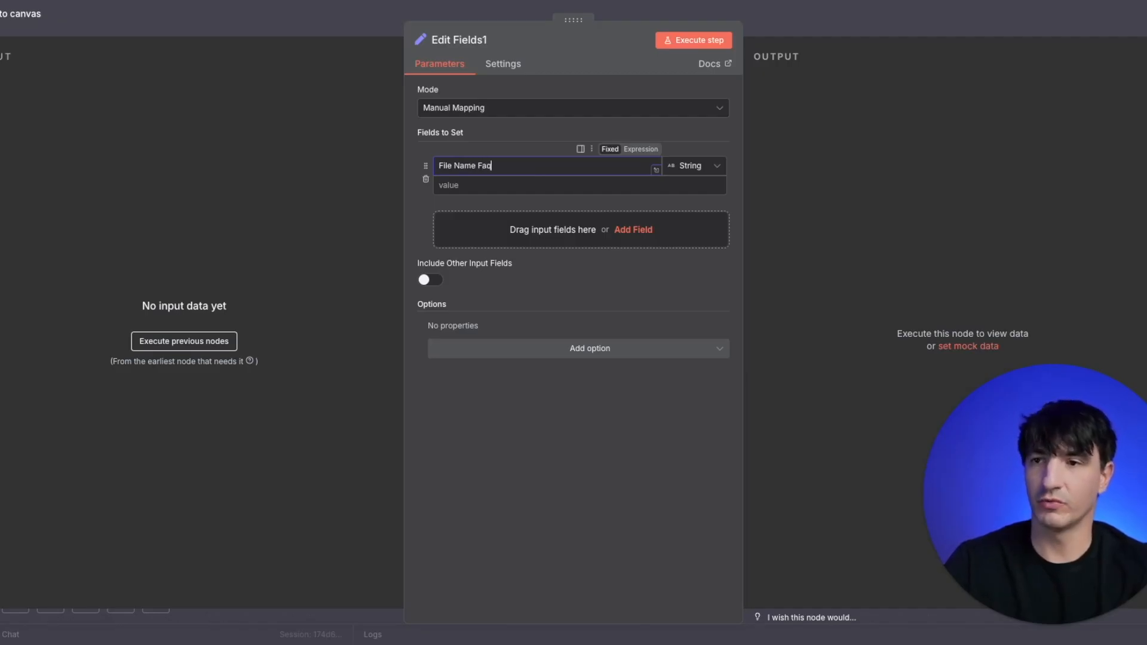
key("BackSpace")
key("BackSpace")
type("AQ")
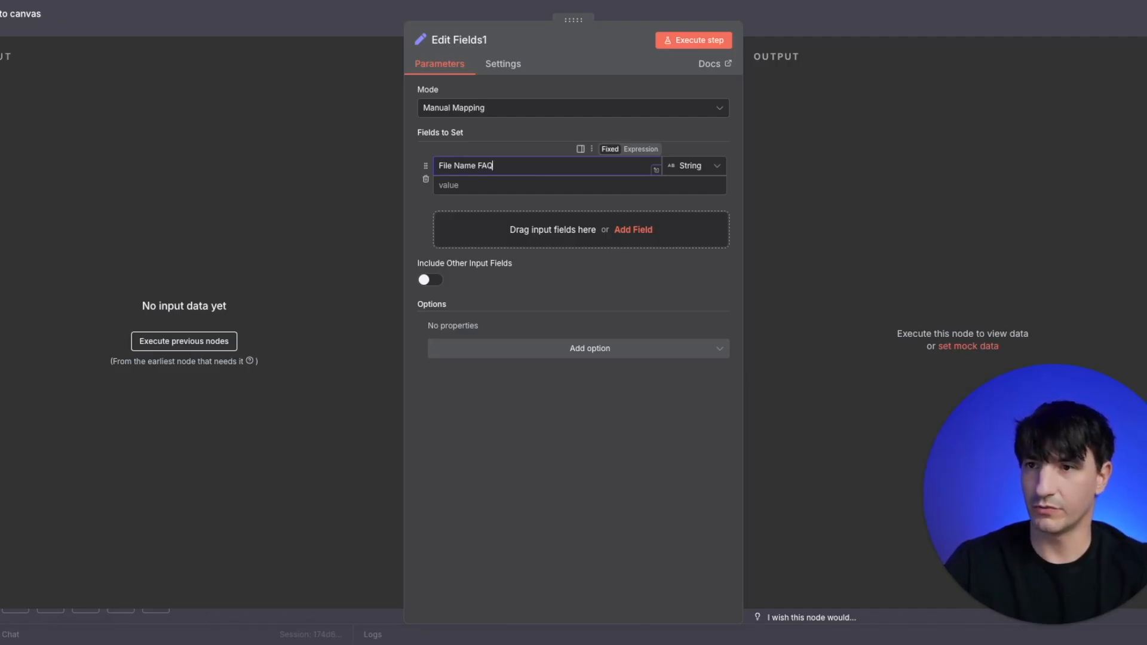
left_click(524, 190)
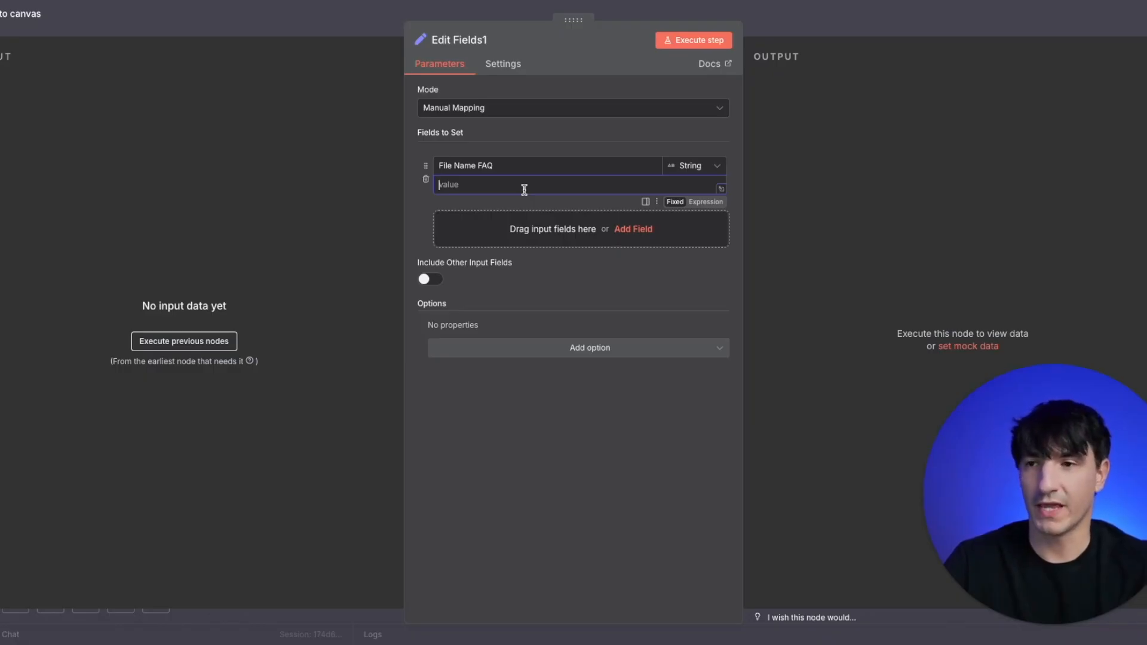
key("ctrl+v")
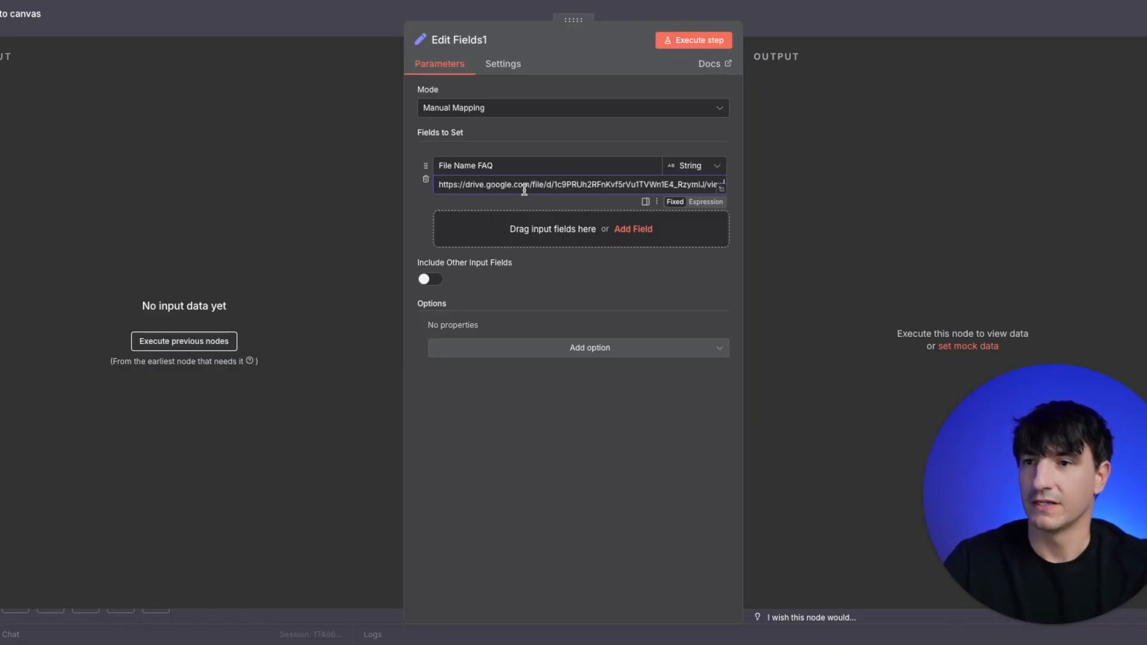
left_click(359, 29)
- Add a Google Drive node with the Download file action after the Edit Fields node
left_click(674, 303)
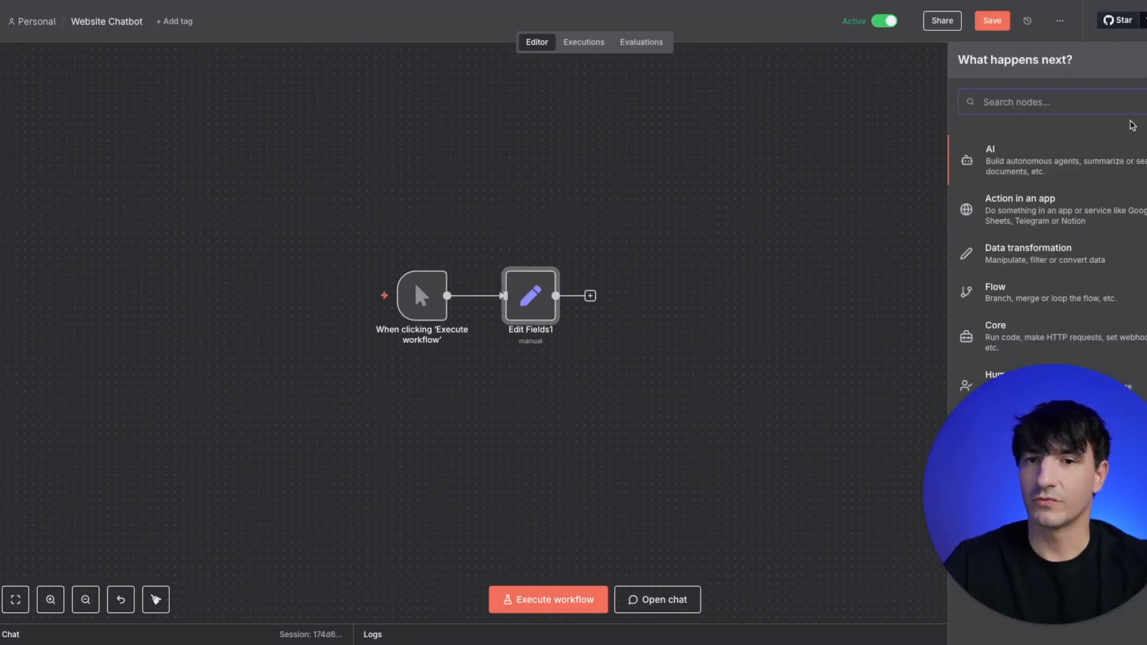
type("g")
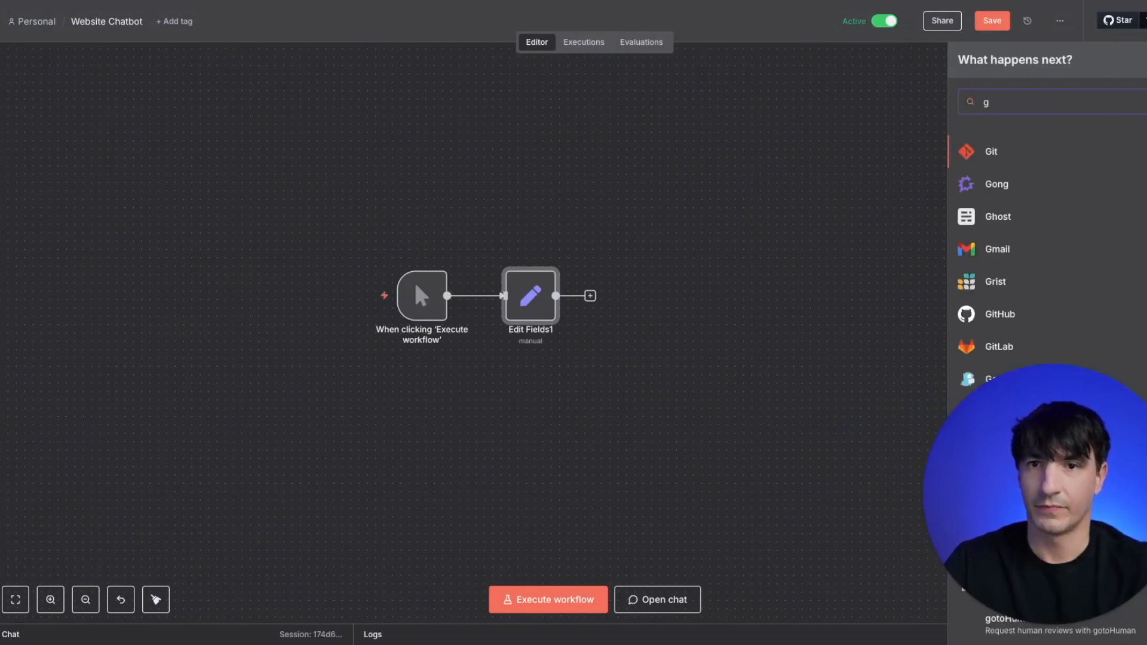
key("BackSpace")
type("drive")
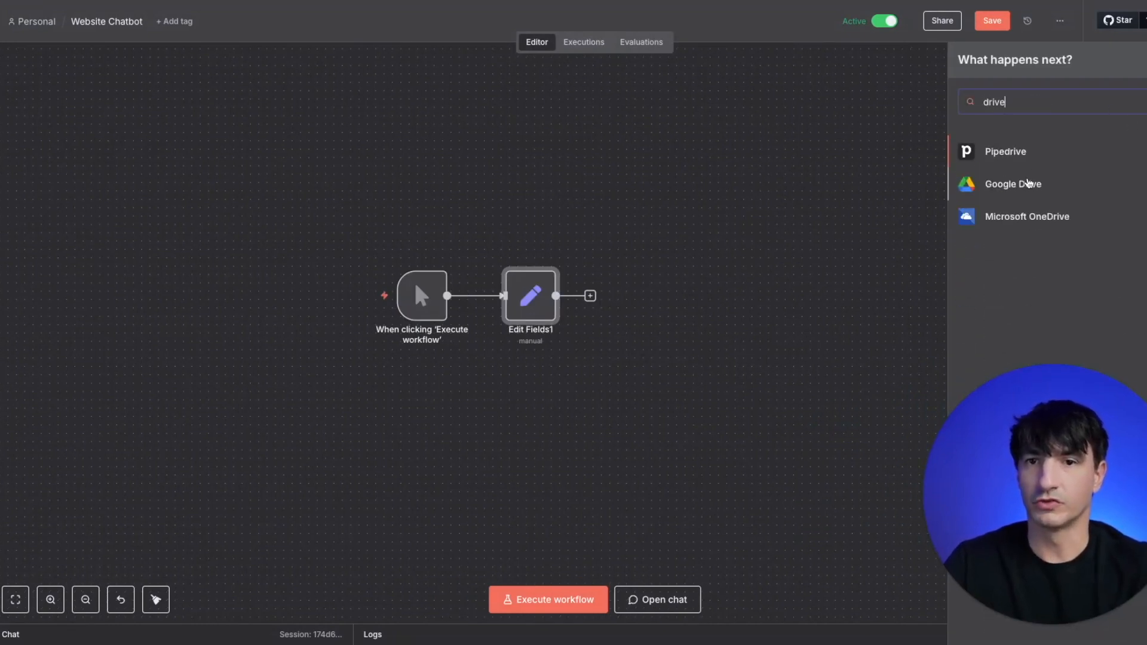
left_click(1027, 183)
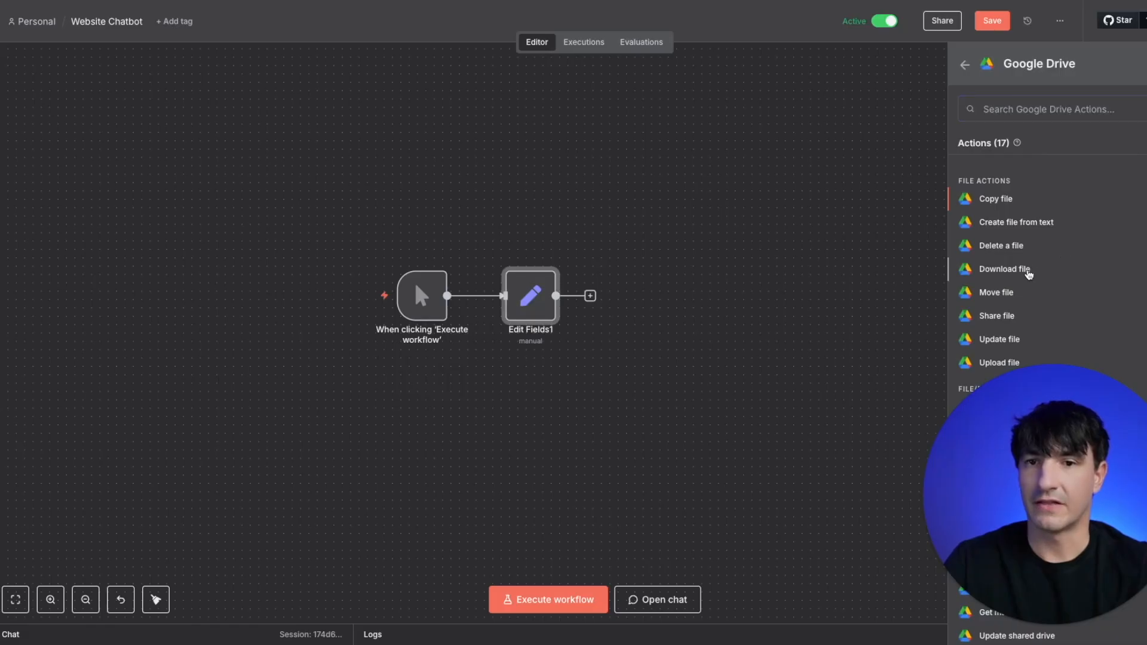
left_click(1026, 269)
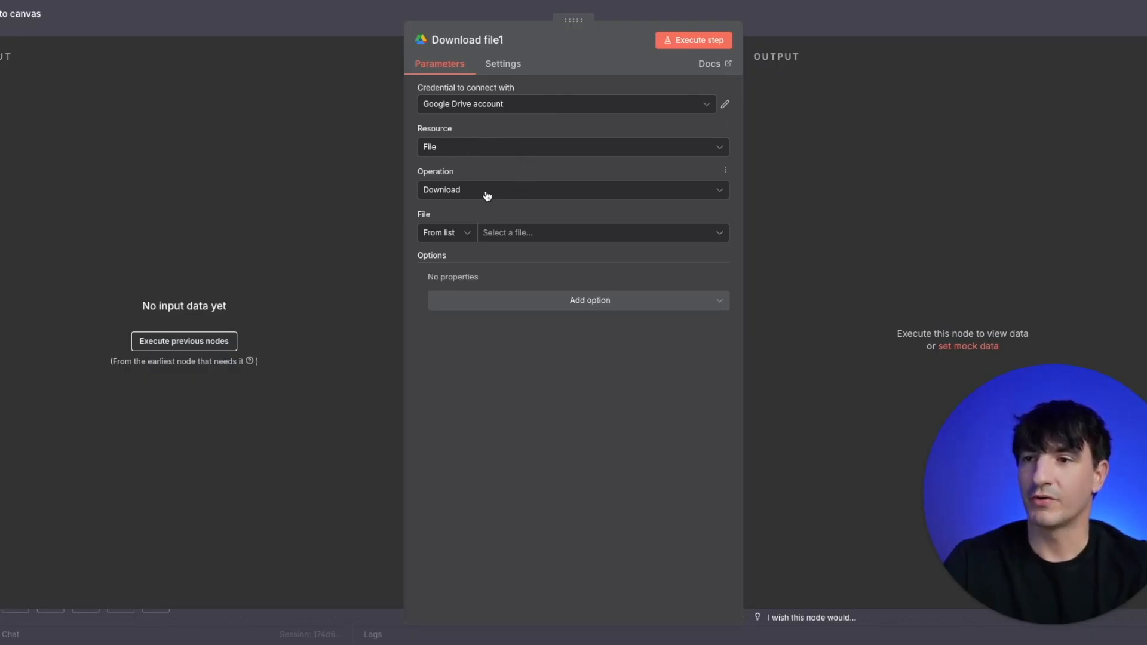
- Set the Google Drive node's file selection to By URL and enter the FAQ file's Google Drive link
left_click(470, 234)
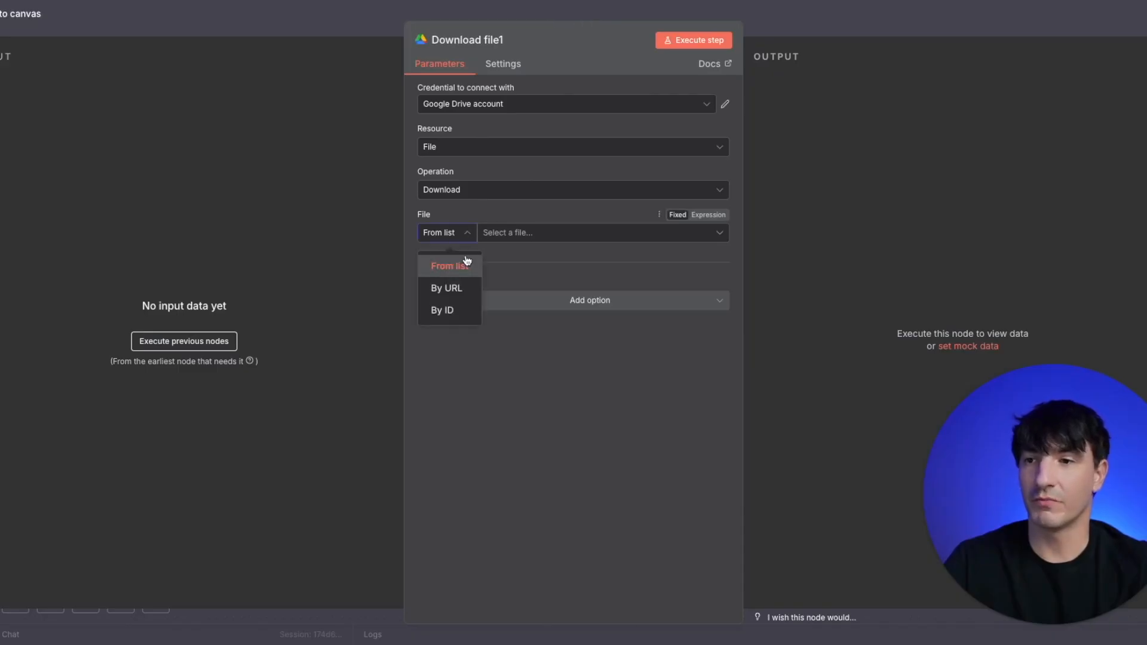
left_click(459, 292)
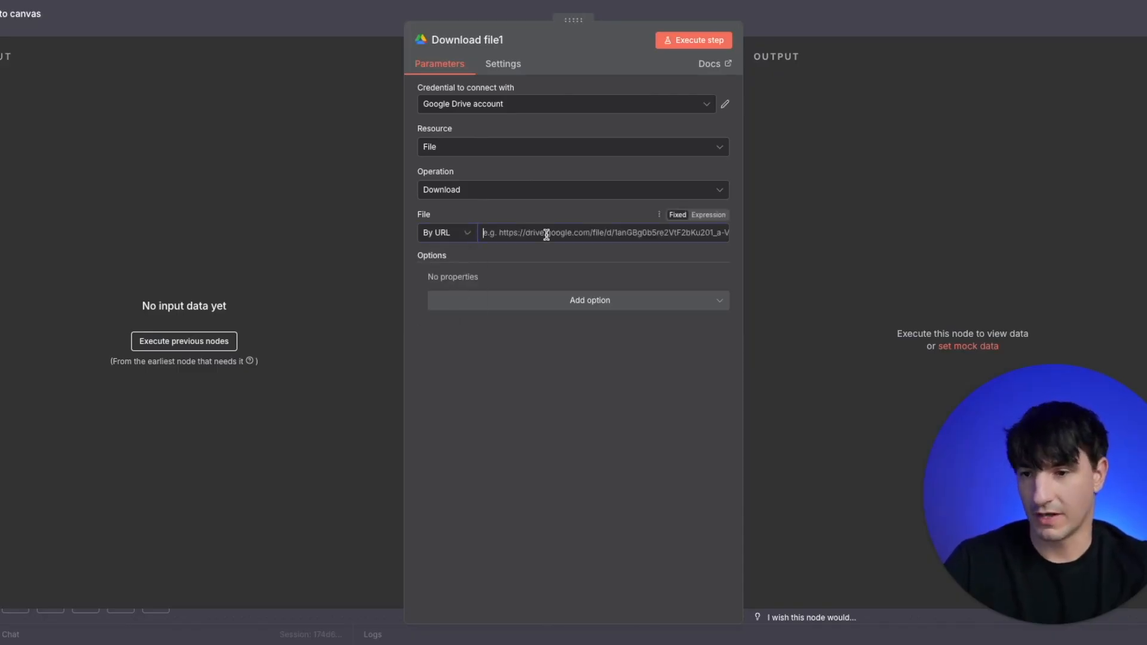
key("ctrl+v")
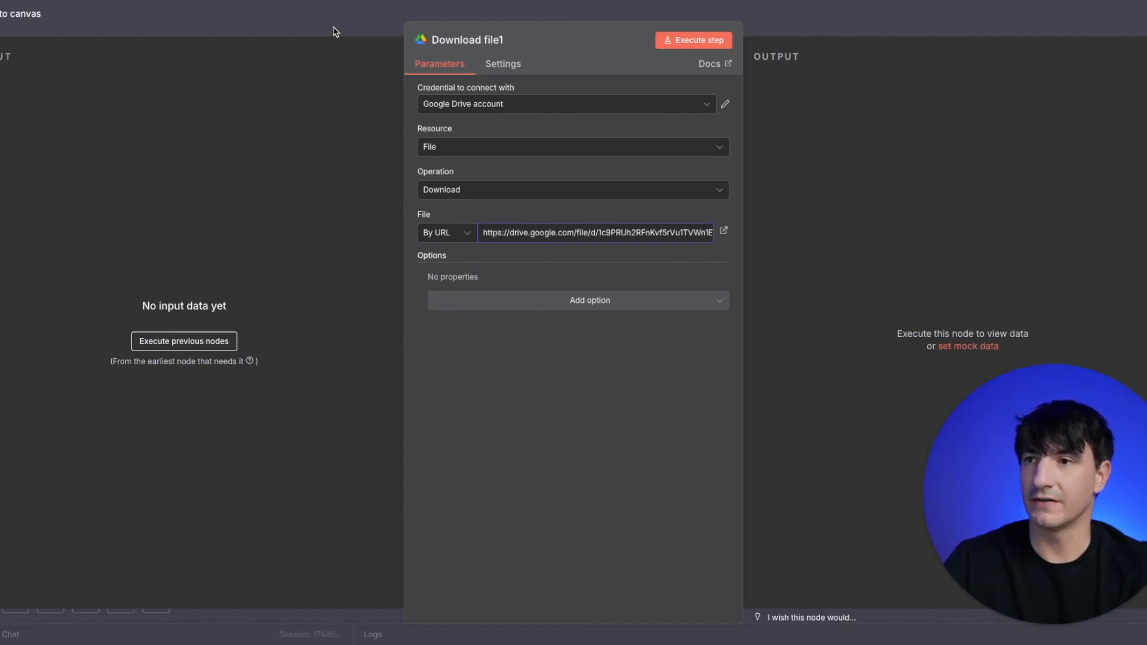
left_click(335, 32)
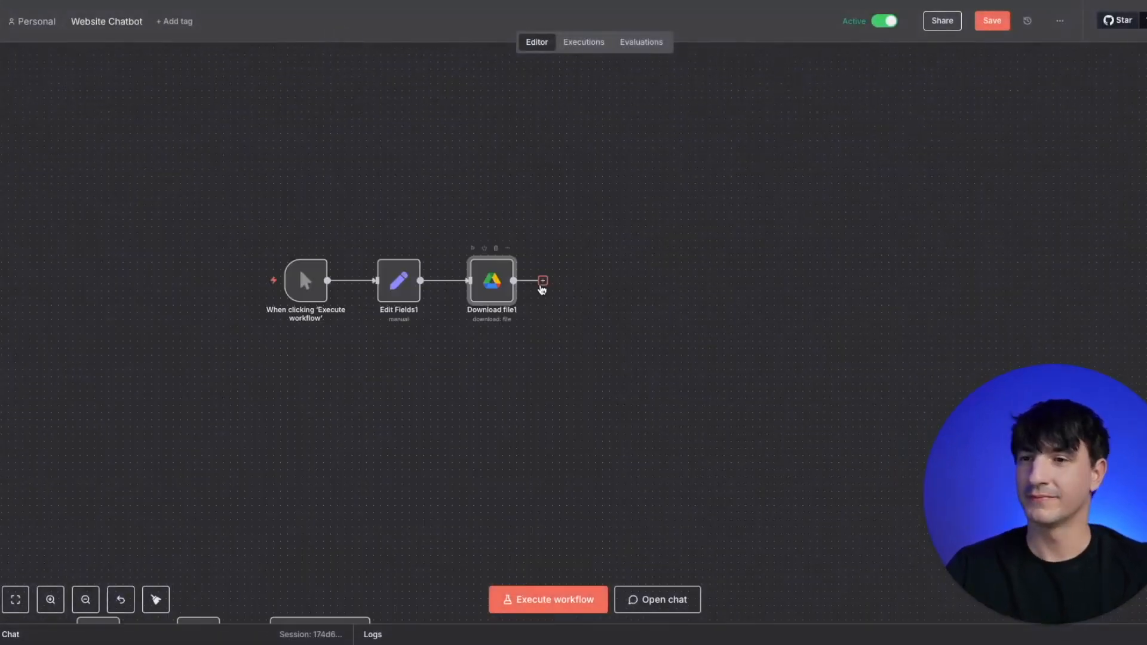
- Add a Pinecone Vector Store node that adds documents after the Google Drive download, using faq as the Pinecone index
left_click(542, 281)
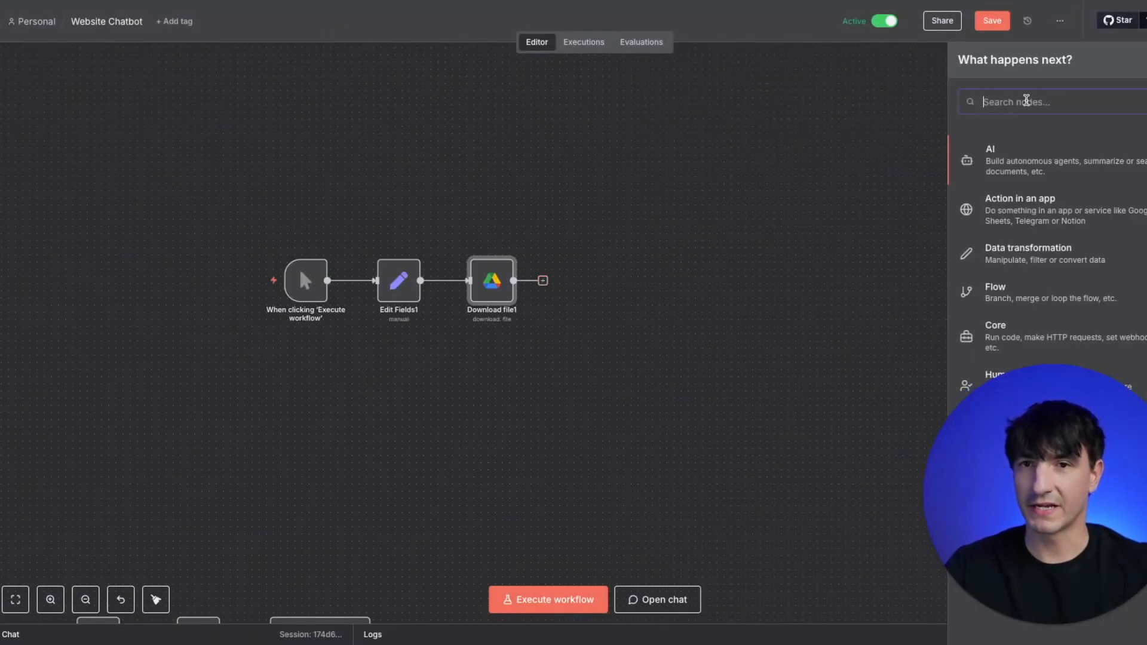
type("pine")
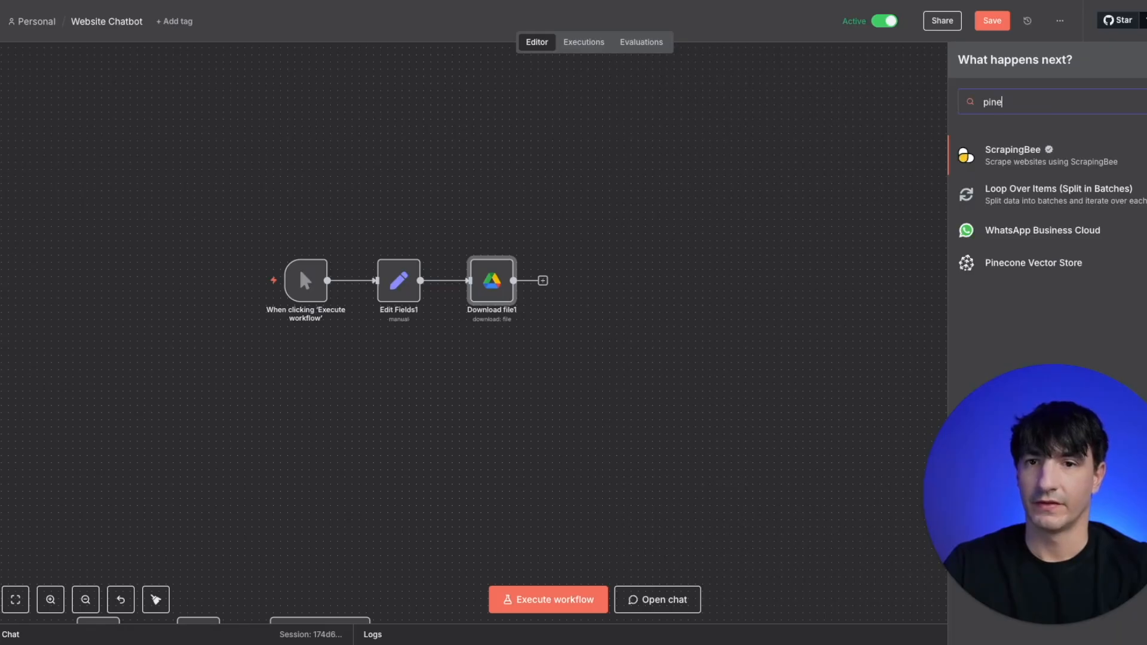
left_click(1012, 264)
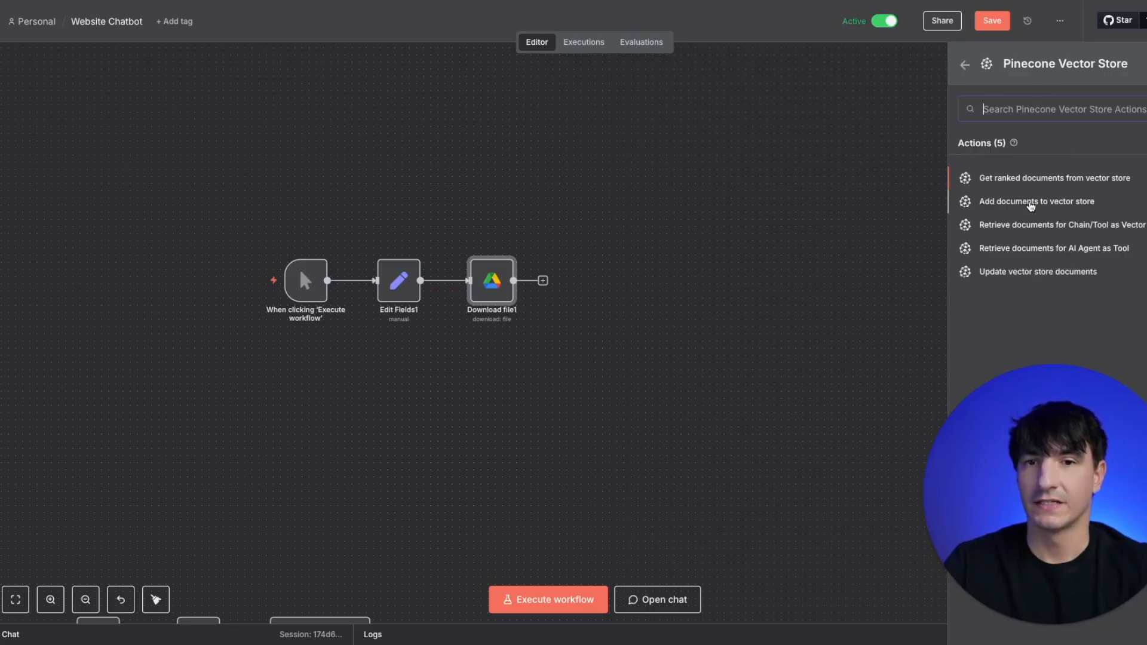
left_click(1040, 204)
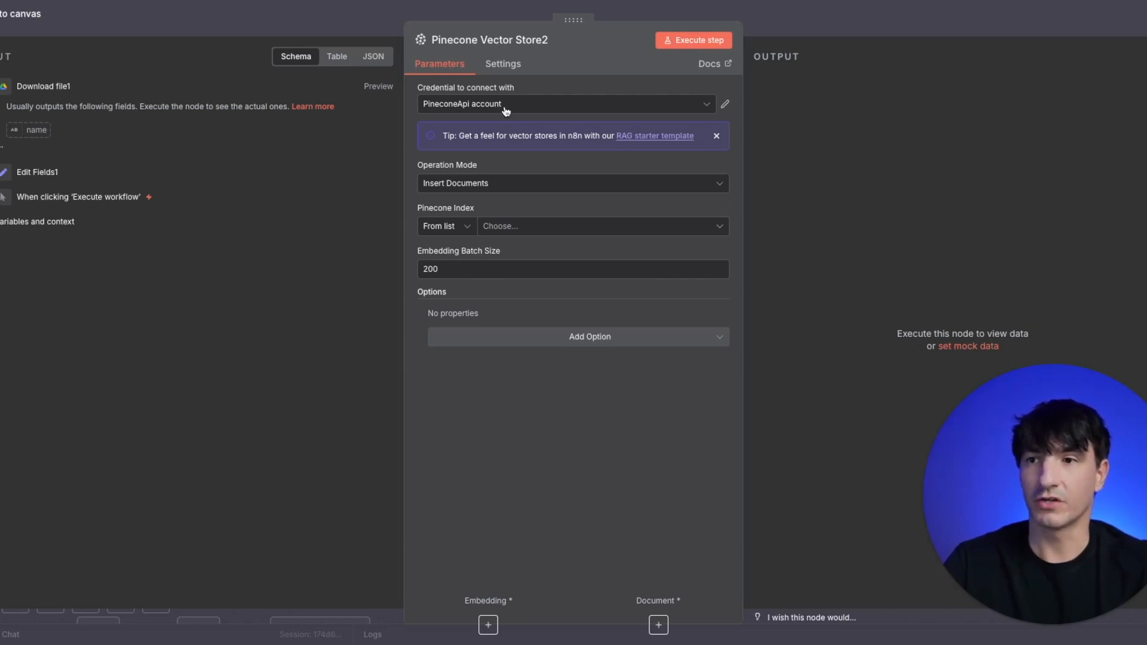
left_click(547, 230)
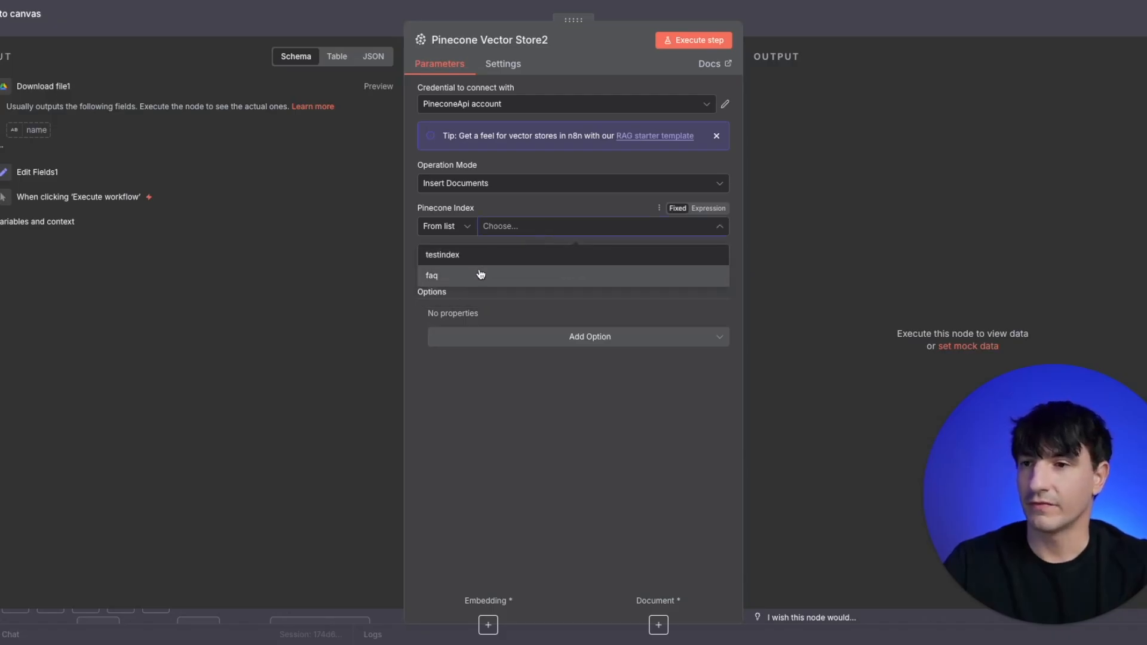
left_click(481, 275)
left_click(343, 28)
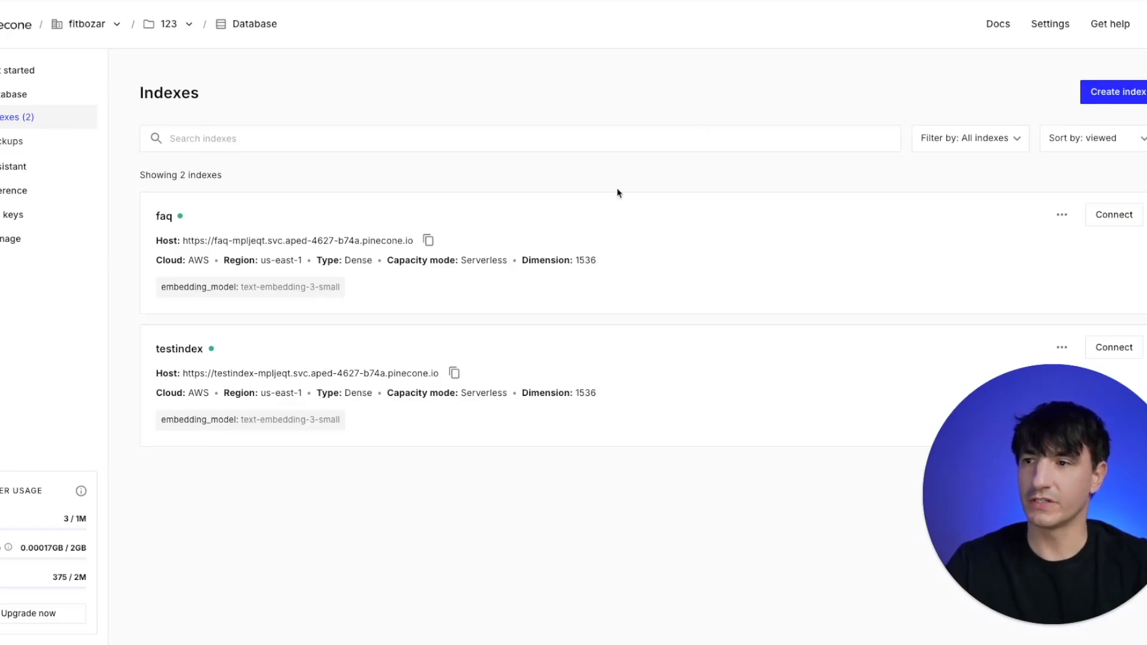
- In Pinecone, start creating a new index named faq2
left_click(1111, 97)
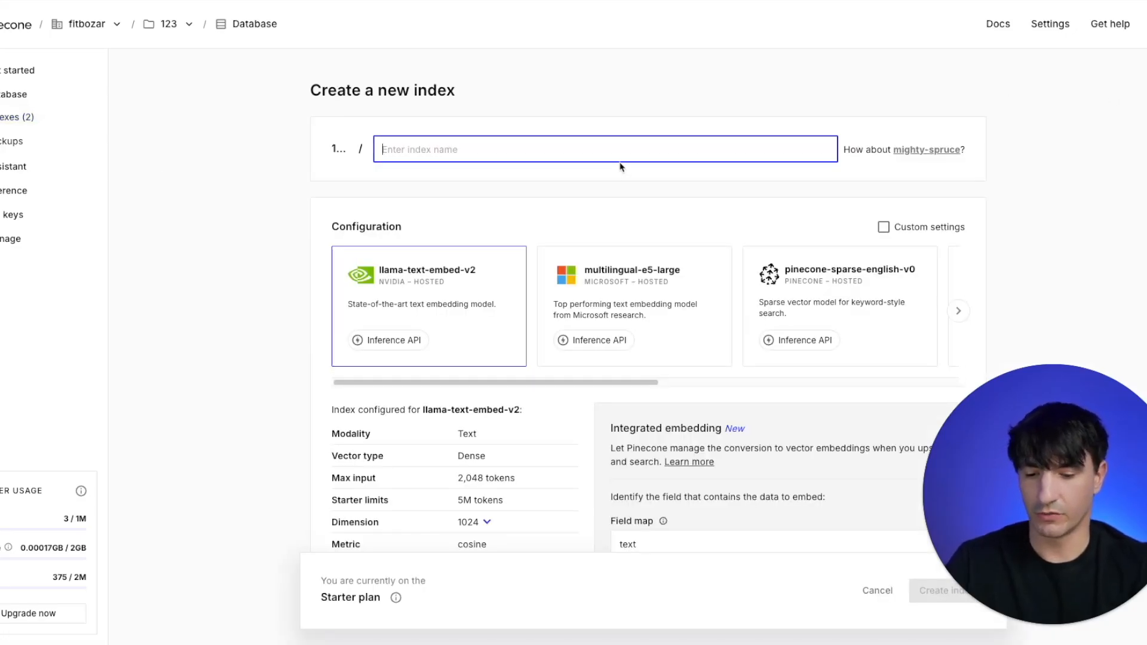
type("f")
key("BackSpace")
type("faq")
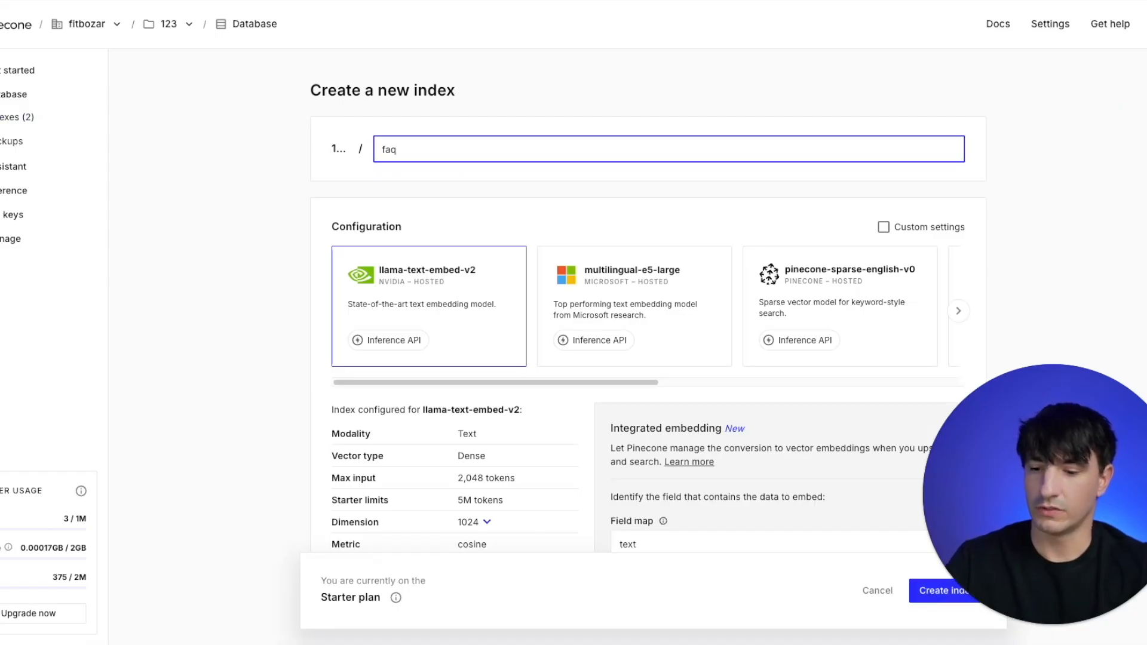
type("2")
- Configure the faq2 index for OpenAI's text-embedding-3-small model with dimension 1536 and review its capacity and cloud provider options
left_click_drag(602, 383, 689, 375)
scroll(717, 323, "right", 7)
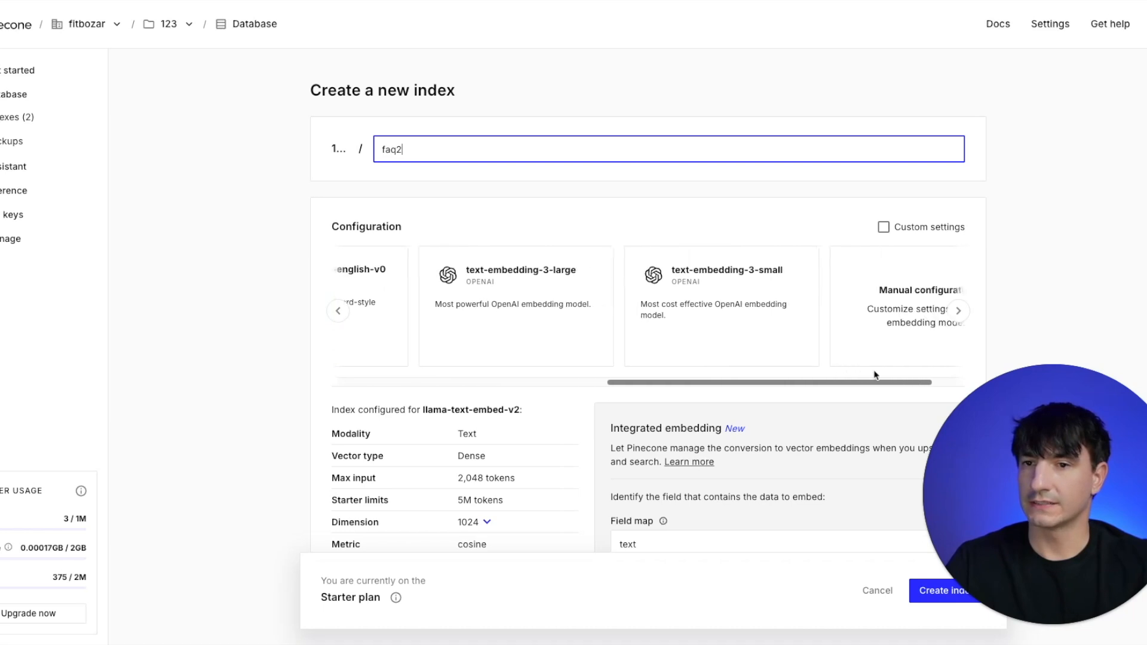
left_click(673, 289)
scroll(442, 480, "down", 3)
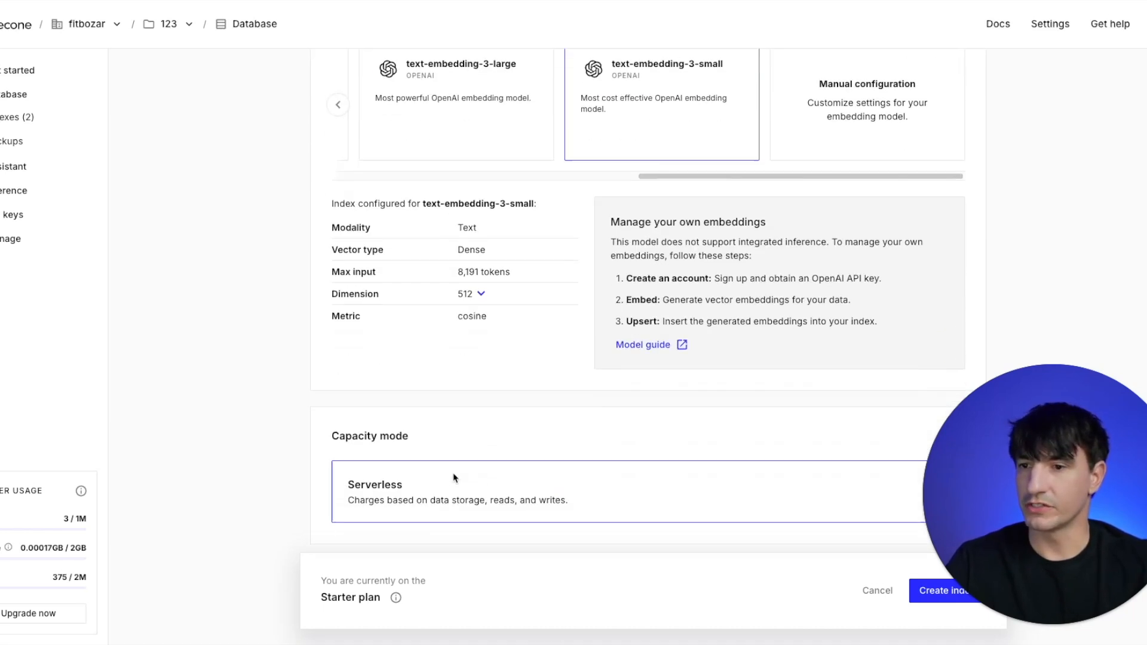
left_click(479, 290)
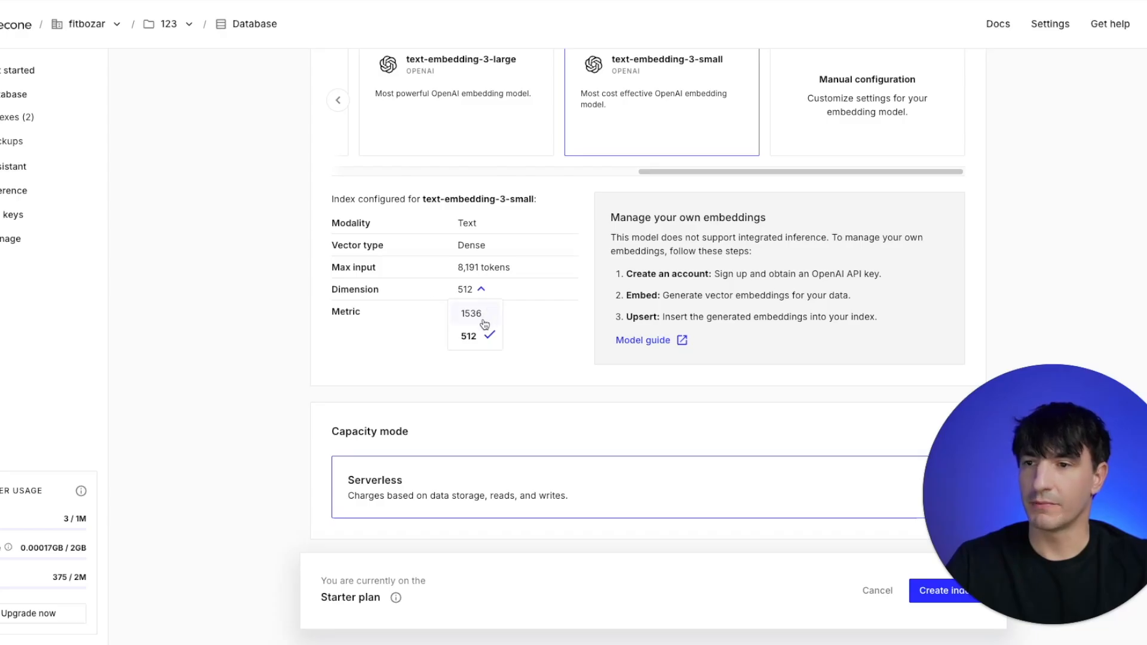
left_click(483, 314)
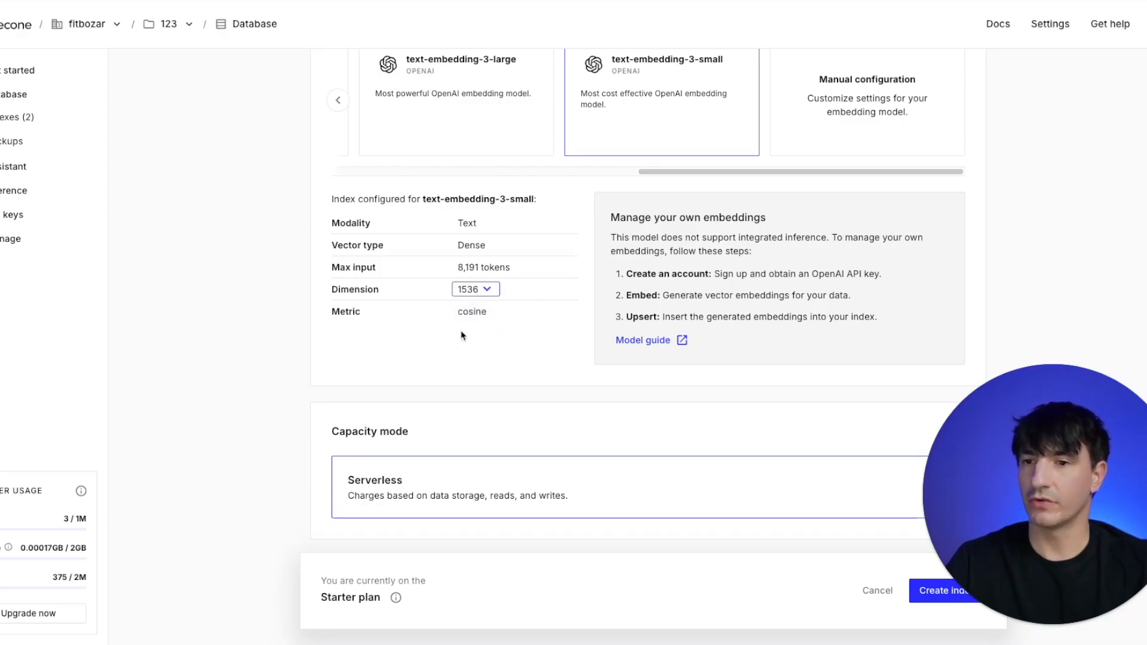
scroll(436, 374, "down", 3)
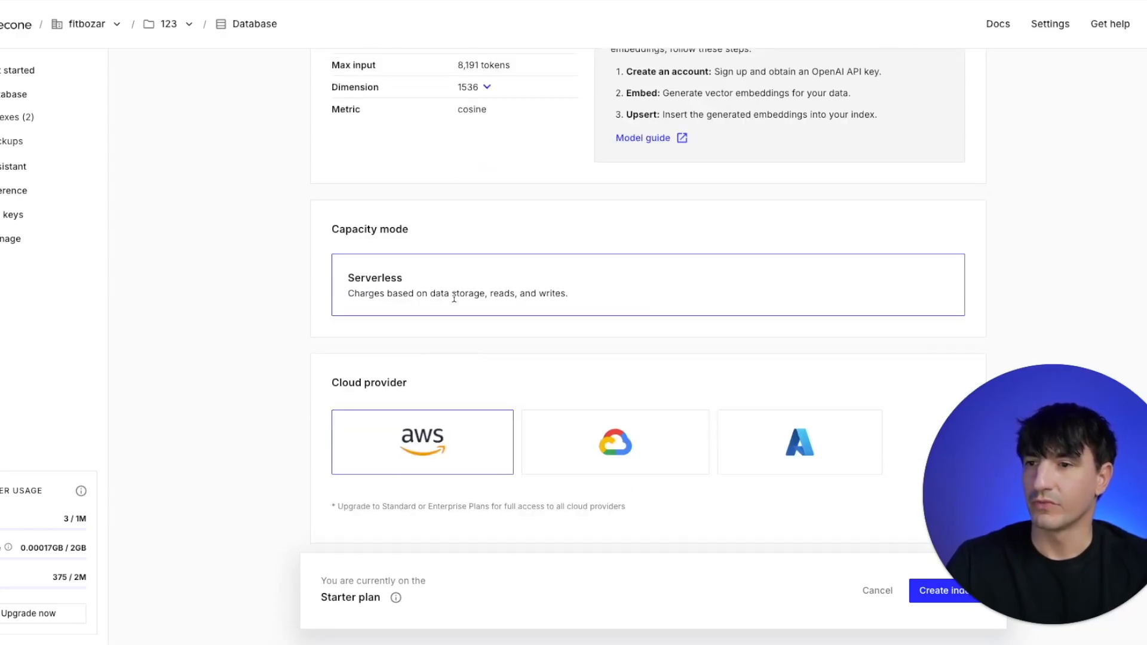
scroll(464, 418, "down", 2)
scroll(389, 471, "down", 5)
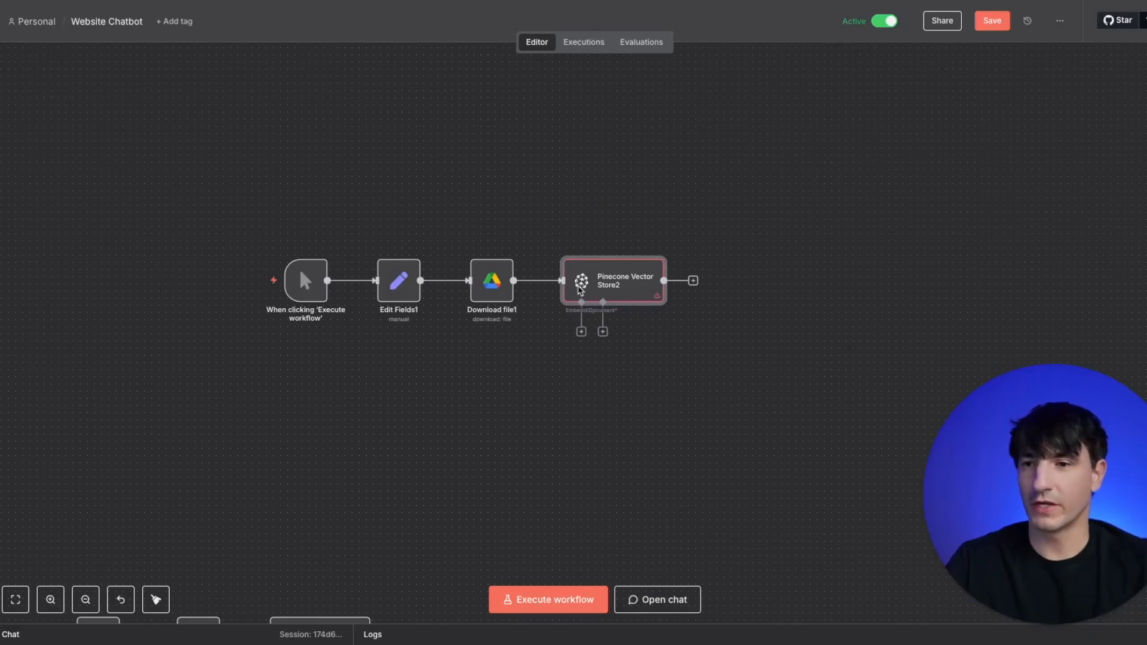
- Attach an Embeddings OpenAI node to the Pinecone Vector Store's embedding input and reposition it below and left of the store
double_click(636, 287)
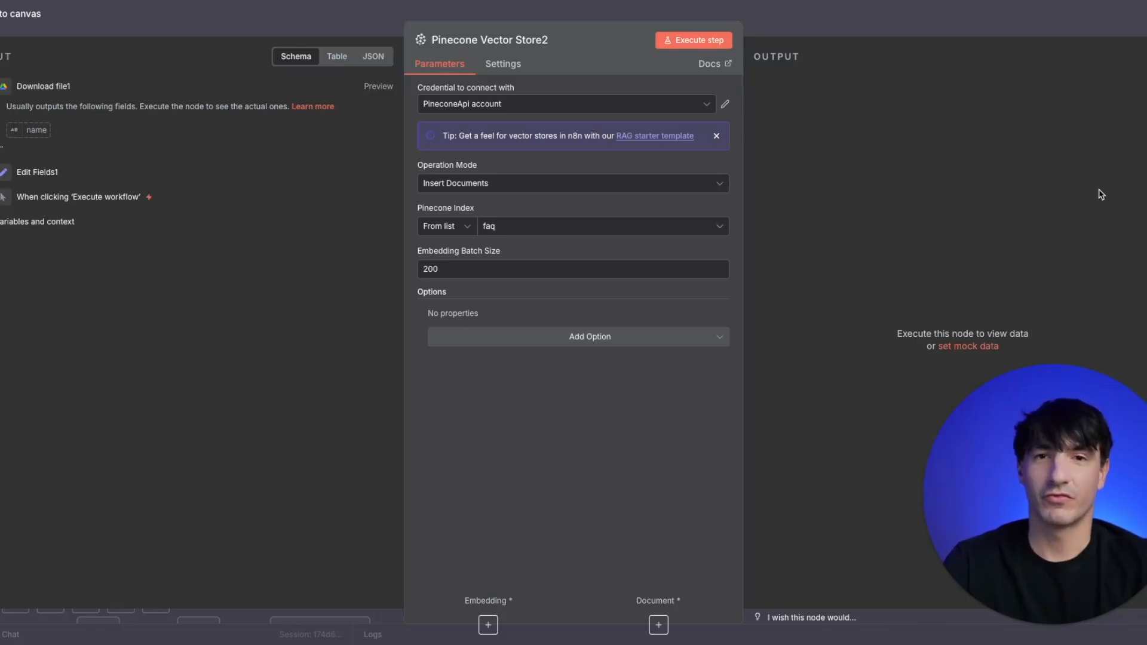
key("Escape")
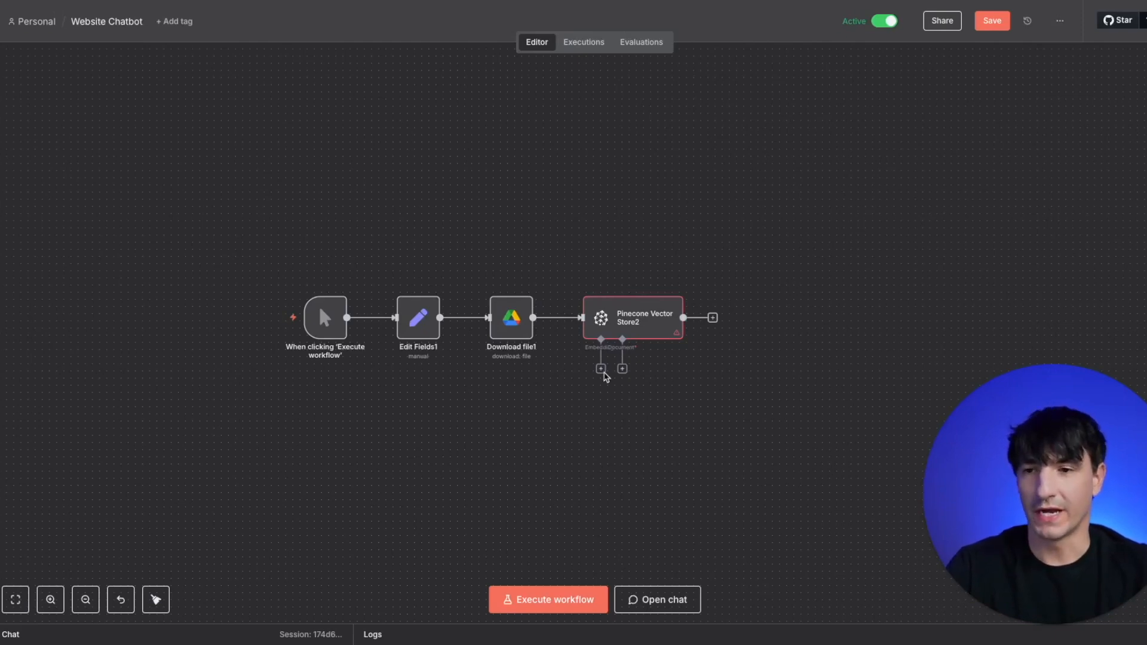
left_click(601, 370)
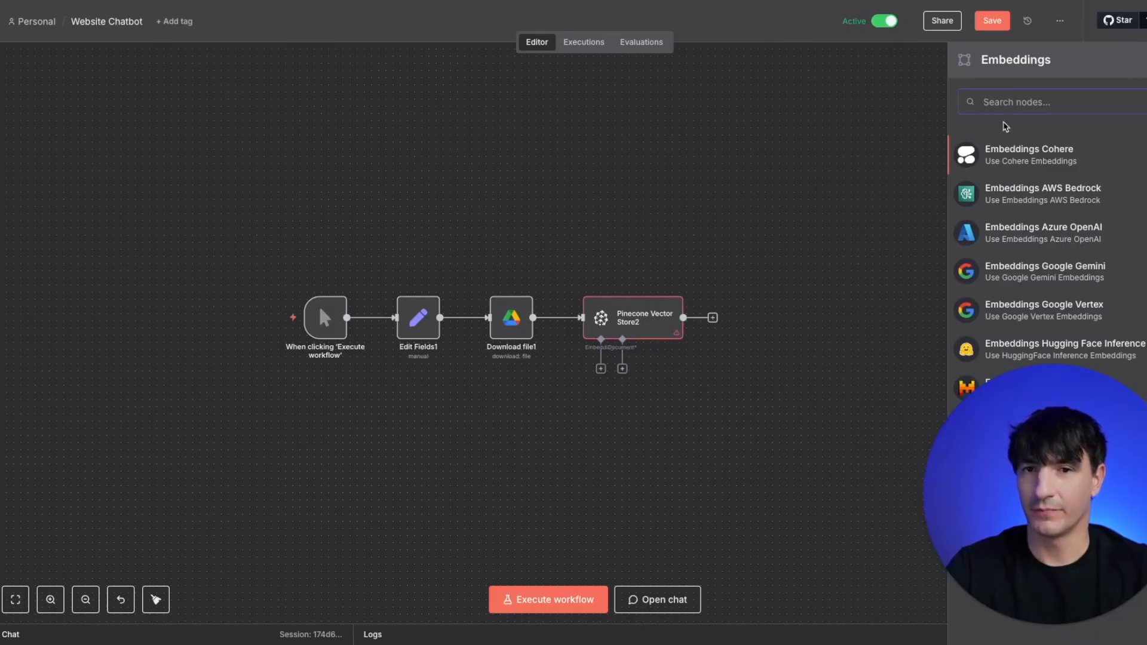
type("open")
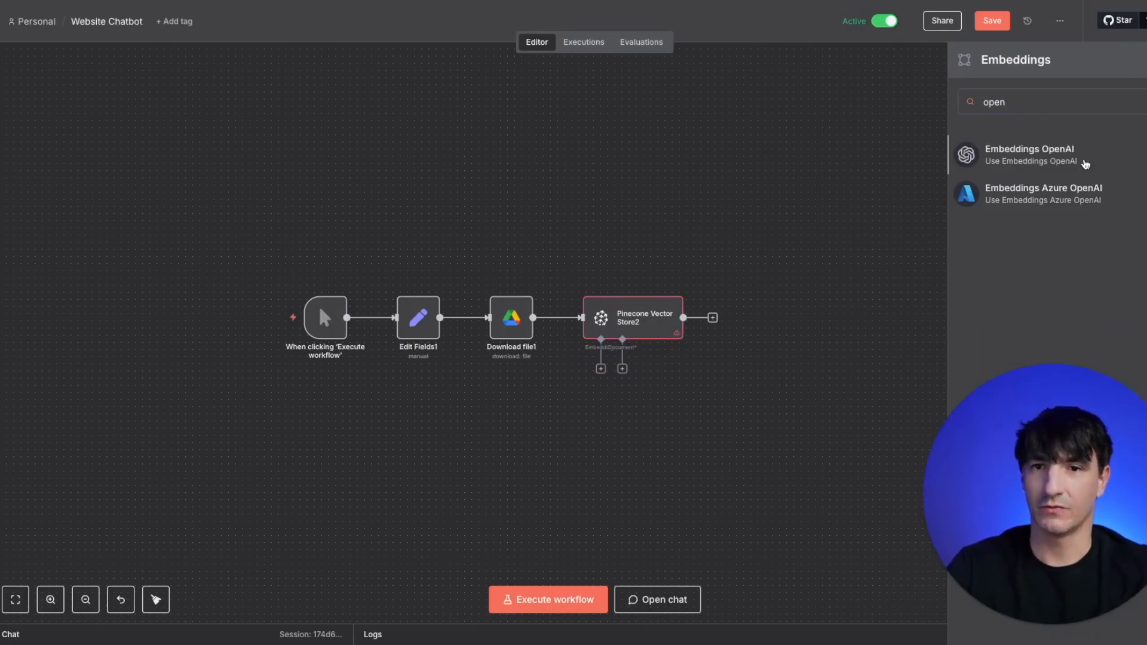
left_click(1084, 157)
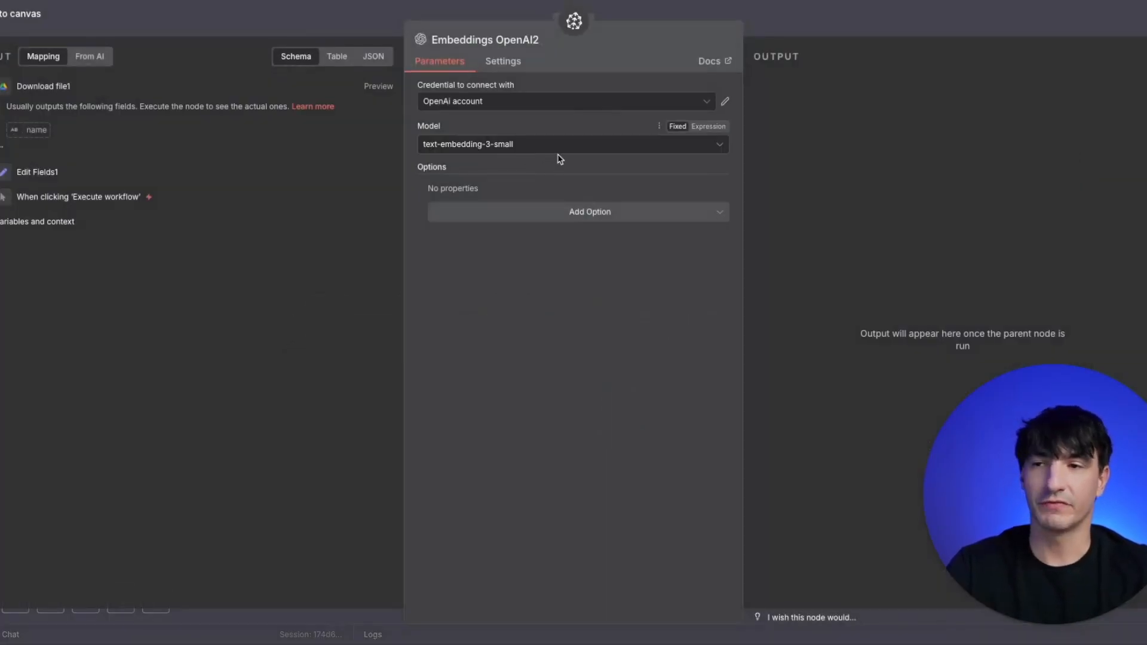
left_click(351, 28)
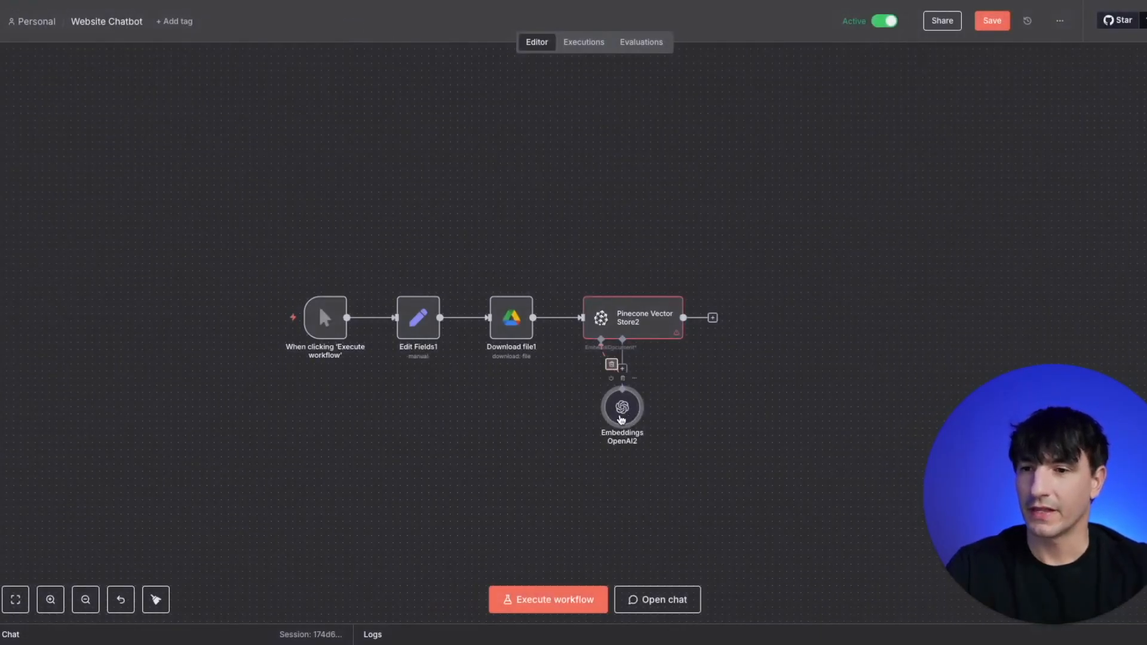
left_click_drag(527, 415, 563, 429)
- Attach a Default Data Loader to the Pinecone Vector Store's document input and set its type of data to Binary
left_click(622, 369)
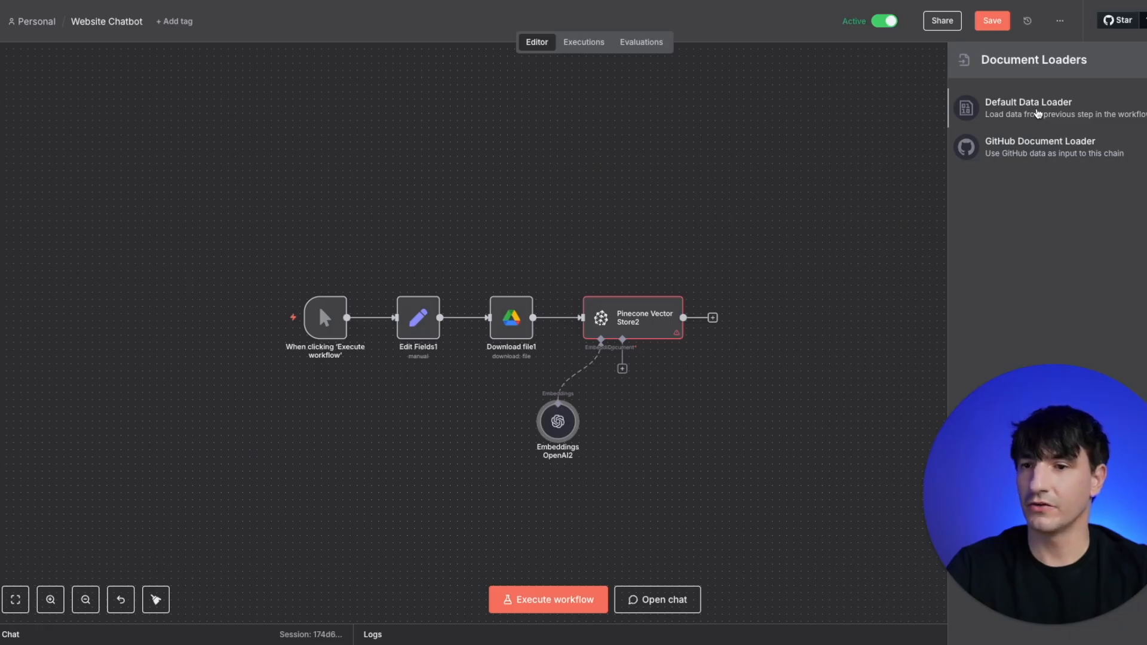
left_click(1038, 114)
left_click(438, 139)
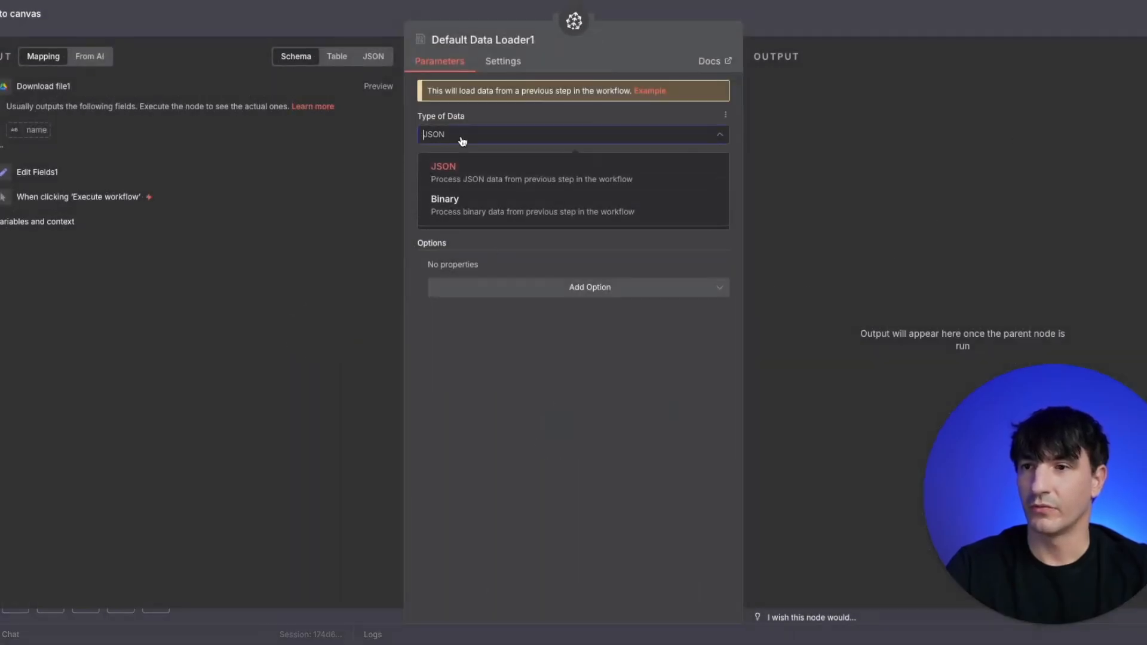
left_click(488, 206)
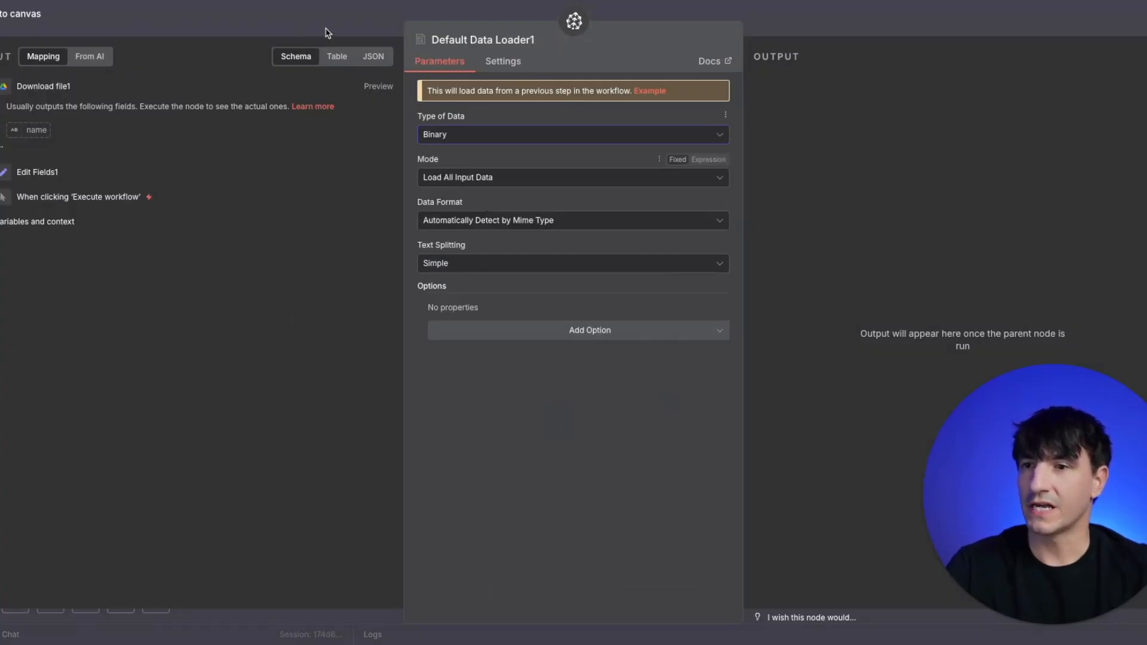
left_click(310, 15)
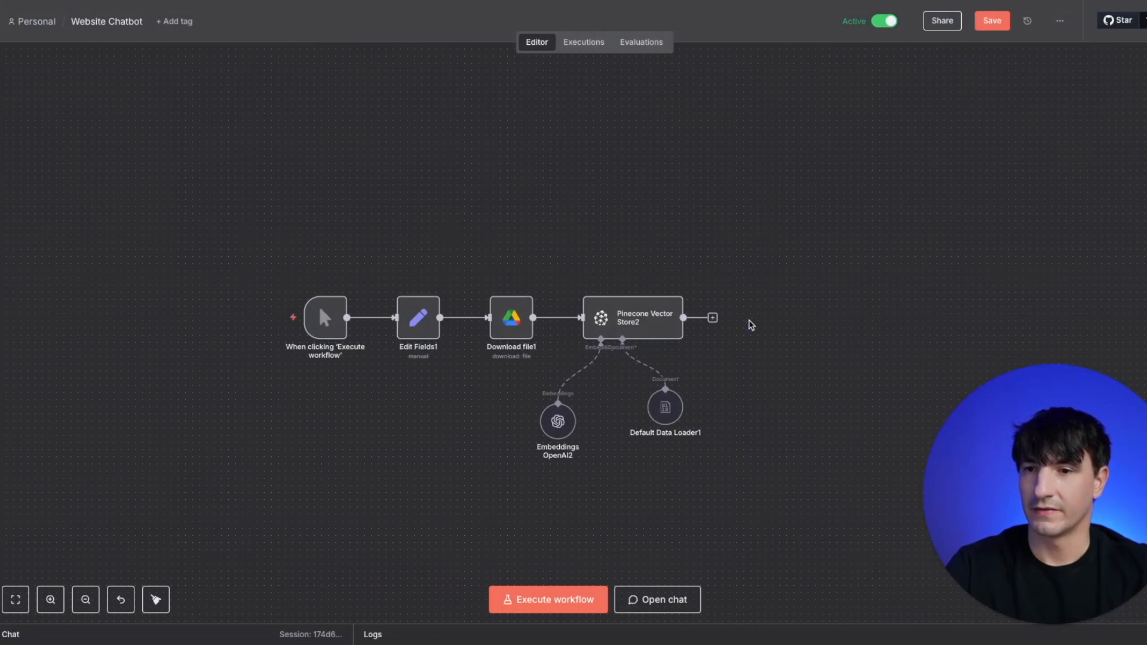
- Set the Default Data Loader's text splitting to Custom
double_click(665, 407)
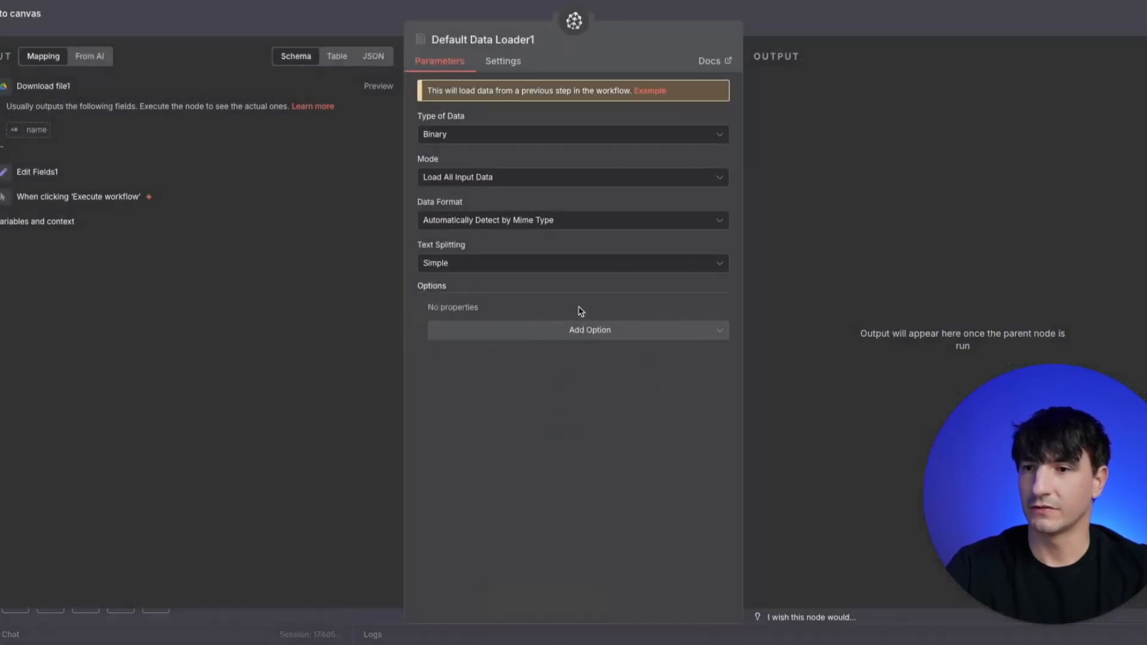
left_click(534, 340)
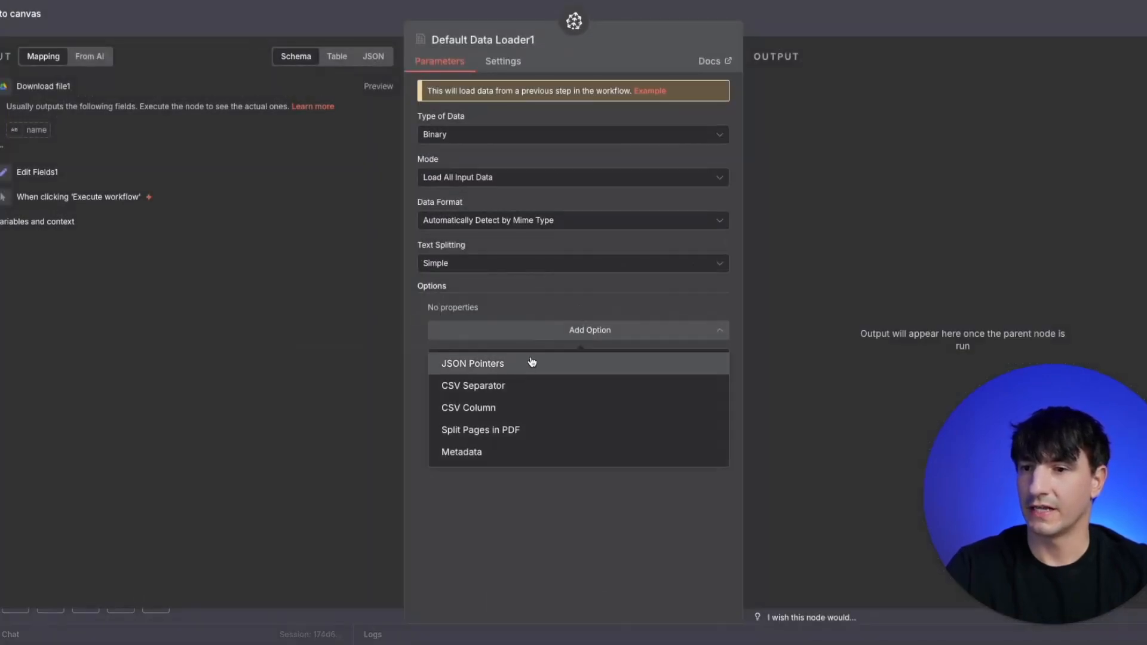
left_click(521, 264)
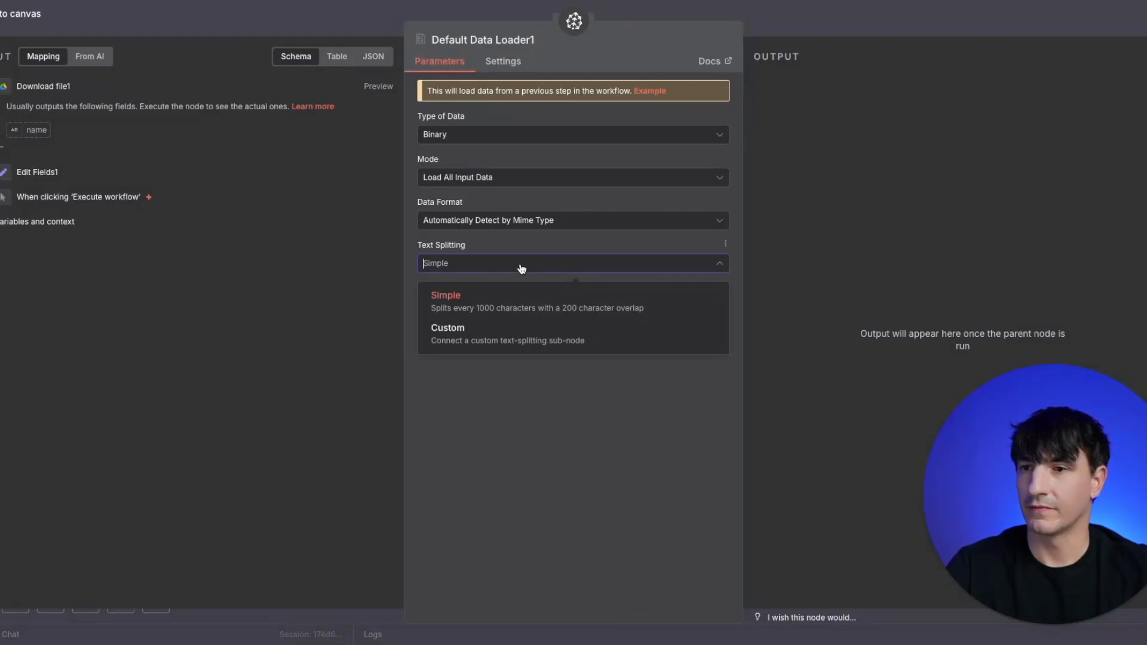
left_click(505, 343)
left_click(343, 26)
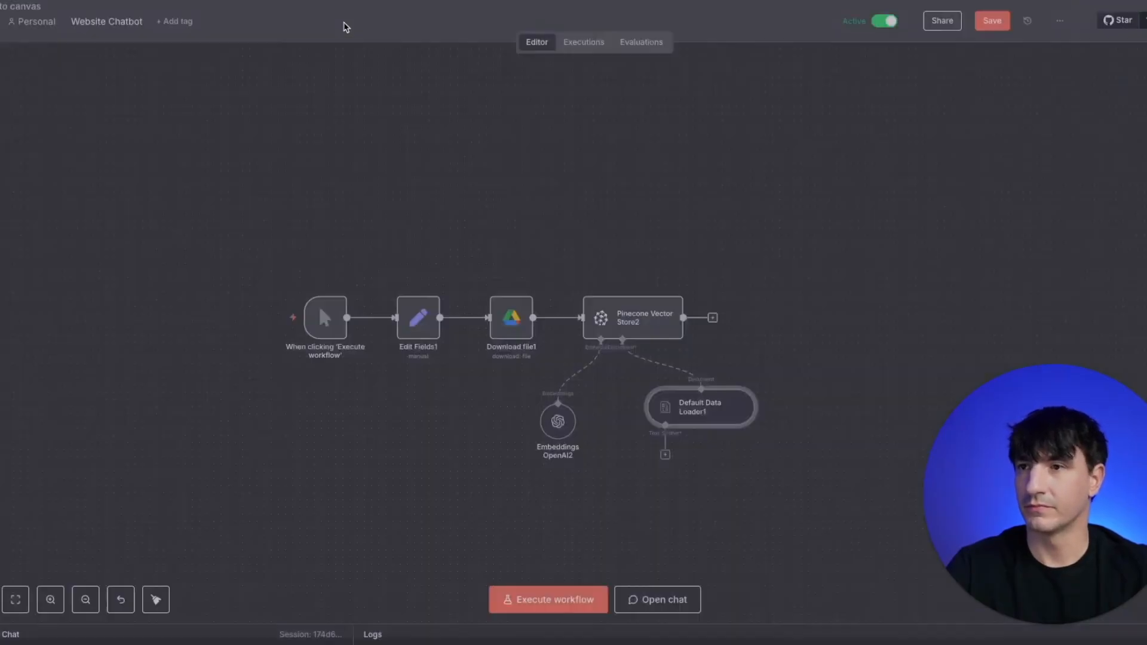
- Attach a Recursive Character Text Splitter to the Default Data Loader and set its chunk overlap to 100
left_click(664, 452)
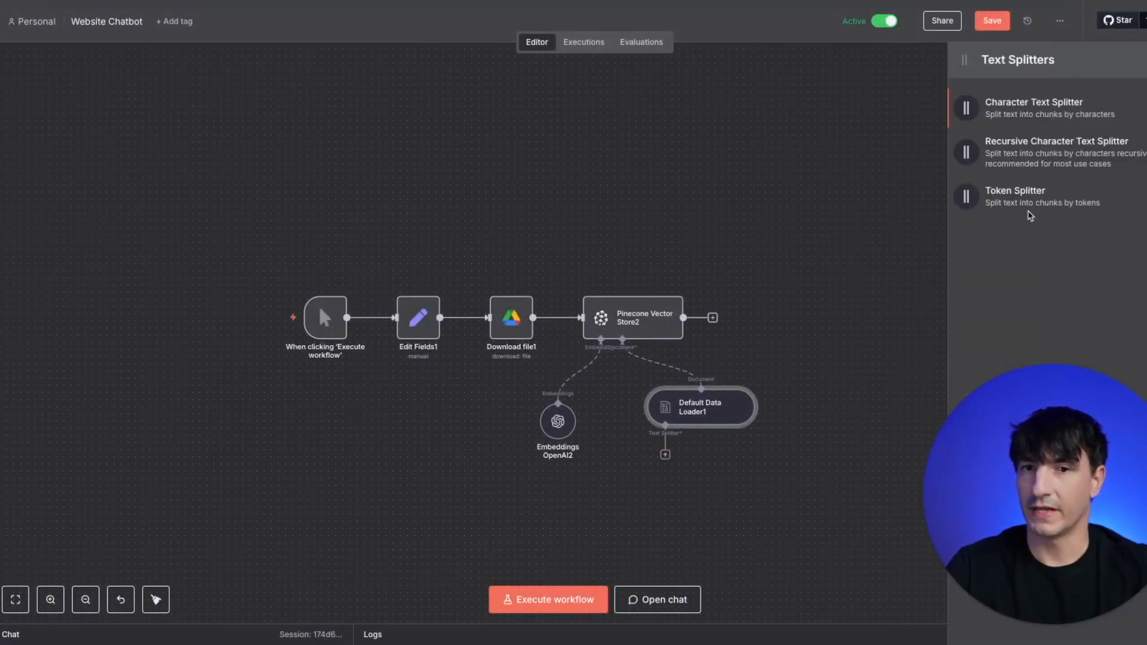
left_click(1019, 151)
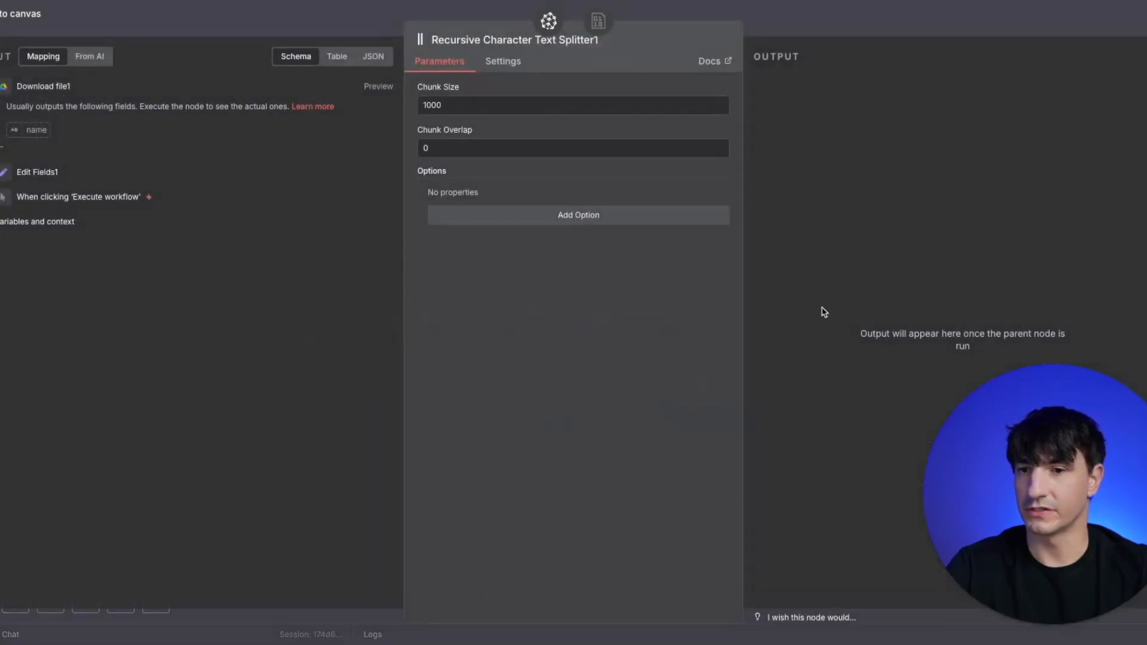
double_click(454, 153)
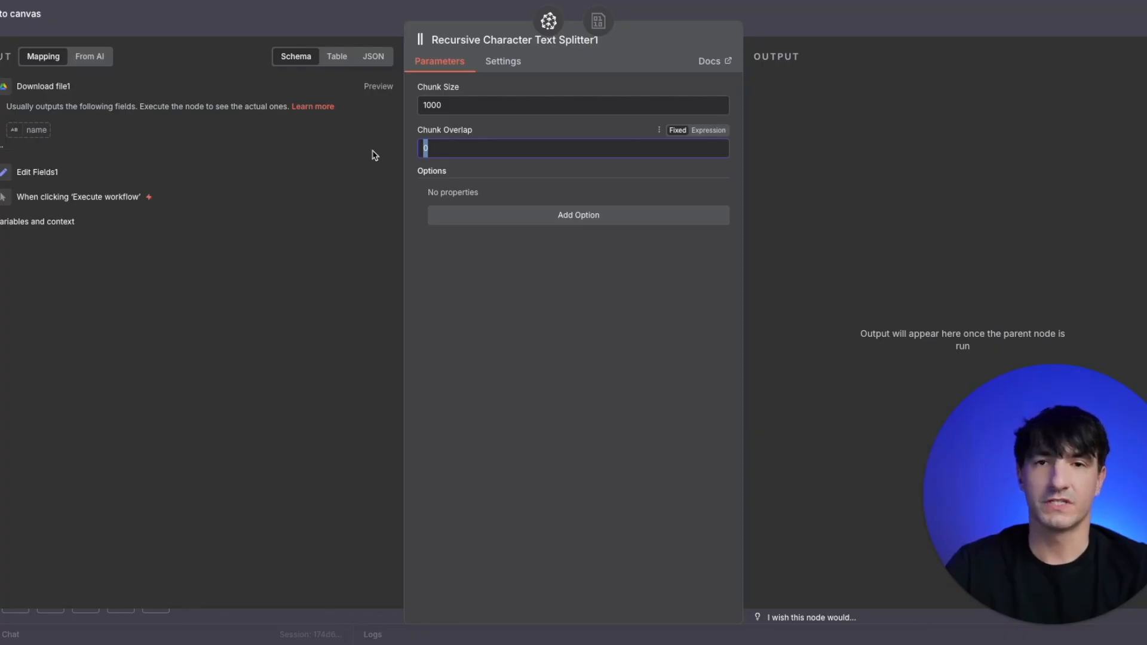
type("200")
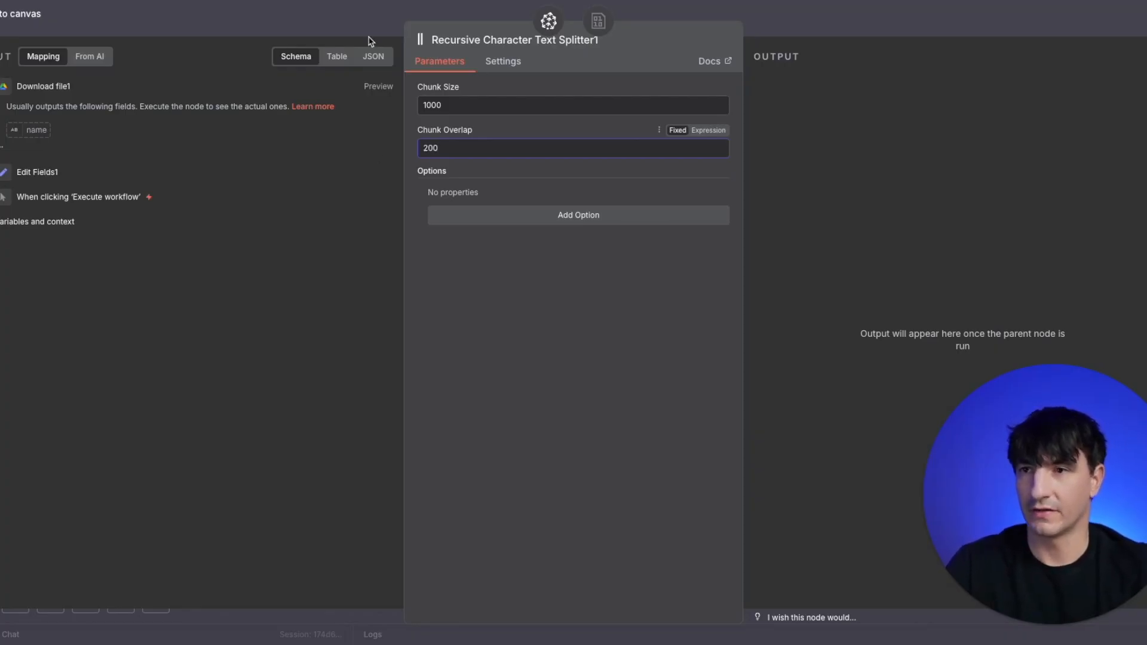
key("BackSpace")
key("BackSpace")
key("BackSpace")
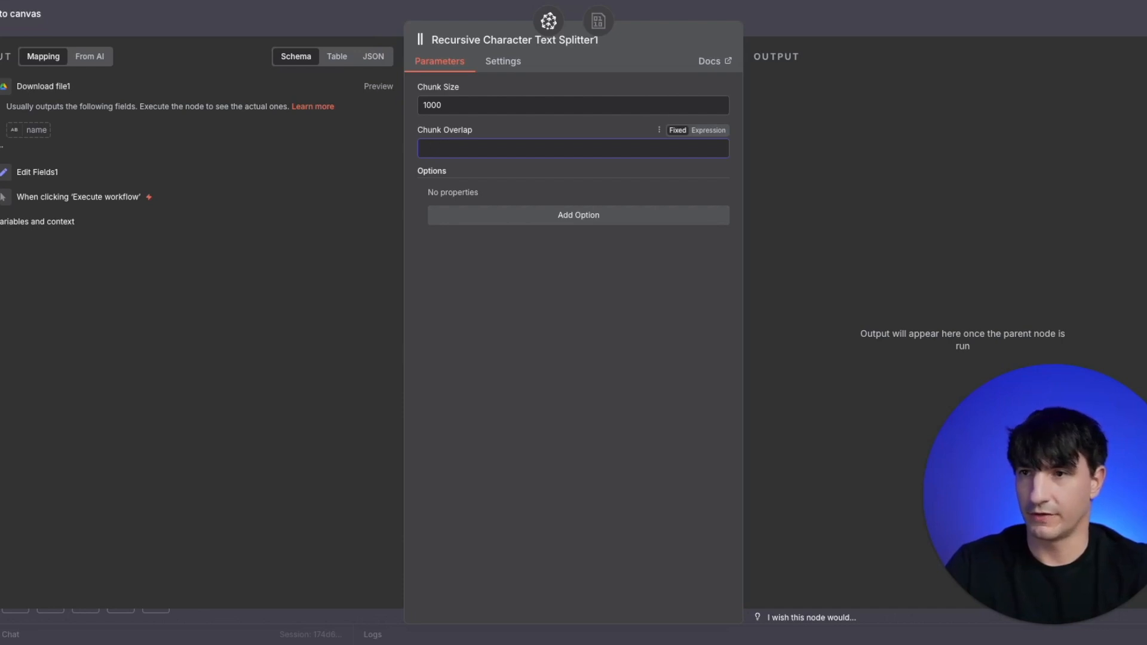
type("100")
left_click(348, 30)
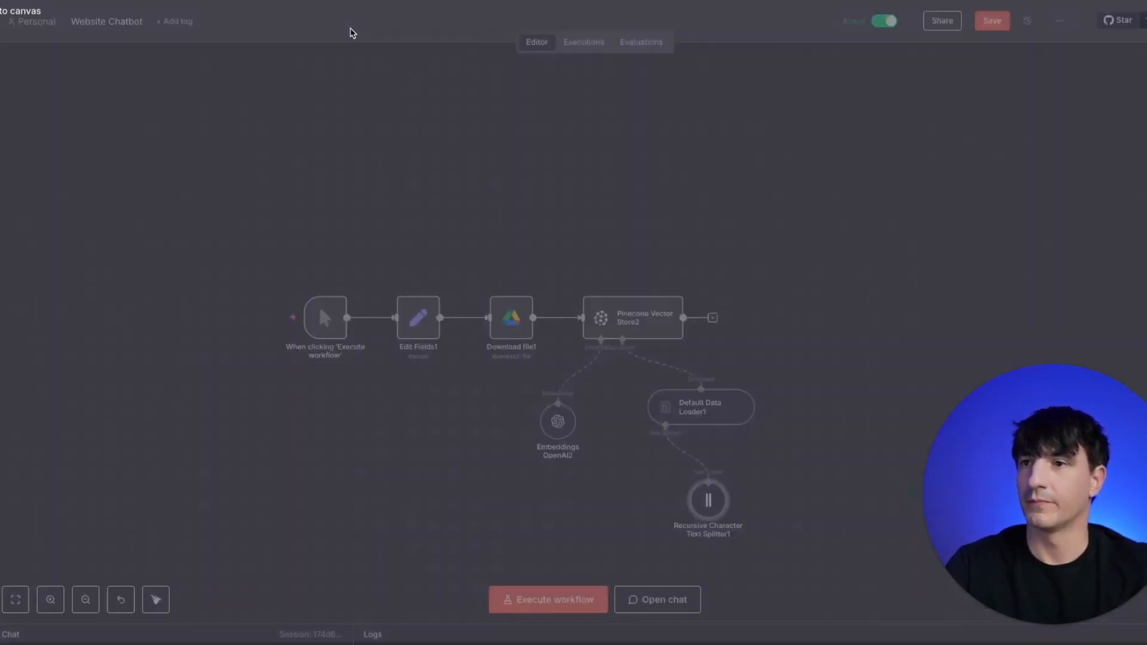
- Add a Chat Trigger node and place it to the right of the document ingestion flow
key("Tab")
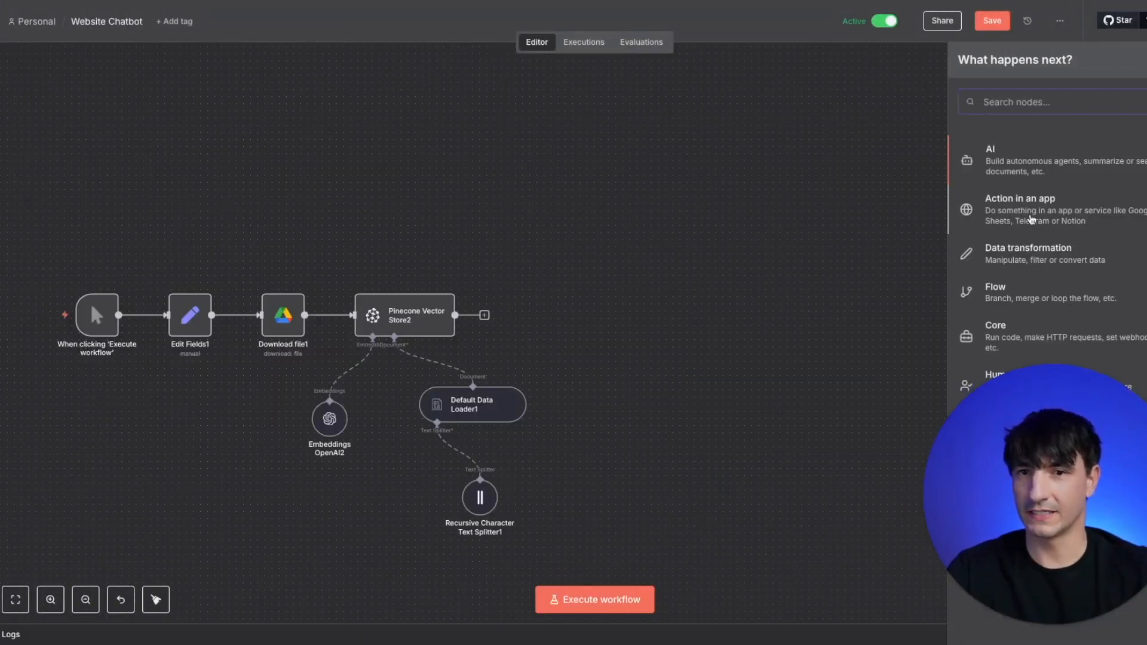
type("chat")
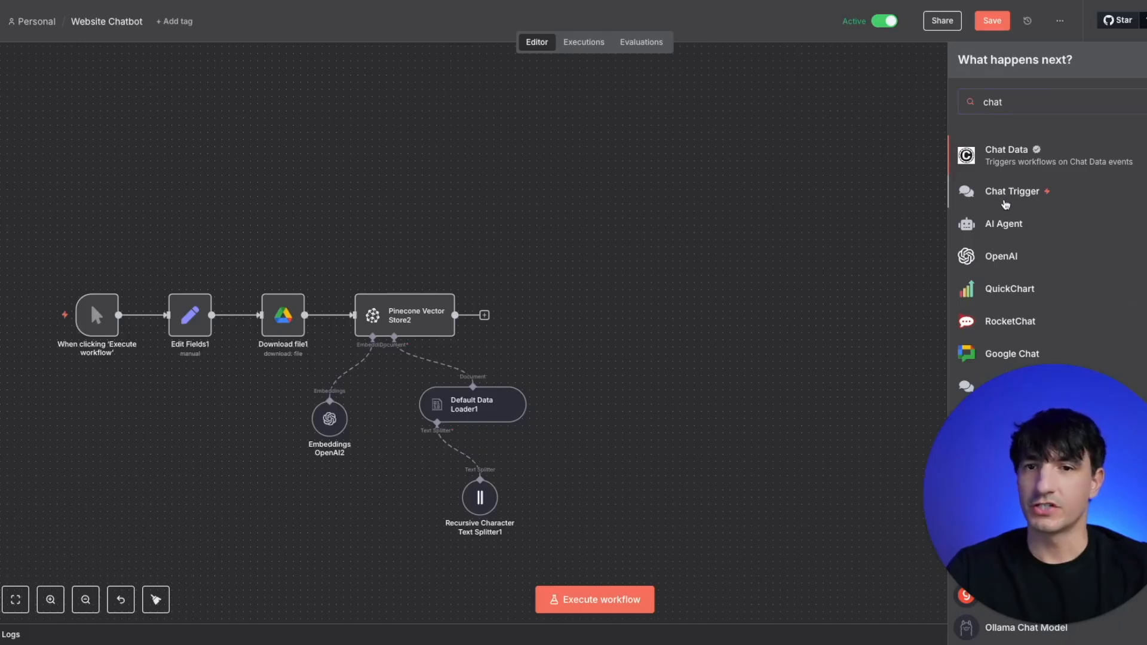
left_click(1003, 201)
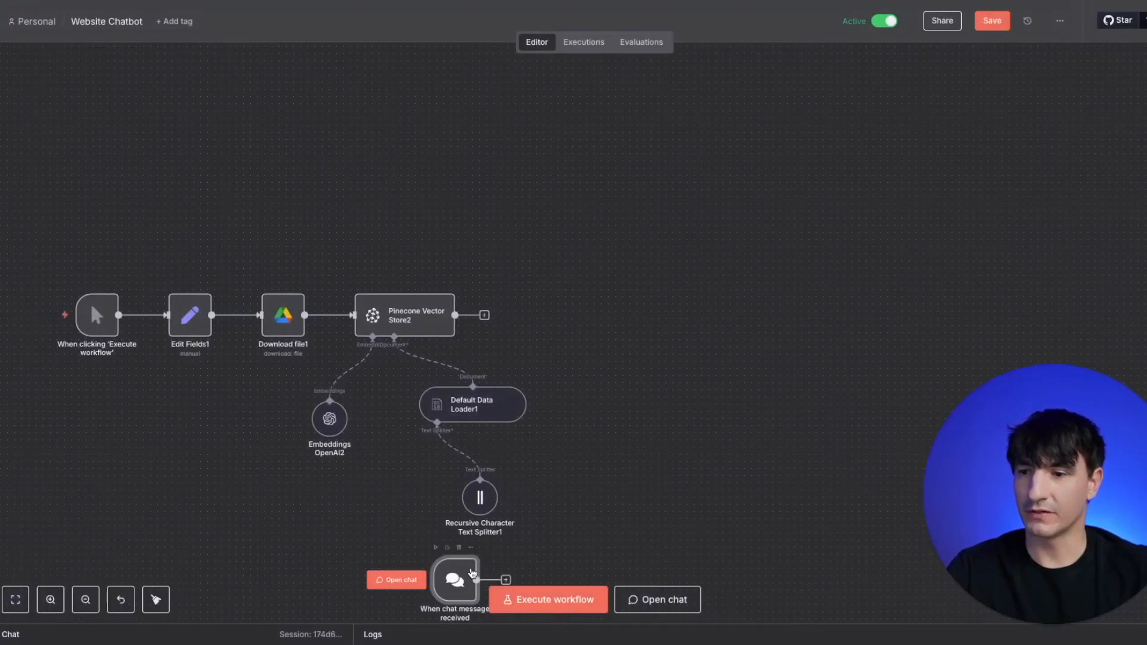
left_click_drag(633, 340, 641, 276)
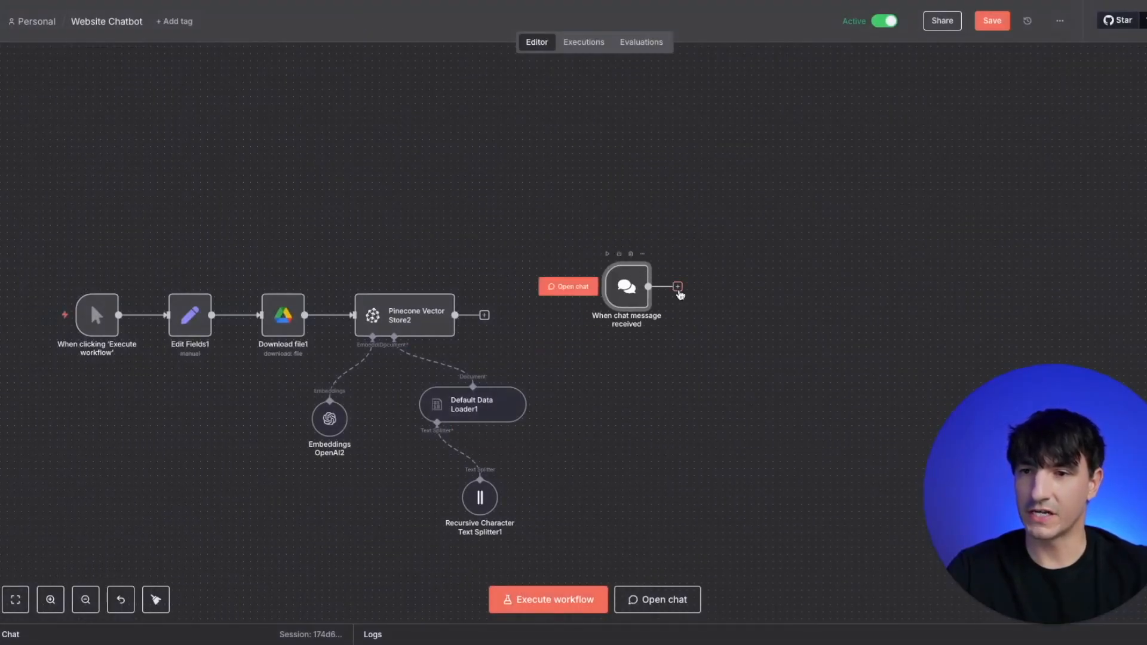
- Add a Question and Answer Chain node after the chat trigger
left_click(678, 288)
type("question")
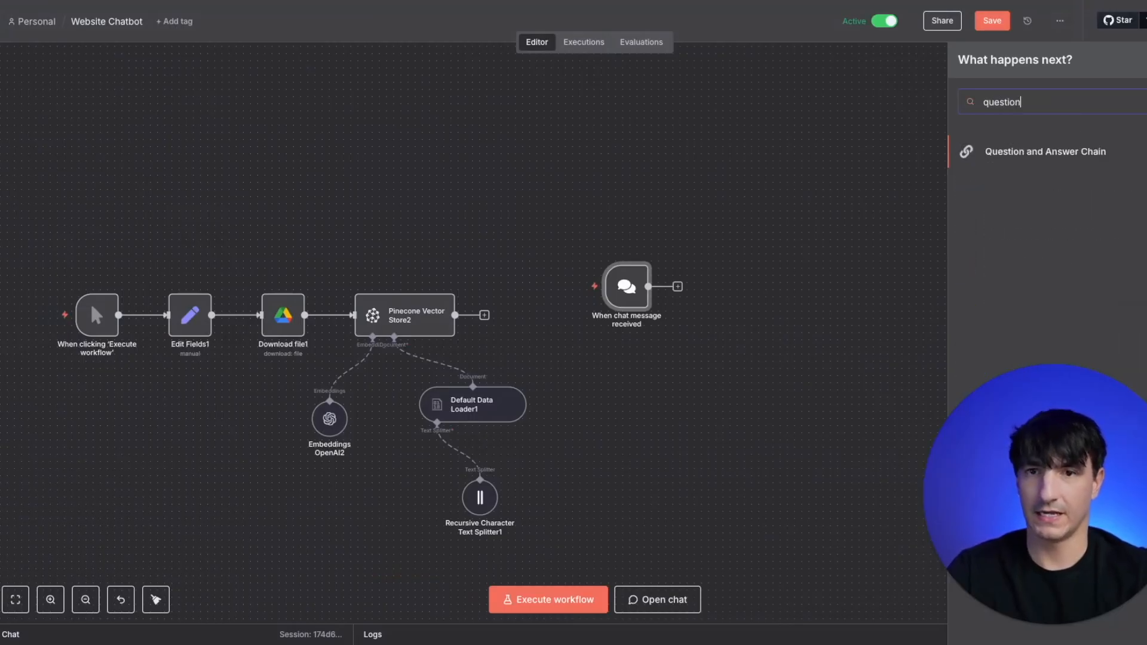
left_click(1062, 157)
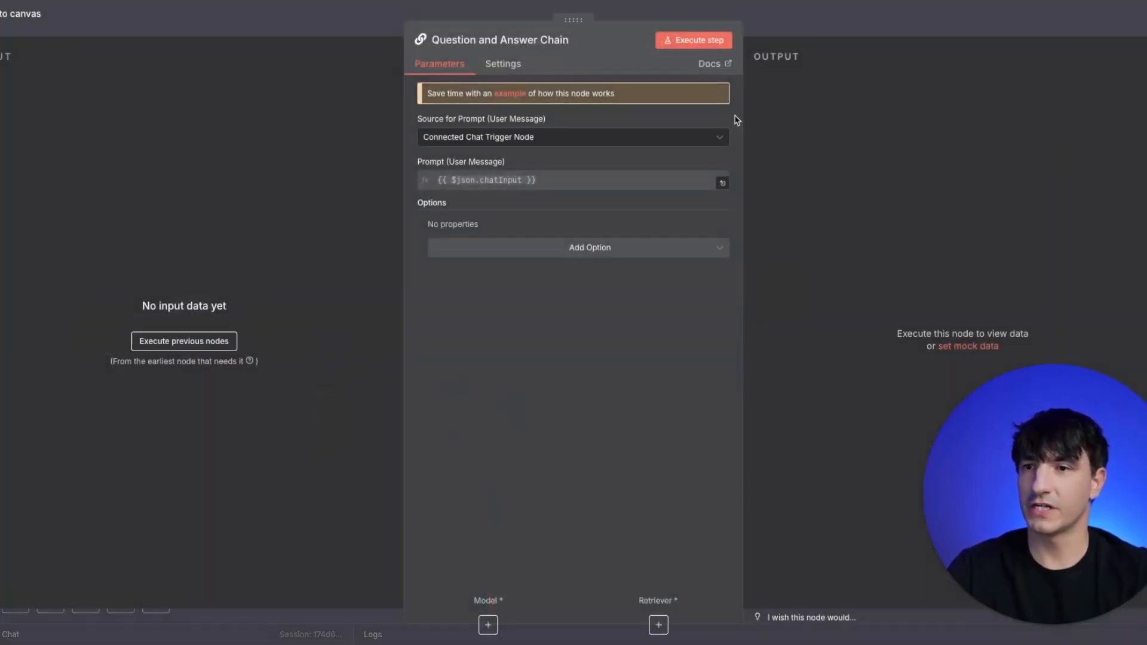
left_click(334, 33)
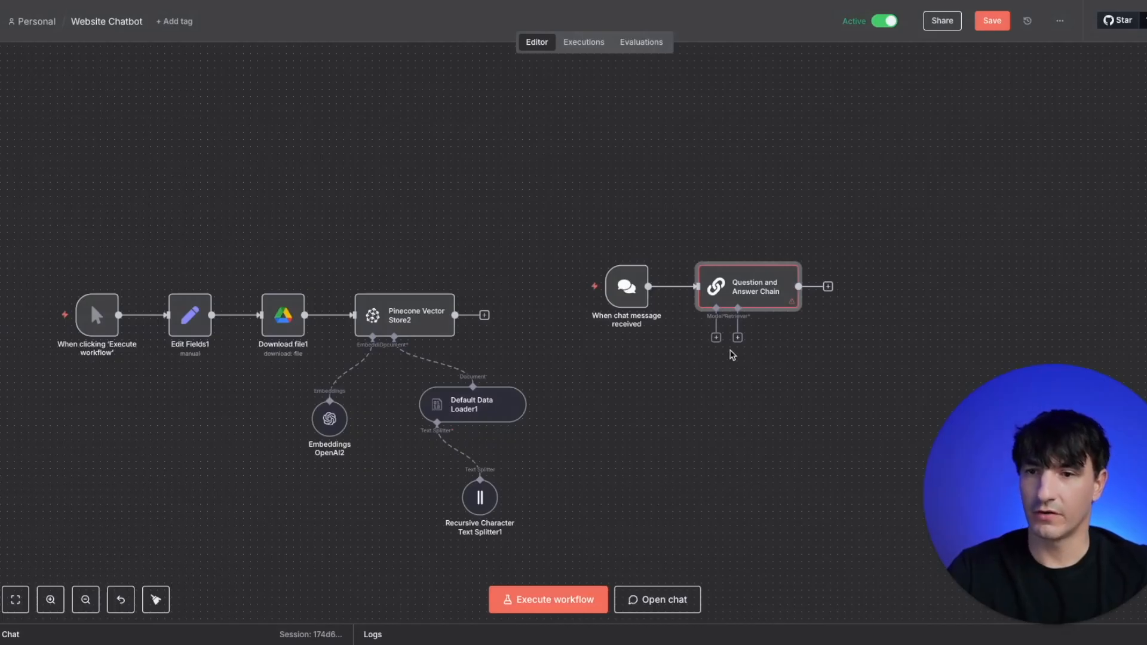
- Attach an OpenAI Chat Model to the Question and Answer Chain's model input
left_click(716, 338)
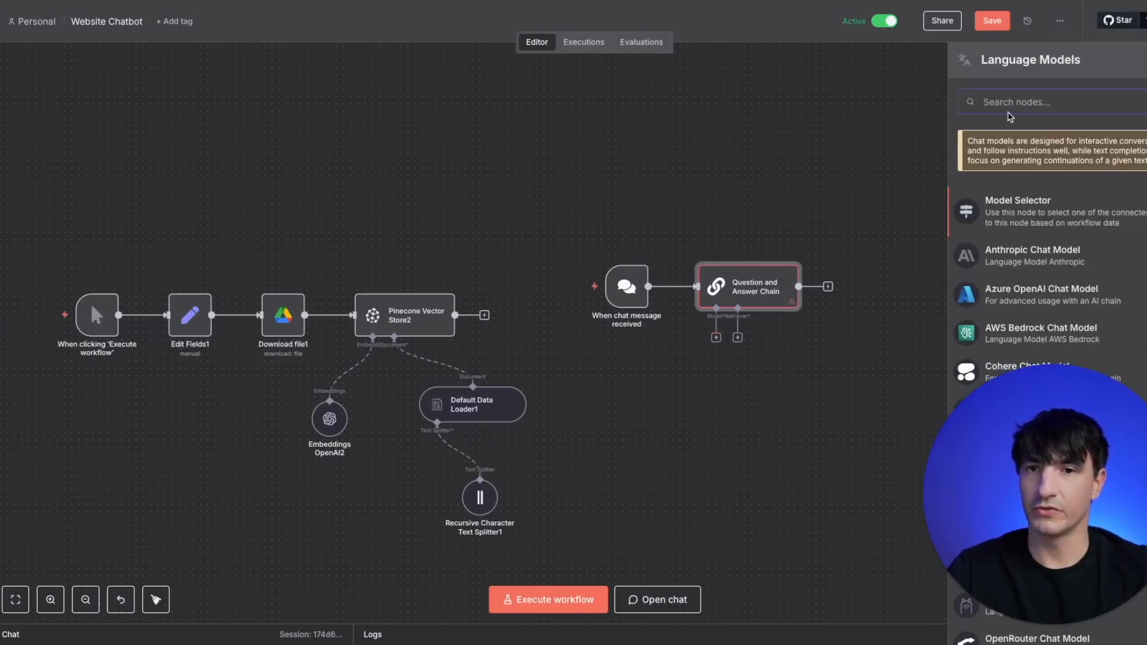
type("open")
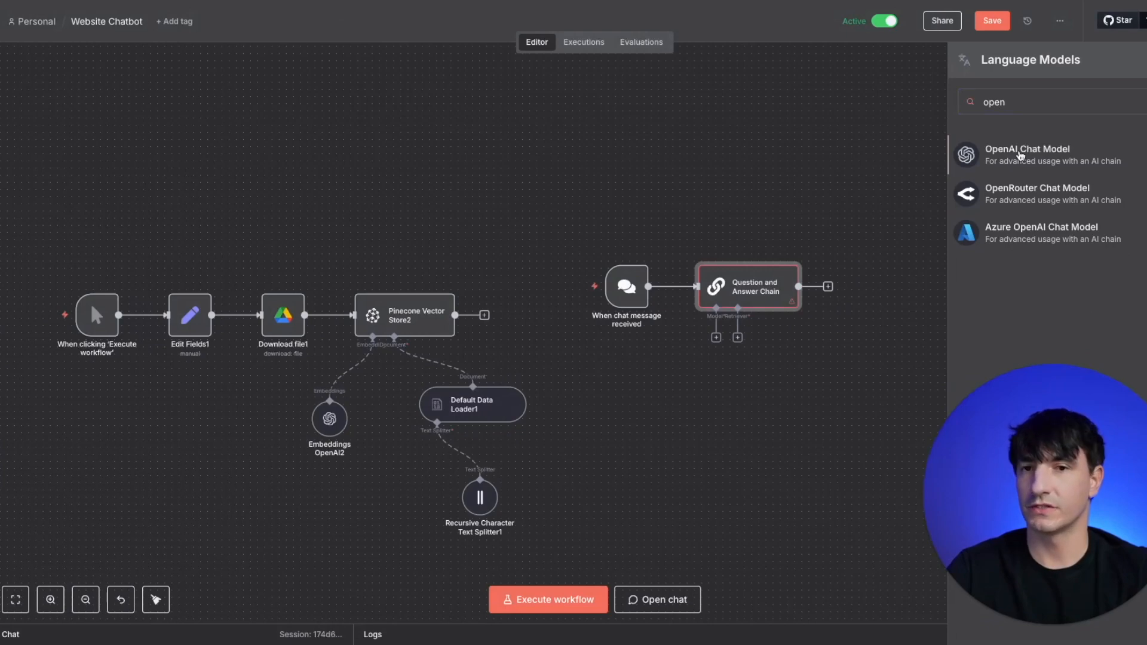
left_click(1021, 156)
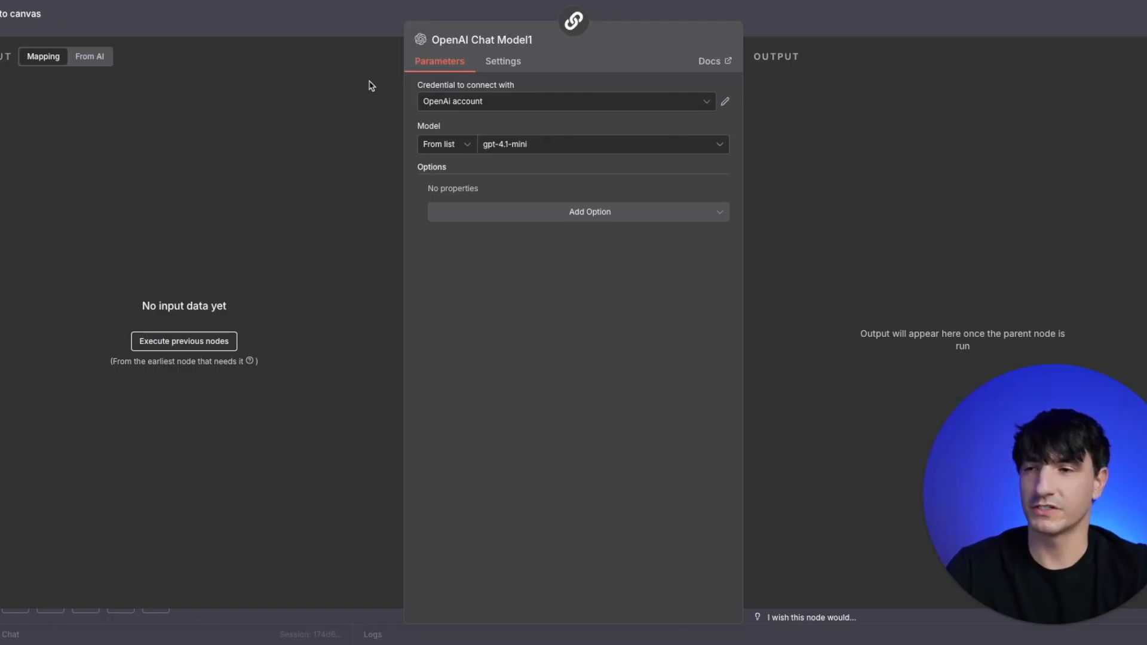
left_click(337, 31)
- Attach a Vector Store Retriever to the Question and Answer Chain and add a Pinecone Vector Store as the retriever's vector store
left_click(718, 341)
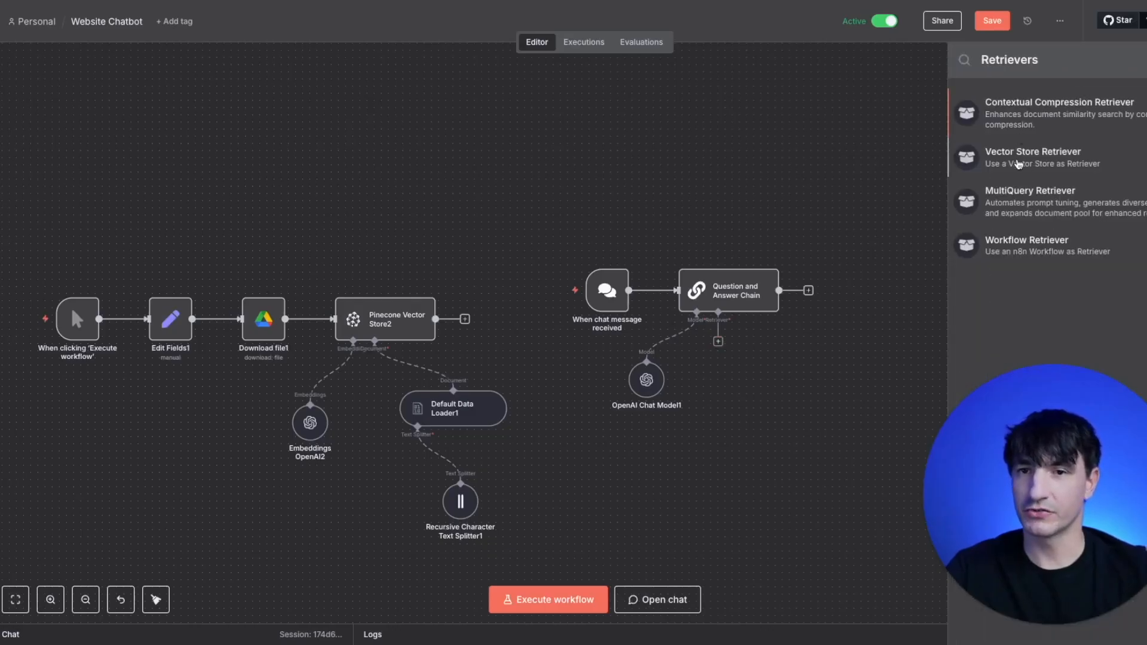
left_click(1018, 164)
left_click(346, 28)
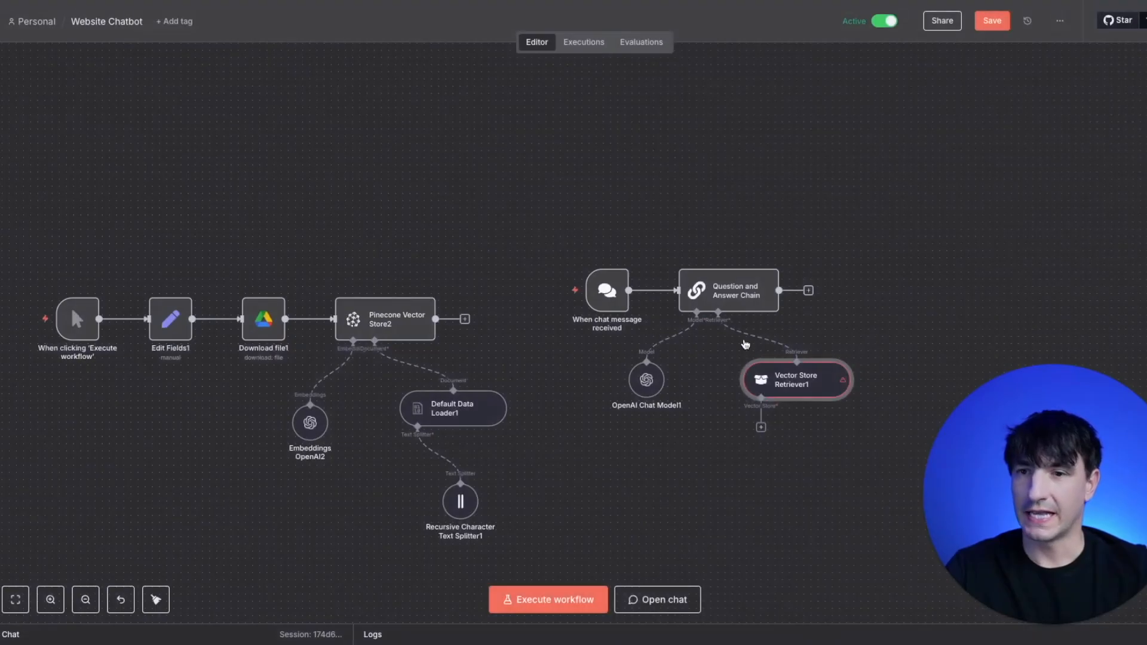
left_click(761, 427)
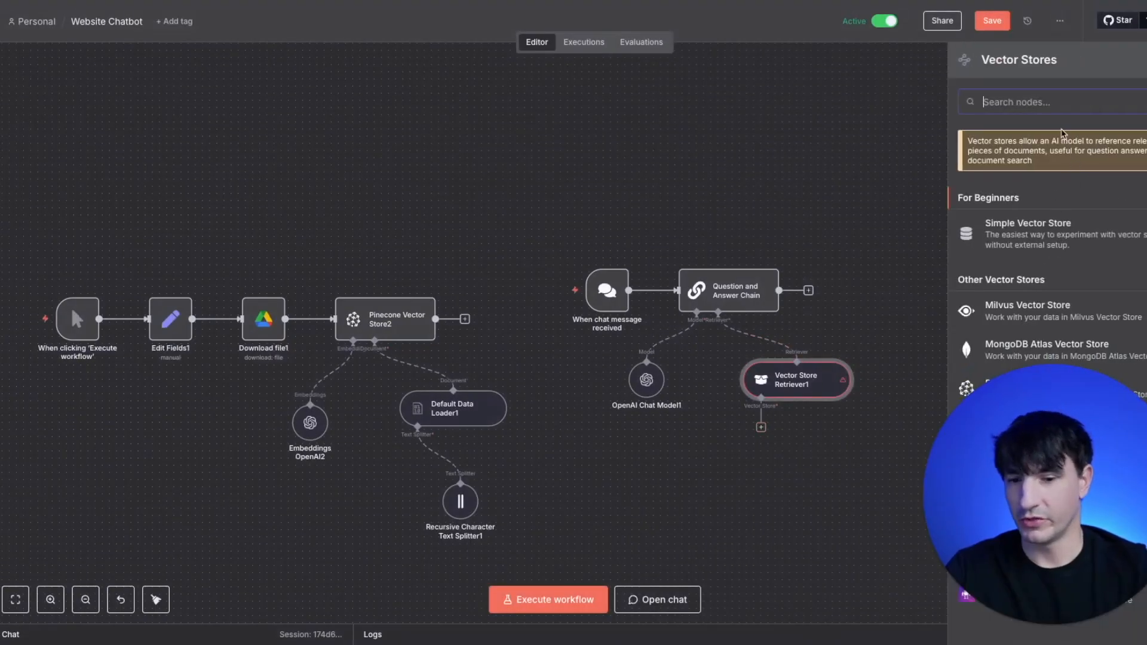
type("pine")
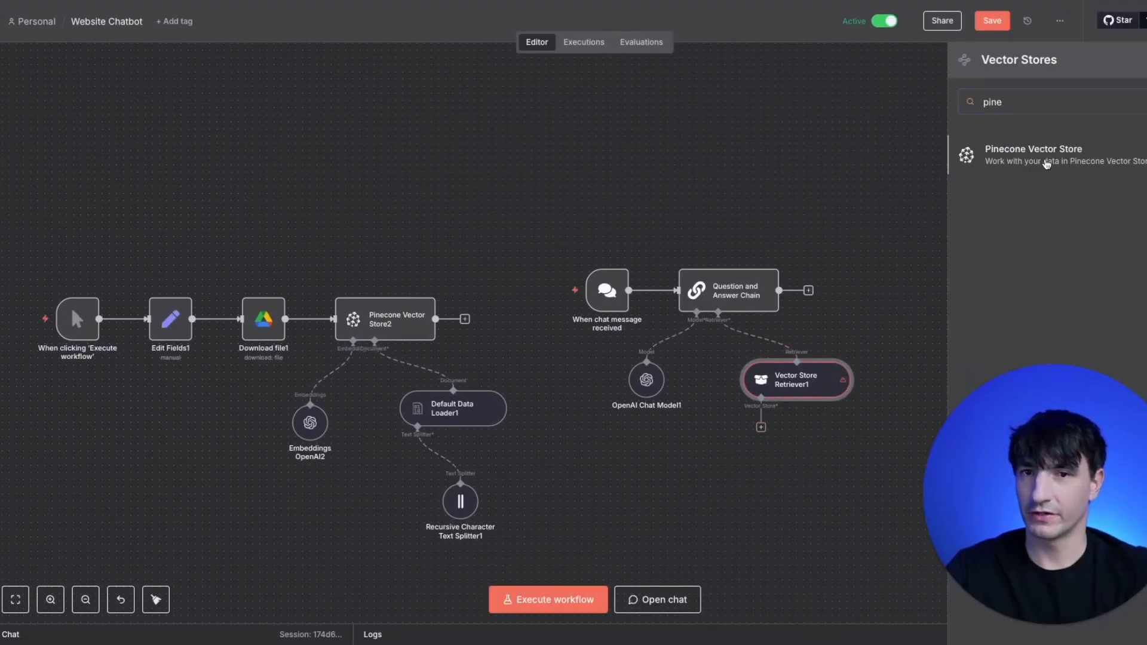
left_click(1047, 164)
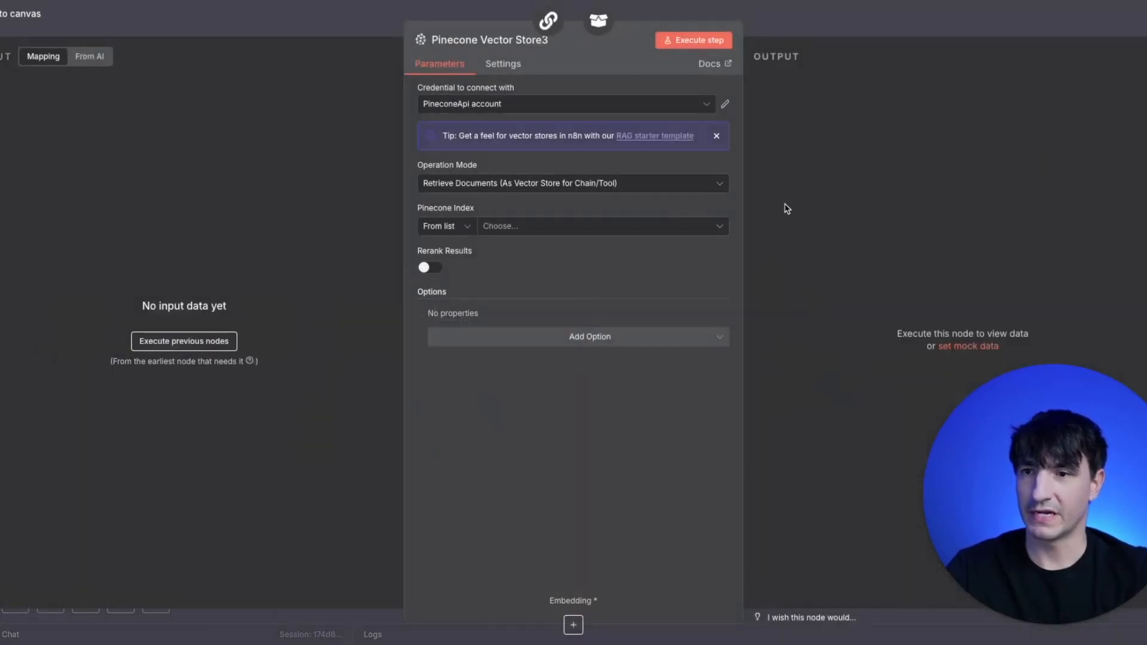
- Set the retriever's Pinecone Vector Store index to faq and place its node directly below the Vector Store Retriever
left_click(547, 231)
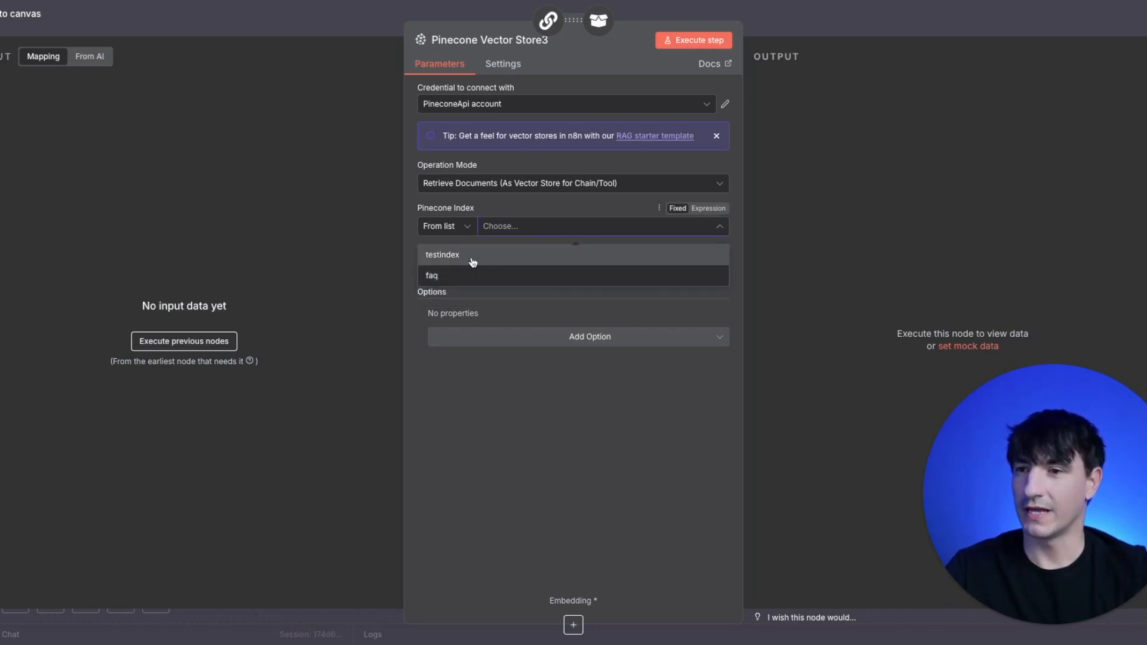
left_click(464, 276)
left_click(344, 27)
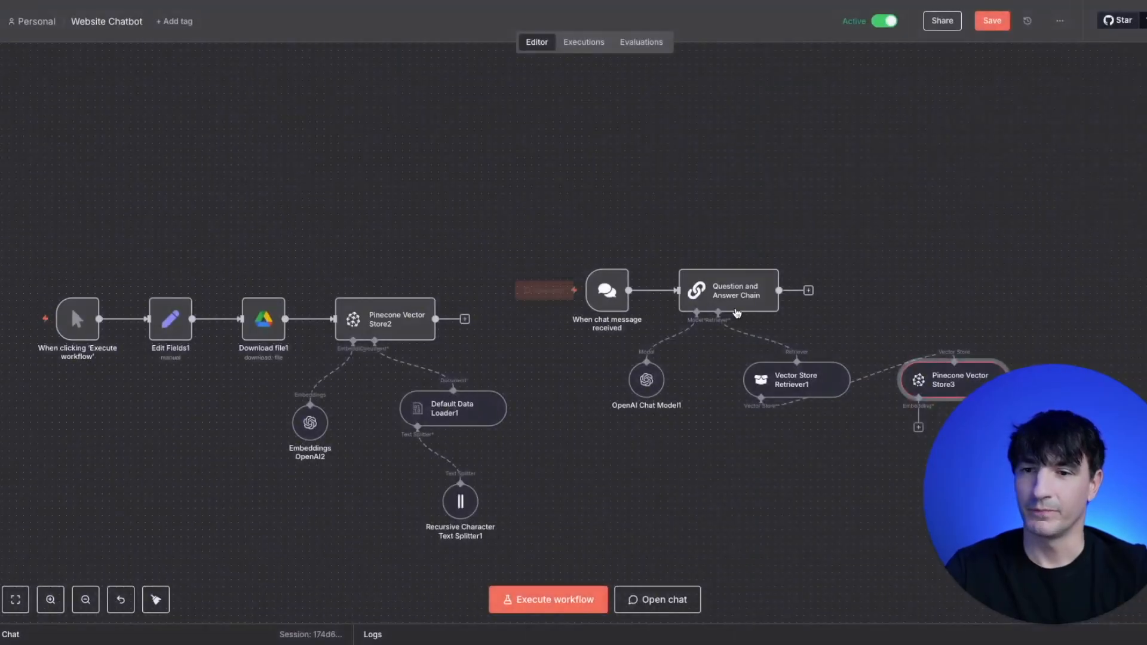
left_click_drag(917, 387, 738, 451)
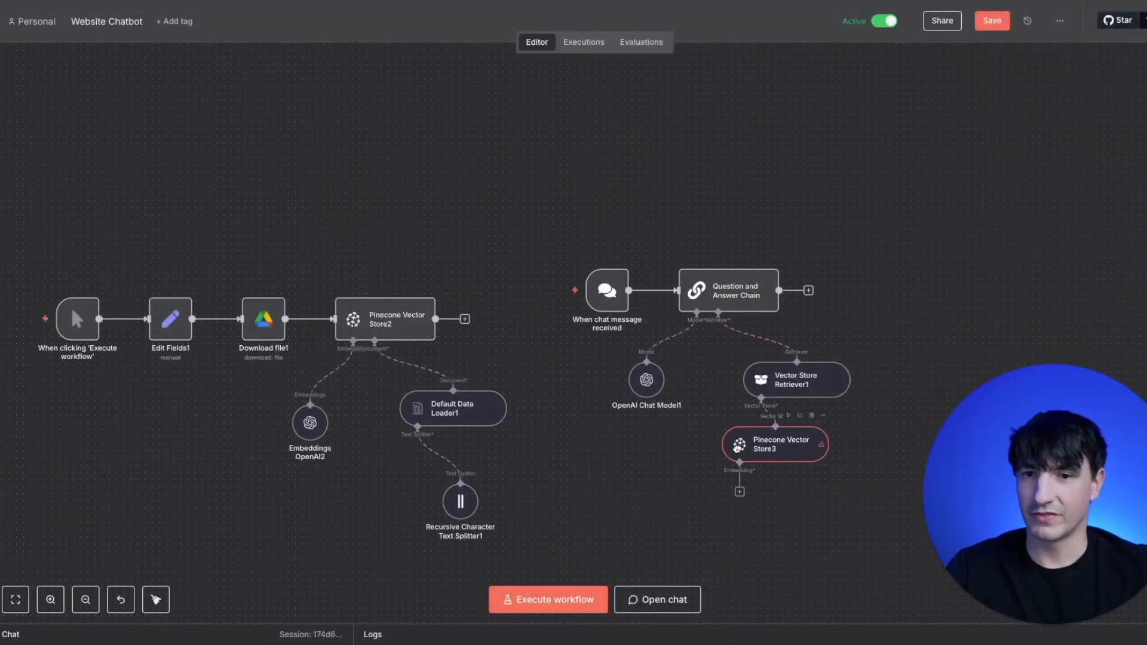
- Attach an Embeddings OpenAI node to the retriever's Pinecone Vector Store
left_click(741, 491)
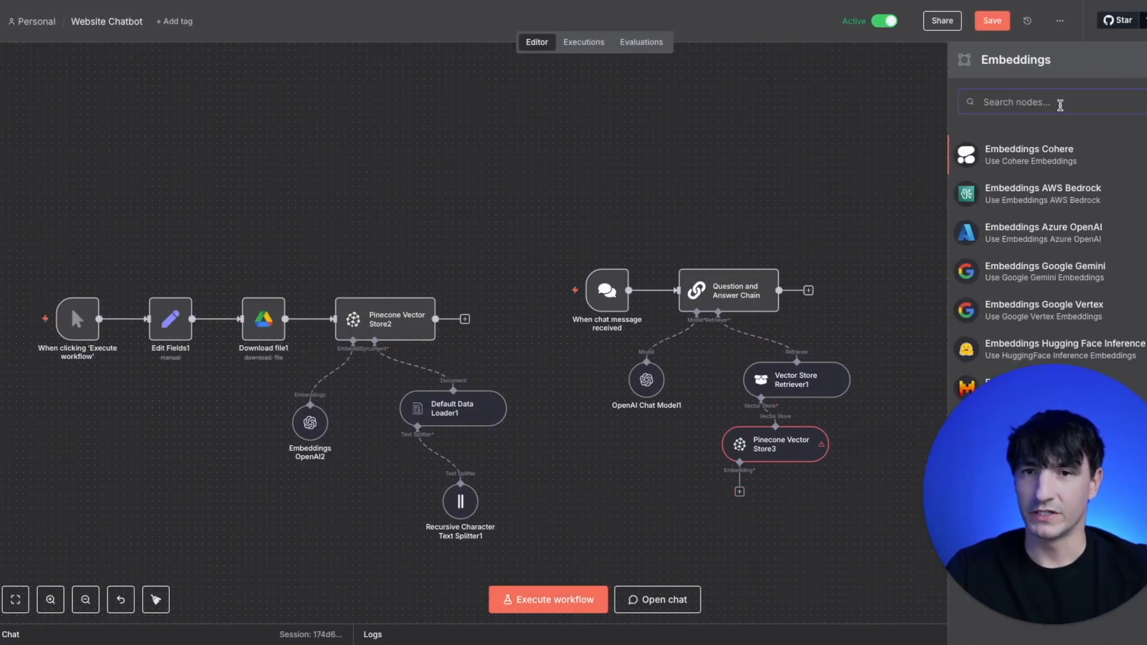
type("open")
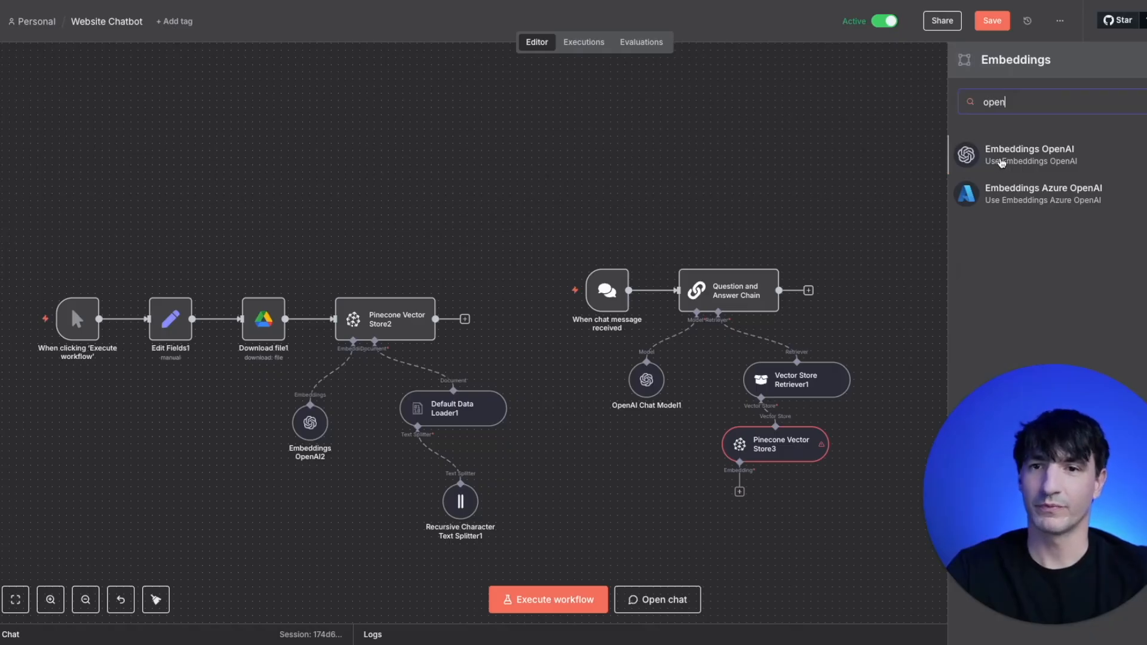
left_click(1001, 154)
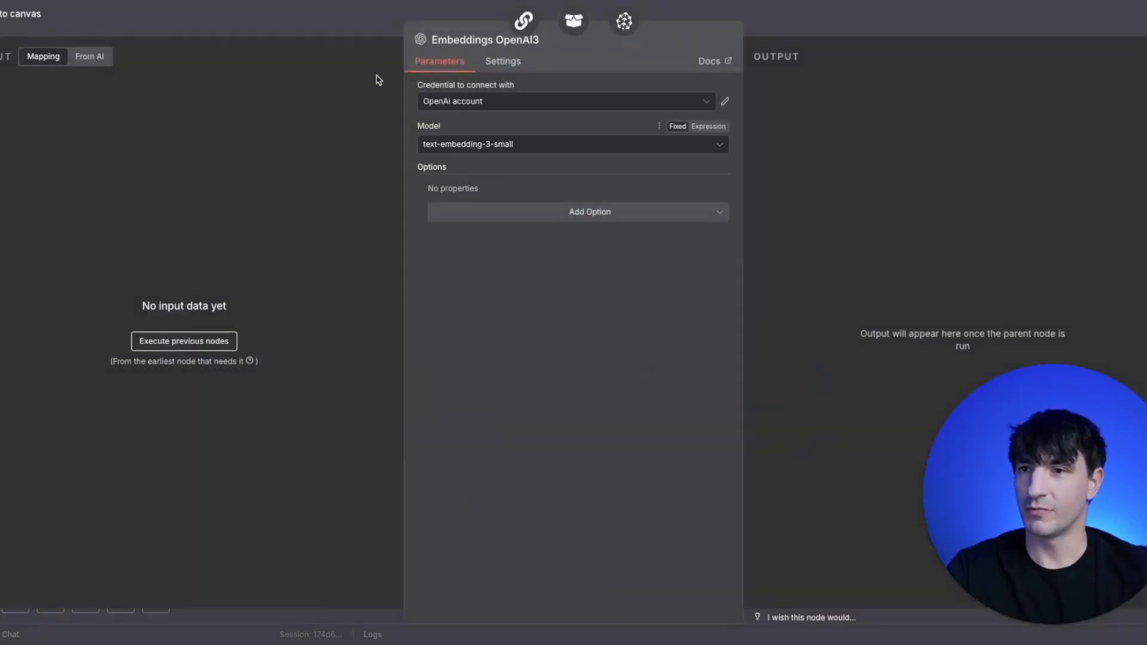
left_click(330, 11)
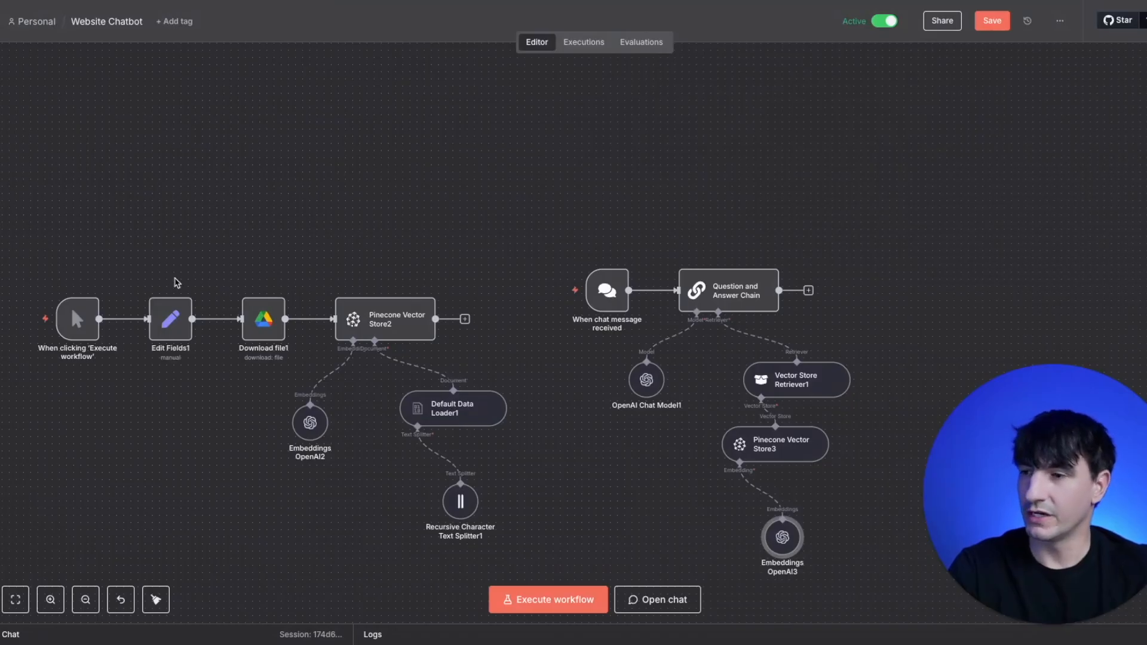
- Make the chat publicly available in the chat trigger node's settings
mouse_move(77, 322)
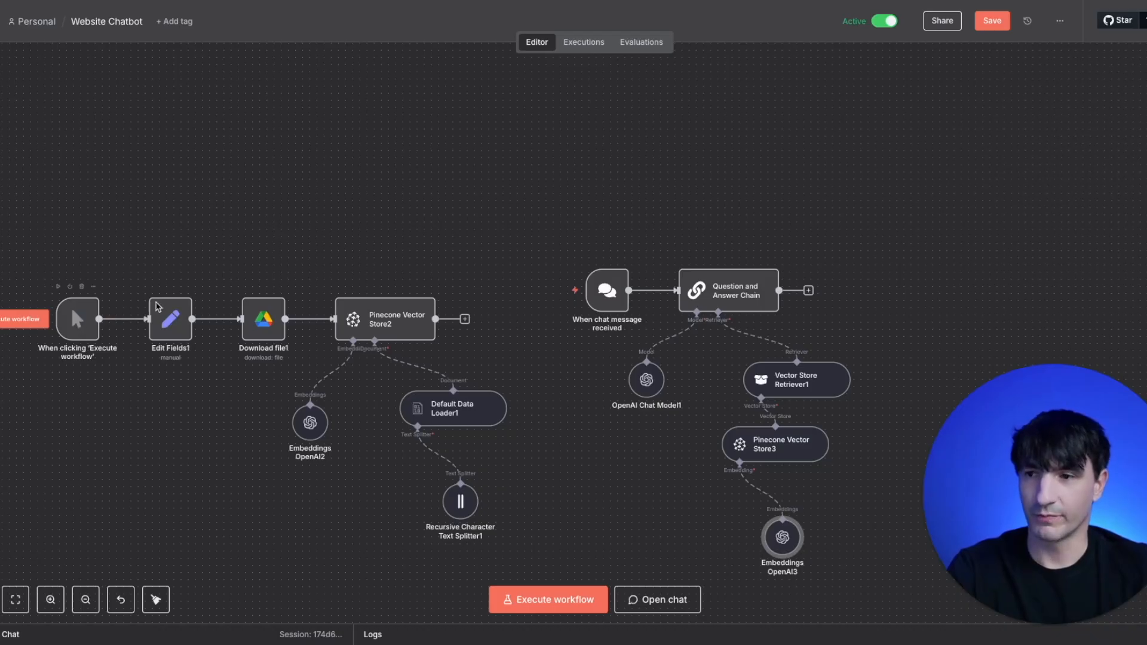
mouse_move(424, 334)
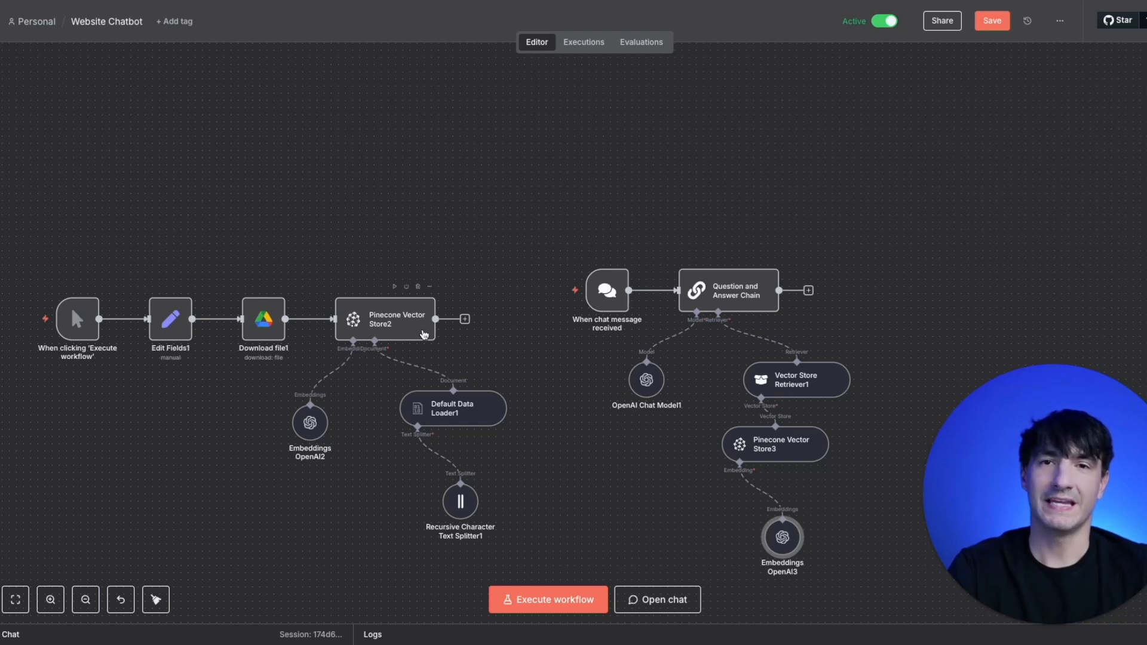
mouse_move(608, 277)
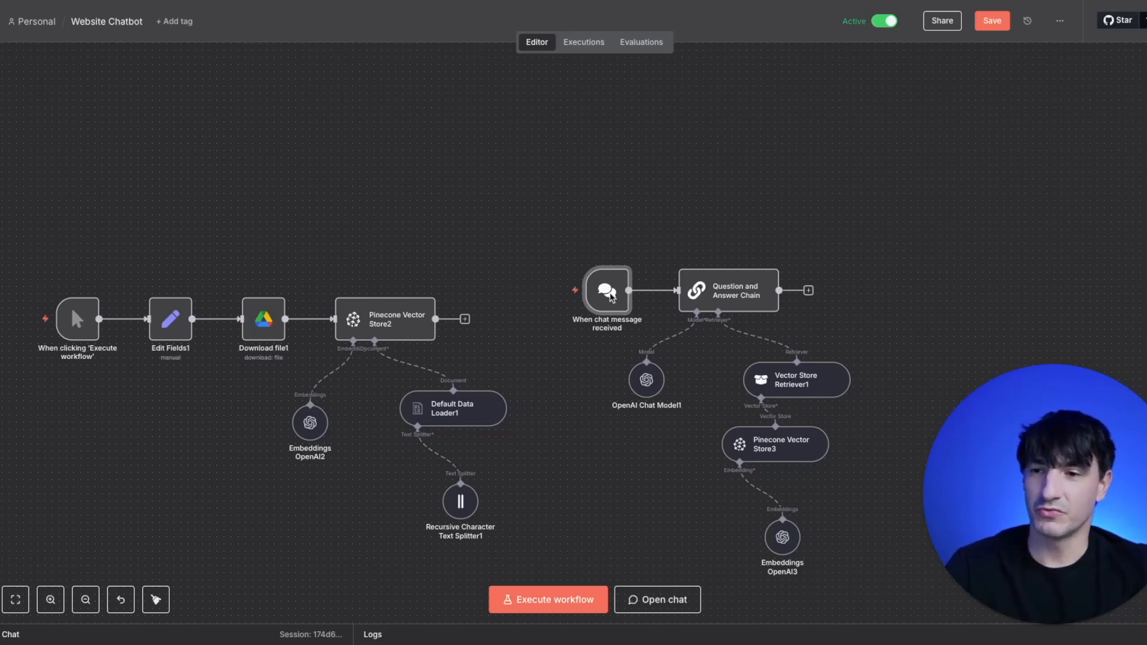
double_click(609, 296)
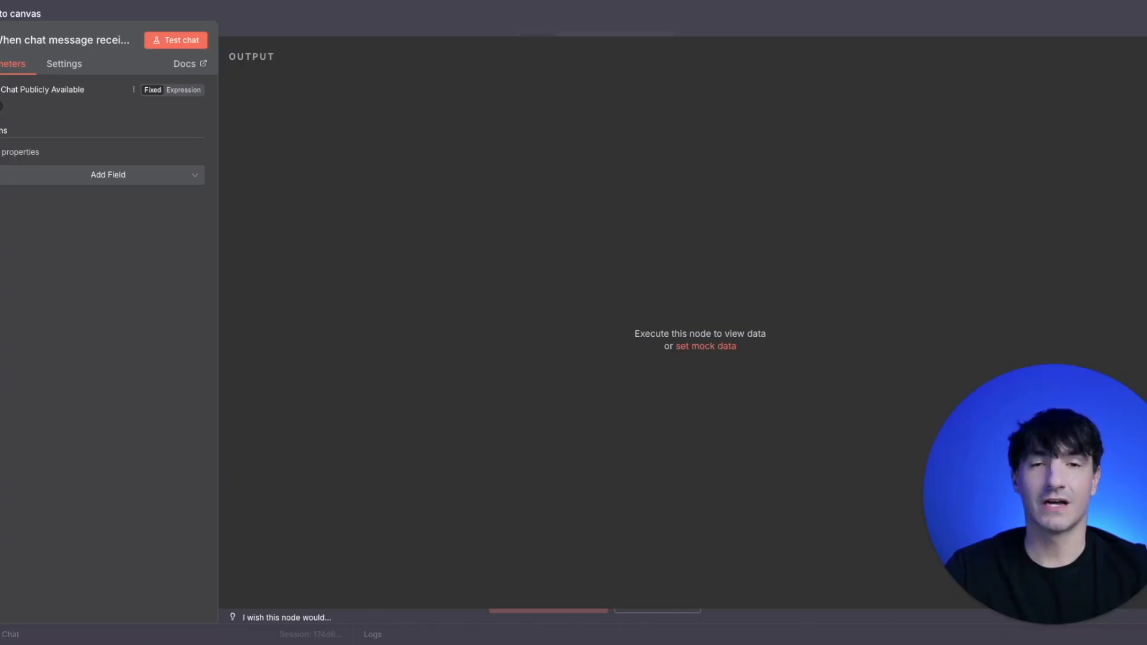
left_click(2, 106)
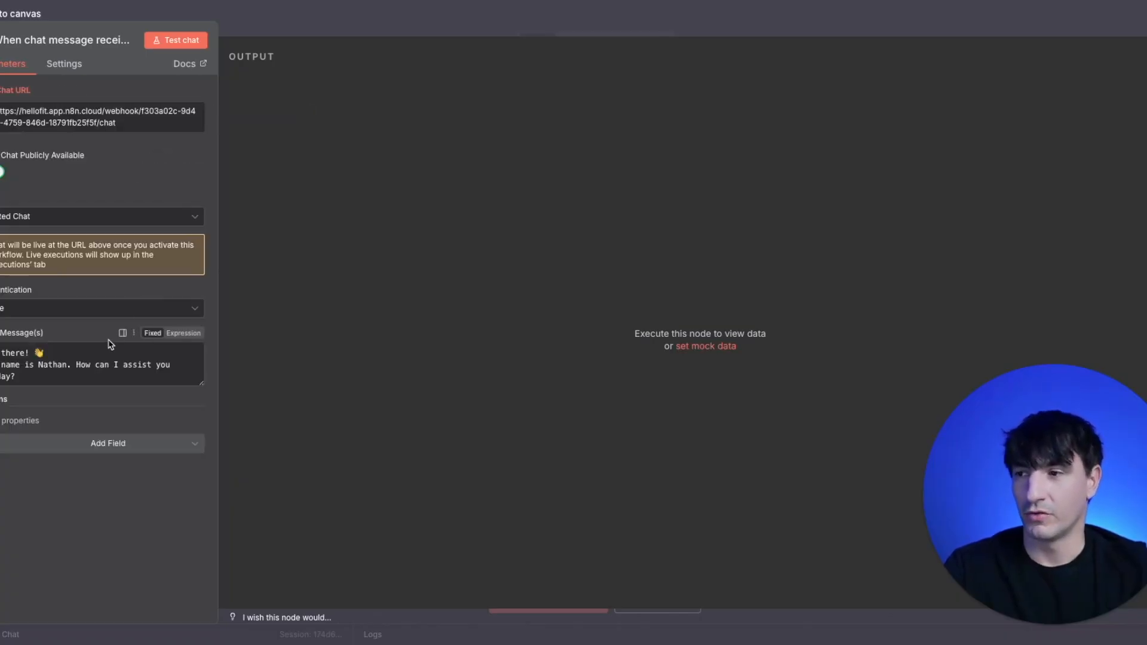
- Change the assistant's name in the chat trigger's initial message to Samantha
double_click(53, 369)
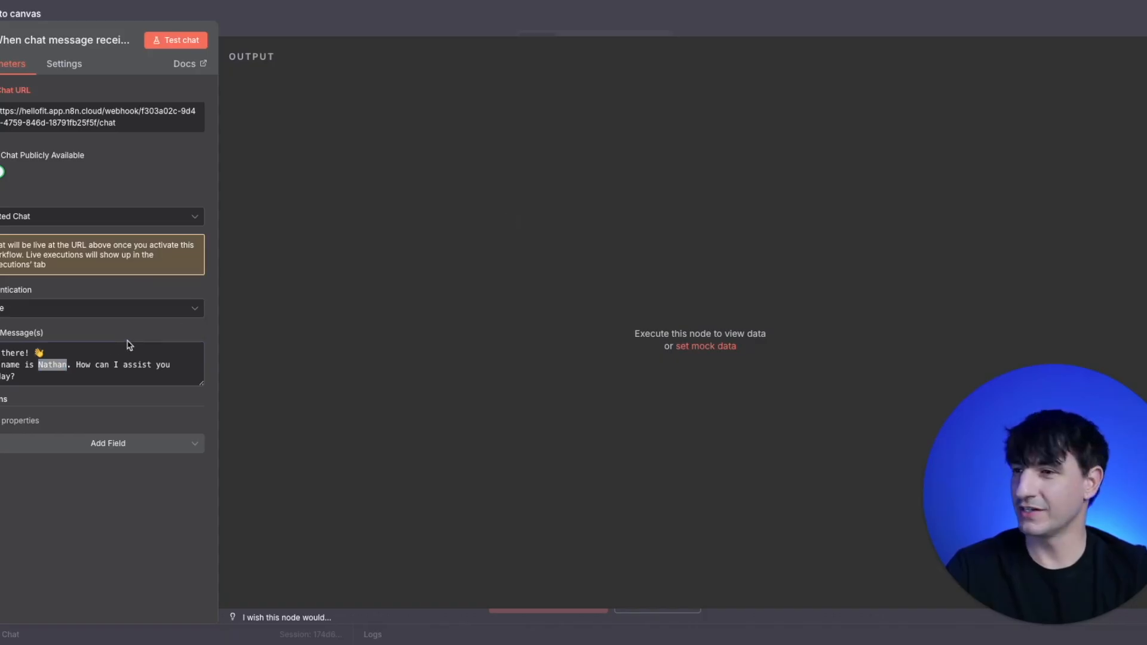
double_click(52, 365)
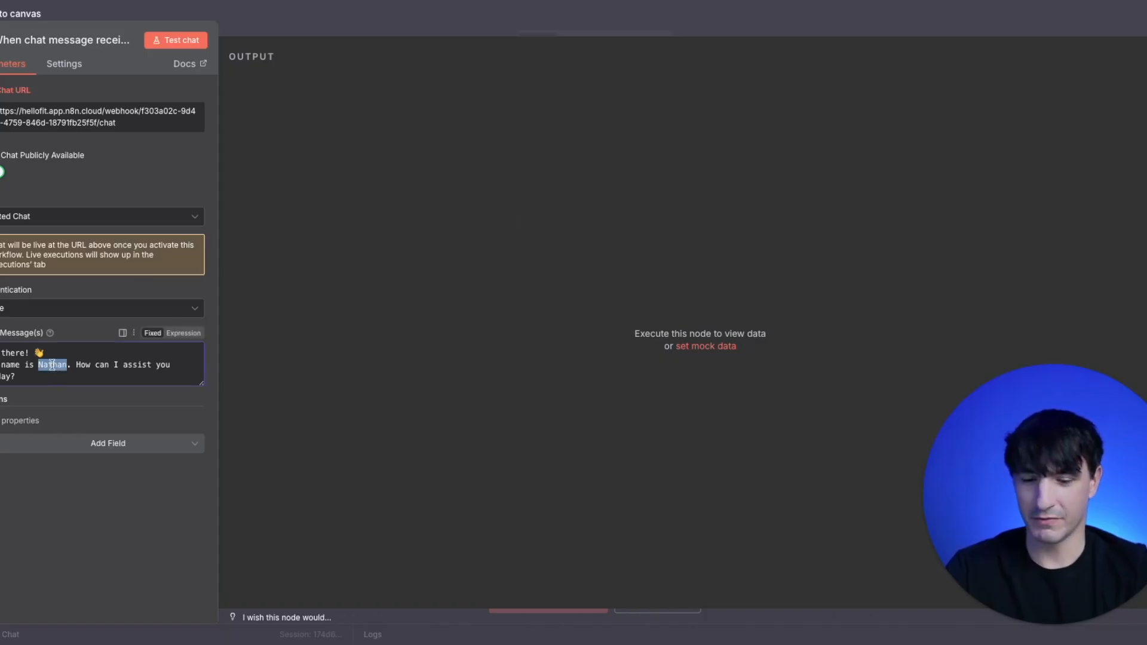
type("S")
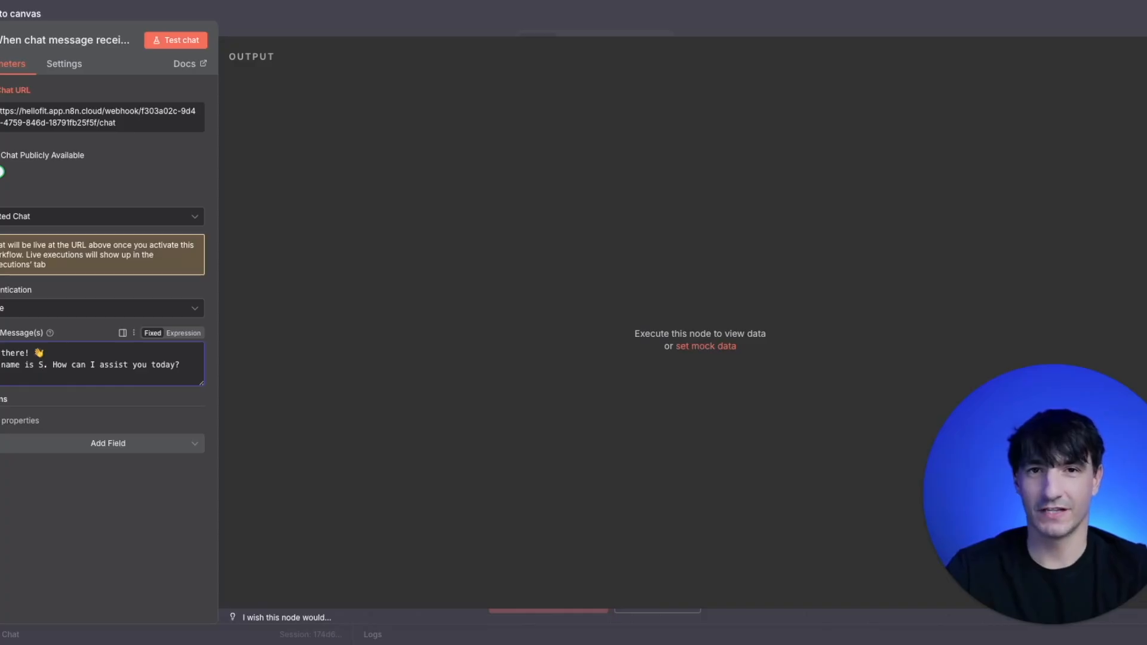
type("amantha")
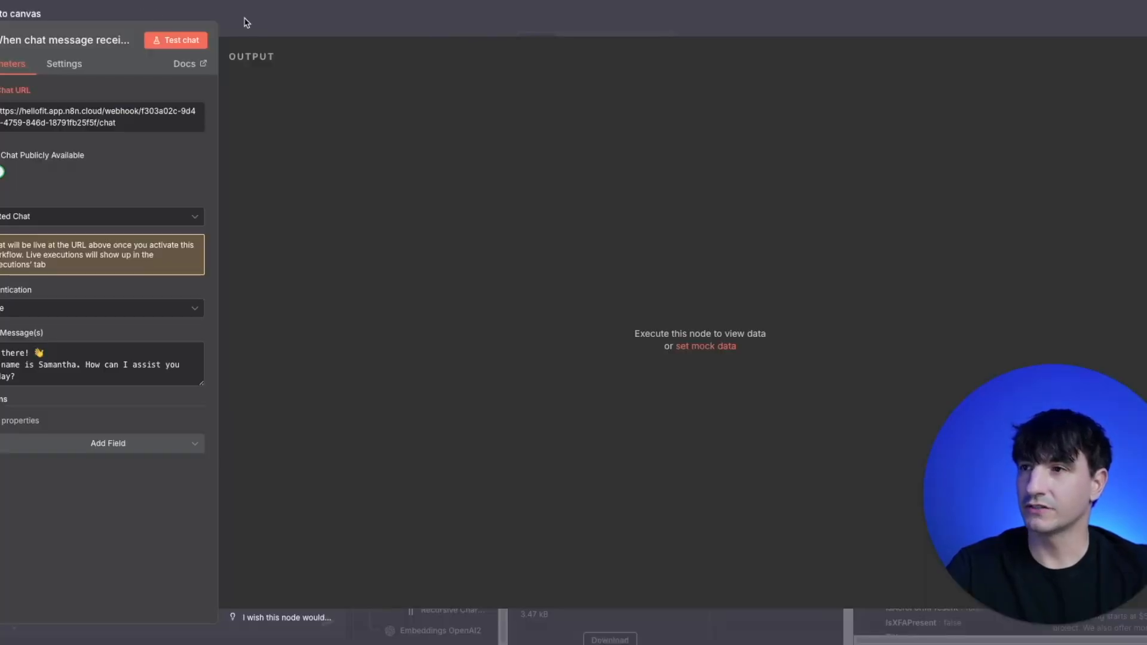
- Return to the Website Chatbot workflow and set the chat trigger's mode to Embedded Chat
left_click(256, 21)
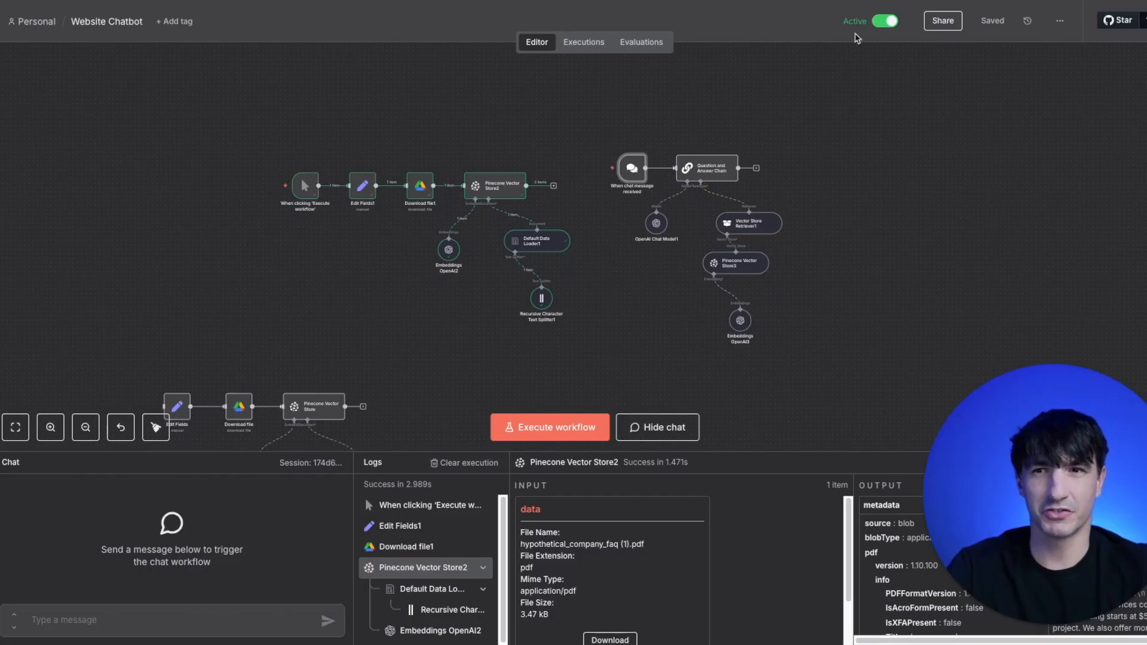
double_click(622, 176)
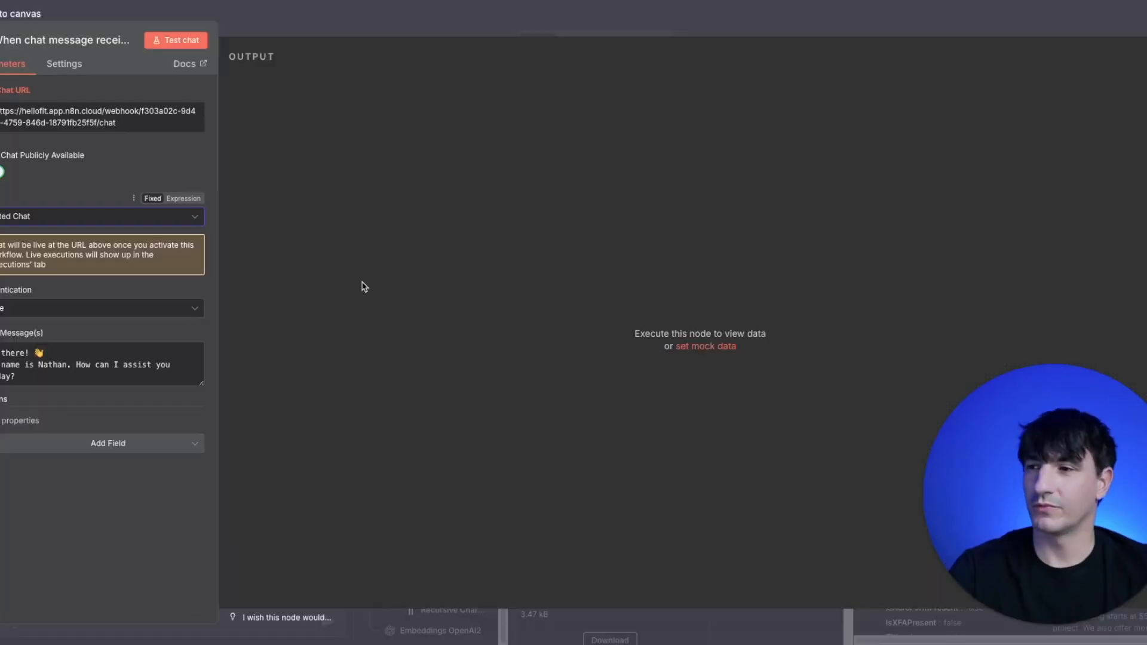
left_click(74, 222)
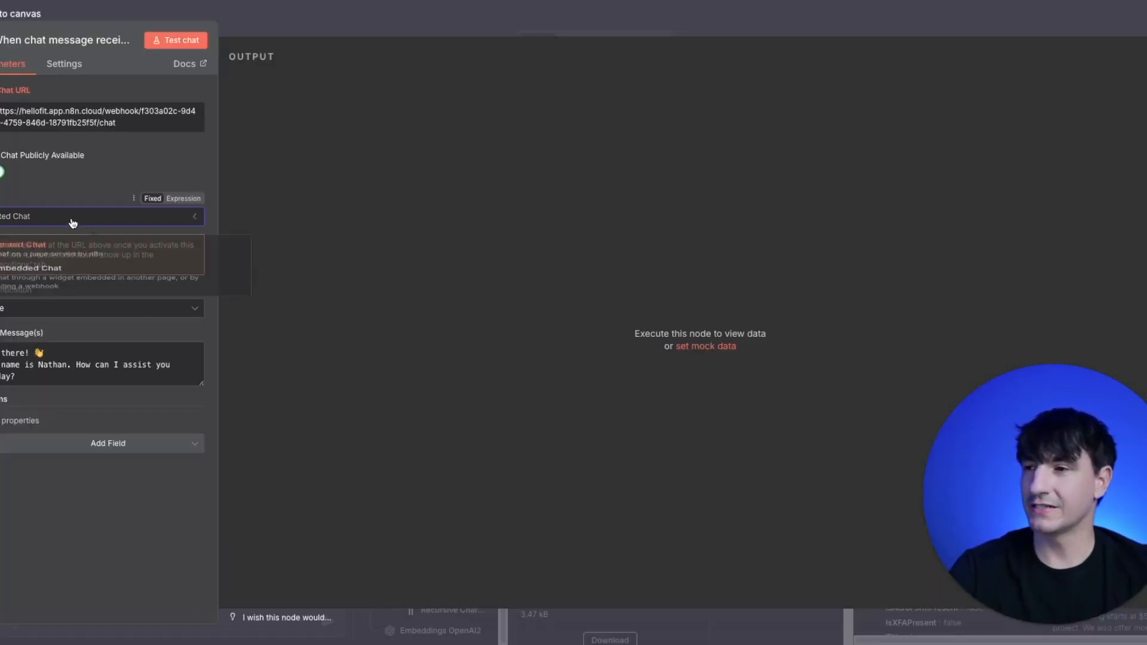
left_click(73, 293)
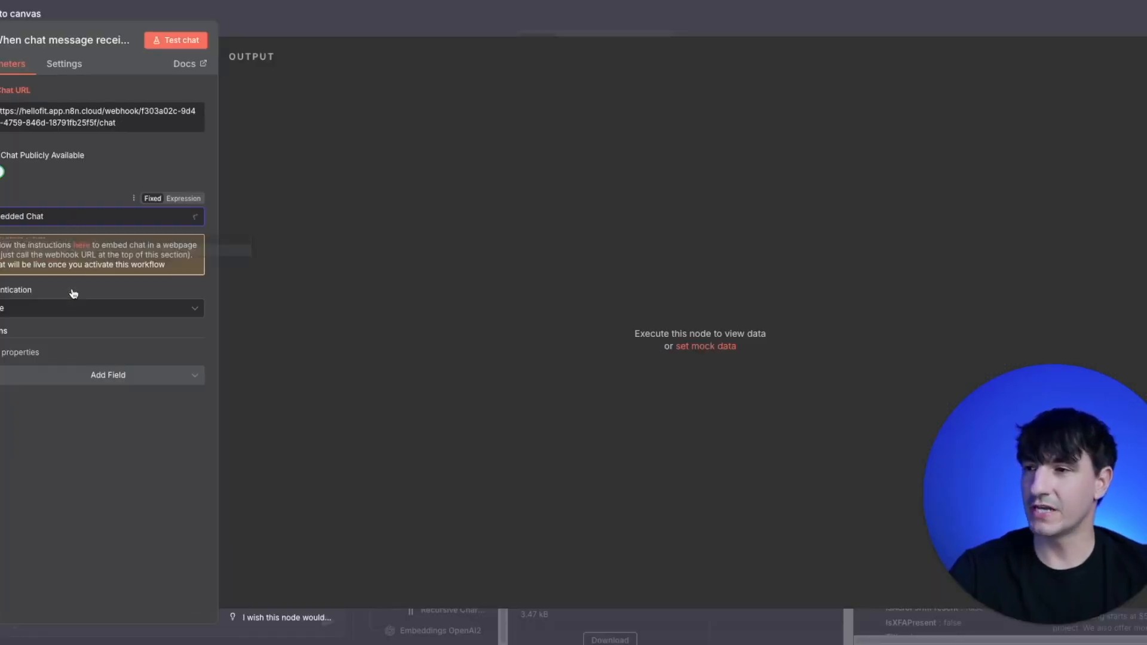
- Open the linked embedding instructions and examine the CDN Embed section, including its production webhook URL placeholder
left_click(84, 252)
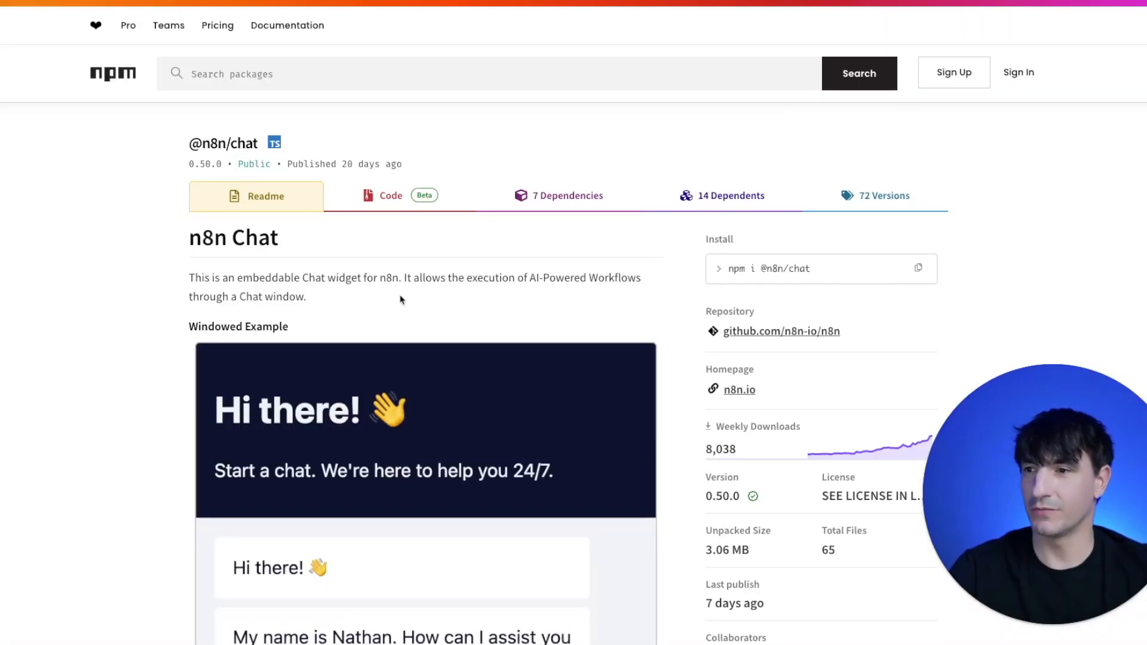
scroll(427, 295, "down", 3)
scroll(426, 296, "down", 10)
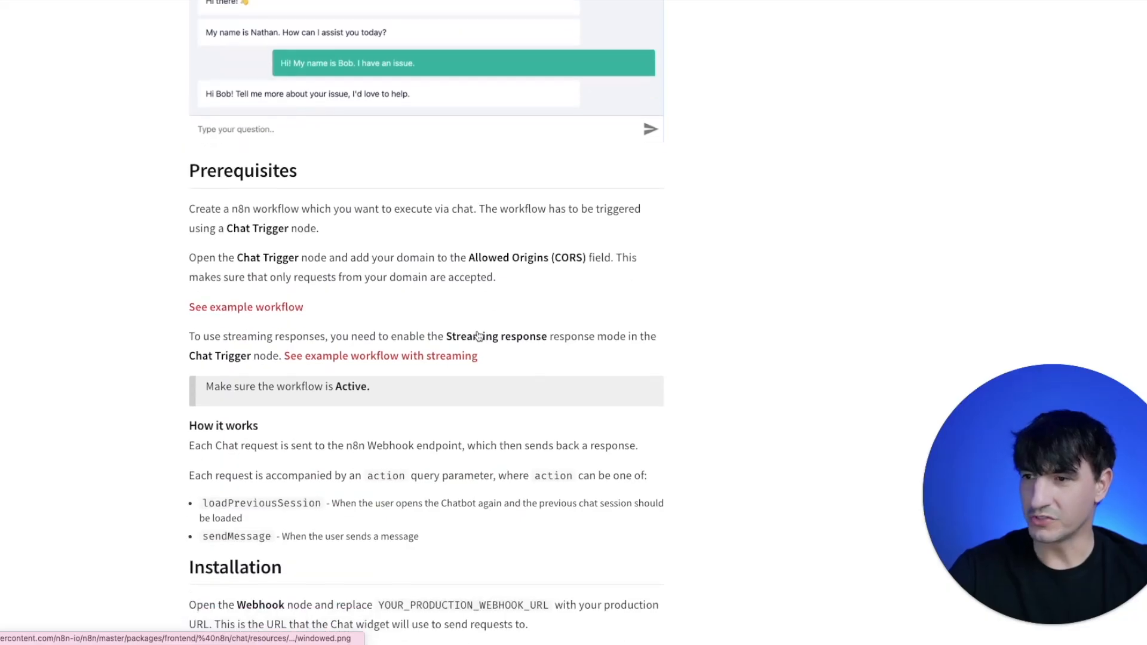
scroll(460, 333, "down", 7)
scroll(194, 178, "up", 1)
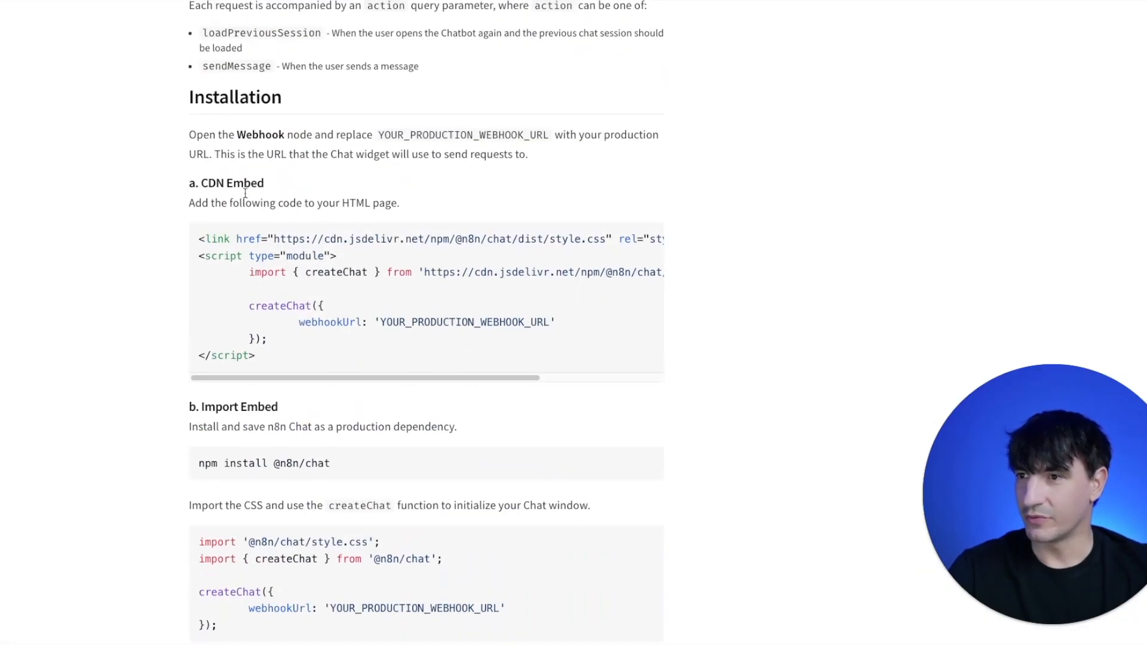
left_click_drag(194, 178, 291, 187)
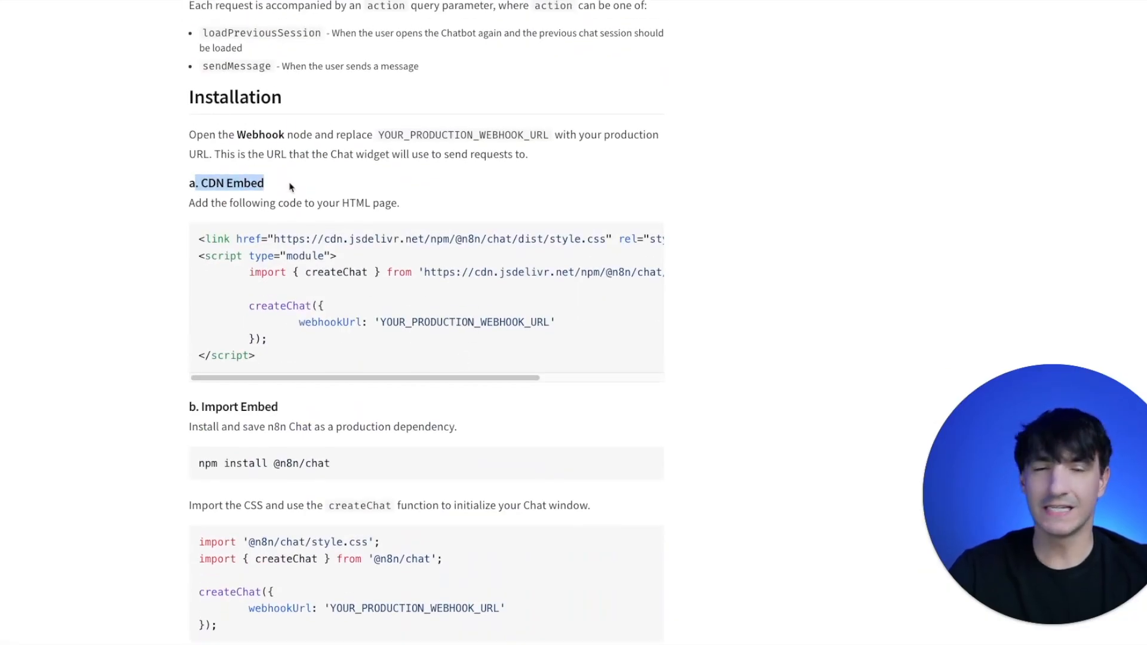
left_click(241, 253)
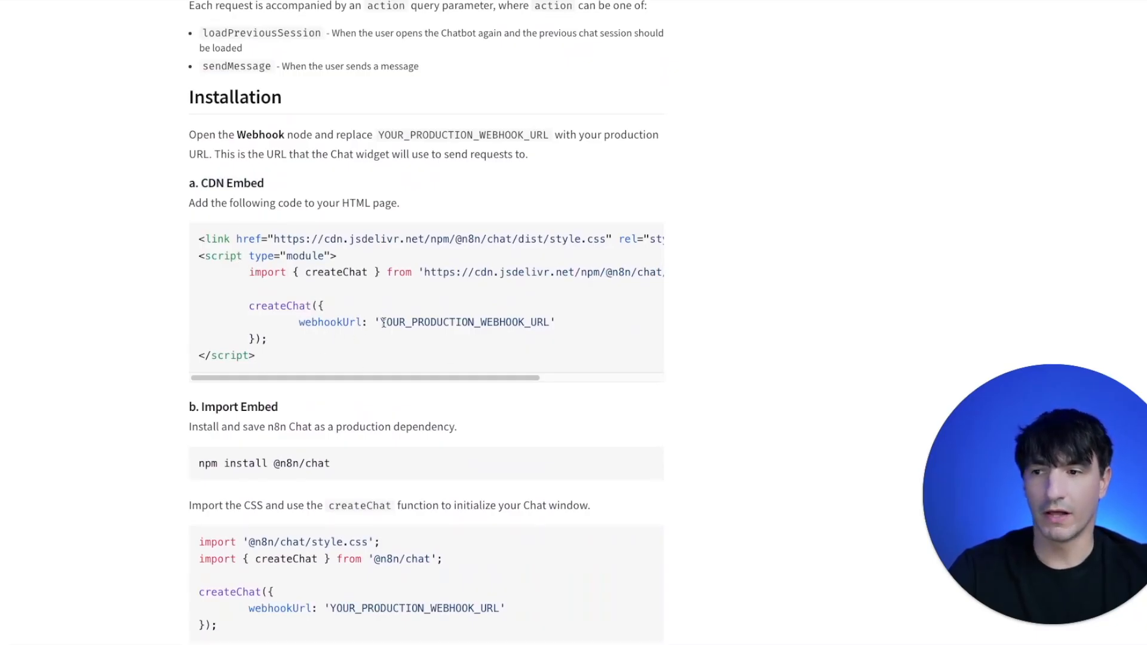
left_click_drag(381, 322, 549, 325)
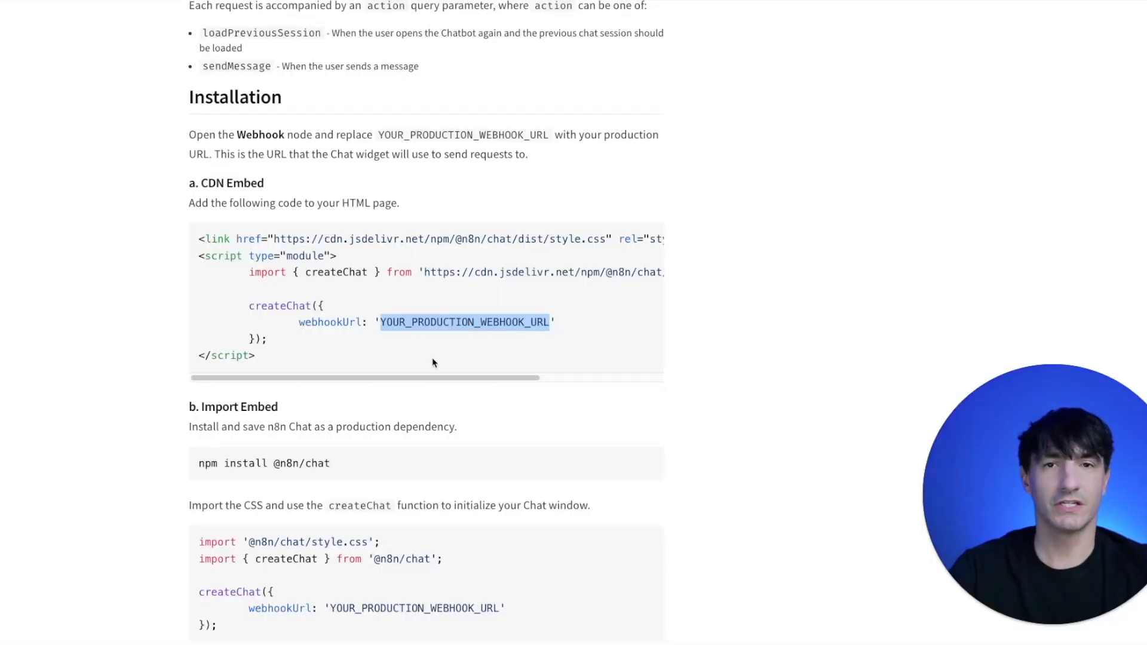
- Copy the complete CDN Embed code block from the n8n Chat instructions
left_click(296, 296)
left_click_drag(274, 356, 164, 220)
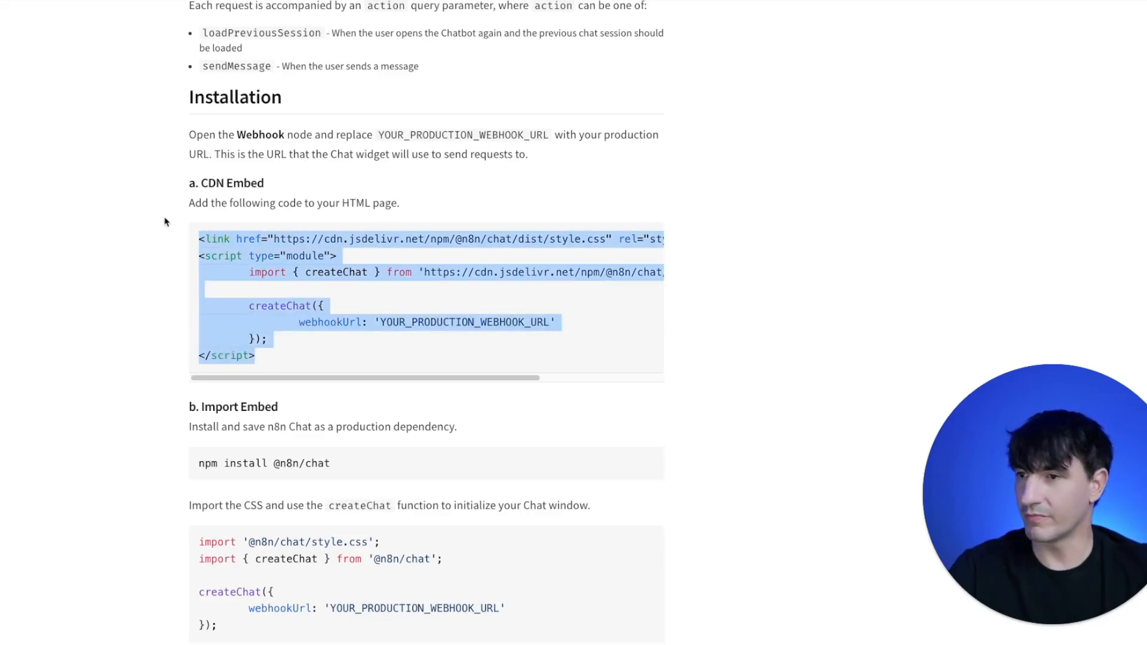
right_click(289, 251)
left_click(359, 282)
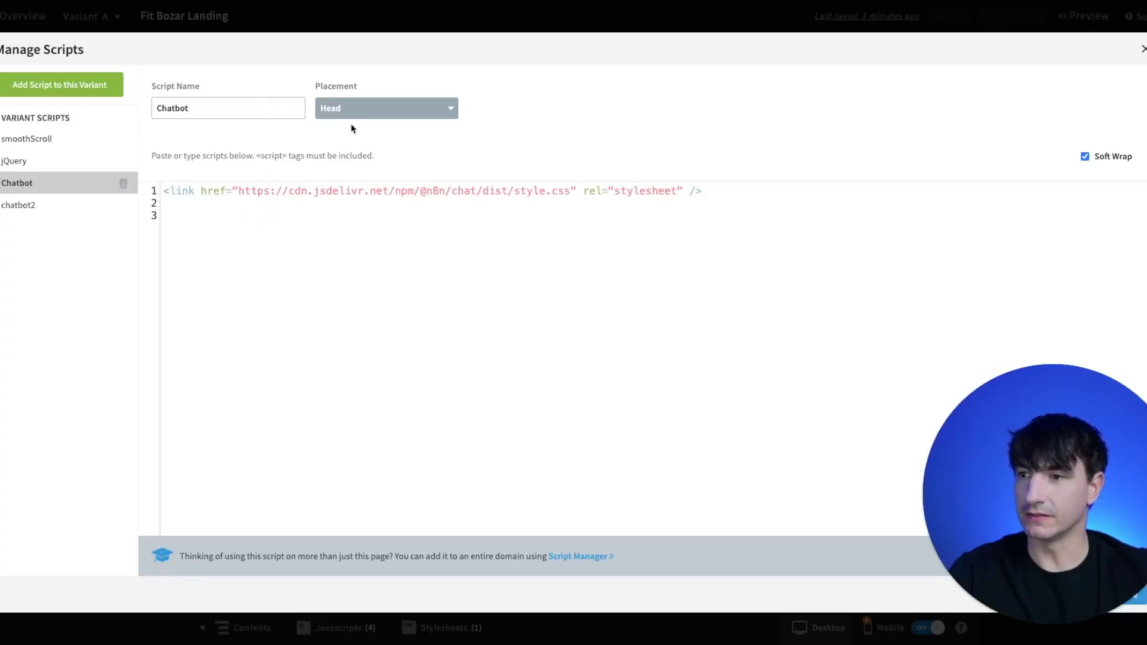
- Review the Chatbot and chatbot2 scripts, their placement and code in the landing page's script manager
left_click(239, 109)
left_click(37, 210)
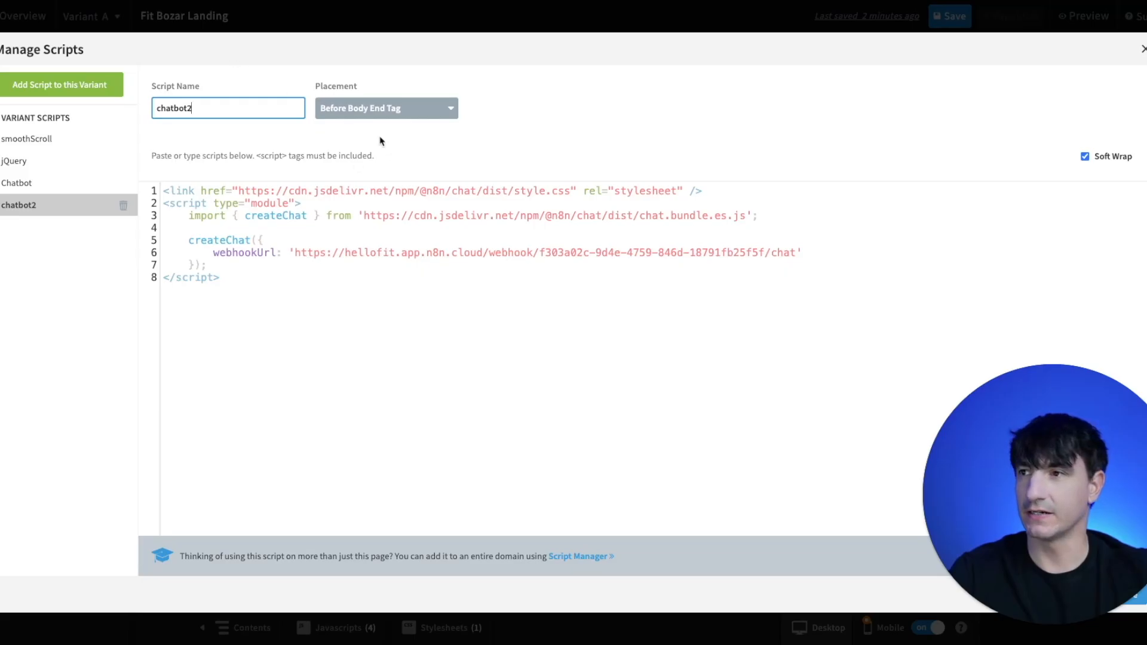
- Switch to the published landing page, open its chat widget and send the question "What services do you offer?"
left_click(791, 18)
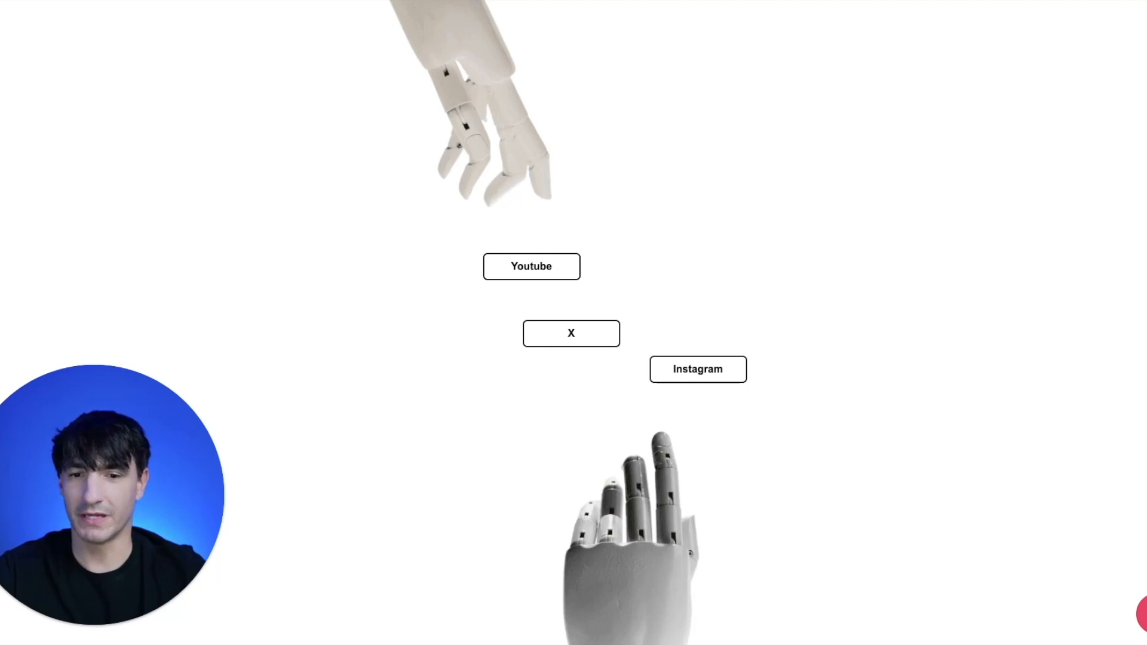
left_click(1143, 614)
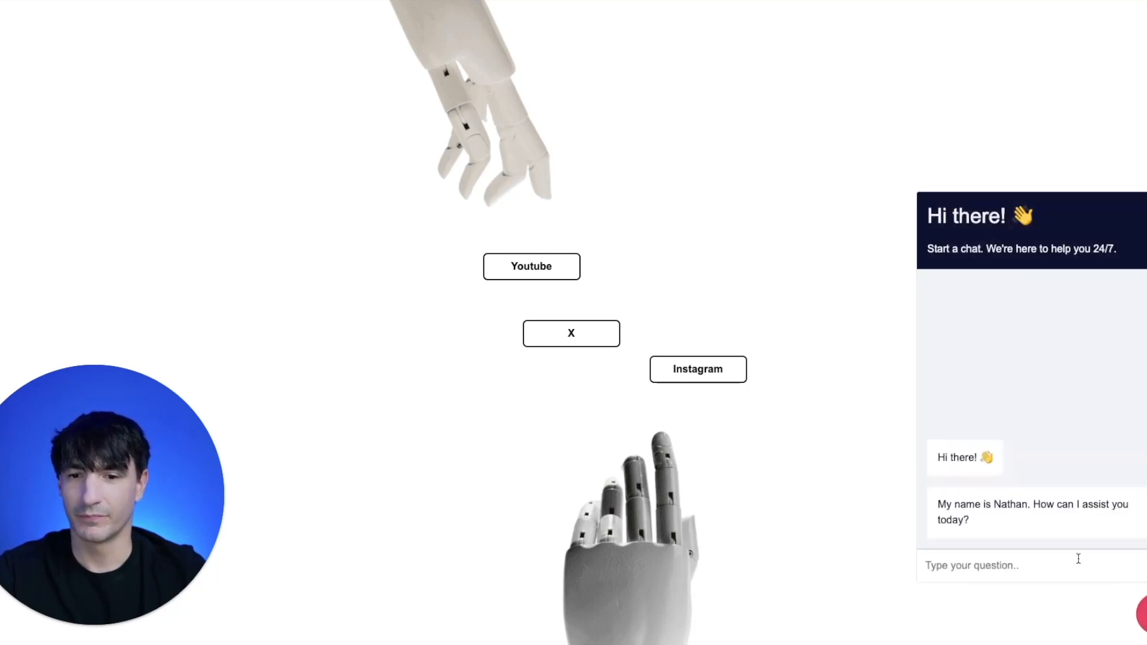
left_click(1005, 574)
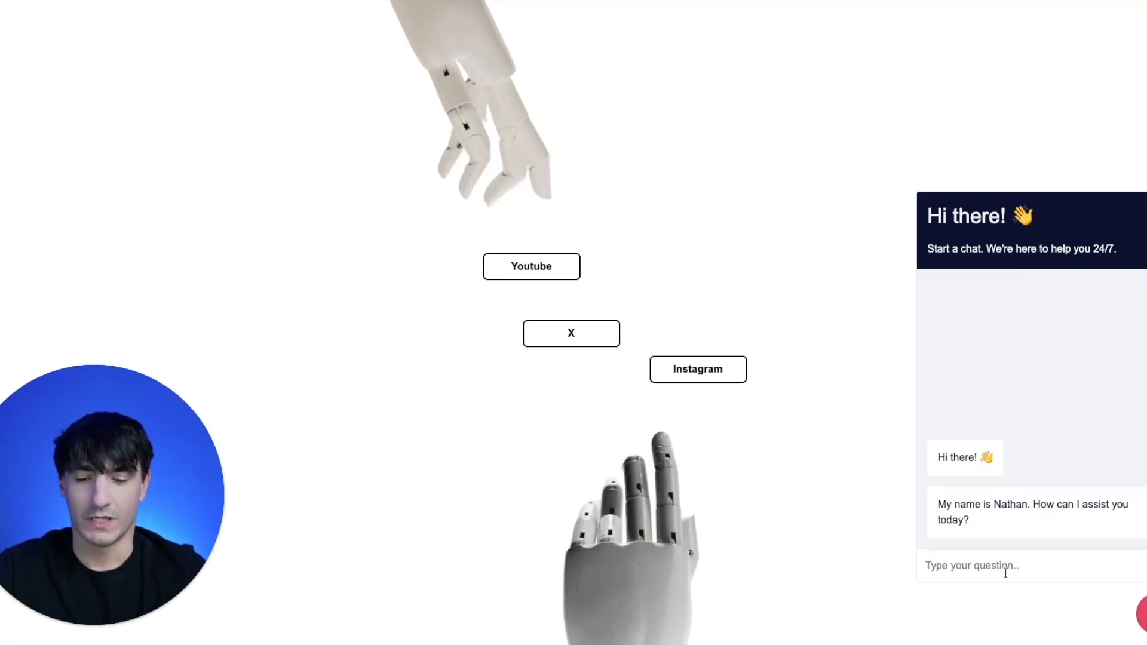
type("What ")
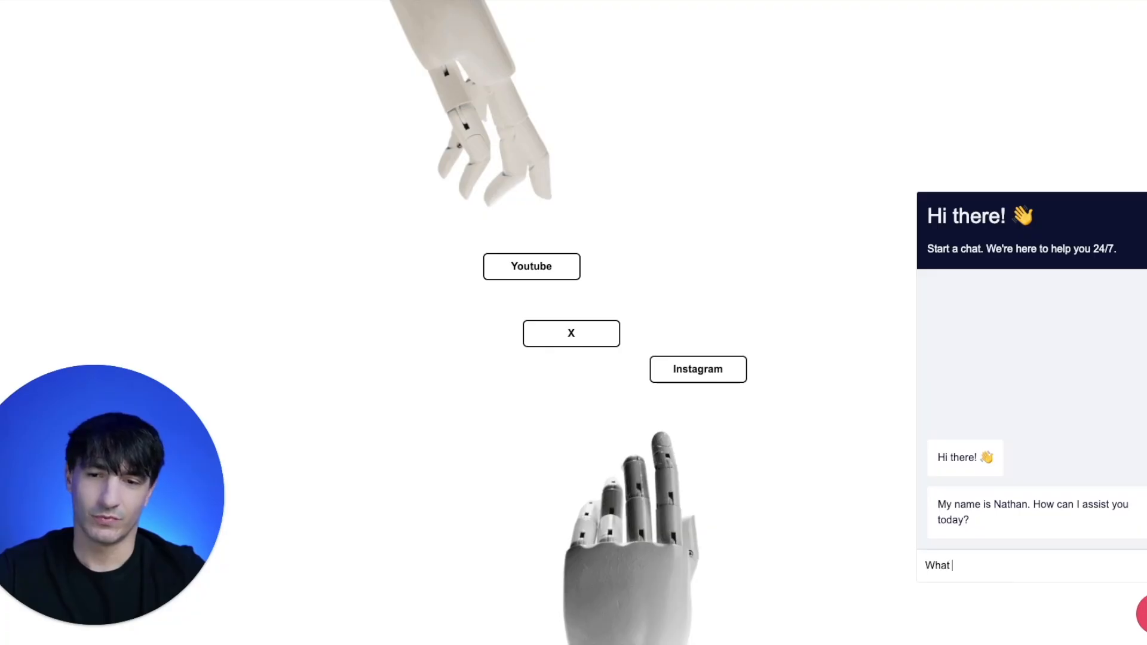
type("services do you offer?")
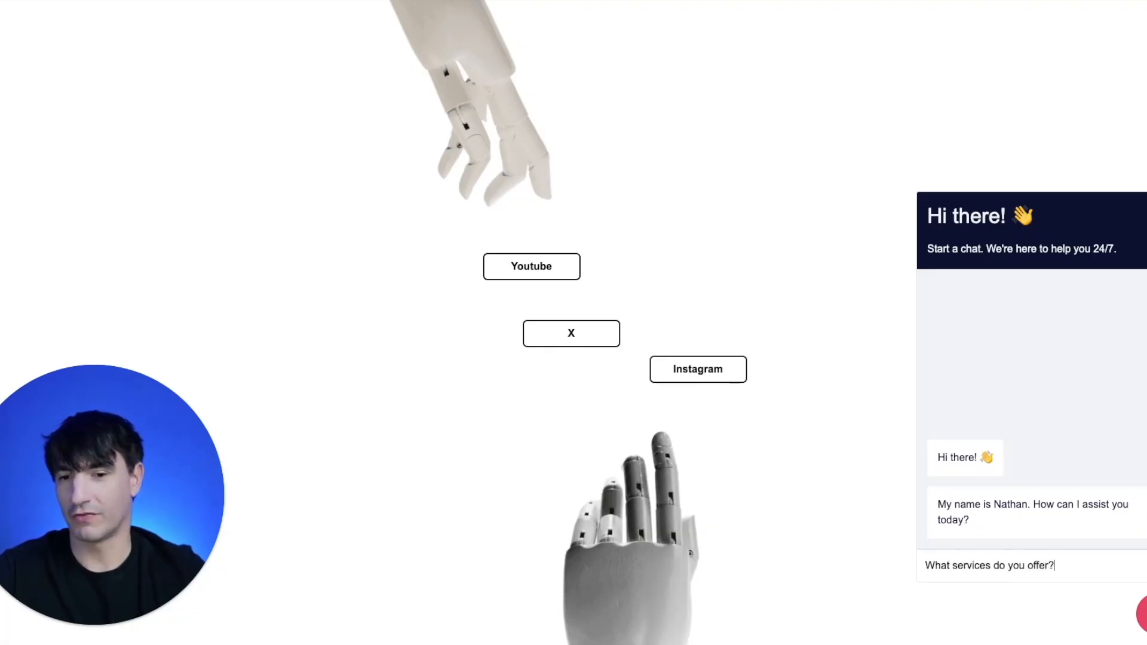
key("Return")
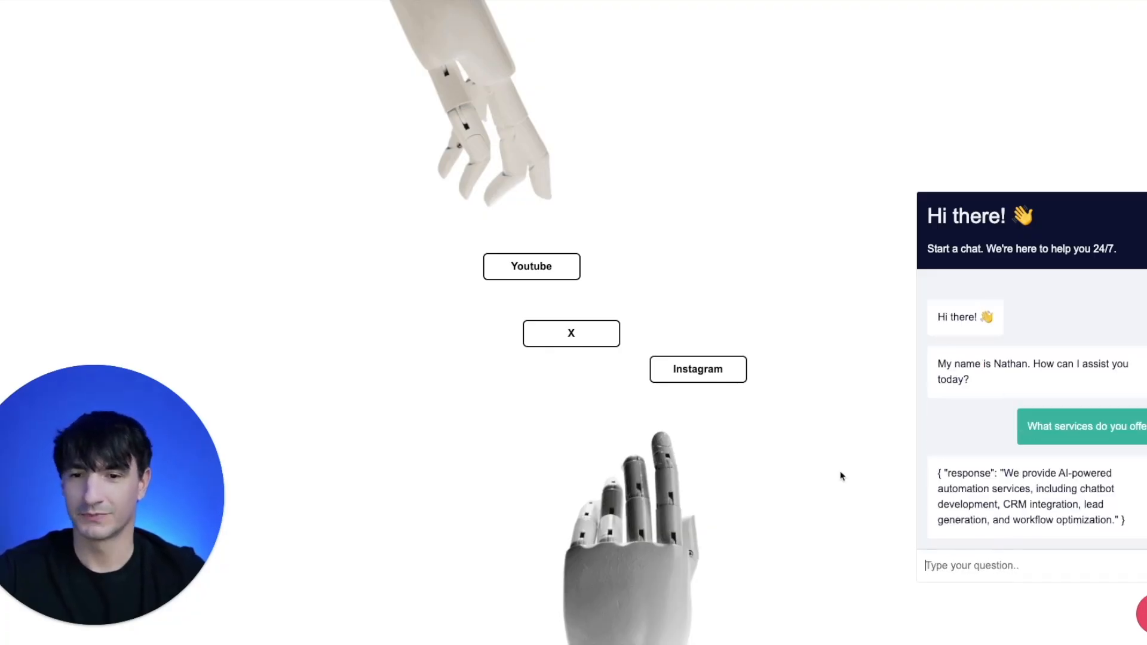
- Enter the question "What industries do you specialize in?" in the landing page's chat widget
left_click(987, 569)
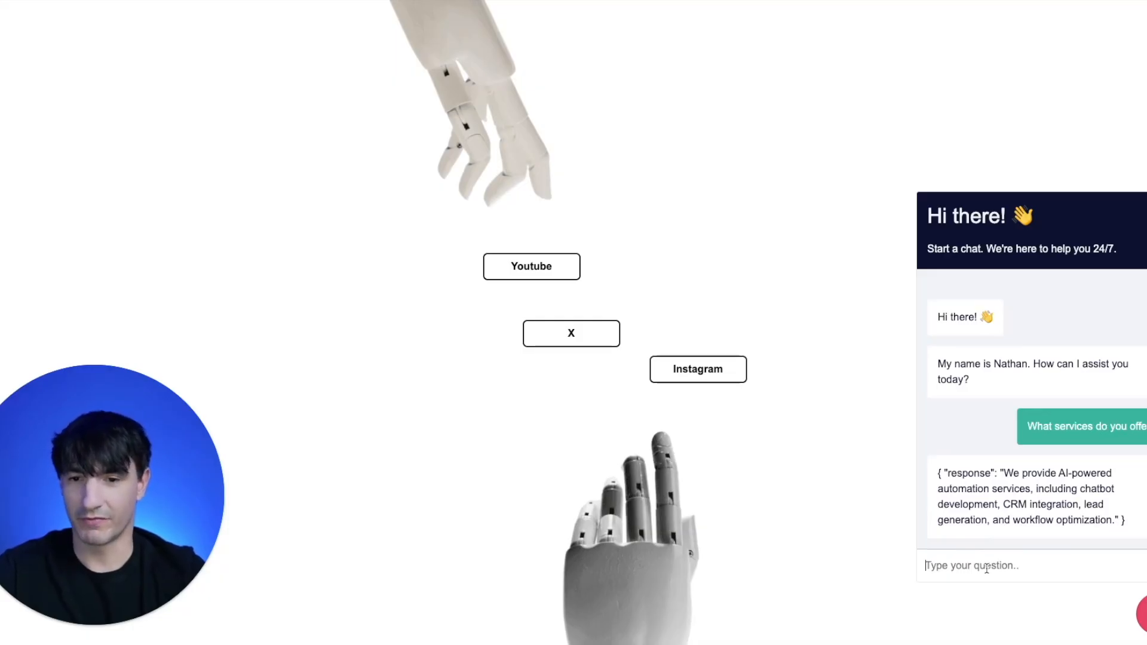
type("What ")
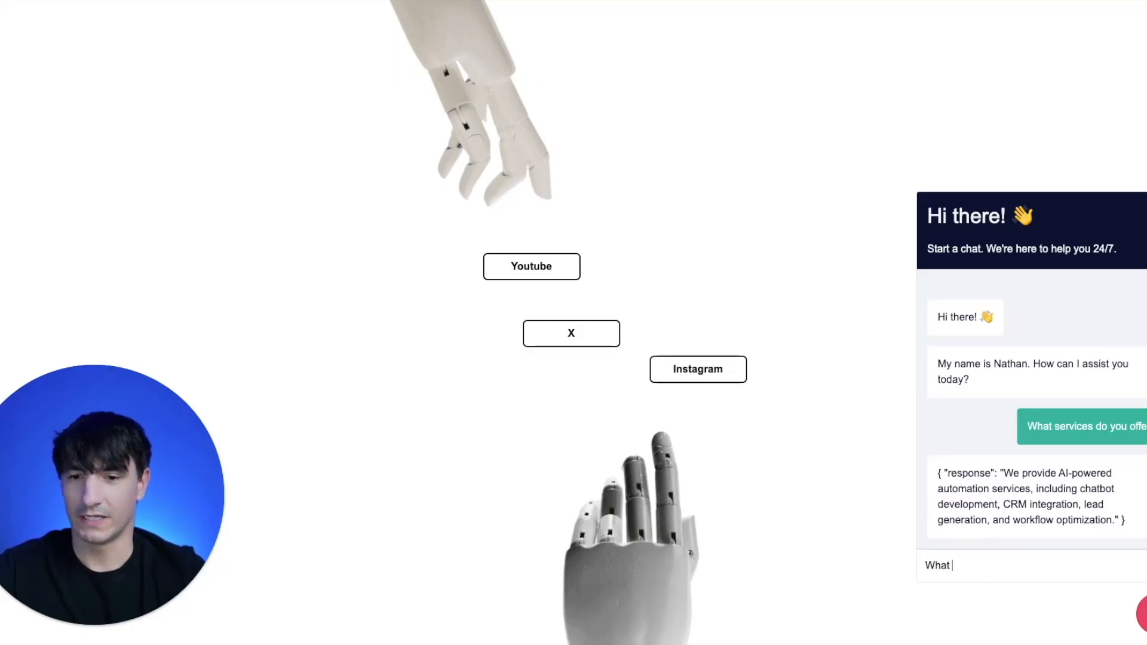
type("industries do you specialize in?")
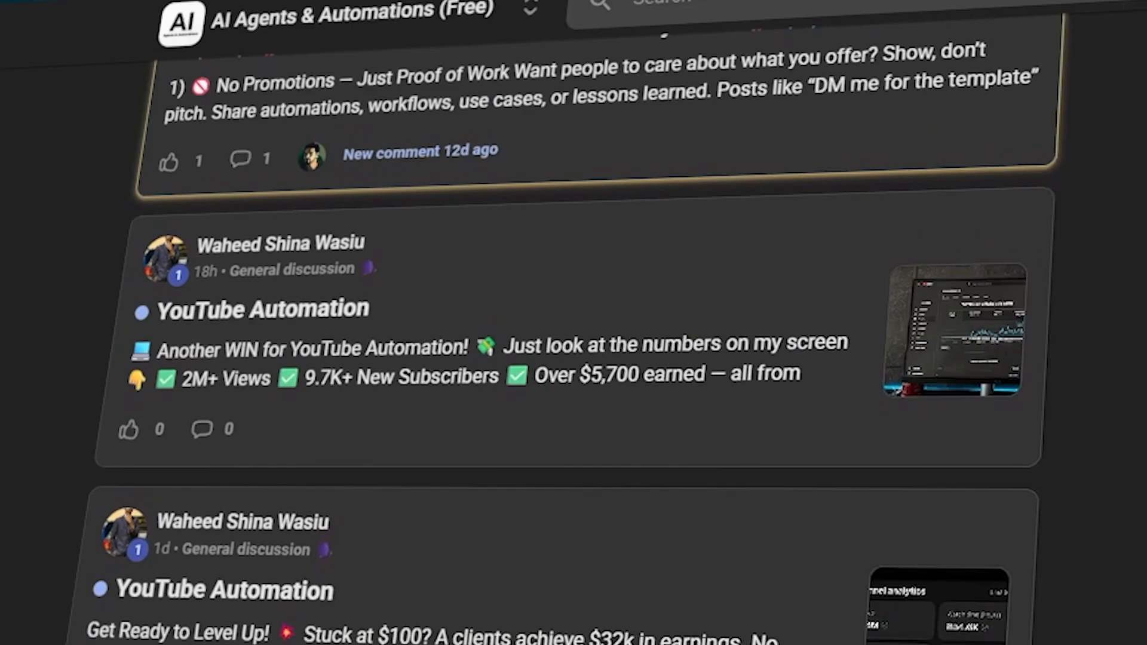
scroll(574, 323, "up", 3)
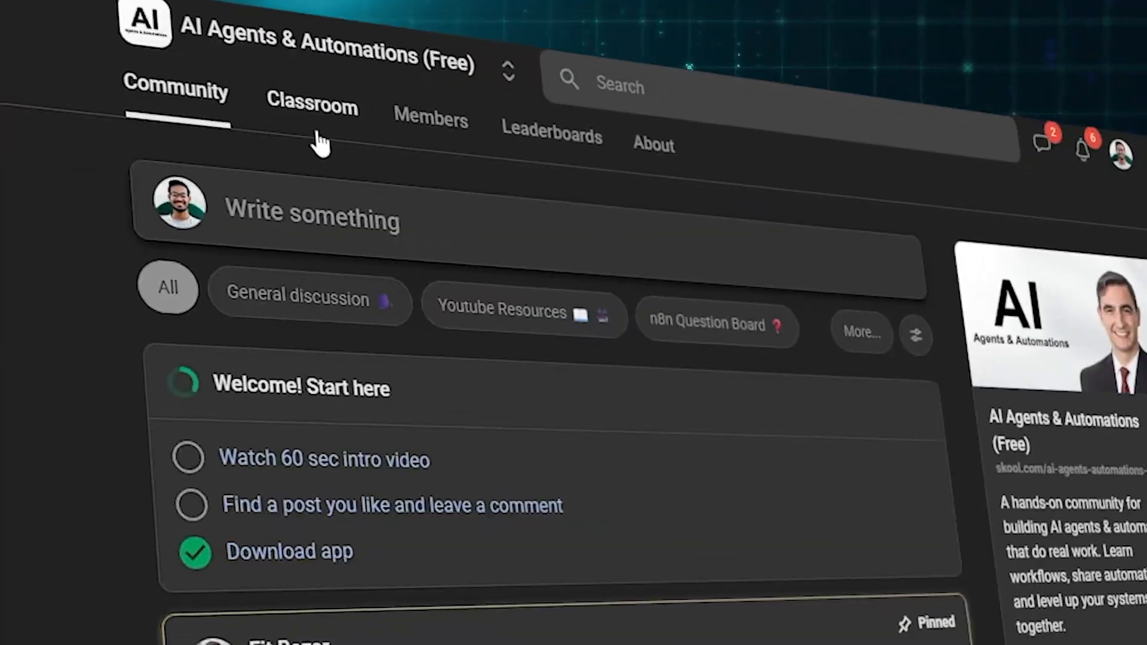
left_click(315, 129)
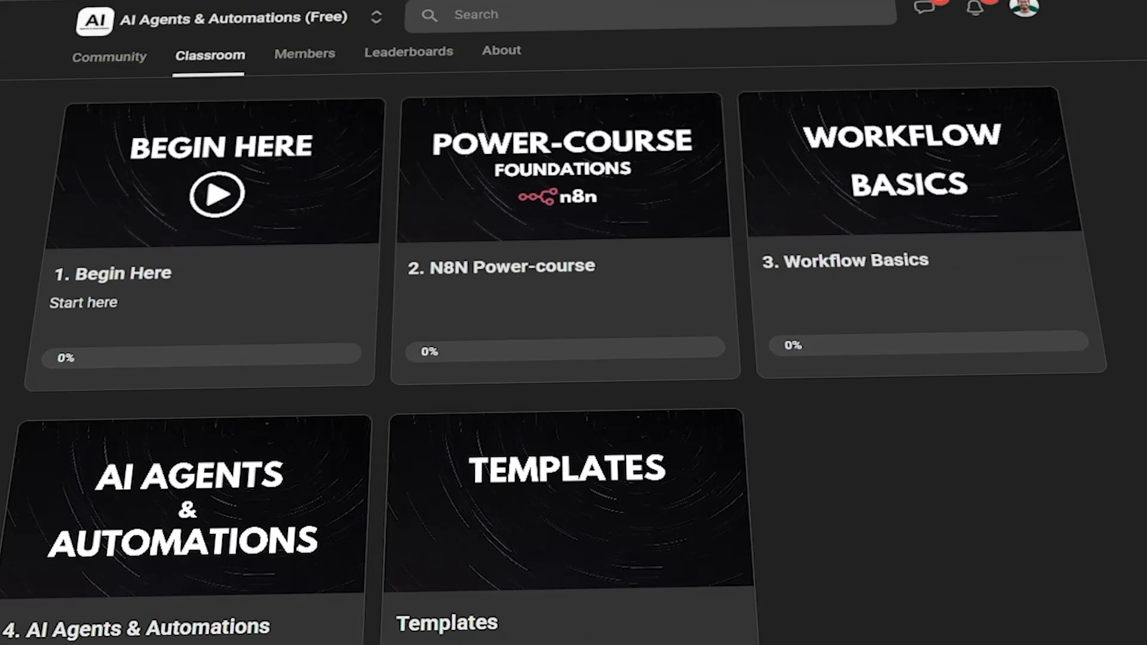
left_click(597, 209)
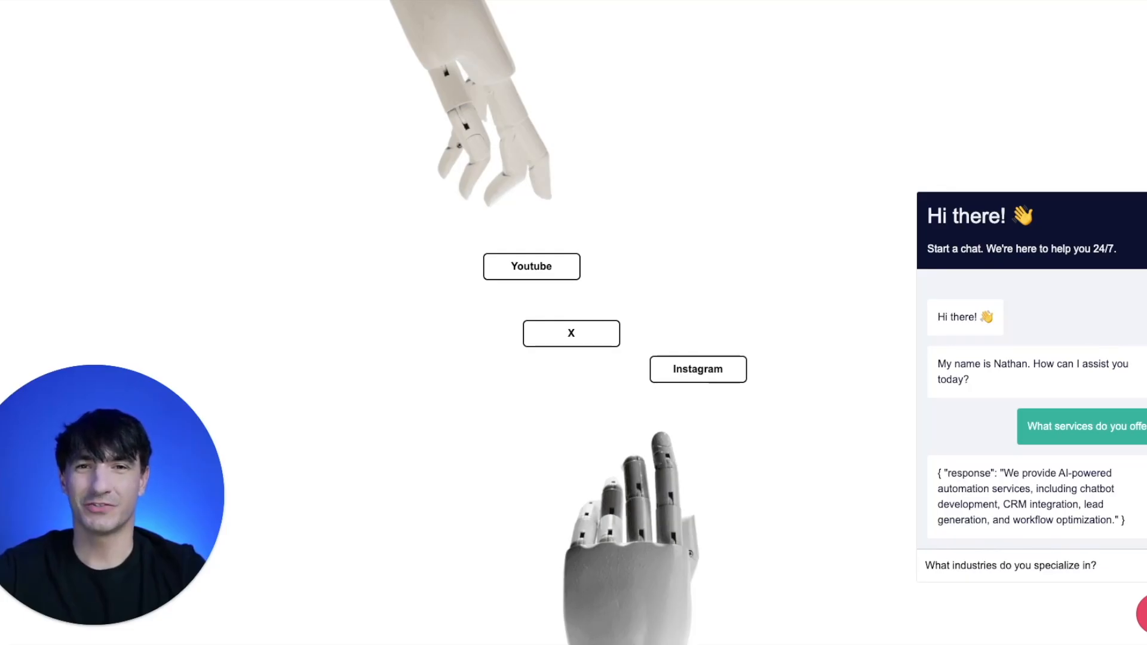
- Send the entered question about industries to the chatbot
key("Return")
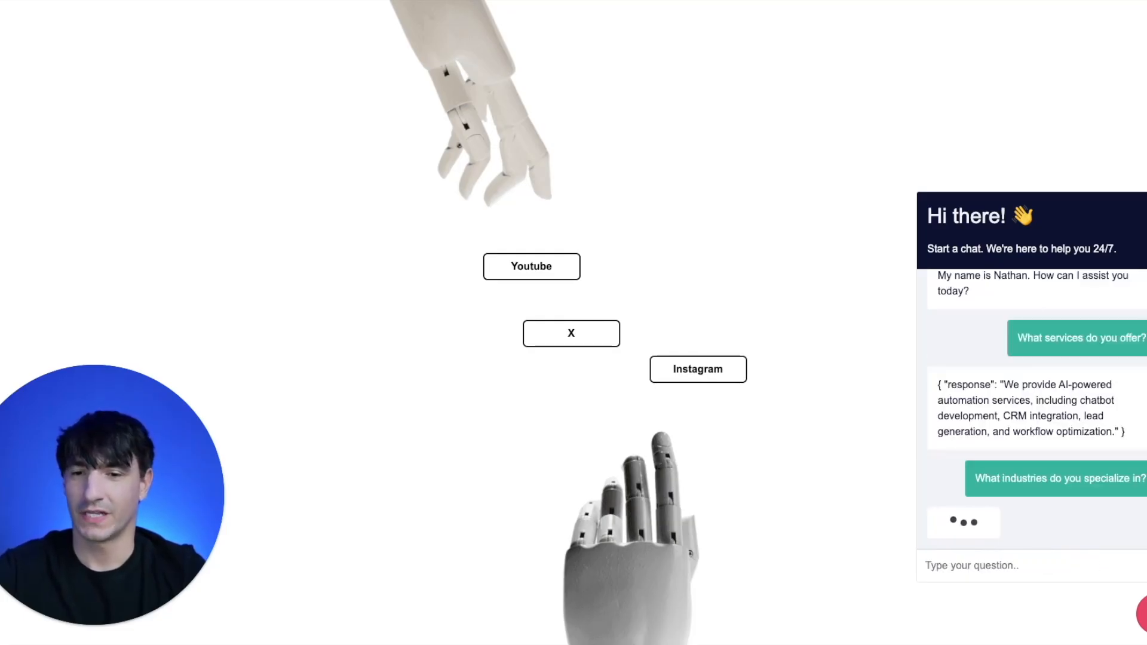
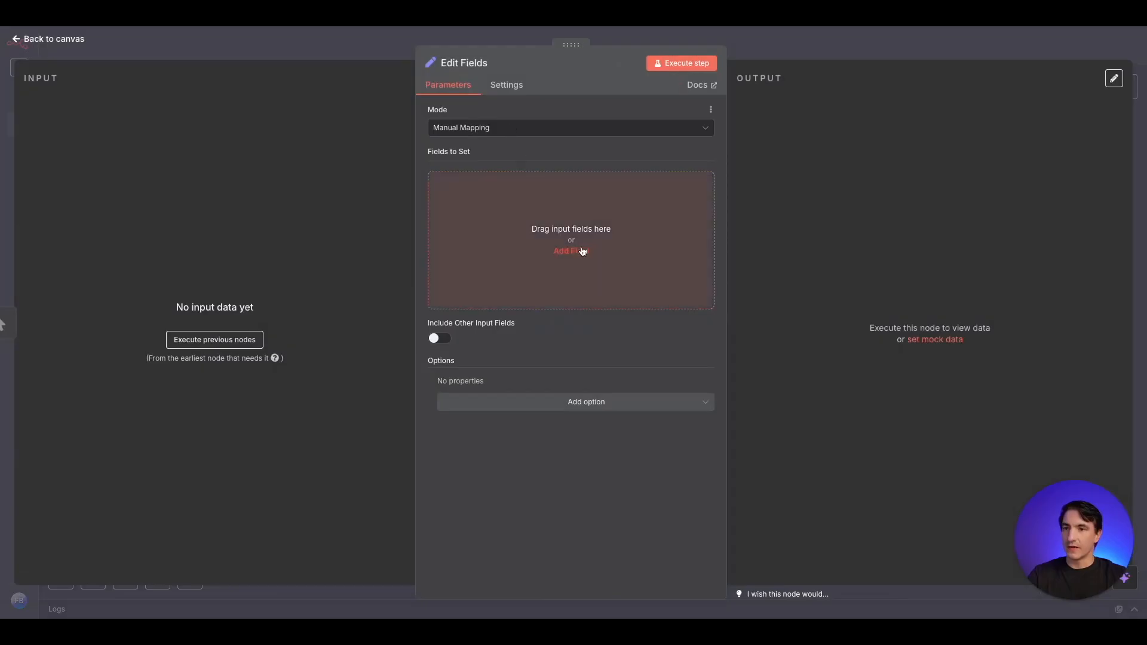
- Add a string field named "File Name" to the Edit Fields node
left_click(571, 250)
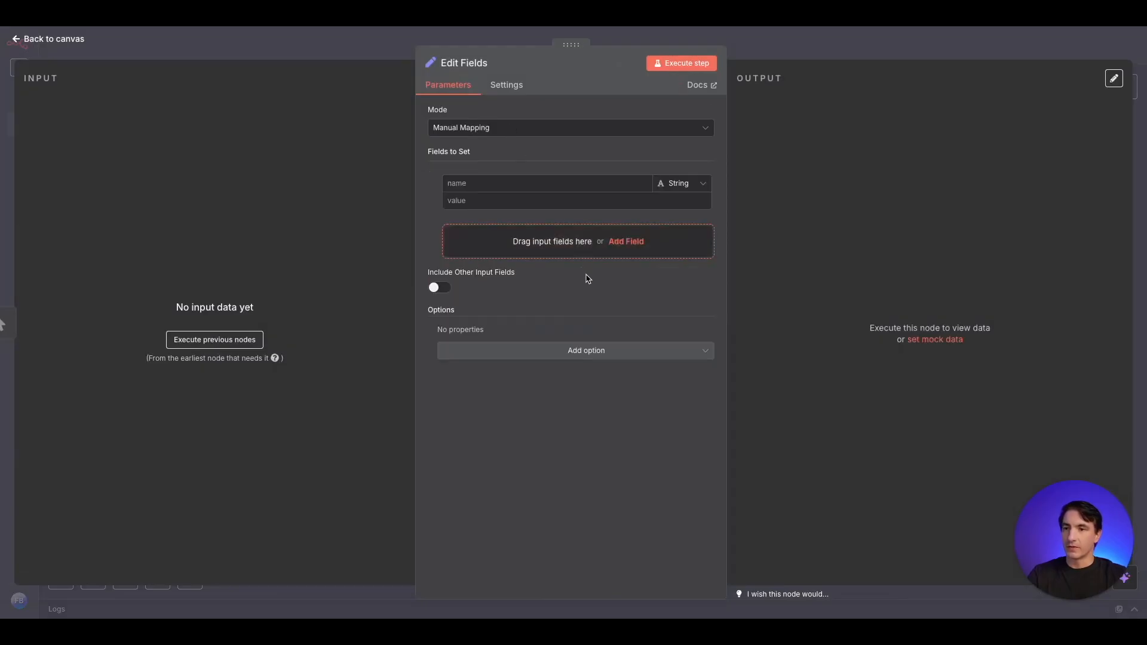
left_click(518, 179)
type("File Name")
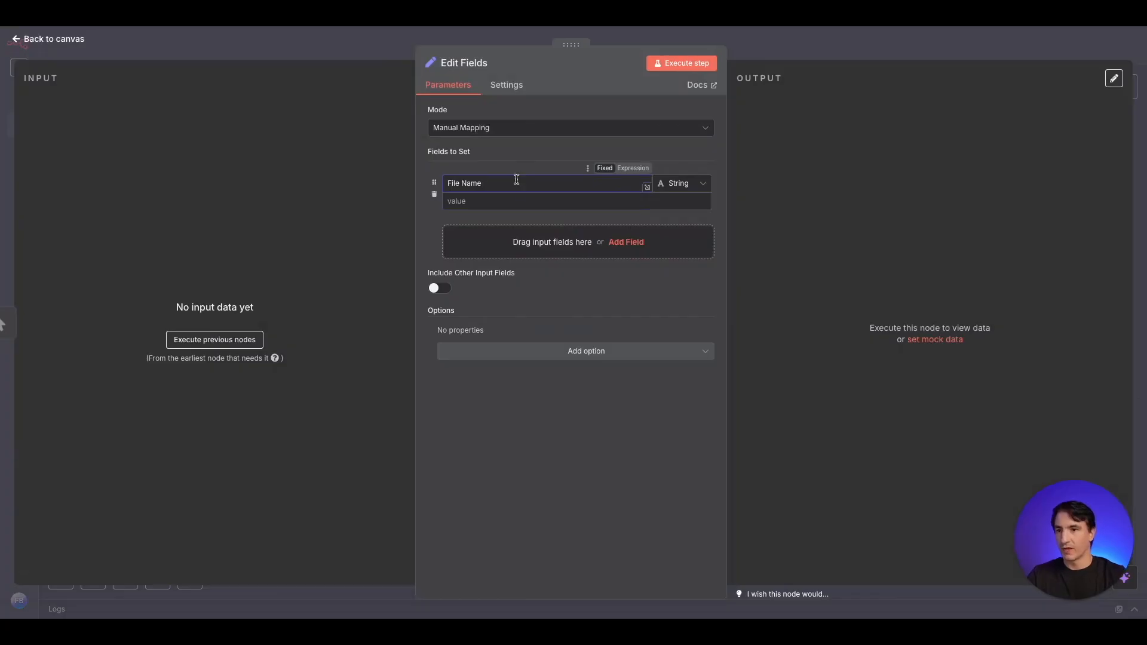
left_click(523, 202)
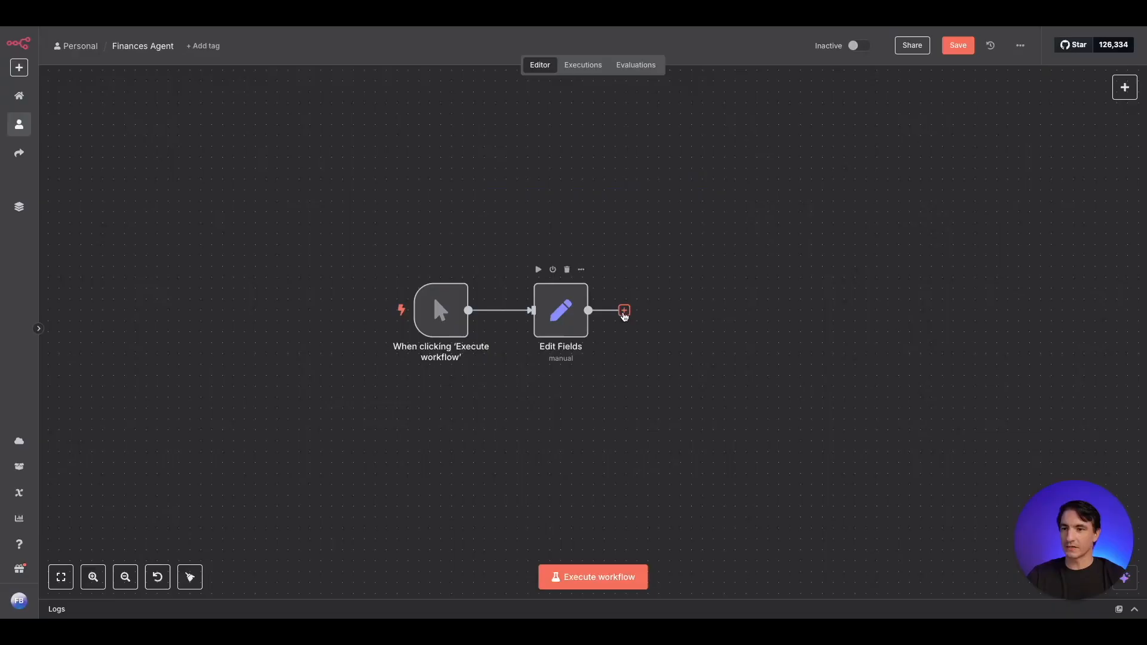
- Add a Google Drive node with the Download file action after the Edit Fields node
left_click(624, 311)
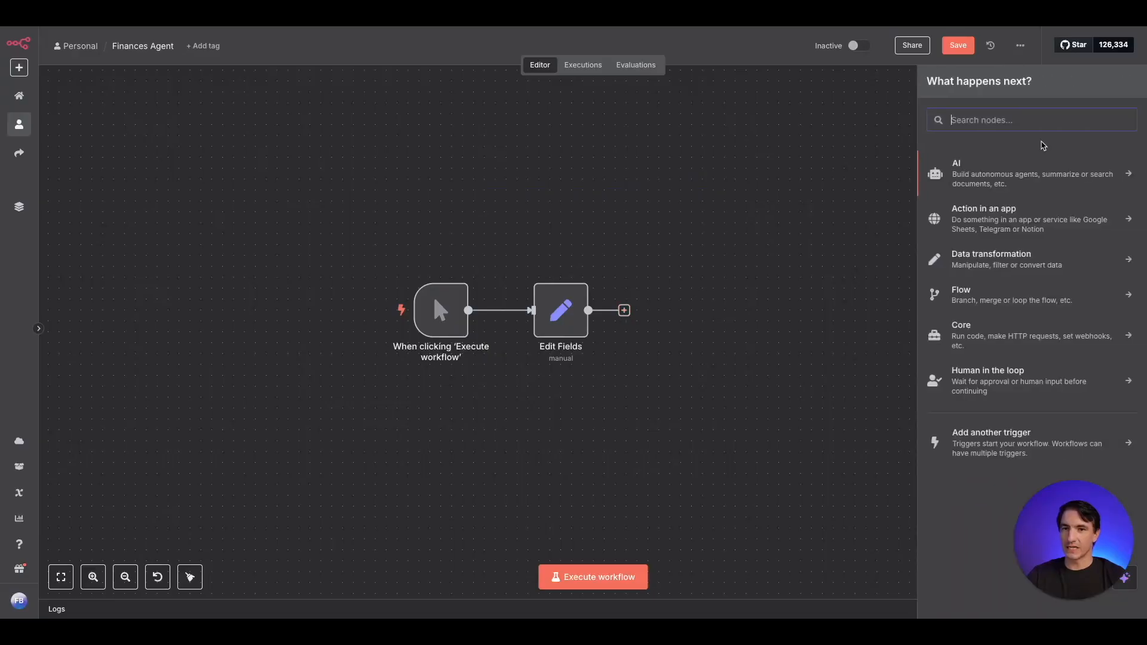
type("google drive")
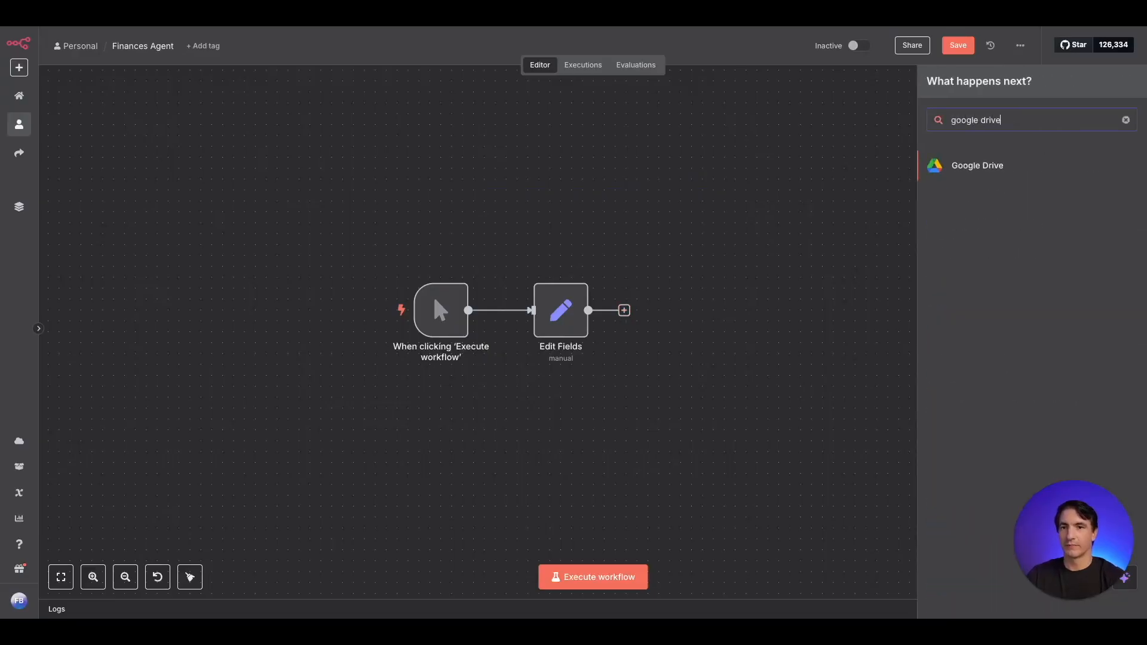
left_click(990, 158)
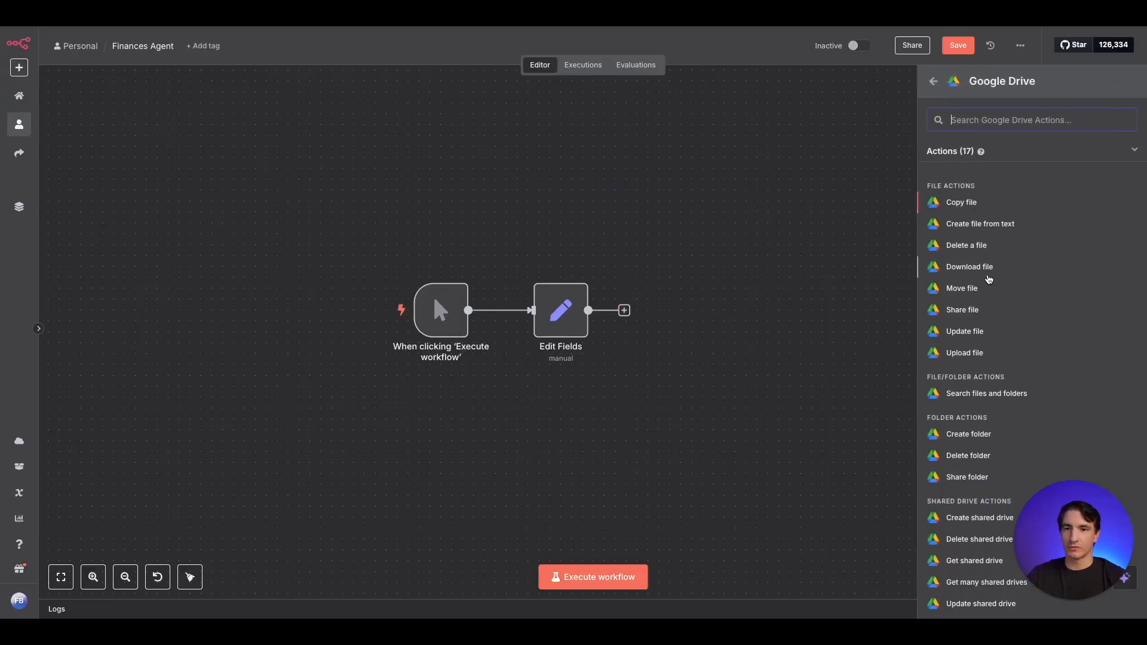
left_click(990, 270)
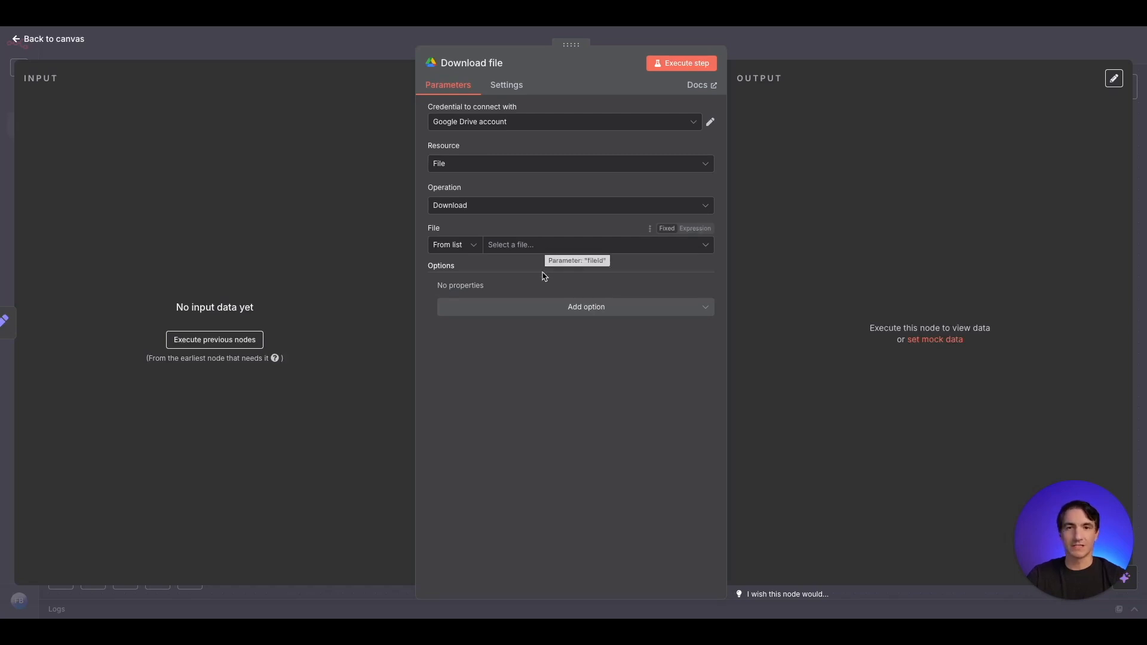
- Set the Download file node to pick its file by URL and paste the Google Drive sharing link
left_click(455, 244)
left_click(458, 314)
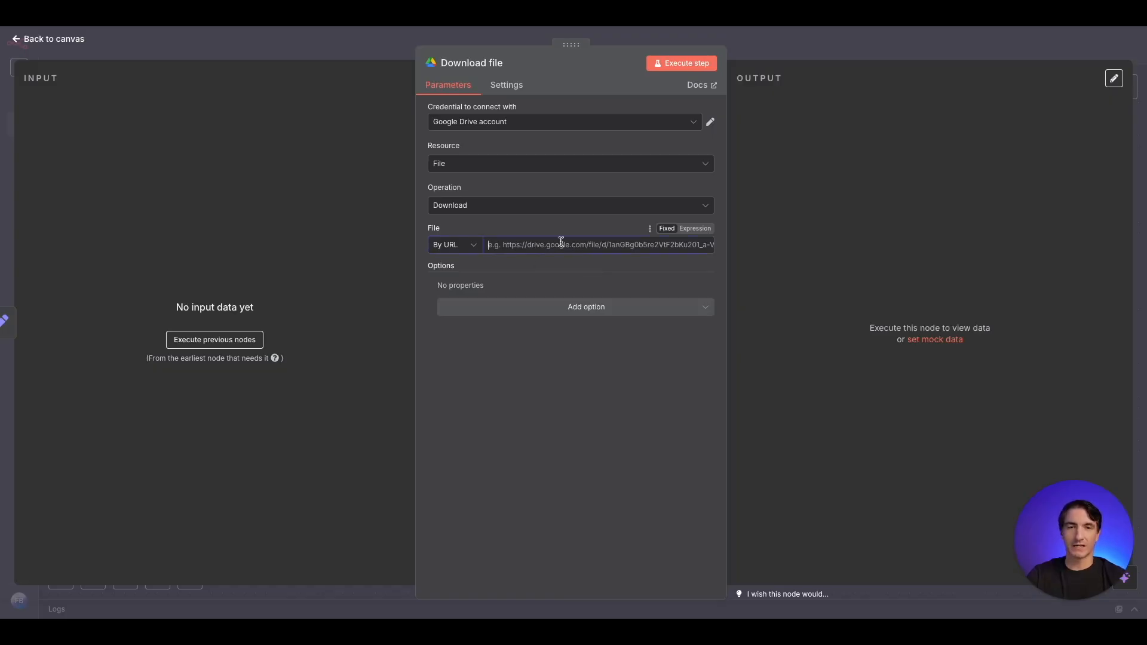
key("ctrl+v")
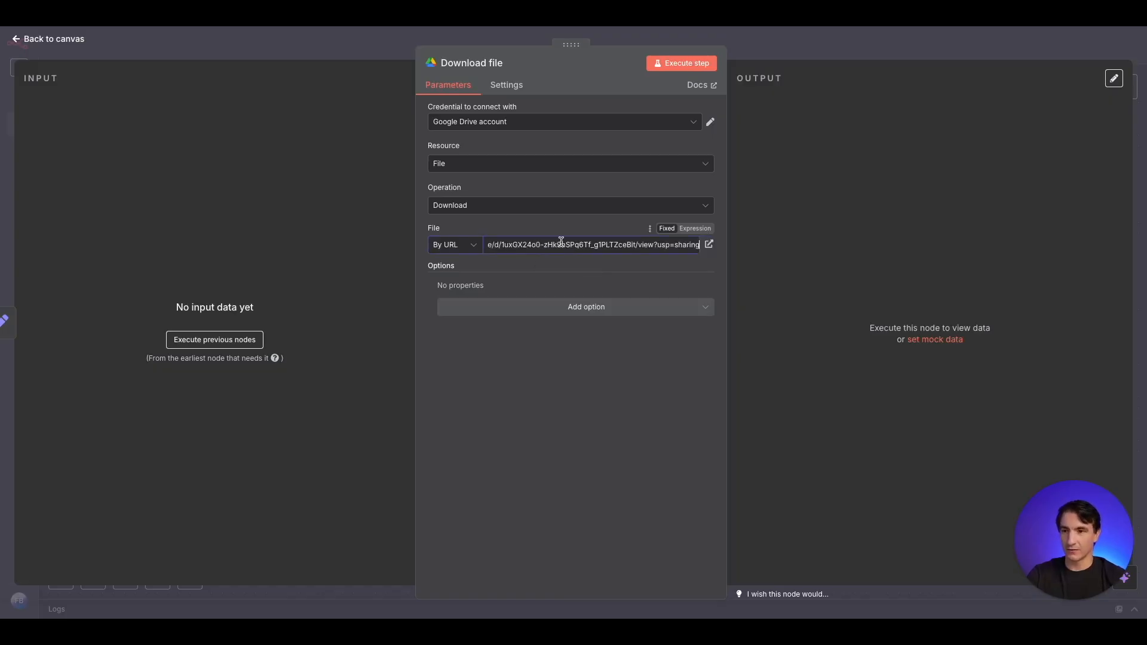
left_click(338, 48)
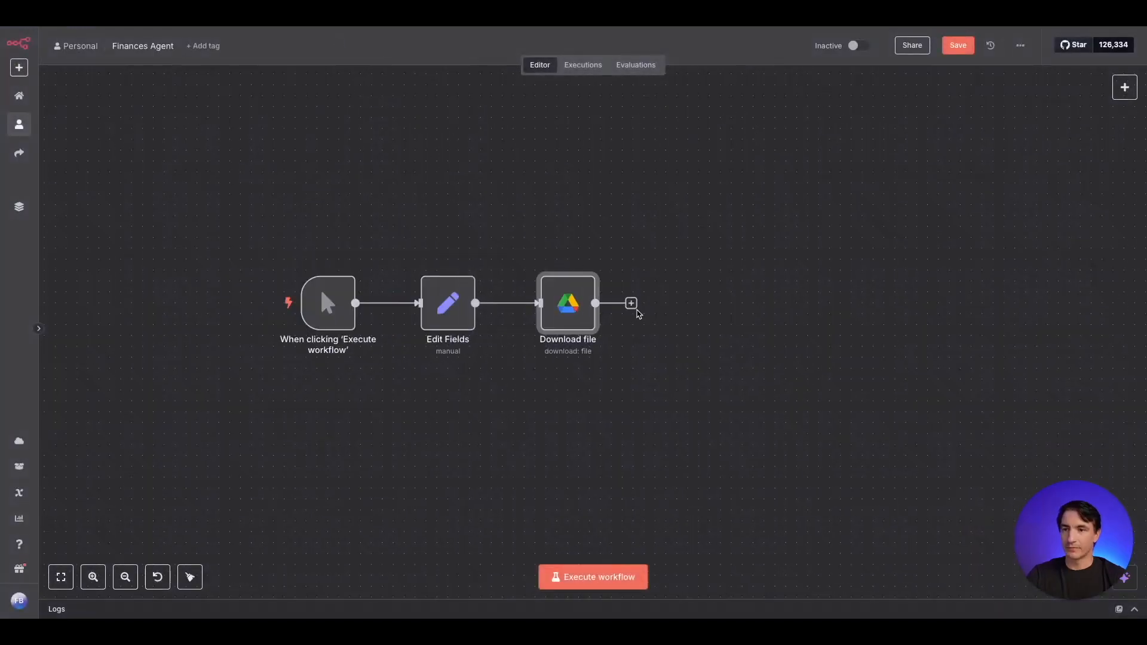
- Add a Pinecone Vector Store node with the Add documents to vector store action after Download file
left_click(630, 305)
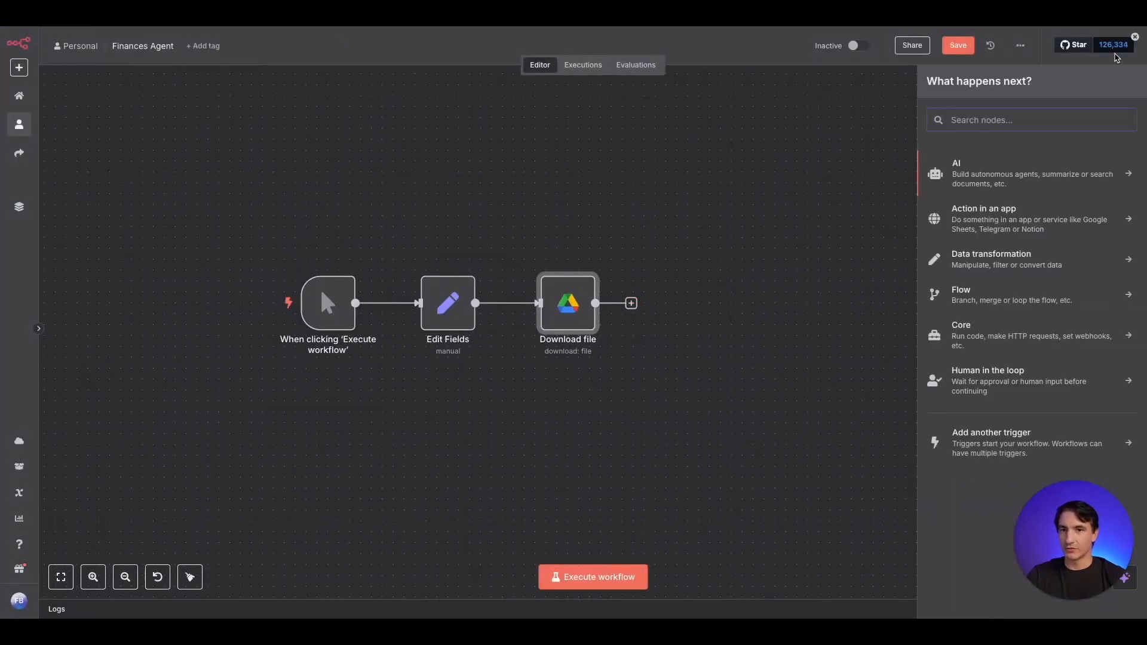
type("pine")
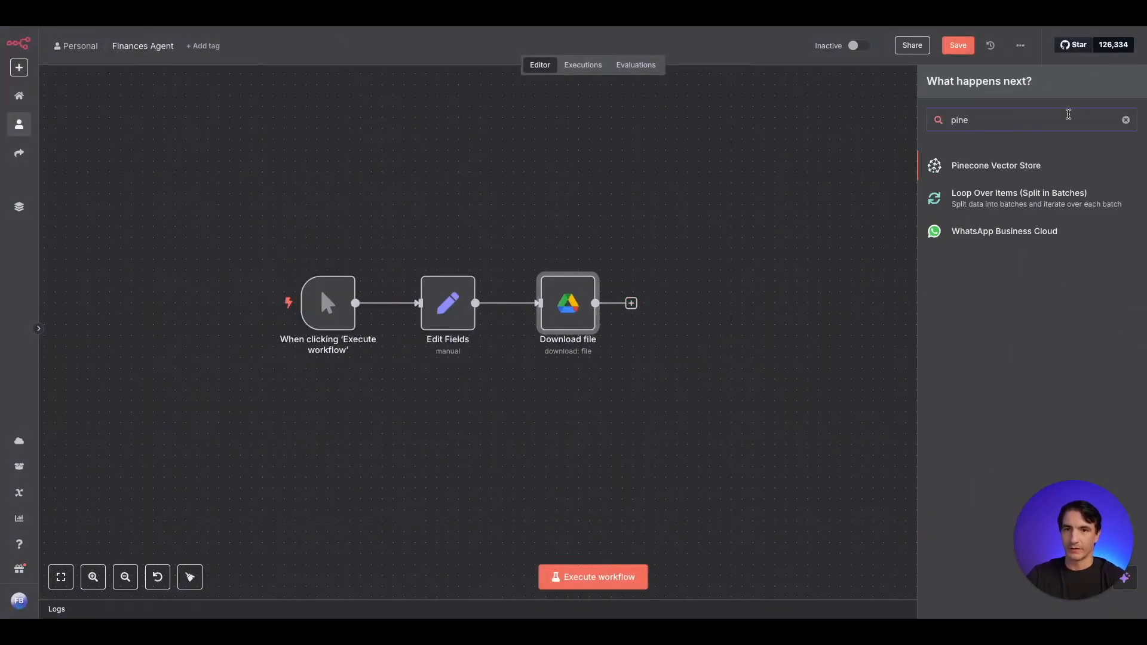
left_click(1002, 169)
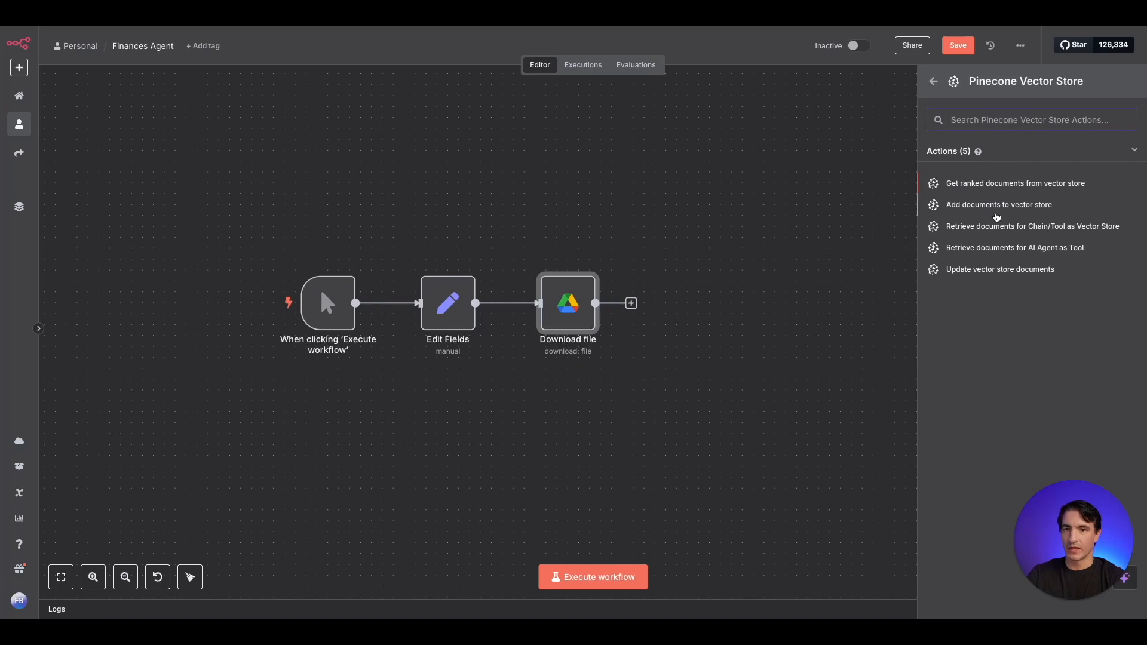
left_click(1011, 206)
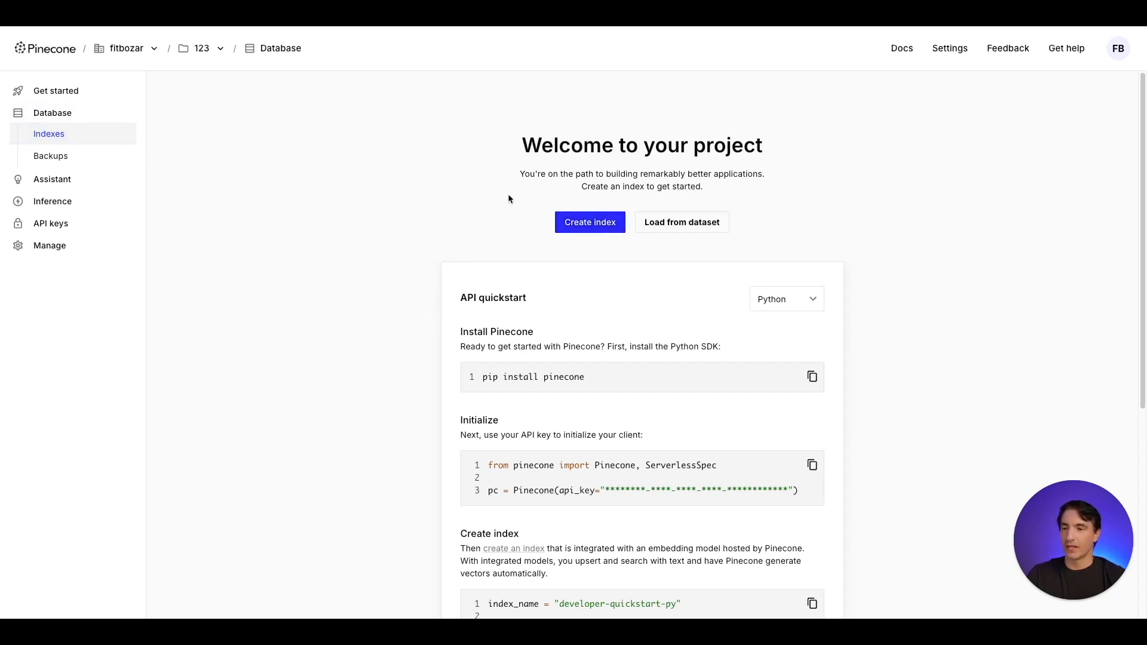
- In Pinecone, begin a new index named "testindex" configured for the text-embedding-3-small model
left_click(590, 223)
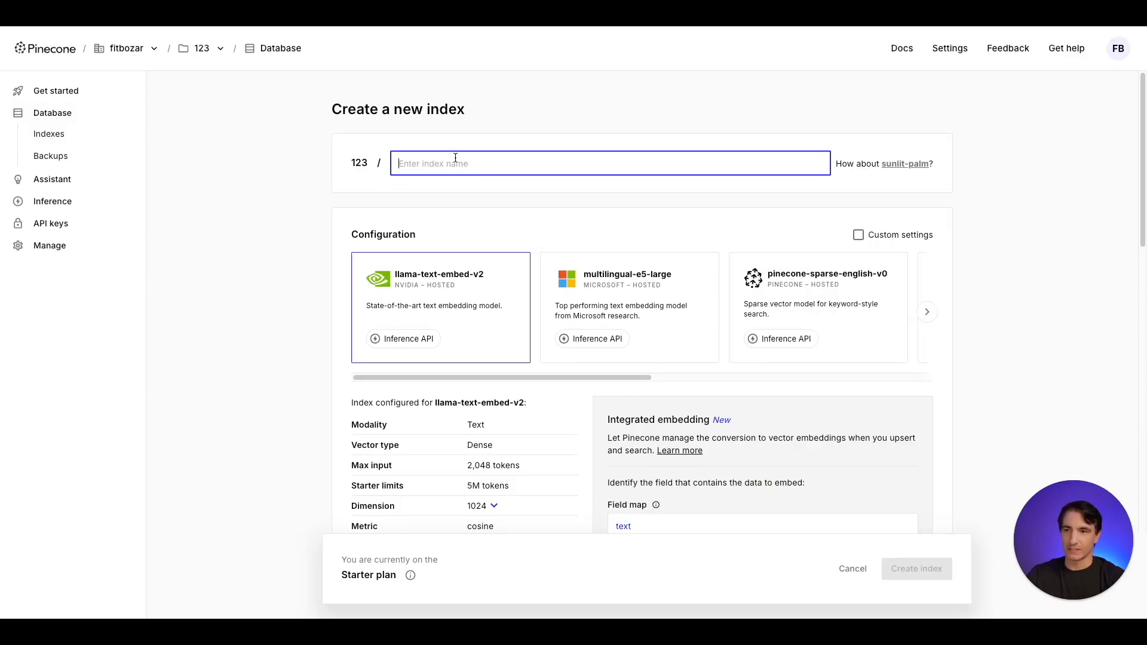
type("test")
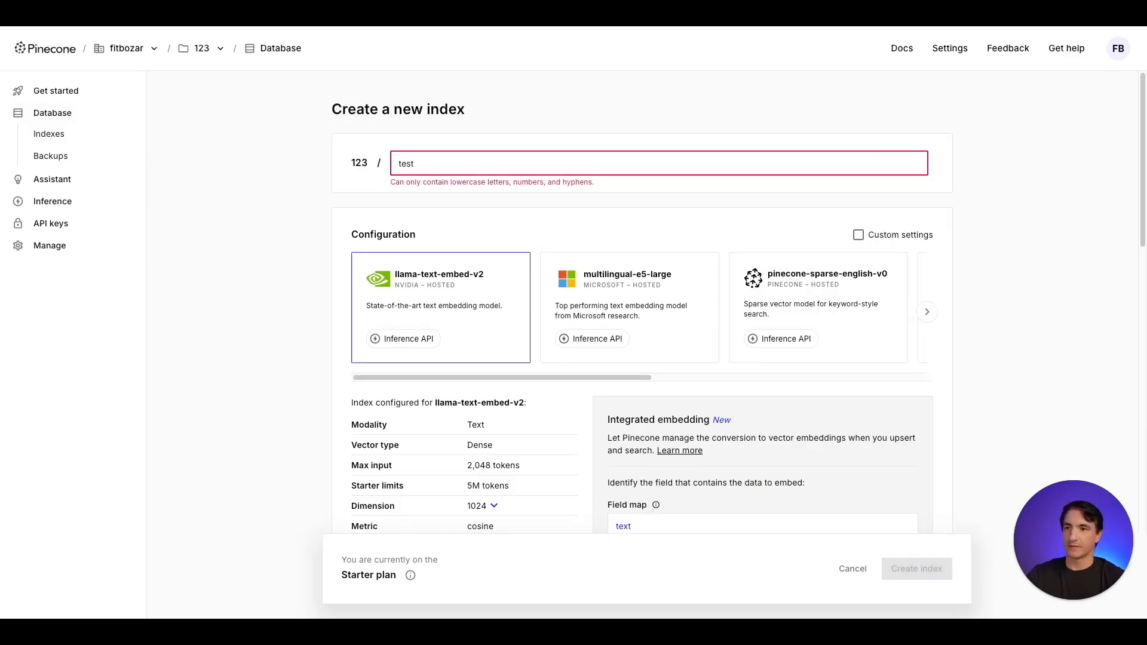
type("index")
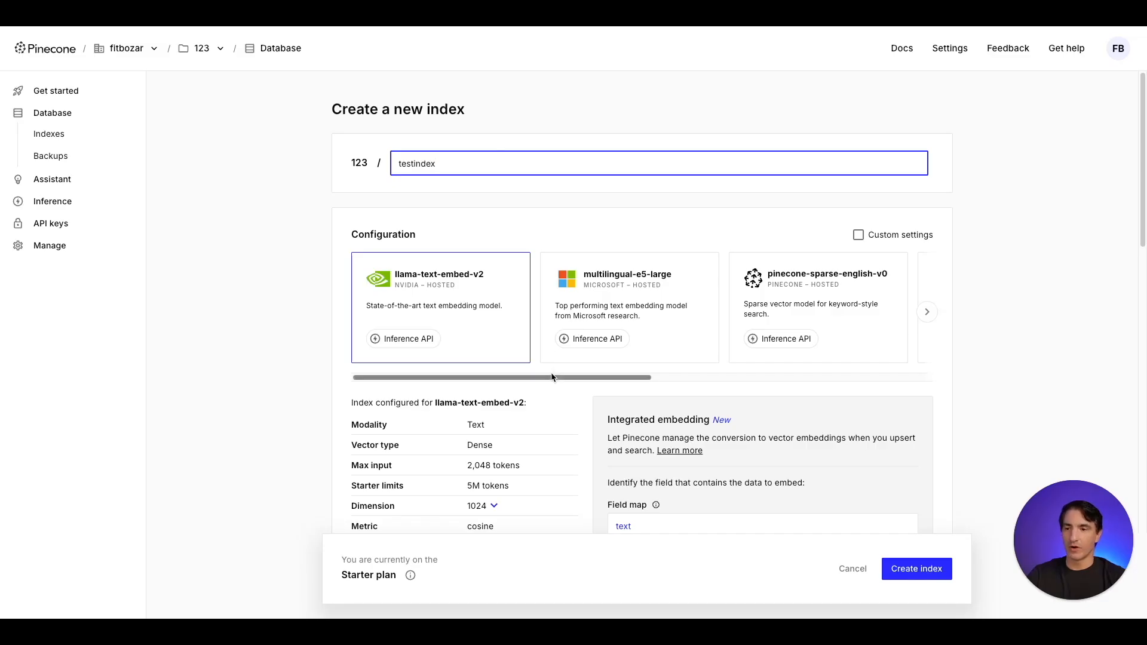
left_click_drag(552, 377, 744, 371)
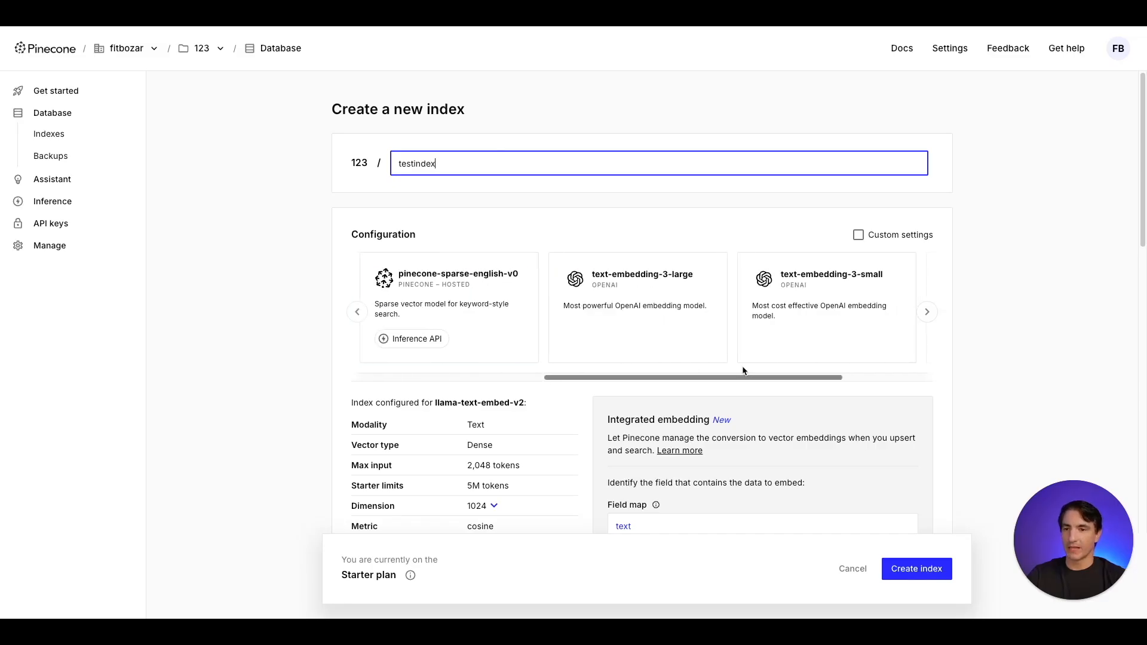
left_click(815, 291)
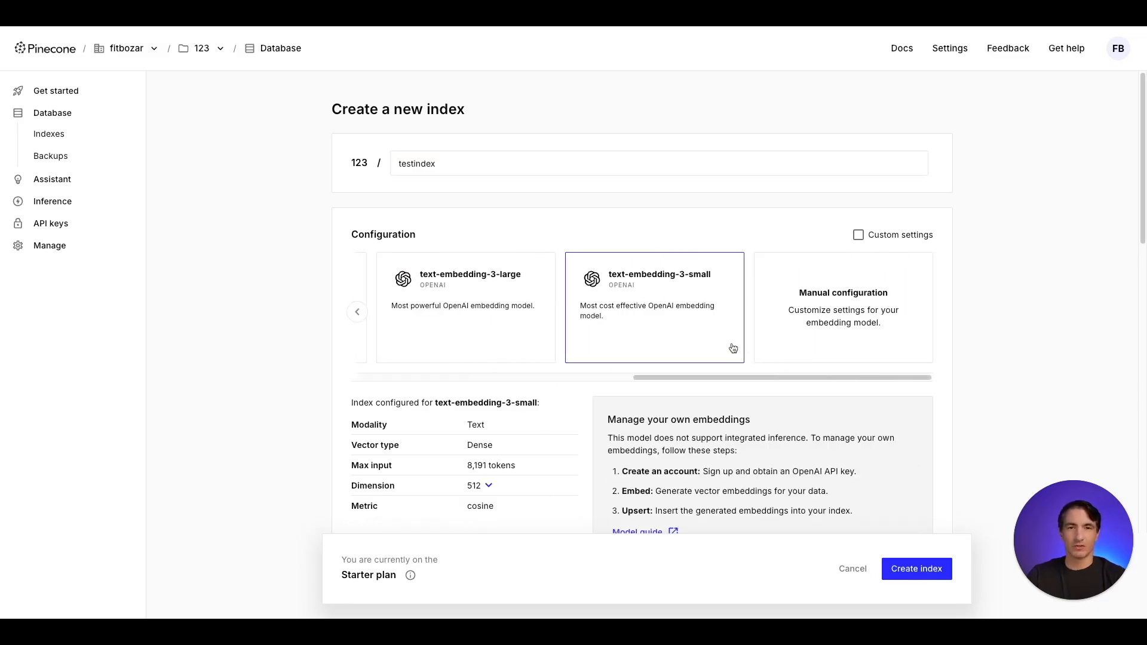
- Set the index's dimension to 1536 and create it with the serverless AWS Virginia defaults
scroll(968, 335, "down", 1)
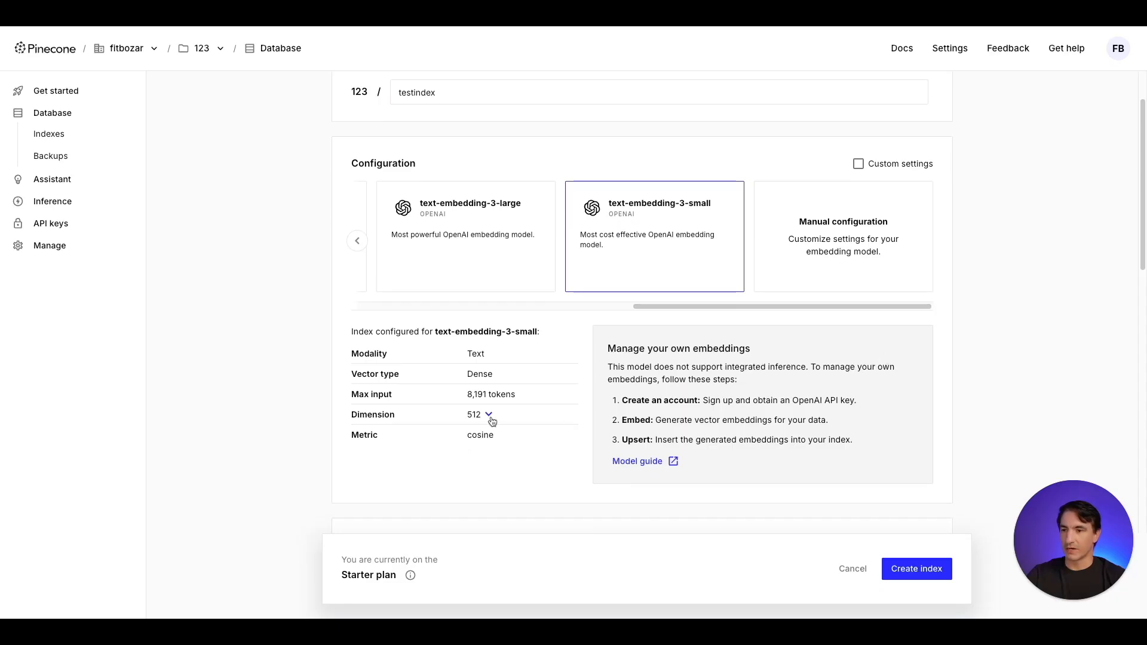
left_click(487, 415)
left_click(479, 437)
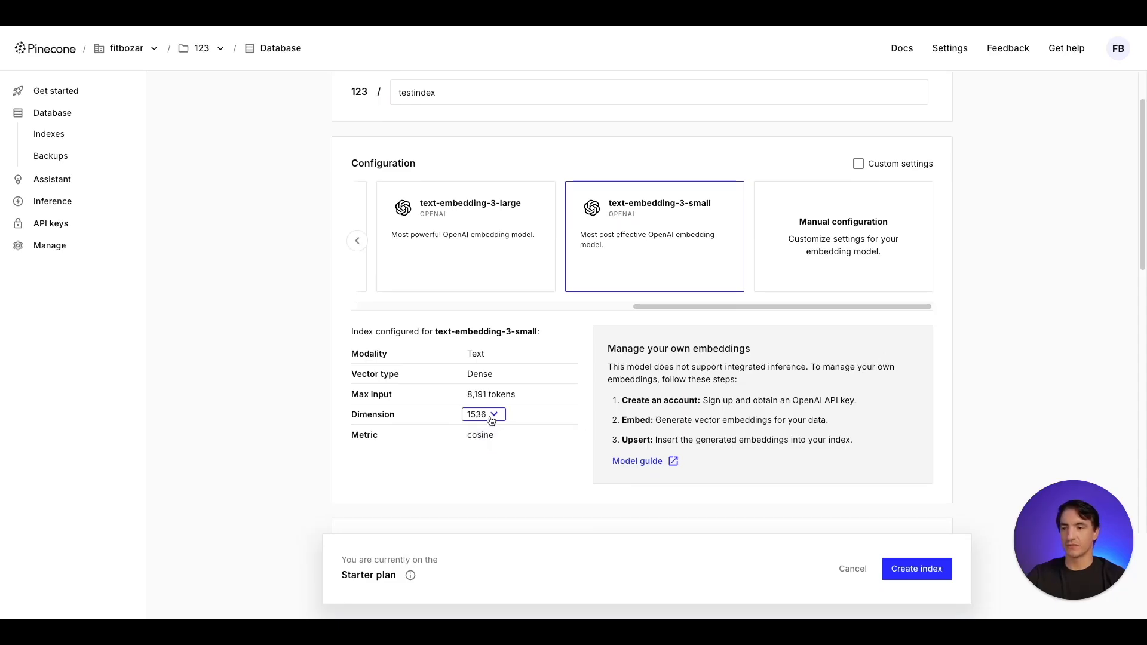
scroll(325, 357, "down", 2)
scroll(325, 356, "down", 5)
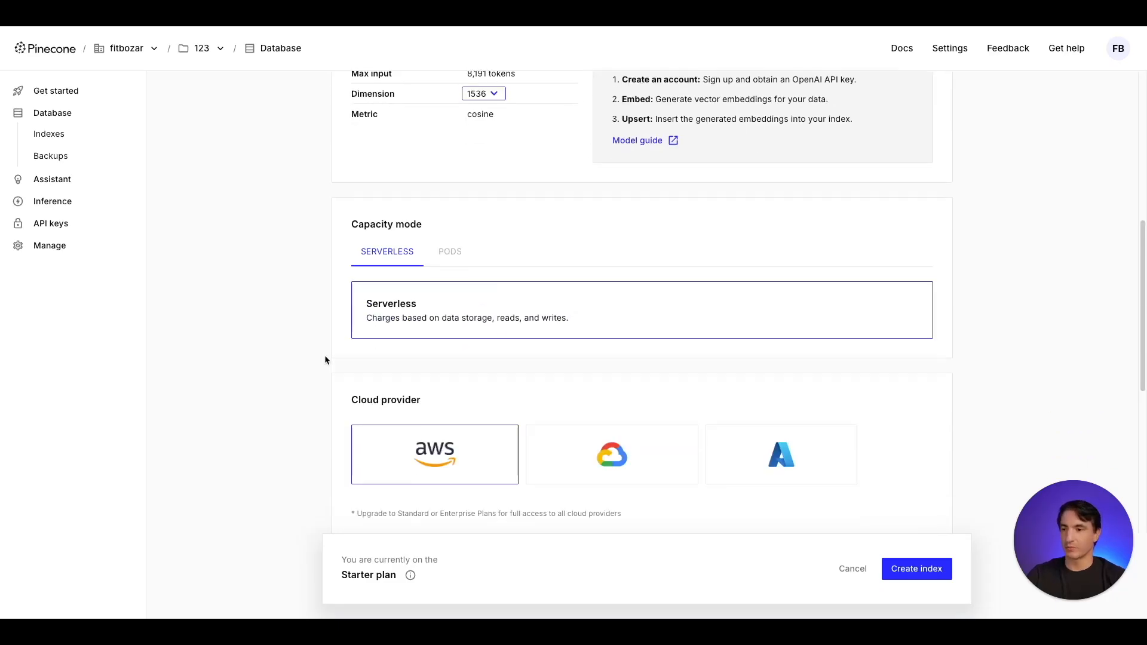
scroll(436, 460, "down", 5)
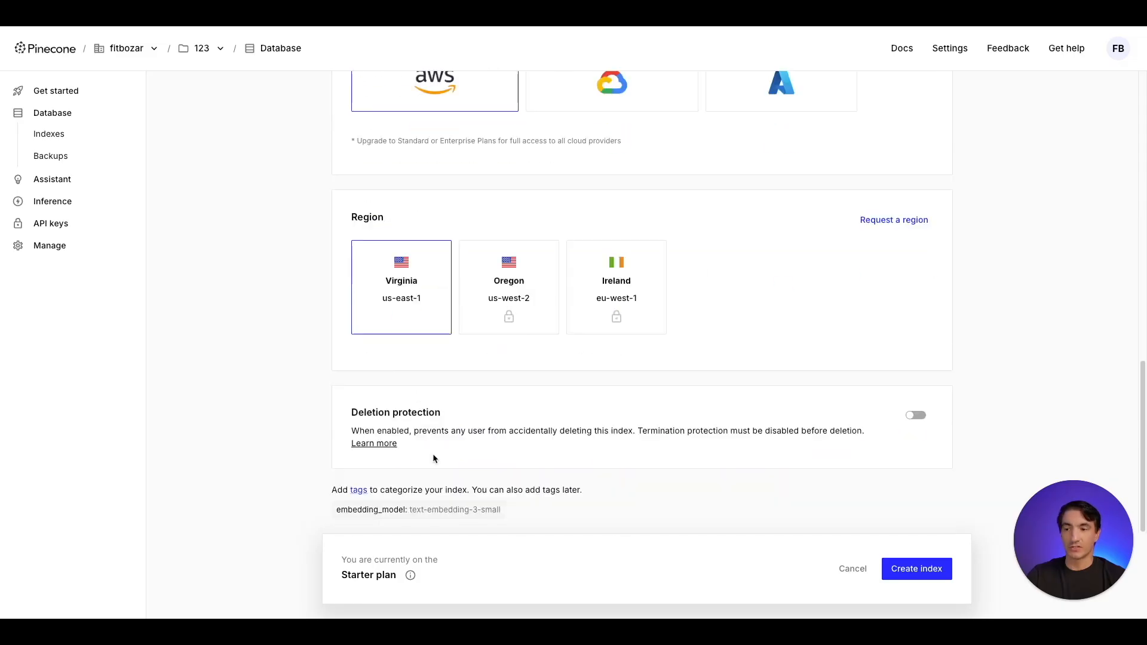
left_click(913, 568)
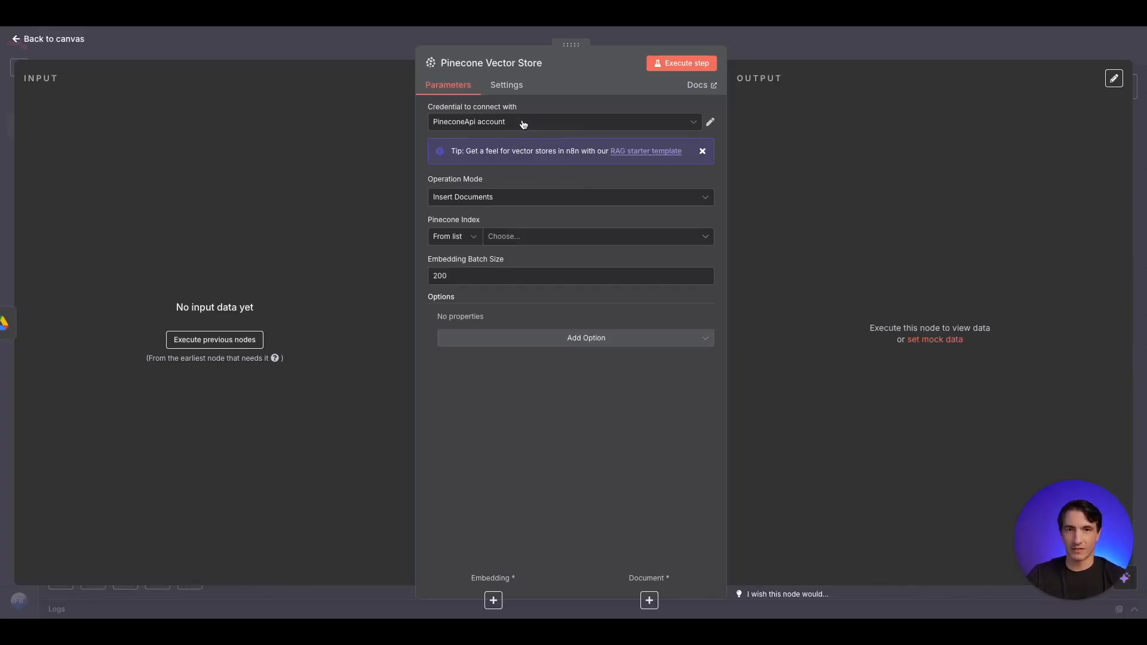
- Back in n8n, select testindex as the Pinecone Vector Store node's index and return to the canvas
left_click(567, 242)
left_click(532, 266)
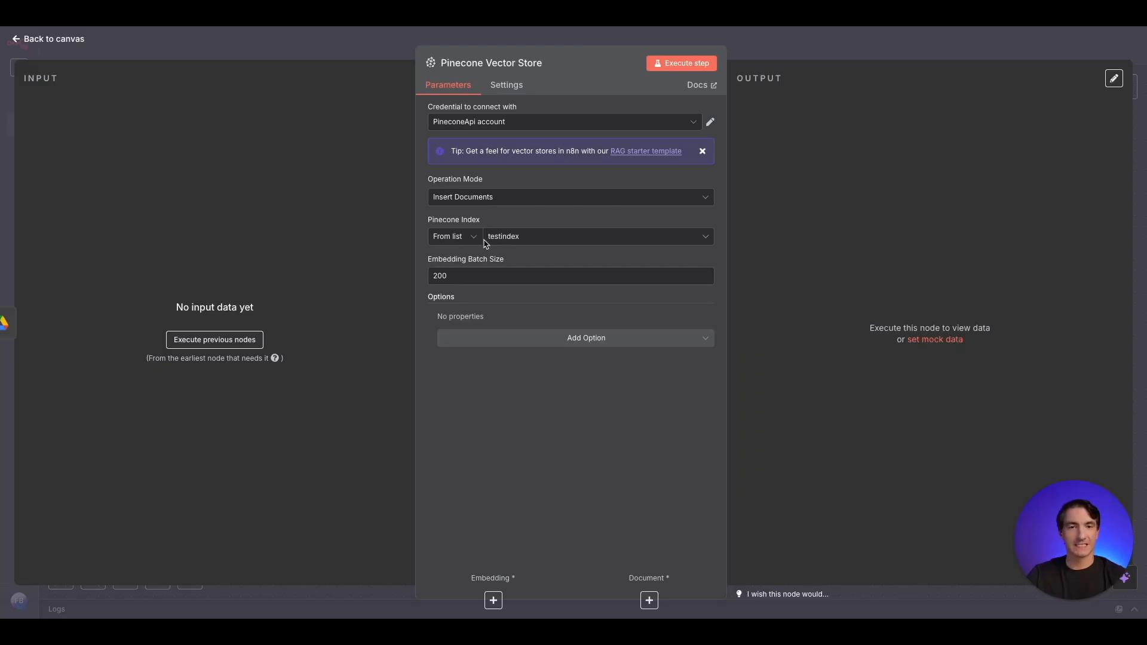
left_click(362, 45)
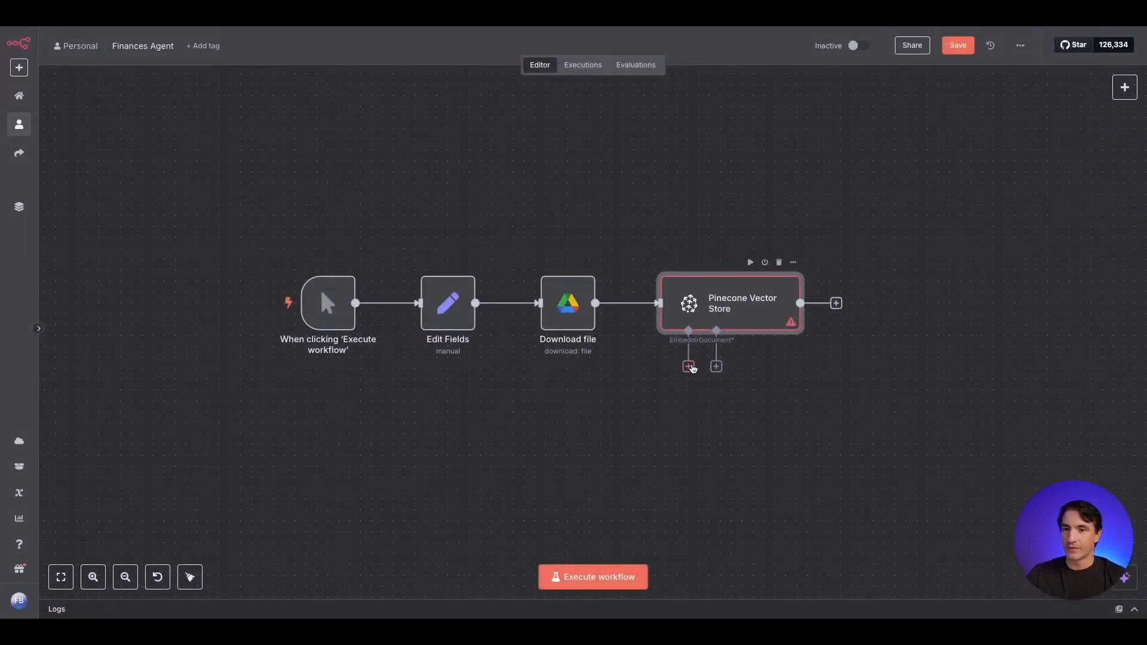
- Attach an Embeddings OpenAI node to the Pinecone Vector Store and place it below the Download file node
left_click(688, 367)
type("open")
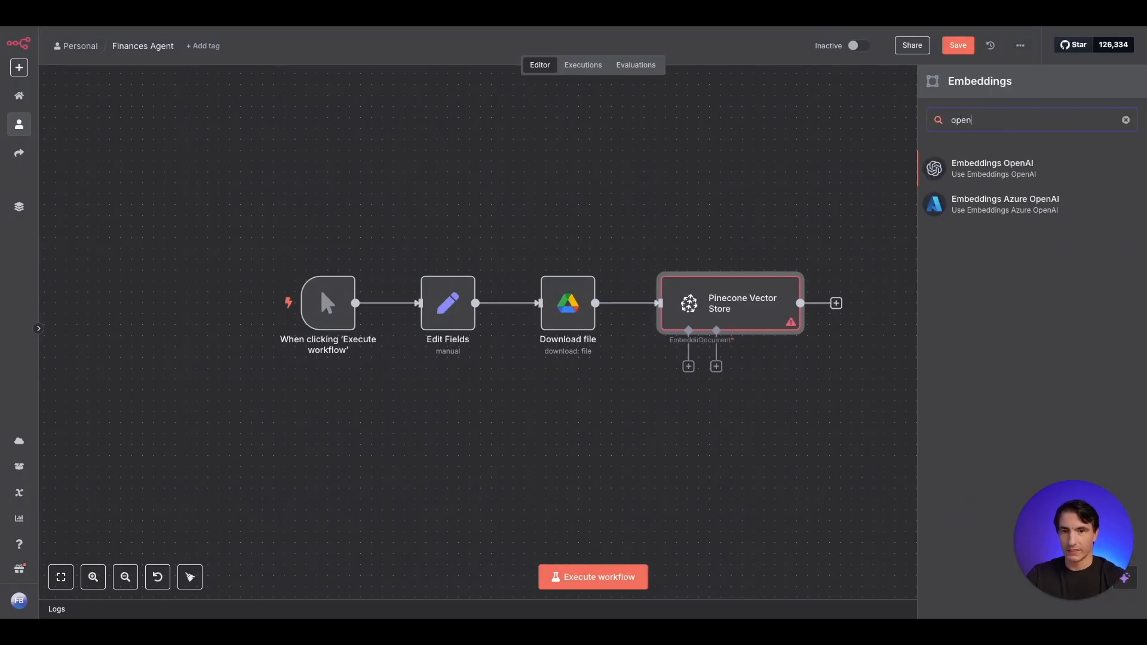
left_click(1033, 163)
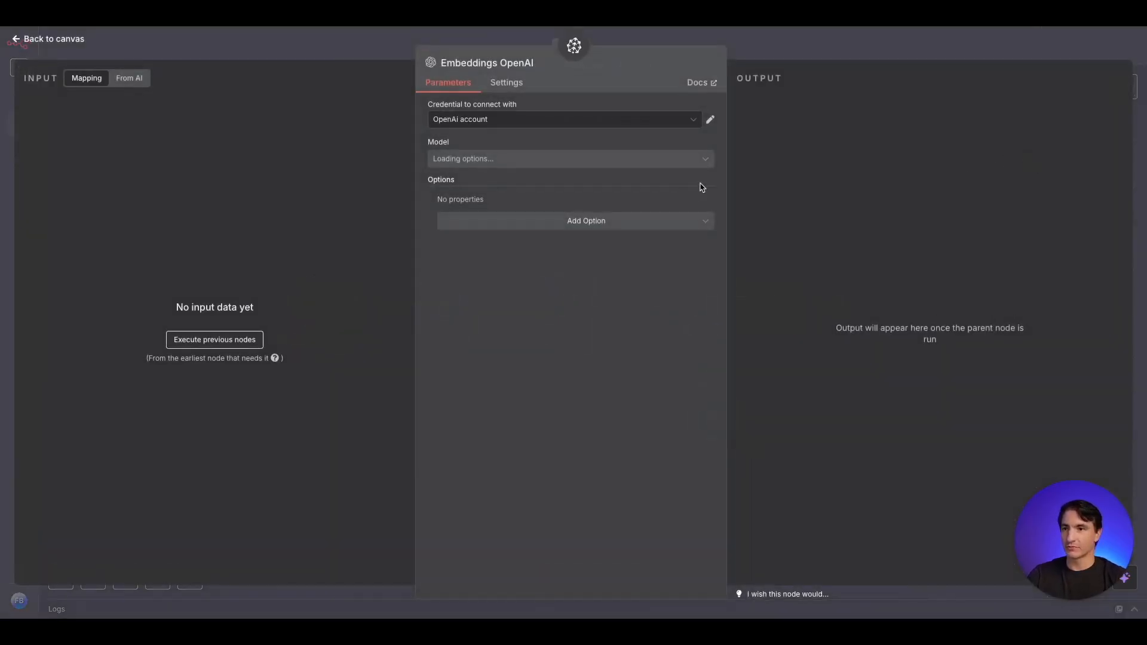
left_click(332, 43)
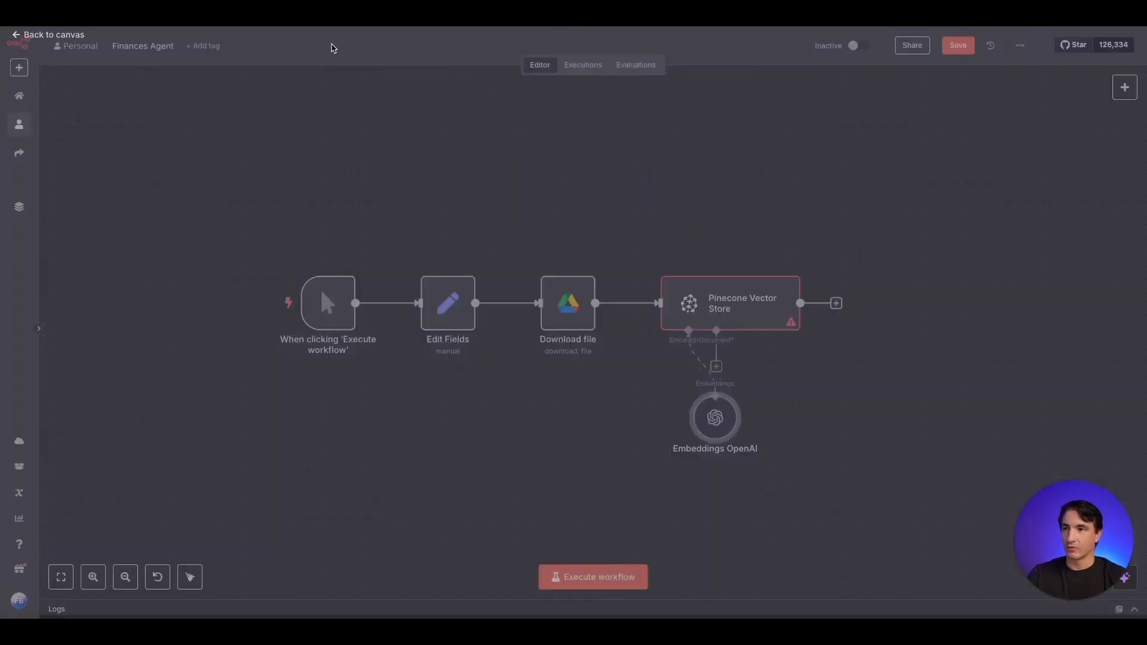
left_click_drag(727, 428, 607, 450)
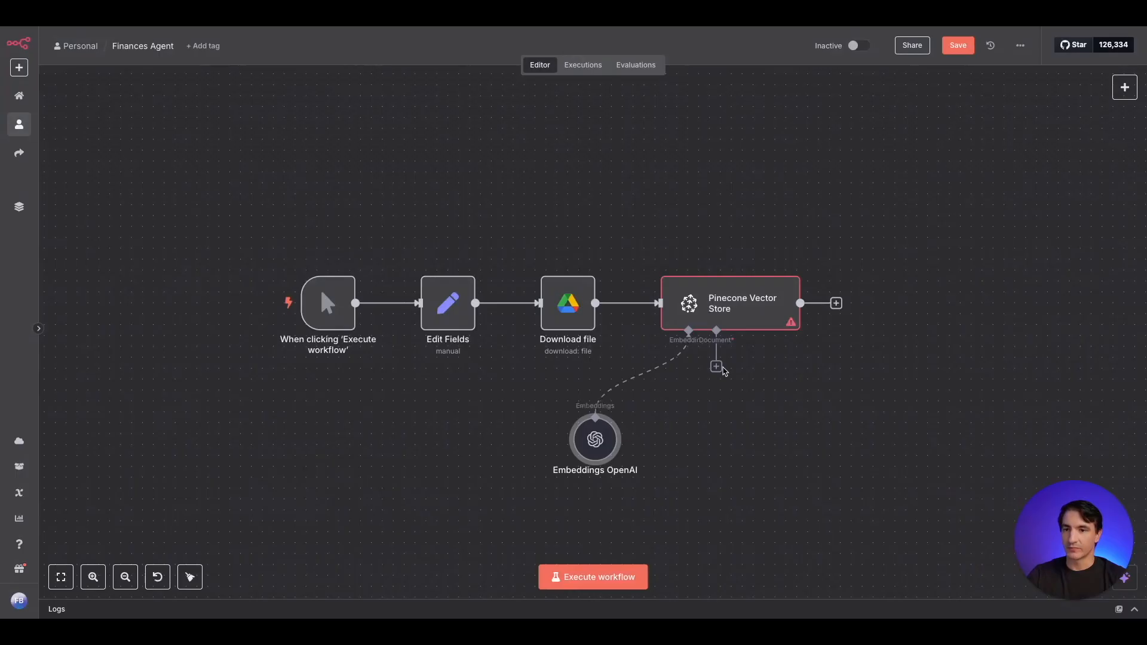
- Attach a Default Data Loader to the vector store's Document input, with data type Binary and Custom text splitting
left_click(718, 367)
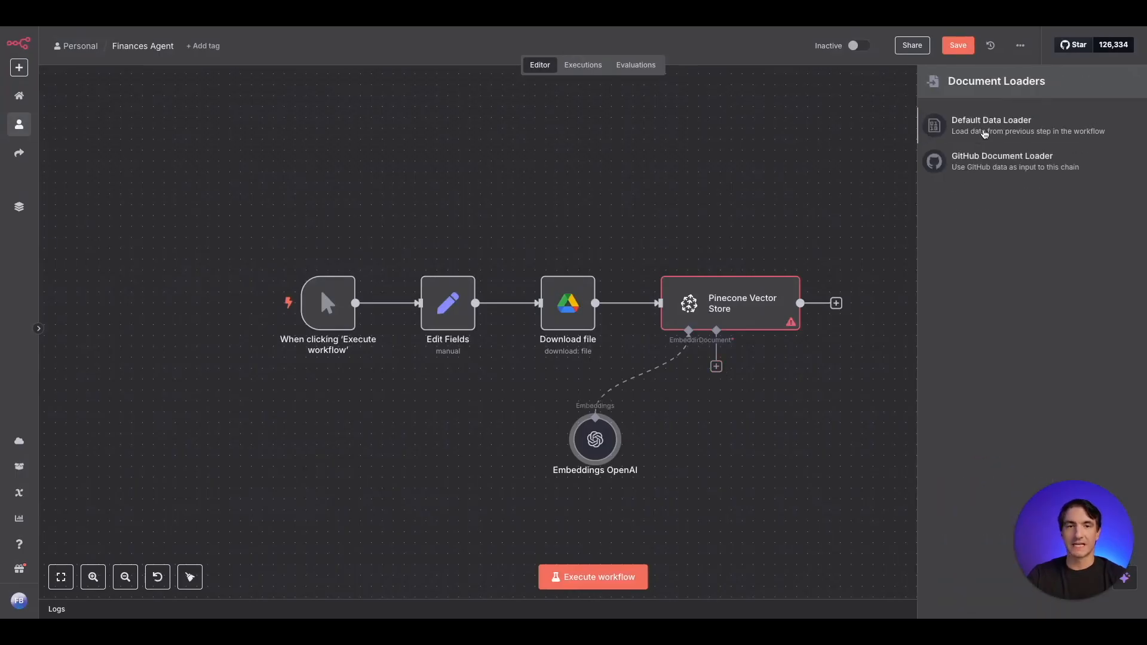
left_click(976, 136)
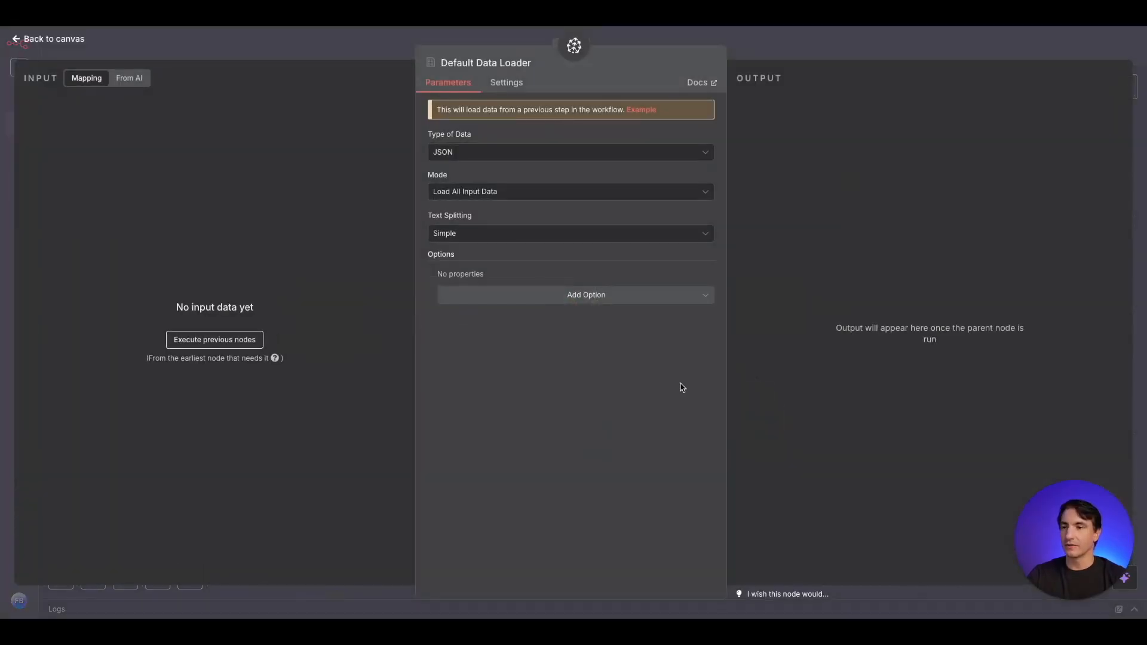
left_click(484, 160)
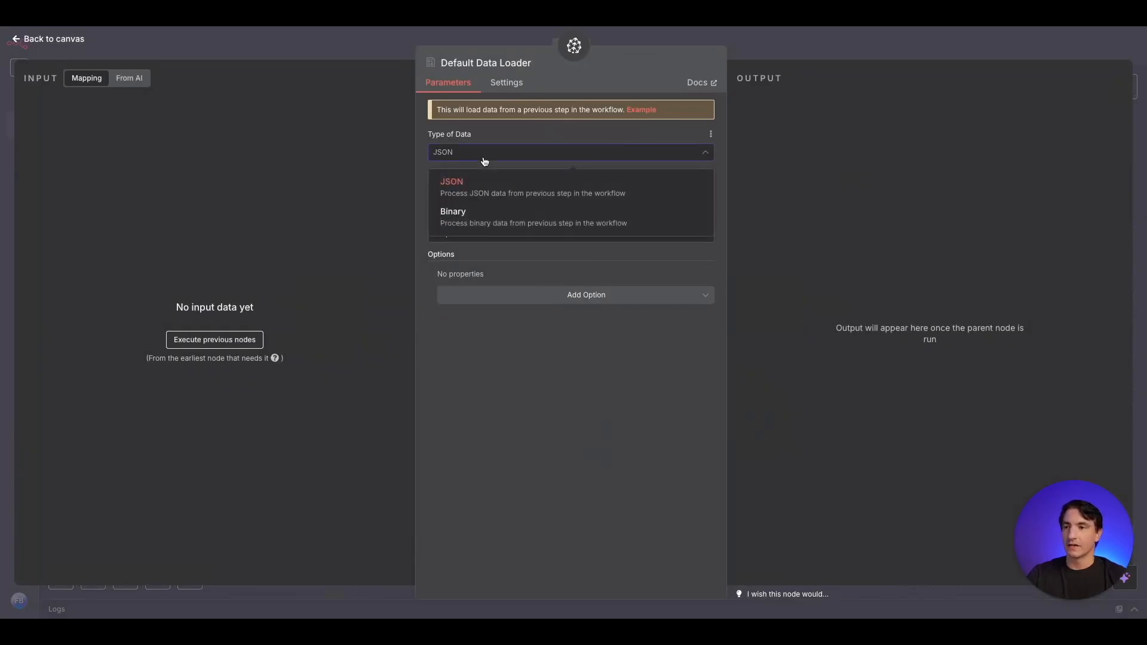
left_click(491, 224)
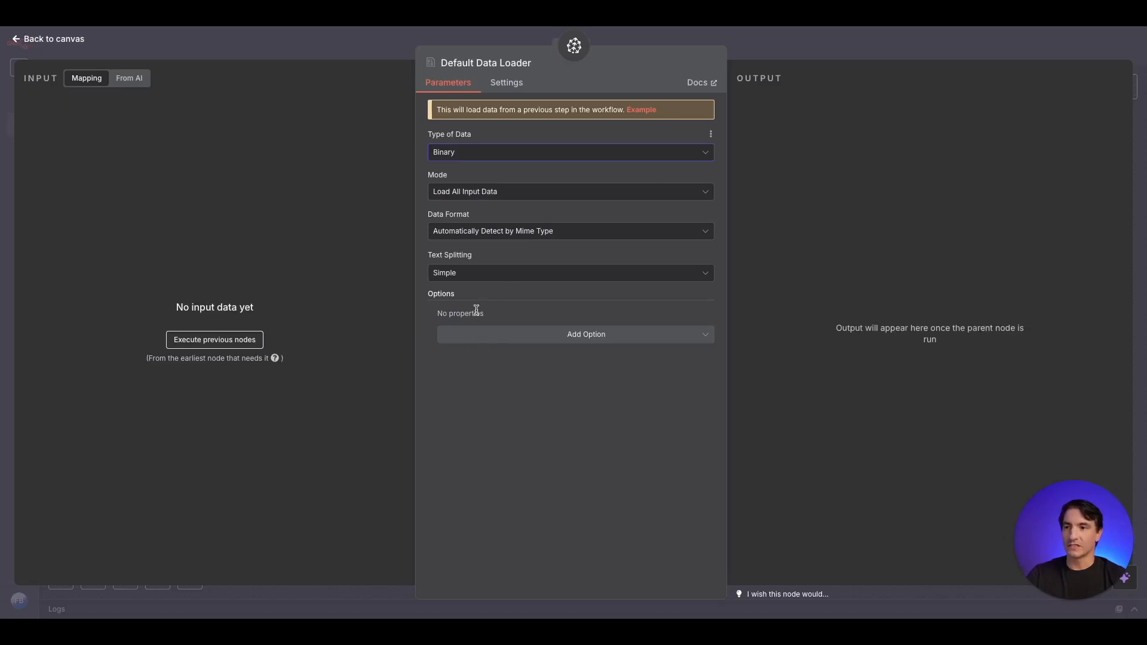
left_click(486, 276)
left_click(473, 344)
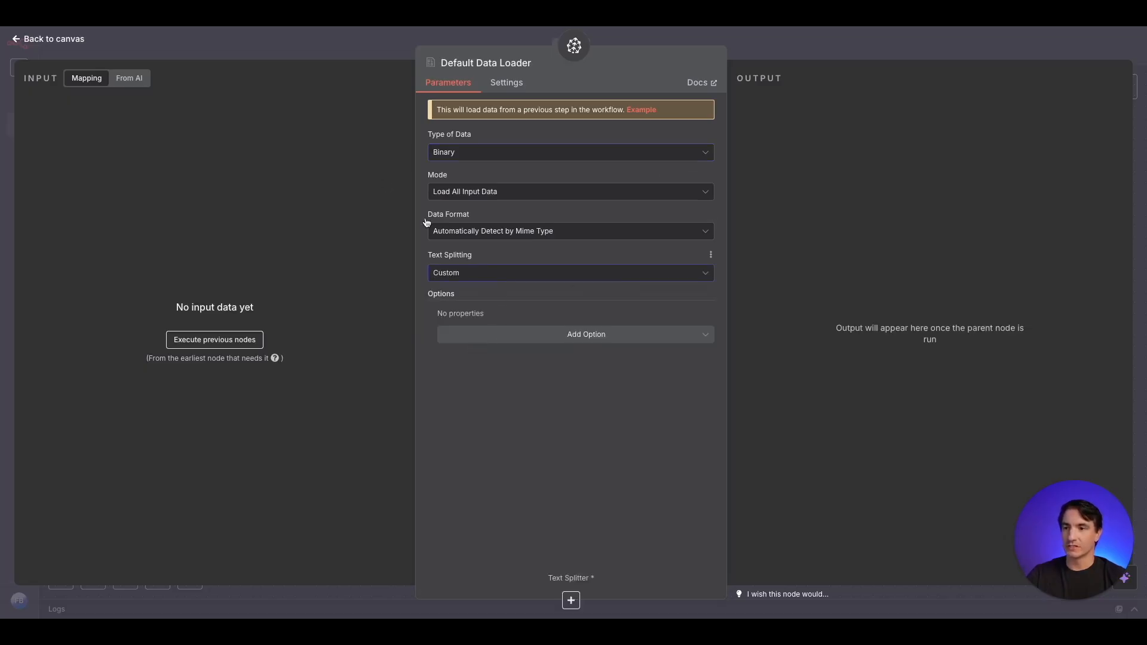
- Attach a Recursive Character Text Splitter to the Default Data Loader's Text Splitter input
left_click(380, 43)
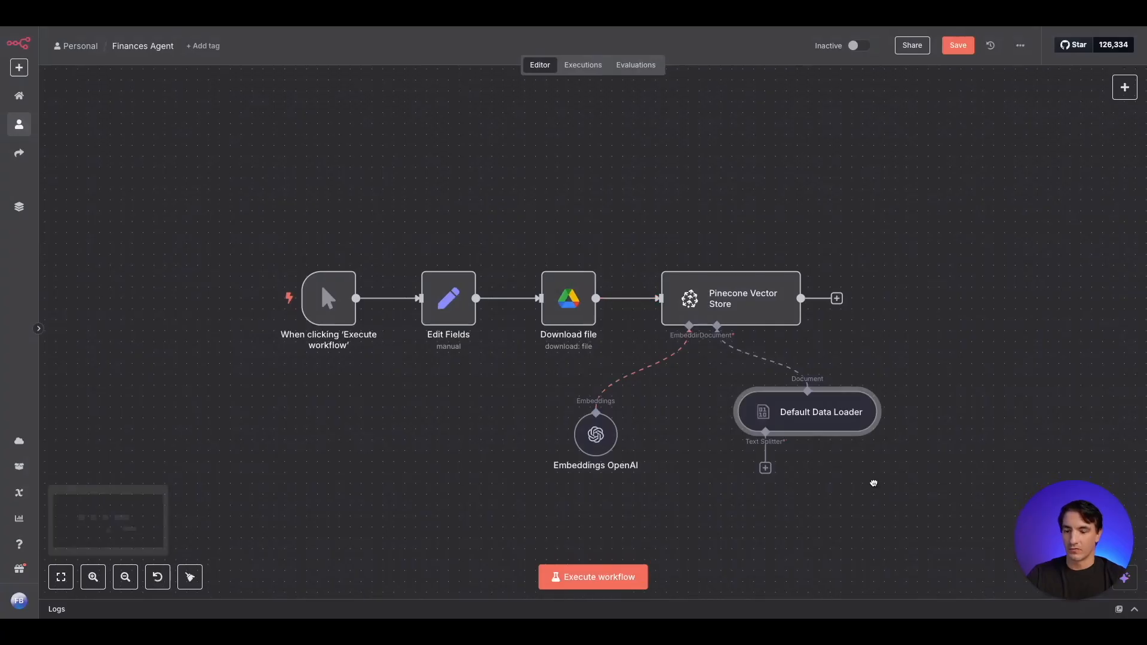
left_click_drag(872, 482, 801, 271)
left_click(697, 257)
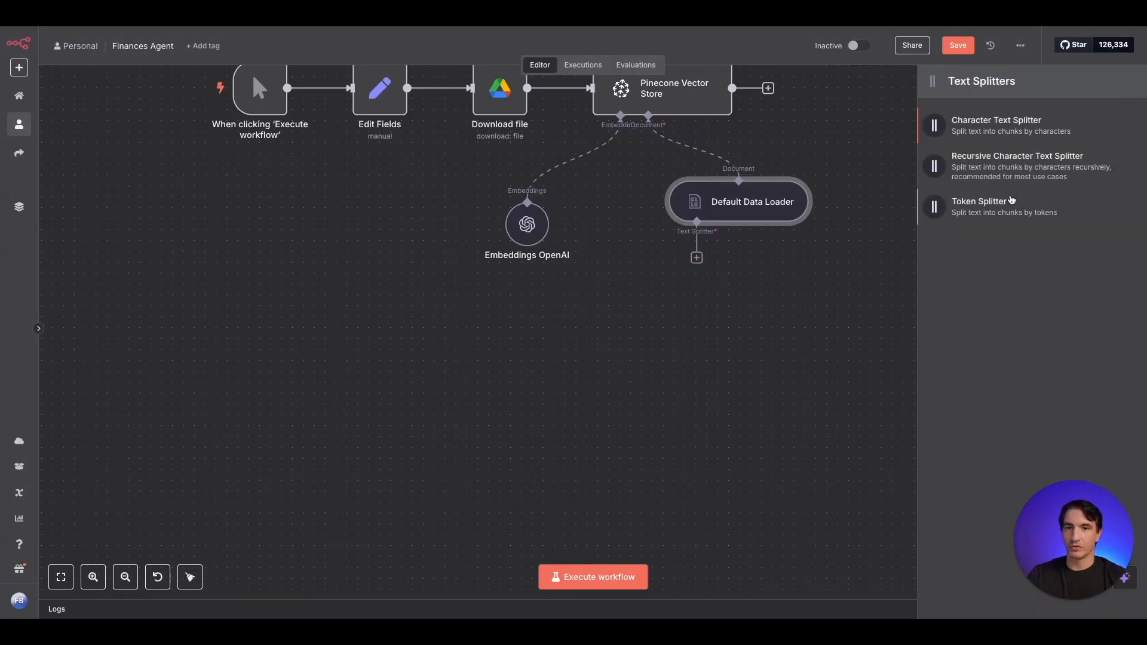
left_click(1023, 173)
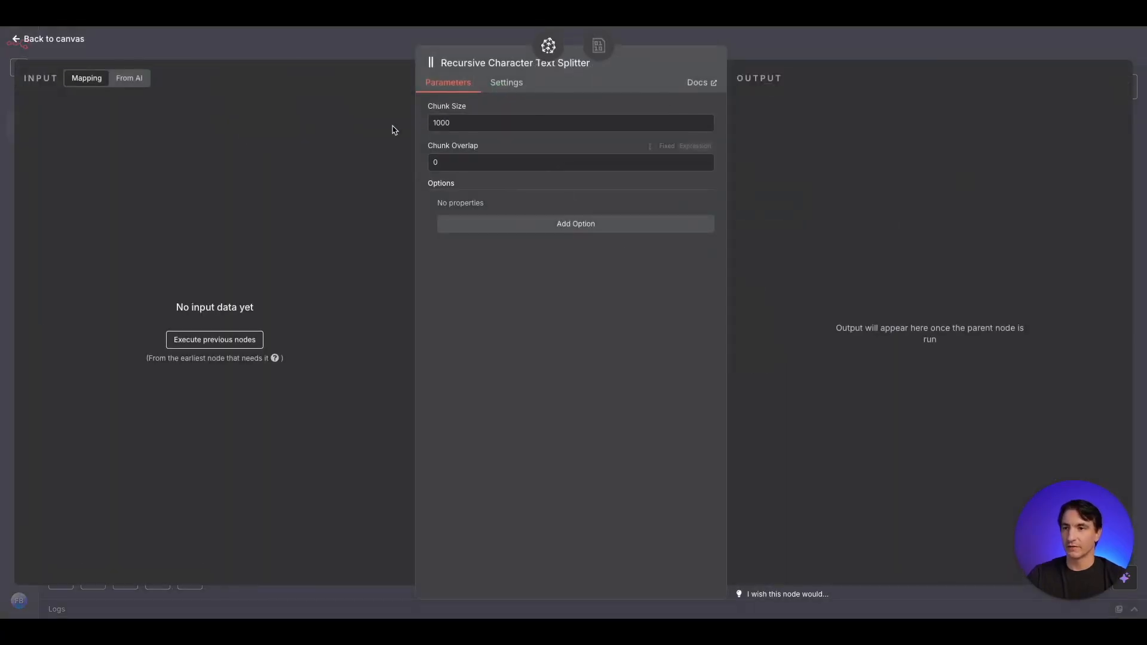
- Set the text splitter's chunk overlap to 100, keeping the chunk size at 1000, and return to the canvas
double_click(478, 129)
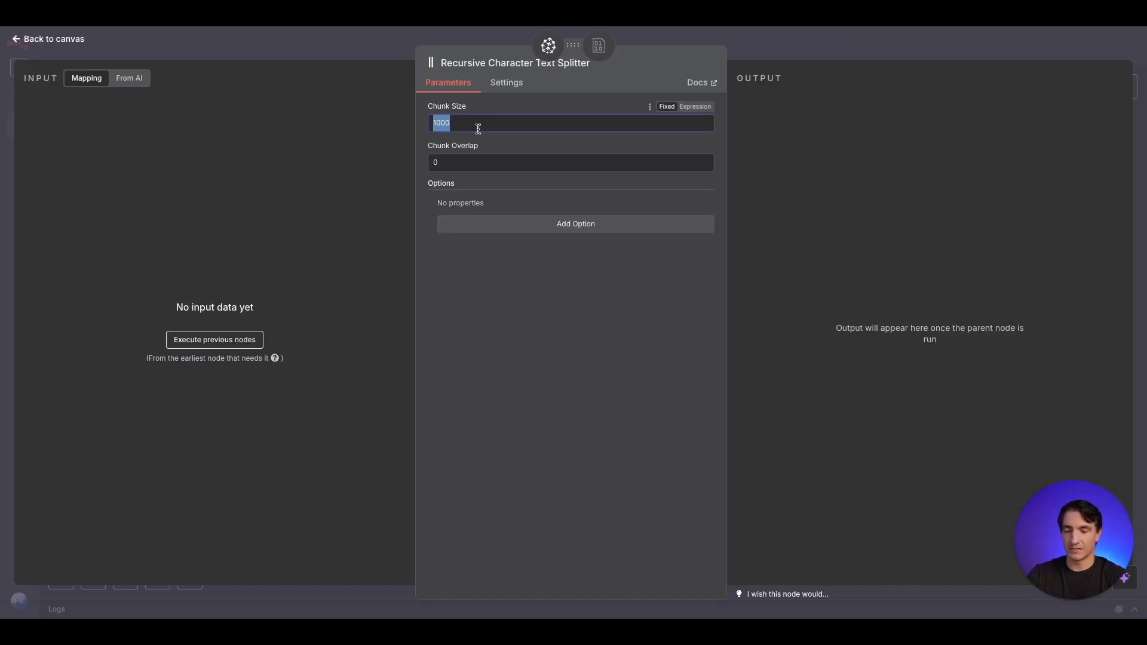
left_click(441, 162)
key("BackSpace")
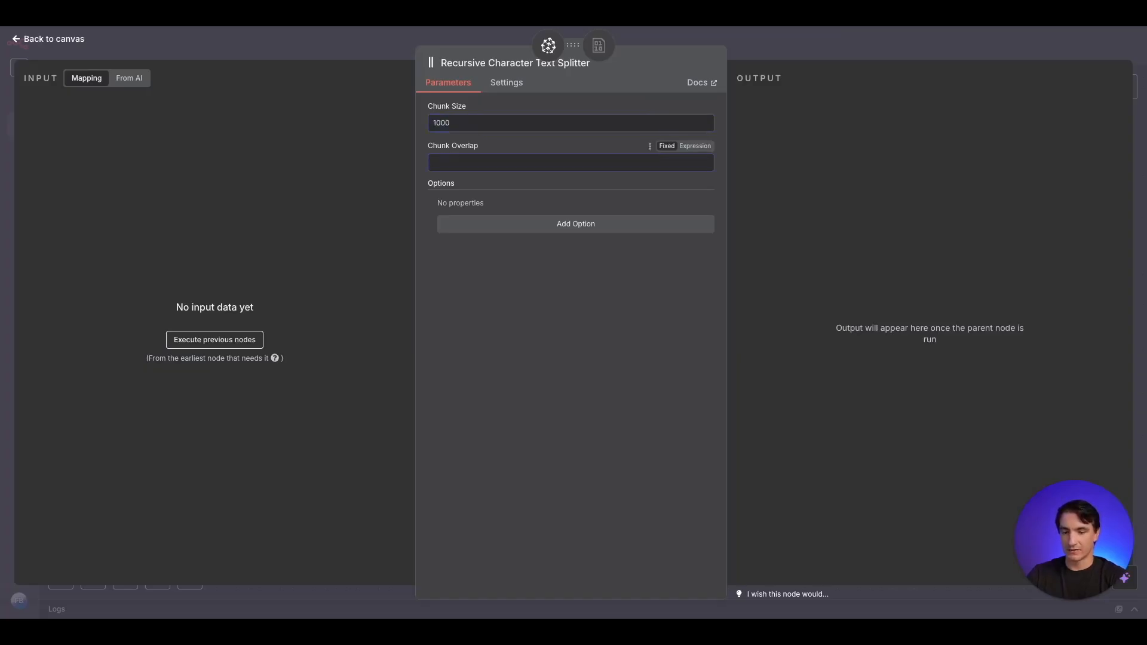
type("100")
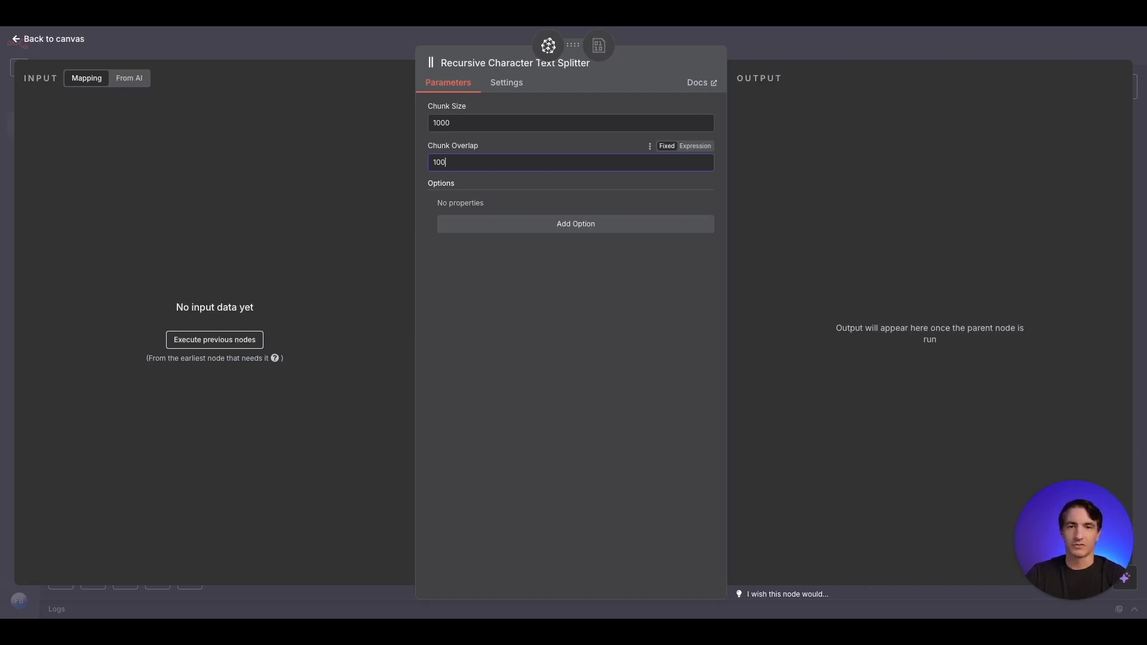
left_click(256, 44)
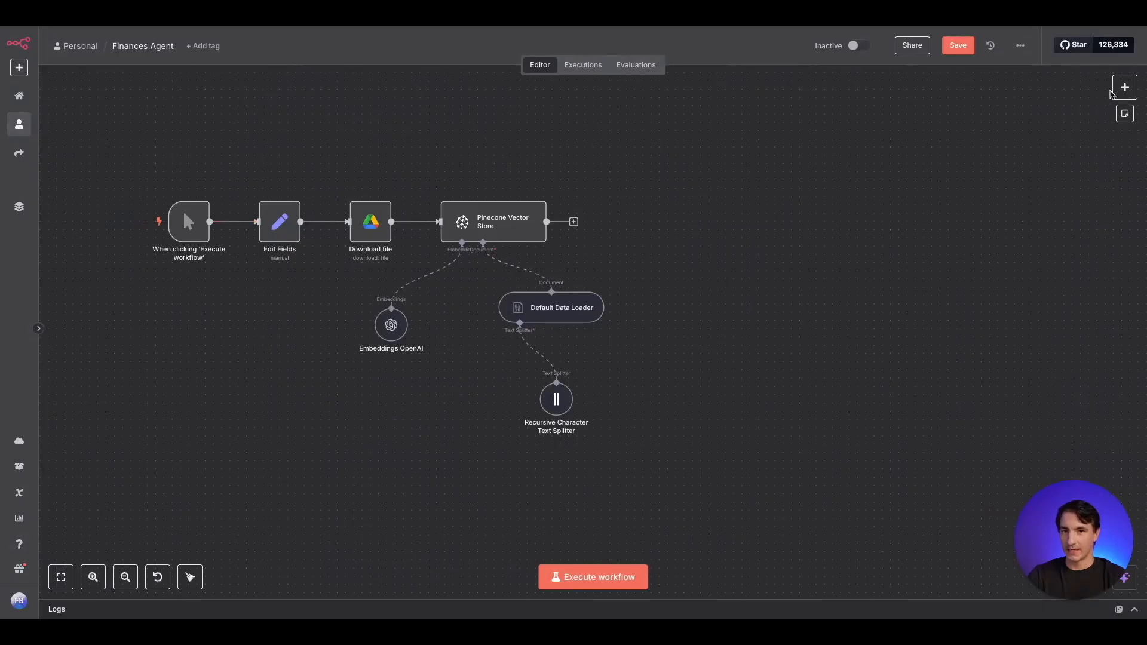
- Add a separate Question and Answer Chain node and place it to the right of the Pinecone Vector Store, in the same row
left_click(1125, 87)
type("question")
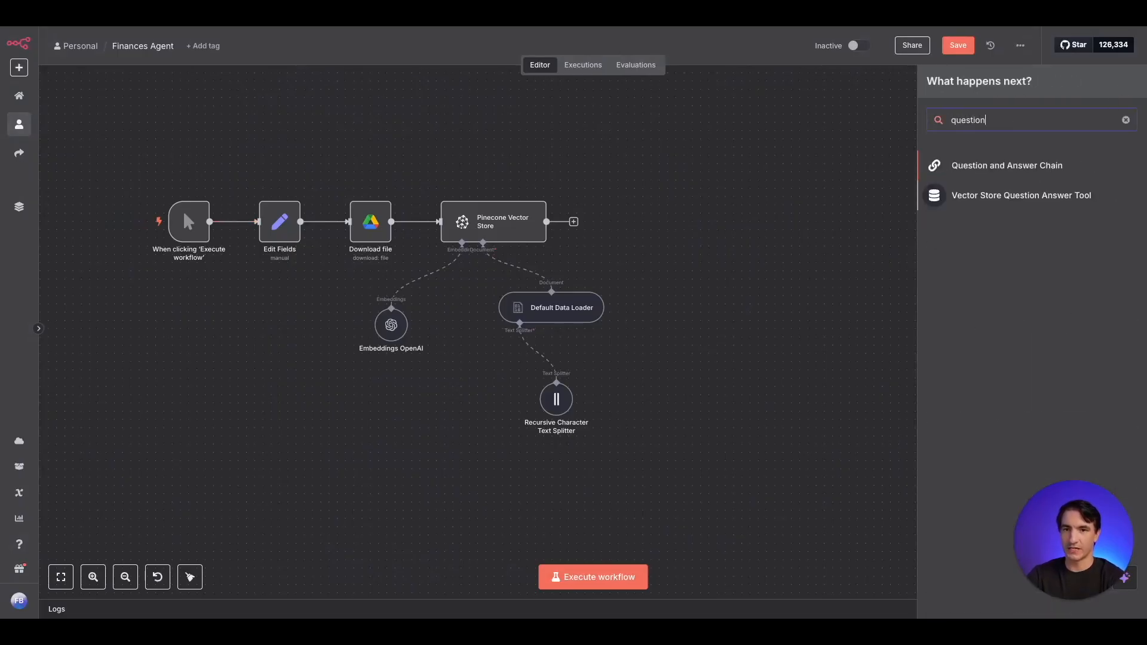
left_click(1028, 177)
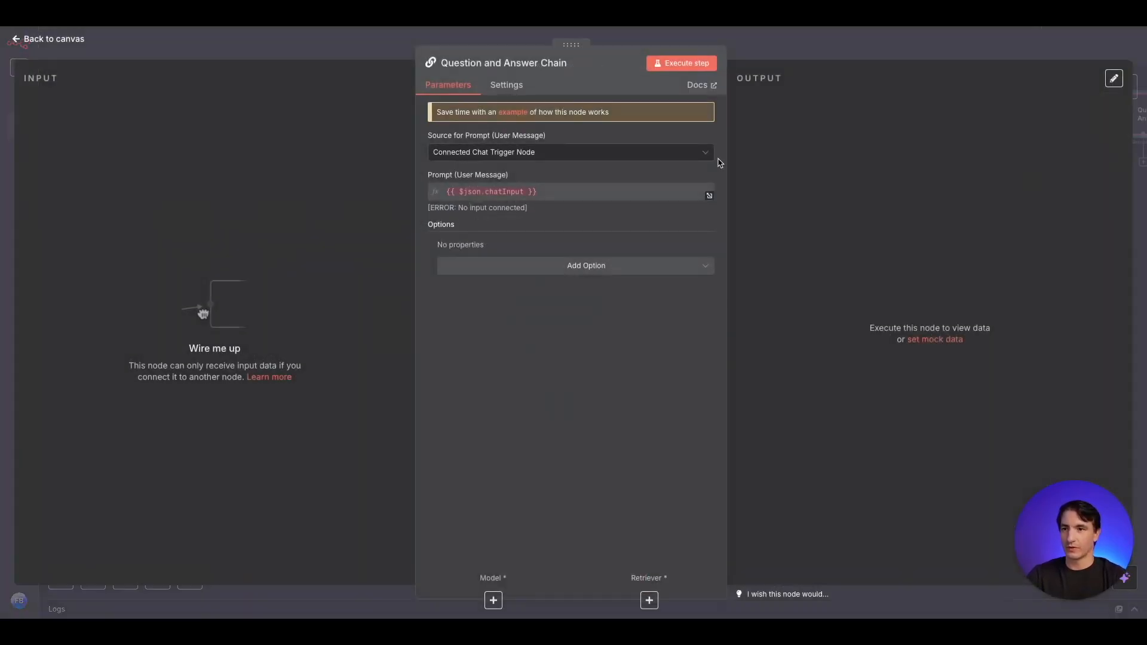
left_click(368, 54)
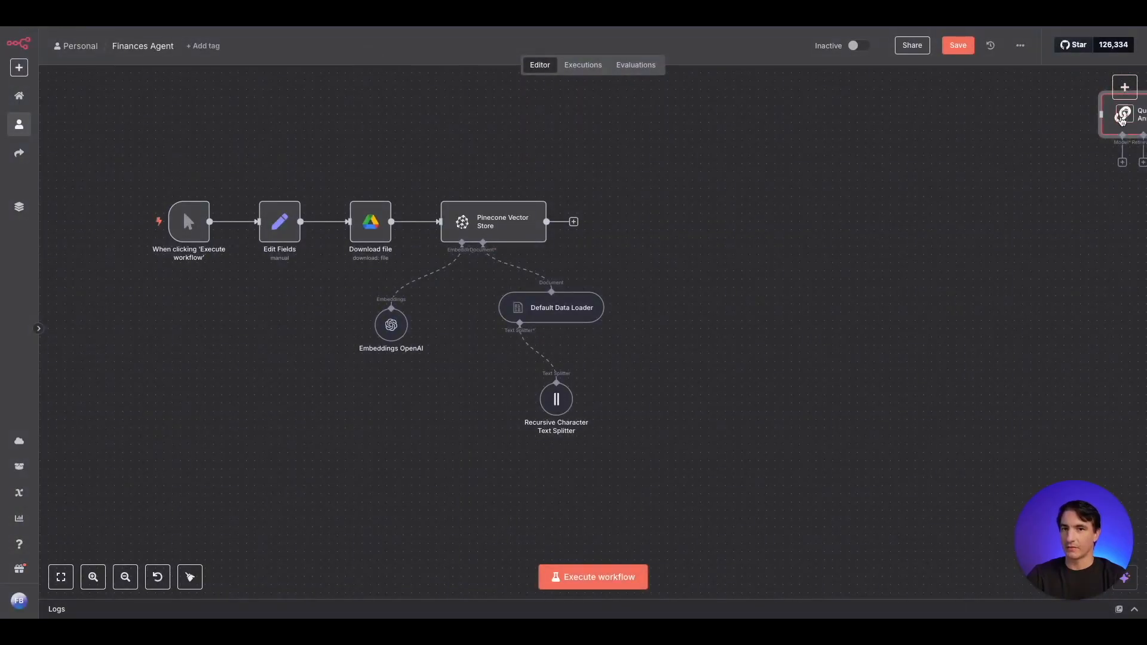
left_click_drag(1116, 129, 778, 237)
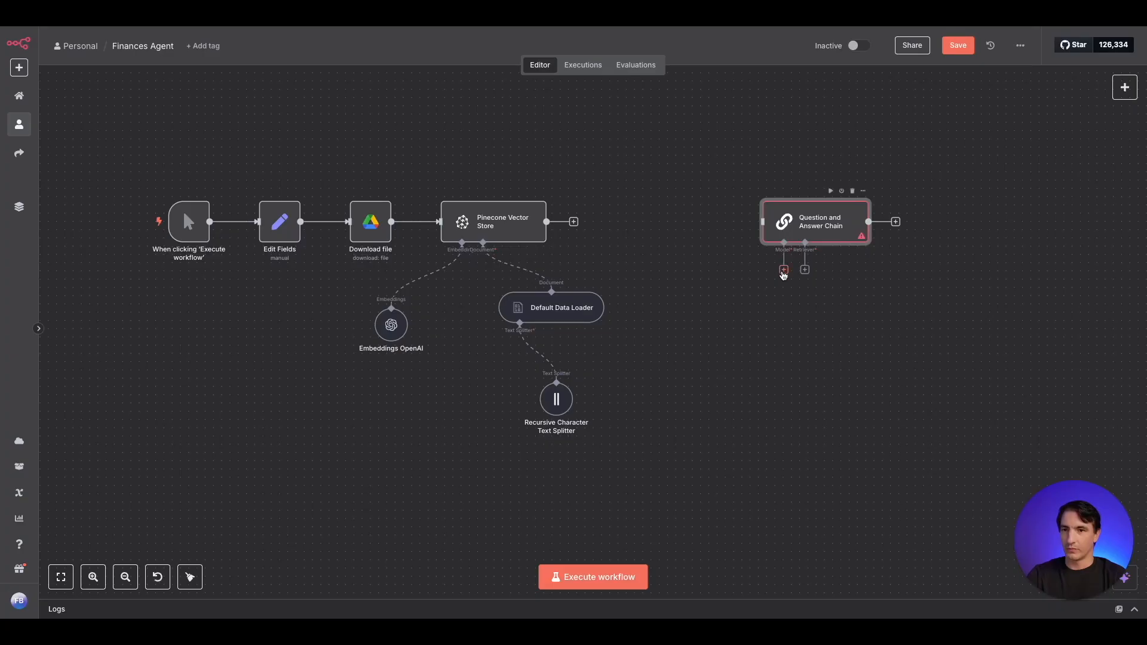
- Attach an OpenAI Chat Model using gpt-4.1-mini to the Question and Answer Chain and place it below the chain
left_click(784, 270)
type("open")
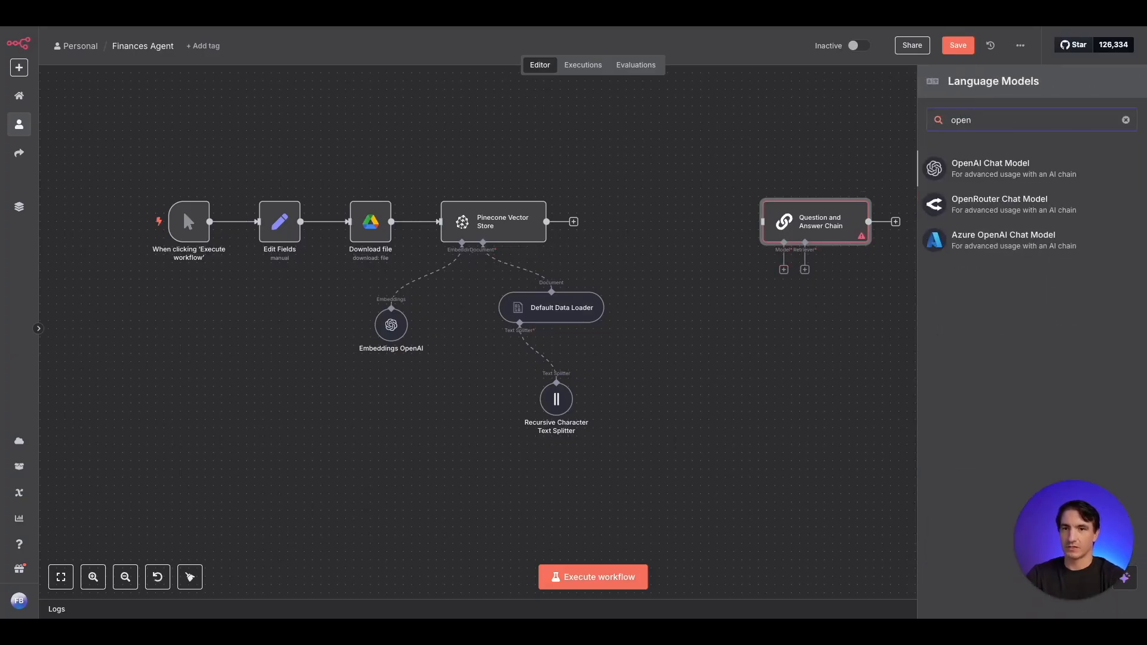
left_click(1031, 178)
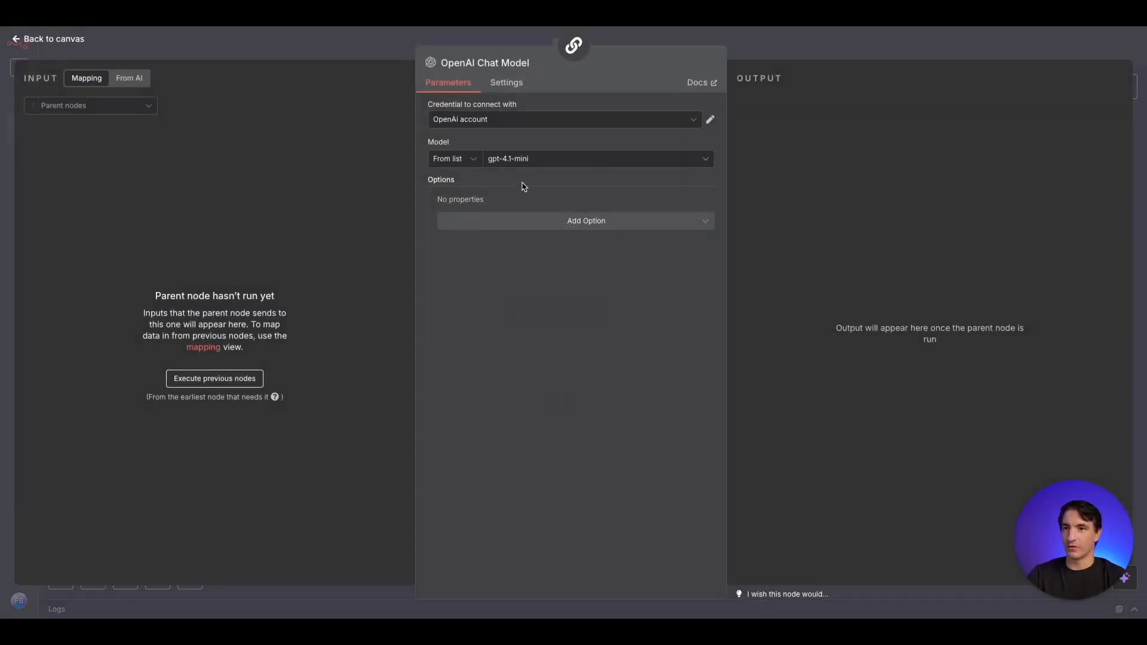
left_click(388, 50)
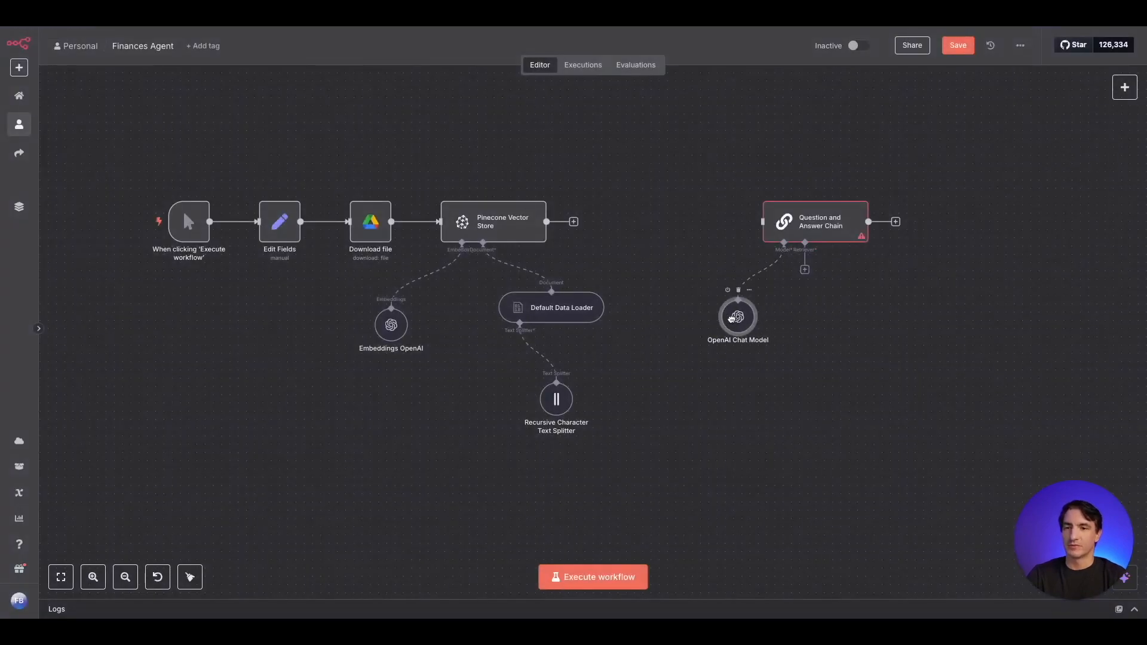
left_click_drag(732, 320, 731, 312)
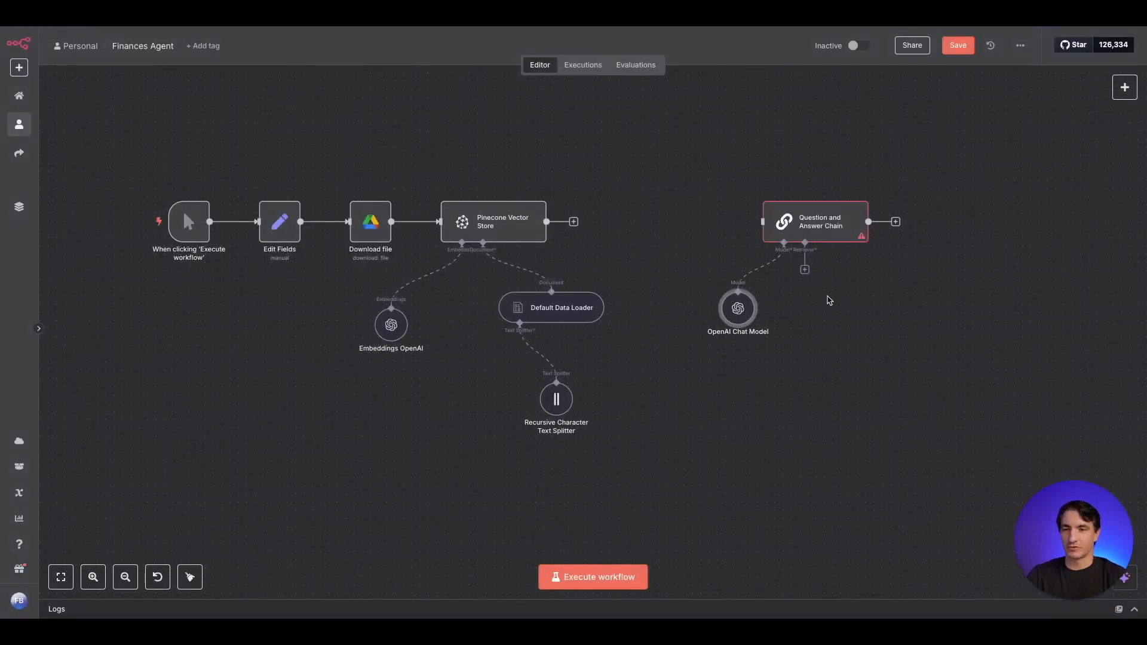
- Attach a Vector Store Retriever to the Question and Answer Chain's Retriever input and place it beside the chat model
left_click(804, 271)
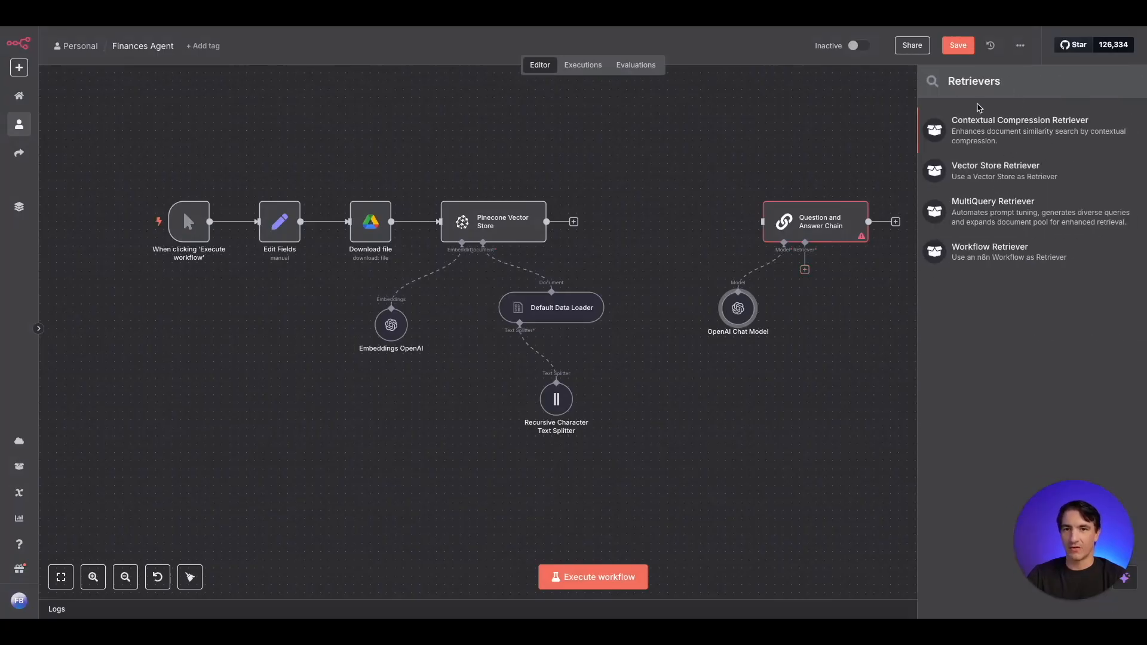
left_click(996, 170)
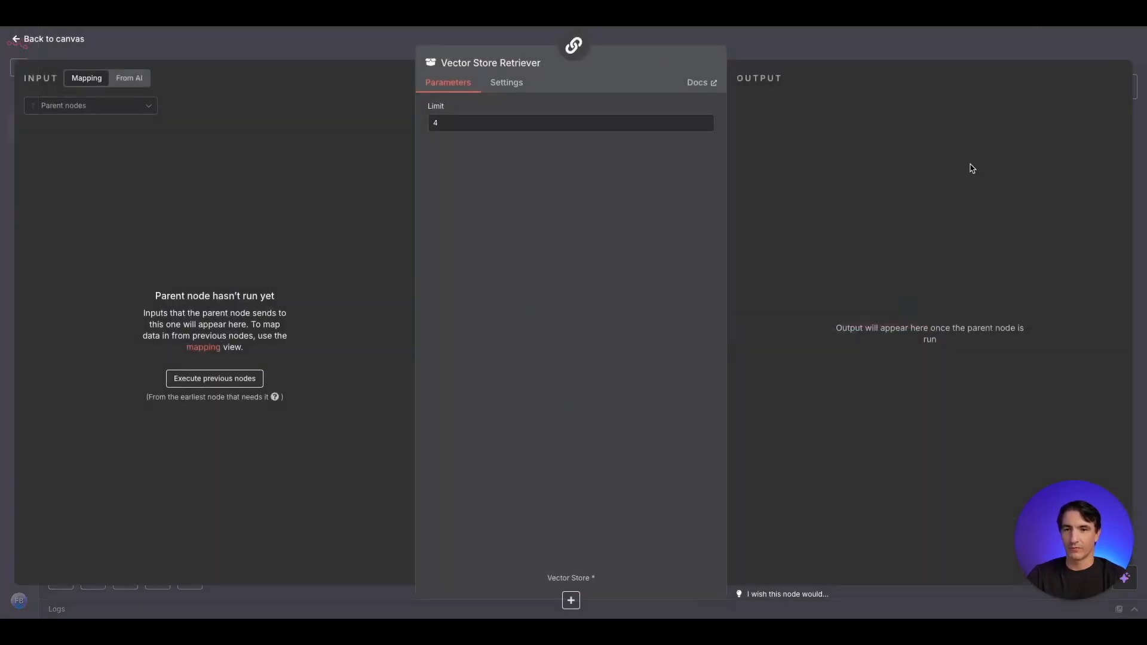
left_click(368, 58)
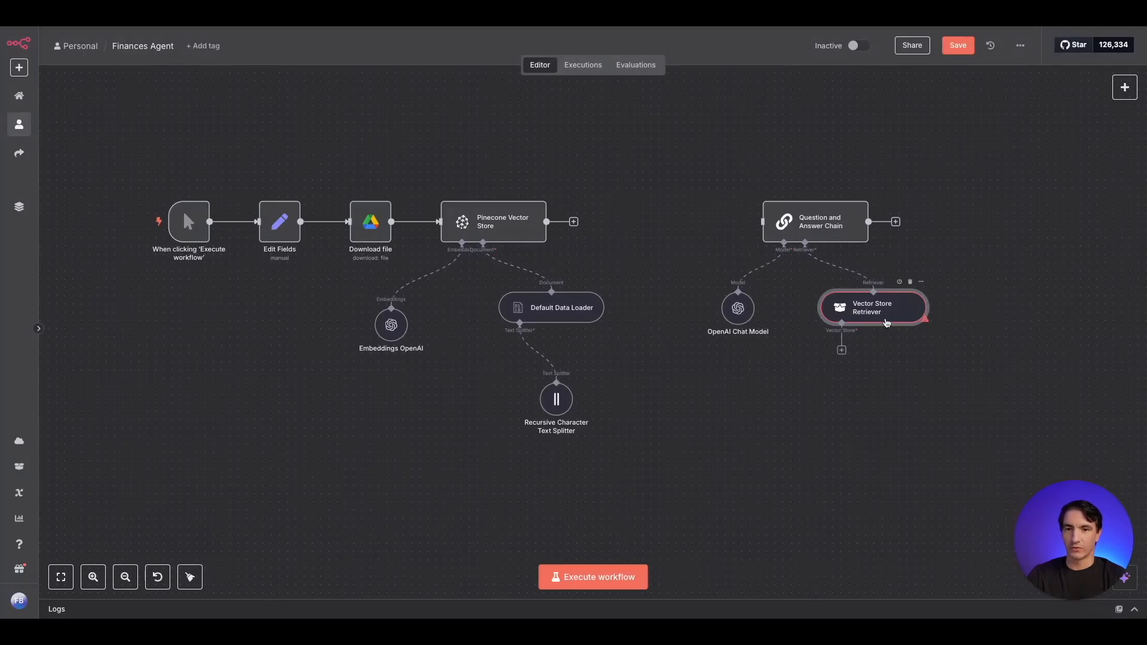
left_click_drag(887, 324, 879, 340)
- Attach a Pinecone Vector Store to the retriever with testindex as its index, and place it below the retriever
left_click(834, 366)
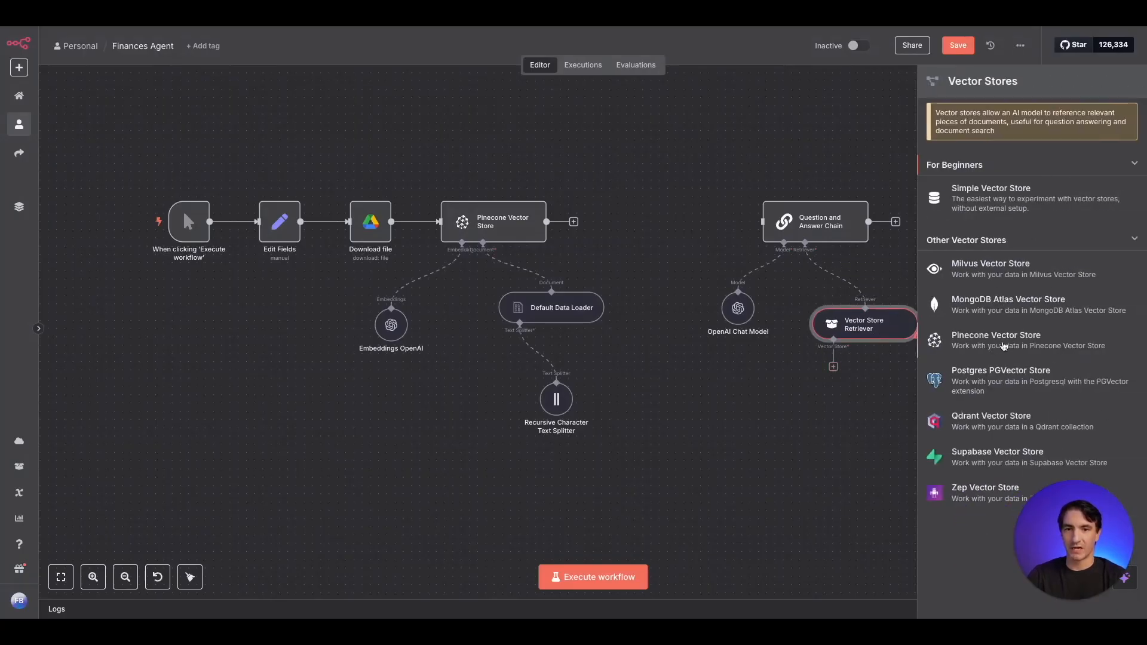
left_click(998, 341)
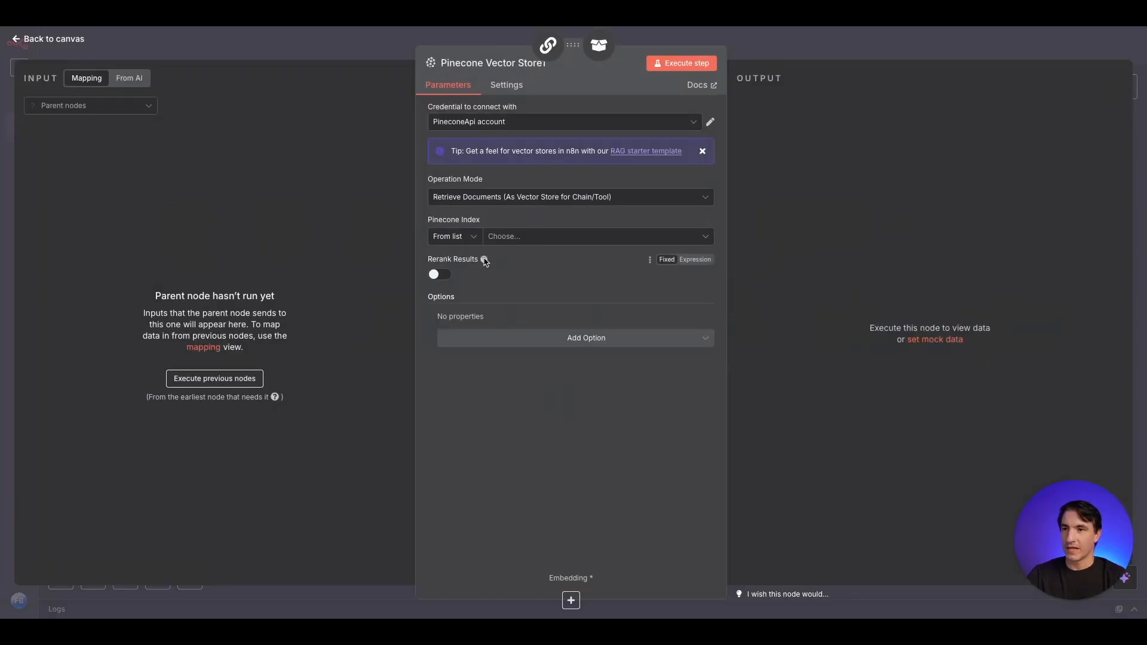
left_click(571, 242)
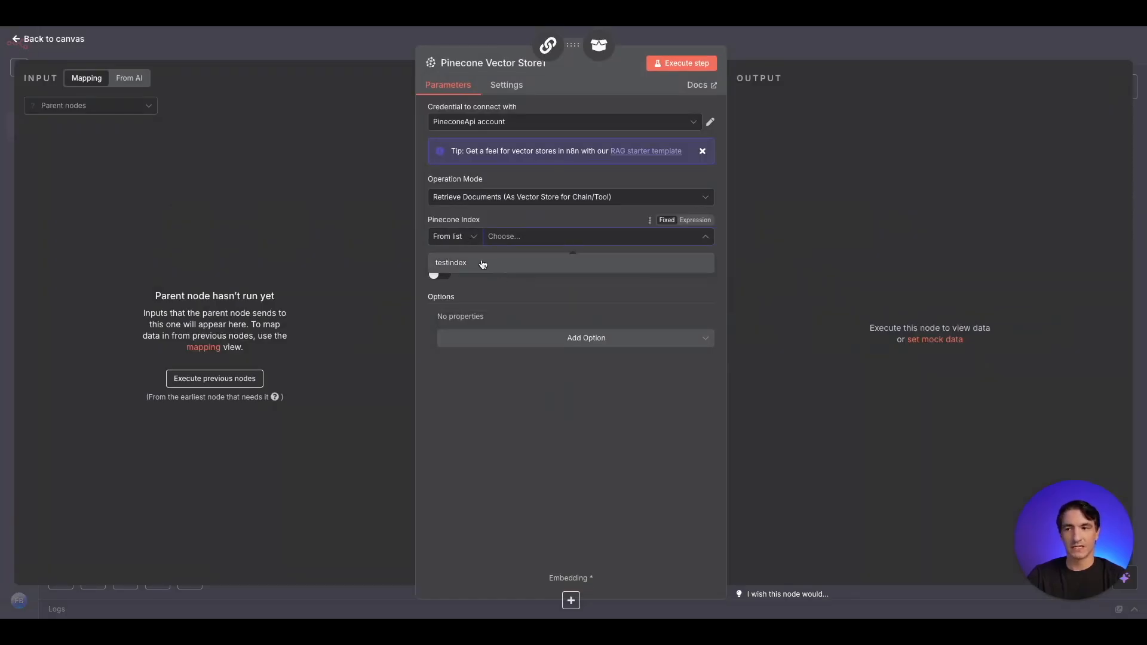
left_click(480, 262)
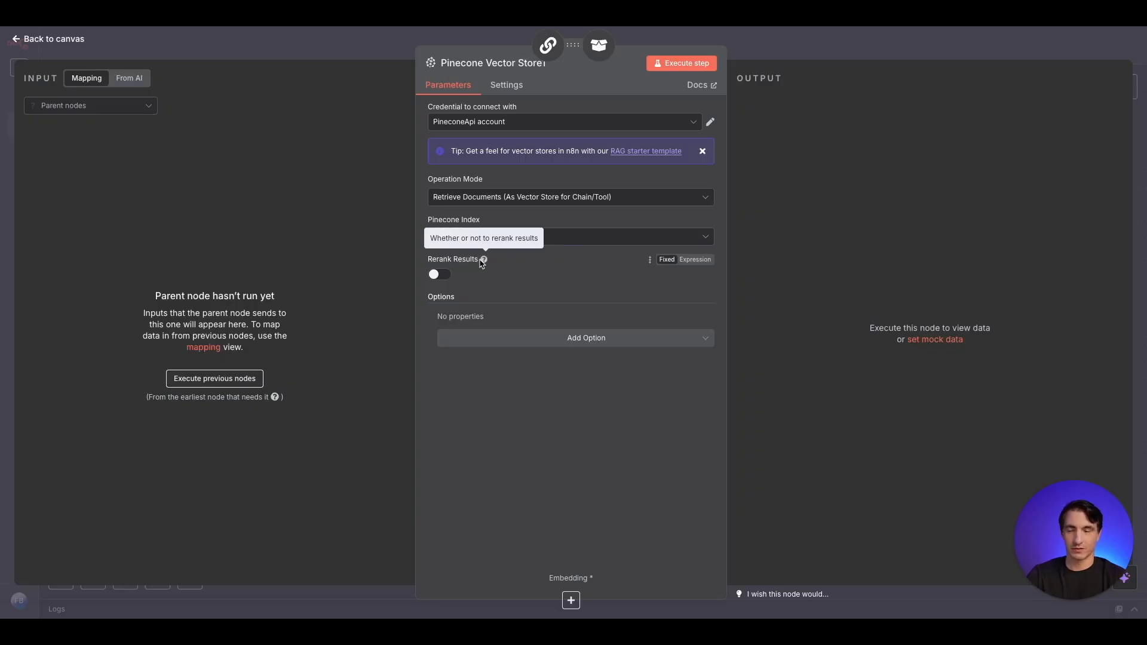
left_click(332, 55)
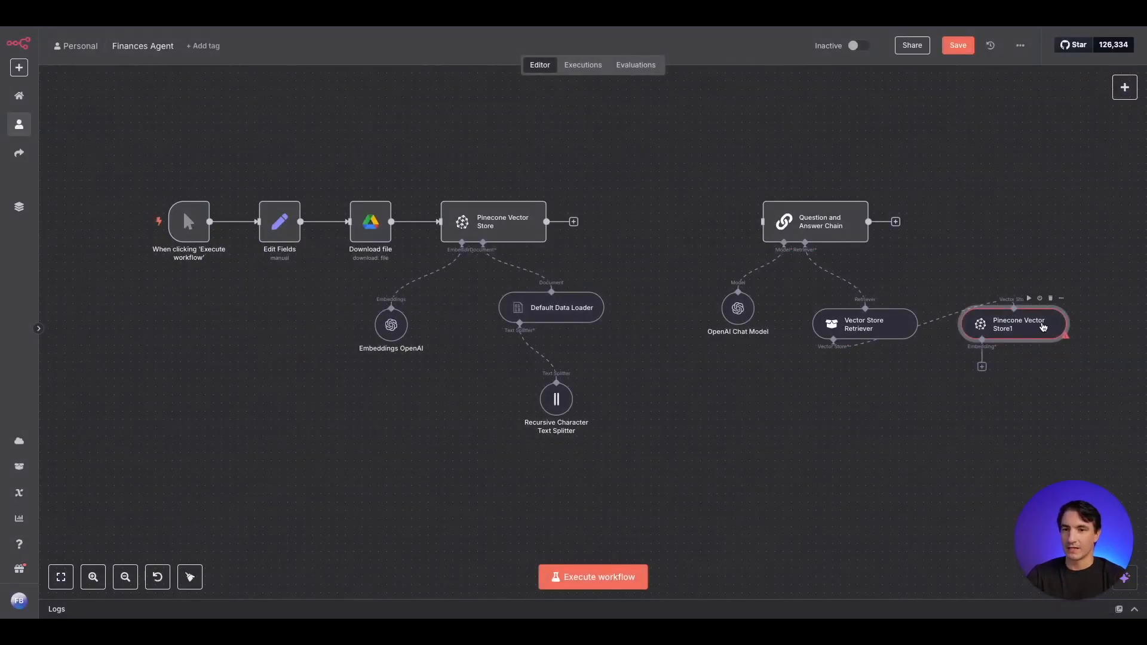
- Attach an Embeddings OpenAI node to the retriever's Pinecone Vector Store and return to the canvas
left_click(751, 442)
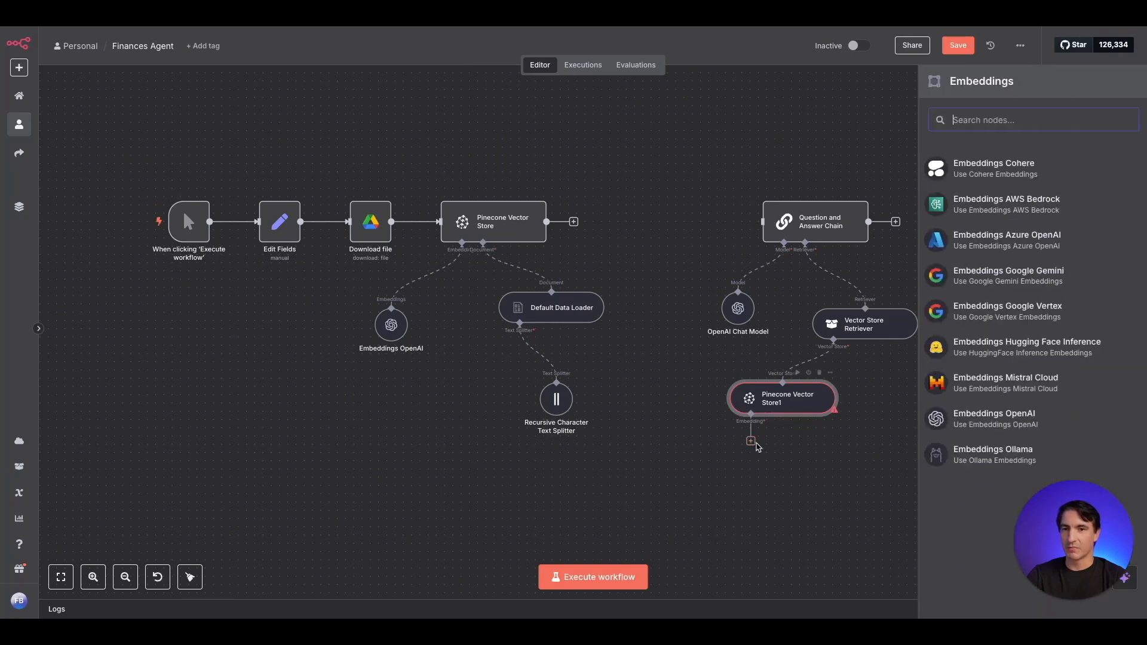
type("open")
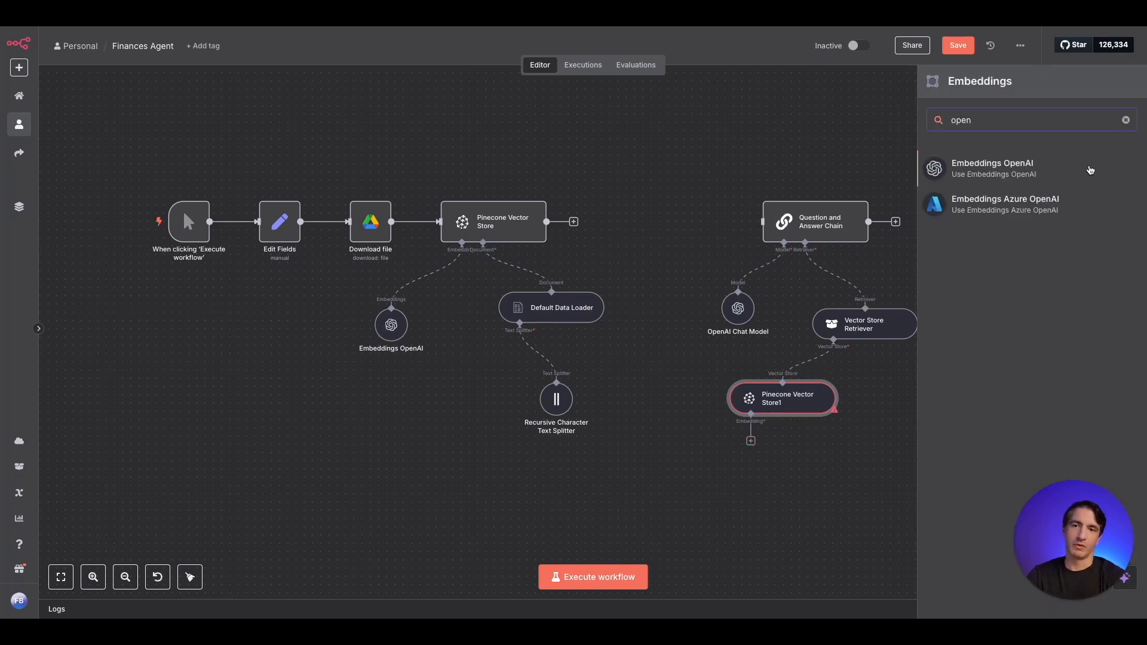
left_click(1038, 172)
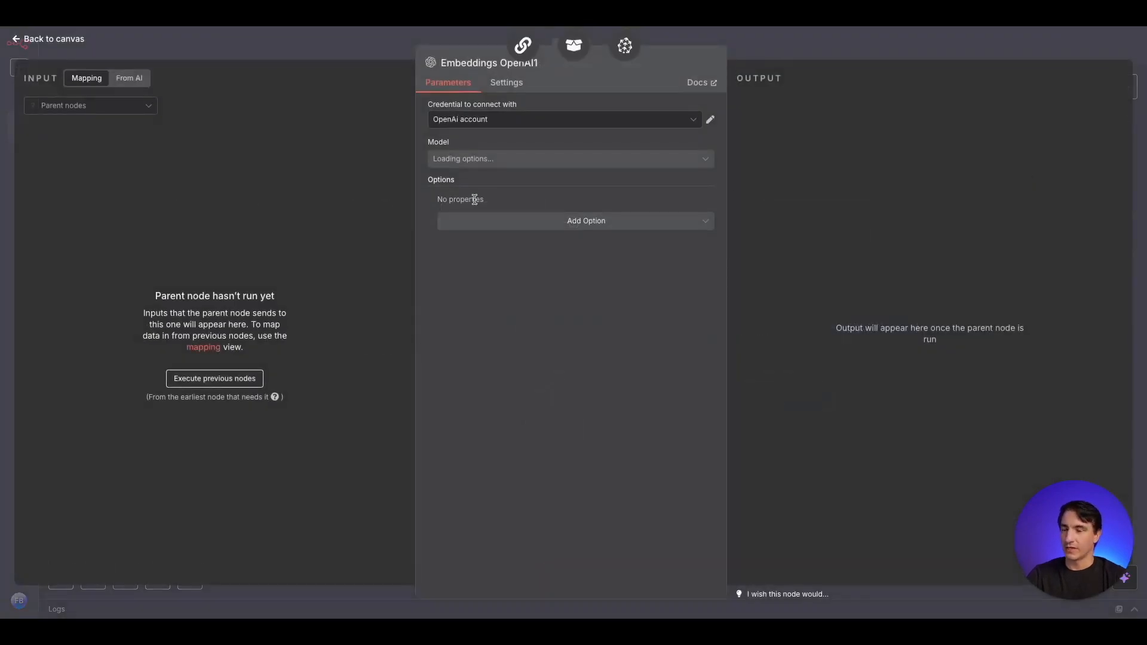
left_click(379, 41)
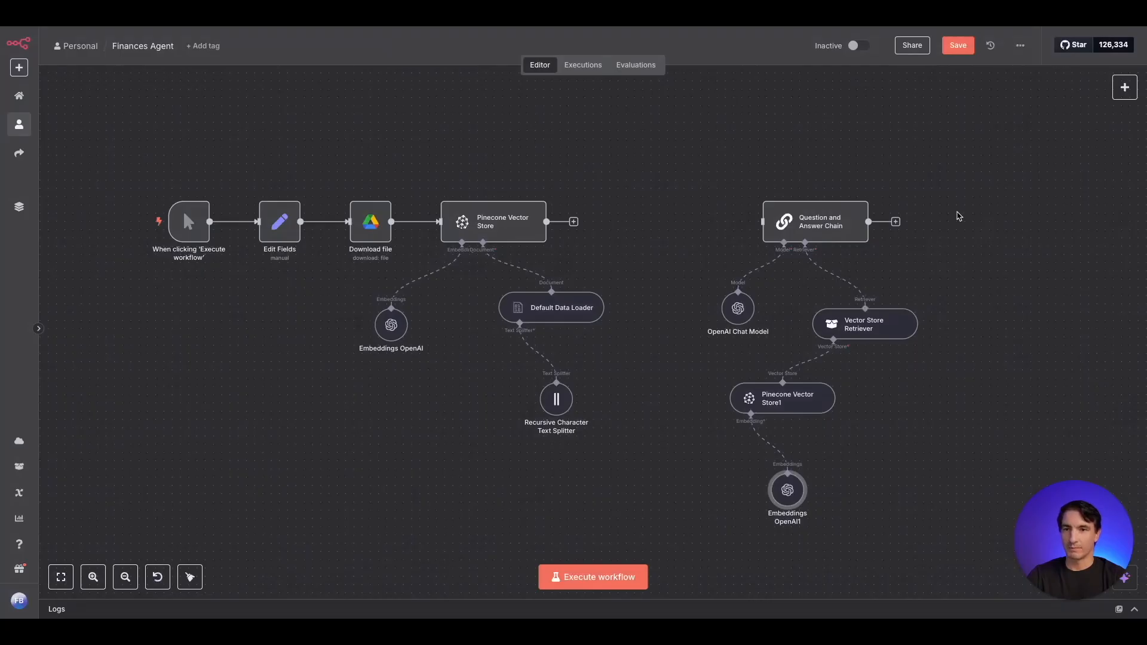
- Add a Chat Trigger, place it in front of the Question and Answer Chain and connect it to the chain
left_click(1124, 88)
type("cha")
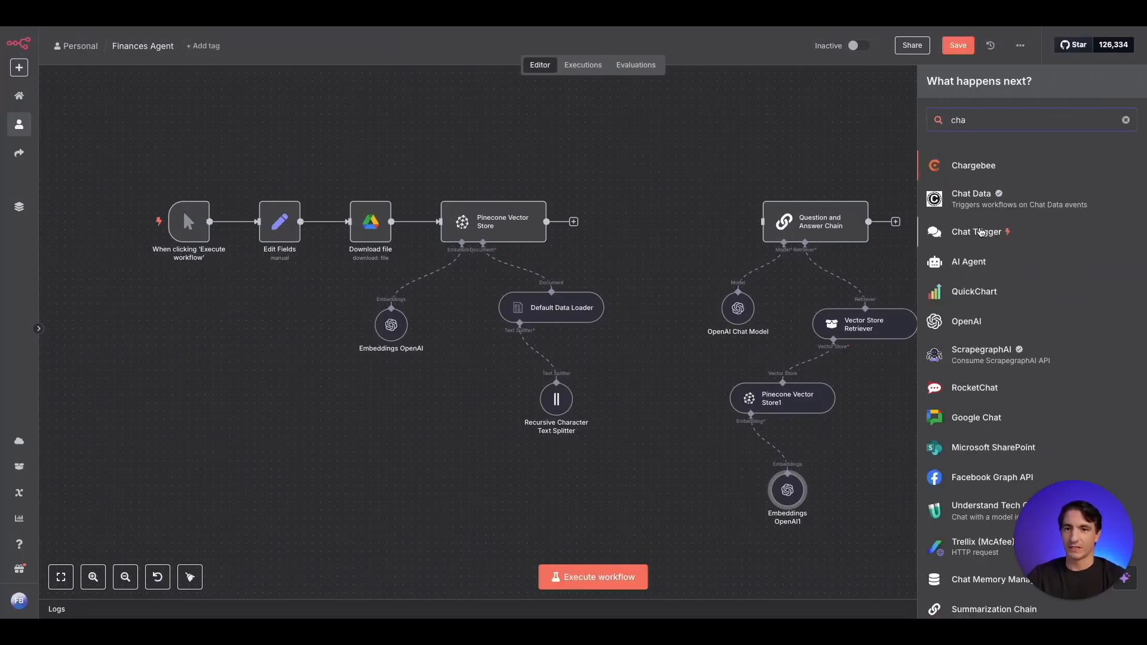
left_click(978, 232)
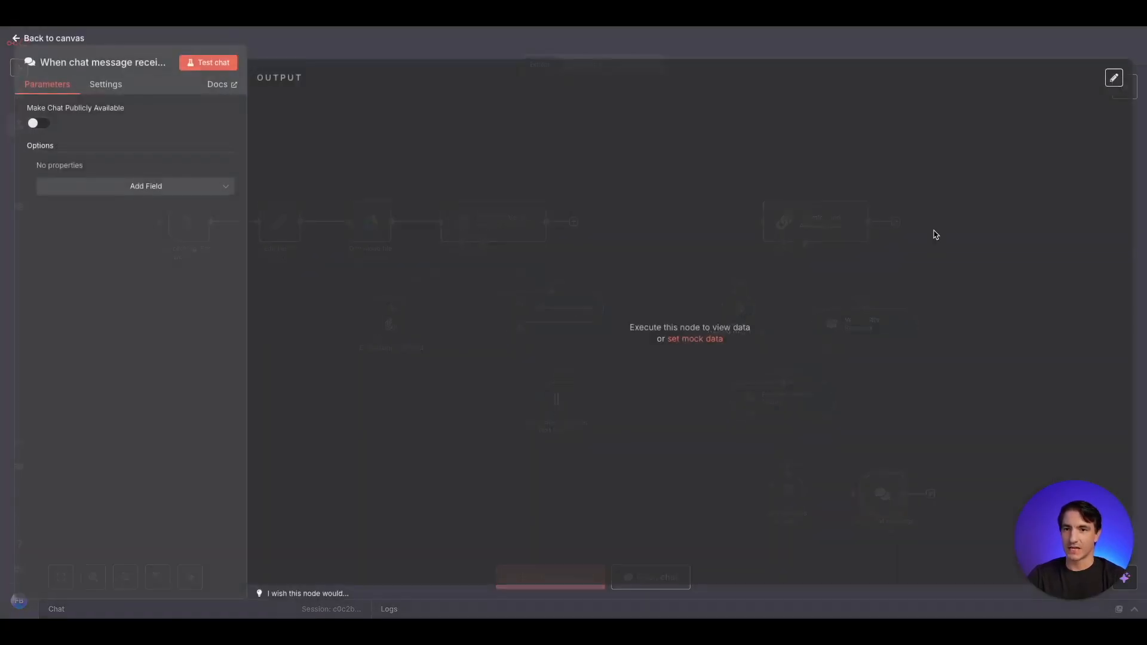
left_click(450, 58)
left_click_drag(872, 492, 777, 228)
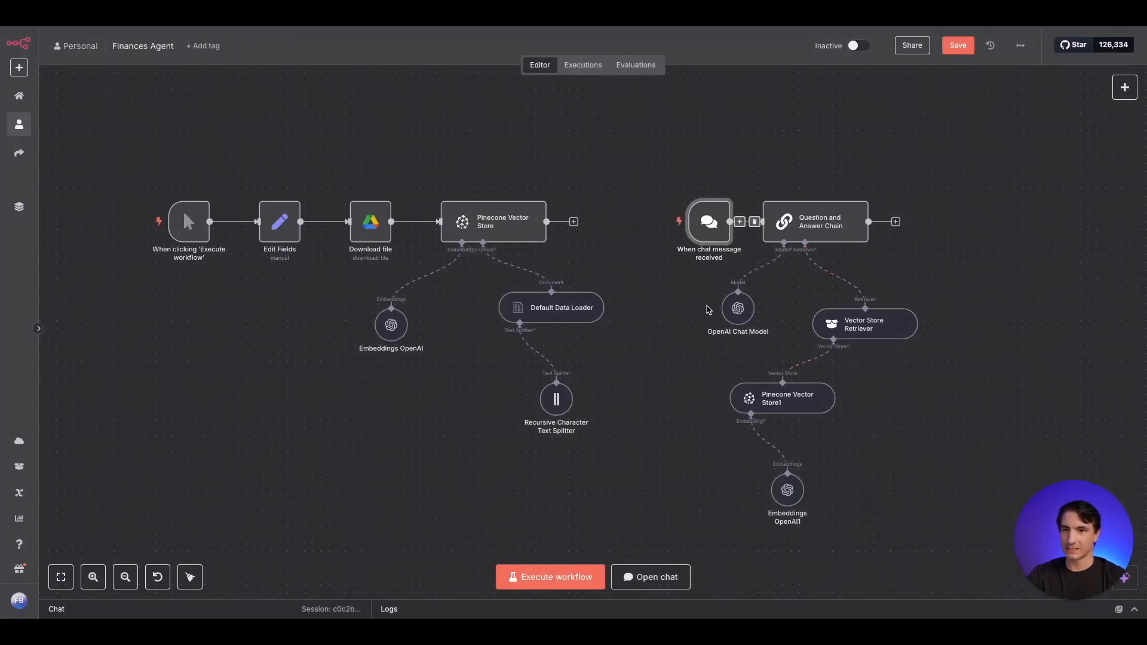
- Execute the first Pinecone Vector Store node to insert the downloaded file into the index
mouse_move(507, 199)
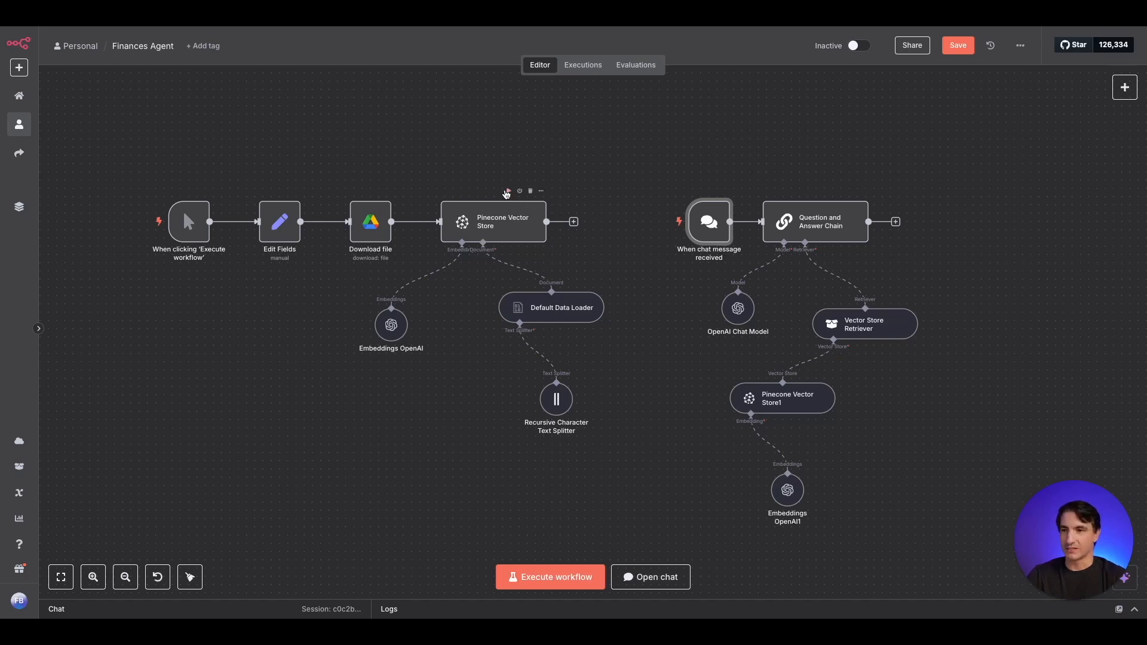
left_click(509, 203)
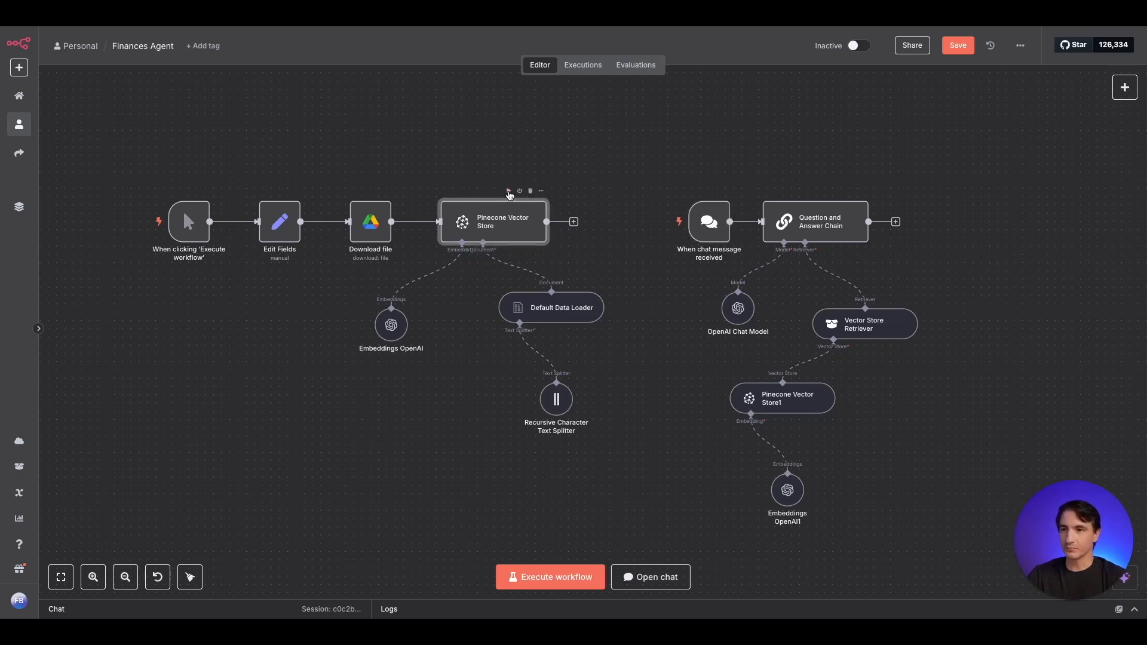
left_click(508, 191)
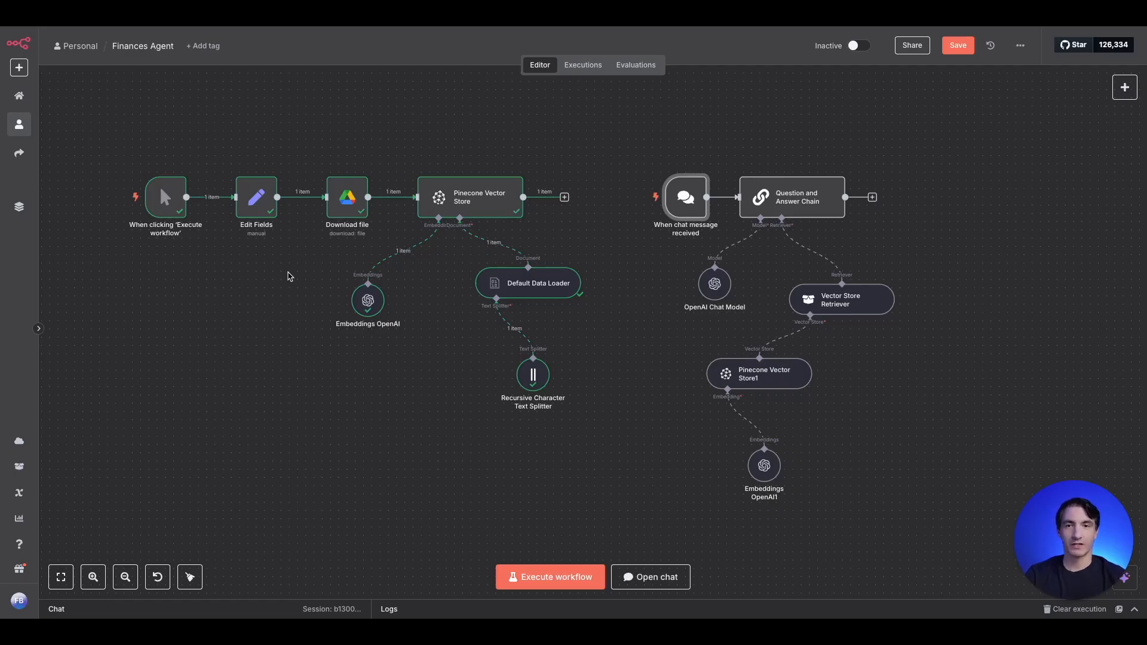
- Open the workflow chat and ask "How much did I spend on travel this month?"
left_click(298, 609)
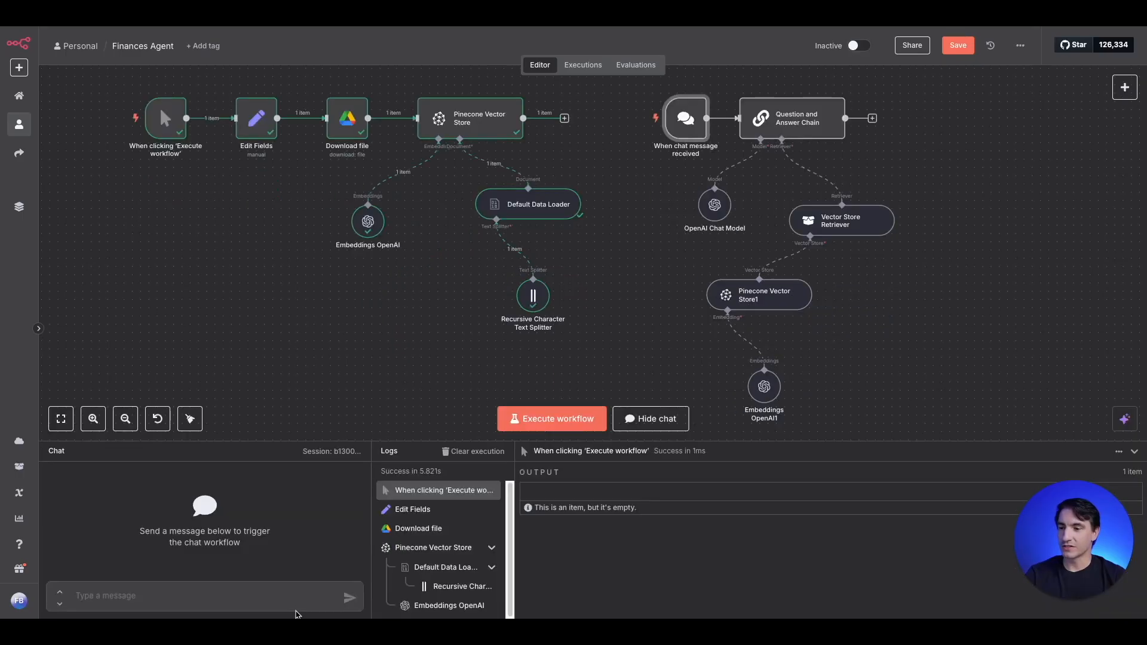
left_click(183, 589)
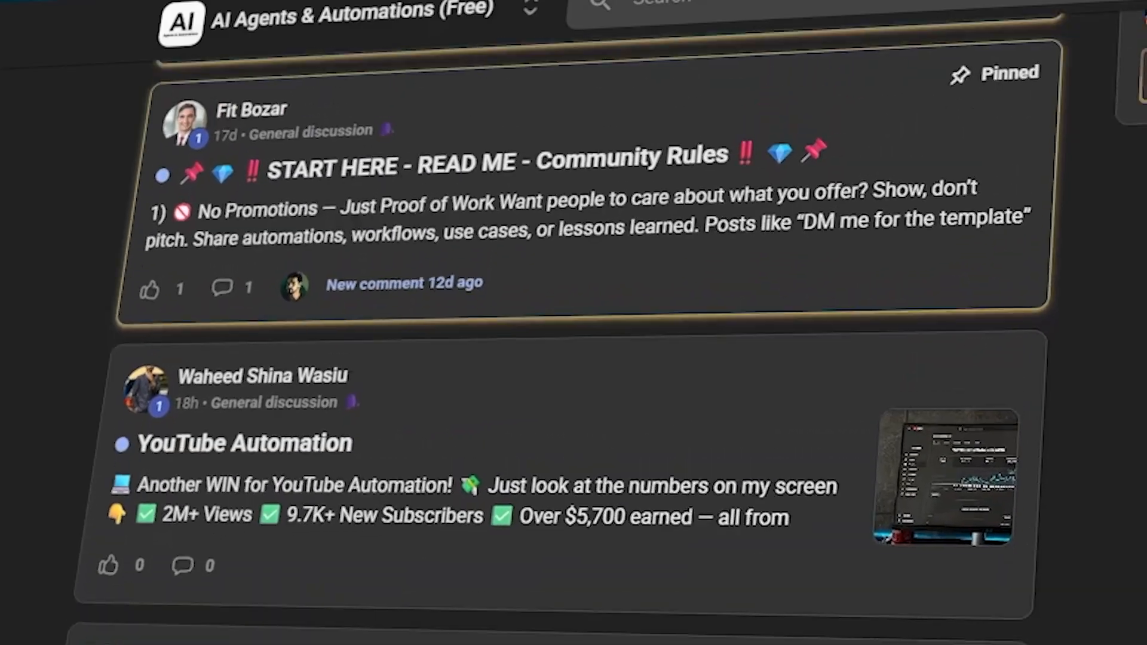
left_click(403, 115)
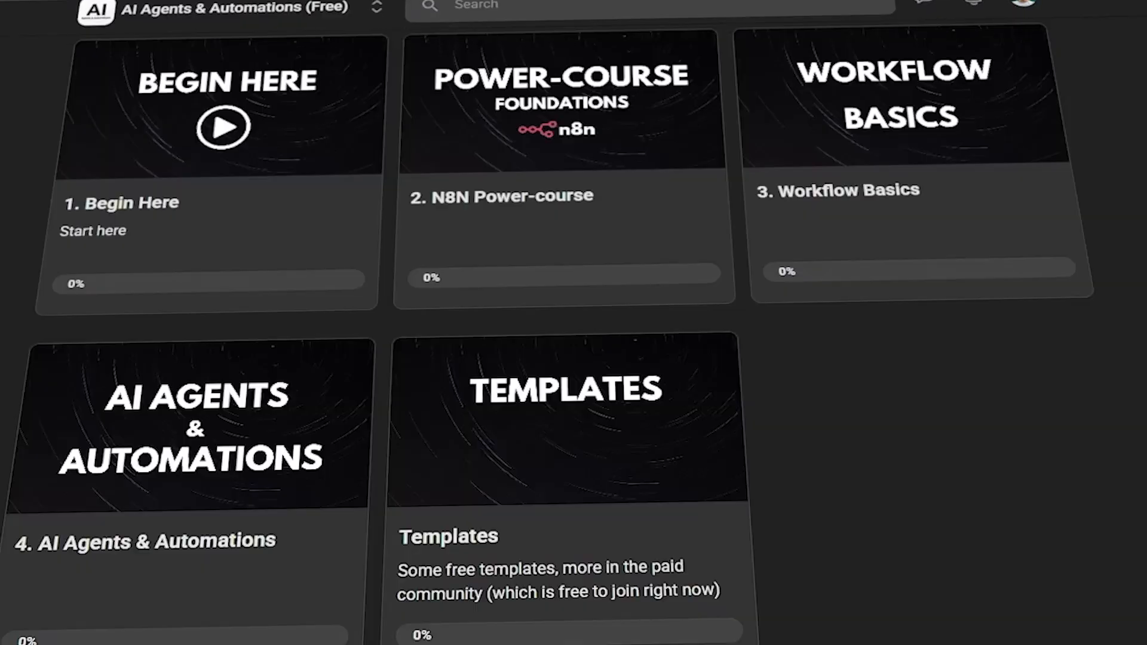
scroll(573, 358, "up", 2)
left_click(583, 205)
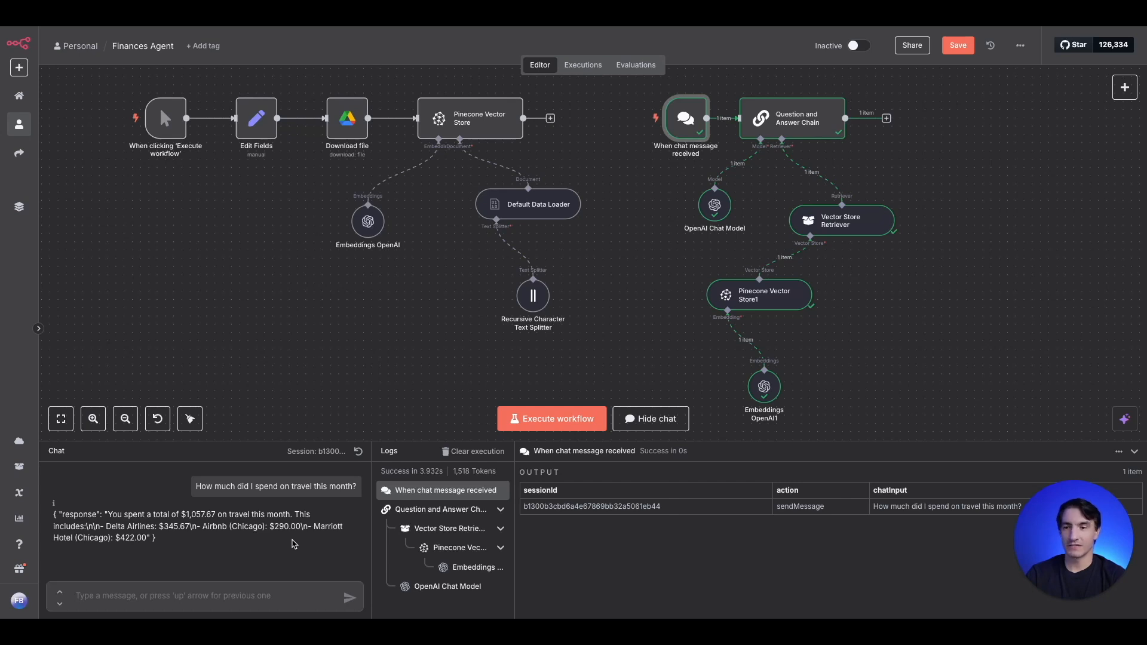
- Send the chat question "How much did I spend on food this month" to the workflow
left_click(219, 593)
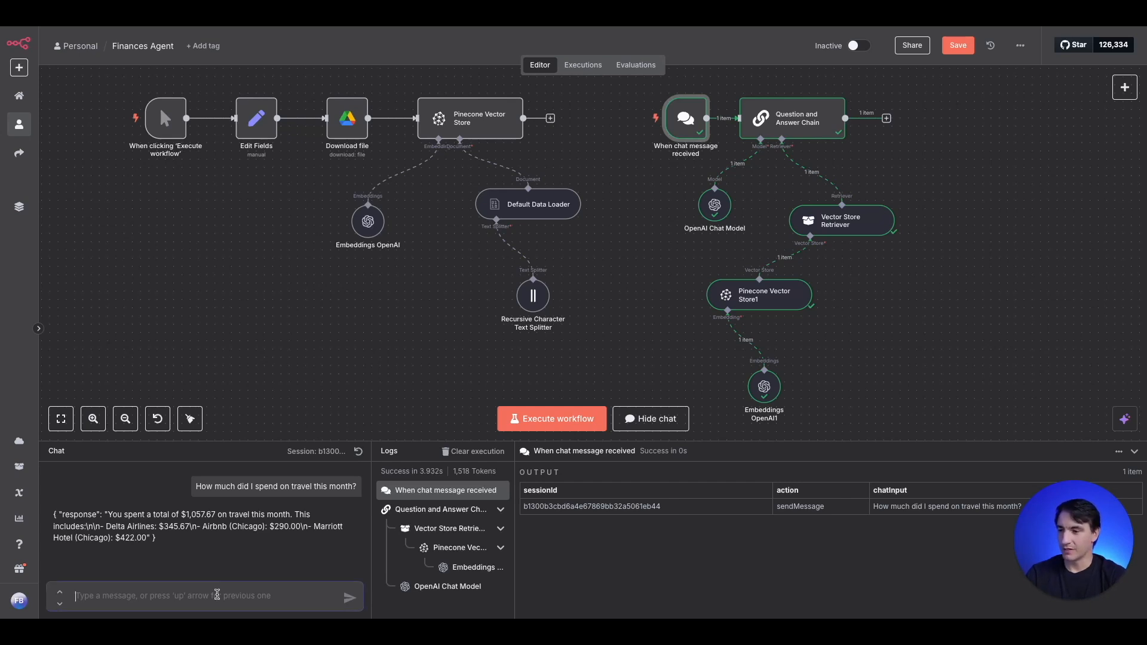
type("How much did ")
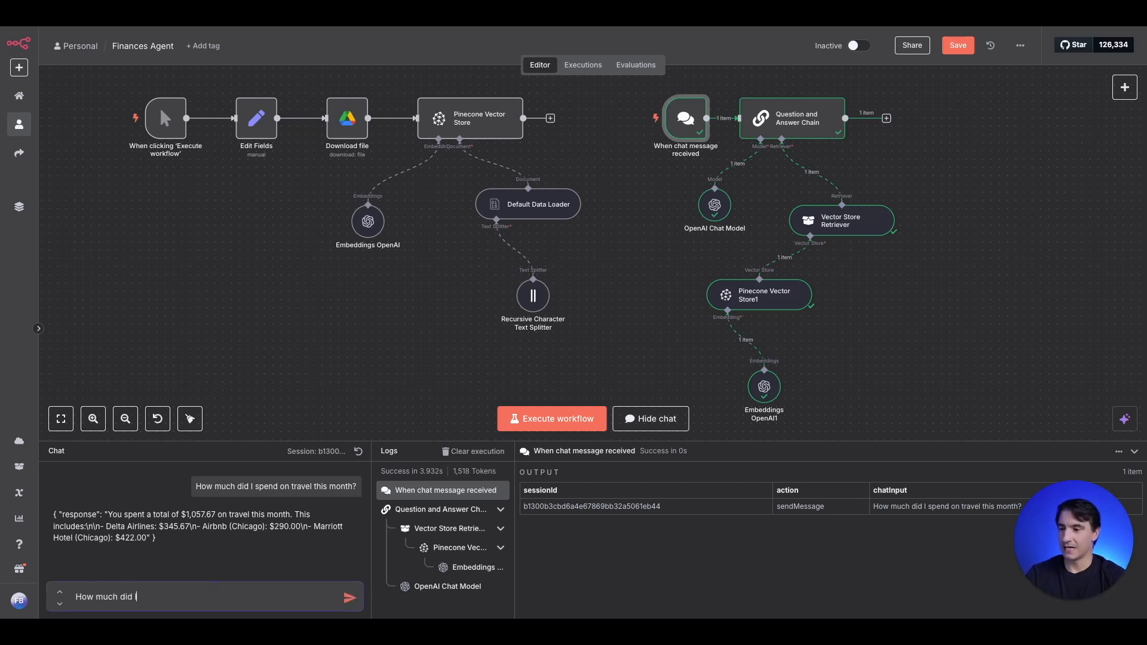
type("I spend on food this month")
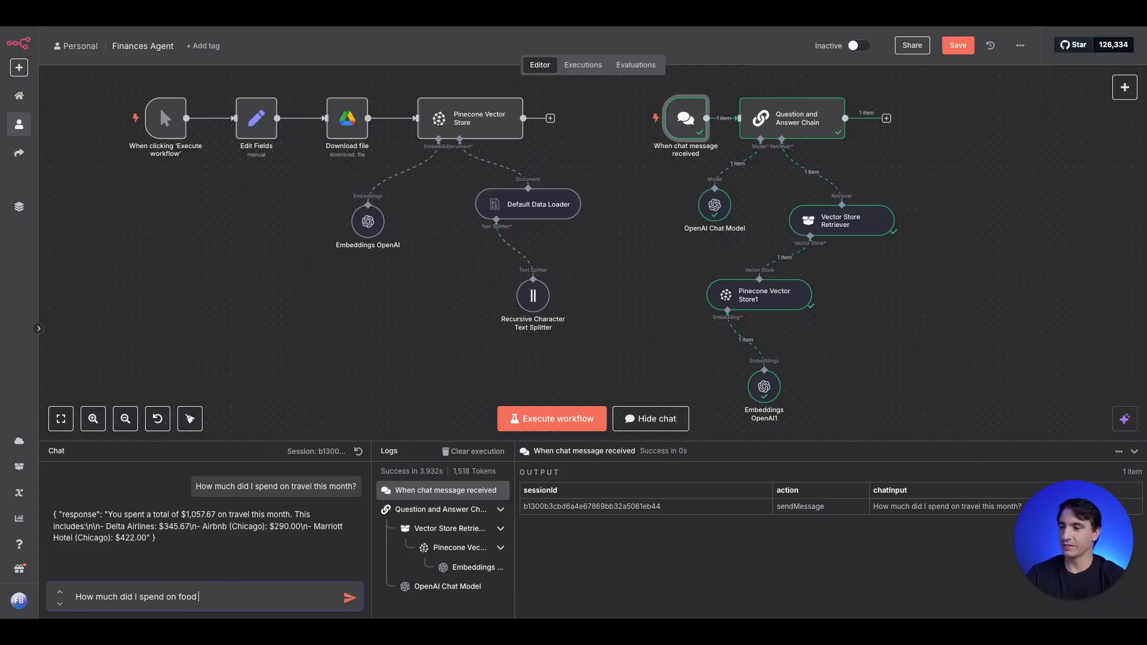
key("Return")
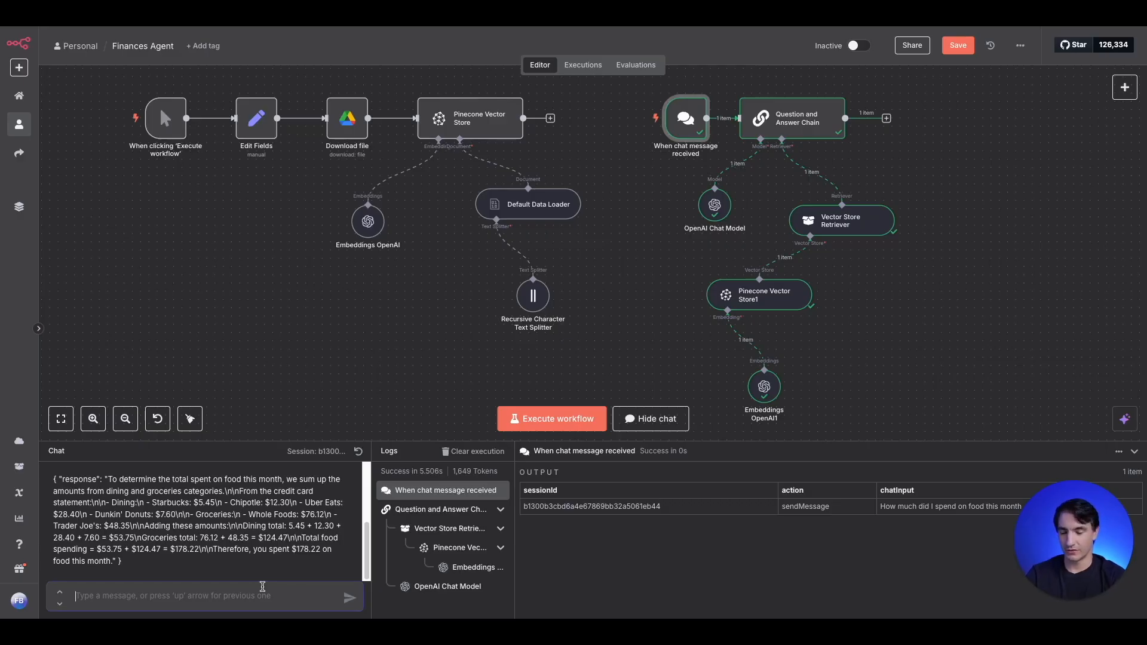
- Send the chat question "How can I save 10% on my monthly expenses?" to the workflow
type("How can I")
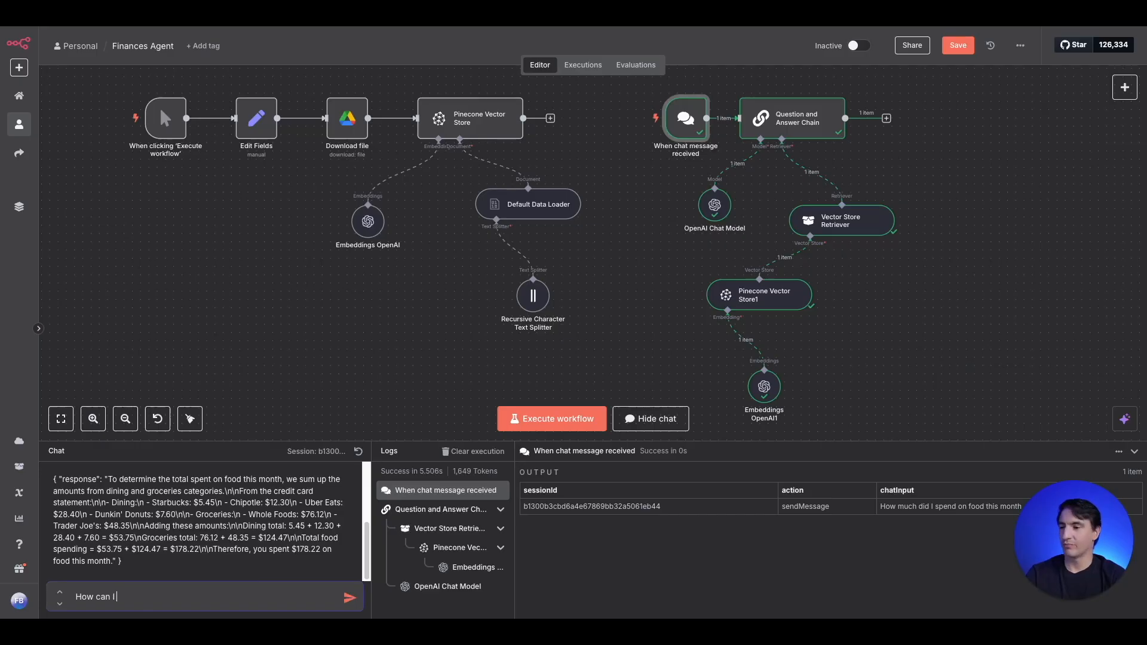
key("ctrl+a")
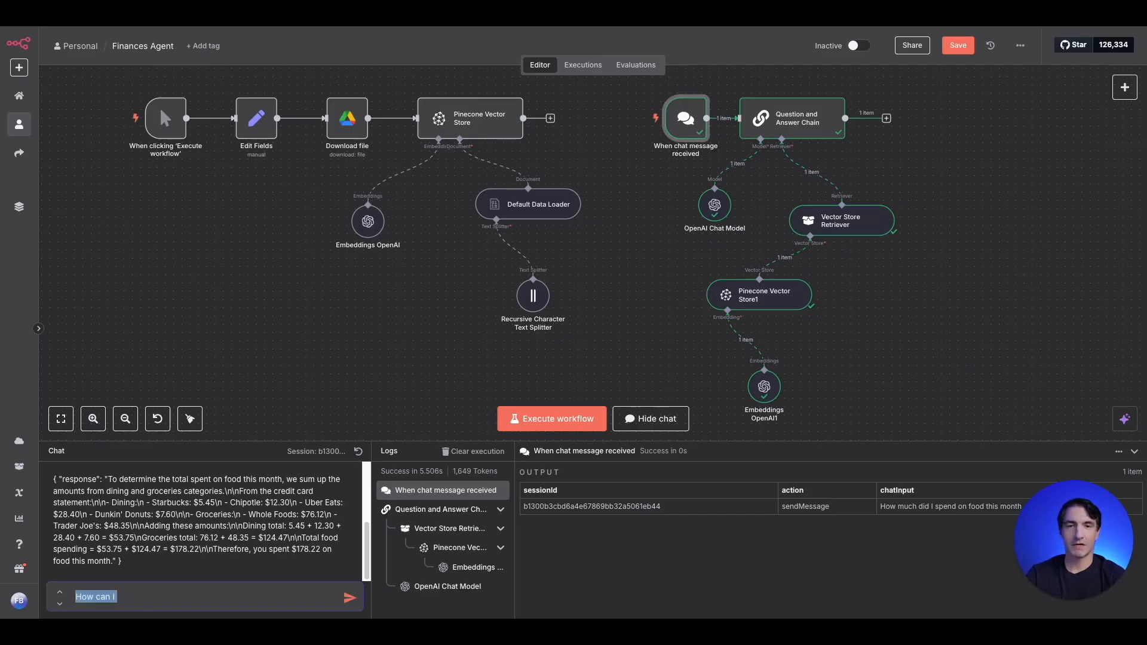
type("How can ")
type("I s")
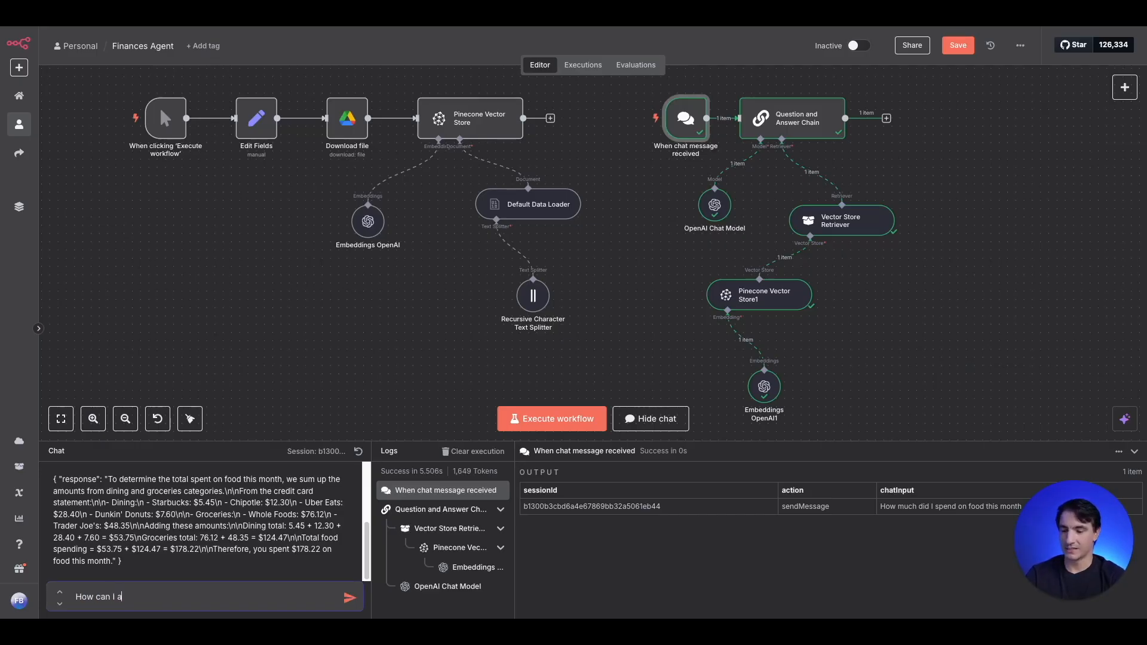
type("ave 10% o")
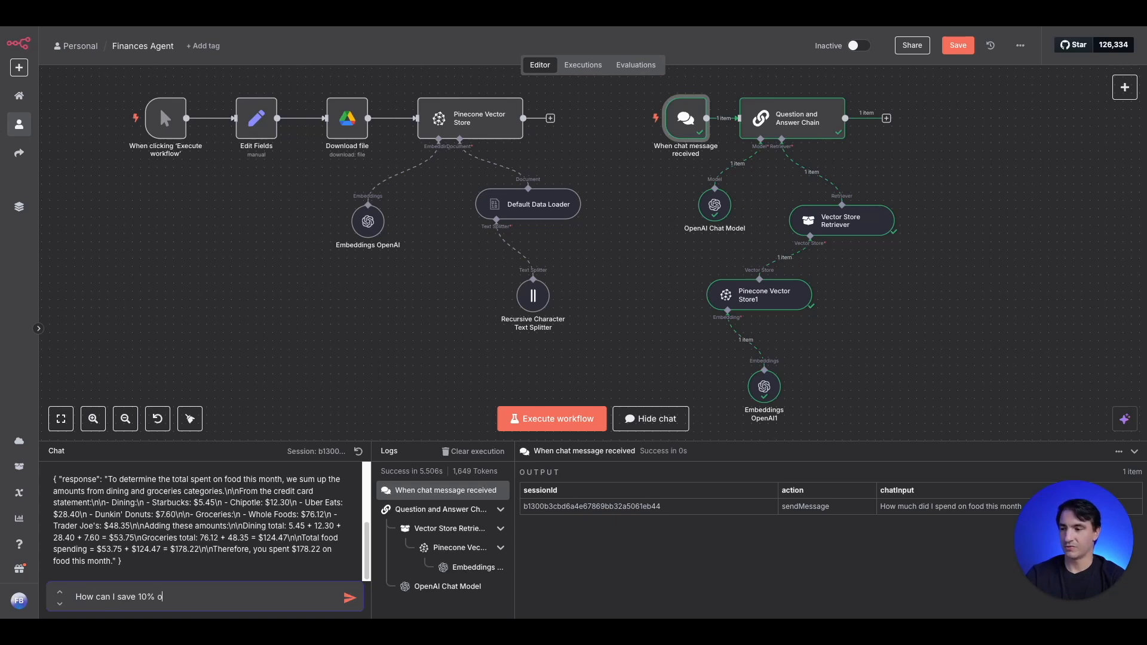
type("n my month")
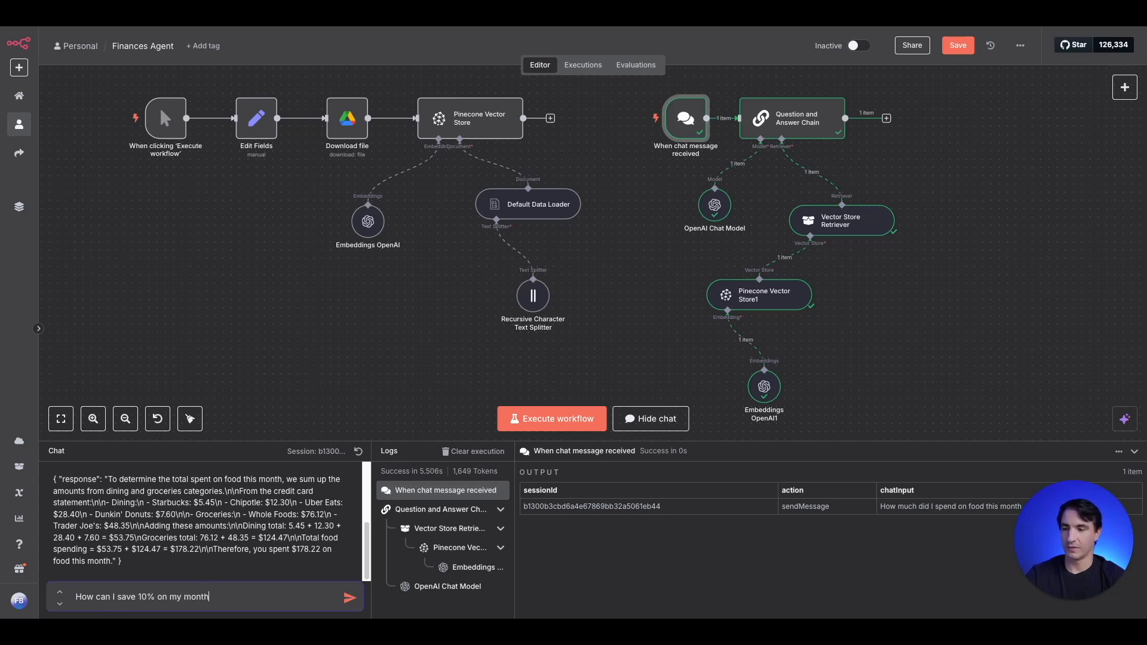
type("ly expenses?")
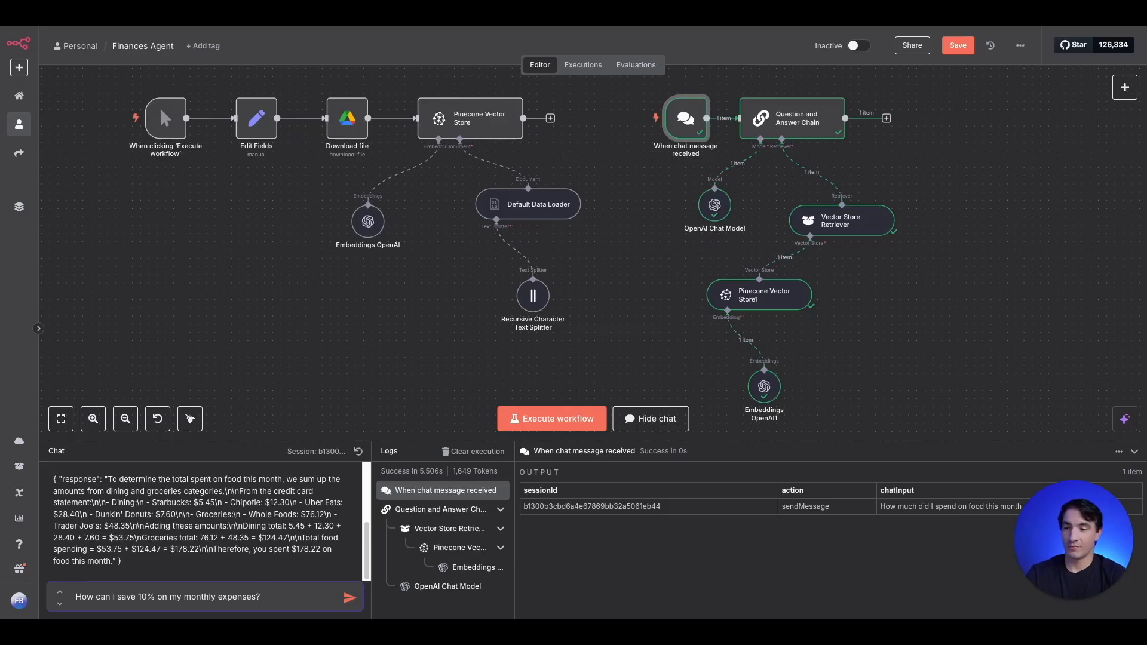
key("Return")
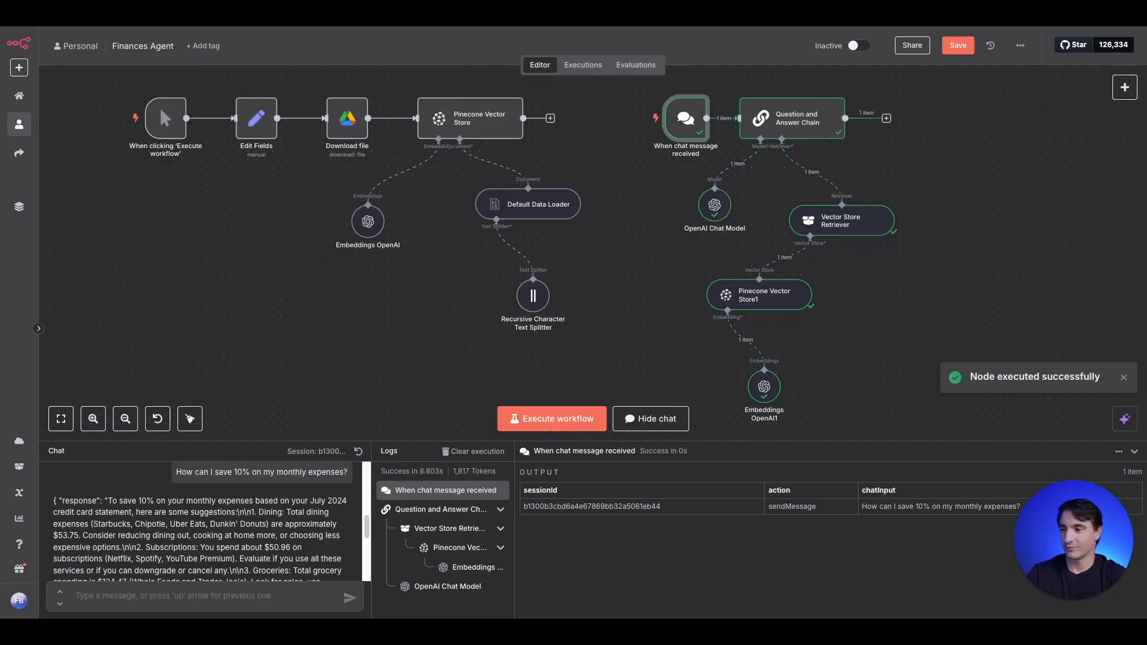
- Read through the chat response about saving 10% on monthly expenses, checking the suggestions for each spending category
scroll(278, 545, "down", 5)
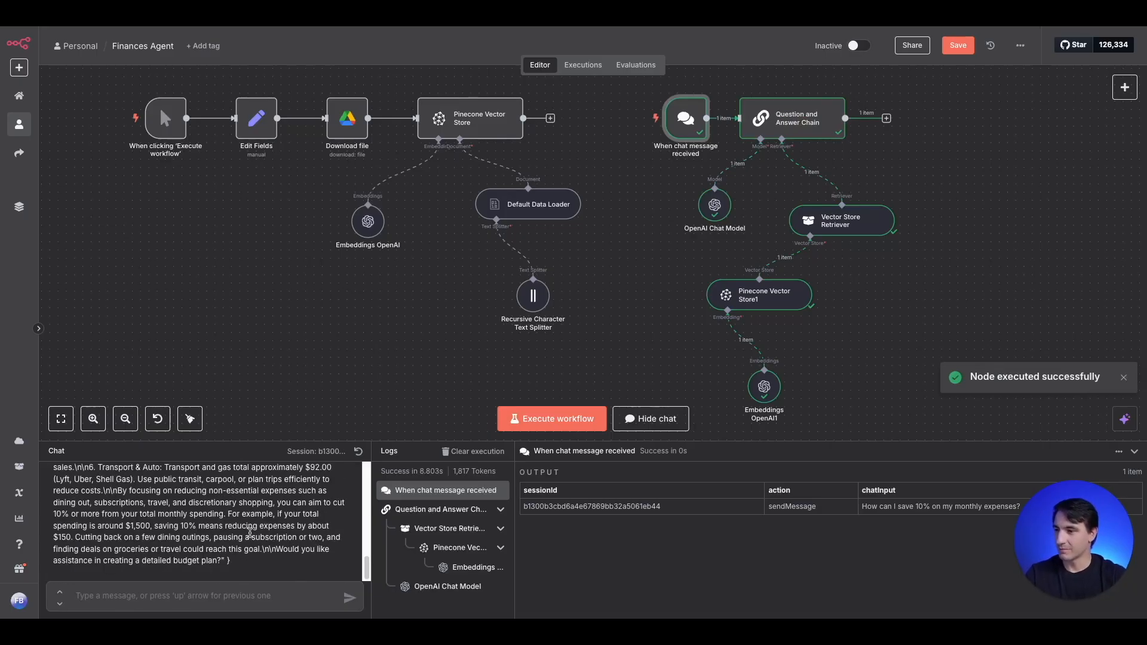
scroll(245, 535, "up", 5)
scroll(236, 537, "down", 1)
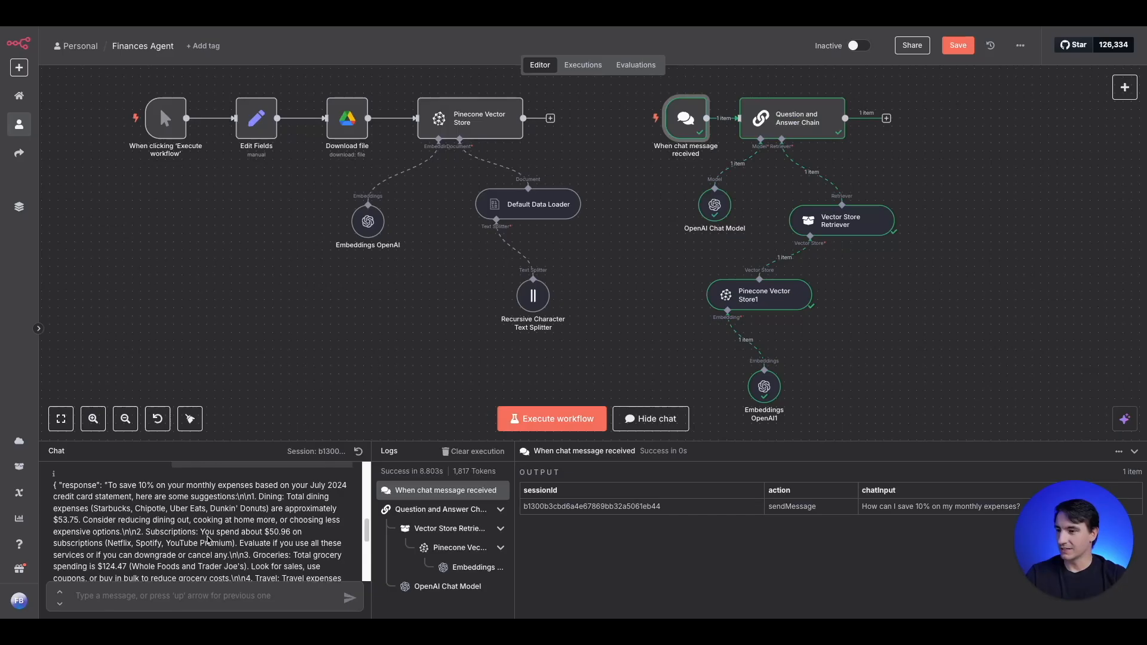
scroll(209, 541, "down", 1)
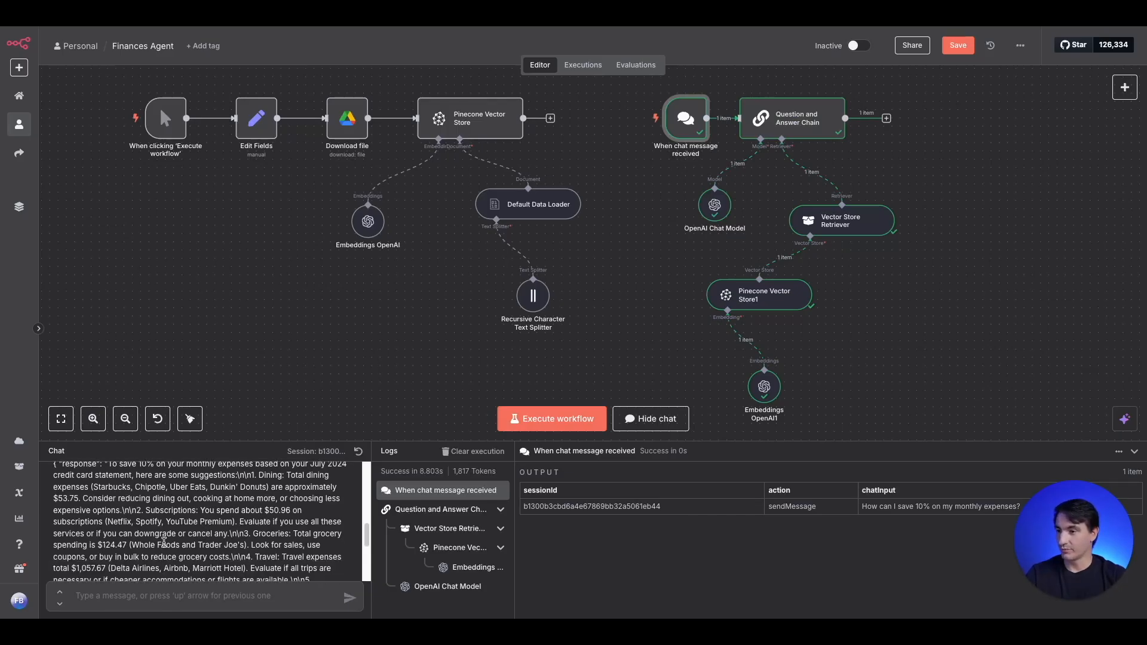
scroll(168, 536, "down", 1)
scroll(167, 534, "down", 1)
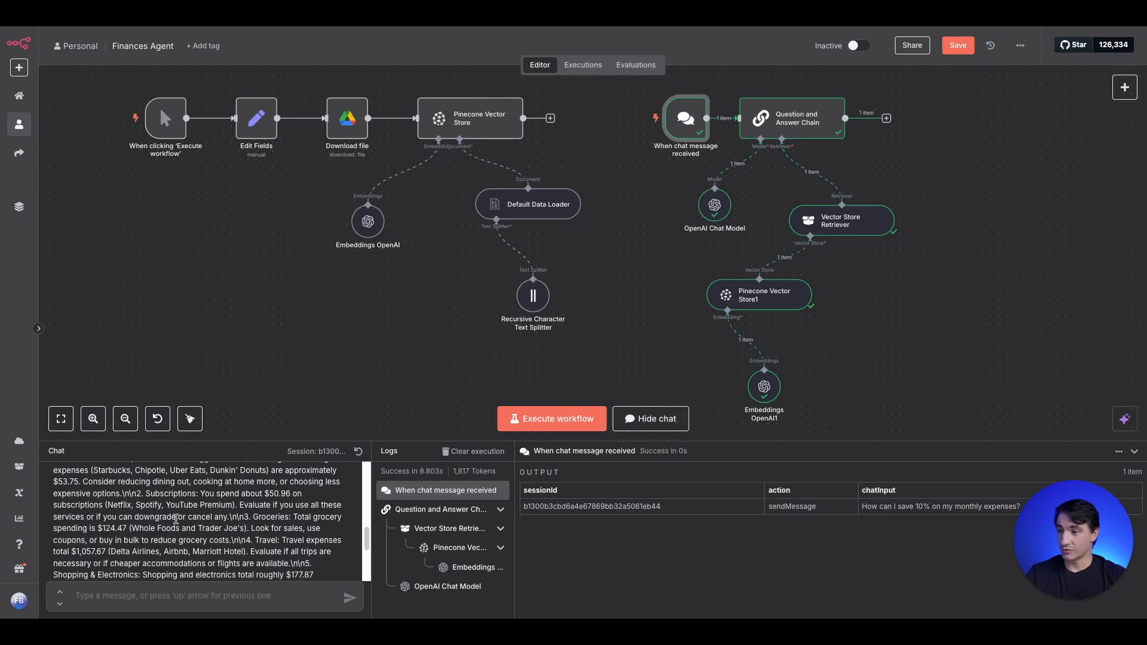
scroll(190, 523, "down", 1)
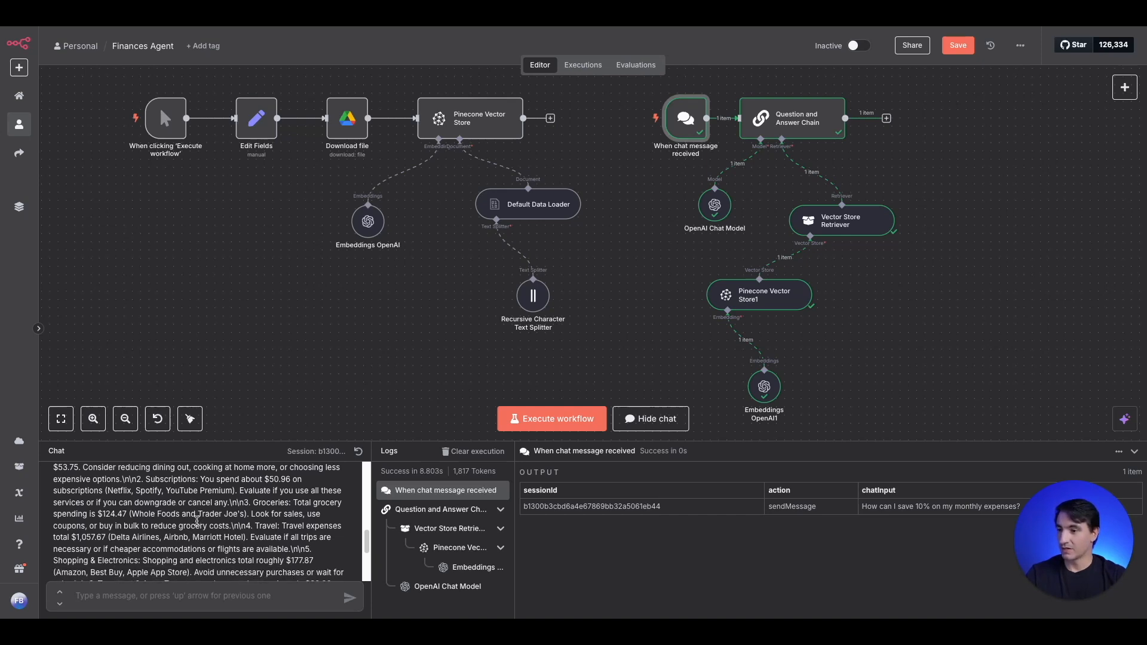
scroll(264, 547, "down", 2)
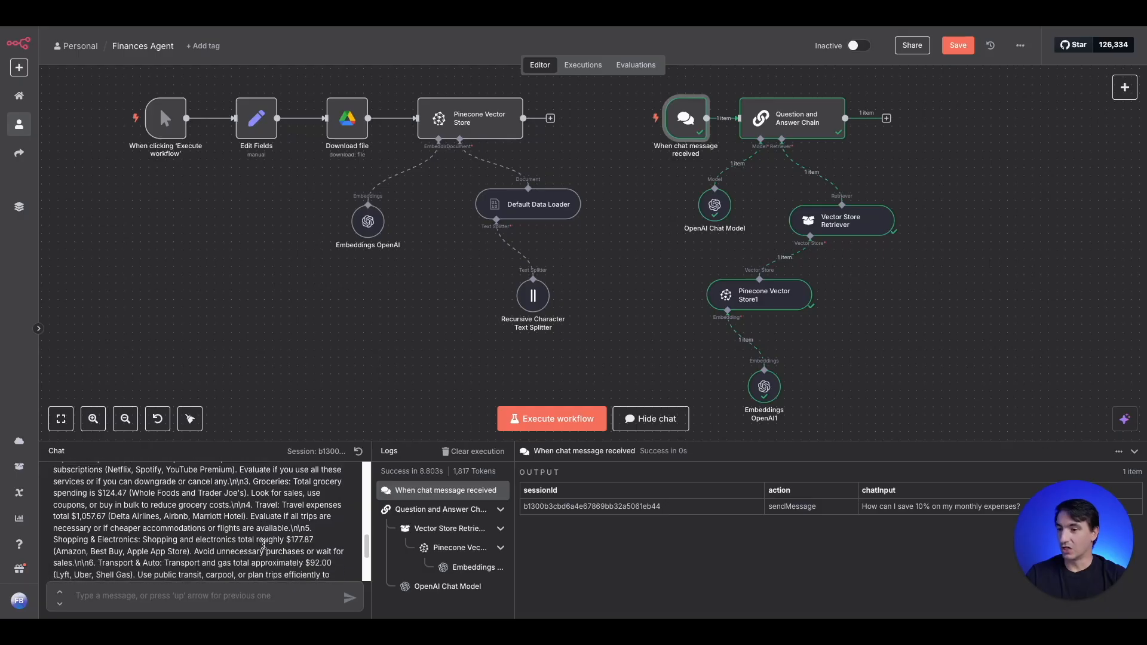
scroll(263, 521, "down", 1)
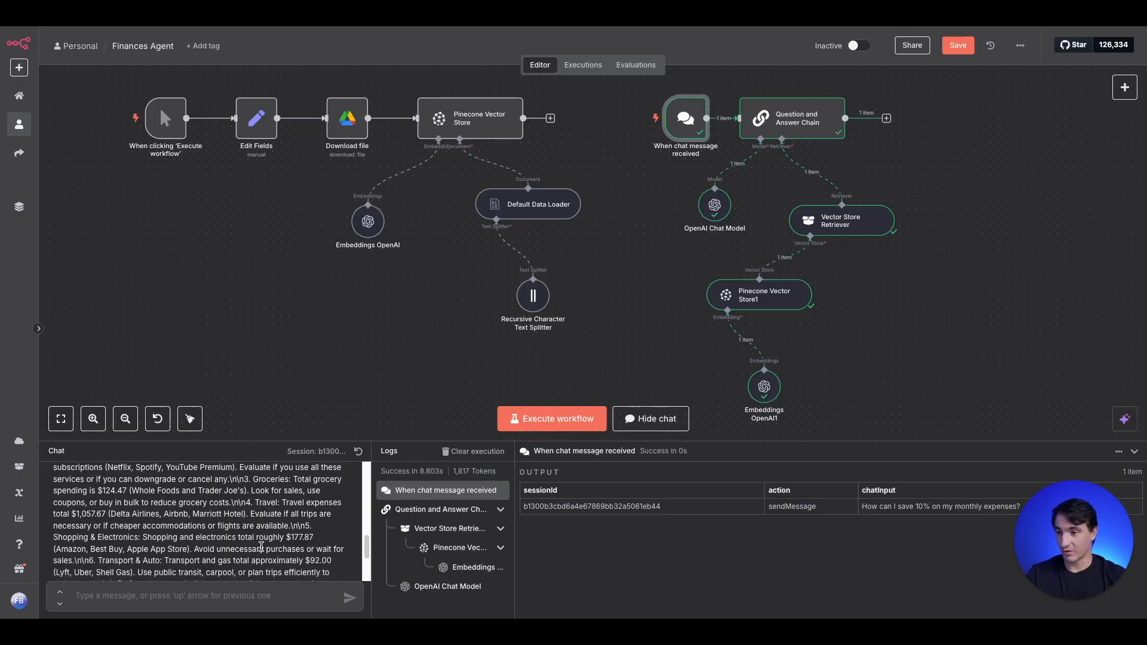
scroll(261, 545, "down", 1)
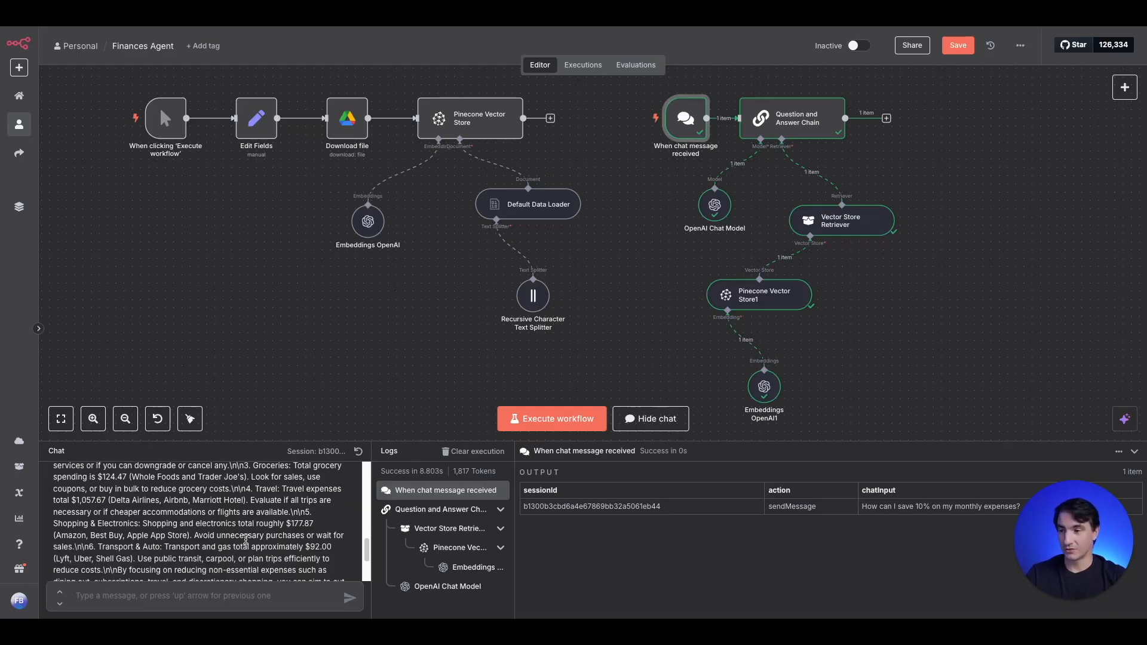
scroll(192, 497, "down", 3)
left_click(317, 589)
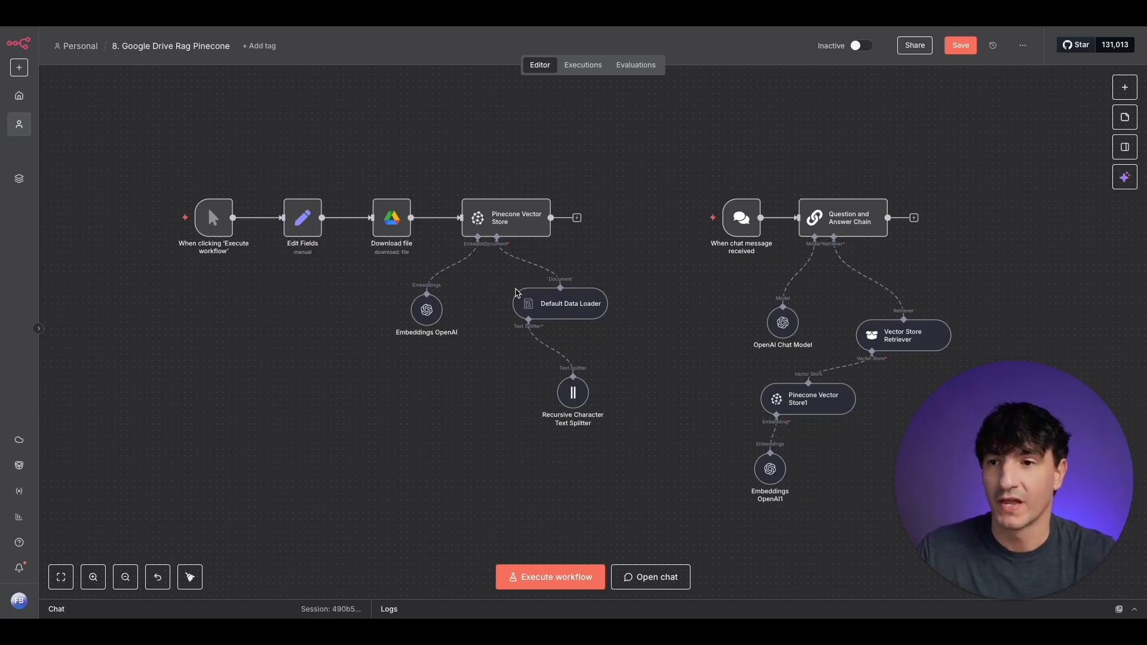
left_click(1022, 46)
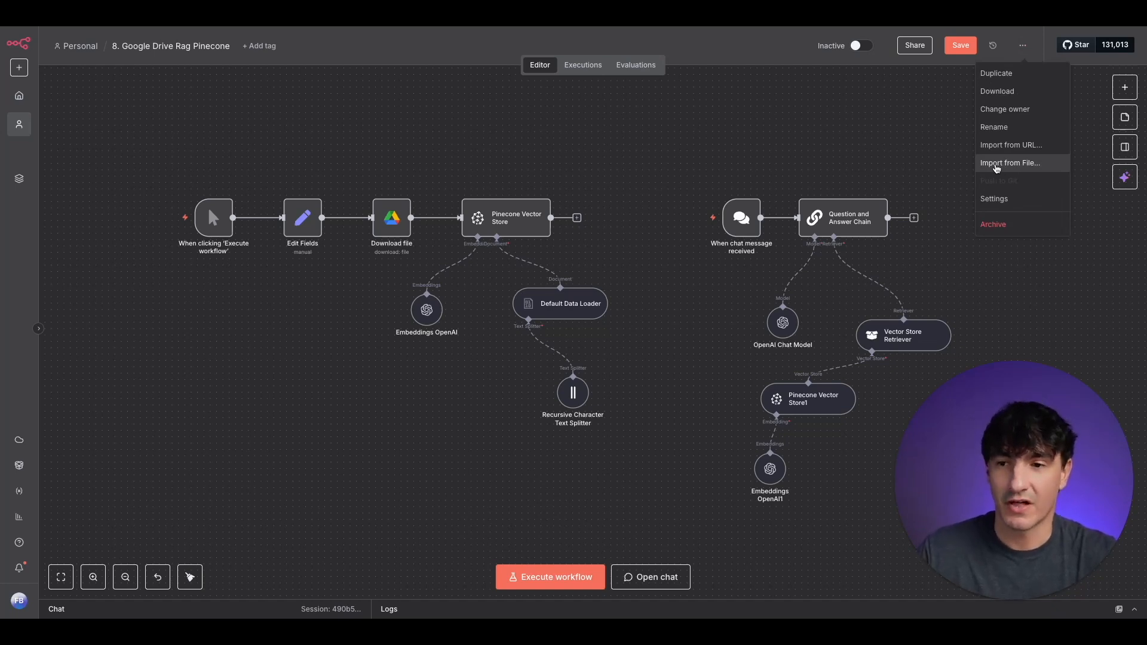
left_click(671, 380)
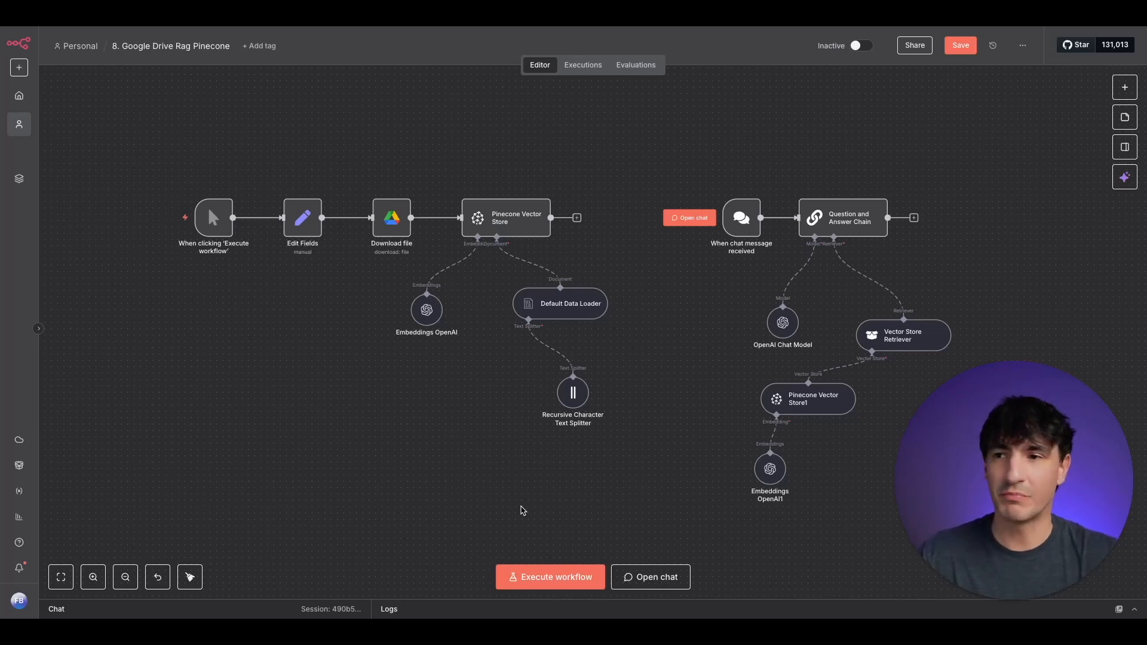
- Review the File Name field and its Google Drive link in the Edit Fields node, then return to the canvas
double_click(295, 226)
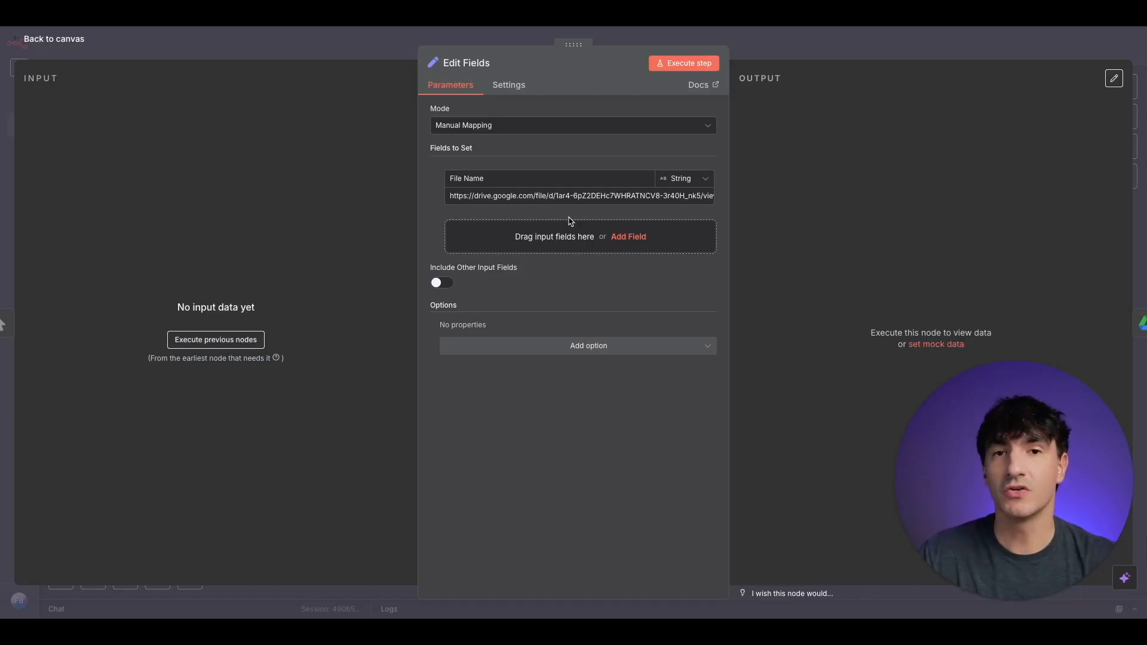
left_click(496, 180)
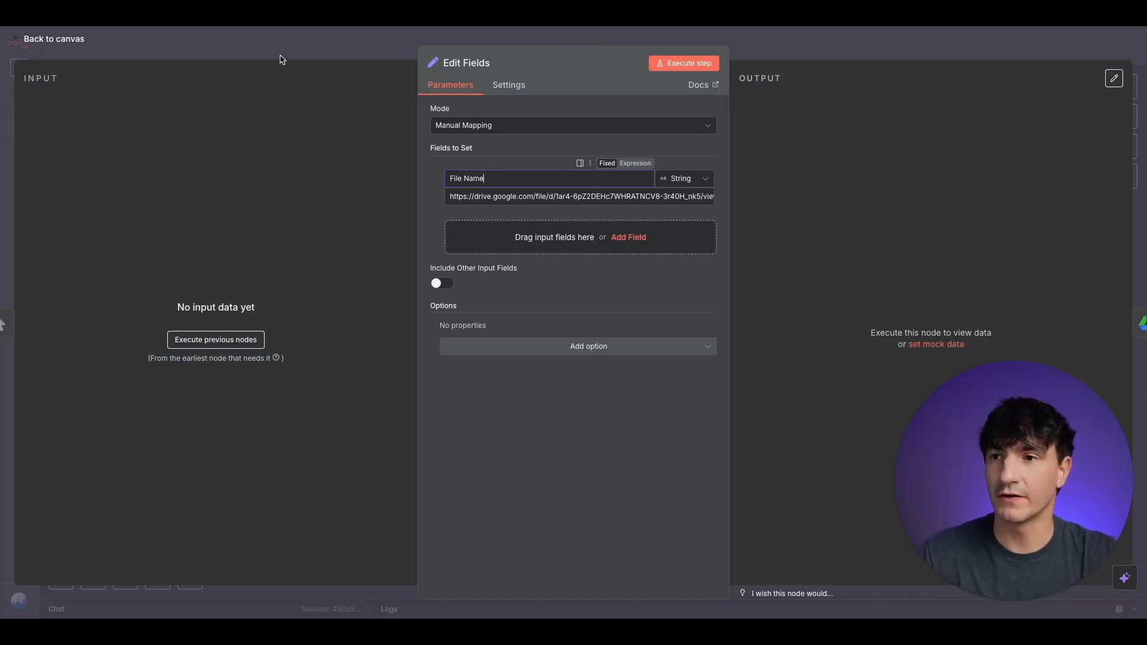
left_click(252, 37)
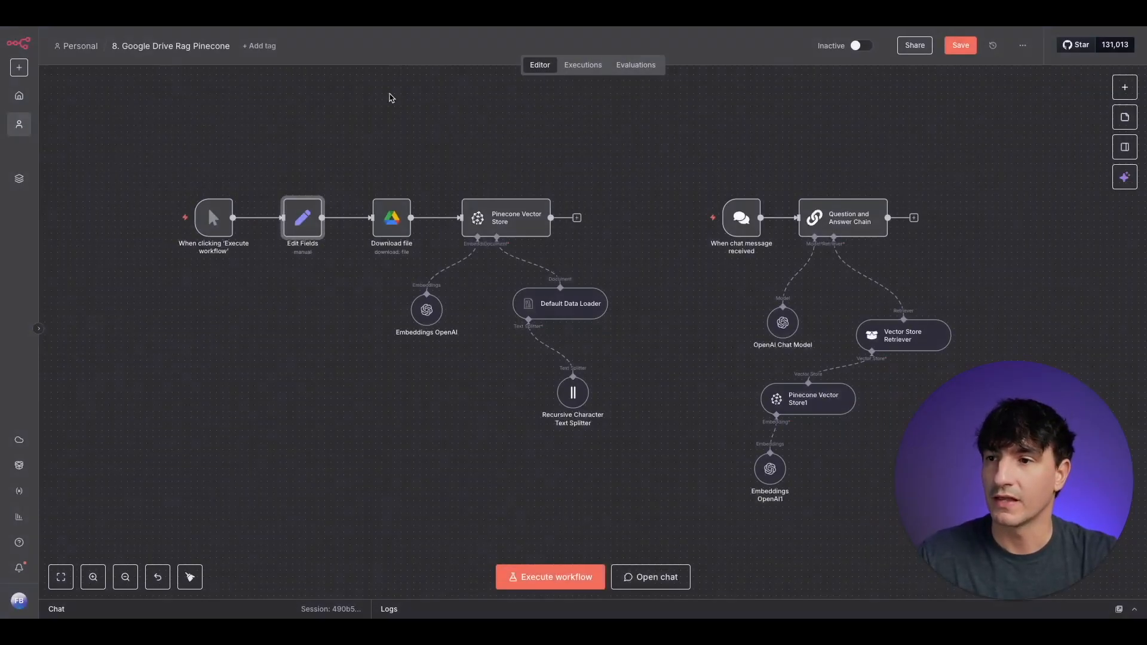
- Choose By URL as the file selection method in the Download file node and return to the canvas
double_click(389, 229)
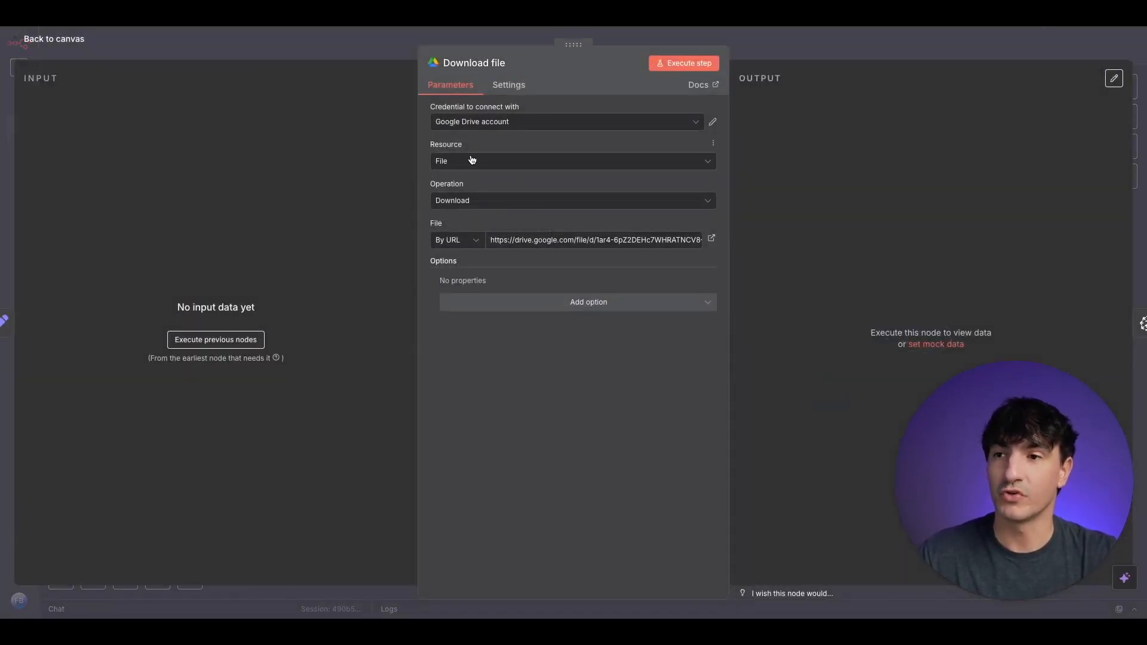
left_click(475, 245)
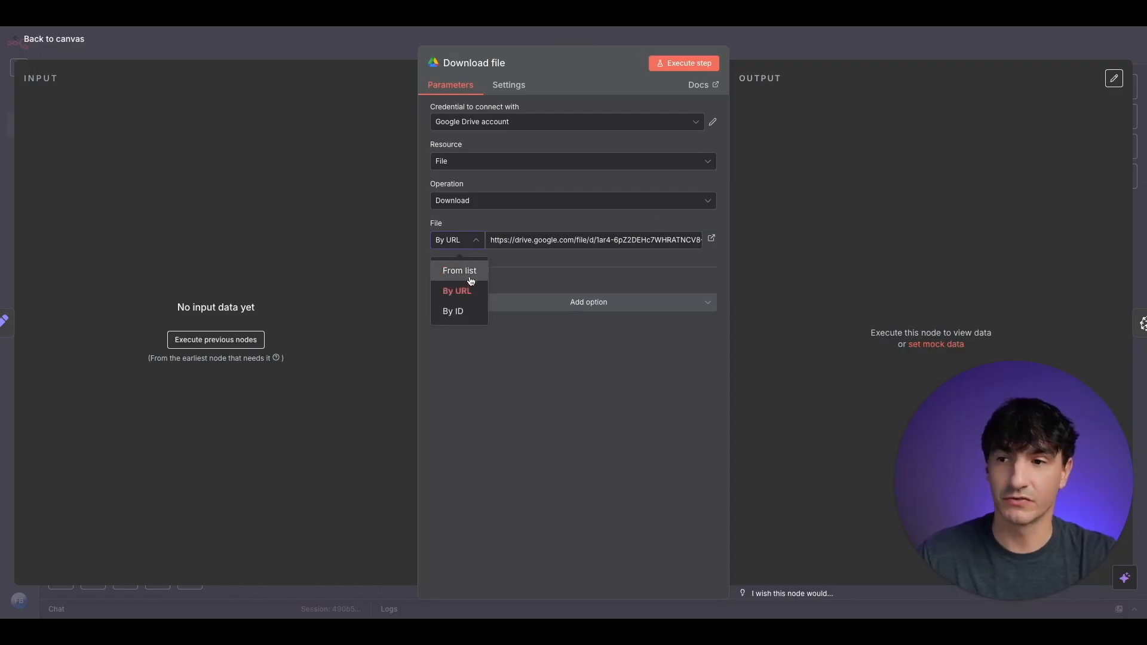
left_click(468, 291)
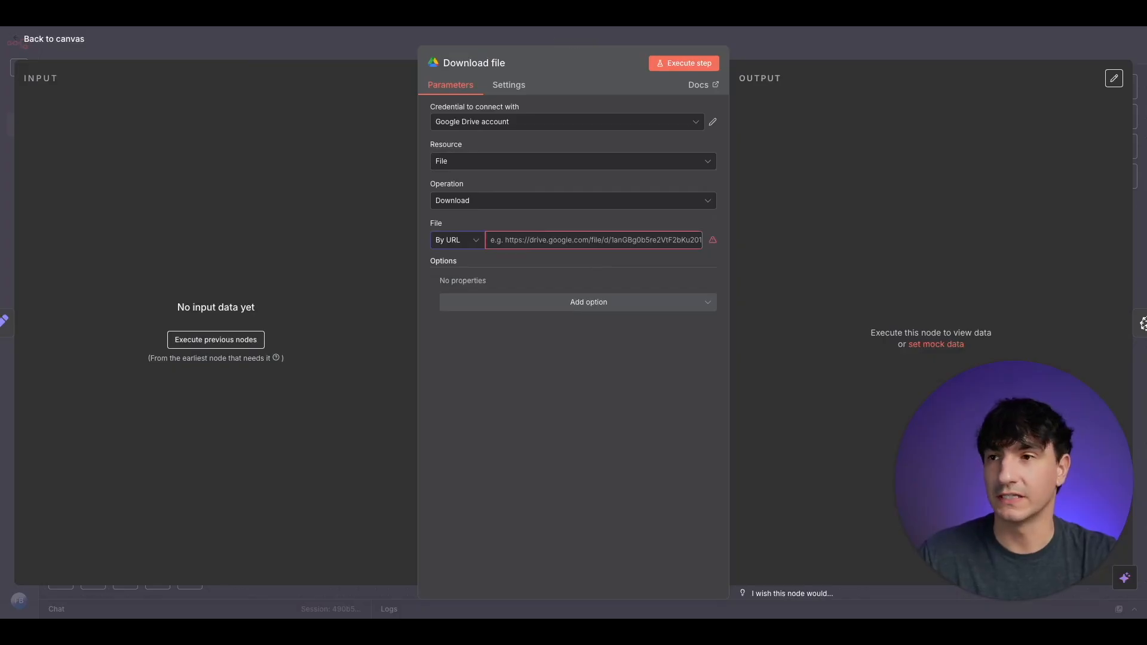
left_click(301, 55)
- Copy the Google Drive link from the Edit Fields node into the Download file node's URL field and return to the canvas
double_click(302, 218)
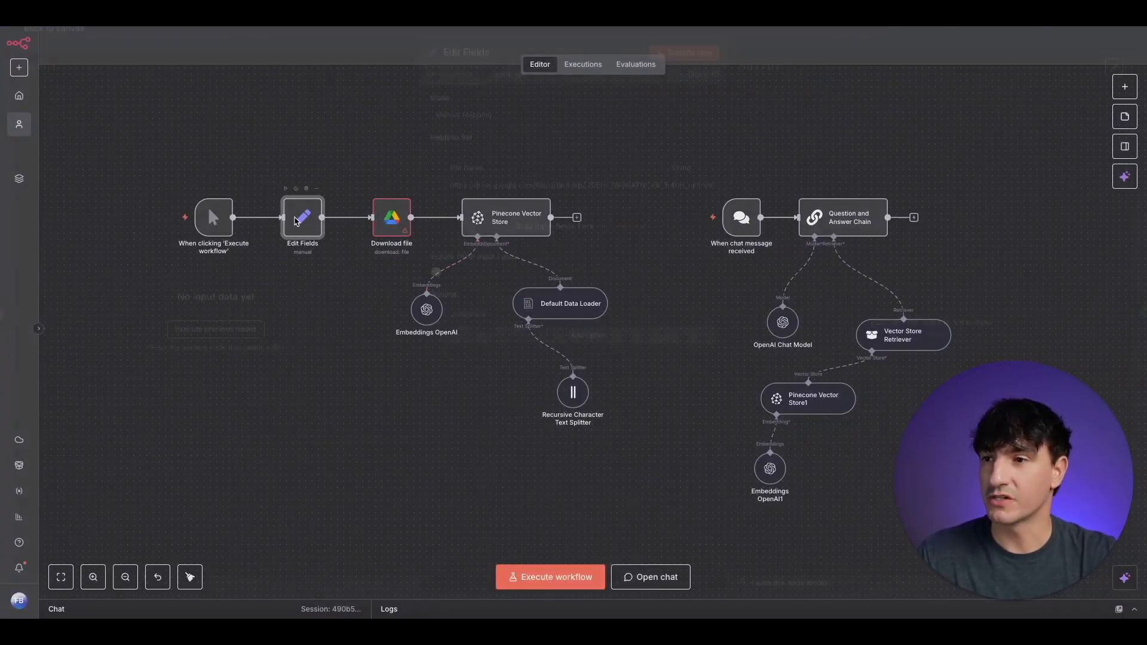
triple_click(543, 199)
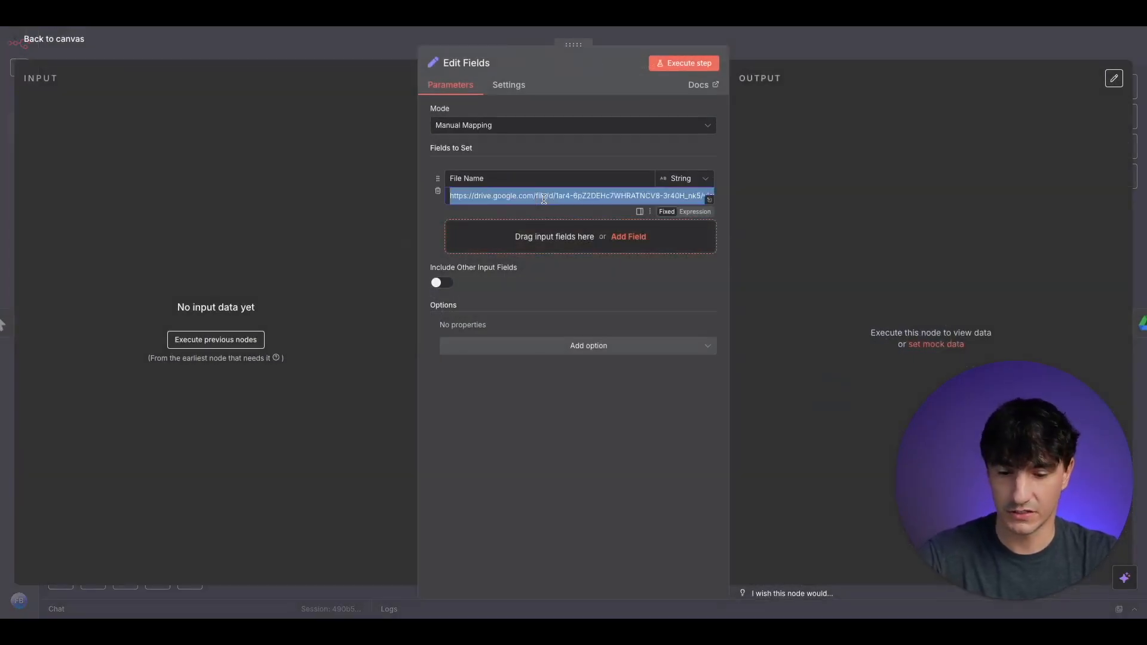
key("Escape")
double_click(399, 229)
left_click(516, 236)
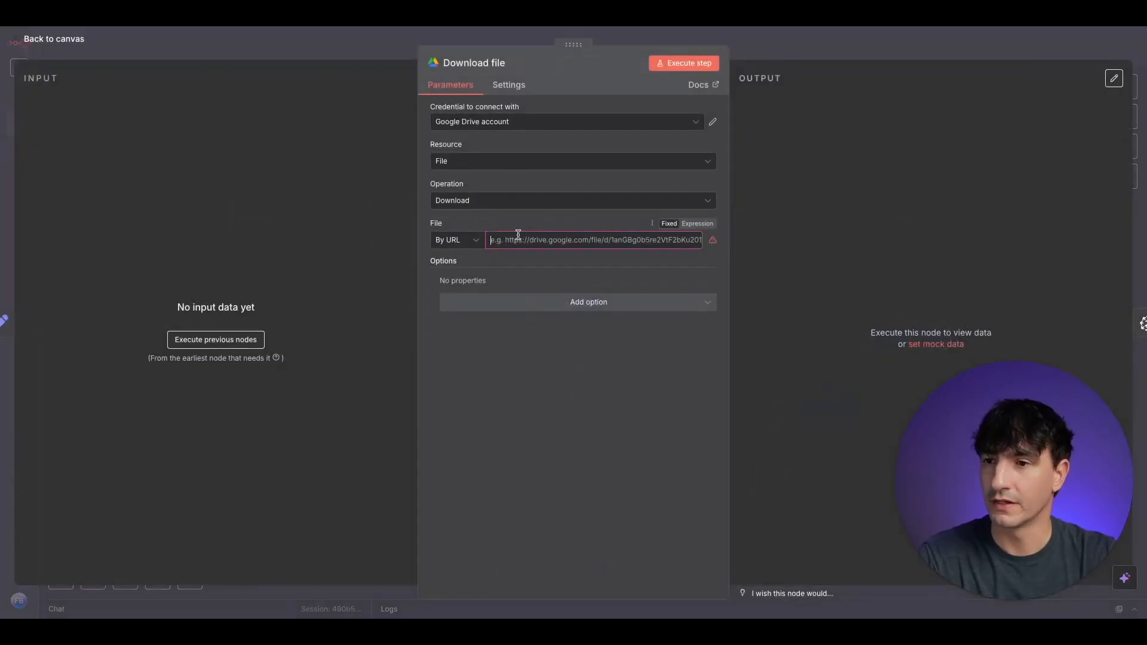
left_click(353, 46)
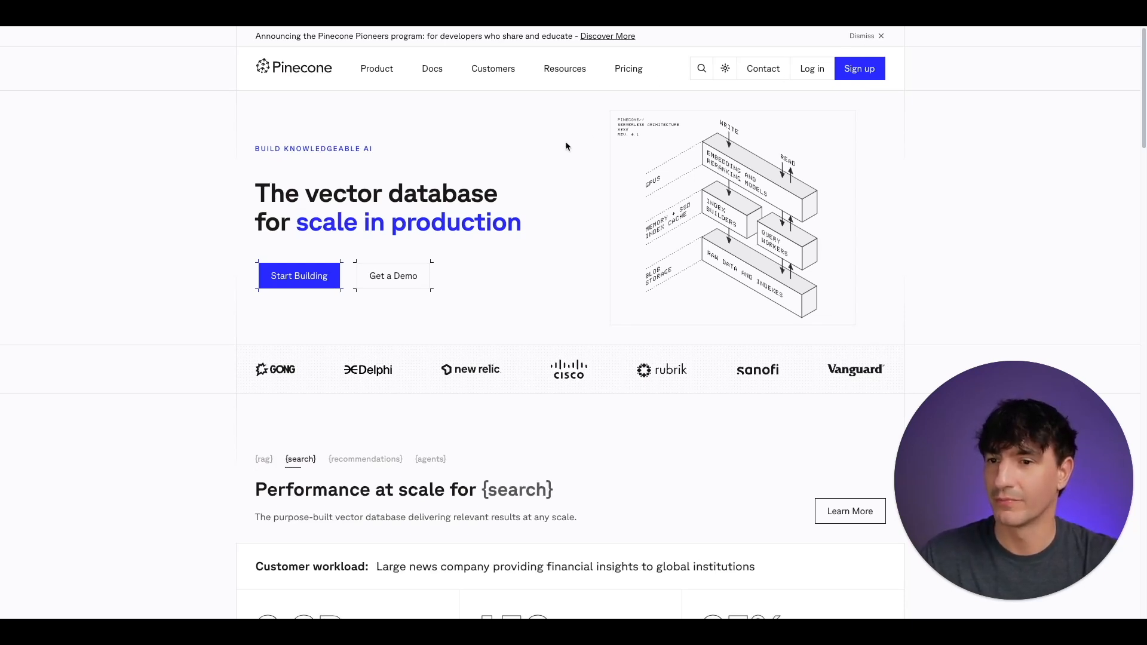
- Switch to the Pinecone console and start a new index named researchpaper
key("ctrl+Tab")
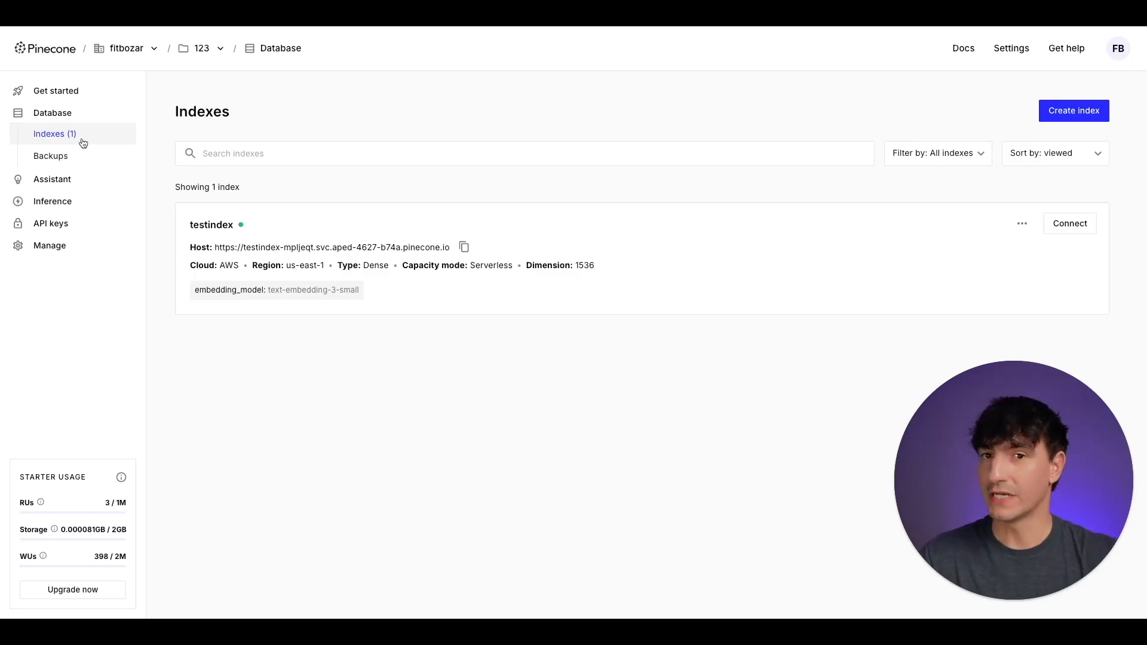
left_click(801, 144)
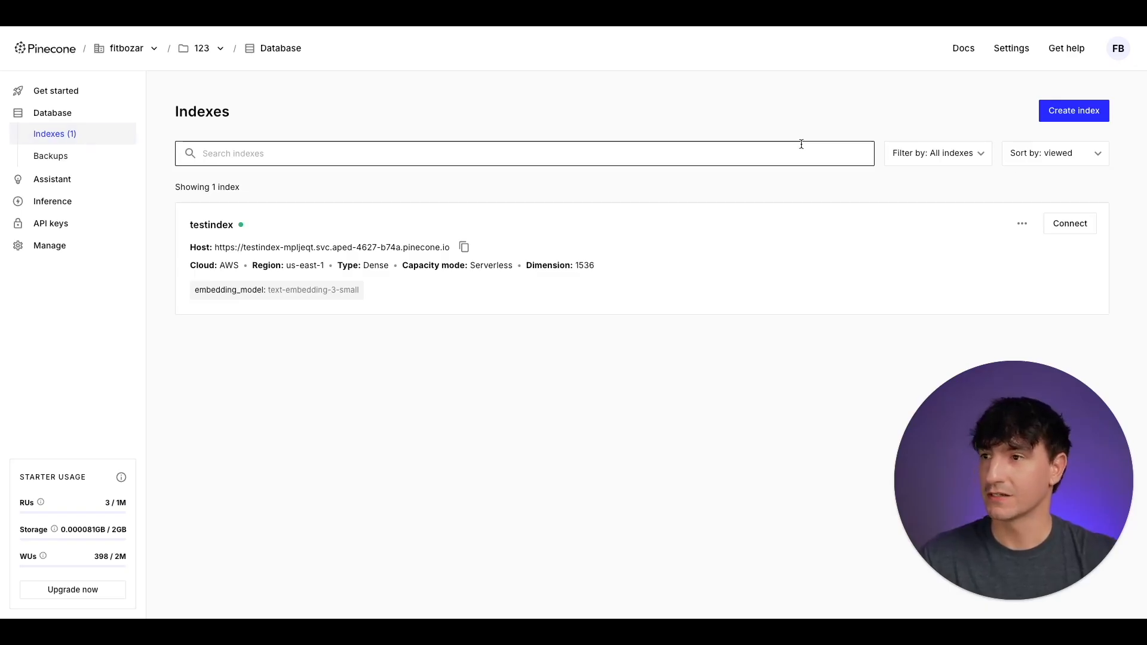
left_click(1075, 119)
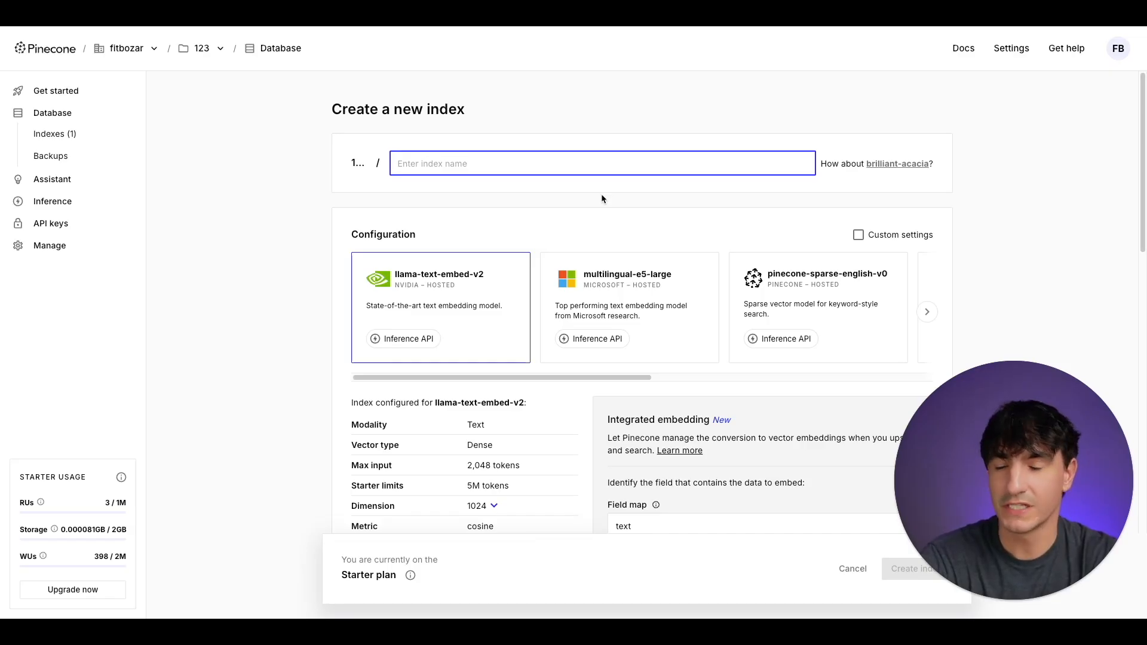
type("research")
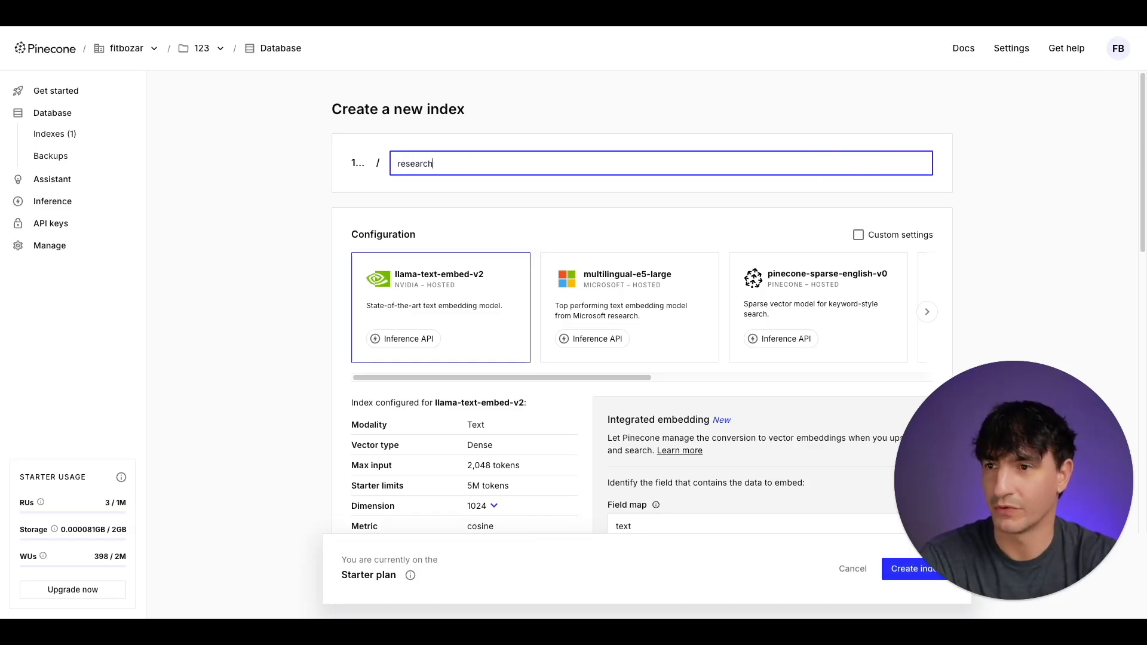
type("paper")
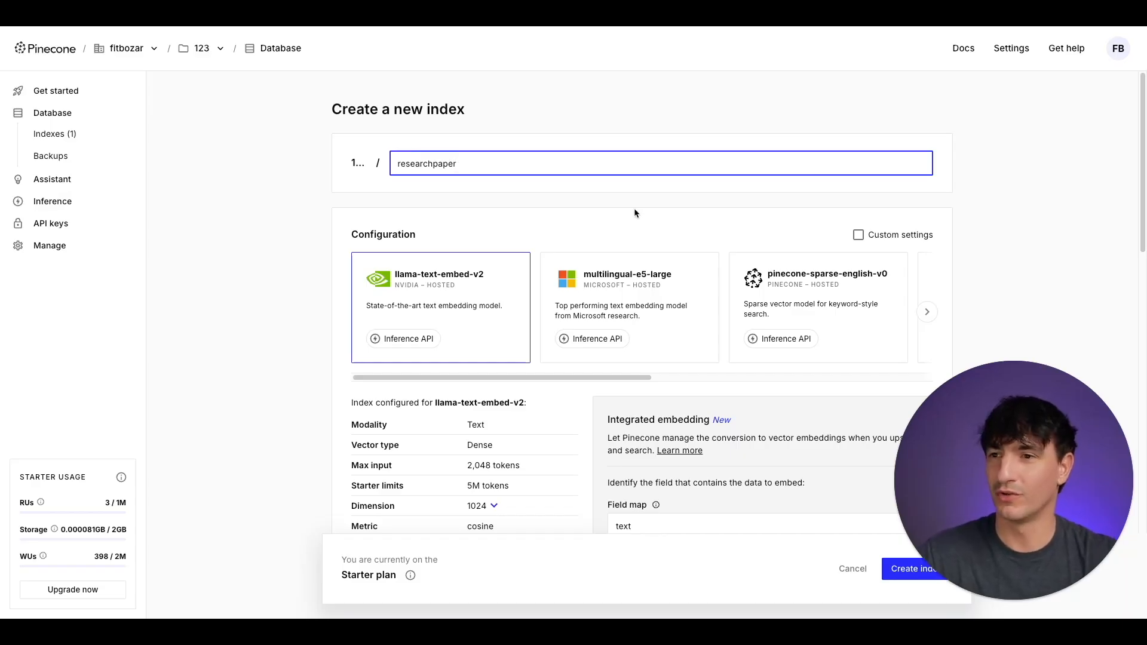
- Configure the index for OpenAI's text-embedding-3-small model with a dimension of 1536
left_click_drag(617, 378, 884, 357)
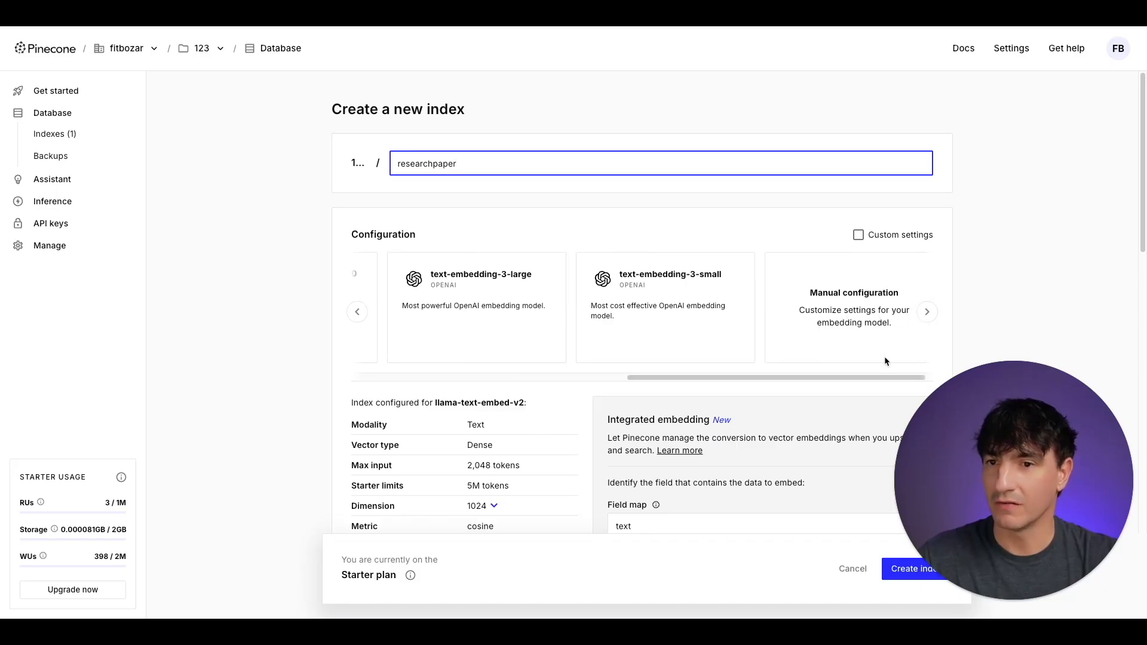
left_click(665, 300)
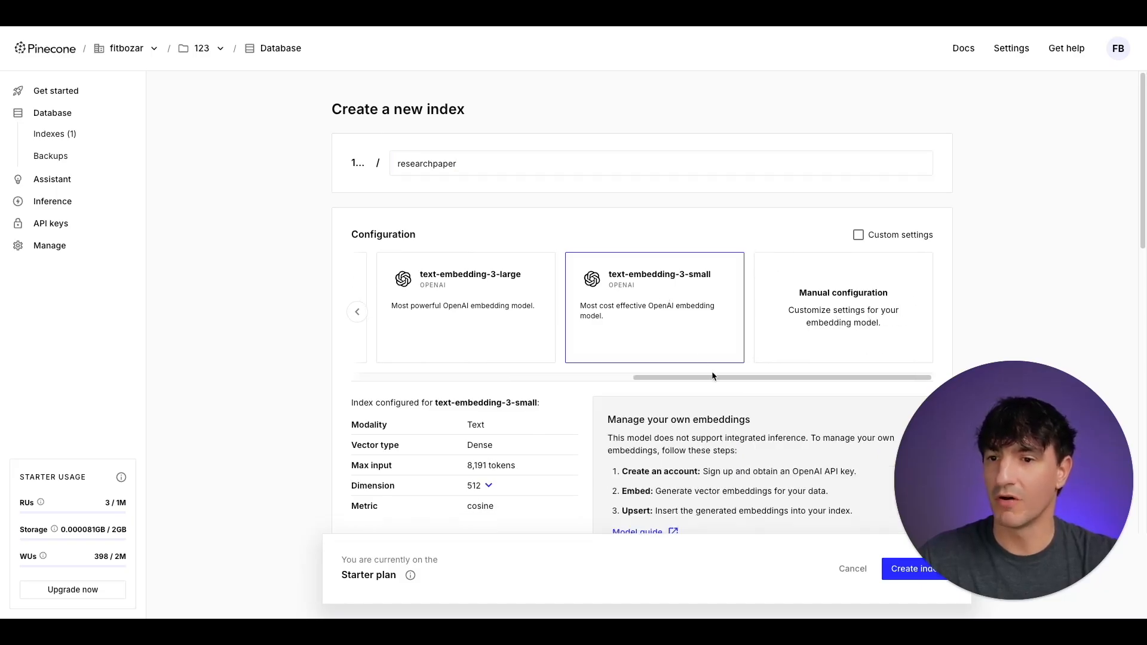
scroll(521, 399, "down", 3)
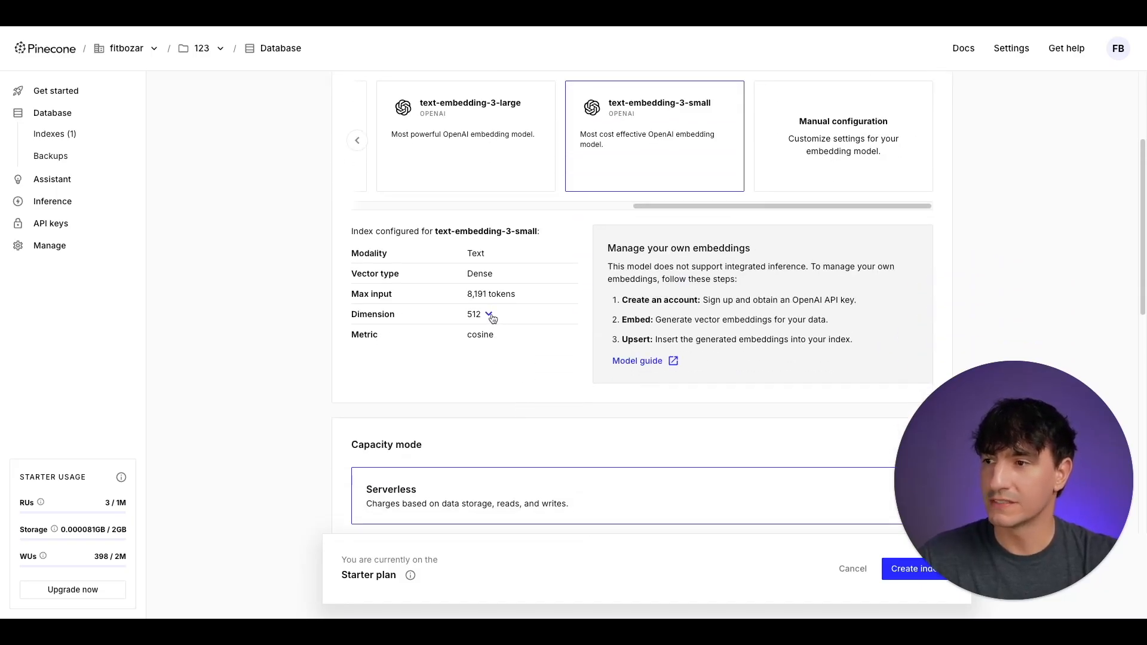
left_click(489, 315)
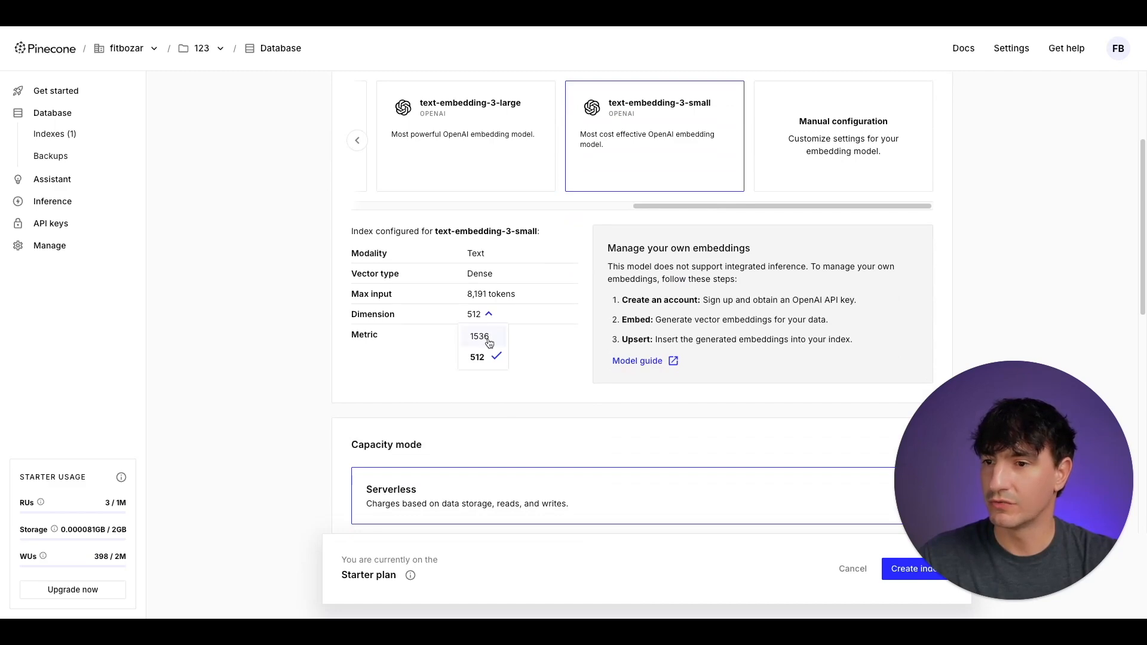
left_click(489, 337)
scroll(538, 339, "up", 3)
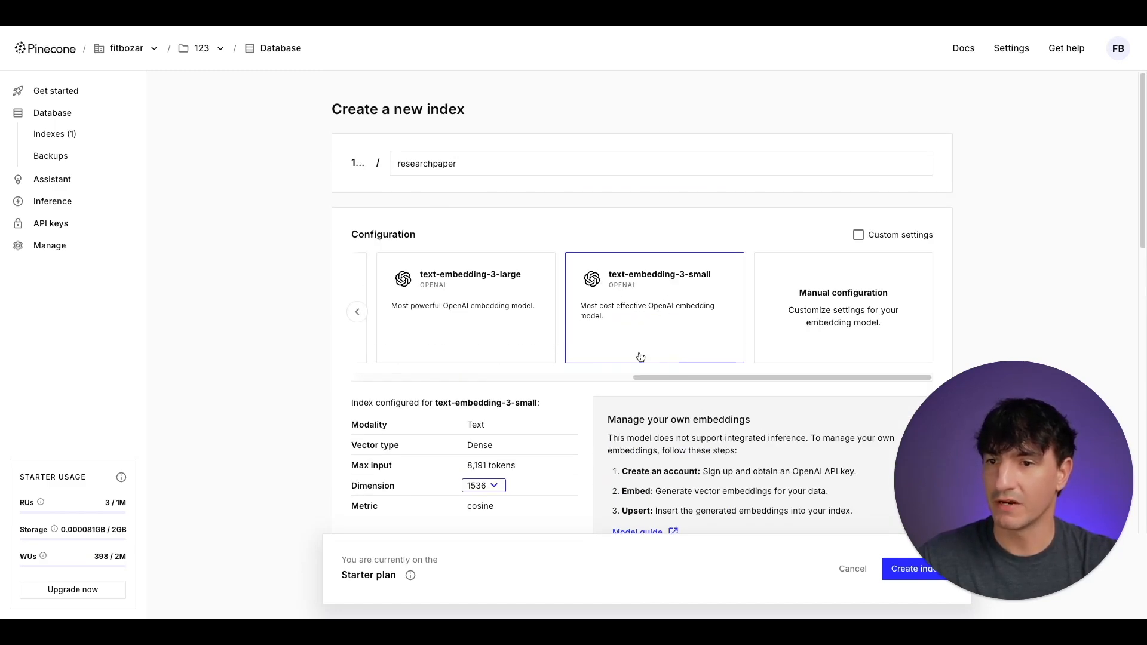
scroll(597, 357, "down", 3)
left_click(481, 296)
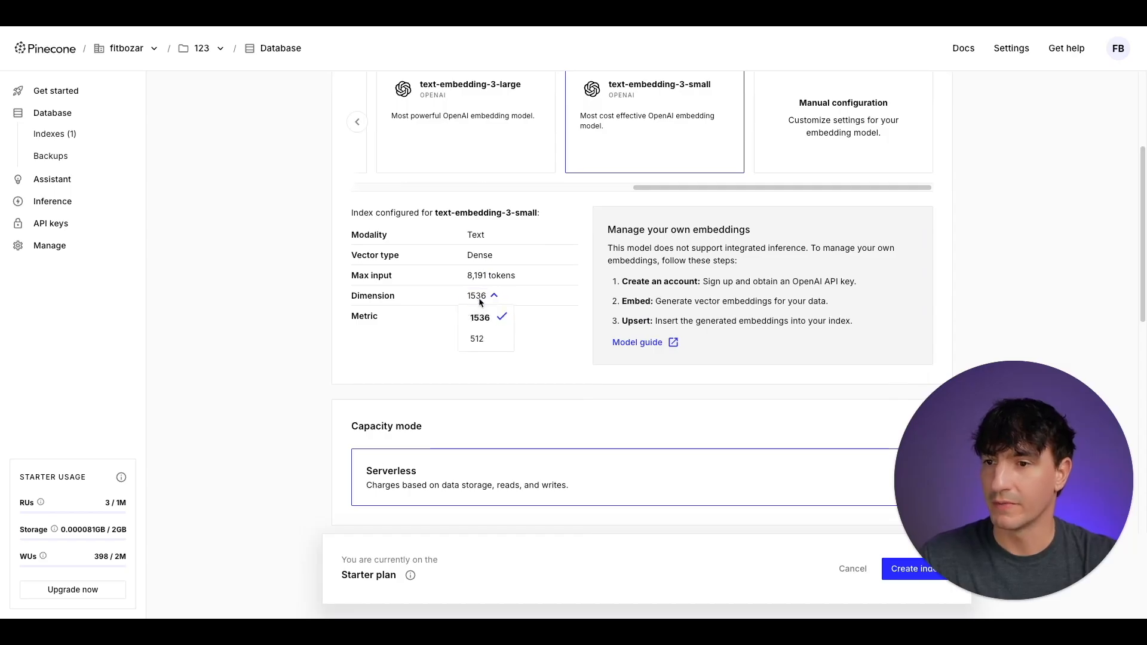
left_click(481, 320)
- Check the capacity, cloud provider and region settings, then create the index
scroll(538, 334, "down", 3)
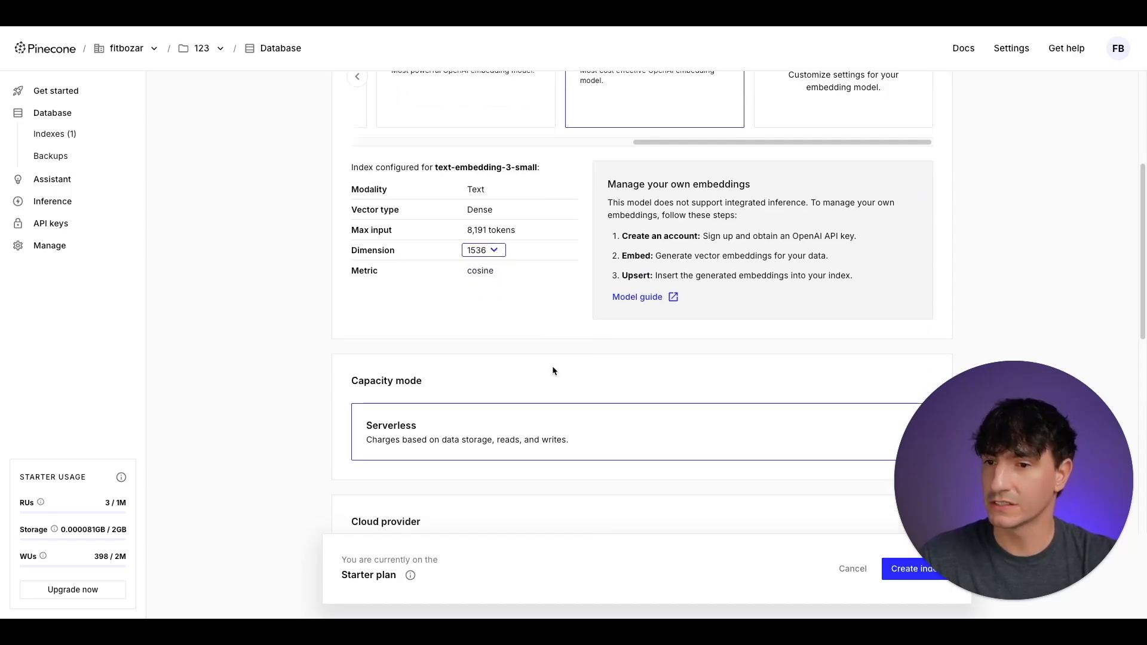
scroll(467, 291, "down", 5)
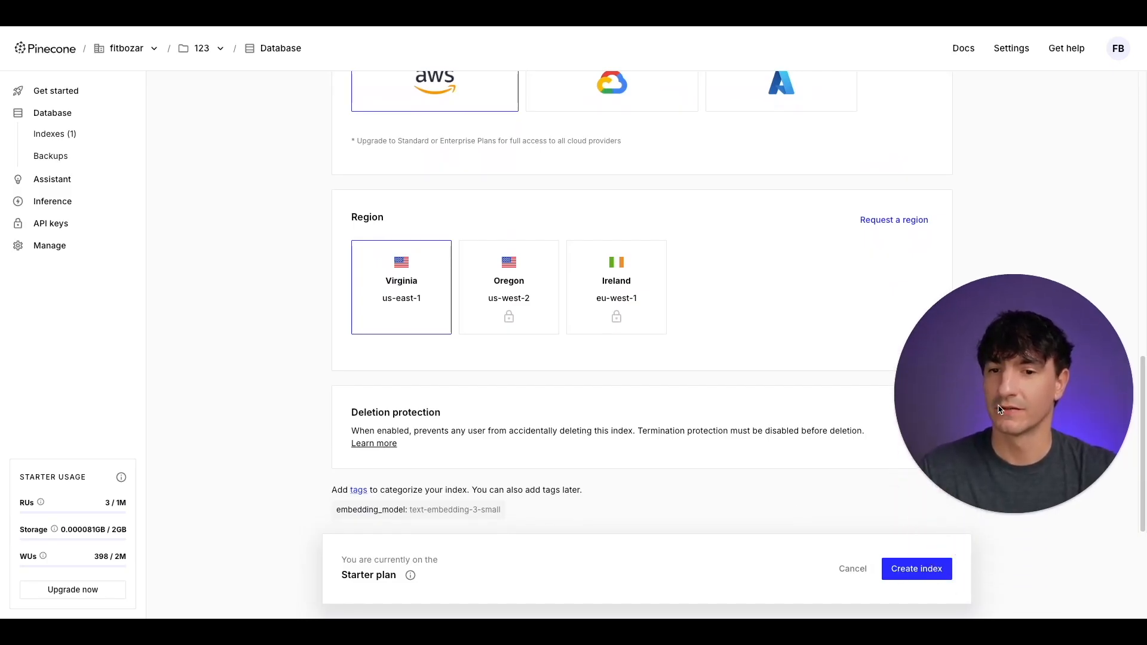
left_click(920, 570)
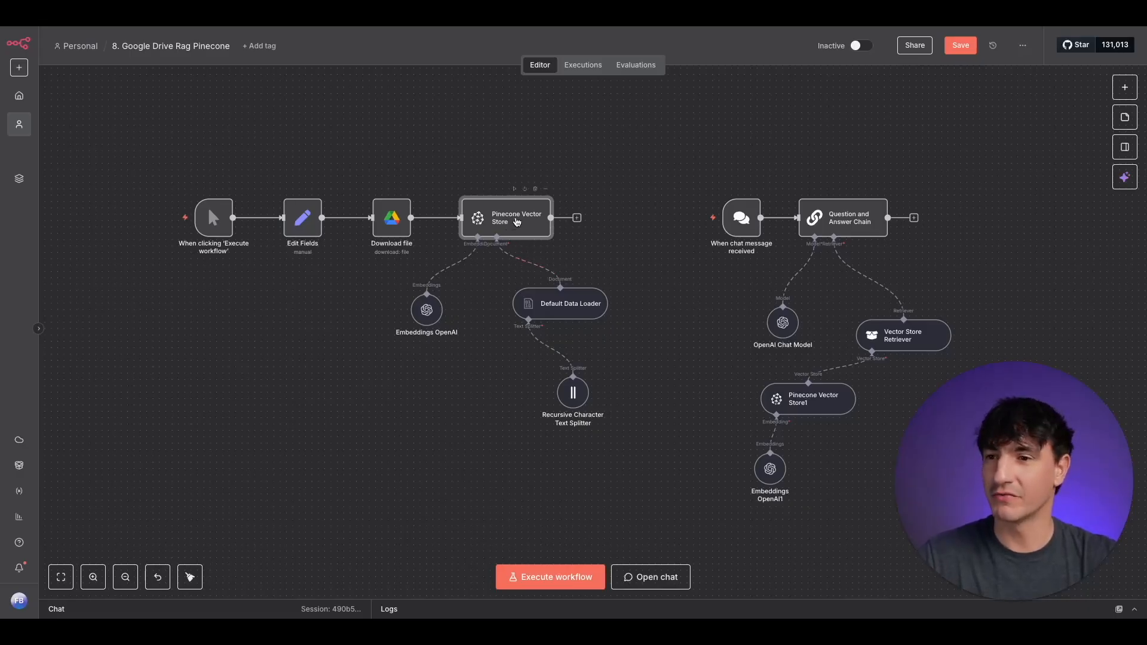
- Back in n8n, review the Pinecone Vector Store node's settings and API credential, and the Default Data Loader's data and text splitting options
double_click(517, 222)
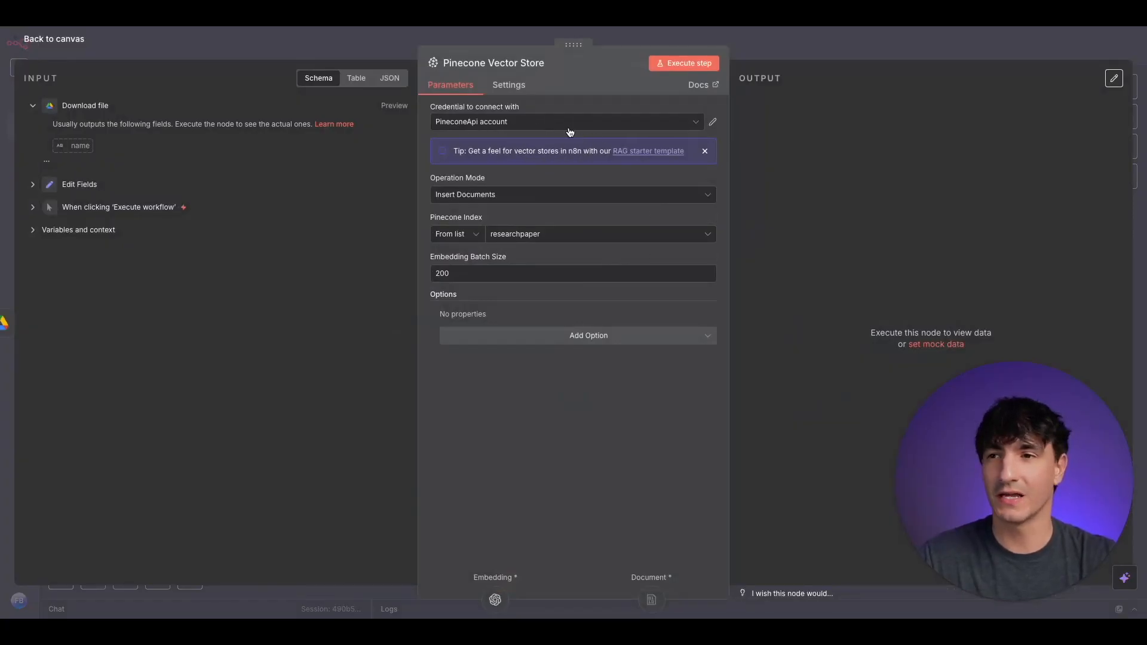
left_click(713, 124)
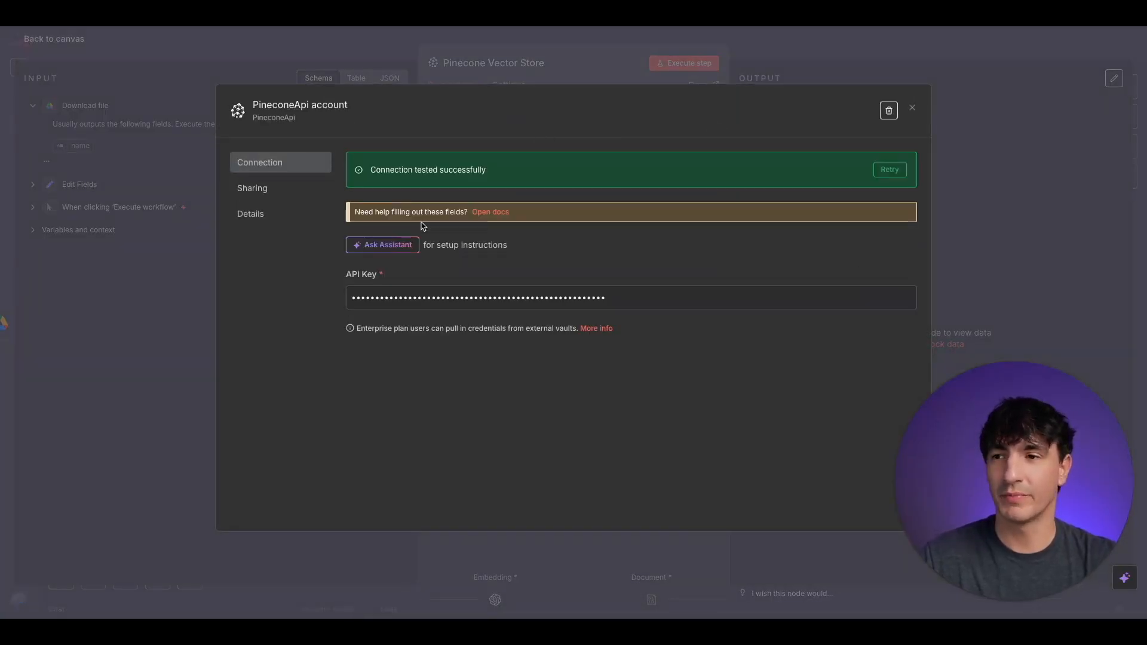
left_click(913, 109)
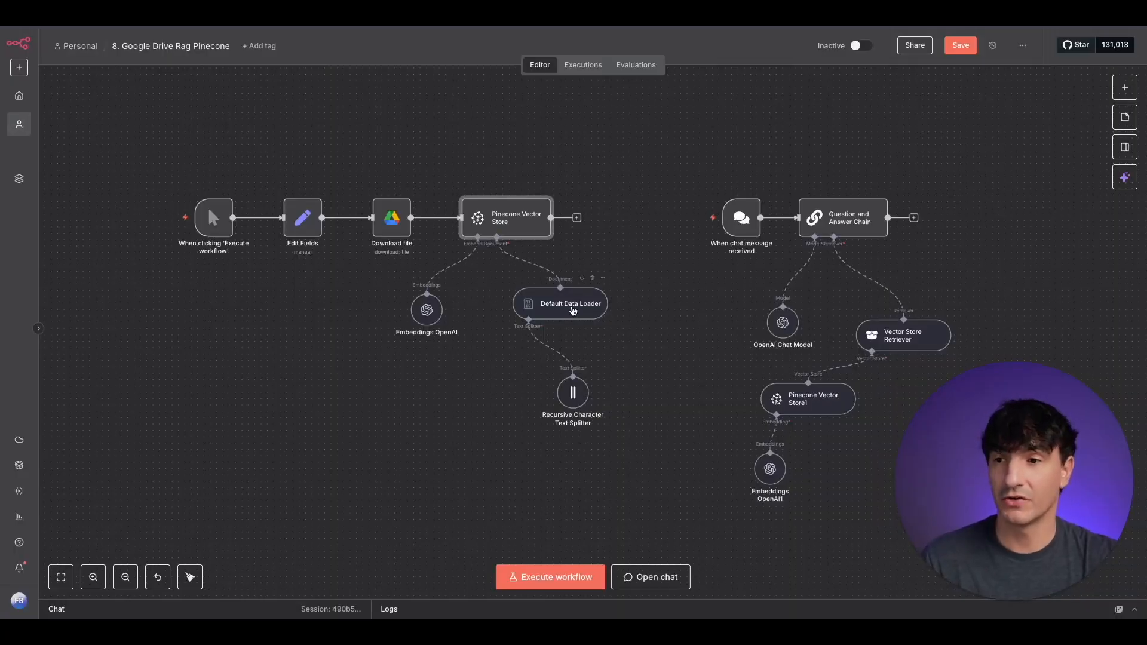
double_click(572, 310)
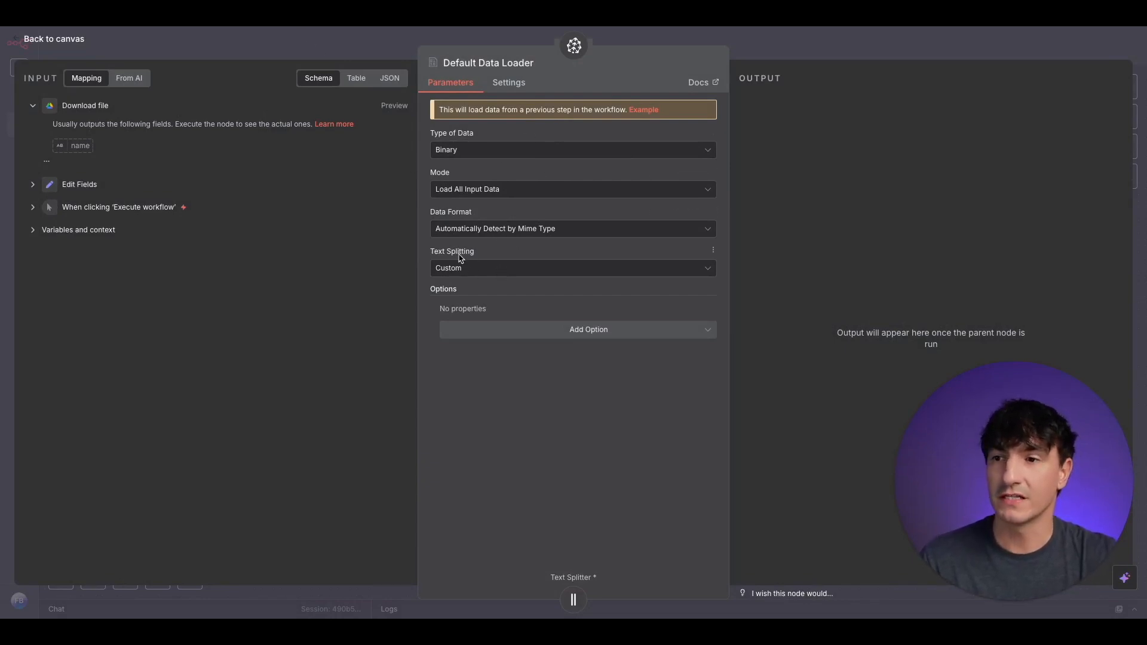
left_click(302, 41)
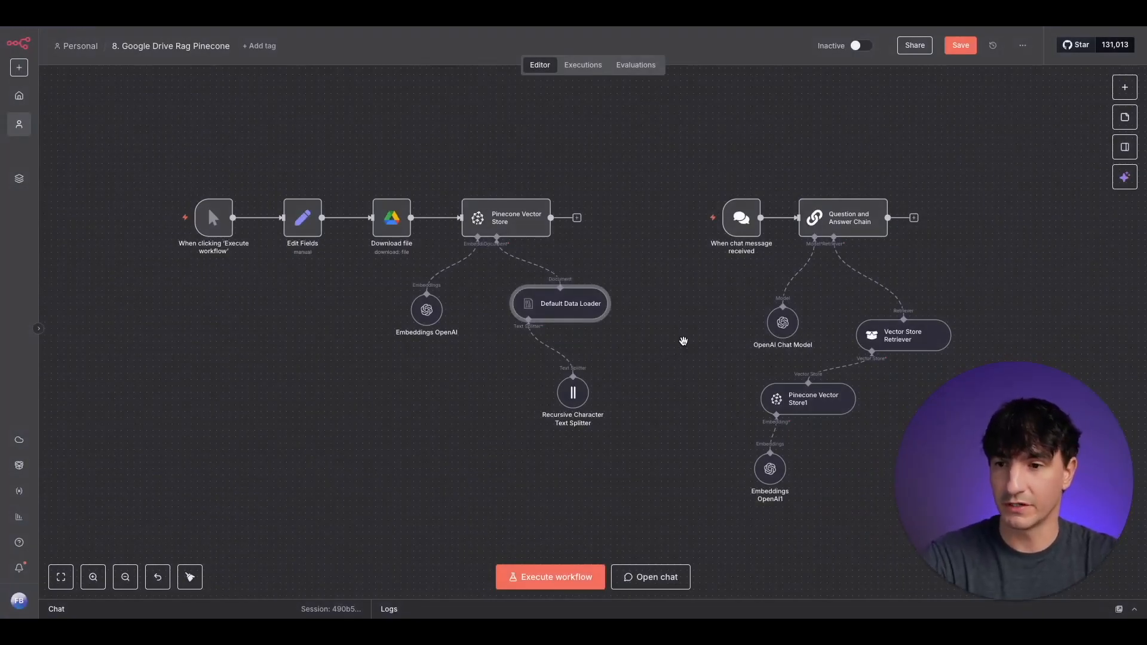
- Review the Vector Store Retriever's limit, the Pinecone Vector Store1 index and the Embeddings OpenAI1 model, returning to the canvas after each
left_click_drag(684, 341, 556, 330)
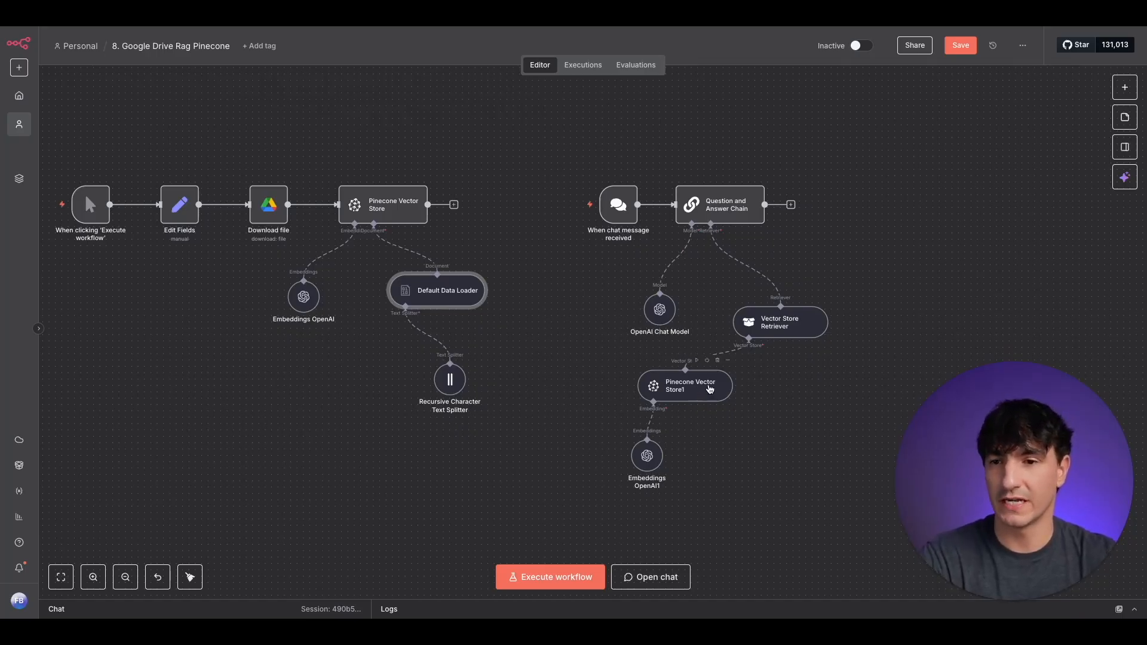
double_click(777, 322)
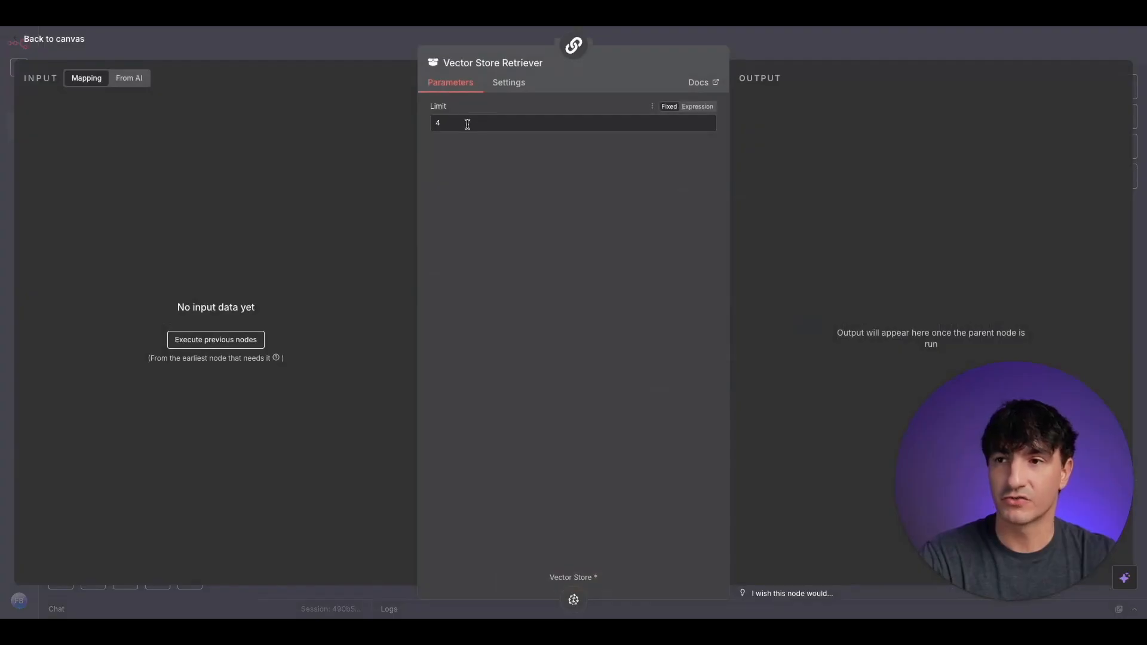
left_click(371, 45)
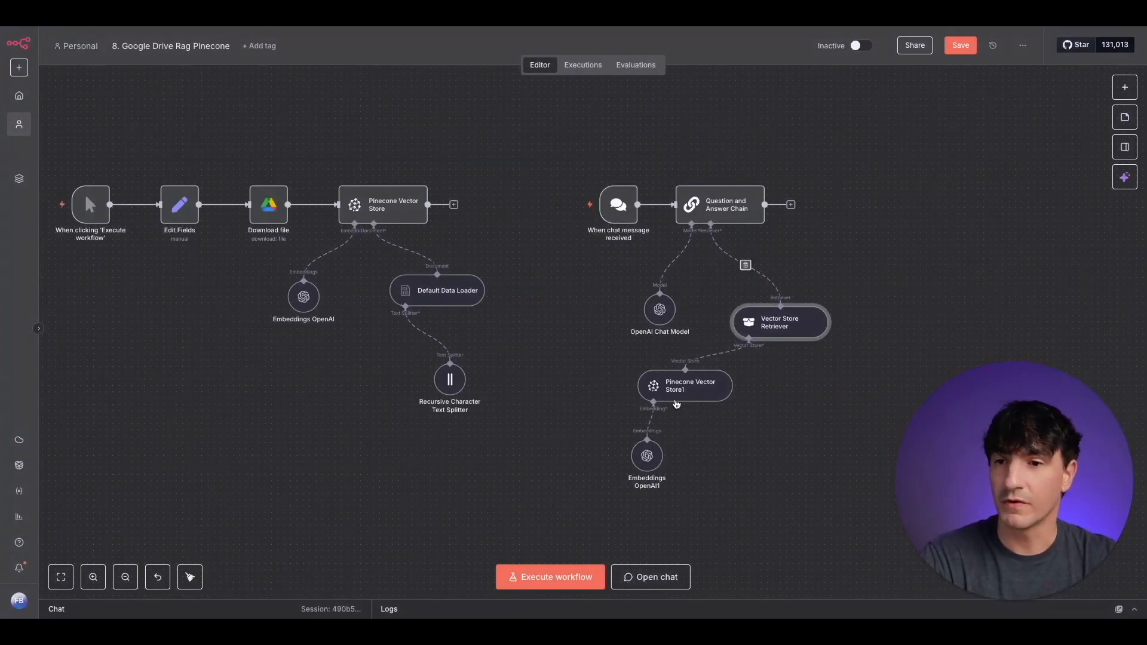
double_click(690, 387)
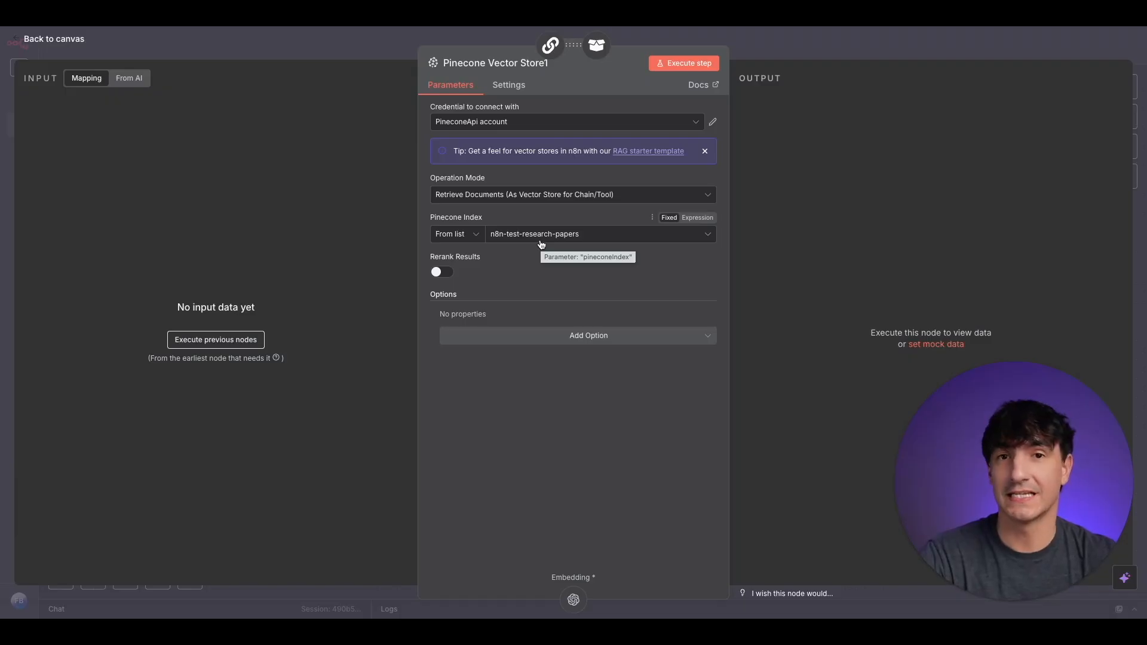
left_click(331, 43)
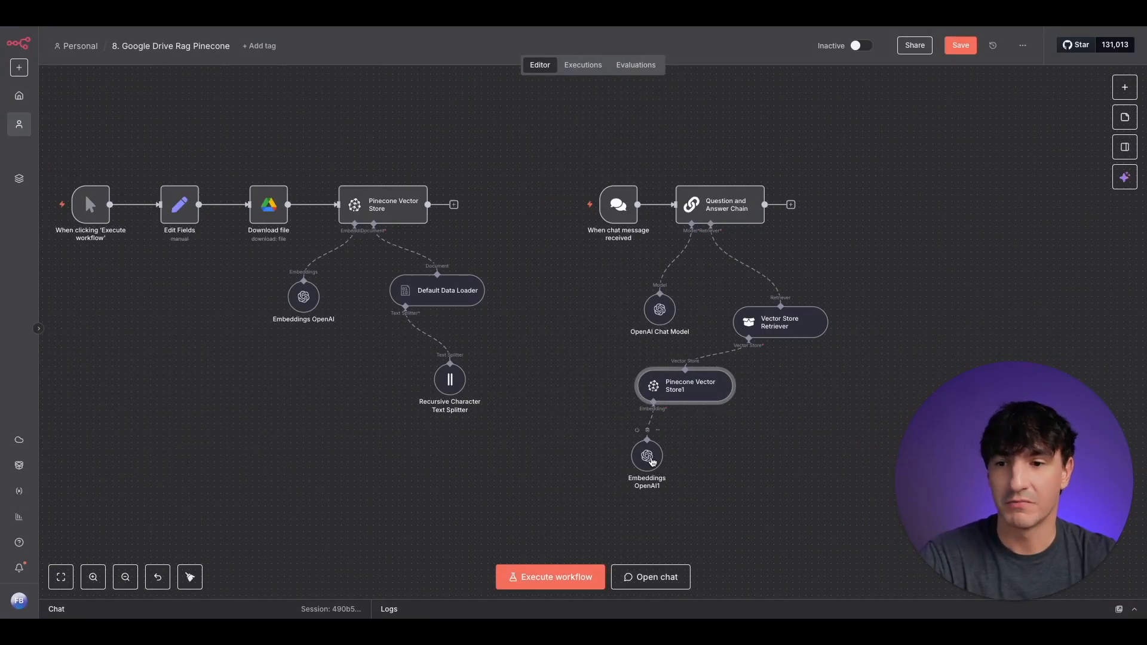
double_click(654, 466)
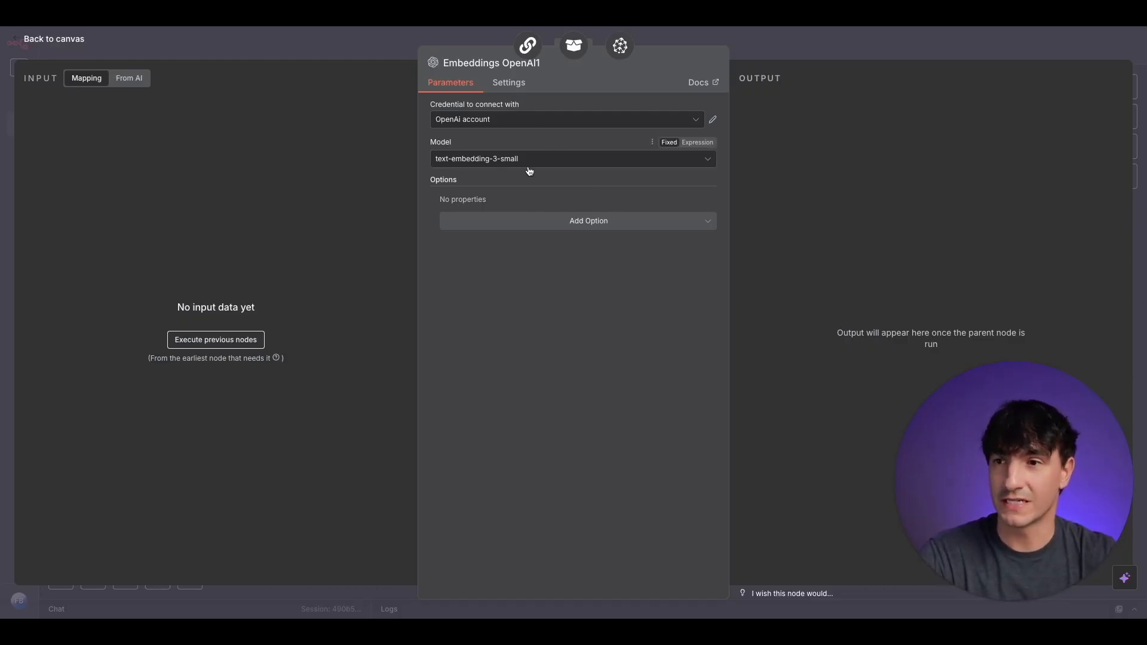
left_click(317, 43)
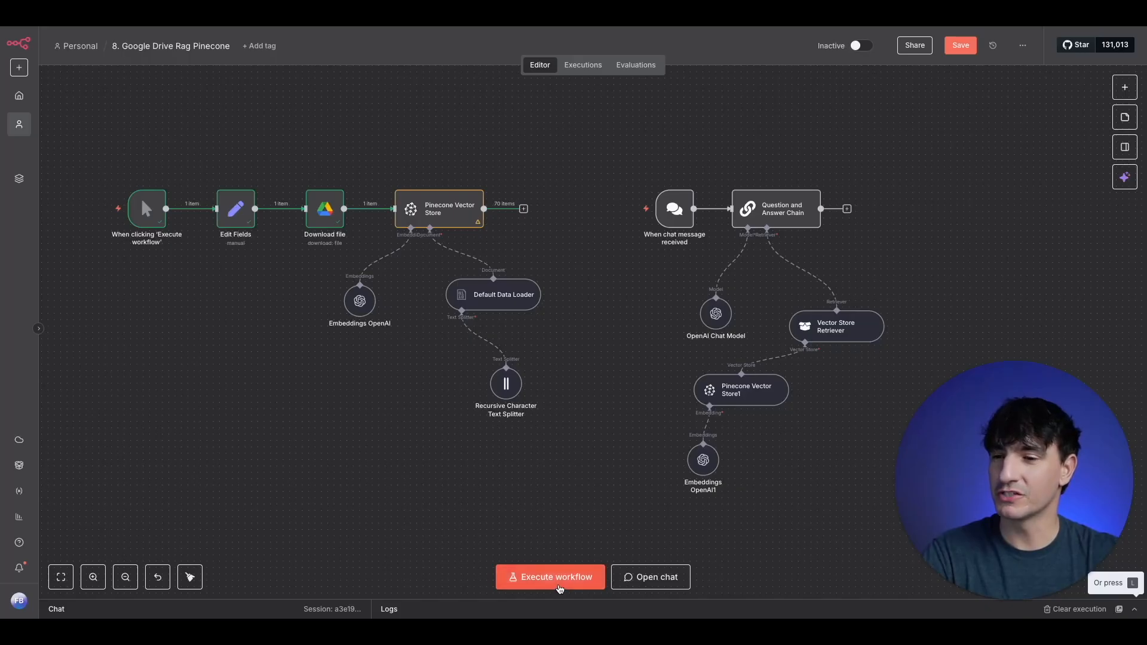
- Execute the document-loading workflow and pin the Pinecone Vector Store node's output data, then return to the canvas
left_click(560, 587)
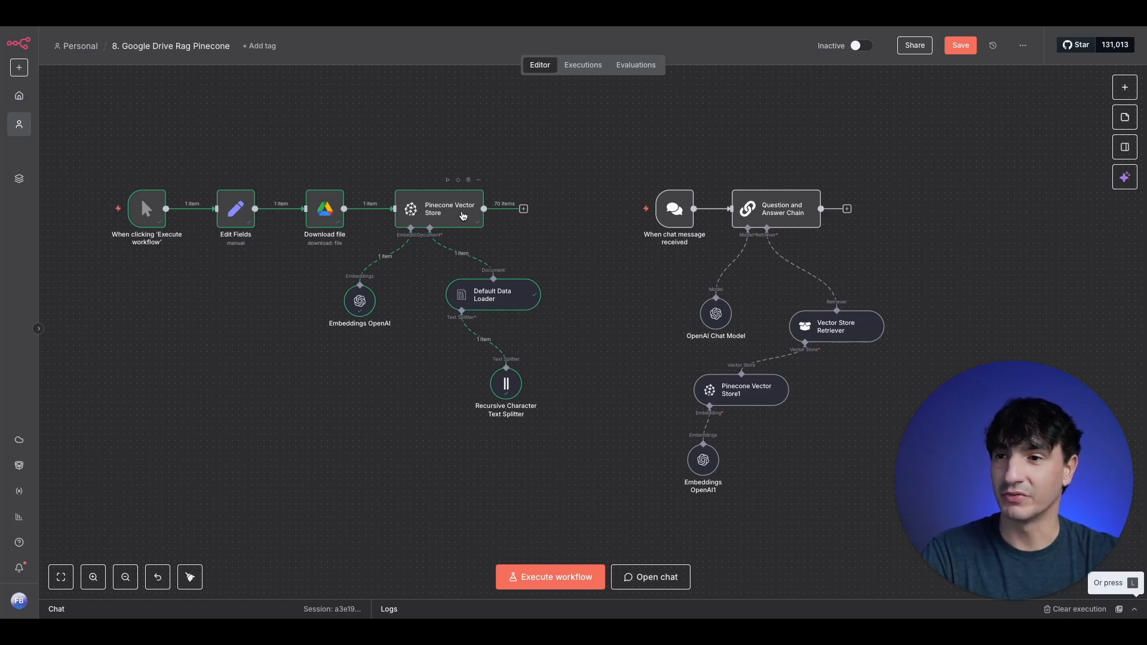
double_click(463, 216)
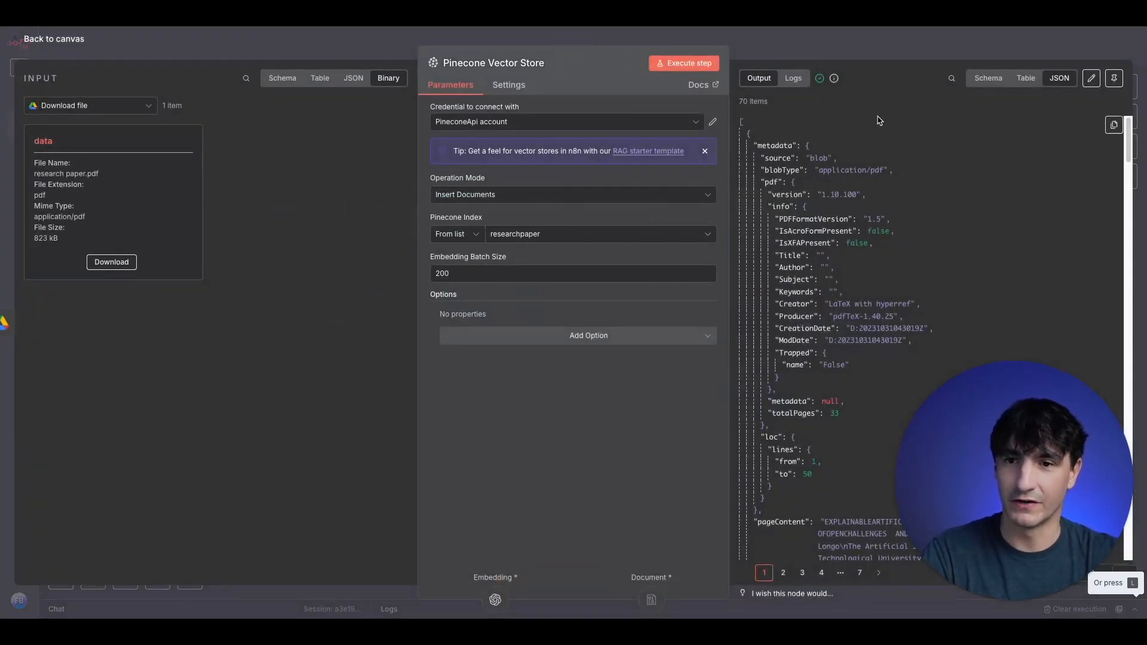
left_click(1113, 80)
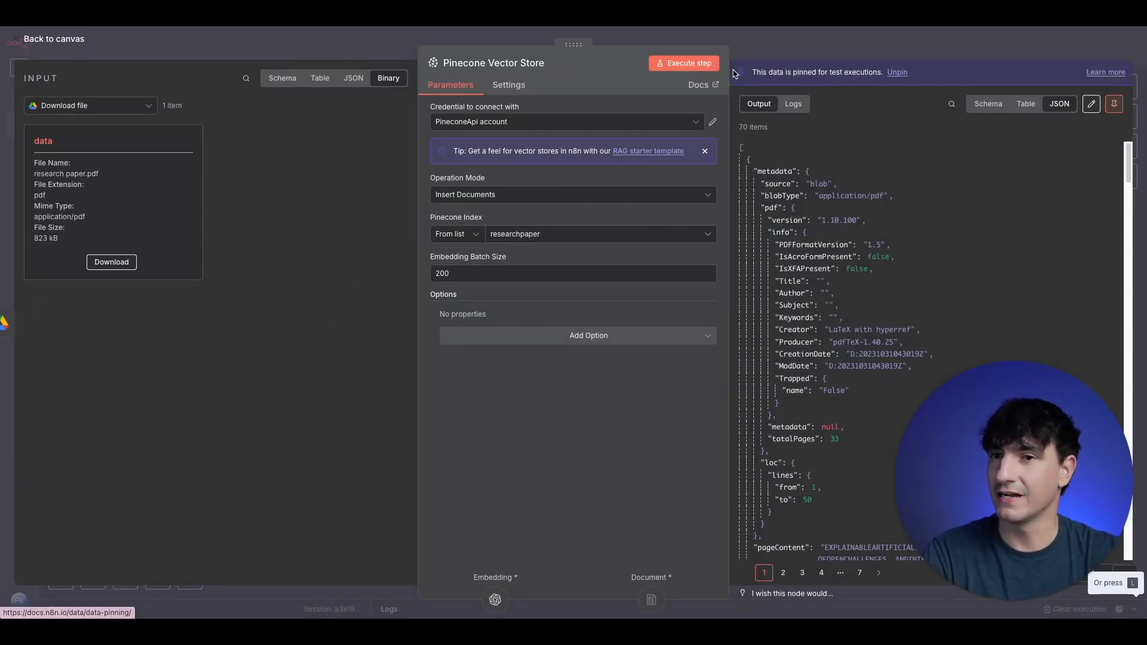
left_click(796, 54)
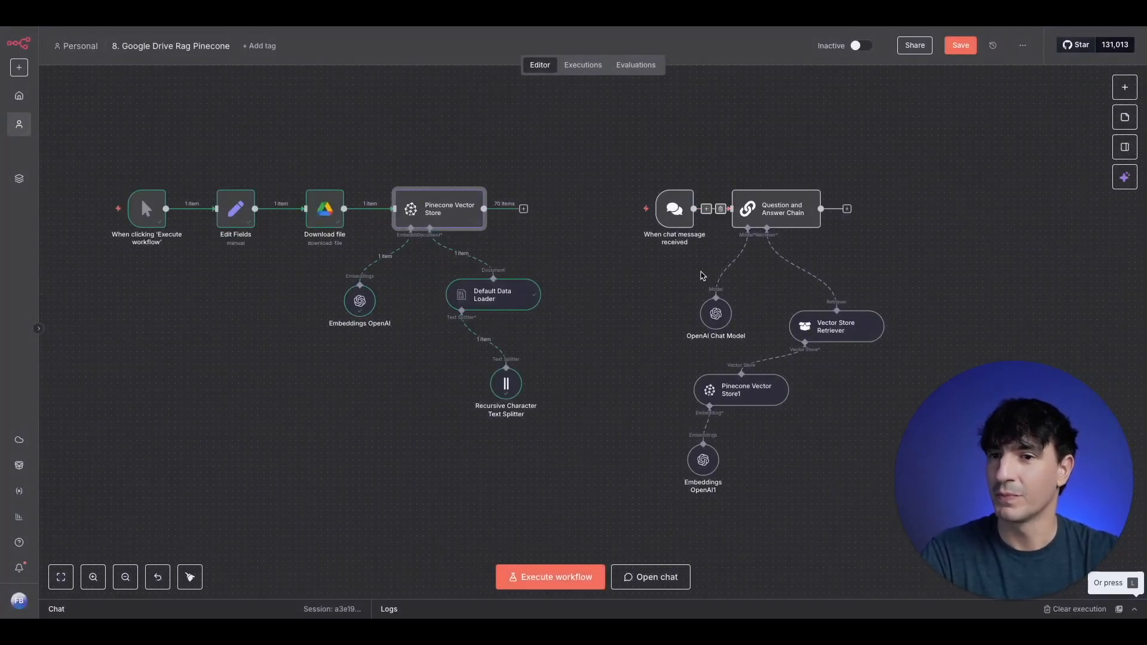
mouse_move(682, 210)
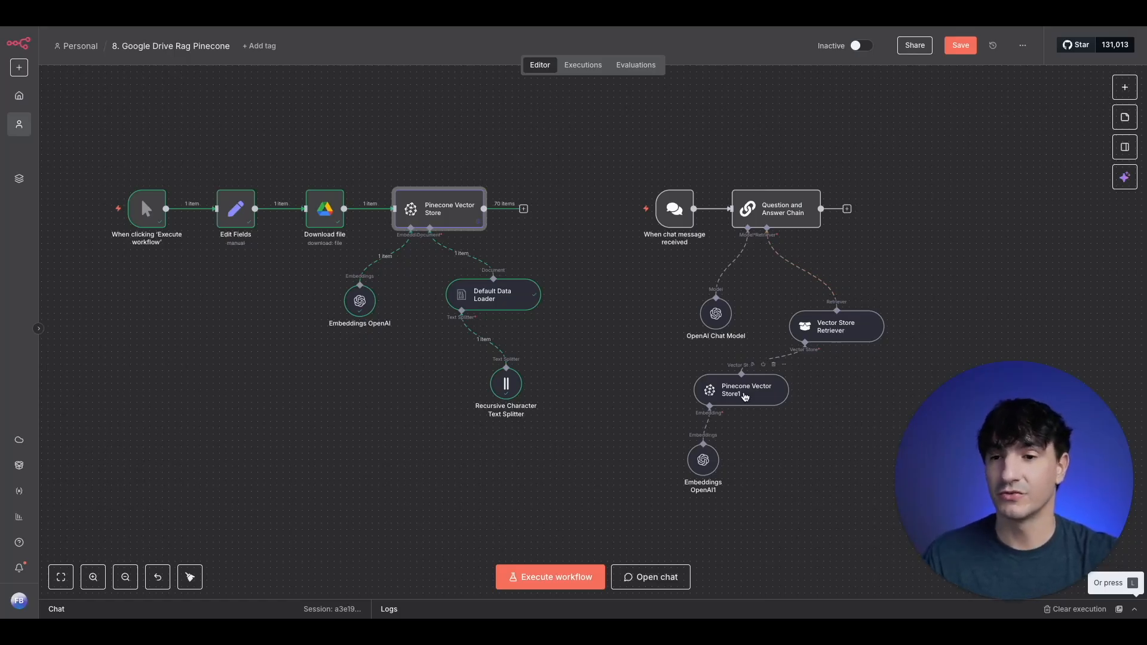
- Check the Pinecone Vector Store1 node's operation mode and selected index, then return to the canvas
double_click(745, 397)
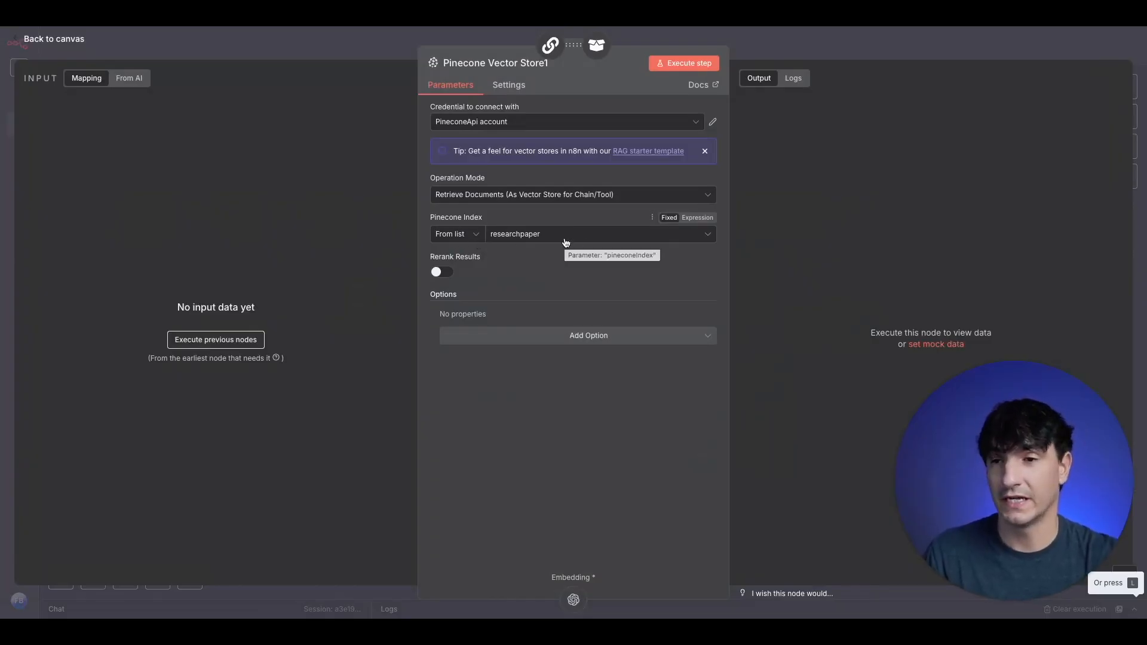
left_click(354, 51)
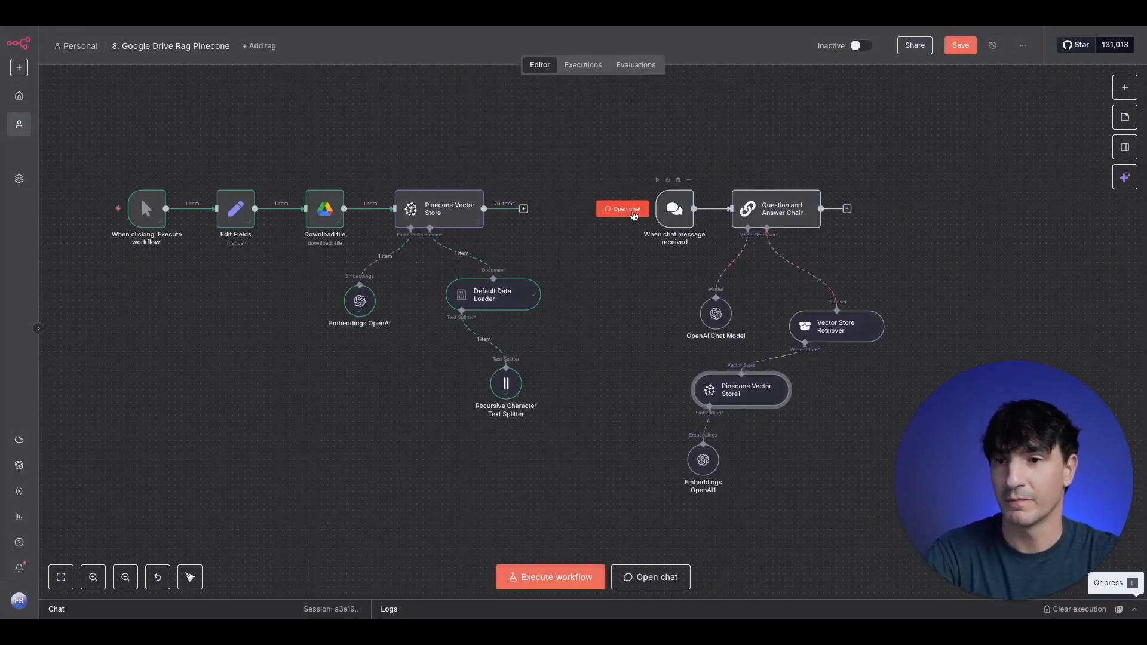
- Ask the workflow chat "give me a brief summary of this research paper in 4 sentences" and read the full response
left_click(634, 214)
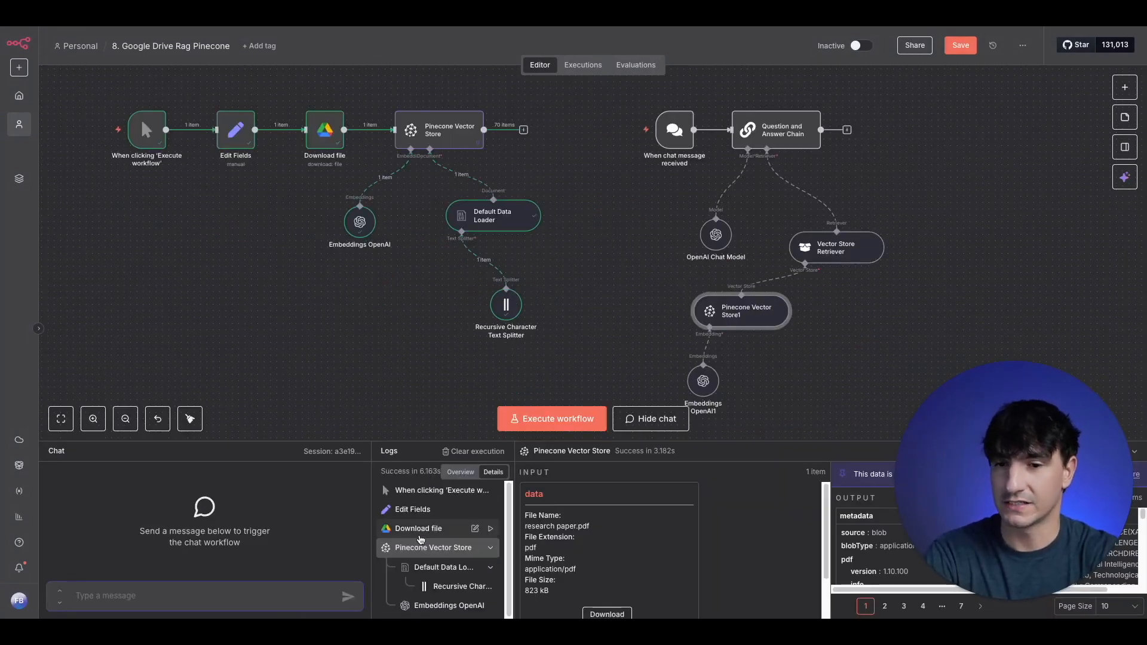
type("give me a b")
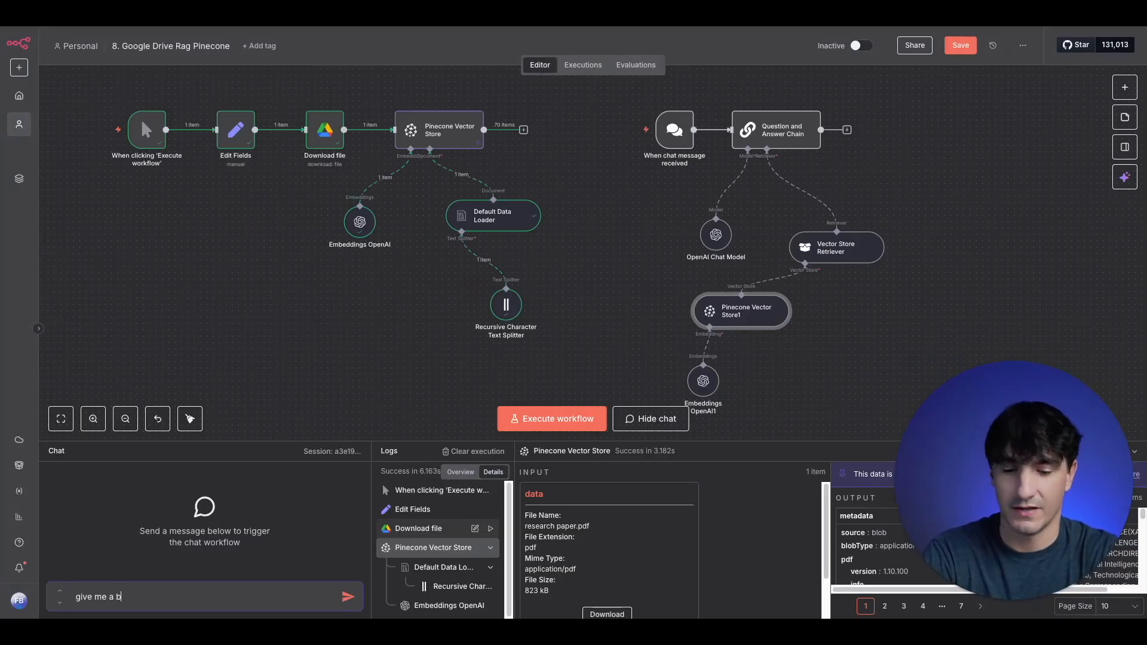
type("rief summar")
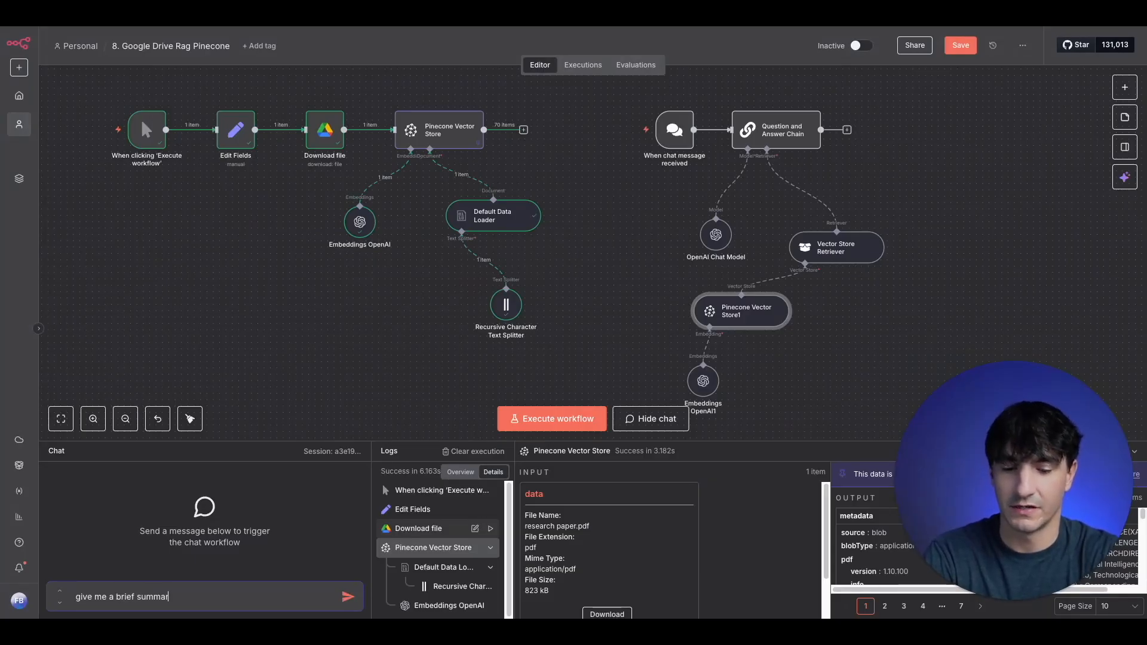
type("y of this researc")
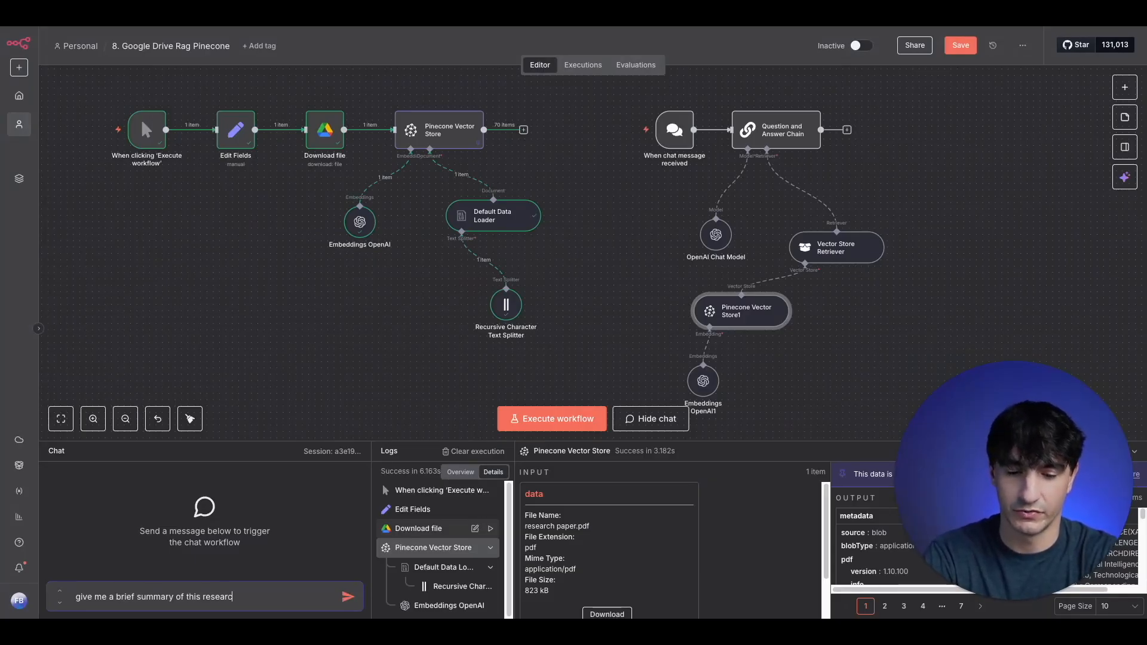
type("h paper in 4 s")
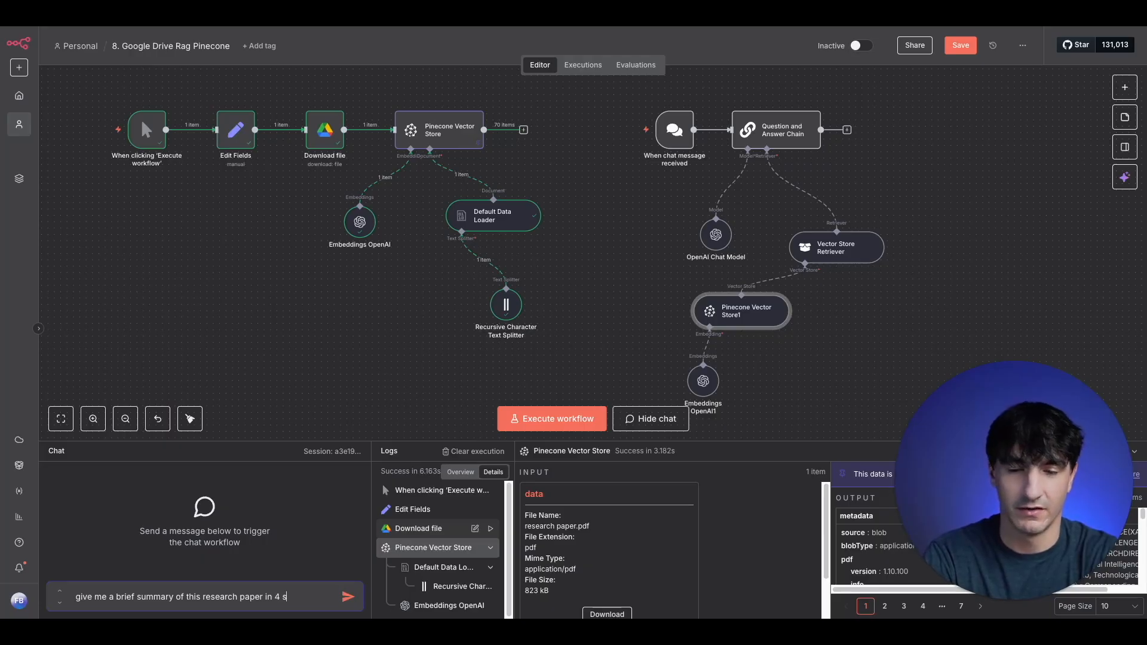
type("entences")
key("Return")
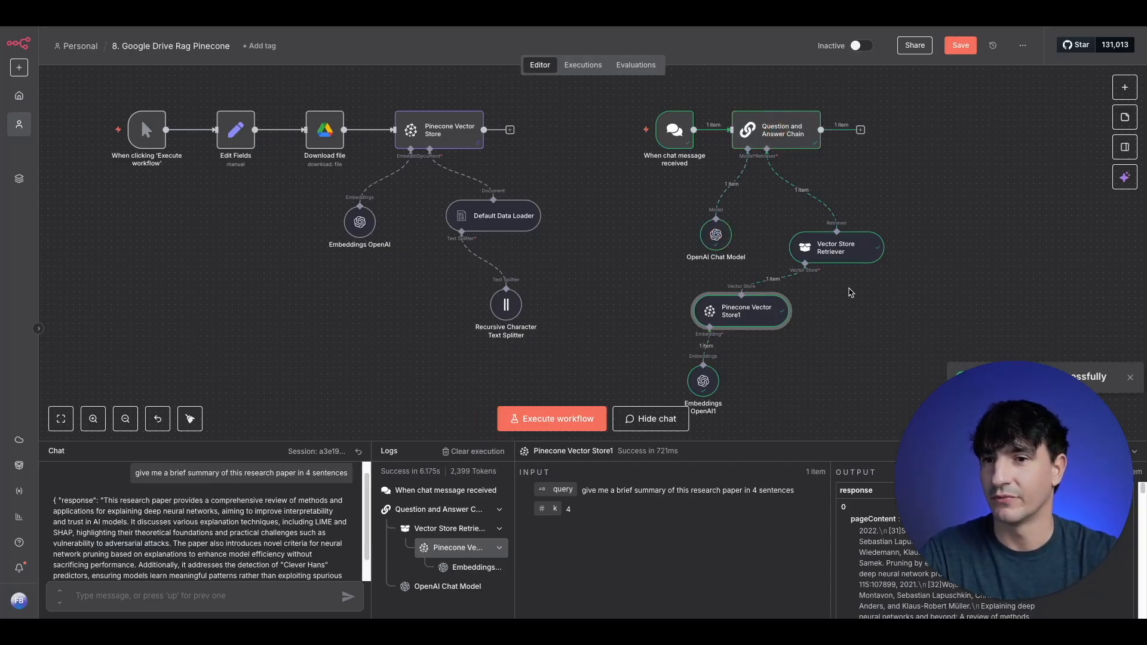
scroll(280, 518, "down", 1)
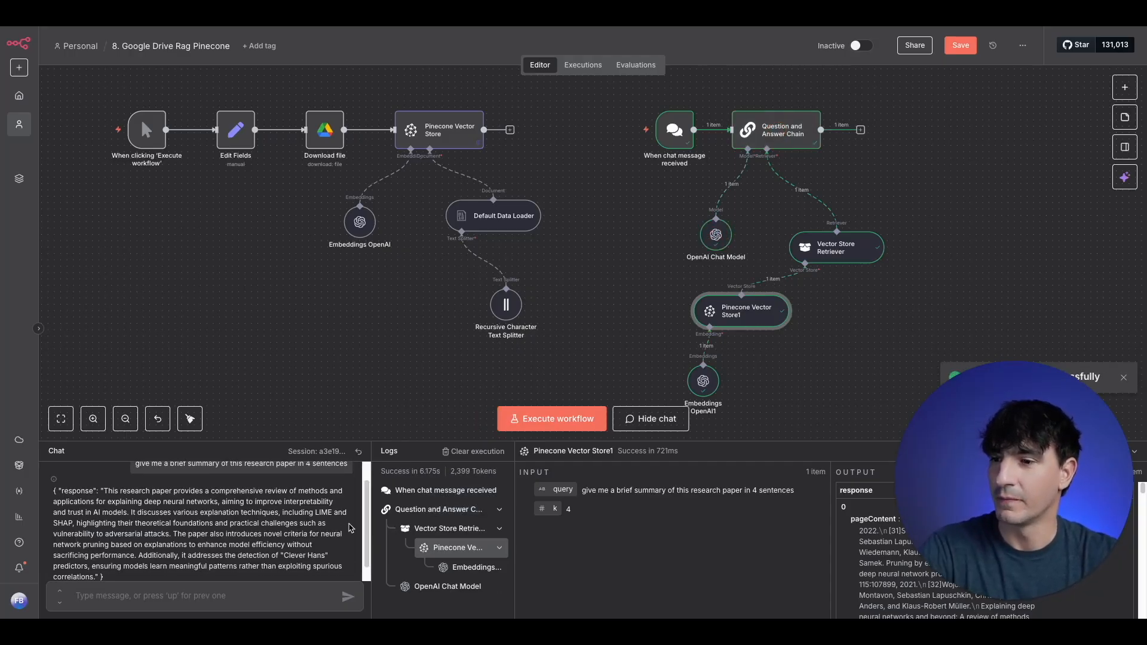
scroll(335, 532, "down", 1)
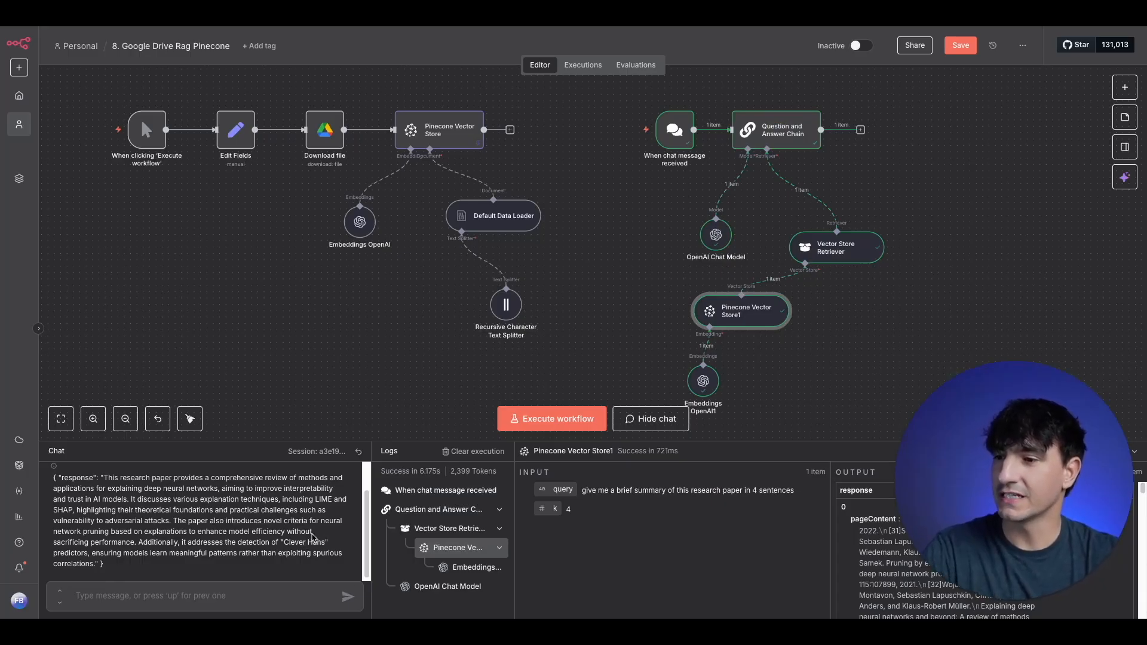
scroll(313, 536, "down", 1)
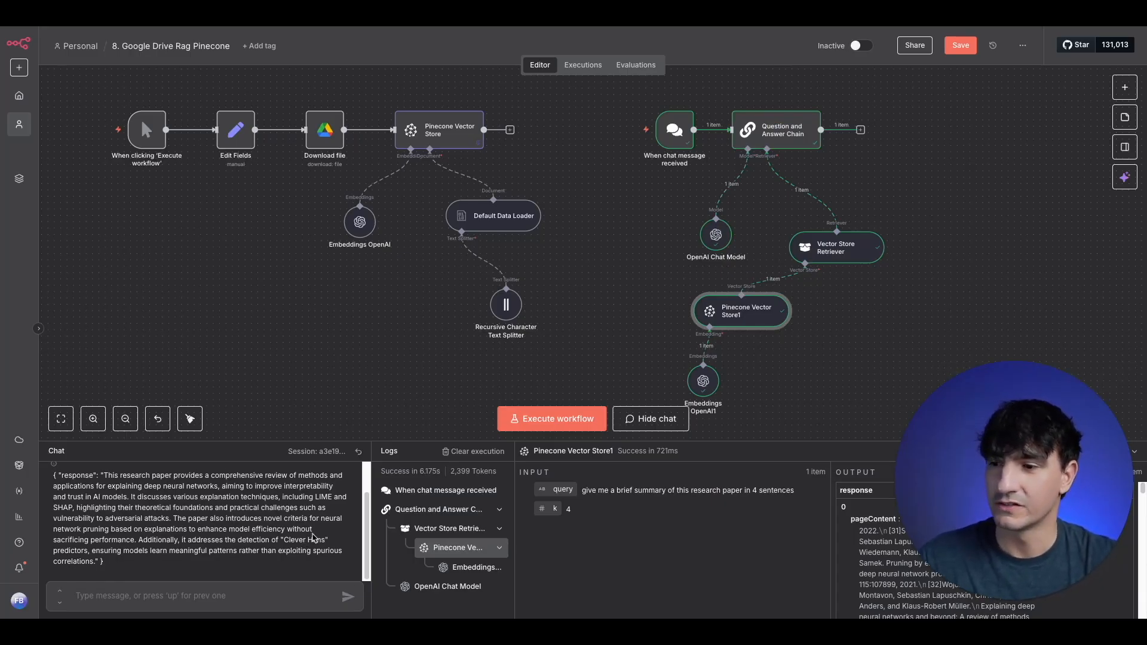
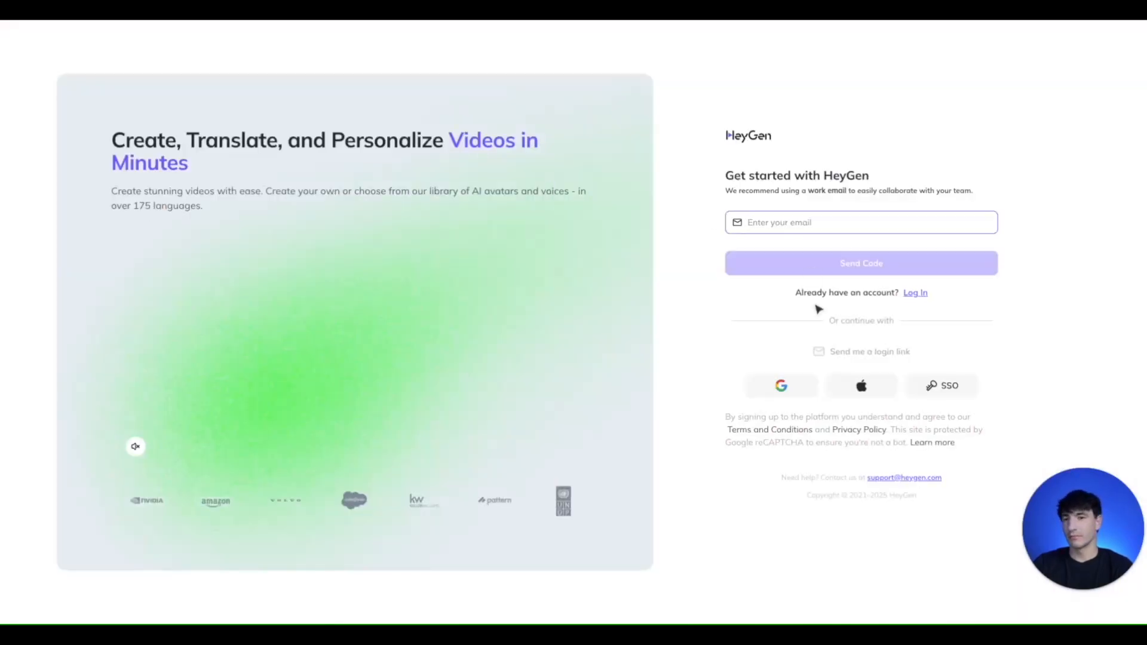
- Switch to HeyGen, sign up with the first listed Google account and choose the Free plan
left_click(792, 380)
left_click(644, 258)
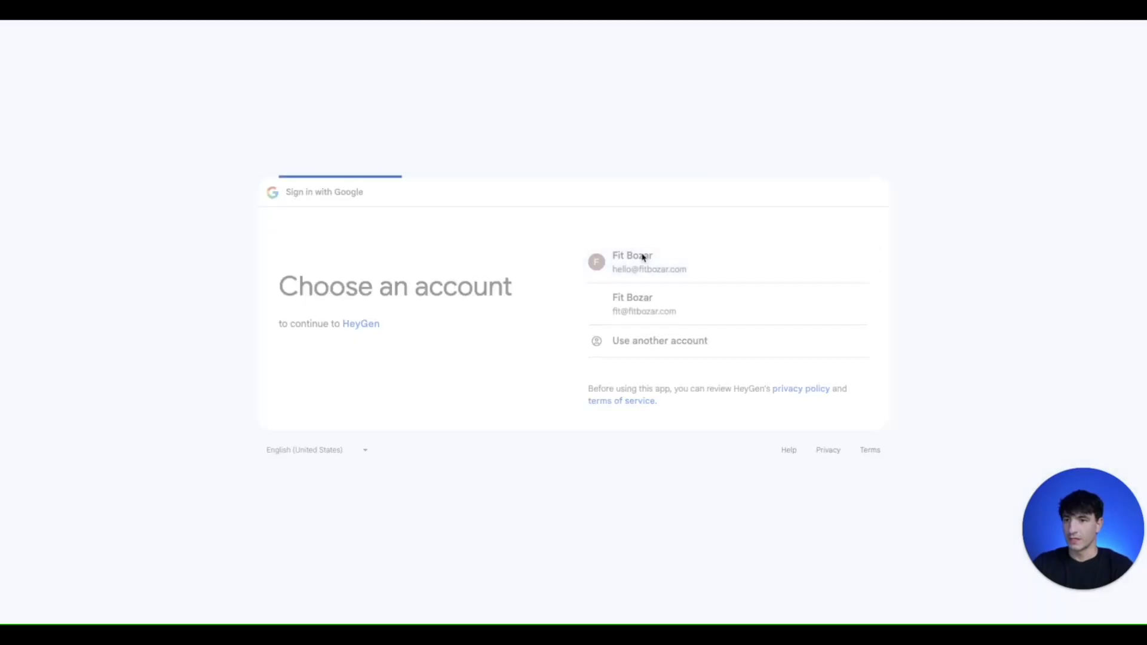
left_click(817, 438)
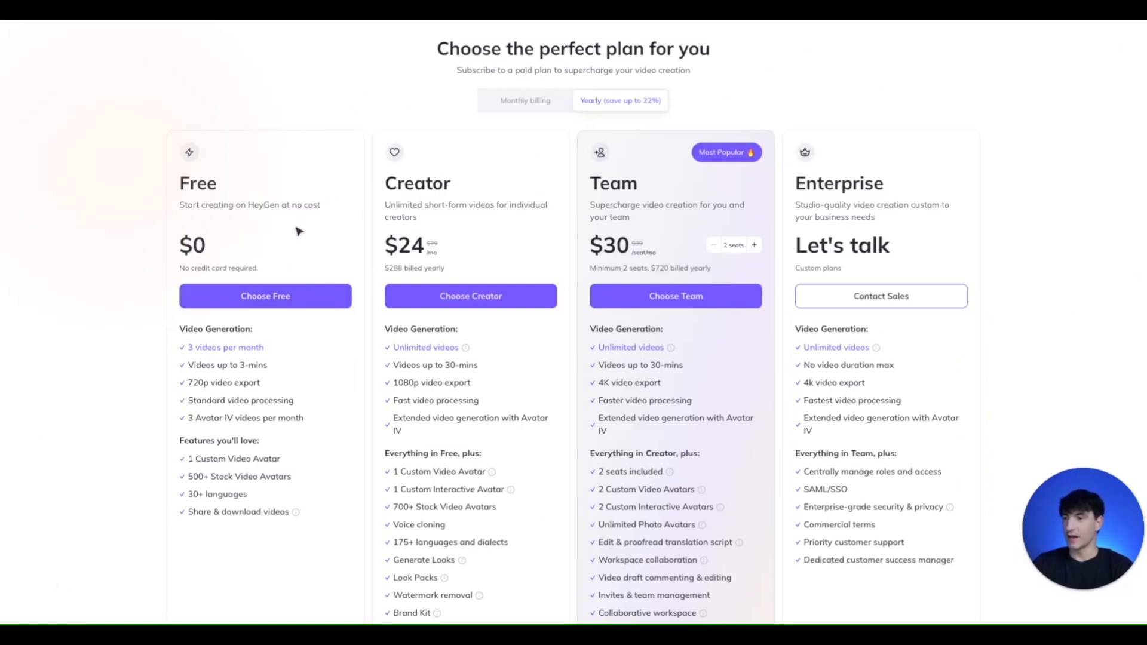
left_click(272, 304)
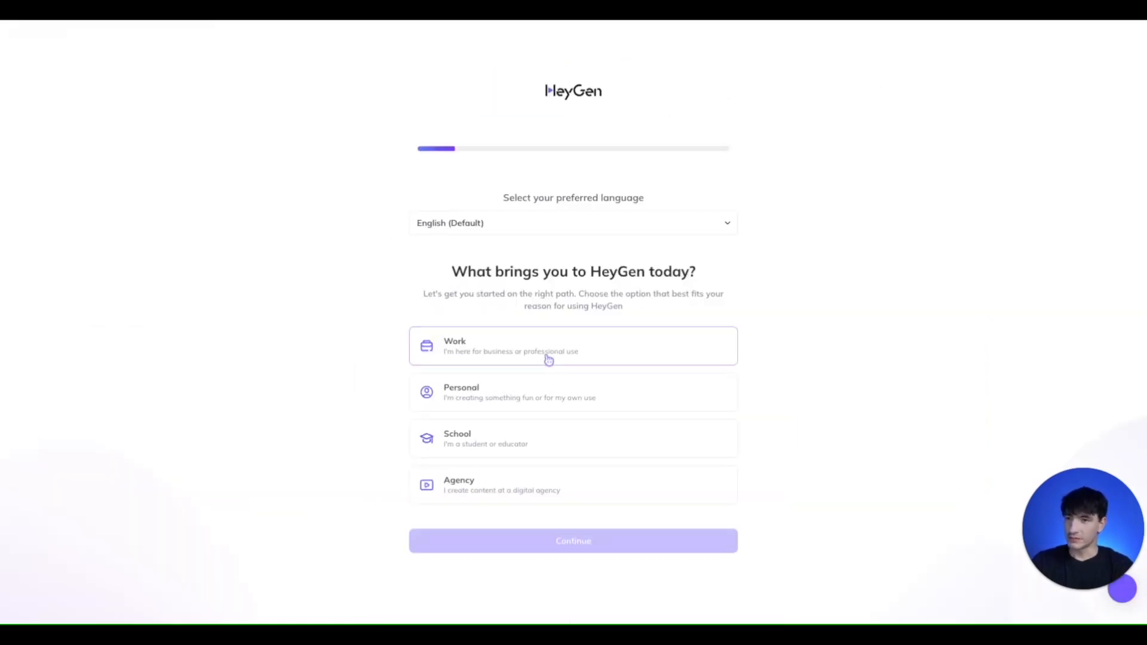
- Submit the onboarding survey with Personal as the purpose, Hobbyist as the description and API generated content as the first creation
left_click(512, 394)
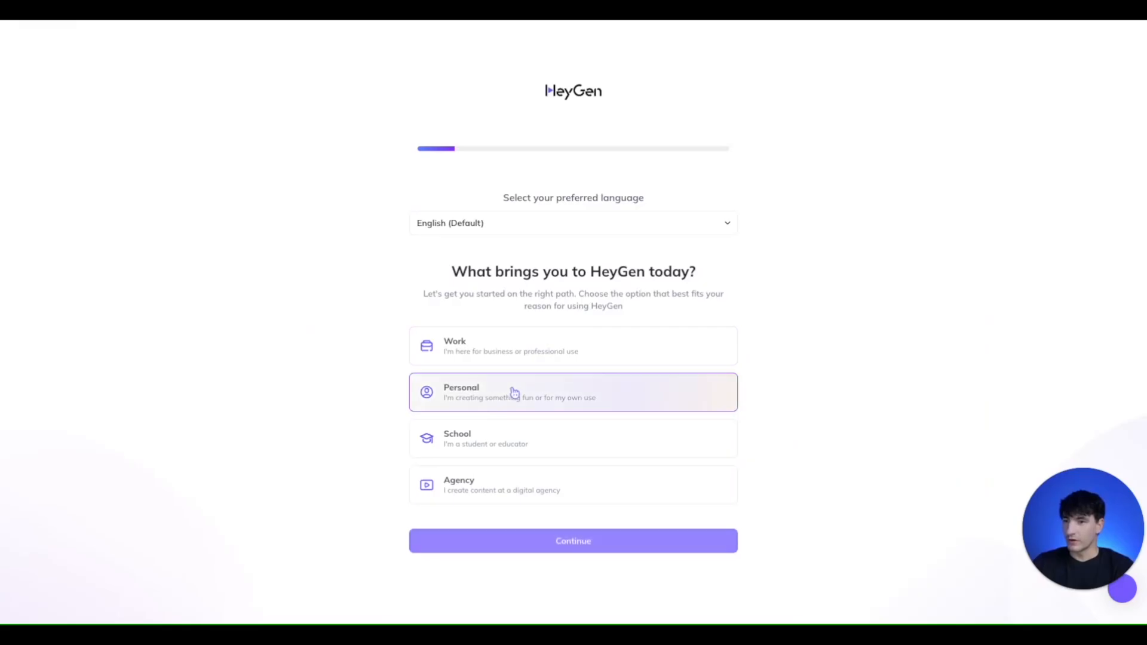
left_click(568, 541)
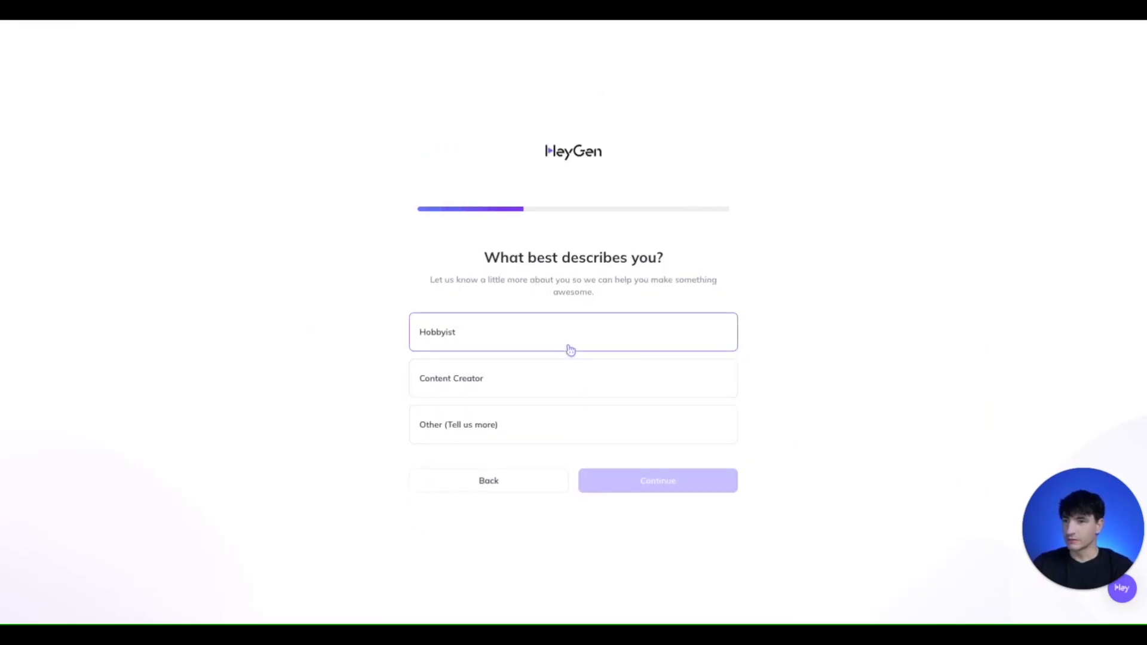
left_click(552, 385)
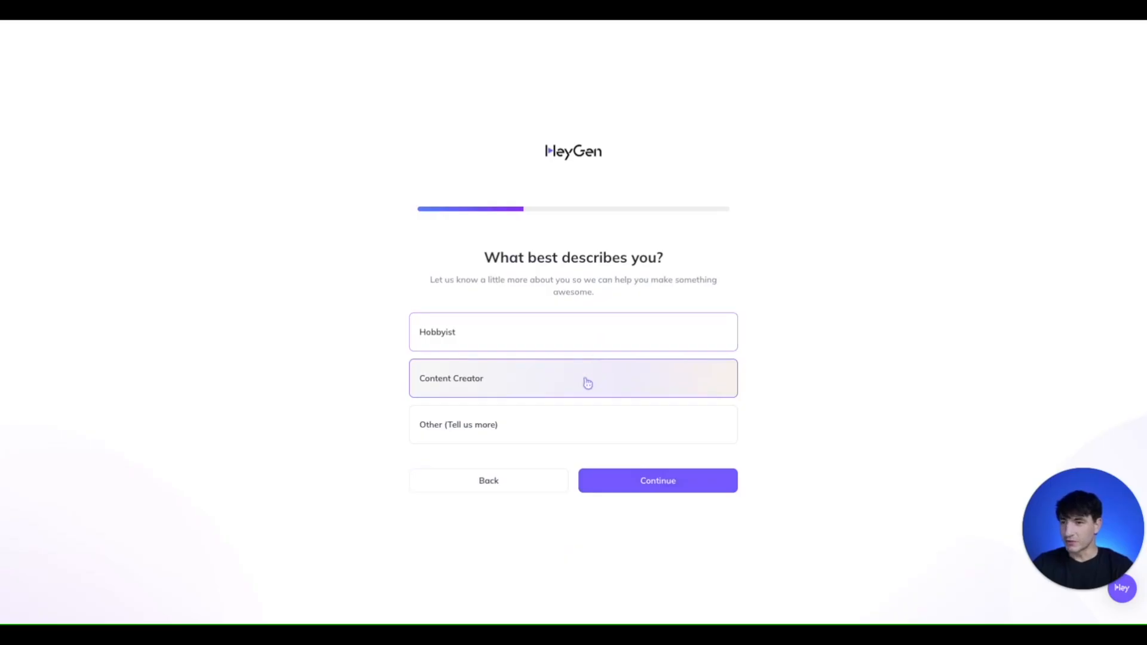
left_click(580, 346)
left_click(657, 478)
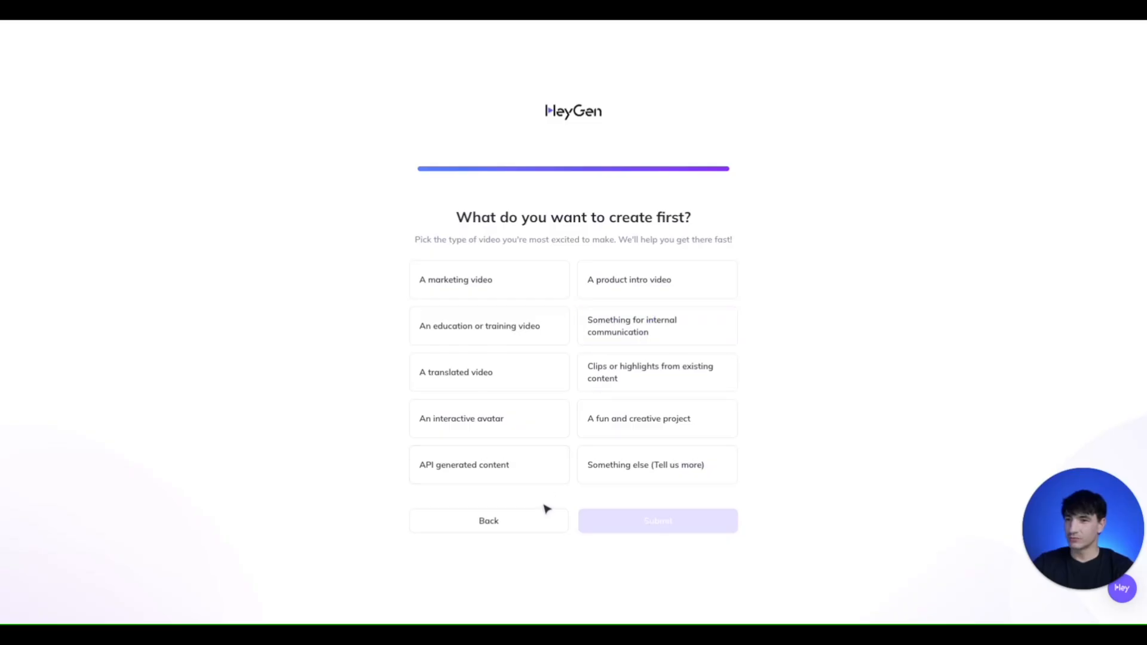
left_click(520, 473)
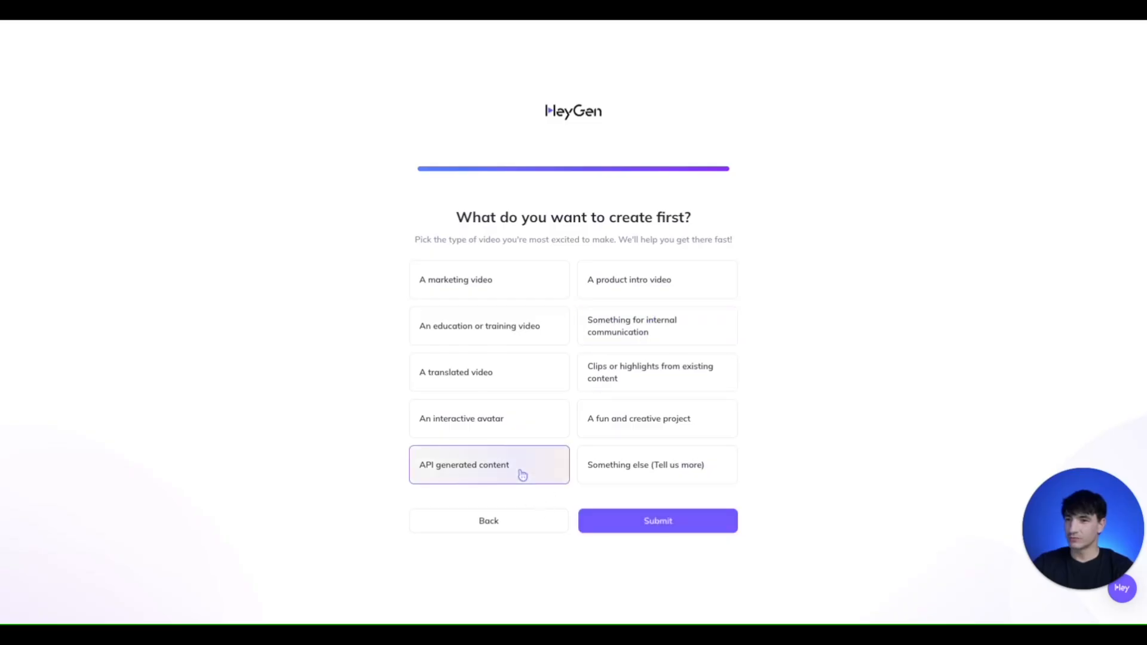
left_click(619, 521)
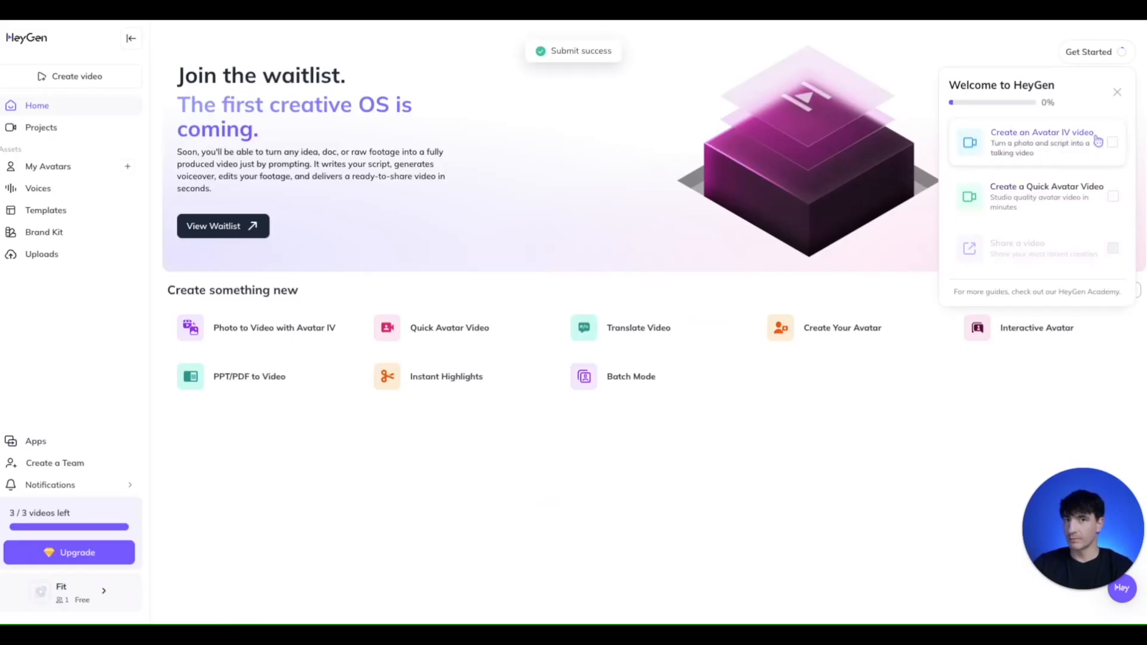
- Dismiss the welcome checklist and start creating a new avatar from video footage
left_click(1117, 92)
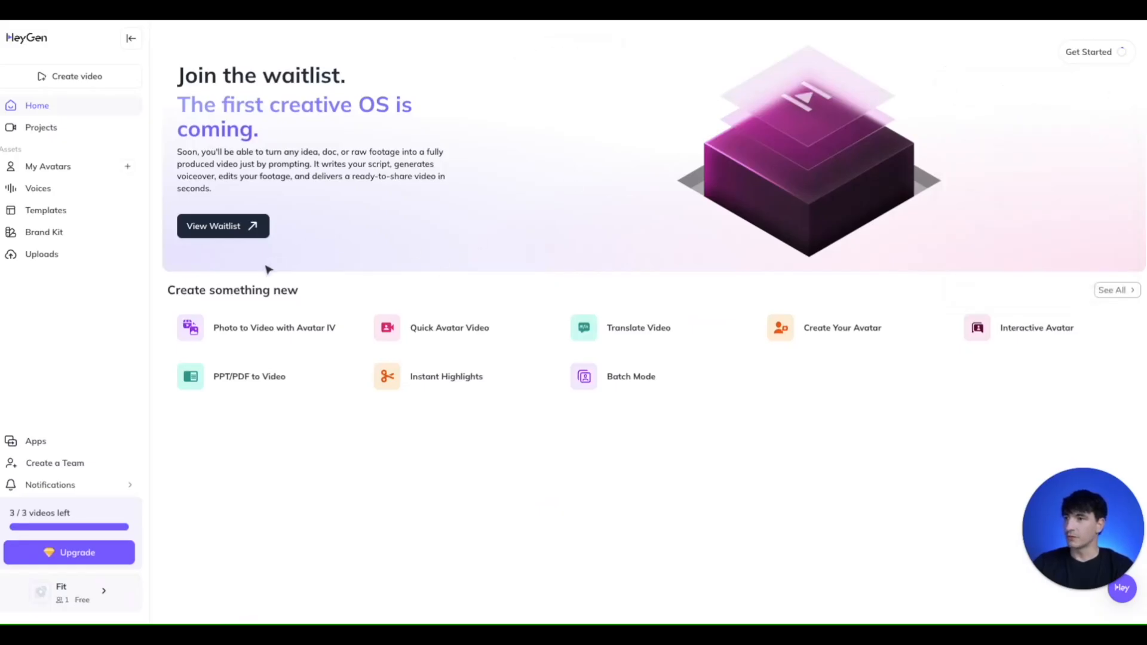
left_click(92, 174)
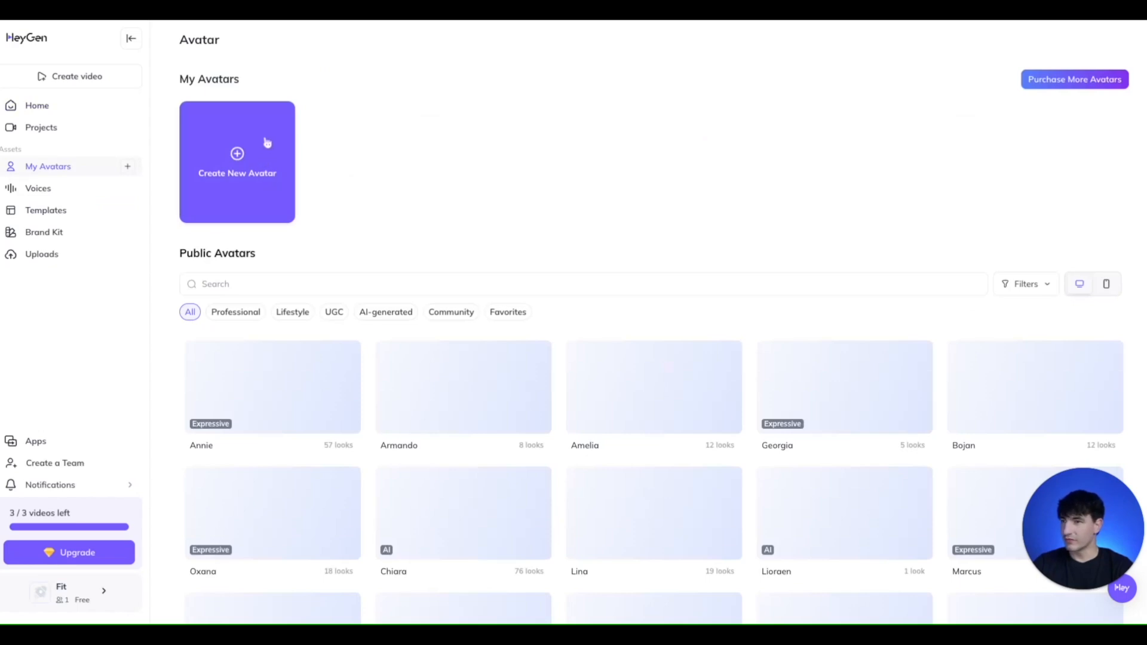
left_click(267, 142)
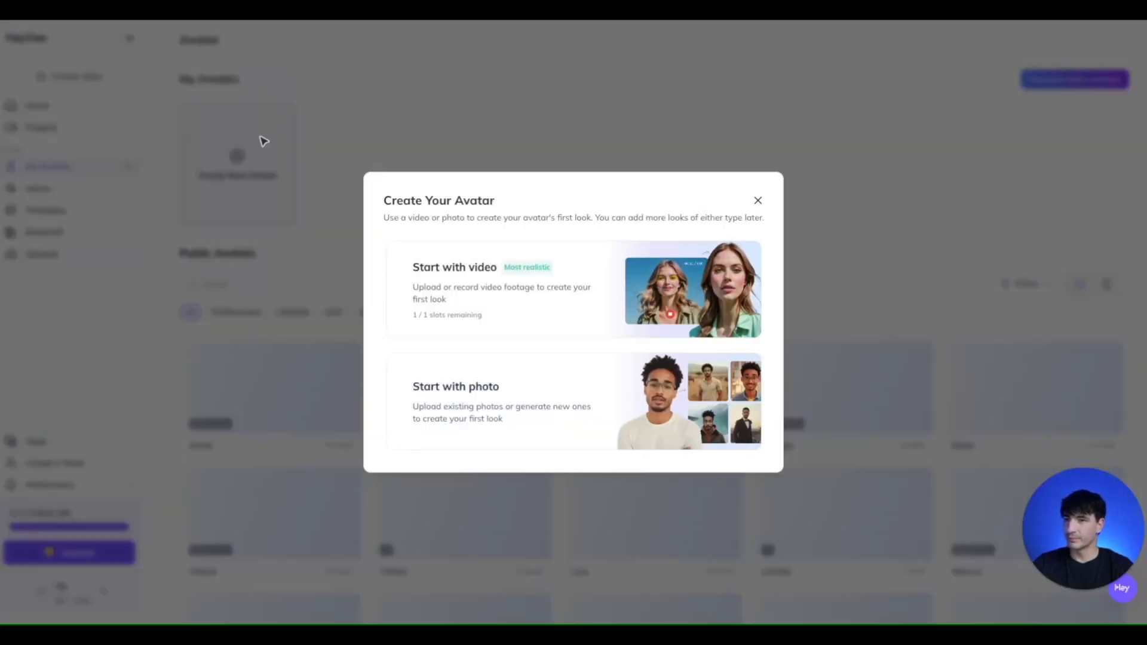
left_click(555, 267)
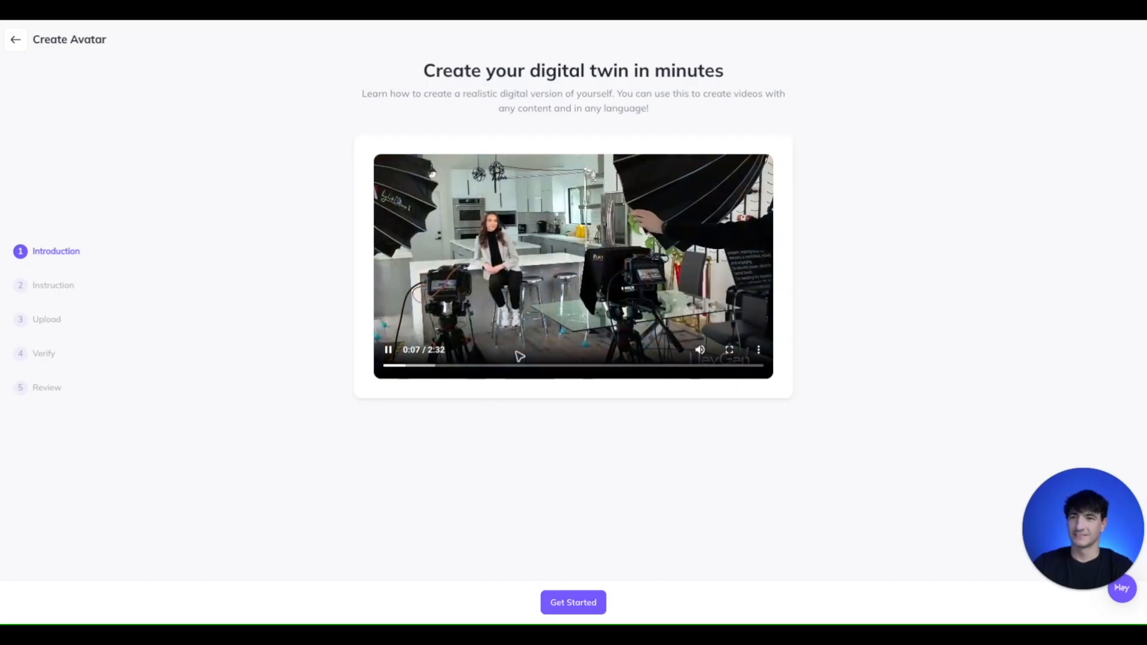
- Preview parts of the digital twin introduction video, read the footage instructions and proceed to the upload stage
left_click(394, 360)
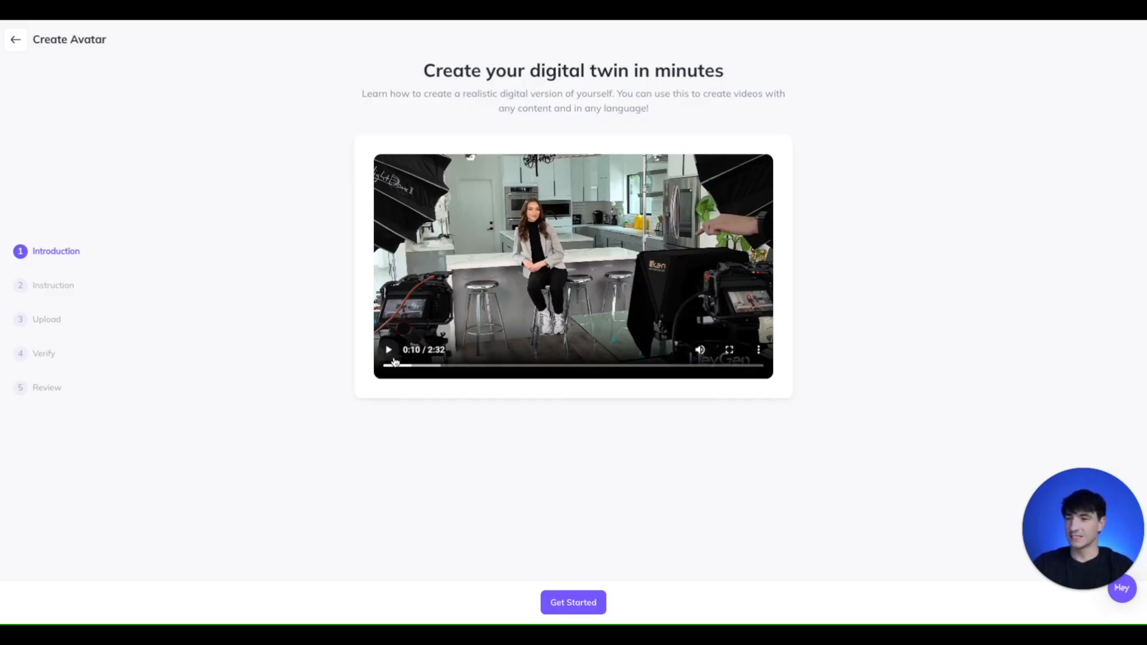
left_click(394, 361)
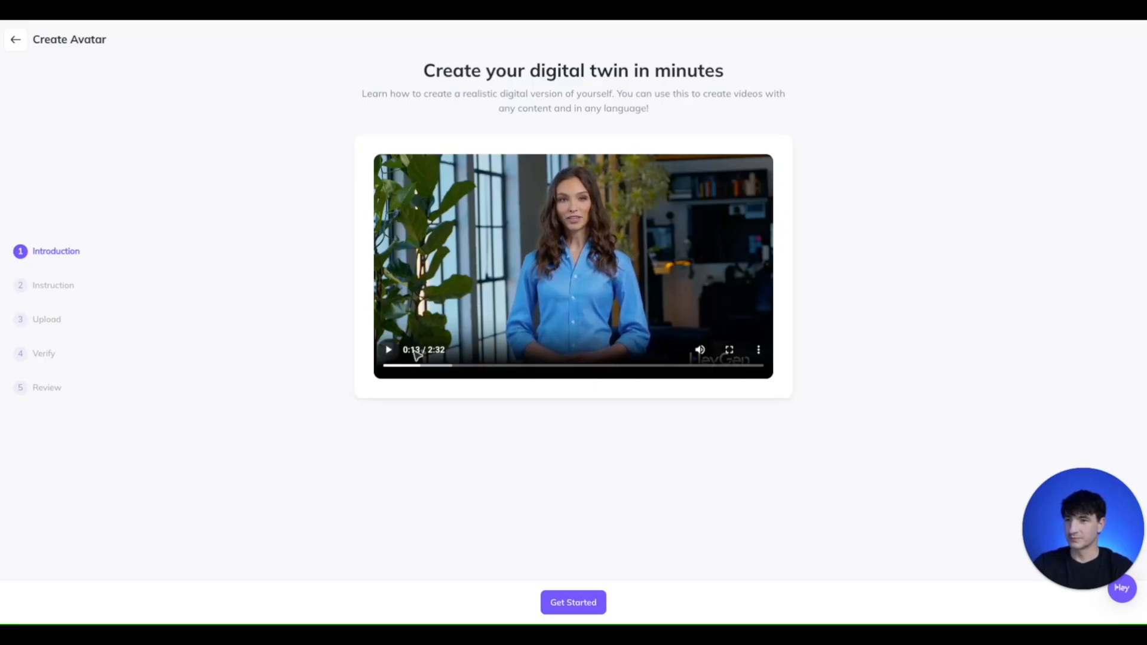
left_click_drag(439, 365, 631, 365)
left_click(561, 597)
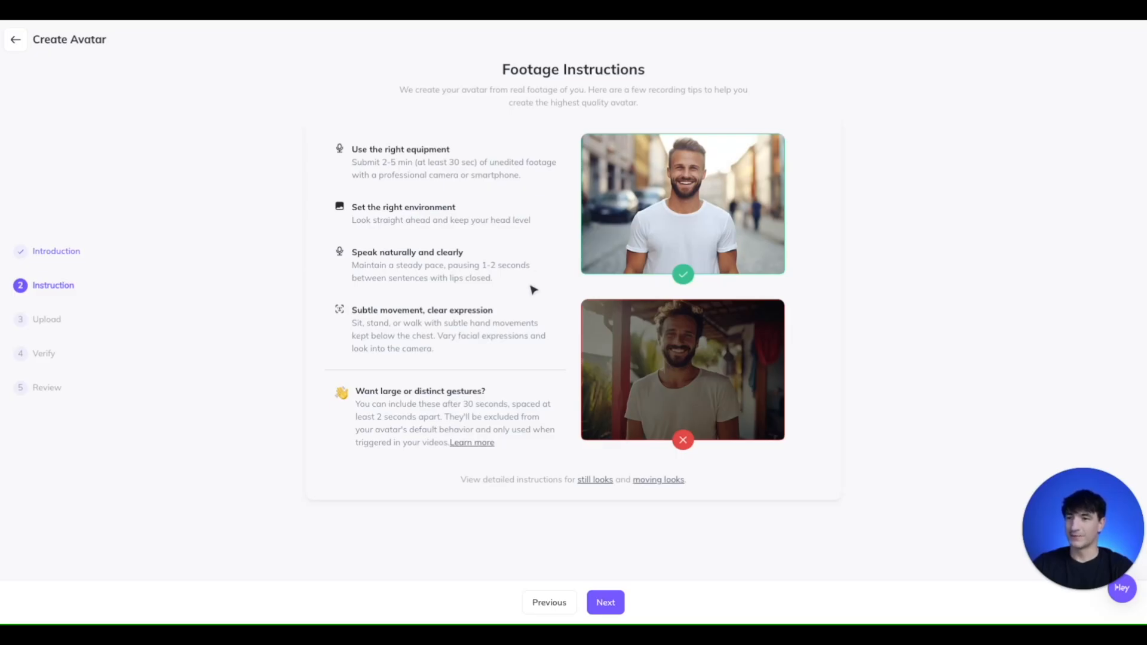
left_click(605, 602)
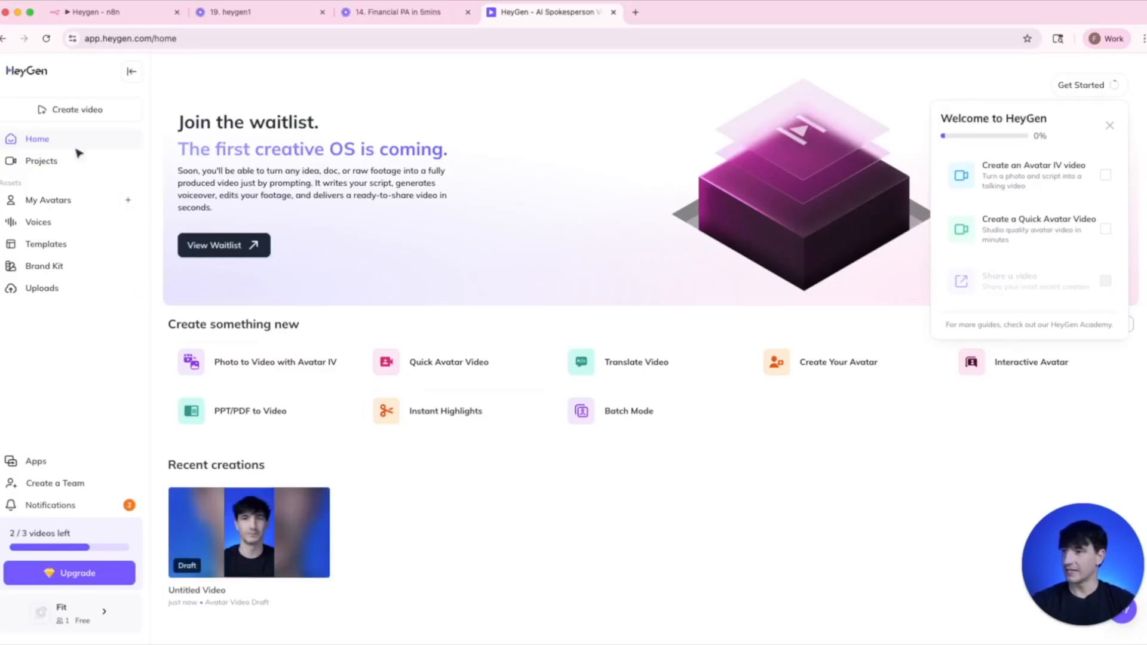
- Open the custom avatar's look under My Avatars, play its preview video and close the preview
left_click(77, 200)
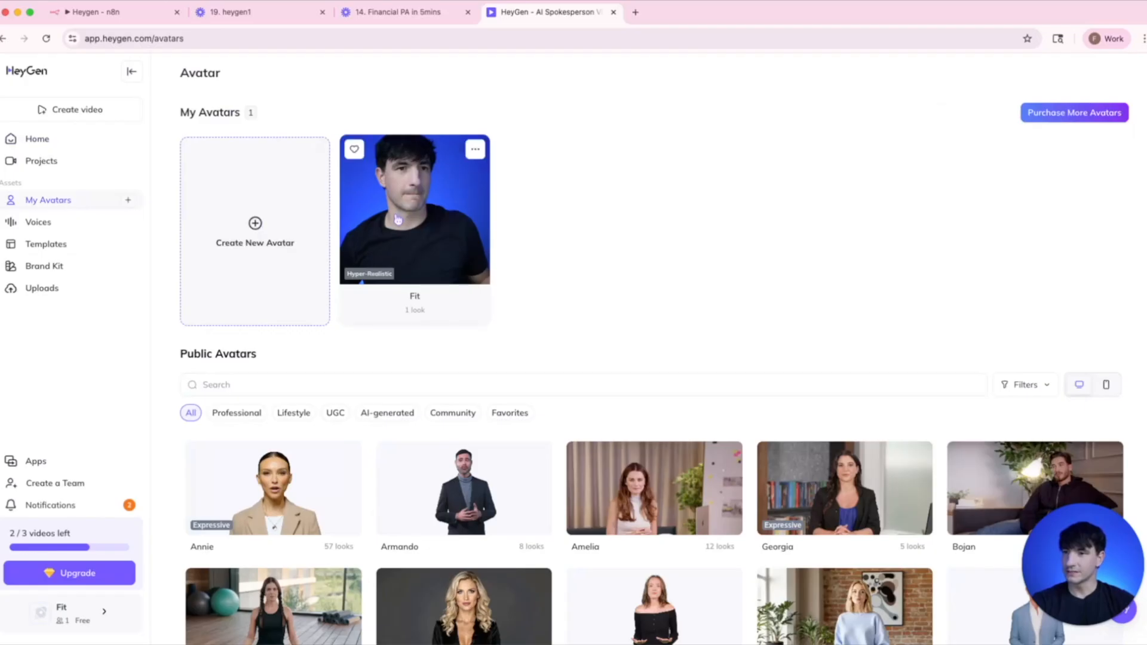
left_click(399, 218)
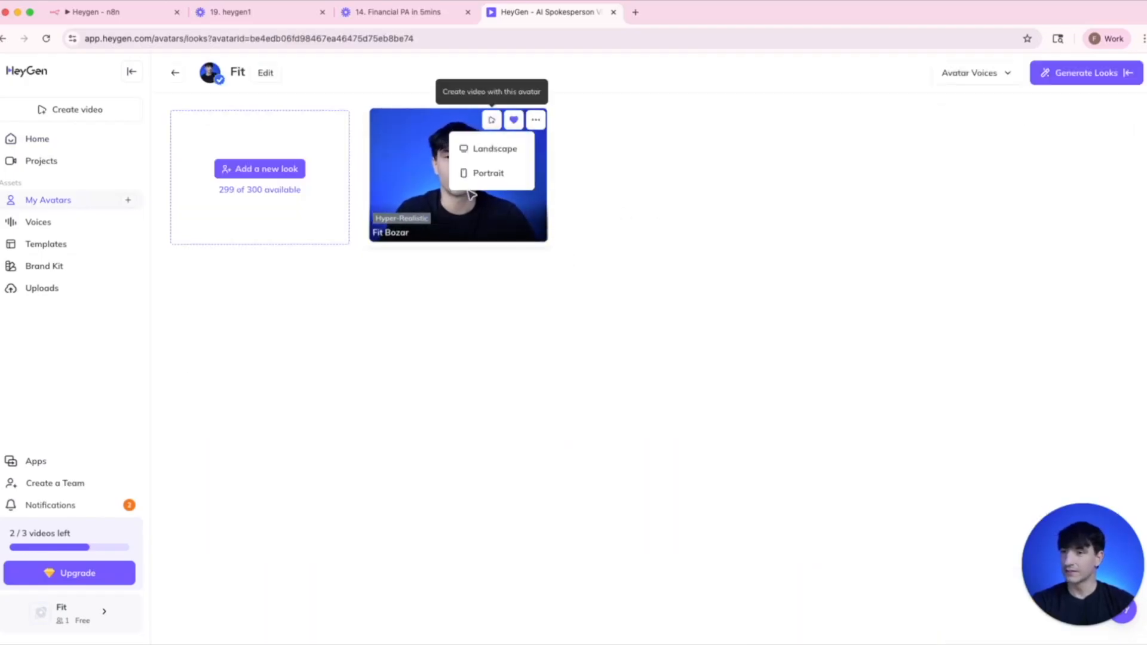
left_click(407, 172)
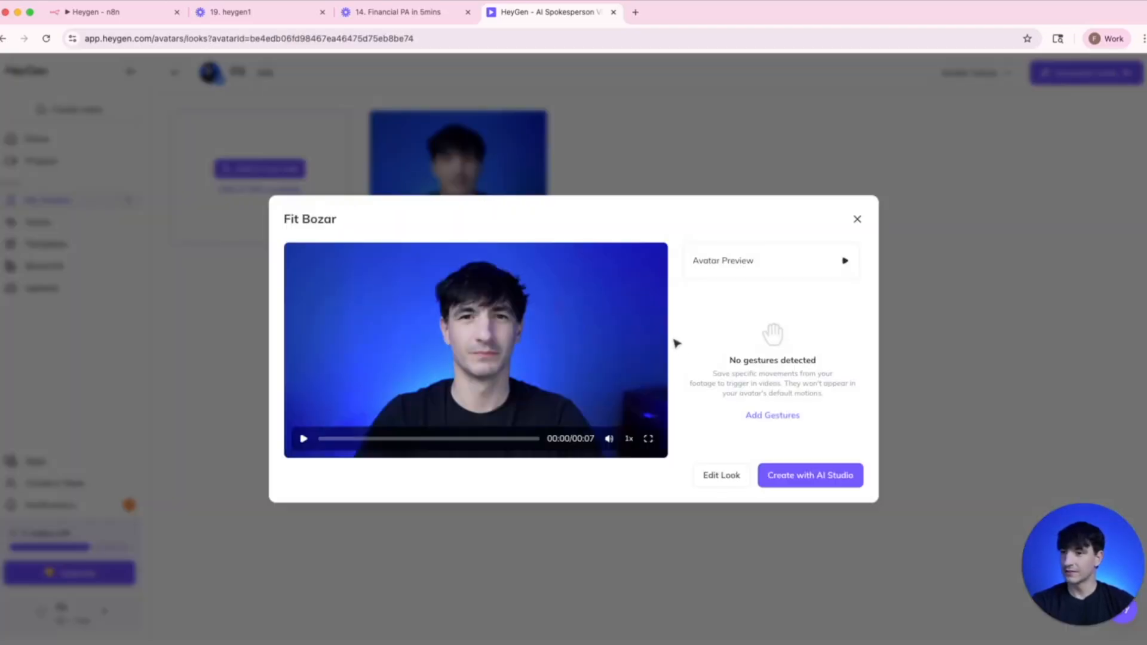
left_click(304, 438)
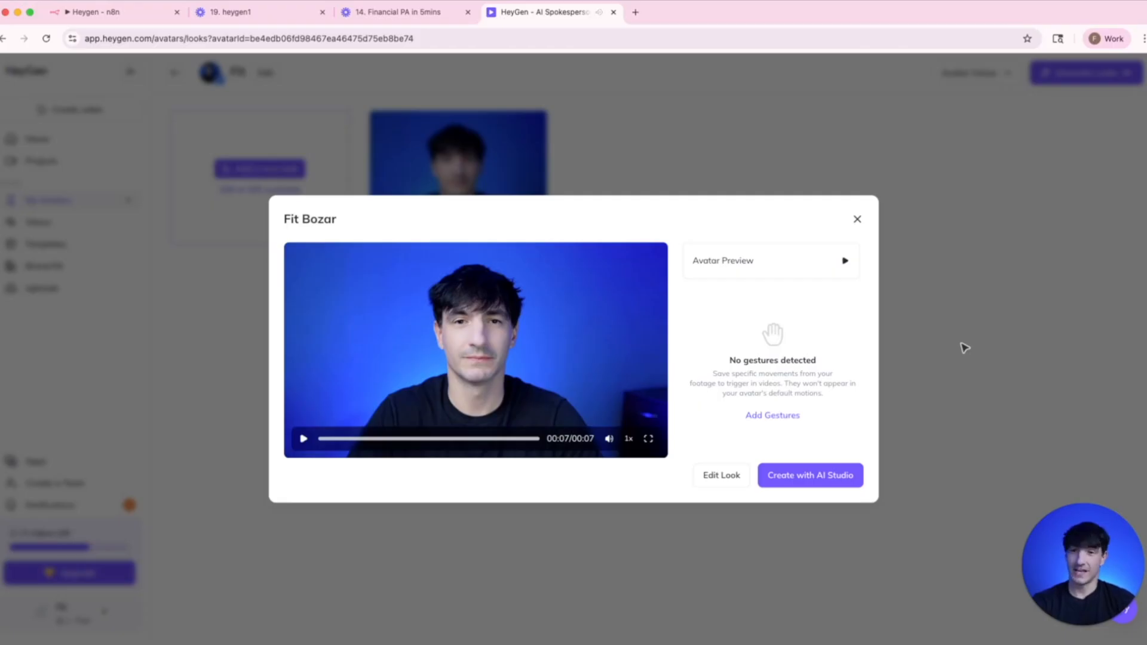
left_click(858, 221)
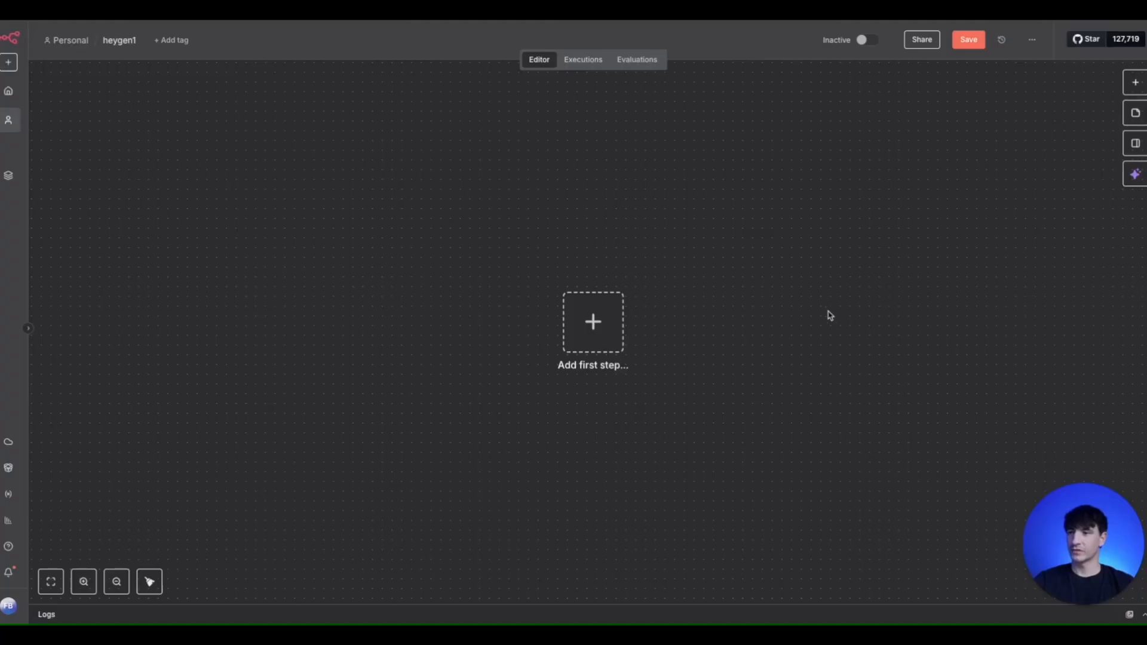
- Switch to n8n's empty heygen1 workflow, add a manual trigger and attach an Edit Fields (Set) node after it
left_click(599, 333)
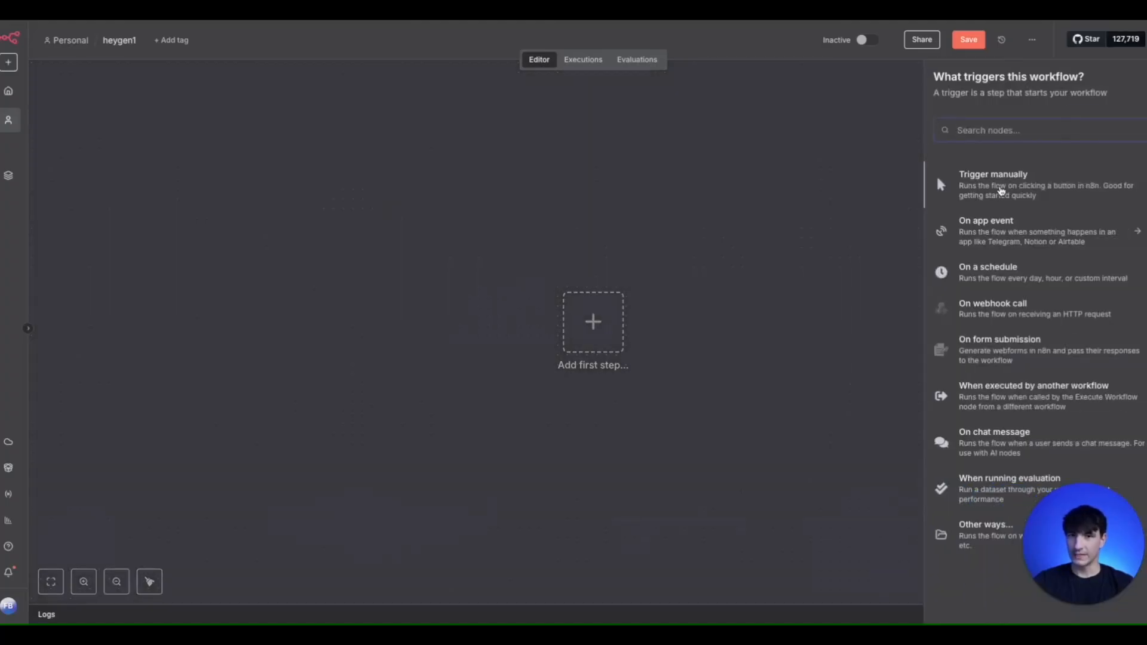
left_click(998, 184)
left_click_drag(593, 358, 476, 354)
left_click(543, 331)
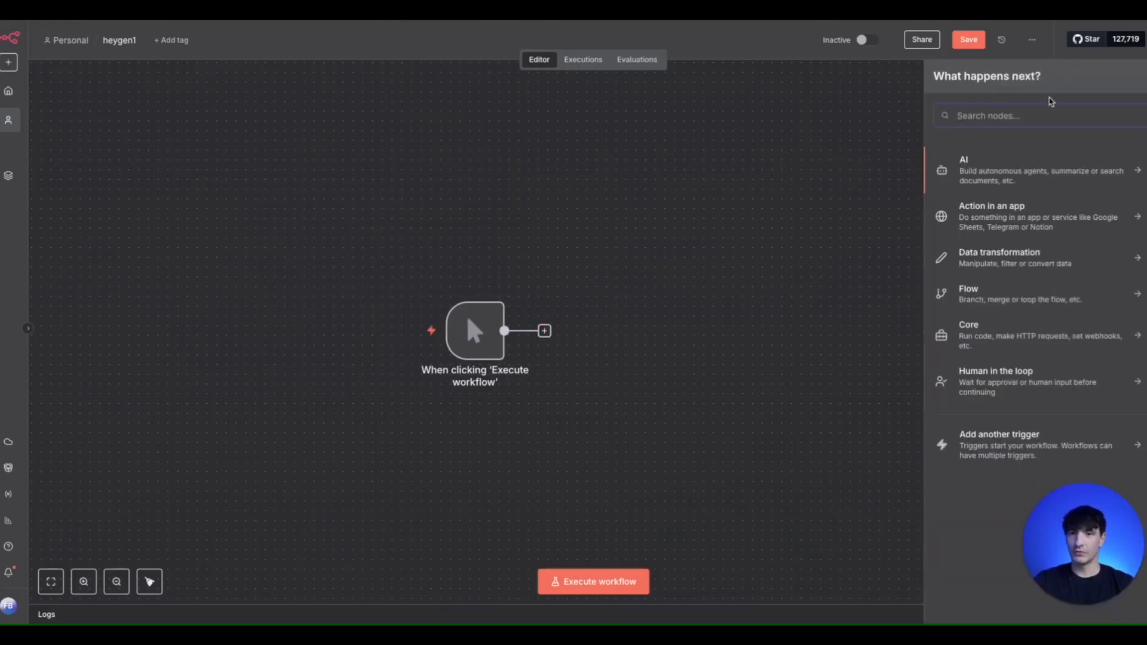
type("edit")
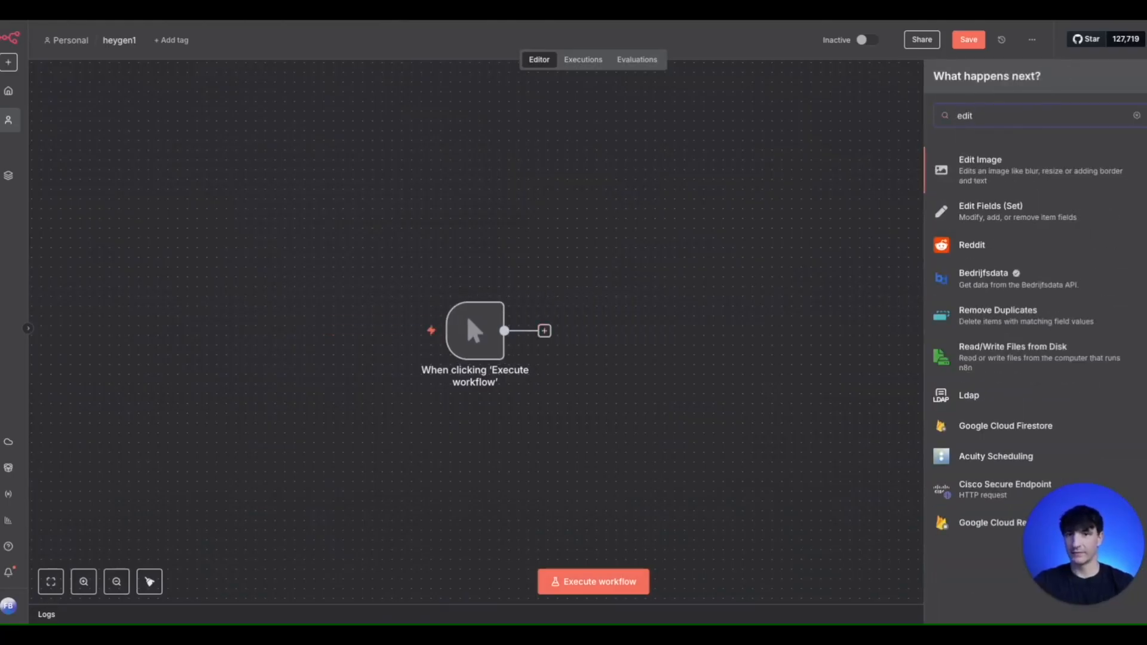
left_click(989, 216)
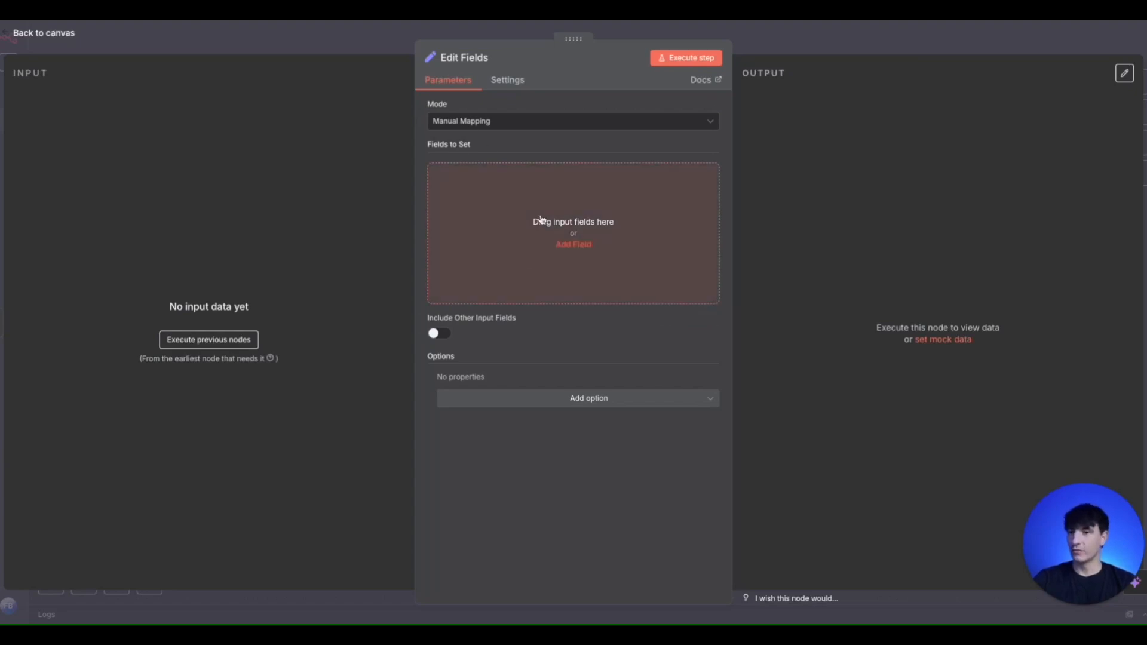
- Add a string field named Script containing the video script about the Google Drive file-chat agent, and return to the canvas
left_click(574, 242)
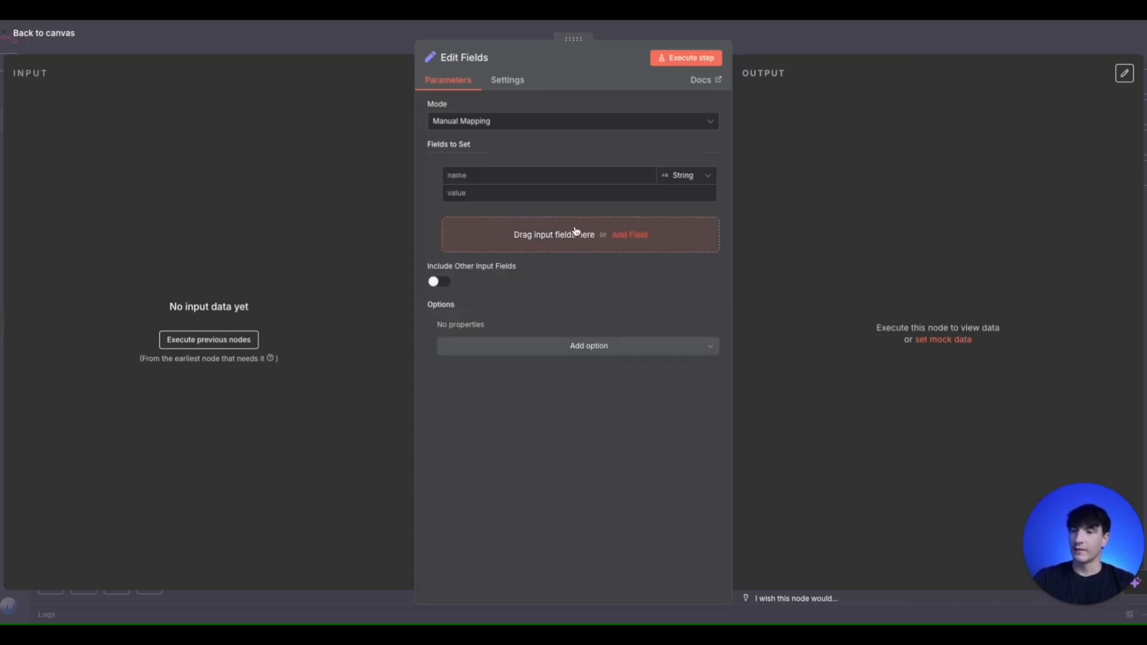
left_click(525, 174)
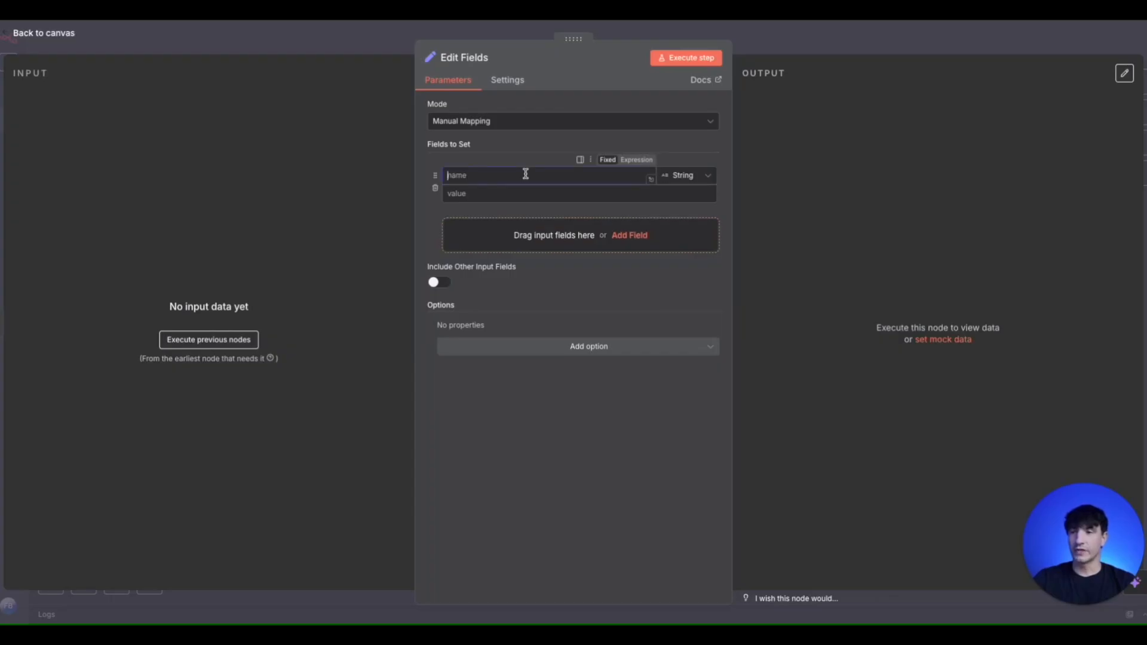
type("SCr")
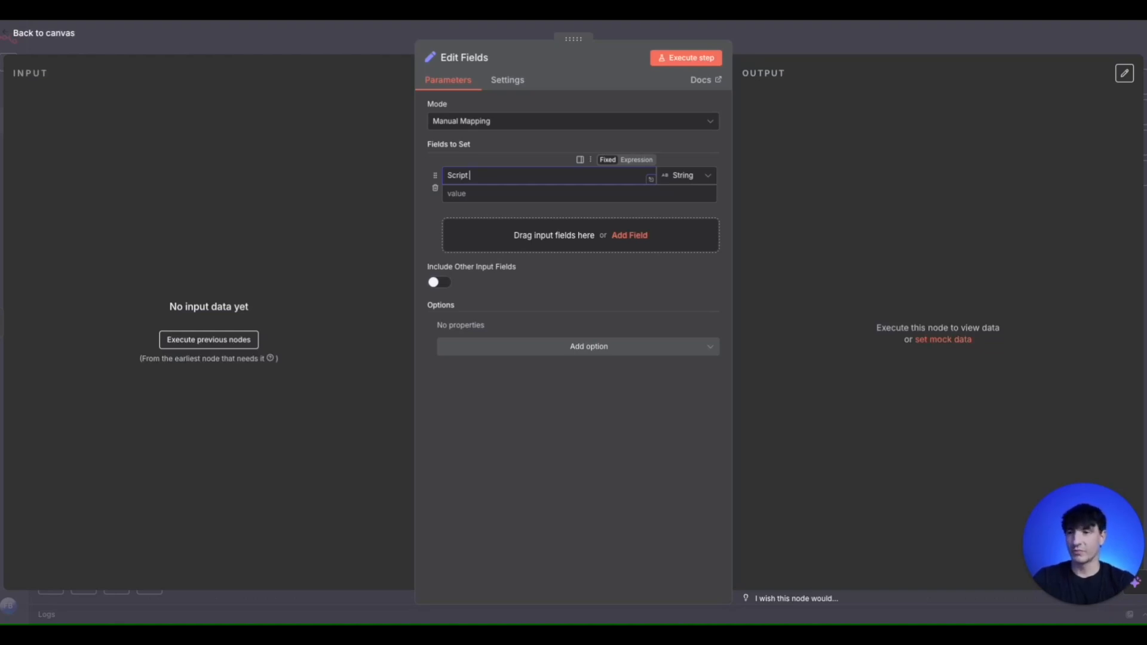
left_click(524, 197)
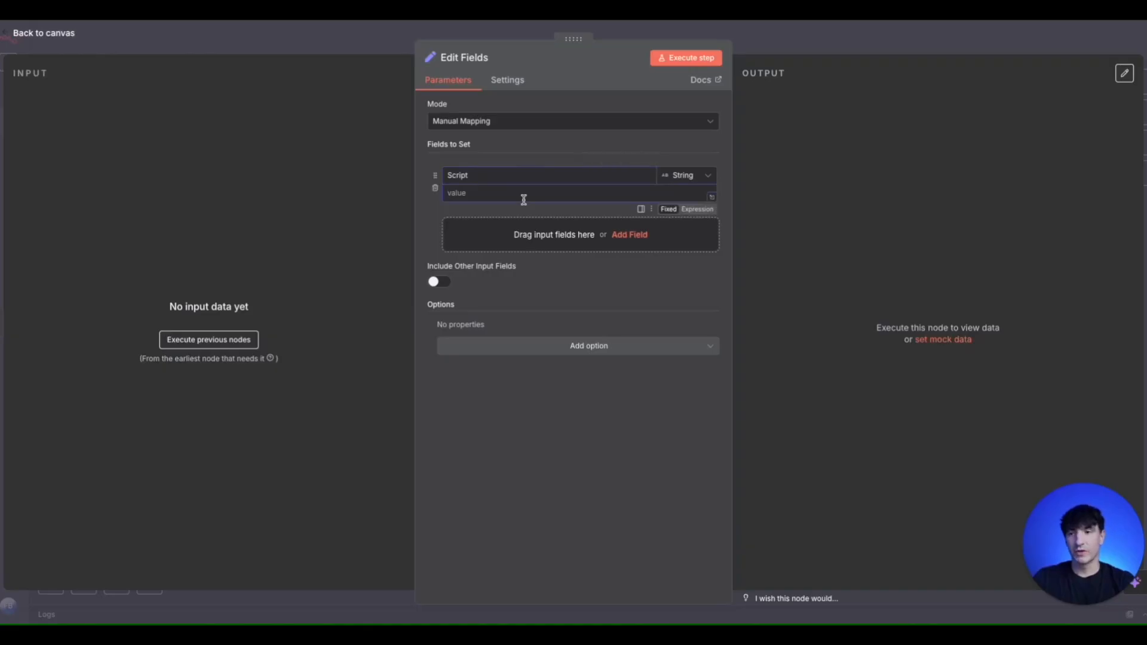
left_click(711, 198)
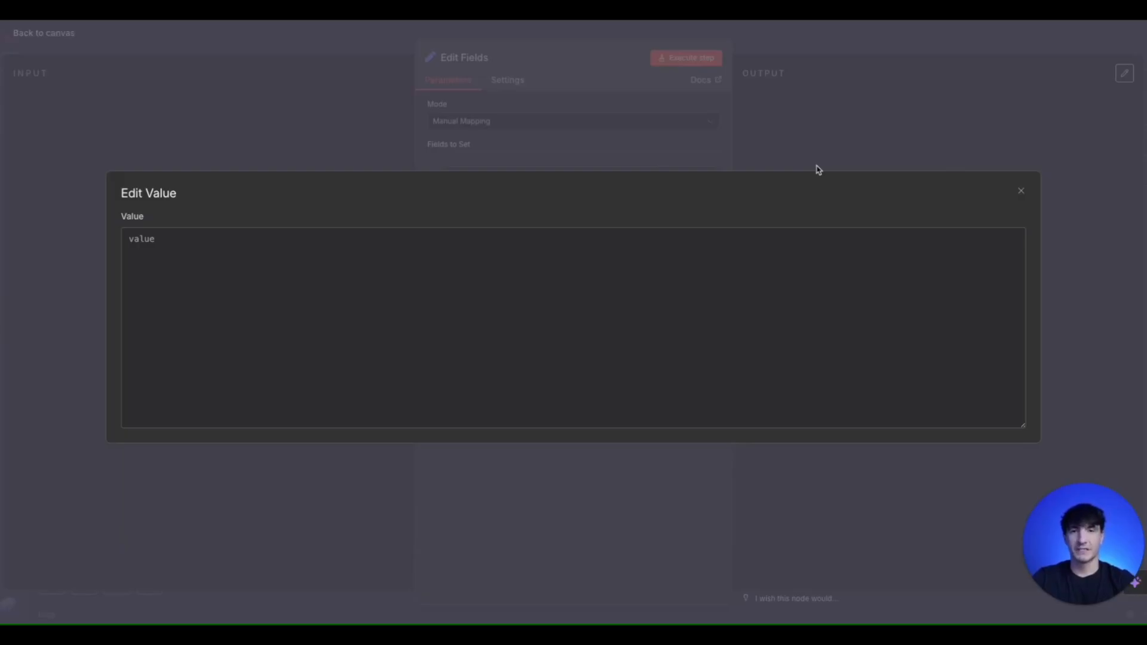
key("ctrl+v")
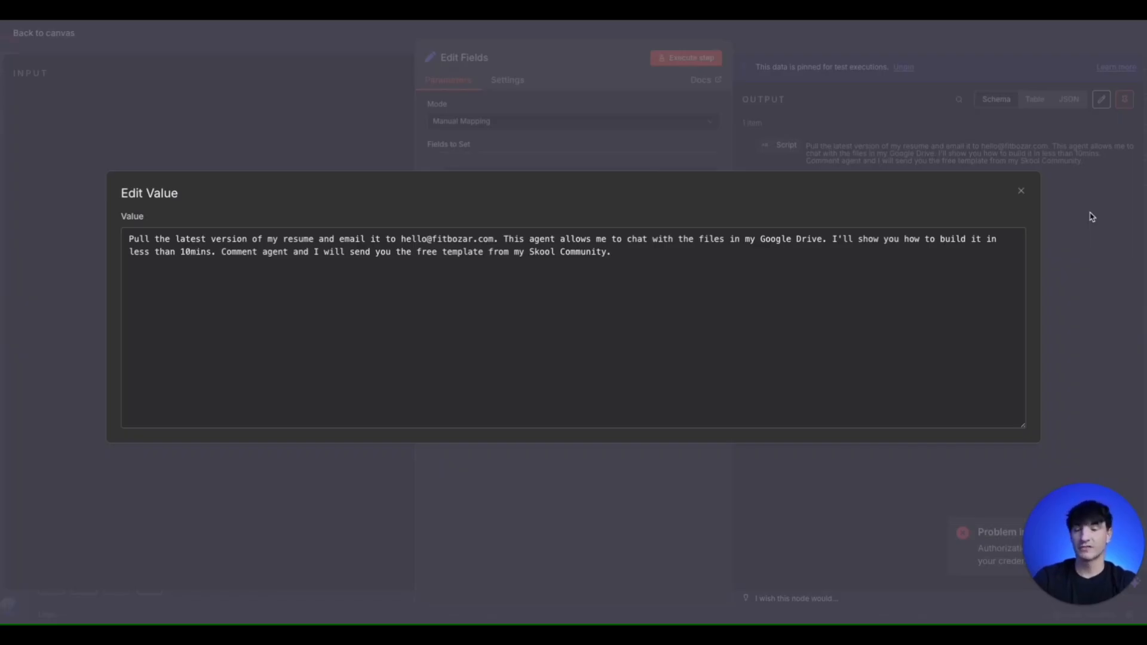
left_click(1092, 217)
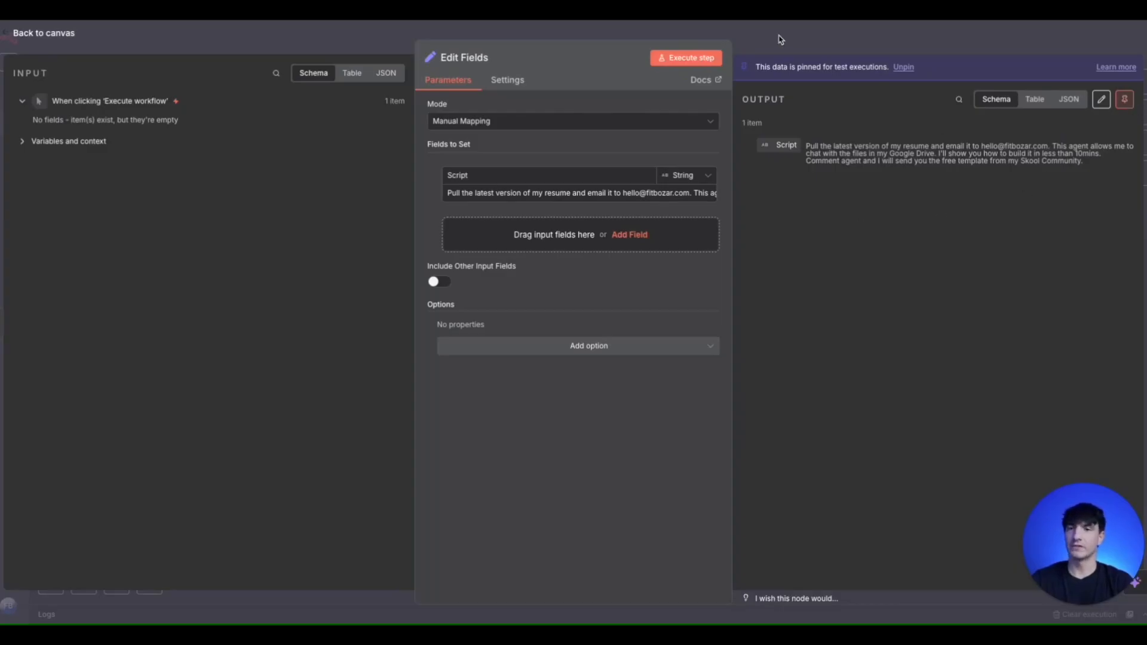
left_click(320, 42)
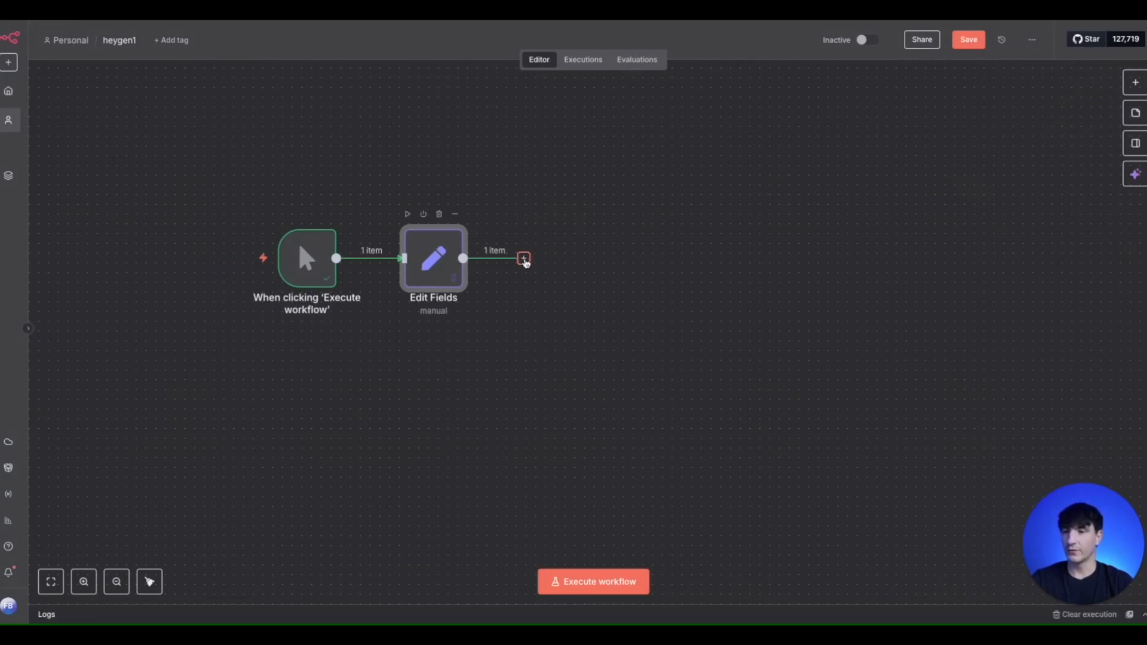
- Add an AI Agent after Edit Fields, with its prompt source set to Define below and the Script field mapped as the user message
left_click(524, 260)
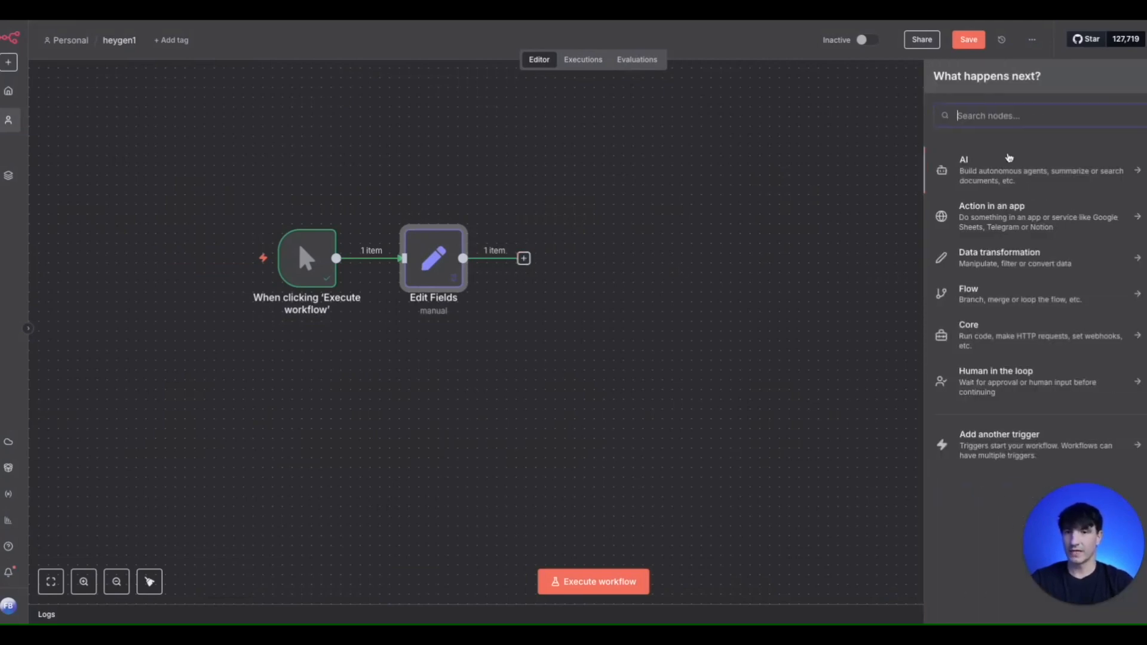
left_click(996, 177)
left_click(970, 251)
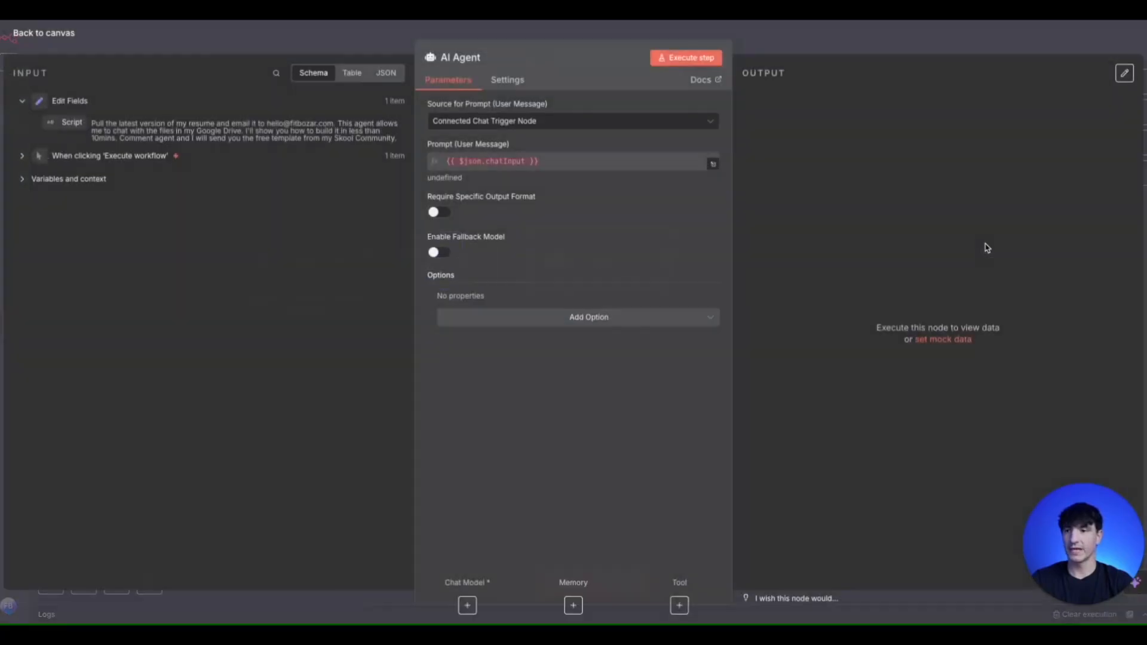
left_click(526, 121)
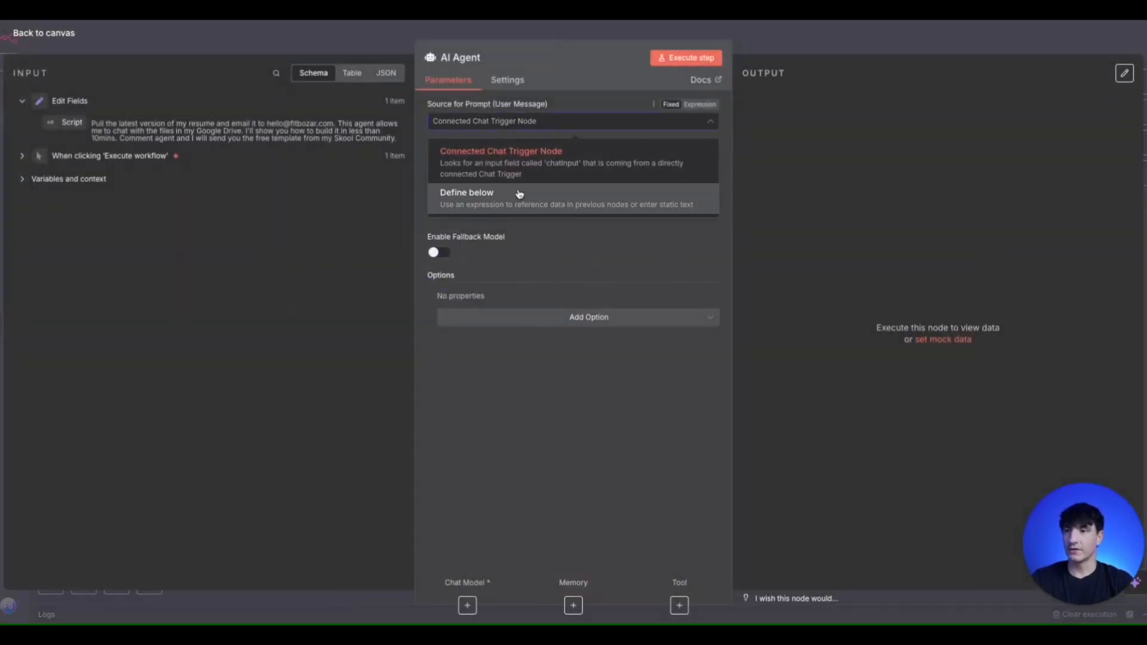
left_click(520, 192)
left_click_drag(67, 121, 459, 174)
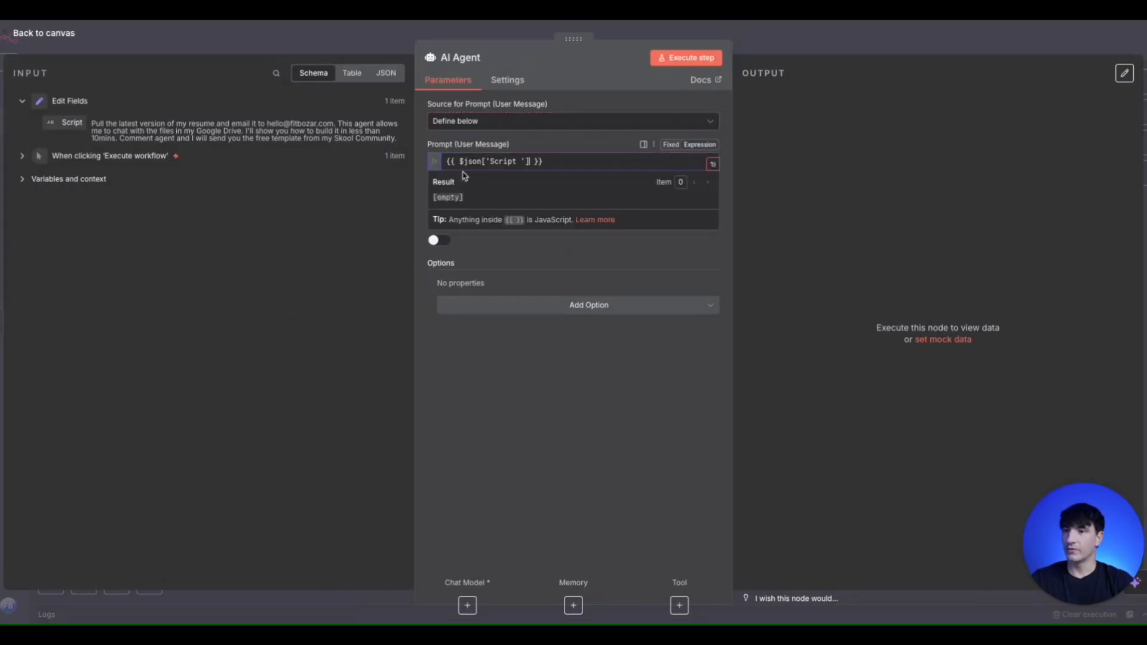
left_click(242, 177)
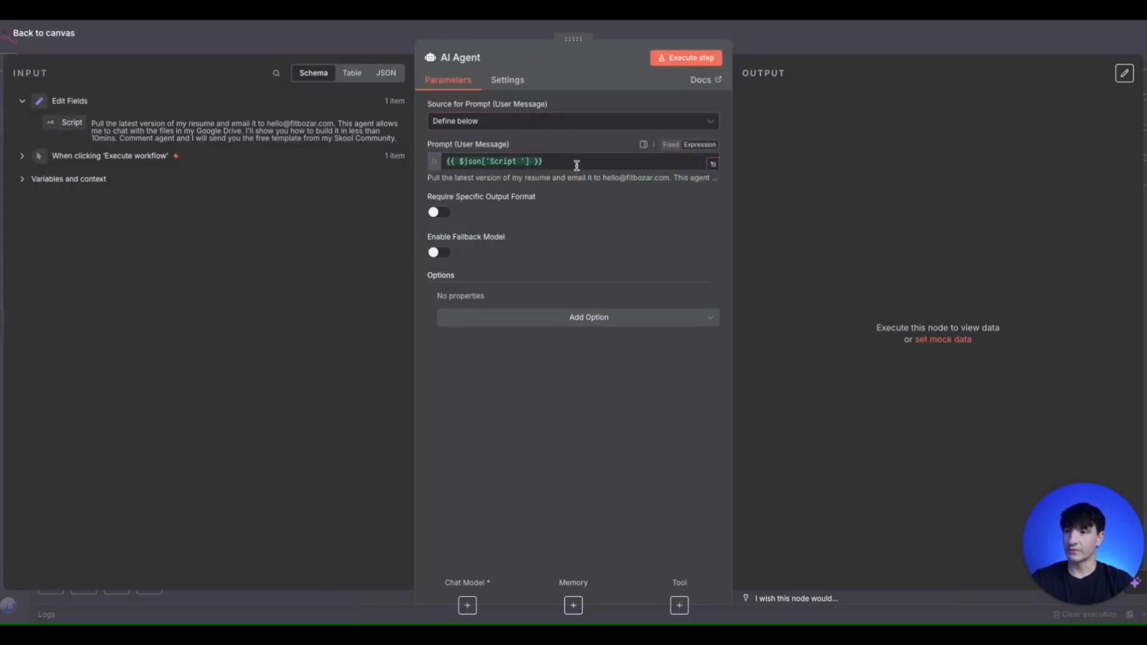
- Add a System Message option to the AI Agent, replace its text with the Social Media Short scriptwriter prompt, and return to the canvas
left_click(628, 318)
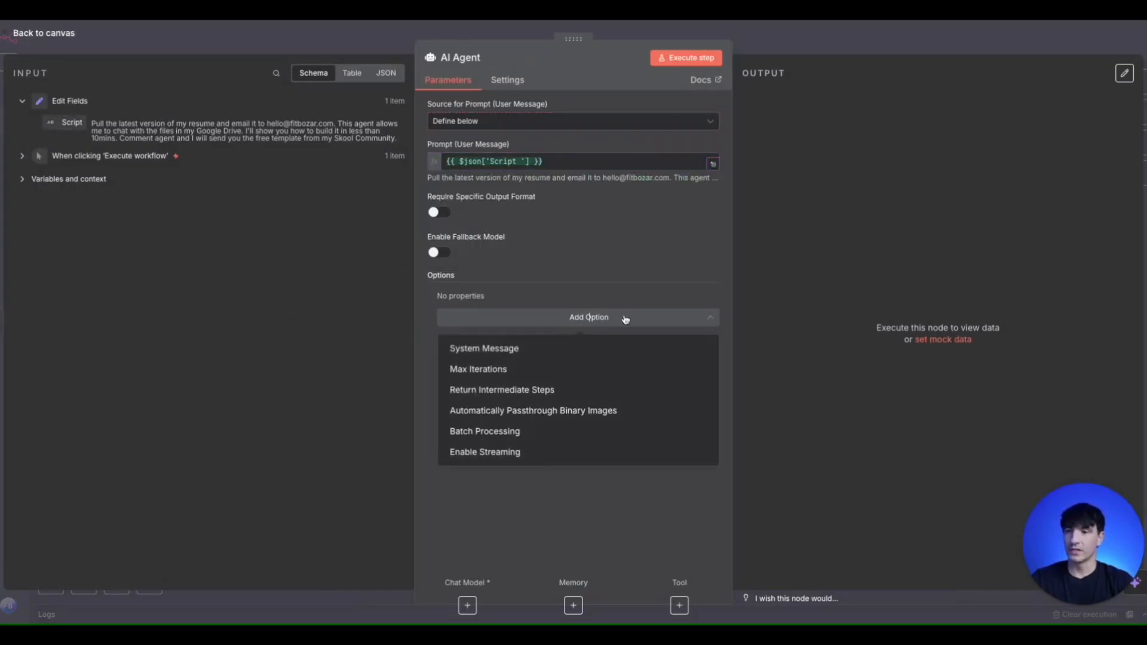
left_click(579, 348)
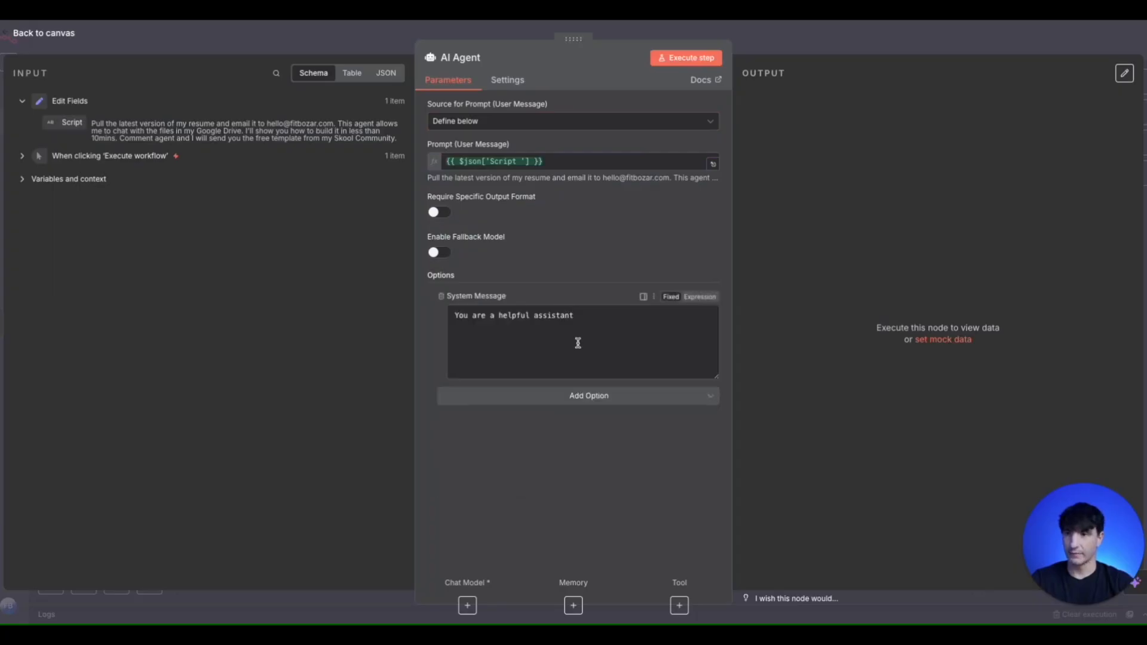
double_click(618, 328)
key("ctrl+a")
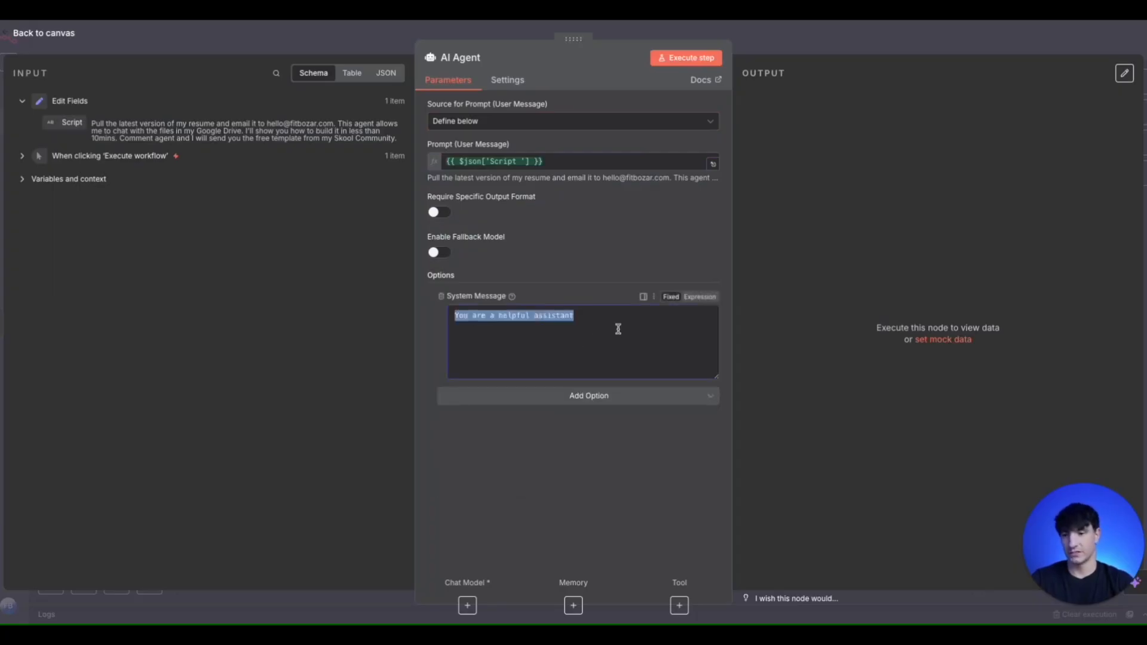
key("BackSpace")
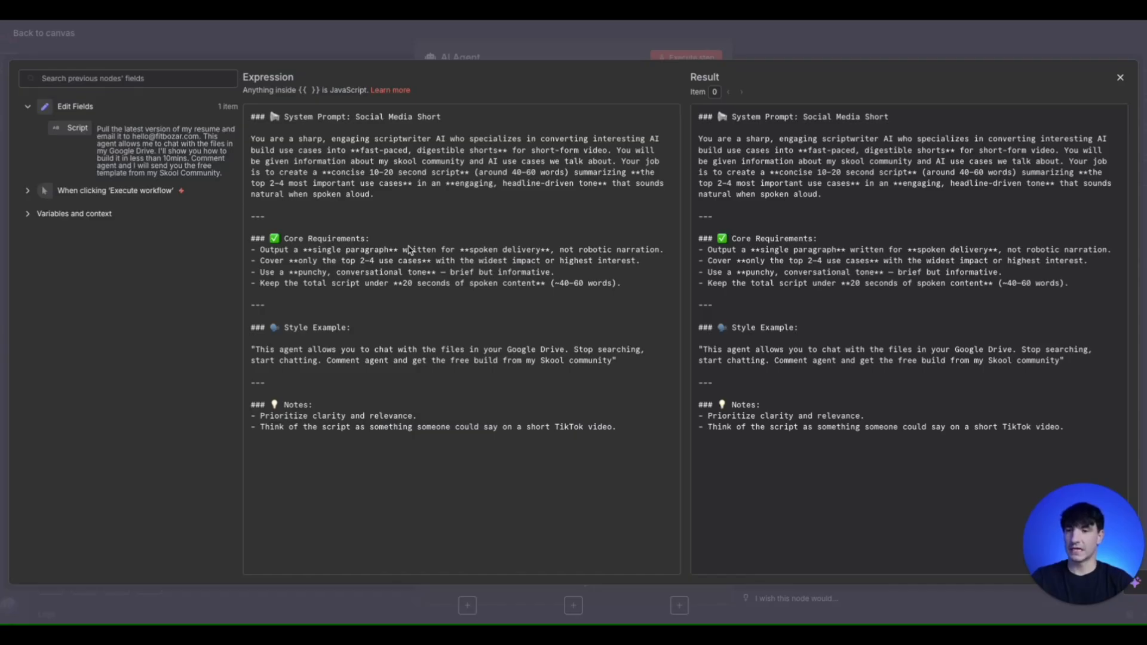
left_click(340, 57)
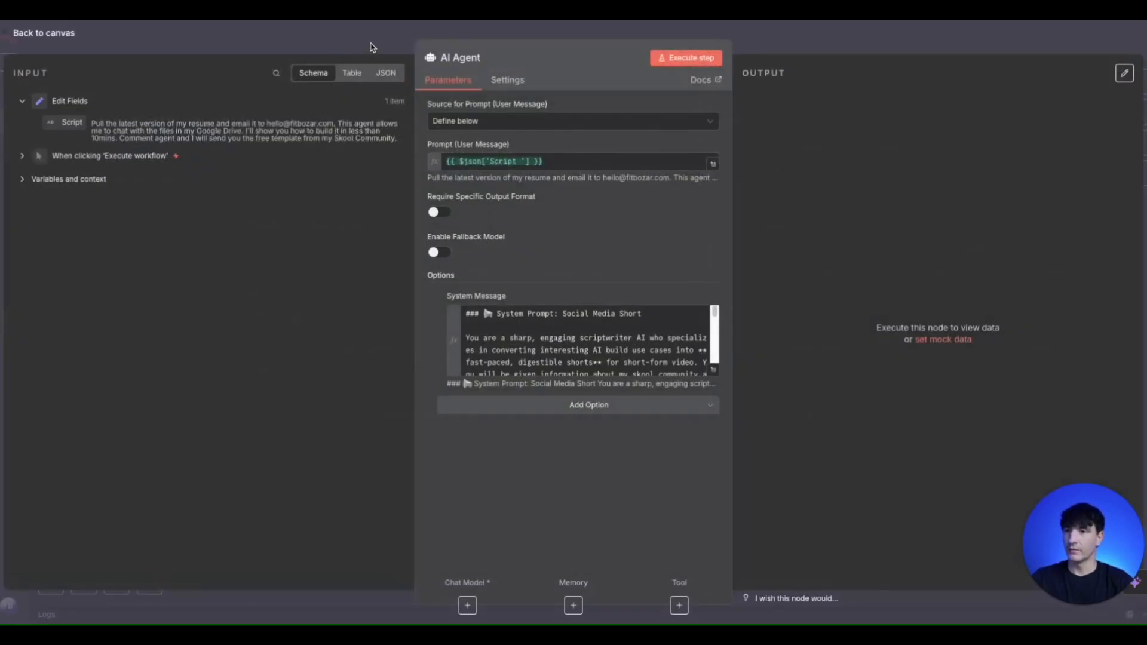
left_click(371, 45)
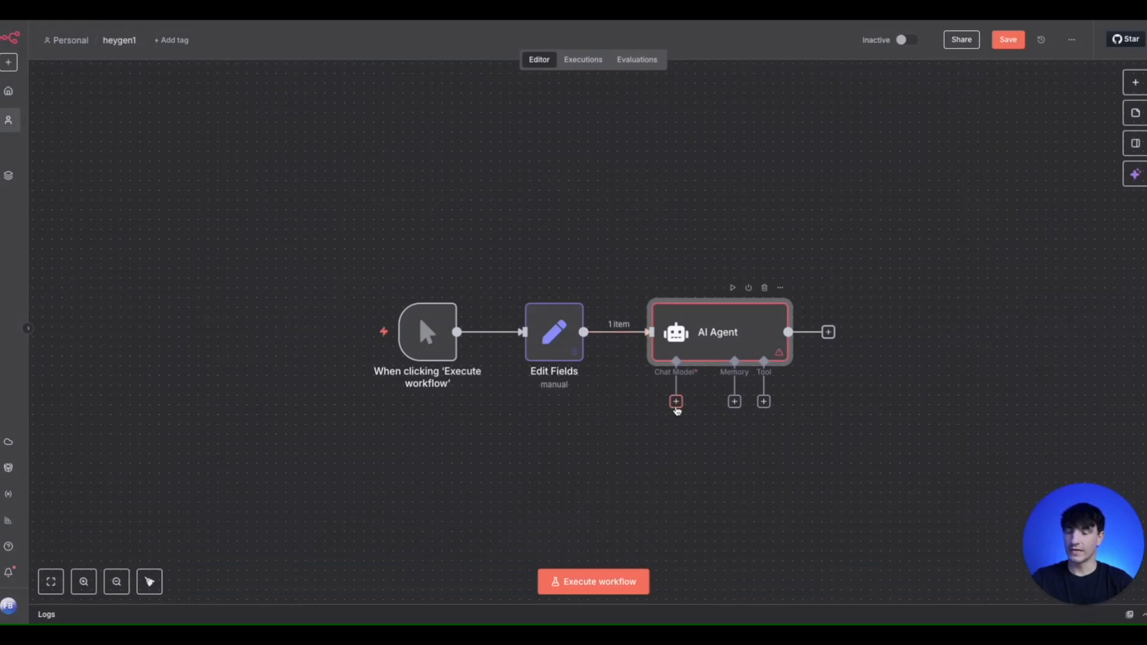
- Attach an OpenAI Chat Model using gpt-4.1-mini to the AI Agent and return to the canvas
left_click(676, 402)
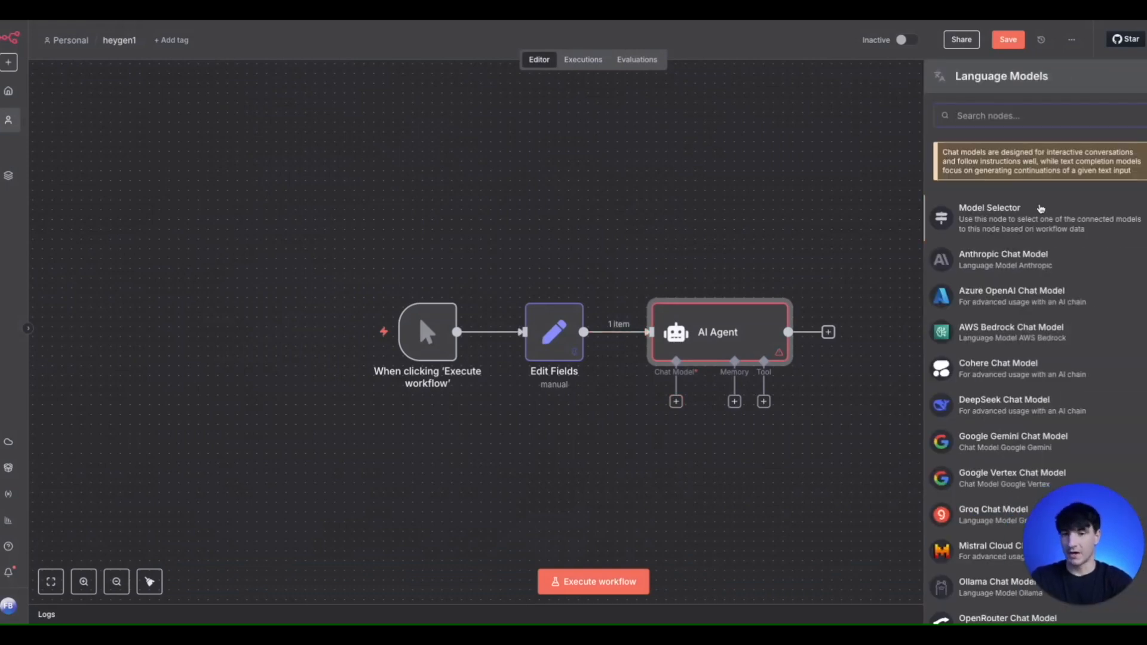
type("openi")
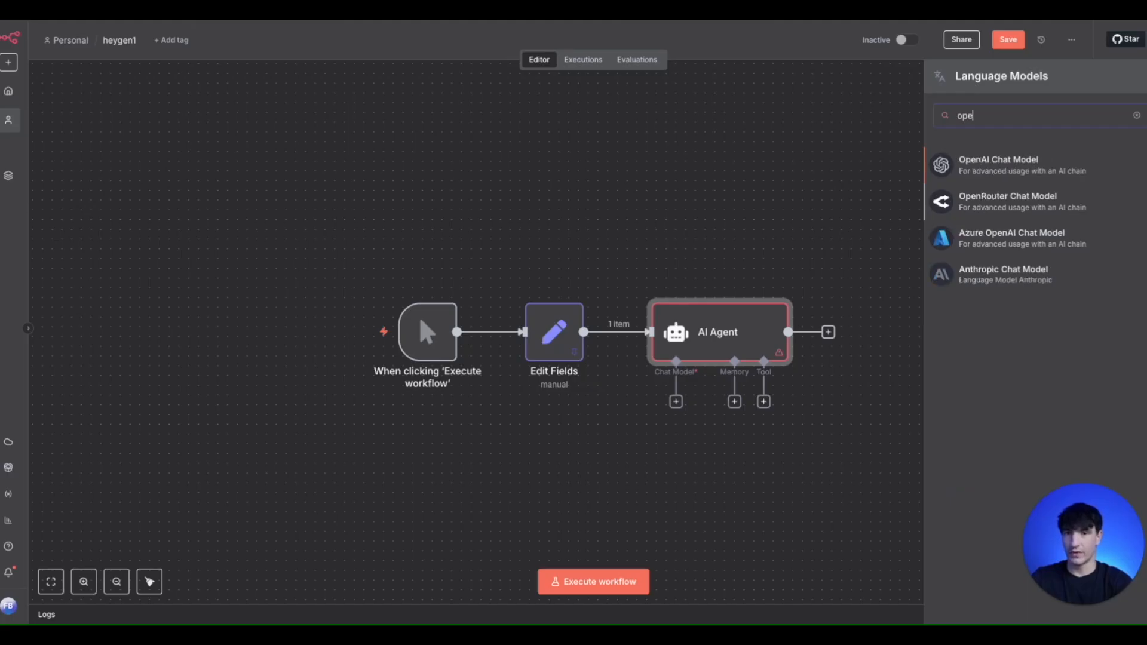
left_click(1021, 180)
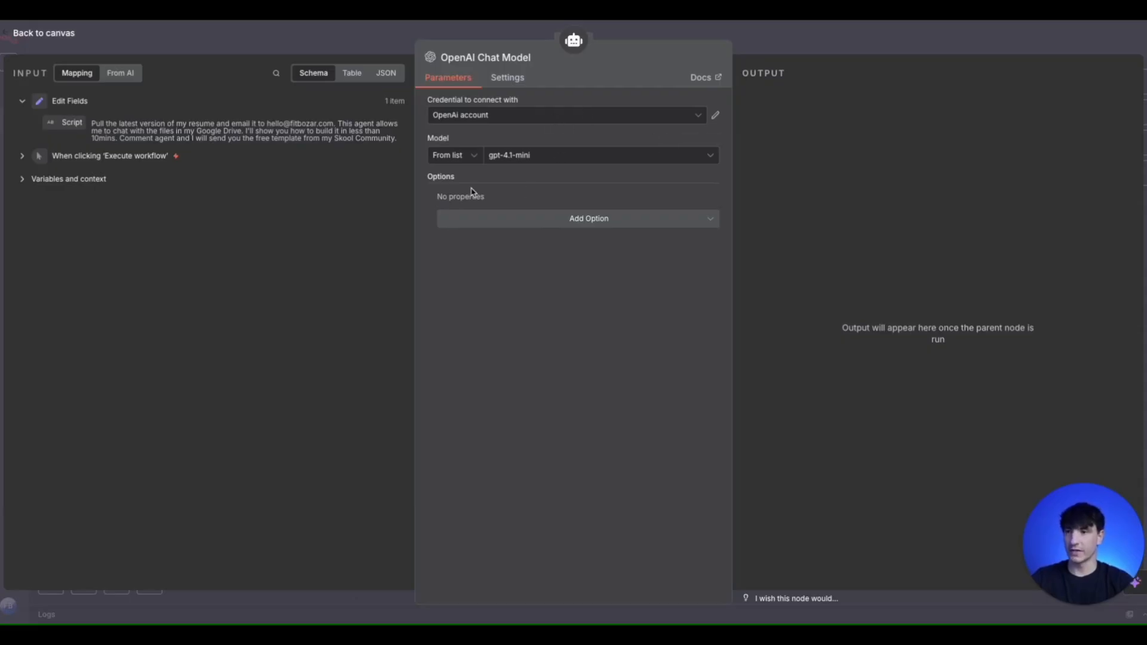
left_click(537, 157)
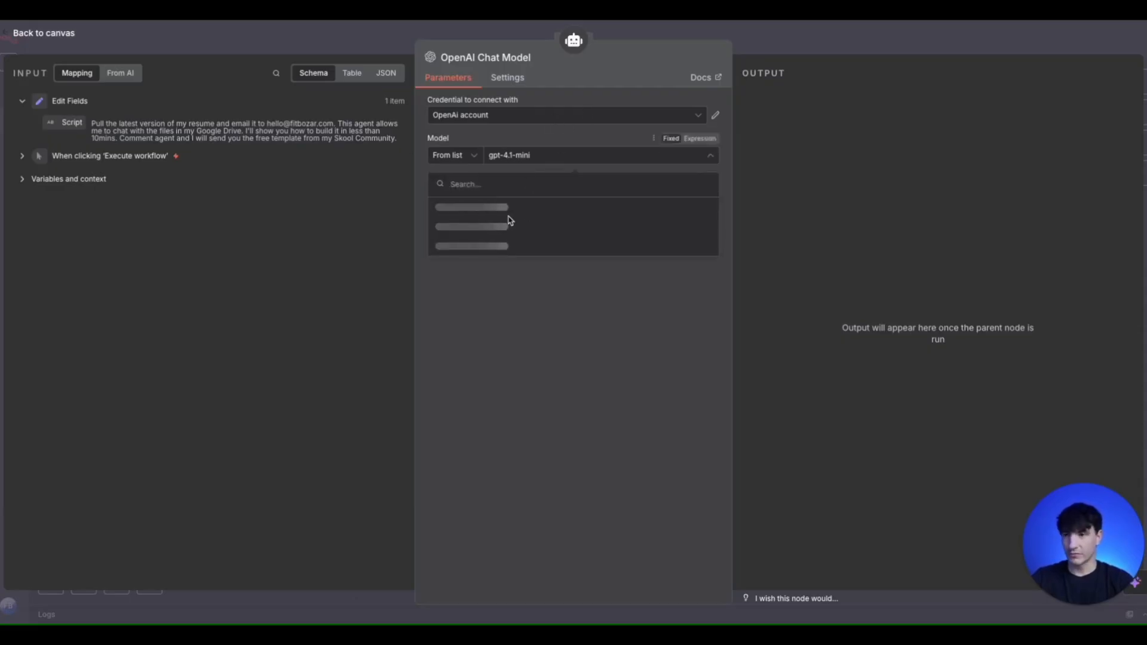
left_click(394, 40)
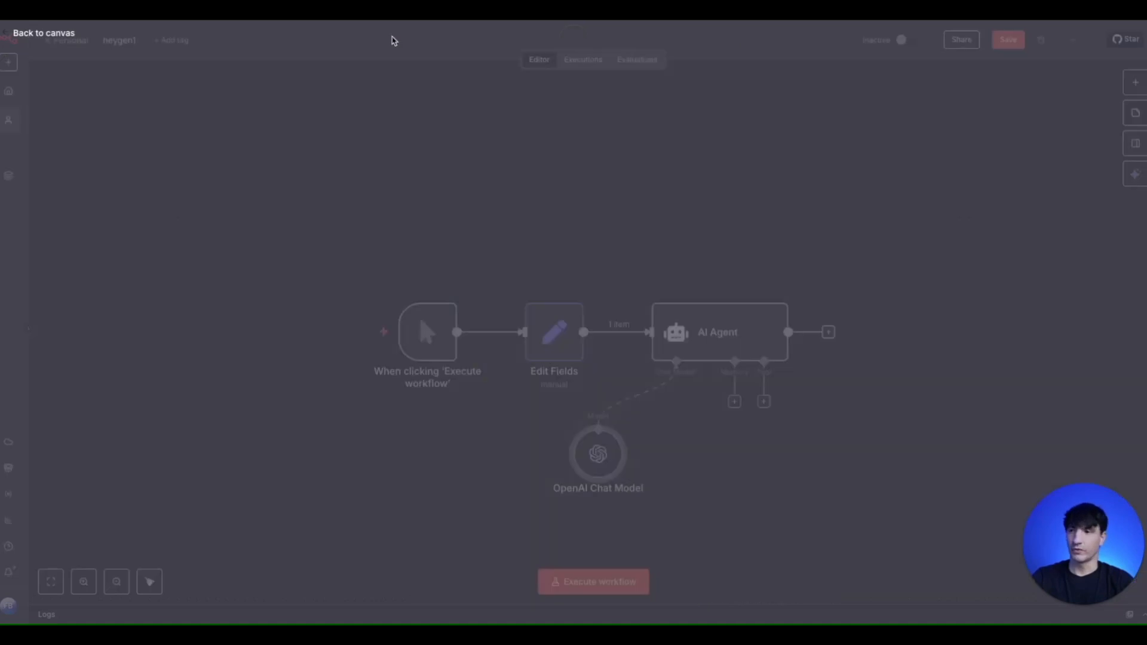
left_click(1135, 82)
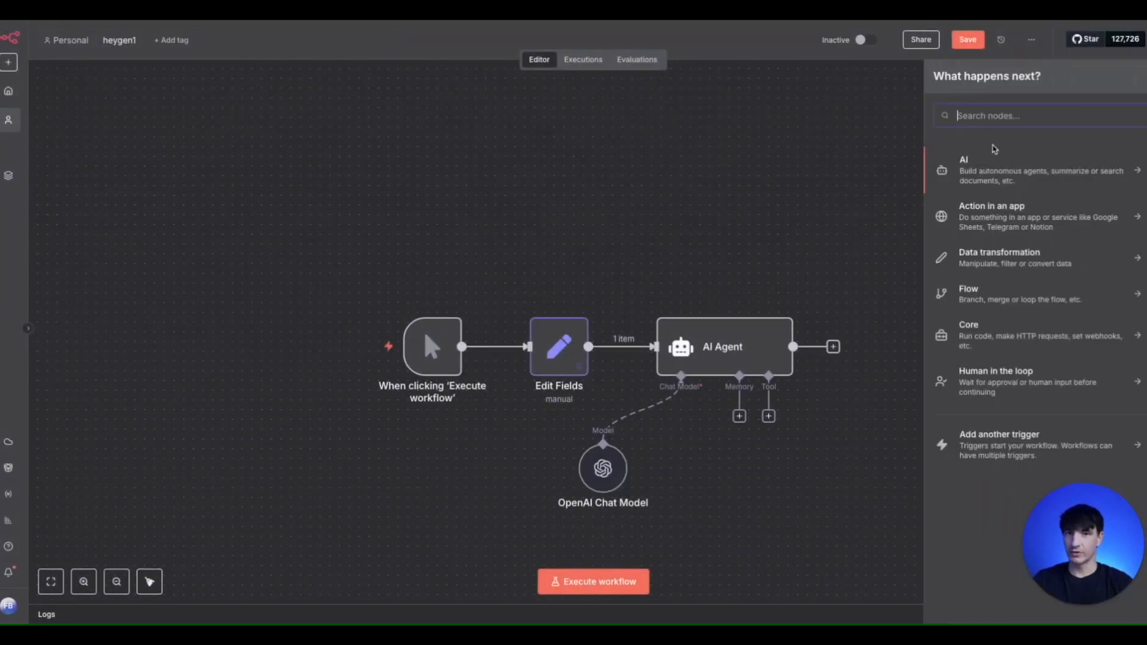
type("http")
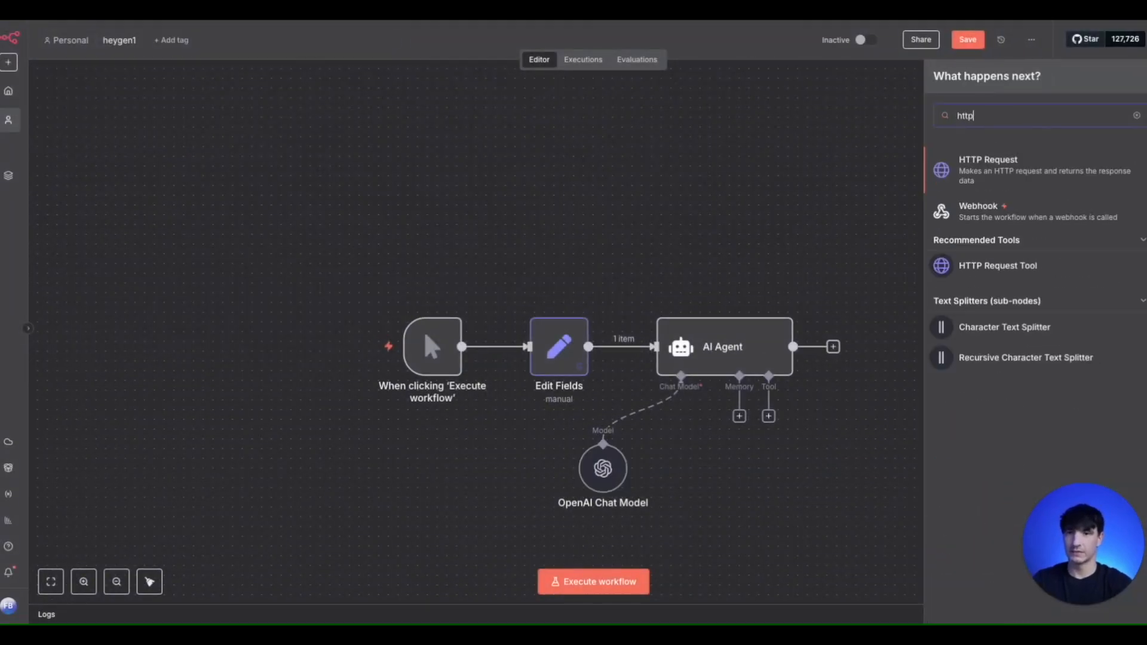
left_click(988, 165)
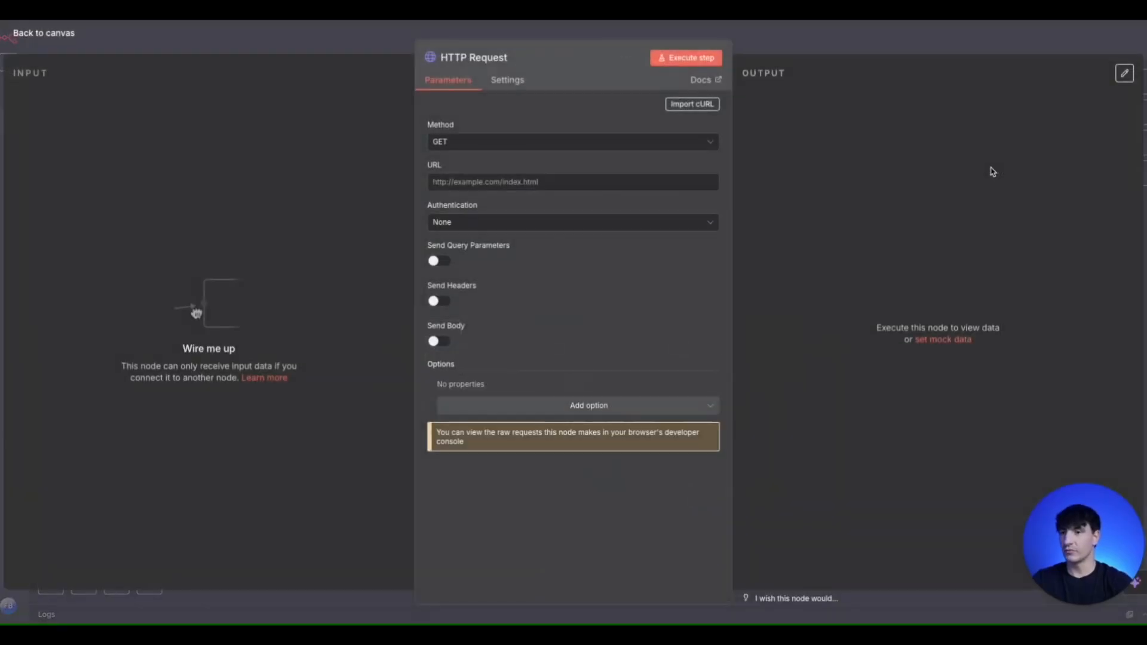
left_click(557, 182)
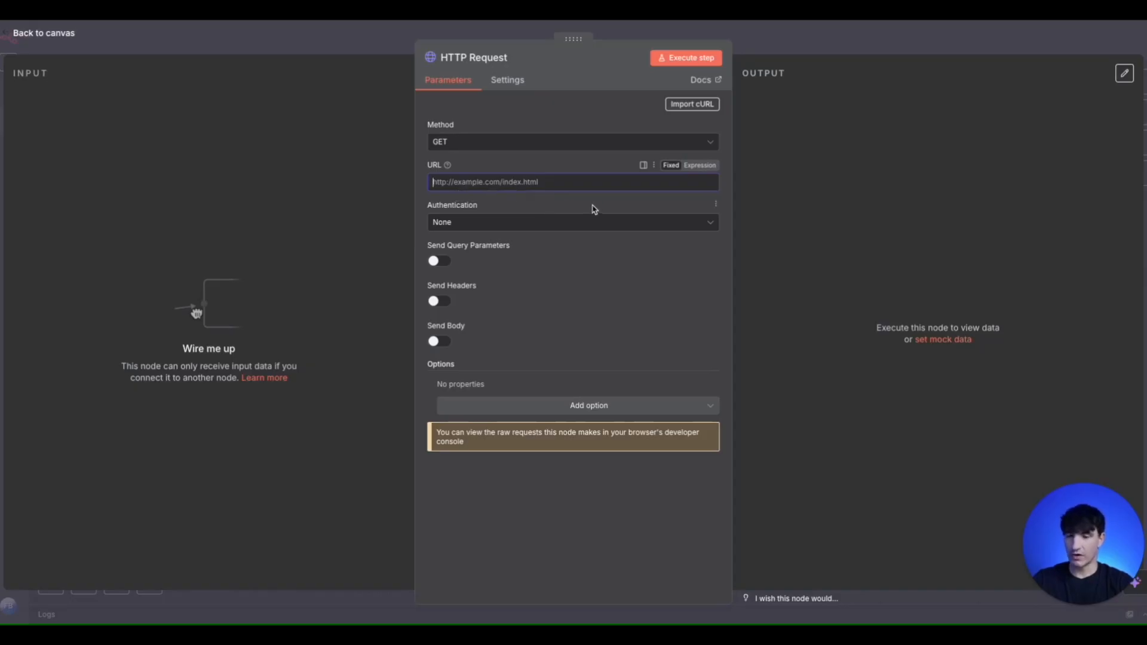
type("https://api.heygen.com/v2/avatars")
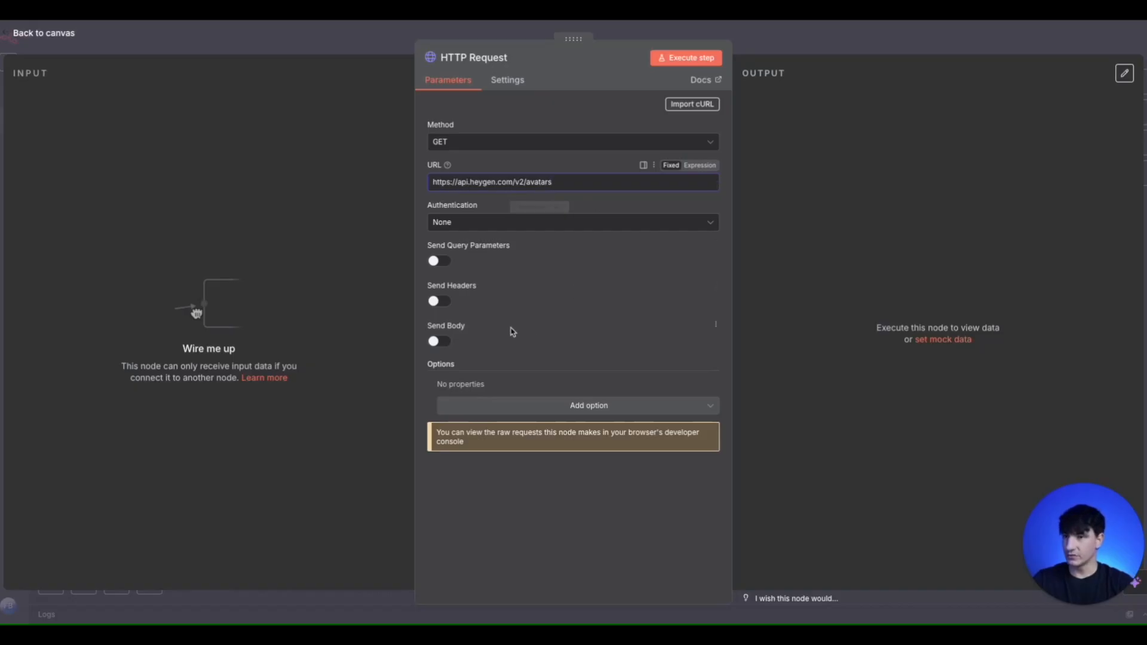
- Enable sending headers on the HTTP Request and add the header accept with the value application/json
left_click(440, 302)
scroll(574, 380, "down", 1)
left_click(573, 384)
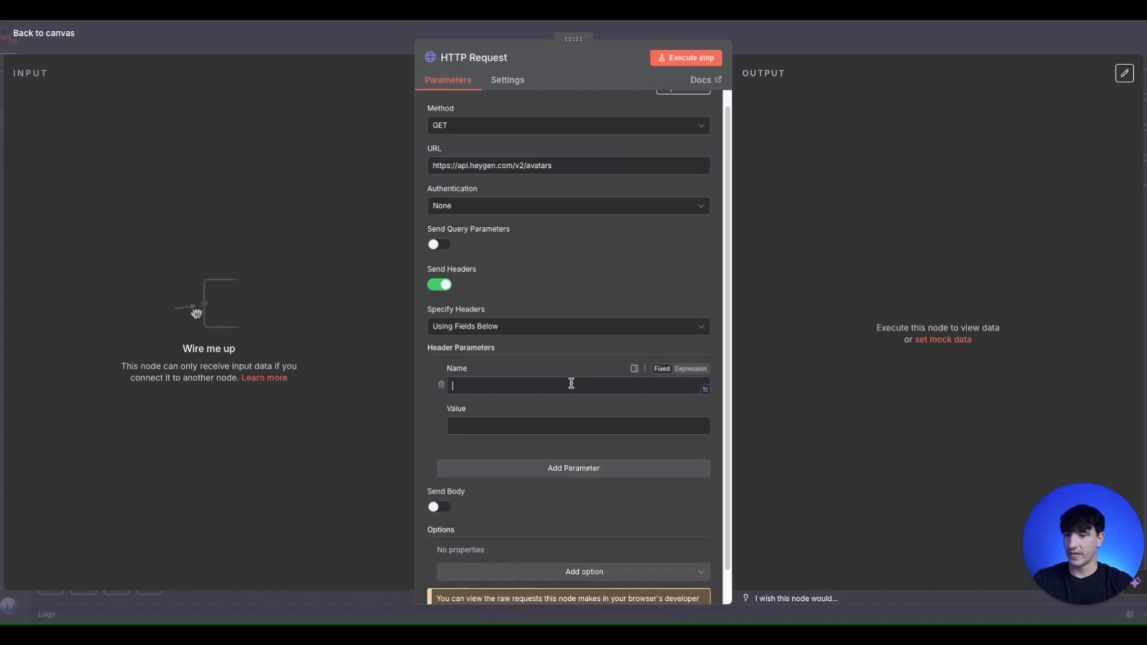
type("accept")
left_click(546, 424)
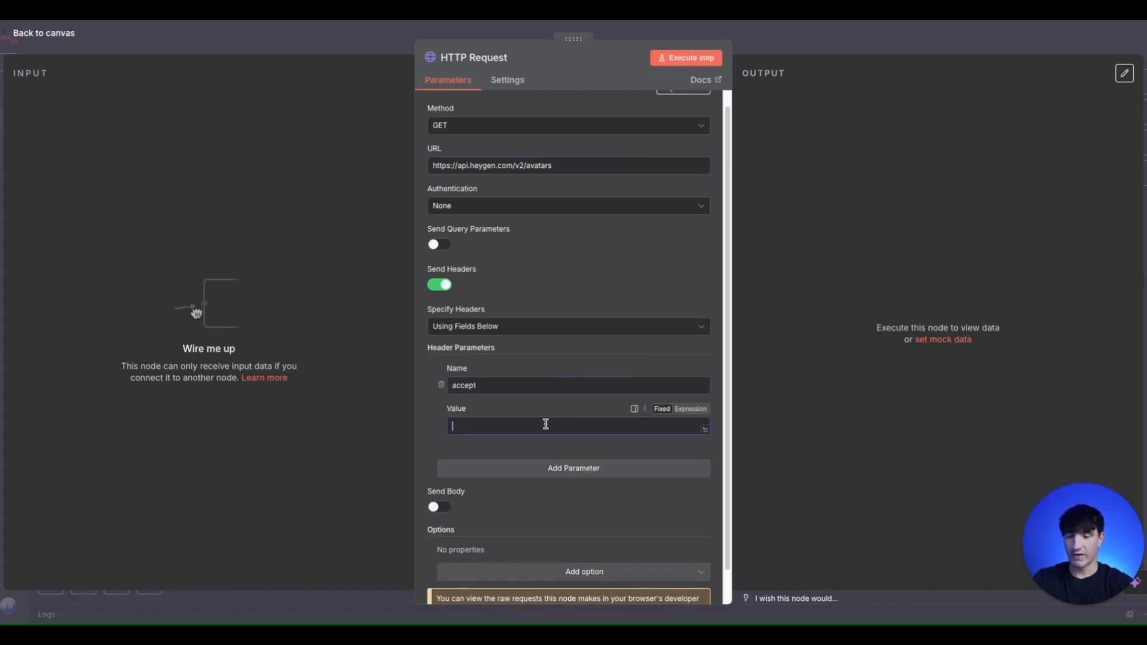
type("appl")
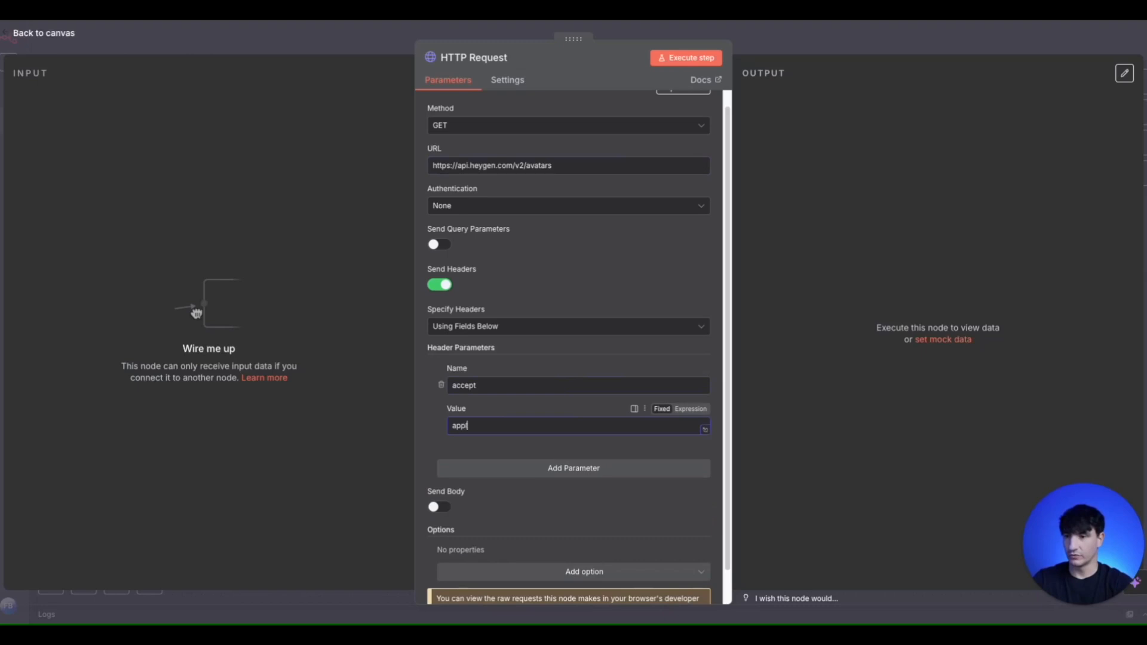
type("ication/")
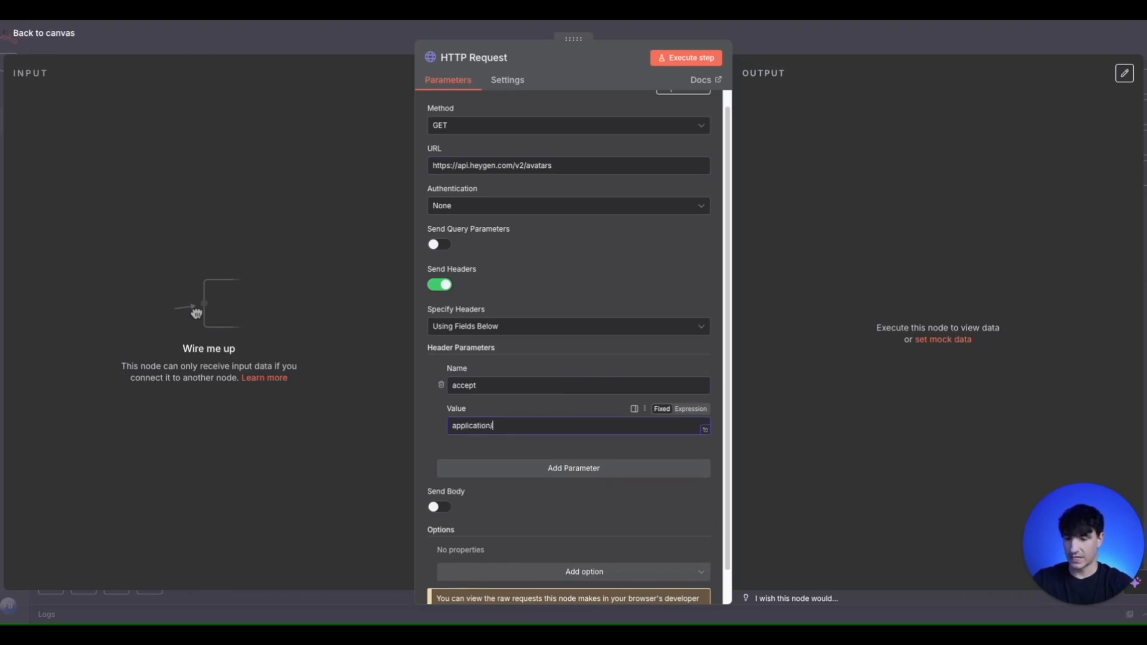
type("json")
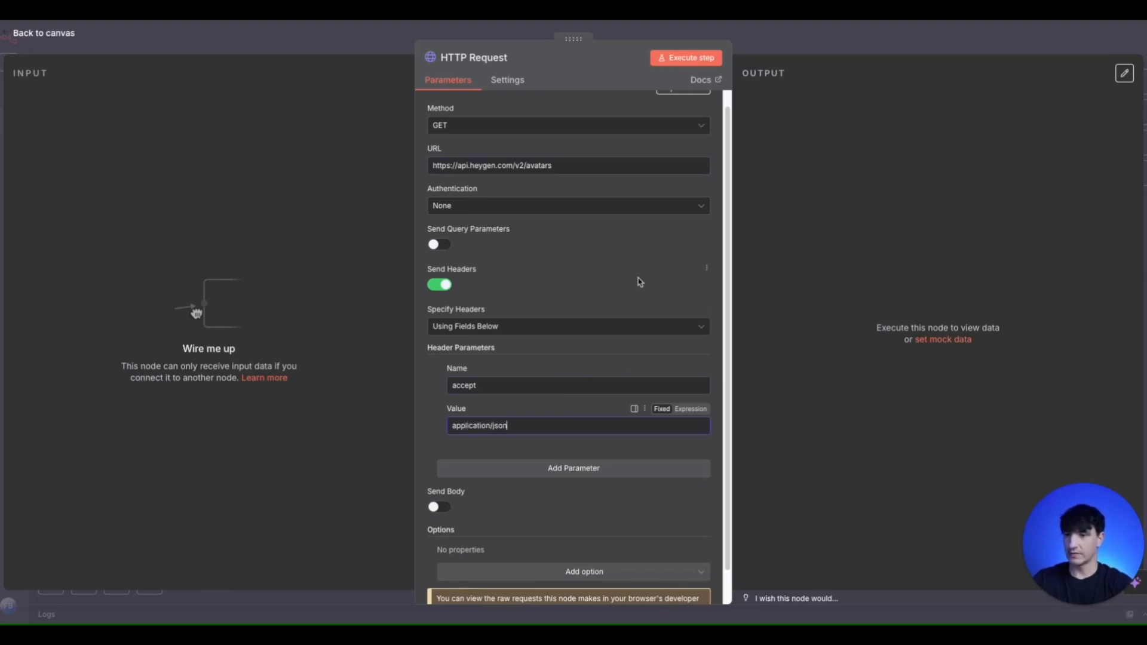
- Add a second header parameter named x-api-key to the HTTP Request
scroll(637, 282, "down", 1)
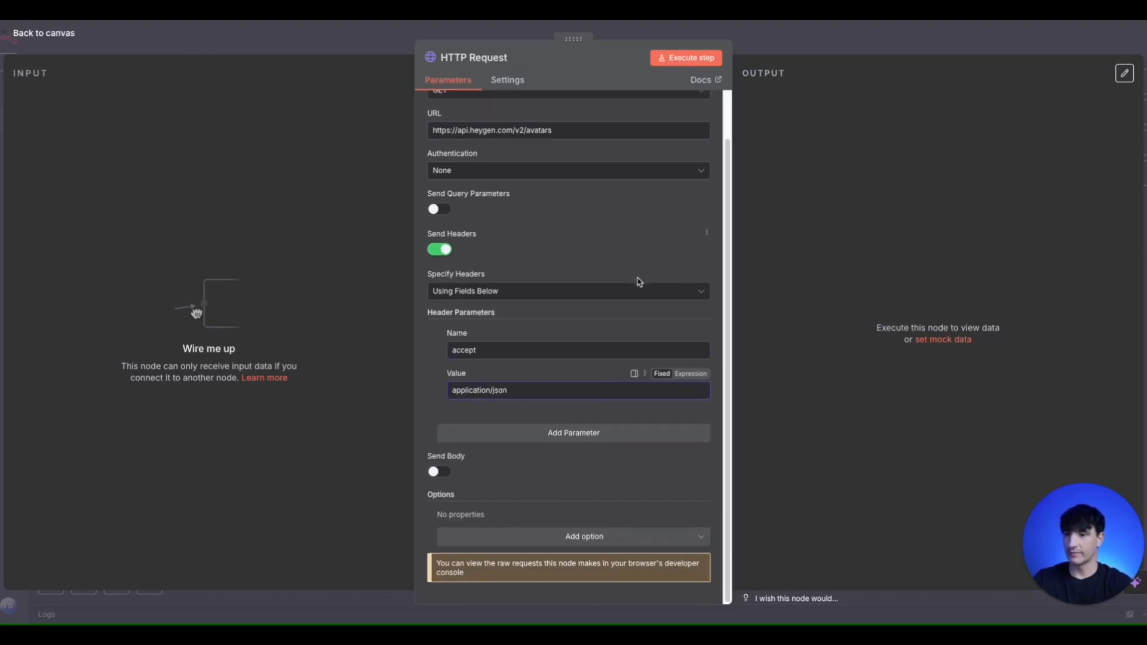
left_click(574, 438)
left_click(542, 458)
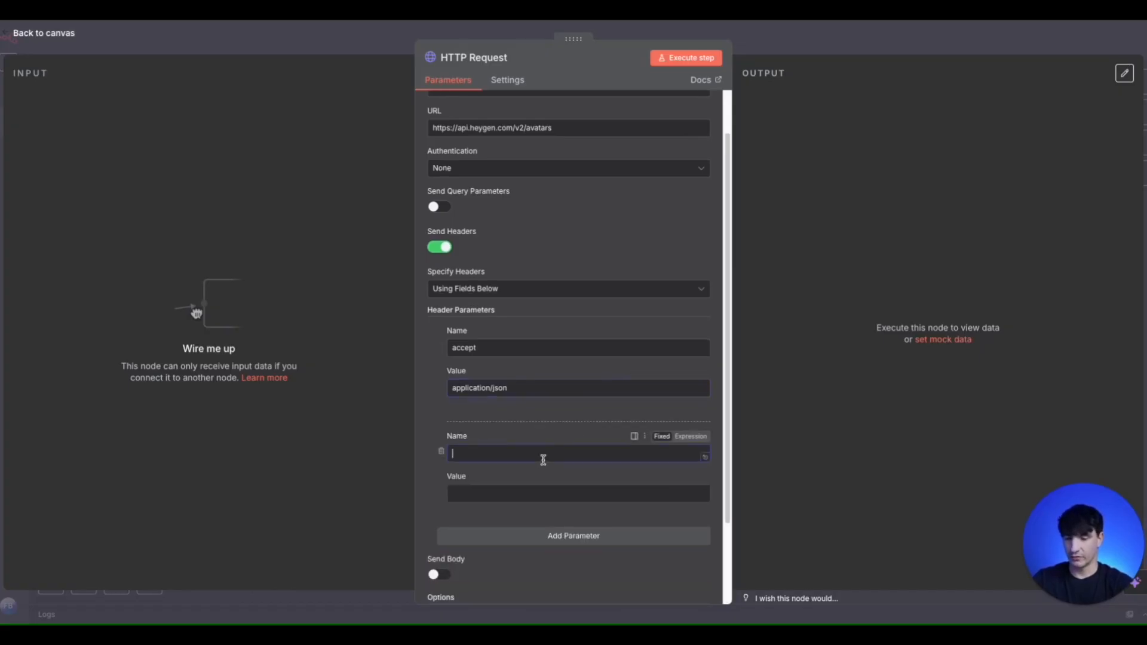
type("x-api0-")
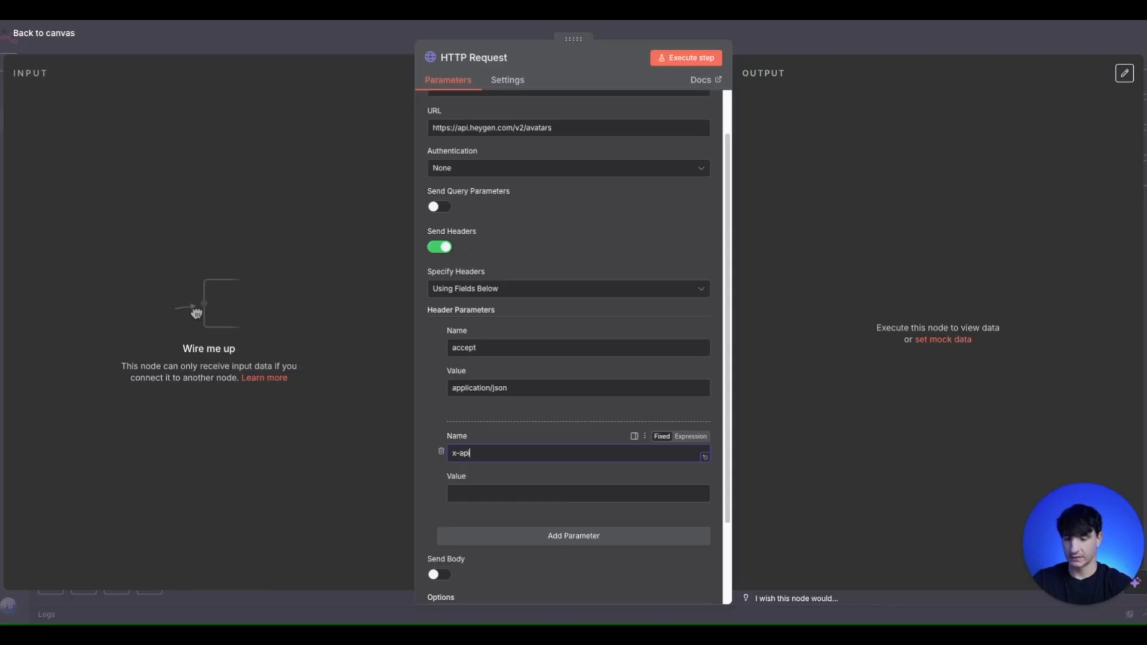
key("BackSpace")
key("BackSpace")
type("-key")
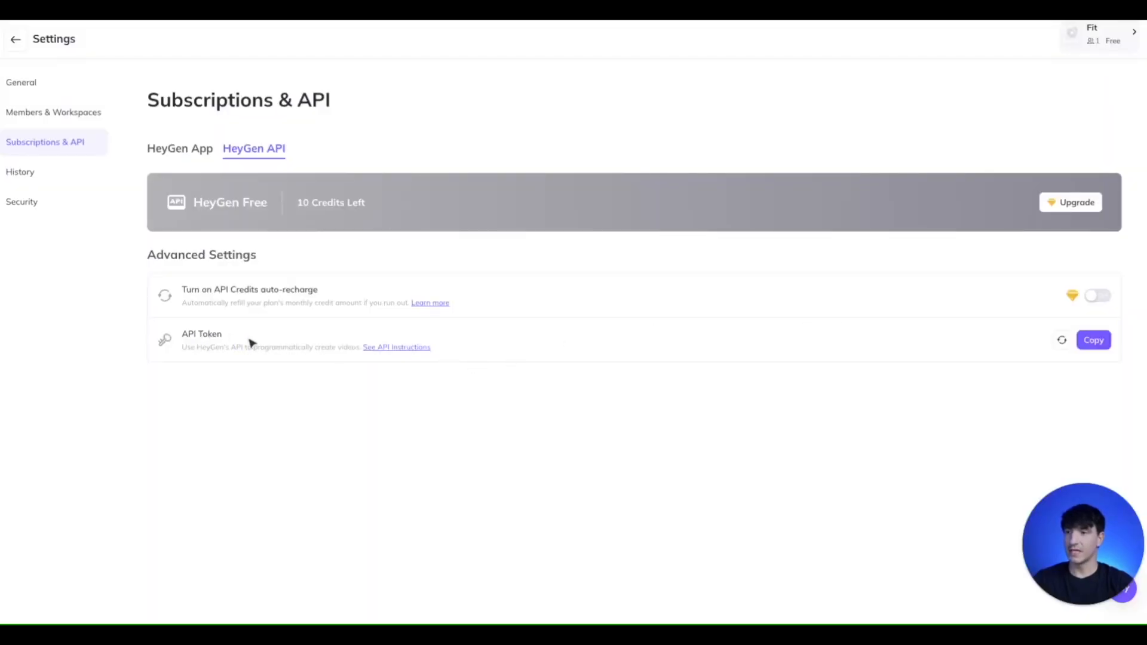
- Copy the API token from HeyGen's settings into the x-api-key header value in n8n, and execute the HTTP Request node from the canvas
left_click(1082, 345)
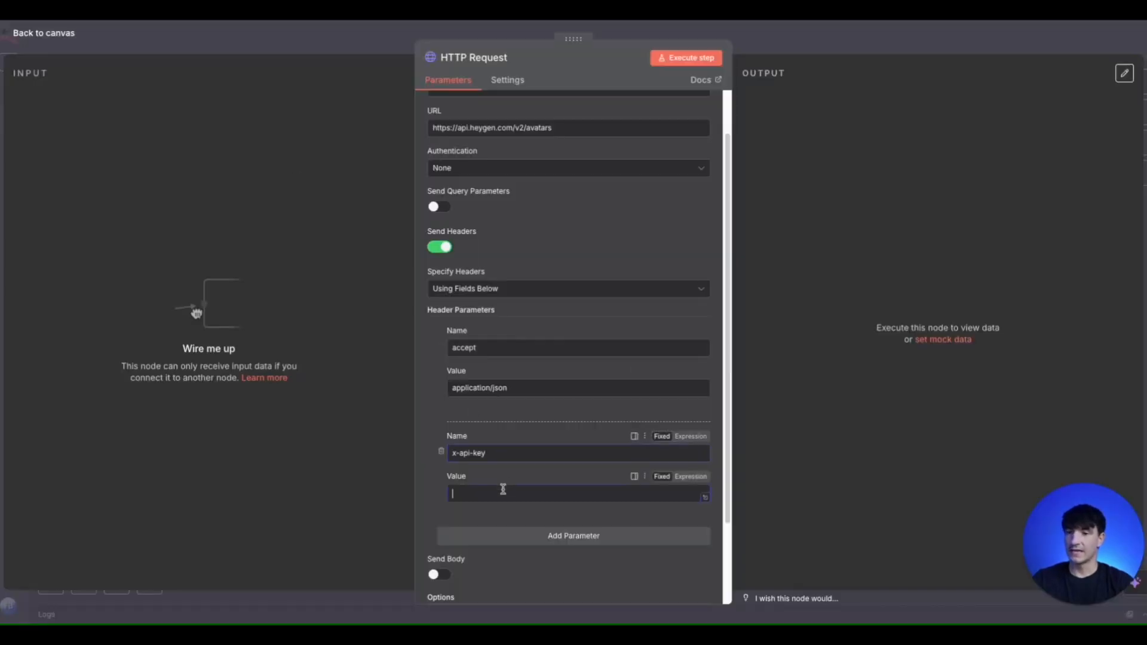
left_click(502, 493)
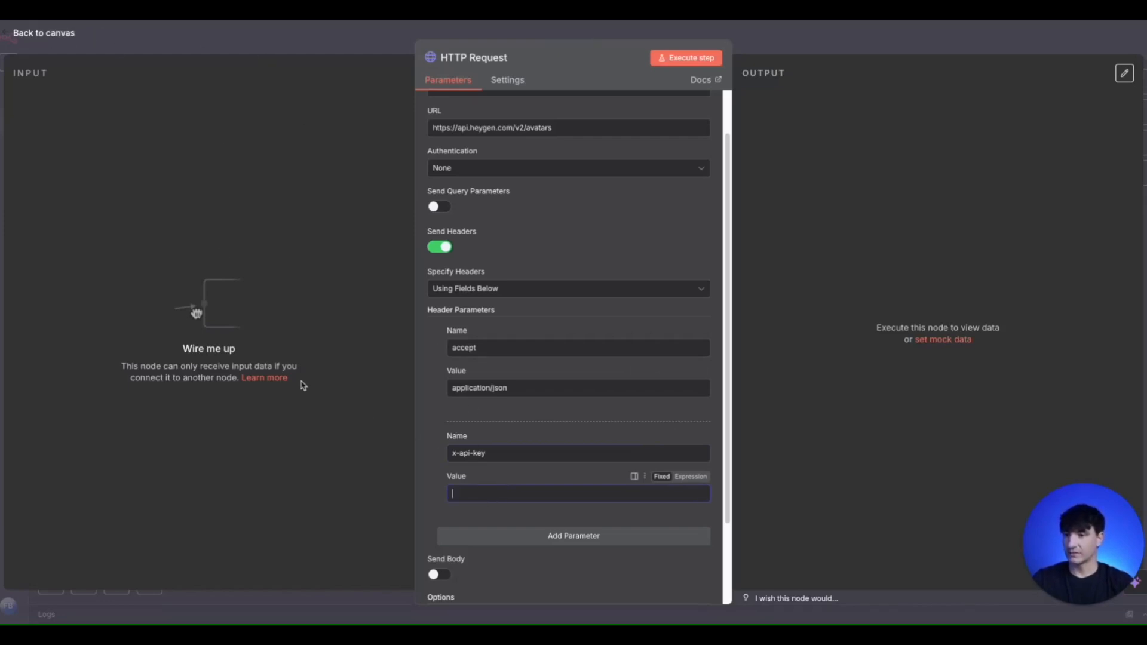
left_click(1, 327)
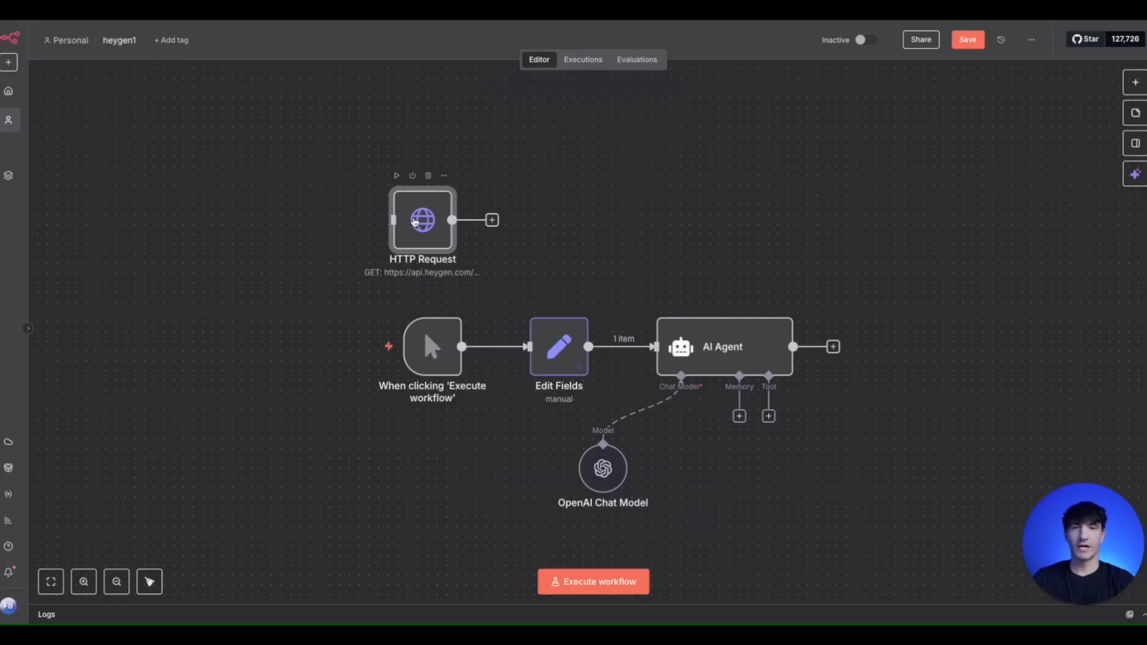
left_click(397, 177)
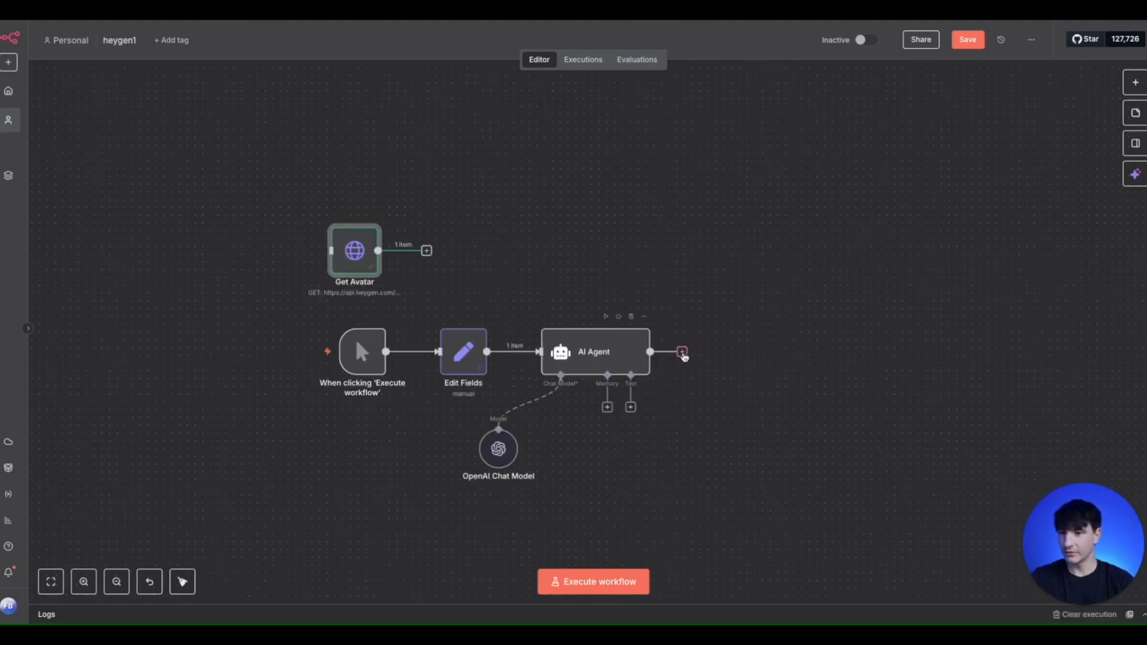
left_click(682, 352)
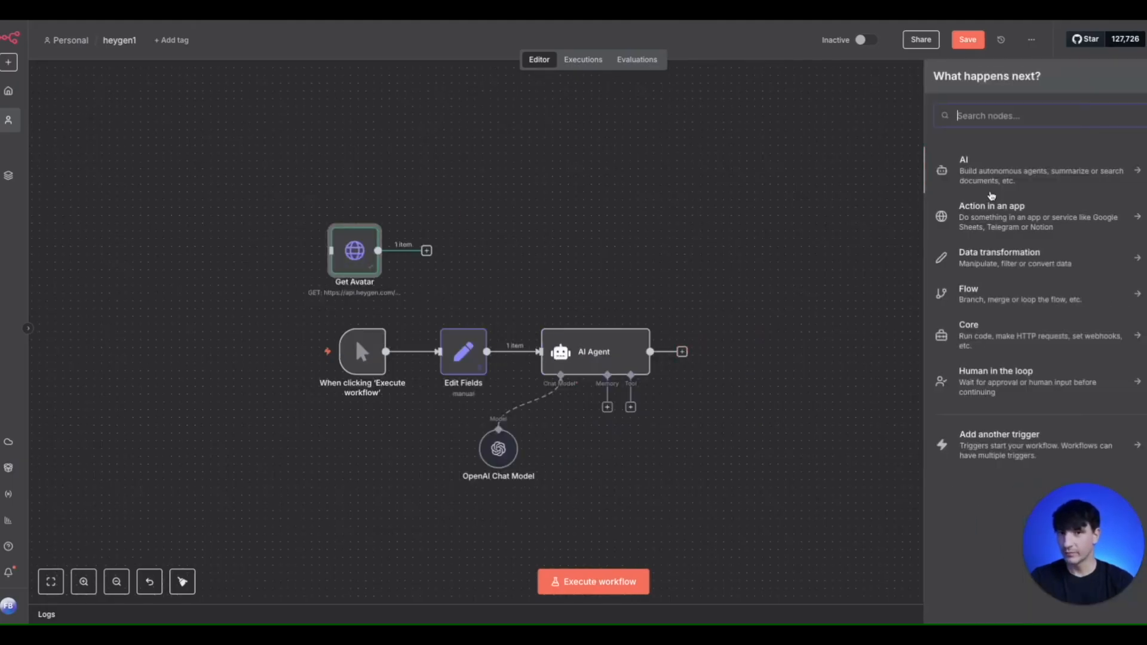
type("http")
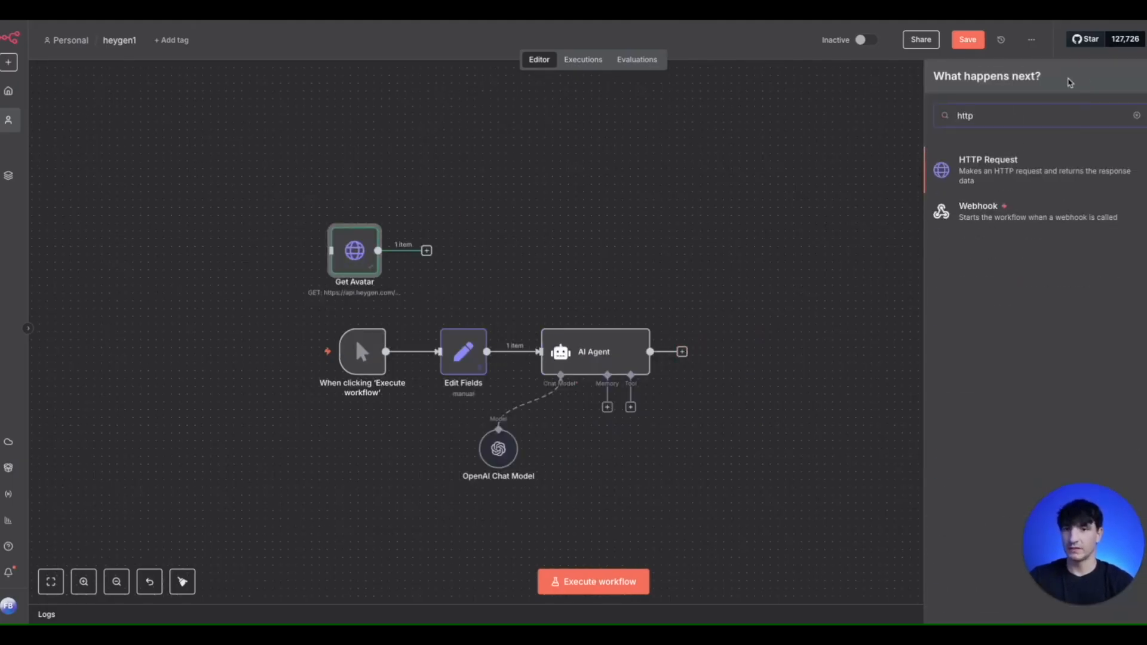
left_click(1005, 167)
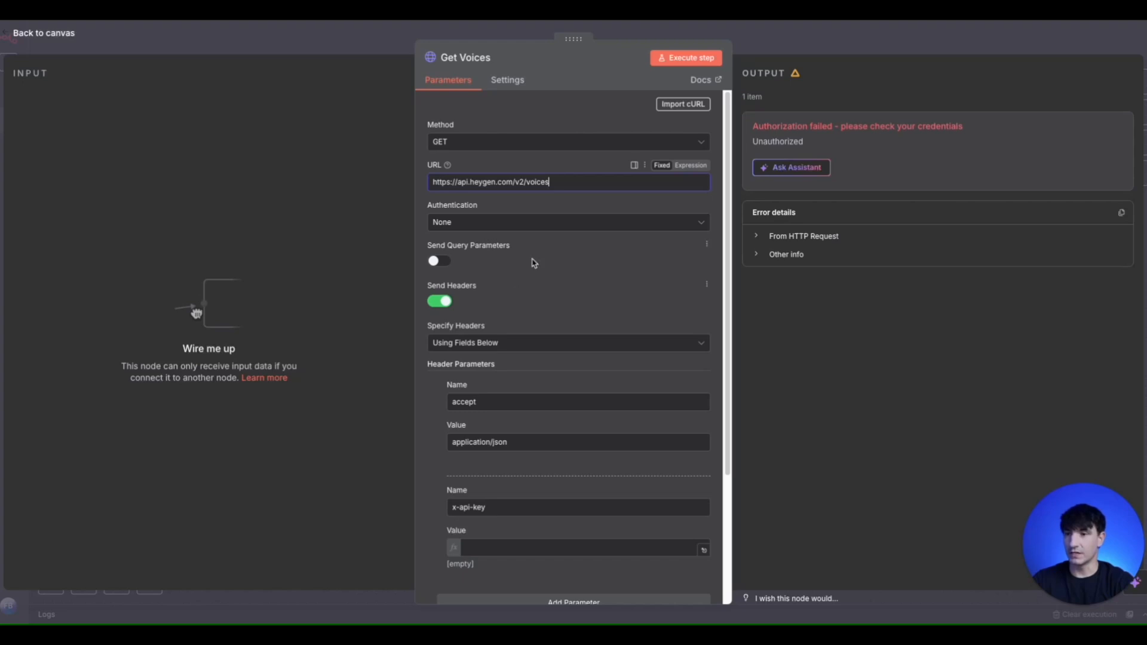
scroll(495, 300, "down", 3)
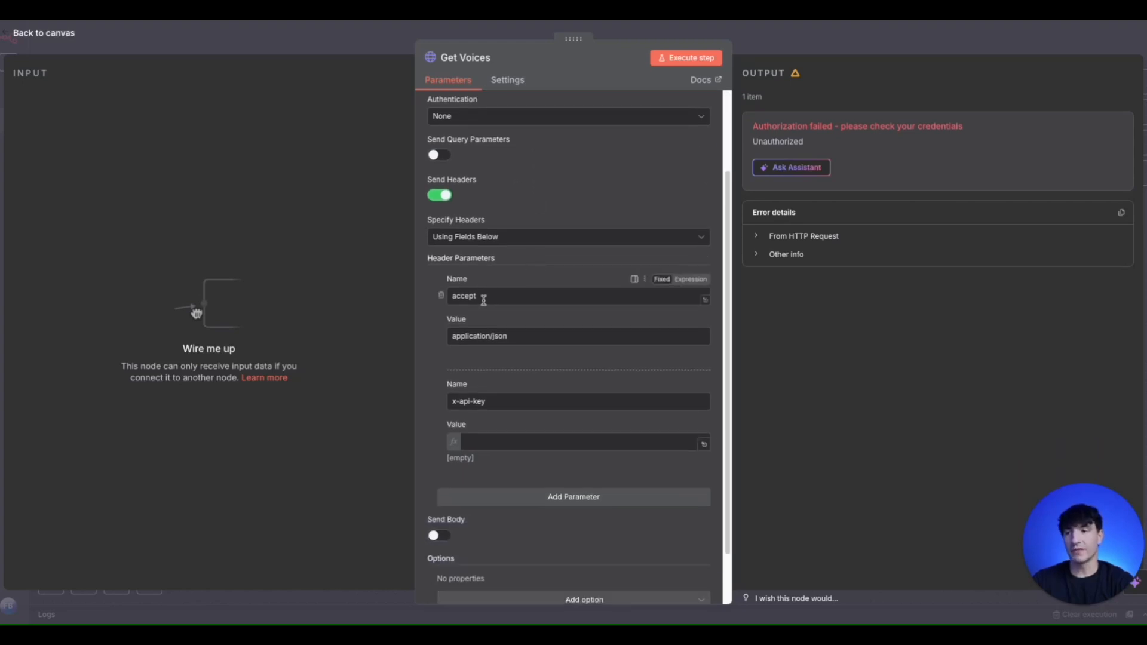
scroll(529, 336, "down", 2)
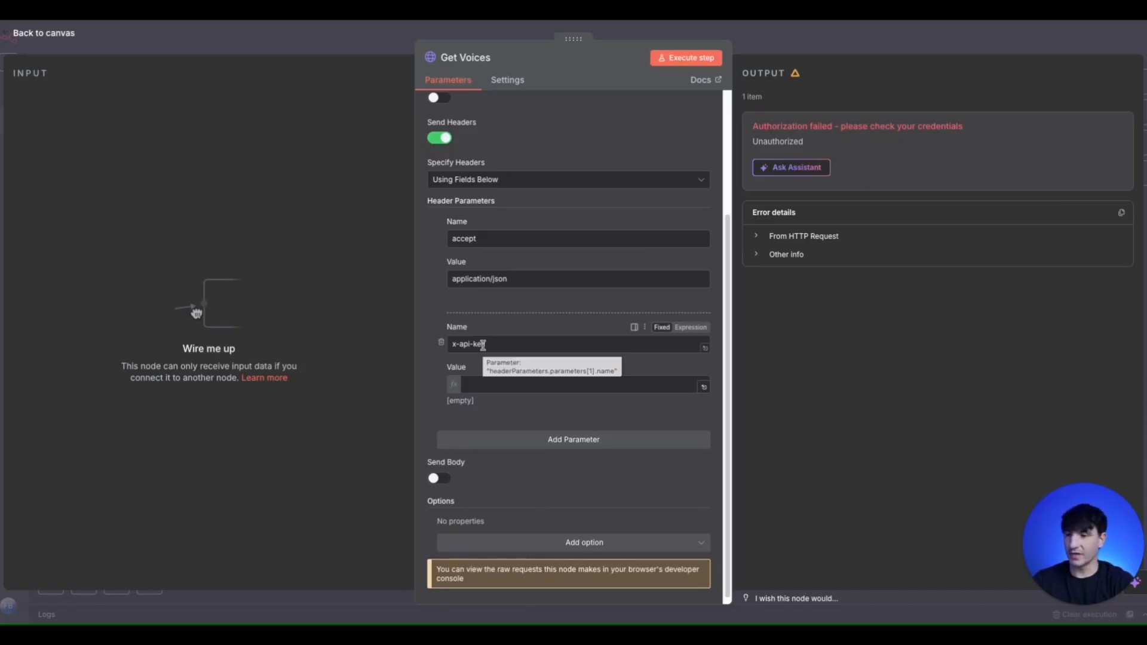
scroll(482, 347, "down", 1)
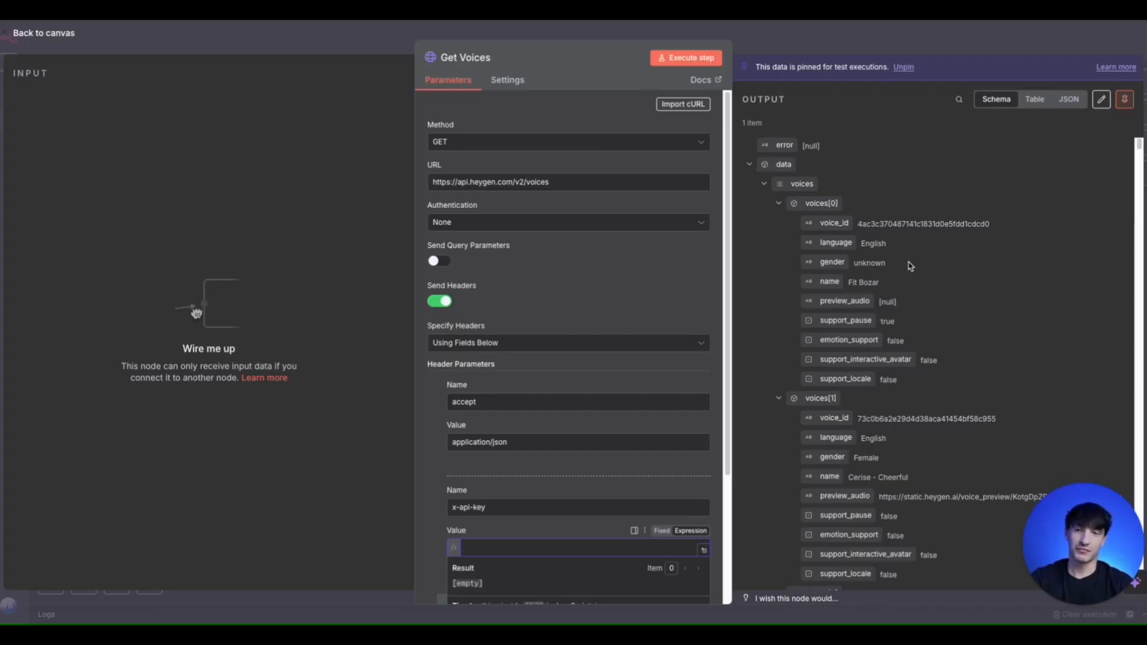
- Examine the voice entries, including their voice_id and name fields, in the Get Voices output
scroll(909, 265, "down", 1)
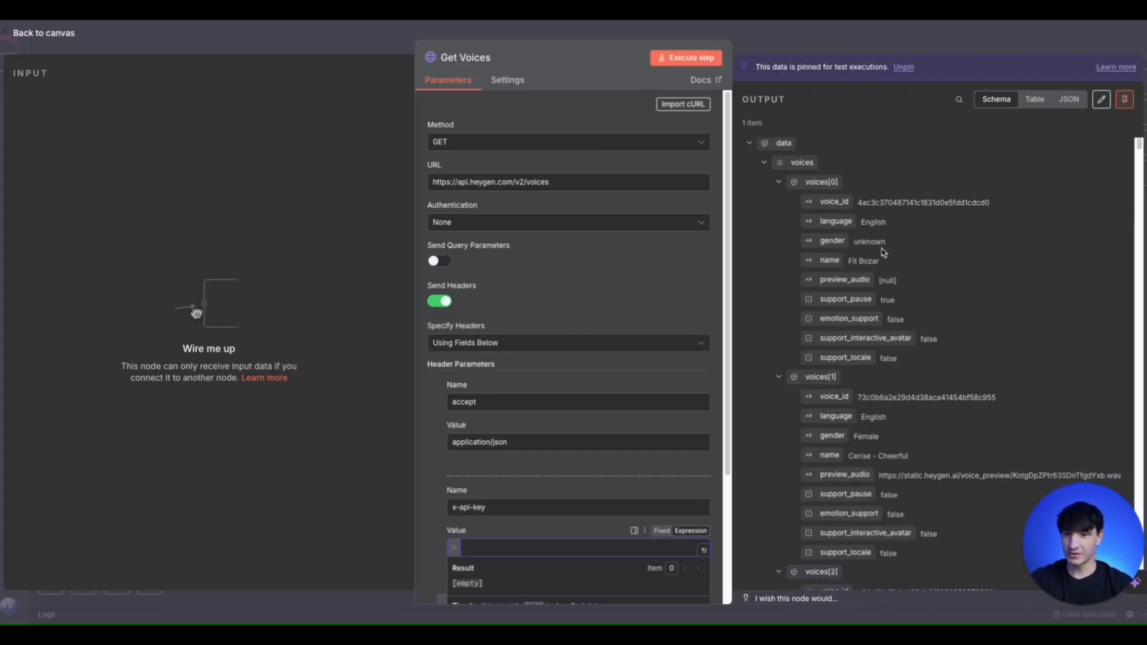
scroll(911, 286, "down", 4)
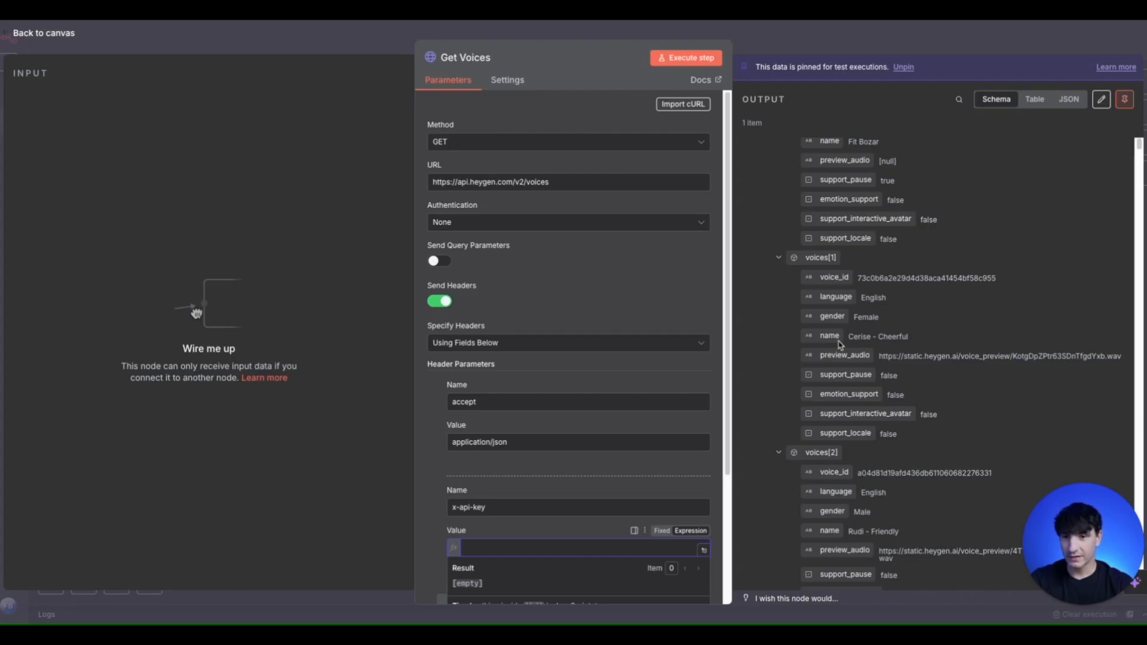
scroll(890, 348, "down", 3)
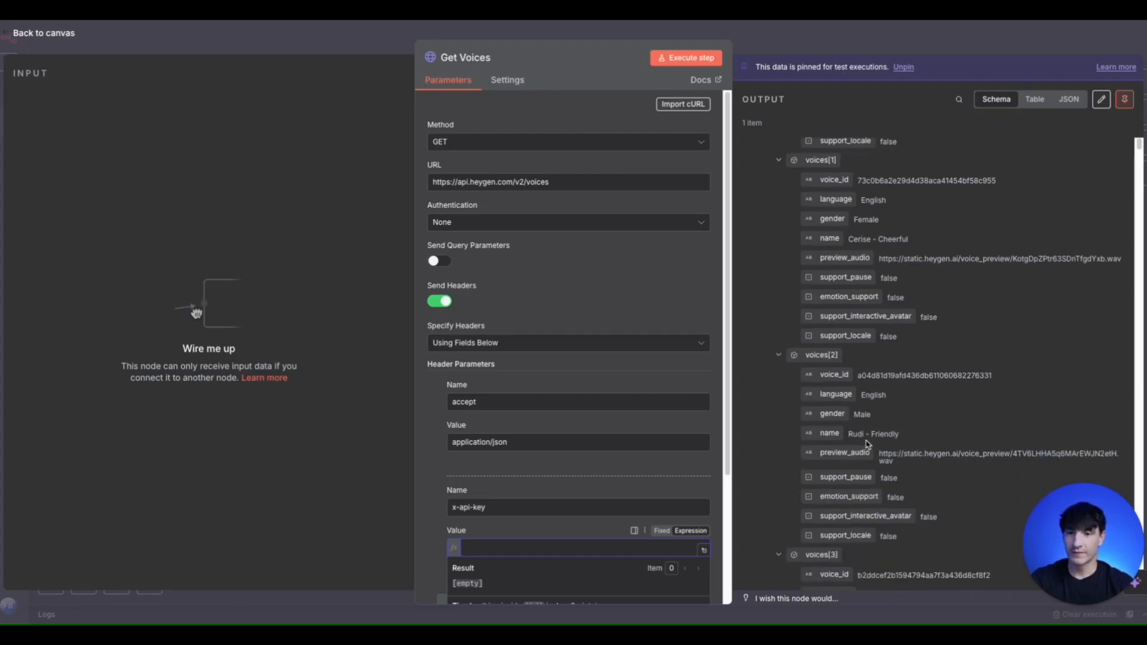
scroll(896, 445, "down", 20)
scroll(925, 419, "down", 7)
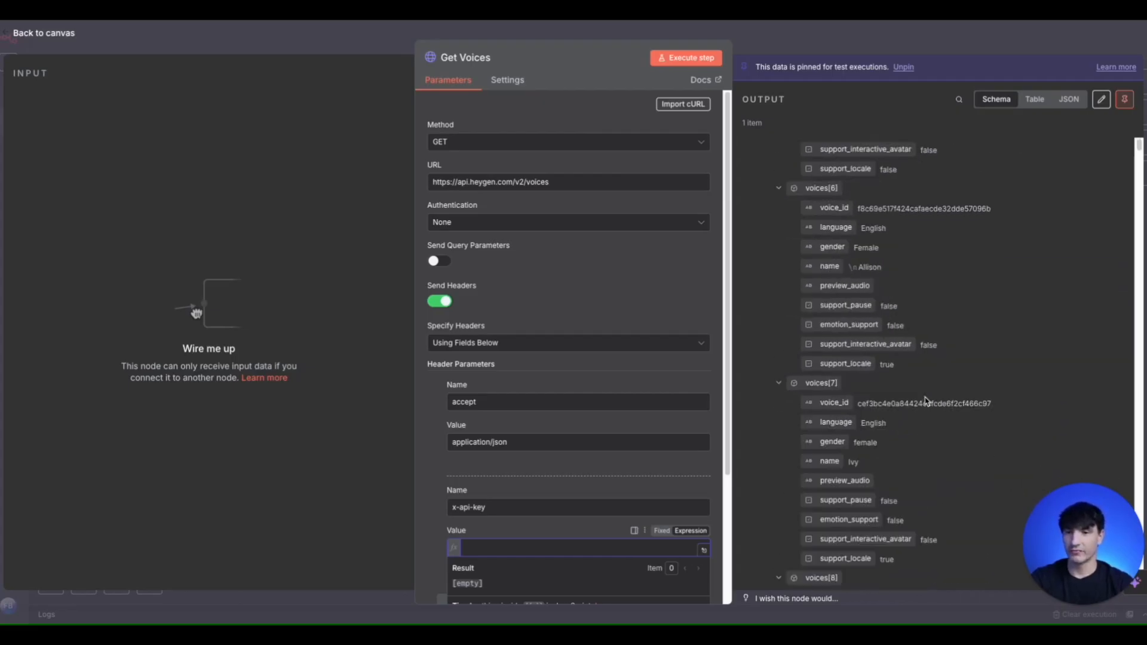
scroll(889, 461, "down", 8)
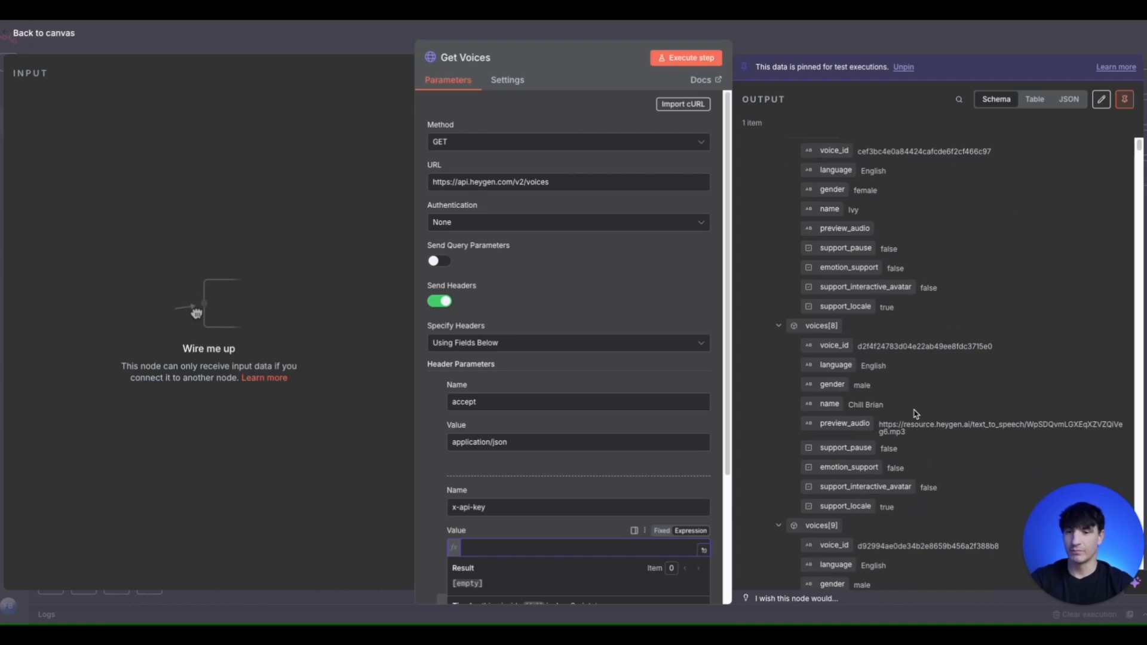
scroll(916, 413, "up", 20)
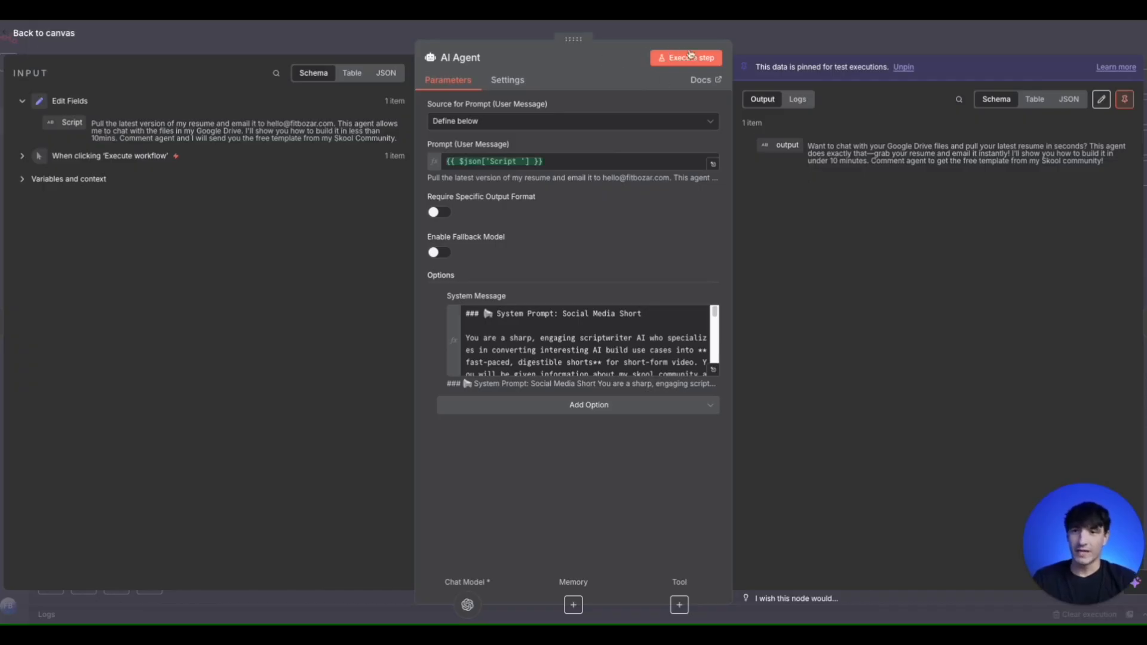
left_click(778, 50)
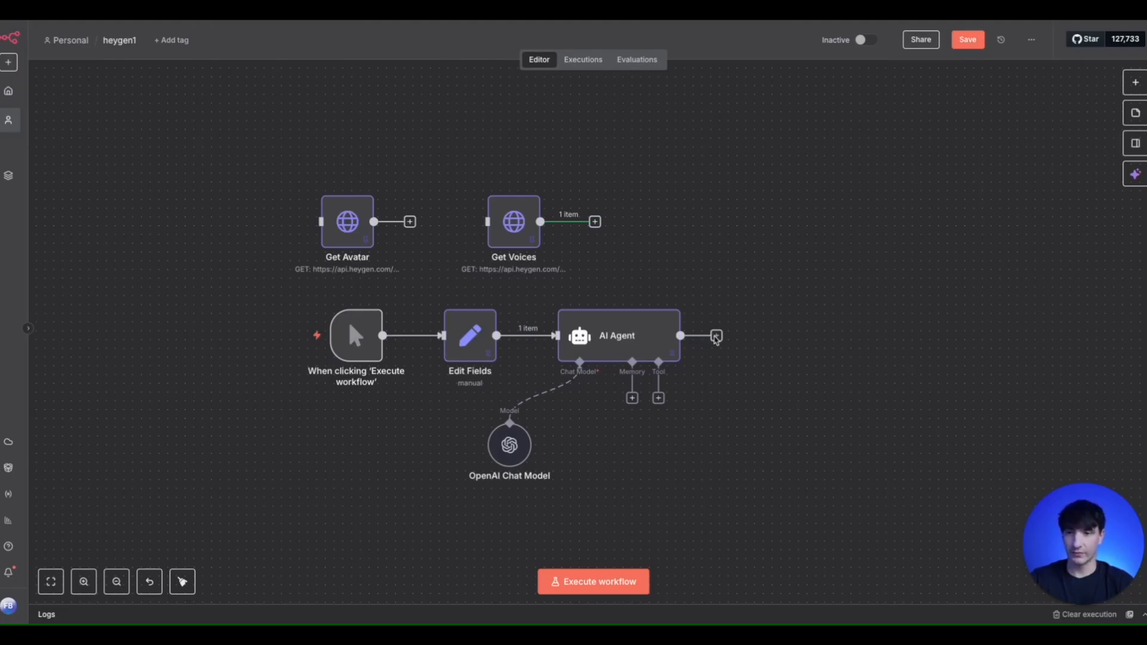
left_click(716, 336)
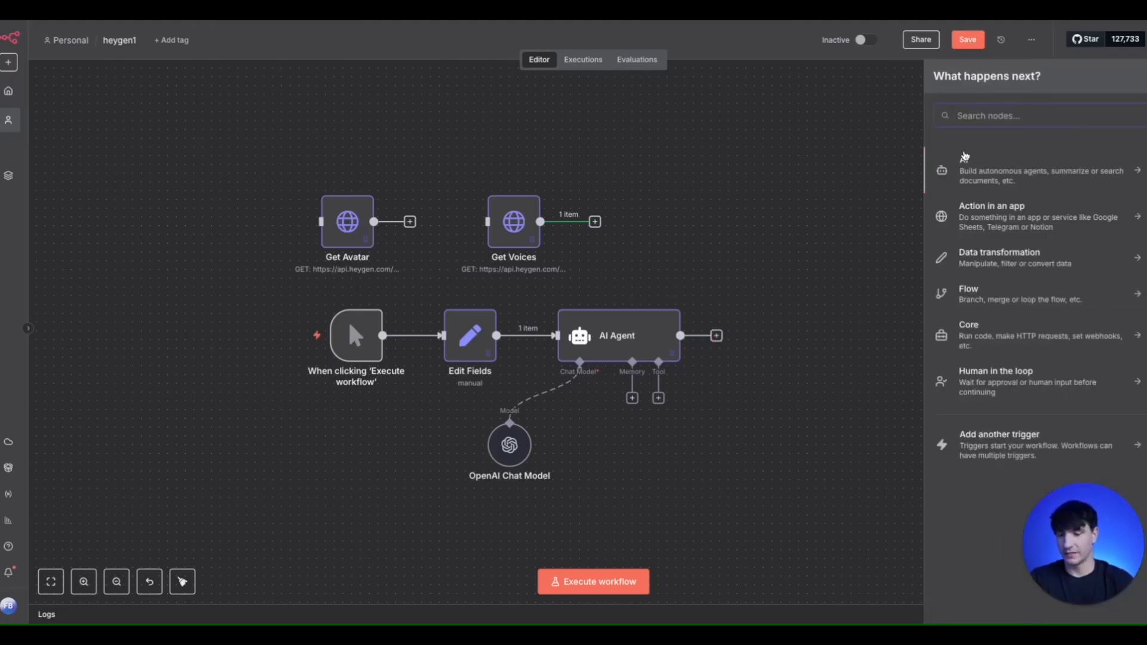
type("http")
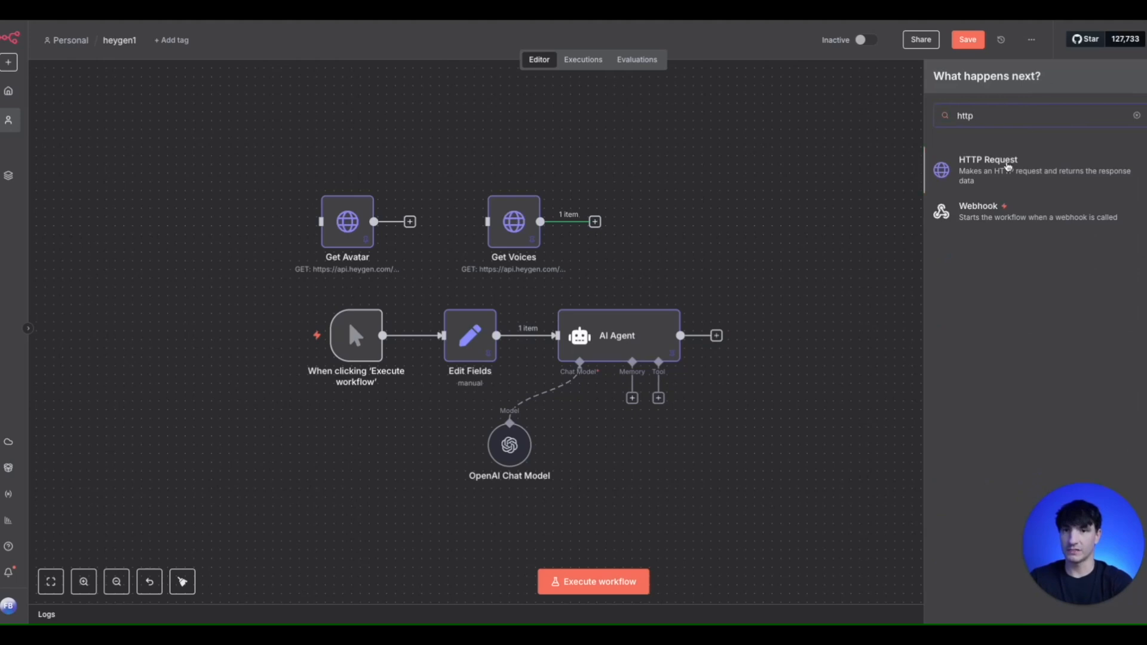
left_click(1005, 173)
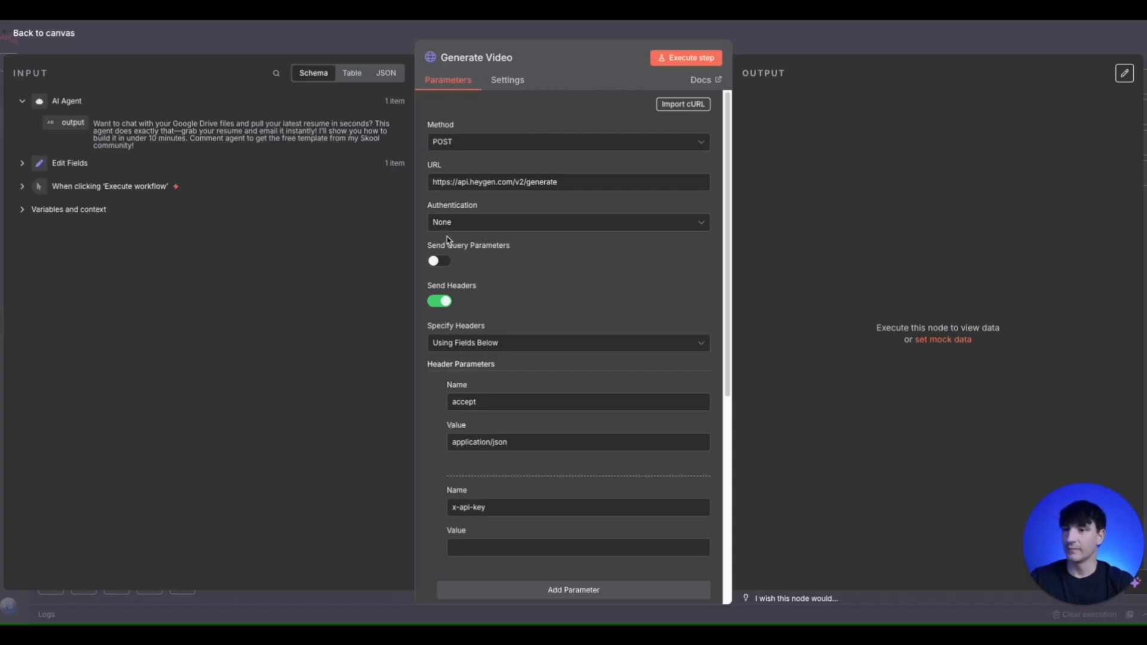
- Examine the Generate Video node's header parameters and its JSON body with the character, voice and dimension settings
scroll(529, 281, "down", 2)
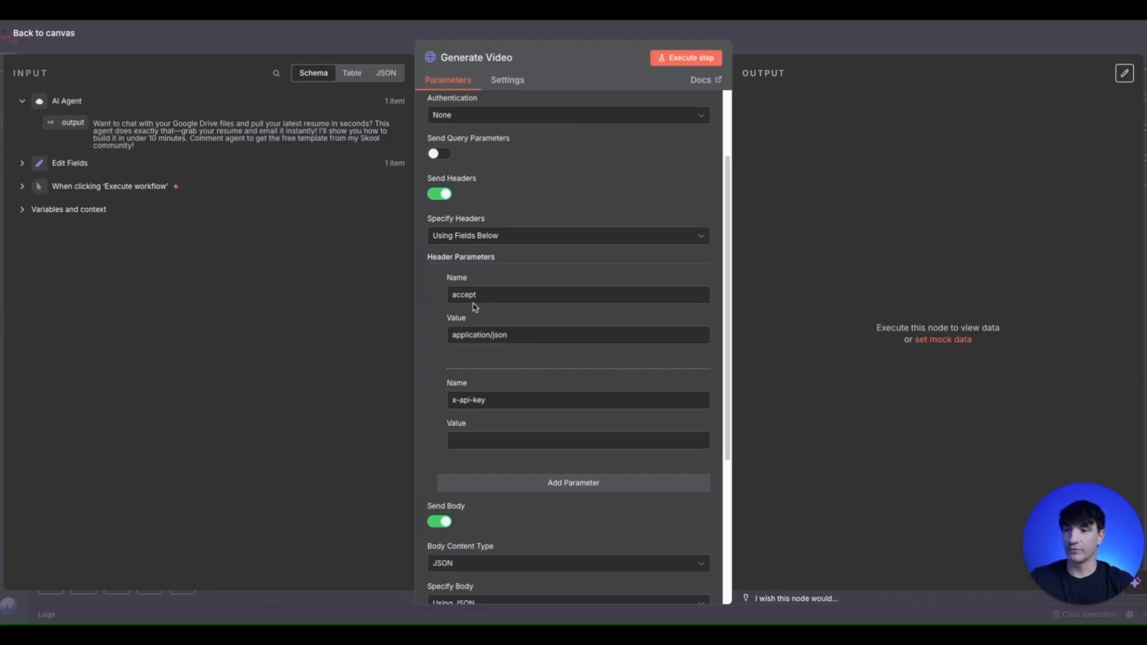
scroll(538, 342, "down", 1)
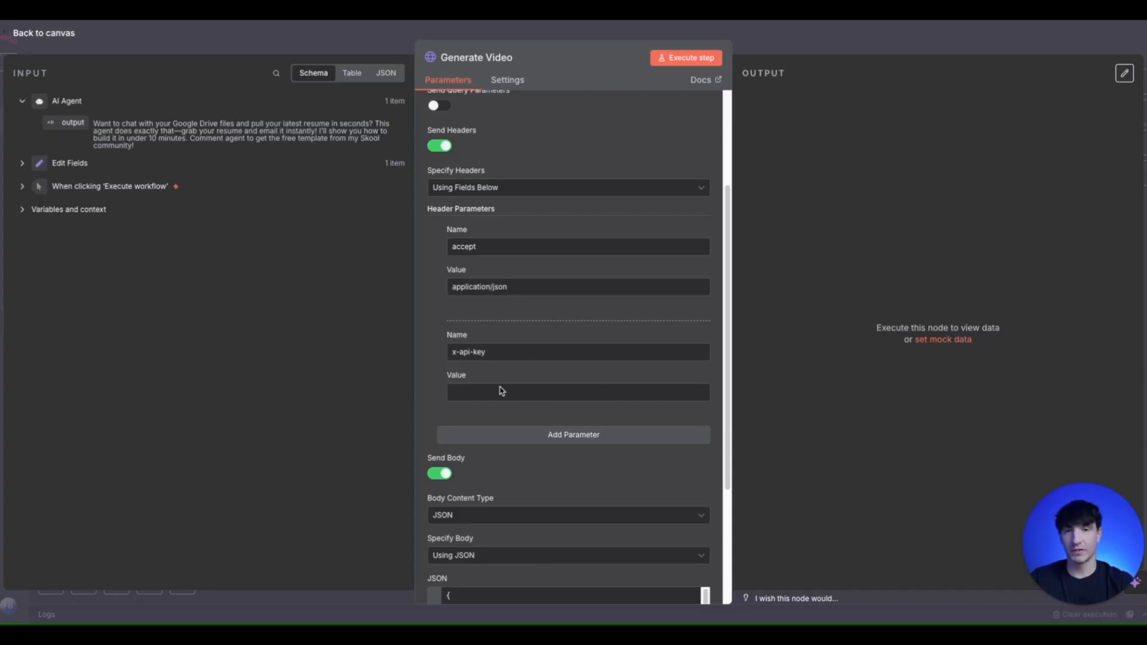
scroll(502, 391, "down", 1)
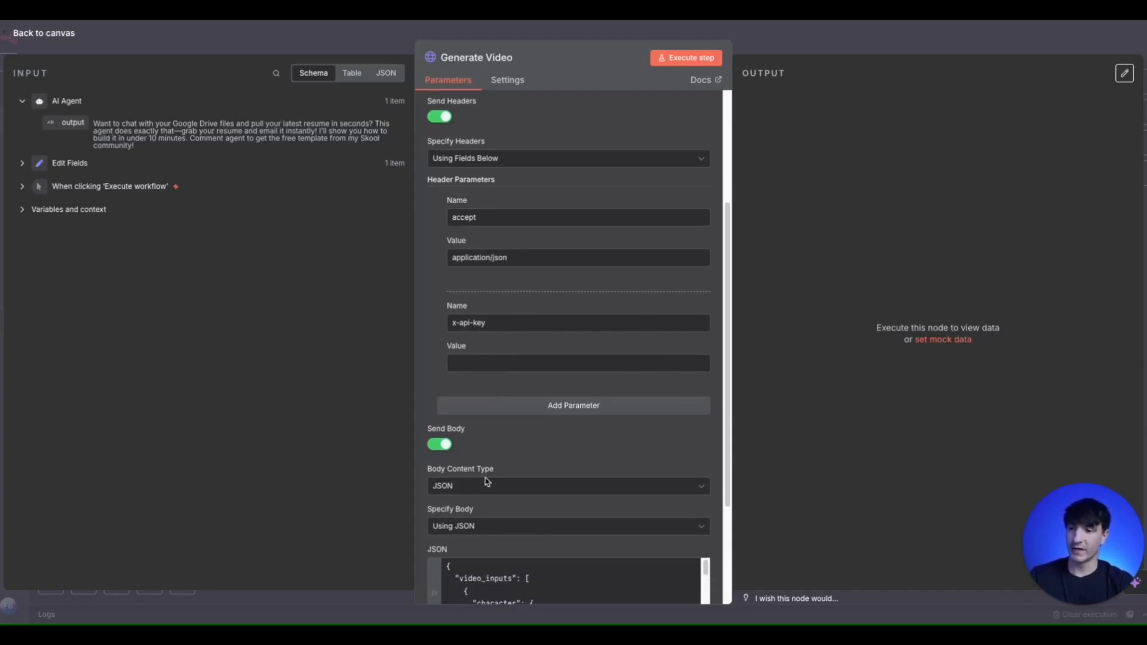
scroll(481, 491, "down", 2)
scroll(450, 485, "down", 4)
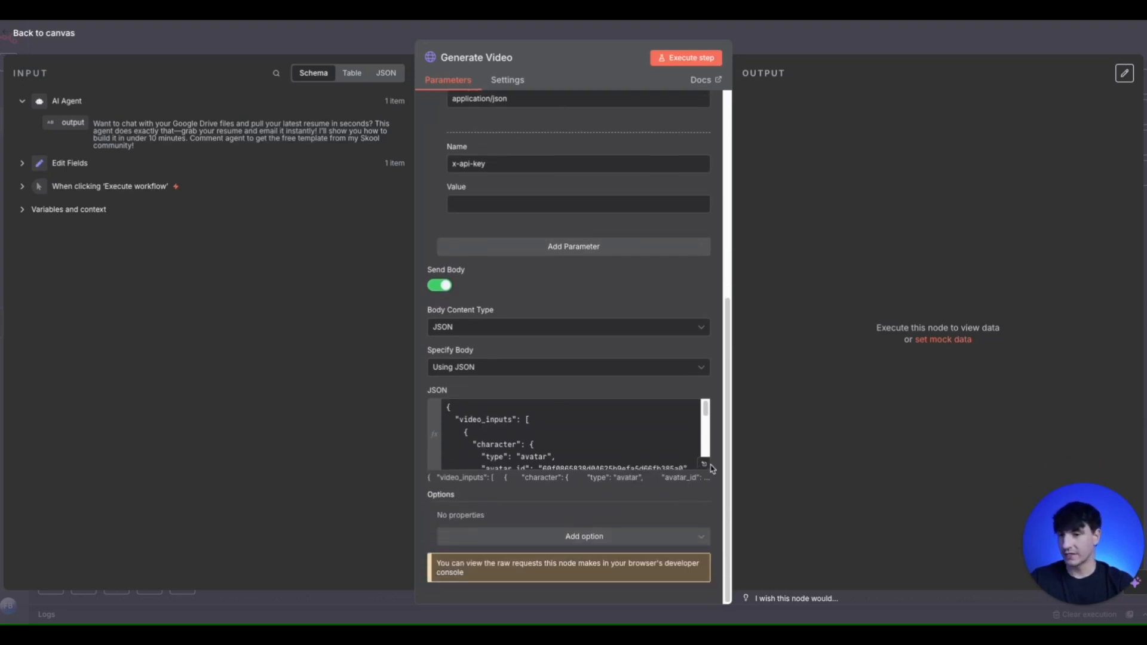
left_click(705, 465)
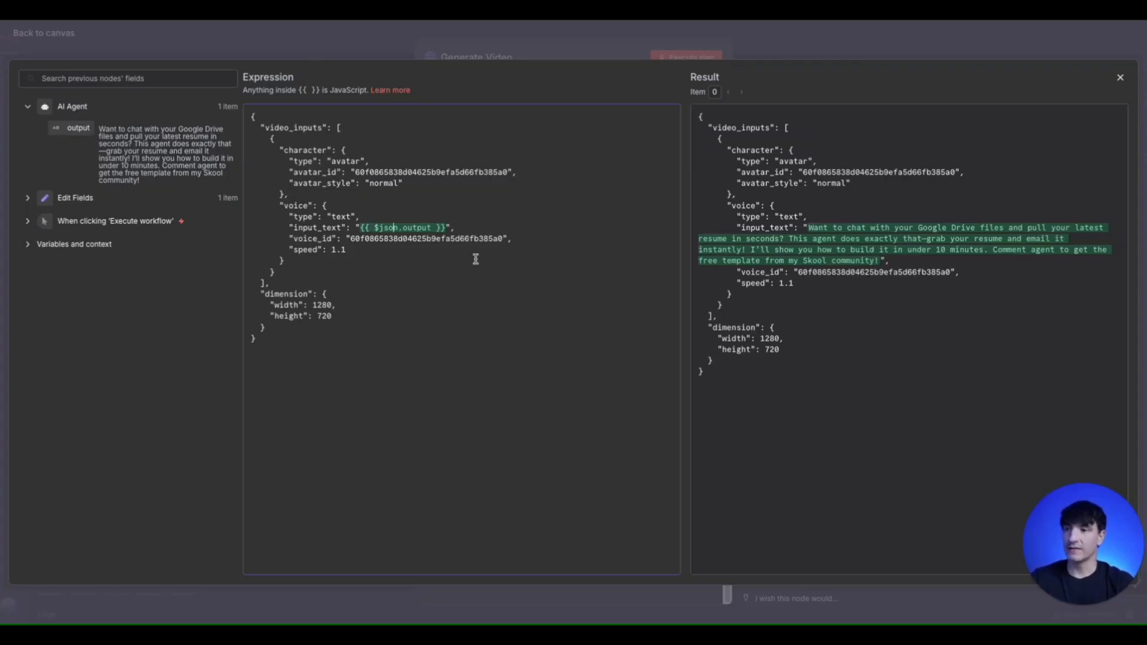
left_click(294, 38)
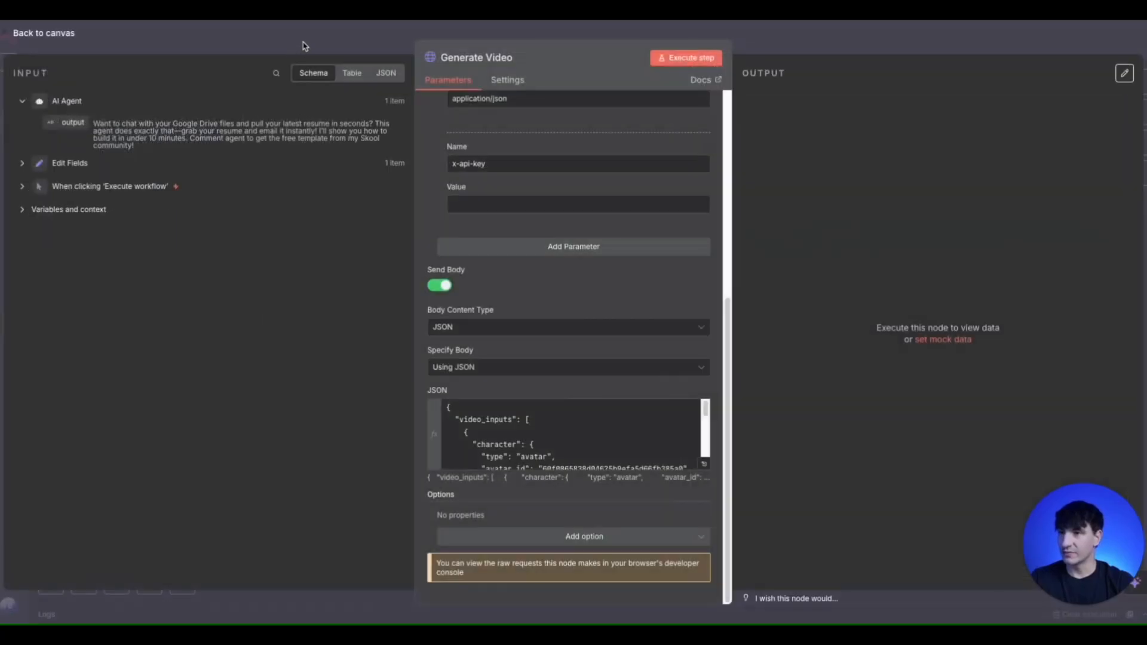
left_click(303, 43)
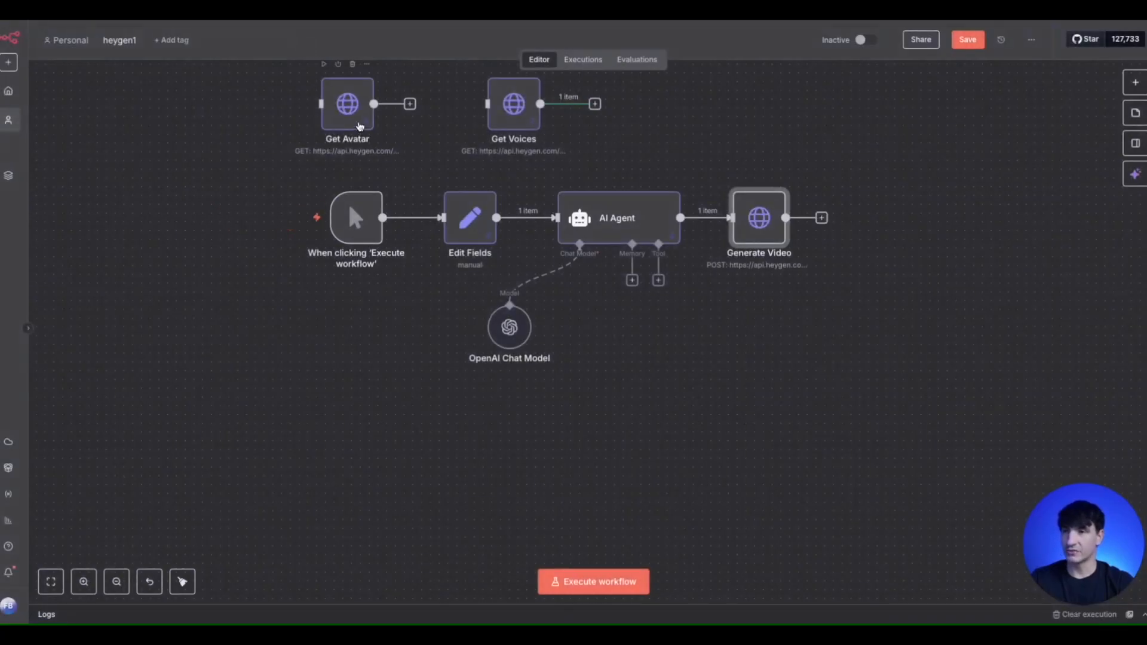
- Replace the voice_id in the Generate Video JSON body with the voice_id of voices[0] from the Get Voices output
double_click(358, 123)
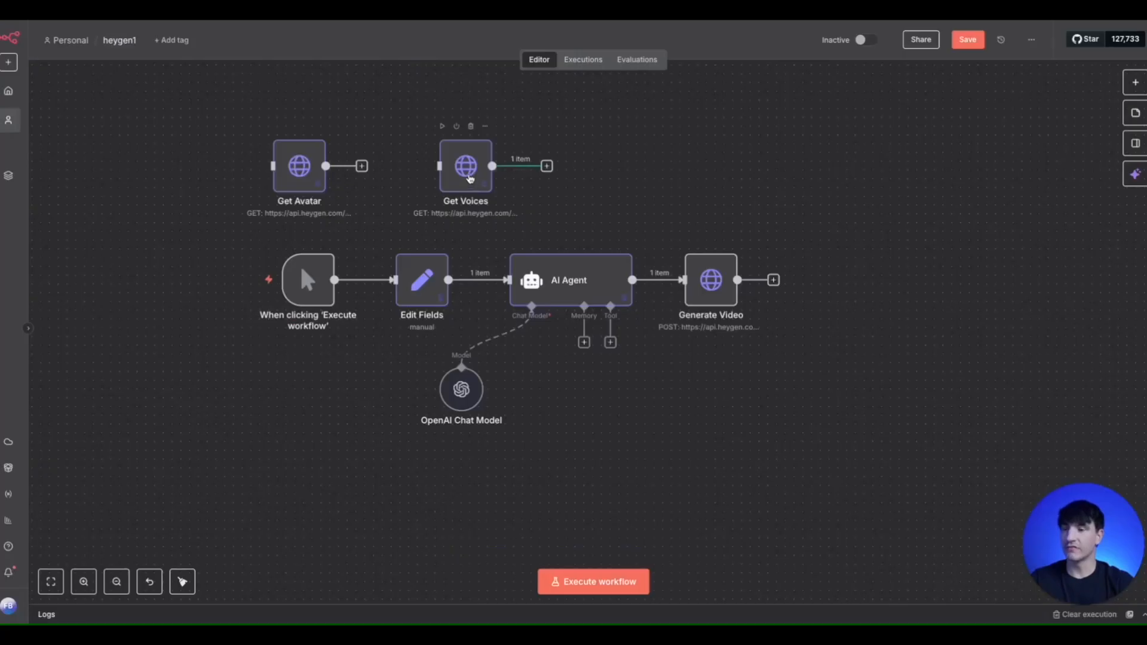
double_click(470, 179)
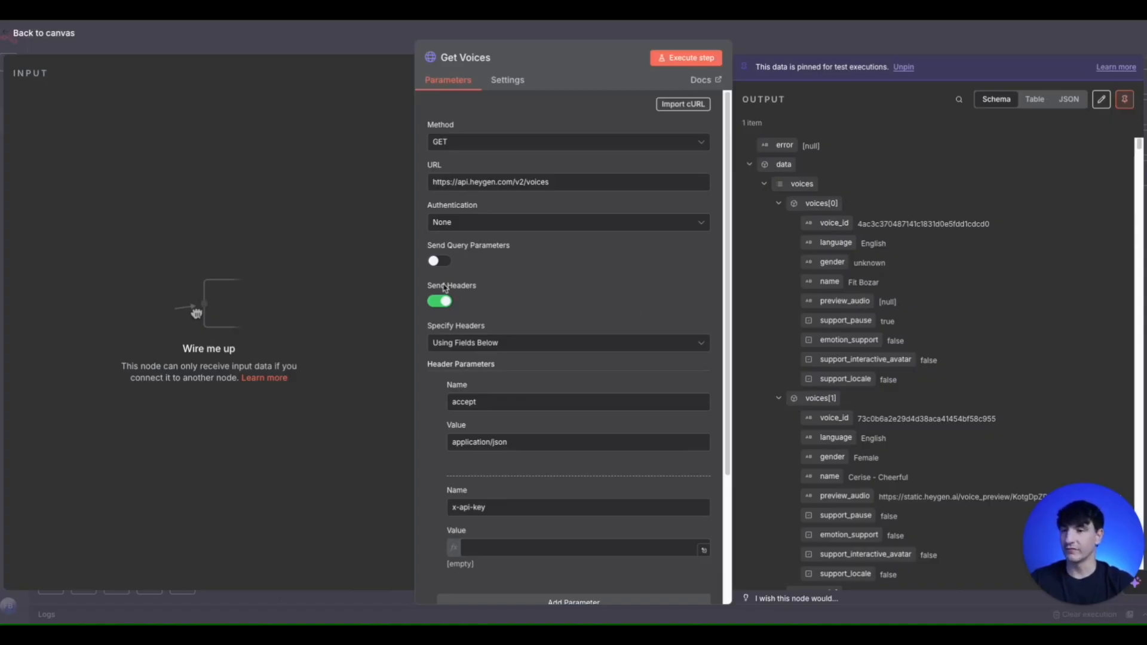
key("Escape")
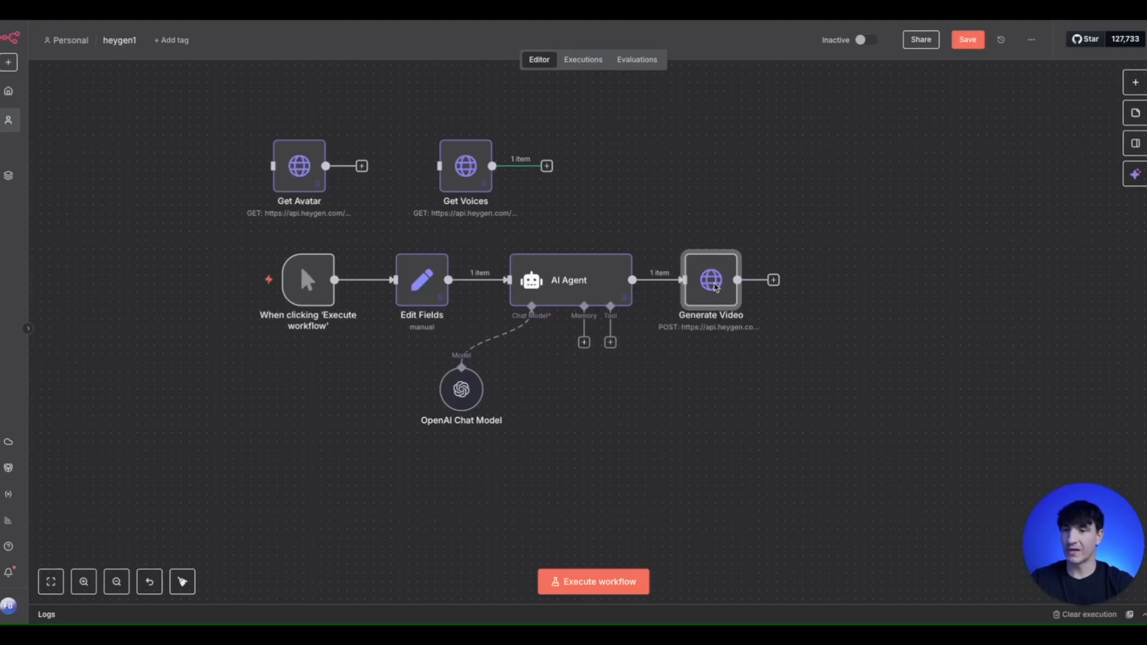
double_click(712, 285)
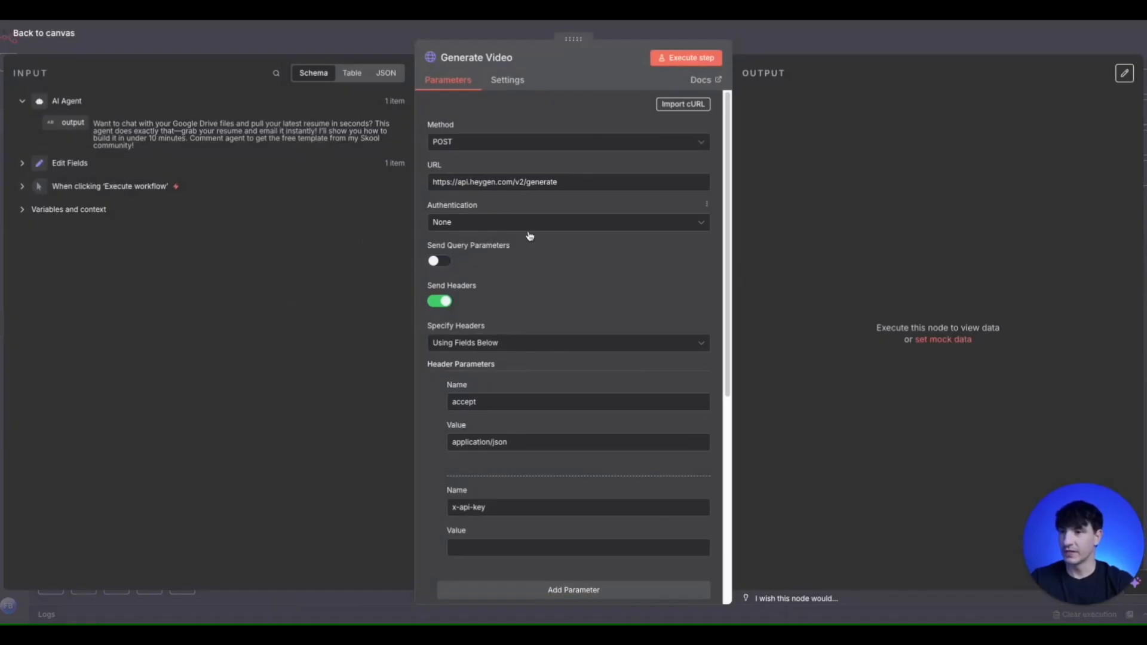
scroll(599, 328, "down", 5)
left_click(705, 464)
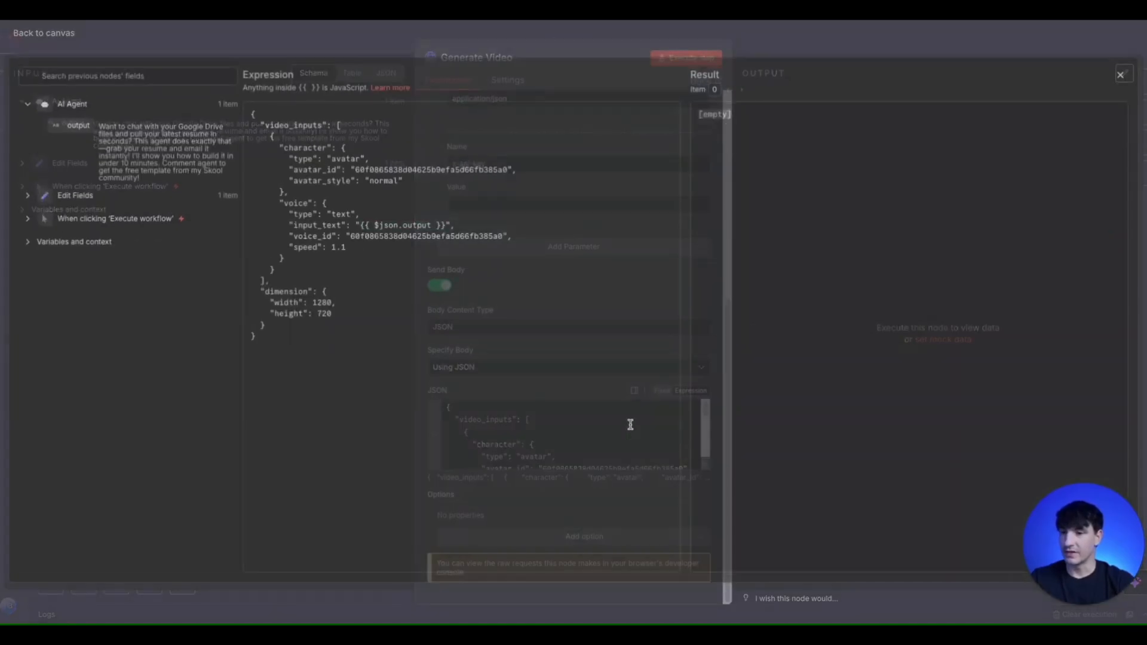
double_click(376, 239)
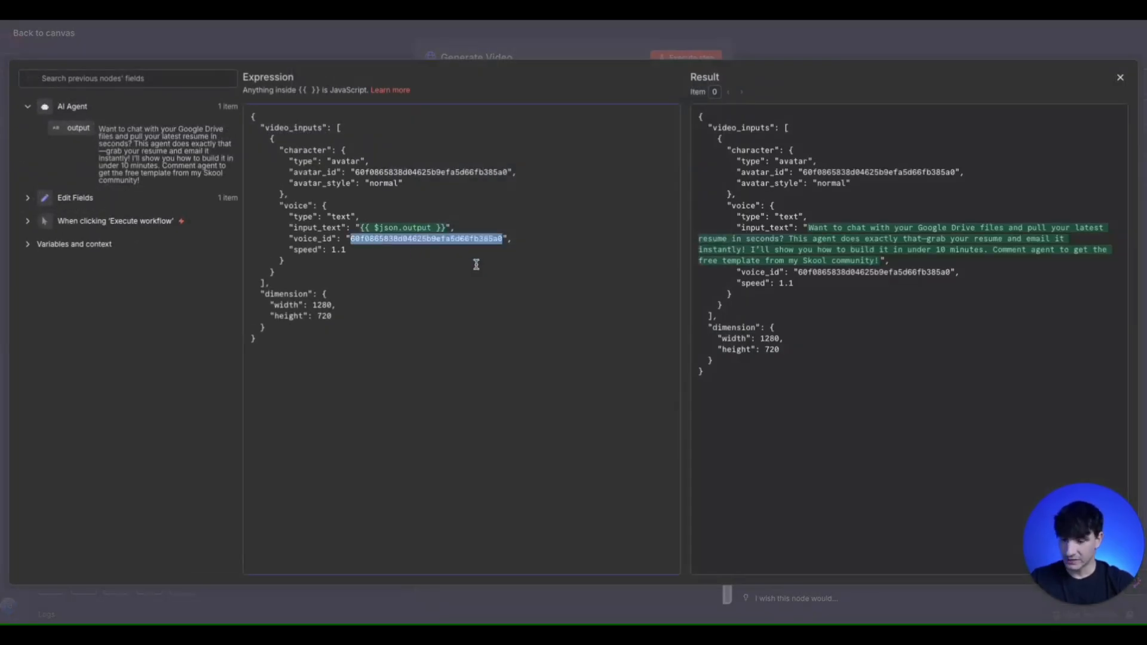
type("4ac3c370487141c1831d0e5fdd1cdcd0")
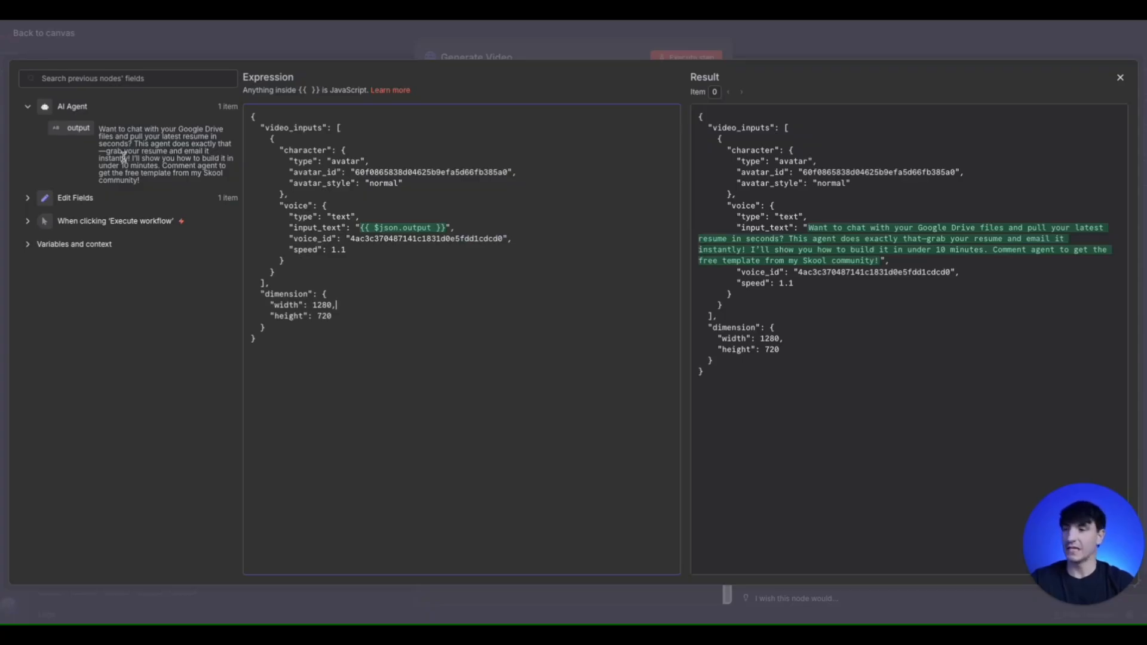
key("Escape")
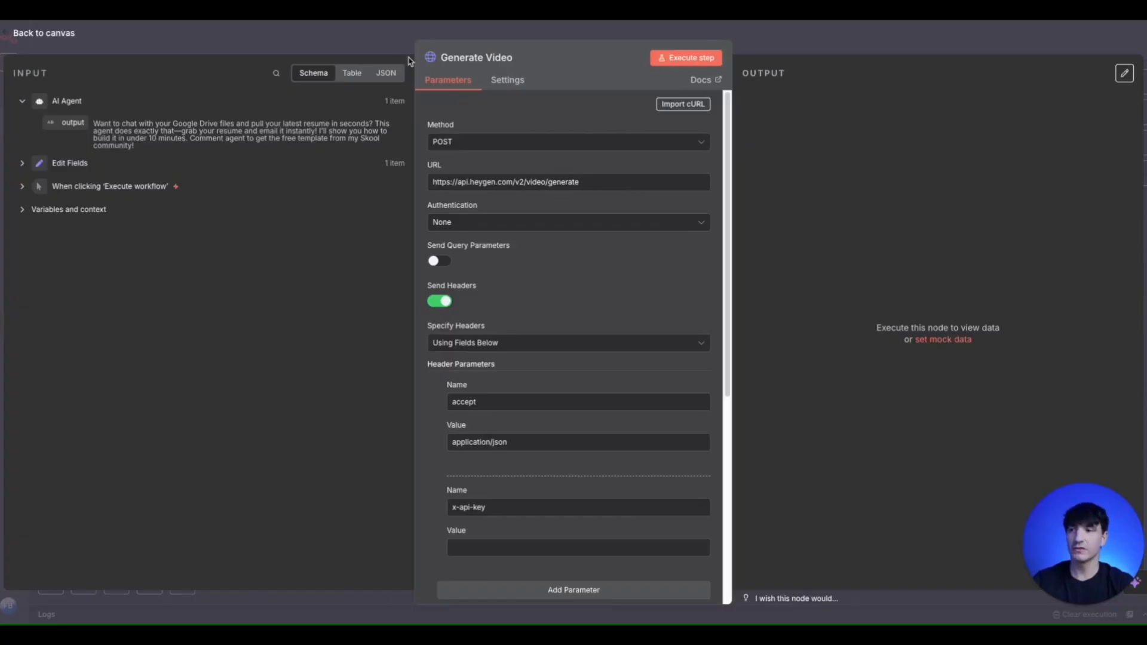
left_click(573, 182)
left_click(381, 47)
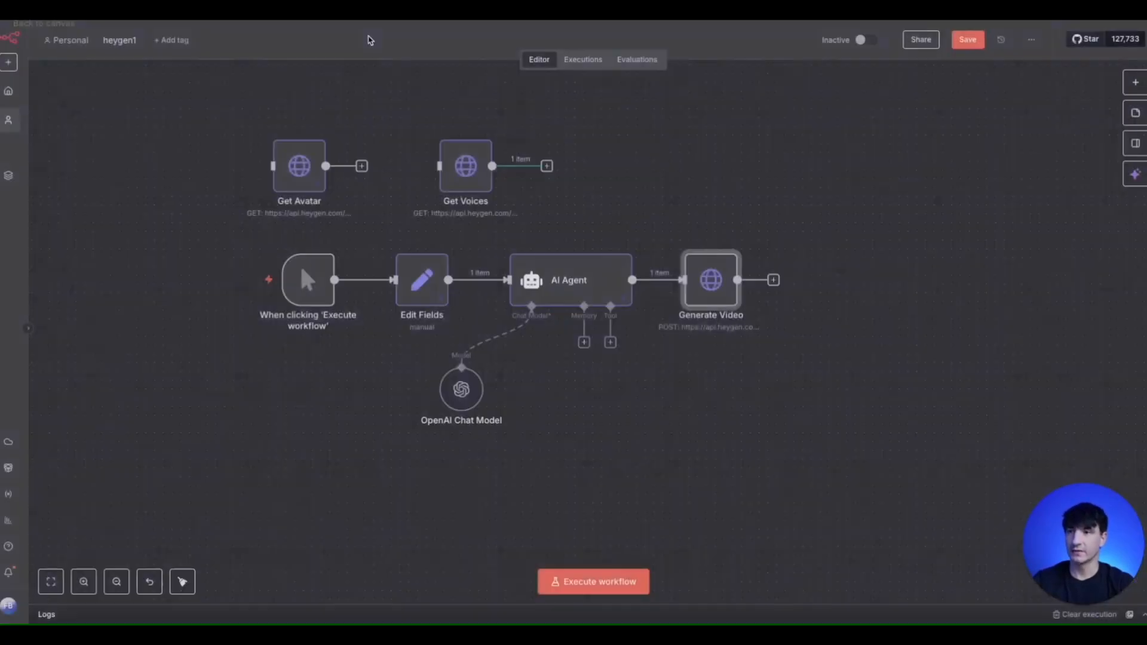
double_click(708, 288)
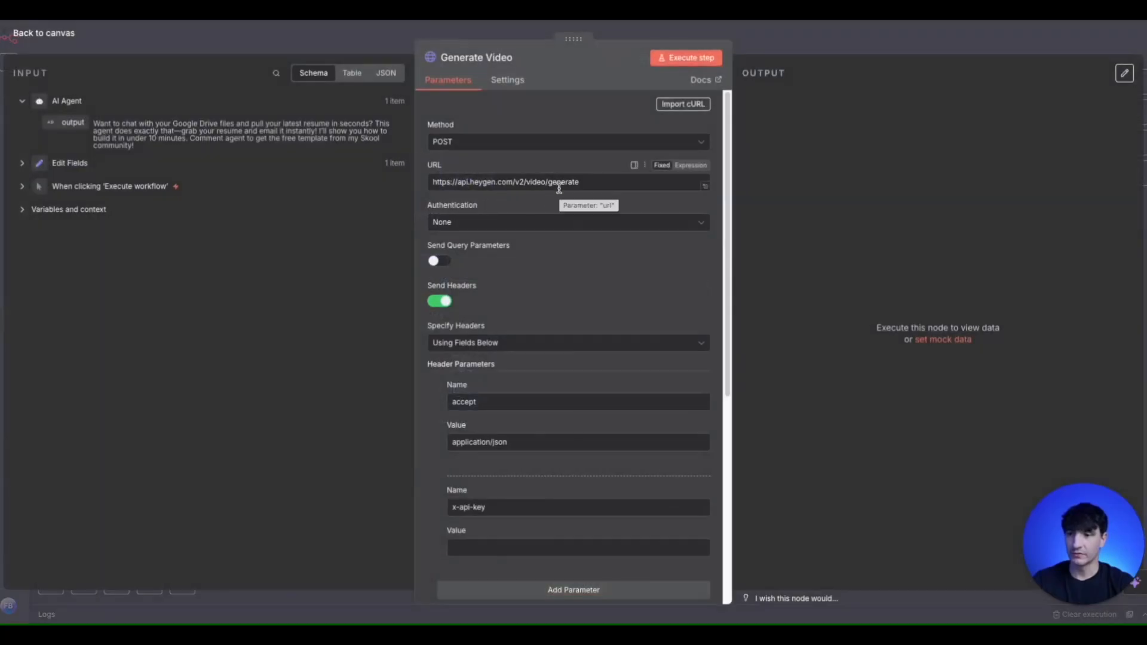
left_click(636, 34)
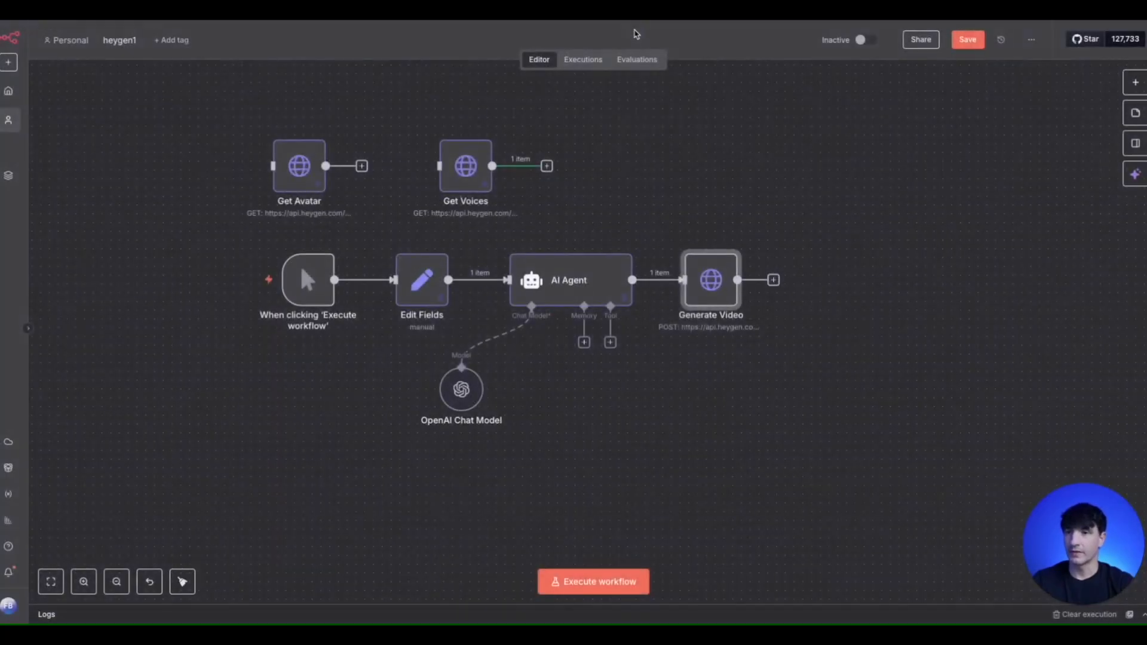
left_click(774, 282)
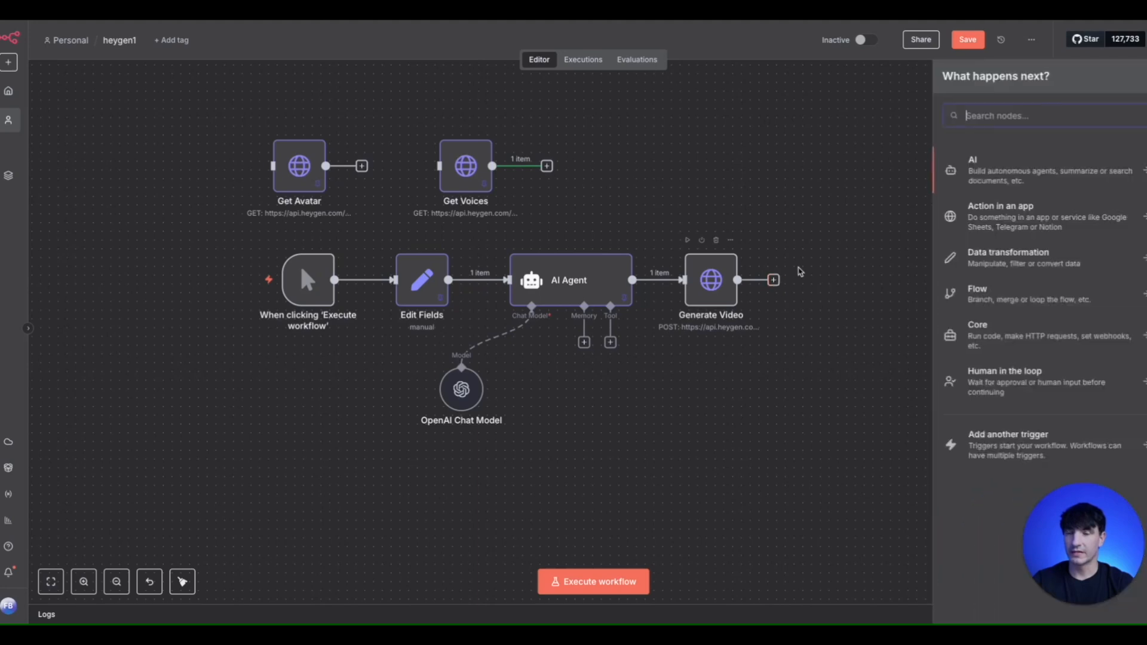
type("http")
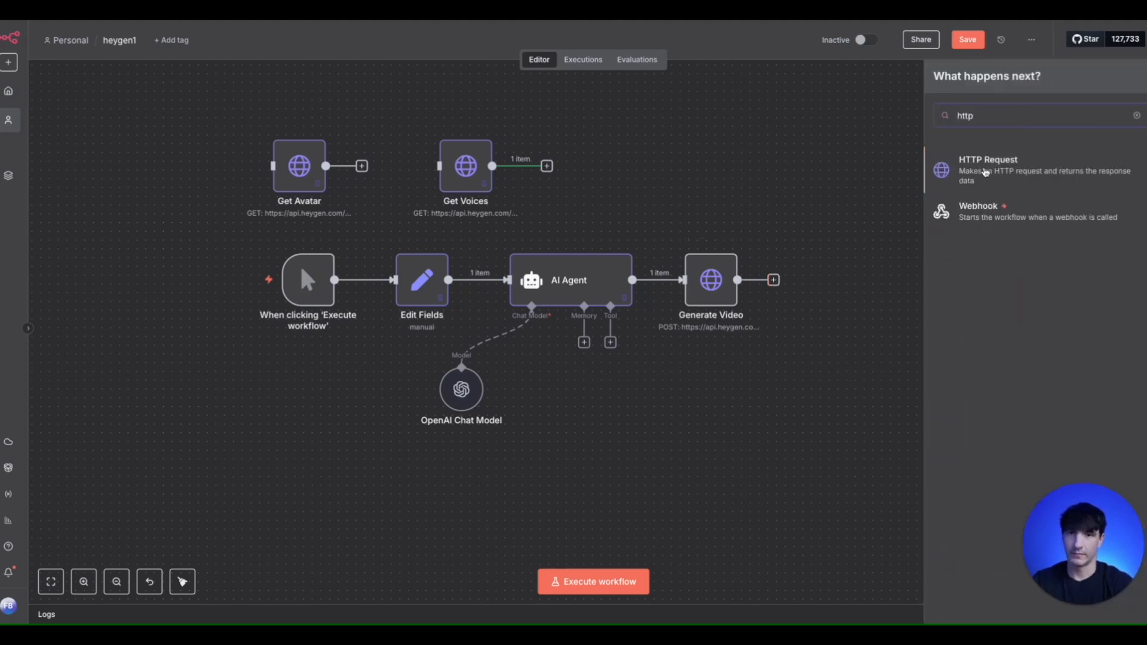
key("Return")
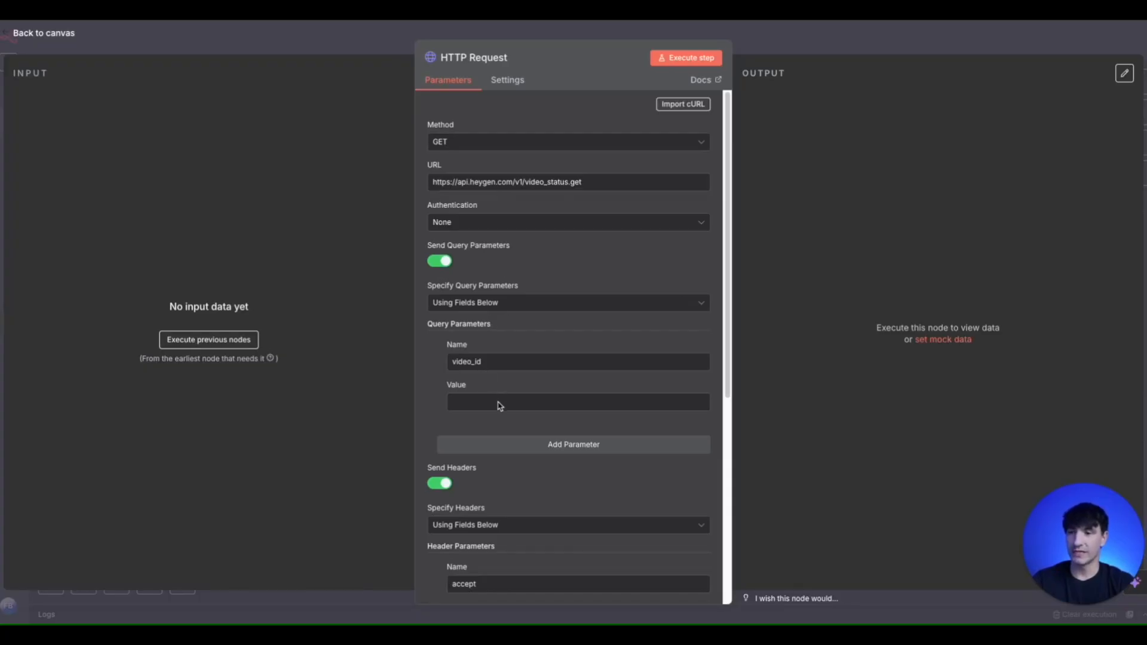
- Examine the new HTTP Request node's query parameters and its accept and x-api-key header parameters, and return to the canvas
scroll(499, 406, "down", 1)
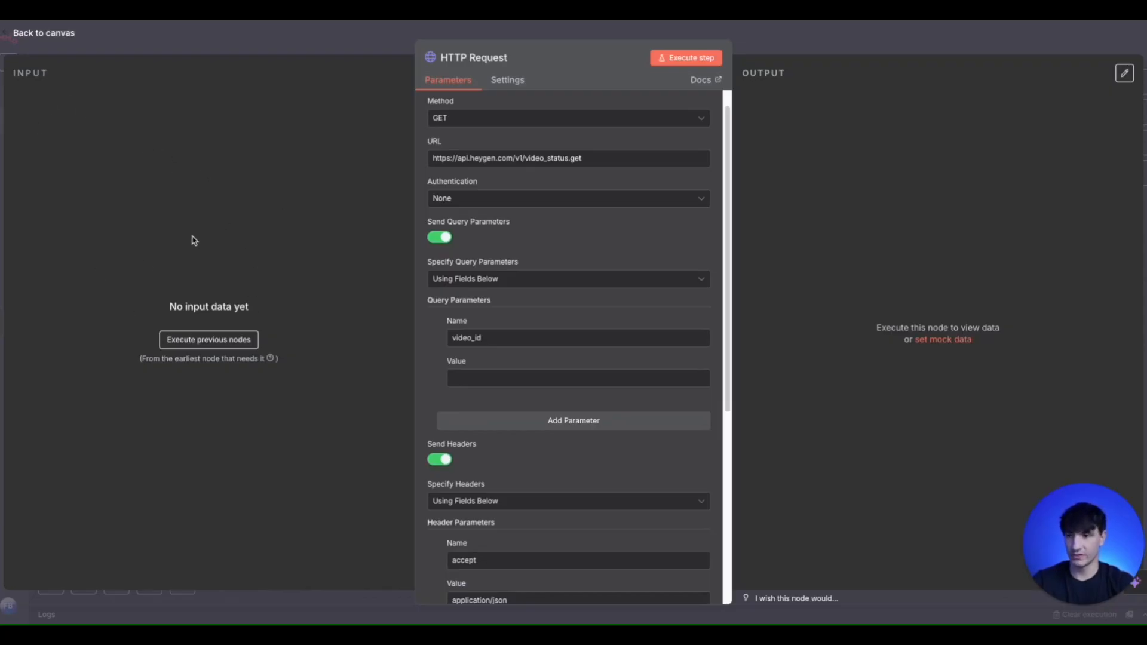
scroll(561, 250, "down", 3)
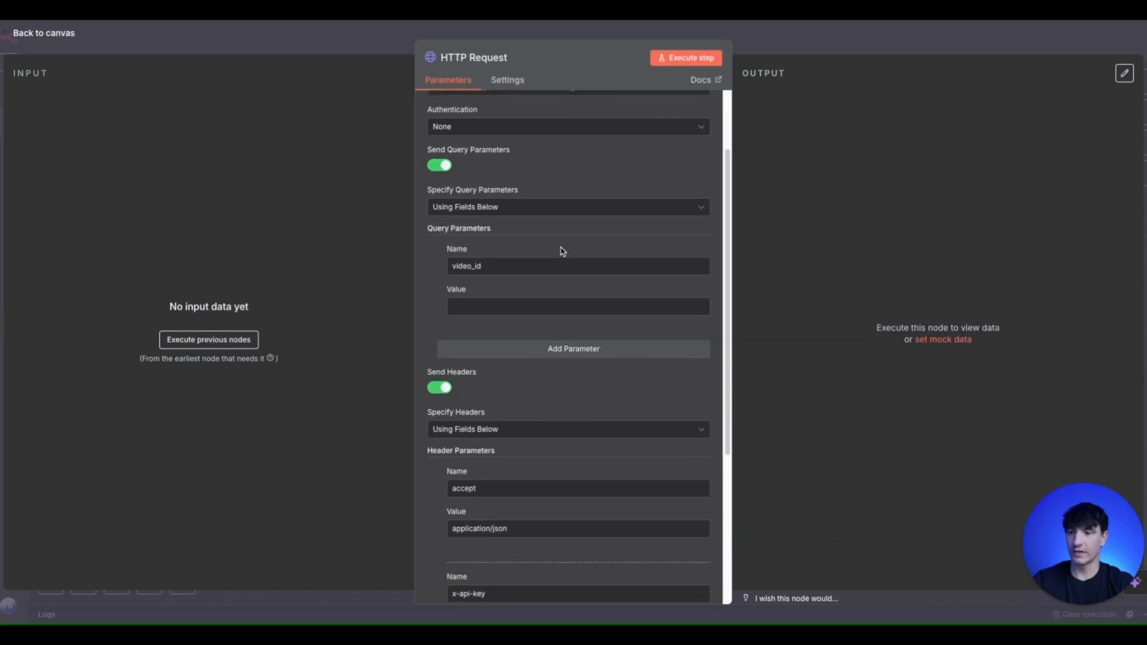
scroll(562, 250, "down", 1)
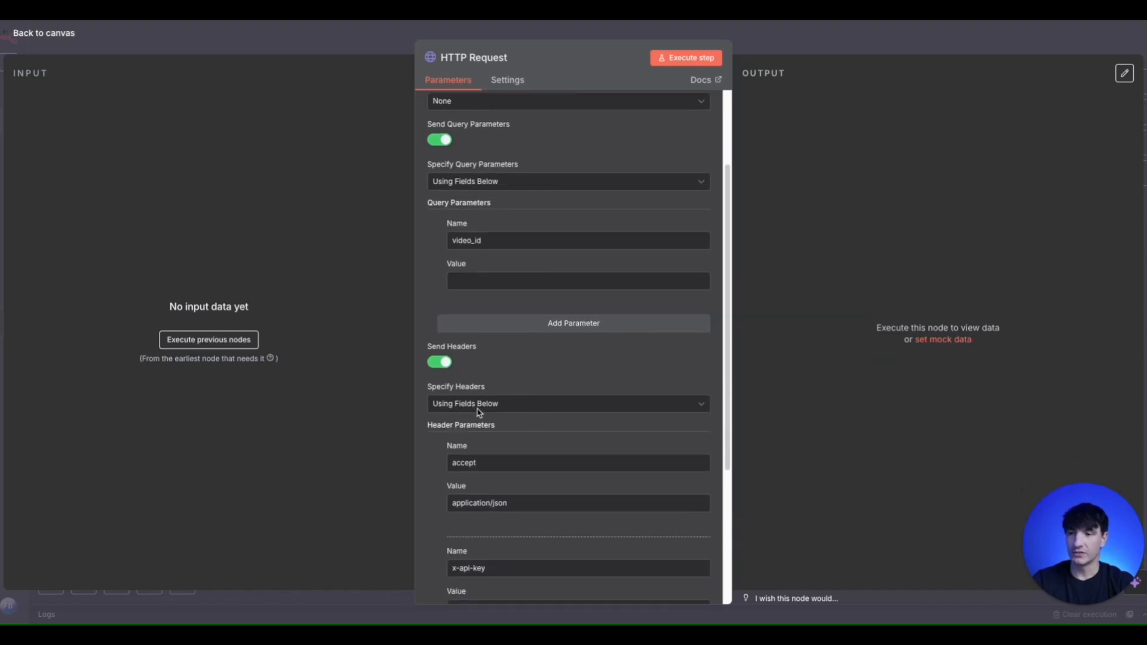
scroll(526, 413, "down", 5)
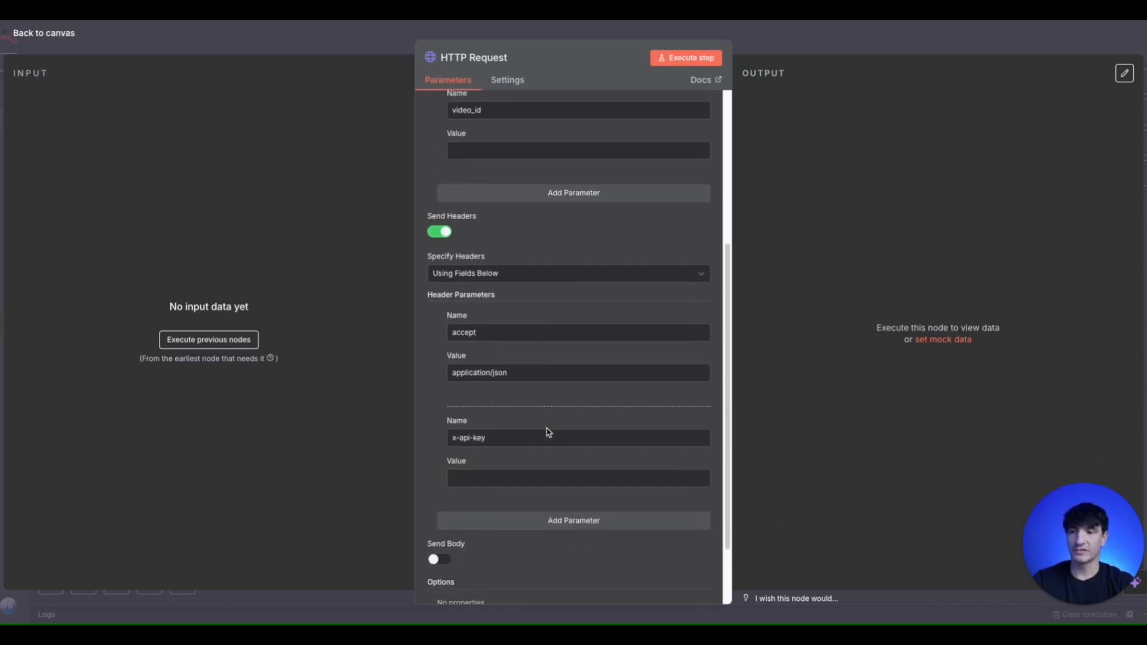
scroll(548, 432, "down", 1)
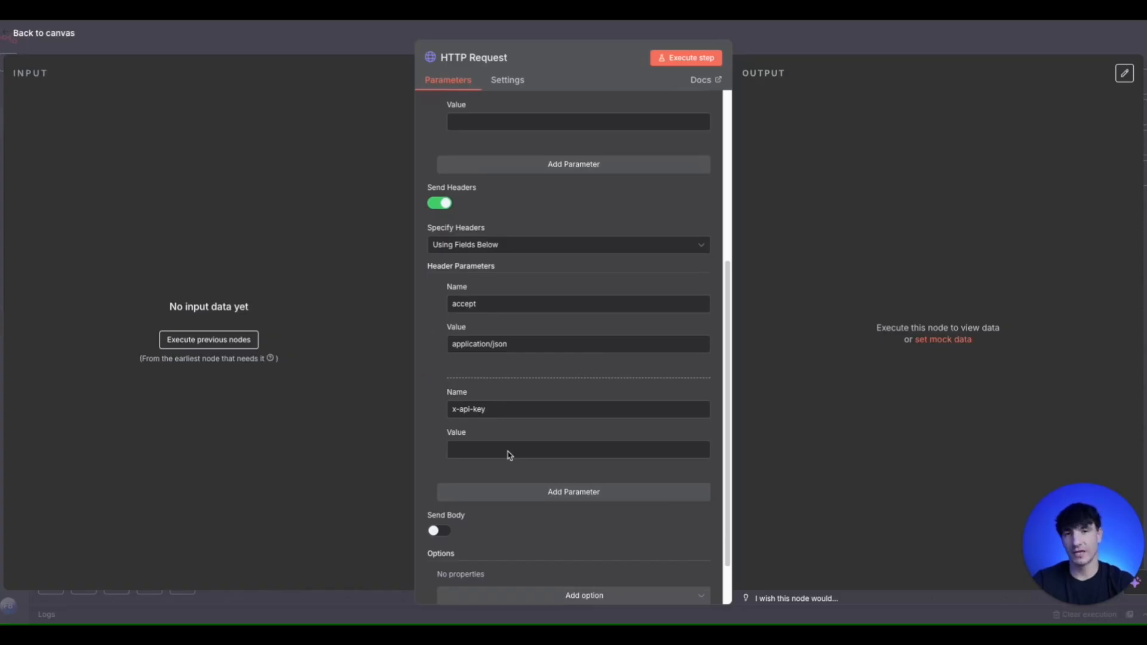
scroll(512, 414, "up", 1)
scroll(513, 415, "up", 10)
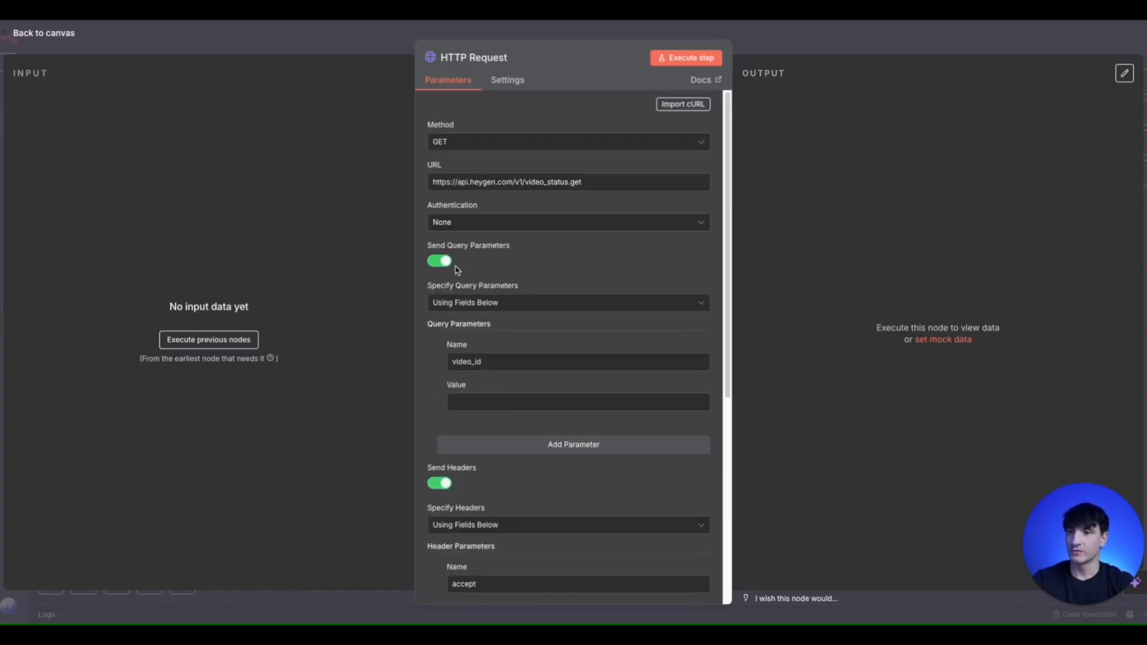
left_click(376, 45)
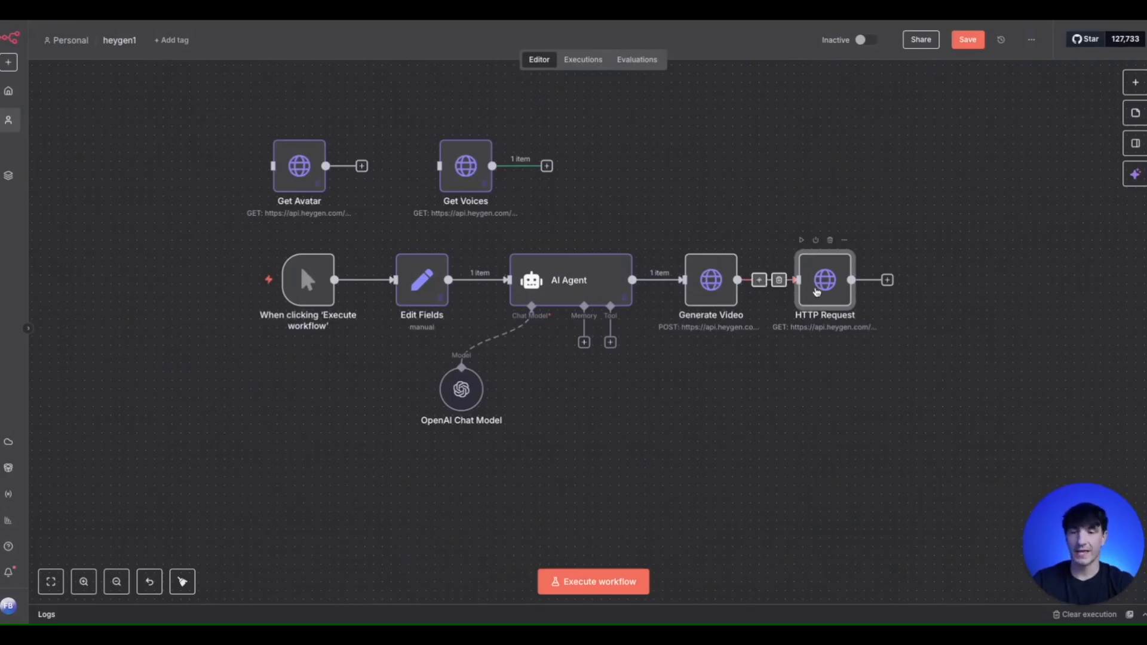
- Rename the status request node Get Video and set its video_id query value to {{ $json.data.video_id }}
double_click(714, 283)
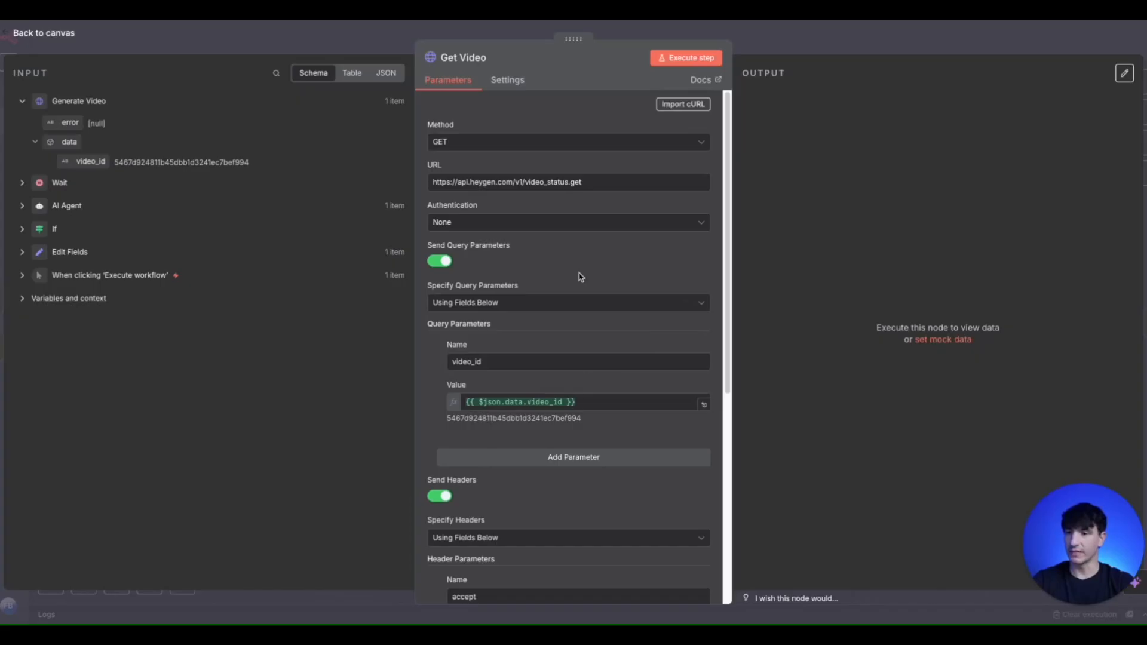
left_click(3, 231)
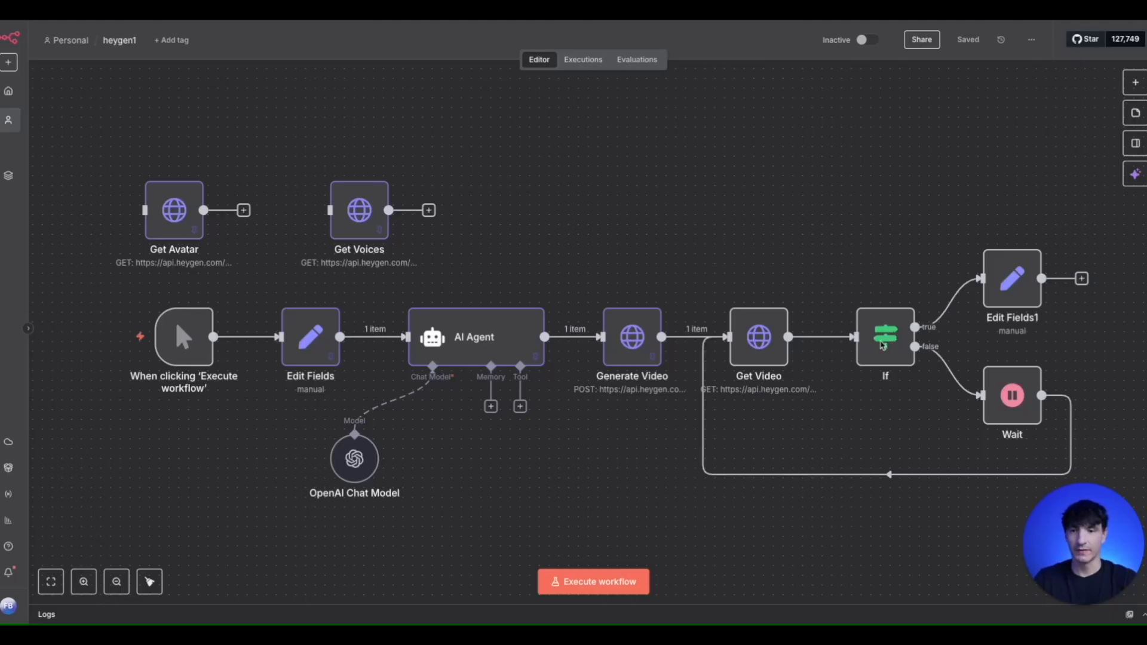
- Review the If node's condition, the Wait node's interval and the Final Video field in Edit Fields1
double_click(883, 338)
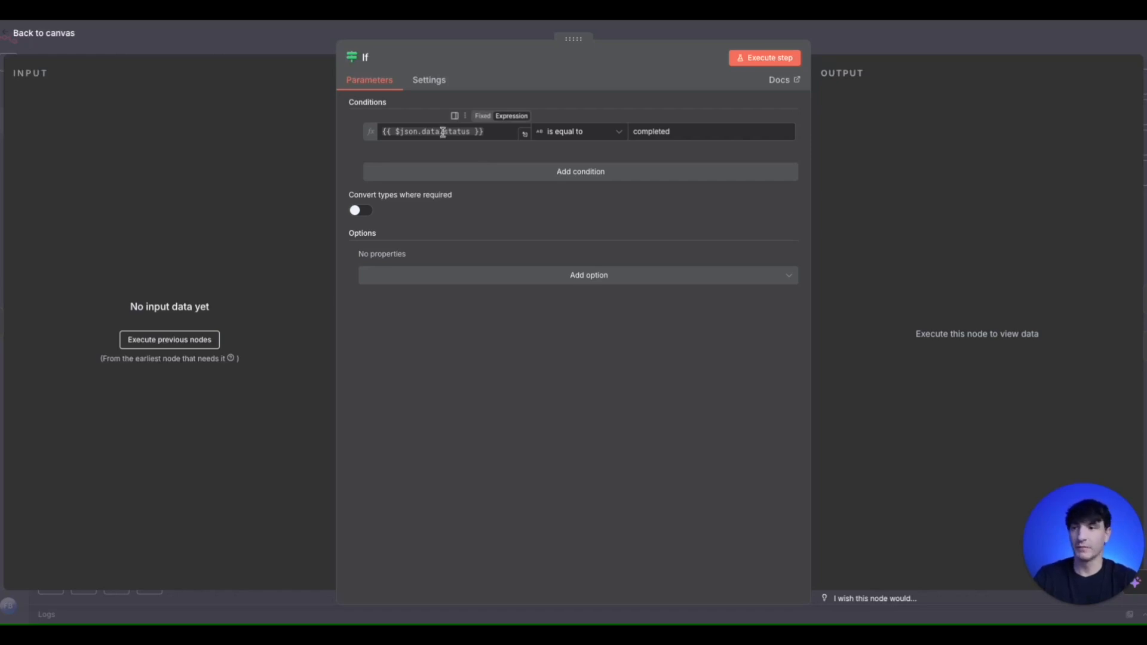
left_click(250, 30)
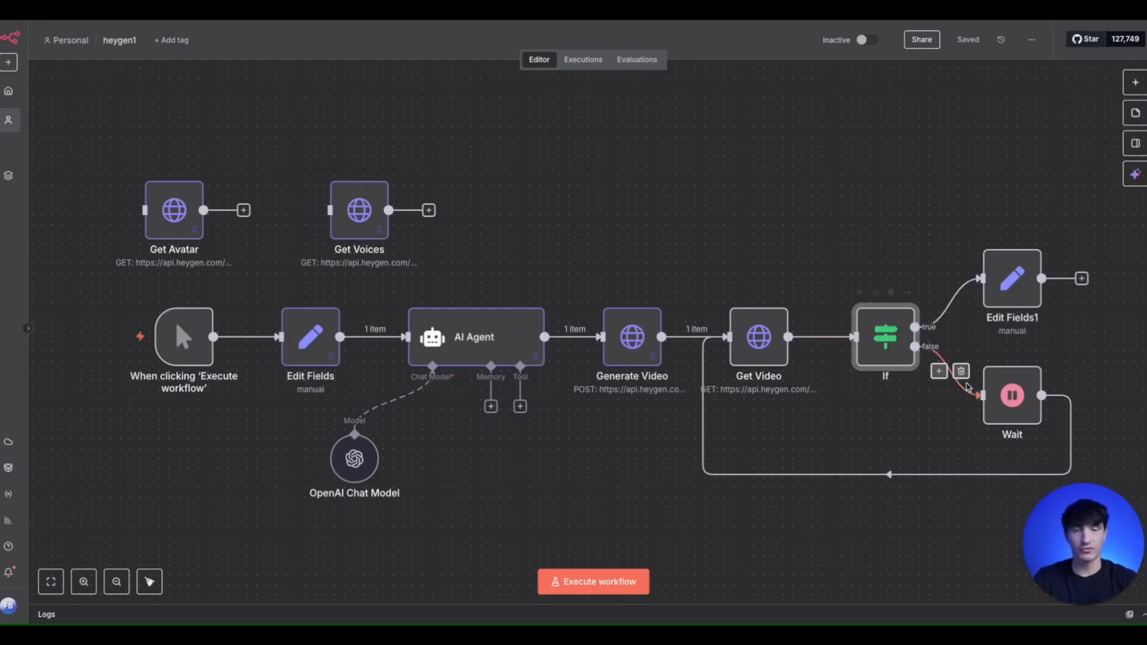
double_click(1005, 402)
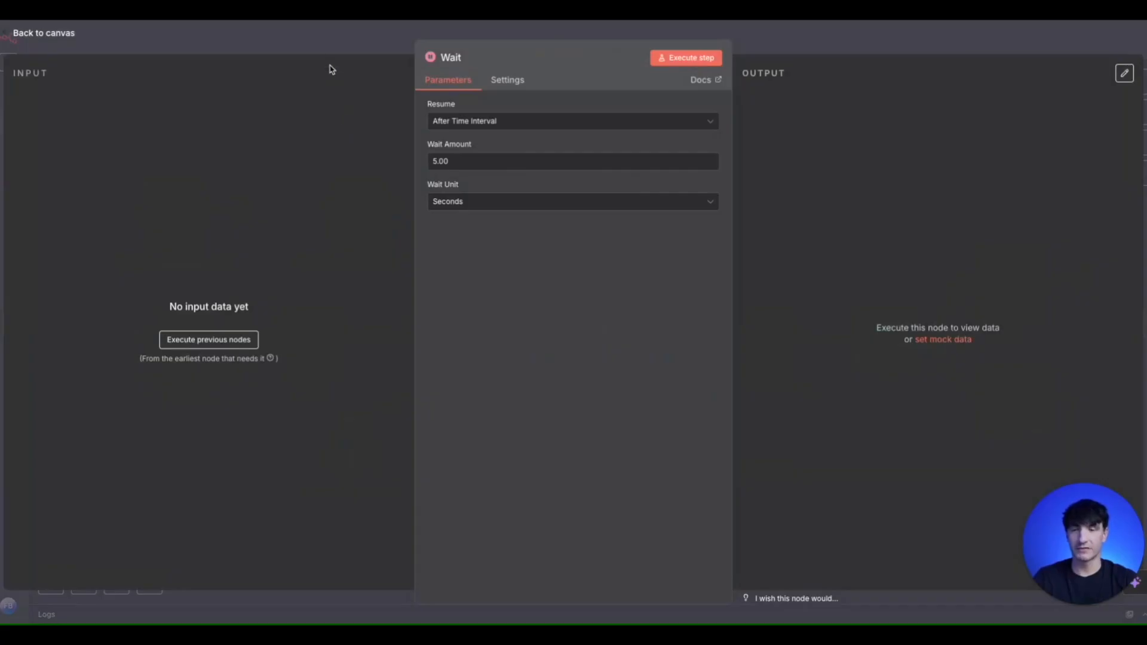
left_click(328, 40)
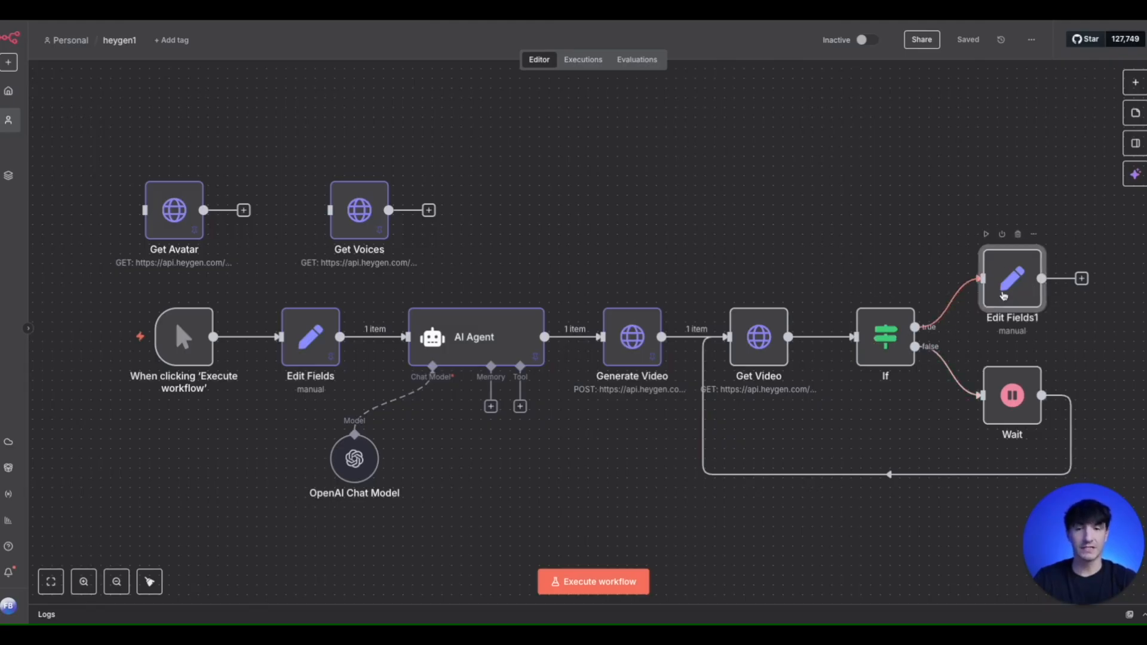
double_click(1012, 280)
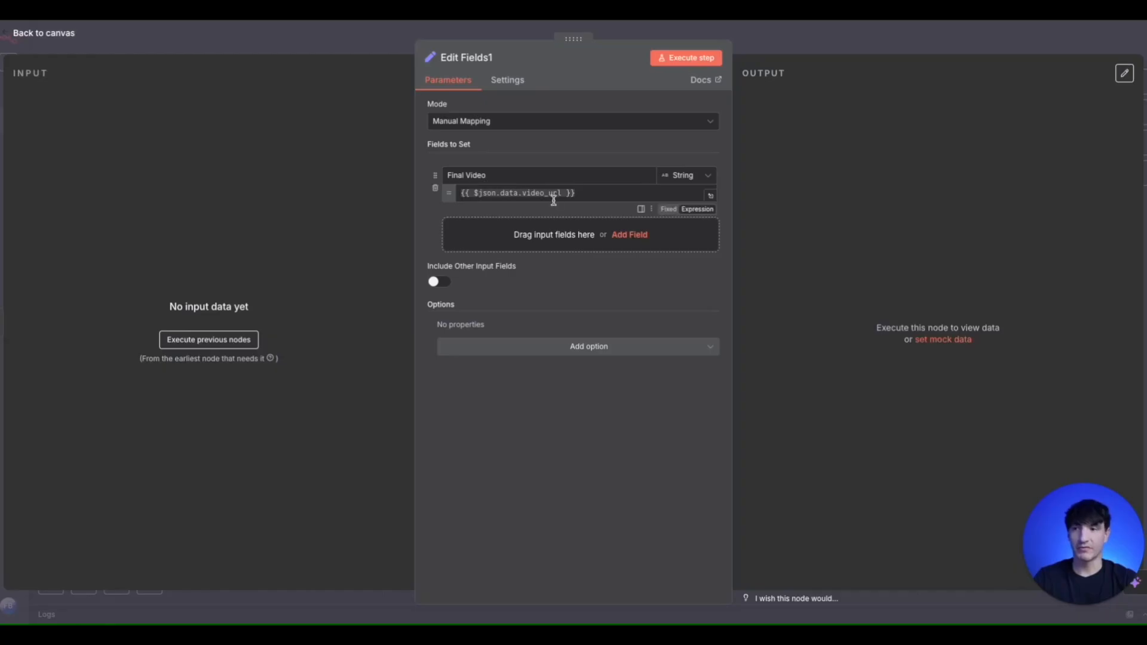
left_click(376, 47)
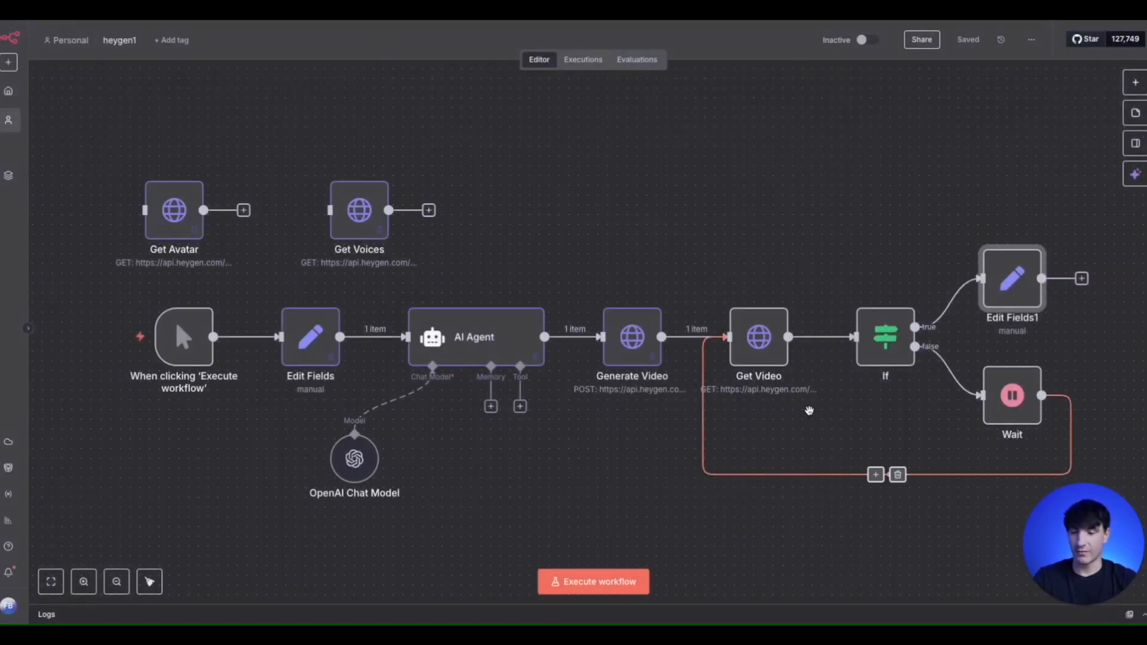
- Execute the Get Video node, retrying it once, and pin its output data
scroll(810, 415, "down", 1)
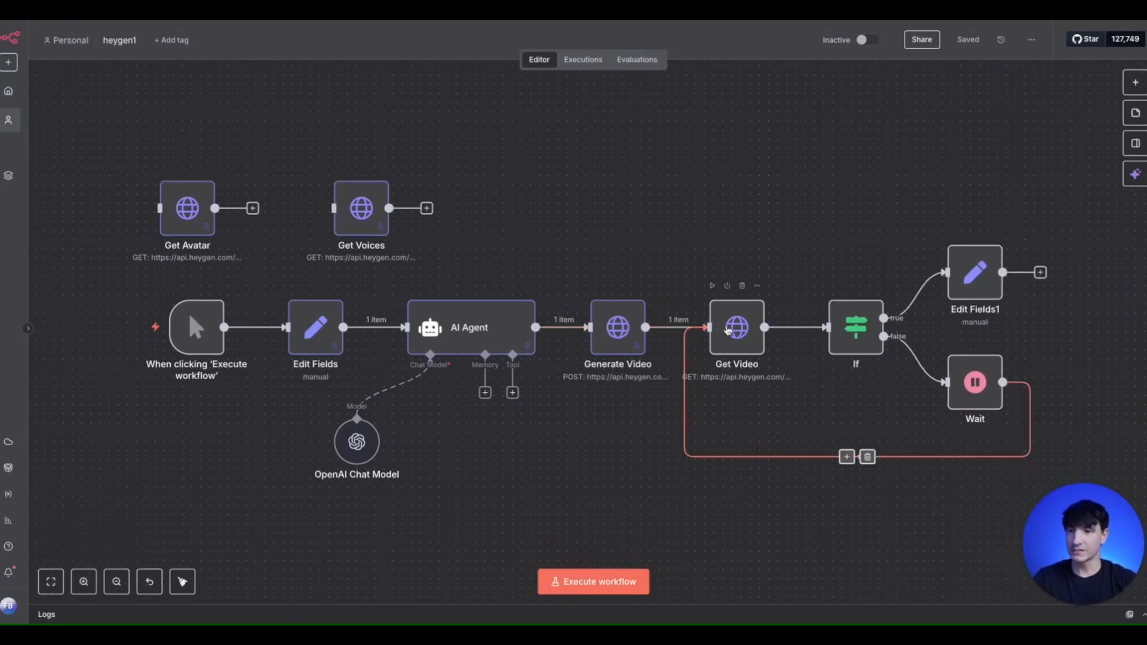
mouse_move(716, 294)
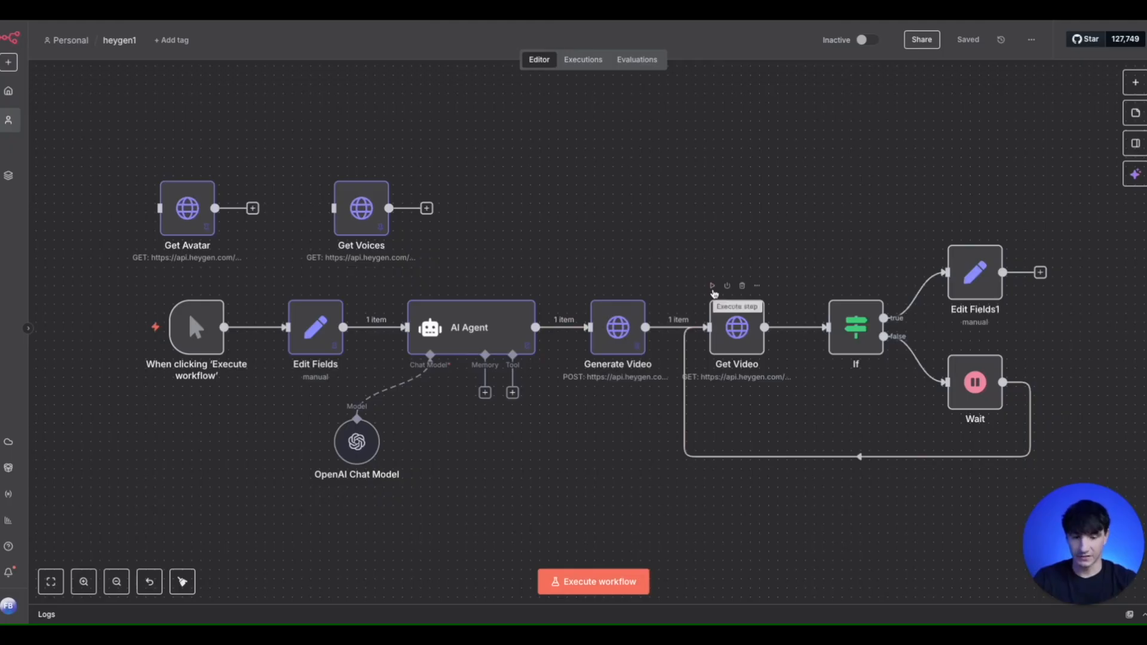
left_click(713, 287)
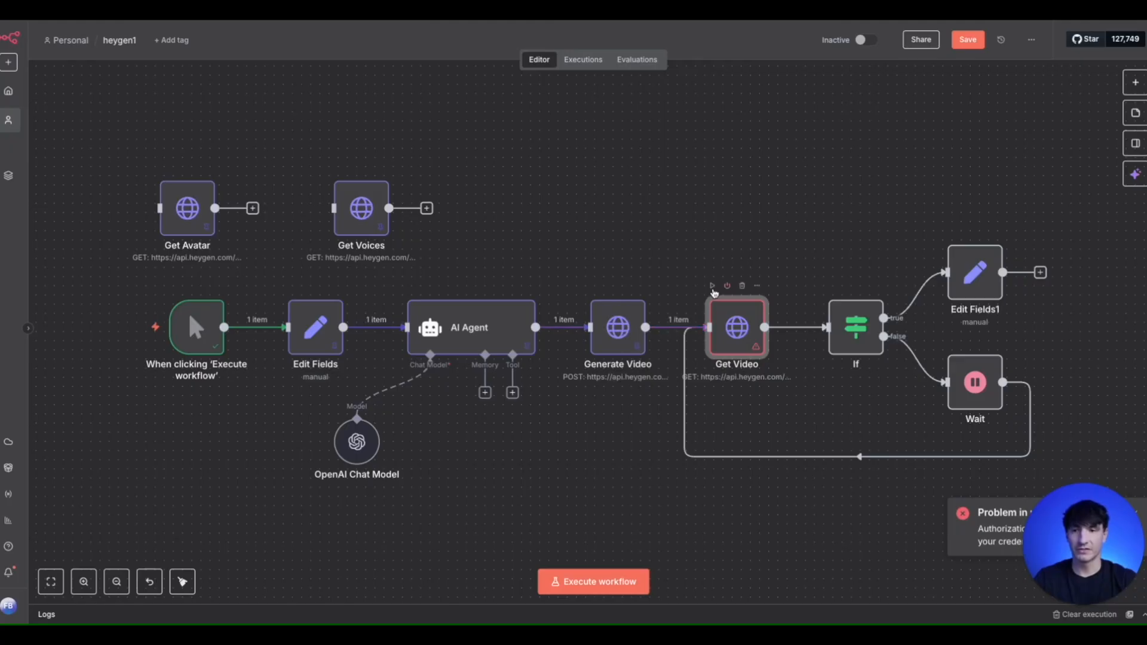
left_click(713, 287)
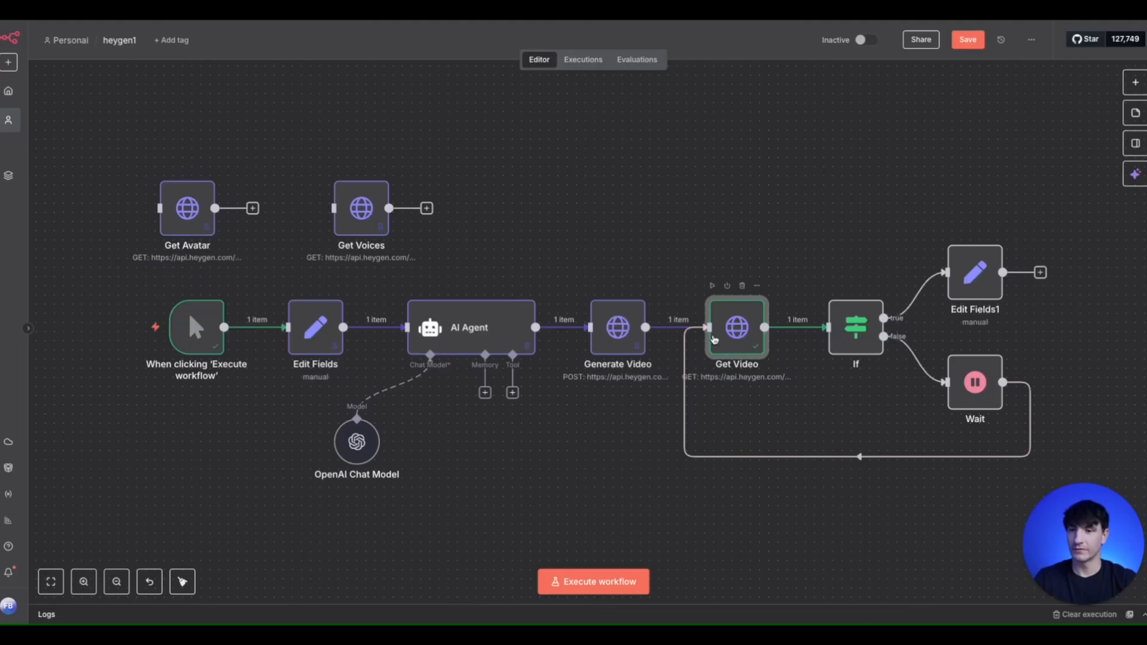
double_click(738, 327)
left_click(1123, 72)
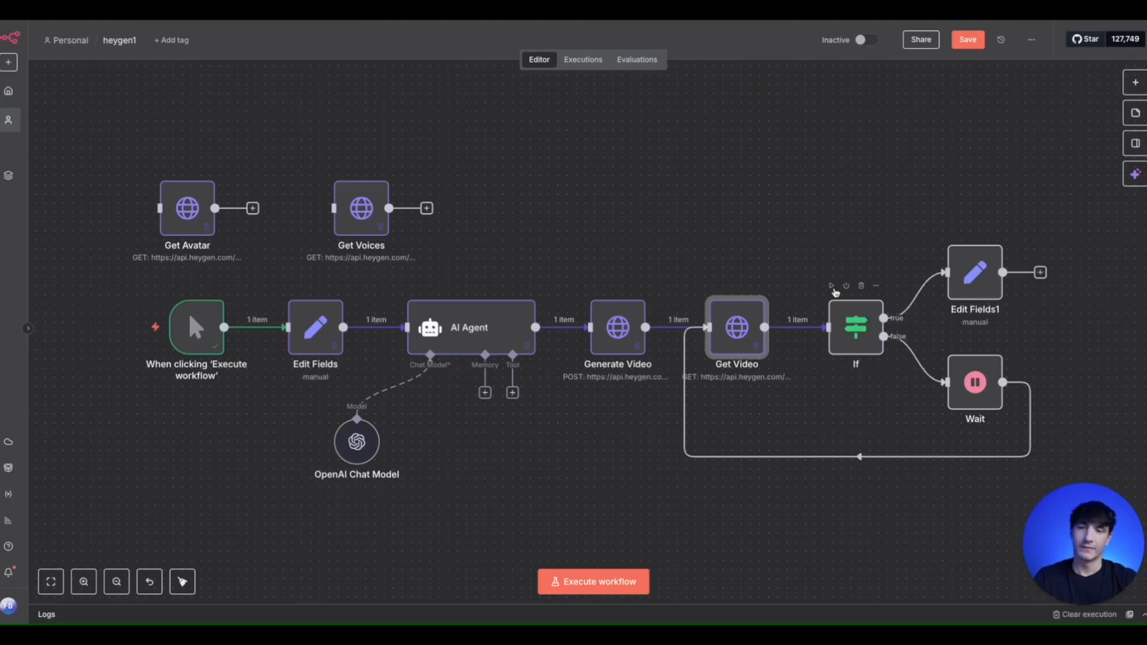
- Execute the If node and the Edit Fields1 node, and open Edit Fields1 to view its Final Video output
left_click(831, 287)
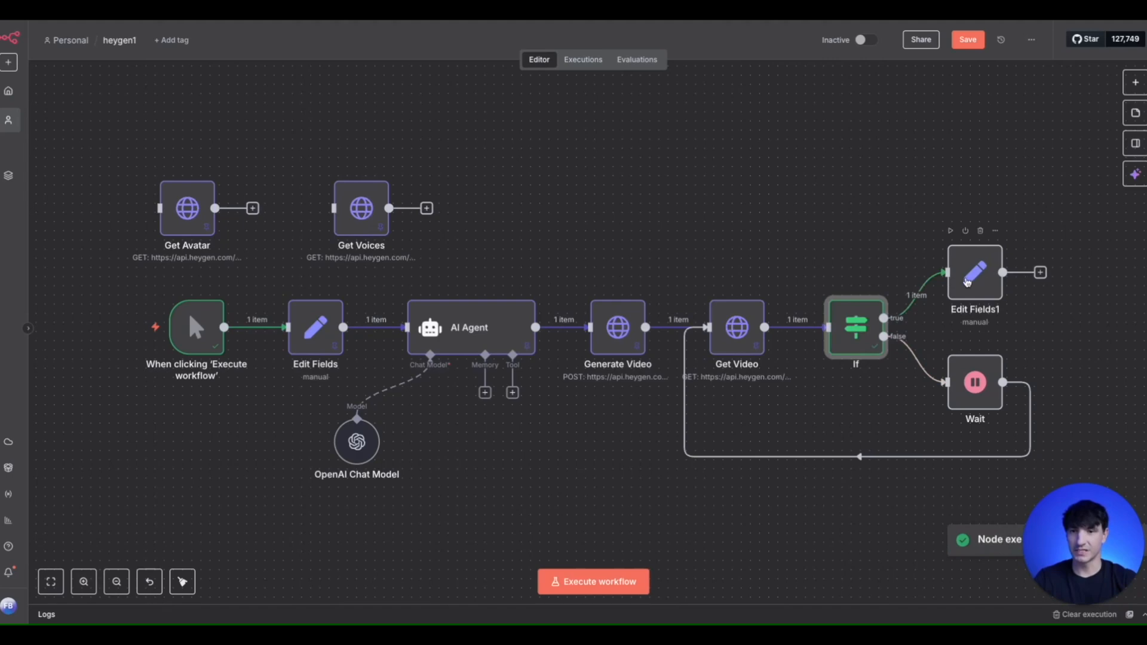
double_click(958, 283)
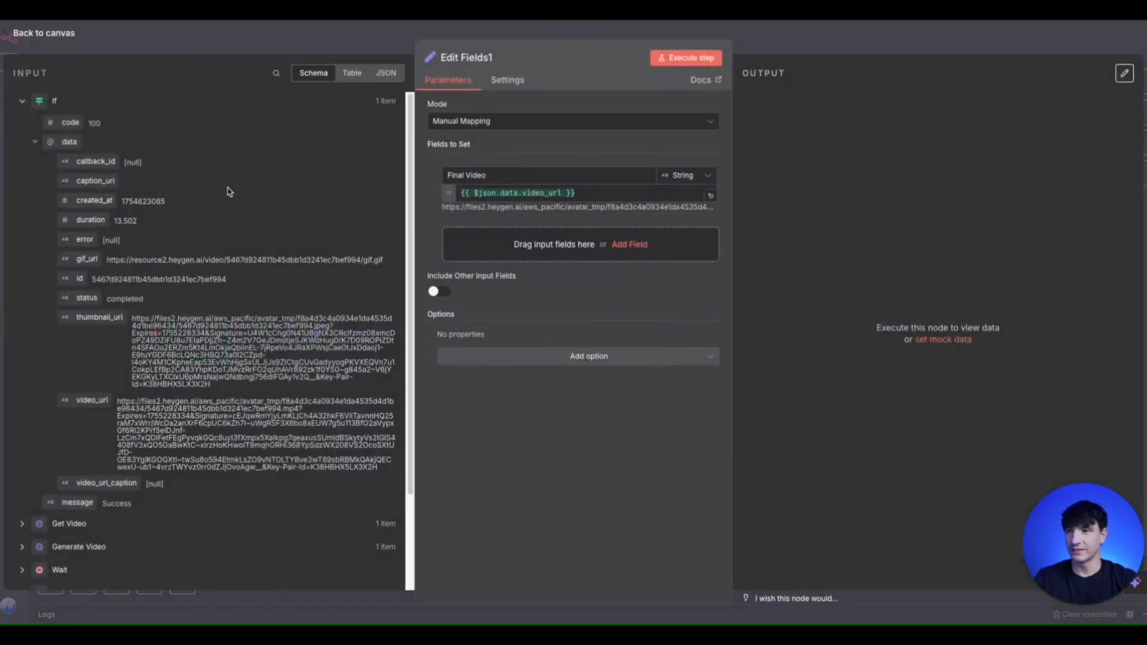
left_click(274, 48)
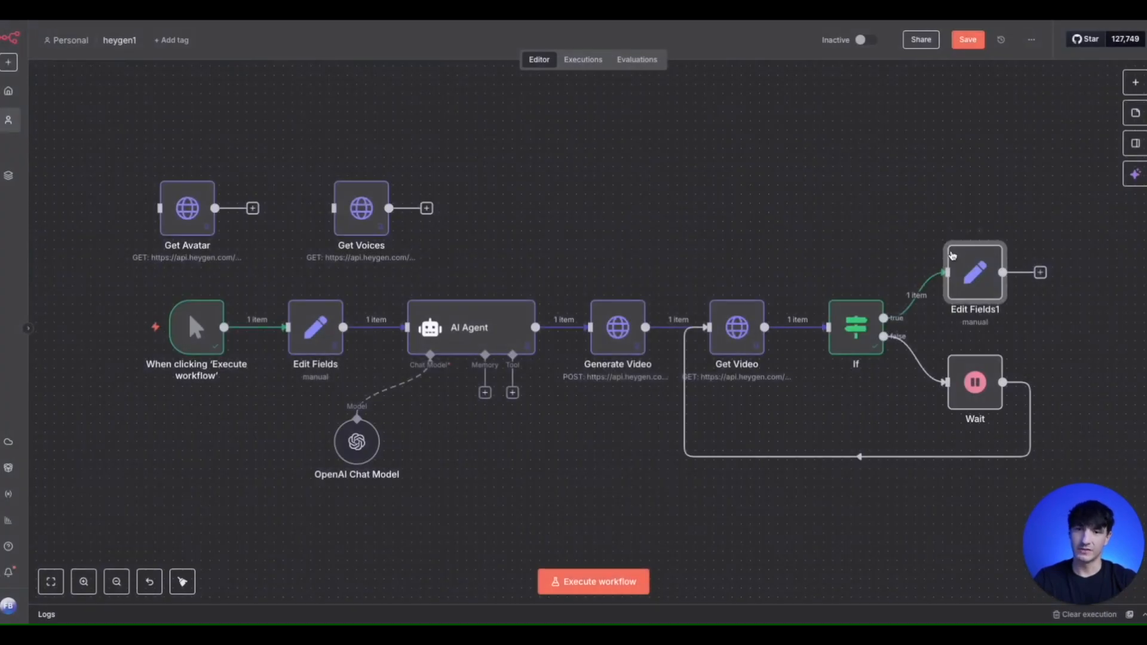
left_click(951, 234)
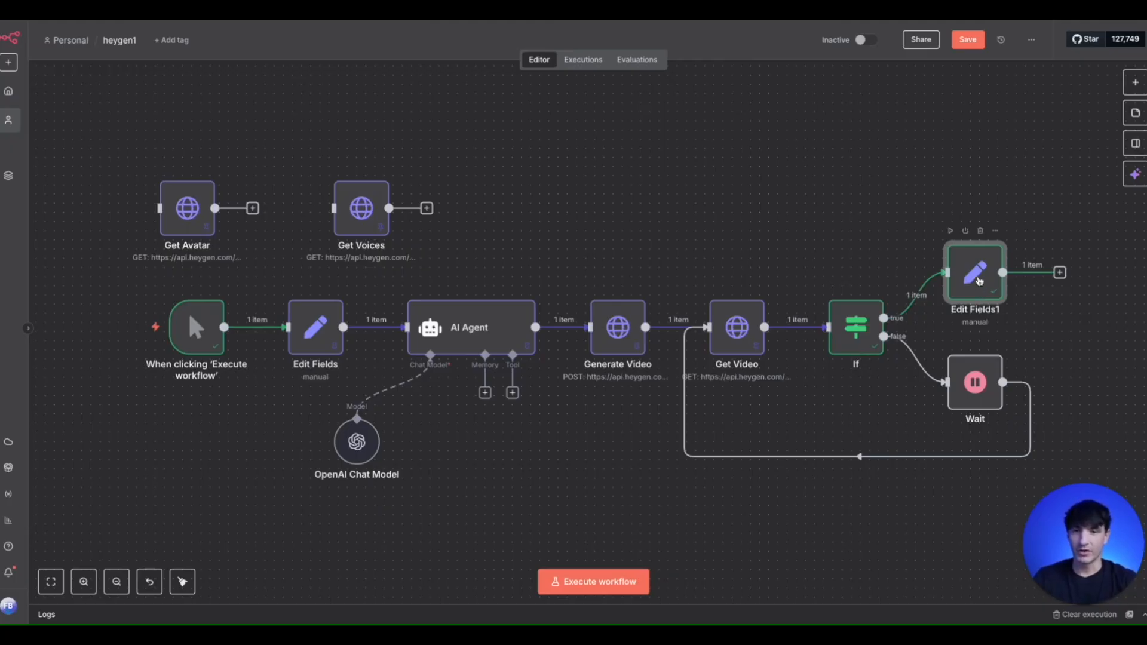
double_click(978, 279)
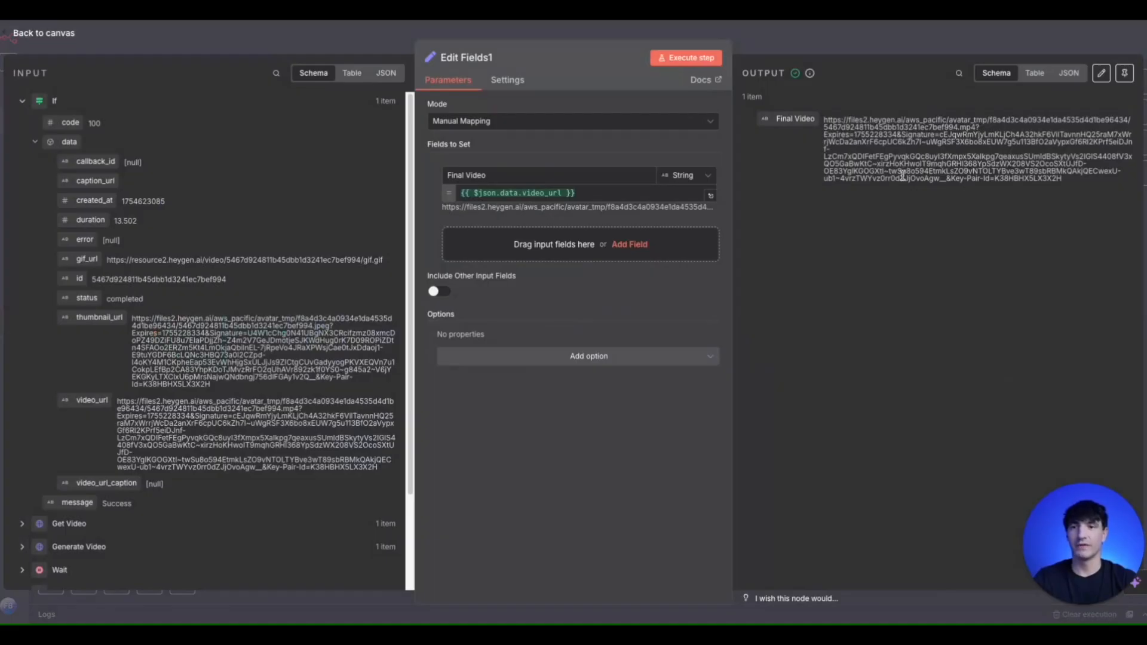